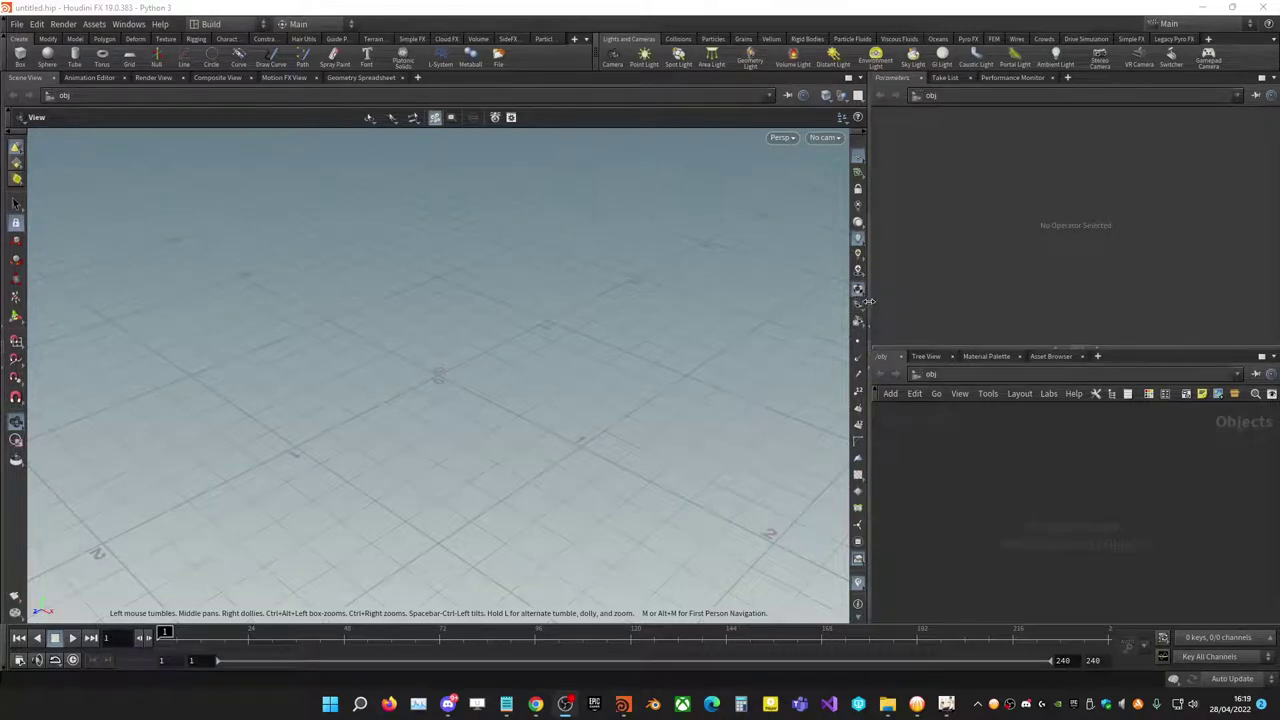
Narrow the viewport and collapse the Parameters pane, then enable the network editor's parameter dialog
left_click_drag(869, 305, 662, 323)
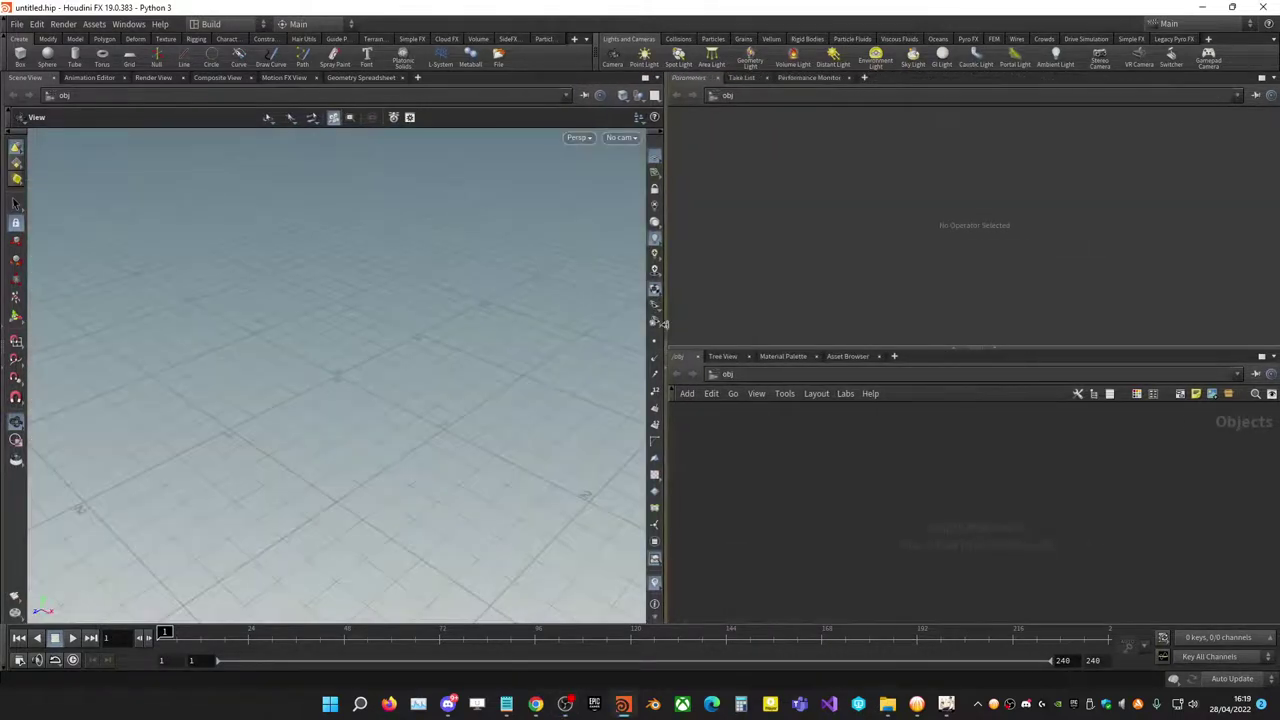
left_click(953, 347)
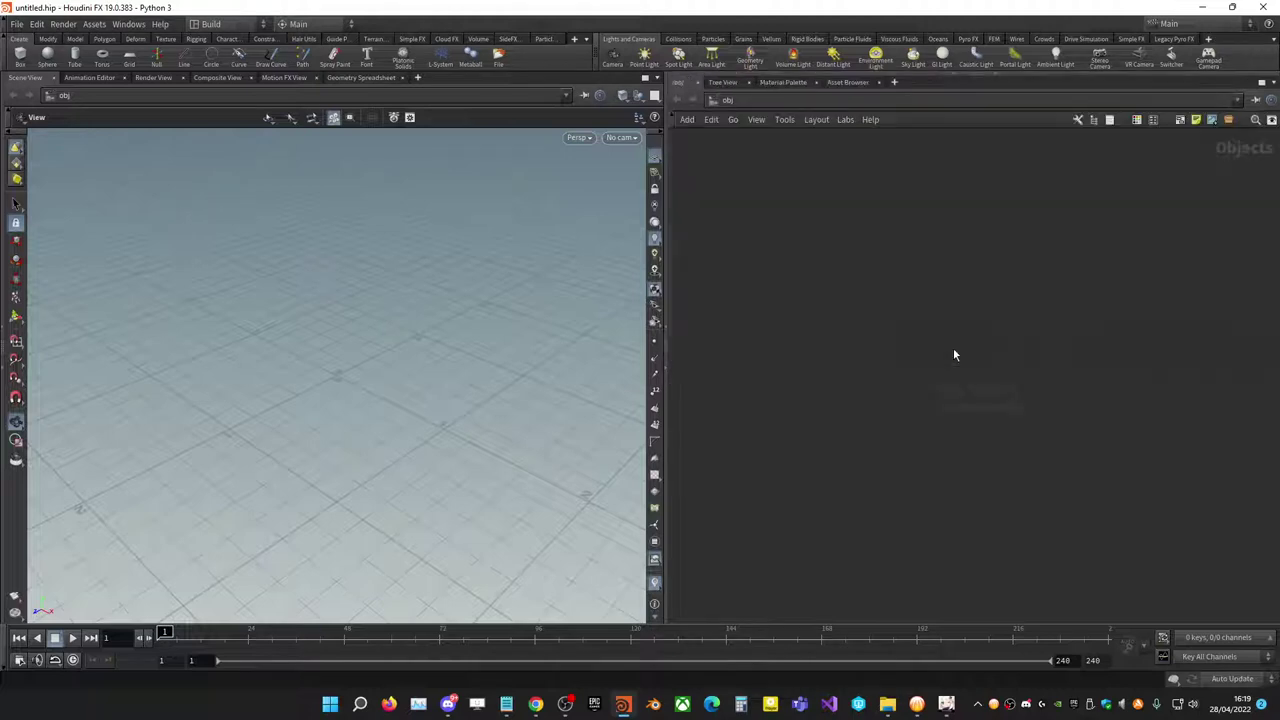
left_click_drag(668, 305, 573, 303)
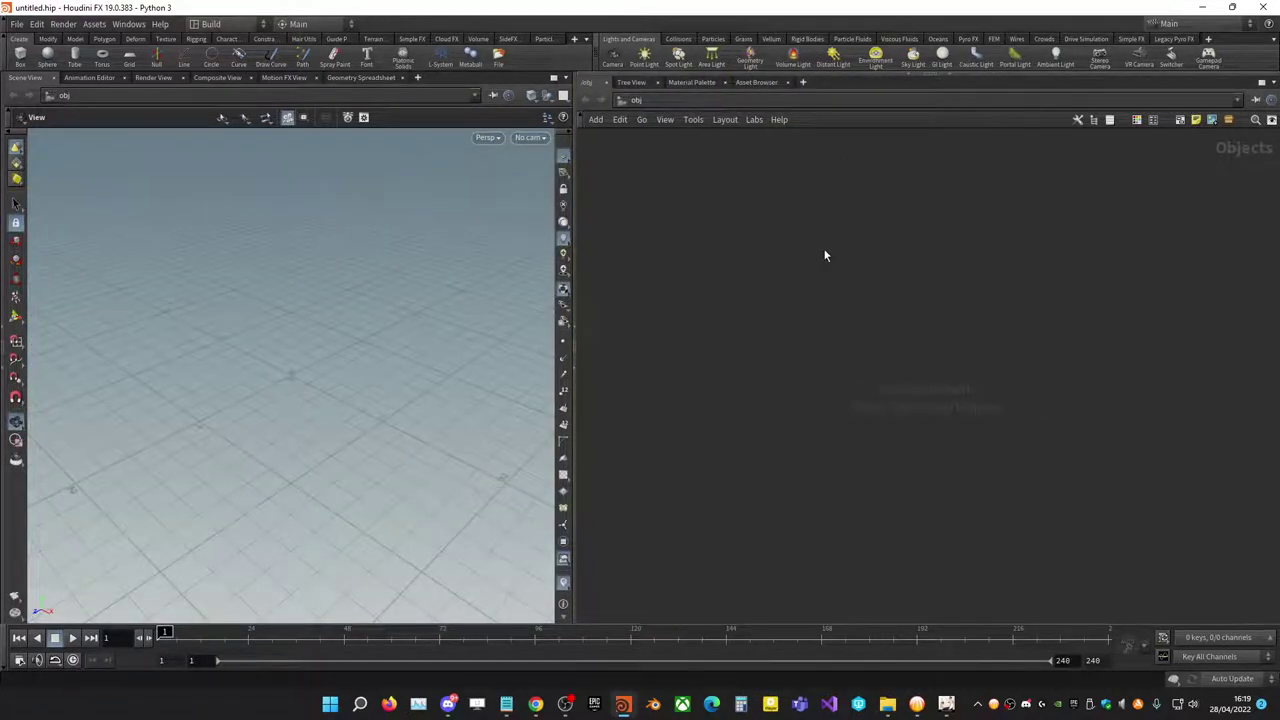
left_click(907, 76)
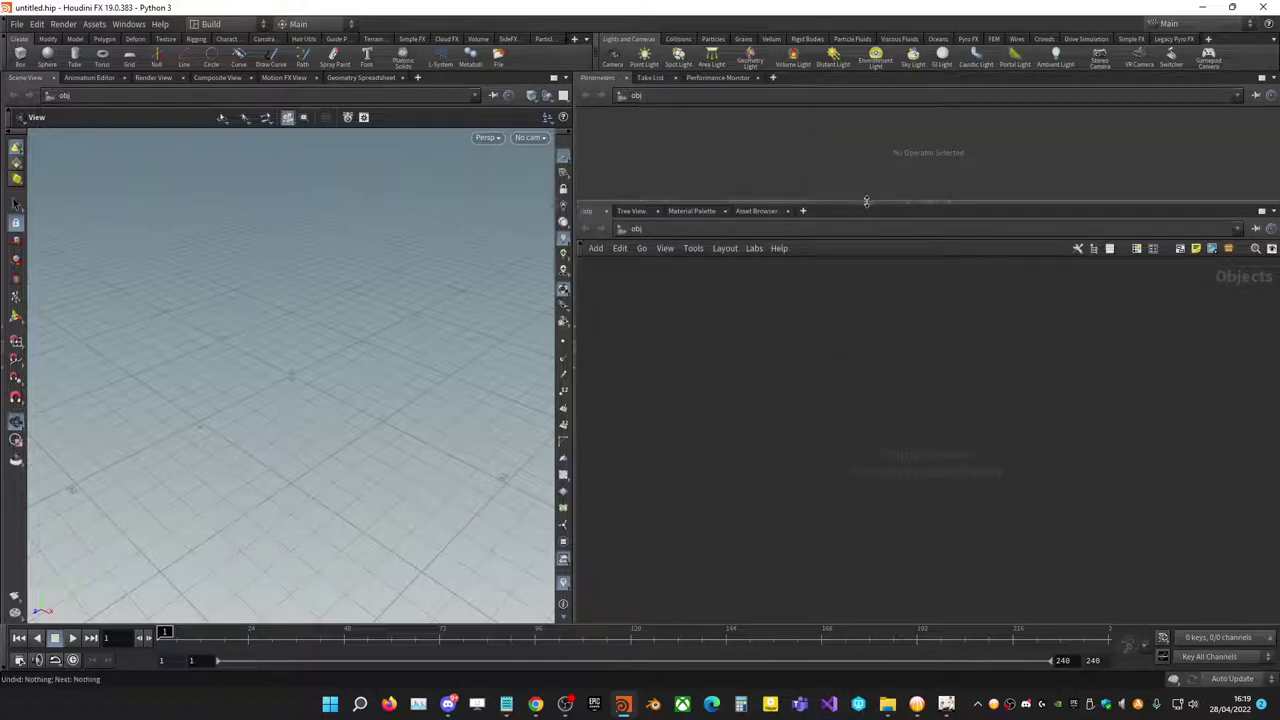
left_click_drag(866, 201, 866, 376)
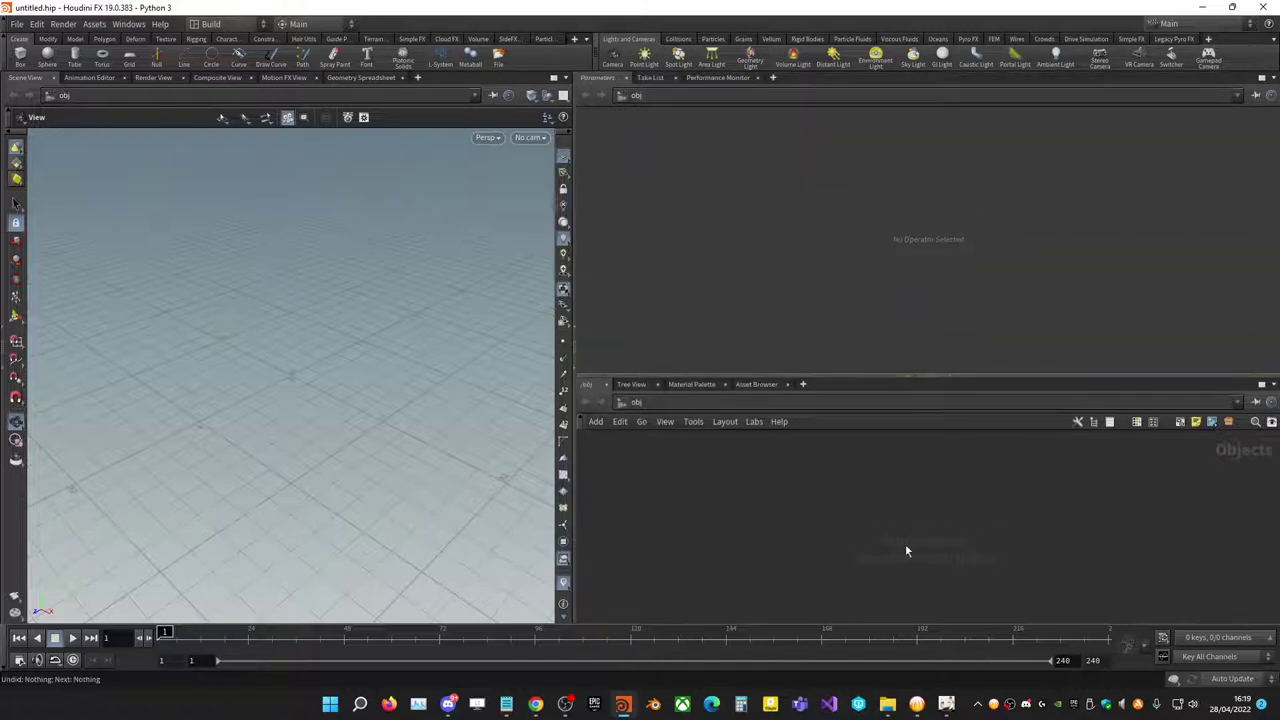
left_click(906, 374)
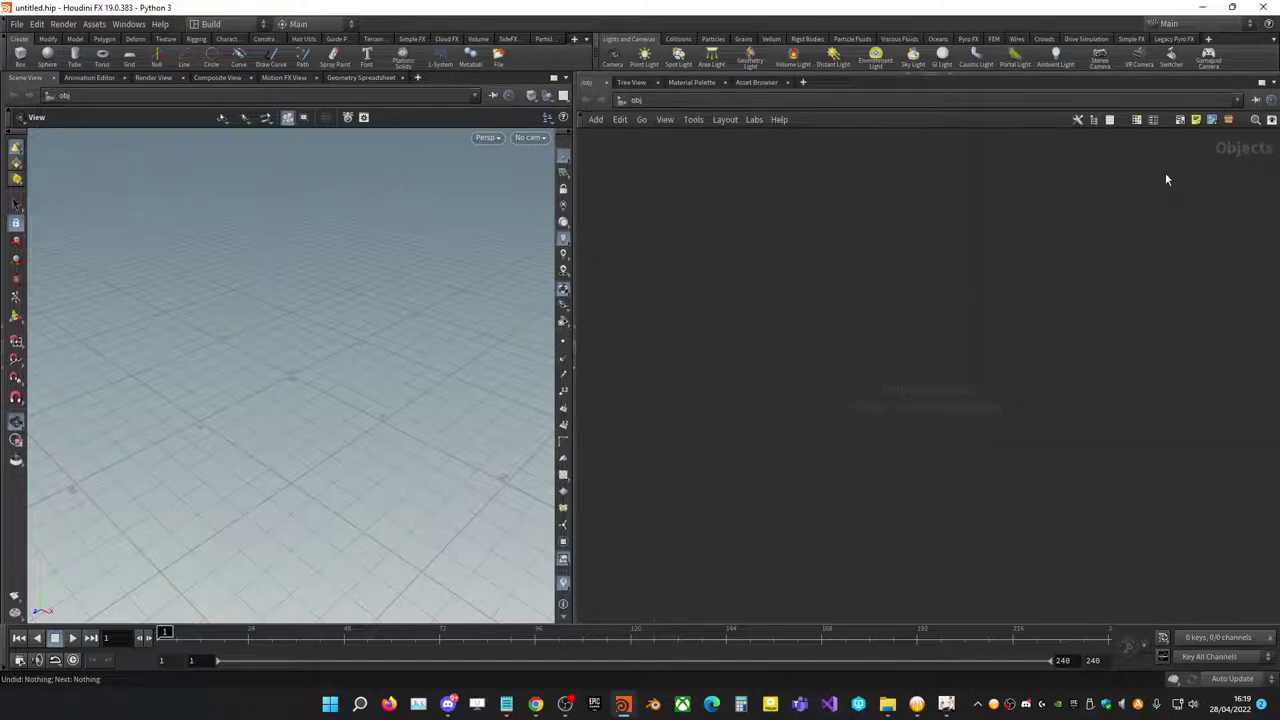
key("p")
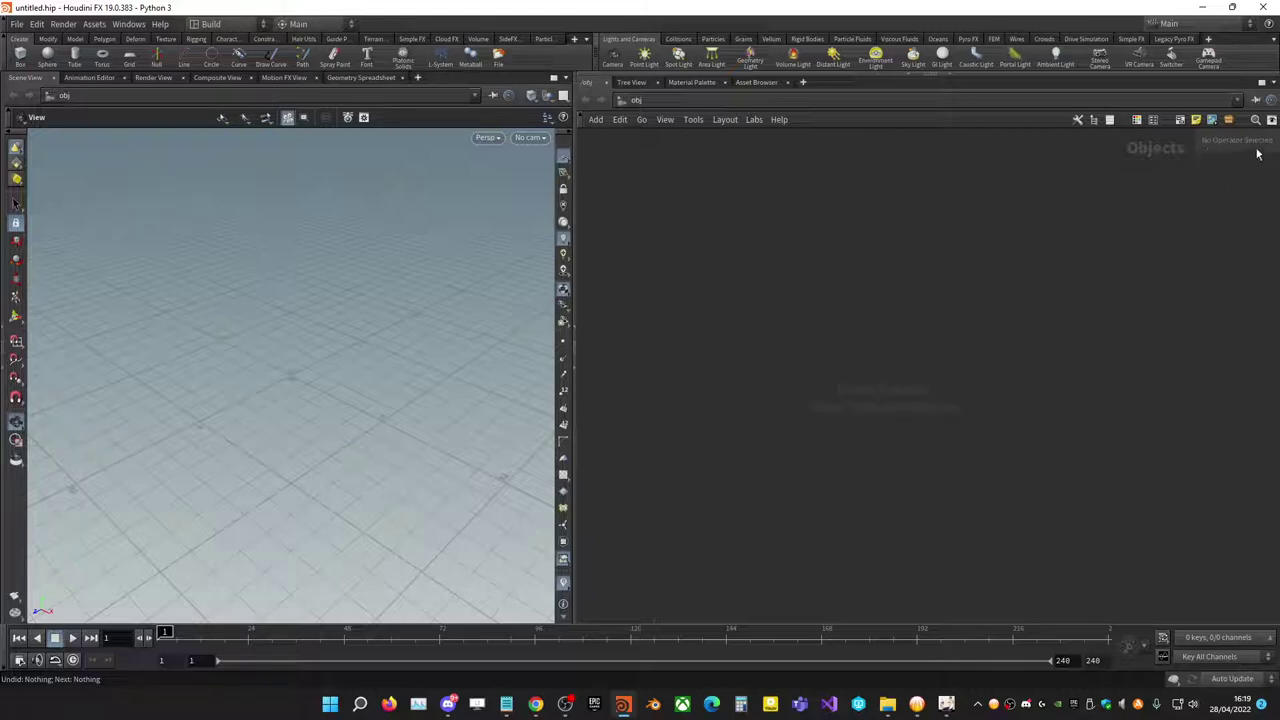
key("Tab")
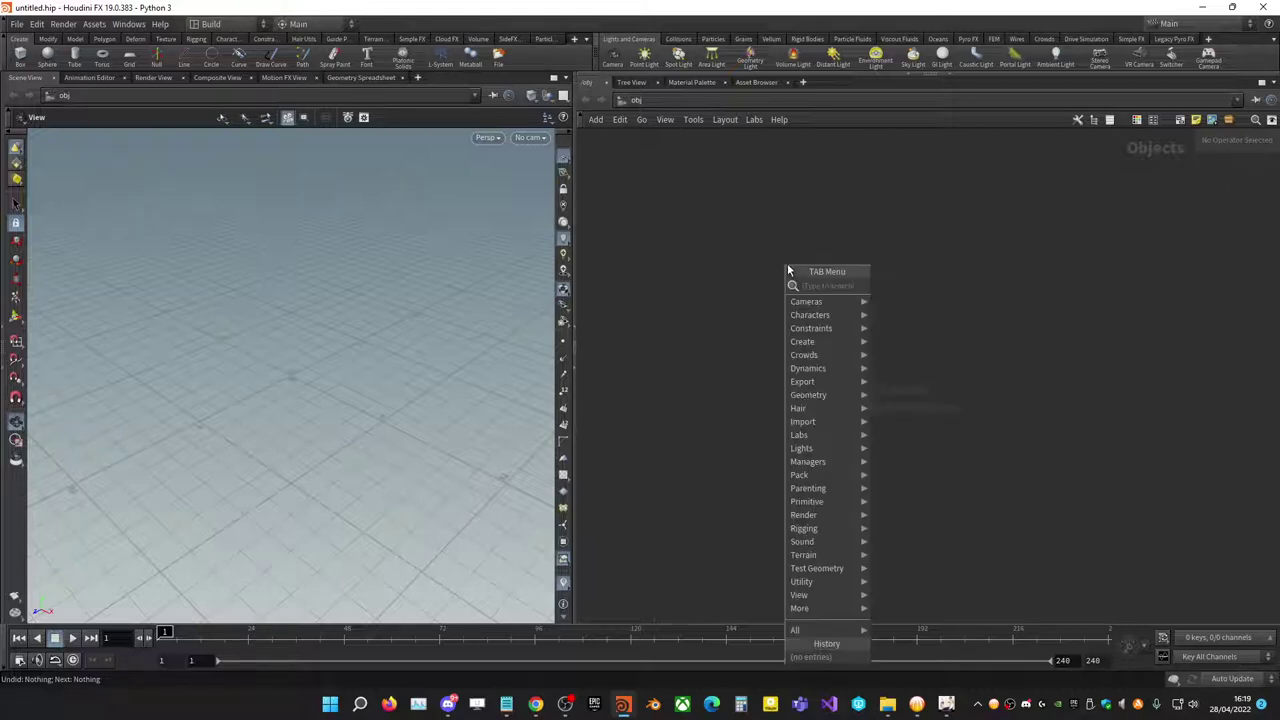
Add a geo1 Geometry object and dive inside it
type("geo")
key("Return")
left_click(787, 263)
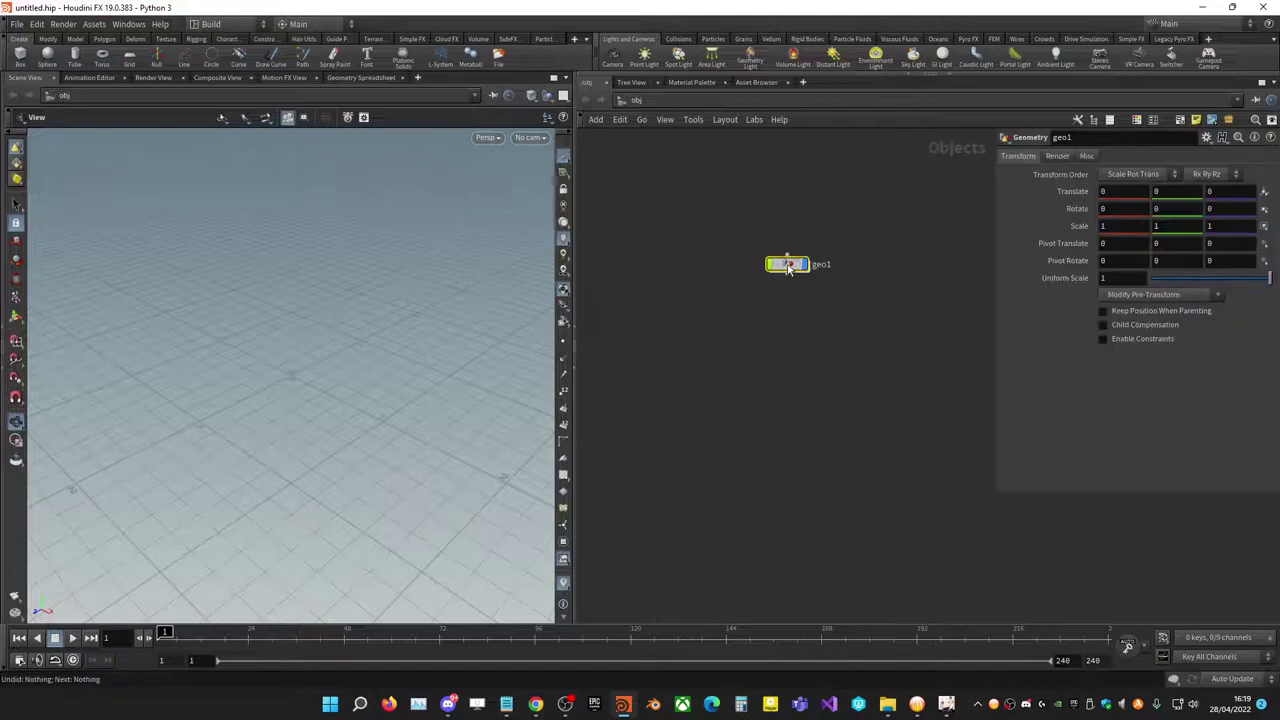
double_click(787, 265)
Add a circle1 node oriented on the ZX Plane
key("Tab")
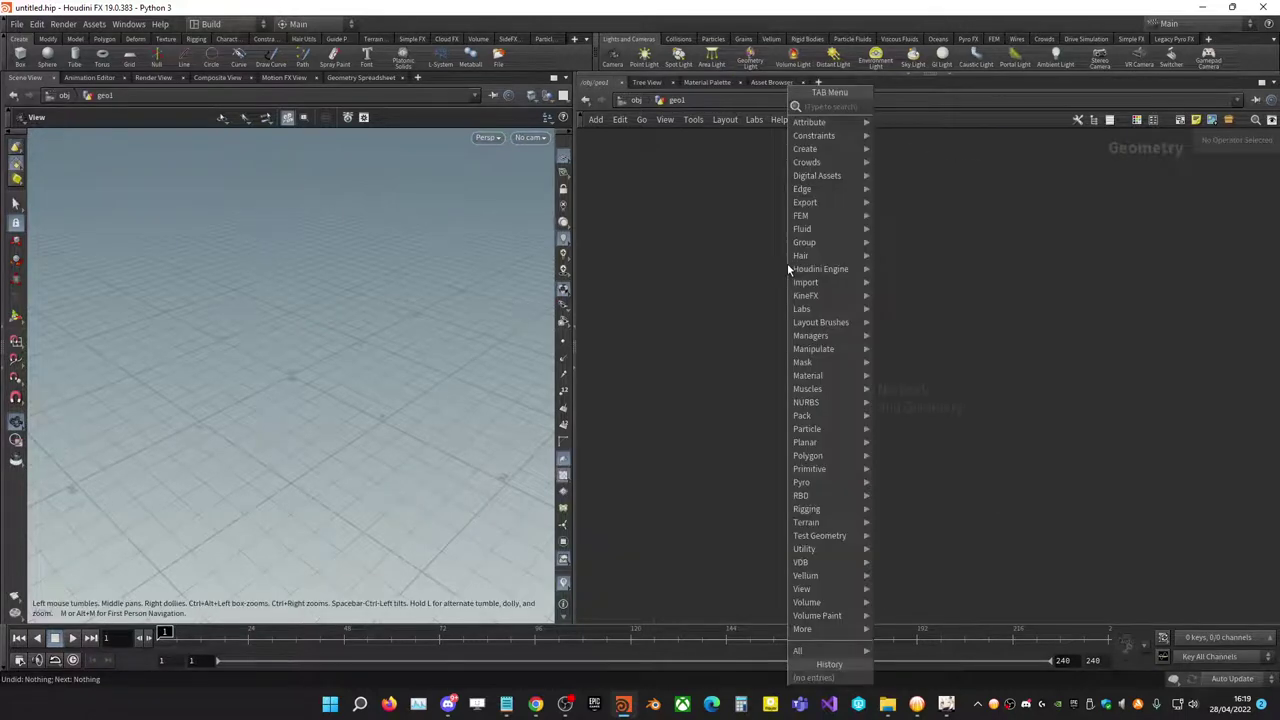
type("circle")
key("Return")
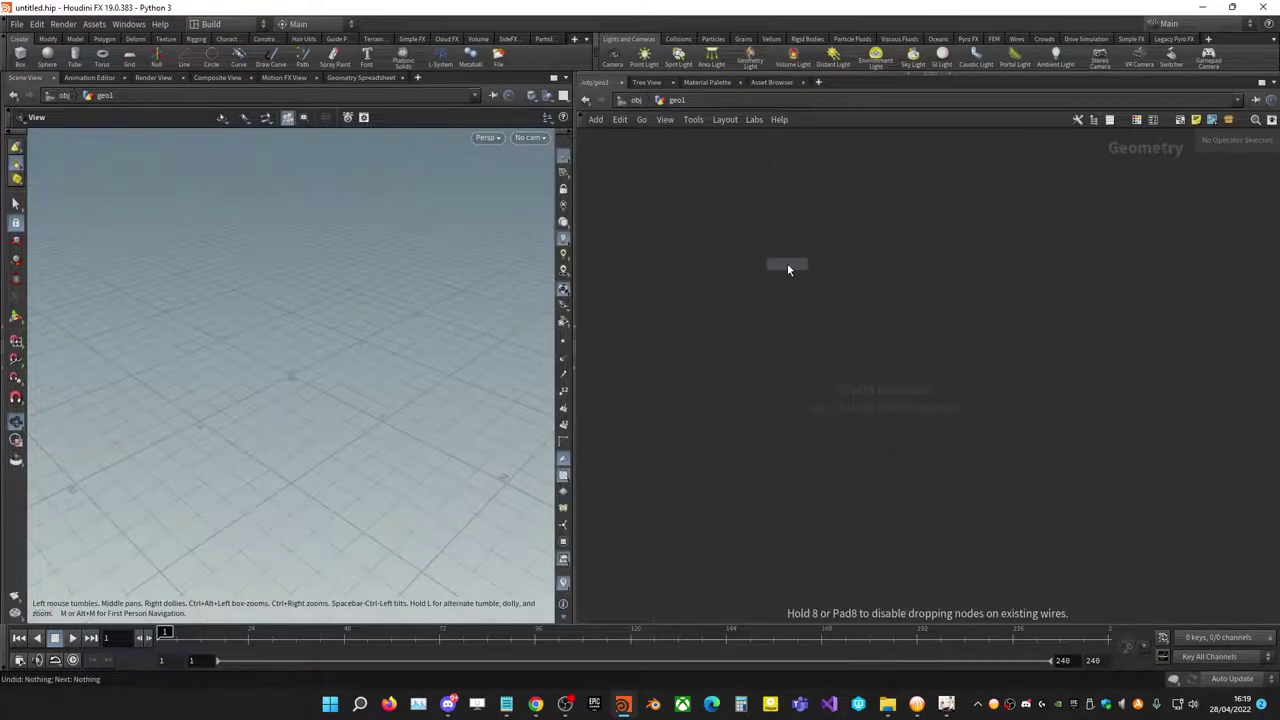
left_click(787, 263)
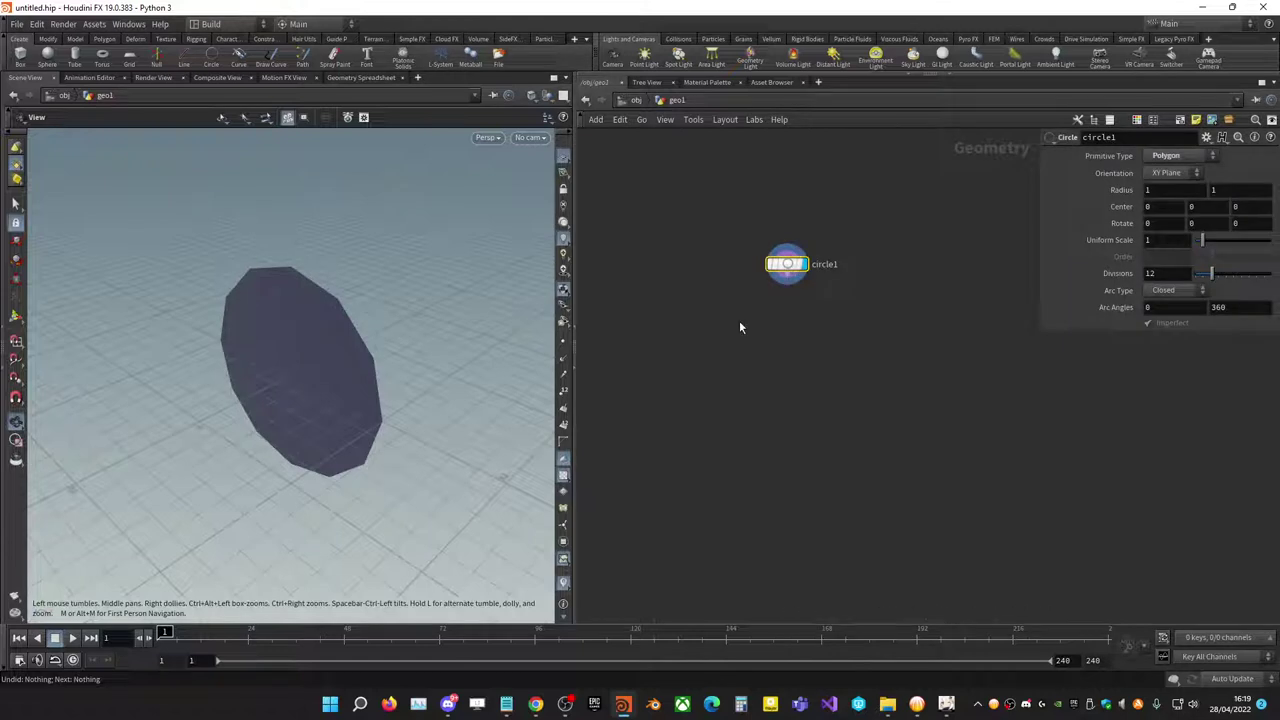
left_click(1172, 174)
left_click(1163, 212)
Display the circle's 12 points in the viewport
mouse_move(443, 414)
left_mouse_down()
mouse_move(363, 357)
mouse_move(543, 319)
left_mouse_up()
left_click(563, 342)
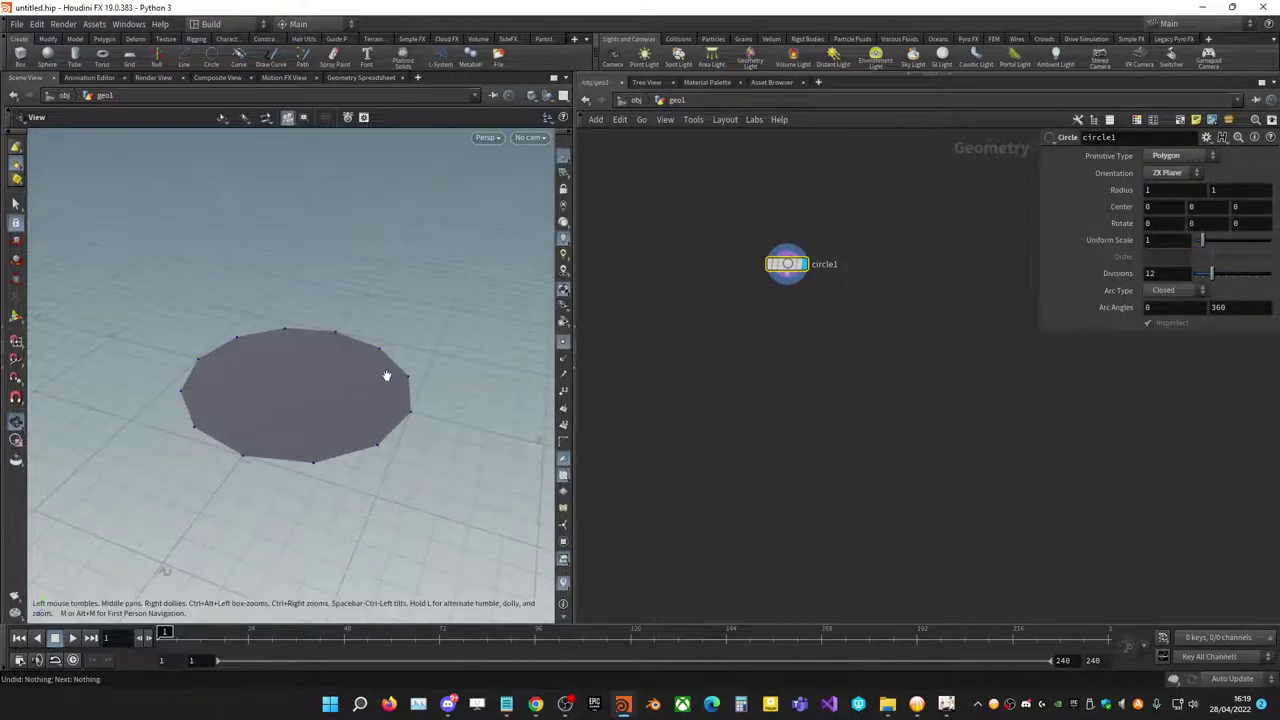
left_click_drag(386, 371, 369, 371)
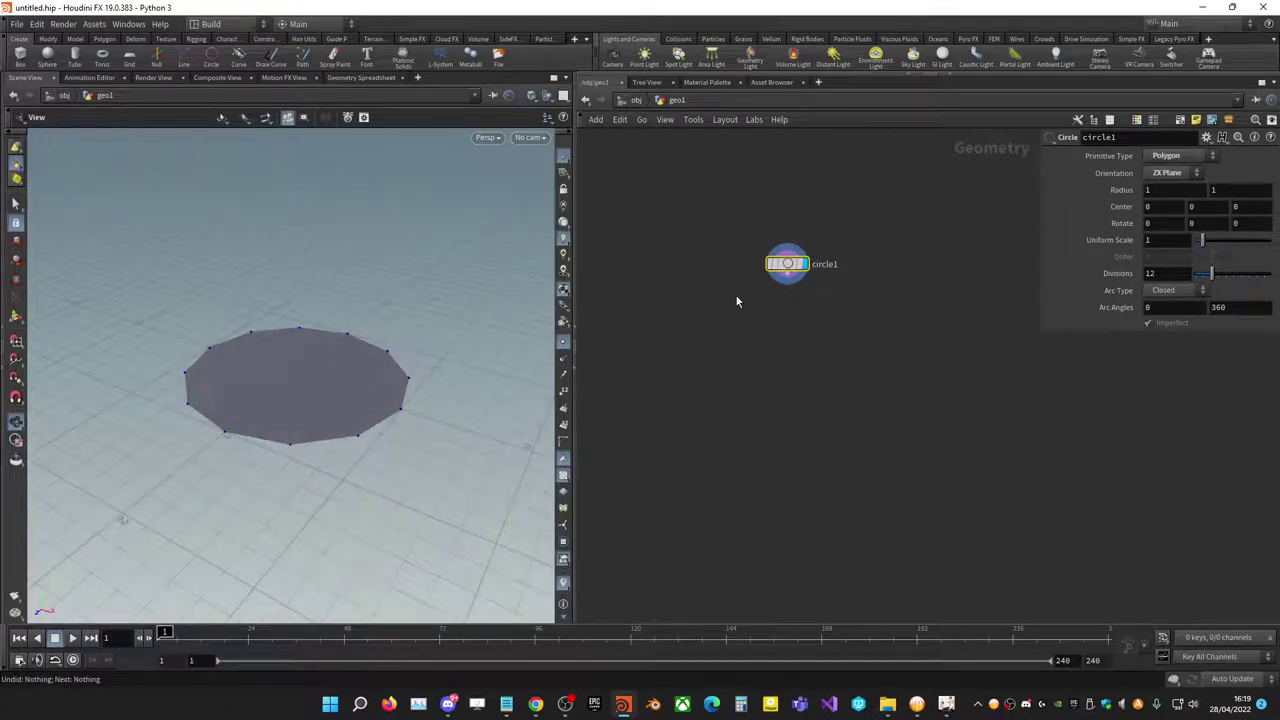
key("Tab")
type("cop")
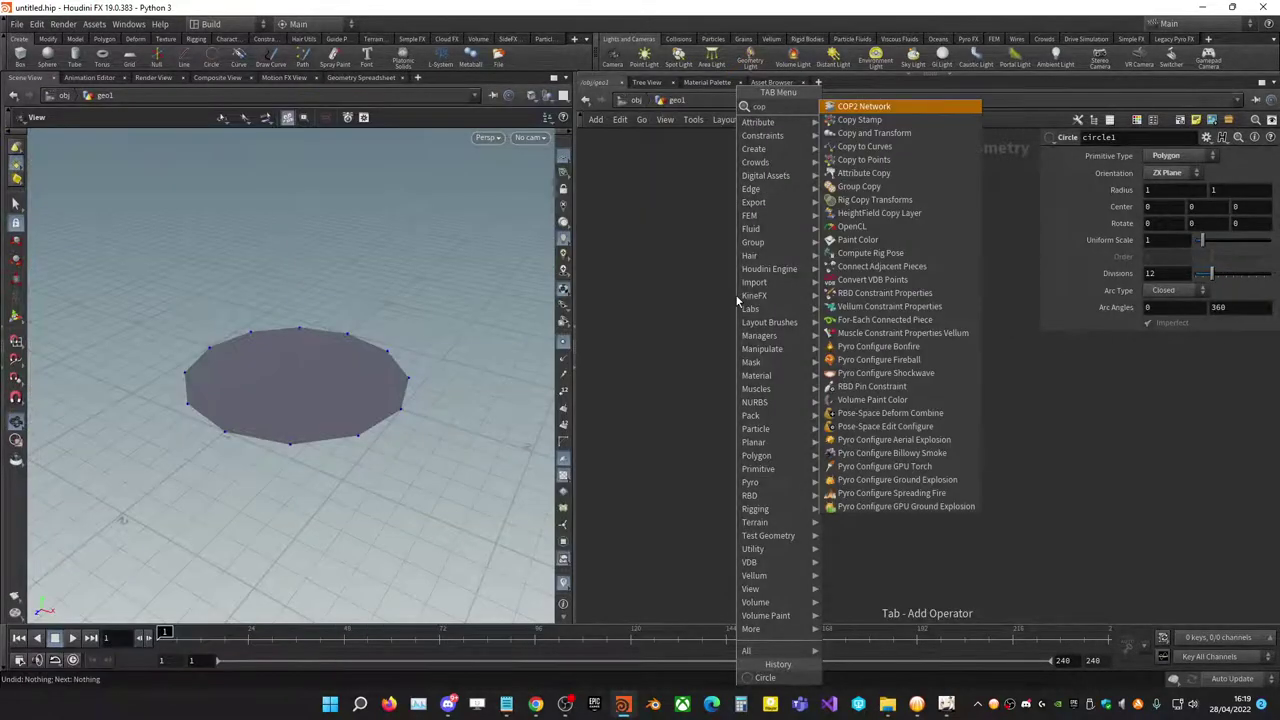
Add a copytopoints1 node below circle1 and wire circle1 into its target input
left_click(904, 149)
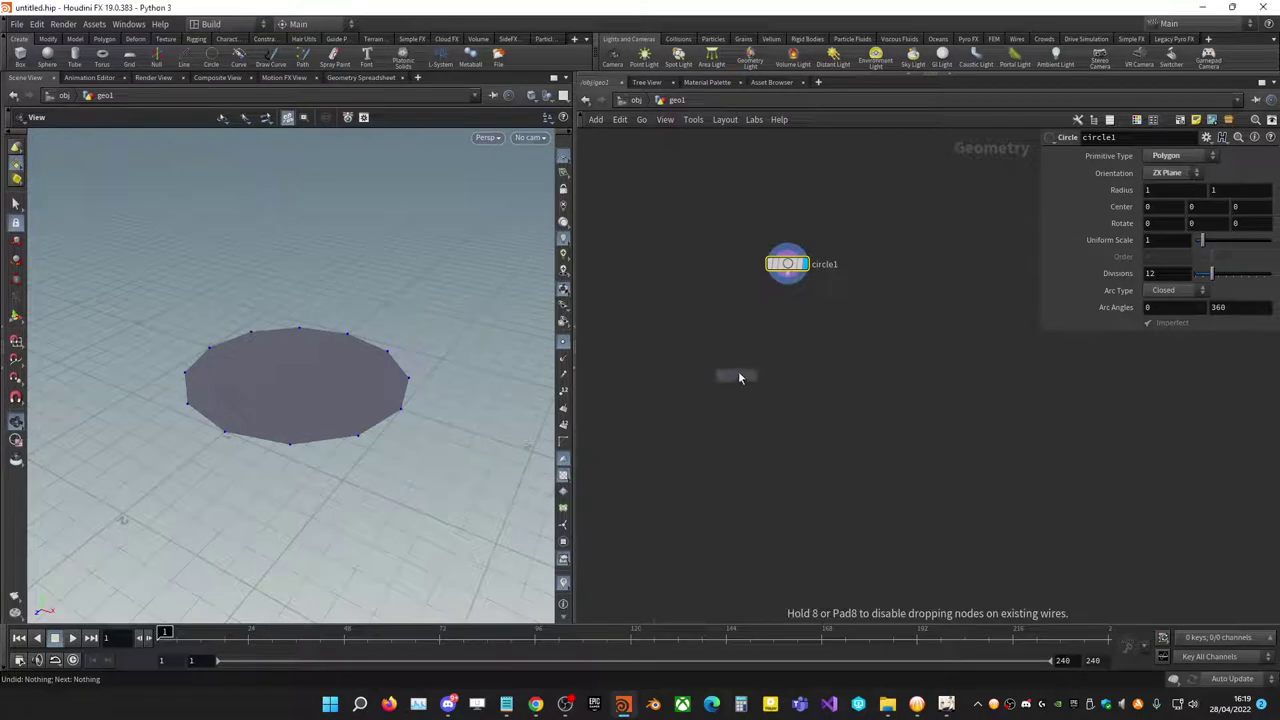
left_click(761, 330)
scroll(654, 334, "up", 2)
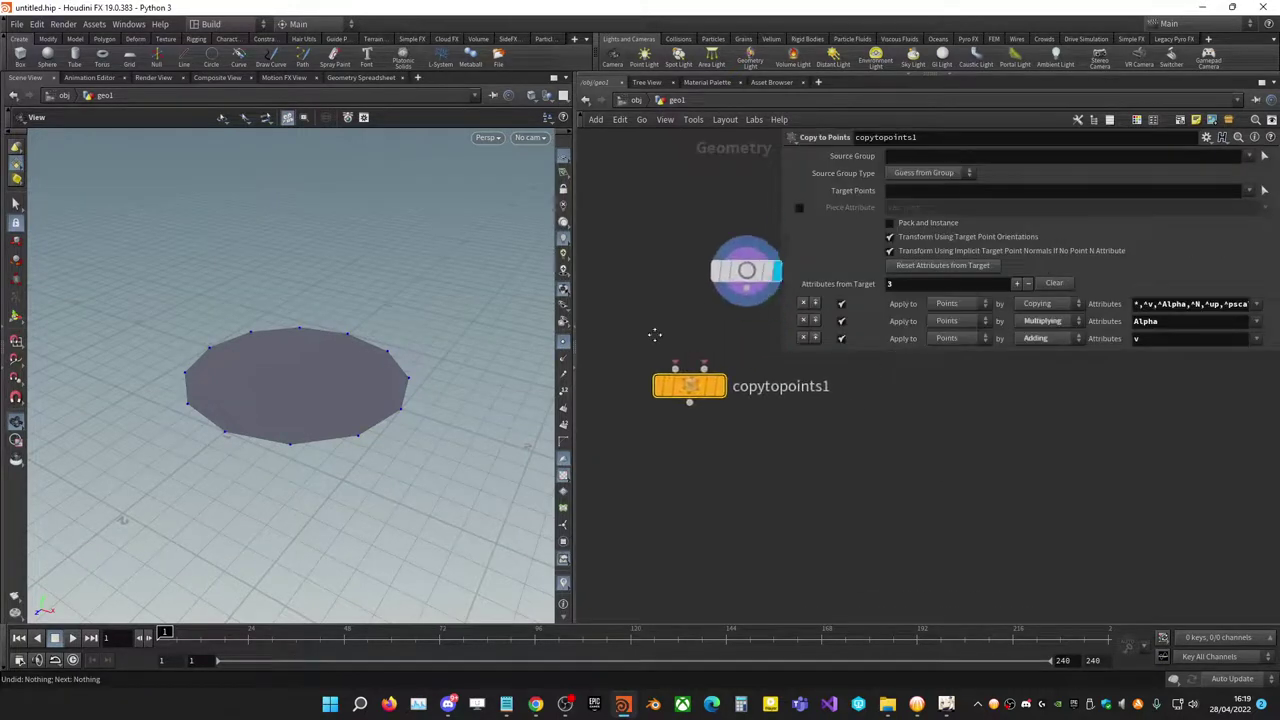
left_click_drag(733, 286, 728, 295)
left_click(703, 354)
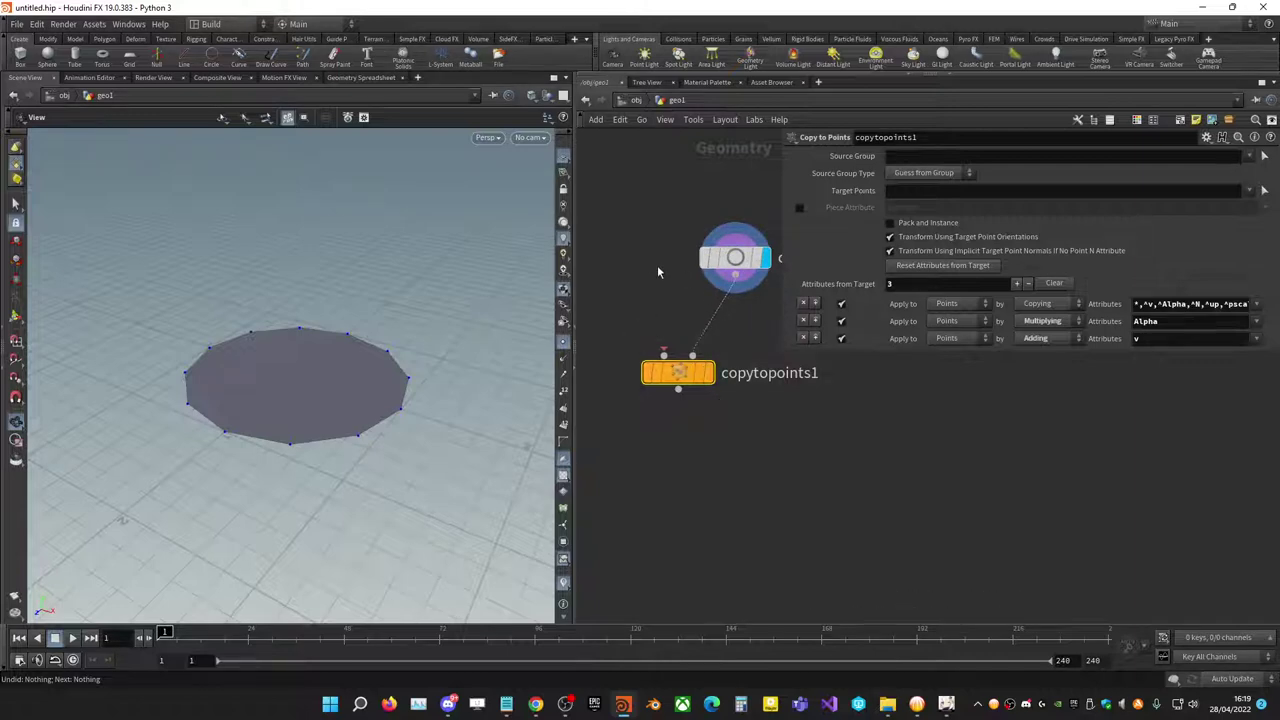
Add line1 wired into copytopoints1's source and display the copied lines
key("Tab")
mouse_move(661, 215)
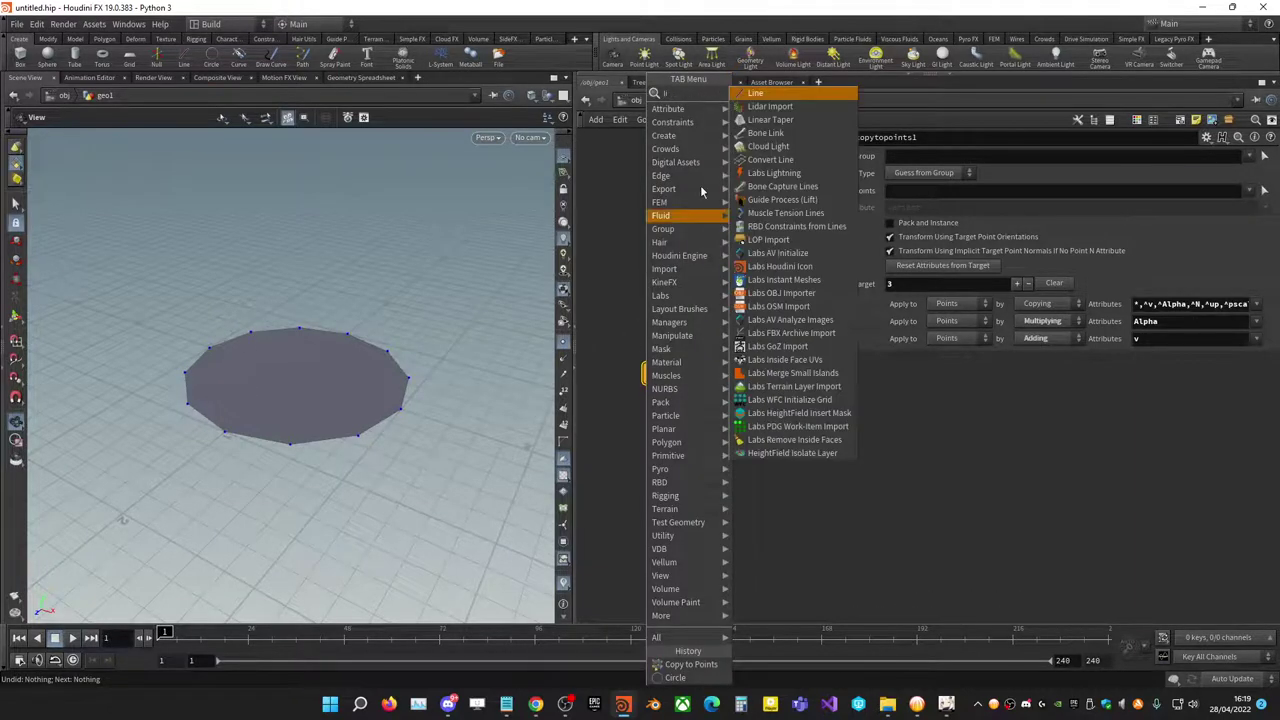
left_click(775, 100)
left_click(621, 236)
mouse_move(678, 373)
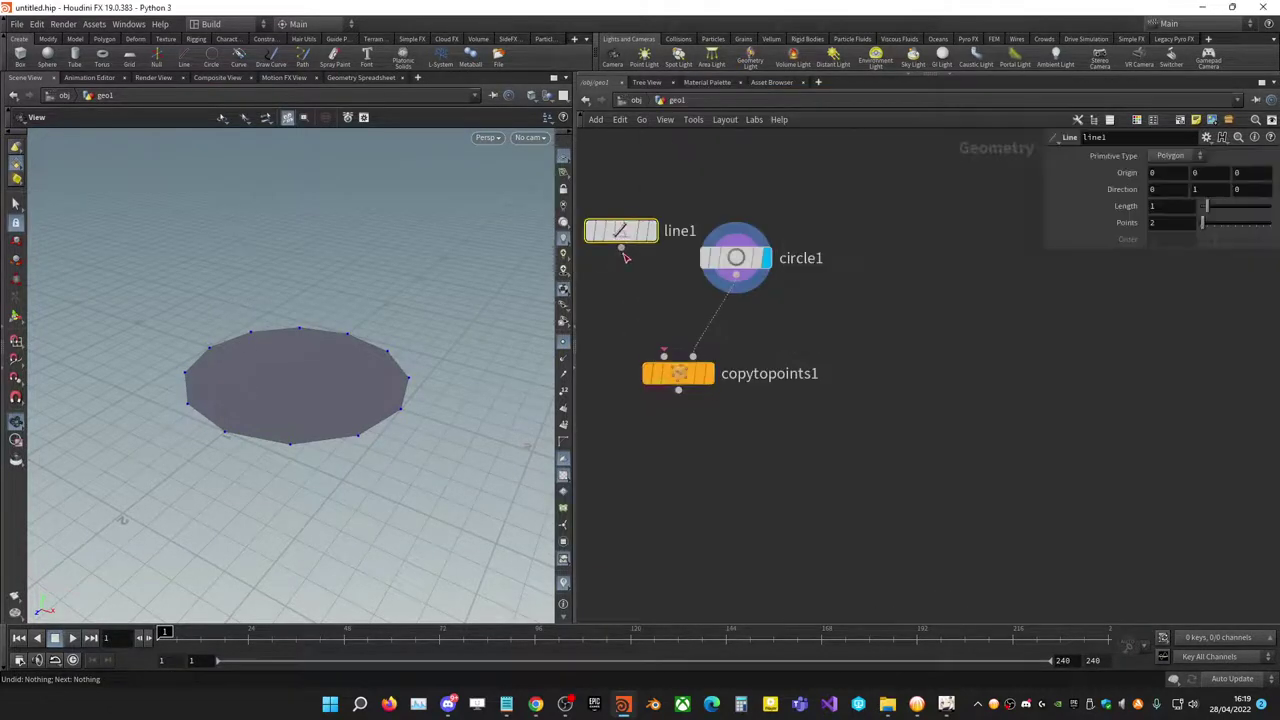
left_click(707, 374)
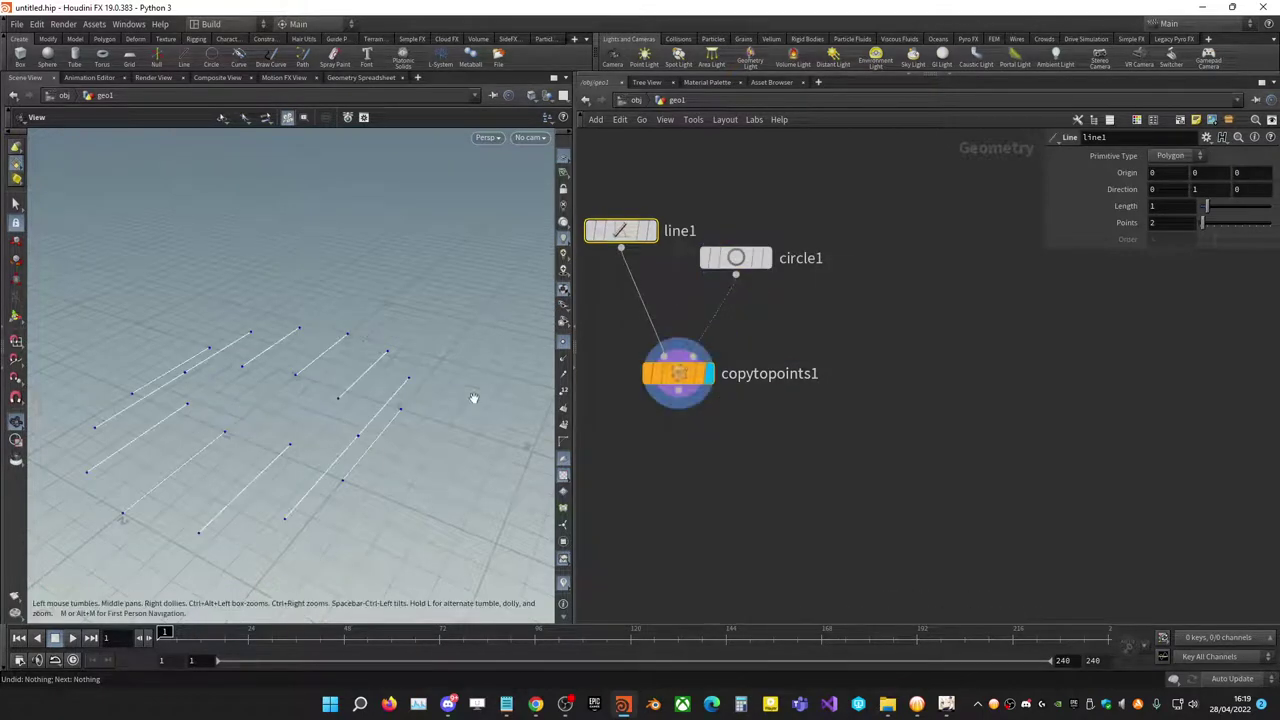
mouse_move(408, 374)
left_mouse_down()
mouse_move(380, 371)
mouse_move(360, 417)
mouse_move(437, 434)
mouse_move(487, 334)
mouse_move(426, 340)
mouse_move(400, 374)
mouse_move(414, 383)
left_mouse_up()
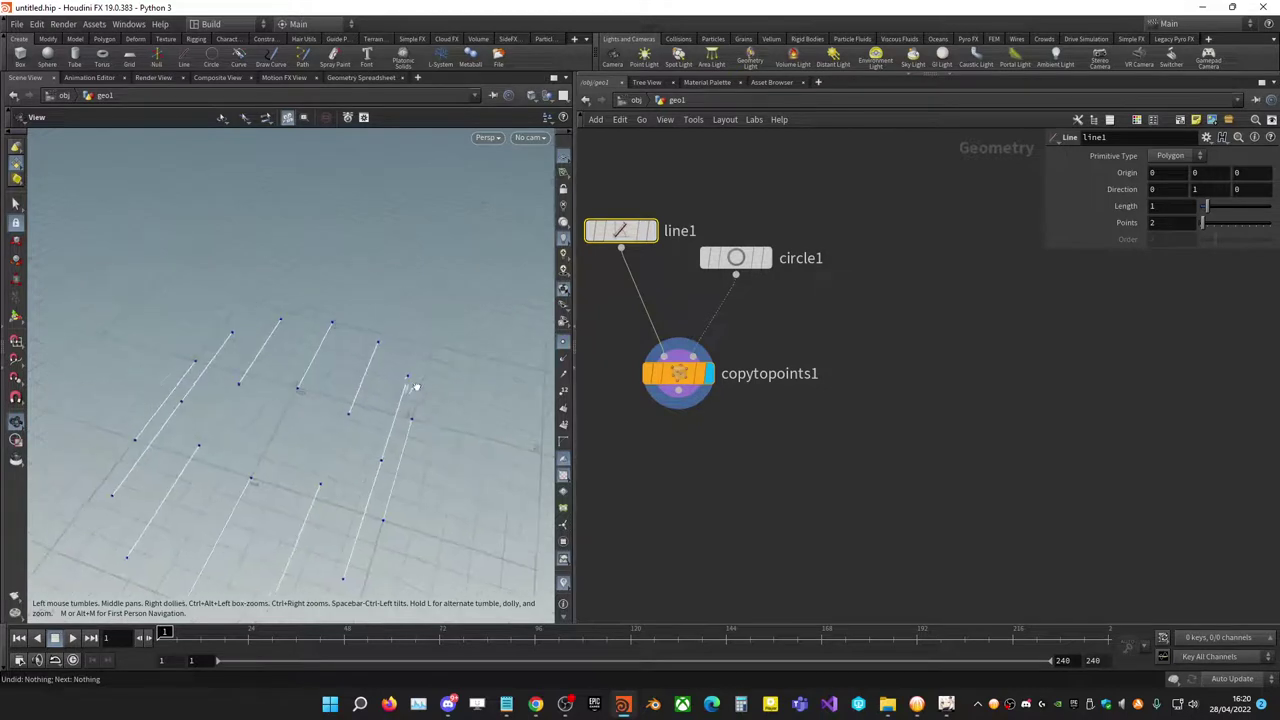
mouse_move(439, 295)
left_mouse_down()
mouse_move(451, 294)
mouse_move(420, 357)
mouse_move(422, 292)
left_mouse_up()
mouse_move(344, 341)
left_mouse_down()
mouse_move(329, 371)
mouse_move(343, 380)
mouse_move(346, 351)
mouse_move(329, 348)
left_mouse_up()
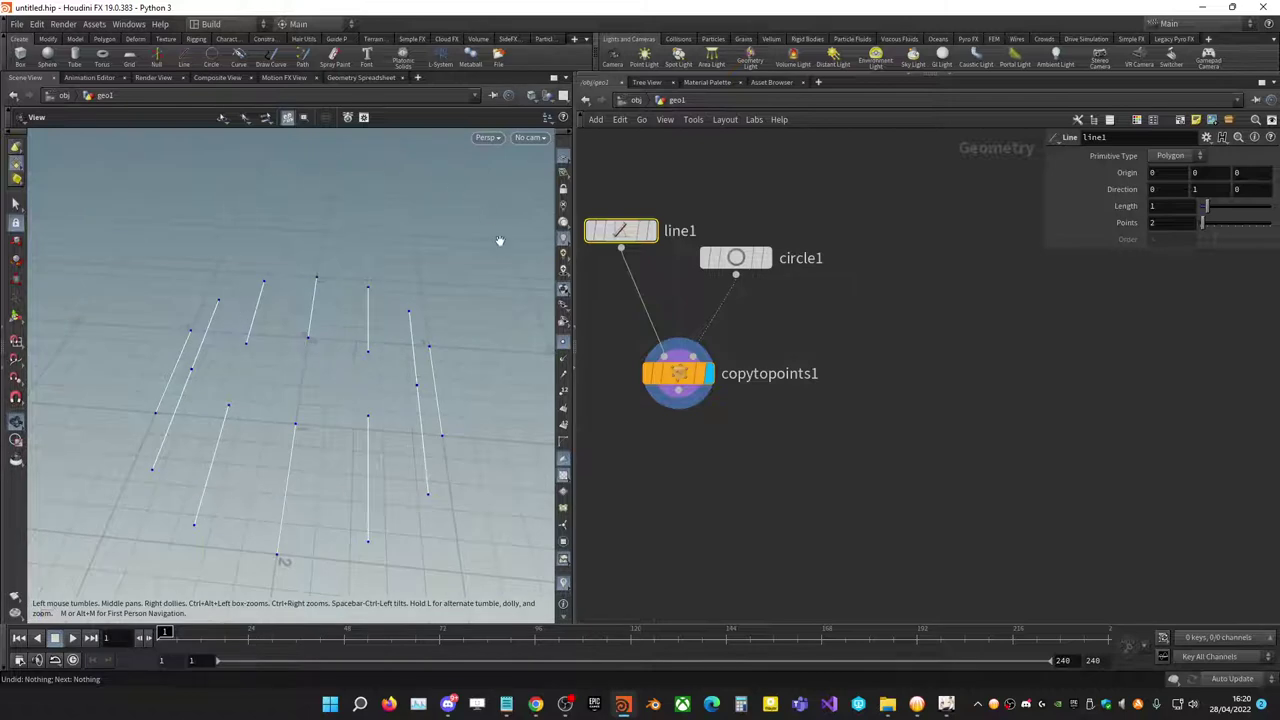
Ghost circle1 as a reference, move copytopoints1 lower, then display only circle1
left_click(770, 284)
mouse_move(736, 258)
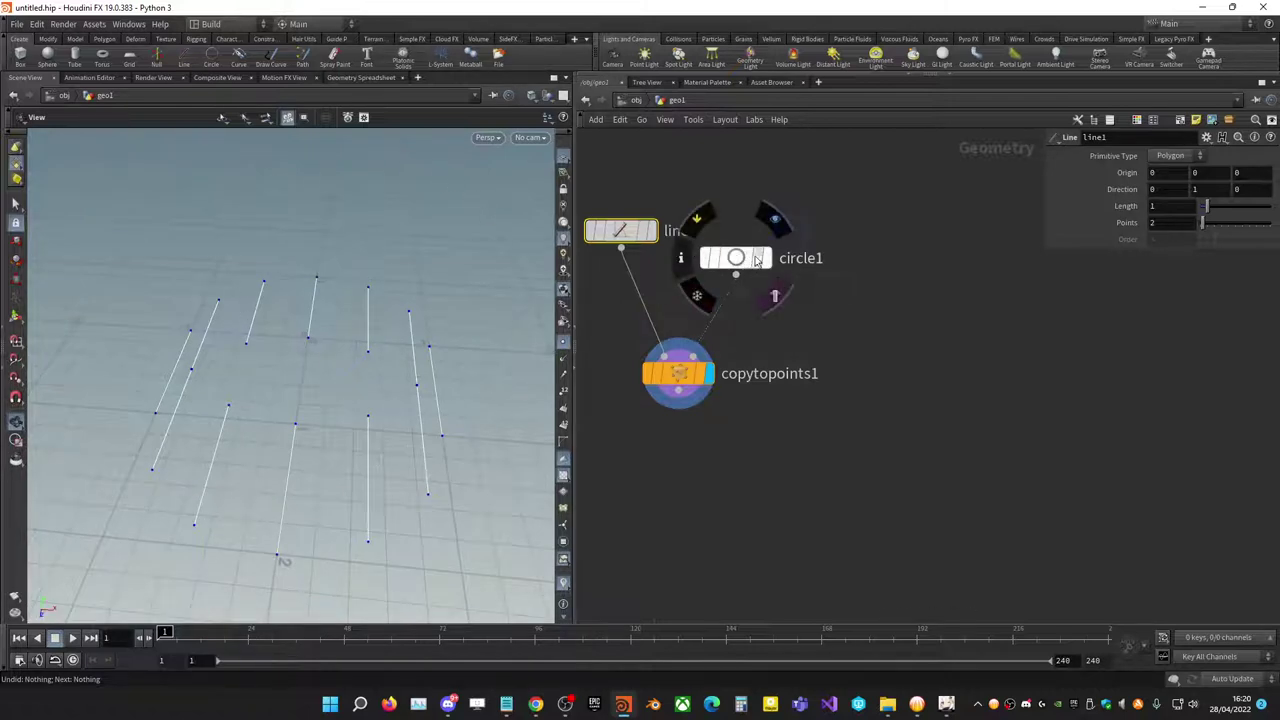
mouse_move(401, 355)
left_mouse_down()
mouse_move(371, 380)
mouse_move(351, 366)
mouse_move(410, 357)
left_mouse_up()
middle_click_drag(770, 321, 812, 303)
left_click_drag(713, 363, 680, 413)
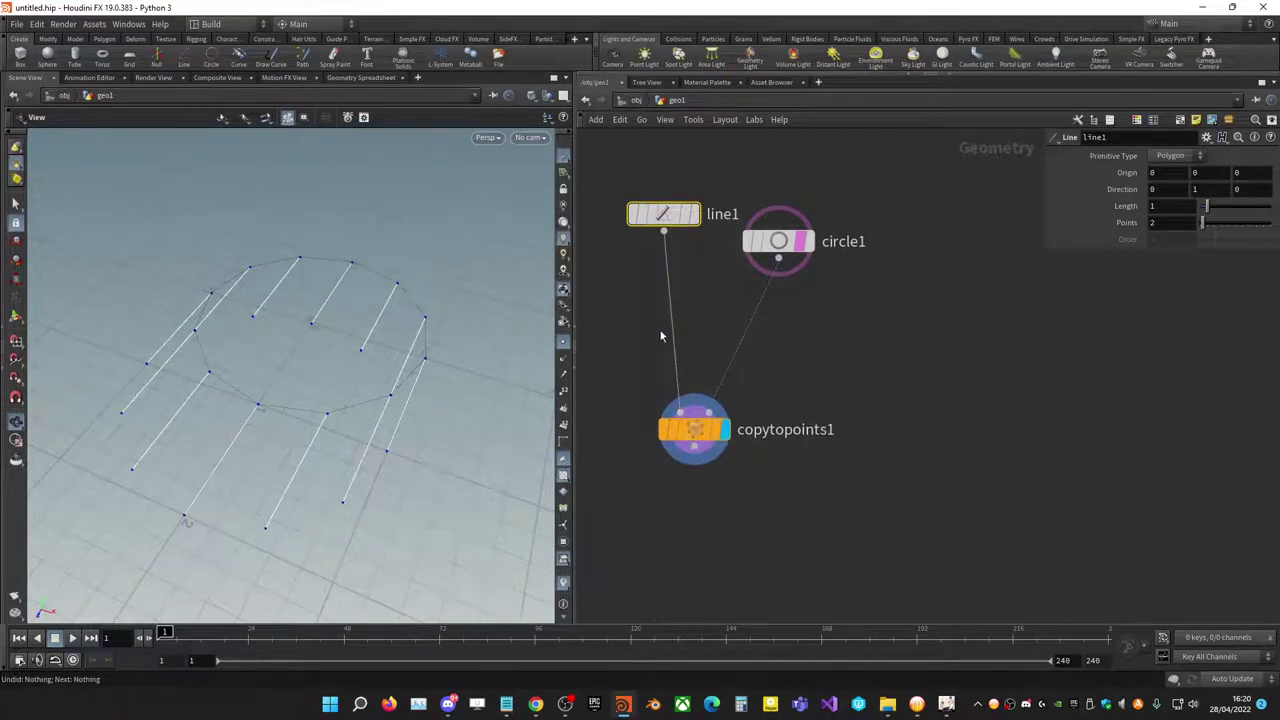
left_click(782, 248)
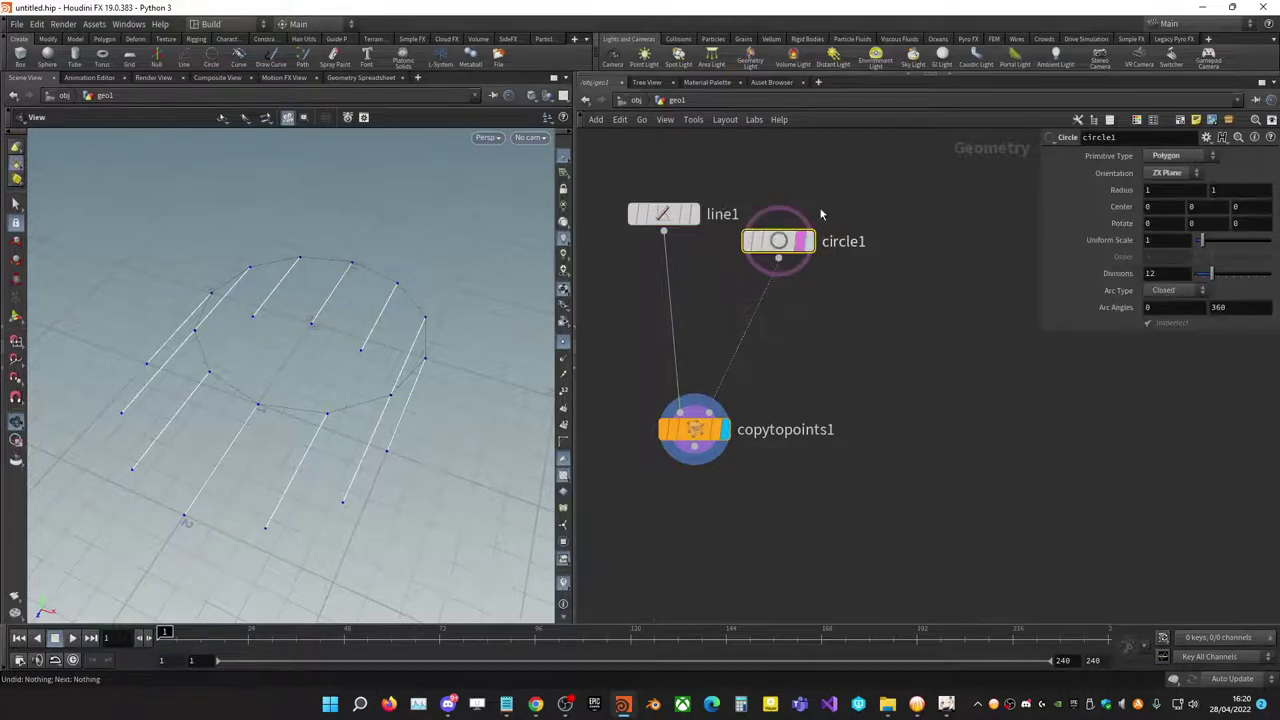
mouse_move(779, 241)
left_click(806, 241)
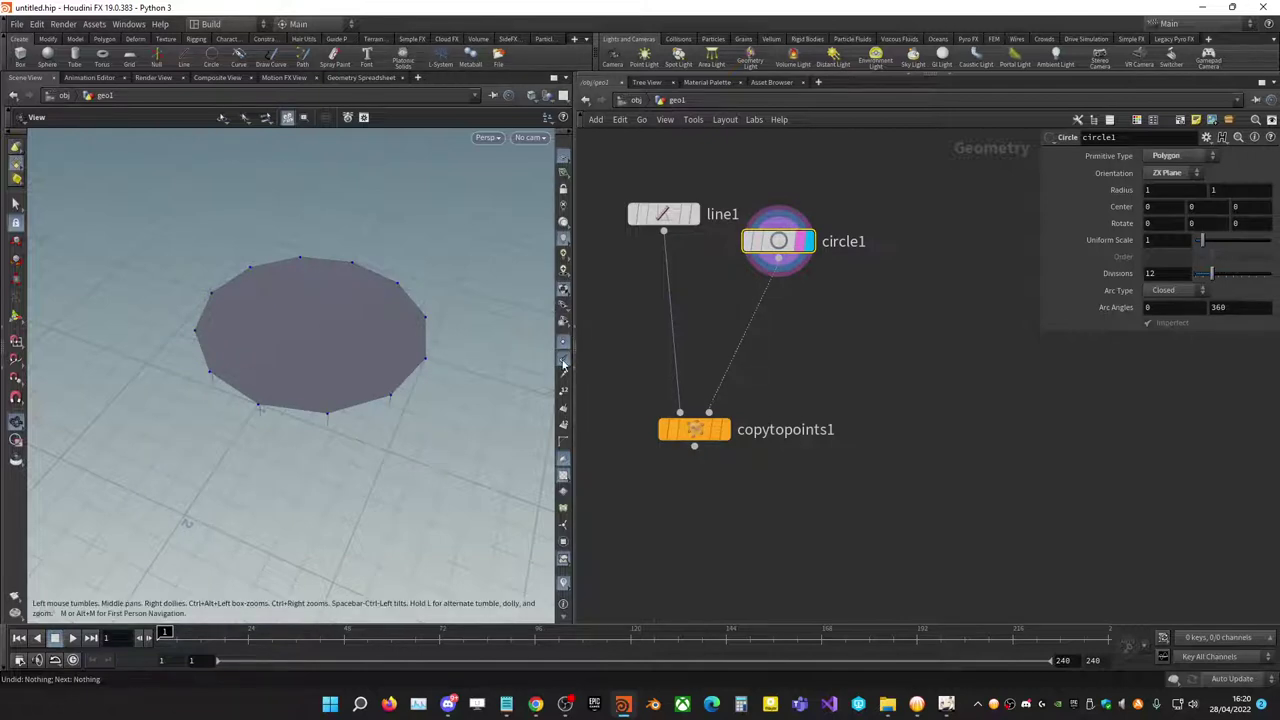
mouse_move(428, 398)
left_mouse_down()
mouse_move(423, 371)
mouse_move(446, 397)
mouse_move(427, 383)
mouse_move(432, 362)
left_mouse_up()
key("Tab")
type("pol")
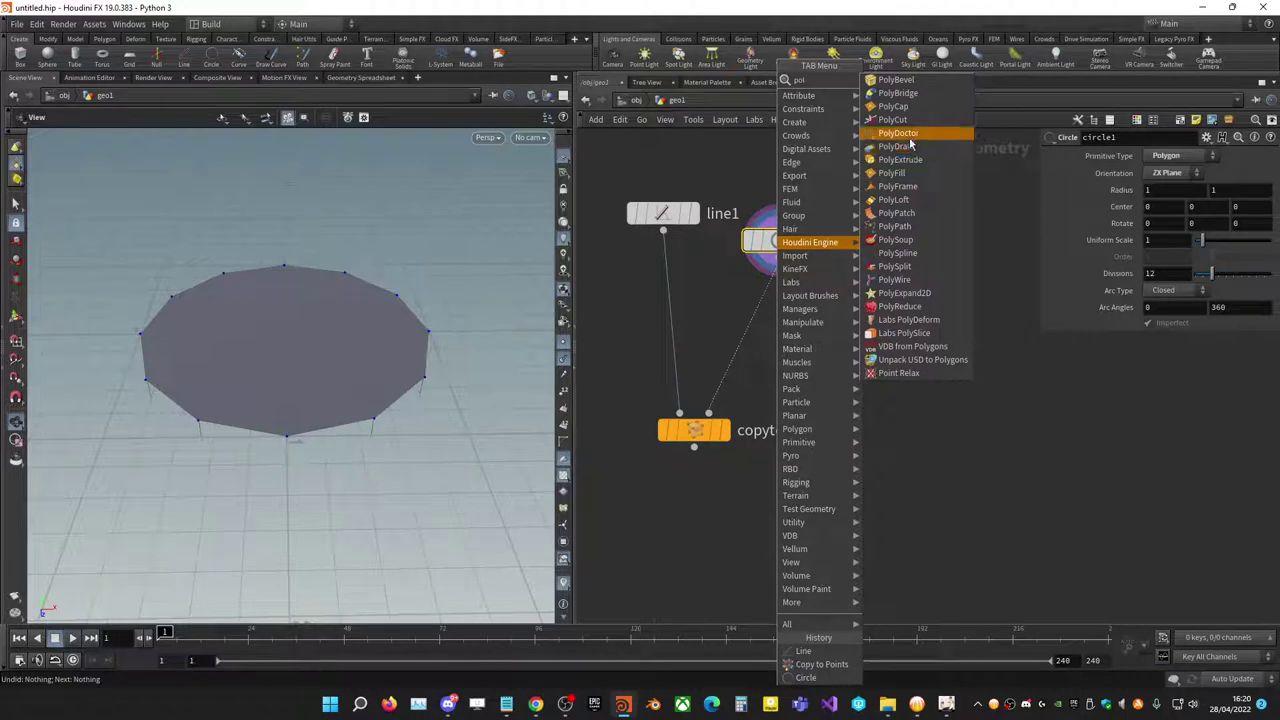
Insert polyframe1 between circle1 and copytopoints1 and display the copy result
left_click(896, 187)
left_click(760, 308)
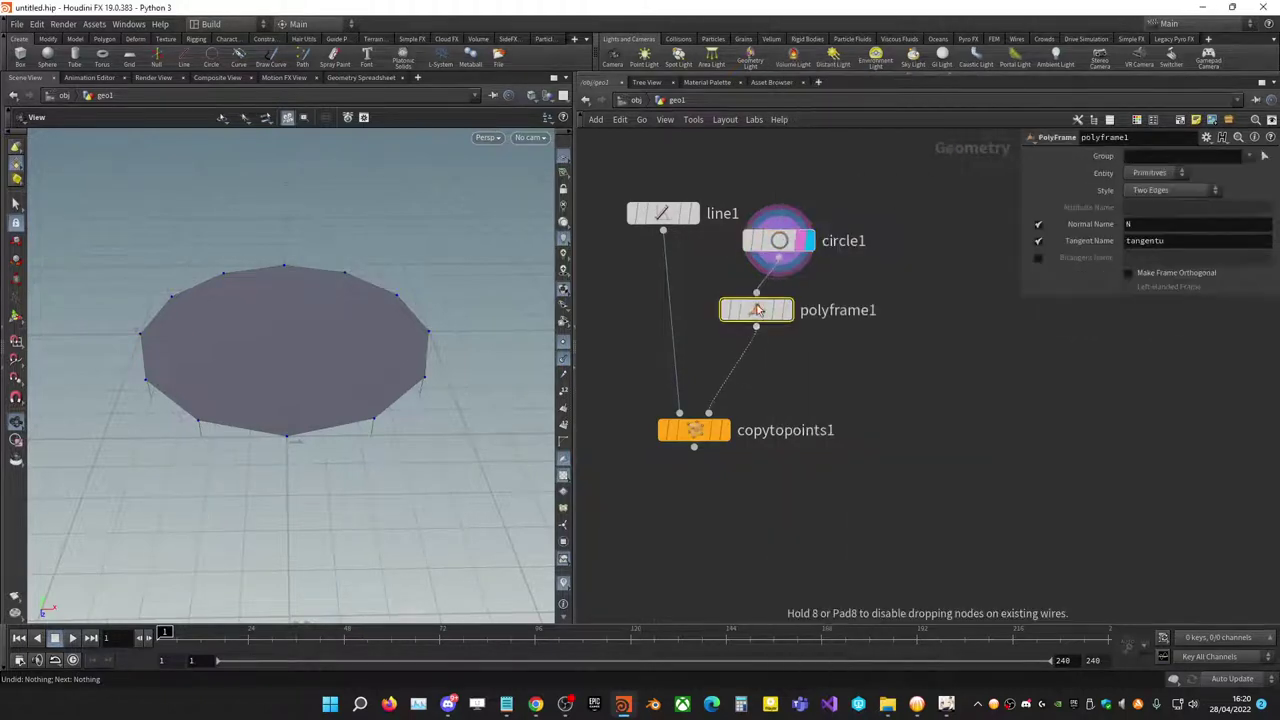
left_click(812, 317)
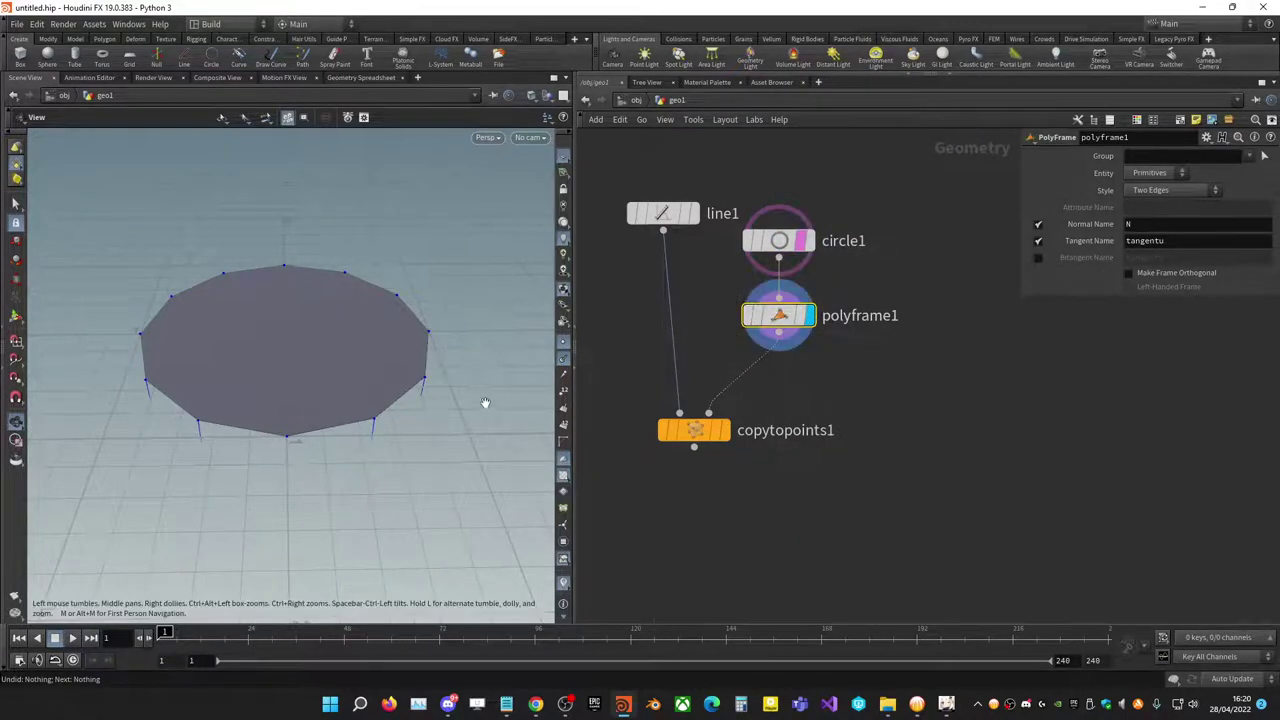
left_click(723, 431)
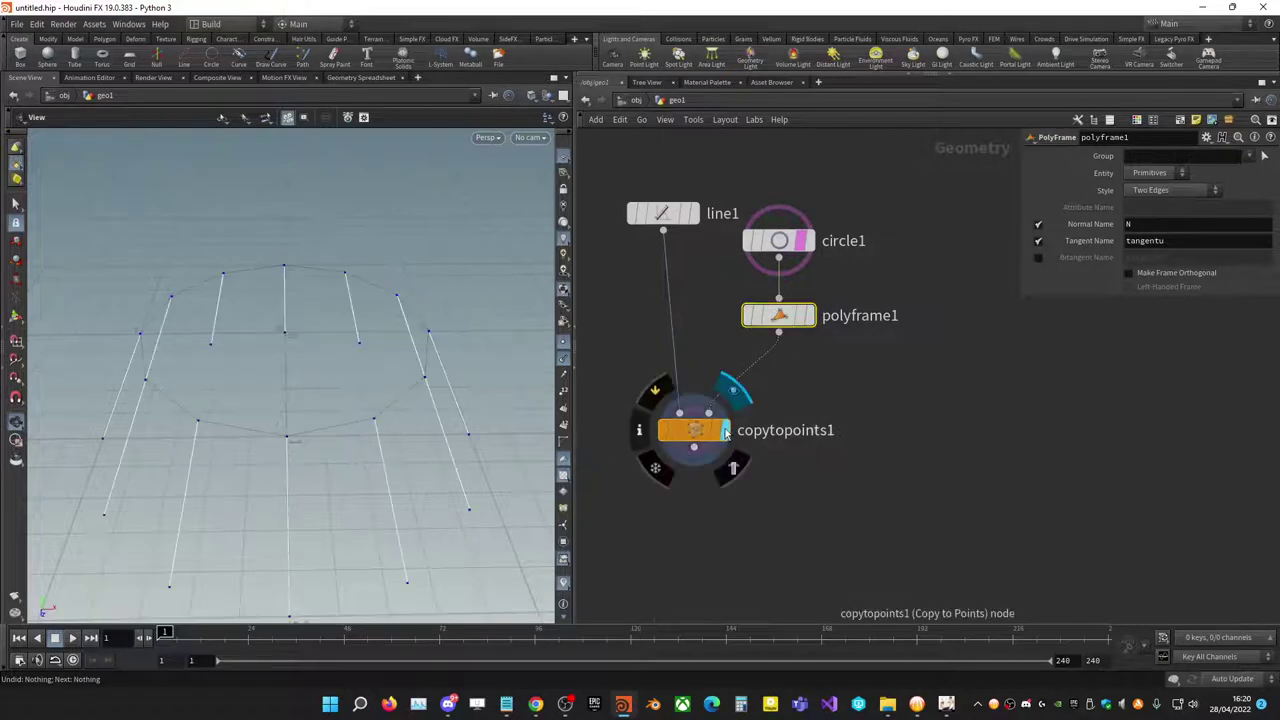
left_click_drag(447, 375, 398, 389)
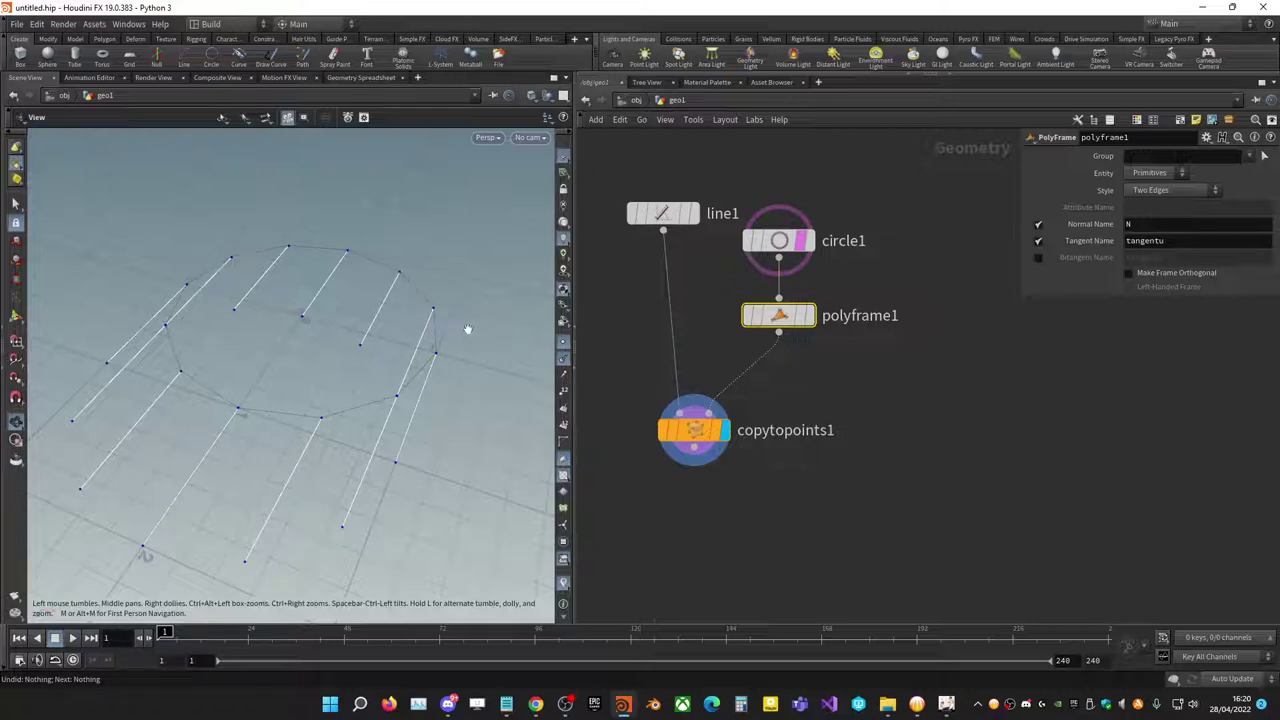
Set PolyFrame Tangent Name to N and turn off Normal Name
key("Return")
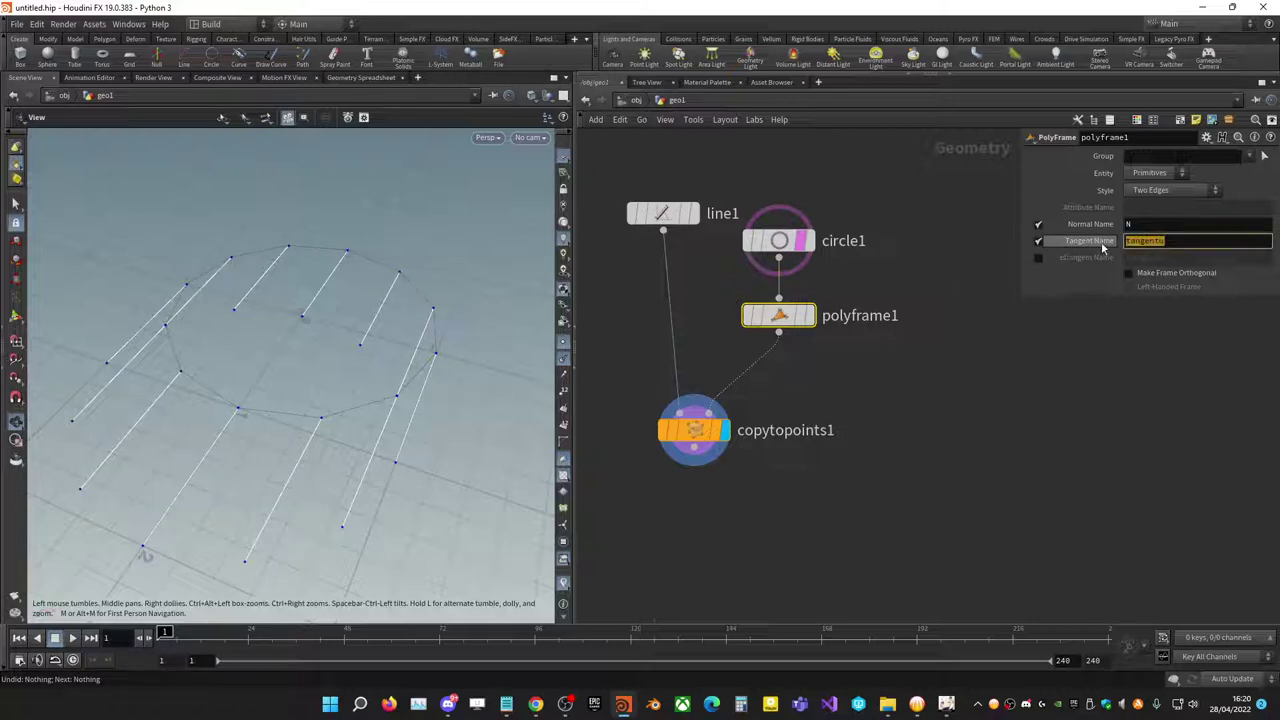
type("N")
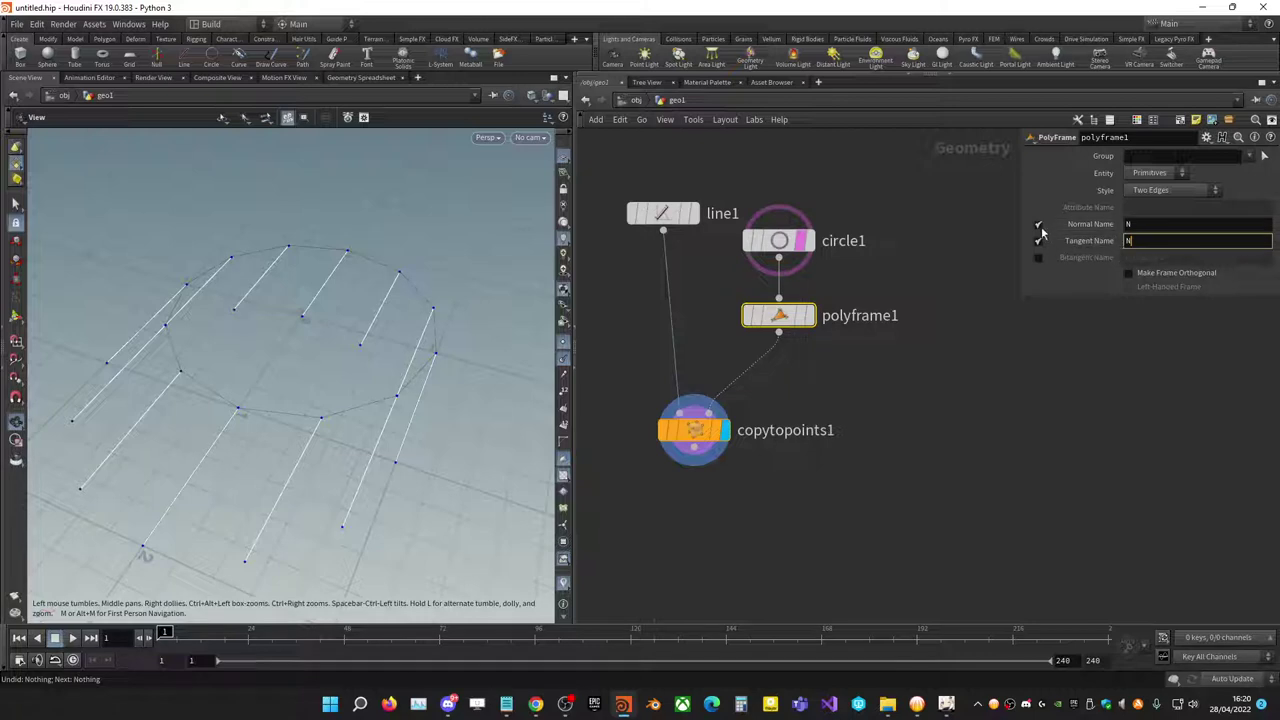
key("Return")
left_click(1038, 224)
mouse_move(314, 359)
left_mouse_down()
mouse_move(286, 337)
mouse_move(303, 317)
mouse_move(323, 331)
mouse_move(367, 324)
mouse_move(371, 351)
mouse_move(360, 351)
left_mouse_up()
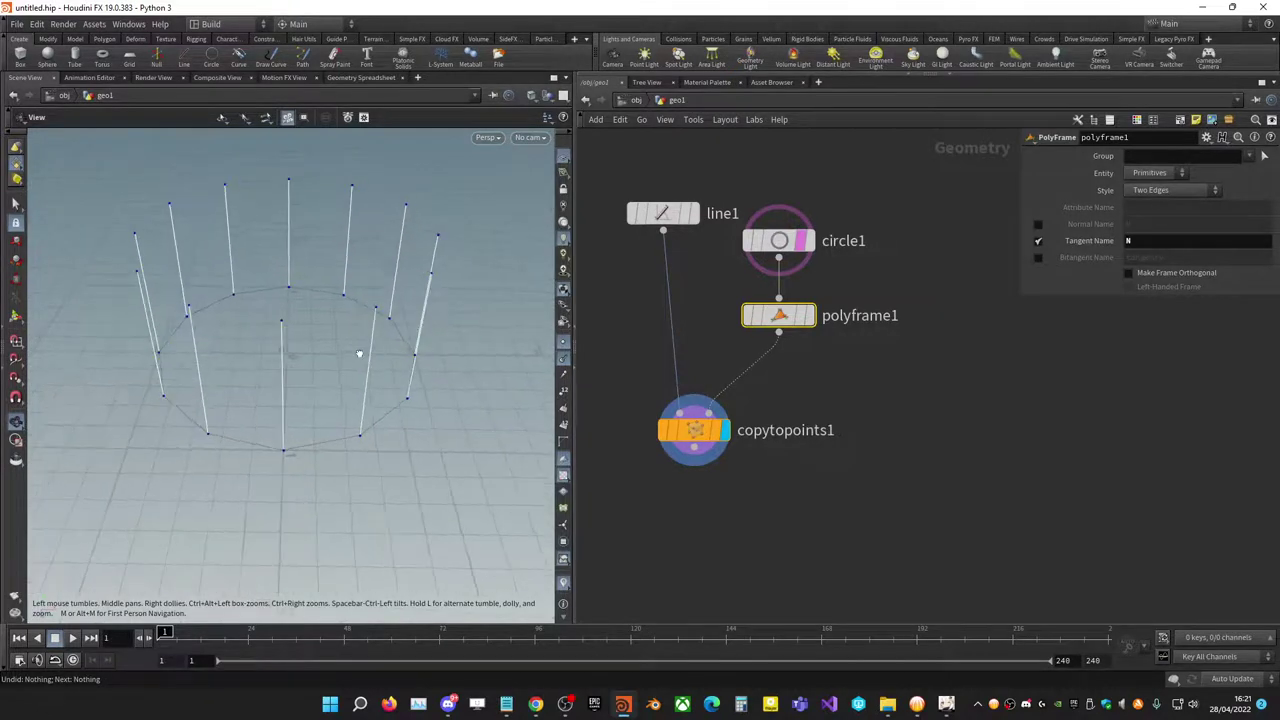
Move line1 to the left of polyframe1 and display polyframe1
middle_click_drag(601, 318, 629, 312)
left_click_drag(690, 208, 653, 304)
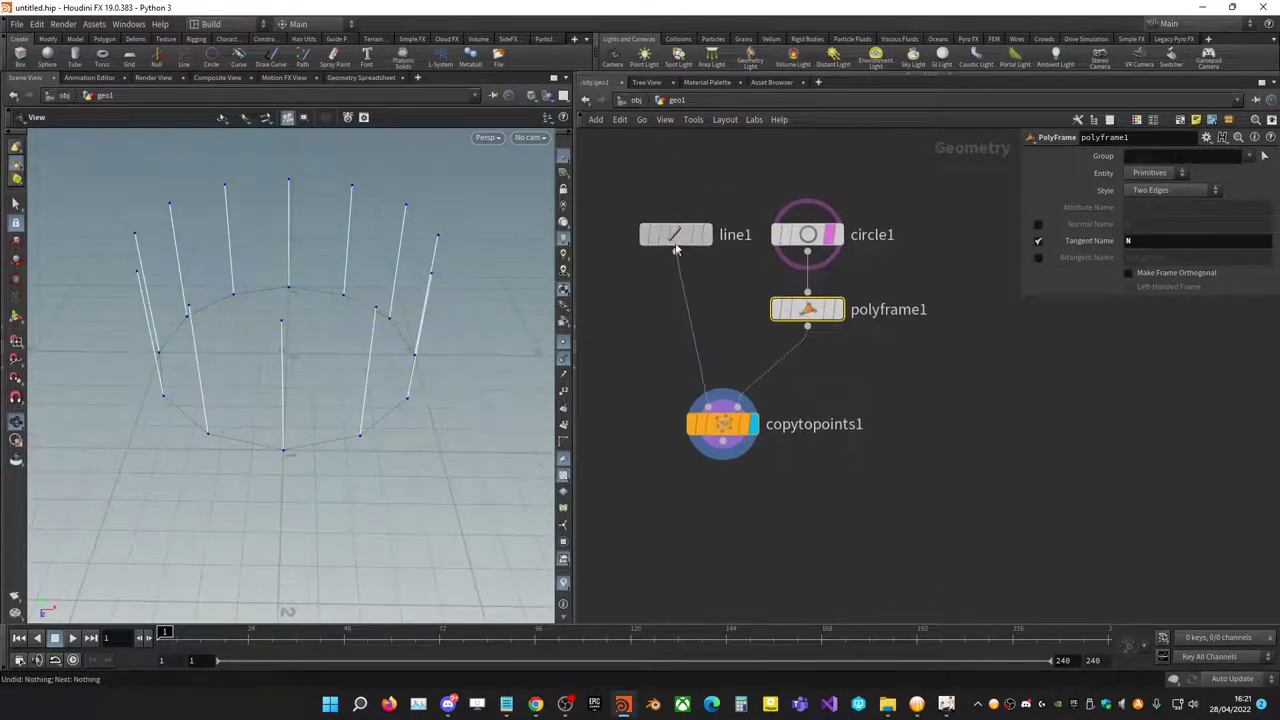
left_click(651, 301)
mouse_move(807, 309)
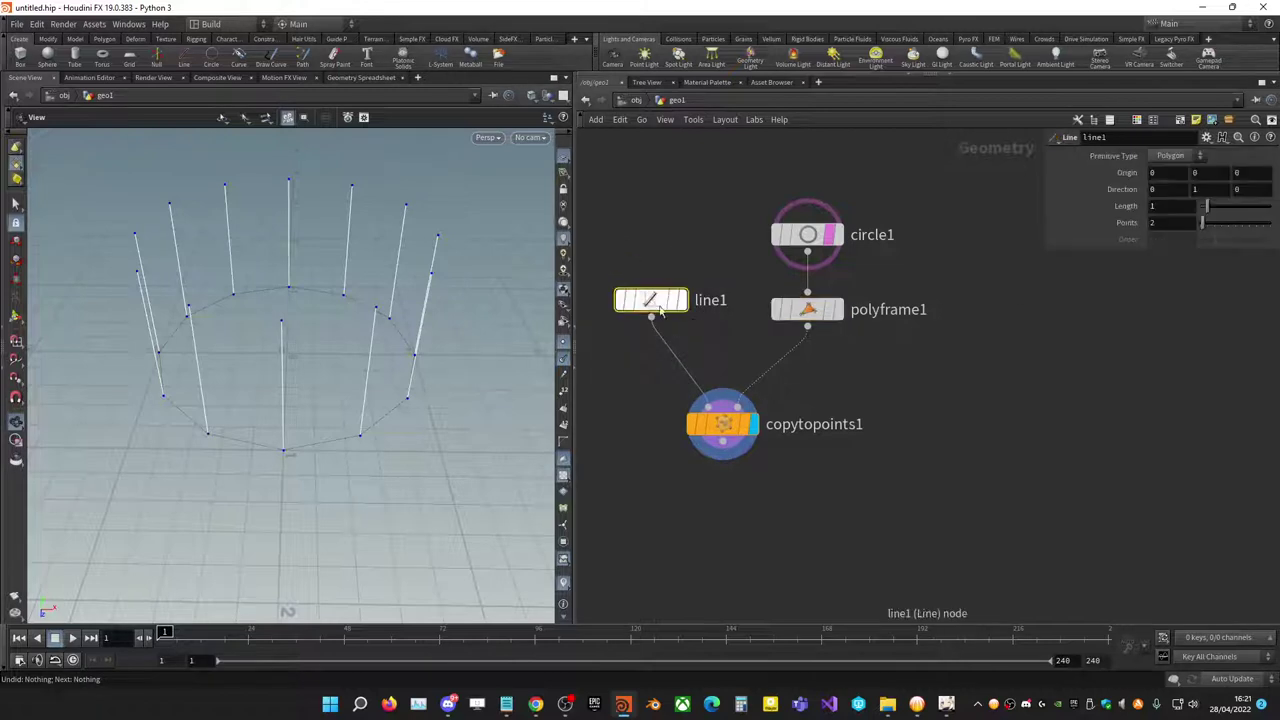
left_click(836, 309)
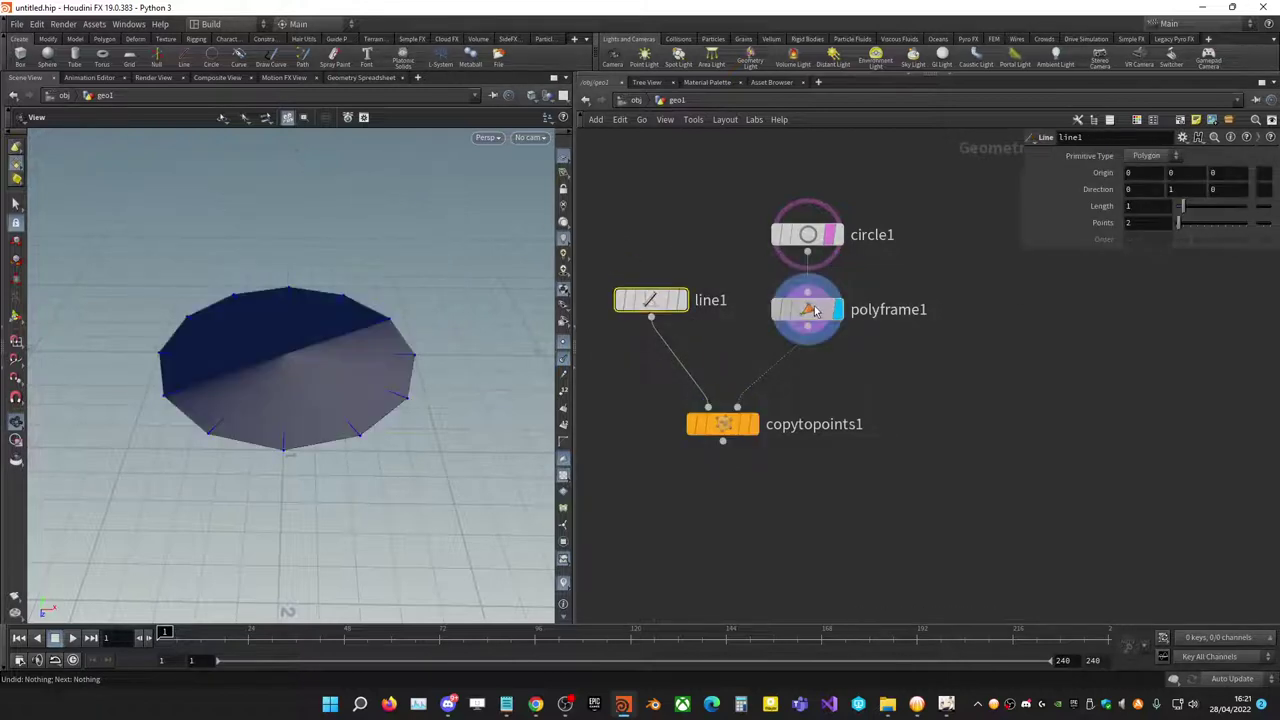
mouse_move(364, 366)
left_mouse_down()
mouse_move(363, 414)
mouse_move(387, 322)
left_mouse_up()
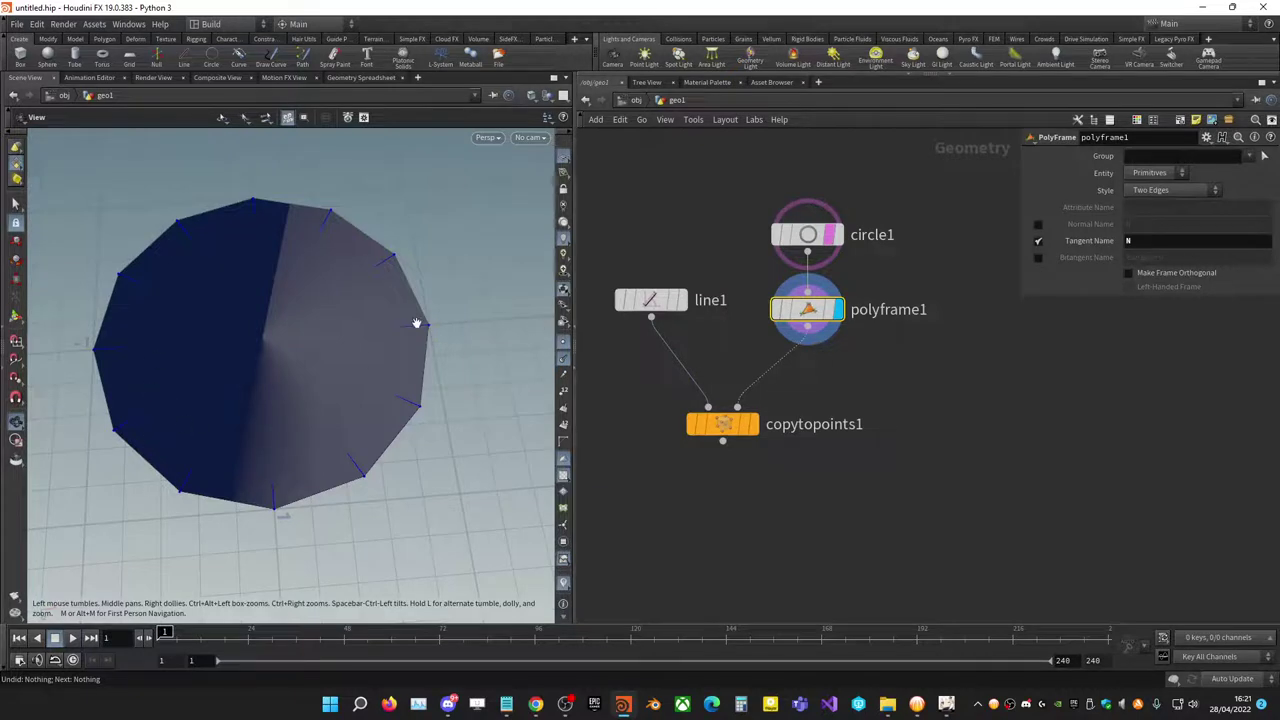
Try different Direction values on line1 until the single line lies flat
left_click(650, 302)
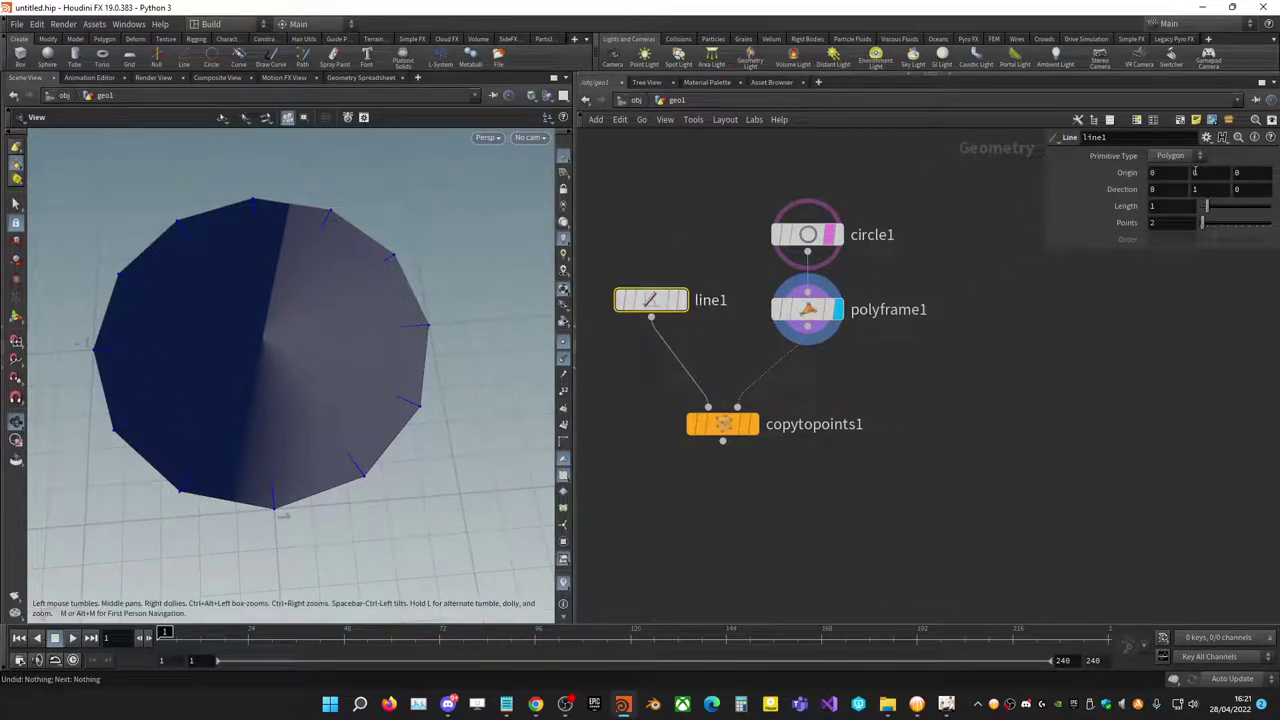
type("0")
left_click(1243, 190)
type("1")
left_click(682, 300)
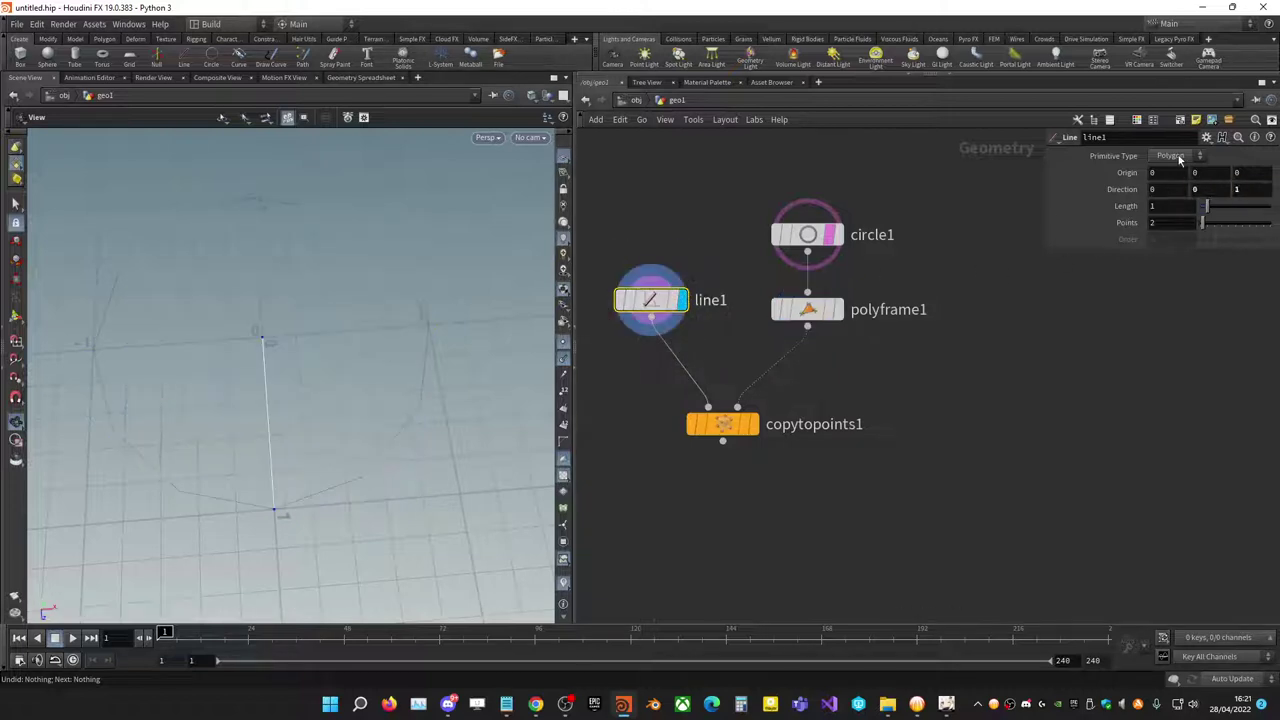
left_click(1198, 189)
type("1")
left_click(1243, 189)
type("0")
mouse_move(300, 420)
left_mouse_down()
mouse_move(371, 377)
mouse_move(323, 330)
mouse_move(400, 269)
mouse_move(325, 384)
left_mouse_up()
mouse_move(425, 316)
left_mouse_down()
mouse_move(409, 343)
mouse_move(468, 327)
left_mouse_up()
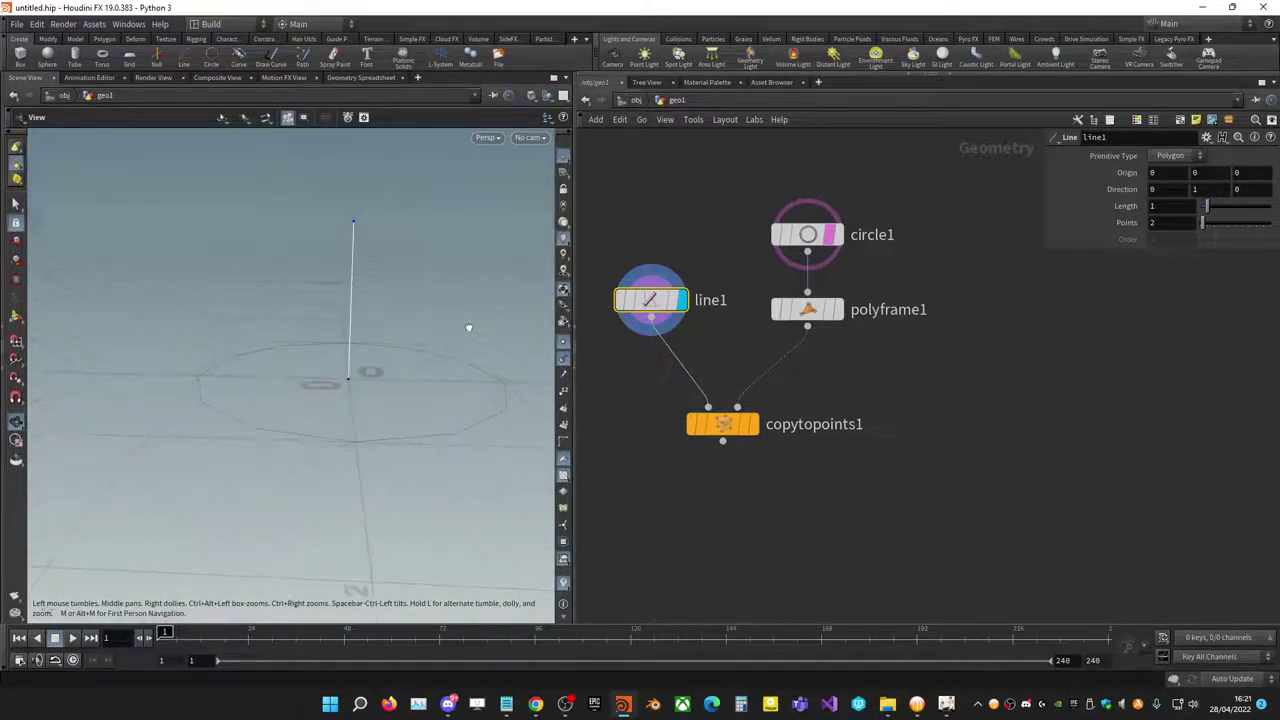
left_click_drag(381, 366, 274, 406)
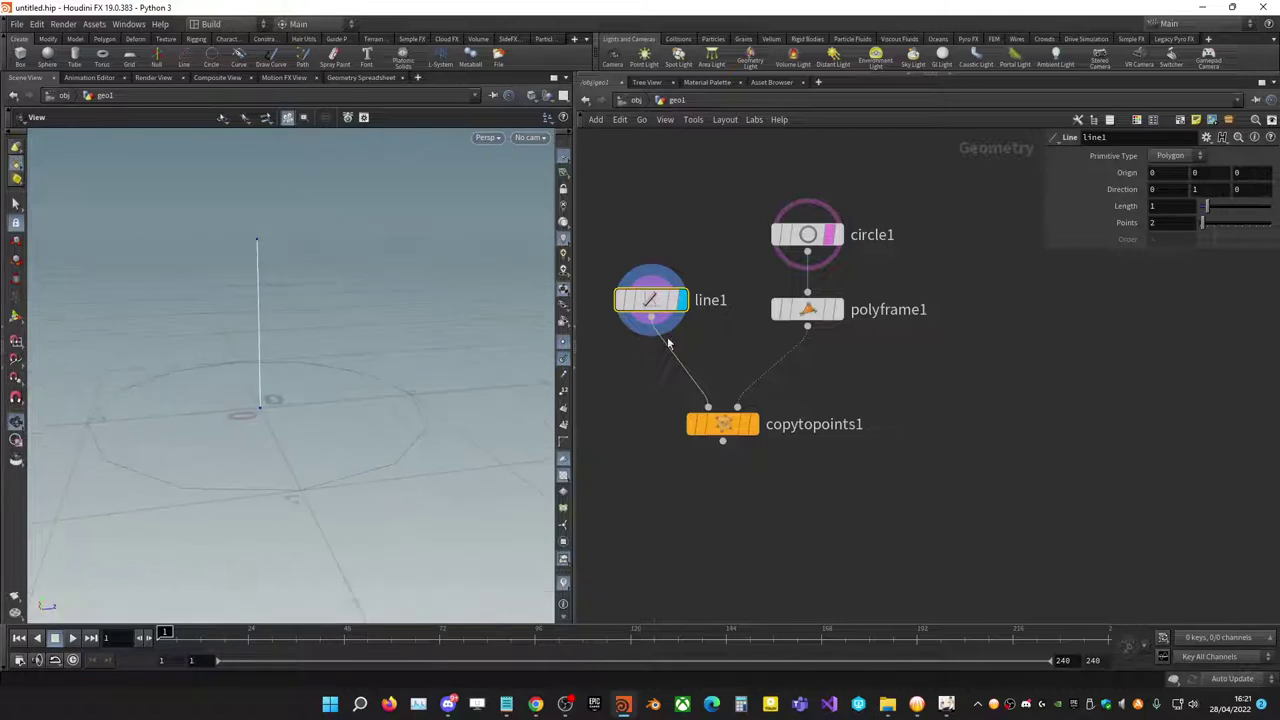
type("1")
key("Return")
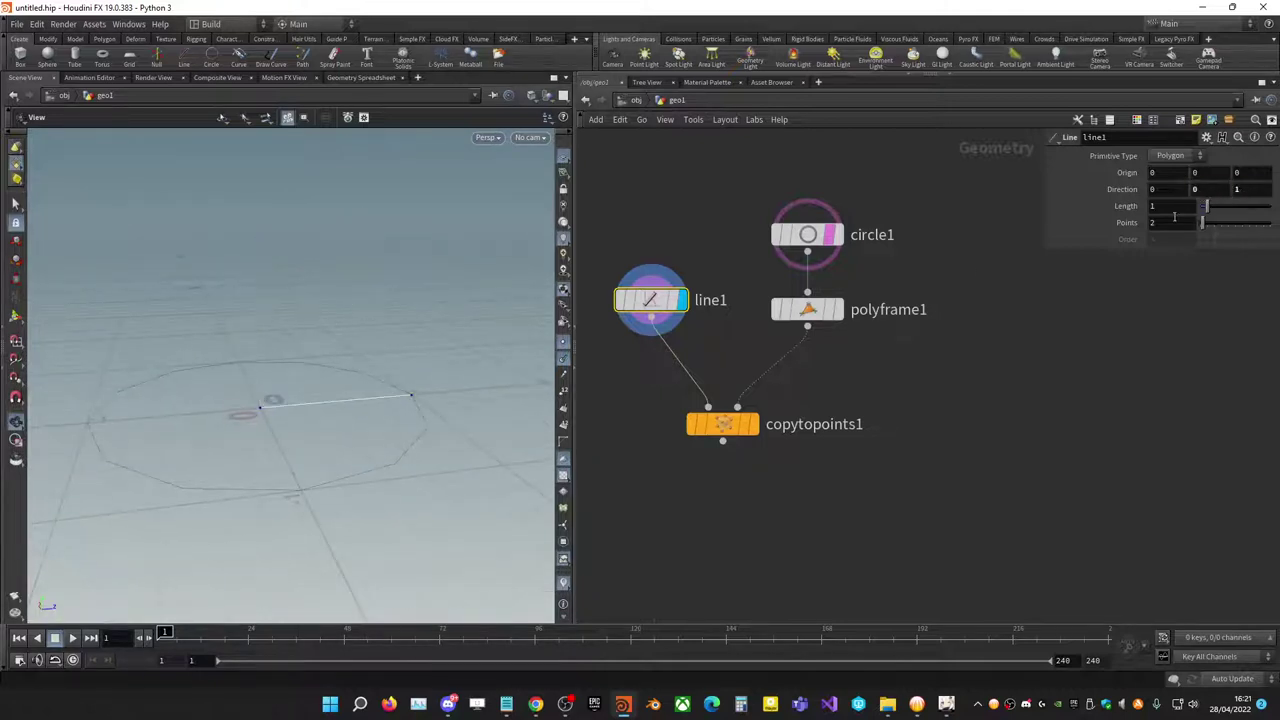
left_click_drag(334, 394, 470, 404)
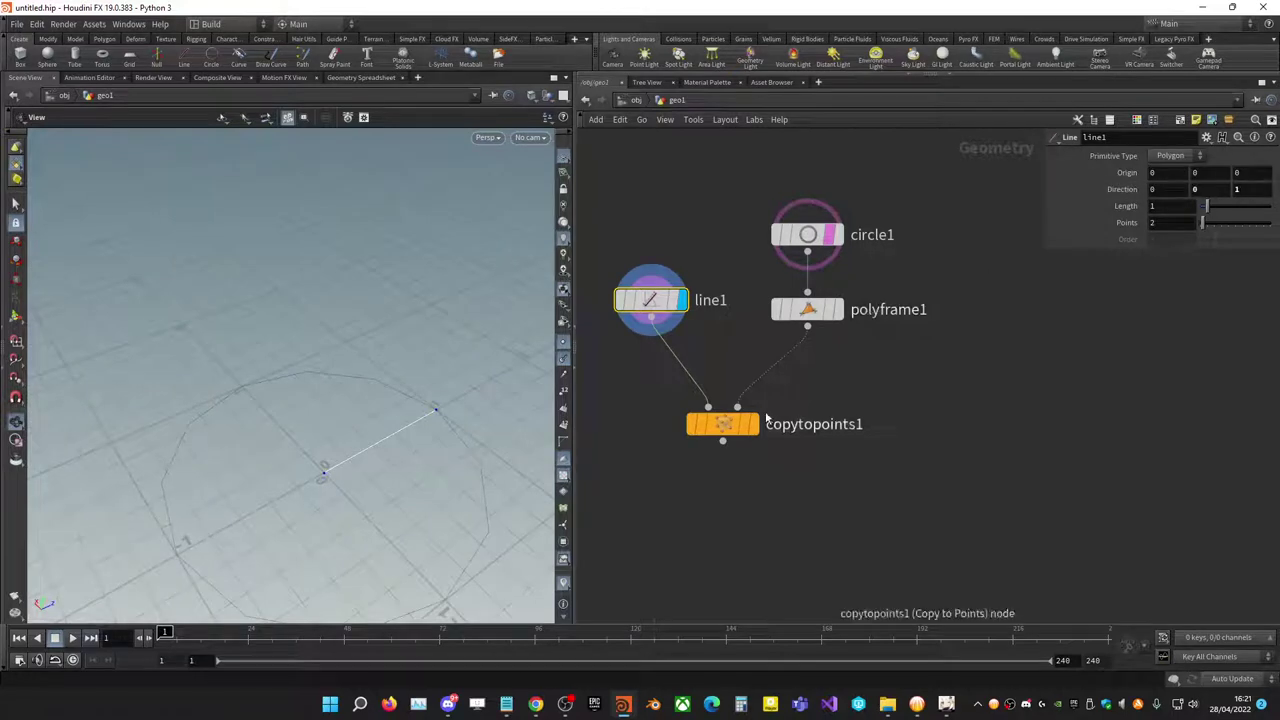
Display copytopoints1 and set line1's Direction Z to -1 so spokes radiate outward
left_click(752, 424)
mouse_move(449, 414)
left_mouse_down()
mouse_move(409, 400)
mouse_move(426, 374)
mouse_move(420, 406)
left_mouse_up()
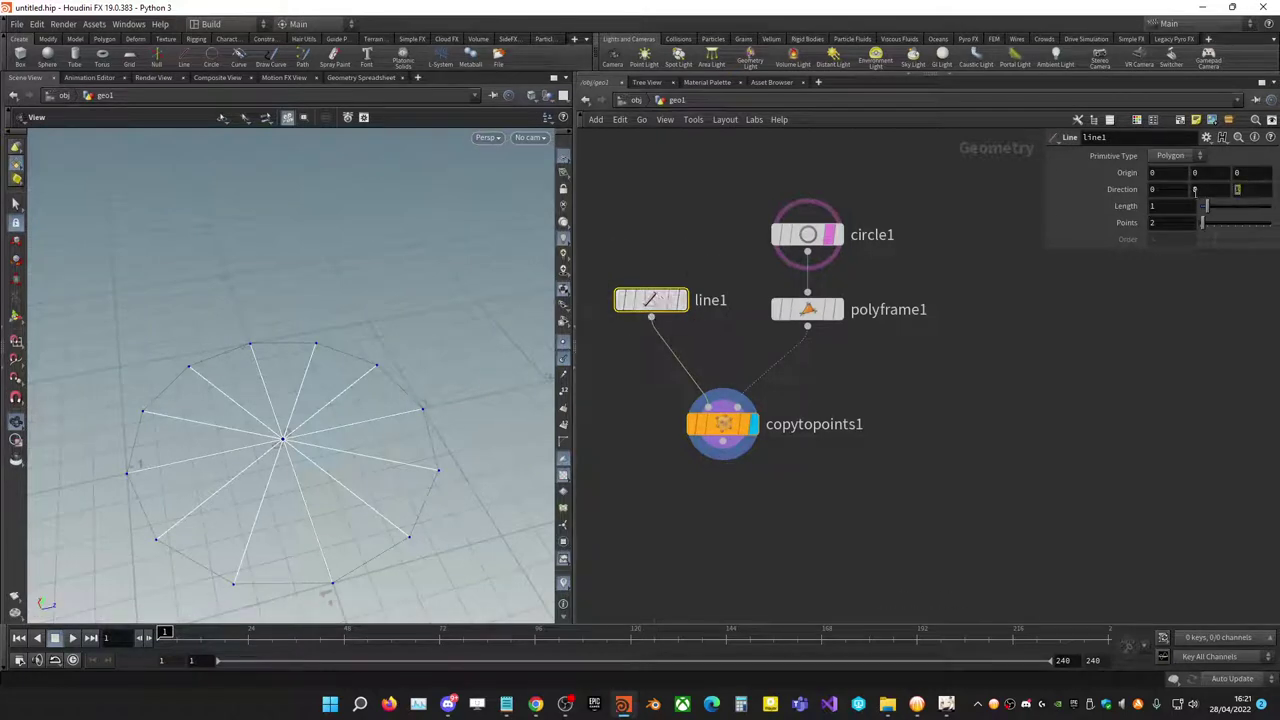
key("Tab")
type("1")
key("Return")
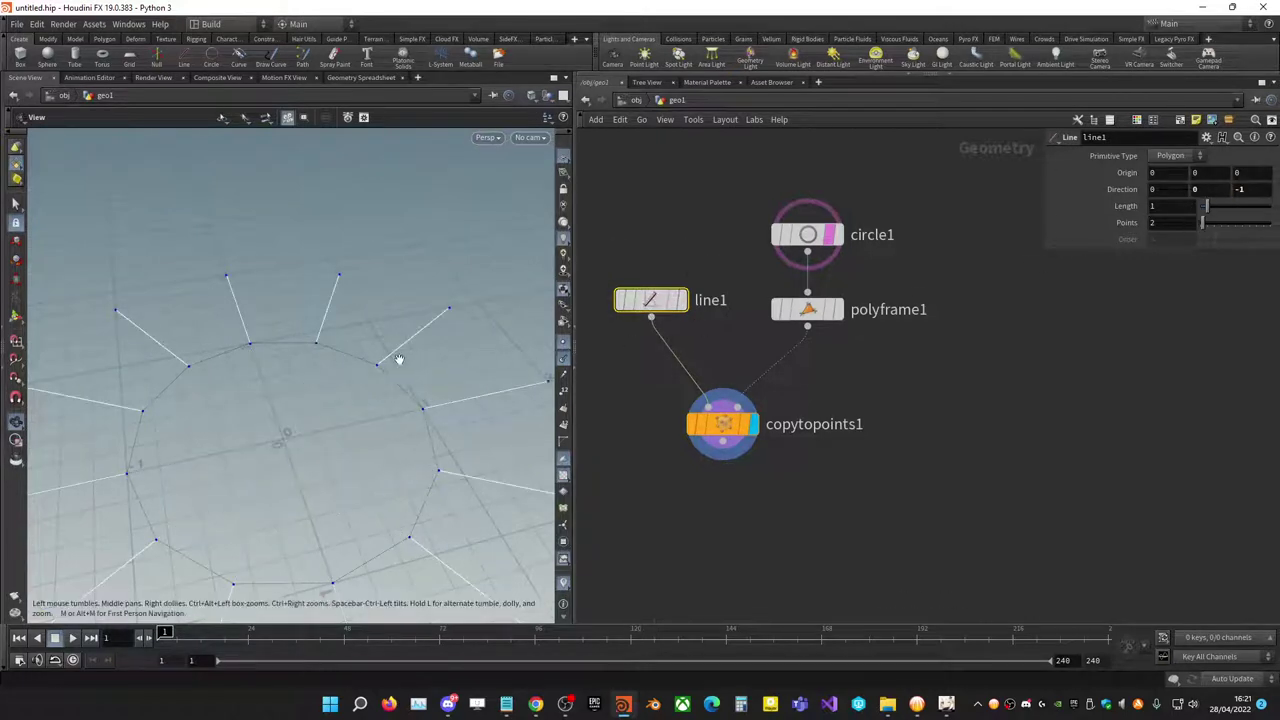
mouse_move(400, 357)
left_mouse_down()
mouse_move(372, 410)
mouse_move(330, 375)
left_mouse_up()
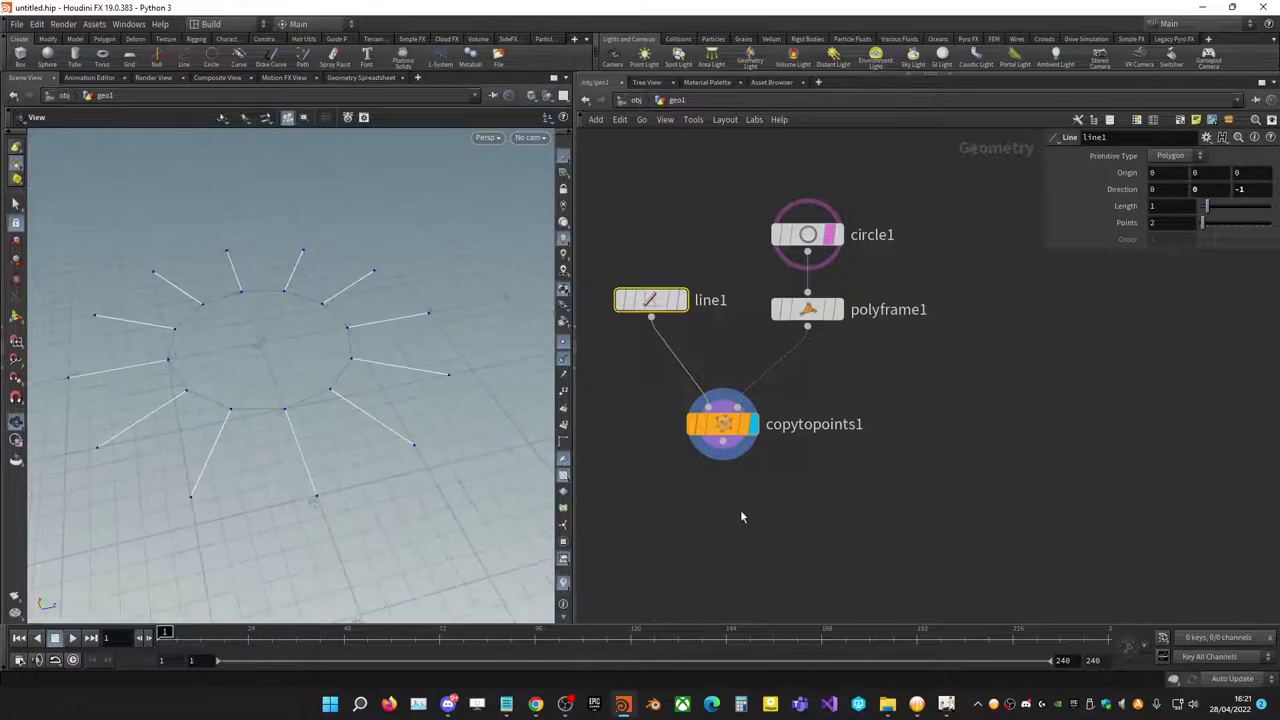
Add a sweep1 node under copytopoints1, display it, and set Surface Shape to Round Tube
key("Tab")
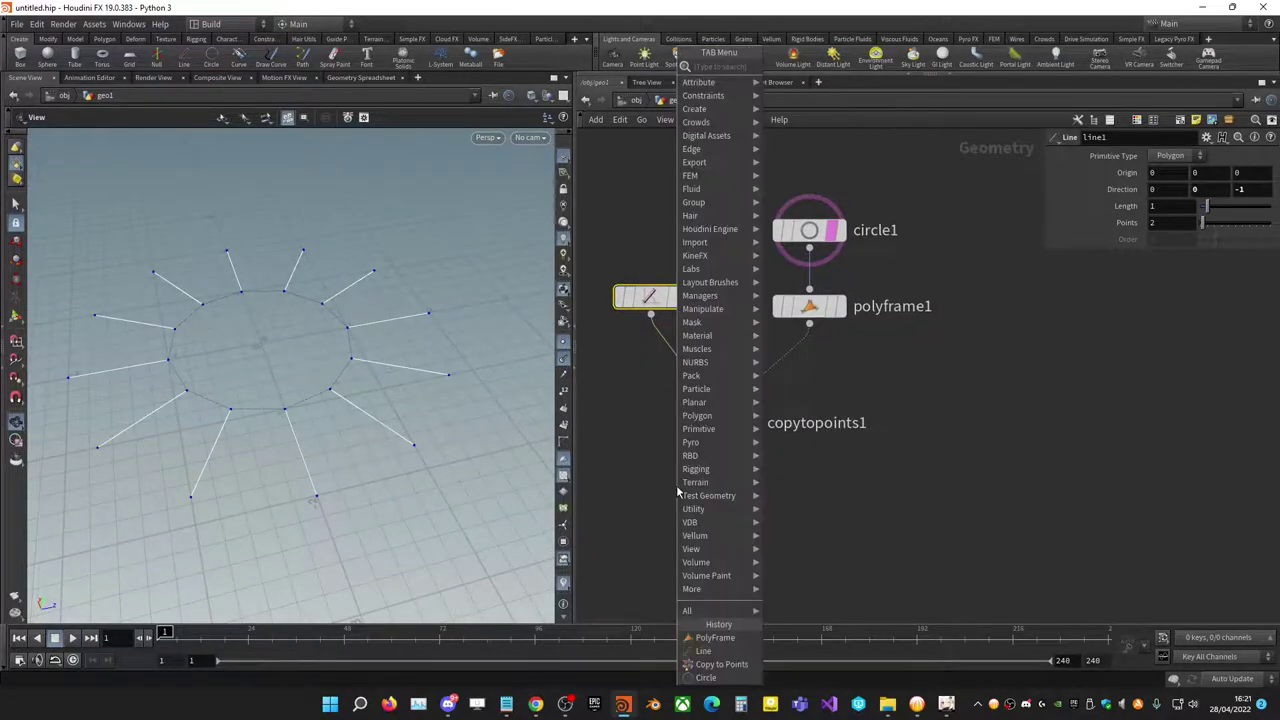
type("sw")
left_click(826, 66)
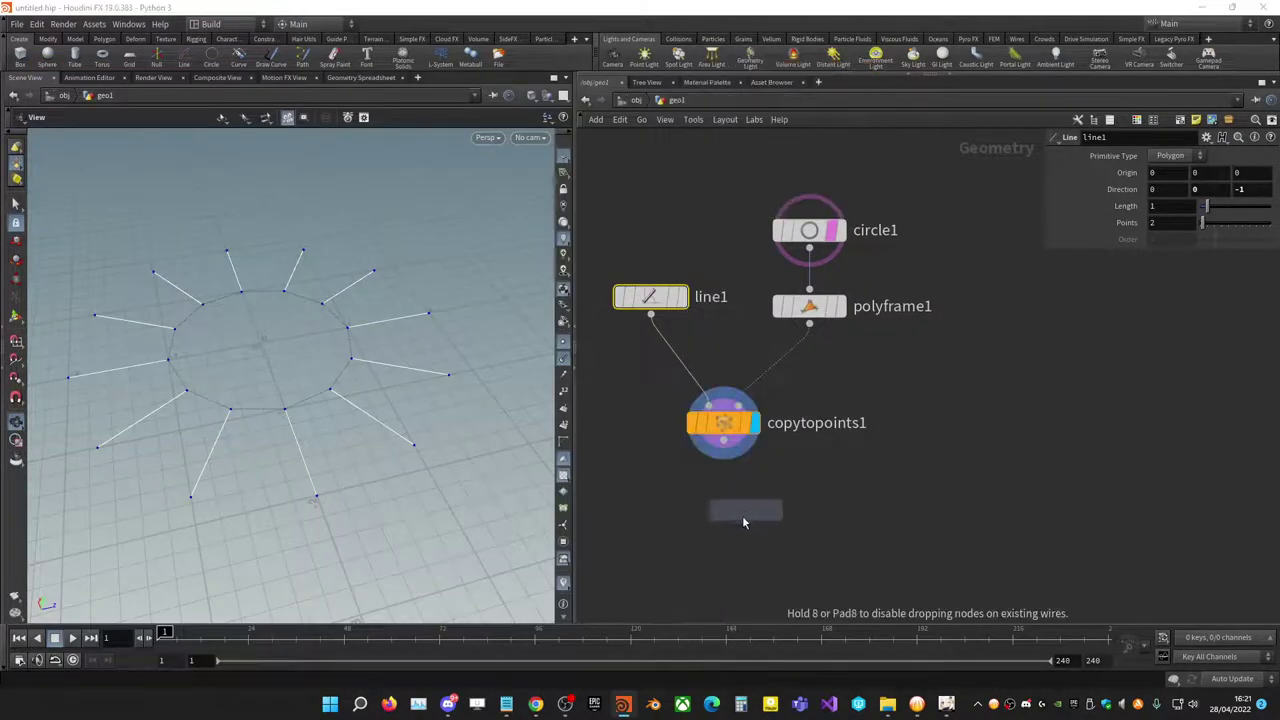
left_click(720, 488)
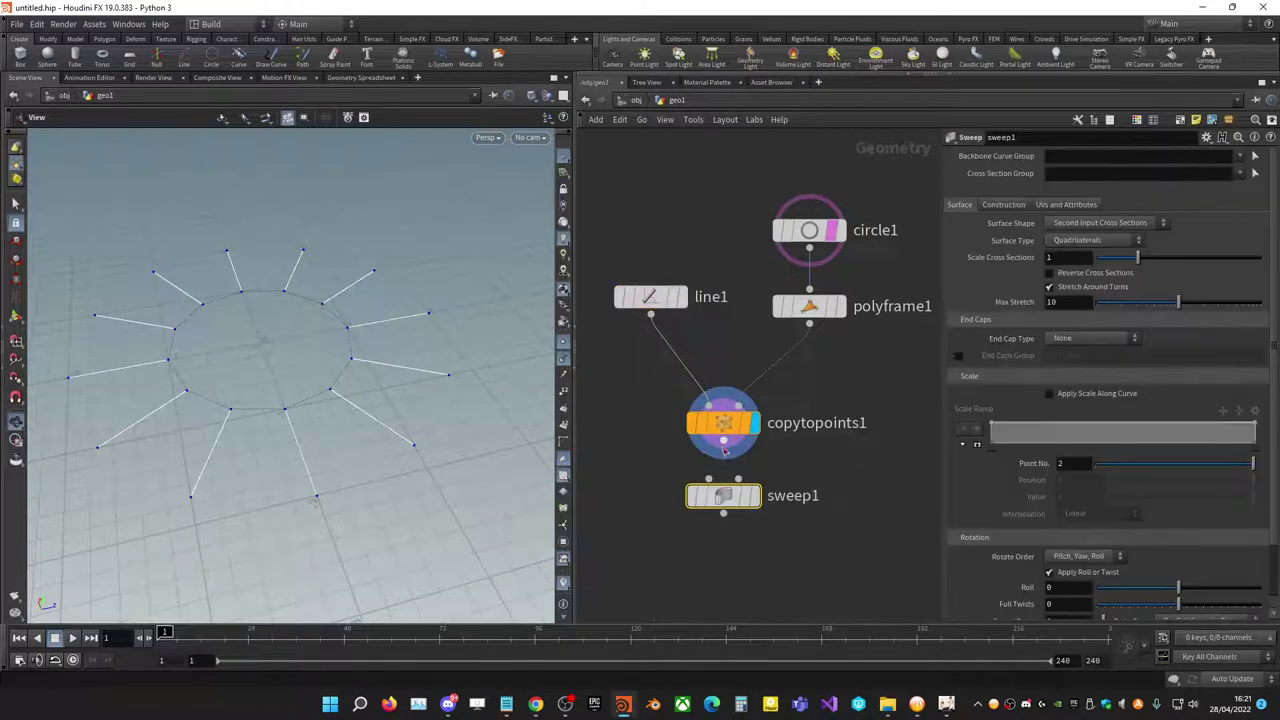
left_click(757, 496)
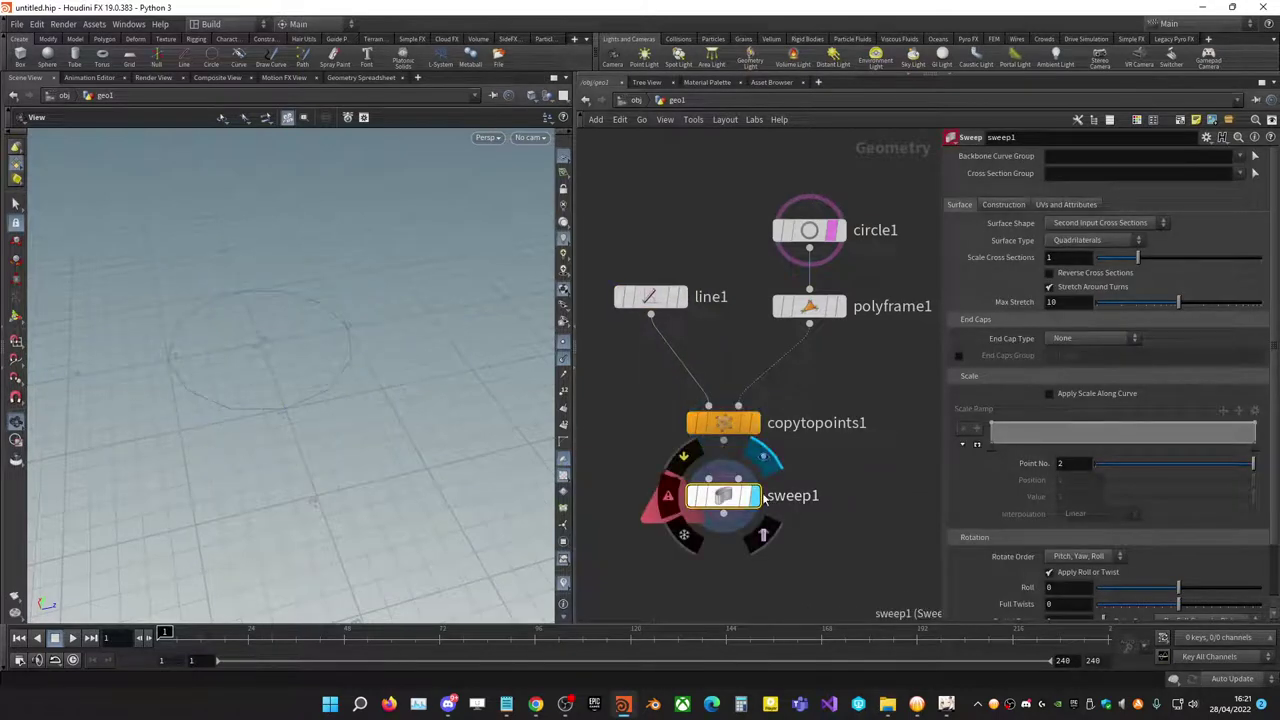
left_click(1115, 223)
left_click(1101, 254)
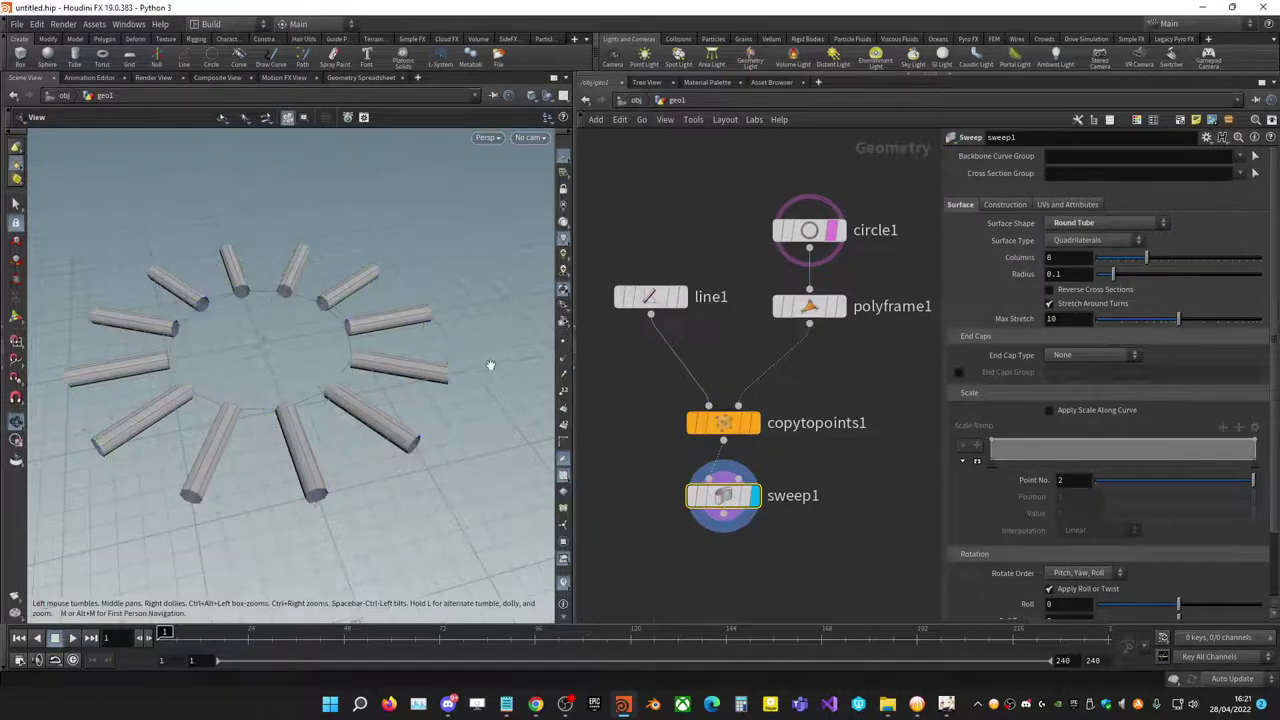
mouse_move(490, 366)
left_mouse_down()
mouse_move(423, 357)
mouse_move(420, 394)
mouse_move(457, 337)
left_mouse_up()
Set circle1 Divisions to 14 and bring up Save As
left_click(808, 232)
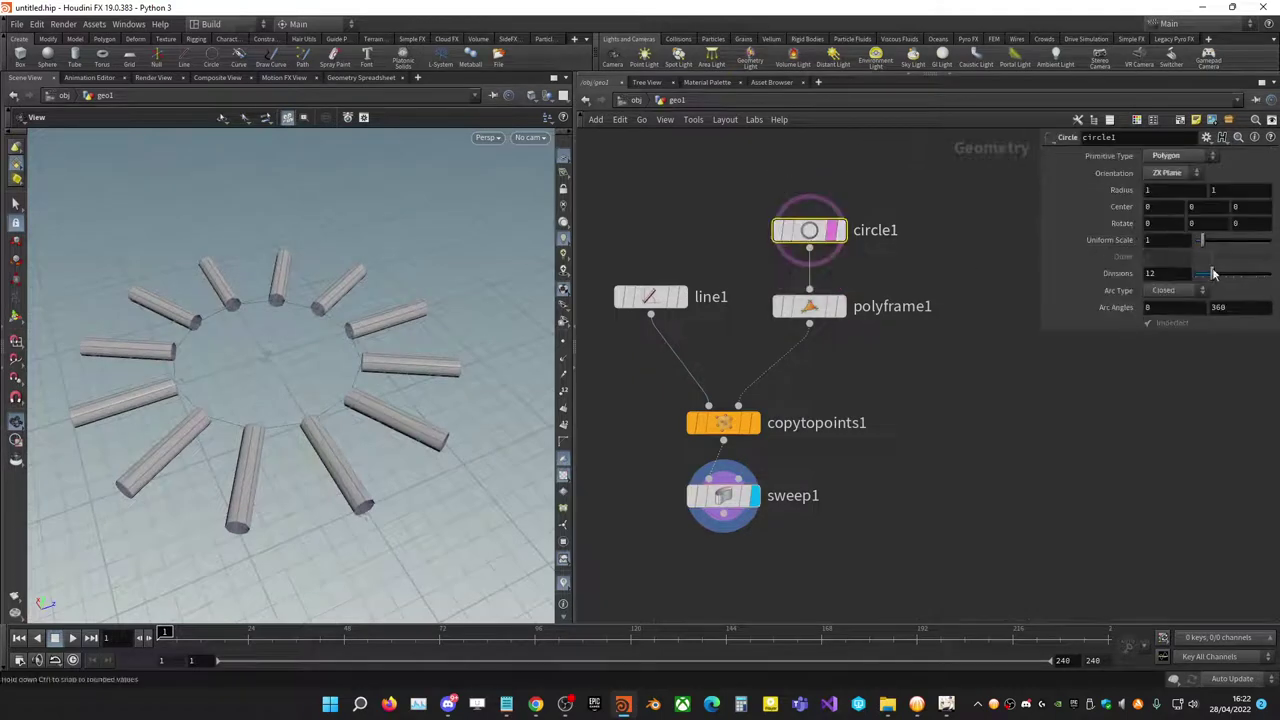
mouse_move(1213, 276)
left_mouse_down()
mouse_move(1244, 280)
mouse_move(1216, 290)
left_mouse_up()
mouse_move(300, 400)
left_mouse_down()
mouse_move(303, 330)
mouse_move(329, 409)
mouse_move(400, 395)
left_mouse_up()
scroll(760, 388, "down", 1)
scroll(786, 371, "down", 3)
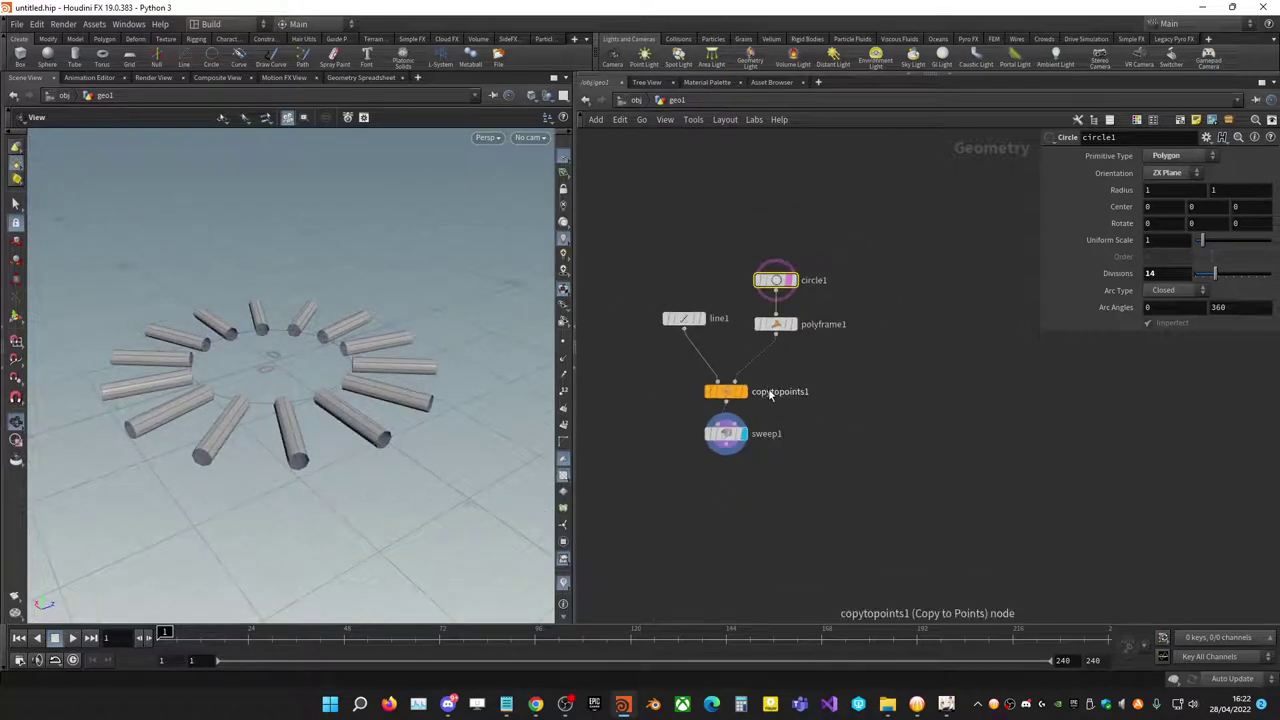
key("ctrl+shift+s")
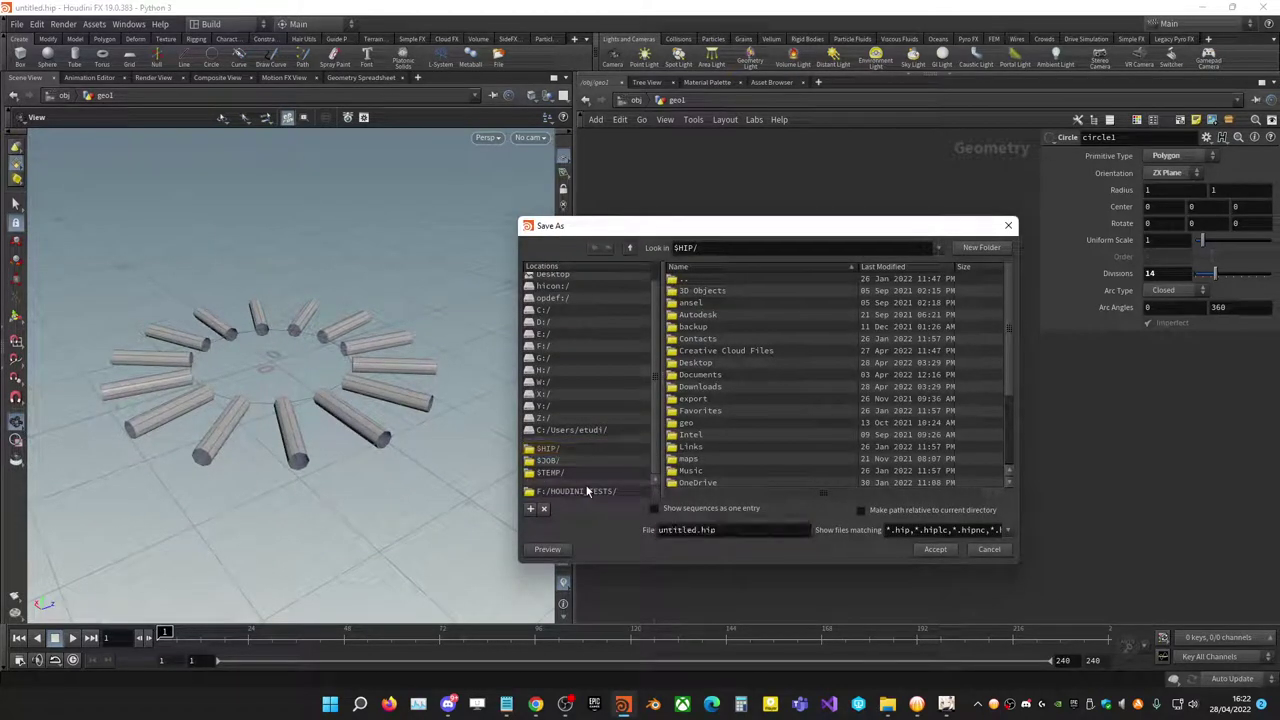
Create a DEMO_COPY2POINTS folder under F:/HOUDINI_TESTS and save the scene there as democtp.hip
left_click(602, 494)
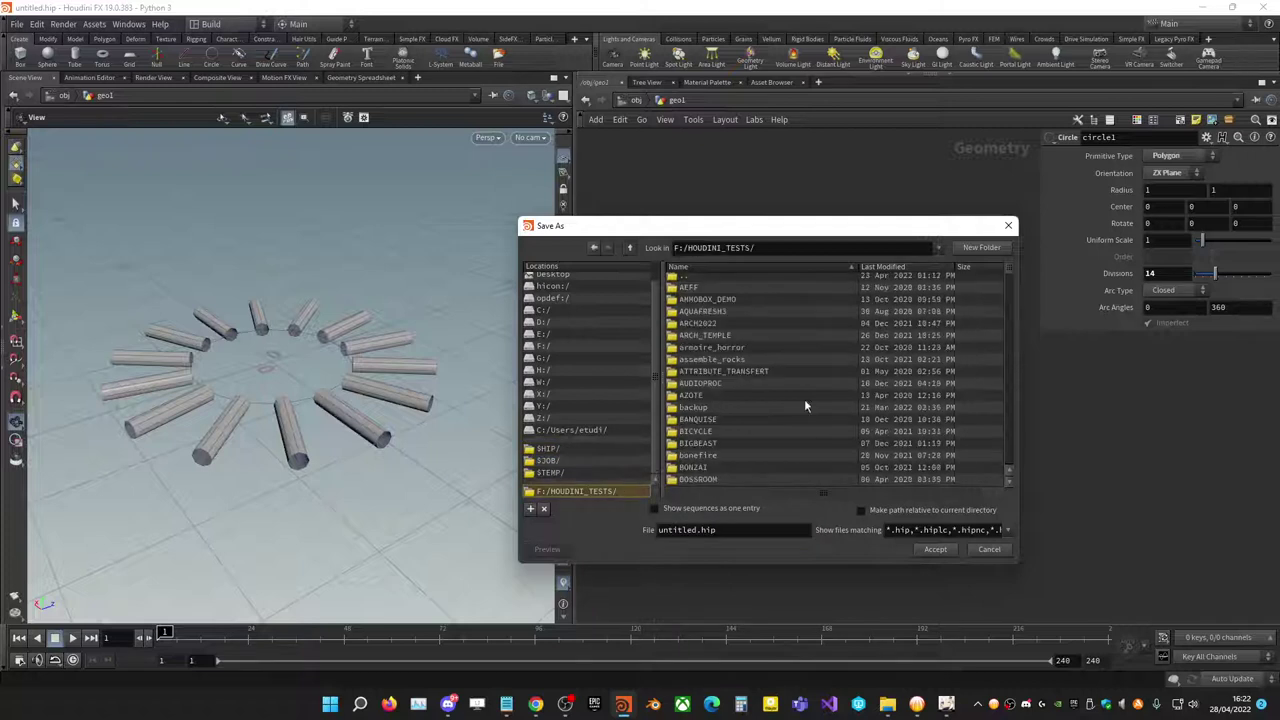
left_click(982, 248)
type("DEMO_COPY2POINTS")
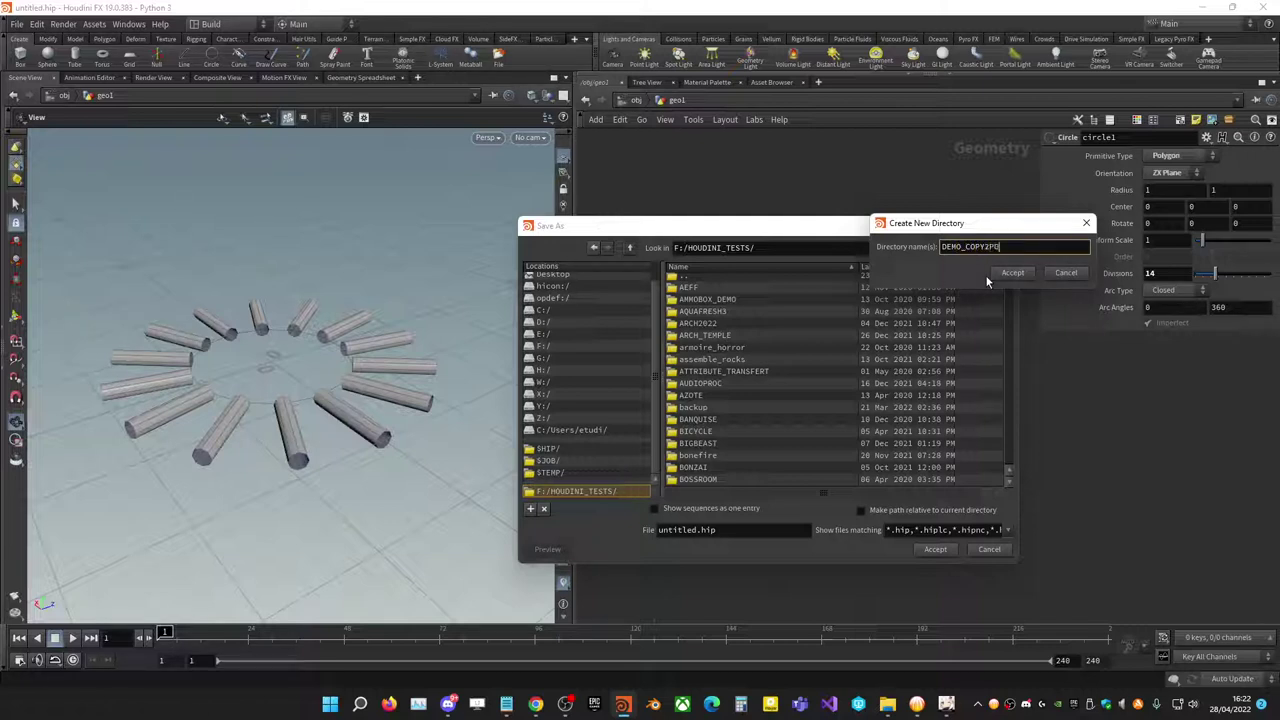
key("Return")
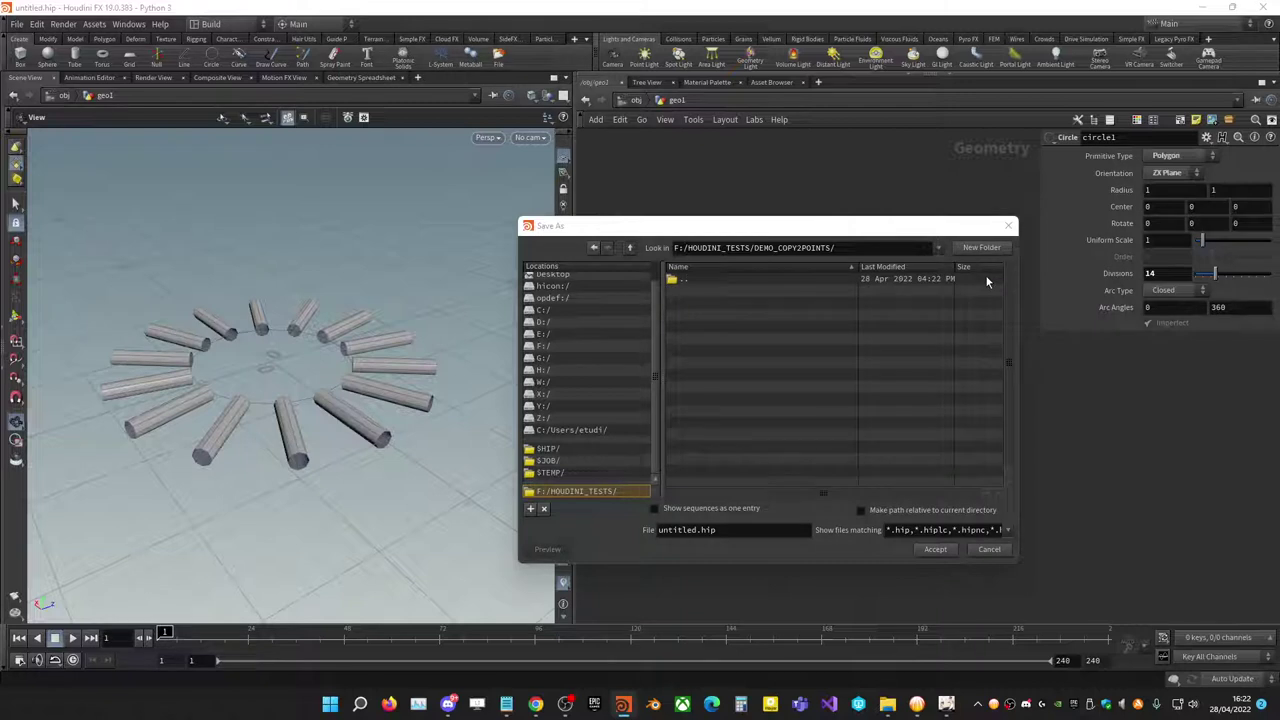
double_click(695, 532)
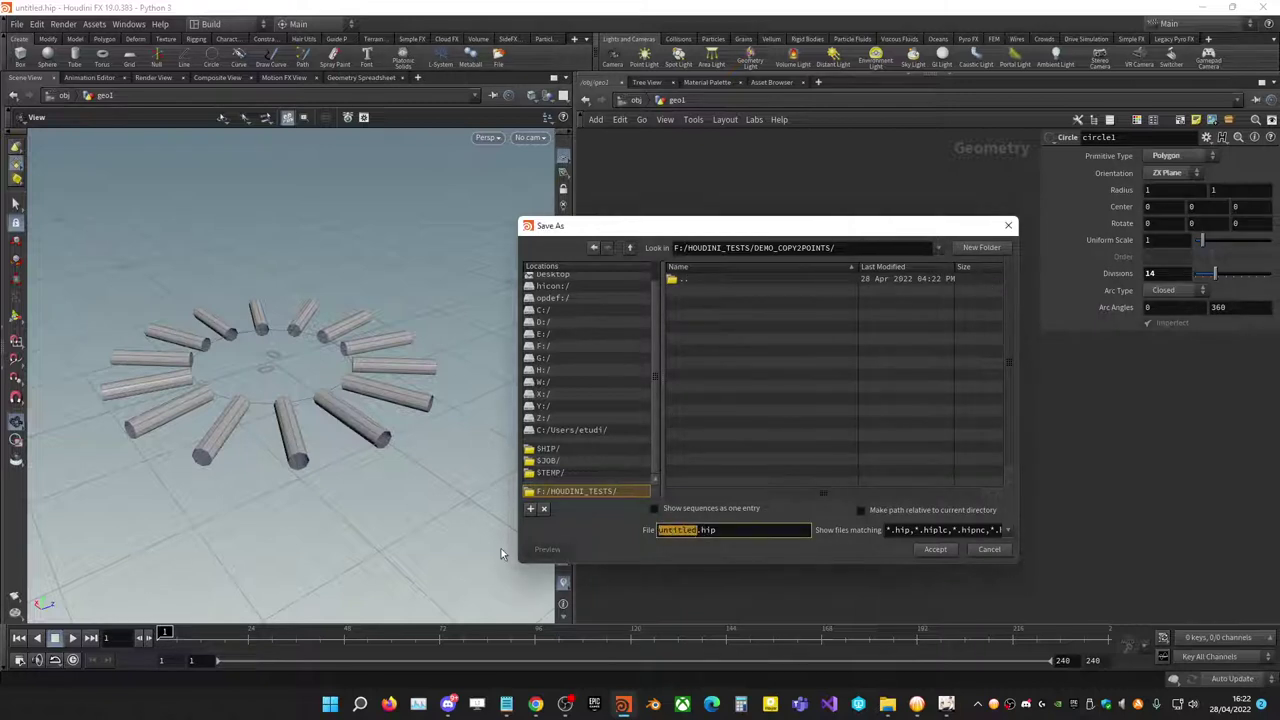
type("democtp")
key("Return")
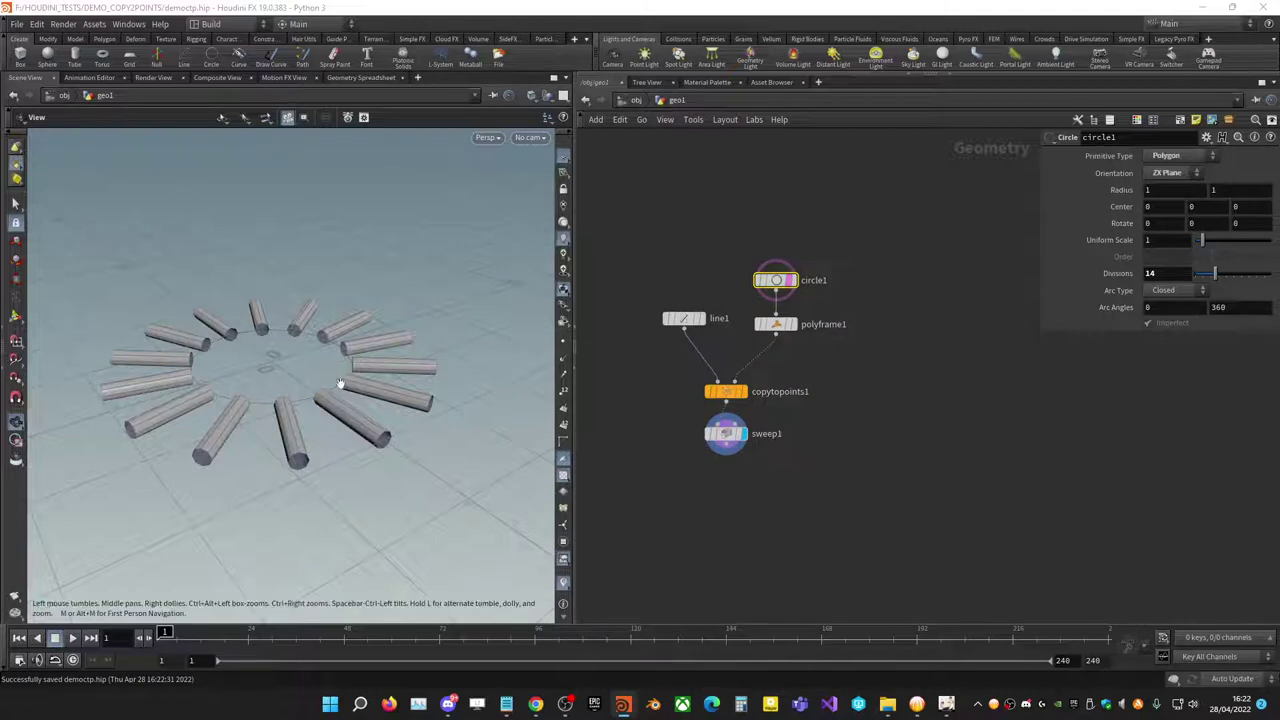
Add an unconnected sphere1 node and display it
mouse_move(340, 384)
left_mouse_down()
mouse_move(360, 394)
mouse_move(363, 420)
mouse_move(371, 403)
left_mouse_up()
scroll(363, 420, "down", 2)
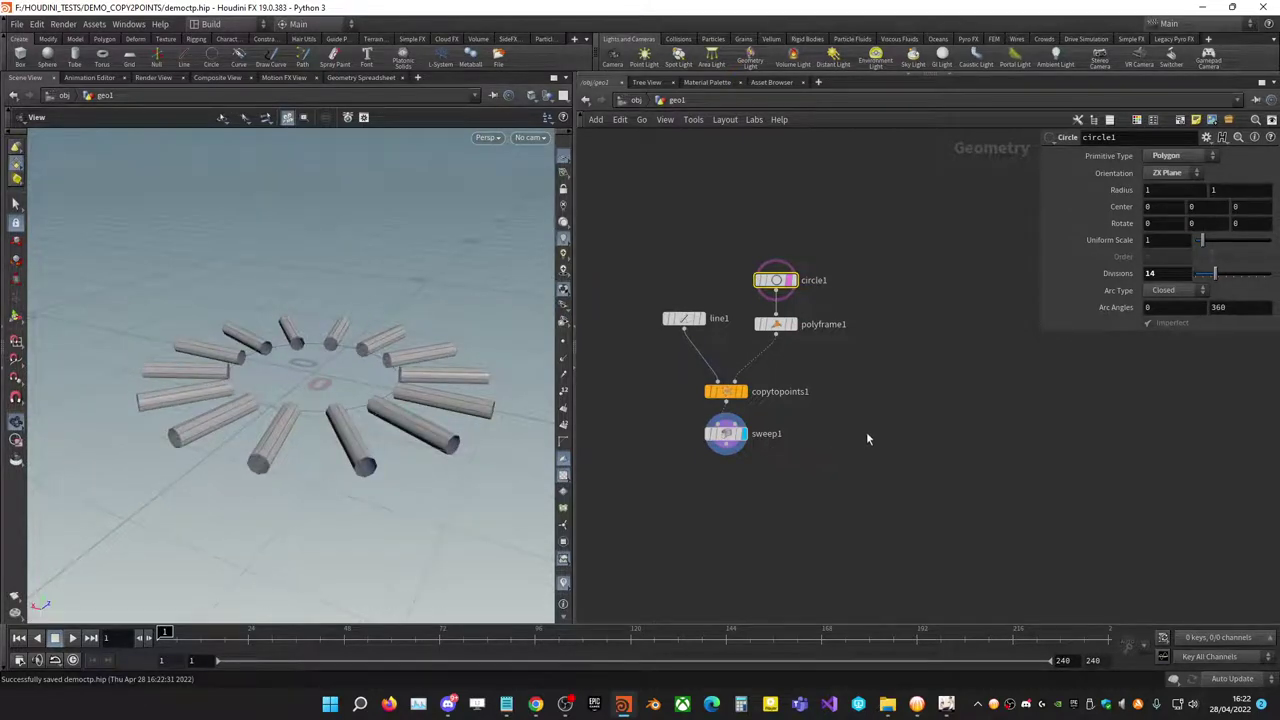
middle_click_drag(866, 431, 915, 411)
middle_click_drag(668, 383, 697, 351)
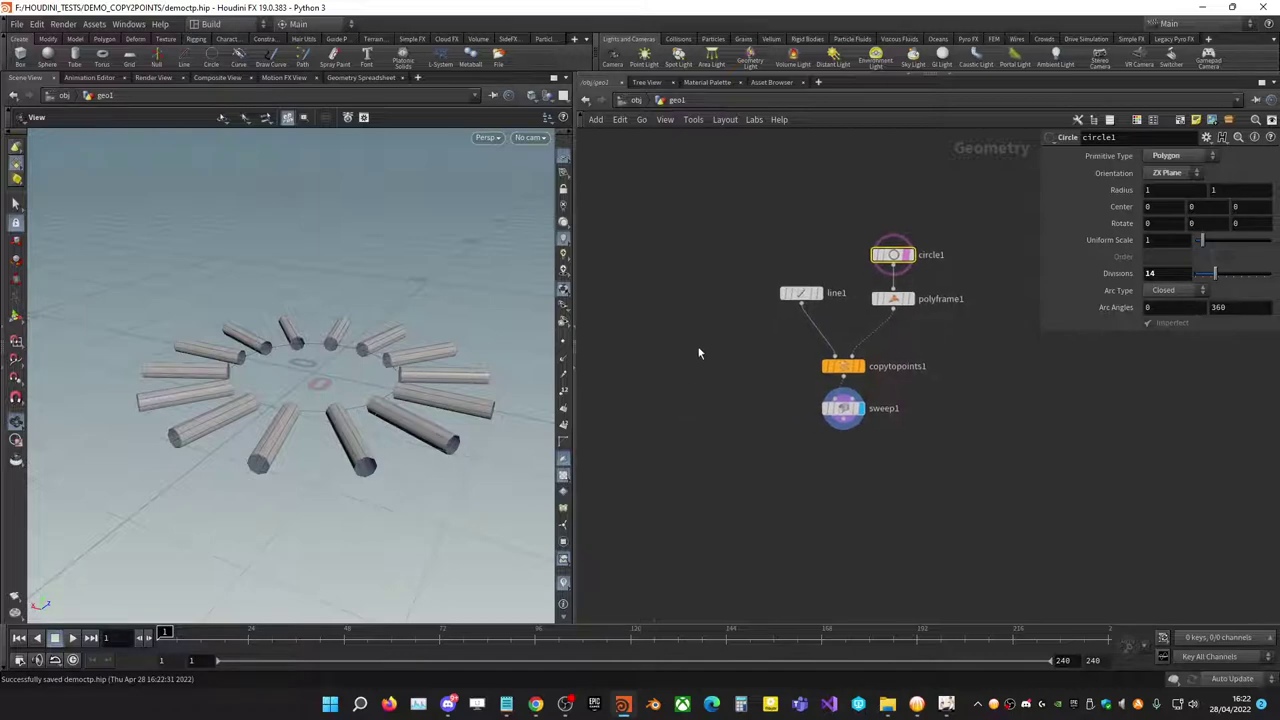
key("Tab")
type("sp")
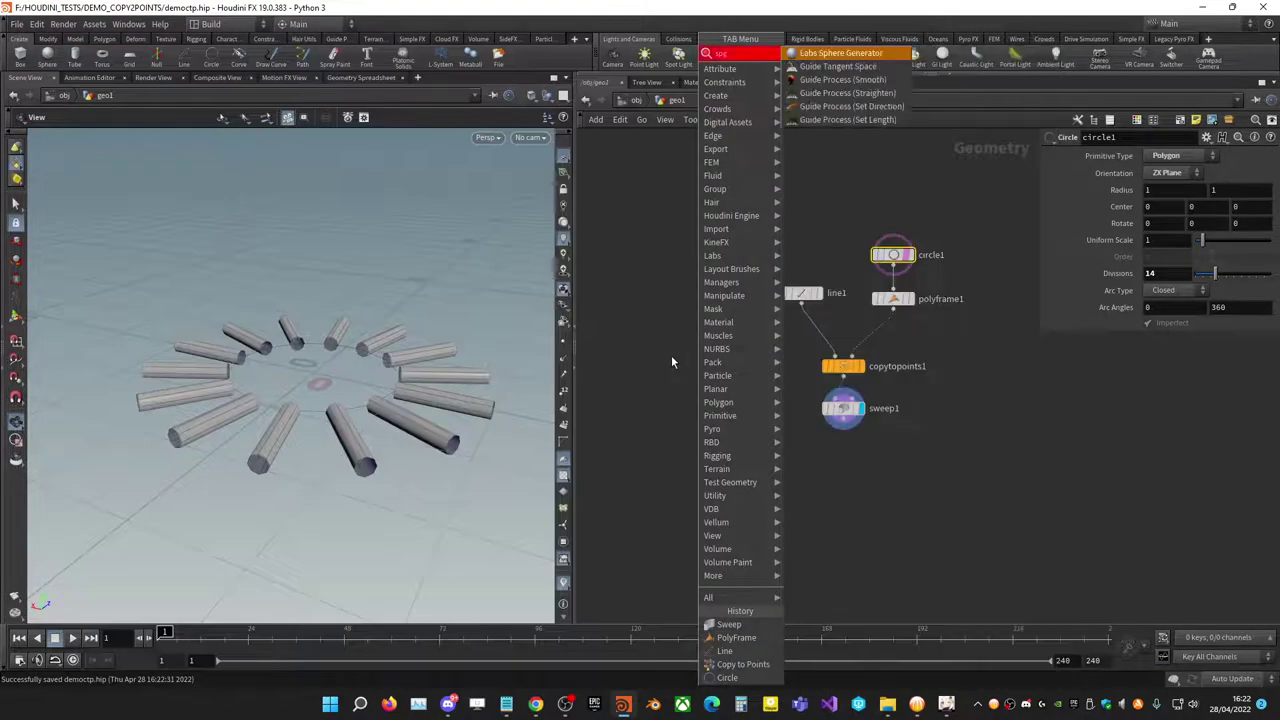
type("r")
key("BackSpace")
key("BackSpace")
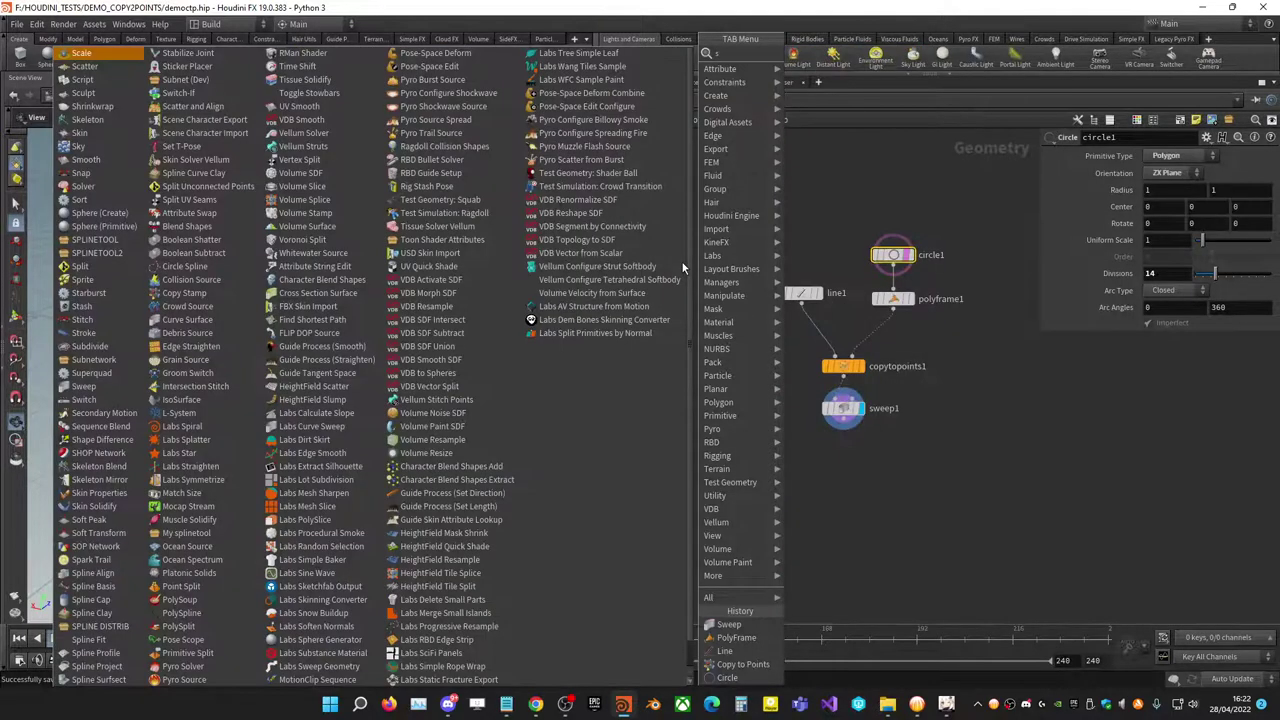
type("p")
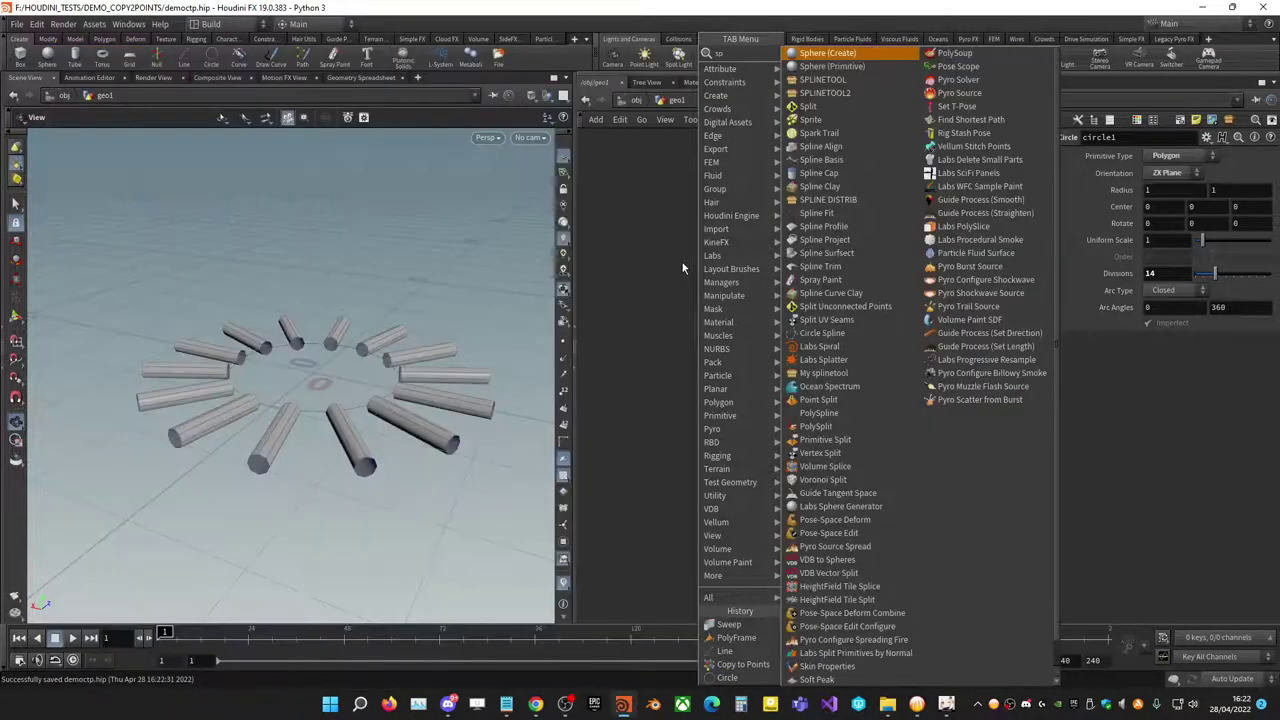
type("h")
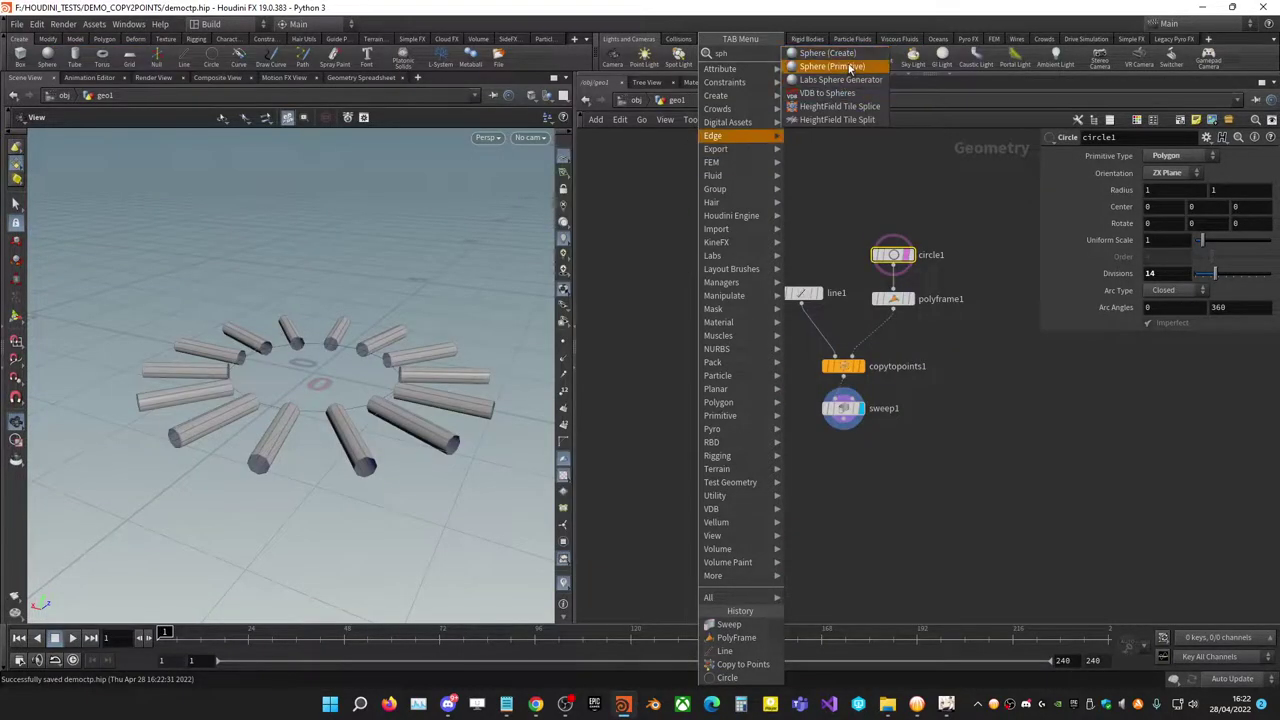
left_click(828, 53)
left_click(716, 350)
left_click(716, 350)
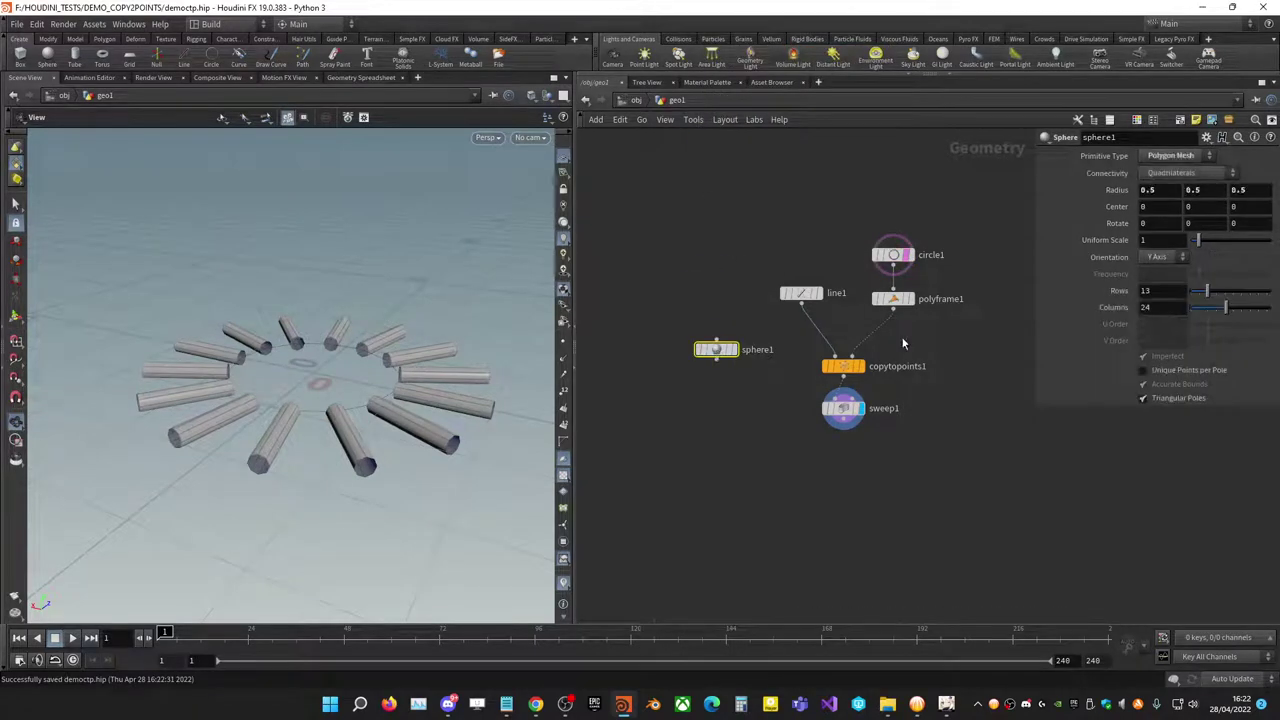
left_click(733, 349)
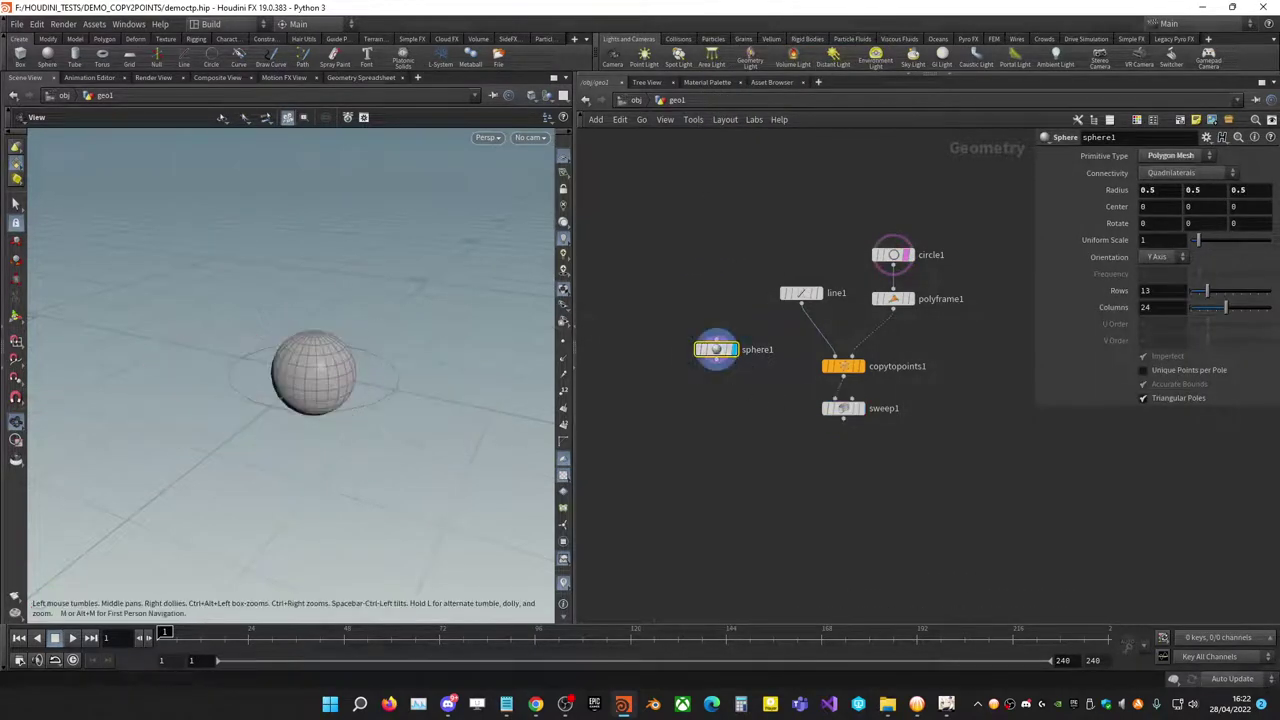
Switch display between sphere1 and the tube ring, viewing the ghosted sphere inside the tubes
left_click_drag(283, 376, 323, 357)
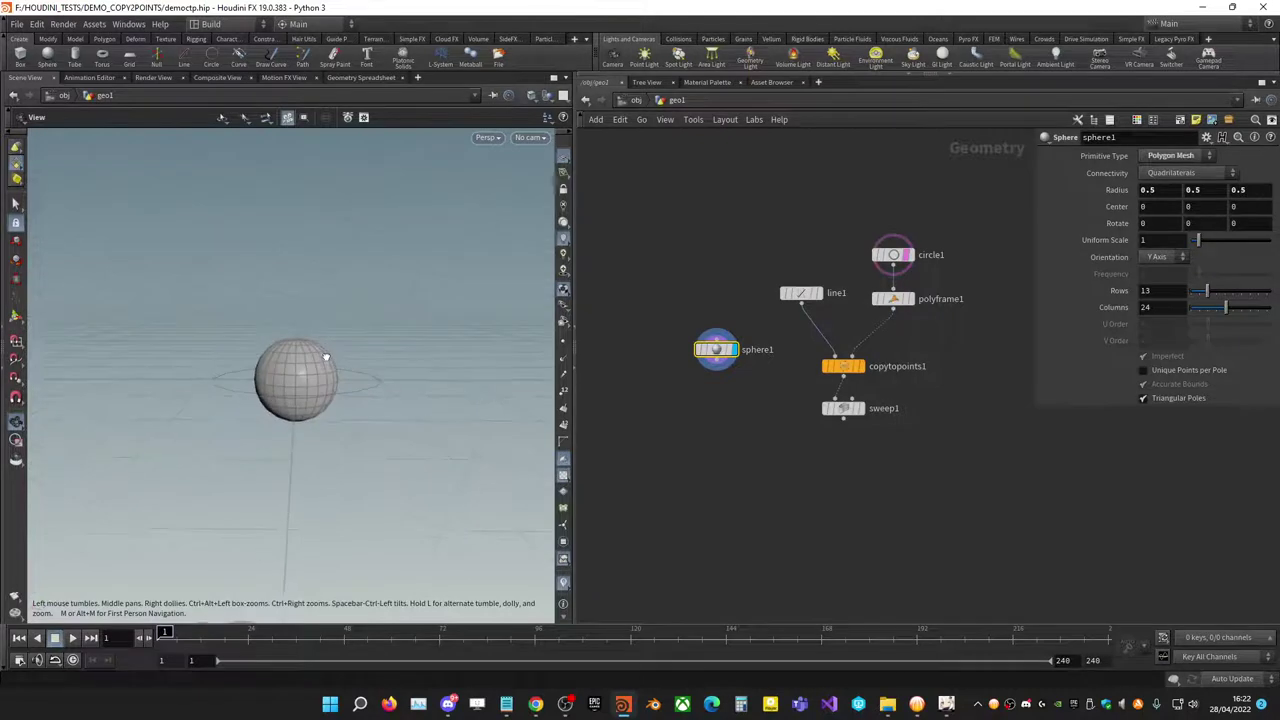
scroll(303, 380, "up", 2)
scroll(300, 380, "up", 3)
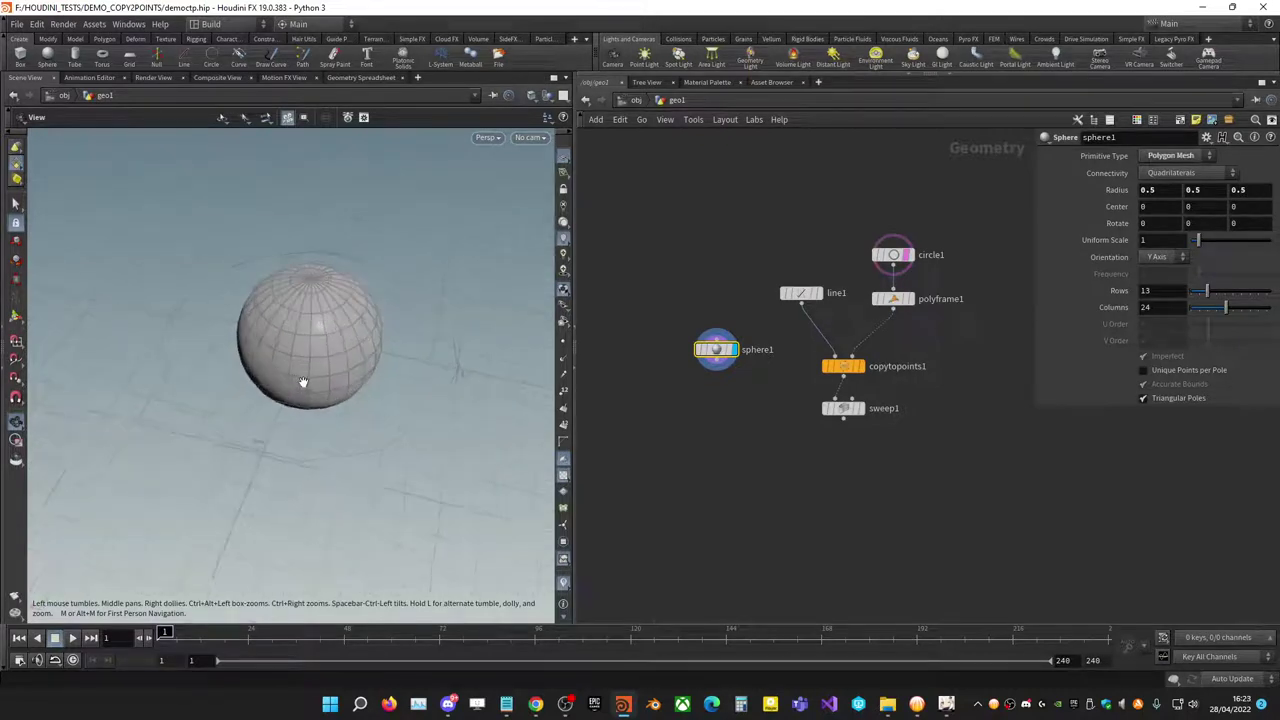
left_click(861, 408)
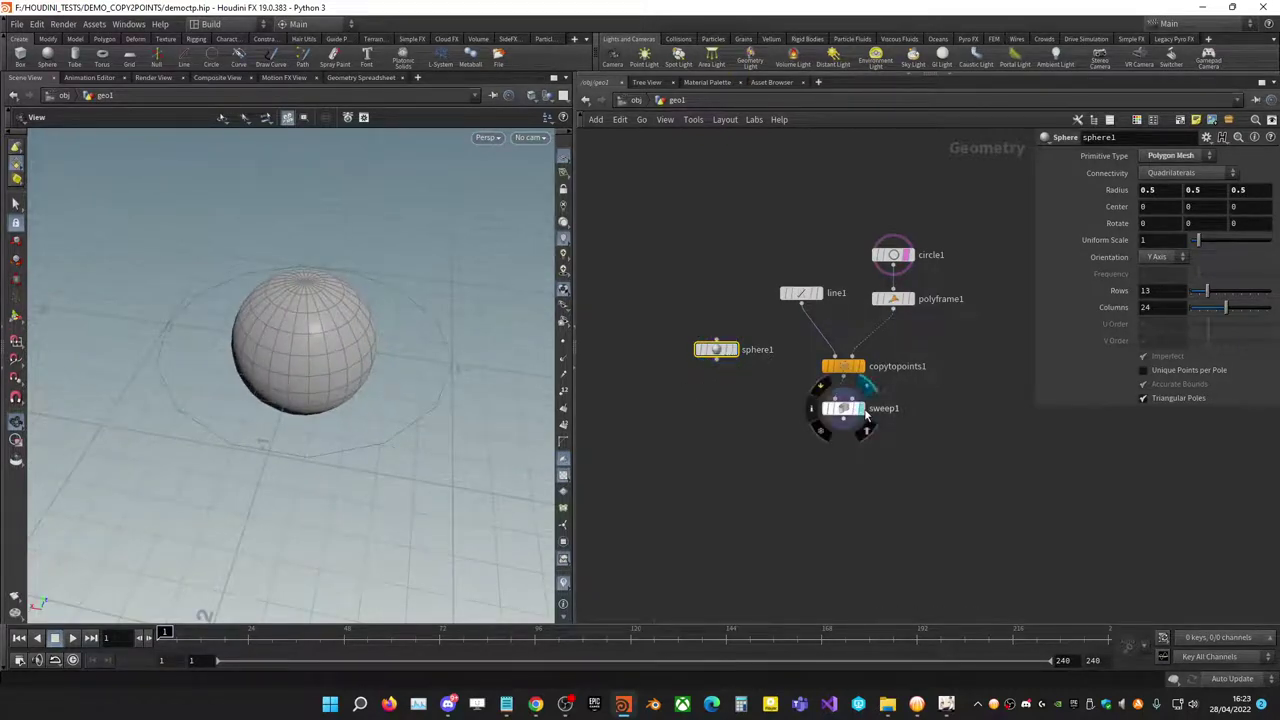
left_click(733, 349)
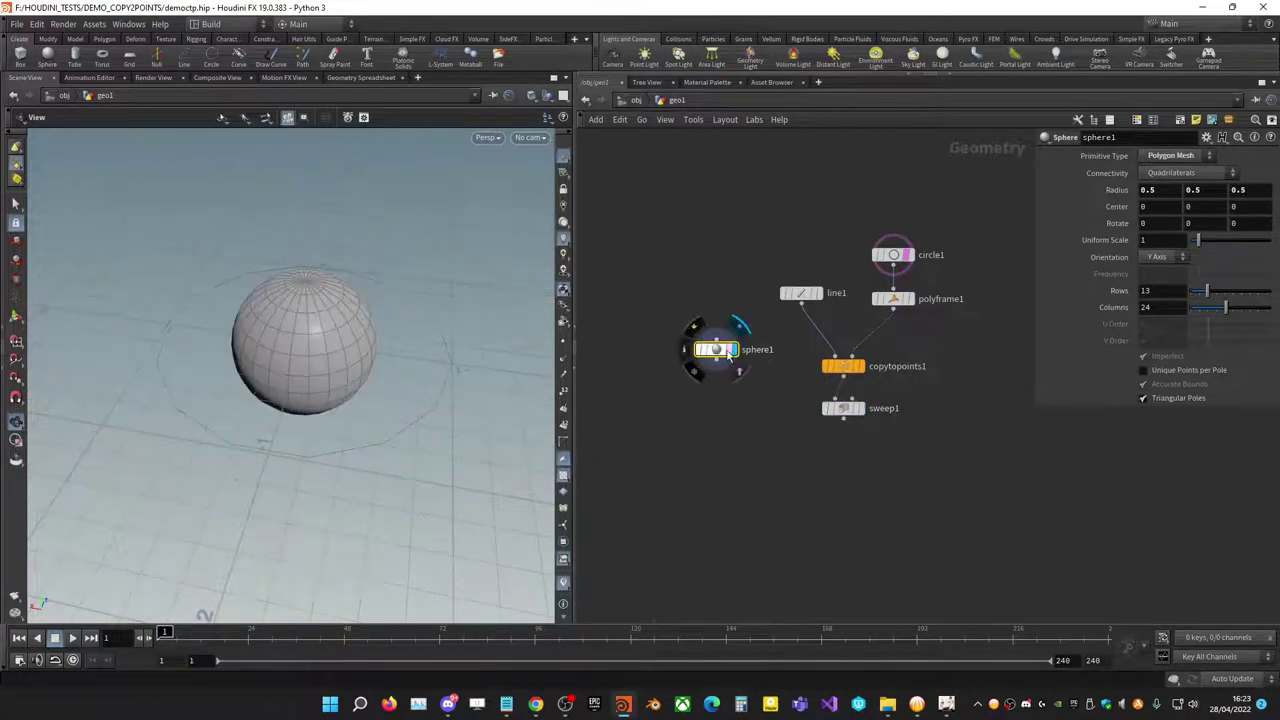
left_click(862, 409)
mouse_move(303, 357)
left_mouse_down()
mouse_move(304, 344)
mouse_move(290, 357)
left_mouse_up()
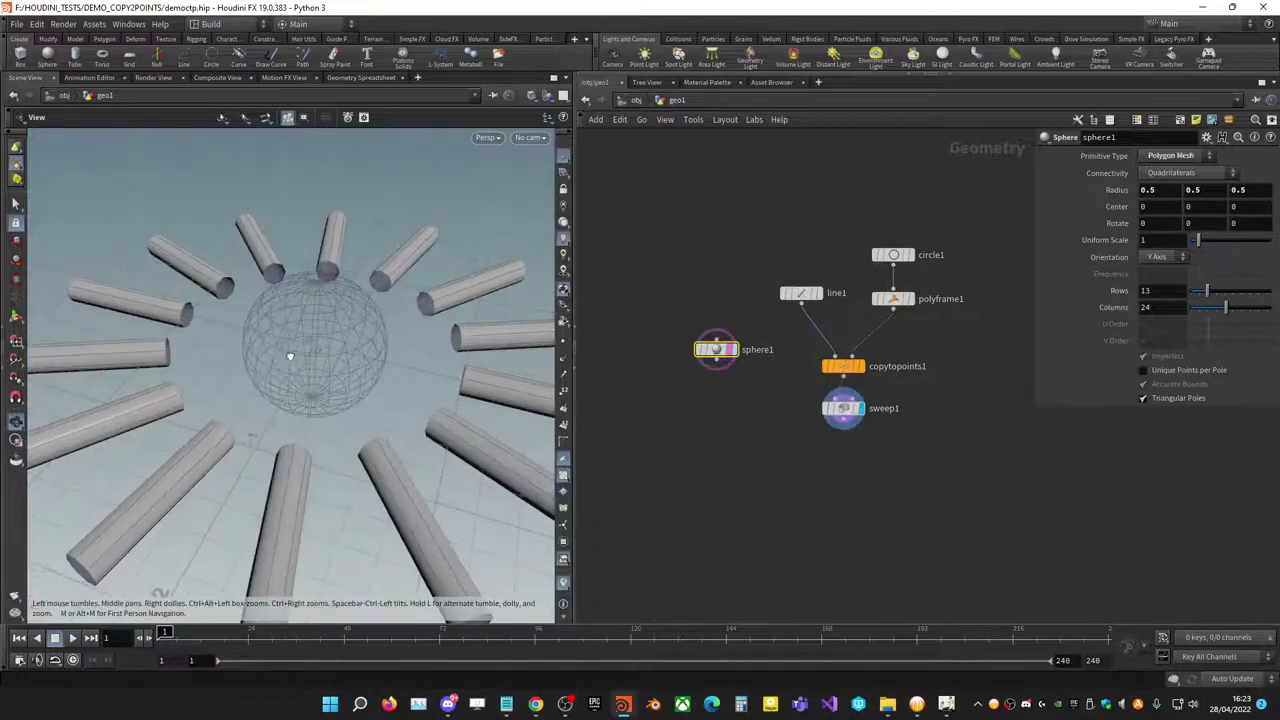
mouse_move(368, 338)
left_mouse_down()
mouse_move(423, 363)
mouse_move(331, 286)
mouse_move(354, 263)
mouse_move(371, 349)
mouse_move(354, 349)
left_mouse_up()
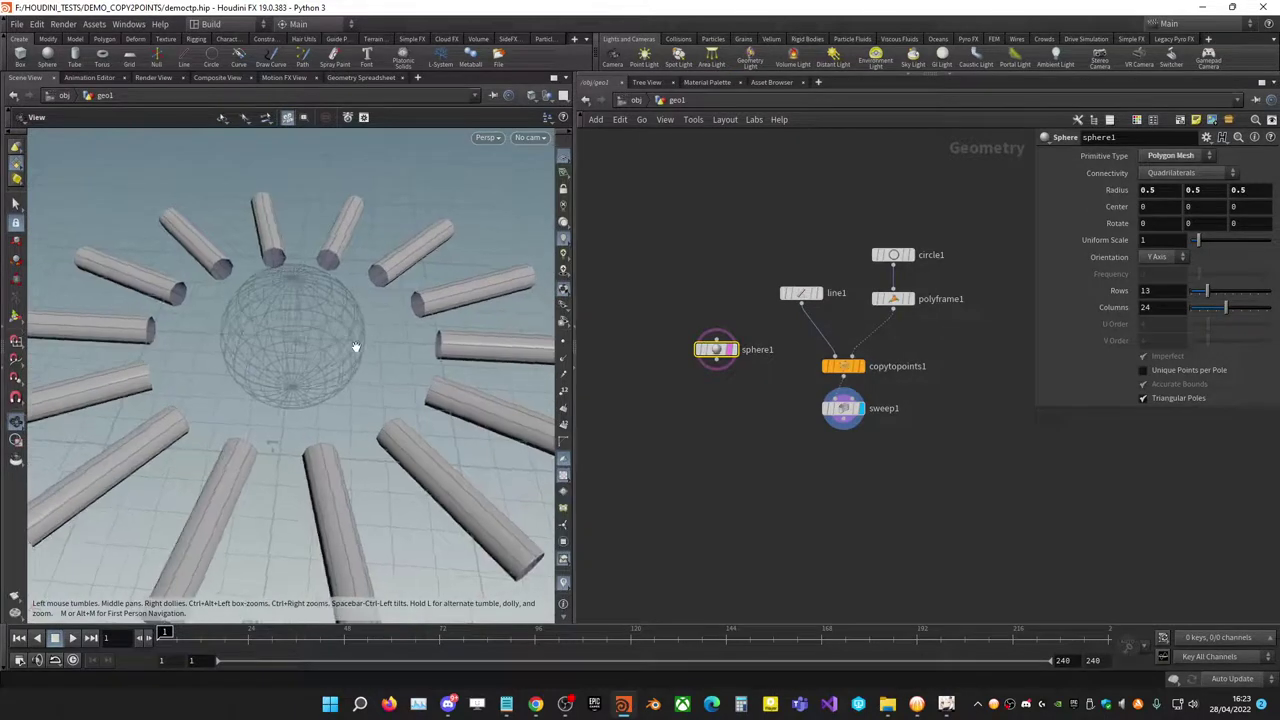
left_click_drag(470, 330, 553, 340)
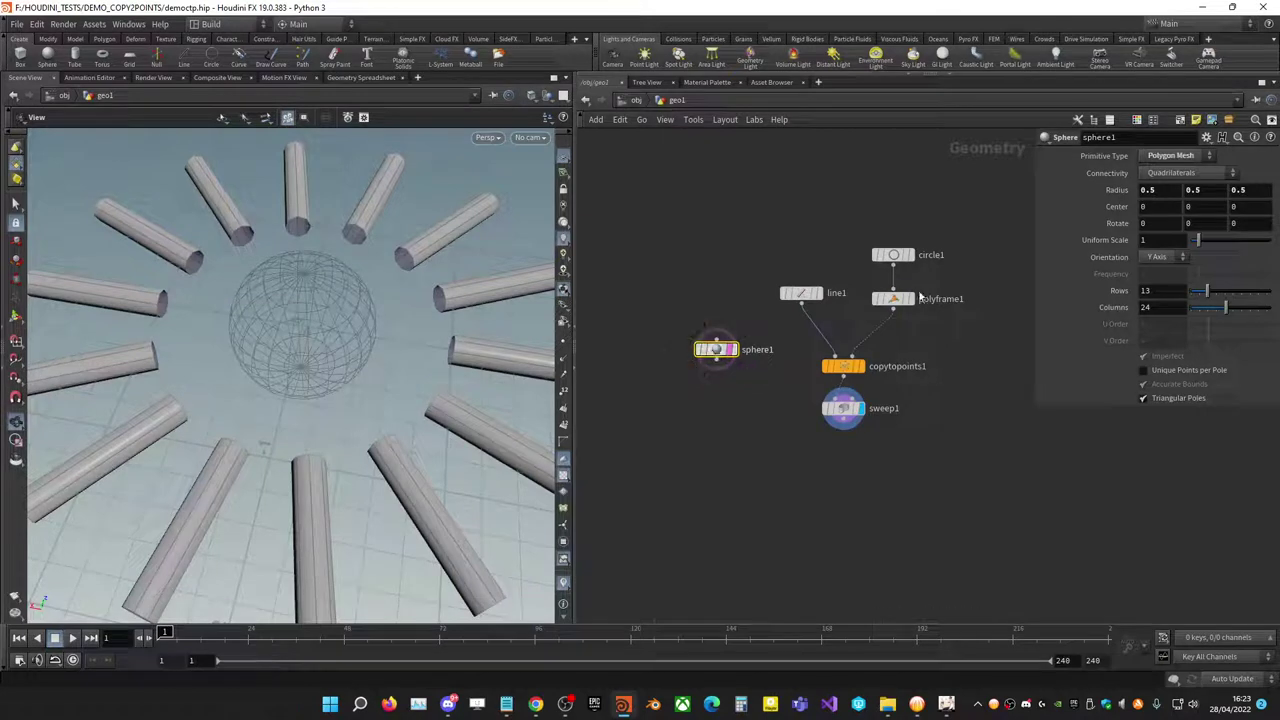
Paste a relative reference to sphere1's Uniform Scale into circle1's Uniform Scale
right_click(1122, 240)
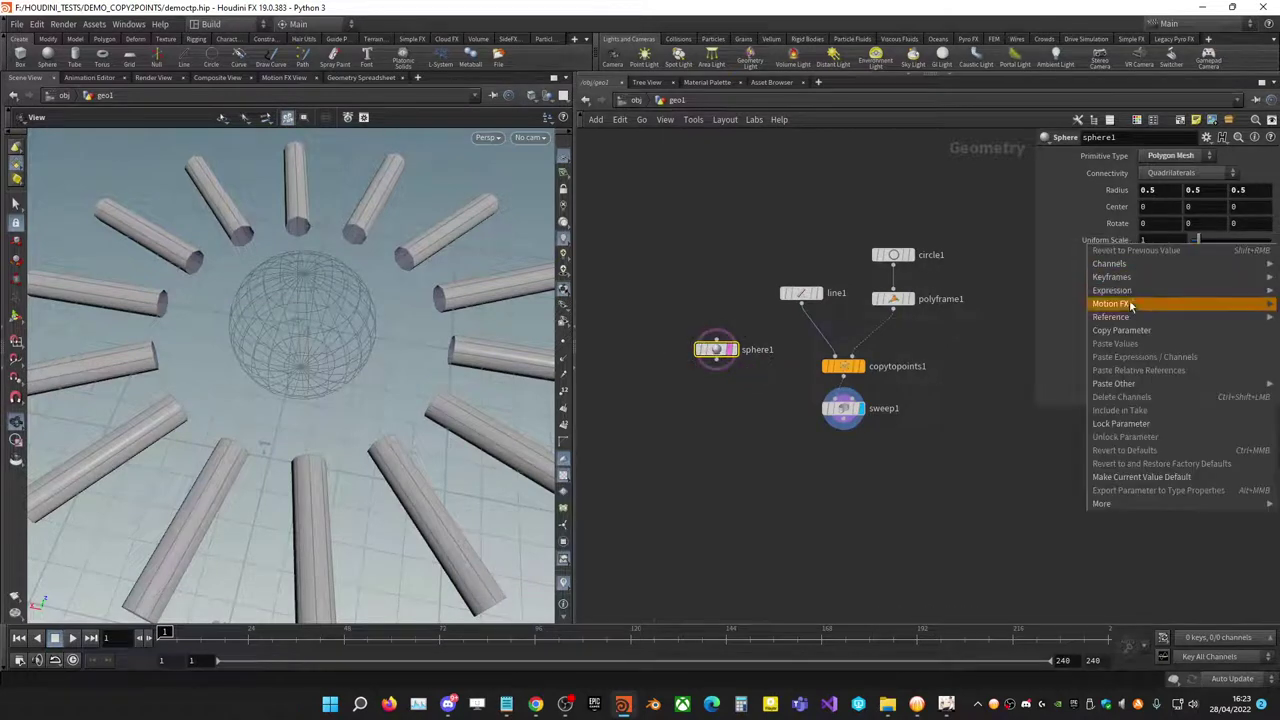
left_click(1138, 332)
left_click(845, 410)
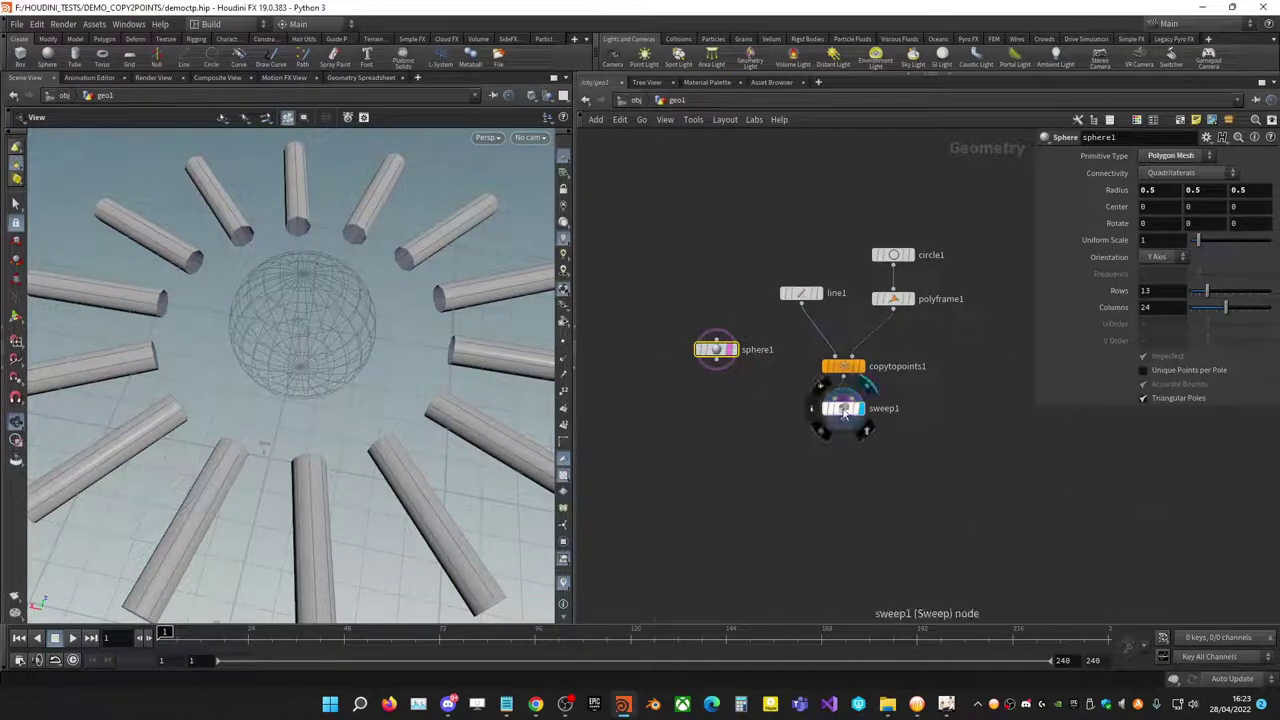
left_click(893, 256)
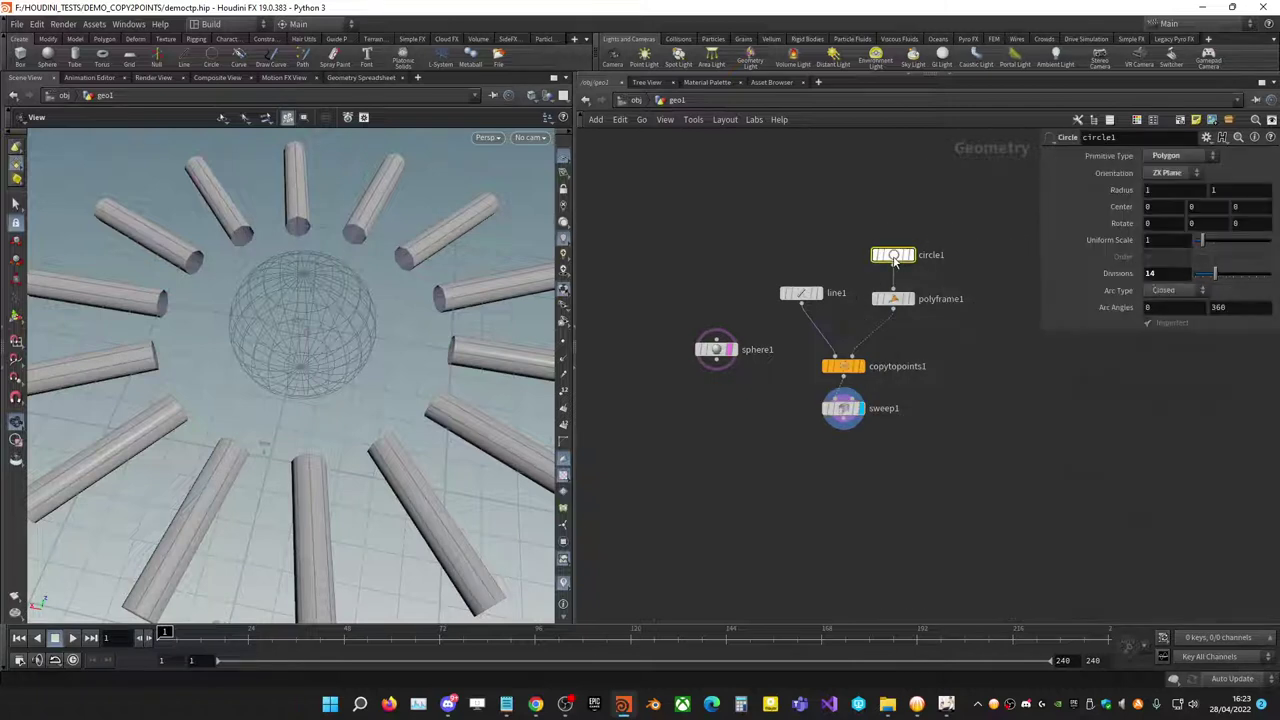
right_click(1122, 240)
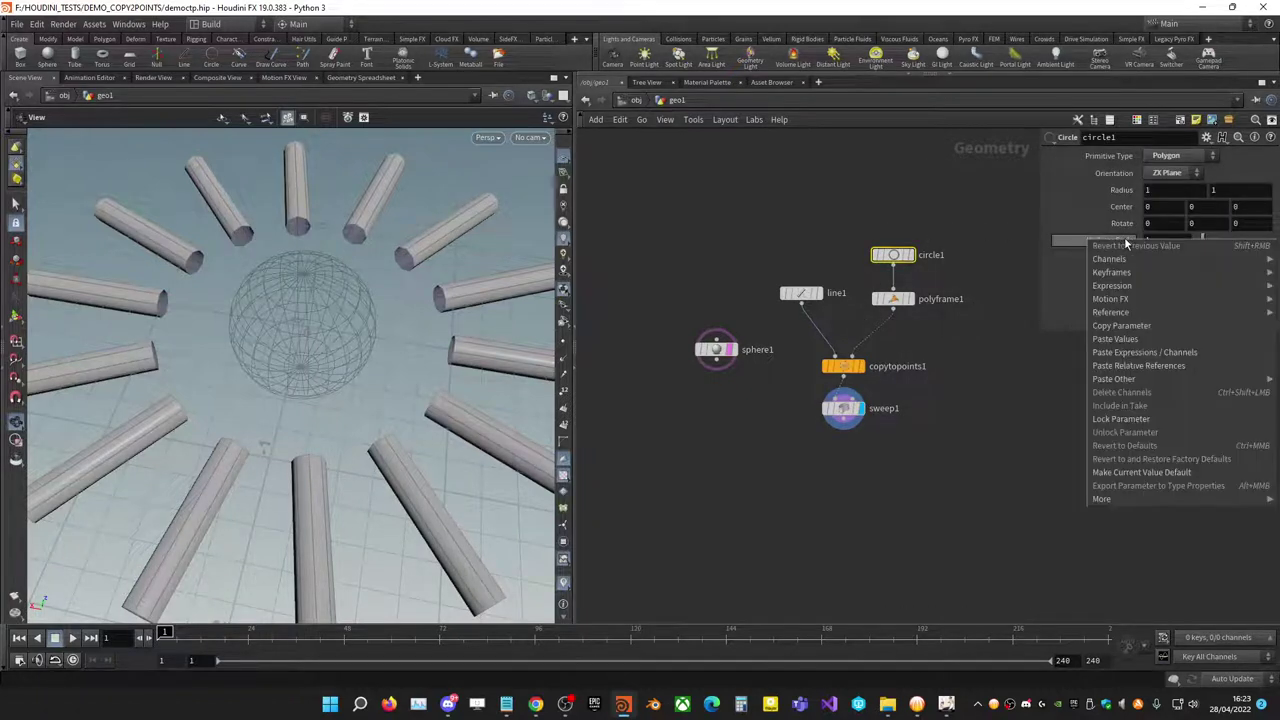
left_click(1138, 365)
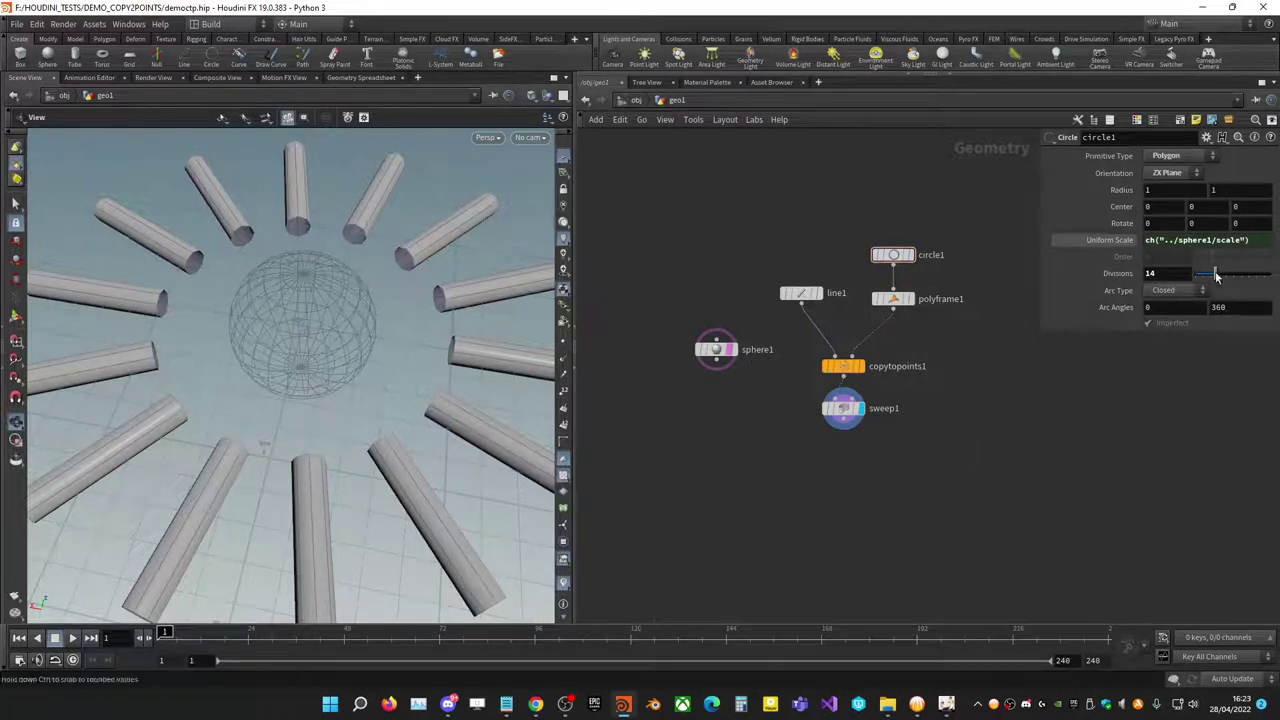
Halve circle1's Uniform Scale expression to ch("../sphere1/scale")/2
left_click(716, 349)
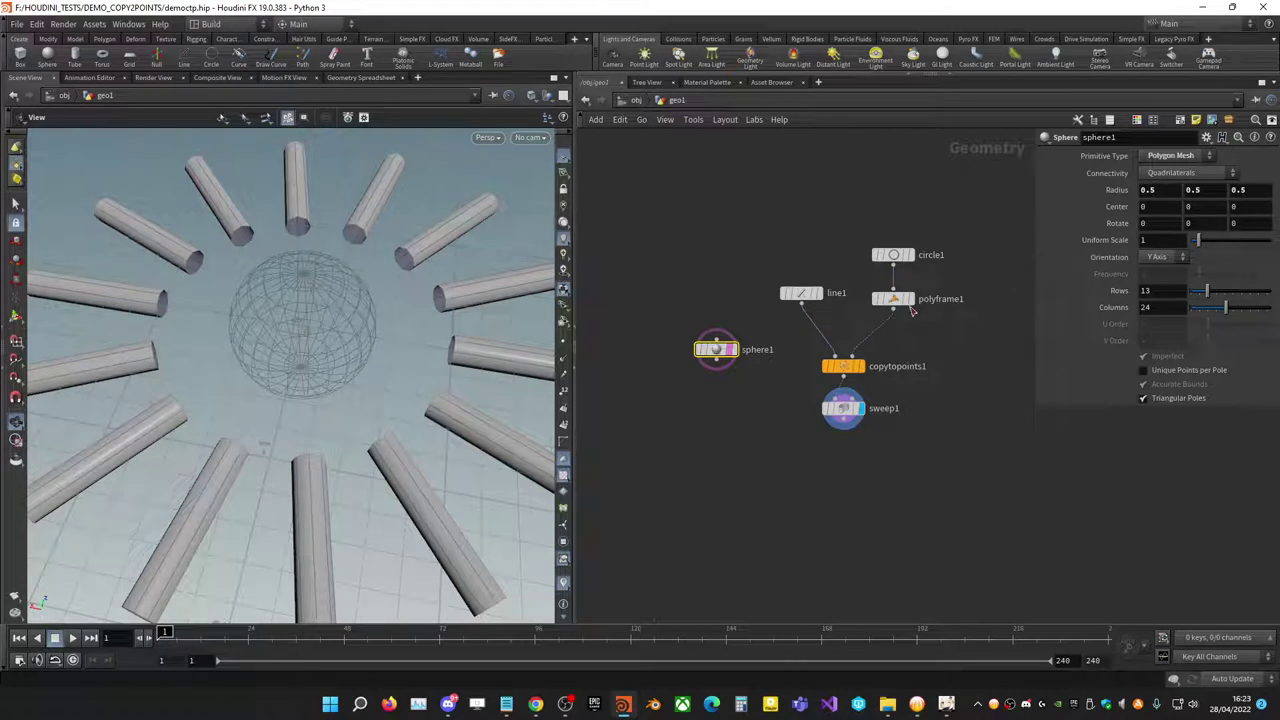
left_click(905, 256)
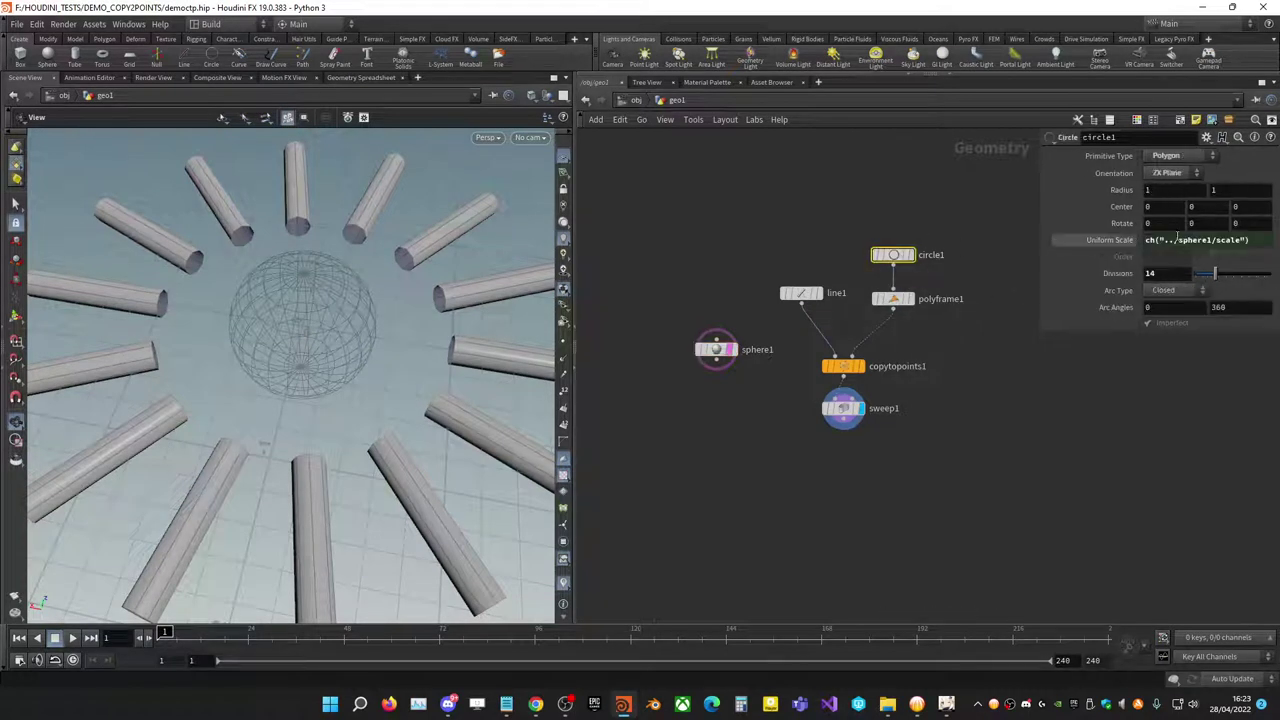
left_click(1241, 240)
type("/2")
key("Return")
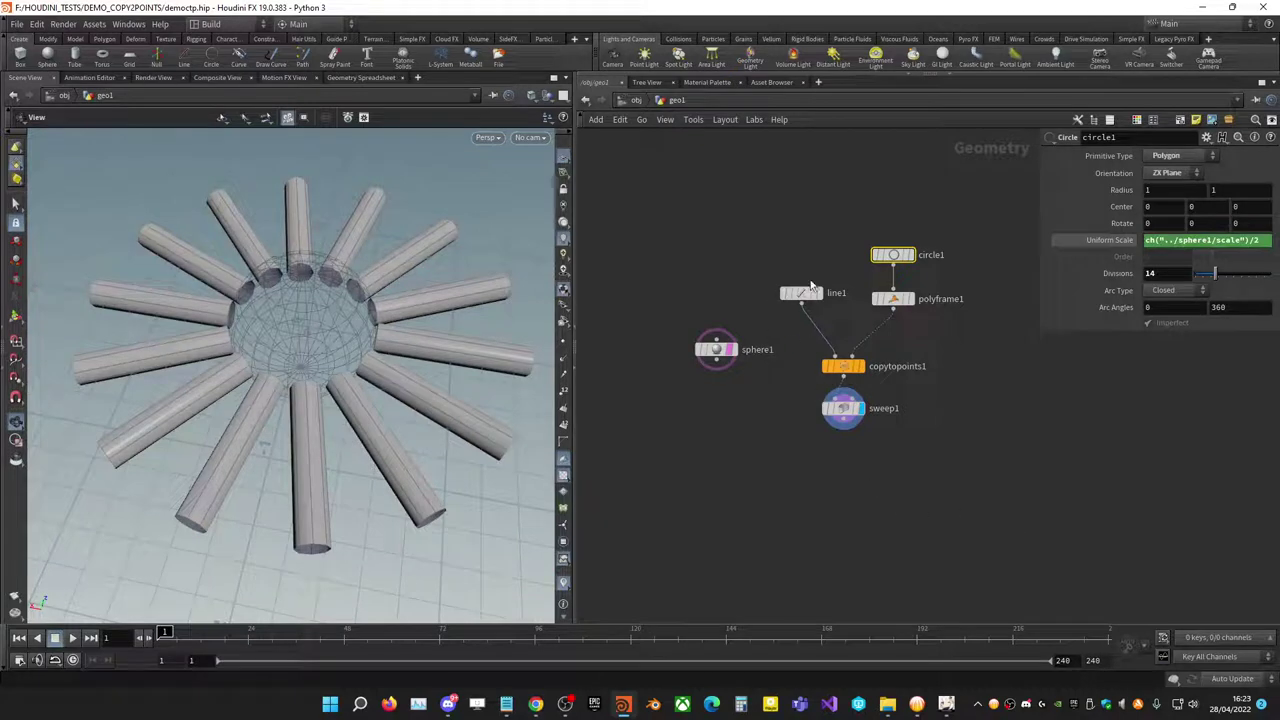
left_click(715, 349)
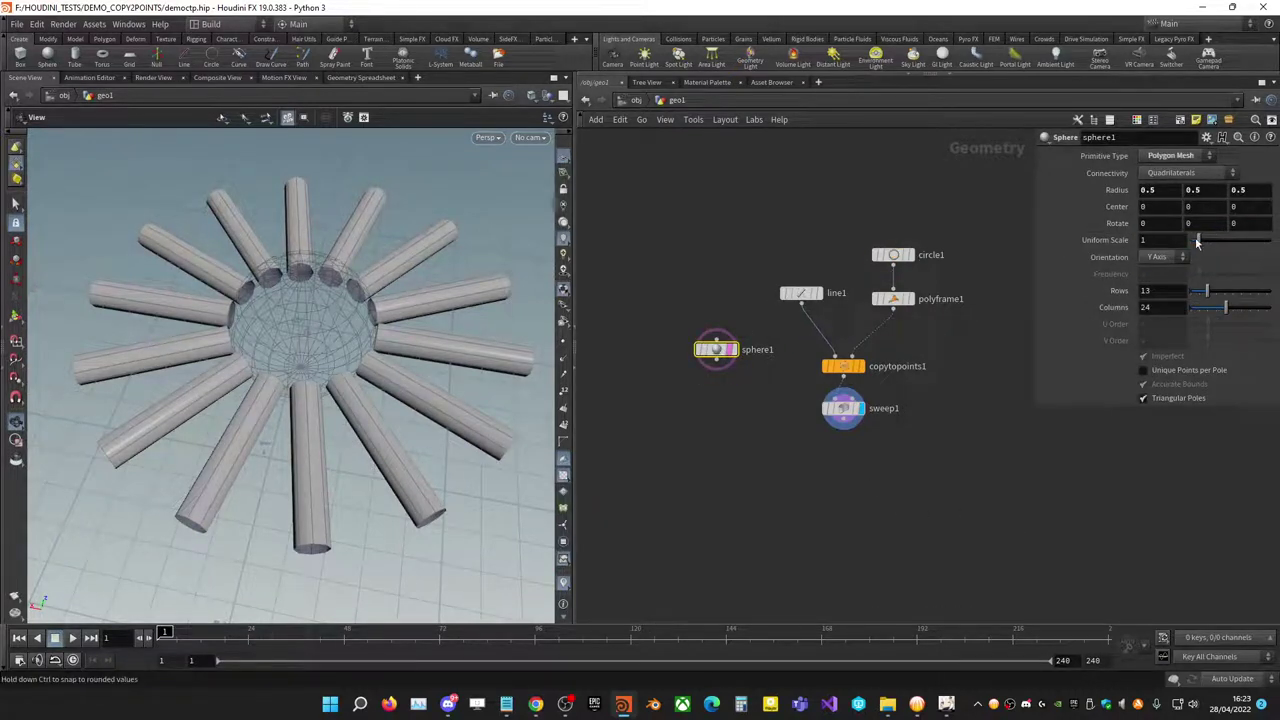
left_click_drag(1198, 241, 1202, 241)
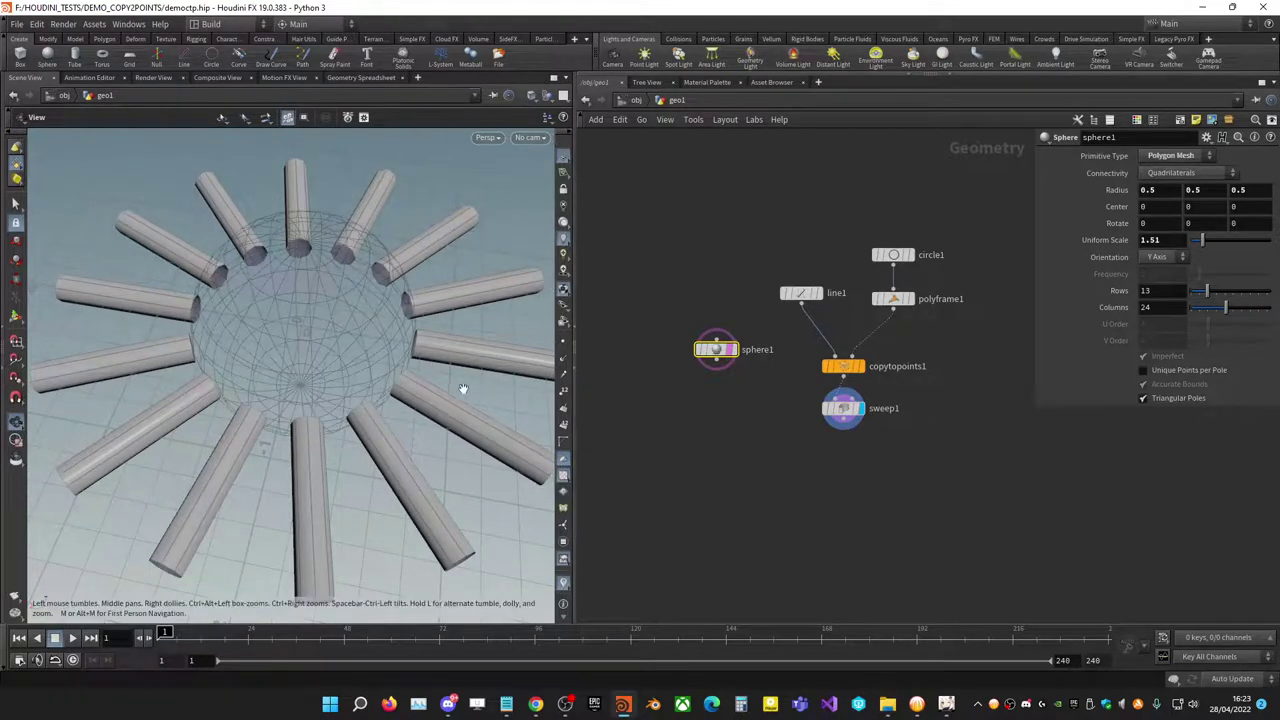
left_click_drag(464, 389, 474, 343)
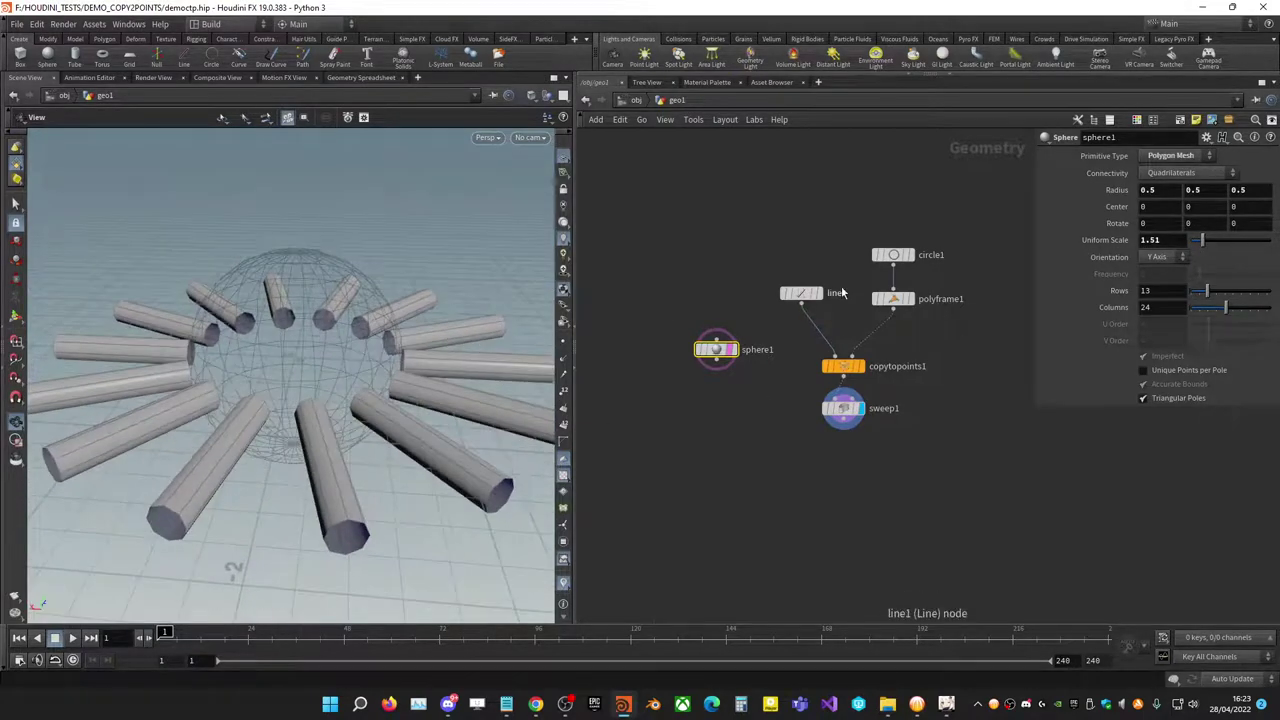
left_click(893, 255)
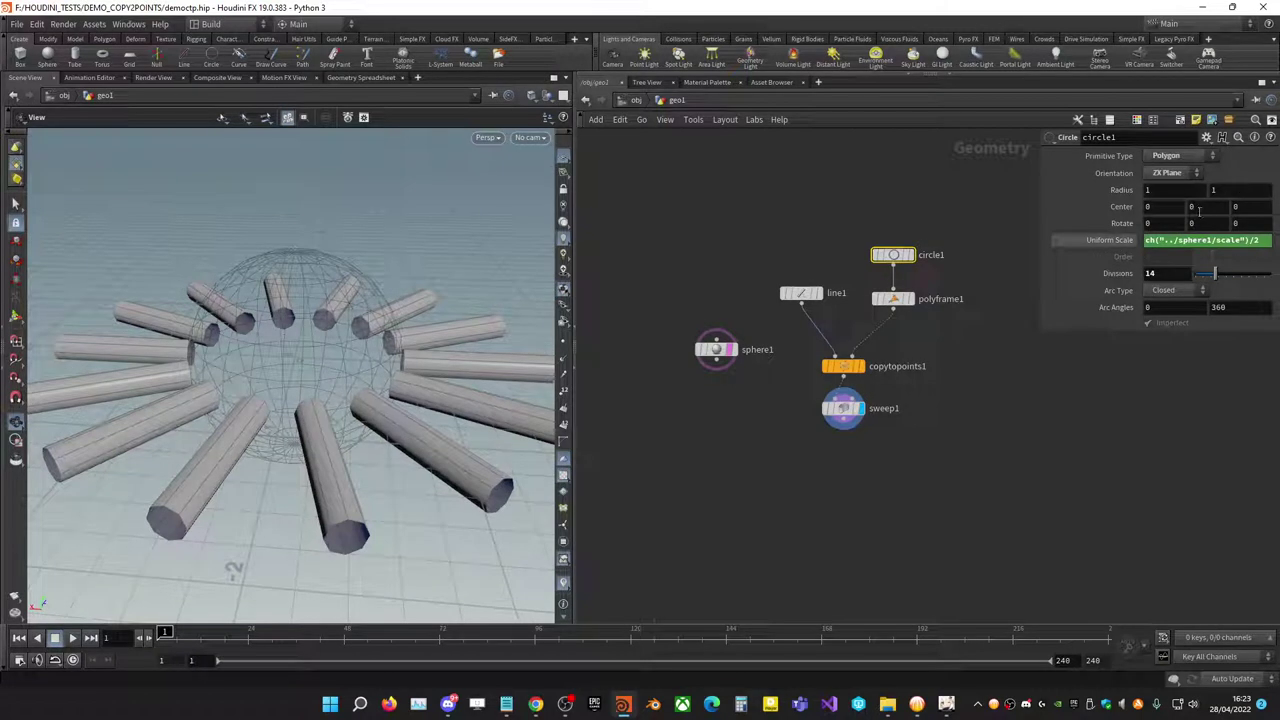
middle_click_drag(1194, 205, 1240, 196)
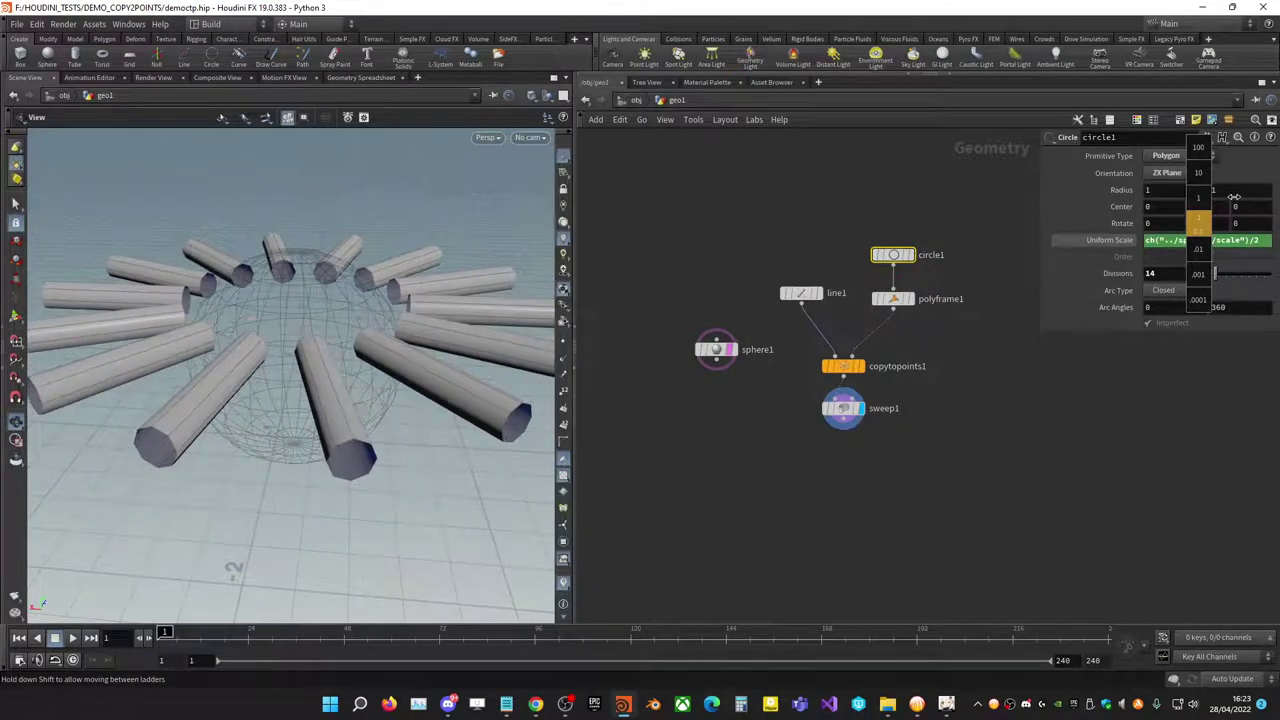
left_click_drag(414, 263, 351, 268)
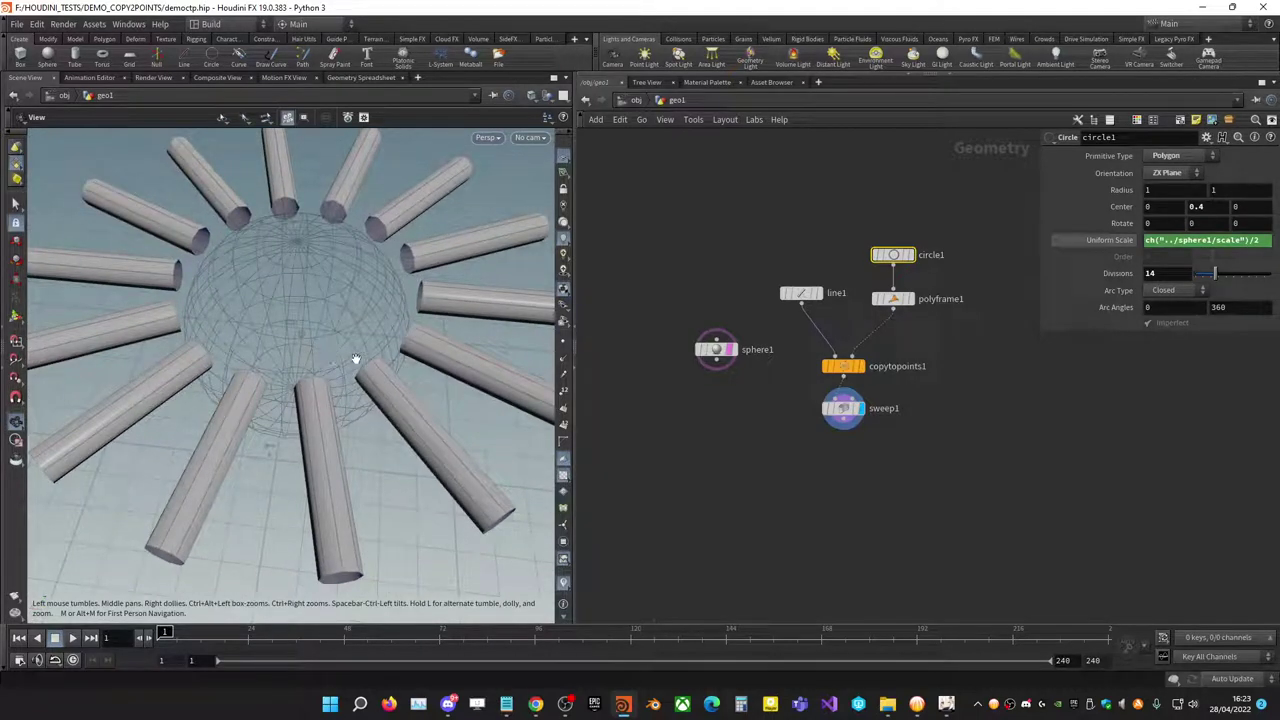
mouse_move(409, 391)
left_mouse_down()
mouse_move(416, 356)
mouse_move(366, 374)
left_mouse_up()
left_click_drag(155, 369, 174, 369)
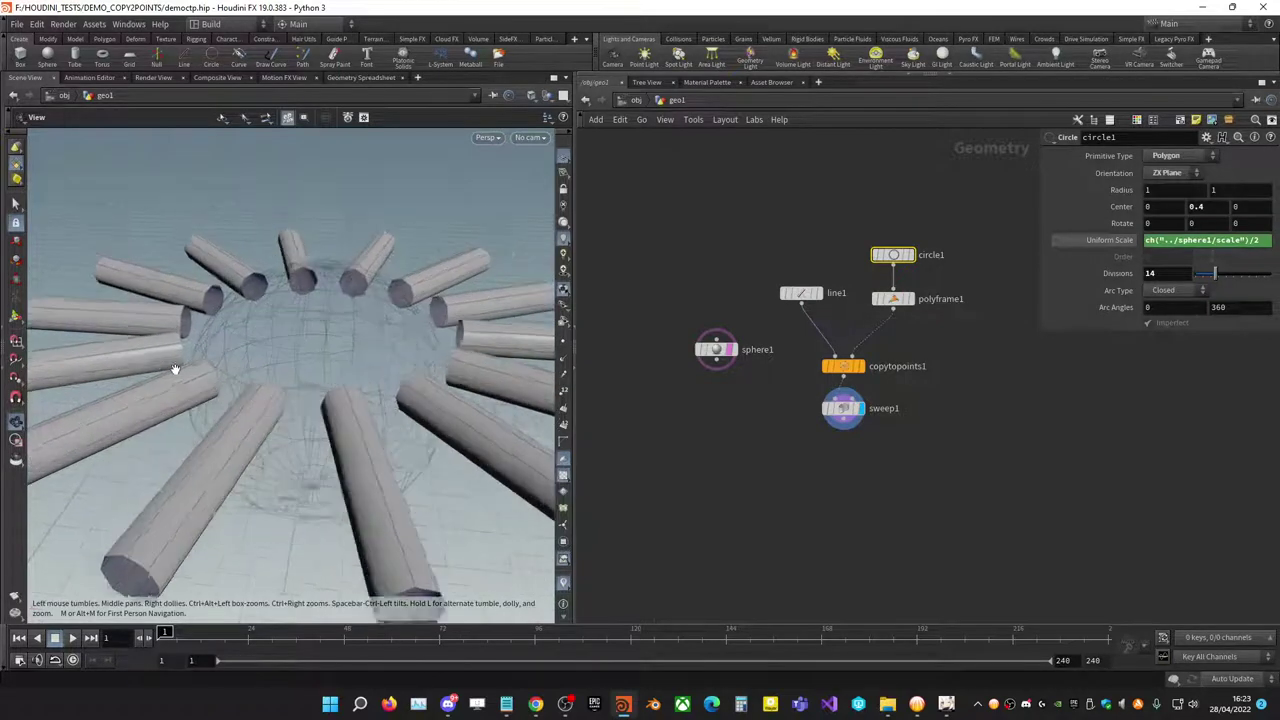
scroll(190, 366, "up", 2)
scroll(212, 363, "up", 3)
scroll(218, 340, "up", 2)
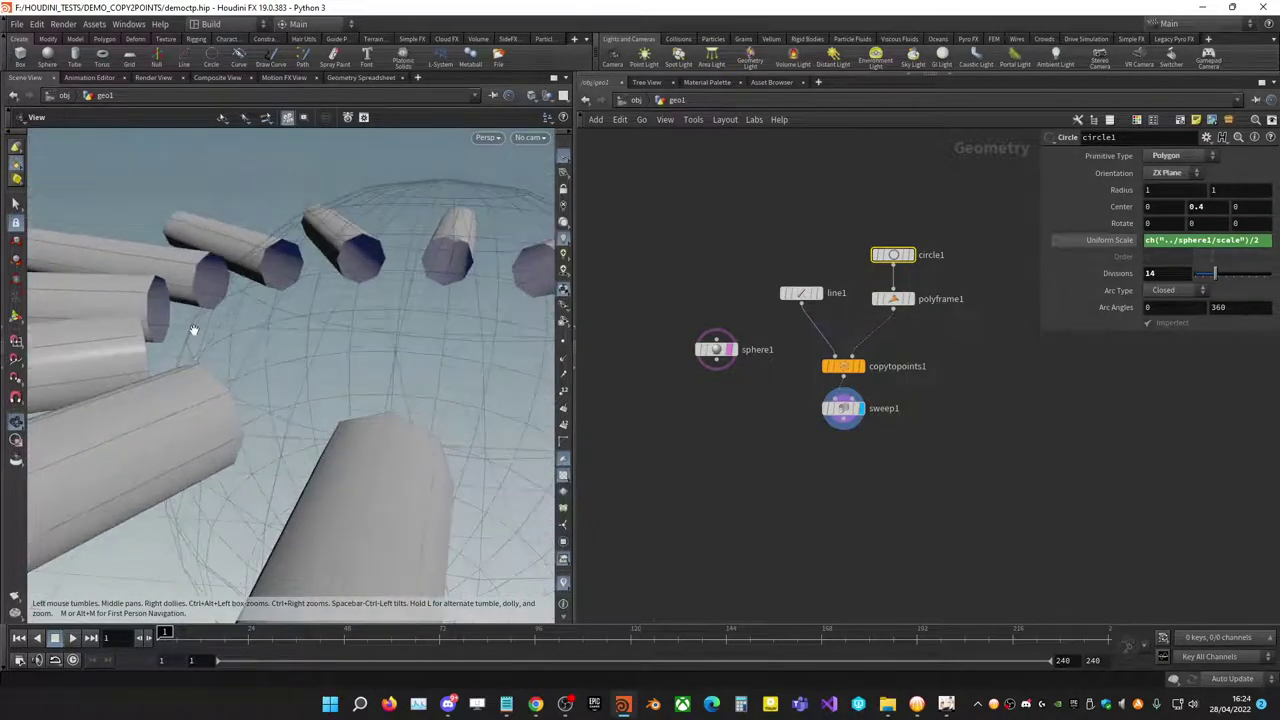
scroll(198, 329, "down", 3)
scroll(250, 320, "down", 2)
left_click_drag(309, 314, 371, 314)
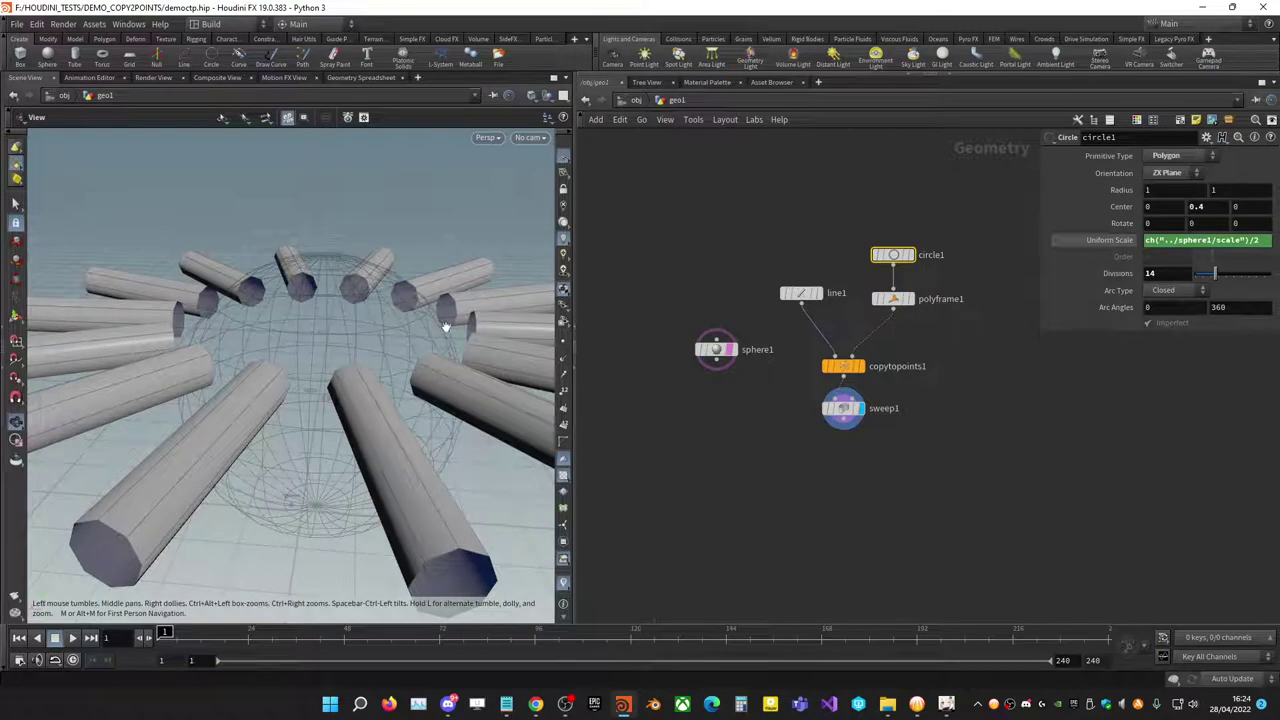
left_click_drag(452, 333, 452, 314)
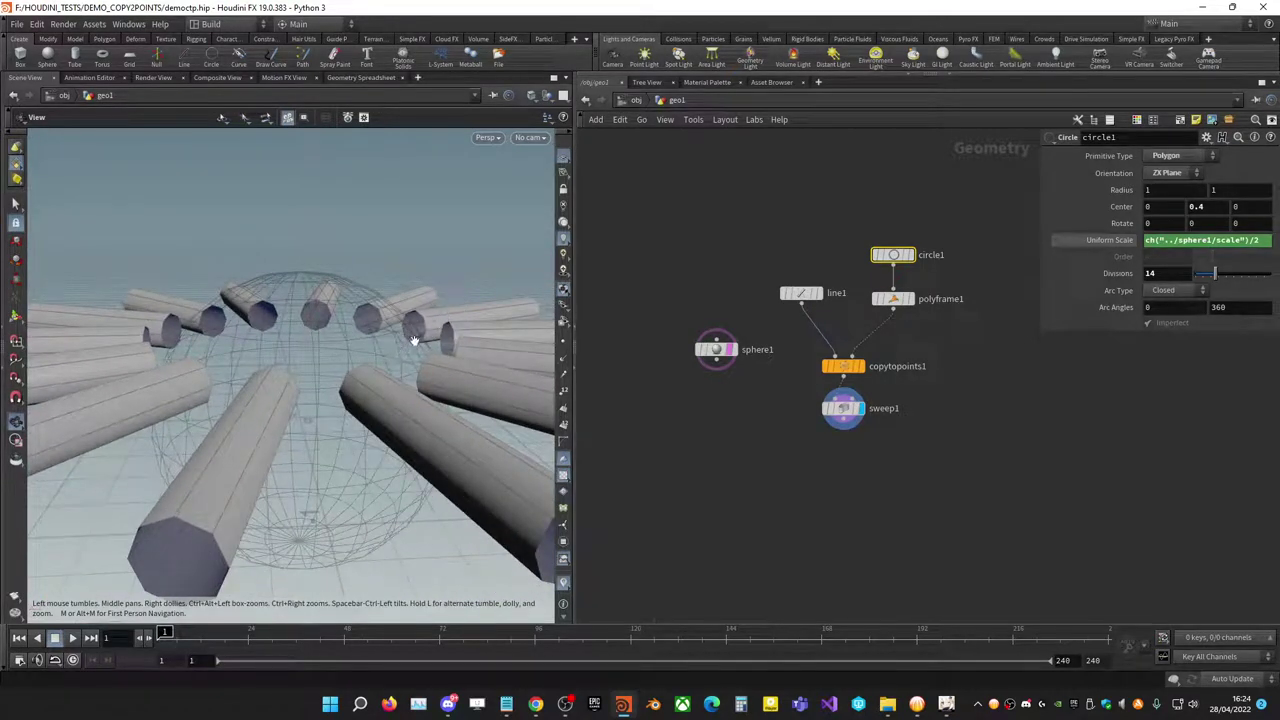
mouse_move(414, 351)
left_mouse_down()
mouse_move(417, 380)
mouse_move(340, 405)
mouse_move(408, 370)
mouse_move(360, 394)
mouse_move(390, 366)
mouse_move(338, 412)
left_mouse_up()
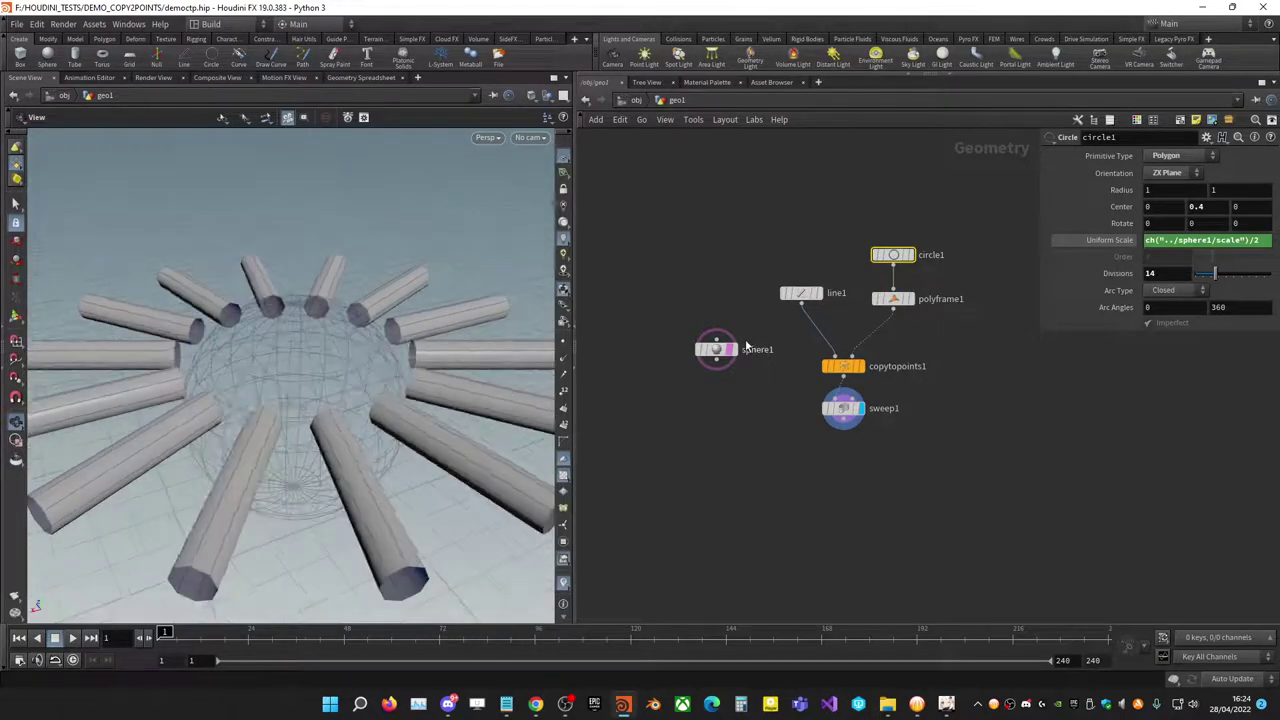
Move sphere1 to the right and shift line1, copytopoints1 and sweep1 down-left
left_click(712, 352)
scroll(709, 366, "down", 2)
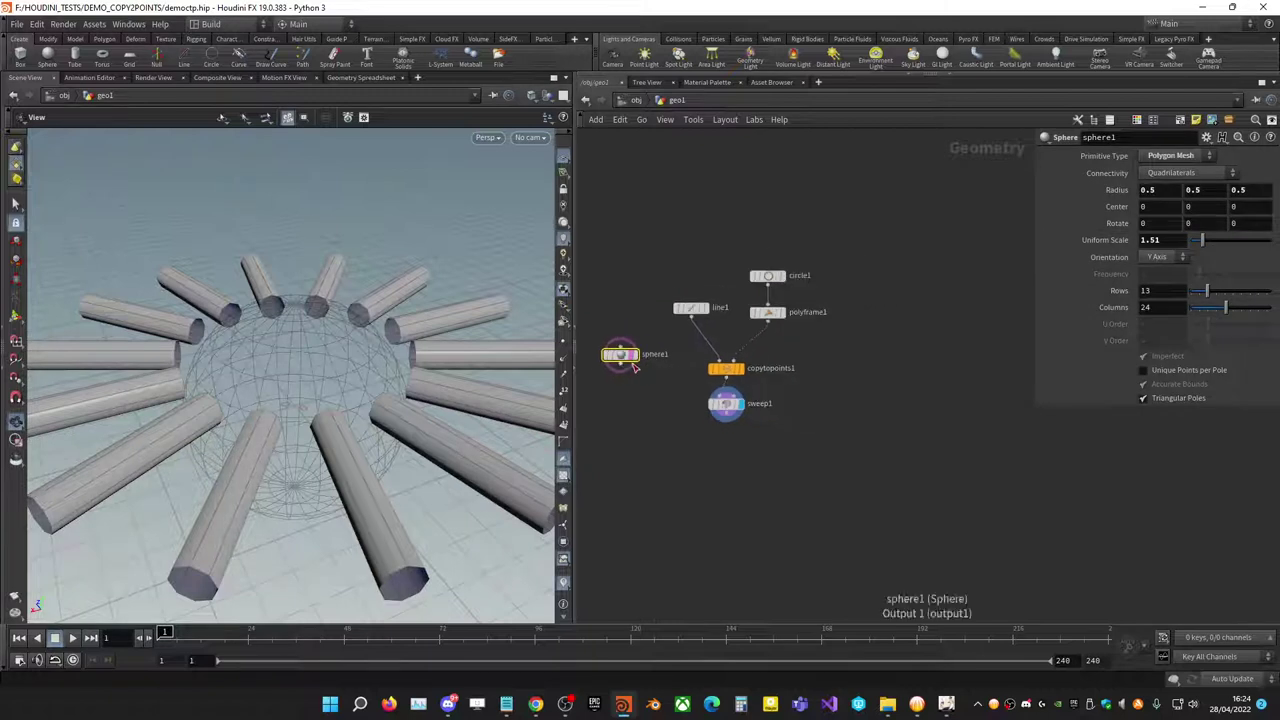
left_click_drag(633, 366, 866, 362)
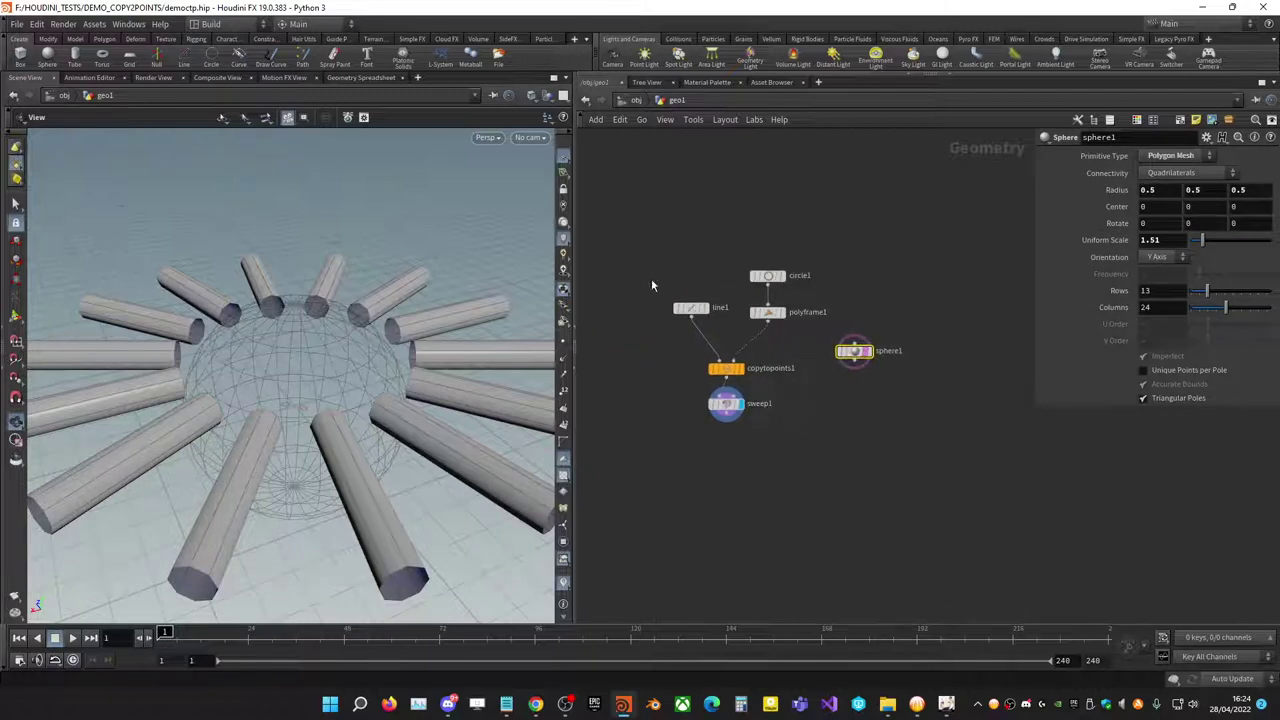
left_click_drag(651, 286, 742, 466)
left_click_drag(727, 403, 673, 512)
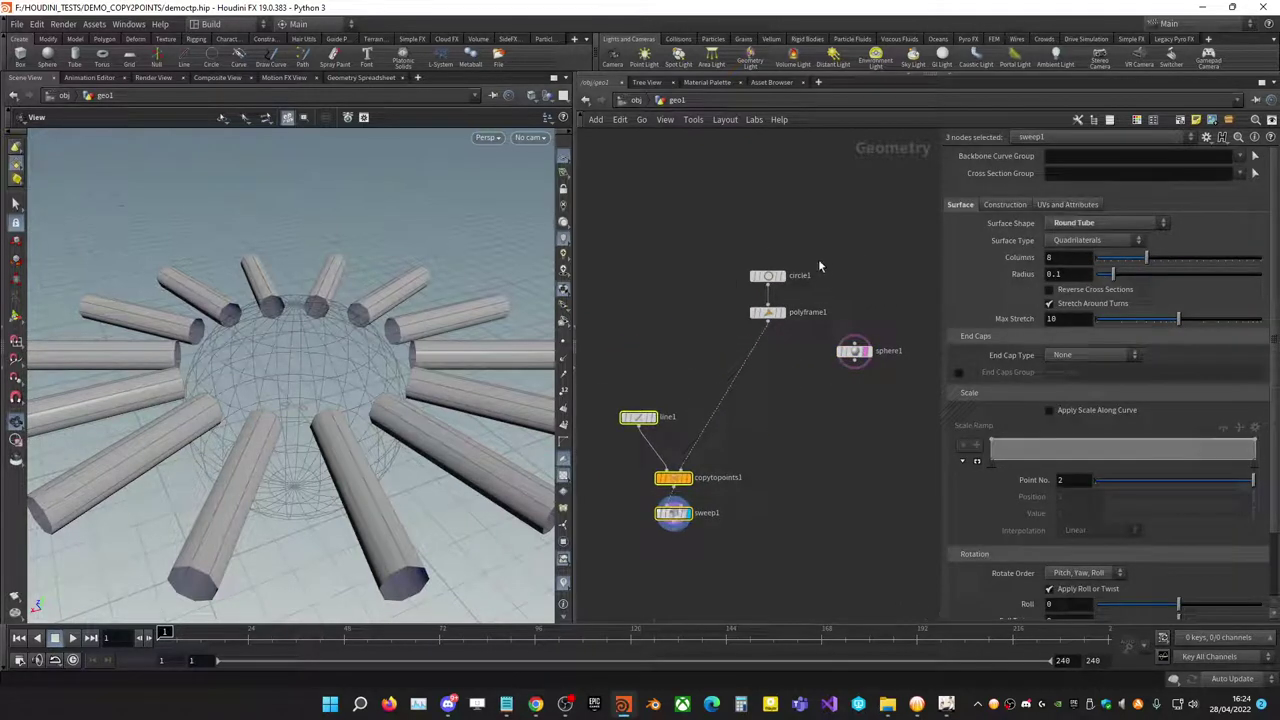
Display only circle1 and set its Center Y to 0
left_click(782, 275)
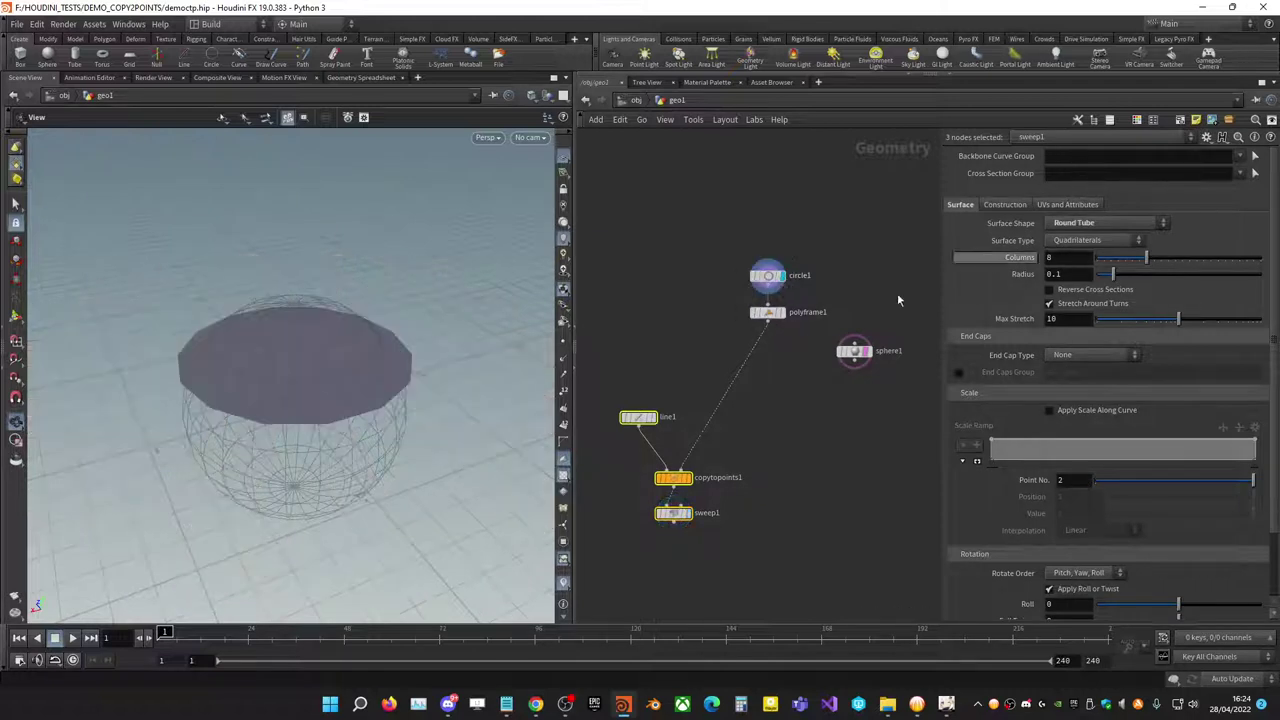
left_click_drag(723, 214, 791, 282)
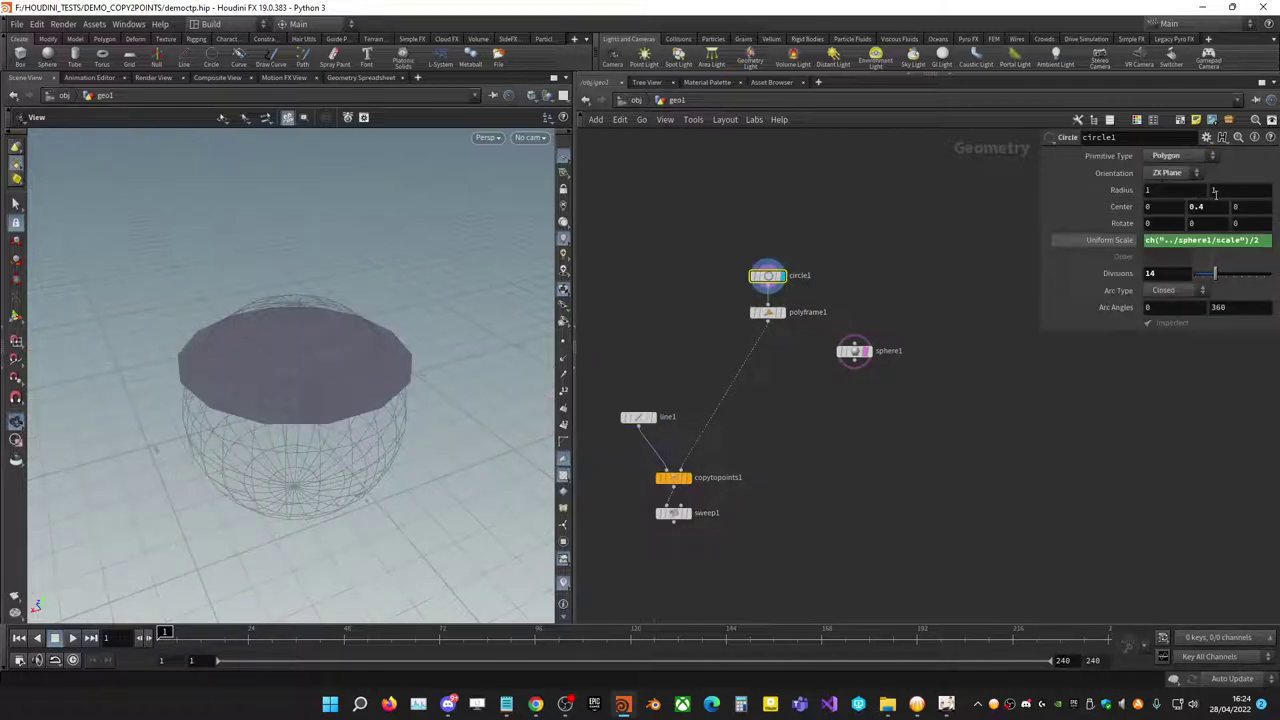
type("0")
key("Return")
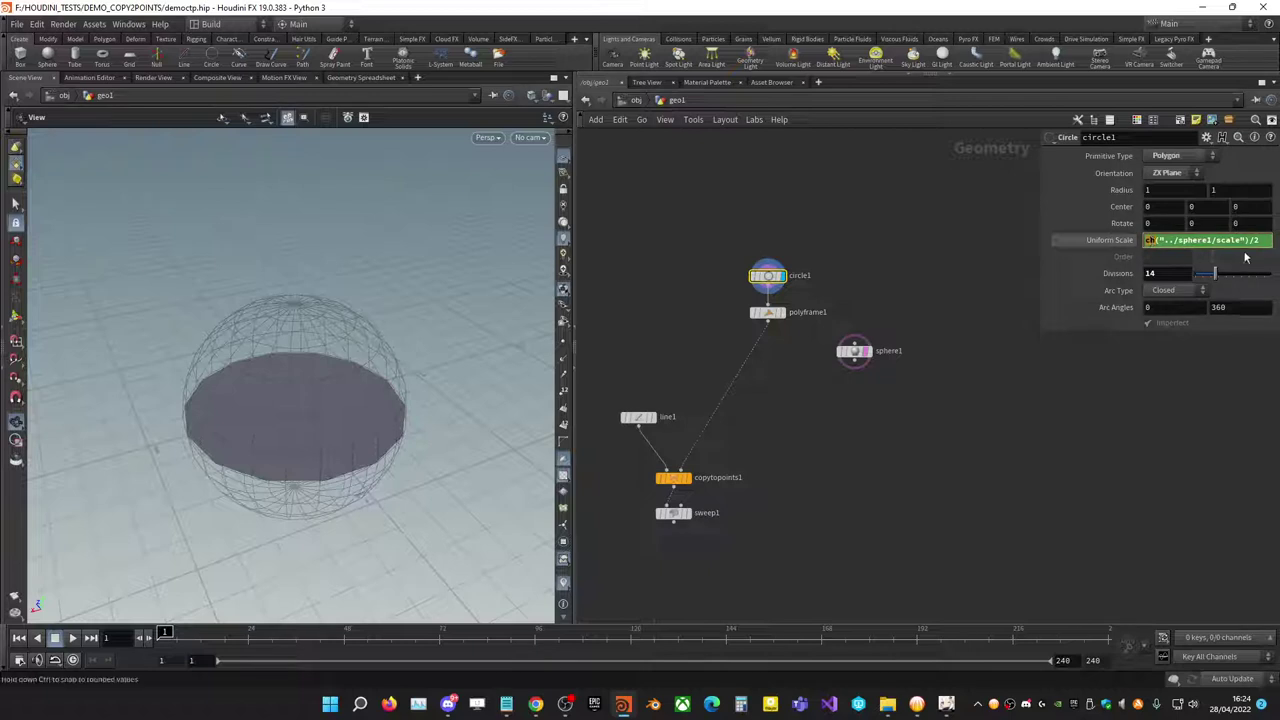
Delete the sphere-linked channel on circle1's Uniform Scale and set it to a fixed 2
right_click(1127, 247)
mouse_move(1113, 385)
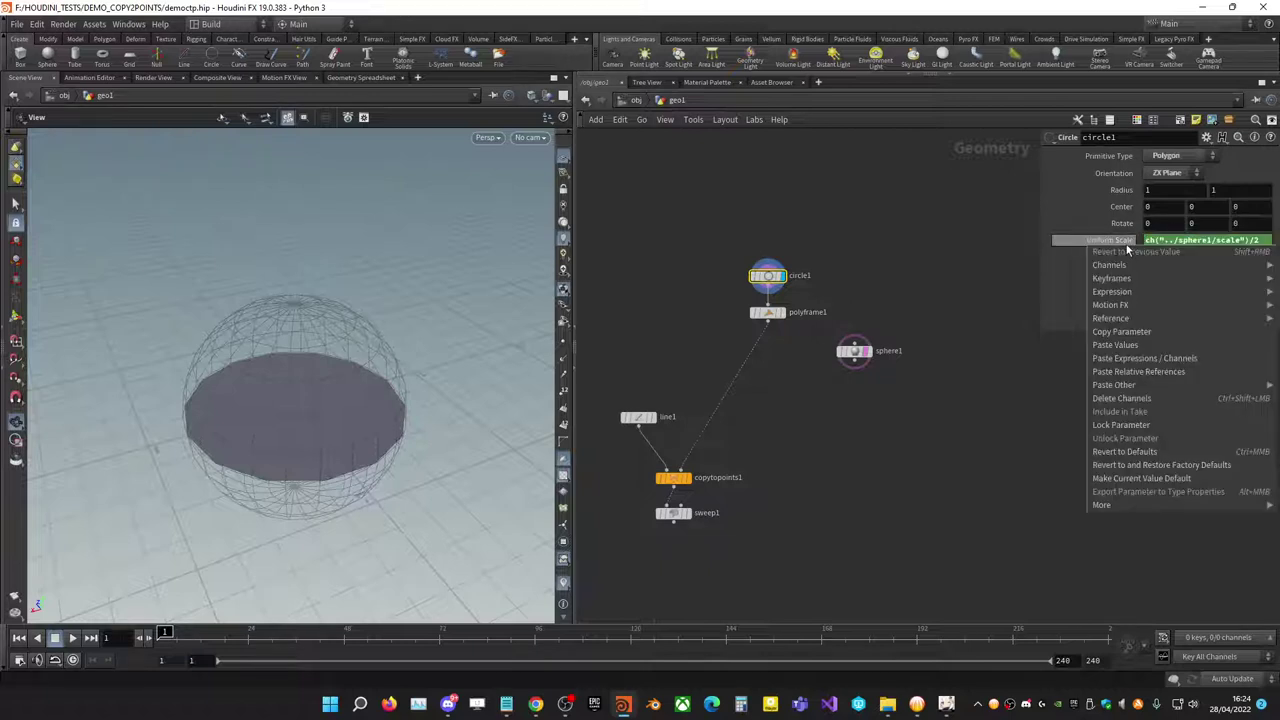
left_click(1135, 399)
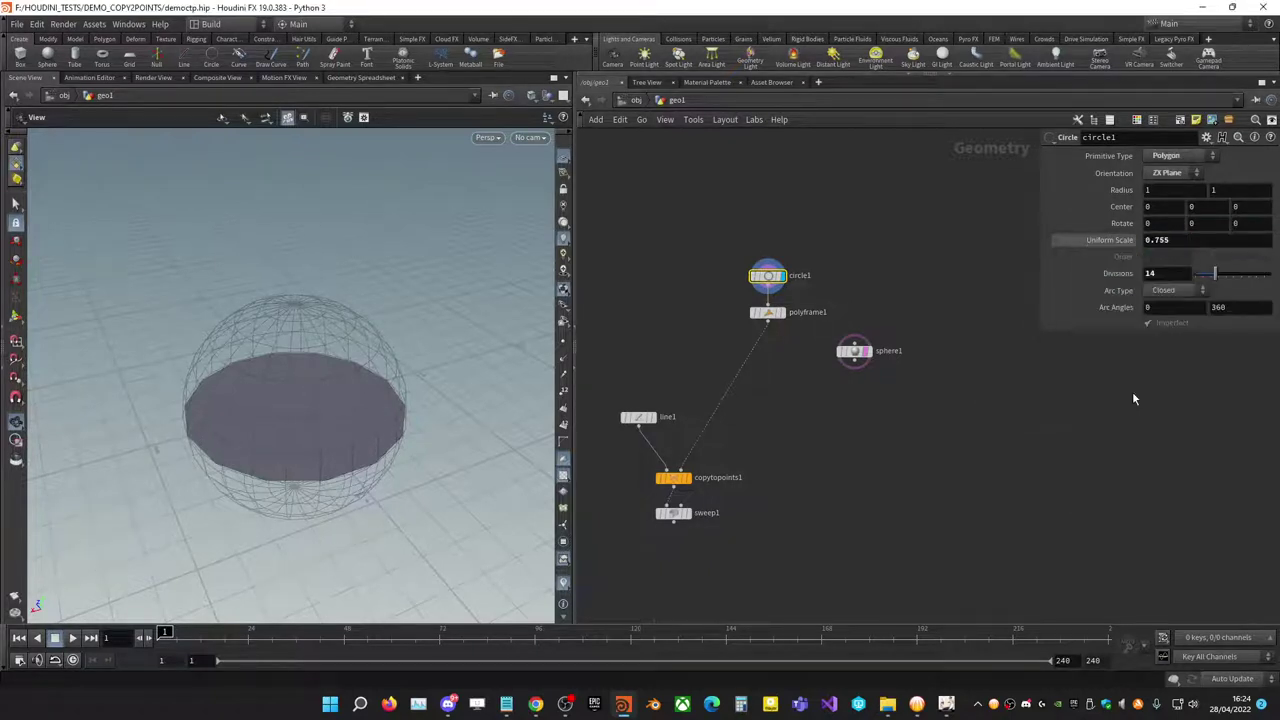
double_click(1173, 240)
type("2")
key("Return")
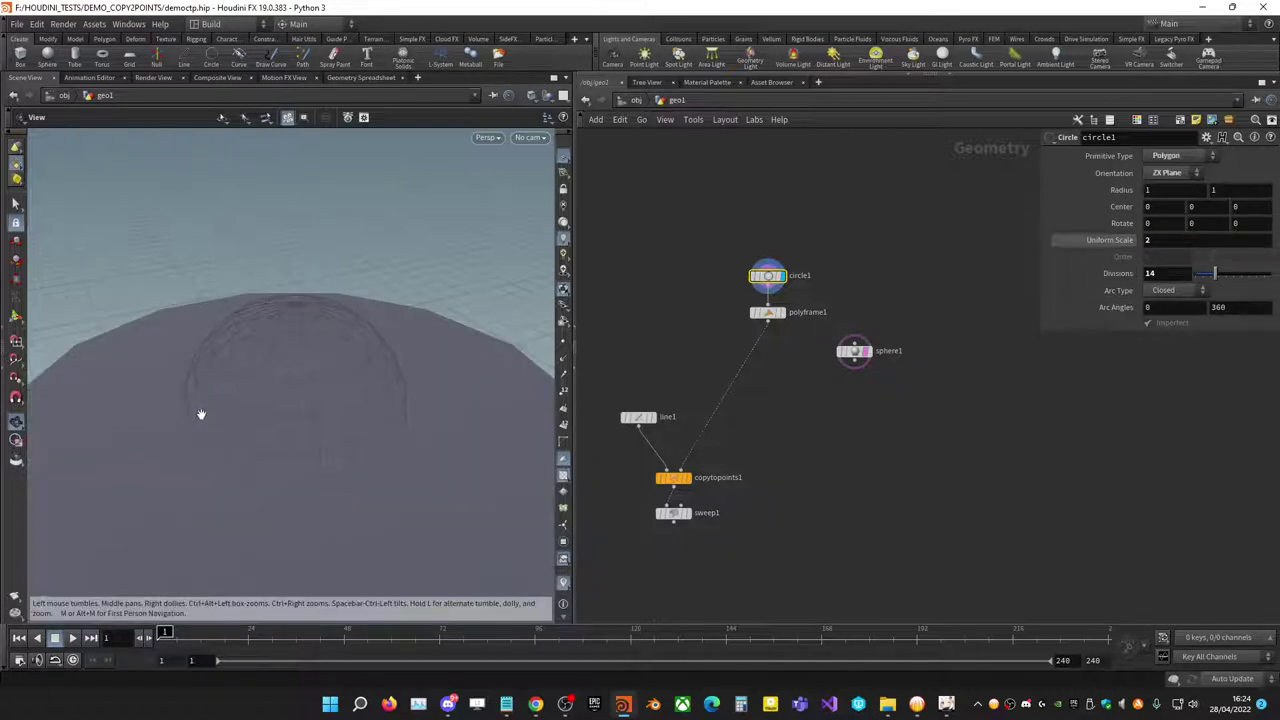
mouse_move(228, 431)
left_mouse_down()
mouse_move(260, 377)
mouse_move(251, 384)
left_mouse_up()
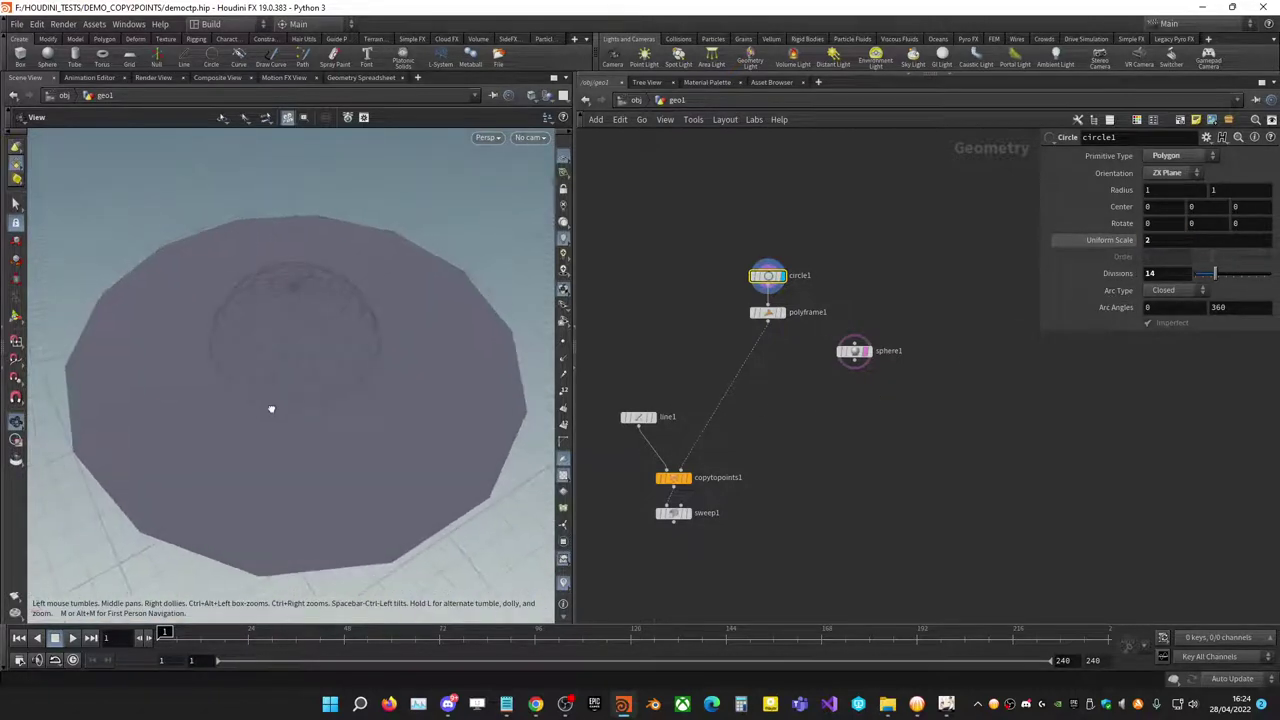
scroll(251, 384, "up", 2)
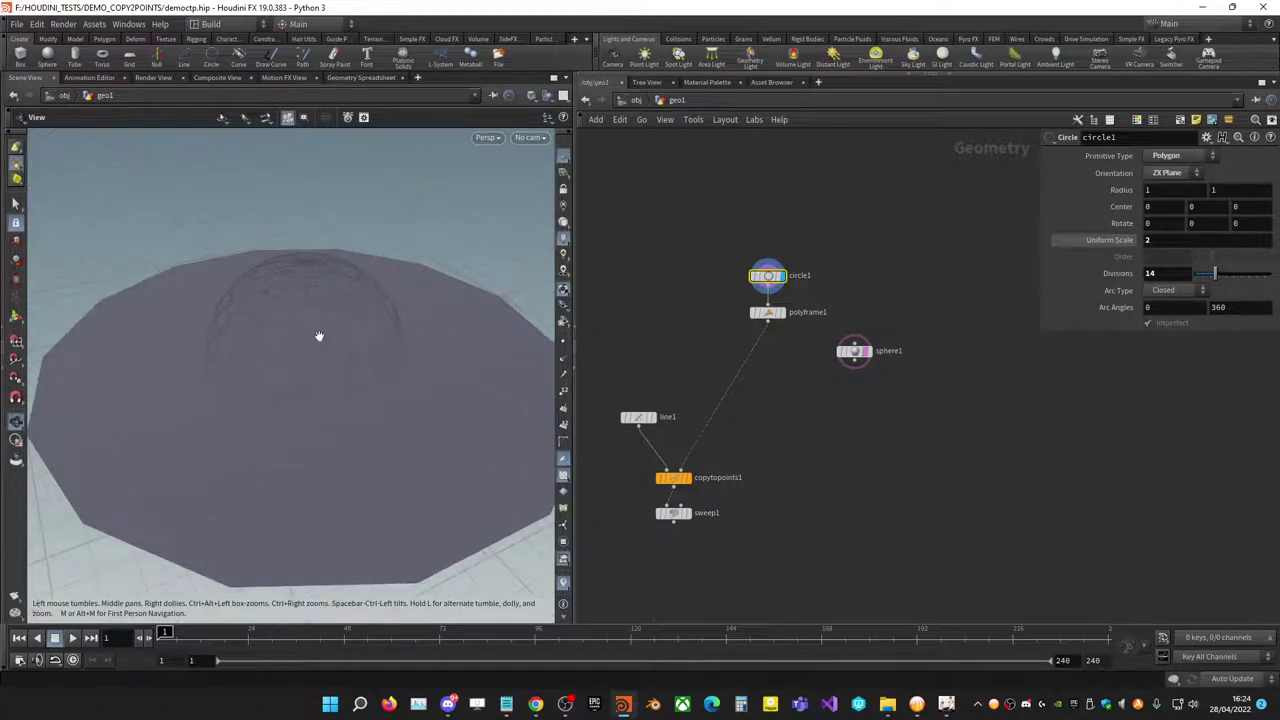
scroll(790, 323, "up", 2)
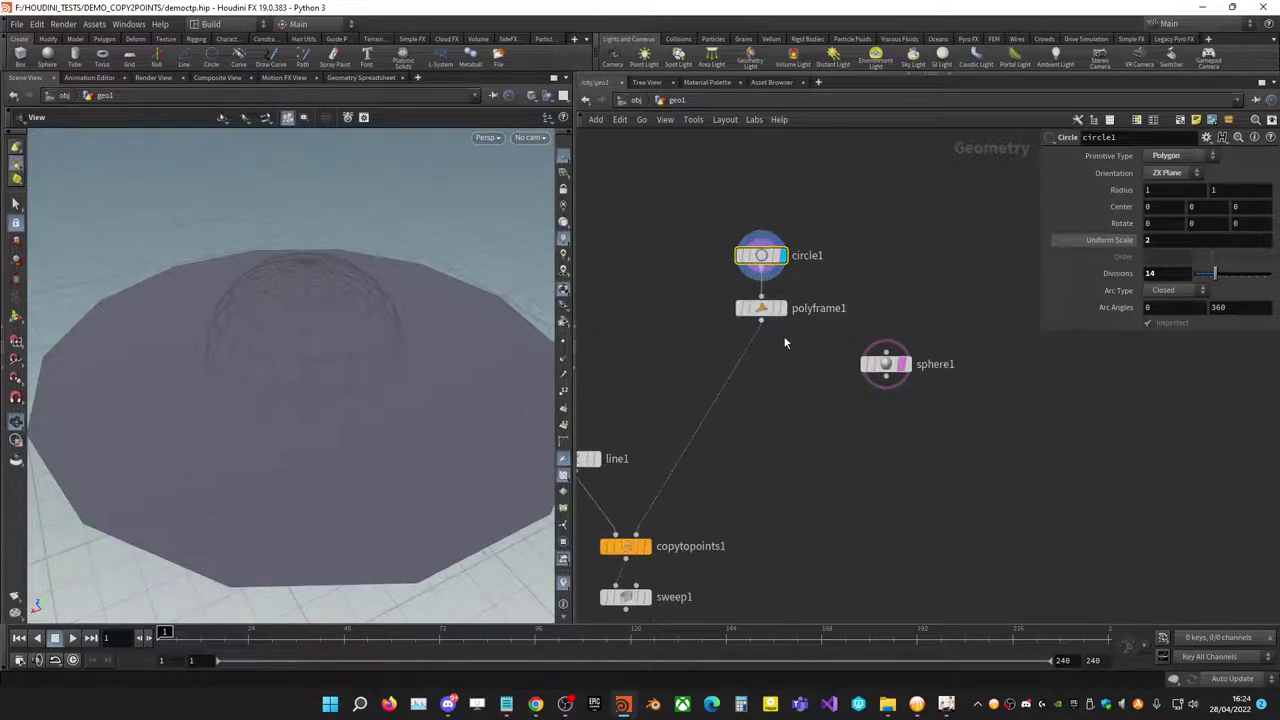
Display and select polyframe1 to inspect the 14-sided disk with direction lines at its points
left_click(790, 288)
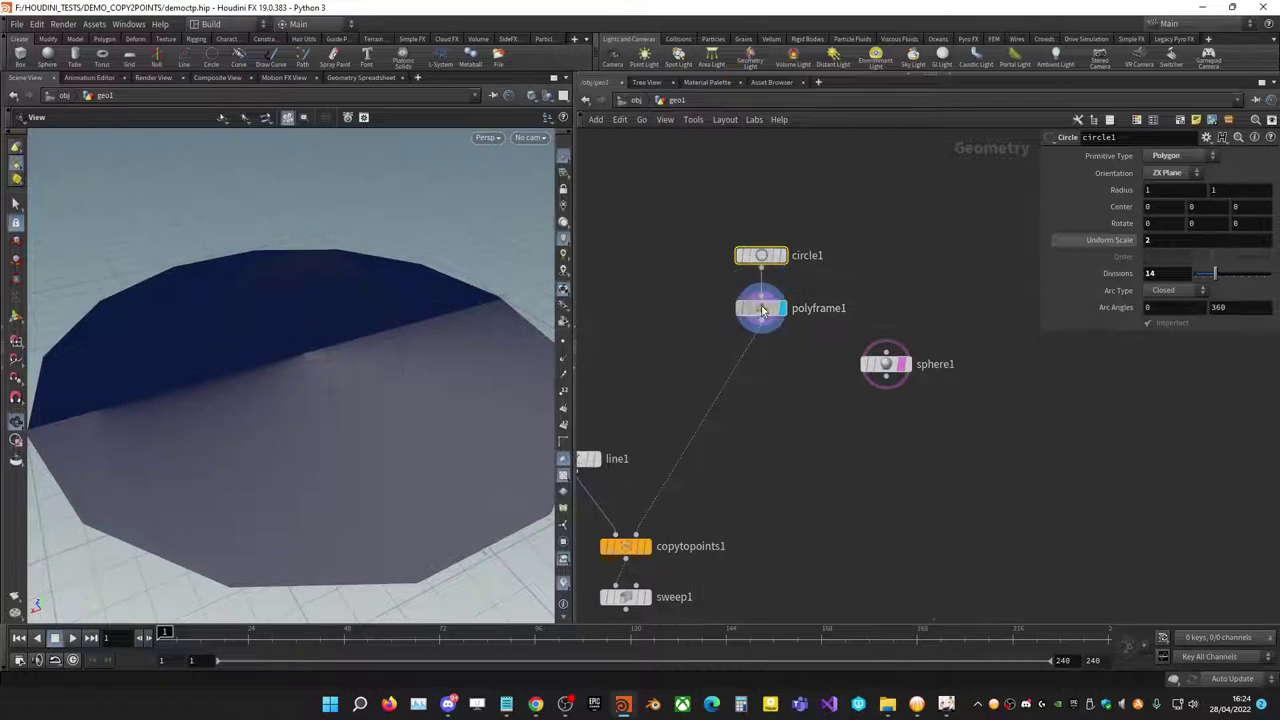
left_click(760, 308)
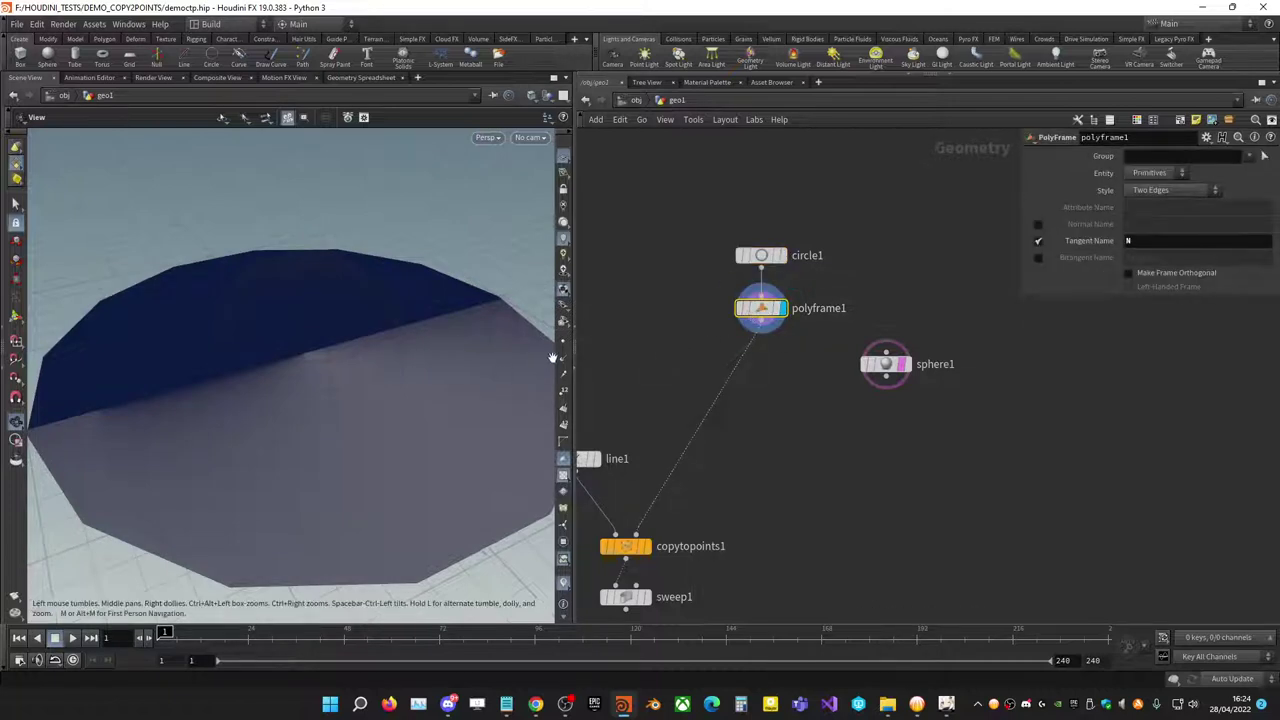
scroll(460, 365, "down", 3)
scroll(457, 363, "up", 1)
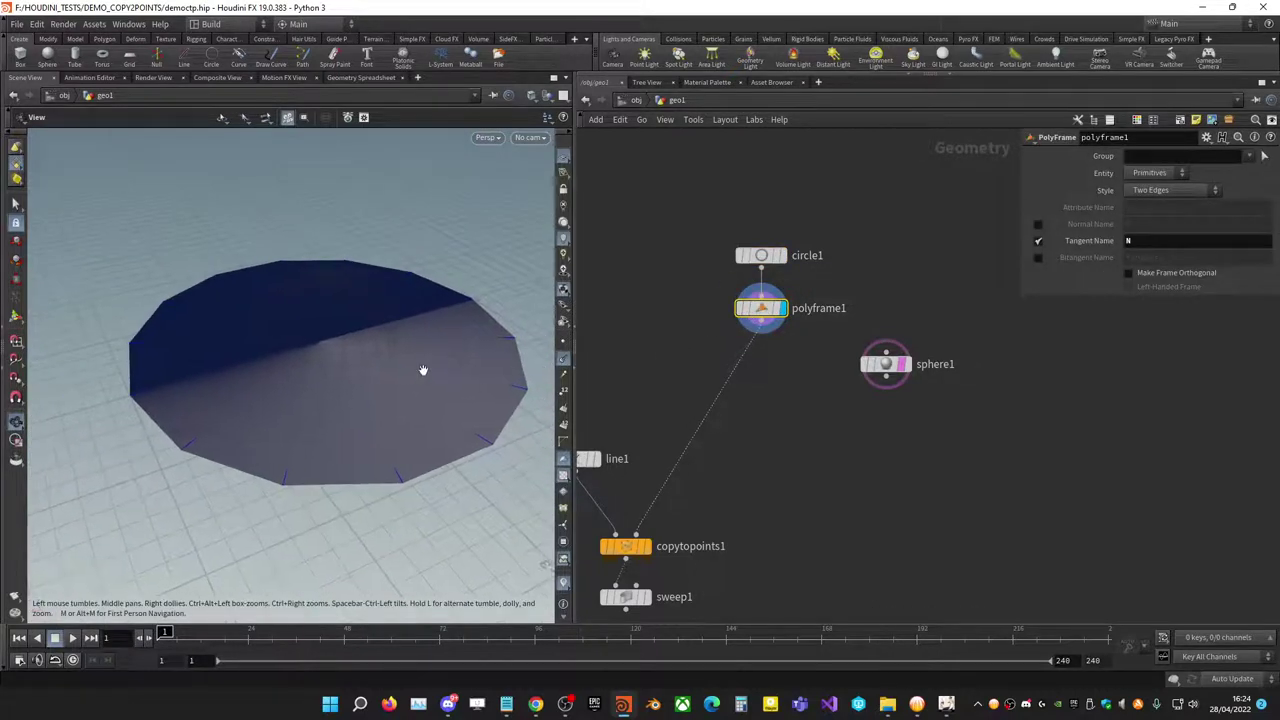
mouse_move(423, 370)
left_mouse_down()
mouse_move(434, 391)
mouse_move(451, 374)
left_mouse_up()
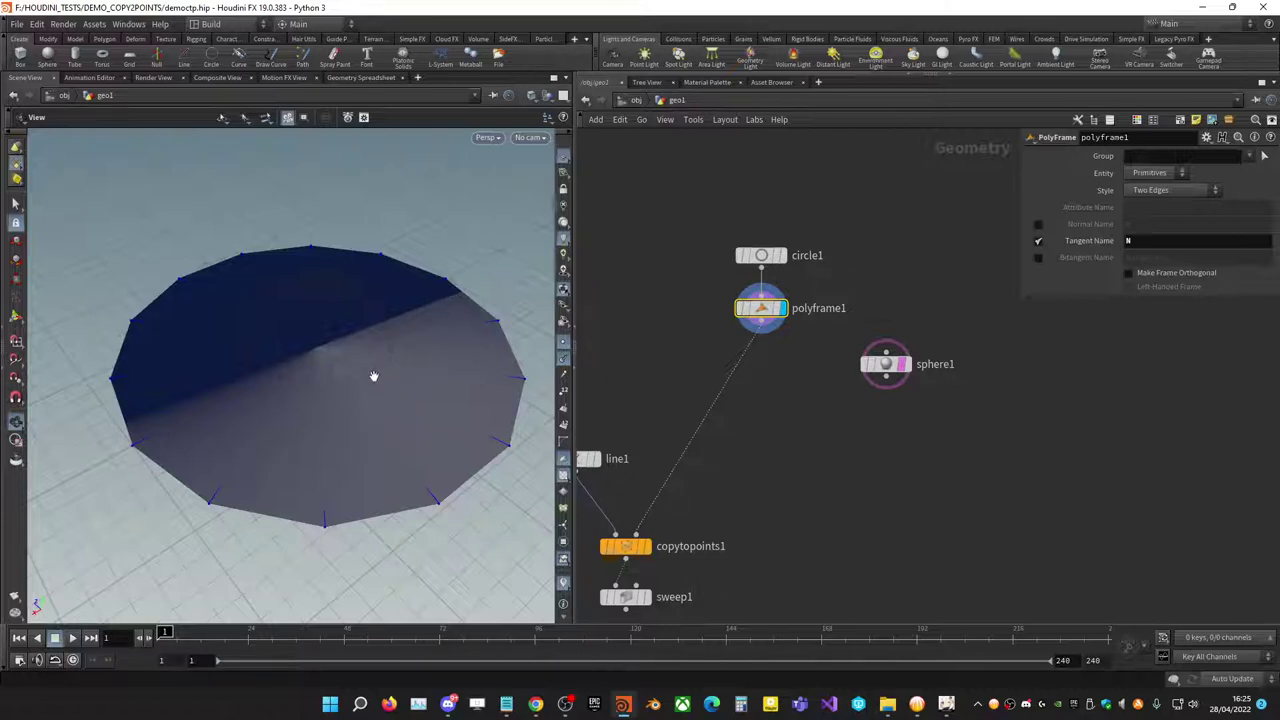
mouse_move(373, 377)
left_mouse_down()
mouse_move(383, 369)
mouse_move(364, 372)
mouse_move(360, 414)
mouse_move(363, 399)
left_mouse_up()
Add a ray1 node with polyframe1 in its first input and sphere1 as collision geometry
middle_click_drag(869, 391, 837, 346)
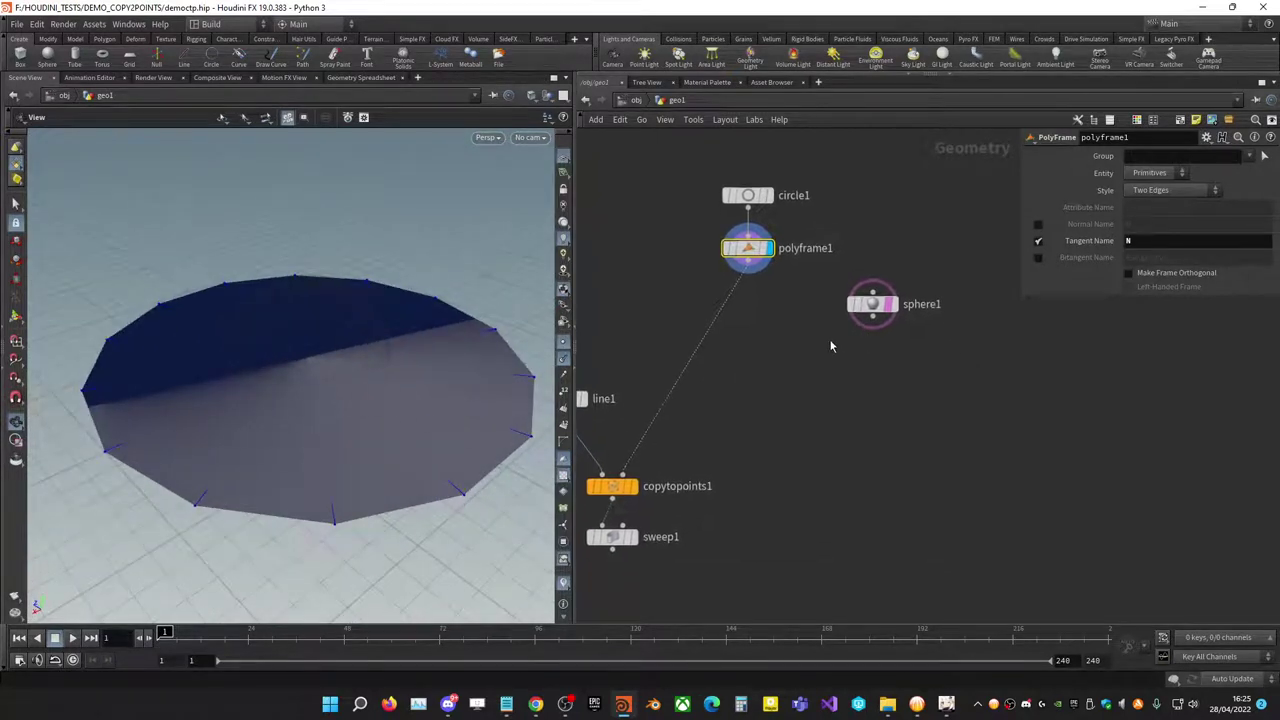
key("Tab")
type("ra")
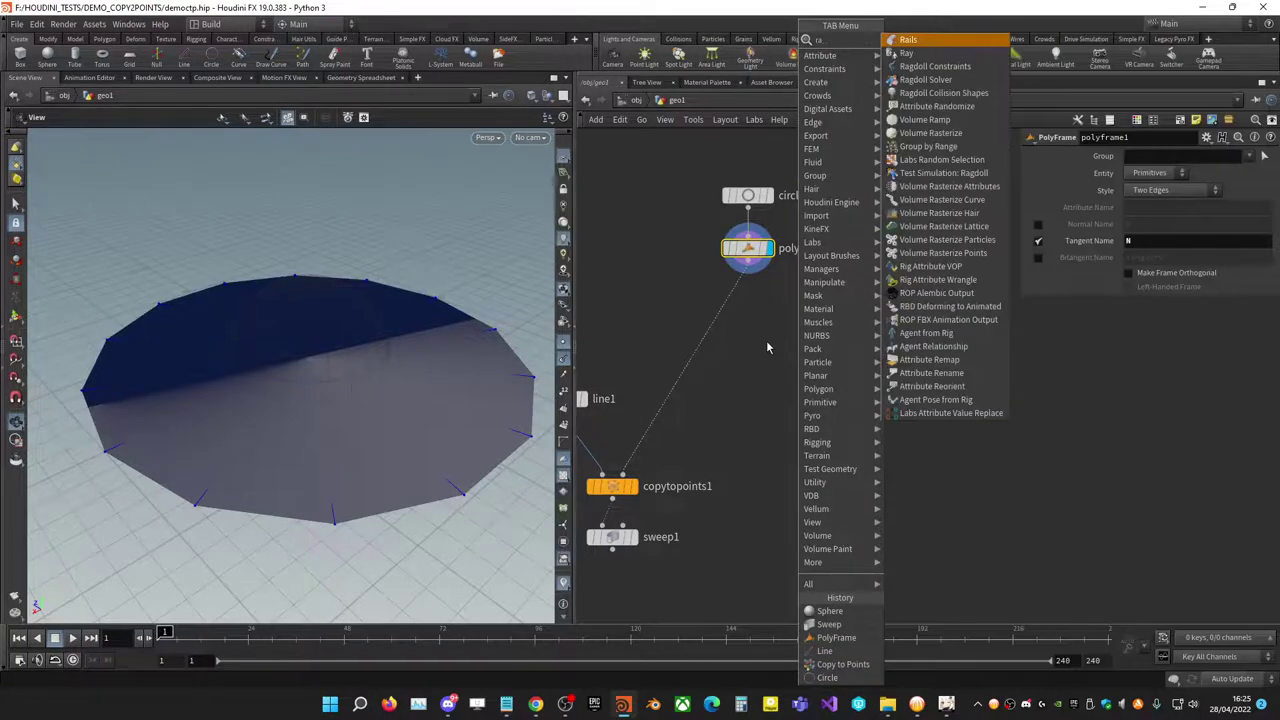
type("y")
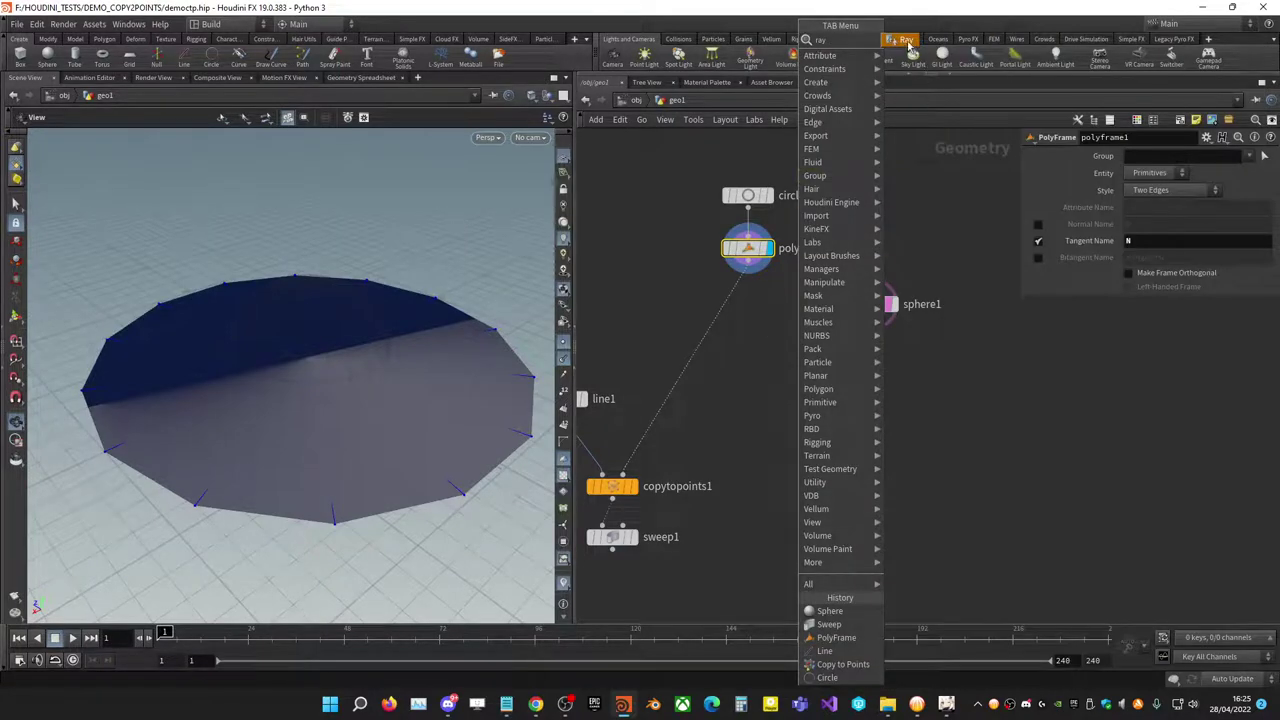
left_click(906, 41)
left_click(786, 330)
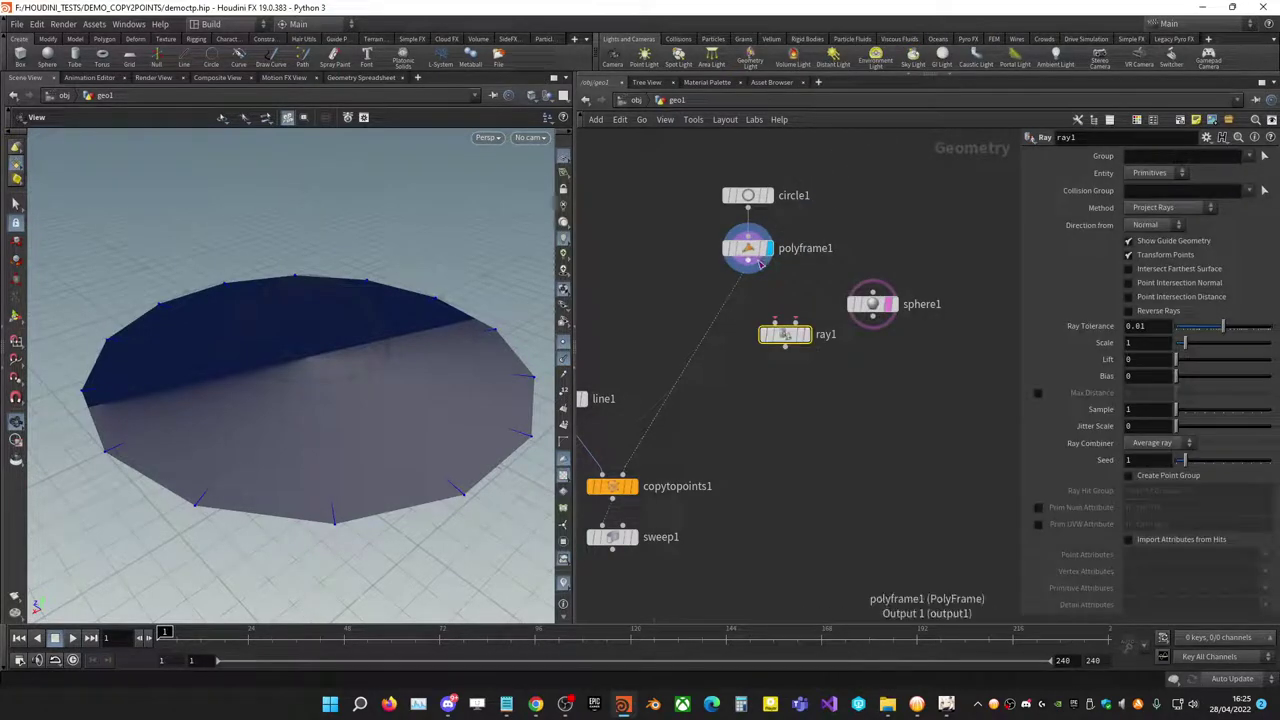
left_click_drag(760, 262, 785, 362)
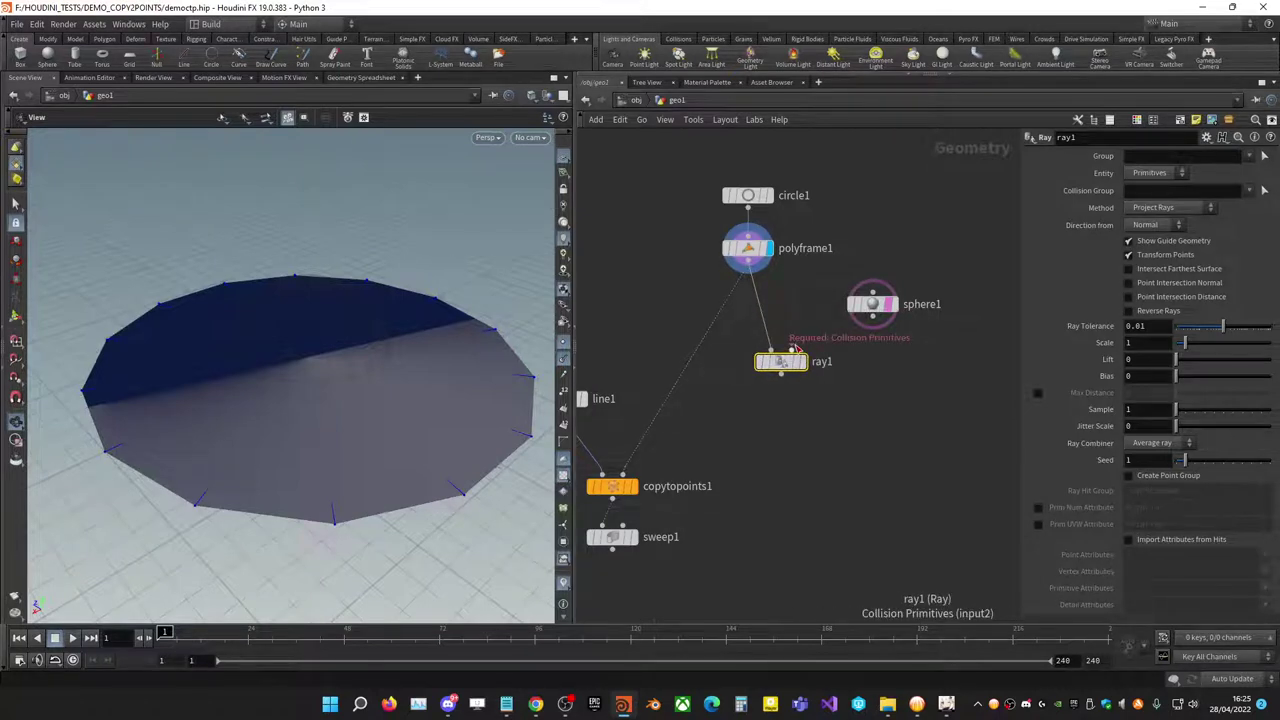
mouse_move(872, 320)
left_mouse_down()
mouse_move(820, 352)
mouse_move(792, 349)
left_mouse_up()
left_click(805, 345)
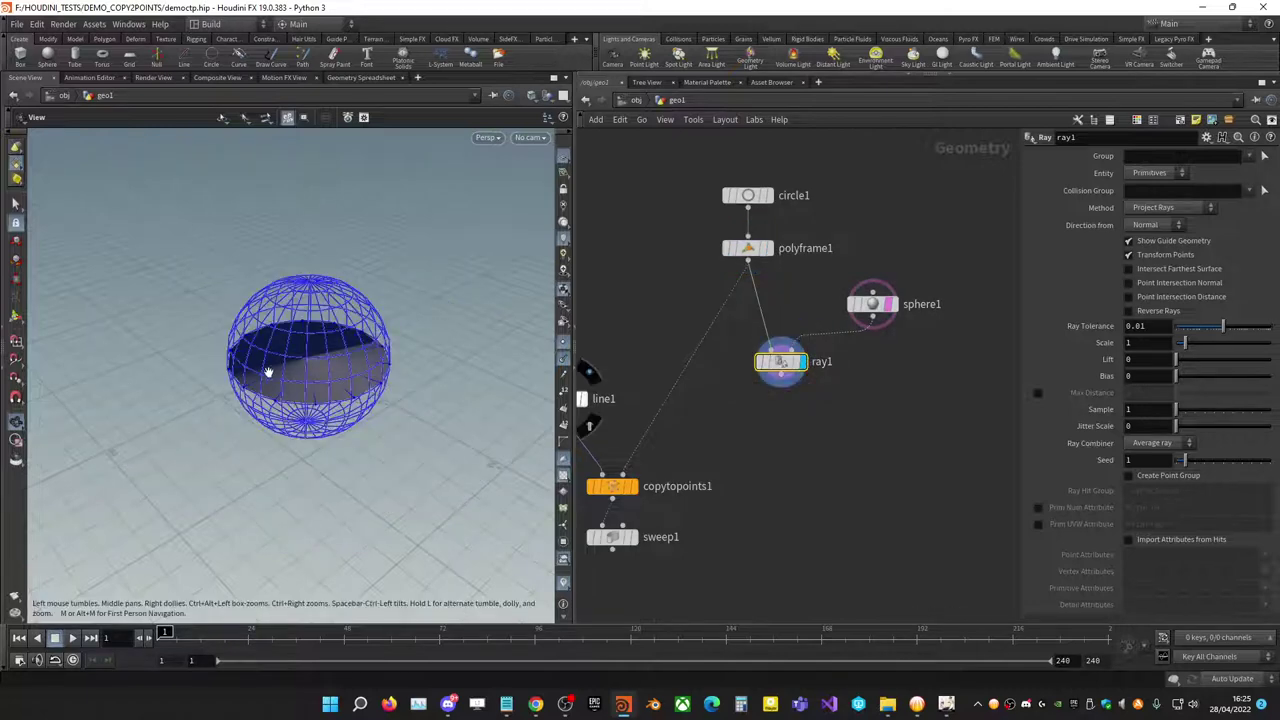
Turn on Point Intersection Normal so projected points take sphere1's surface normals
right_click_drag(268, 372, 346, 429)
mouse_move(479, 497)
right_mouse_down()
mouse_move(371, 500)
mouse_move(338, 428)
right_mouse_up()
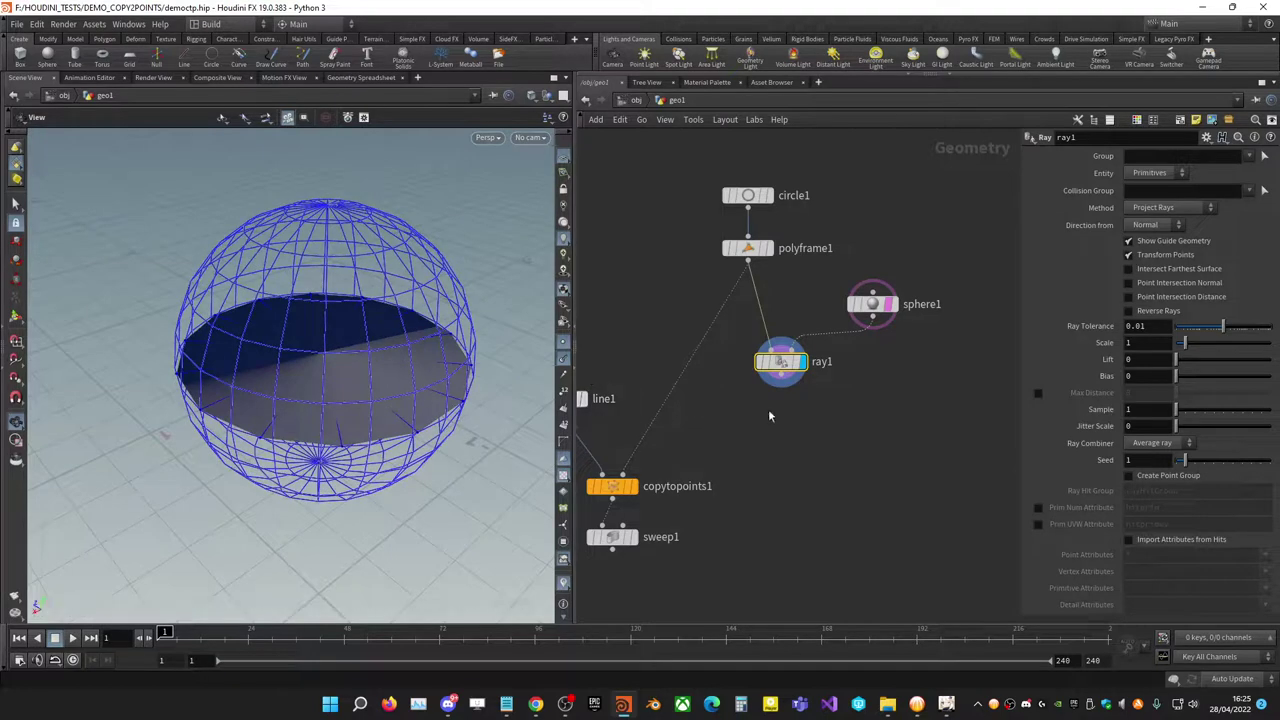
left_click(1185, 284)
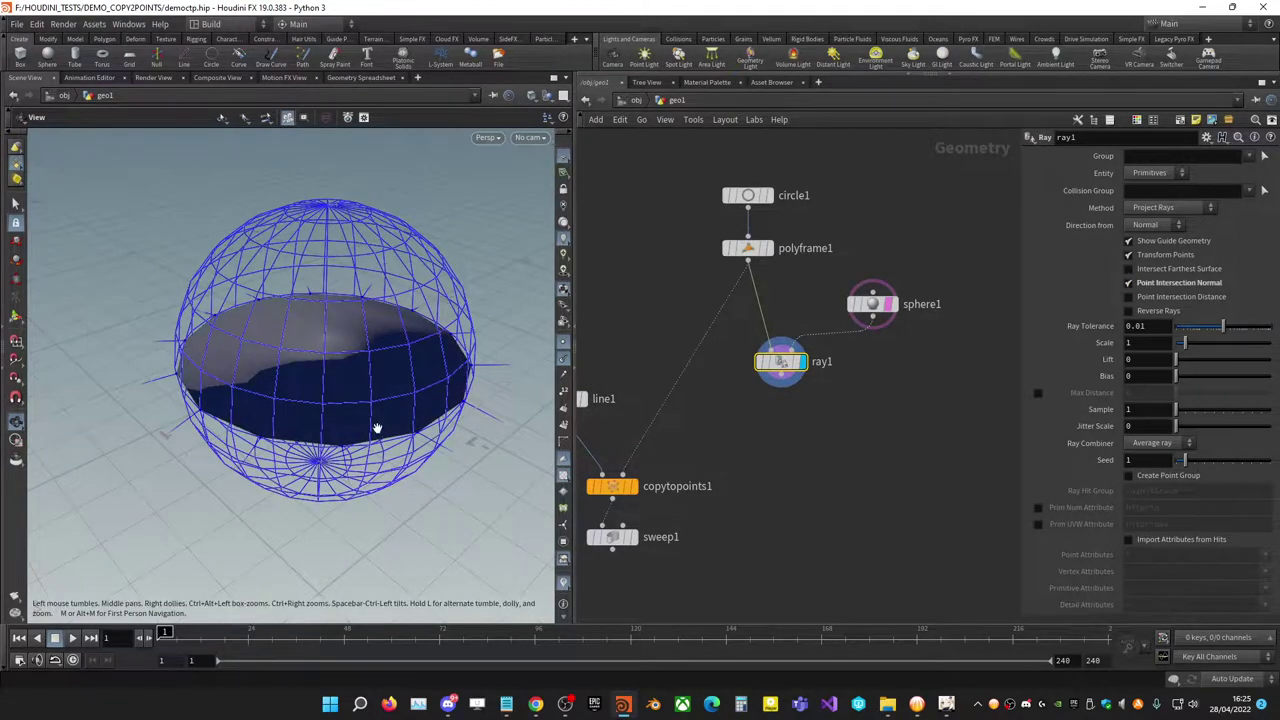
mouse_move(377, 428)
left_mouse_down()
mouse_move(391, 423)
mouse_move(400, 366)
mouse_move(437, 400)
mouse_move(349, 452)
mouse_move(385, 440)
mouse_move(411, 406)
left_mouse_up()
Insert a default transform1 node between circle1 and polyframe1, then select ray1
key("Tab")
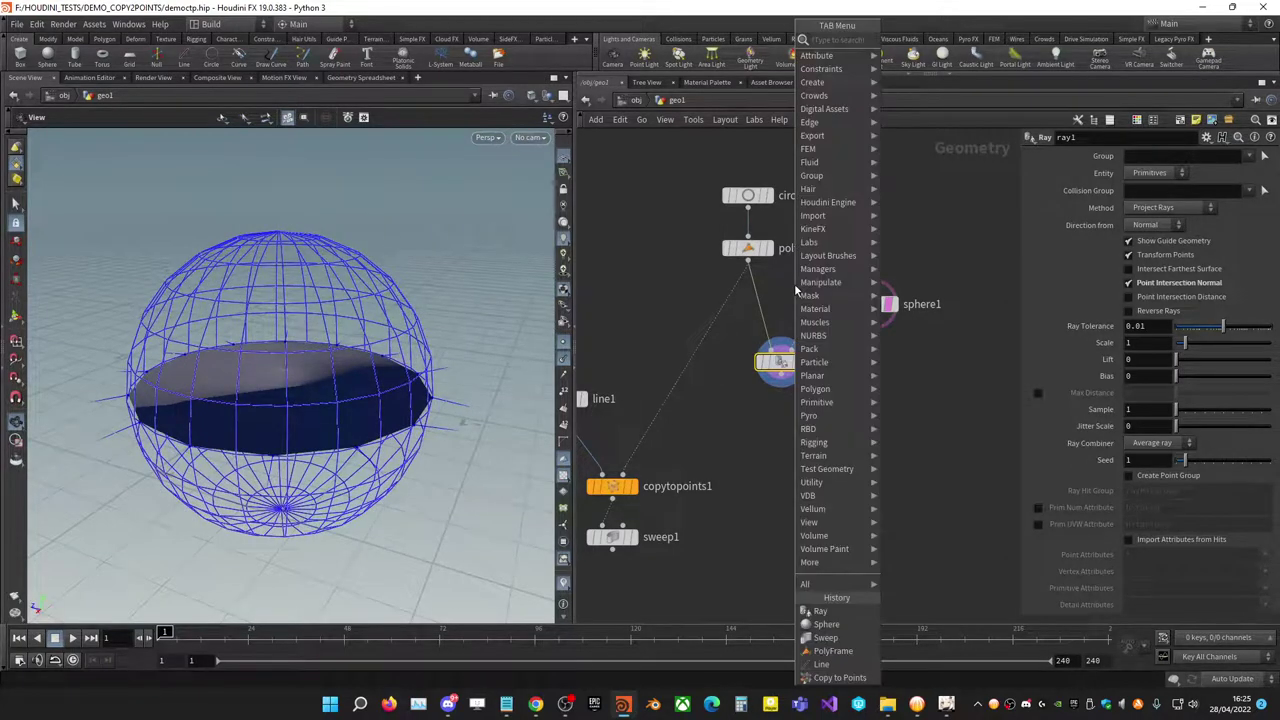
left_click(920, 63)
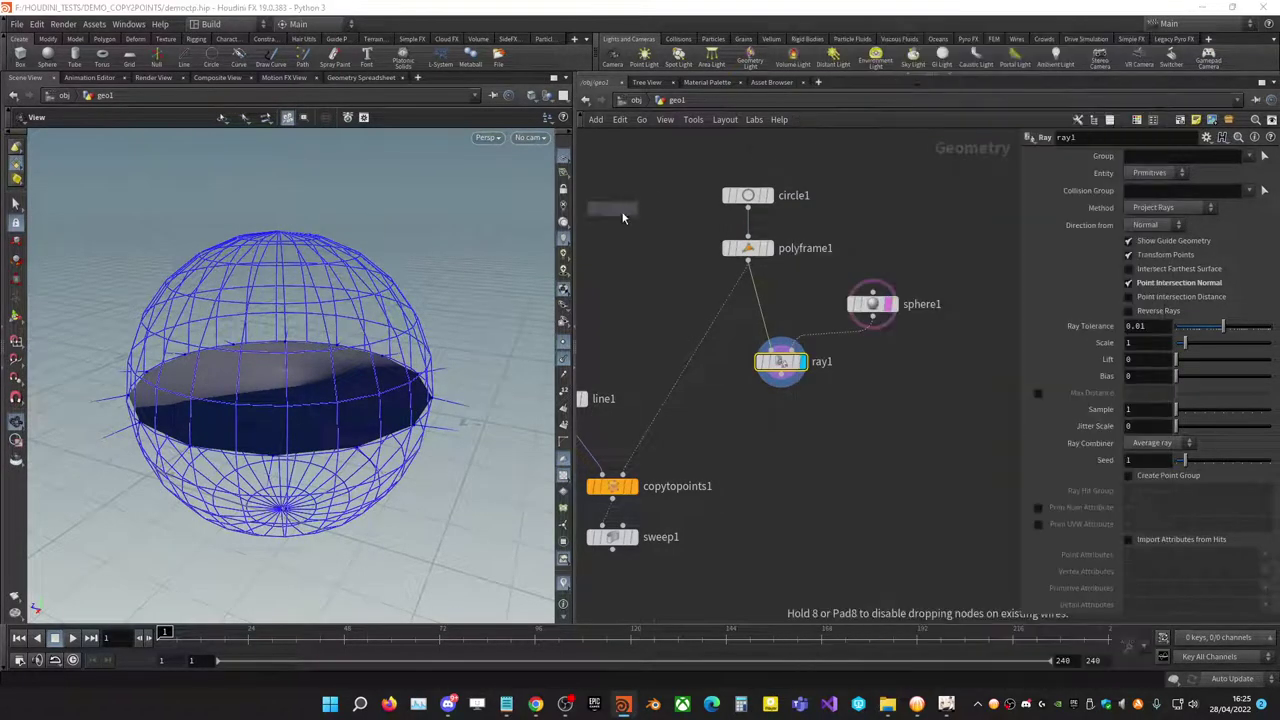
left_click(690, 220)
left_click_drag(748, 195, 748, 152)
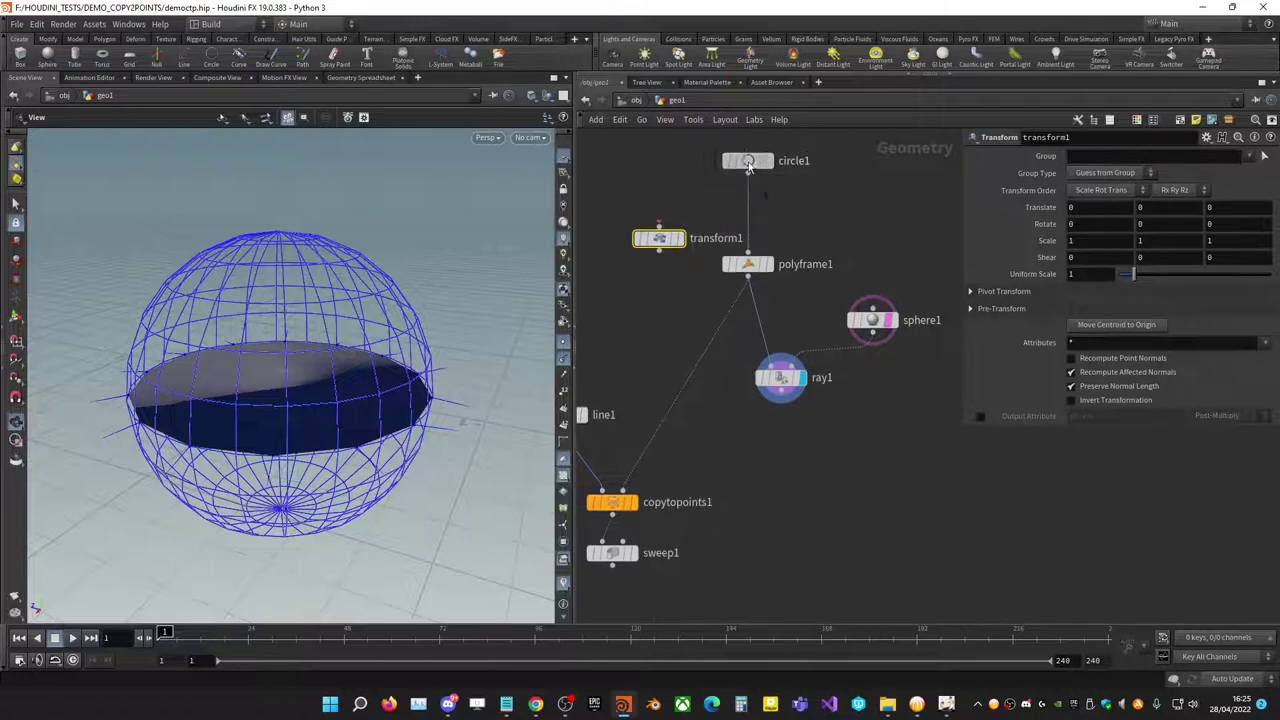
left_click_drag(658, 238, 743, 214)
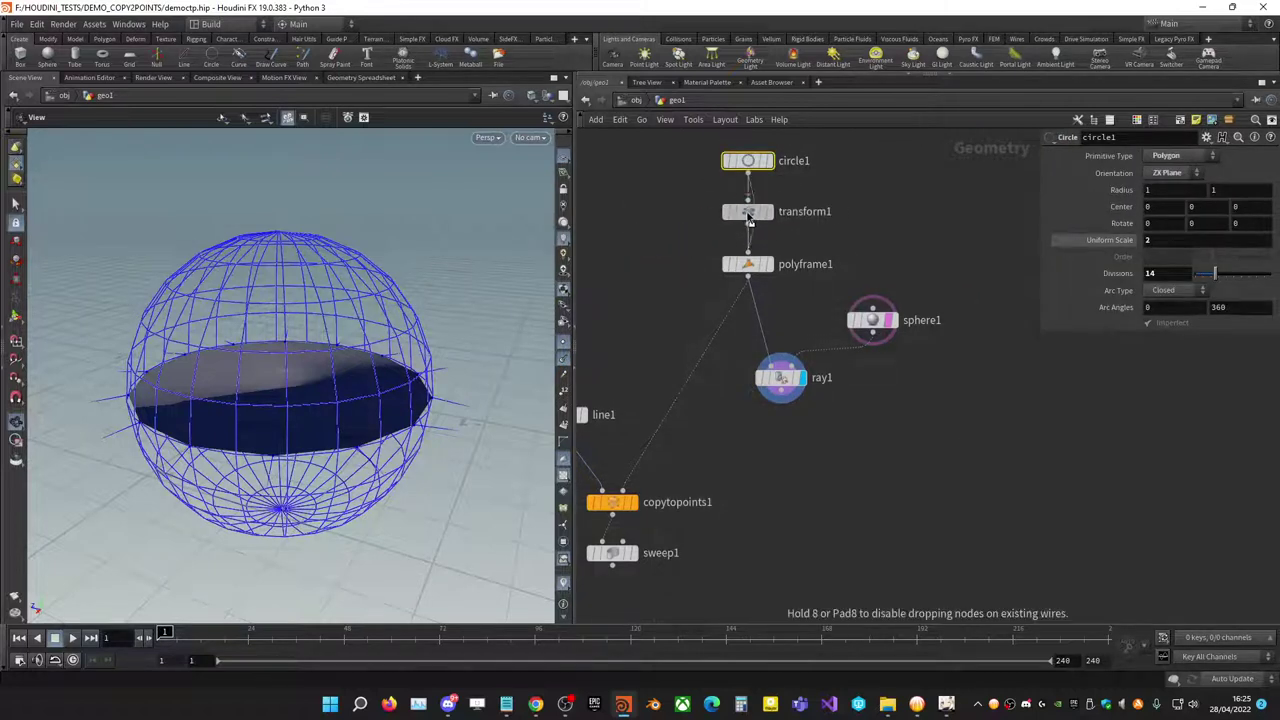
left_click(743, 212)
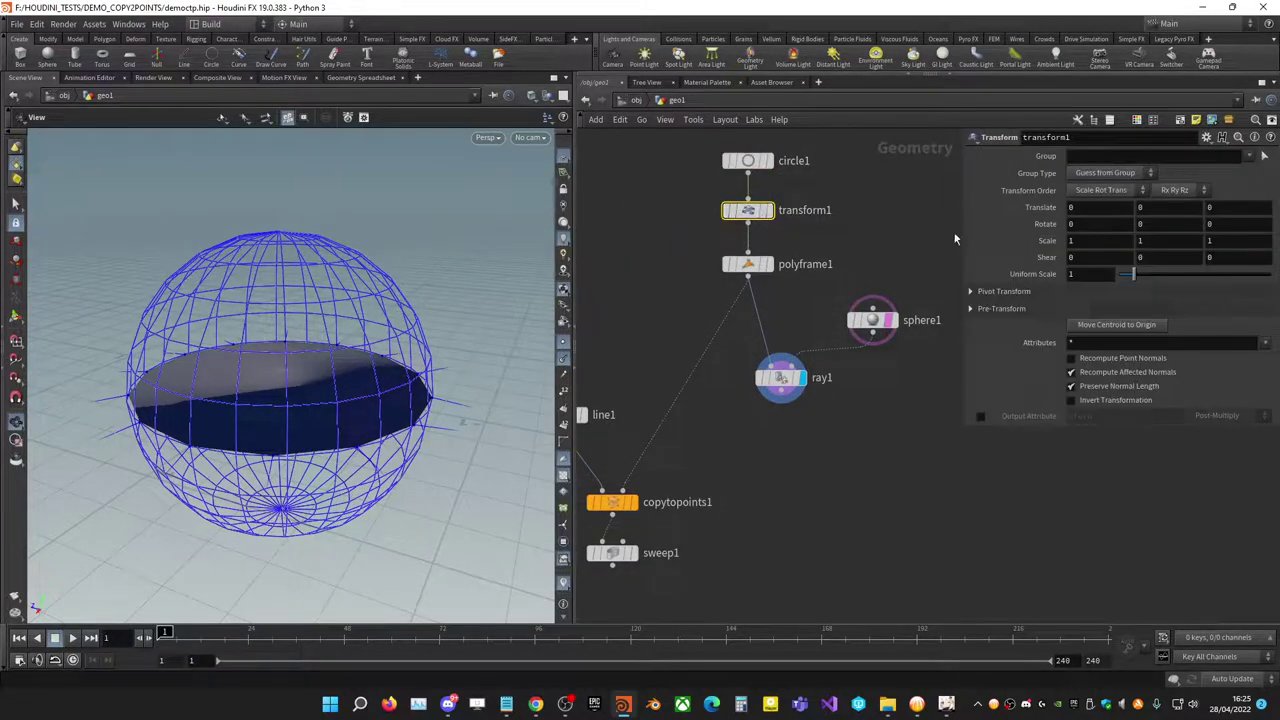
left_click(780, 377)
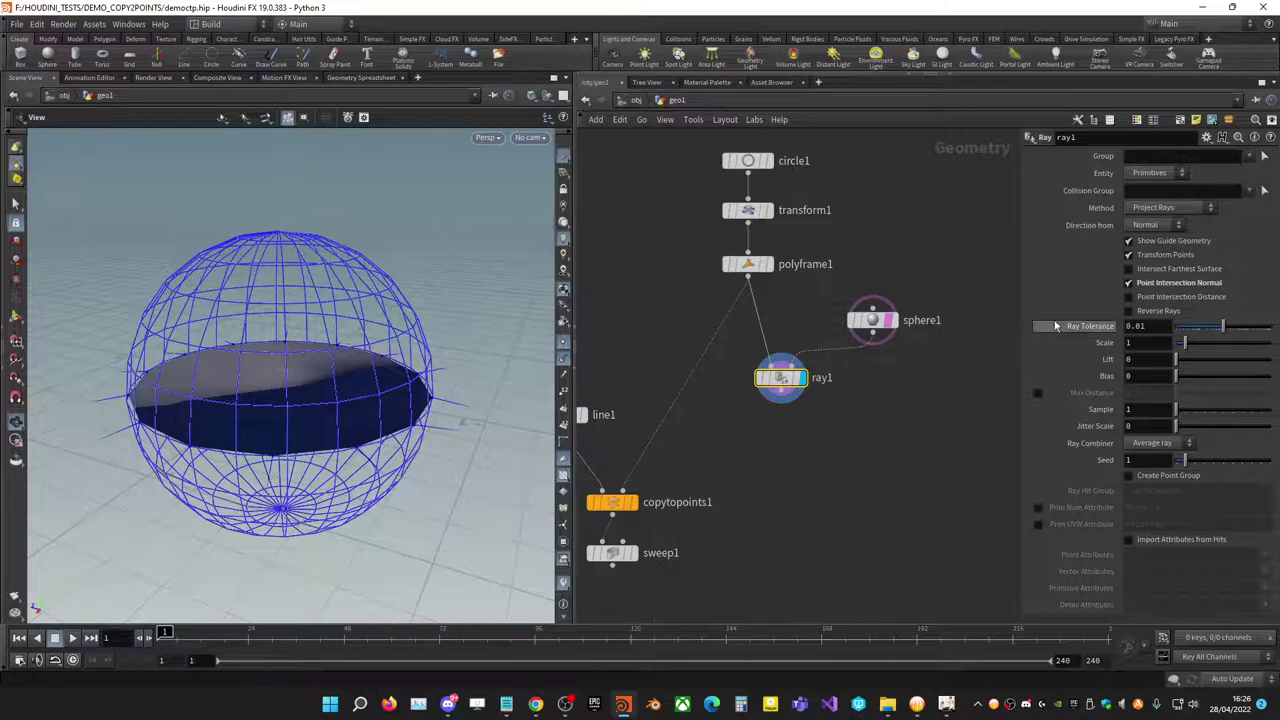
Hide ray1's guide sphere, set transform1 Translate Y to -0.103806, and wire ray1 into copytopoints1
left_click(1185, 245)
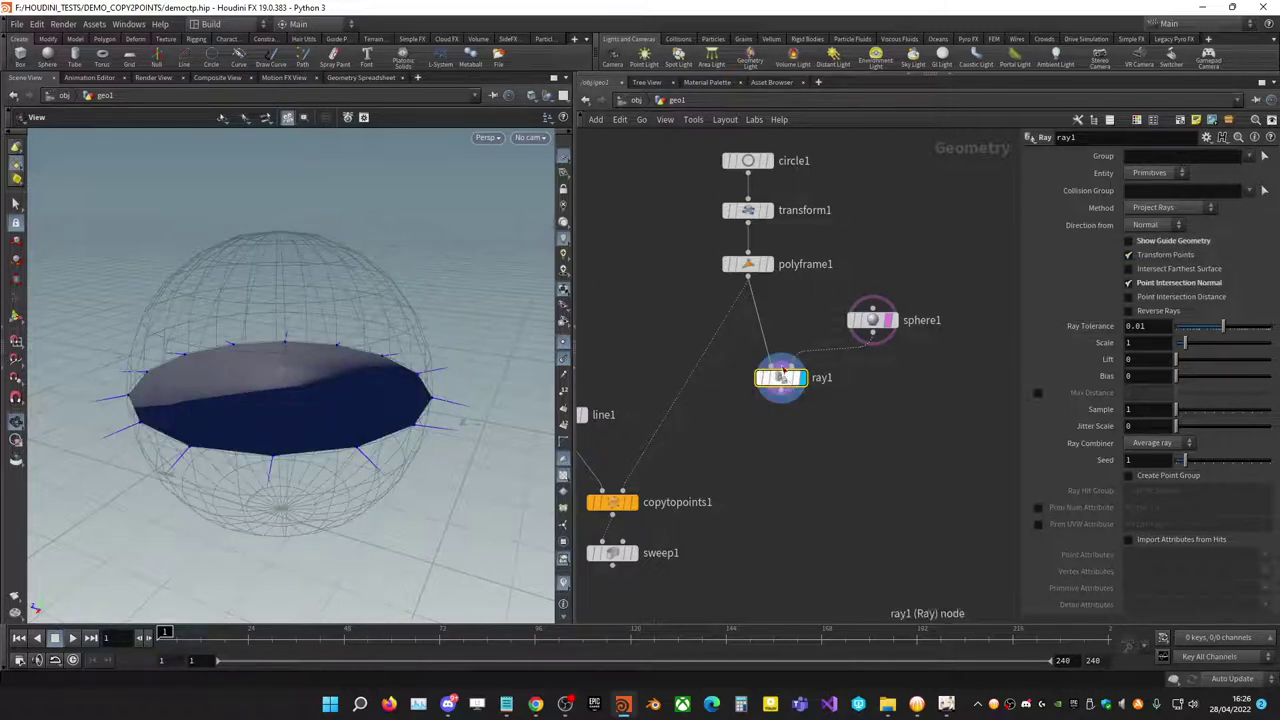
left_click(749, 211)
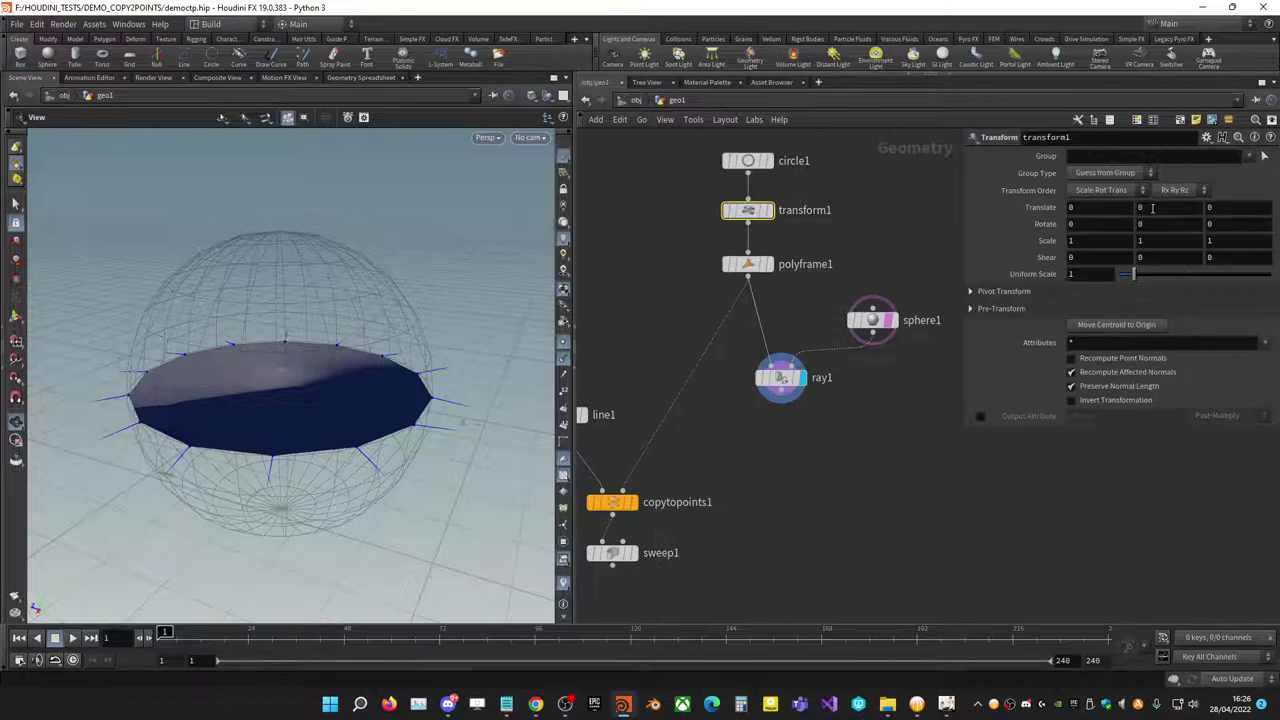
left_click(16, 318)
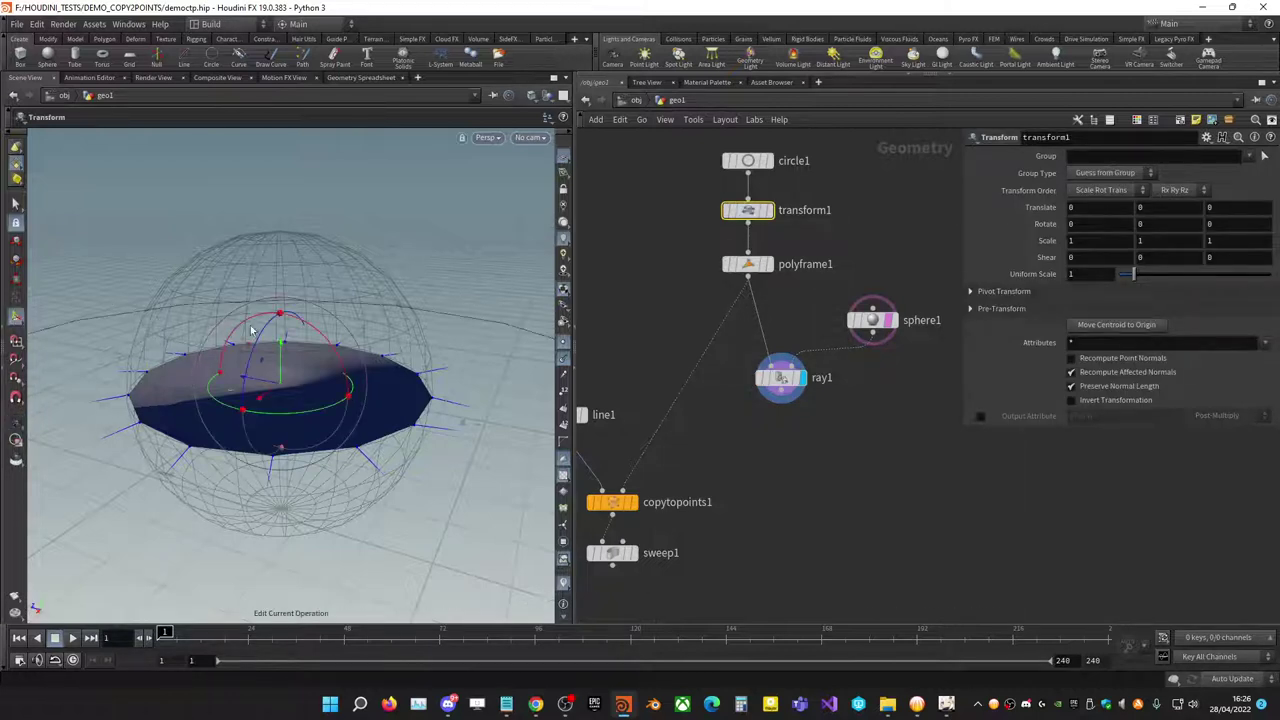
mouse_move(280, 360)
left_mouse_down()
mouse_move(269, 133)
mouse_move(286, 420)
mouse_move(291, 374)
left_mouse_up()
middle_click_drag(718, 461, 745, 384)
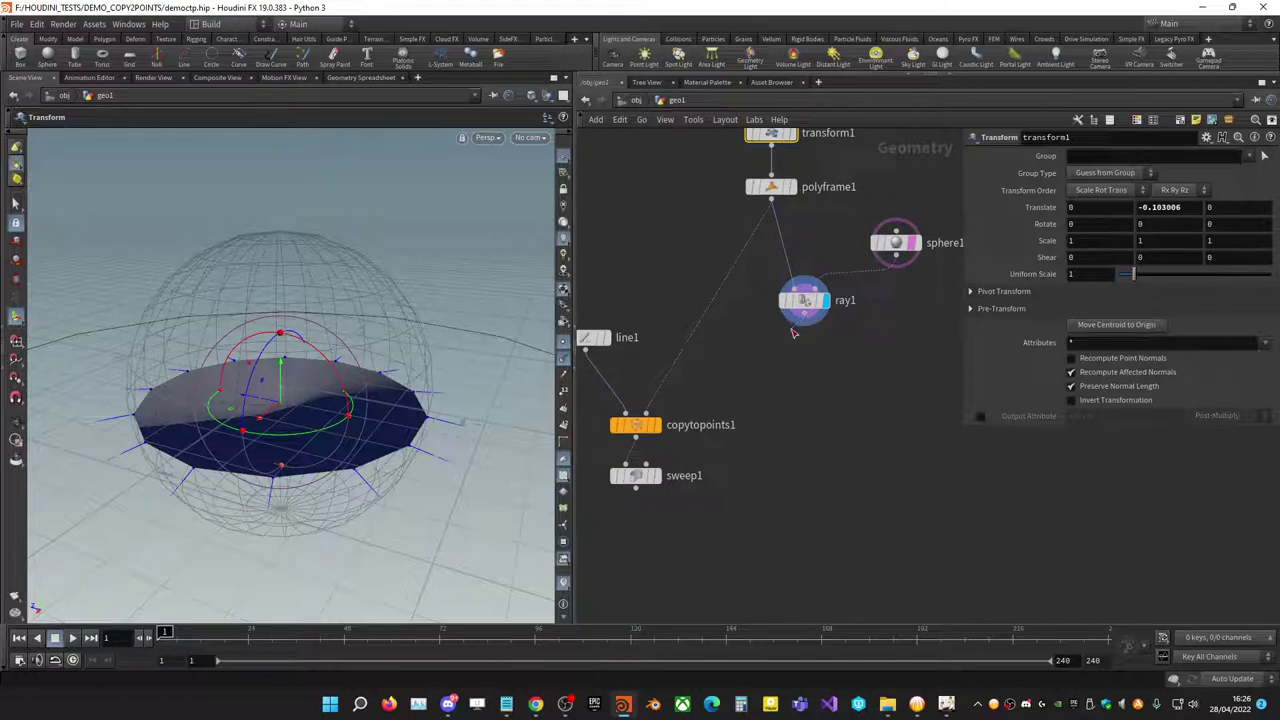
left_click_drag(810, 316, 646, 414)
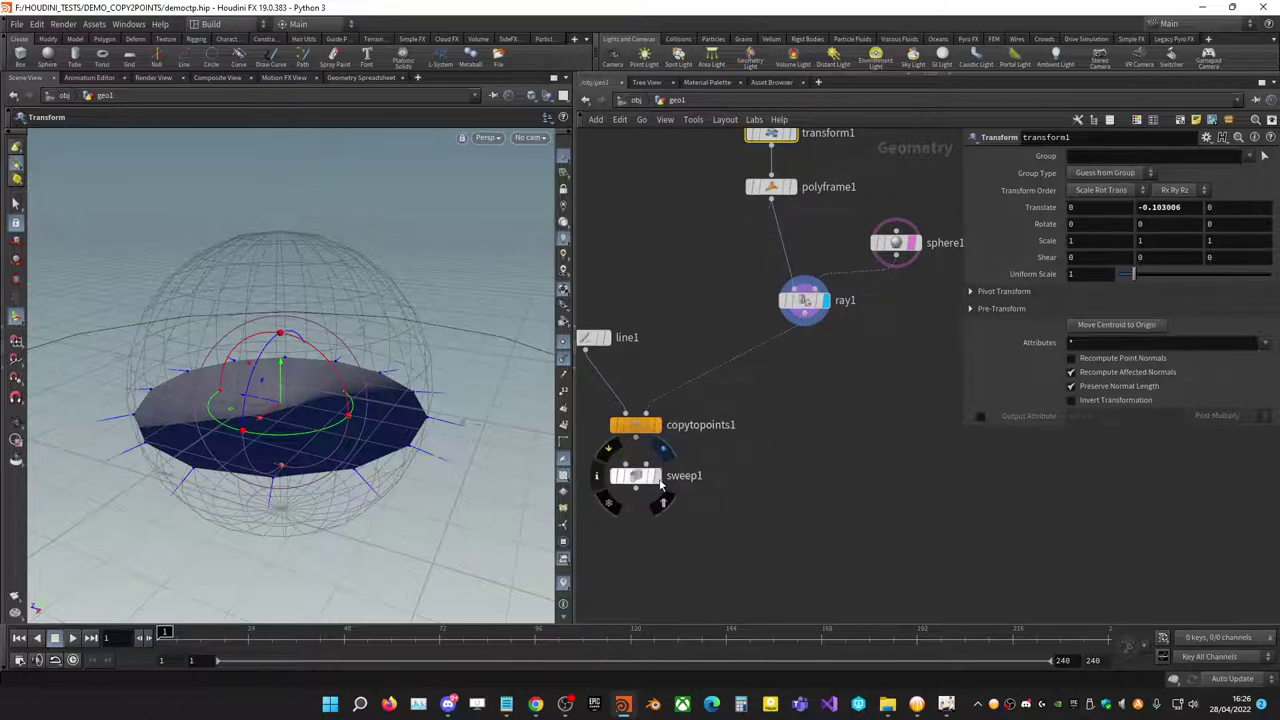
Display sweep1 and set line1's Direction Z to 1 so the tubes point outward
left_click(656, 475)
middle_click_drag(720, 289, 742, 370)
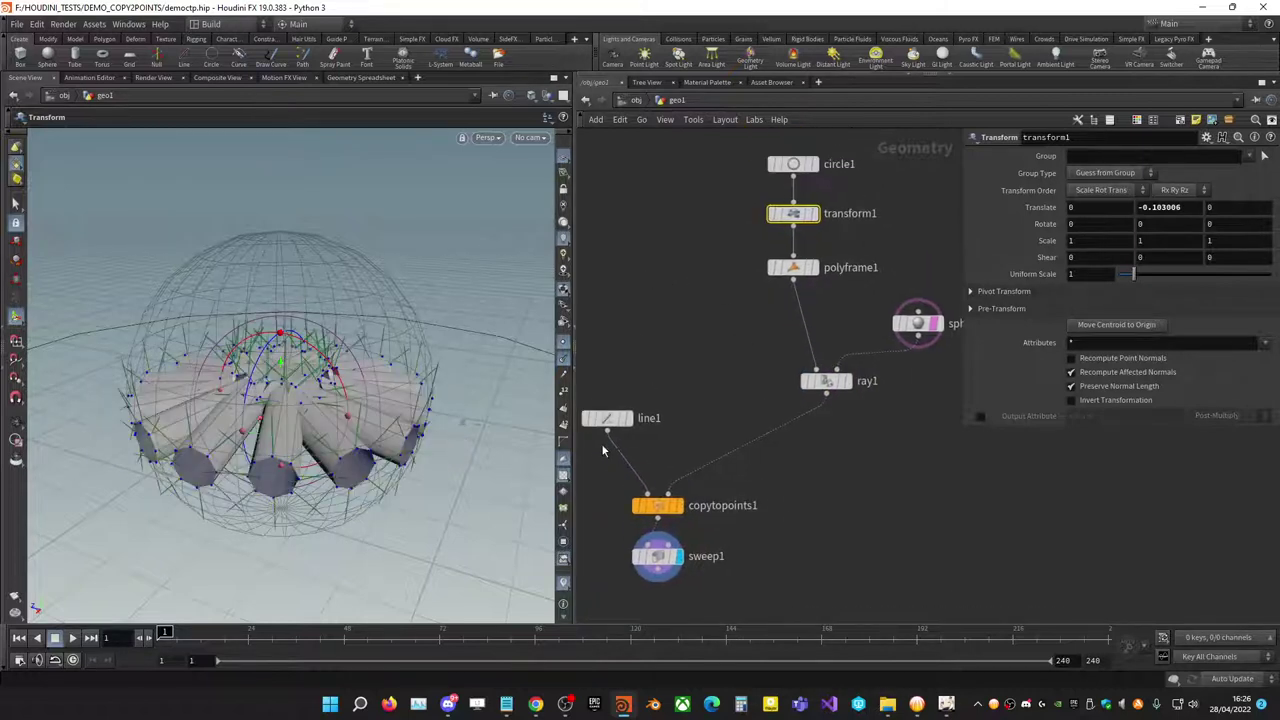
left_click(607, 418)
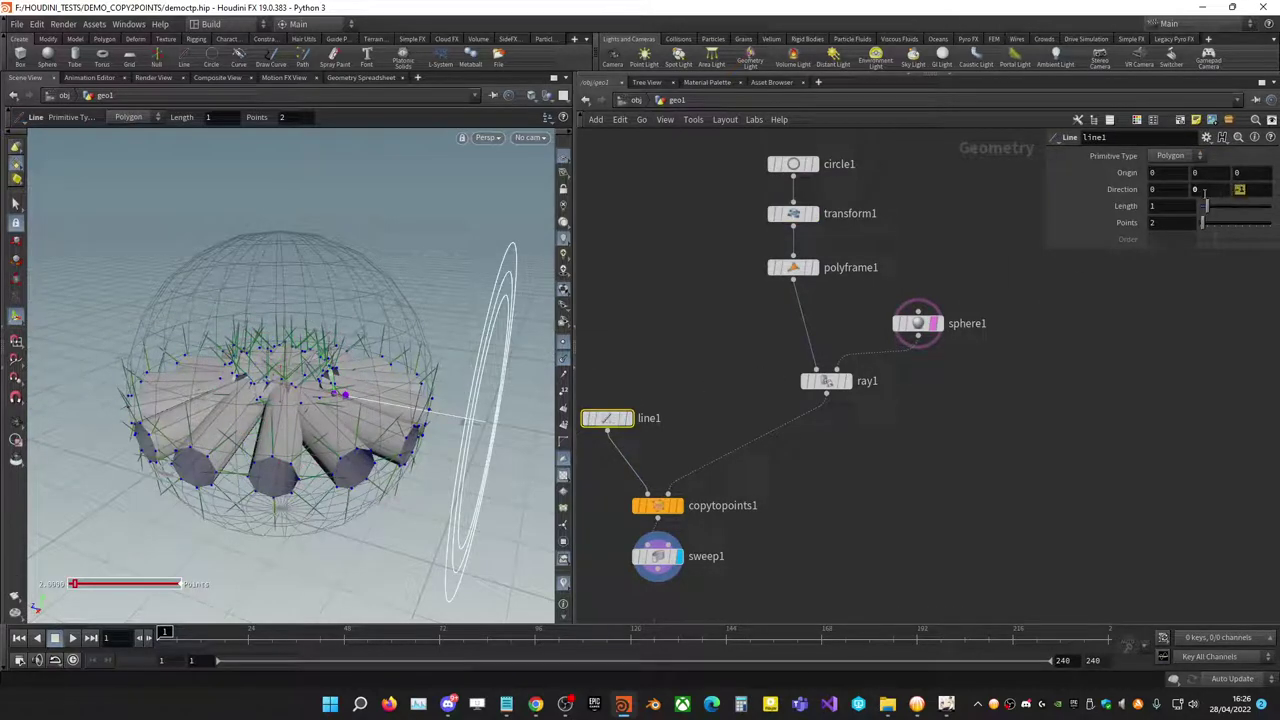
type("1")
key("Return")
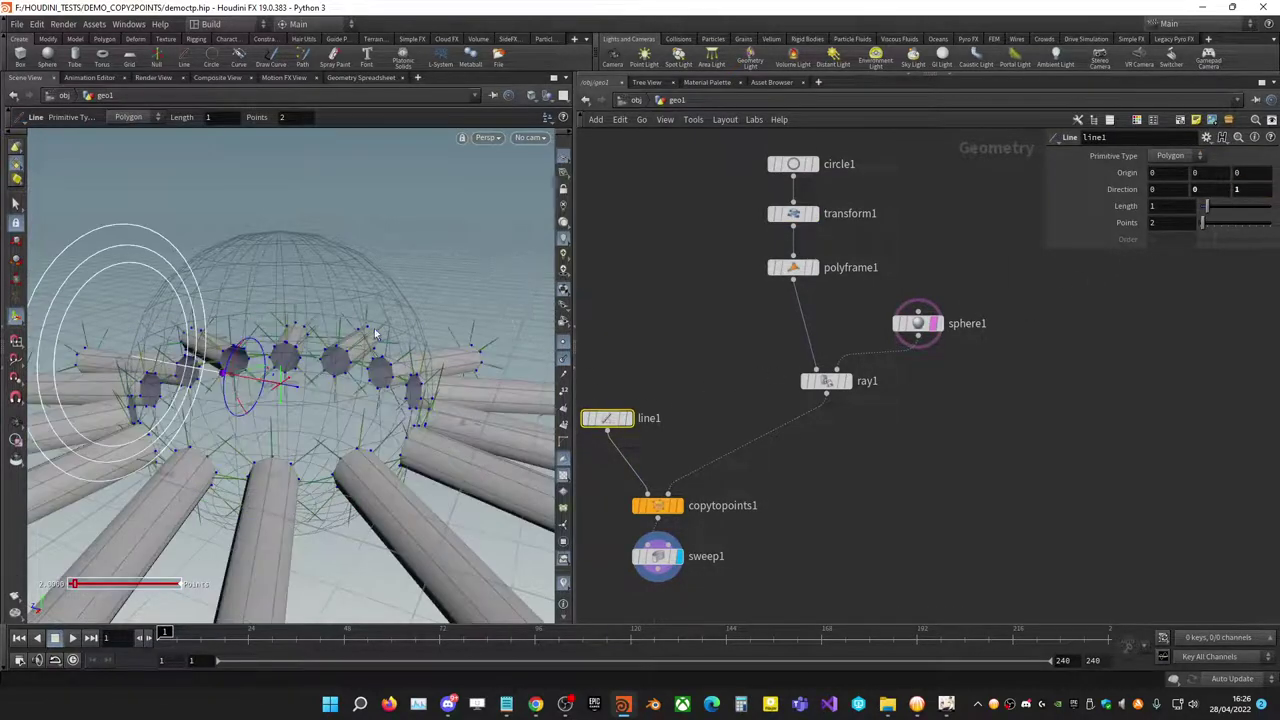
key("Escape")
mouse_move(369, 415)
left_mouse_down()
mouse_move(377, 400)
mouse_move(311, 340)
mouse_move(278, 366)
mouse_move(286, 377)
mouse_move(346, 332)
left_mouse_up()
key("Return")
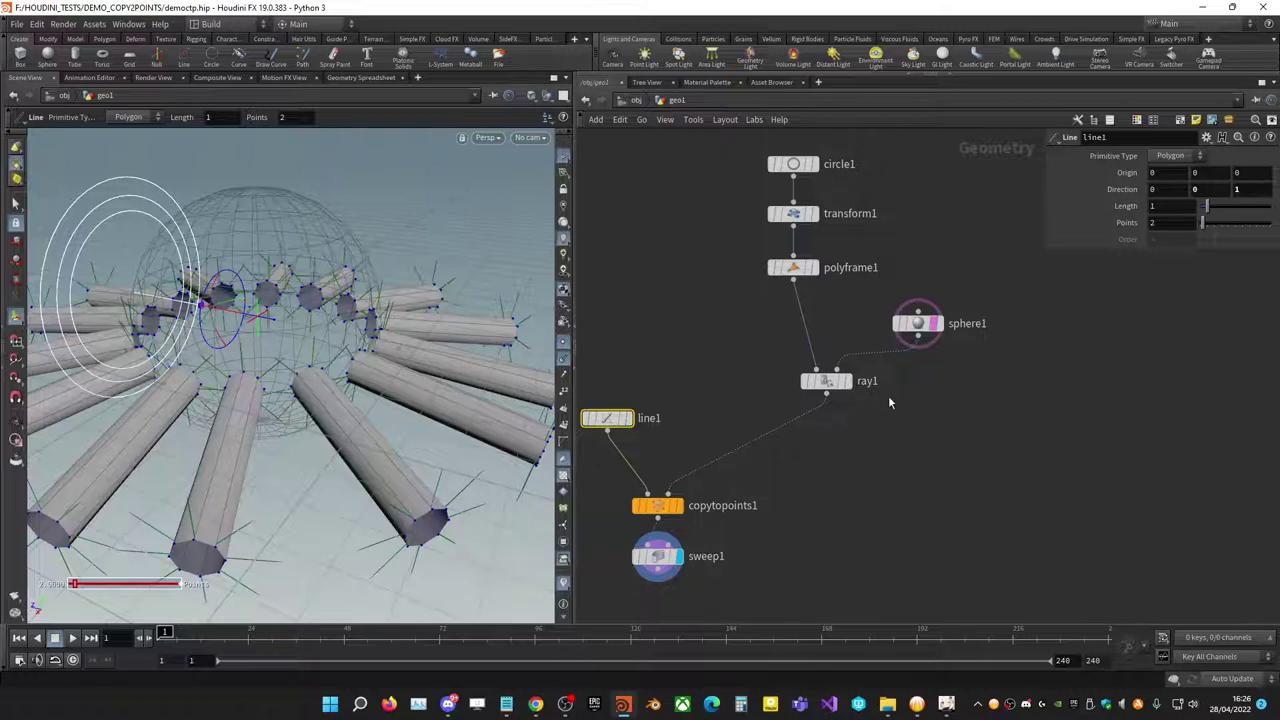
Recentre the network view and bring up sweep1's End Cap Type choices
middle_click_drag(891, 403, 960, 384)
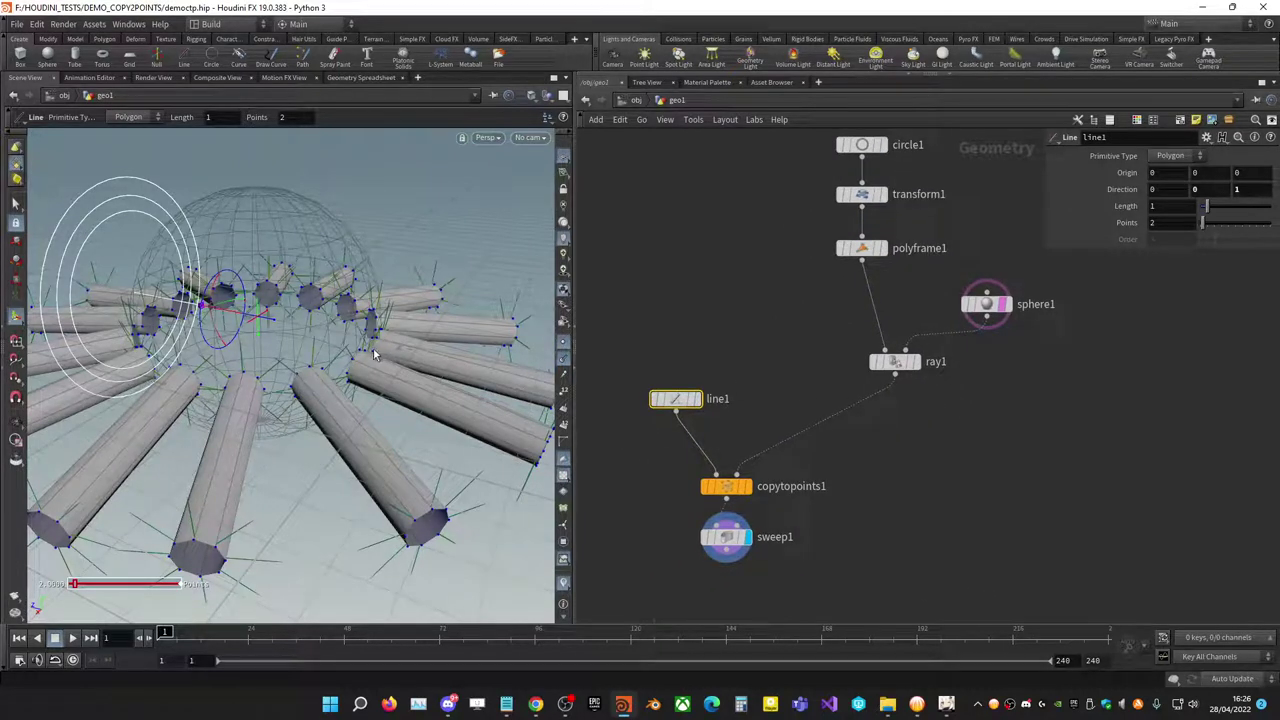
middle_click_drag(879, 393, 883, 371)
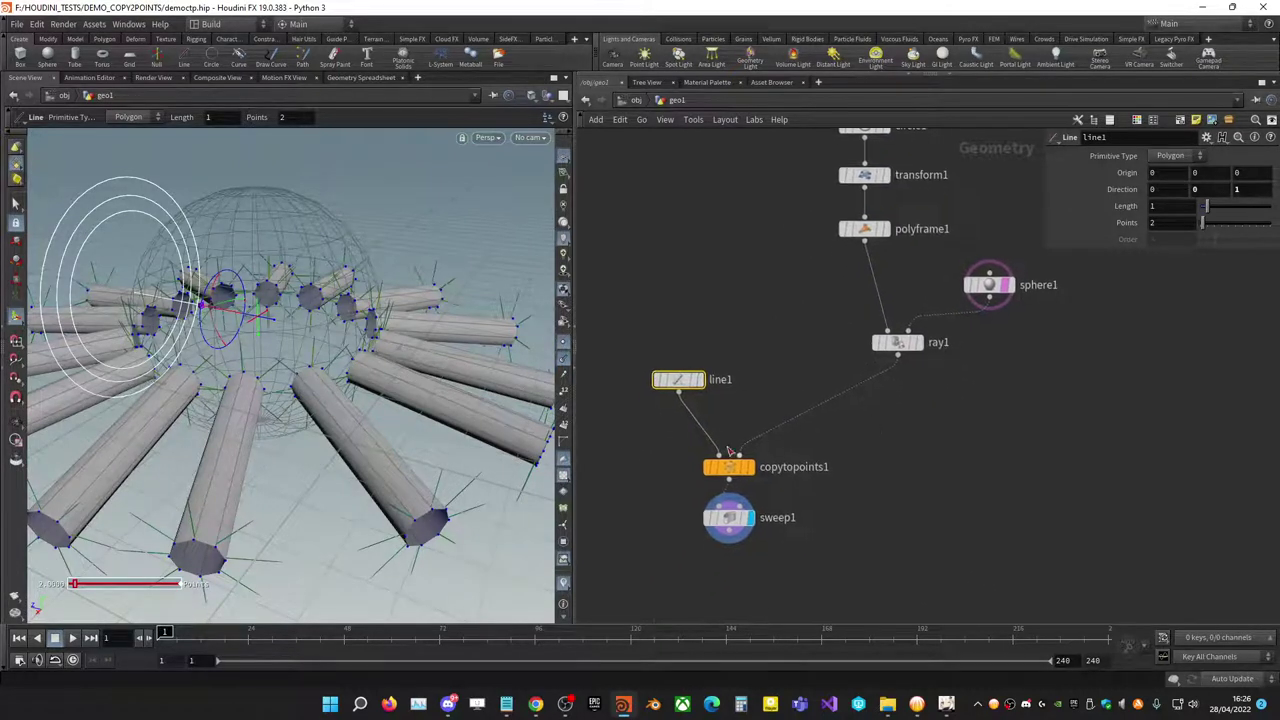
mouse_move(820, 478)
middle_mouse_down()
mouse_move(849, 371)
mouse_move(837, 434)
middle_mouse_up()
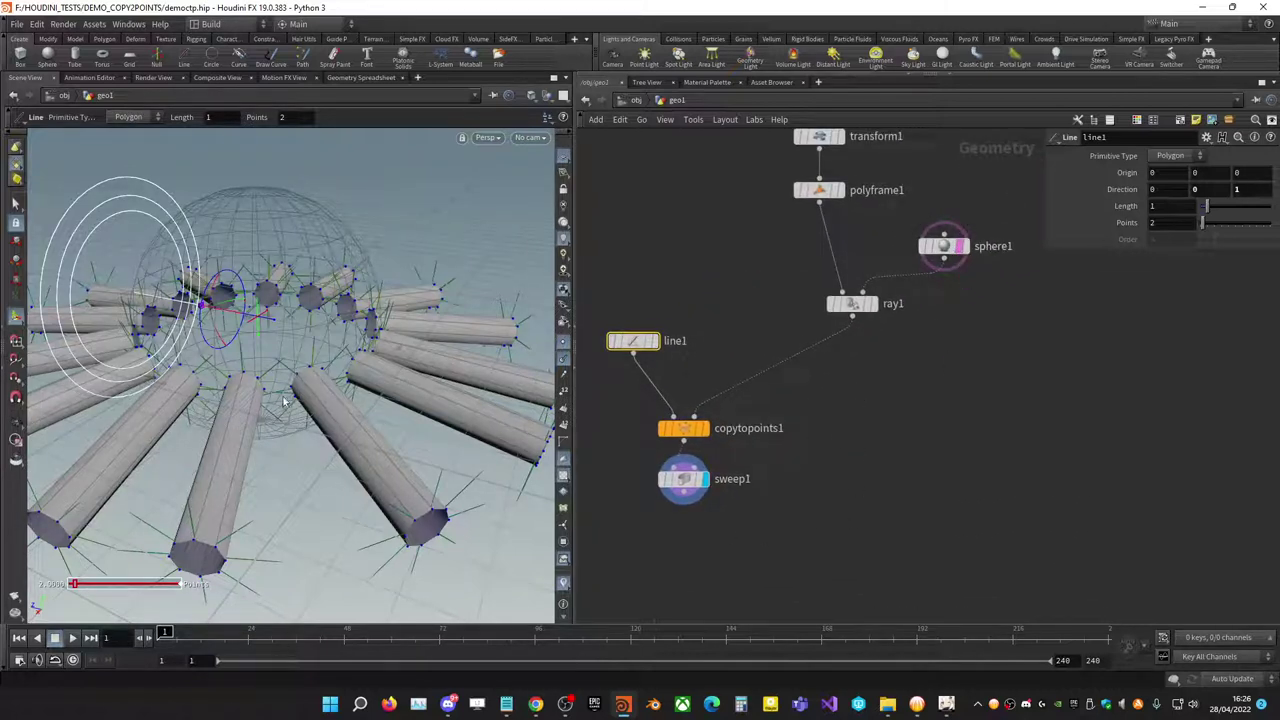
left_click(700, 472)
left_click(1082, 355)
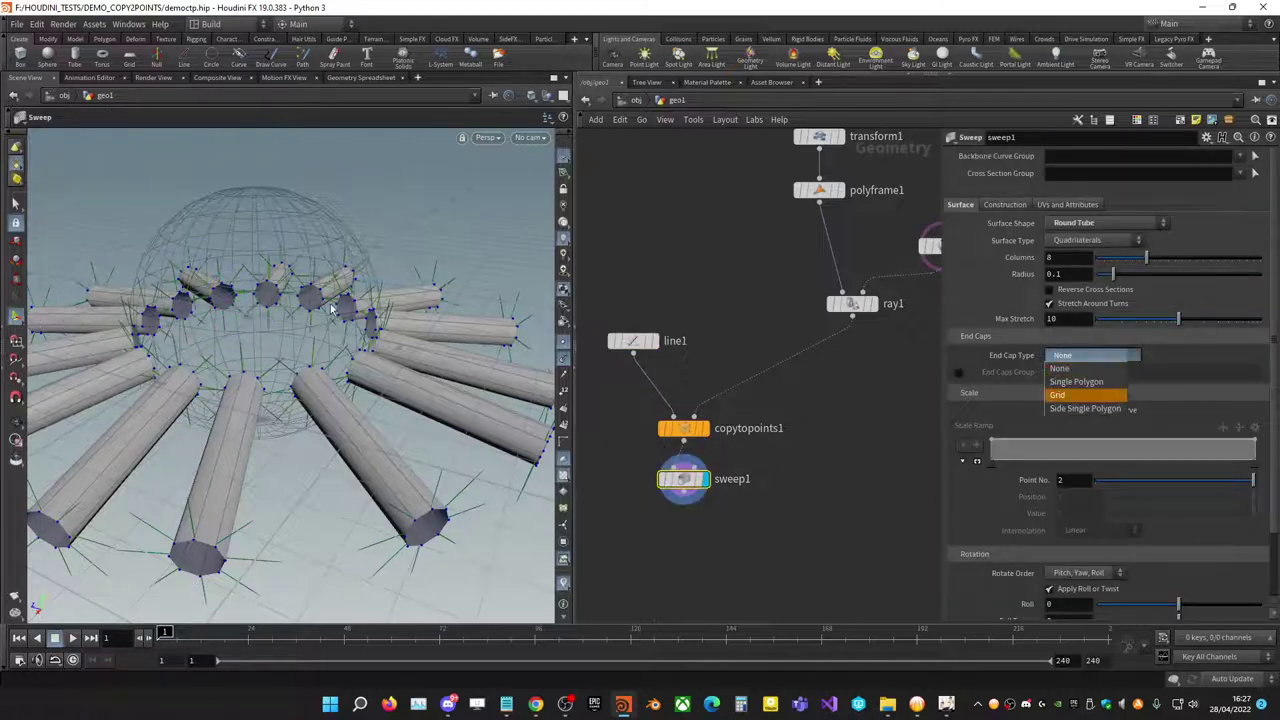
Set sweep1's End Cap Type to Grid and check the rounded tube ends
left_click_drag(309, 331, 353, 313)
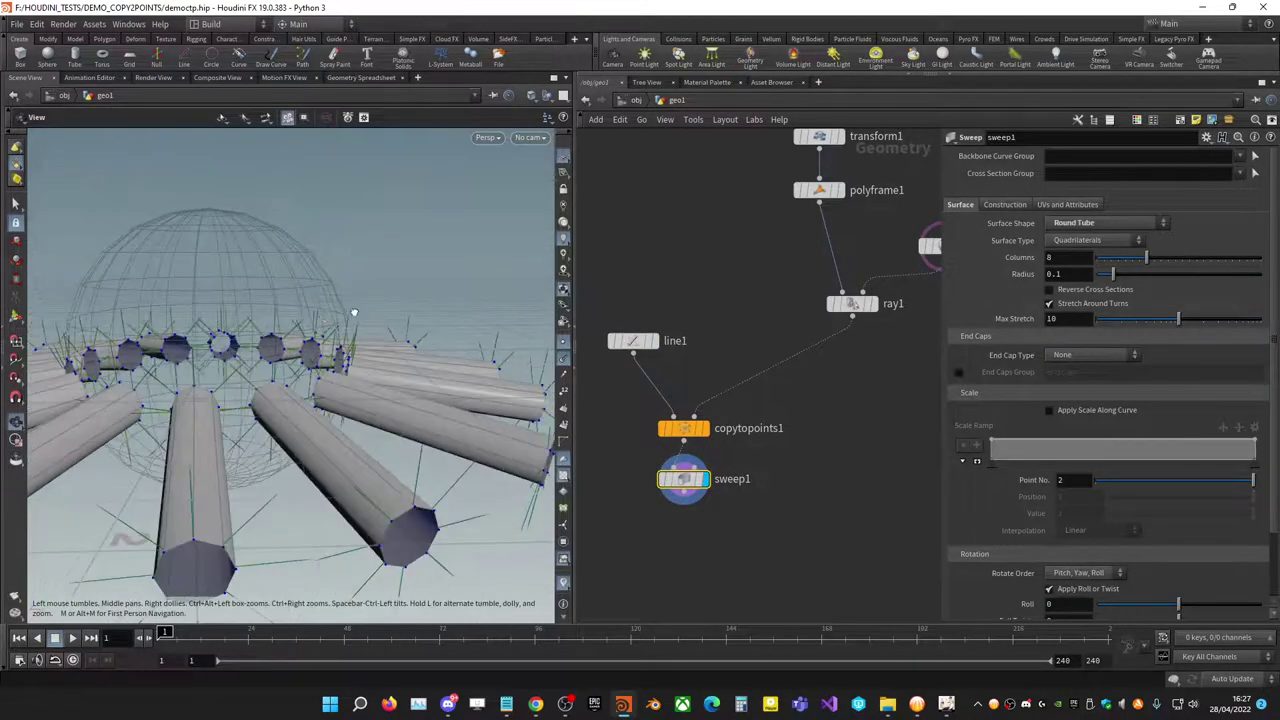
left_click(1054, 357)
left_click(1057, 394)
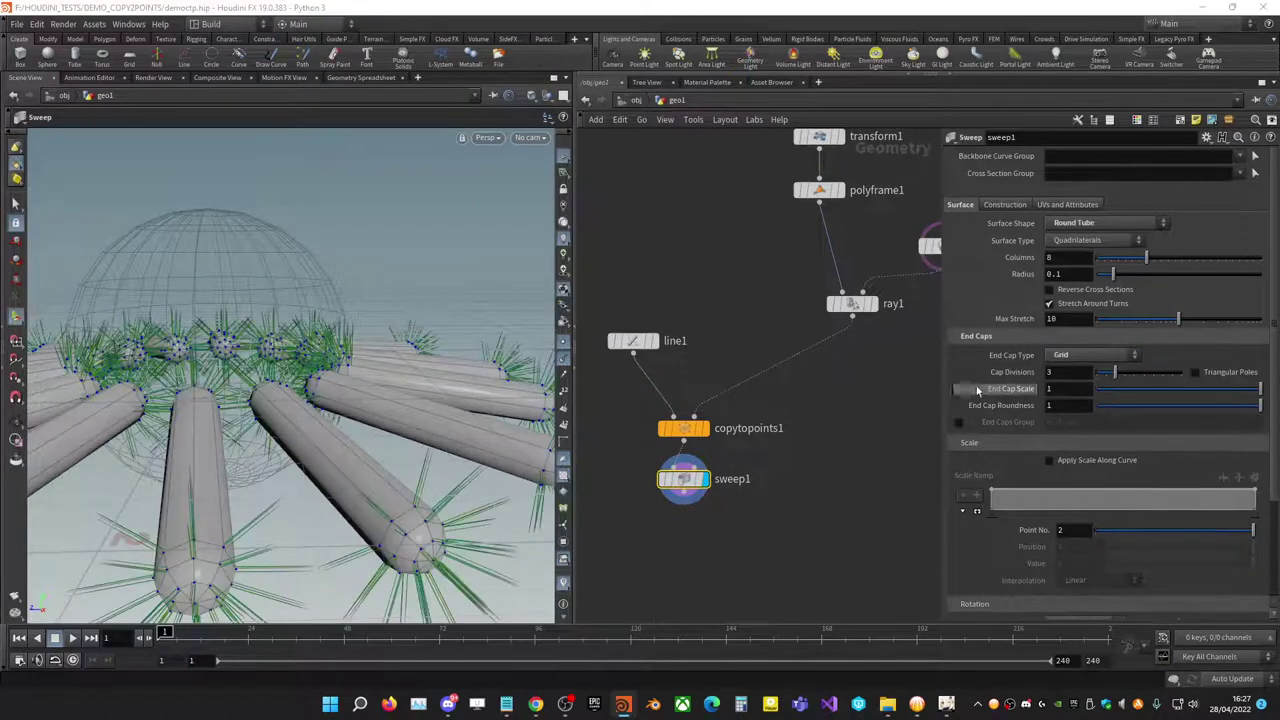
left_click_drag(360, 520, 375, 625)
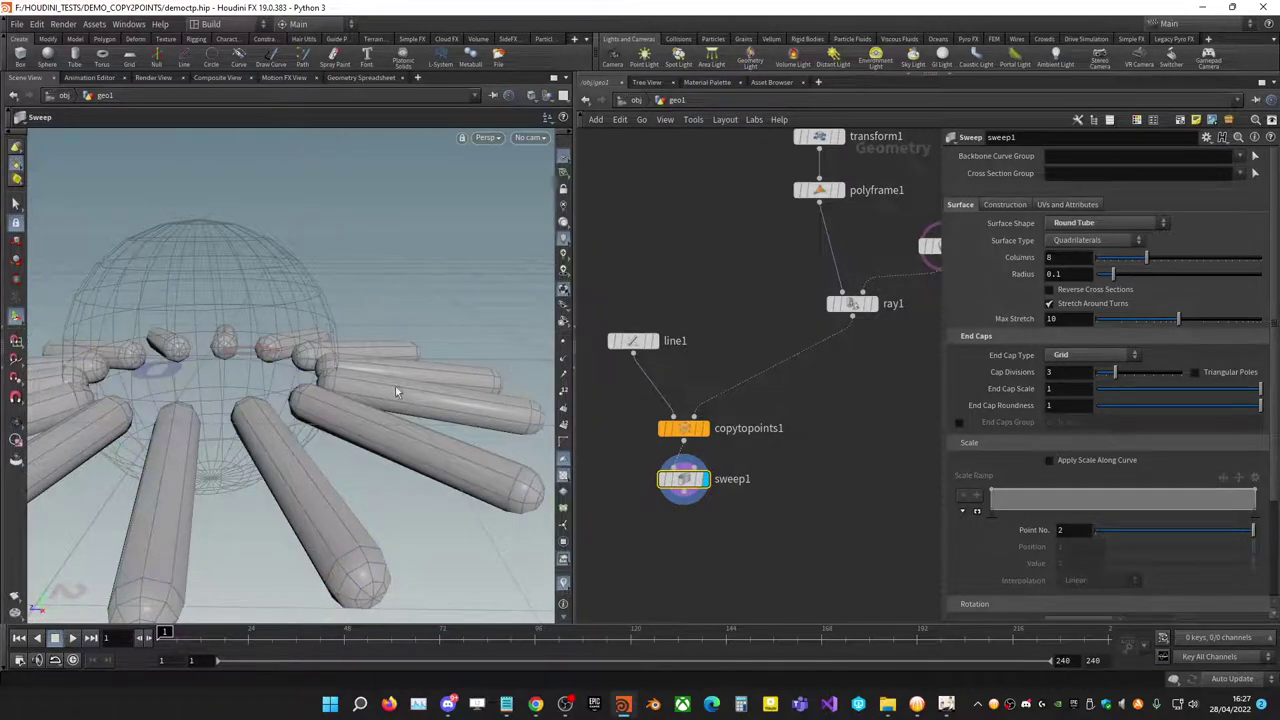
mouse_move(395, 386)
left_mouse_down()
mouse_move(345, 423)
mouse_move(340, 405)
left_mouse_up()
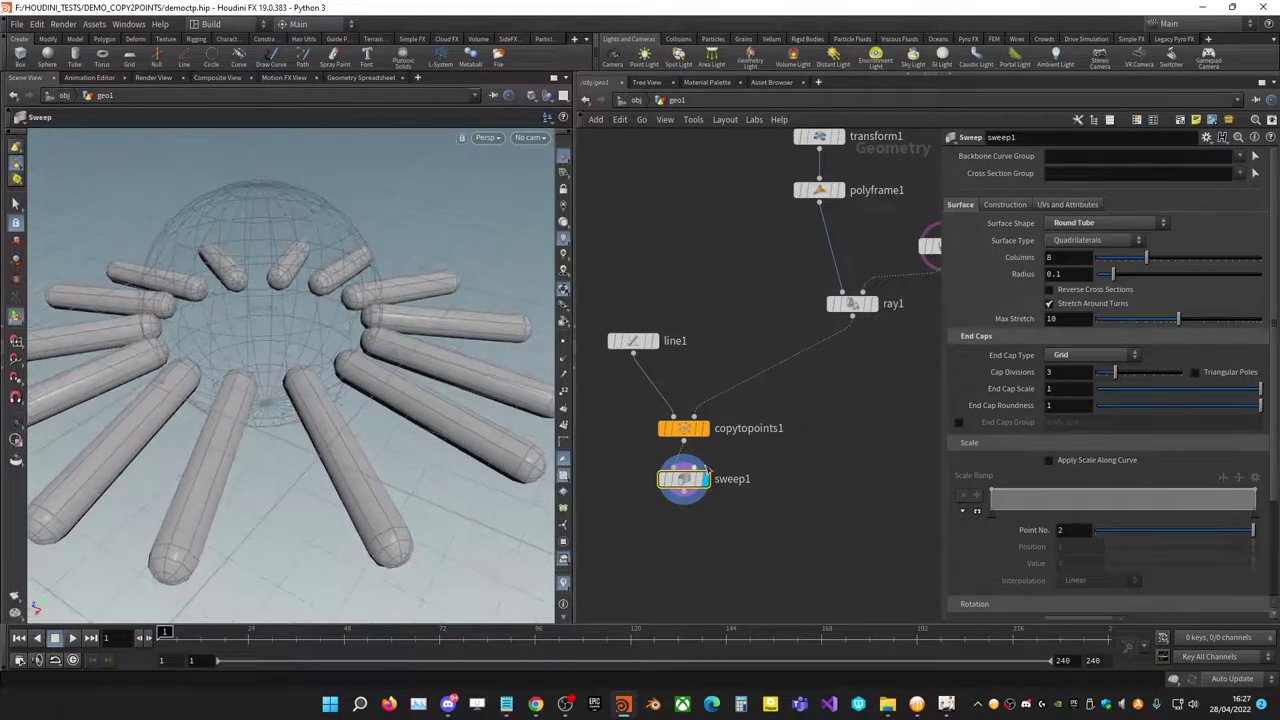
Add boolean1 with sphere1 in input 1 and sweep1 in input 2, and display it
key("h")
key("Tab")
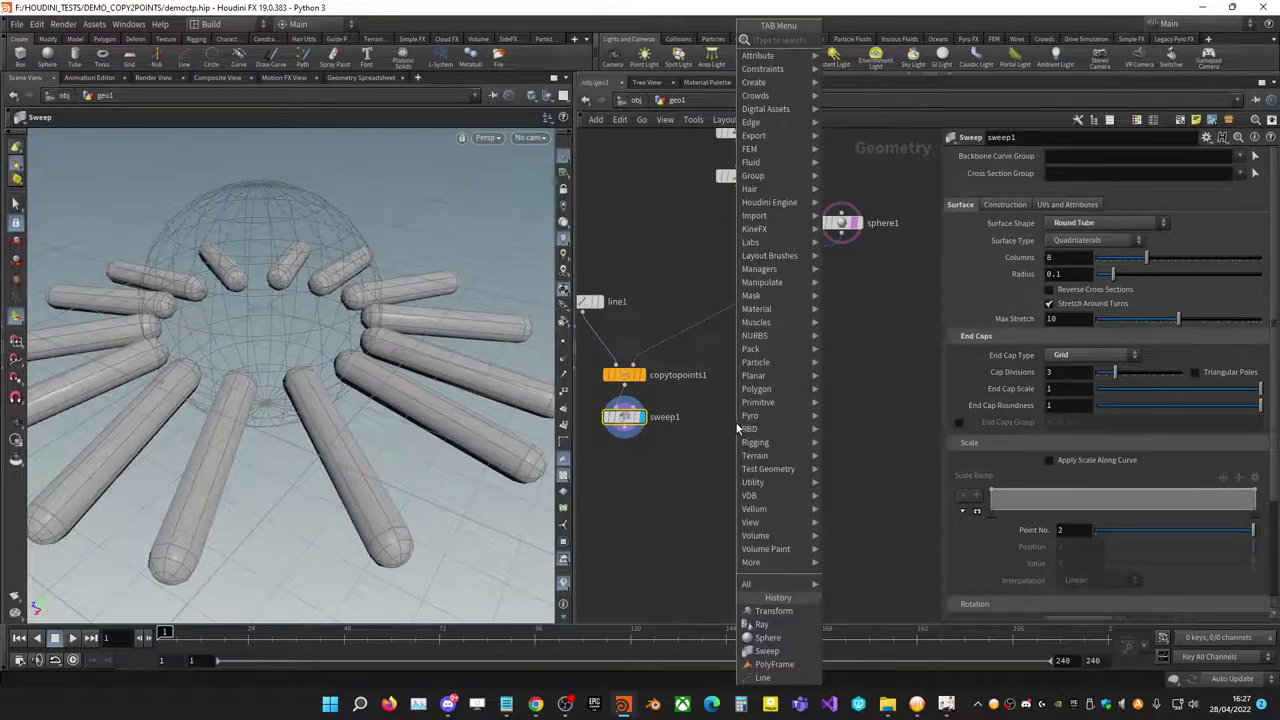
type("boo")
left_click(852, 39)
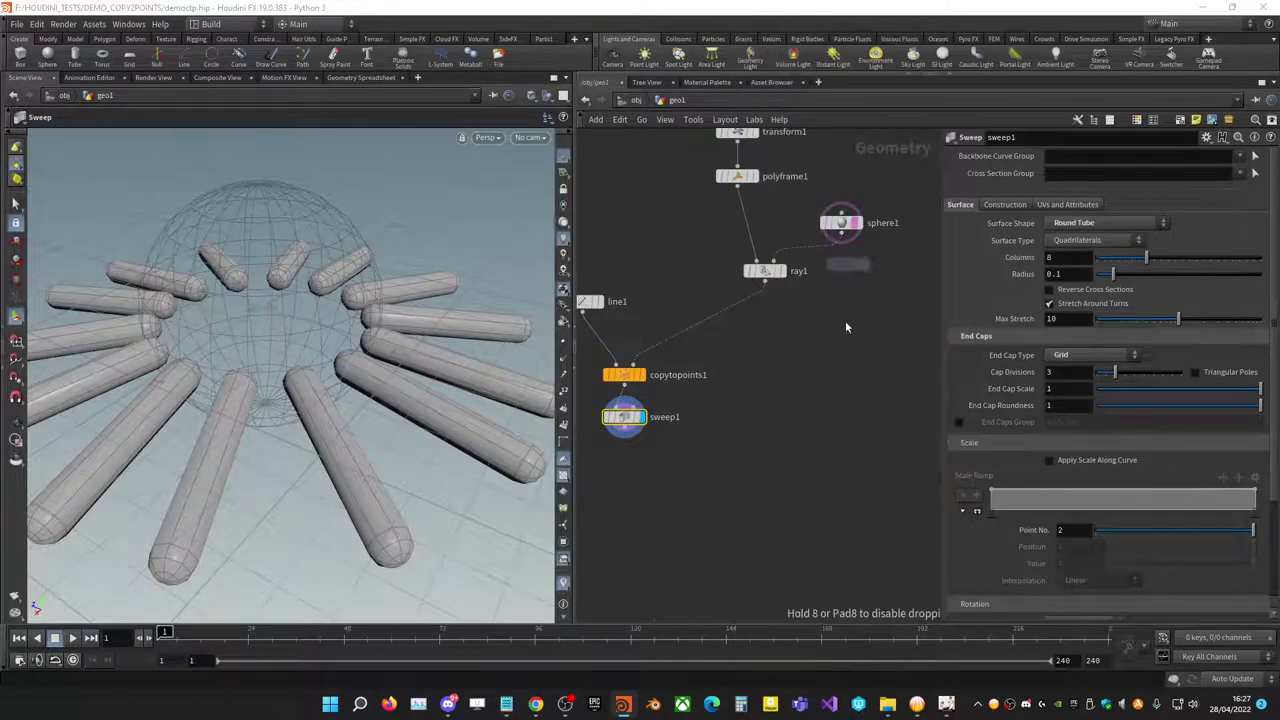
left_click(828, 458)
mouse_move(841, 236)
left_mouse_down()
mouse_move(762, 480)
mouse_move(821, 451)
mouse_move(856, 508)
left_mouse_up()
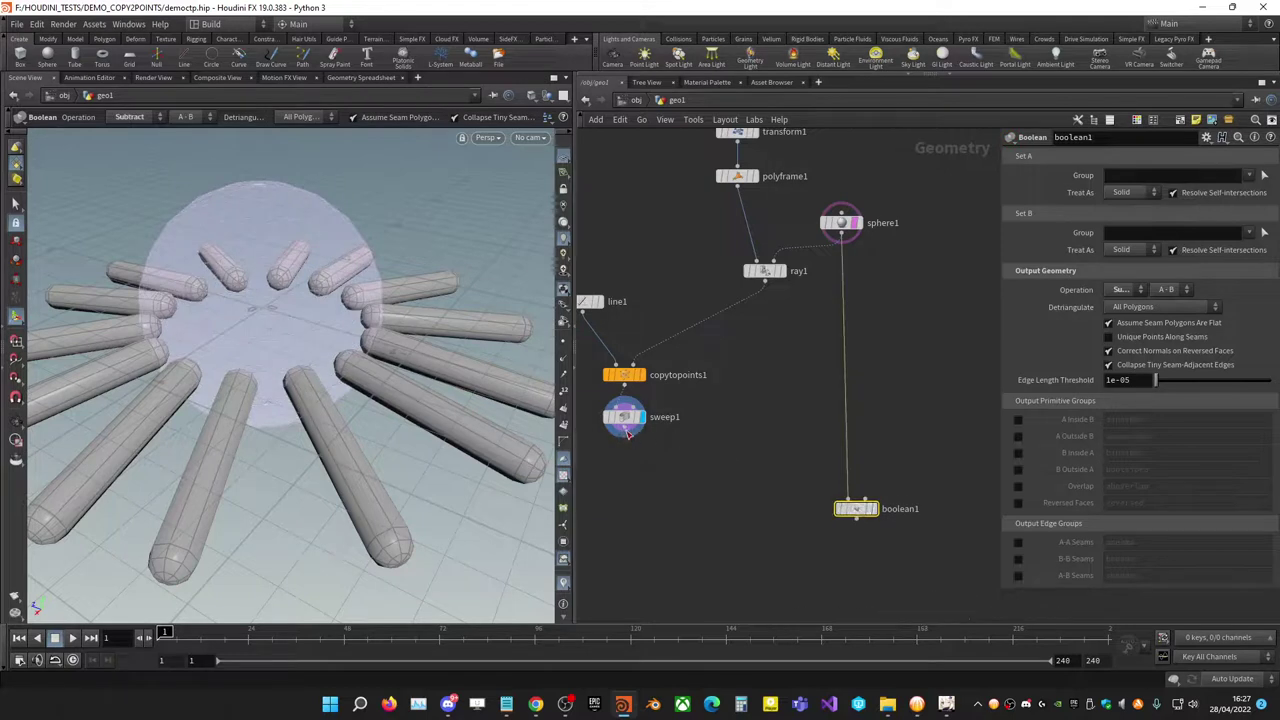
left_click_drag(621, 431, 864, 499)
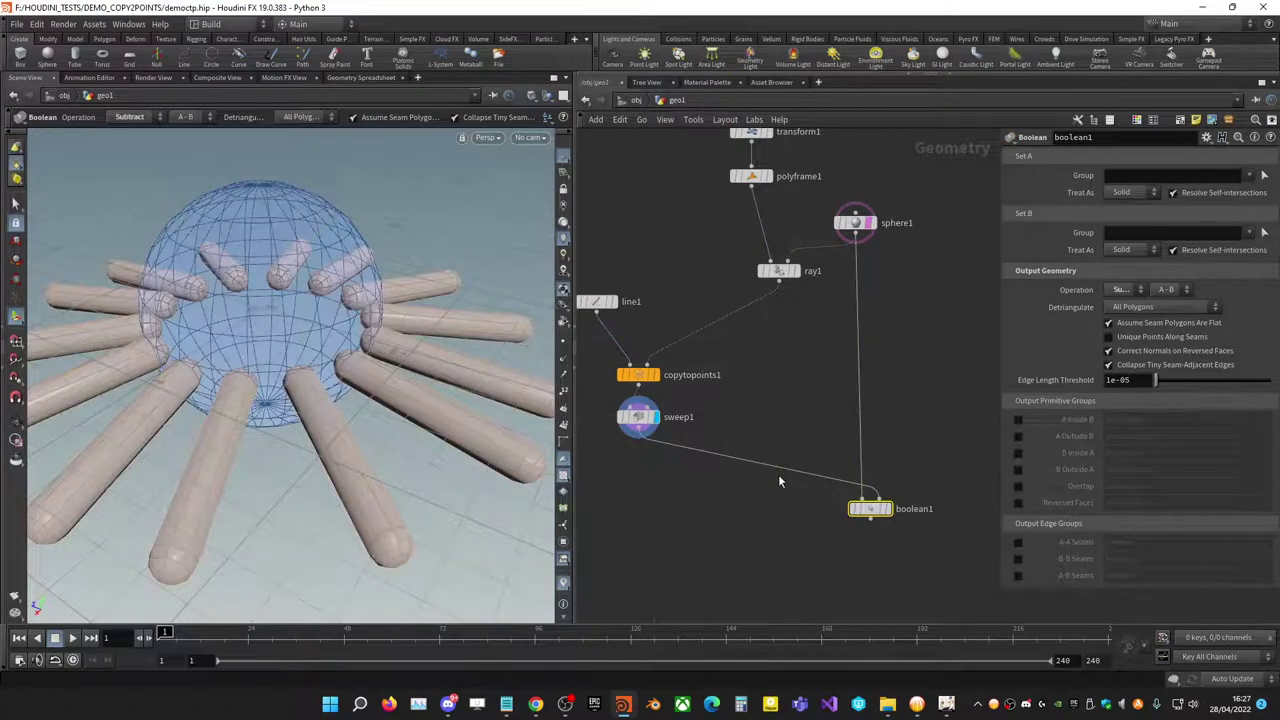
left_click(886, 509)
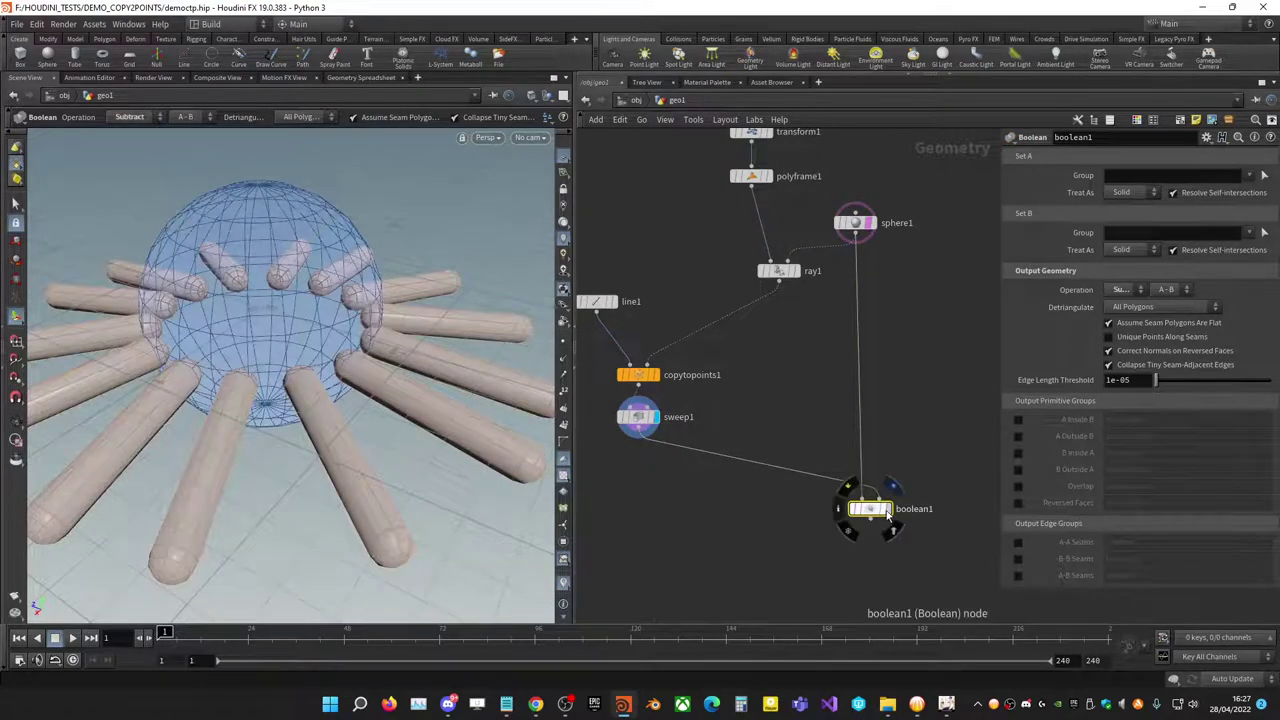
mouse_move(233, 398)
left_mouse_down("alt")
mouse_move(260, 355)
mouse_move(252, 327)
mouse_move(443, 329)
left_mouse_up("alt")
mouse_move(820, 215)
middle_mouse_down()
mouse_move(845, 413)
mouse_move(813, 372)
middle_mouse_up()
Drag transform1's Y handle to Translate Y 0.0699543, centring the ring of holes
left_click(742, 290)
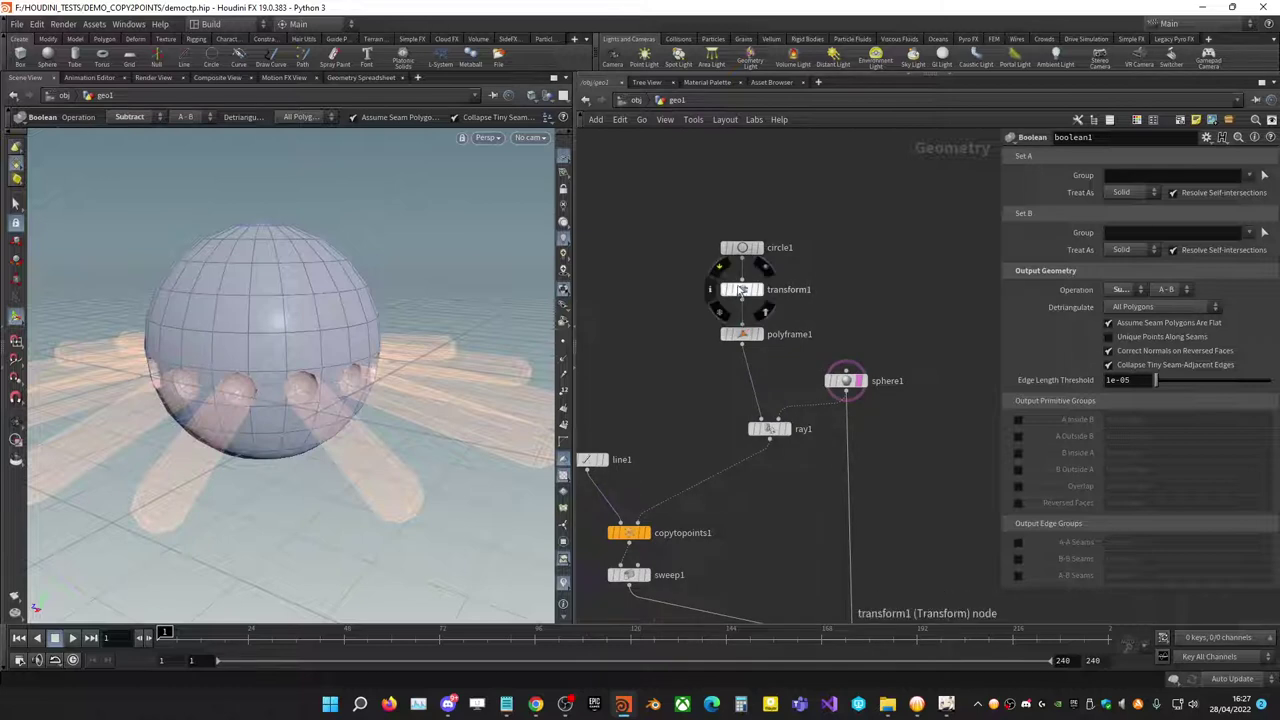
key("Return")
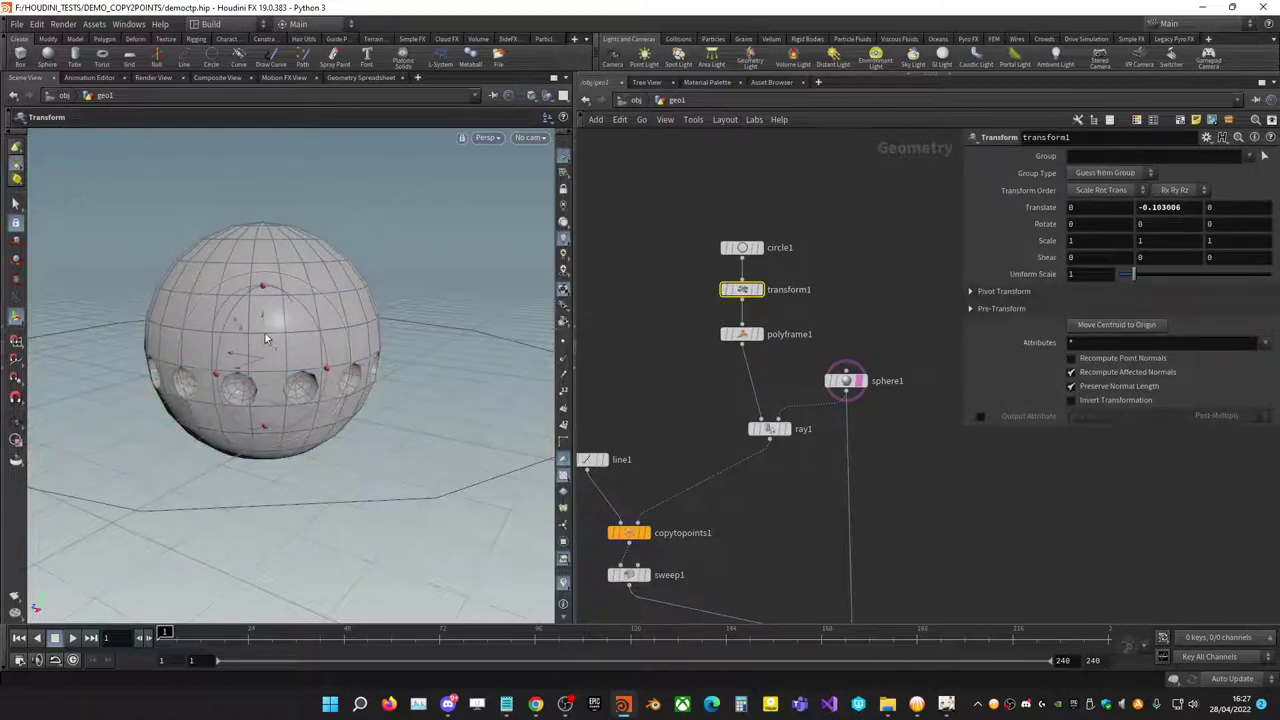
mouse_move(265, 338)
left_mouse_down()
mouse_move(295, 211)
mouse_move(289, 254)
left_mouse_up()
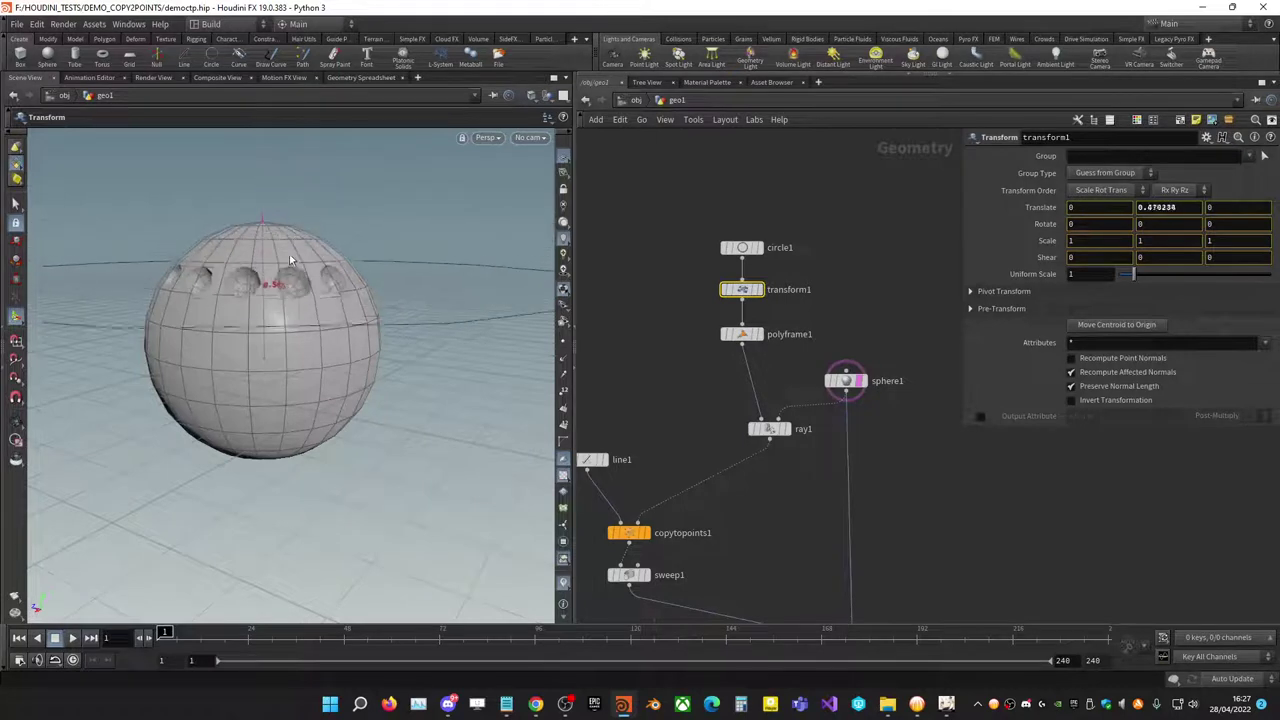
left_click_drag(289, 254, 296, 305)
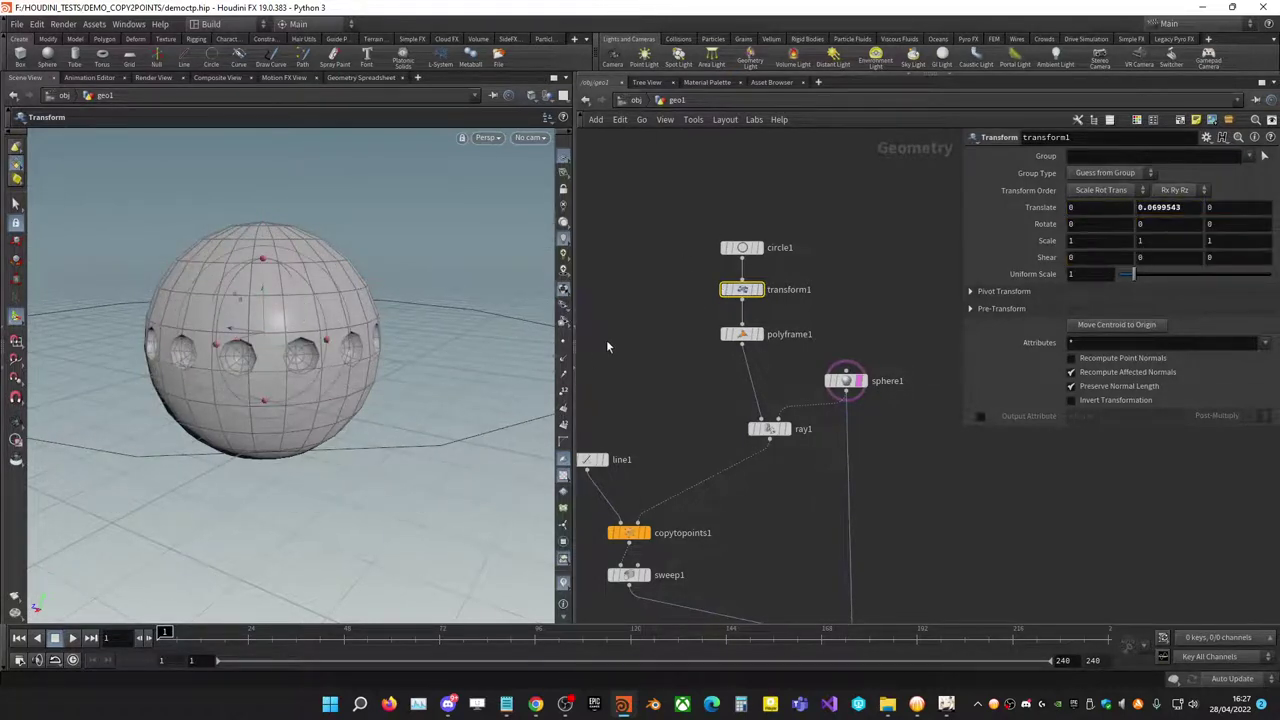
scroll(265, 385, "up", 2)
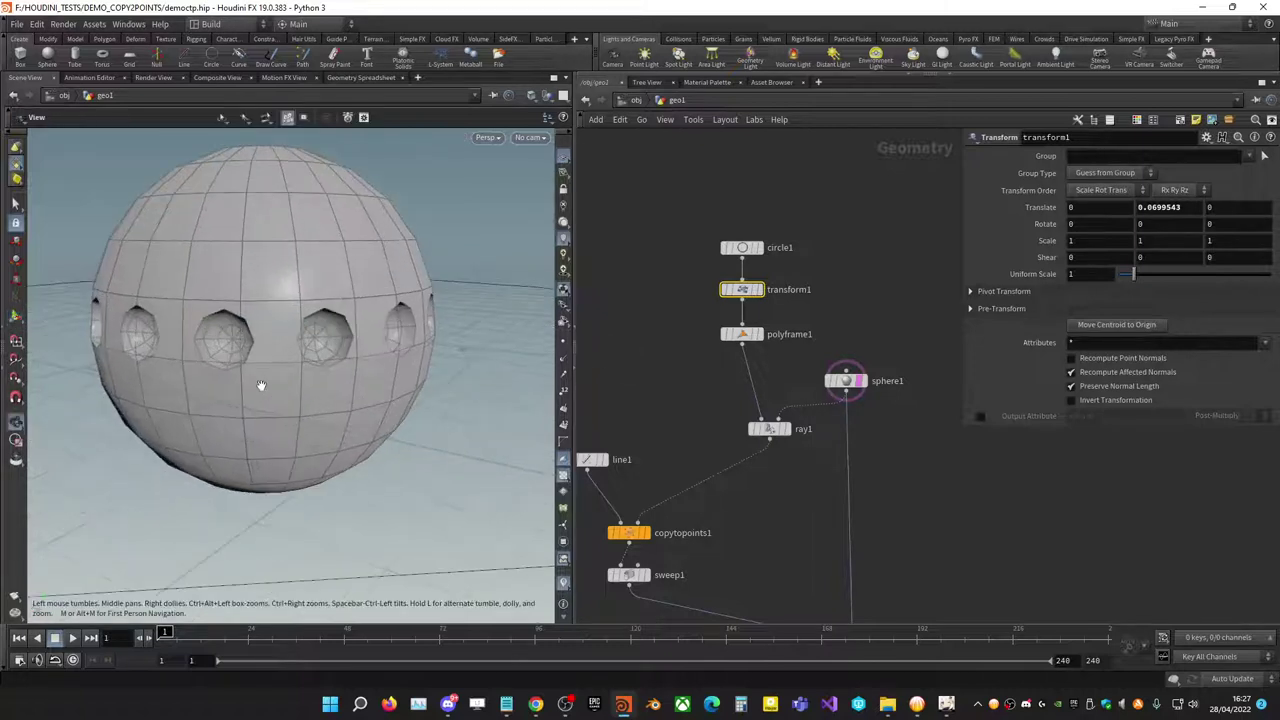
scroll(260, 382, "up", 2)
middle_click_drag(620, 478, 673, 353)
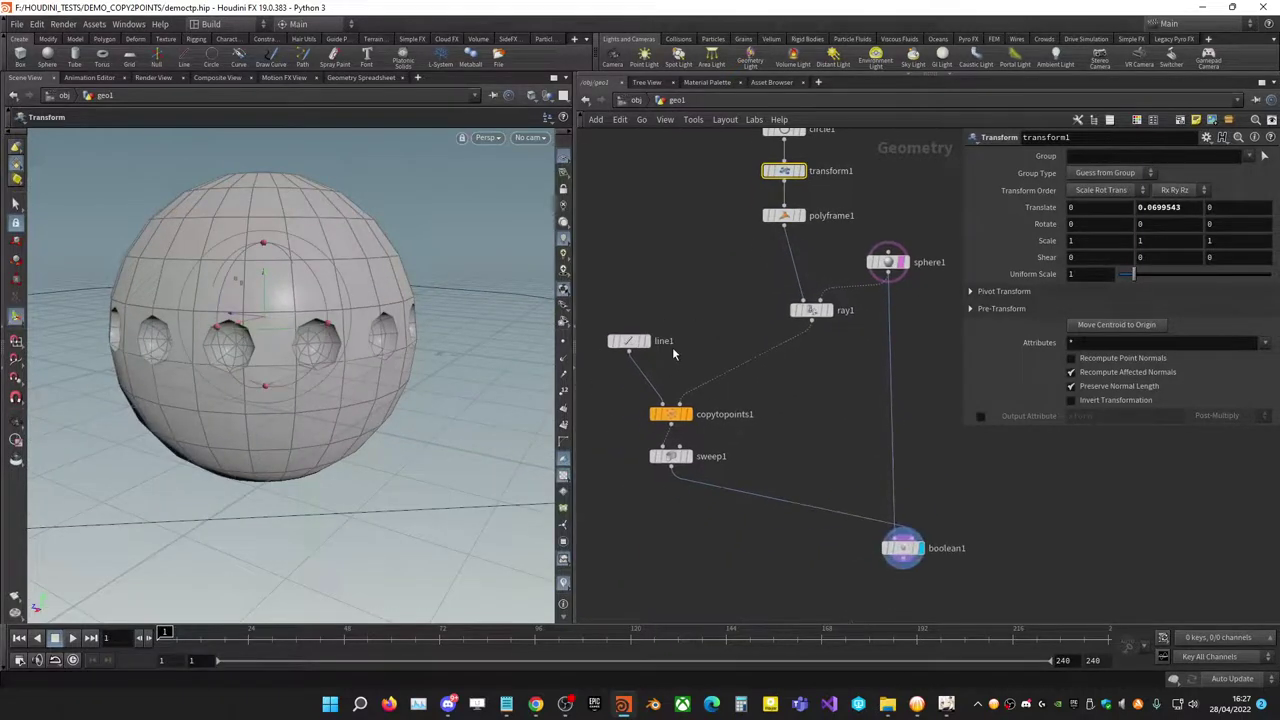
Set sweep1's Radius to 0.1, inspect the result, then select line1
left_click(664, 456)
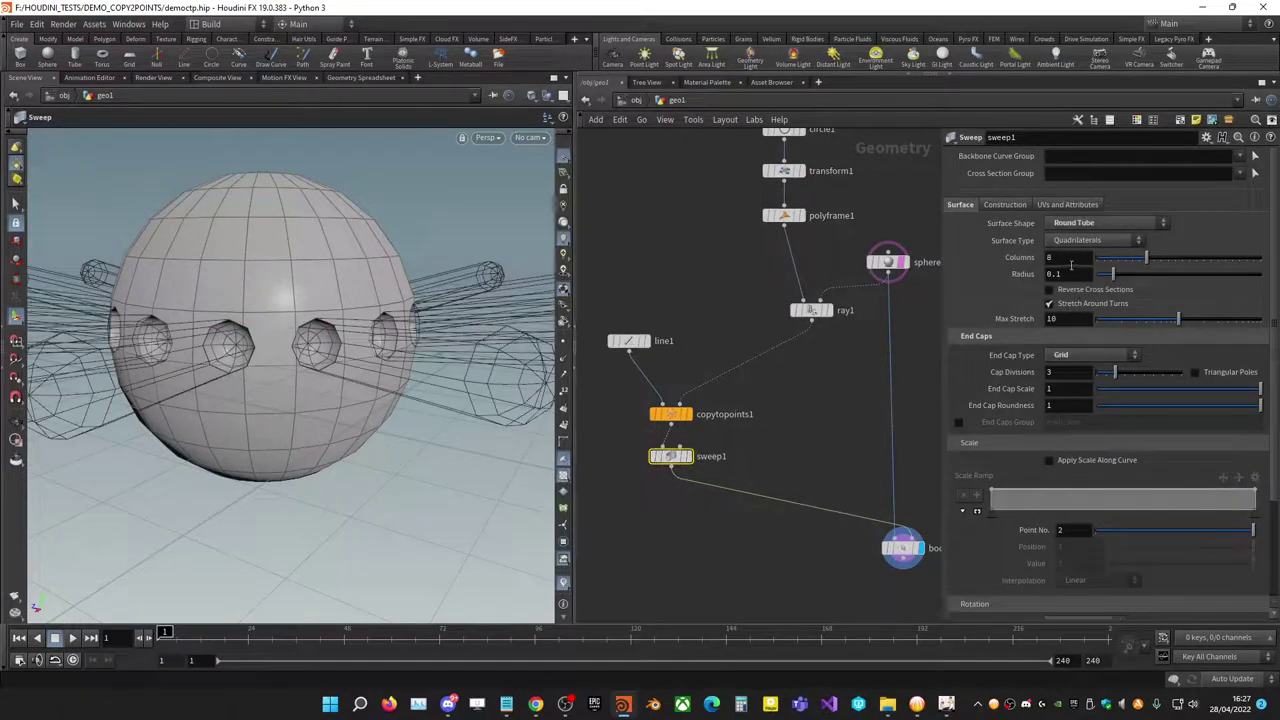
mouse_move(1071, 267)
middle_mouse_down()
mouse_move(1071, 308)
mouse_move(1044, 318)
mouse_move(1060, 318)
middle_mouse_up()
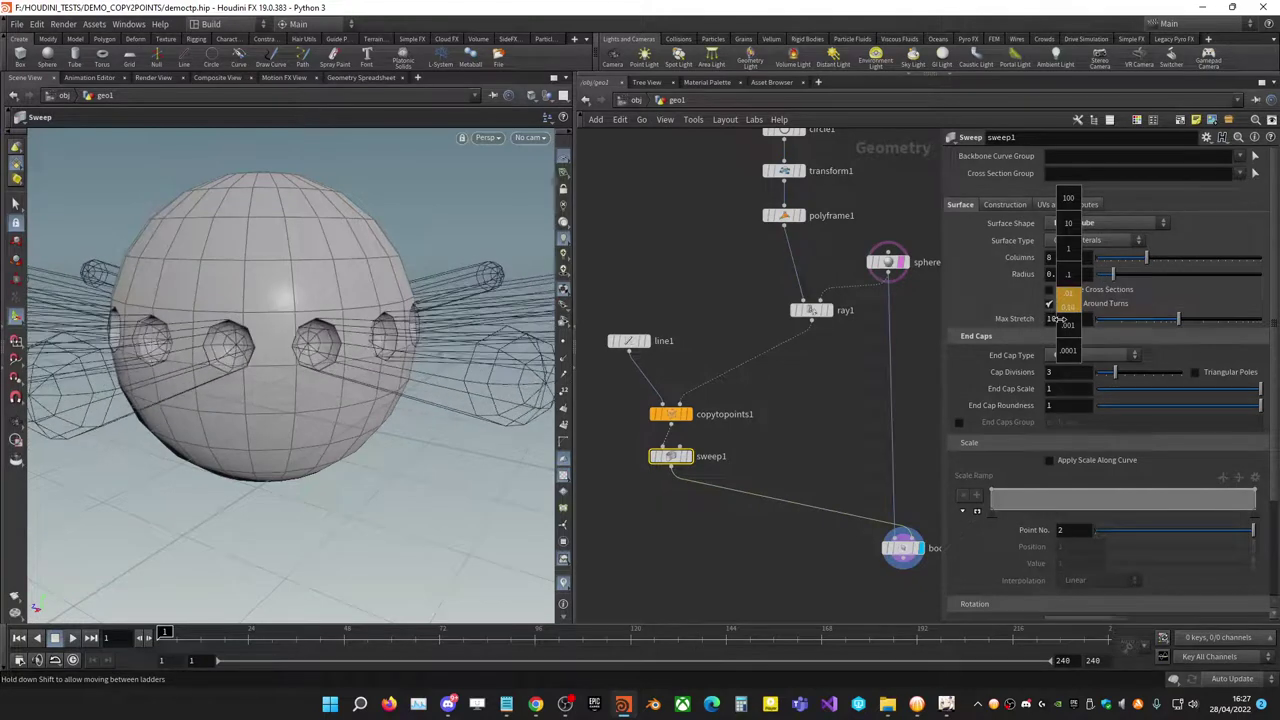
key("Escape")
mouse_move(349, 417)
left_mouse_down()
mouse_move(397, 427)
mouse_move(375, 425)
left_mouse_up()
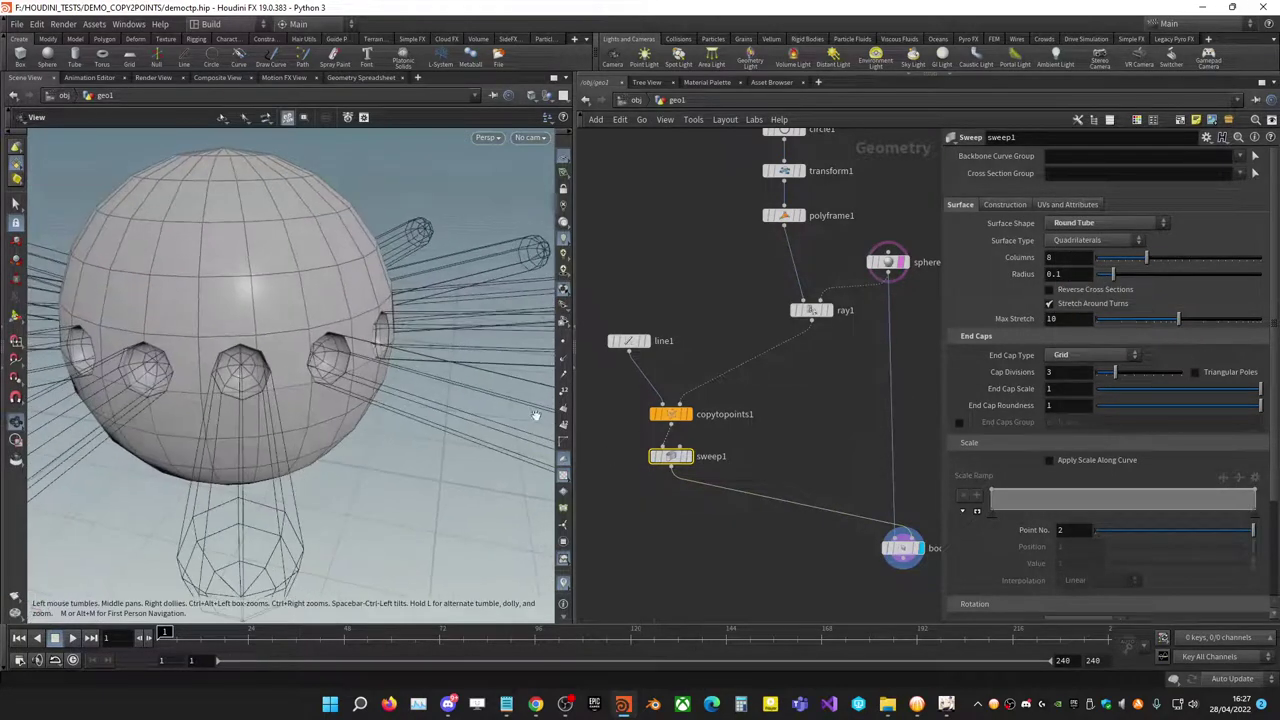
key("Escape")
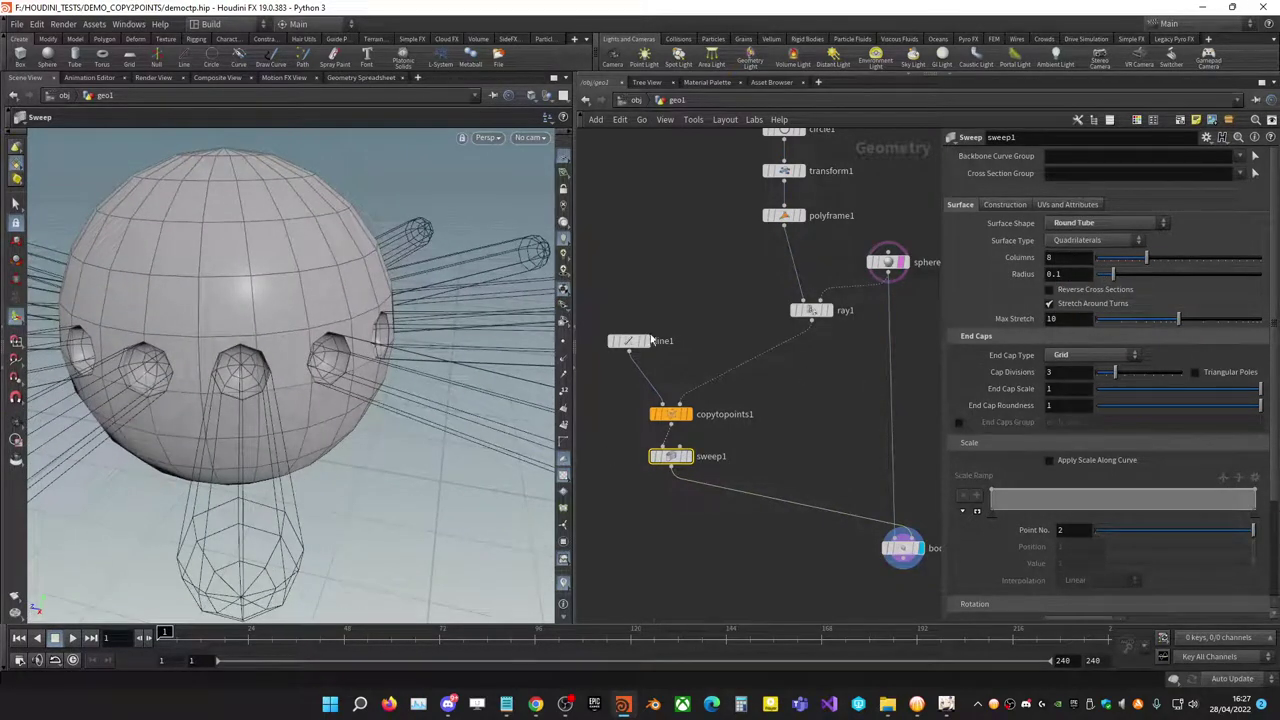
left_click(630, 343)
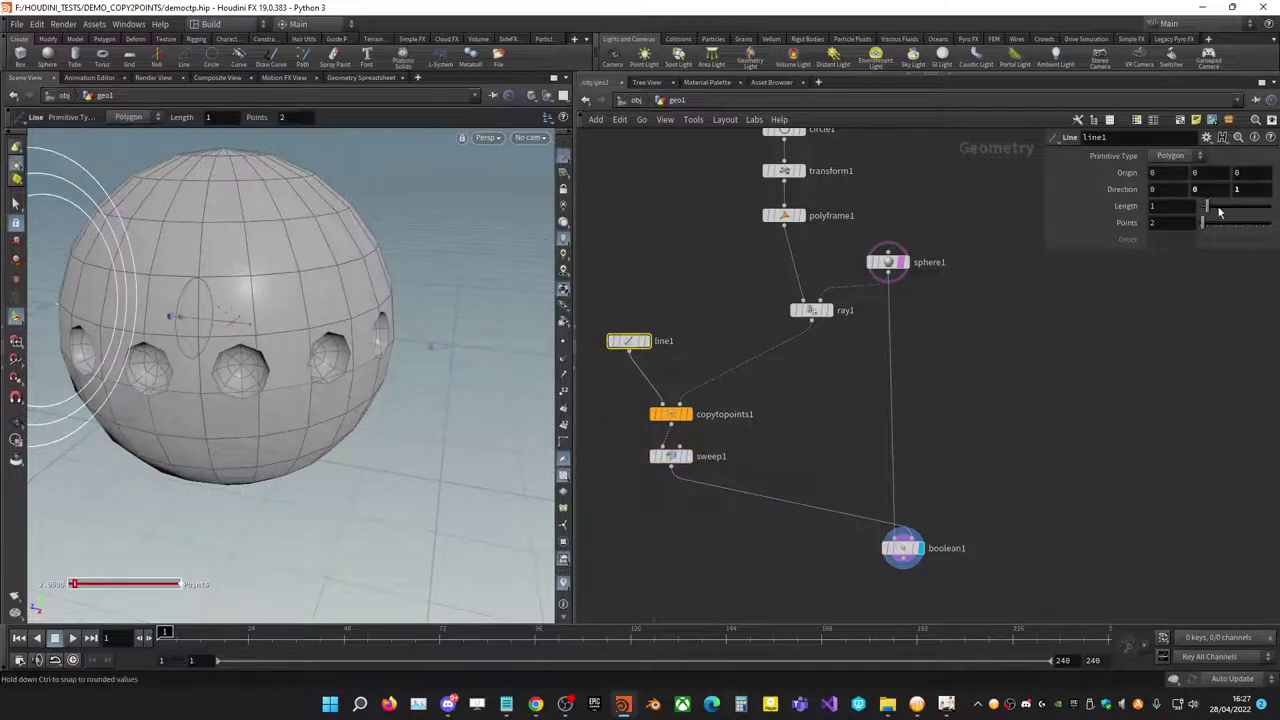
Lengthen line1 to a Length of 1.05
left_click_drag(1220, 207, 1204, 210)
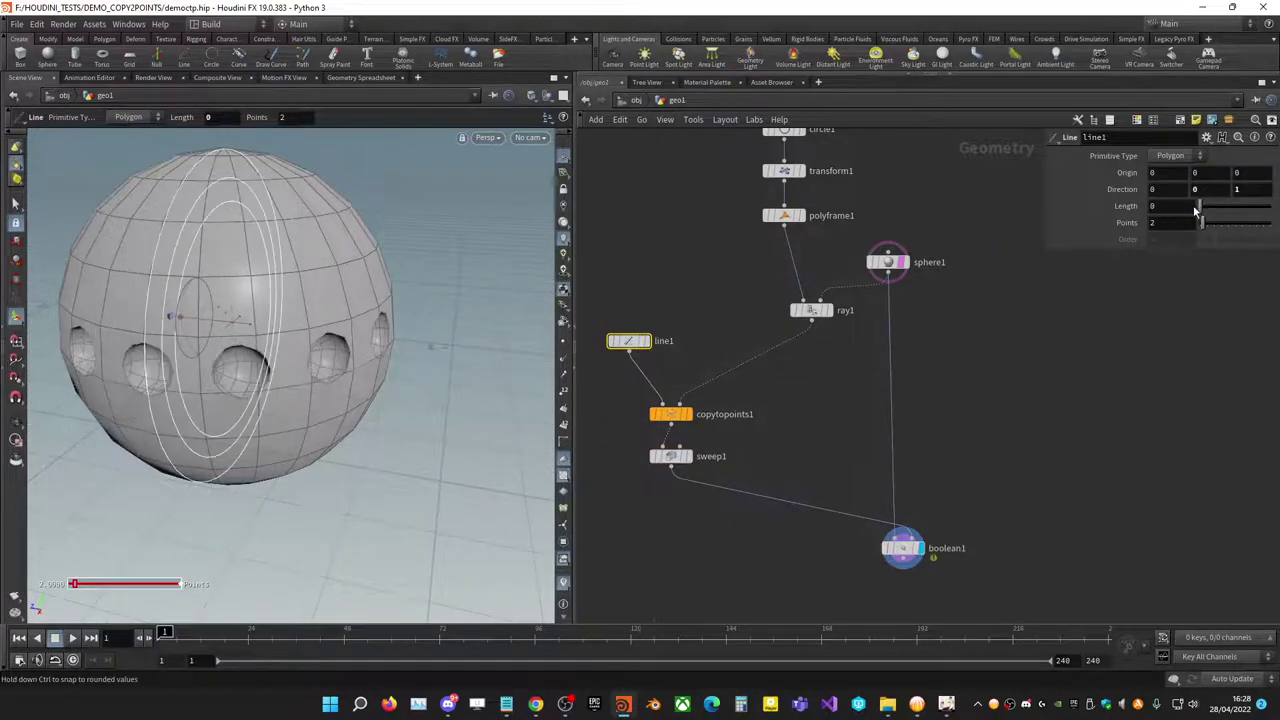
left_click_drag(1204, 210, 1207, 207)
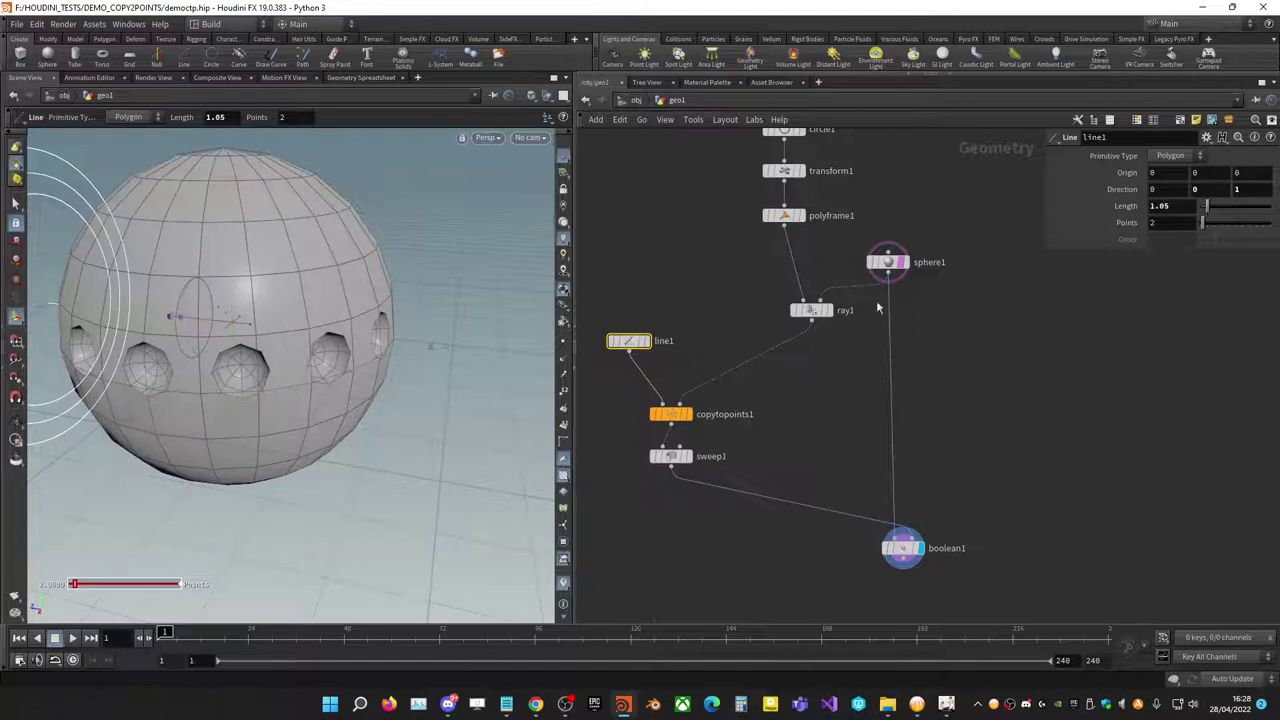
key("Escape")
mouse_move(301, 390)
left_mouse_down()
mouse_move(277, 417)
mouse_move(305, 393)
mouse_move(354, 400)
mouse_move(417, 380)
left_mouse_up()
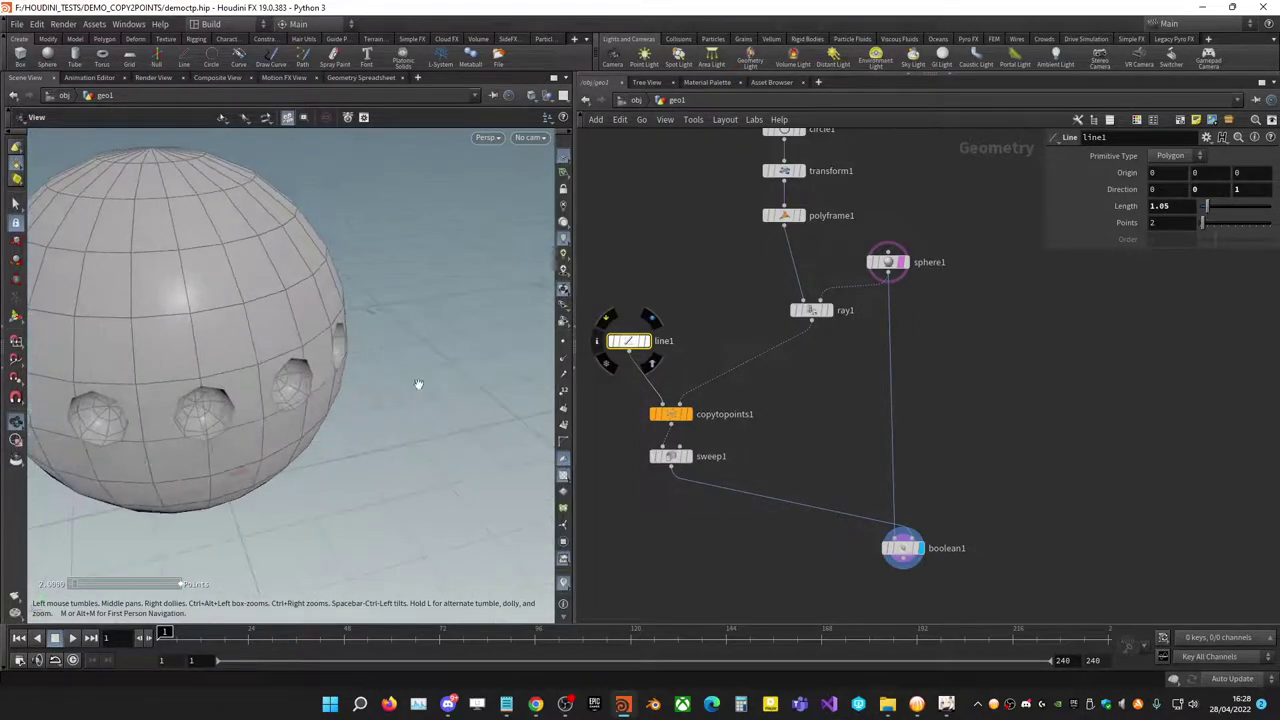
key("Return")
Display copytopoints1 to check the copied lines on the sphere
middle_click_drag(743, 207, 745, 276)
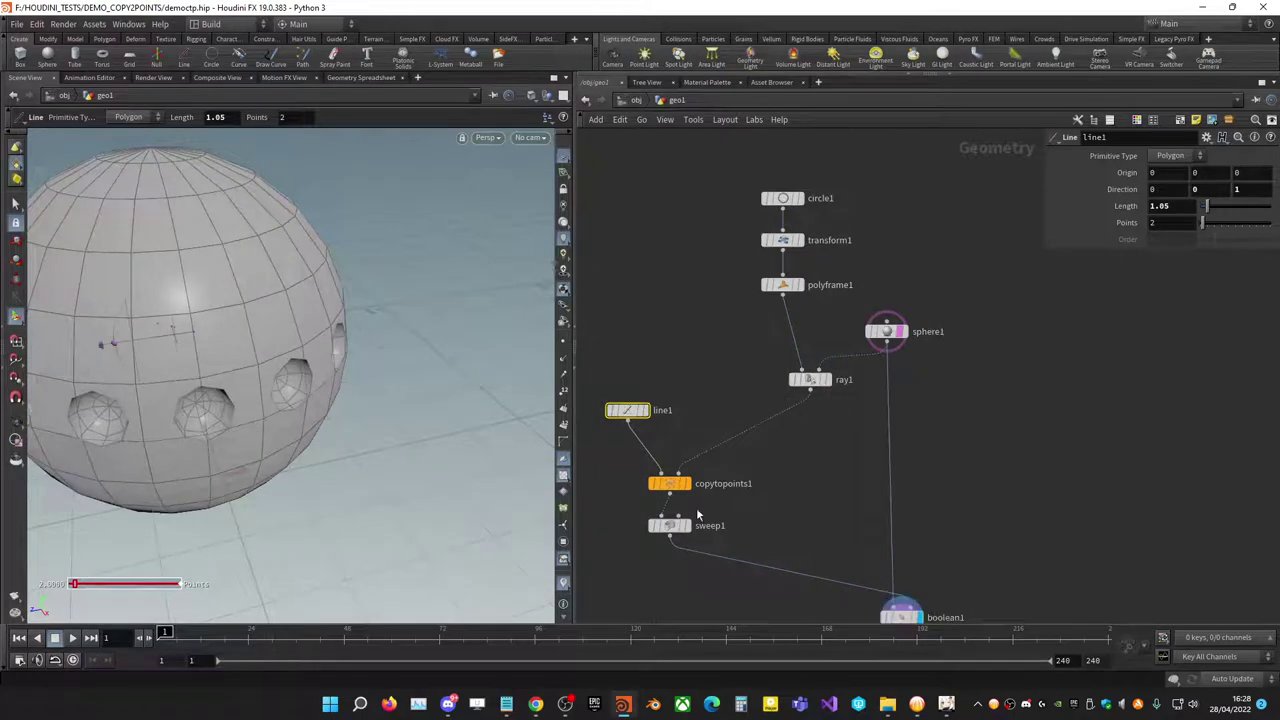
left_click(690, 488)
key("Escape")
mouse_move(343, 351)
left_mouse_down()
mouse_move(423, 409)
mouse_move(374, 394)
mouse_move(338, 411)
left_mouse_up()
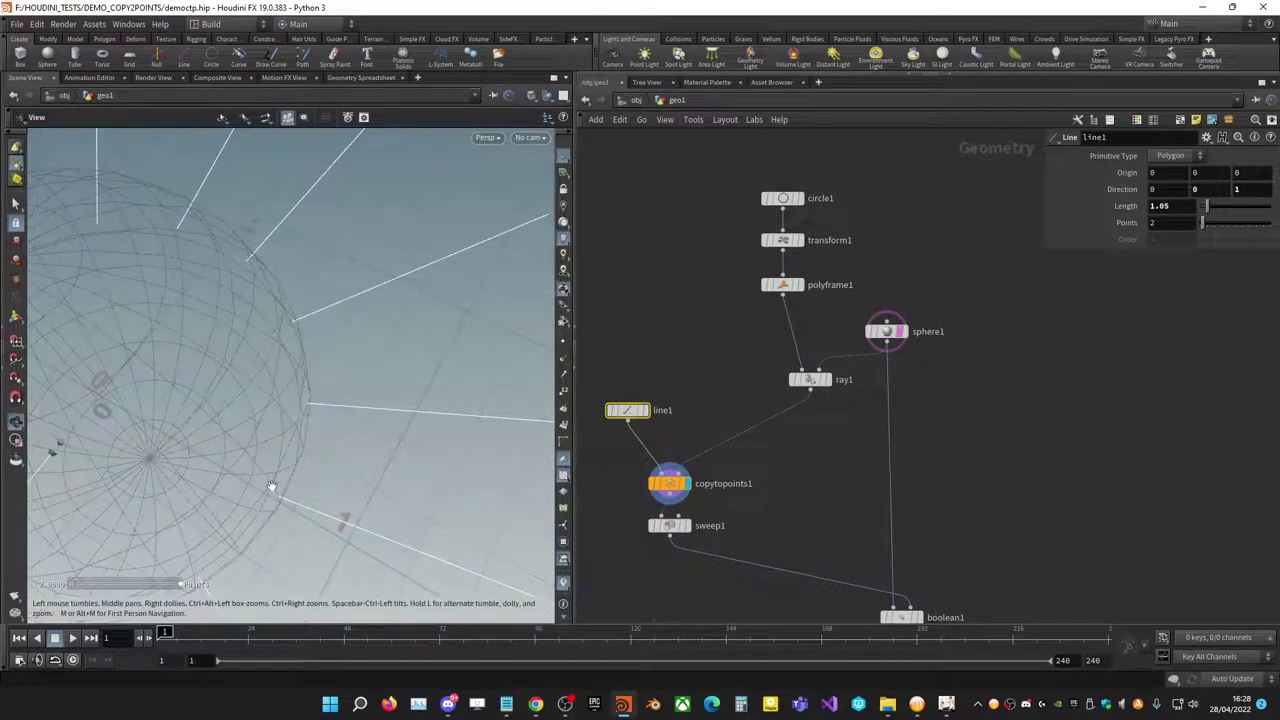
scroll(358, 446, "down", 3)
middle_click_drag(363, 437, 422, 396)
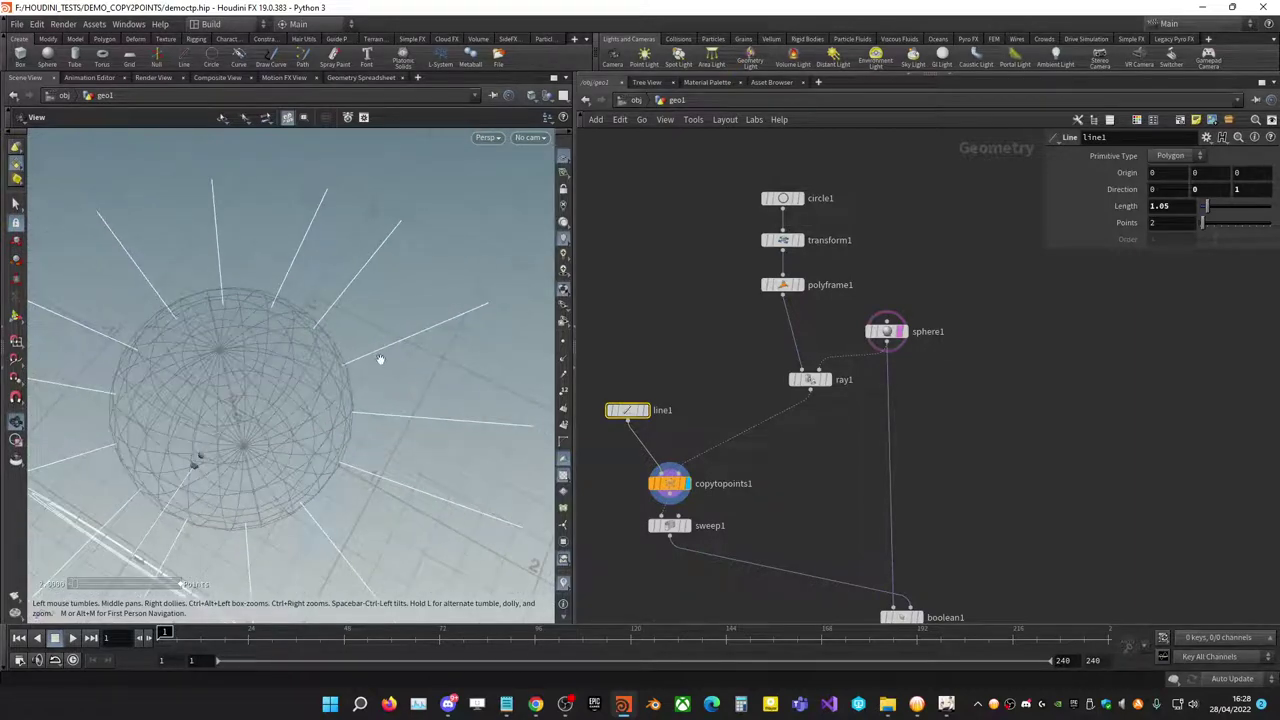
scroll(380, 358, "up", 3)
key("Return")
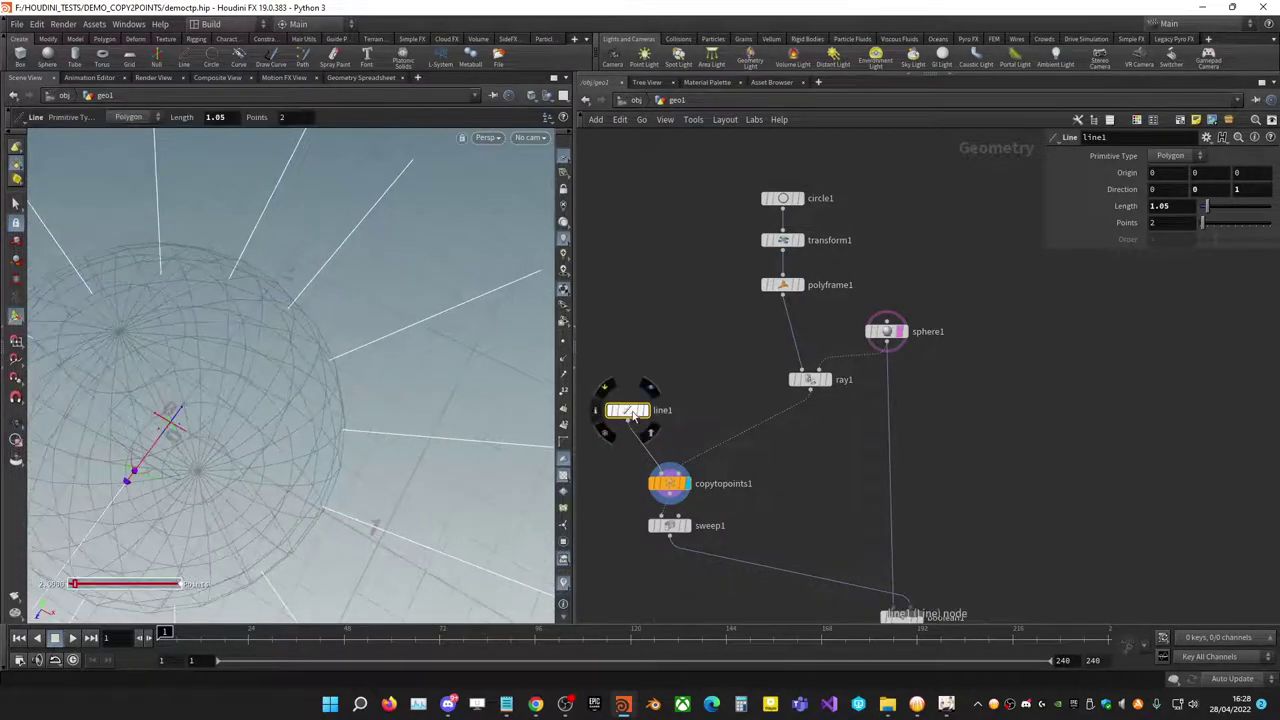
Display only line1's output with the template sphere hidden
left_click(646, 414)
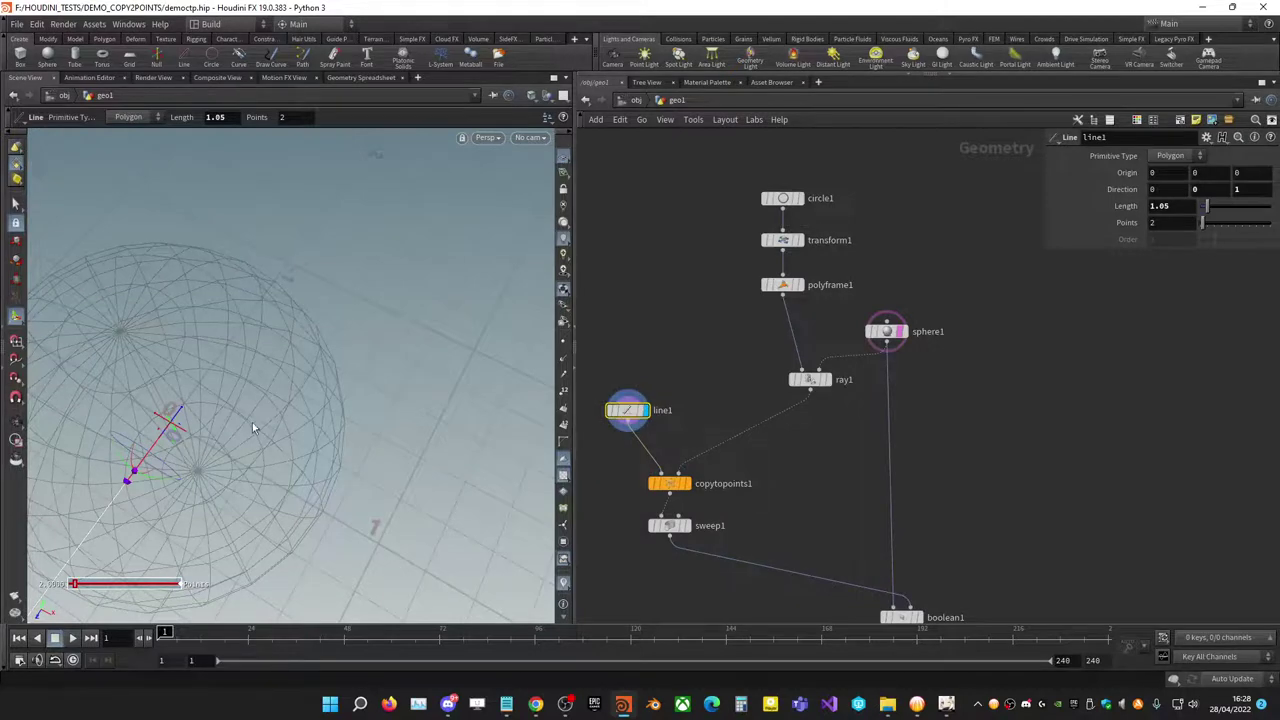
key("Escape")
mouse_move(256, 429)
left_mouse_down()
mouse_move(150, 400)
mouse_move(149, 374)
left_mouse_up()
left_click(900, 331)
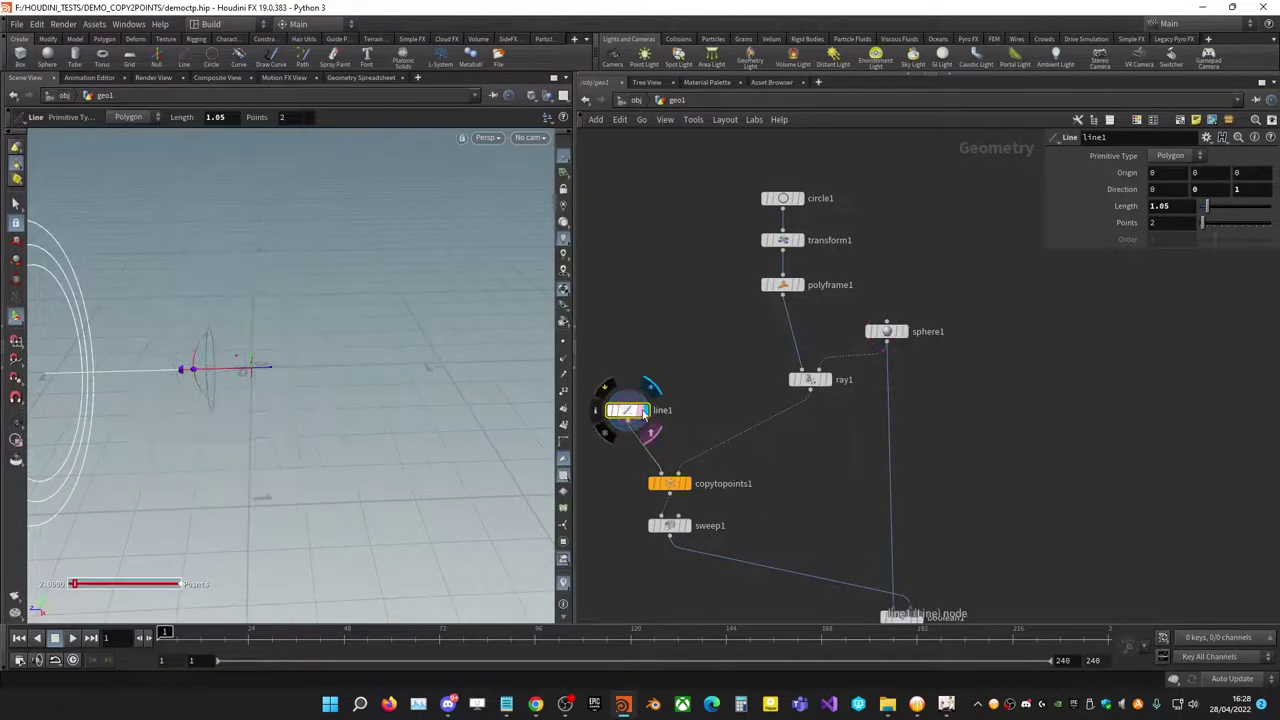
left_click_drag(344, 390, 383, 397)
key("Return")
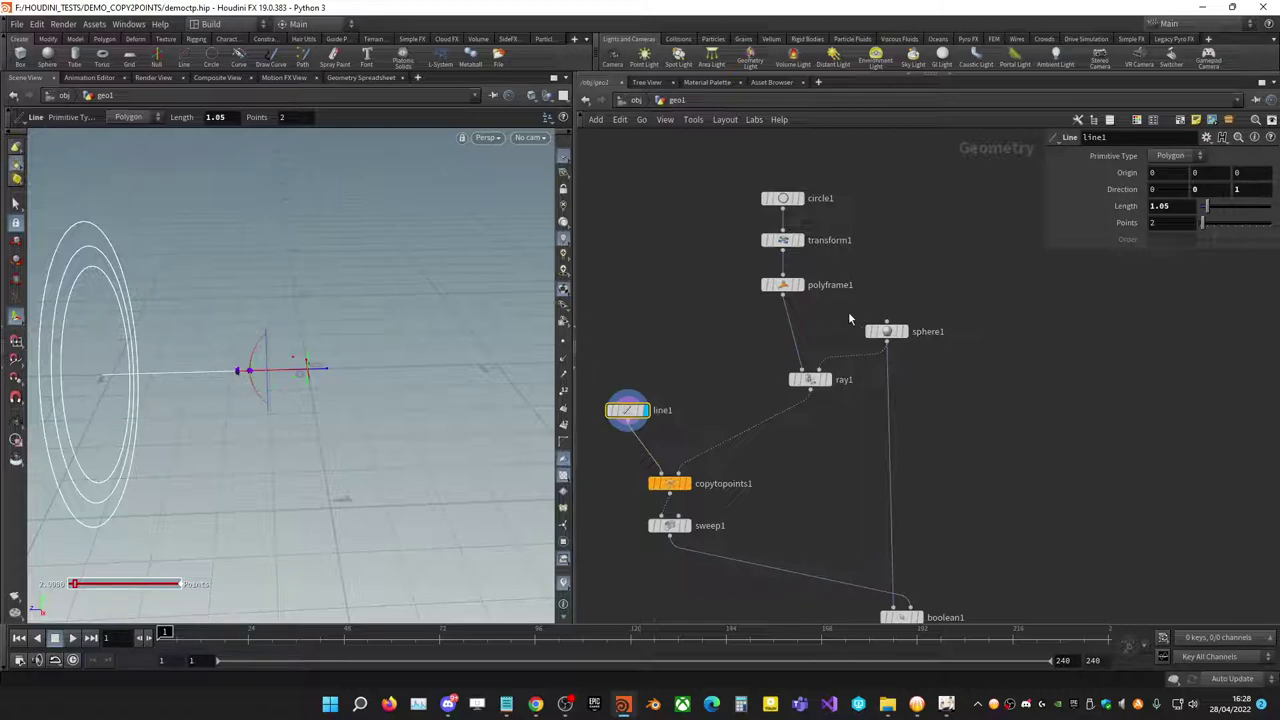
scroll(704, 401, "up", 2)
middle_click_drag(695, 416, 843, 300)
Add transform2 on the line1–copytopoints1 wire, undo a test move, and display it
scroll(810, 320, "up", 2)
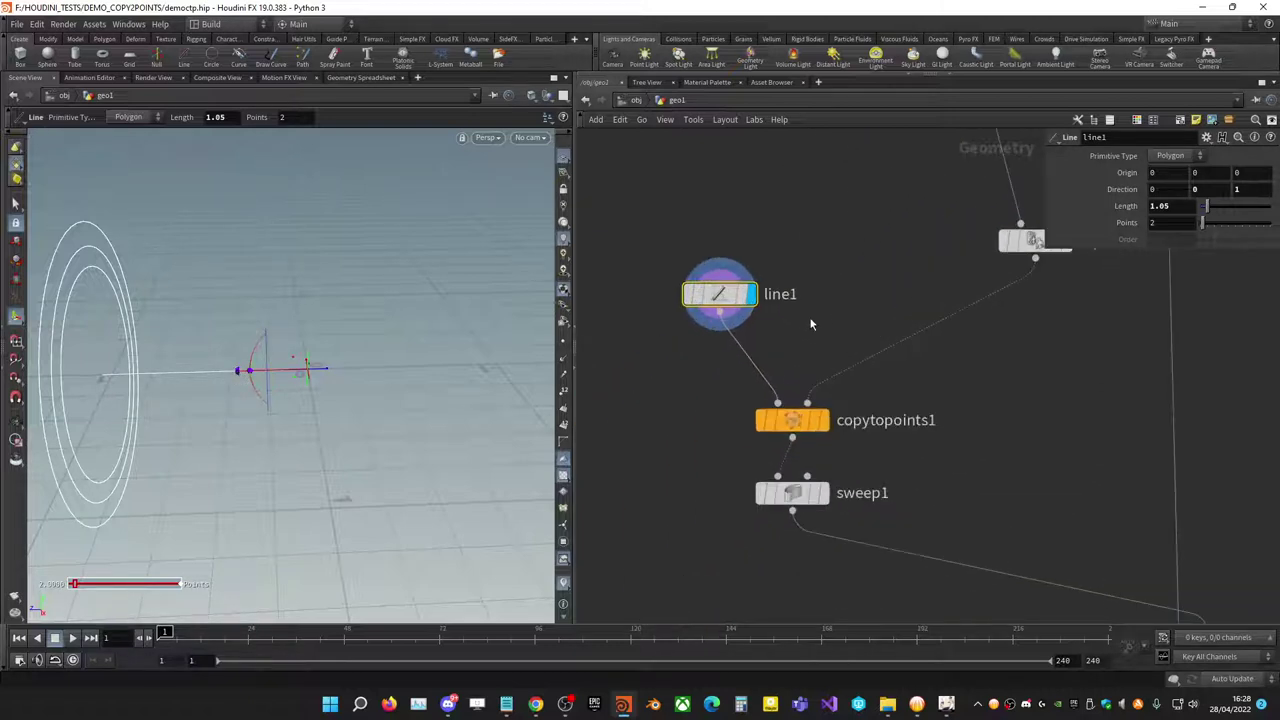
key("Tab")
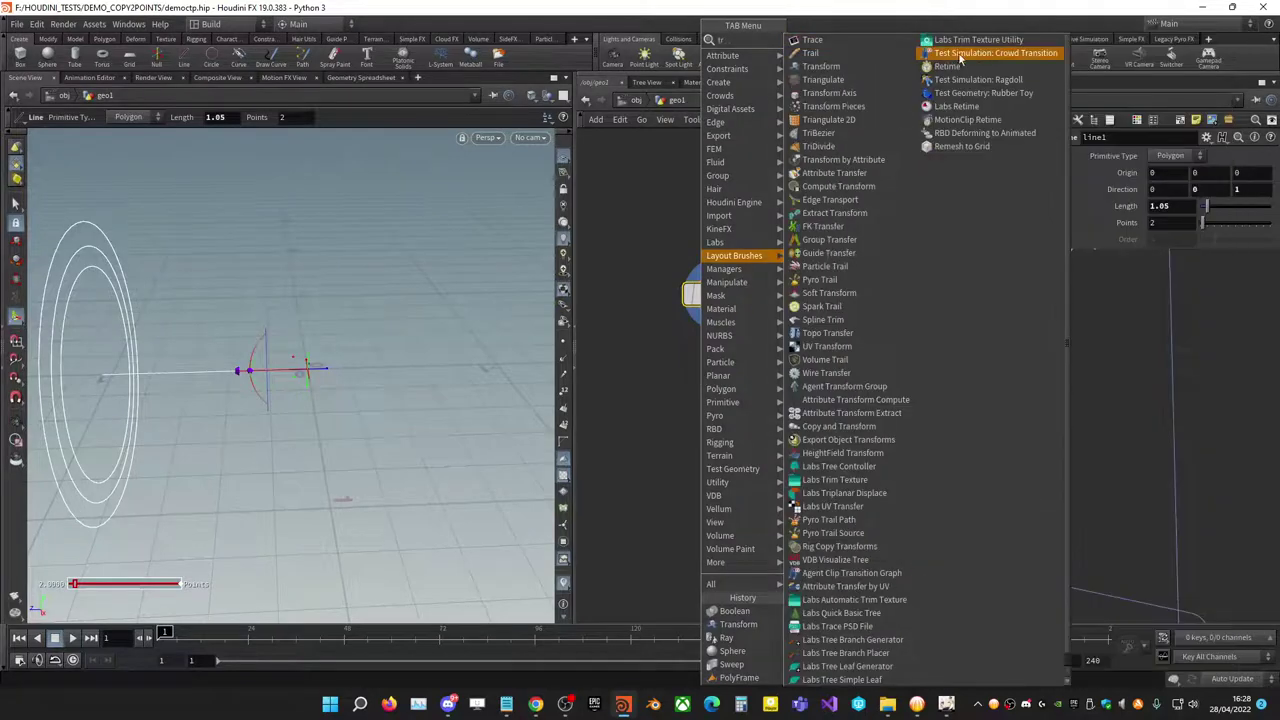
left_click(875, 64)
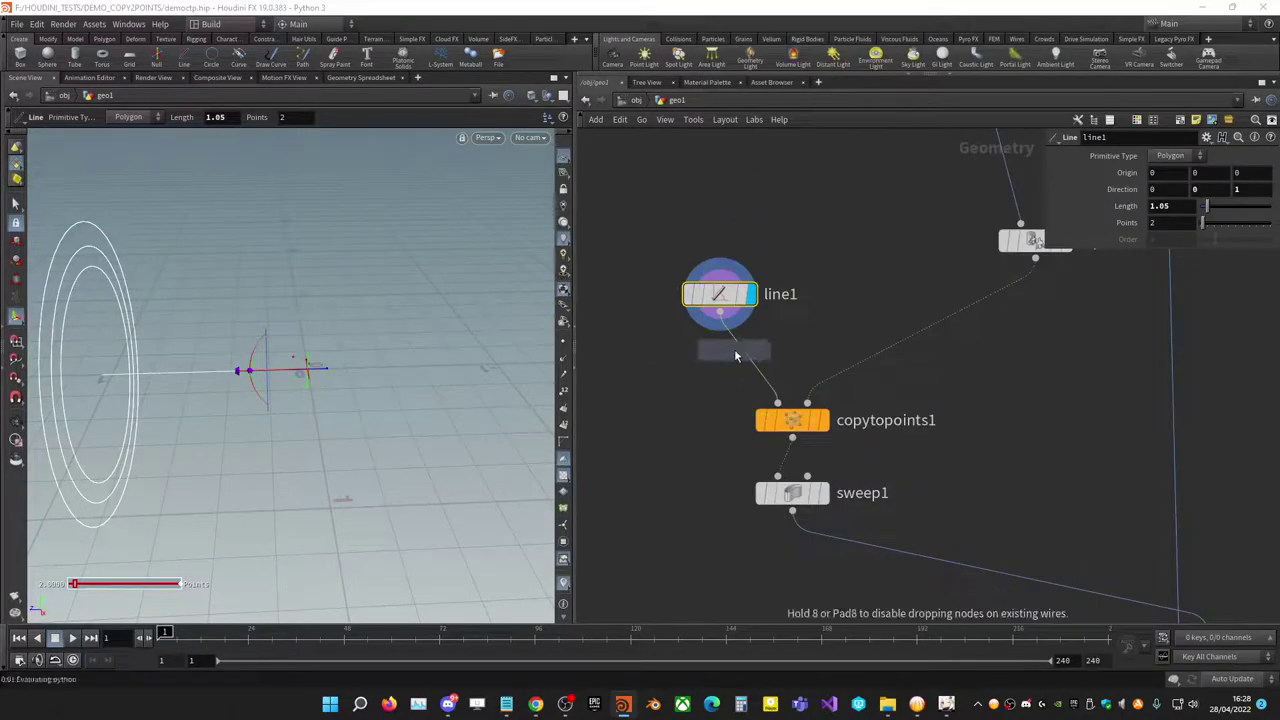
left_click(739, 369)
left_click_drag(740, 369, 721, 357)
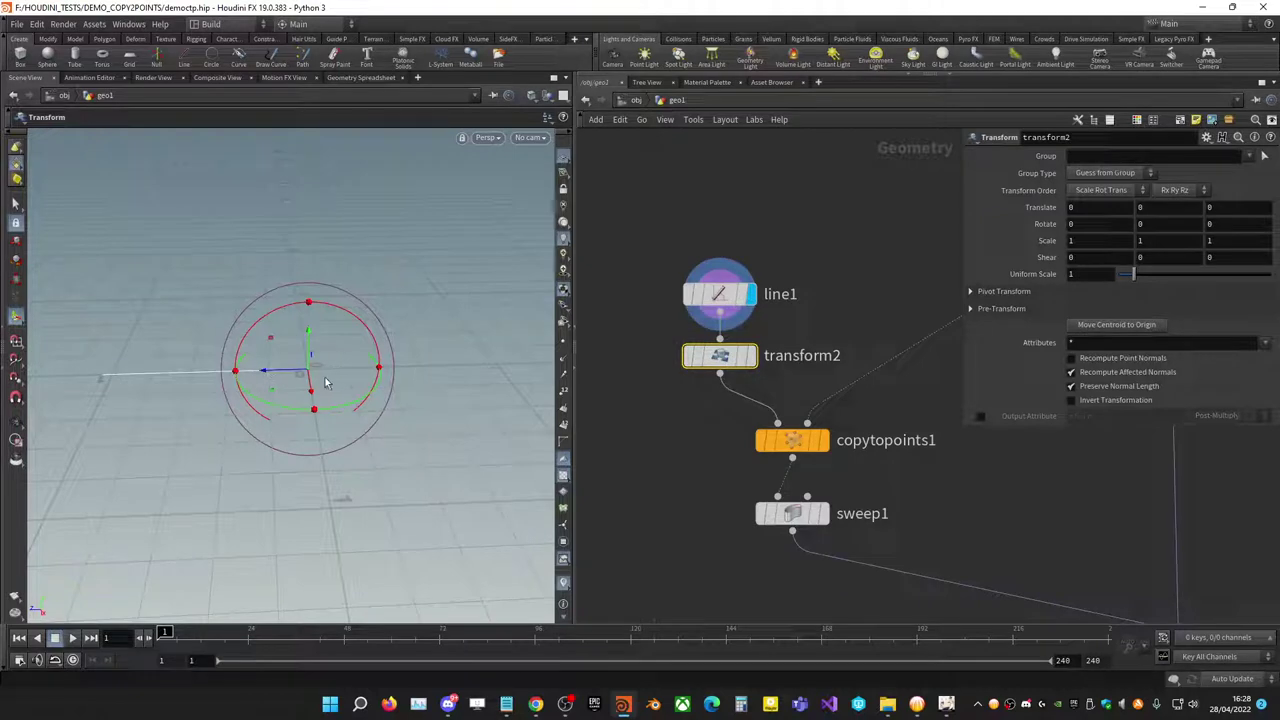
left_click_drag(279, 378, 331, 425)
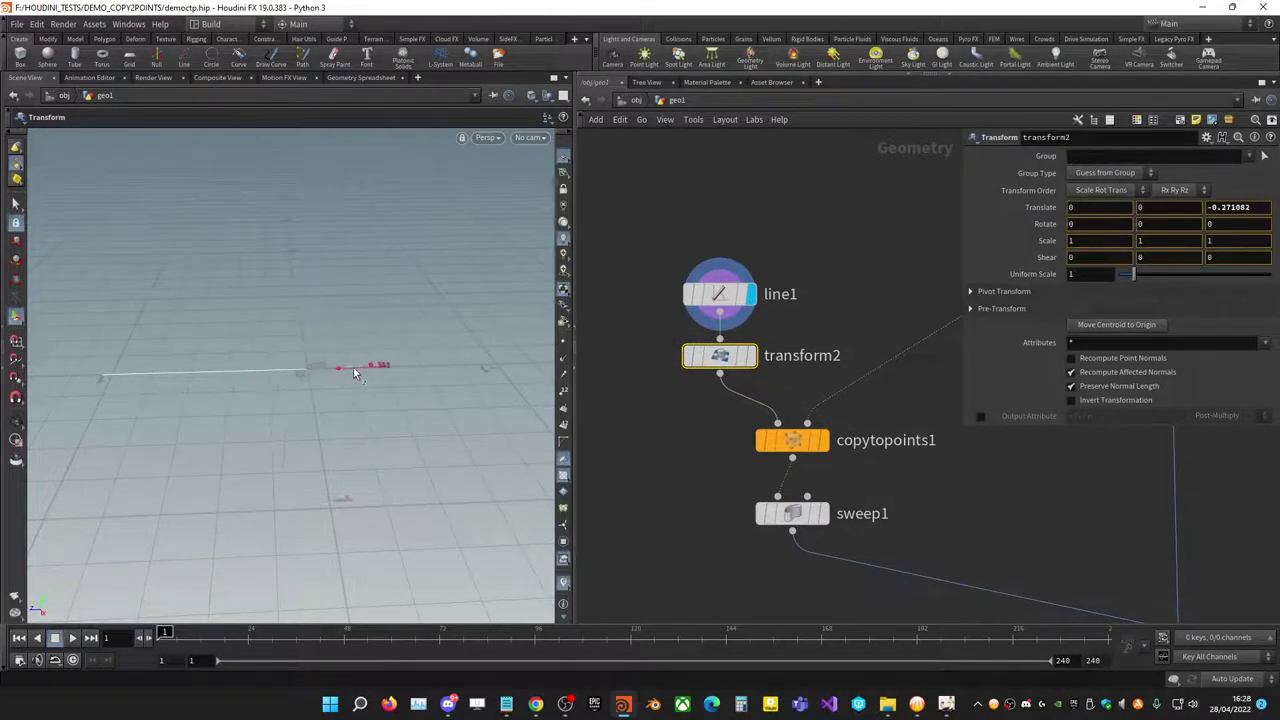
key("ctrl+z")
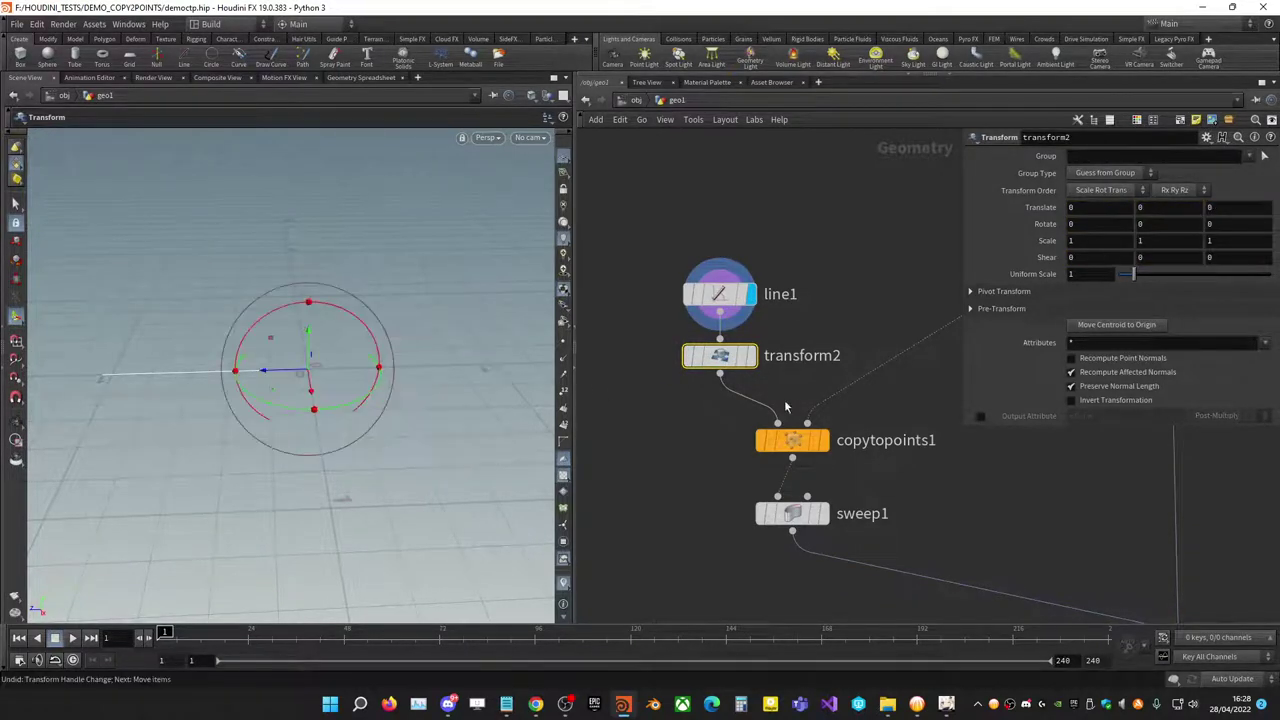
left_click(752, 357)
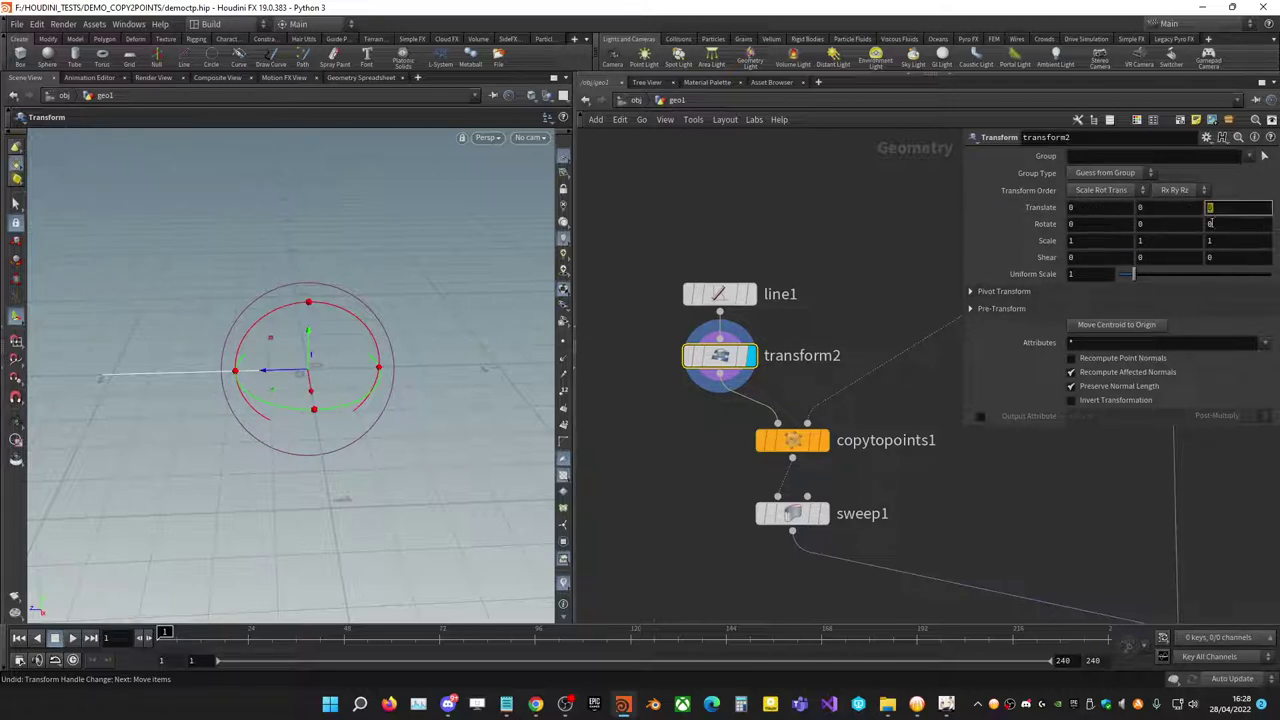
Copy line1's Length parameter and paste it as a reference into transform2's Translate Z
mouse_move(719, 294)
left_click(727, 297)
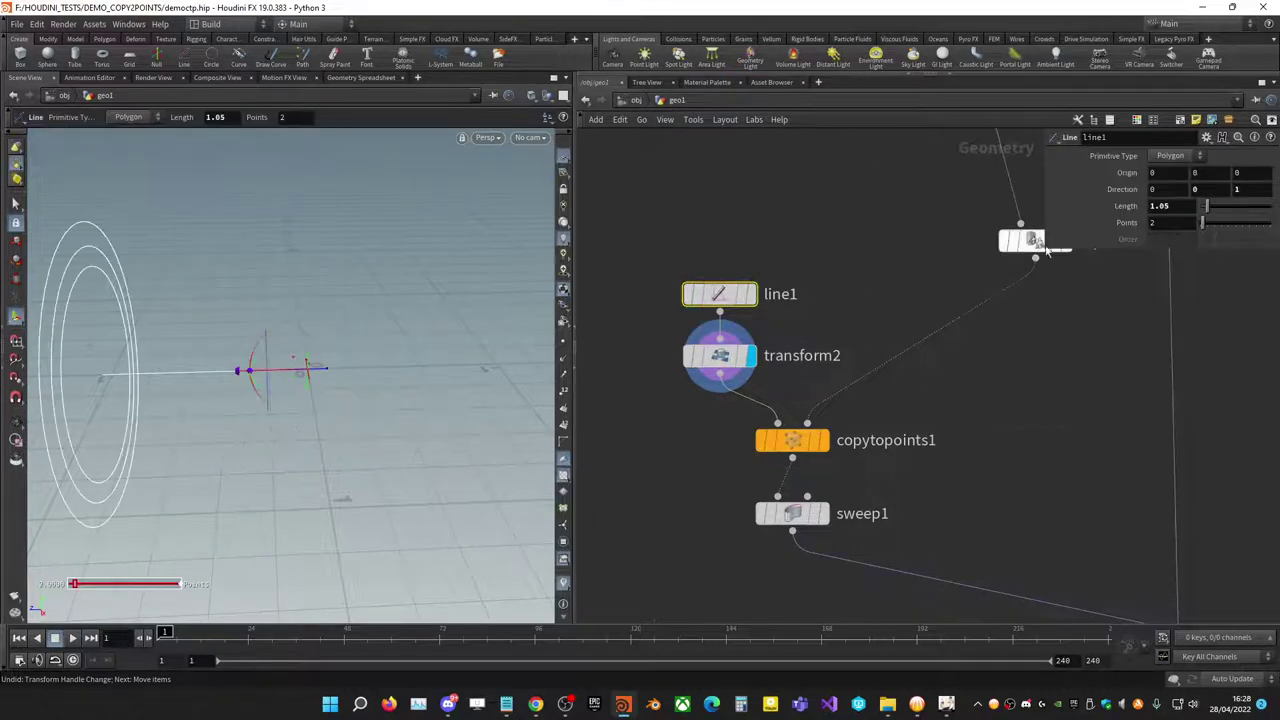
right_click(1133, 210)
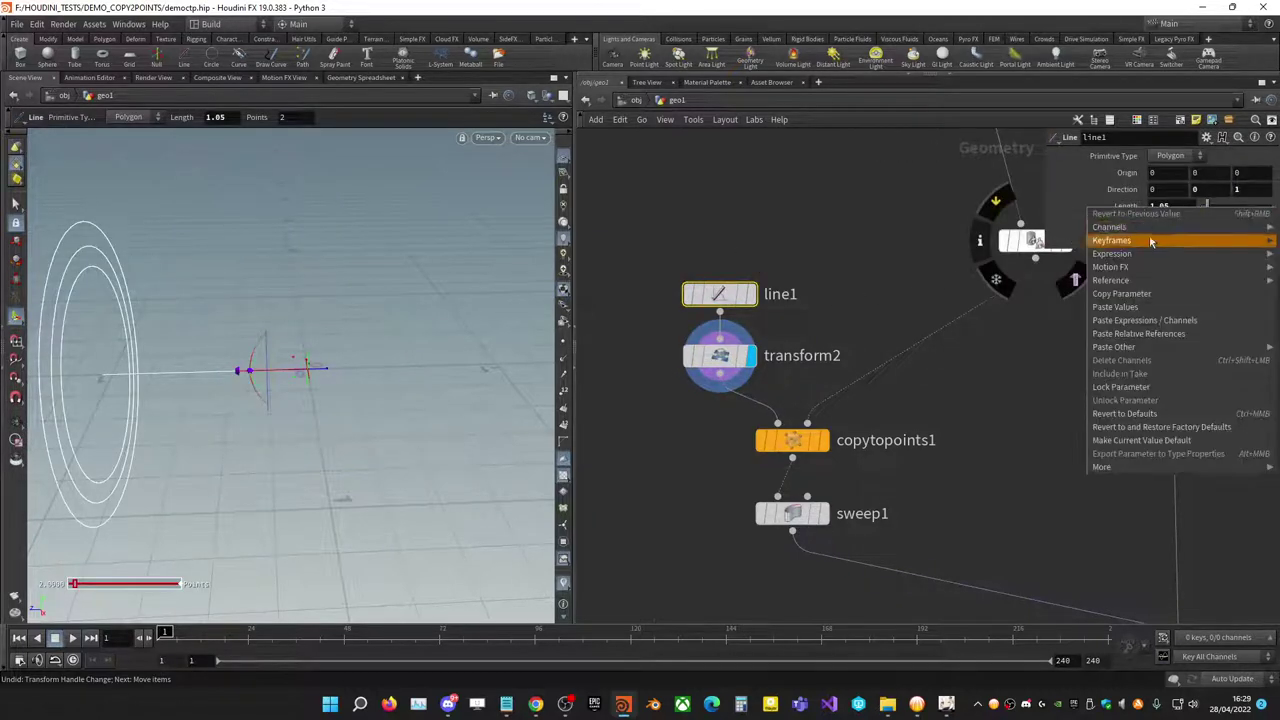
left_click(1159, 293)
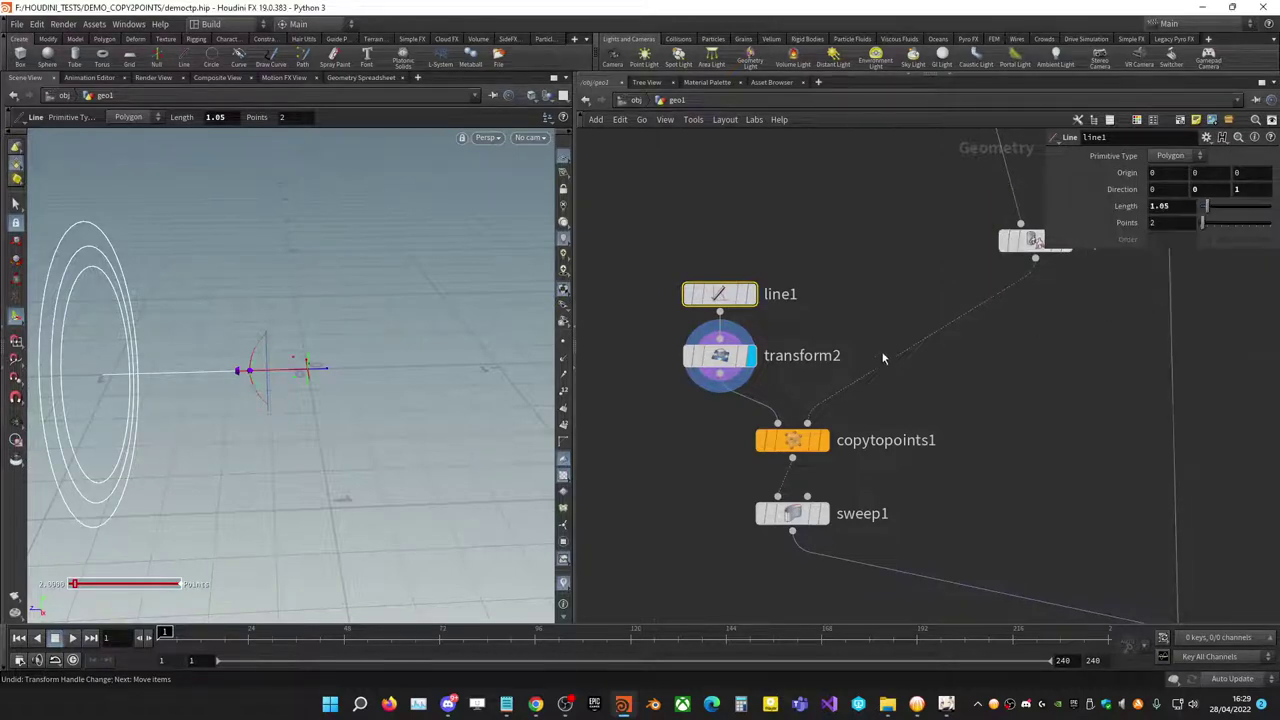
left_click(720, 356)
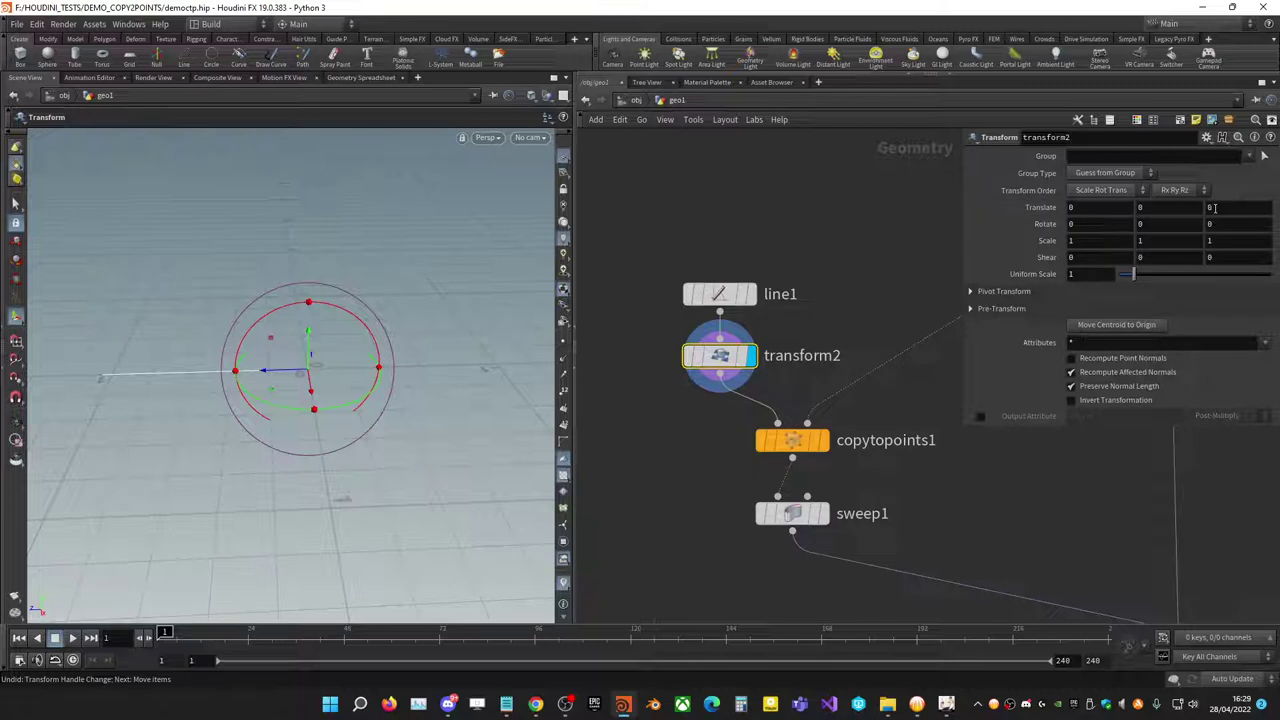
right_click(1049, 218)
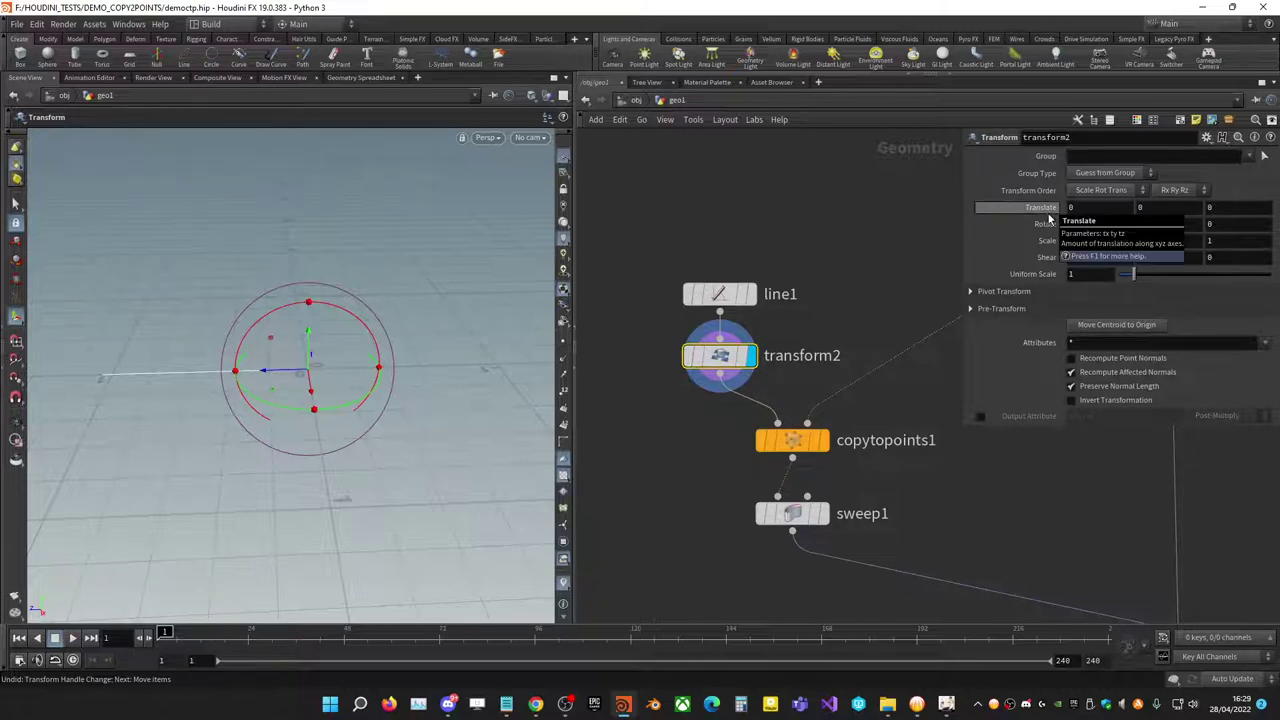
left_click(1183, 224)
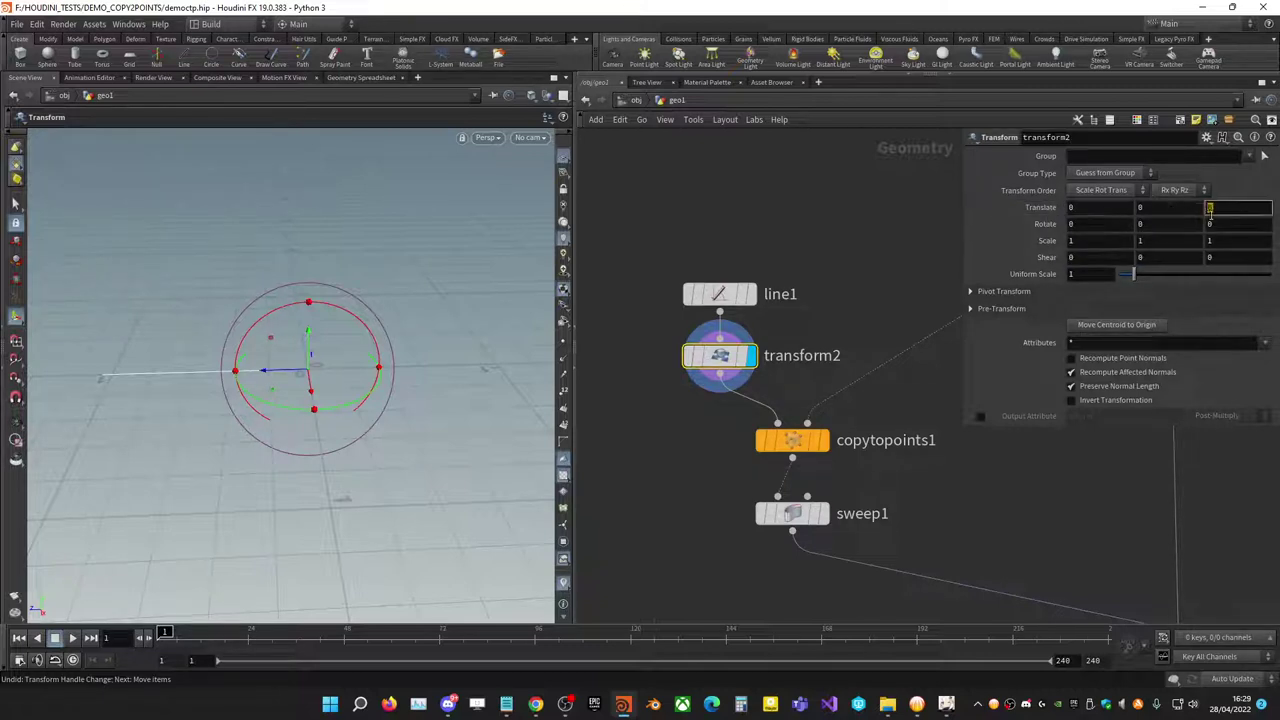
right_click(1219, 211)
left_click(1212, 336)
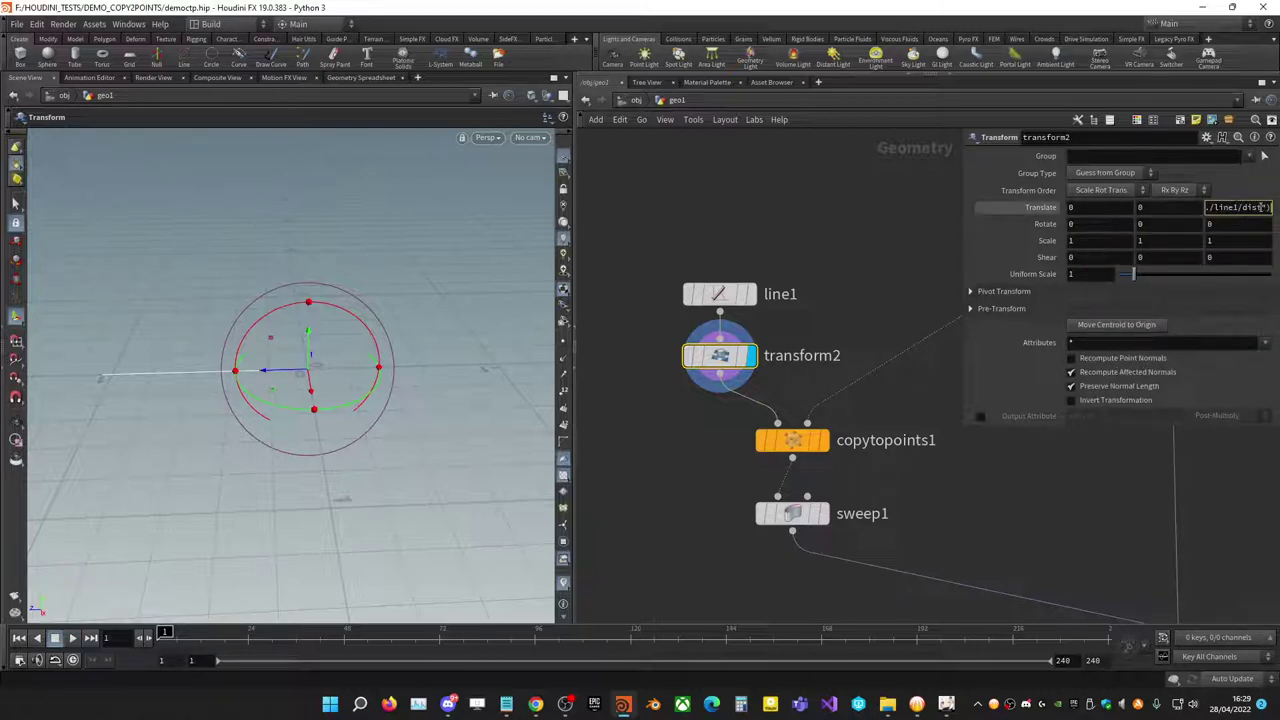
Edit the Translate Z expression to ch("../line1/dist")/-2
left_click(1268, 207)
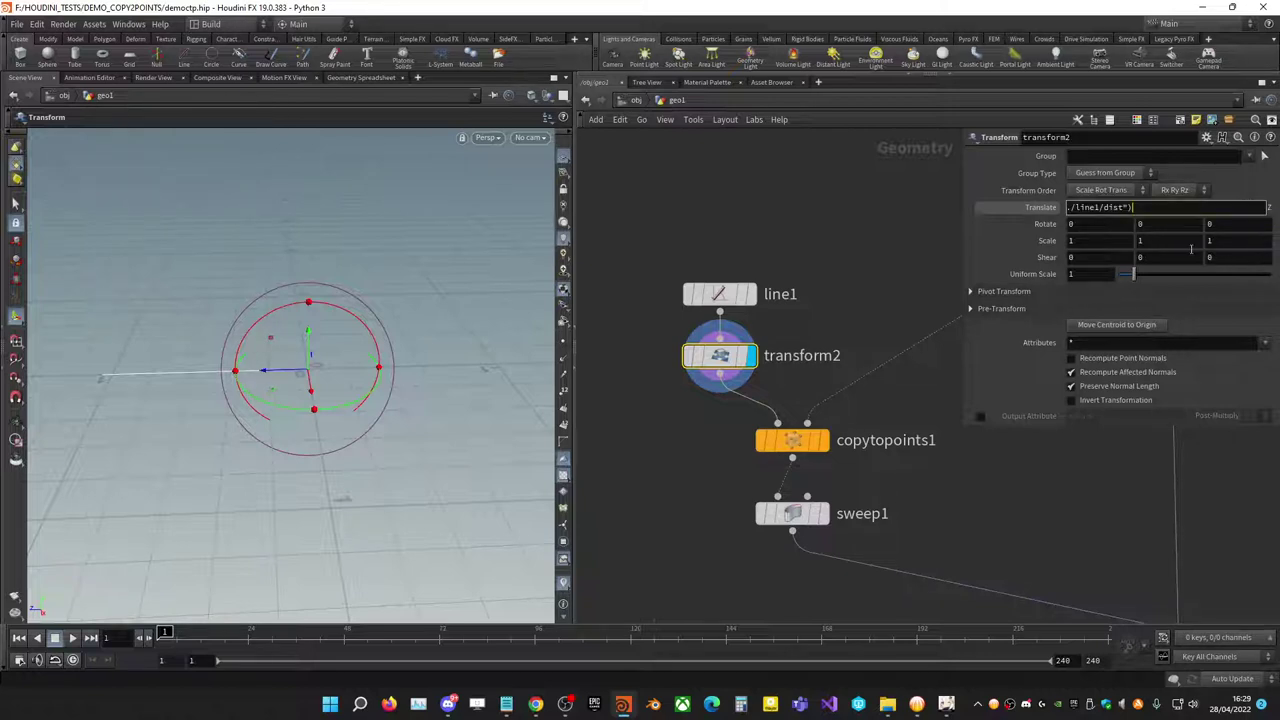
mouse_move(720, 356)
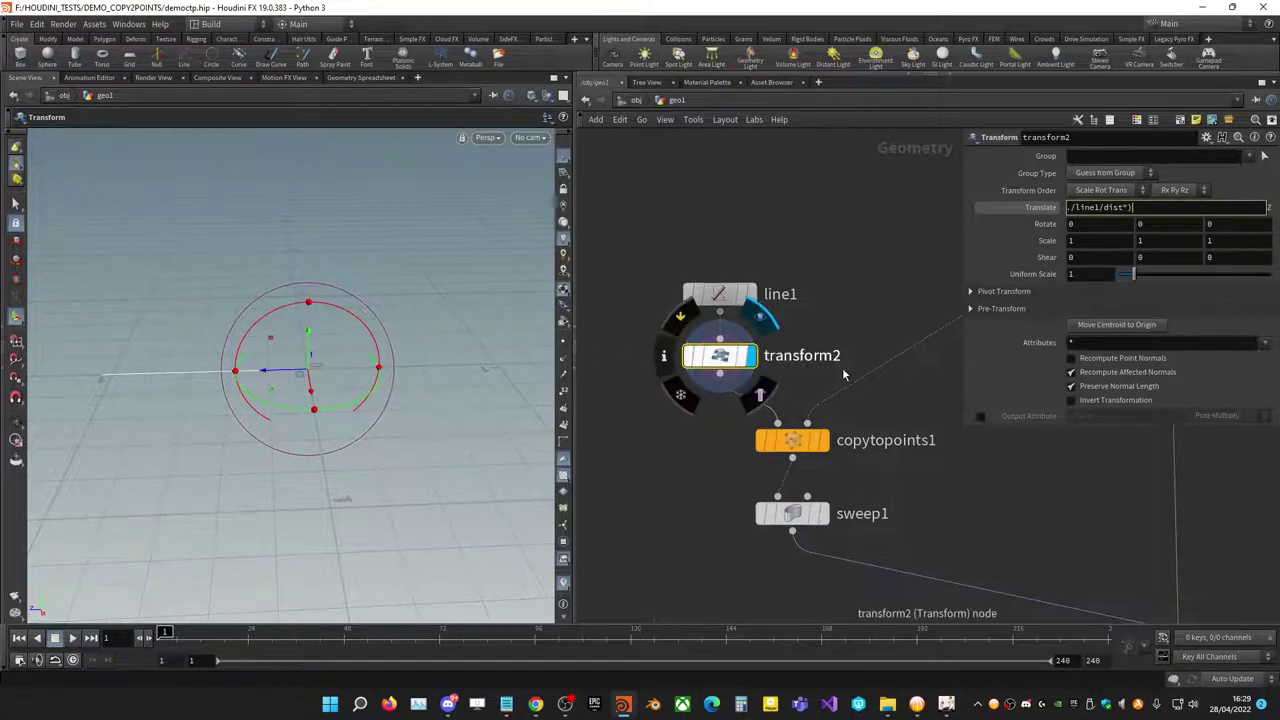
type("/2")
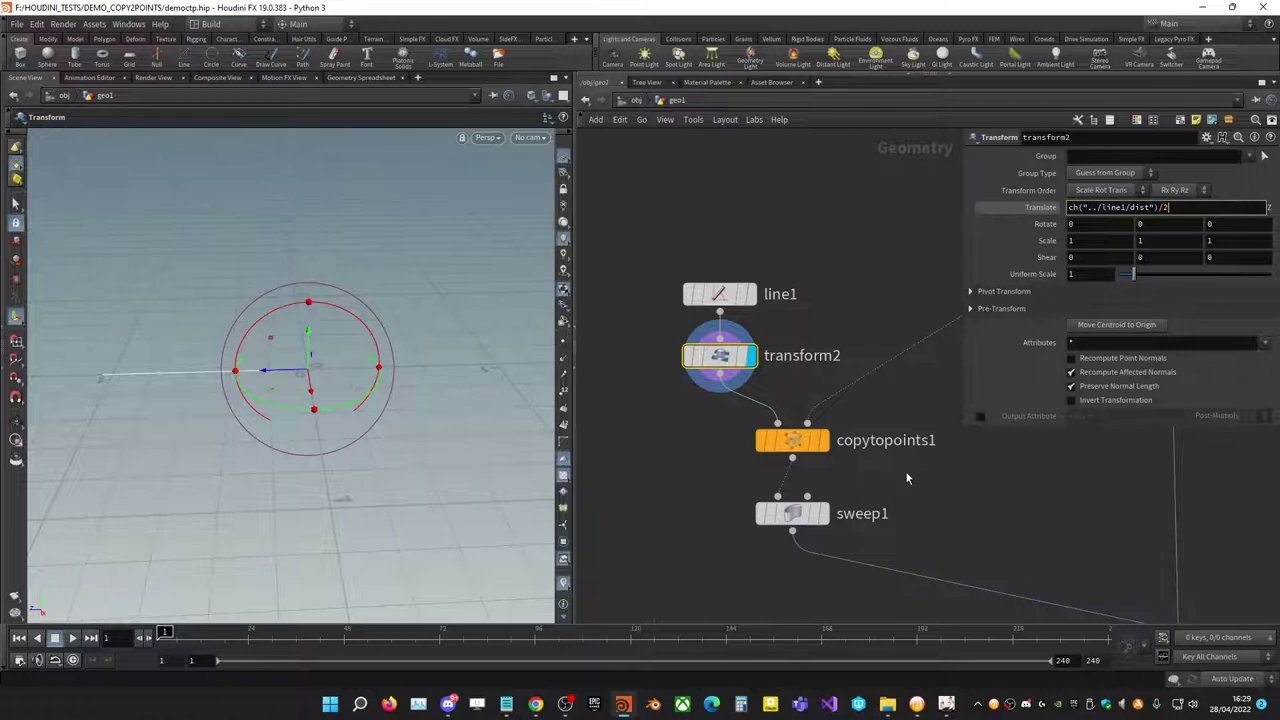
key("Return")
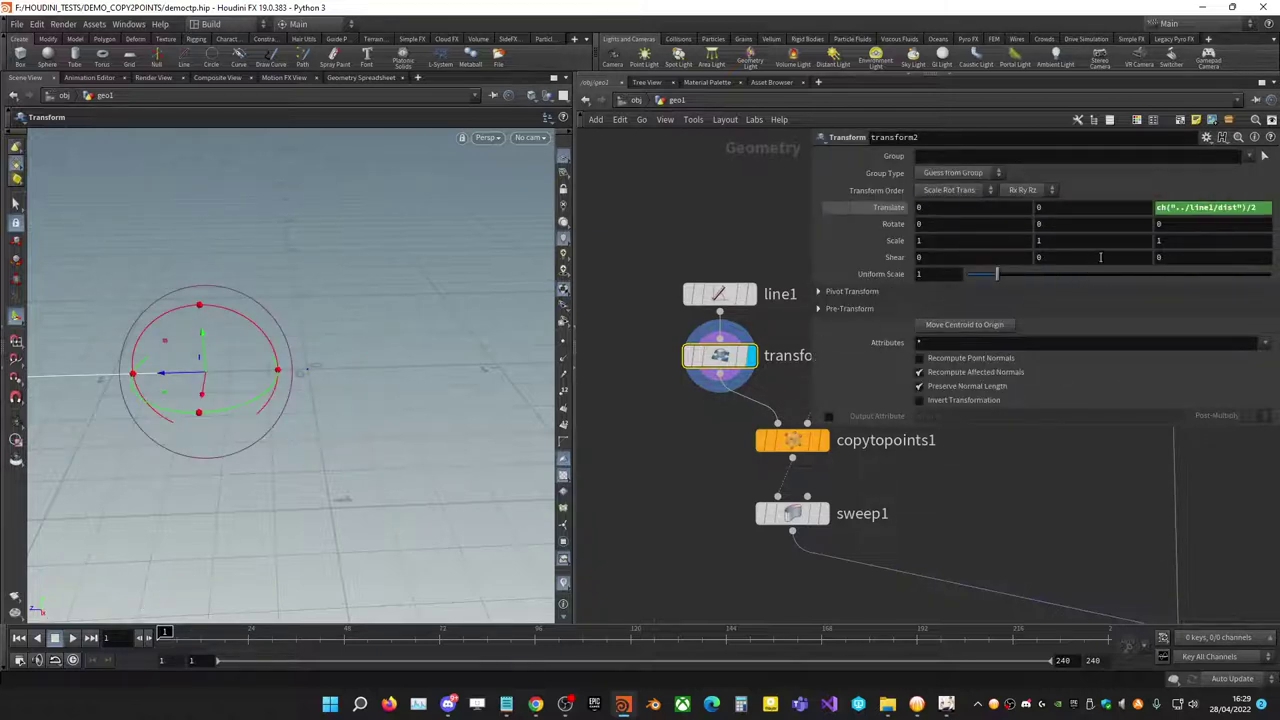
left_click(1262, 206)
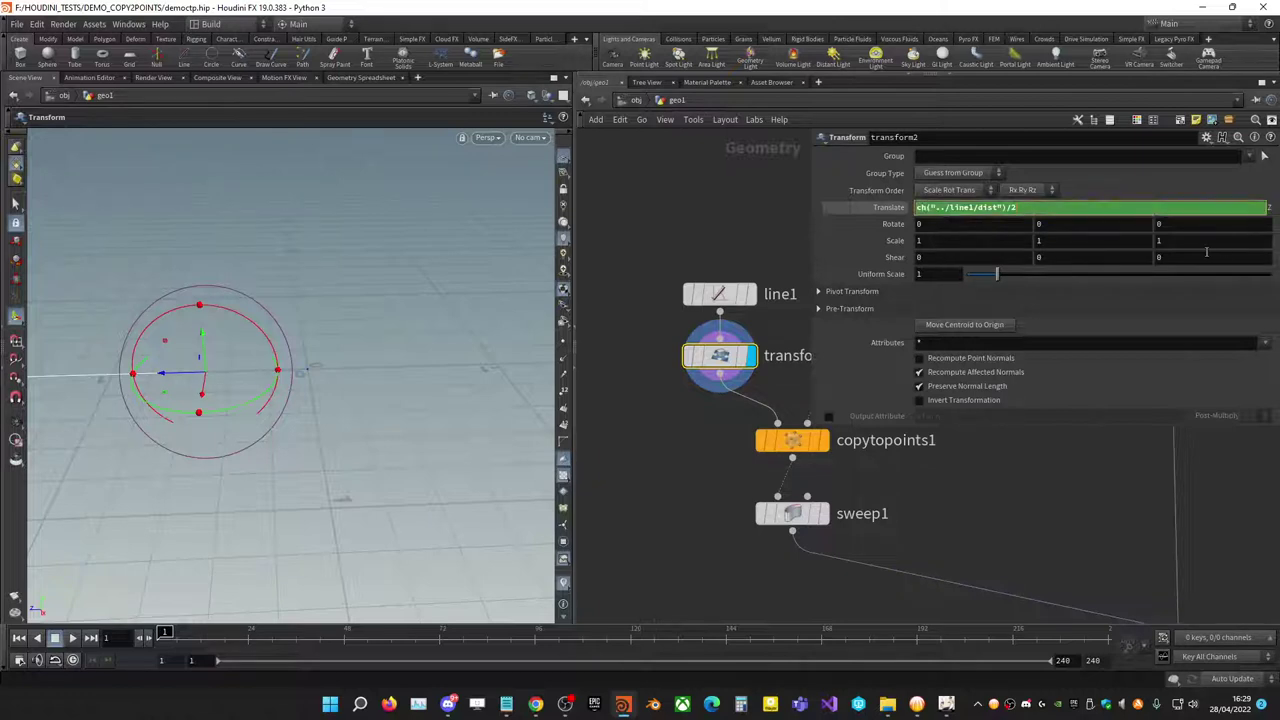
type("-")
key("Return")
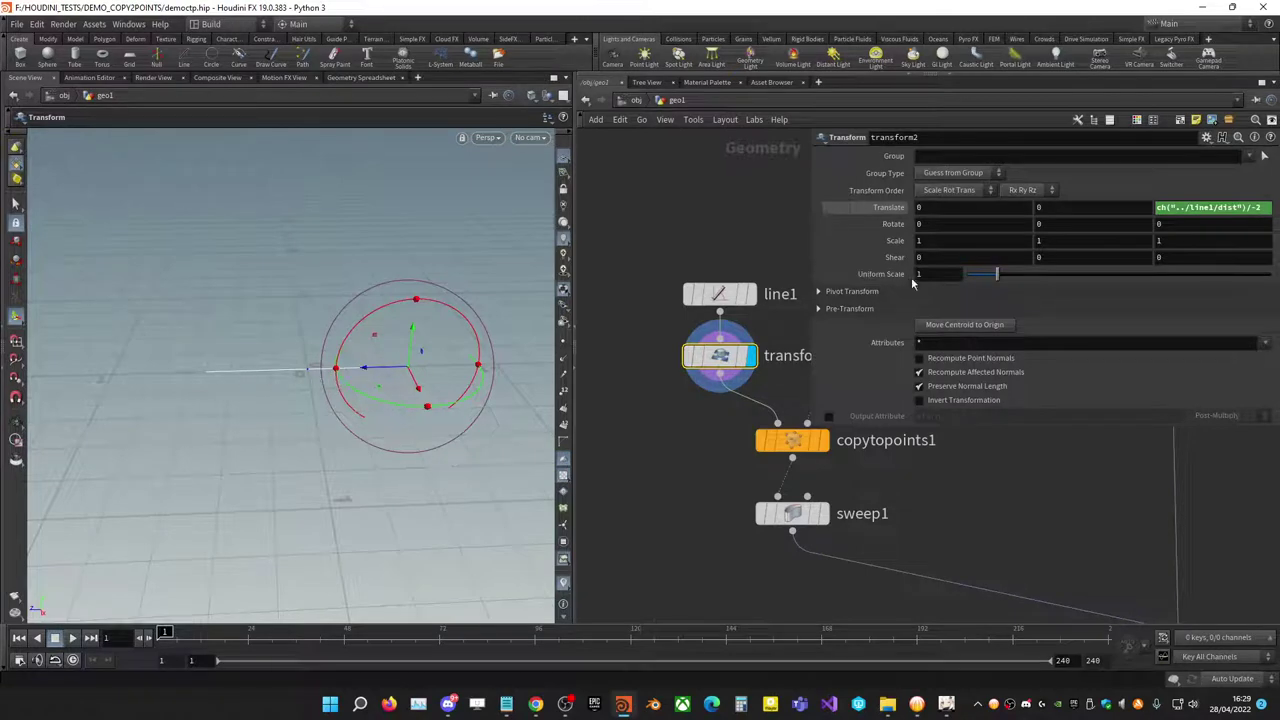
Shorten line1's Length and template sphere1 as a wireframe reference
left_click(775, 290)
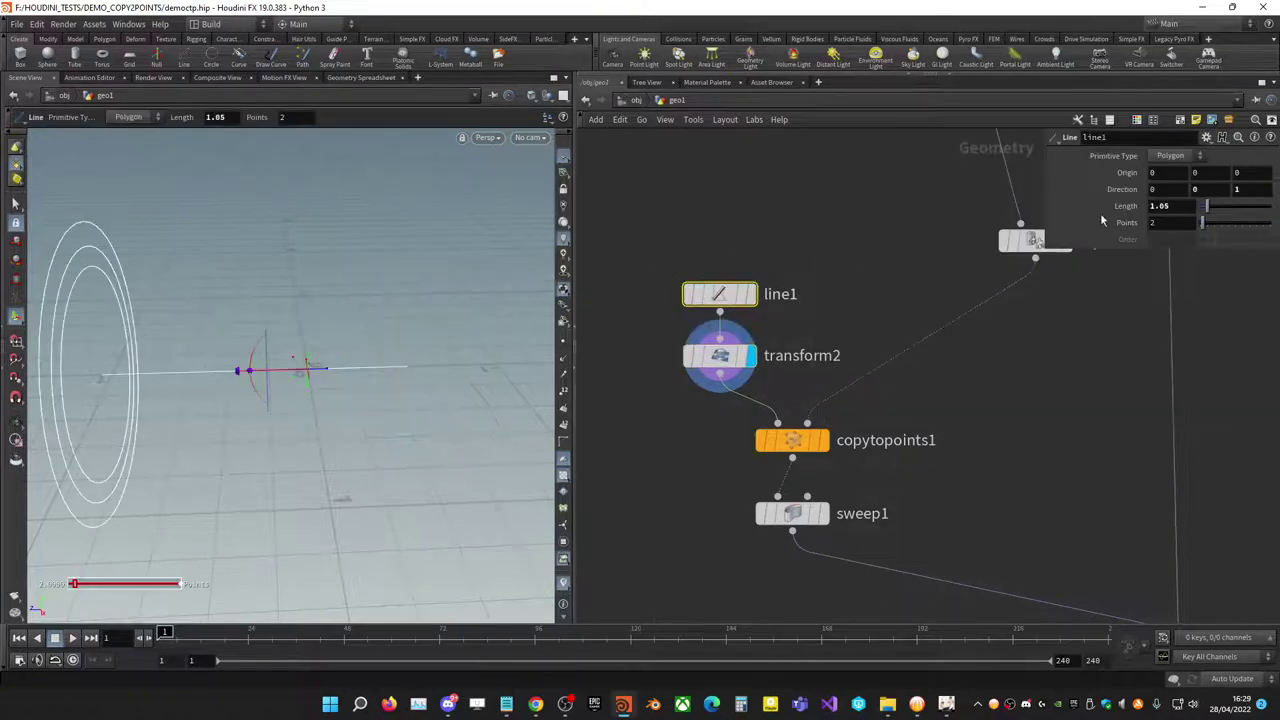
left_click_drag(1205, 205, 1205, 214)
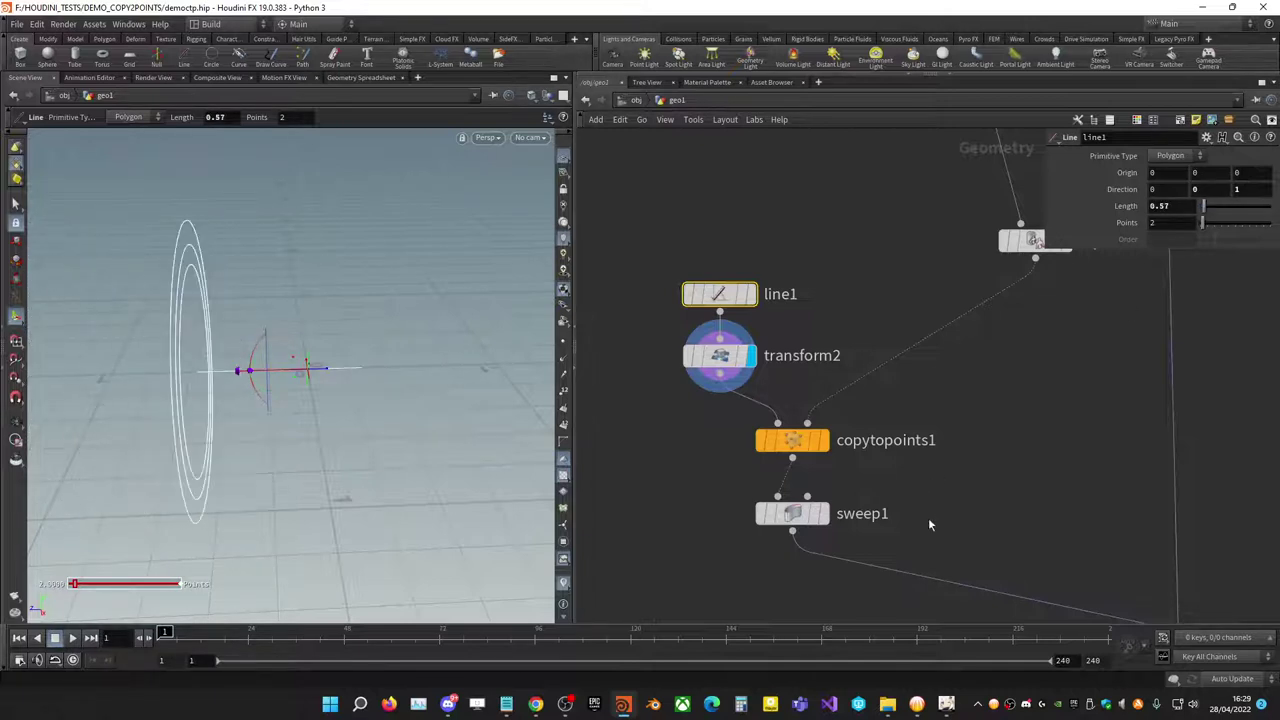
middle_click_drag(928, 525, 743, 340)
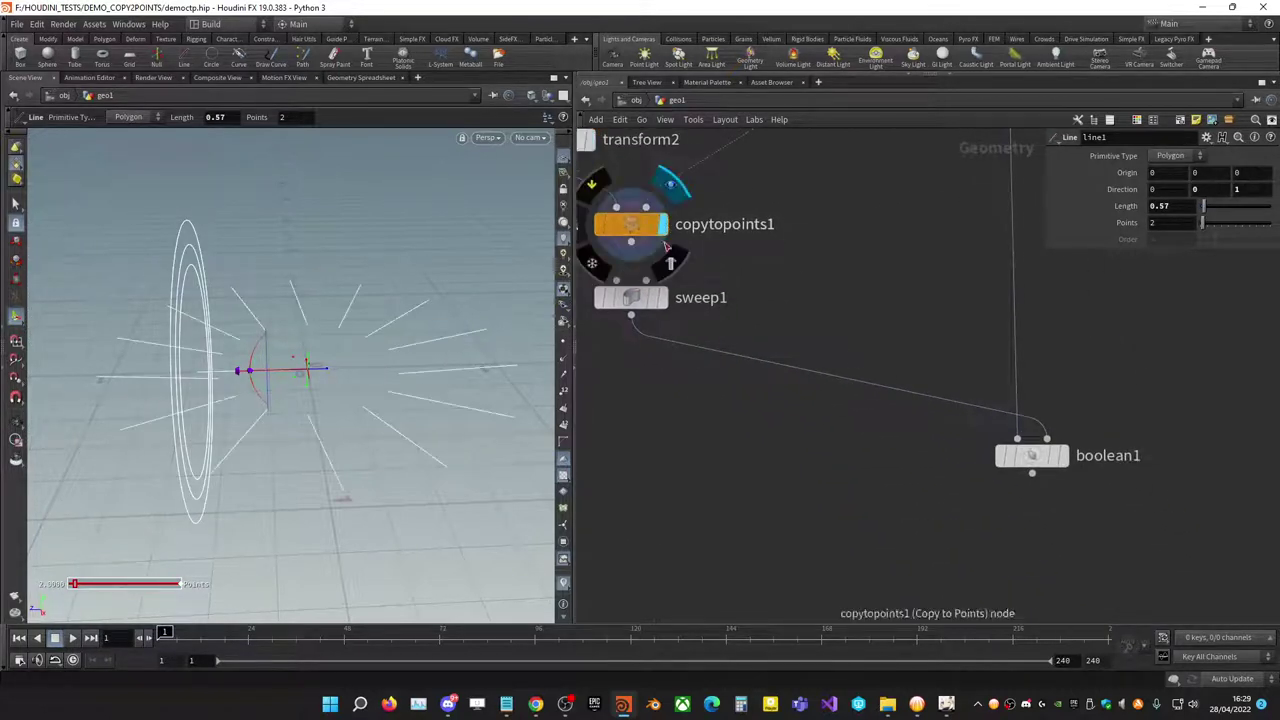
mouse_move(894, 323)
middle_mouse_down()
mouse_move(911, 503)
mouse_move(966, 304)
middle_mouse_up()
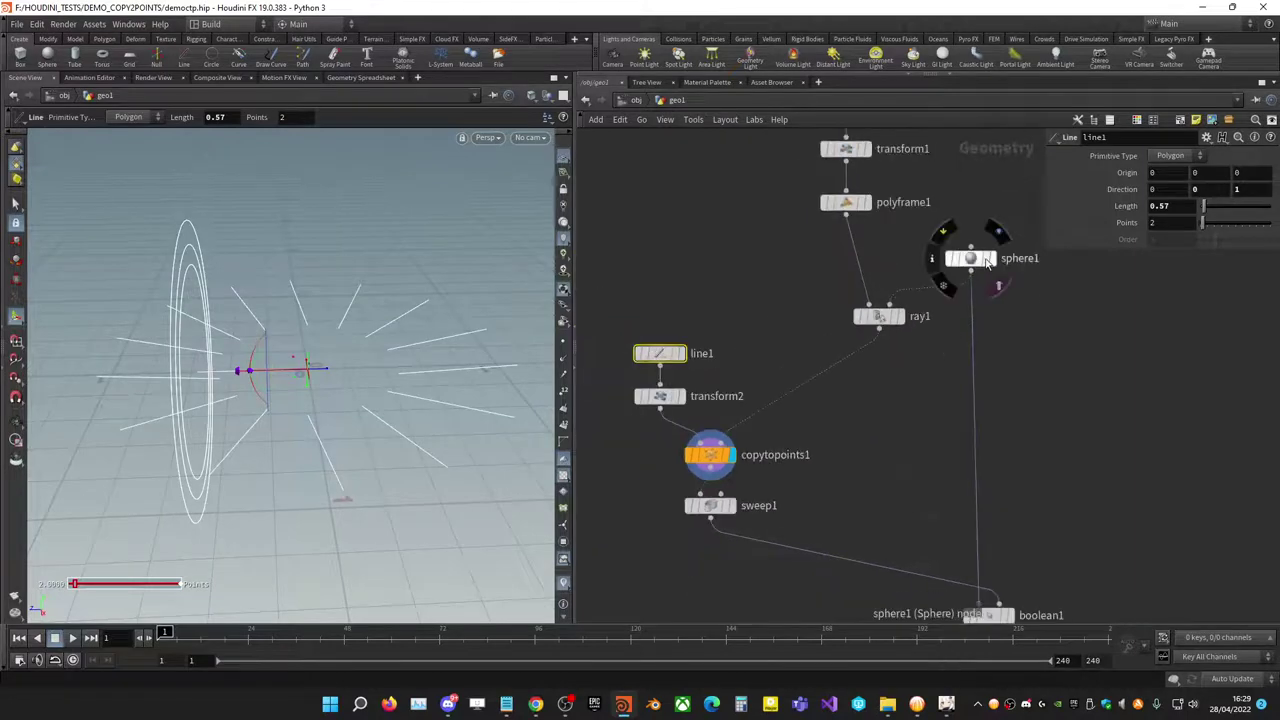
left_click(986, 260)
key("Escape")
mouse_move(400, 397)
left_mouse_down()
mouse_move(449, 473)
mouse_move(480, 457)
mouse_move(449, 403)
mouse_move(433, 465)
left_mouse_up()
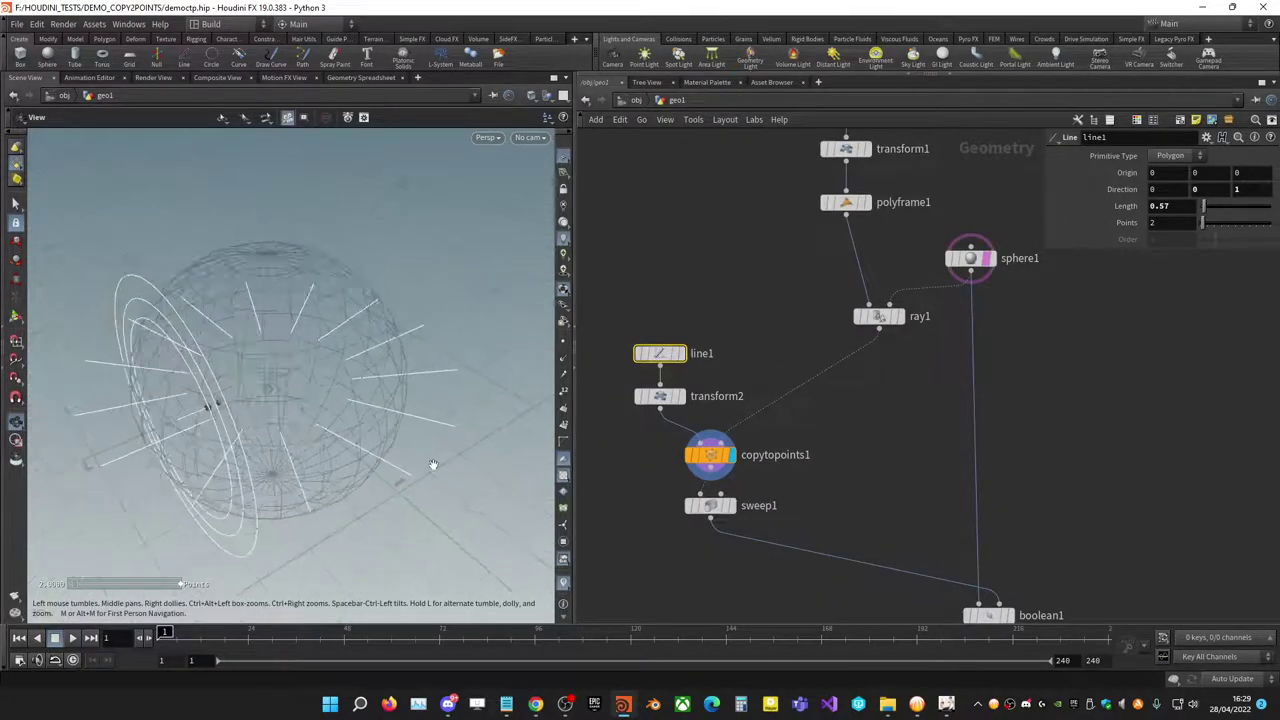
key("Return")
Display boolean1's holed sphere and set line1's Length to 0.09
middle_click_drag(1031, 571, 993, 414)
left_click(963, 432)
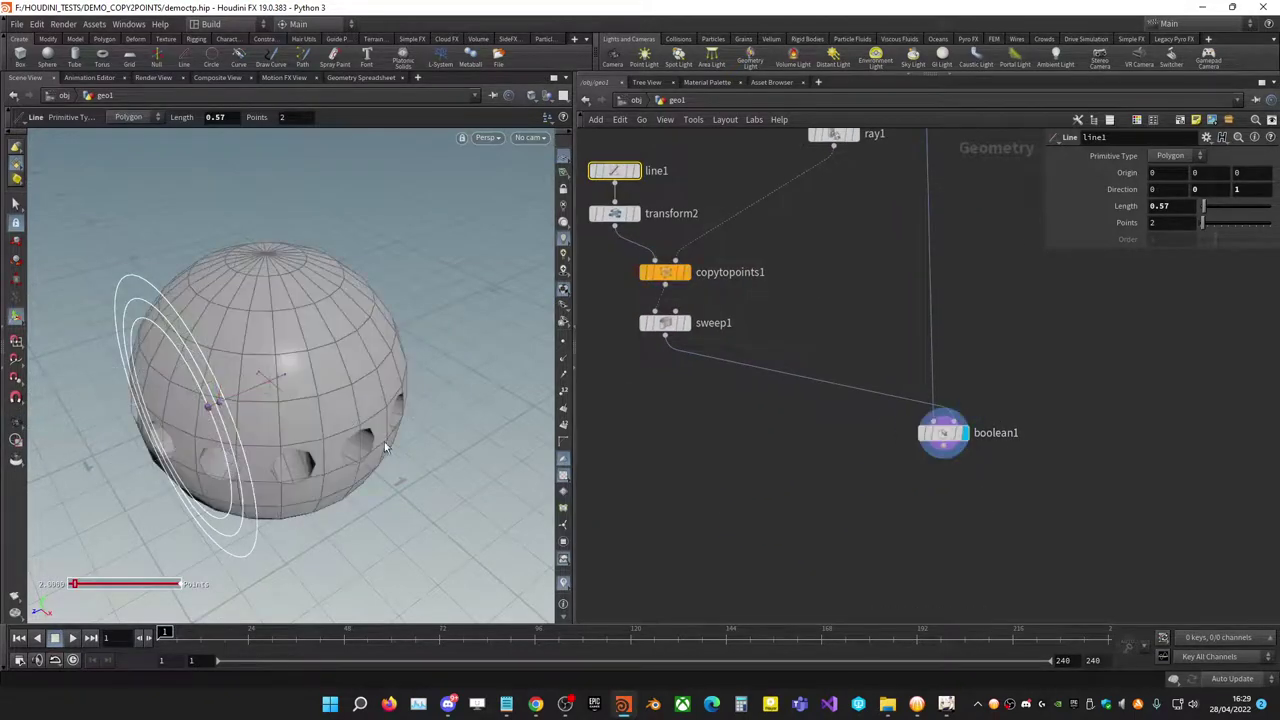
left_click_drag(385, 447, 450, 438)
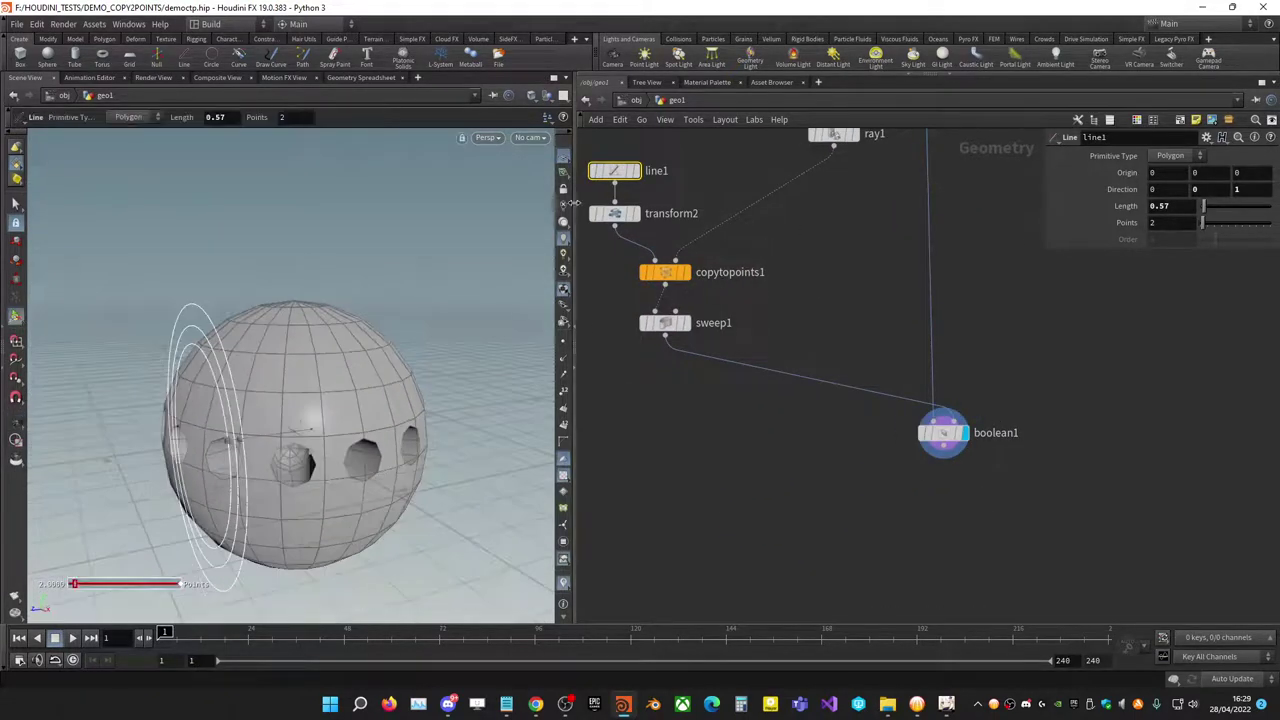
mouse_move(1183, 206)
middle_mouse_down()
mouse_move(877, 259)
mouse_move(892, 279)
mouse_move(1186, 213)
middle_mouse_up()
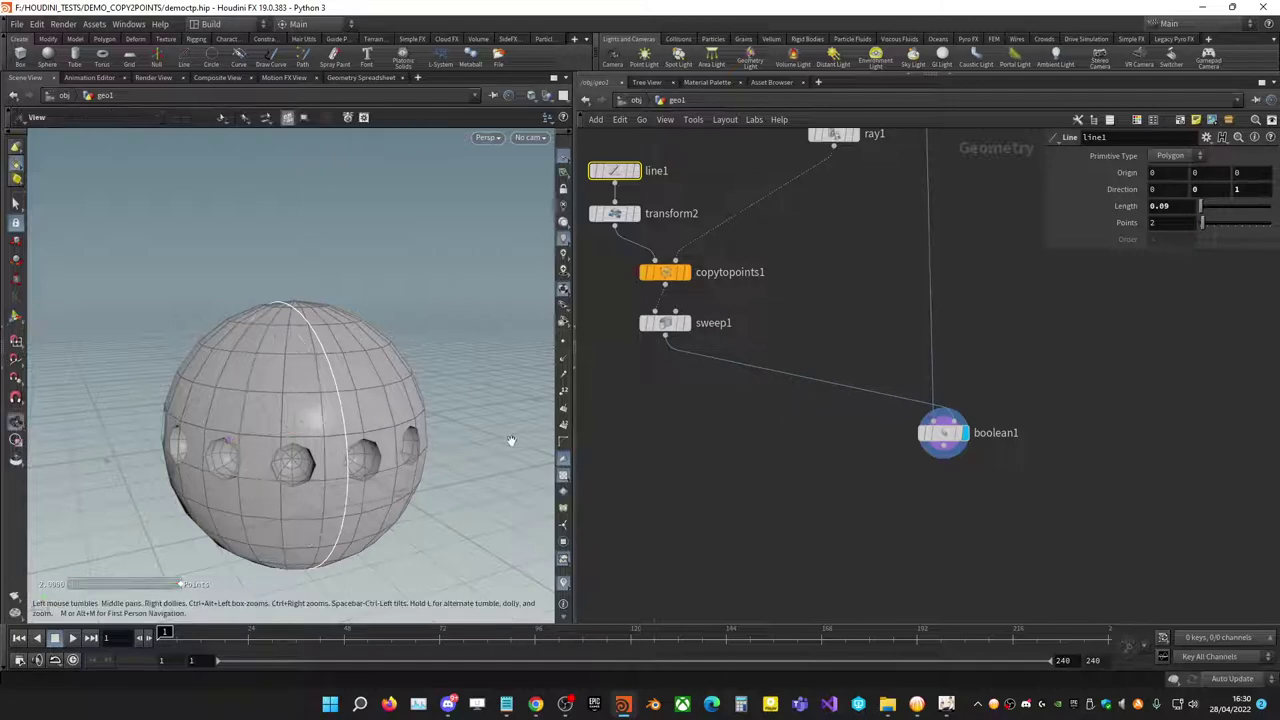
mouse_move(508, 443)
left_mouse_down("alt")
mouse_move(457, 428)
mouse_move(491, 428)
left_mouse_up("alt")
Move ray1 lower and search the node menu for 'co' copy nodes
mouse_move(966, 250)
middle_mouse_down()
mouse_move(903, 249)
mouse_move(914, 423)
mouse_move(892, 473)
middle_mouse_up()
mouse_move(832, 386)
left_mouse_down()
mouse_move(797, 431)
mouse_move(809, 457)
left_mouse_up()
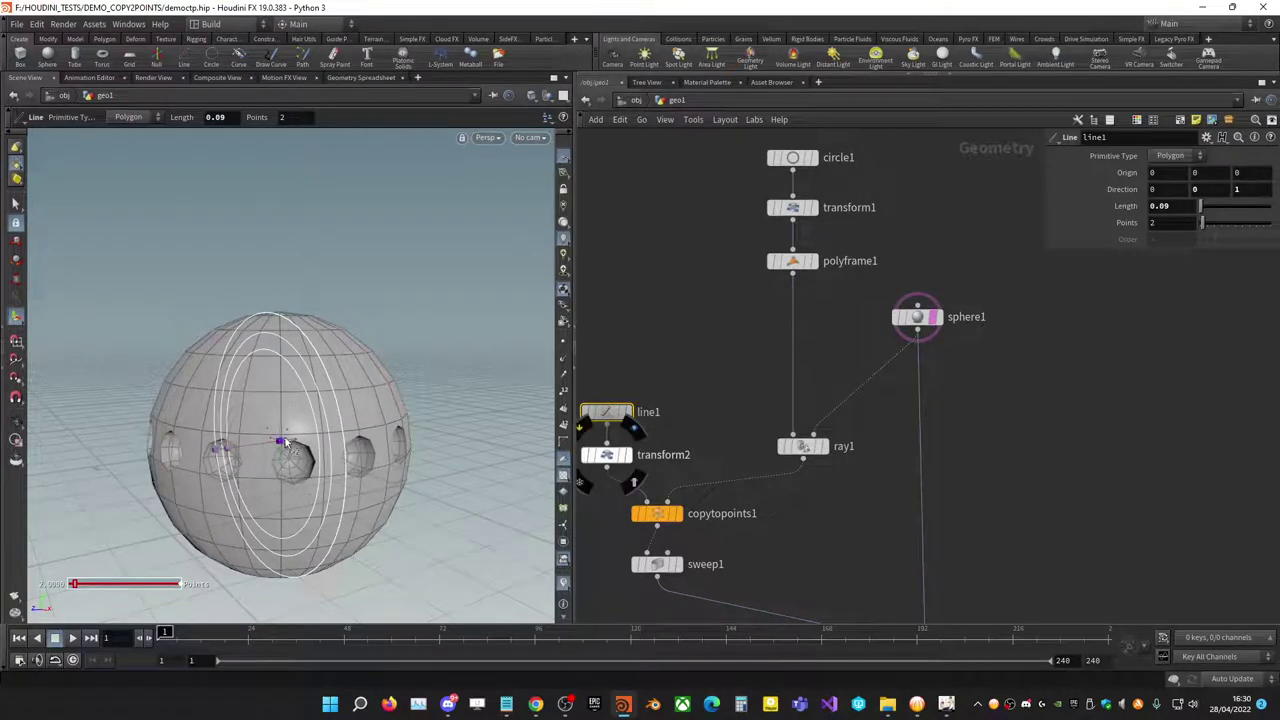
key("Tab")
type("co")
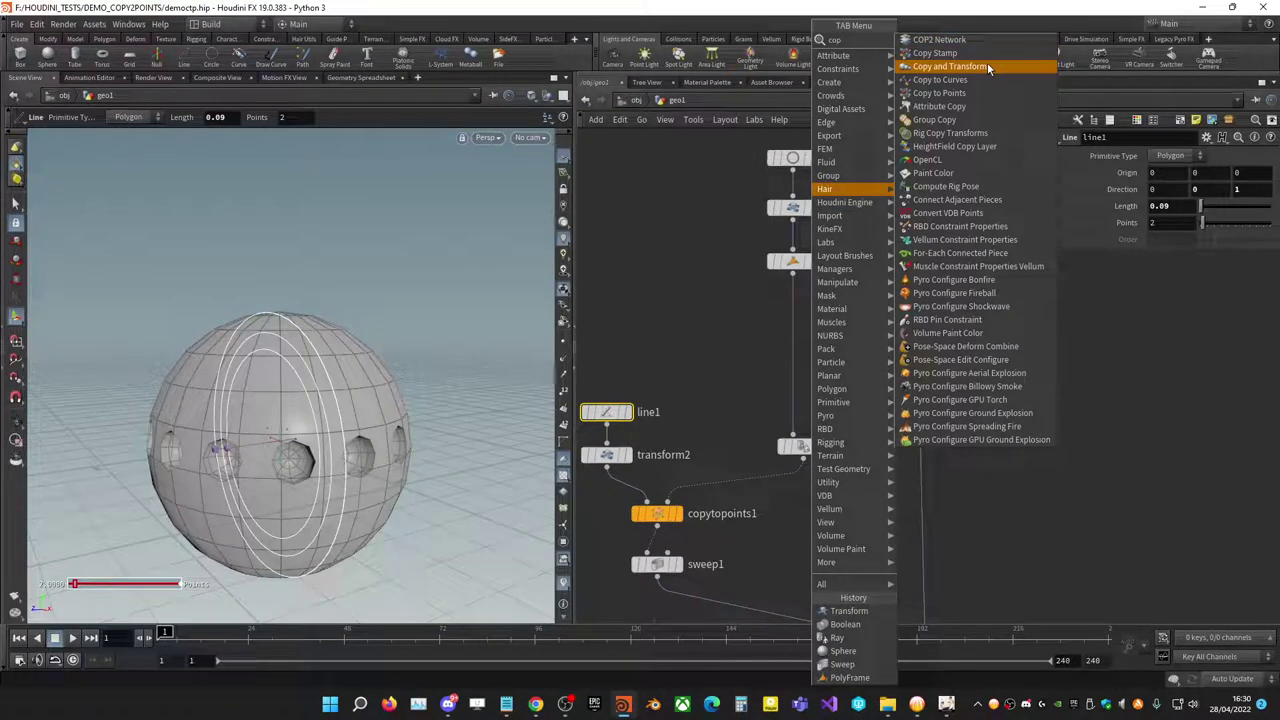
Insert a Copy and Transform node between polyframe1 and ray1
left_click(988, 67)
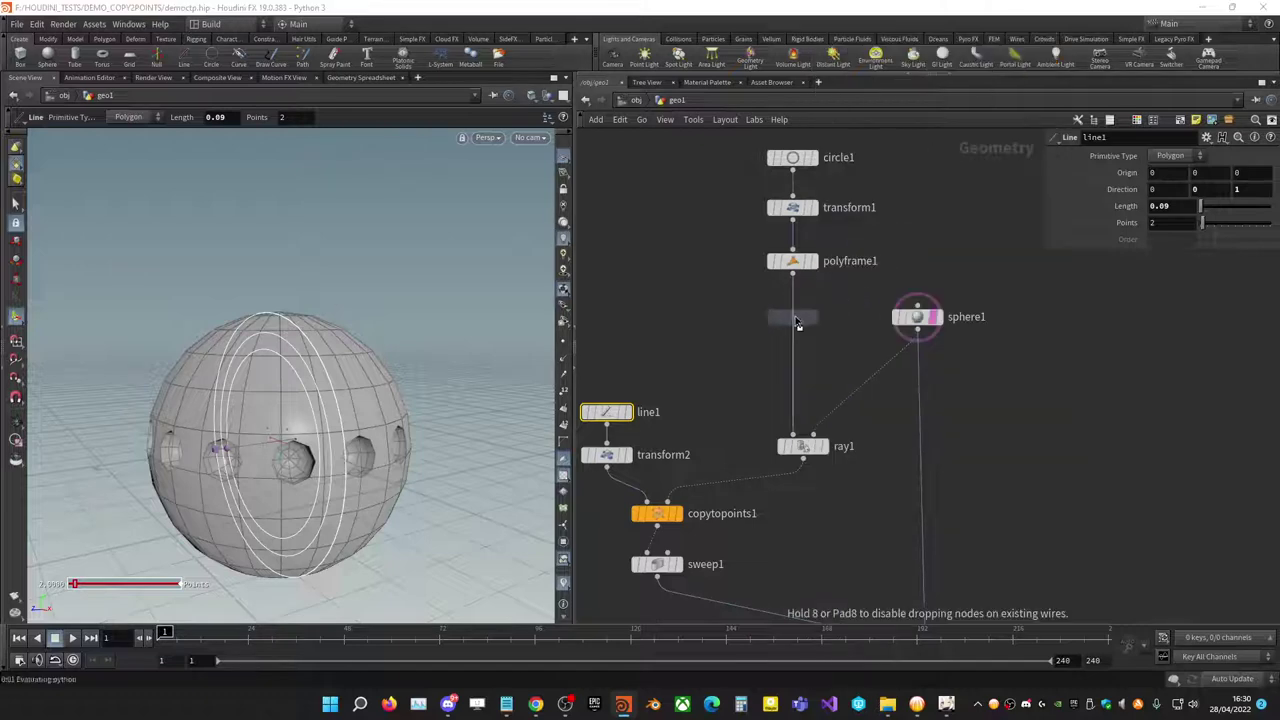
left_click(797, 308)
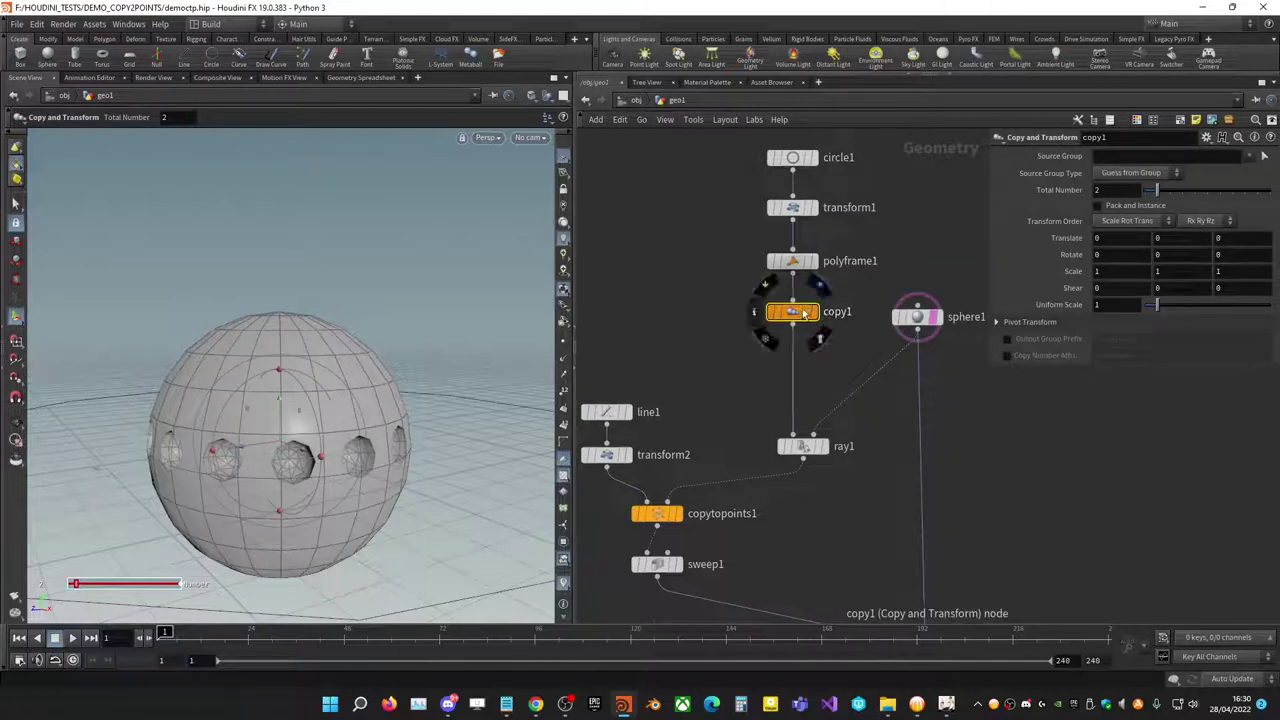
left_click(810, 261)
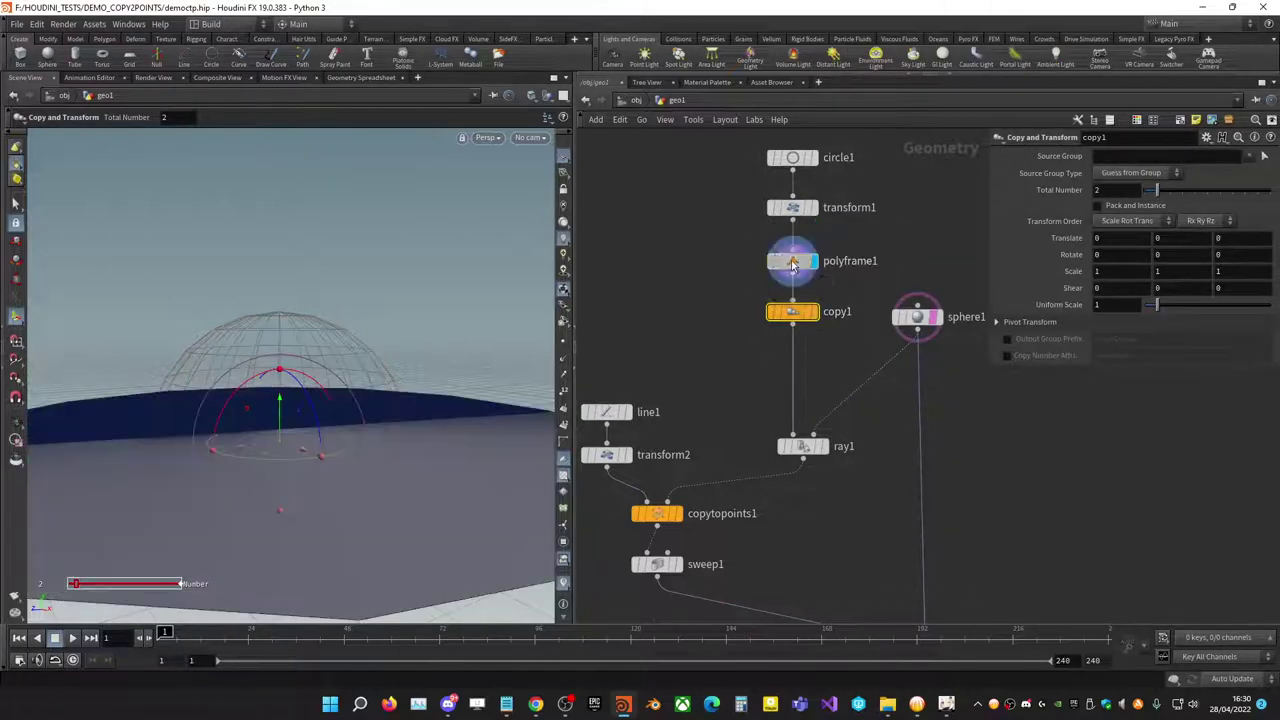
key("Escape")
left_click_drag(423, 409, 332, 486)
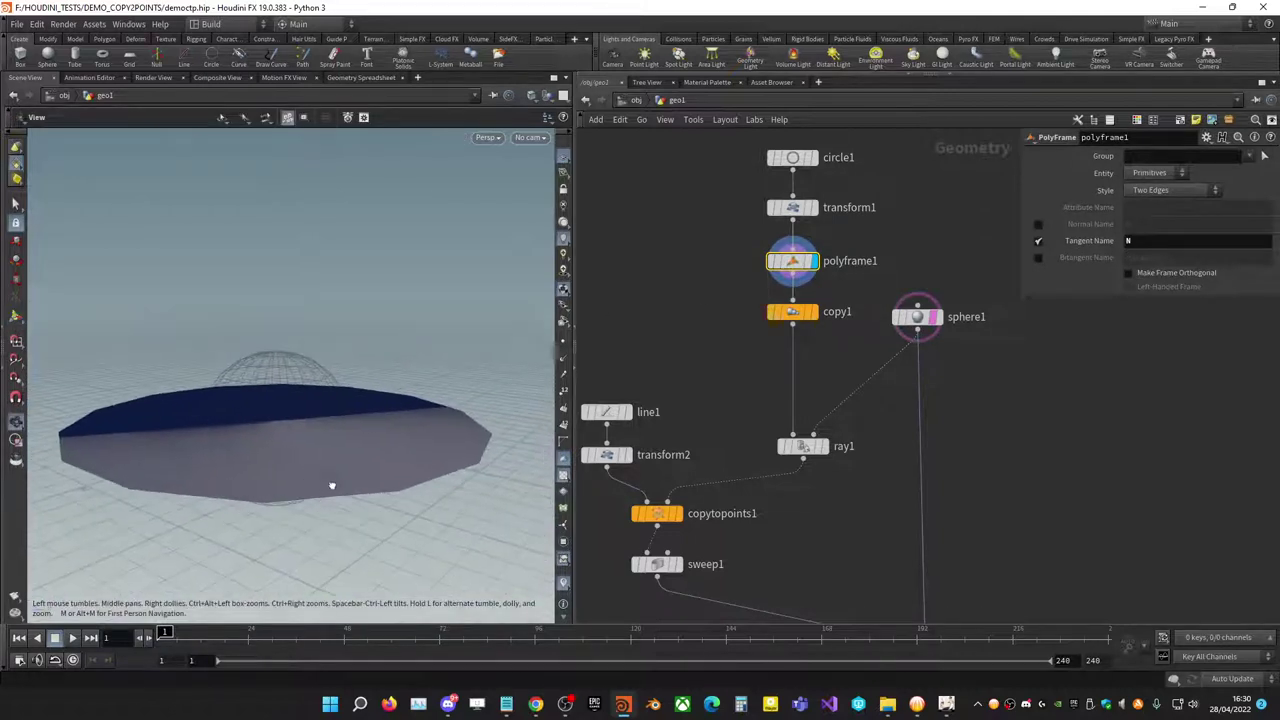
key("Return")
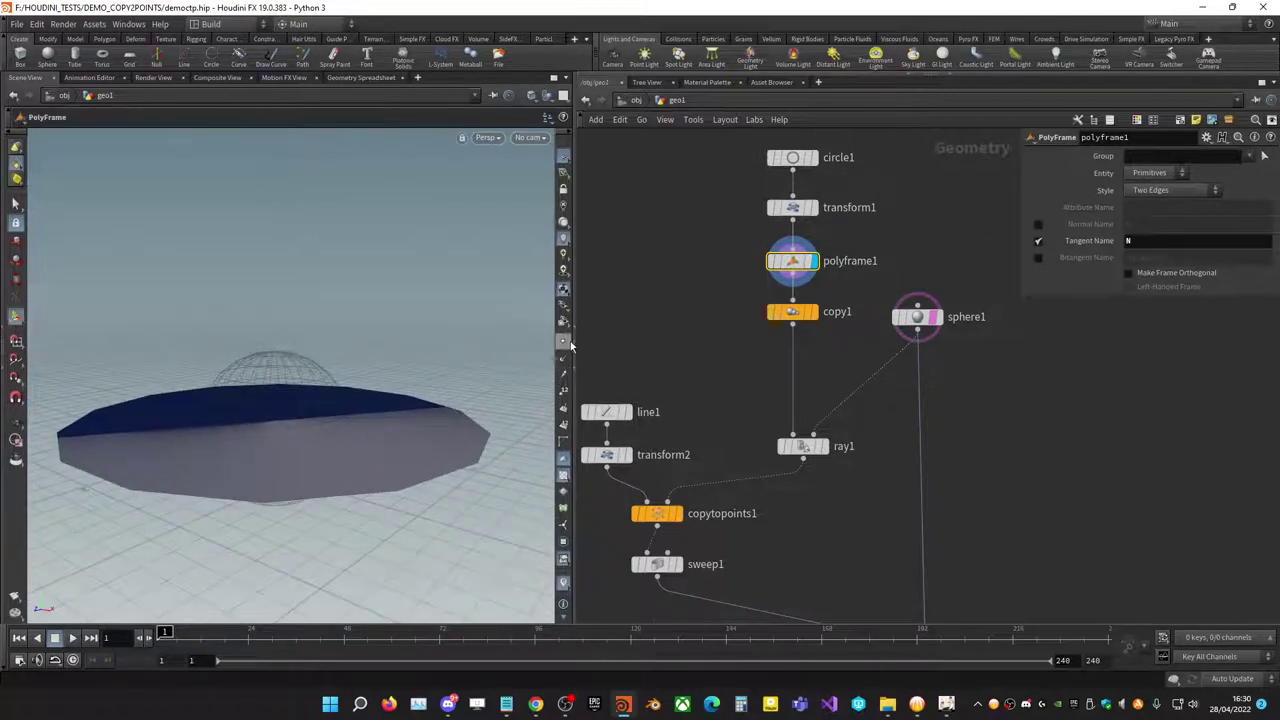
key("Escape")
left_click_drag(434, 411, 417, 420)
key("Return")
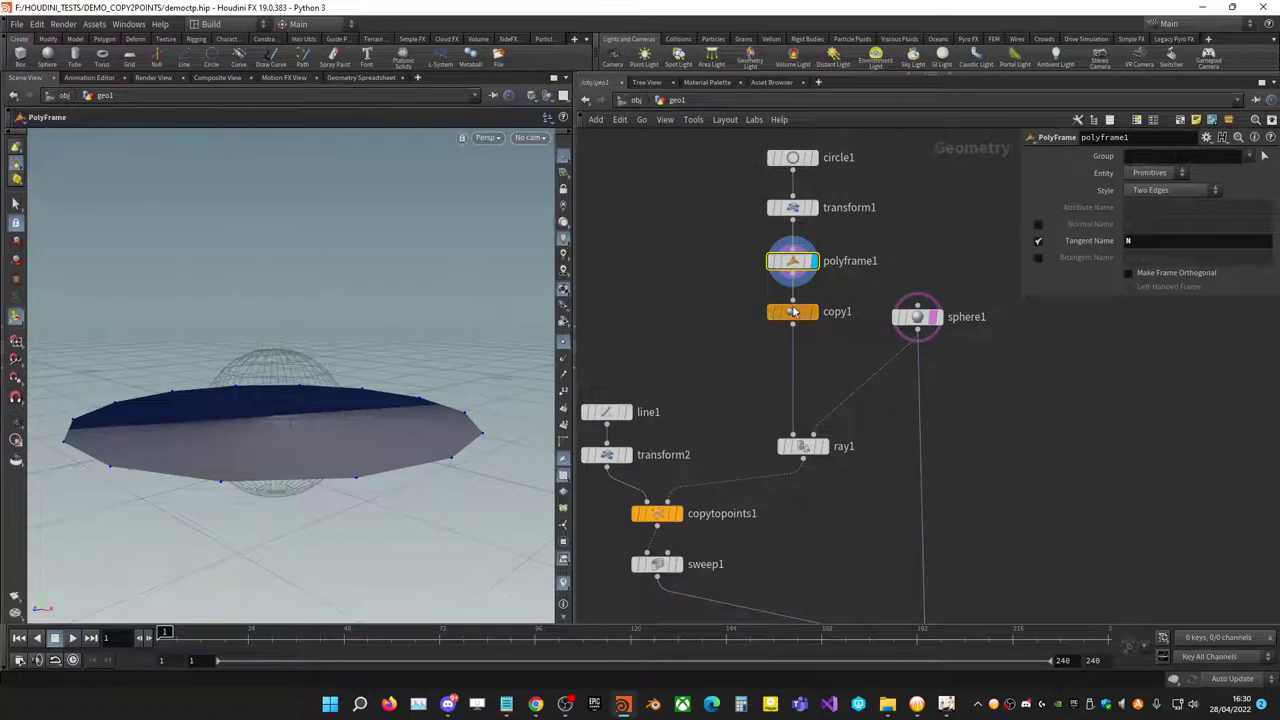
Set copy1 to 7 copies spaced 0.16 apart in Translate Y
left_click(792, 312)
key("Escape")
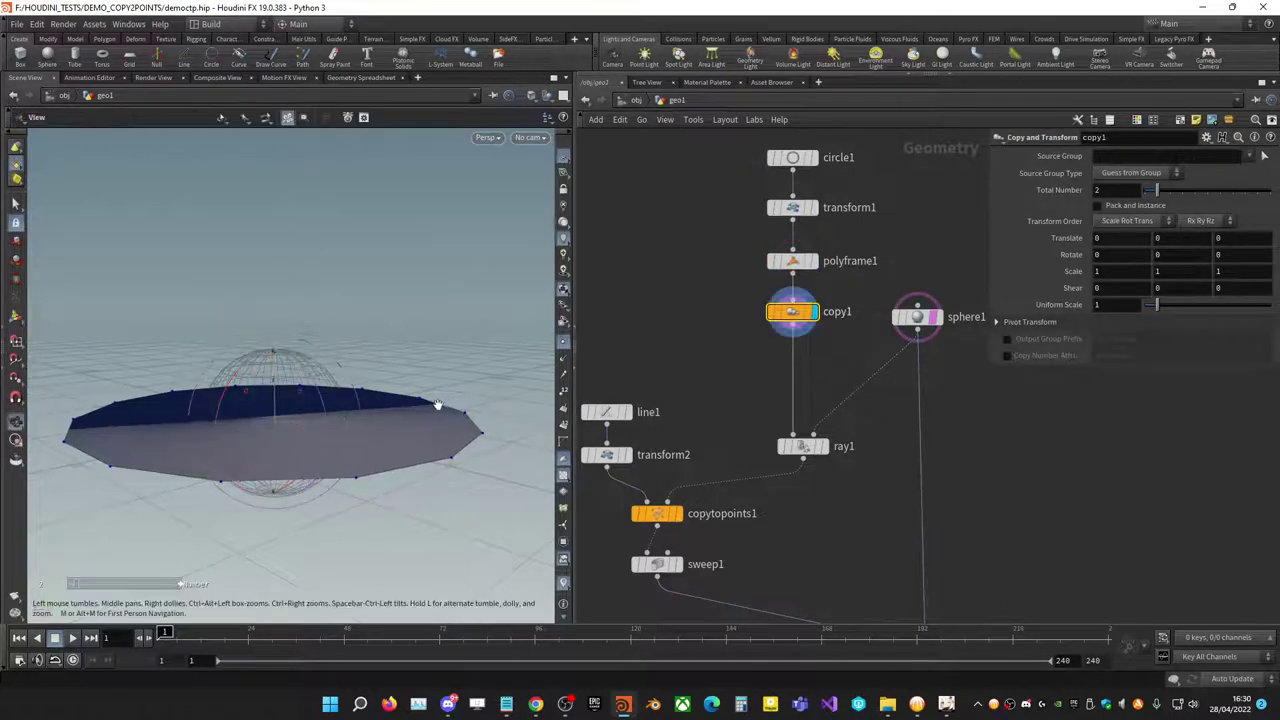
left_click_drag(437, 404, 432, 416)
key("Return")
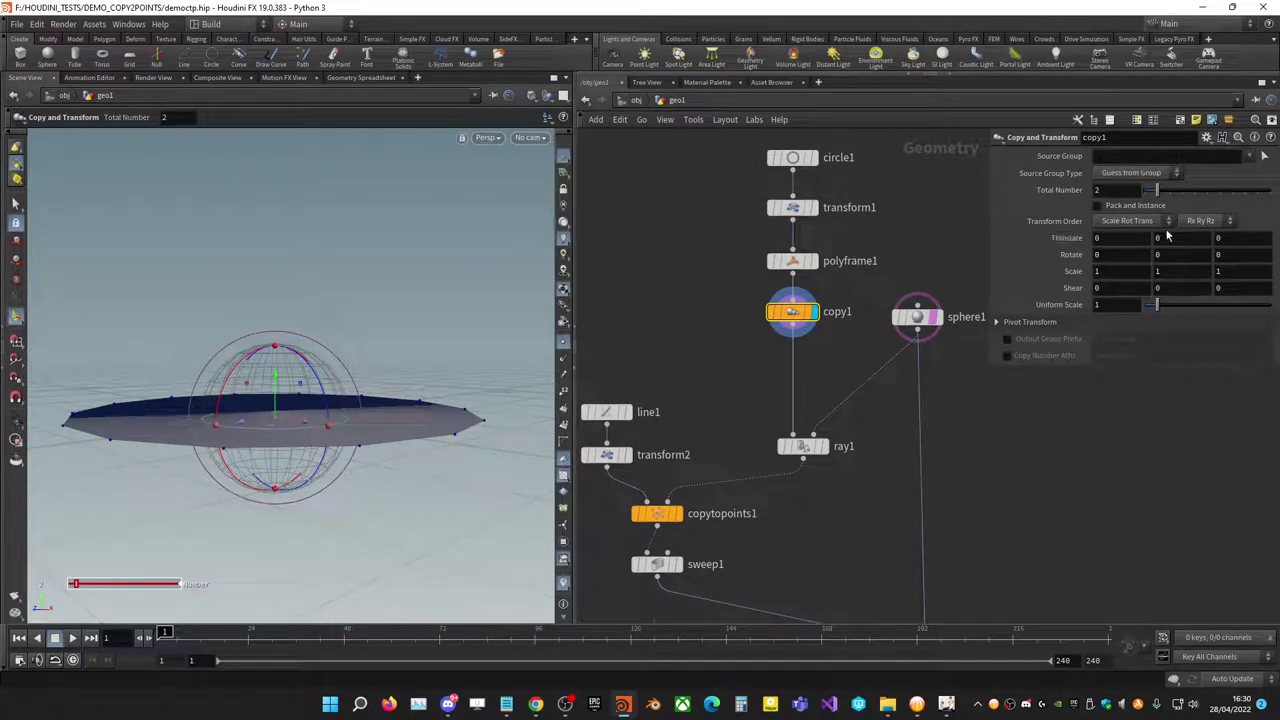
mouse_move(1169, 237)
middle_mouse_down()
mouse_move(1167, 277)
mouse_move(1200, 262)
middle_mouse_up()
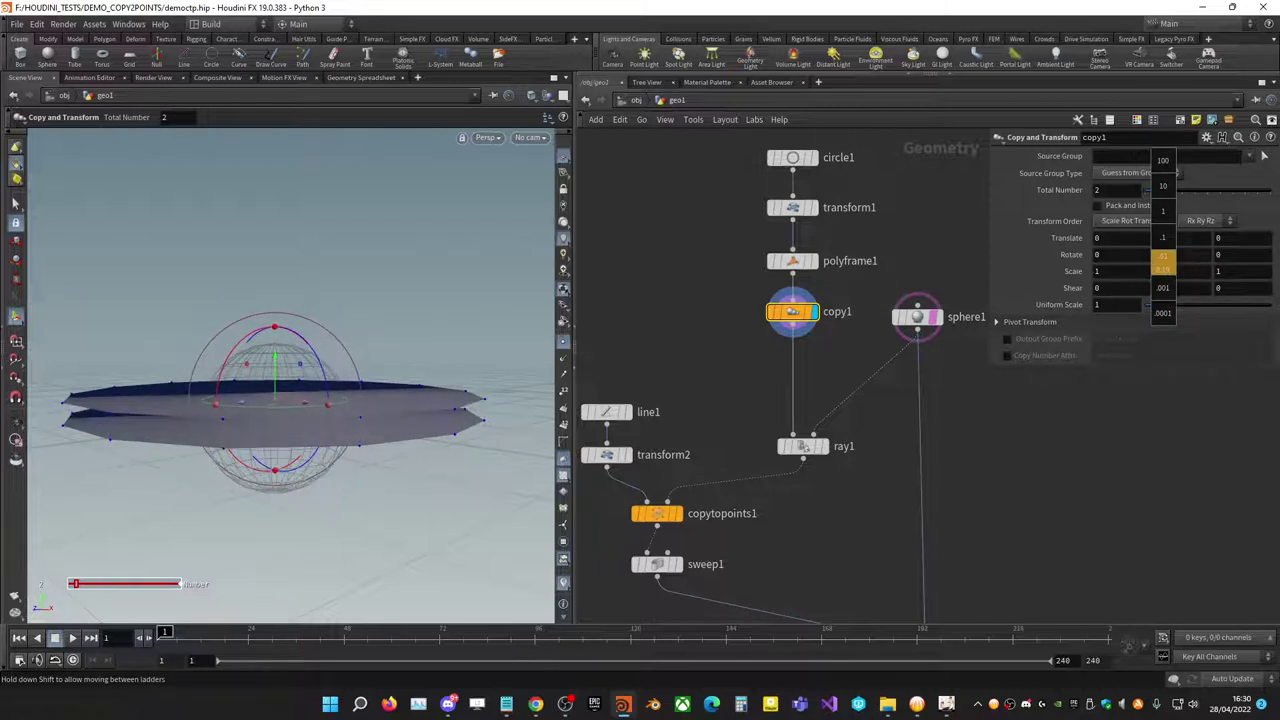
mouse_move(1200, 262)
middle_mouse_down()
mouse_move(1272, 273)
mouse_move(1151, 203)
middle_mouse_up()
left_click_drag(1161, 191, 1190, 203)
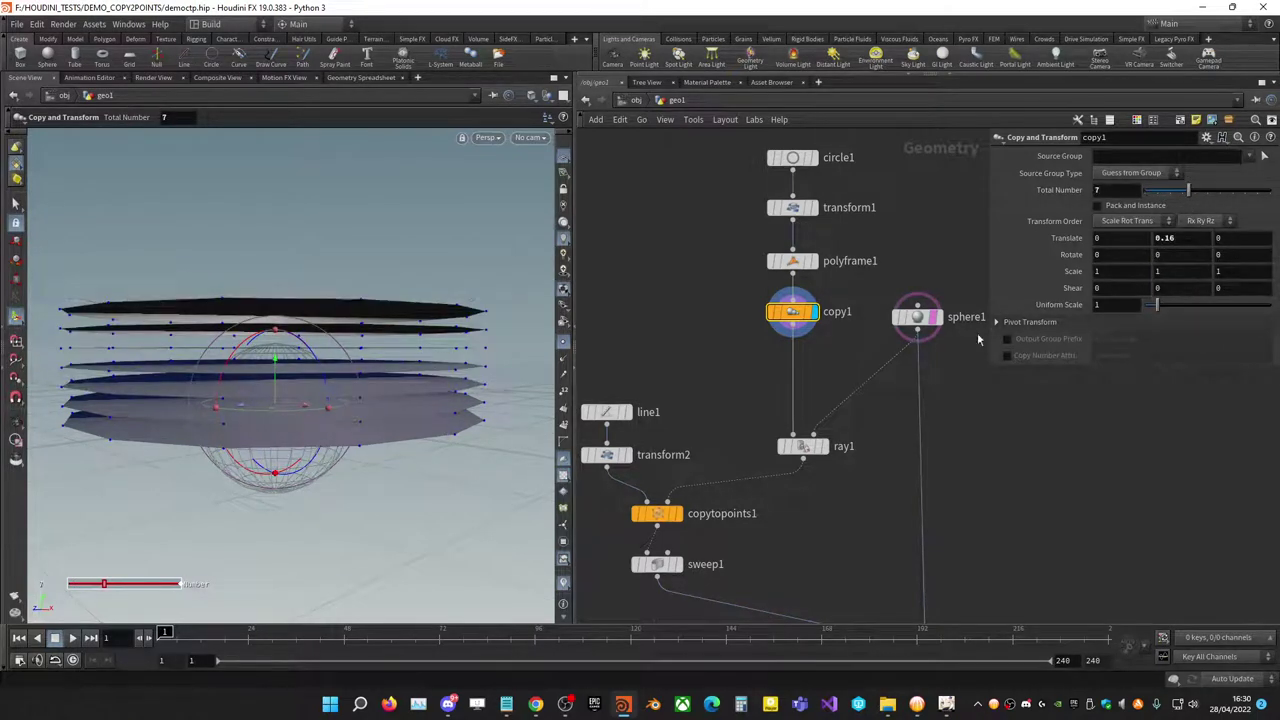
middle_click_drag(852, 421, 850, 275)
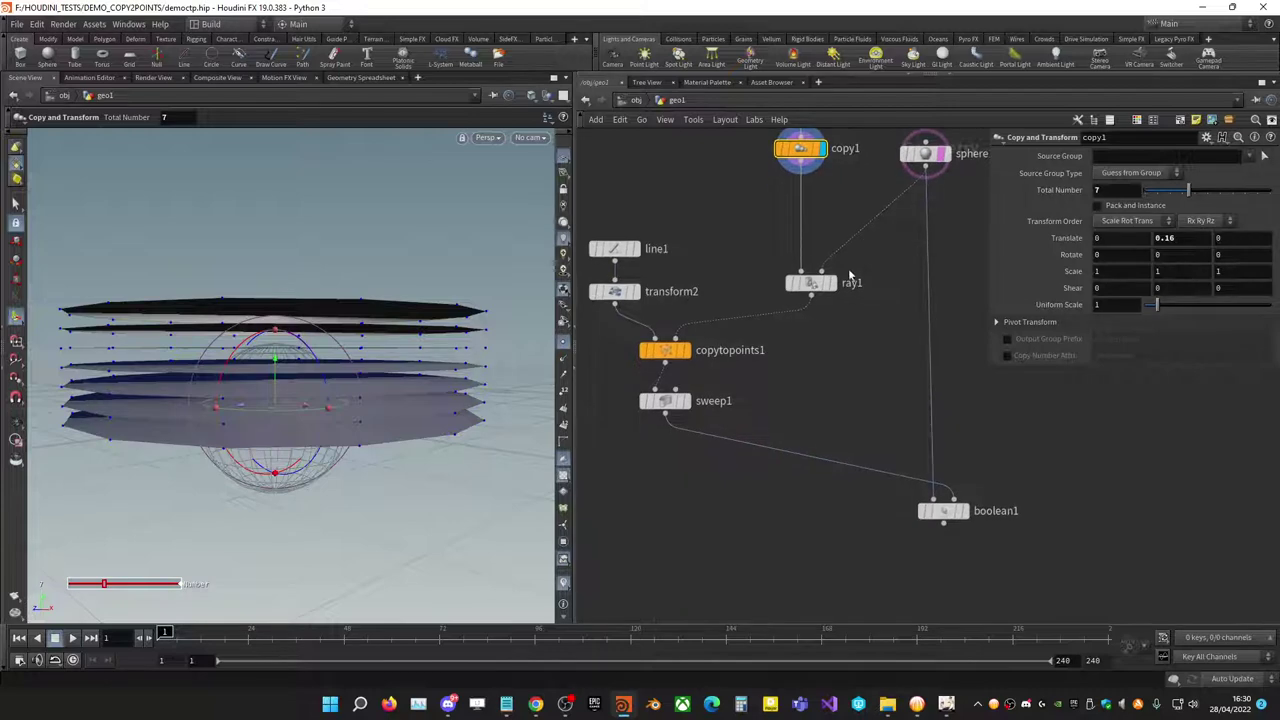
Display the ray1 result, then the sweep1 result
left_click(832, 283)
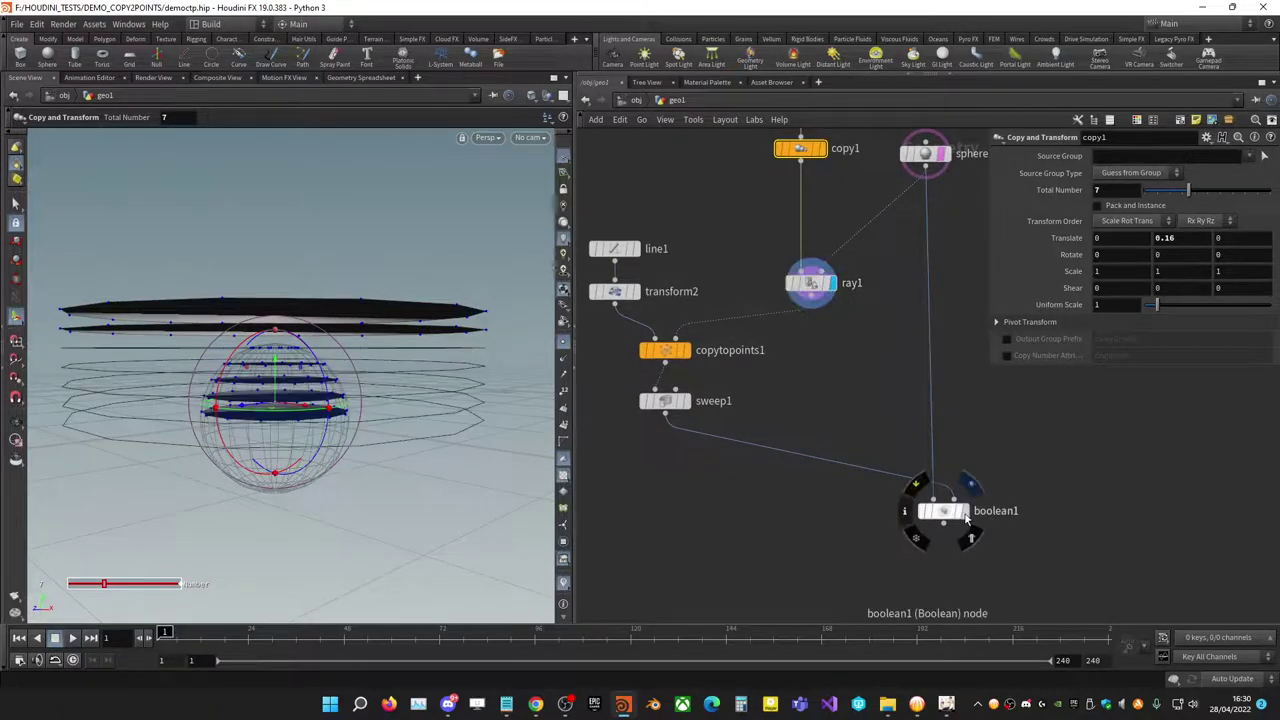
left_click(679, 402)
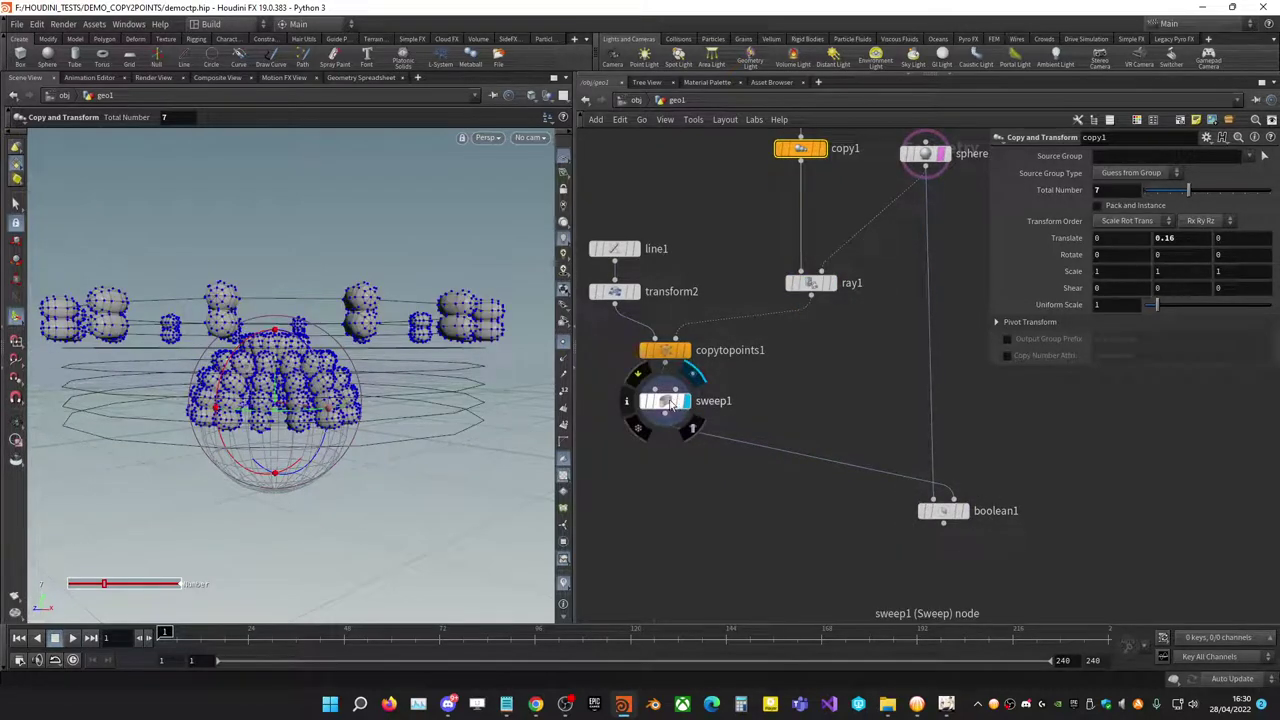
left_click(670, 403)
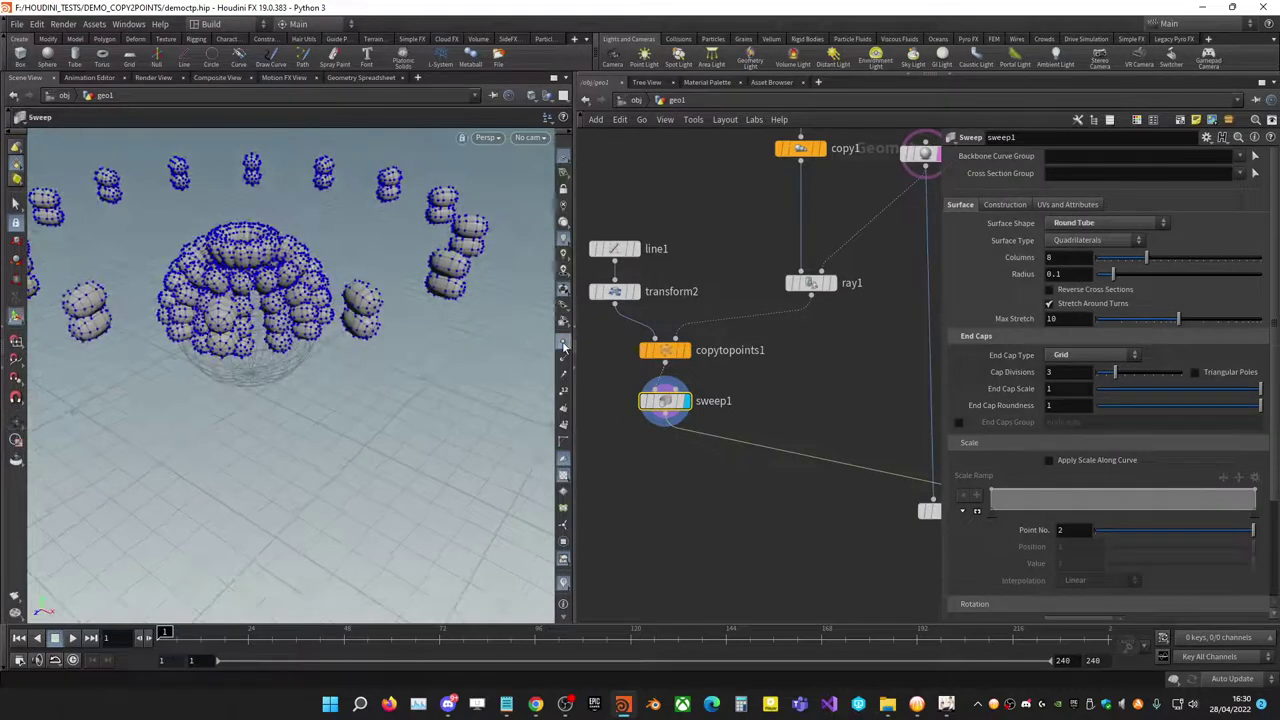
key("Escape")
left_click_drag(366, 354, 396, 395)
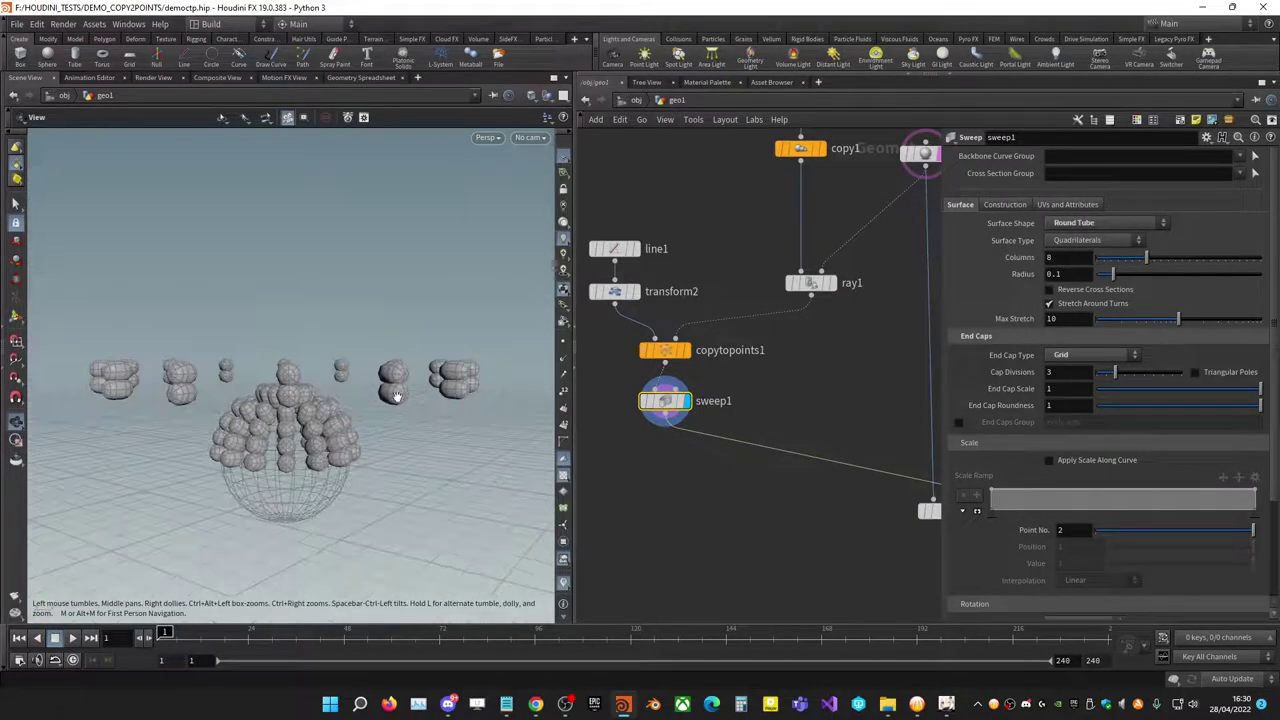
key("h")
middle_click_drag(843, 171, 839, 266)
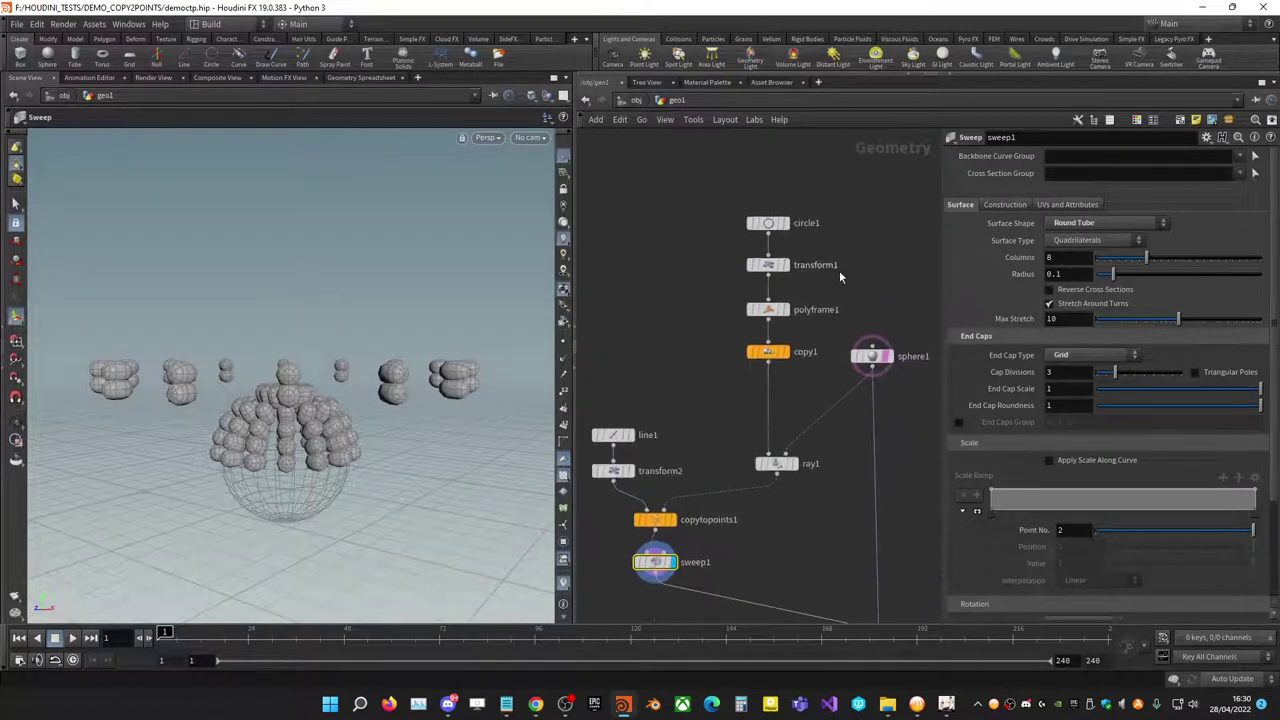
Lower circle1's Center Y to about -0.49 on the sphere
left_click(768, 222)
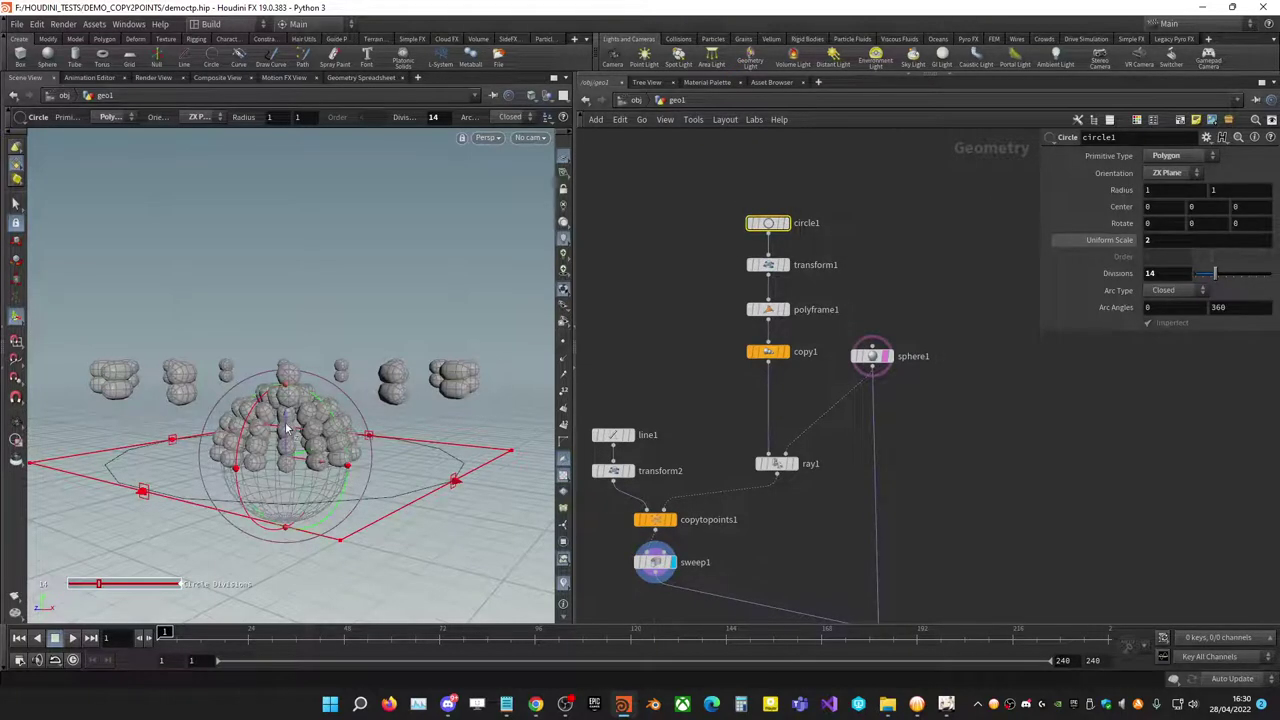
mouse_move(286, 428)
left_mouse_down()
mouse_move(268, 532)
mouse_move(279, 473)
left_mouse_up()
key("Escape")
scroll(300, 450, "up", 2)
mouse_move(380, 470)
left_mouse_down()
mouse_move(406, 446)
mouse_move(400, 480)
left_mouse_up()
key("Return")
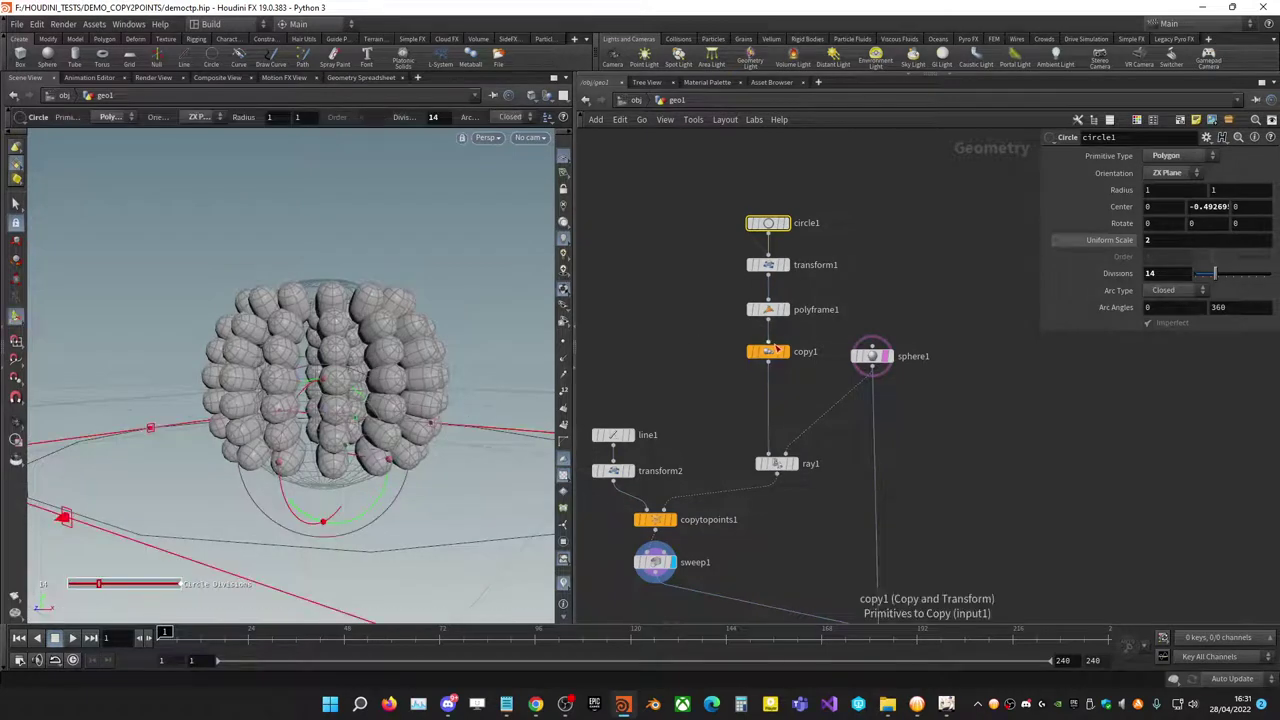
Set copy1 to 3 copies with a Translate Y step of 0.33
left_click(770, 351)
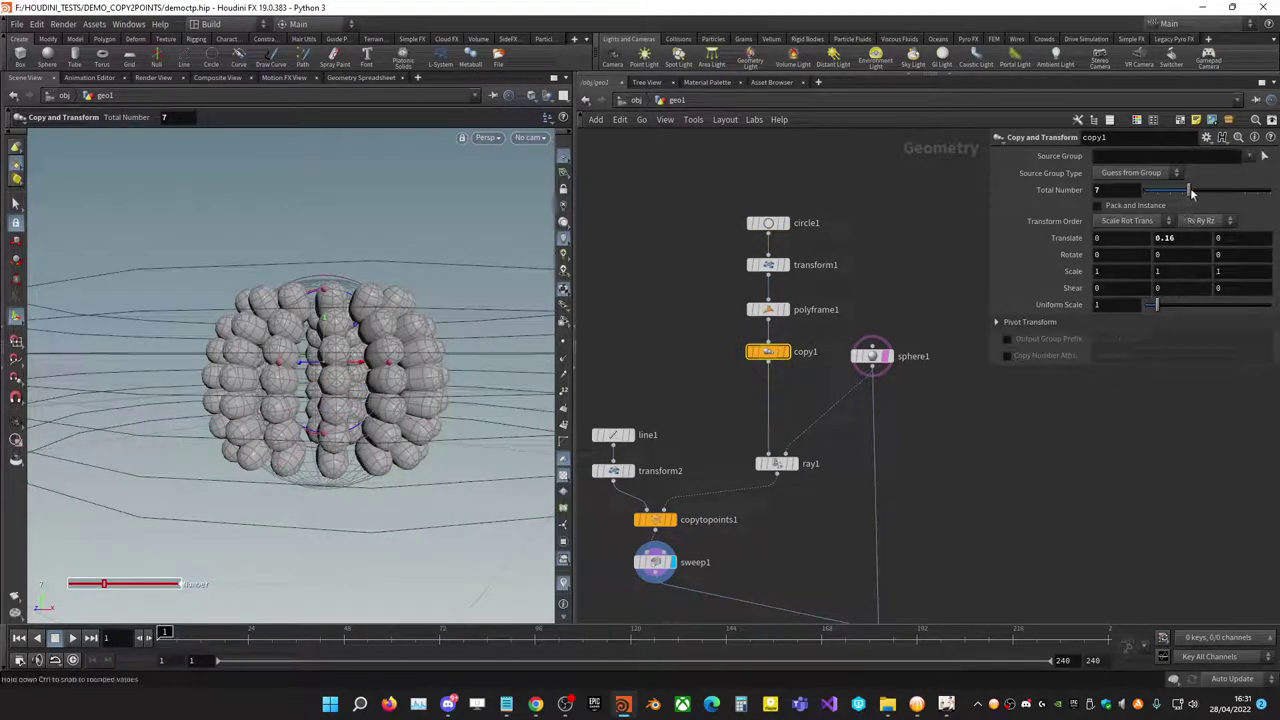
left_click_drag(1191, 192, 1162, 200)
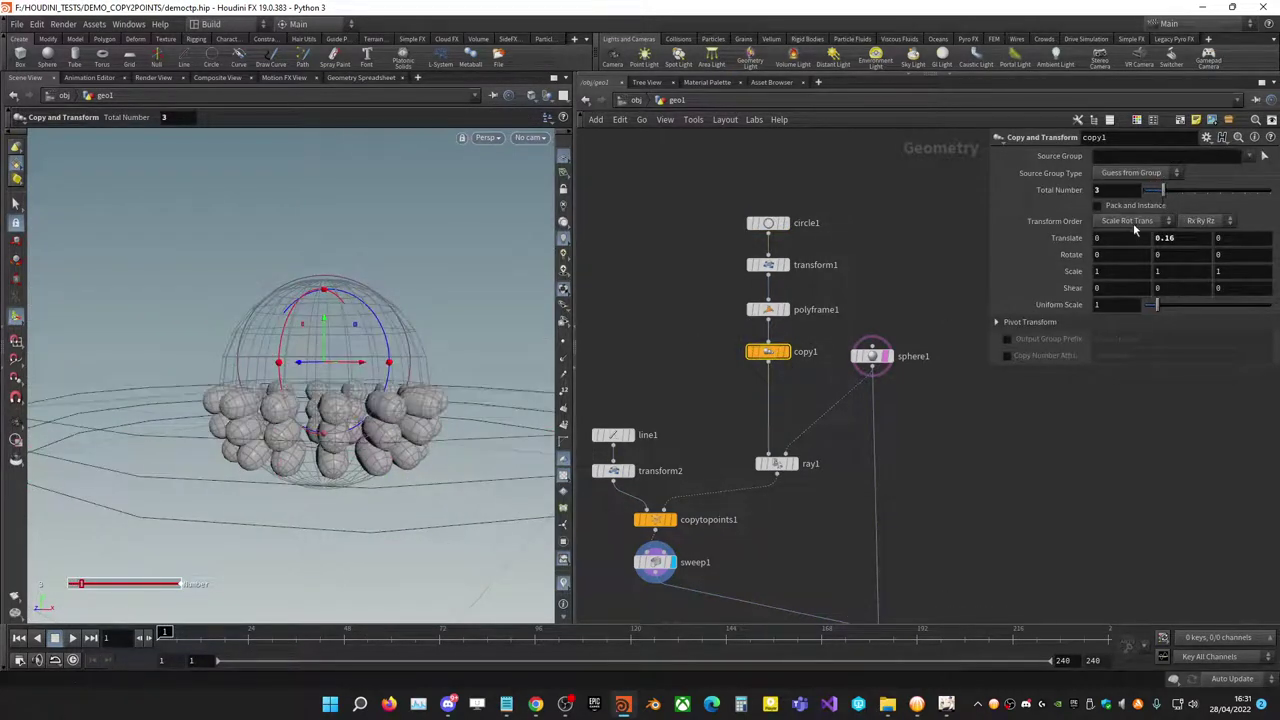
middle_click_drag(1165, 238, 1165, 256)
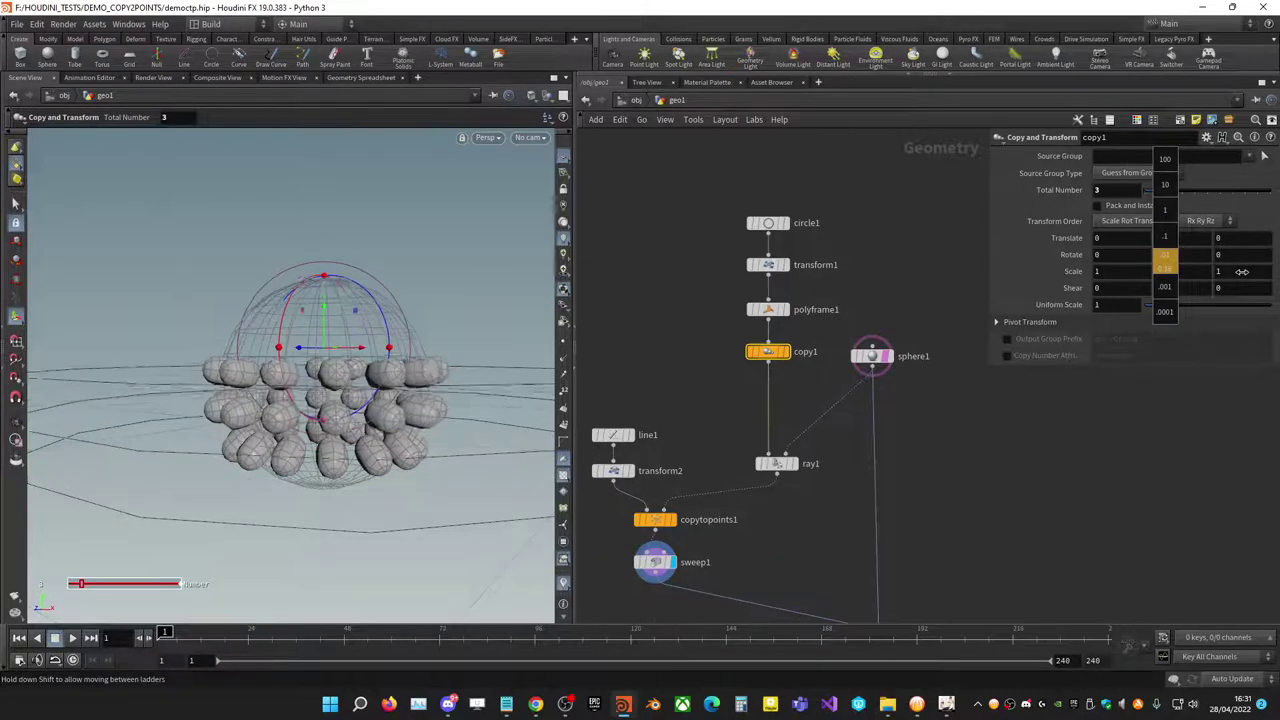
middle_click_drag(1165, 256, 1165, 250)
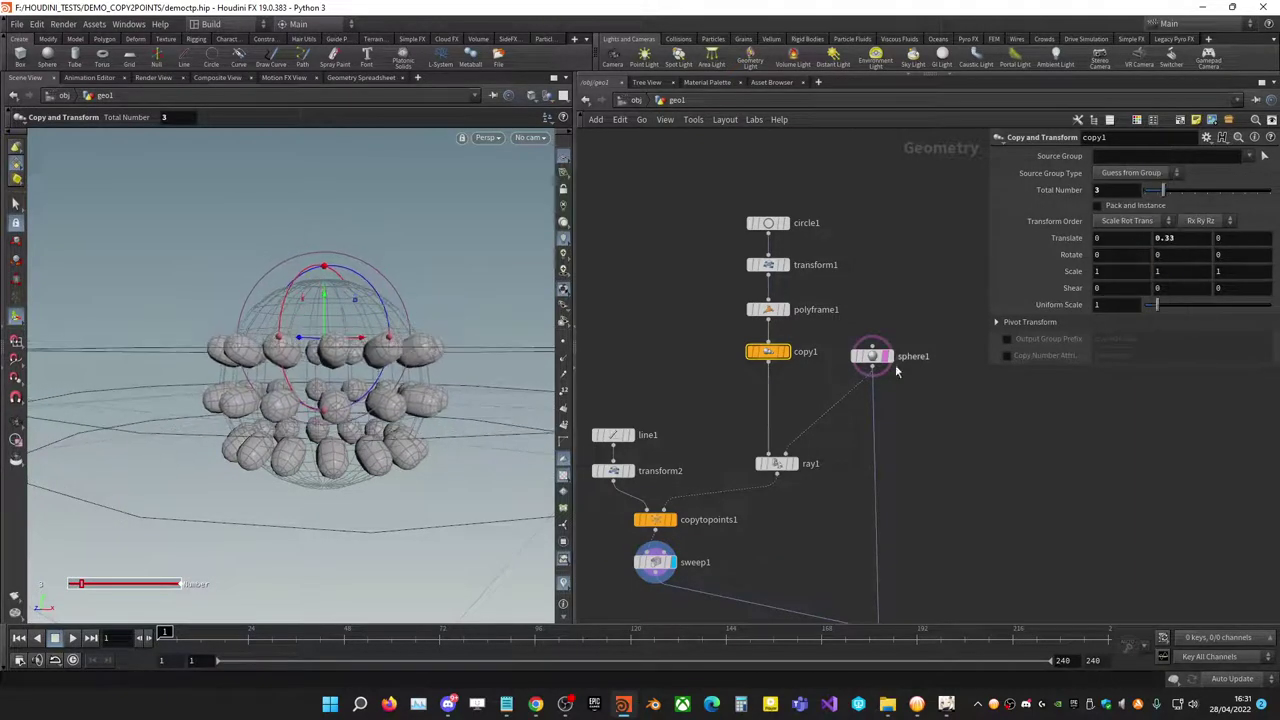
left_click(769, 266)
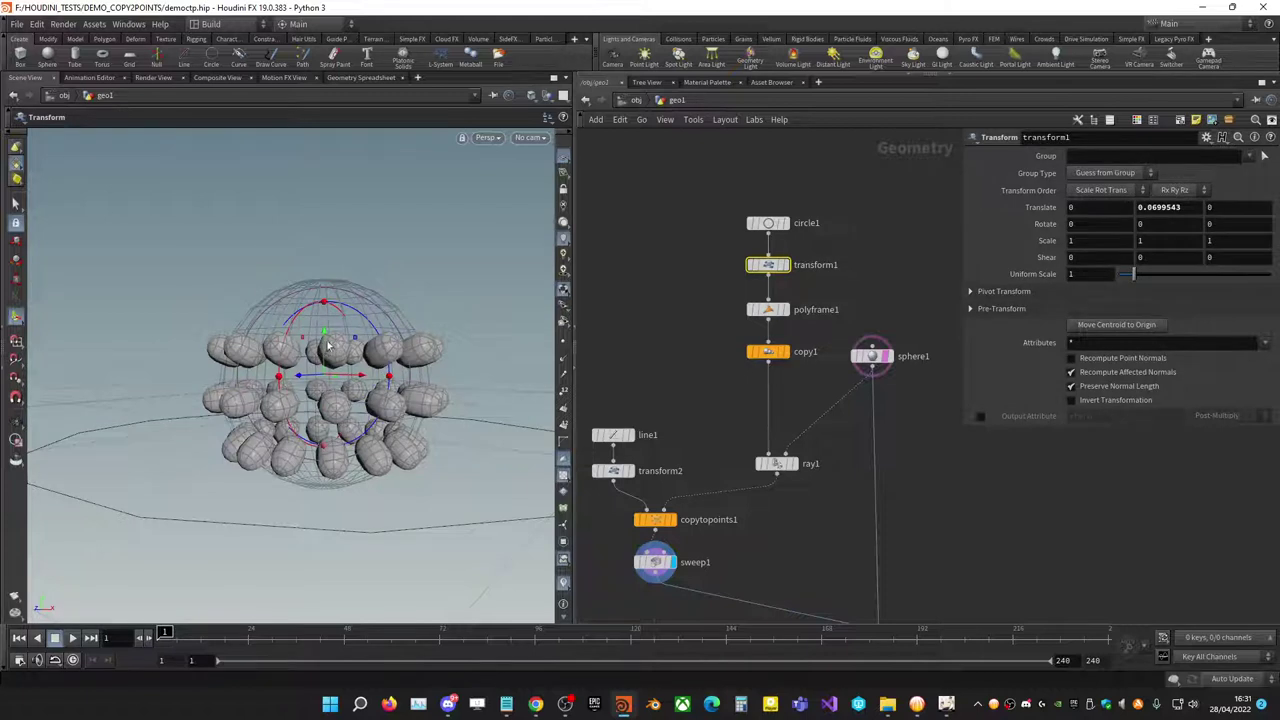
Raise transform1's base circle to Translate Y 0.181197
mouse_move(325, 355)
left_mouse_down()
mouse_move(333, 337)
mouse_move(370, 372)
left_mouse_up()
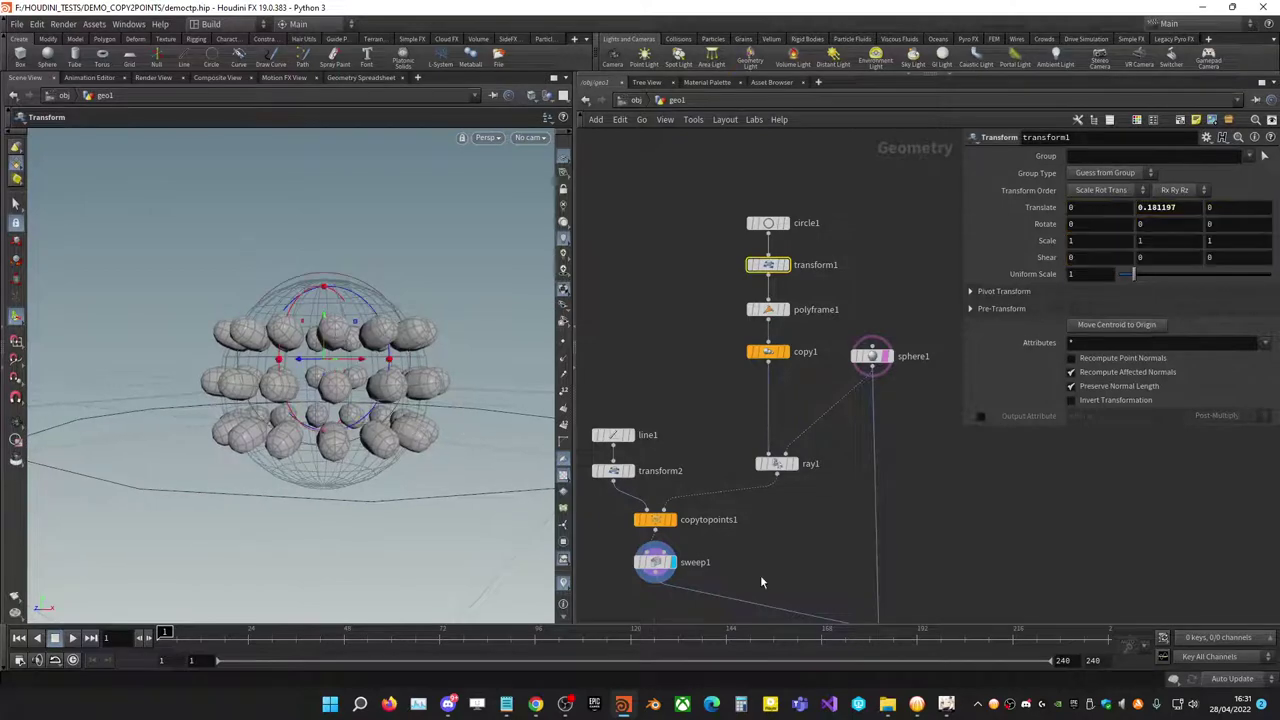
key("Escape")
mouse_move(400, 295)
left_mouse_down()
mouse_move(311, 365)
mouse_move(408, 332)
mouse_move(418, 345)
mouse_move(463, 294)
mouse_move(471, 329)
mouse_move(199, 261)
left_mouse_up()
key("t")
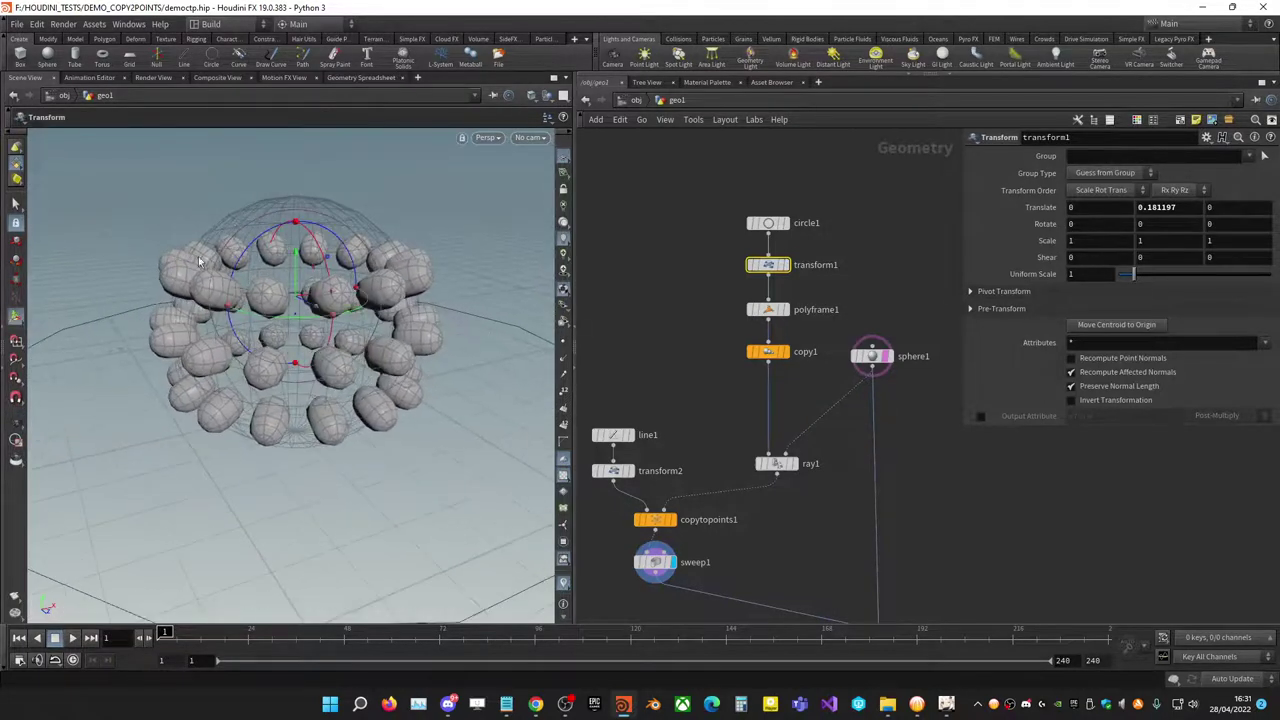
Reduce circle1's Divisions from 14 to 5
left_click(773, 231)
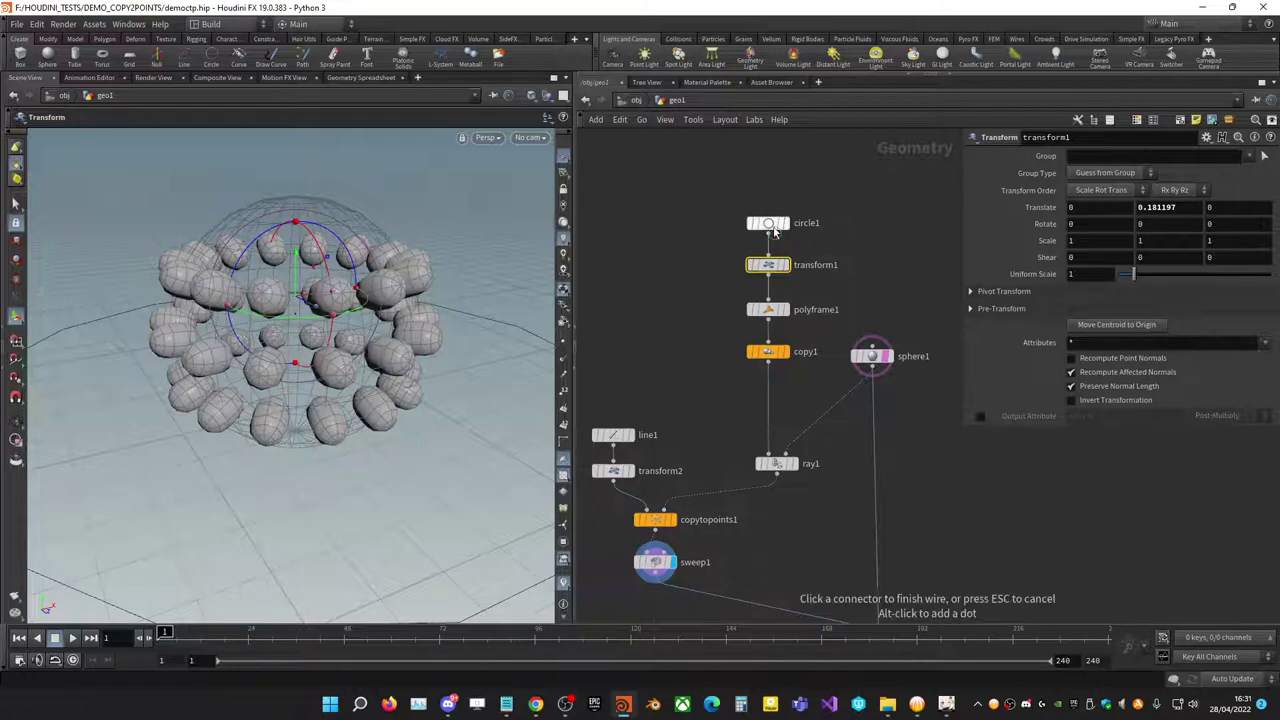
left_click(771, 225)
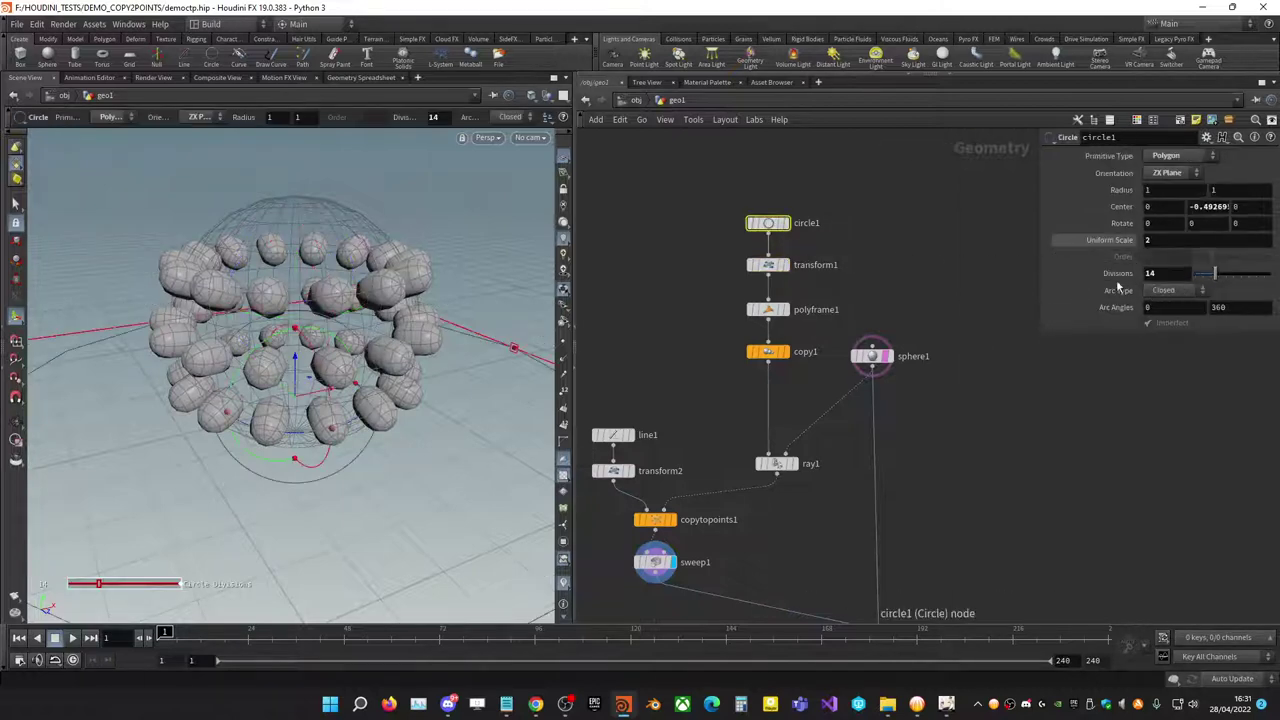
left_click_drag(1215, 280, 1206, 277)
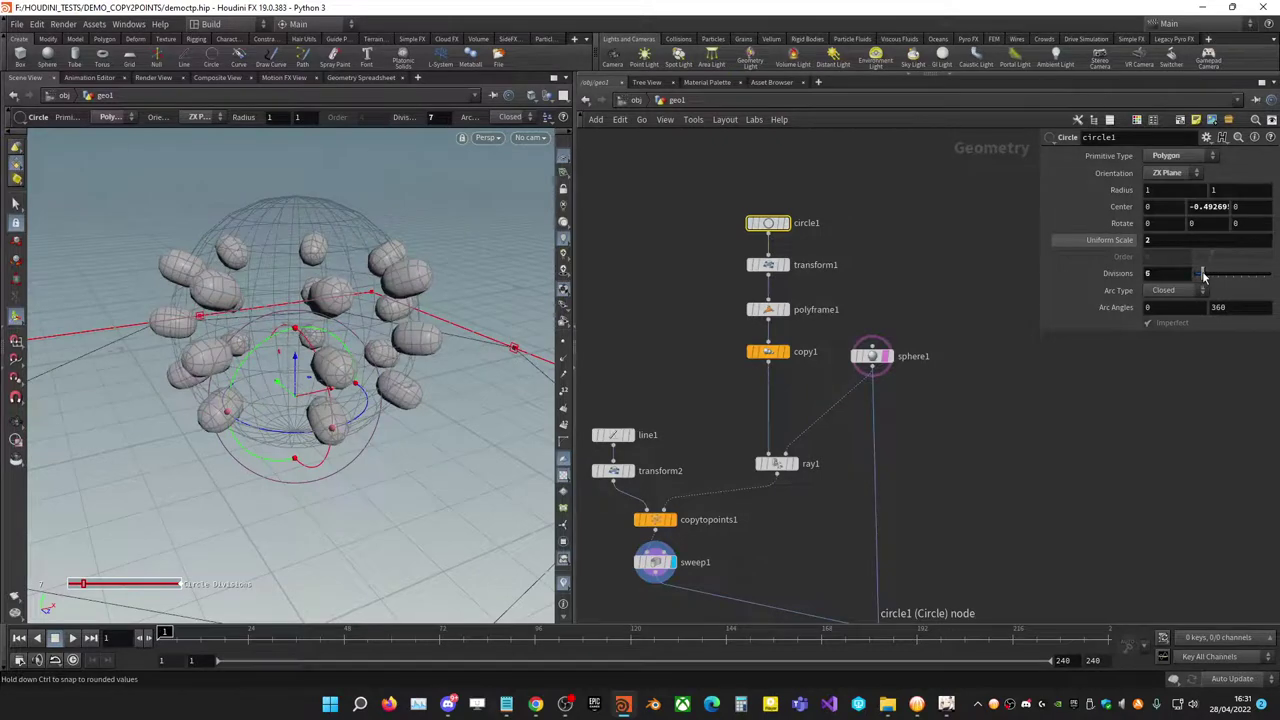
left_click_drag(1204, 276, 1202, 275)
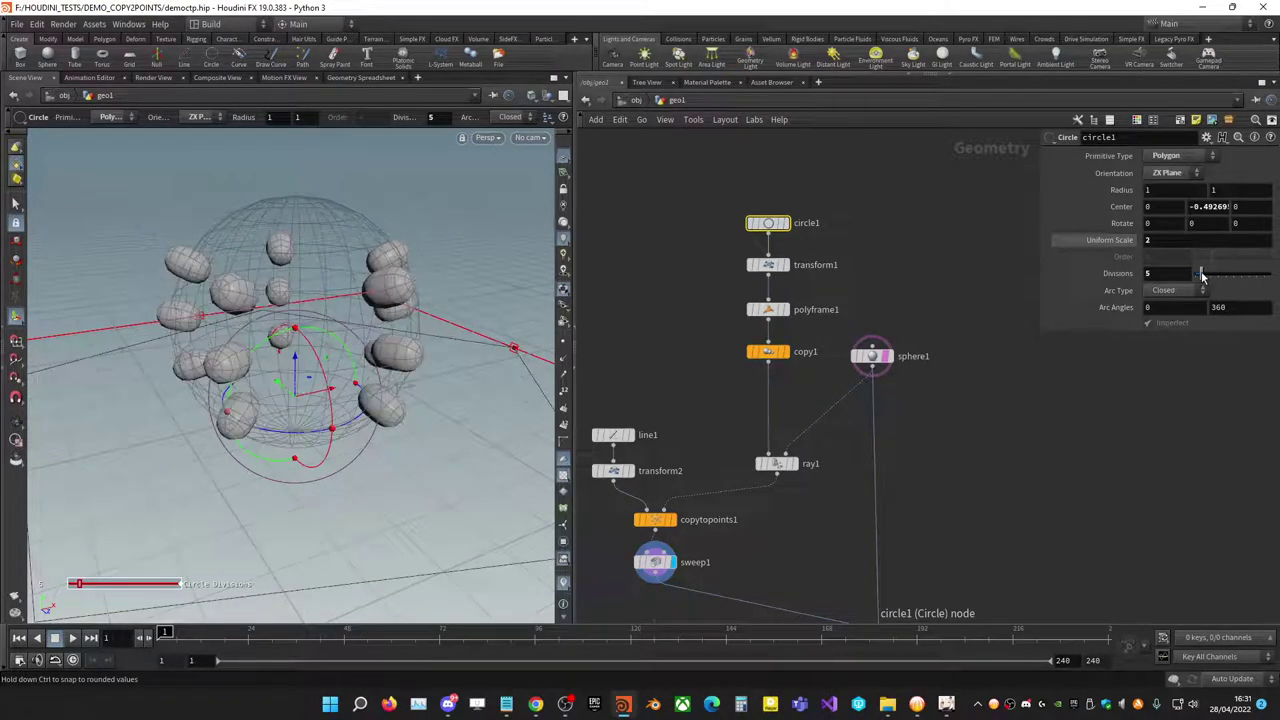
key("Escape")
left_click_drag(420, 289, 418, 450)
key("Return")
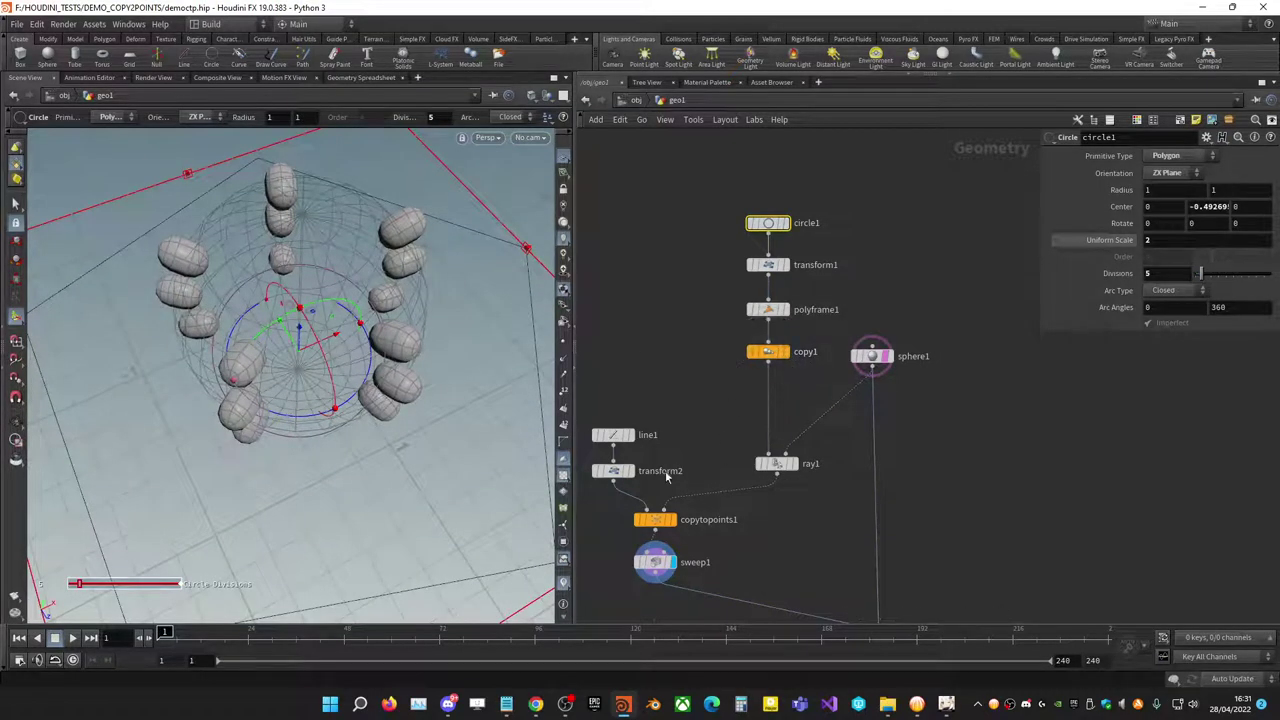
Set sweep1's Radius to 0.199 and End Cap Scale to 0.573
left_click(655, 562)
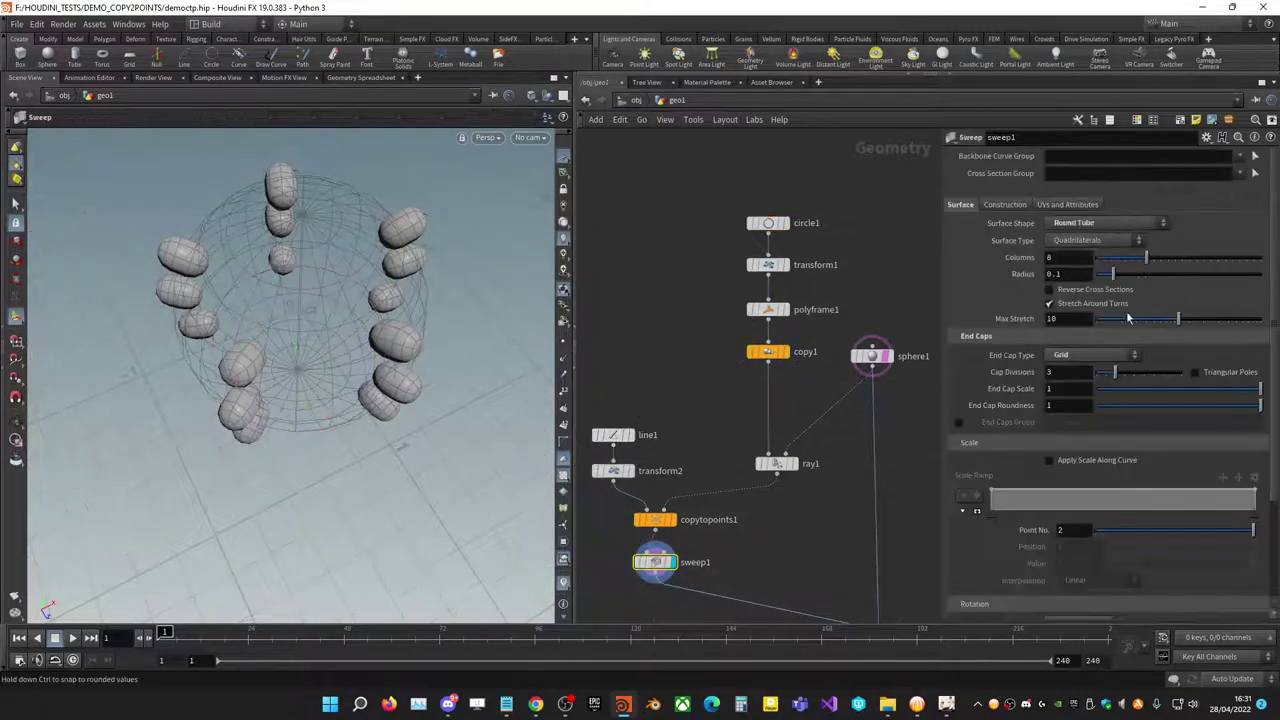
left_click_drag(1112, 274, 1130, 277)
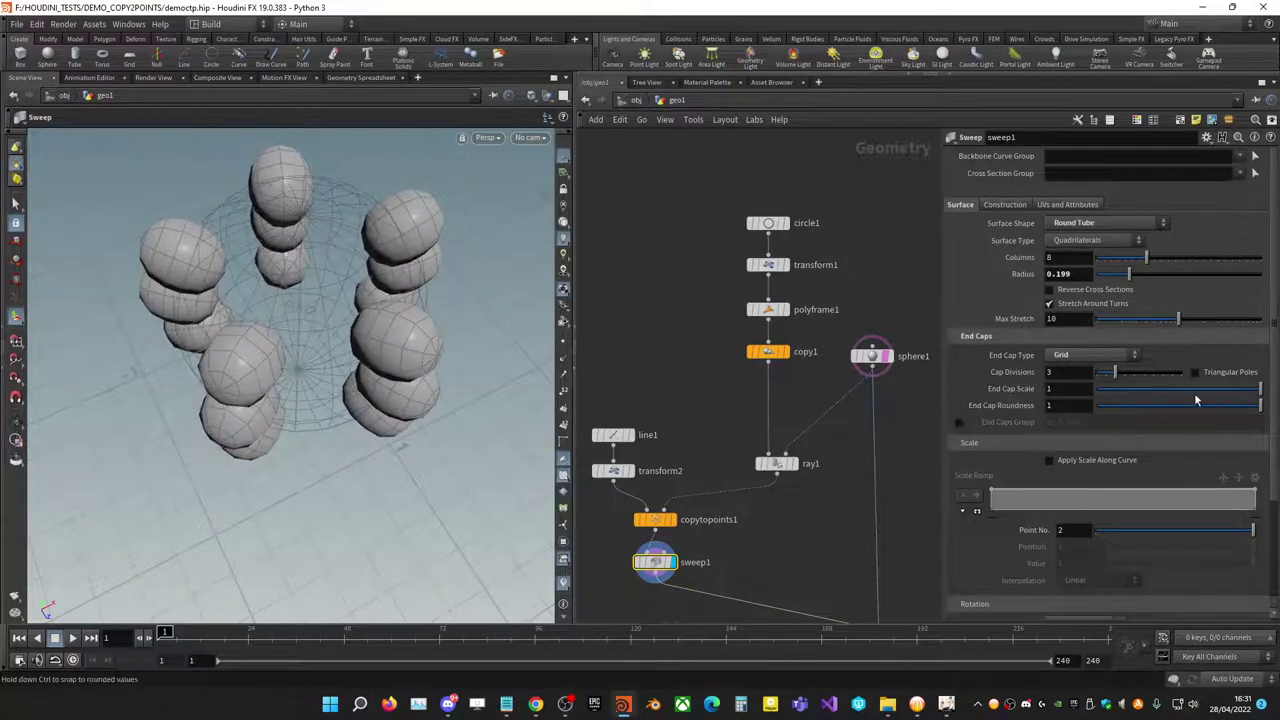
mouse_move(1249, 397)
left_mouse_down()
mouse_move(1135, 400)
mouse_move(1268, 389)
mouse_move(1157, 392)
left_mouse_up()
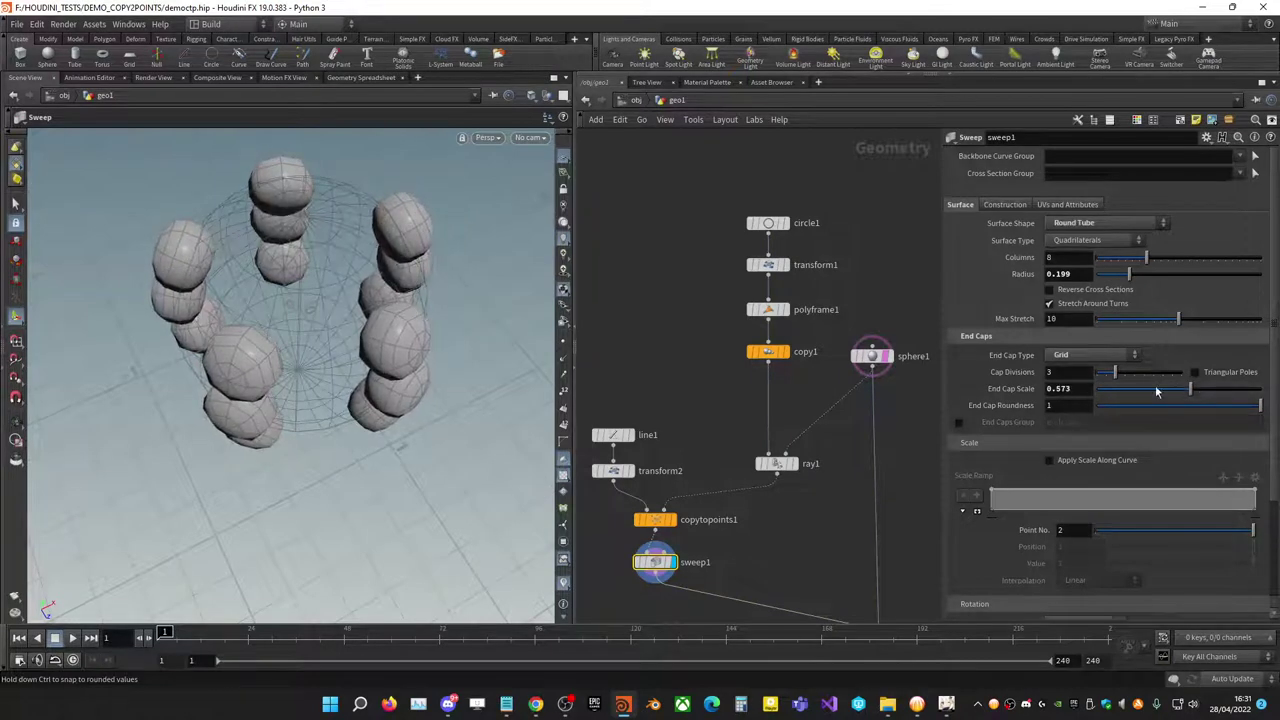
Display boolean1 and orbit to inspect the stacked rows of holes
middle_click_drag(826, 550, 759, 304)
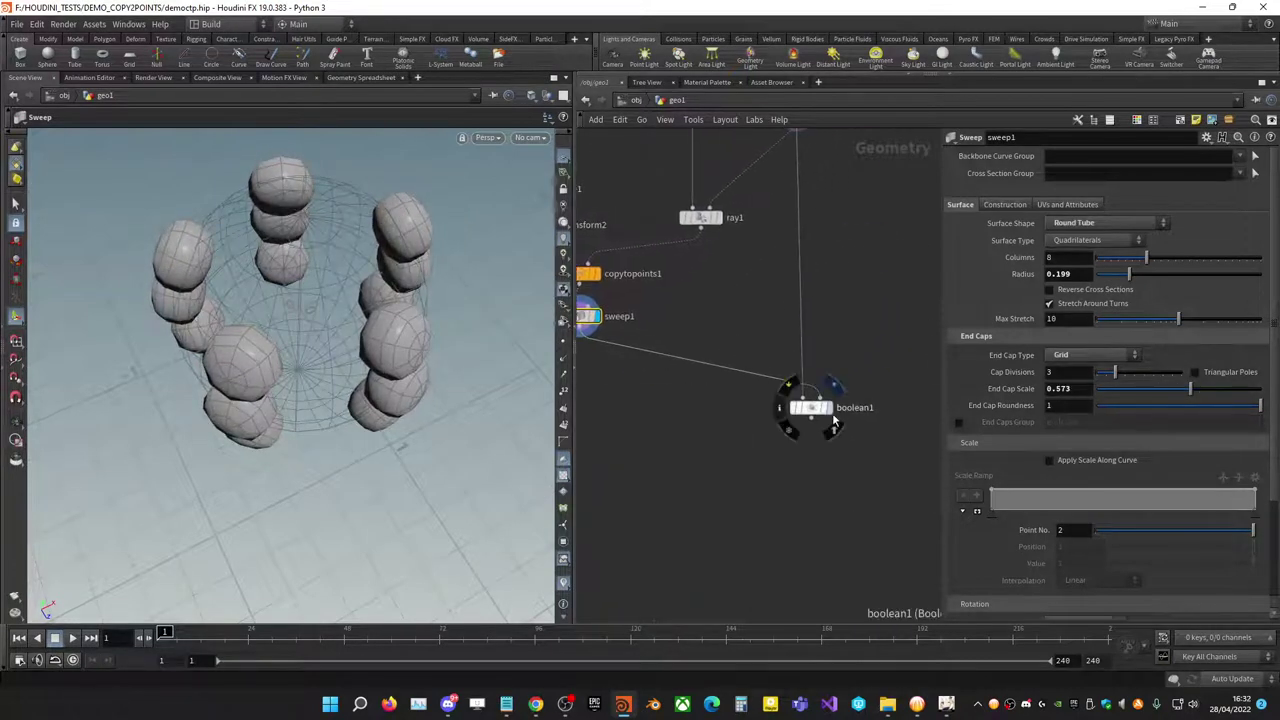
left_click(825, 407)
key("Escape")
mouse_move(431, 421)
left_mouse_down()
mouse_move(372, 348)
mouse_move(398, 418)
left_mouse_up()
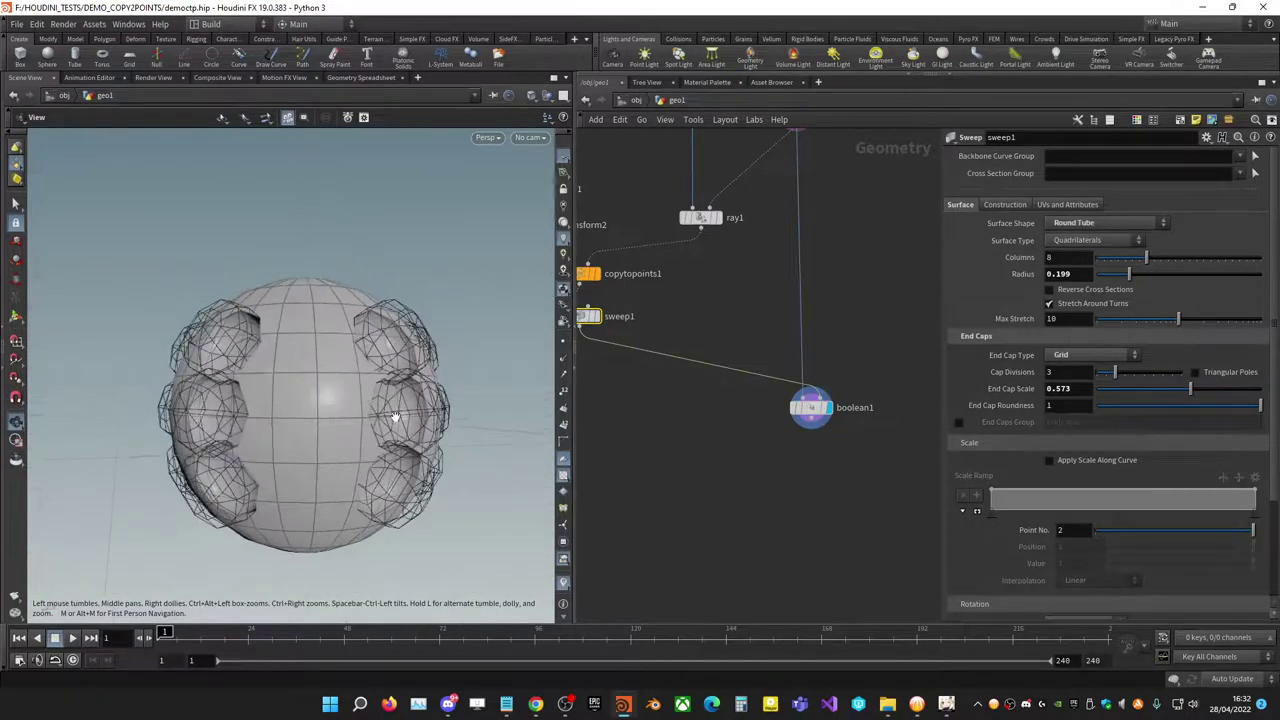
scroll(395, 417, "up", 2)
mouse_move(395, 417)
left_mouse_down()
mouse_move(396, 455)
mouse_move(396, 415)
left_mouse_up()
middle_click_drag(774, 223, 770, 450)
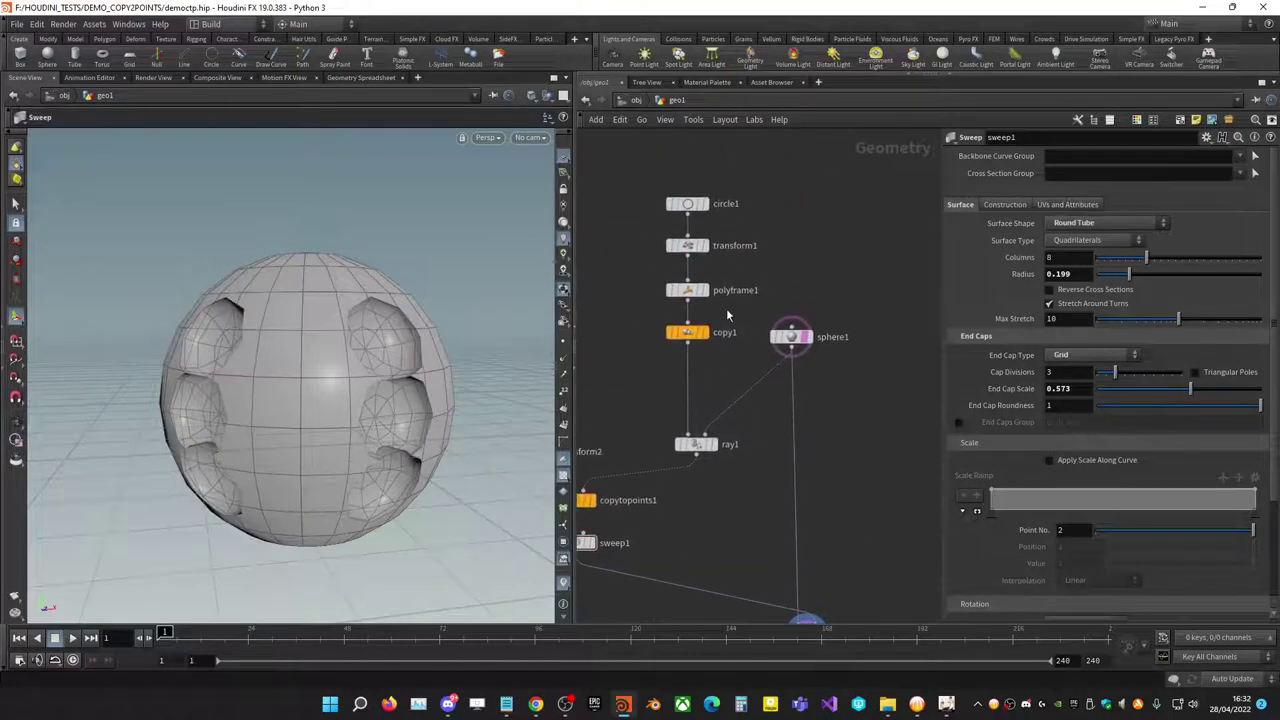
Set copy1's Translate Y spacing to 0.43
left_click(683, 338)
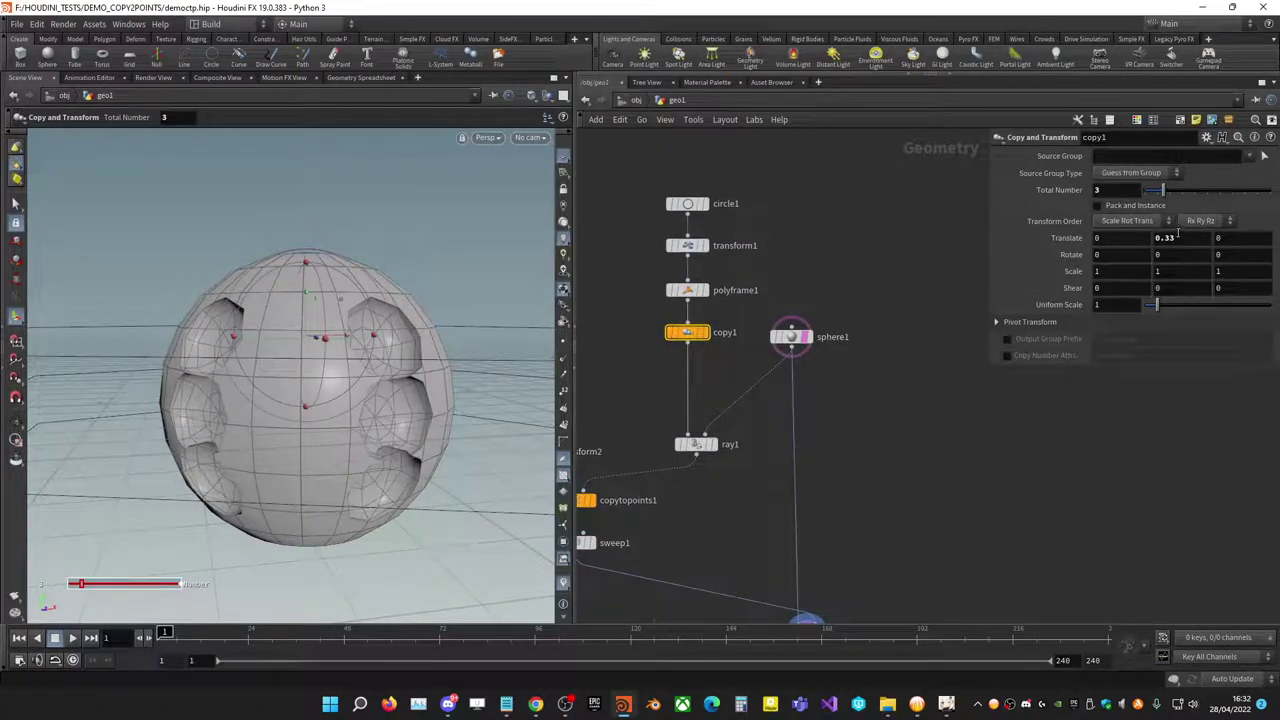
middle_click_drag(1178, 233, 1262, 264)
key("Escape")
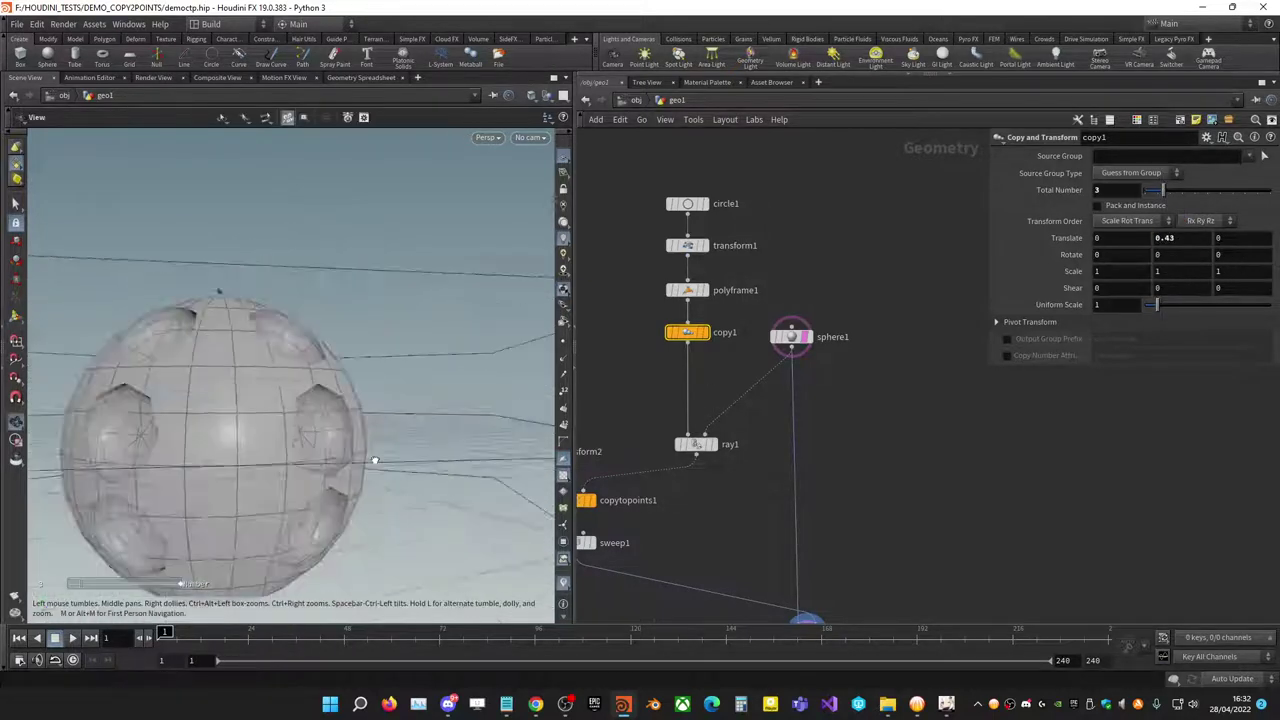
left_click_drag(390, 475, 363, 481)
key("Return")
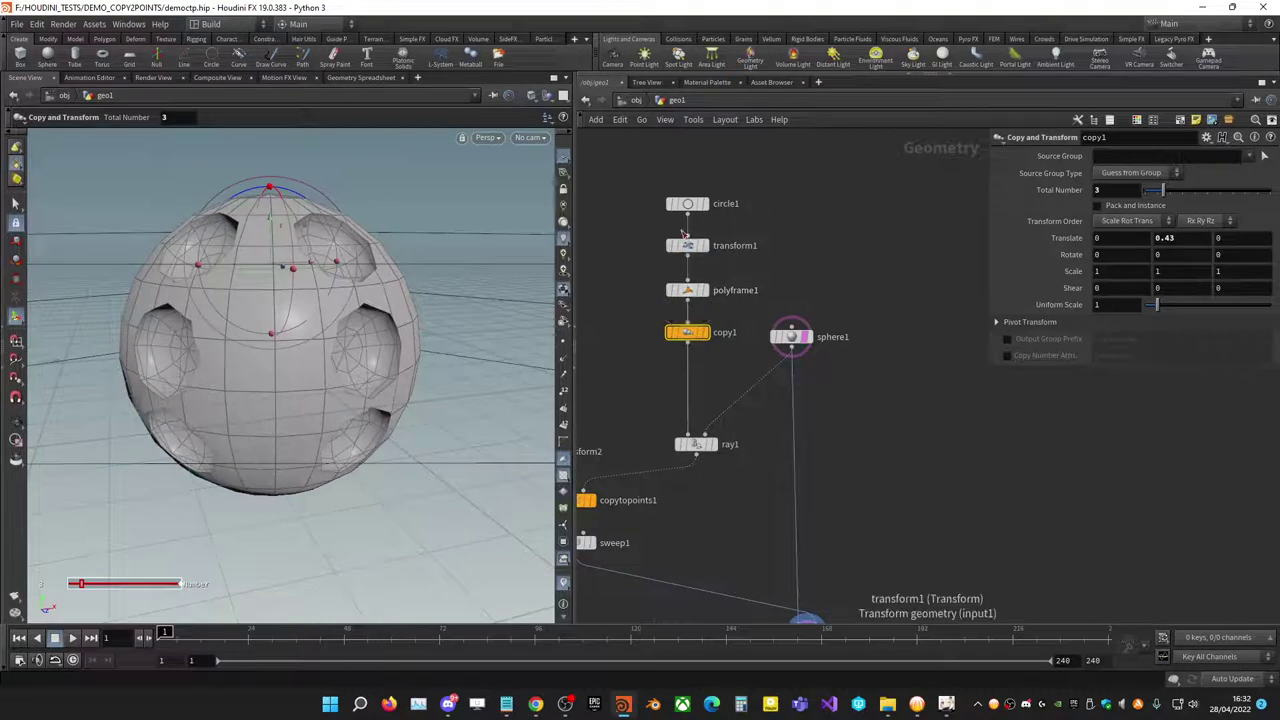
Raise transform1's Translate Y to 0.637309
left_click(687, 245)
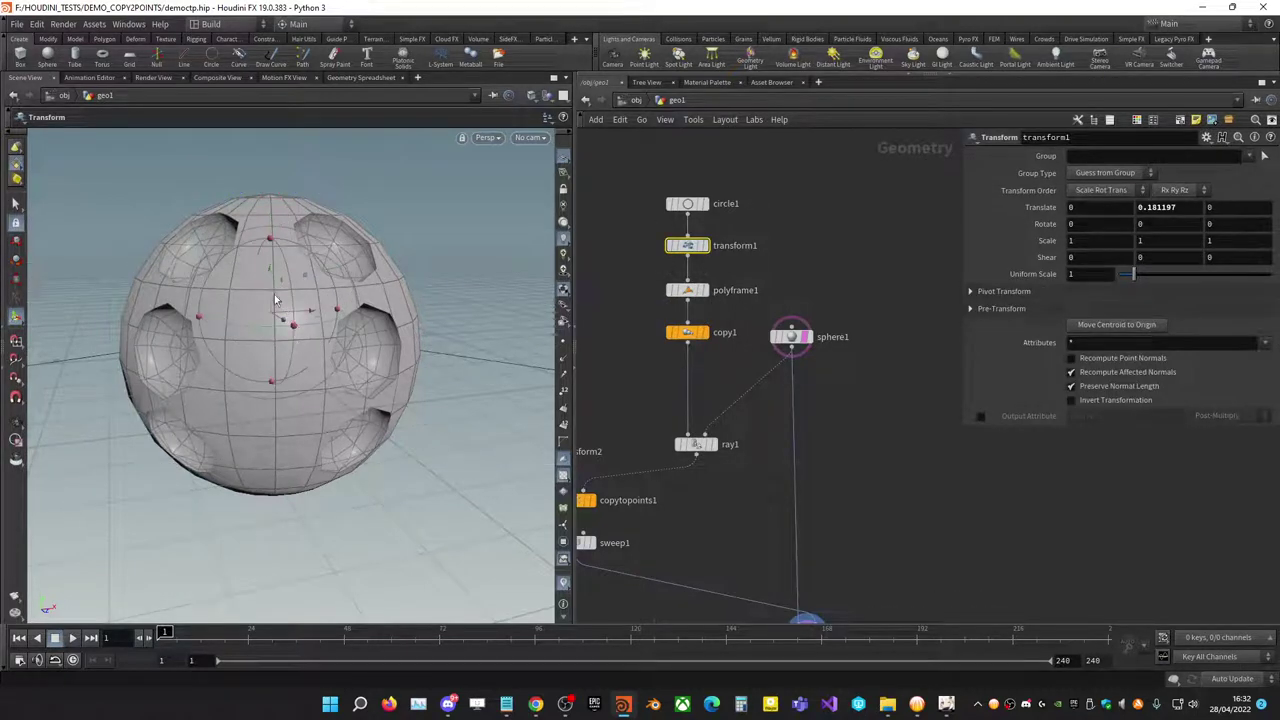
mouse_move(276, 290)
left_mouse_down()
mouse_move(266, 343)
mouse_move(280, 429)
mouse_move(286, 291)
mouse_move(309, 186)
left_mouse_up()
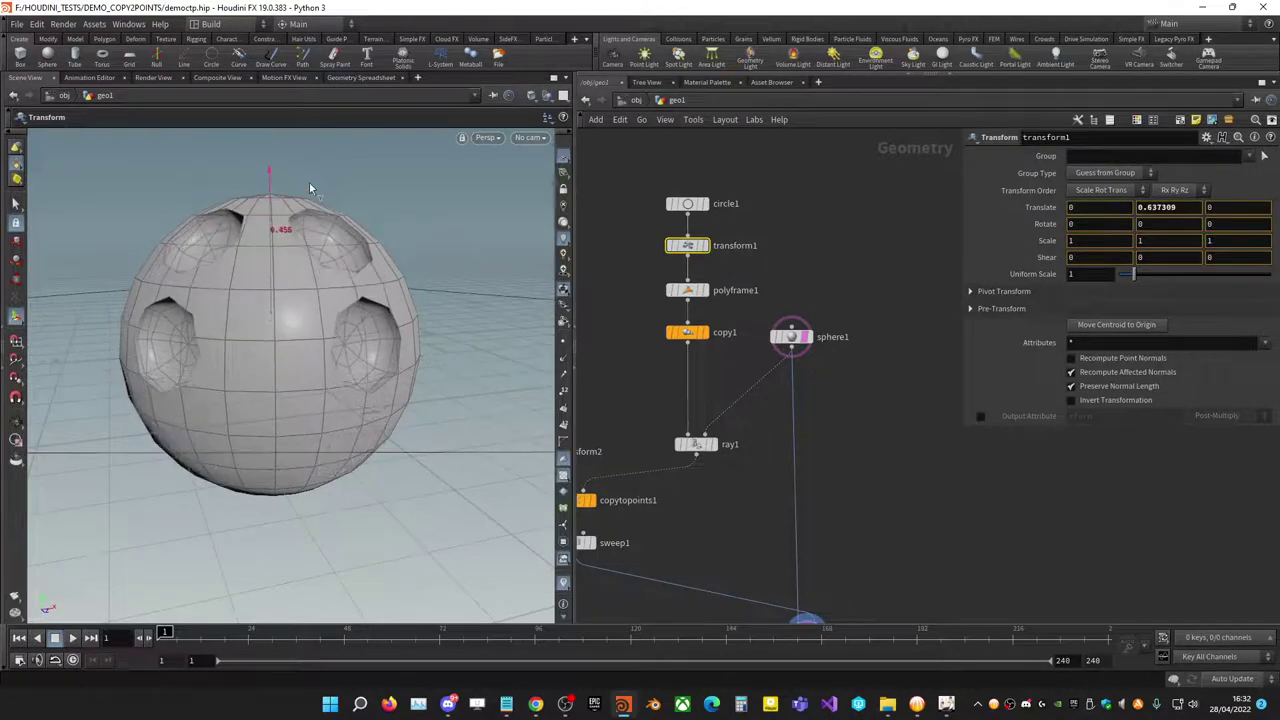
key("Escape")
mouse_move(386, 163)
left_mouse_down()
mouse_move(353, 325)
mouse_move(428, 337)
left_mouse_up()
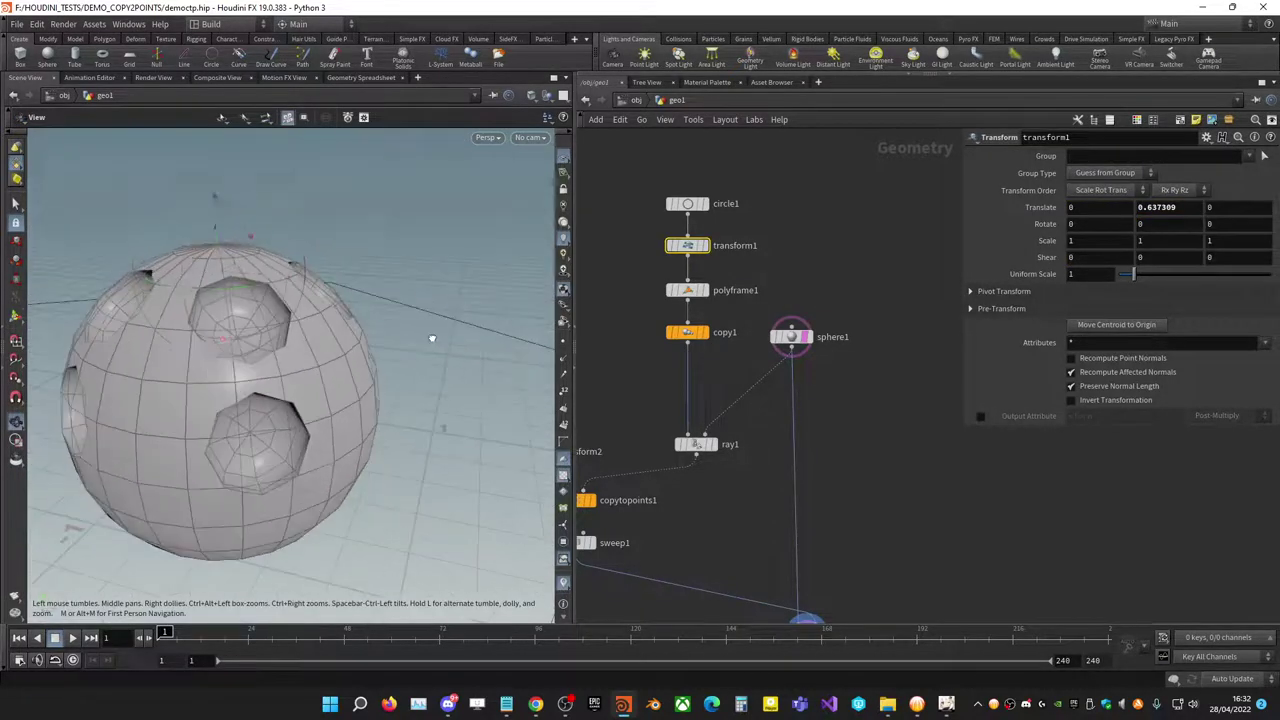
key("Return")
middle_click_drag(692, 371, 722, 325)
left_click(734, 396)
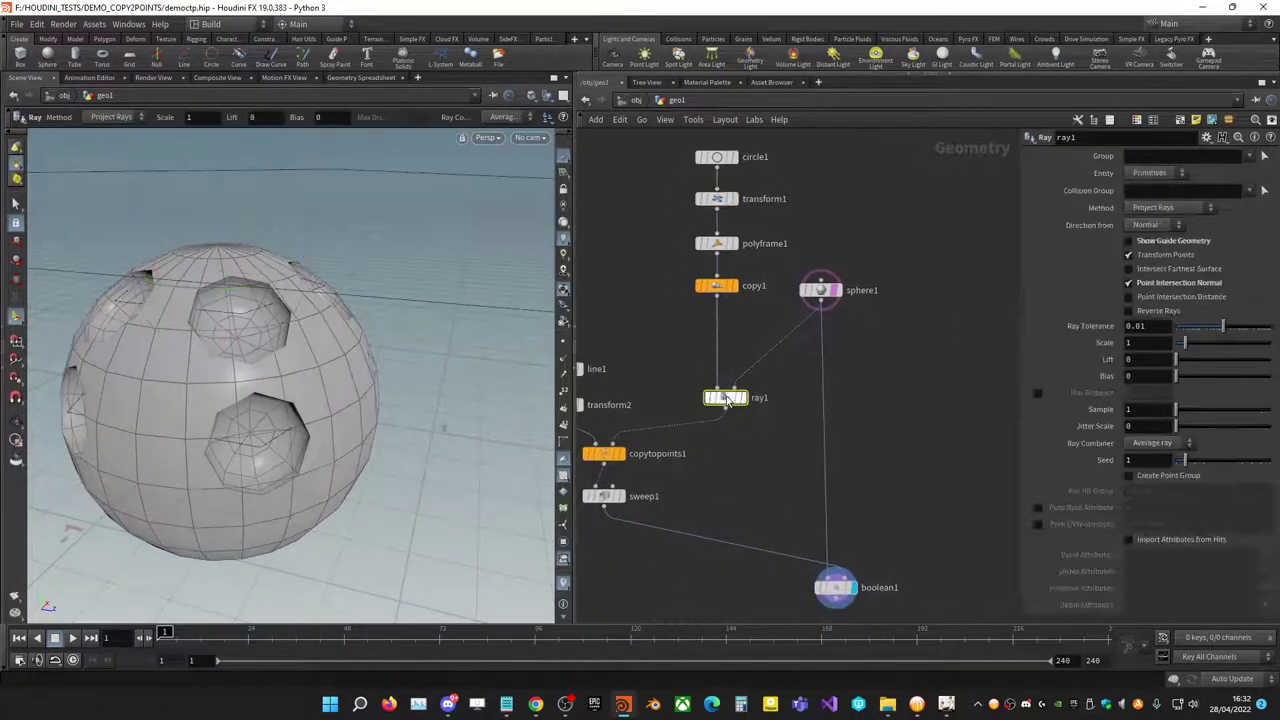
Enable ray1's Create Point Group so hits go into rayHitGroup
left_click(1148, 460)
left_click(1150, 478)
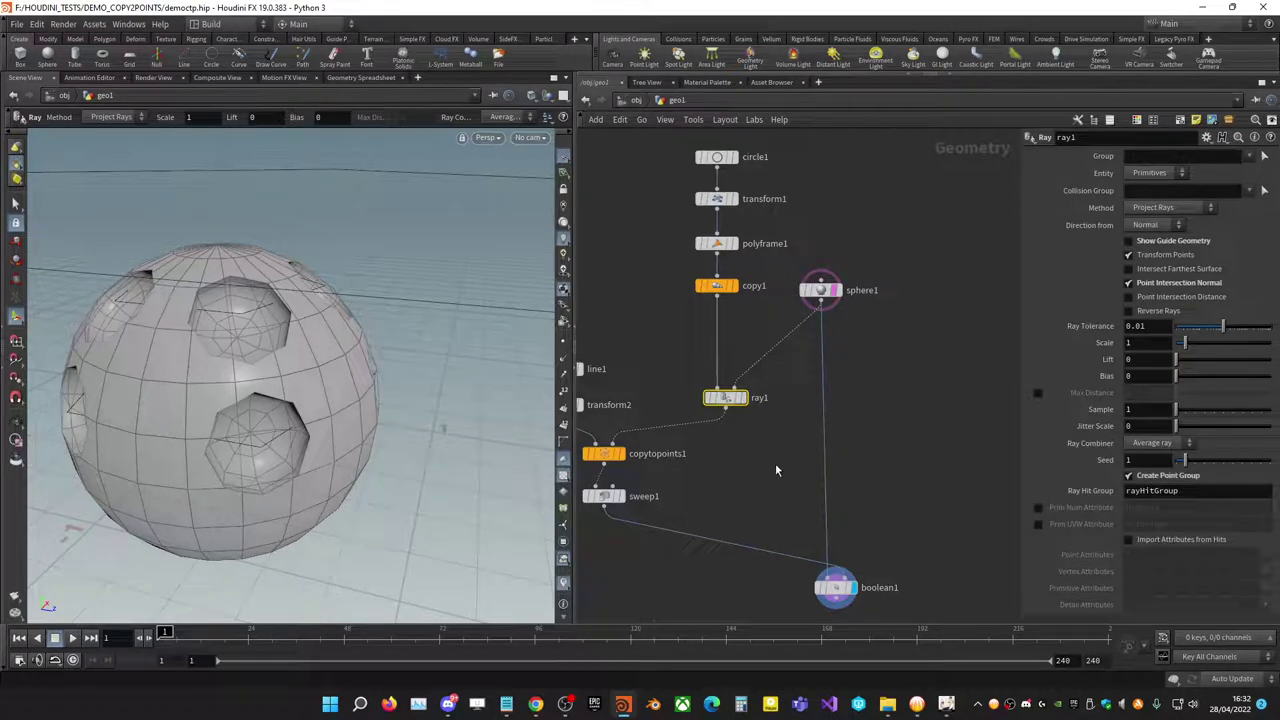
mouse_move(815, 518)
middle_mouse_down()
mouse_move(808, 471)
mouse_move(926, 380)
mouse_move(872, 425)
middle_mouse_up()
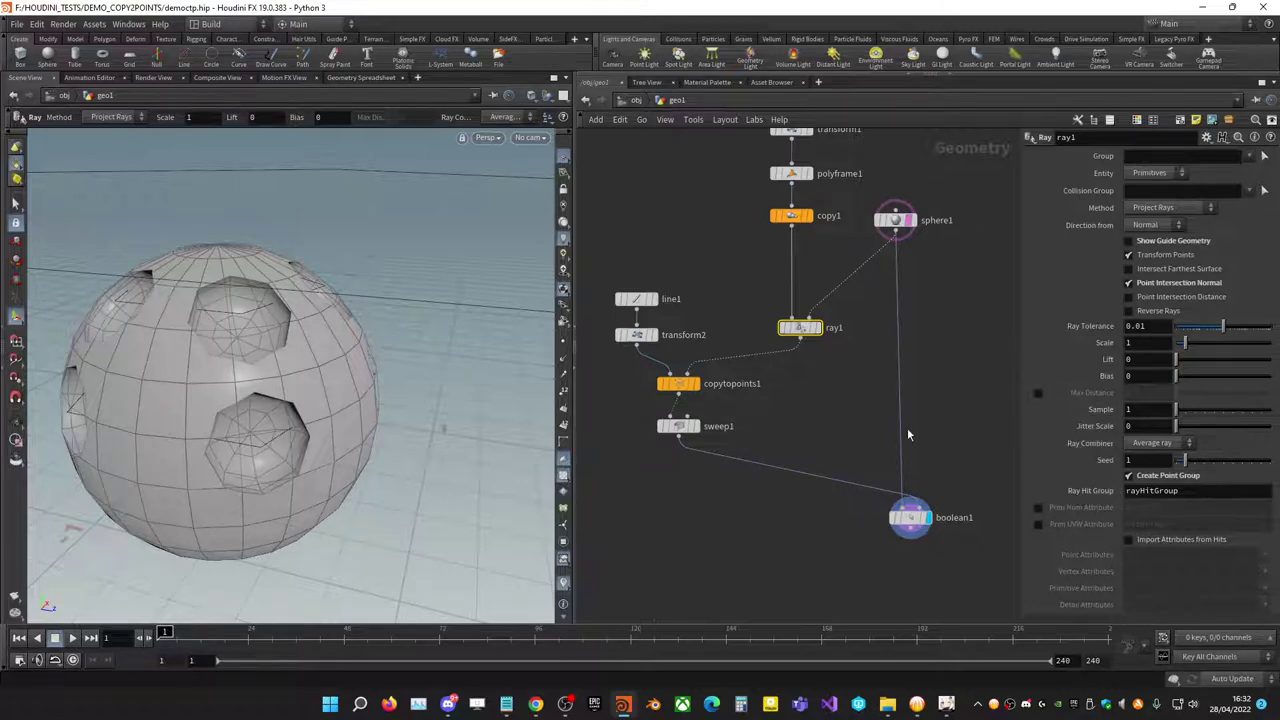
key("Escape")
left_click_drag(519, 426, 403, 423)
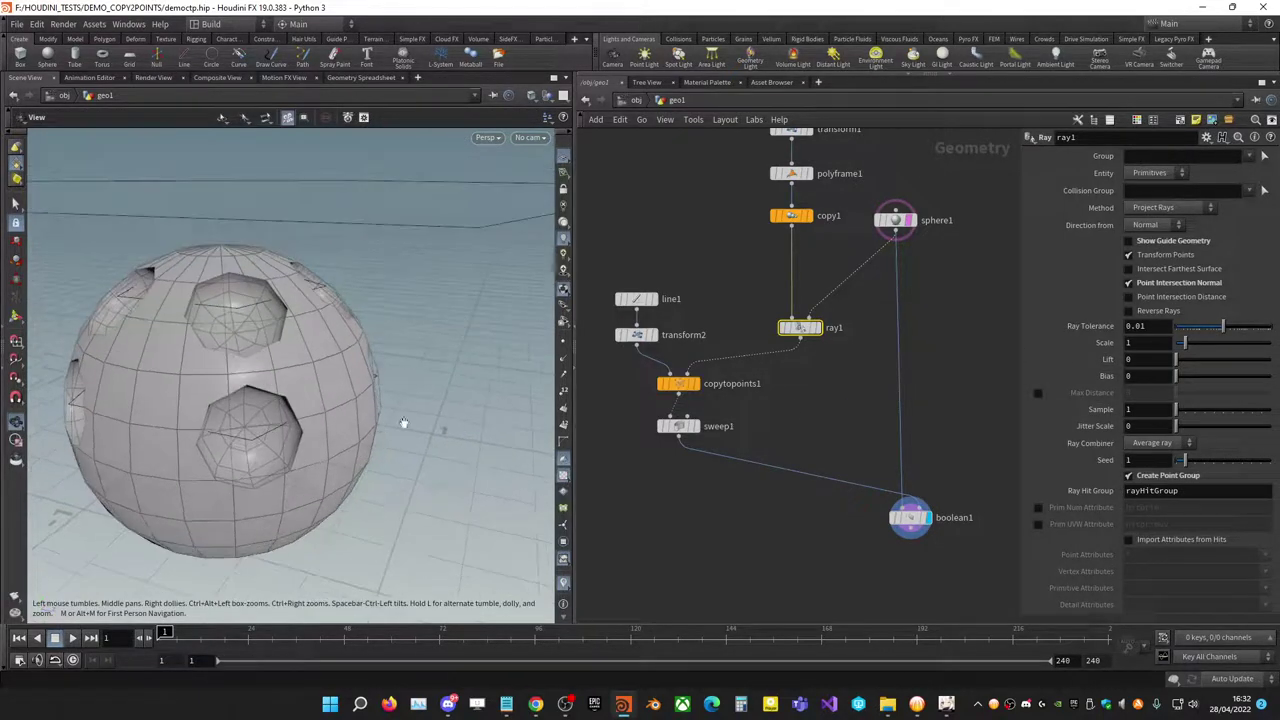
key("Return")
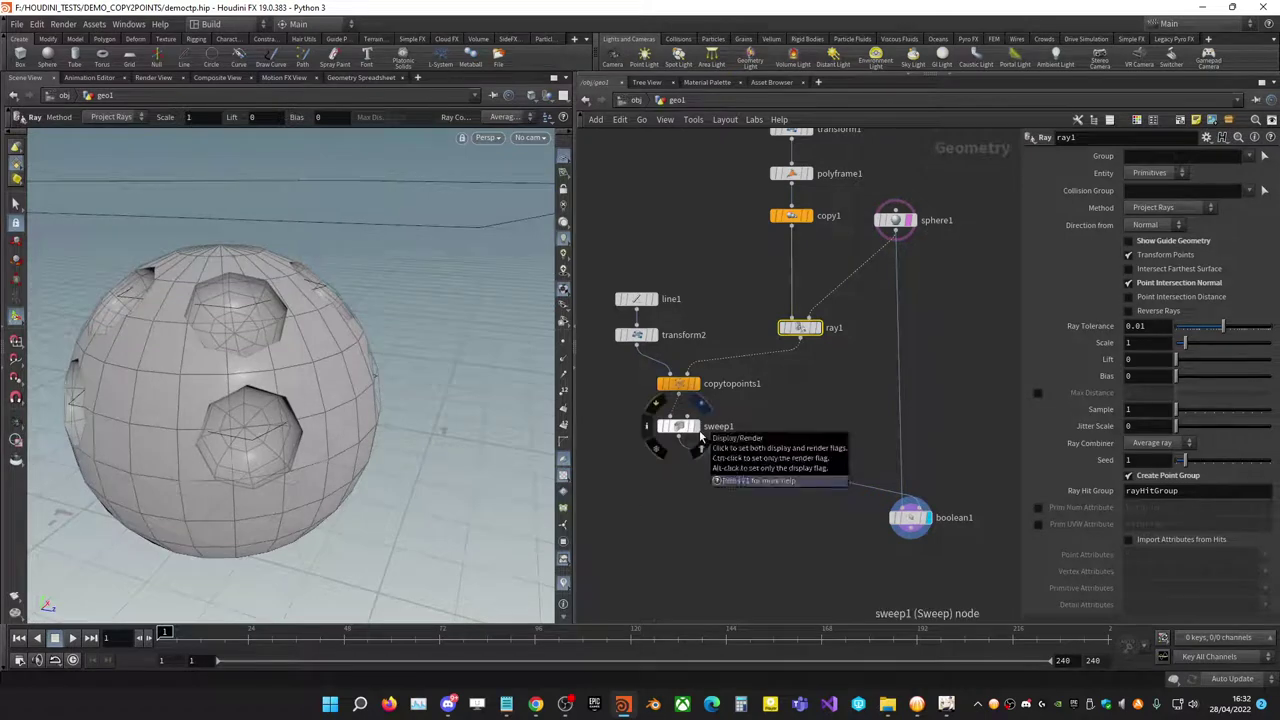
Briefly display sweep1's tubes, then switch the display back to boolean1
left_click(700, 437)
key("Escape")
mouse_move(357, 400)
left_mouse_down()
mouse_move(343, 423)
mouse_move(352, 432)
mouse_move(414, 443)
mouse_move(391, 423)
left_mouse_up()
key("Return")
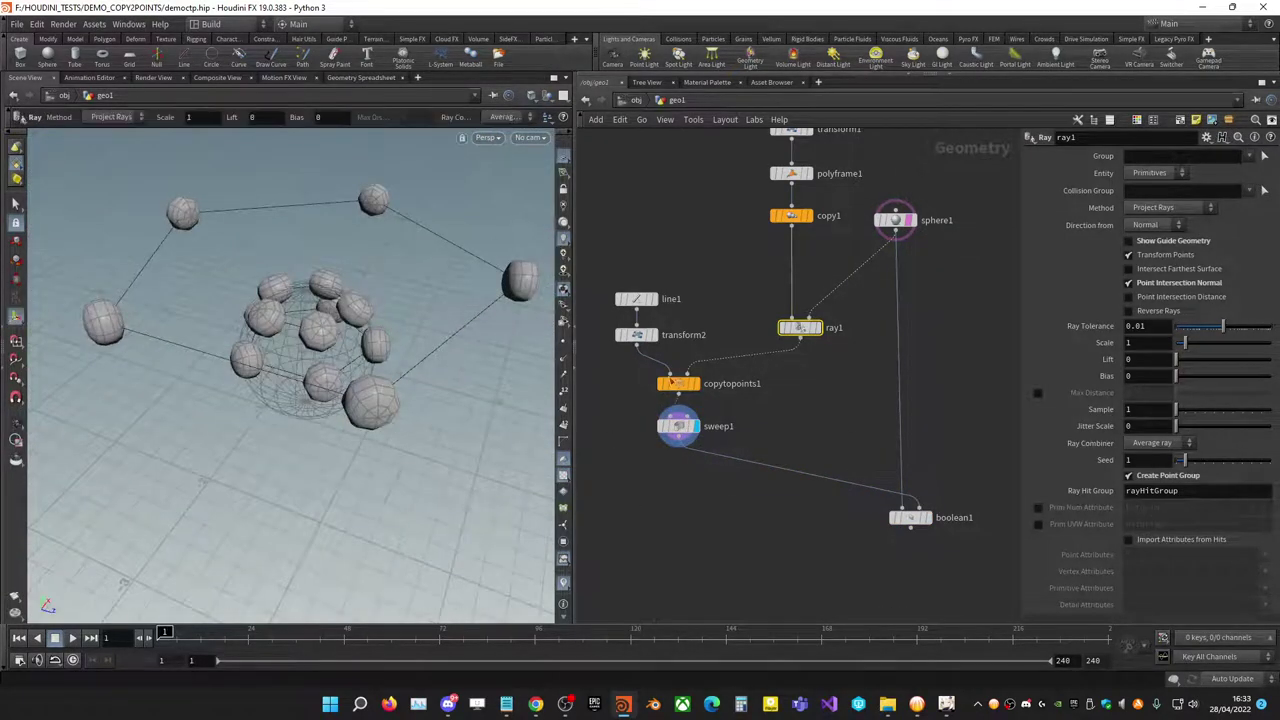
left_click(926, 517)
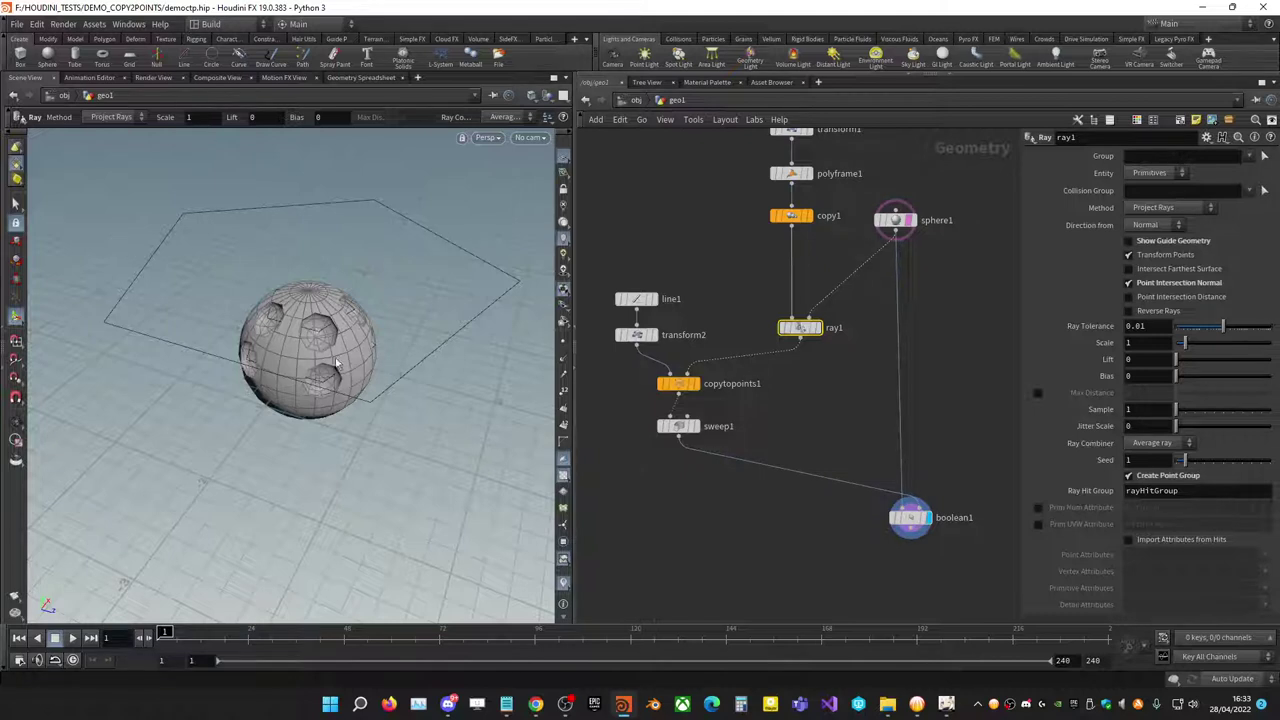
Change boolean1's Operation to Union and inspect the unioned sphere
left_click(910, 517)
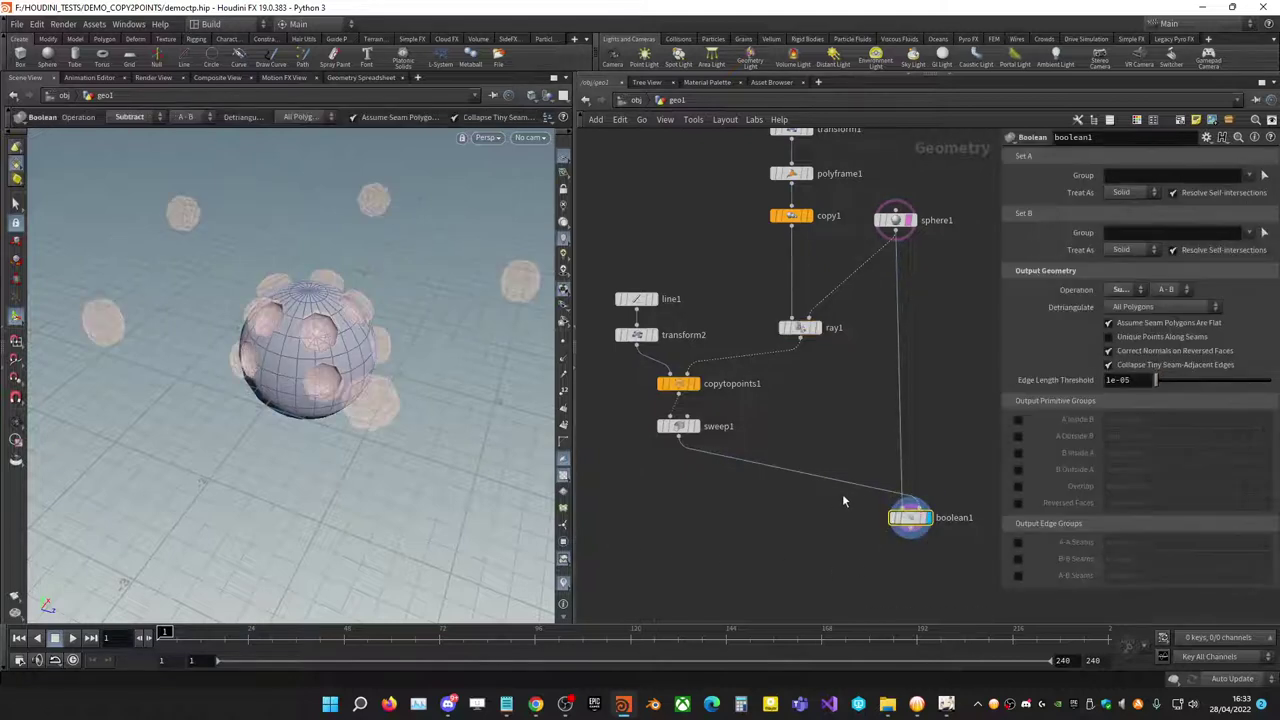
left_click(1121, 289)
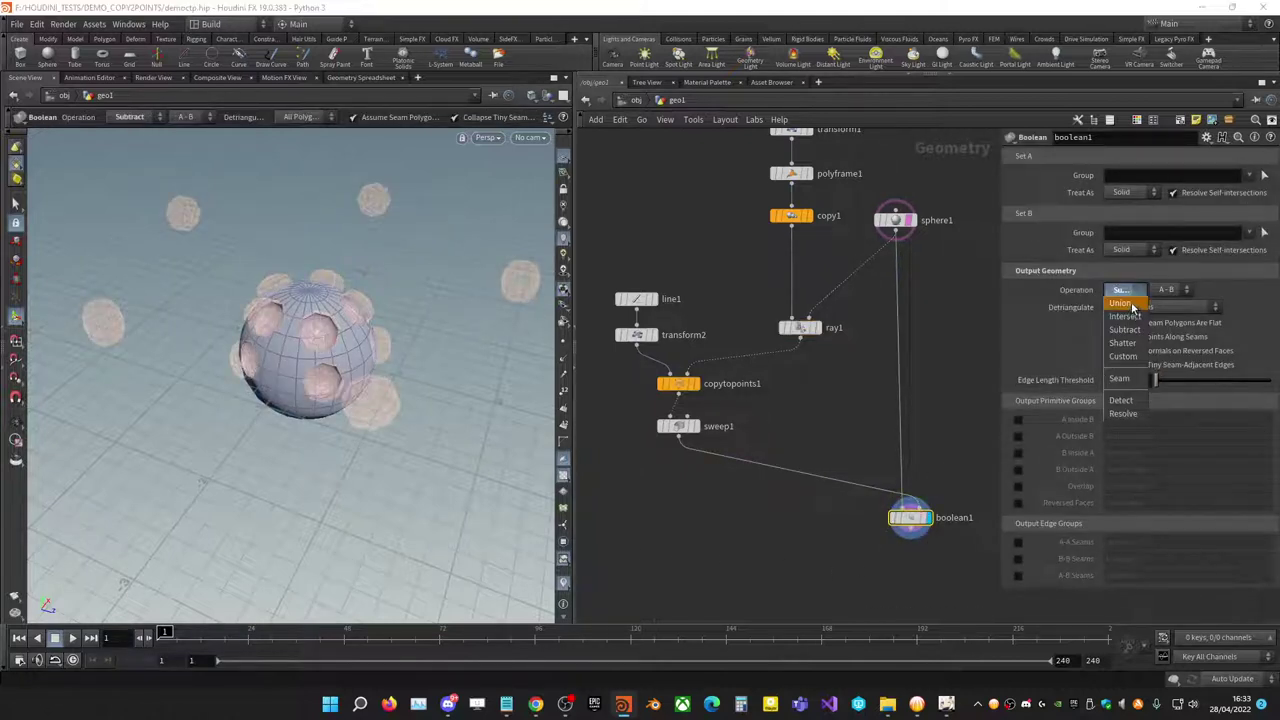
left_click(1118, 292)
key("Escape")
left_click_drag(363, 434, 345, 330)
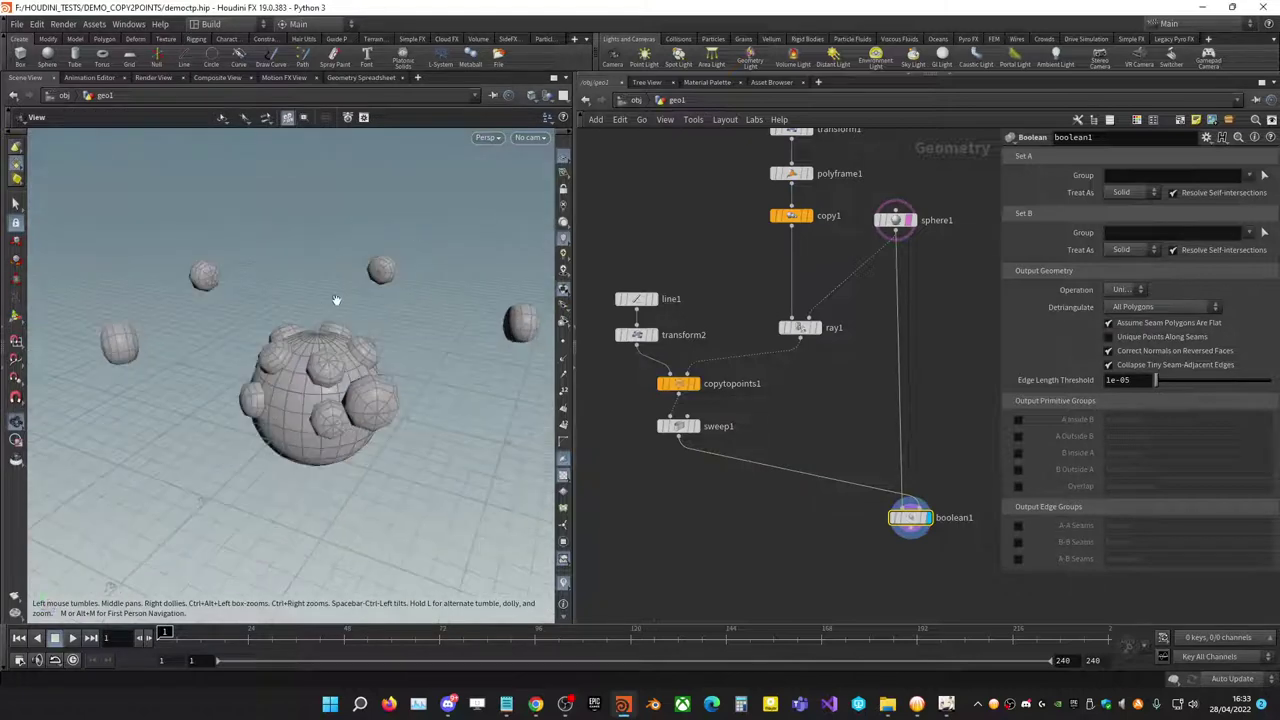
key("Return")
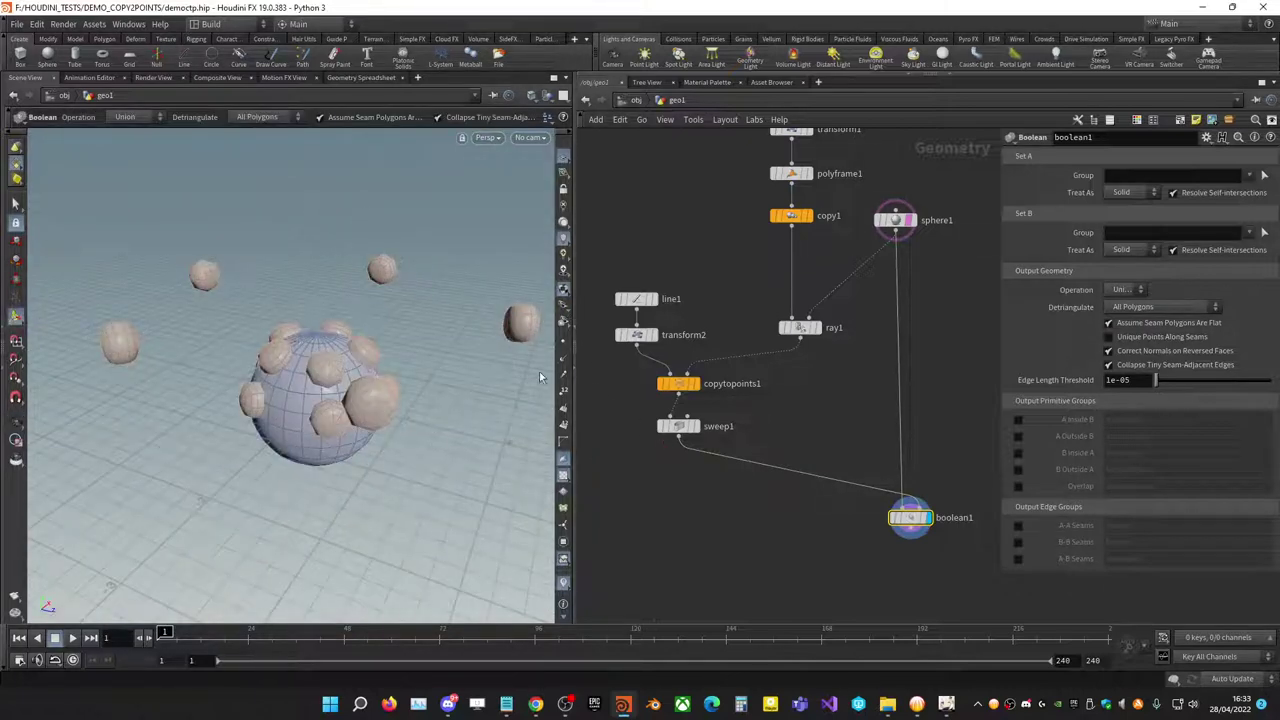
Insert a Blast node on the wire between sweep1 and boolean1
key("Tab")
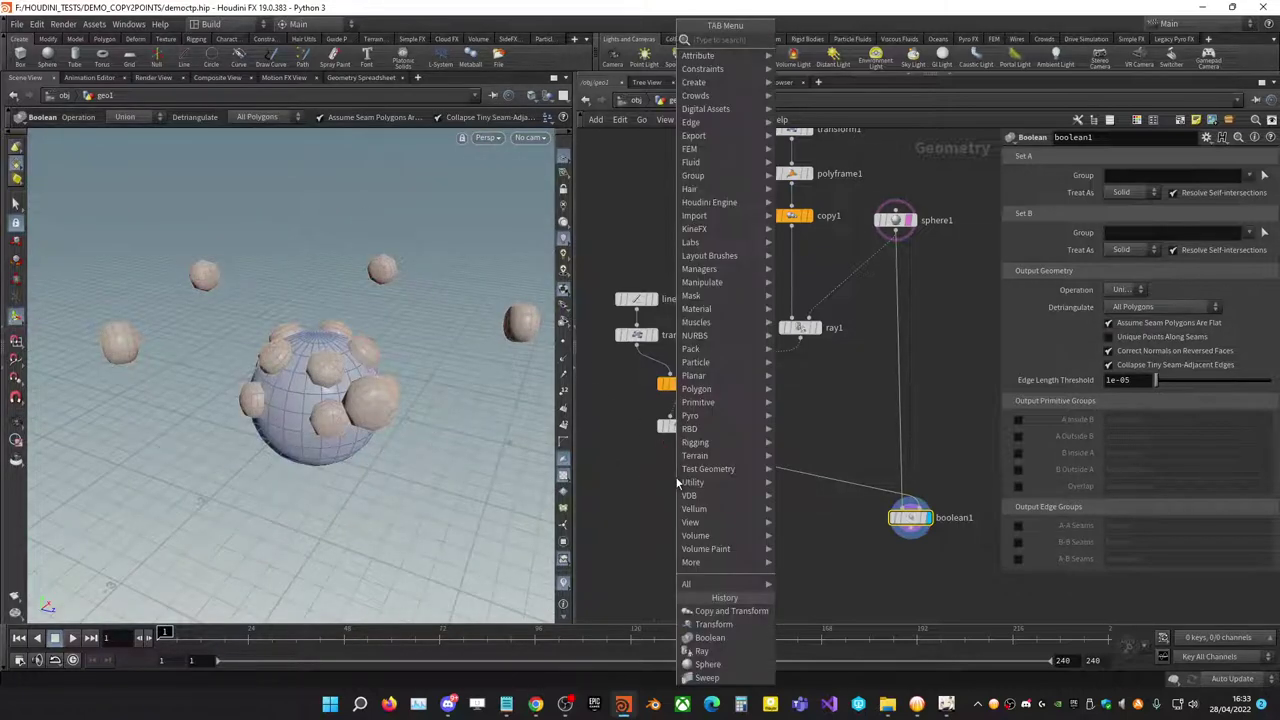
left_click(840, 44)
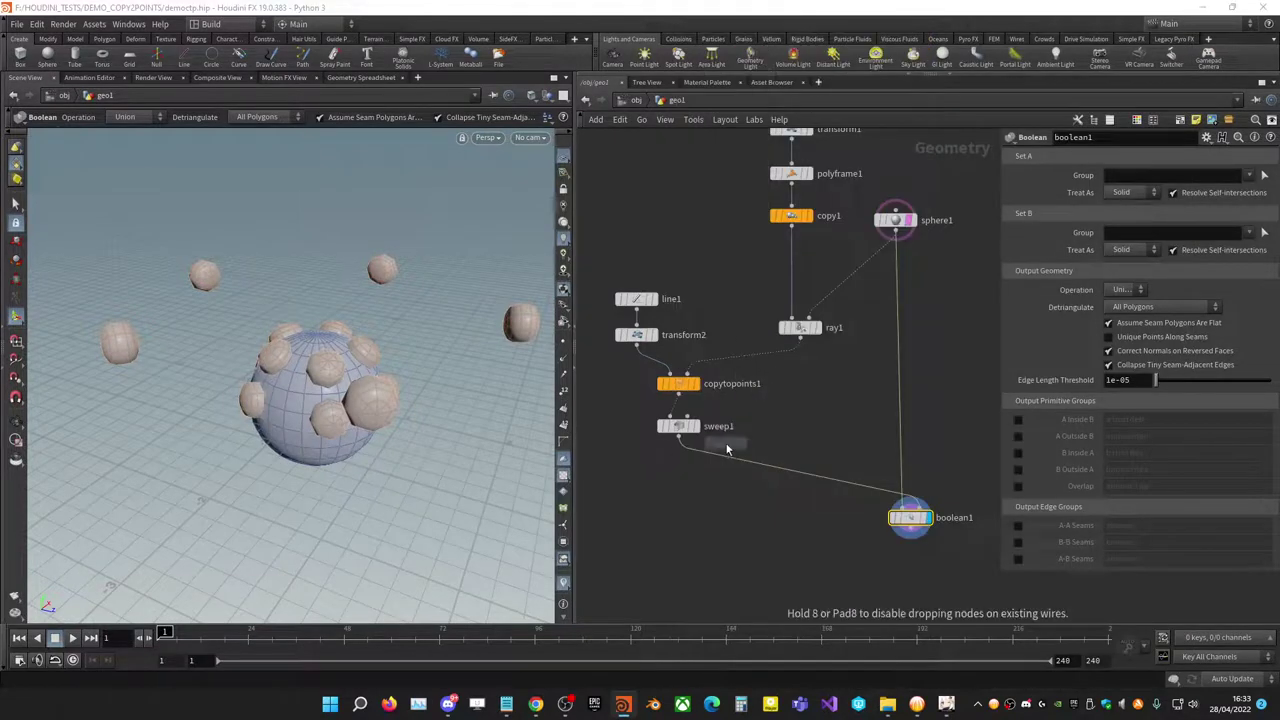
left_click(697, 472)
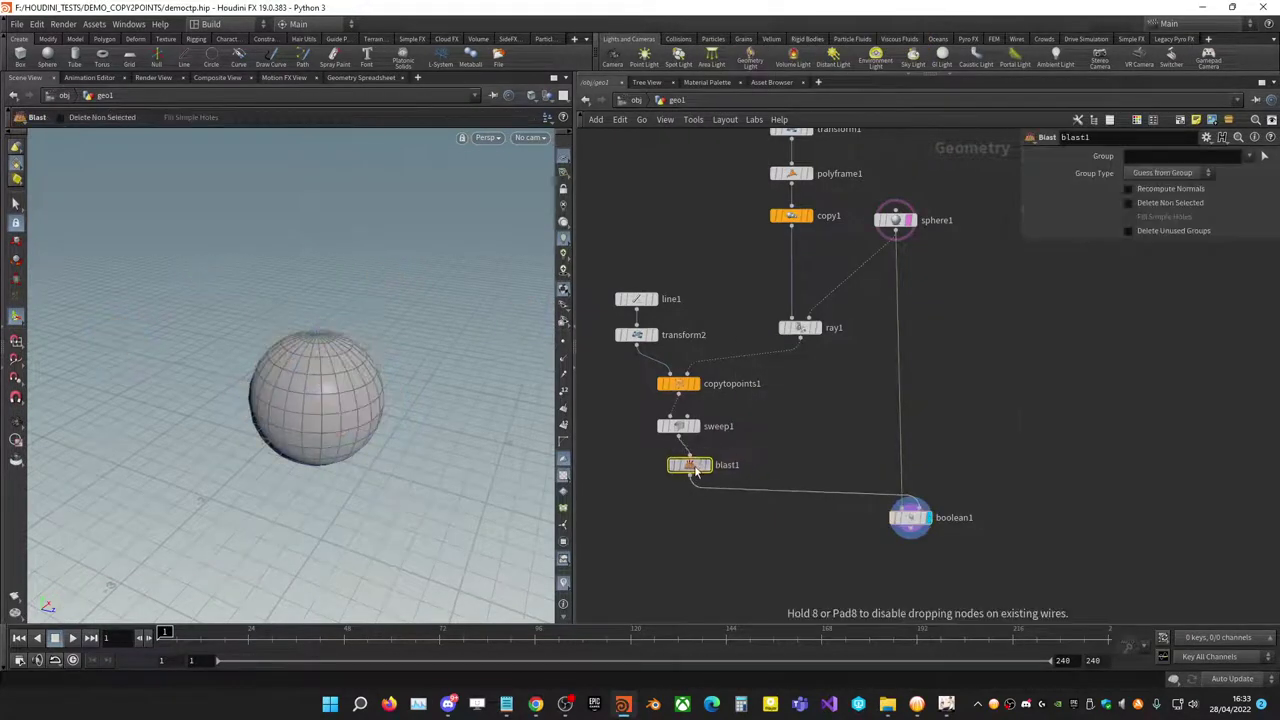
Display blast1, set its Group to rayHitGroup and enable Delete Non Selected
left_click(712, 442)
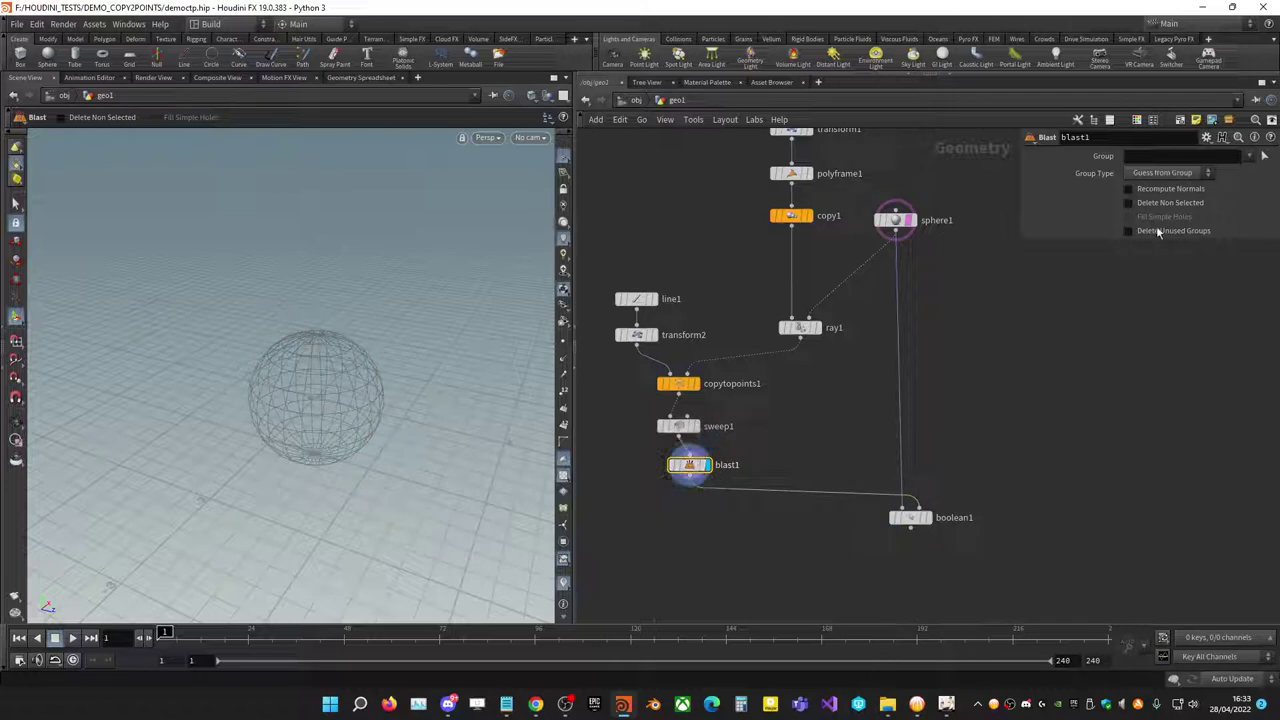
left_click(1250, 160)
left_click(1252, 176)
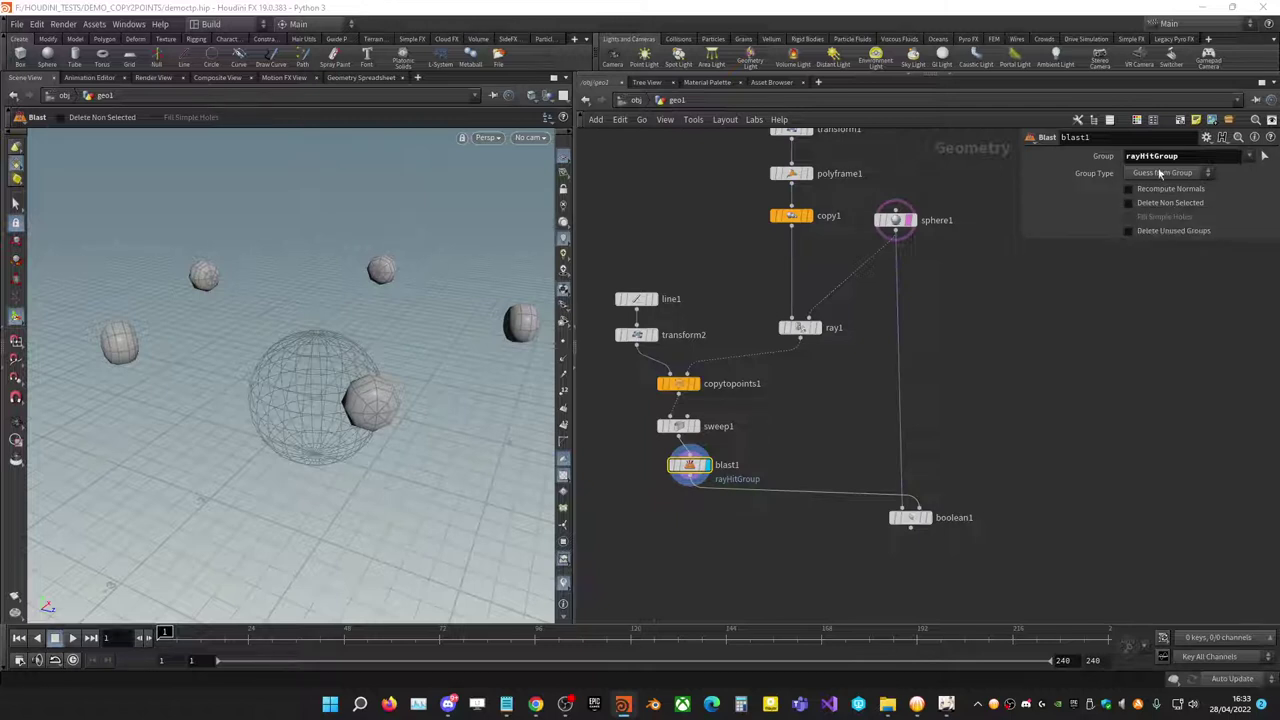
left_click(1172, 203)
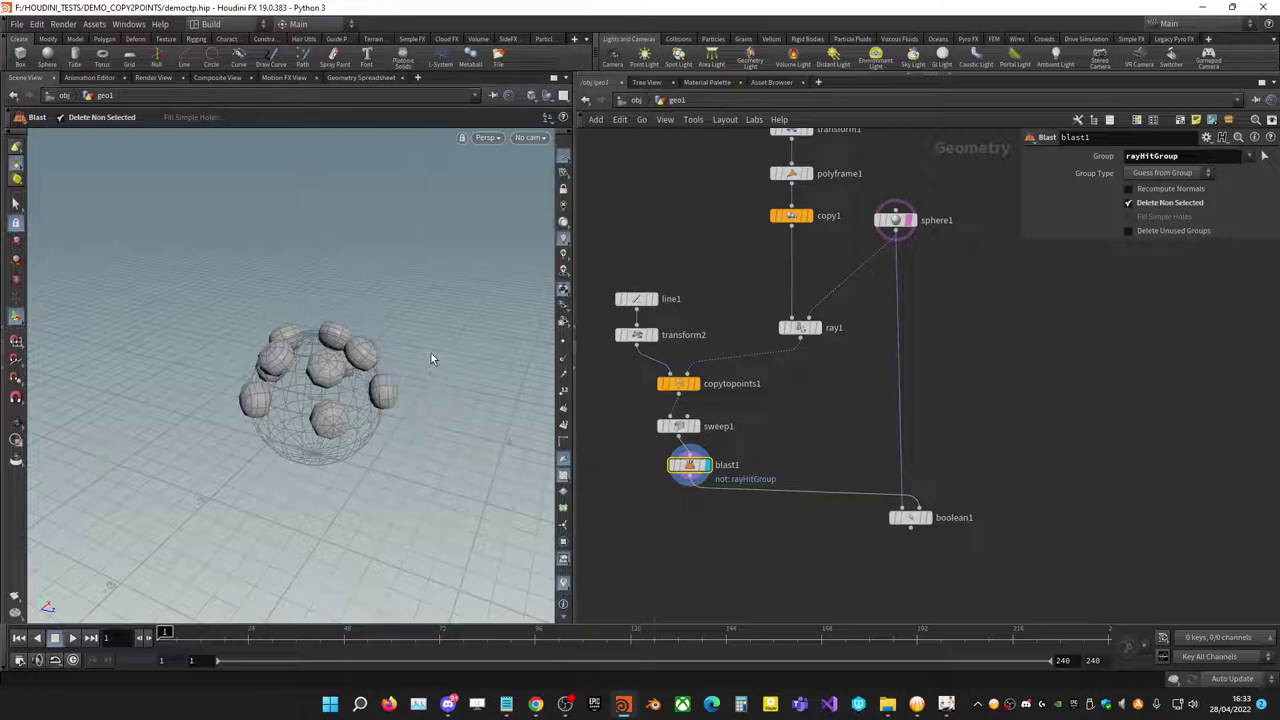
left_click_drag(416, 410, 394, 434)
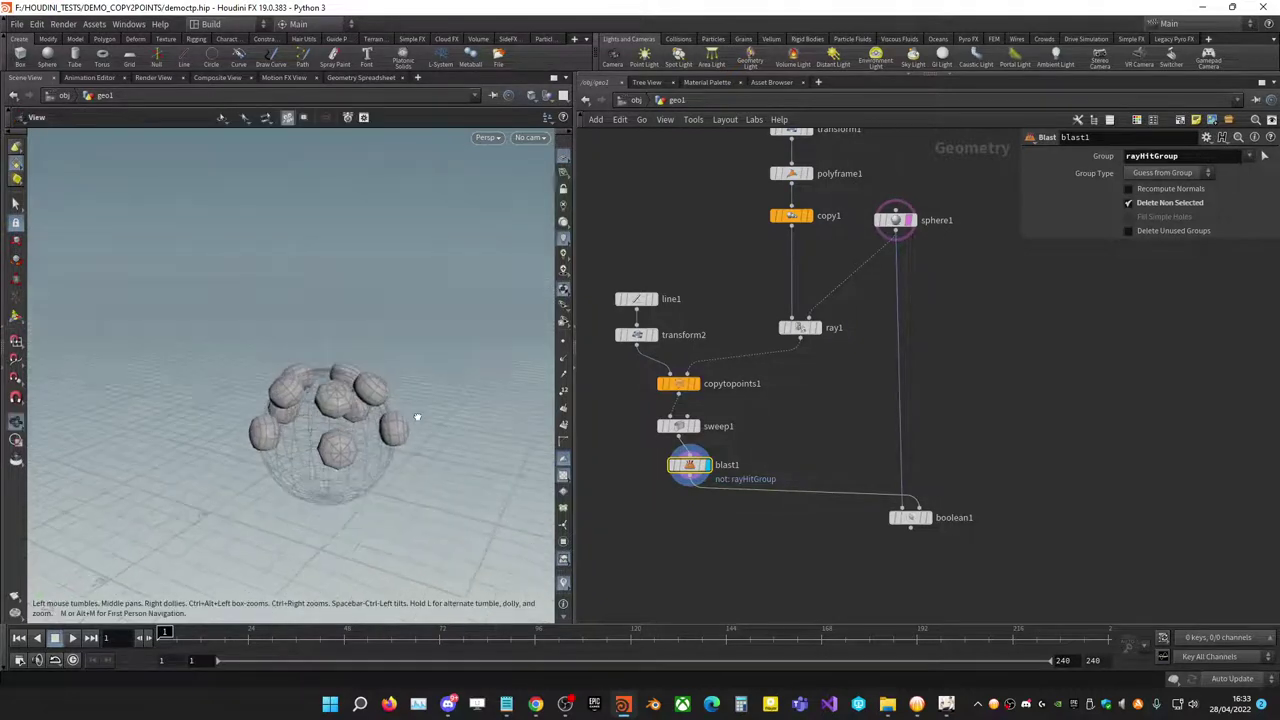
Set the display flag back on boolean1 and review the sphere with bumps only at ray-hit tubes
left_click(926, 512)
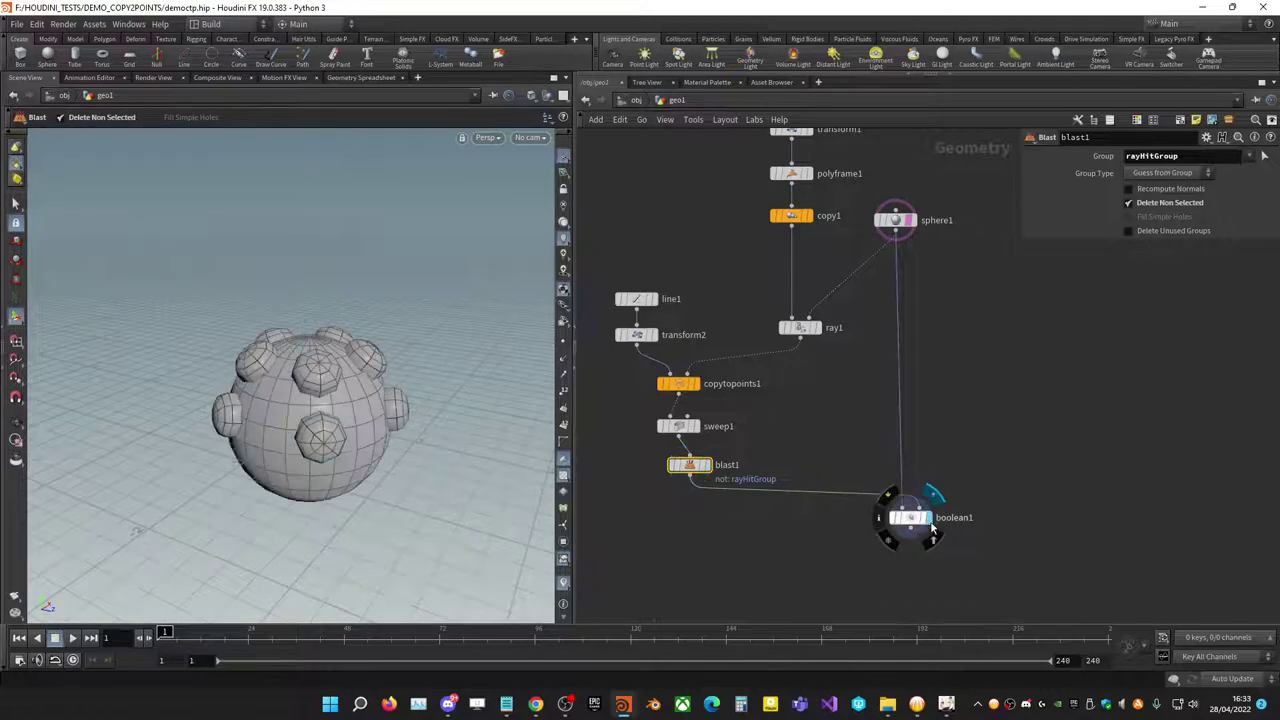
left_click(912, 522)
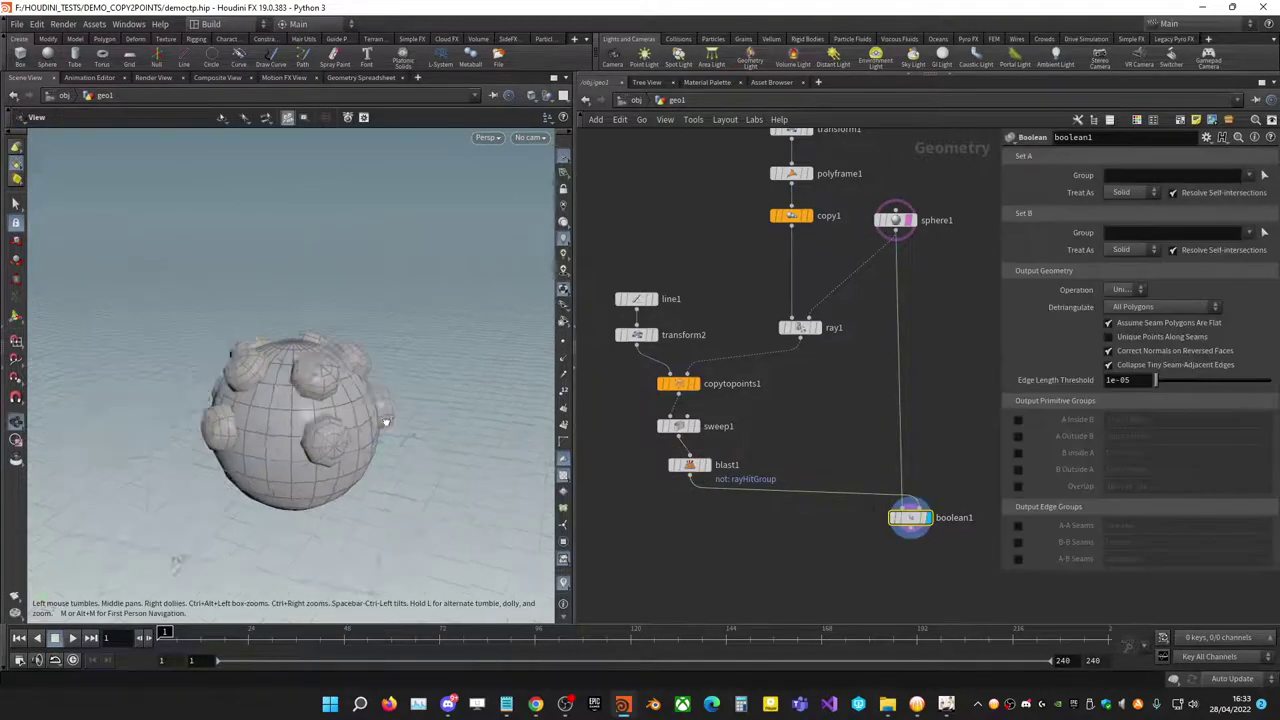
scroll(386, 423, "up", 2)
scroll(313, 376, "up", 4)
scroll(313, 376, "up", 2)
scroll(306, 337, "up", 3)
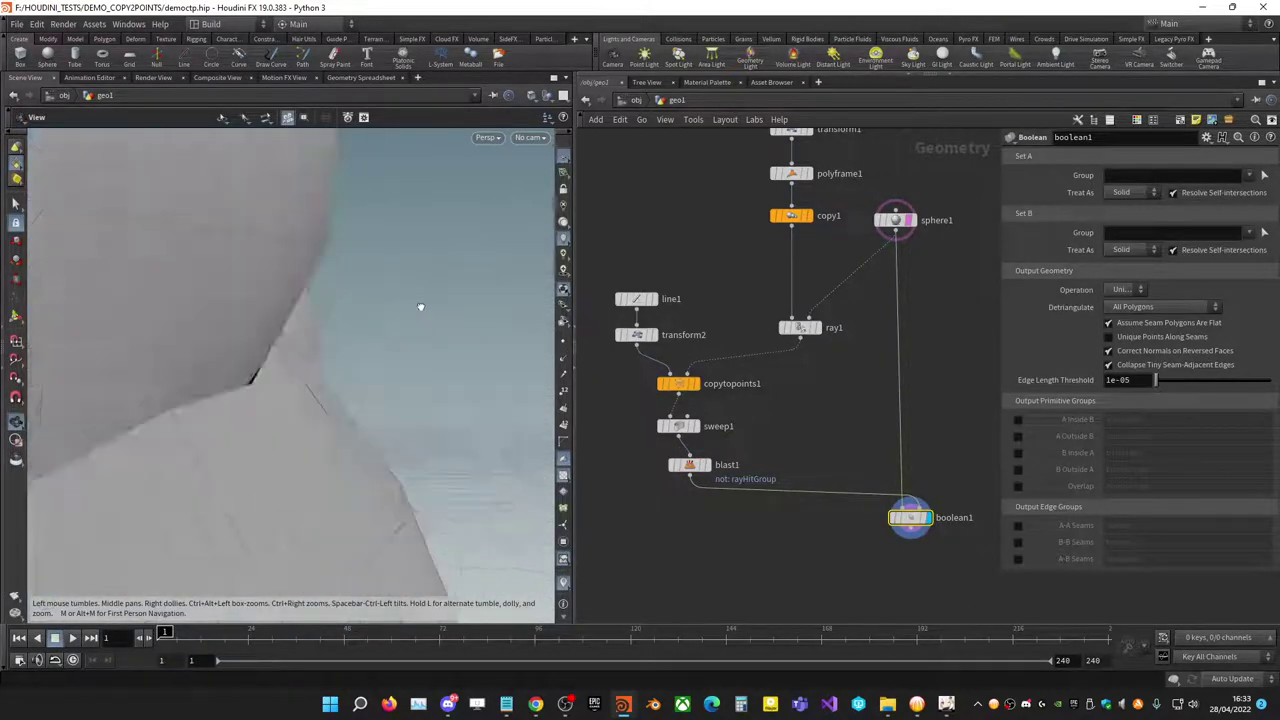
scroll(420, 306, "up", 2)
scroll(460, 289, "up", 2)
scroll(485, 255, "down", 2)
scroll(430, 255, "down", 2)
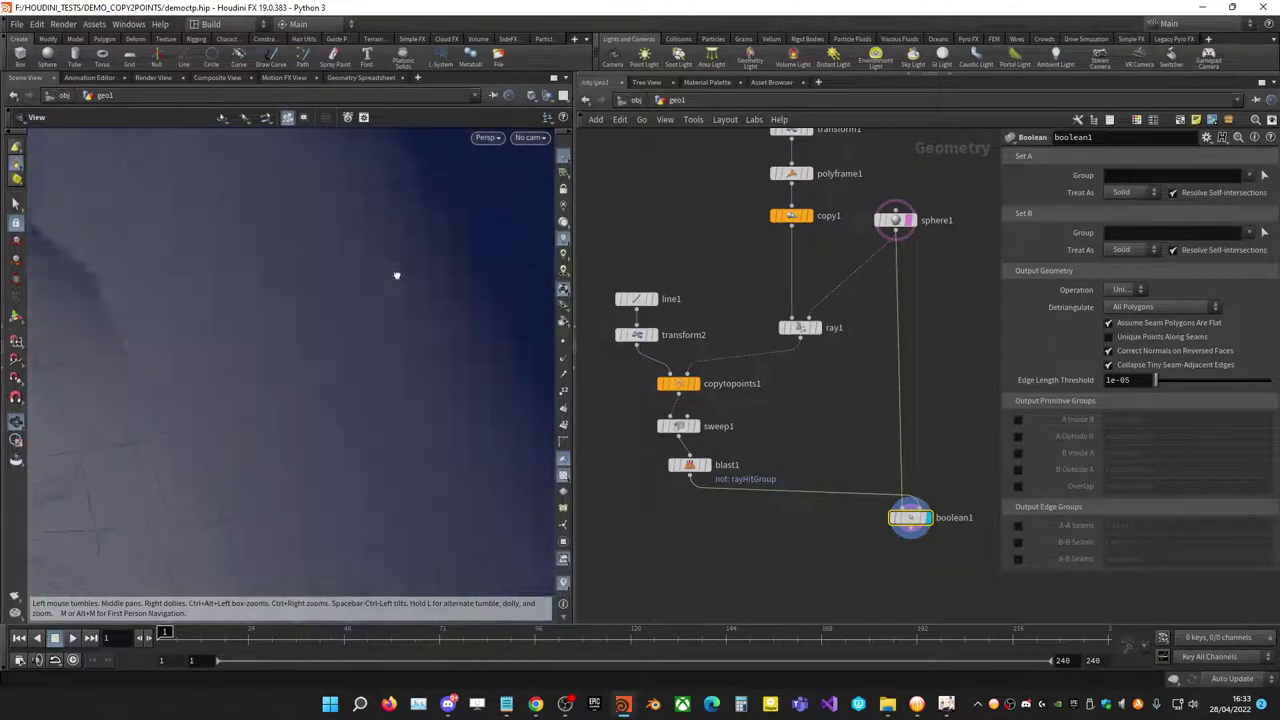
scroll(365, 305, "down", 2)
scroll(315, 360, "down", 2)
scroll(271, 357, "down", 2)
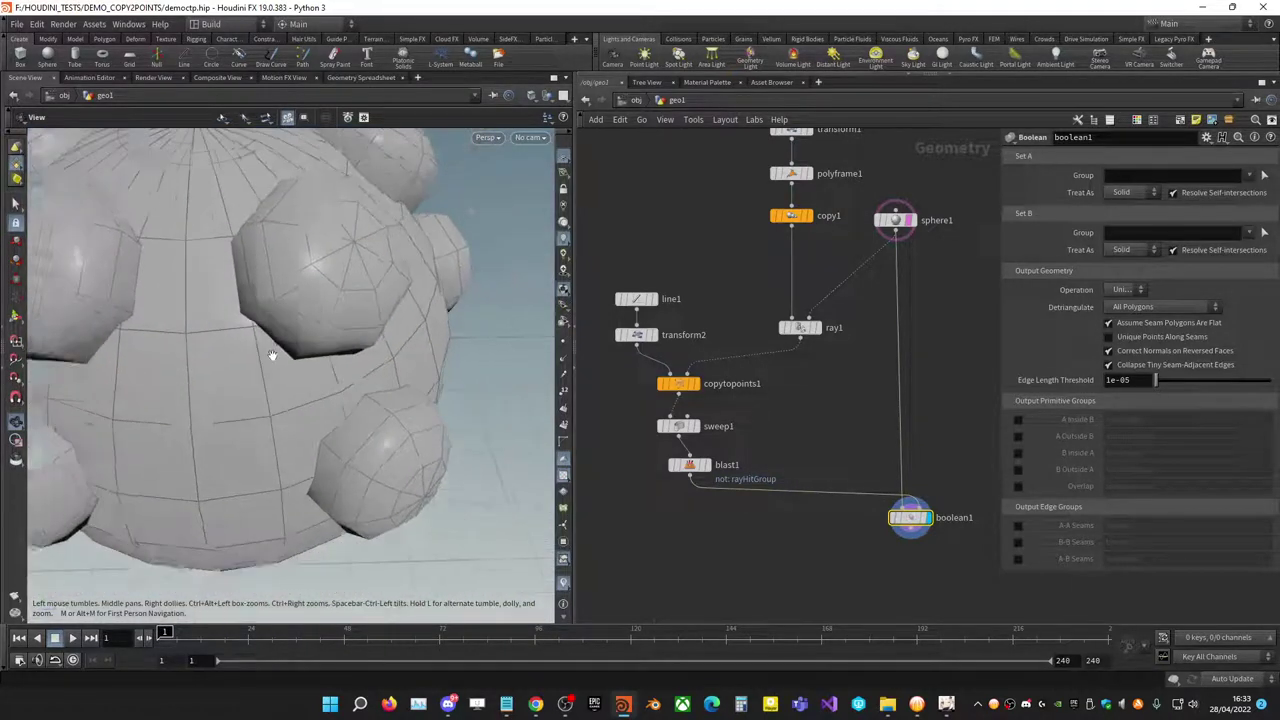
scroll(271, 363, "down", 3)
scroll(329, 365, "down", 2)
key("Return")
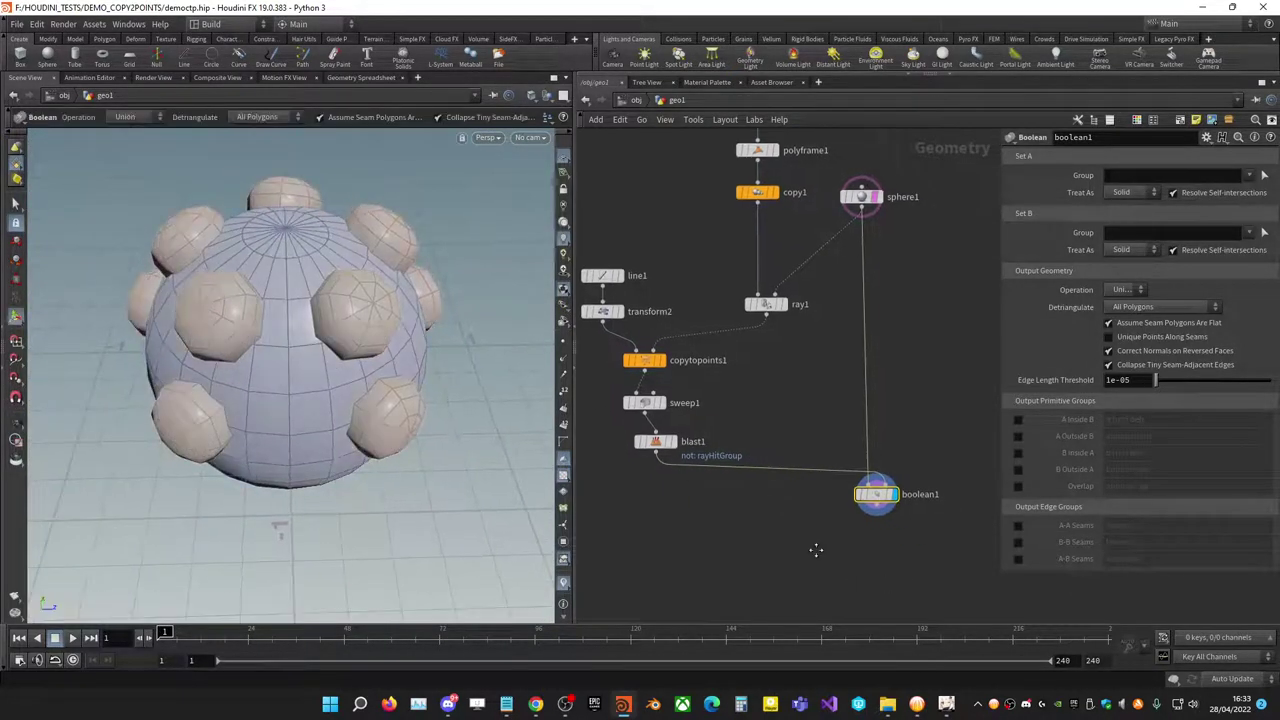
scroll(761, 534, "up", 2)
key("Tab")
Add a Divide node below boolean1 with Avoid Small Angles and Don't Generate Slivers enabled
type("di")
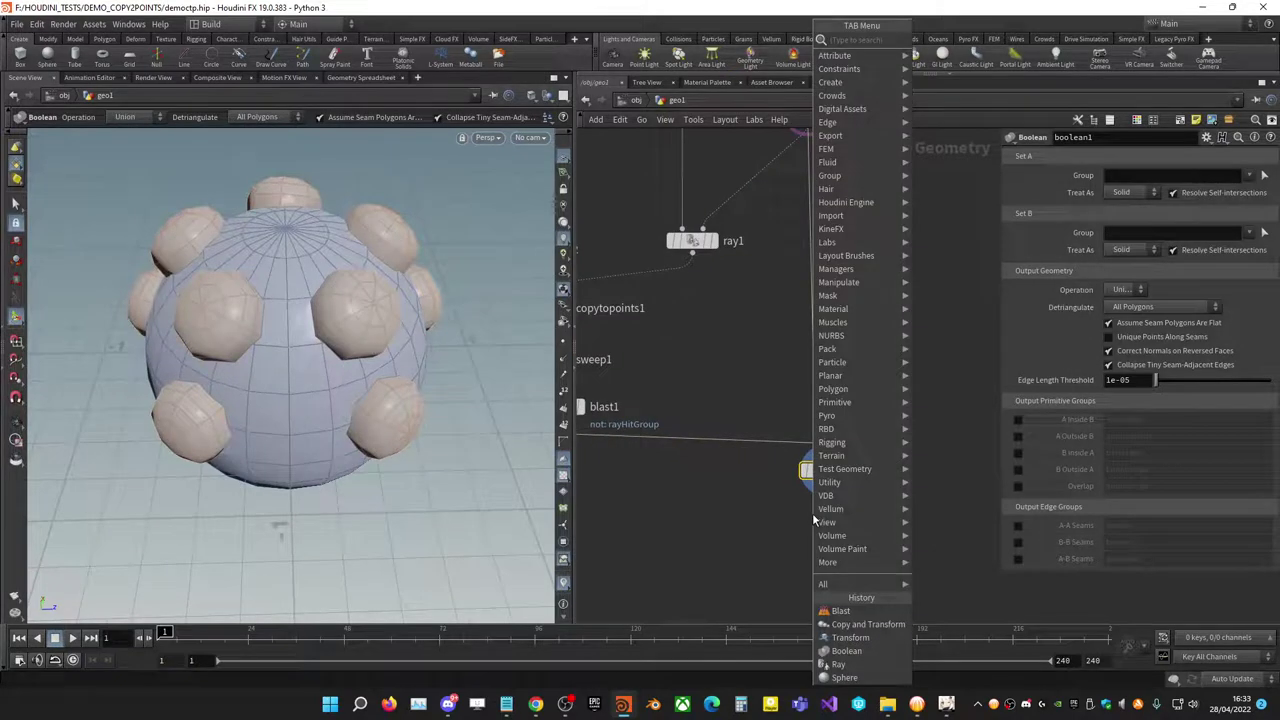
left_click(988, 52)
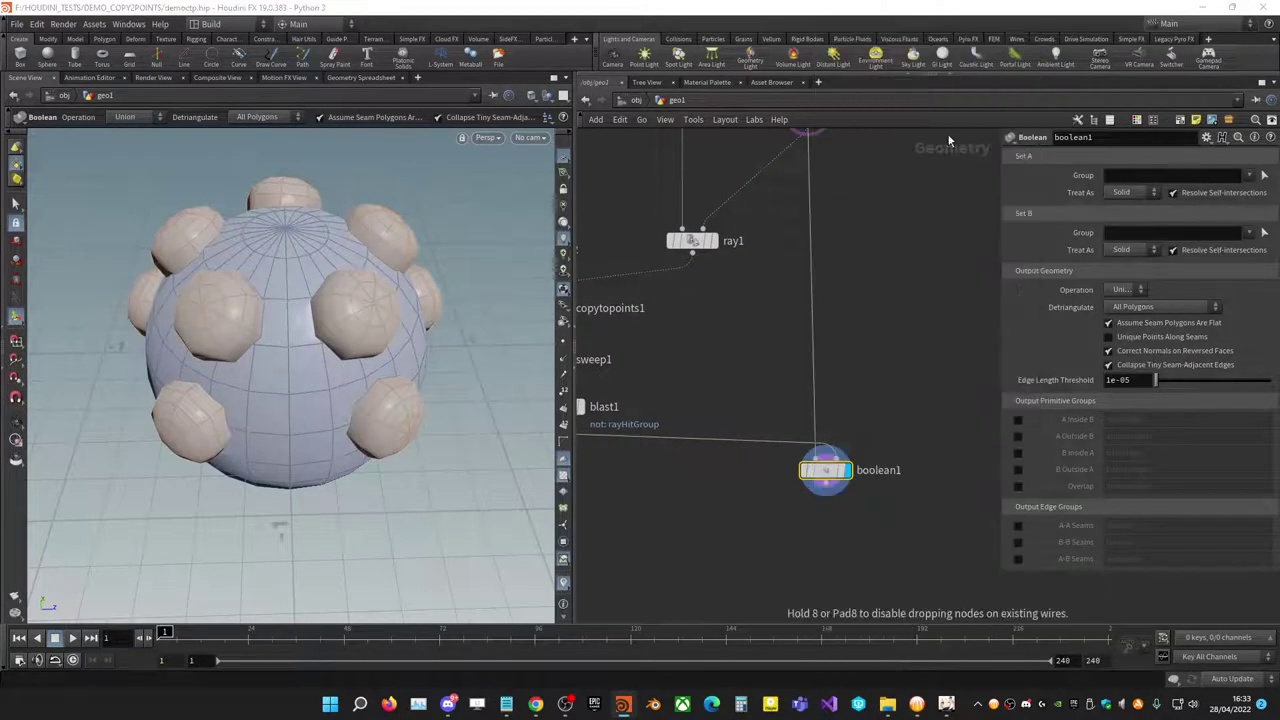
left_click(830, 516)
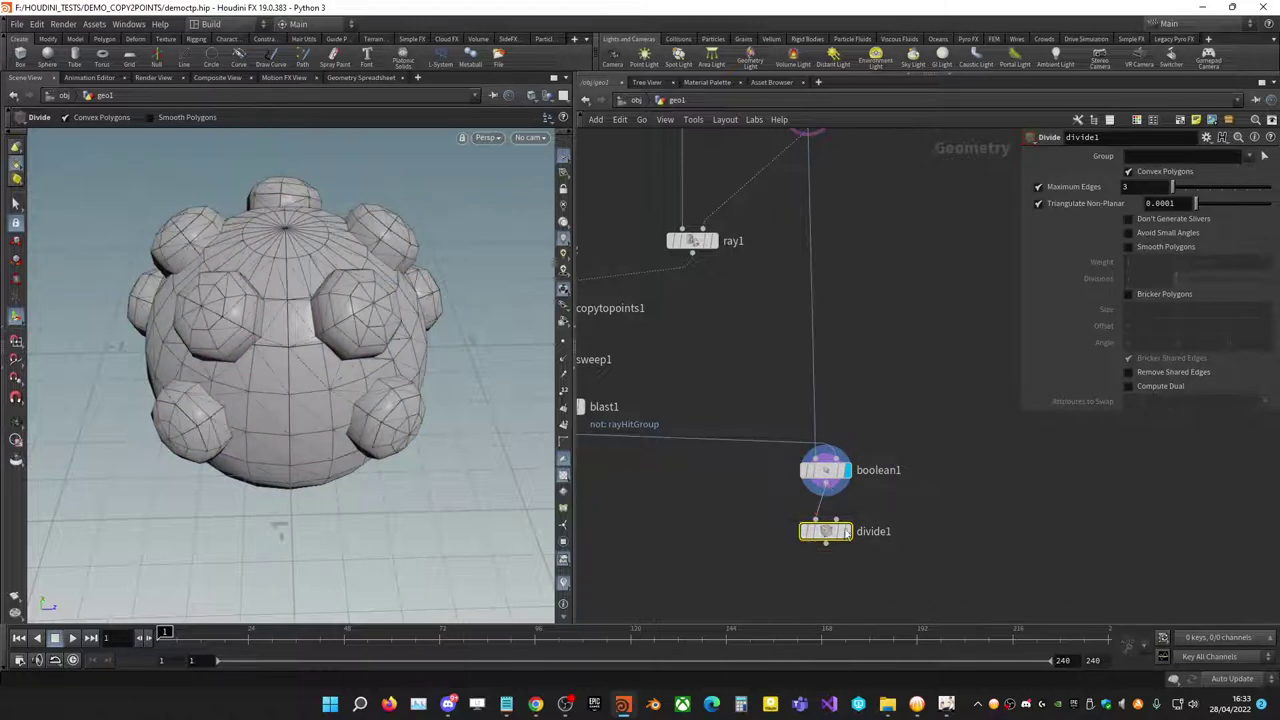
left_click(1176, 232)
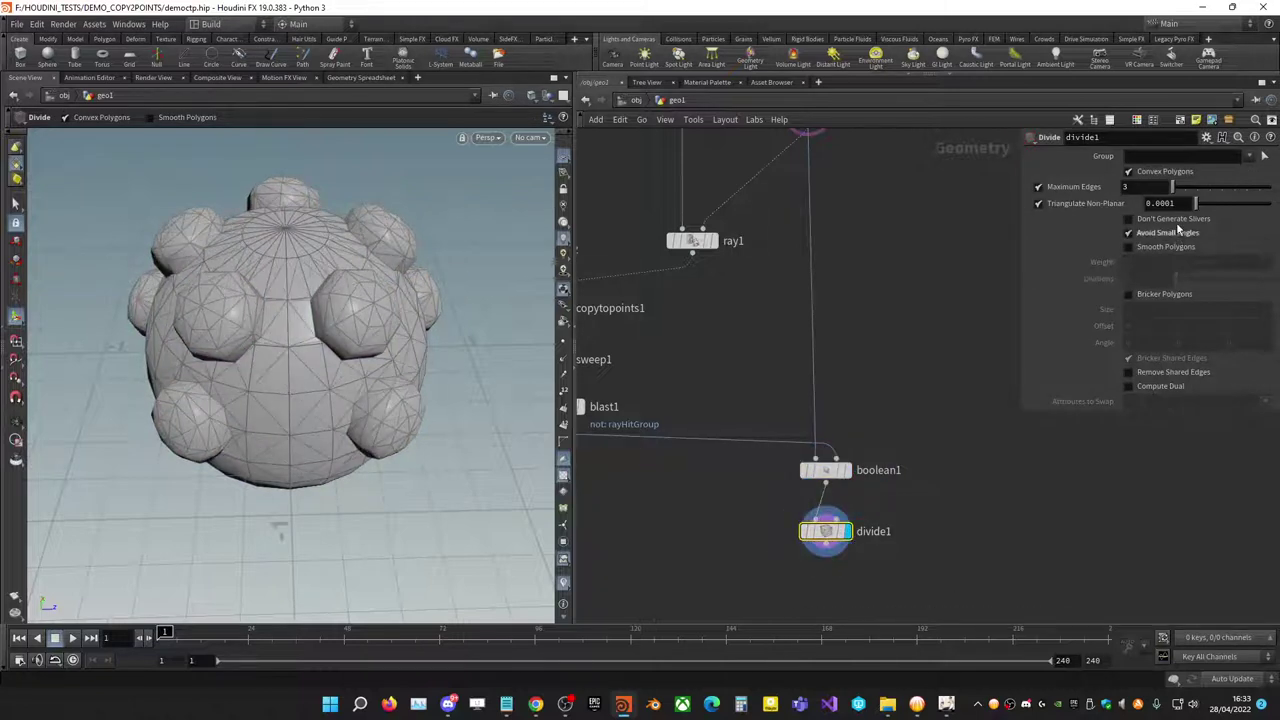
left_click(1178, 219)
Inspect the triangulated bumpy sphere and save democtp.hip
key("Escape")
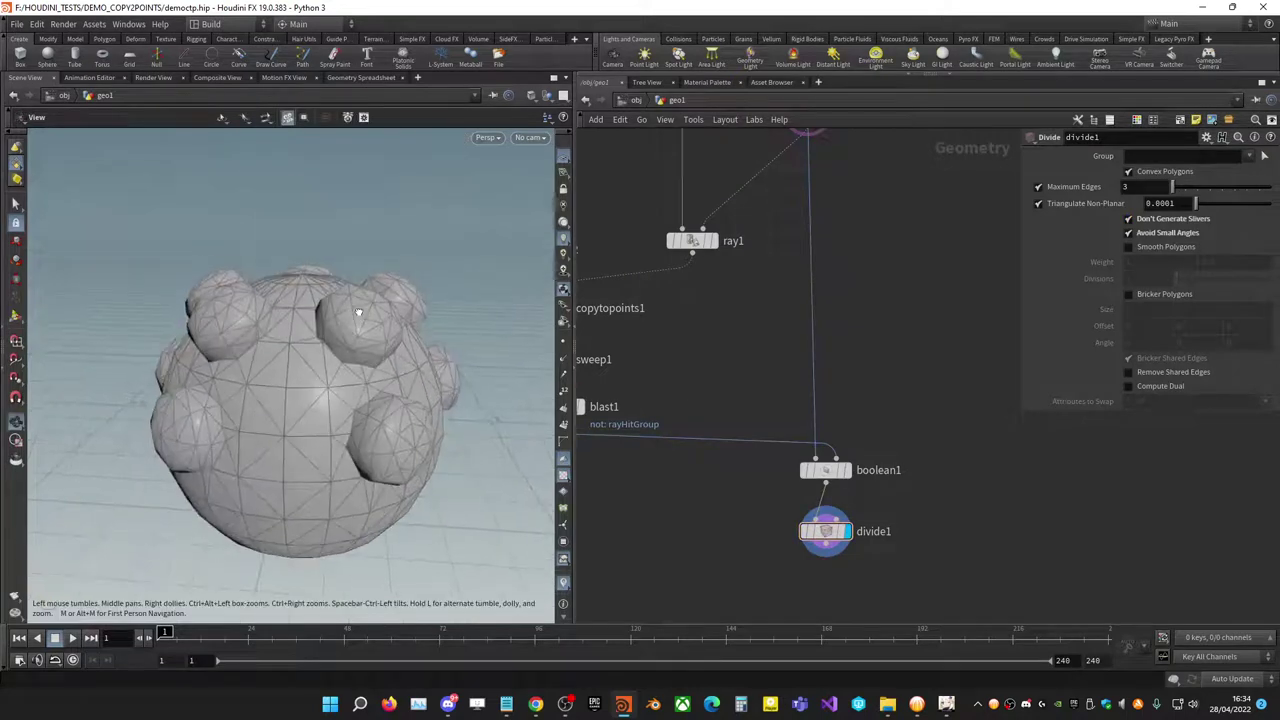
mouse_move(400, 323)
left_mouse_down()
mouse_move(286, 400)
mouse_move(437, 380)
mouse_move(333, 390)
mouse_move(286, 420)
mouse_move(286, 451)
mouse_move(334, 466)
mouse_move(309, 397)
mouse_move(457, 271)
mouse_move(500, 300)
mouse_move(509, 337)
mouse_move(385, 391)
mouse_move(320, 403)
mouse_move(300, 386)
mouse_move(316, 381)
mouse_move(300, 392)
mouse_move(415, 381)
left_mouse_up()
key("Return")
key("ctrl+s")
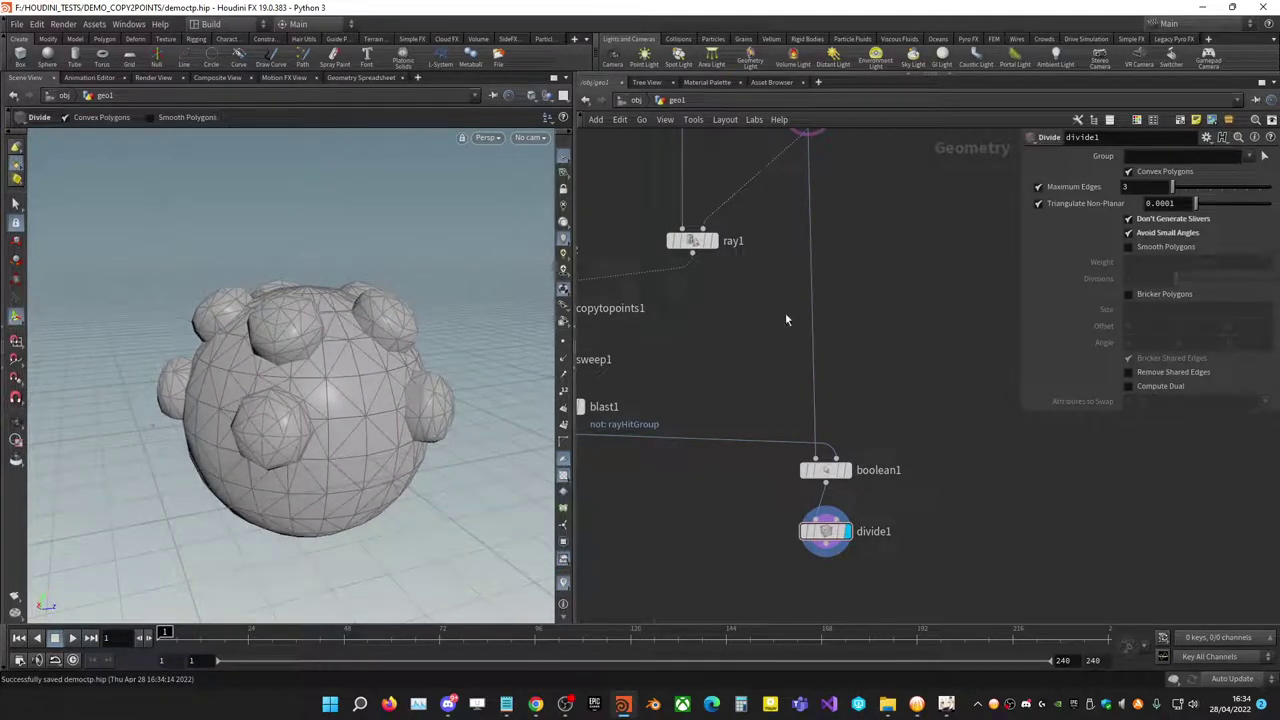
Rearrange the network, spacing divide1 below boolean1 and lowering sphere1
scroll(810, 305, "down", 4)
scroll(839, 300, "up", 4)
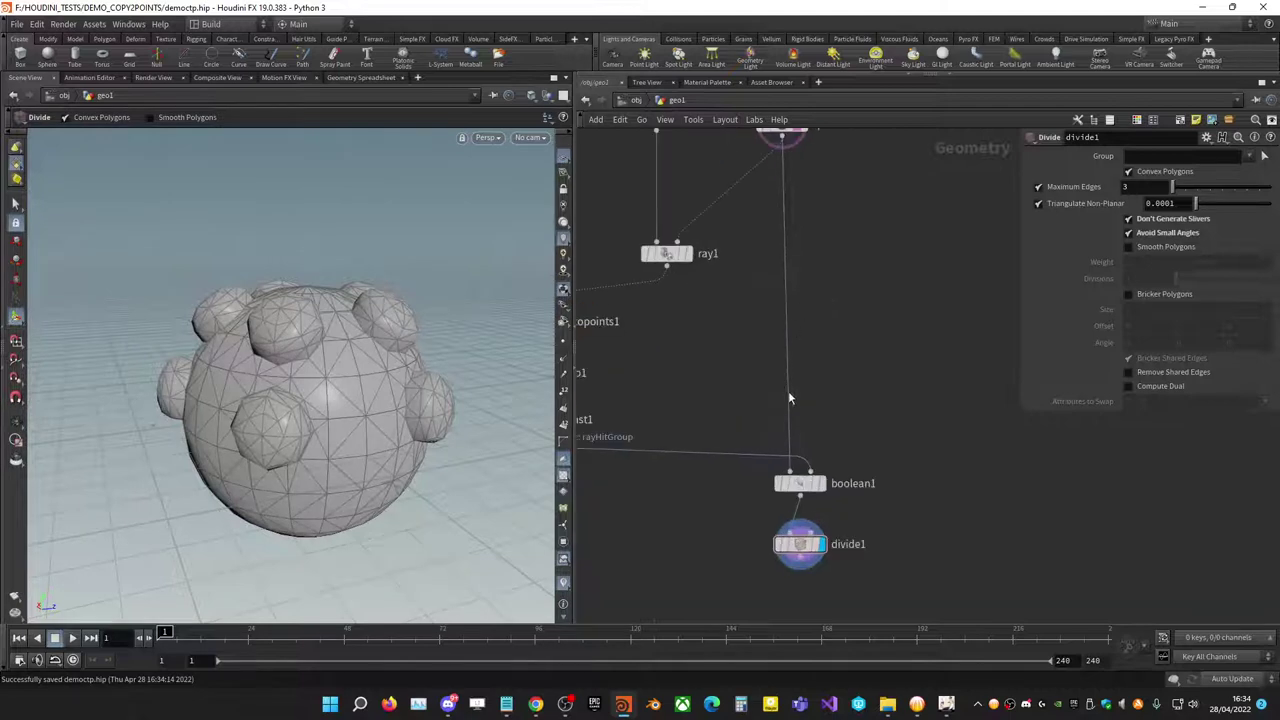
middle_click_drag(788, 399, 796, 116)
left_click_drag(813, 272, 826, 352)
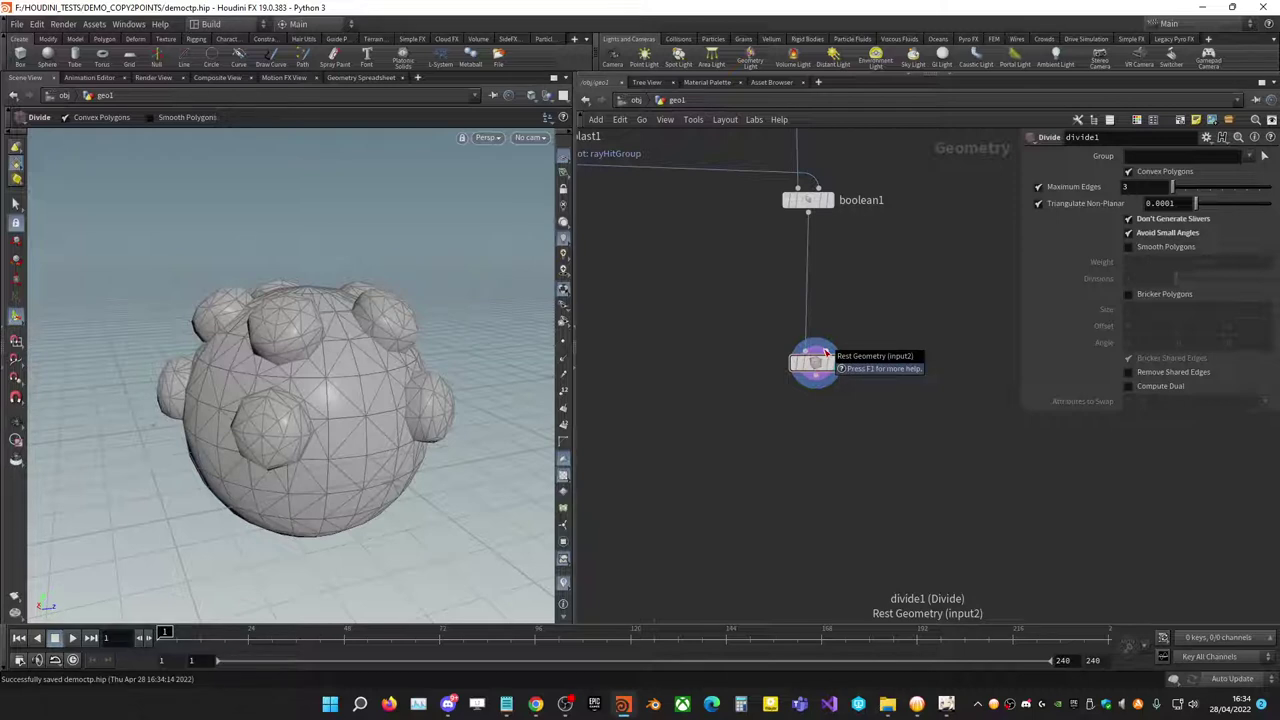
scroll(866, 237, "down", 4)
mouse_move(866, 237)
middle_mouse_down()
mouse_move(894, 291)
mouse_move(873, 369)
middle_mouse_up()
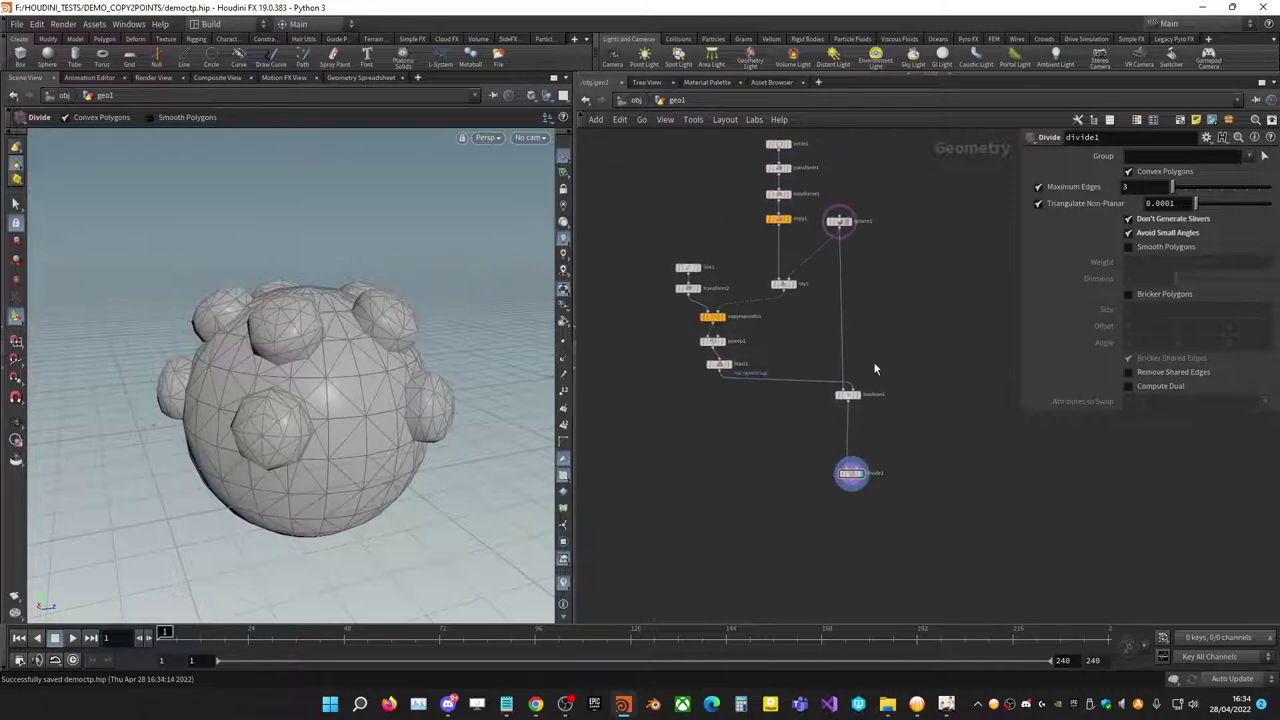
scroll(858, 280, "up", 3)
left_click_drag(838, 185, 838, 230)
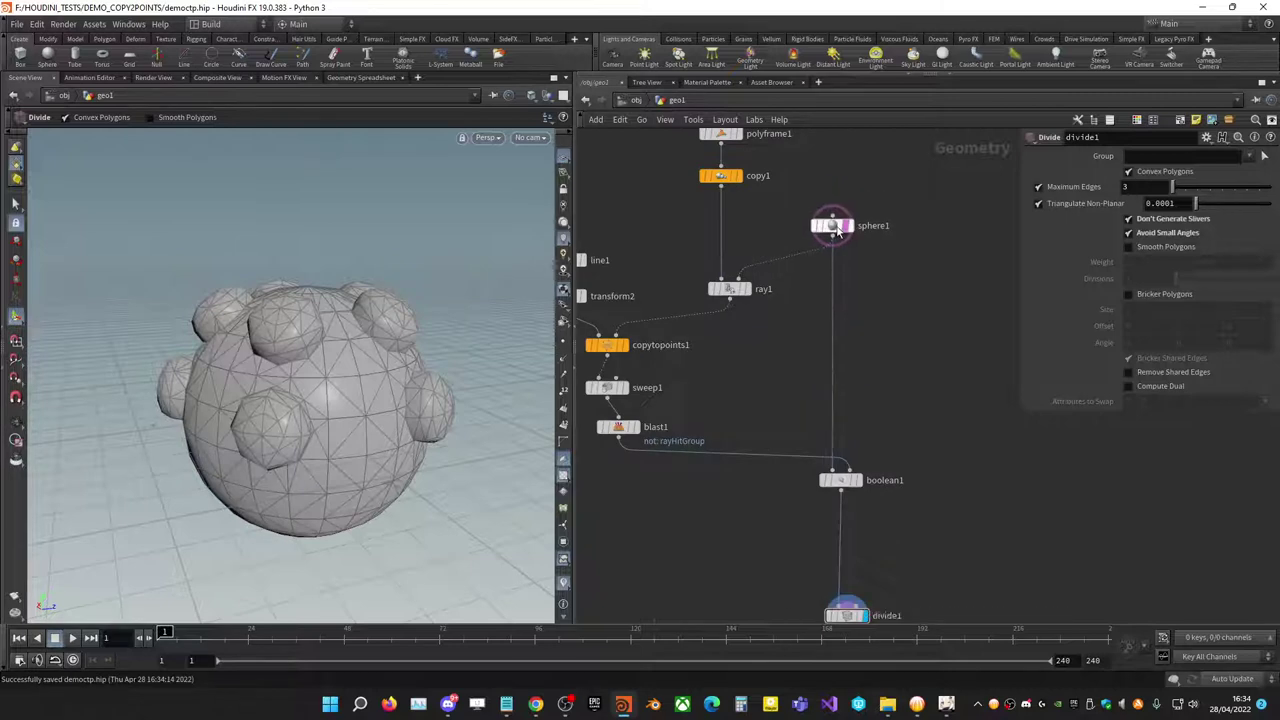
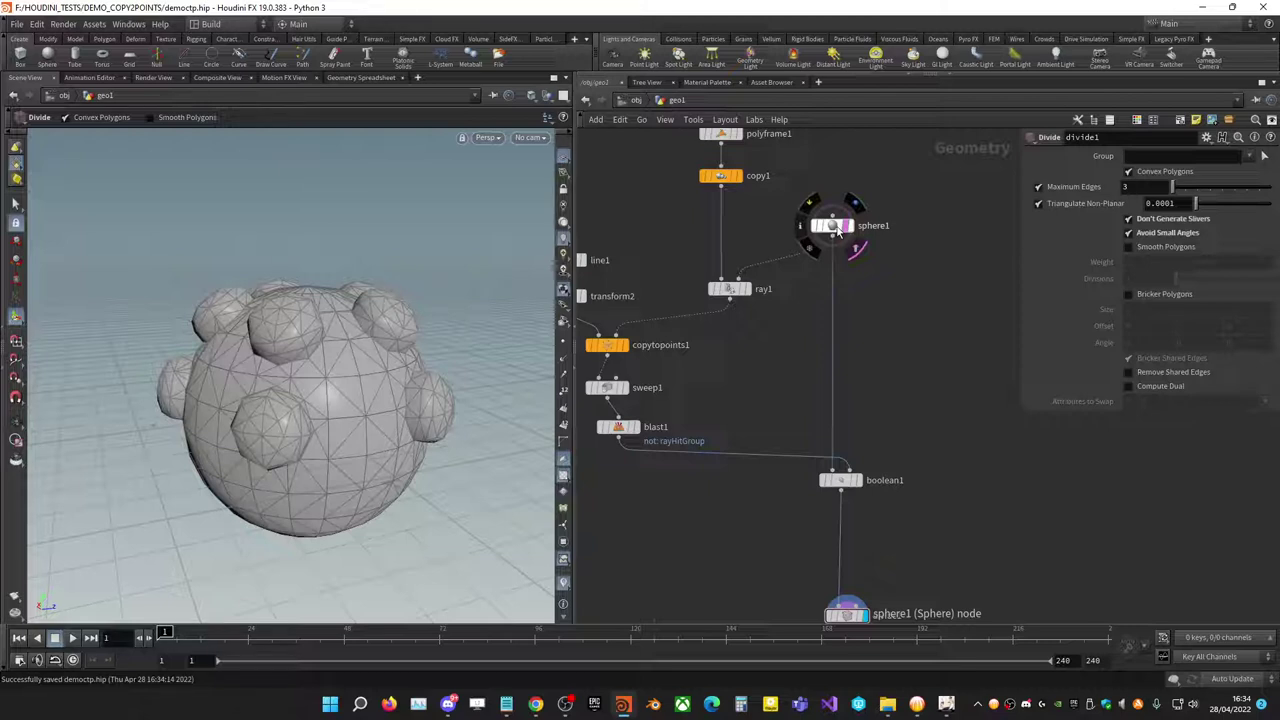
Drop a Bend deformer, bend1, onto the wire between sphere1 and the boolean
scroll(838, 231, "down", 2)
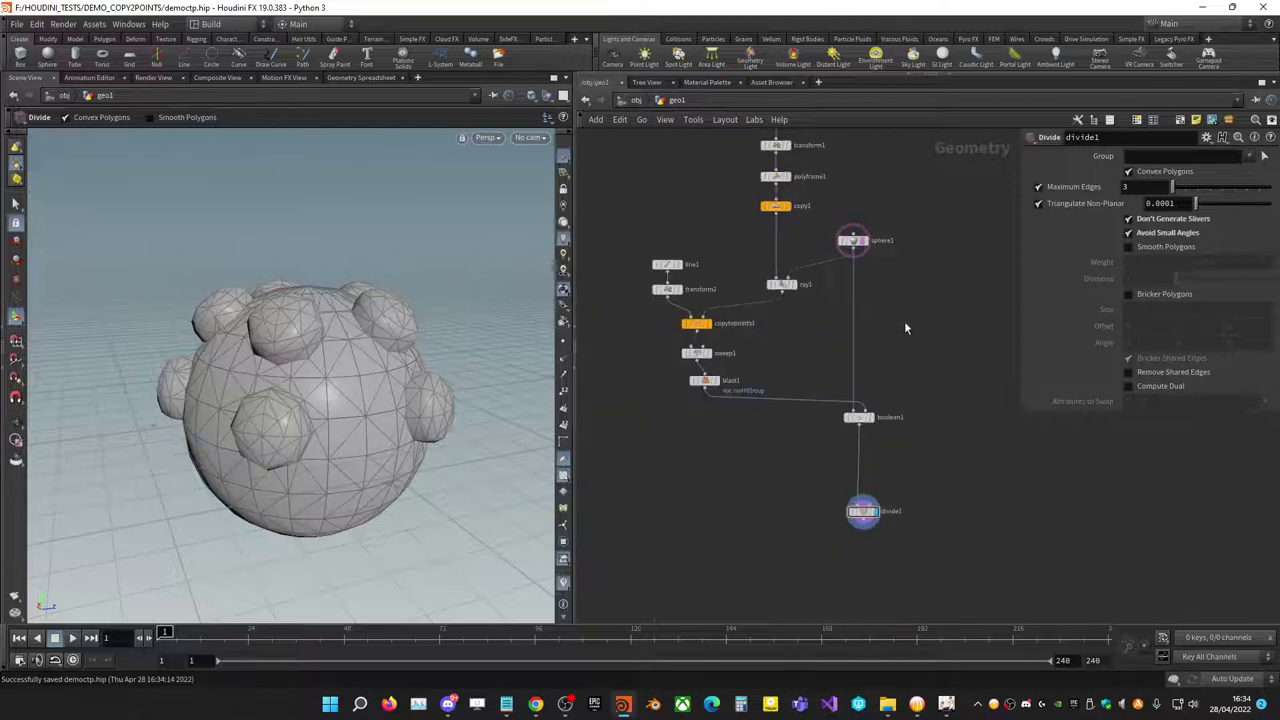
scroll(904, 321, "down", 2)
scroll(783, 302, "down", 1)
scroll(783, 302, "up", 2)
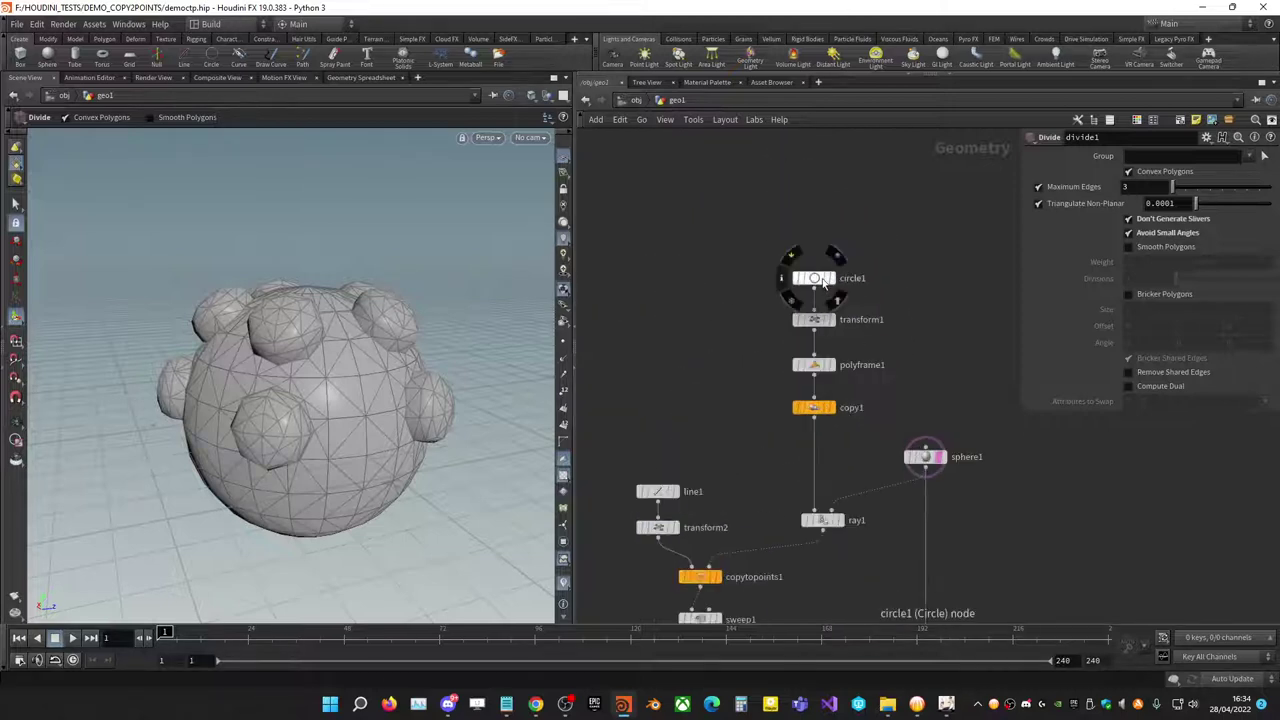
middle_click_drag(738, 455, 620, 335)
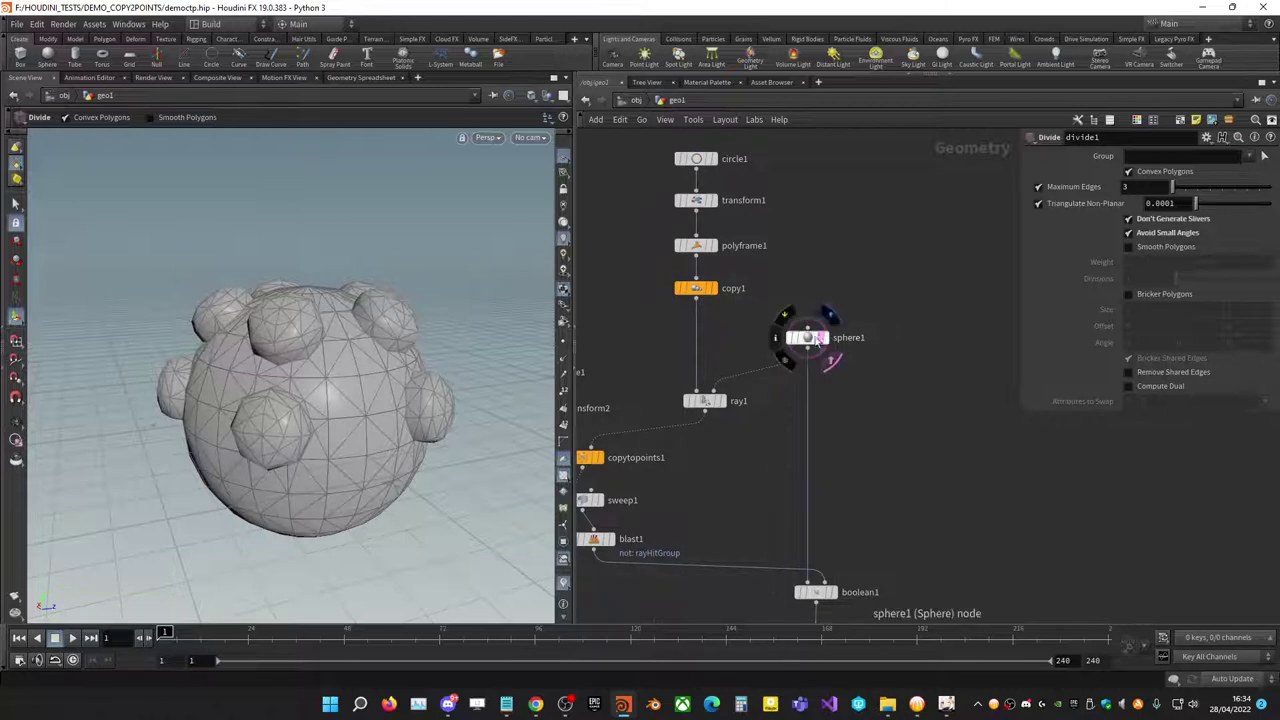
mouse_move(812, 337)
left_mouse_down()
mouse_move(828, 302)
mouse_move(897, 284)
left_mouse_up()
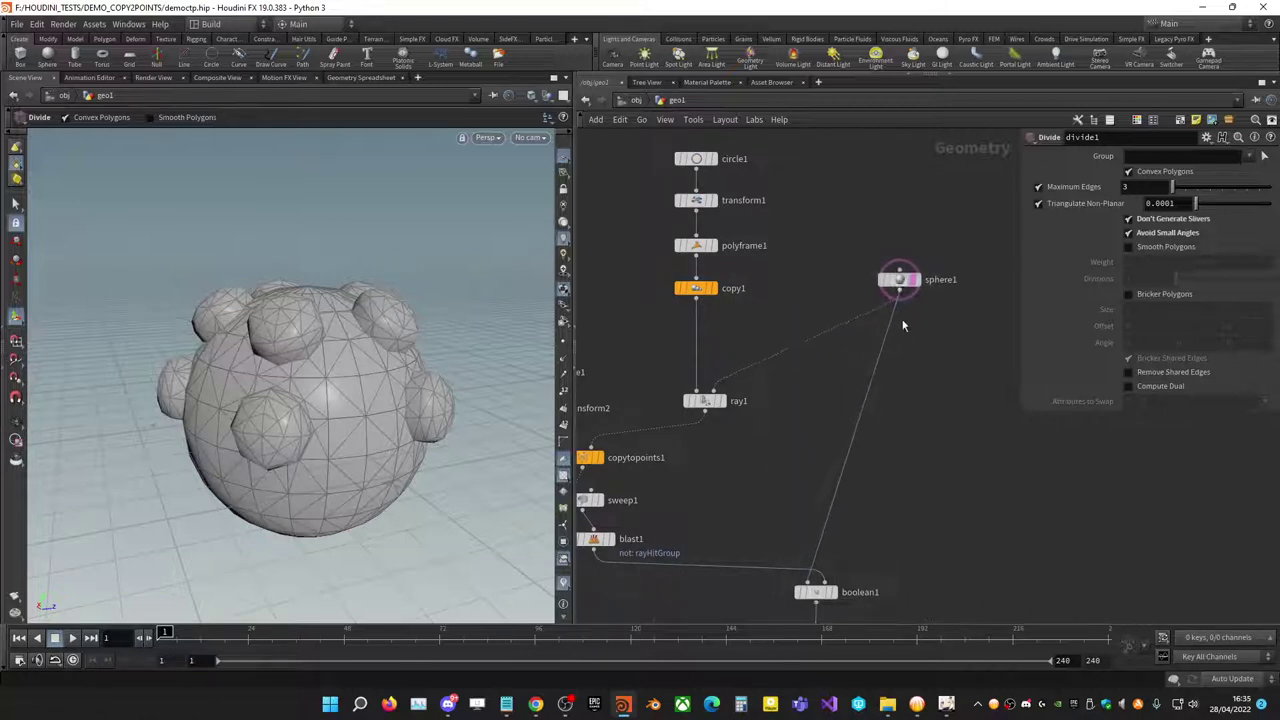
middle_click_drag(900, 335, 803, 349)
scroll(788, 350, "up", 1)
key("Tab")
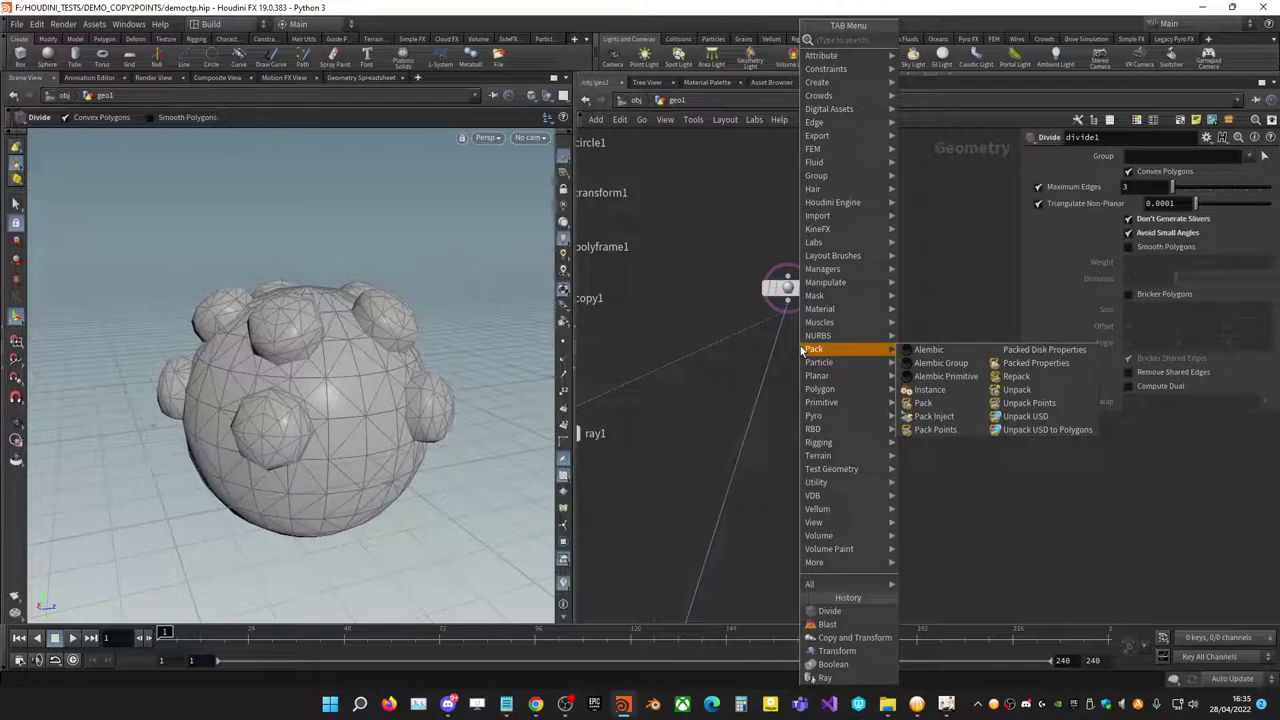
key("Escape")
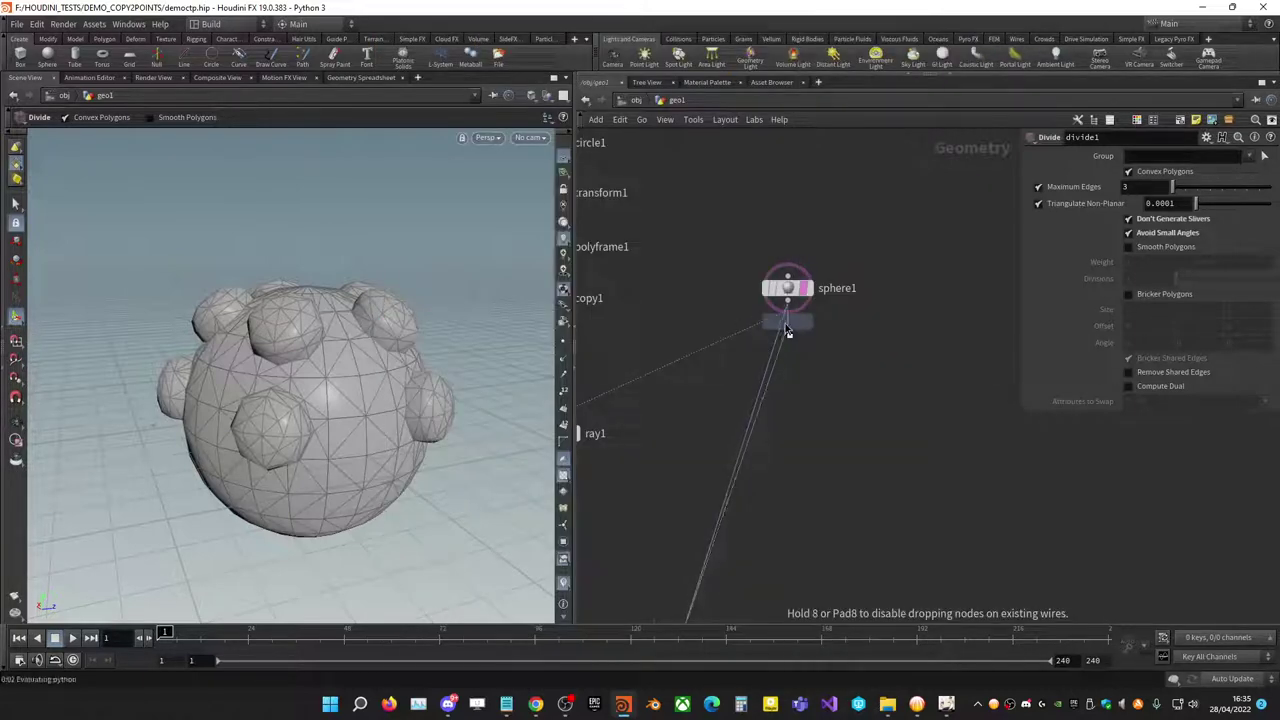
left_click(789, 330)
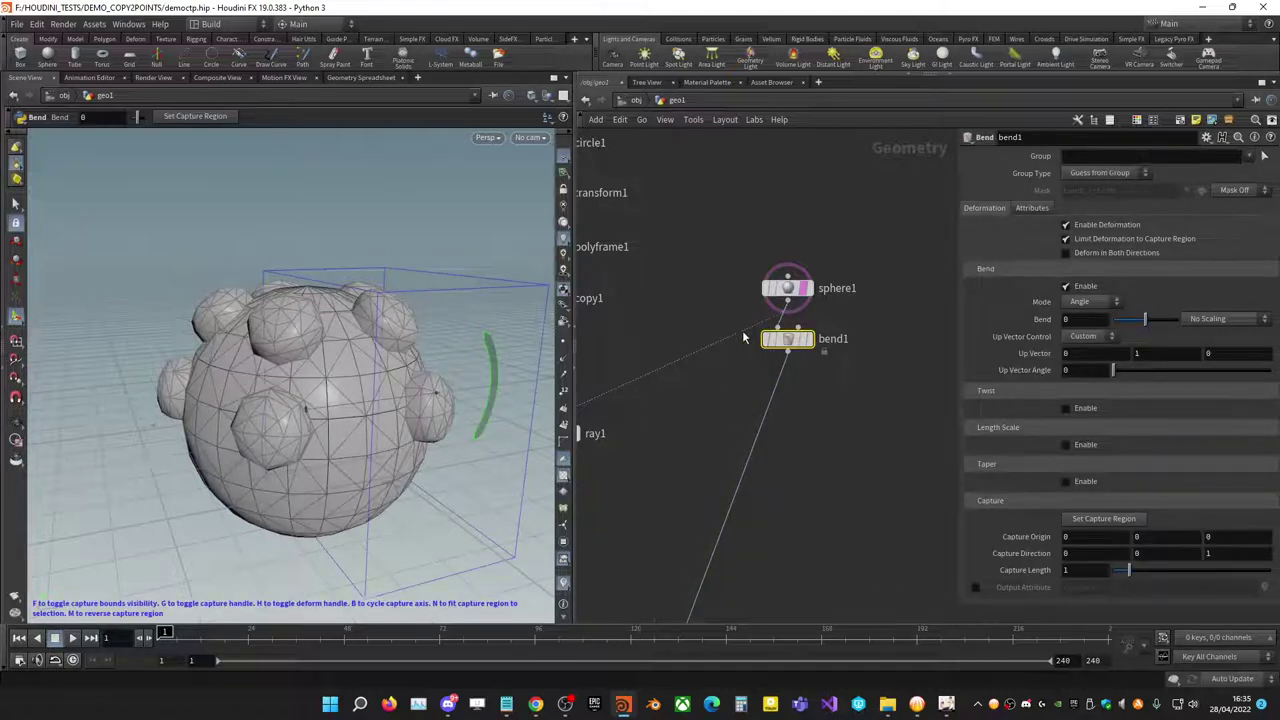
Set bend1's capture direction to 0,1,0 and capture origin Y to bbox(0,D_YMIN)
left_click(787, 352)
left_click_drag(786, 358, 786, 366)
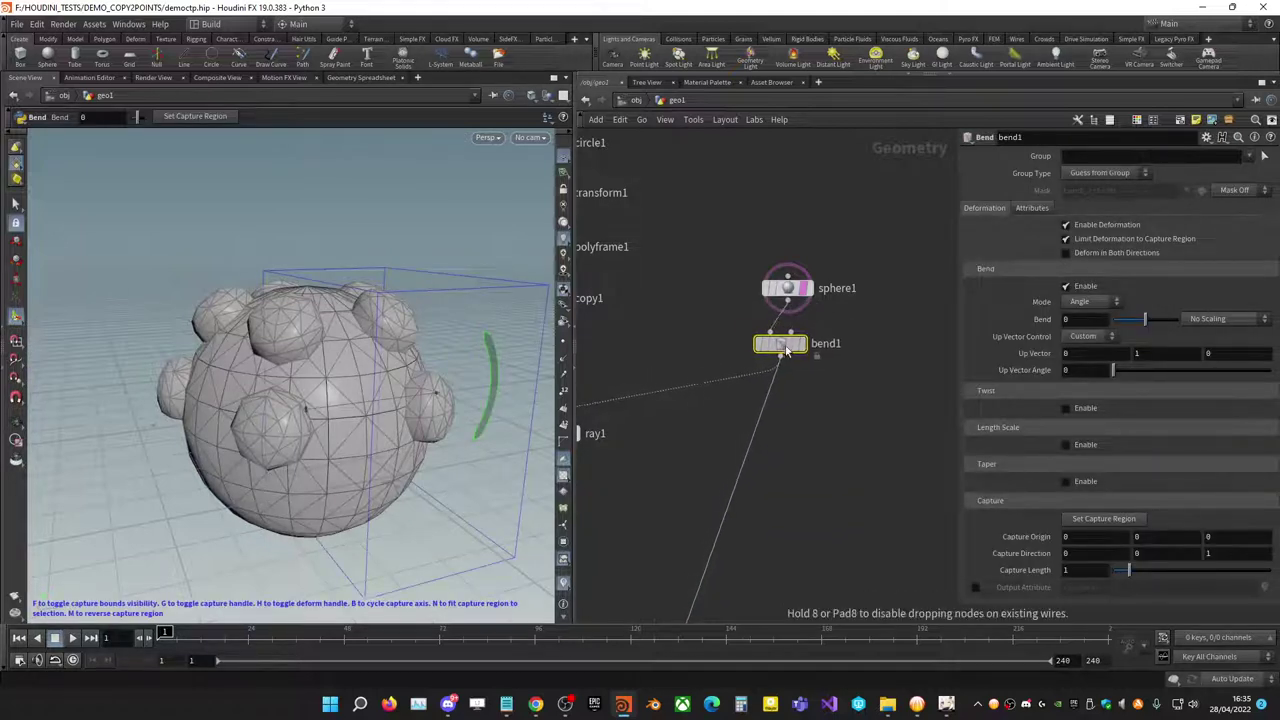
left_click(1136, 553)
type("1")
key("Tab")
type("0")
key("Return")
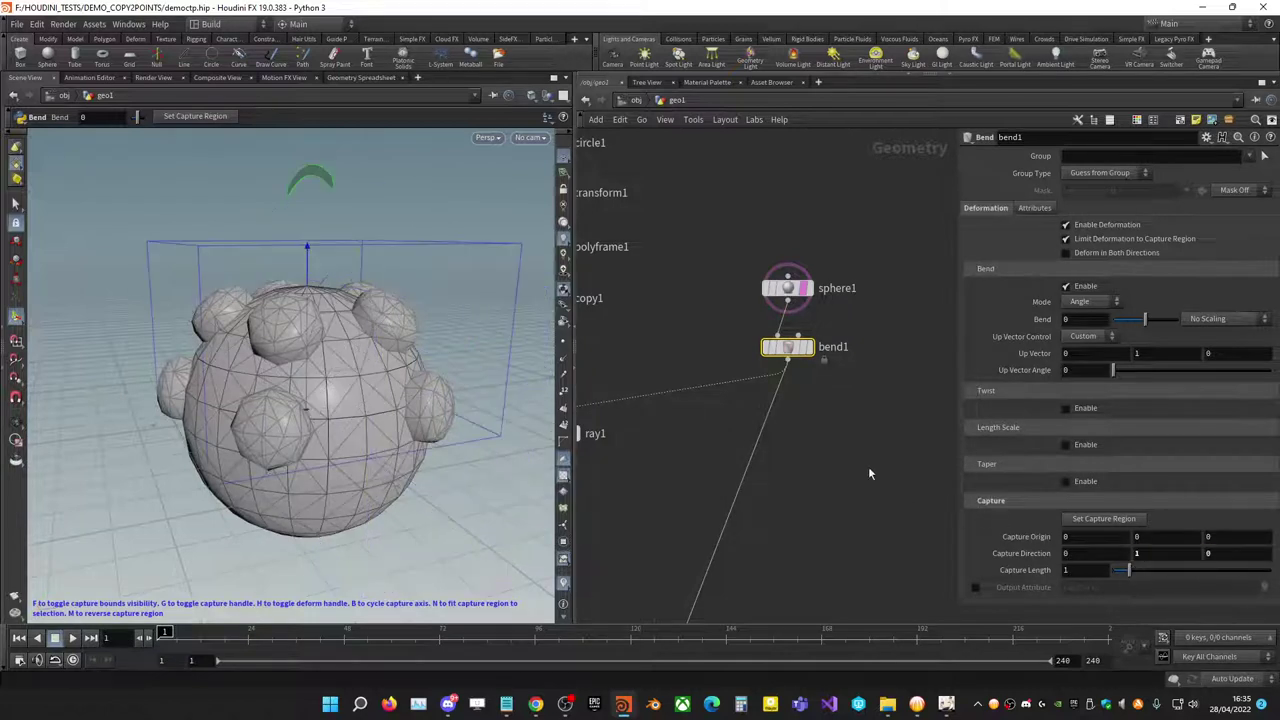
left_click(1151, 536)
type("bbox(")
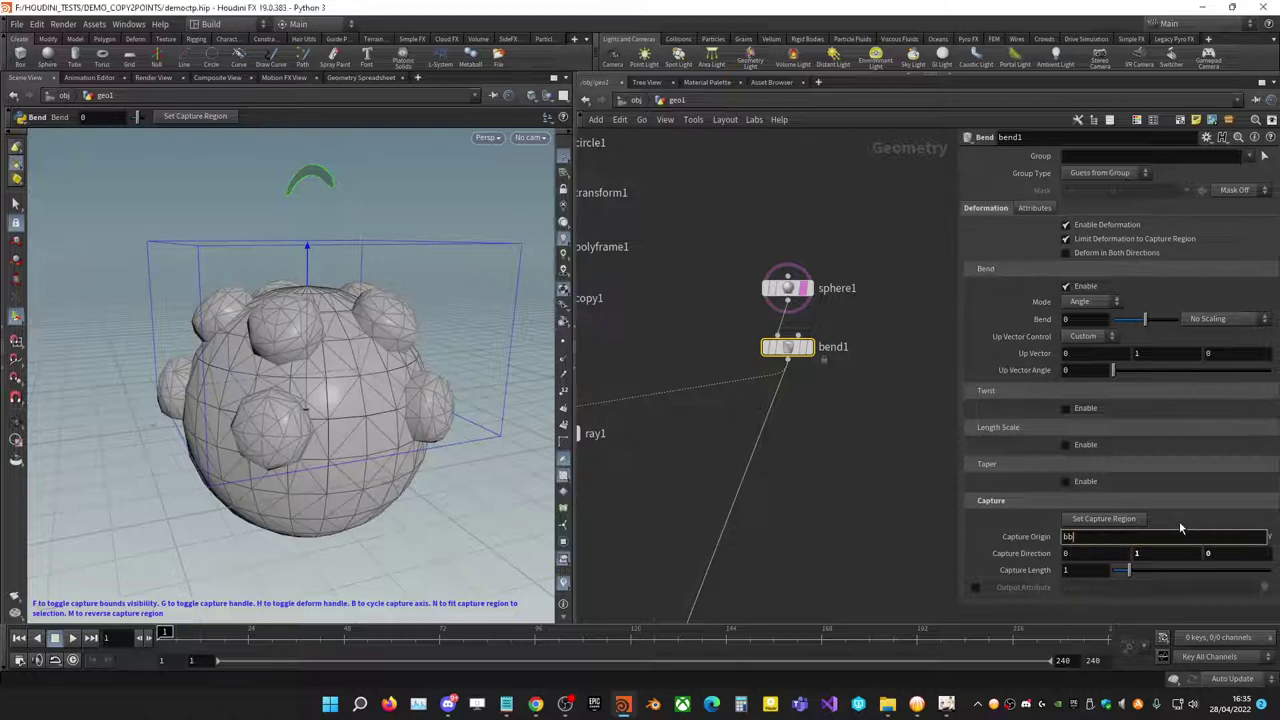
type("0,")
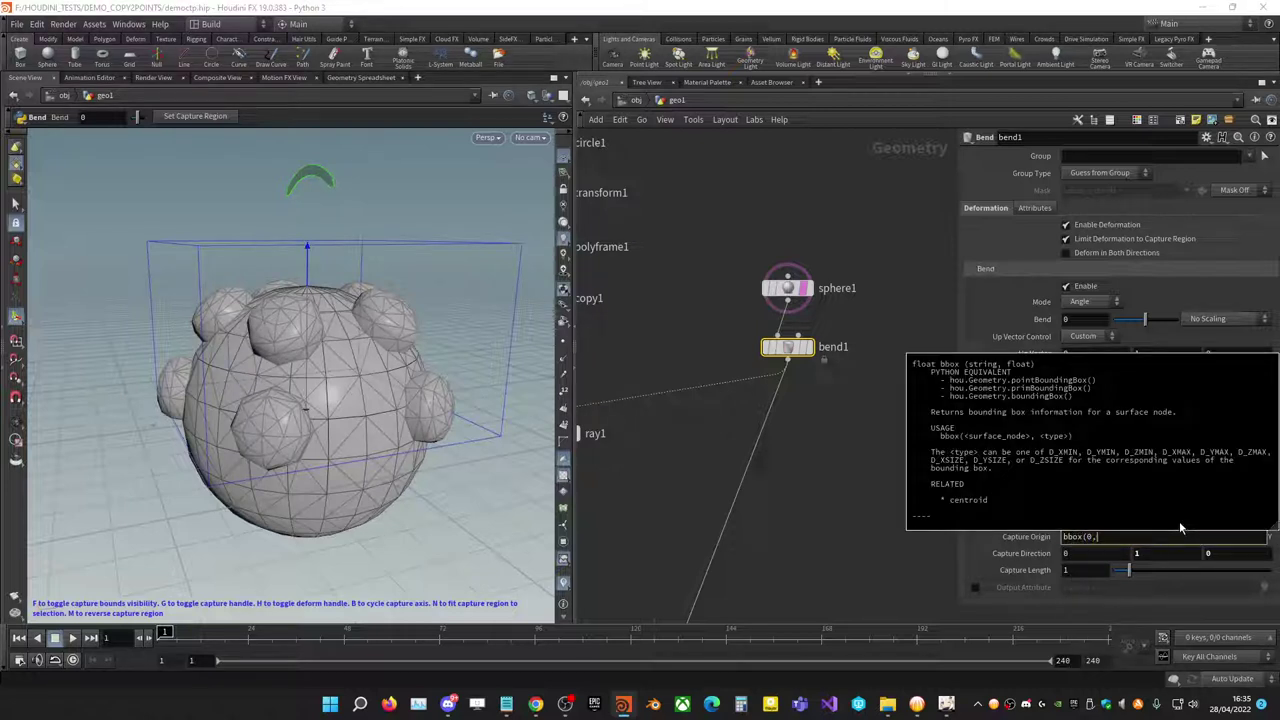
type("D_")
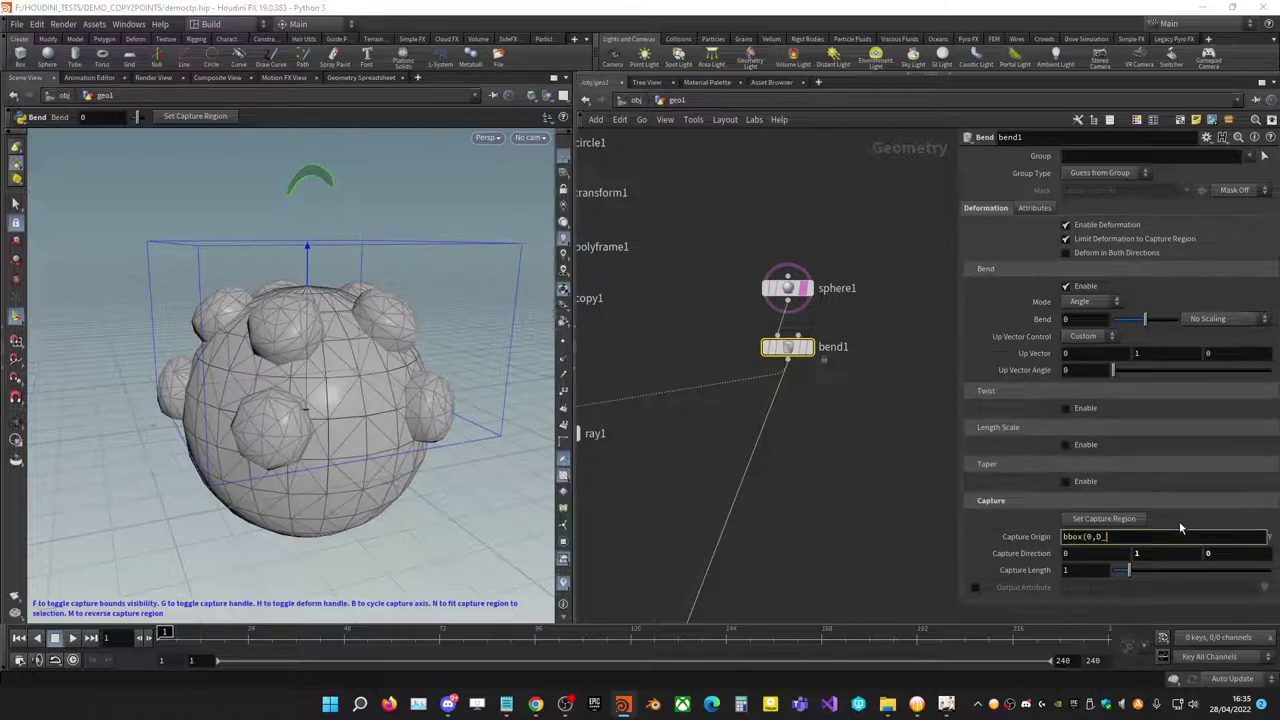
type("YMIN)")
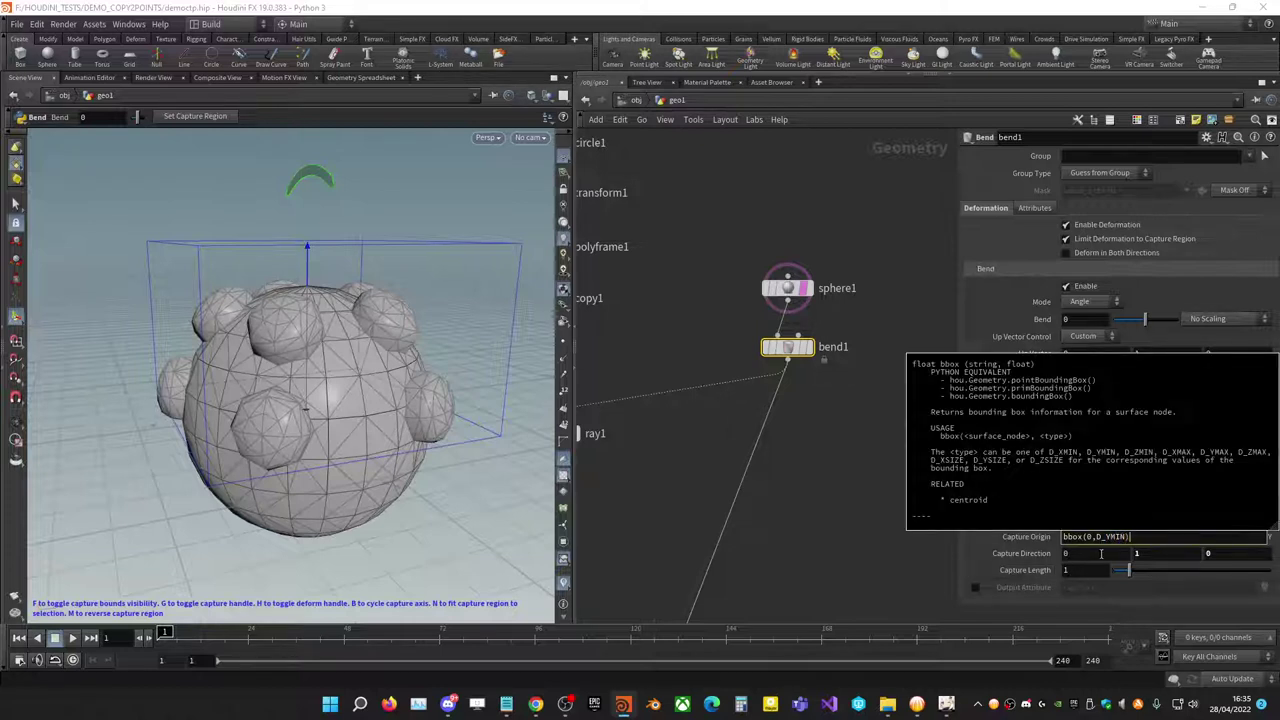
key("Return")
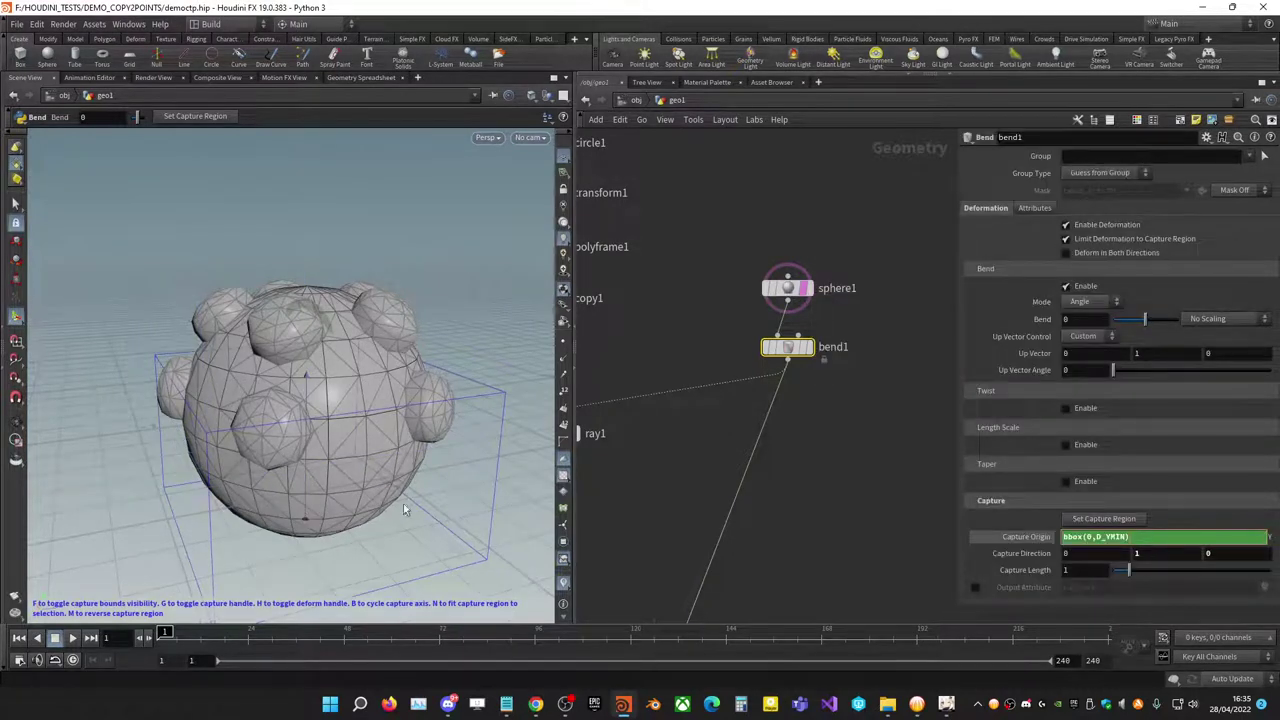
Set bend1's capture length to bbox(0,D_YSIZE) so it spans the sphere's full height
left_click(1180, 536)
left_click(1073, 574)
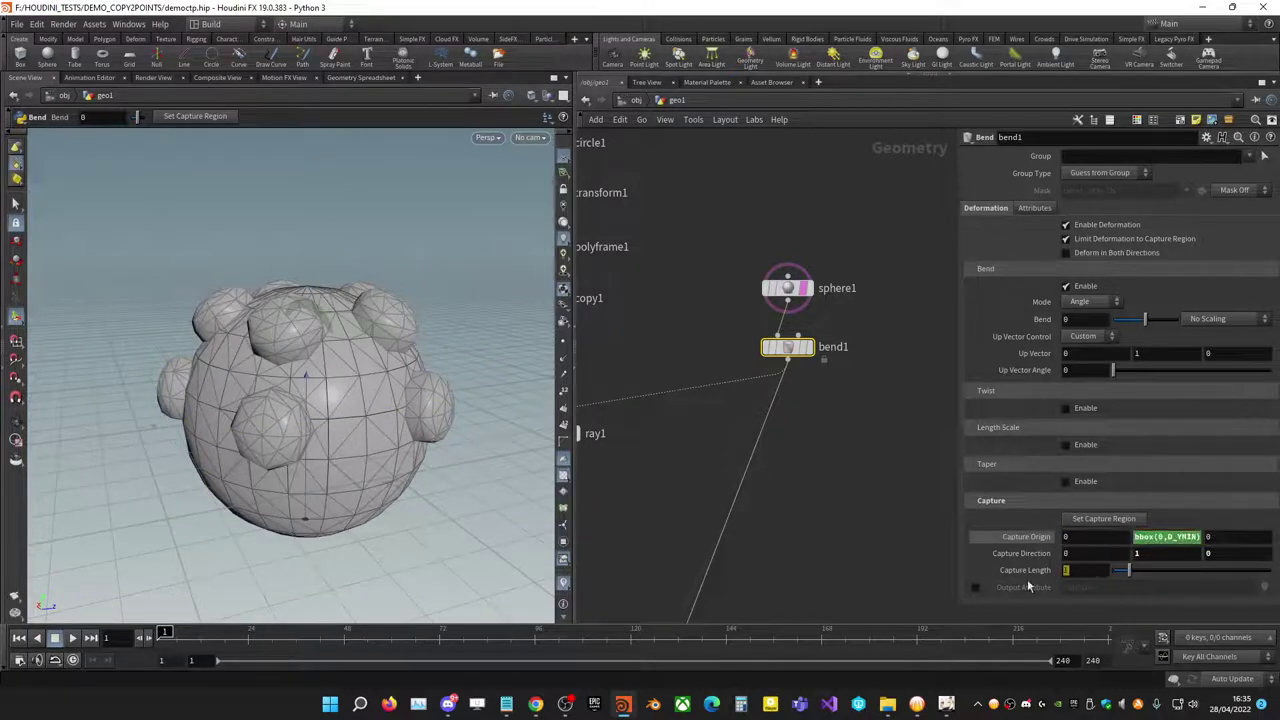
type("bbox(0,D_YMIN)")
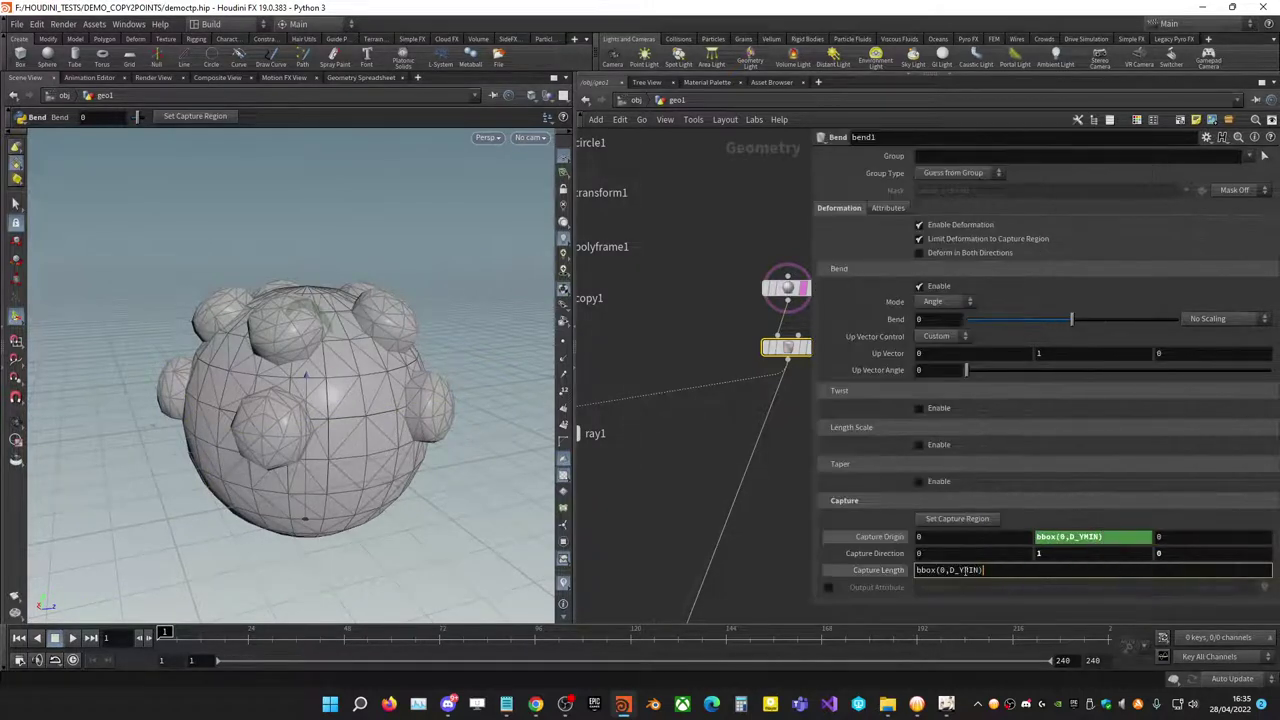
key("BackSpace")
key("BackSpace")
key("BackSpace")
key("BackSpace")
type("SIZE")
key("Return")
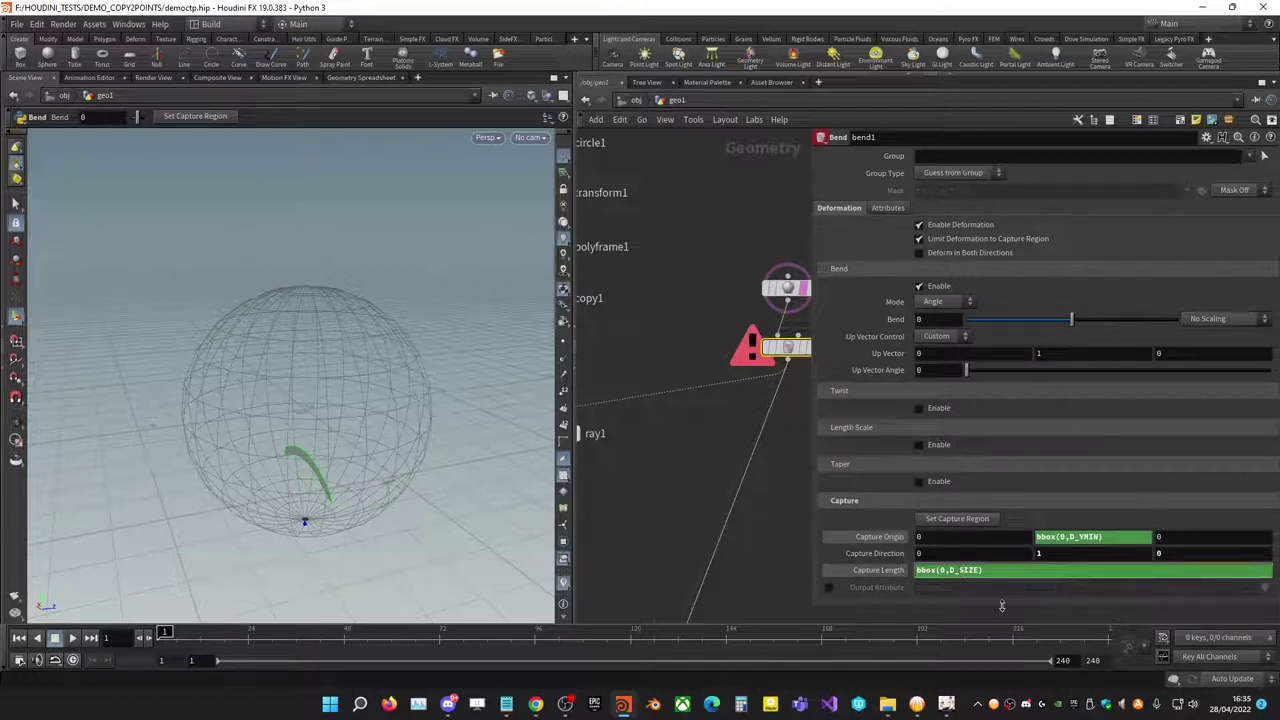
type("Y")
key("Return")
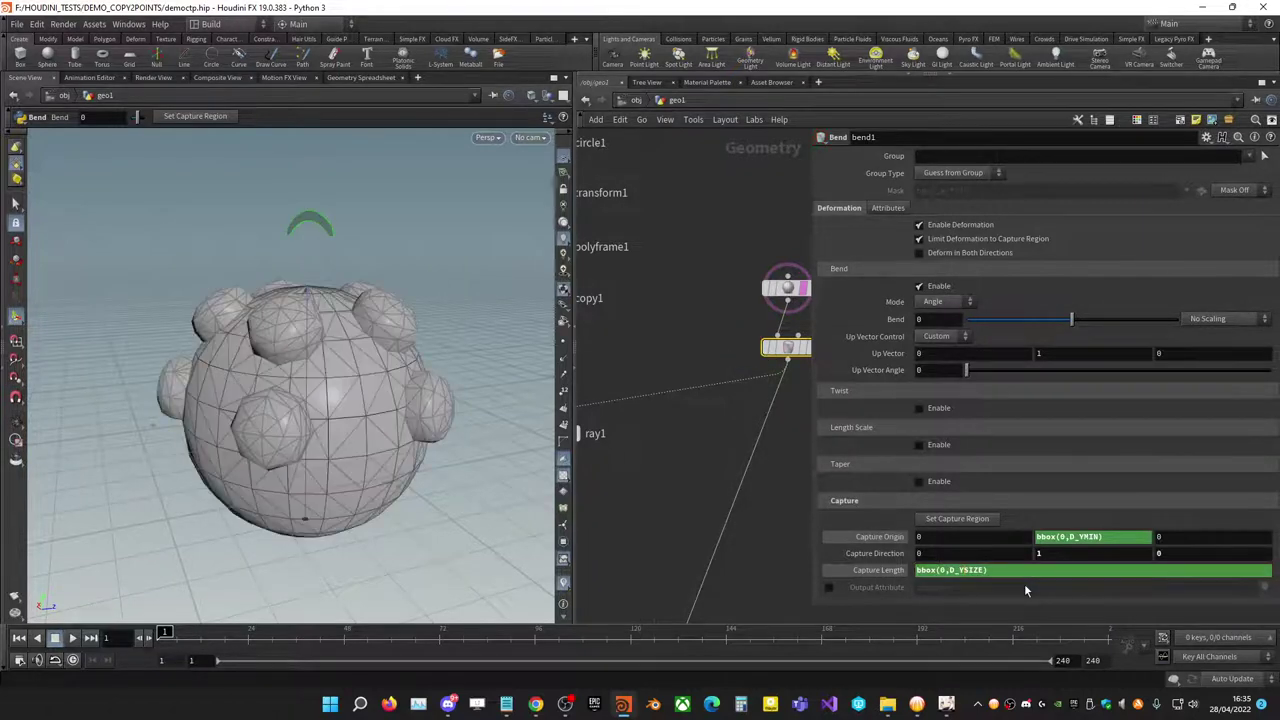
key("Escape")
mouse_move(223, 297)
left_mouse_down()
mouse_move(336, 302)
mouse_move(263, 348)
left_mouse_up()
key("Return")
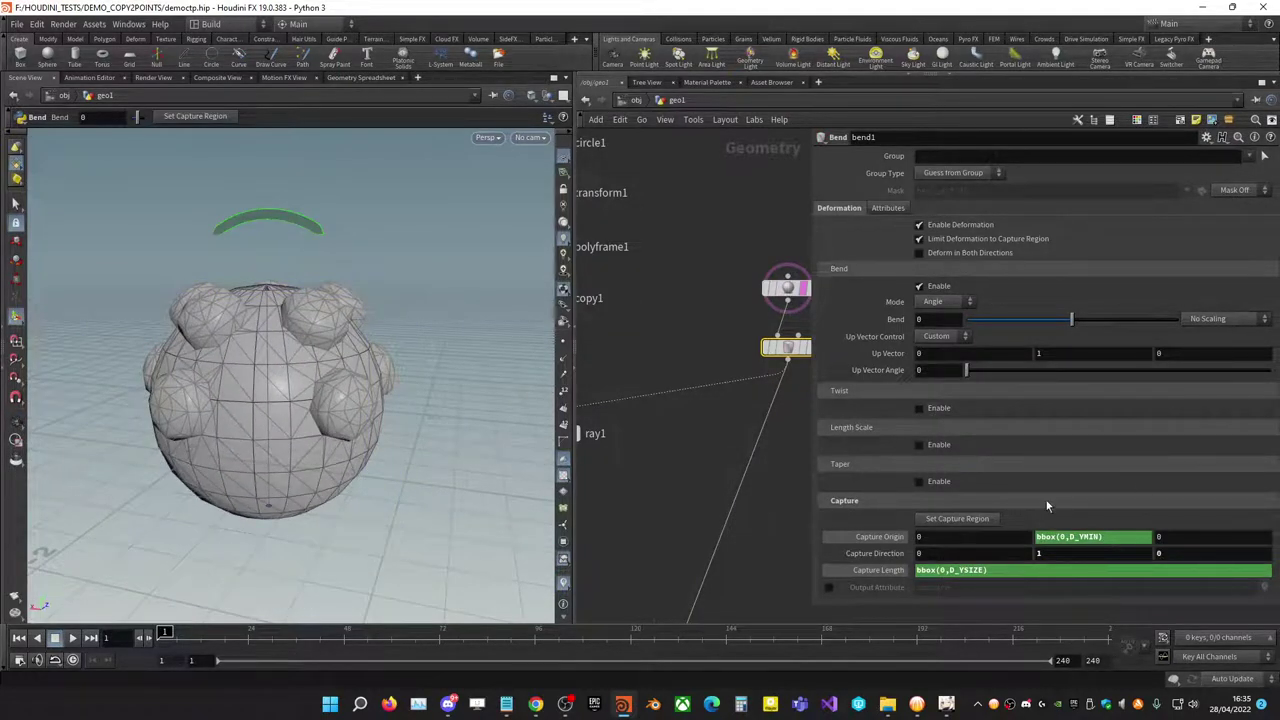
Try a few bend amounts, reset bend to 0, and test a -57 degree twist
left_click_drag(1069, 320, 1229, 349)
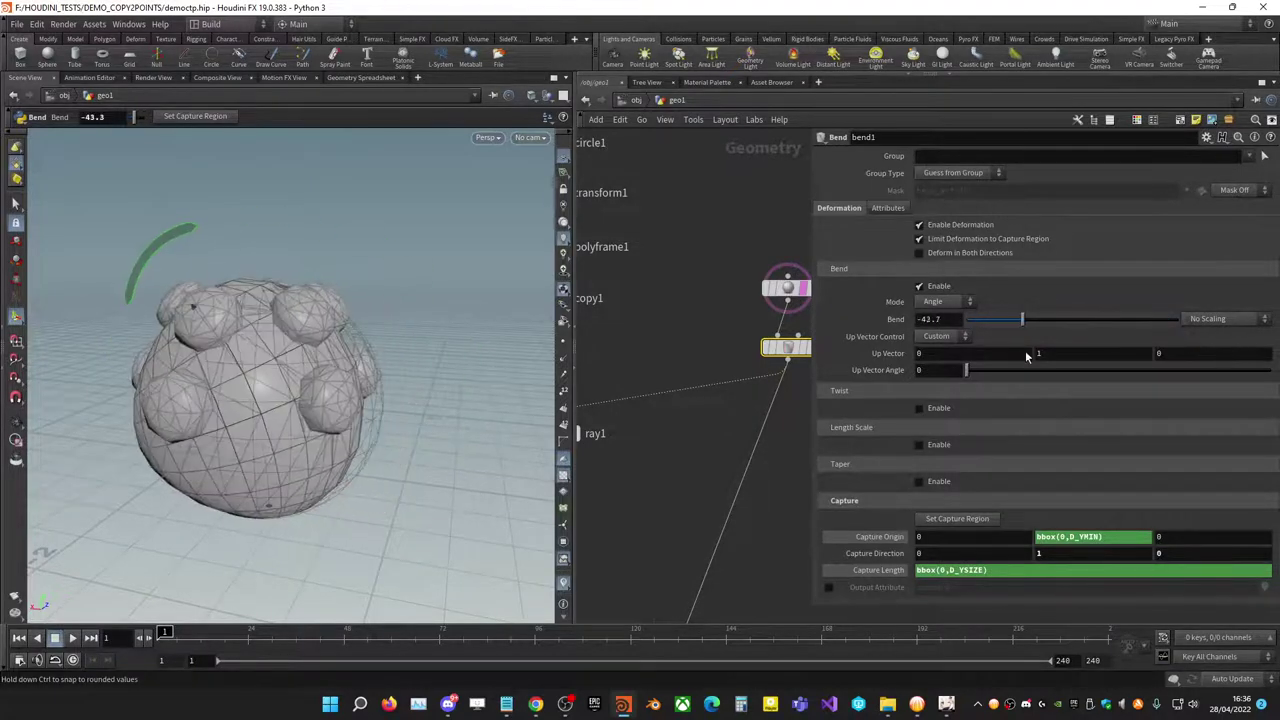
left_click_drag(1229, 349, 1030, 350)
type("0")
key("Return")
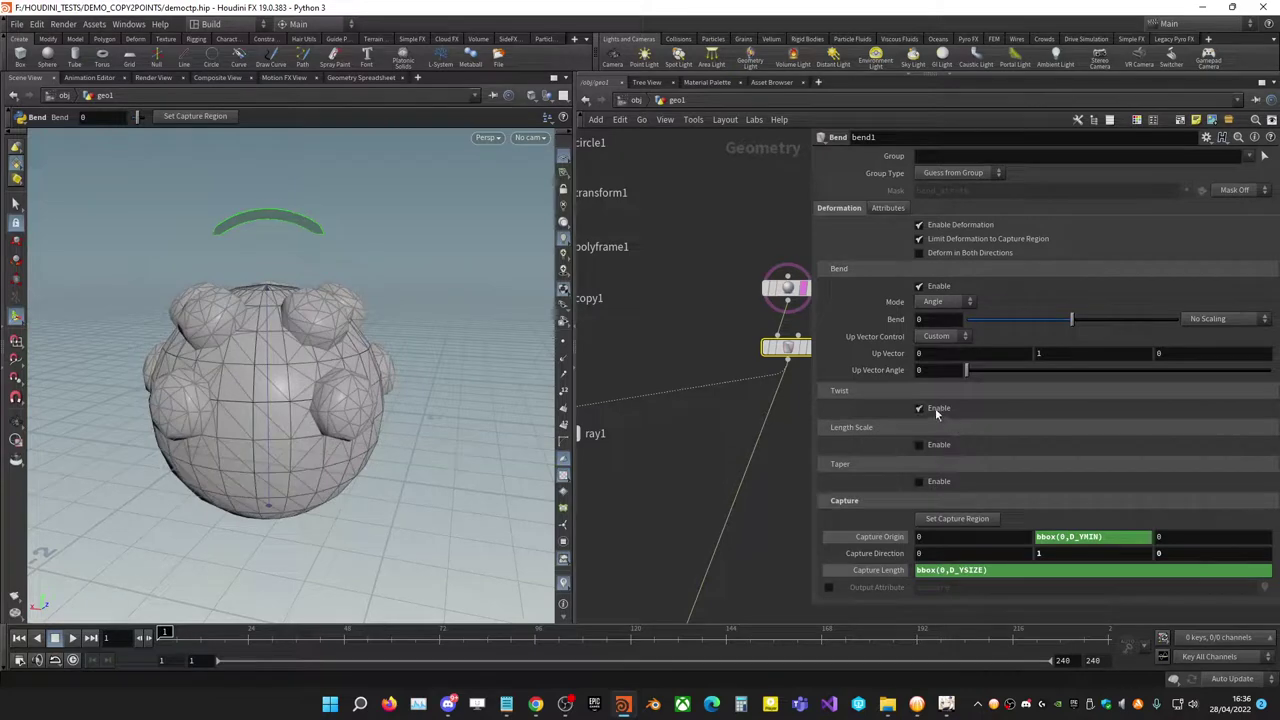
left_click_drag(1067, 423, 1036, 435)
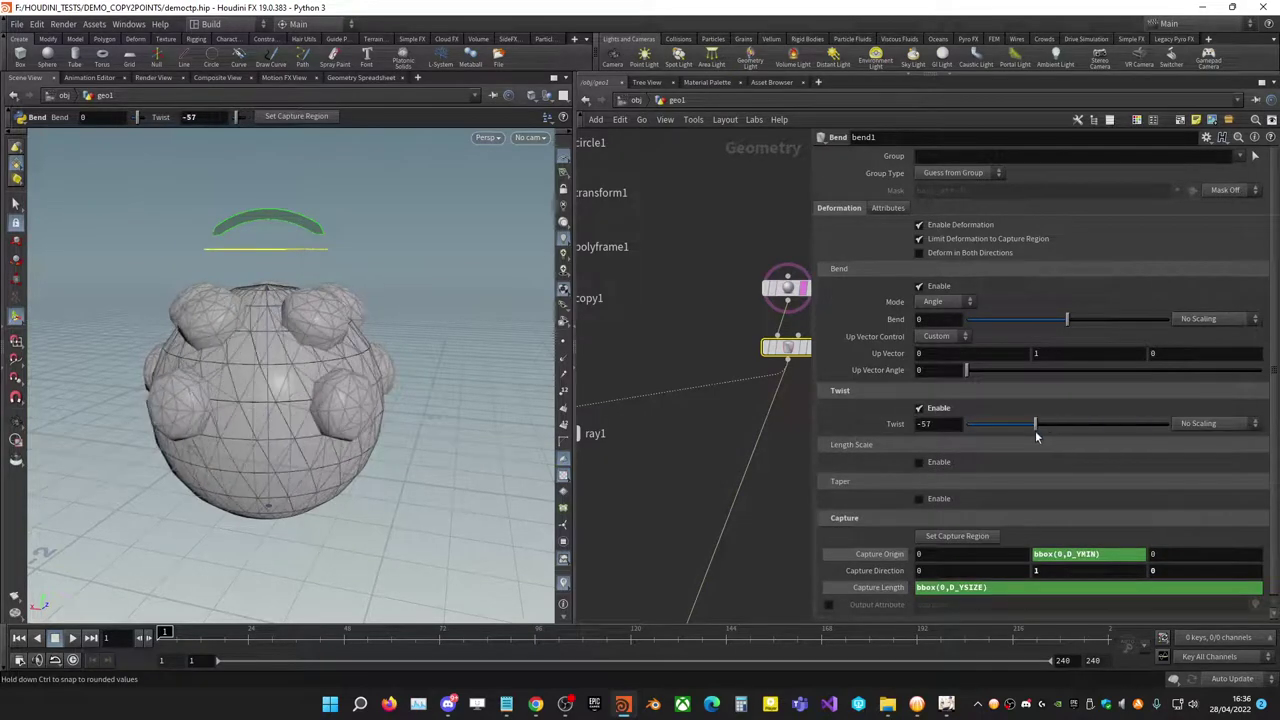
Display bend1 on its own, turn twist and length scale off, and enable taper
middle_click_drag(738, 433, 631, 460)
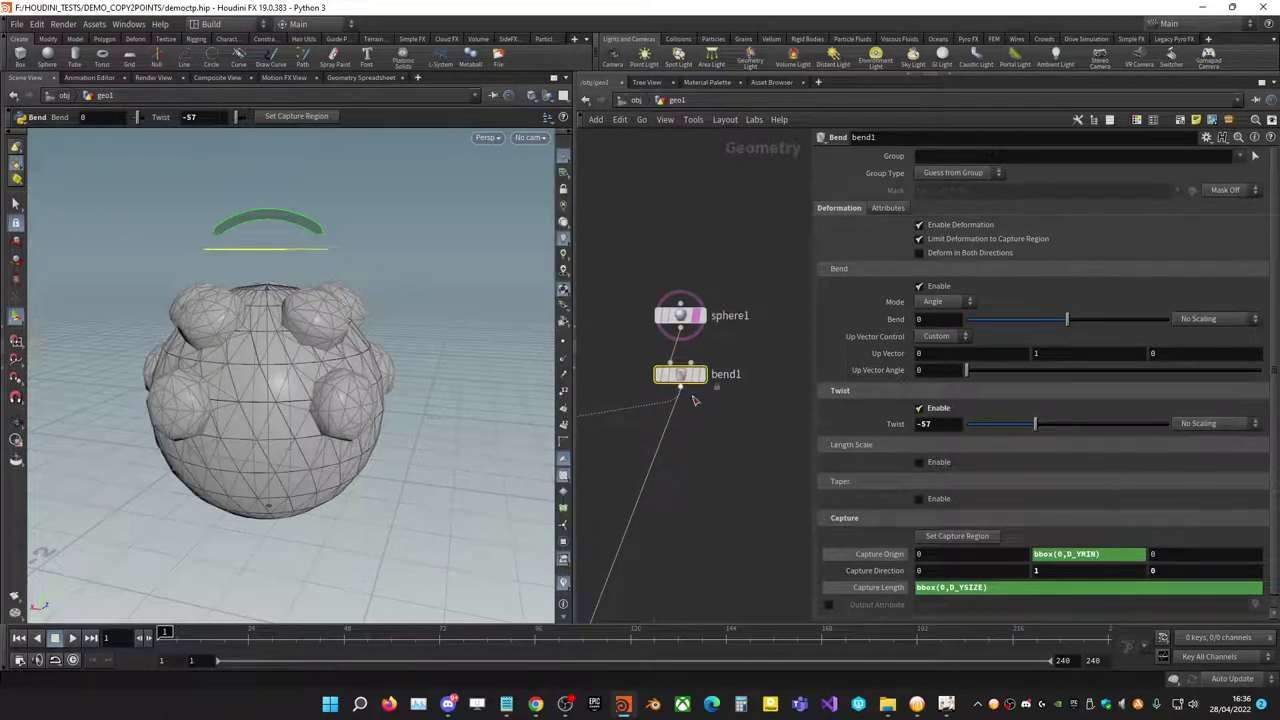
left_click(695, 396)
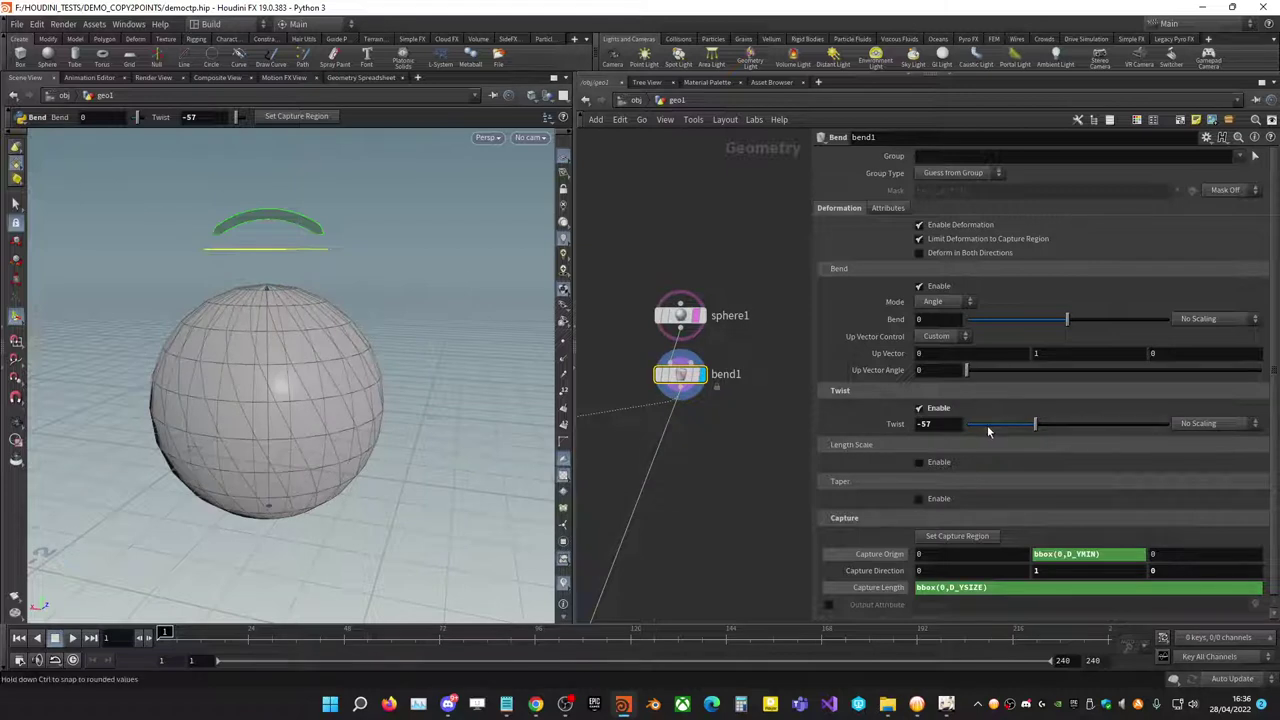
left_click_drag(988, 431, 1083, 442)
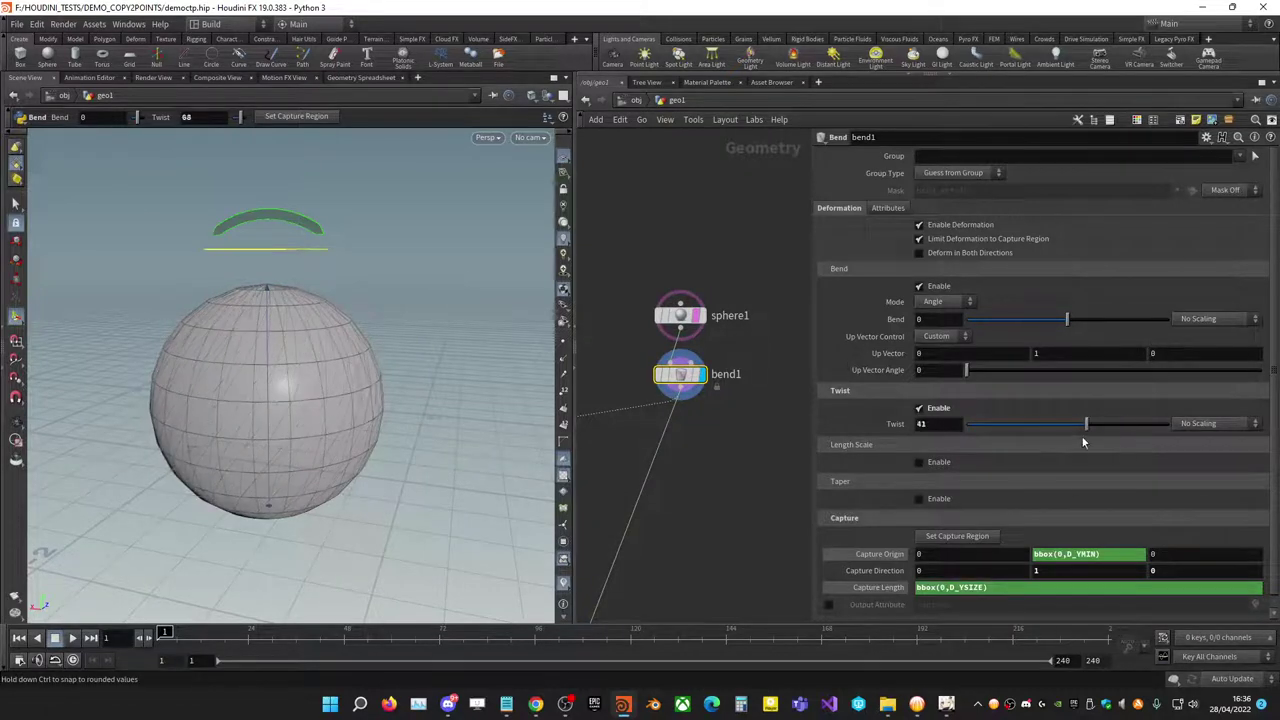
left_click(930, 409)
left_click(945, 452)
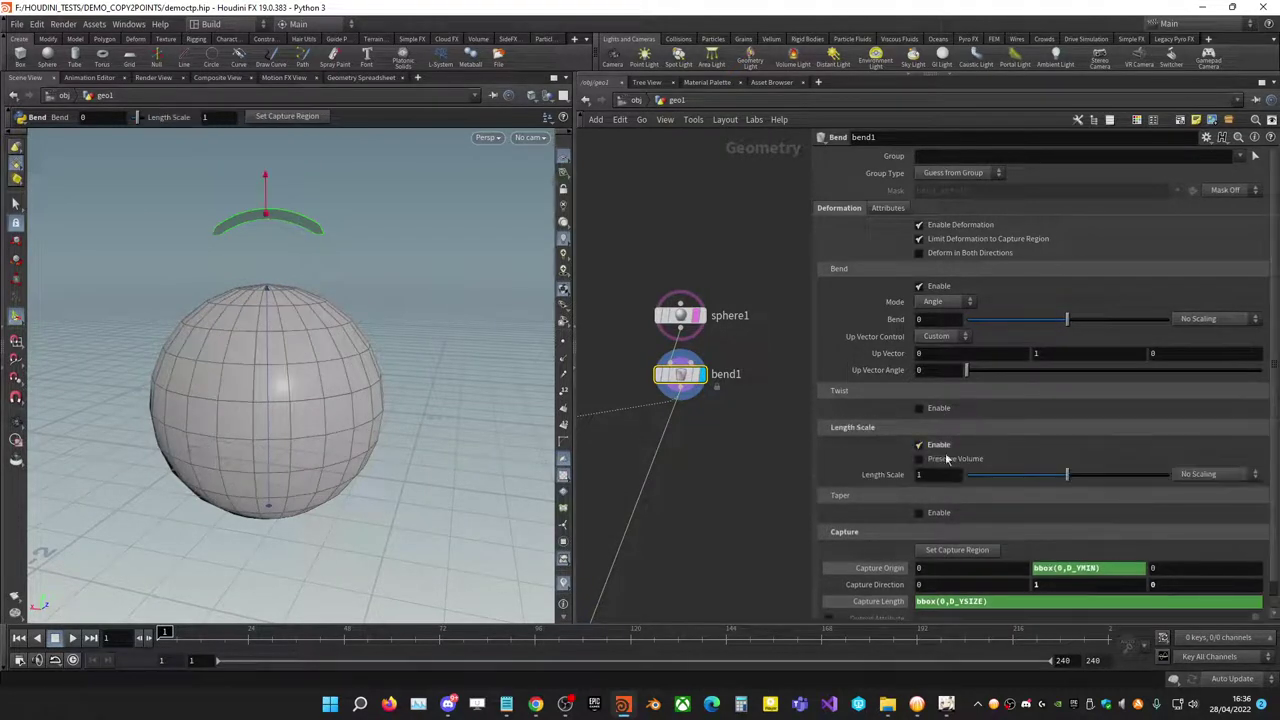
scroll(945, 452, "down", 1)
mouse_move(1057, 459)
left_mouse_down()
mouse_move(1021, 478)
mouse_move(1070, 459)
left_mouse_up()
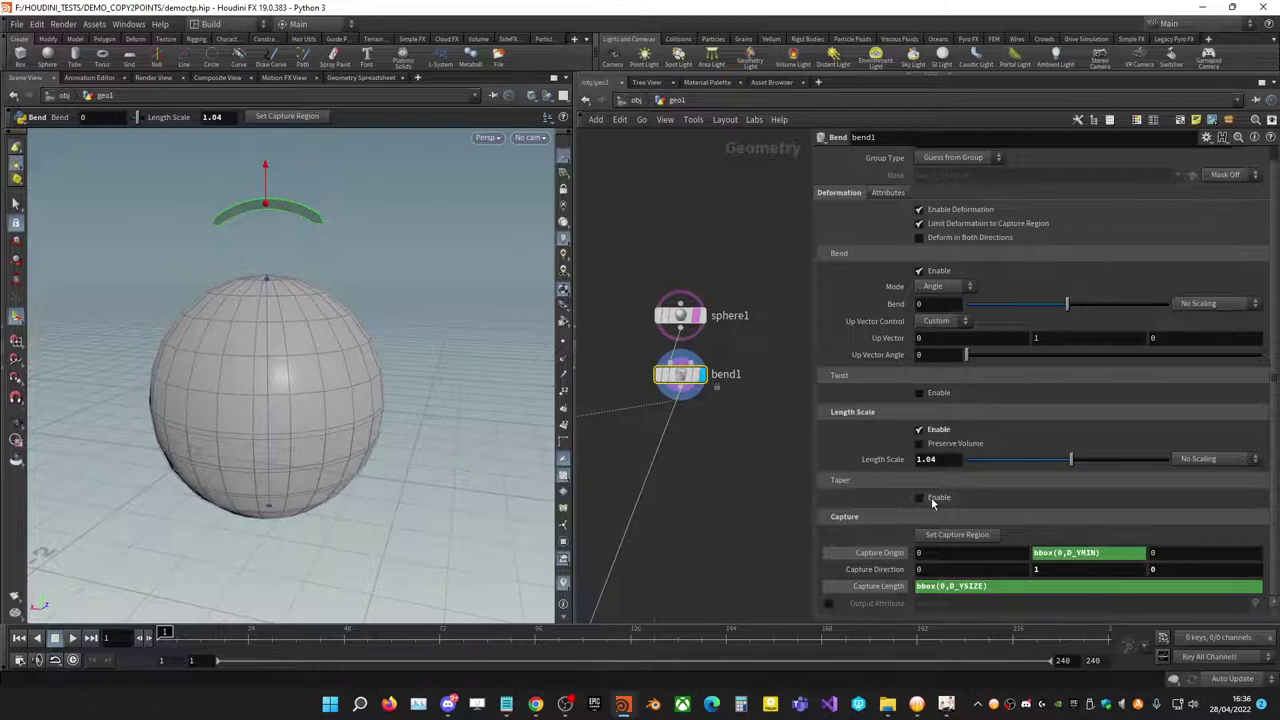
left_click(932, 430)
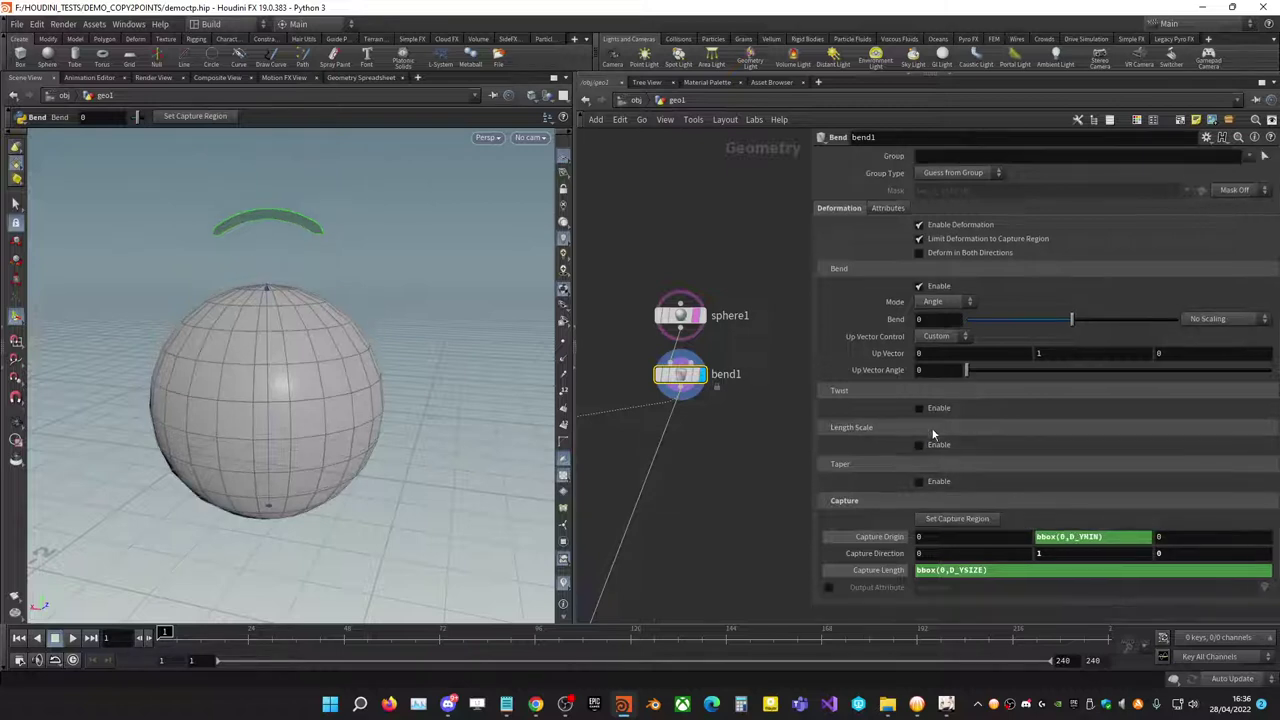
left_click(940, 481)
scroll(1055, 498, "down", 2)
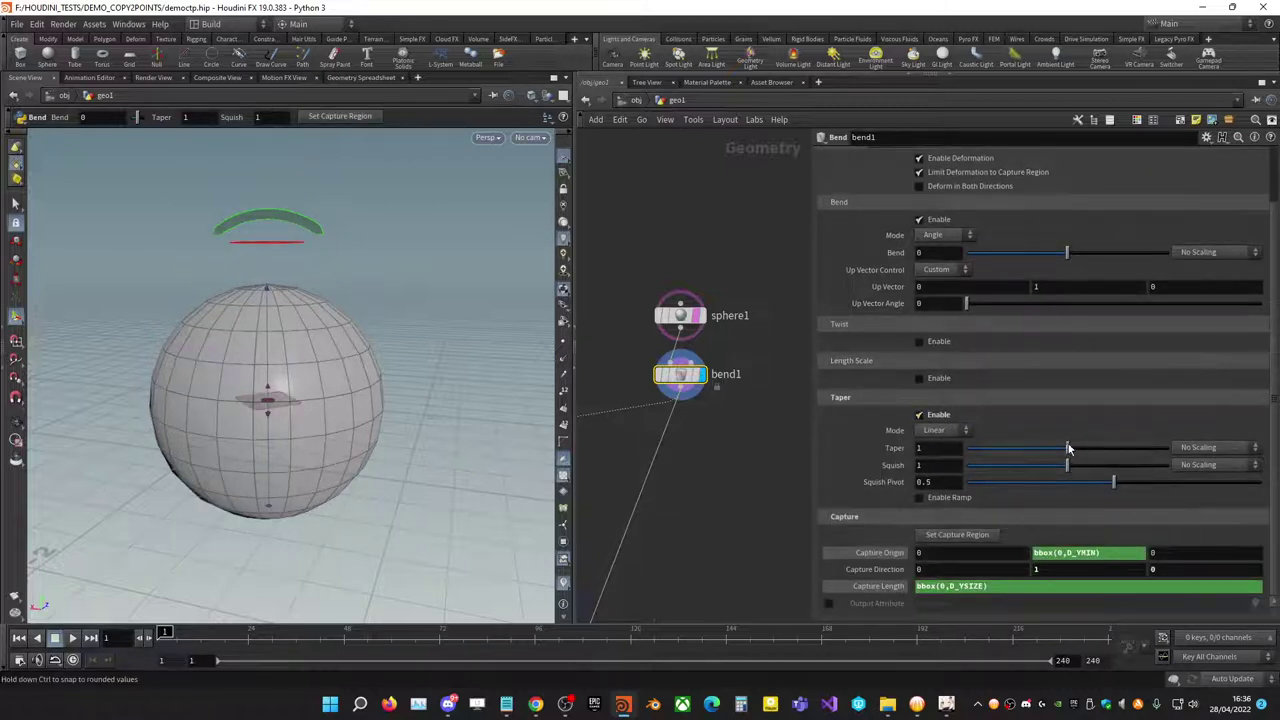
Adjust bend1's taper to 0.742 and squish to 1.119, reshaping the sphere into an egg
left_click_drag(1068, 449, 1002, 474)
scroll(705, 490, "down", 3)
middle_click_drag(711, 511, 772, 270)
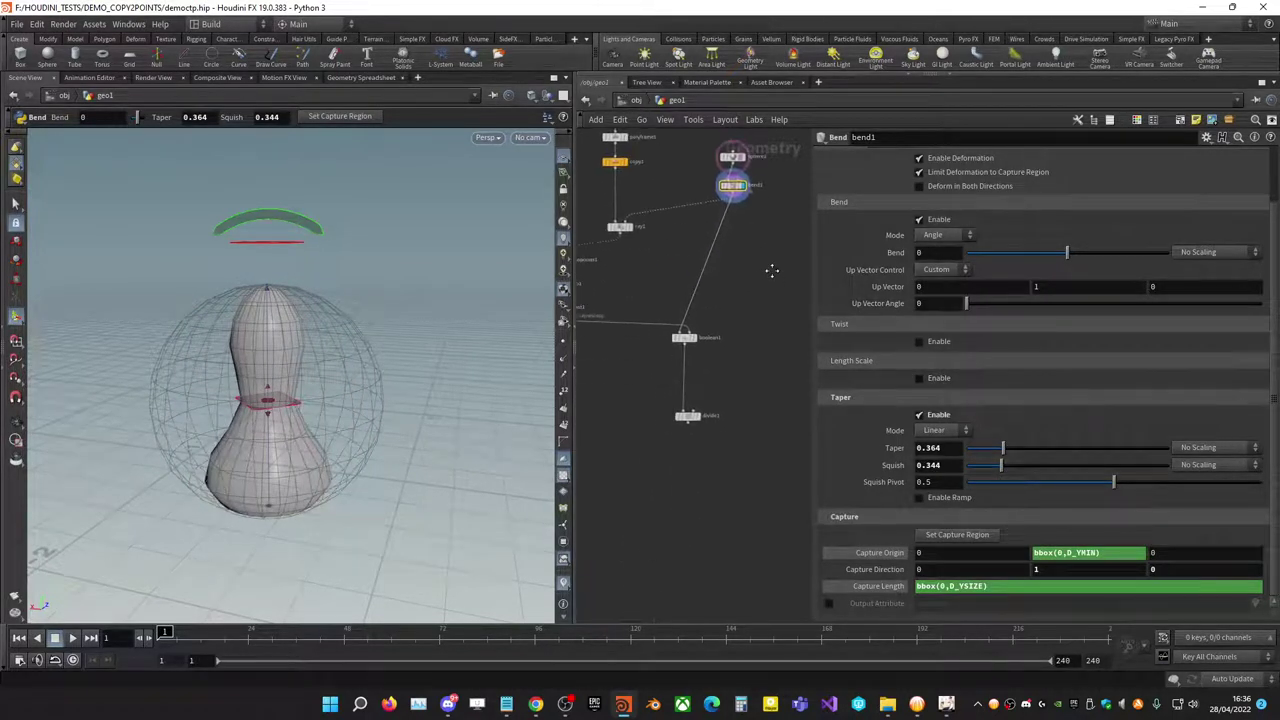
scroll(718, 386, "up", 3)
left_click(682, 448)
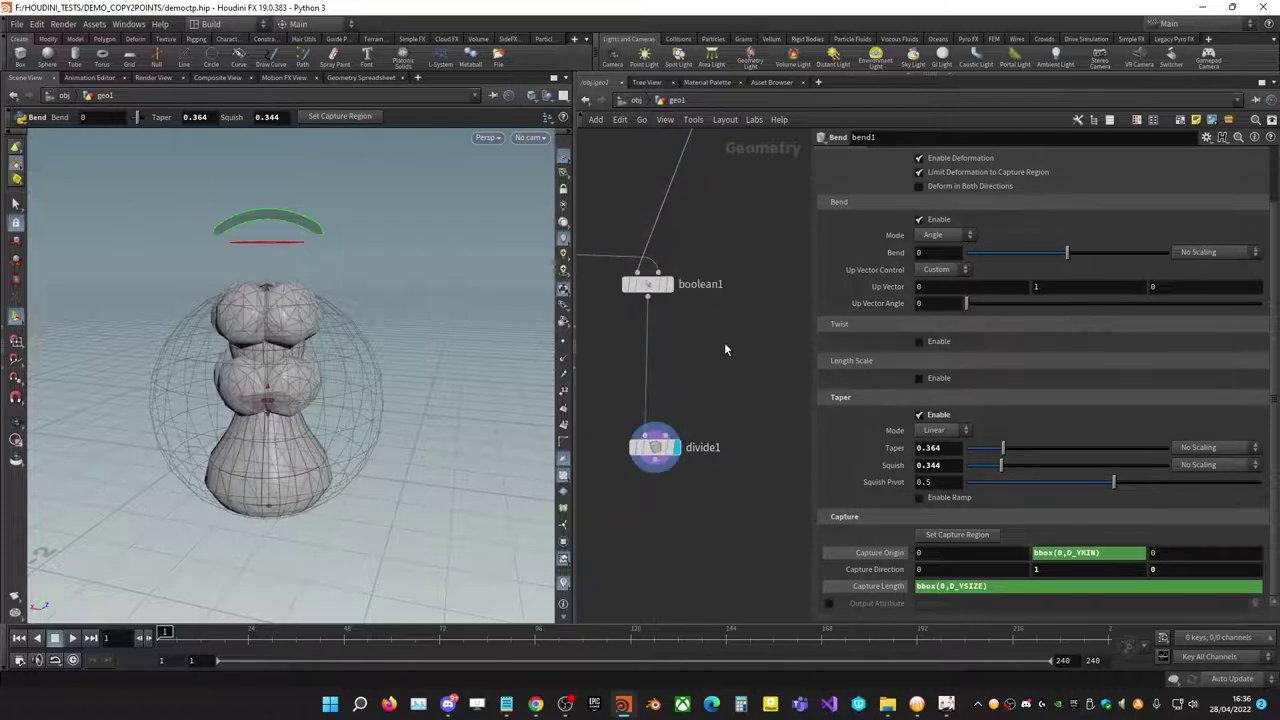
middle_click_drag(777, 254, 682, 545)
mouse_move(1001, 465)
left_mouse_down()
mouse_move(1008, 490)
mouse_move(1201, 490)
mouse_move(1014, 452)
mouse_move(1075, 457)
mouse_move(1042, 452)
mouse_move(1044, 470)
mouse_move(1080, 472)
mouse_move(1010, 488)
mouse_move(1088, 484)
left_mouse_up()
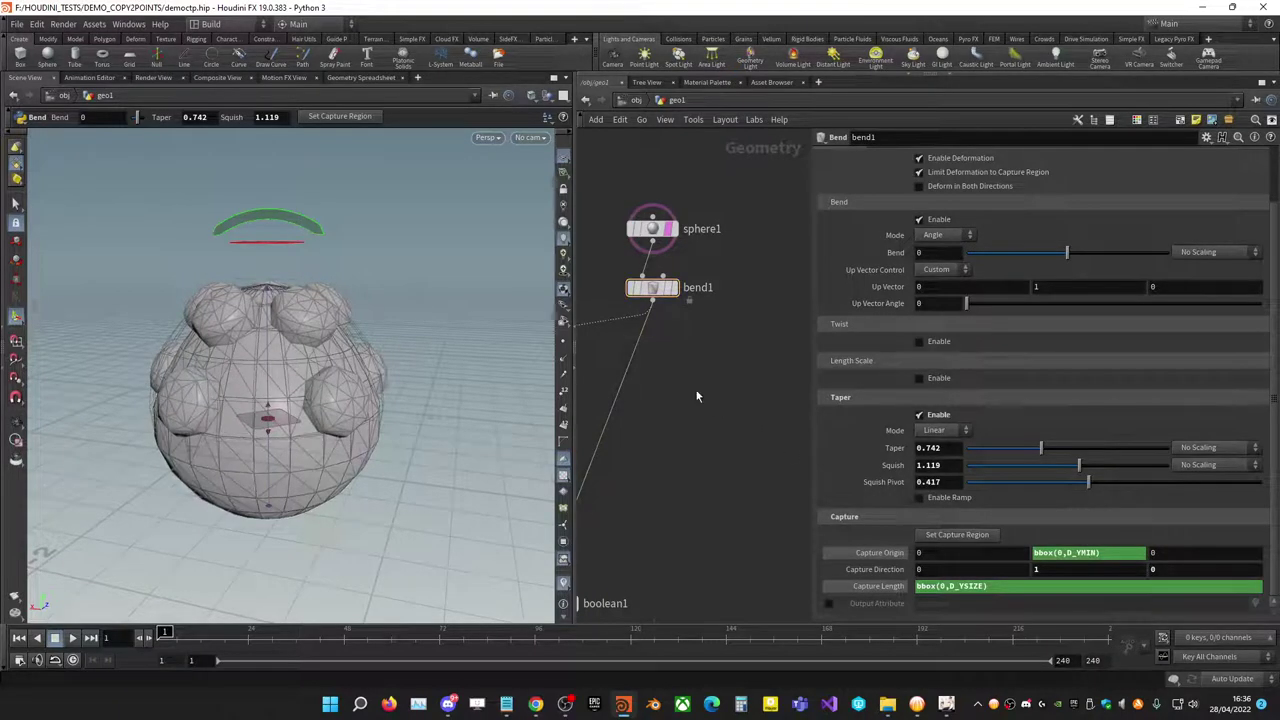
key("f")
scroll(755, 402, "down", 3)
scroll(690, 429, "down", 2)
scroll(695, 410, "up", 4)
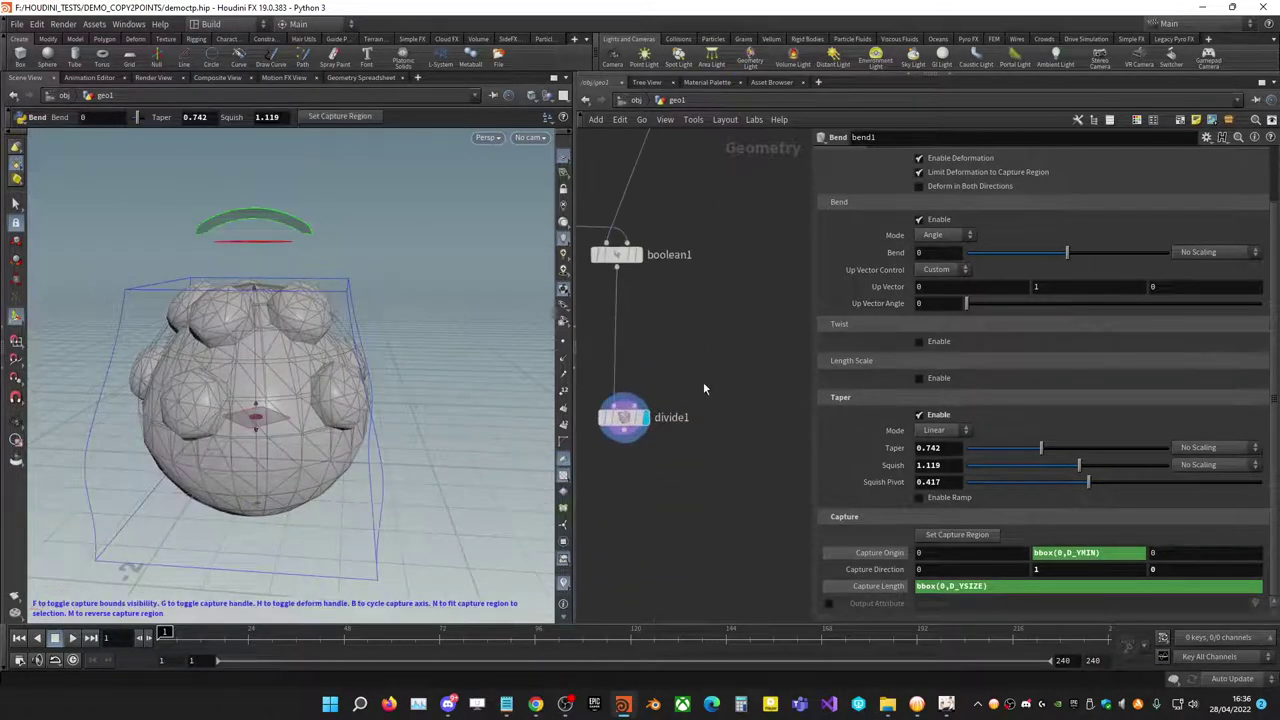
Show divide1's parameters and pan the network over to the copytopoints1 chain
left_click(628, 420)
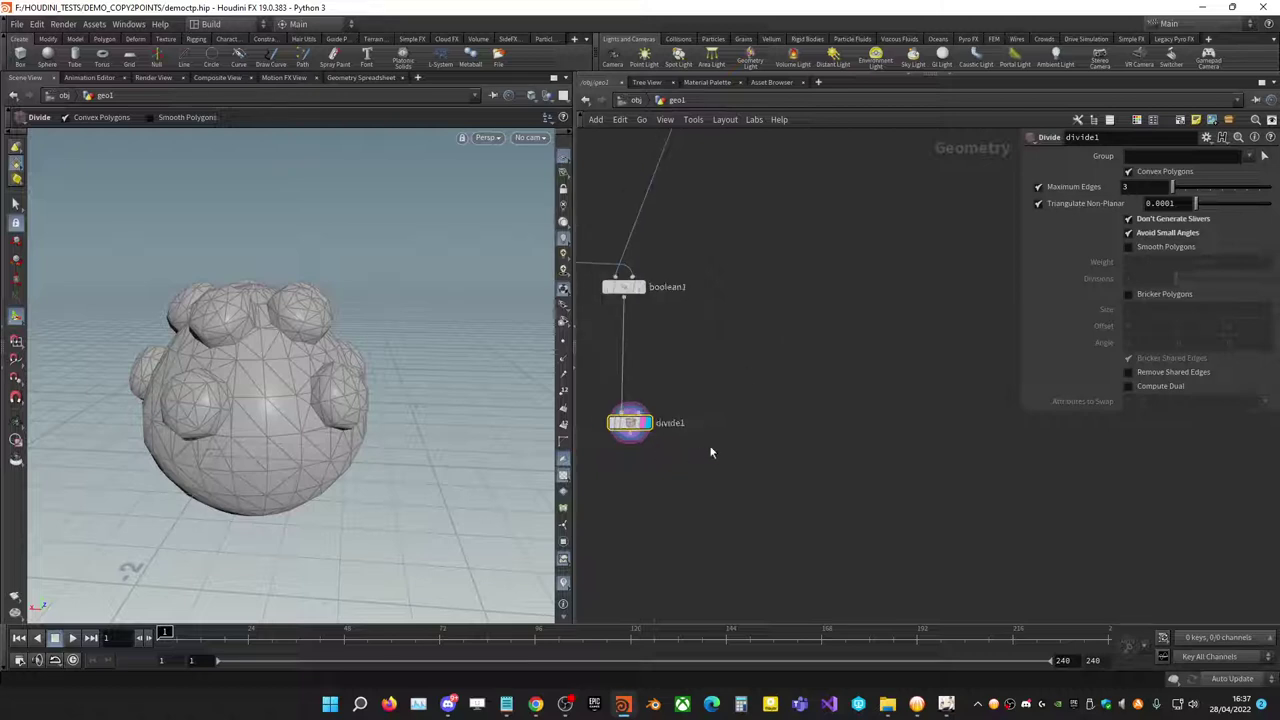
middle_click_drag(797, 211, 831, 466)
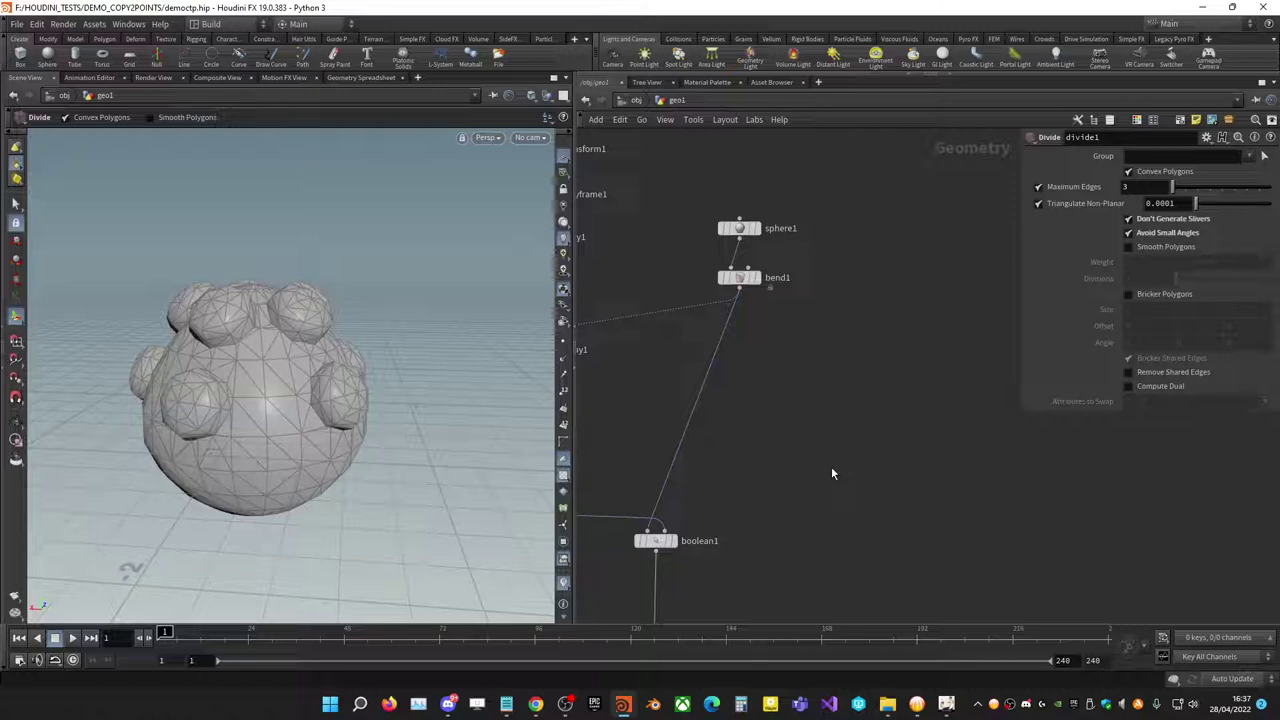
middle_click_drag(605, 300, 780, 326)
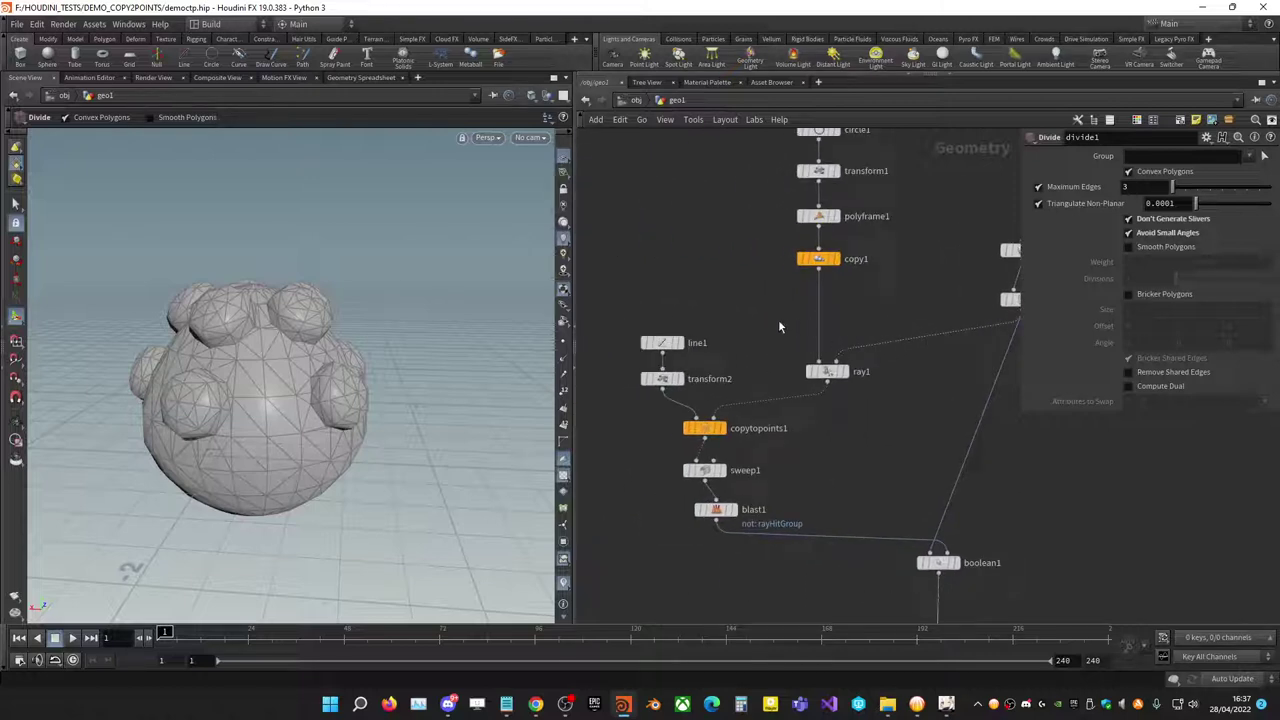
middle_click_drag(676, 288, 842, 277)
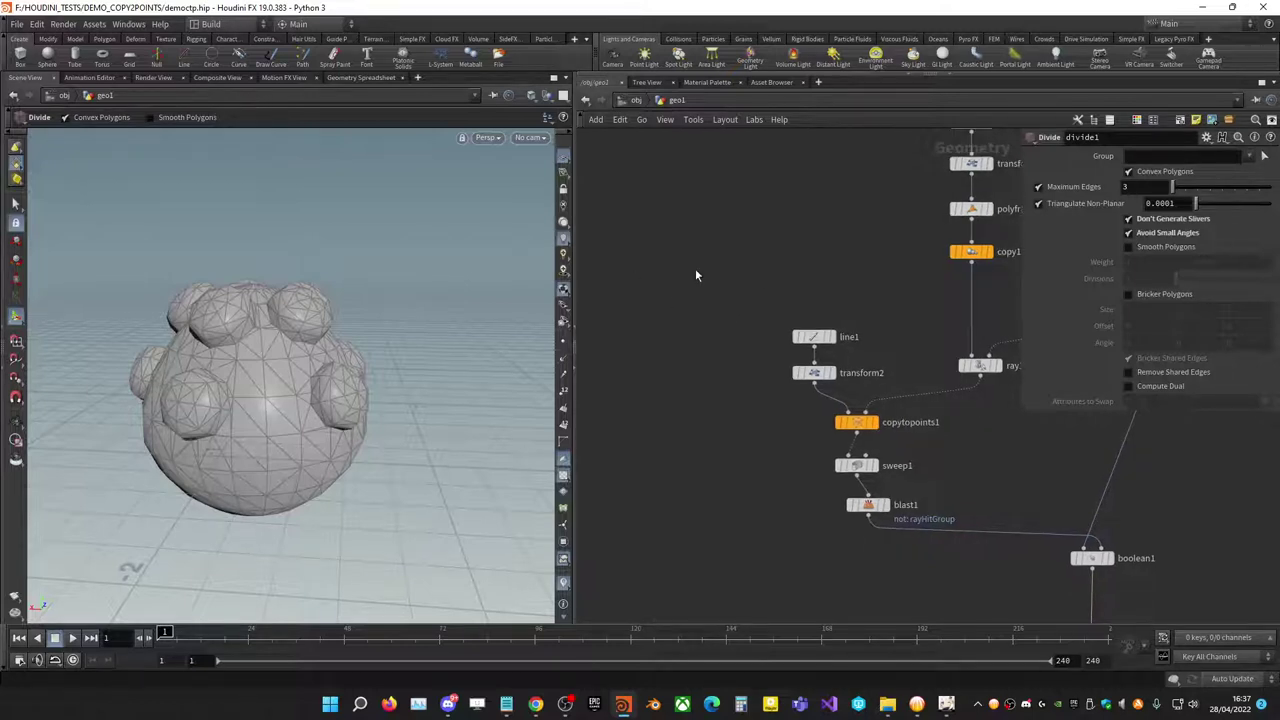
Add a new sphere2 node and a box1 node beside it
key("Tab")
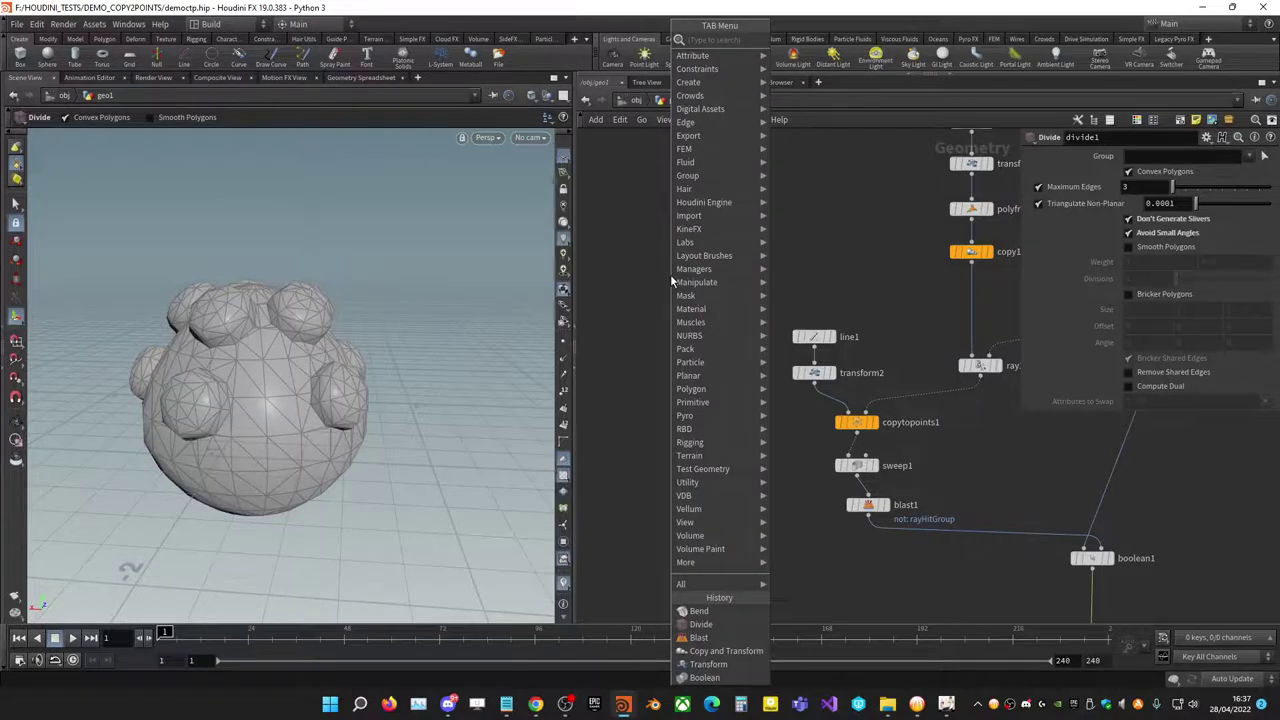
type("scatter")
key("Return")
left_click(636, 313)
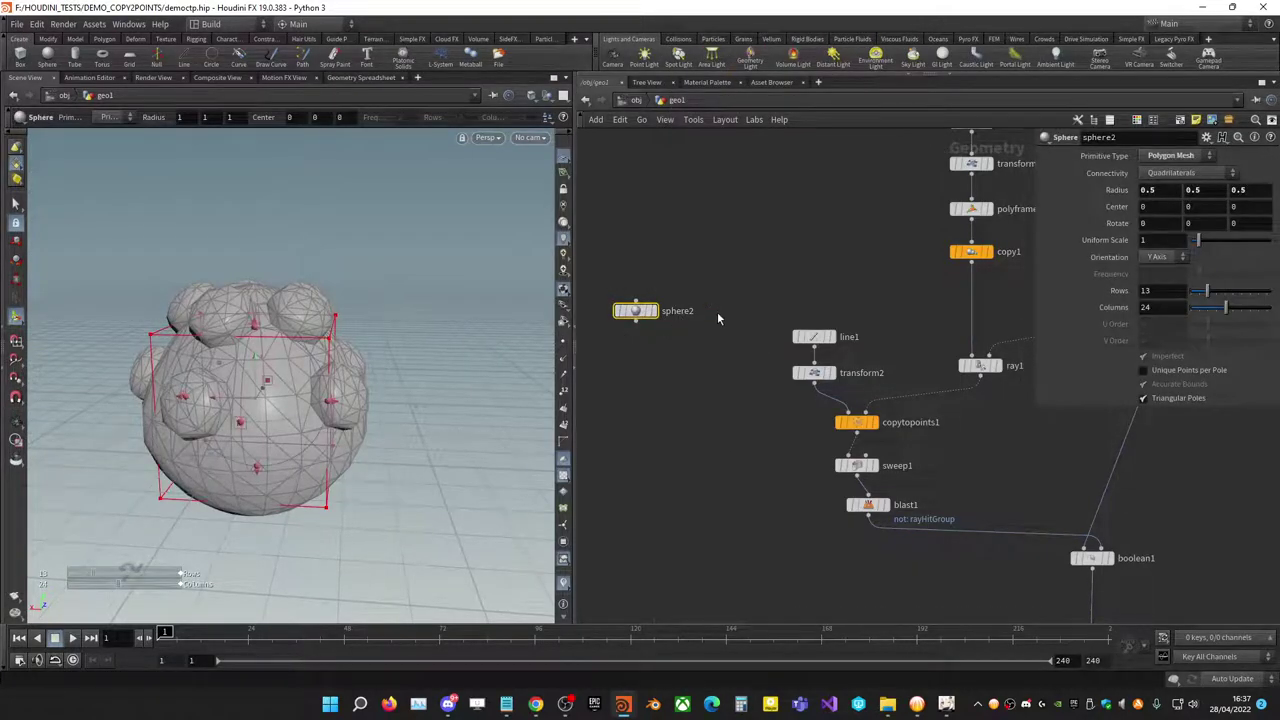
key("Tab")
key("Return")
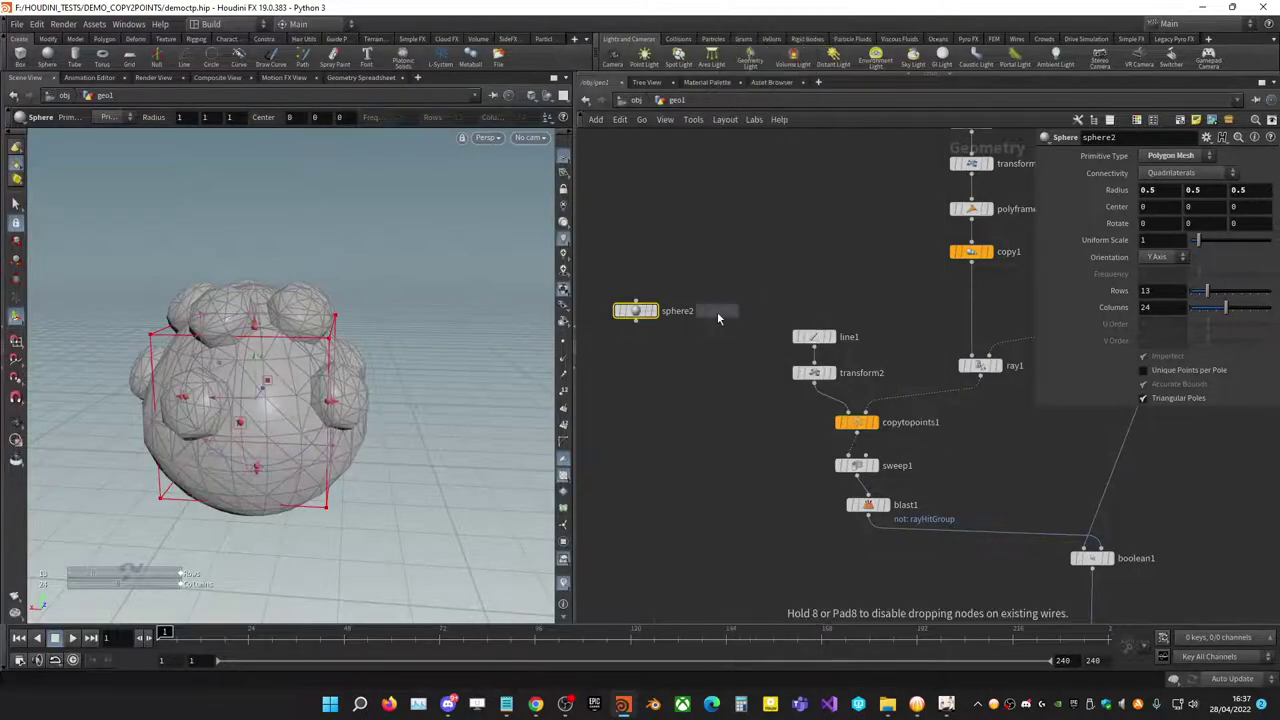
left_click(717, 312)
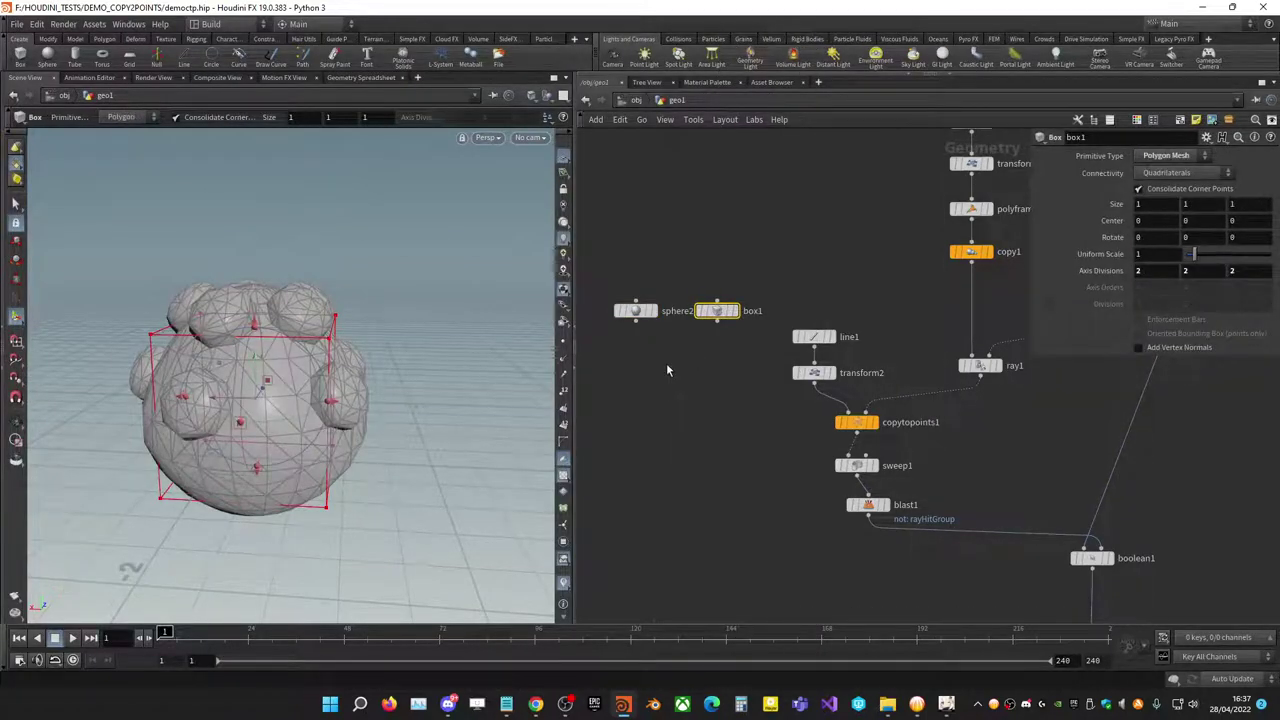
Create merge1 below them and wire sphere2 and box1 into its inputs
key("Tab")
key("Return")
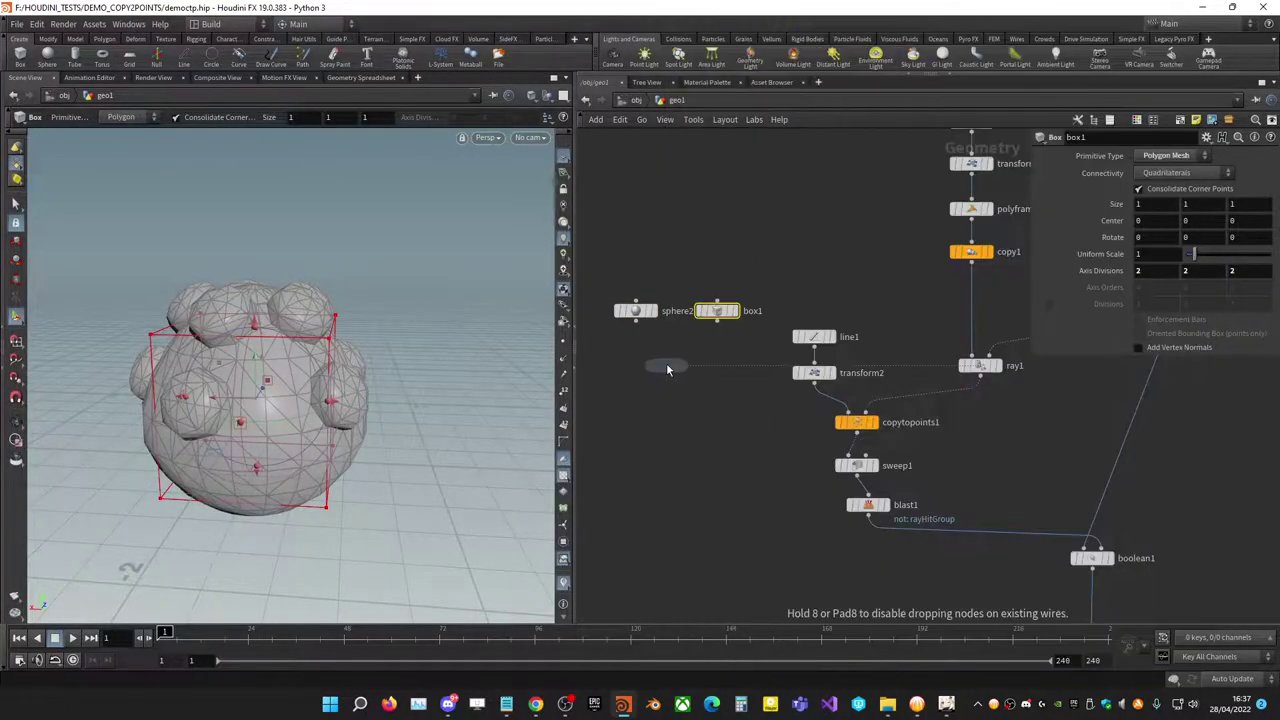
left_click(684, 385)
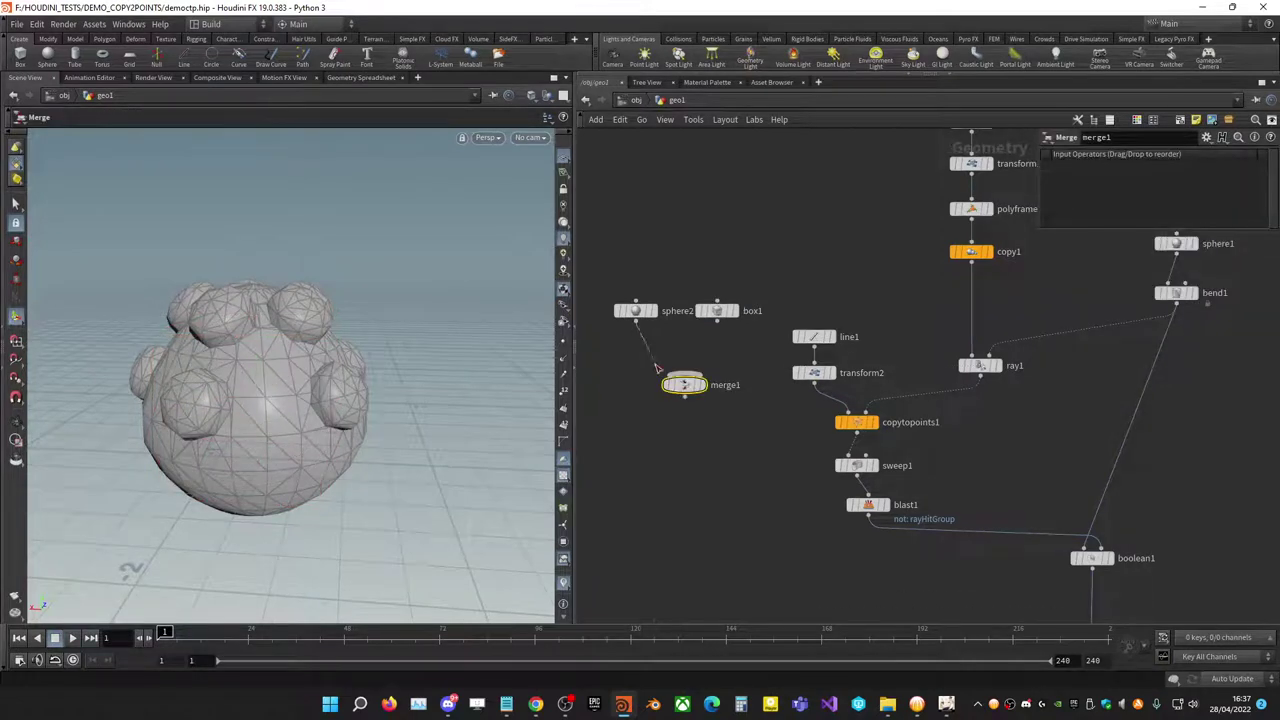
left_click_drag(636, 320, 684, 377)
left_click_drag(716, 320, 684, 377)
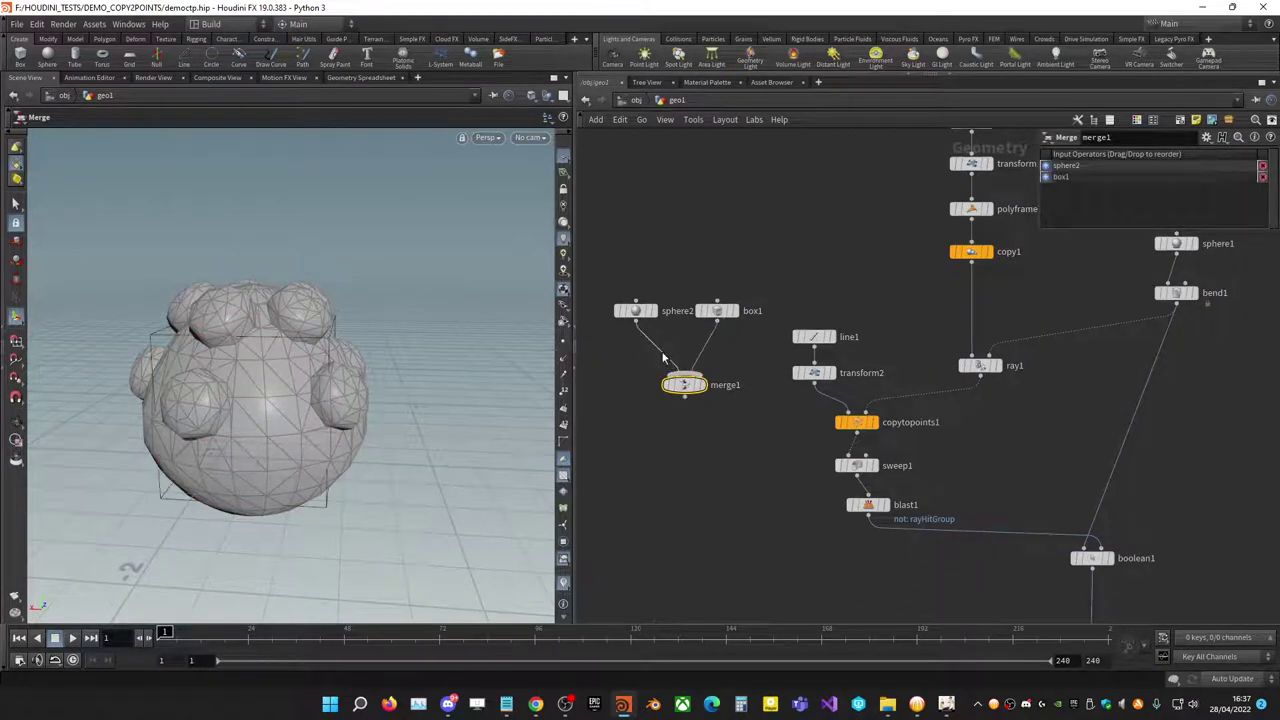
Insert a Group node named 'sphere' between sphere2 and merge1
key("Tab")
type("g")
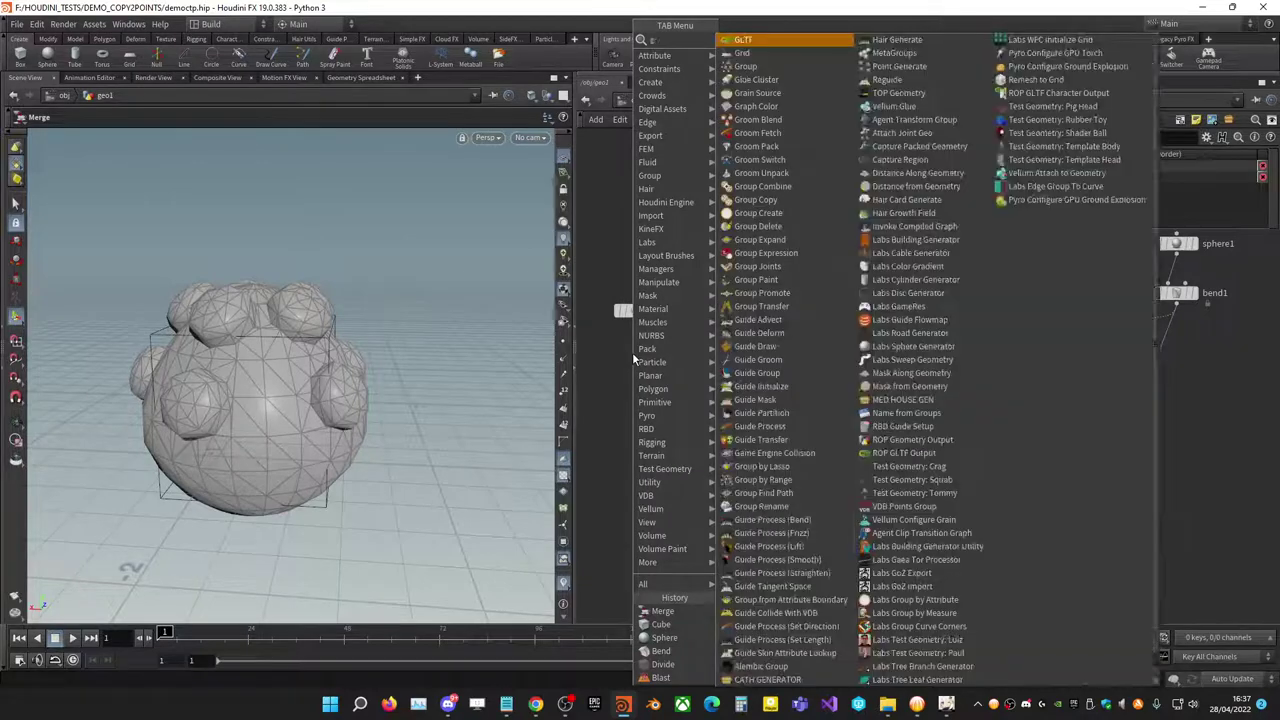
type("r")
left_click(745, 52)
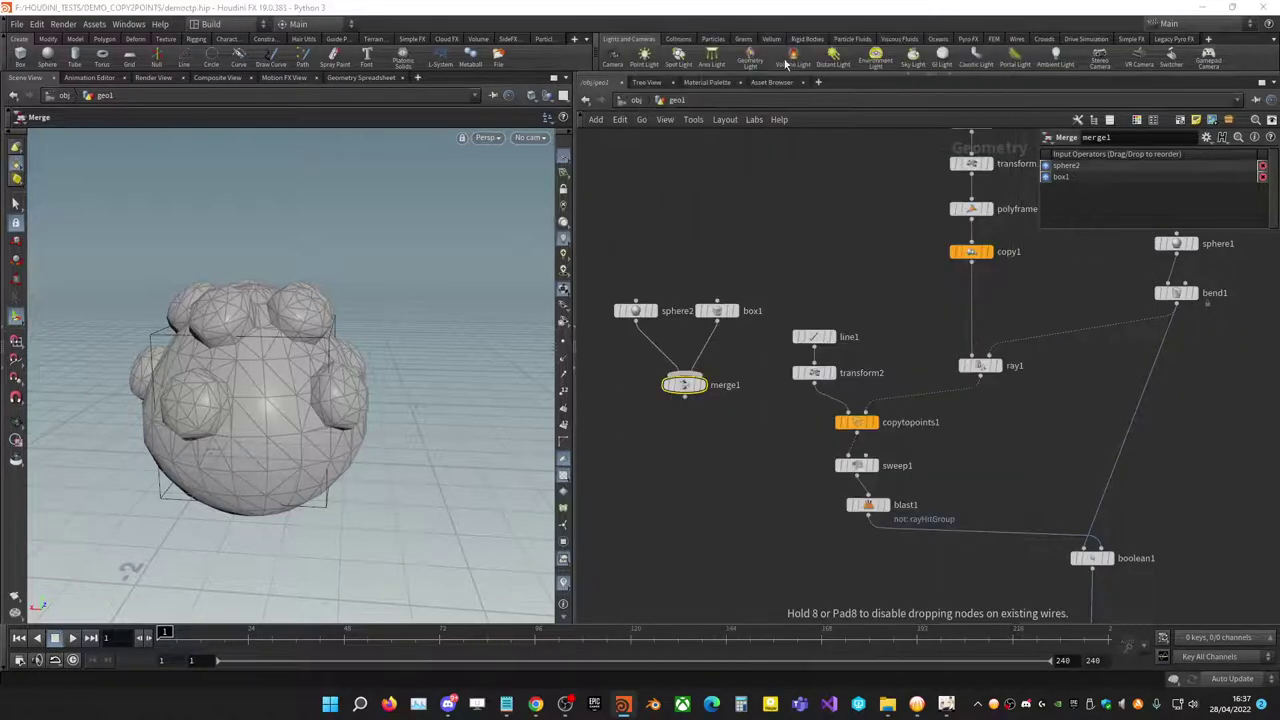
left_click(652, 346)
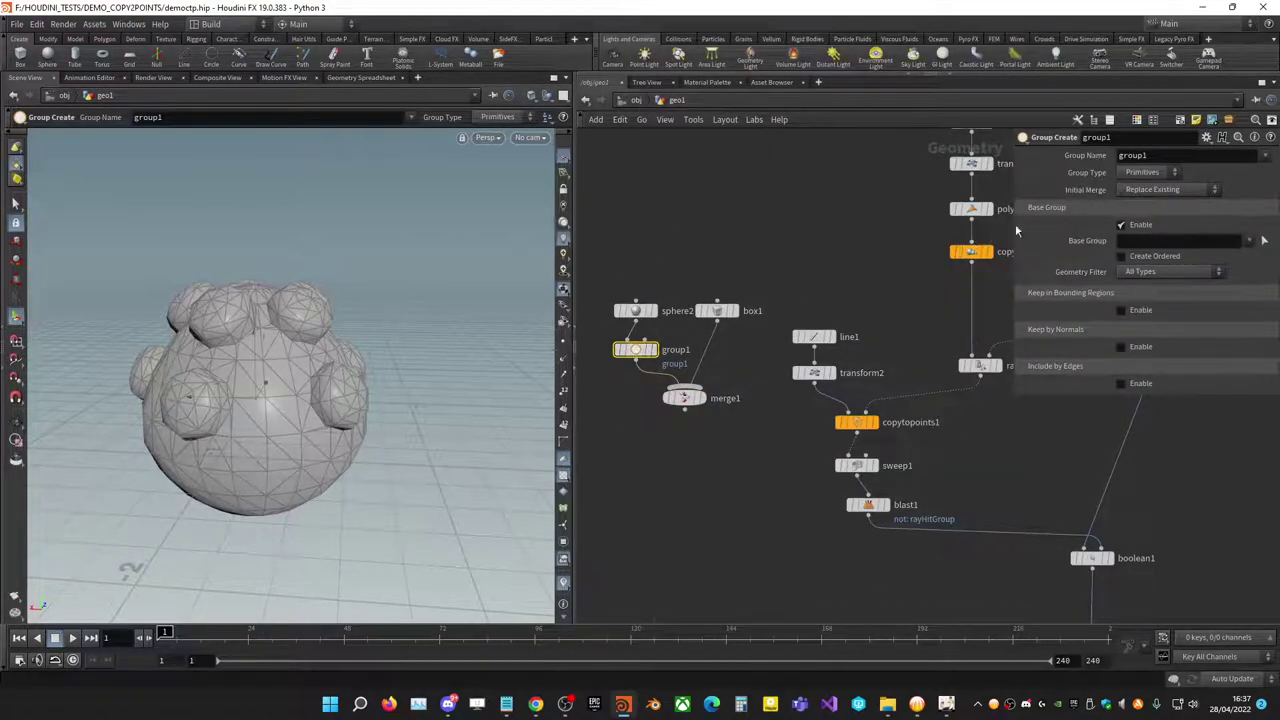
double_click(1160, 156)
type("sphere")
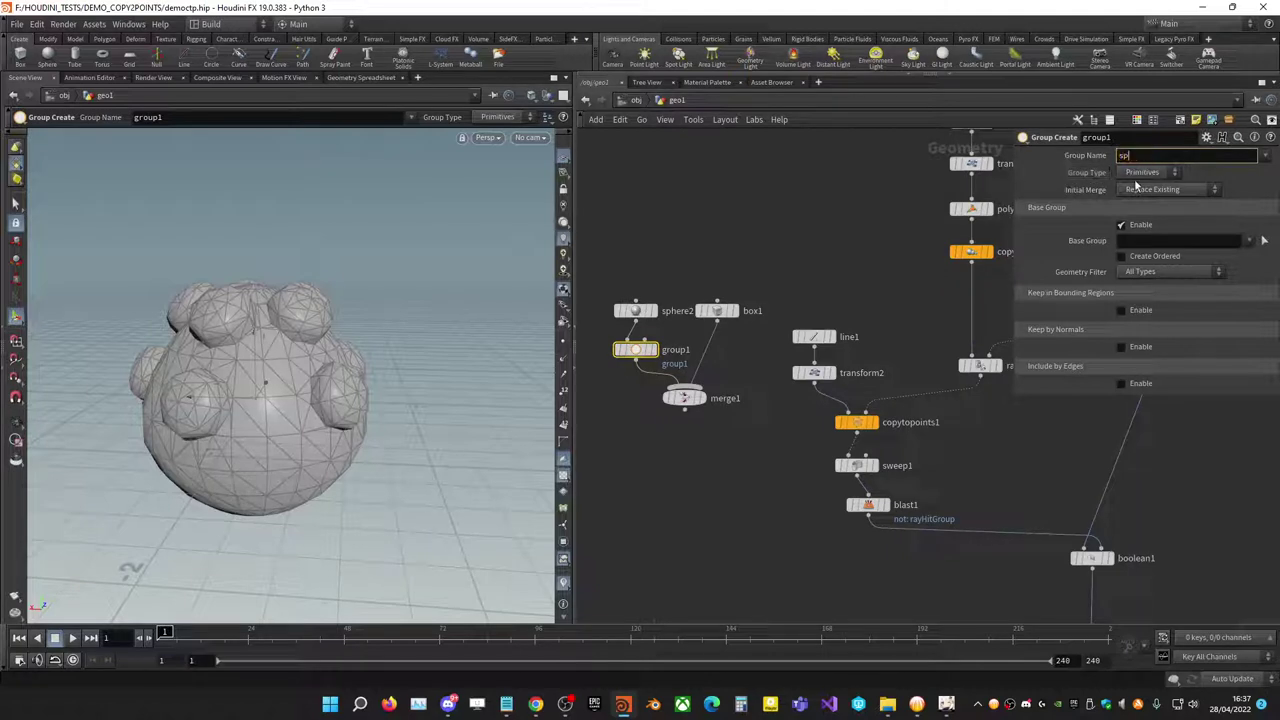
key("Return")
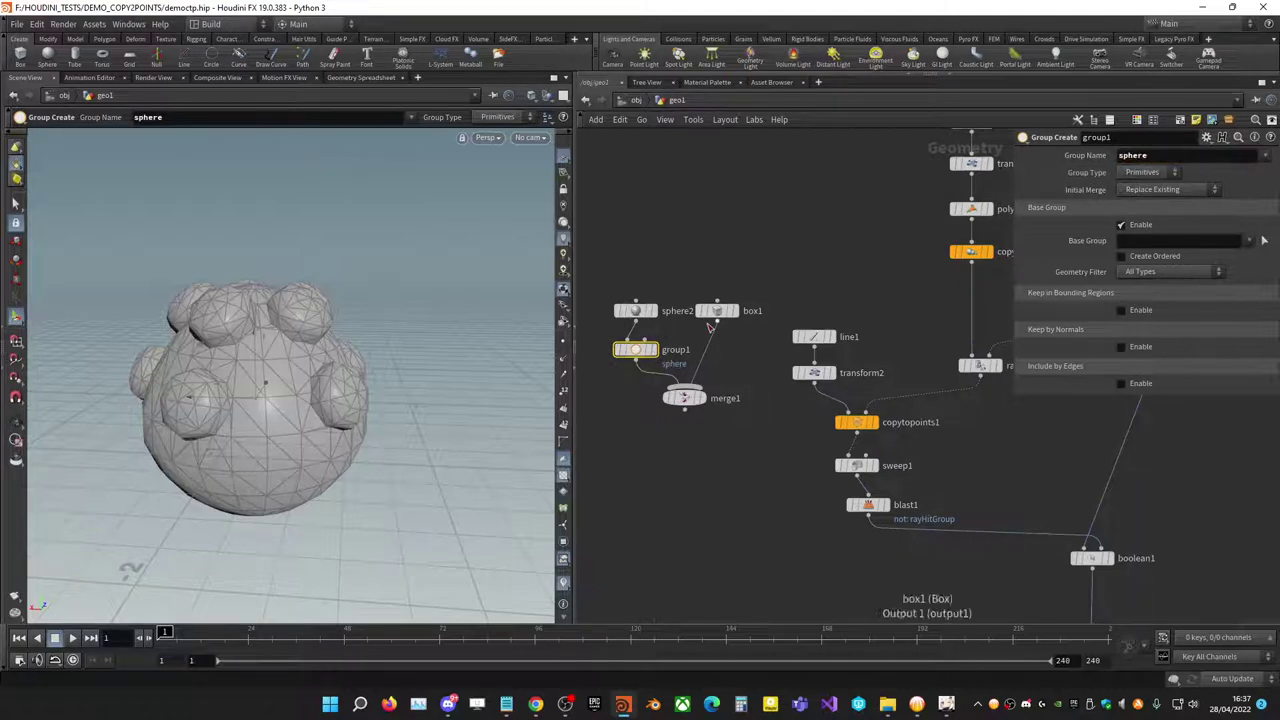
Delete group1 and pick an Attribute Create node from the 'attr' search
left_click(716, 311)
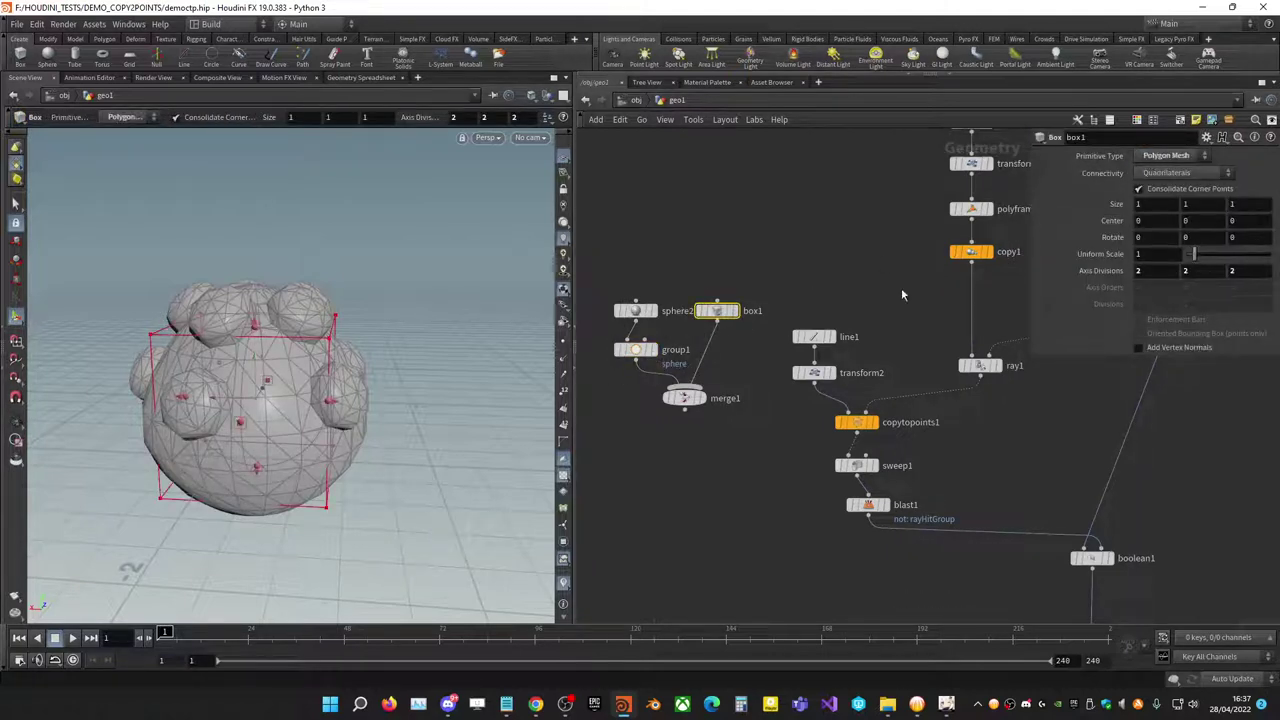
left_click(638, 352)
key("Delete")
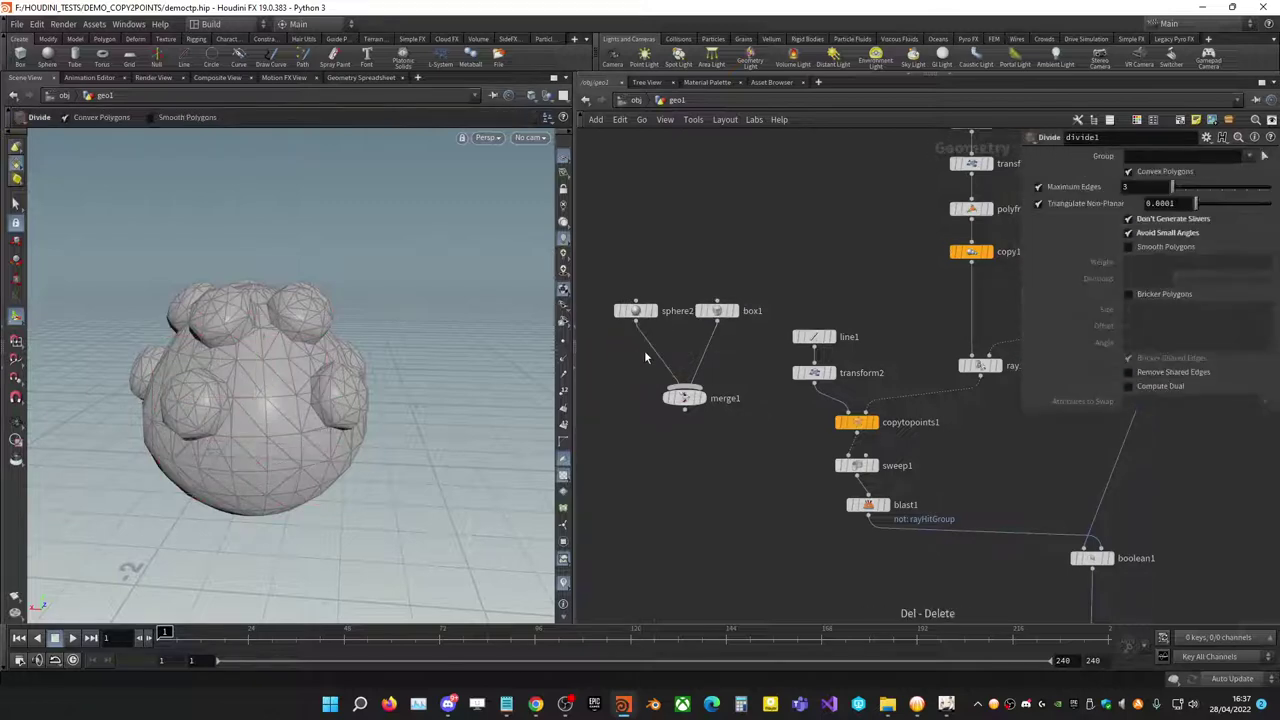
key("Tab")
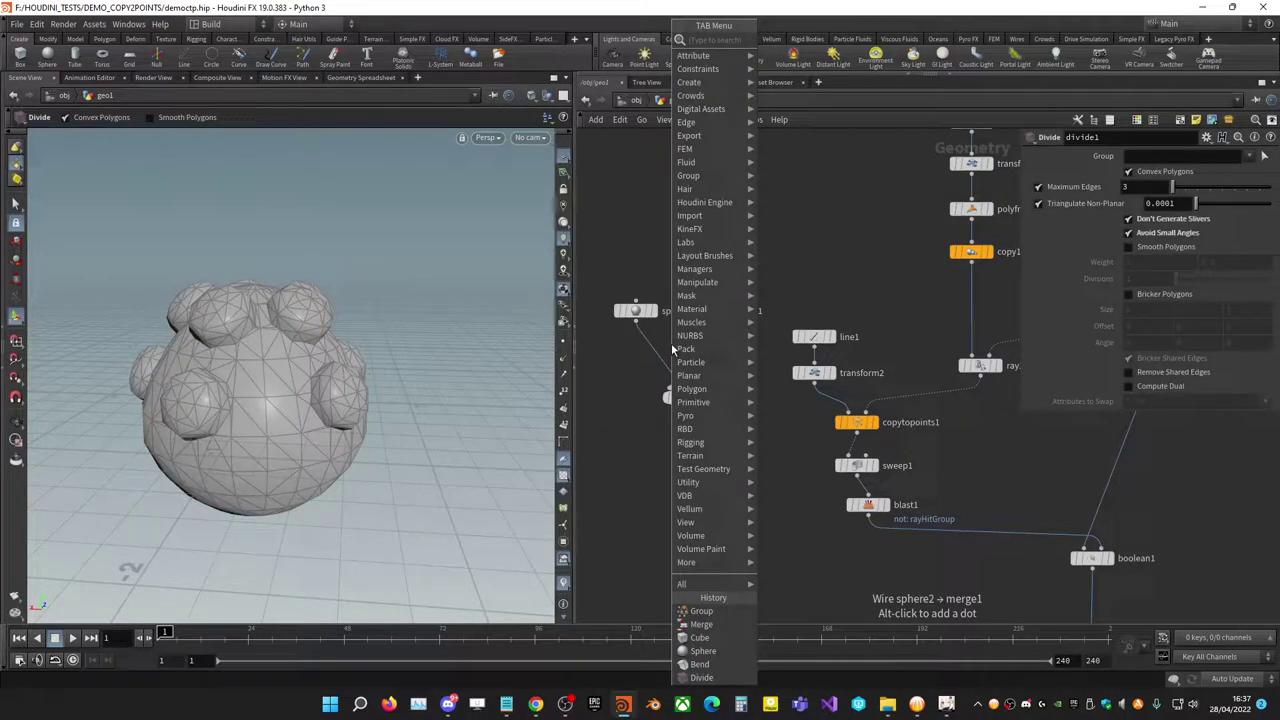
type("attr")
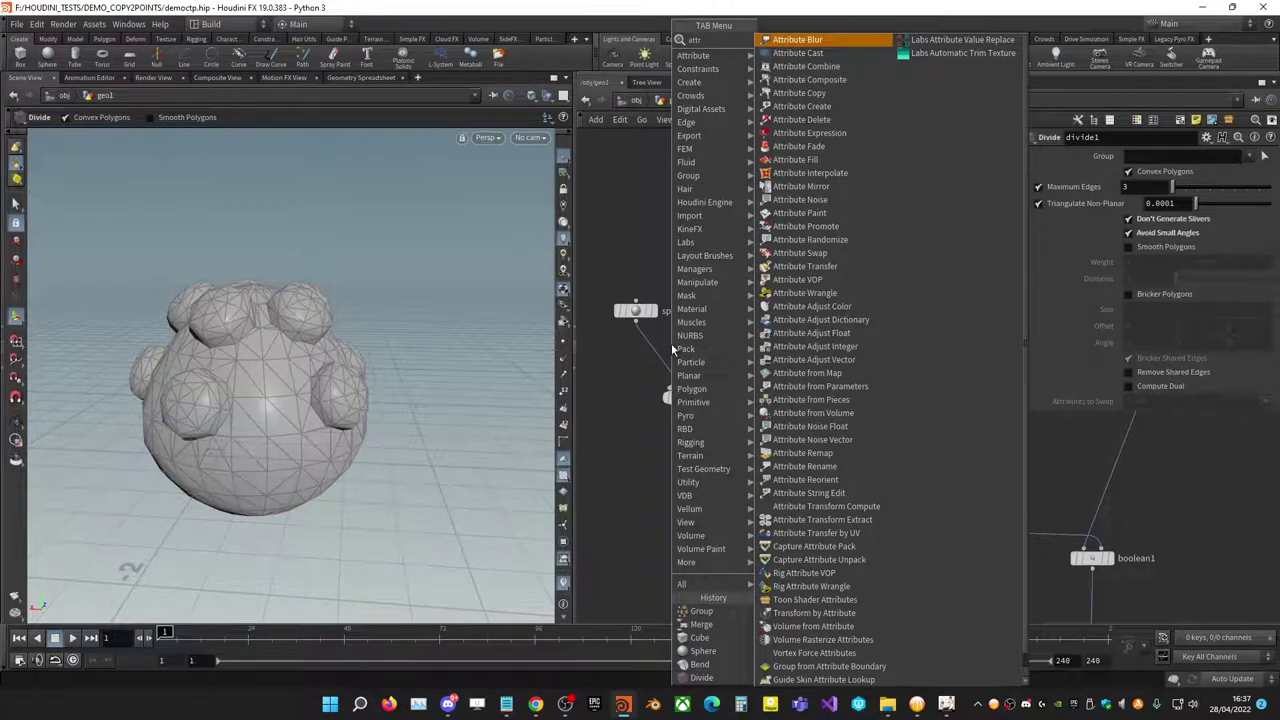
left_click(857, 106)
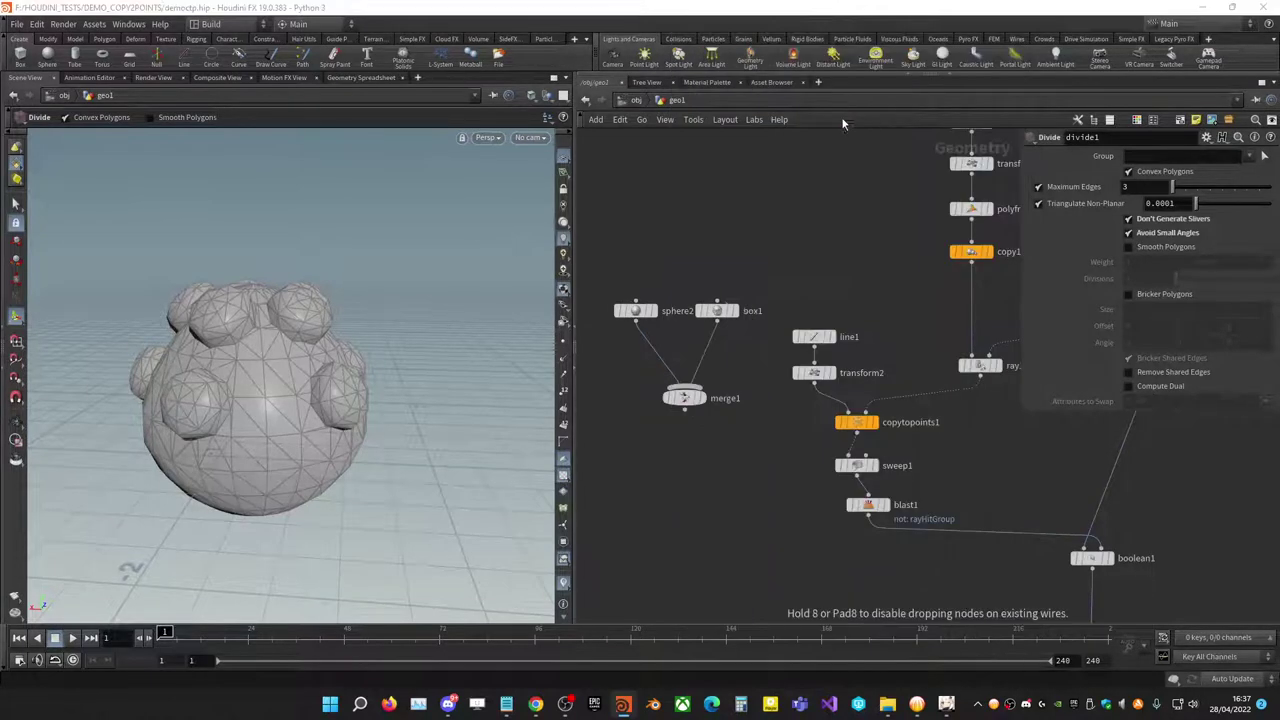
Insert attribcreate1 below sphere2, copy it onto the box1 branch, and tidy the nodes
left_click(648, 347)
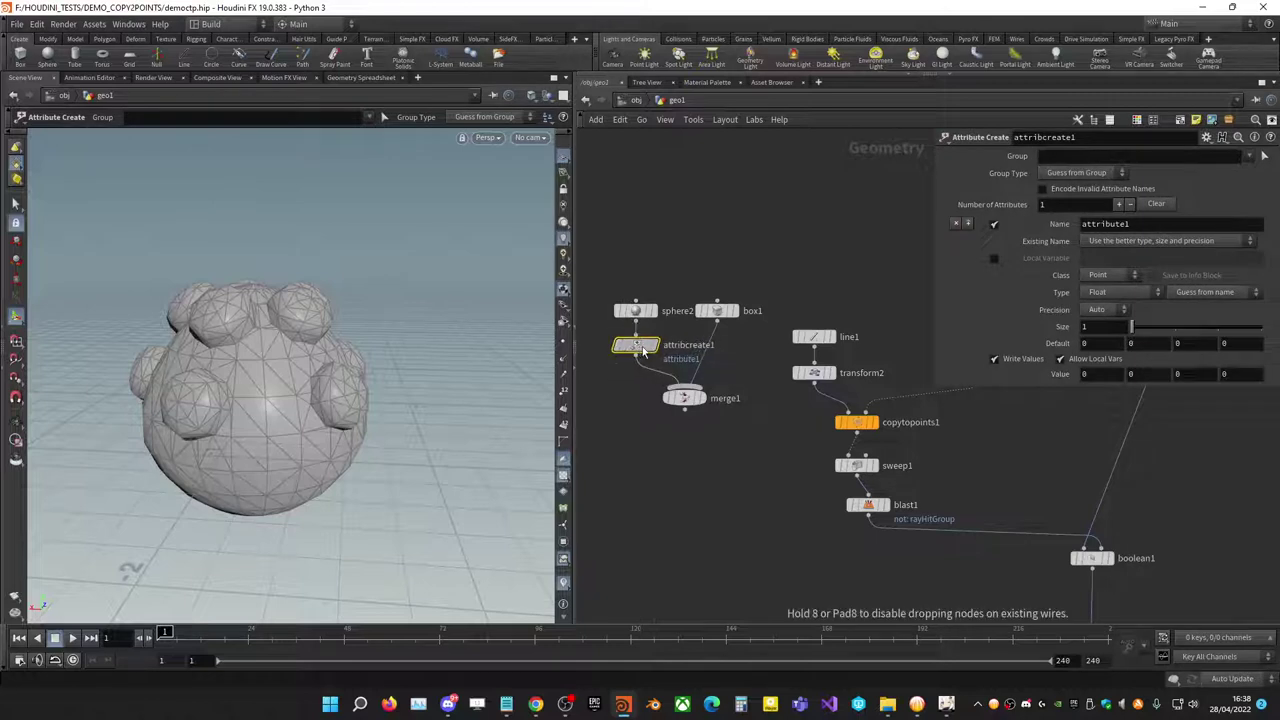
left_click_drag(643, 350, 716, 354, "alt")
left_click_drag(684, 400, 682, 415)
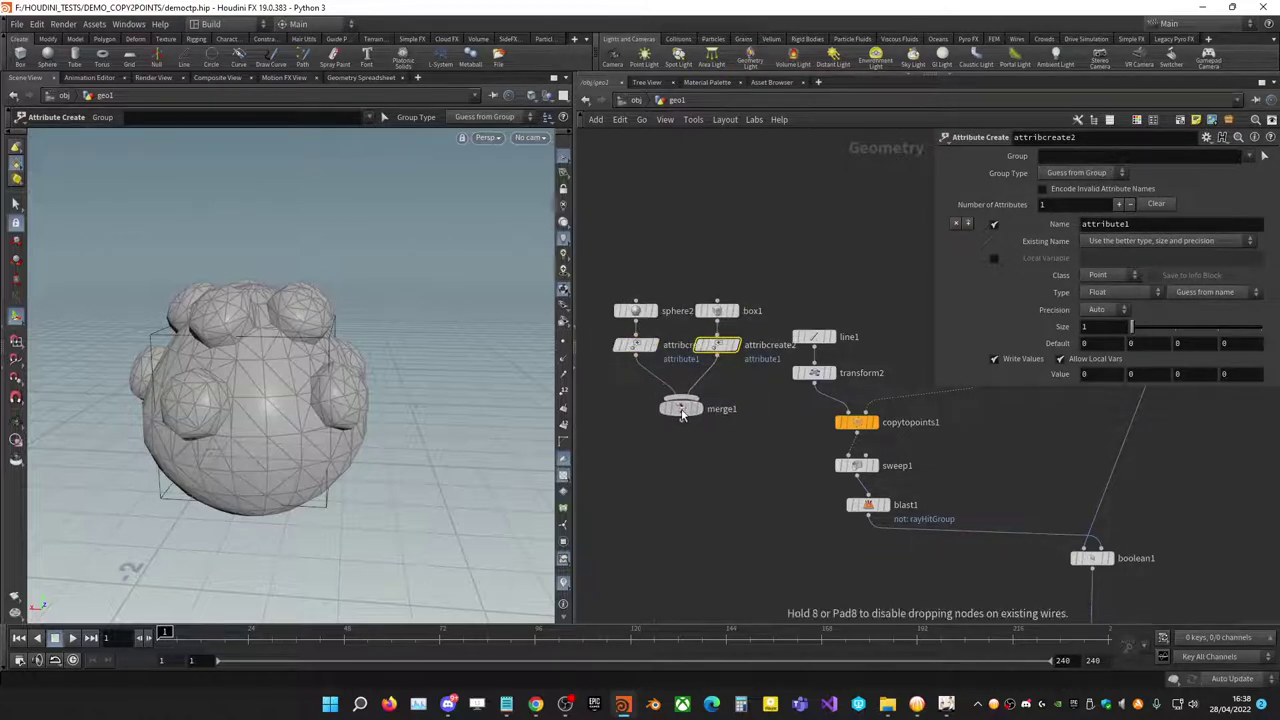
left_click_drag(626, 258, 740, 466)
left_click_drag(684, 412, 652, 413)
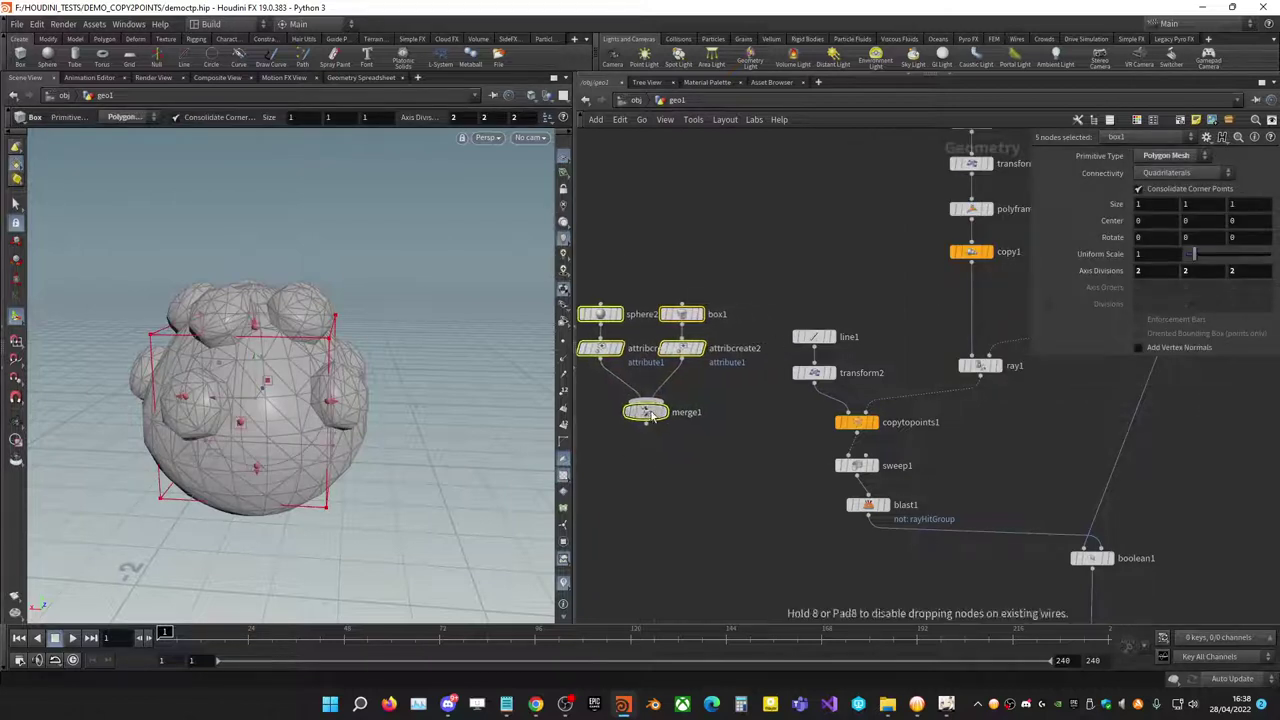
mouse_move(716, 255)
left_mouse_down()
mouse_move(660, 376)
mouse_move(695, 358)
left_mouse_up()
Make attribcreate1 a Primitive attribute named modeltype
left_click(601, 348)
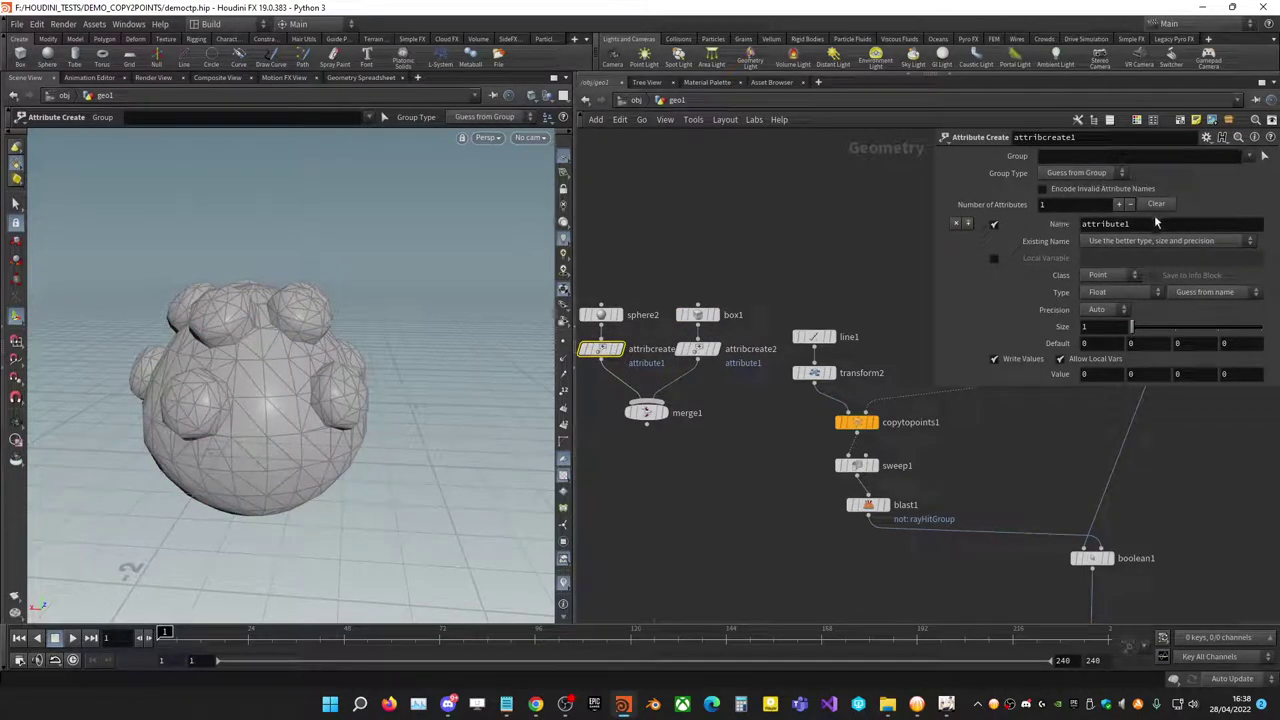
left_click(1111, 280)
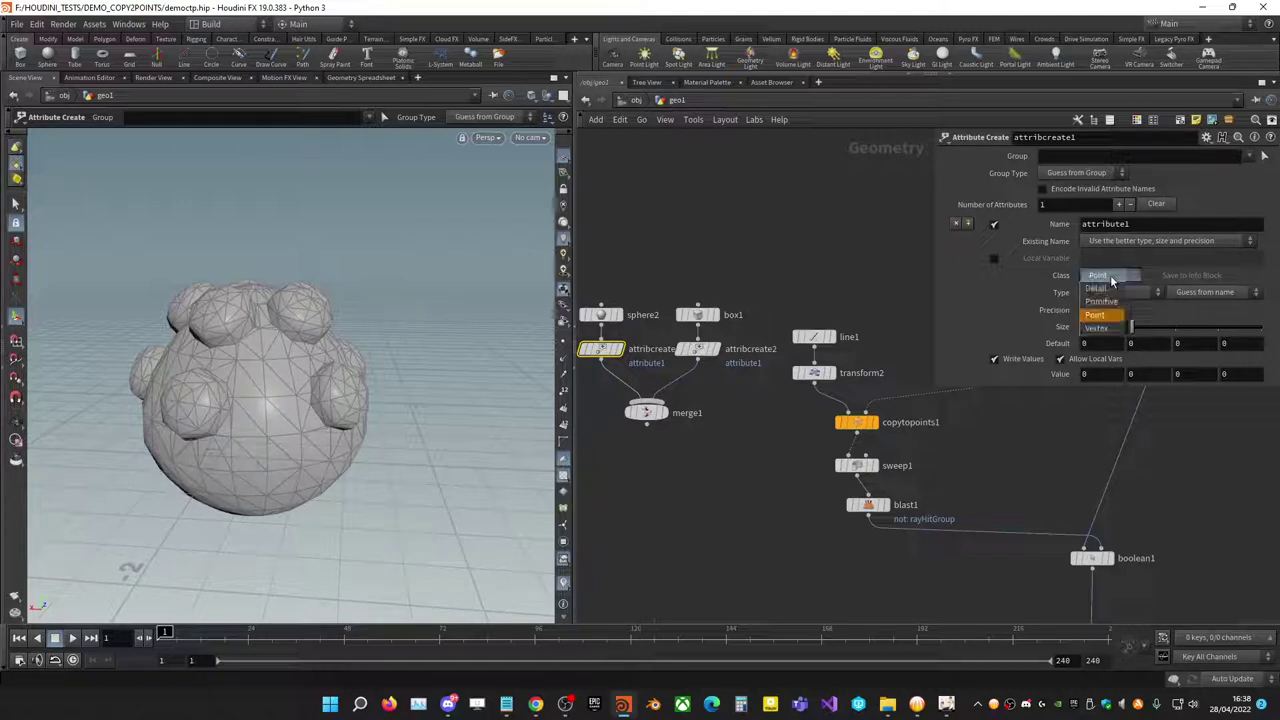
left_click(1101, 301)
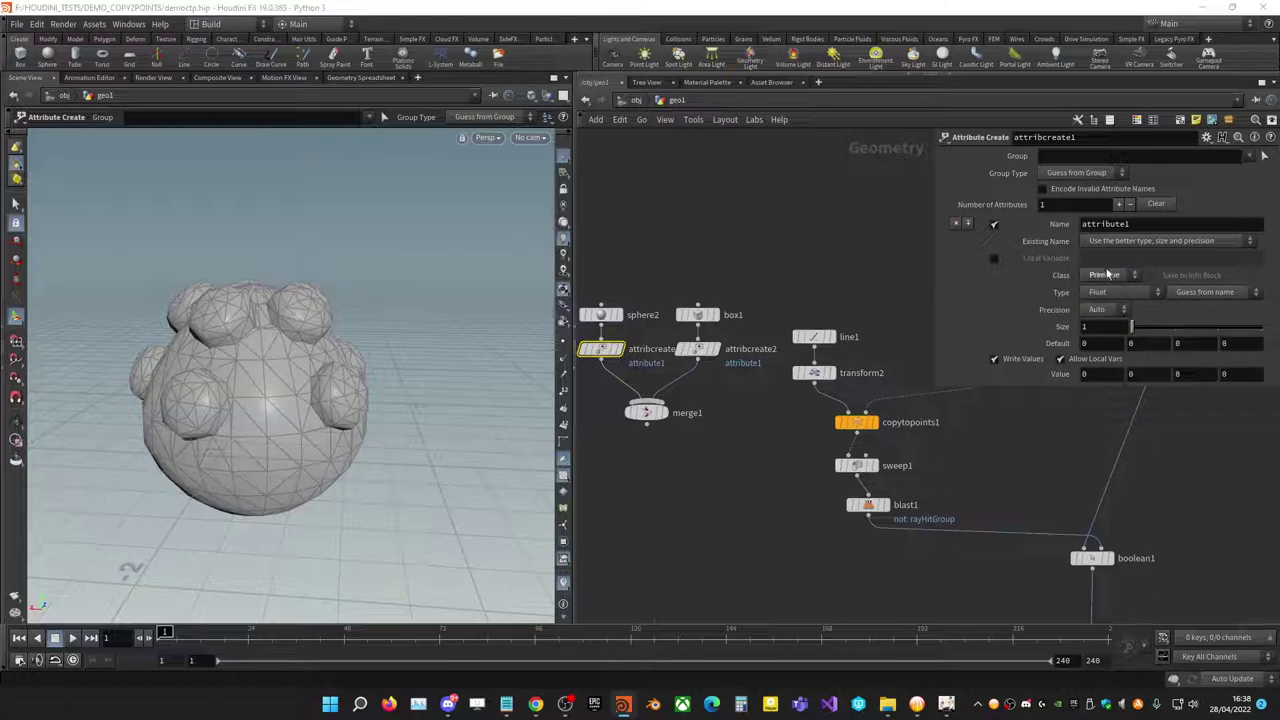
left_click(616, 349)
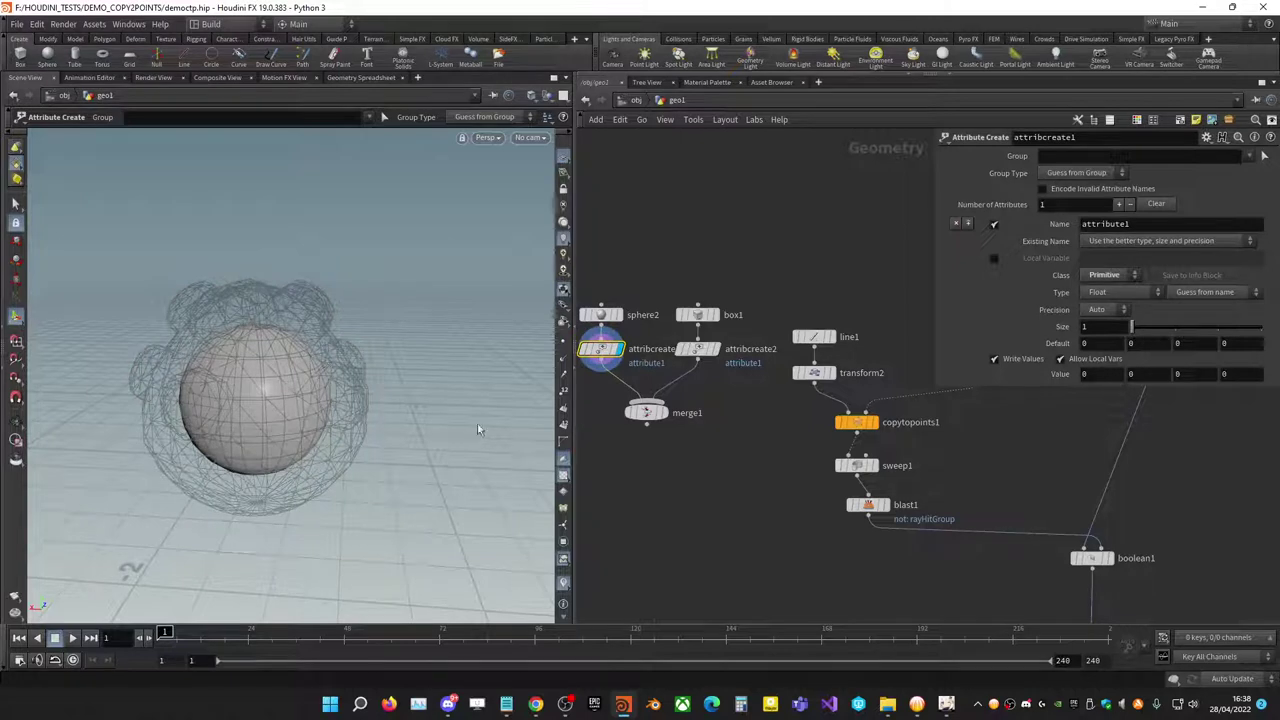
double_click(1140, 224)
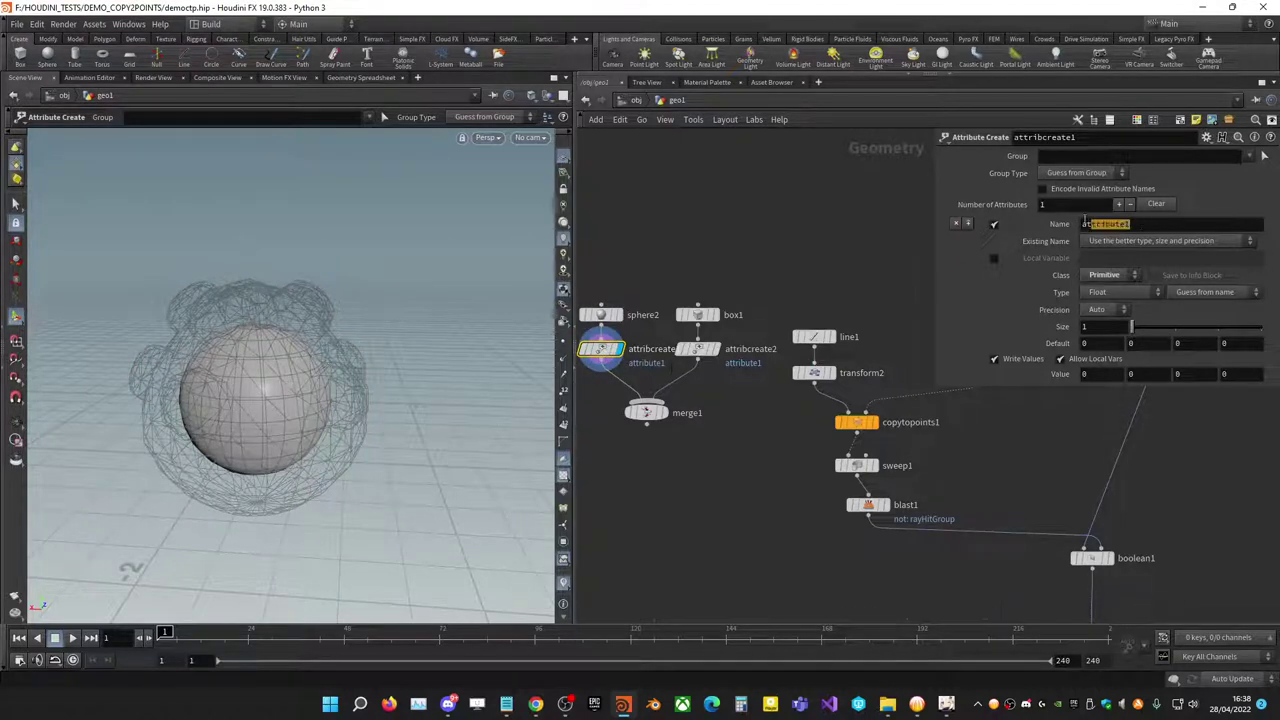
type("modelt")
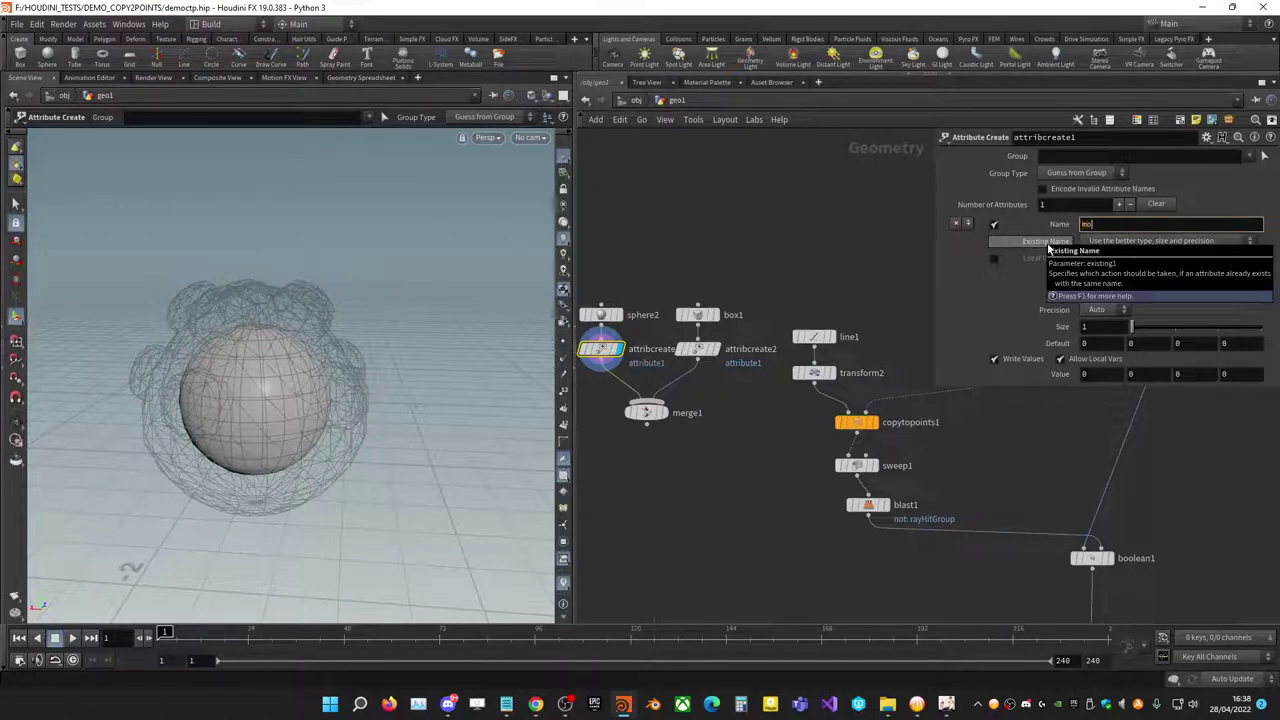
type("ype")
key("Return")
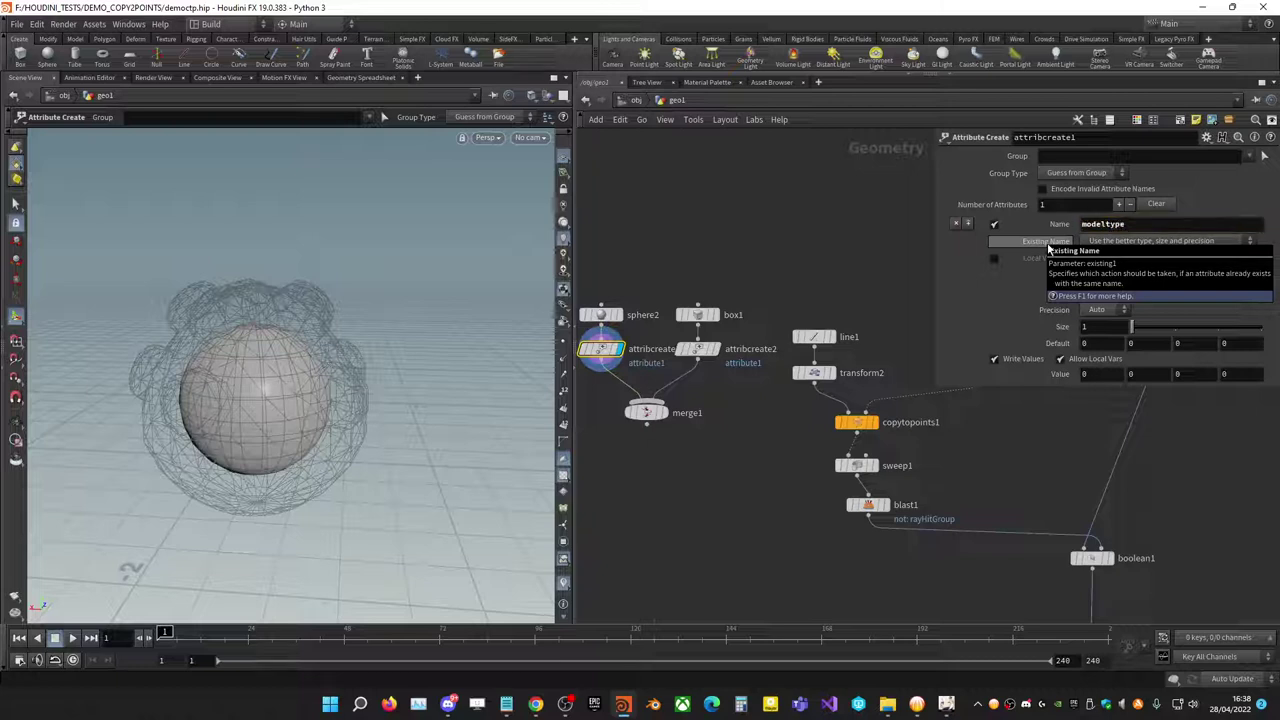
Delete the box's old attribute node, make modeltype Integer, and copy the node under box1
double_click(1105, 224)
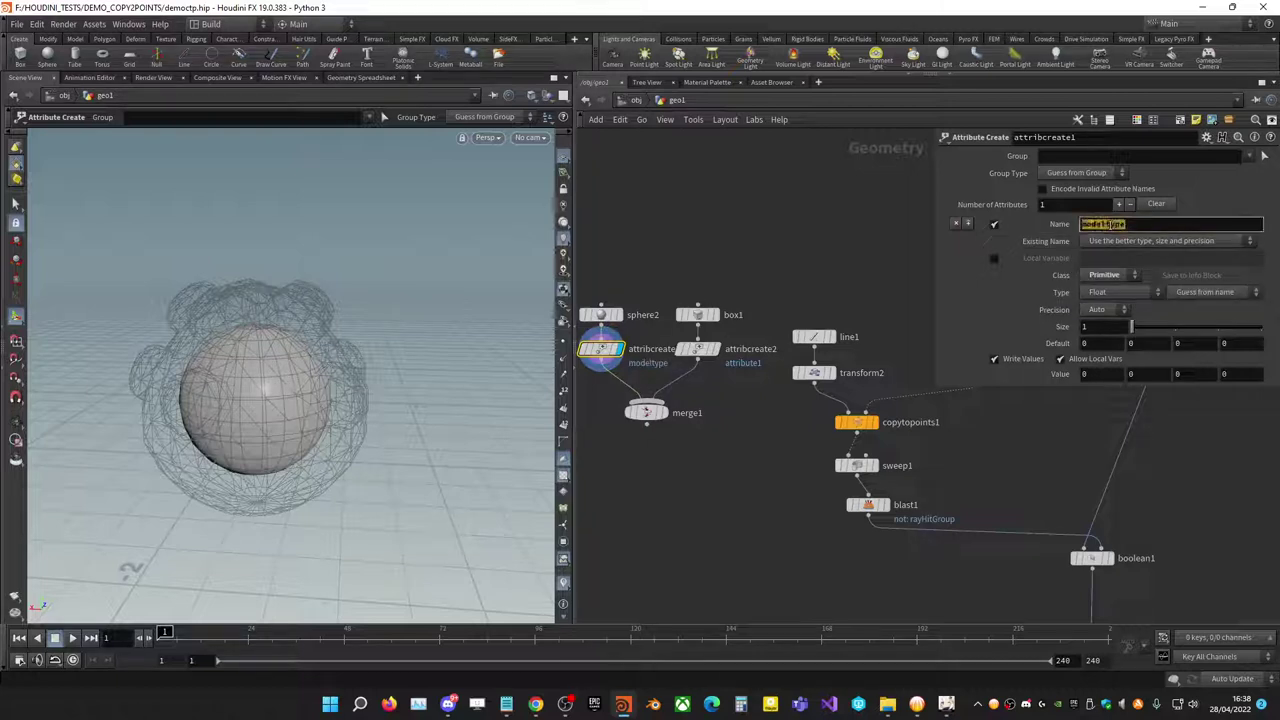
left_click(697, 348)
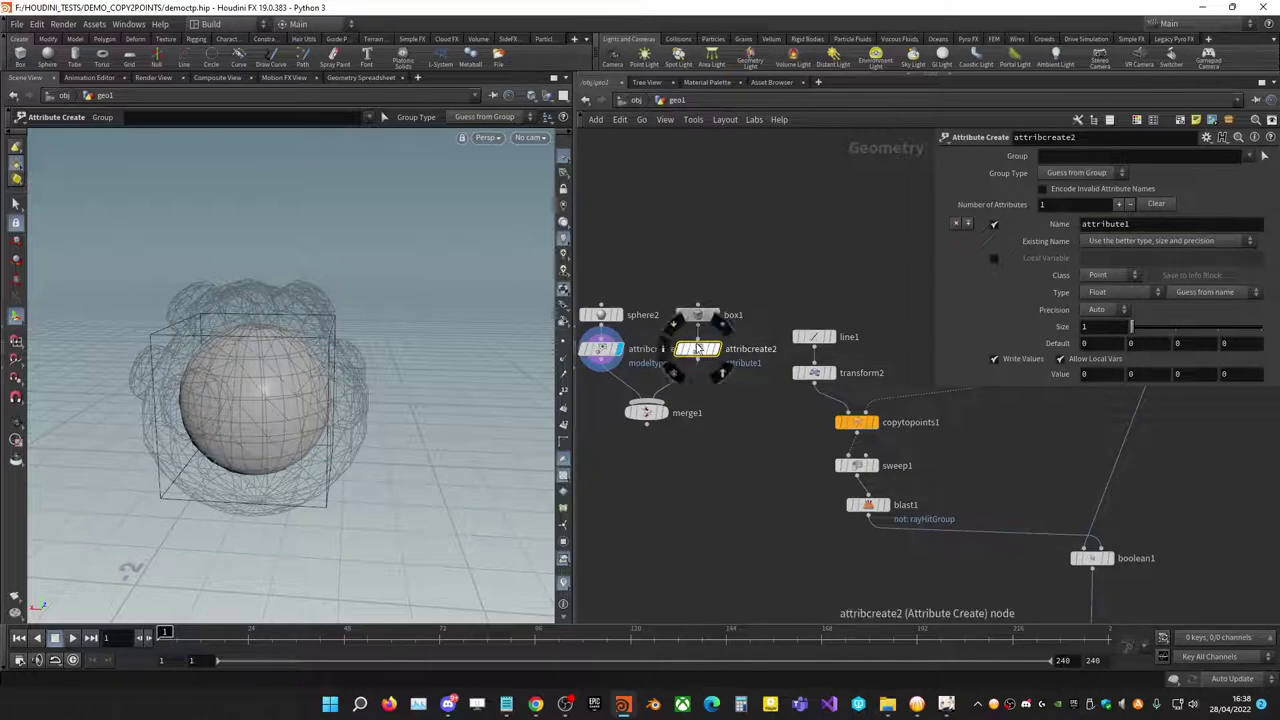
key("Delete")
left_click(604, 360)
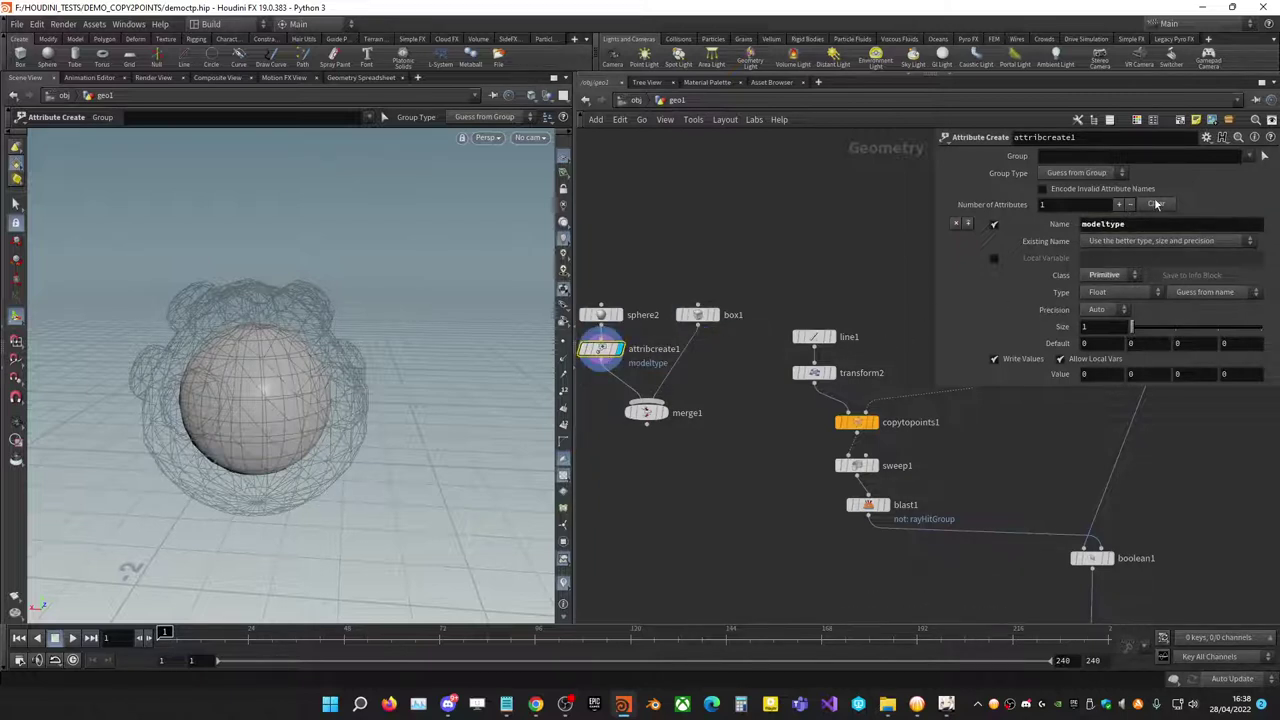
left_click(1105, 293)
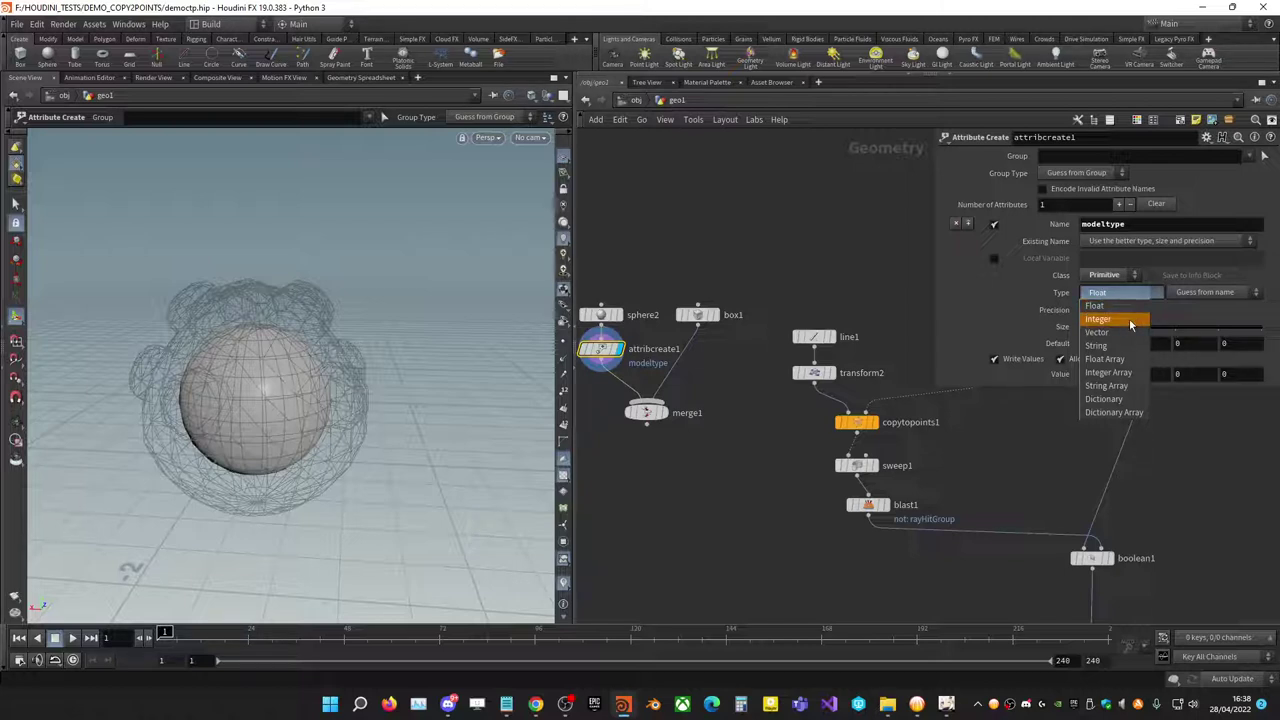
left_click(1129, 318)
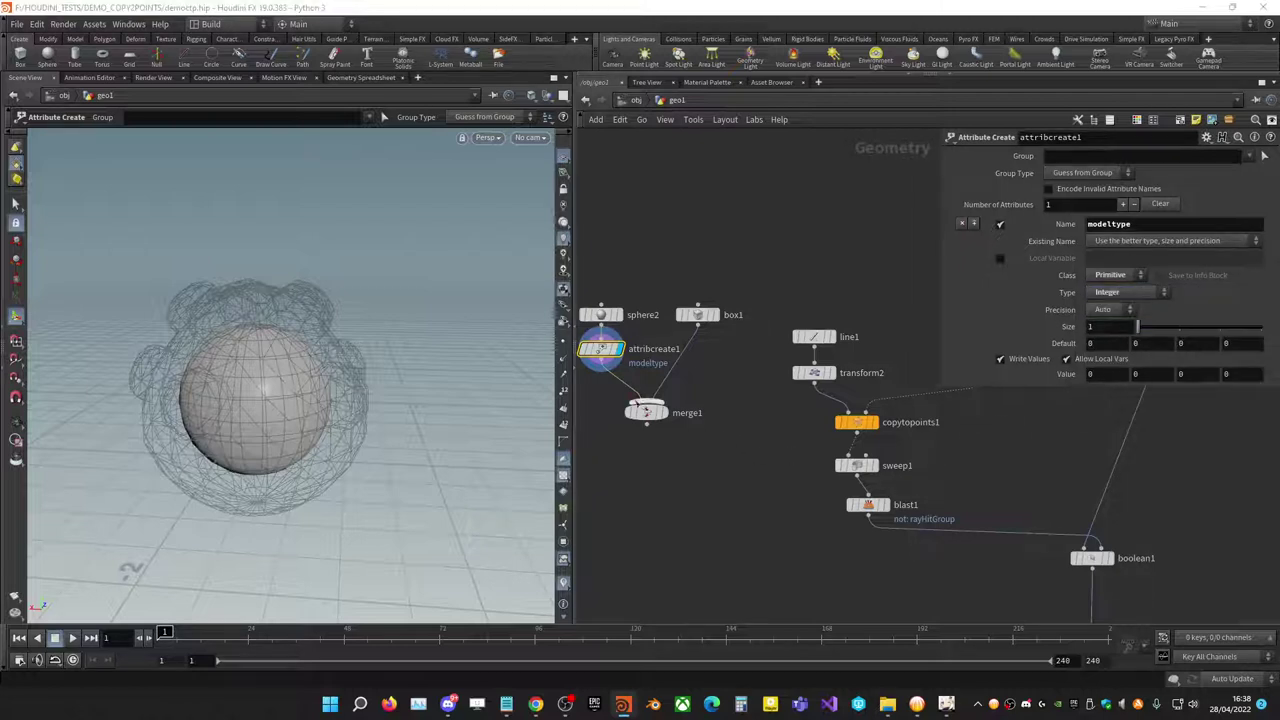
left_click(1110, 378)
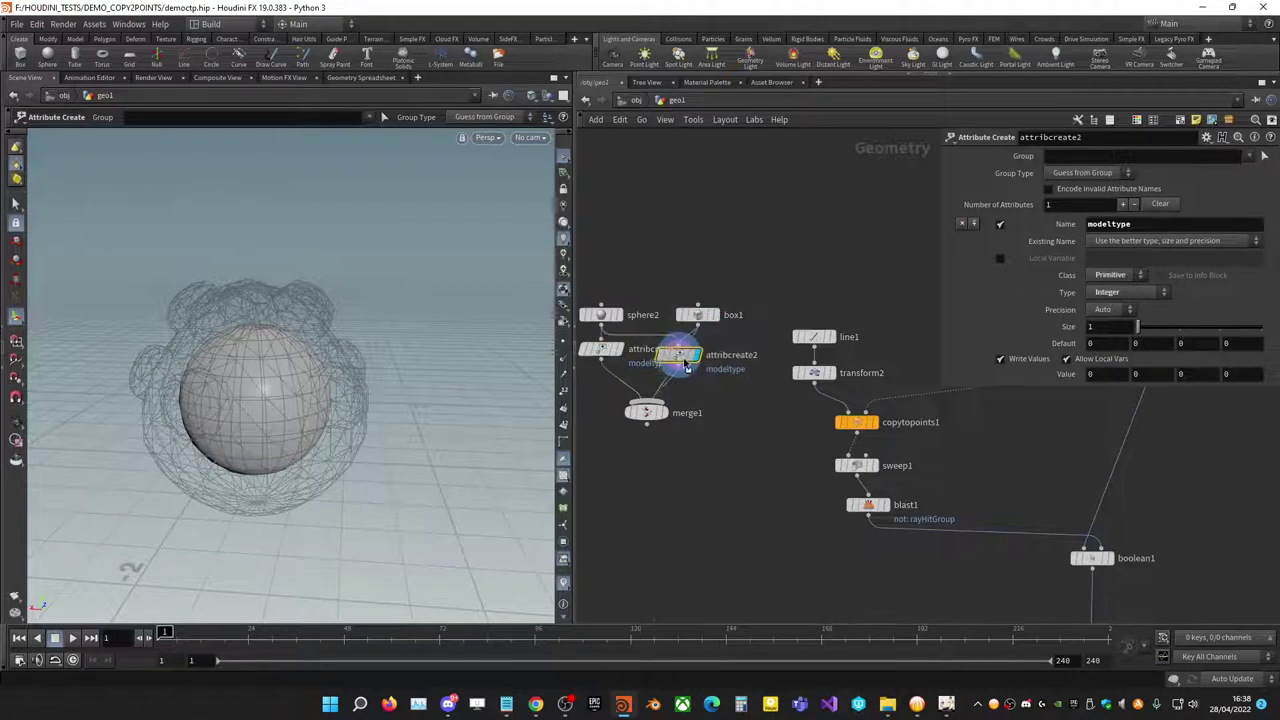
left_click(703, 357)
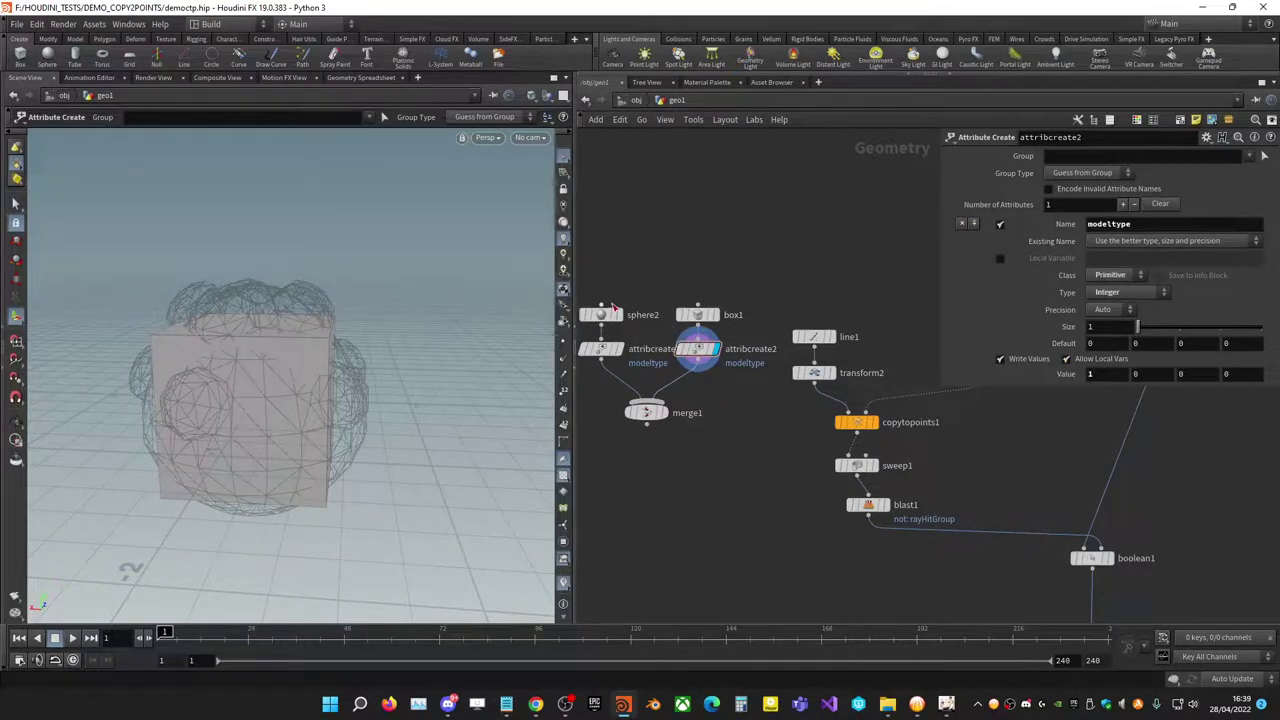
Check merge1's inputs and confirm the sphere's modeltype value is 0
left_click(656, 415)
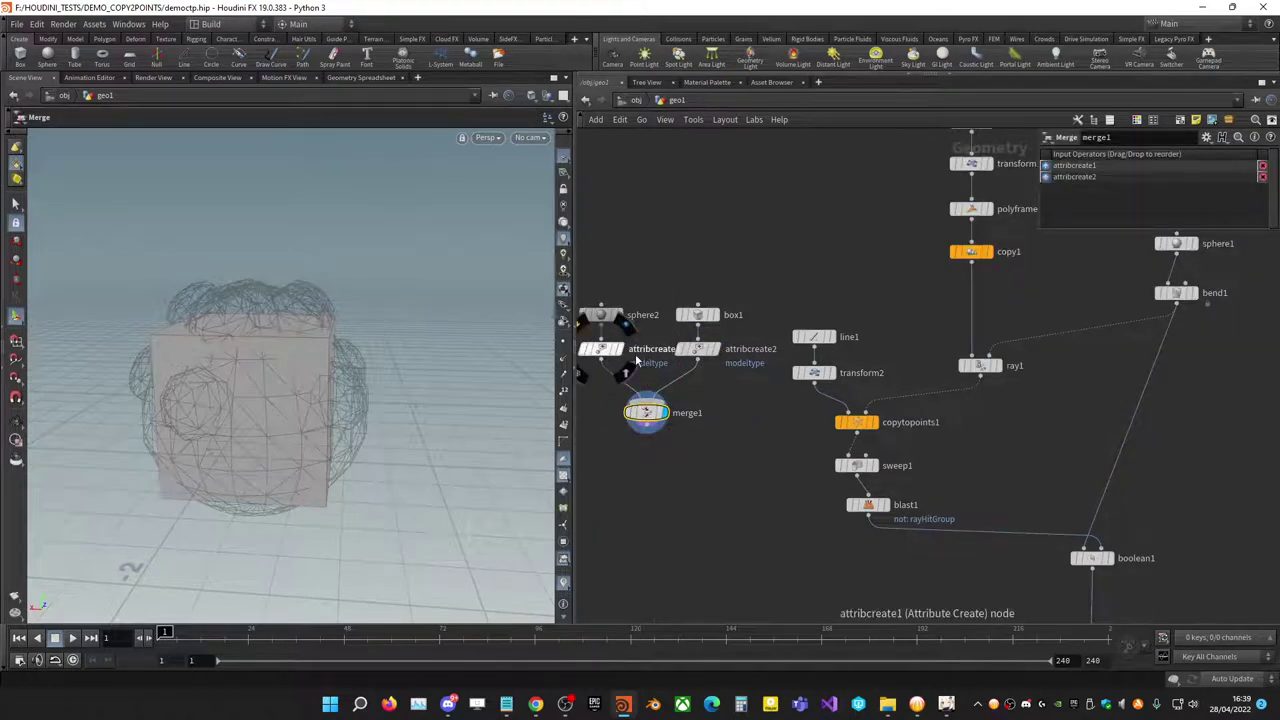
left_click(608, 348)
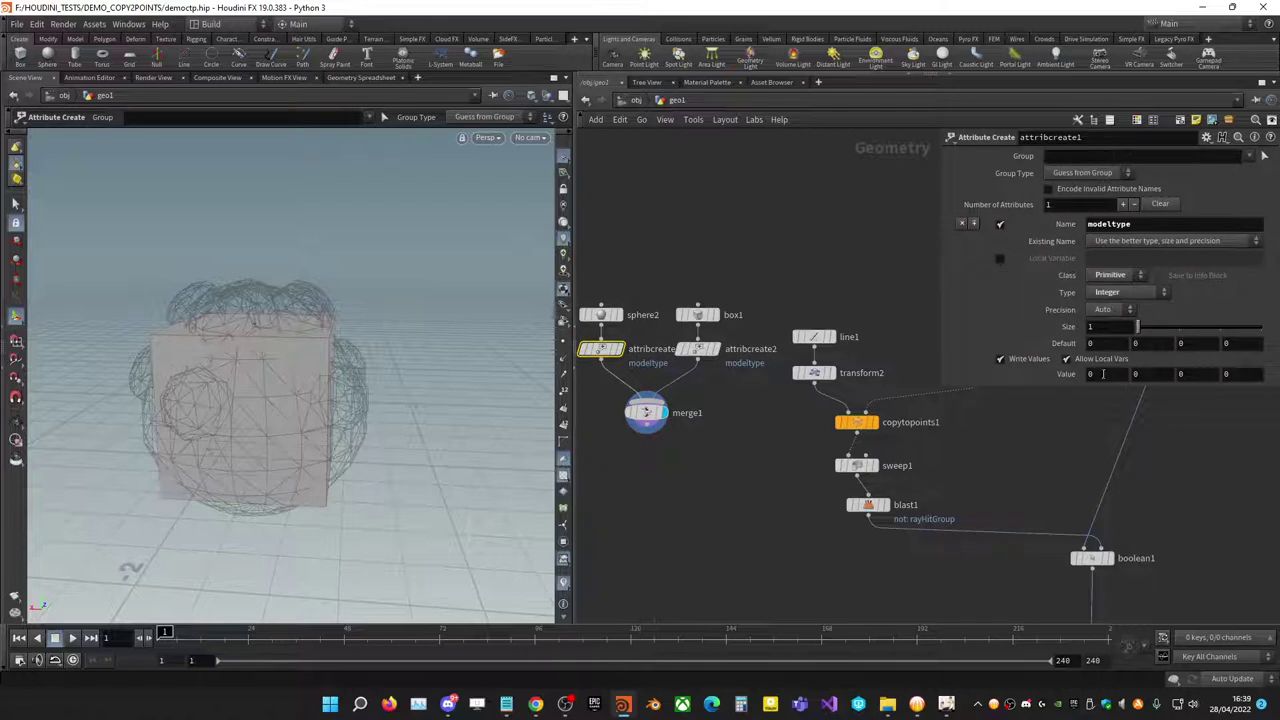
left_click(1103, 374)
Wire merge1's output into copytopoints1's first input and orbit to view the copied shapes
mouse_move(751, 425)
middle_mouse_down()
mouse_move(693, 234)
mouse_move(769, 298)
middle_mouse_up()
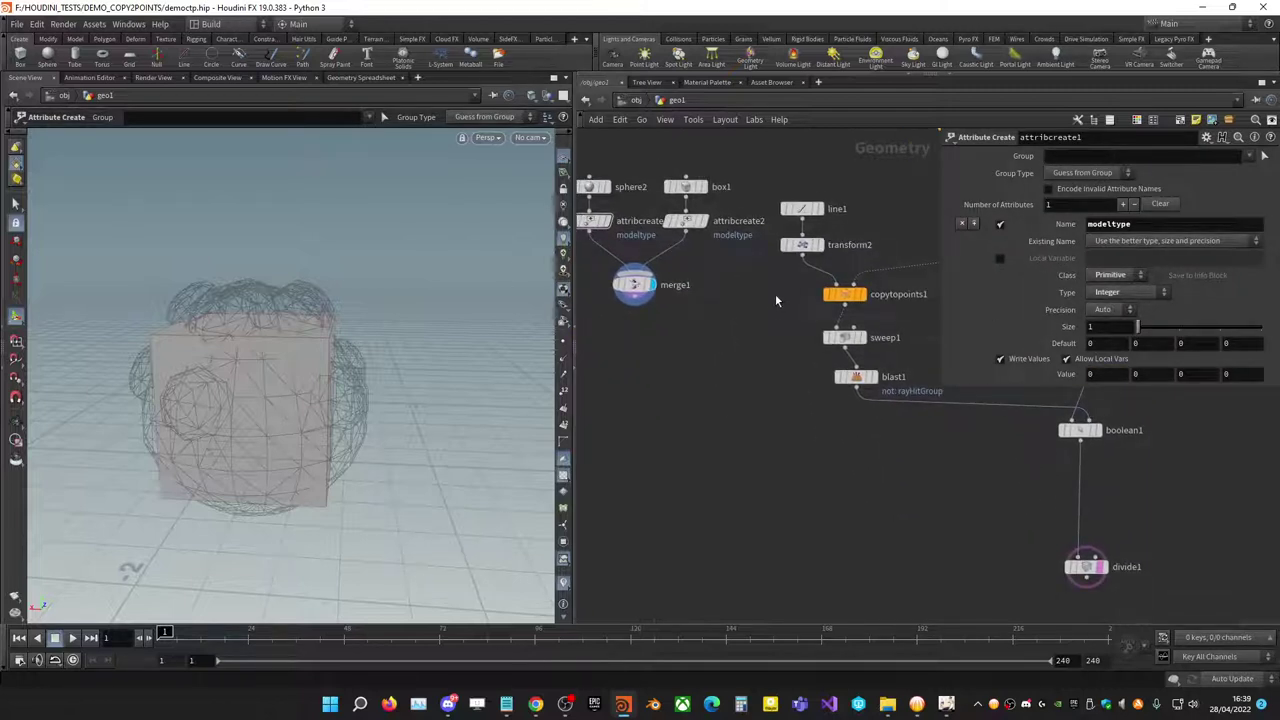
left_click_drag(634, 299, 832, 285)
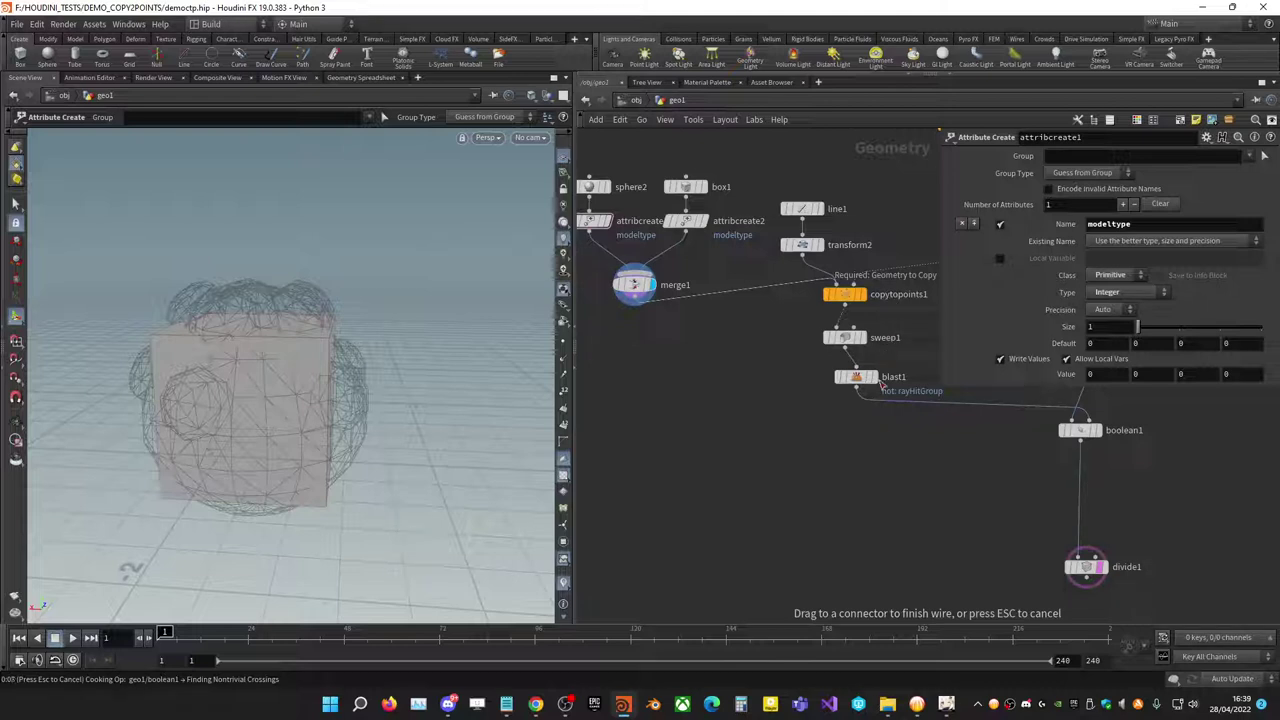
left_click(866, 305)
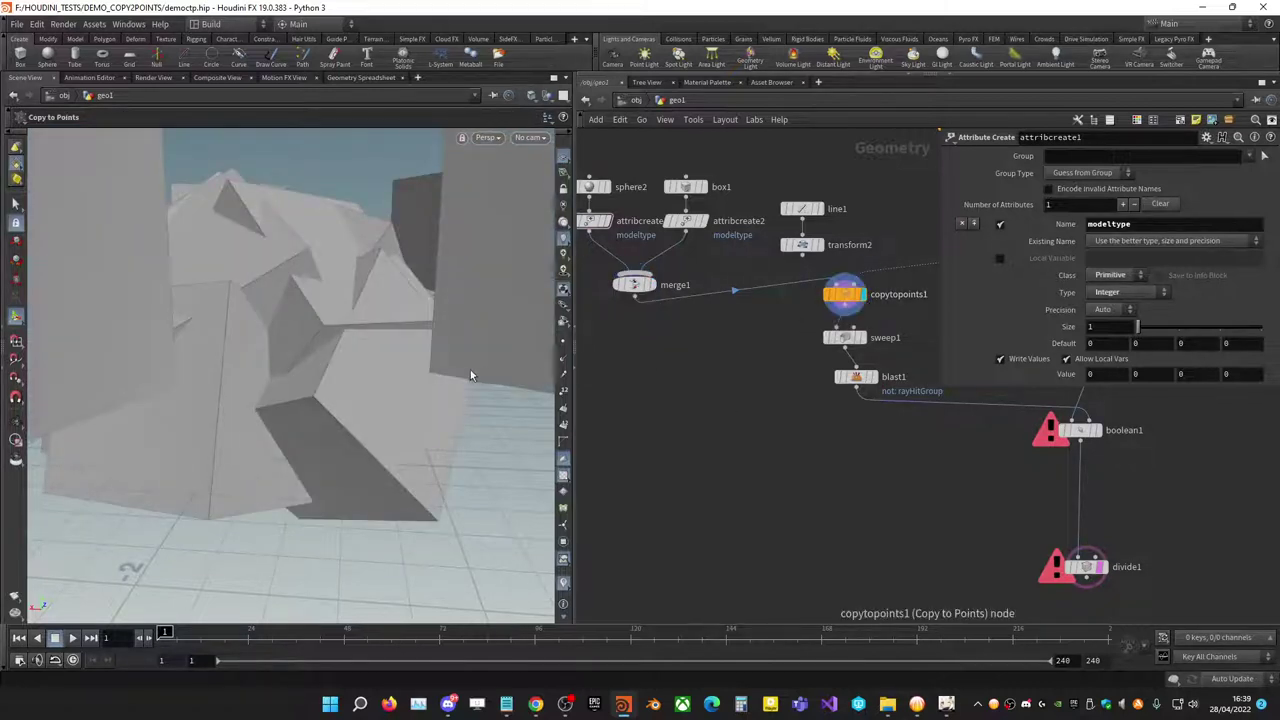
scroll(346, 311, "down", 3)
mouse_move(334, 349)
left_mouse_down()
mouse_move(452, 346)
mouse_move(374, 366)
mouse_move(365, 395)
mouse_move(340, 389)
mouse_move(380, 390)
left_mouse_up()
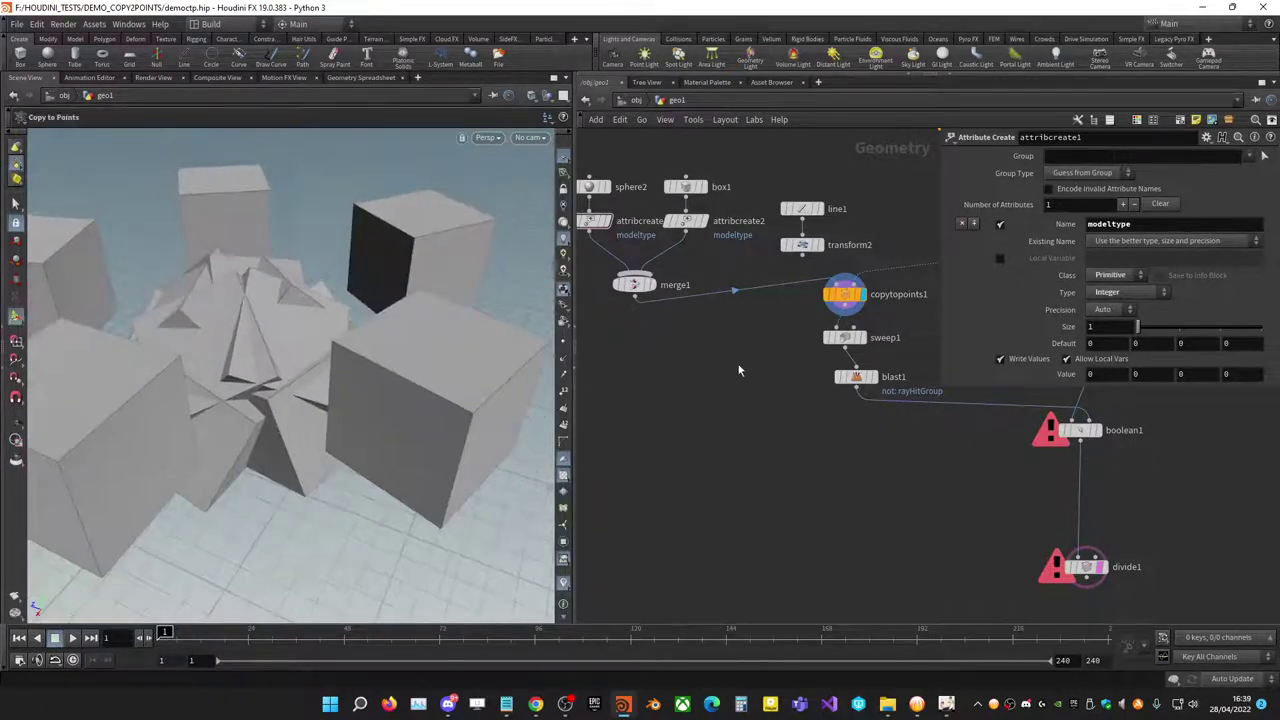
scroll(738, 370, "down", 3)
scroll(700, 449, "down", 2)
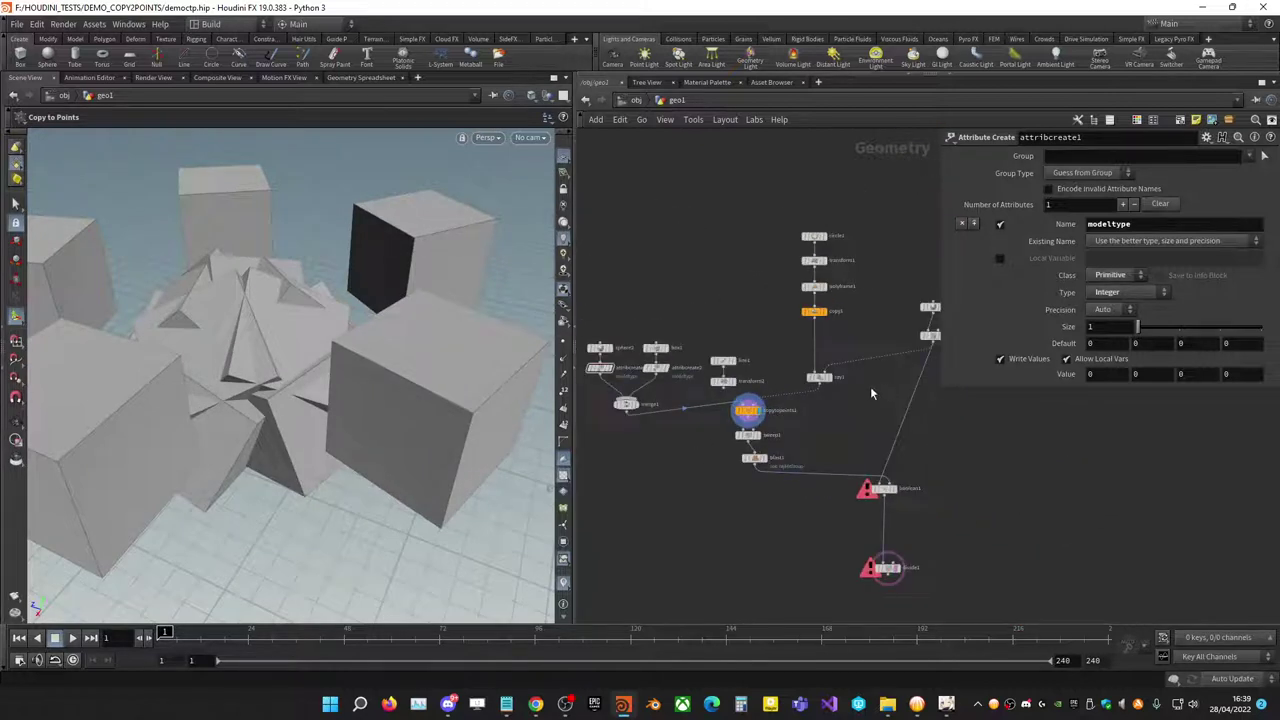
middle_click_drag(870, 393, 770, 408)
scroll(741, 382, "up", 3)
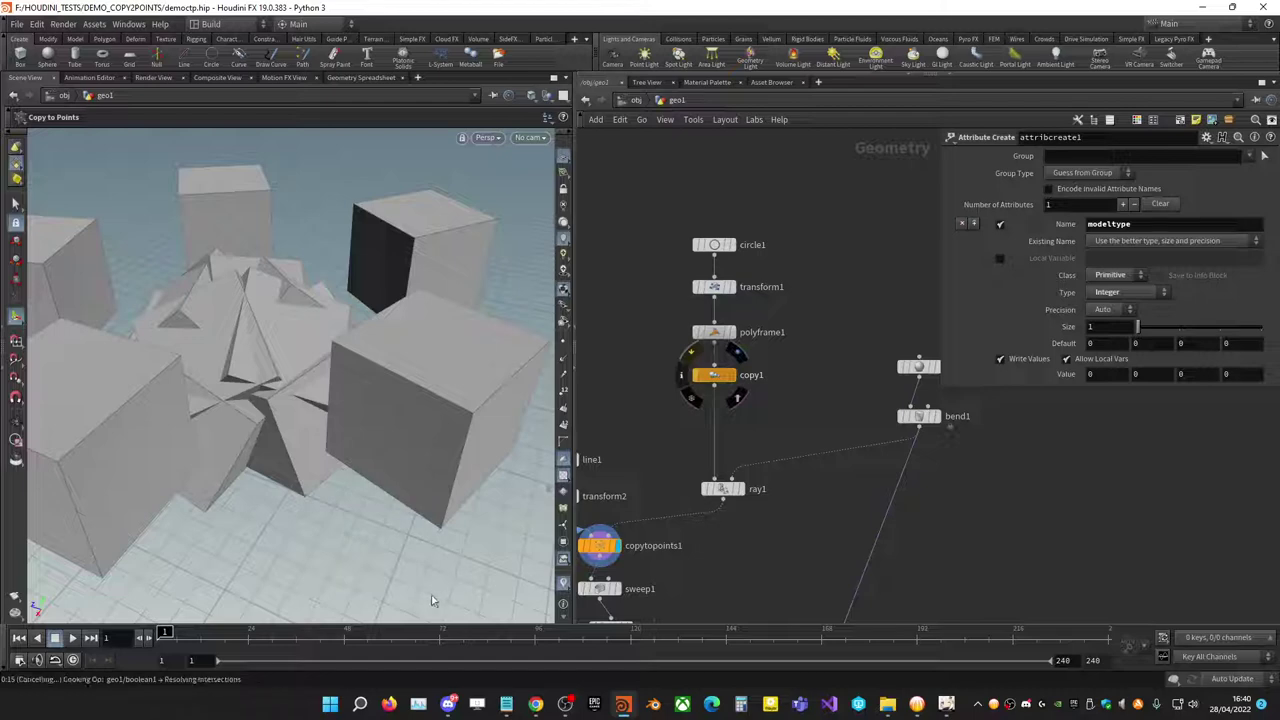
Insert a Transform node, transform3, on the wire between merge1 and copytopoints1
key("Escape")
middle_click_drag(663, 453, 884, 282)
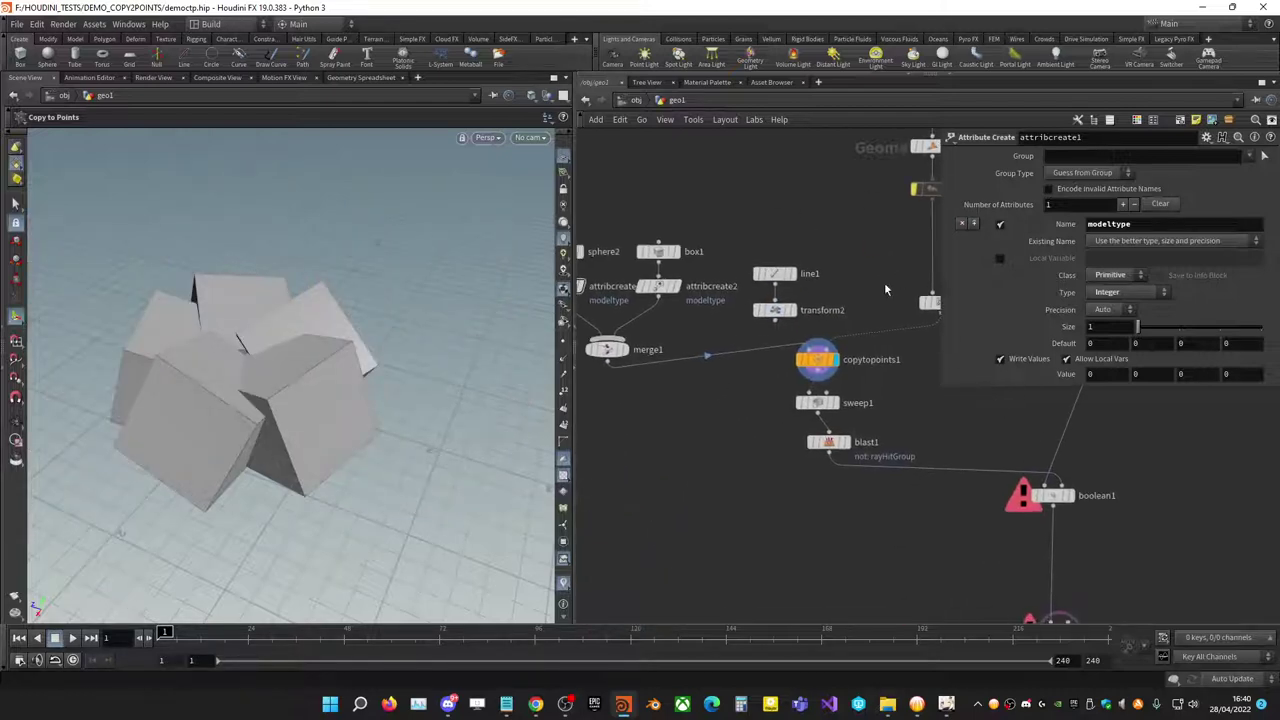
middle_click_drag(766, 403, 693, 431)
key("Tab")
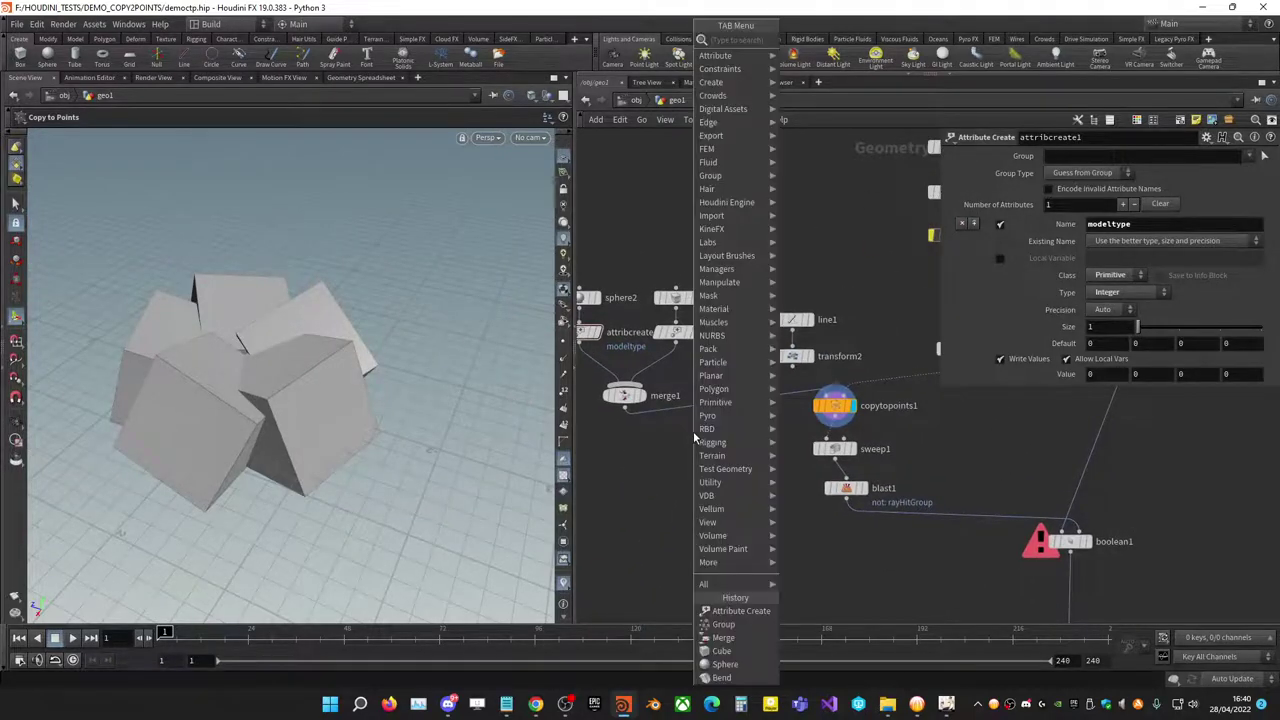
type("tr")
left_click(891, 63)
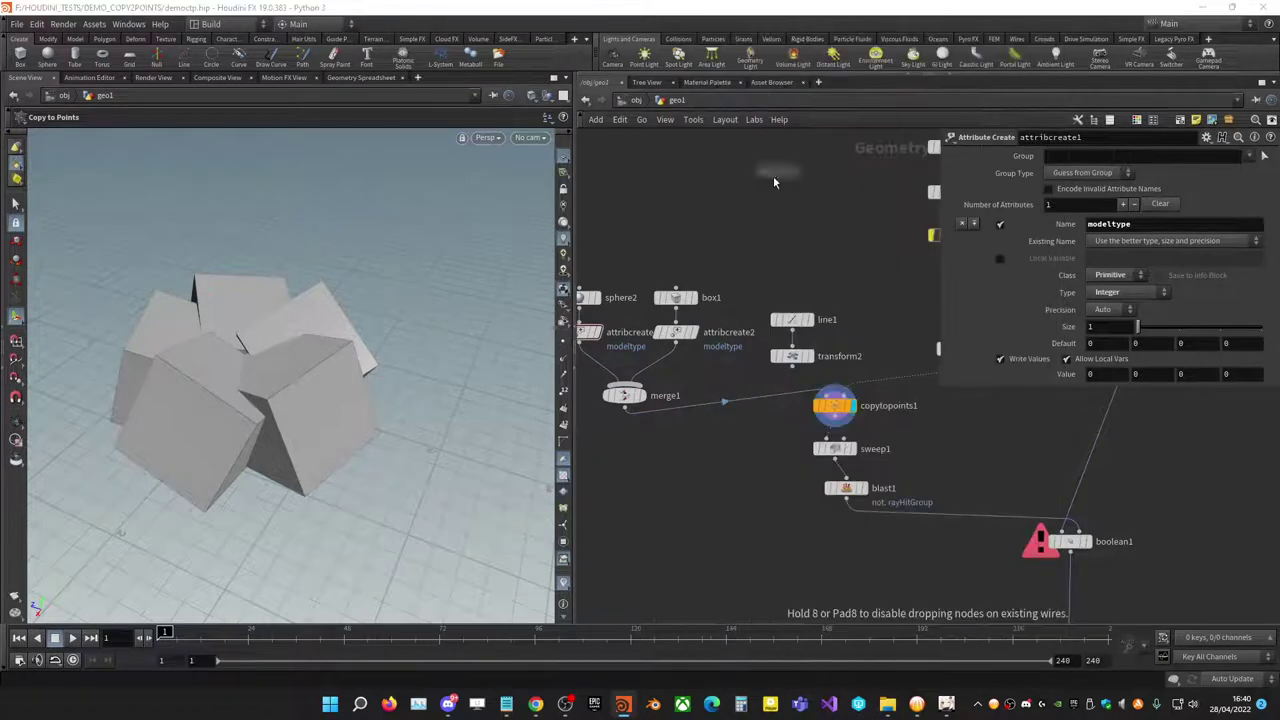
key("Escape")
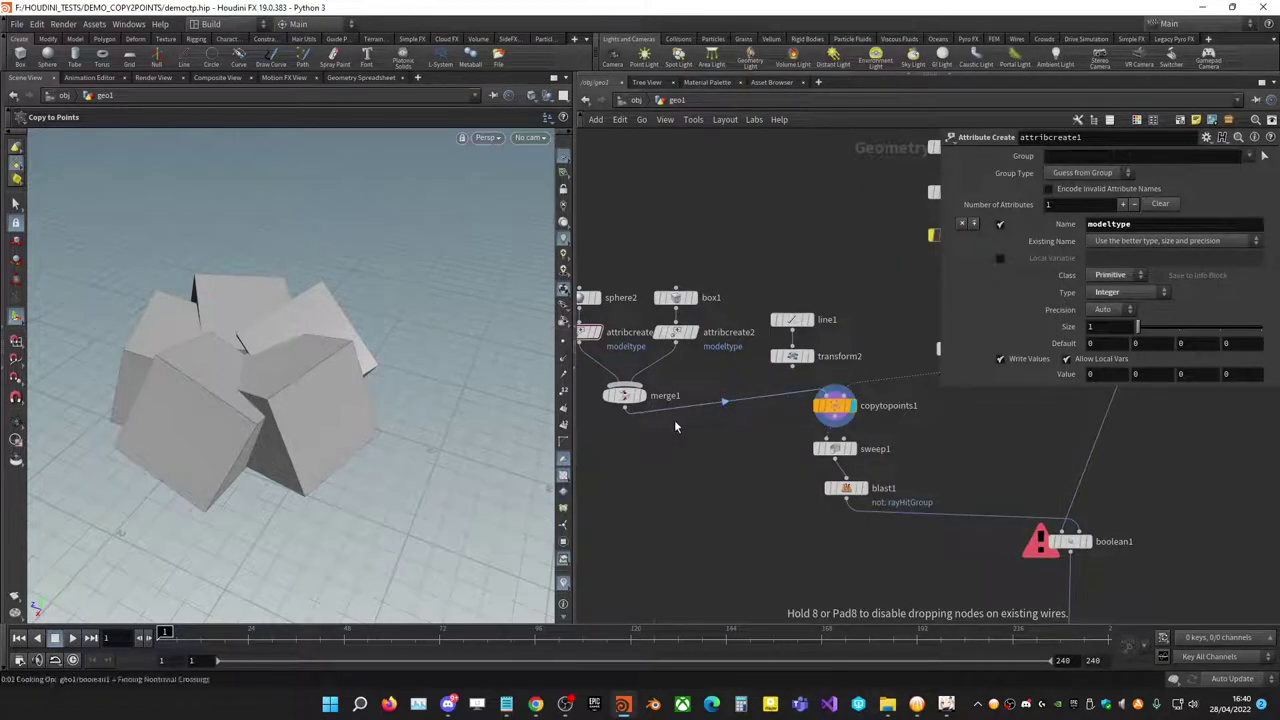
left_click(675, 438)
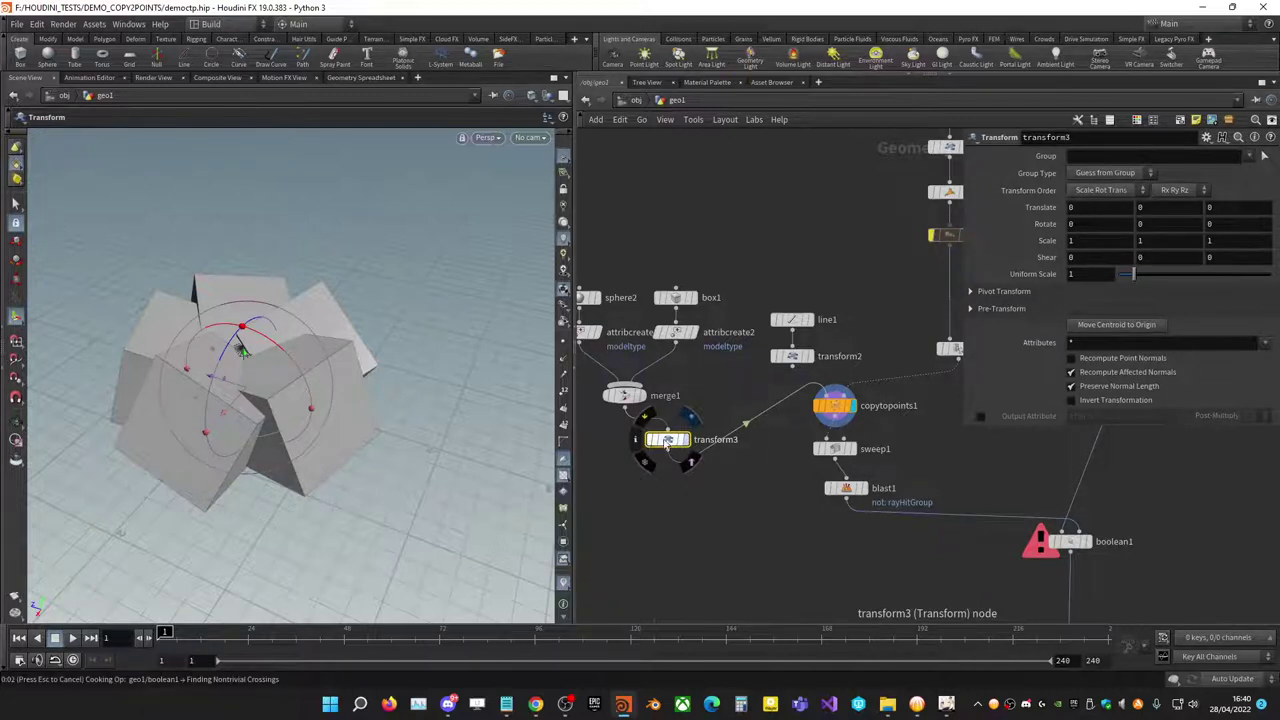
left_click(690, 418)
left_click_drag(667, 440, 633, 436)
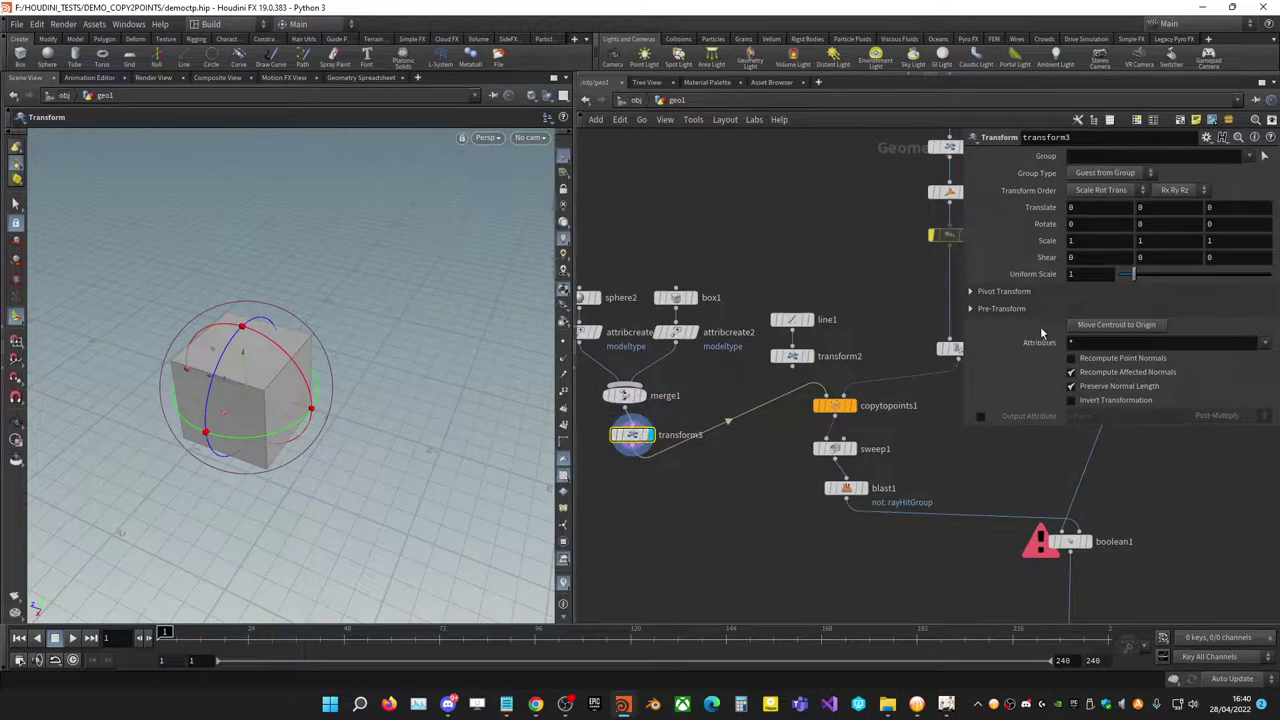
Set transform3's uniform scale to .25, then display boolean1's result
left_click(1095, 274)
type(".25")
key("Return")
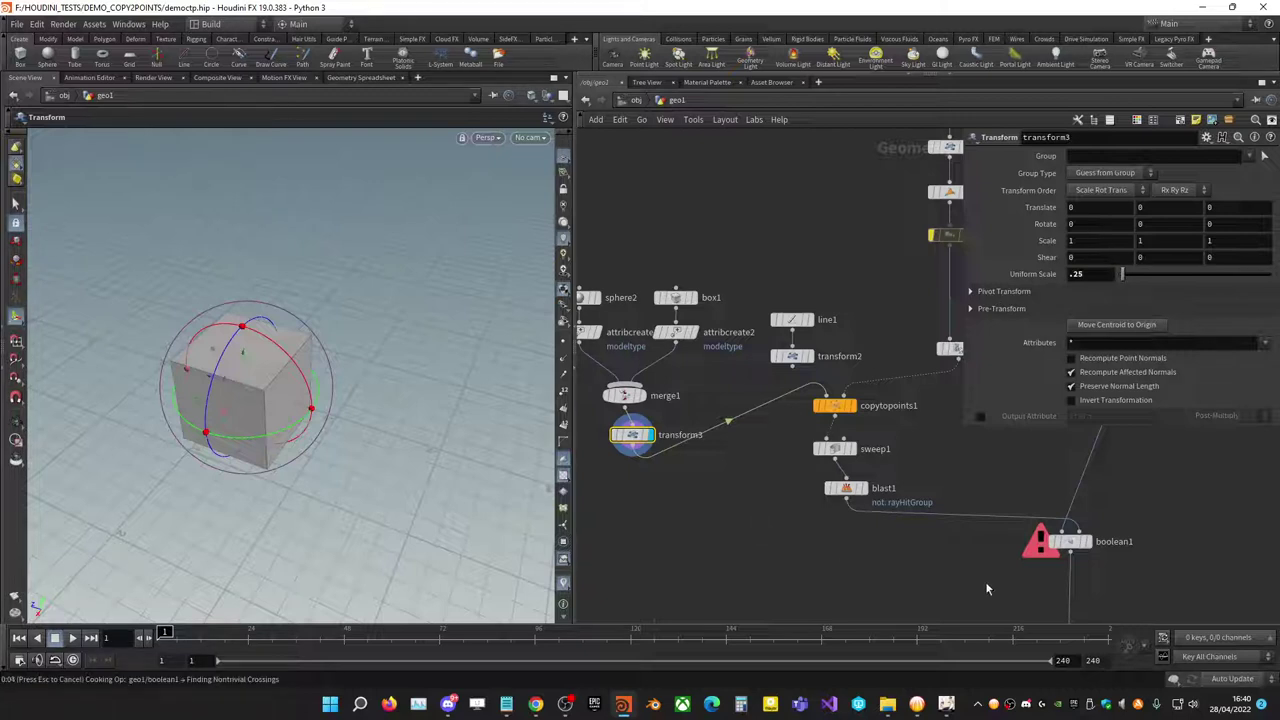
left_click(1068, 541)
middle_click_drag(979, 541, 858, 528)
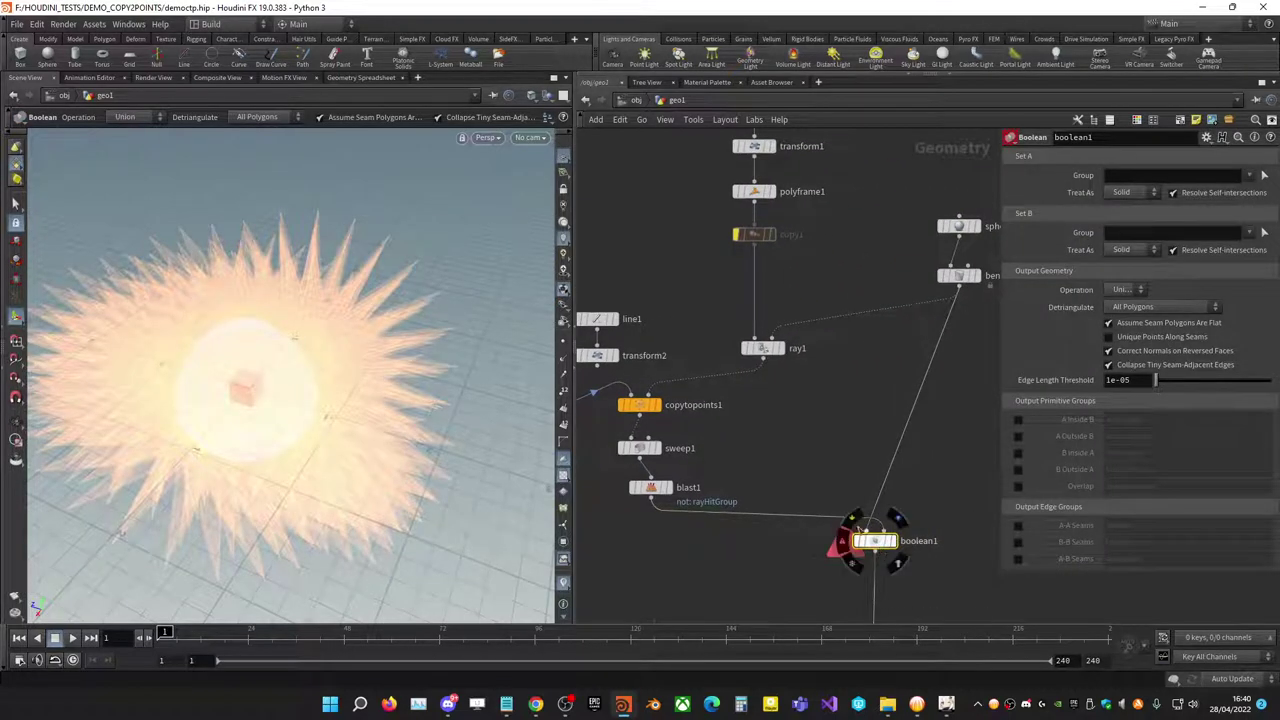
mouse_move(787, 418)
middle_mouse_down()
mouse_move(897, 435)
mouse_move(962, 410)
middle_mouse_up()
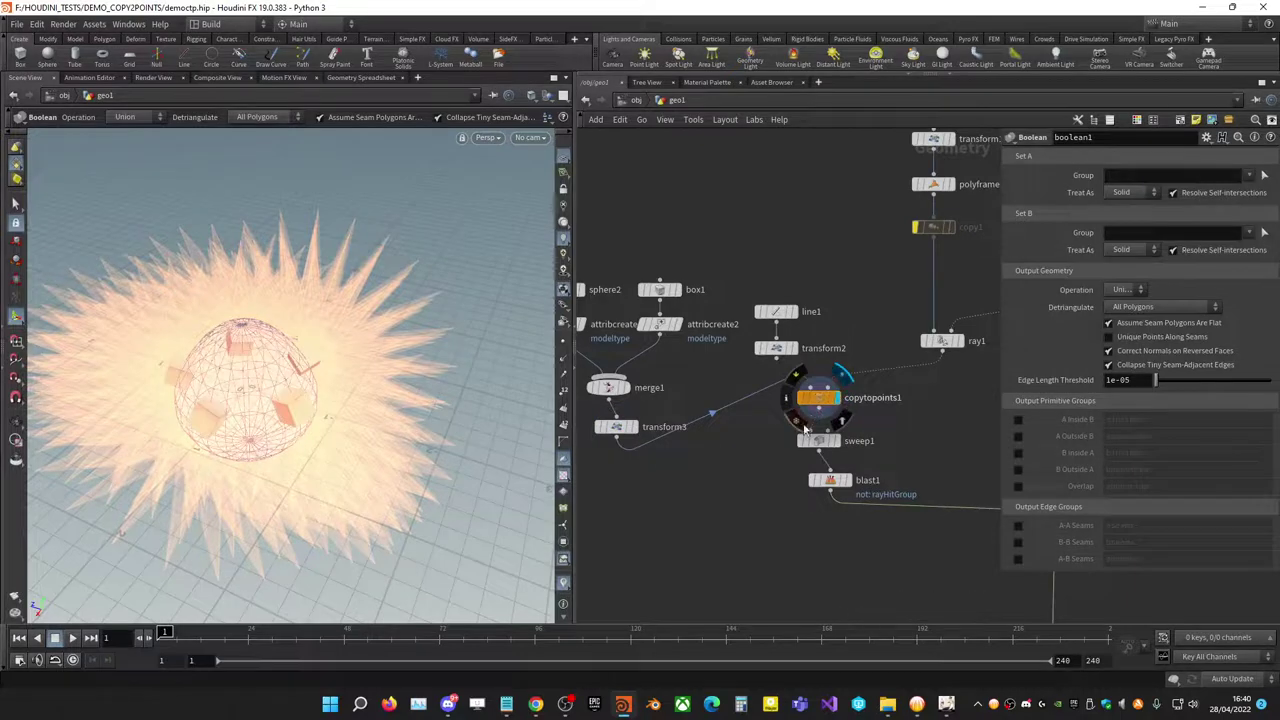
Display copytopoints1's output and inspect the small boxes around the sphere in wireframe
left_click(820, 430)
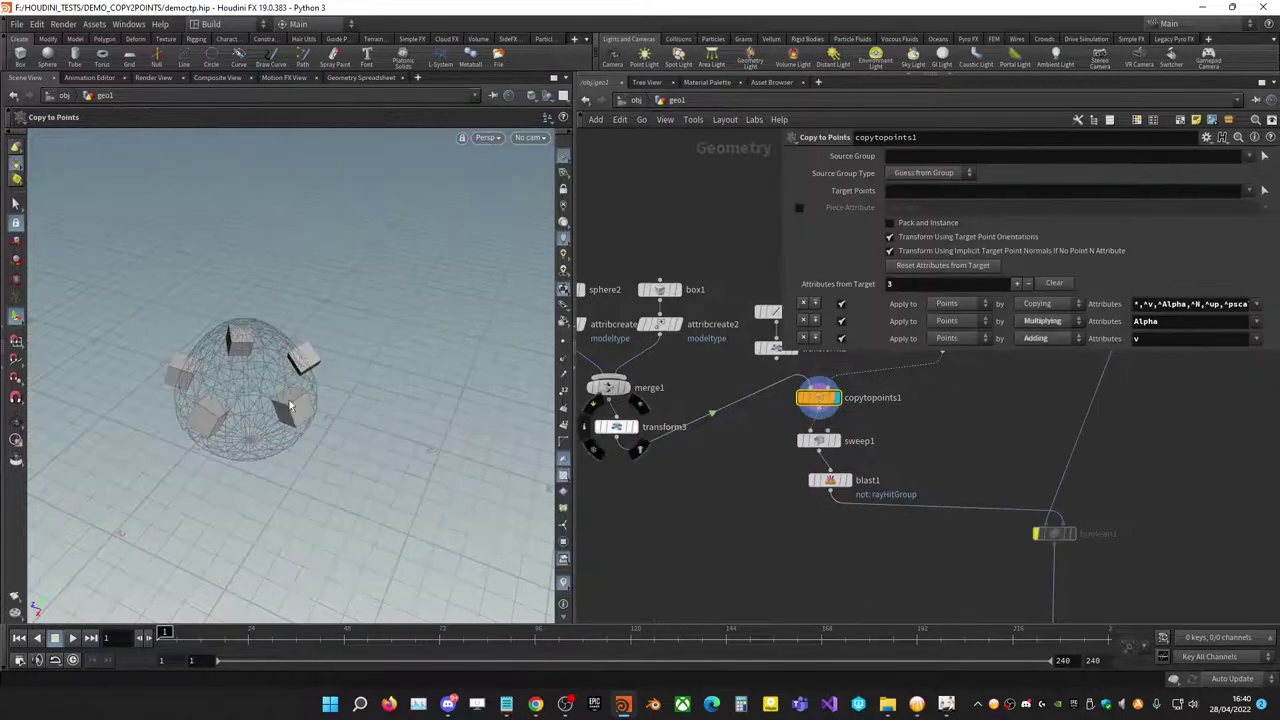
key("Escape")
scroll(289, 405, "up", 5)
left_click_drag(243, 408, 274, 432)
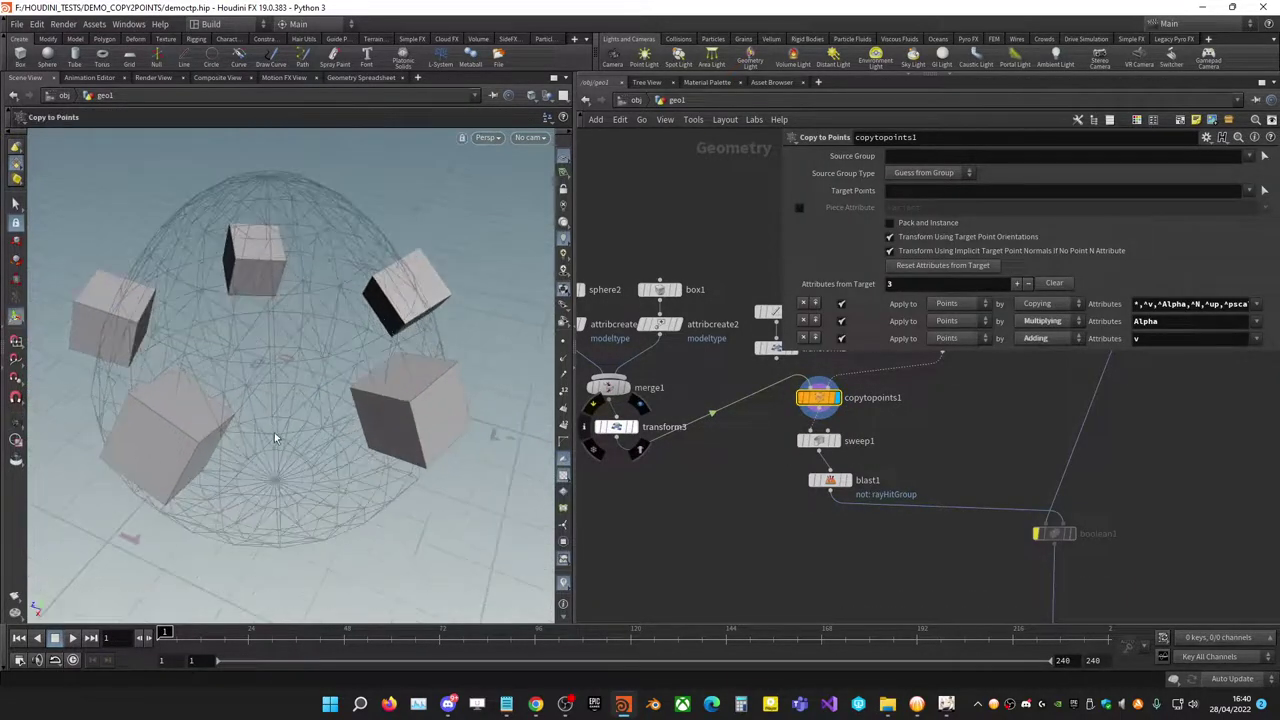
key("w")
scroll(283, 419, "up", 5)
scroll(403, 385, "up", 3)
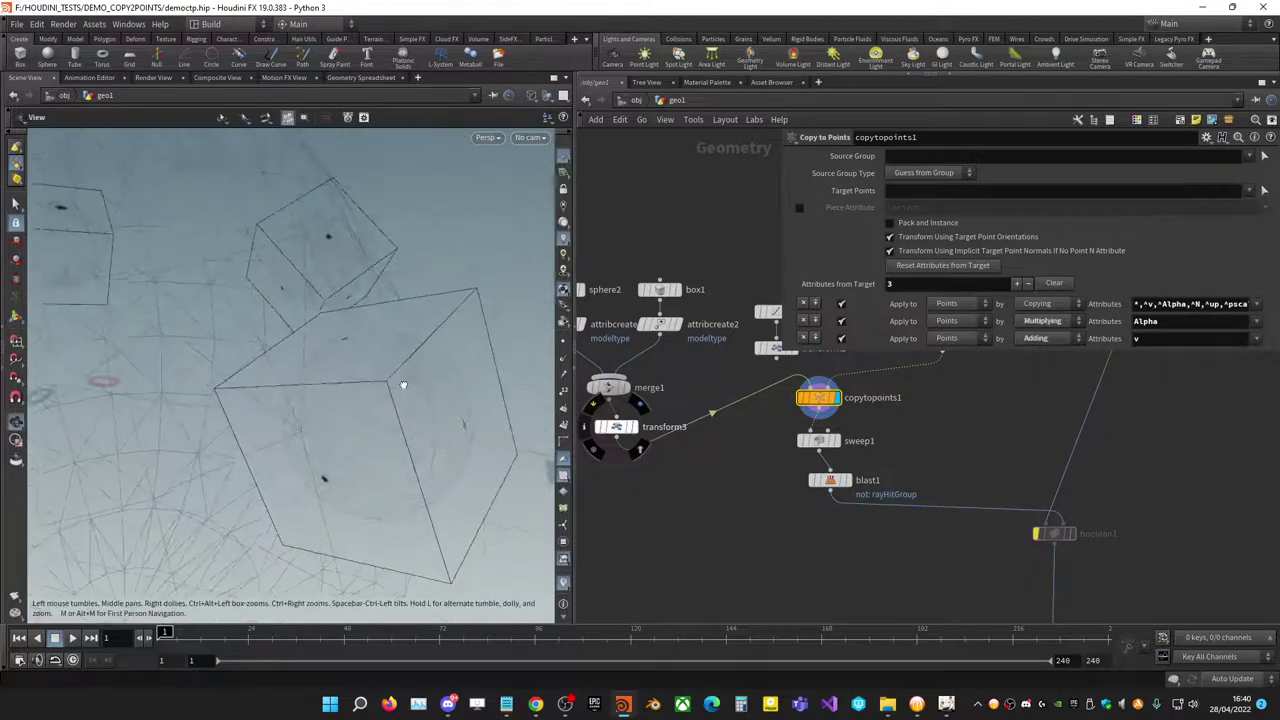
scroll(469, 343, "down", 2)
scroll(343, 406, "down", 4)
scroll(349, 400, "down", 3)
Restore shaded display, orbit around the sphere, and widen the node network pane
key("Return")
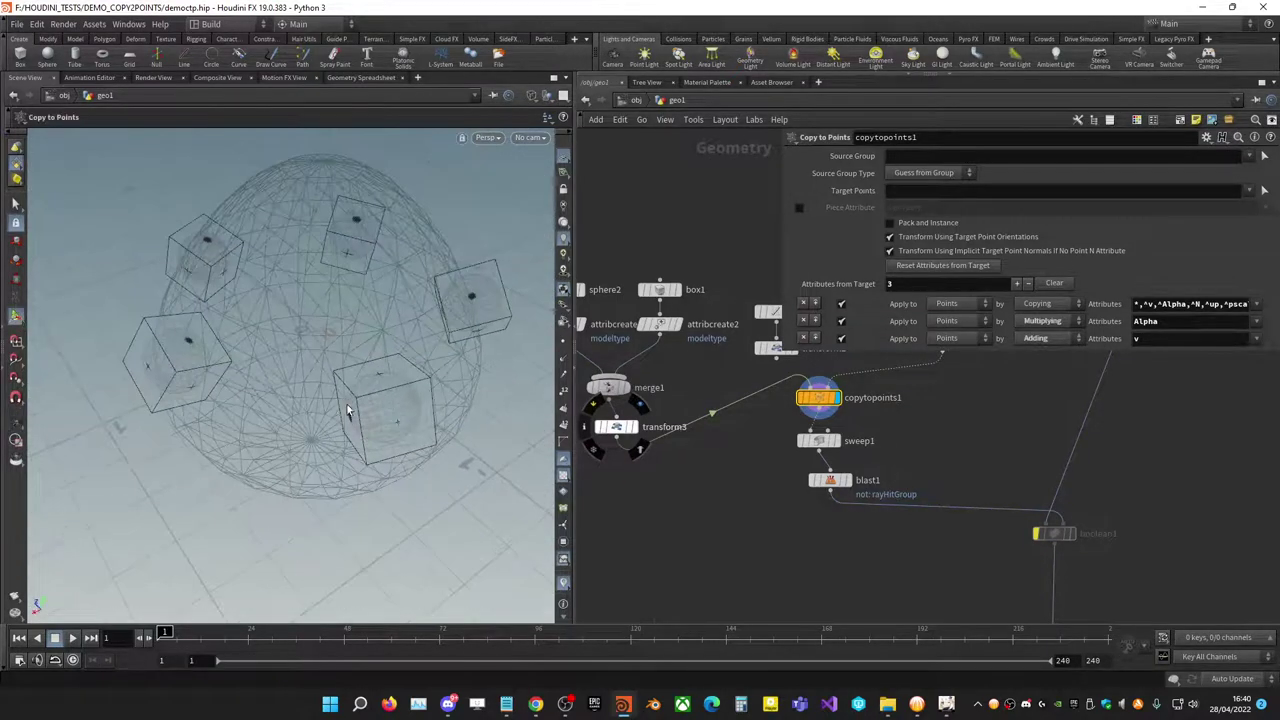
key("w")
key("Escape")
mouse_move(348, 405)
left_mouse_down()
mouse_move(357, 360)
mouse_move(362, 407)
mouse_move(332, 365)
left_mouse_up()
key("Return")
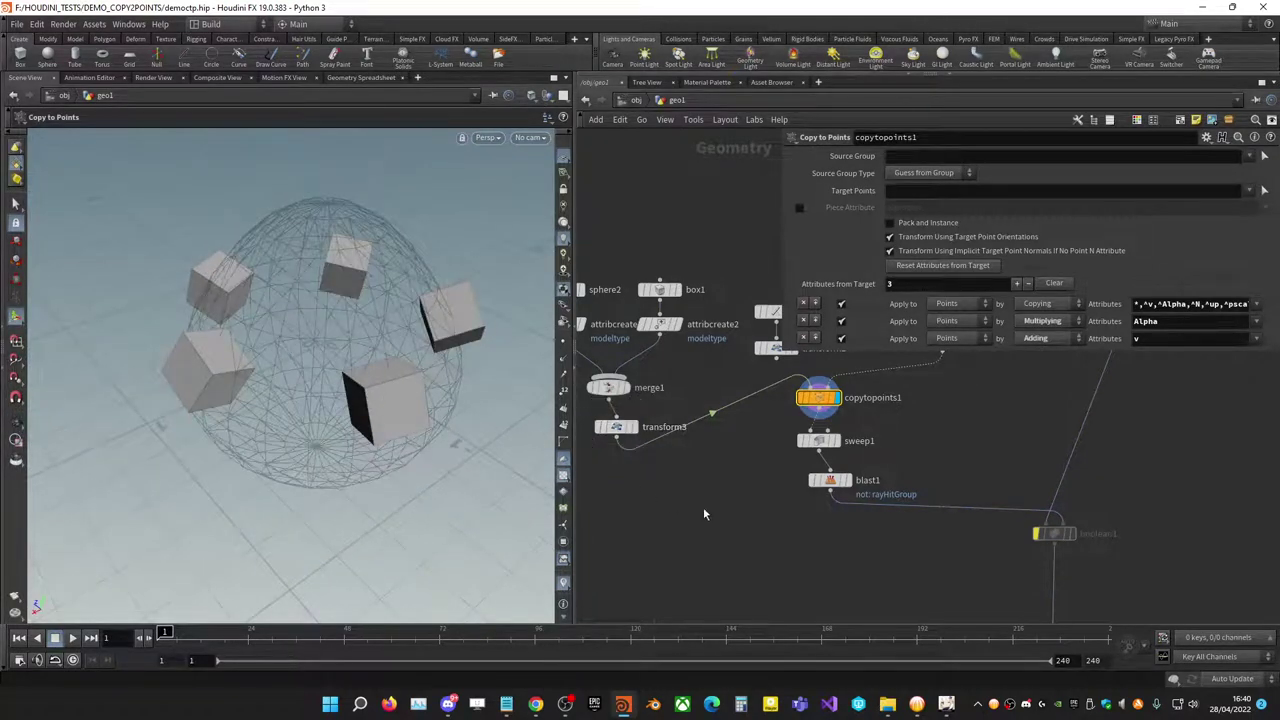
left_click_drag(570, 488, 431, 490)
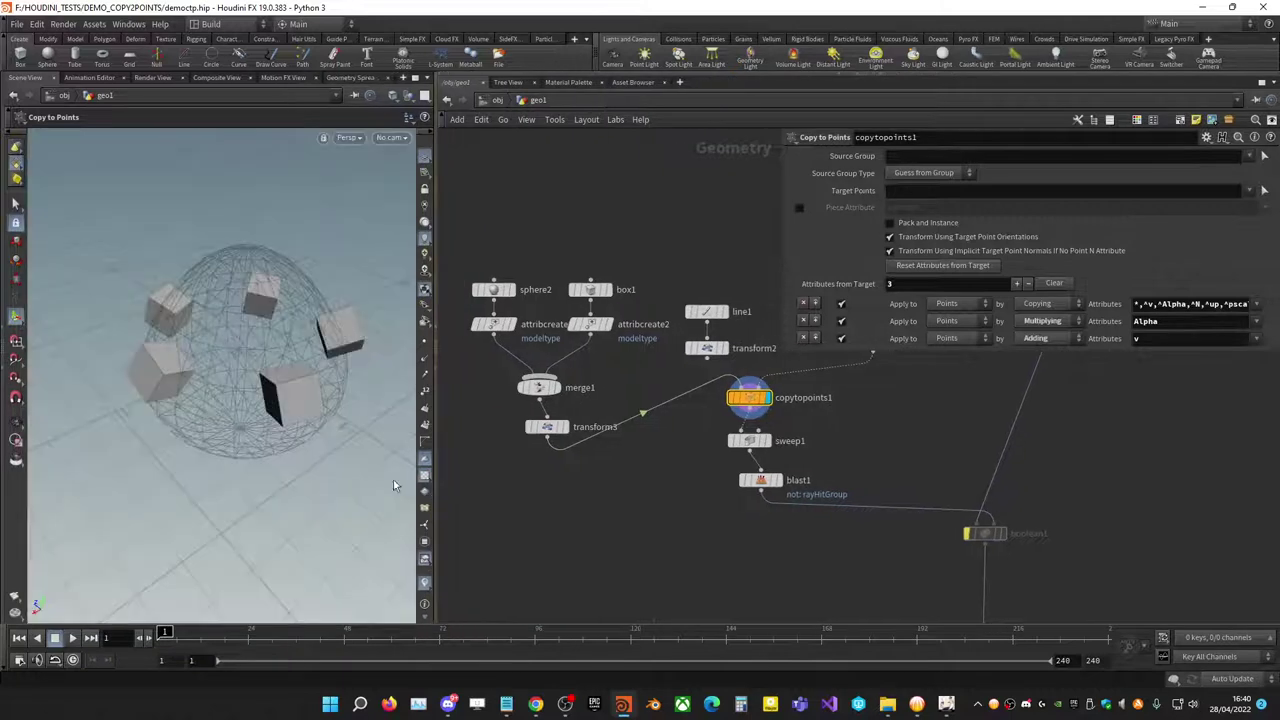
Move line1 and transform2 up and reposition the sphere/box branch in the network
left_click_drag(334, 380, 329, 320)
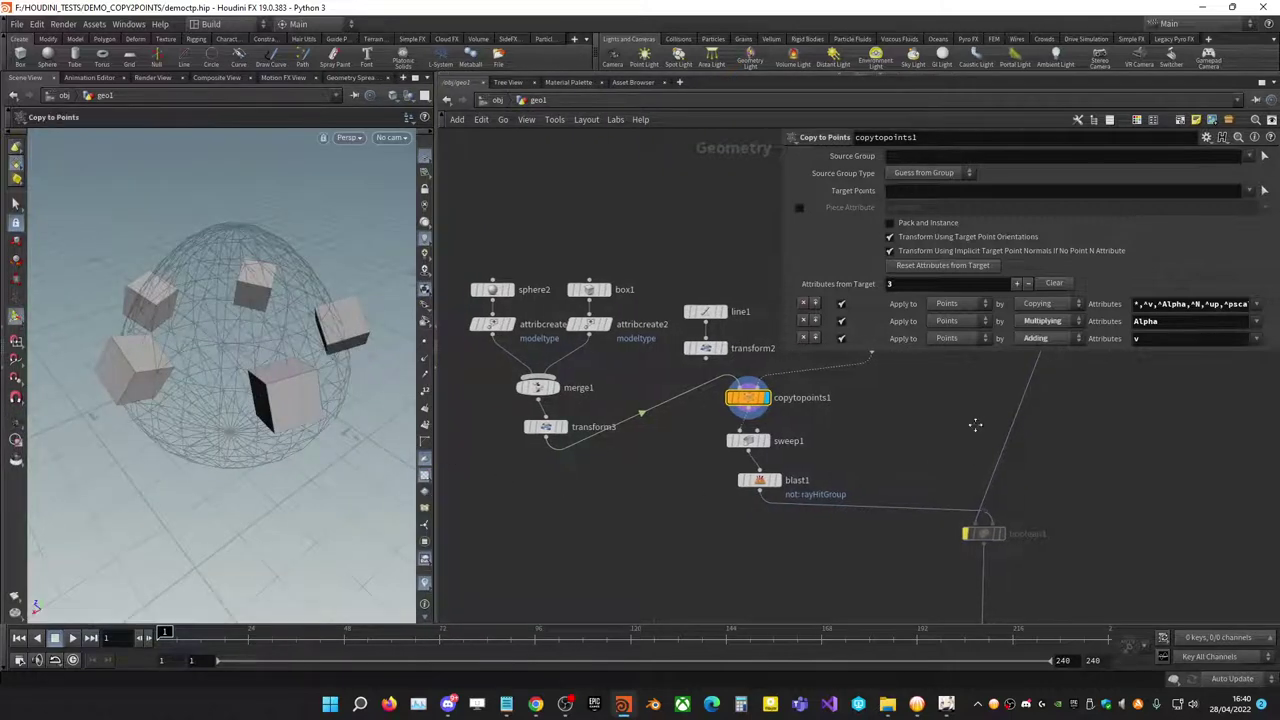
middle_click_drag(946, 422, 923, 497)
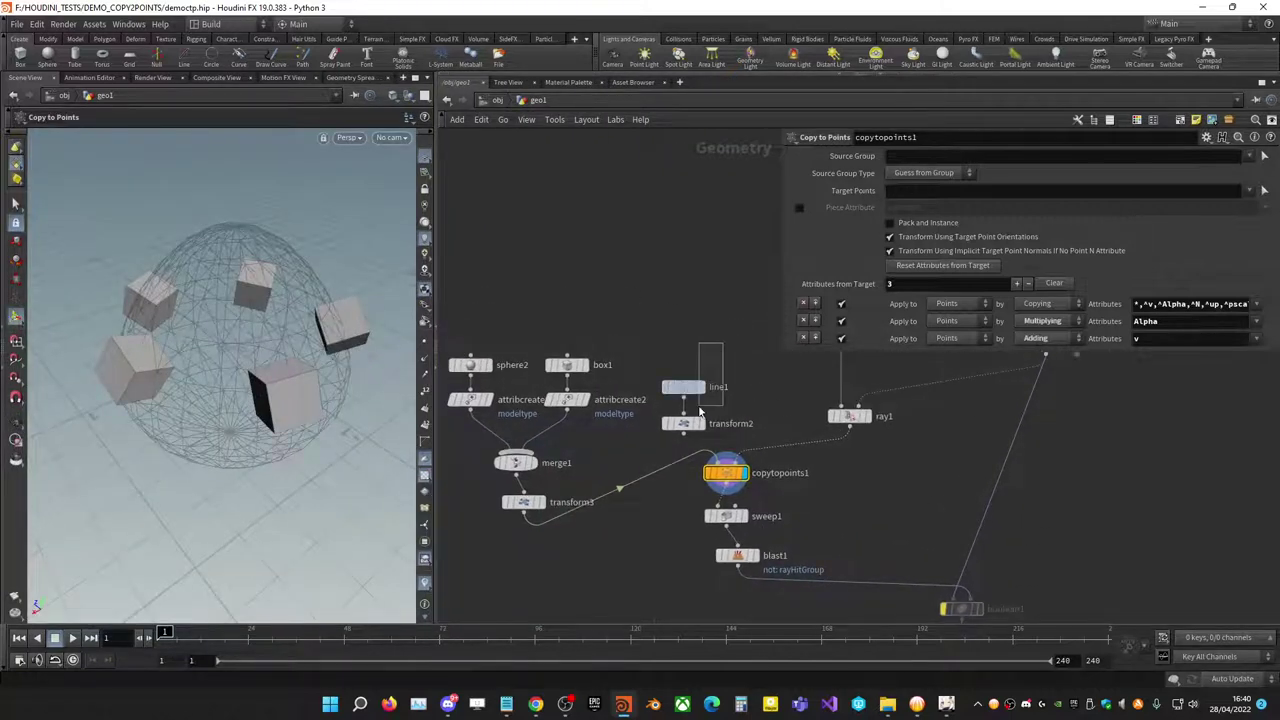
mouse_move(650, 377)
left_mouse_down()
mouse_move(712, 450)
mouse_move(720, 165)
left_mouse_up()
left_click_drag(634, 229, 472, 556)
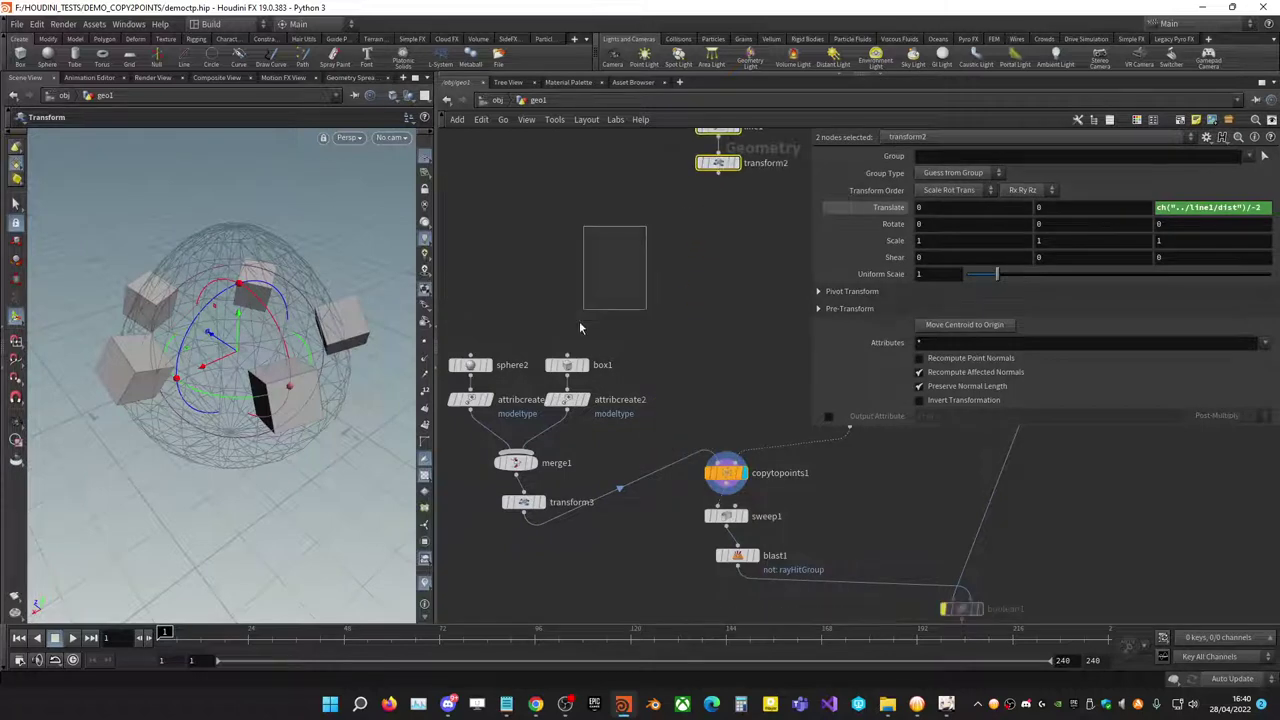
mouse_move(522, 502)
left_mouse_down()
mouse_move(605, 385)
mouse_move(586, 375)
left_mouse_up()
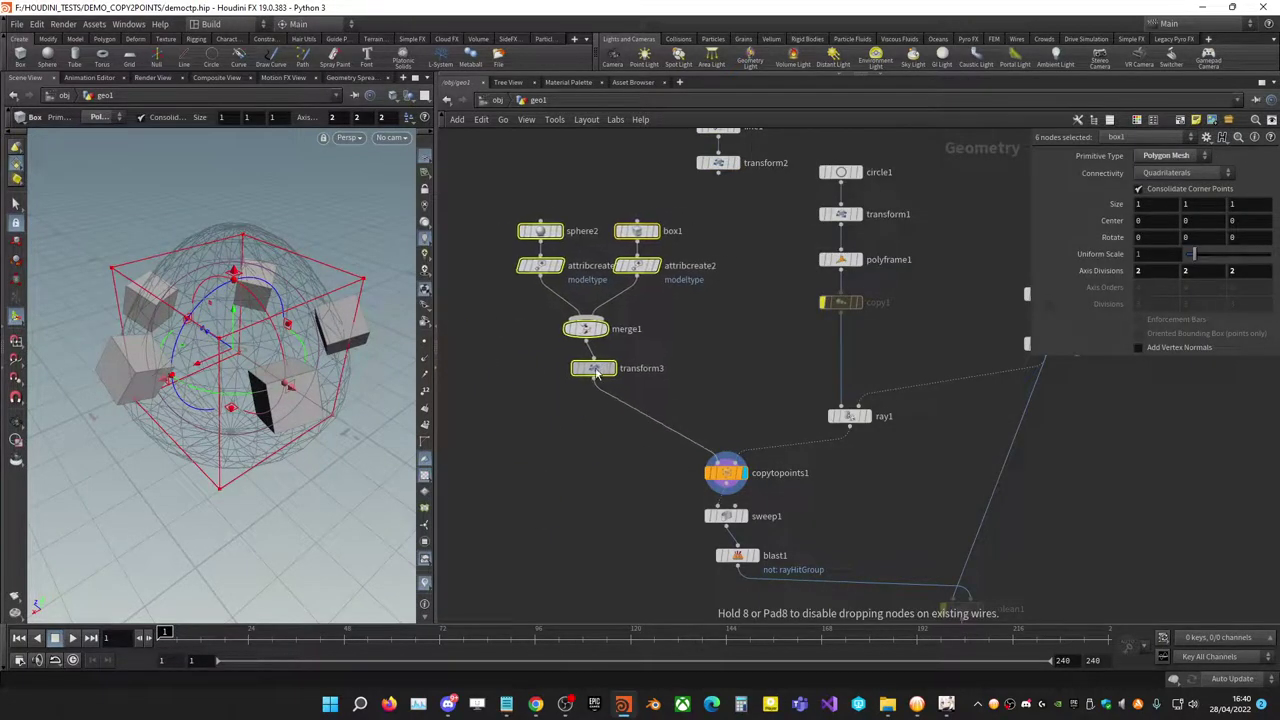
left_click_drag(497, 172, 660, 406)
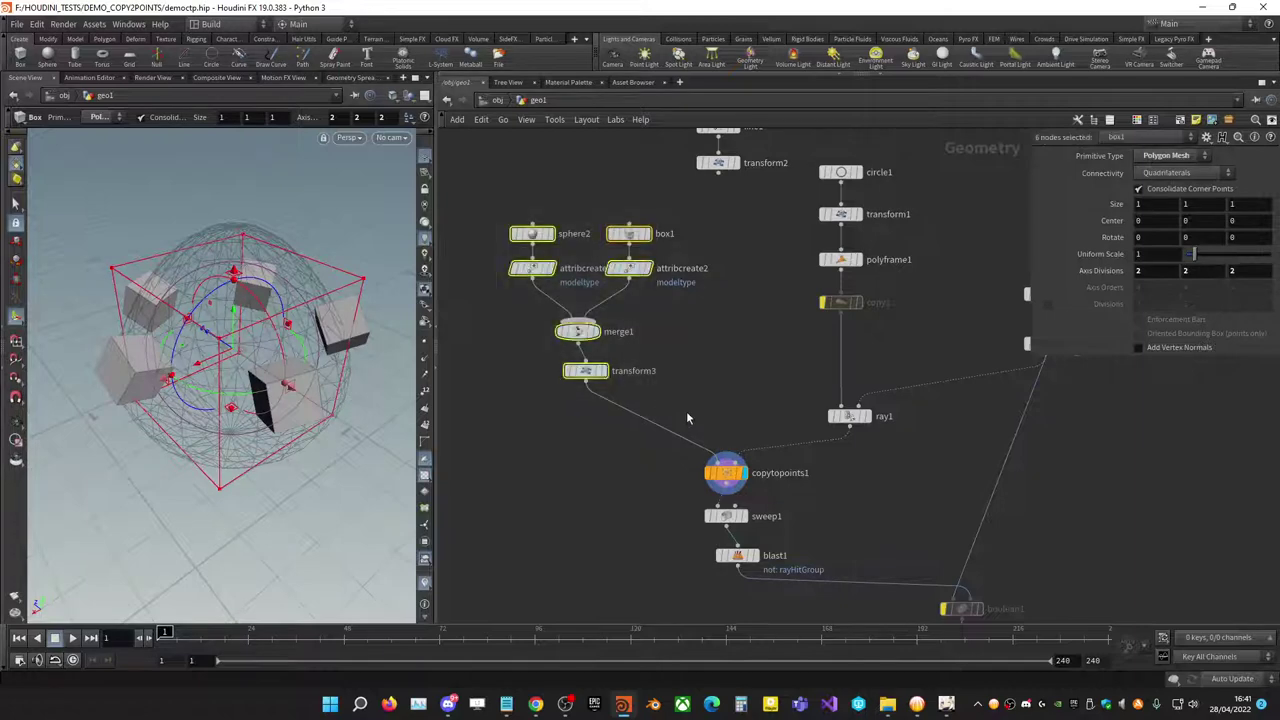
Preview circle1 and ray1's results, then select sphere1 and bend1 together
left_click(855, 172)
left_click(840, 173)
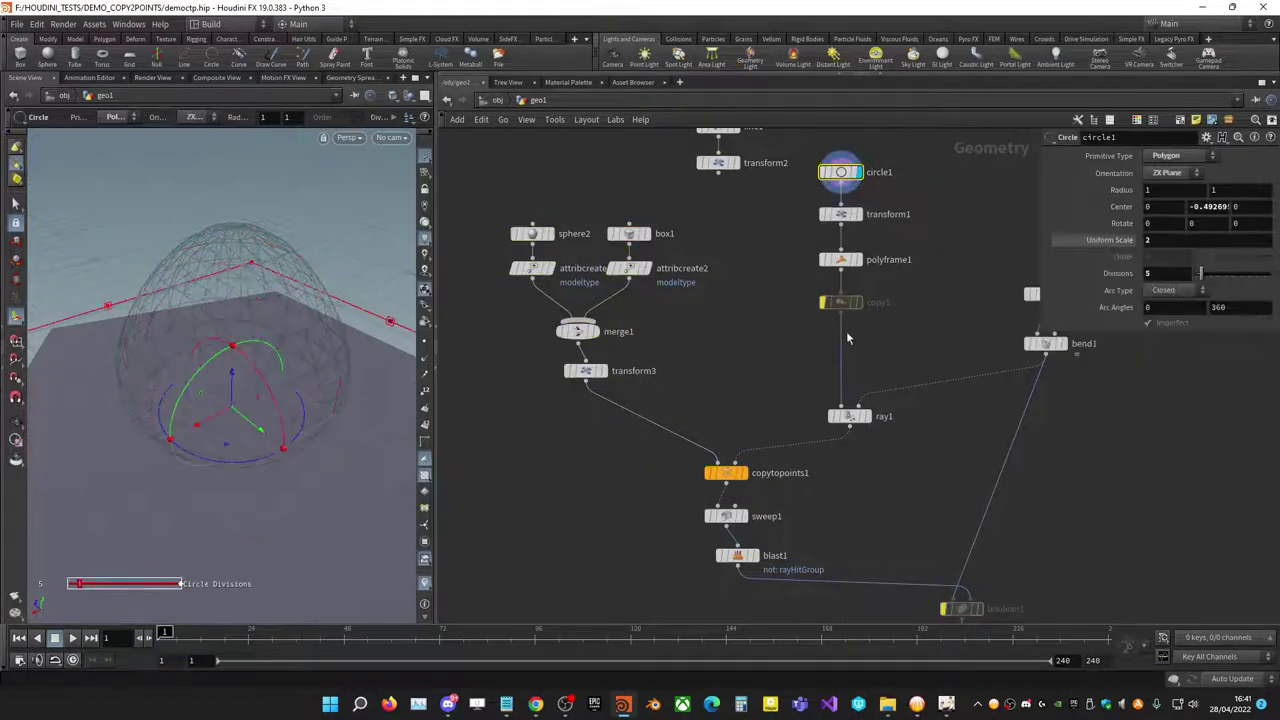
left_click(862, 416)
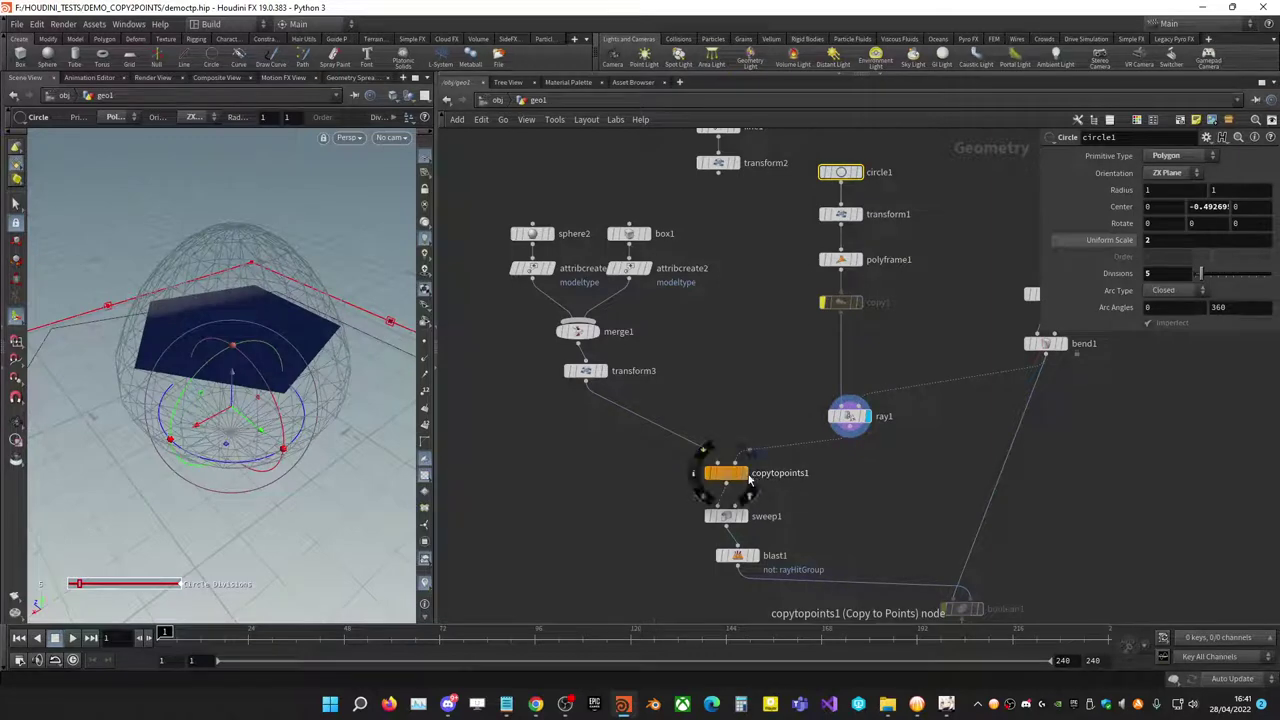
middle_click_drag(940, 430, 880, 410)
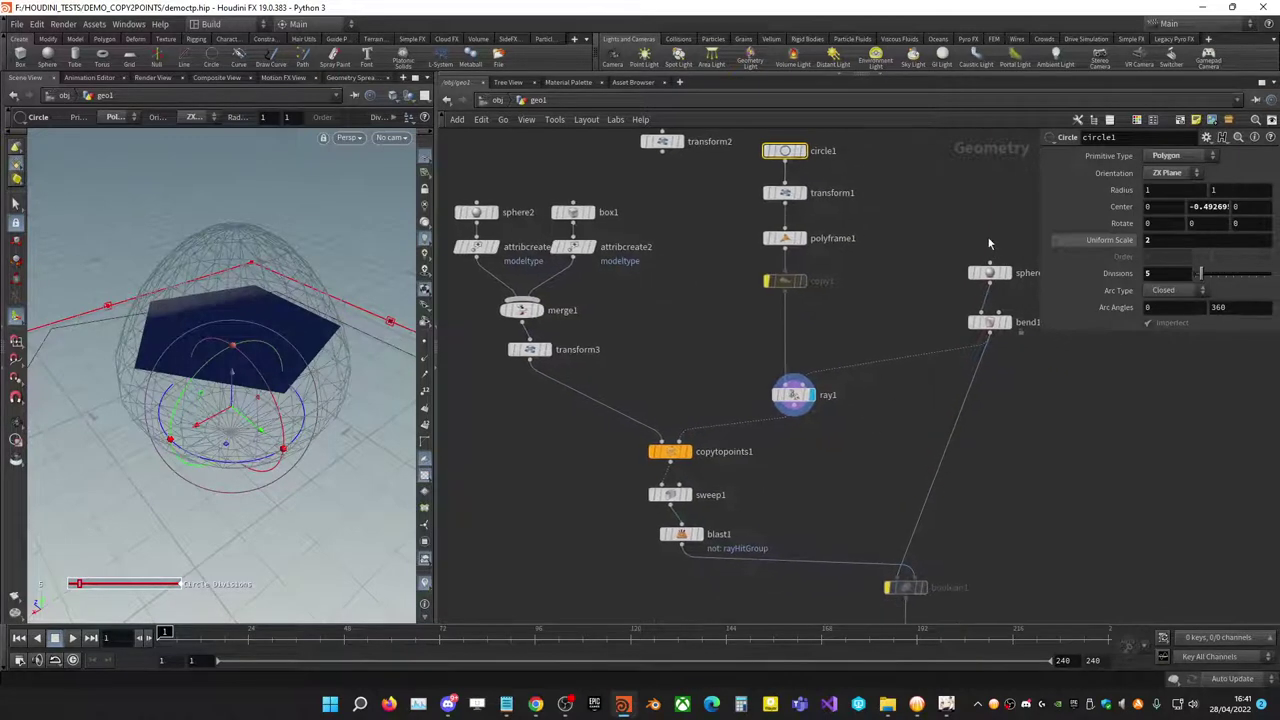
mouse_move(968, 228)
left_mouse_down()
mouse_move(1018, 358)
mouse_move(915, 370)
left_mouse_up()
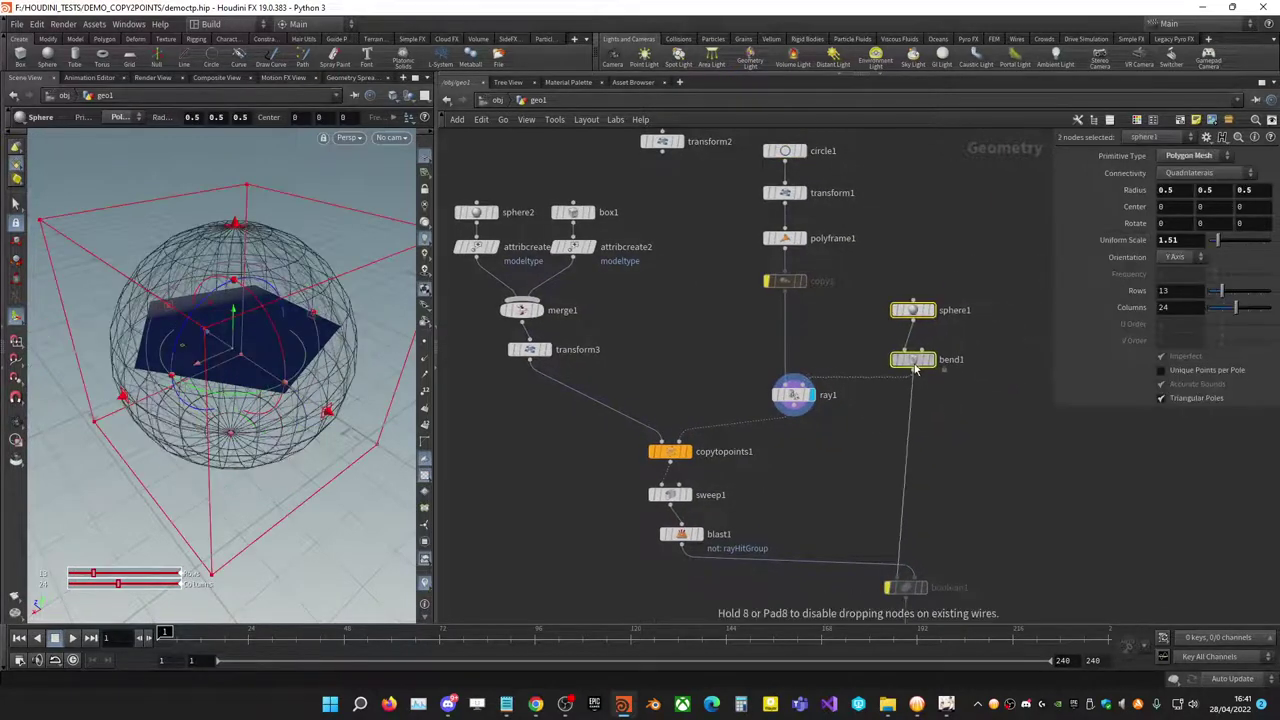
Display copytopoints1's copied boxes and show its parameters
left_click(683, 455)
left_click(672, 453)
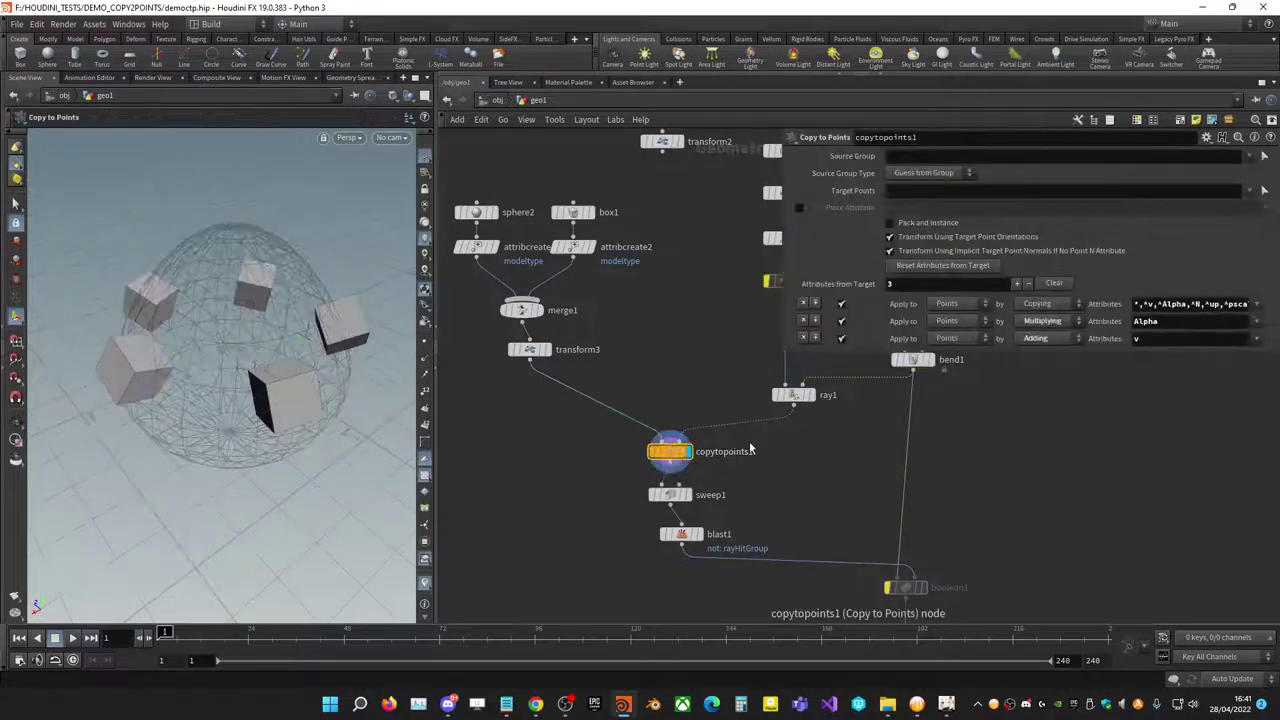
middle_click_drag(615, 358, 584, 438)
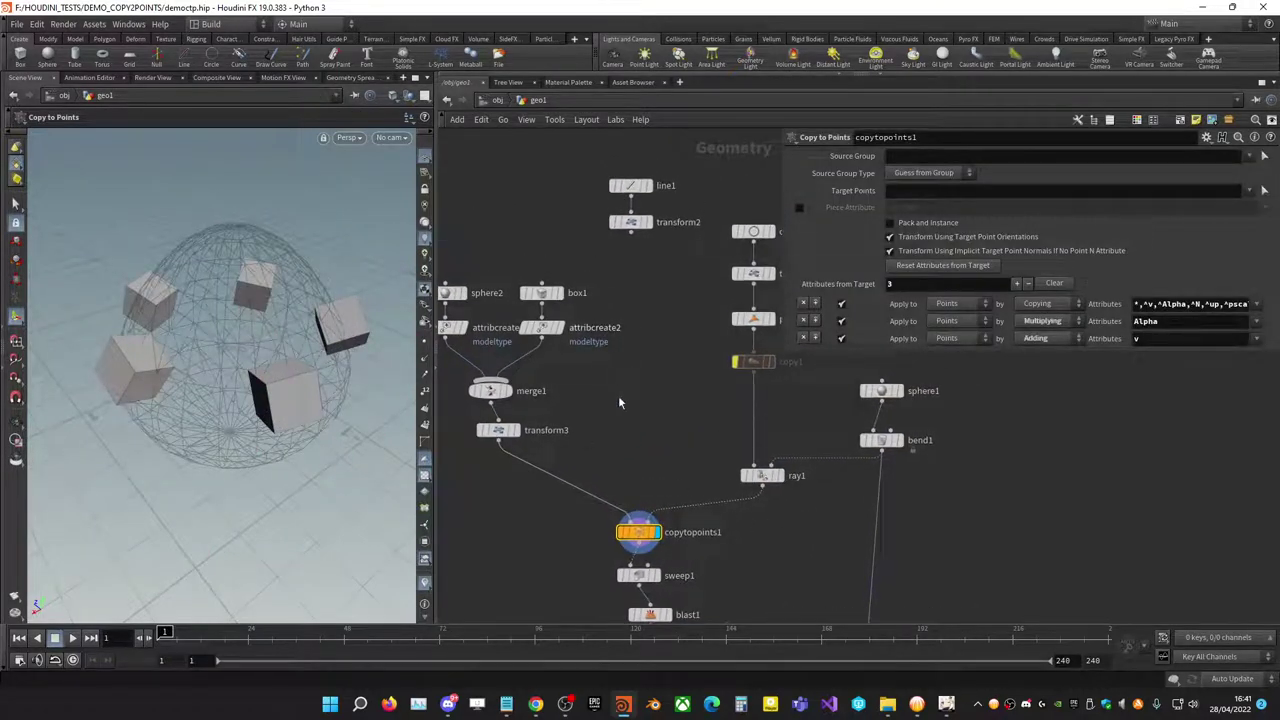
middle_click_drag(488, 422, 518, 419)
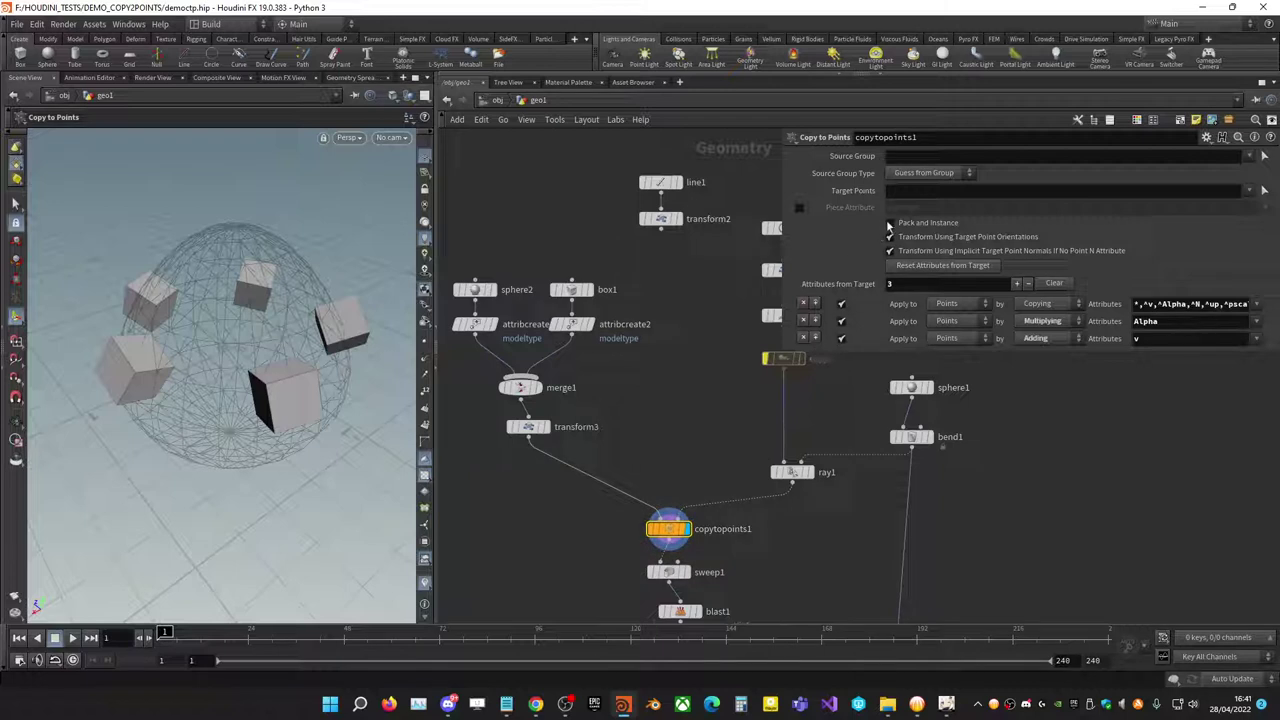
Enable Piece Attribute on copytopoints1 and change it from 'variant' to 'modeltype'
left_click(799, 207)
left_click(937, 204)
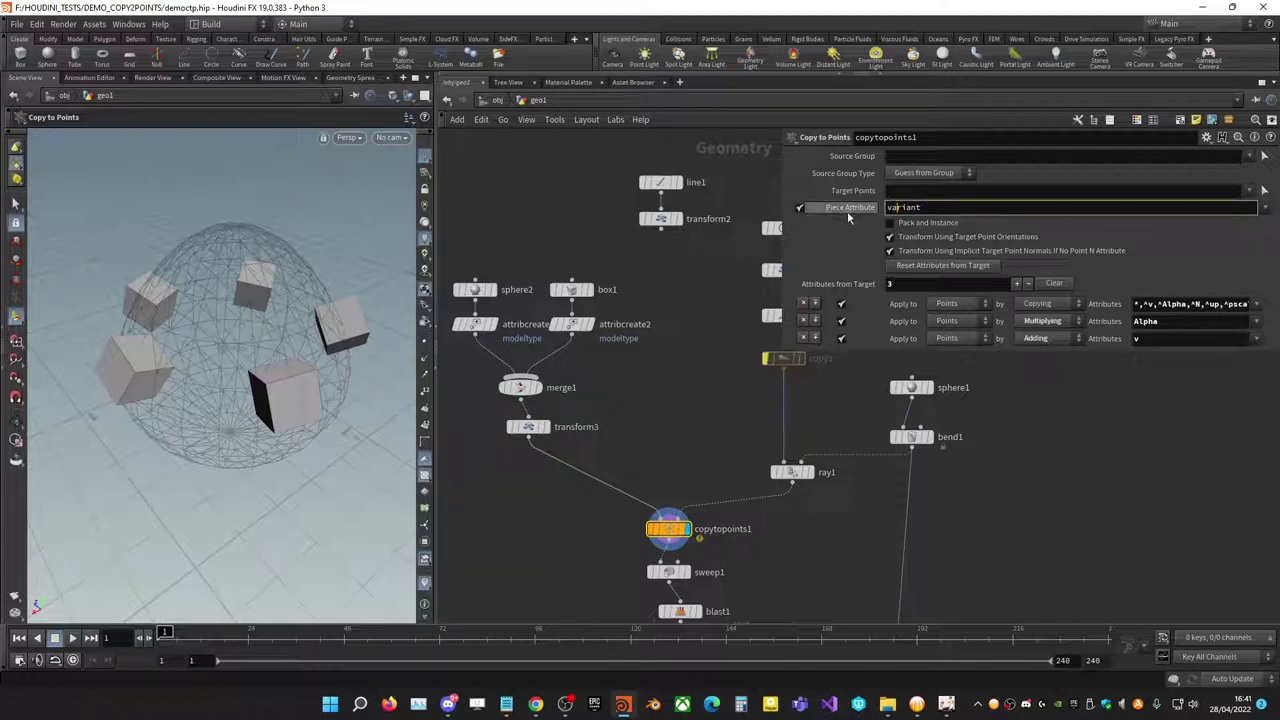
double_click(903, 207)
type("model")
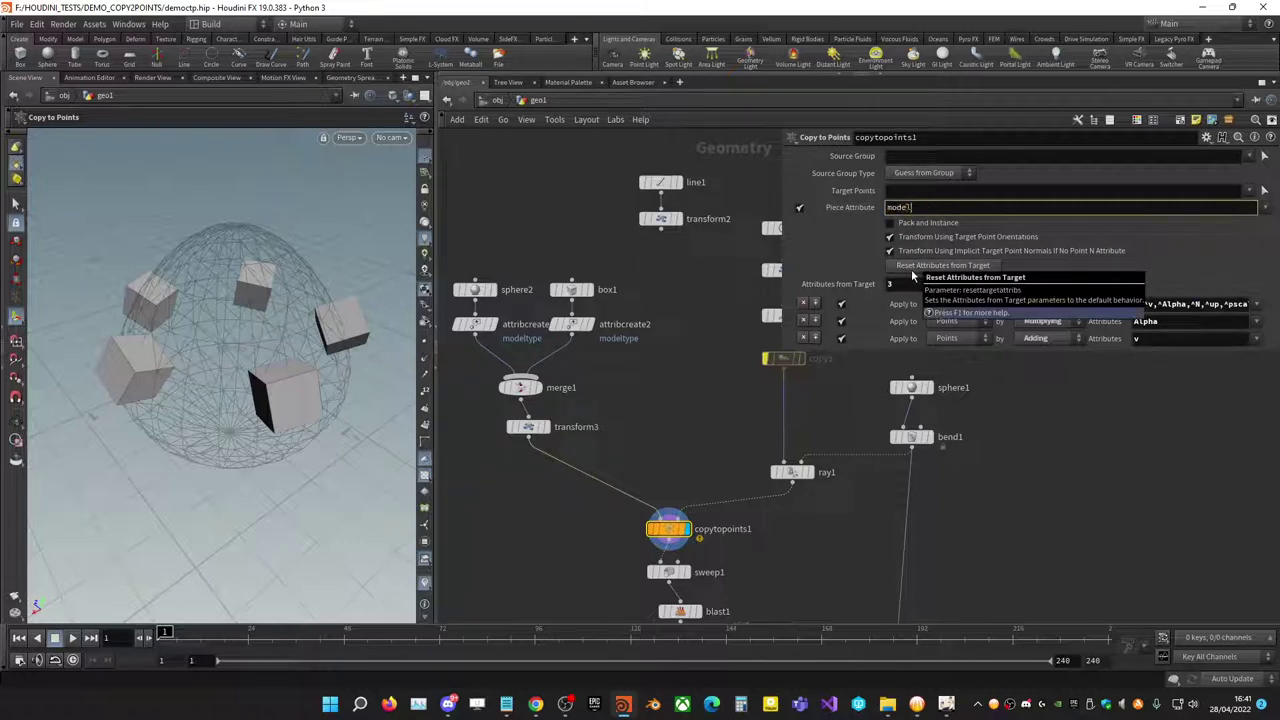
type("type")
key("Return")
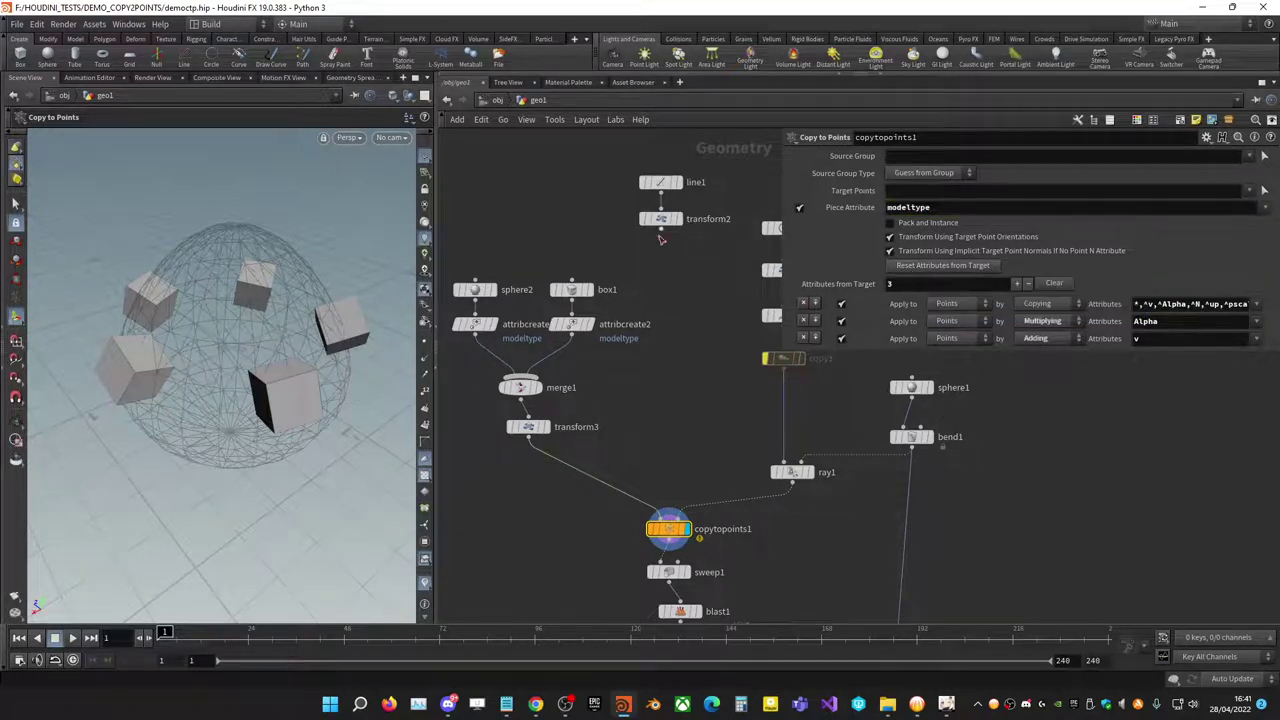
middle_click_drag(678, 379, 686, 506)
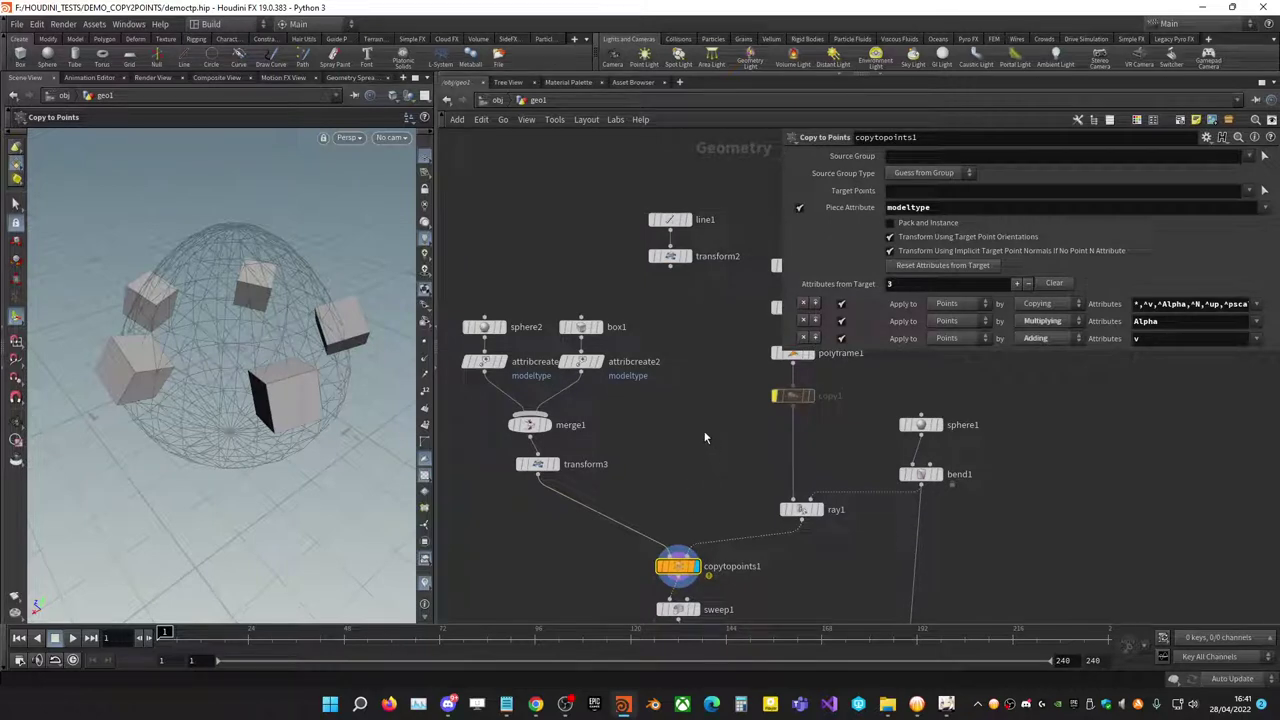
scroll(709, 431, "down", 1)
scroll(715, 432, "down", 1)
middle_click_drag(715, 432, 674, 487)
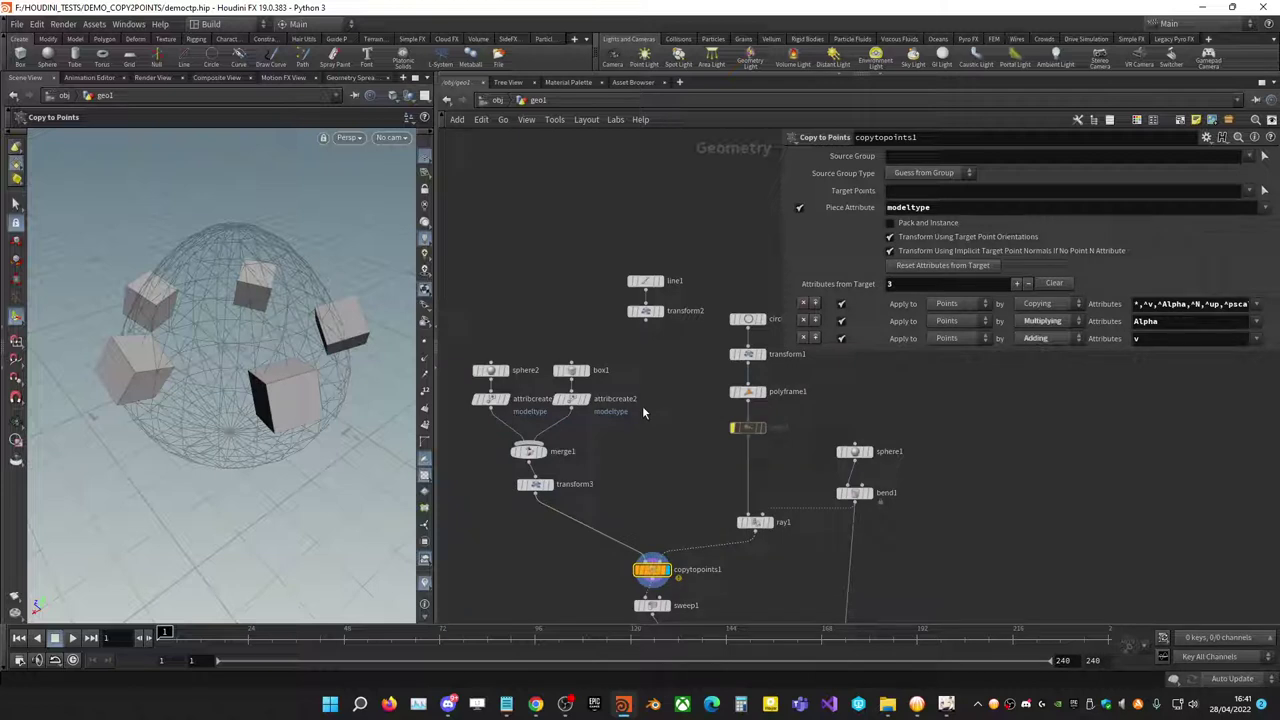
double_click(915, 207)
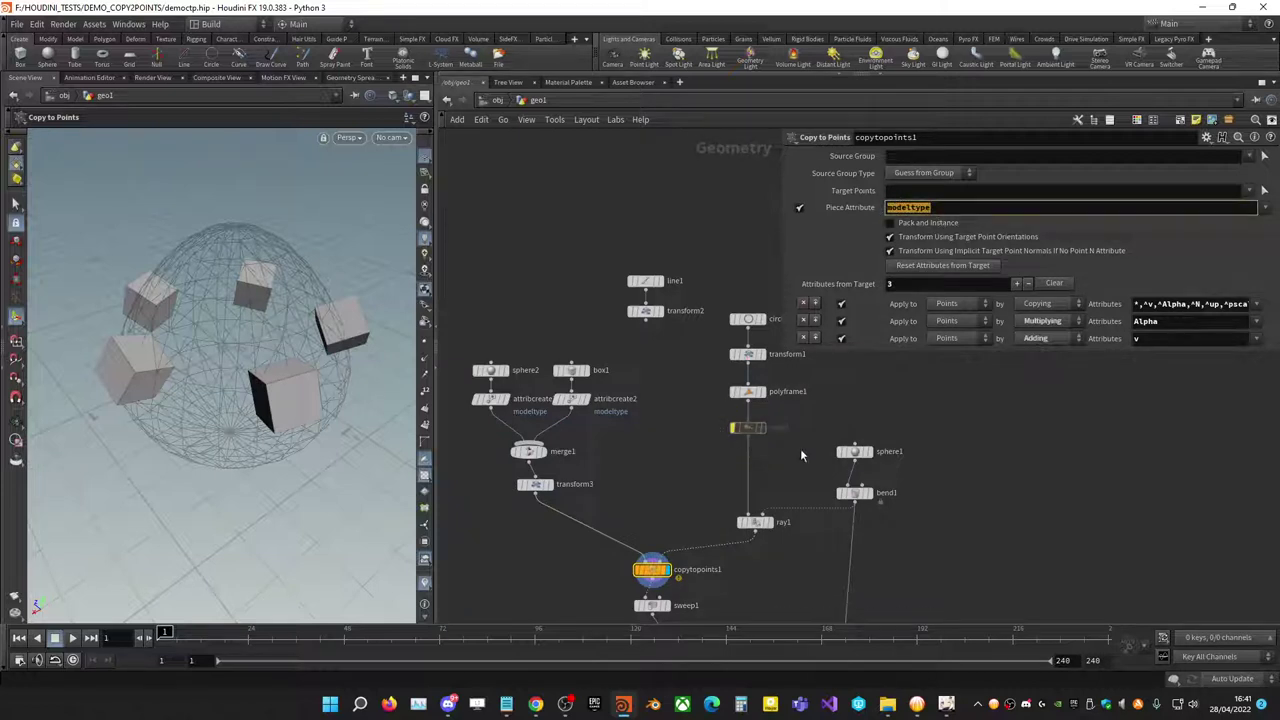
Display polyframe1's output, then ray1's pentagon projected onto the sphere
middle_click_drag(800, 448, 744, 401)
left_click(710, 346)
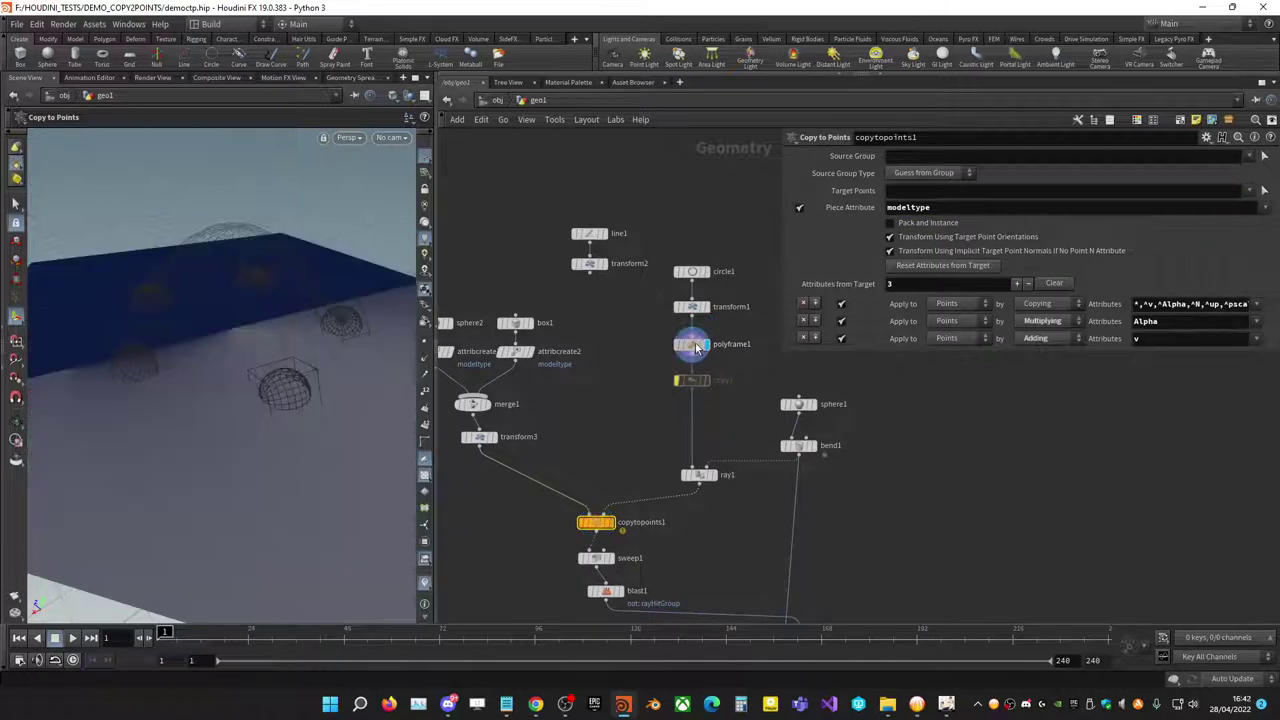
left_click(693, 345)
left_click(711, 475)
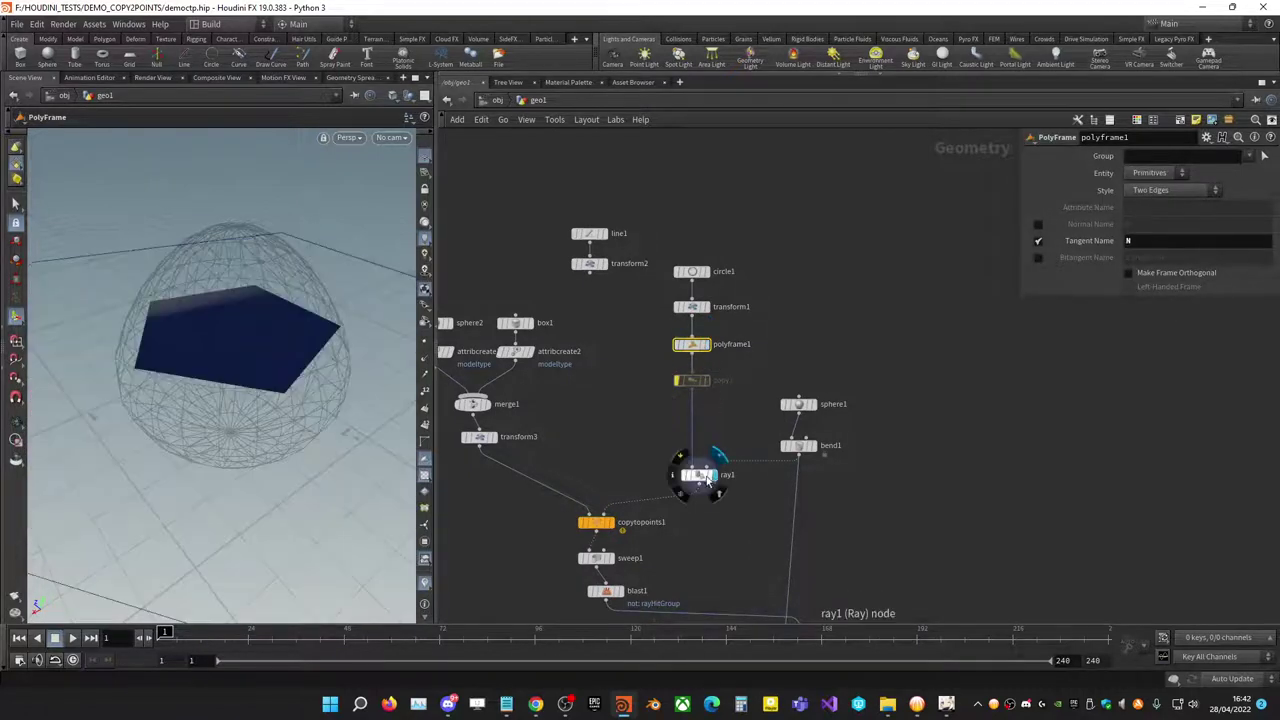
left_click(698, 475)
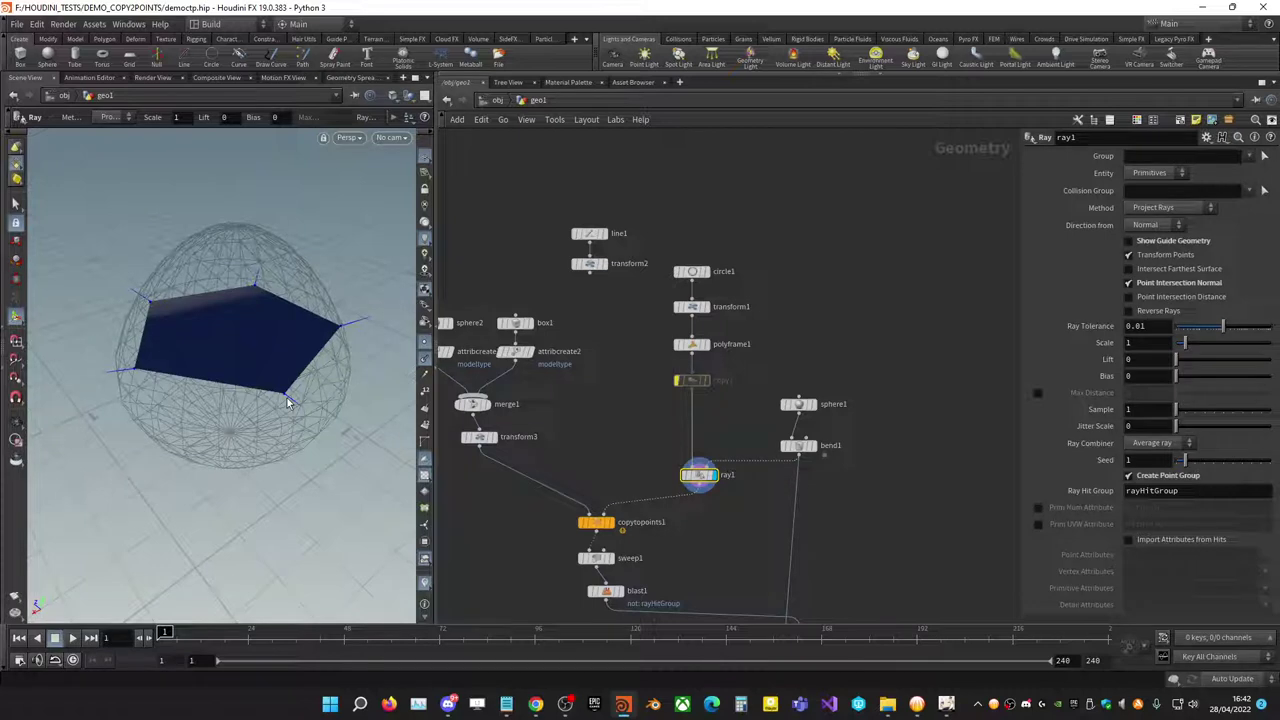
Review the six sphere/box branch nodes, then select the circle1-to-copy1 chain
middle_click_drag(487, 298, 501, 302)
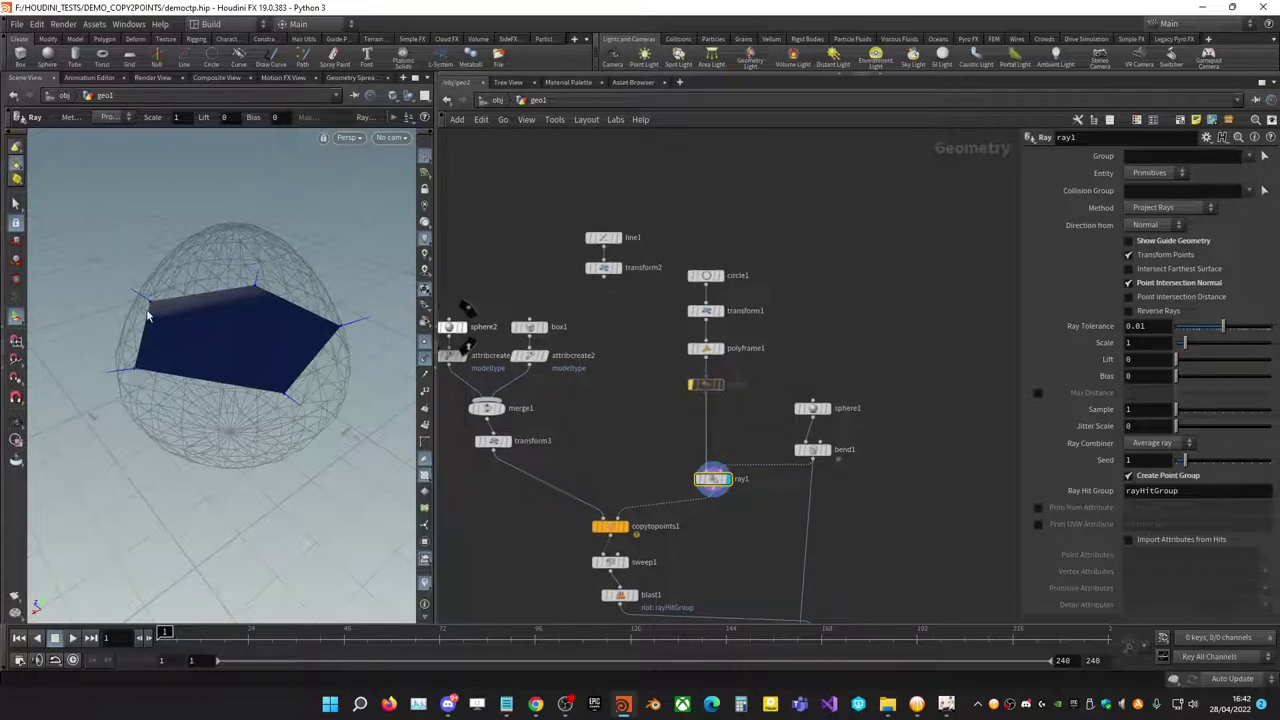
left_click_drag(586, 287, 437, 498)
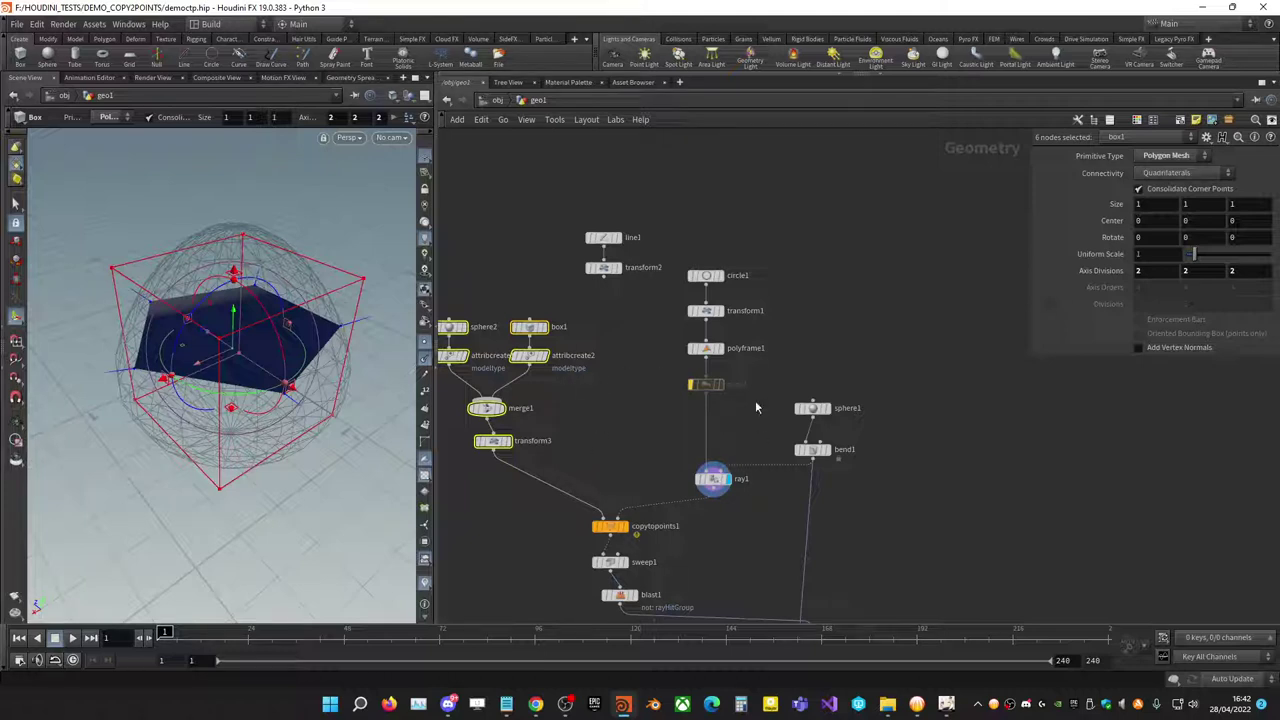
left_click(751, 428)
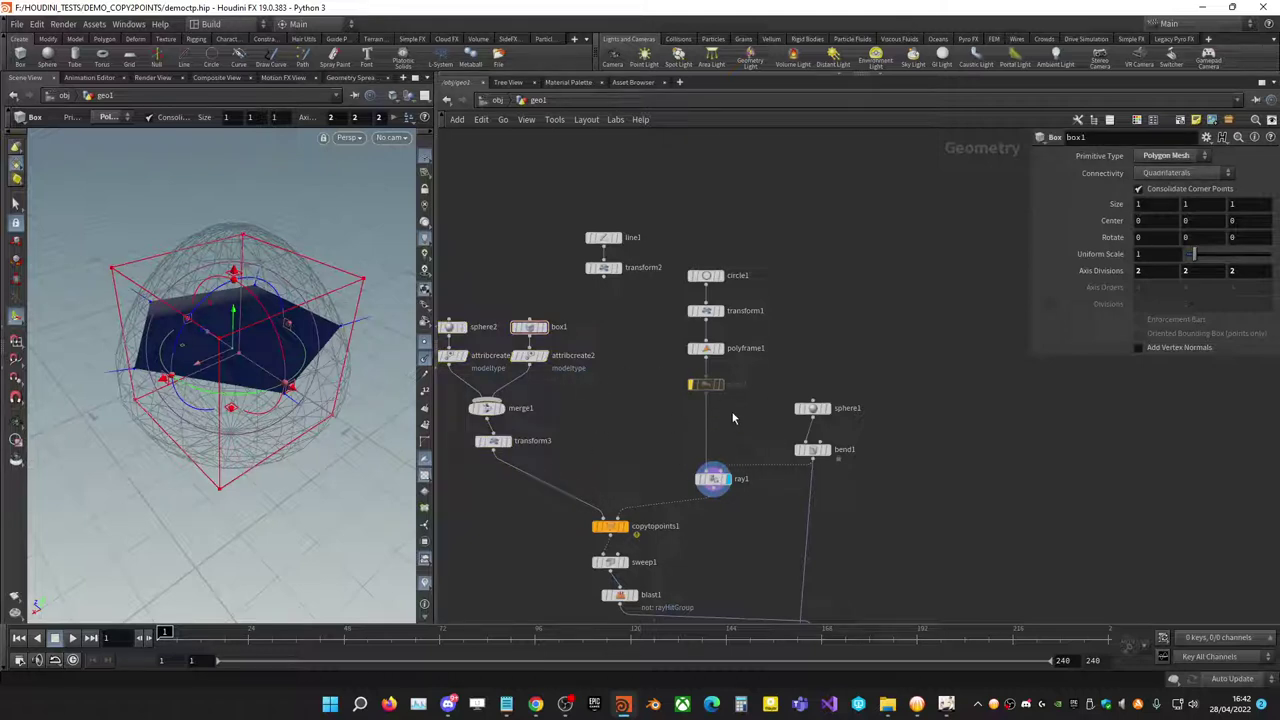
left_click(550, 358)
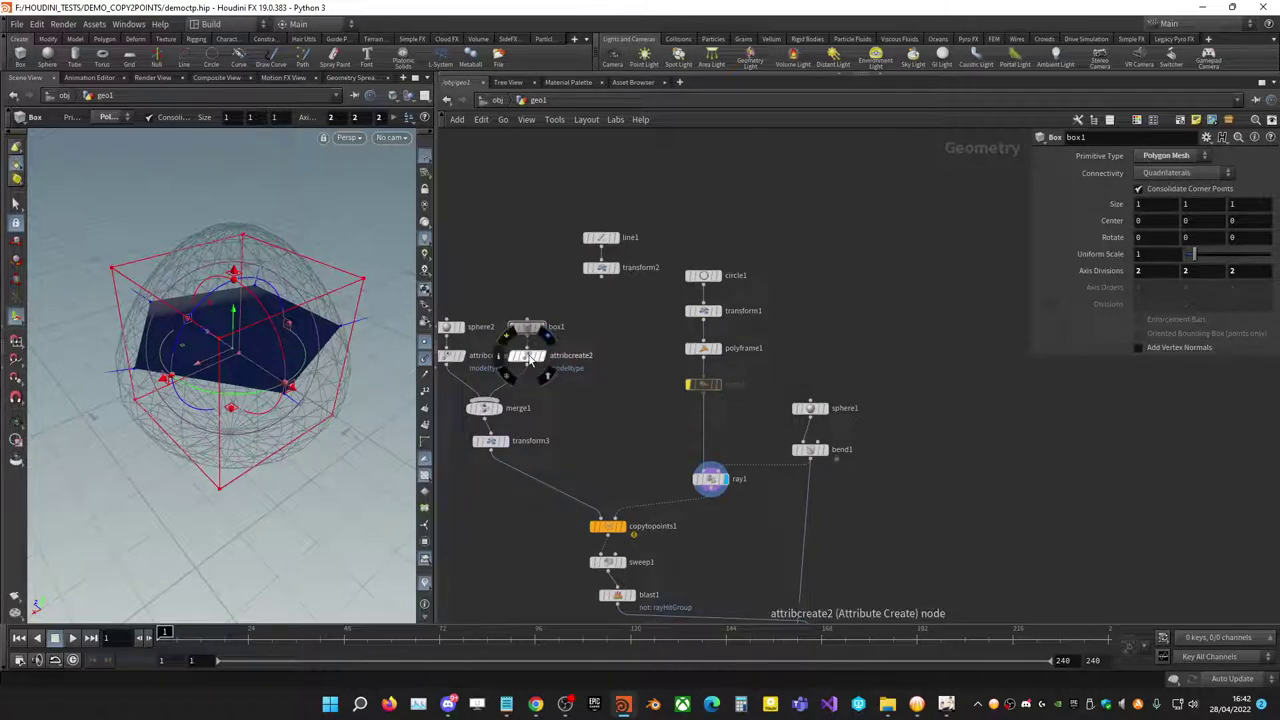
mouse_move(758, 210)
left_mouse_down()
mouse_move(694, 391)
mouse_move(740, 280)
left_mouse_up()
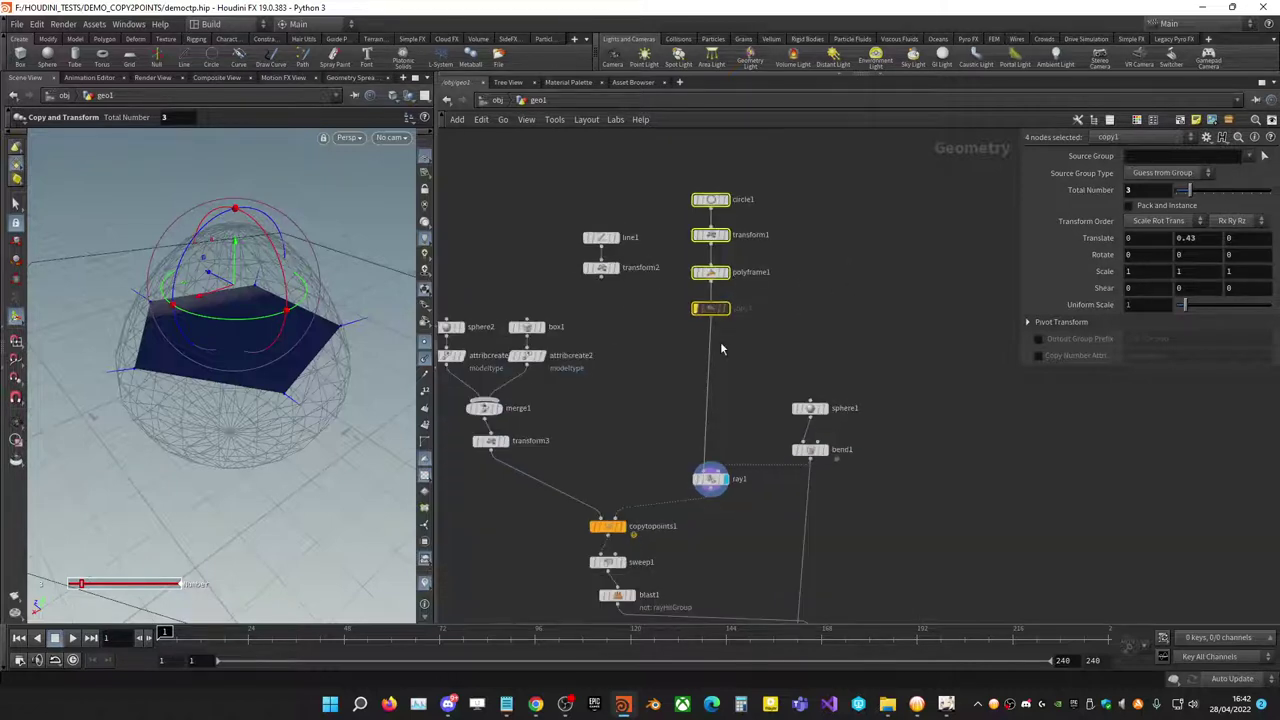
scroll(720, 341, "up", 2)
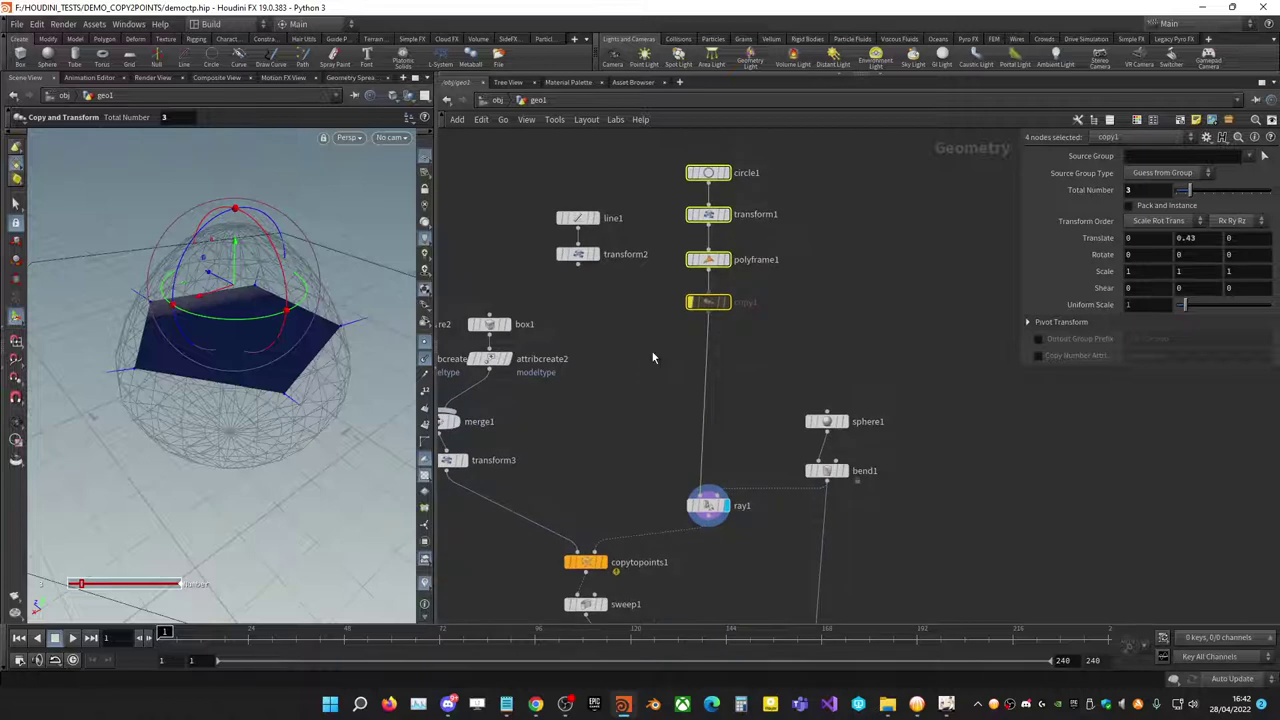
Add attribcreate3 between copy1 and ray1 as a point modeltype attribute with value 0
key("Tab")
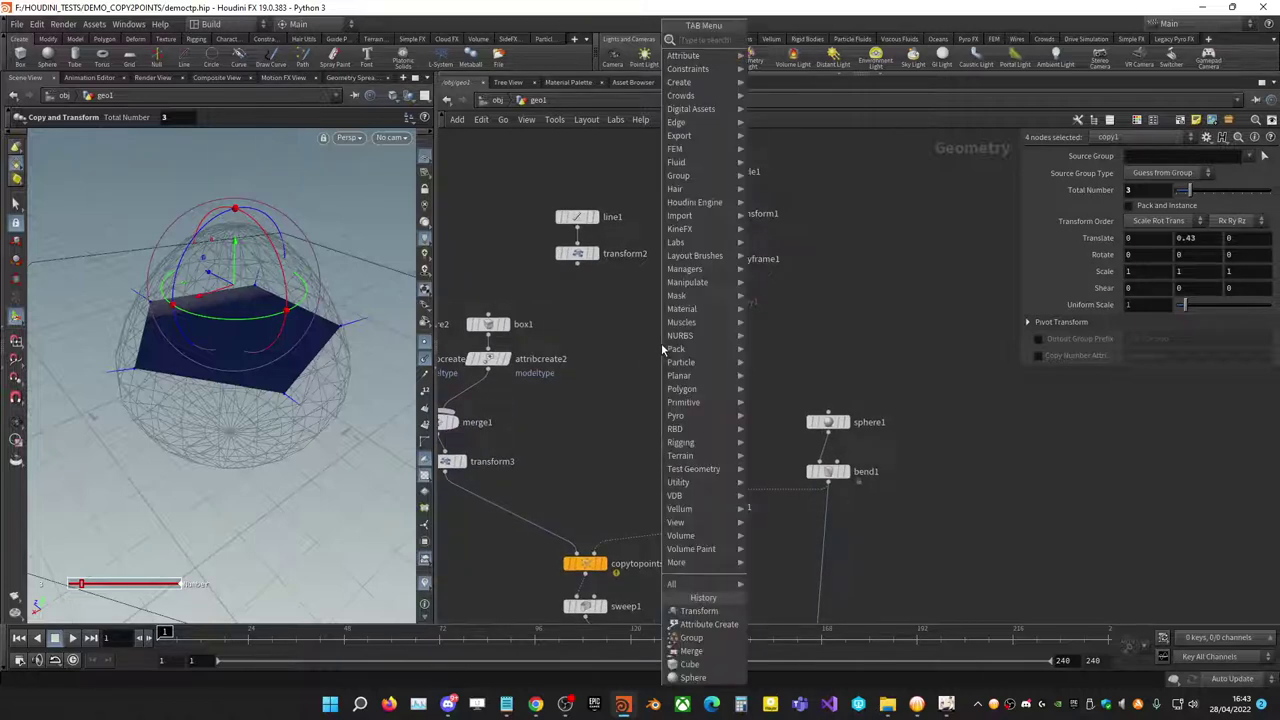
type("ray")
key("Return")
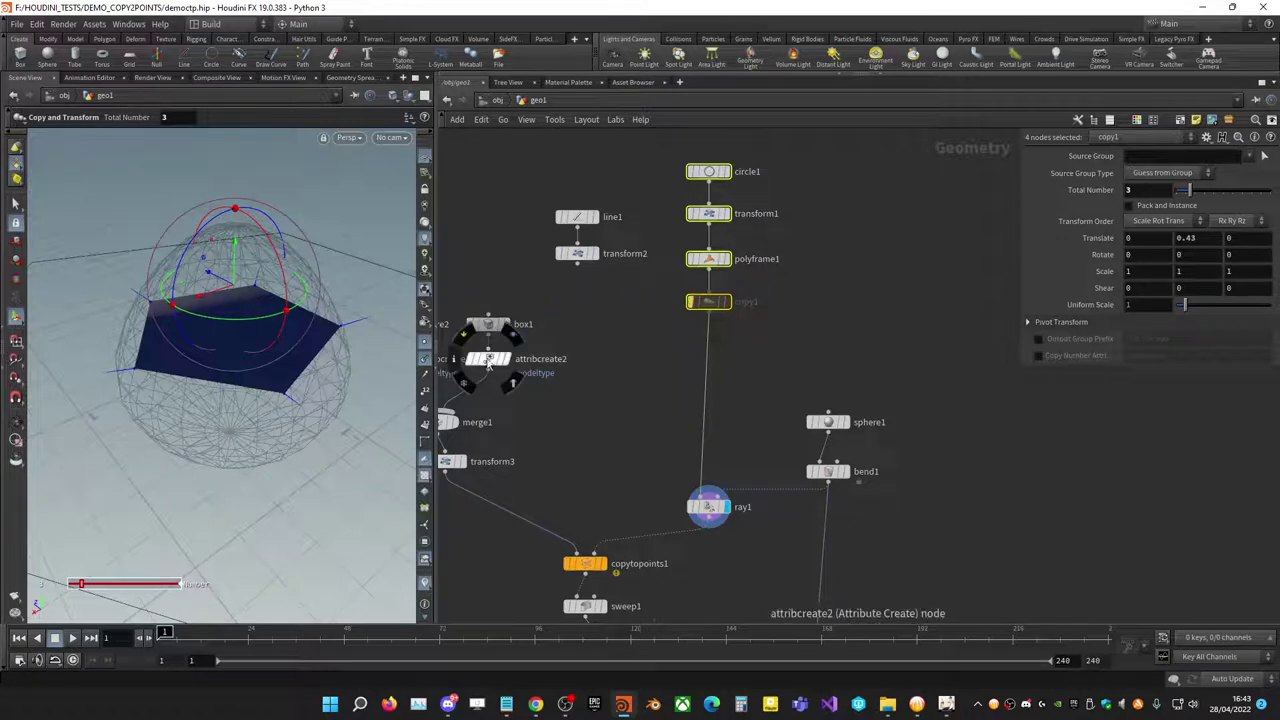
left_click_drag(488, 358, 709, 354, "alt")
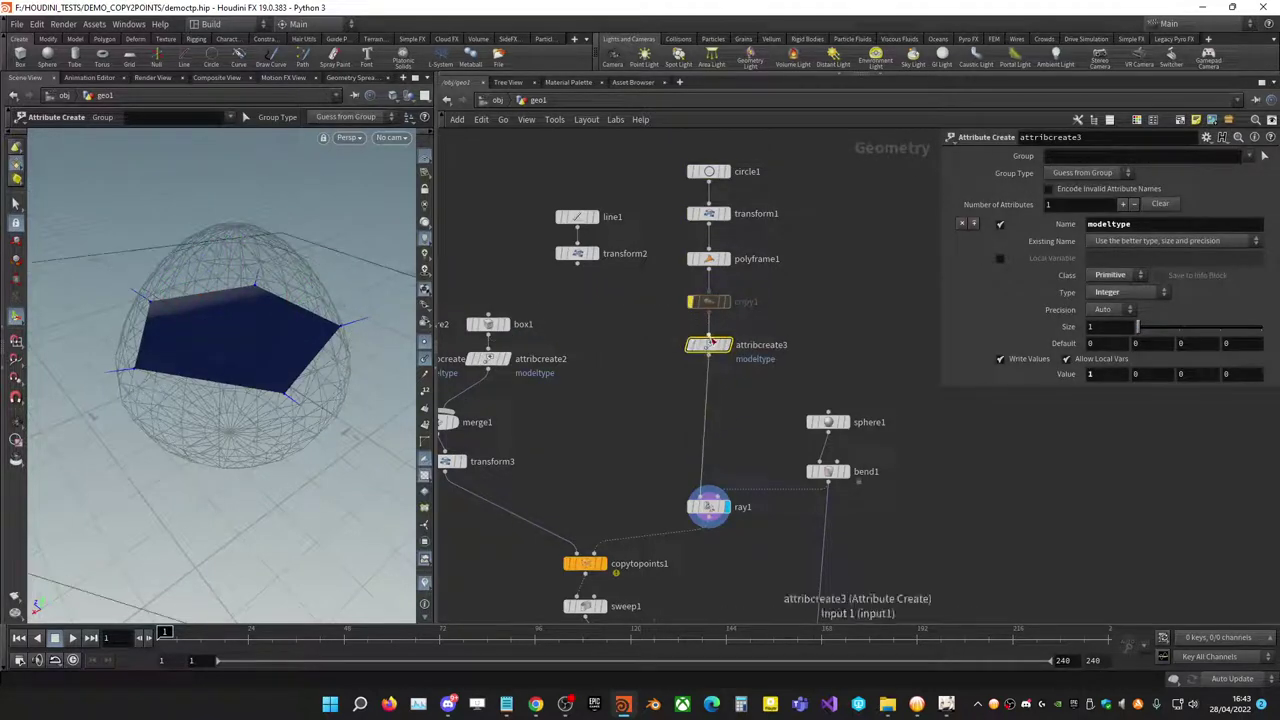
left_click(1112, 275)
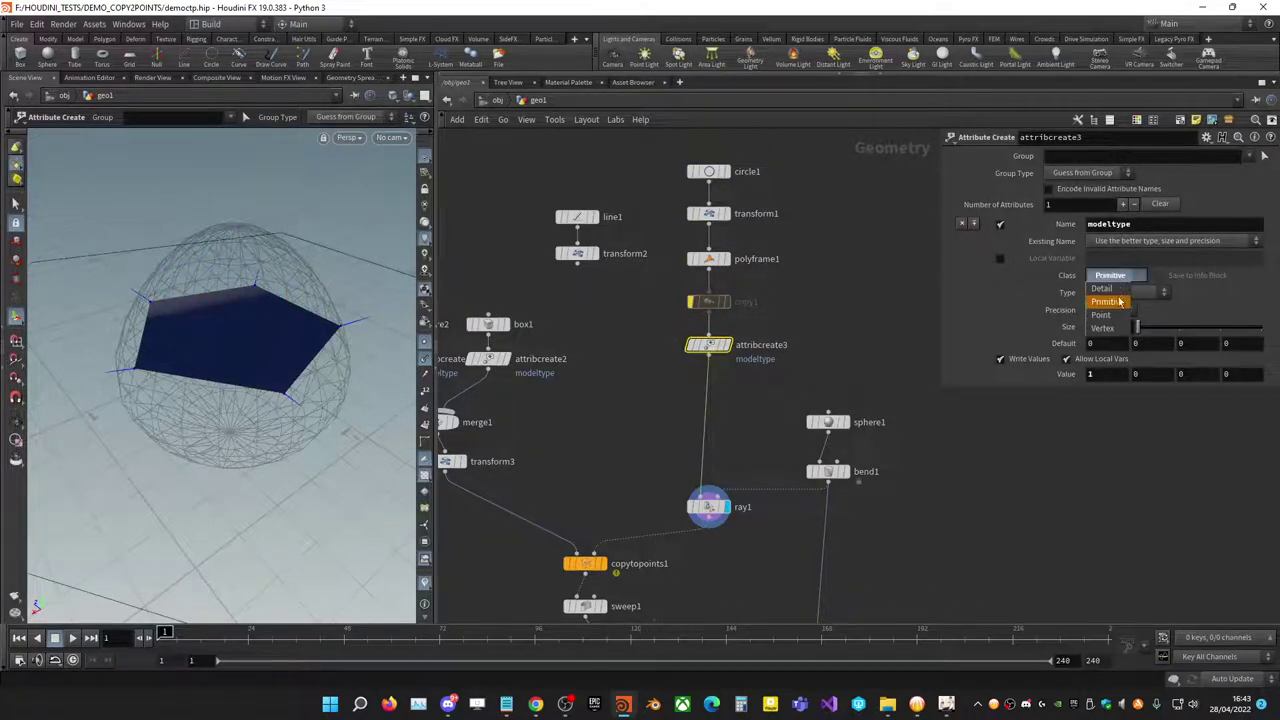
left_click(1100, 314)
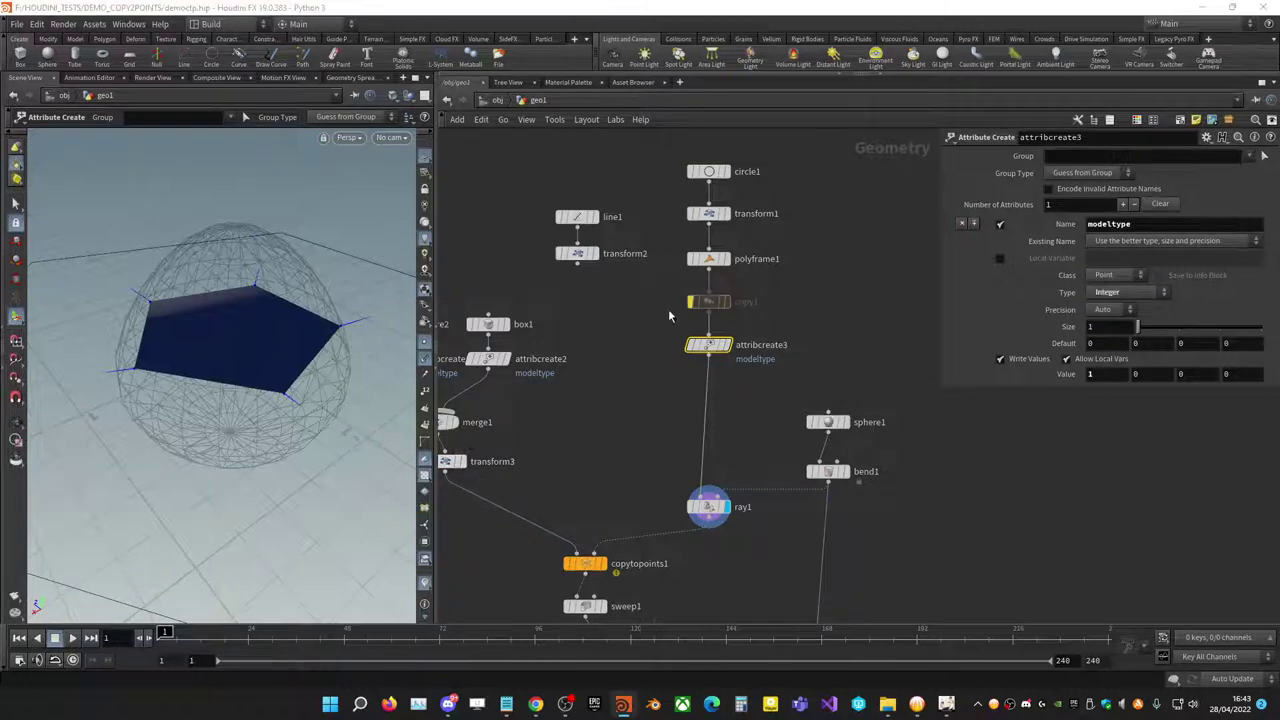
mouse_move(570, 384)
middle_mouse_down()
mouse_move(617, 379)
mouse_move(586, 420)
middle_mouse_up()
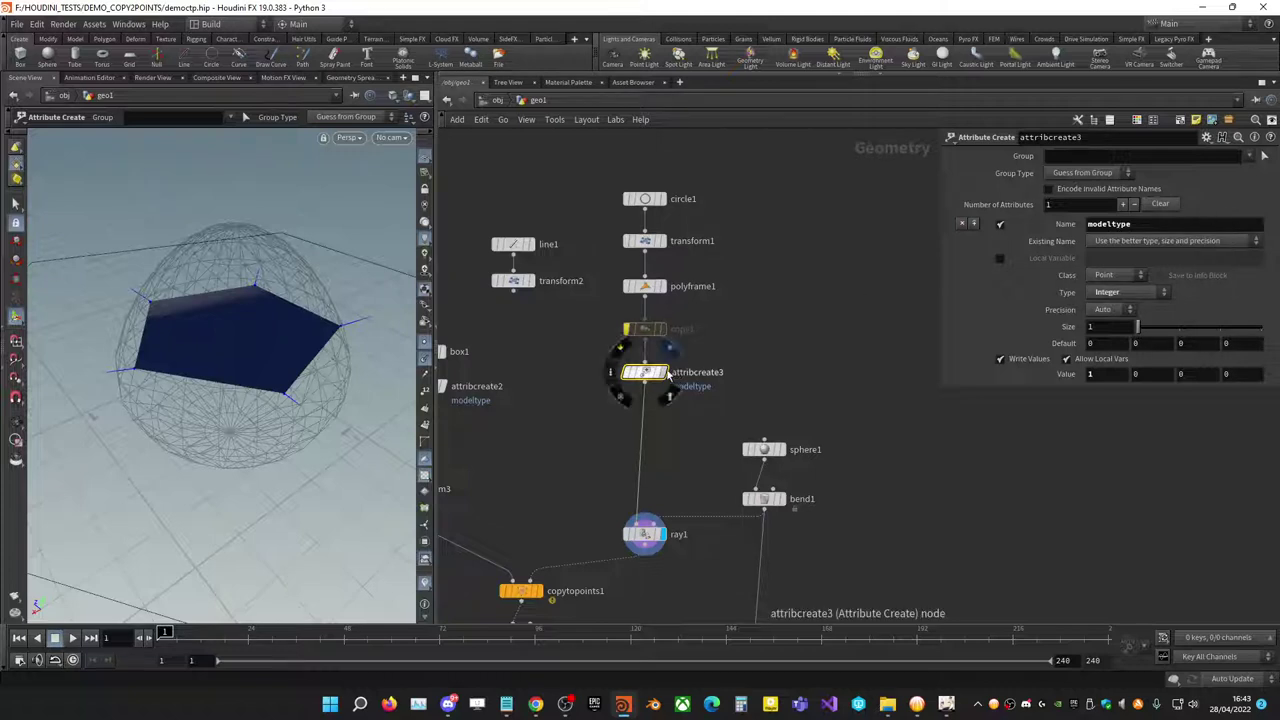
double_click(1108, 224)
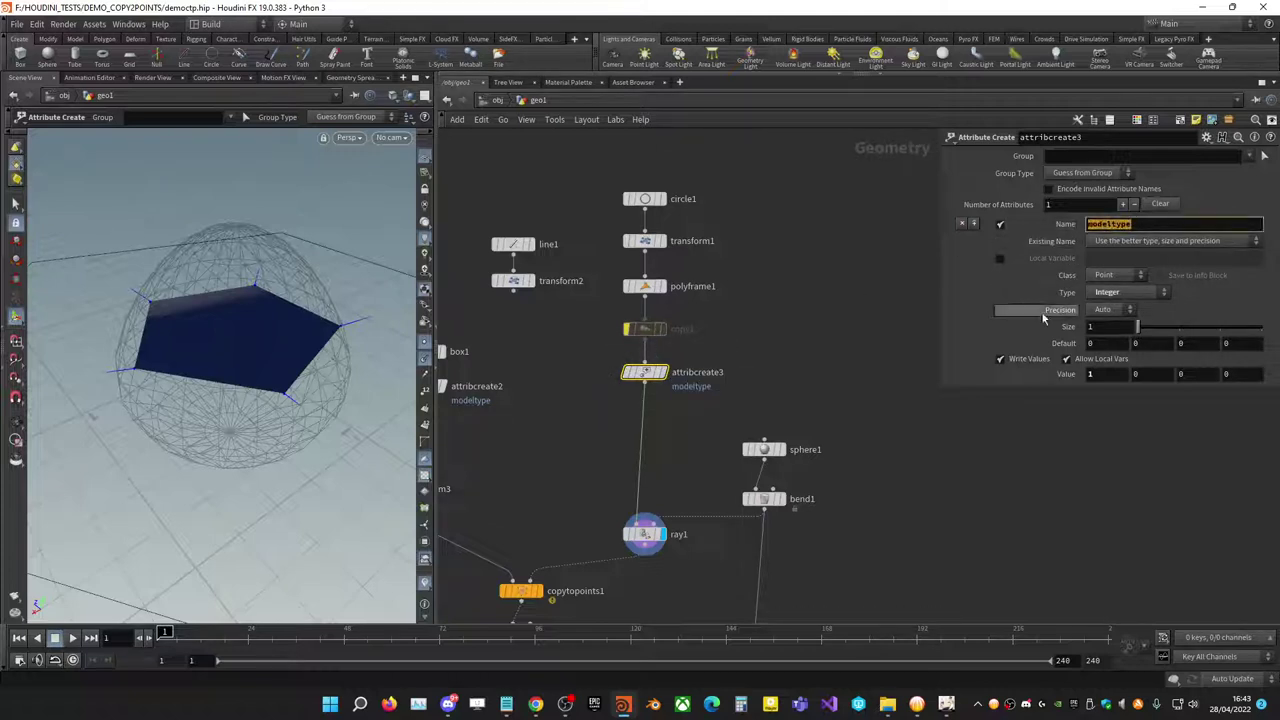
left_click(1065, 405)
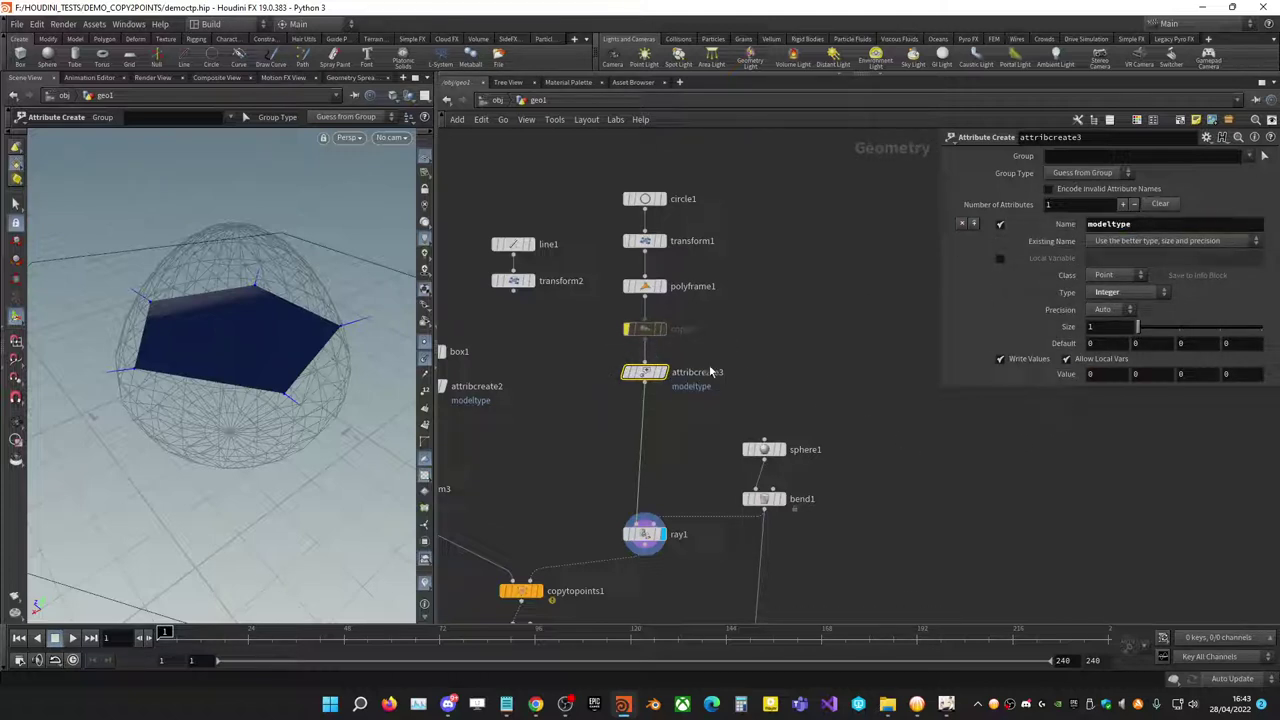
middle_click_drag(688, 432, 700, 374)
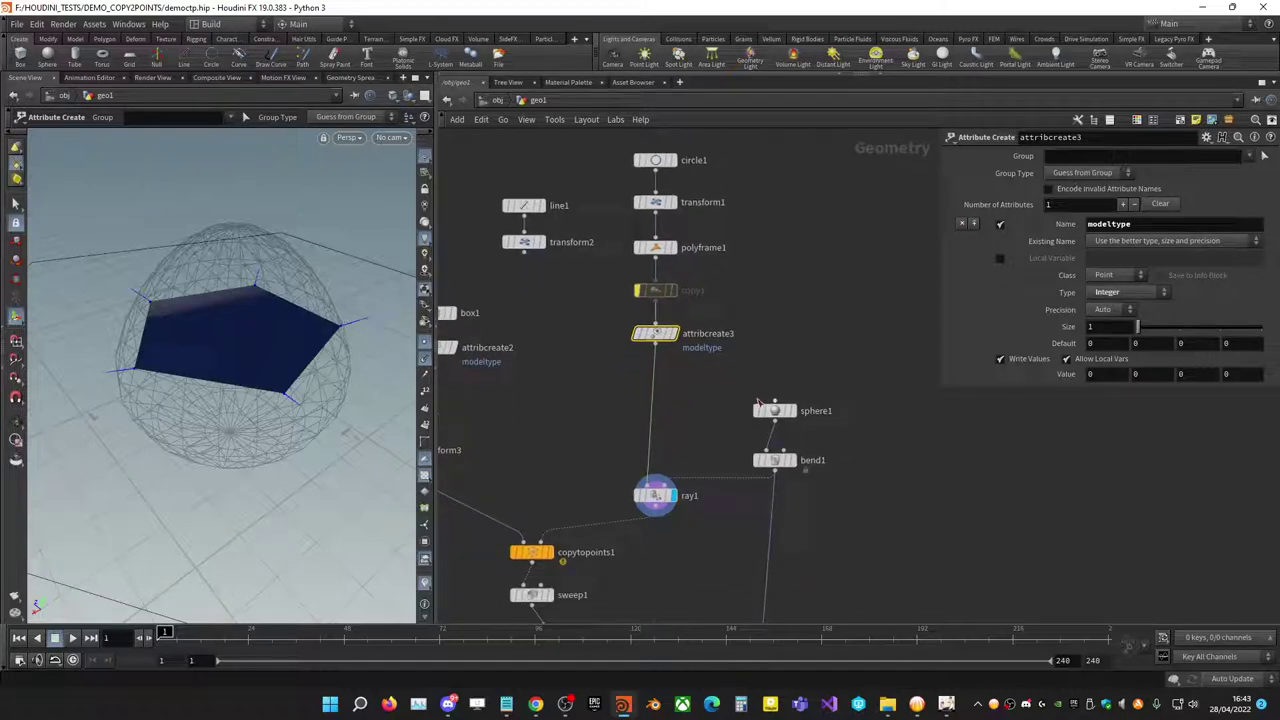
Insert a Group node on the wire below attribcreate3
key("Tab")
type("gro")
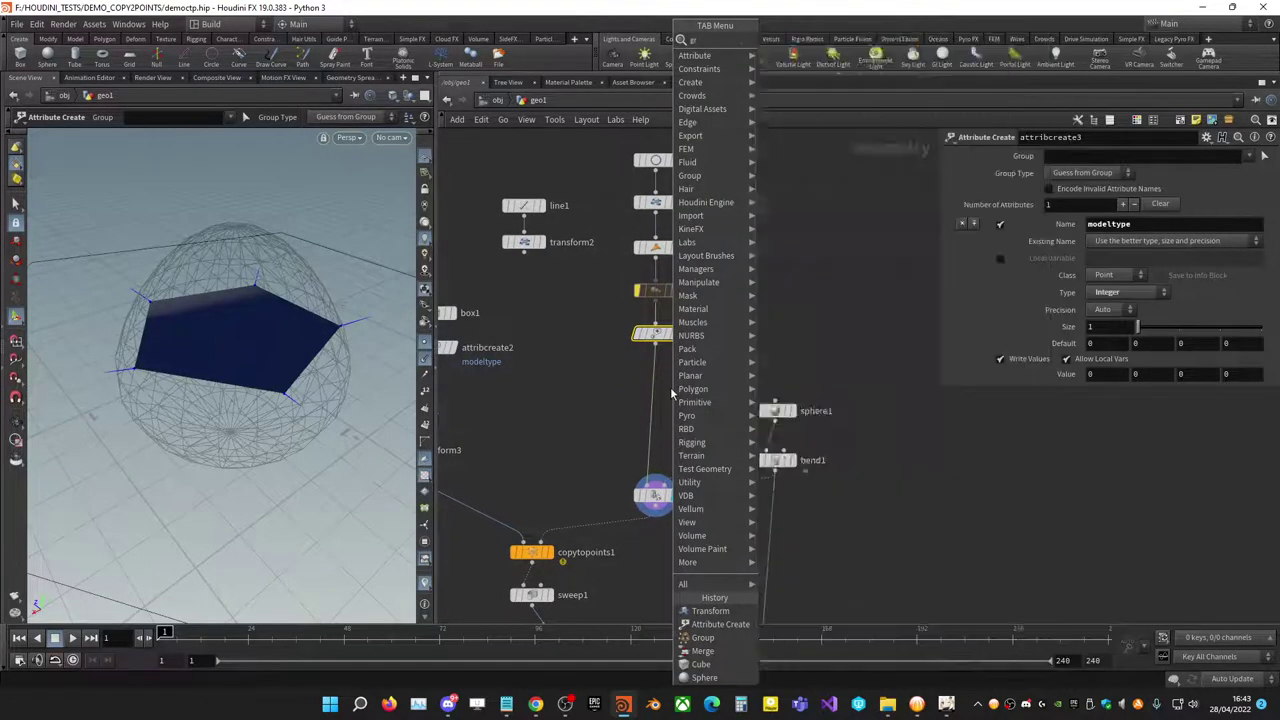
type("up")
key("Return")
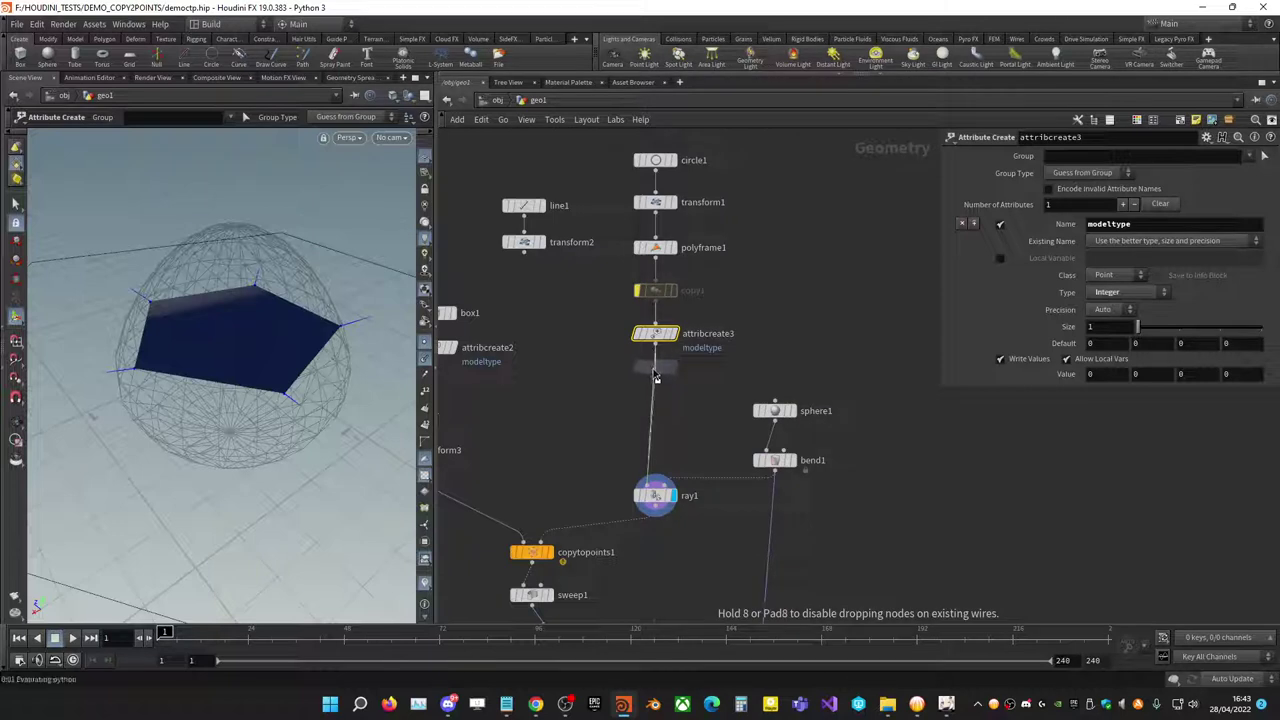
left_click(654, 375)
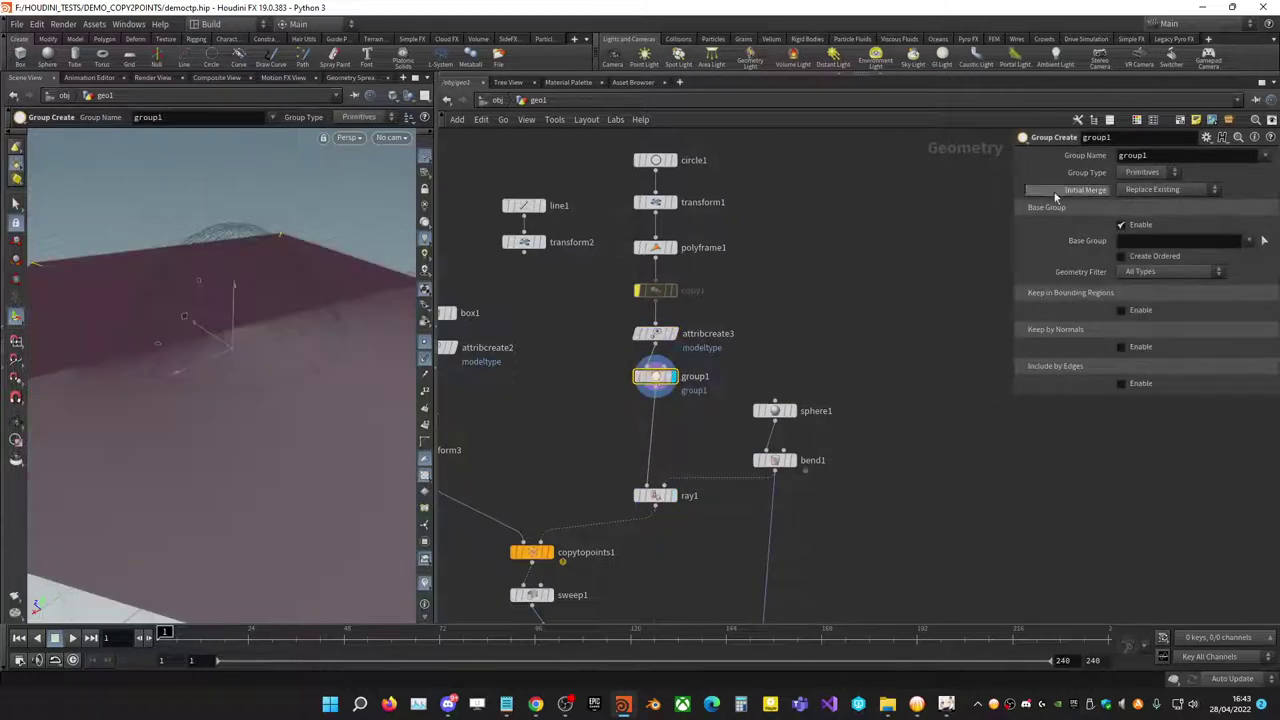
Set group1 to Points with Base Group off, then delete group1 and open the Tab menu
left_click(1142, 172)
left_click(1140, 188)
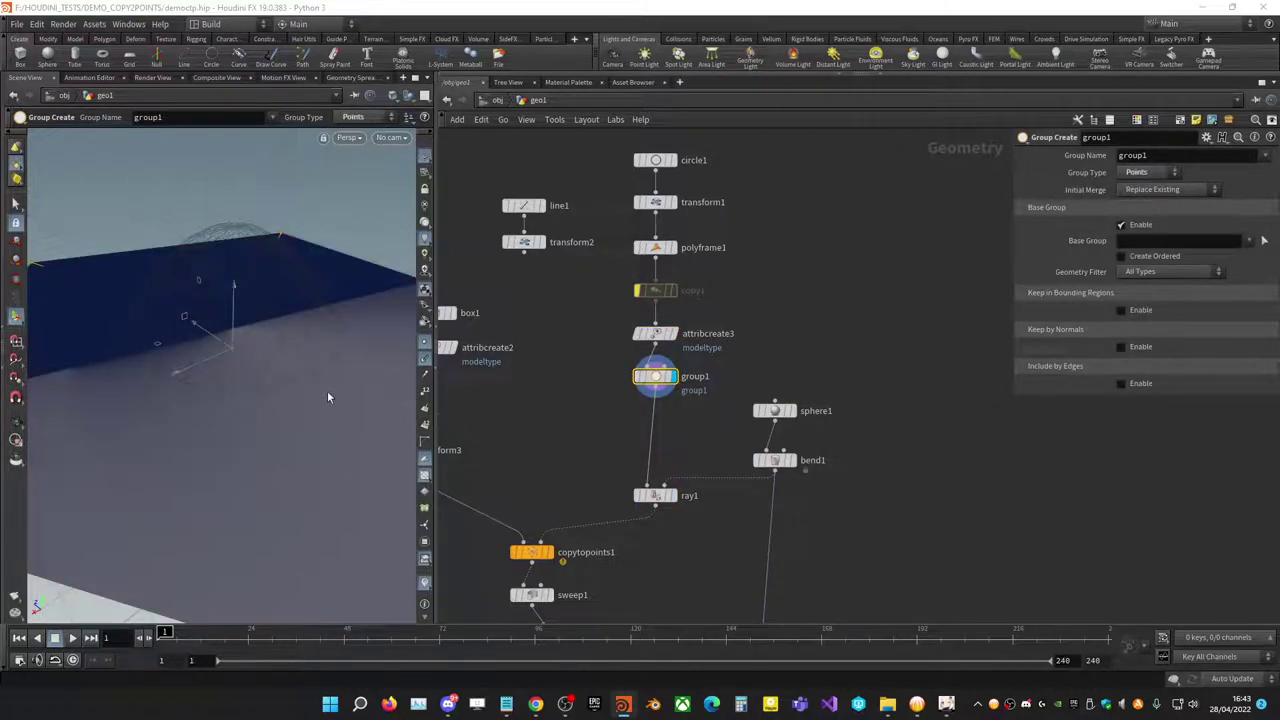
key("Escape")
mouse_move(327, 394)
left_mouse_down()
mouse_move(343, 414)
mouse_move(266, 377)
mouse_move(263, 403)
mouse_move(257, 394)
left_mouse_up()
key("Return")
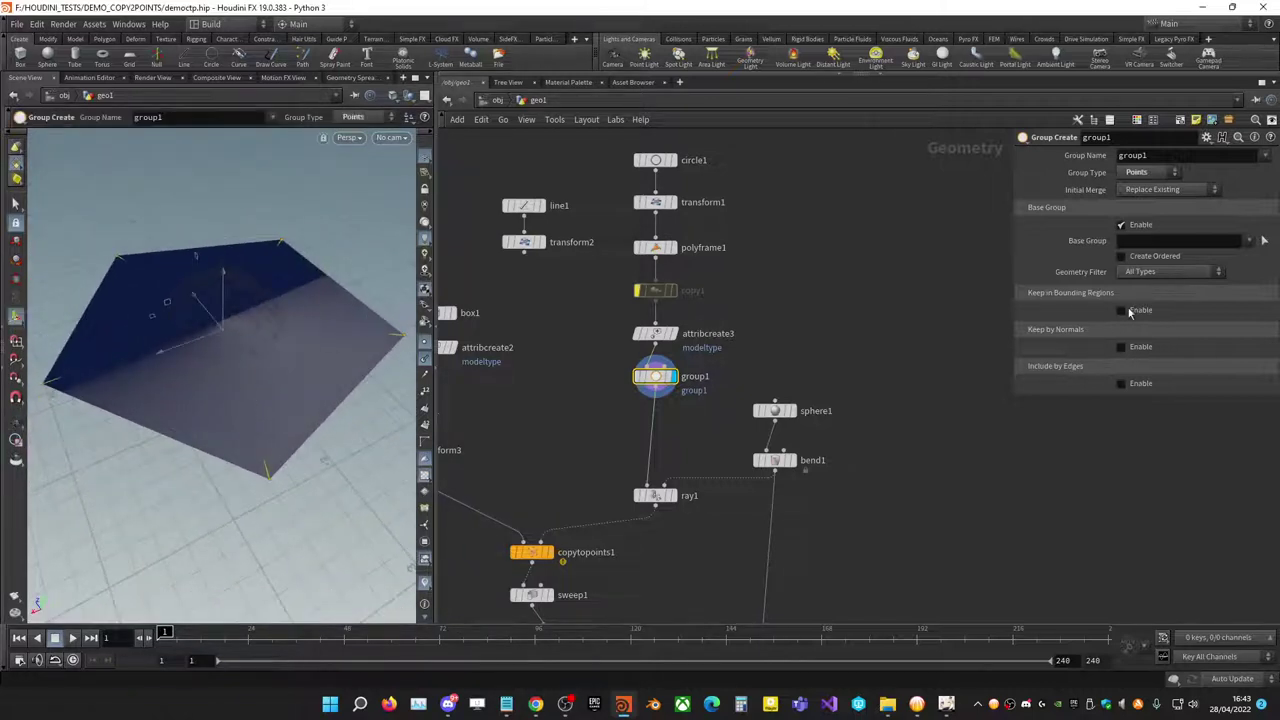
left_click(1136, 225)
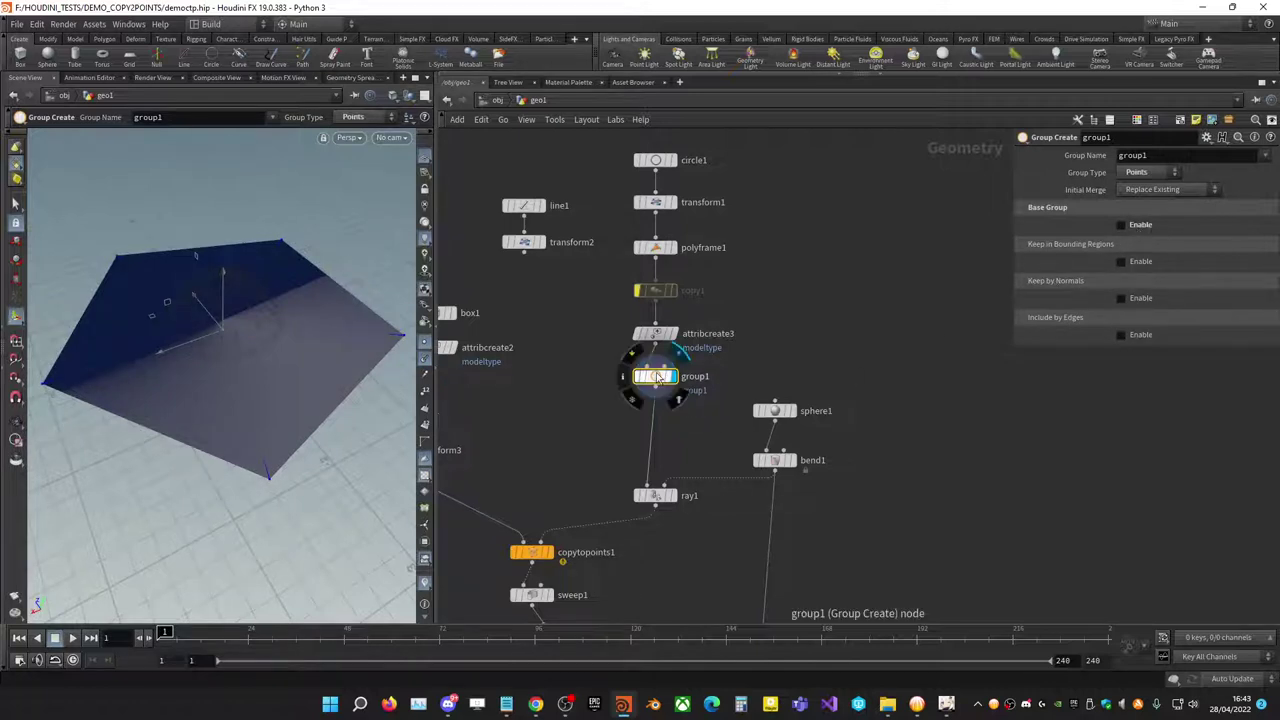
key("Delete")
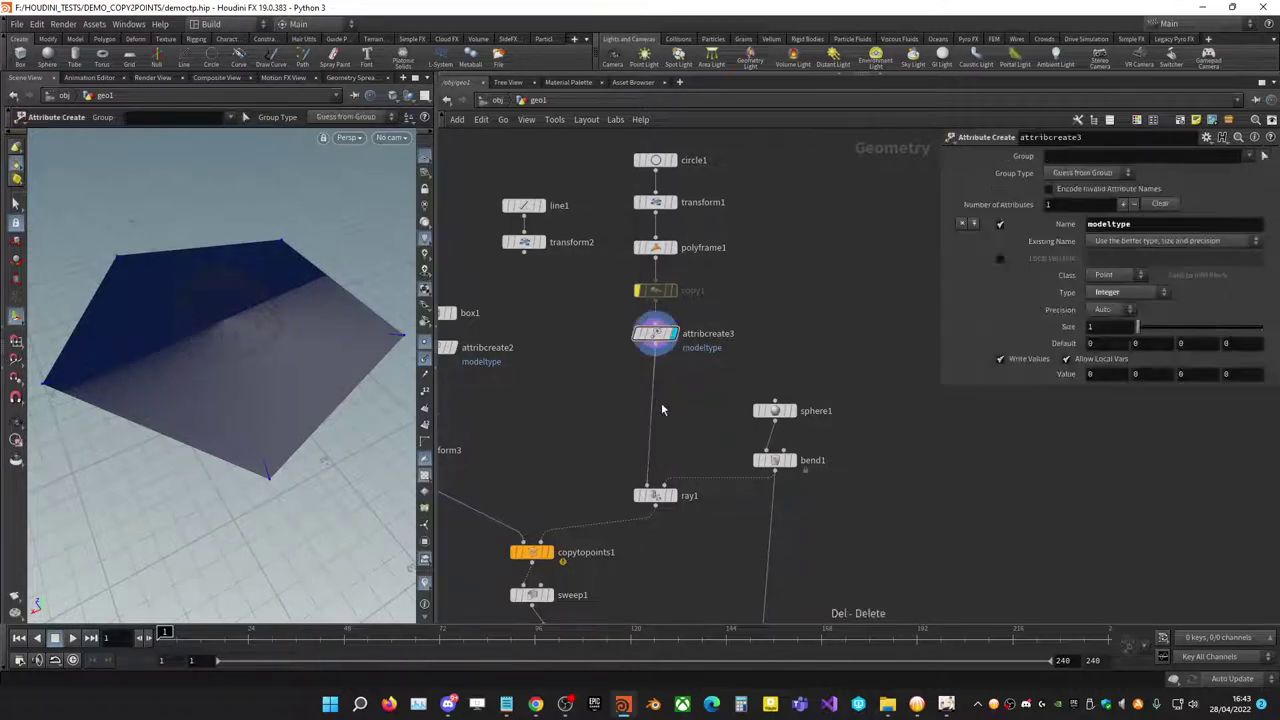
key("Tab")
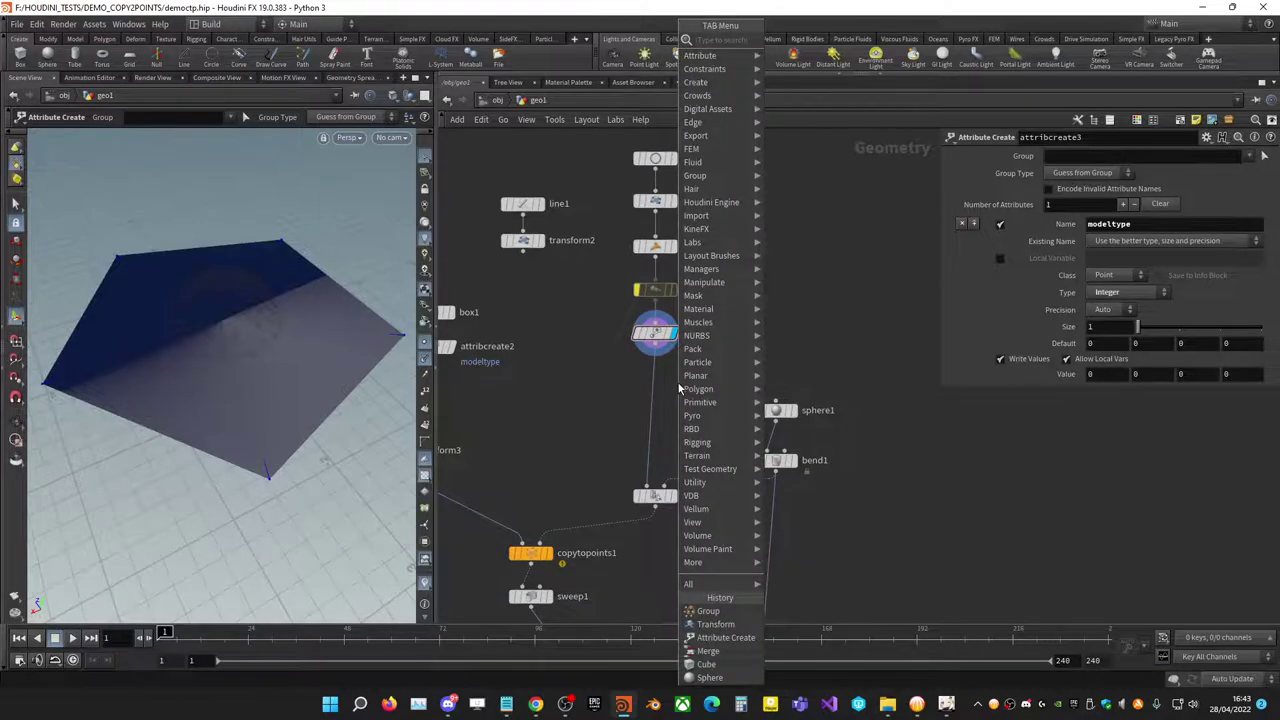
Insert a Group by Range node below attribcreate3 and display its output
type("group")
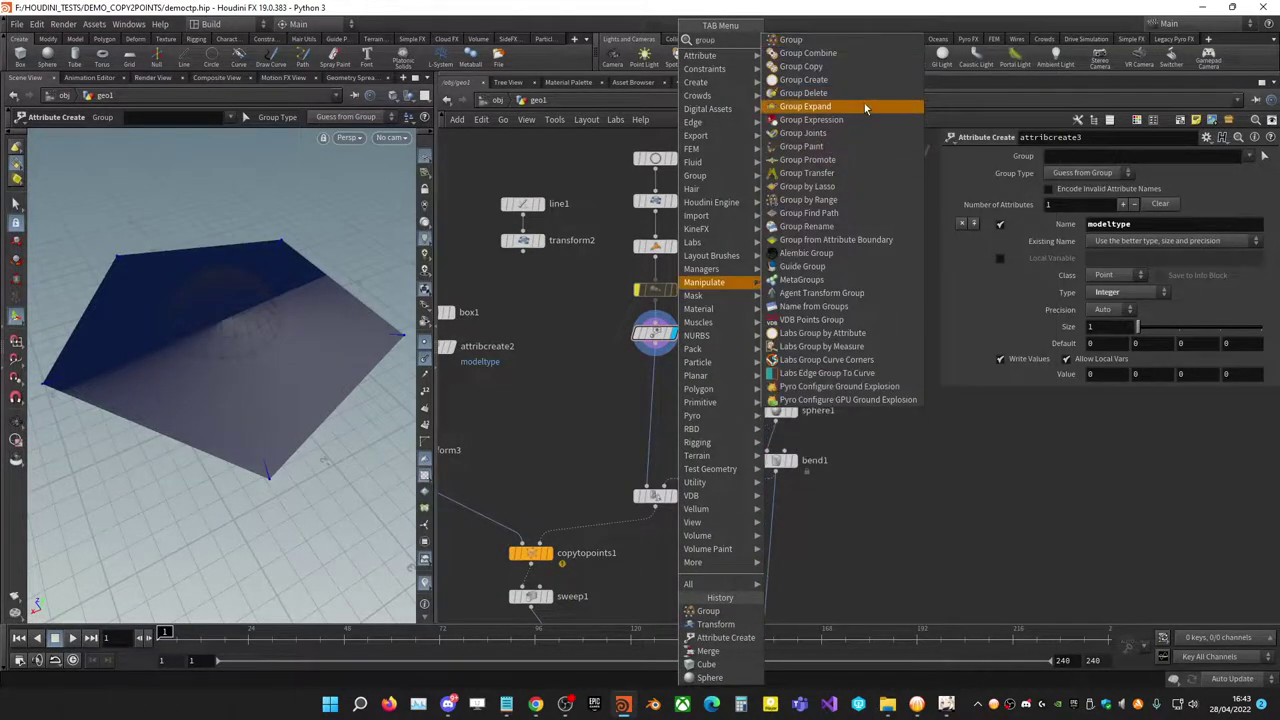
left_click(855, 200)
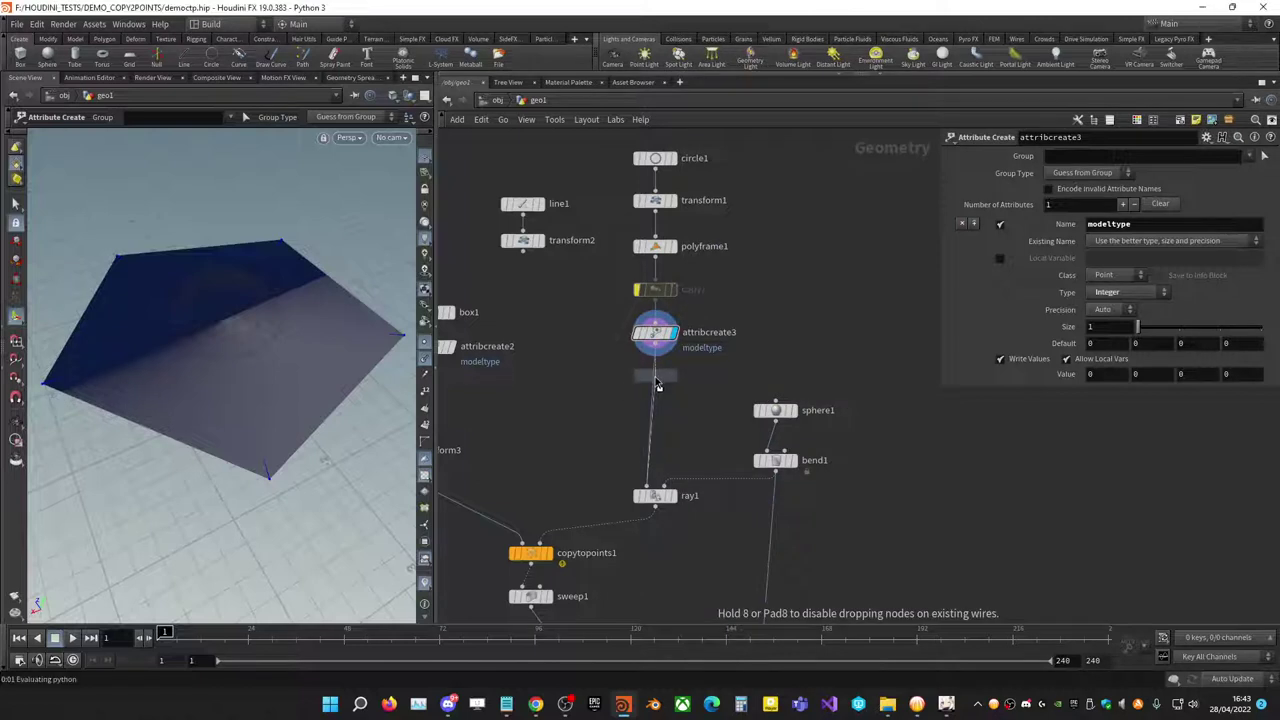
left_click(706, 357)
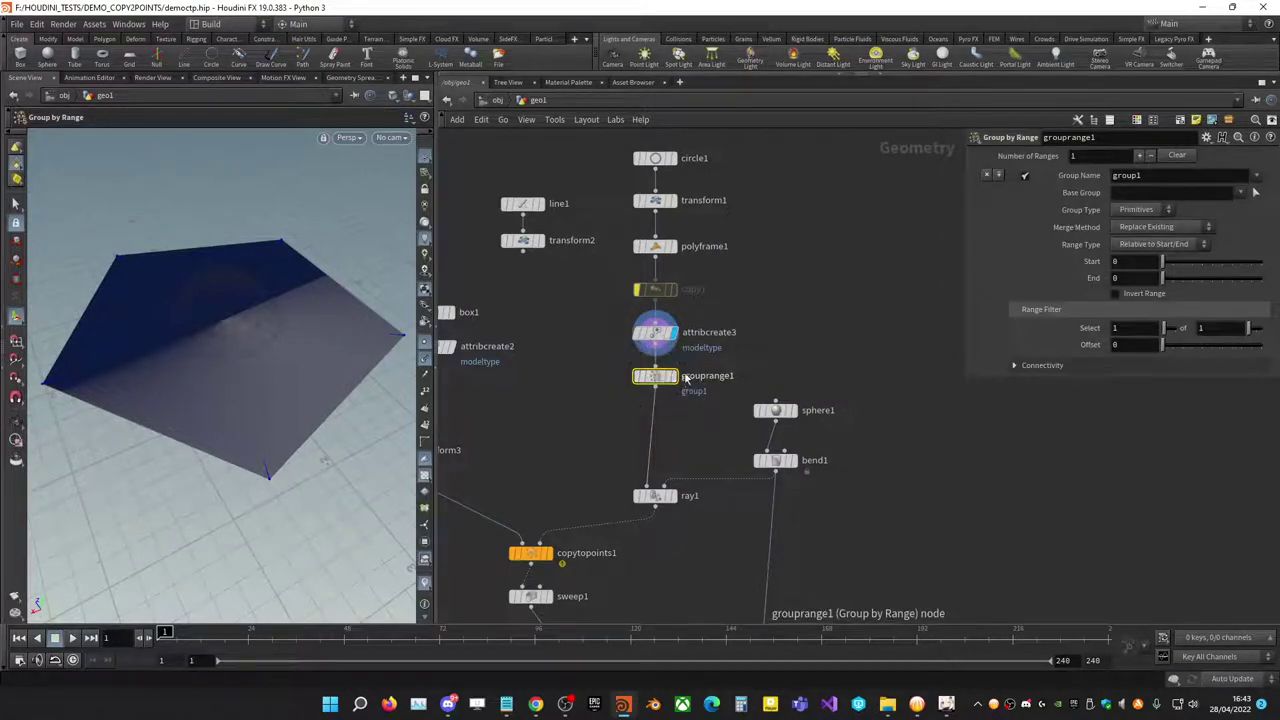
left_click(678, 378)
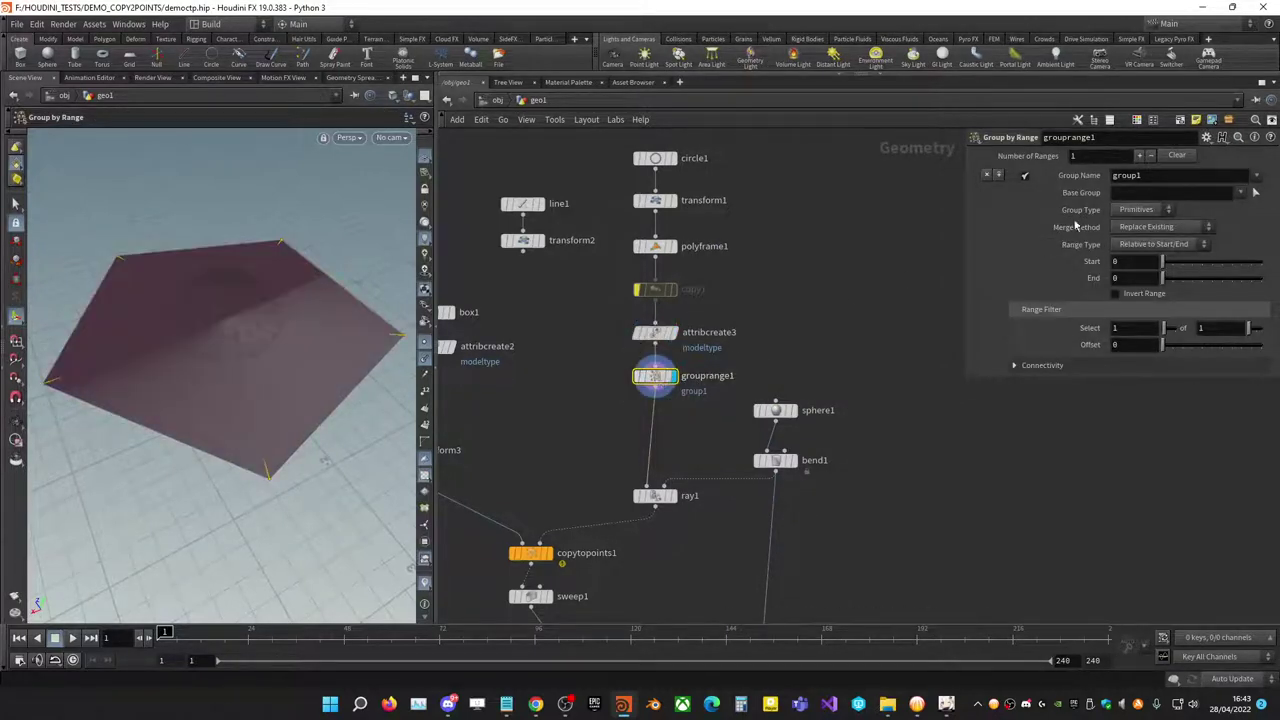
Name the group 'oneoftwo', set it to Points, and select 1 of 2
double_click(1144, 177)
type("one")
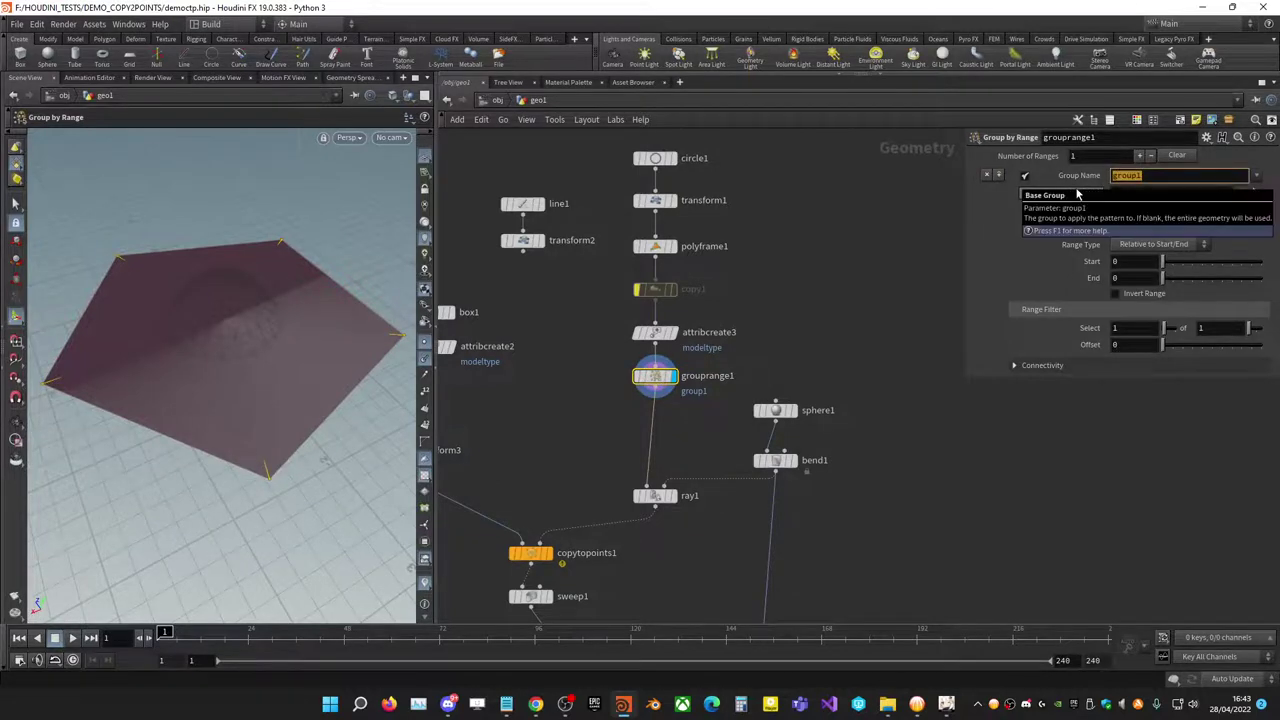
type("c")
key("Return")
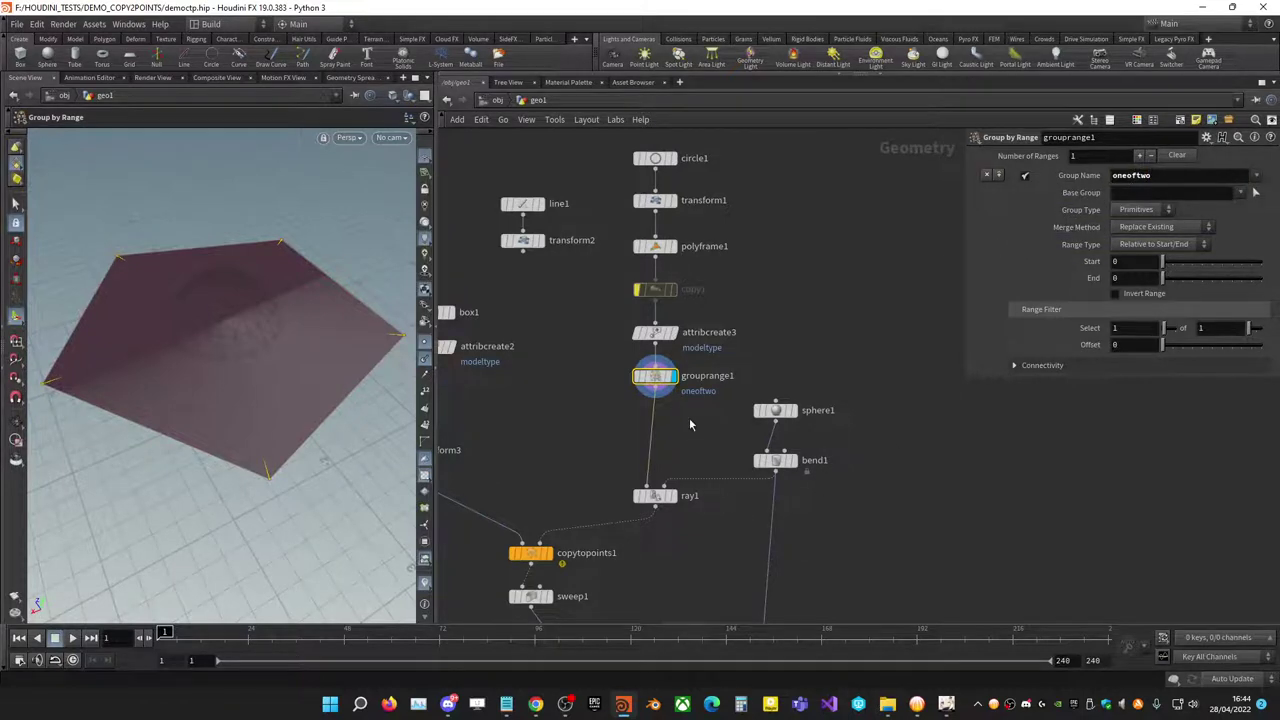
left_click(1145, 210)
left_click(1152, 228)
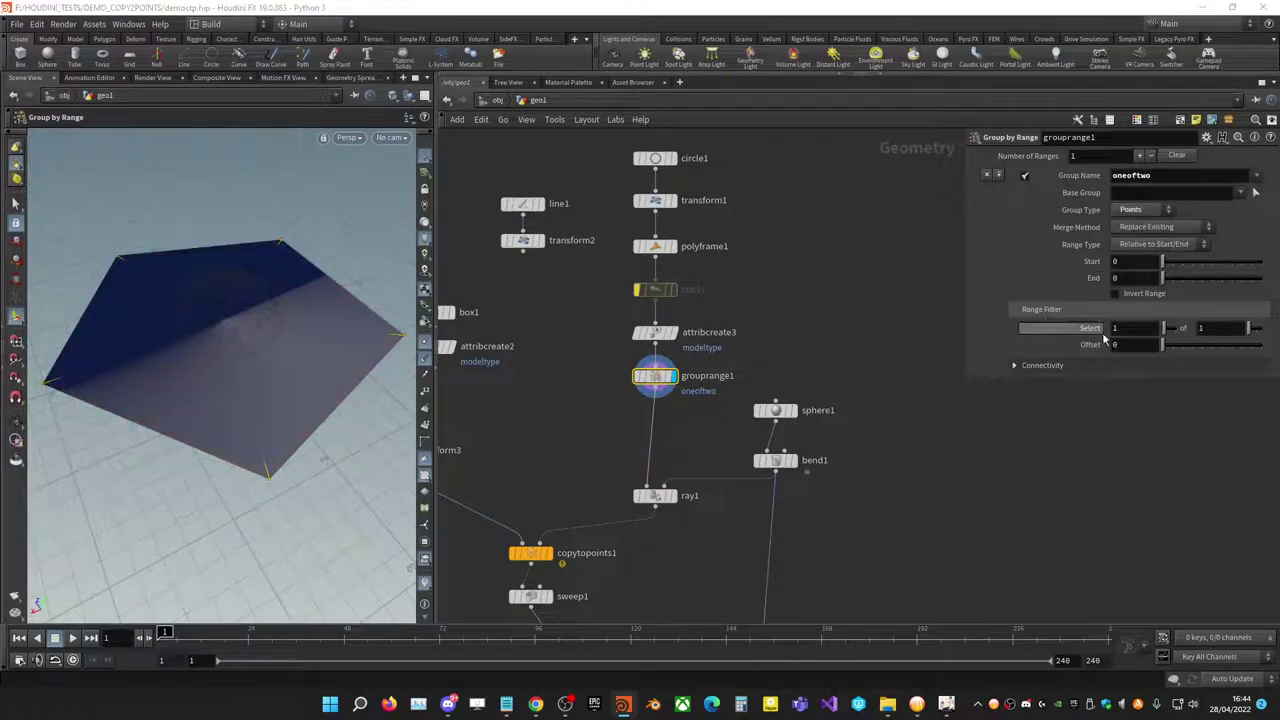
left_click_drag(1248, 328, 1254, 328)
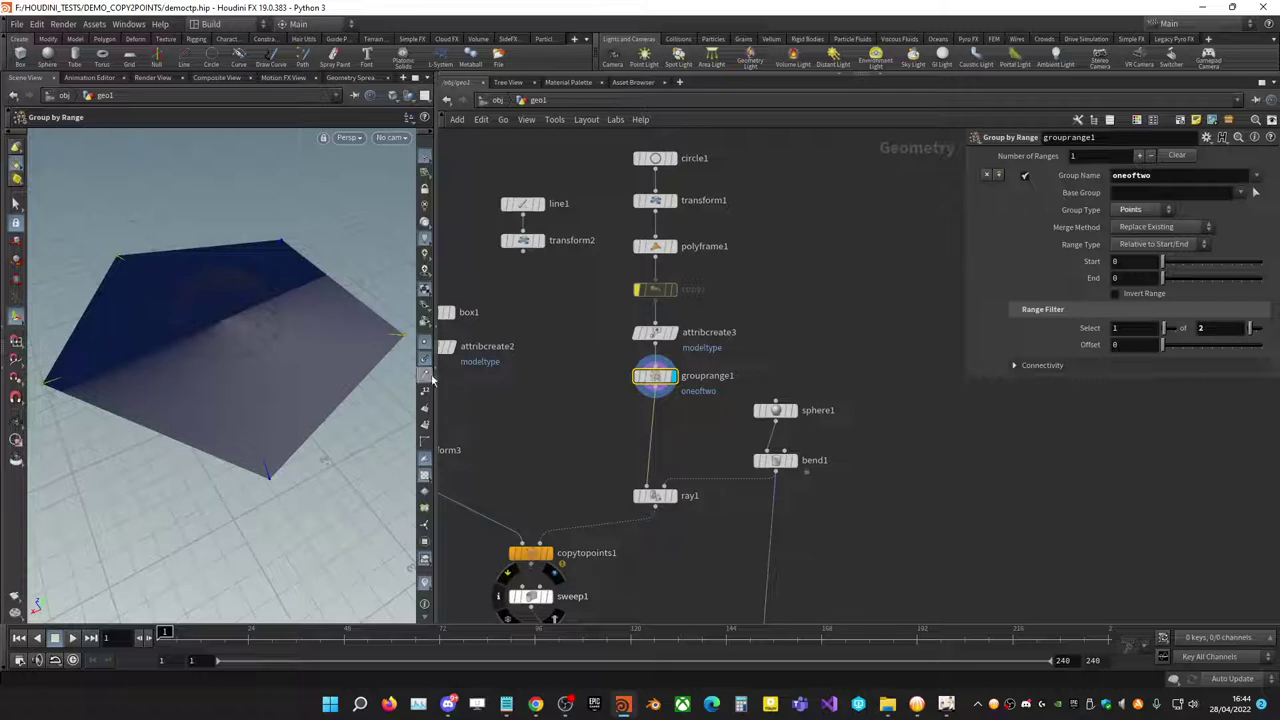
Set circle1's Divisions to 6 to make a hexagon
left_click(655, 158)
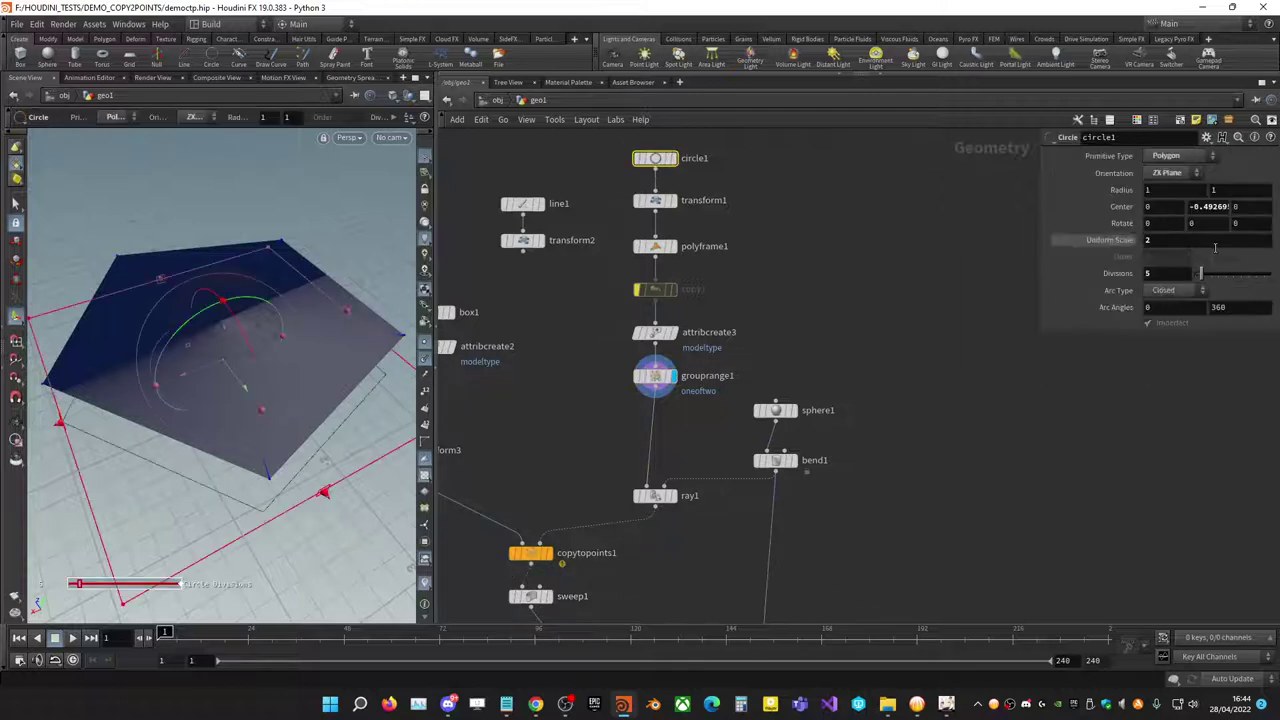
double_click(1165, 273)
type("6")
key("Return")
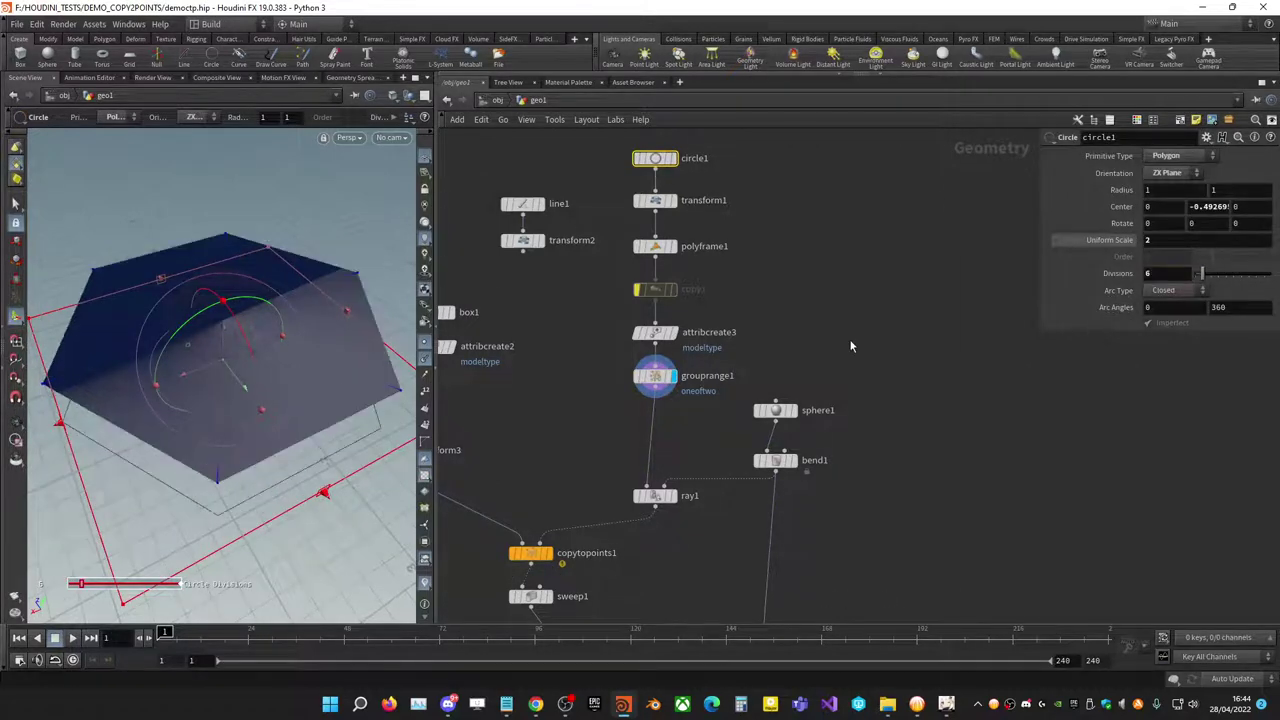
Check ray1 and copytopoints1 results, then display and select grouprange1
left_click(670, 500)
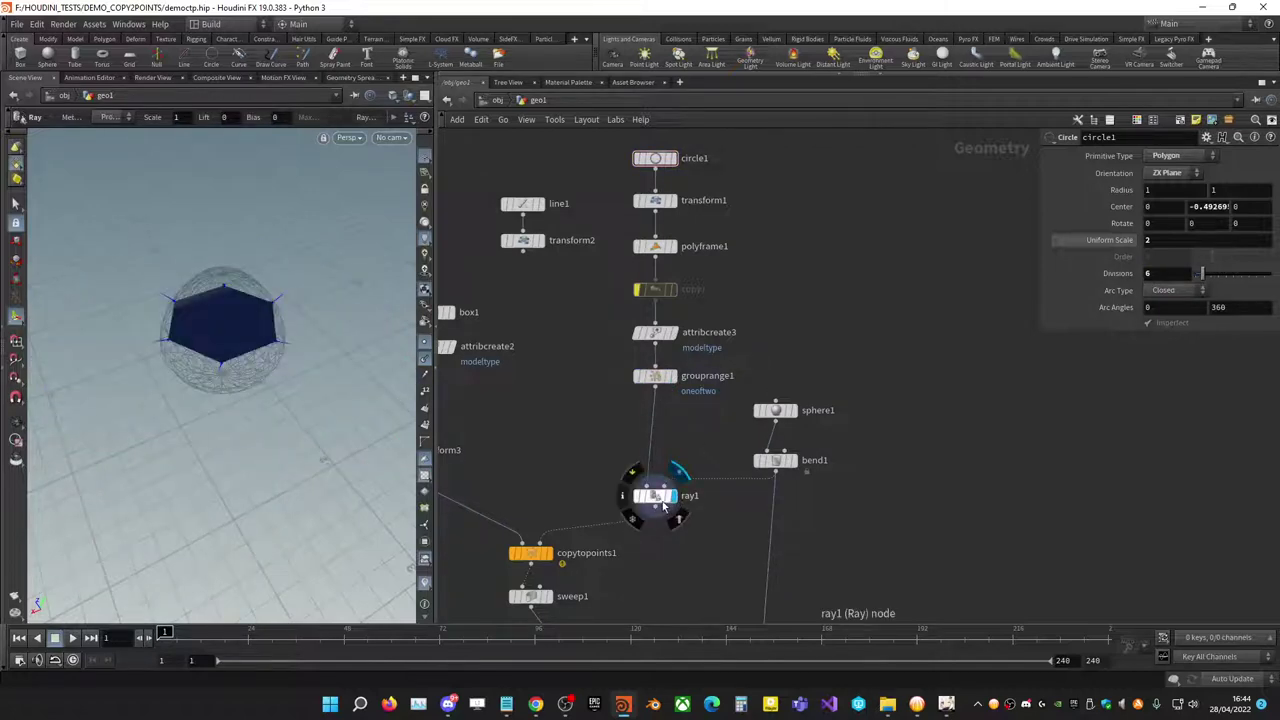
left_click(655, 495)
middle_click_drag(586, 486, 580, 397)
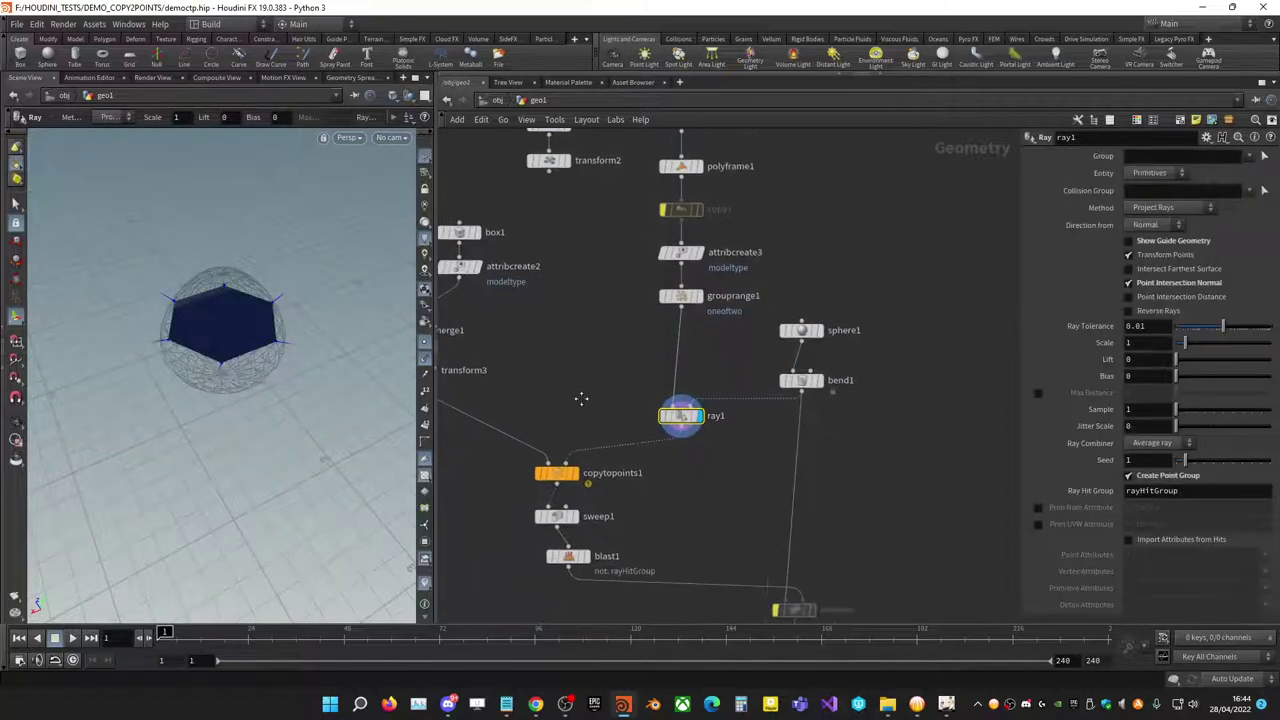
scroll(569, 446, "up", 3)
left_click(553, 460)
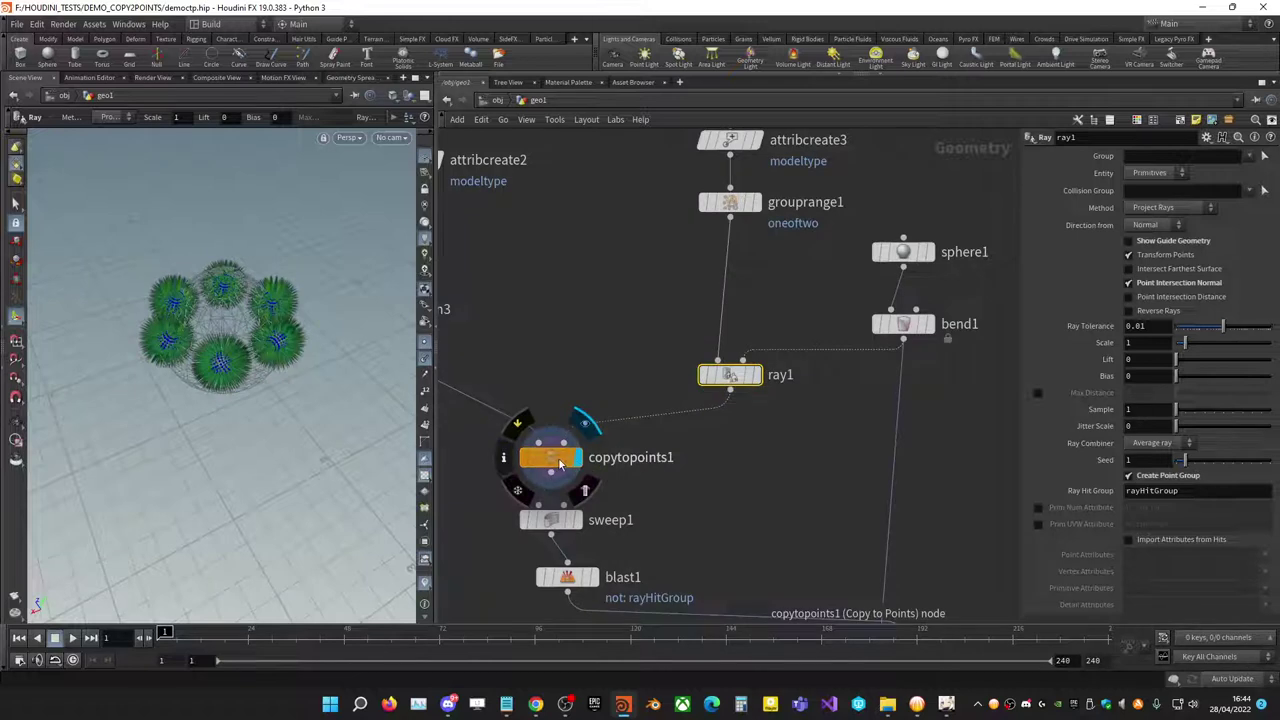
left_click(553, 460)
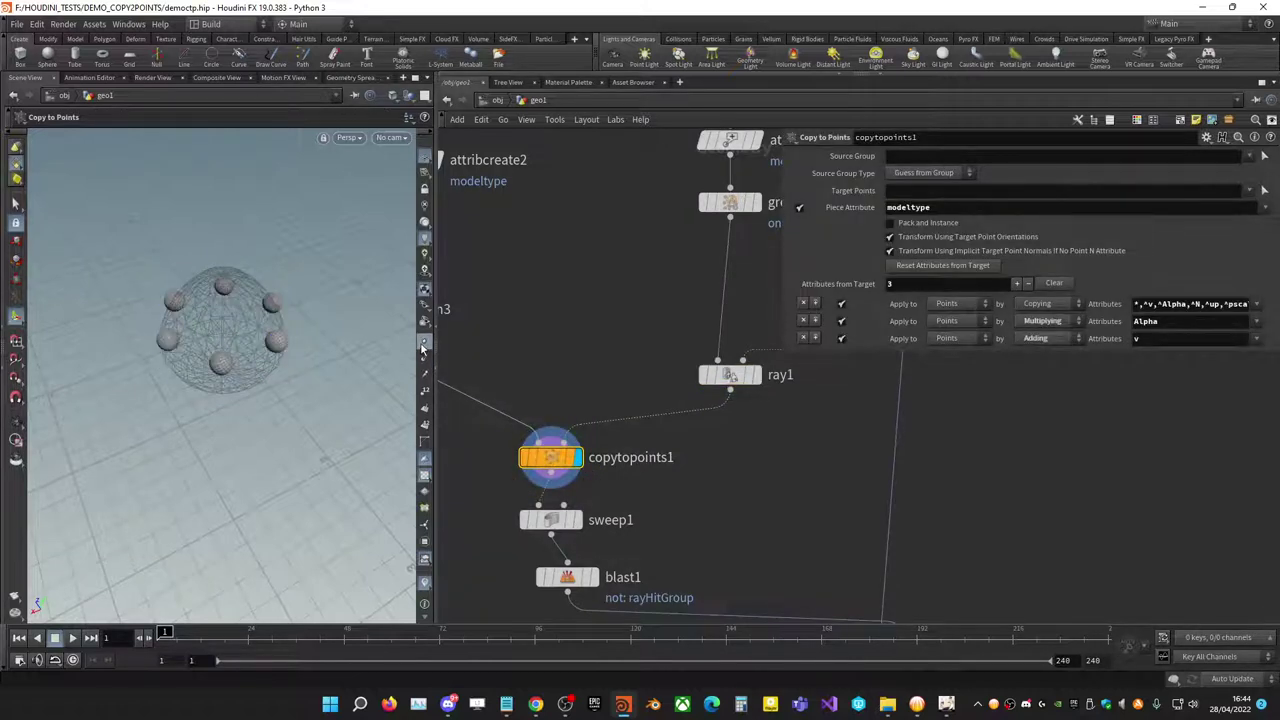
middle_click_drag(611, 304, 523, 398)
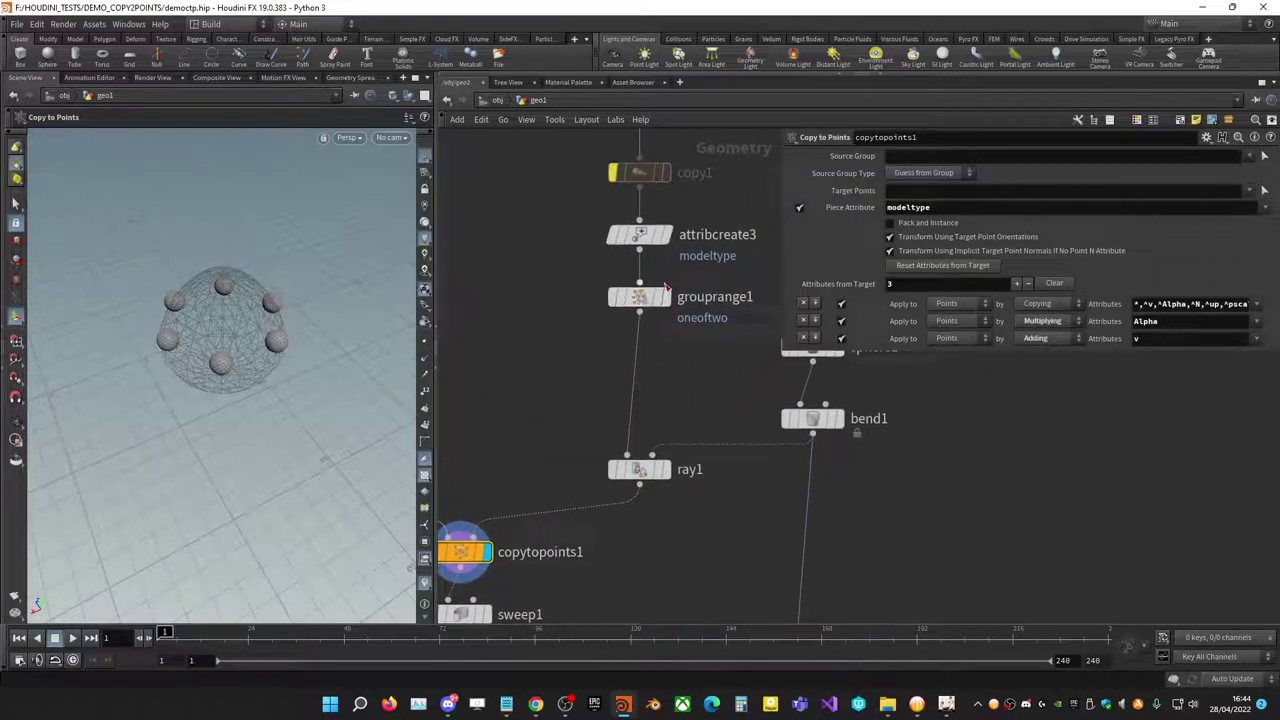
left_click(665, 297)
left_click(640, 297)
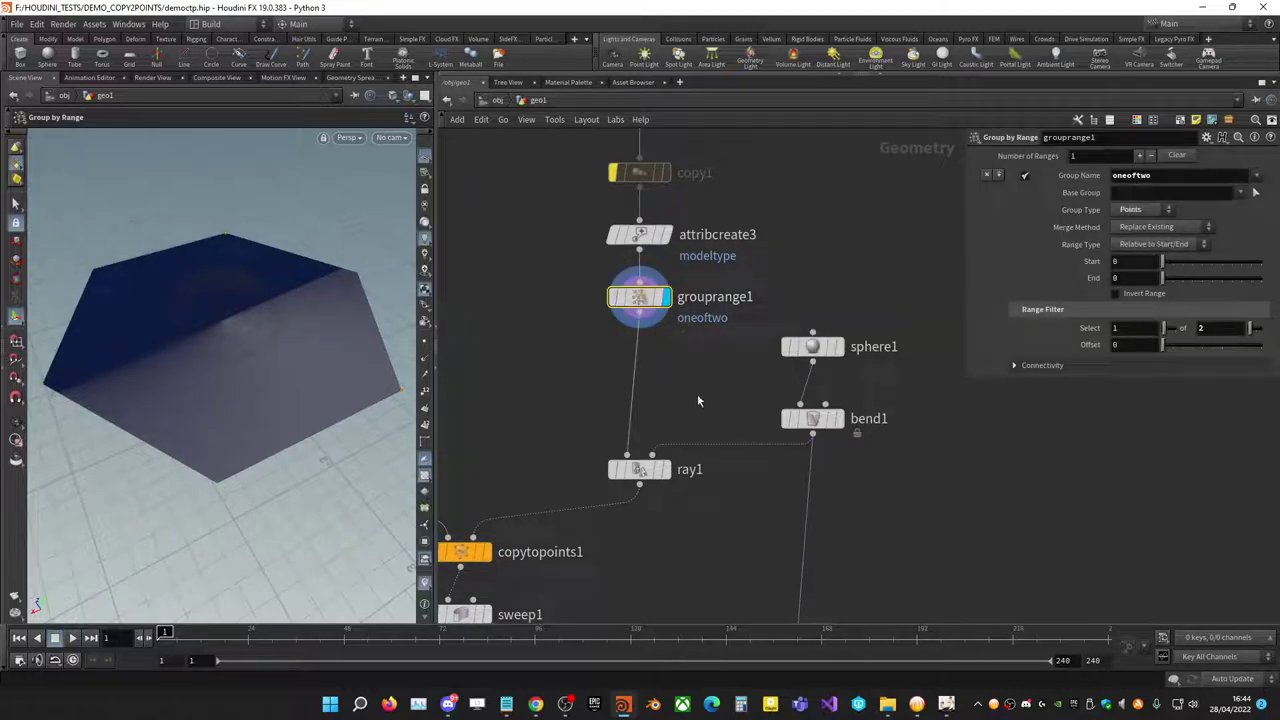
Duplicate attribcreate3 below grouprange1 as attribcreate4 and display it, undoing an extra copy
left_click_drag(643, 237, 640, 360, "alt")
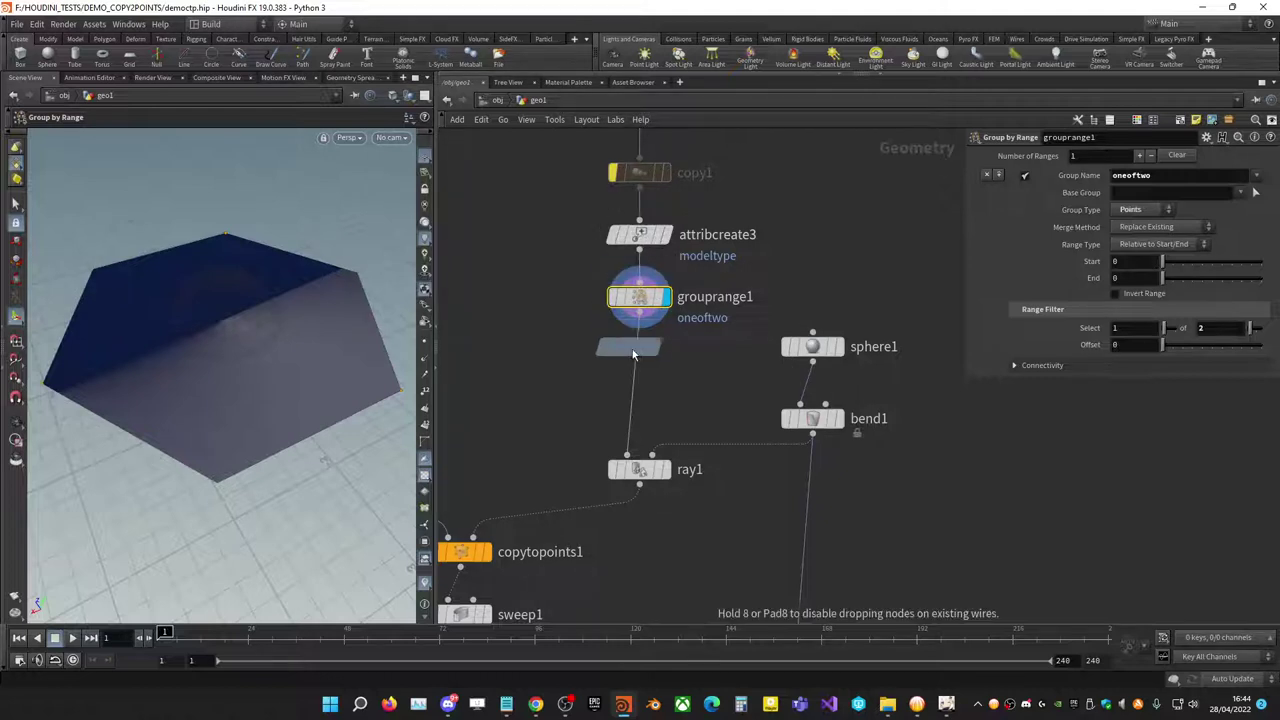
left_click(666, 359)
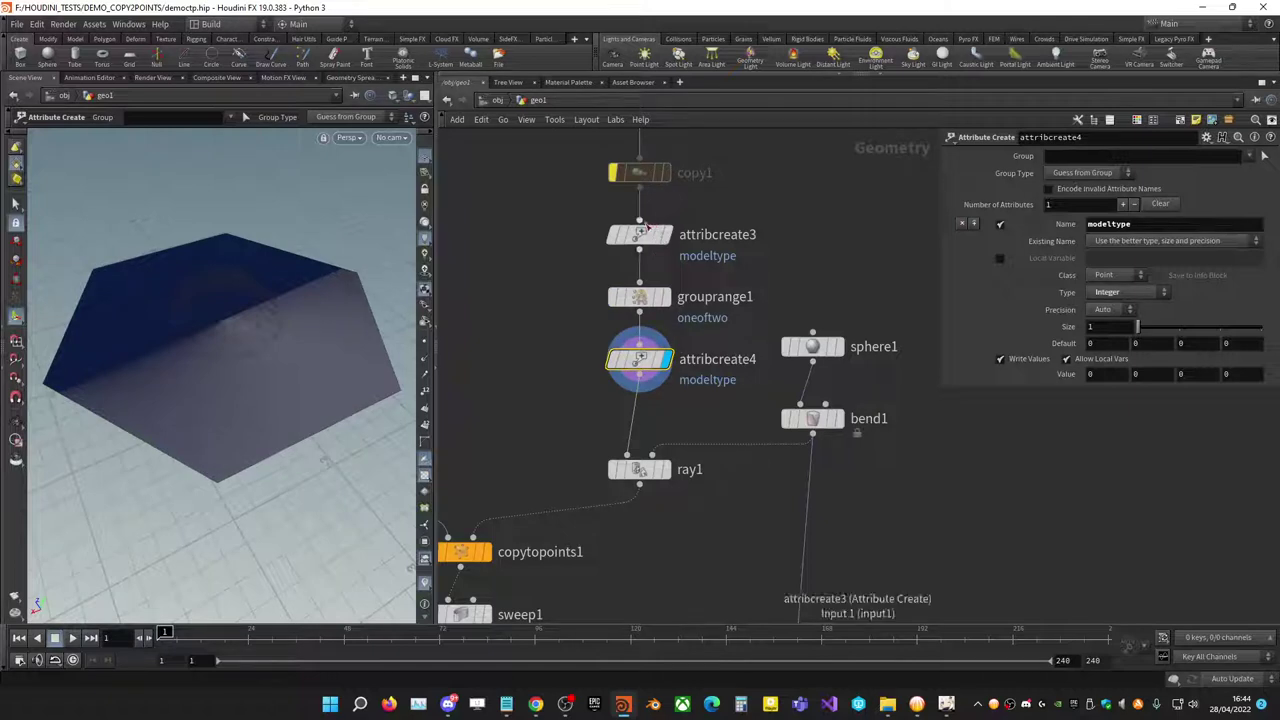
left_click_drag(640, 235, 502, 282, "alt")
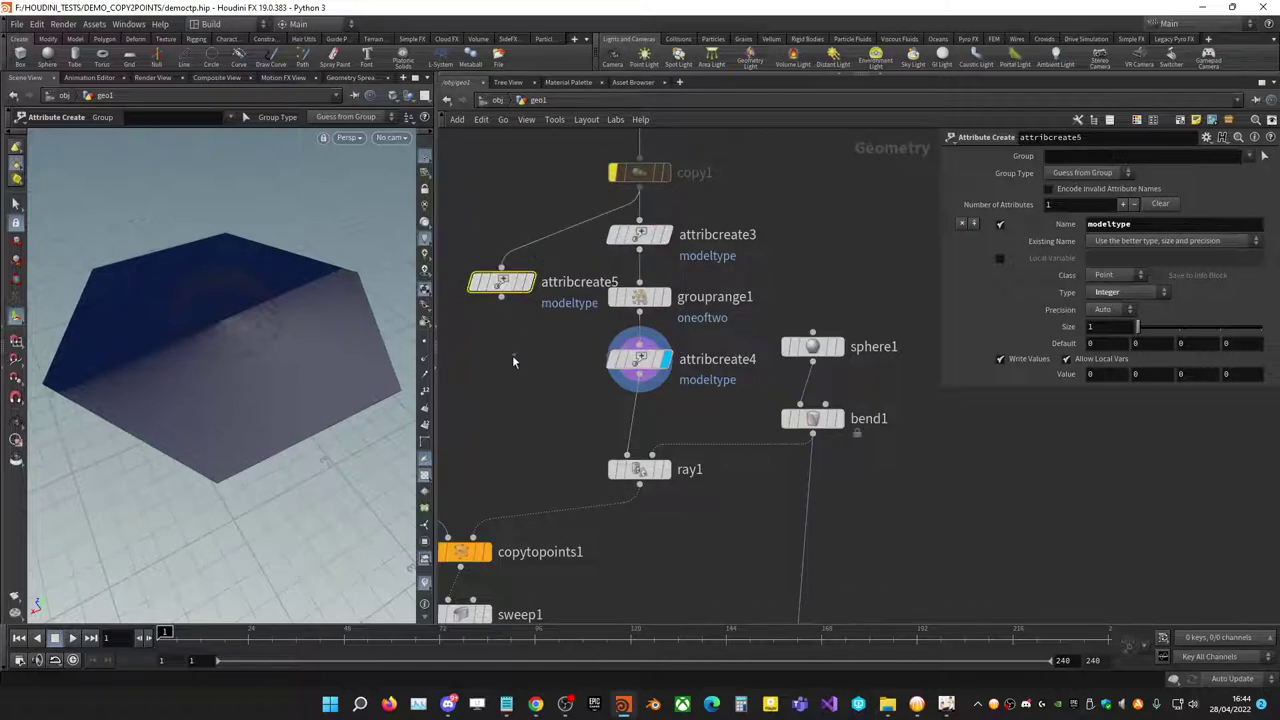
key("ctrl+z")
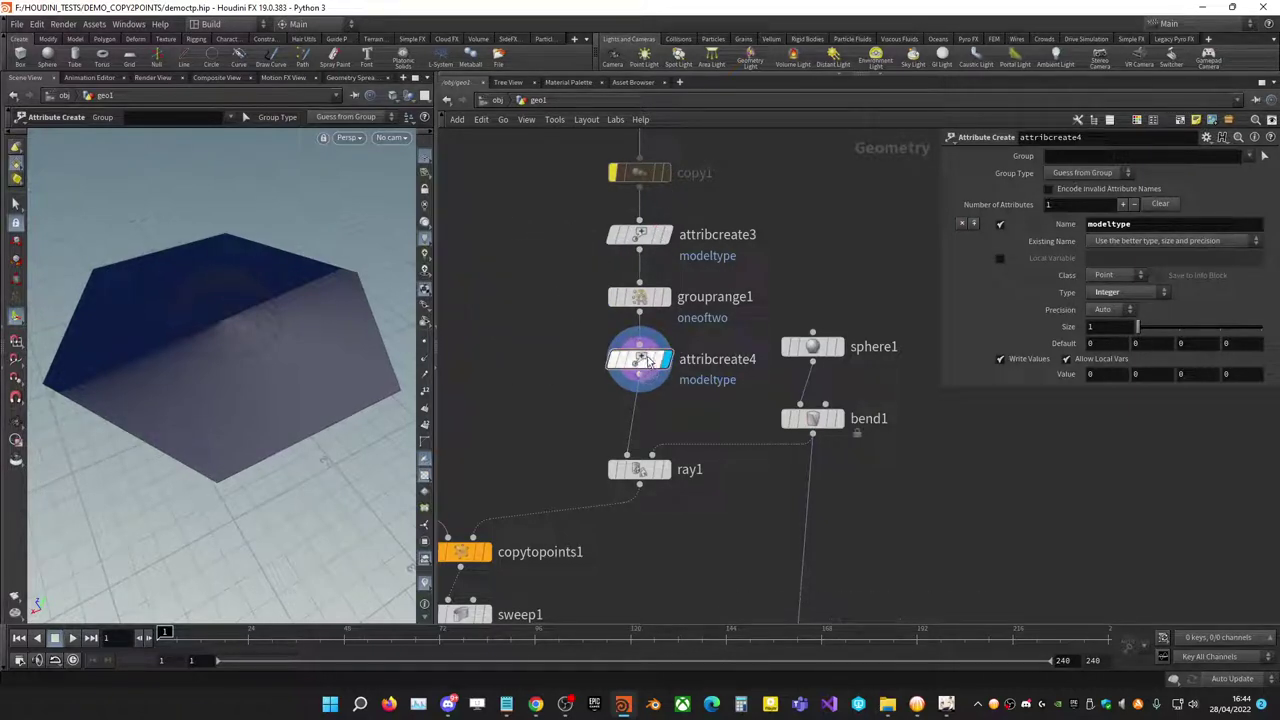
Set attribcreate4's modeltype value to 1 for group oneoftwo and open the Geometry Spreadsheet
left_click(1115, 373)
type("1")
key("Return")
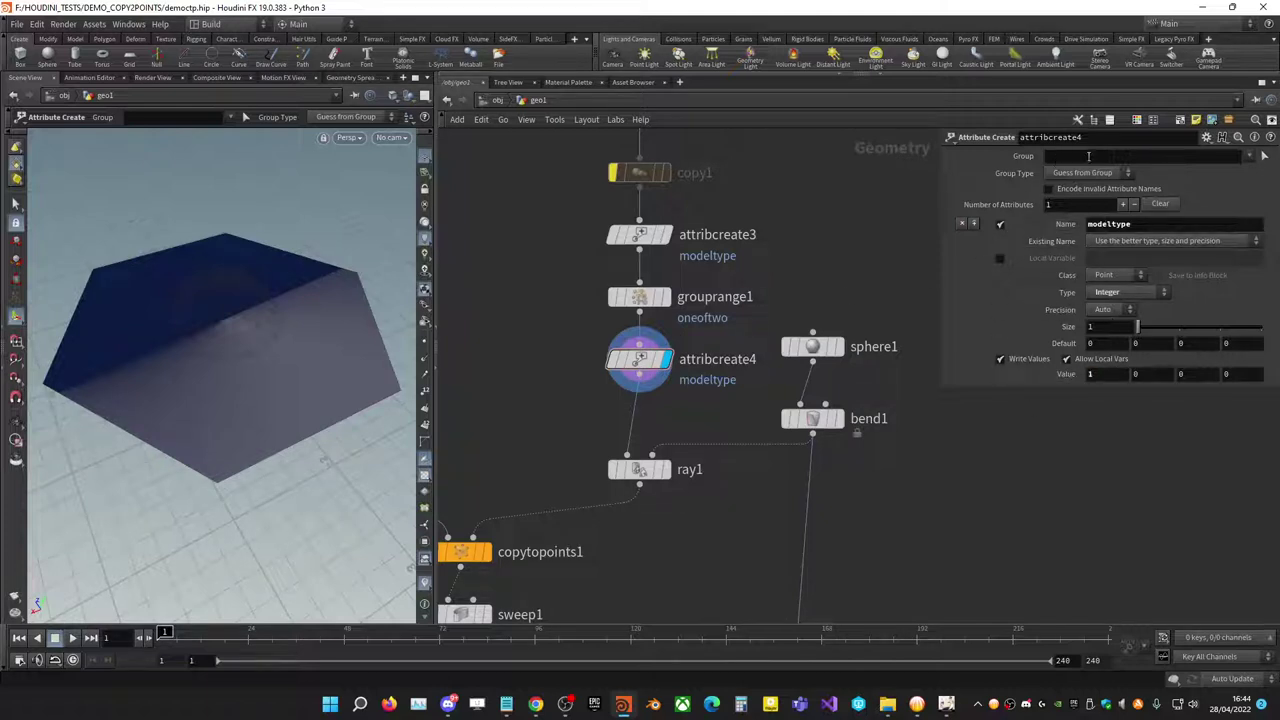
left_click(1248, 157)
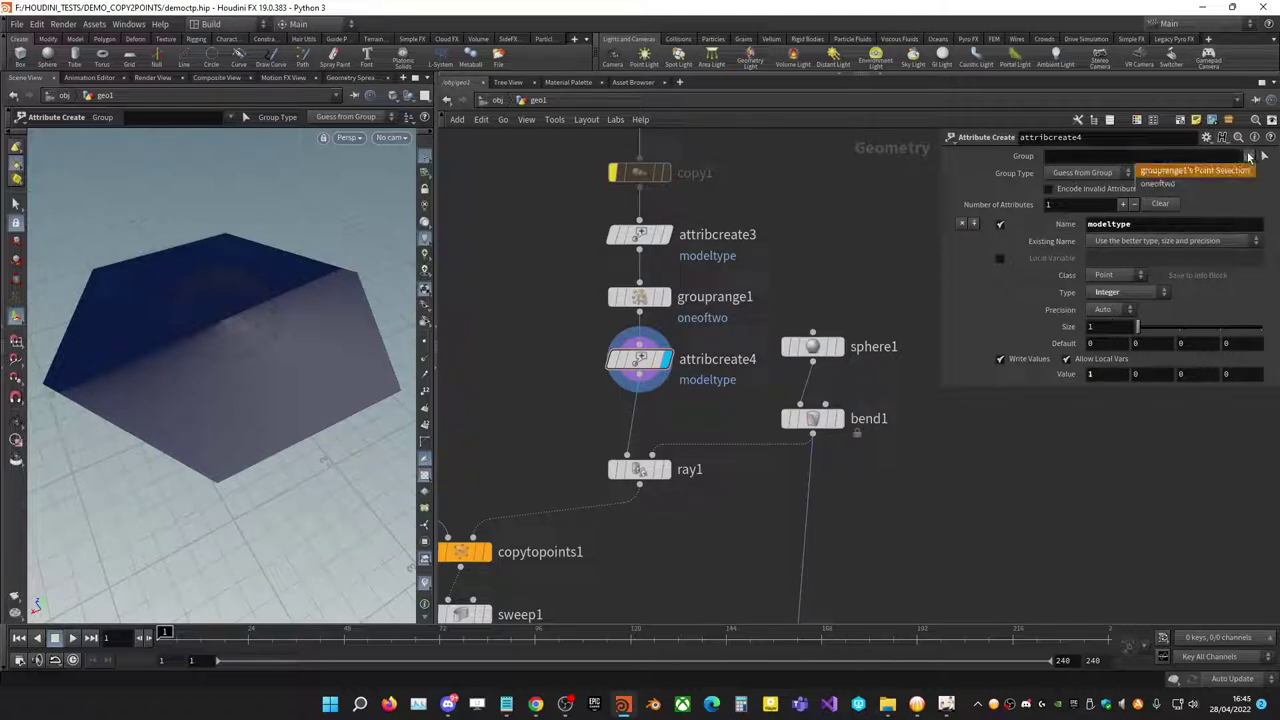
left_click(1189, 183)
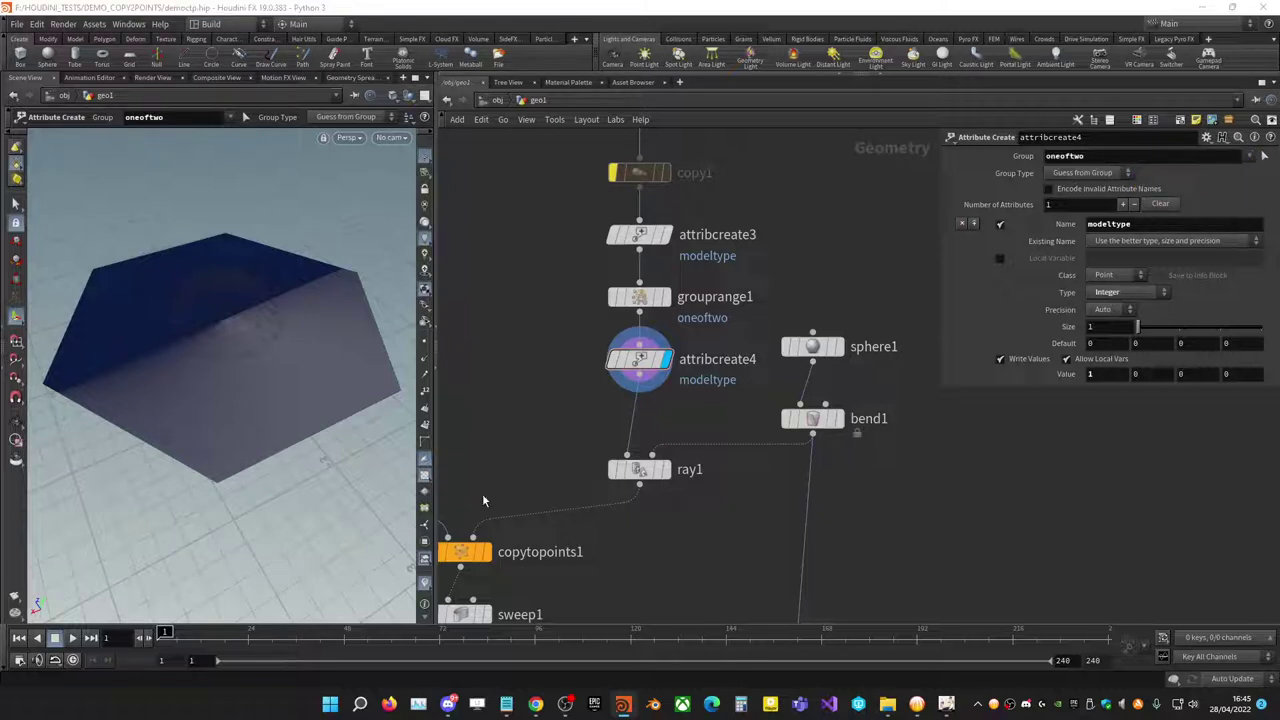
left_click(646, 340)
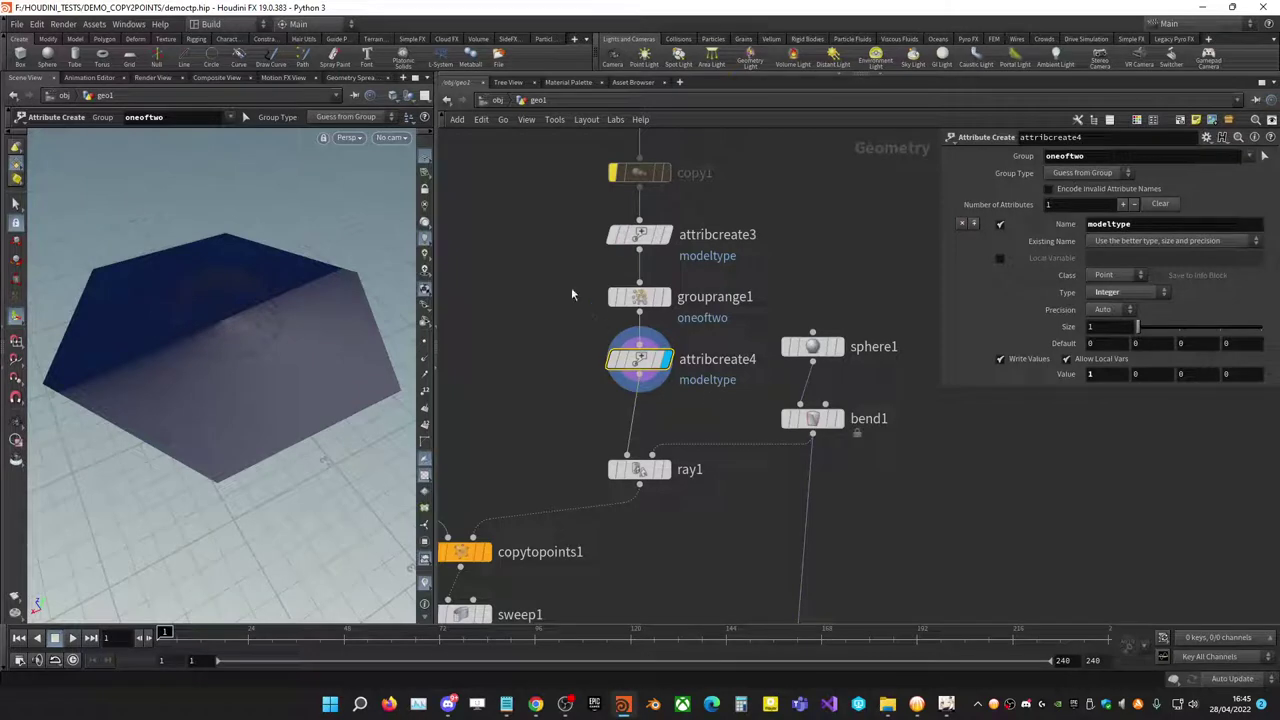
left_click(362, 79)
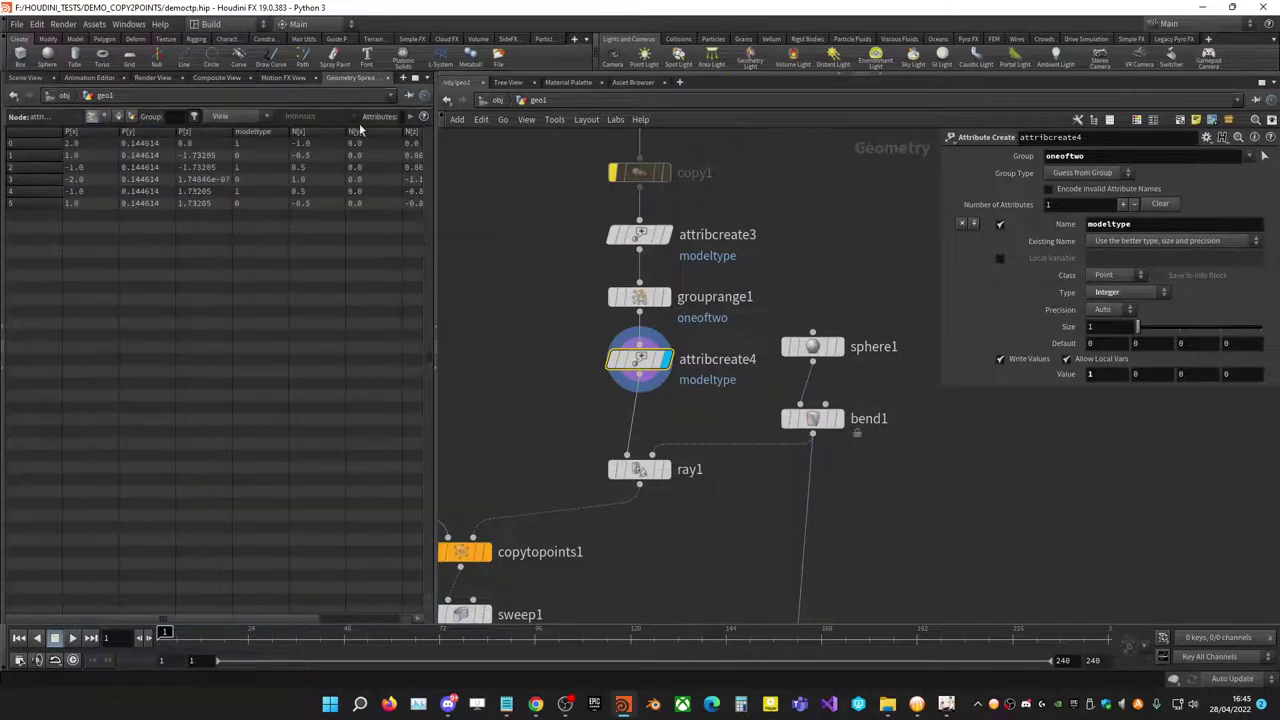
Widen the spreadsheet and check point modeltype values alternate 1 and 0
left_click_drag(435, 160, 610, 160)
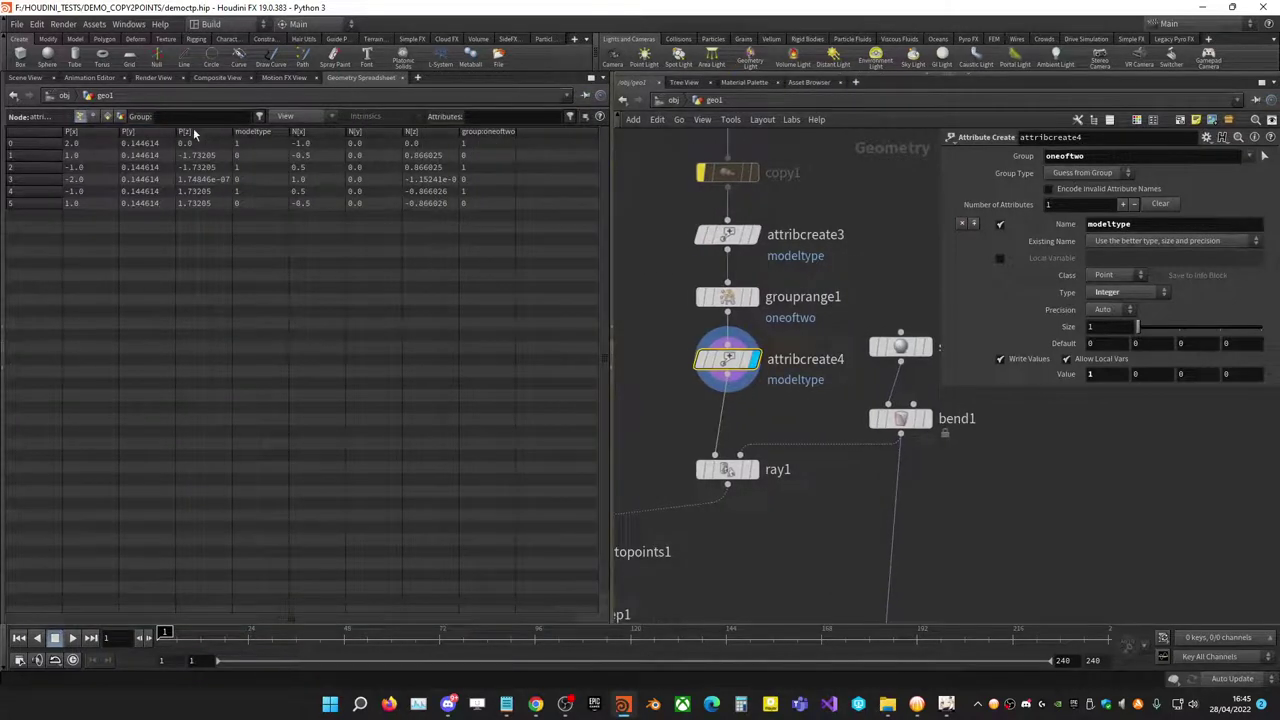
left_click(107, 117)
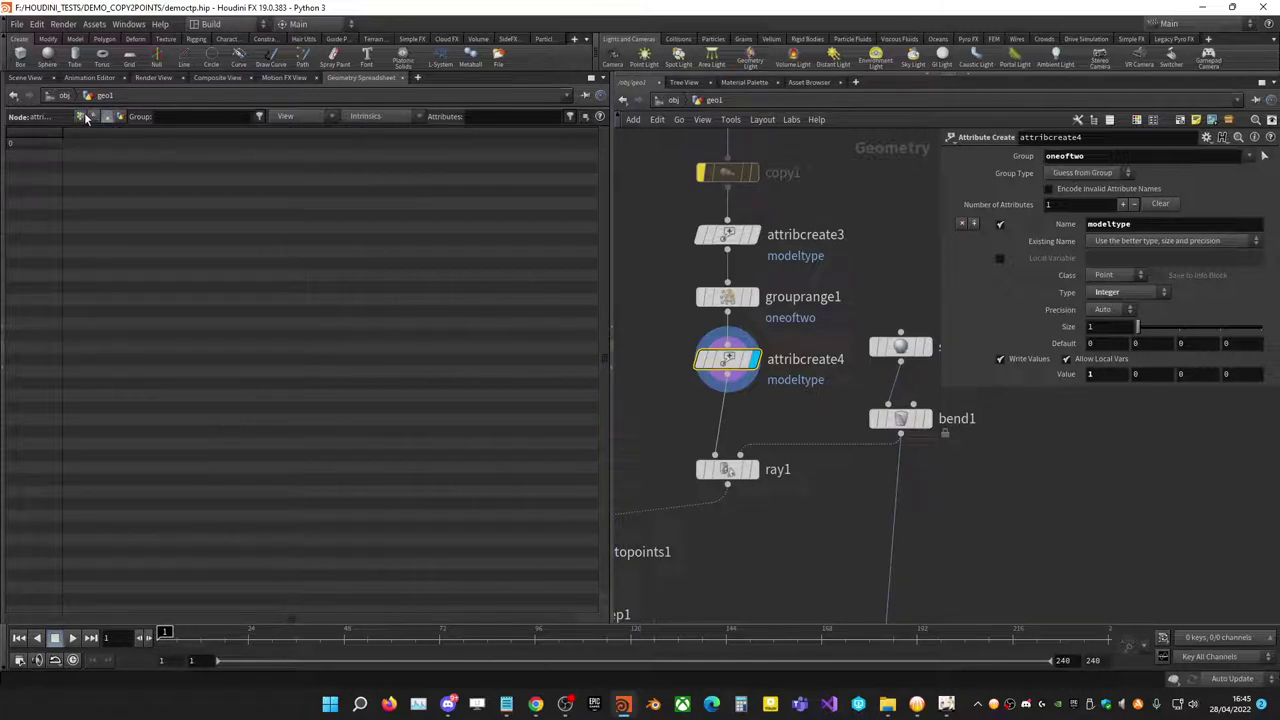
left_click(81, 117)
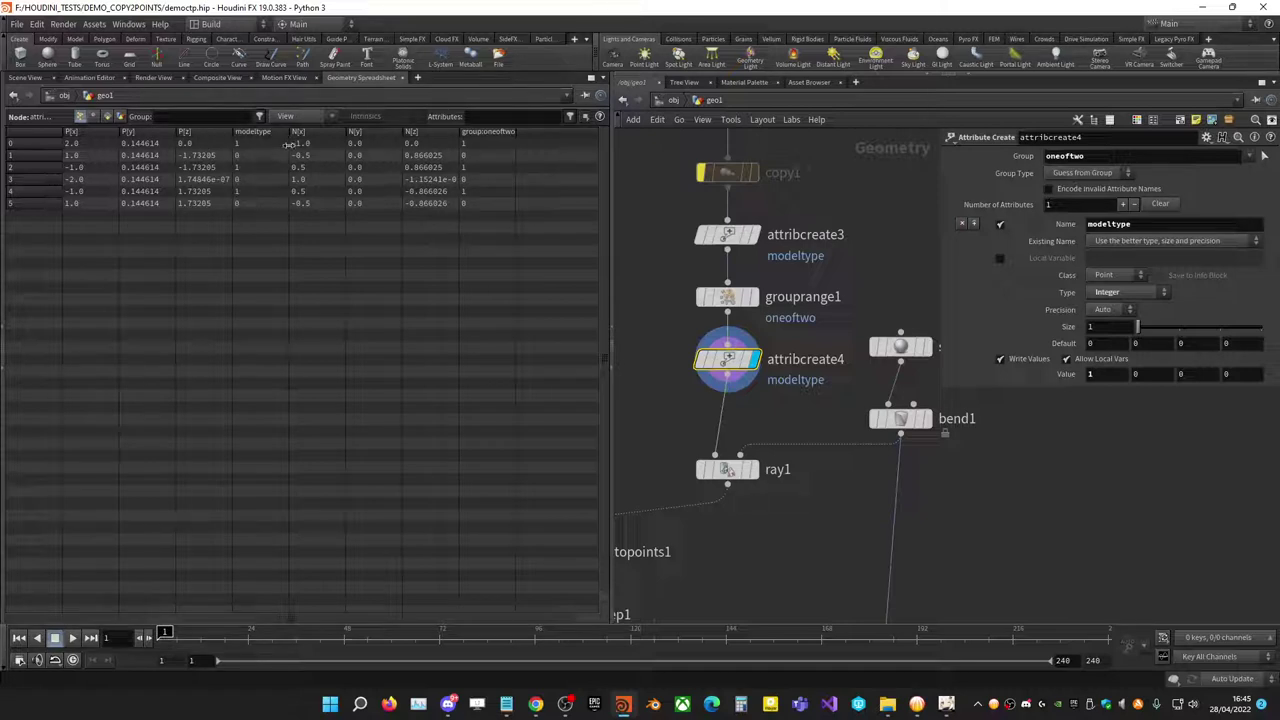
Display ray1's hexagon projected inside the sphere and review its point attributes
left_click(34, 79)
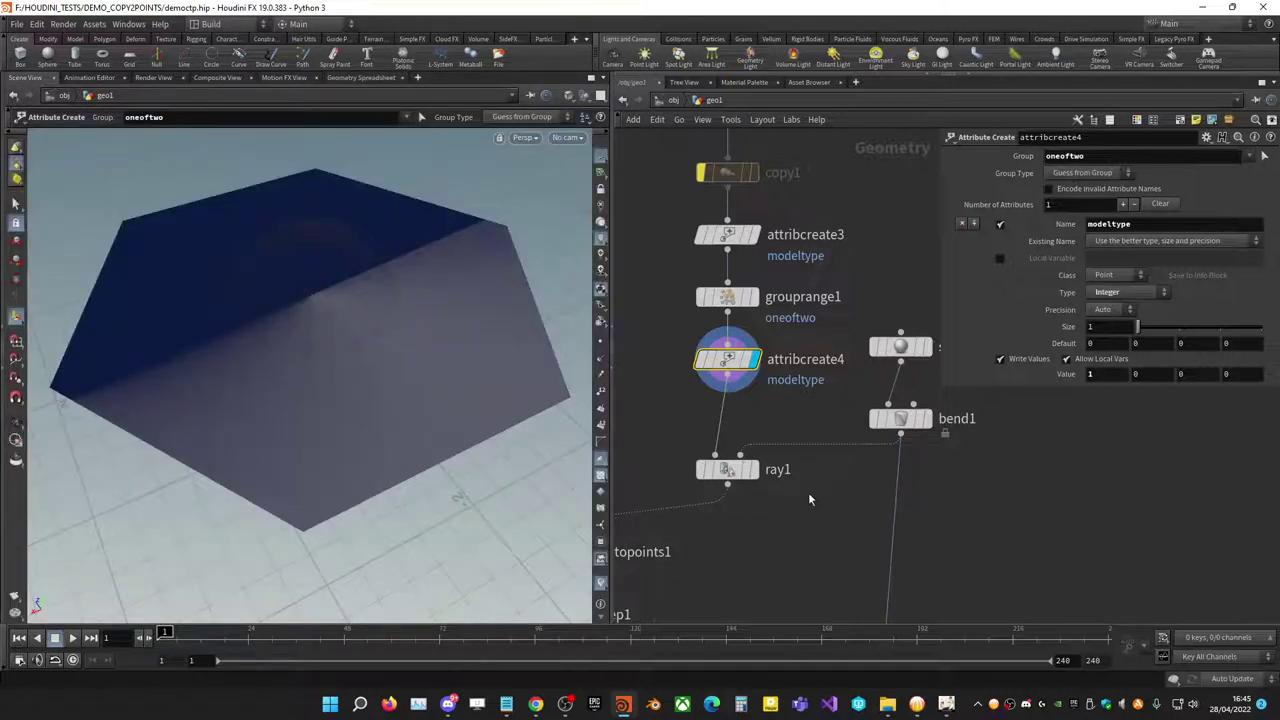
left_click(753, 469)
middle_click_drag(730, 462, 800, 400)
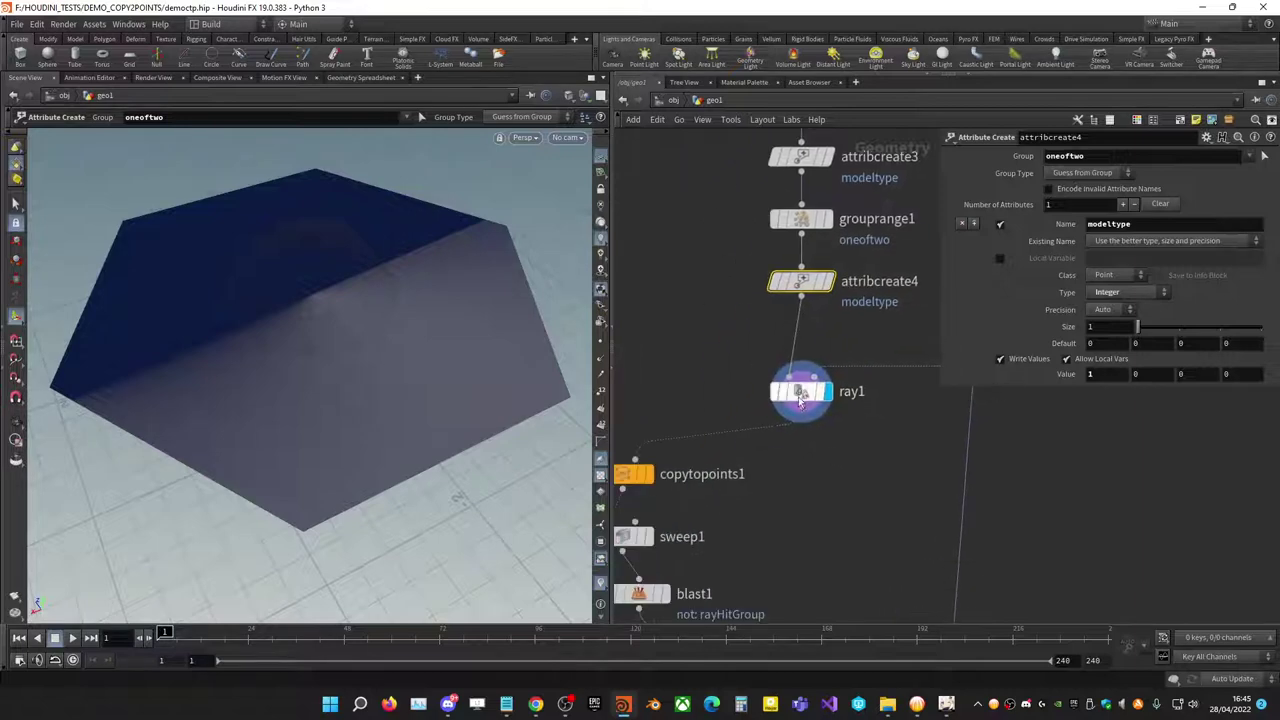
left_click(800, 395)
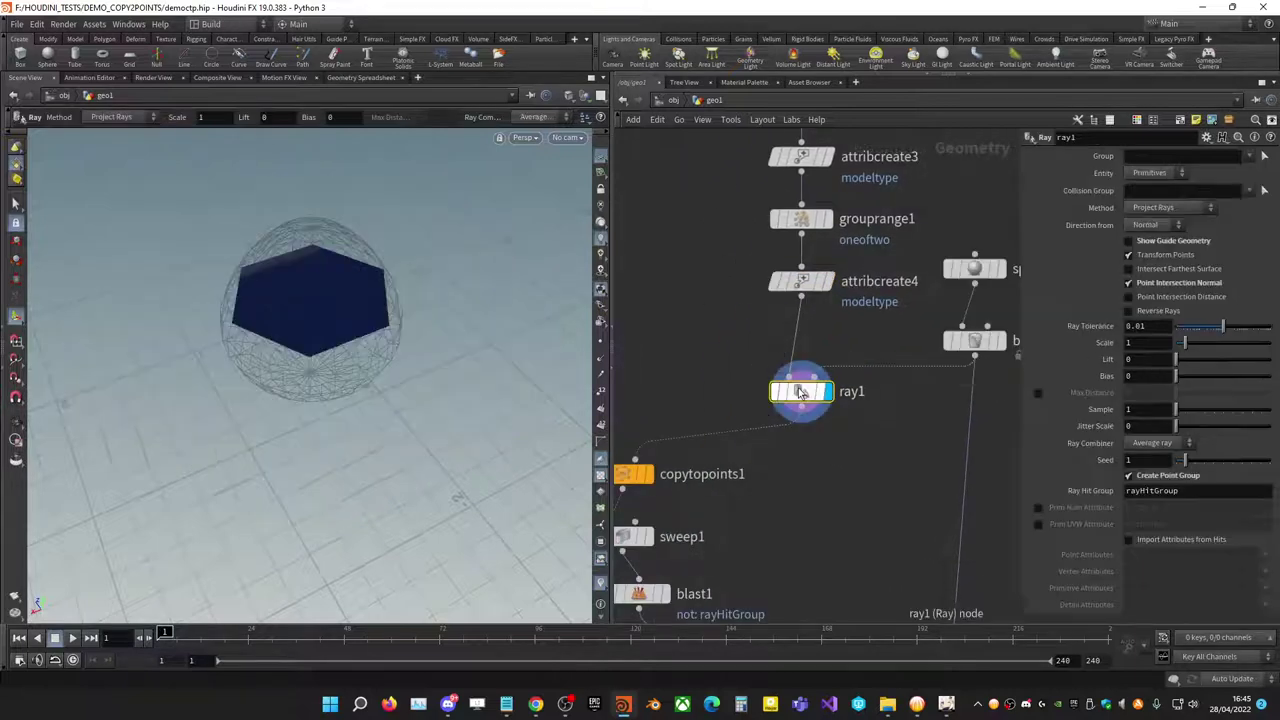
left_click(361, 77)
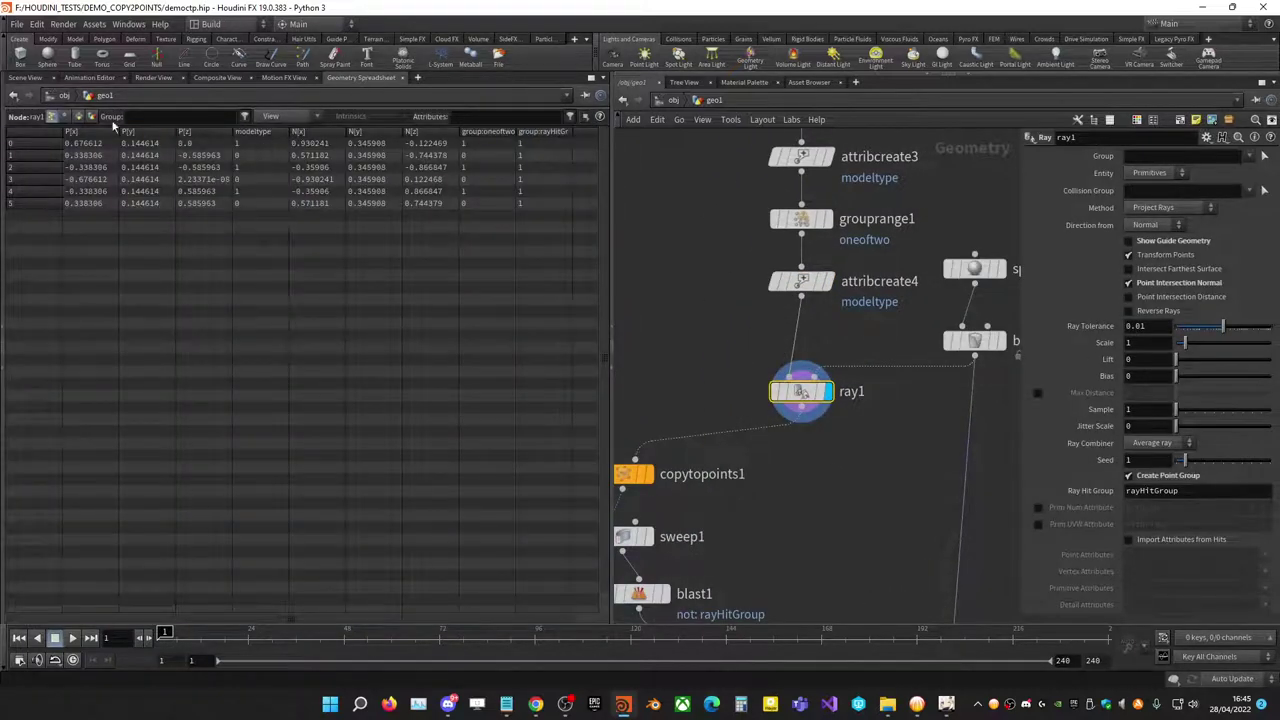
left_click(28, 78)
middle_click_drag(757, 620, 882, 481)
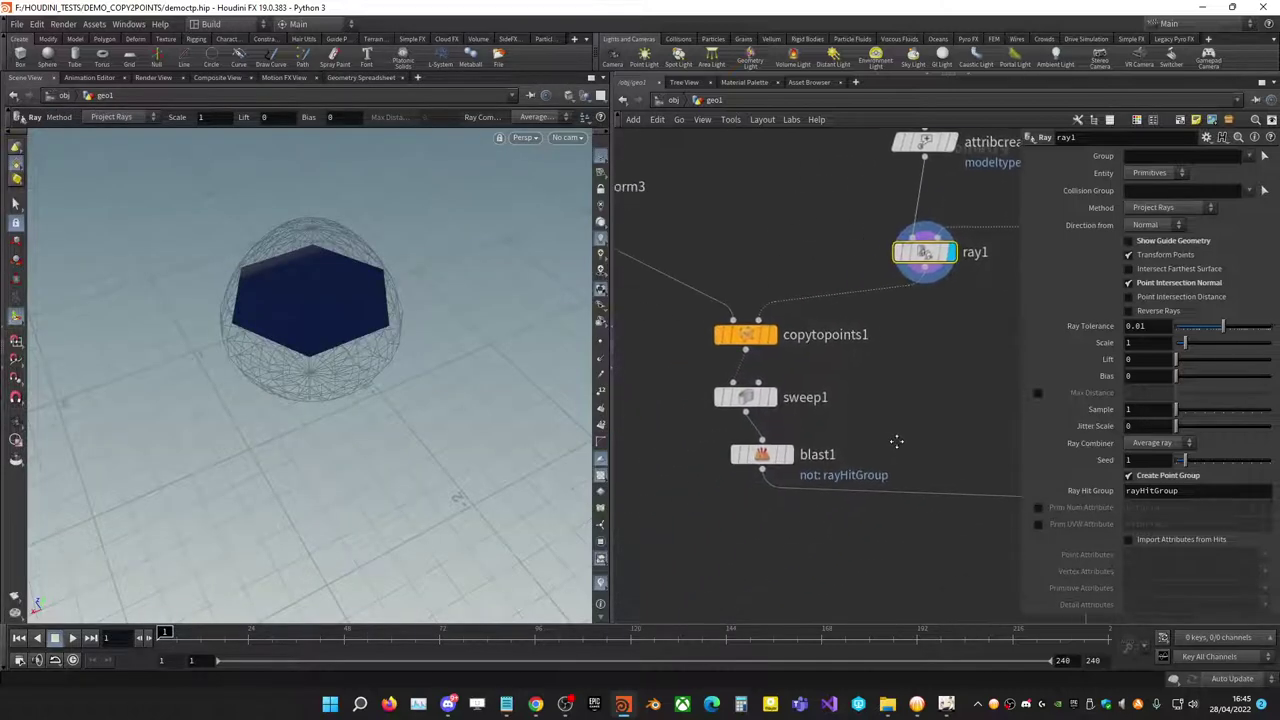
Select copytopoints1 to show the alternating spheres and boxes copied onto the points
left_click(755, 339)
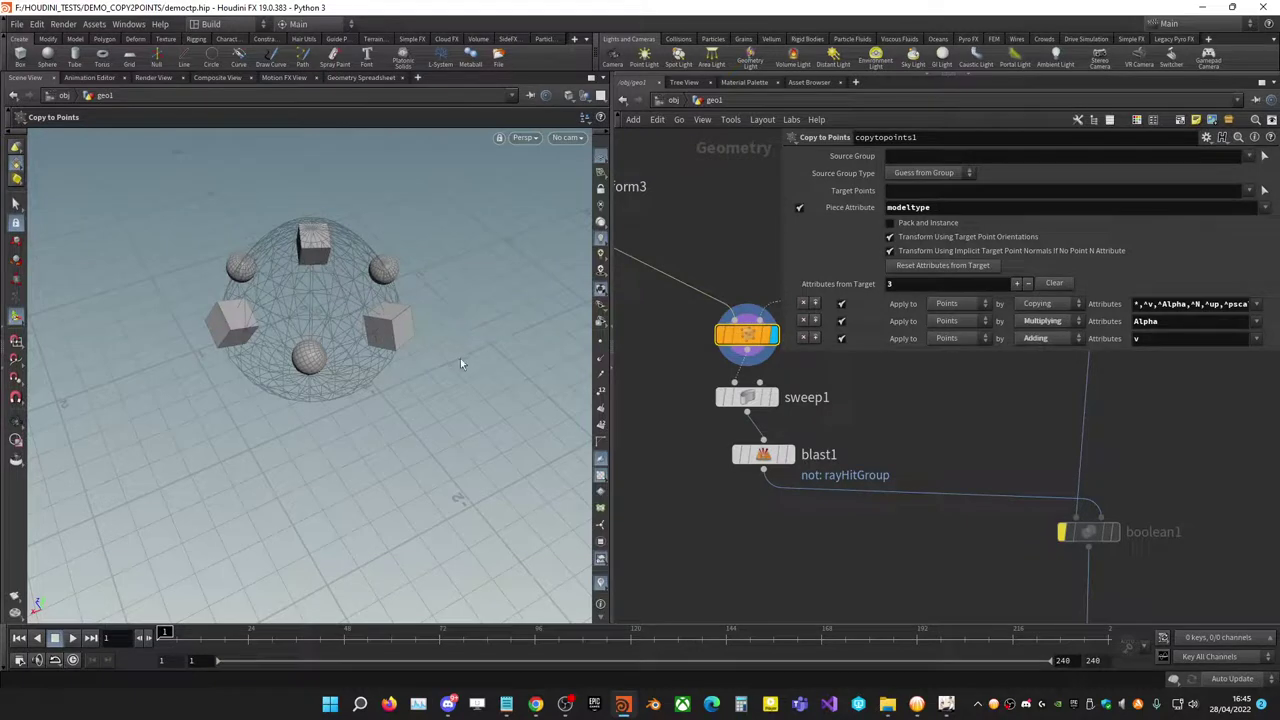
scroll(760, 455, "down", 3)
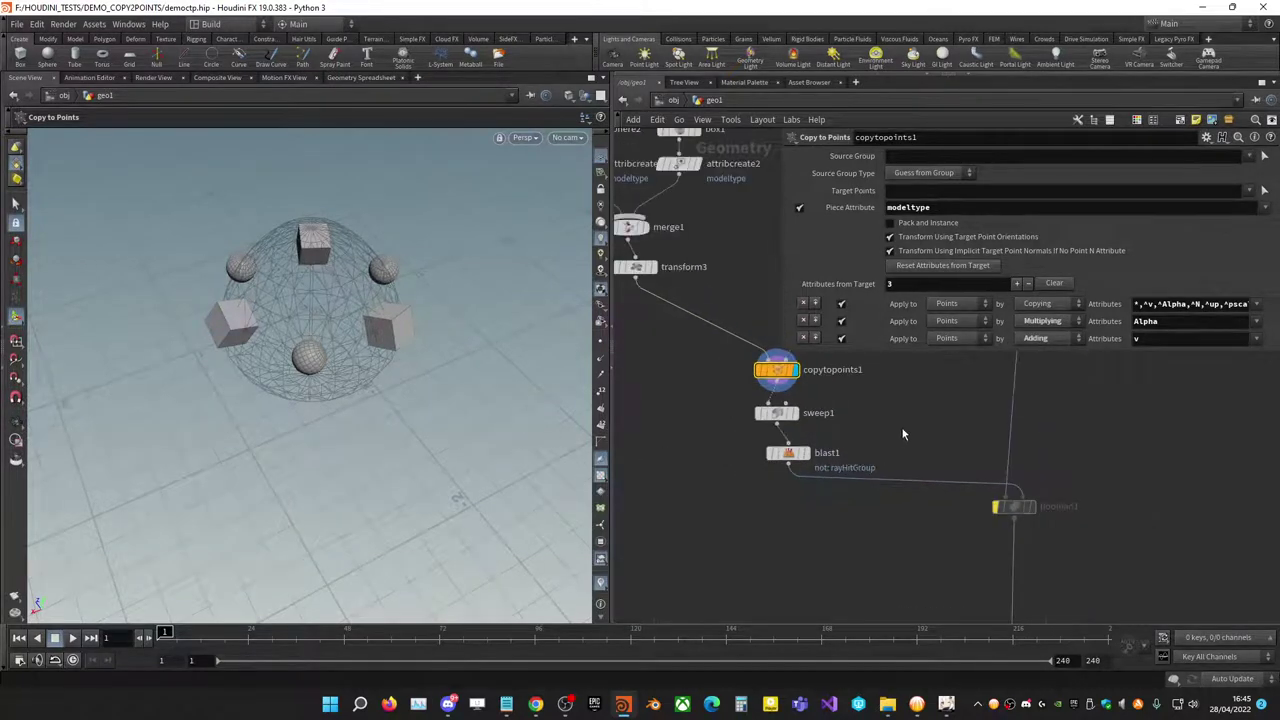
mouse_move(903, 434)
middle_mouse_down()
mouse_move(888, 549)
mouse_move(917, 524)
middle_mouse_up()
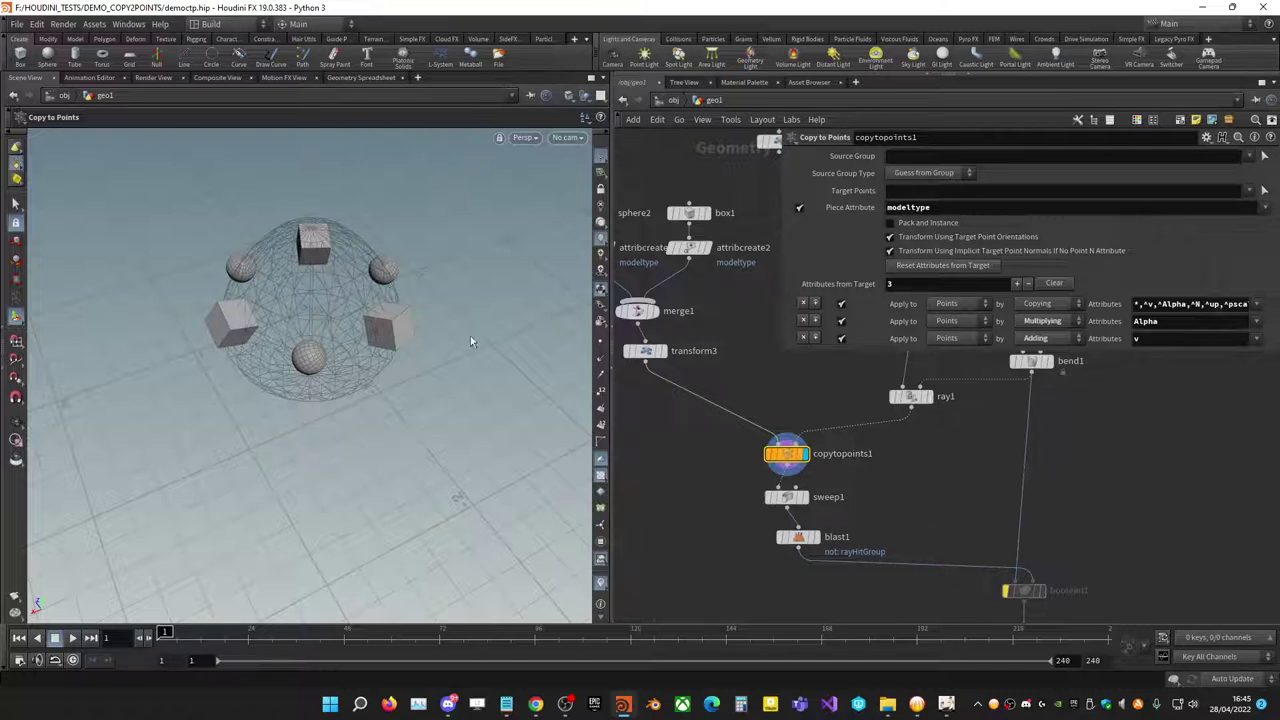
Set sphere2's Rotate X to 90 and orbit around the copied shapes
middle_click_drag(668, 168, 722, 178)
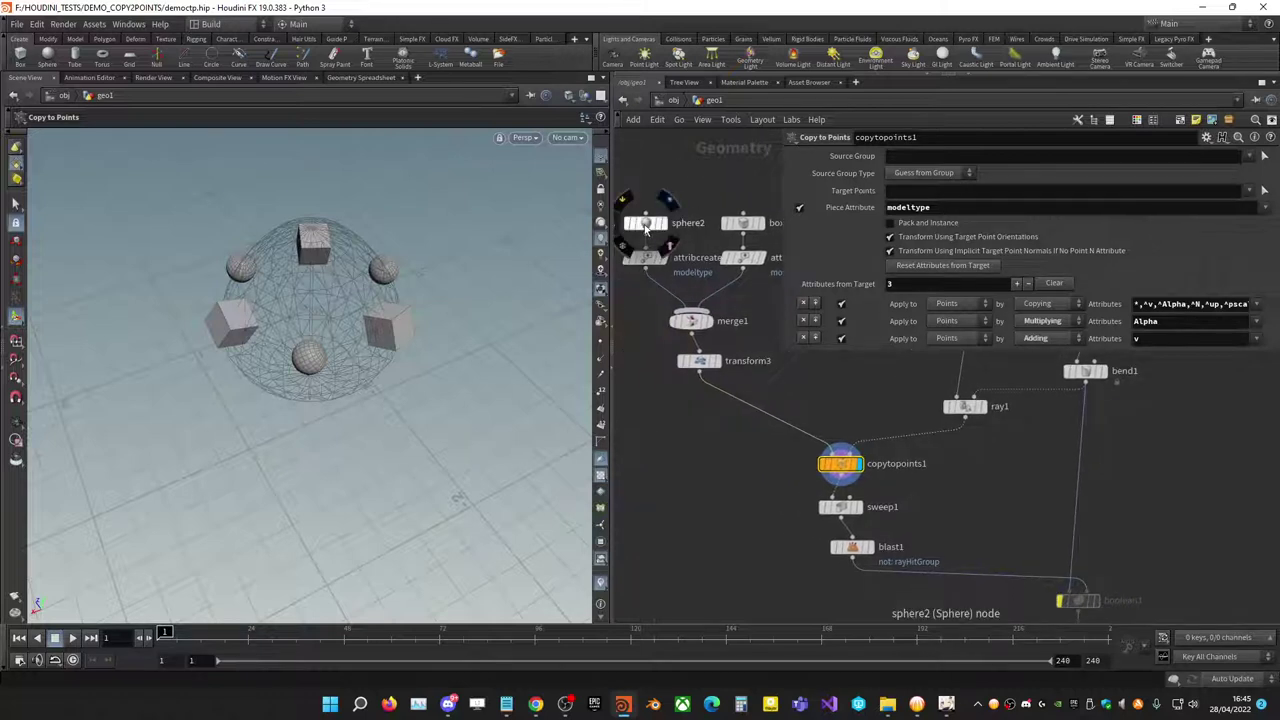
left_click(645, 222)
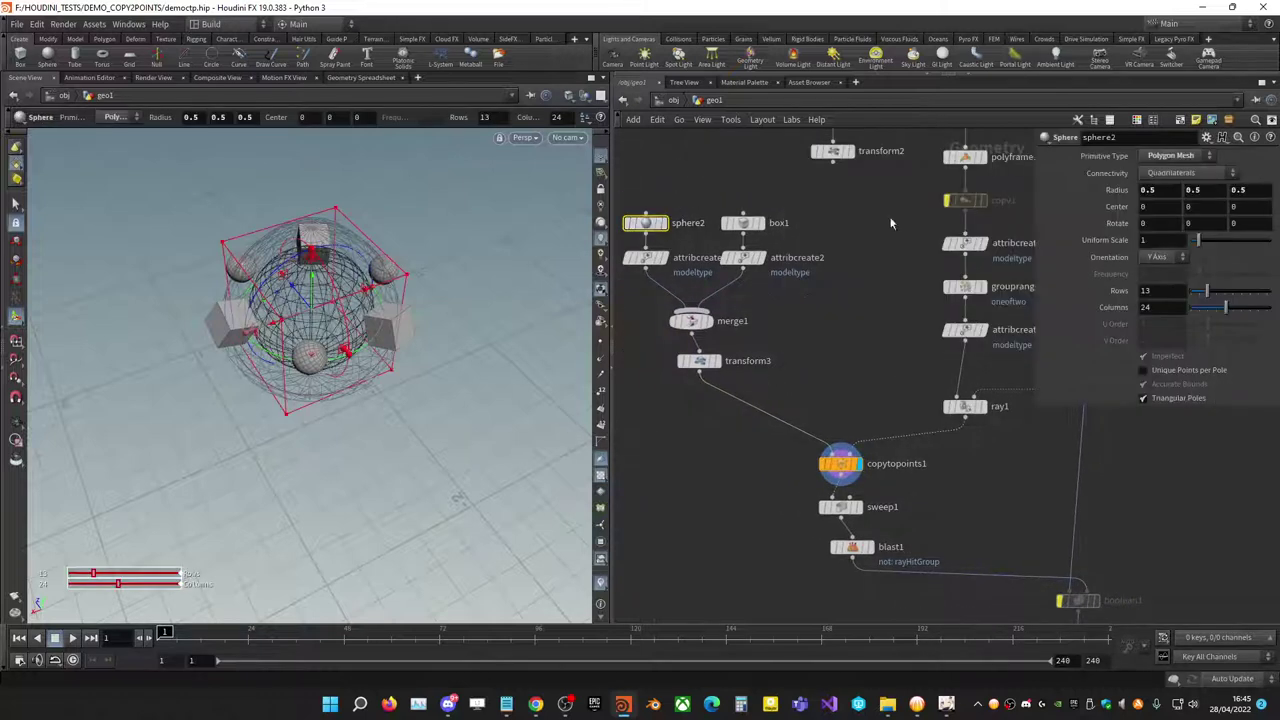
left_click(1163, 222)
type("90")
key("Return")
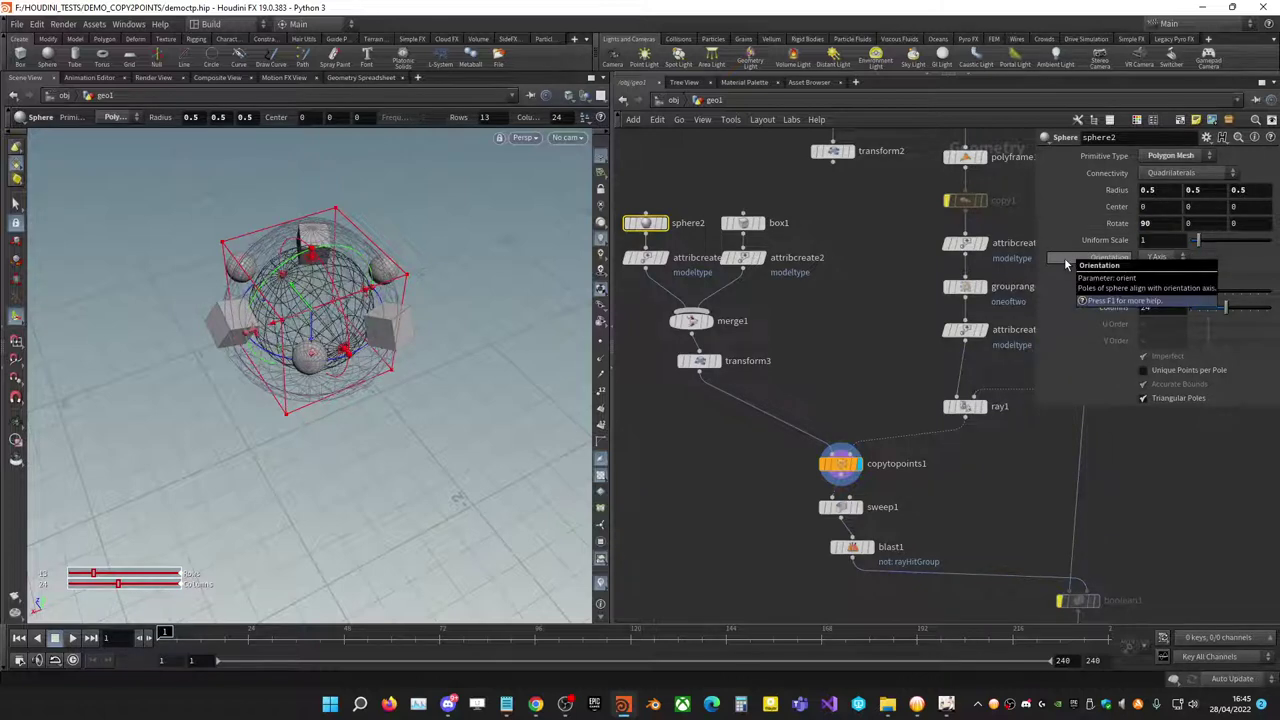
left_click(735, 426)
mouse_move(420, 400)
left_mouse_down()
mouse_move(330, 381)
mouse_move(414, 323)
mouse_move(317, 343)
mouse_move(298, 397)
left_mouse_up()
scroll(330, 381, "up", 5)
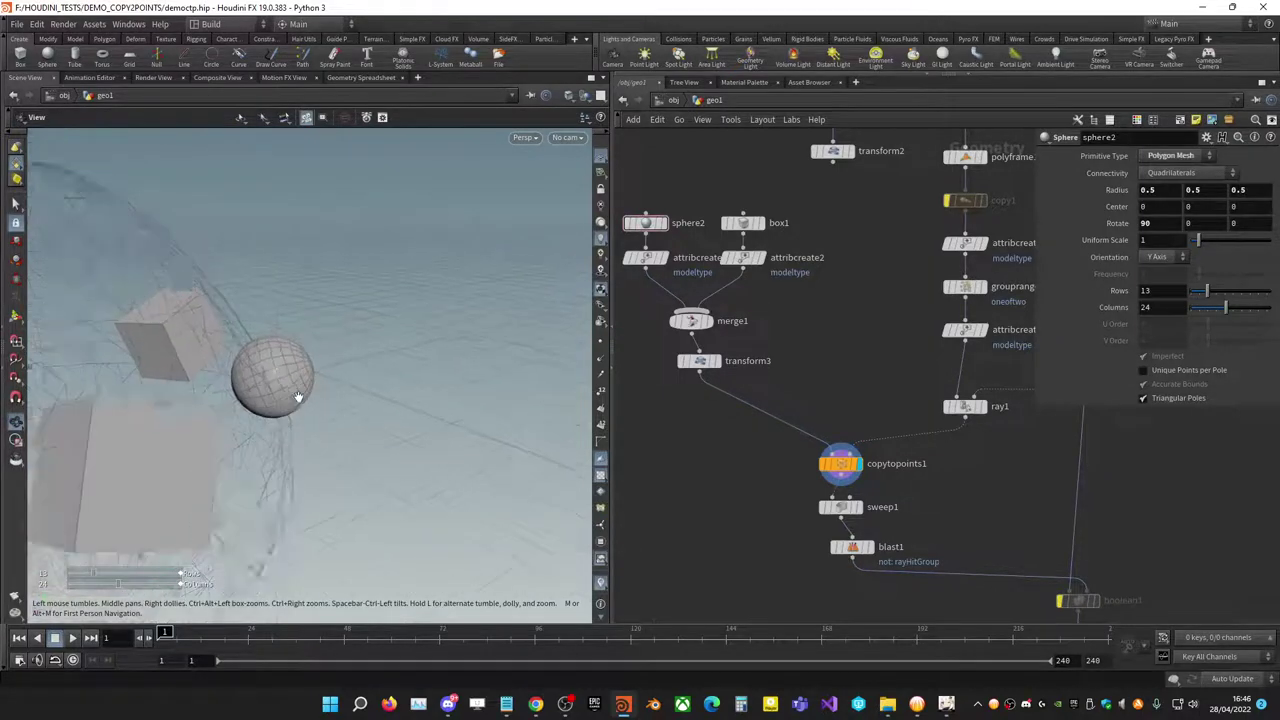
Display divide1's final mesh, then cancel the slow boolean cook with Esc
scroll(298, 397, "down", 5)
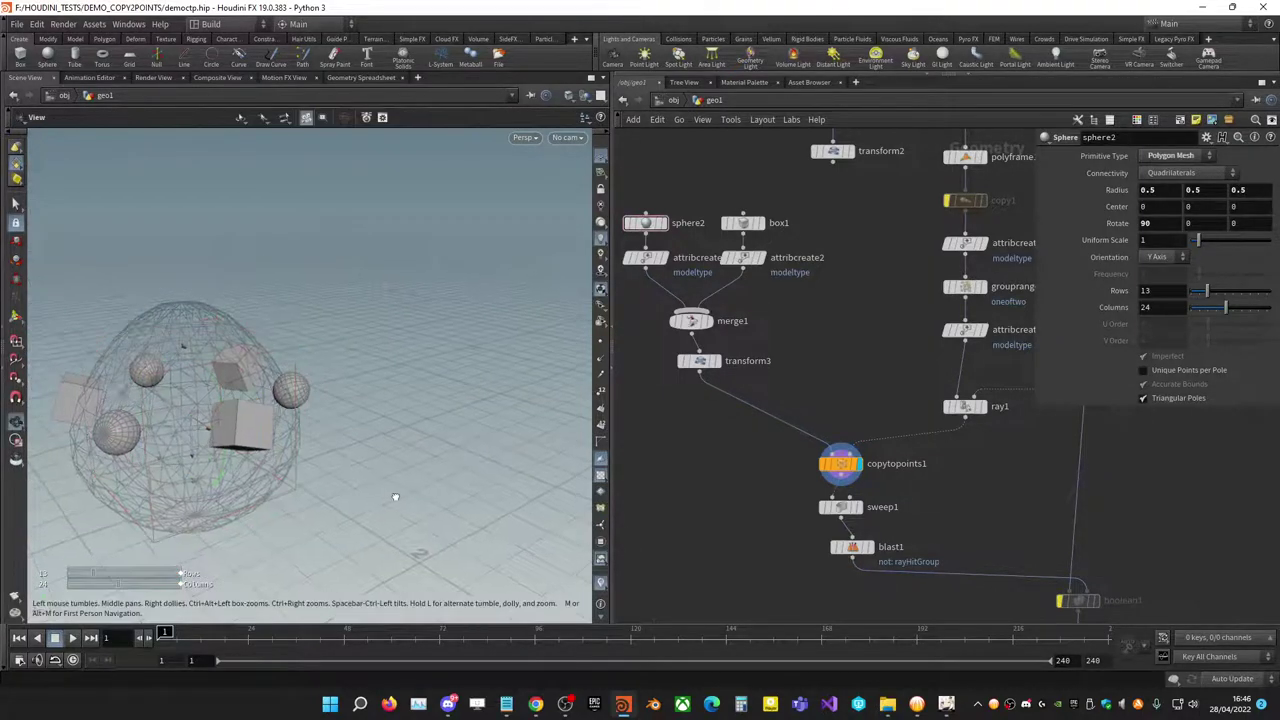
left_click_drag(394, 500, 329, 489)
key("Return")
scroll(766, 543, "down", 3)
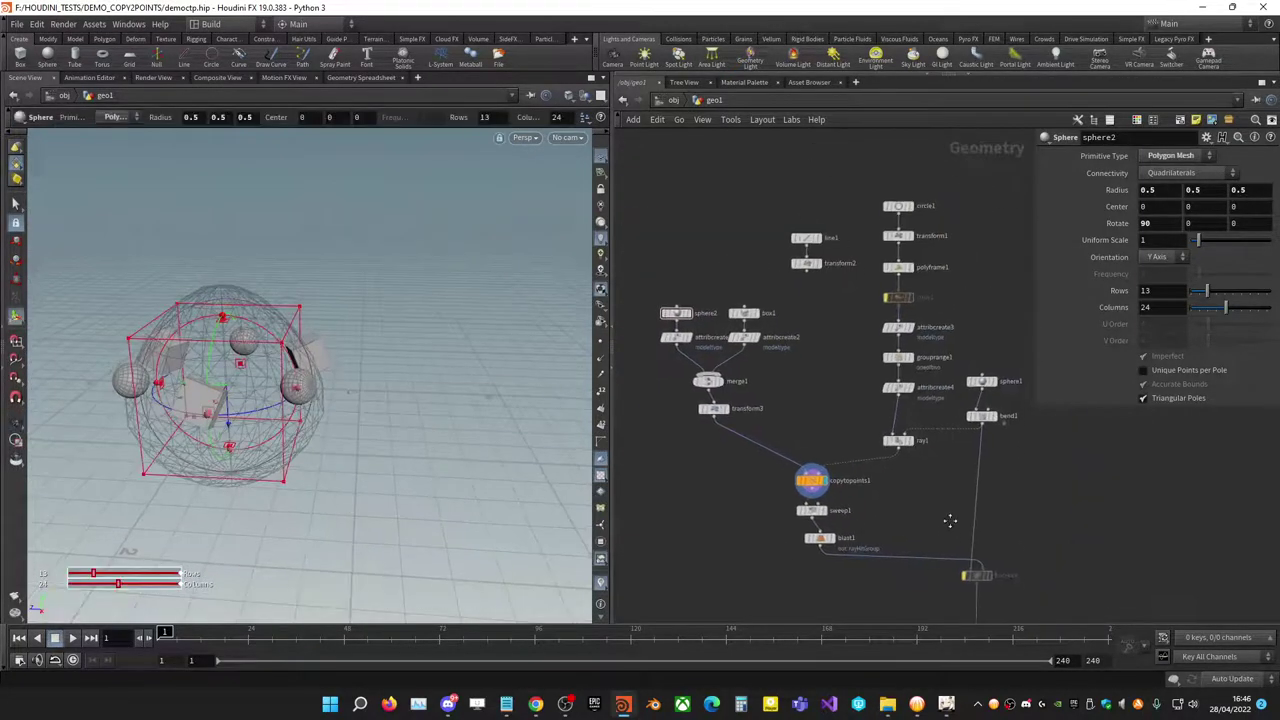
middle_click_drag(948, 520, 868, 355)
left_click(869, 445)
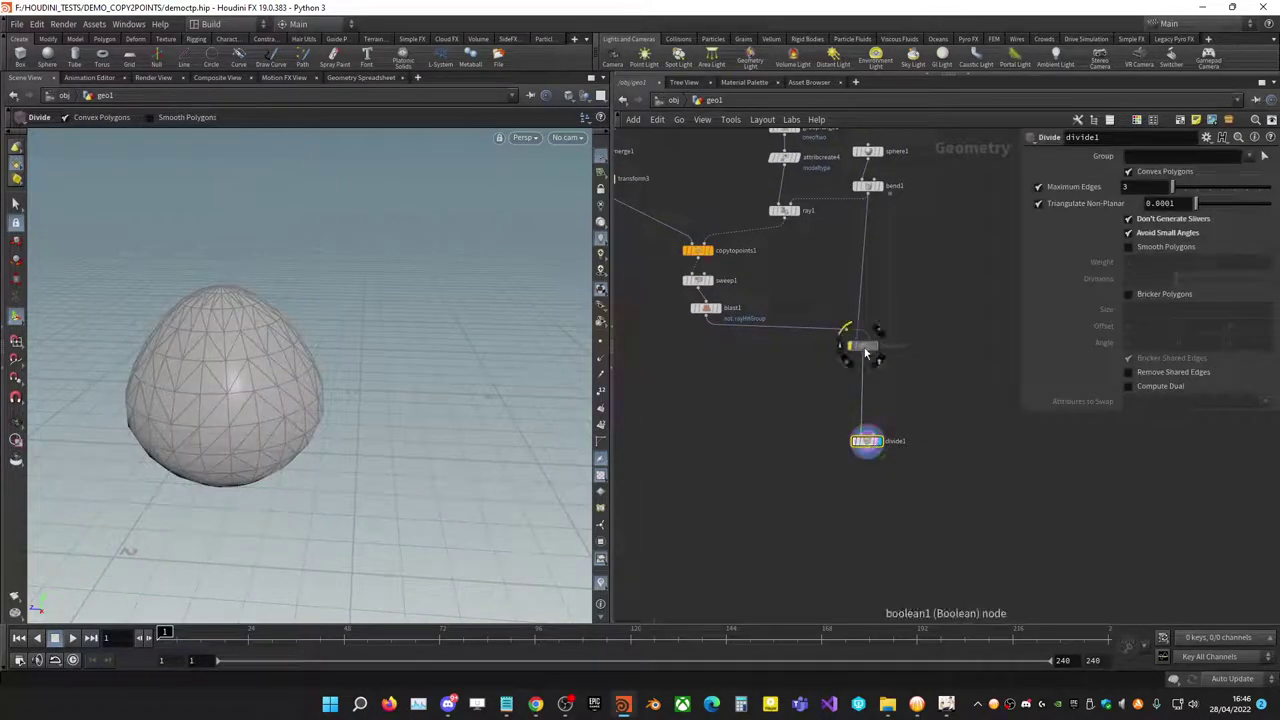
scroll(851, 338, "up", 4)
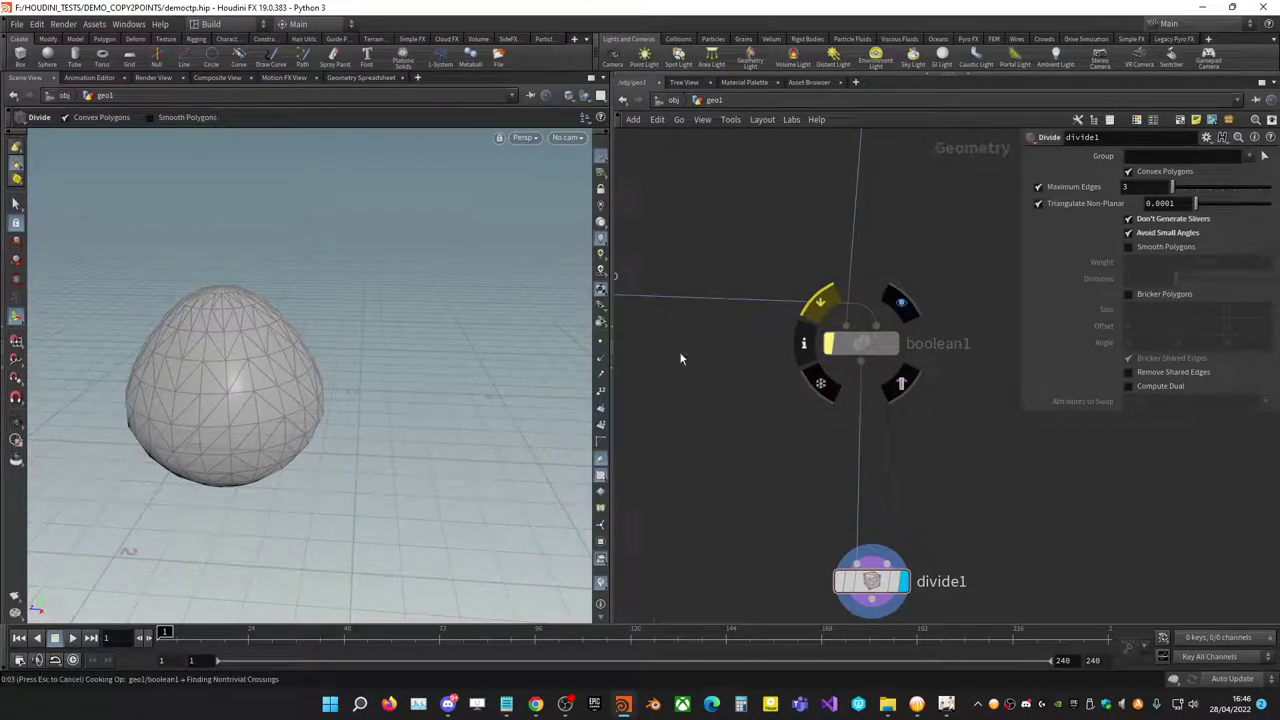
key("Escape")
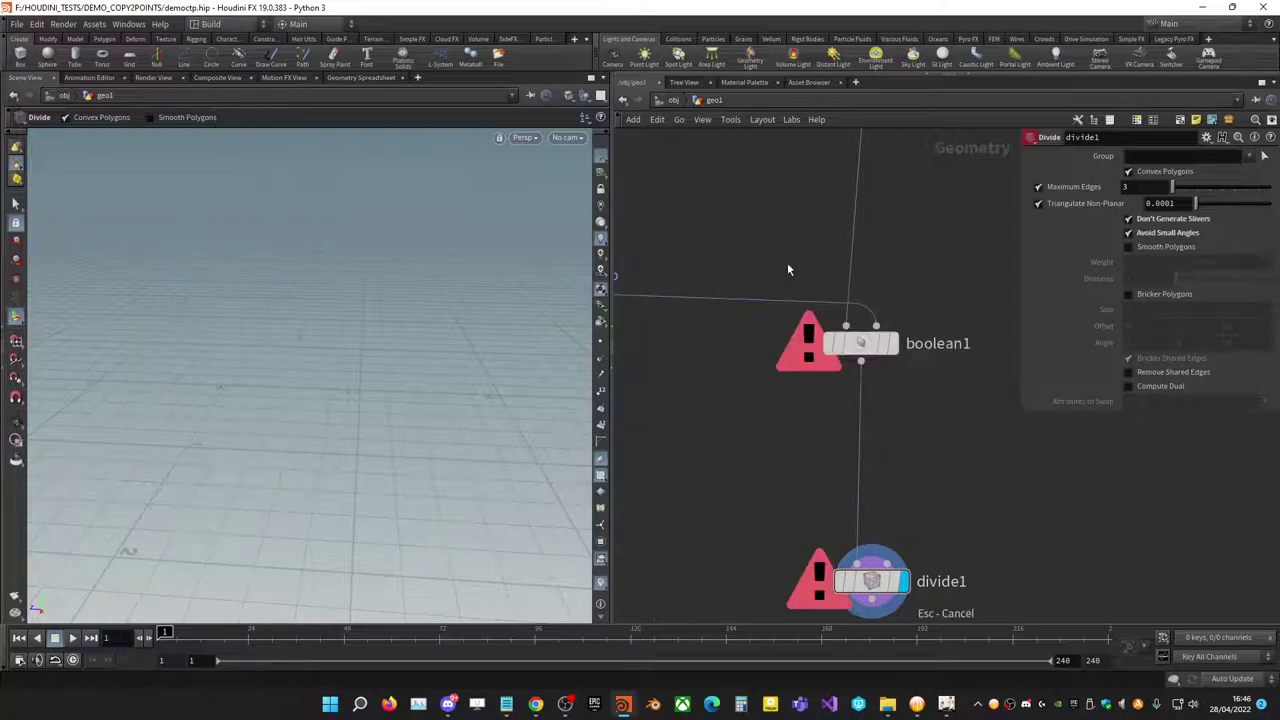
Bypass sweep1, move blast1 directly under it, and zoom in on the model
middle_click_drag(787, 262, 937, 307)
scroll(937, 307, "down", 2)
scroll(782, 295, "up", 2)
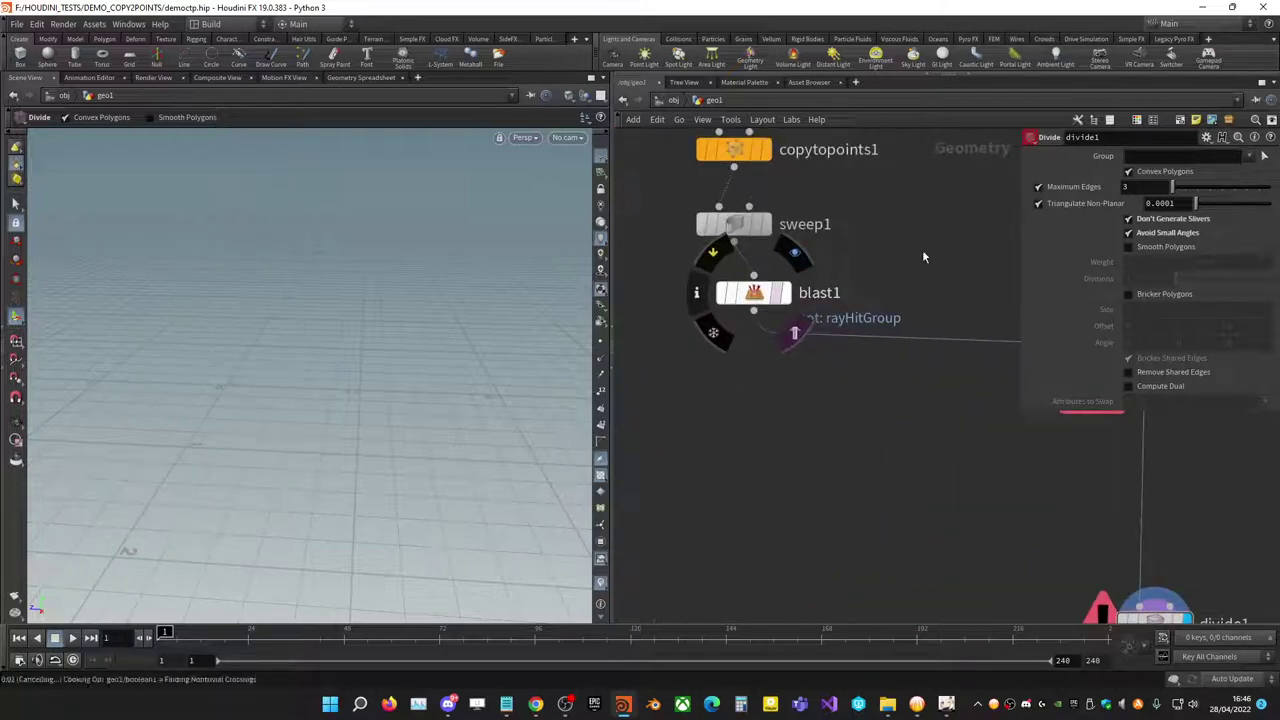
left_click(699, 185)
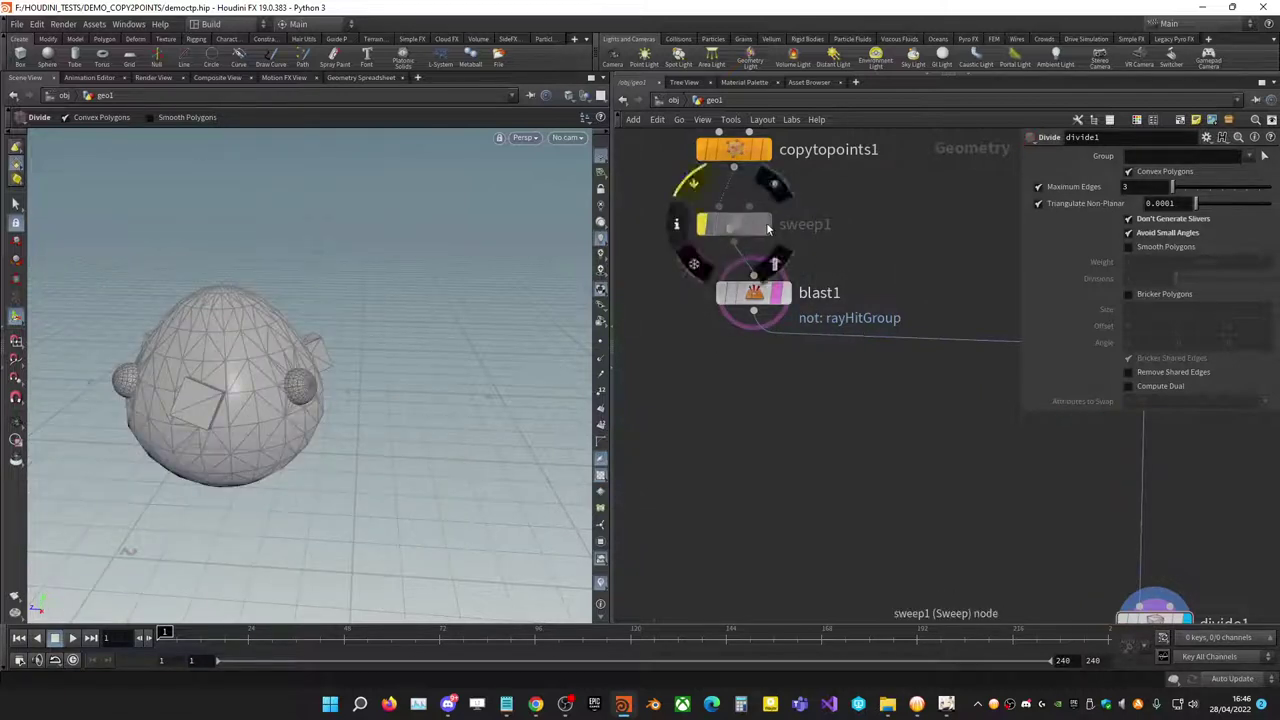
left_click_drag(764, 293, 745, 288)
key("Escape")
scroll(296, 380, "up", 2)
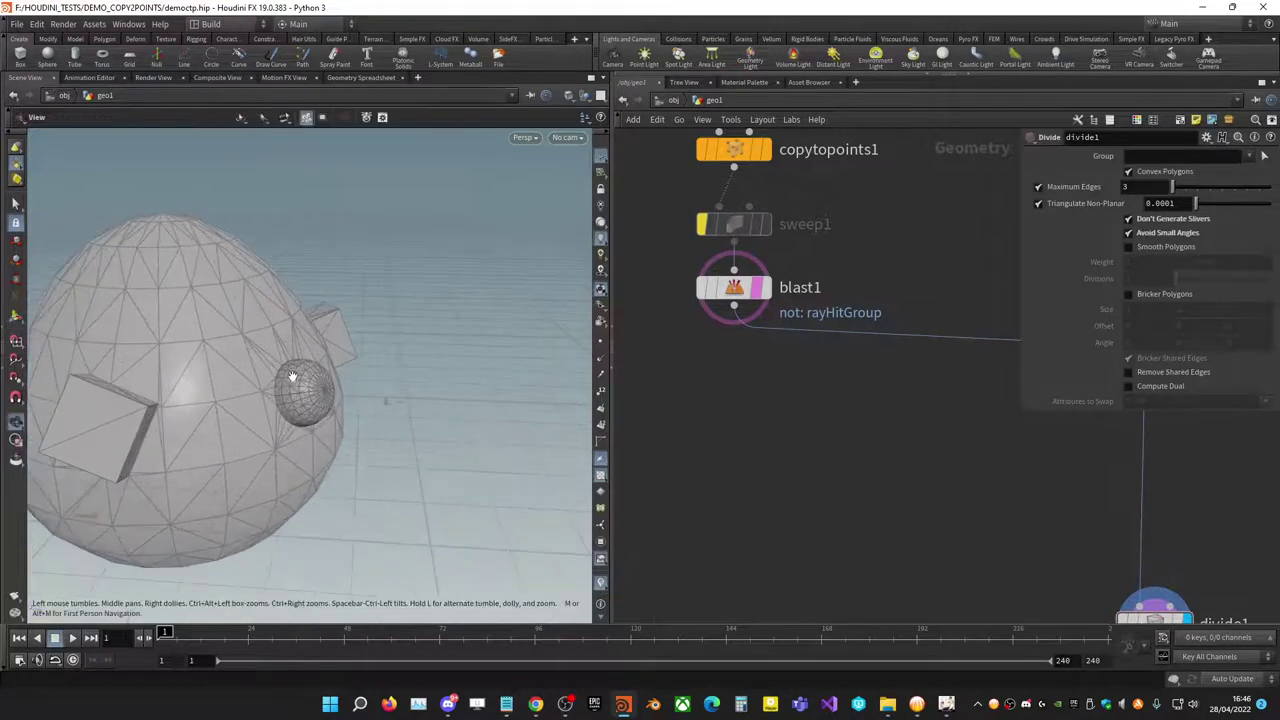
left_click_drag(296, 380, 389, 403)
key("Return")
scroll(952, 453, "down", 1)
scroll(714, 509, "down", 2)
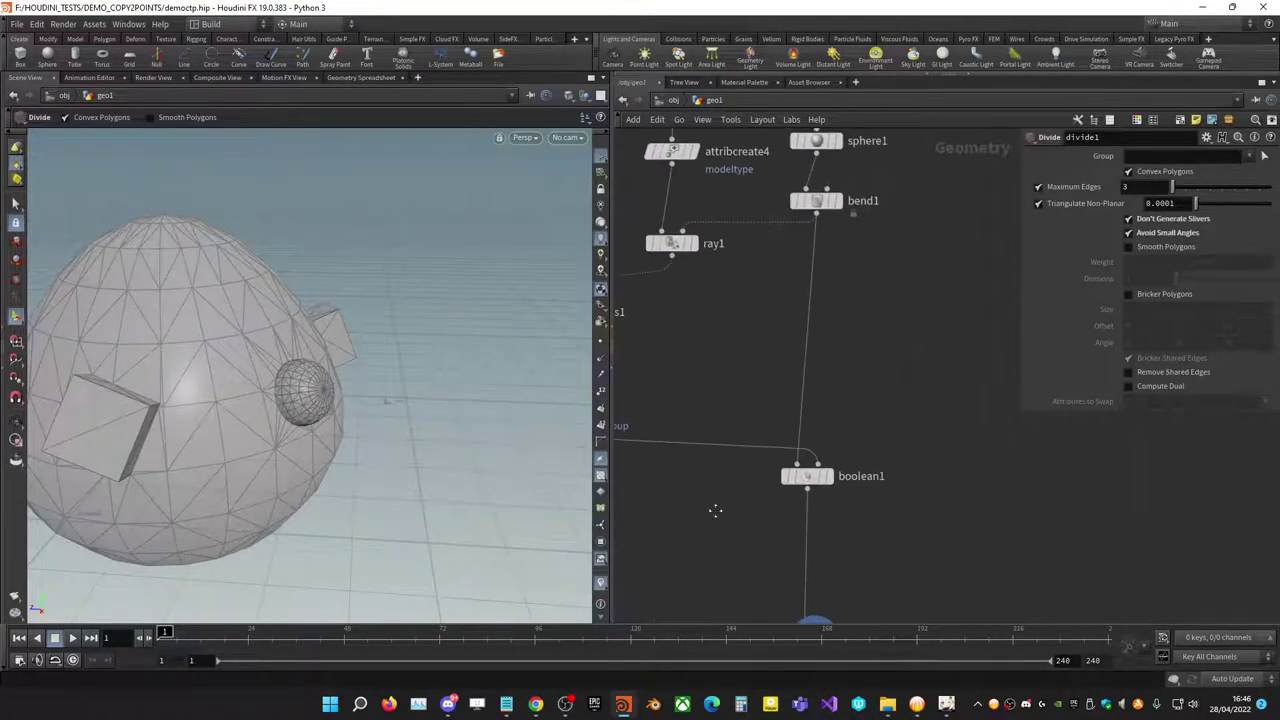
scroll(740, 449, "up", 2)
Display boolean1 and set its operation to Subtract
left_click(886, 368)
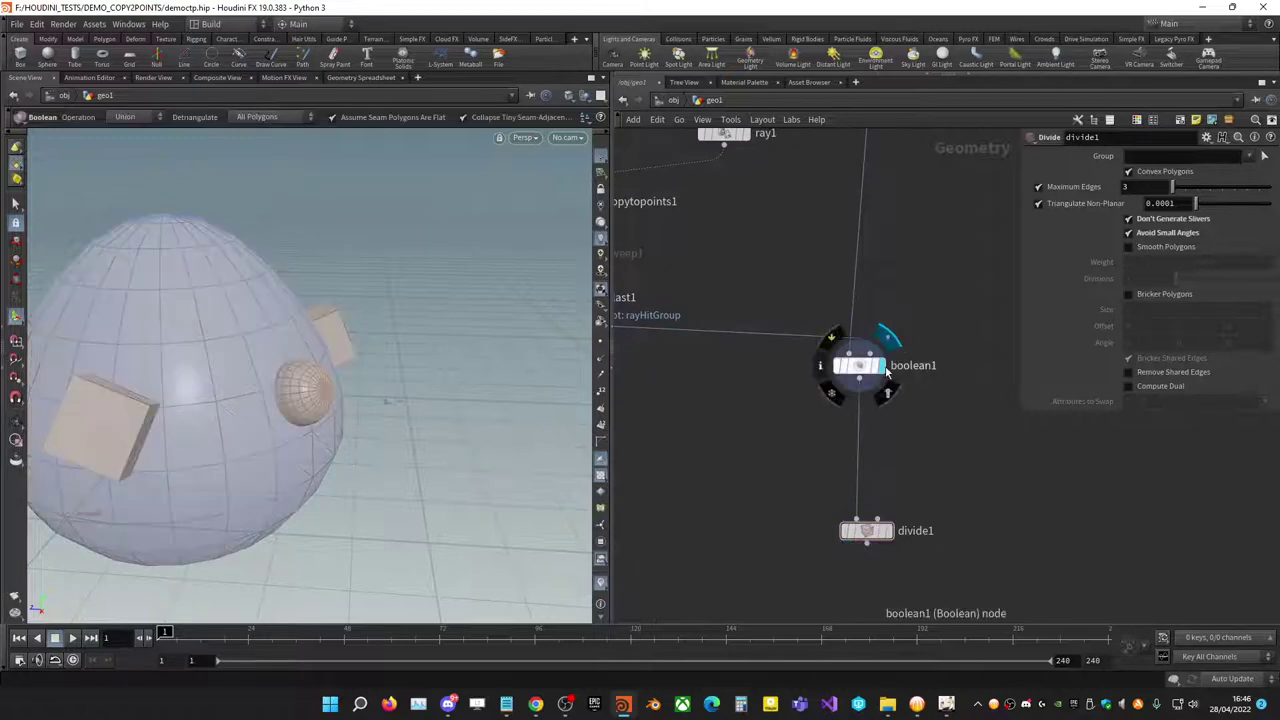
left_click(858, 366)
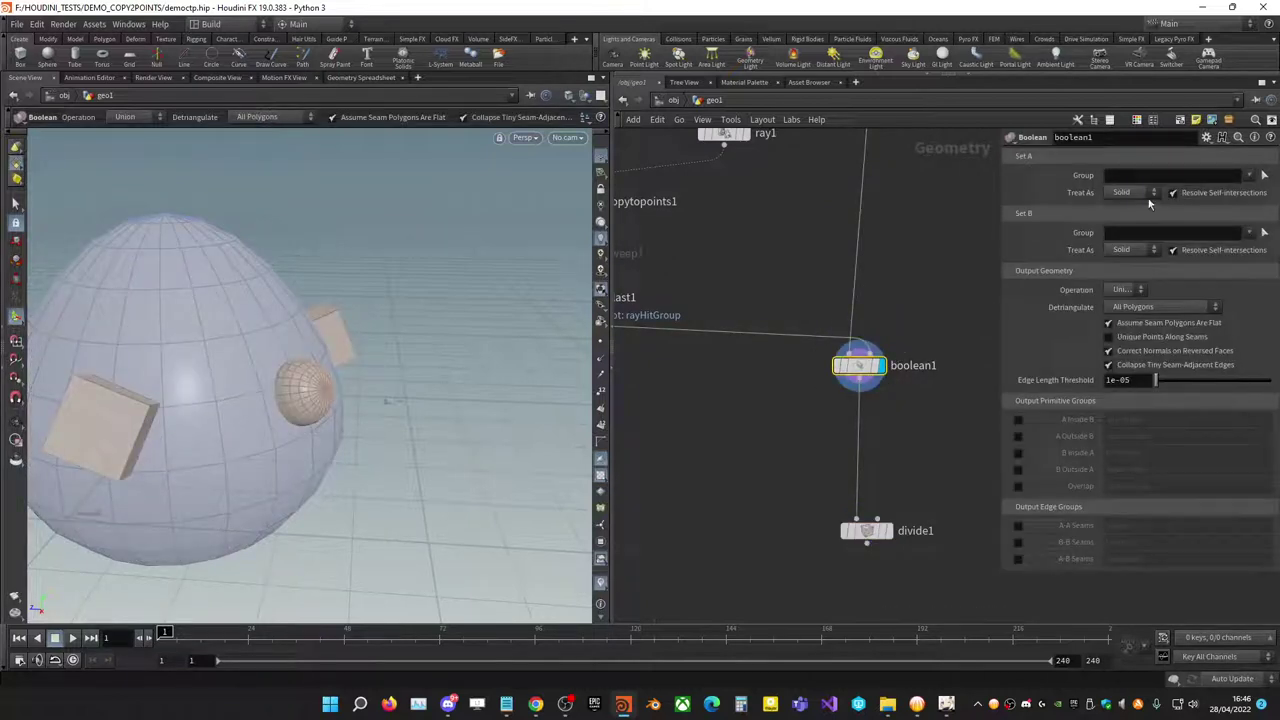
left_click(1128, 291)
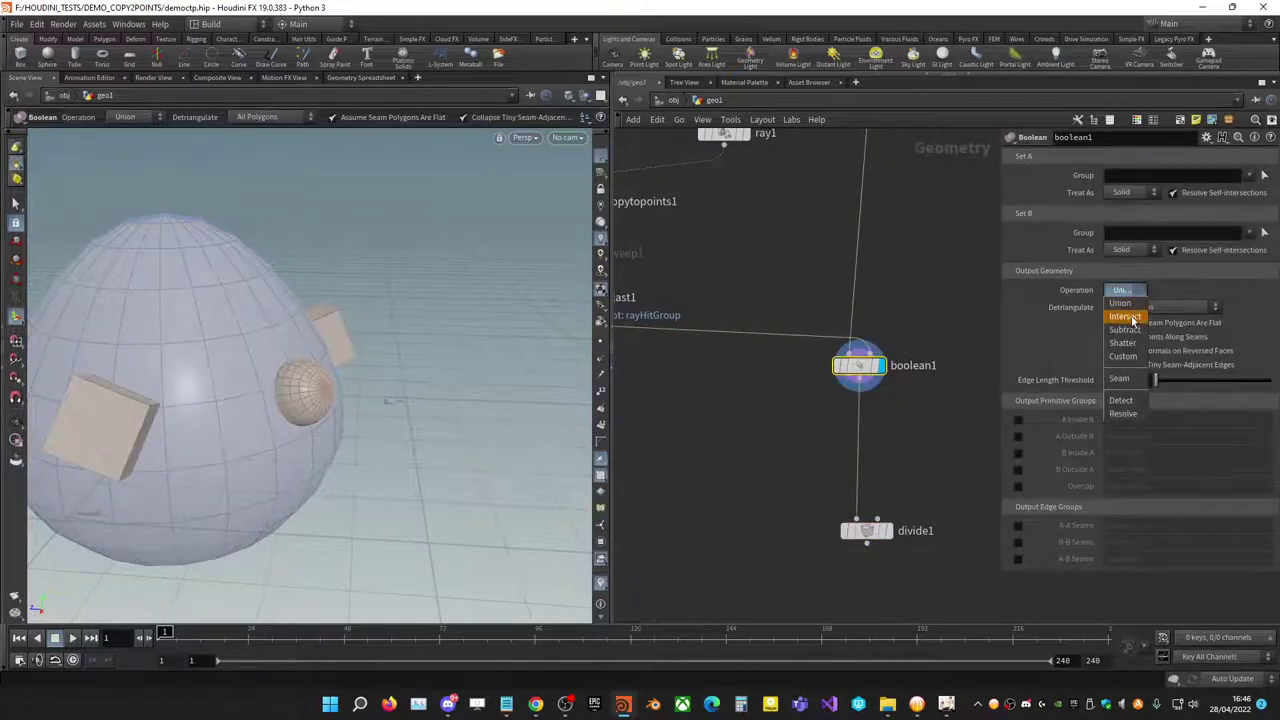
left_click(1128, 329)
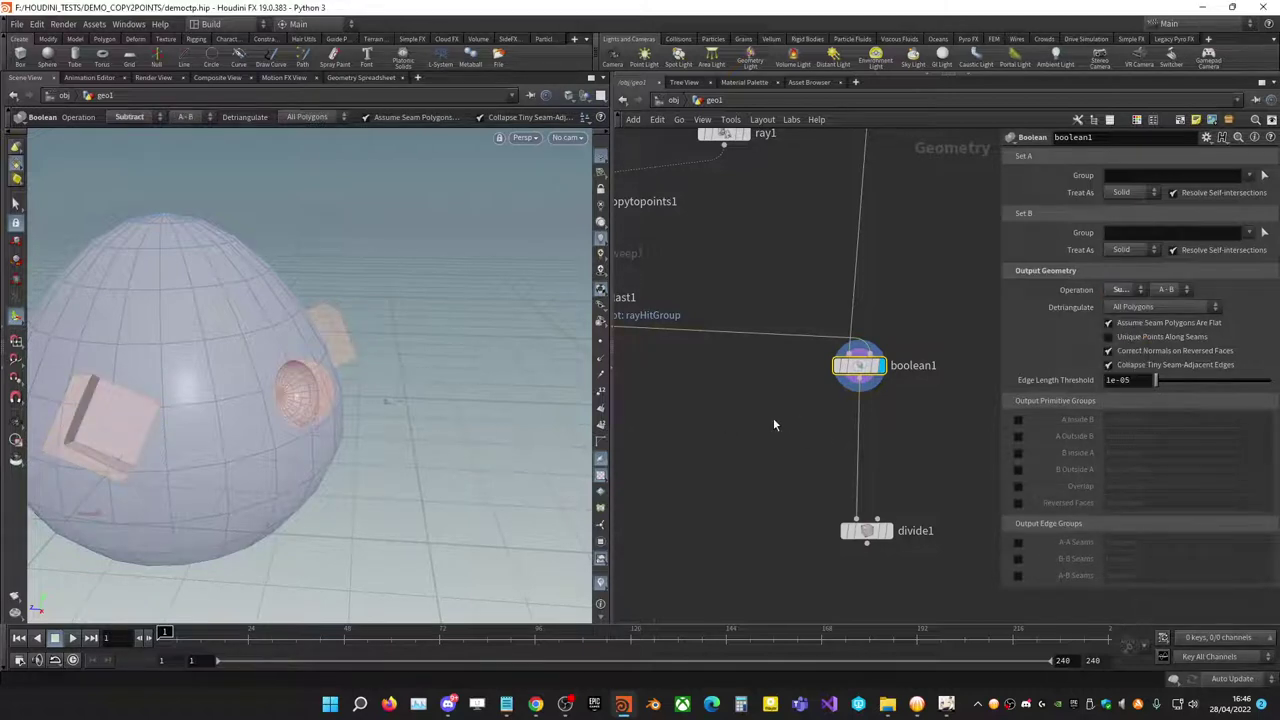
Display divide1 in plain shaded mode and orbit the egg to inspect the subtracted holes
left_click(888, 534)
left_click(884, 532)
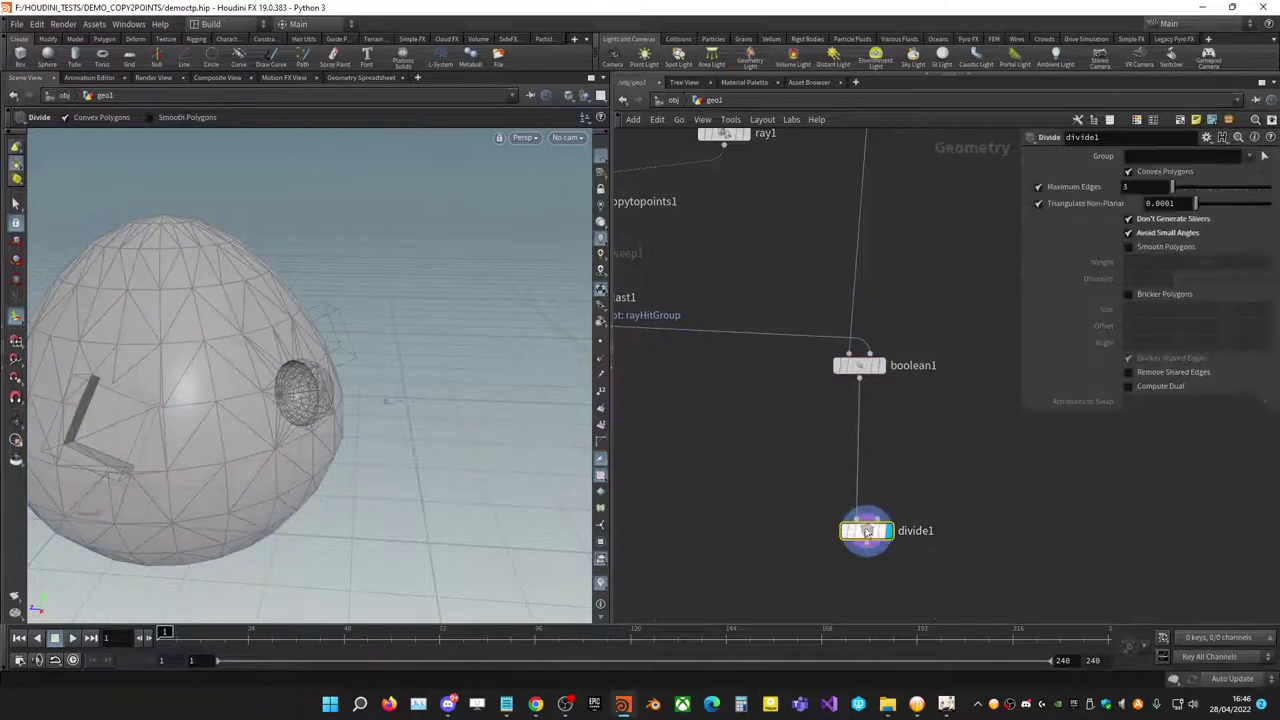
key("shift+w")
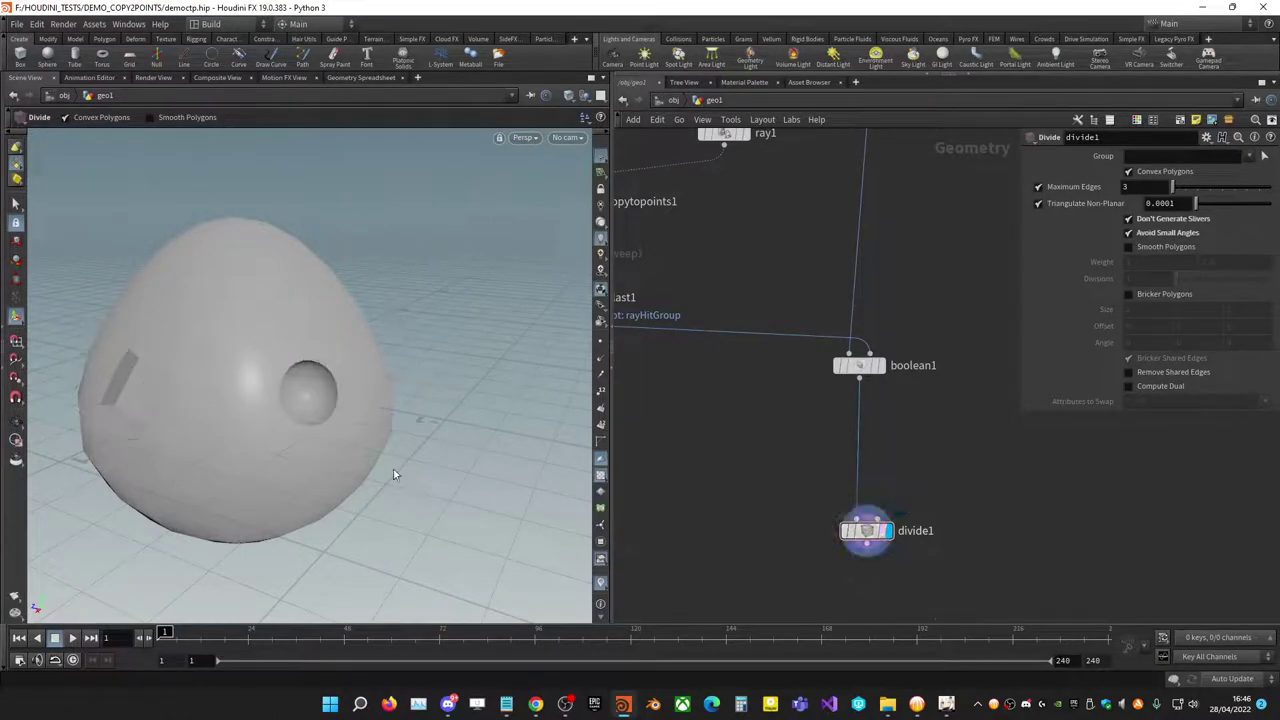
key("Escape")
mouse_move(393, 469)
left_mouse_down()
mouse_move(240, 411)
mouse_move(171, 403)
mouse_move(231, 455)
mouse_move(406, 420)
mouse_move(200, 463)
mouse_move(369, 415)
mouse_move(383, 434)
mouse_move(500, 429)
mouse_move(507, 464)
mouse_move(347, 427)
left_mouse_up()
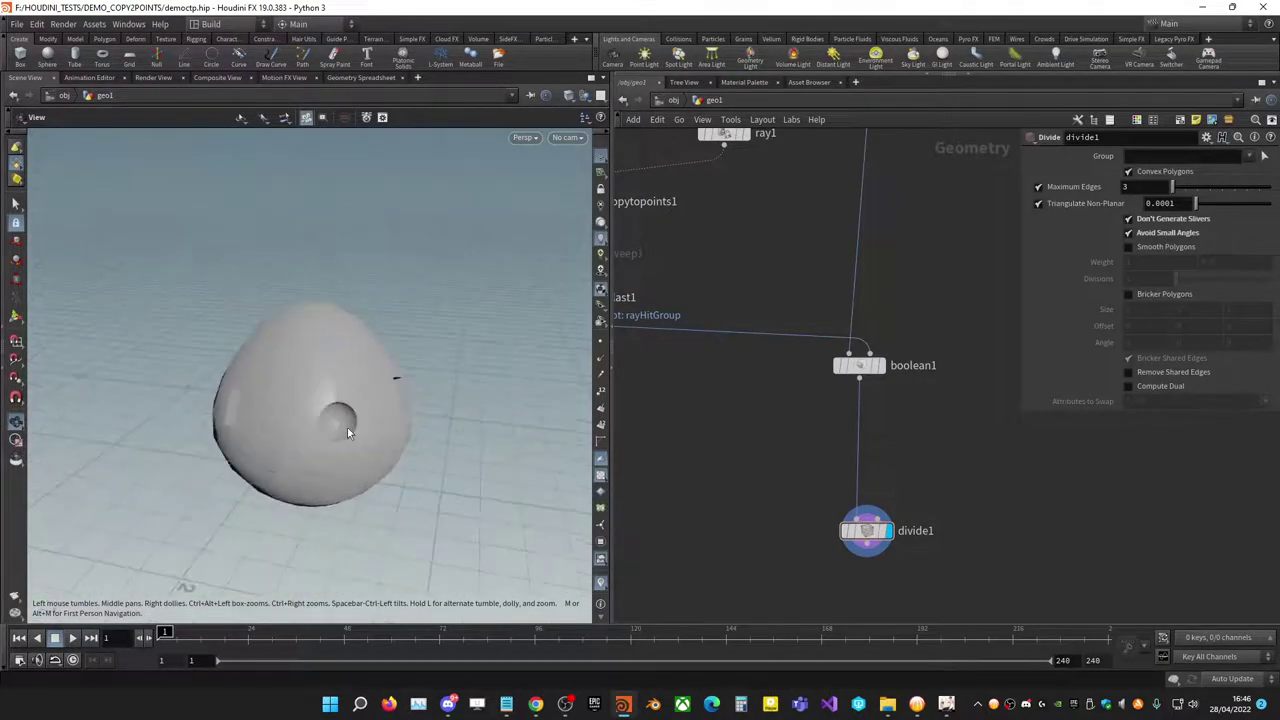
key("Return")
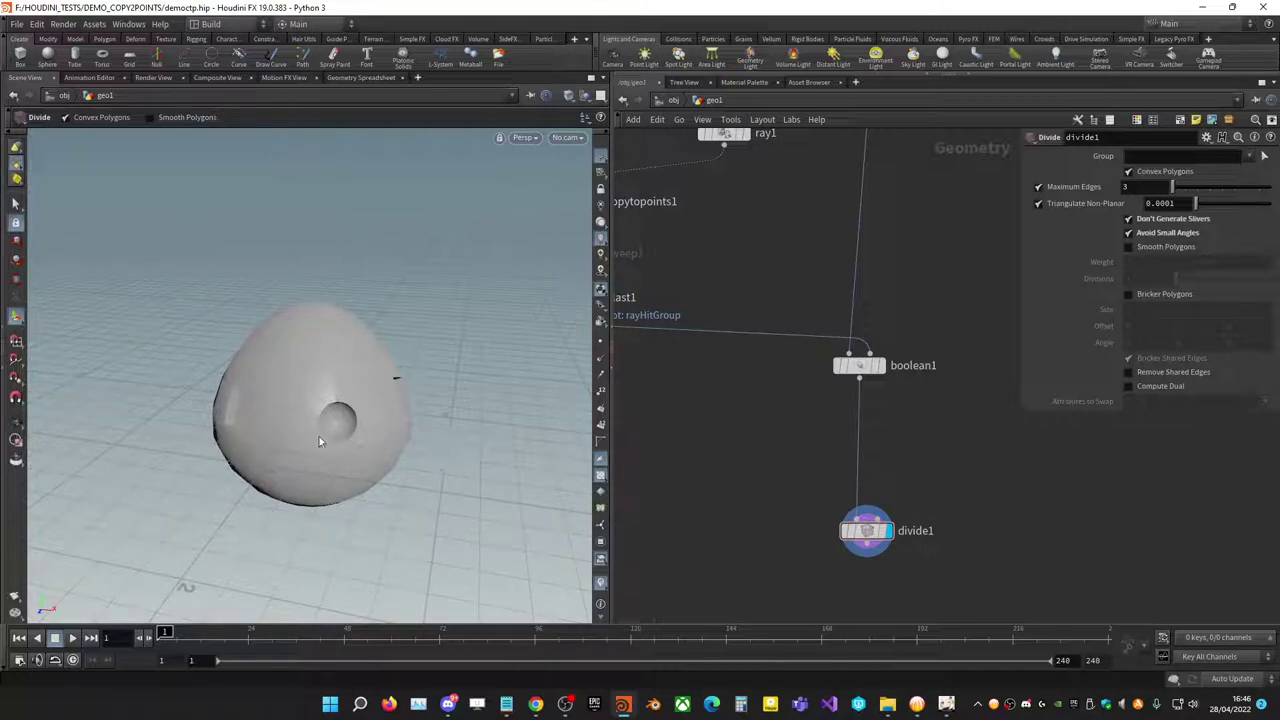
Pan the network editor up to copy1 near the top of the network
scroll(862, 292, "down", 3)
scroll(870, 284, "up", 3)
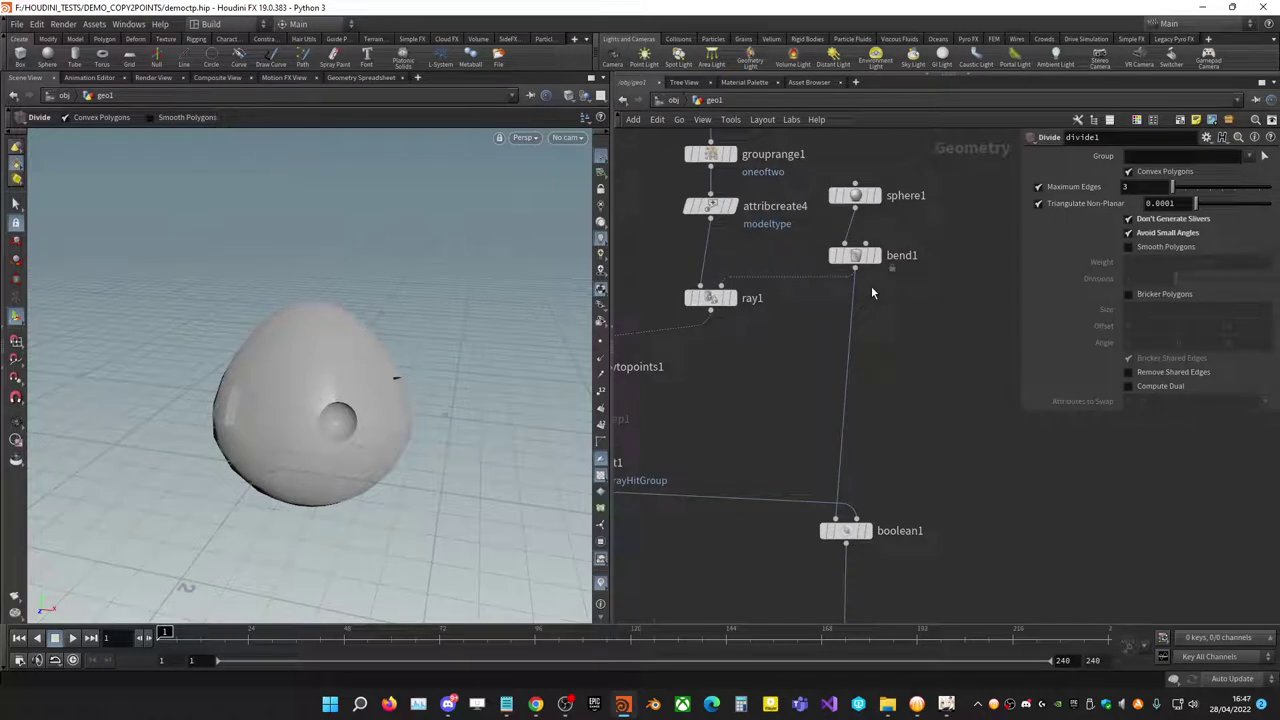
middle_click_drag(871, 286, 895, 445)
scroll(832, 388, "up", 2)
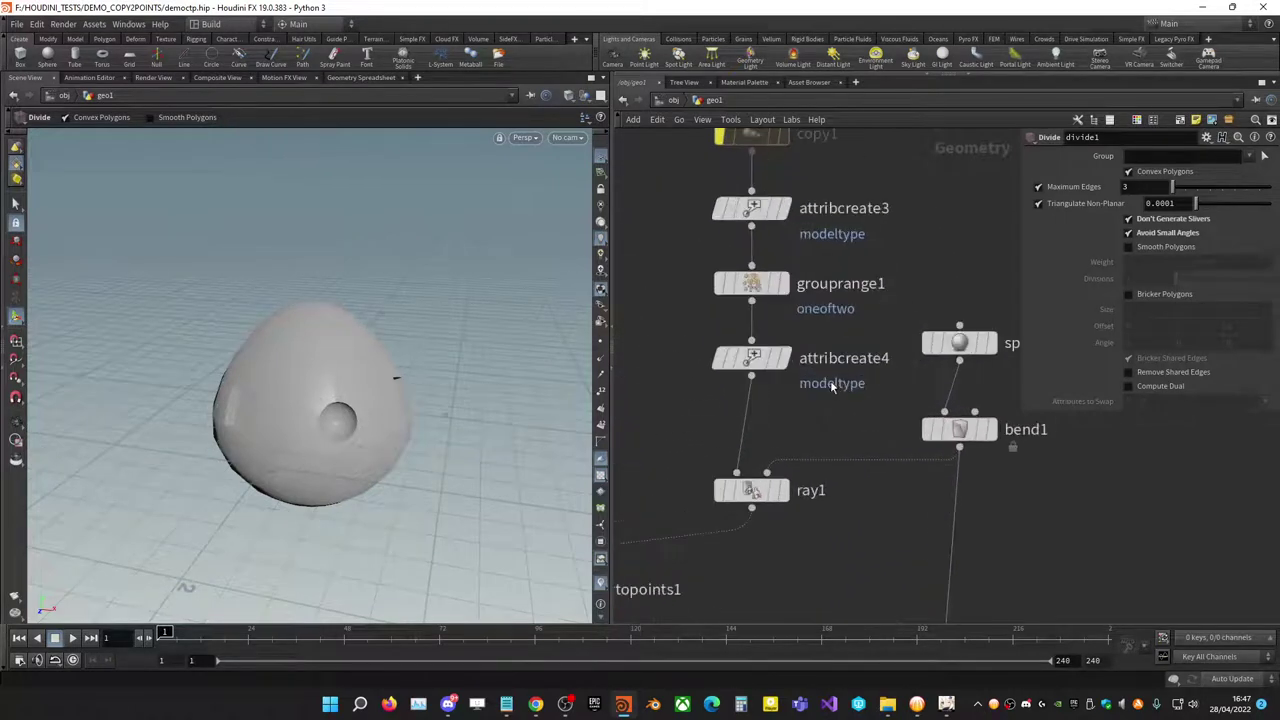
scroll(778, 401, "down", 1)
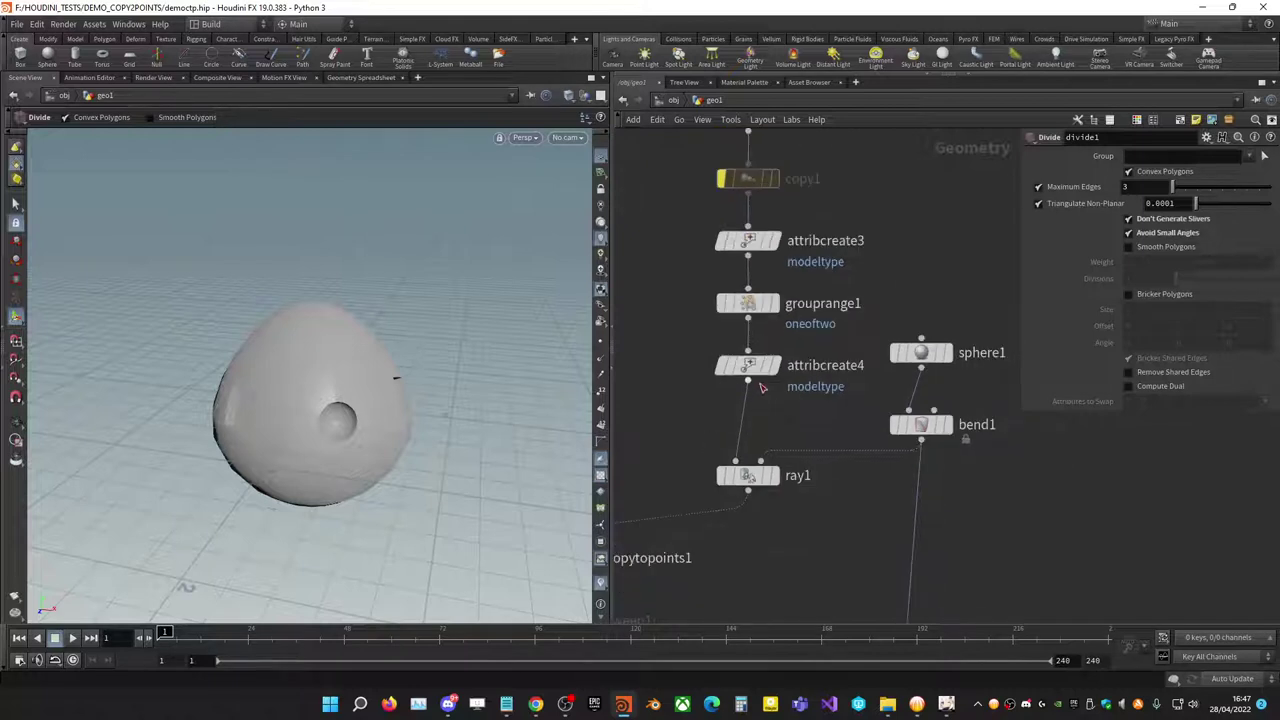
middle_click_drag(858, 187, 858, 289)
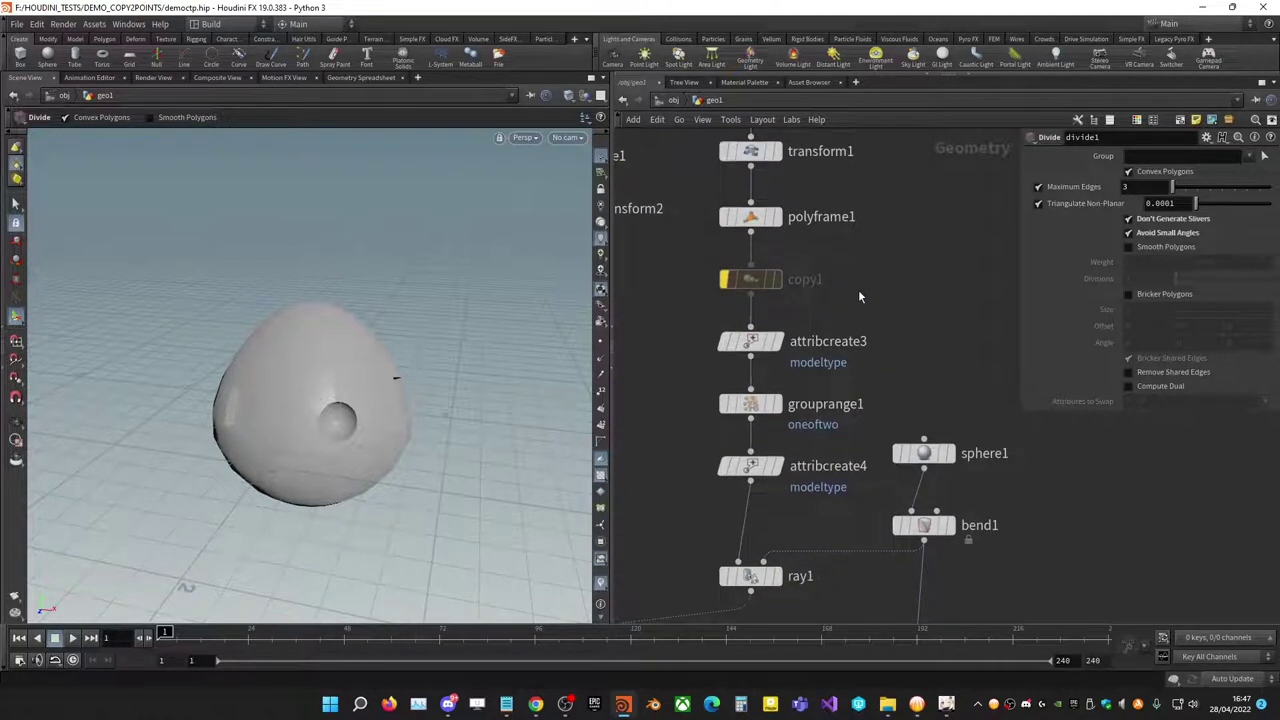
key("Tab")
key("Escape")
Move copy1 and attribcreate3 up, duplicate attribcreate3, and frame circle1 through ray1
left_click(750, 281)
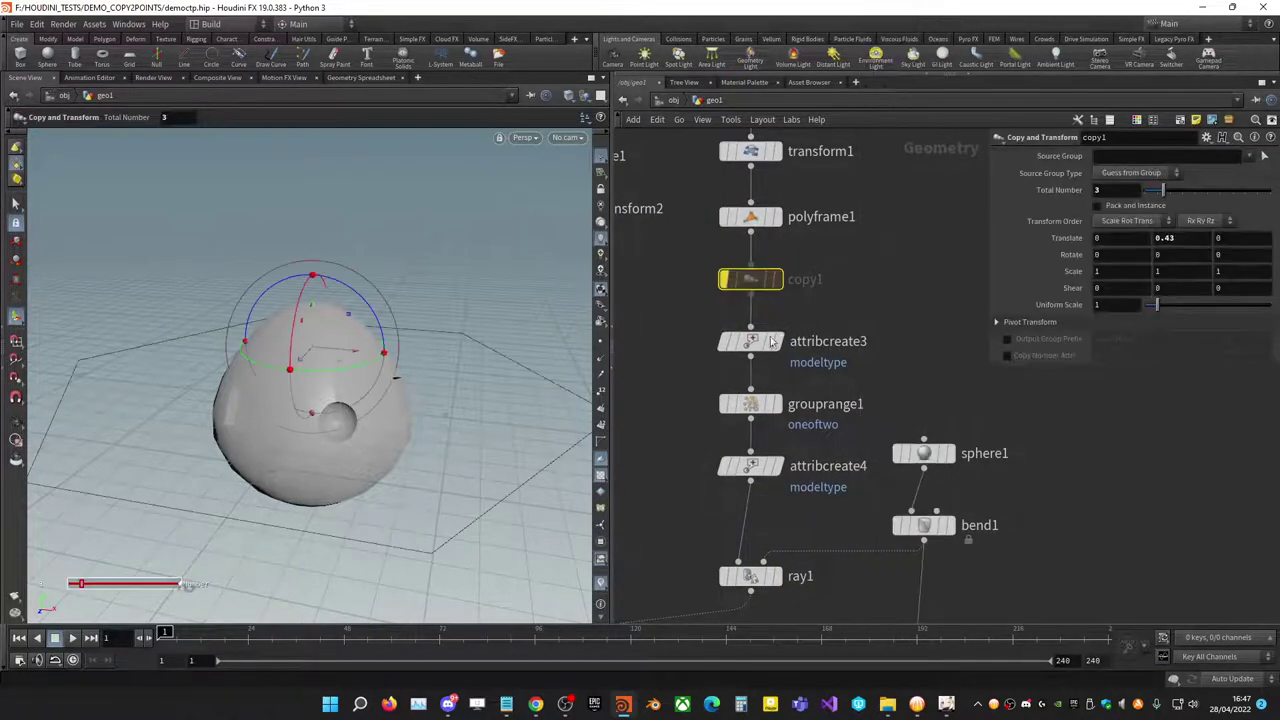
left_click_drag(752, 282, 752, 265)
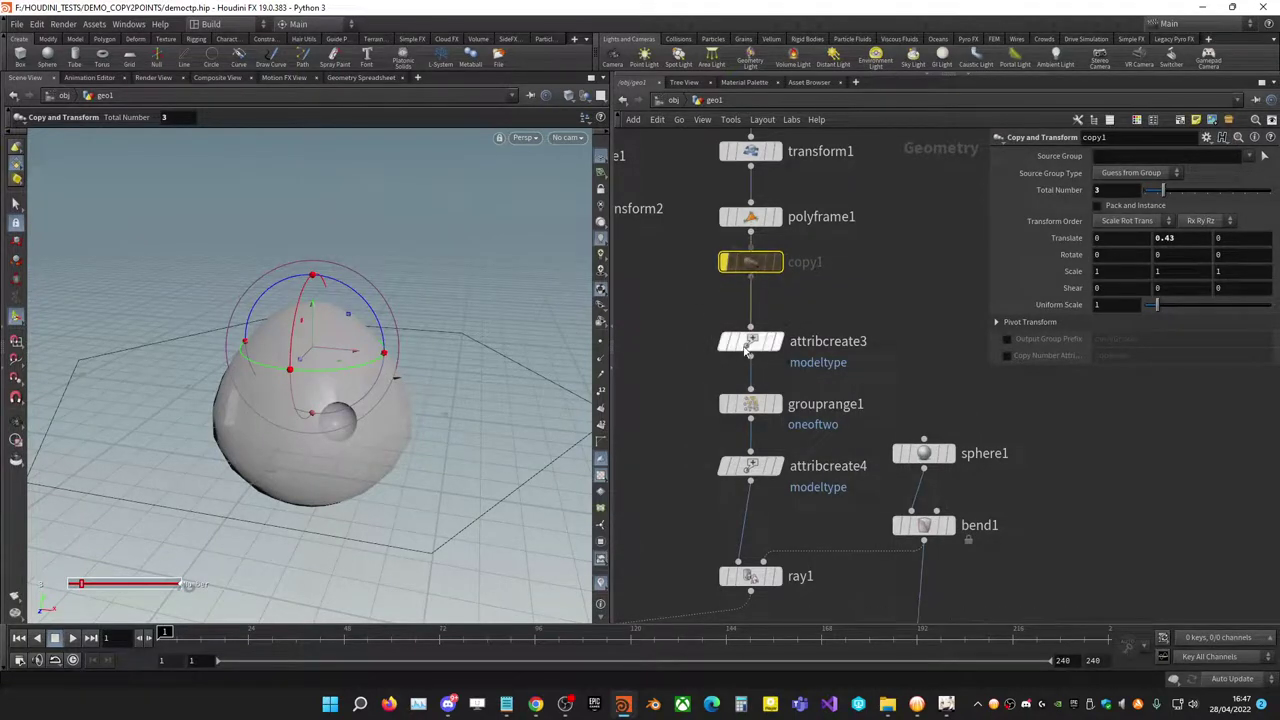
mouse_move(752, 339)
left_mouse_down()
mouse_move(752, 298)
mouse_move(750, 355)
left_mouse_up()
left_click(752, 298)
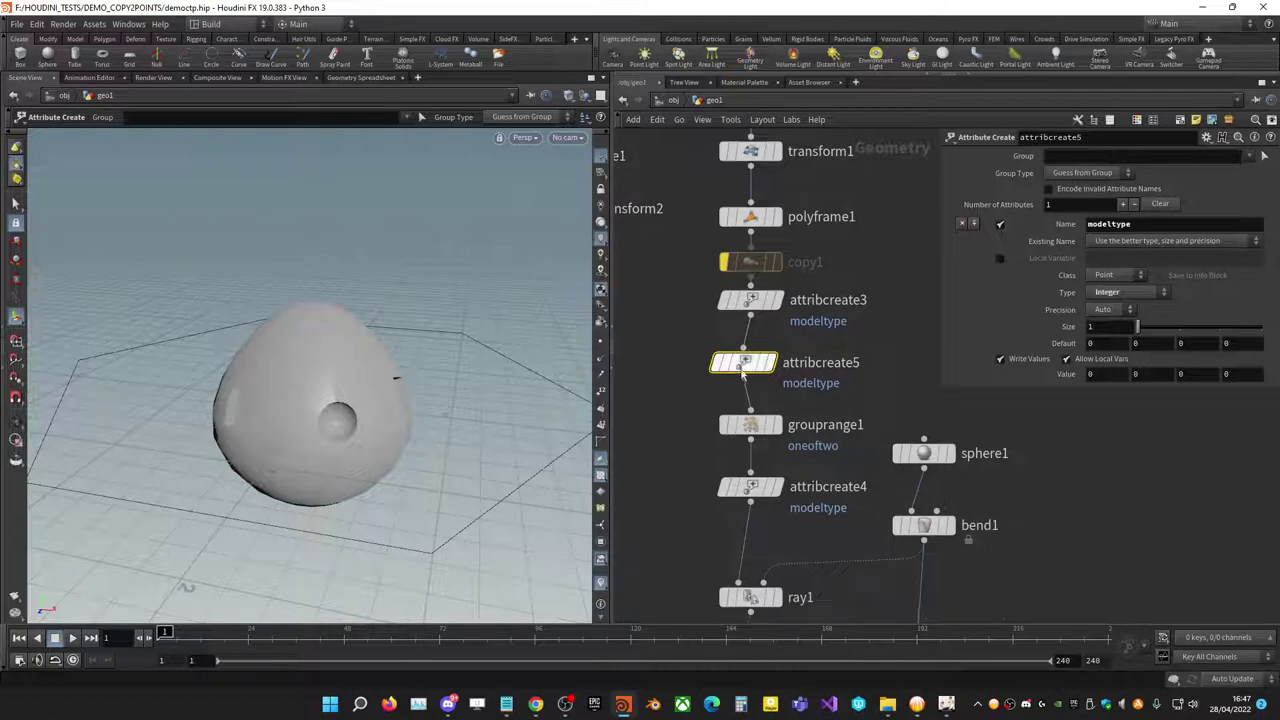
scroll(770, 316, "down", 4)
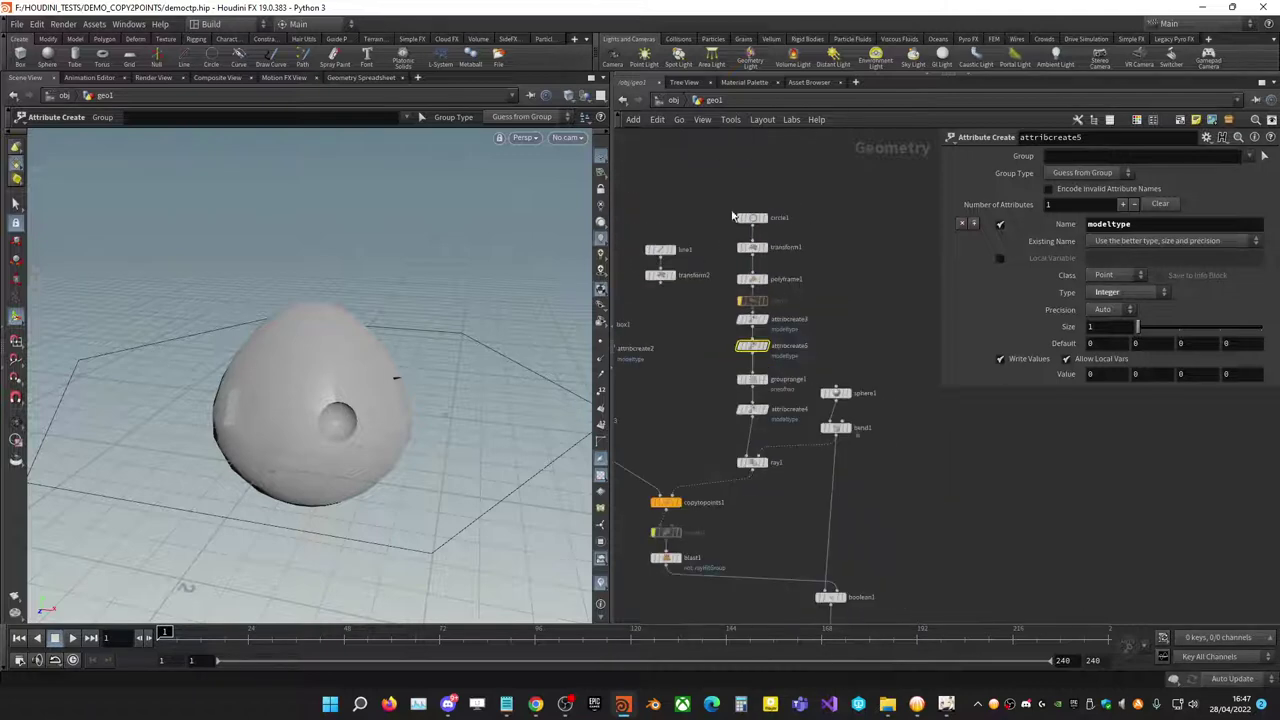
left_click_drag(722, 200, 760, 487)
key("f")
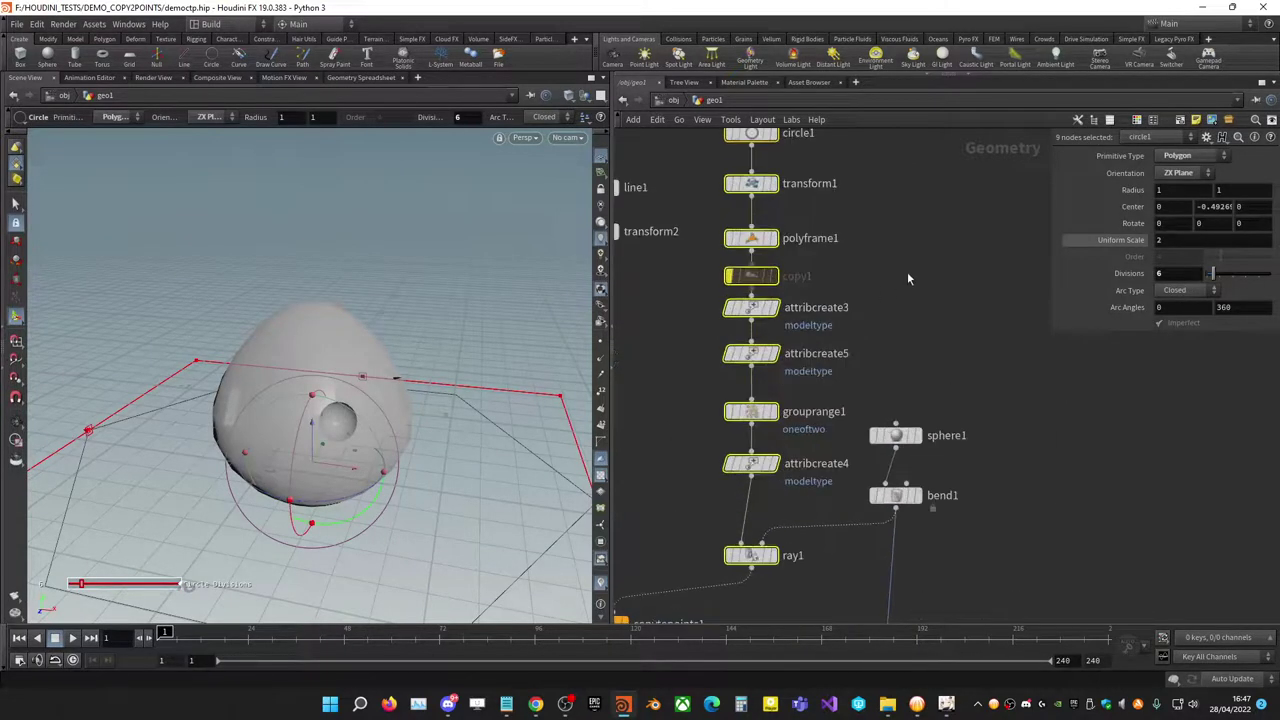
left_click(907, 272)
Rename attribcreate3's attribute to pscale with value 1, and insert a copy above ray1
left_click_drag(744, 305, 744, 315)
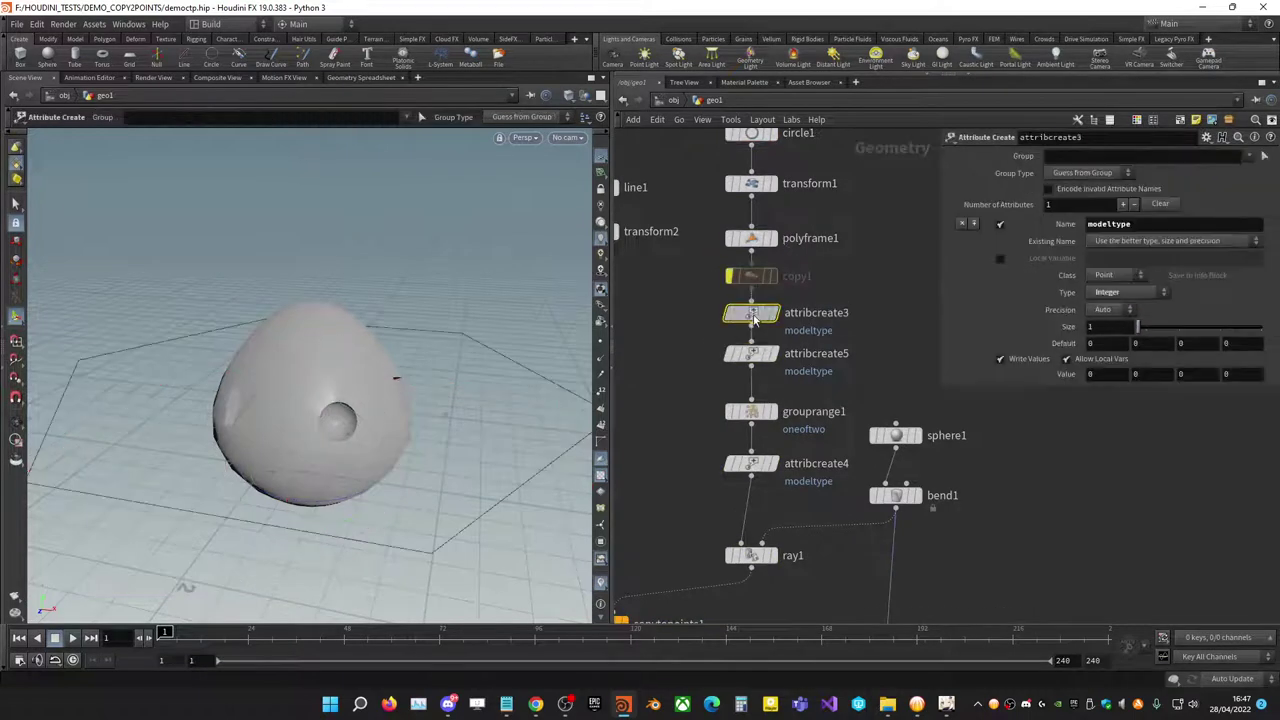
double_click(1110, 224)
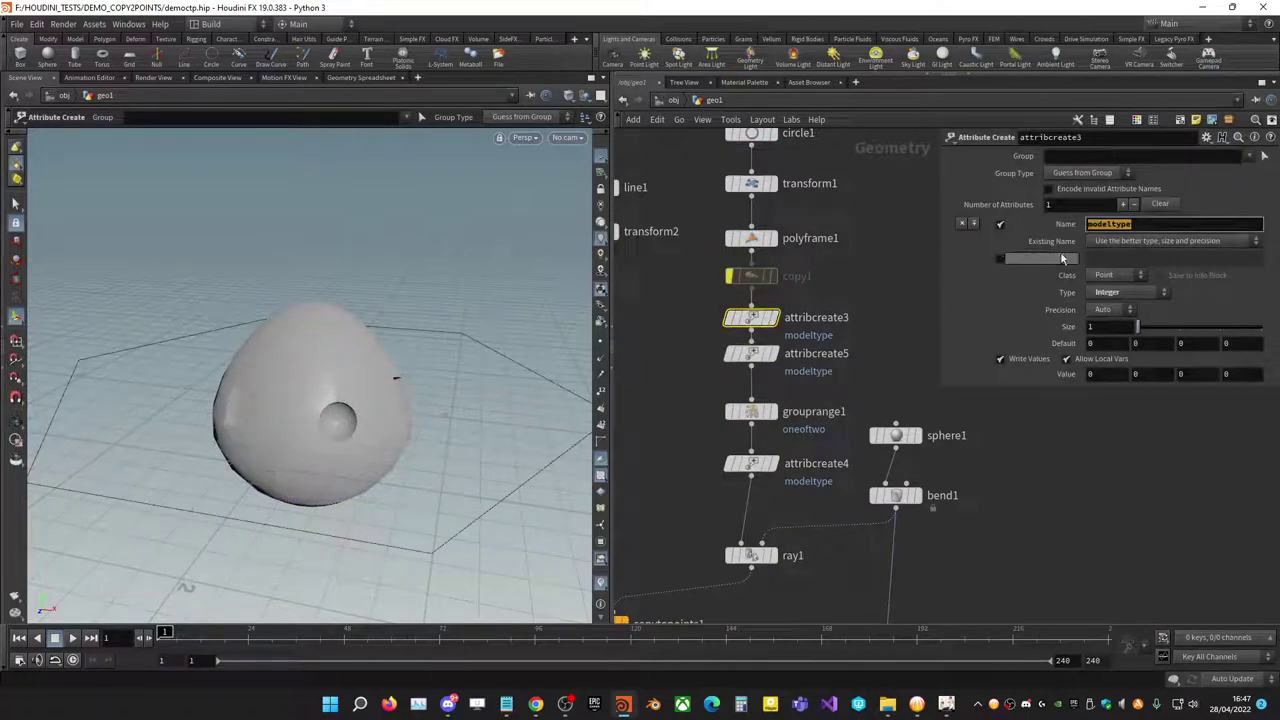
type("pscale")
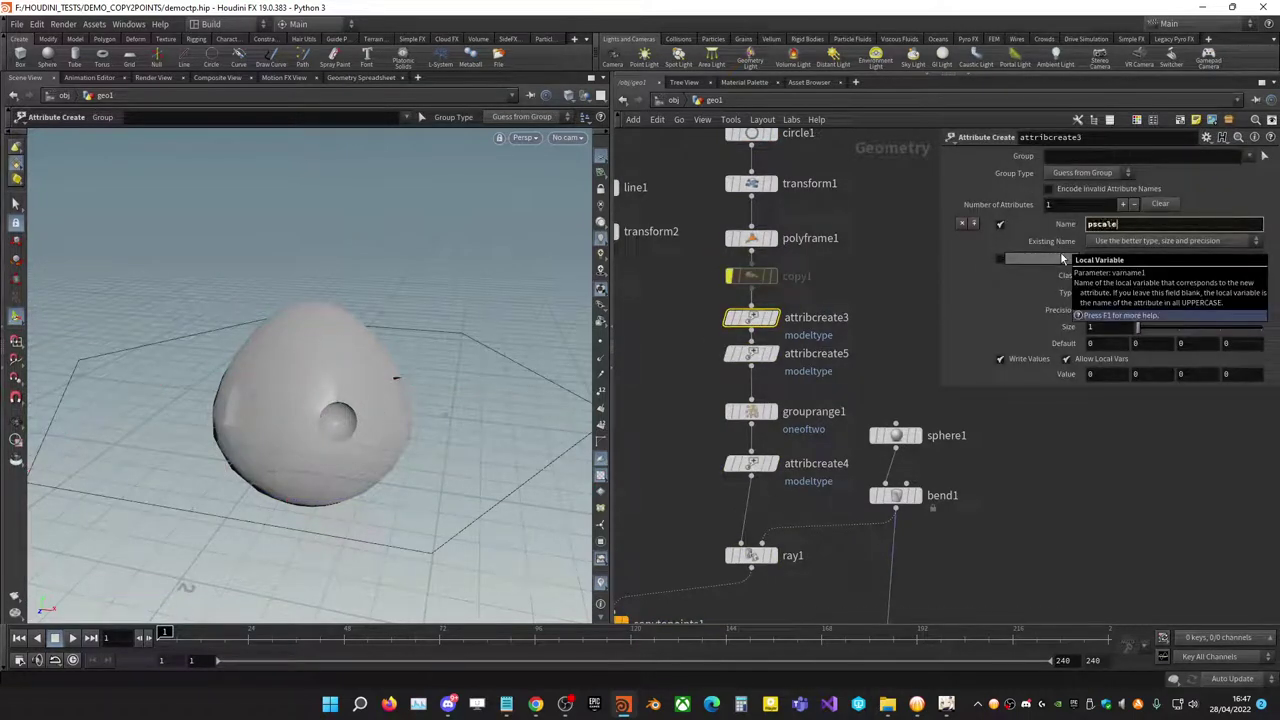
key("Return")
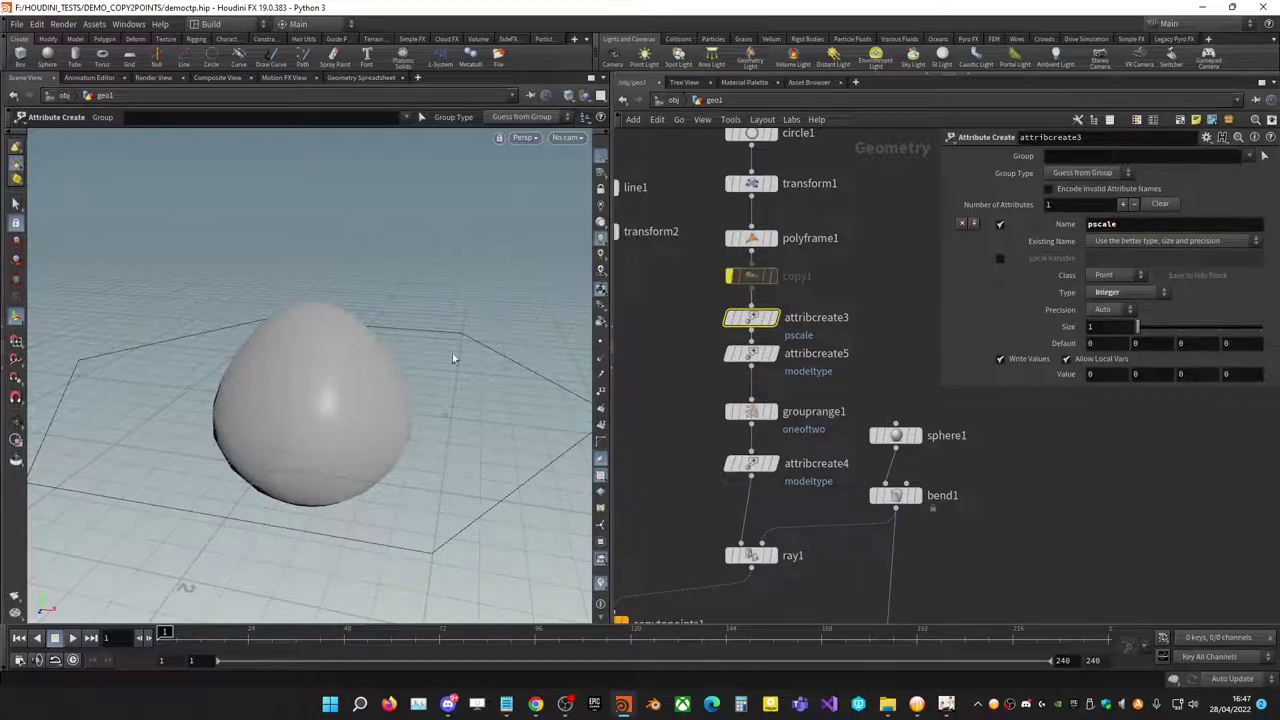
left_click(1131, 224)
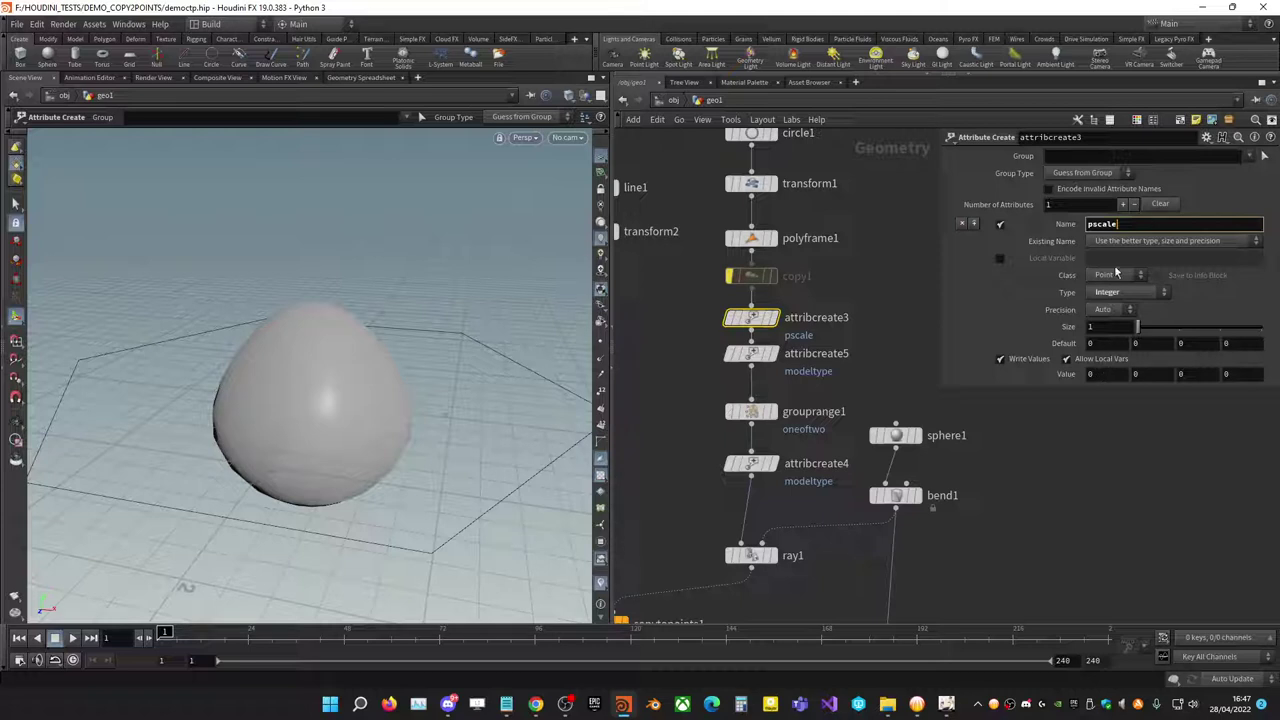
left_click(1092, 375)
type("1")
key("Return")
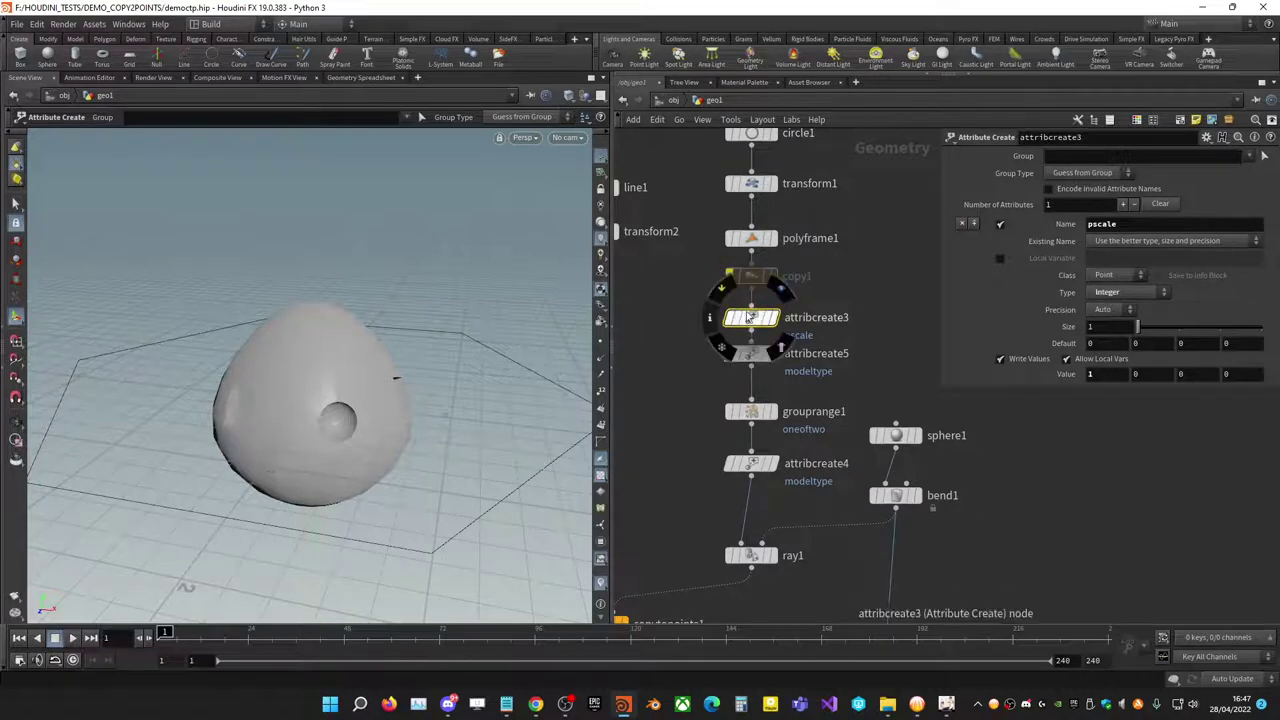
left_click_drag(750, 320, 752, 516, "alt")
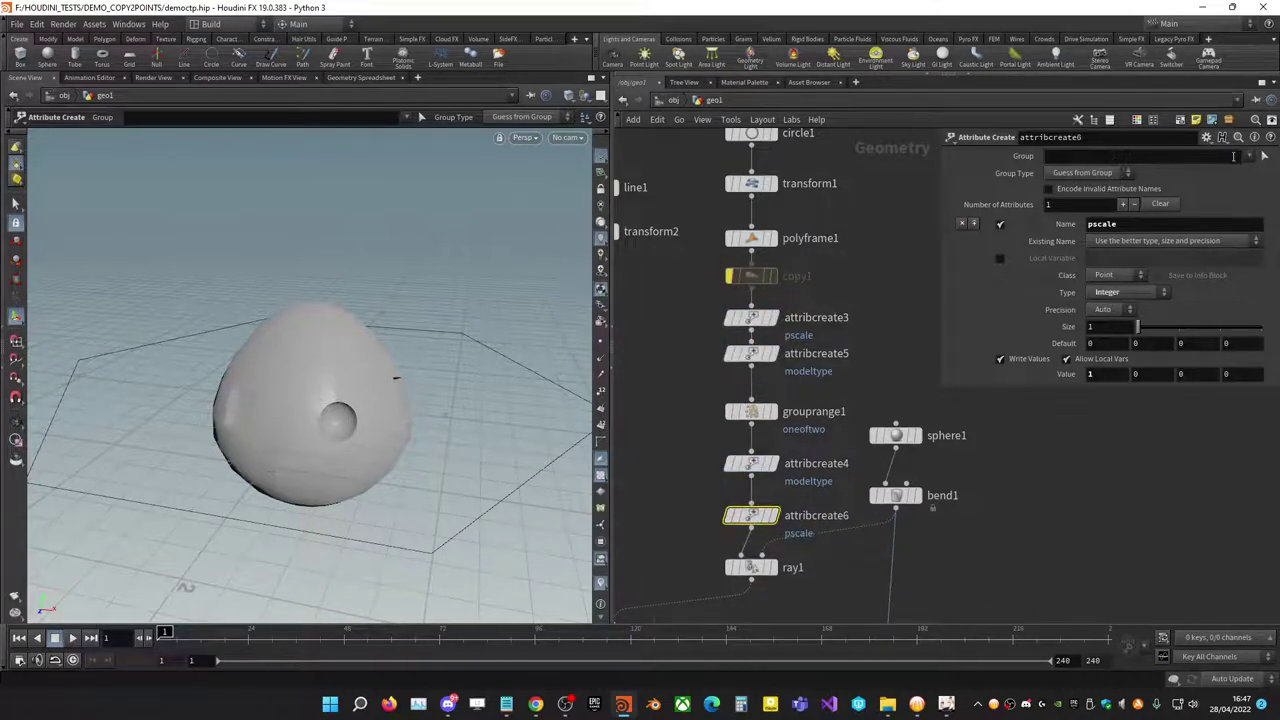
Restrict attribcreate6 to the oneoftwo group with a pscale value of .5
left_click(1250, 156)
left_click(1232, 170)
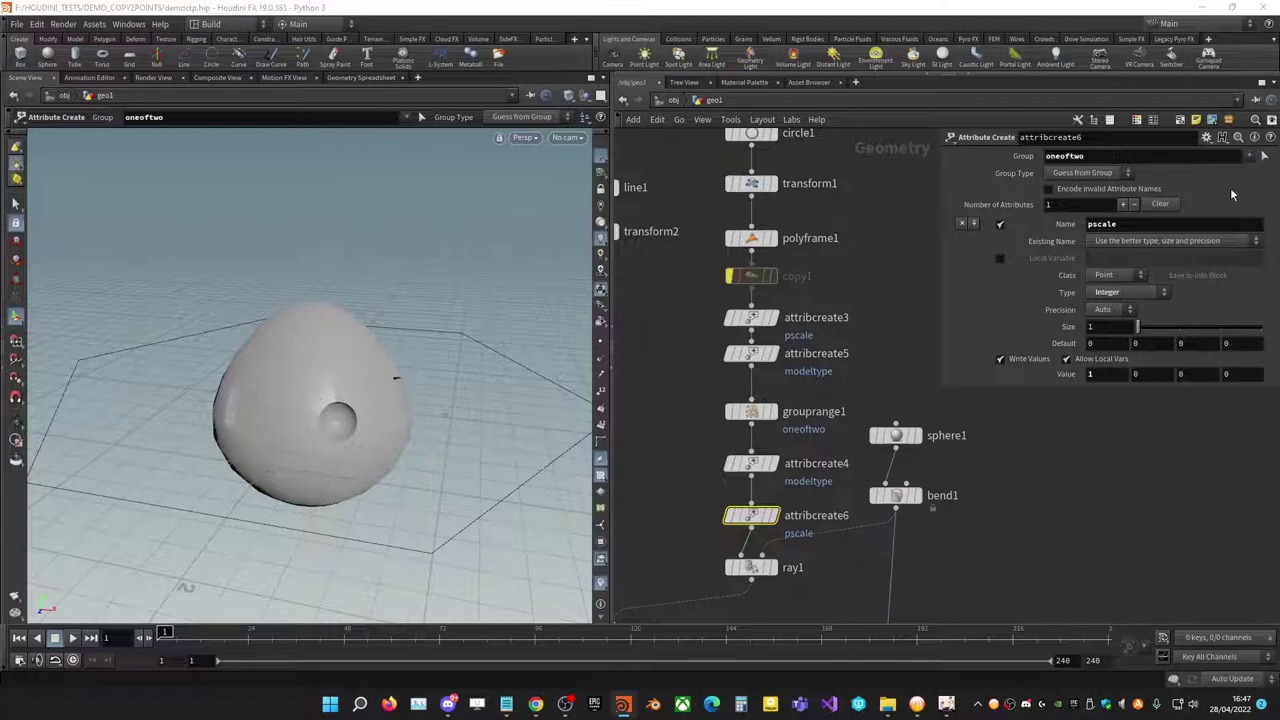
double_click(1124, 374)
type(".5")
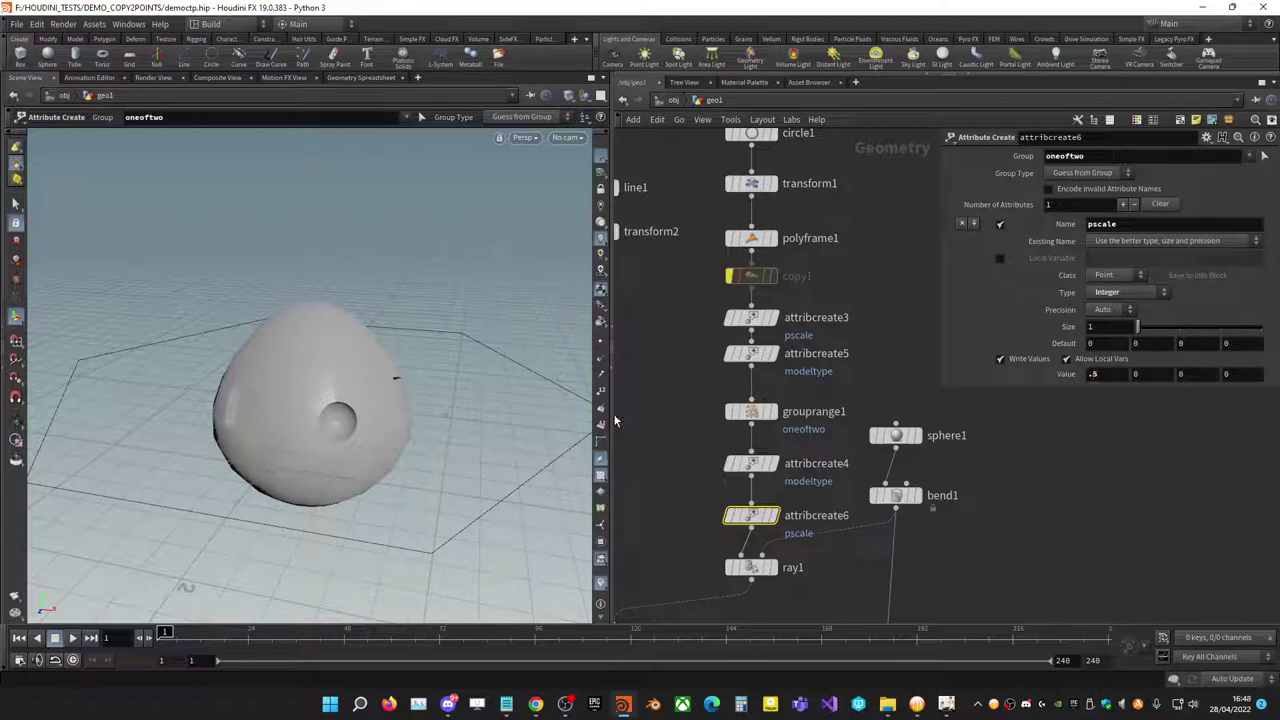
Orbit around the egg shape and show the point attribute Geometry Spreadsheet
key("Escape")
mouse_move(466, 448)
left_mouse_down()
mouse_move(480, 443)
mouse_move(351, 437)
mouse_move(366, 429)
left_mouse_up()
key("Return")
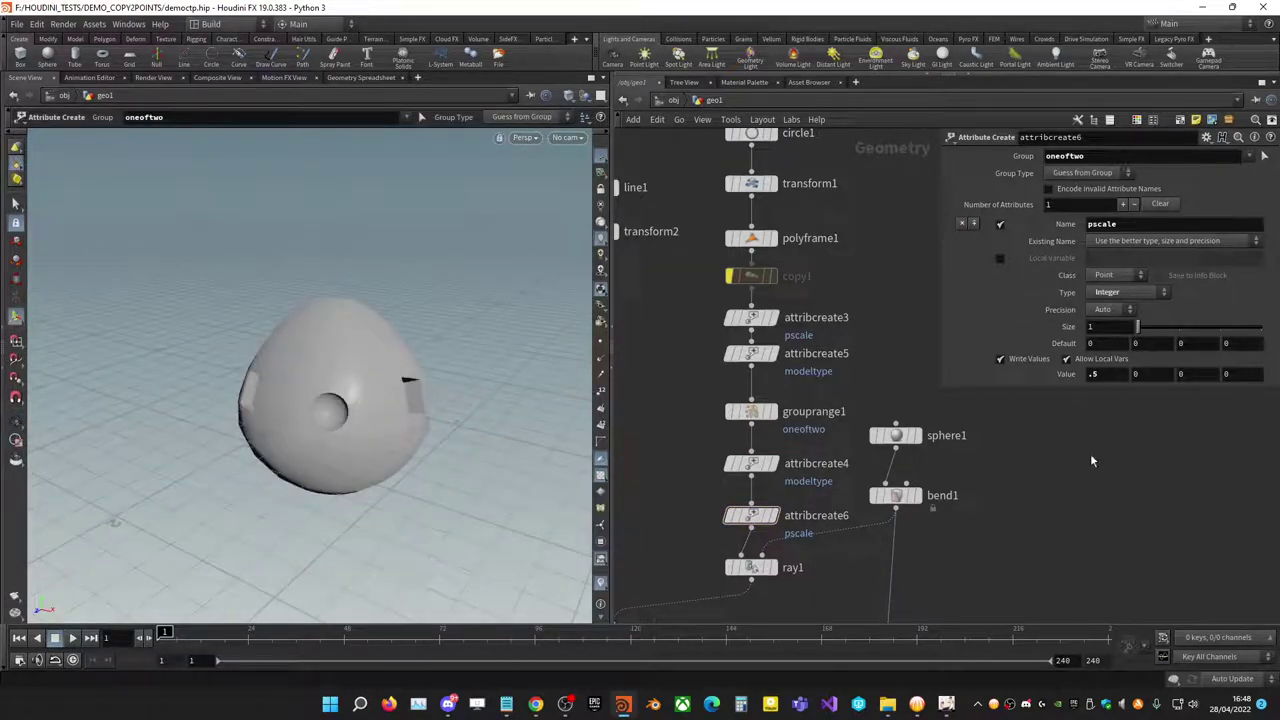
middle_click_drag(1092, 461, 1120, 384)
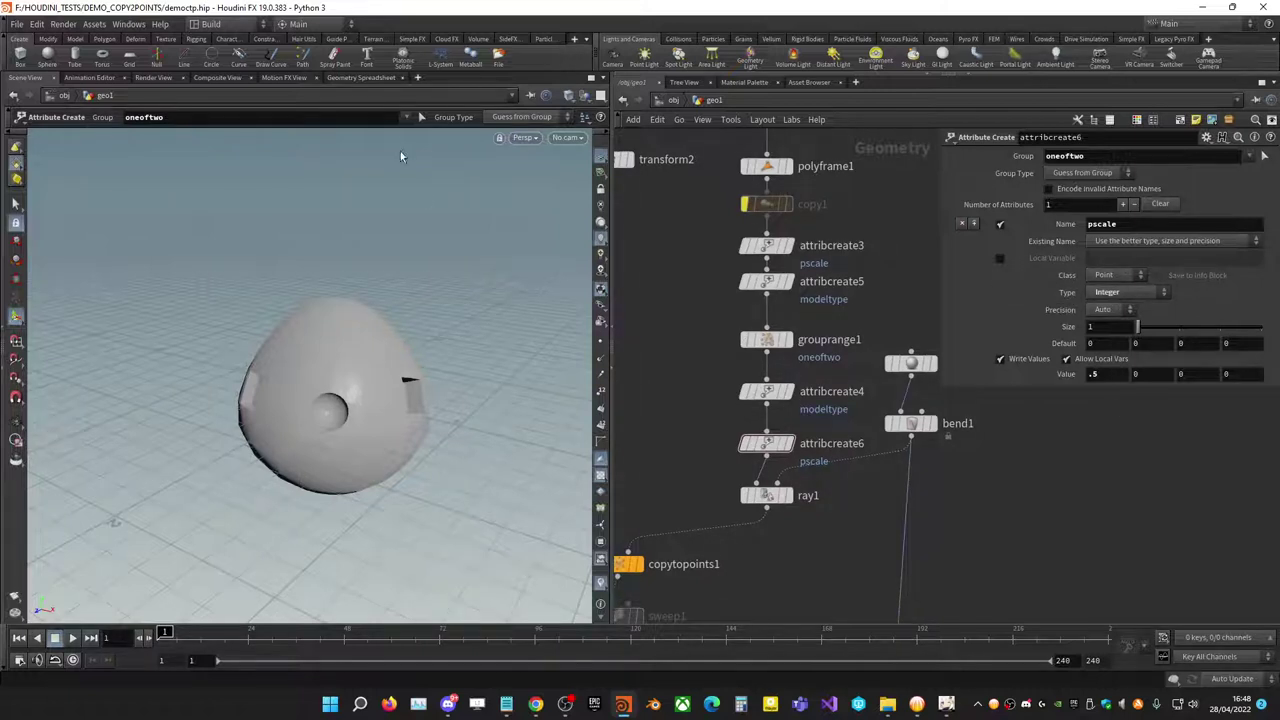
left_click(365, 78)
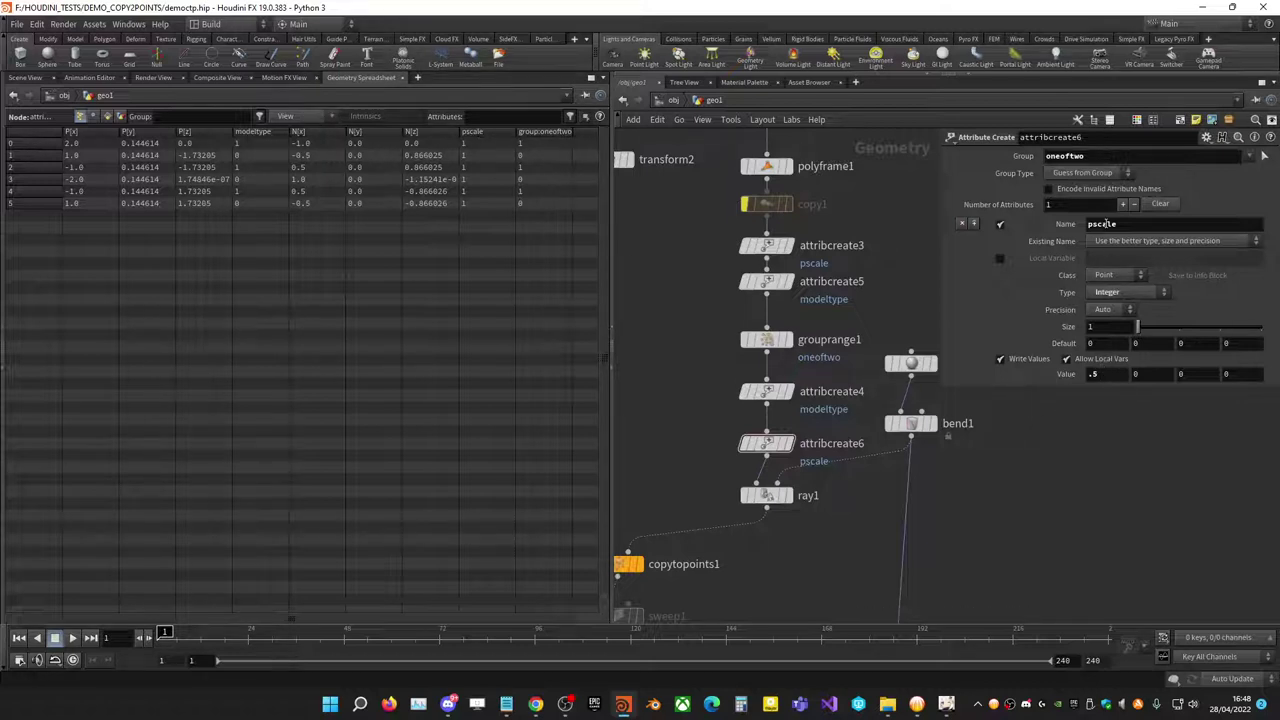
mouse_move(767, 443)
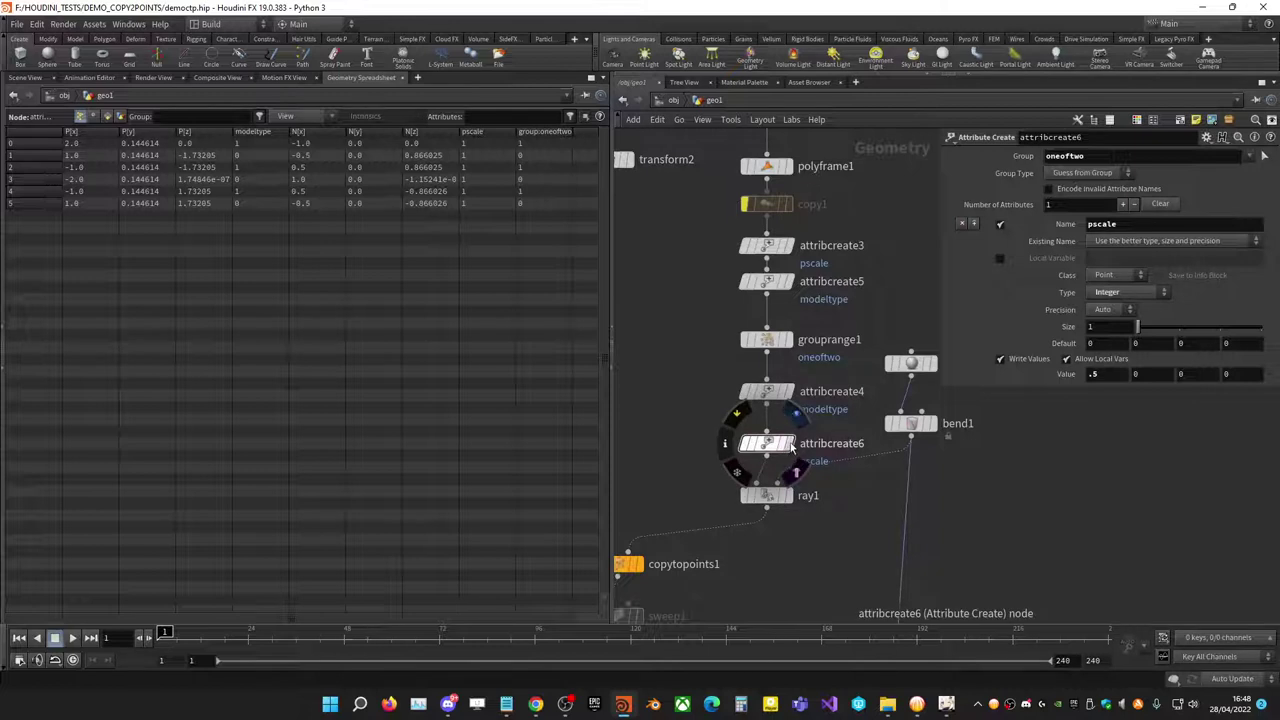
Display attribcreate6, toggle Write Values off and on, and compare grouprange1 and attribcreate4 point values
left_click(790, 443)
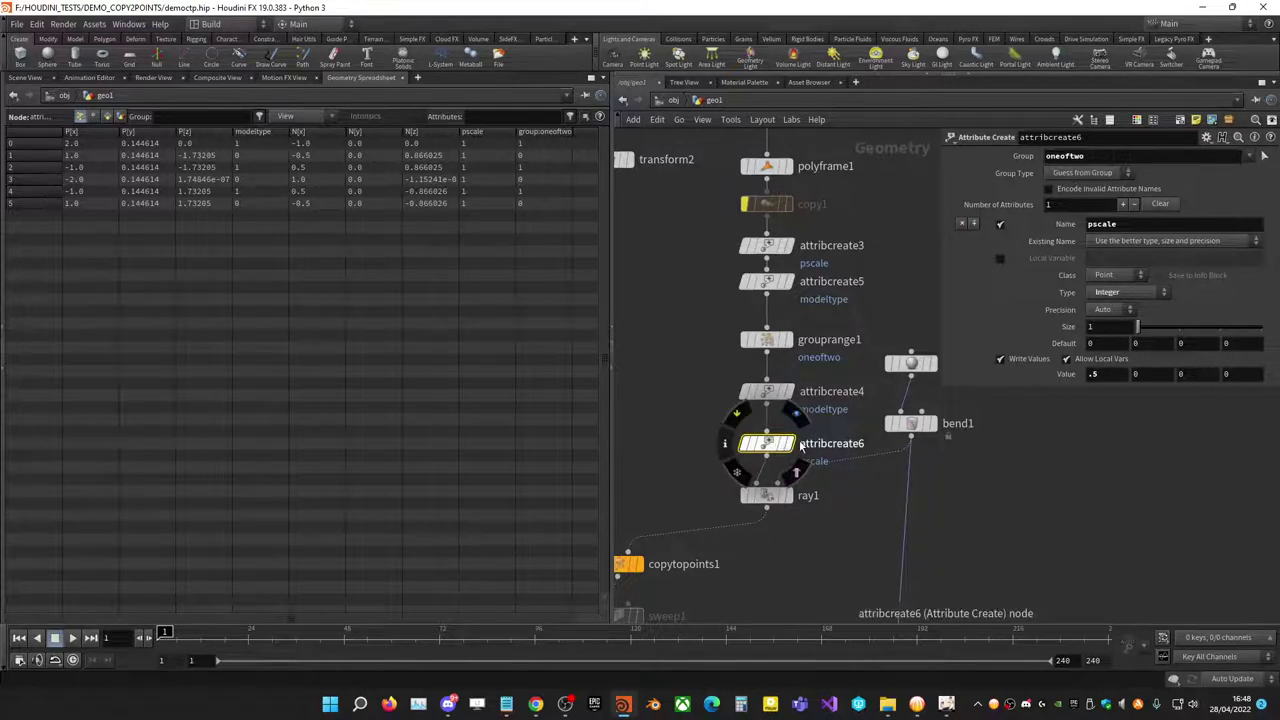
left_click(795, 445)
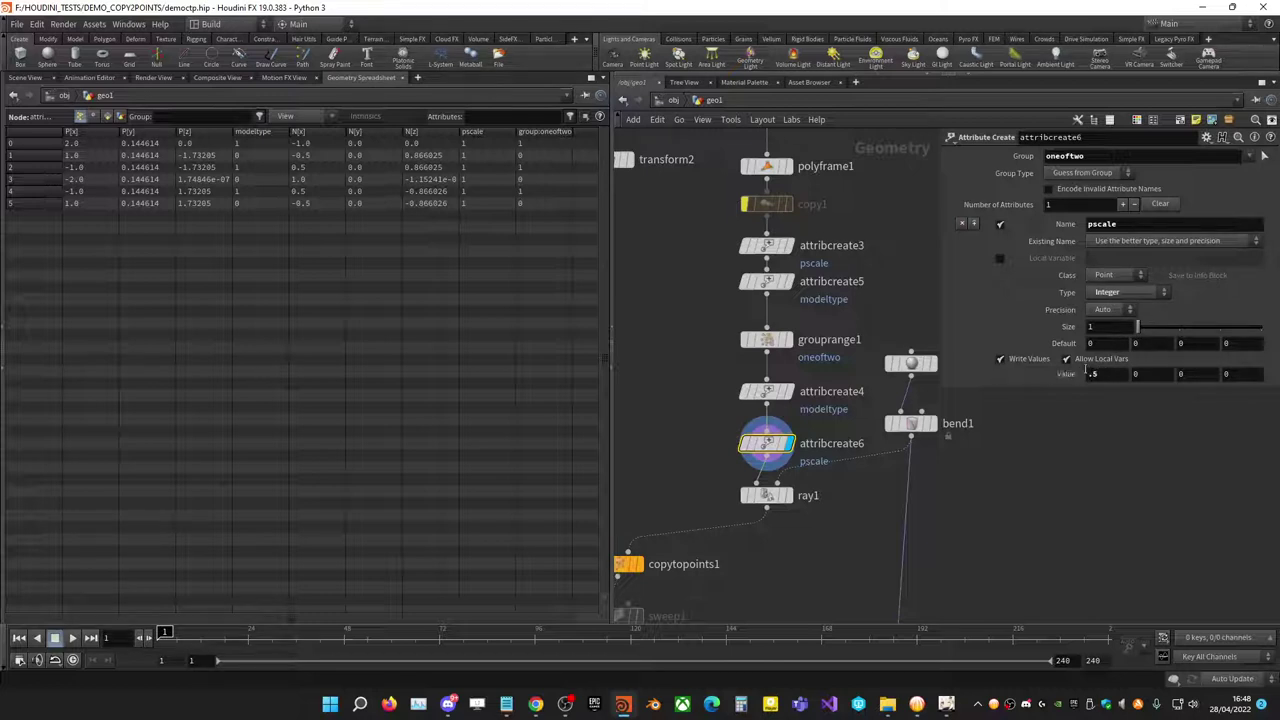
left_click(1033, 359)
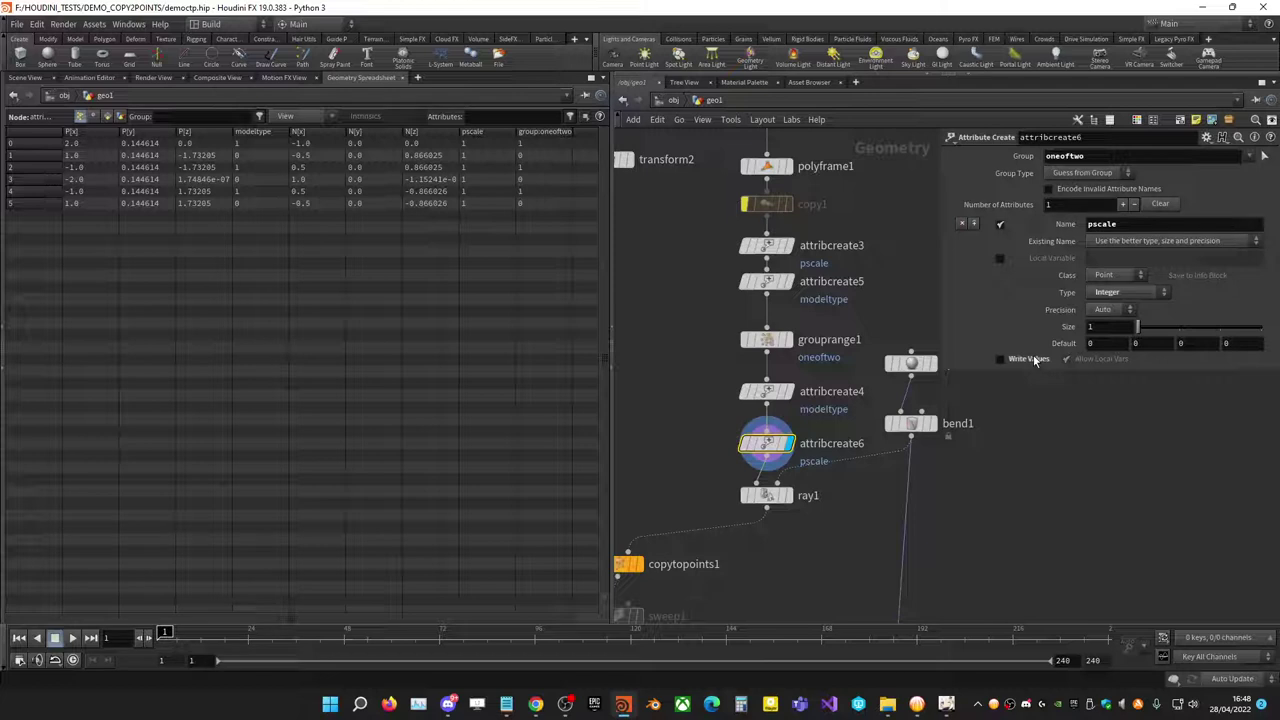
left_click(1033, 360)
type(".5")
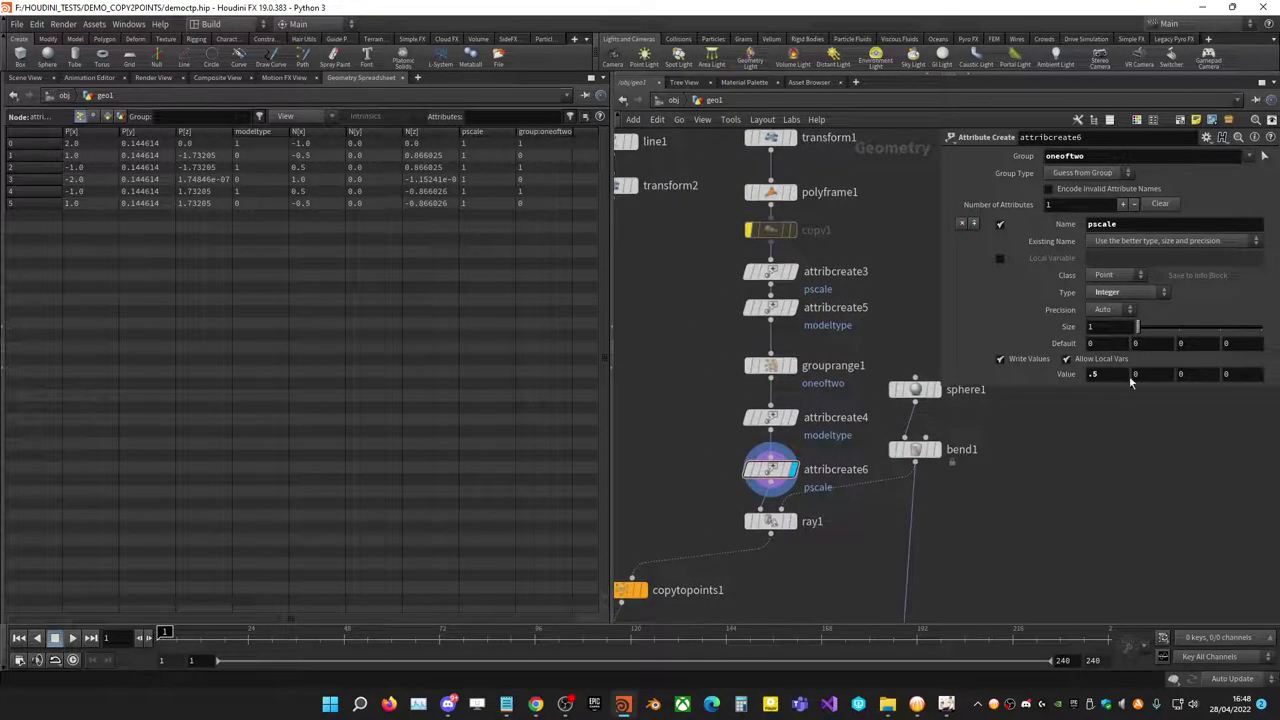
left_click(772, 368)
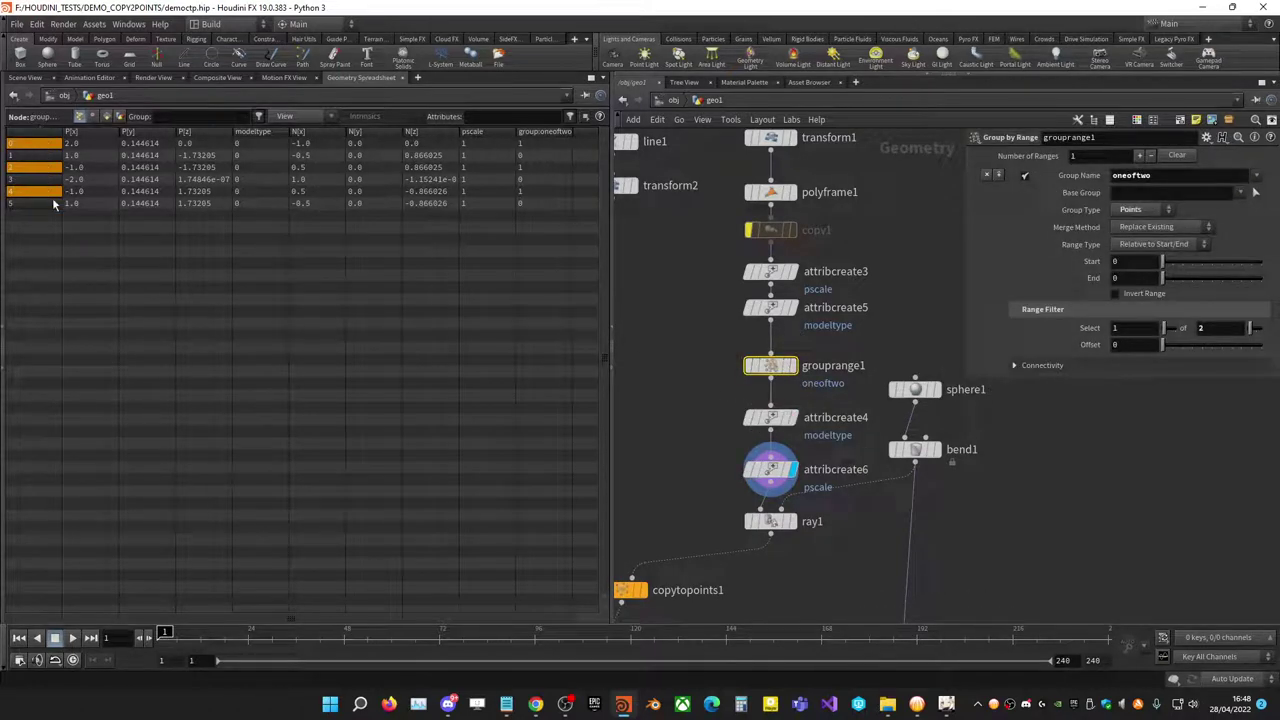
left_click(770, 418)
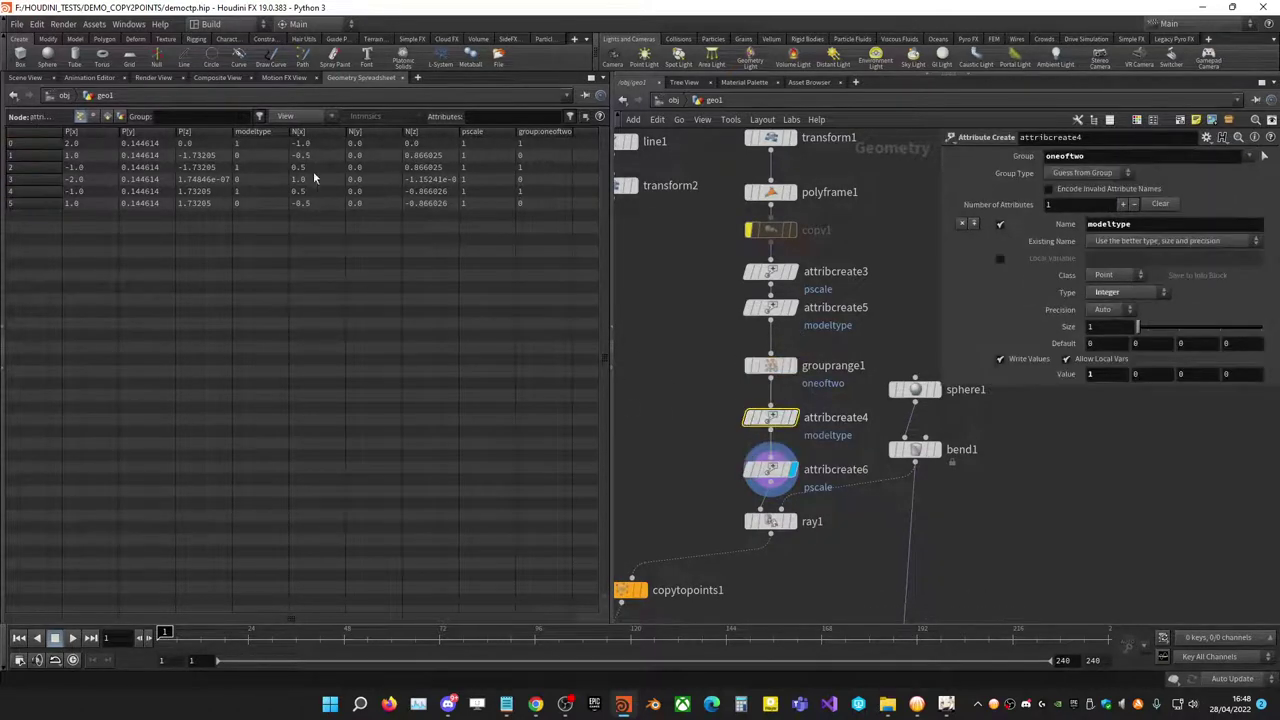
left_click_drag(766, 482, 768, 466)
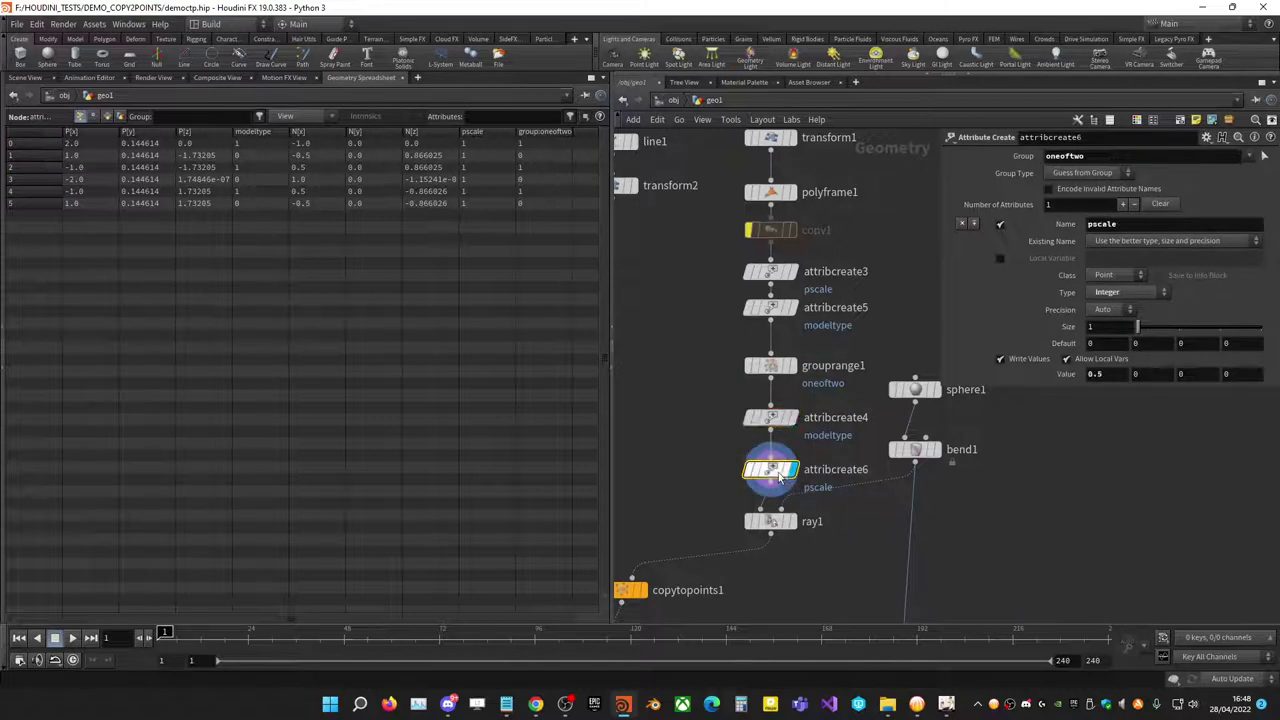
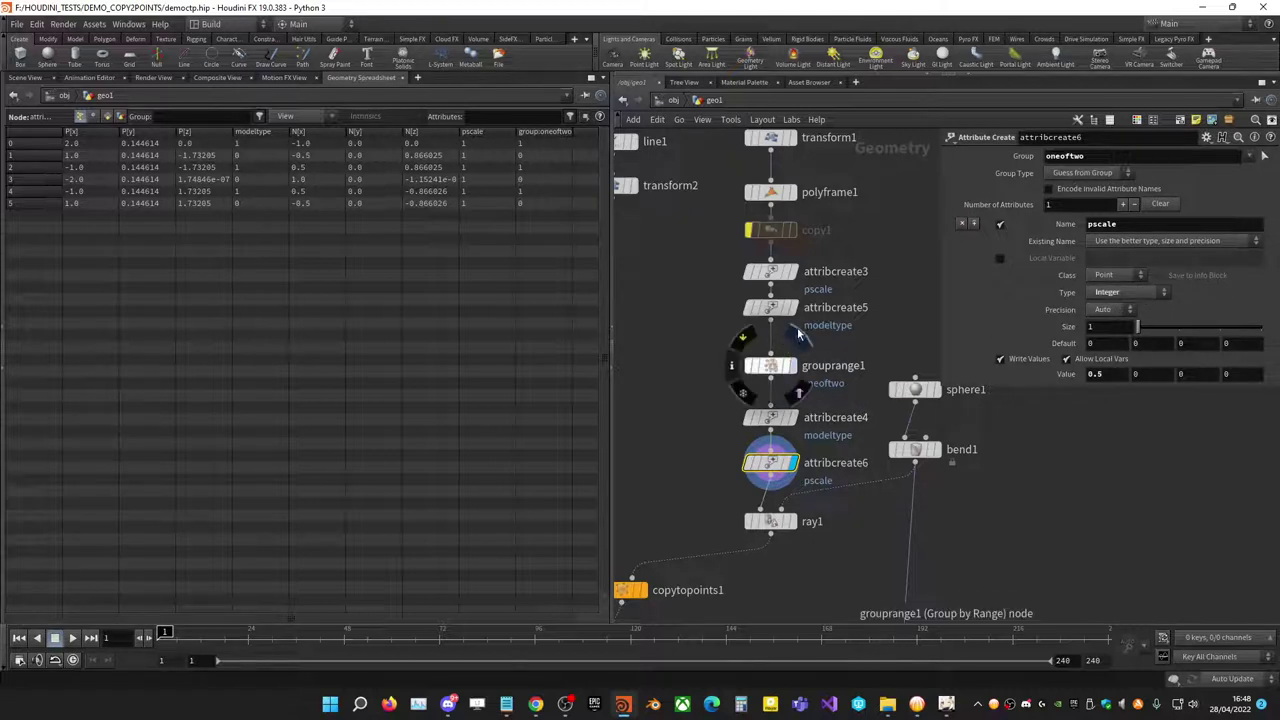
Change both pscale attribute nodes from integer to float type
left_click(771, 272, "shift")
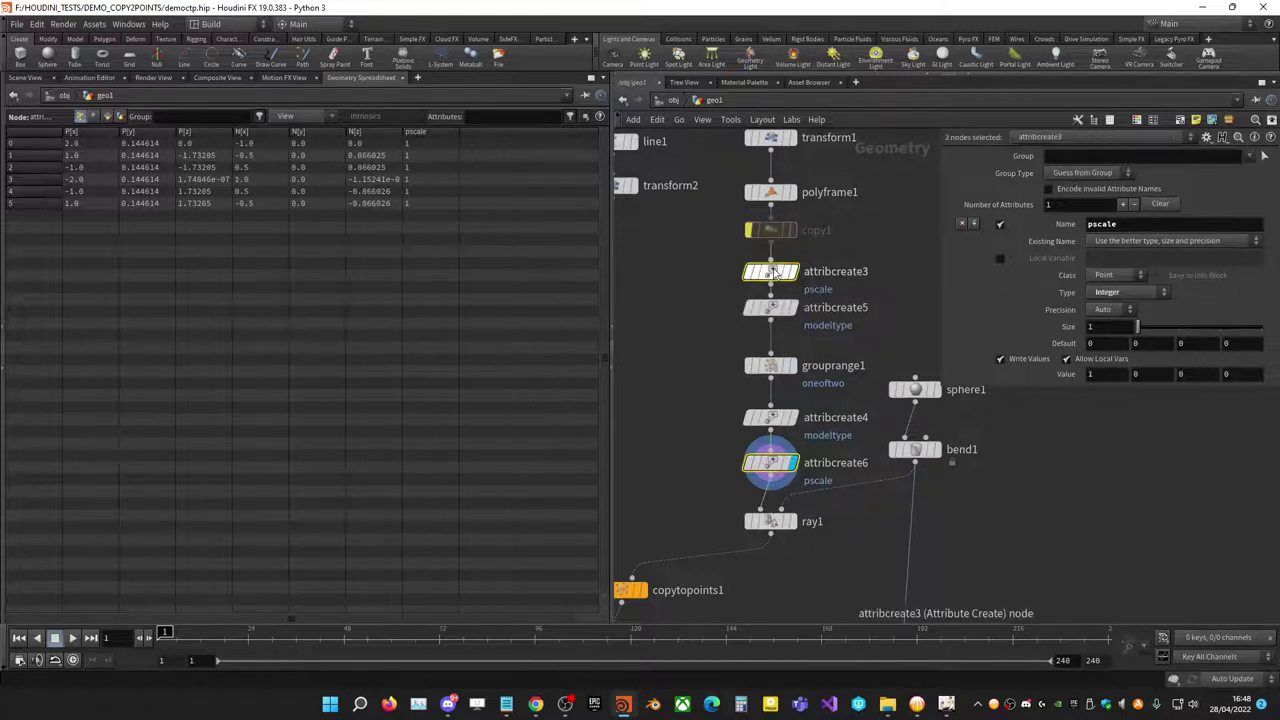
left_click(1114, 293)
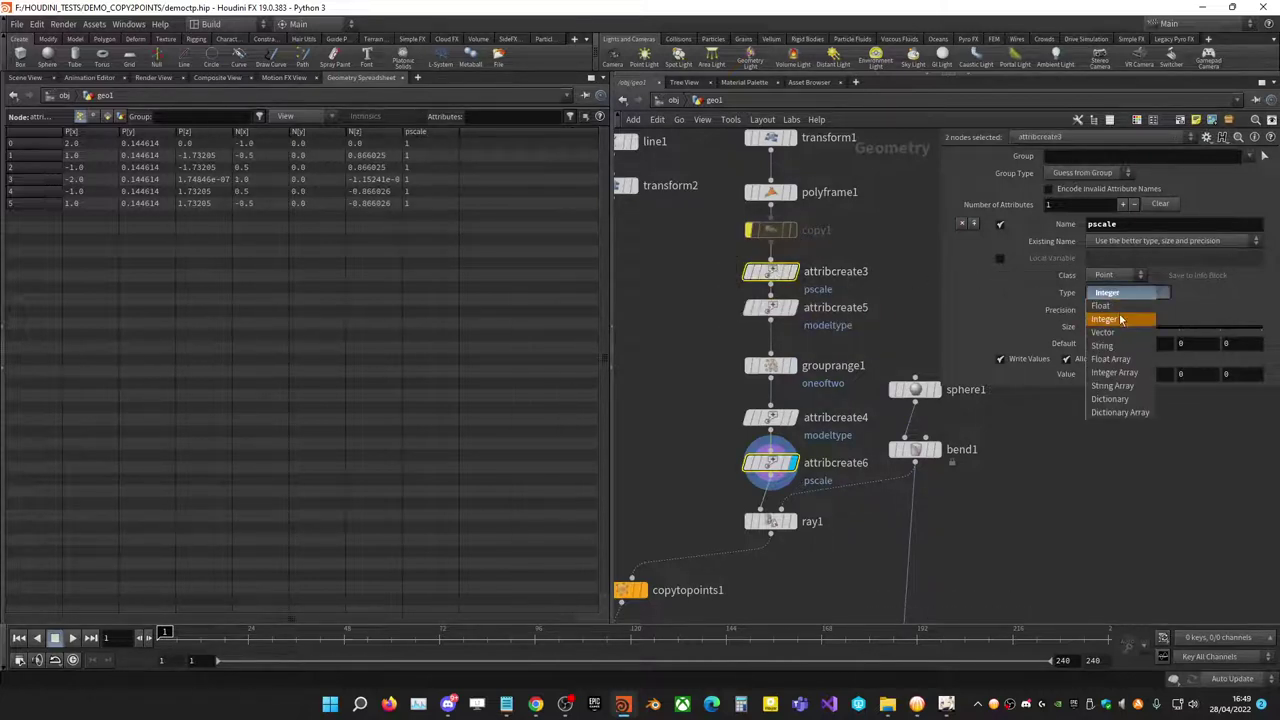
left_click(1122, 309)
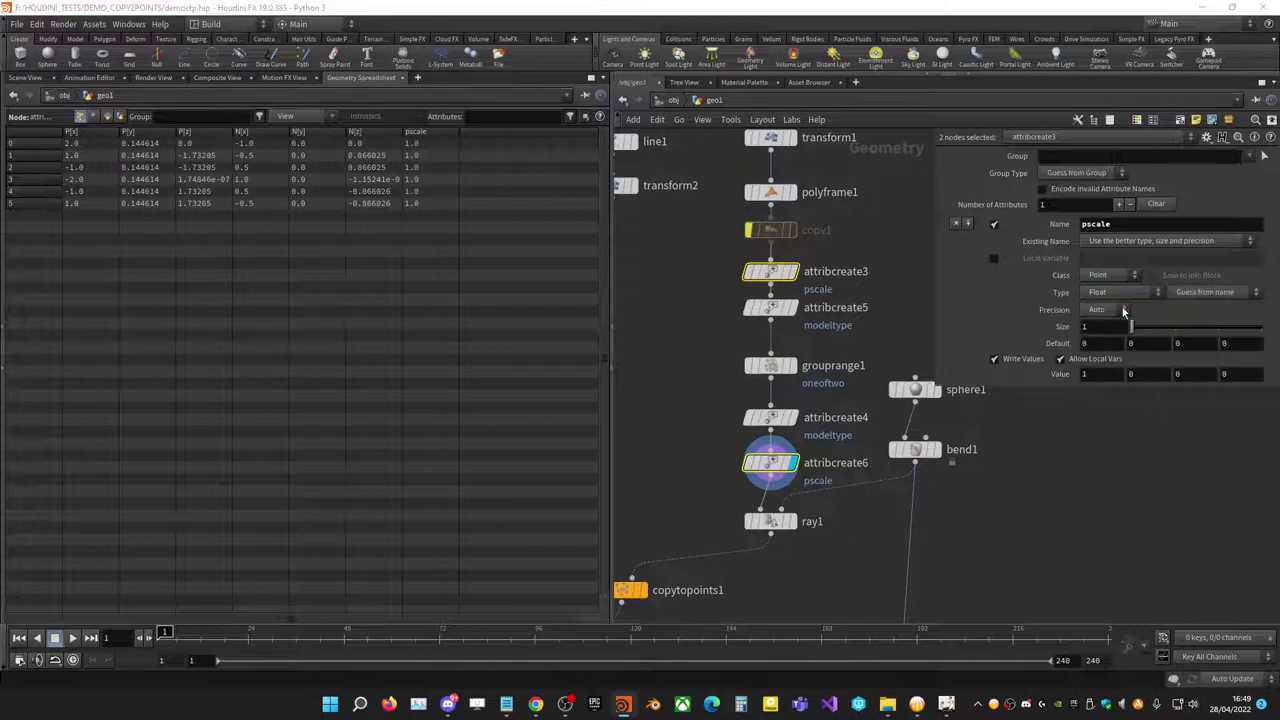
Check the pscale values: 0.5 on oneoftwo points and 1.0 elsewhere. Then return to the 3D scene
left_click(1055, 449)
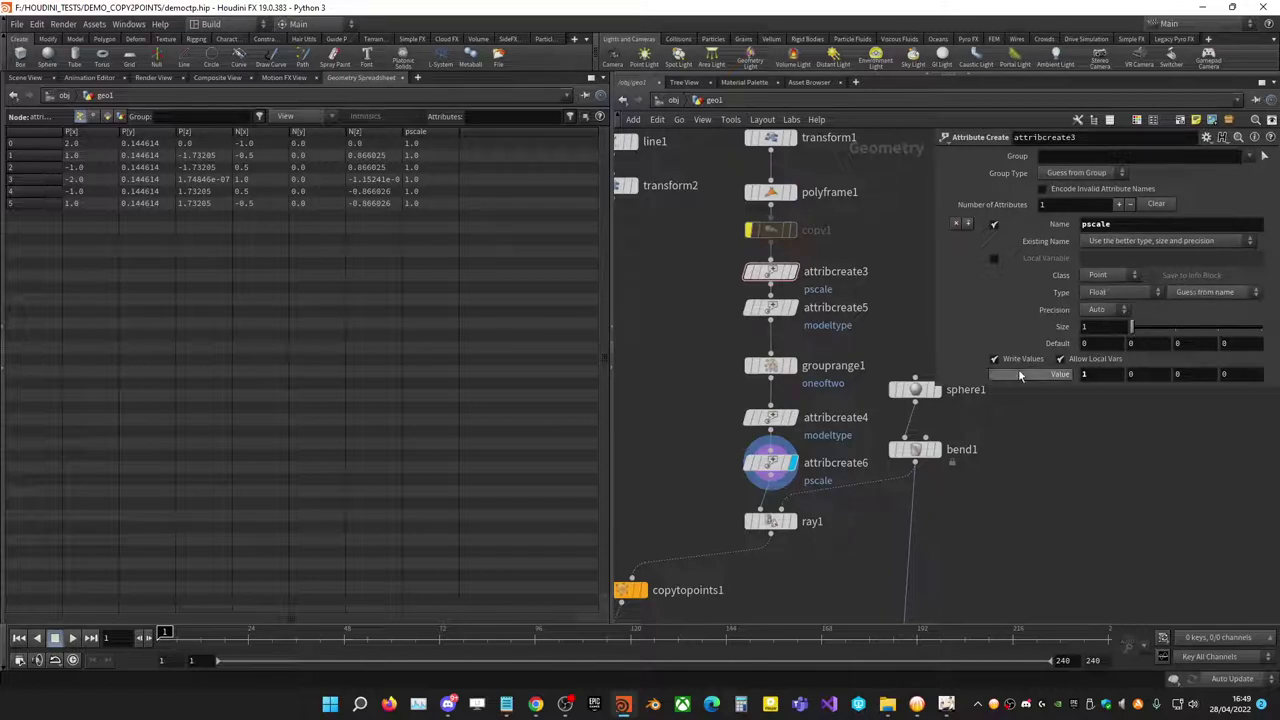
mouse_move(771, 271)
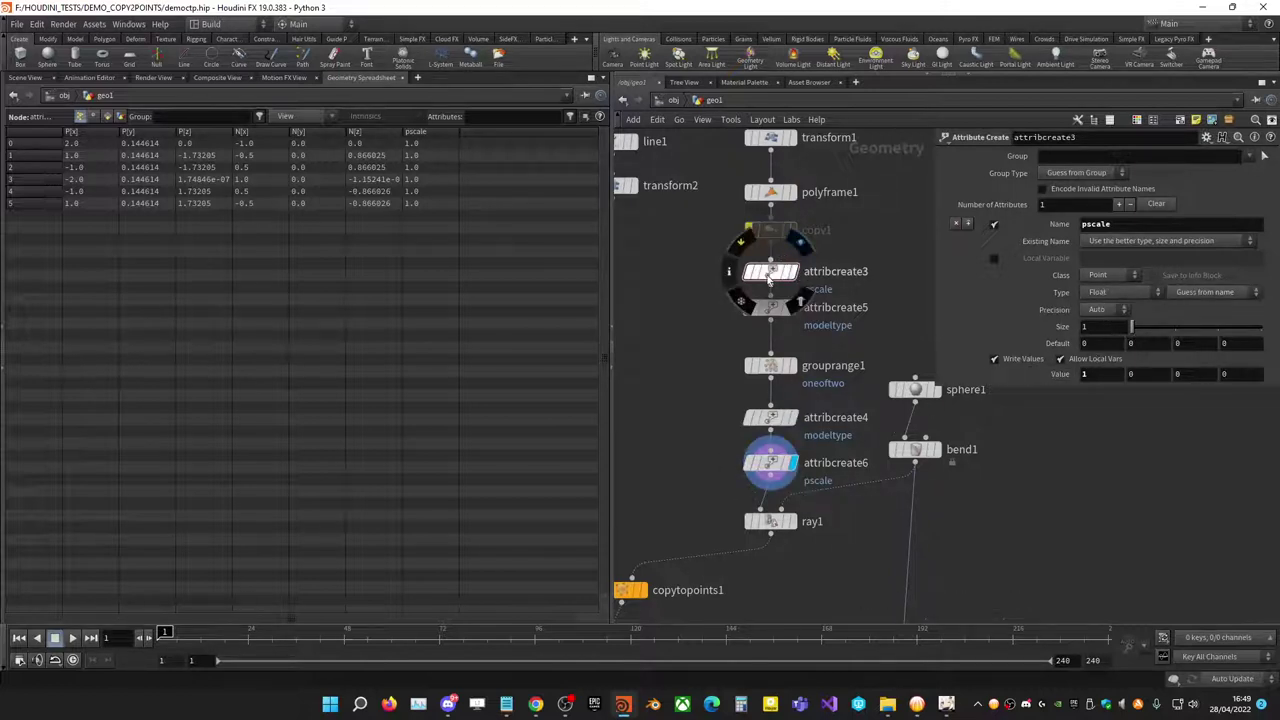
left_click(793, 271)
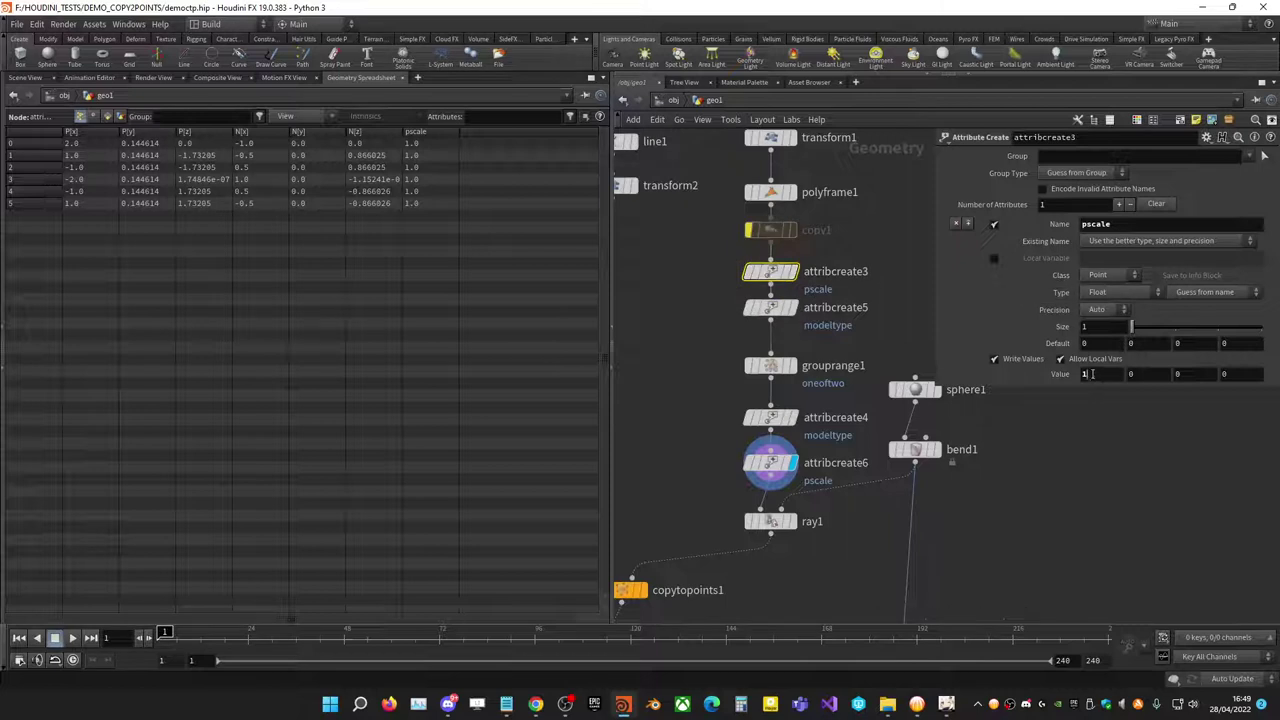
left_click(770, 462)
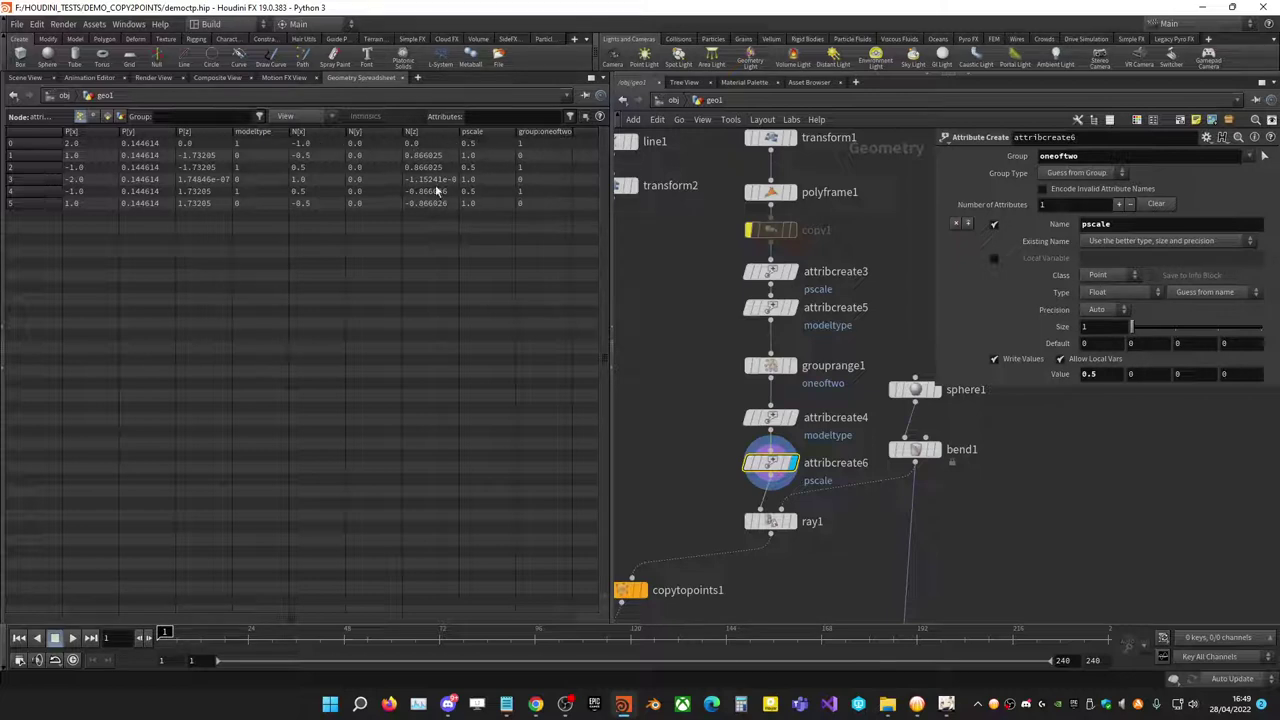
left_click(27, 78)
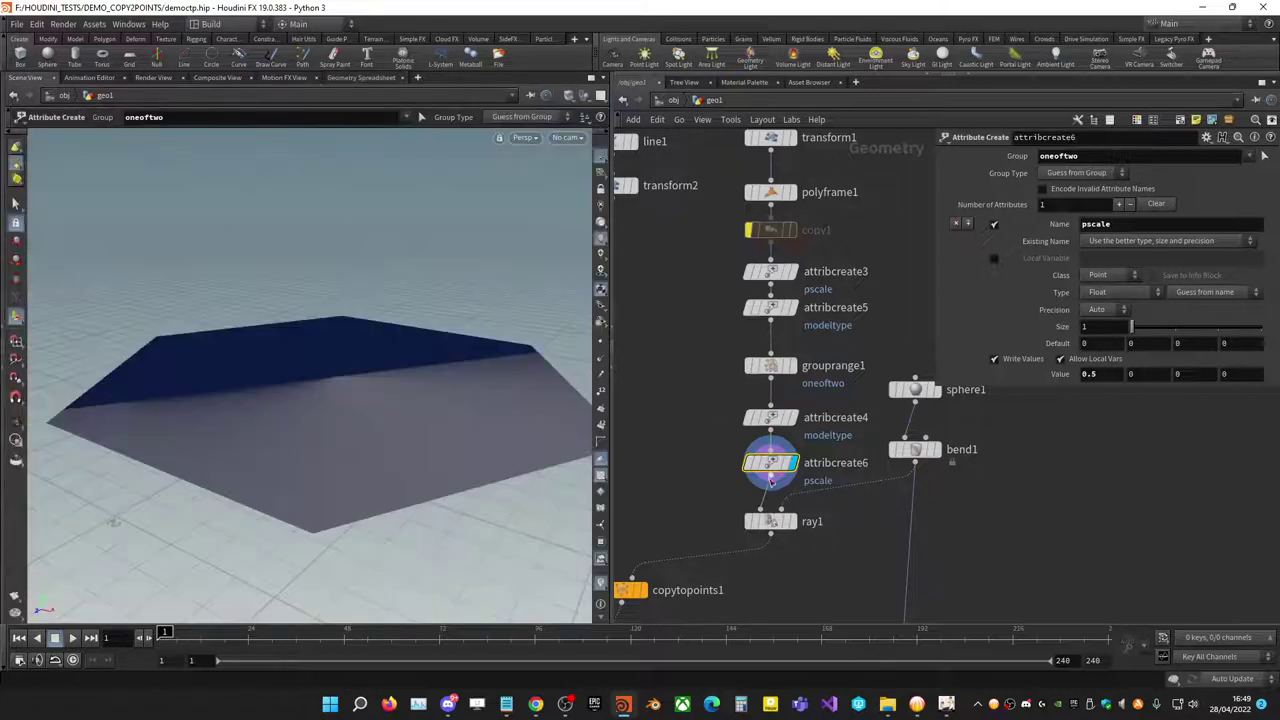
Display copytopoints1 so the copied spheres and cubes appear in the viewport
middle_click_drag(823, 512, 877, 250)
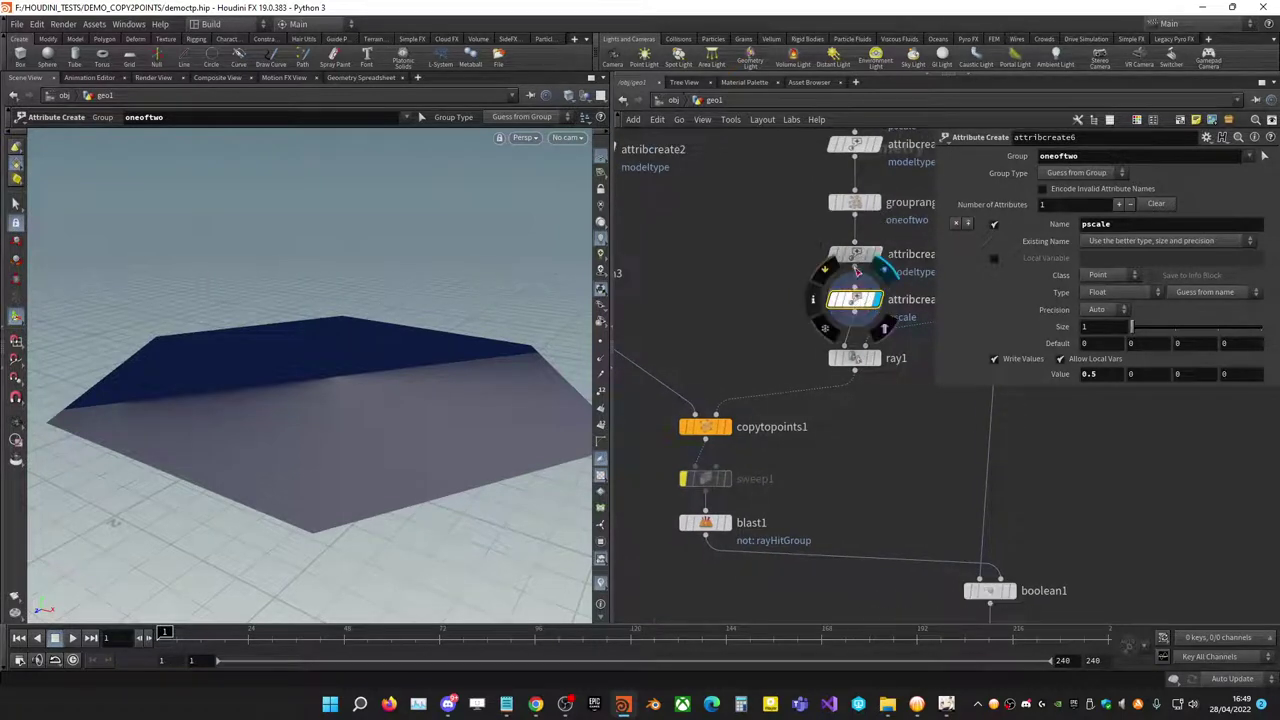
left_click(880, 325)
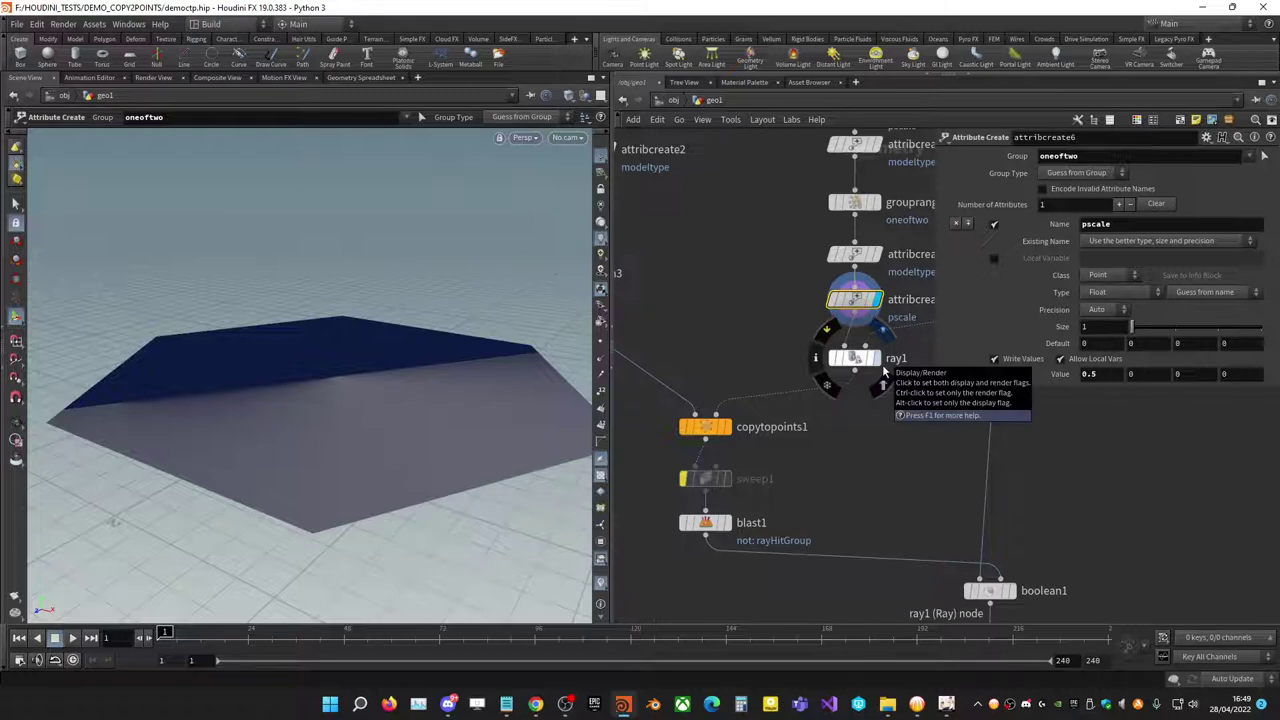
left_click(883, 372)
left_click(732, 399)
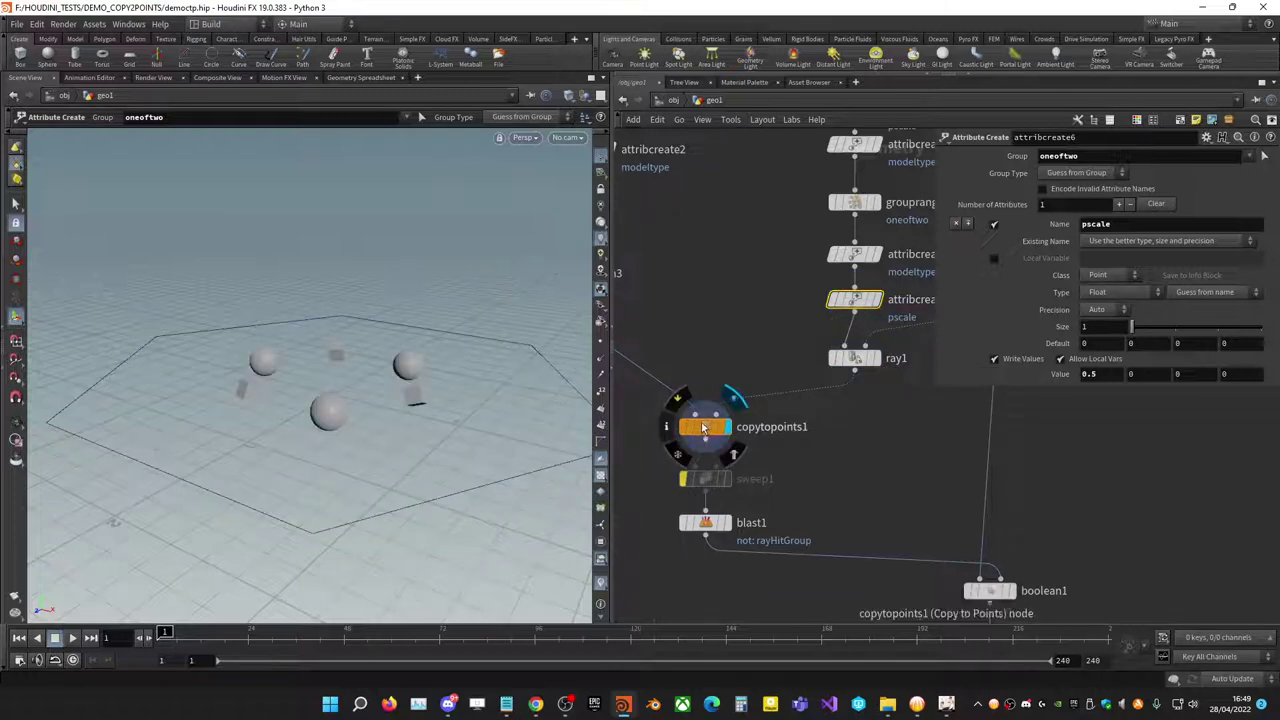
left_click(703, 428)
scroll(674, 463, "down", 3)
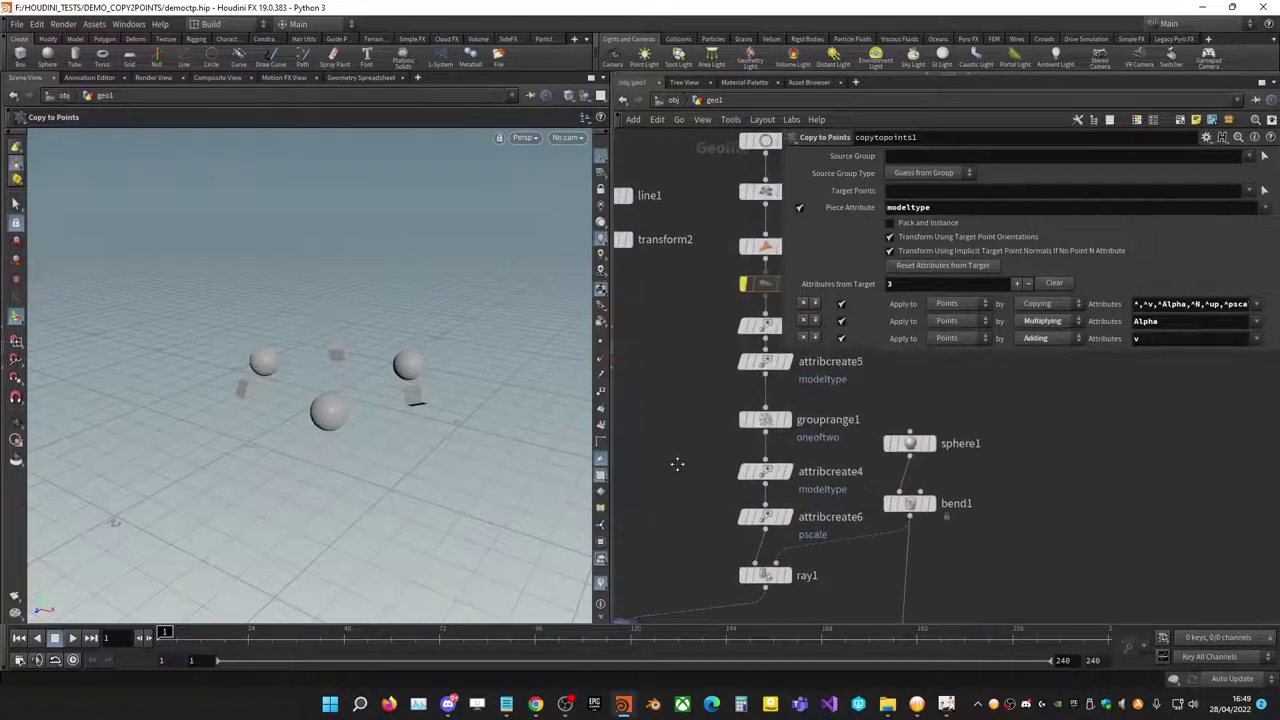
scroll(750, 441, "up", 3)
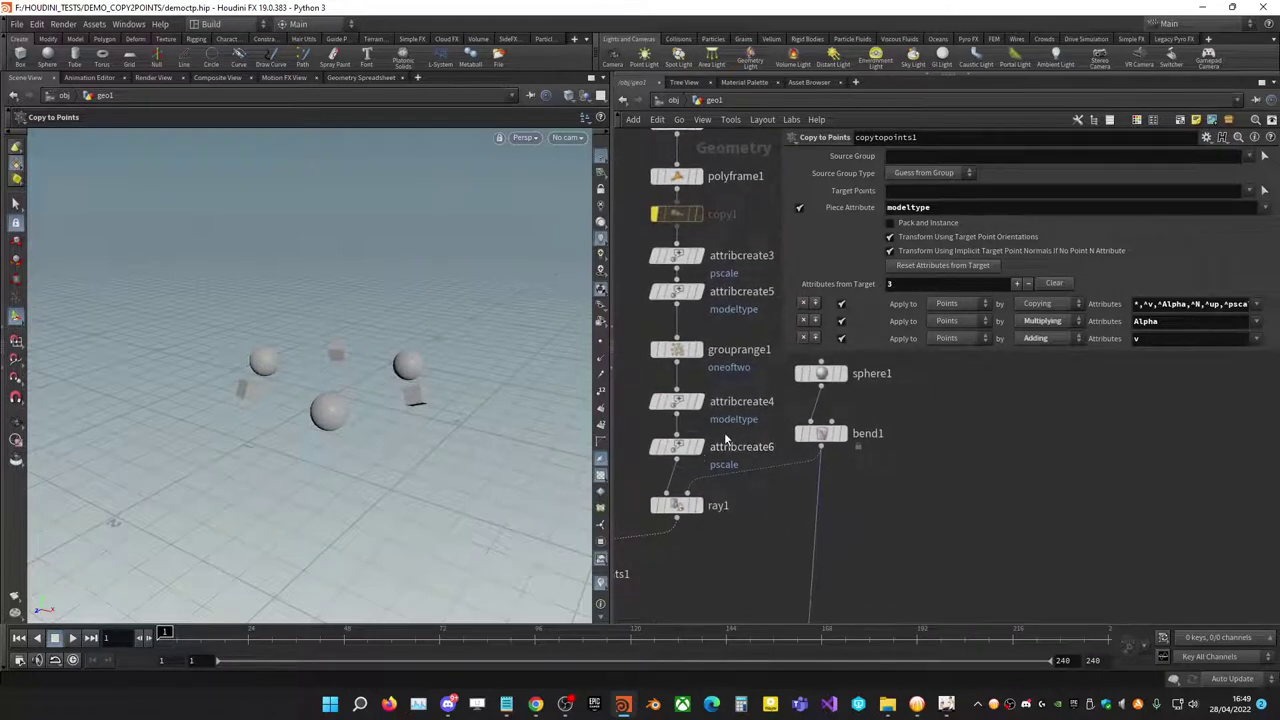
Raise the oneoftwo pscale value to 1.3 to enlarge the cubes
left_click(676, 450)
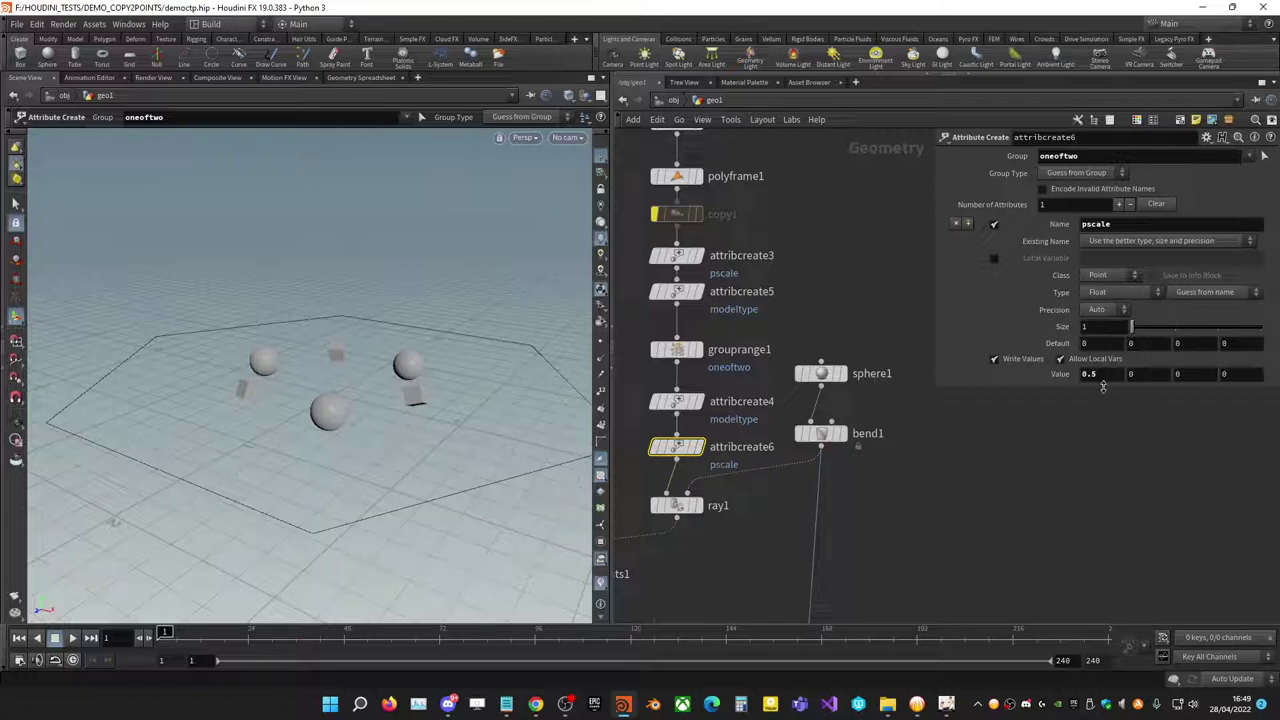
middle_click_drag(1103, 386, 1094, 409)
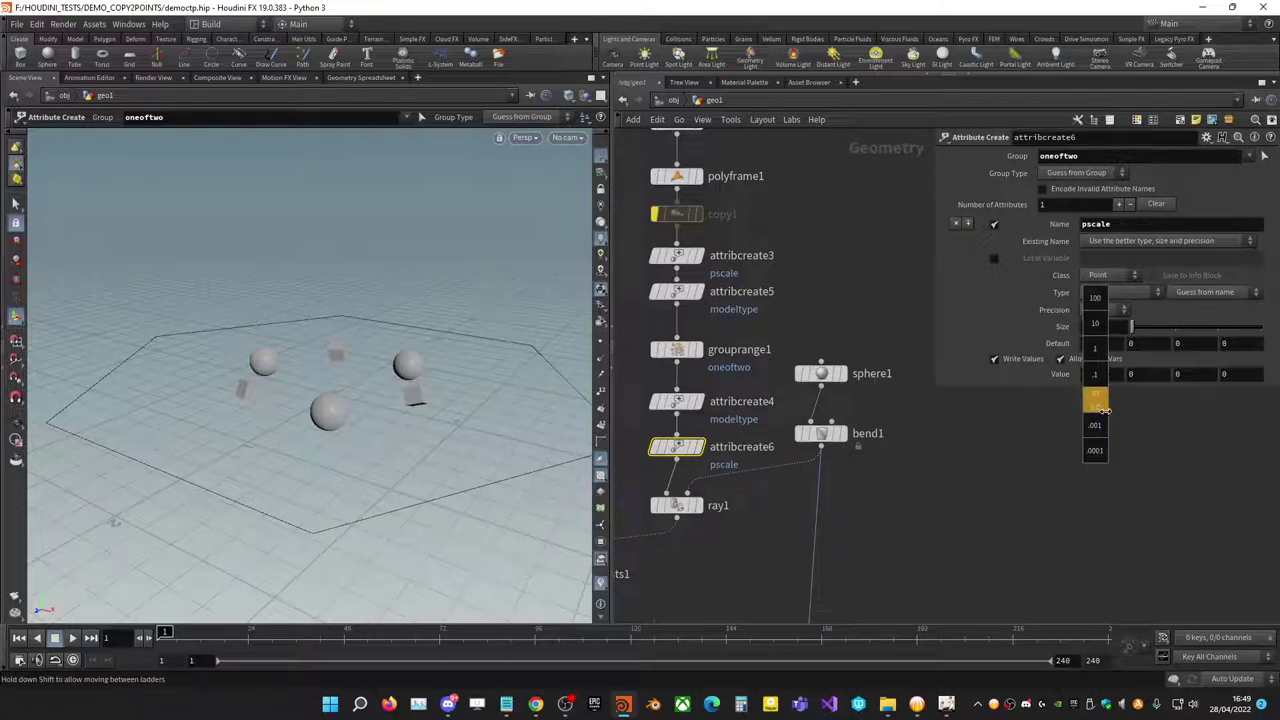
middle_click_drag(1160, 402, 60, 120)
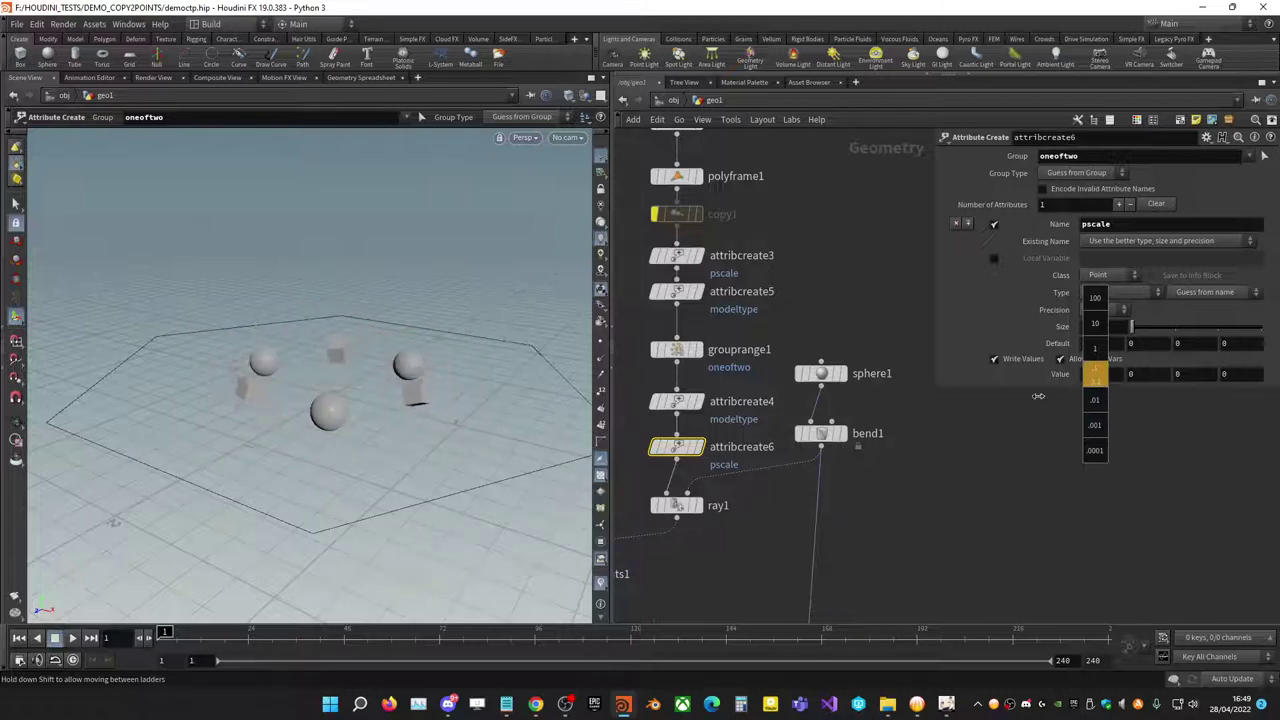
mouse_move(60, 120)
middle_mouse_down()
mouse_move(1094, 374)
mouse_move(1170, 376)
mouse_move(1097, 368)
middle_mouse_up()
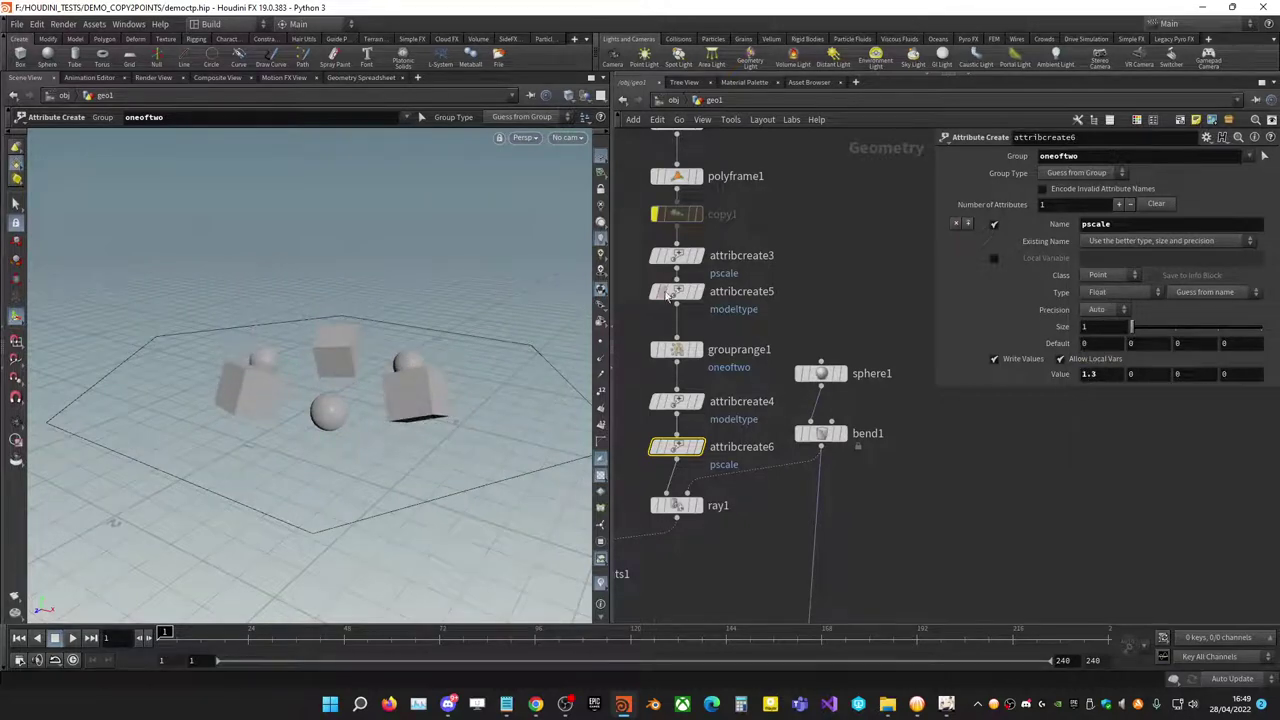
Set the base pscale value to 2.22 to enlarge the spheres
left_click(677, 256)
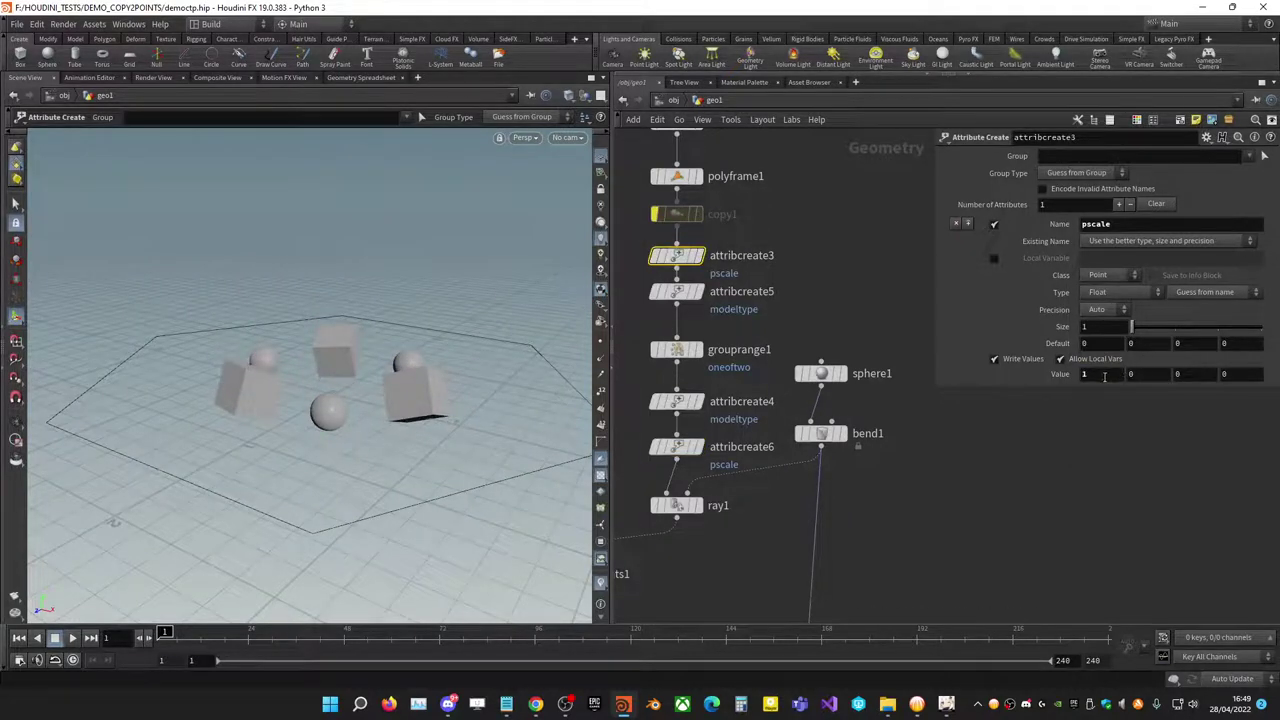
middle_click_drag(1104, 376, 945, 443)
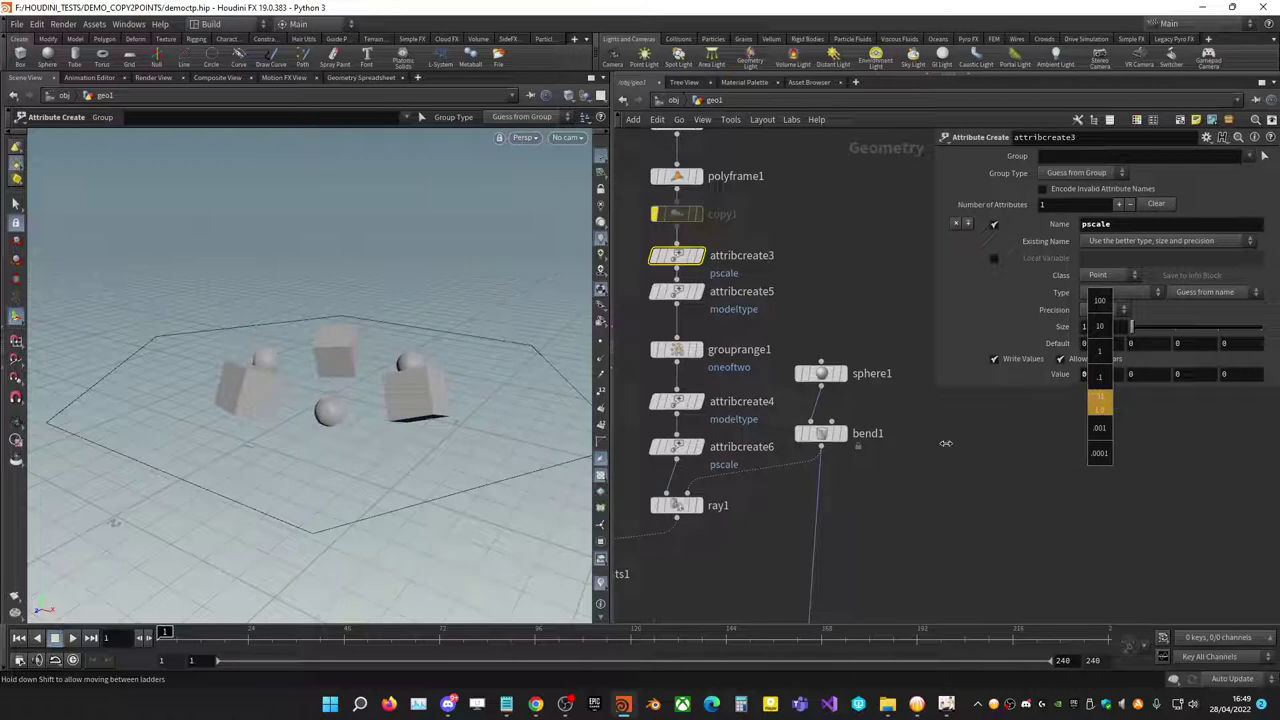
middle_click_drag(945, 443, 1000, 443)
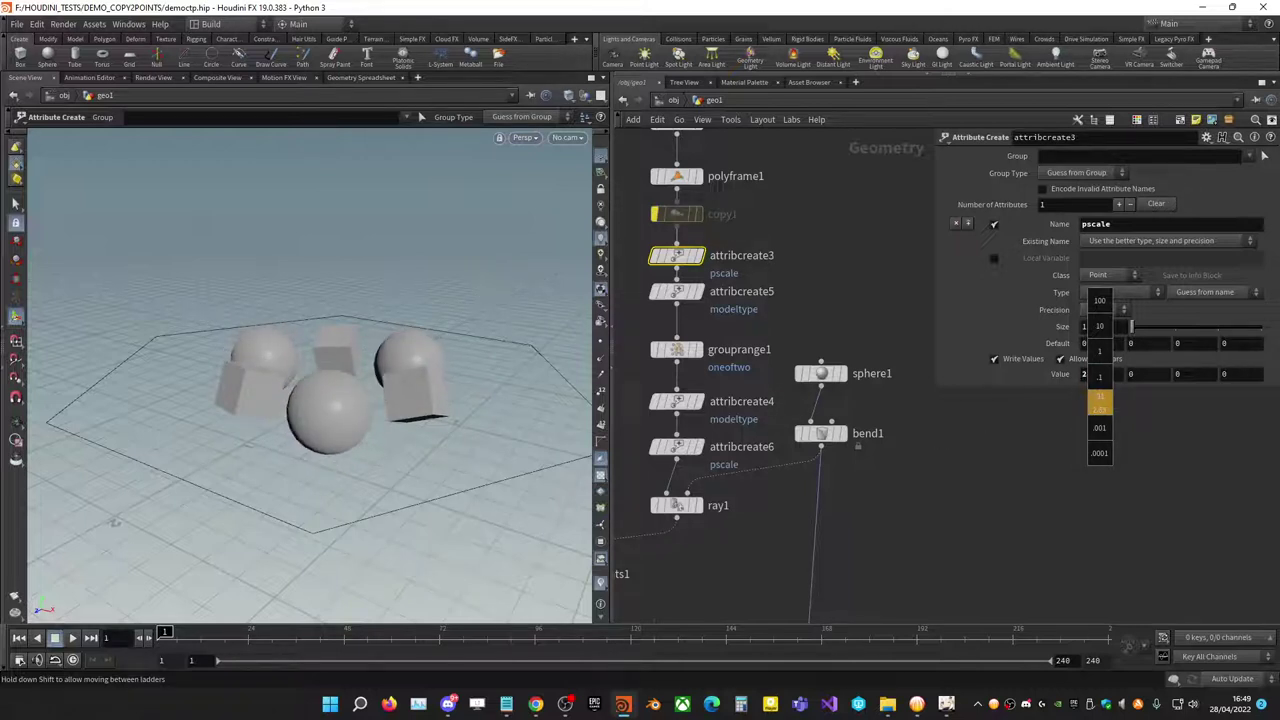
scroll(845, 362, "down", 3)
scroll(845, 362, "down", 2)
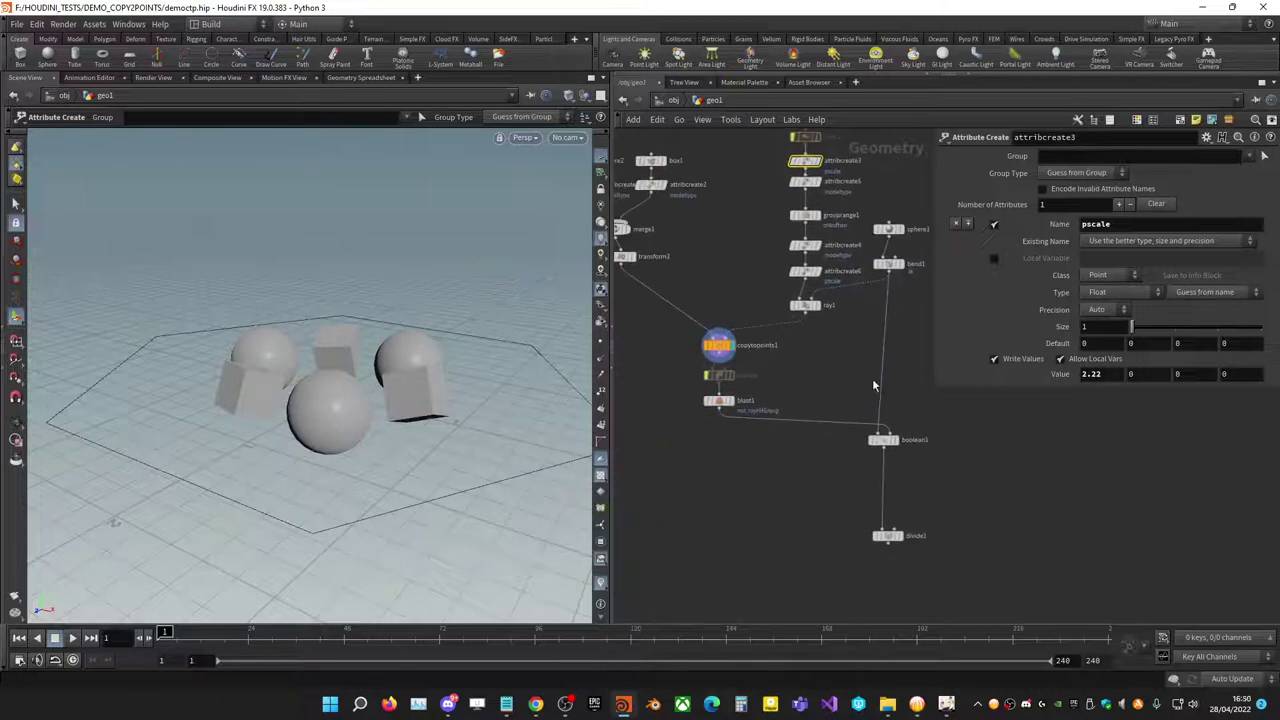
Display boolean1, then divide1, and orbit to inspect the carved surface
scroll(880, 400, "up", 1)
left_click(898, 449)
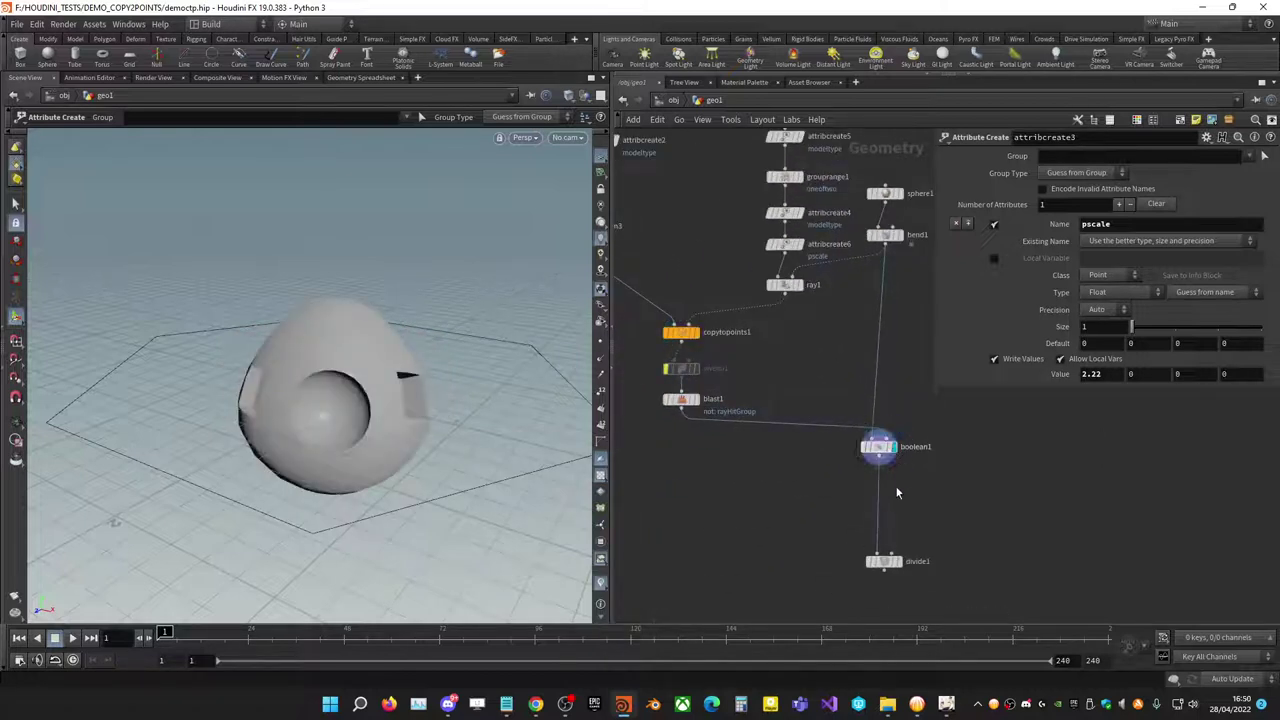
left_click(897, 563)
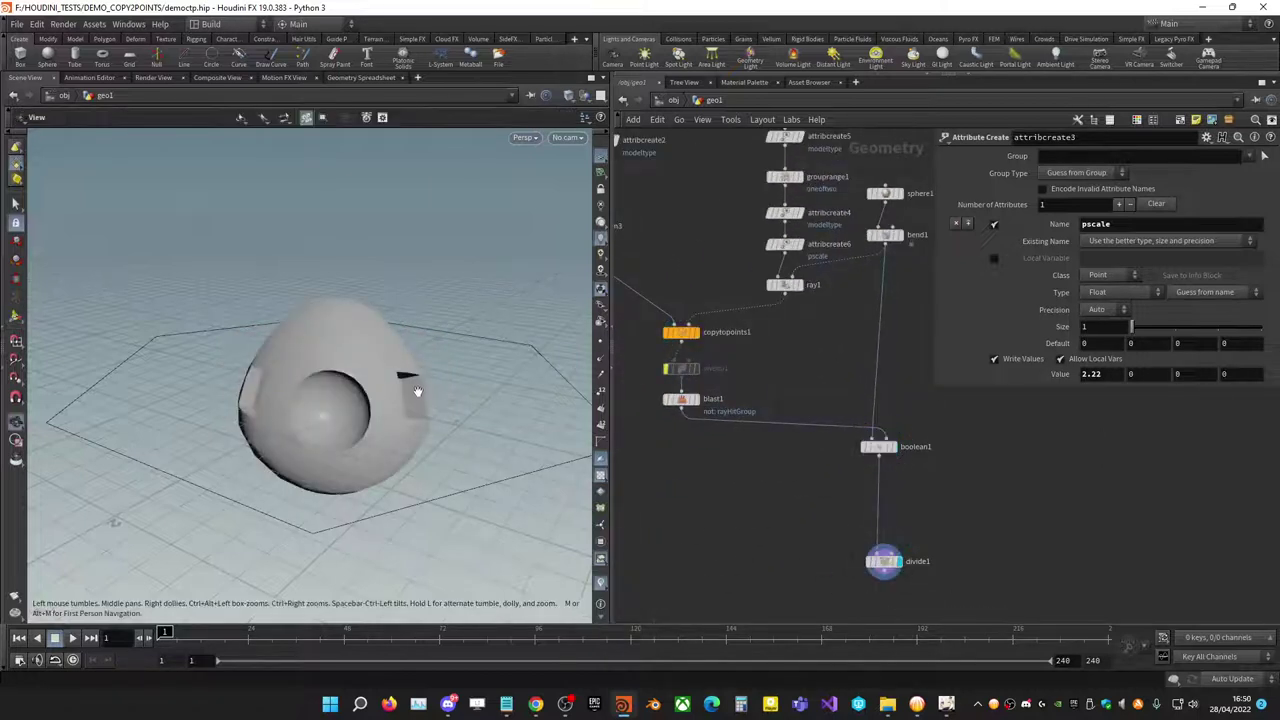
left_click_drag(418, 390, 330, 400)
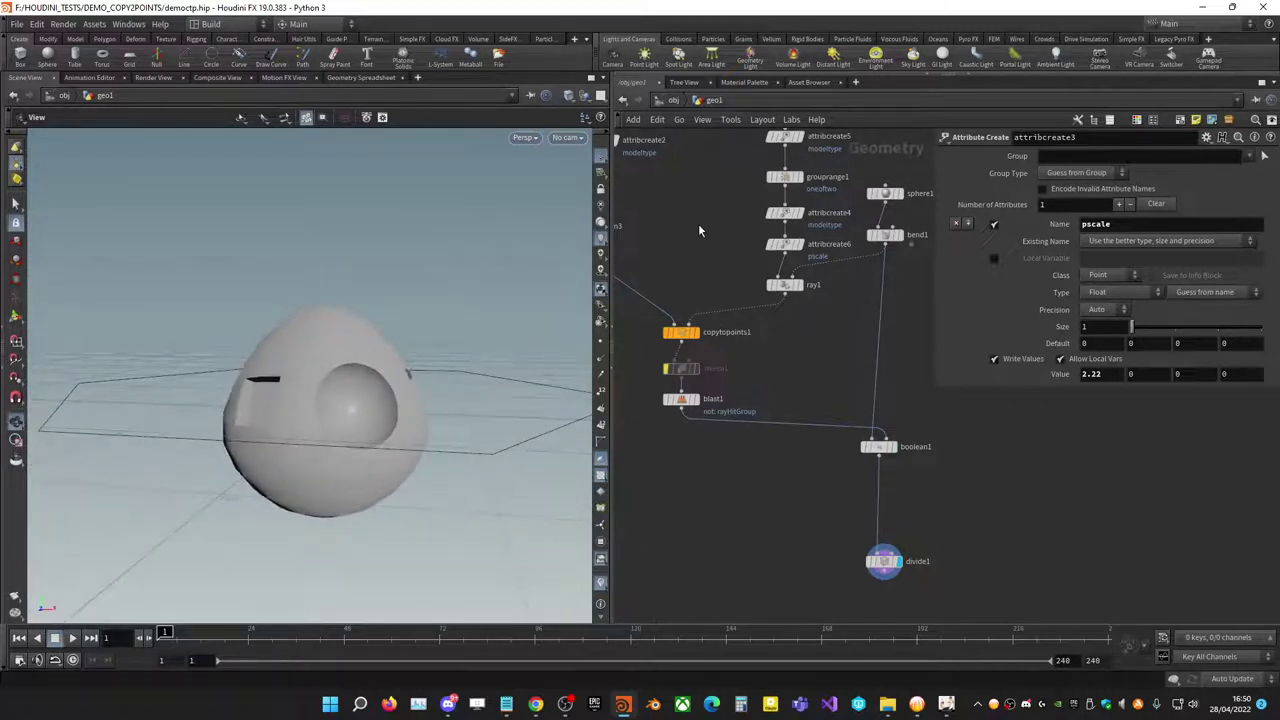
middle_click_drag(698, 231, 825, 317)
mouse_move(480, 391)
left_mouse_down()
mouse_move(500, 401)
mouse_move(400, 450)
left_mouse_up()
scroll(835, 278, "down", 3)
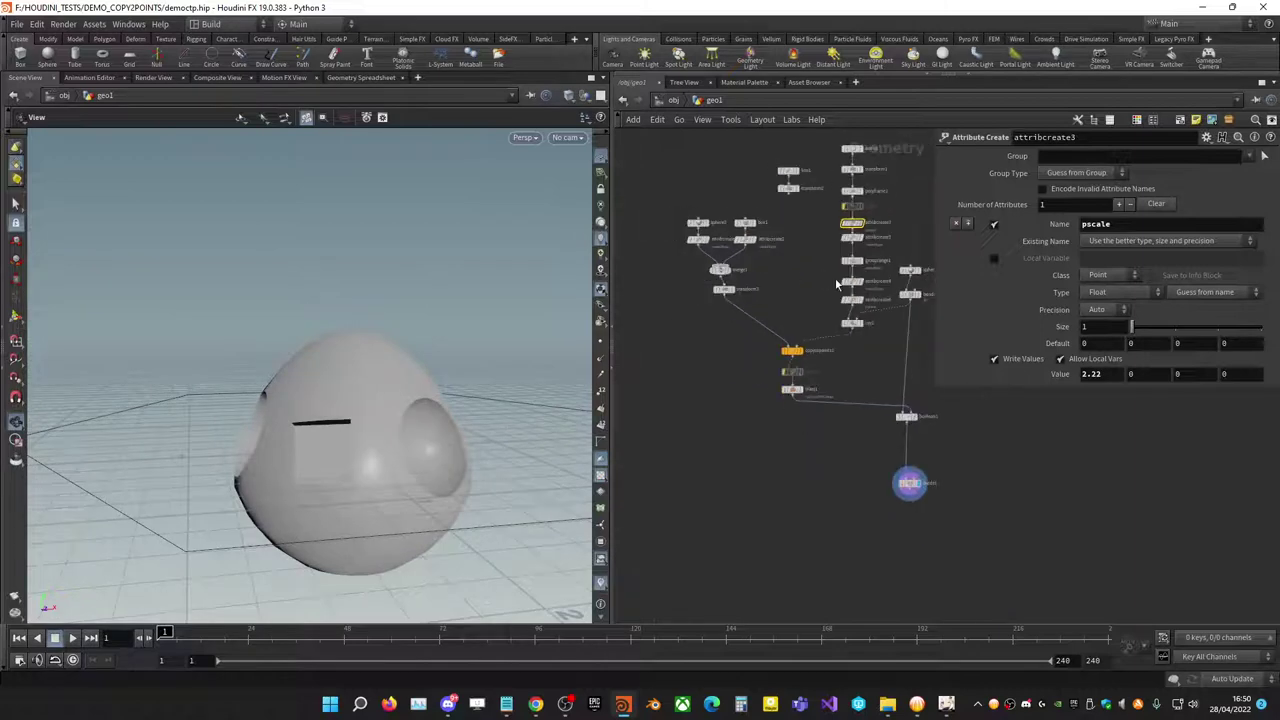
scroll(835, 278, "up", 3)
left_click(828, 205)
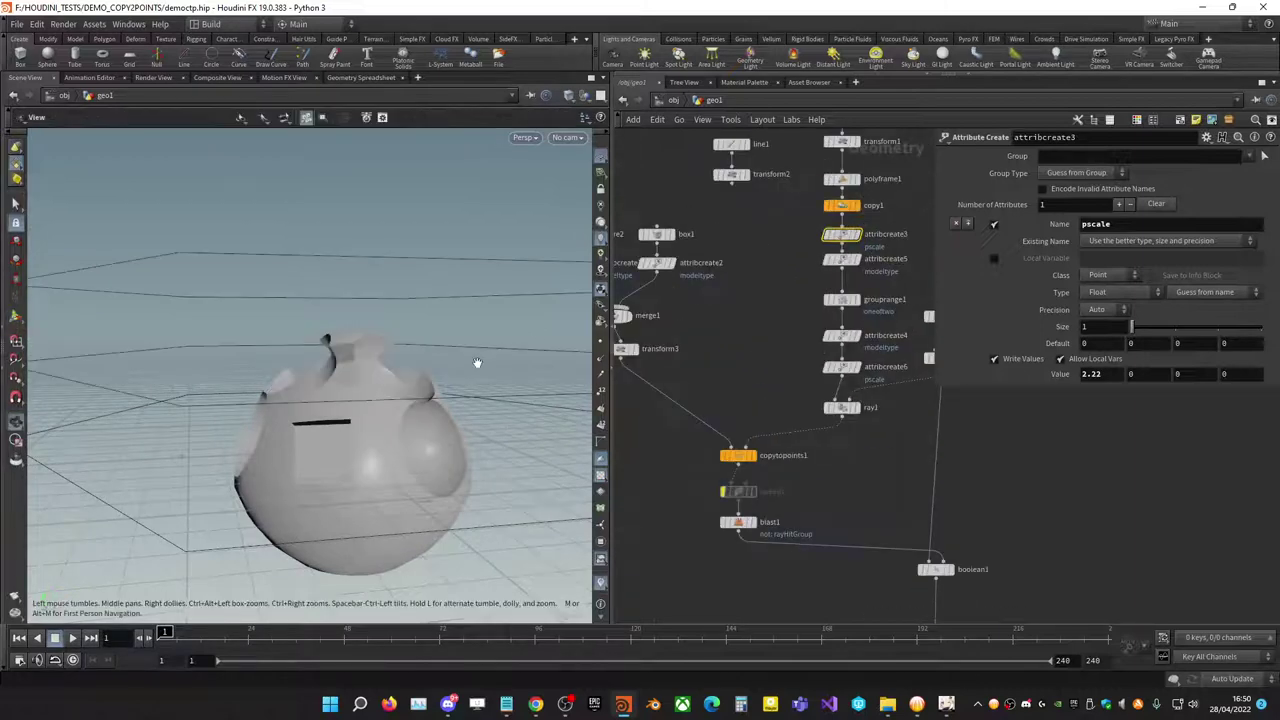
mouse_move(477, 362)
left_mouse_down()
mouse_move(443, 380)
mouse_move(391, 376)
left_mouse_up()
key("Return")
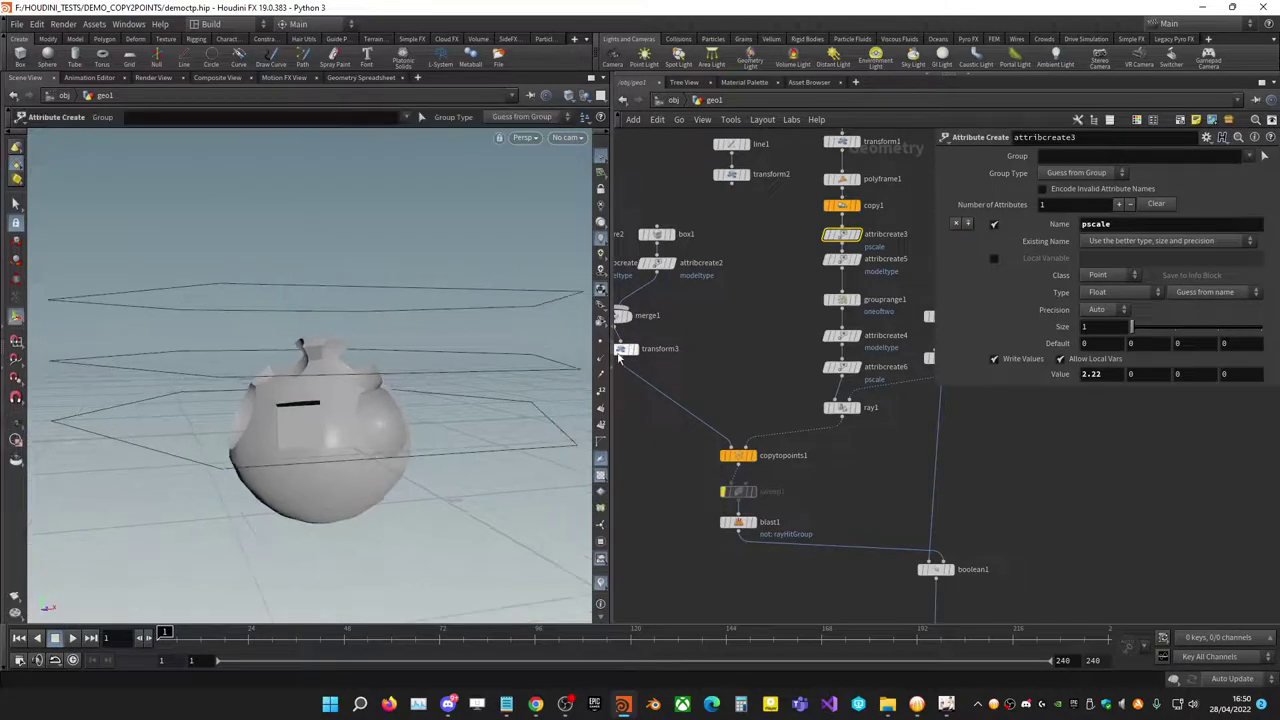
Shrink transform3's uniform scale to 0.13 and orbit to check the sphere
left_click(624, 349)
middle_click_drag(1120, 274, 1112, 281)
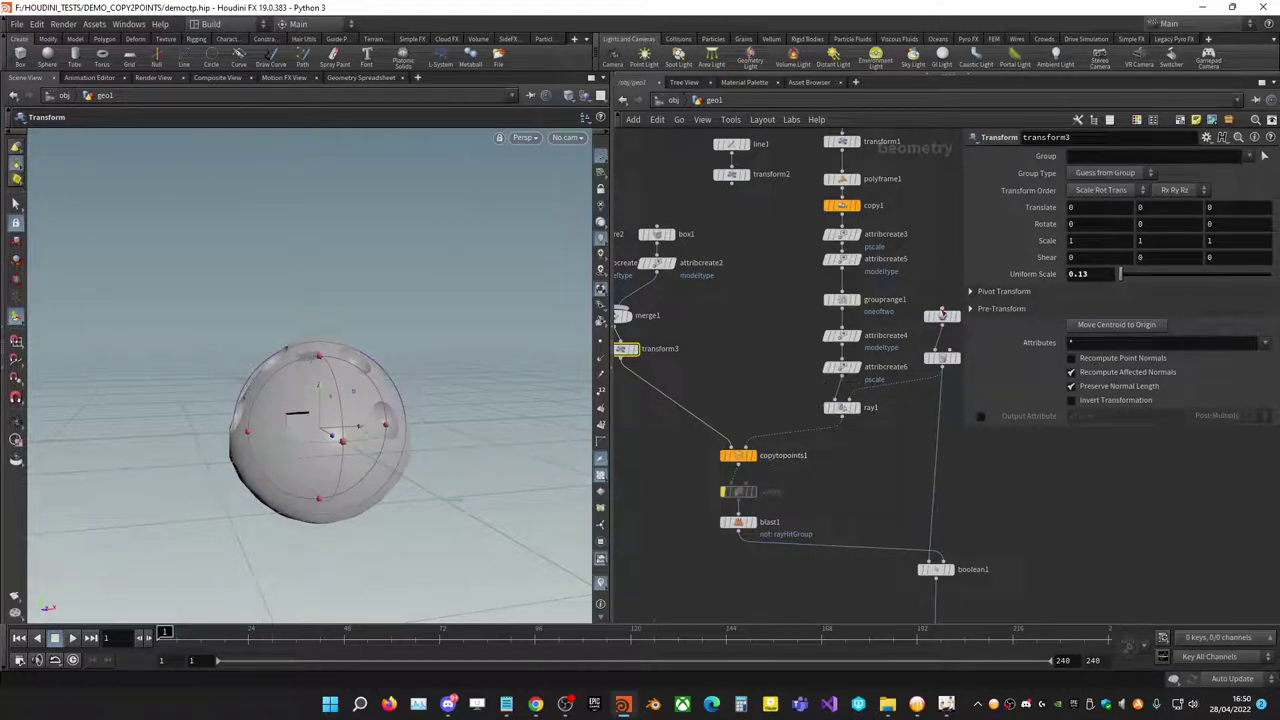
left_click_drag(423, 443, 414, 434, "alt")
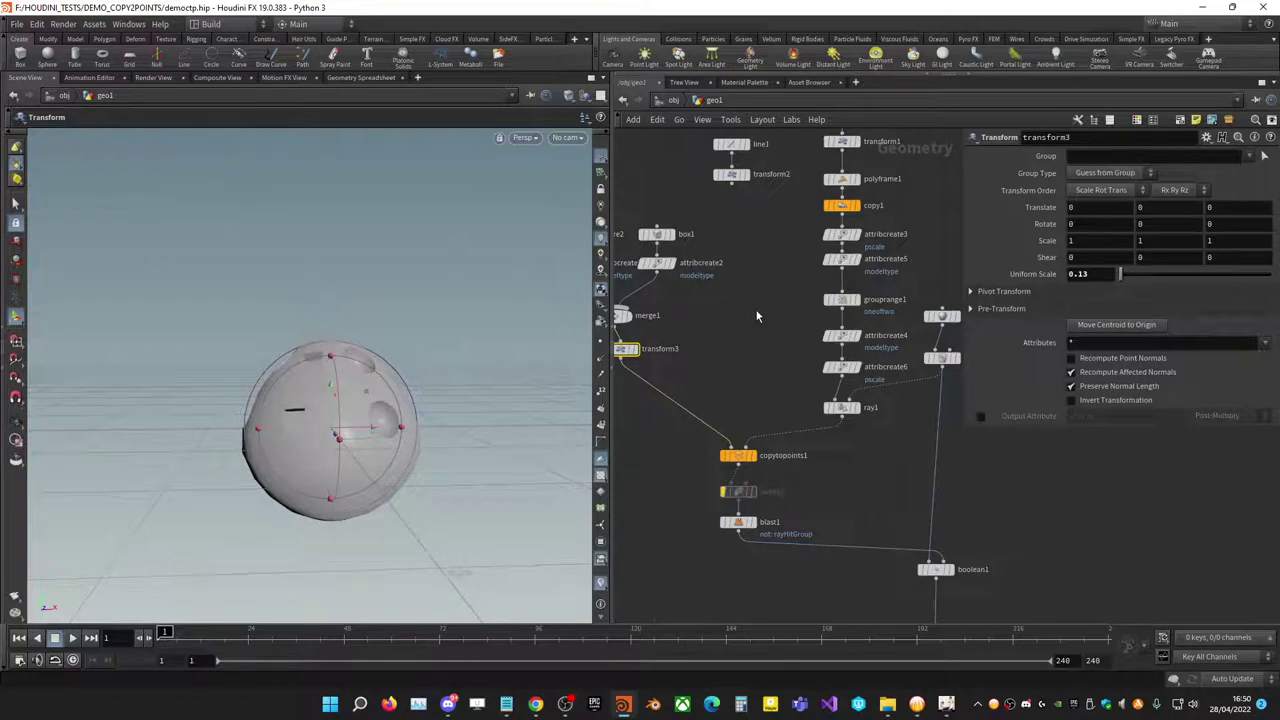
mouse_move(757, 316)
middle_mouse_down()
mouse_move(763, 360)
mouse_move(802, 339)
mouse_move(774, 383)
mouse_move(804, 316)
mouse_move(829, 320)
mouse_move(823, 349)
mouse_move(773, 351)
middle_mouse_up()
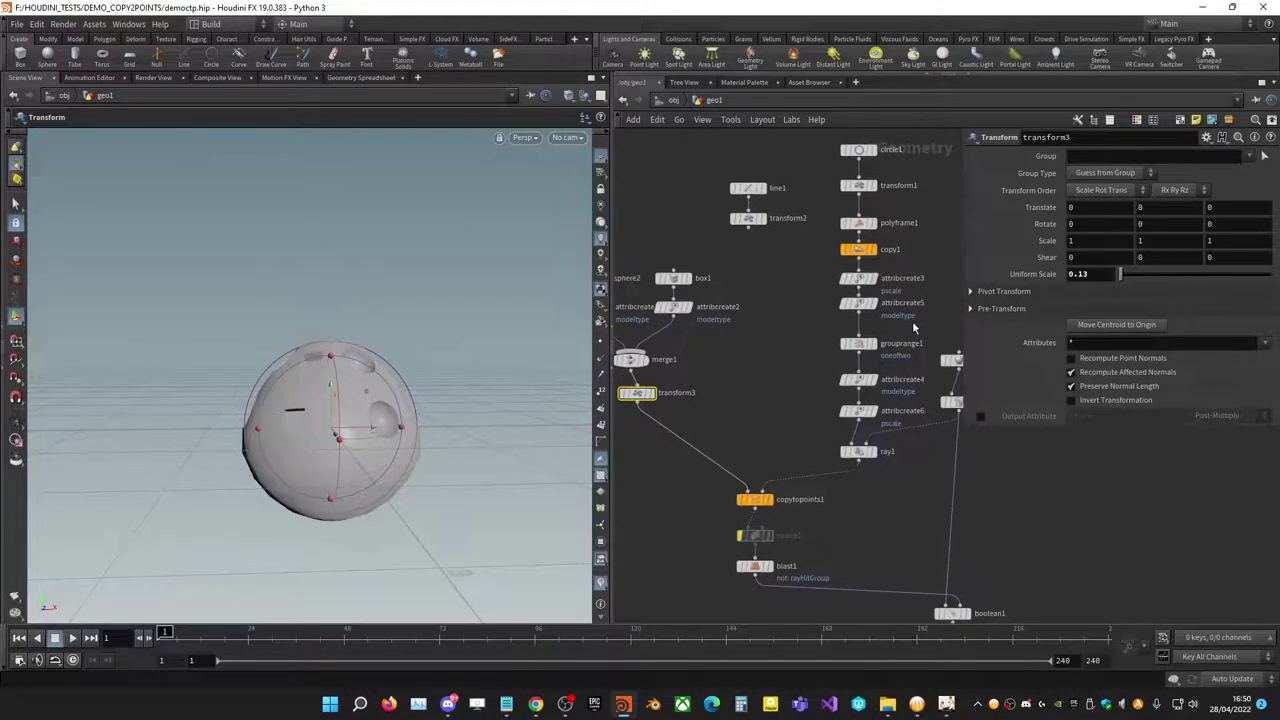
Move transform1's geometry down to a Y translate of about 0.087
left_click(858, 185)
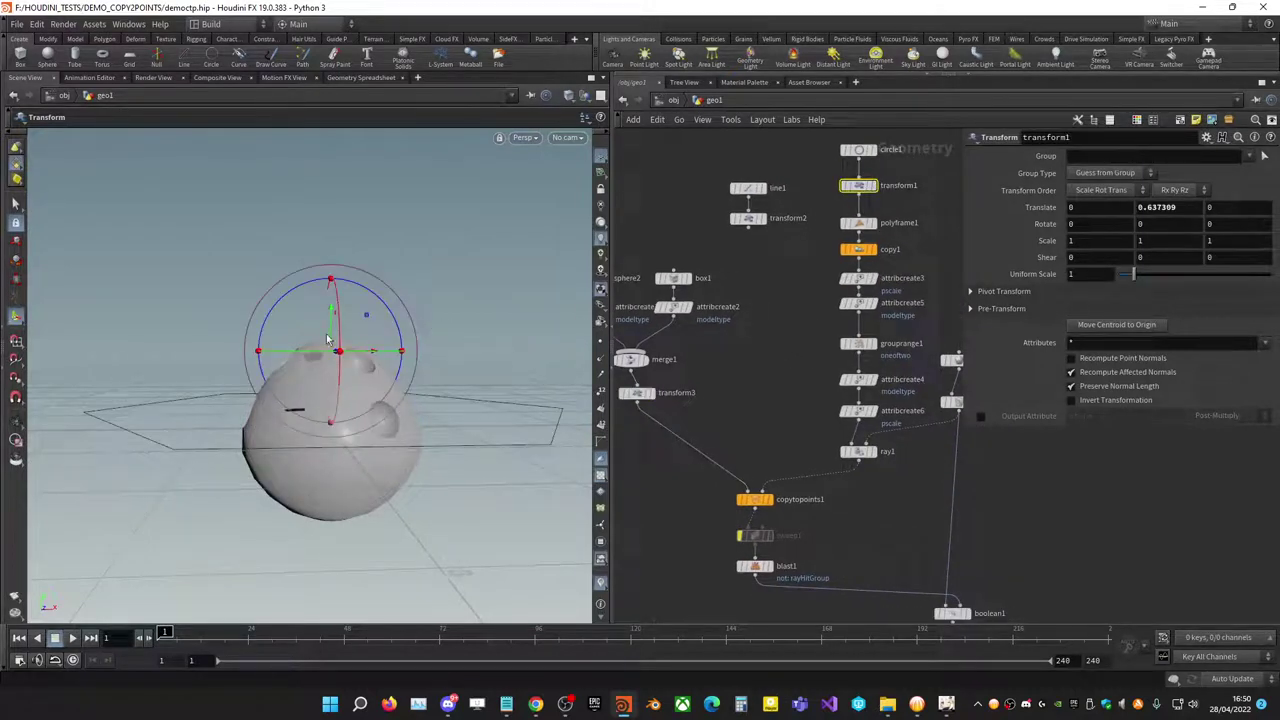
mouse_move(333, 322)
left_mouse_down()
mouse_move(322, 395)
mouse_move(325, 384)
left_mouse_up()
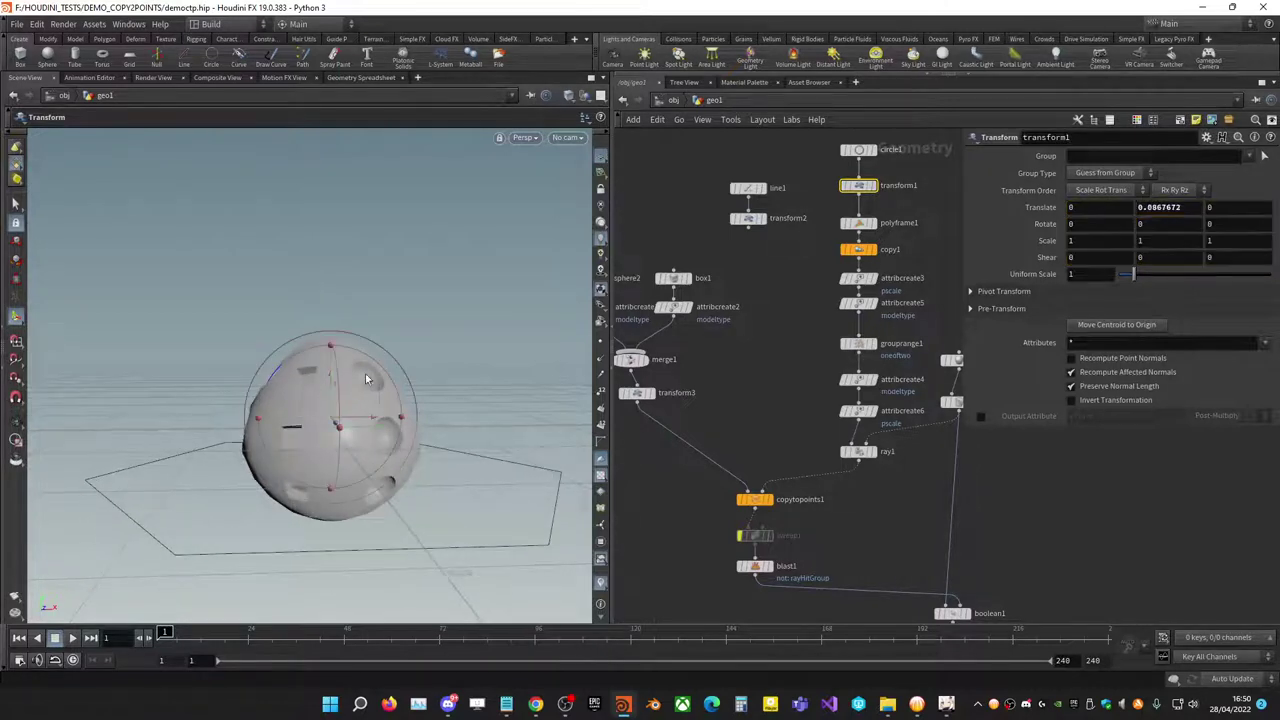
key("Escape")
left_click_drag(455, 345, 534, 370)
key("Return")
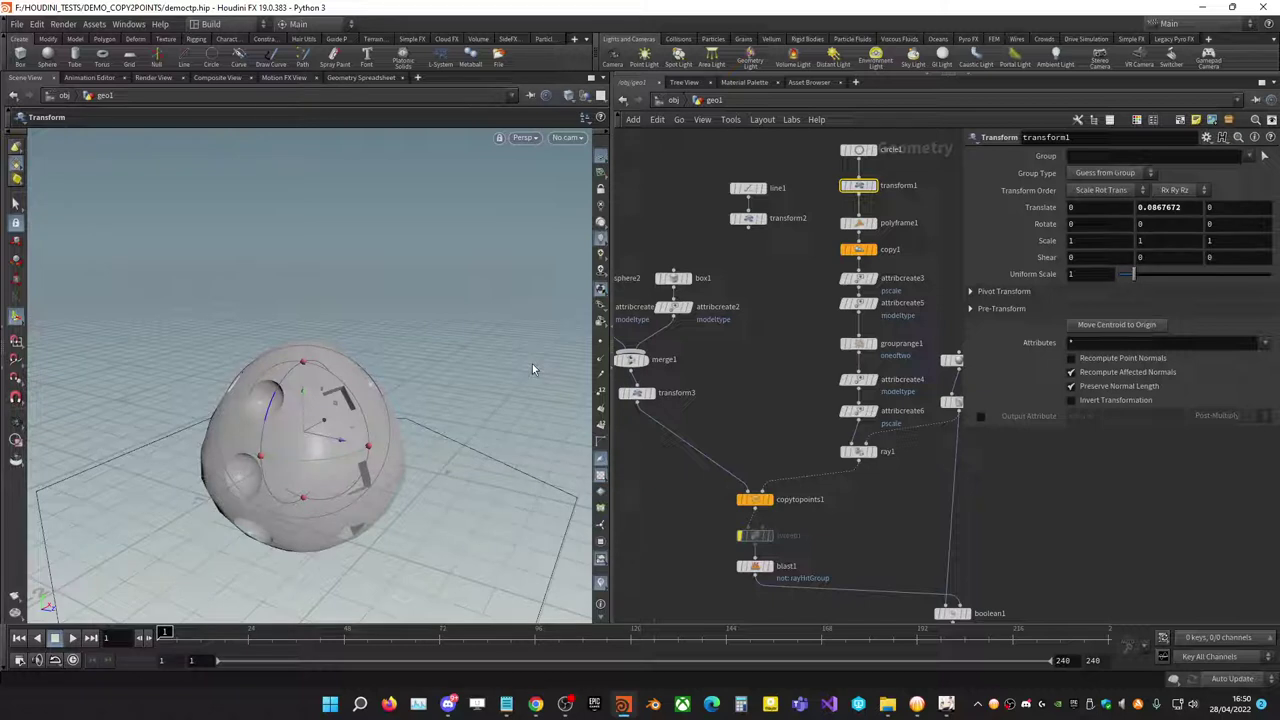
Save the scene as democtp.hip and pan the network to empty space
scroll(934, 310, "down", 3)
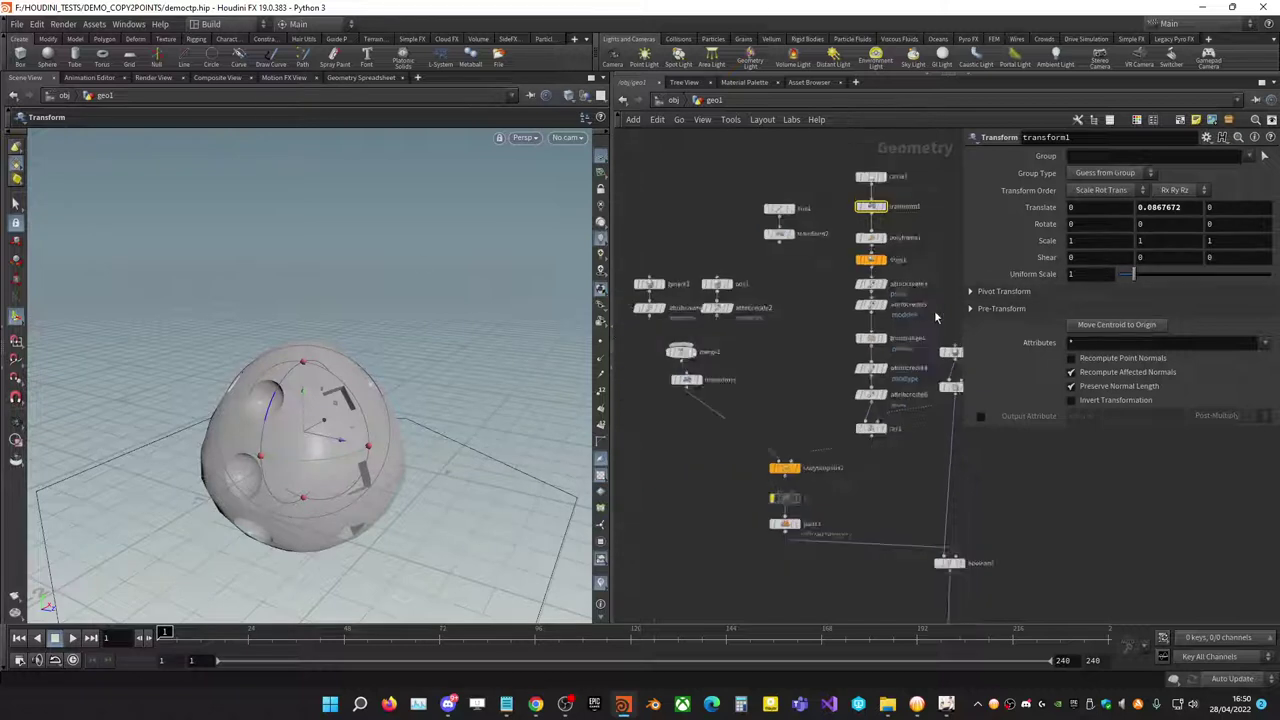
scroll(934, 310, "down", 2)
mouse_move(1049, 514)
middle_mouse_down()
mouse_move(954, 531)
mouse_move(848, 519)
mouse_move(694, 537)
mouse_move(803, 509)
middle_mouse_up()
key("ctrl+s")
middle_click_drag(783, 344, 790, 357)
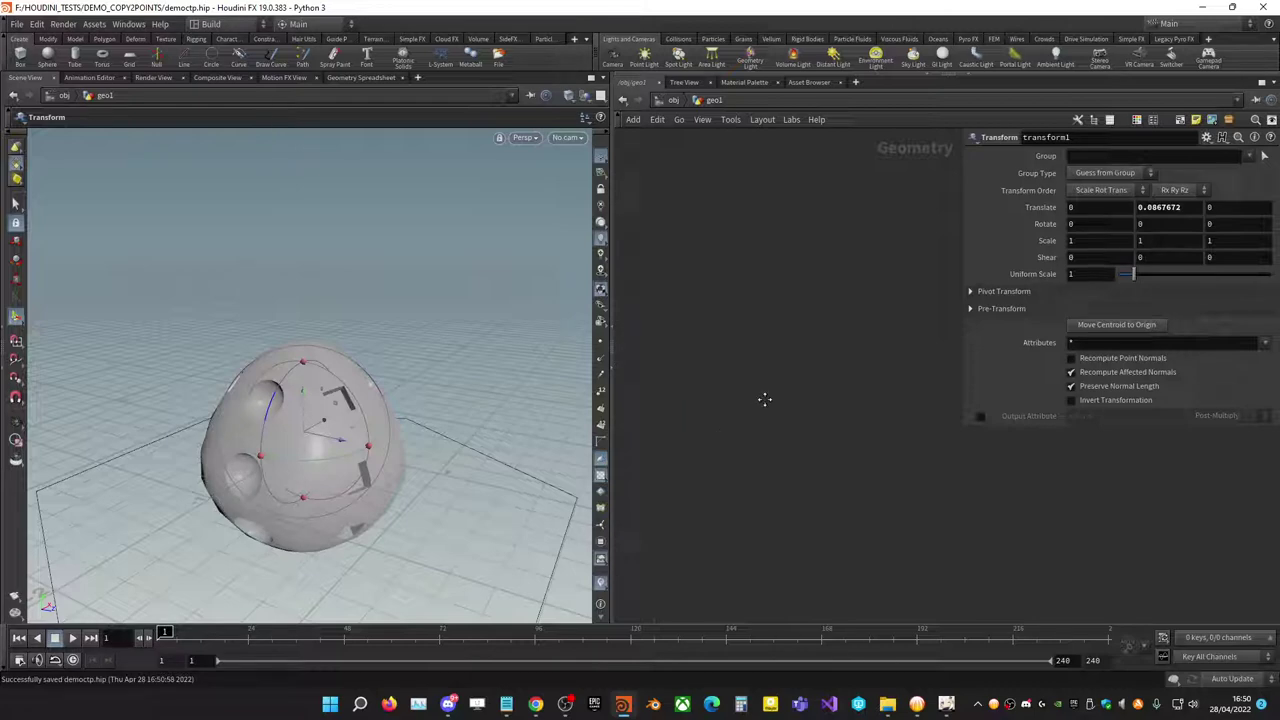
Add a 10×10 Grid node, display it, and orbit over its points
key("Tab")
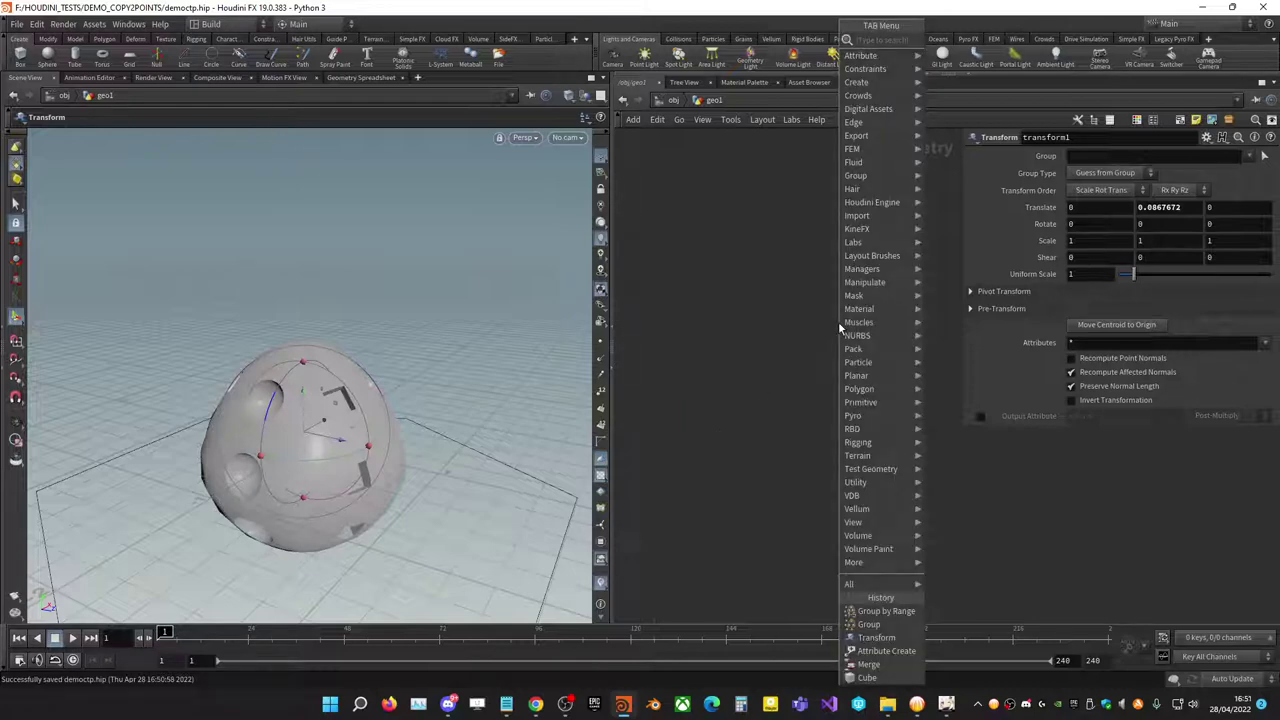
key("Return")
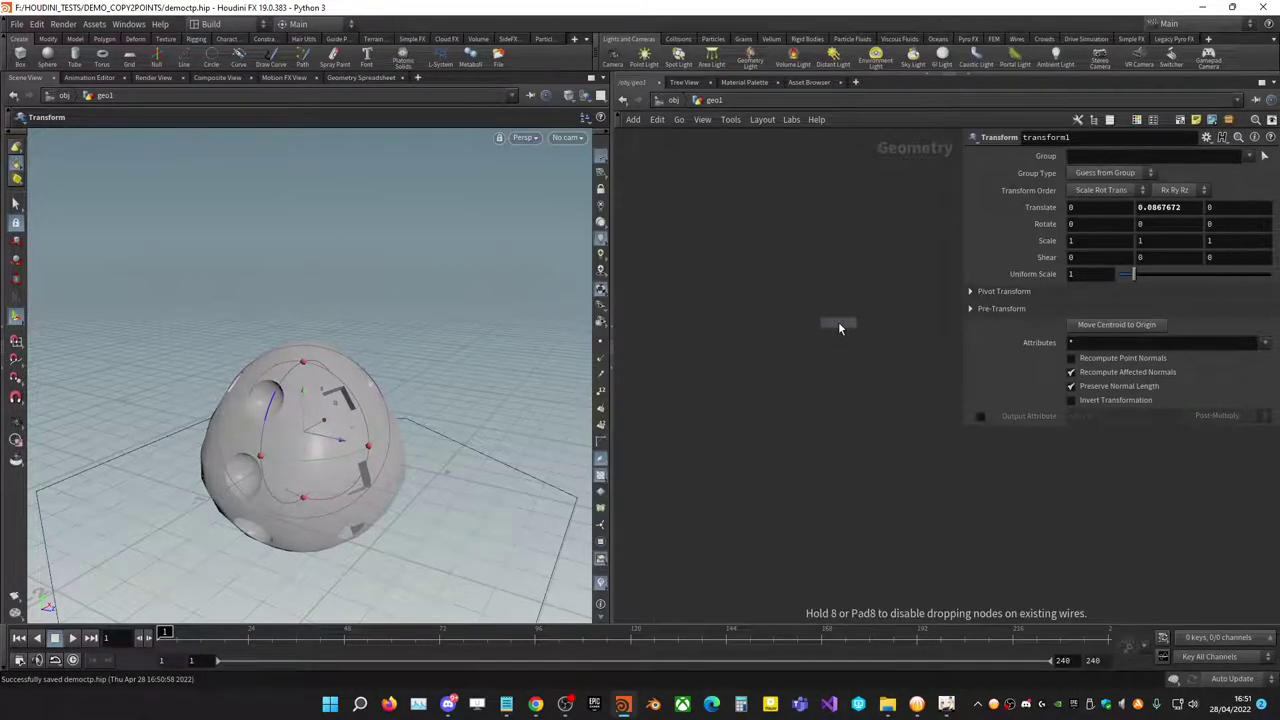
left_click(840, 328)
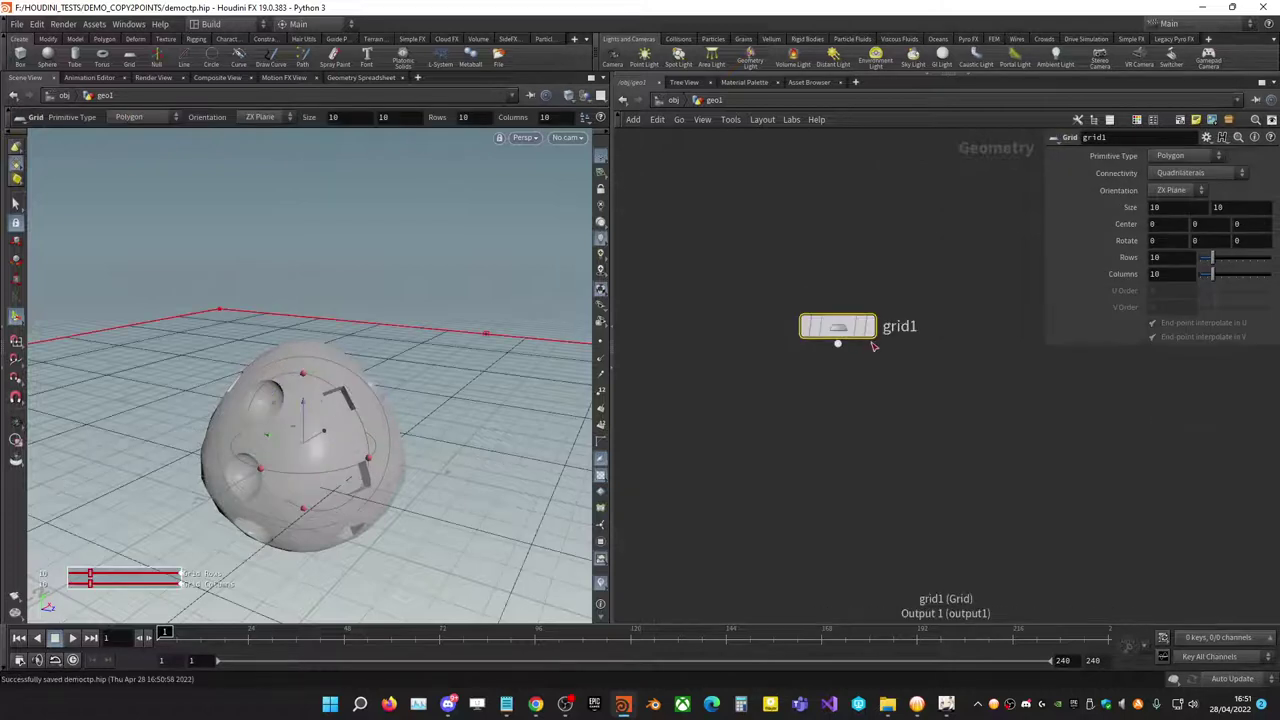
left_click(882, 290)
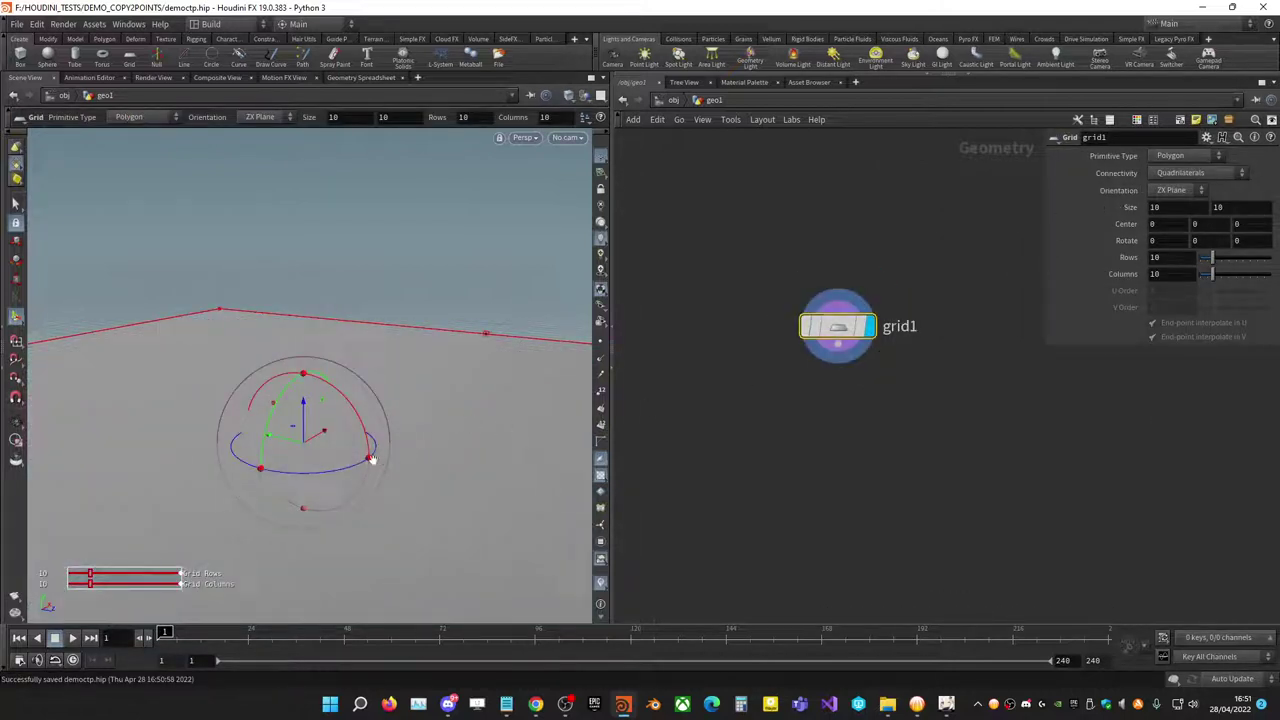
left_click_drag(370, 458, 541, 314)
left_click(601, 344)
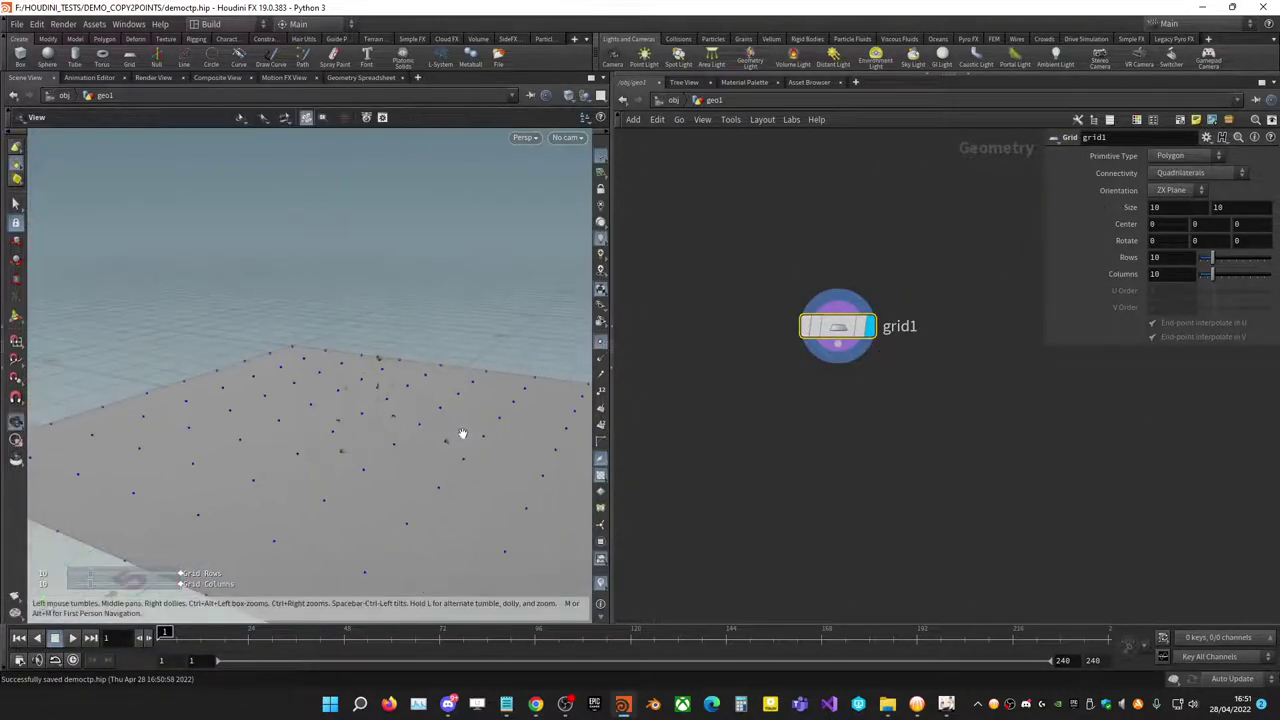
mouse_move(457, 386)
left_mouse_down()
mouse_move(420, 380)
mouse_move(434, 386)
left_mouse_up()
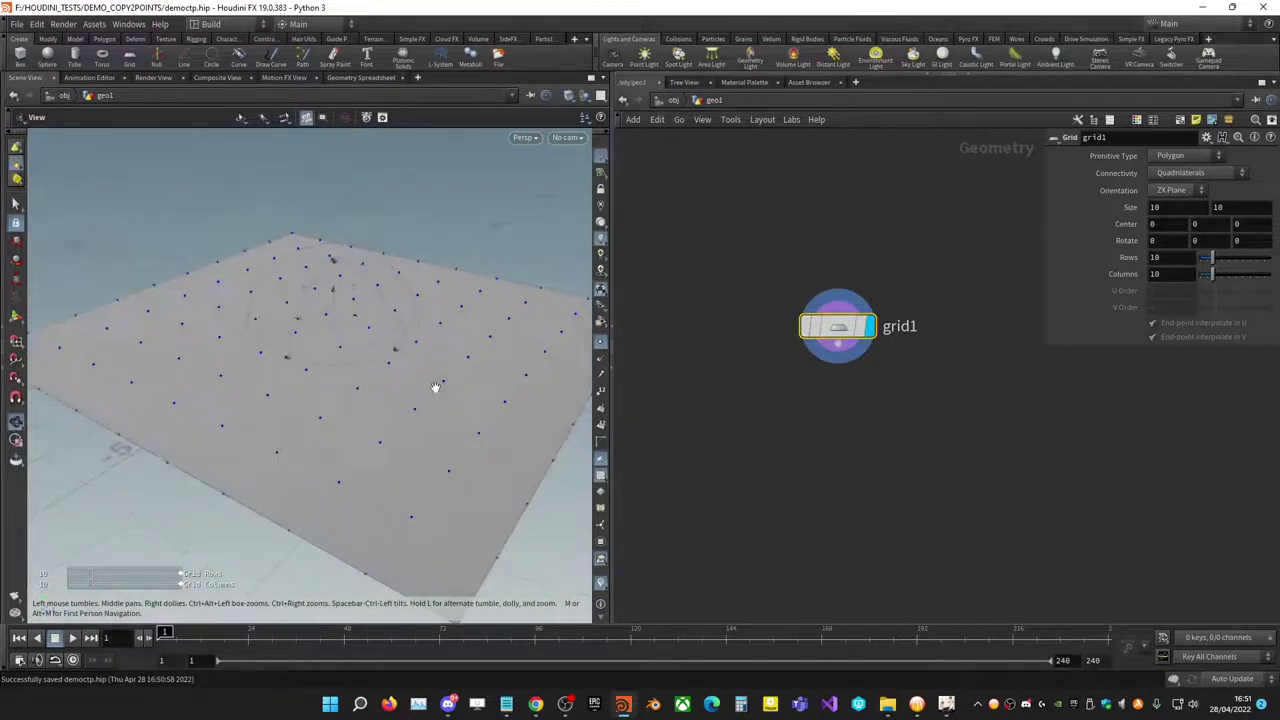
key("Return")
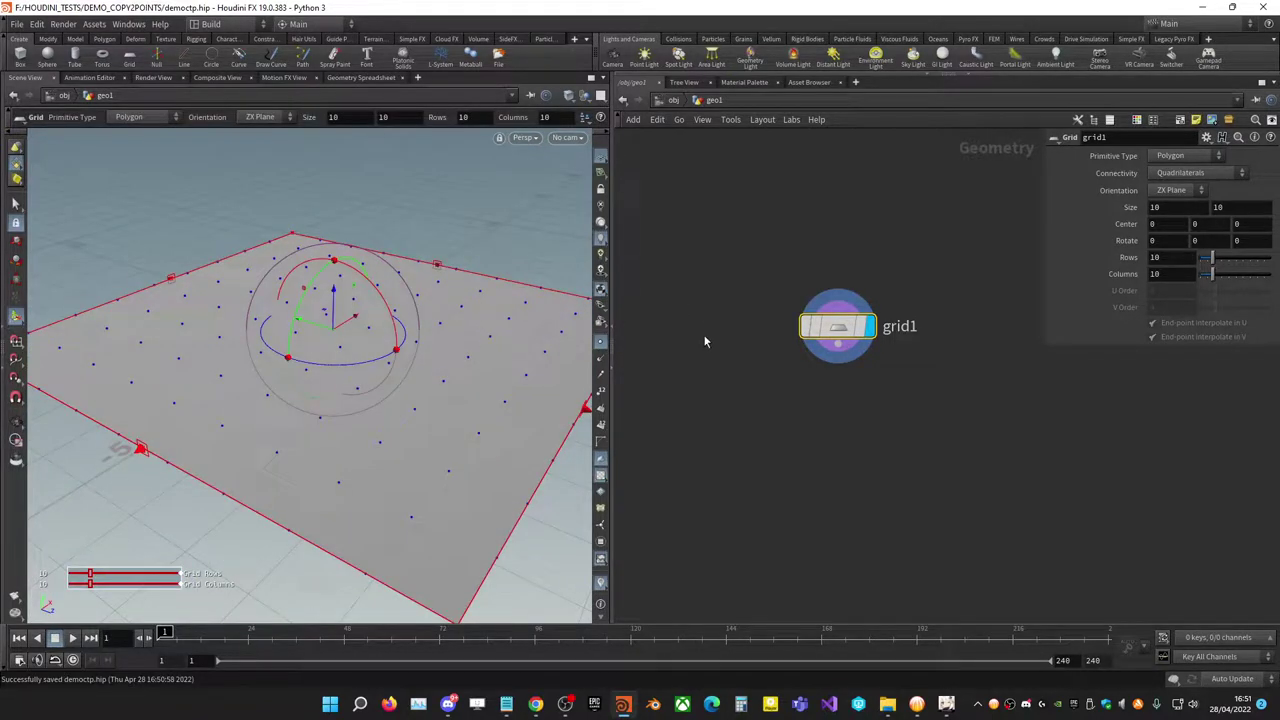
Add a Line node to the network
key("Tab")
type("copy")
key("Return")
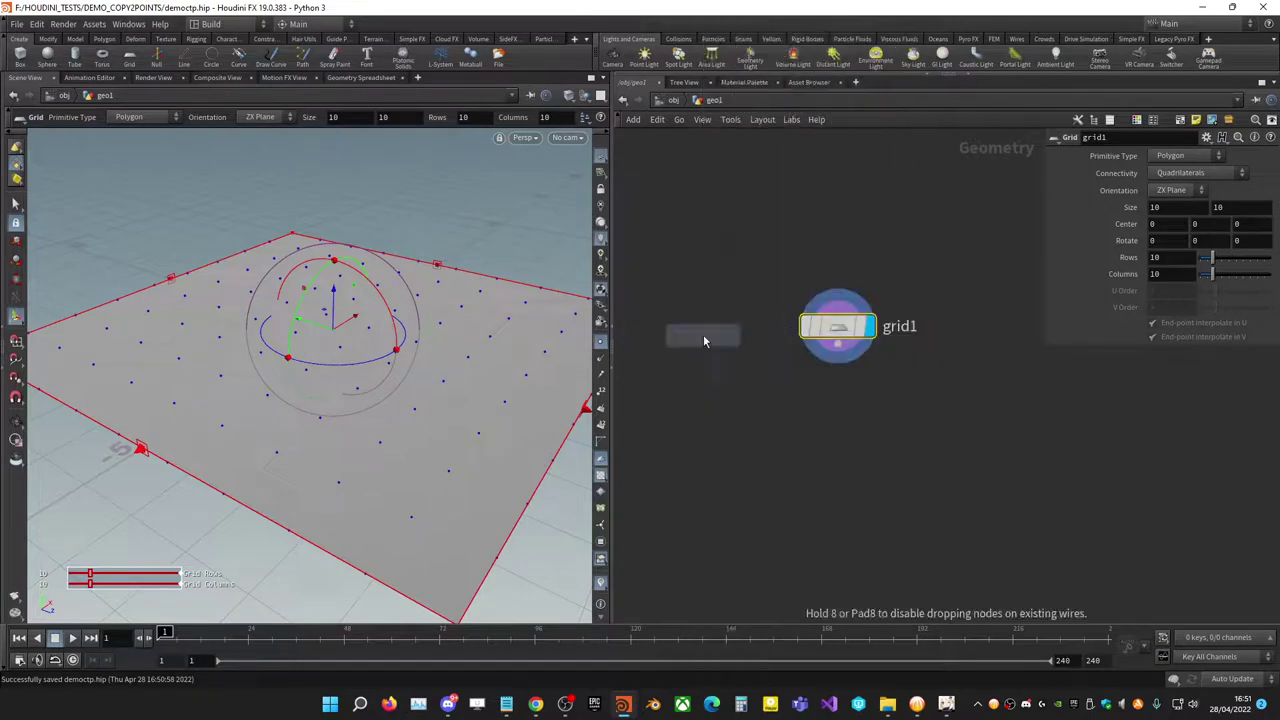
left_click(703, 334)
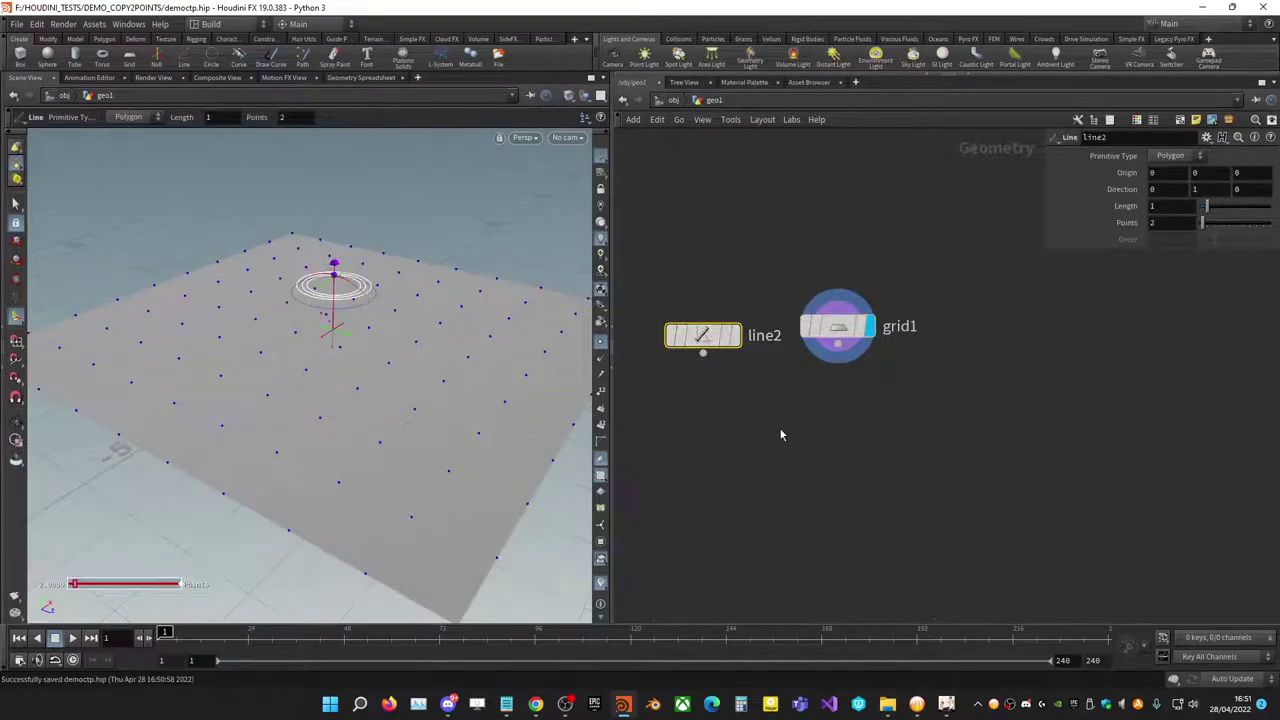
Add a Copy to Points node copying line2 onto grid1's points
key("Tab")
type("copy")
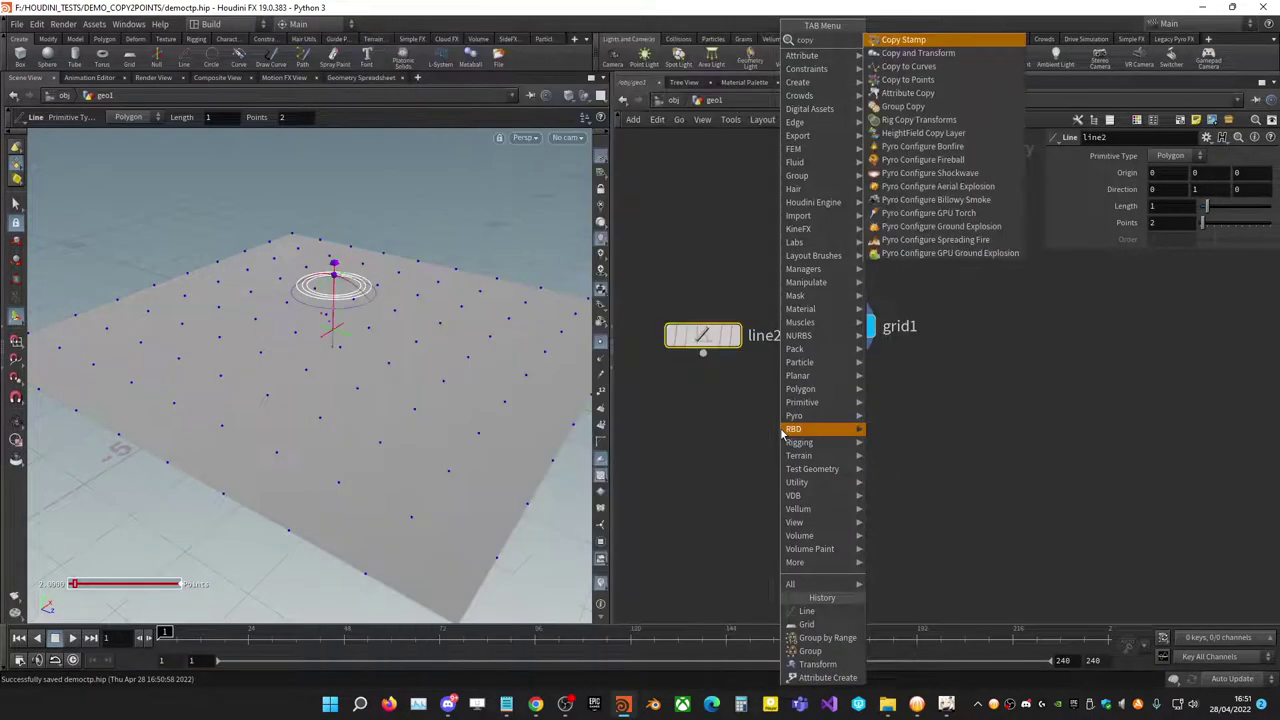
left_click(908, 79)
left_click(729, 467)
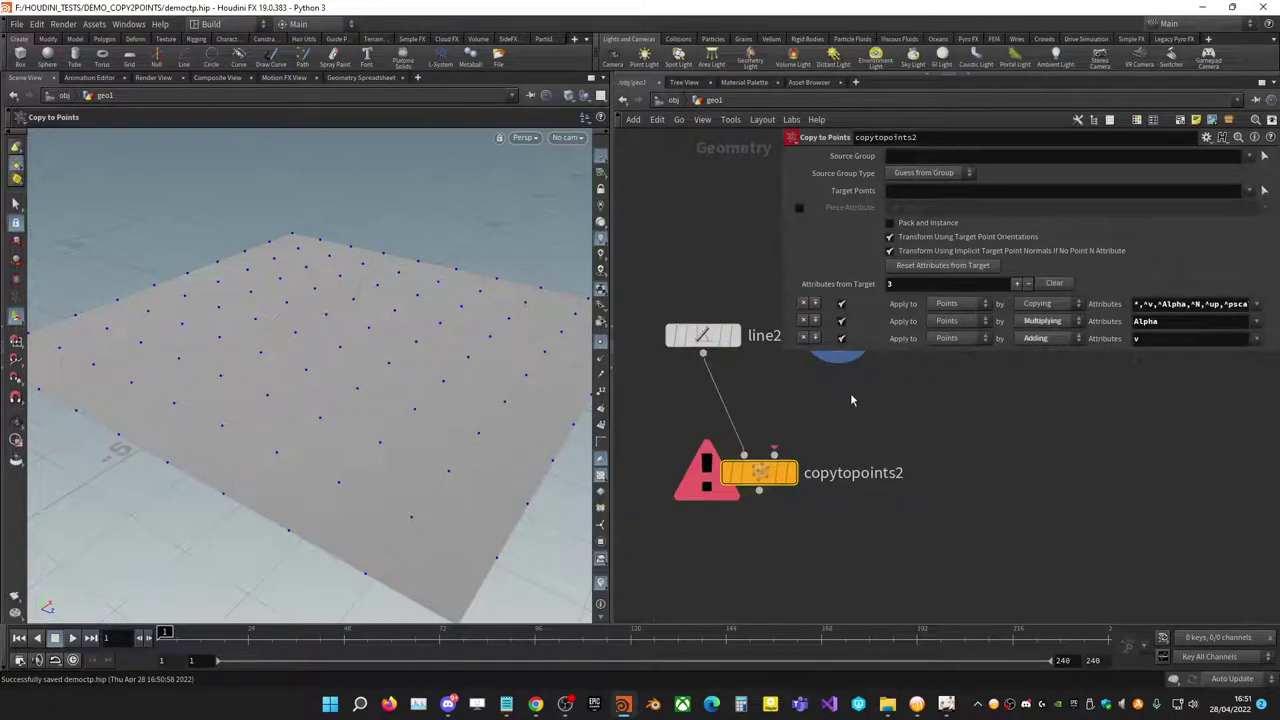
middle_click_drag(850, 393, 775, 418)
left_click_drag(788, 362, 724, 470)
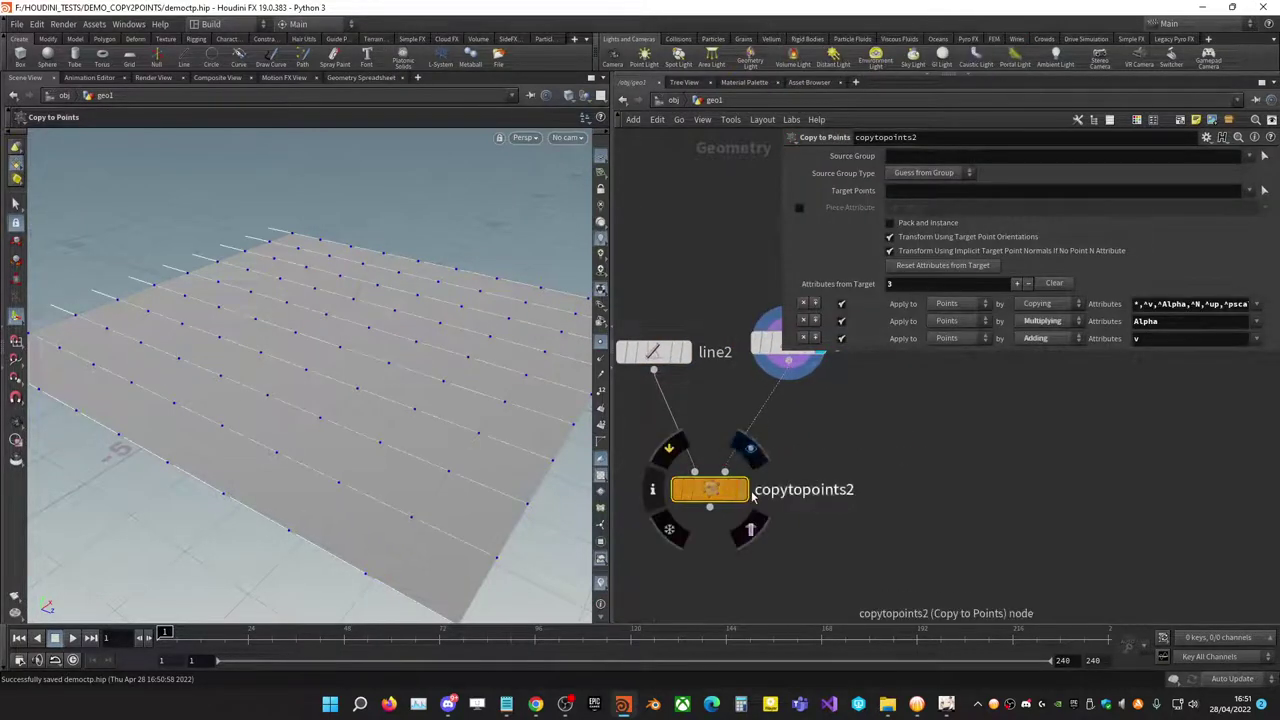
Insert a PolyFrame node between grid1 and copytopoints2, then display the copied lines
double_click(805, 490)
key("Return")
left_click(746, 462)
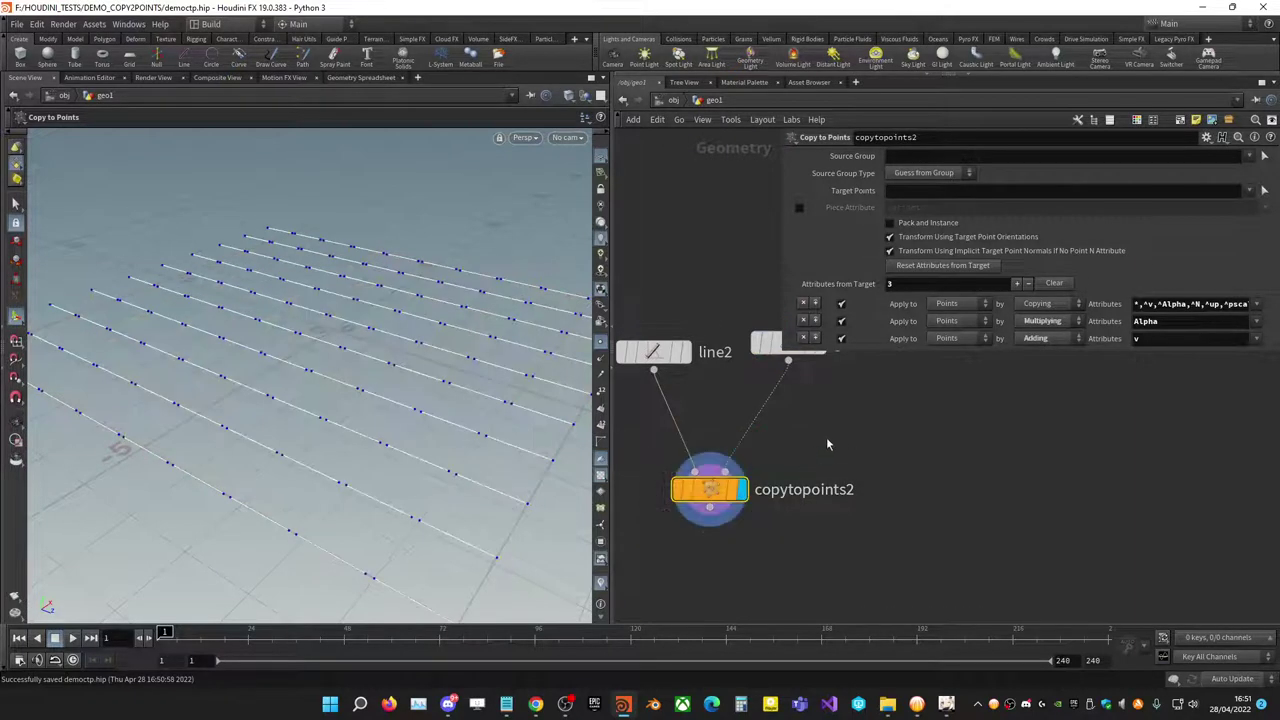
key("Tab")
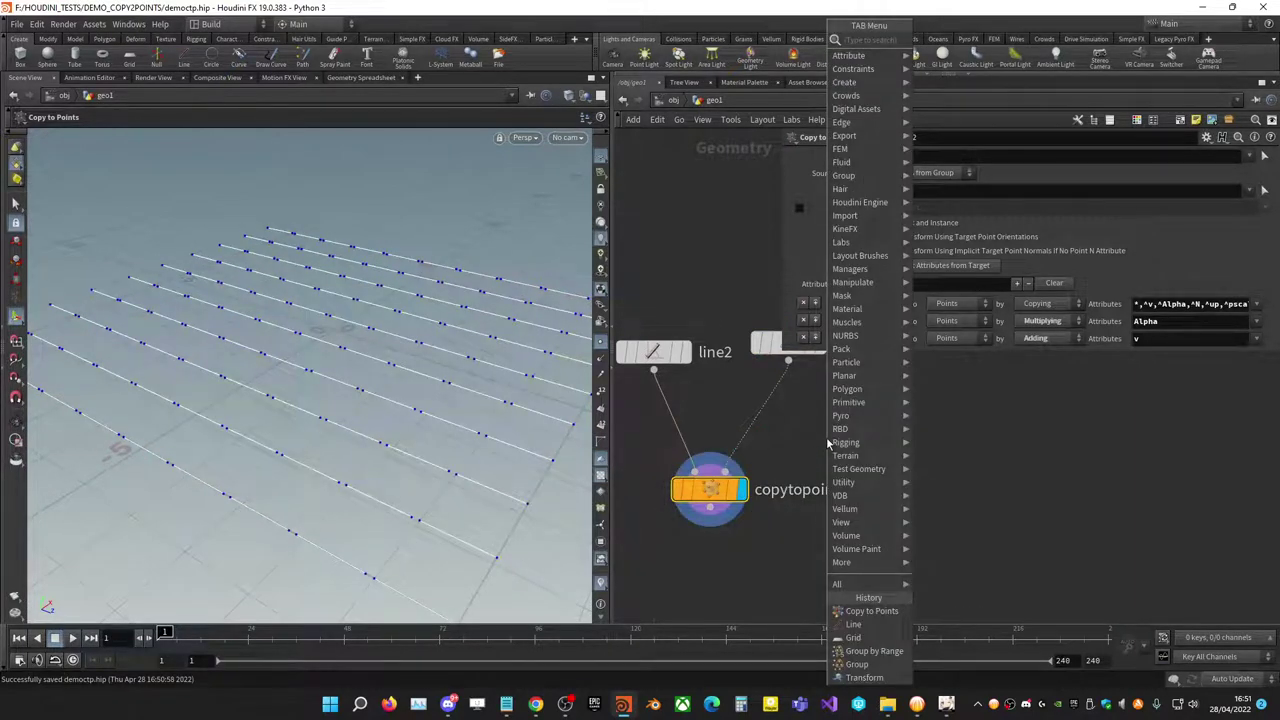
type("pol")
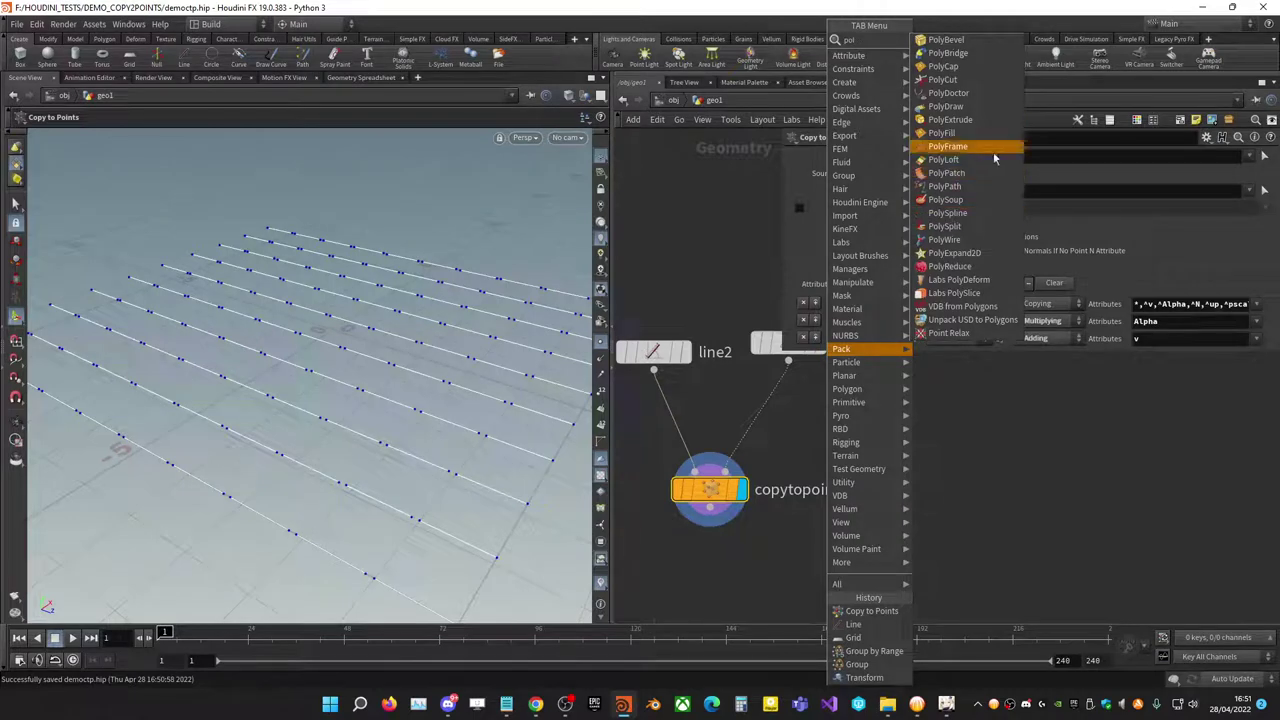
left_click(986, 153)
left_click(788, 420)
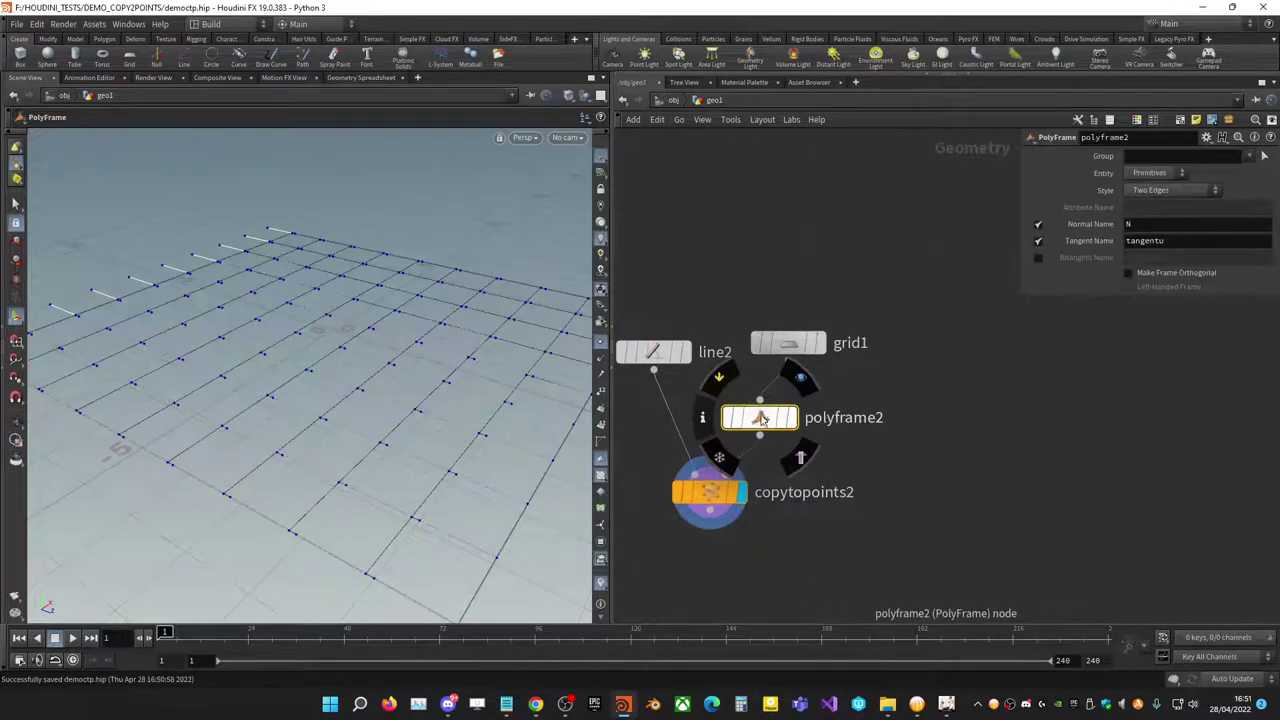
left_click(820, 420)
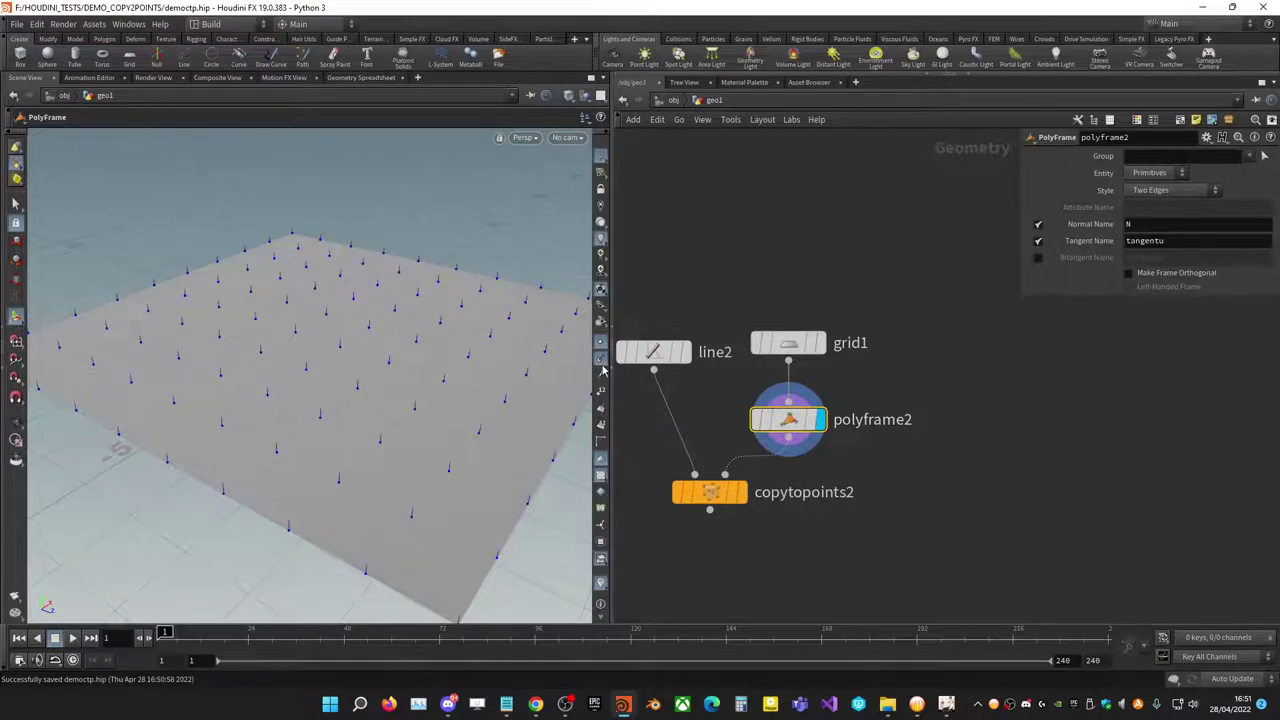
left_click(740, 491)
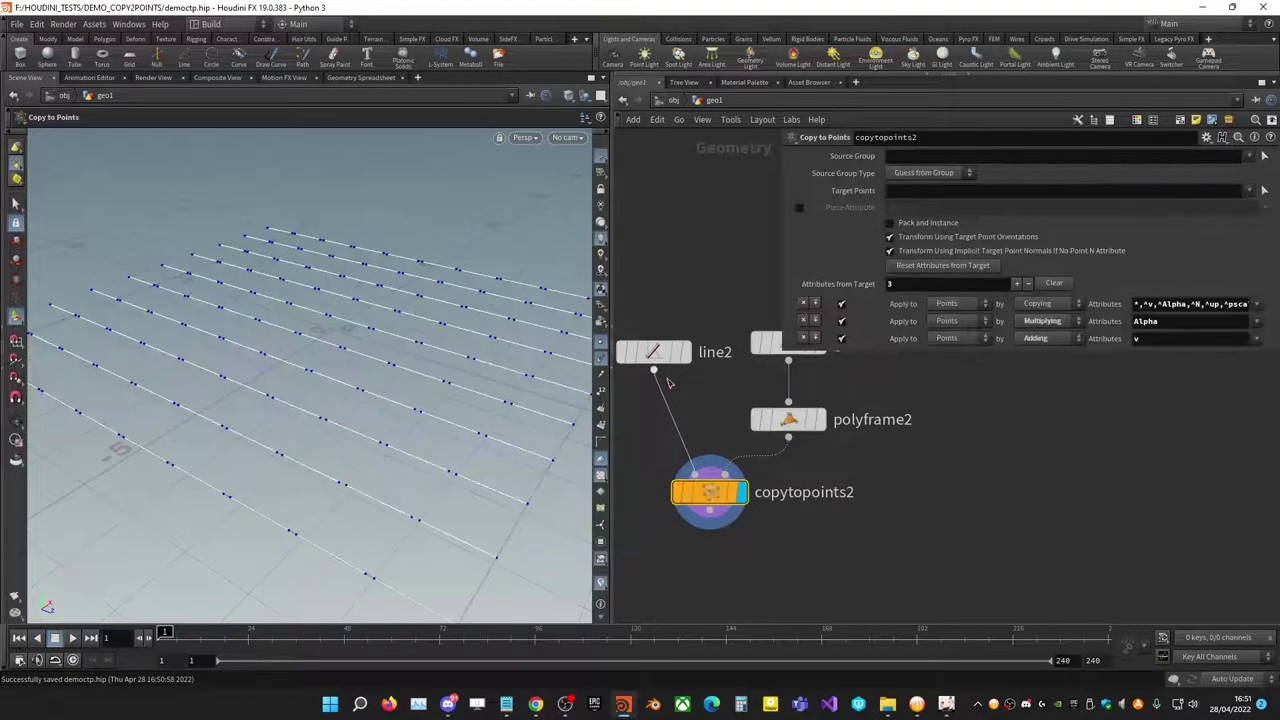
Set line2's direction to 0,0,1 and its point count to 10
left_click(656, 354)
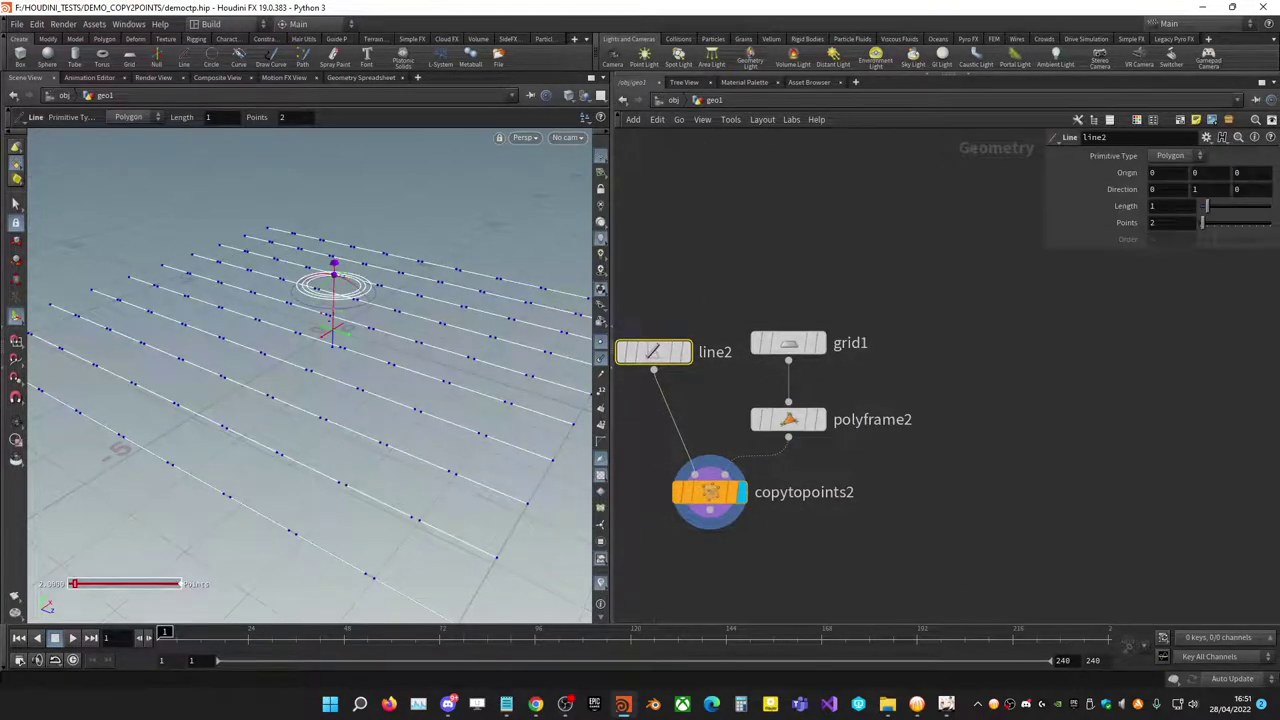
left_click(1178, 188)
middle_click_drag(1212, 193, 250, 423)
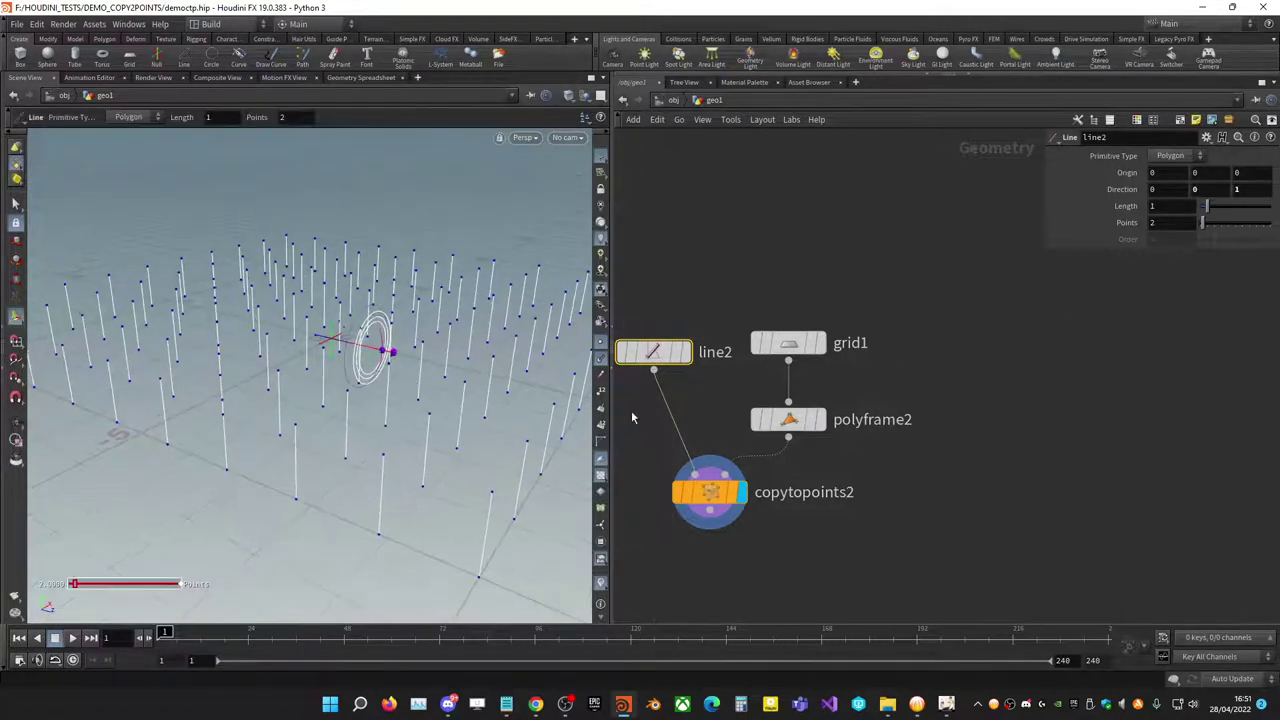
middle_click_drag(683, 322, 783, 282)
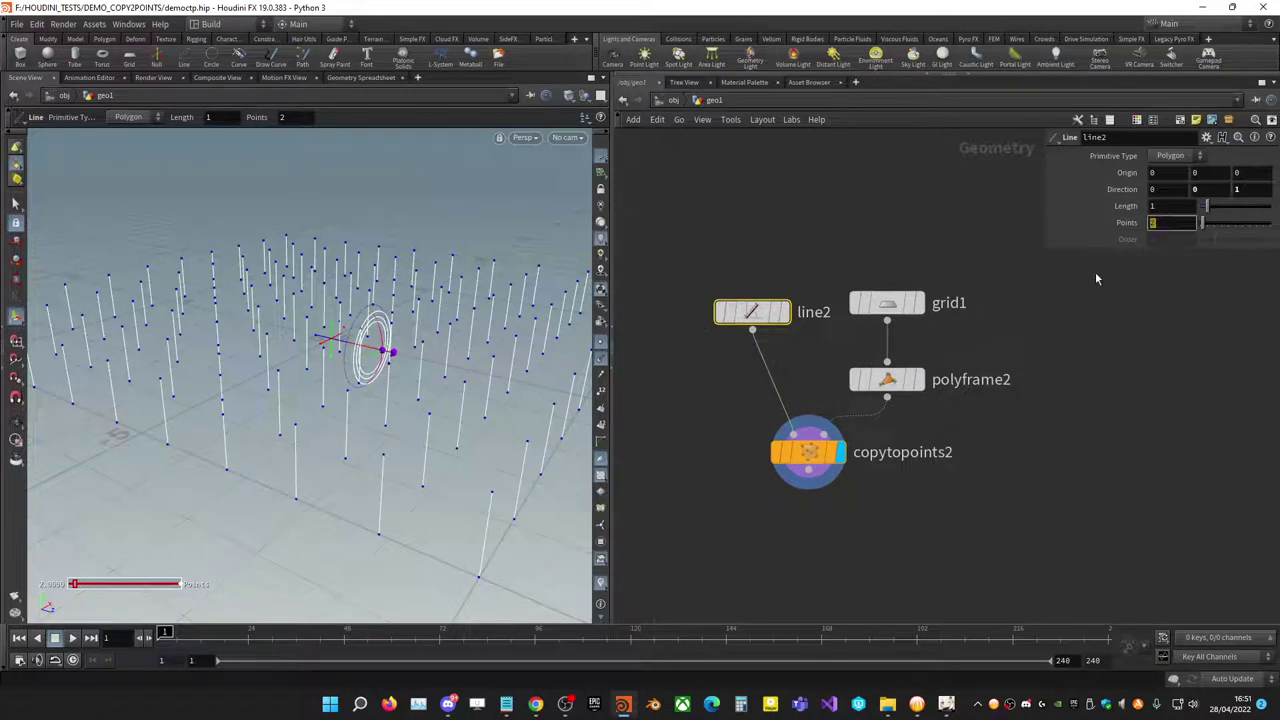
type("10")
key("Return")
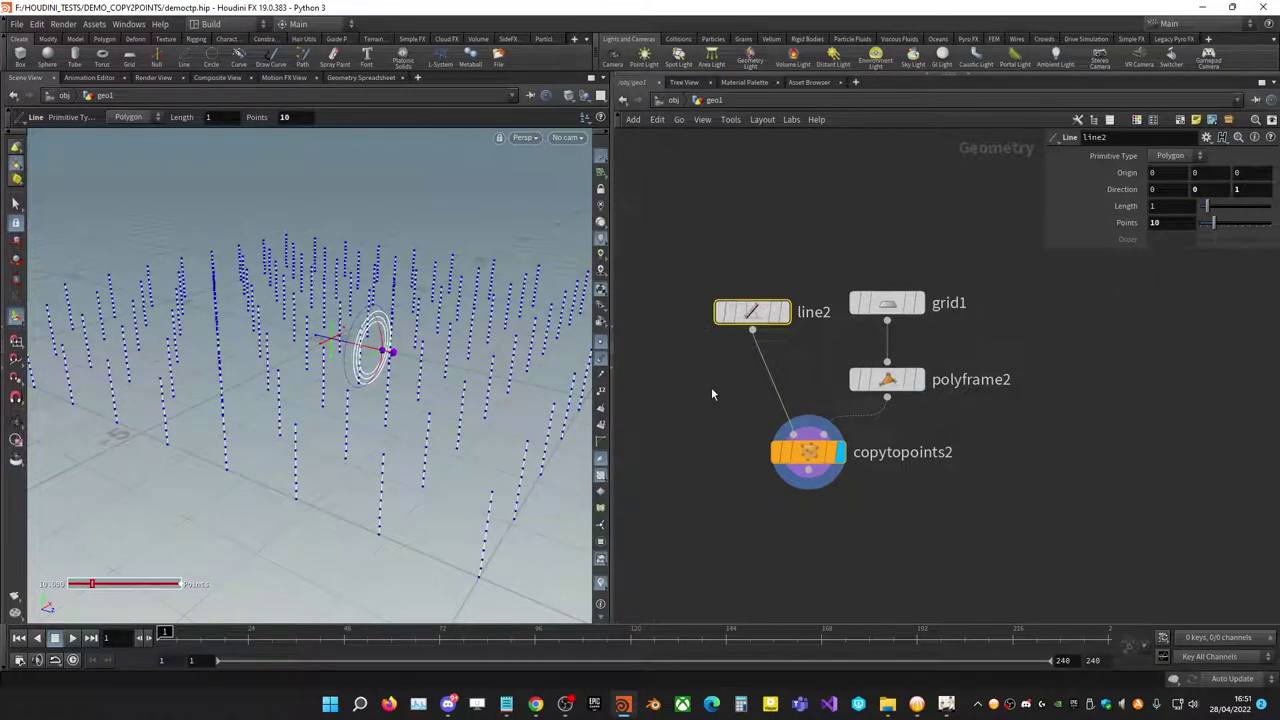
key("Tab")
Insert a Bend node between line2 and copytopoints2
type("be")
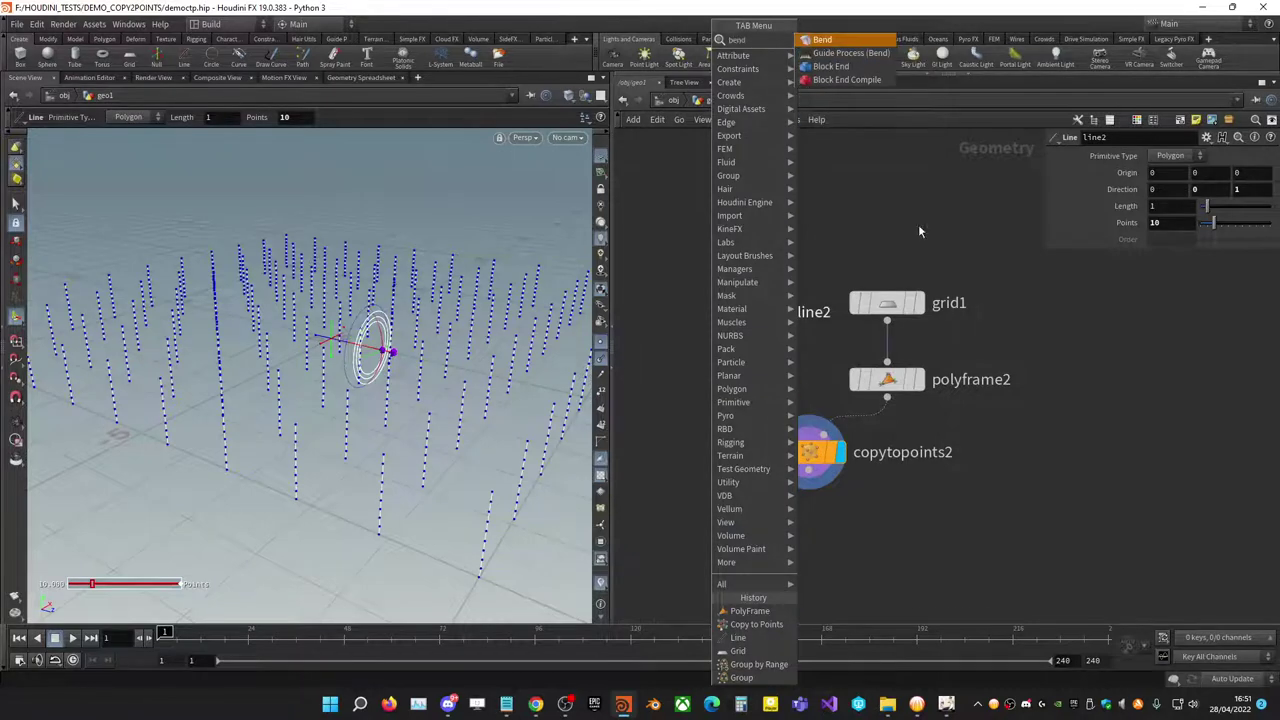
type("nd")
key("Return")
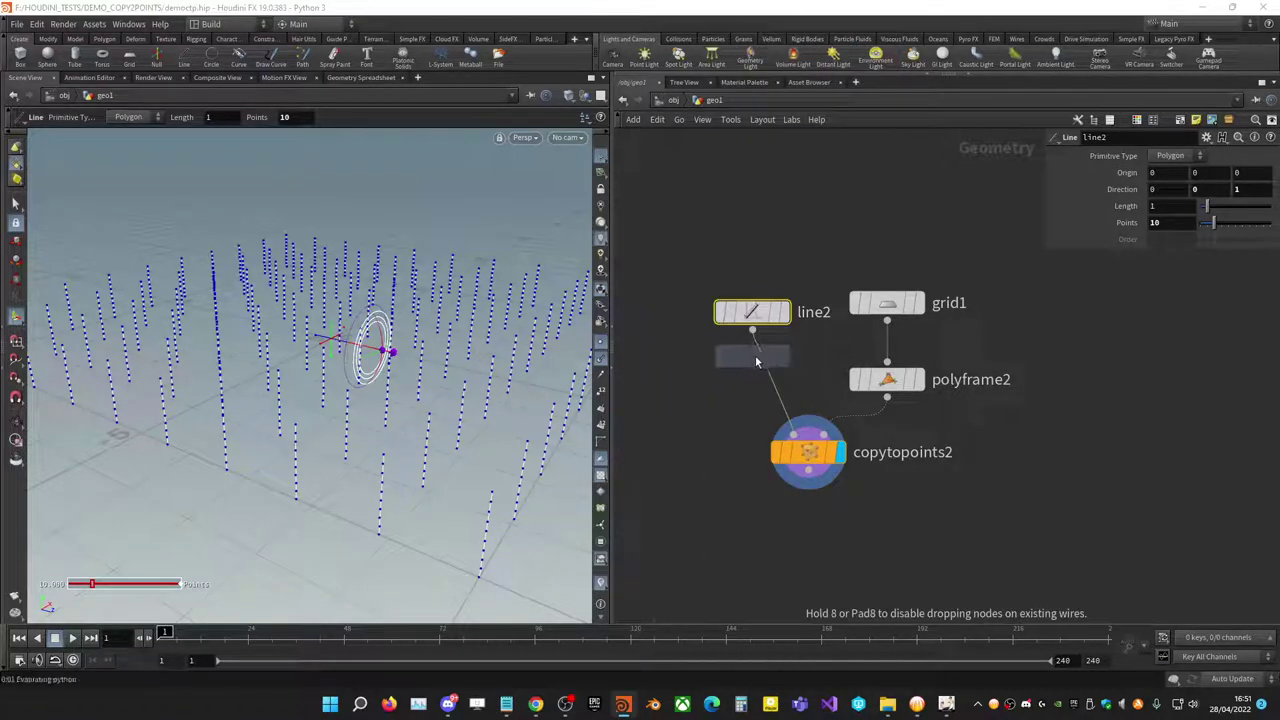
key("Escape")
left_click(1089, 247)
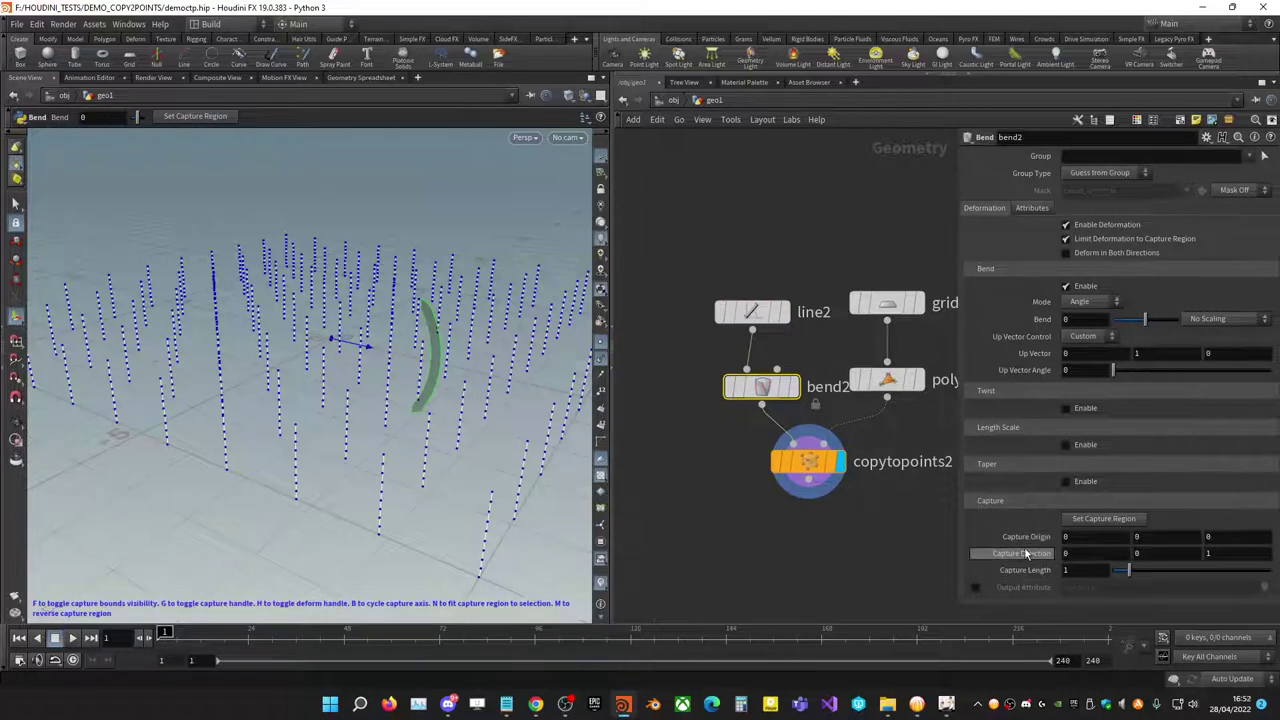
key("Tab")
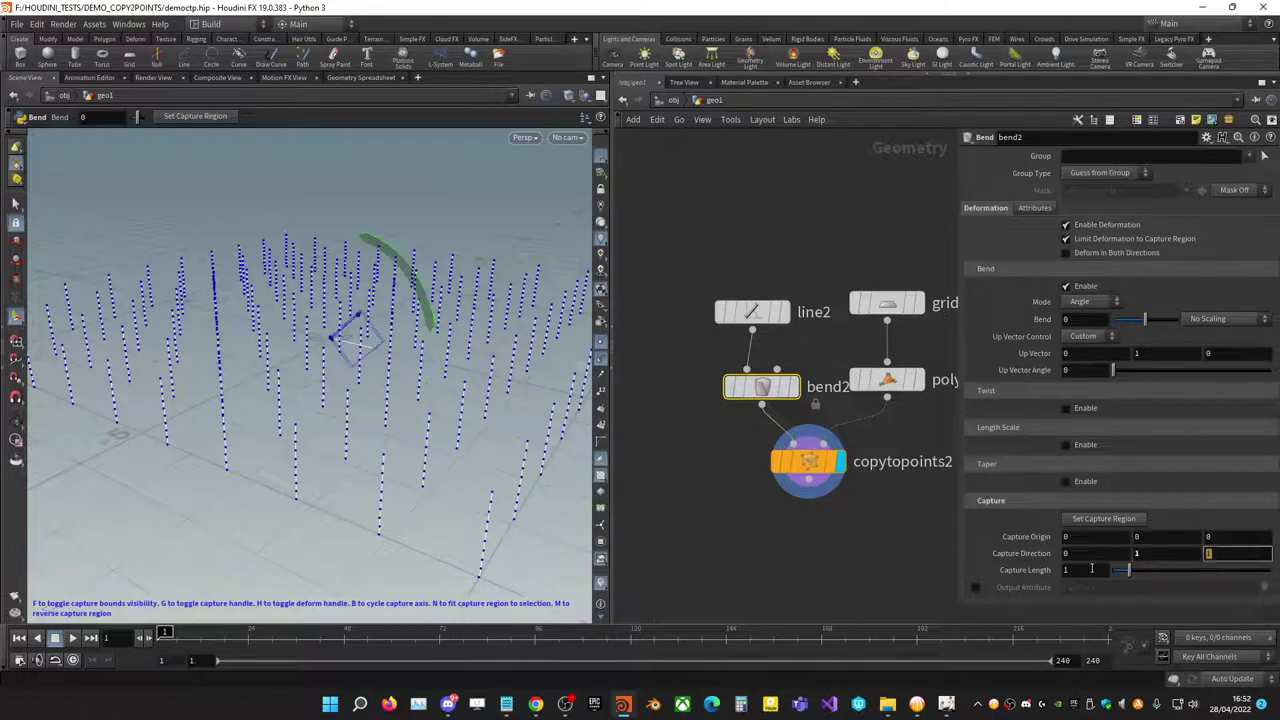
type("0")
key("Return")
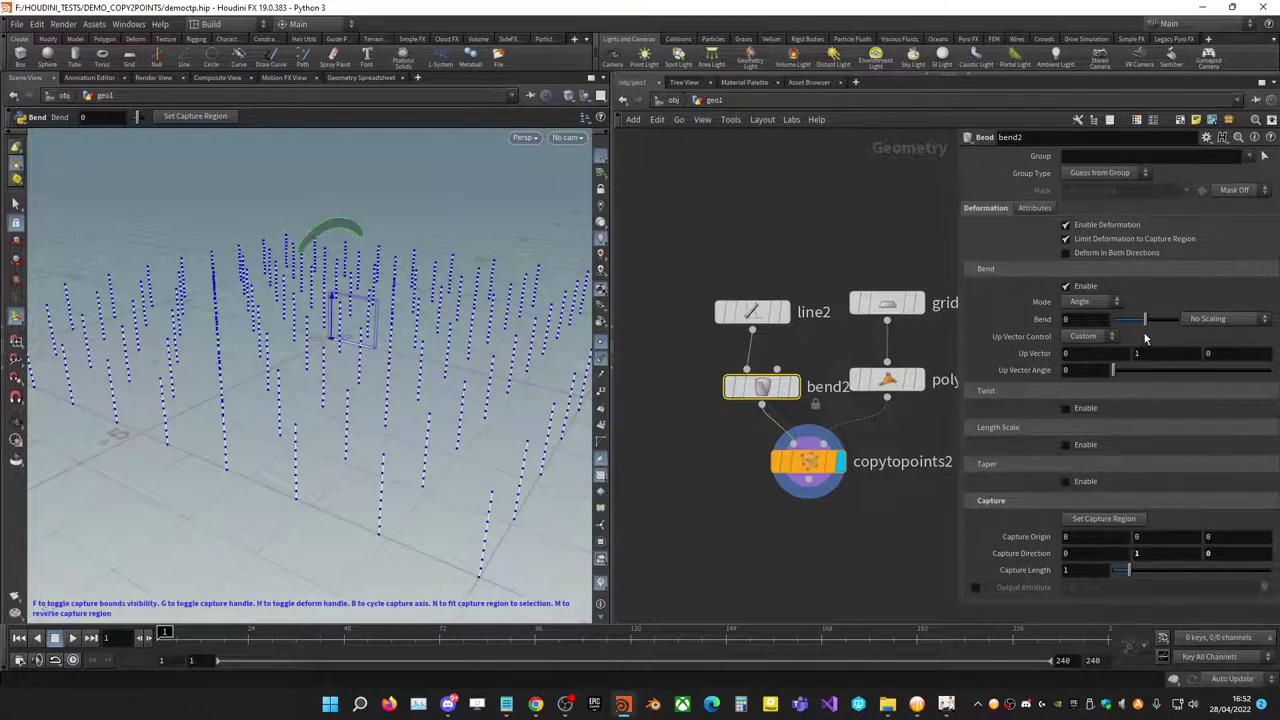
Try a bend amount and display bend2's single bent line
mouse_move(1145, 320)
left_mouse_down()
mouse_move(1095, 390)
mouse_move(1035, 432)
left_mouse_up()
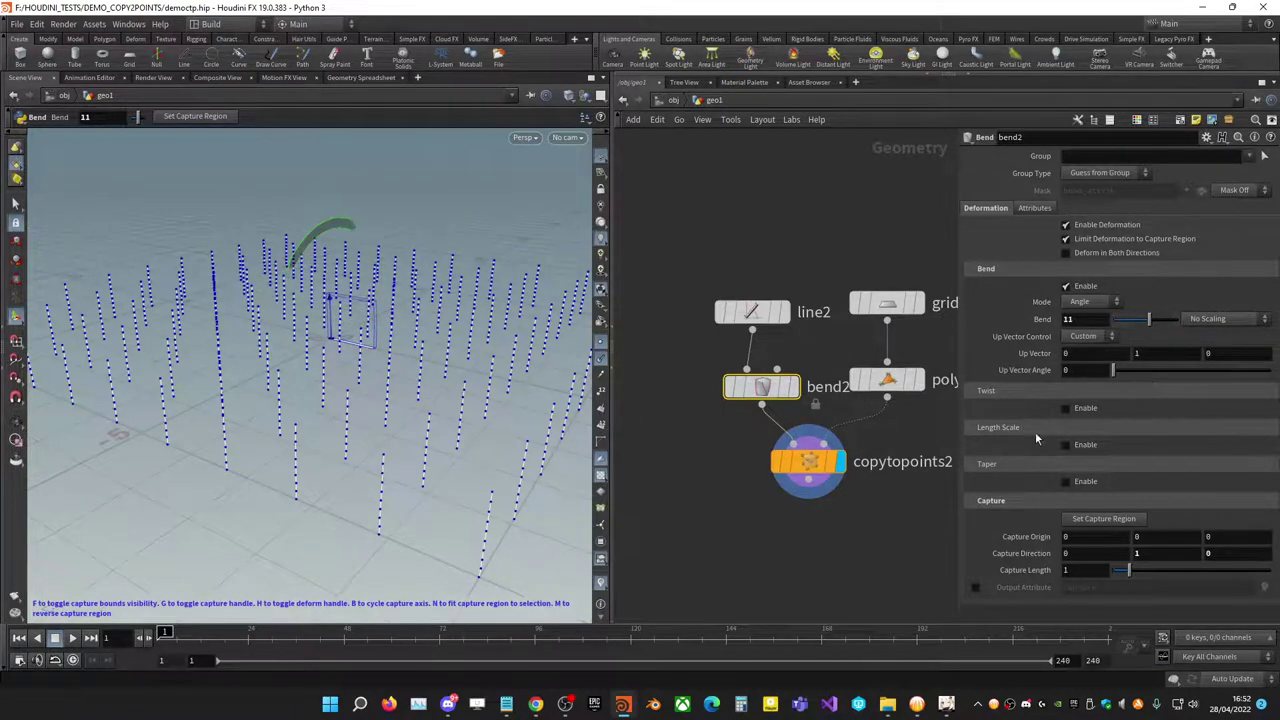
scroll(897, 494, "down", 5)
scroll(927, 504, "down", 5)
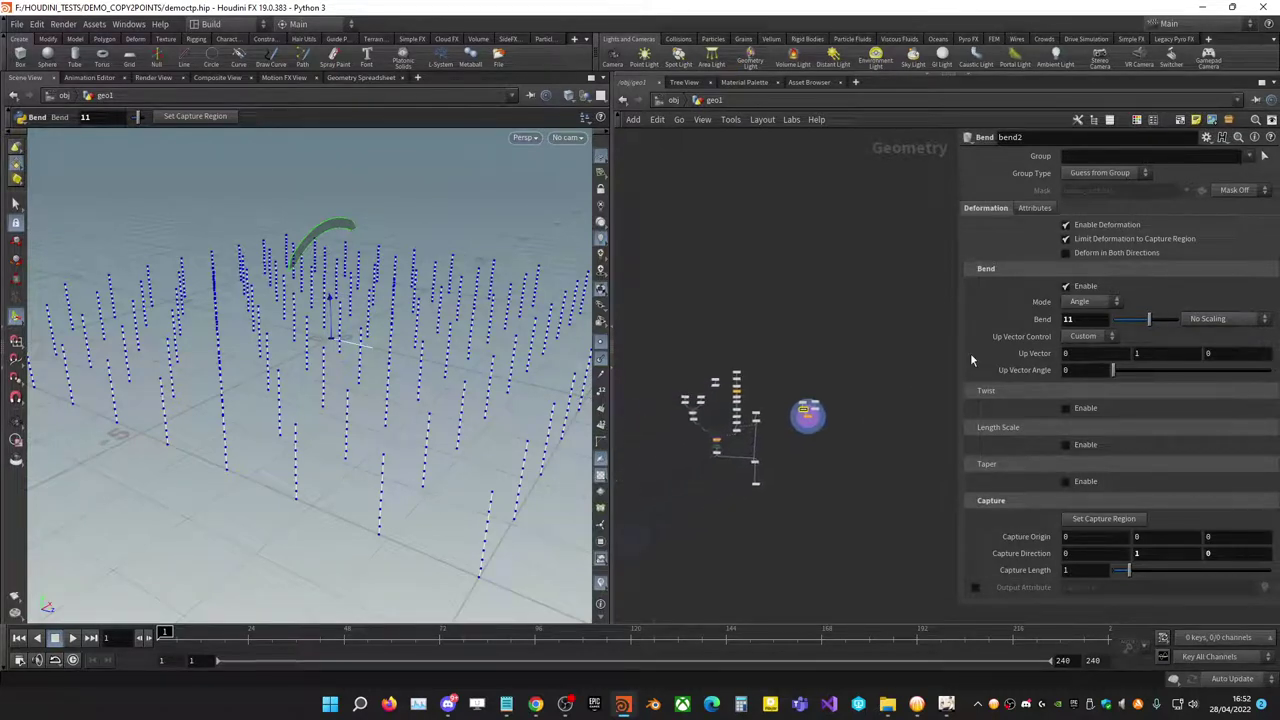
scroll(825, 416, "up", 5)
scroll(735, 403, "up", 5)
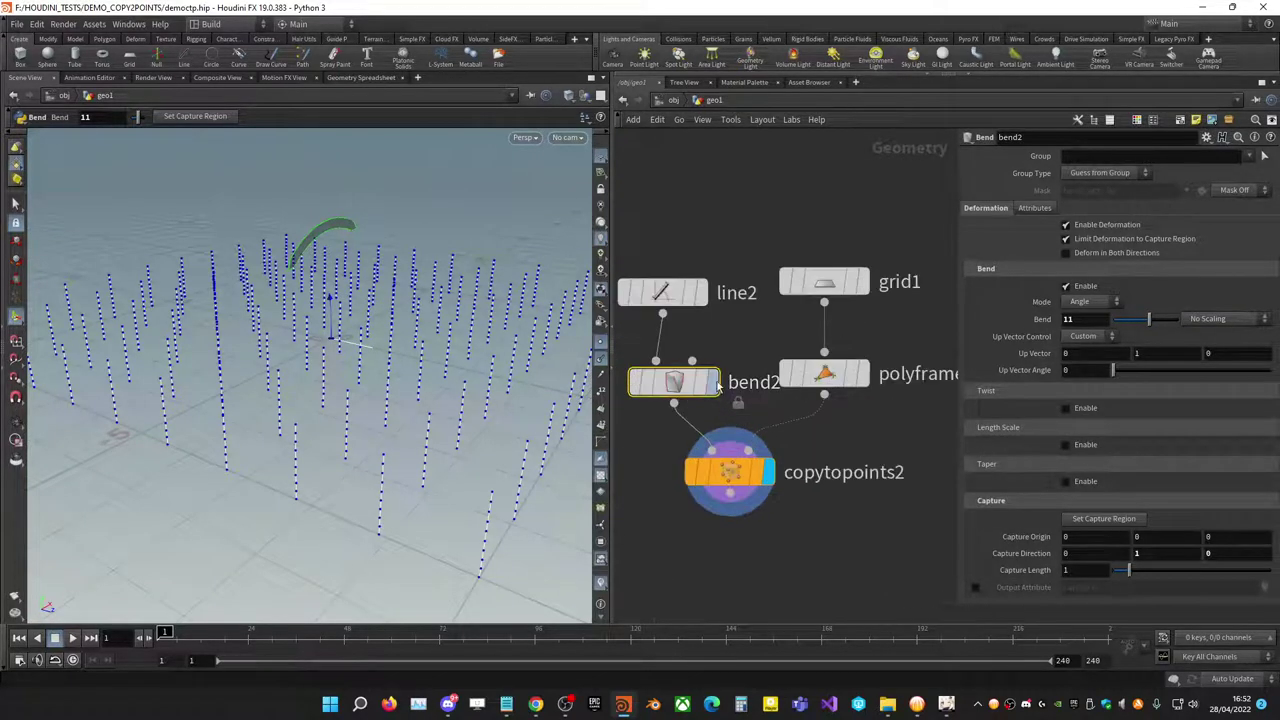
left_click(714, 382)
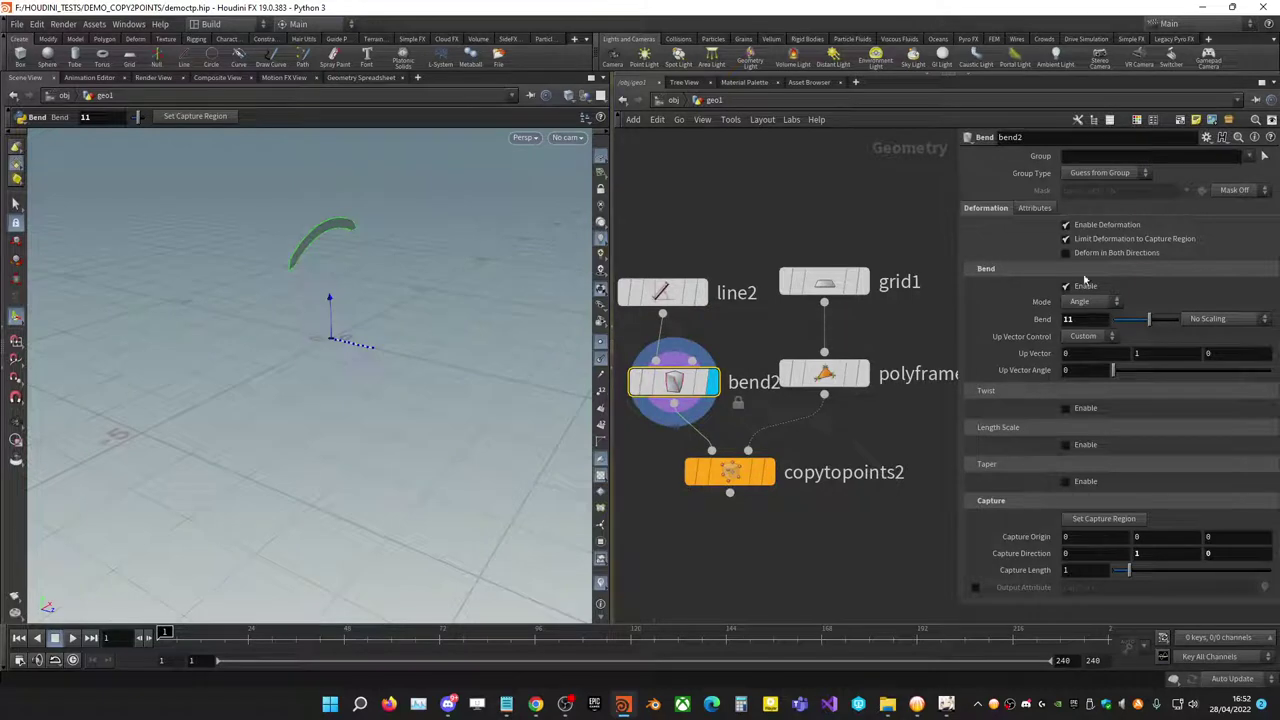
Set the bend capture direction to 0,0,1 and display copytopoints2
left_click(1210, 553)
type("1")
key("Return")
left_click(1150, 553)
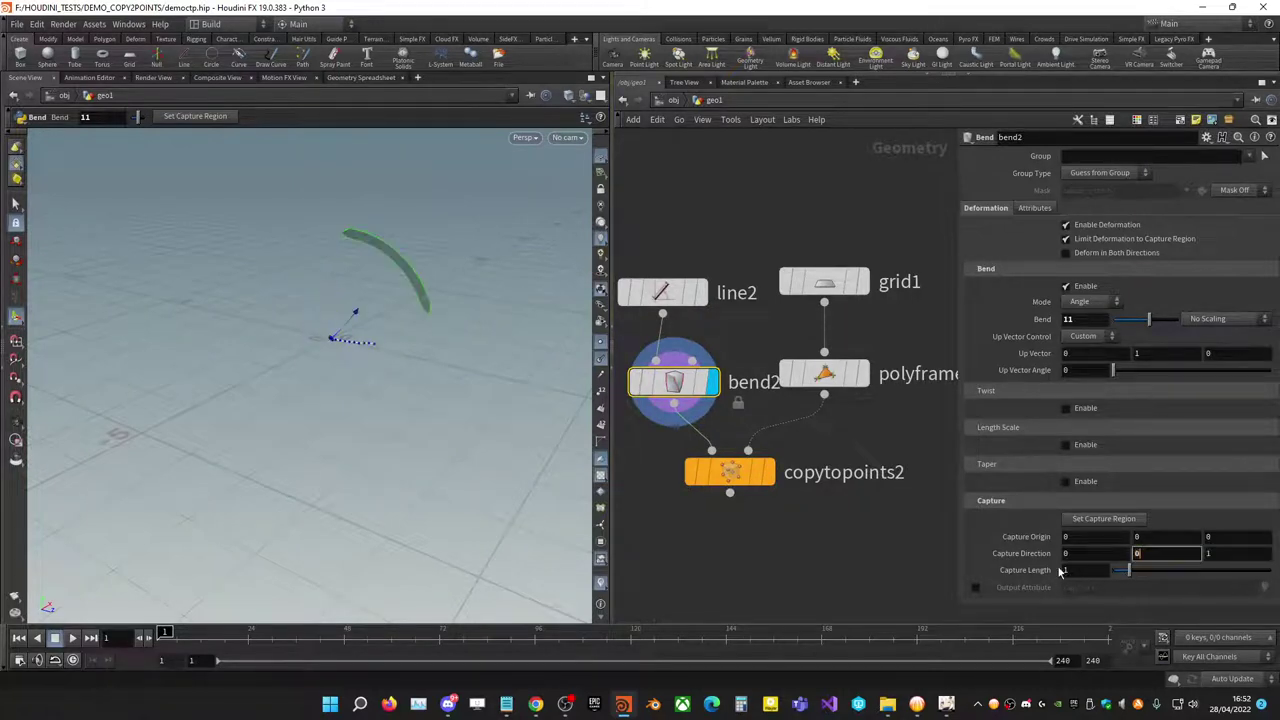
type("0")
key("Return")
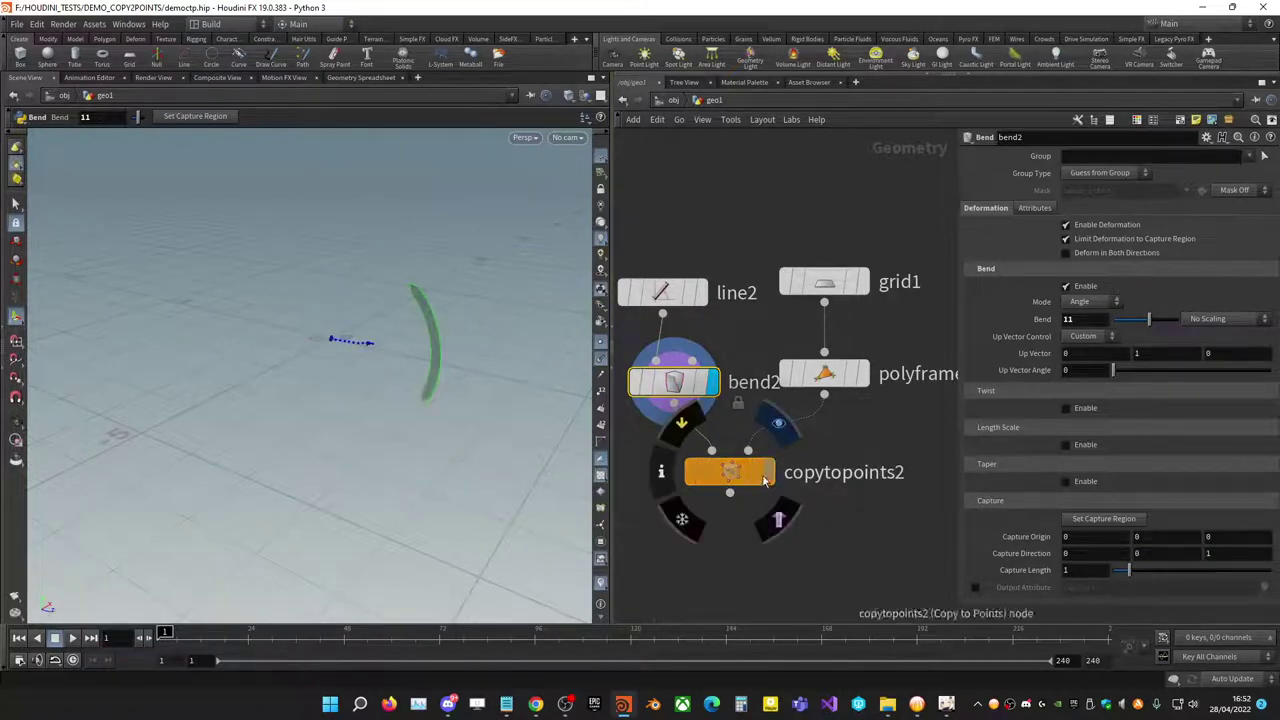
left_click(767, 472)
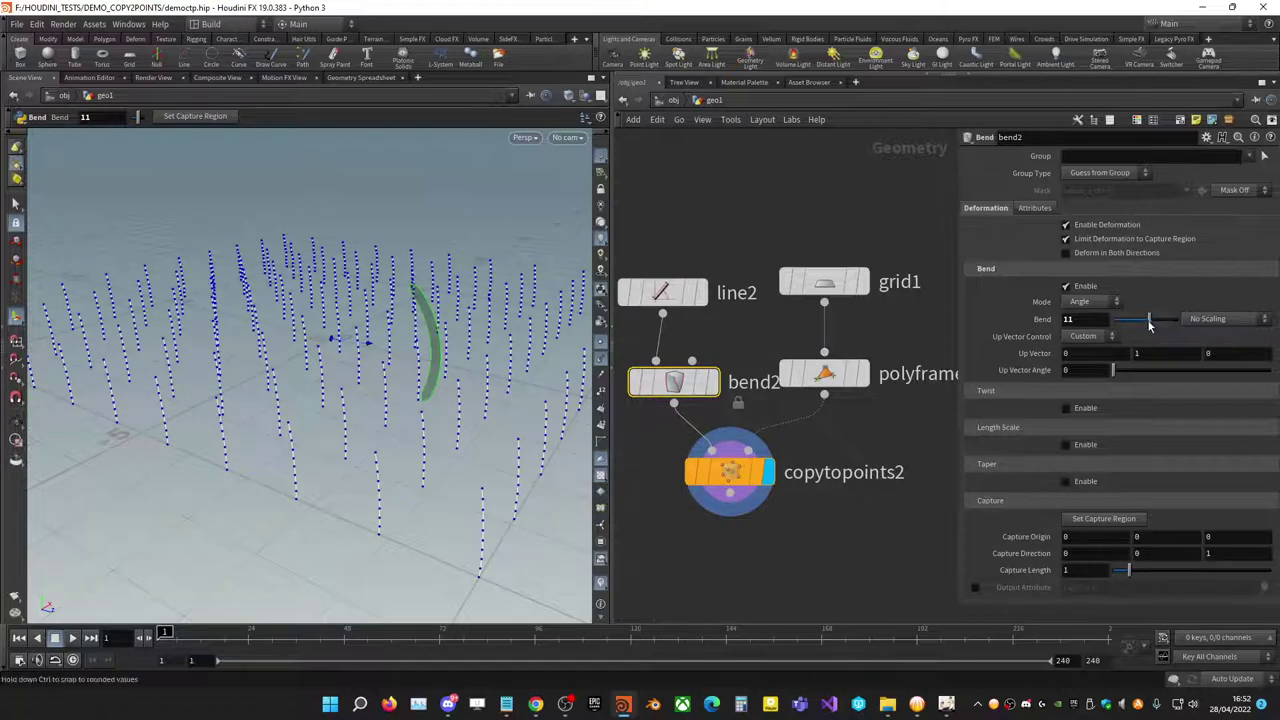
Set Bend to -90 and look over the arched blades across the grid
left_click_drag(1148, 320, 1087, 343)
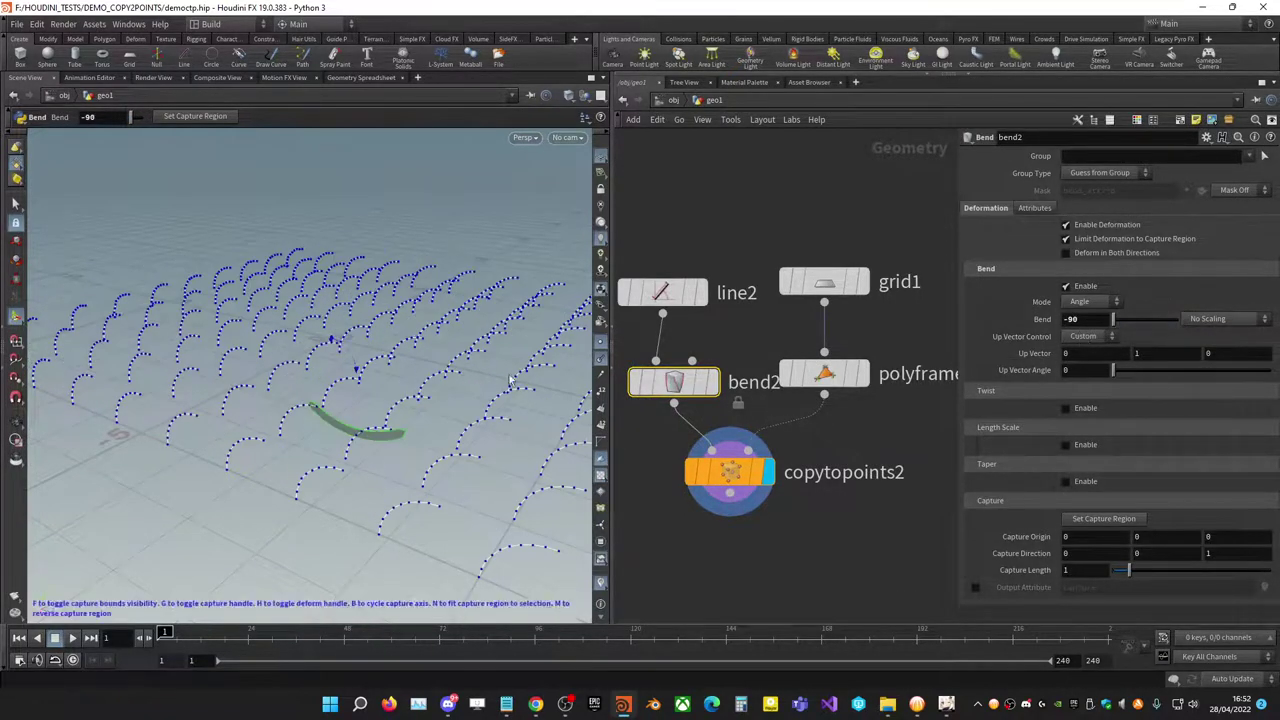
key("Escape")
mouse_move(363, 371)
left_mouse_down()
mouse_move(472, 432)
mouse_move(381, 414)
mouse_move(520, 432)
left_mouse_up()
key("Return")
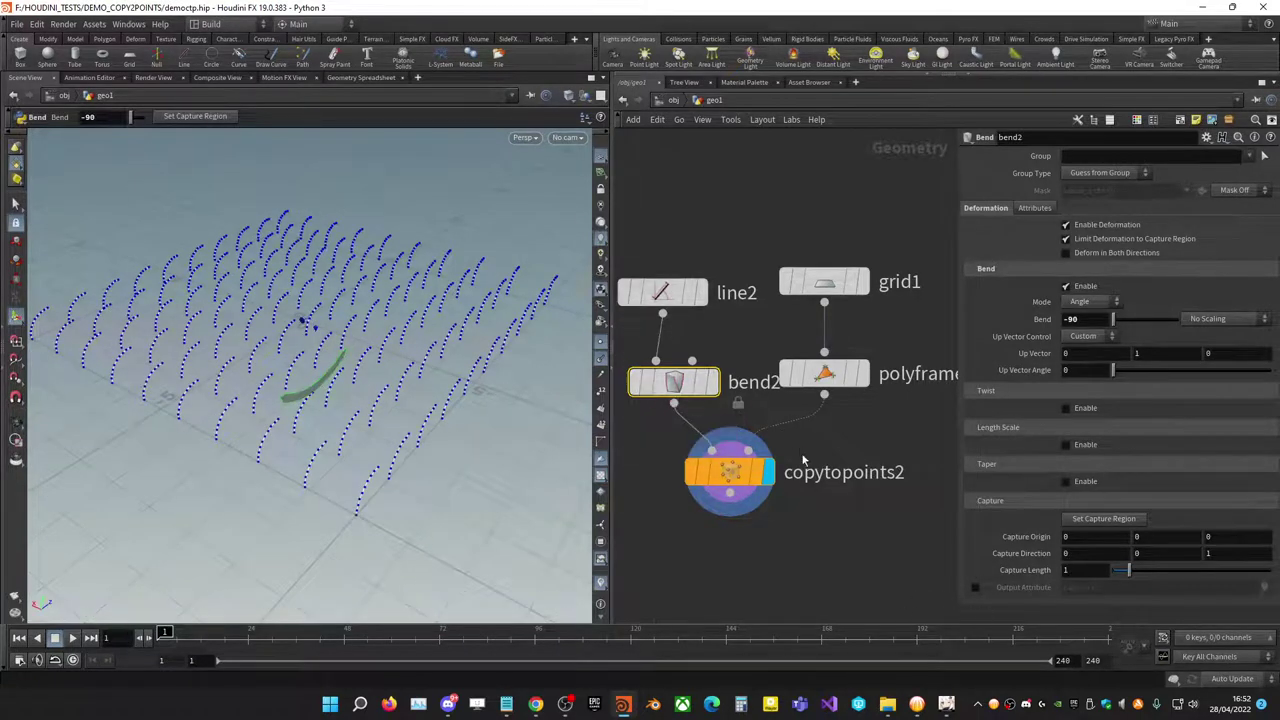
middle_click_drag(808, 508, 843, 383)
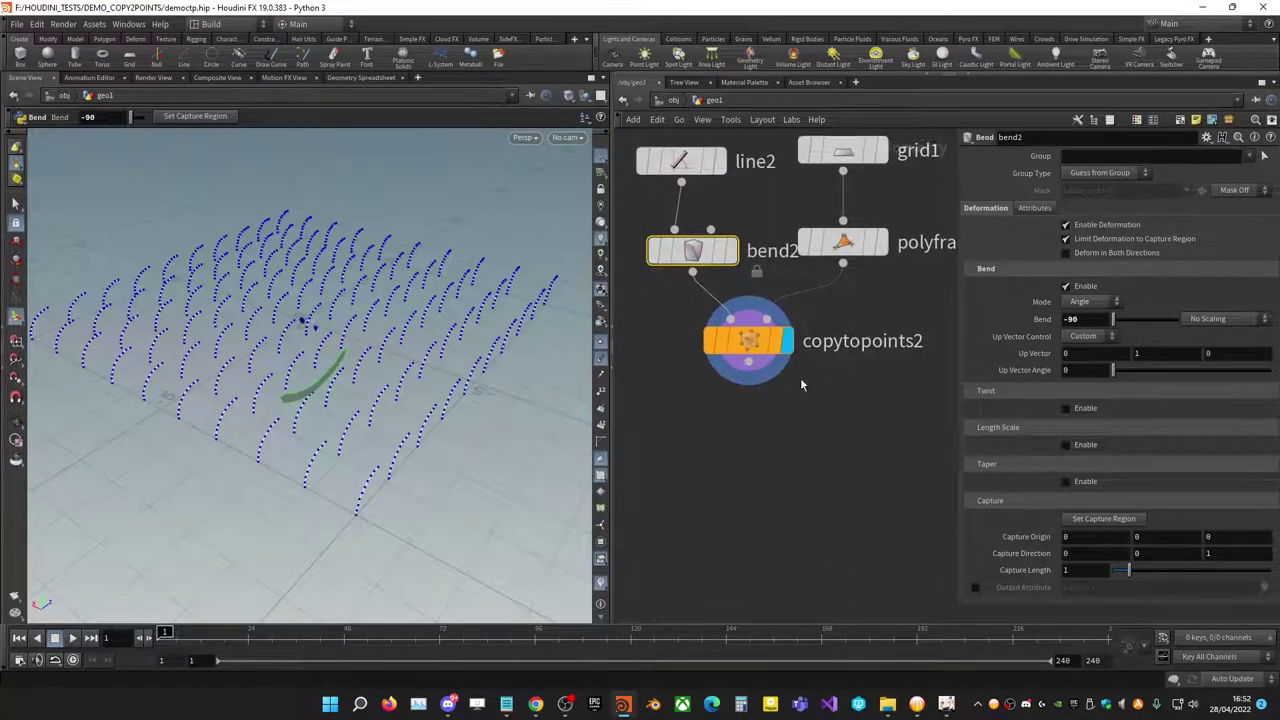
left_click_drag(759, 347, 759, 431)
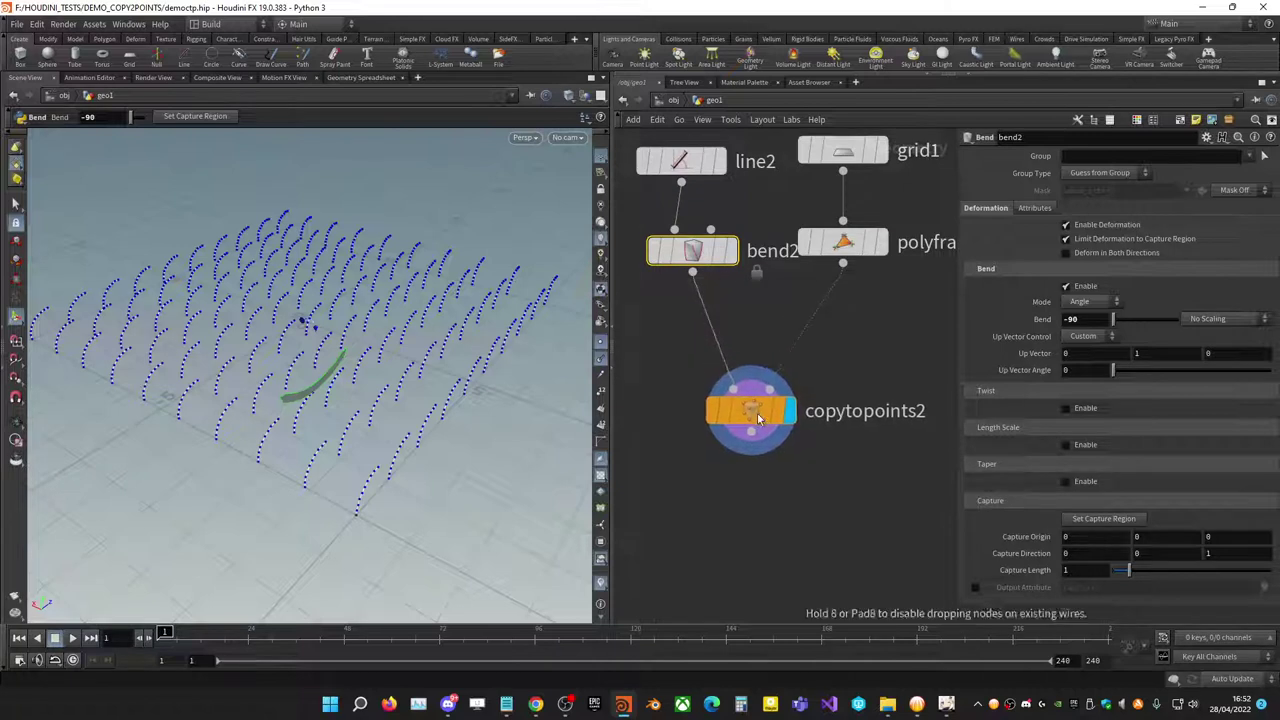
Display polyframe2's output and tumble the view over the grid
left_click(881, 243)
left_click(847, 243)
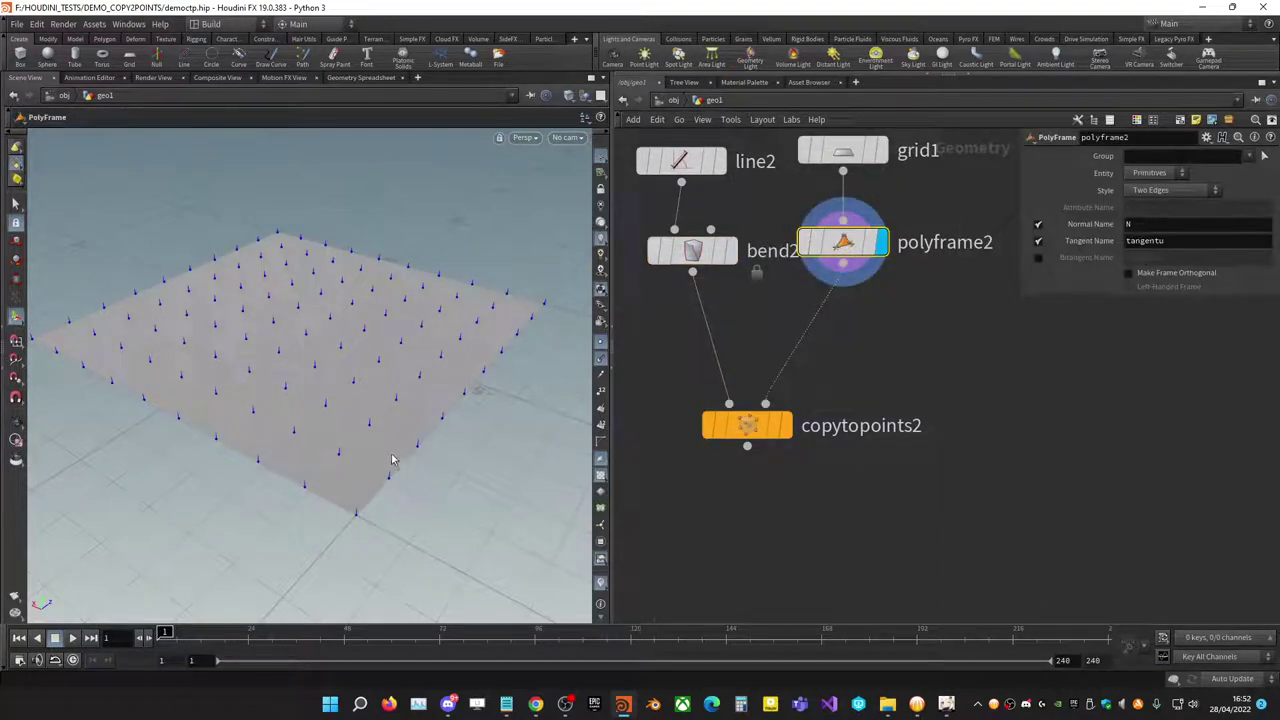
key("Escape")
mouse_move(391, 443)
left_mouse_down()
mouse_move(358, 385)
mouse_move(366, 402)
left_mouse_up()
left_click(960, 242)
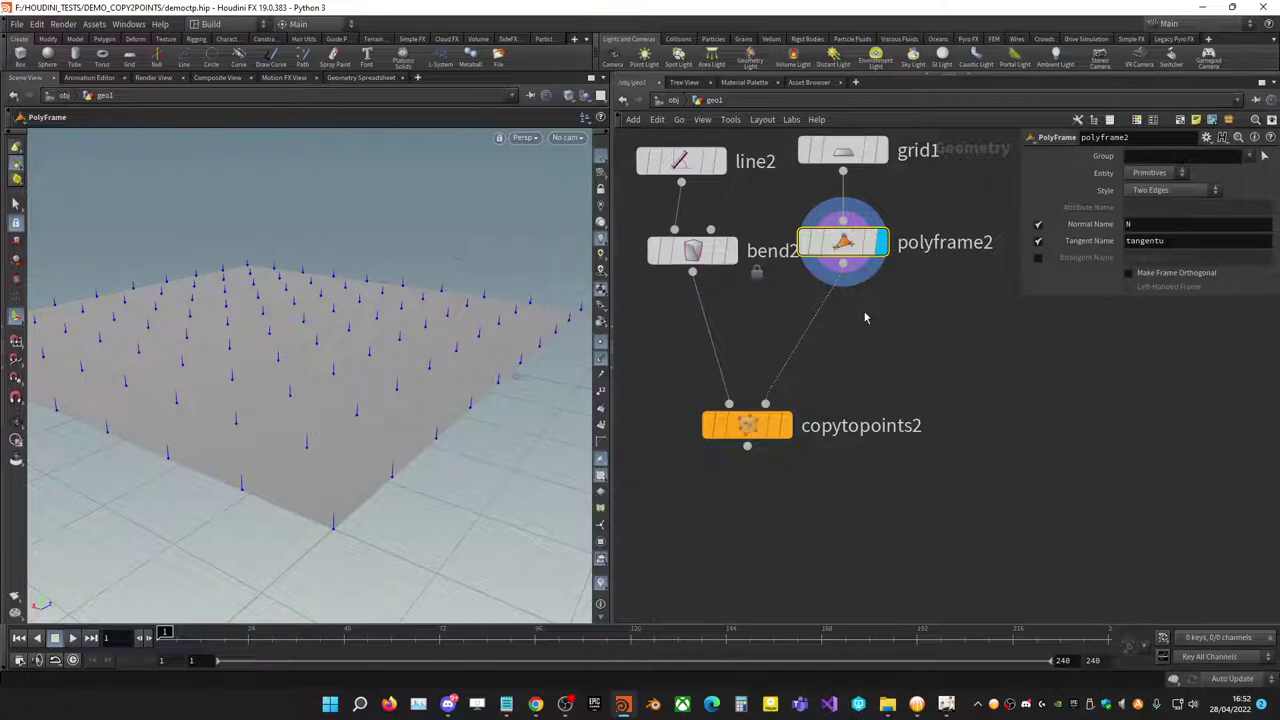
Insert an Attribute Create node below polyframe2 and display it
key("Tab")
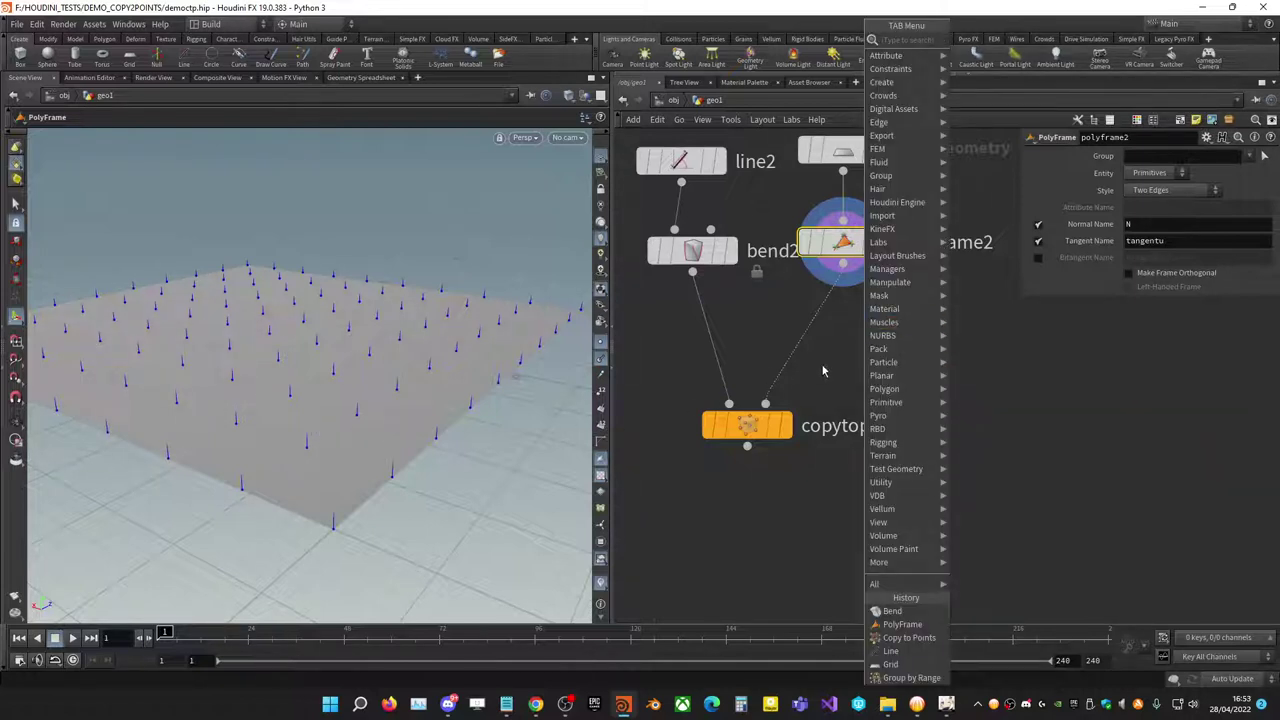
key("Escape")
key("Tab")
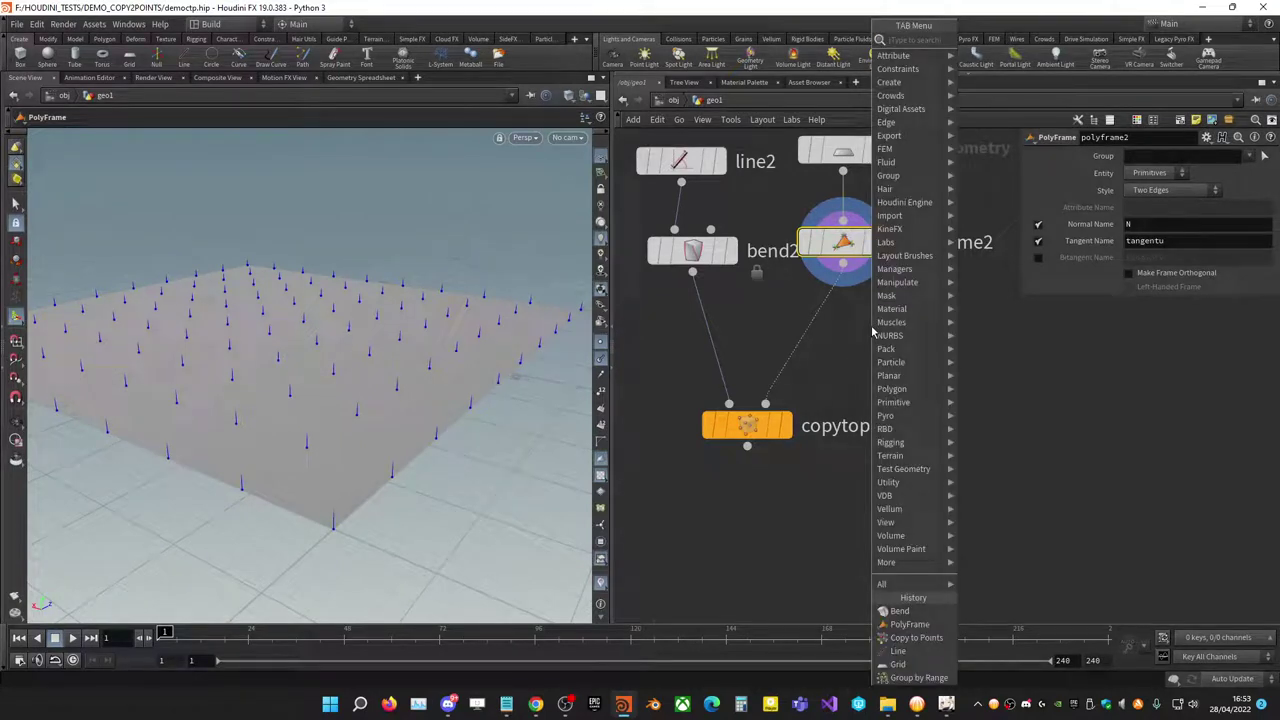
key("Escape")
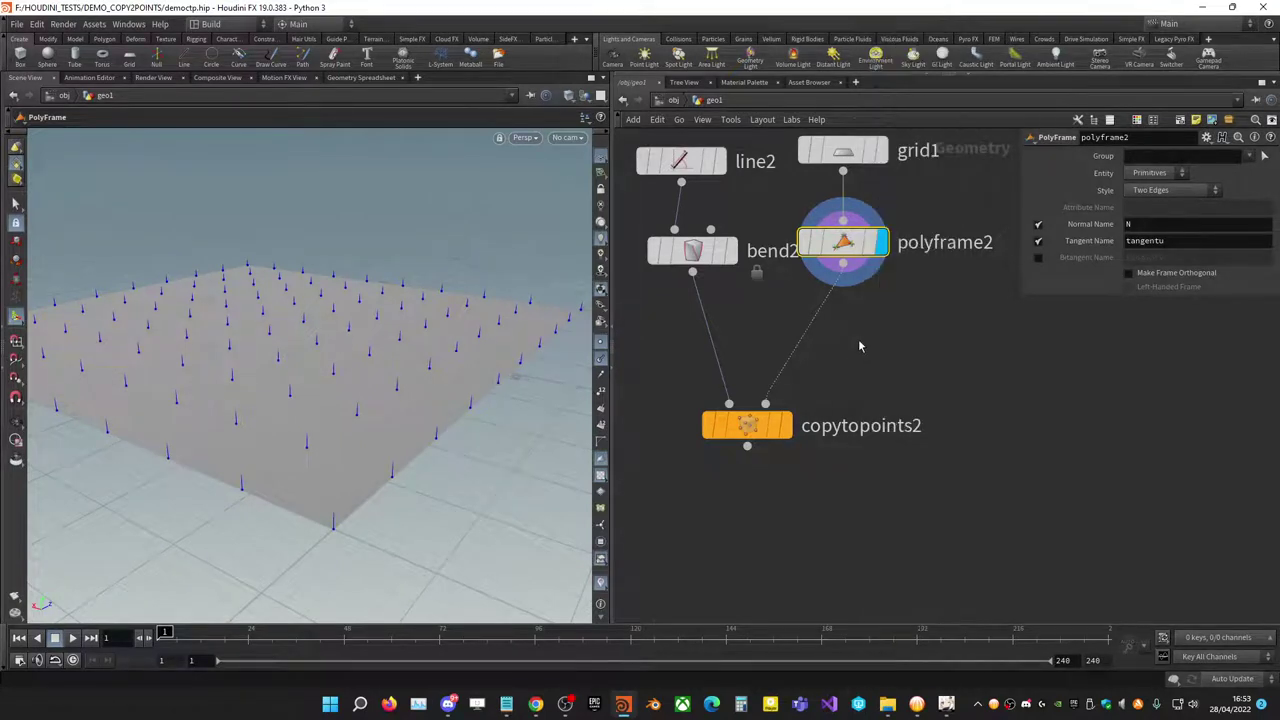
key("Tab")
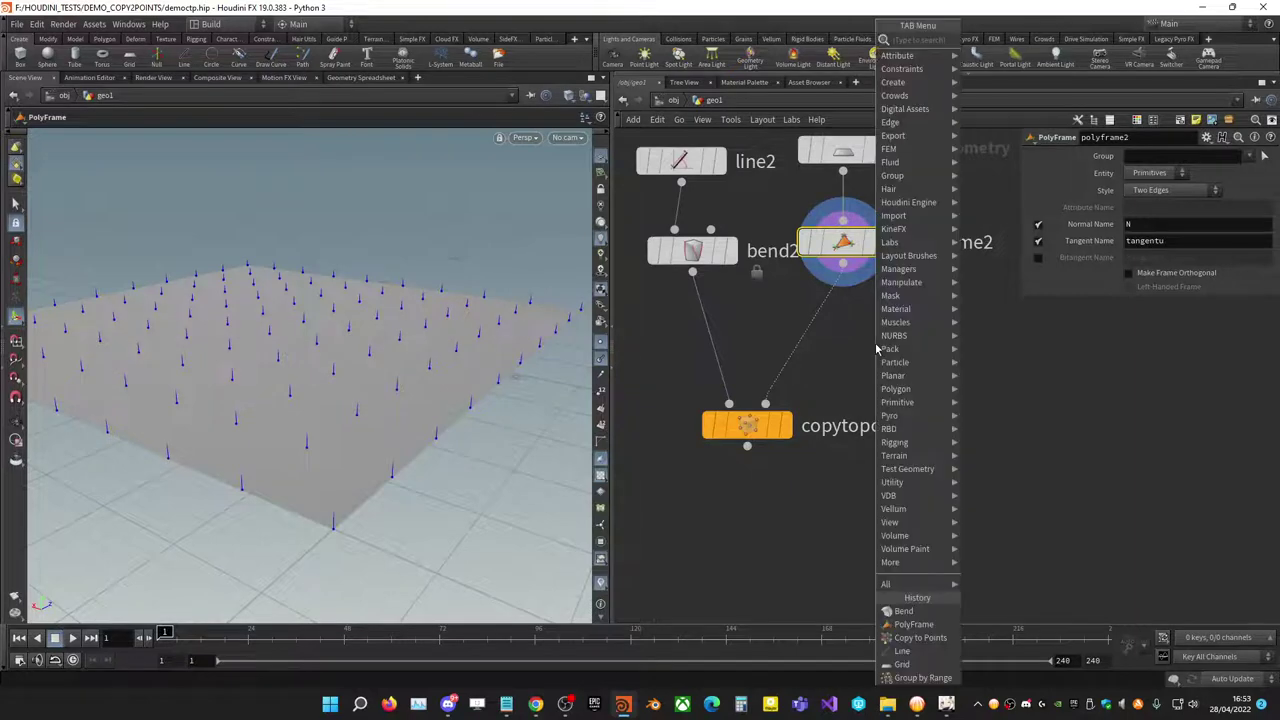
type("attr")
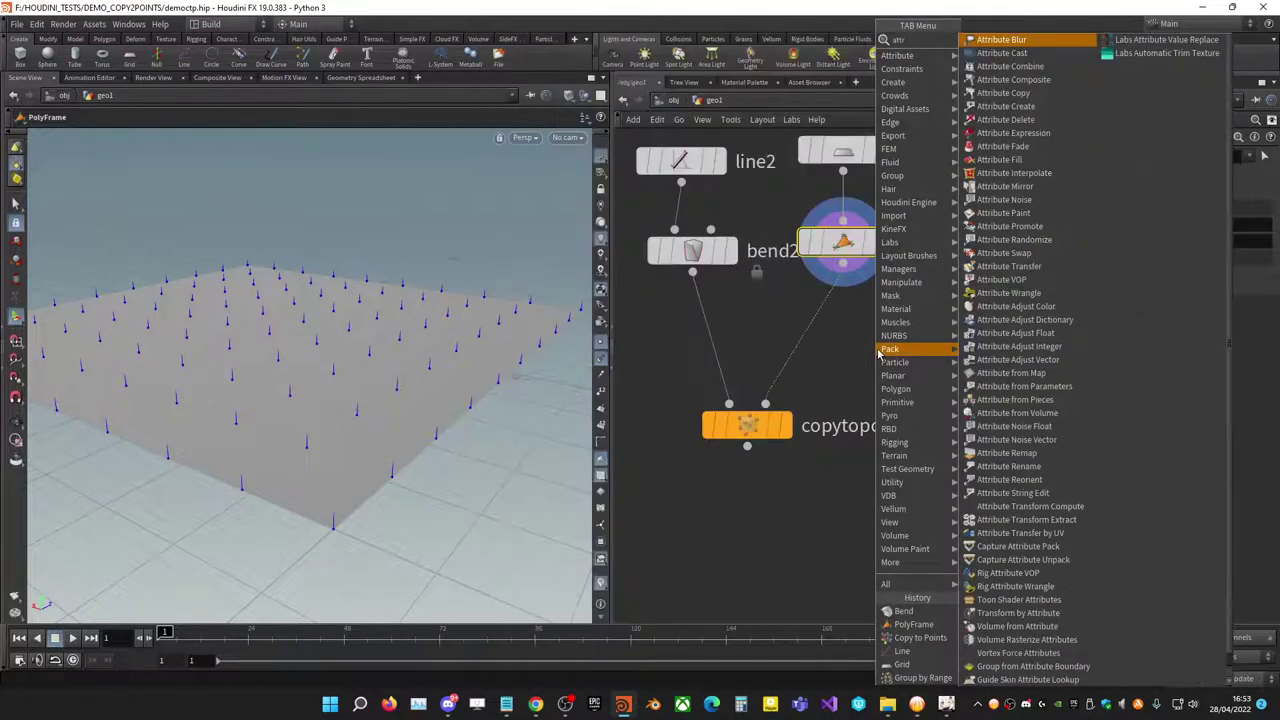
left_click(1038, 106)
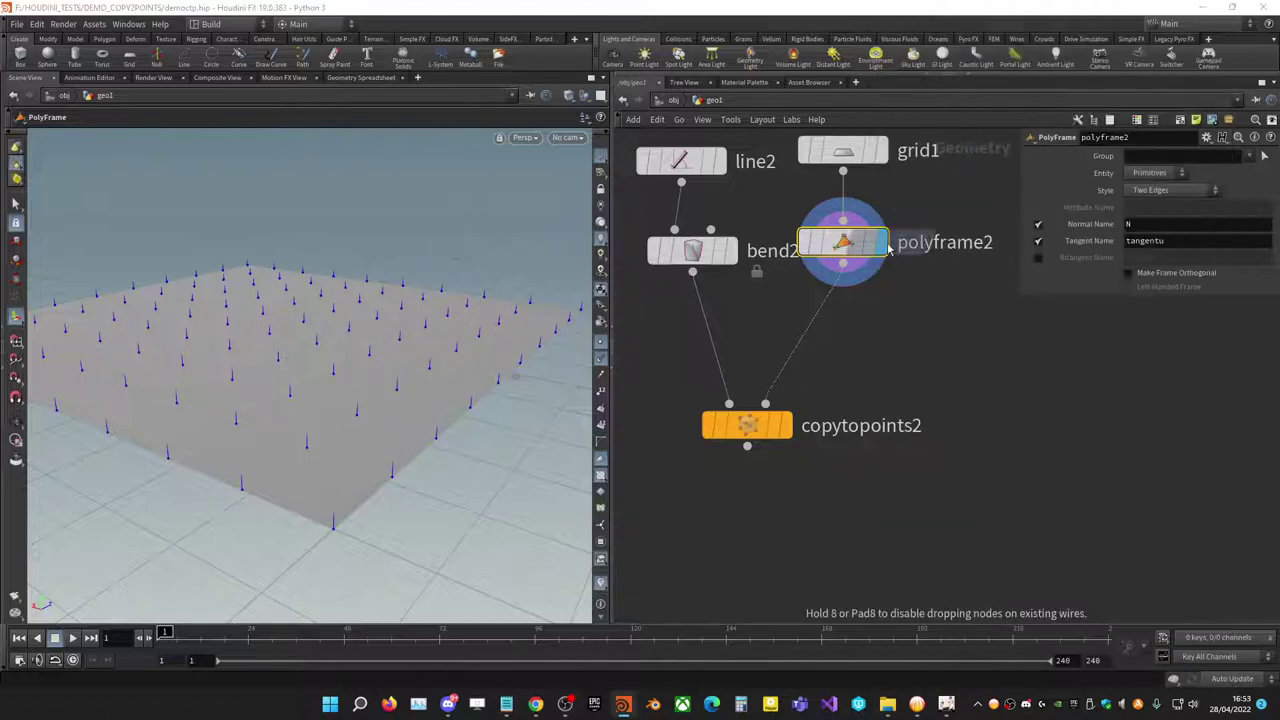
left_click(845, 318)
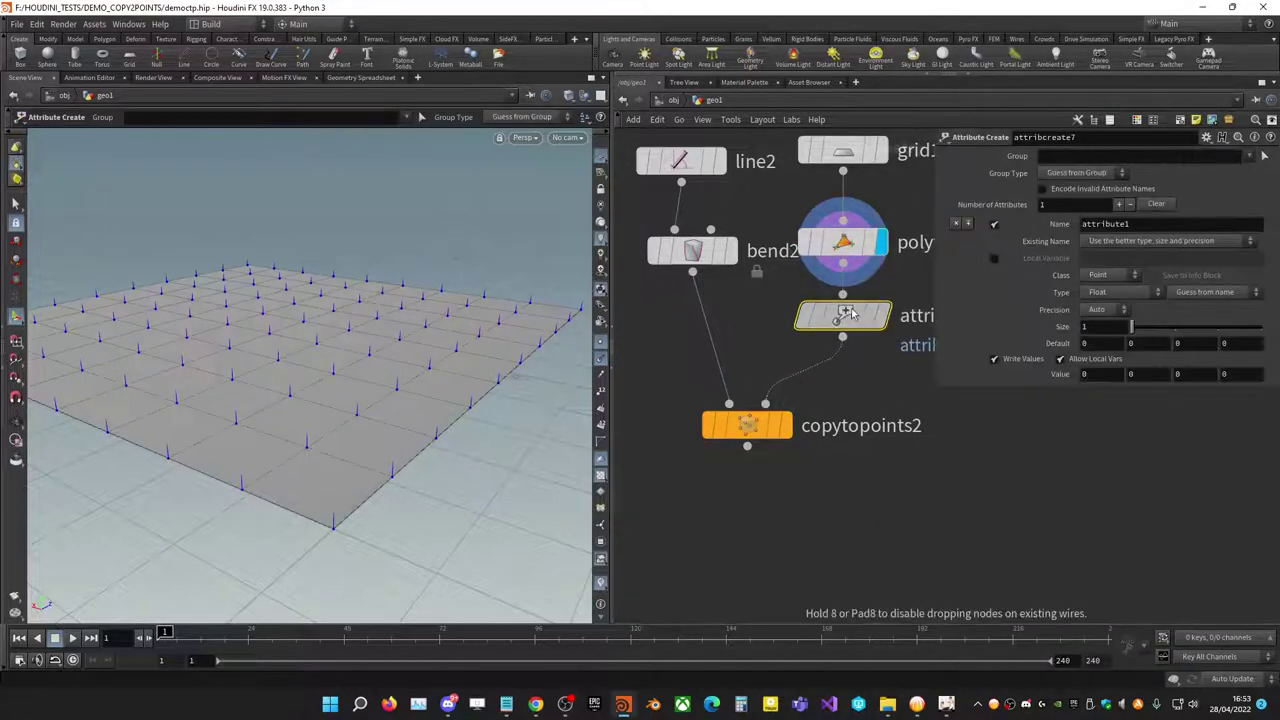
left_click(884, 314)
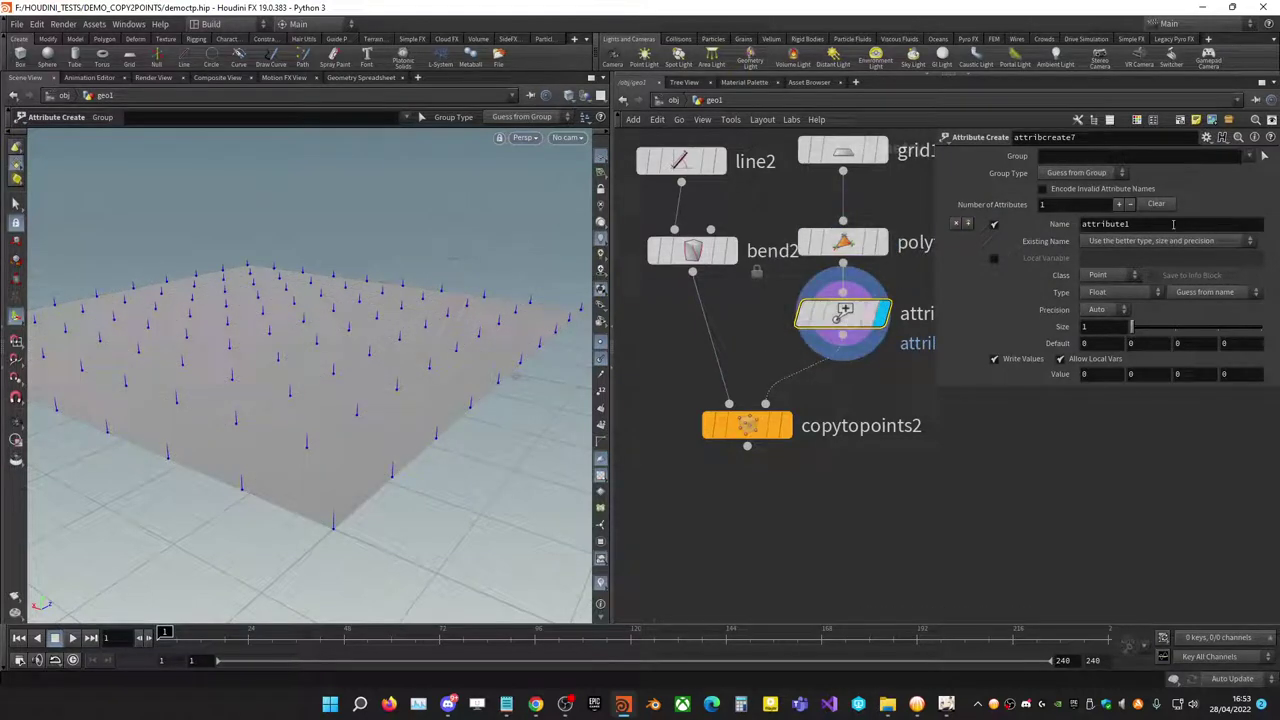
Name the attribute 'up', give it value 0,1,0, and display copytopoints2
type("up")
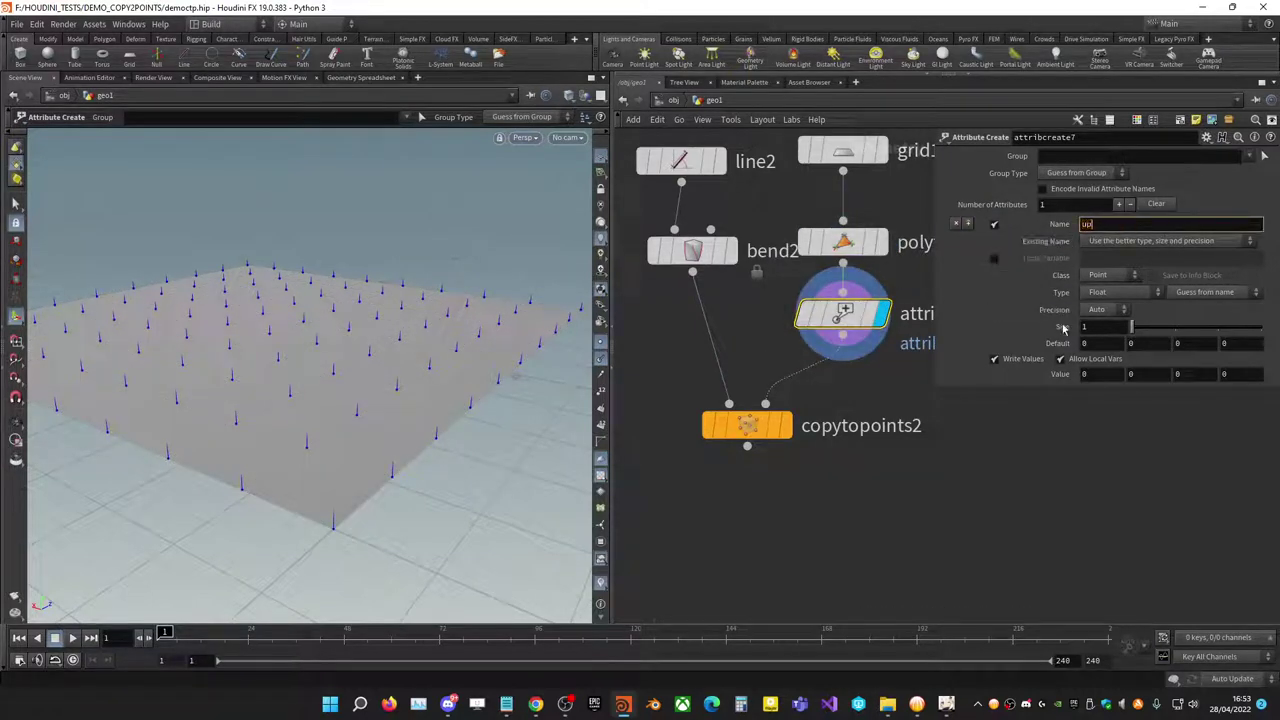
key("Return")
double_click(1086, 224)
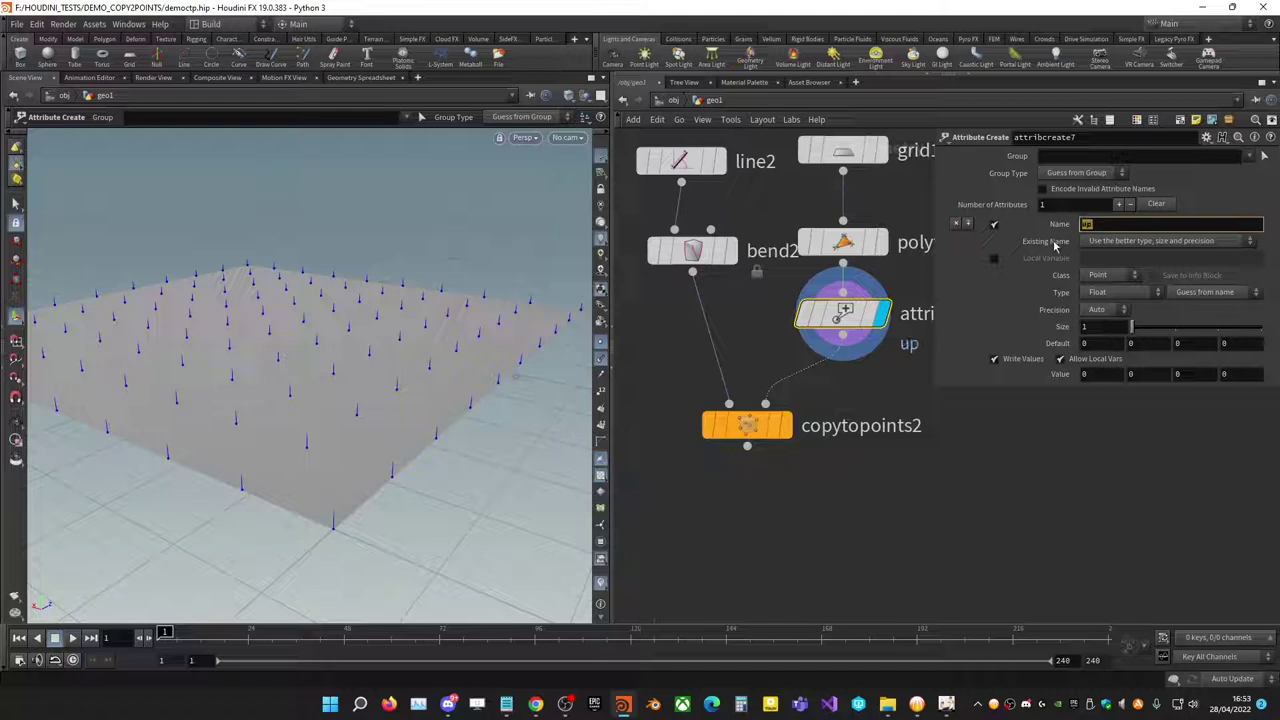
left_click(1131, 373)
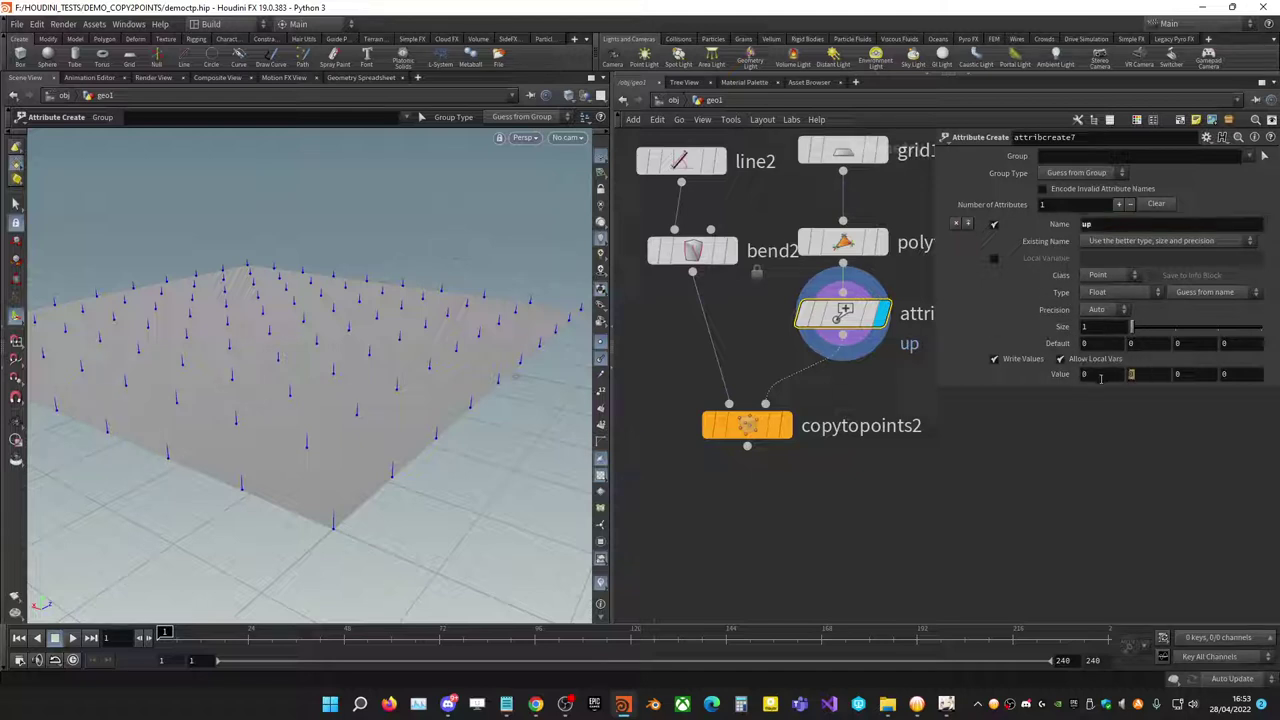
type("1")
key("Return")
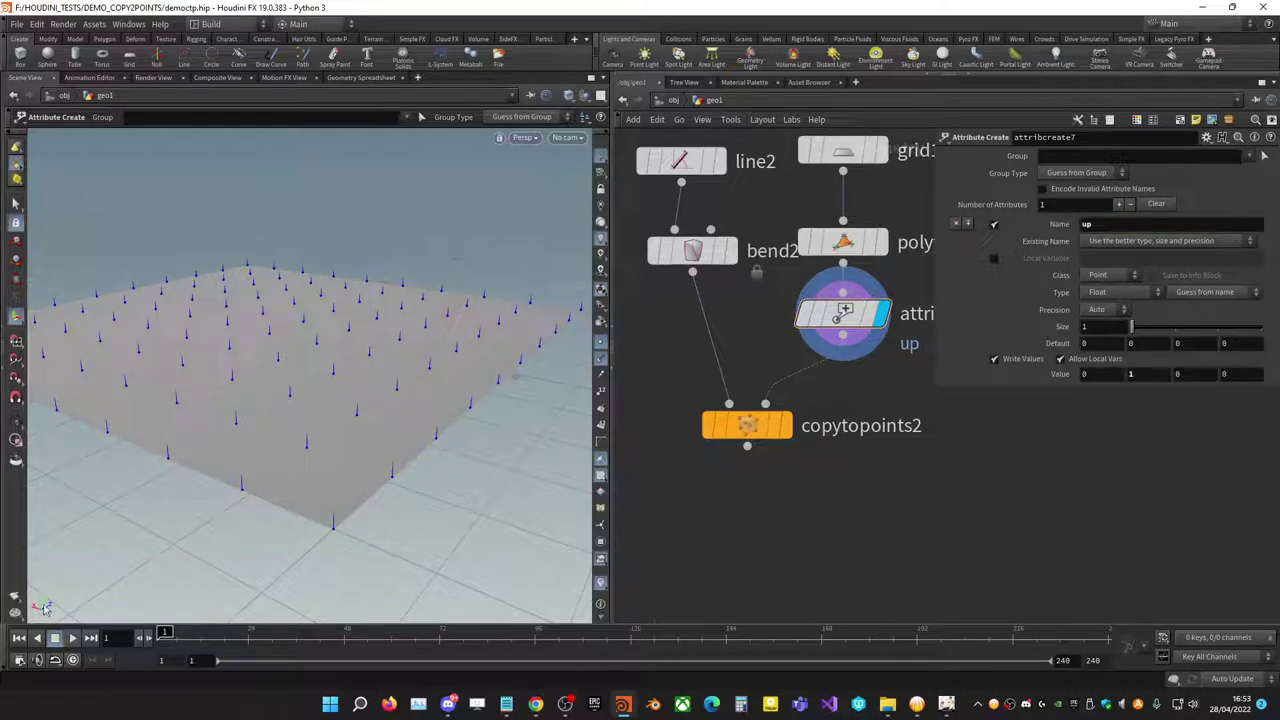
left_click(785, 426)
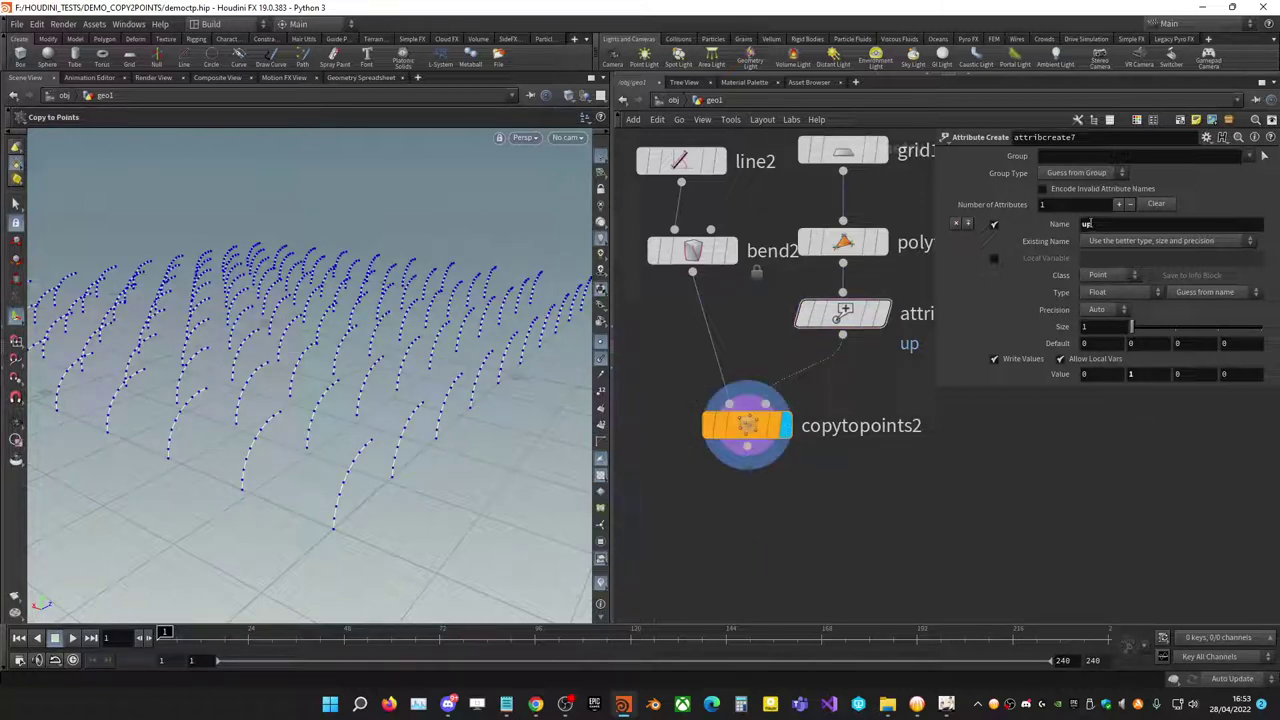
Make 'up' a 3-component vector and move copytopoints2 lower in the network
double_click(1088, 224)
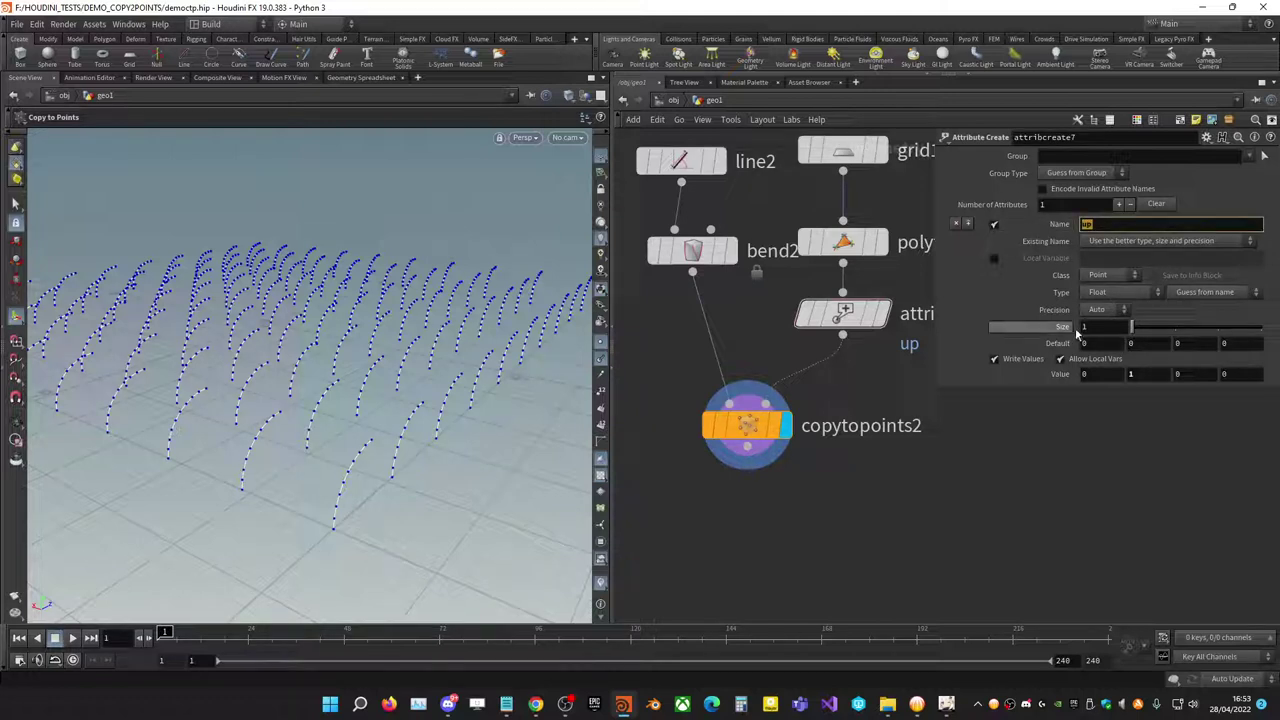
left_click(1133, 327)
left_click_drag(1177, 338, 1218, 331)
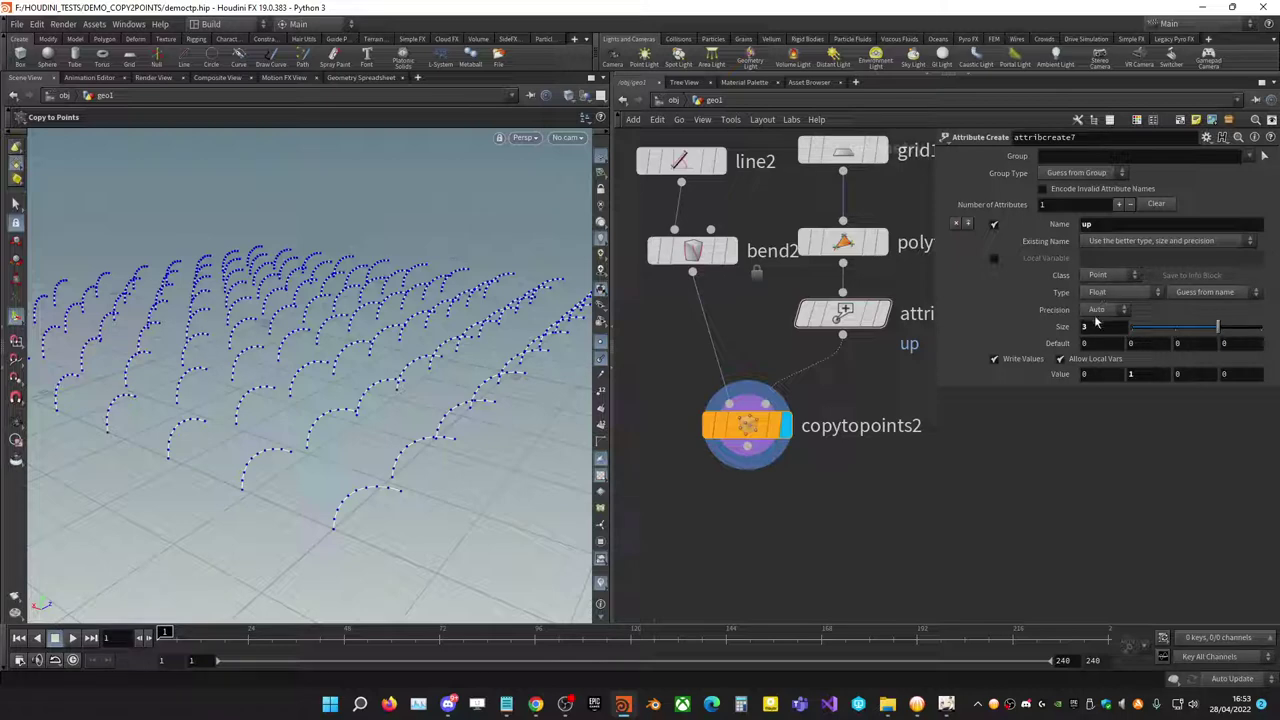
mouse_move(228, 366)
left_mouse_down()
mouse_move(380, 357)
mouse_move(333, 410)
mouse_move(371, 371)
mouse_move(423, 366)
mouse_move(409, 358)
left_mouse_up()
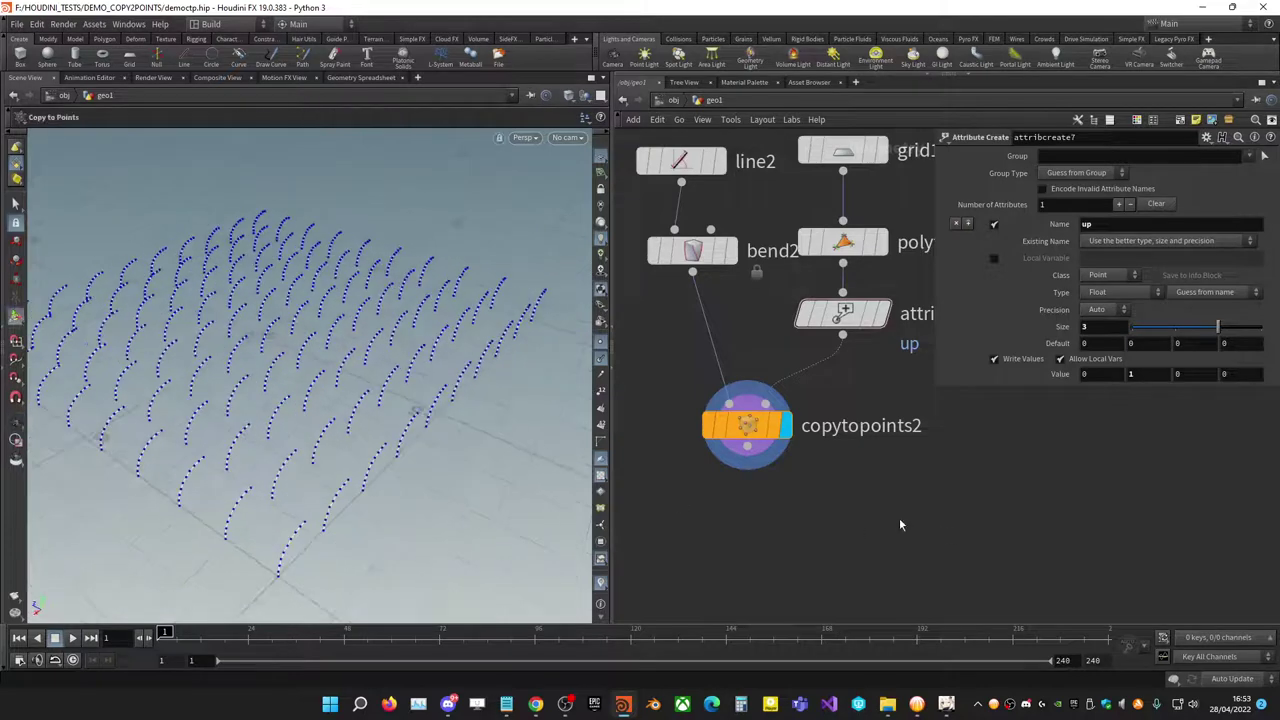
middle_click_drag(860, 500, 832, 438)
left_click_drag(731, 368, 696, 530)
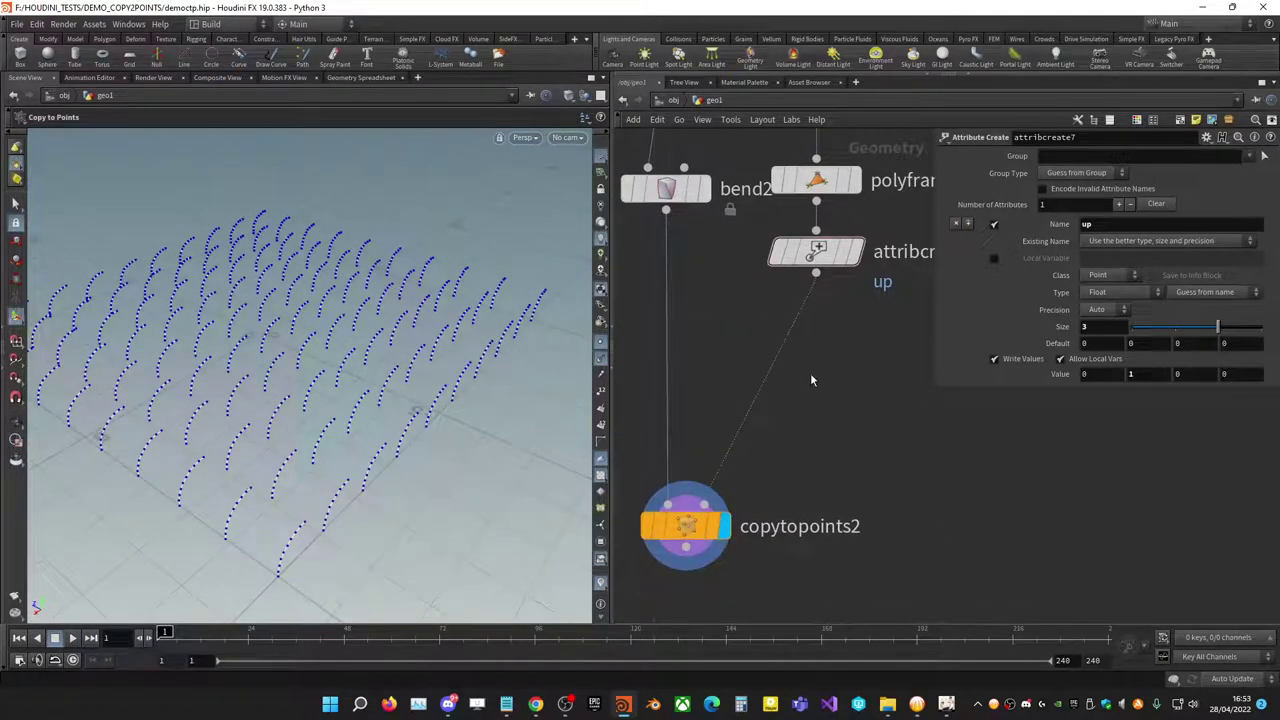
key("Tab")
Search 'attr' and pick Attribute Randomize from the node list
type("attr")
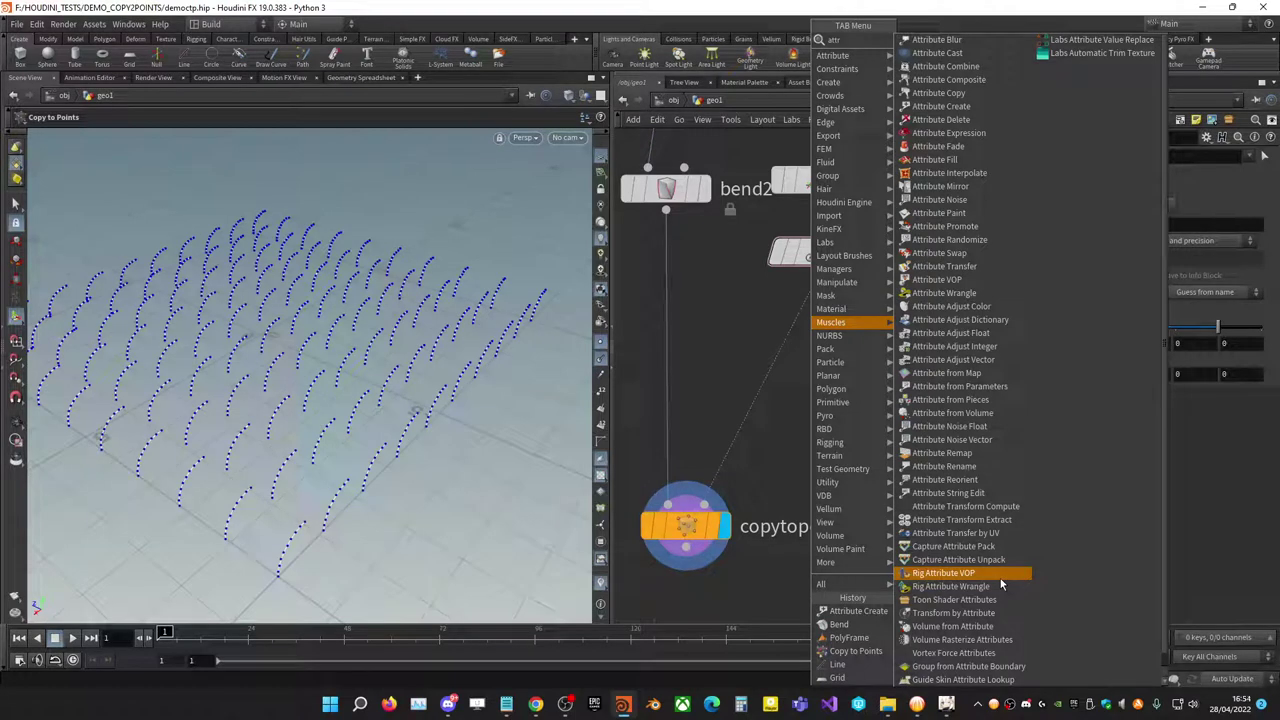
left_click(960, 242)
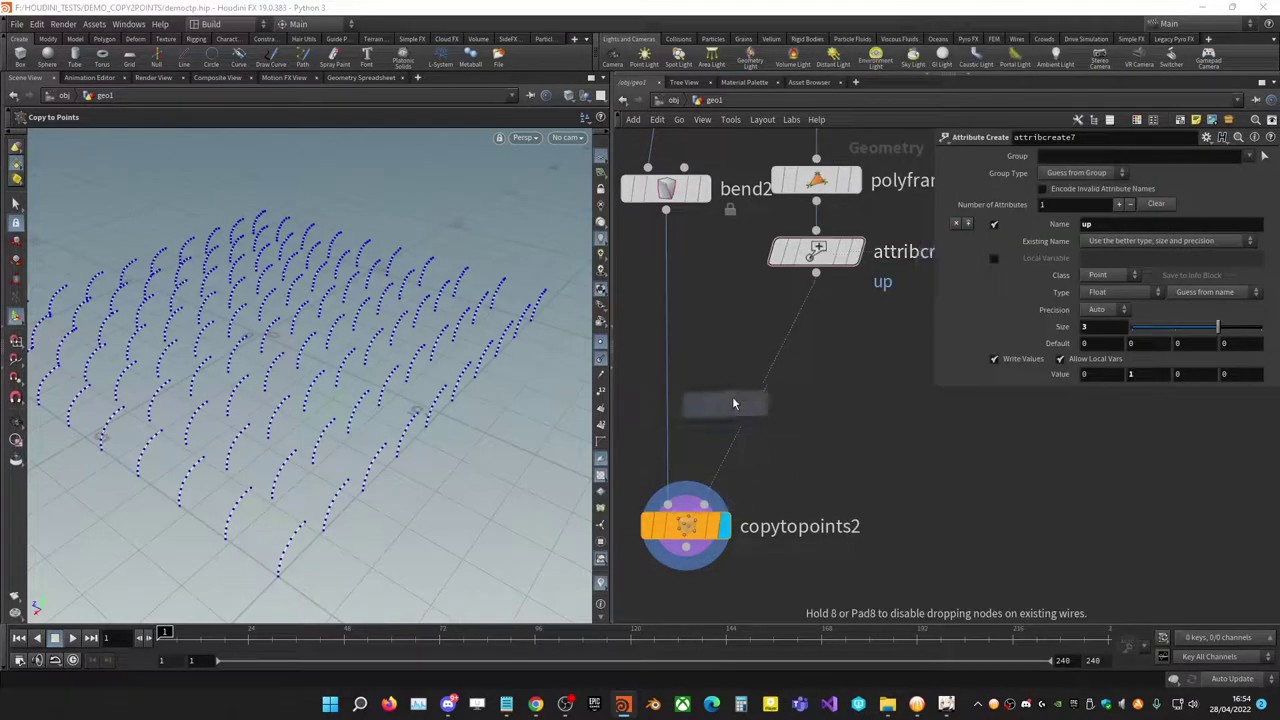
Insert attribrandomize1 below attribcreate7 and set it to randomize the up attribute
left_click(785, 338)
left_click_drag(786, 340, 815, 345)
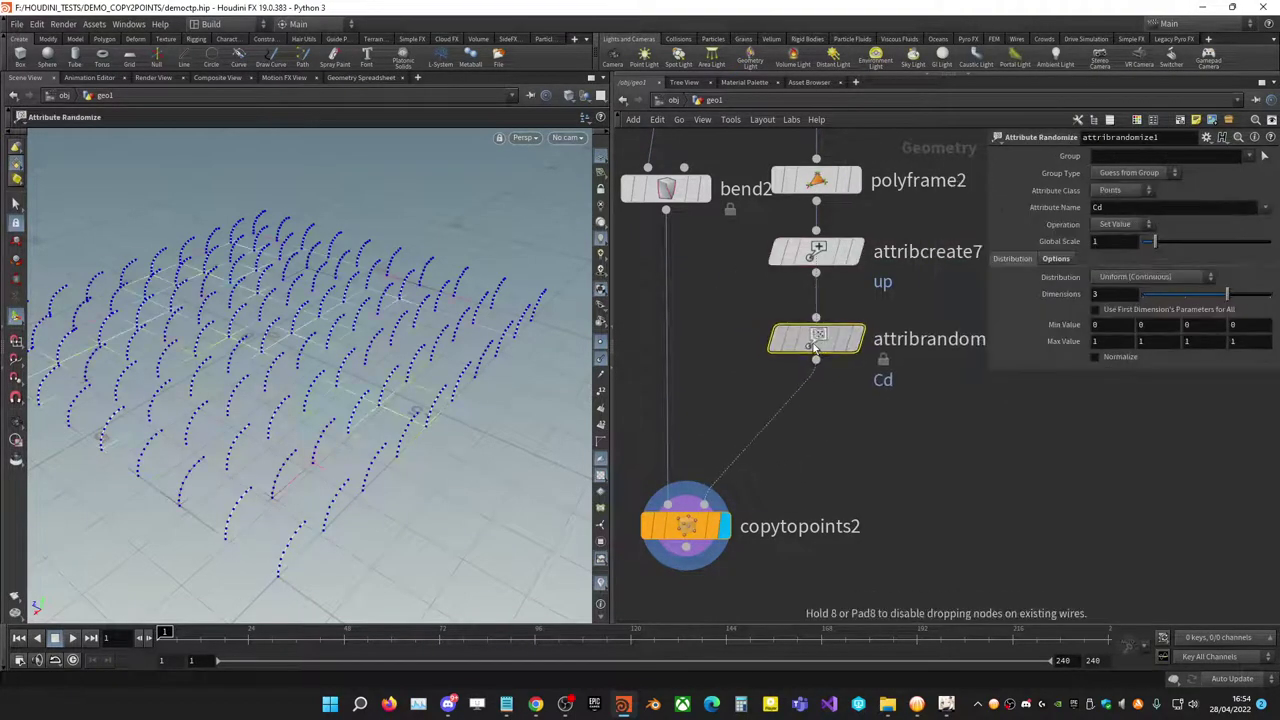
left_click(860, 342)
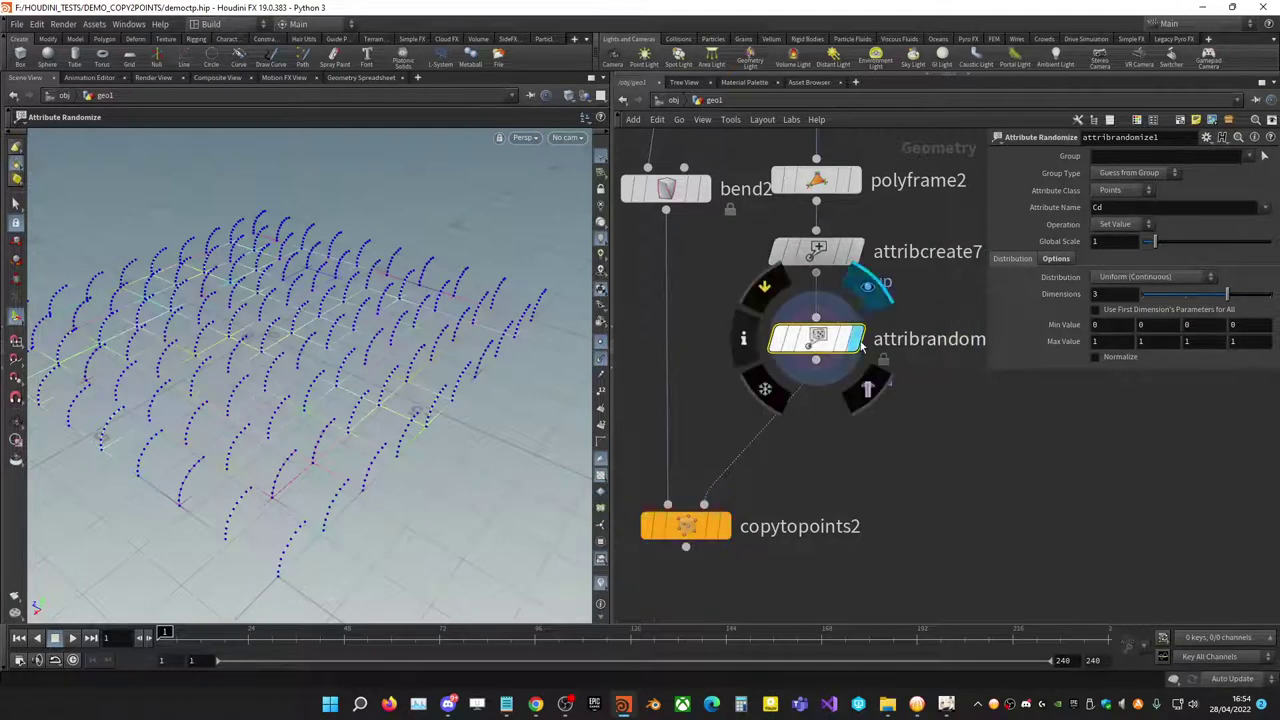
left_click(1106, 208)
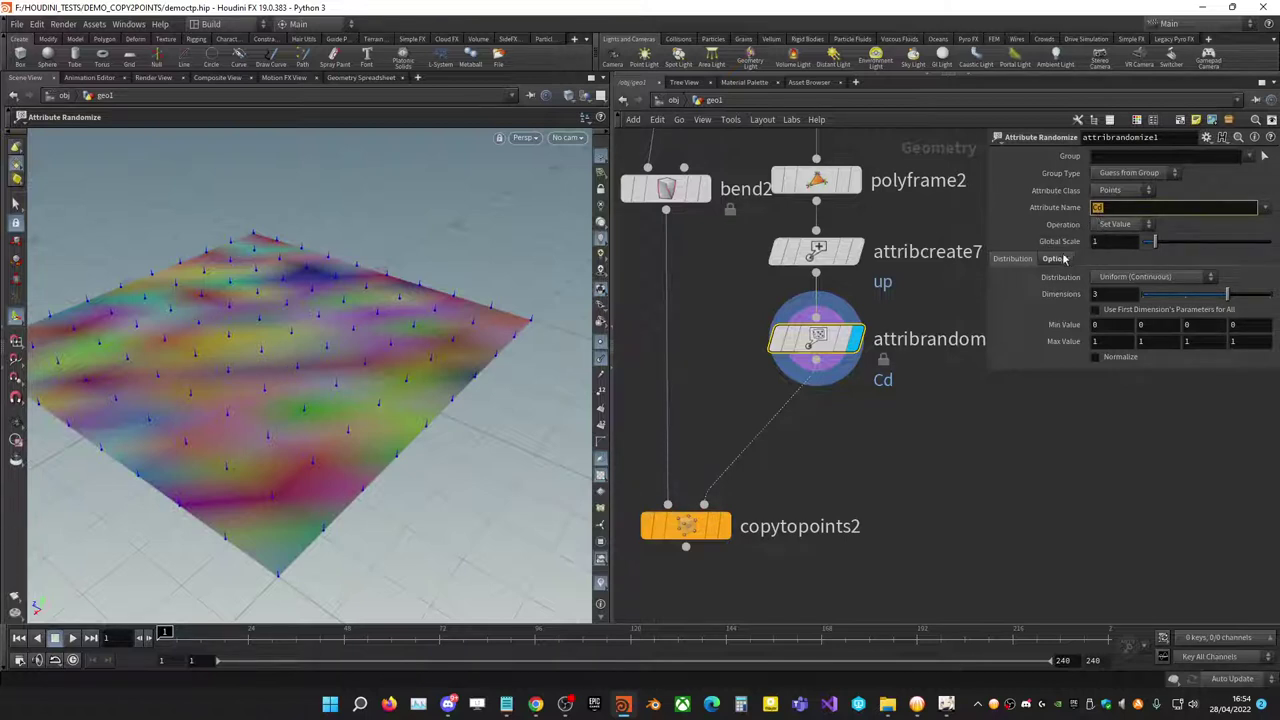
type("up")
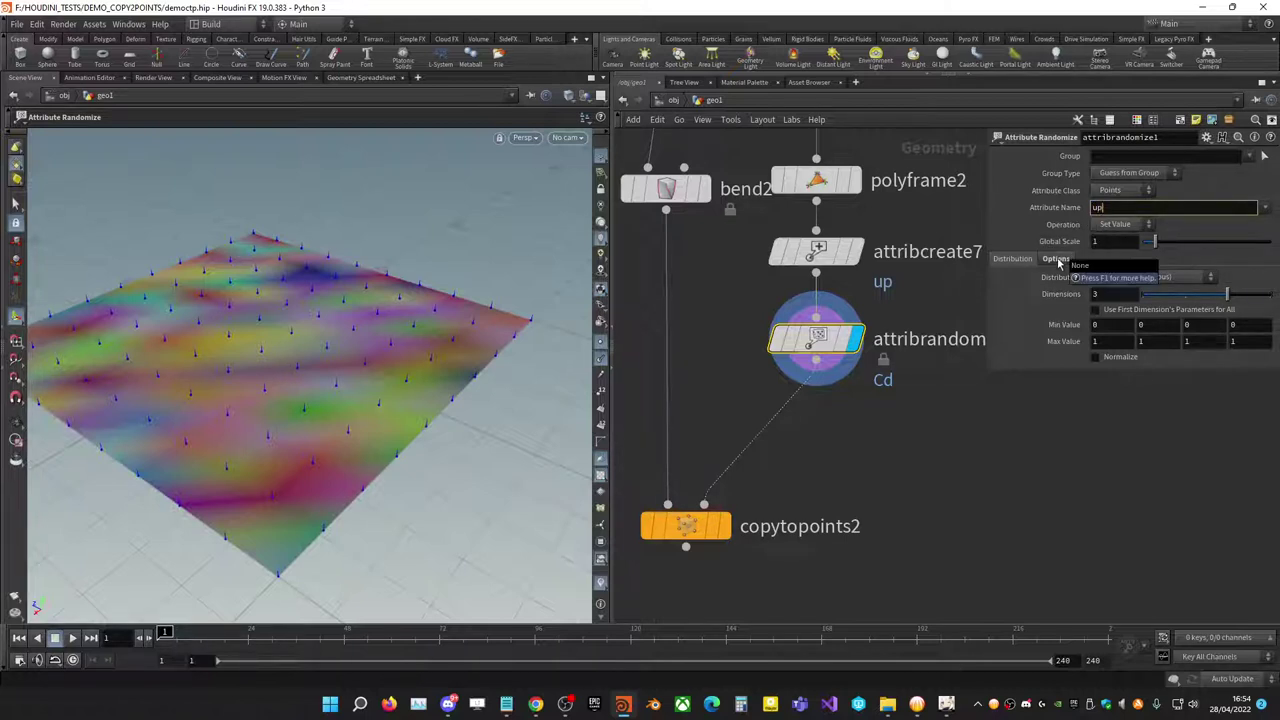
key("Return")
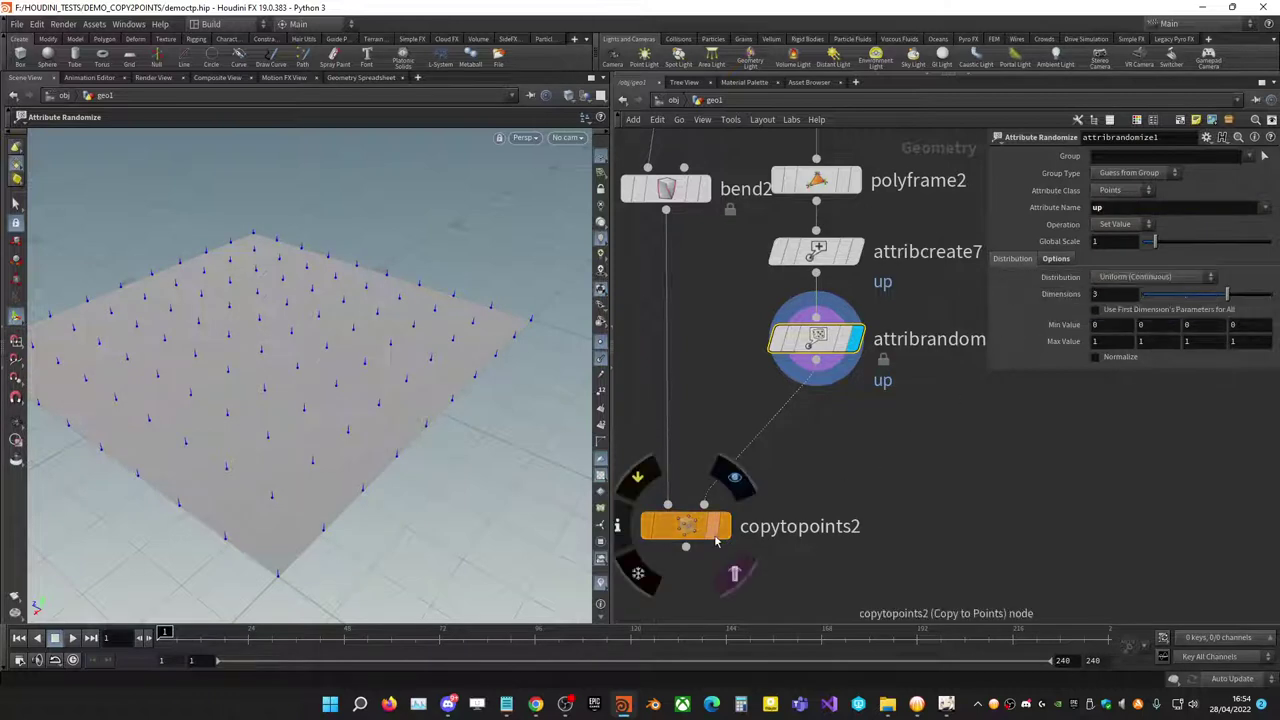
left_click(734, 477)
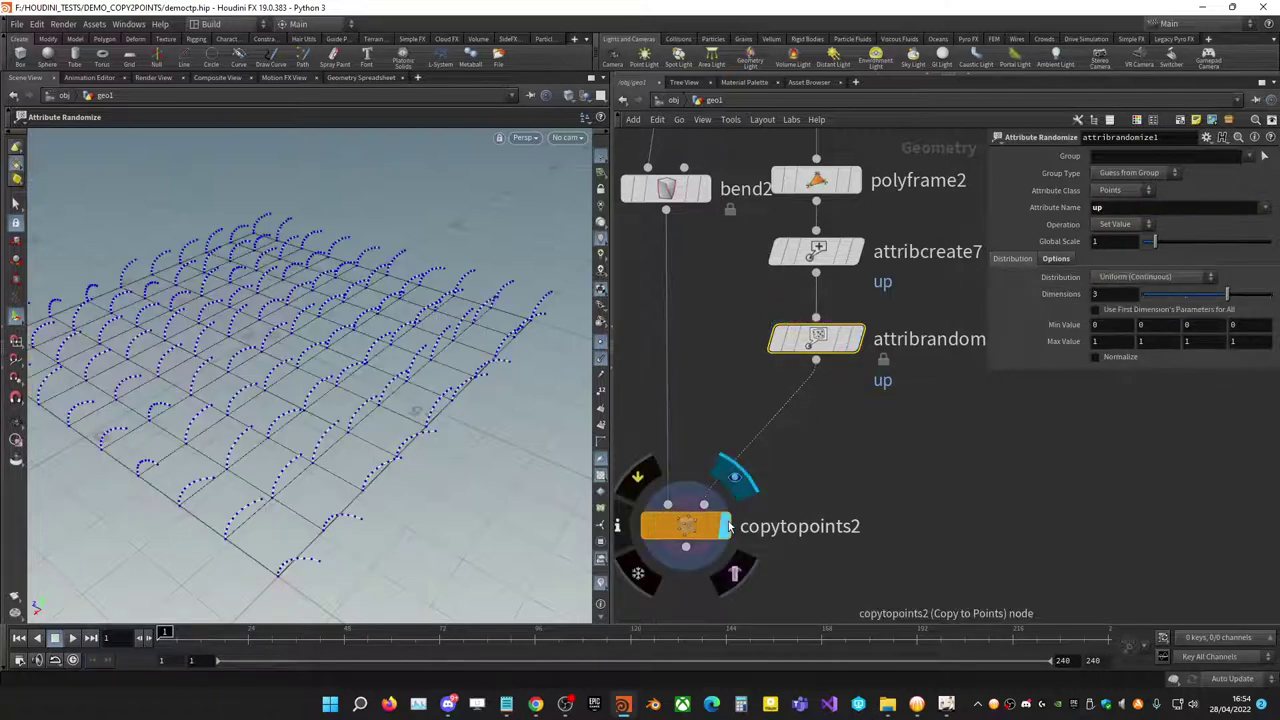
Set the randomize Min Value to -1,-1,-1 and Global Scale to 0.31
left_click(1122, 325)
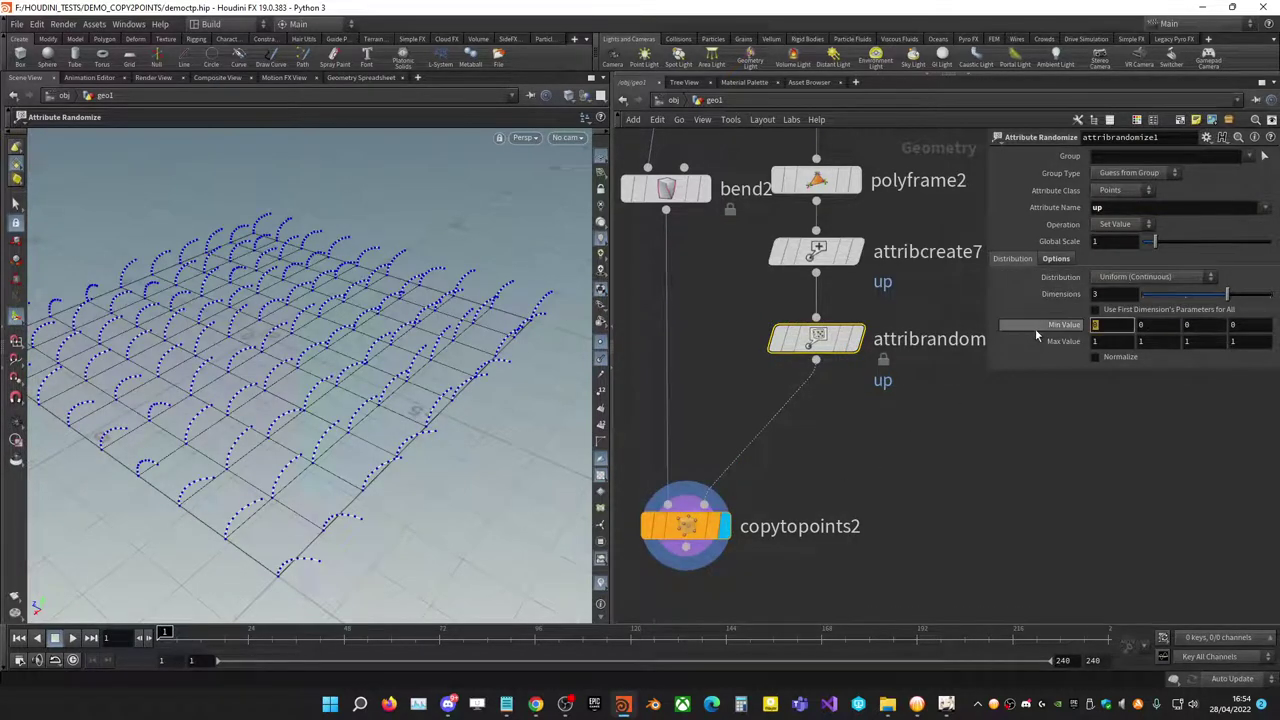
type("-1")
key("Tab")
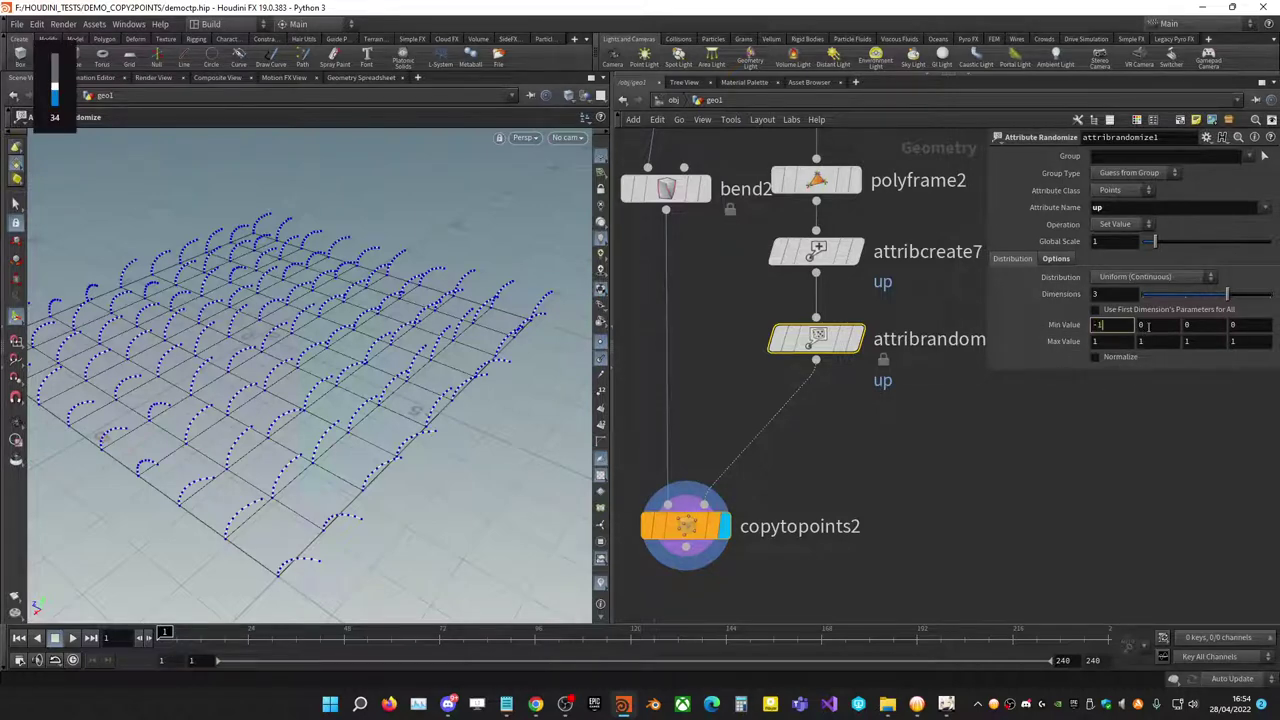
type("-1")
key("Tab")
type("-1")
key("Return")
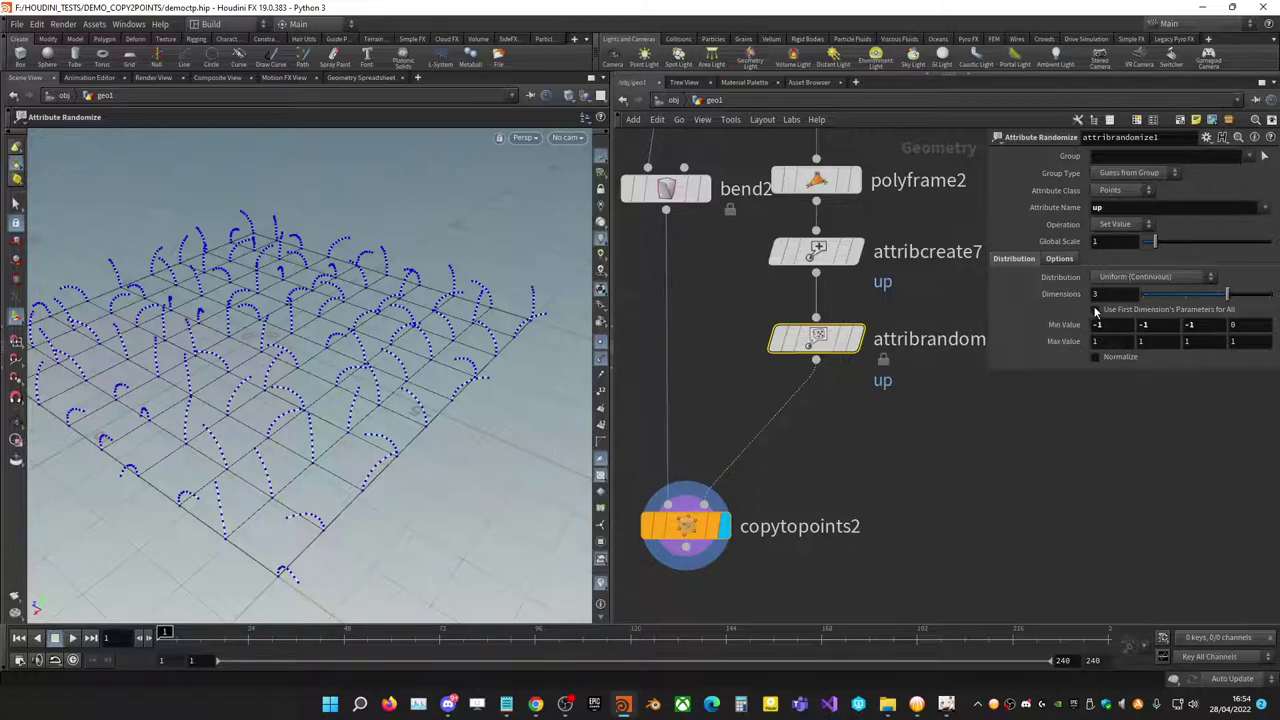
mouse_move(1153, 245)
left_mouse_down()
mouse_move(1132, 253)
mouse_move(1150, 250)
left_mouse_up()
left_click(1170, 280)
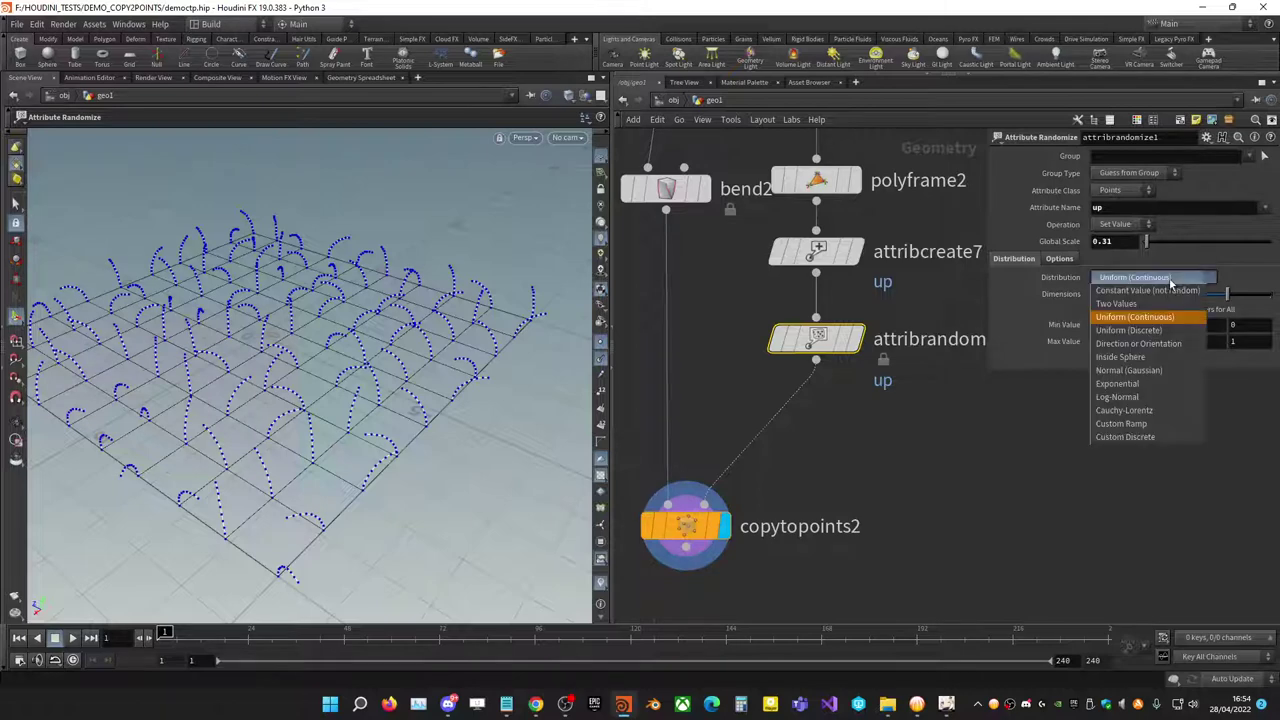
Use the Direction or Orientation distribution with Cone Angle enabled at 145.1
left_click(1165, 343)
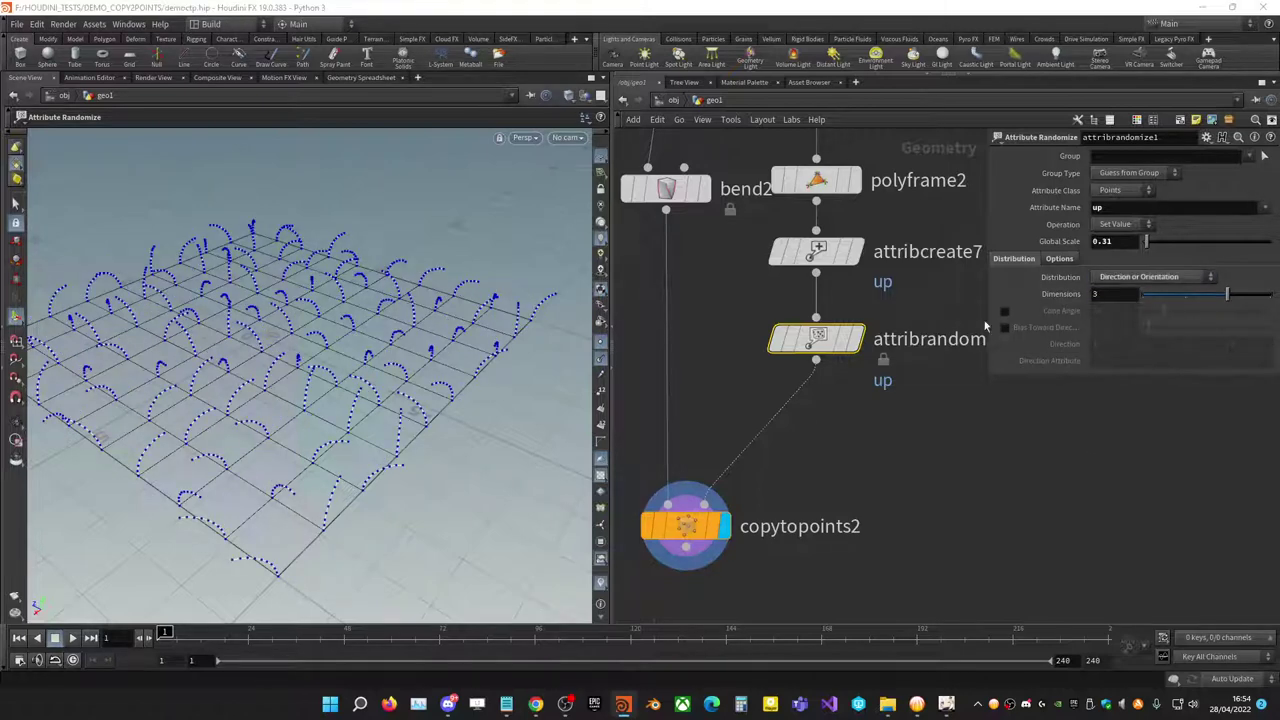
left_click(1005, 311)
mouse_move(1160, 310)
left_mouse_down()
mouse_move(1197, 316)
mouse_move(1195, 335)
mouse_move(1246, 337)
left_mouse_up()
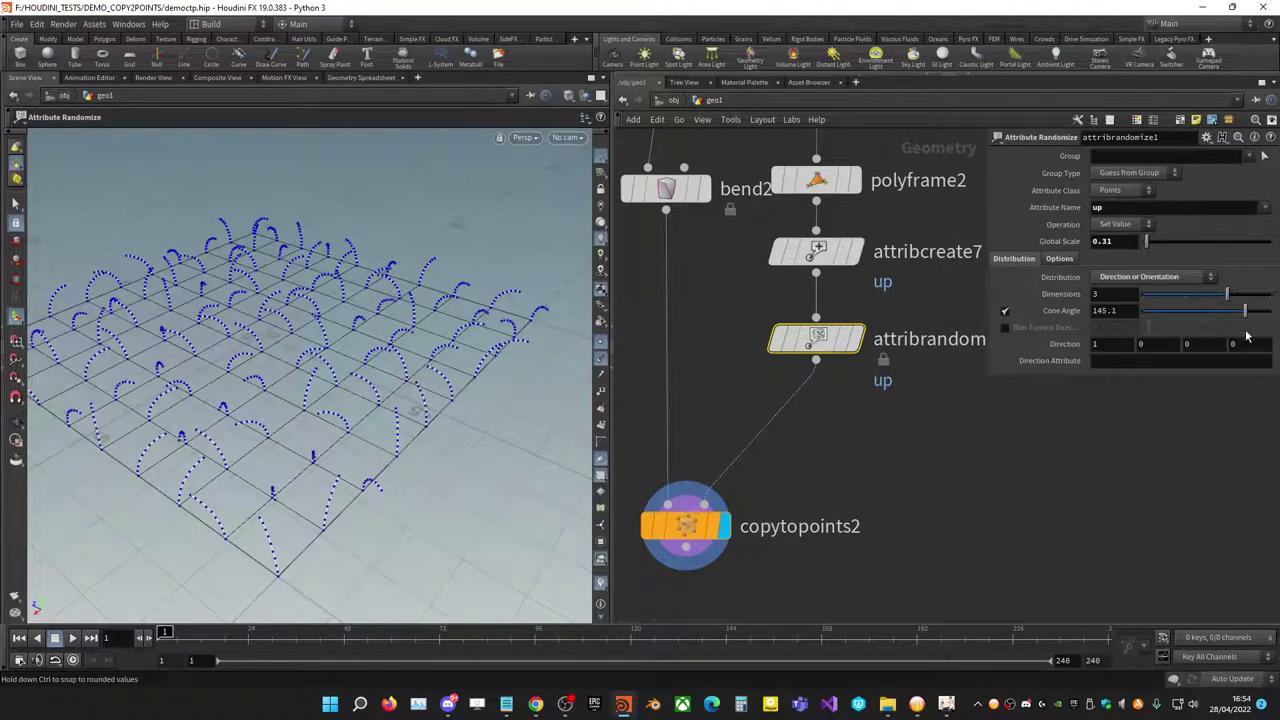
scroll(866, 377, "down", 2)
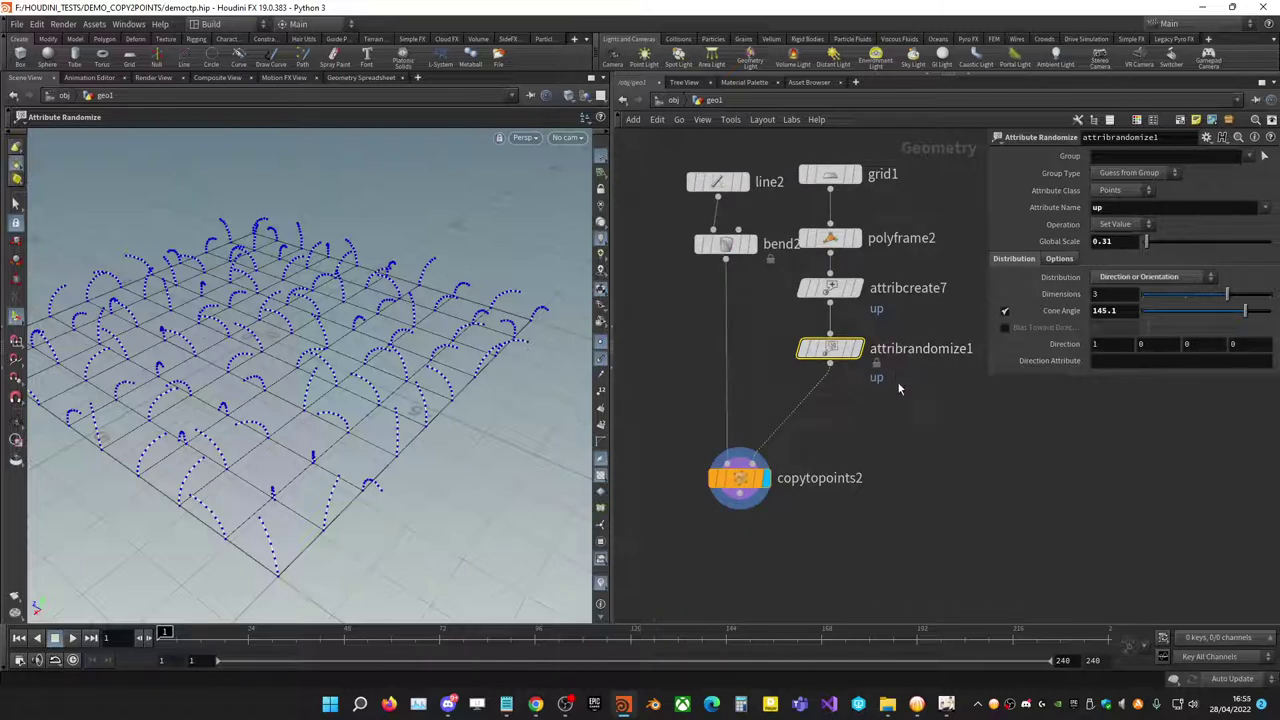
mouse_move(923, 423)
middle_mouse_down()
mouse_move(877, 420)
mouse_move(897, 419)
middle_mouse_up()
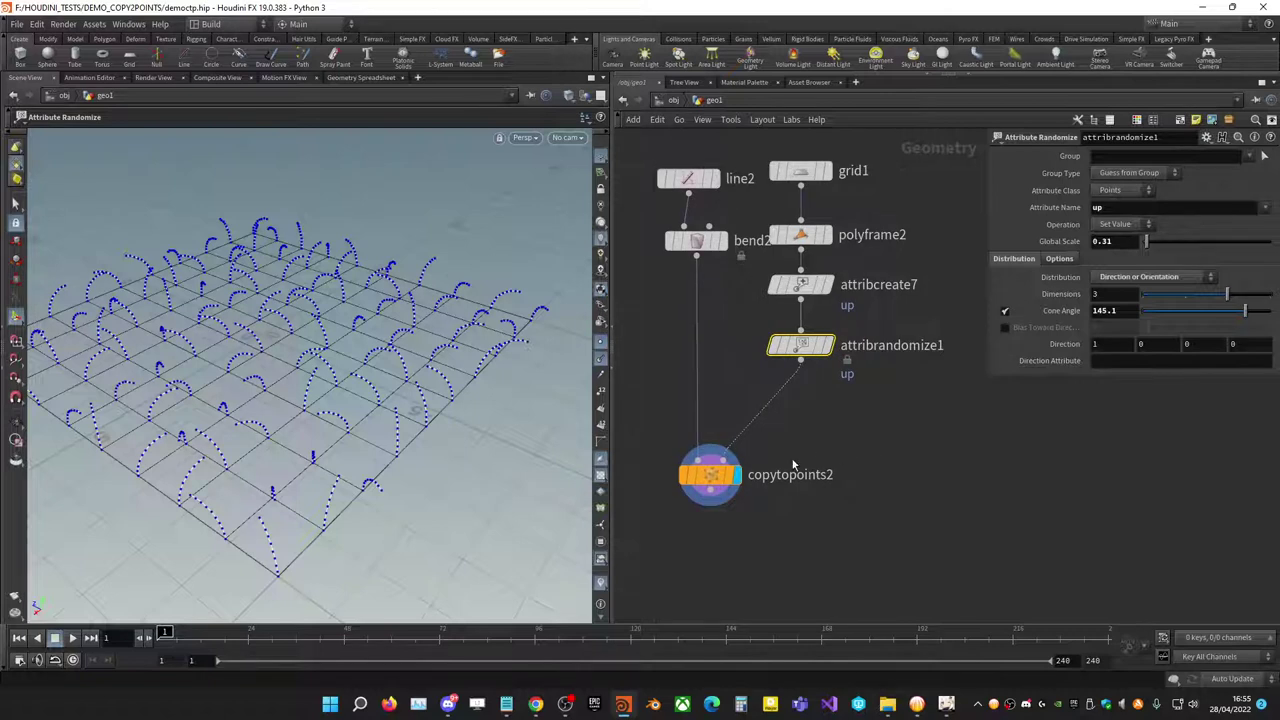
Drag line2 and bend2 down beside attribrandomize1, then reselect copytopoints2
left_click(714, 480)
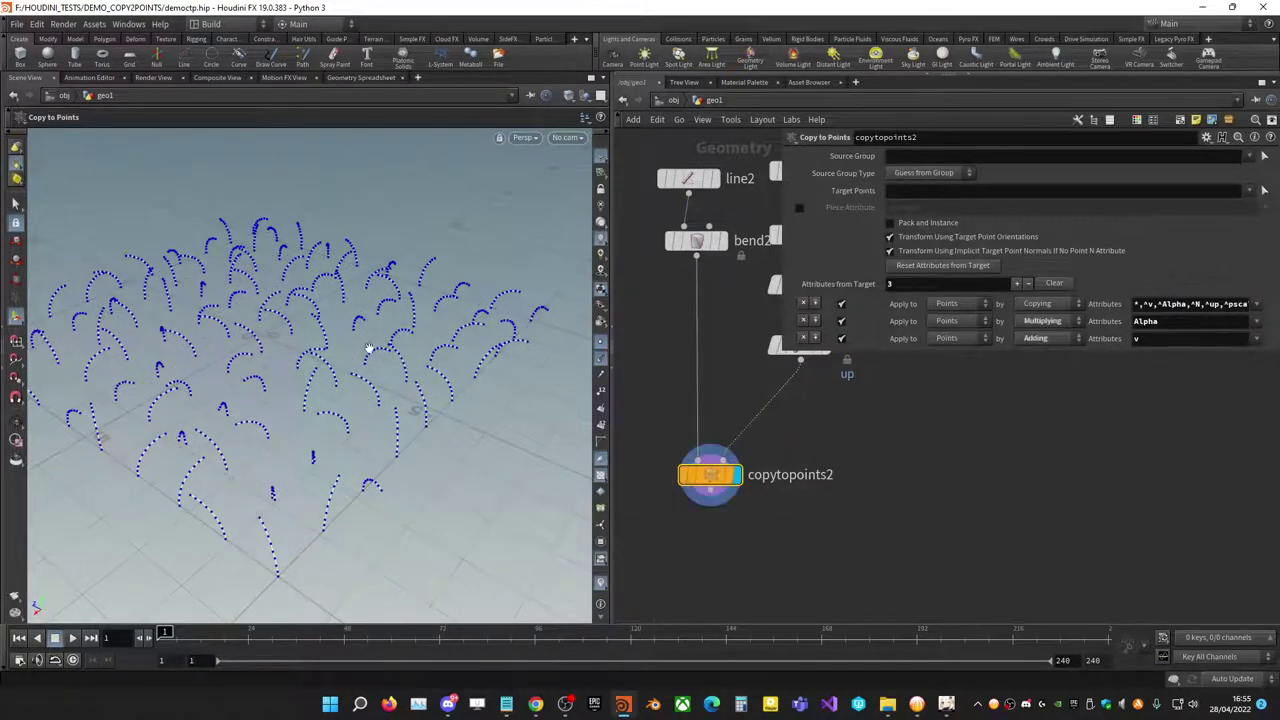
mouse_move(369, 349)
left_mouse_down()
mouse_move(466, 334)
mouse_move(383, 343)
mouse_move(334, 366)
mouse_move(346, 380)
mouse_move(415, 380)
mouse_move(427, 358)
left_mouse_up()
left_click_drag(456, 312, 449, 360)
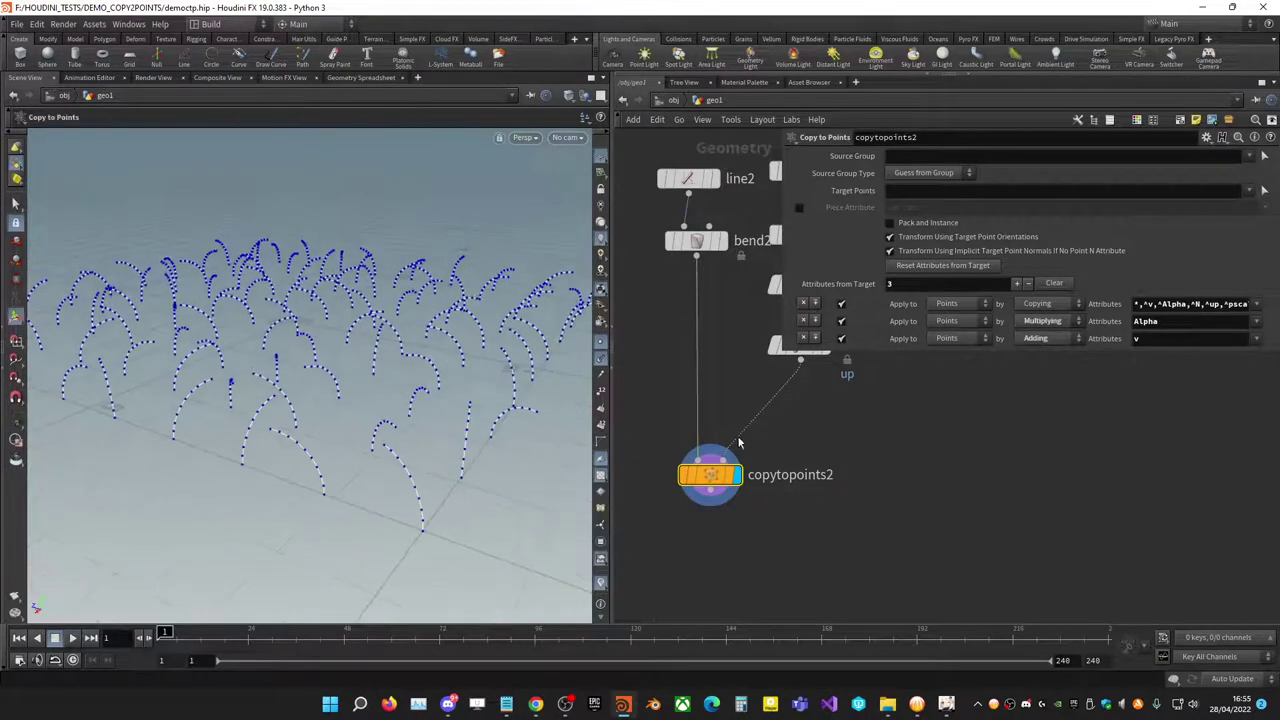
mouse_move(811, 429)
middle_mouse_down()
mouse_move(838, 509)
mouse_move(774, 473)
middle_mouse_up()
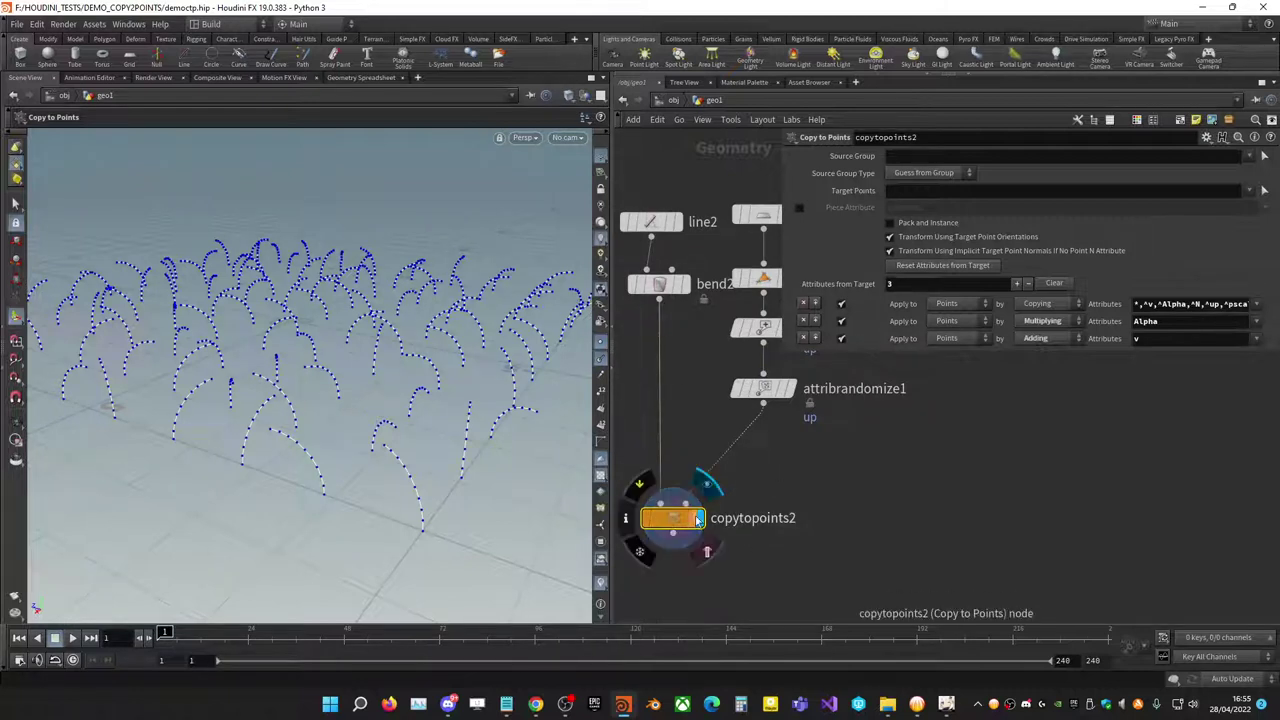
middle_click_drag(732, 560, 766, 589)
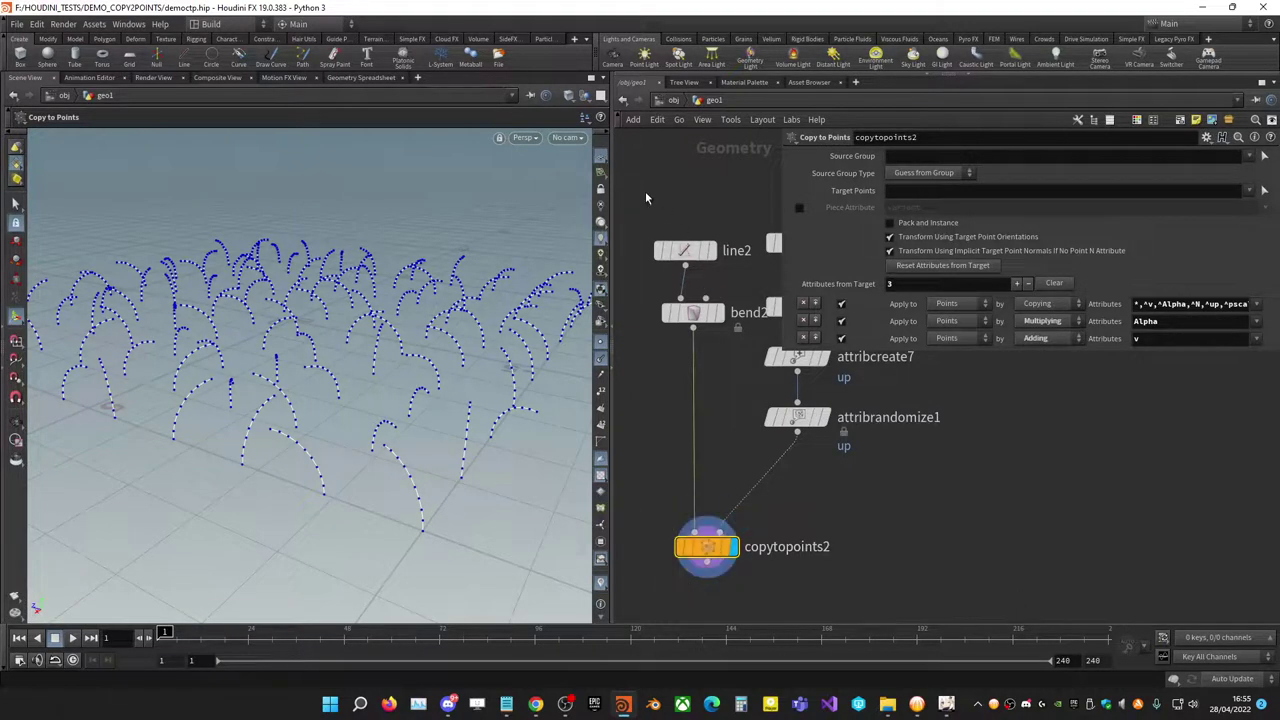
left_click_drag(646, 194, 705, 345)
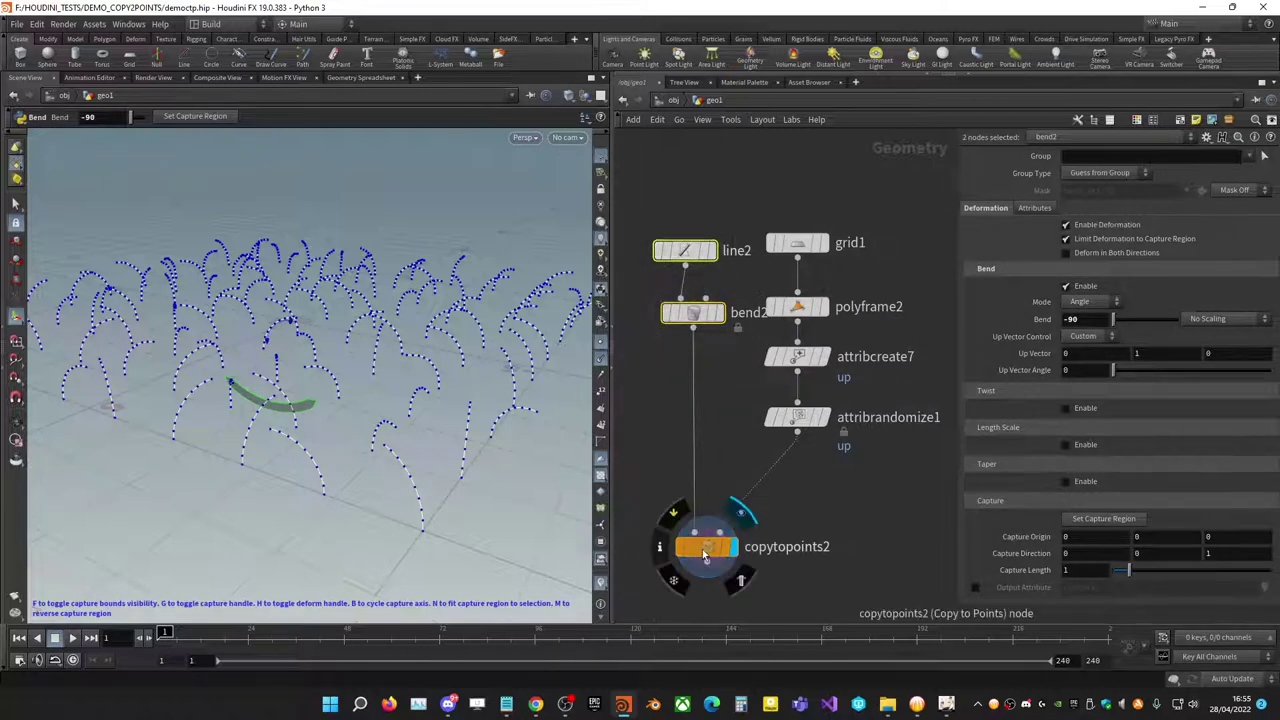
left_click_drag(700, 330, 667, 456)
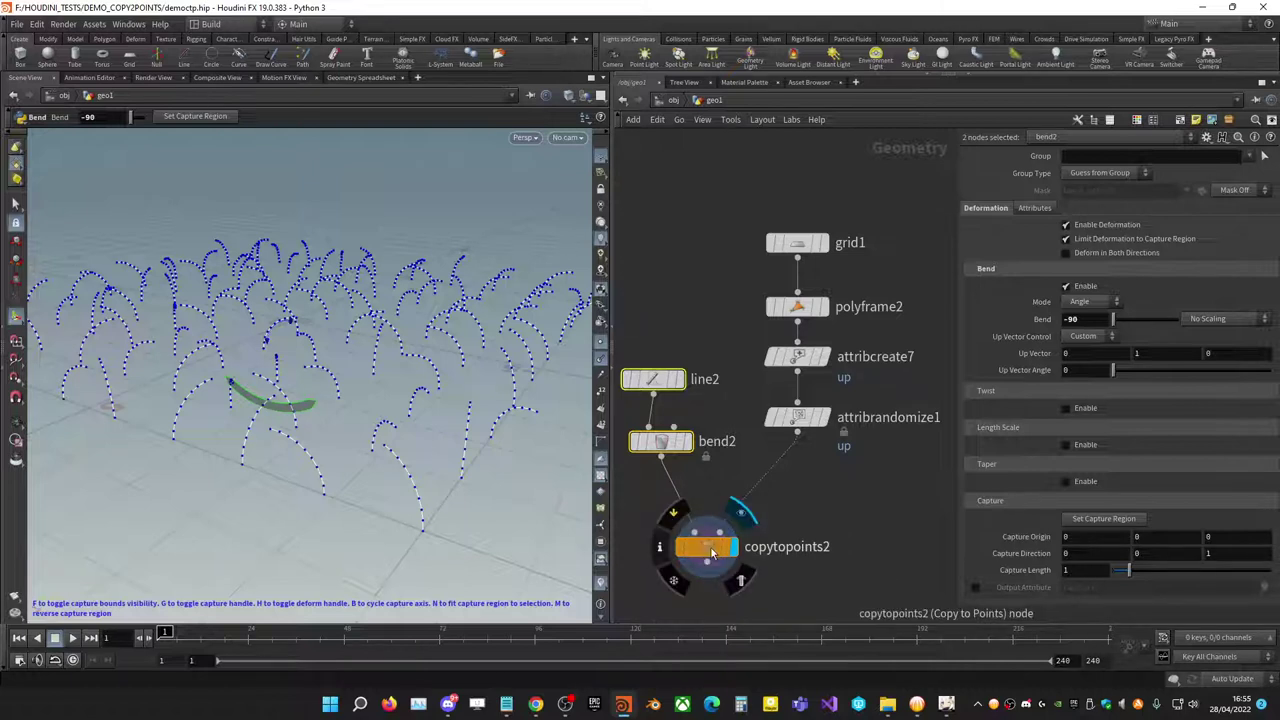
left_click(712, 549)
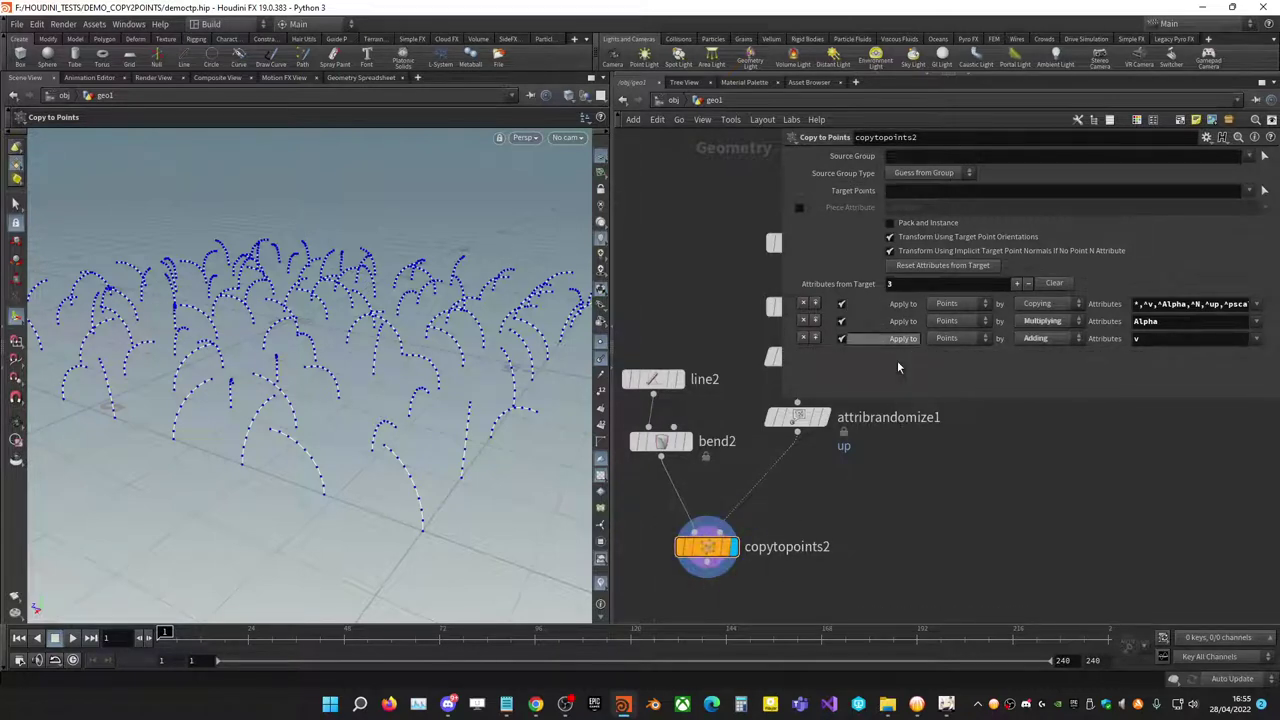
Replace copytopoints2 with a new Copy Stamp node, copy2
middle_click_drag(897, 367, 912, 344)
mouse_move(828, 473)
left_mouse_down()
mouse_move(678, 580)
mouse_move(722, 533)
left_mouse_up()
key("Delete")
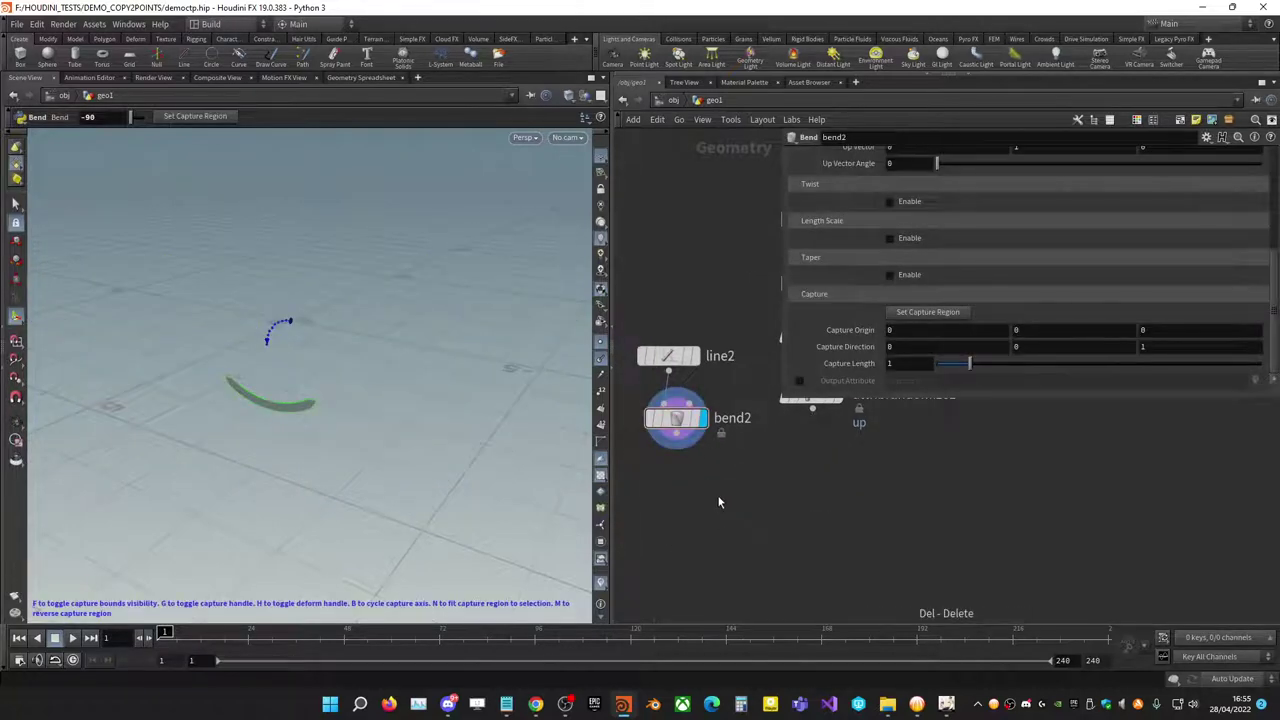
key("Tab")
type("cop")
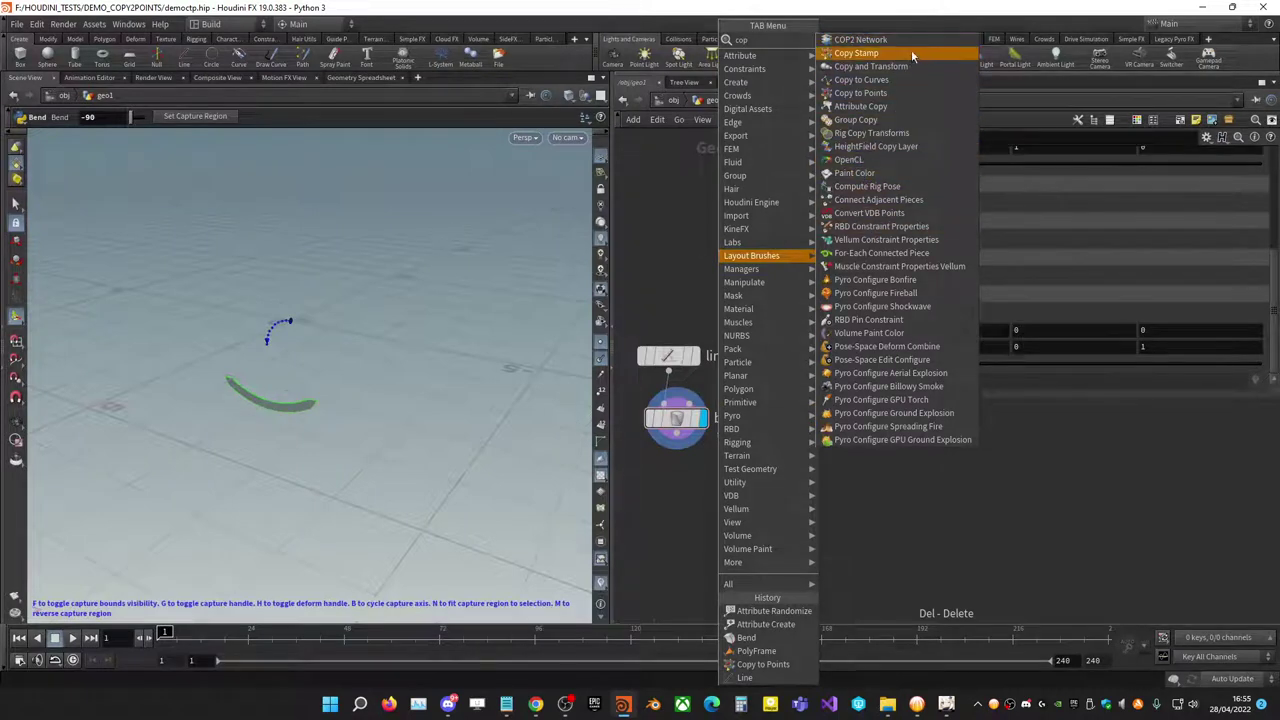
left_click(911, 53)
left_click(718, 514)
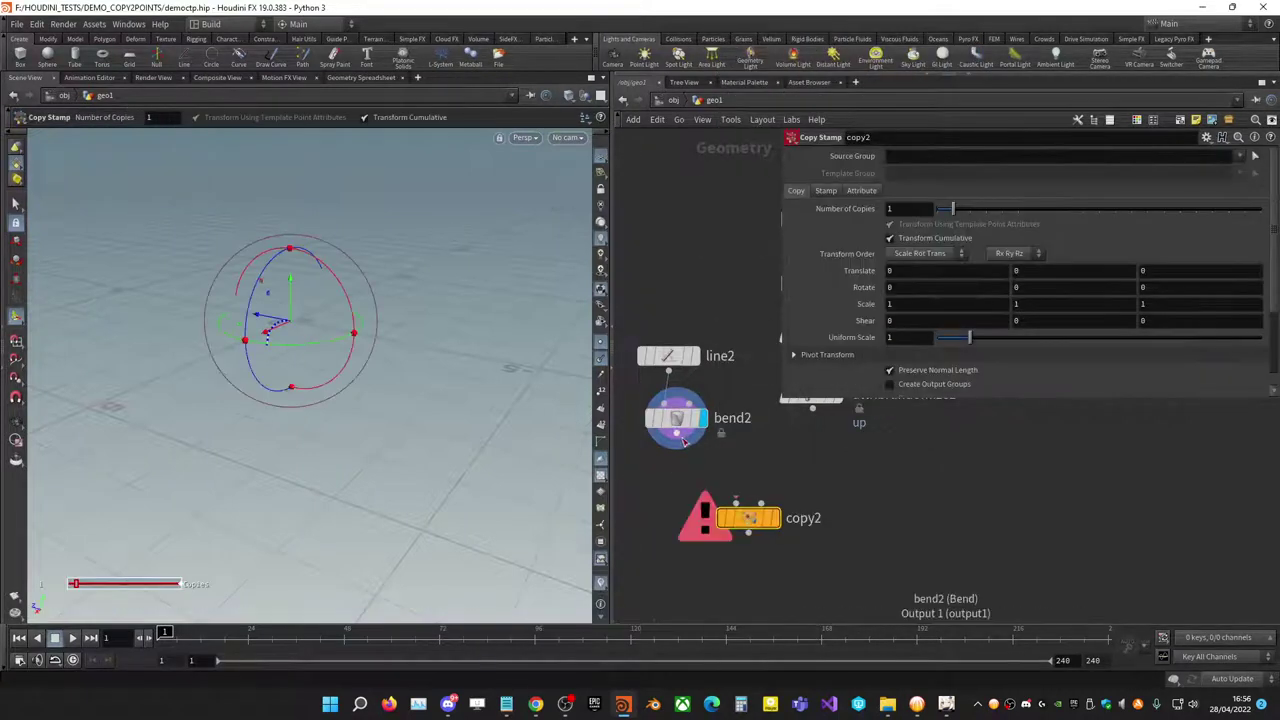
Wire bend2 and attribrandomize1 into copy2 and enable Stamp Inputs
left_click_drag(676, 447, 736, 503)
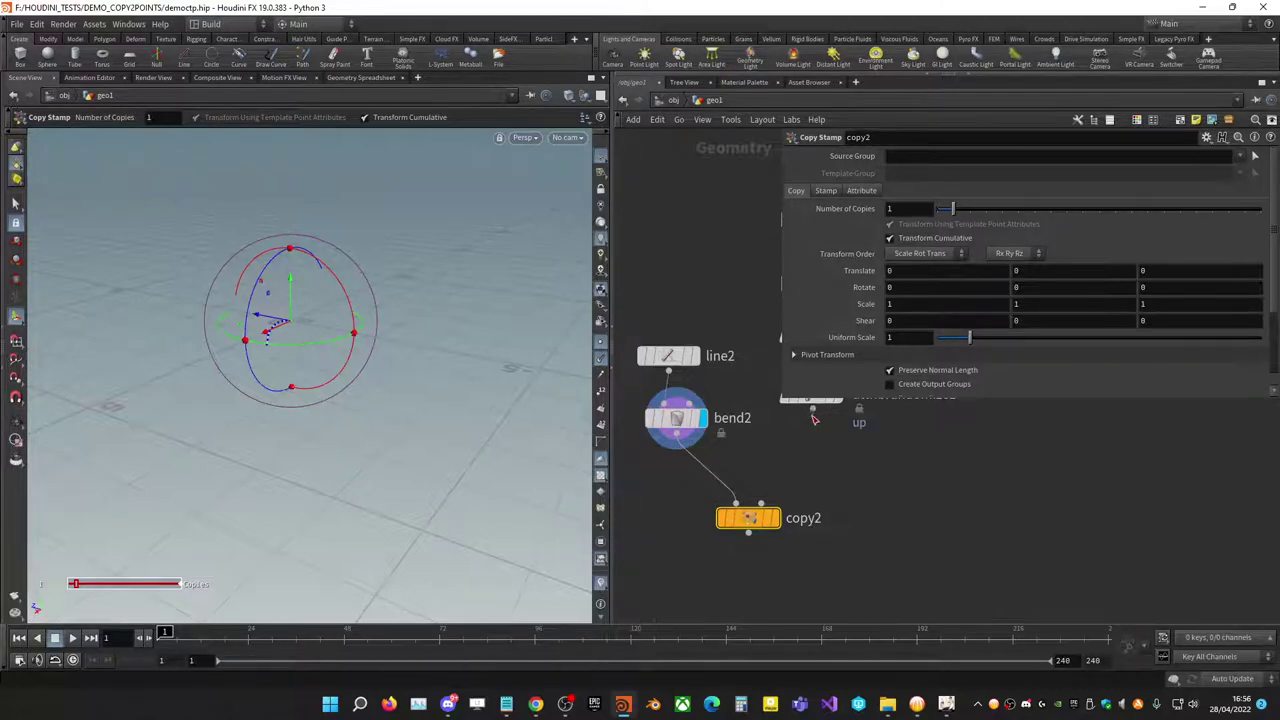
left_click_drag(812, 408, 762, 503)
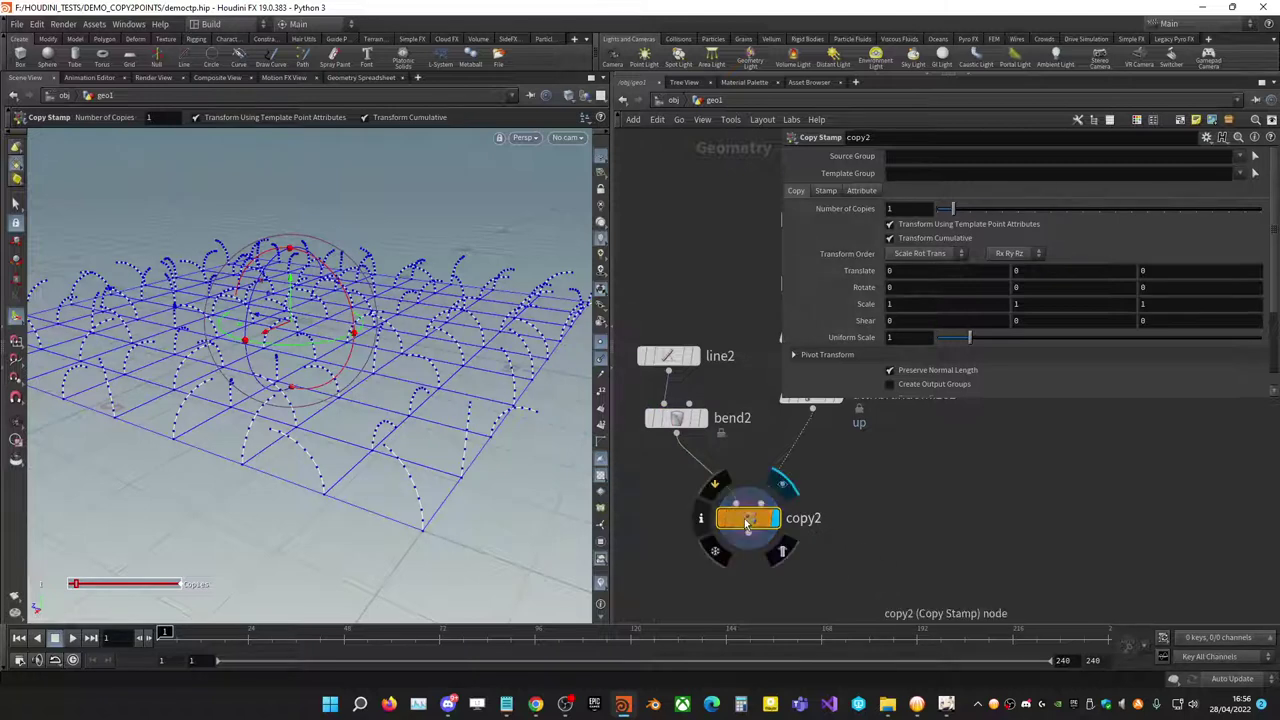
left_click(826, 190)
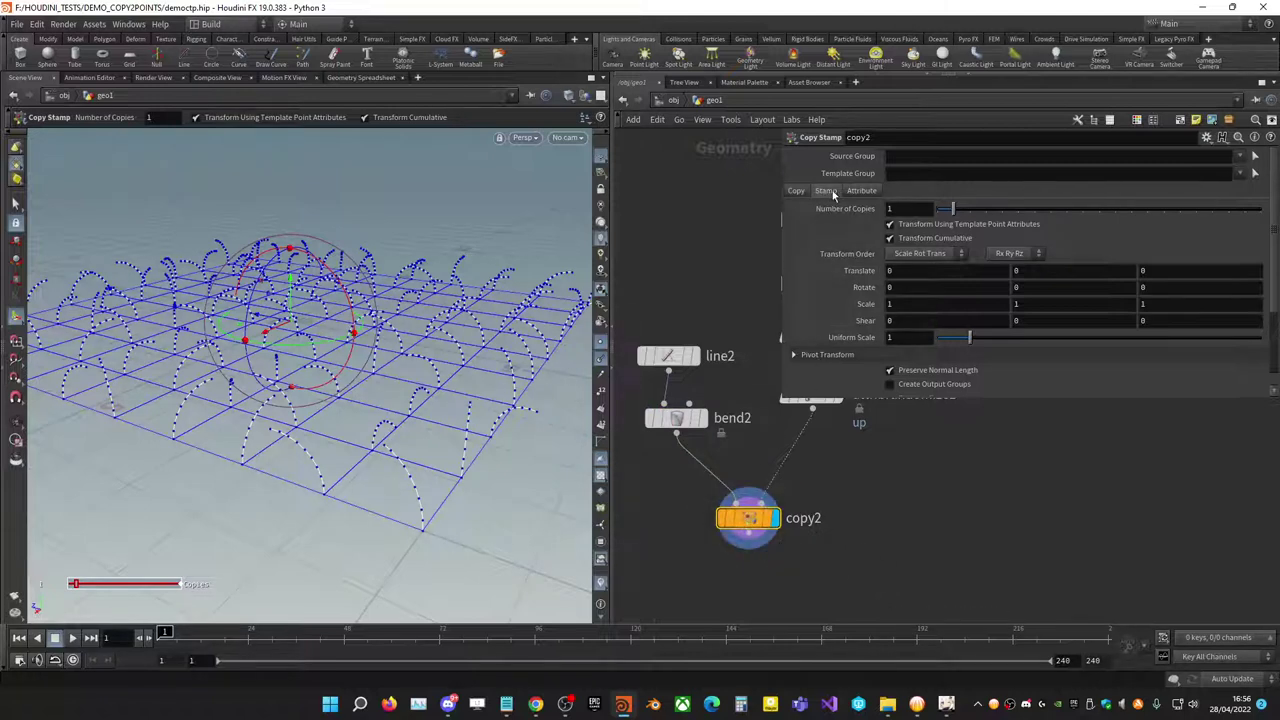
left_click(913, 210)
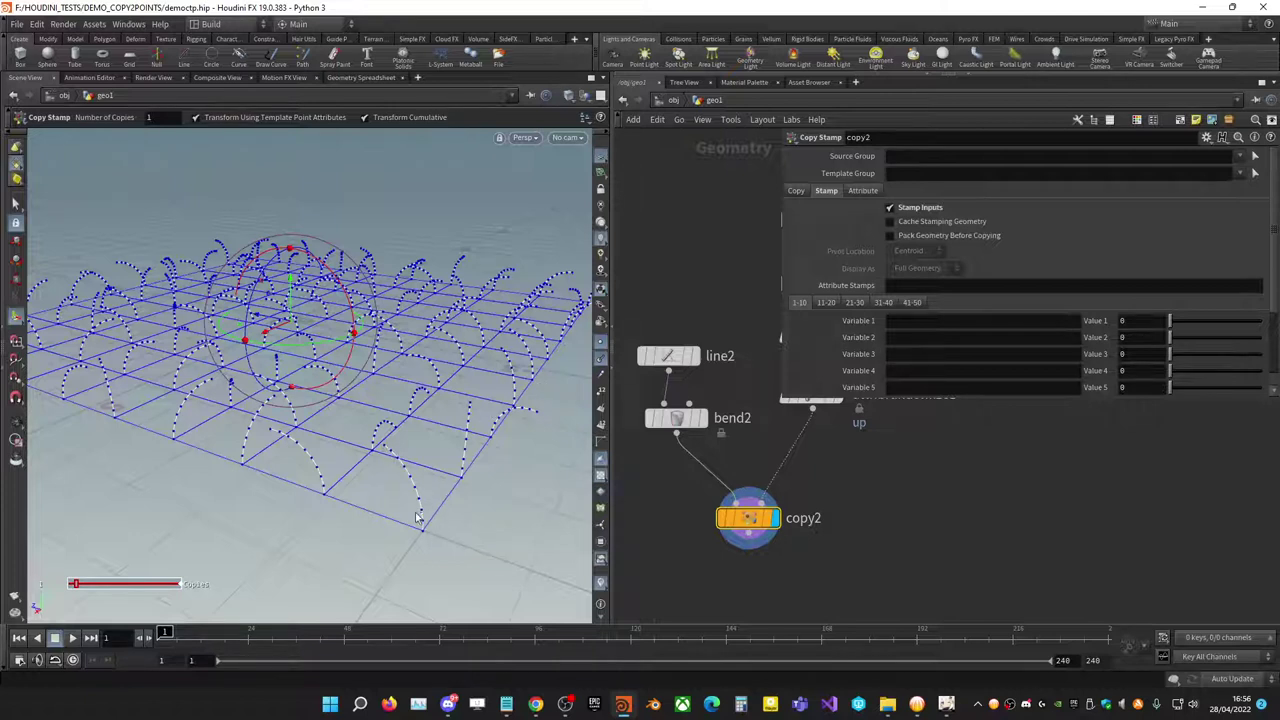
Name copy2's first stamp variable angulo
left_click(914, 325)
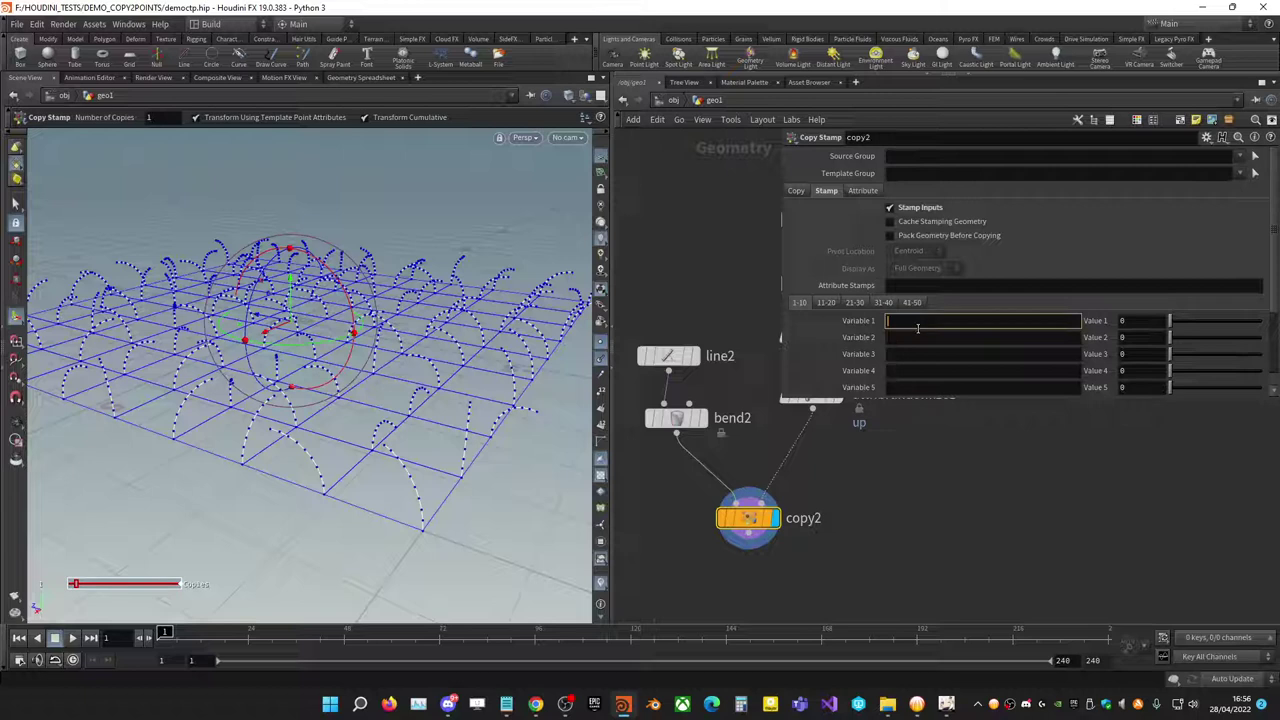
type("angulo")
key("Return")
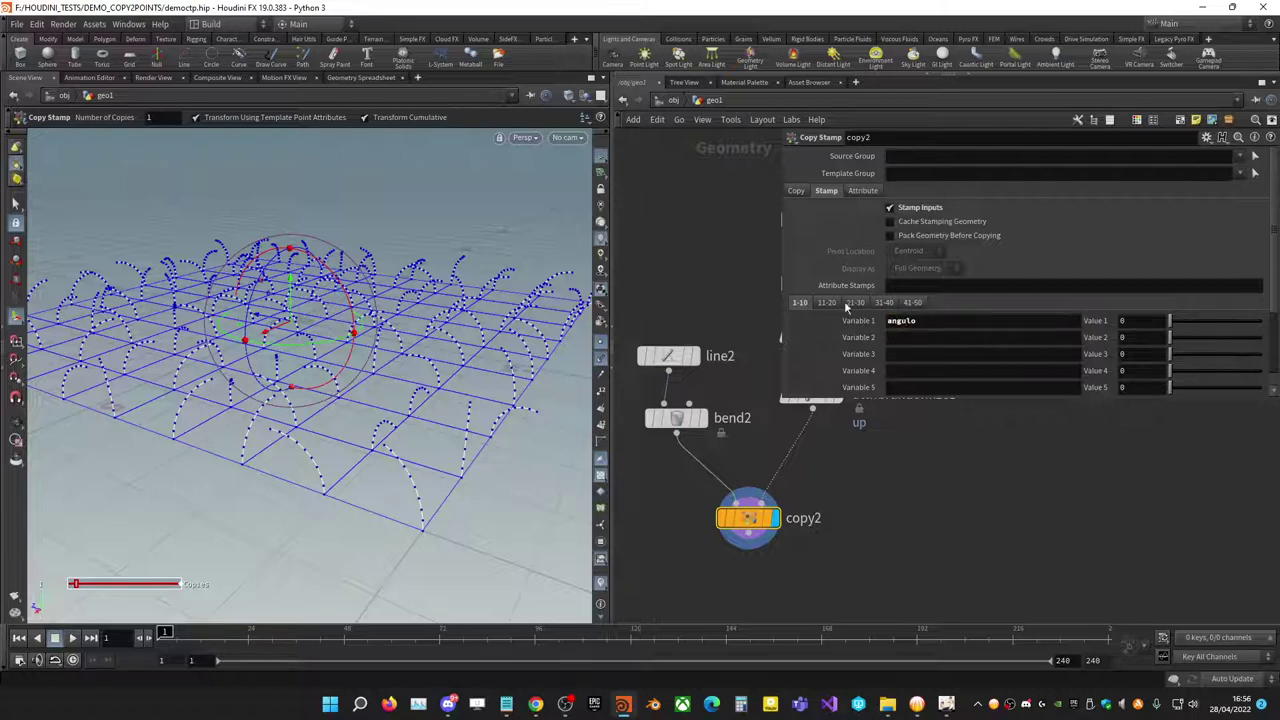
left_click(1142, 322)
Type rand() into the angulo variable's Value 1 field
left_click_drag(643, 312, 700, 434)
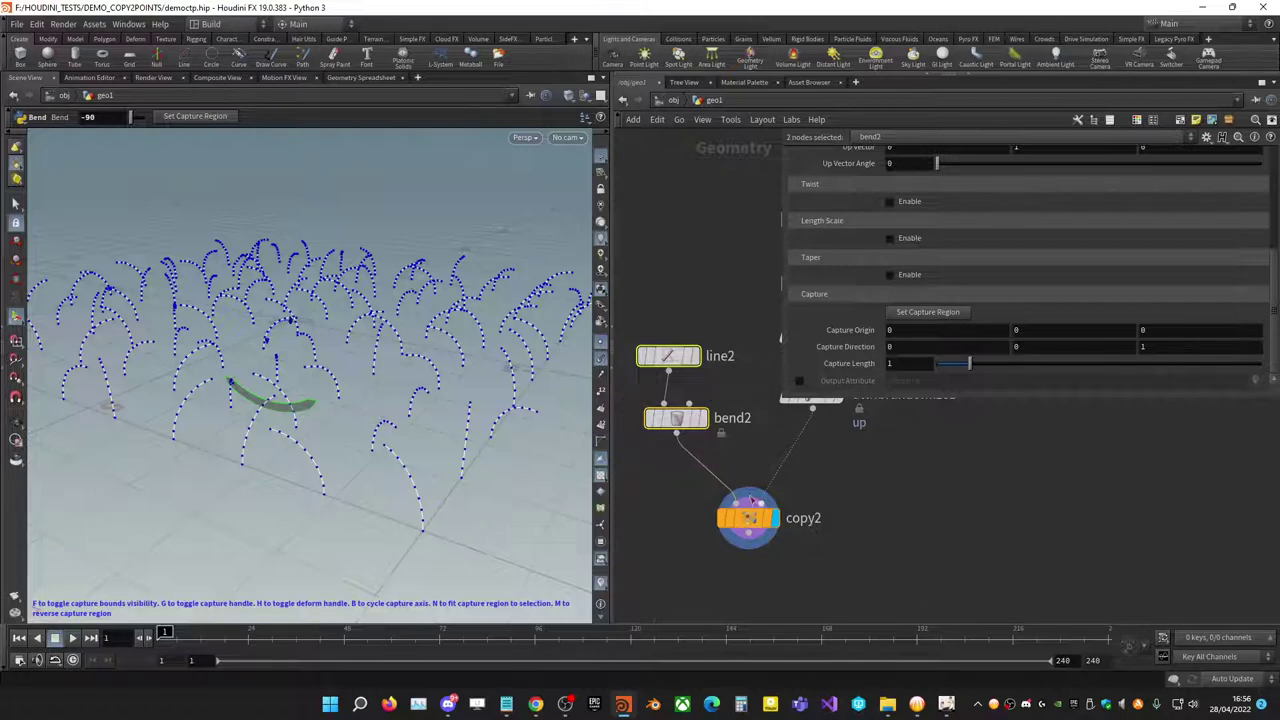
left_click(748, 518)
left_click(916, 321)
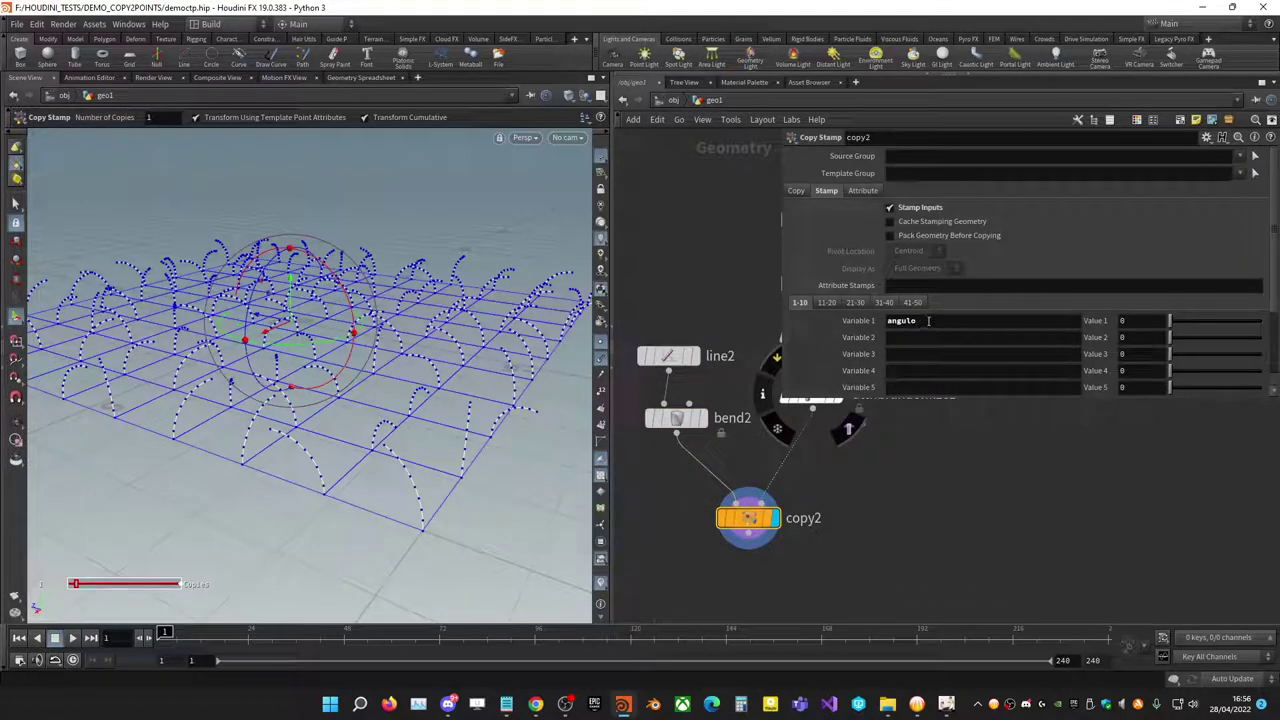
left_click_drag(918, 321, 886, 321)
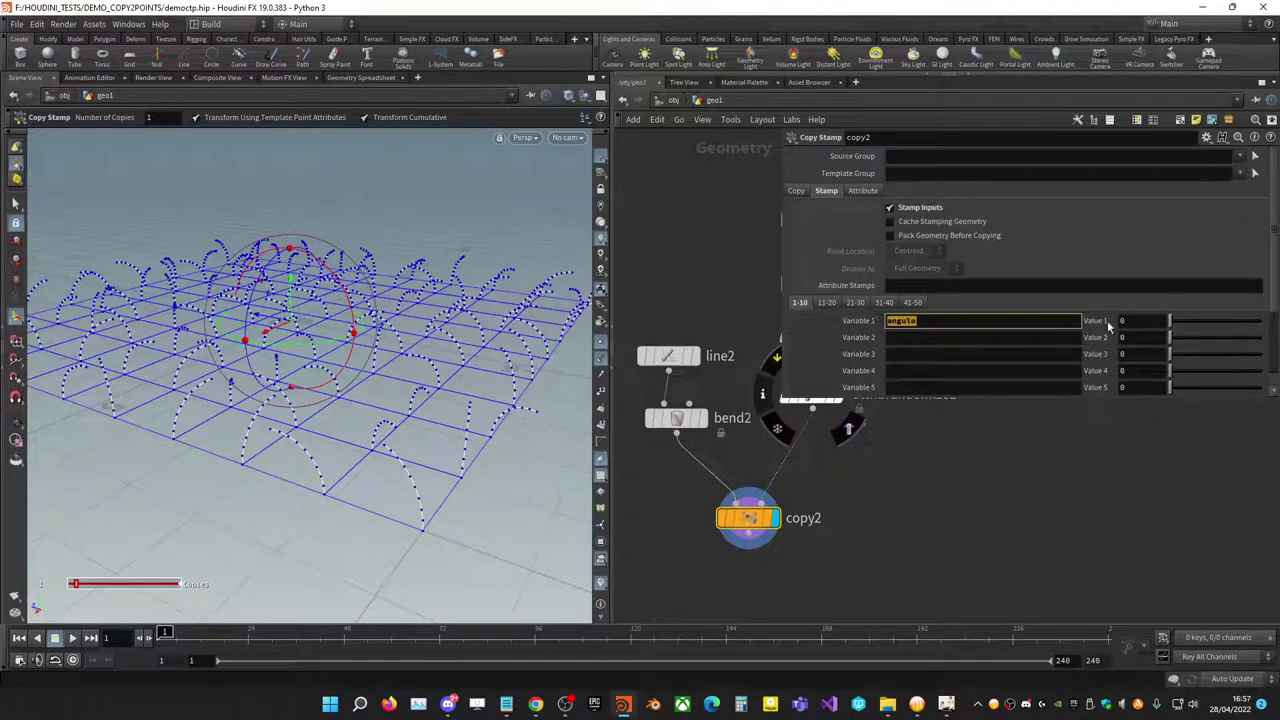
key("Tab")
type("rand()")
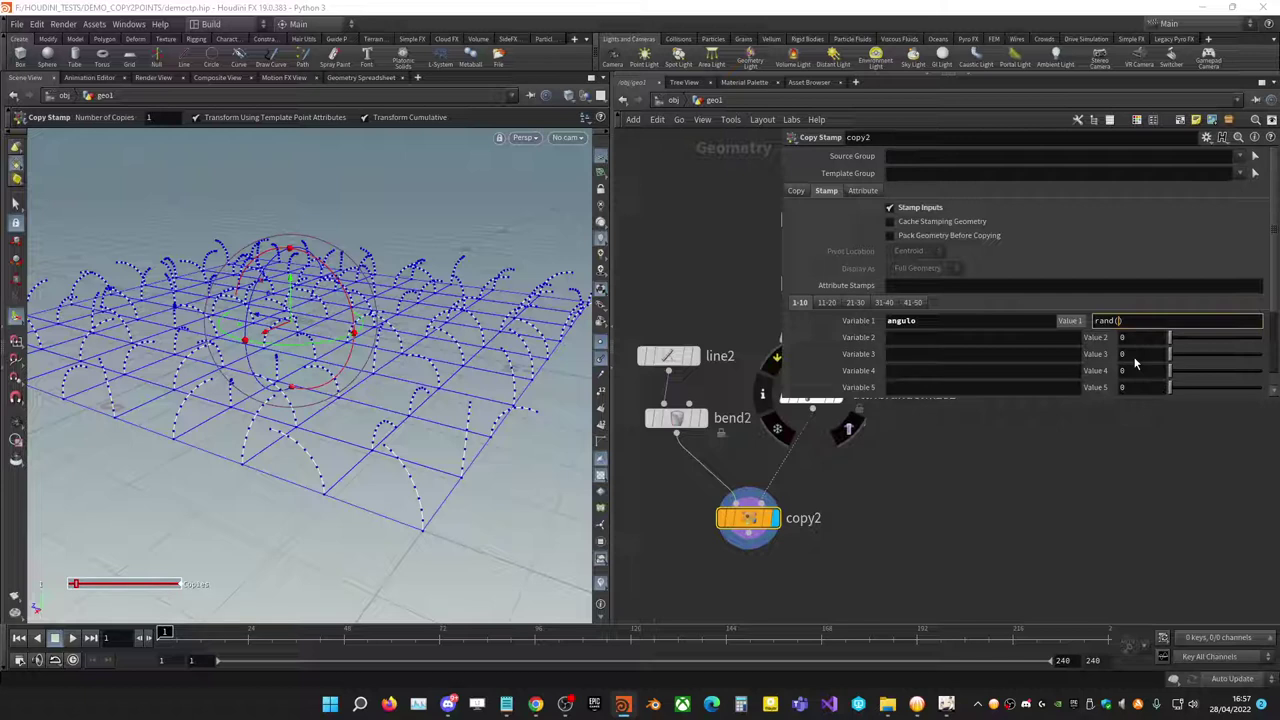
type("@")
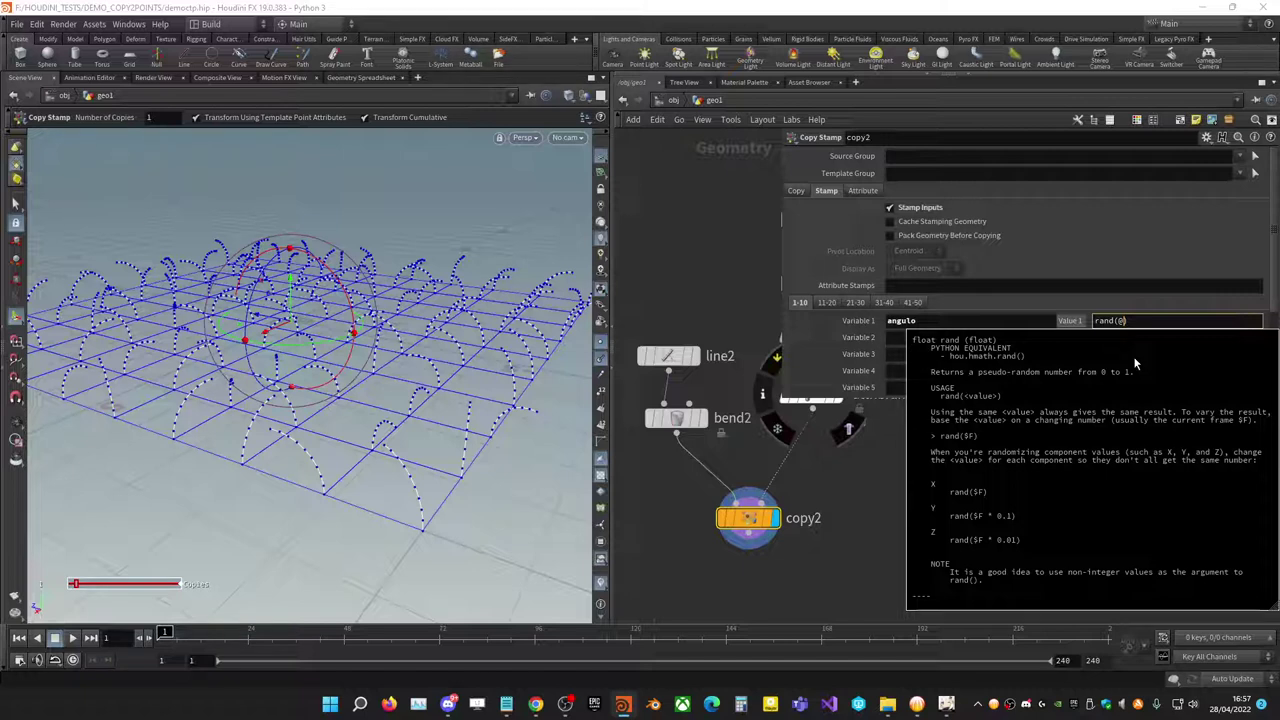
type("ptnu")
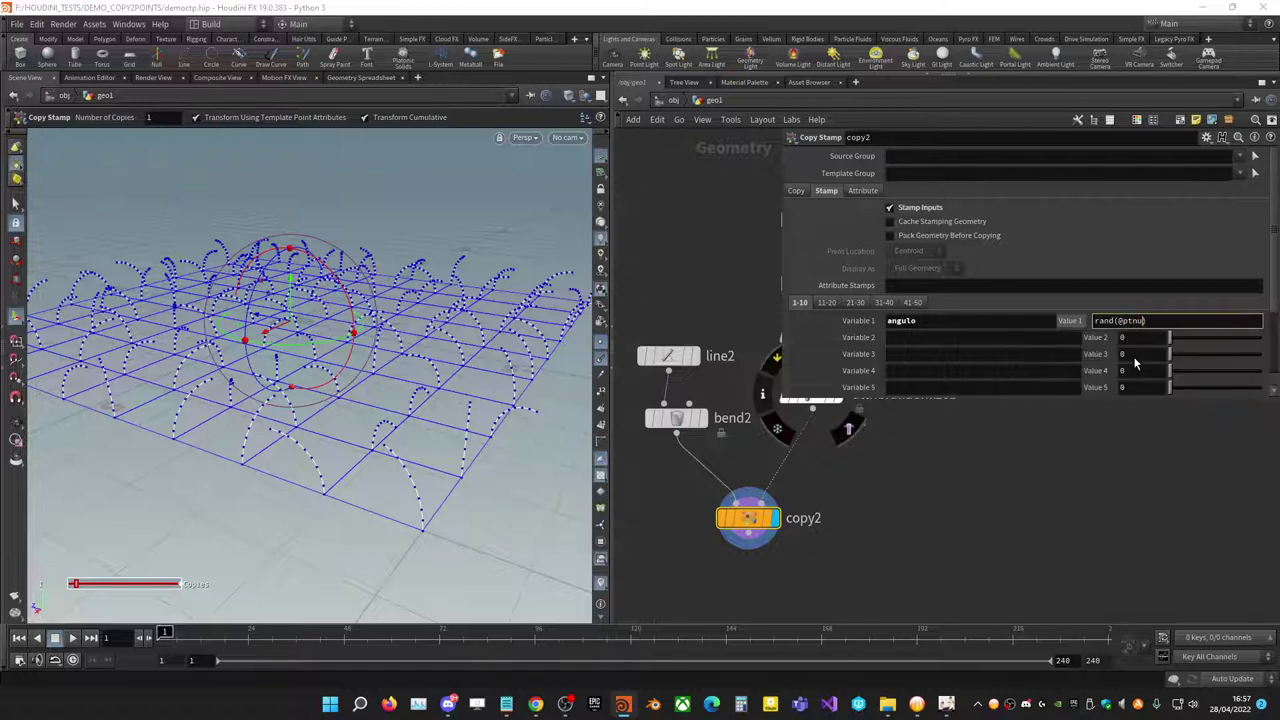
type("m")
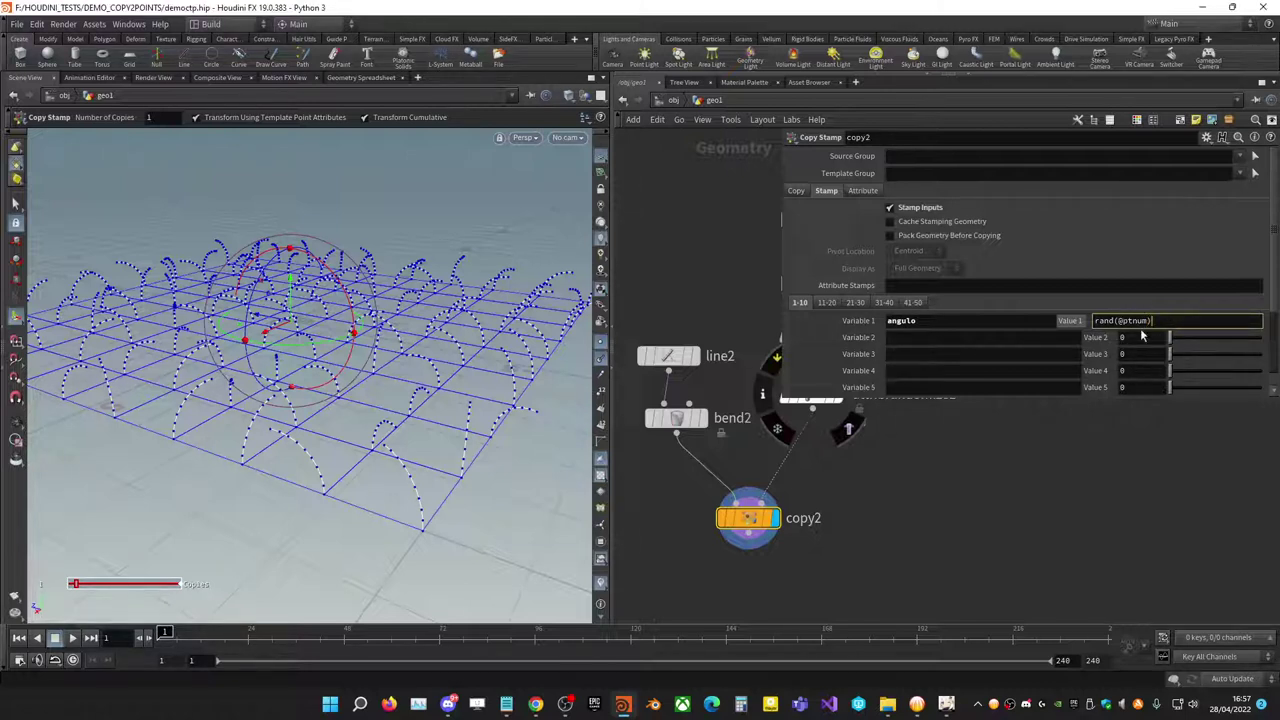
left_click_drag(1098, 320, 1156, 322)
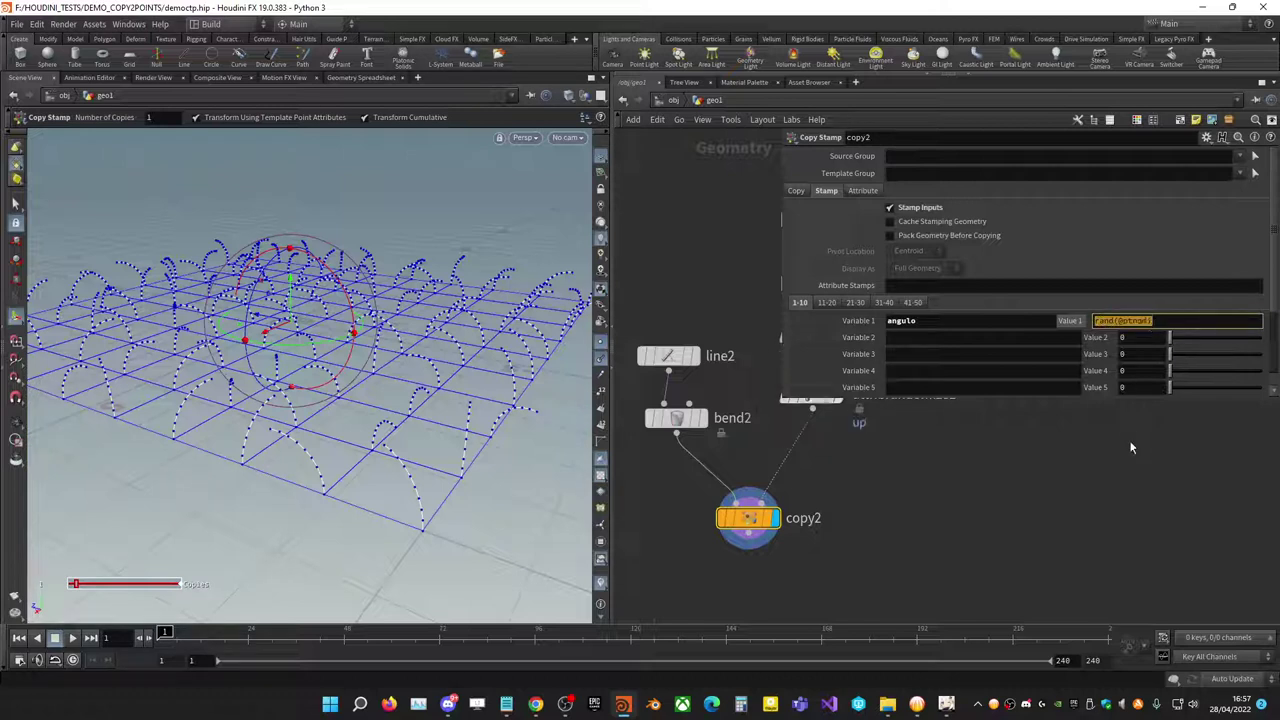
key("Return")
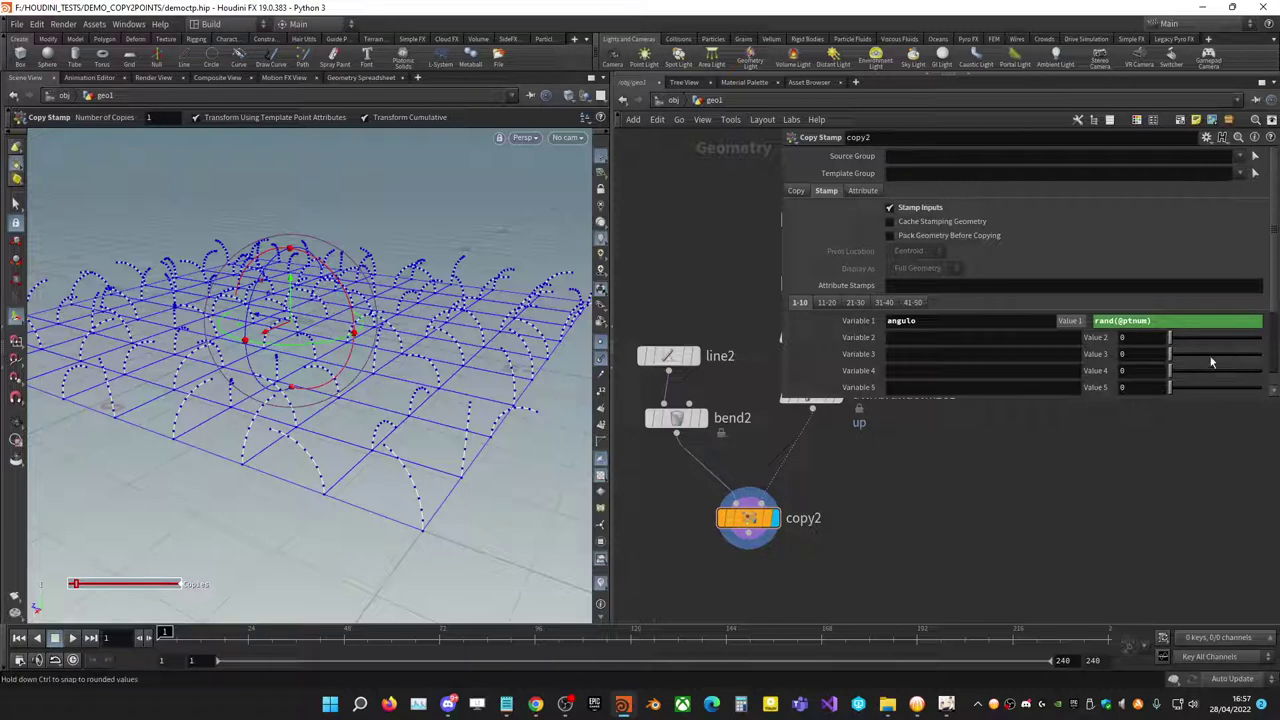
left_click_drag(924, 324, 889, 323)
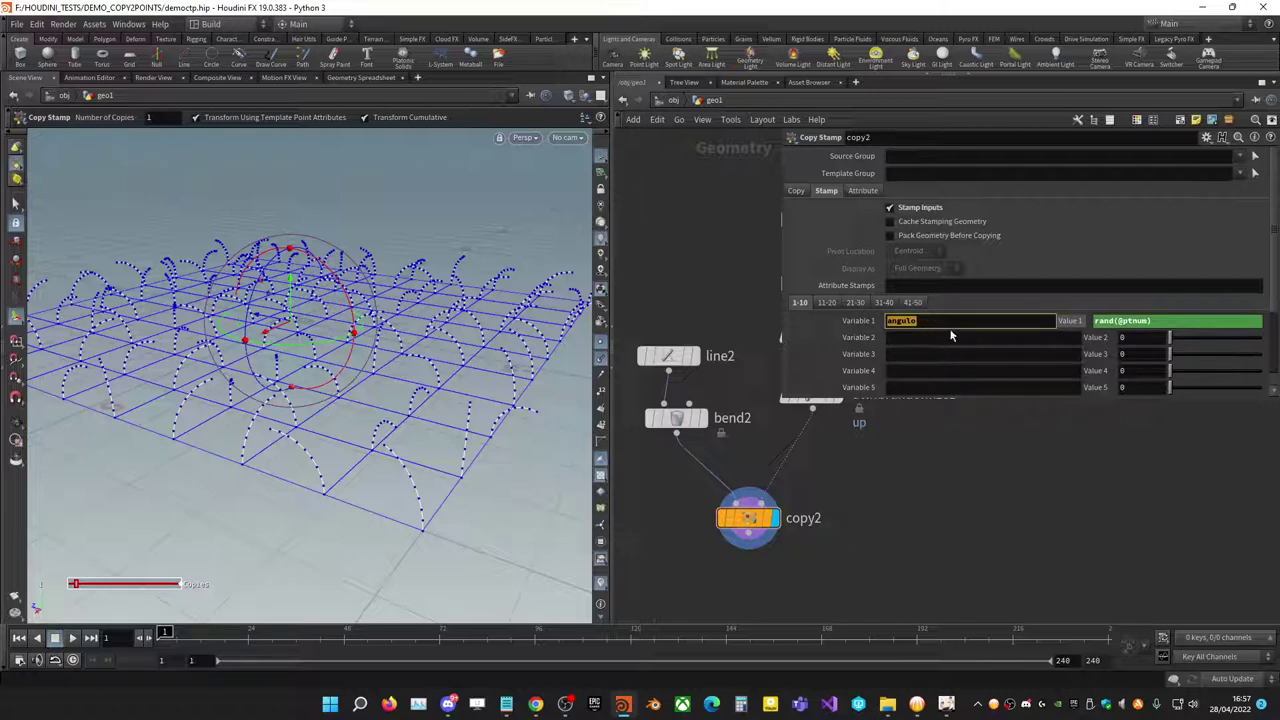
type(")")
key("Return")
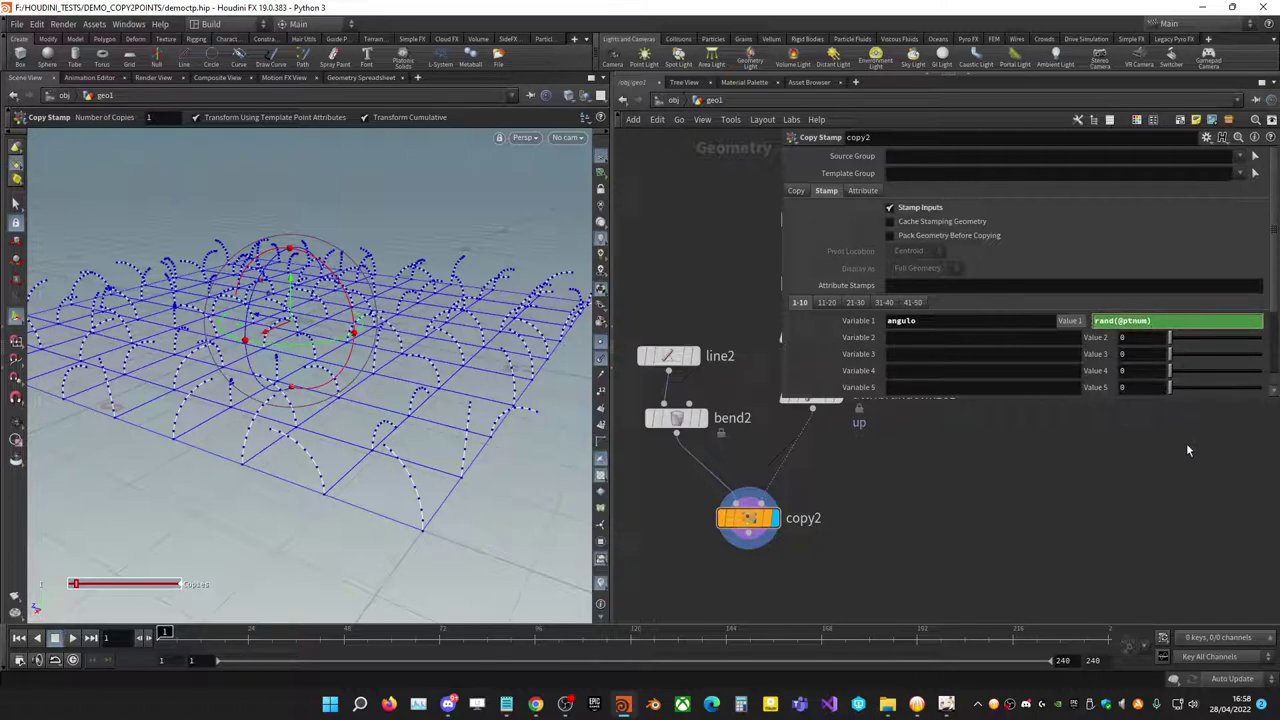
type("fit01(")
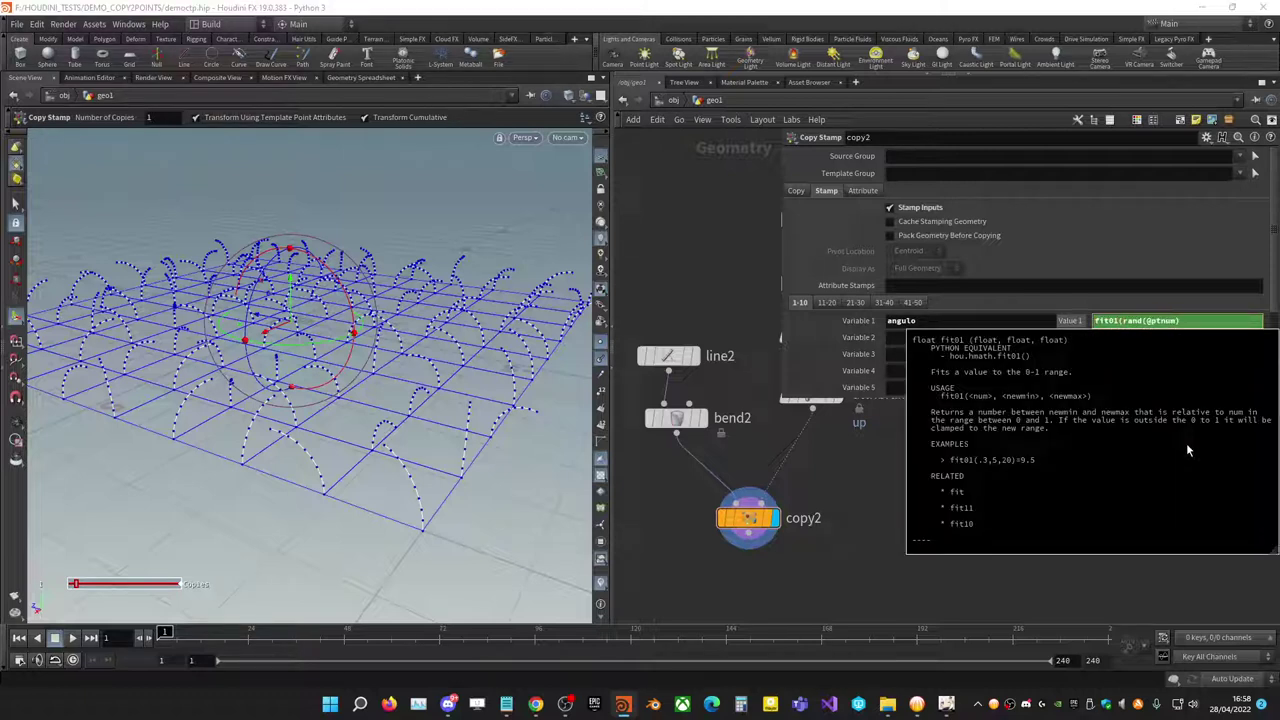
type(")")
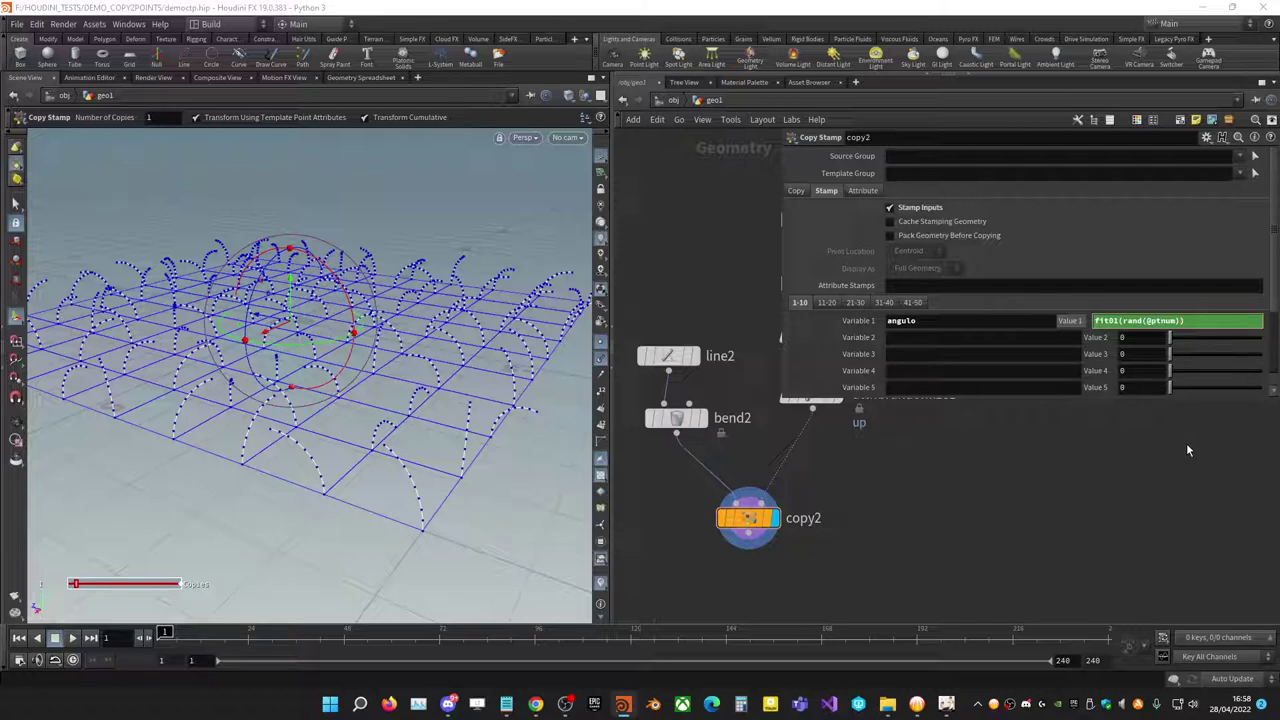
type(",")
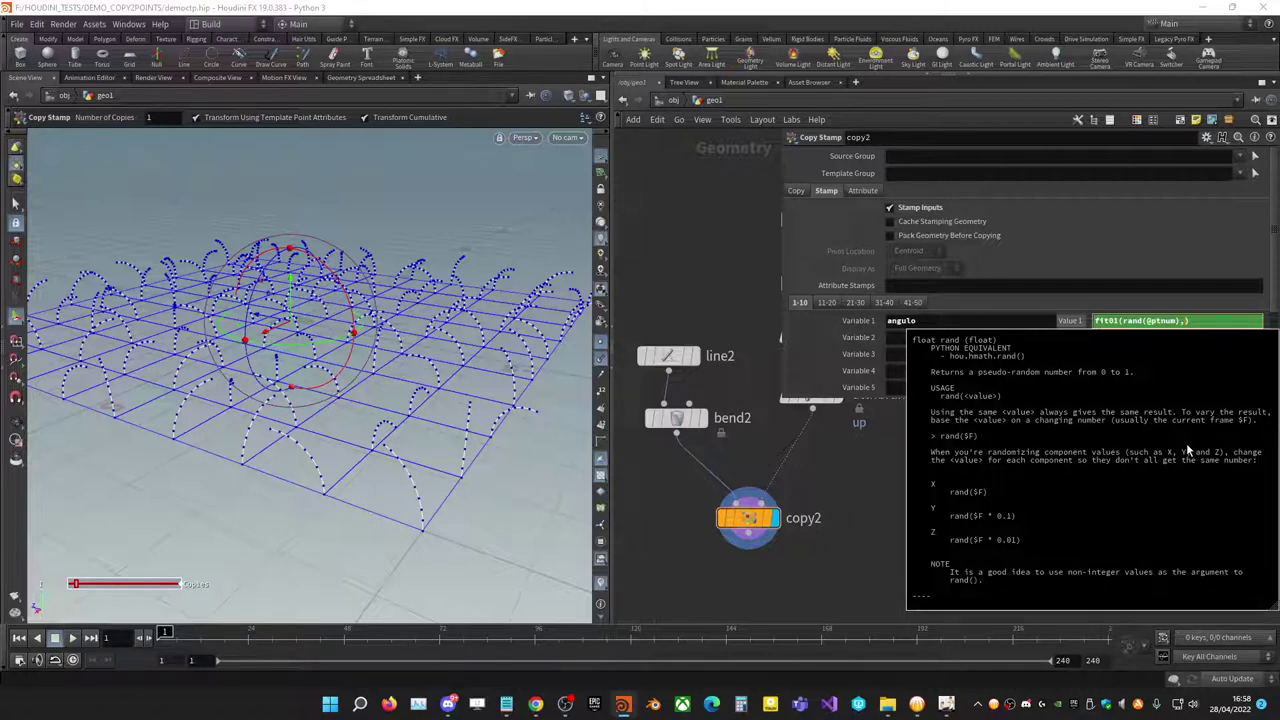
type("-1")
type(",")
type("1")
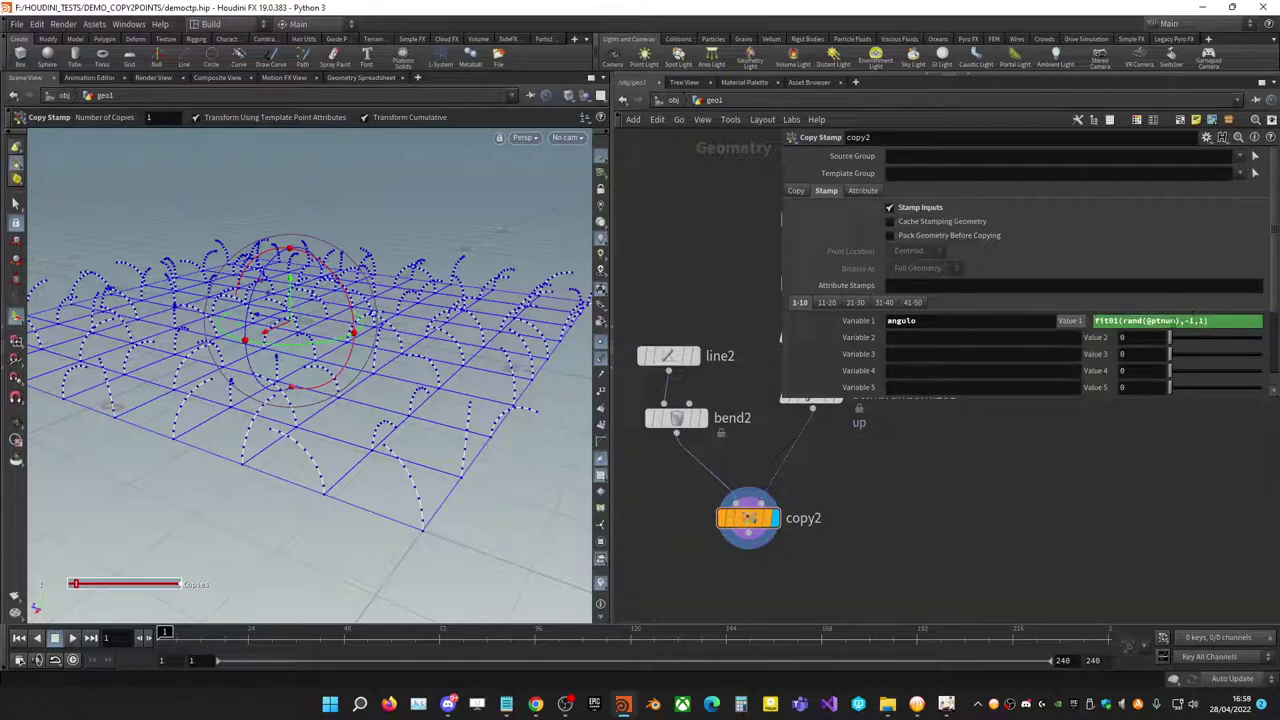
type(")")
key("Return")
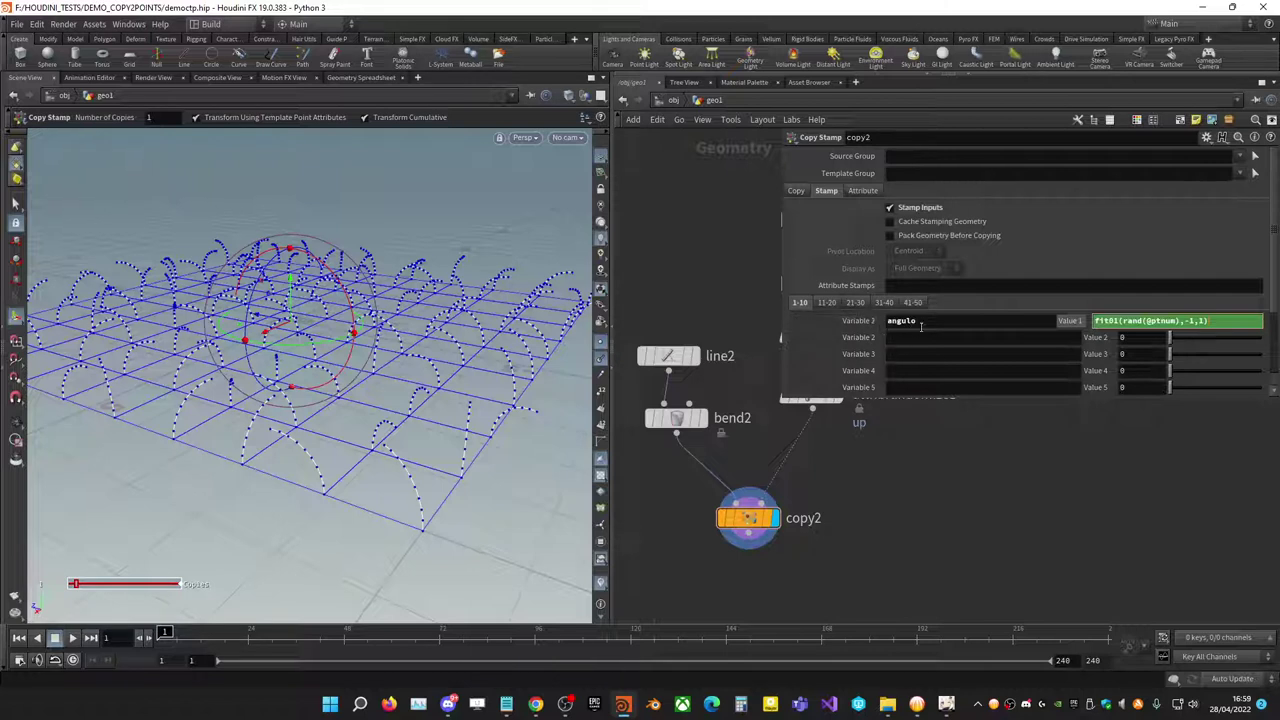
left_click_drag(918, 321, 876, 322)
double_click(900, 320)
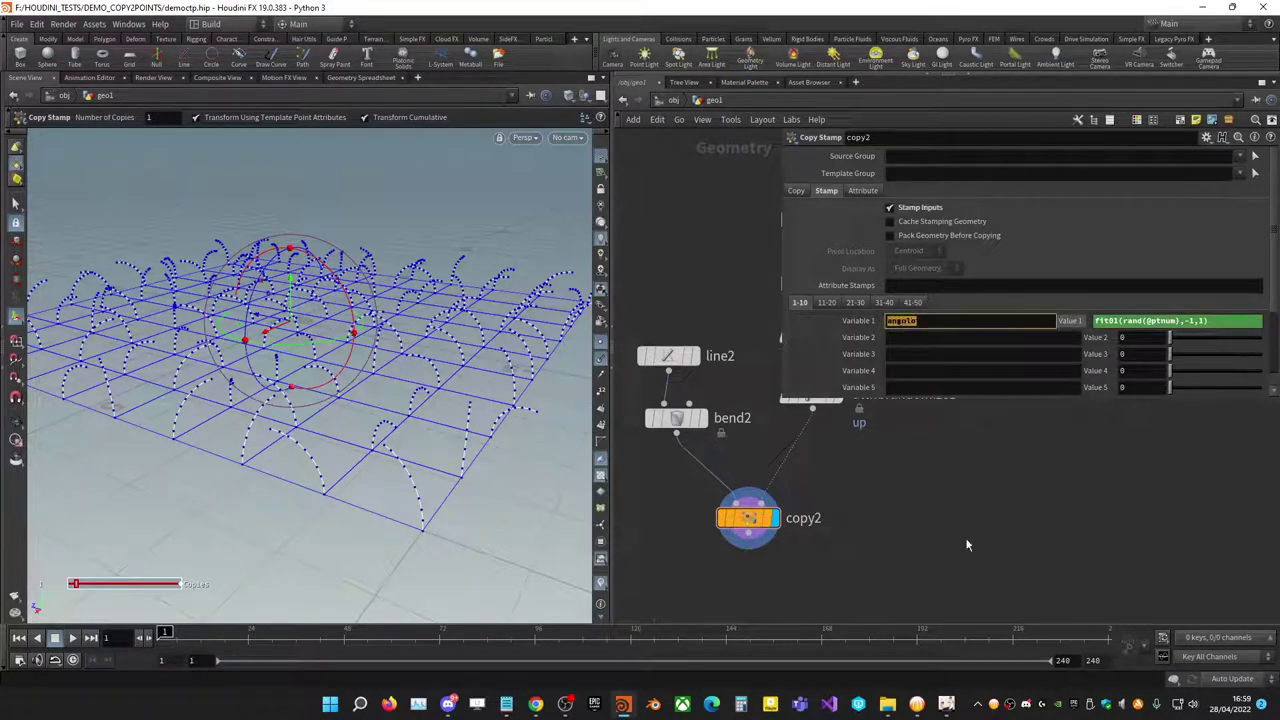
key("Return")
Replace bend2's Bend value with the start of a stamp("../copy2/" expression
left_click(676, 418)
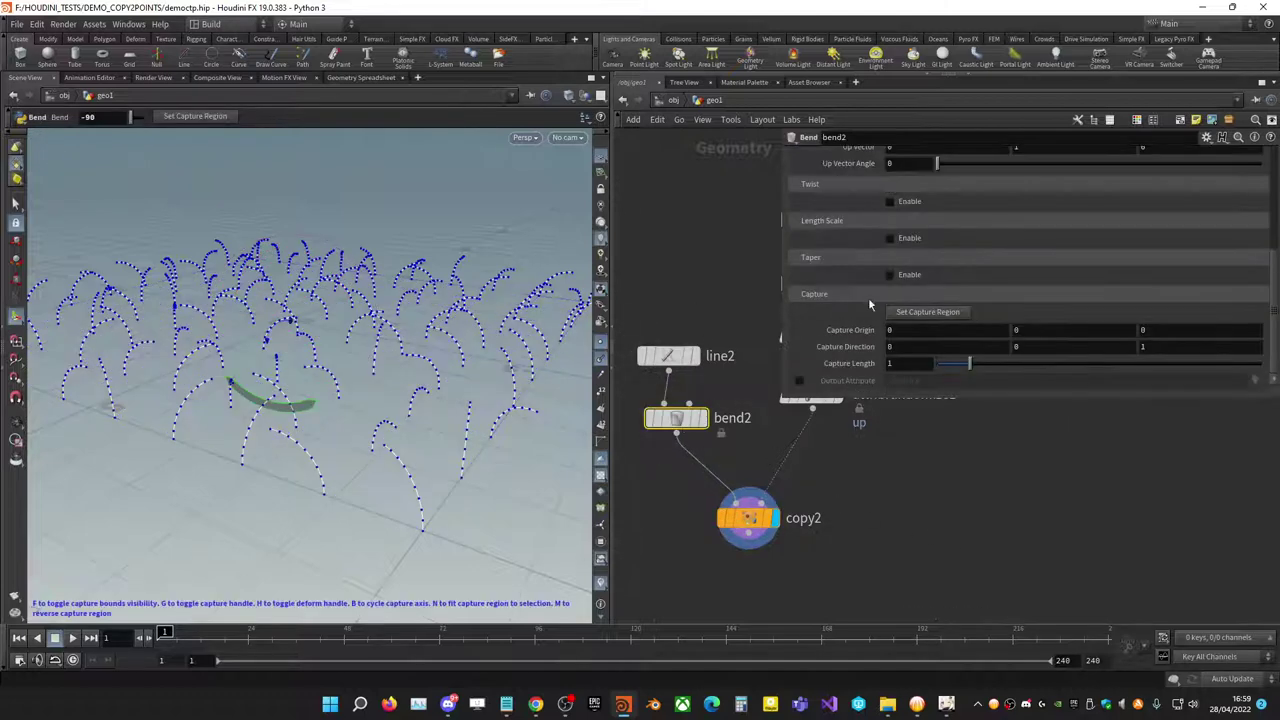
scroll(952, 284, "up", 3)
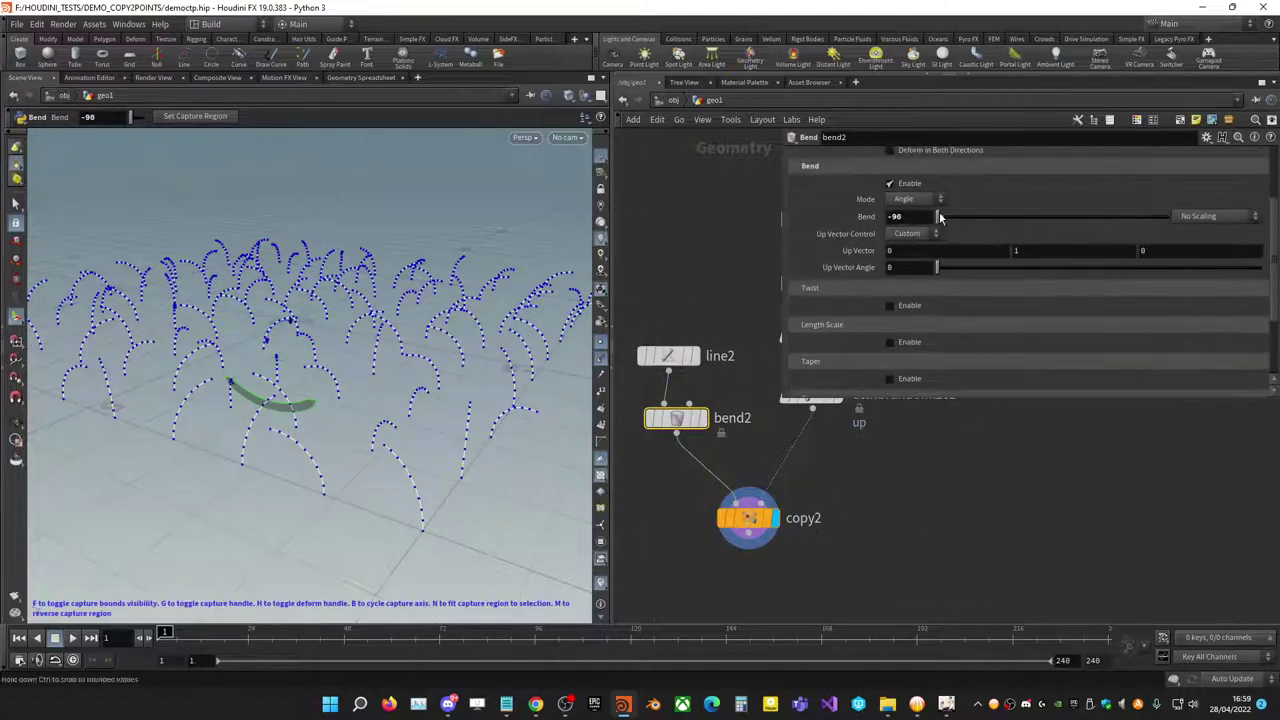
left_click_drag(951, 215, 1079, 218)
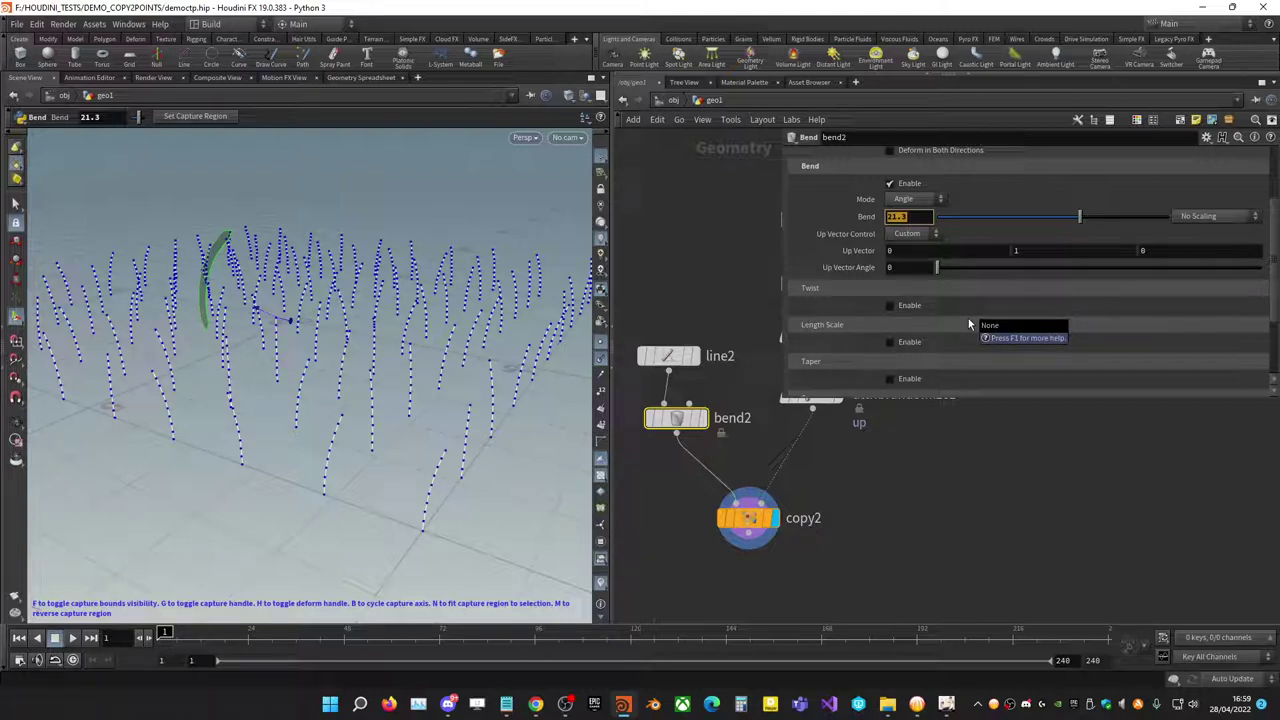
key("BackSpace")
type("stamp")
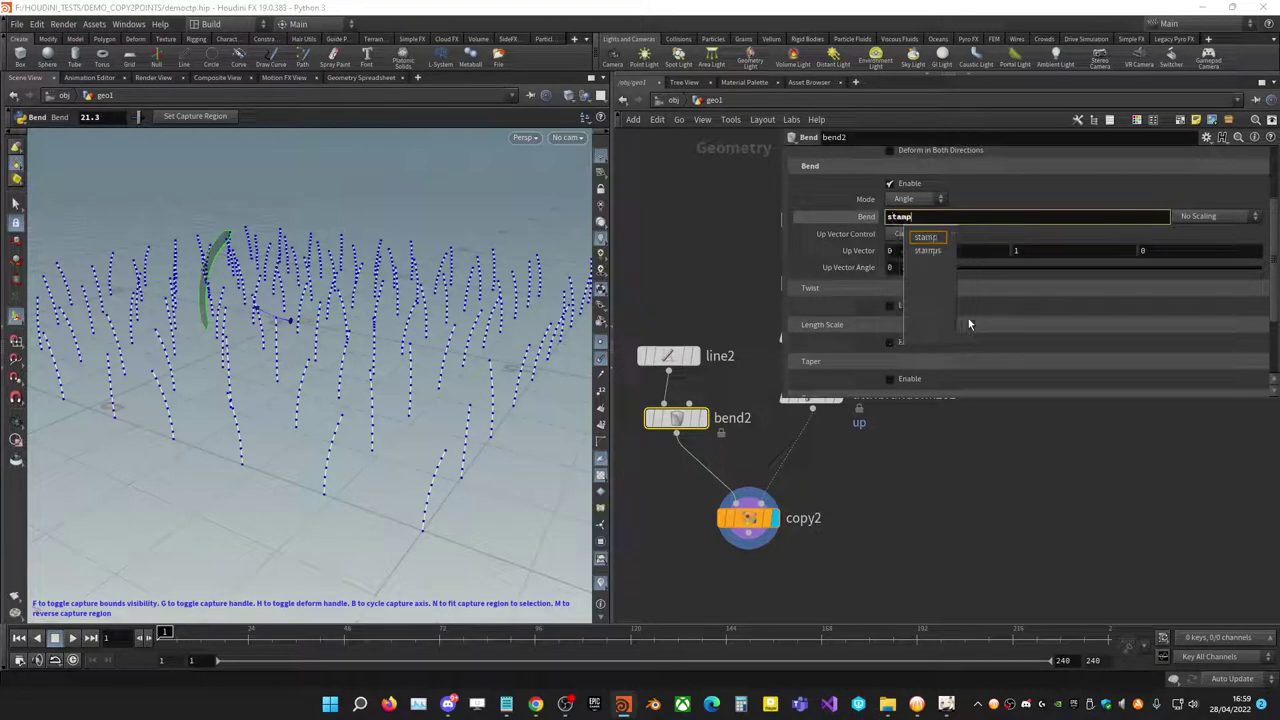
type("(\"")
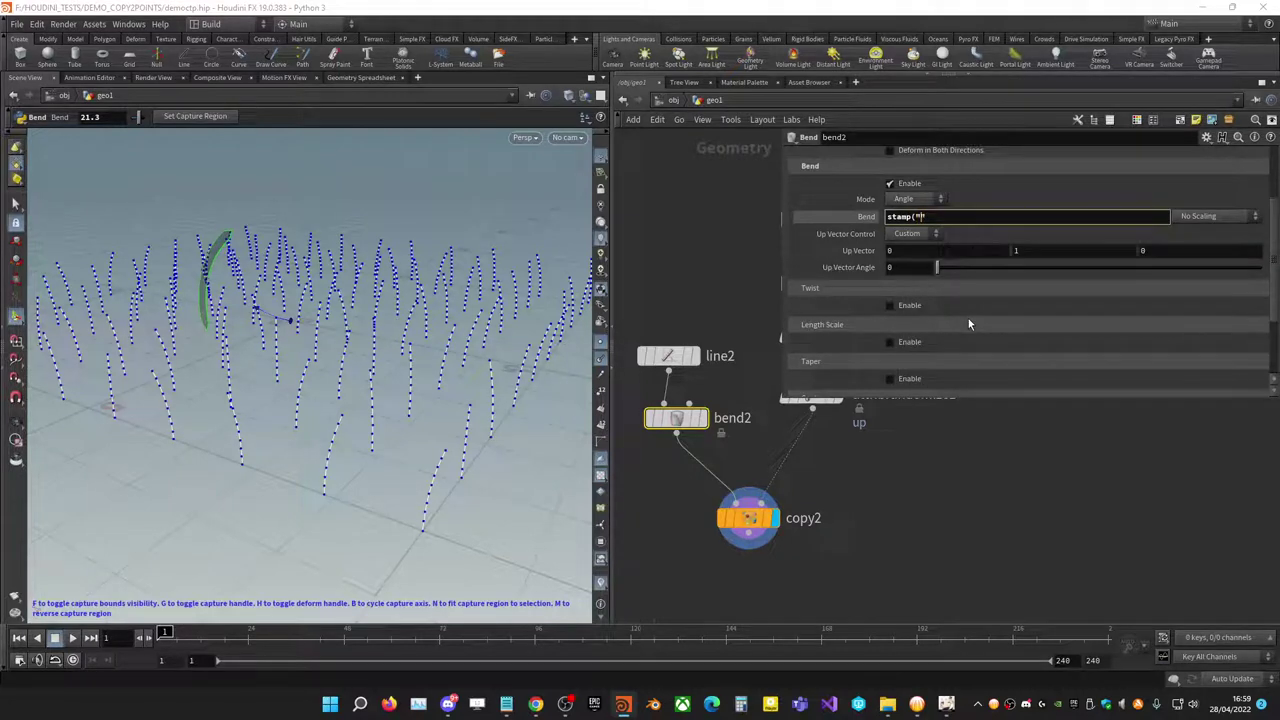
type("../")
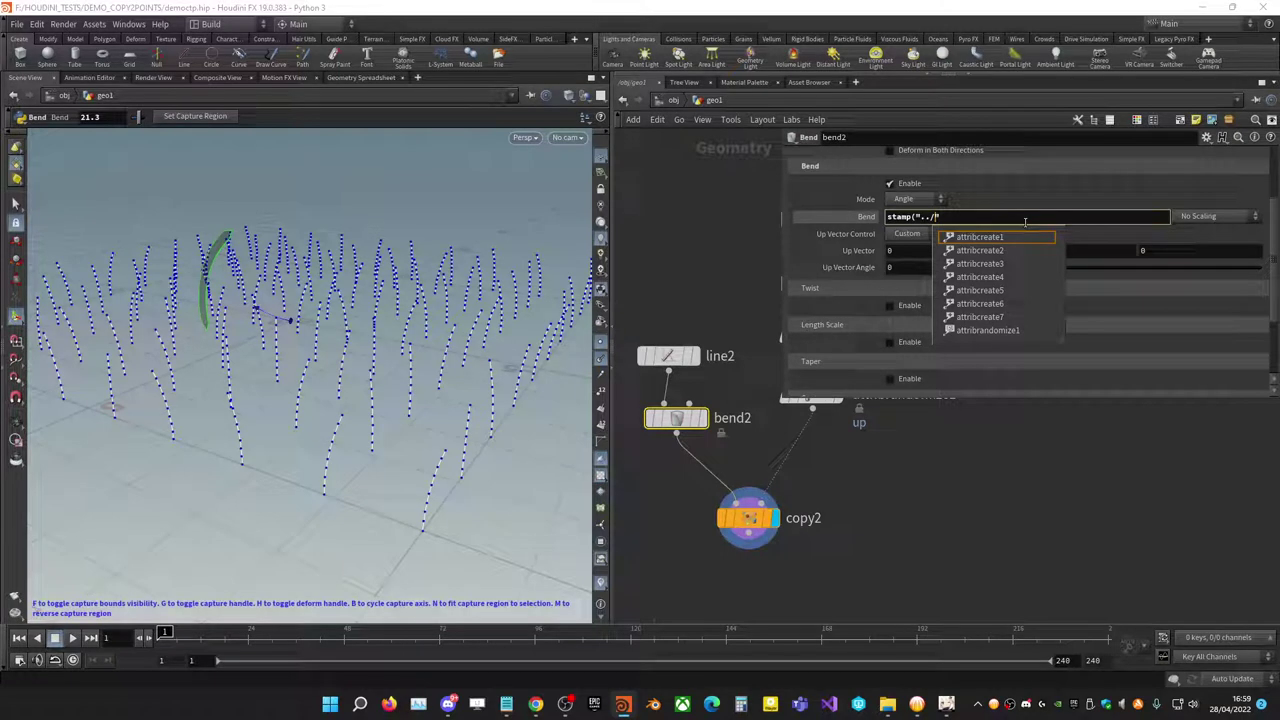
type("cop")
key("Return")
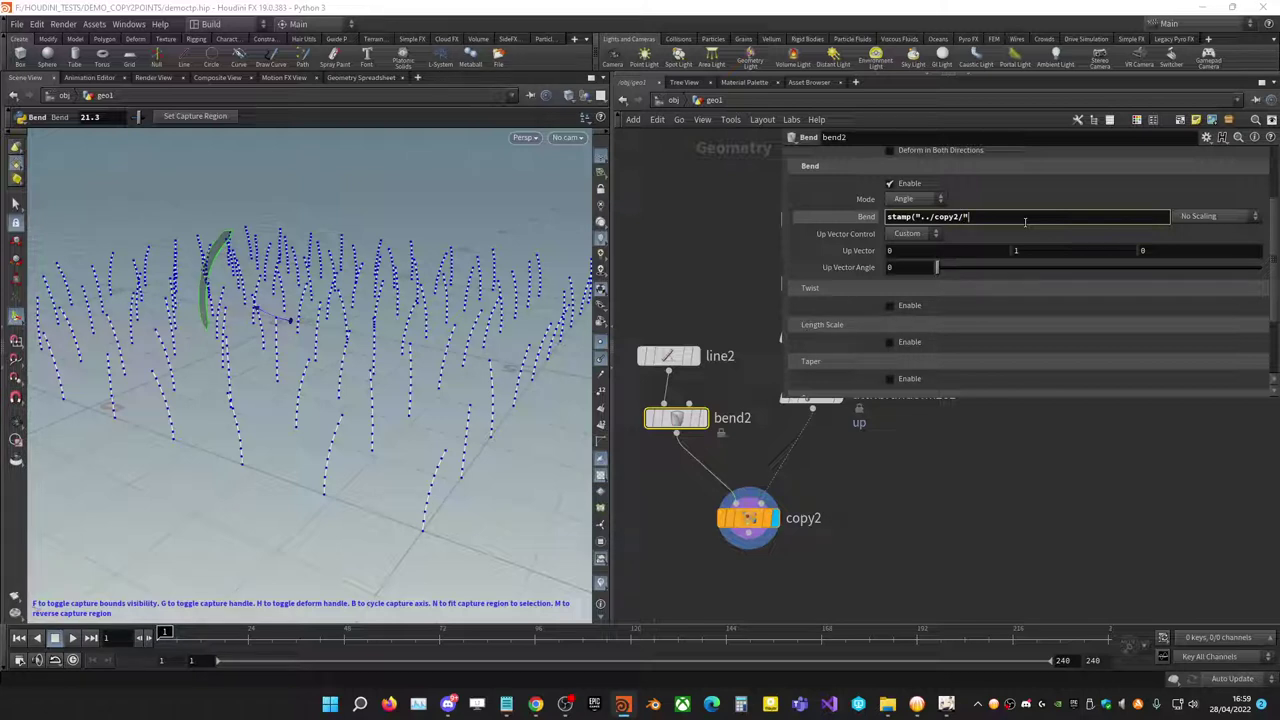
Finish the Bend expression as stamp("../copy2/","angulo",0)
type(",")
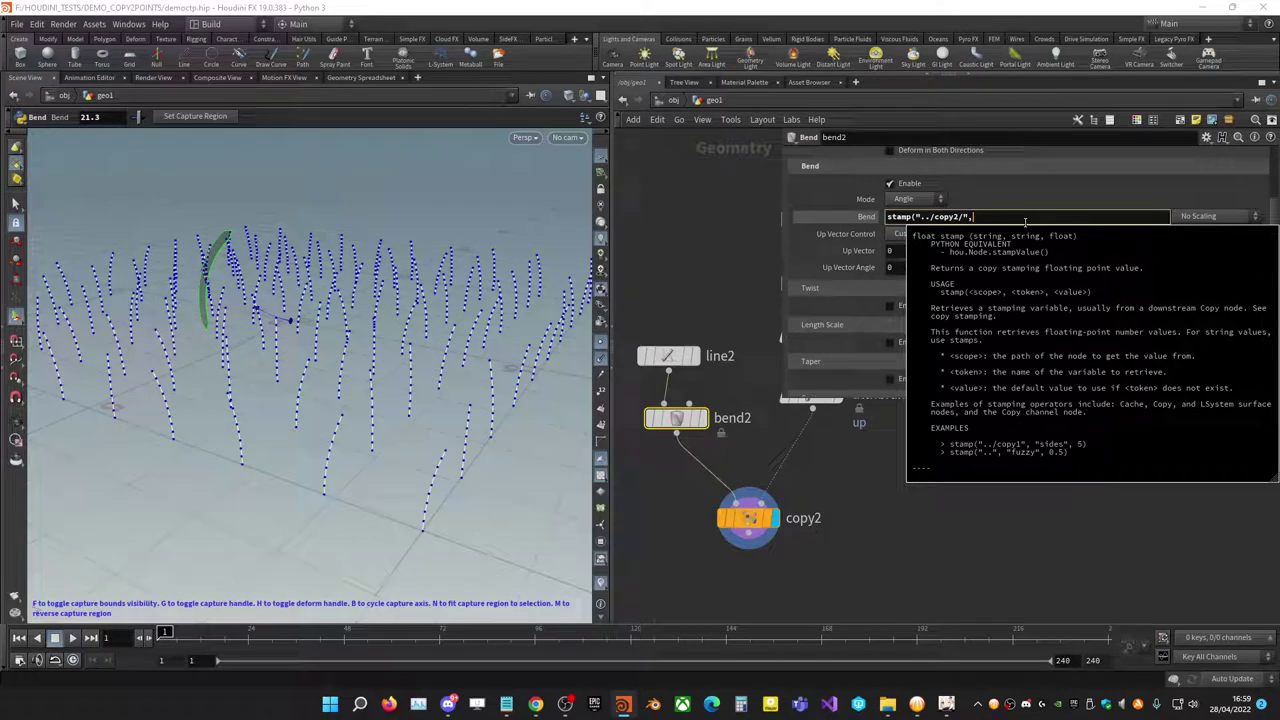
type("\"")
type("\"")
key("BackSpace")
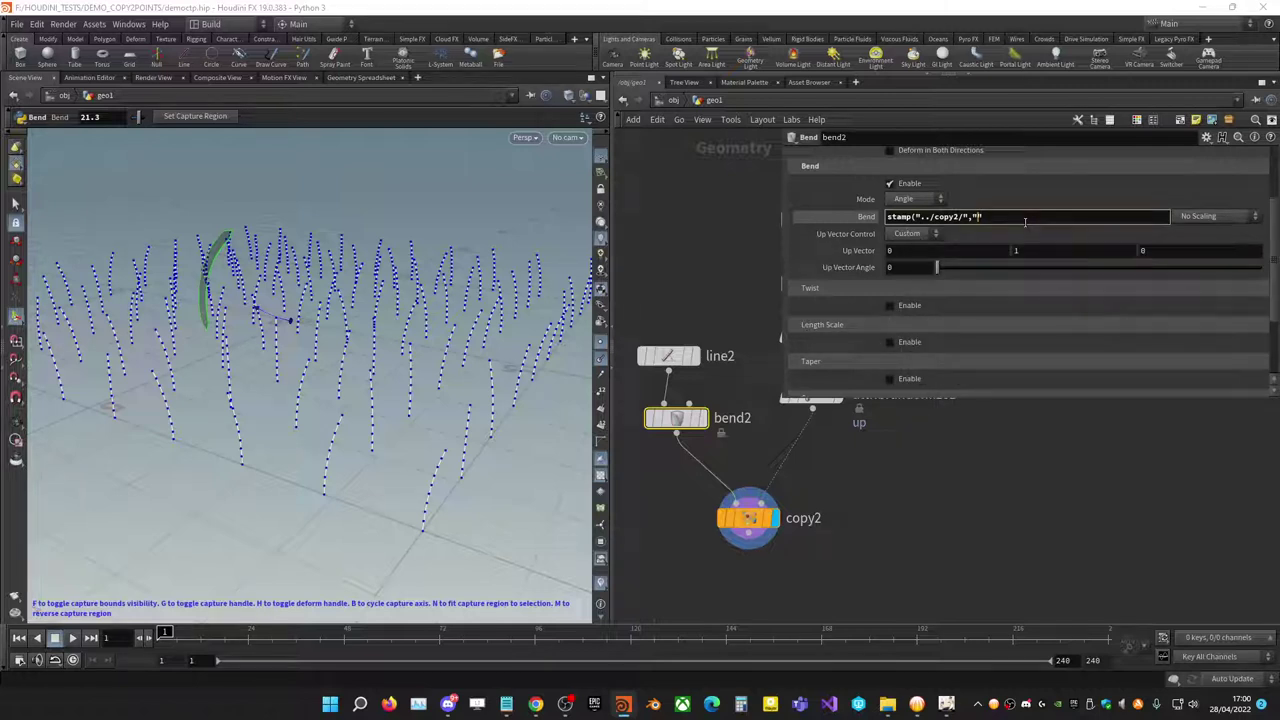
type("angul")
type("a")
type(",")
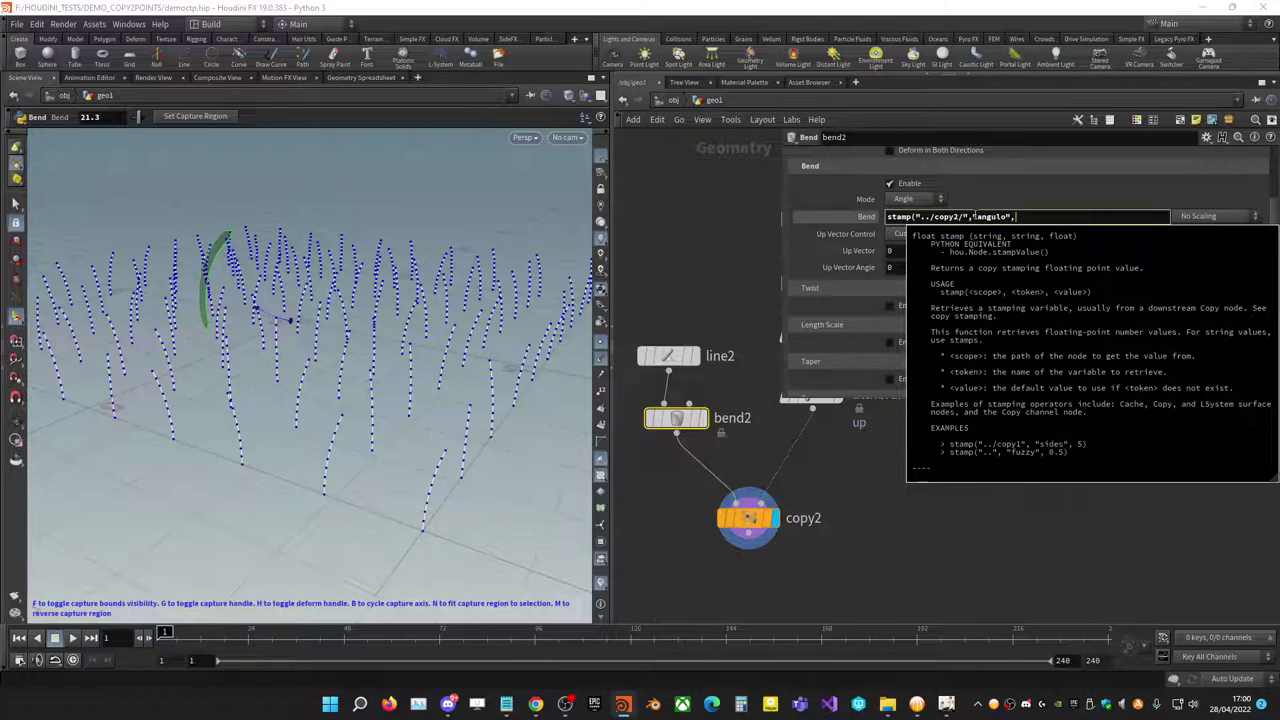
left_click_drag(971, 216, 1009, 216)
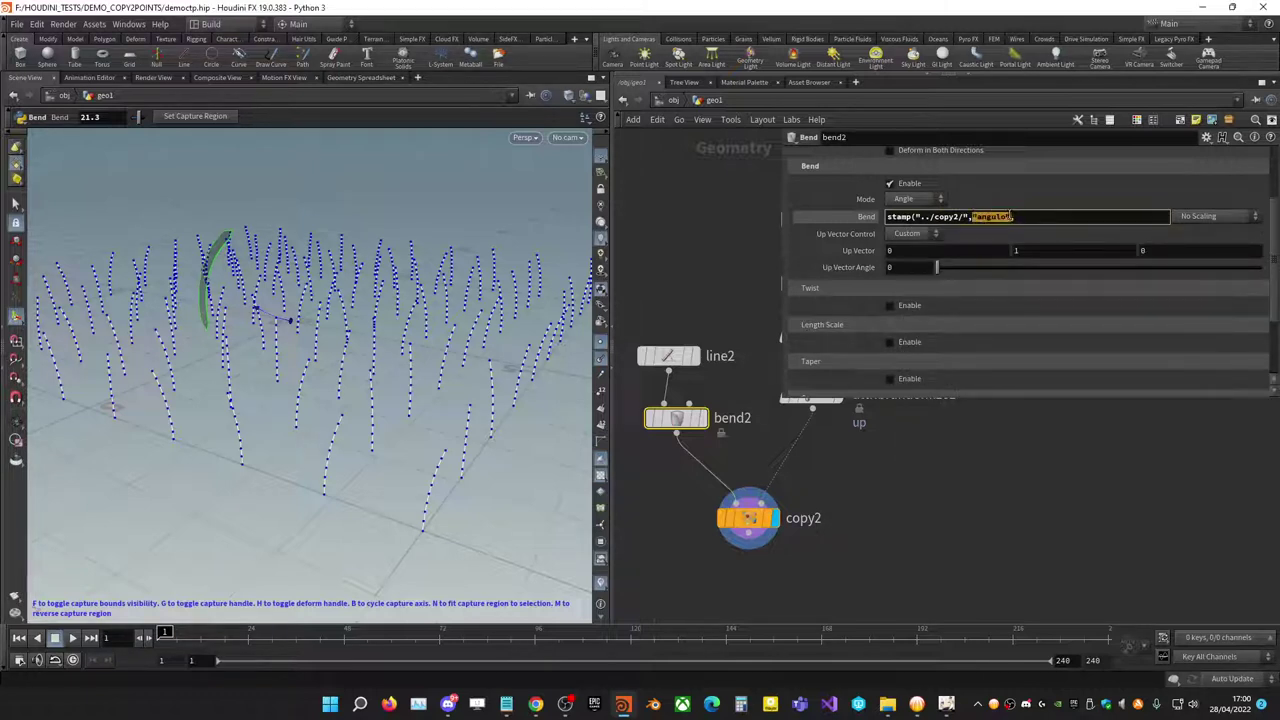
left_click(1025, 217)
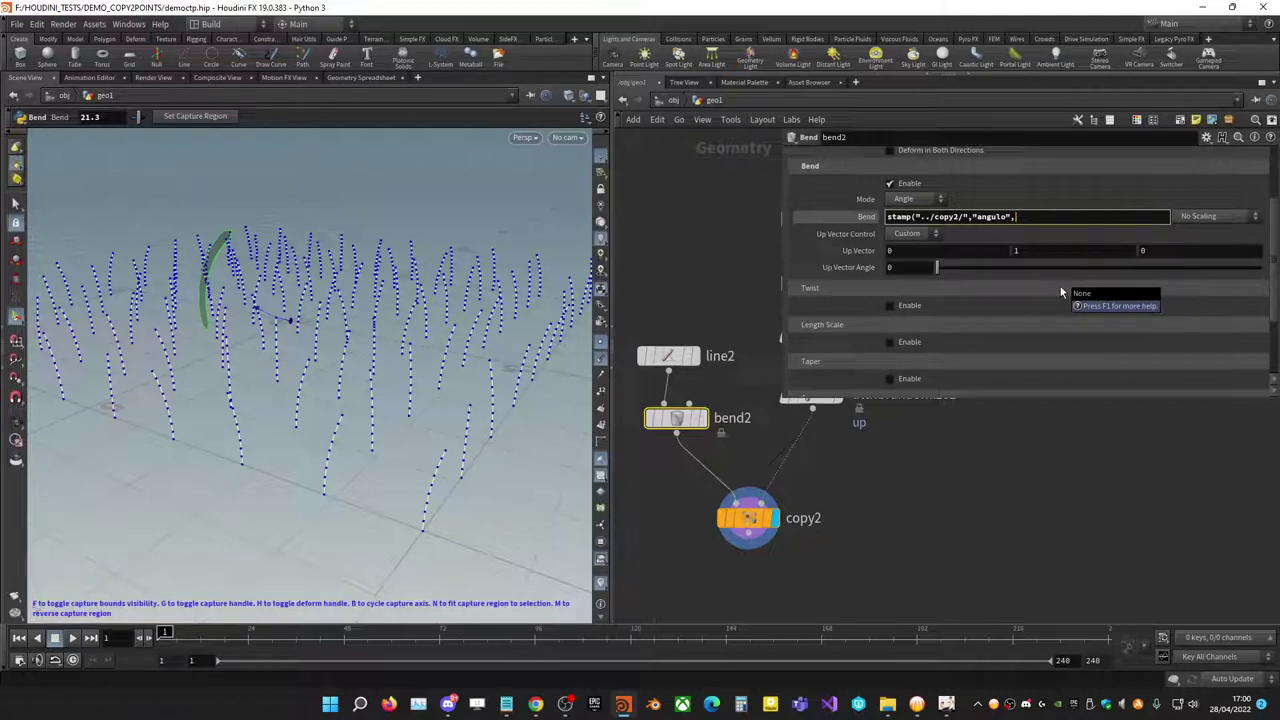
type("0")
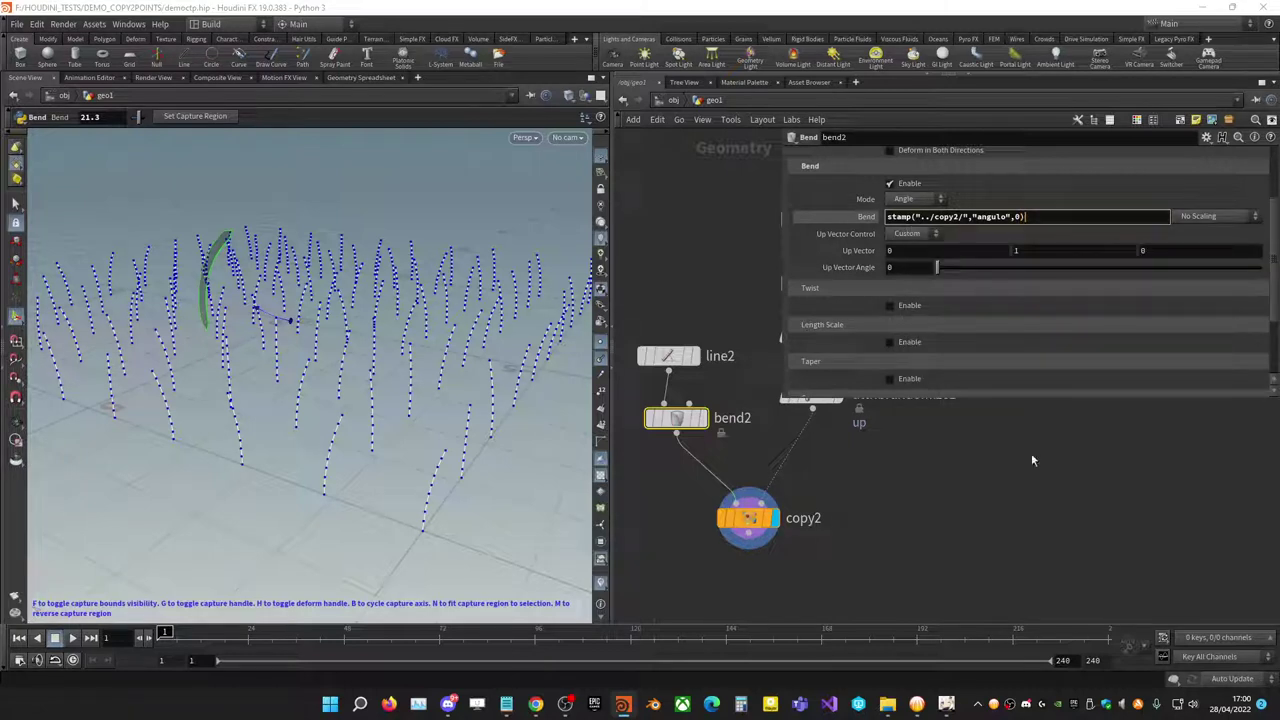
key("Return")
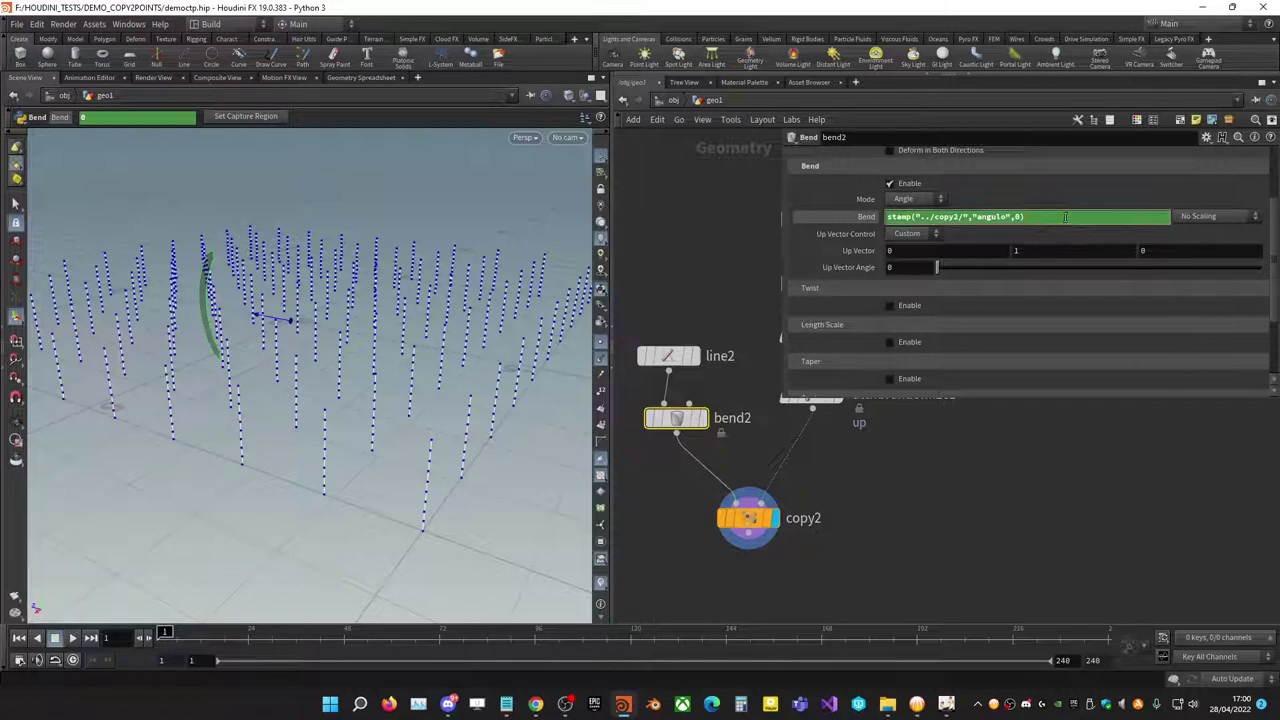
type("\"")
left_click(748, 517)
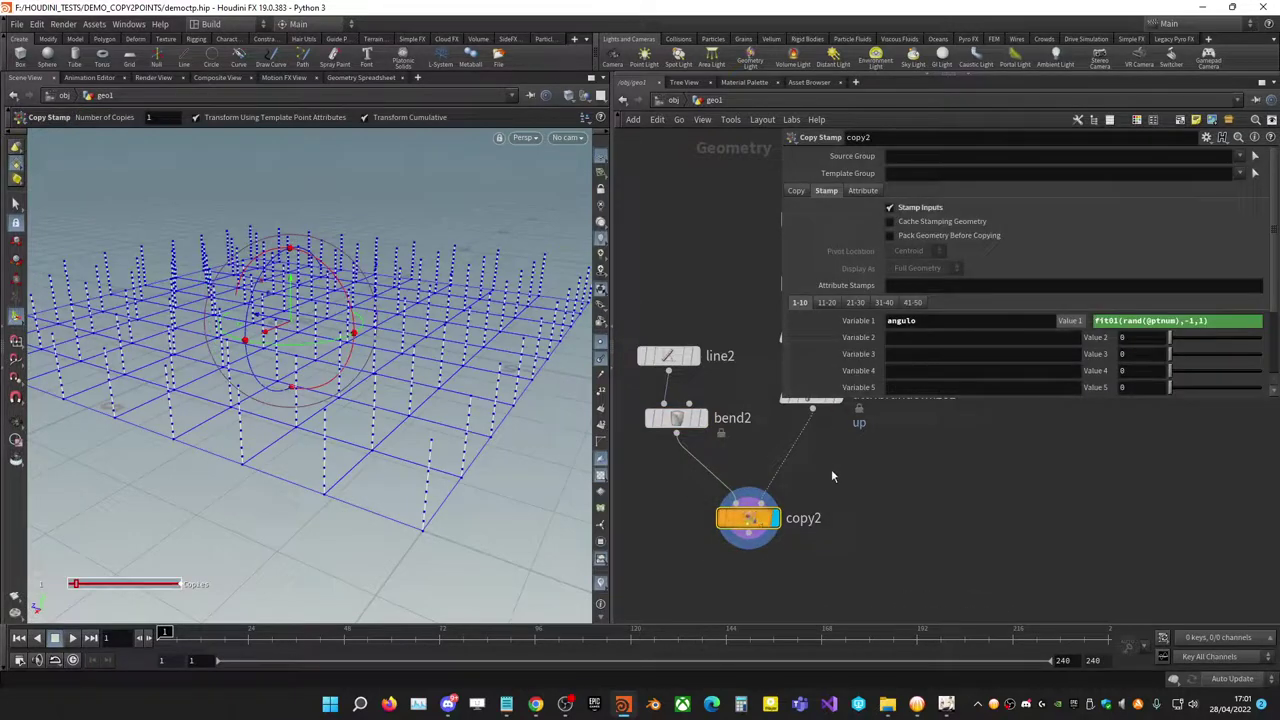
left_click(1221, 318)
type("*9")
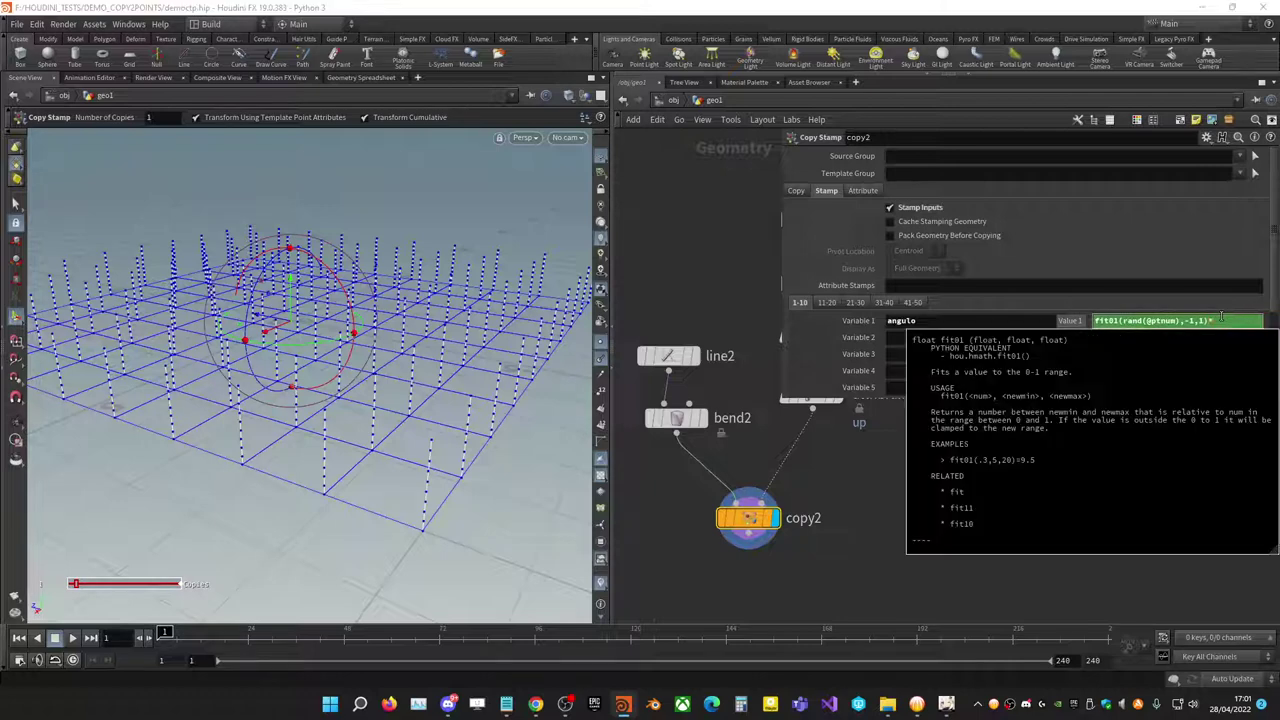
type("0")
key("Return")
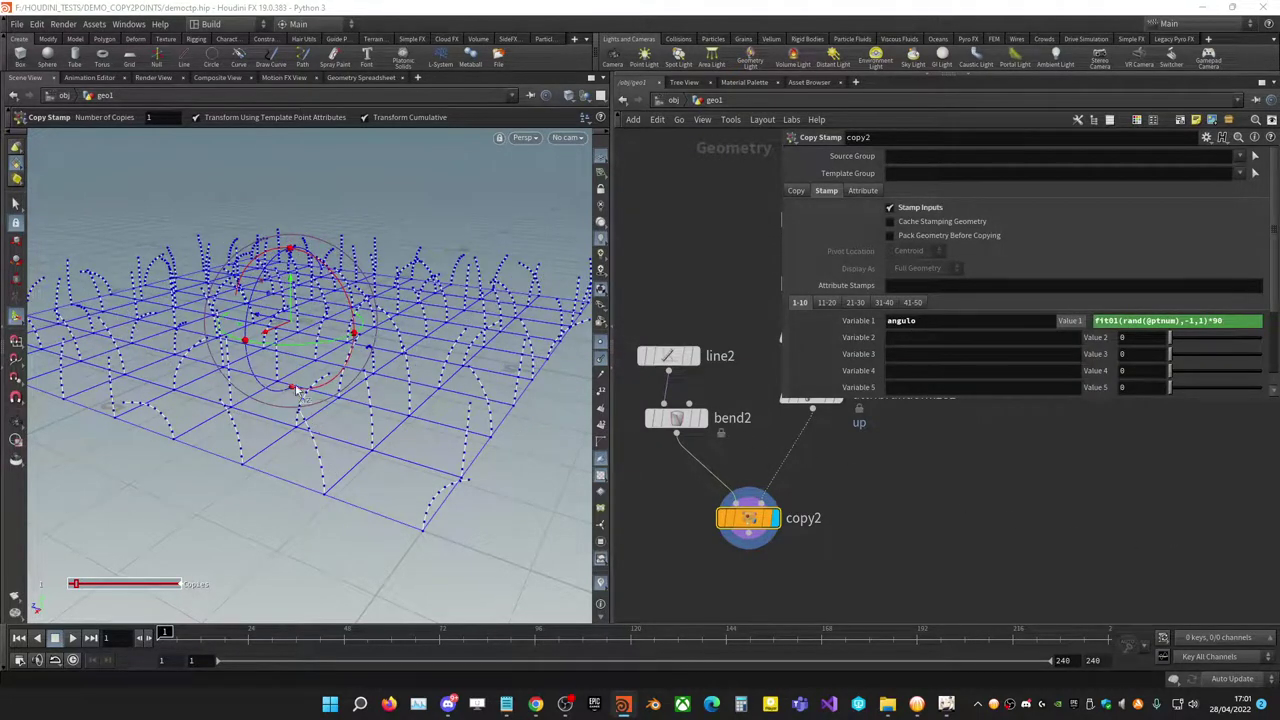
Orbit the viewport around the randomly bent lines and reframe the node network
key("Escape")
left_click_drag(300, 396, 265, 270)
mouse_move(468, 302)
left_mouse_down()
mouse_move(388, 311)
mouse_move(410, 343)
left_mouse_up()
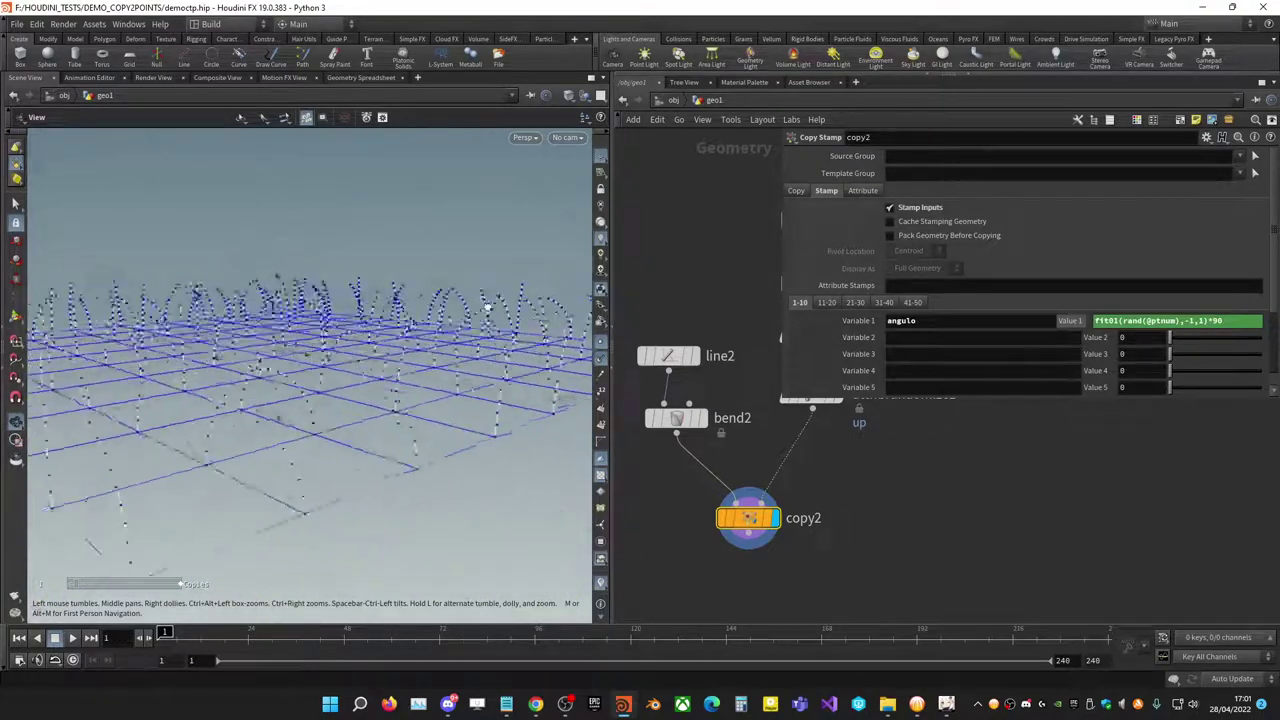
key("Return")
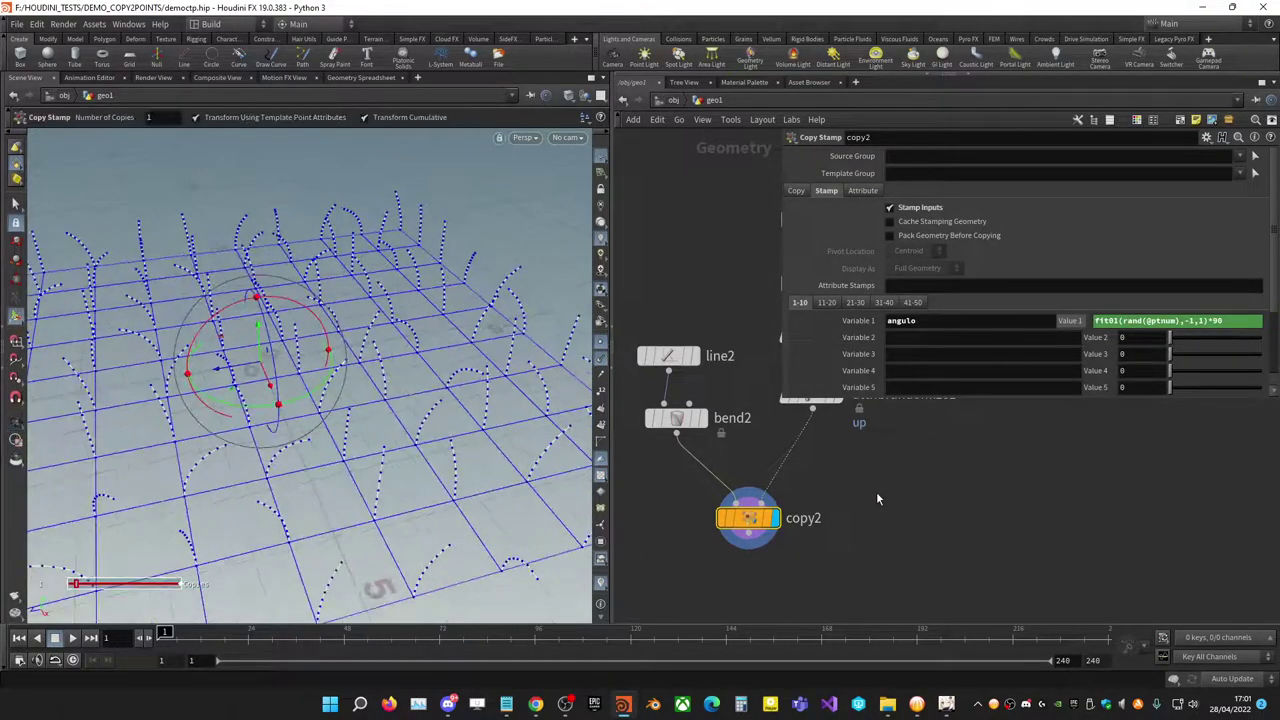
middle_click_drag(813, 564, 769, 455)
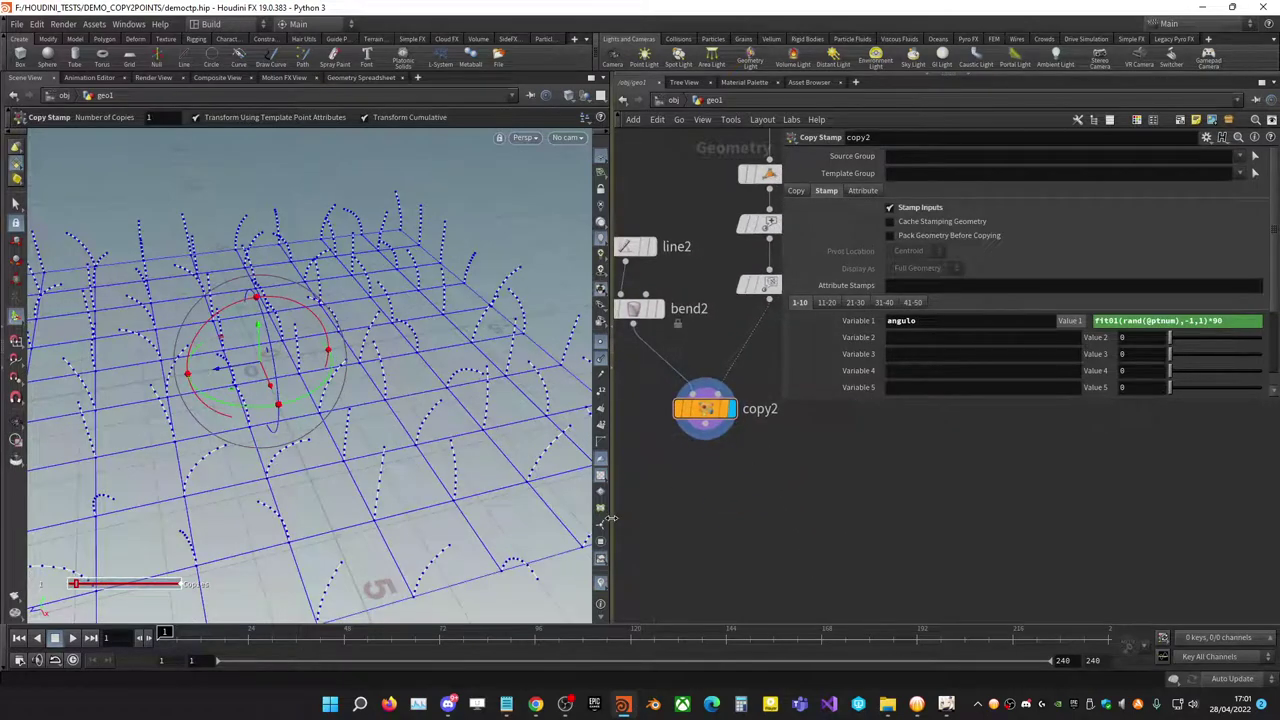
left_click_drag(612, 517, 422, 517)
mouse_move(755, 418)
middle_mouse_down()
mouse_move(705, 419)
mouse_move(716, 466)
middle_mouse_up()
Add a Sweep node below copy2, wire copy2 into it and display its result
key("Tab")
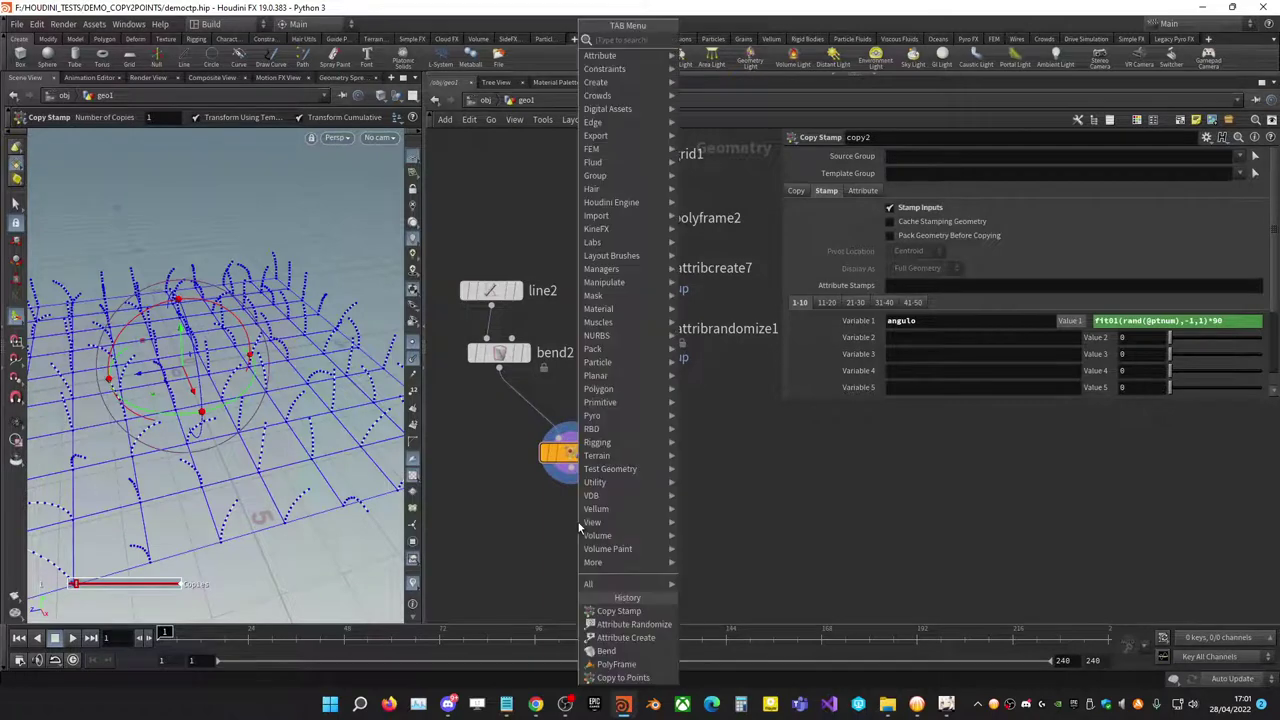
key("Escape")
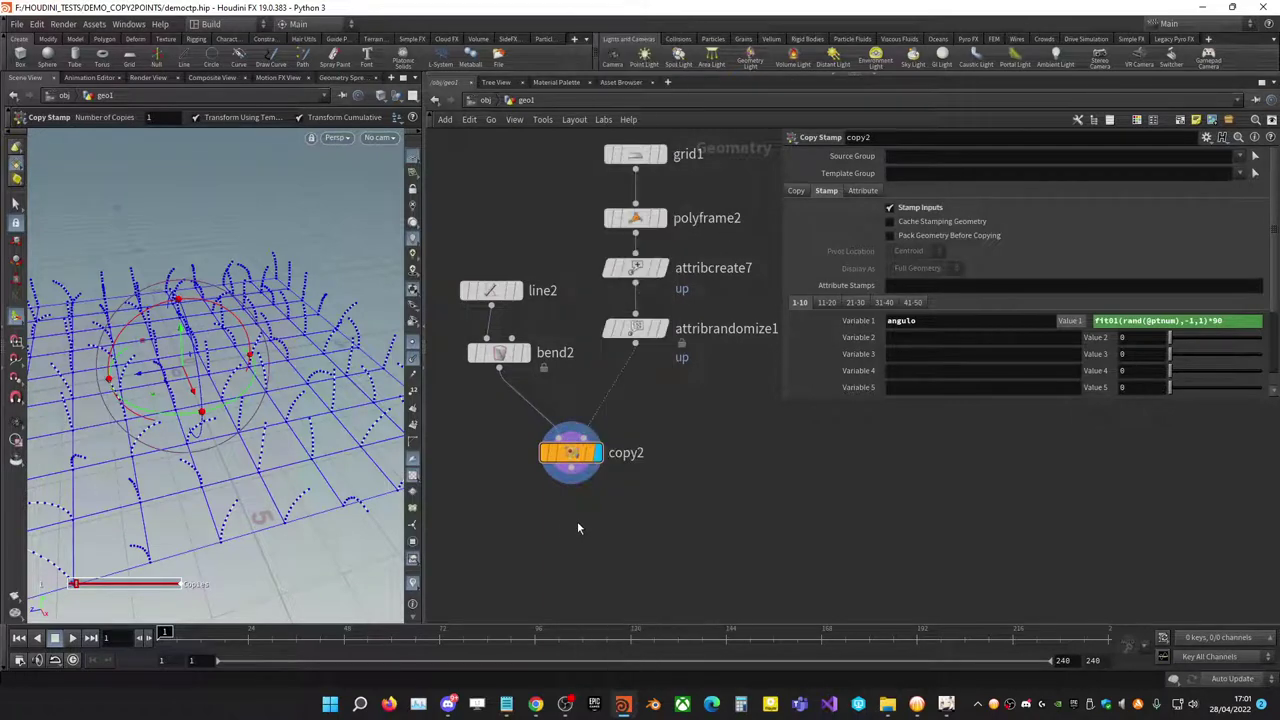
key("Tab")
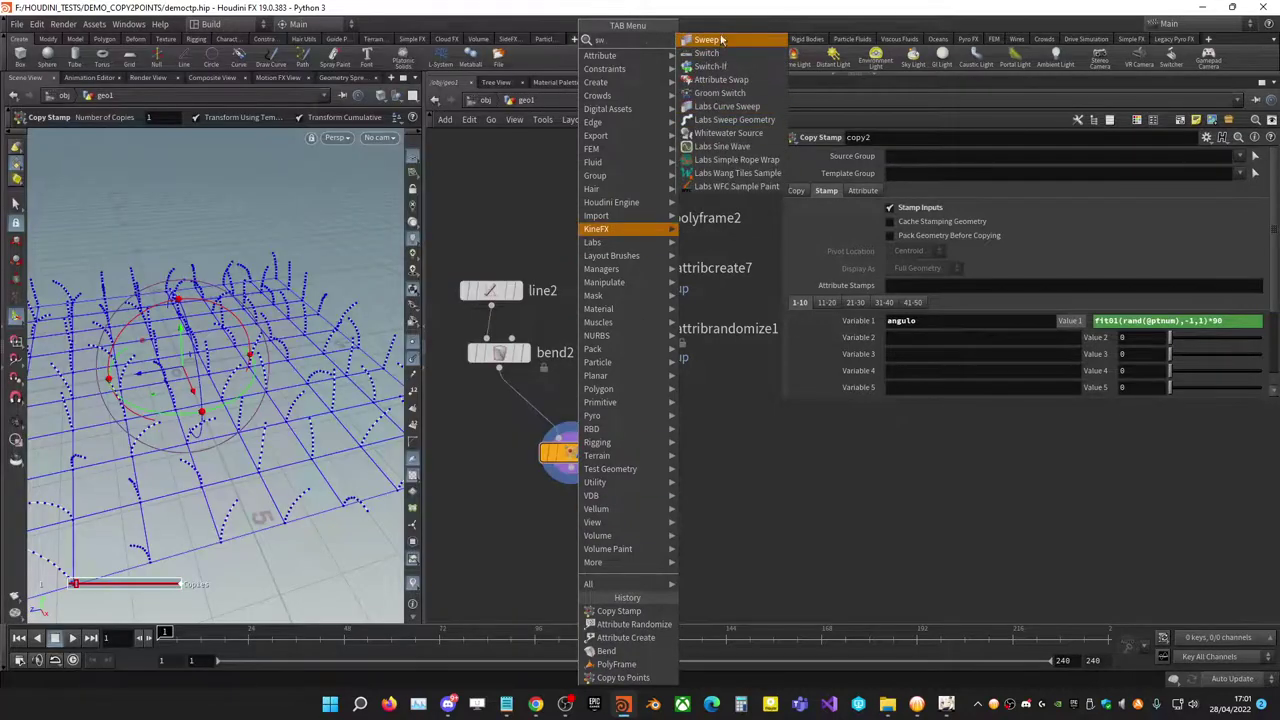
left_click(700, 40)
left_click(551, 552)
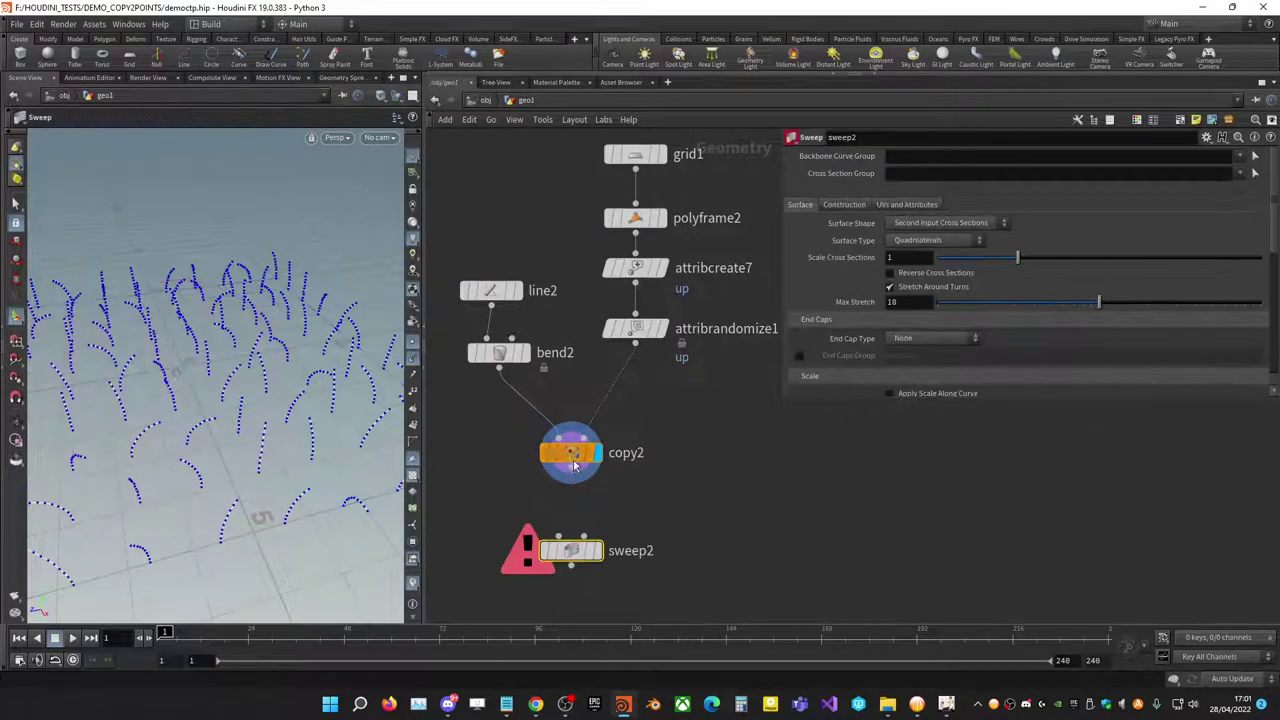
mouse_move(574, 474)
left_mouse_down()
mouse_move(566, 540)
mouse_move(596, 518)
left_mouse_up()
left_click(597, 478)
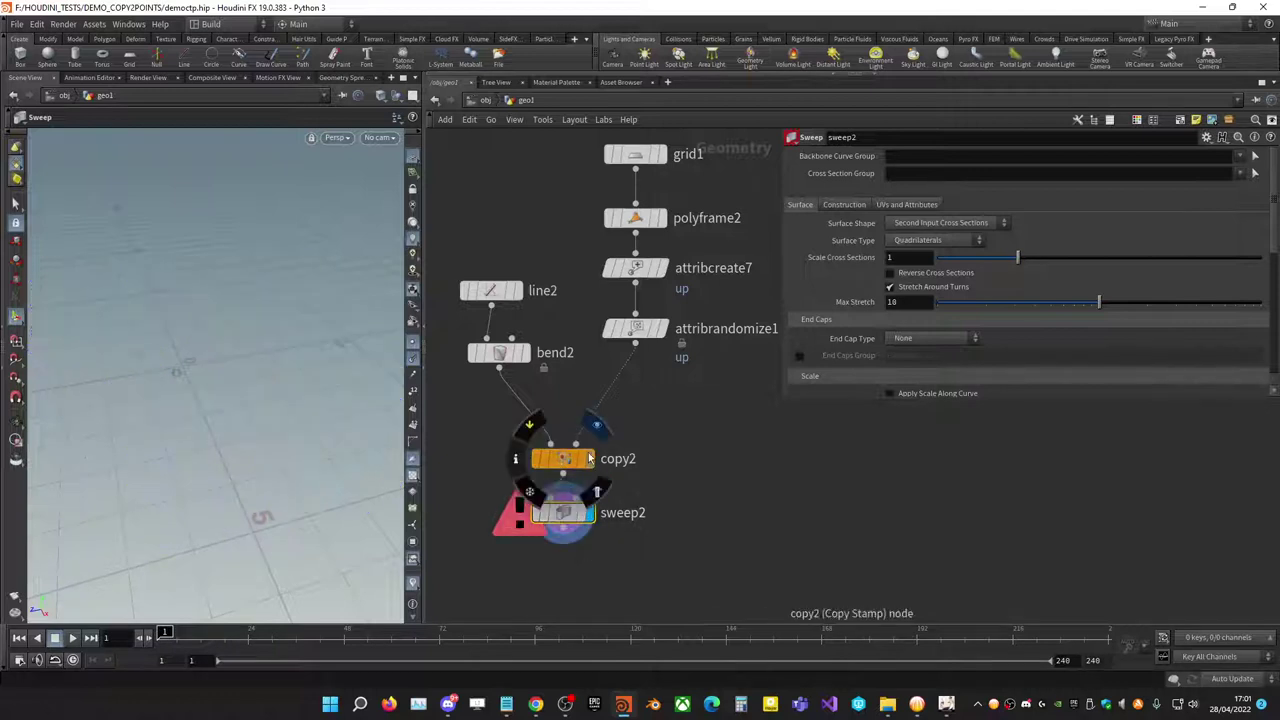
Set the sweep's Surface Shape to Ribbon and hide the normals in the viewport
left_click(940, 224)
left_click(948, 276)
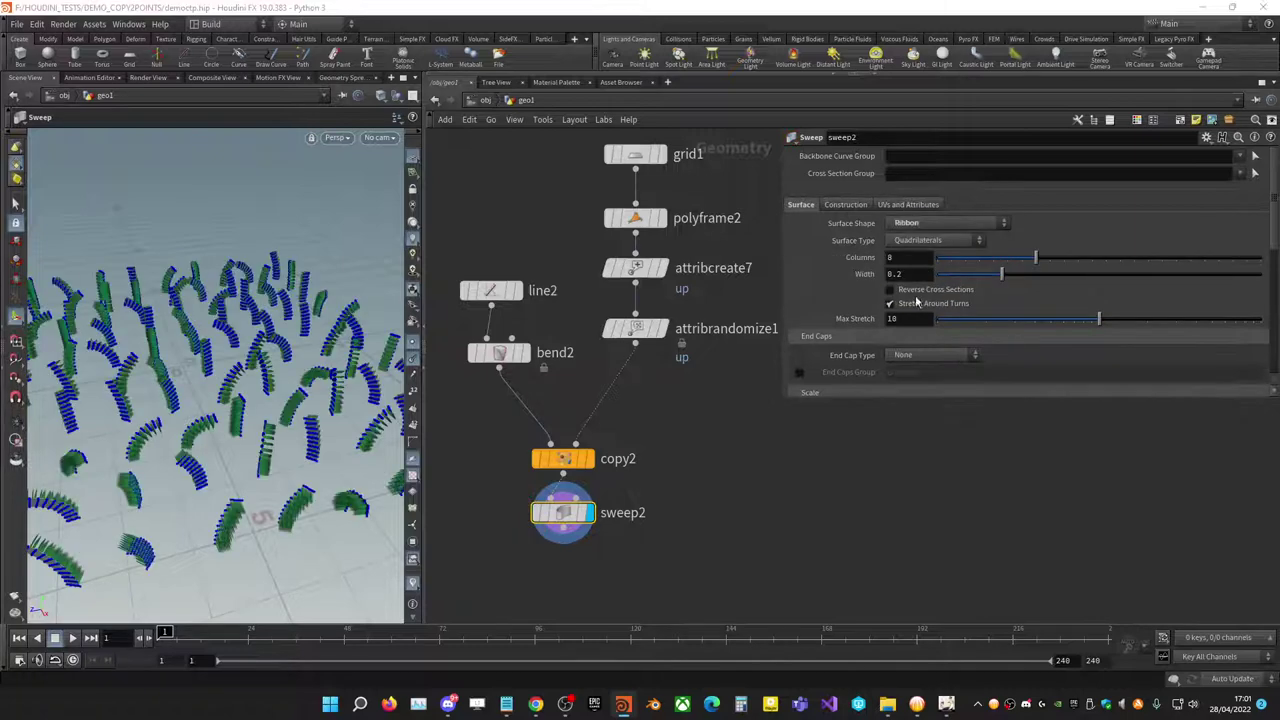
left_click(412, 358)
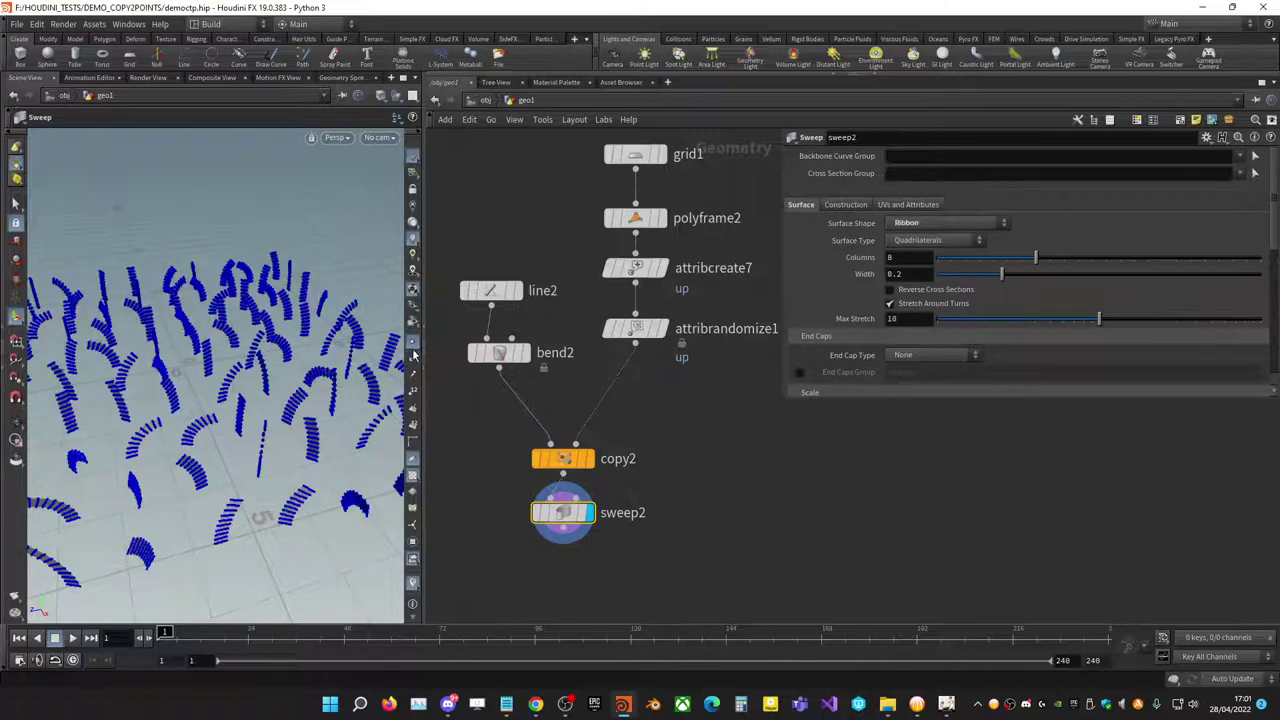
left_click(412, 343)
key("Escape")
mouse_move(316, 455)
left_mouse_down()
mouse_move(286, 402)
mouse_move(266, 414)
mouse_move(266, 443)
mouse_move(277, 391)
mouse_move(249, 408)
mouse_move(243, 436)
mouse_move(246, 374)
mouse_move(210, 370)
mouse_move(186, 386)
mouse_move(177, 423)
mouse_move(114, 409)
mouse_move(184, 373)
mouse_move(280, 370)
left_mouse_up()
key("Escape")
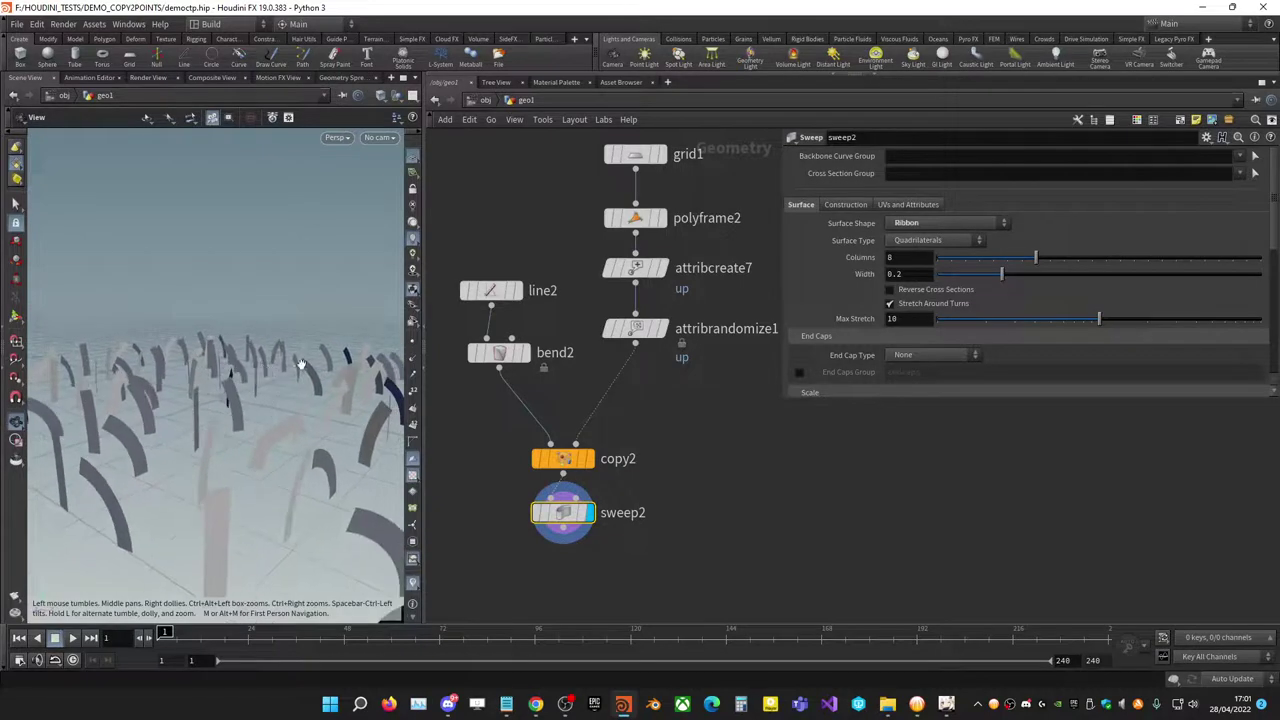
Set the sweep2 ribbon roll to 90
left_click_drag(894, 401, 883, 585)
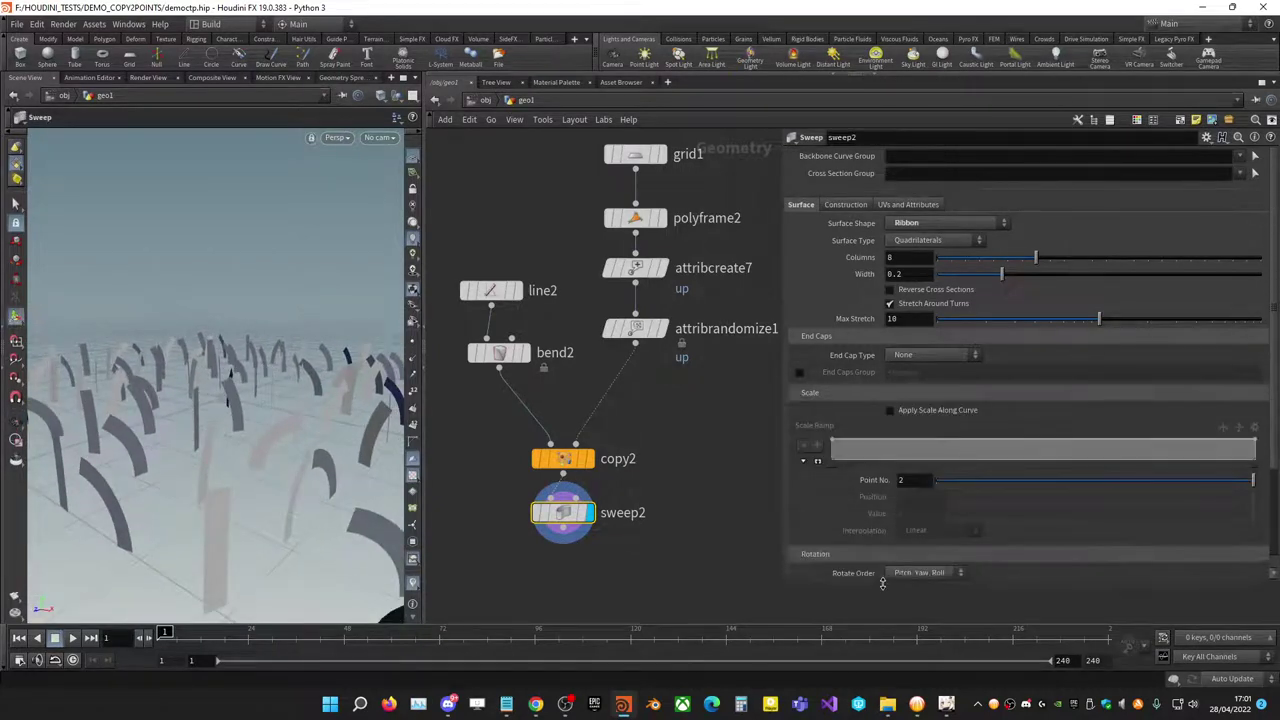
scroll(895, 530, "down", 3)
scroll(893, 514, "down", 1)
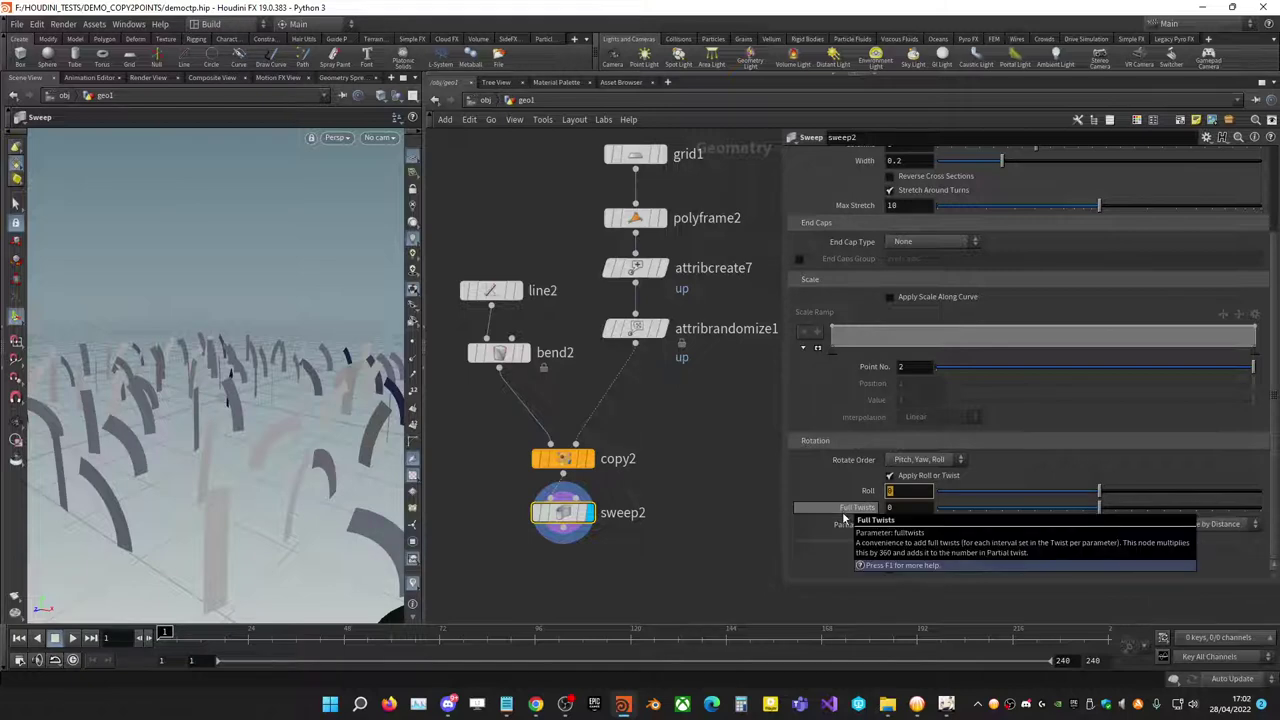
type("90")
key("Return")
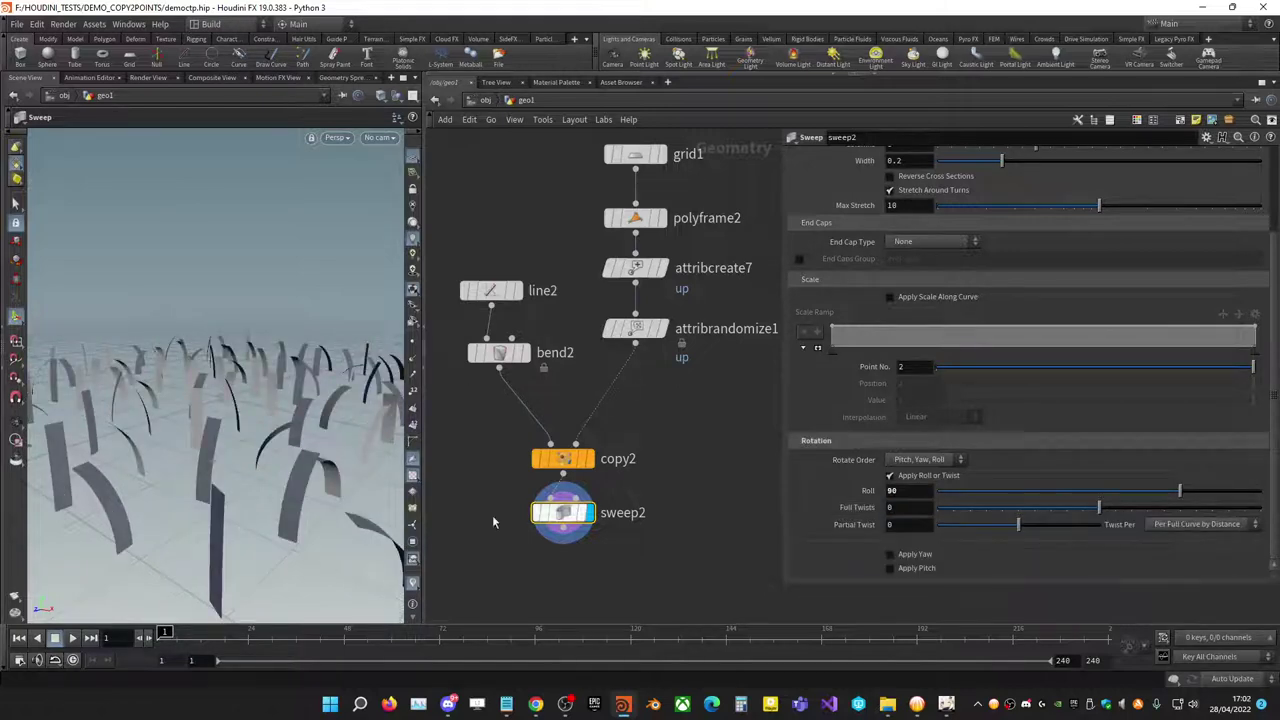
mouse_move(250, 442)
left_mouse_down()
mouse_move(250, 520)
mouse_move(245, 448)
left_mouse_up()
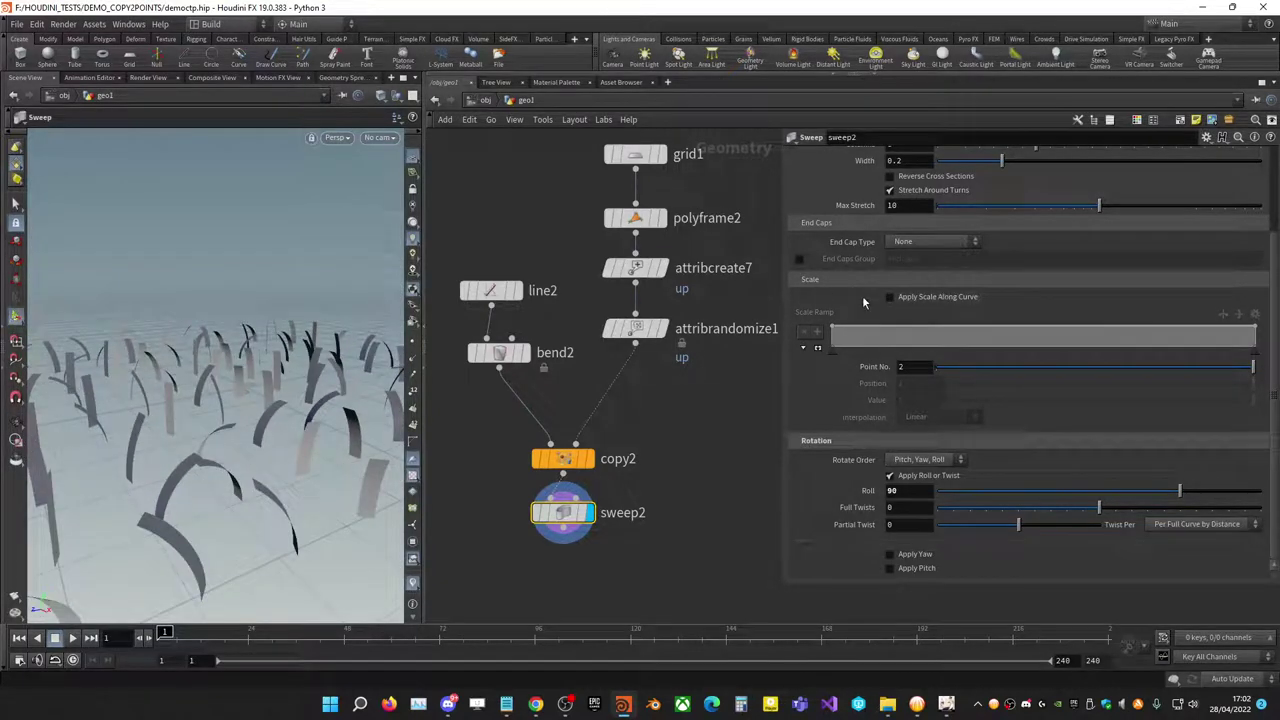
Narrow the ribbons to width 0.09 and taper them with a Hill-shaped scale ramp
left_click(891, 297)
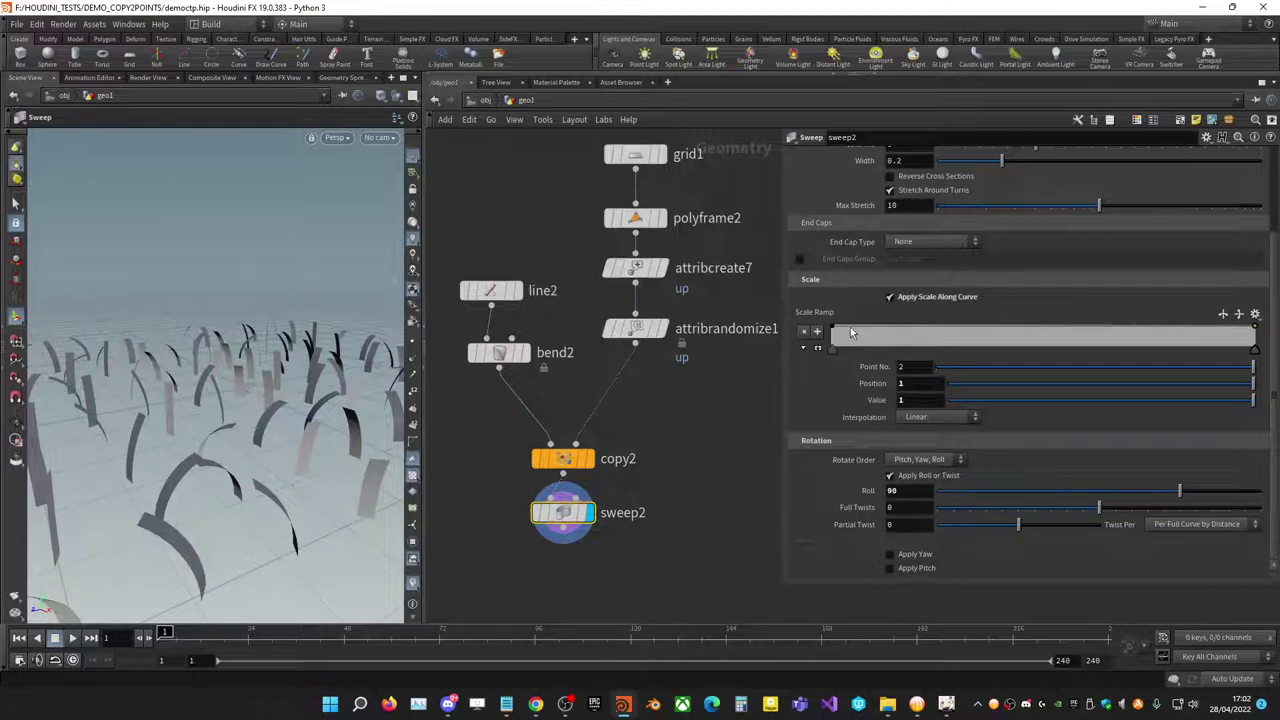
left_click_drag(1255, 327, 1258, 358)
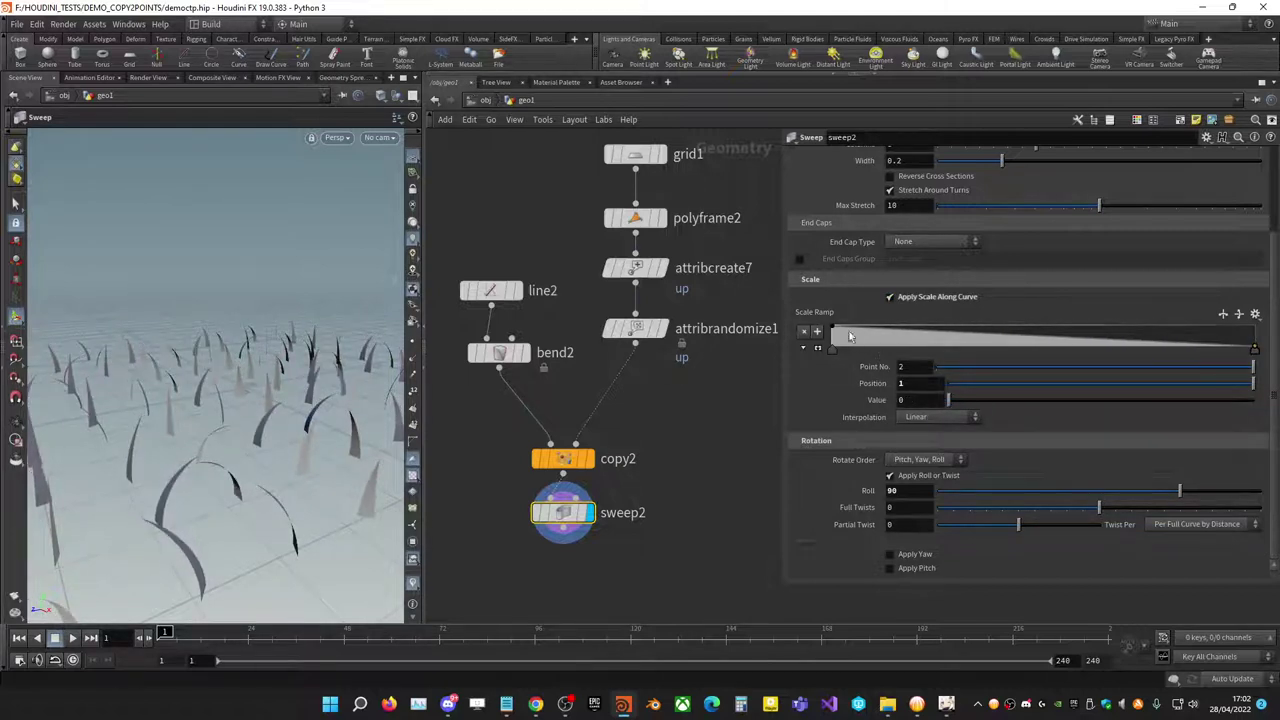
scroll(940, 285, "up", 3)
scroll(940, 285, "up", 2)
mouse_move(917, 267)
middle_mouse_down()
mouse_move(917, 292)
mouse_move(832, 299)
middle_mouse_up()
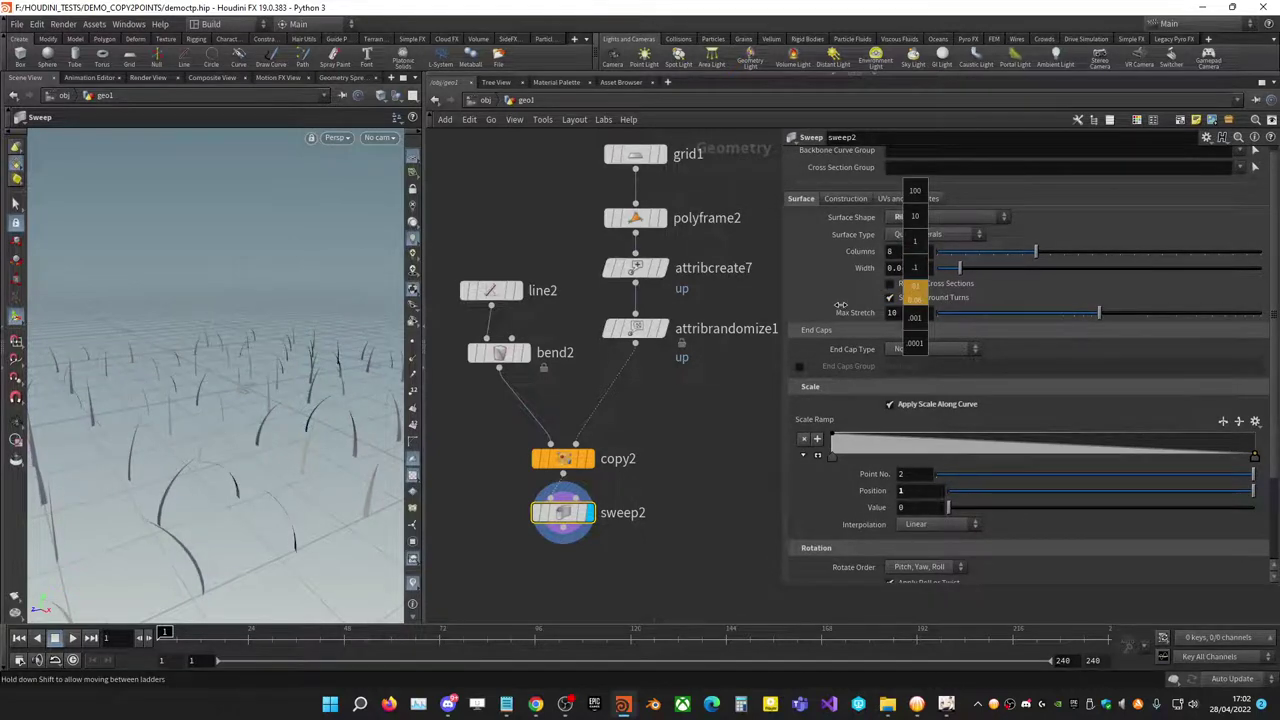
middle_click_drag(825, 302, 1206, 444)
left_click_drag(1256, 458, 1259, 455)
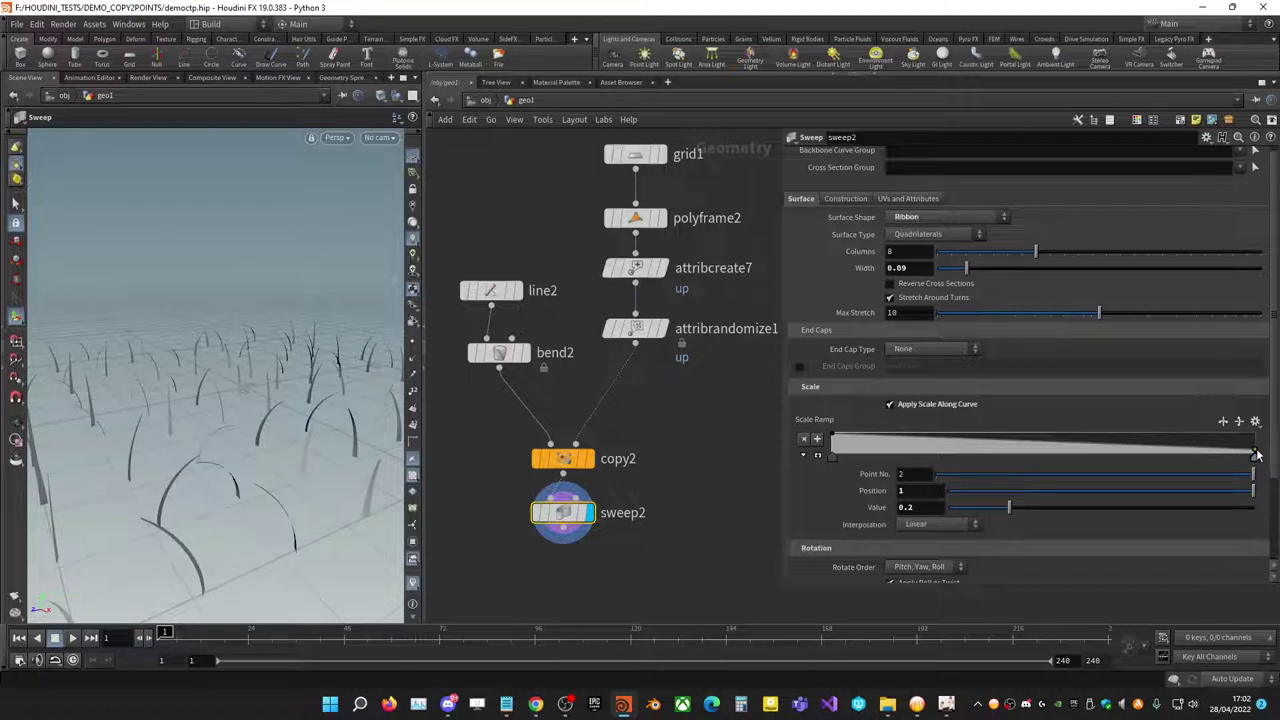
left_click_drag(1058, 452, 1061, 443)
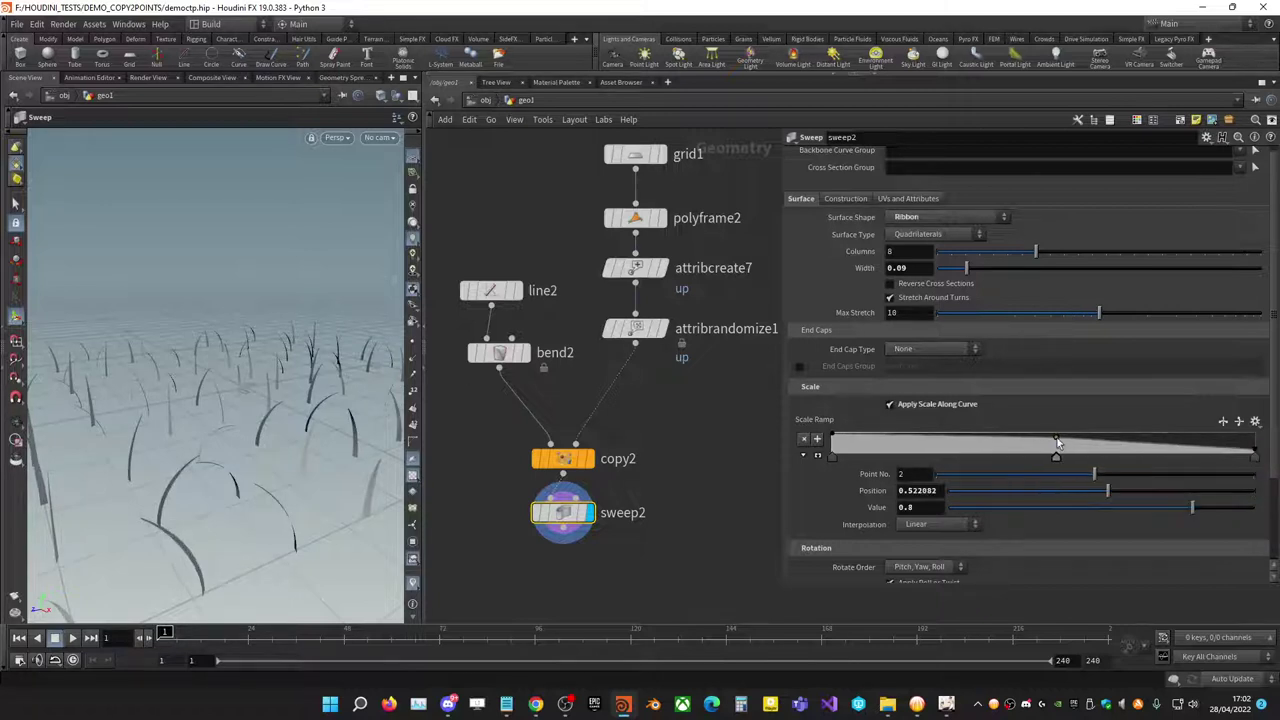
left_click(1255, 421)
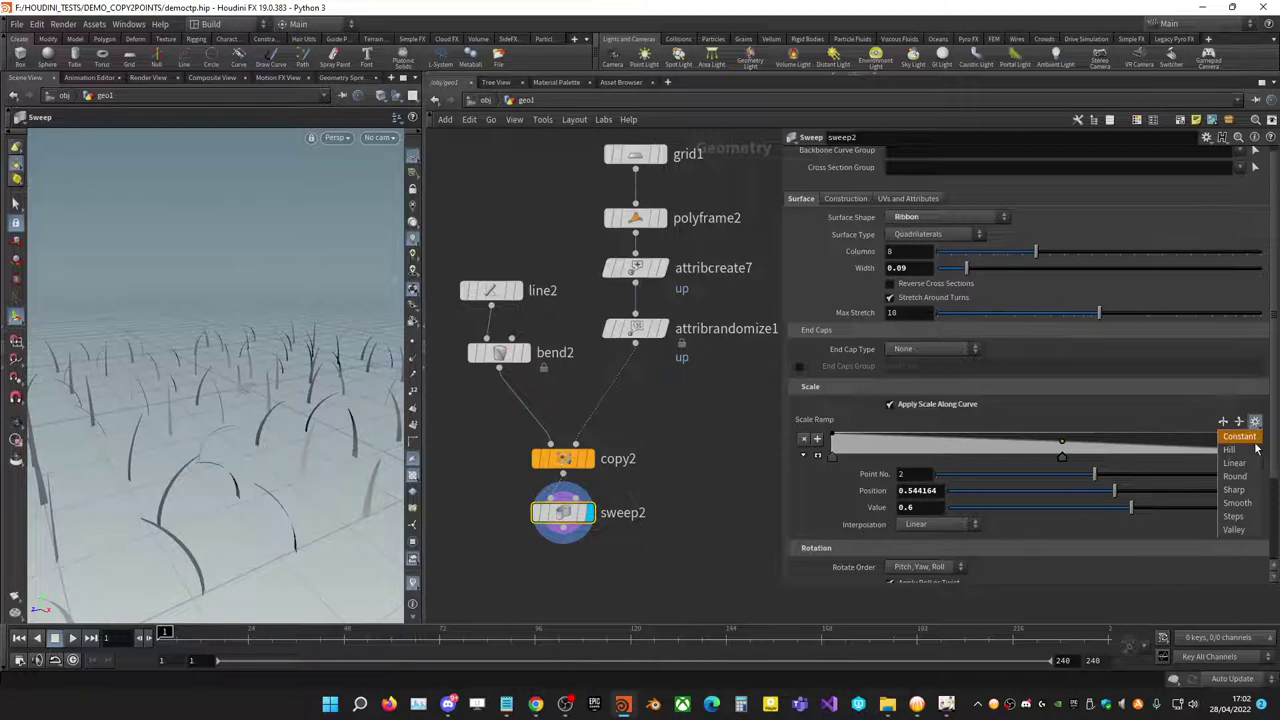
left_click(1230, 449)
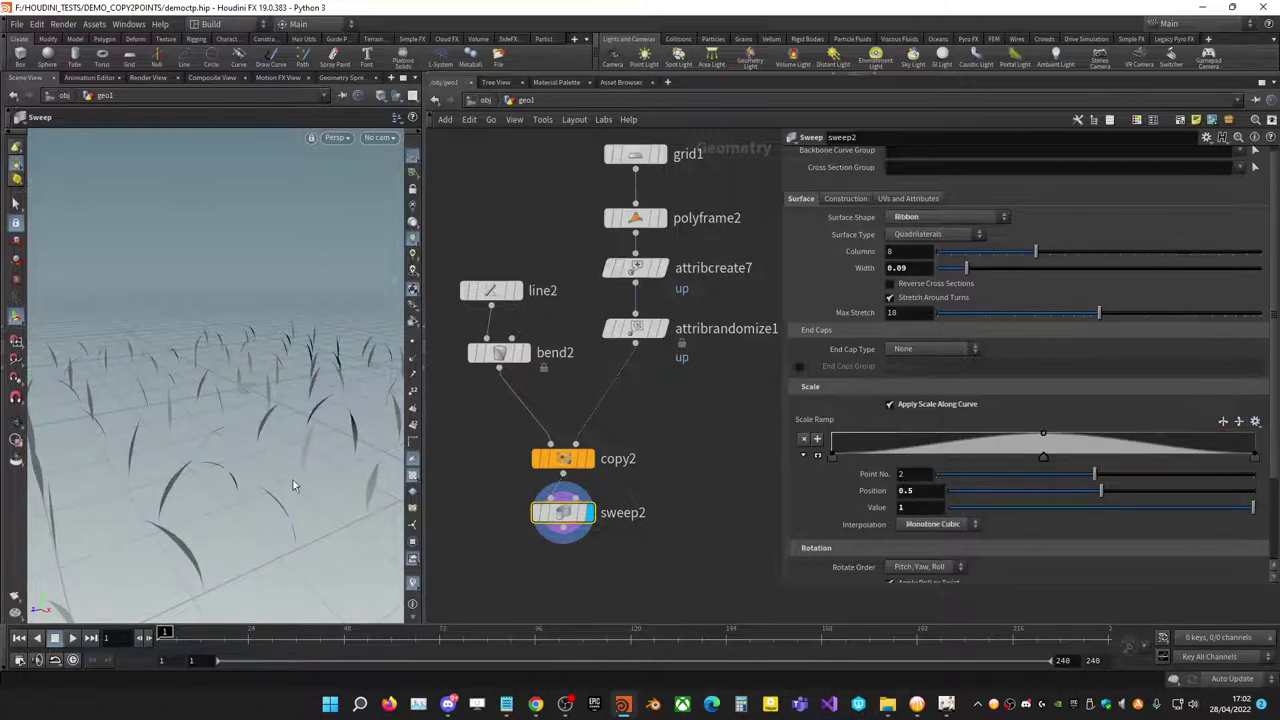
mouse_move(293, 485)
left_mouse_down()
mouse_move(316, 469)
mouse_move(257, 410)
left_mouse_up()
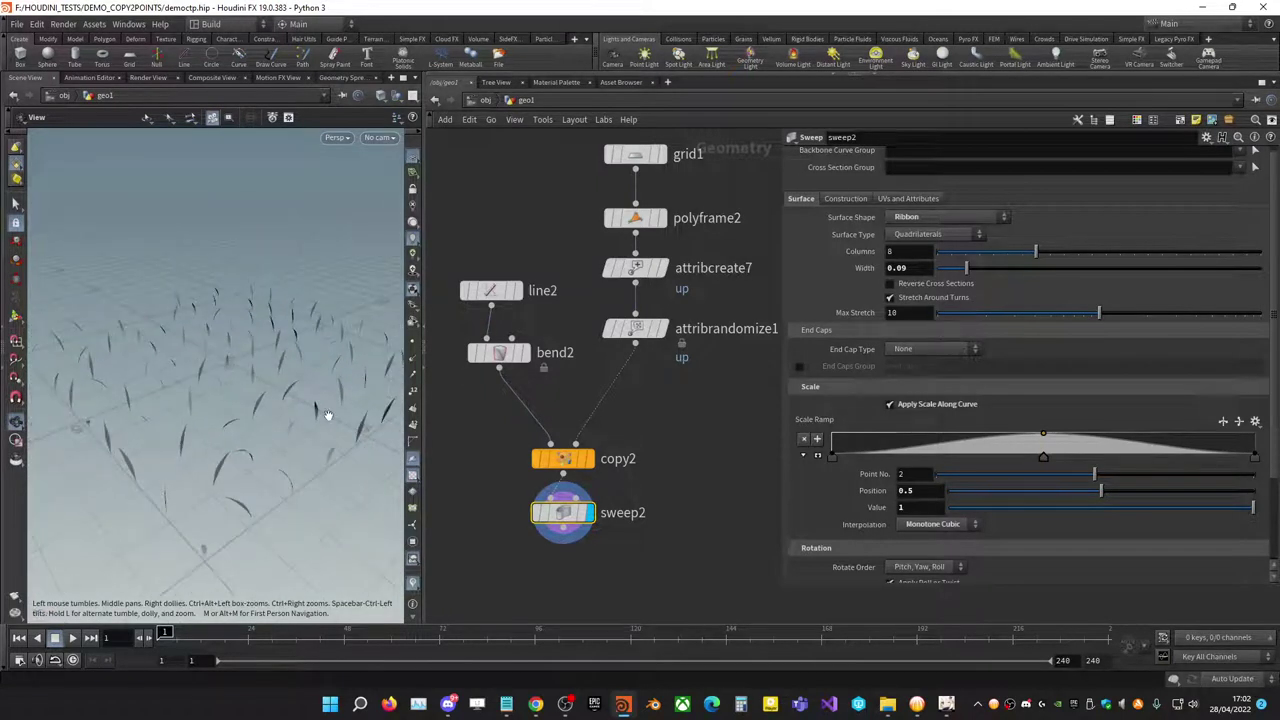
Save the scene, then move grid1 up, display it and bring up its settings
key("ctrl+s")
left_click_drag(330, 420, 379, 351)
middle_click_drag(736, 377, 732, 515)
left_click_drag(647, 292, 595, 230)
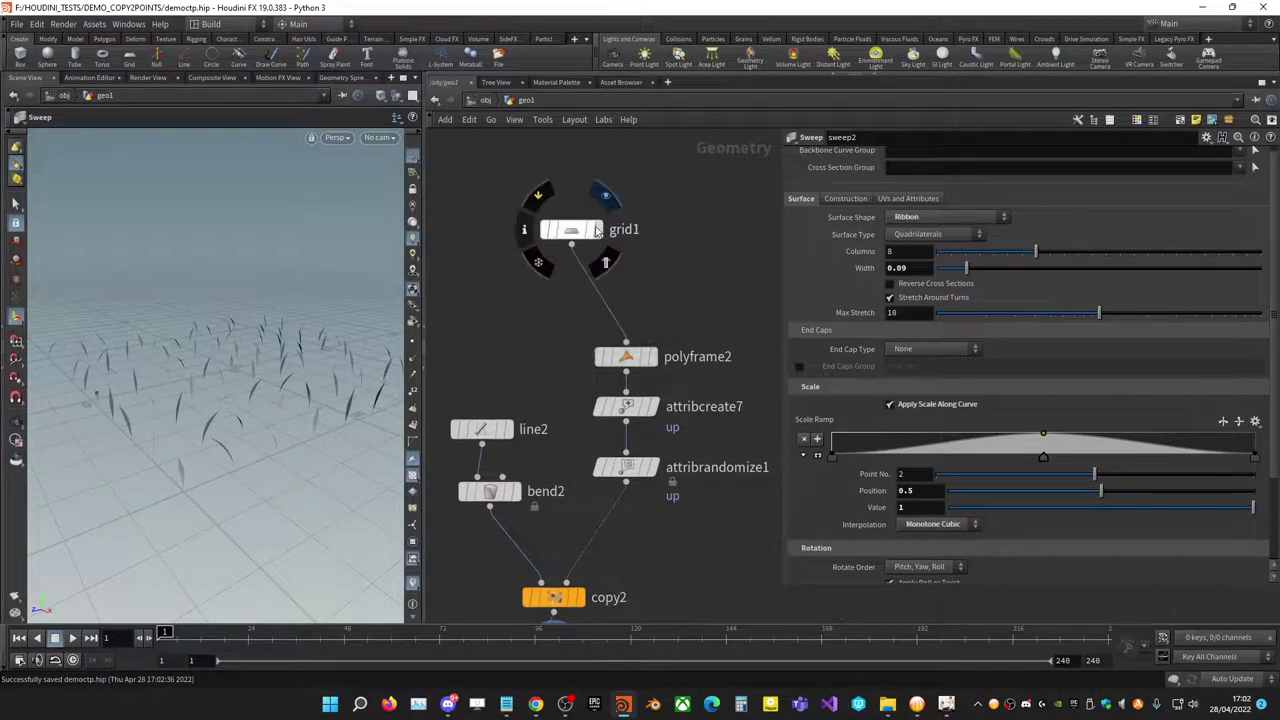
left_click(595, 230)
left_click(571, 230)
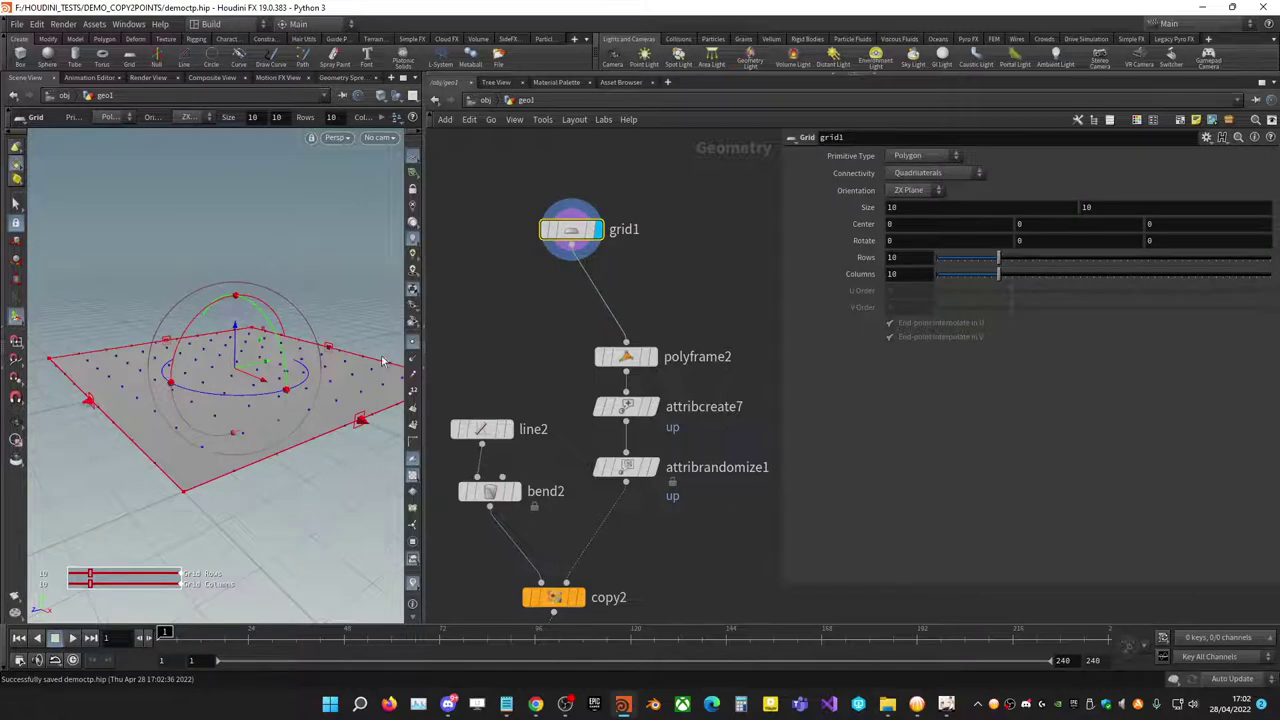
left_click_drag(382, 361, 357, 386)
key("Tab")
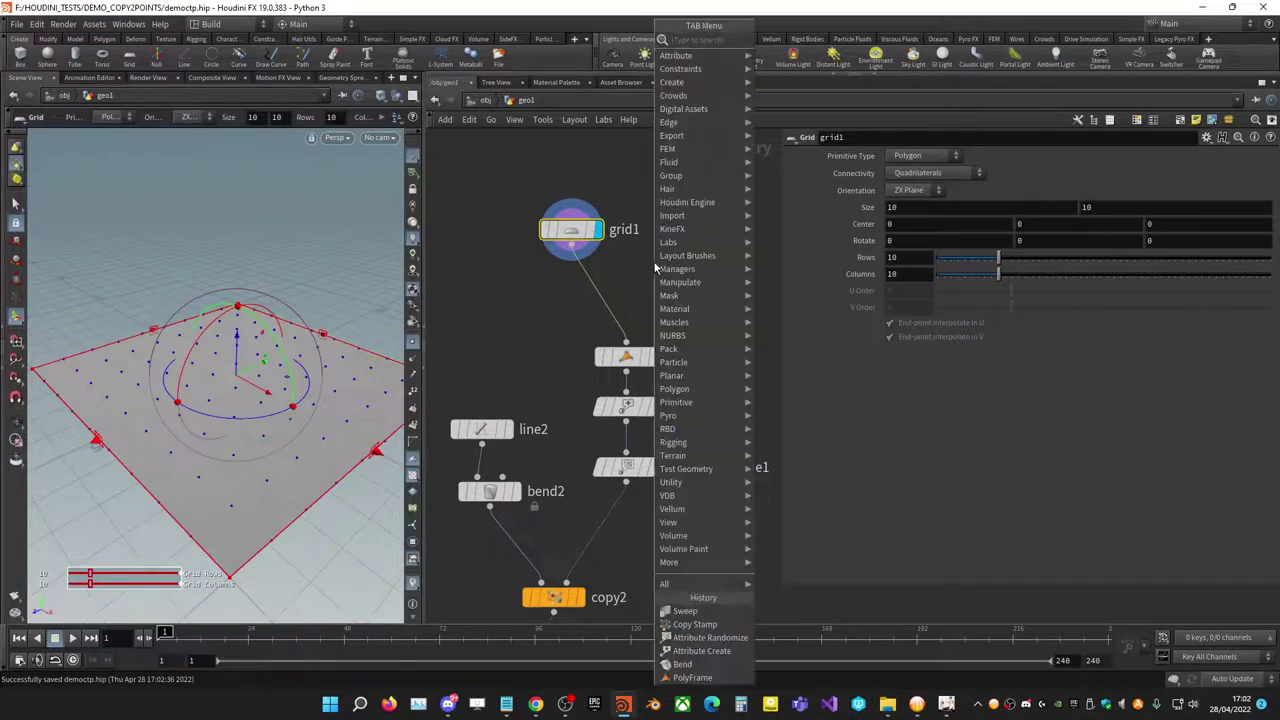
Add a Scatter node below grid1 and feed its points into polyframe2
type("sc")
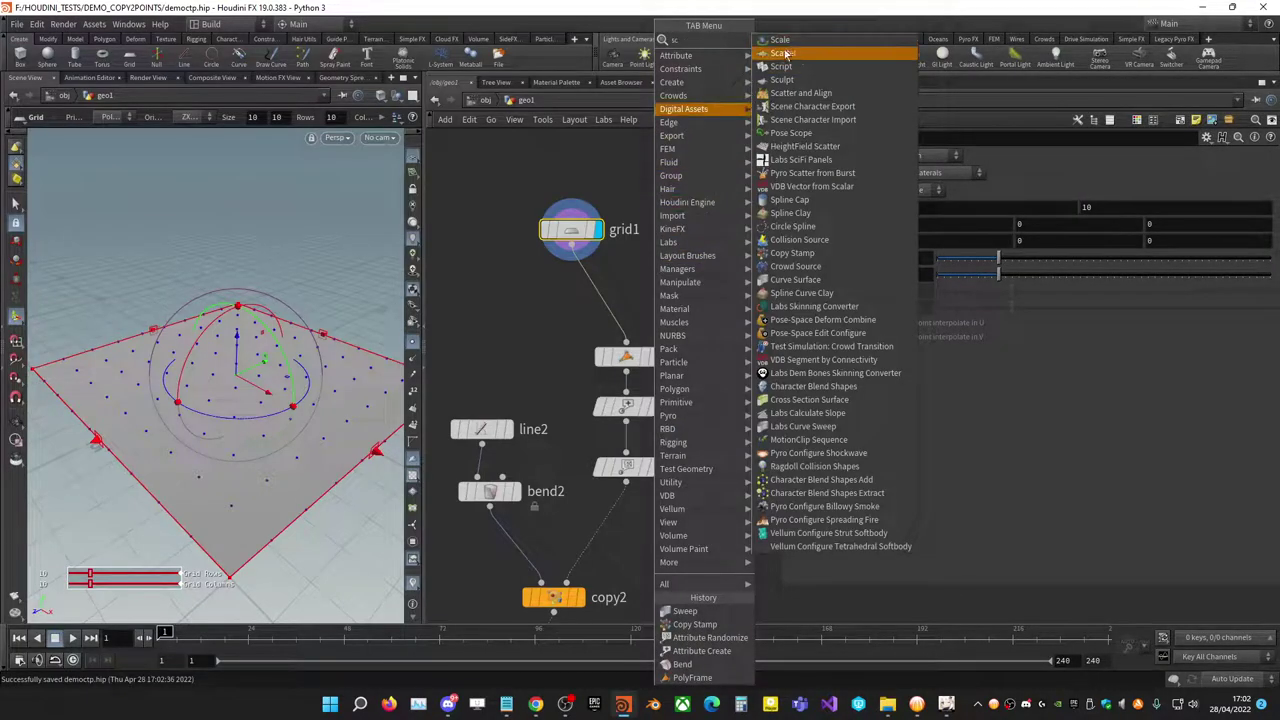
left_click(798, 52)
left_click(645, 255)
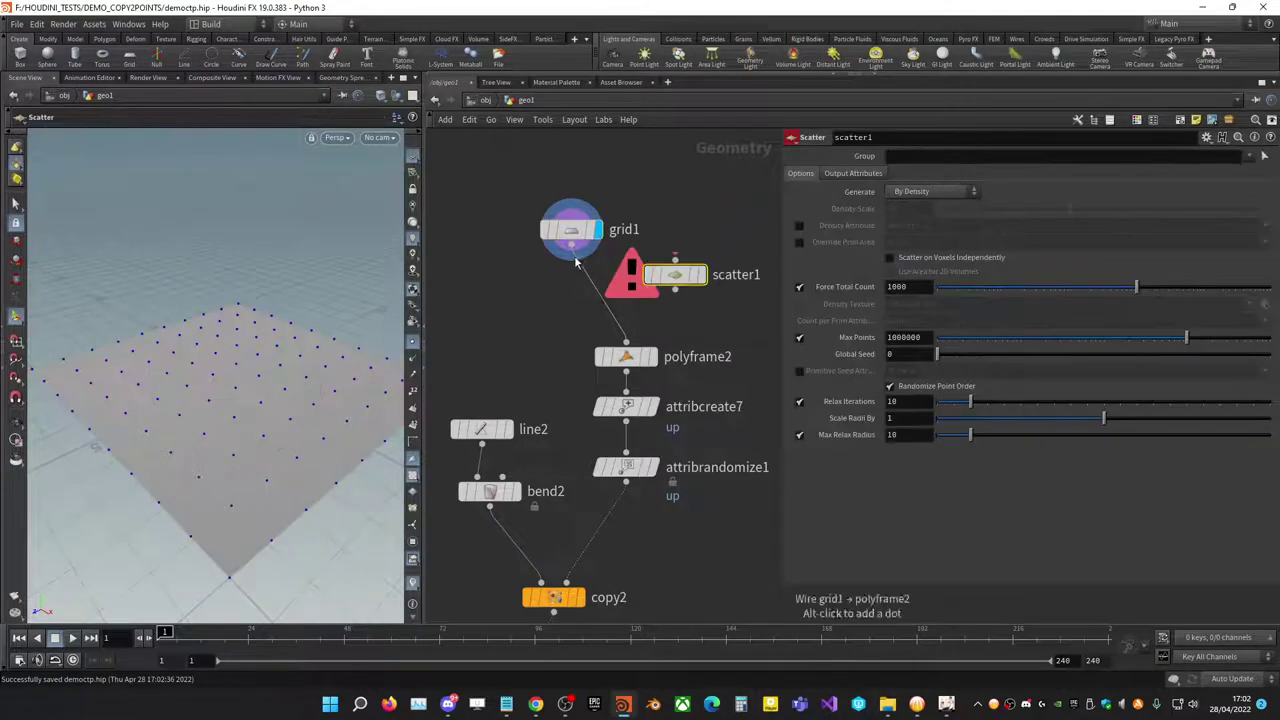
key("r")
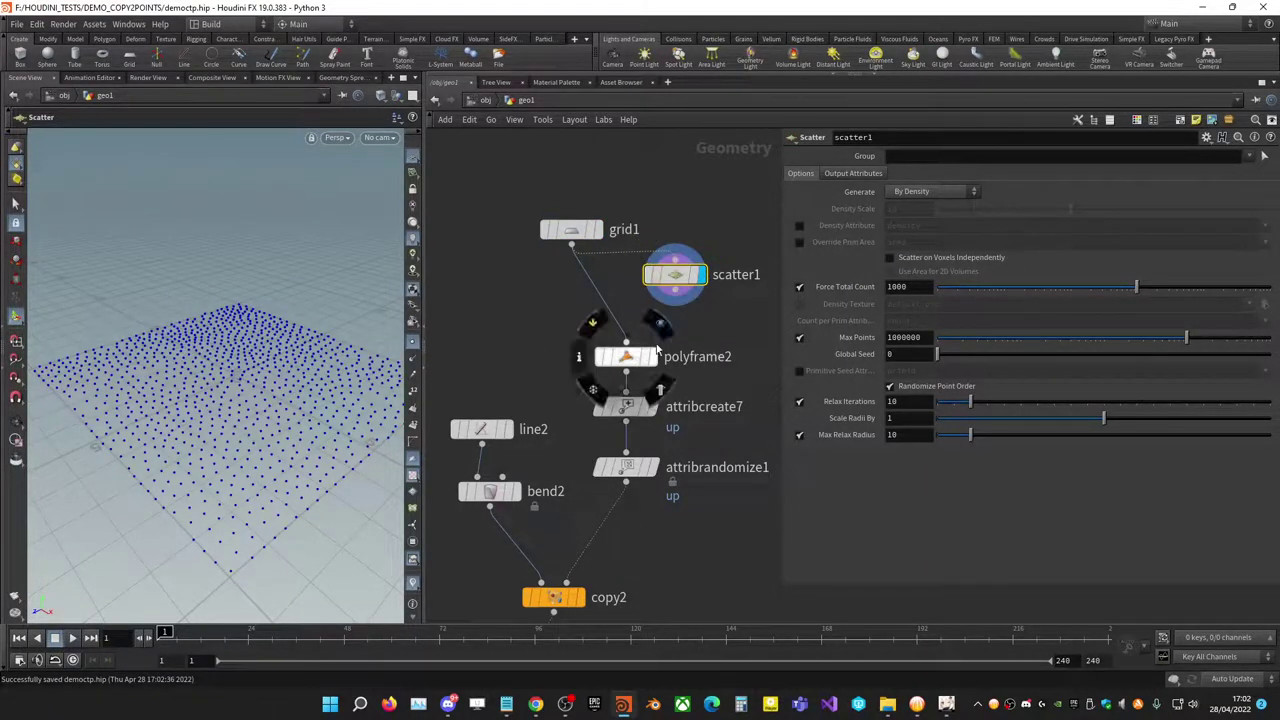
left_click_drag(675, 294, 626, 344)
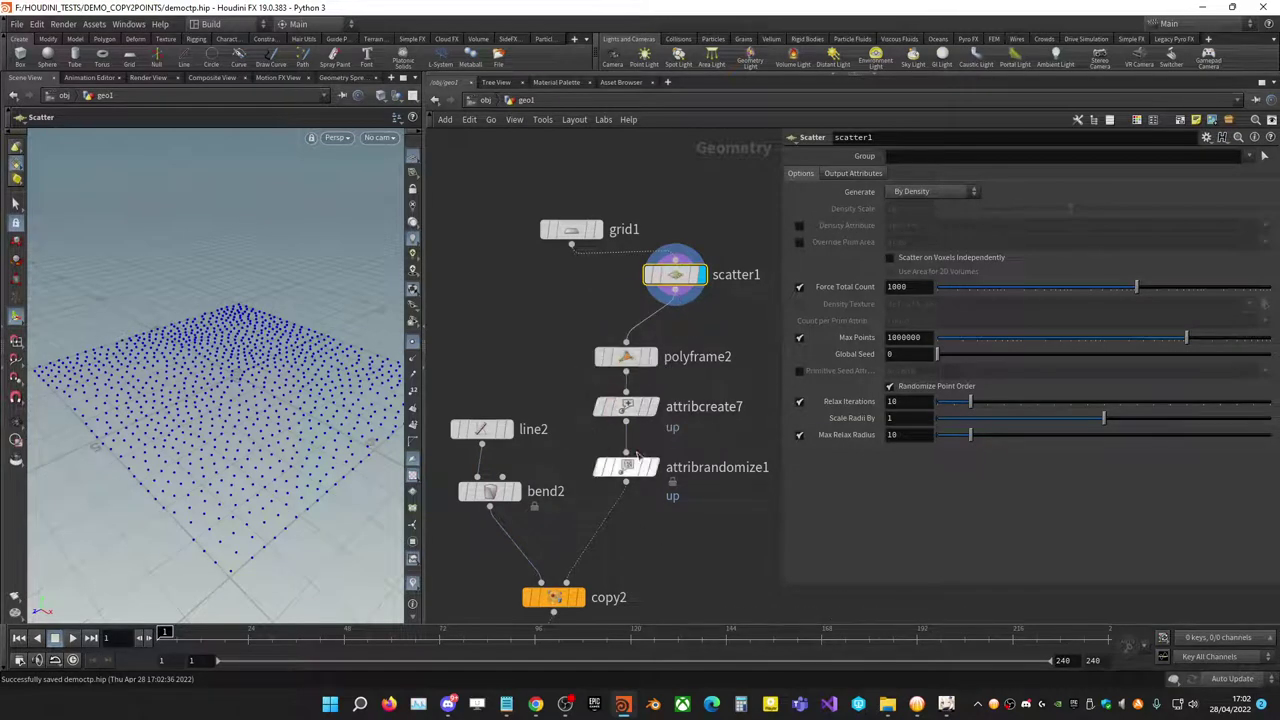
Display the sweep2 blades on the scattered points and check the sweep2 and copy2 settings
middle_click_drag(663, 536, 675, 371)
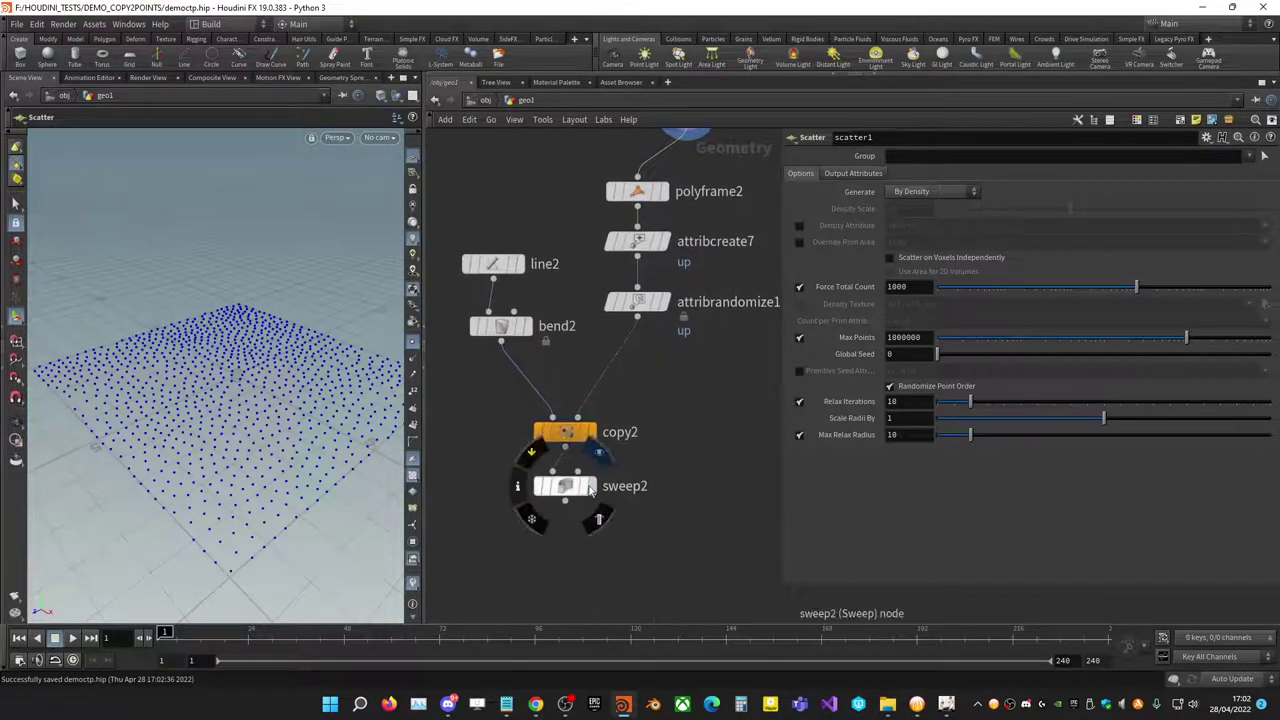
left_click(592, 487)
left_click(566, 488)
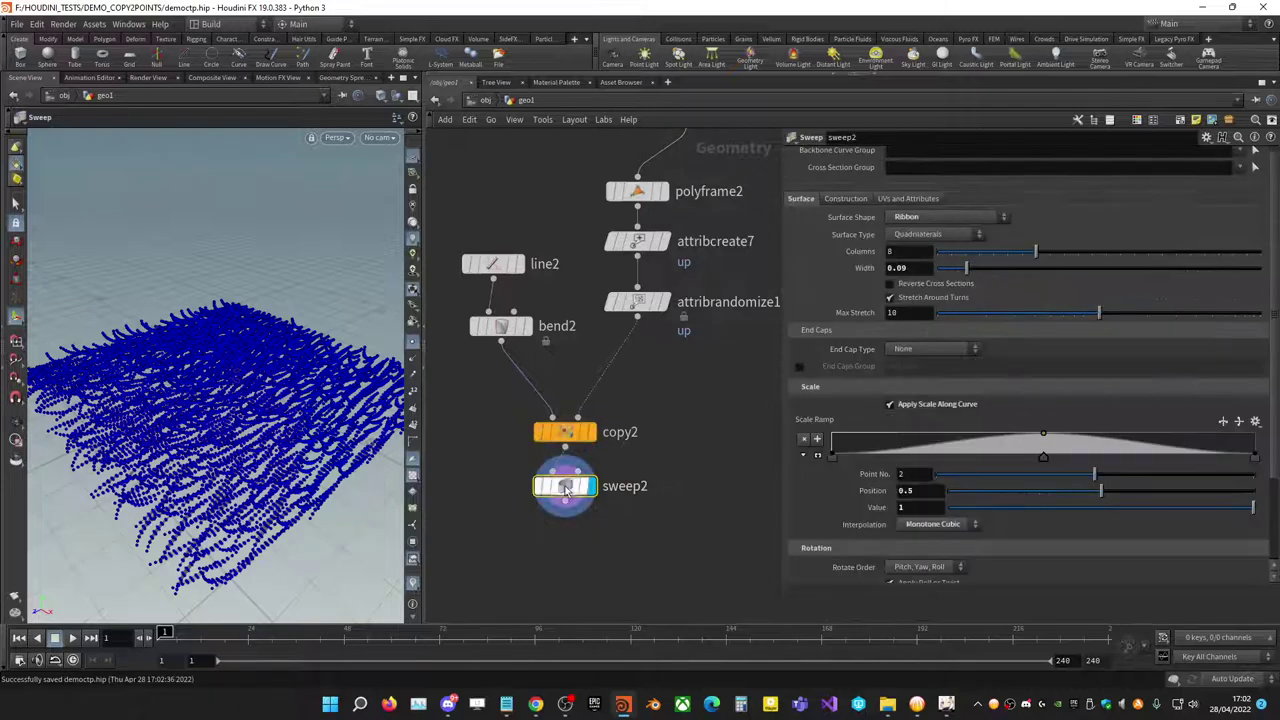
left_click(566, 438)
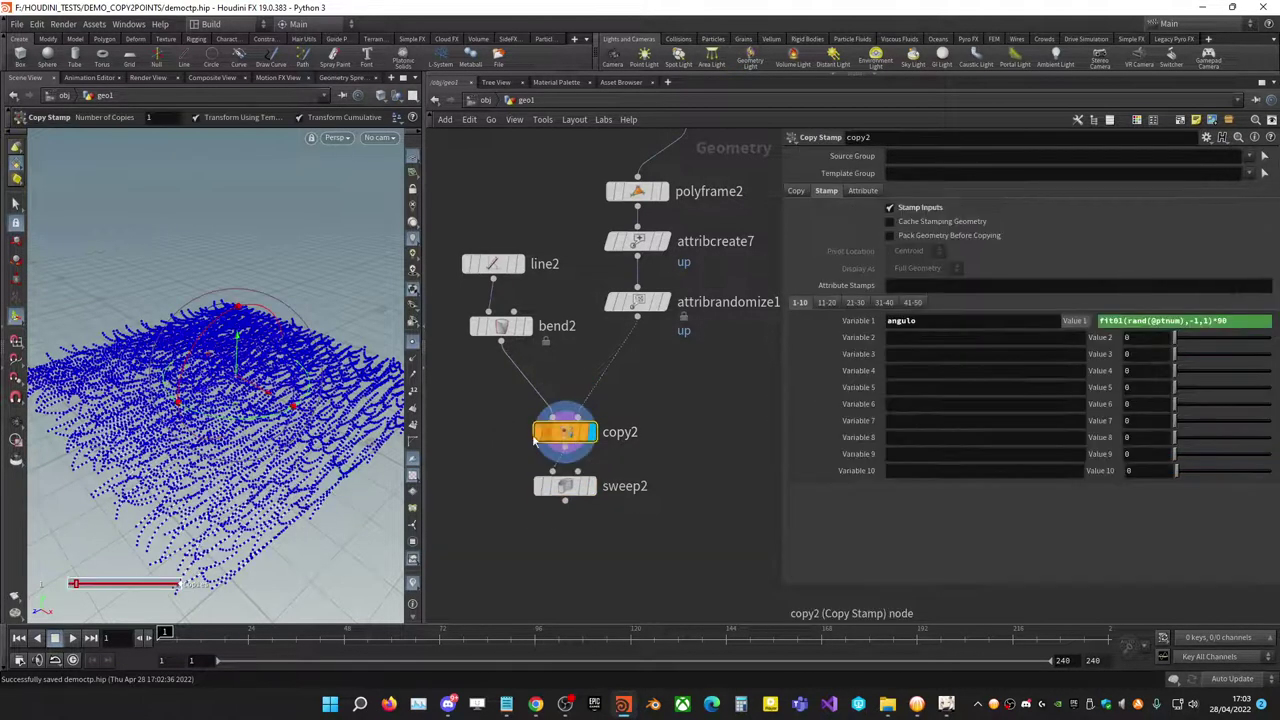
middle_click_drag(671, 374, 644, 517)
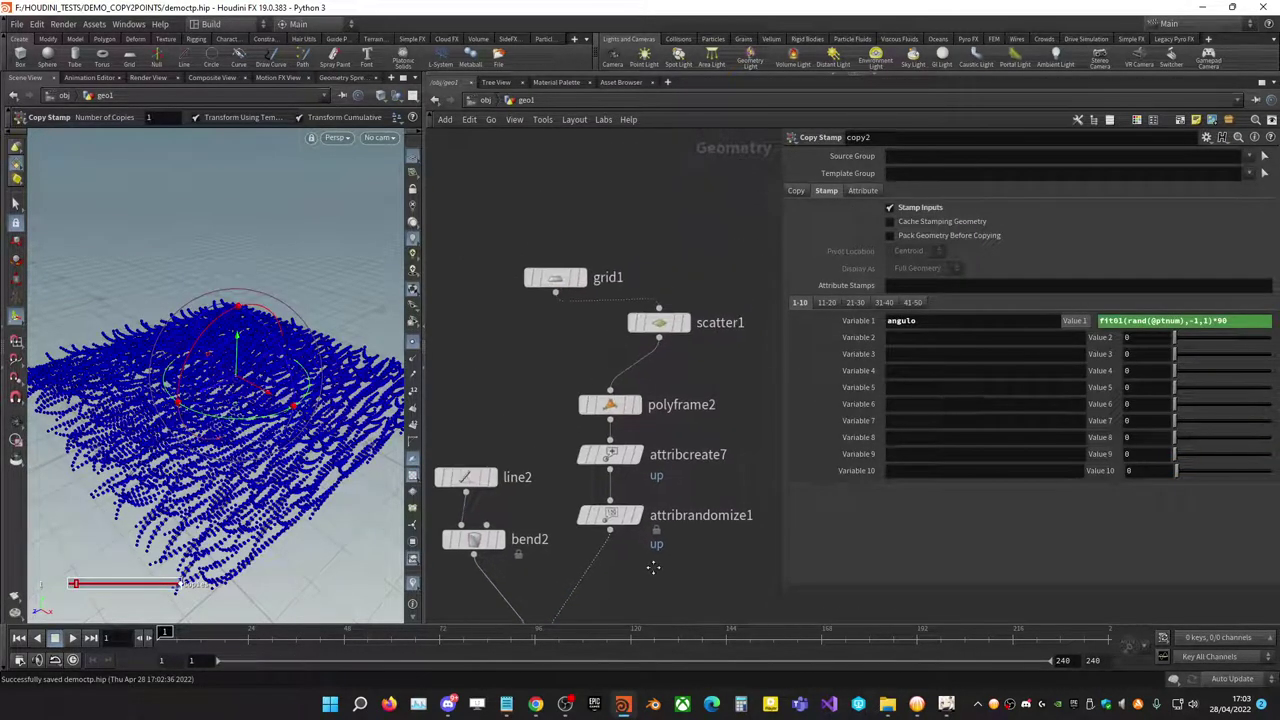
Line scatter1 up above polyframe2, display its points, and bypass it to compare with the grid
left_click(650, 268)
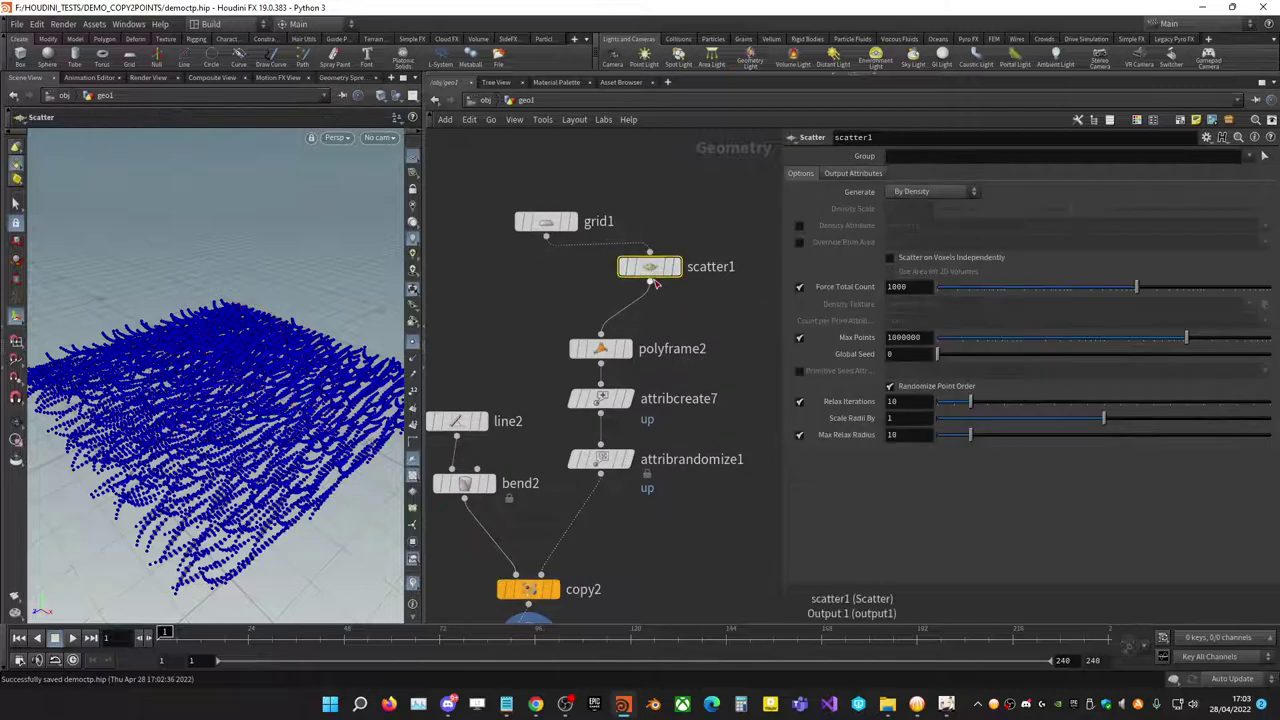
left_click_drag(650, 268, 608, 297)
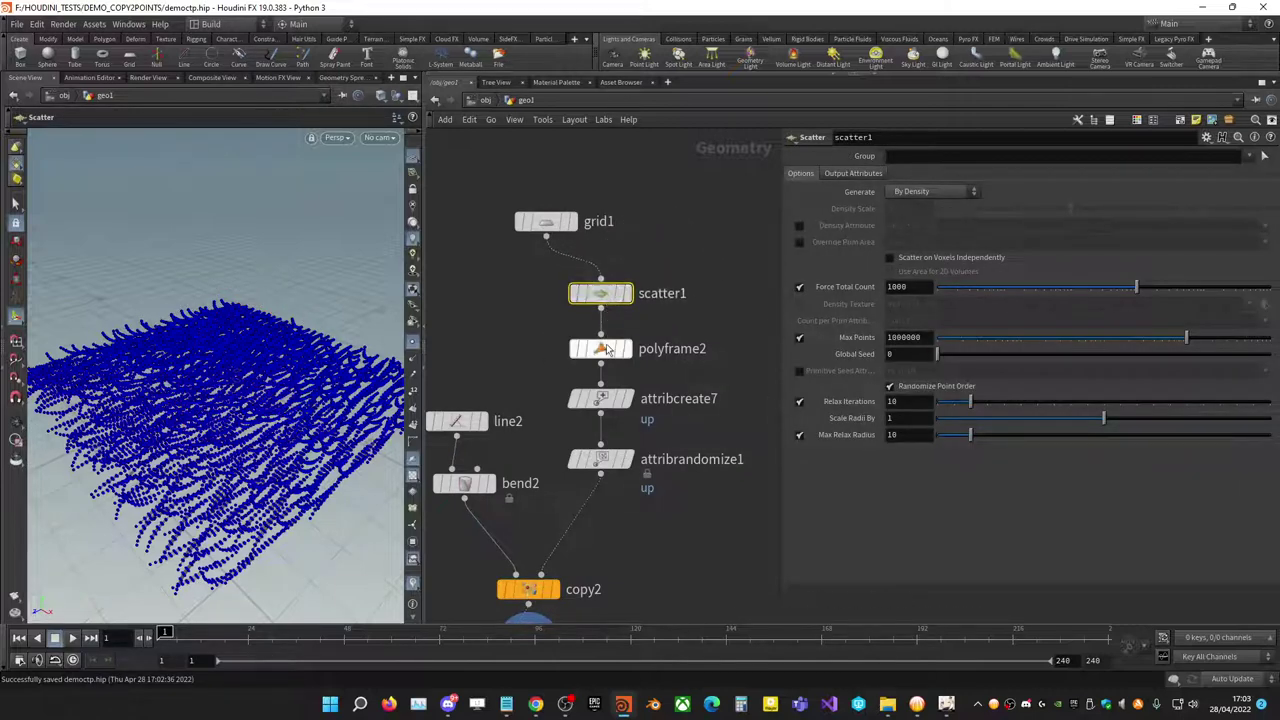
left_click(627, 293)
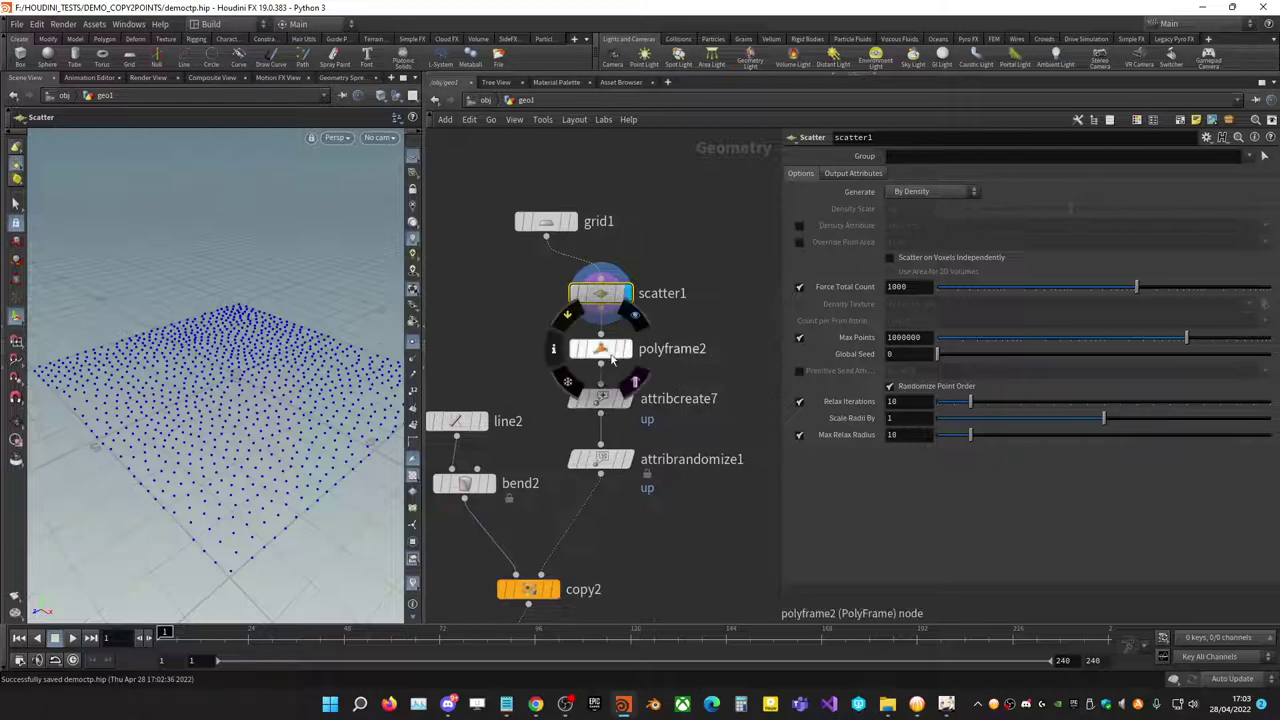
mouse_move(523, 334)
middle_mouse_down()
mouse_move(561, 307)
mouse_move(560, 277)
middle_mouse_up()
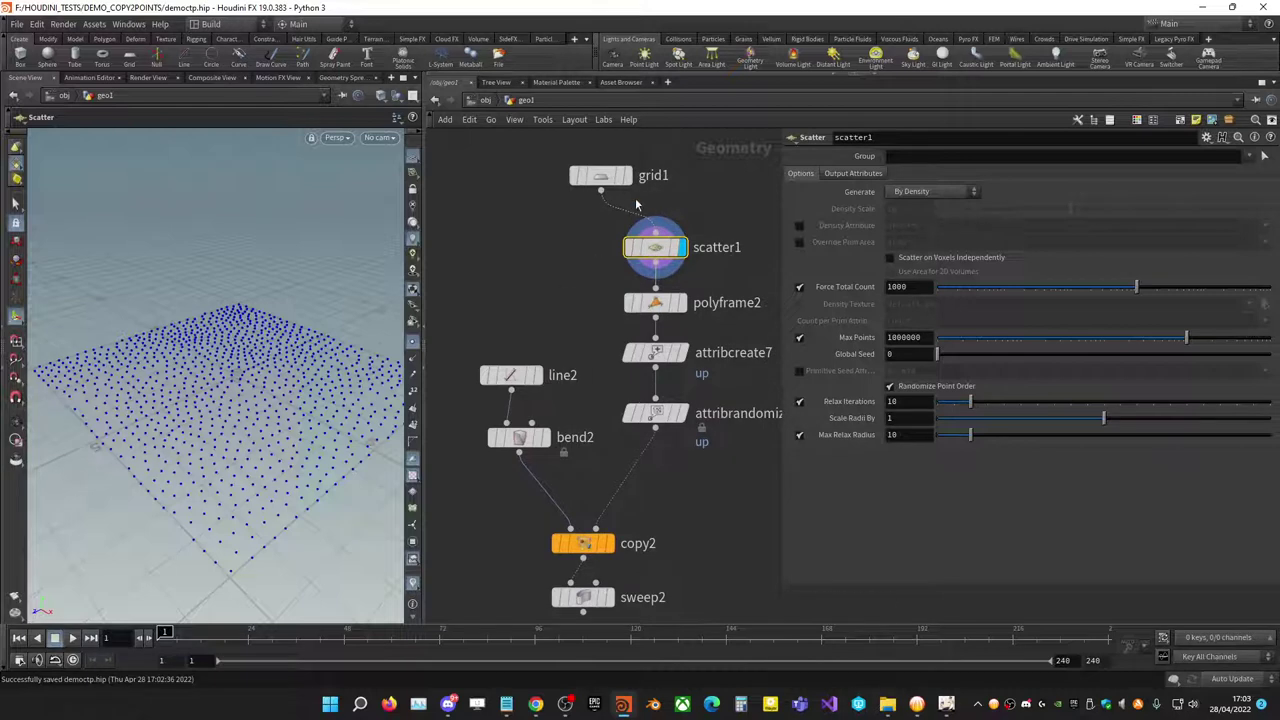
left_click(620, 214)
Display polyframe2's point normals, with scatter1 re-enabled so the points are scattered
left_click(630, 175)
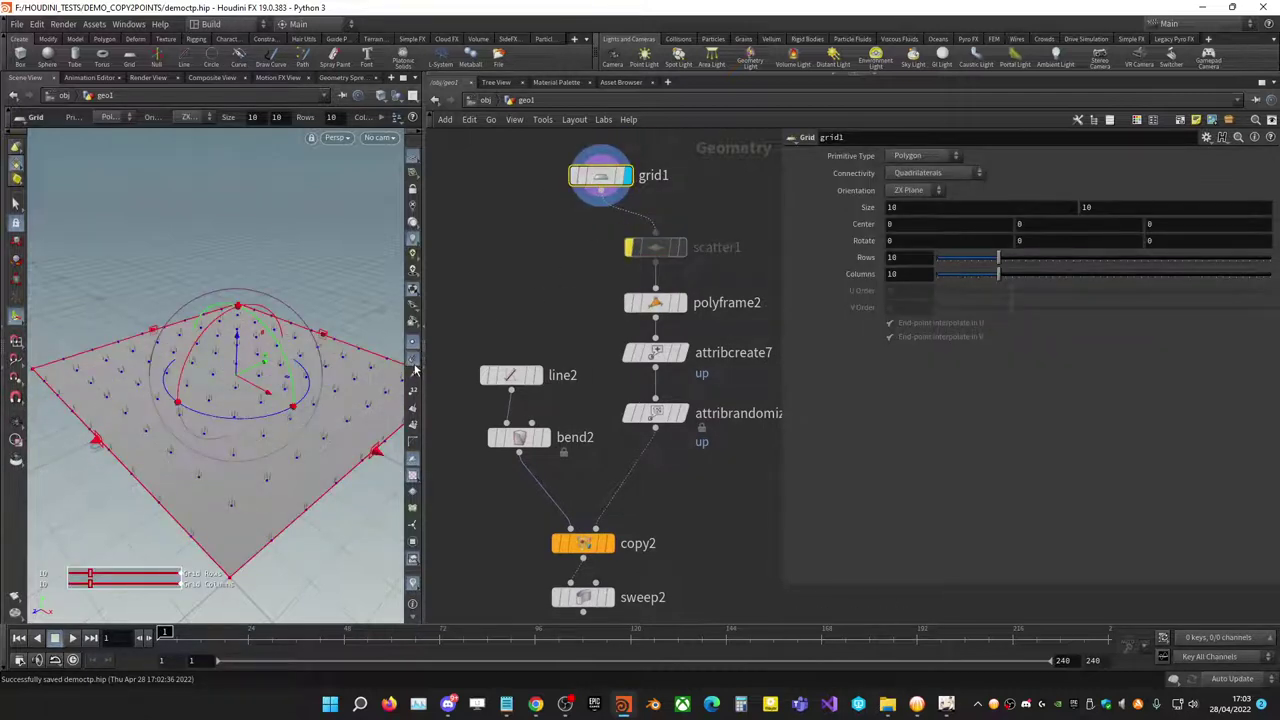
left_click(676, 302)
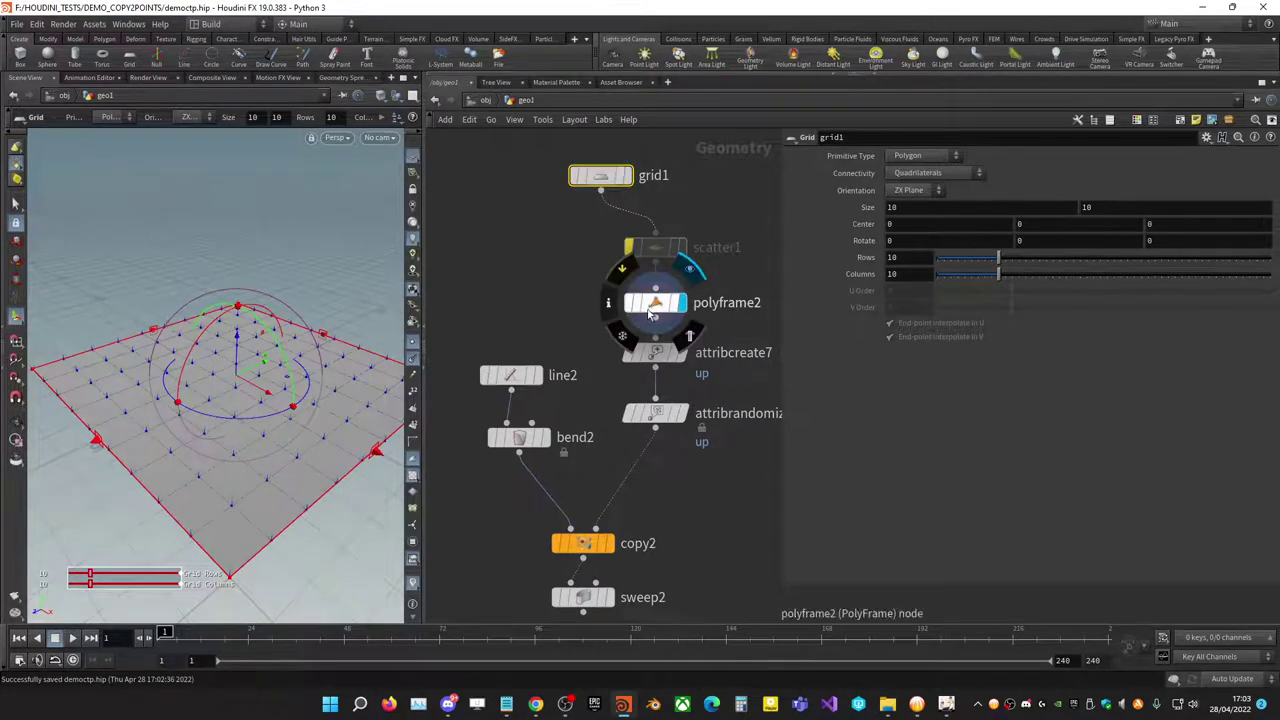
left_click_drag(254, 447, 280, 437)
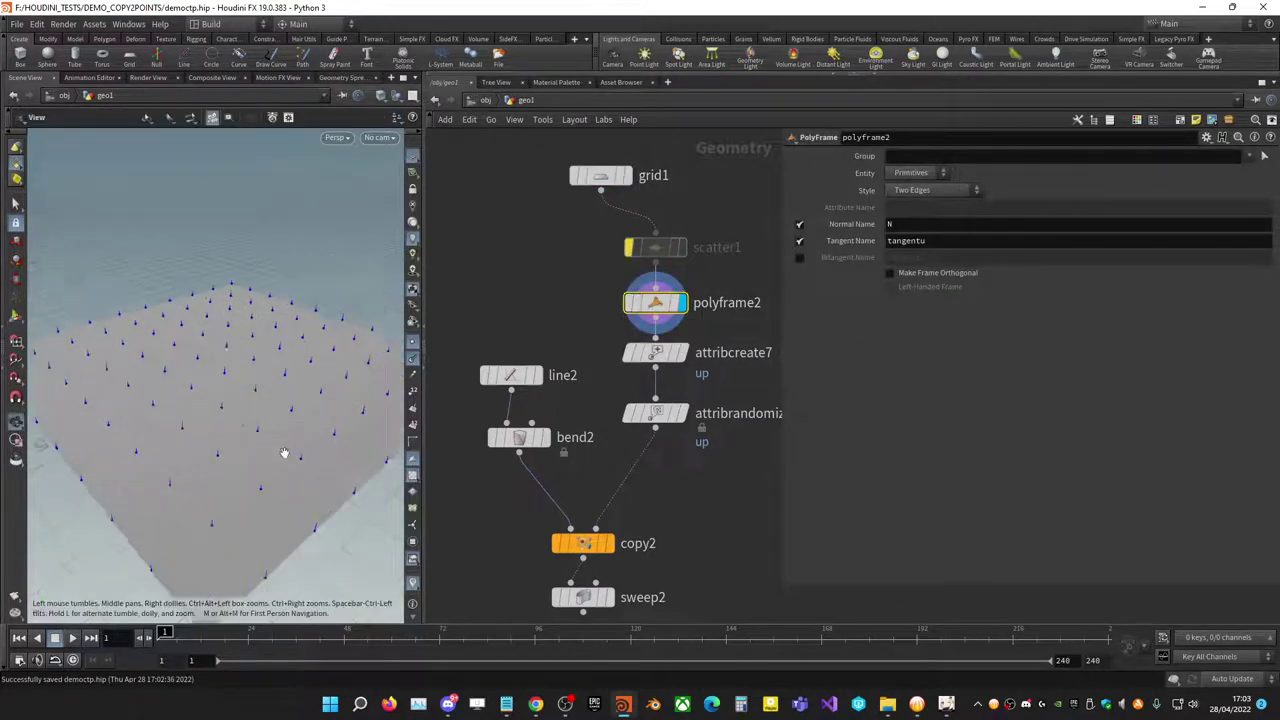
key("Return")
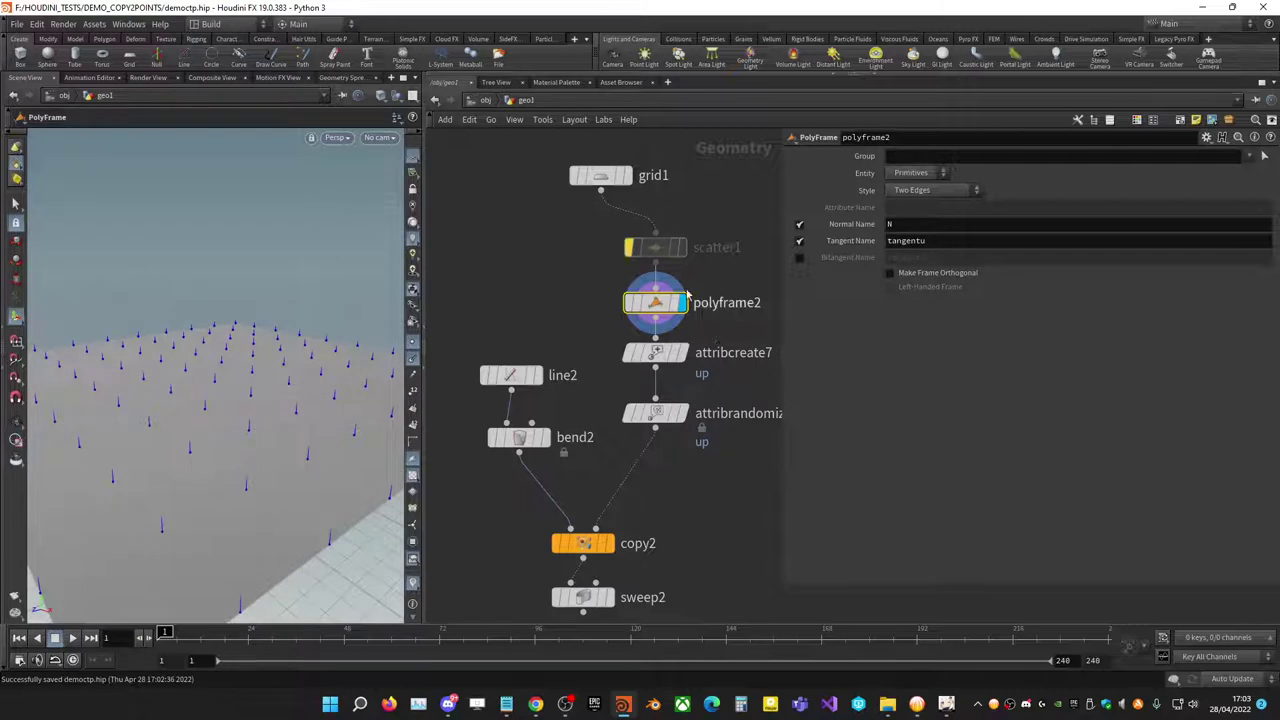
left_click(622, 213)
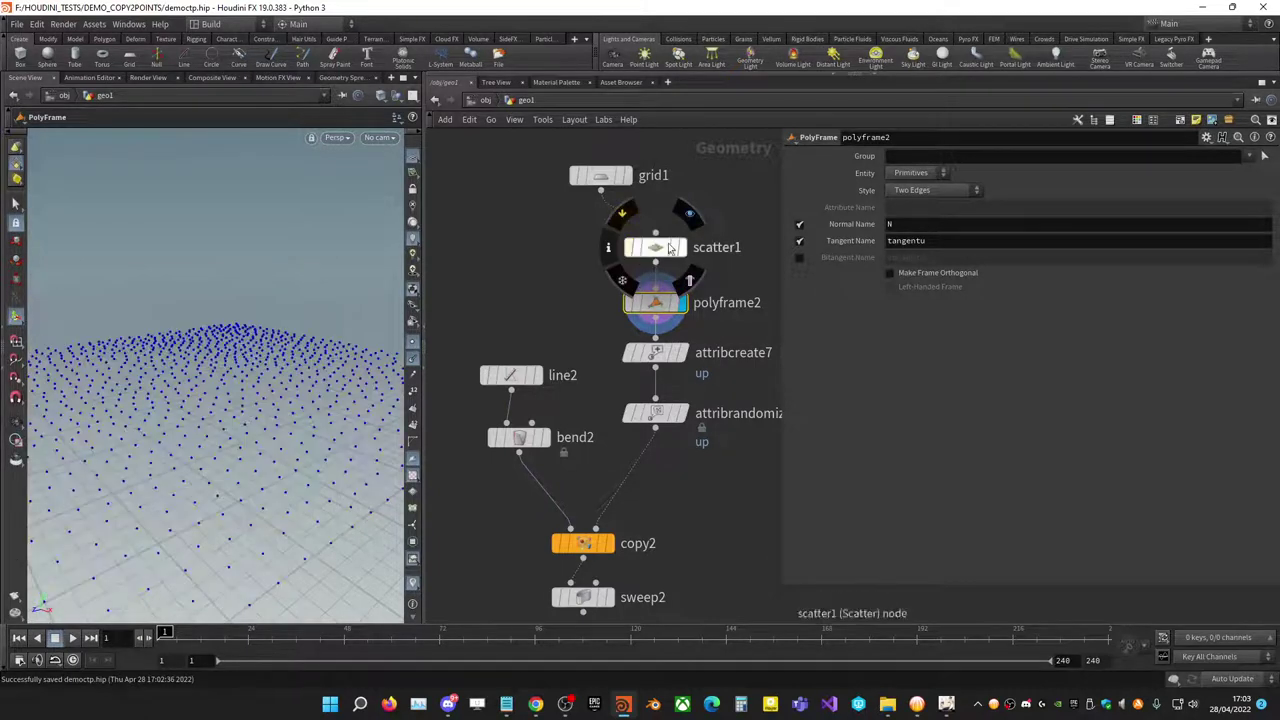
left_click(655, 247)
left_click(655, 302)
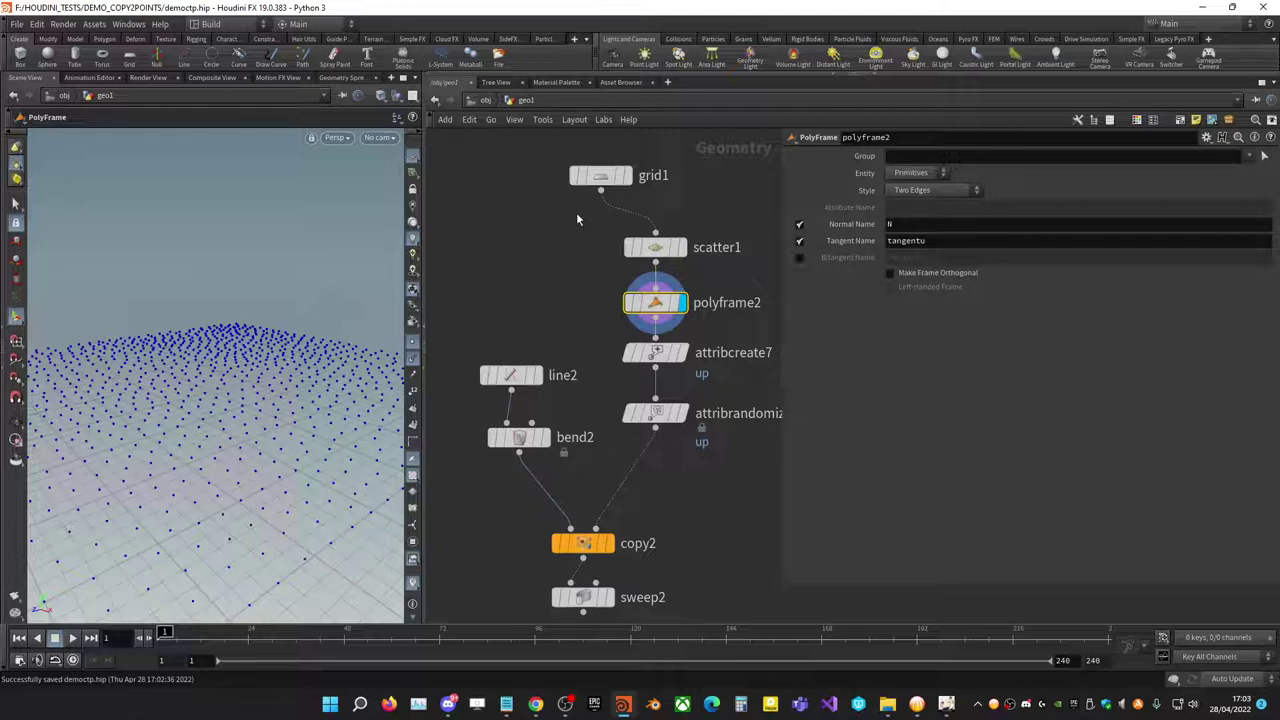
Move grid1, scatter1 and polyframe2 higher to open space above attribcreate7
middle_click_drag(576, 219, 689, 265)
mouse_move(671, 239)
left_mouse_down()
mouse_move(575, 385)
mouse_move(641, 285)
left_mouse_up()
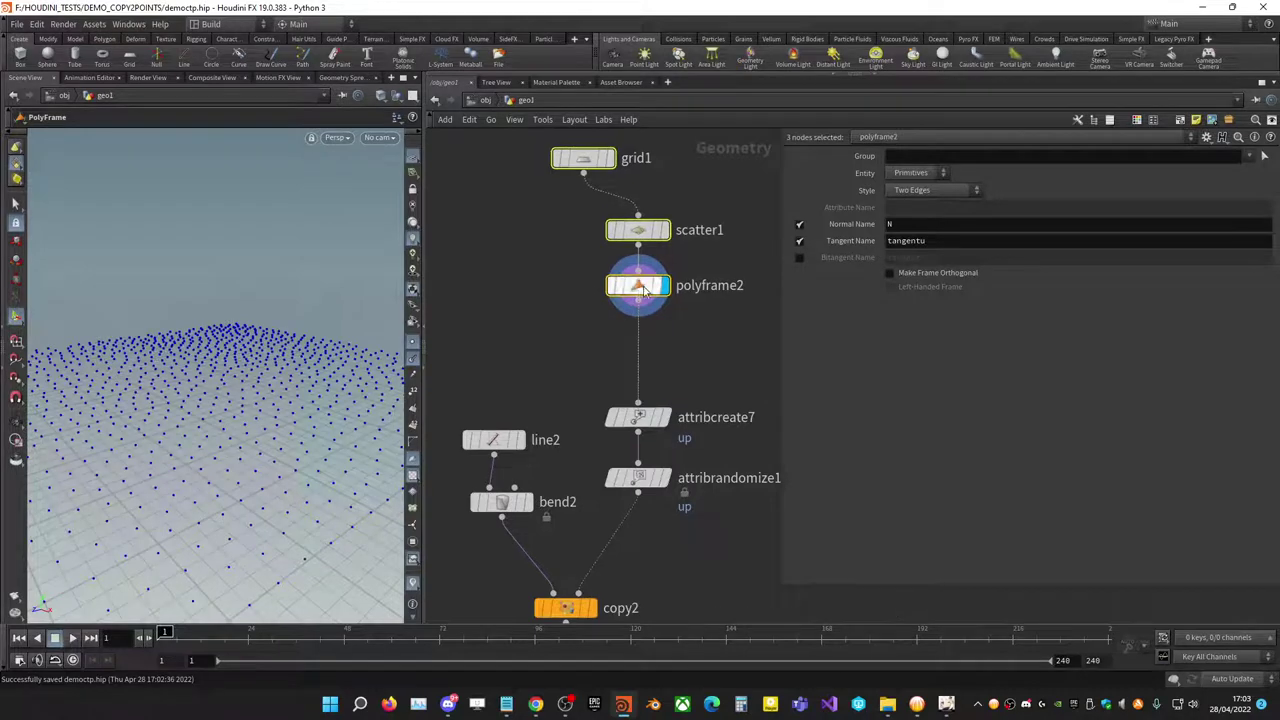
left_click(609, 348)
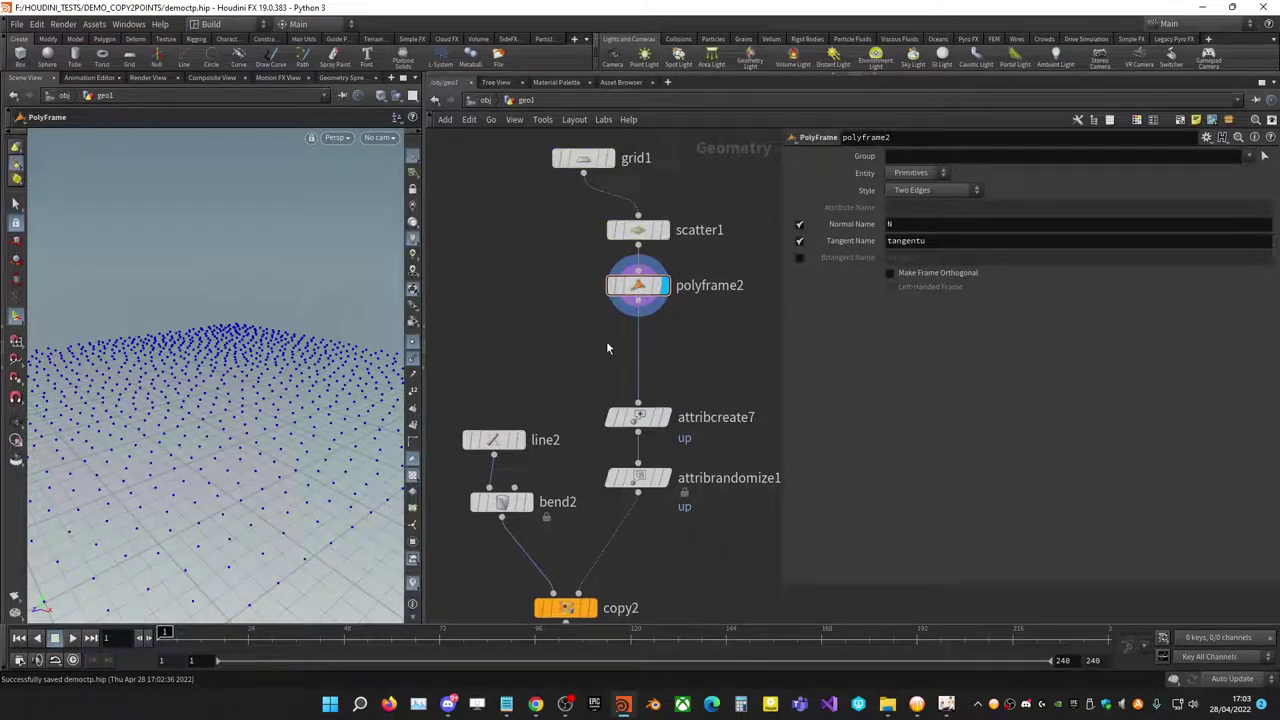
Insert attribcreate8 below polyframe2 setting a 3-float point attribute N to (0, 1, 0), and display it
key("Tab")
type("a")
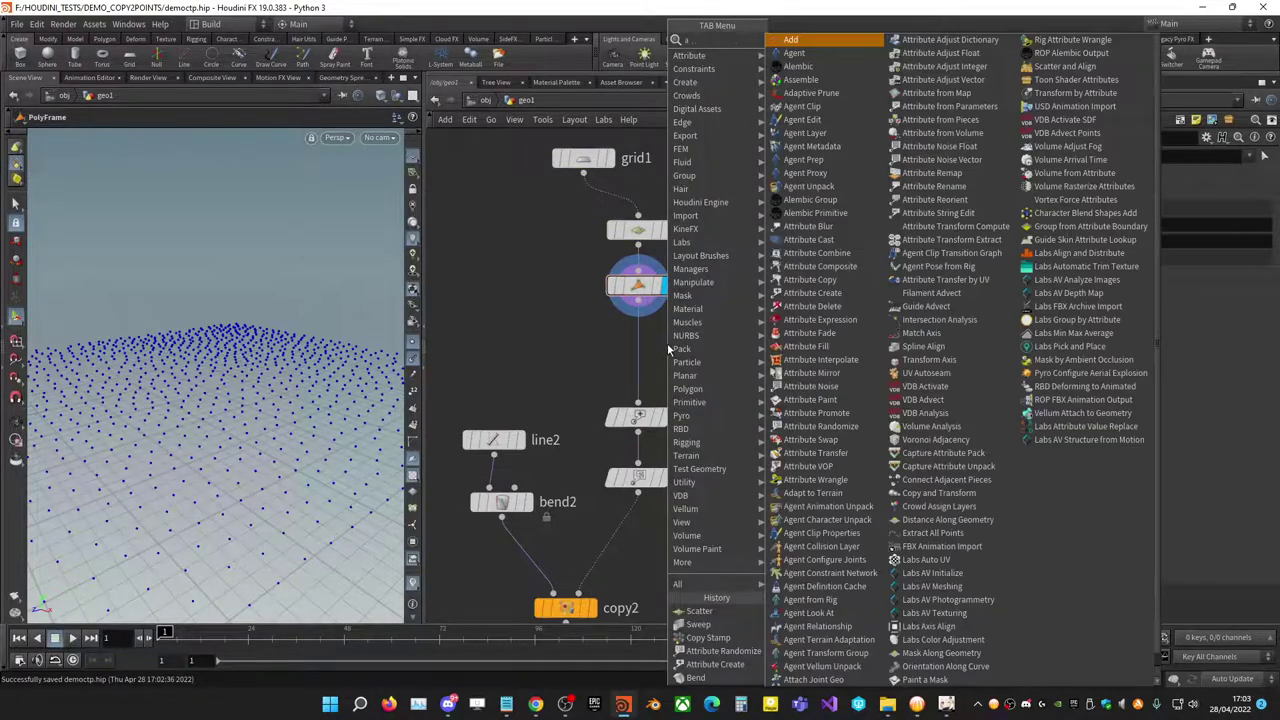
type("ttr")
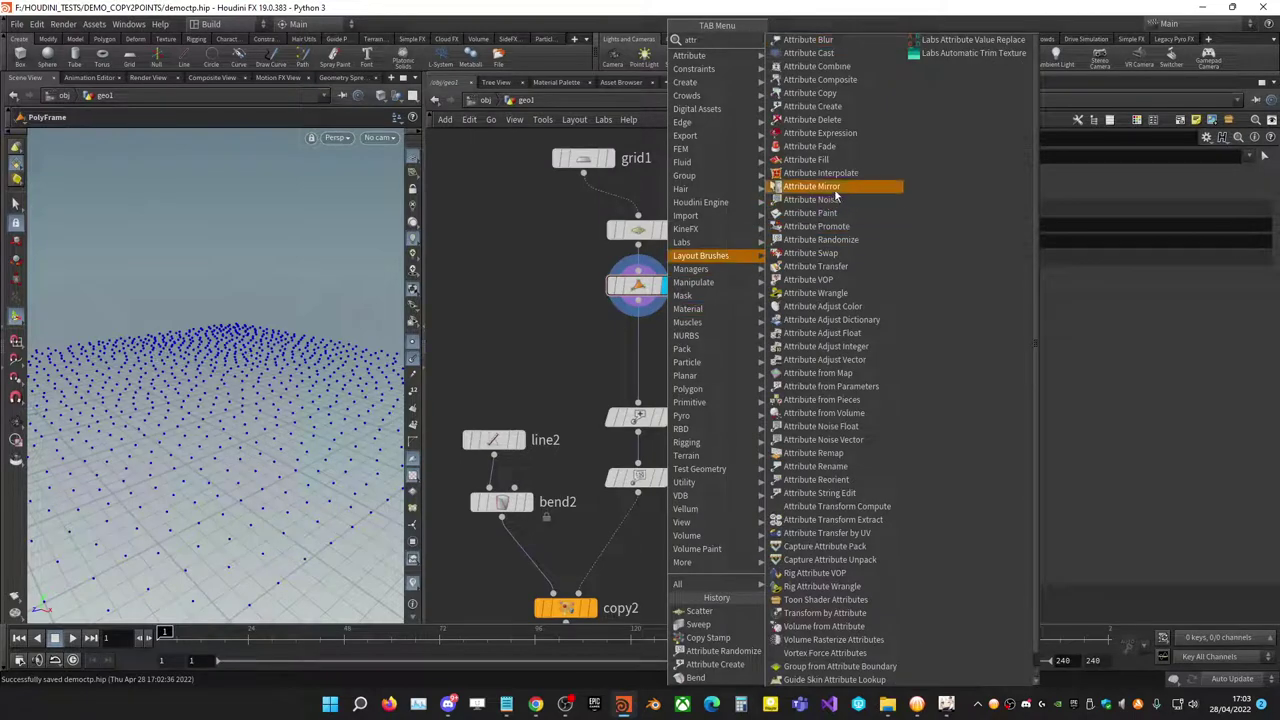
left_click(853, 107)
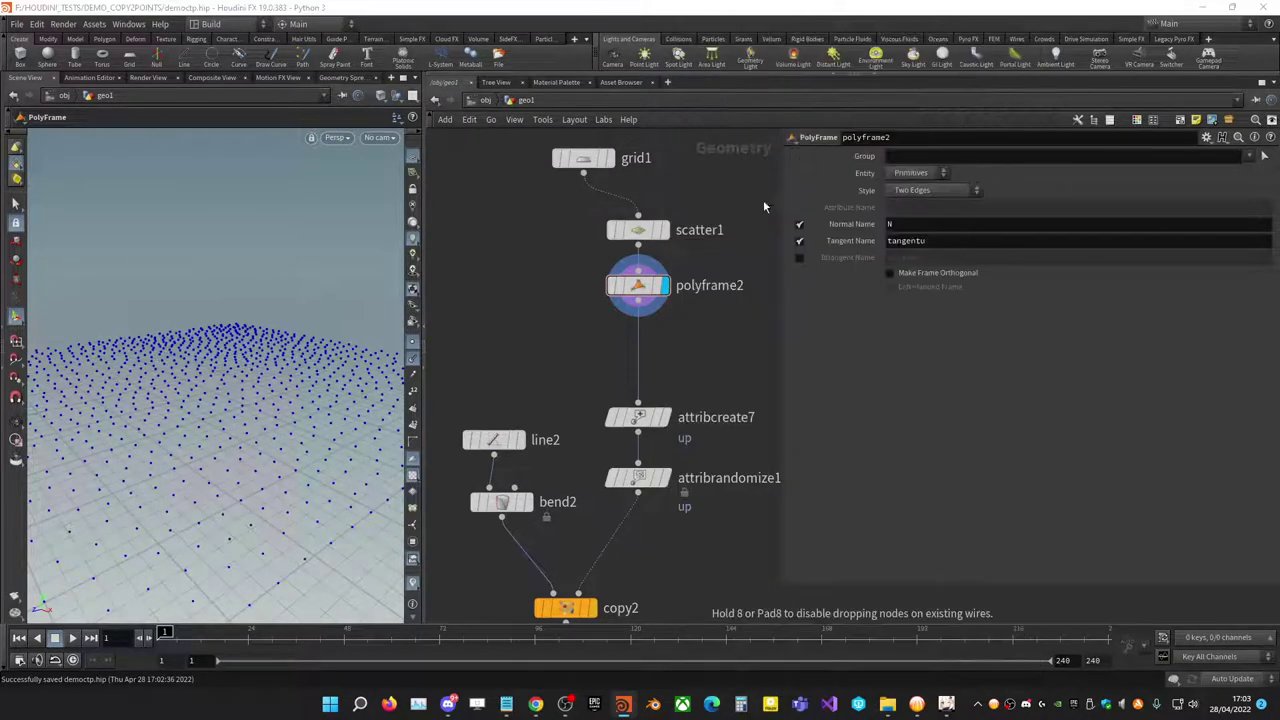
left_click(635, 345)
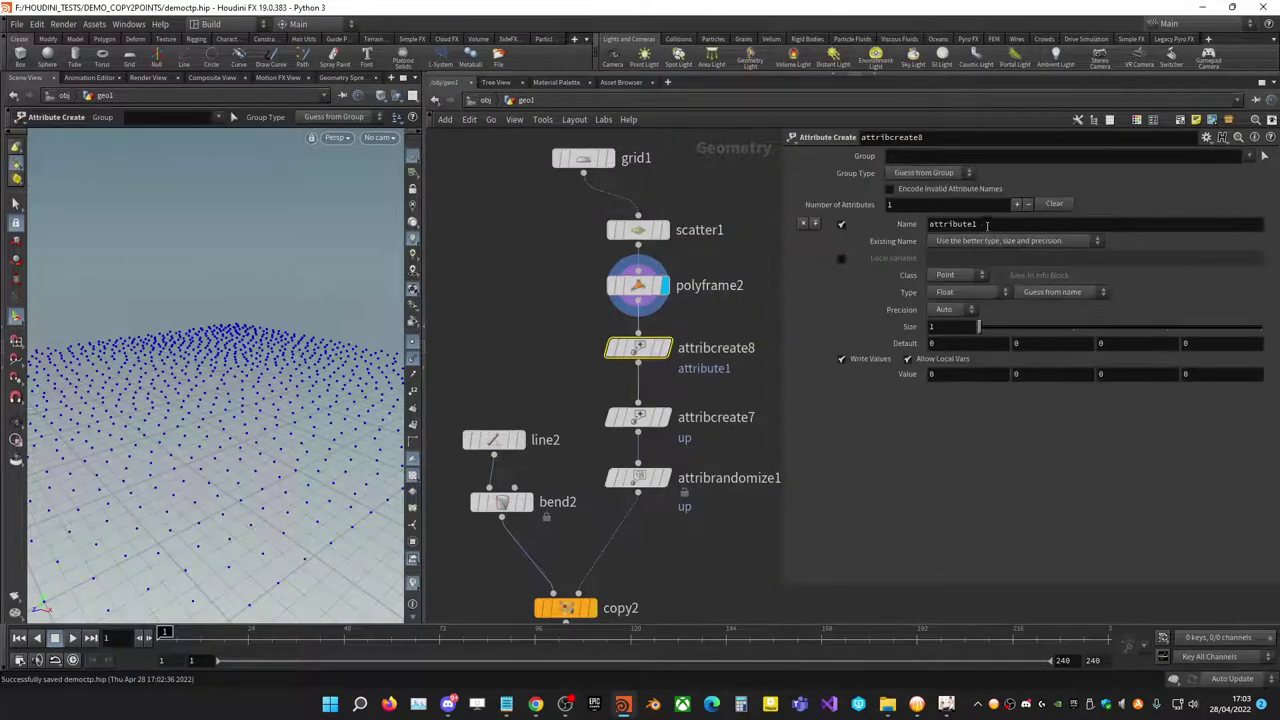
type("N")
key("Return")
double_click(939, 226)
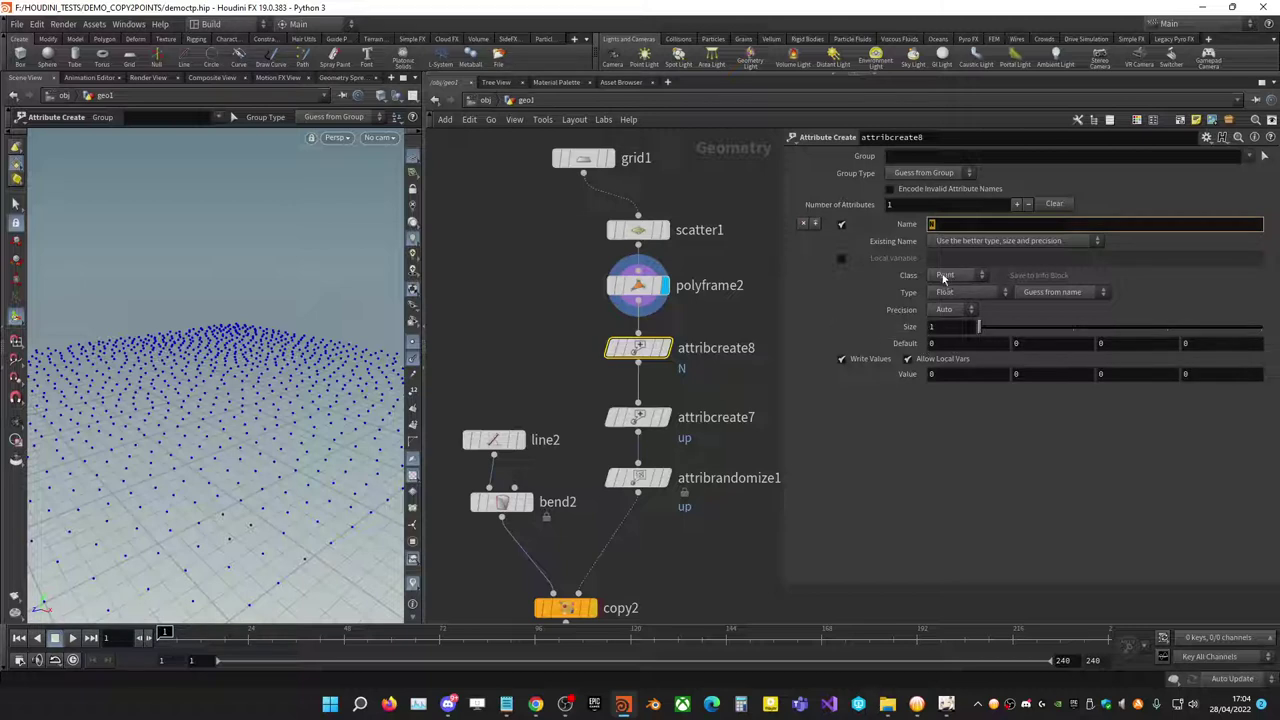
key("Return")
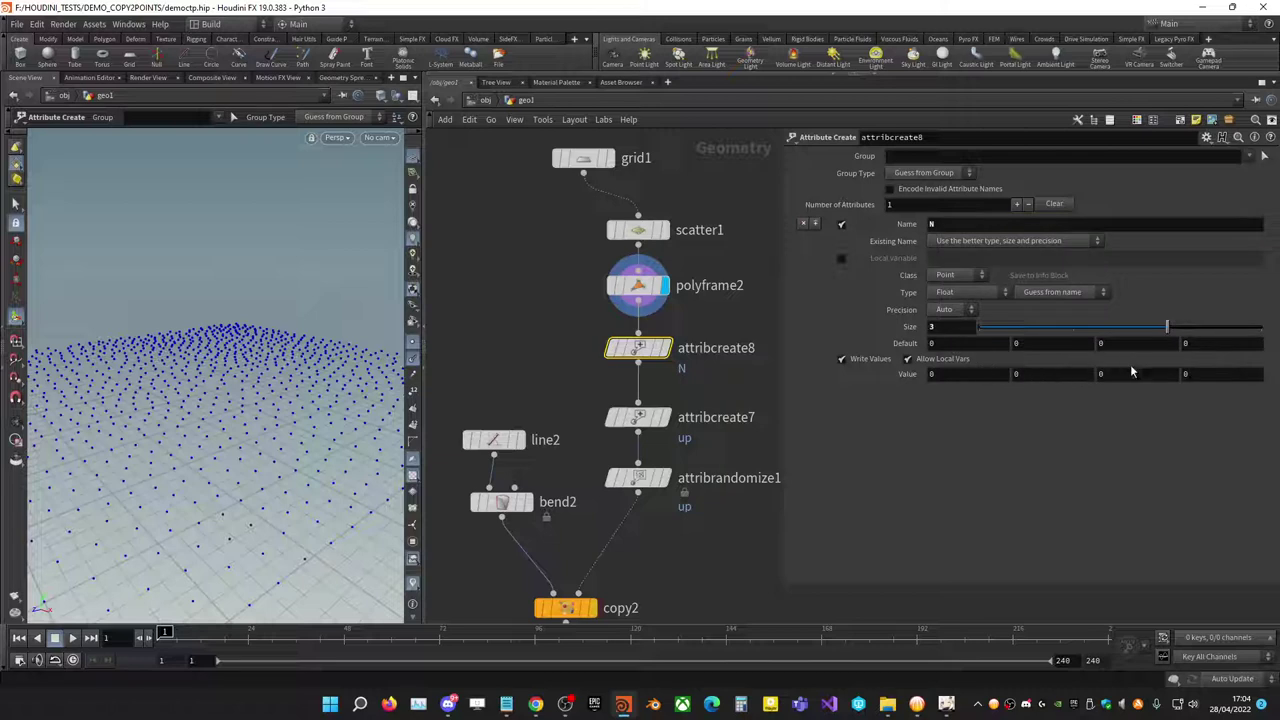
type("1")
key("Return")
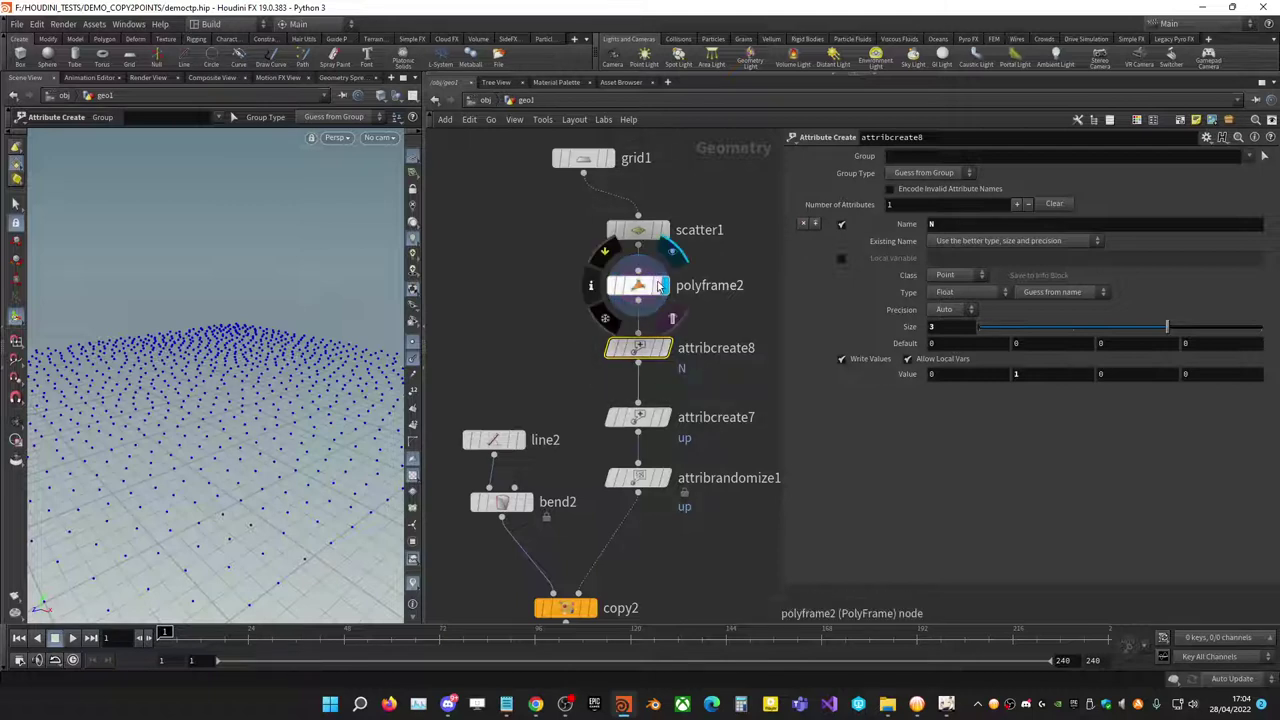
left_click(665, 347)
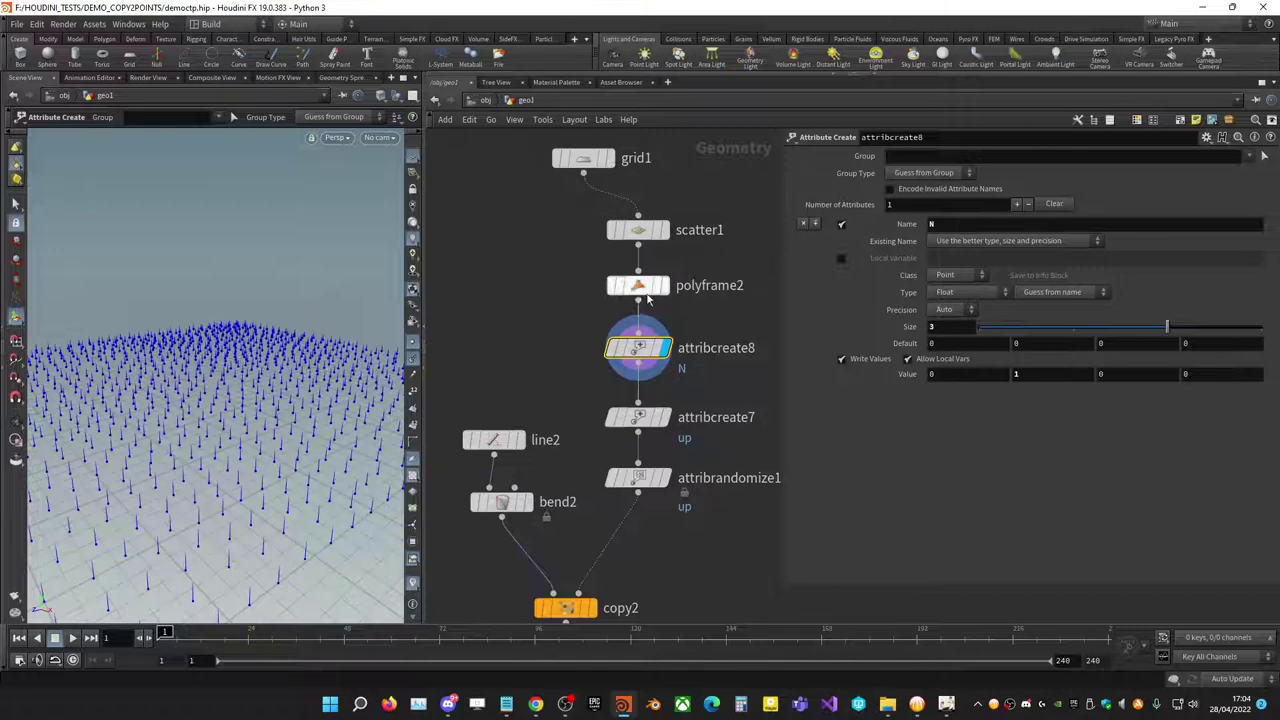
Bypass polyframe2 and display sweep2 to check the blades stand upright
mouse_move(638, 286)
left_click(604, 251)
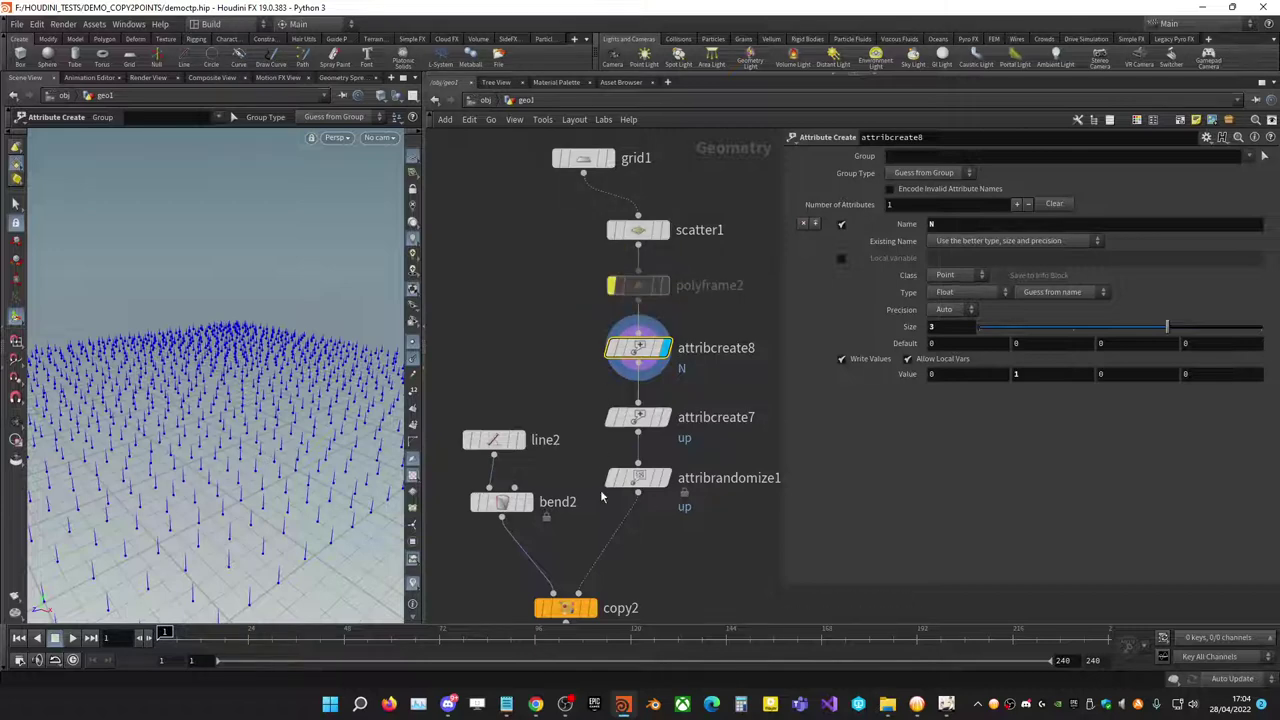
middle_click_drag(610, 535, 574, 297)
left_click(572, 400)
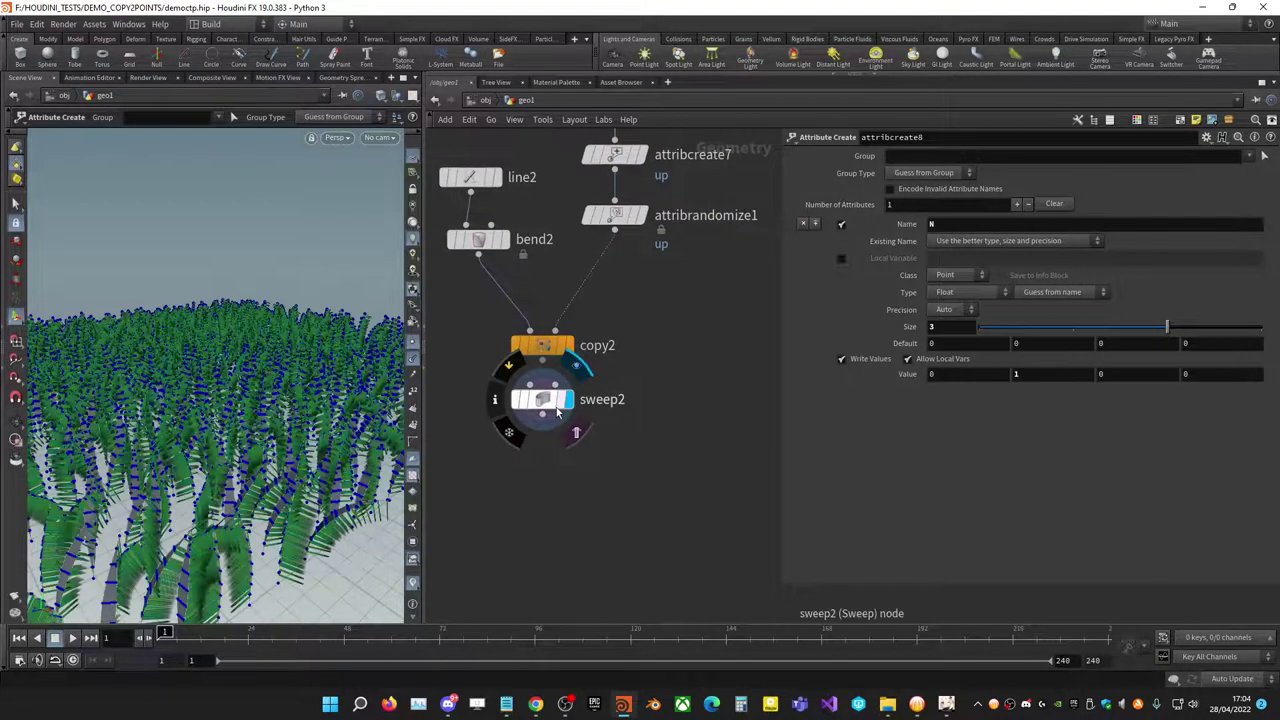
left_click(550, 403)
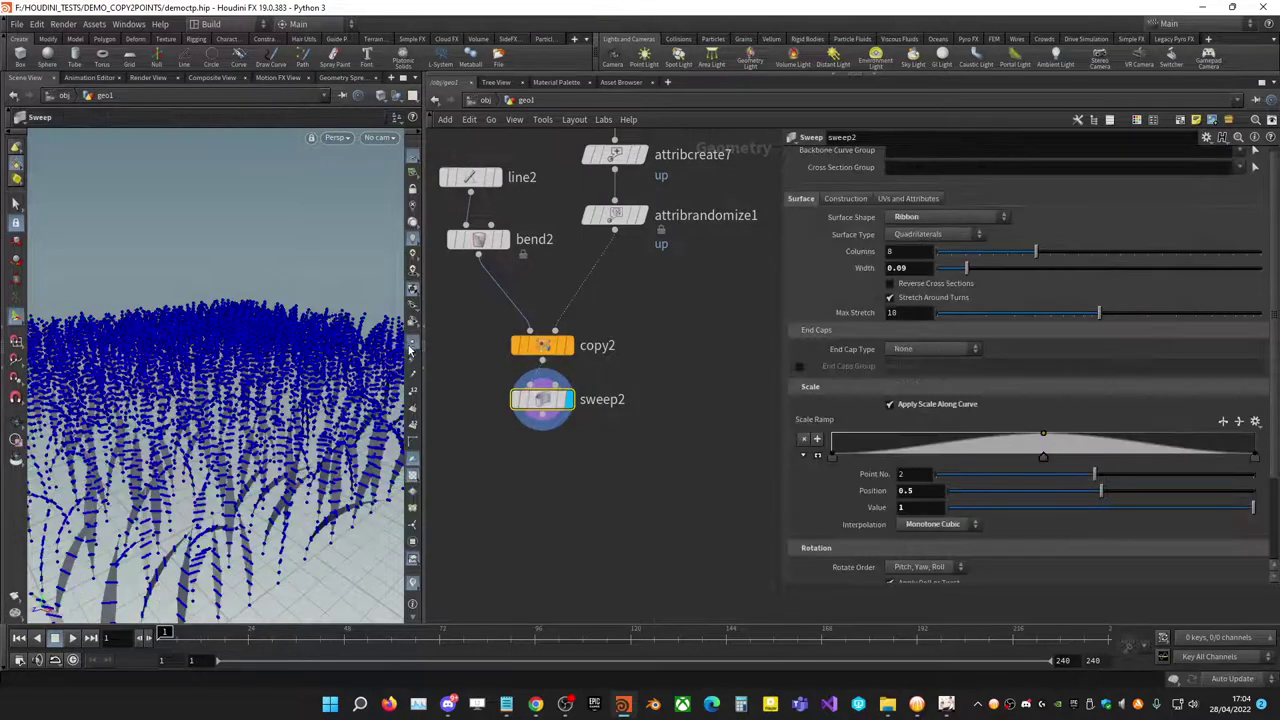
key("Escape")
mouse_move(237, 453)
left_mouse_down()
mouse_move(295, 355)
mouse_move(322, 352)
left_mouse_up()
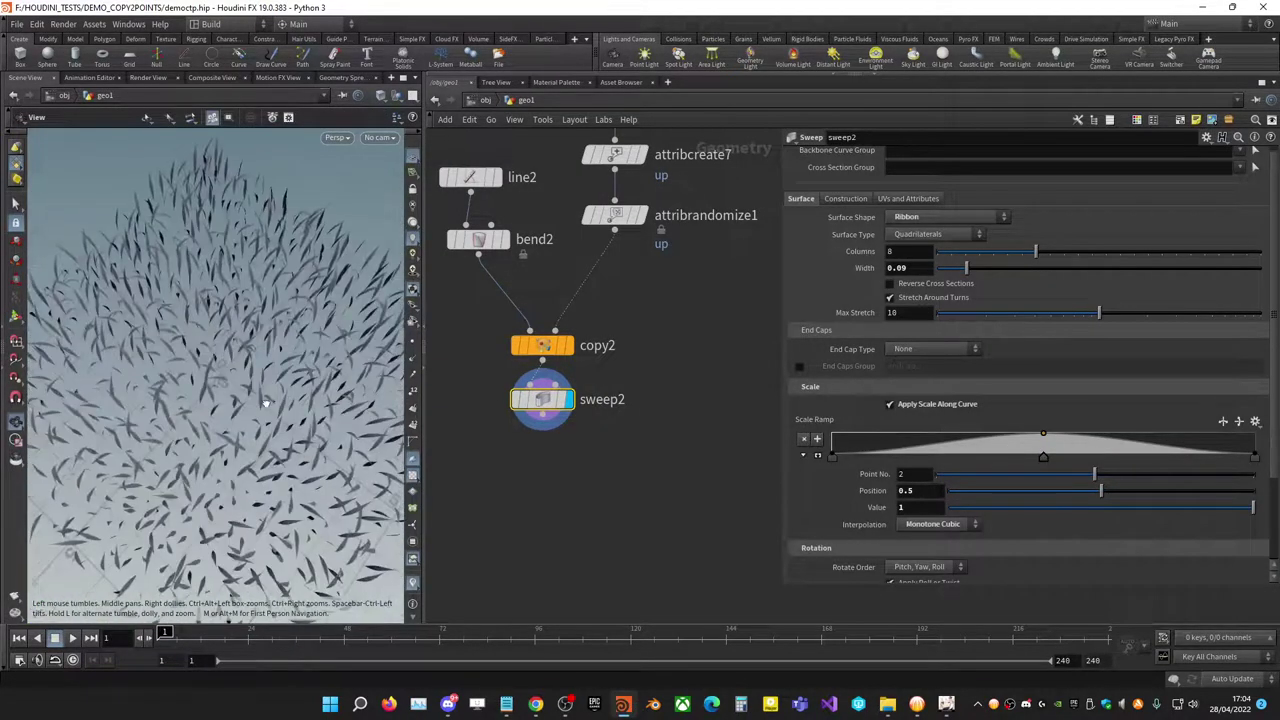
Display scatter1's 1000 points and view them from above
mouse_move(669, 184)
middle_mouse_down()
mouse_move(667, 270)
mouse_move(694, 314)
mouse_move(662, 424)
middle_mouse_up()
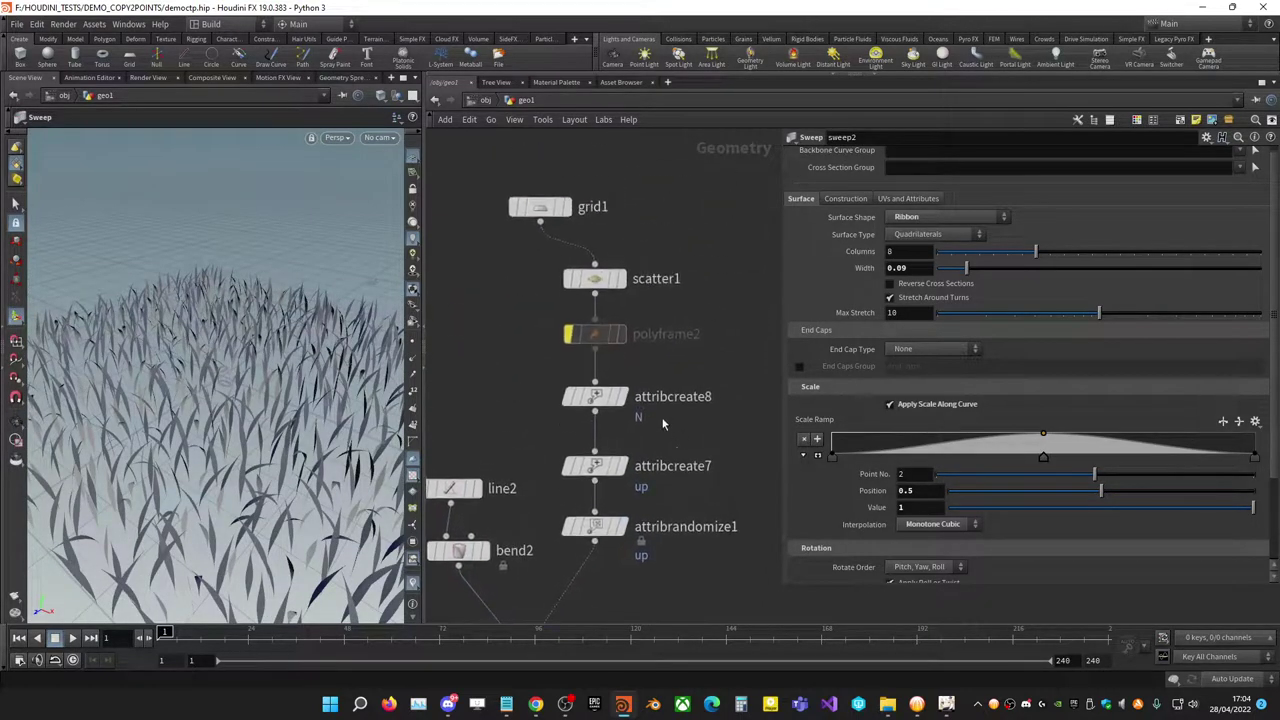
left_click(618, 279)
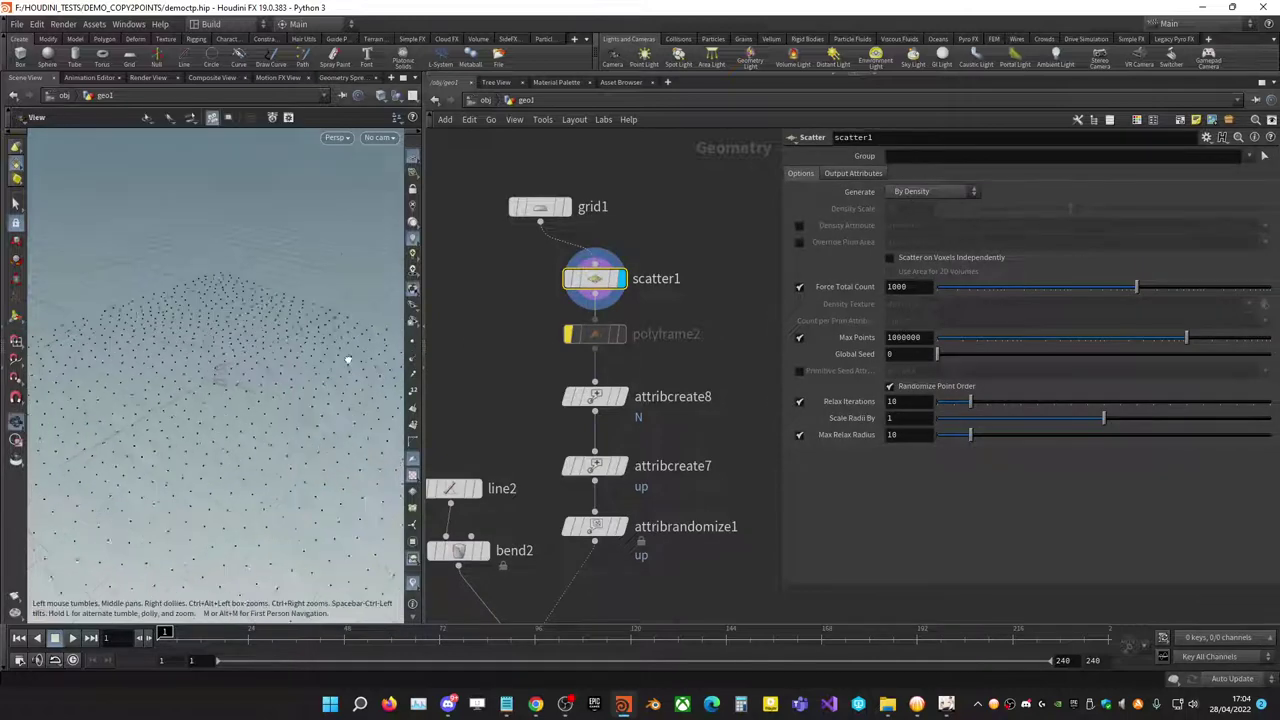
key("Escape")
mouse_move(417, 340)
left_mouse_down()
mouse_move(323, 383)
mouse_move(323, 423)
mouse_move(262, 474)
mouse_move(286, 446)
left_mouse_up()
key("Return")
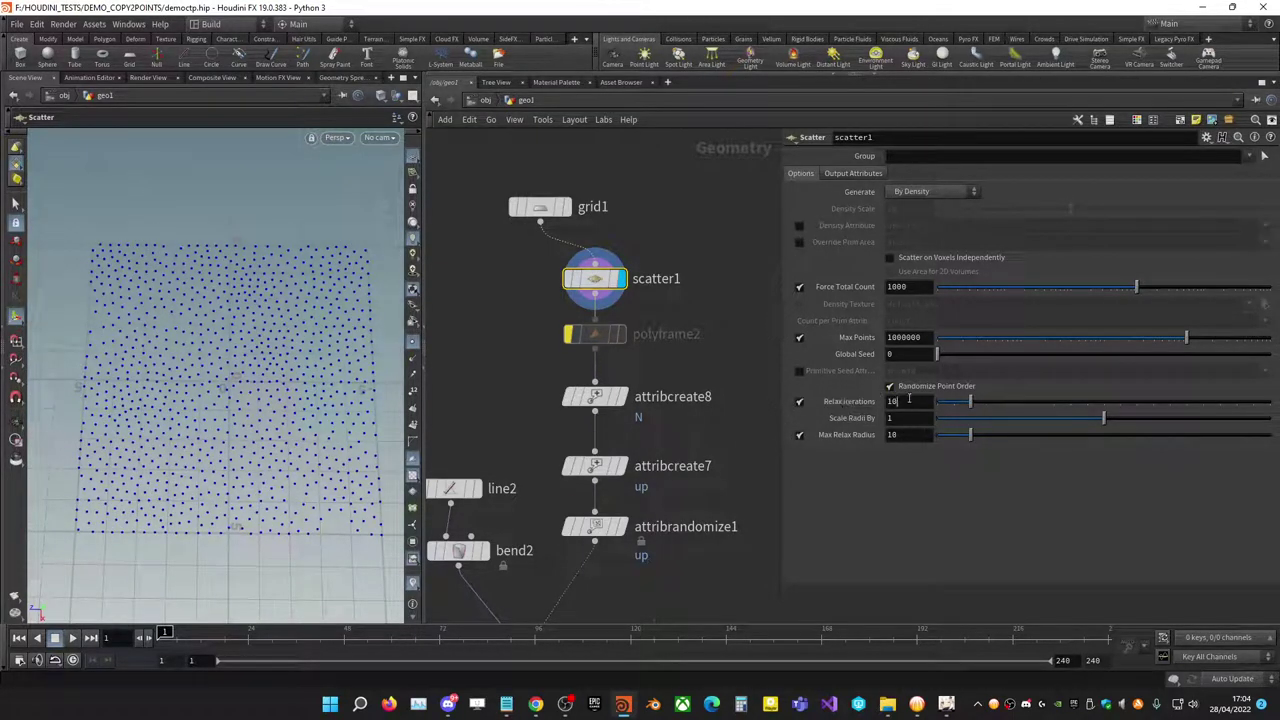
Lower scatter1's Relax Iterations to 2 for a looser grass layout
left_click_drag(846, 402, 857, 413)
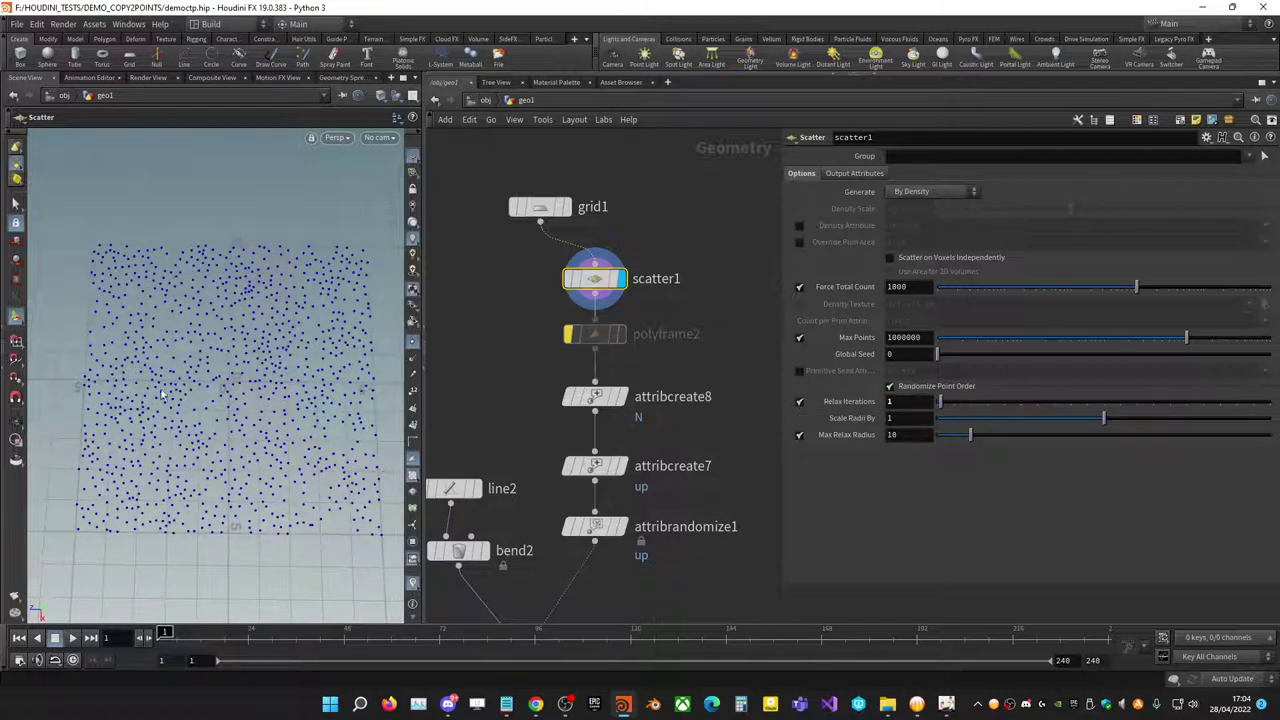
middle_click_drag(646, 557, 714, 337)
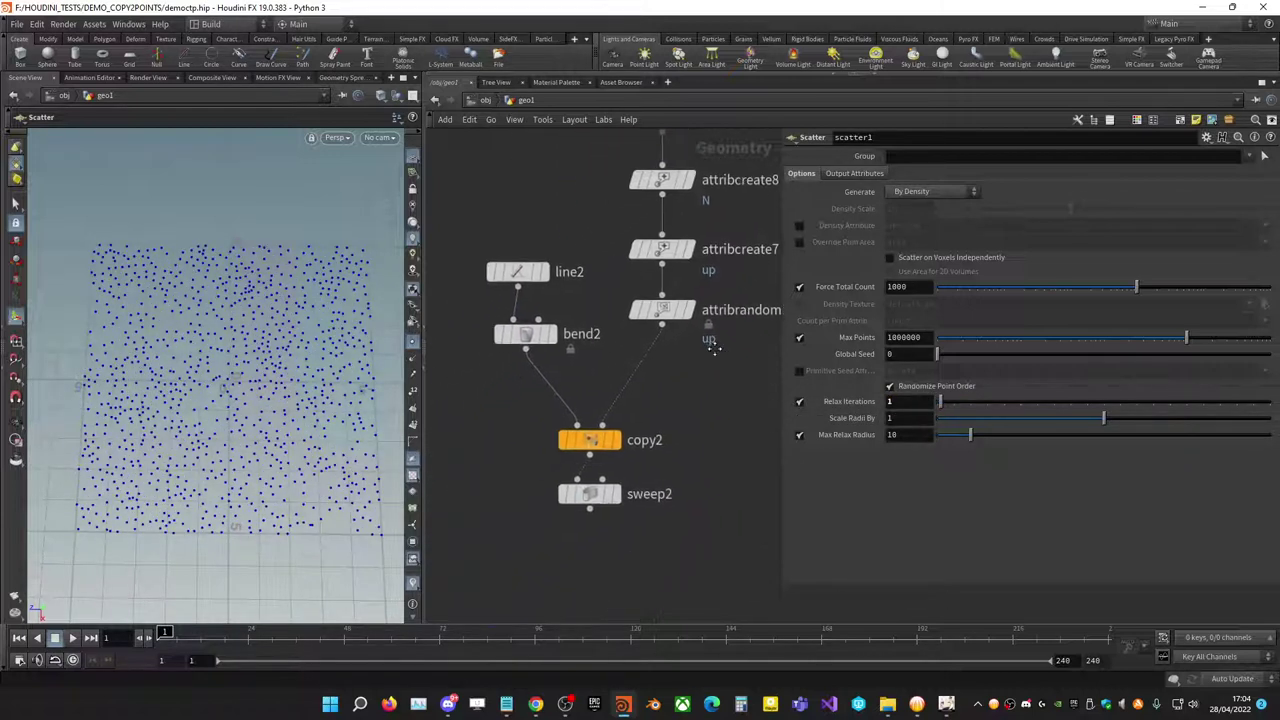
scroll(912, 402, "up", 1)
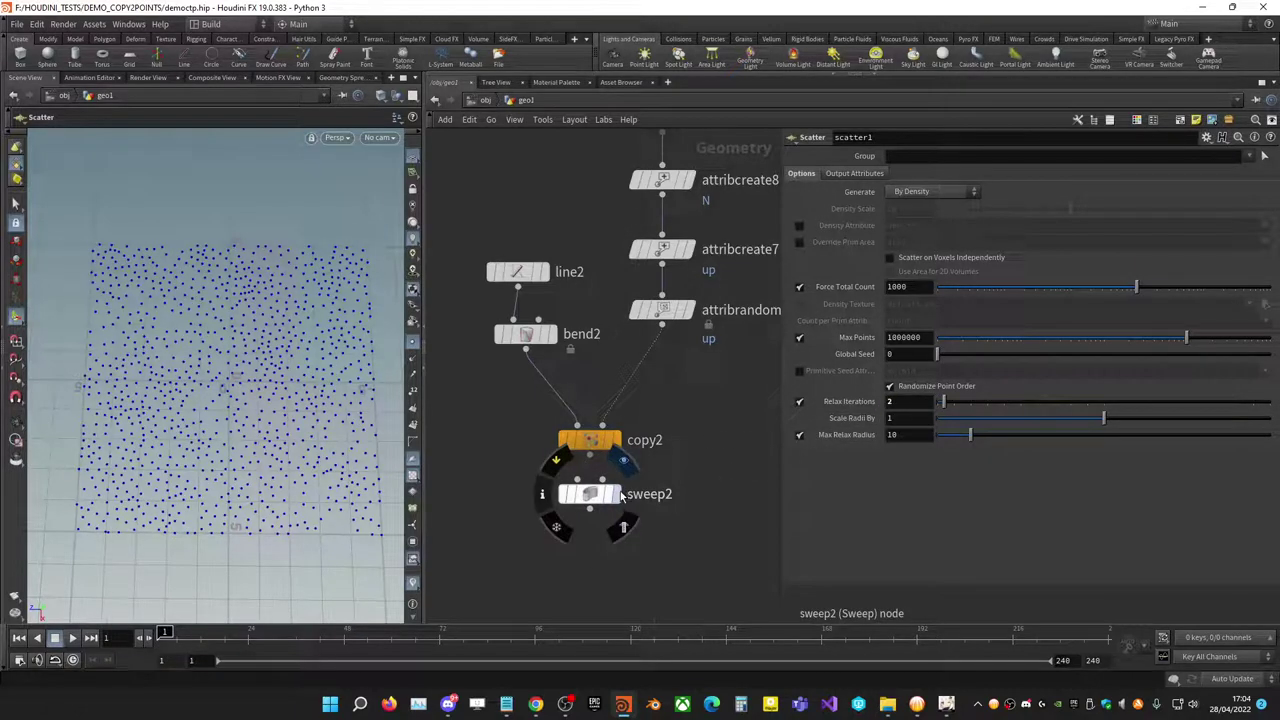
Display the sweep2 grass ribbons and view them in perspective
left_click(617, 497)
left_click(588, 494)
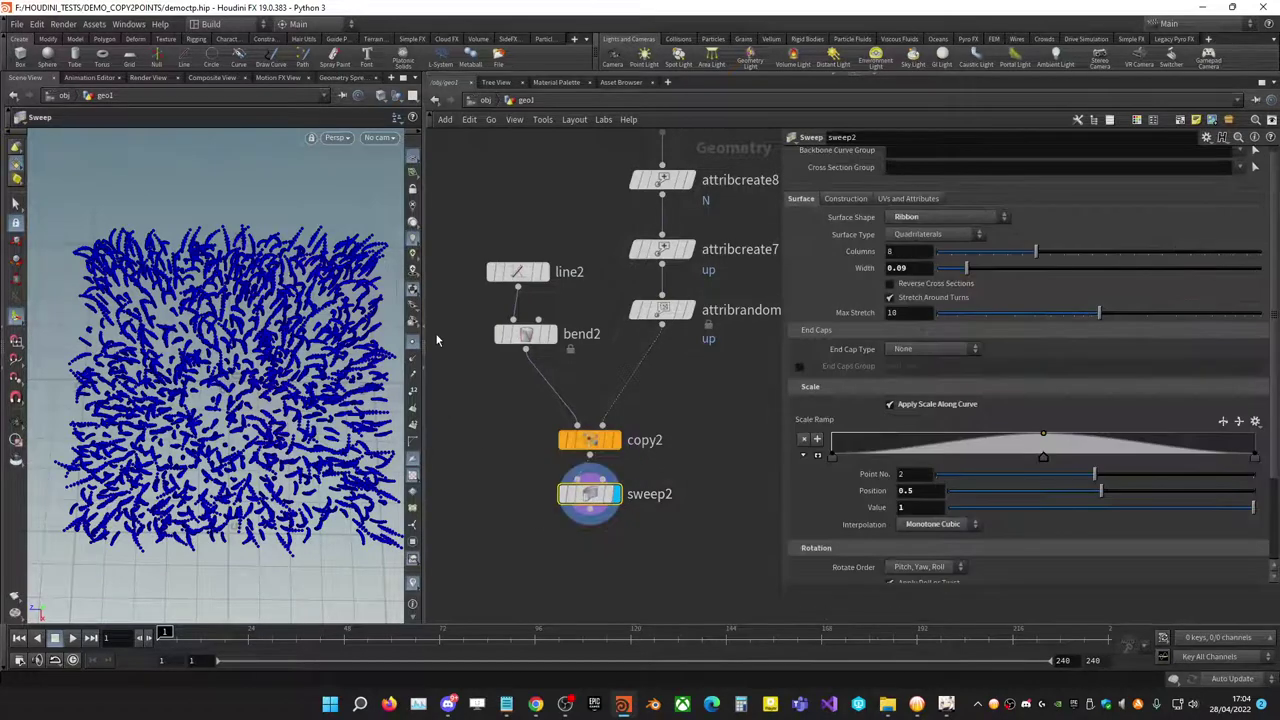
key("Escape")
mouse_move(280, 428)
left_mouse_down()
mouse_move(230, 420)
mouse_move(230, 440)
mouse_move(282, 385)
mouse_move(512, 356)
left_mouse_up()
scroll(230, 440, "up", 3)
scroll(282, 395, "down", 5)
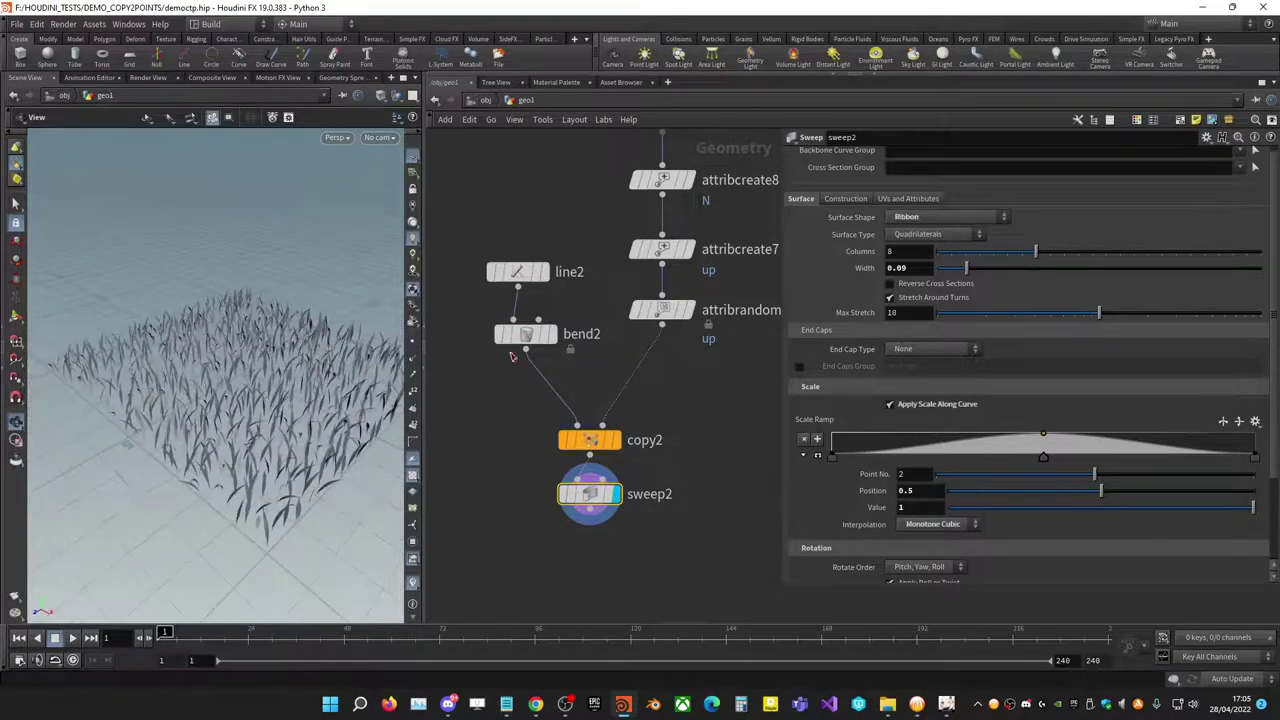
Move grid1 up and to the right in the network
middle_click_drag(594, 216, 545, 507)
left_click_drag(557, 274, 584, 196)
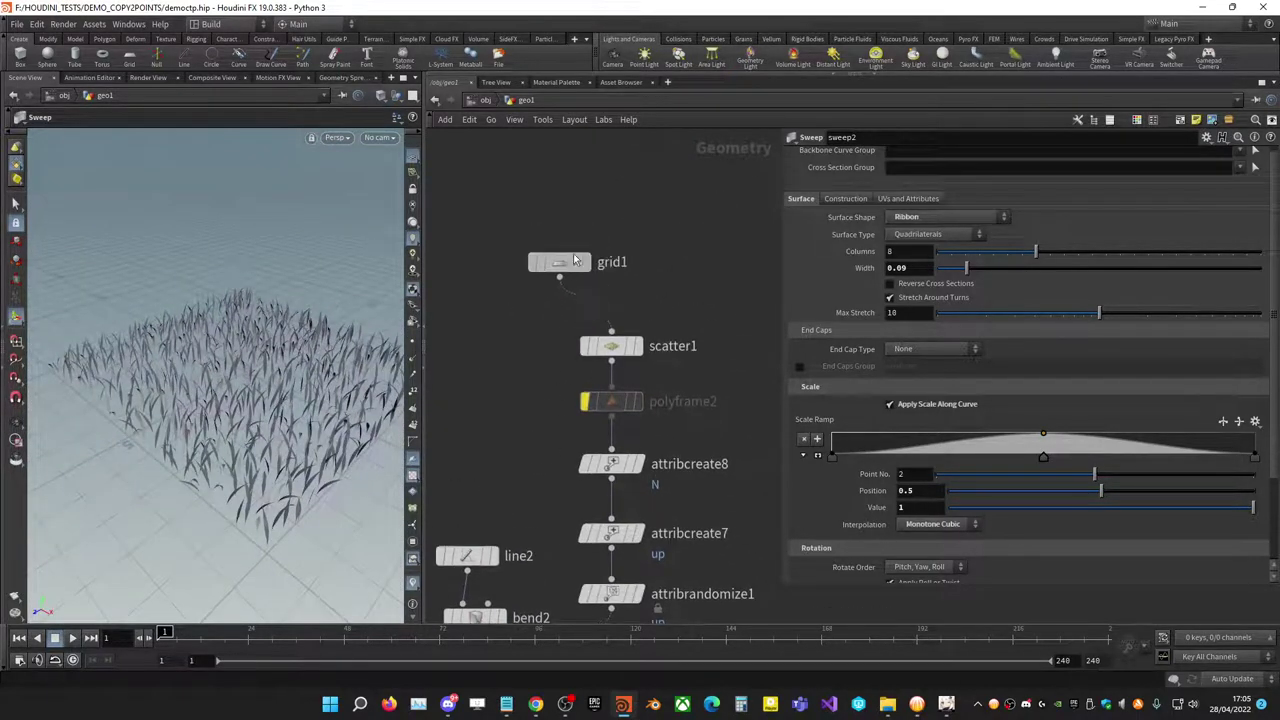
key("Tab")
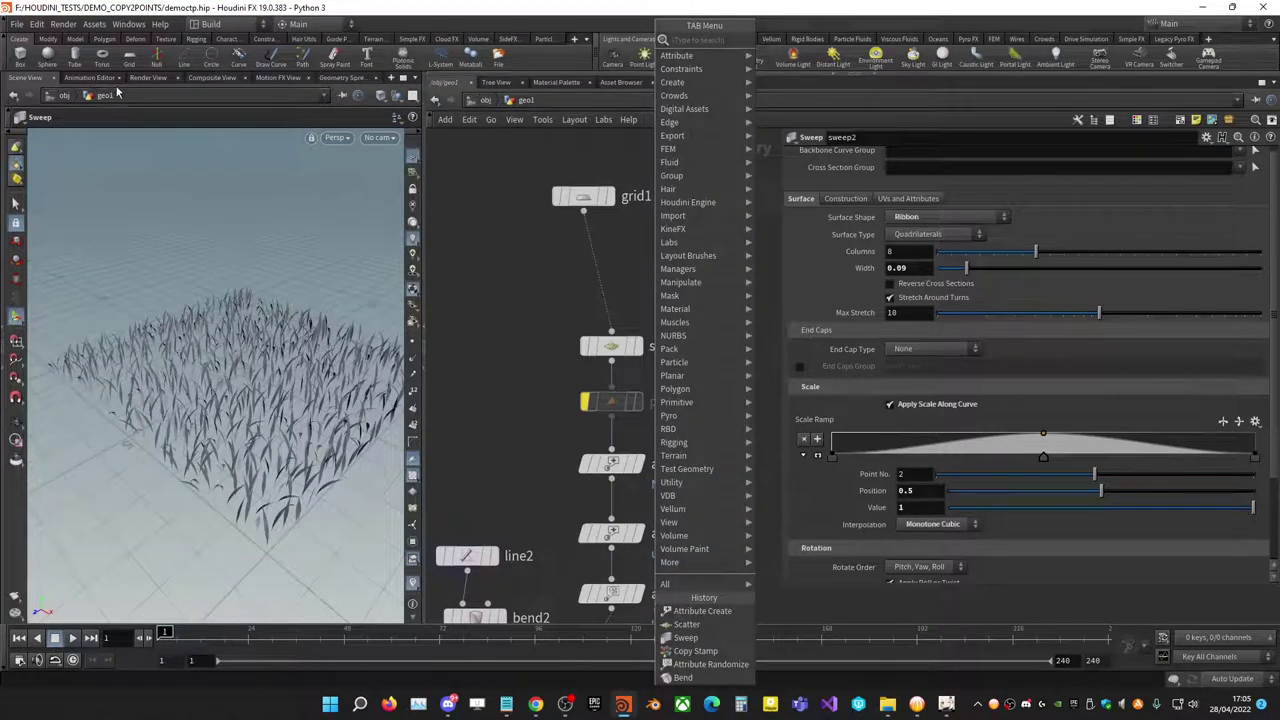
Insert a Bulge deformer on the wire between grid1 and scatter1
key("Escape")
left_click(137, 39)
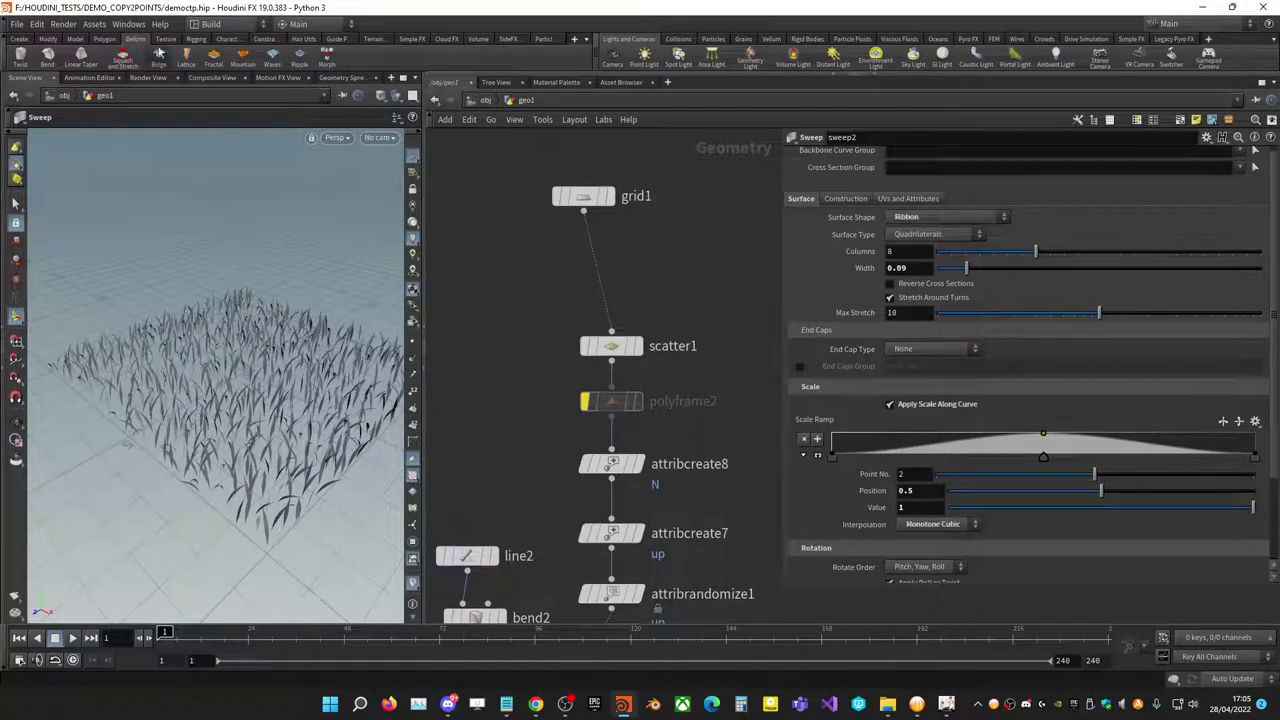
left_click(597, 271)
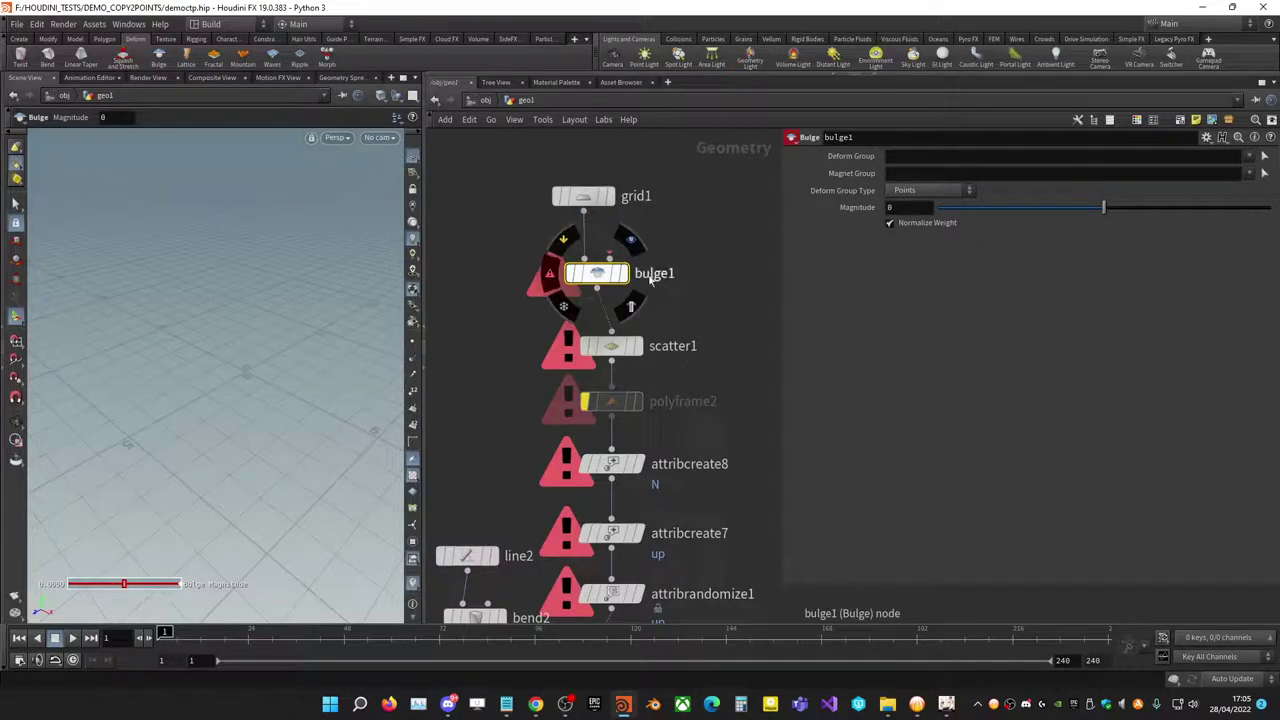
middle_click_drag(703, 260, 609, 295)
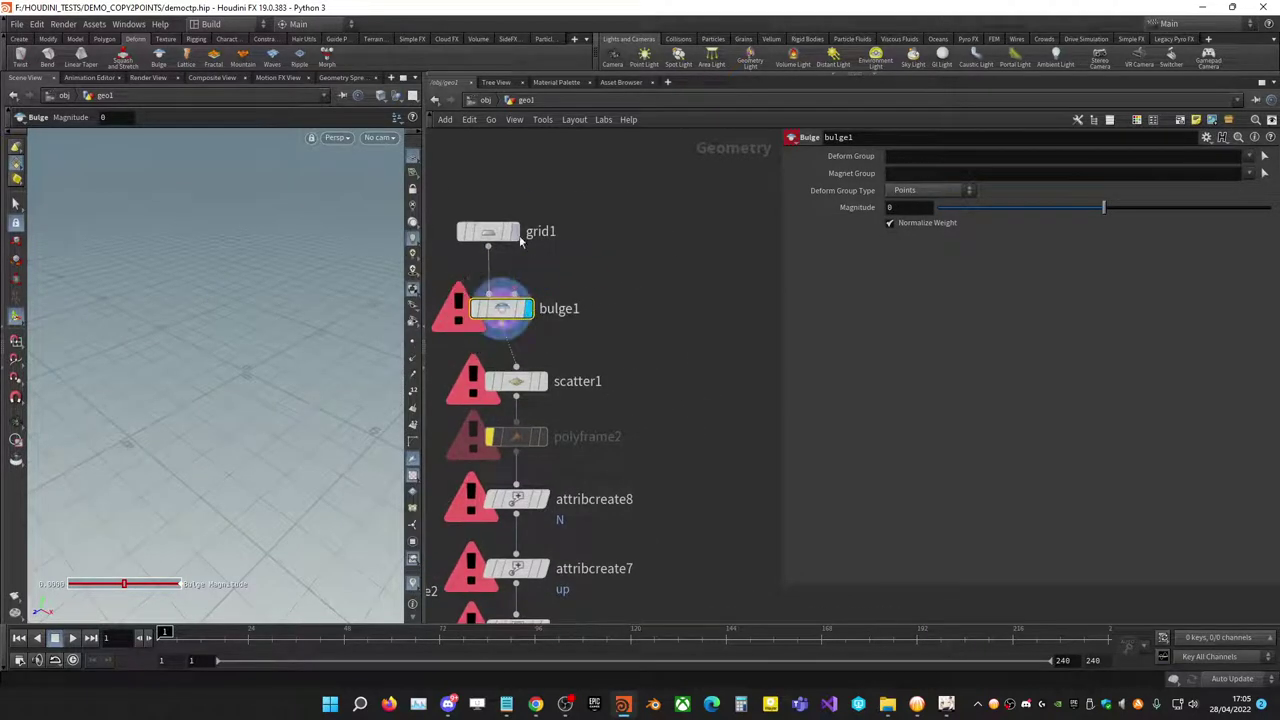
left_click(513, 231)
Add a metaball1 node and wire it into bulge1's second input as the magnet
key("Tab")
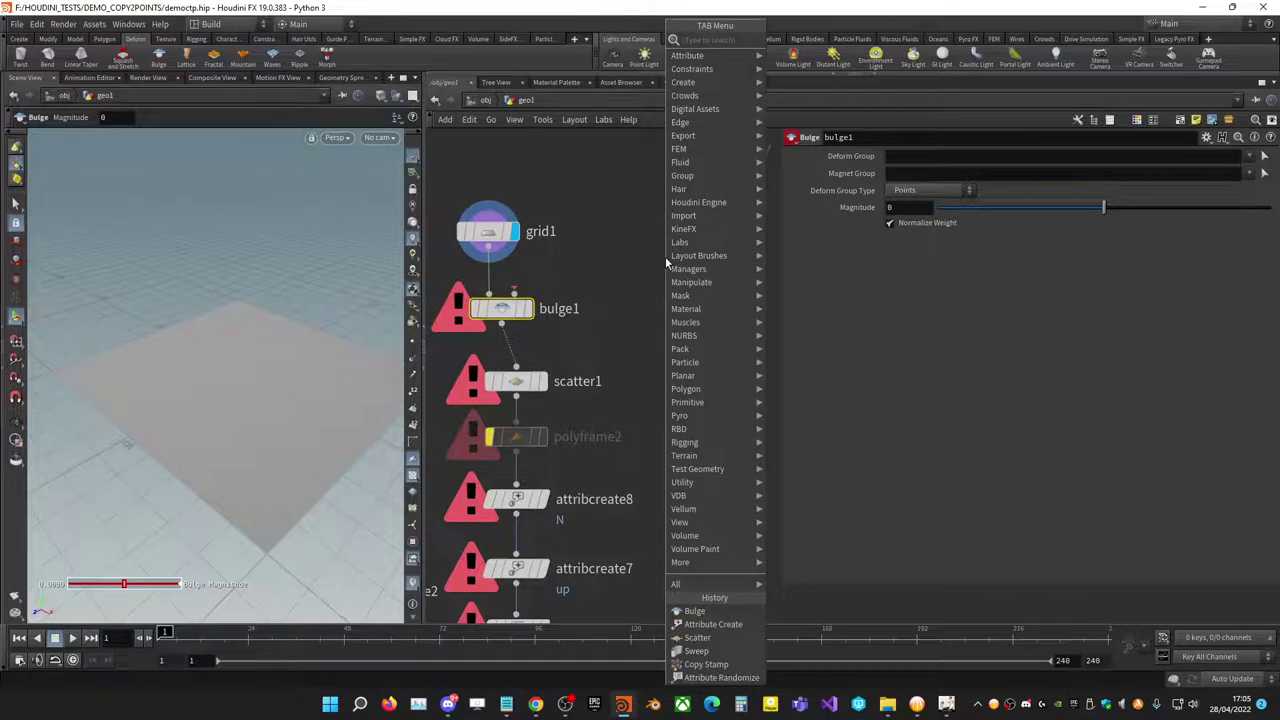
type("met")
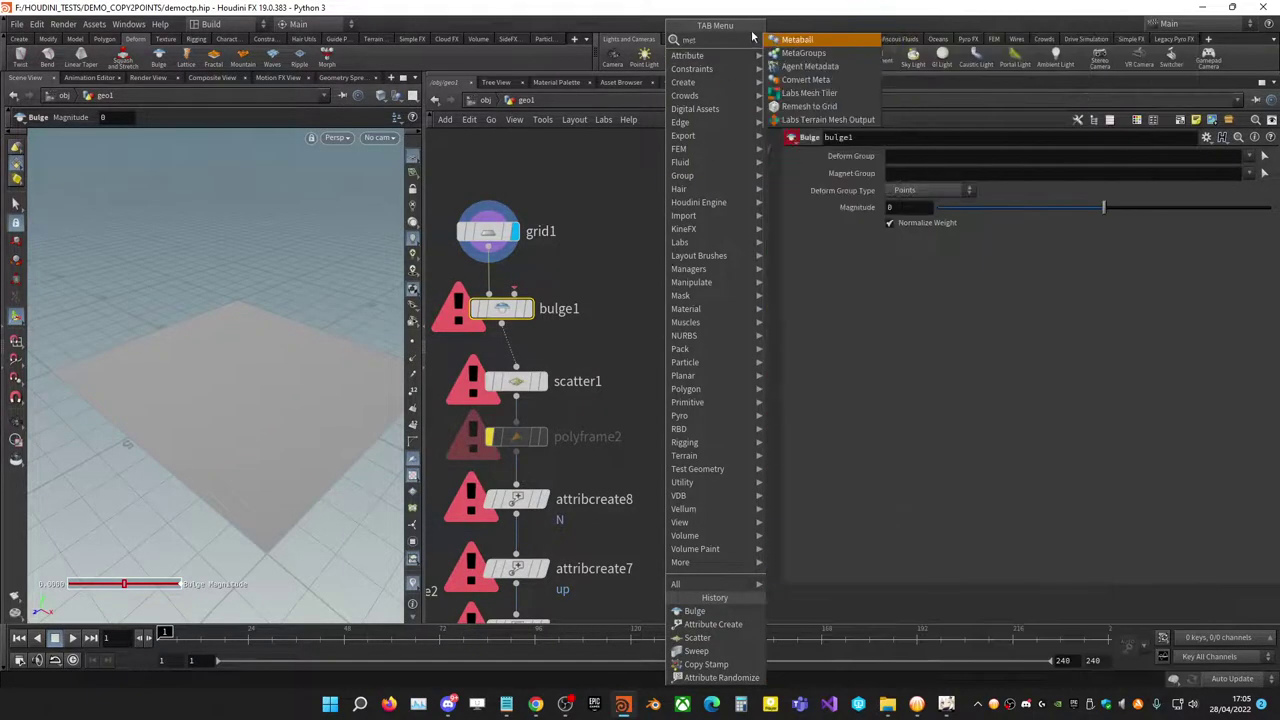
left_click(820, 40)
left_click(643, 238)
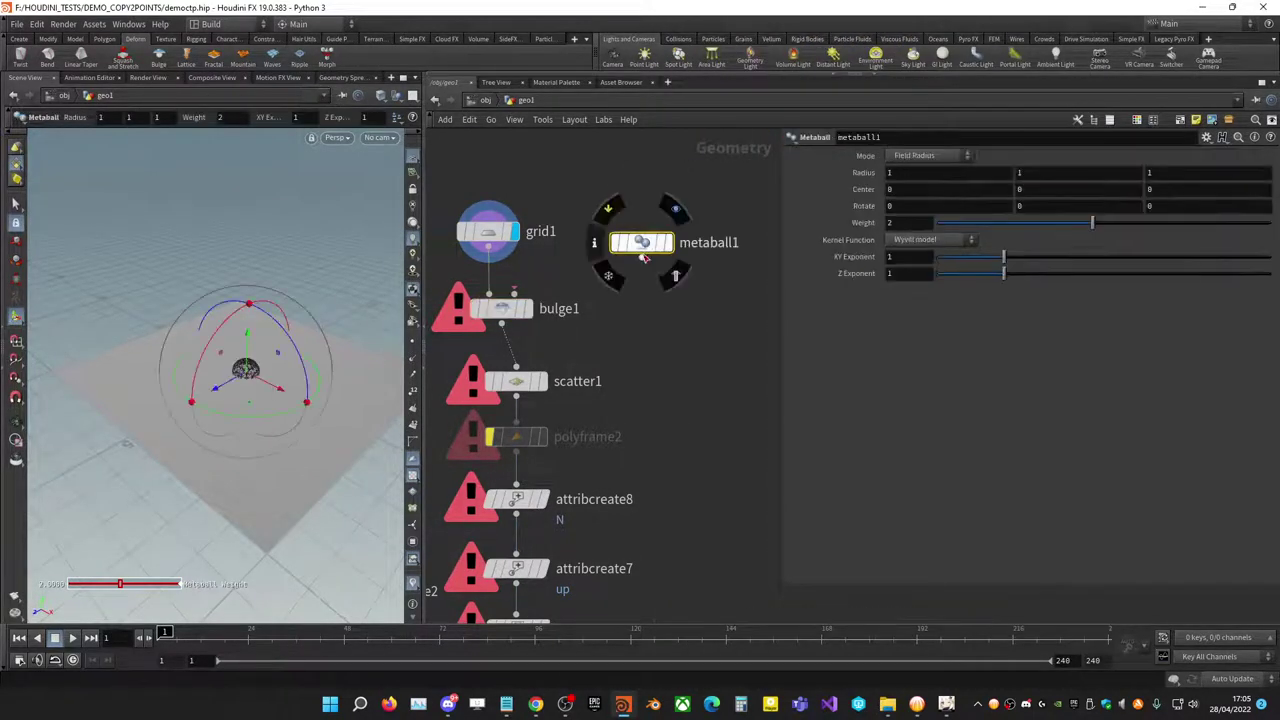
left_click_drag(641, 258, 470, 350)
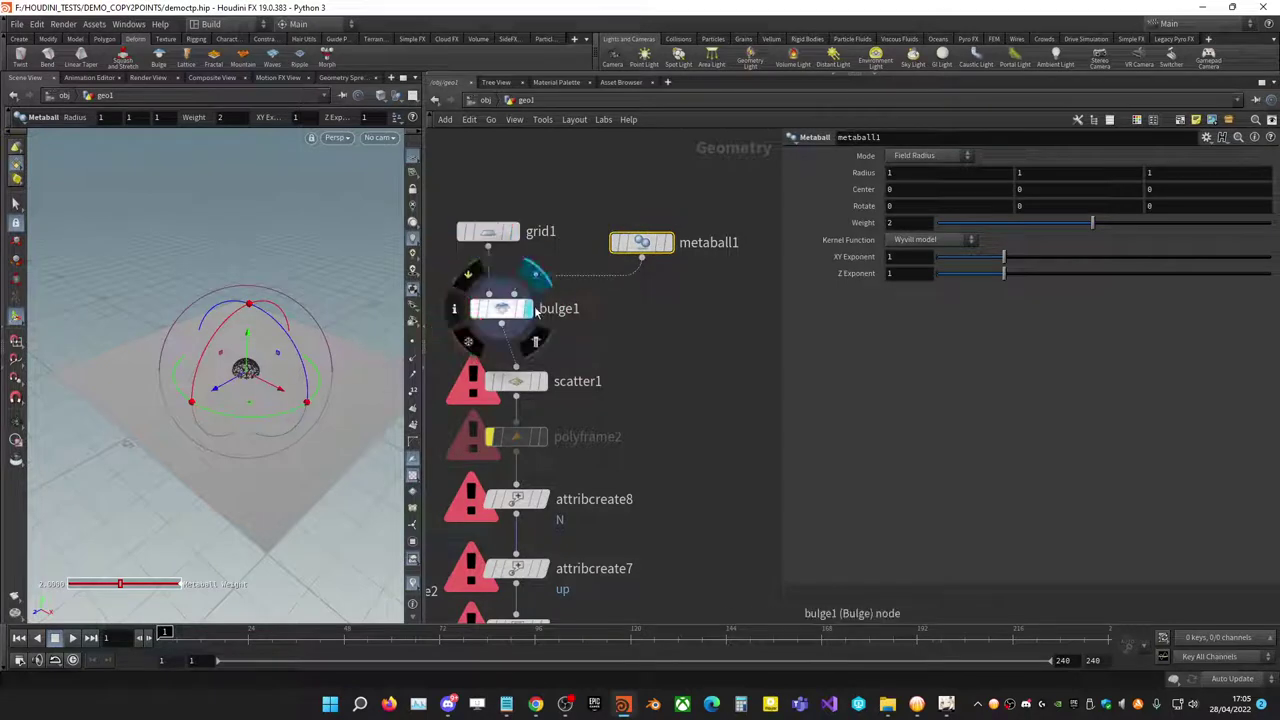
left_click(508, 311)
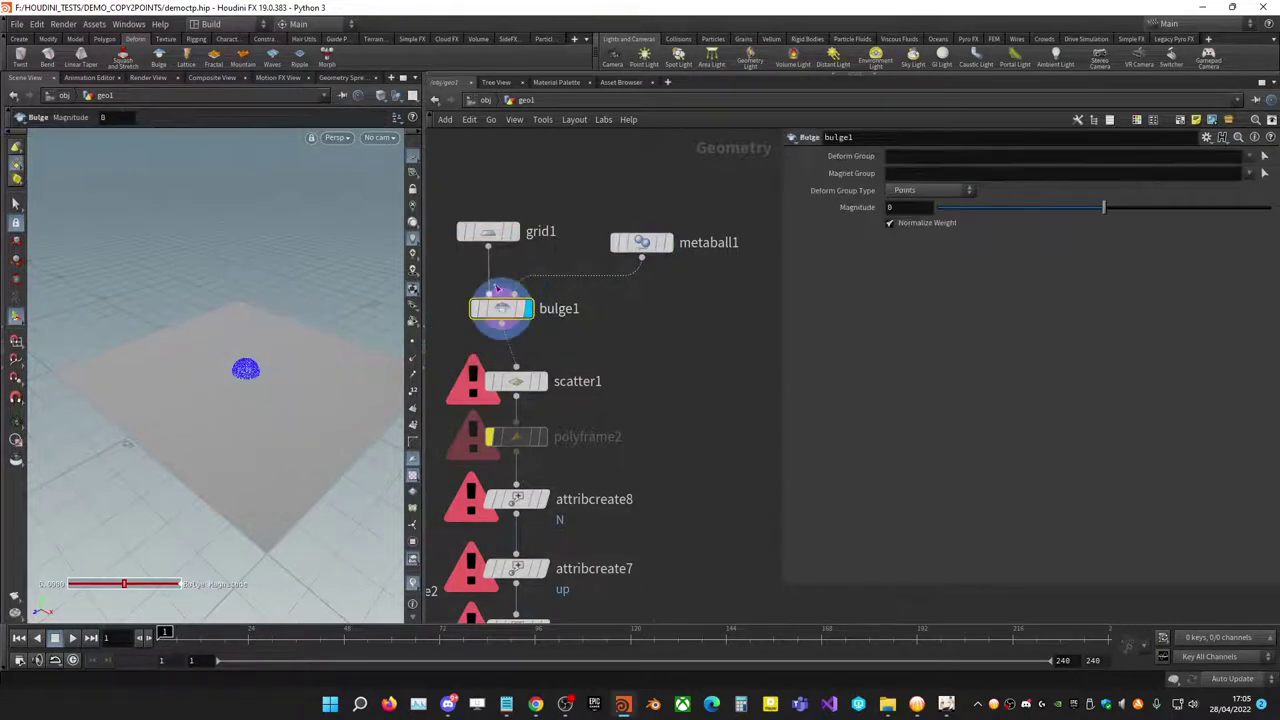
Set grid1's rows and columns to 40, then view bulge1's result
left_click(493, 233)
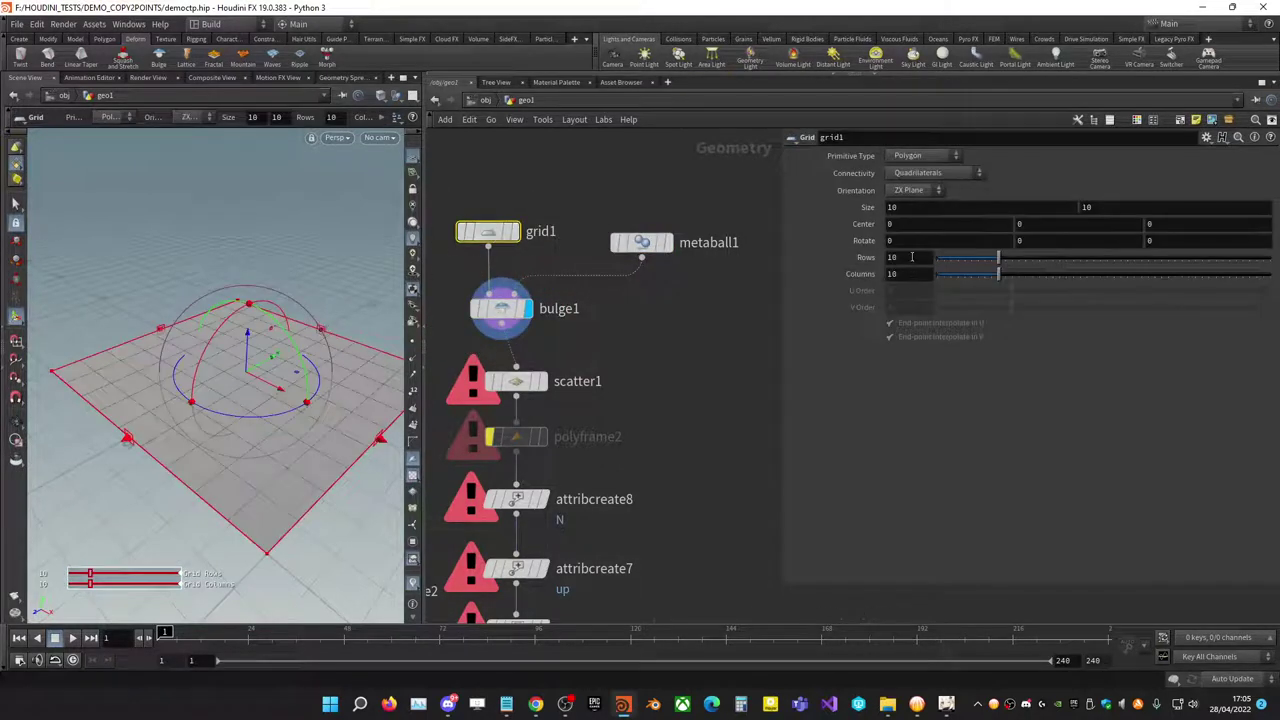
type("20")
key("Return")
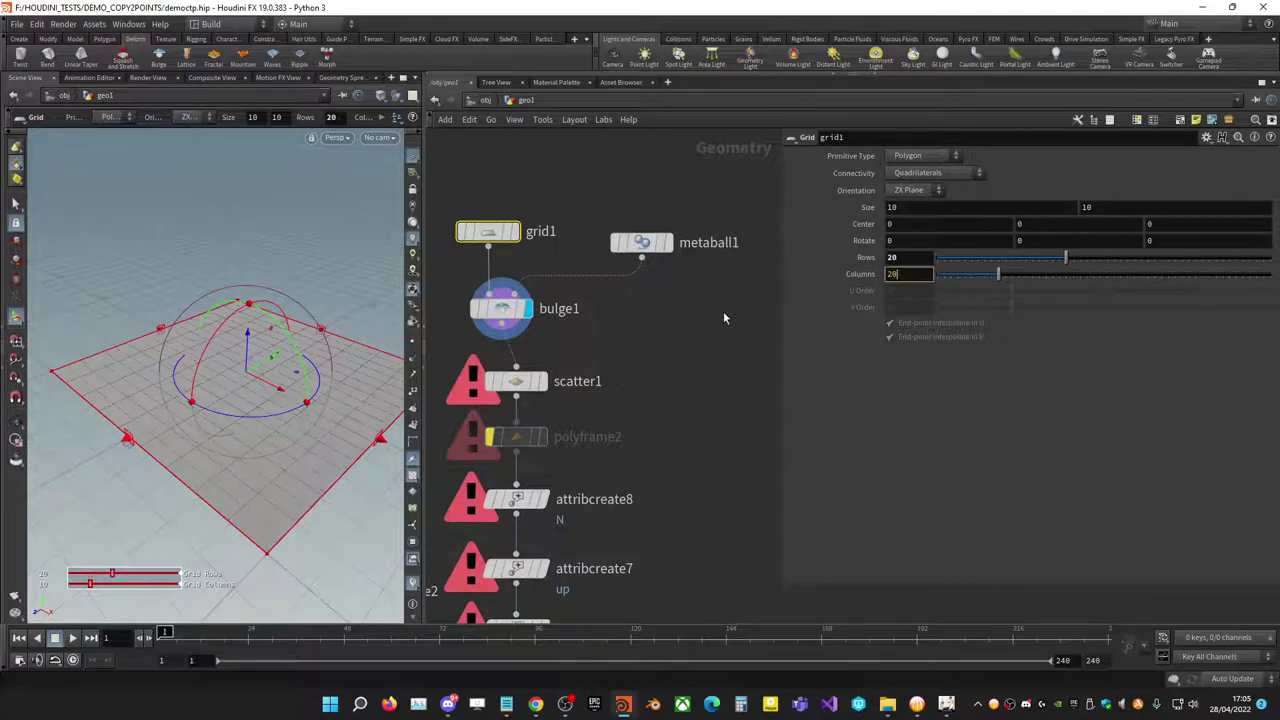
left_click(917, 259)
type("1")
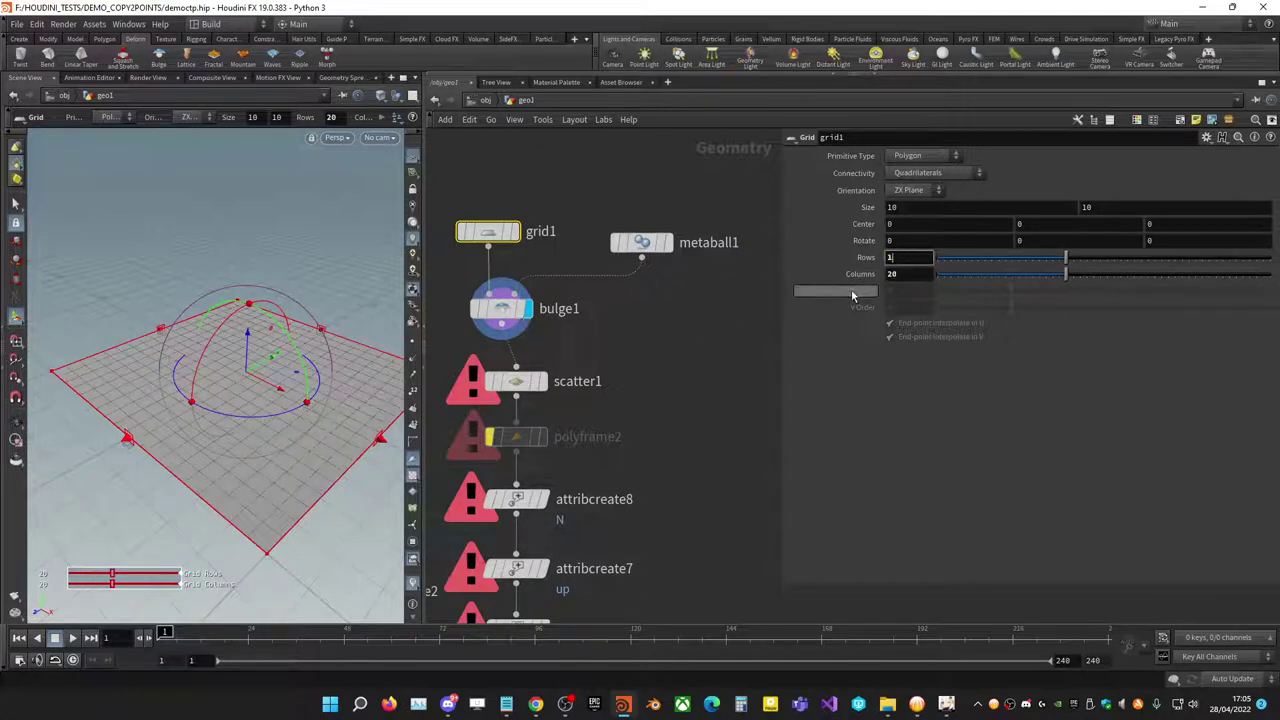
key("Return")
key("Escape")
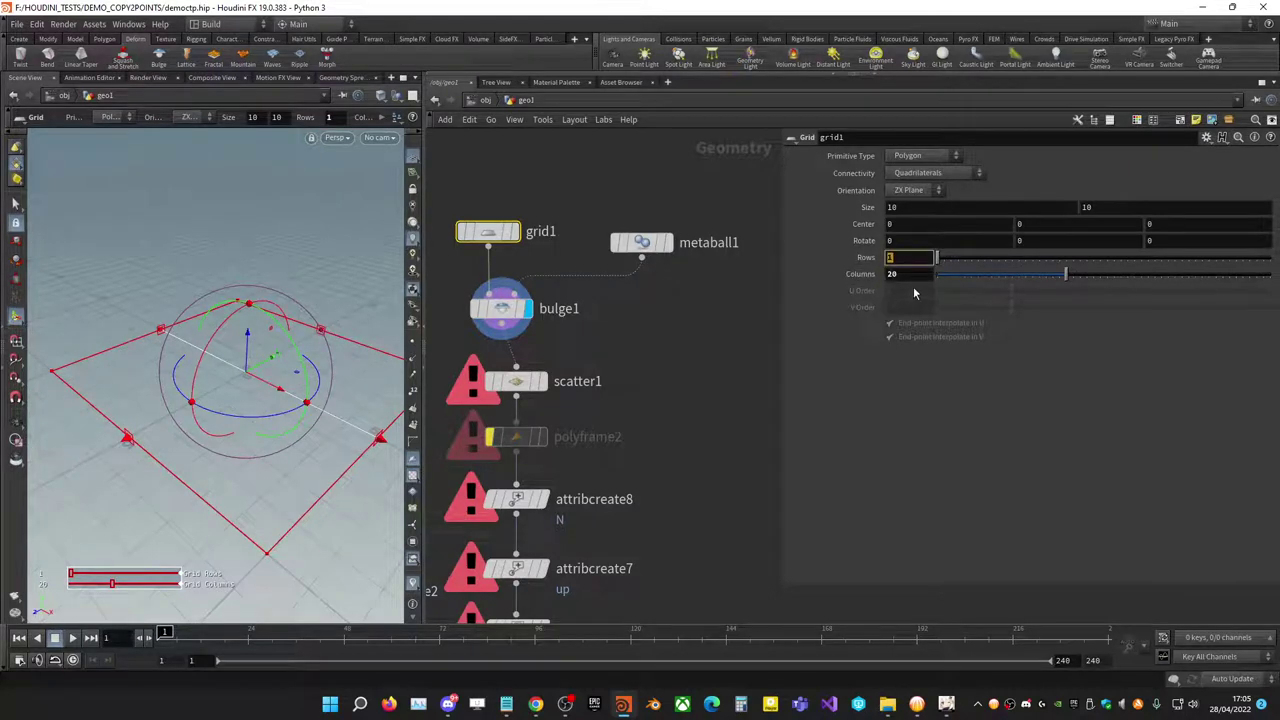
type("40")
key("Return")
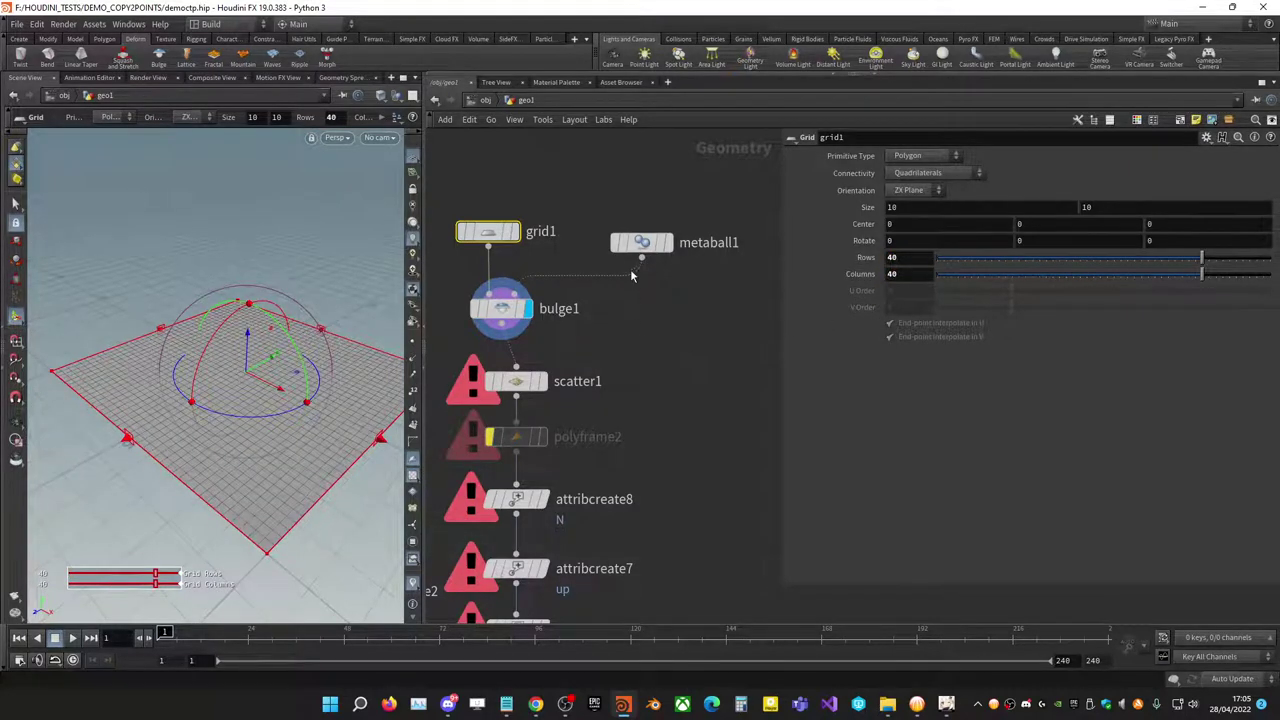
left_click(501, 308)
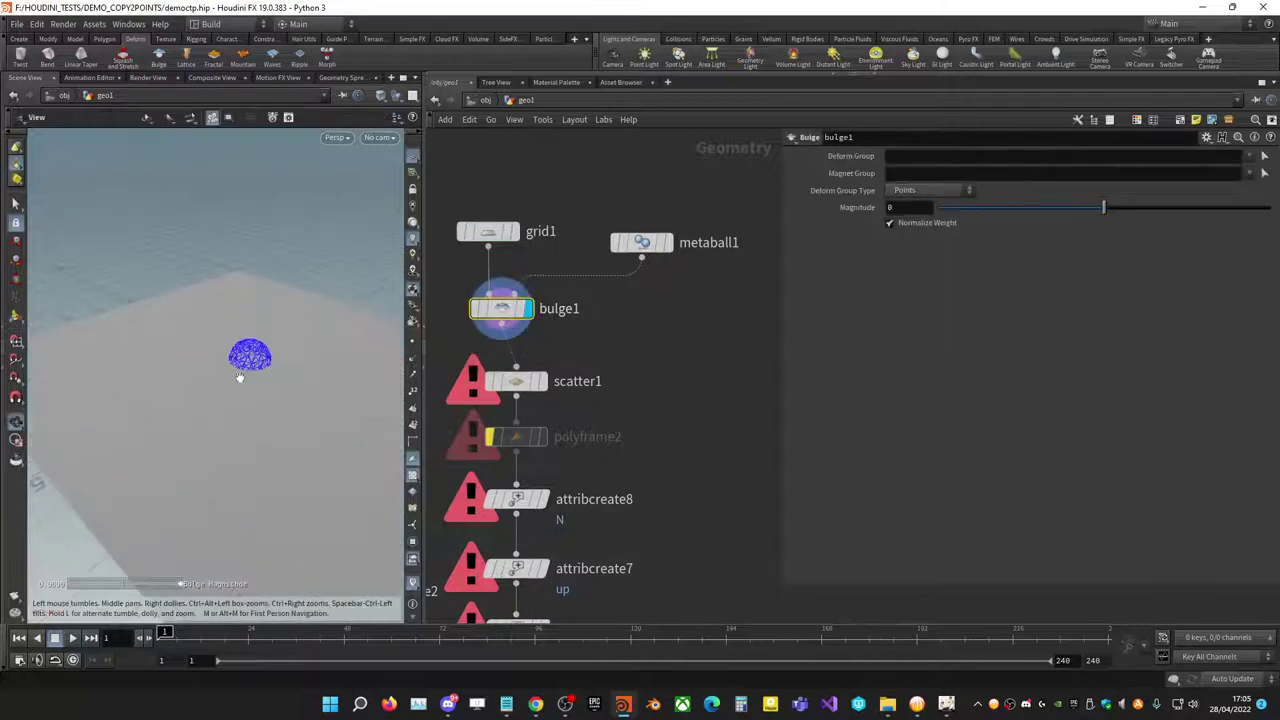
Enlarge metaball1's radius to 2.8 and check the bulge result
left_click(641, 242)
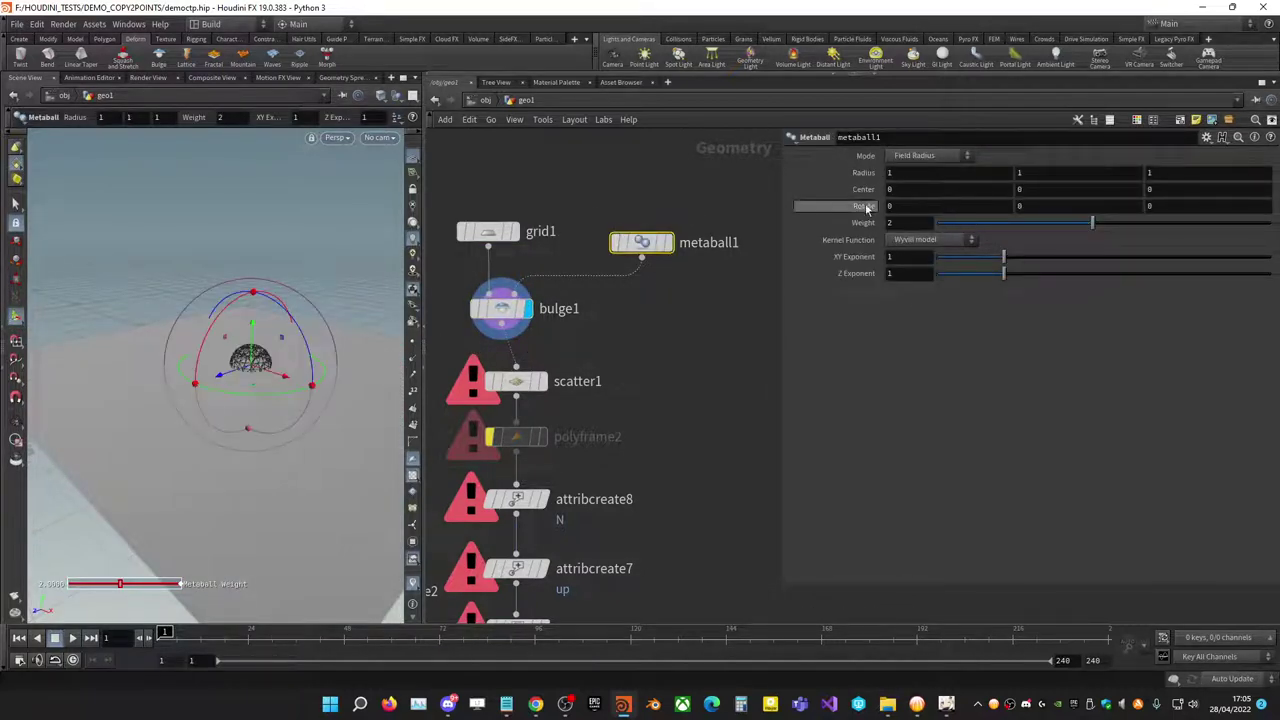
middle_click_drag(867, 174, 995, 162)
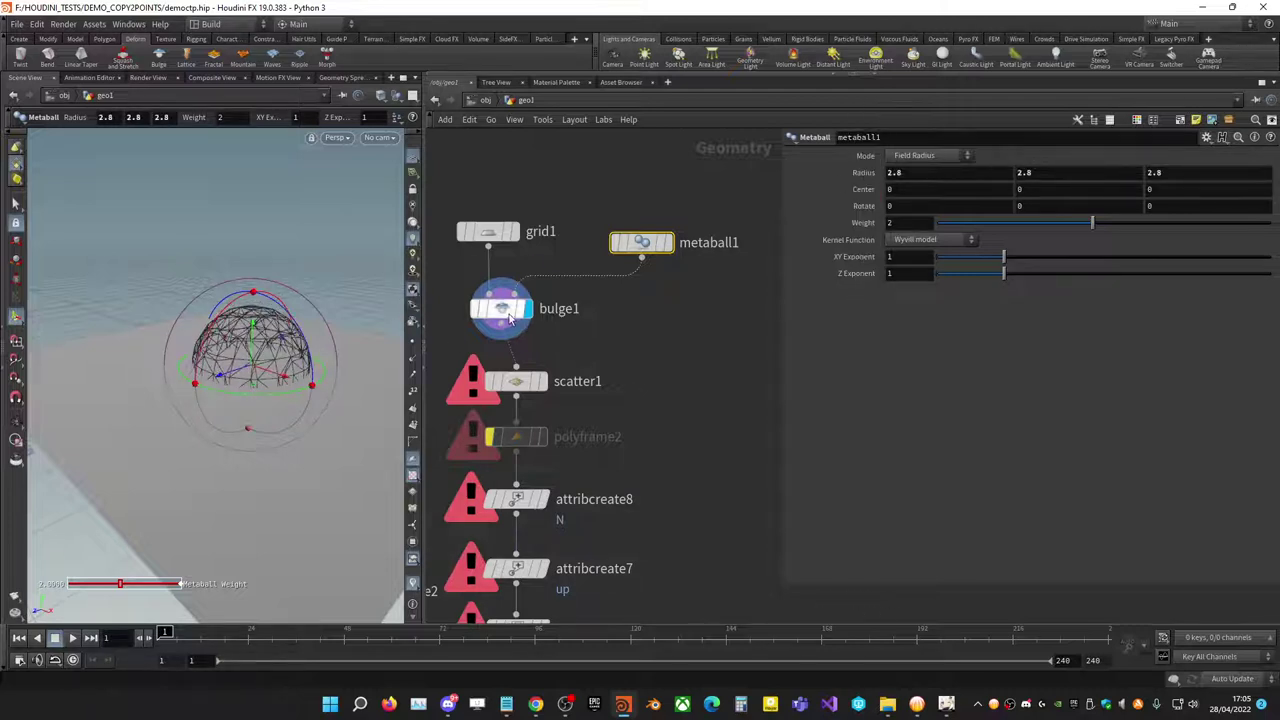
left_click(501, 308)
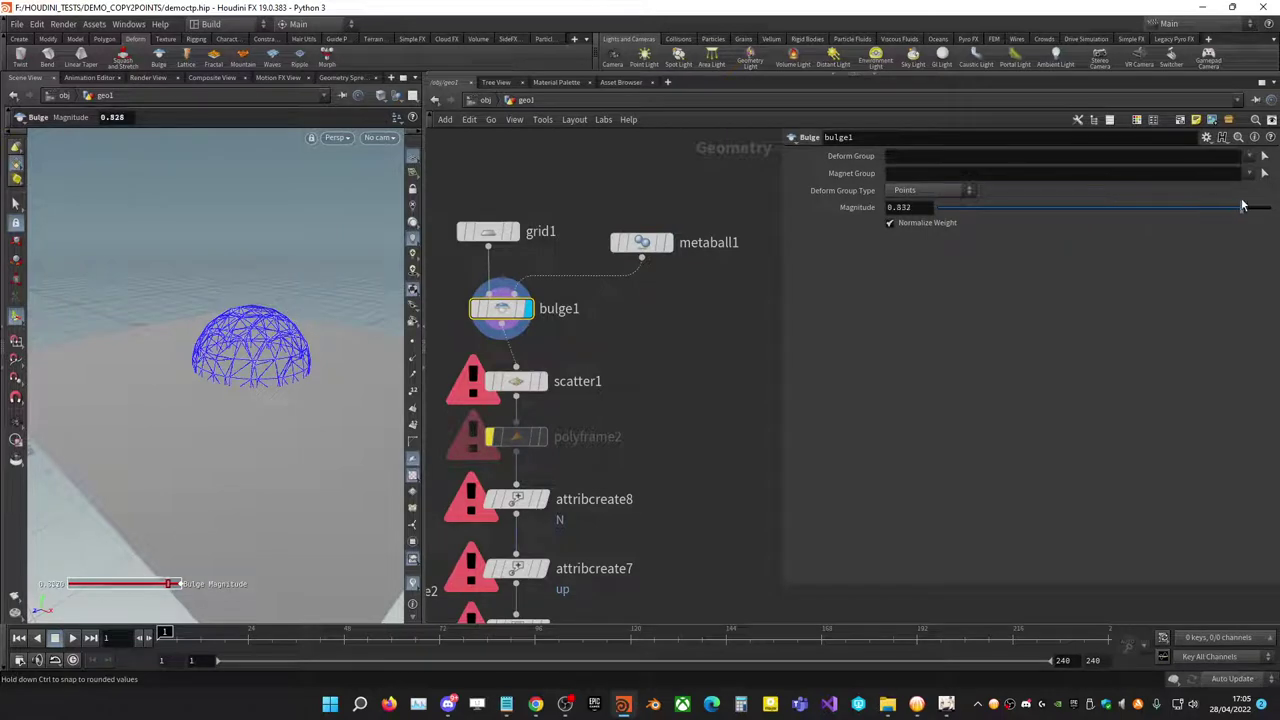
Reposition the metaball center under the grid and raise its weight to 3.51
left_click(641, 243)
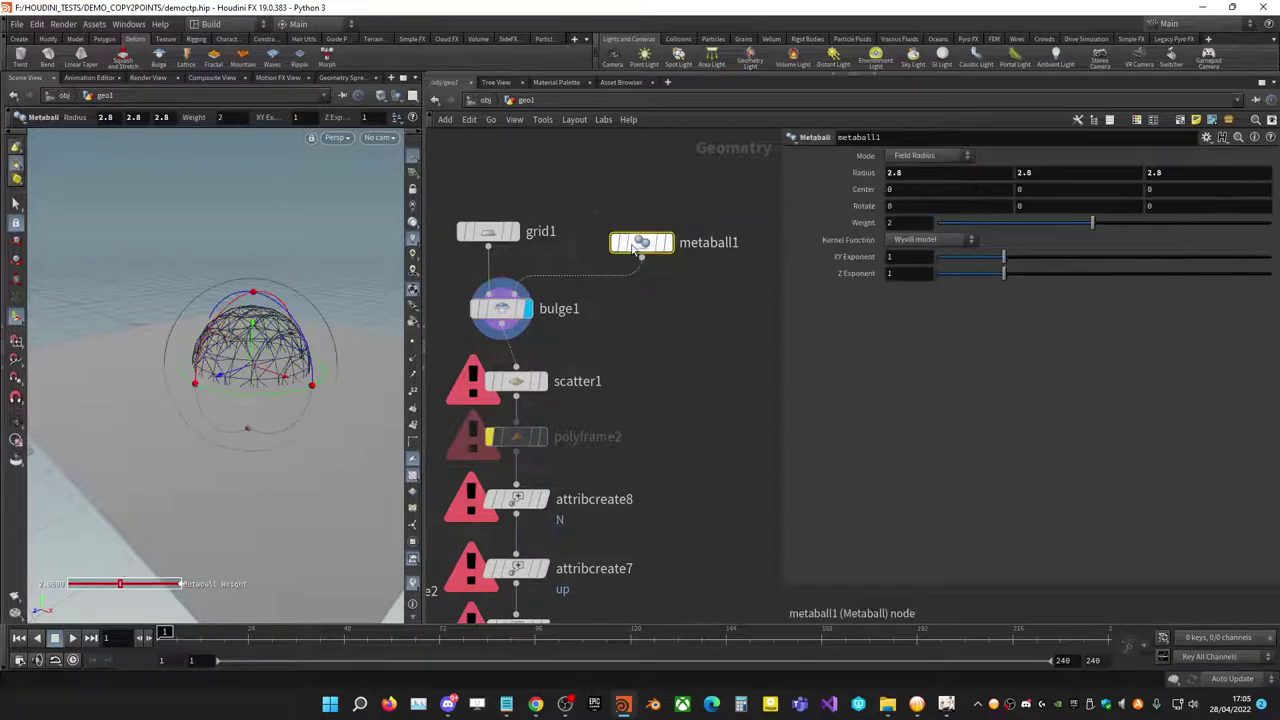
left_click_drag(256, 350, 258, 371)
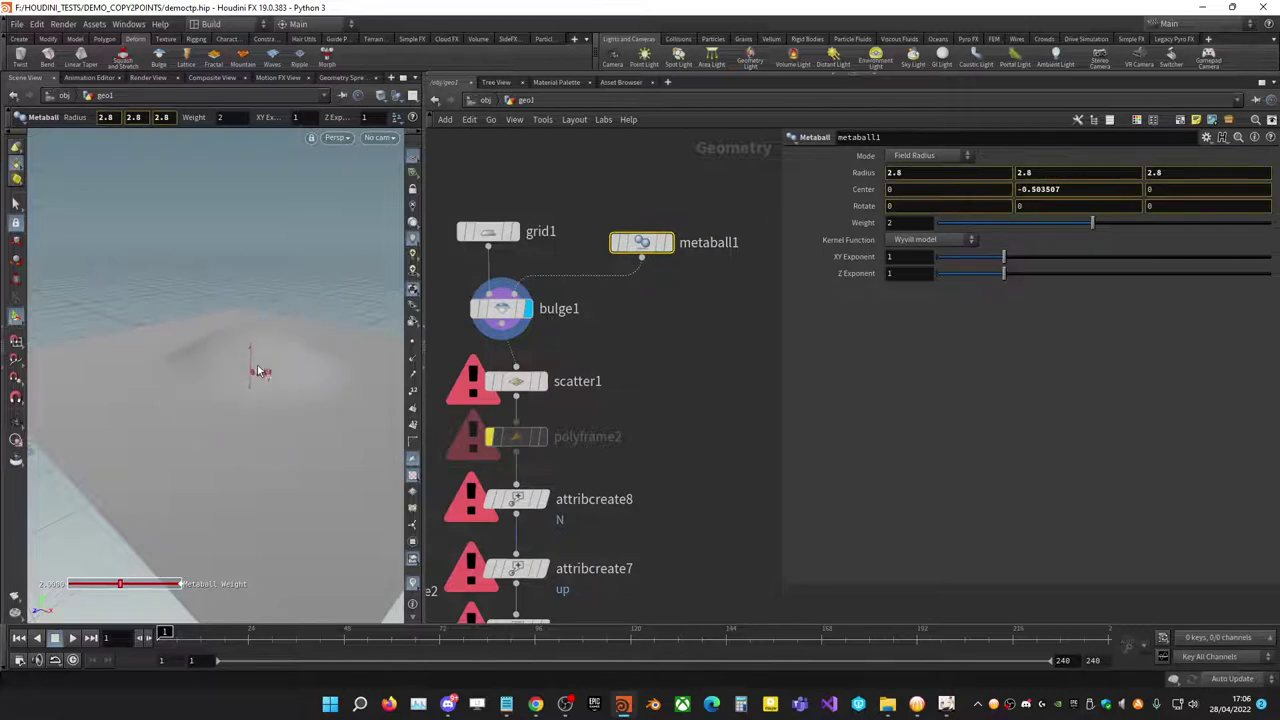
mouse_move(258, 419)
left_mouse_down()
mouse_move(279, 348)
mouse_move(290, 376)
mouse_move(284, 365)
mouse_move(251, 387)
mouse_move(403, 390)
mouse_move(349, 391)
left_mouse_up()
key("Escape")
key("Return")
mouse_move(226, 390)
left_mouse_down()
mouse_move(80, 389)
mouse_move(250, 412)
mouse_move(232, 335)
mouse_move(236, 358)
left_mouse_up()
scroll(236, 358, "up", 3)
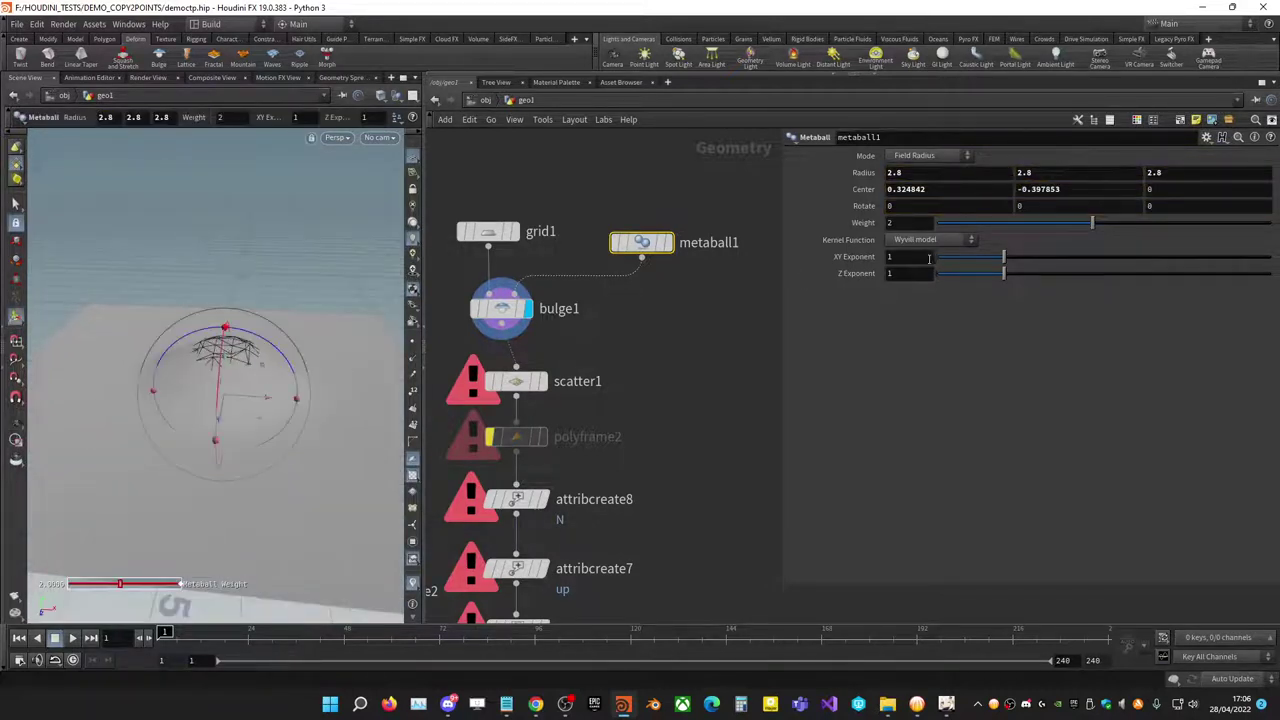
mouse_move(1051, 226)
left_mouse_down()
mouse_move(994, 226)
mouse_move(1121, 243)
left_mouse_up()
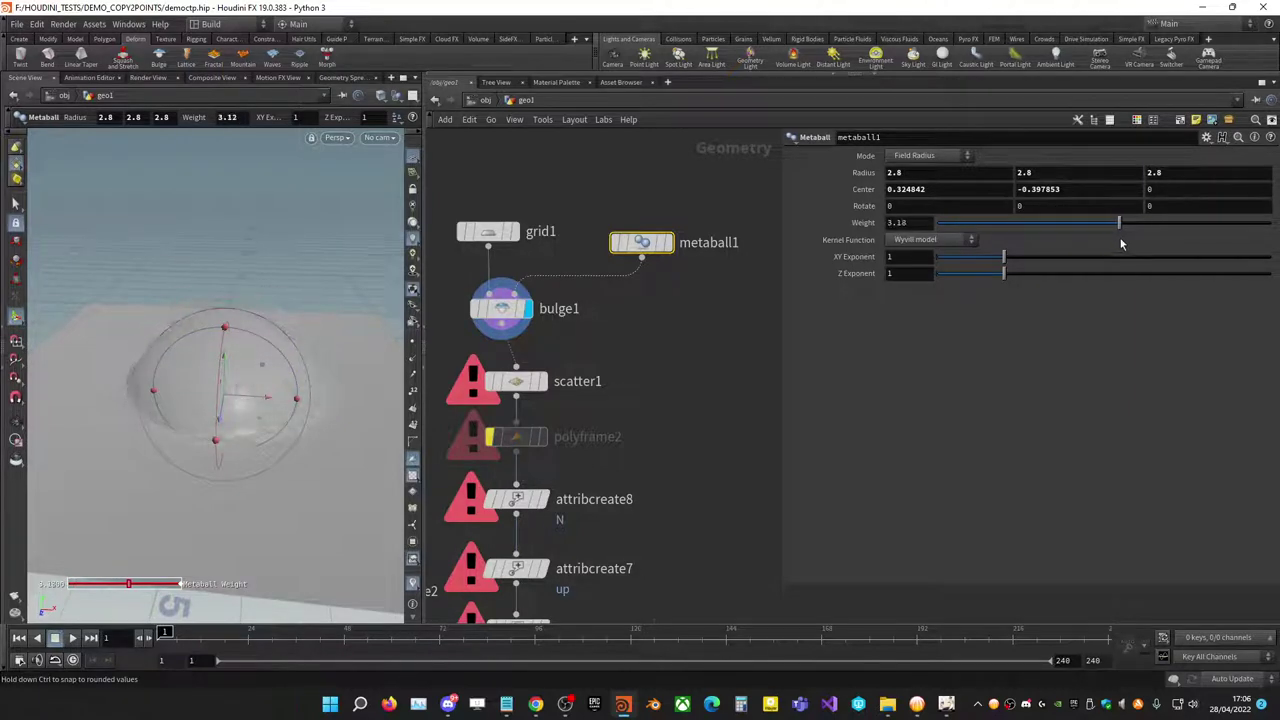
left_click_drag(257, 334, 251, 305, "alt")
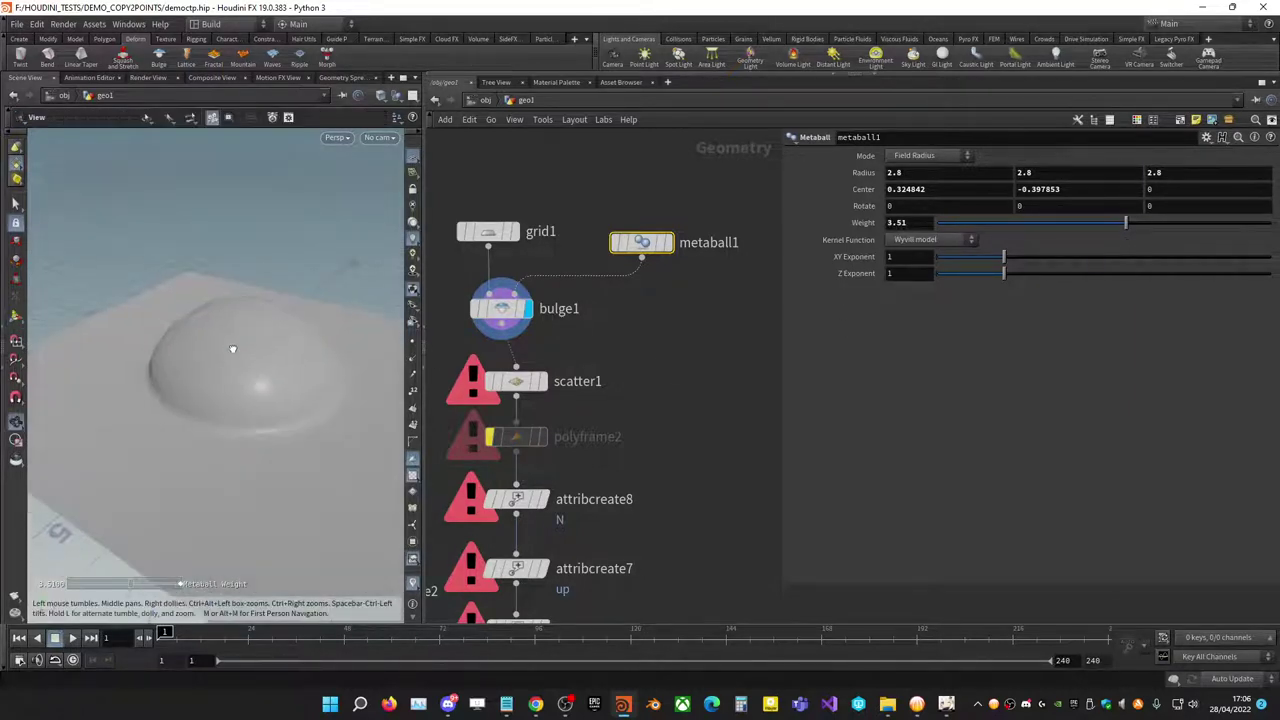
middle_click_drag(621, 522, 659, 380)
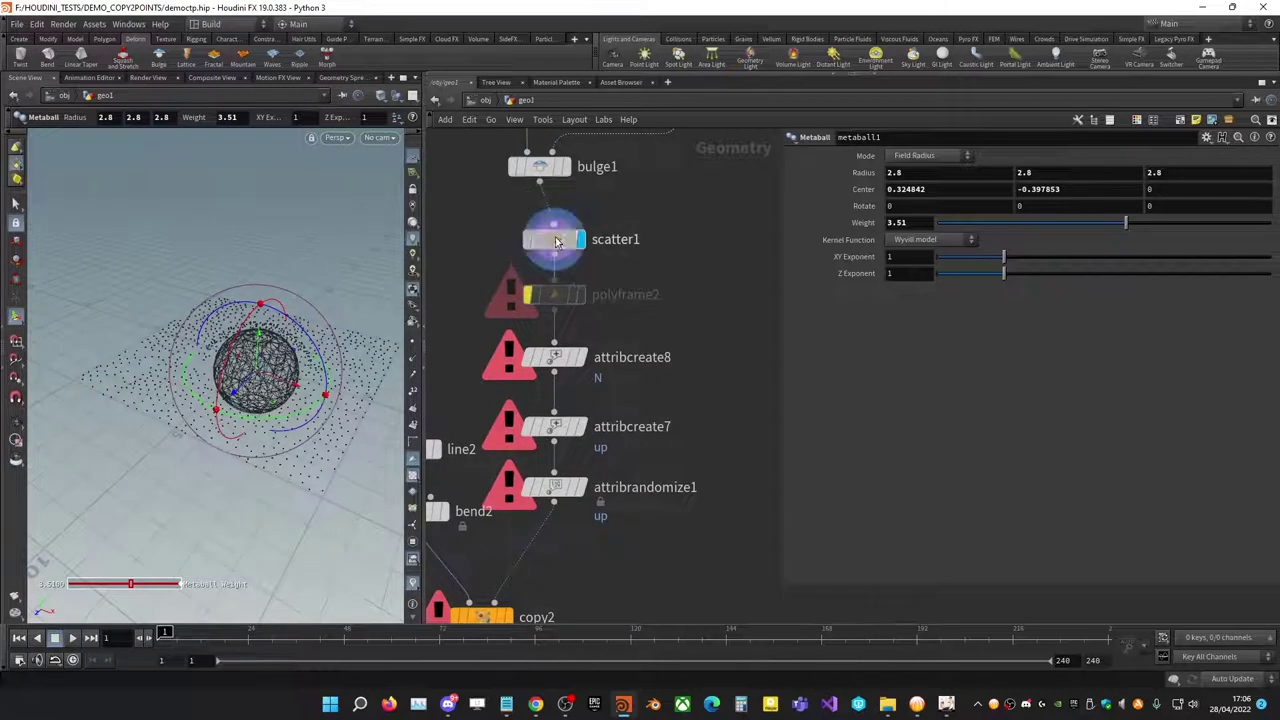
Display the copy2 and sweep2 grass over the bulged grid
left_click(553, 241)
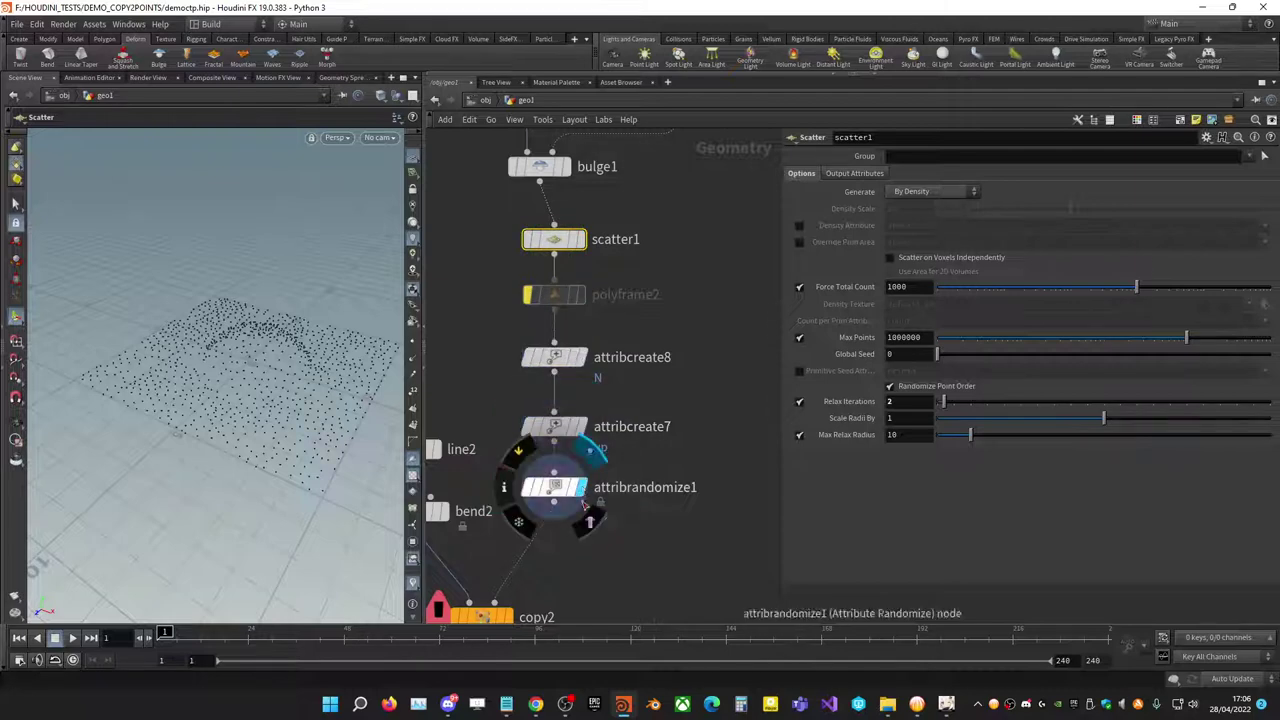
middle_click_drag(595, 561, 725, 348)
left_click(637, 404)
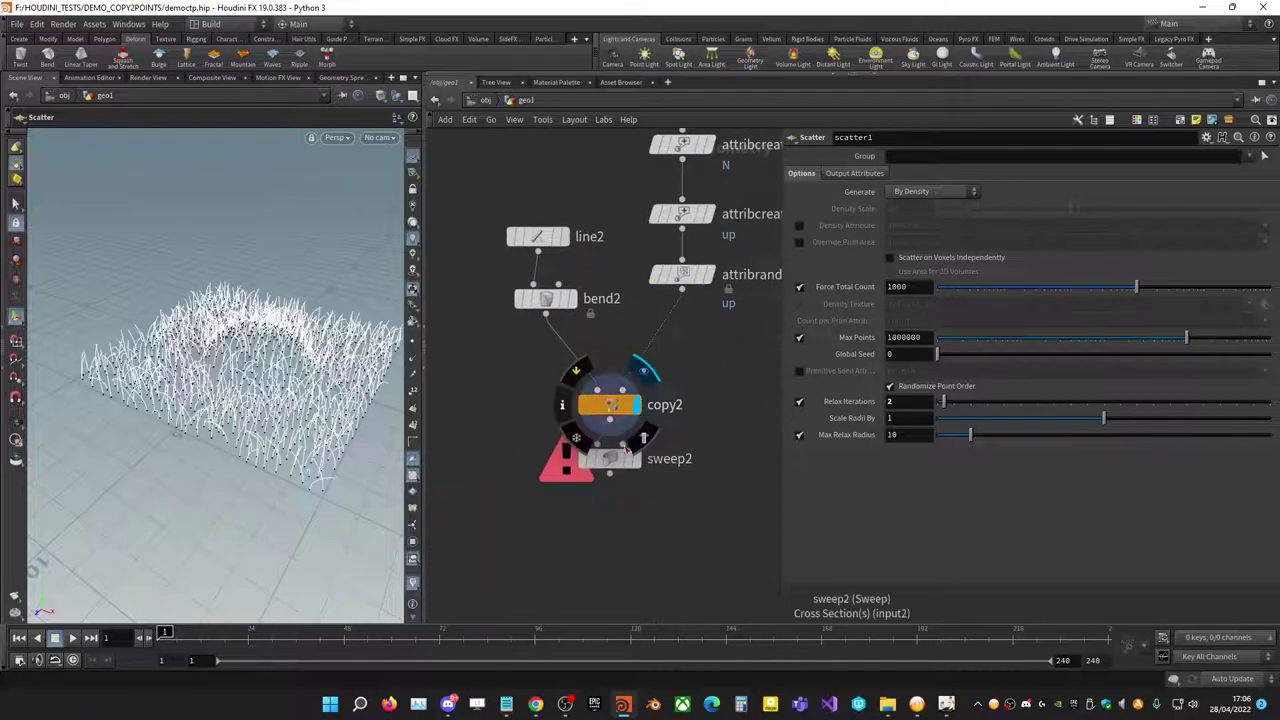
left_click(636, 458)
left_click(617, 461)
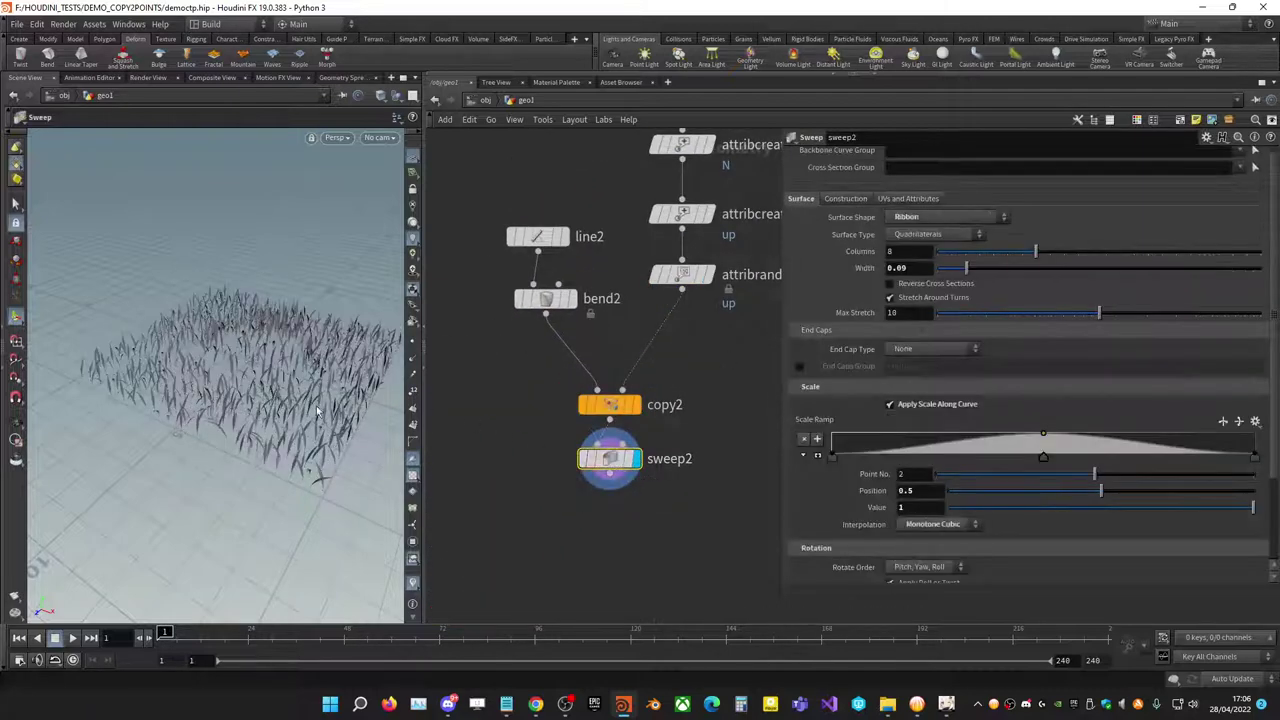
mouse_move(318, 410)
left_mouse_down()
mouse_move(263, 371)
mouse_move(295, 378)
left_mouse_up()
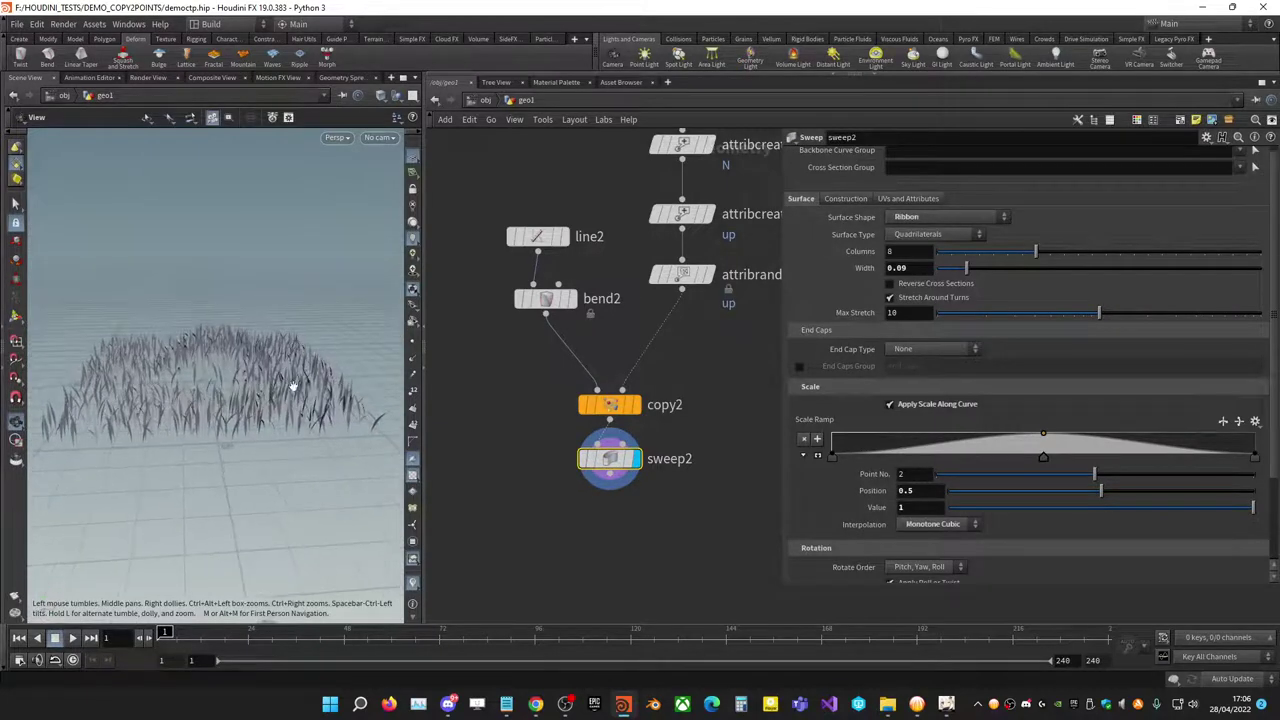
mouse_move(616, 171)
middle_mouse_down()
mouse_move(620, 229)
mouse_move(502, 462)
middle_mouse_up()
scroll(505, 458, "down", 2)
Move metaball1's center X to about -0.31 and view the mound from low
left_click(641, 272)
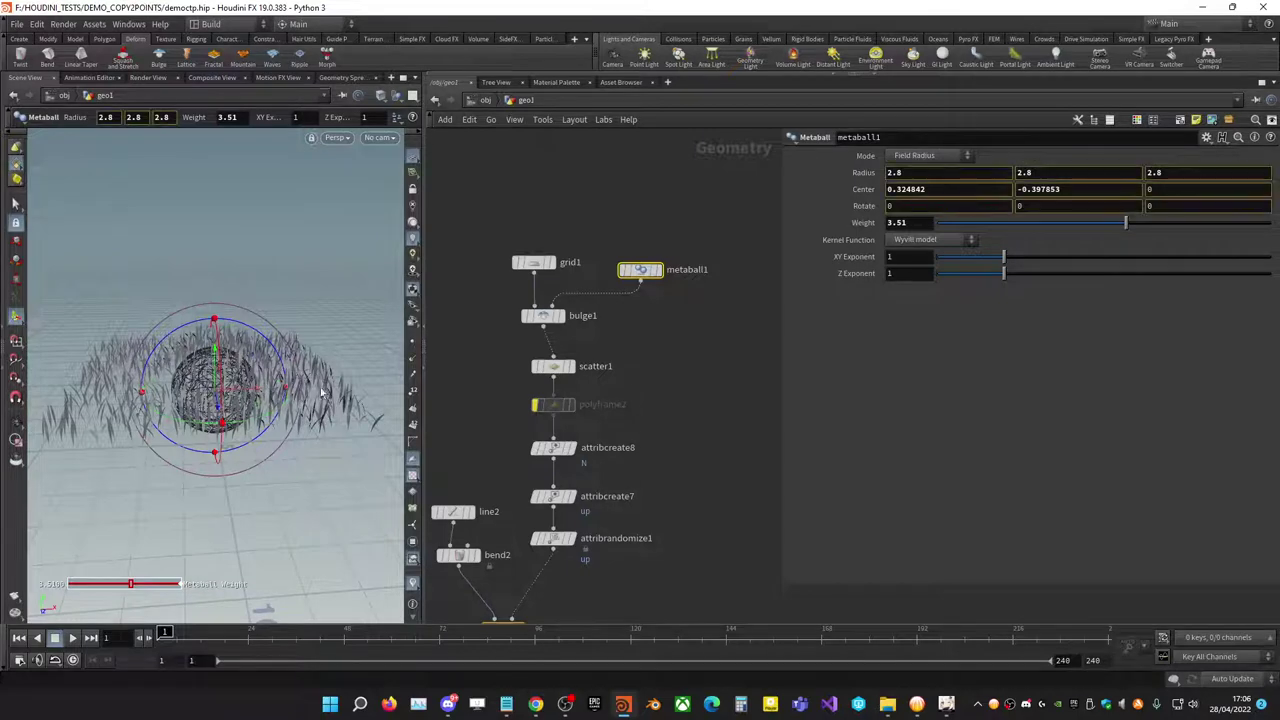
mouse_move(245, 395)
left_mouse_down()
mouse_move(436, 378)
mouse_move(220, 403)
left_mouse_up()
key("Escape")
mouse_move(328, 302)
left_mouse_down()
mouse_move(253, 342)
mouse_move(286, 323)
mouse_move(249, 383)
mouse_move(317, 352)
left_mouse_up()
key("Return")
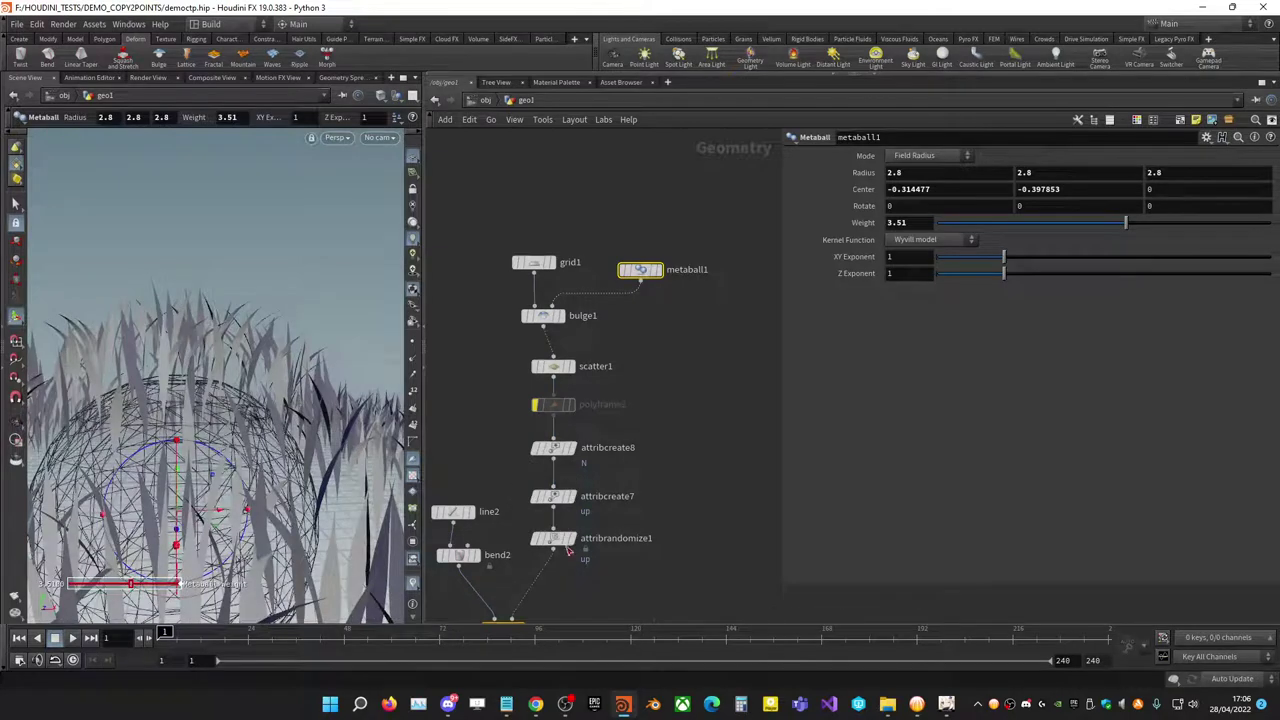
Display attribrandomize1 with point vectors shown and orbit to inspect them
left_click(553, 540)
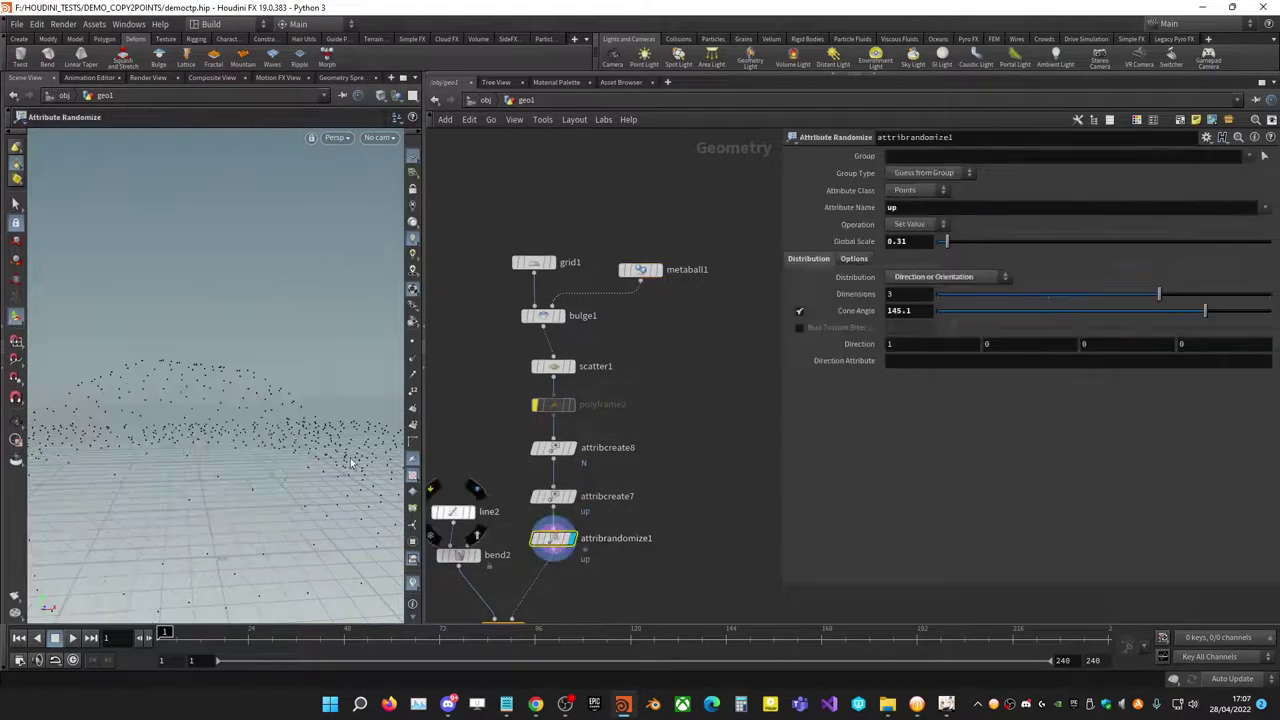
left_click(412, 358)
key("Escape")
mouse_move(257, 371)
left_mouse_down()
mouse_move(330, 398)
mouse_move(305, 337)
left_mouse_up()
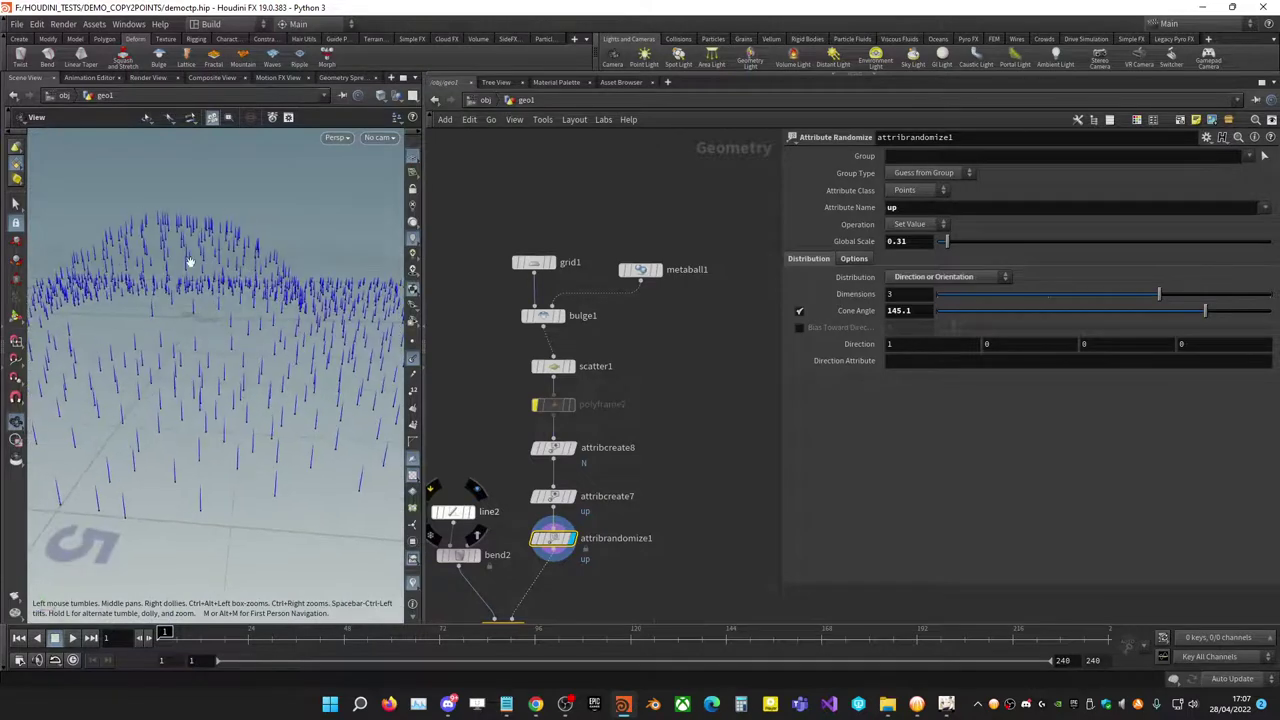
key("Return")
key("Escape")
left_click_drag(284, 316, 305, 302)
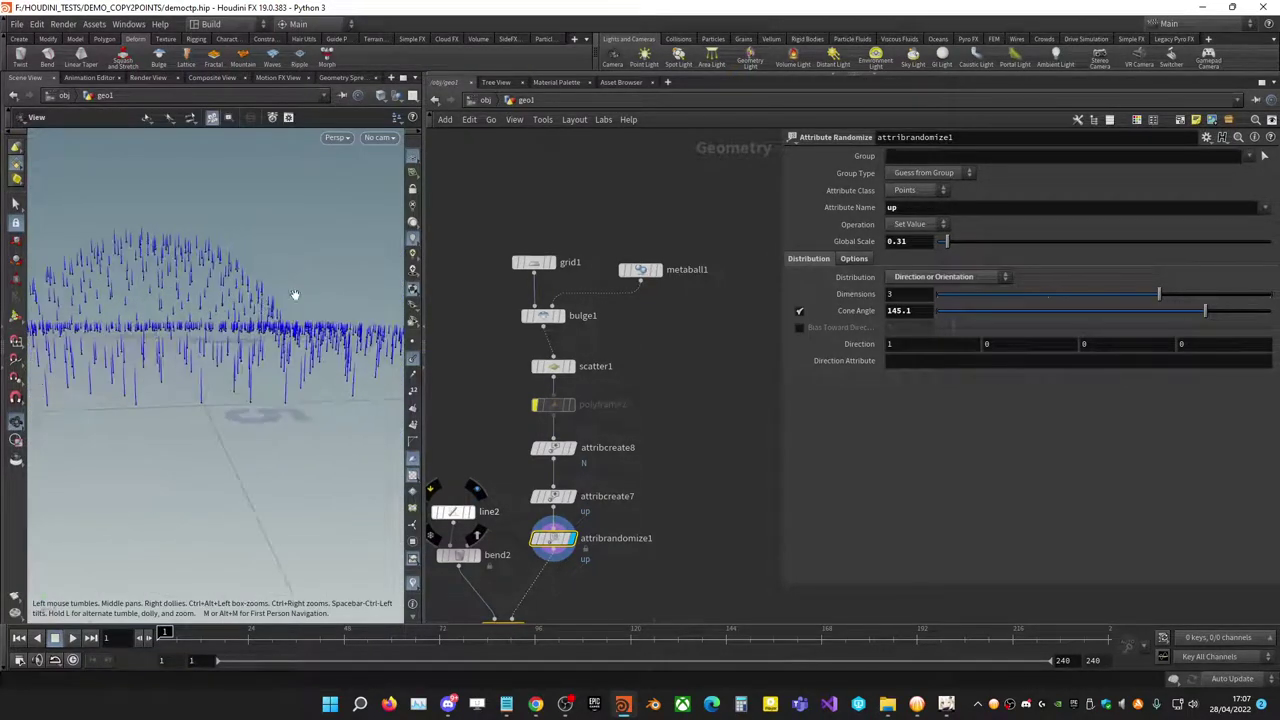
key("Return")
Bypass attribcreate8 so its N values of 0, 1, 0 are skipped
scroll(692, 487, "up", 2)
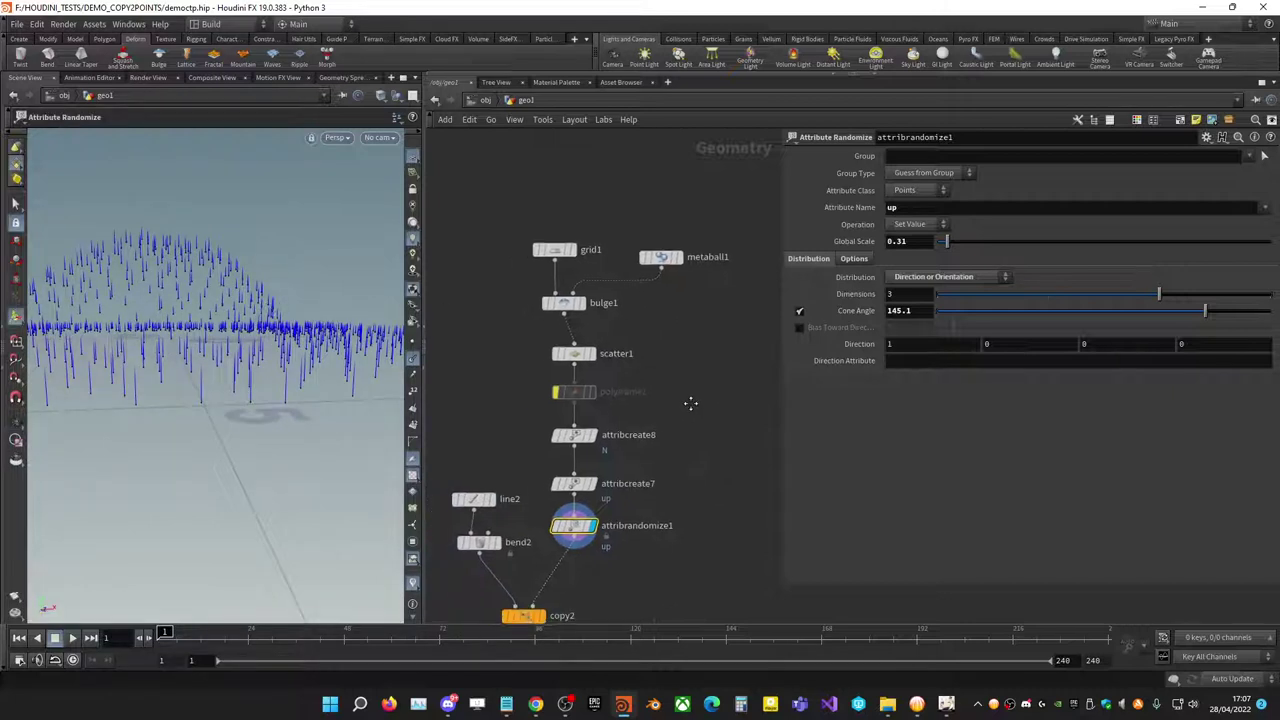
scroll(660, 395, "up", 3)
scroll(625, 362, "down", 2)
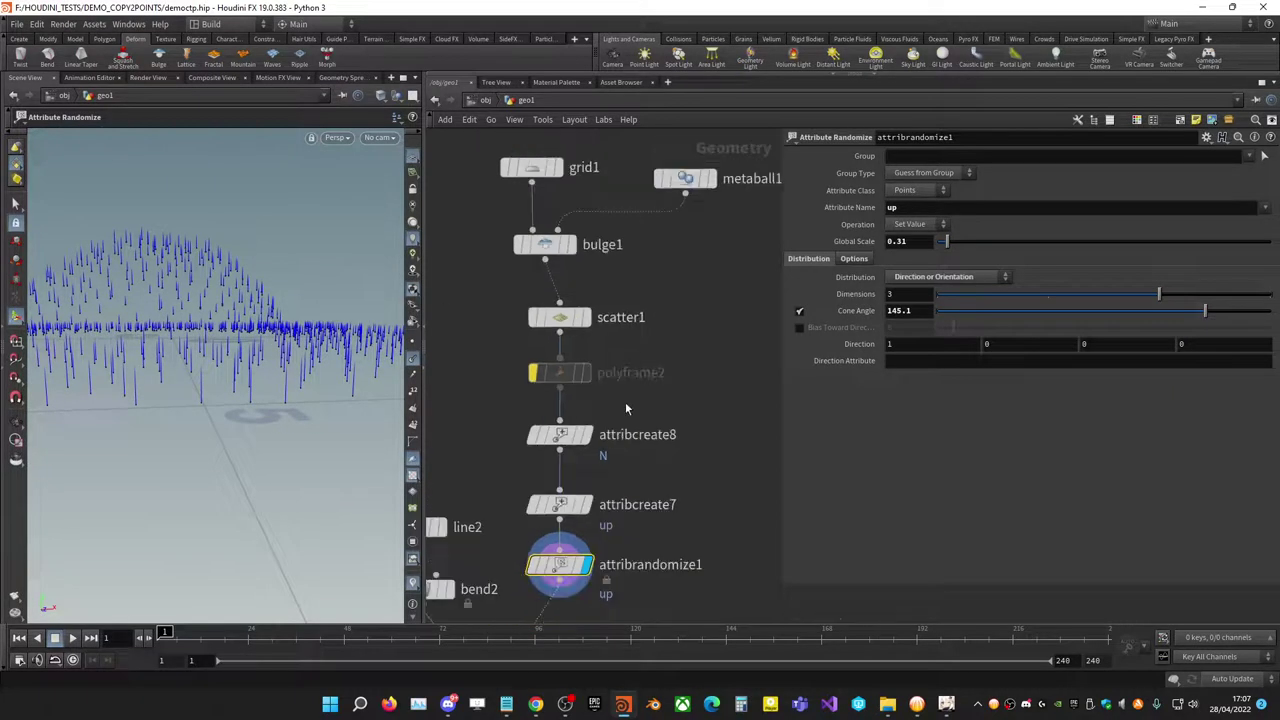
middle_click_drag(625, 402, 670, 262)
scroll(668, 284, "down", 2)
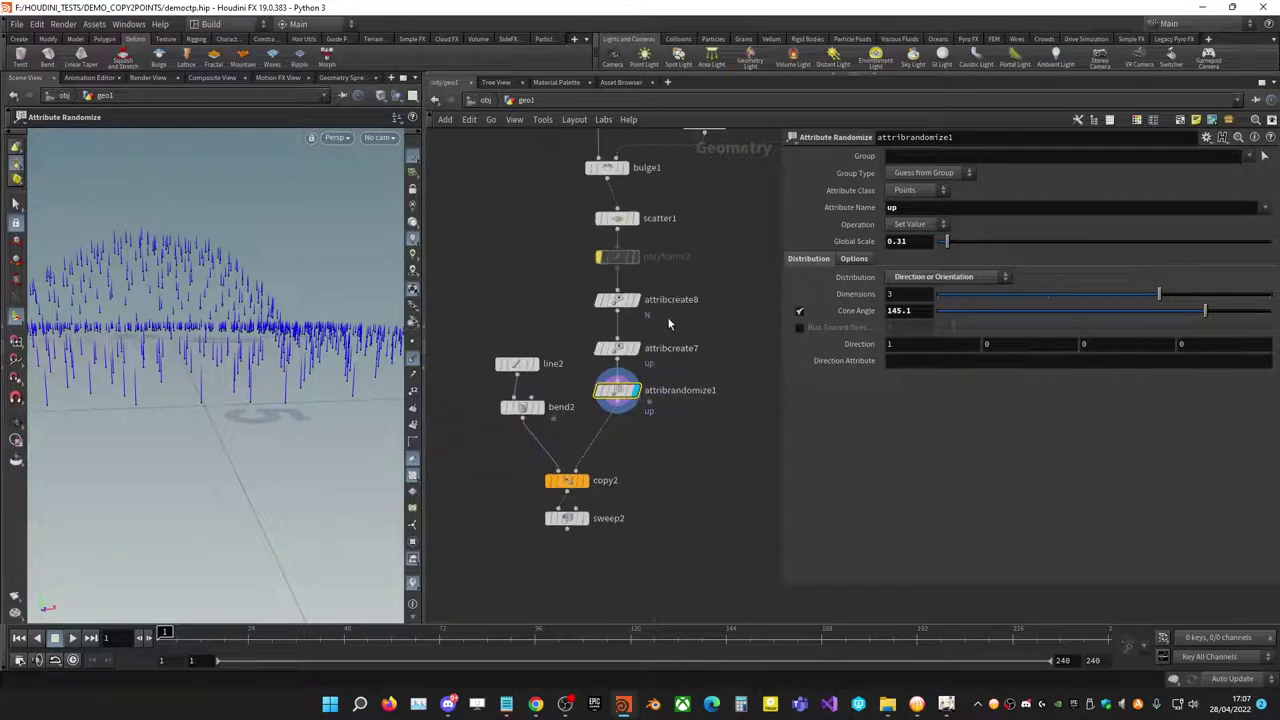
scroll(660, 300, "down", 2)
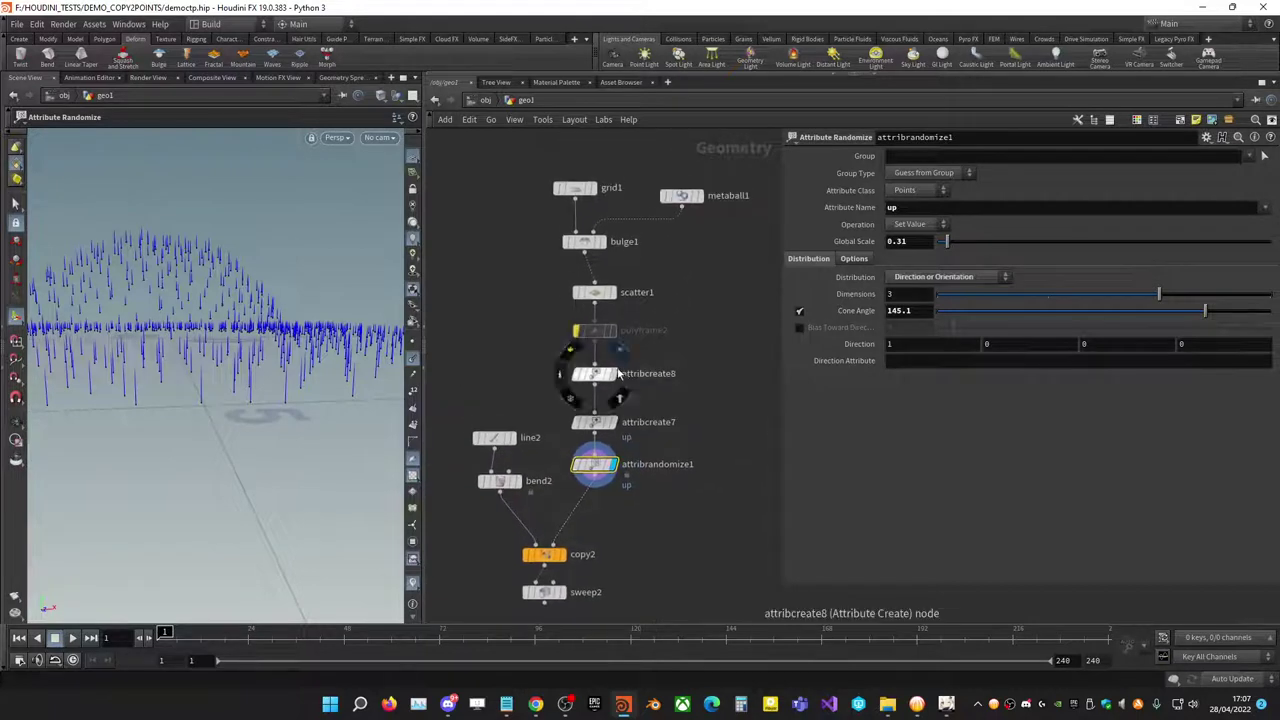
left_click(595, 375)
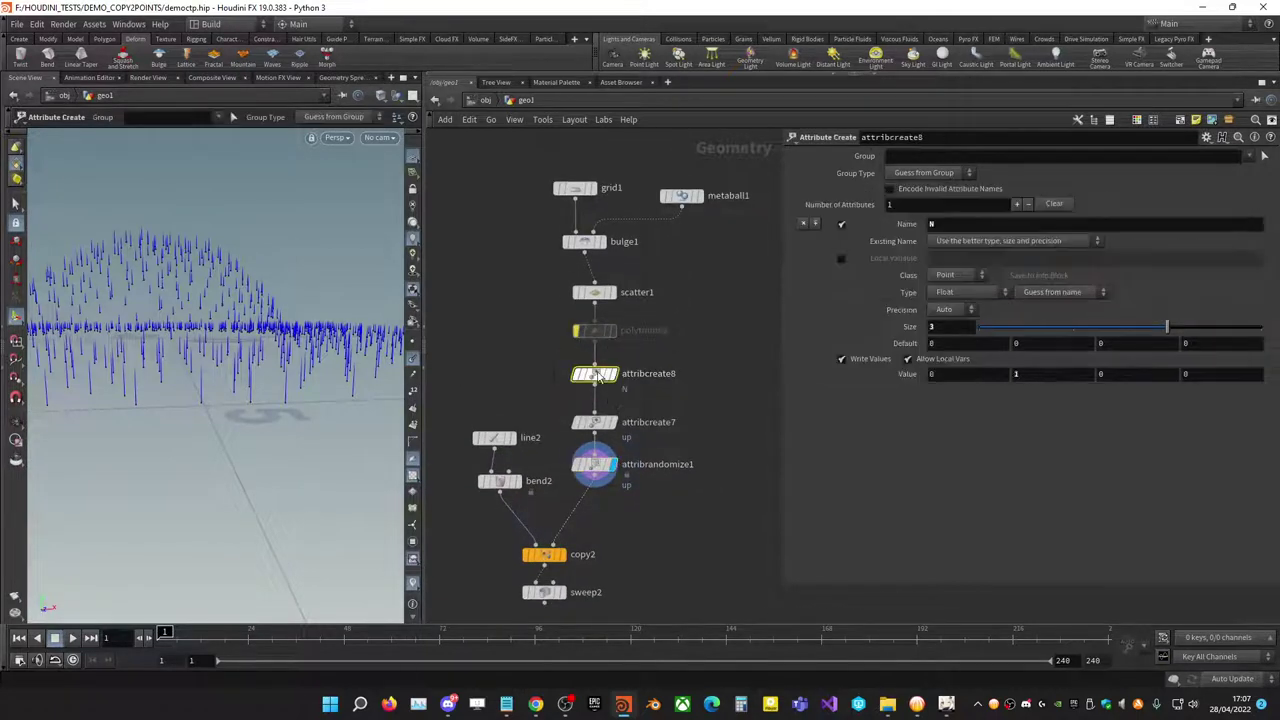
left_click(569, 351)
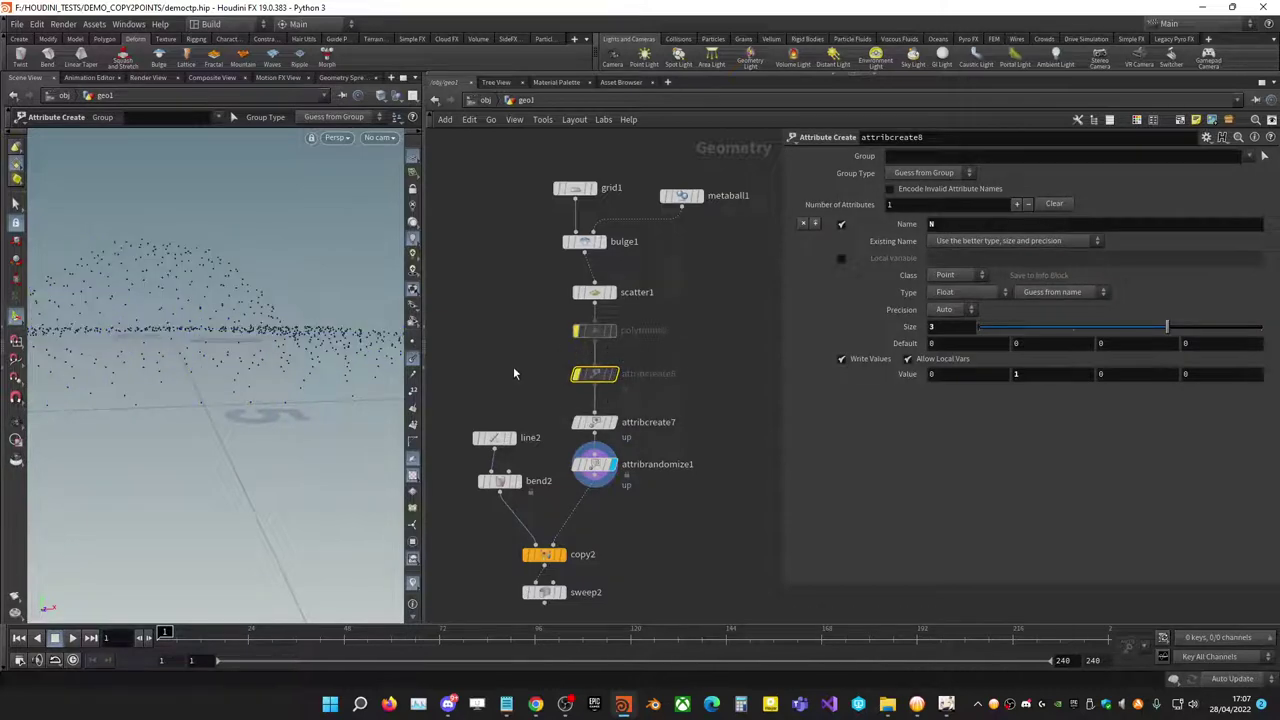
key("Tab")
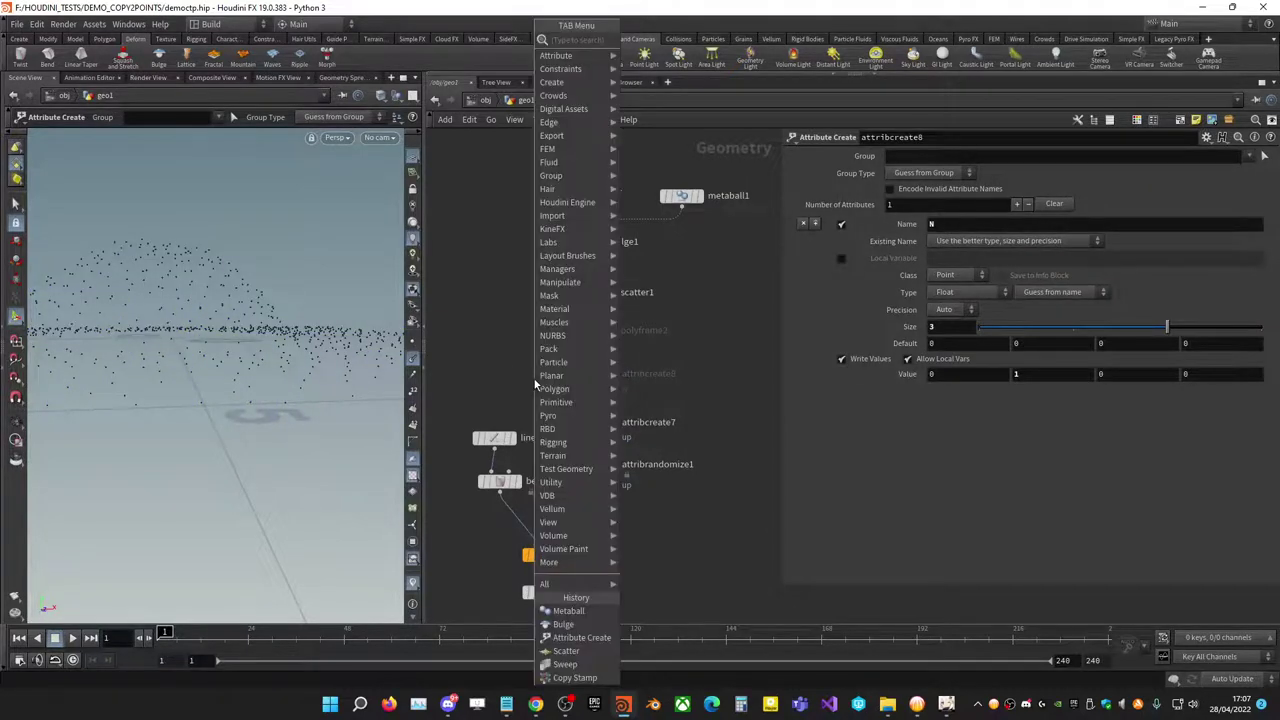
Add a Ray node on the wire above attribcreate7
type("ray")
key("Return")
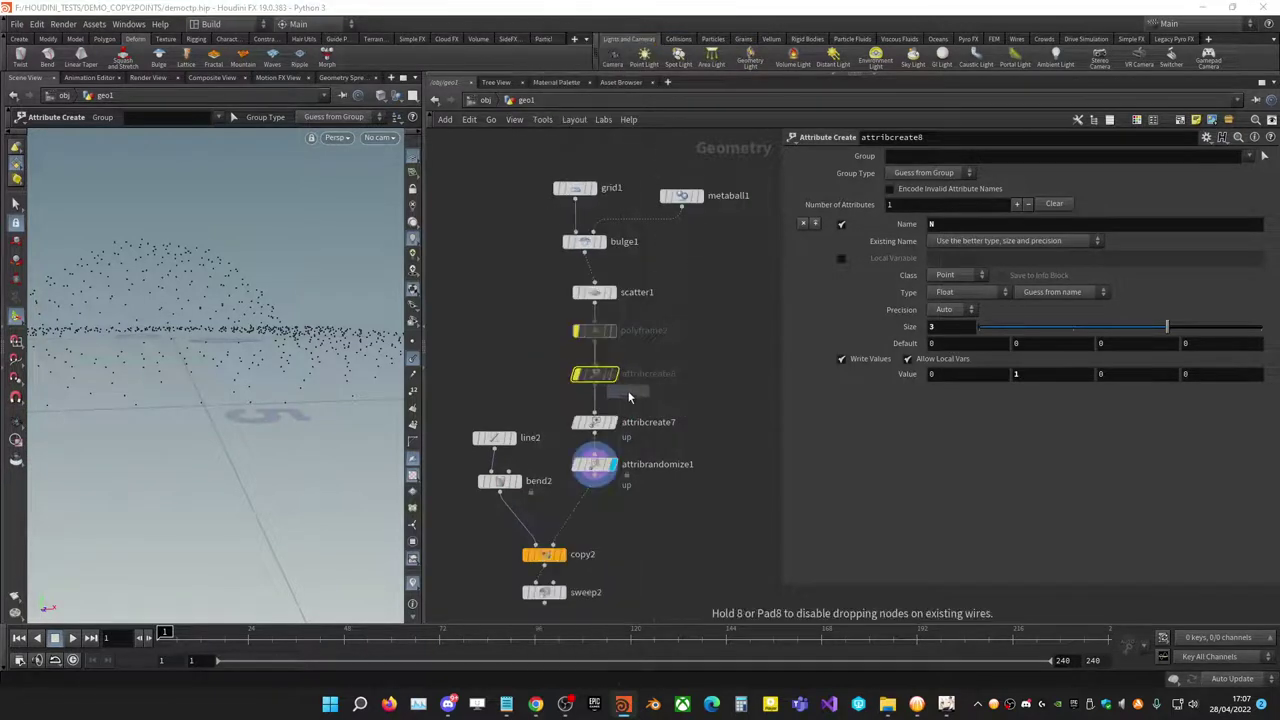
left_click(604, 410)
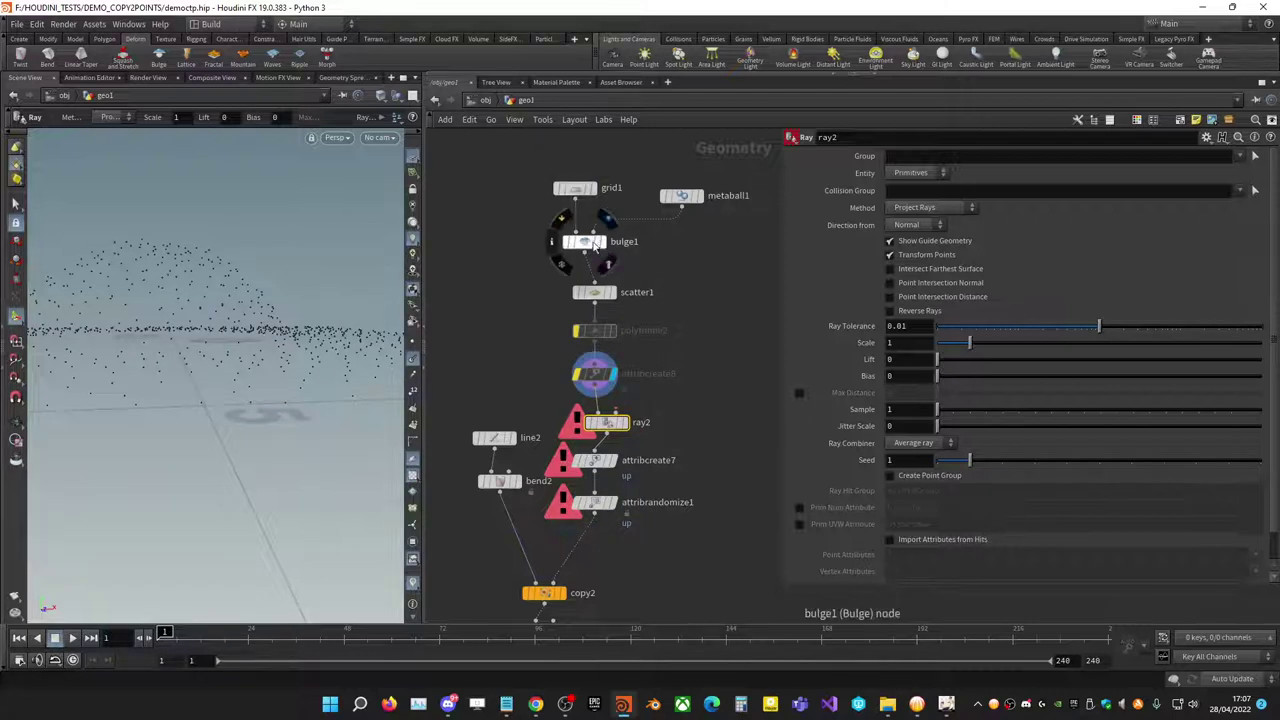
middle_click_drag(530, 208, 463, 287)
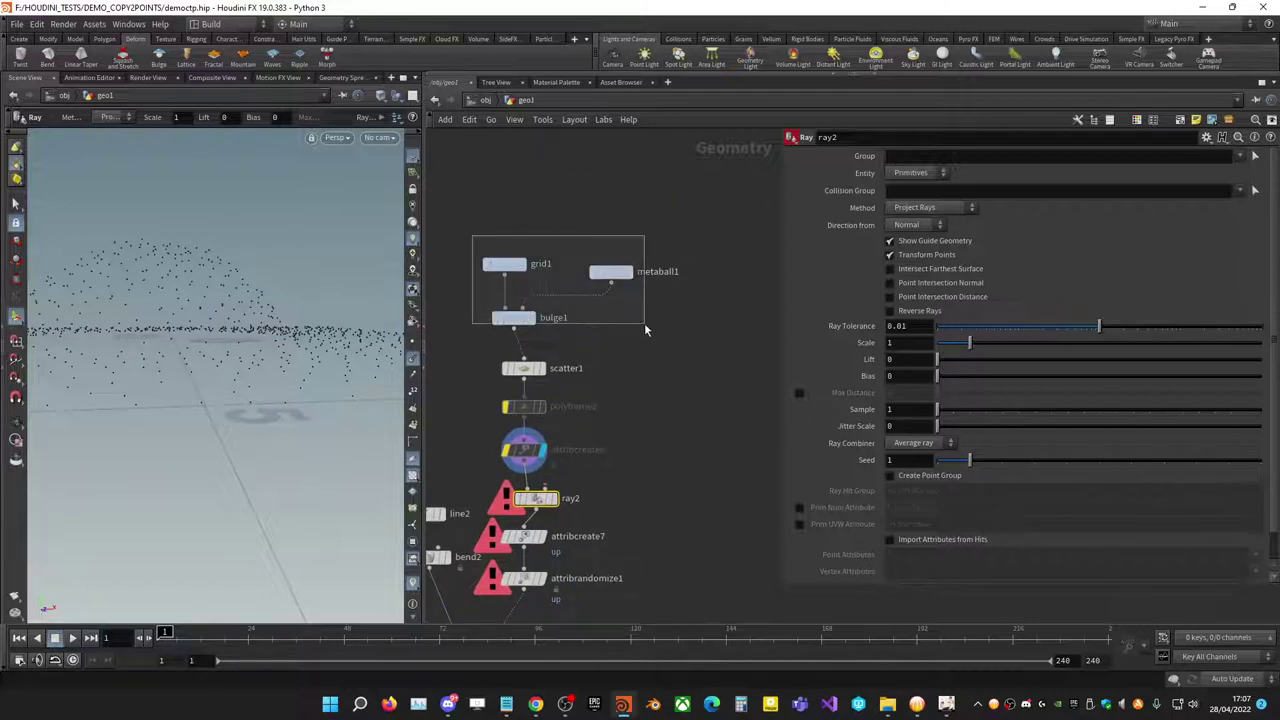
Move grid1, metaball1 and bulge1 aside and wire bulge1 into ray2's collision input
left_click_drag(644, 323, 644, 323)
left_click_drag(515, 329, 660, 298)
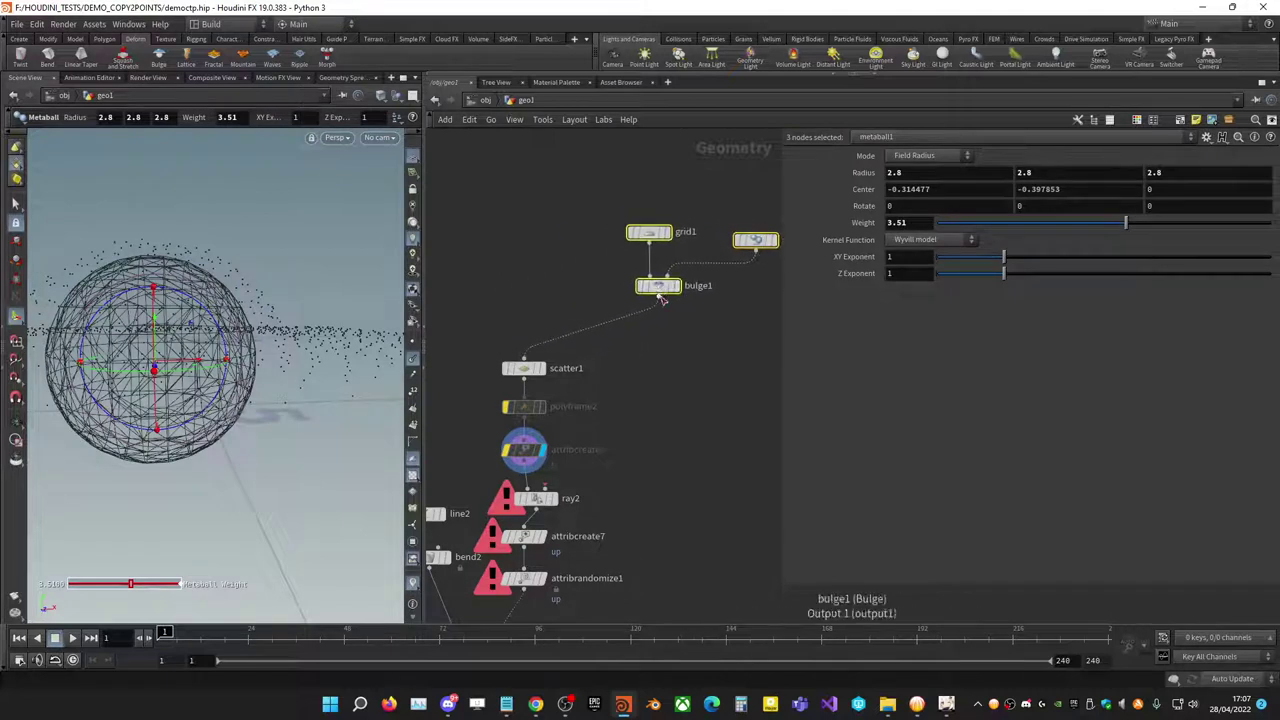
left_click(660, 300)
key("Escape")
left_click(653, 349)
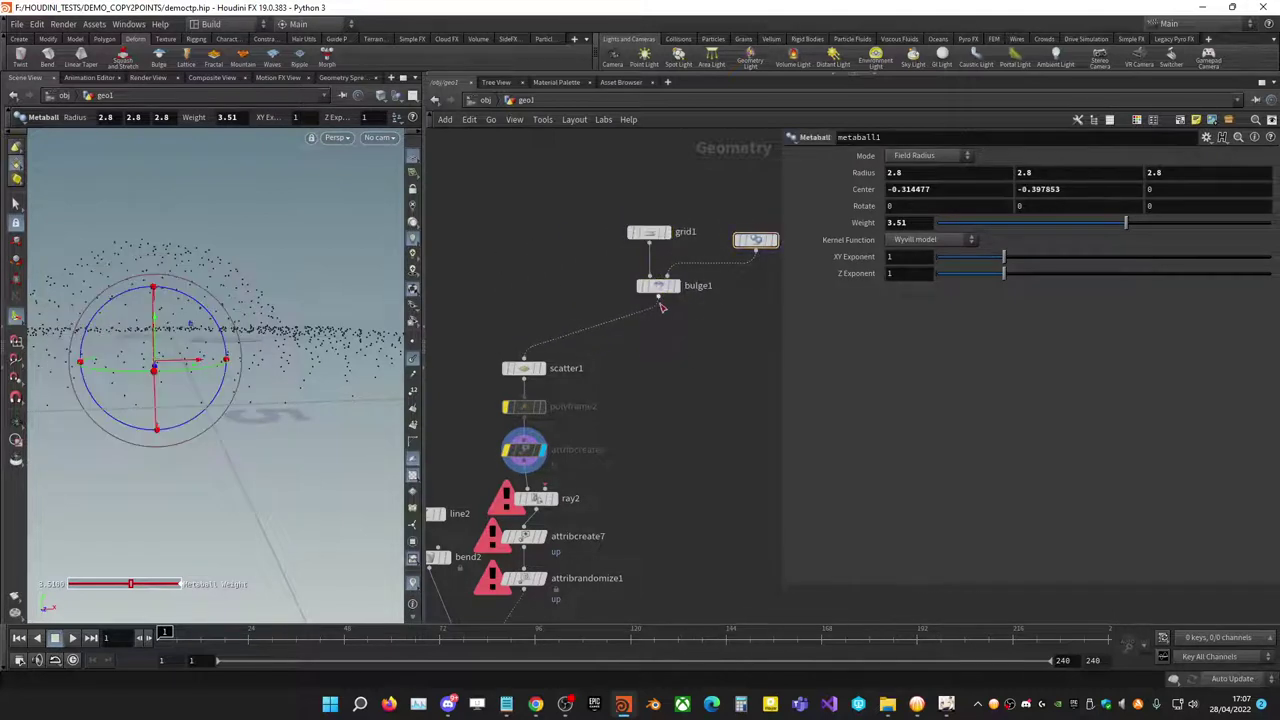
left_click(658, 298)
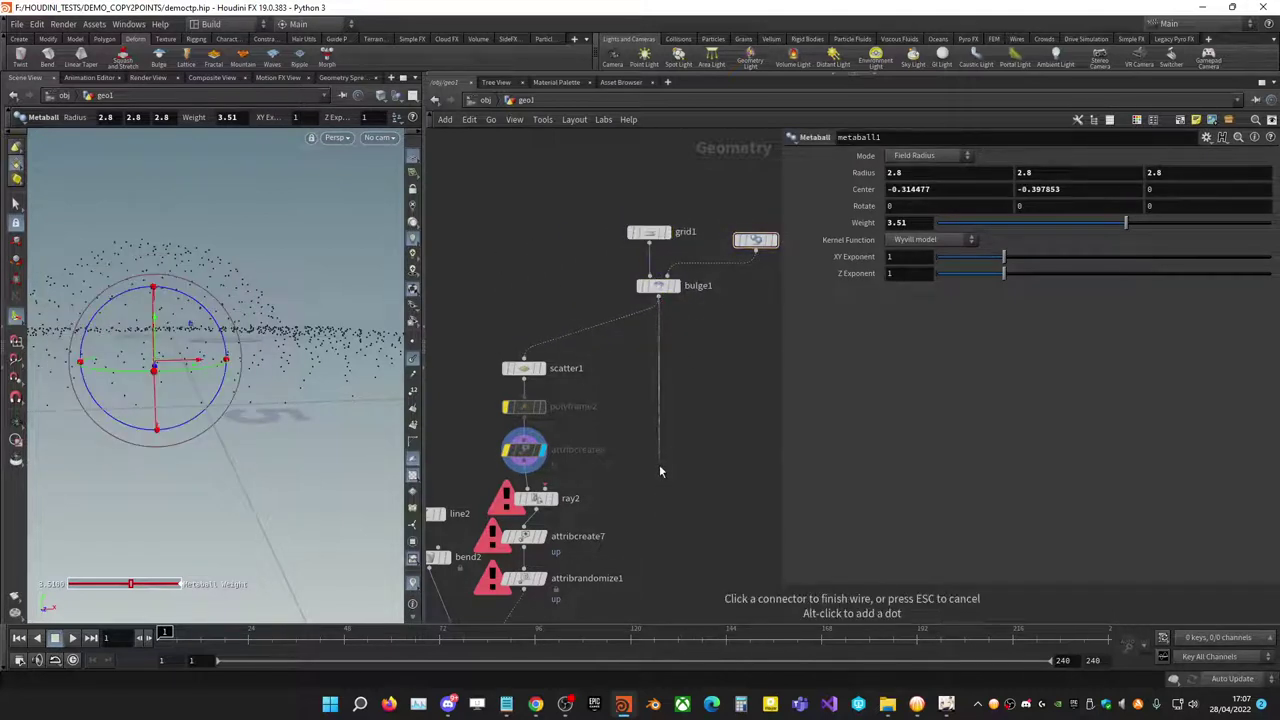
left_click(659, 464, "alt")
left_click(563, 487)
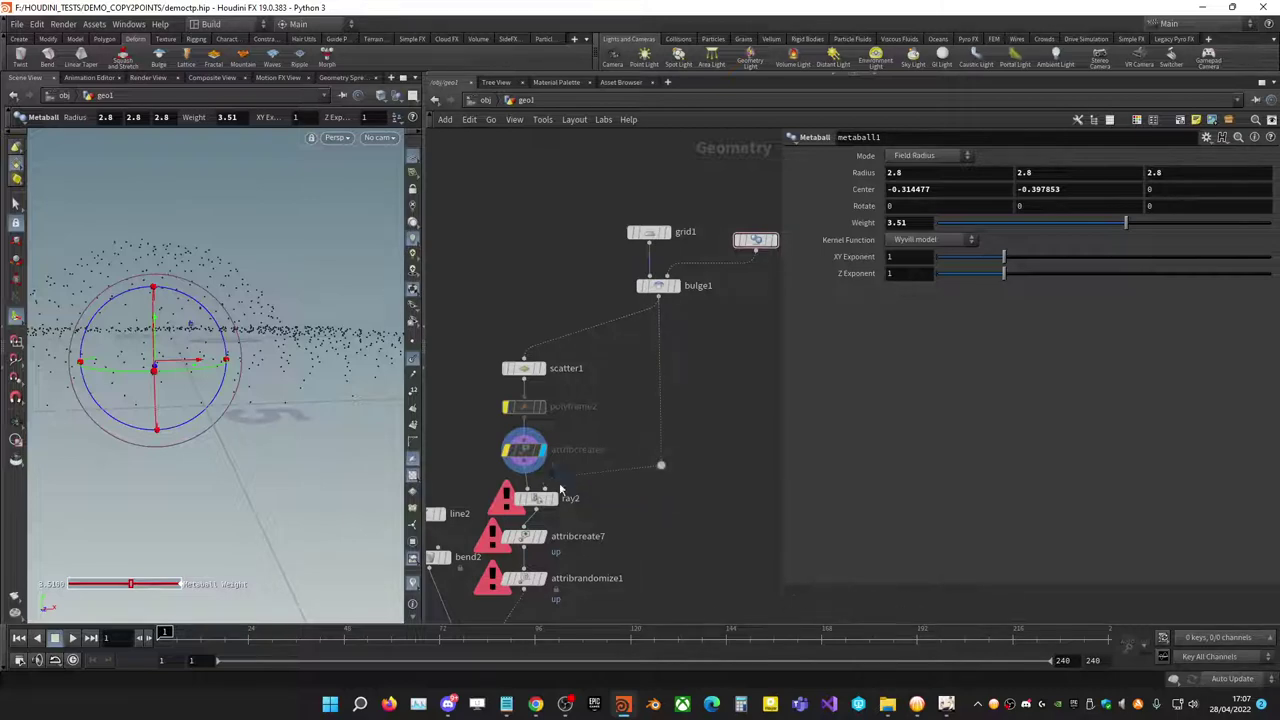
left_click(556, 499)
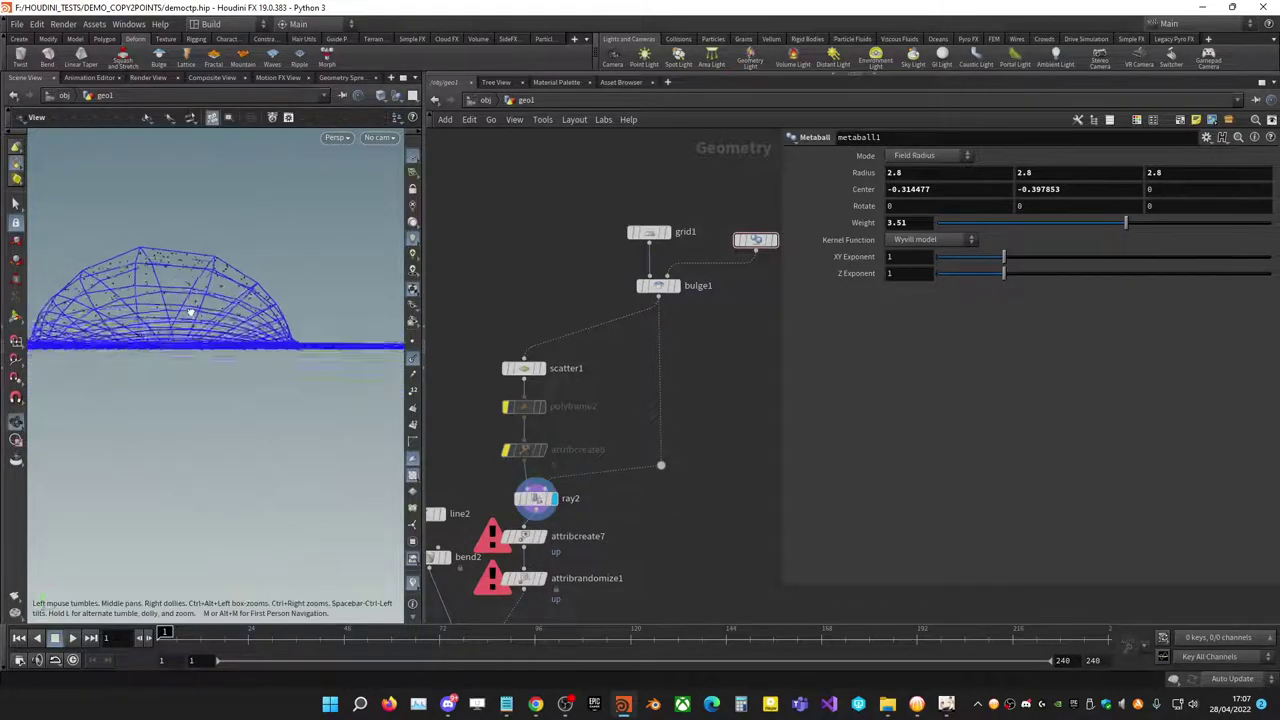
left_click_drag(266, 403, 183, 326, "alt")
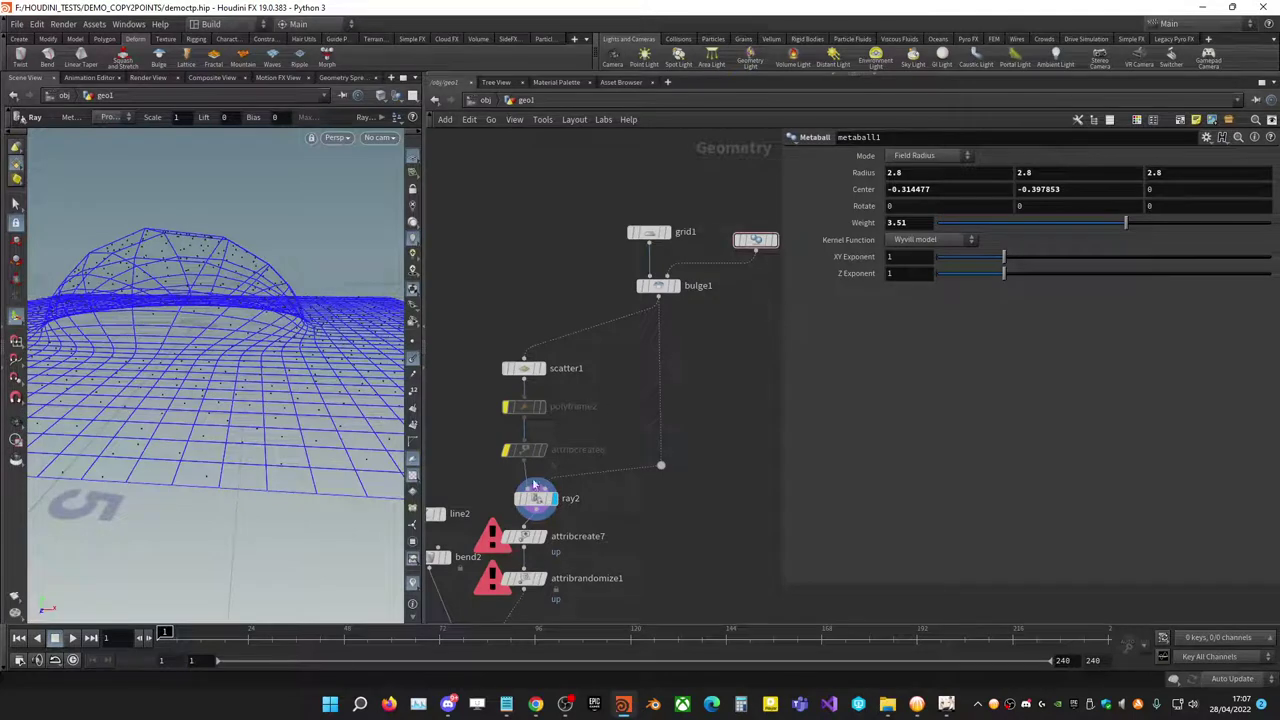
Enable Point Intersection Normal on ray2 and set its method to Minimum Distance
left_click(535, 487)
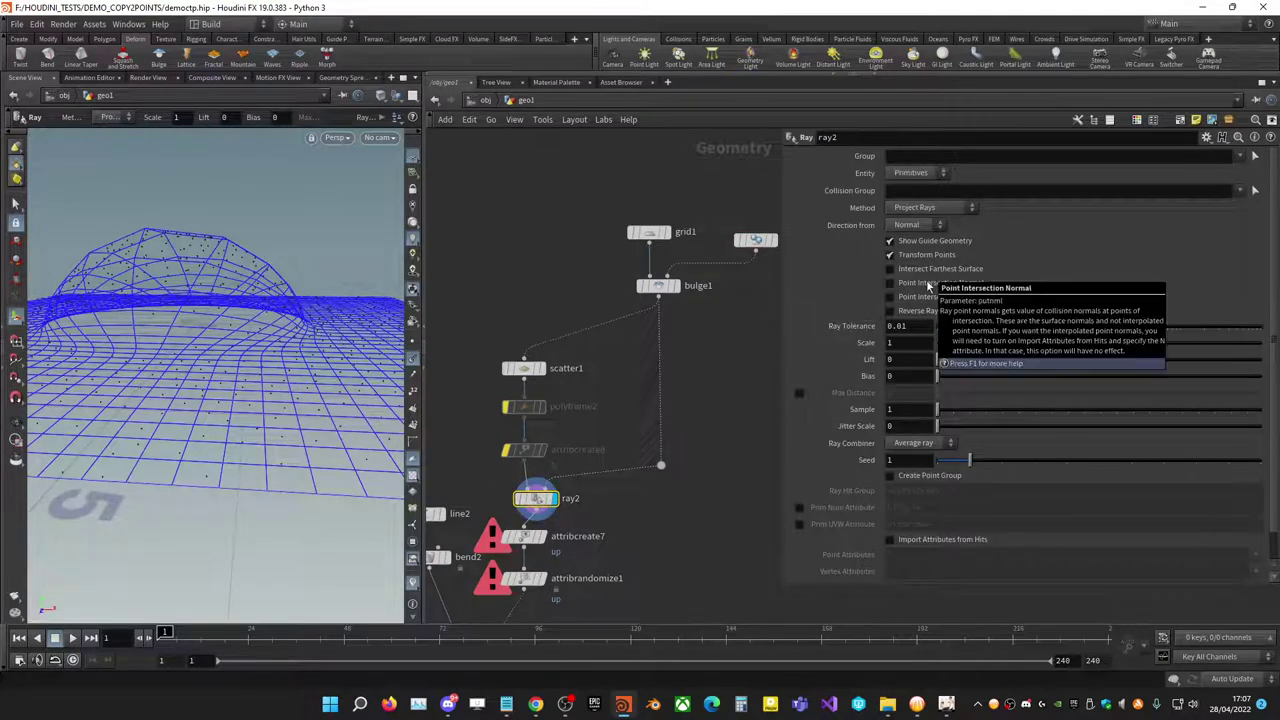
left_click(934, 285)
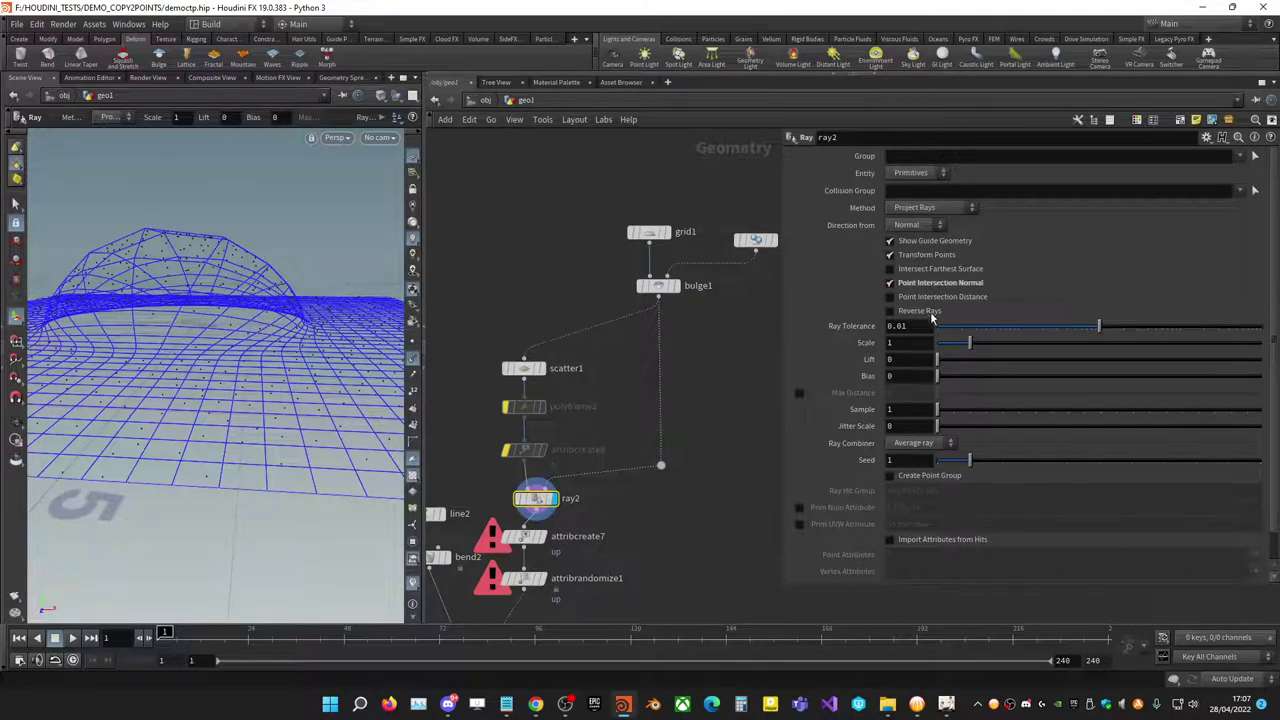
left_click(953, 209)
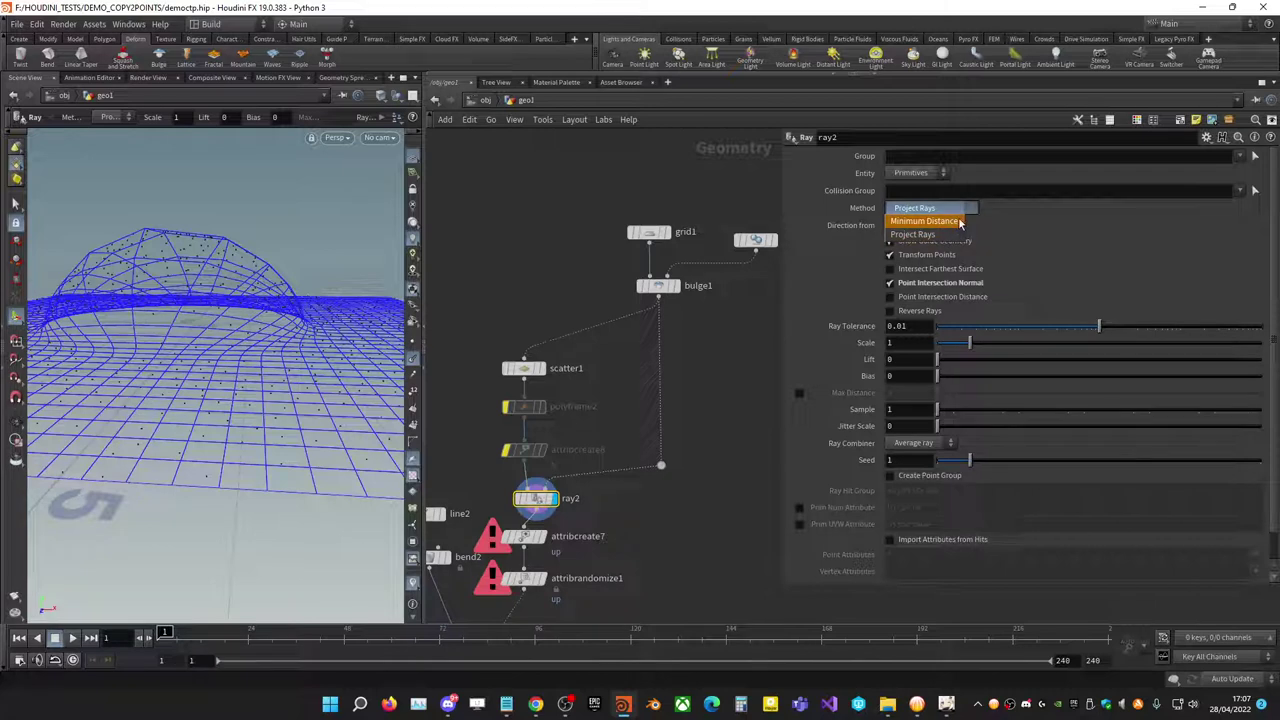
left_click(959, 222)
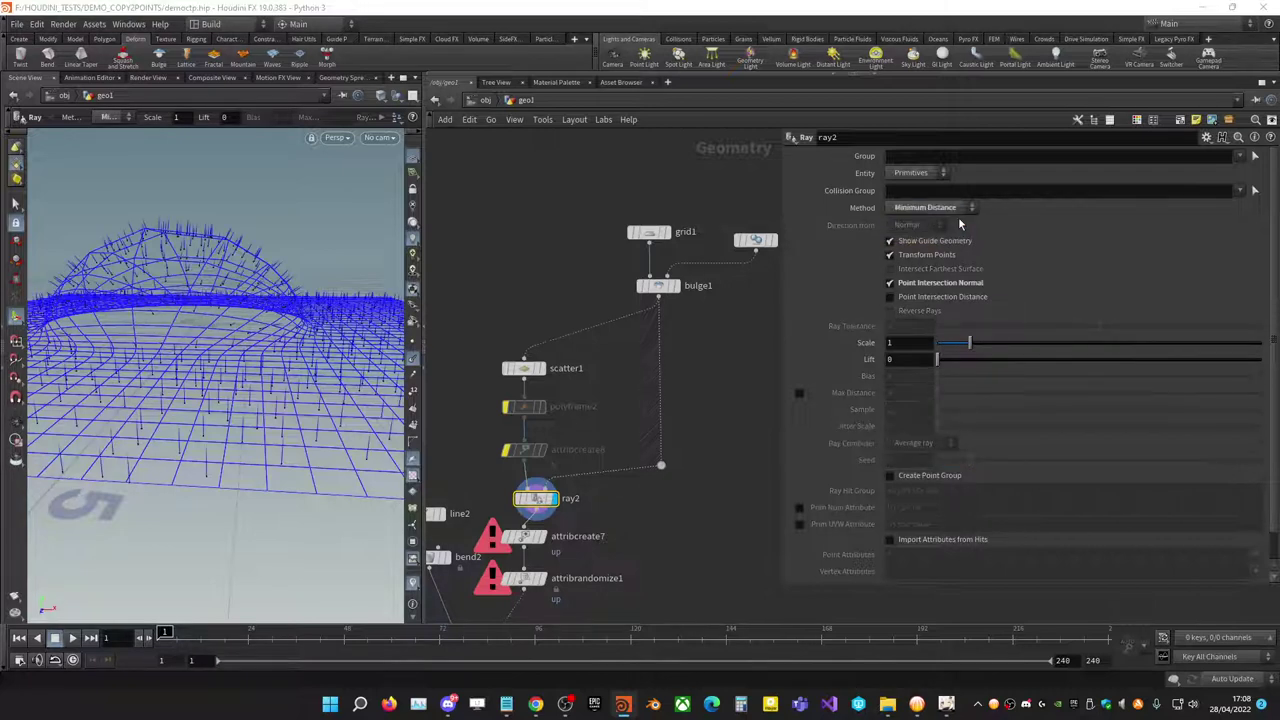
key("Escape")
mouse_move(266, 250)
left_mouse_down()
mouse_move(163, 286)
mouse_move(283, 287)
left_mouse_up()
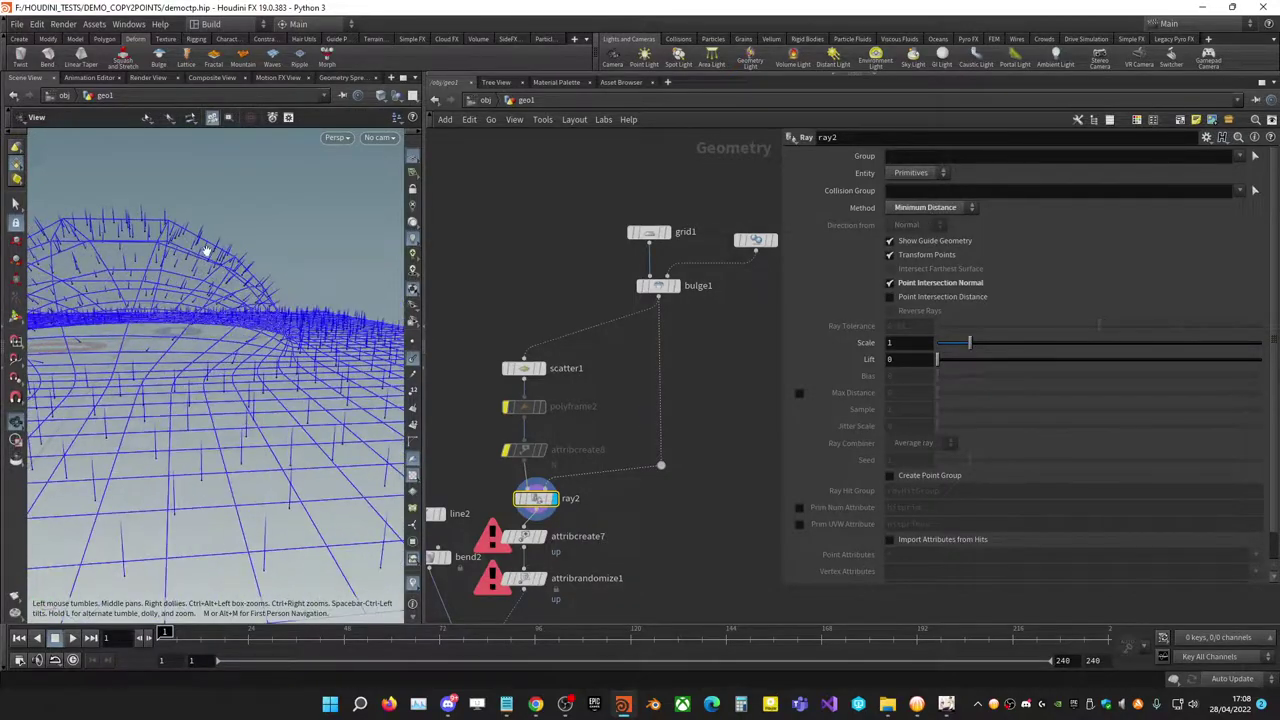
mouse_move(127, 247)
left_mouse_down()
mouse_move(171, 286)
mouse_move(163, 294)
mouse_move(230, 289)
mouse_move(250, 270)
left_mouse_up()
Select metaball1 and orbit around its sphere handle
left_click(755, 240)
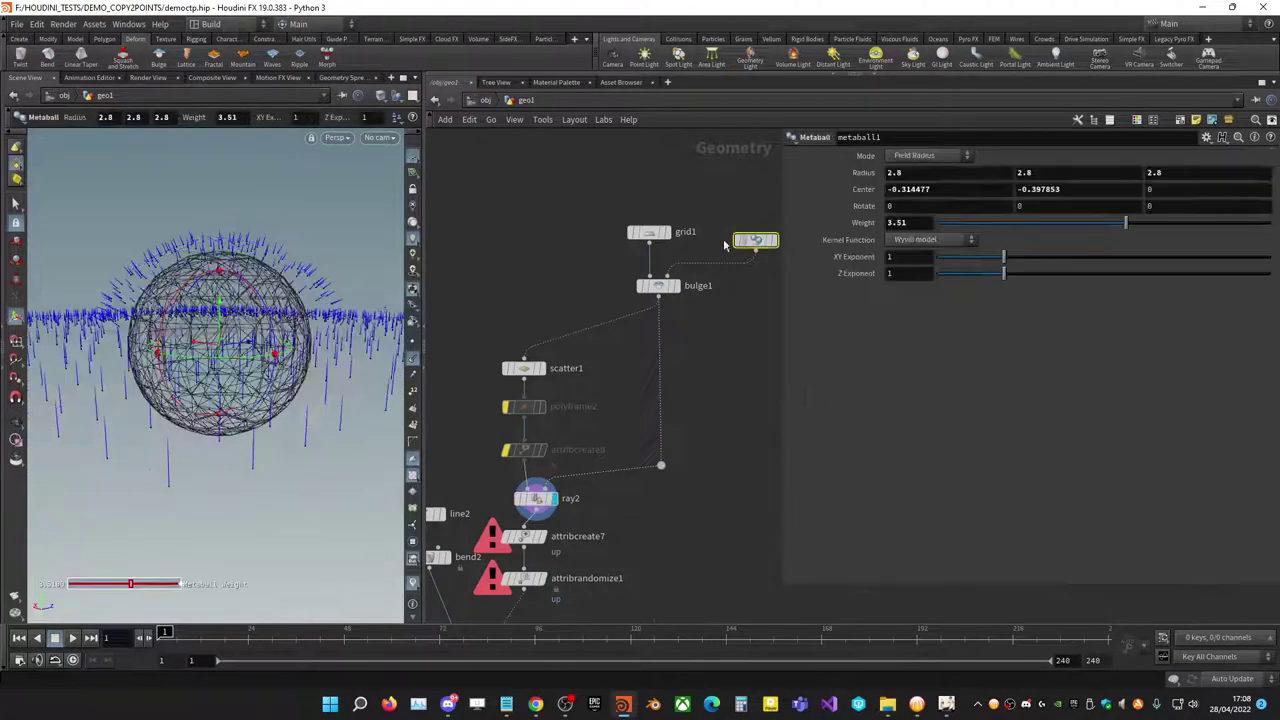
left_click_drag(243, 337, 264, 337)
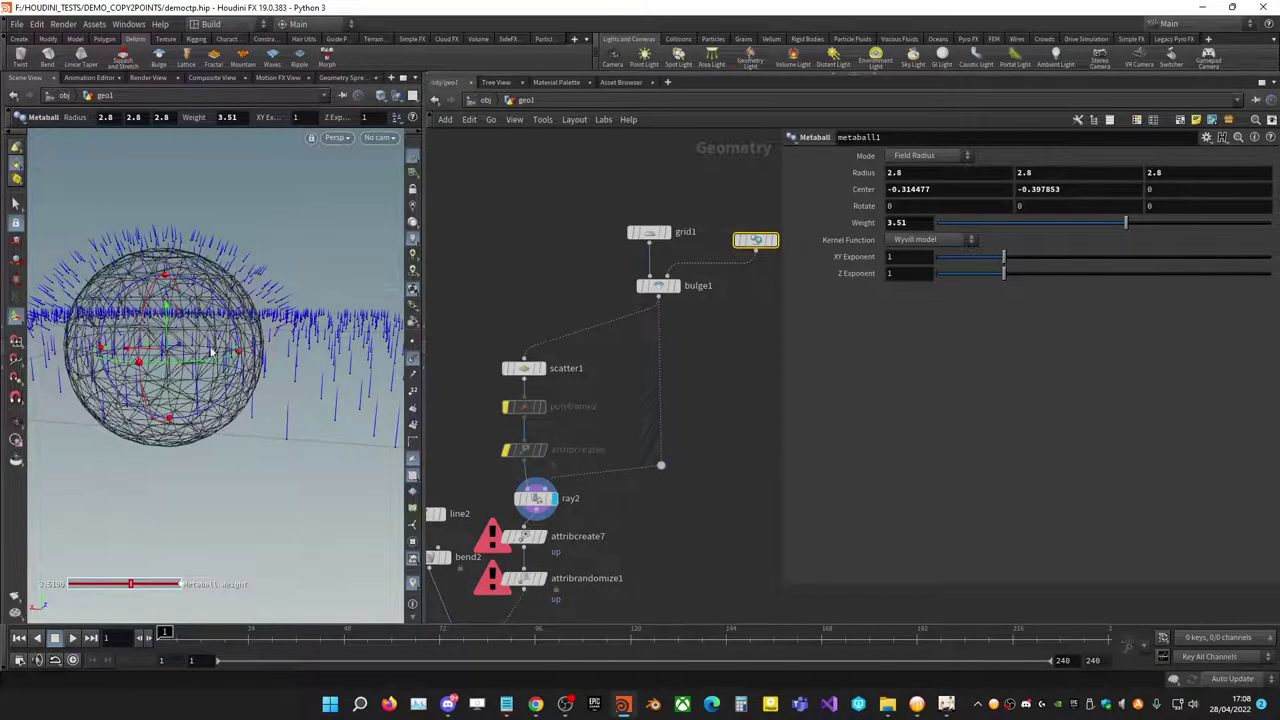
left_click_drag(138, 360, 265, 350)
key("Escape")
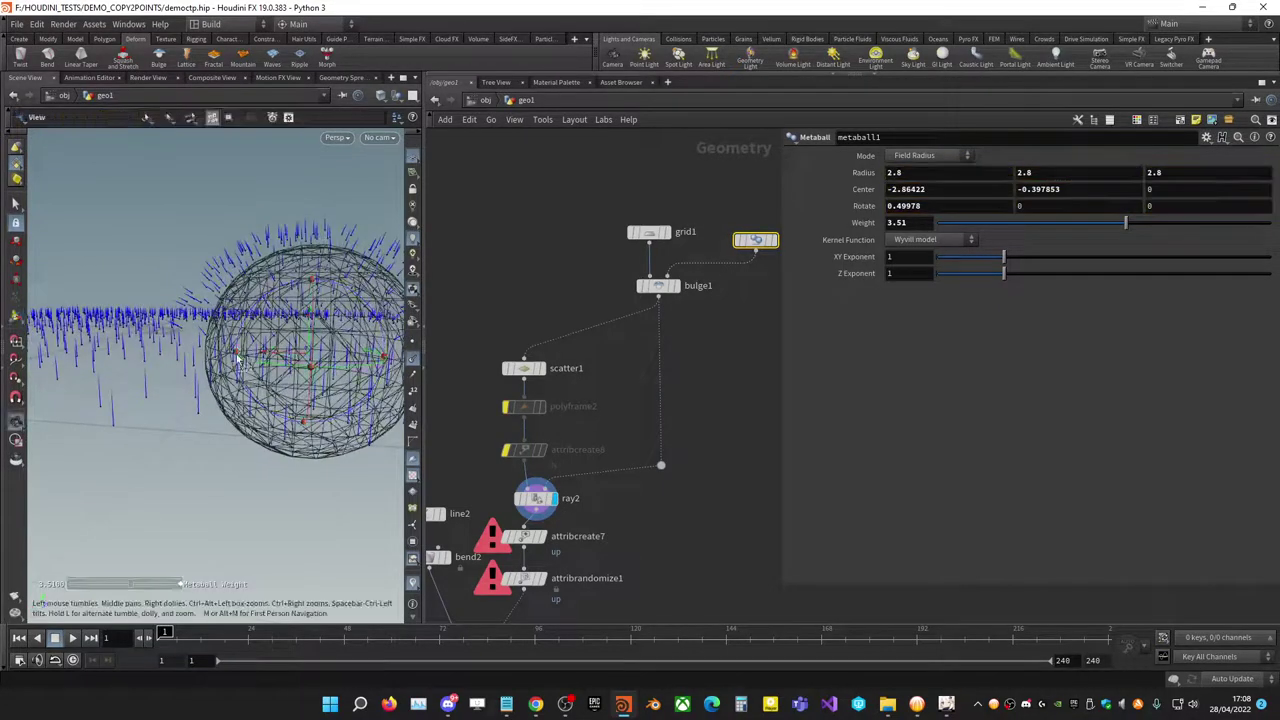
mouse_move(275, 400)
left_mouse_down()
mouse_move(248, 405)
mouse_move(345, 343)
mouse_move(86, 440)
mouse_move(390, 425)
mouse_move(185, 430)
mouse_move(195, 420)
left_mouse_up()
key("Return")
Display sweep2's grass and inspect it from ground level
middle_click_drag(709, 584, 725, 338)
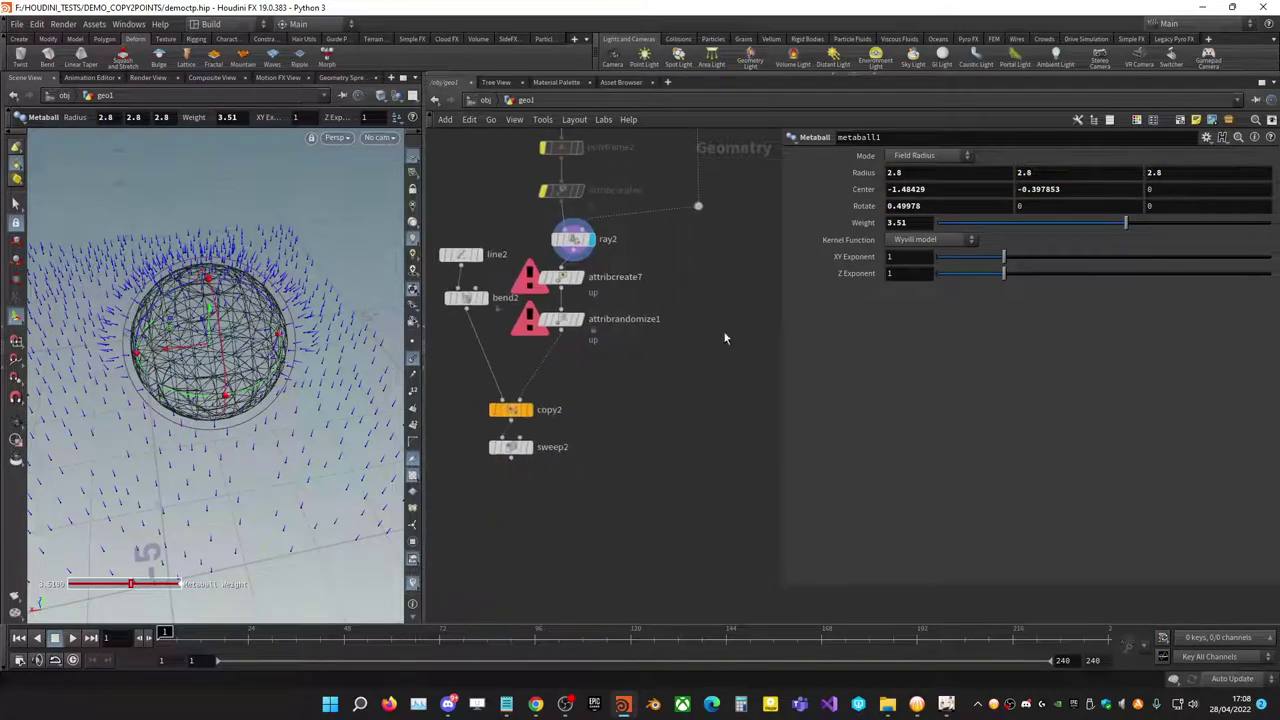
left_click(530, 447)
left_click(511, 450)
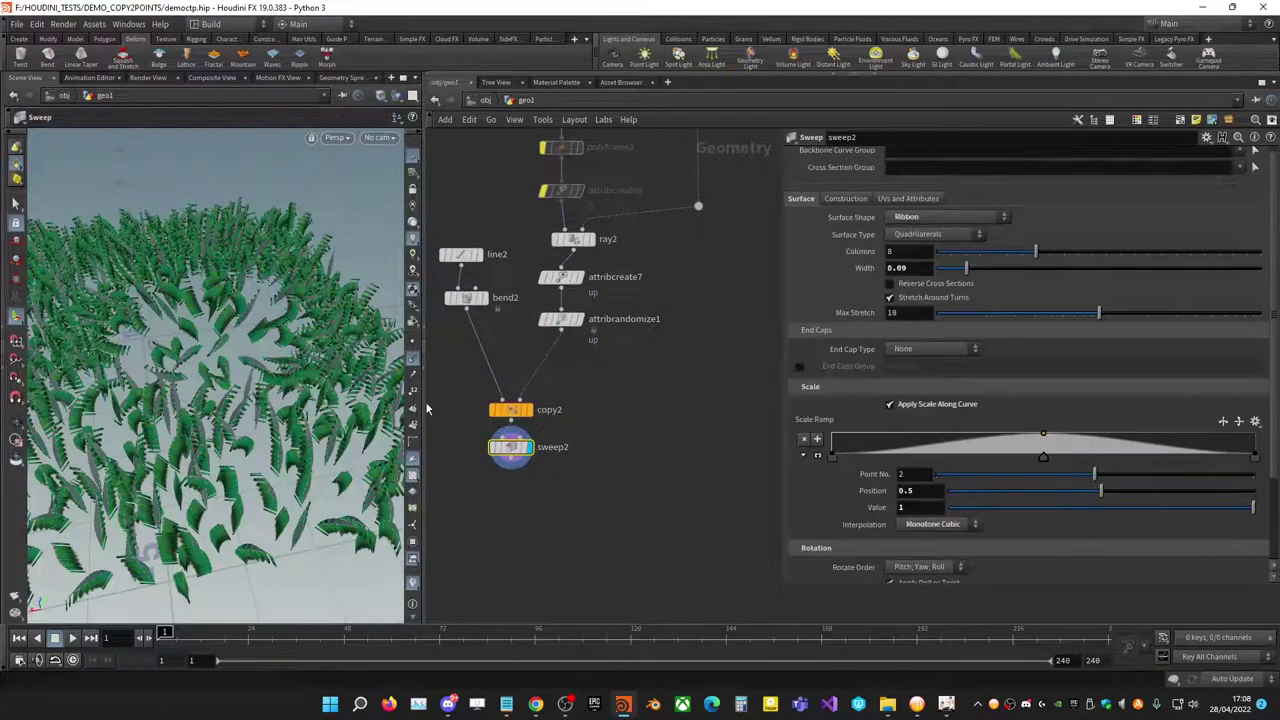
key("Escape")
mouse_move(214, 329)
left_mouse_down()
mouse_move(338, 284)
mouse_move(238, 352)
mouse_move(251, 343)
left_mouse_up()
key("Return")
Bypass bulge1 and orbit to see the grass lying flat
middle_click_drag(558, 380, 611, 529)
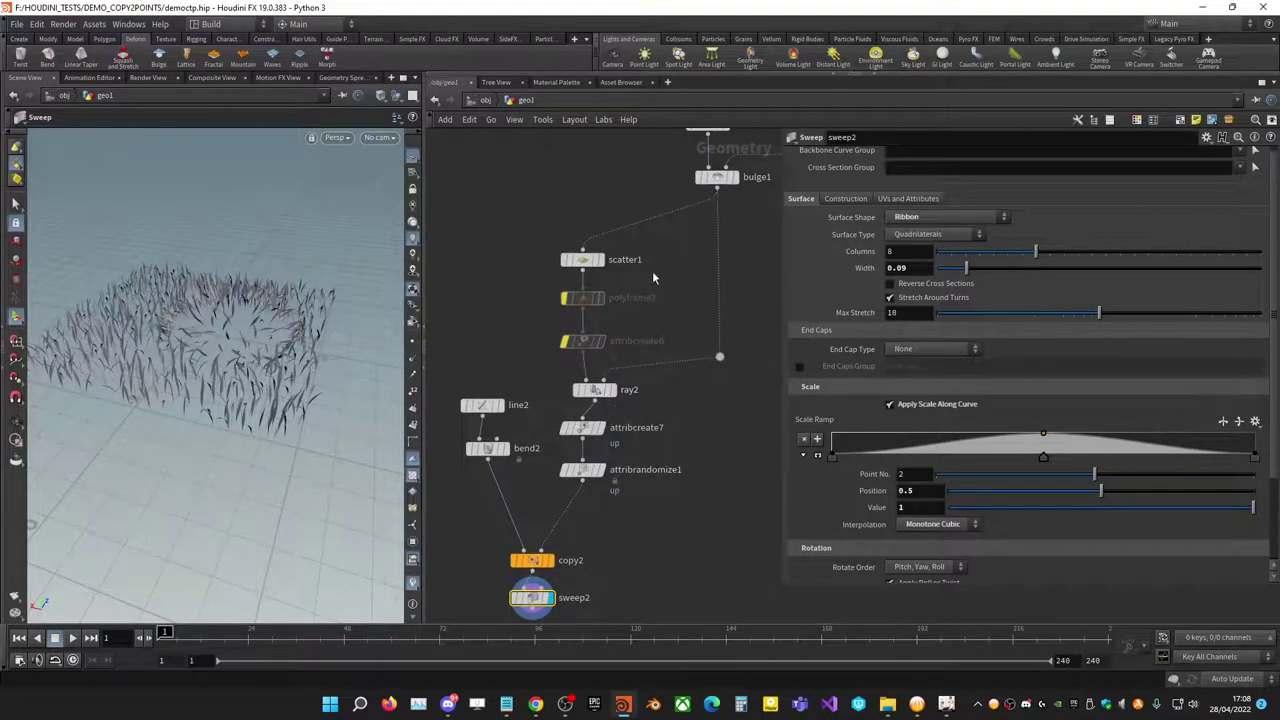
middle_click_drag(652, 271, 617, 306)
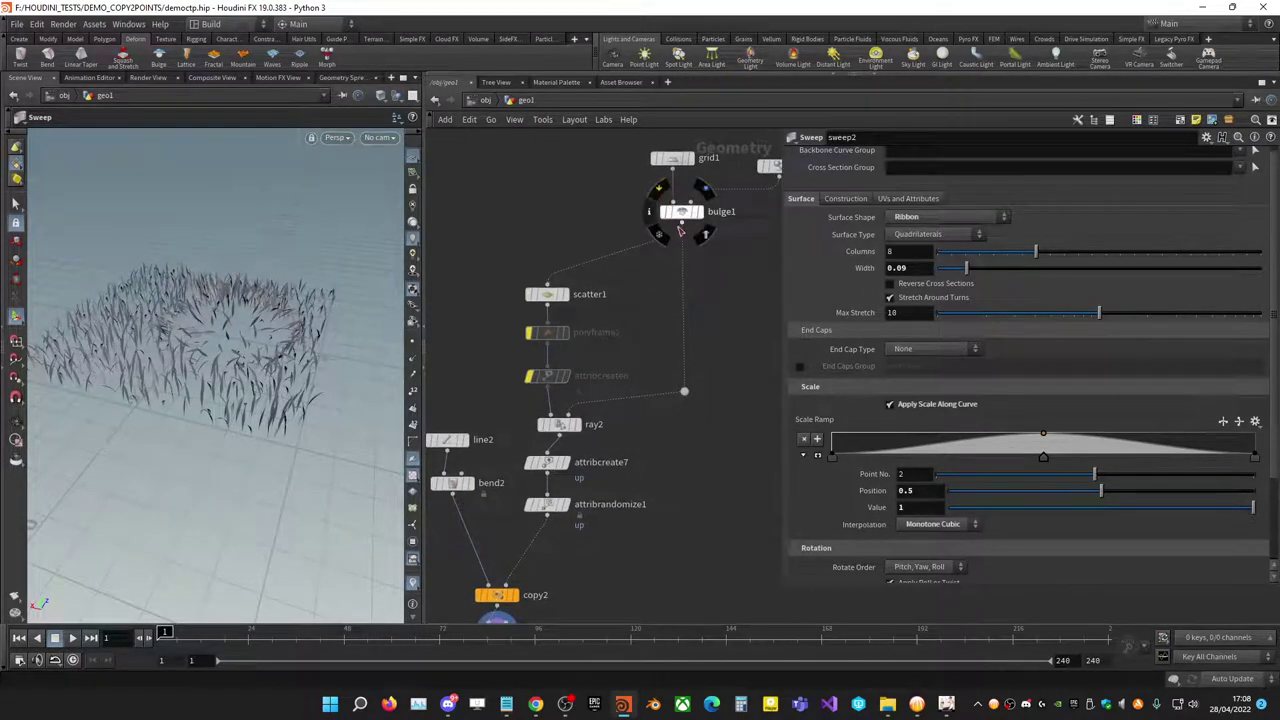
left_click(660, 193)
key("Escape")
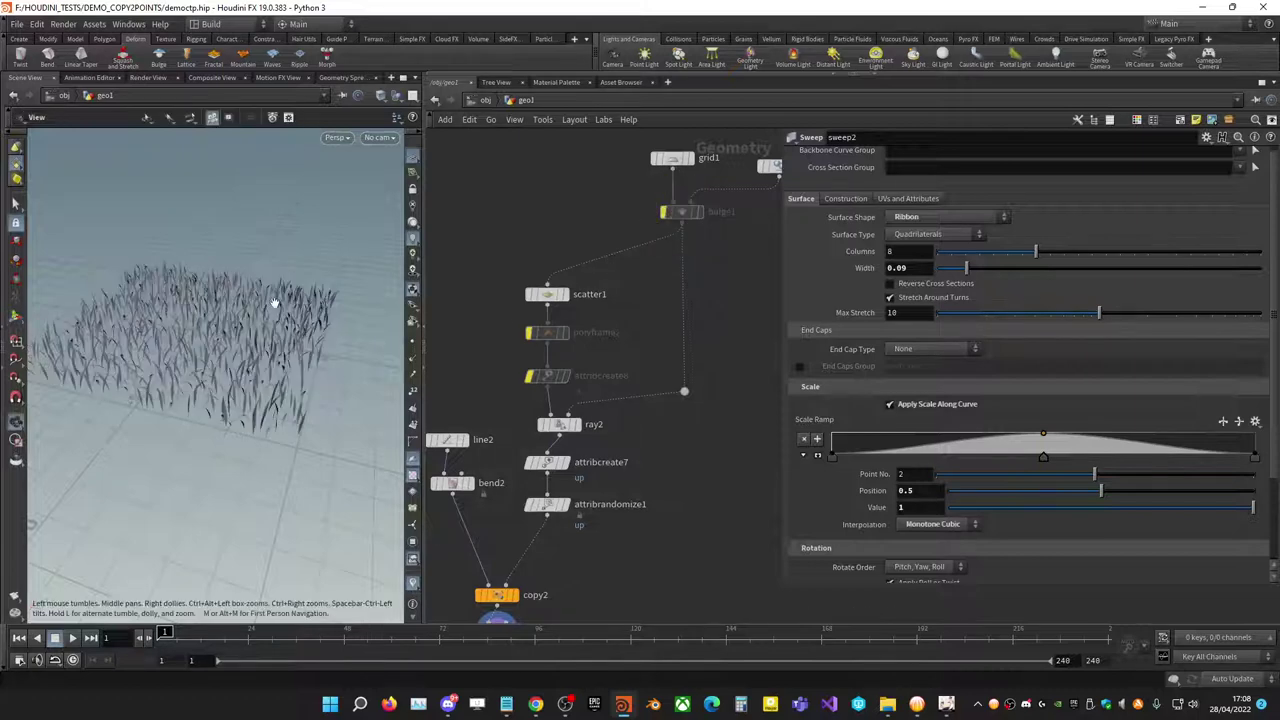
mouse_move(271, 300)
left_mouse_down()
mouse_move(249, 323)
mouse_move(300, 287)
mouse_move(260, 400)
left_mouse_up()
scroll(280, 338, "up", 2)
scroll(290, 345, "up", 2)
scroll(298, 350, "up", 1)
scroll(260, 400, "down", 3)
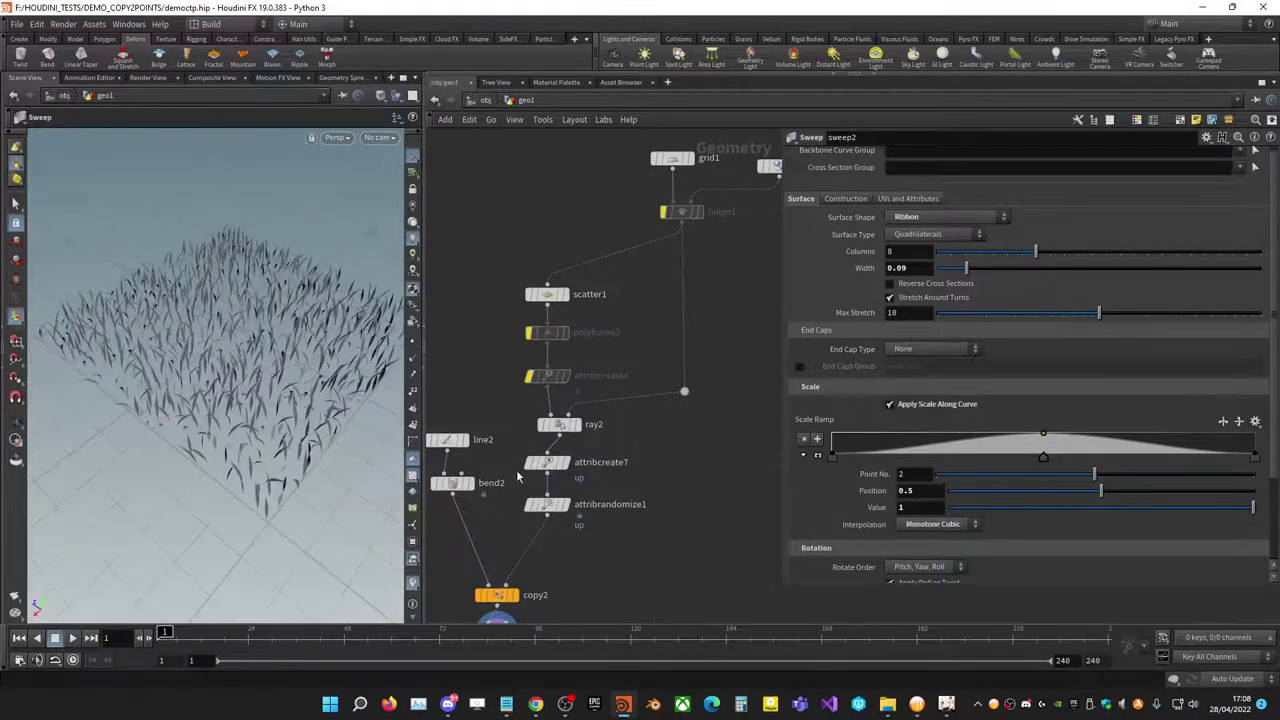
middle_click_drag(540, 545, 670, 455)
left_click_drag(638, 456, 634, 436)
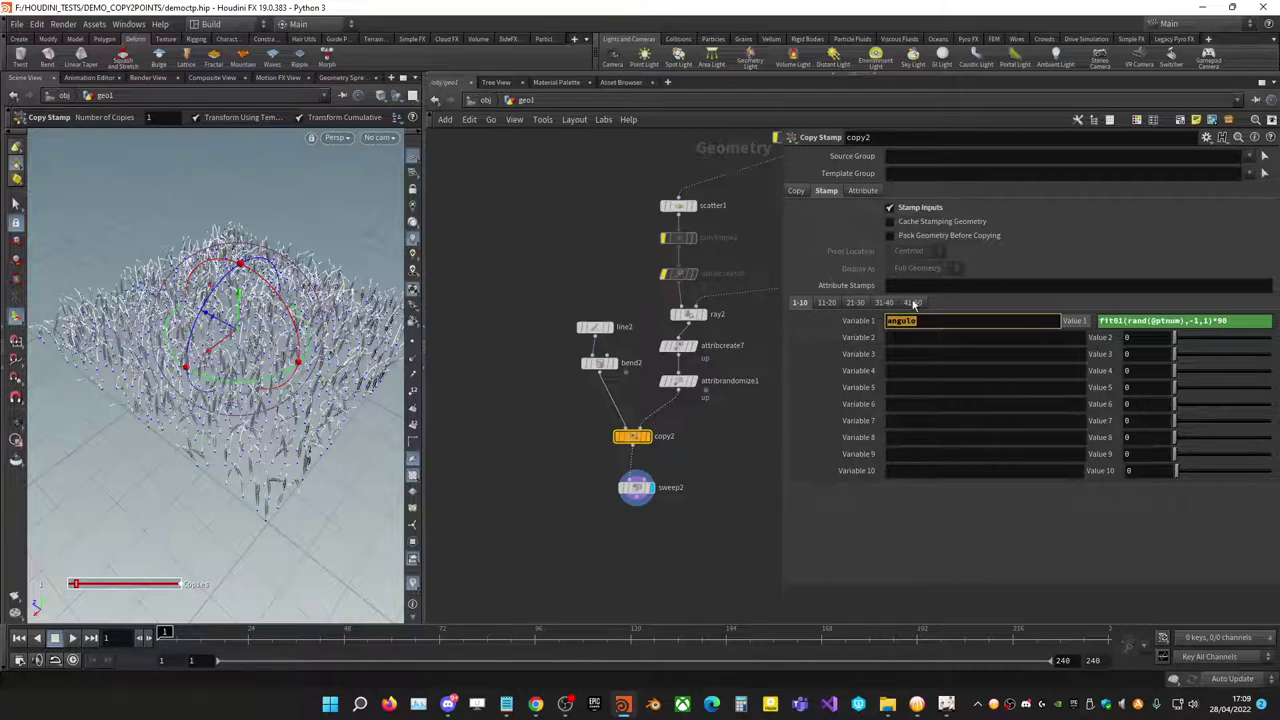
key("Return")
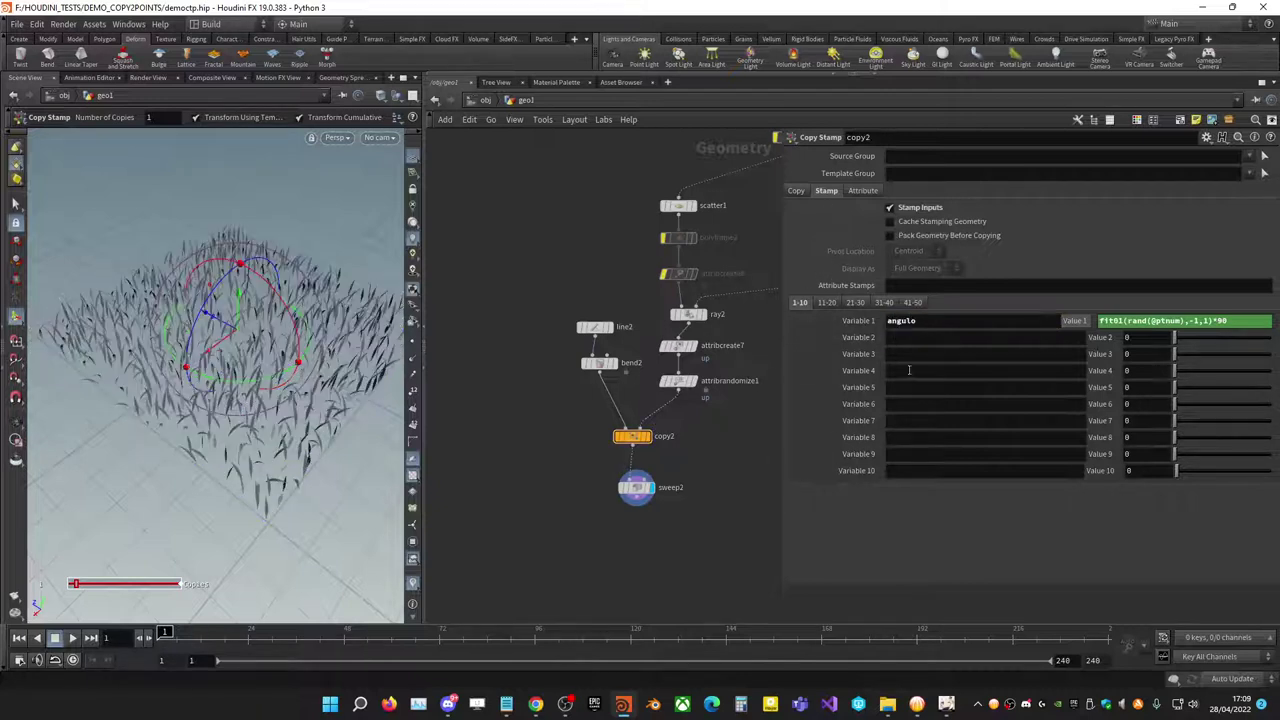
left_click(1155, 320)
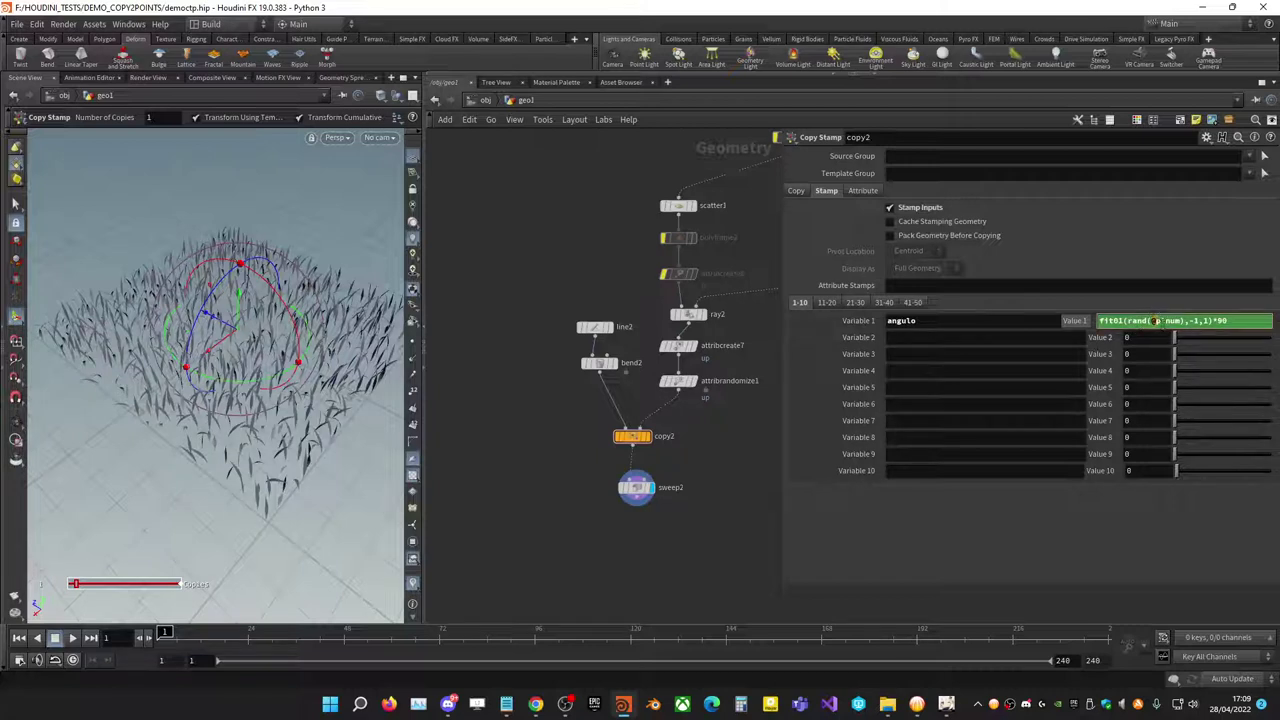
left_click_drag(1259, 321, 1120, 320)
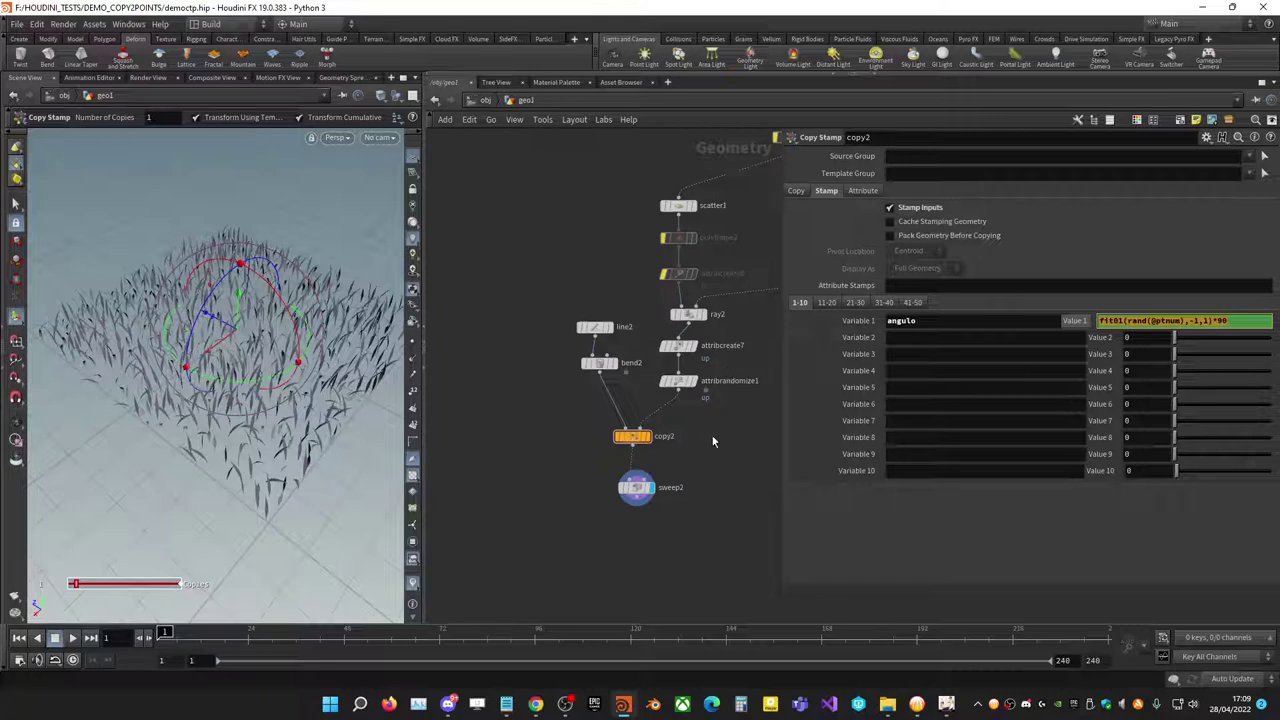
scroll(700, 450, "up", 3)
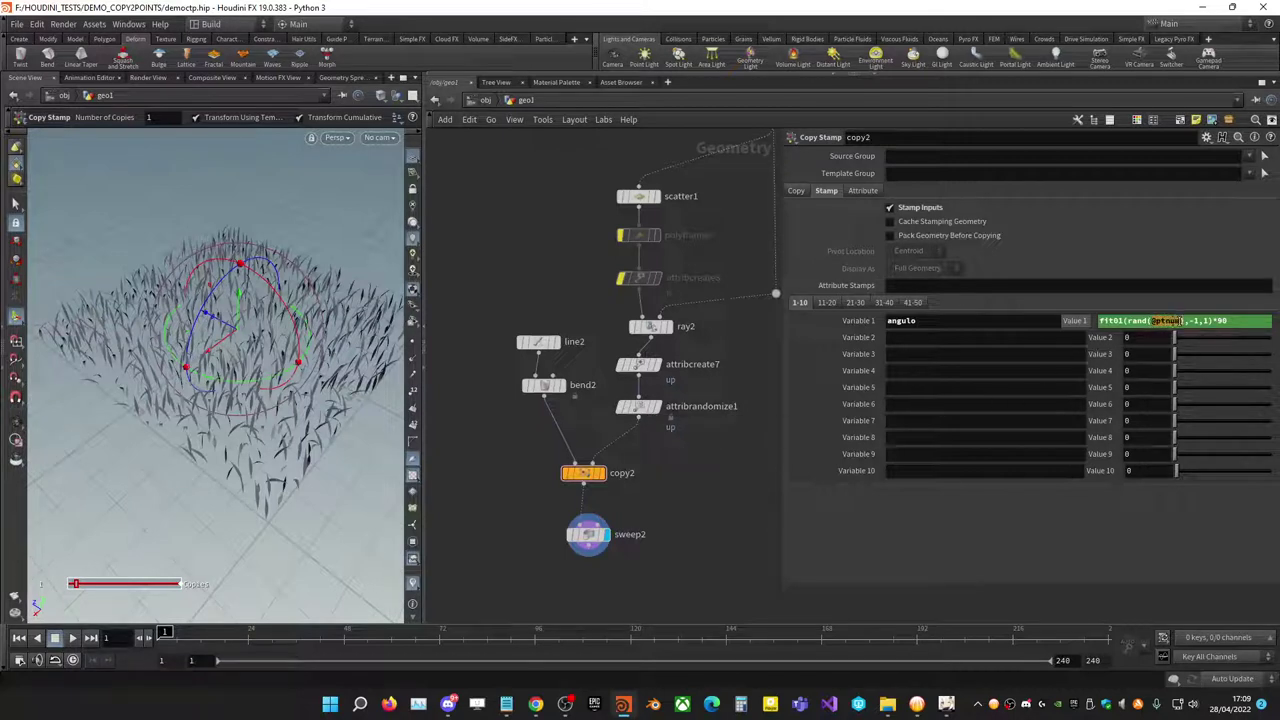
type(")")
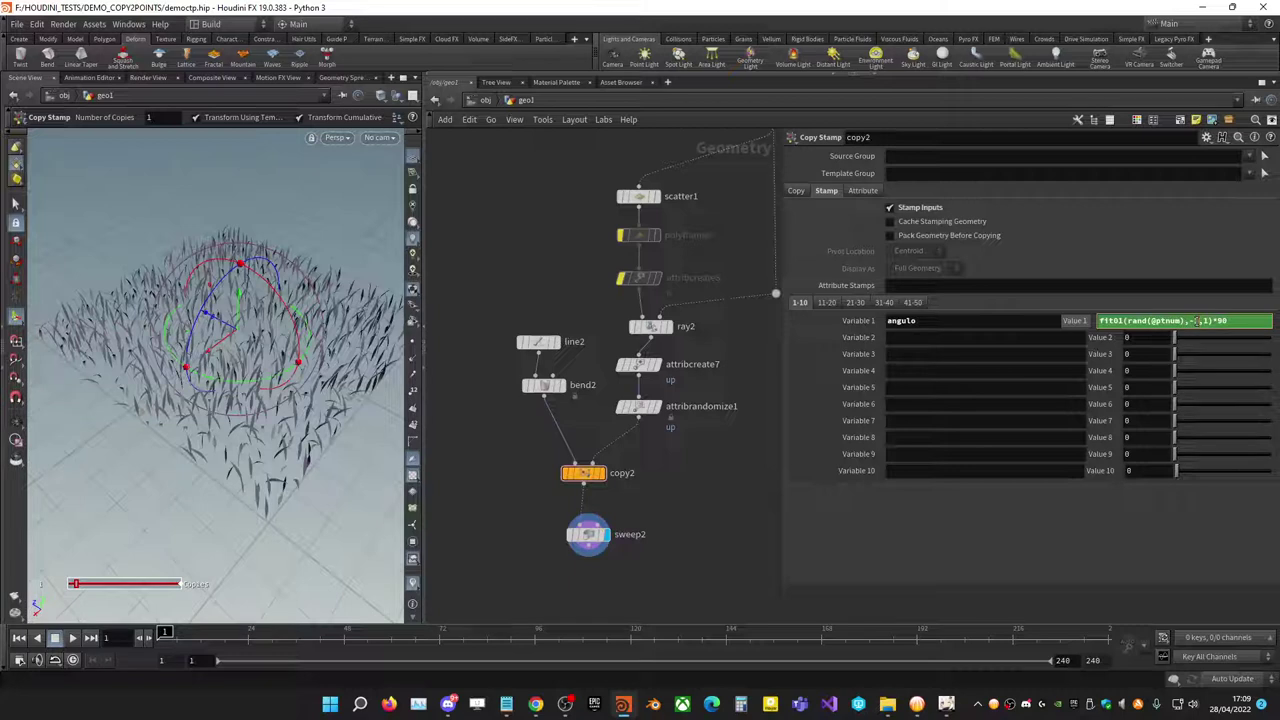
left_click_drag(1231, 321, 1127, 321)
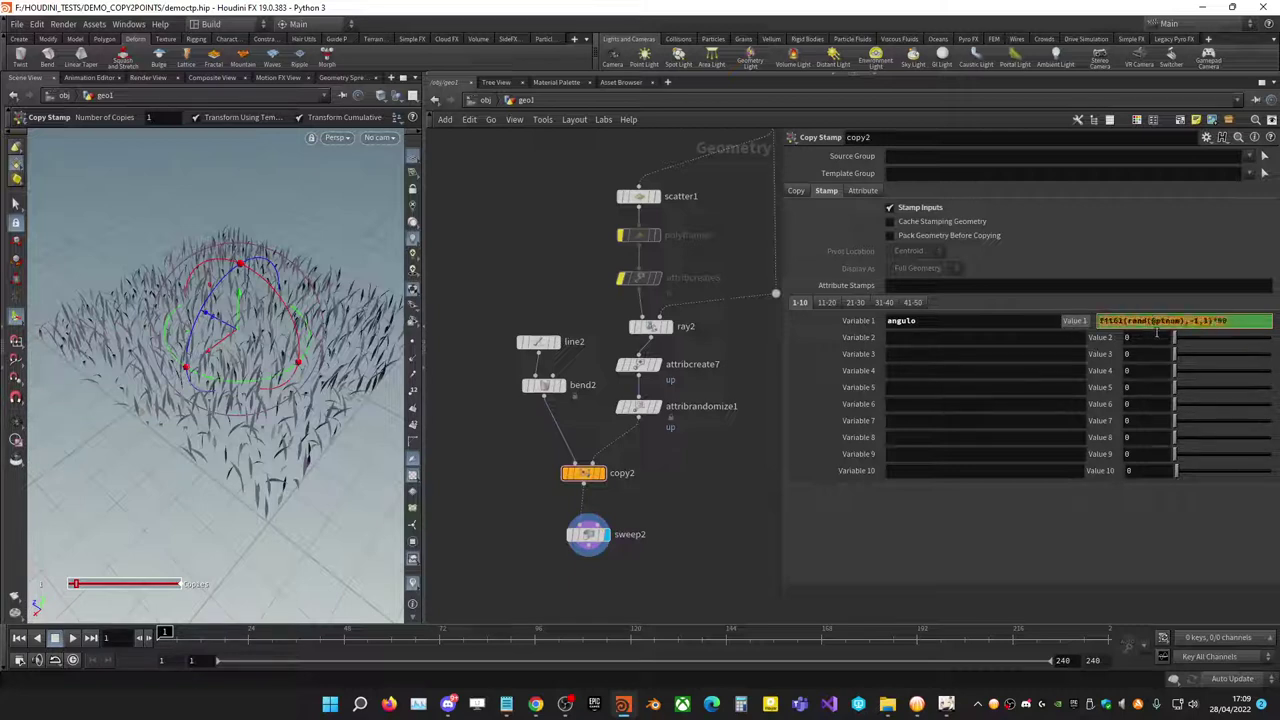
left_click(1167, 321)
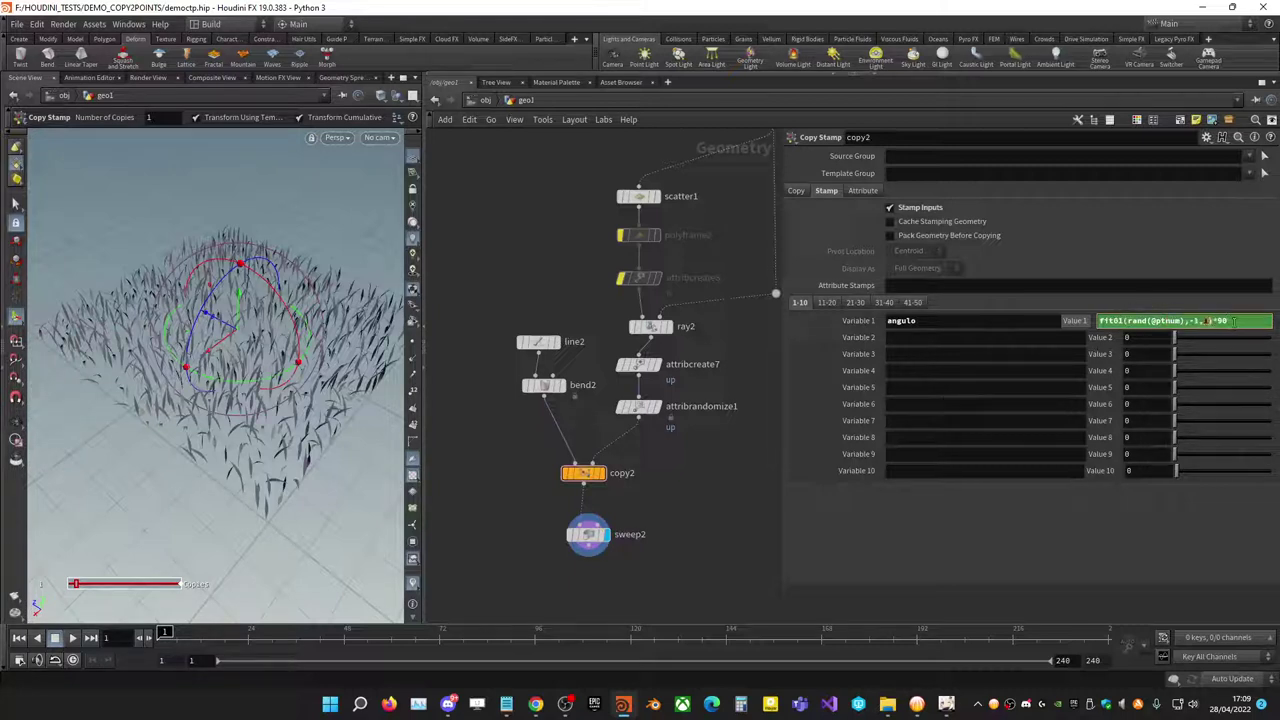
left_click_drag(1226, 321, 1212, 321)
Pan to empty network space and add a Grid node, grid2
scroll(680, 465, "down", 3)
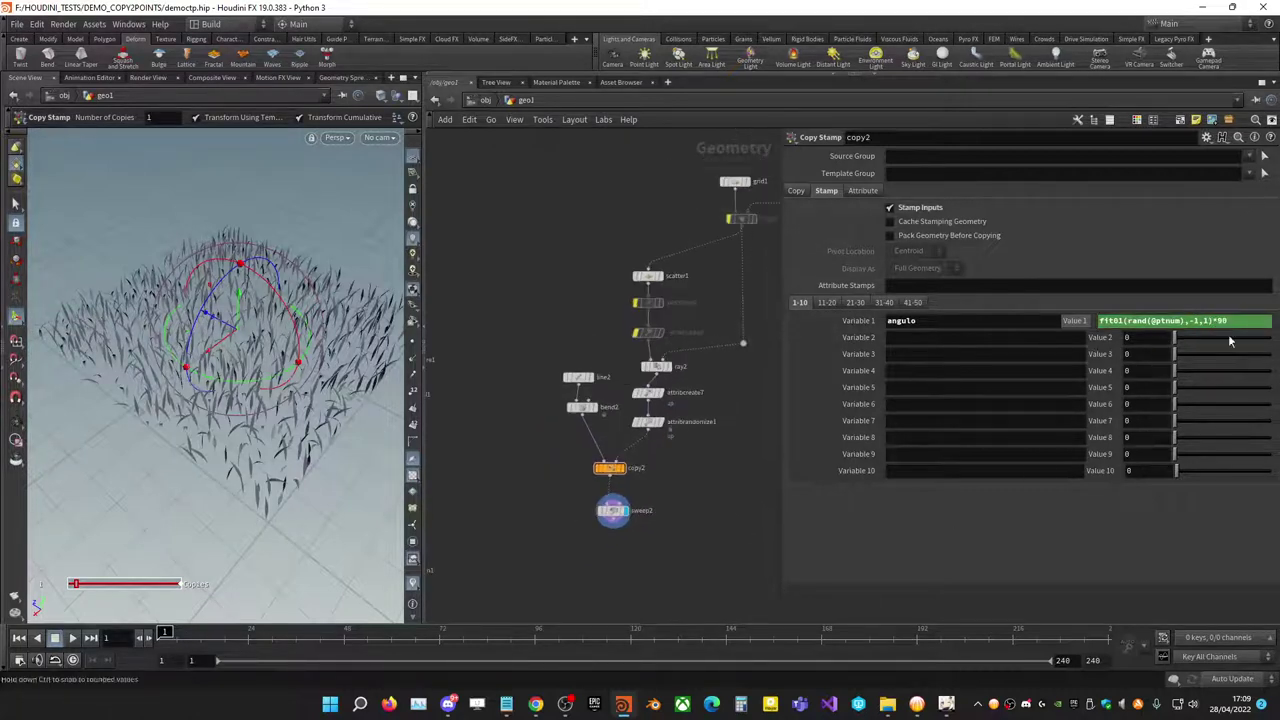
scroll(469, 400, "up", 1)
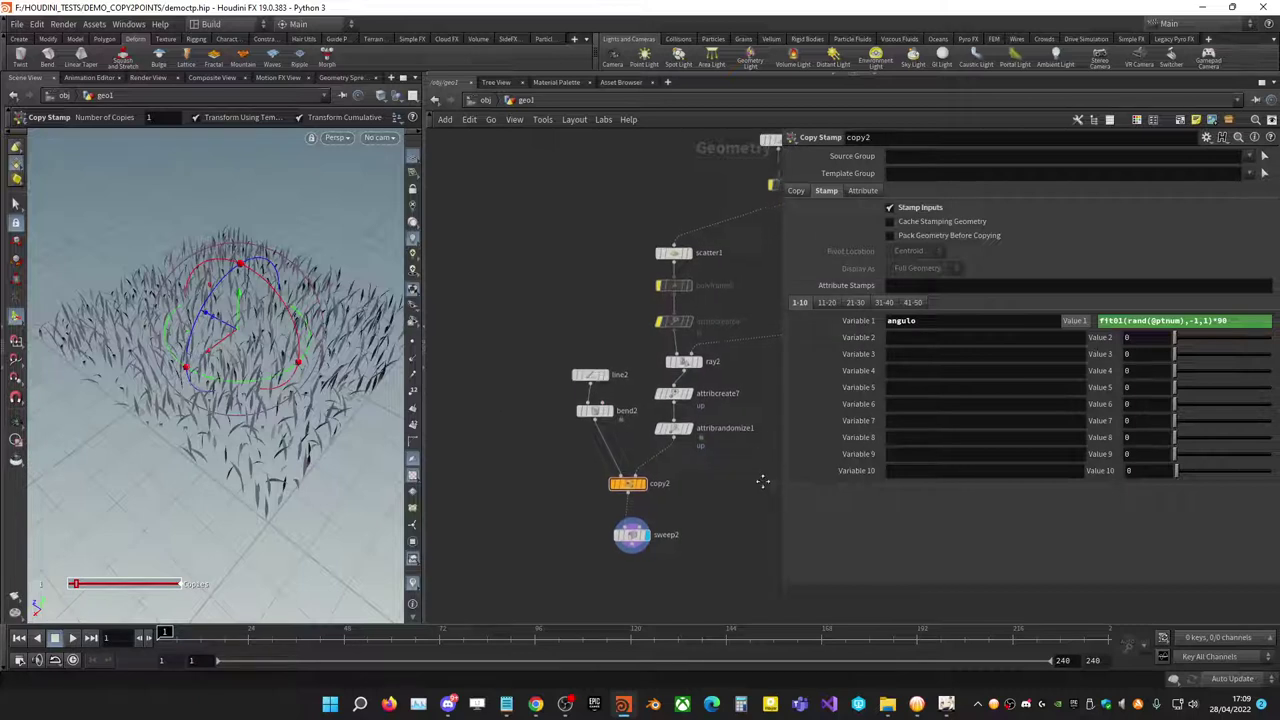
scroll(615, 480, "down", 2)
scroll(622, 486, "down", 2)
scroll(620, 490, "down", 2)
scroll(610, 485, "up", 1)
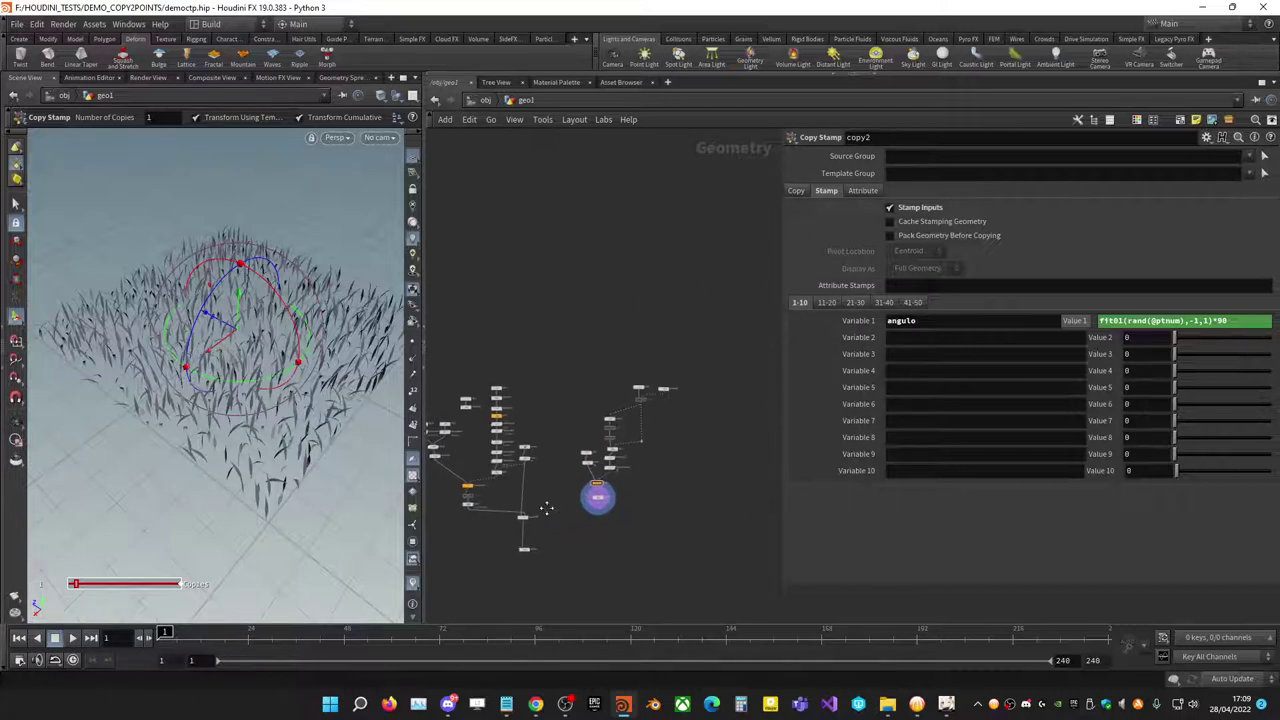
scroll(585, 470, "up", 1)
scroll(584, 468, "up", 1)
scroll(584, 468, "up", 1)
scroll(604, 454, "up", 1)
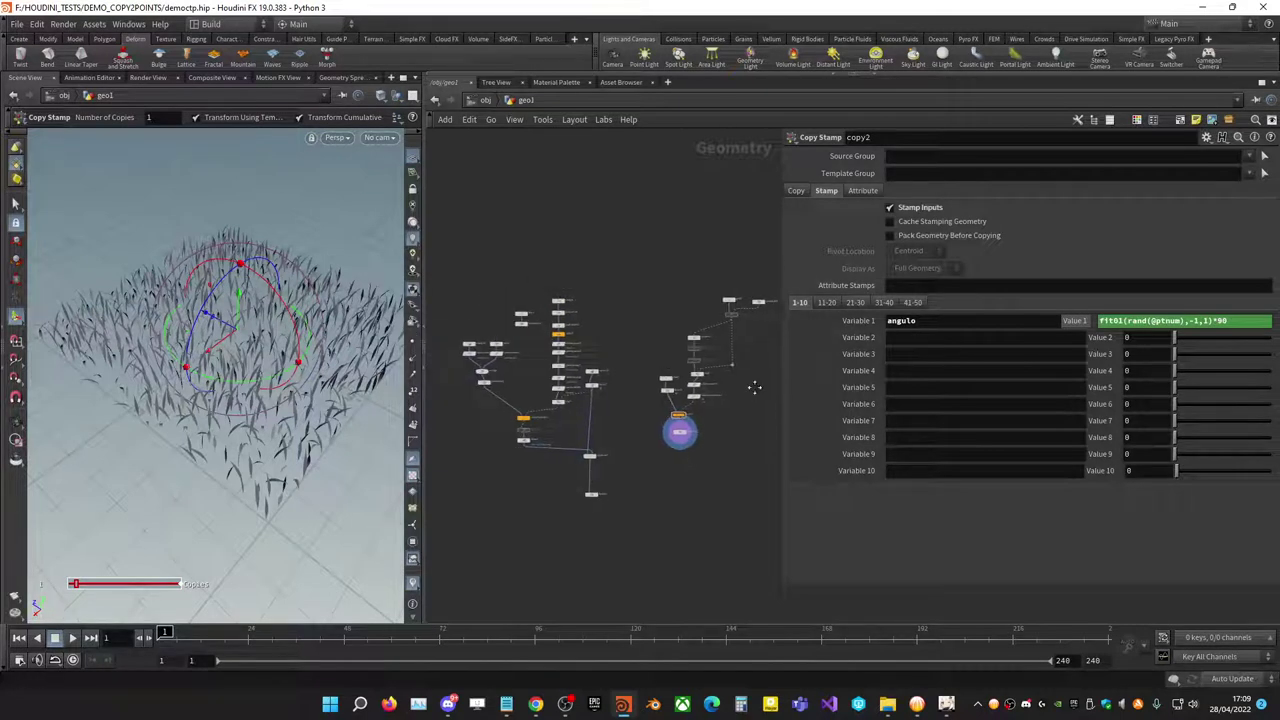
mouse_move(663, 409)
middle_mouse_down()
mouse_move(580, 417)
mouse_move(577, 400)
middle_mouse_up()
mouse_move(647, 358)
middle_mouse_down()
mouse_move(598, 358)
mouse_move(571, 340)
middle_mouse_up()
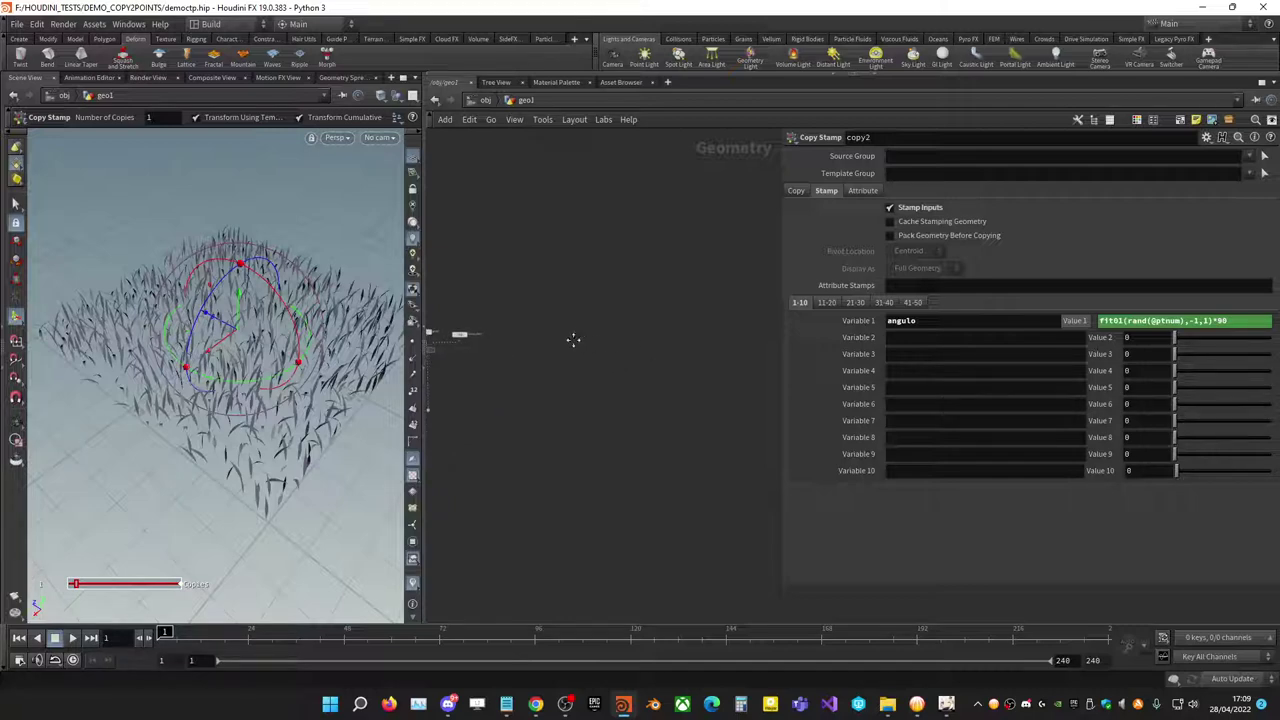
key("Tab")
type("g")
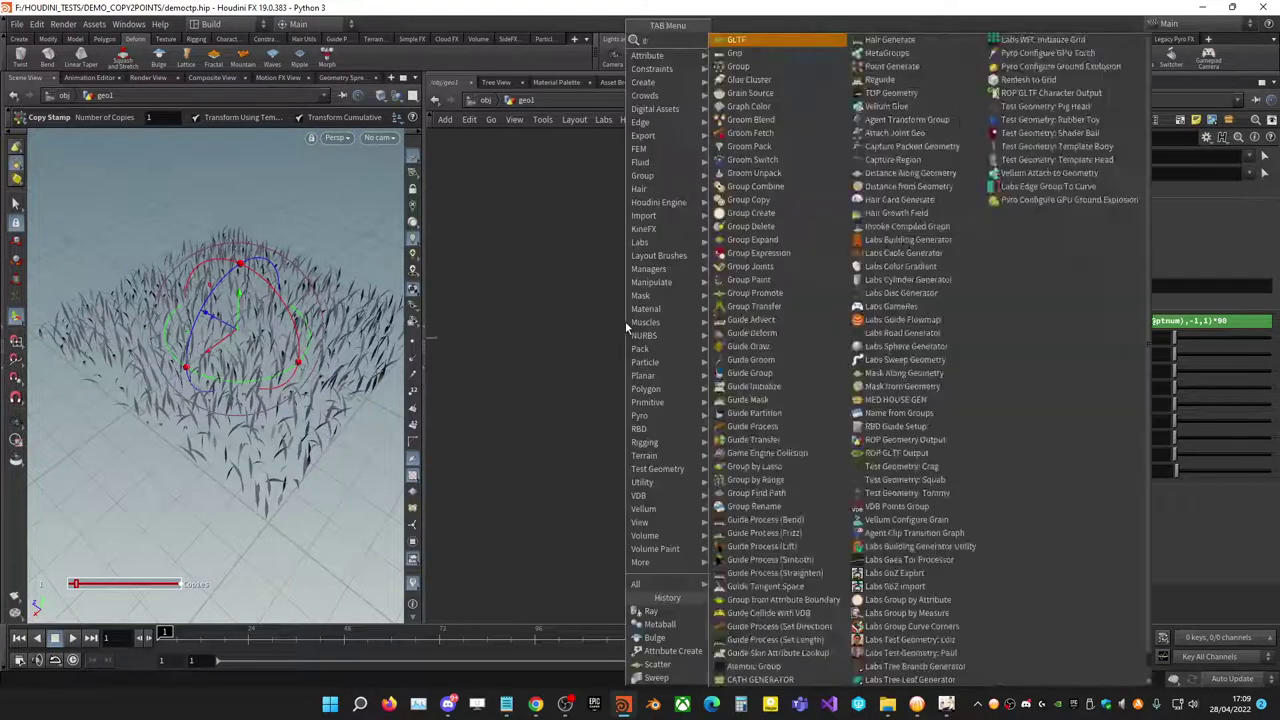
type("ri")
key("Return")
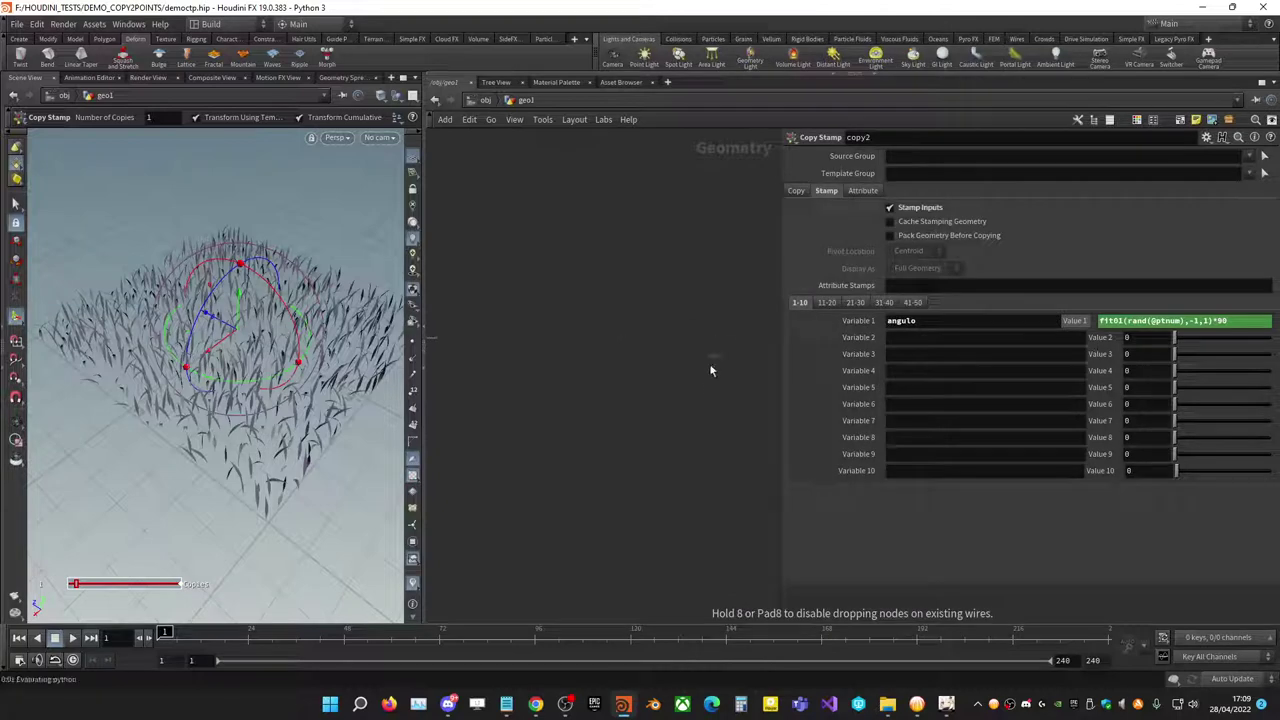
left_click(708, 372)
Add a Box node (box2) and a Sphere node (sphere3), then save the scene
key("Tab")
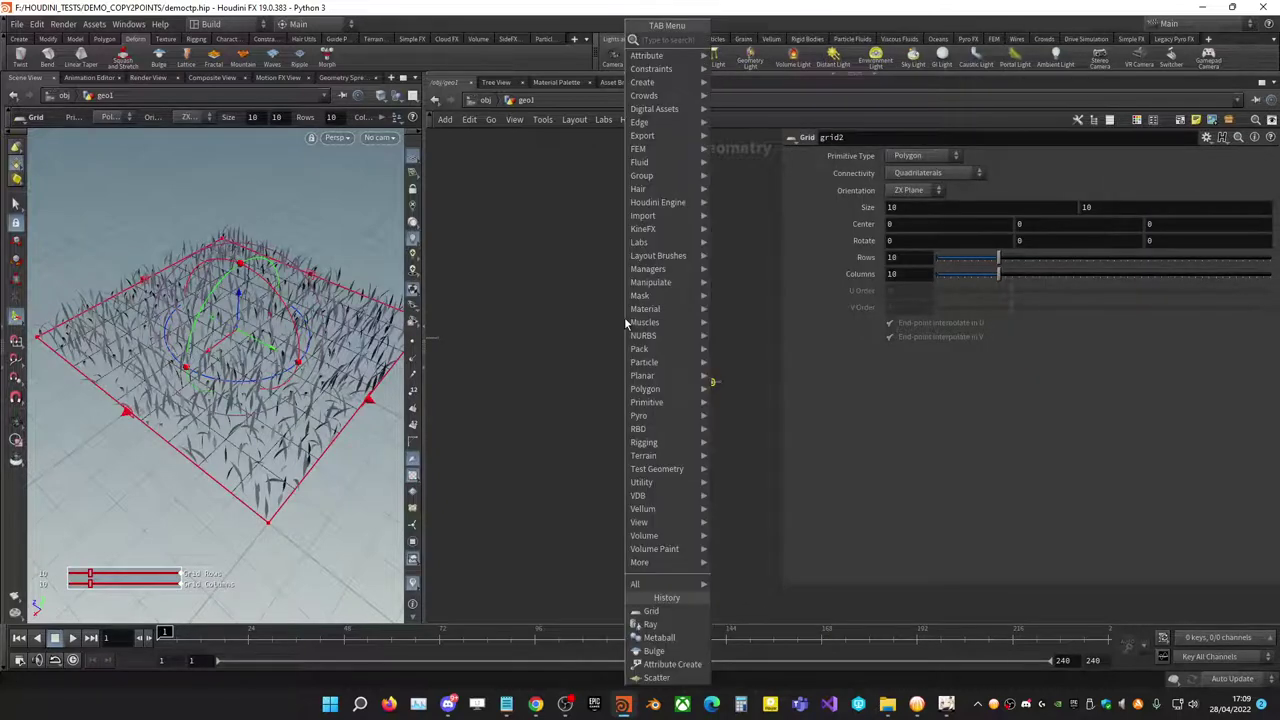
key("Return")
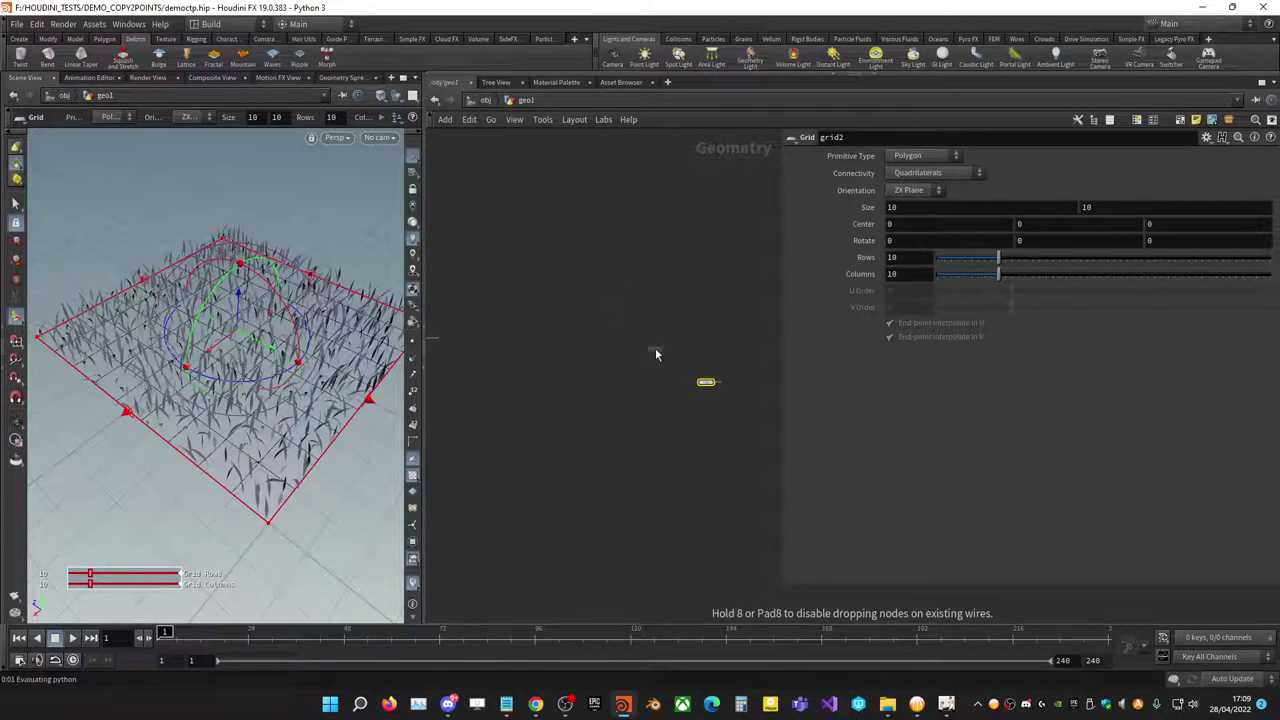
left_click(659, 366)
key("Tab")
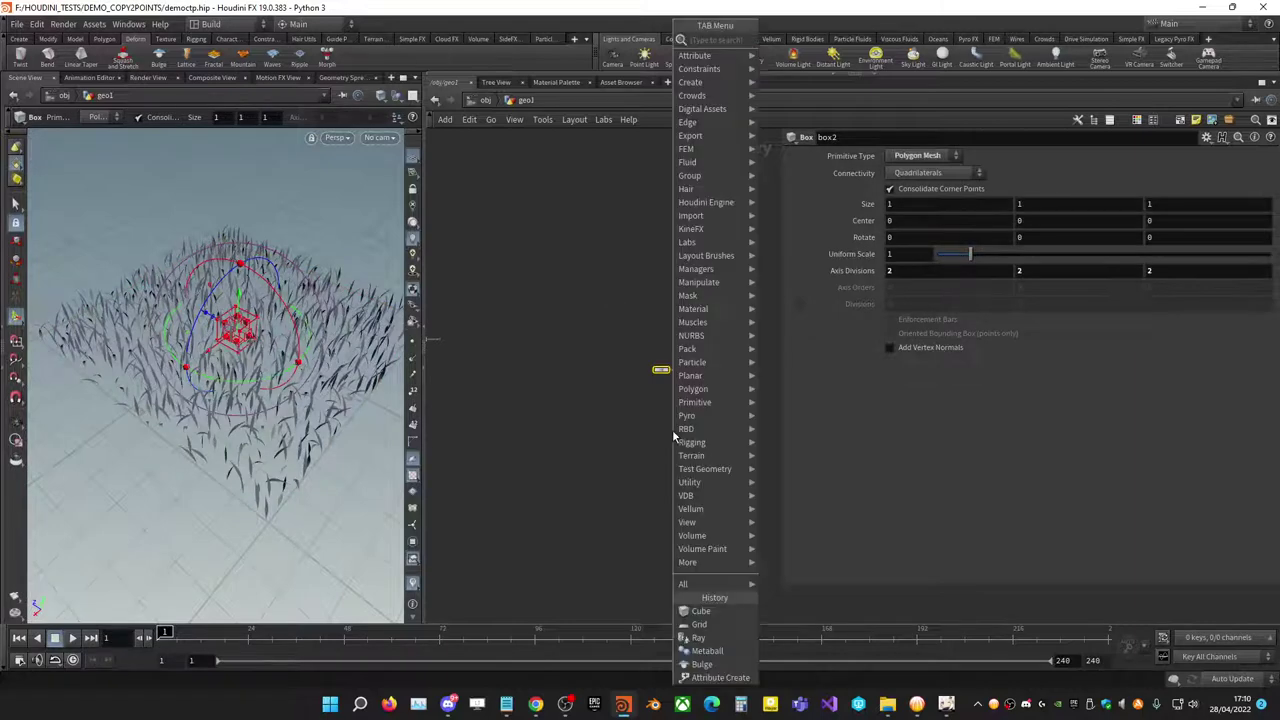
type("sphe")
key("Return")
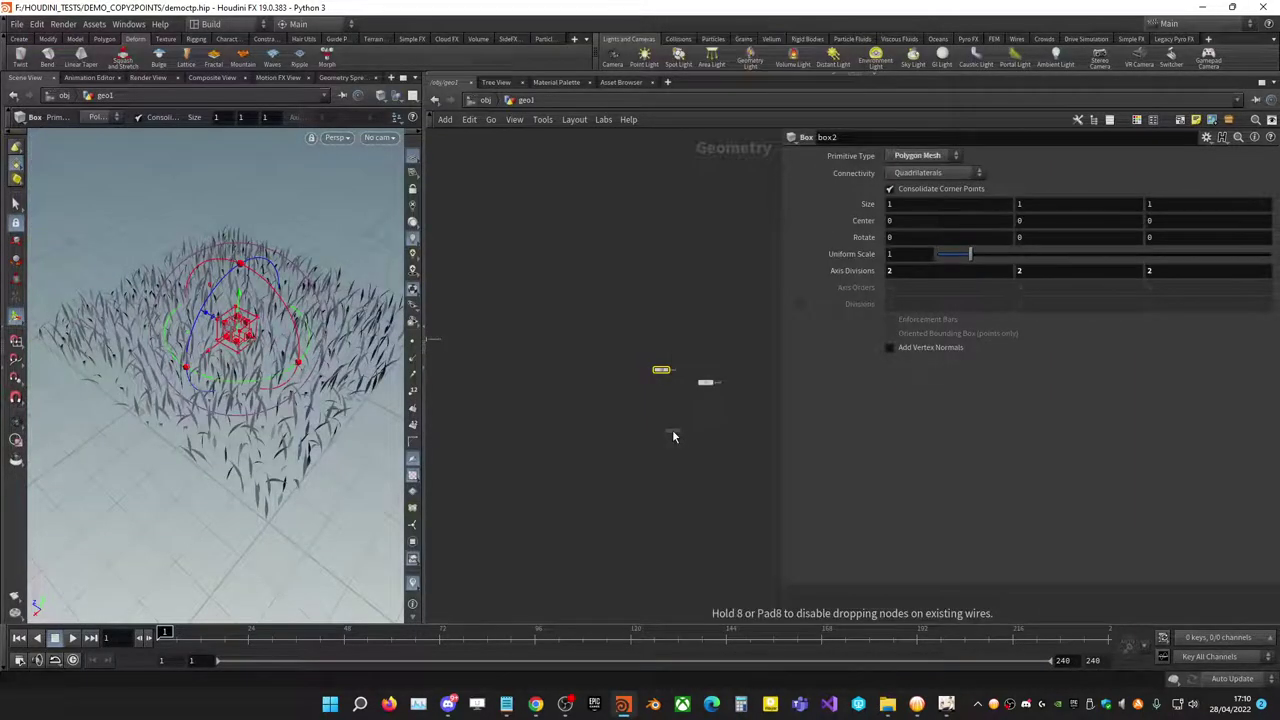
left_click(673, 434)
key("ctrl+s")
Arrange box2 and sphere3 side by side and add a Merge node, merge2, below them
scroll(709, 421, "up", 3)
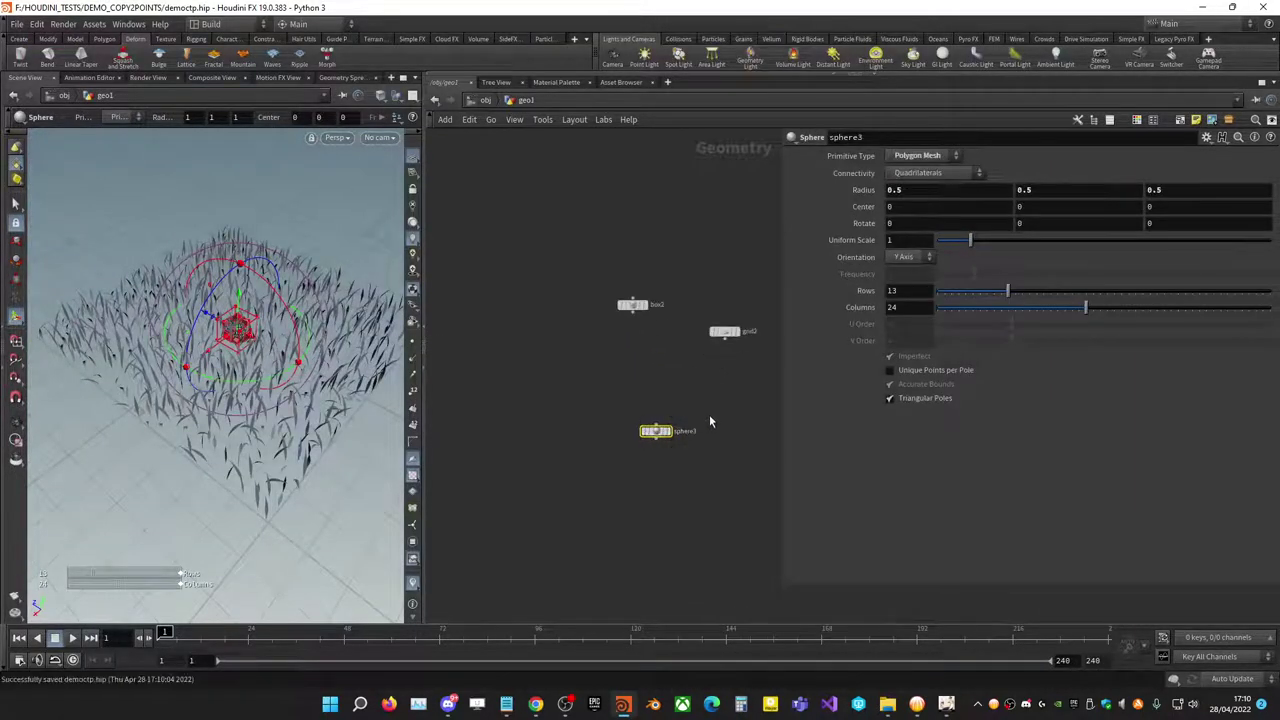
scroll(709, 421, "up", 2)
left_click_drag(597, 256, 646, 304)
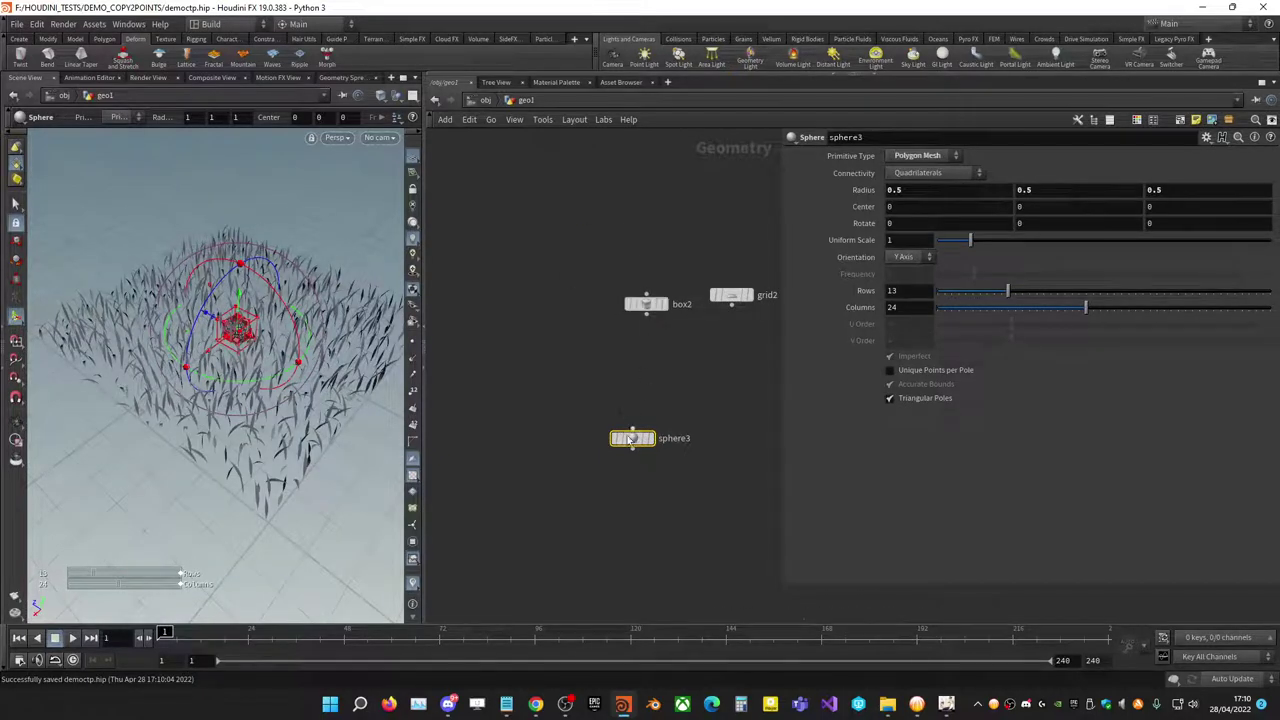
mouse_move(632, 438)
left_mouse_down()
mouse_move(580, 363)
mouse_move(578, 304)
left_mouse_up()
key("Tab")
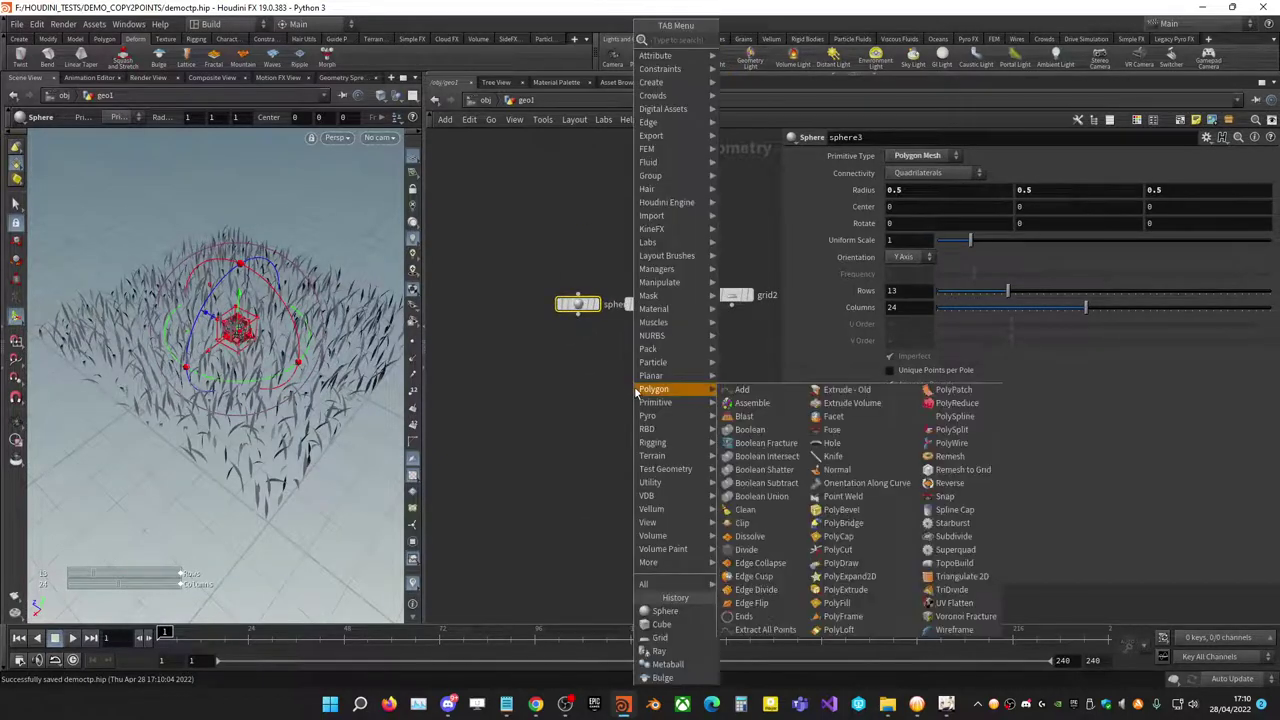
left_click(636, 393)
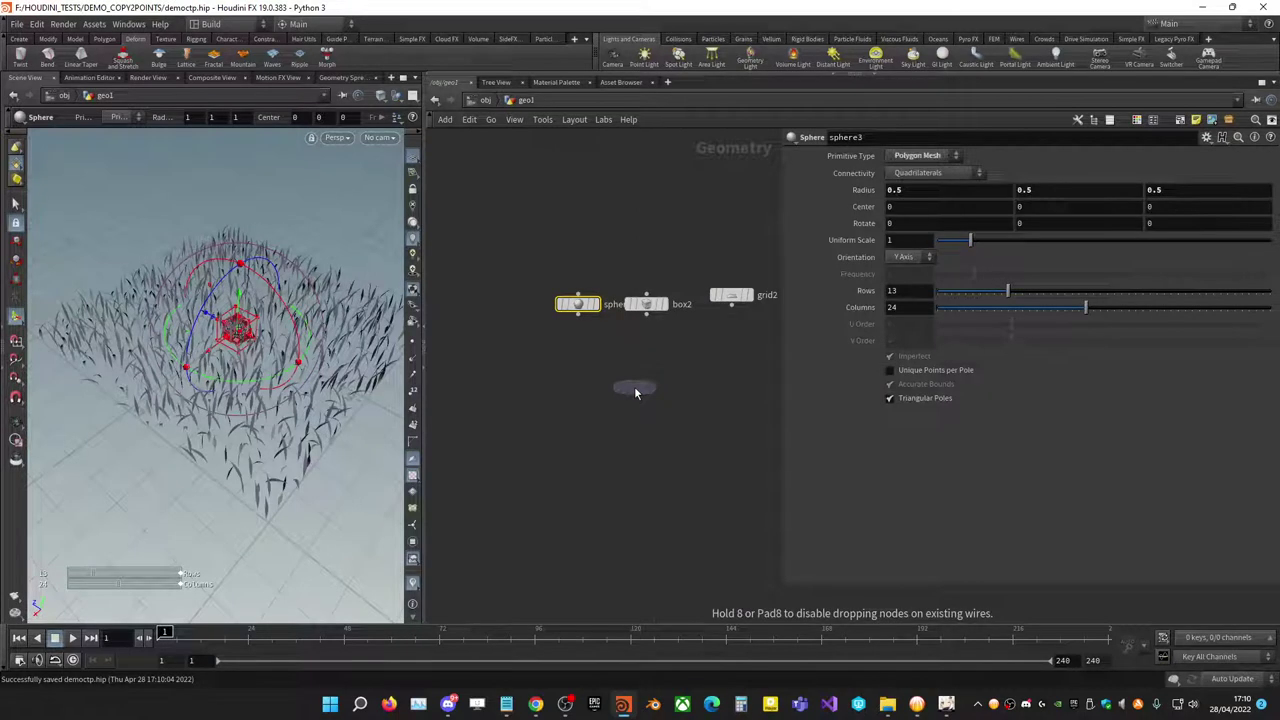
left_click(656, 411)
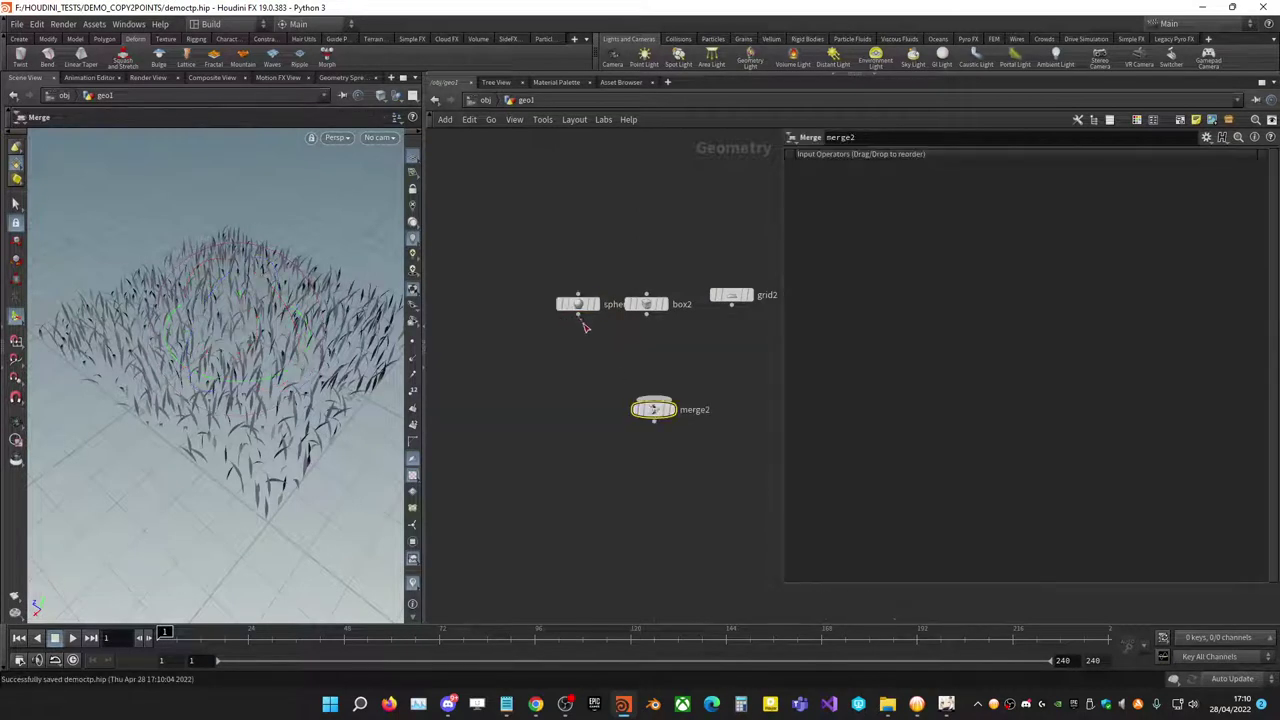
Wire sphere3 and box2 into merge2, line up grid2, and display merge2
left_click_drag(579, 316, 653, 400)
mouse_move(647, 316)
left_mouse_down()
mouse_move(653, 400)
mouse_move(725, 310)
left_mouse_up()
left_click_drag(646, 305, 653, 305)
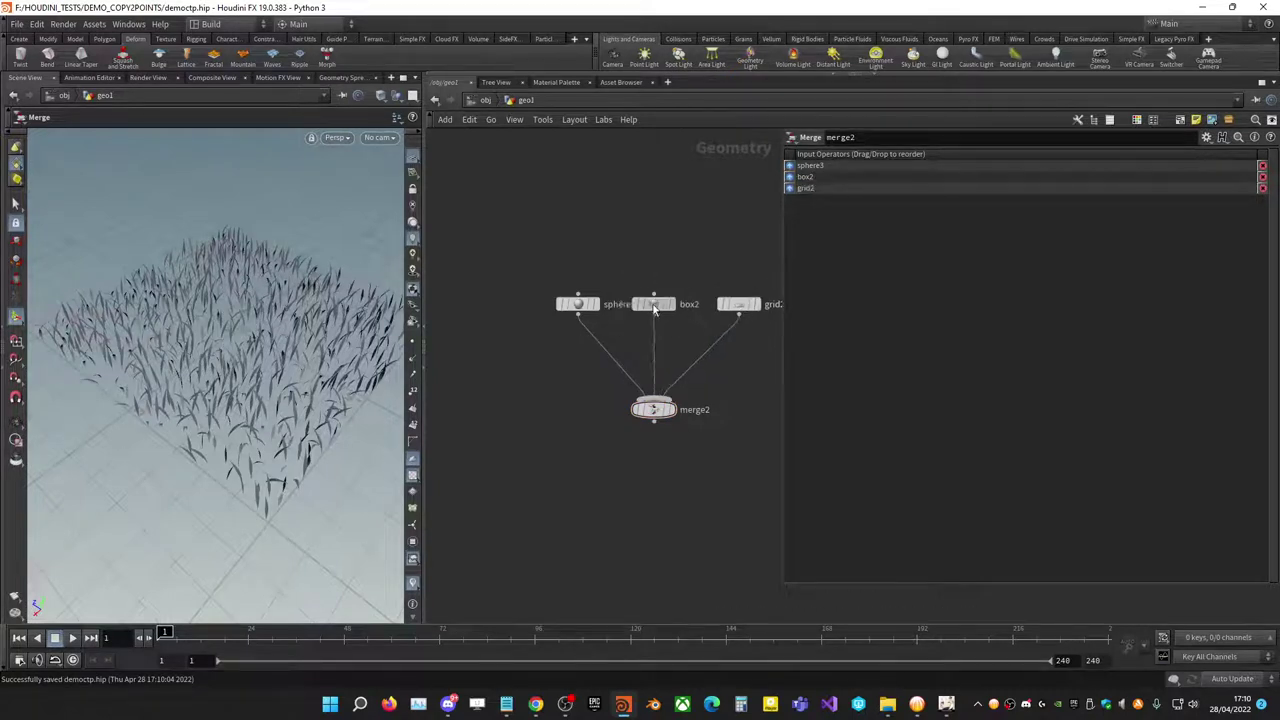
left_click(676, 386)
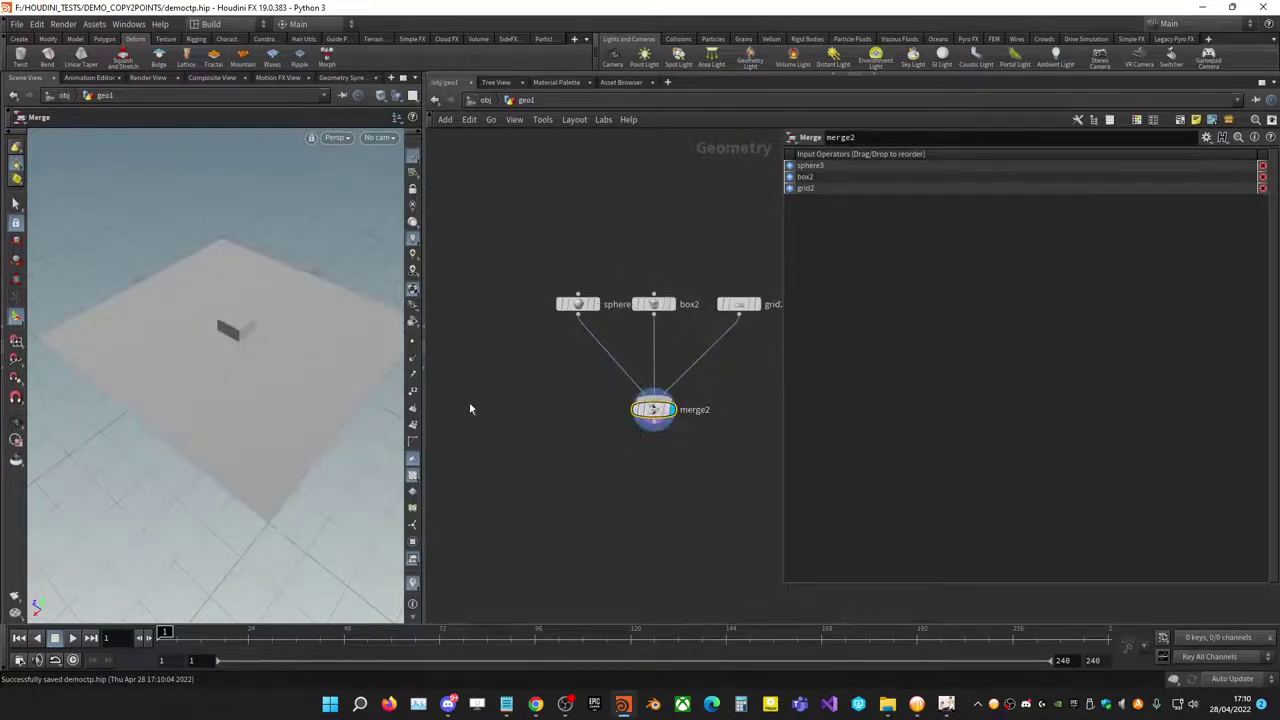
Move the sphere aside and set its uniform scale to 2.81
left_click(578, 304)
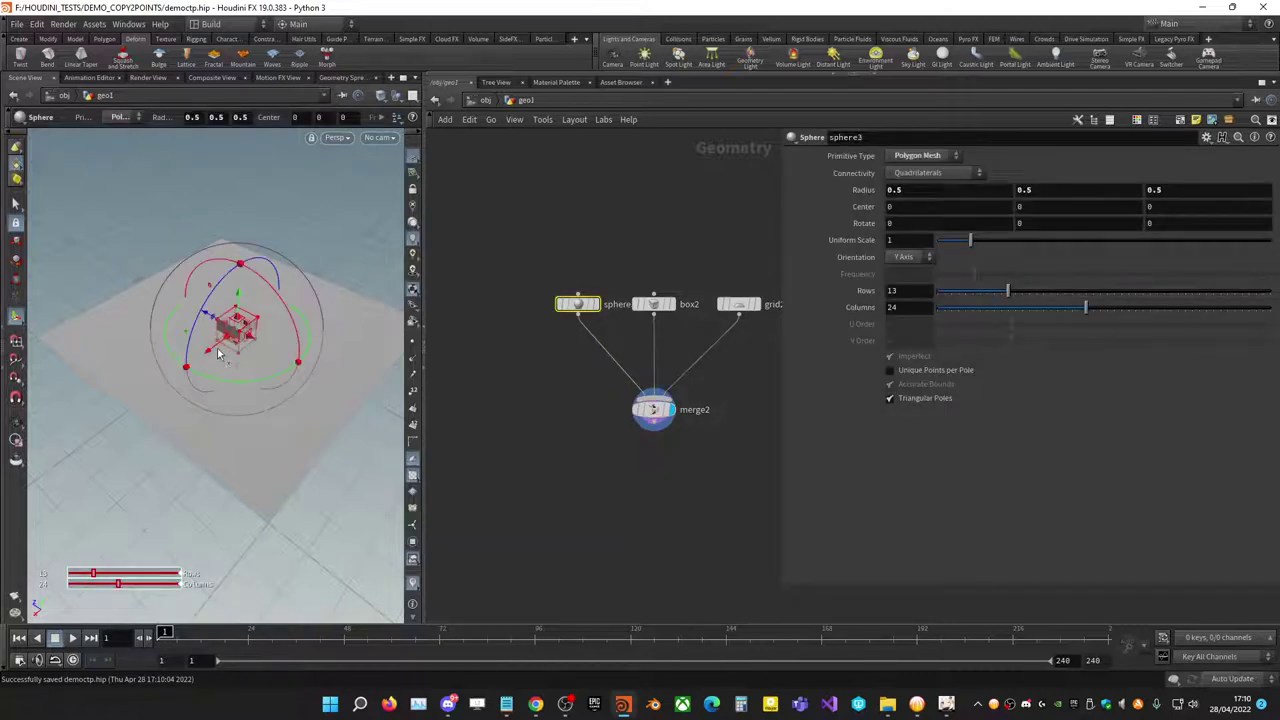
left_click_drag(218, 355, 174, 389)
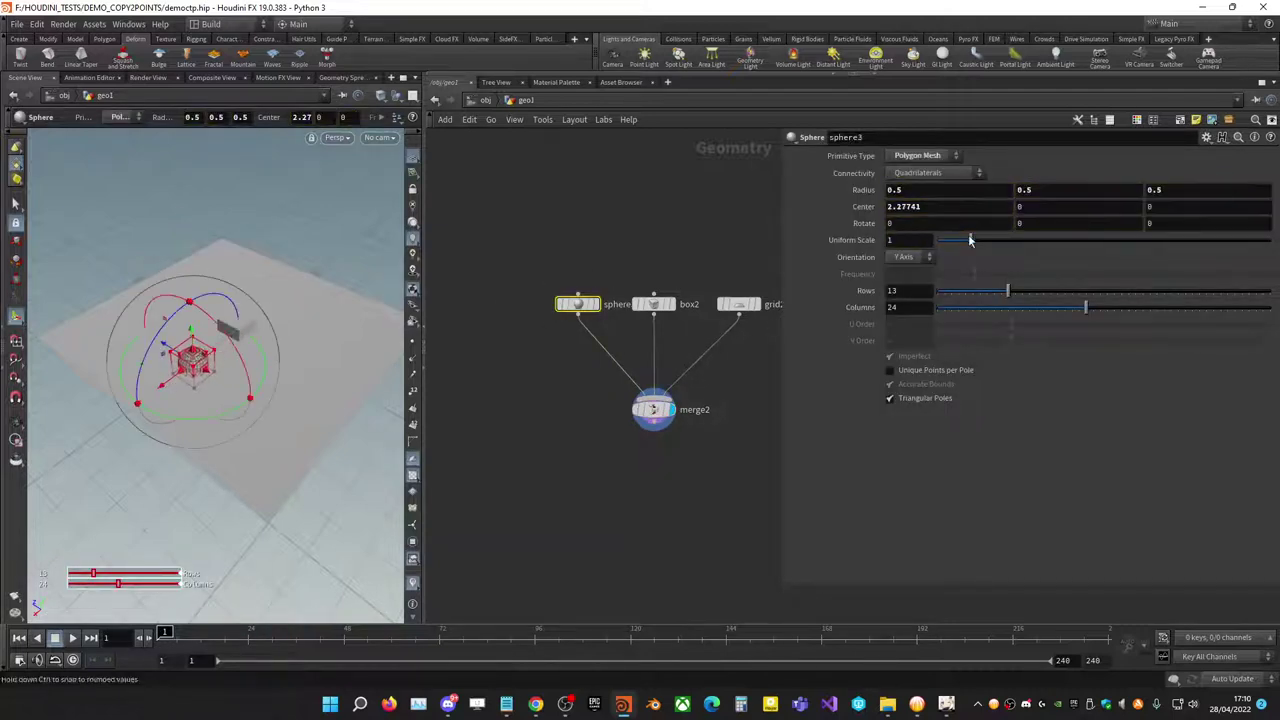
left_click_drag(969, 240, 1030, 240)
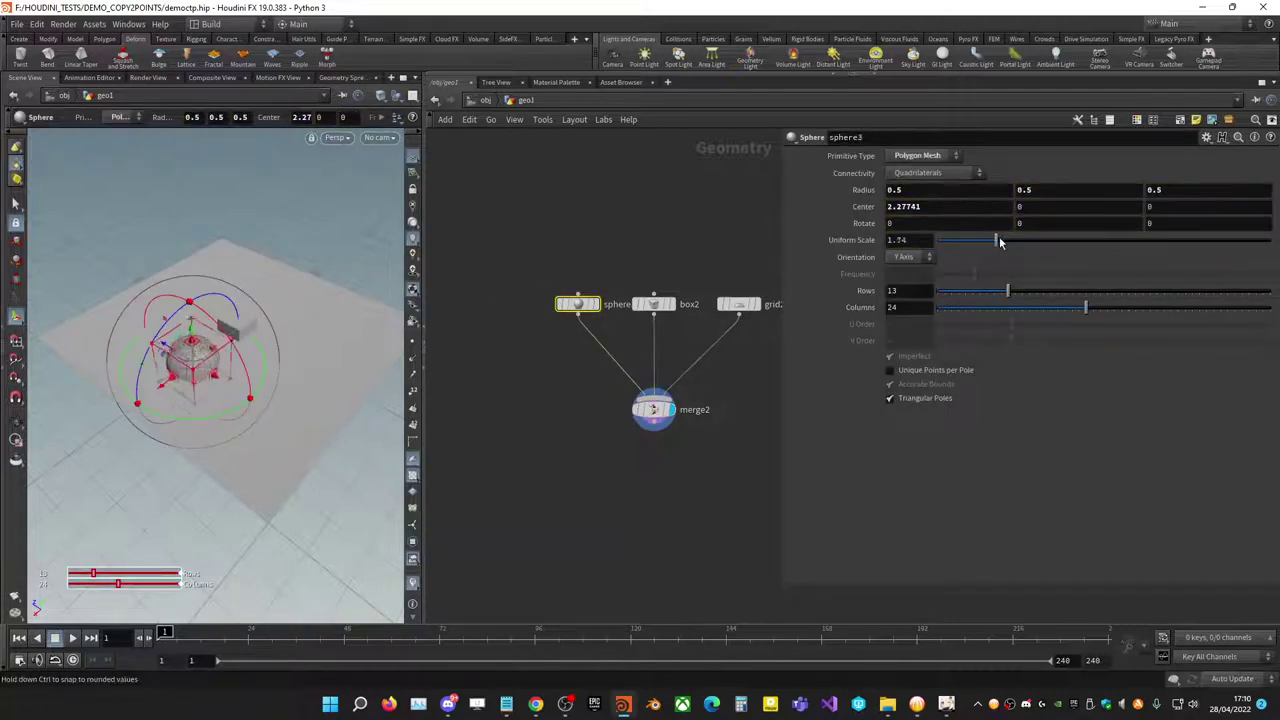
Resize box2 with its viewport handles into a long thin slab
left_click(659, 304)
left_click_drag(230, 348, 182, 365)
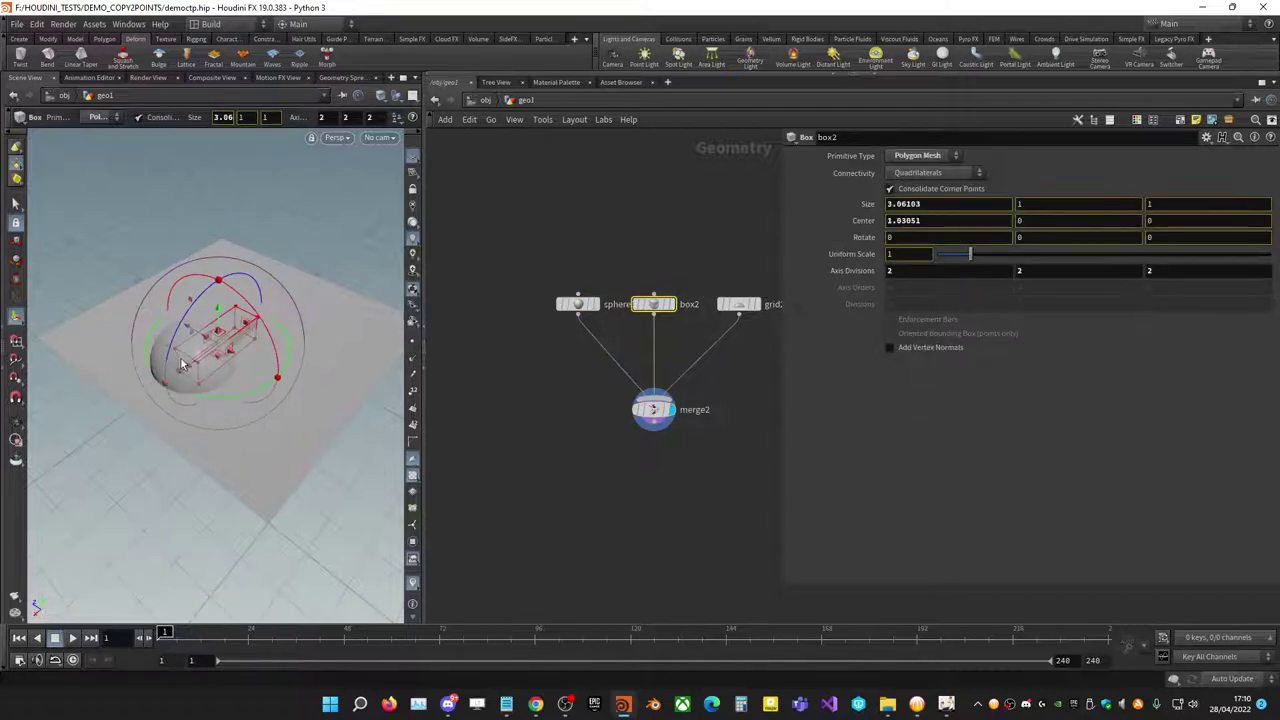
mouse_move(254, 331)
left_mouse_down()
mouse_move(249, 340)
mouse_move(341, 330)
left_mouse_up()
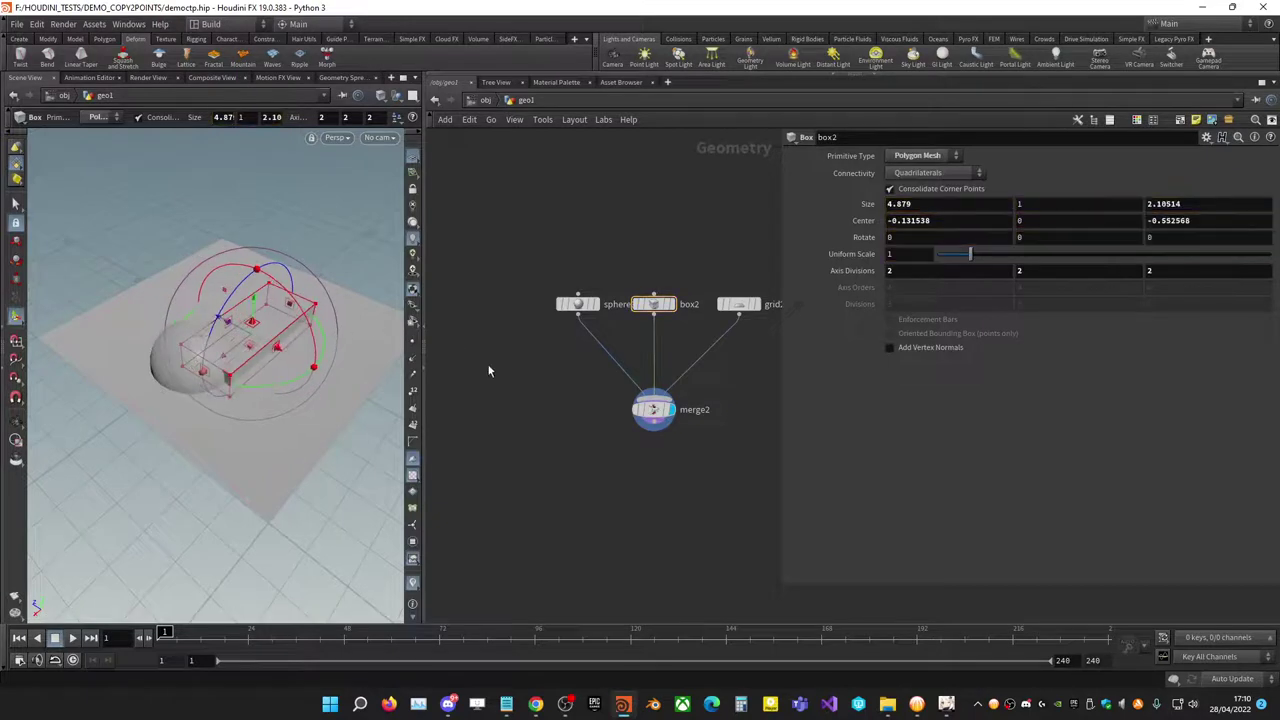
Display merge2, inspect the sphere sitting on the box, and save the scene
left_click(653, 410)
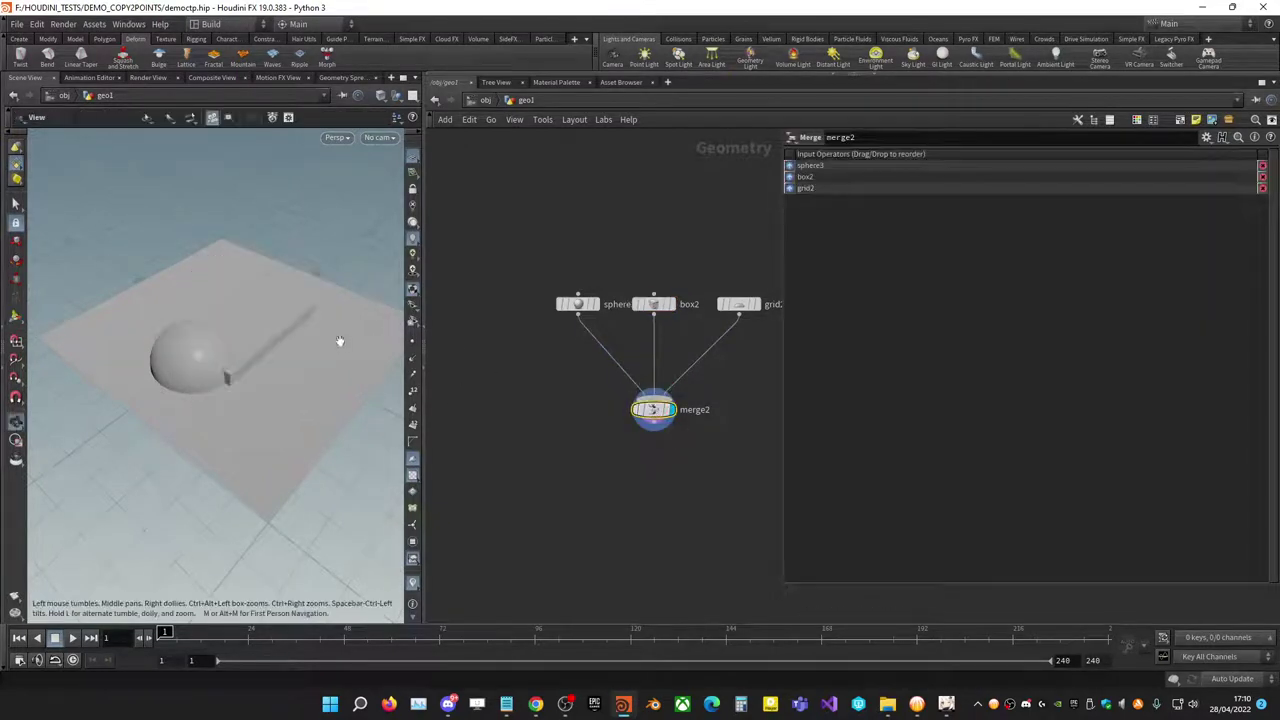
mouse_move(337, 343)
left_mouse_down()
mouse_move(214, 343)
mouse_move(222, 388)
mouse_move(266, 386)
mouse_move(303, 346)
mouse_move(254, 382)
mouse_move(269, 349)
mouse_move(280, 357)
left_mouse_up()
key("Escape")
key("ctrl+s")
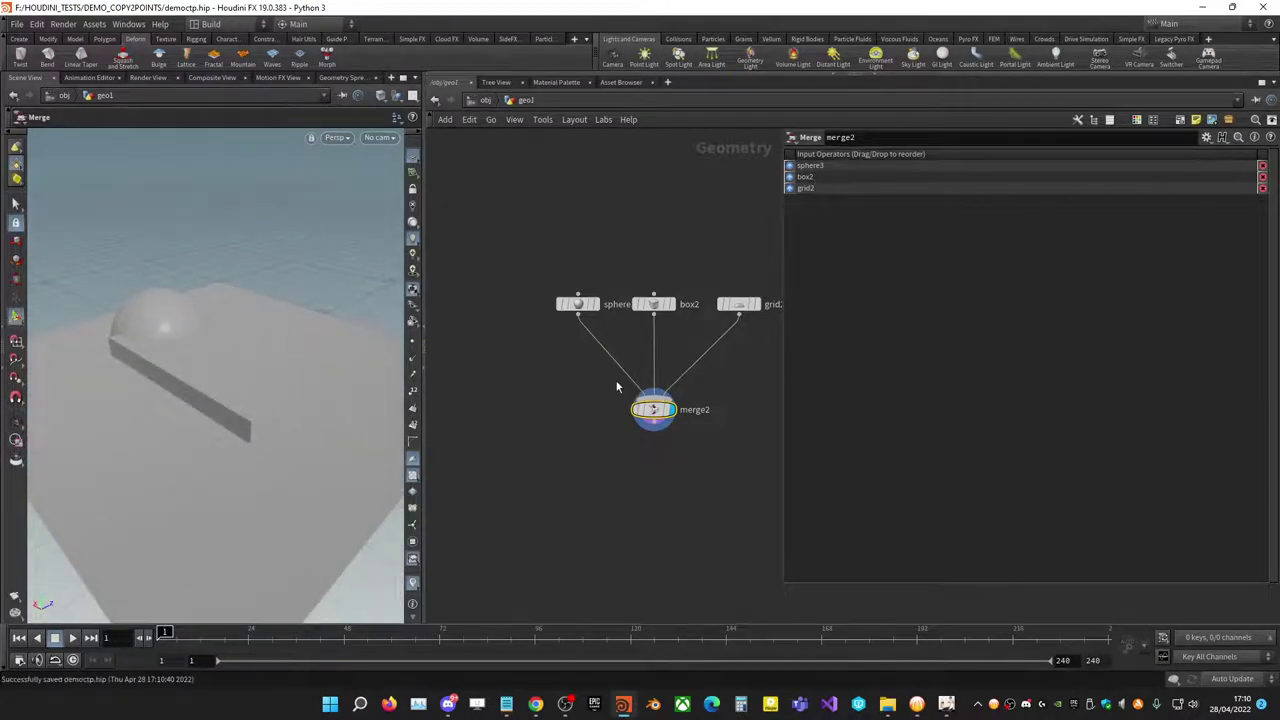
middle_click_drag(597, 386, 606, 414)
key("Escape")
mouse_move(206, 374)
left_mouse_down()
mouse_move(209, 357)
mouse_move(177, 366)
mouse_move(205, 378)
left_mouse_up()
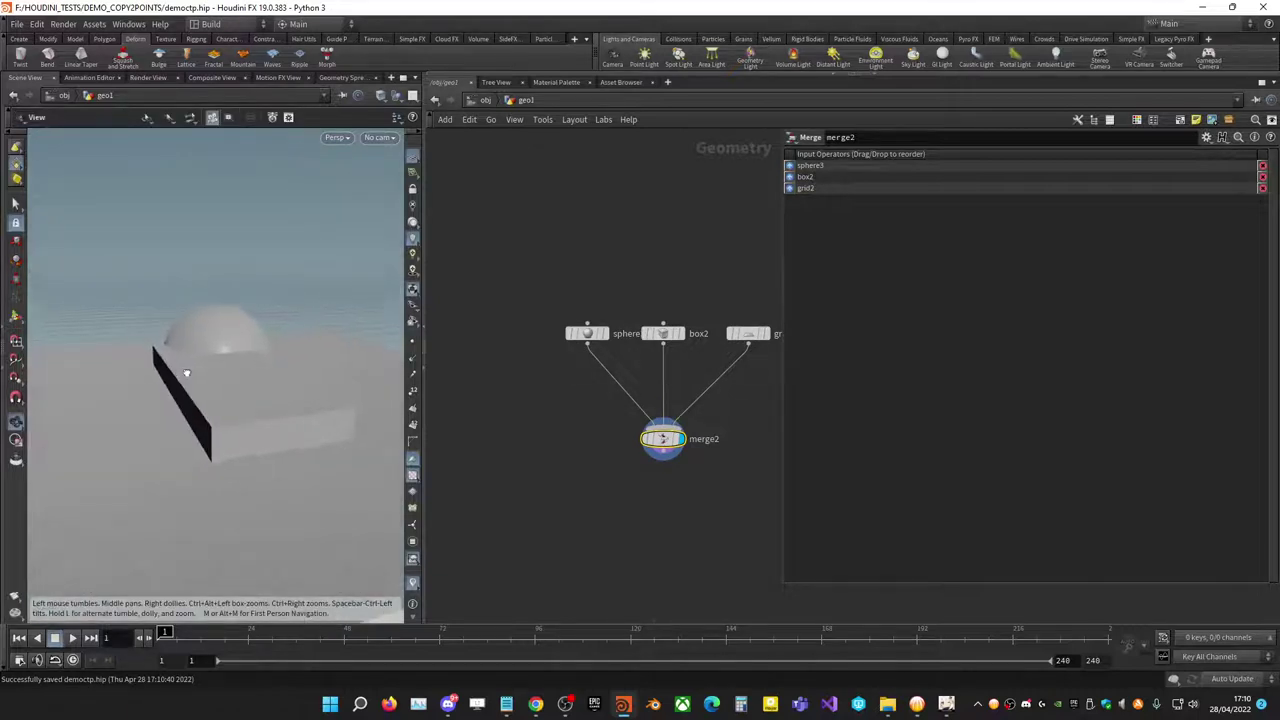
key("Escape")
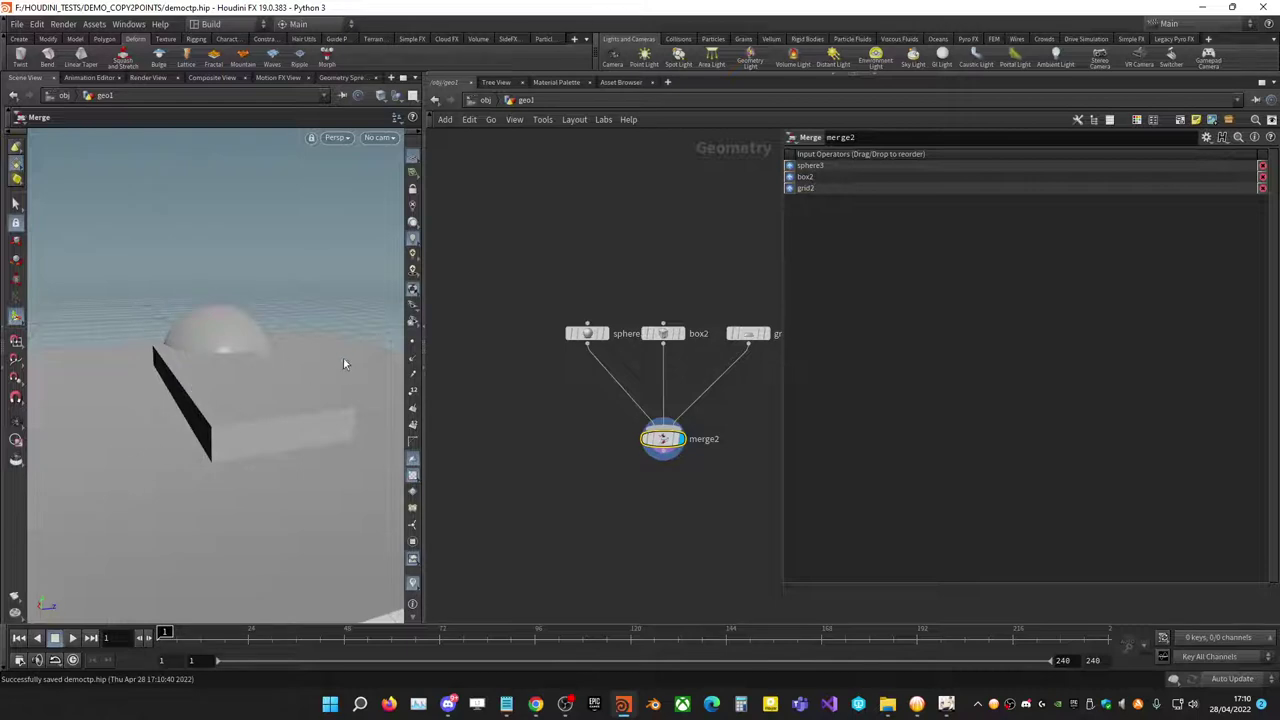
middle_click_drag(528, 436, 622, 432)
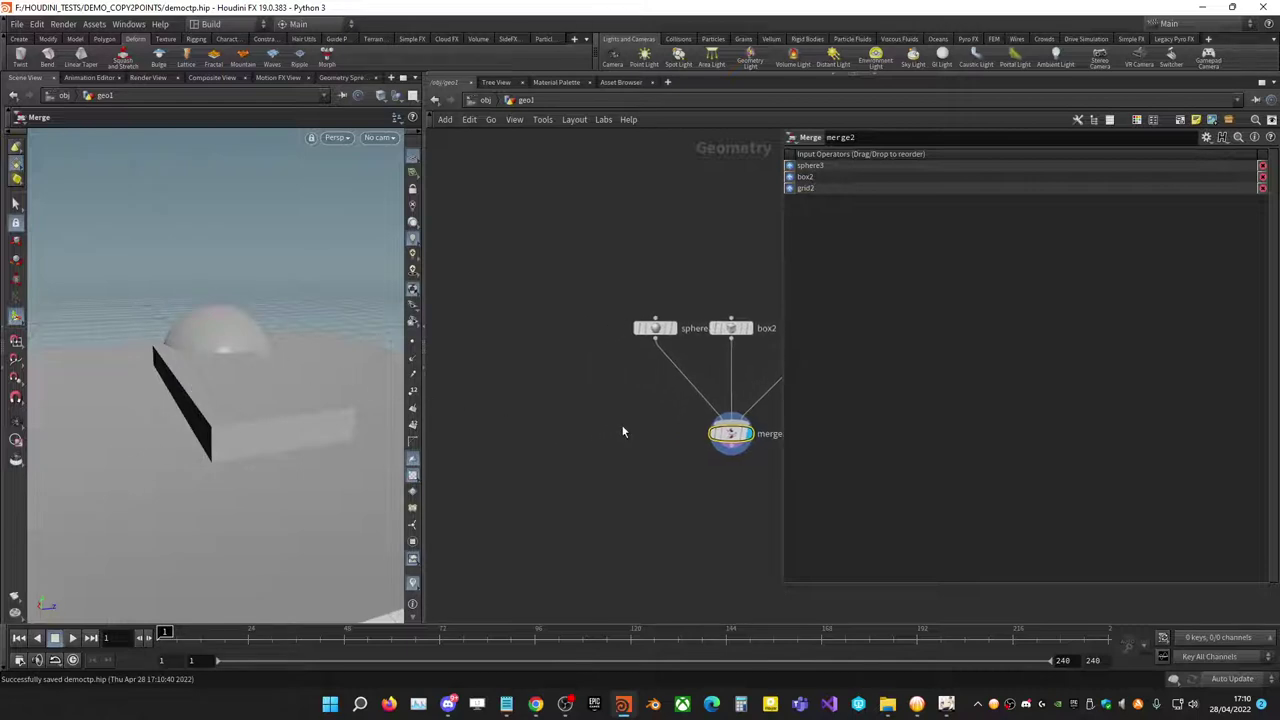
Add circle2, raise it to Center Y 2.41369, and set Orientation to ZX Plane
key("Tab")
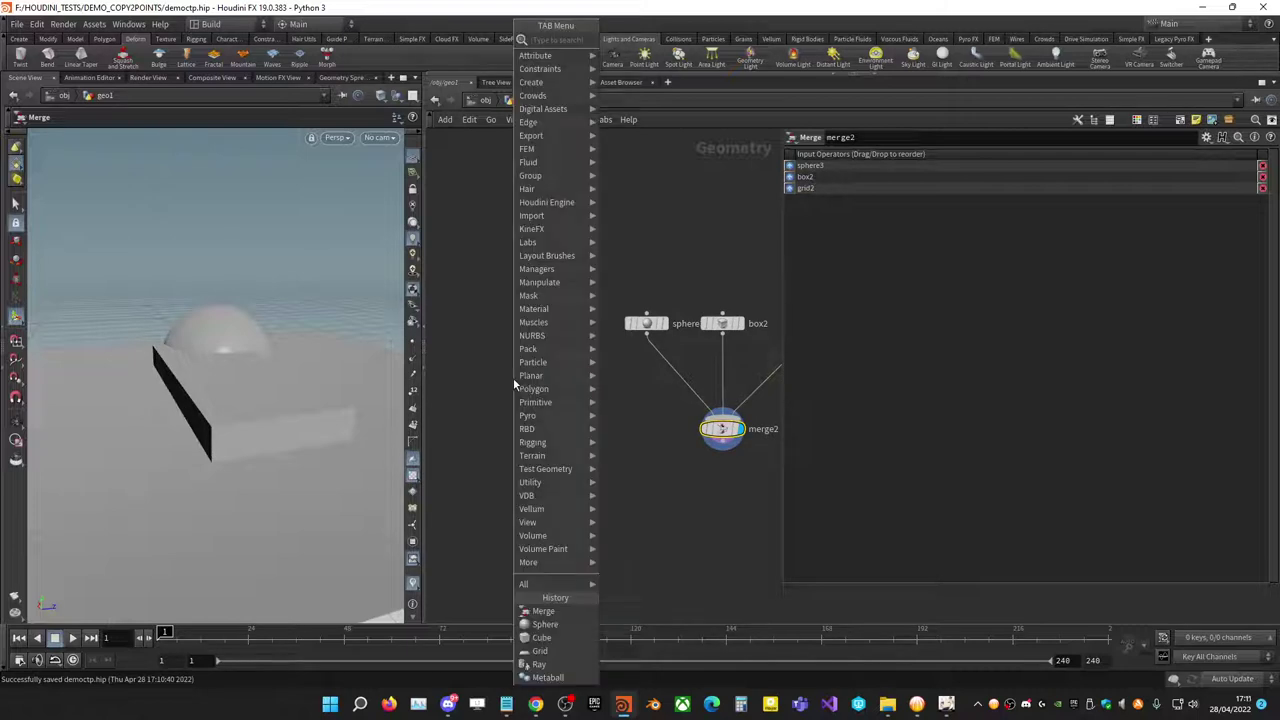
key("Escape")
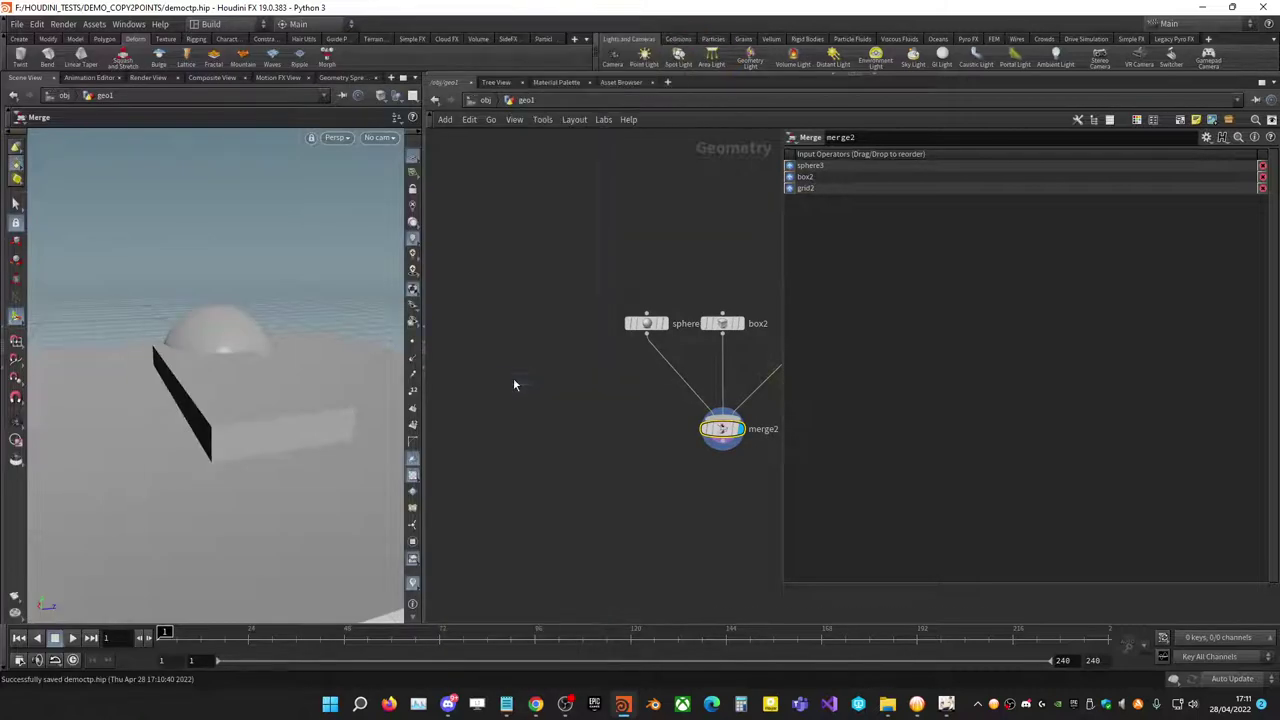
left_click(537, 339)
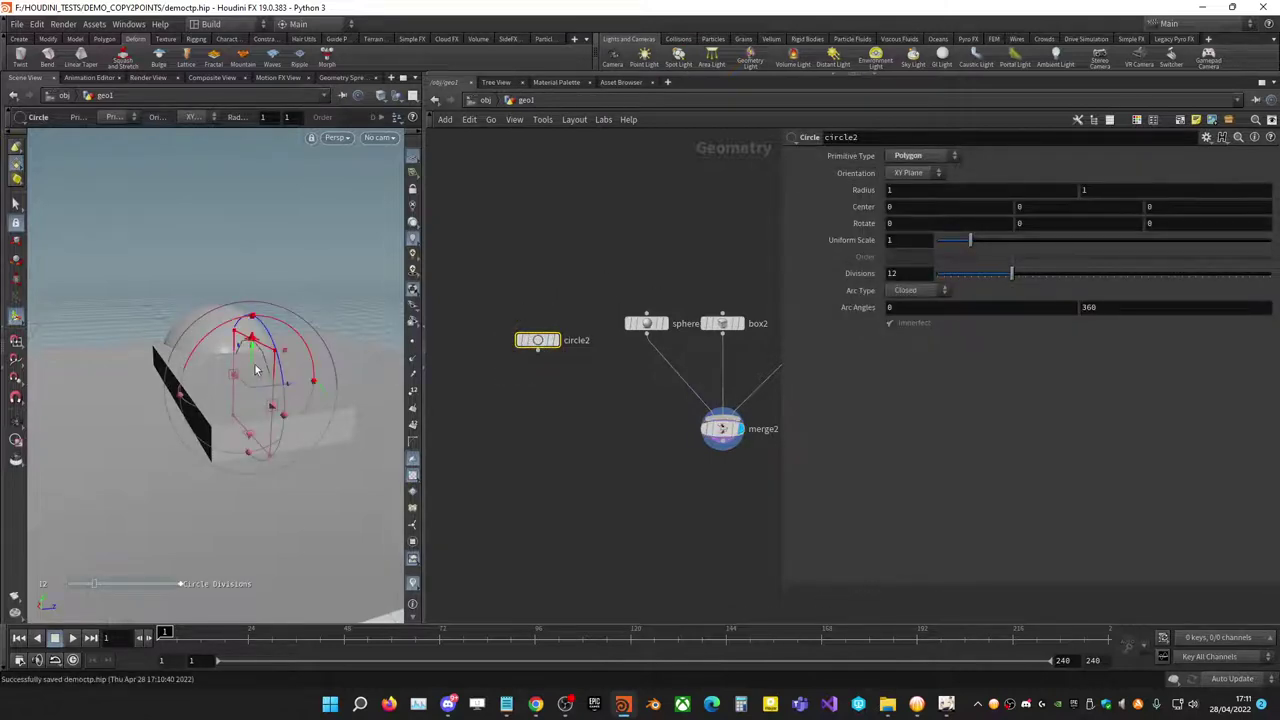
left_click_drag(250, 368, 252, 256)
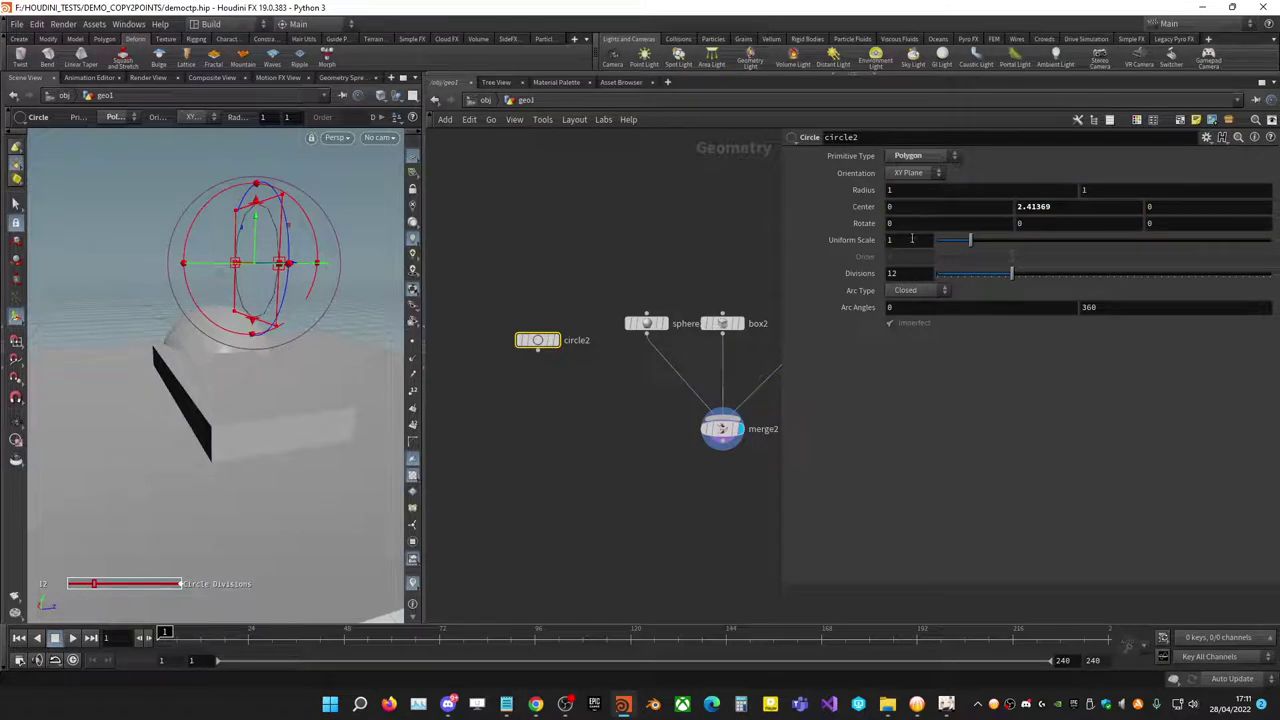
left_click(911, 174)
left_click(909, 213)
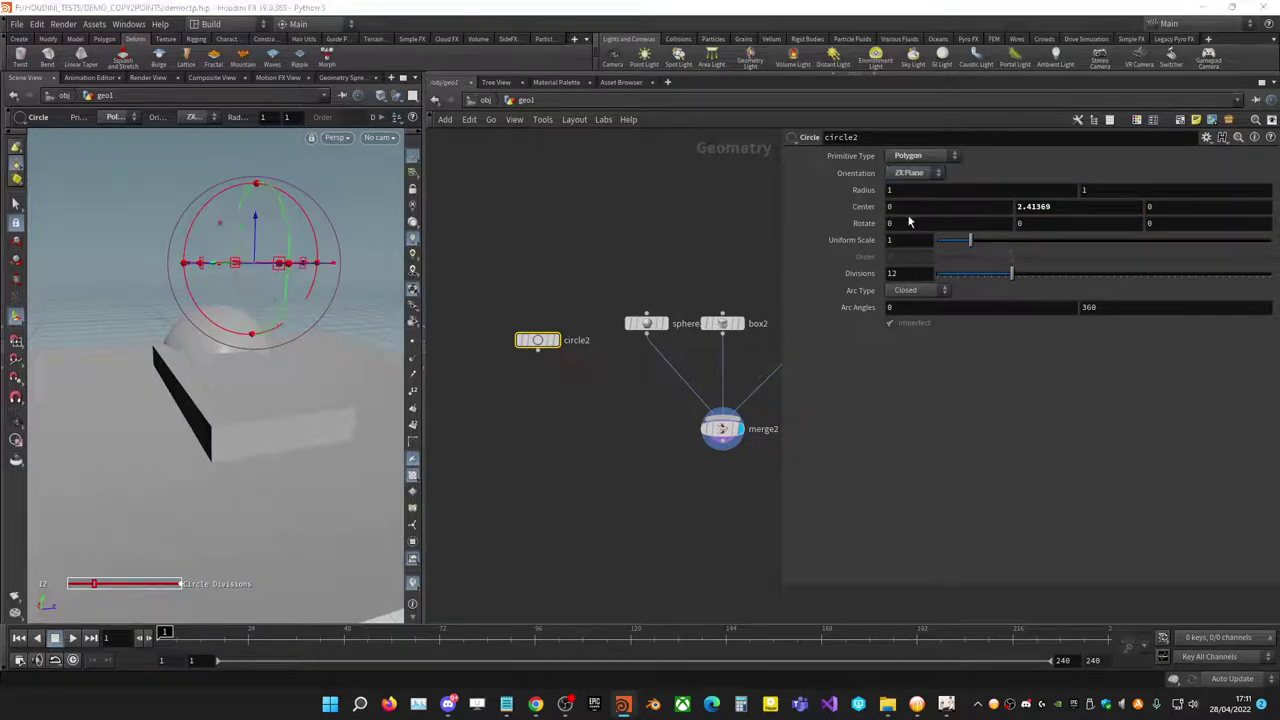
Display circle2 with the merged geometry shown as a template reference
key("Escape")
mouse_move(318, 325)
left_mouse_down()
mouse_move(338, 378)
mouse_move(330, 360)
left_mouse_up()
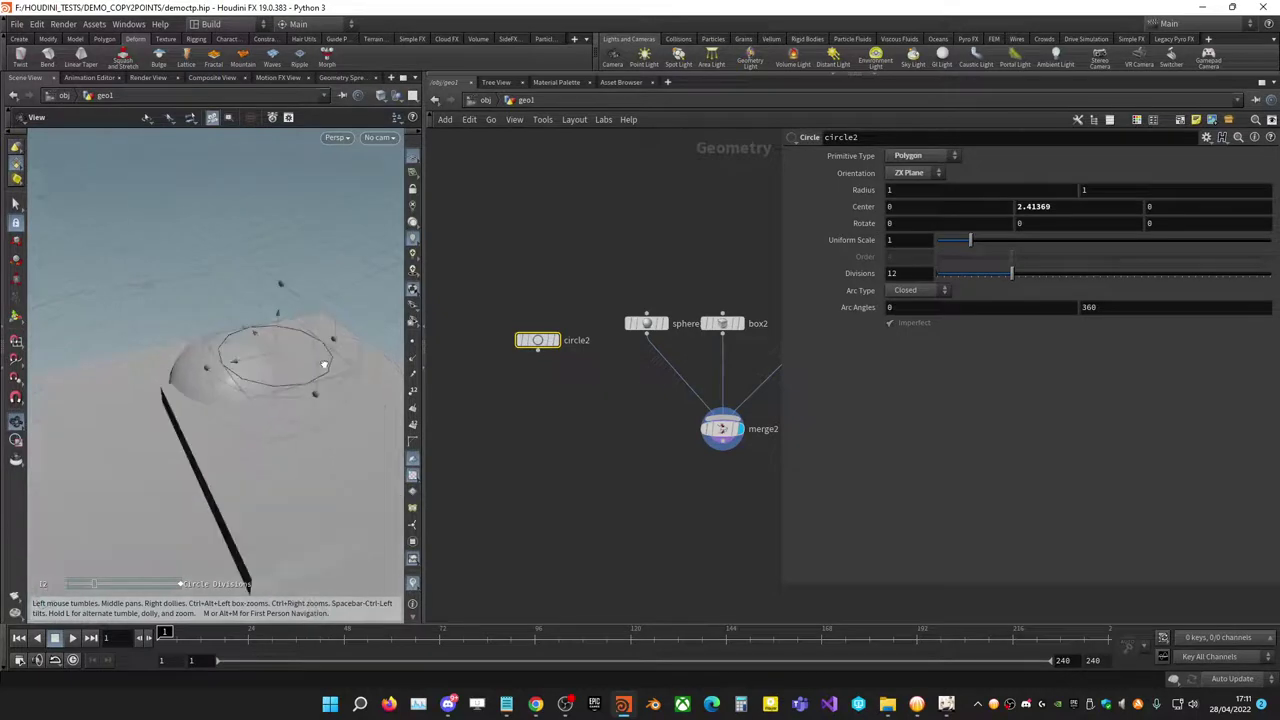
key("Return")
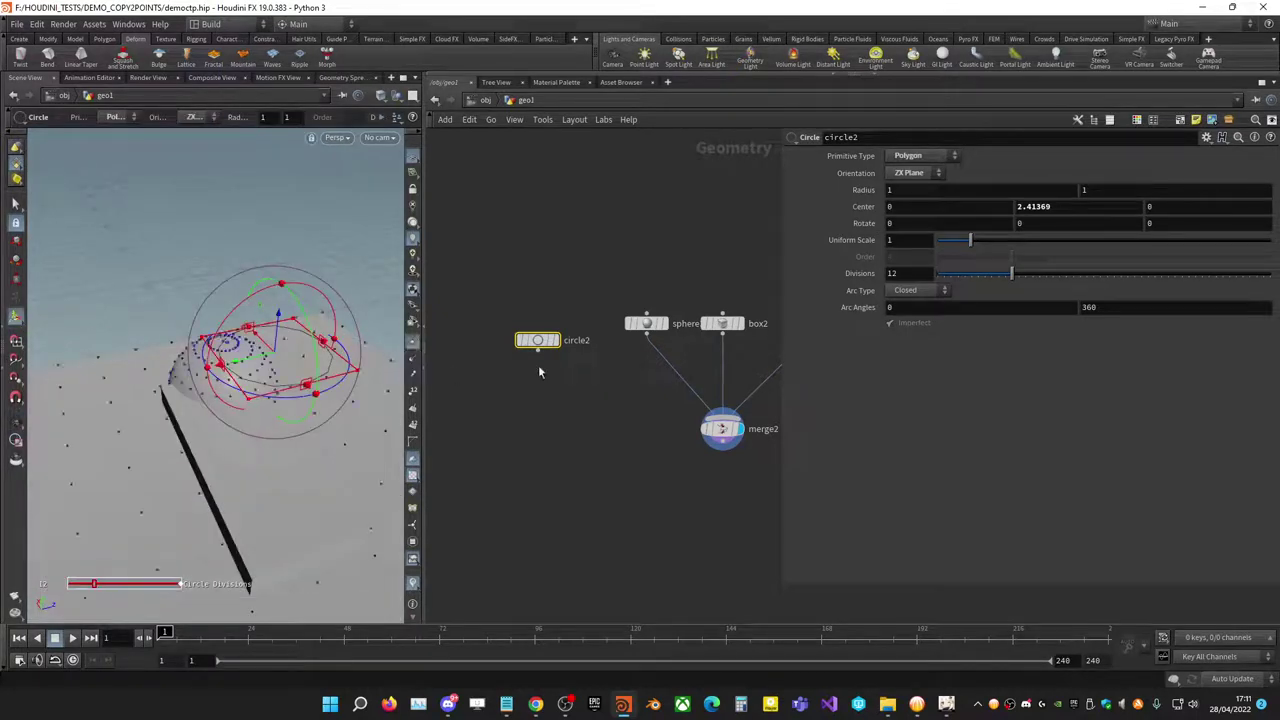
left_click(555, 341)
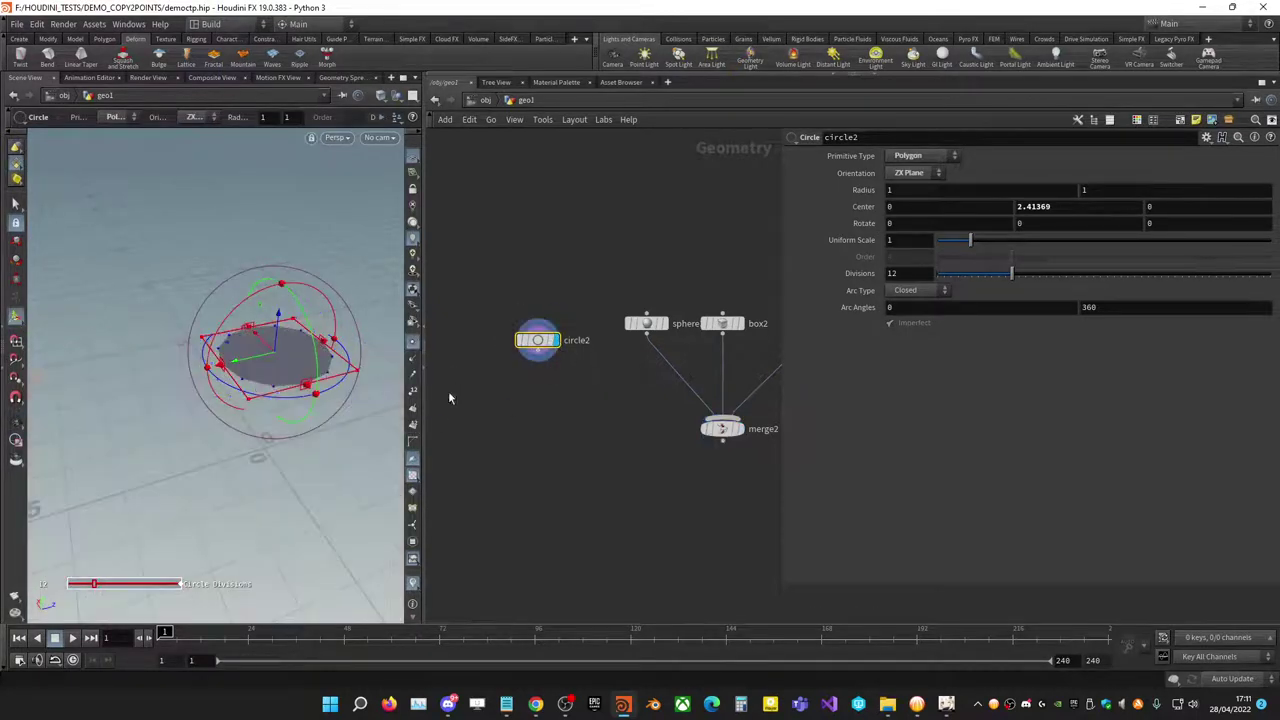
left_click(737, 429)
key("Escape")
left_click_drag(345, 412, 300, 330)
key("Return")
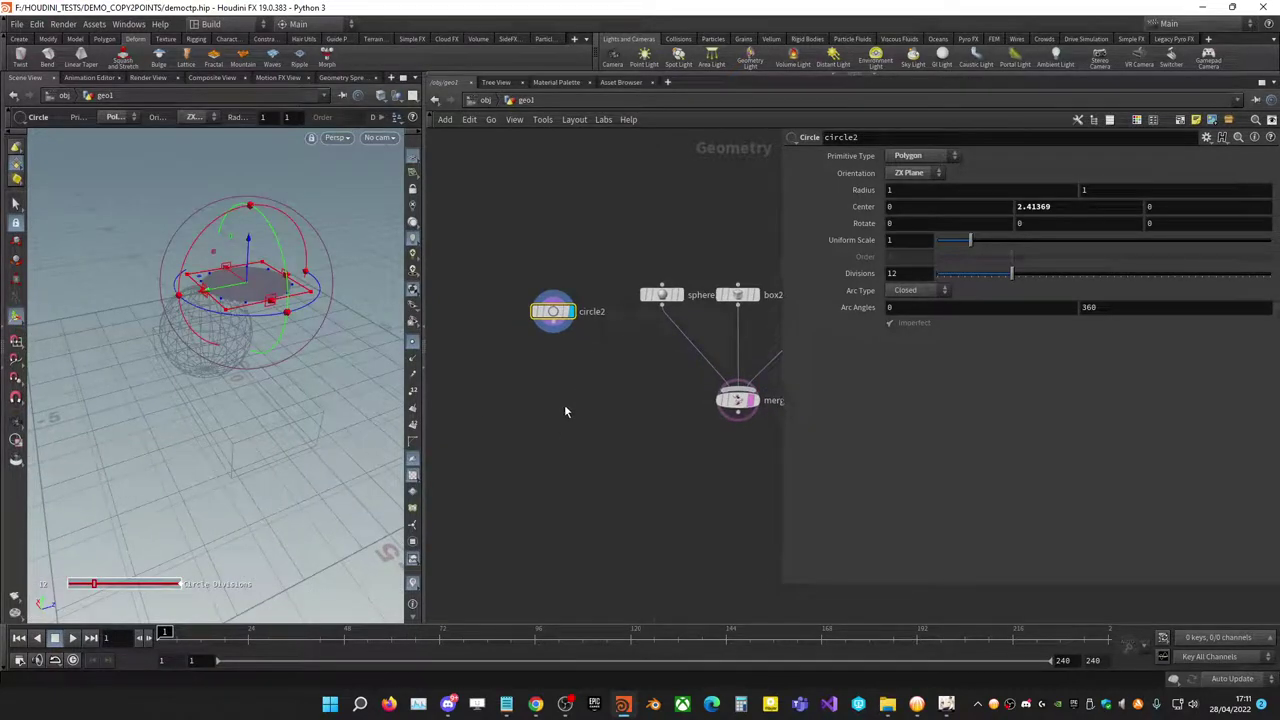
Add ray3 with circle2 in its first input and merge2 as the collision input
key("Tab")
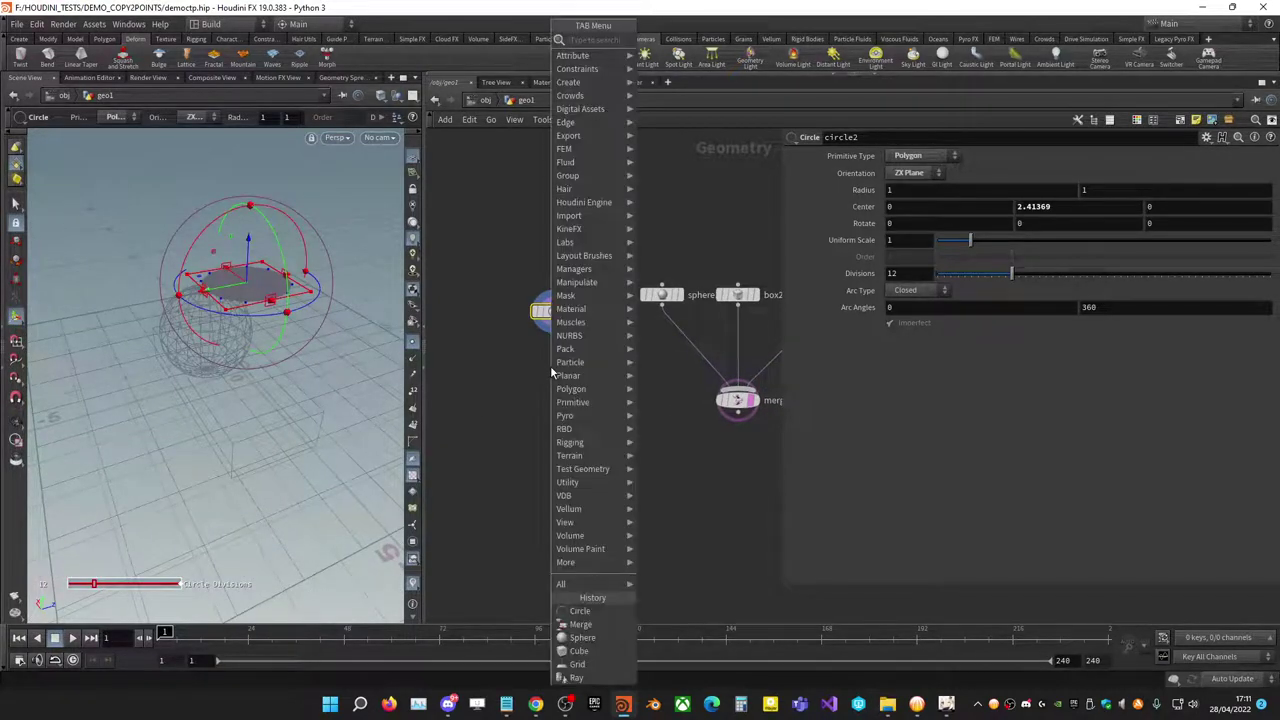
type("ray")
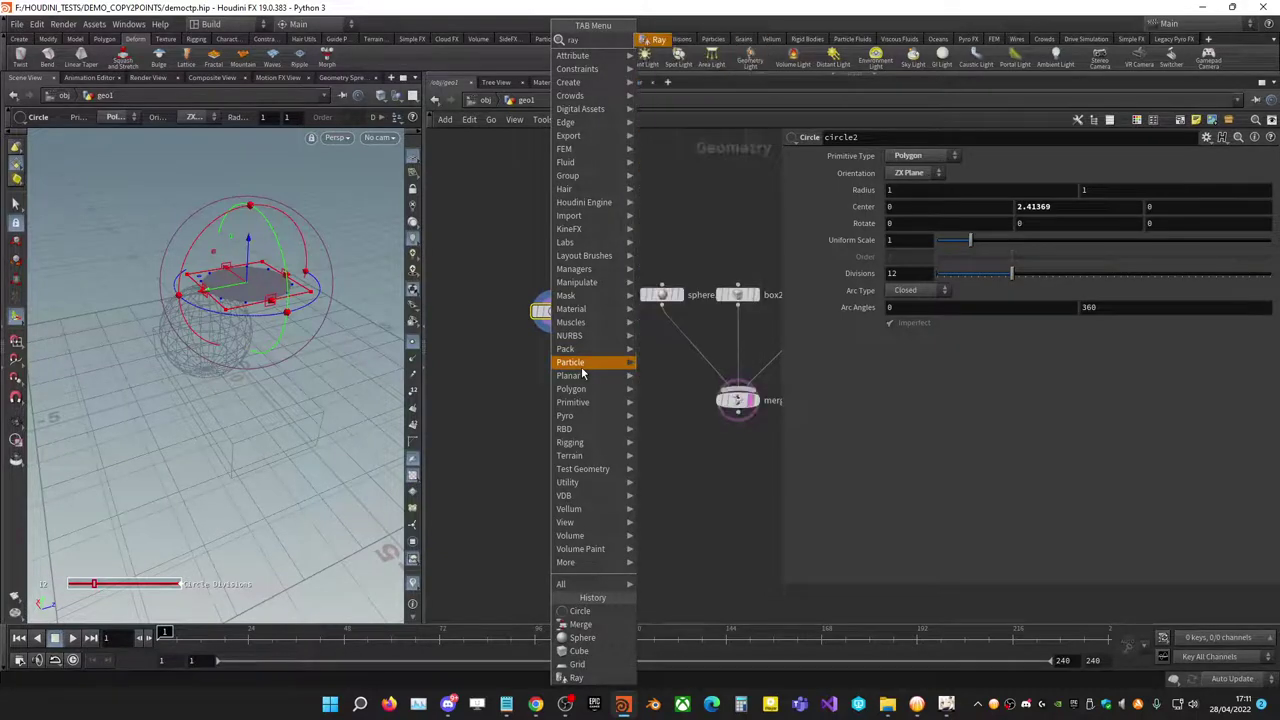
key("Return")
left_click(592, 418)
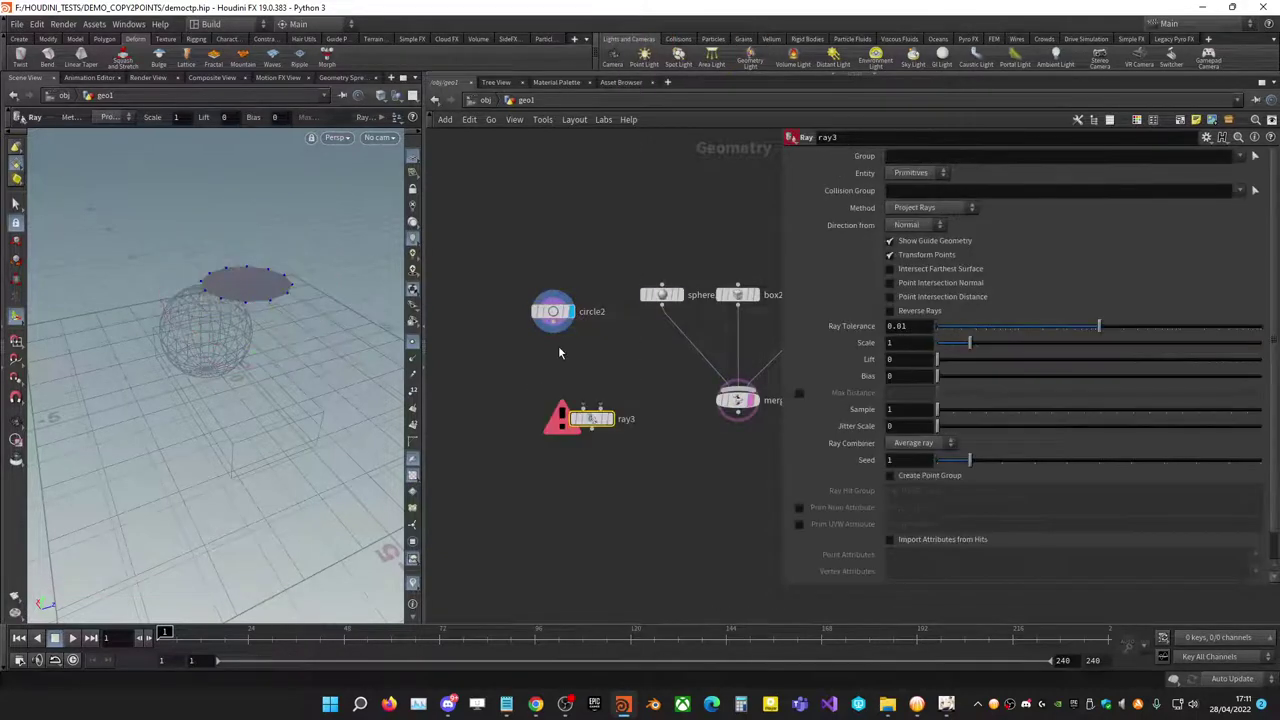
left_click_drag(555, 325, 583, 408)
mouse_move(737, 420)
left_mouse_down()
mouse_move(601, 409)
mouse_move(561, 500)
left_mouse_up()
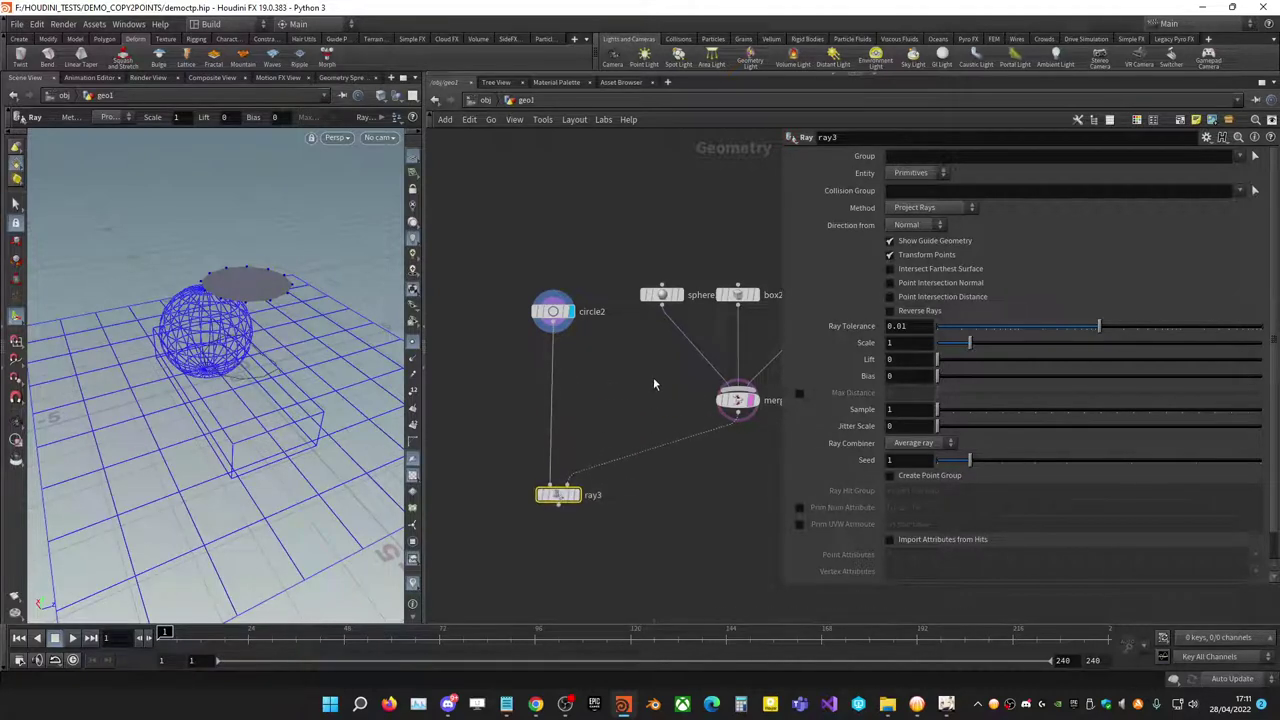
Display ray3's projected circle and compare it against the original circle2
mouse_move(682, 378)
middle_mouse_down()
mouse_move(580, 380)
mouse_move(708, 331)
middle_mouse_up()
scroll(601, 397, "up", 2)
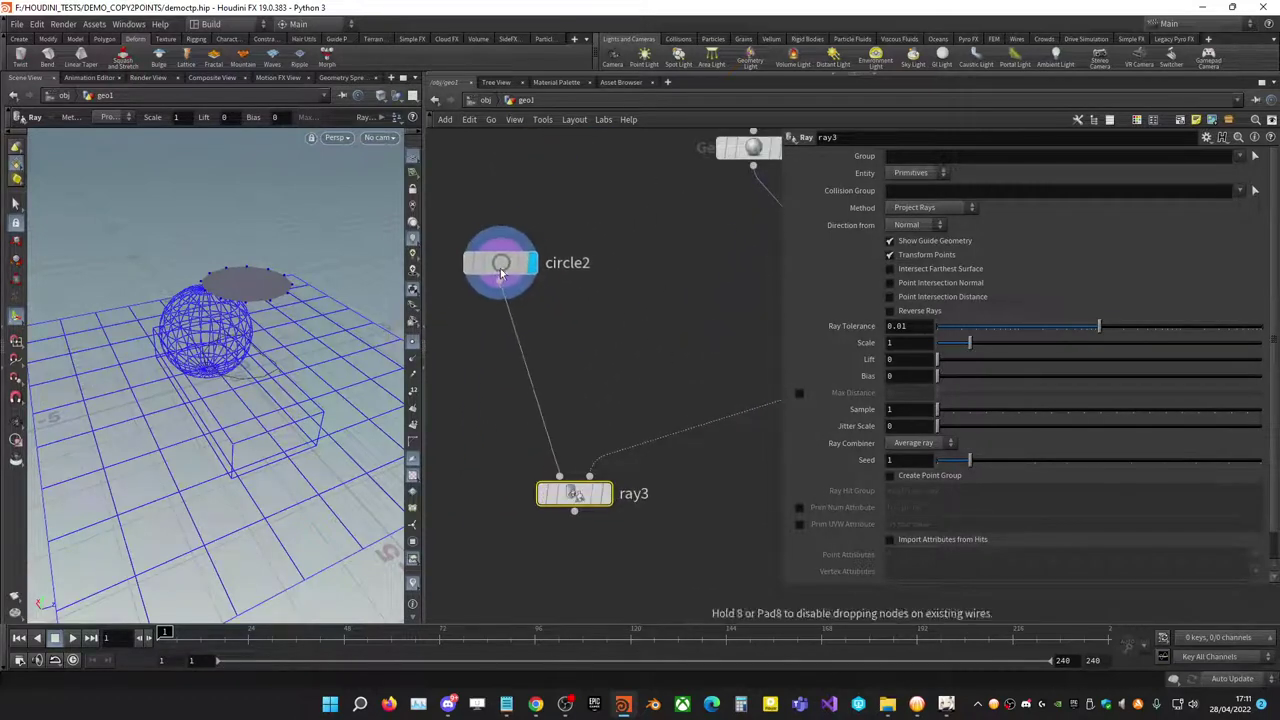
left_click_drag(570, 212, 509, 257)
middle_click_drag(631, 366, 613, 336)
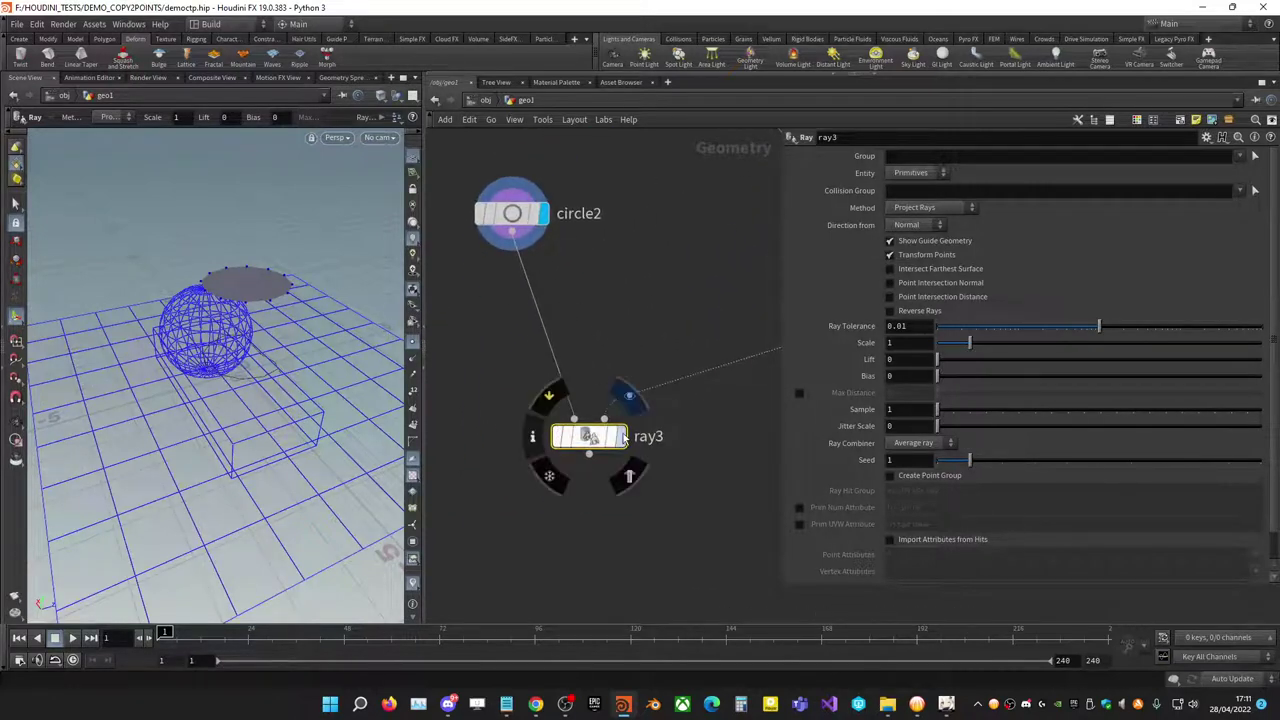
left_click(622, 395)
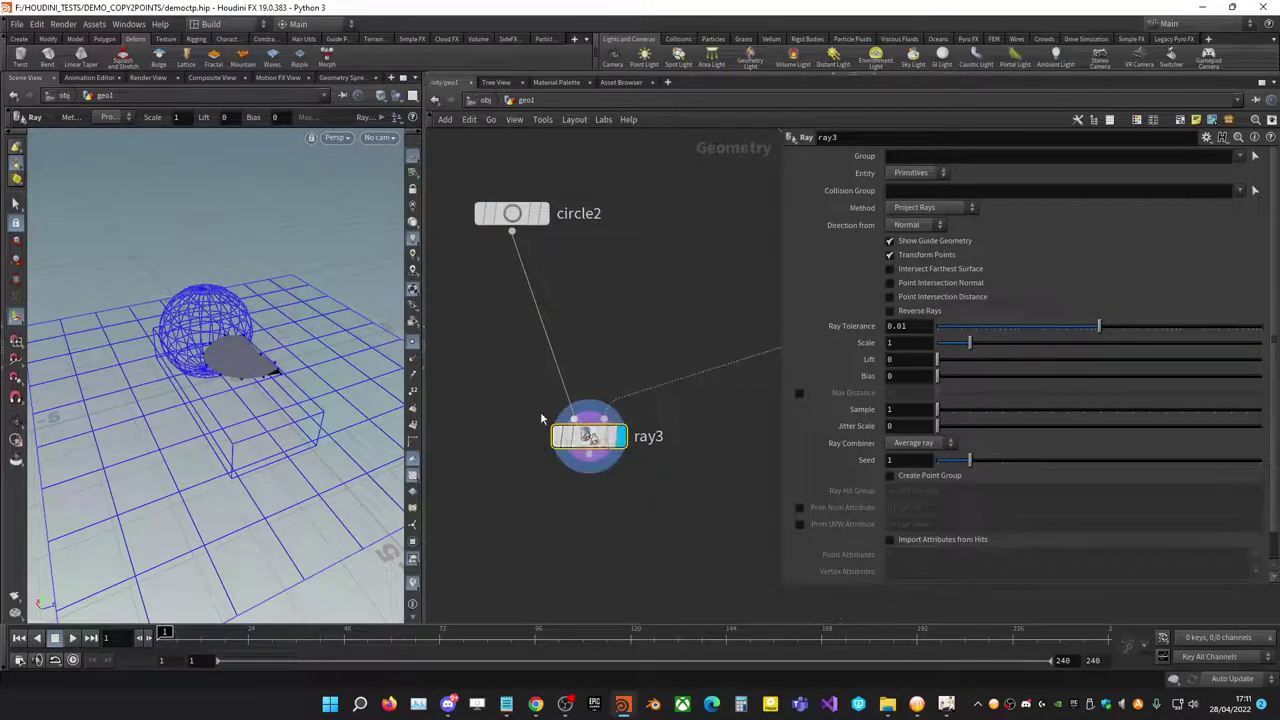
left_click_drag(229, 345, 425, 280)
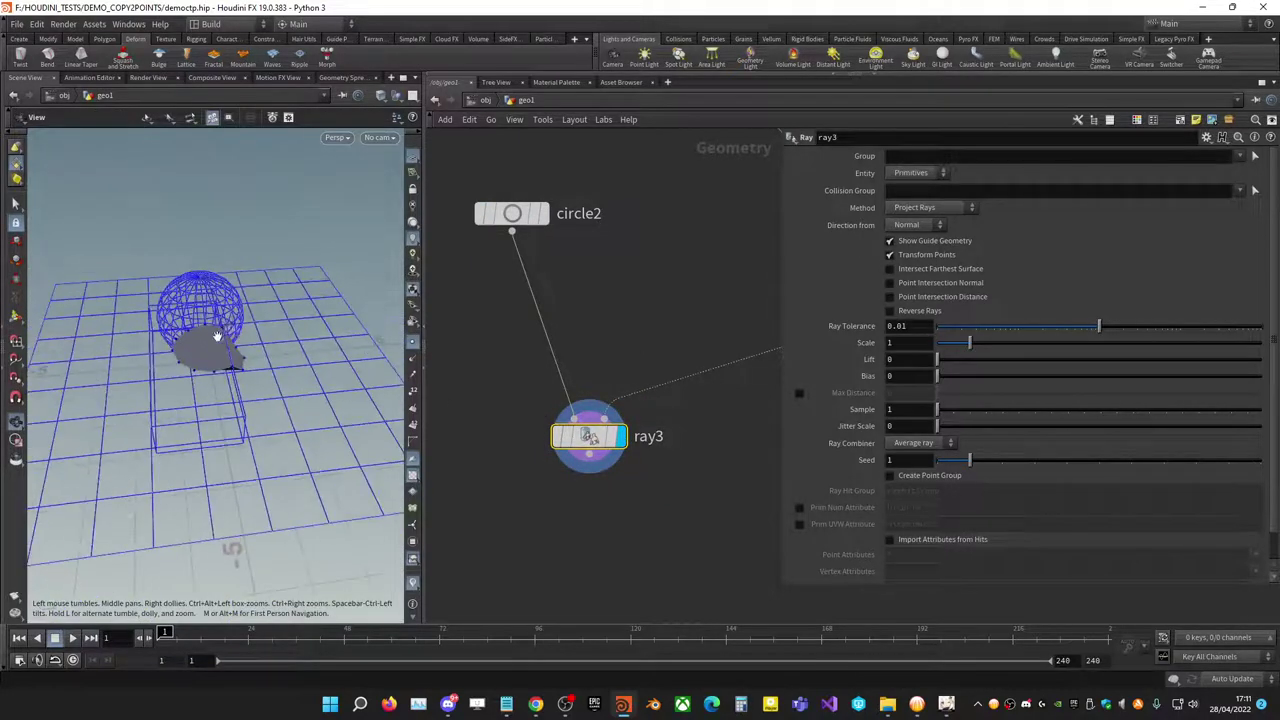
left_click(545, 215)
left_click_drag(300, 330, 388, 345)
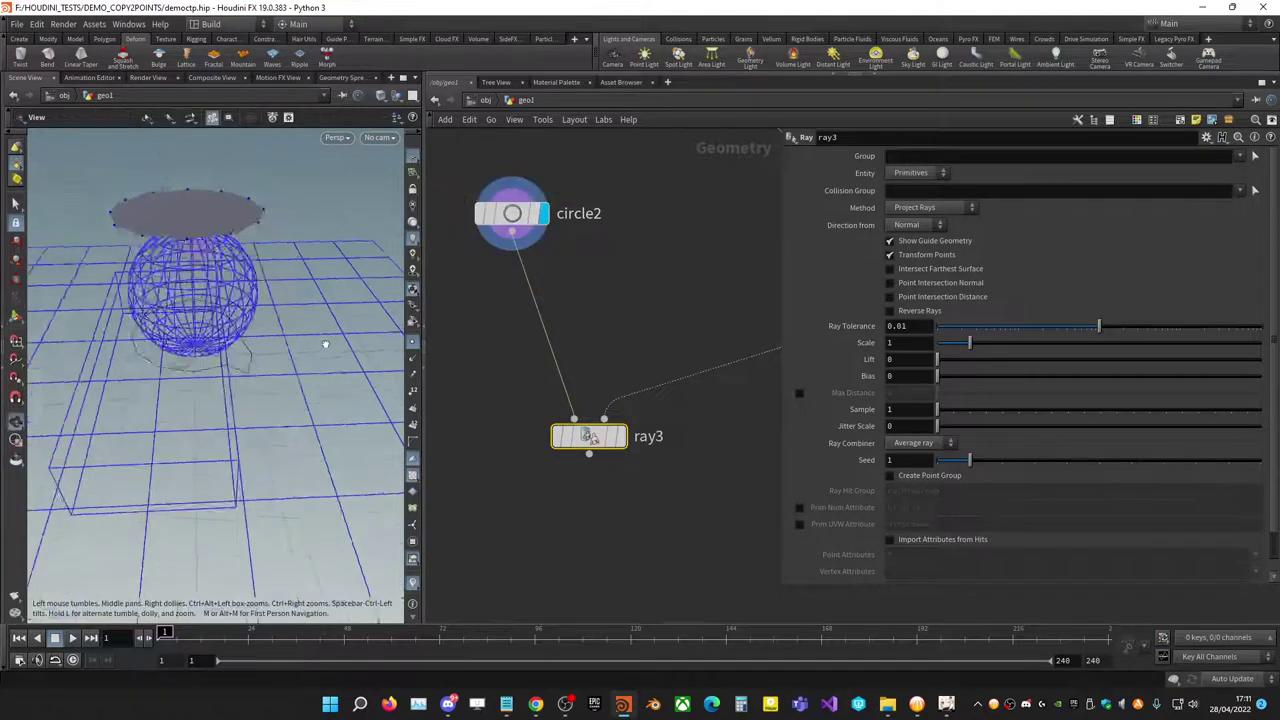
key("Escape")
left_click_drag(280, 275, 303, 291)
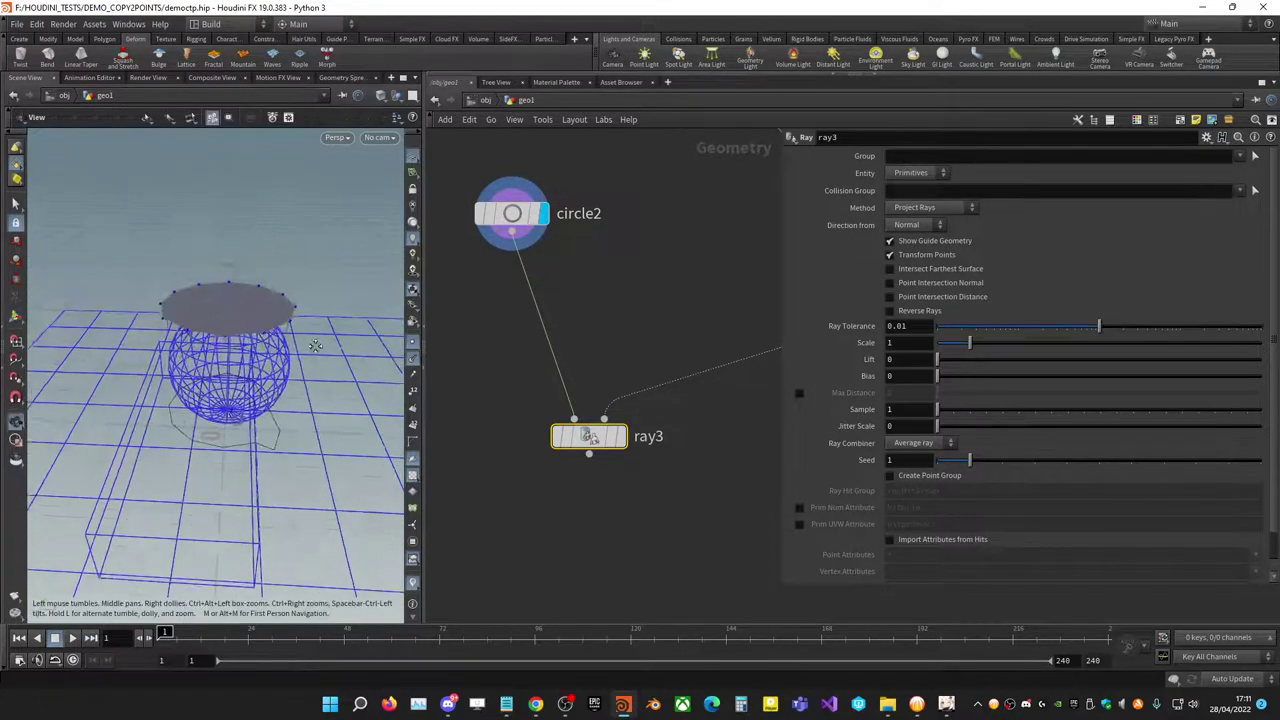
Insert a PolyFrame node, polyframe3, between circle2 and ray3 and view ray3's result
key("Tab")
type("pol")
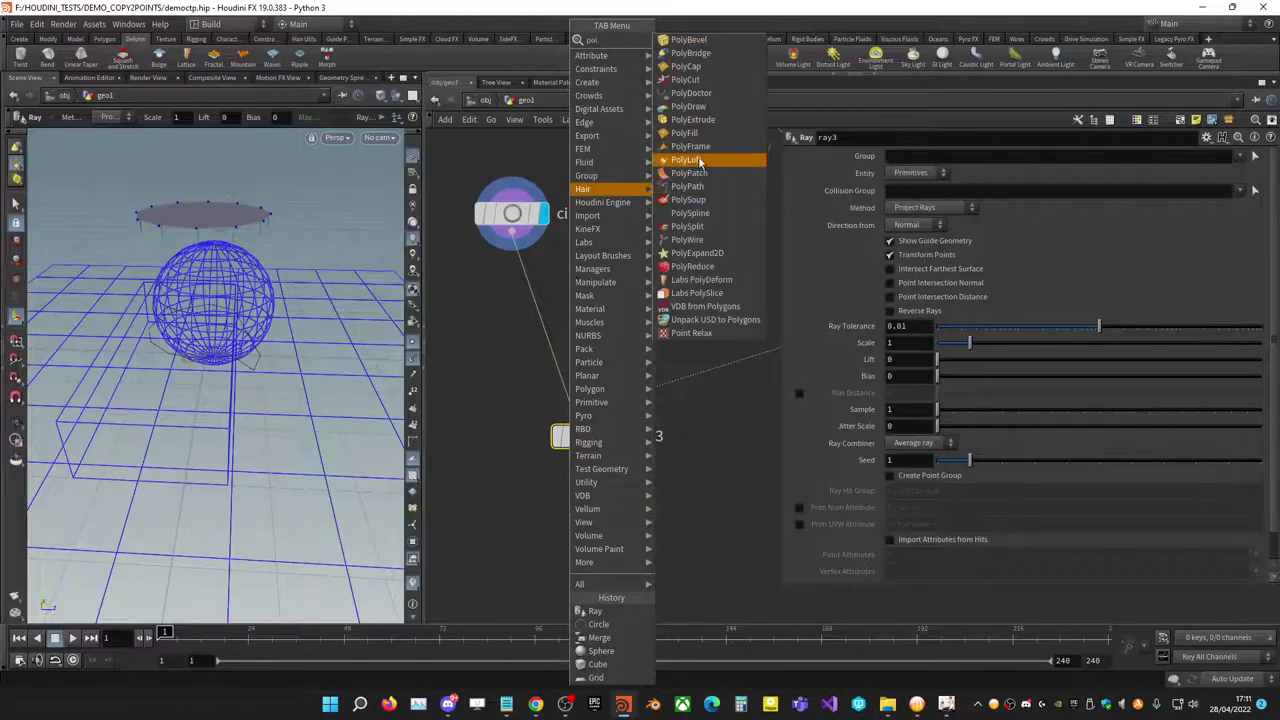
left_click(700, 157)
left_click(524, 276)
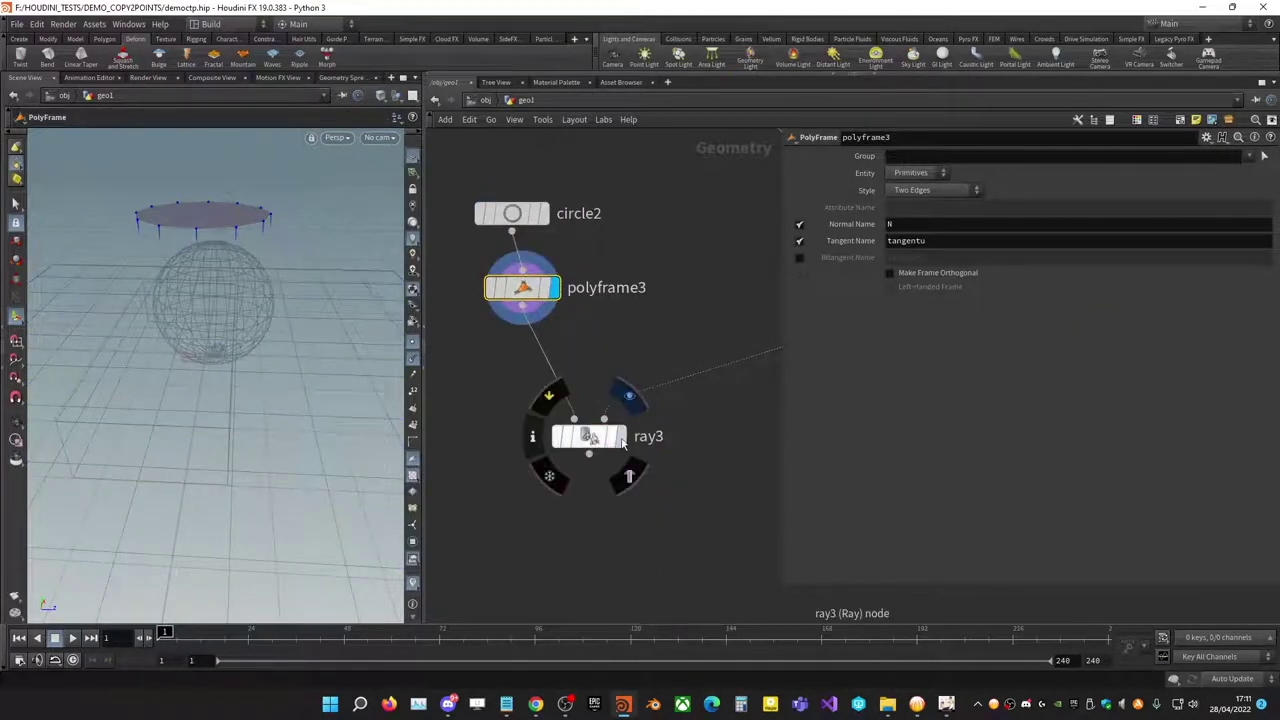
left_click(622, 408)
key("Escape")
mouse_move(283, 386)
left_mouse_down()
mouse_move(278, 285)
mouse_move(175, 315)
mouse_move(330, 360)
left_mouse_up()
key("Return")
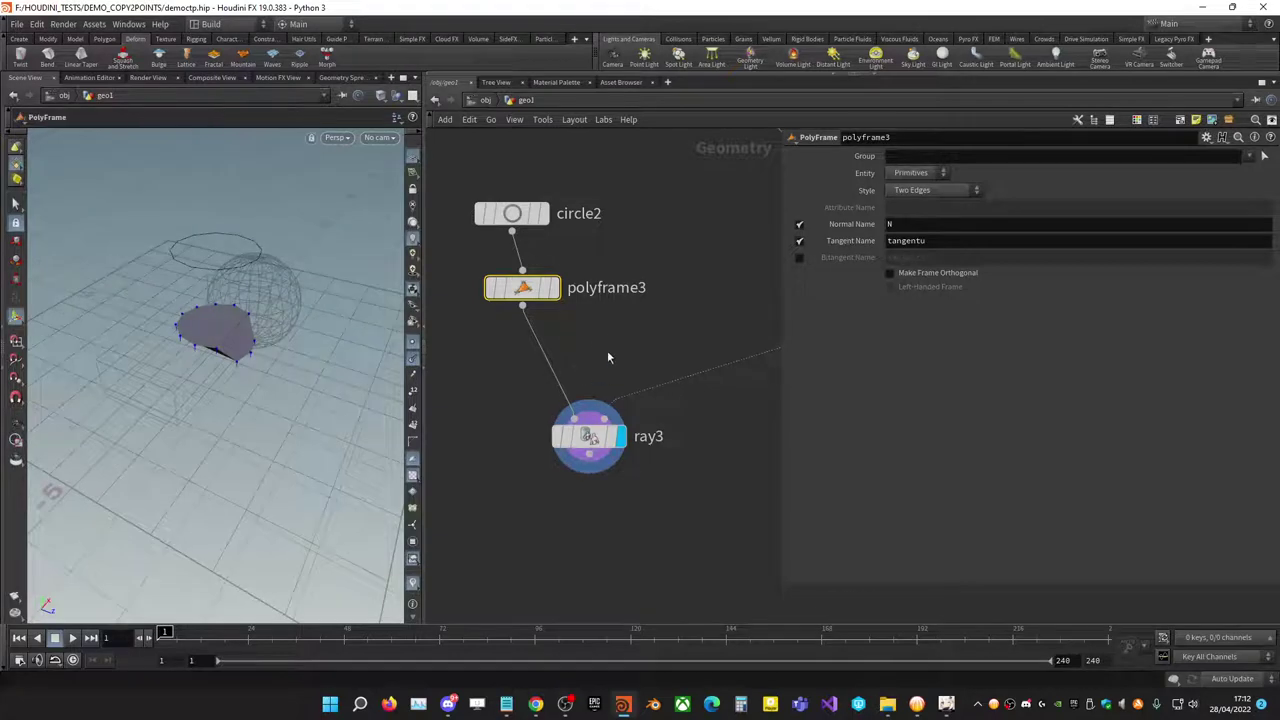
Insert transform4 after circle2, move the circle to 0.716767, 0, 0.507761 under the sphere, and save
key("Tab")
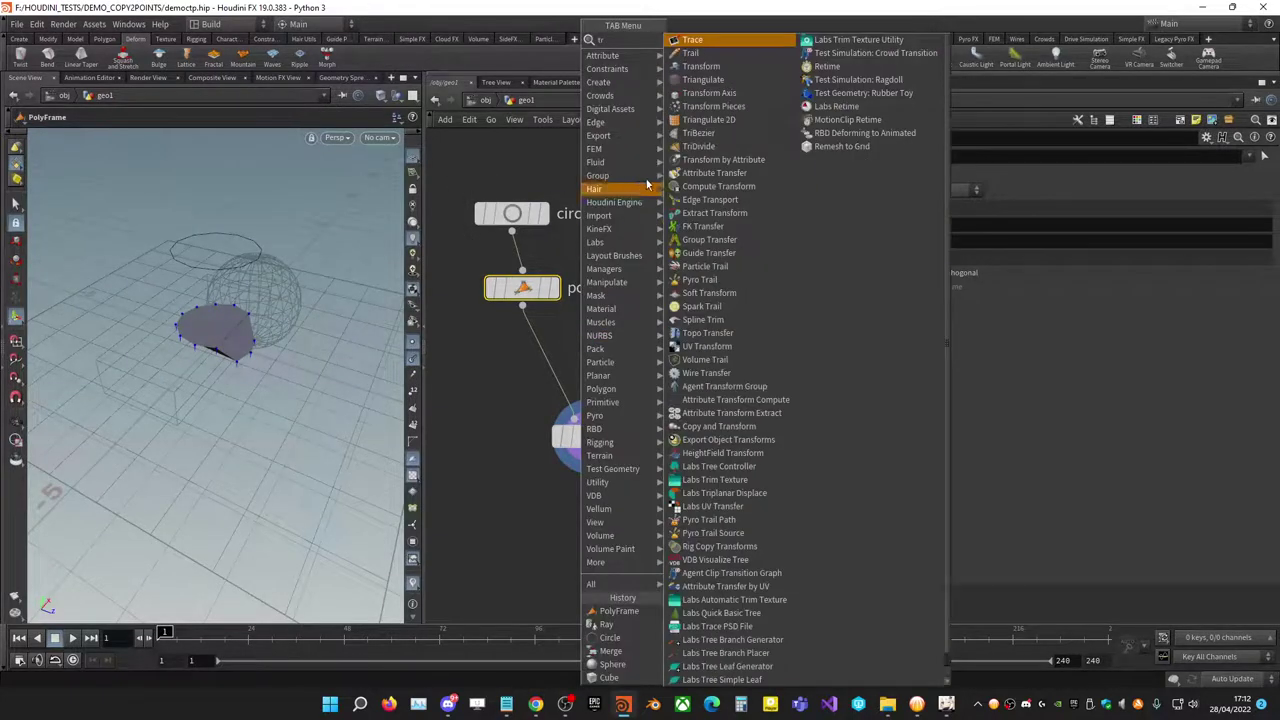
left_click(724, 76)
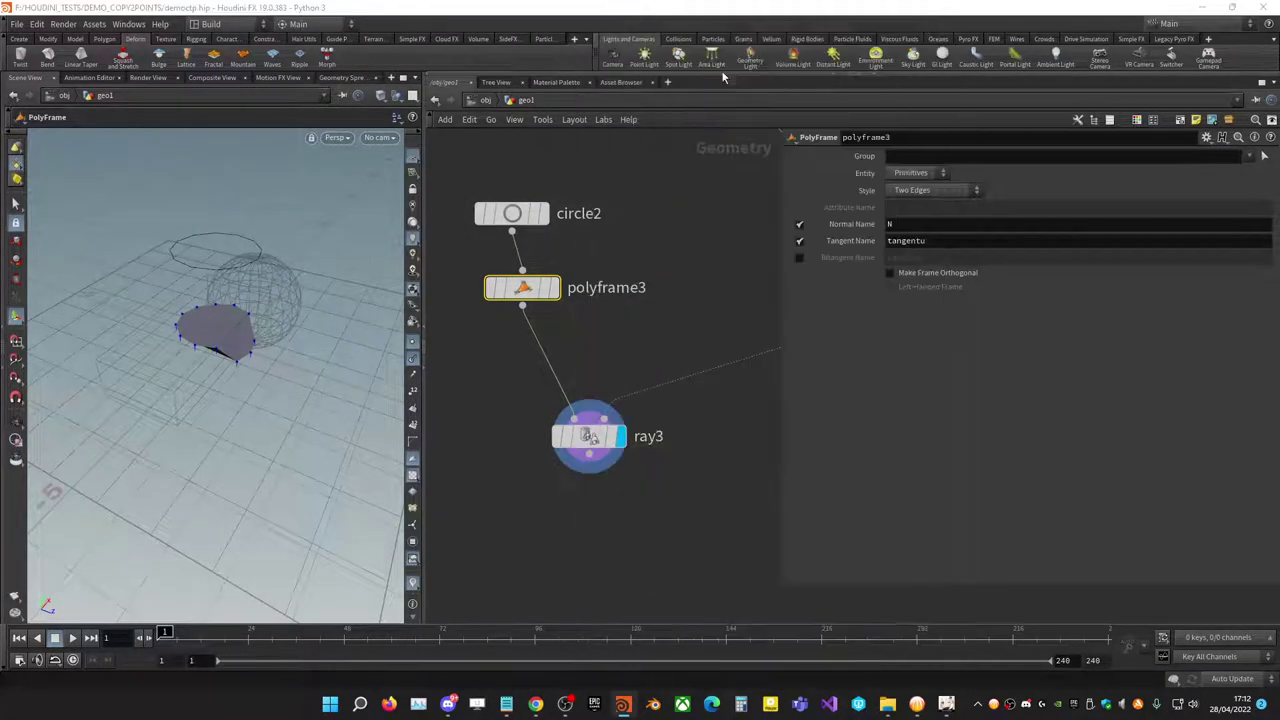
left_click(521, 258)
scroll(629, 456, "down", 3)
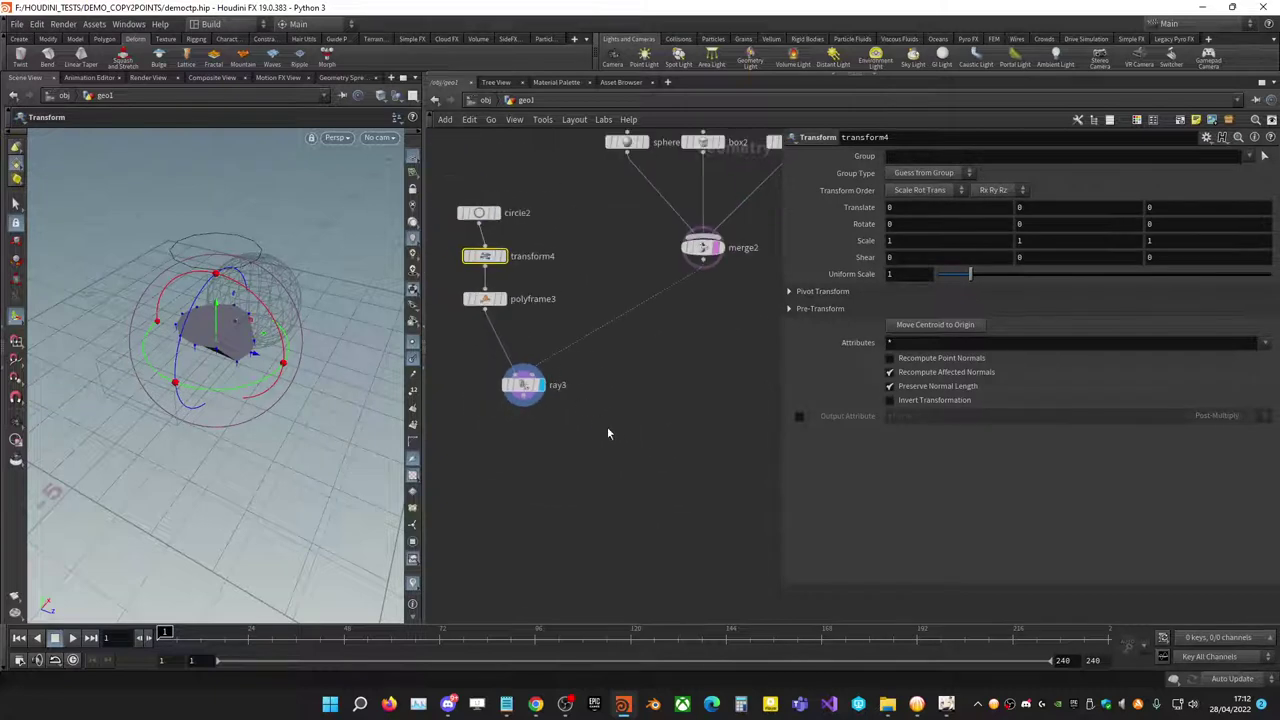
middle_click_drag(472, 326, 517, 381)
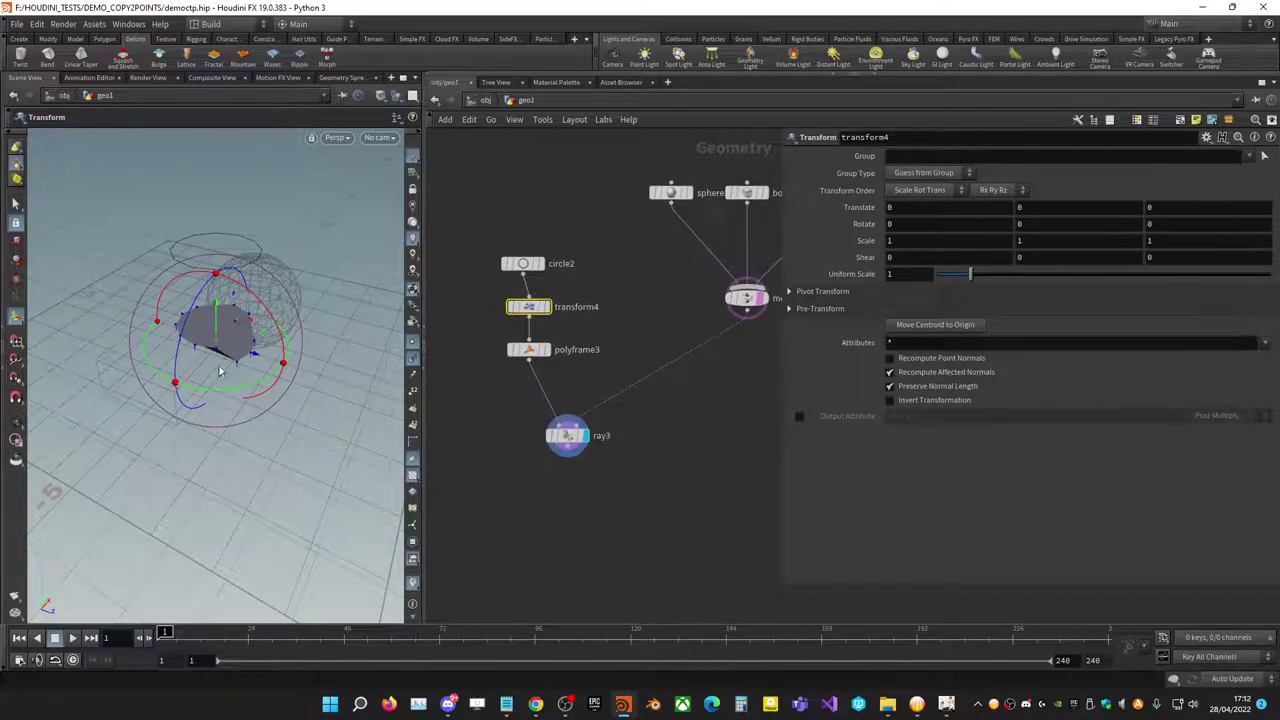
mouse_move(228, 358)
left_mouse_down()
mouse_move(262, 385)
mouse_move(236, 368)
mouse_move(269, 323)
left_mouse_up()
mouse_move(293, 298)
left_mouse_down()
mouse_move(260, 418)
mouse_move(280, 421)
mouse_move(271, 443)
mouse_move(291, 419)
left_mouse_up()
key("ctrl+s")
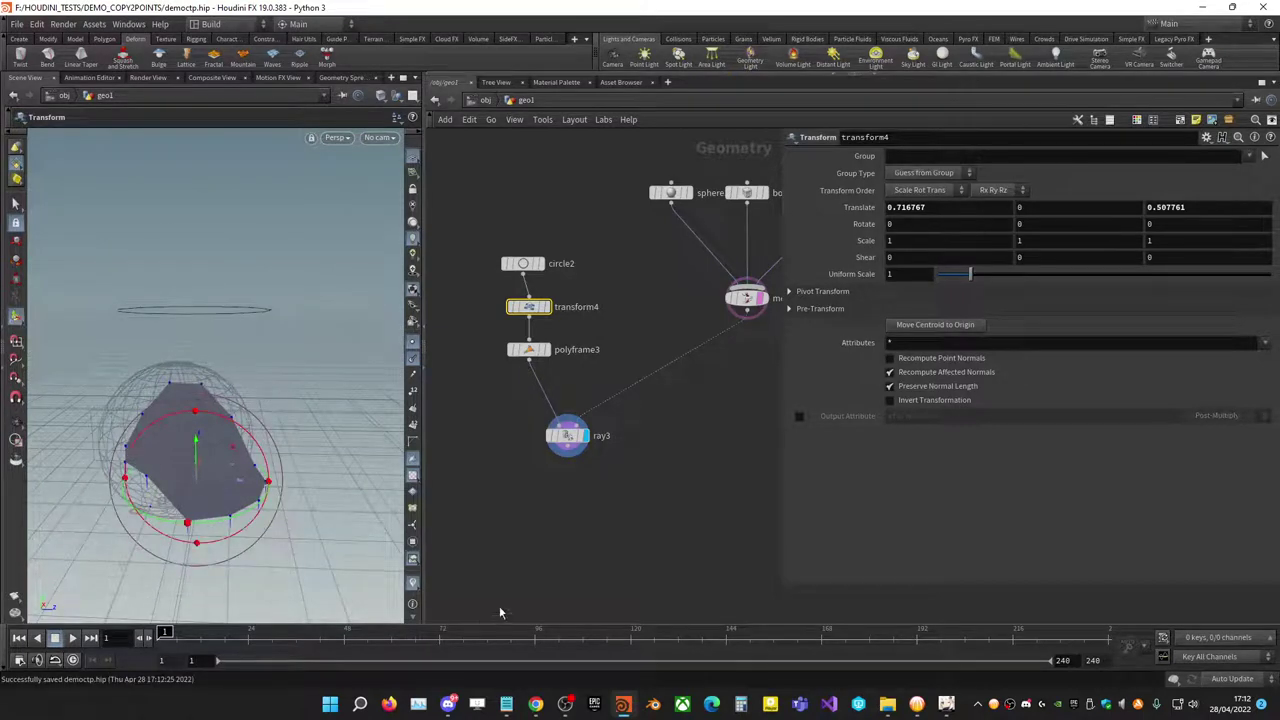
middle_click_drag(735, 428, 707, 453)
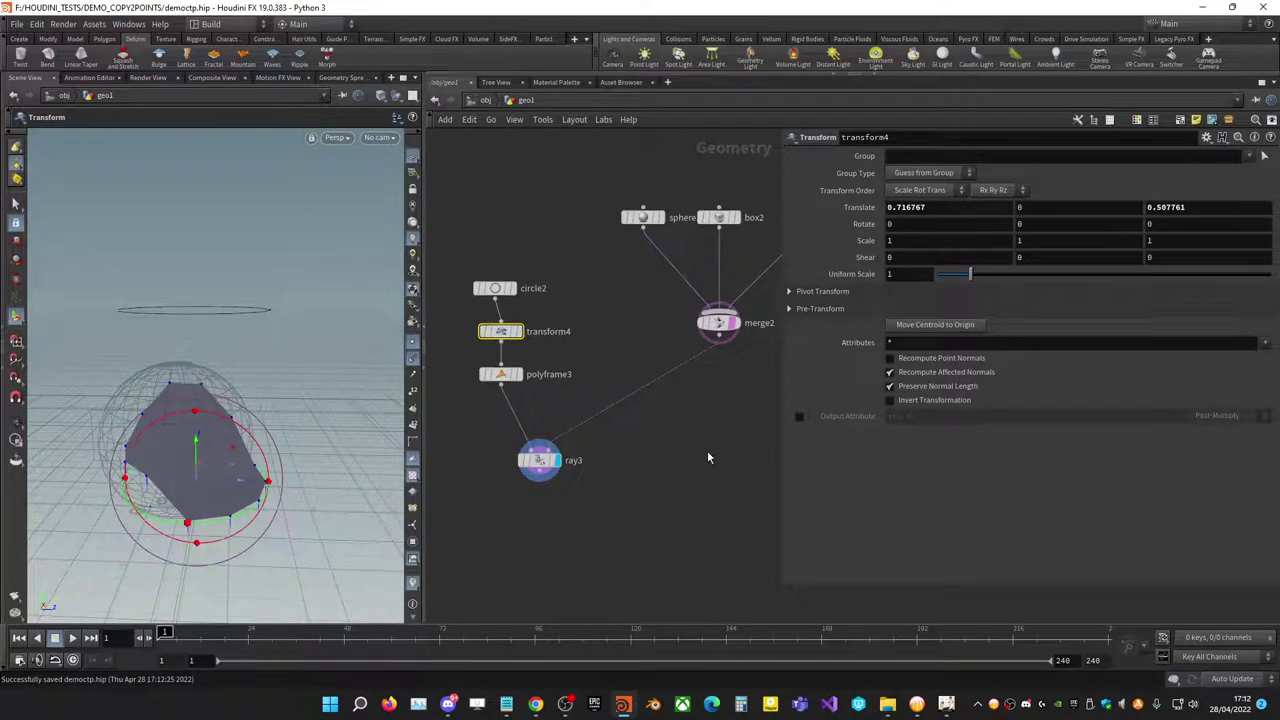
On ray3, toggle Transform Points and enable Import Attributes from Hits
left_click(545, 463)
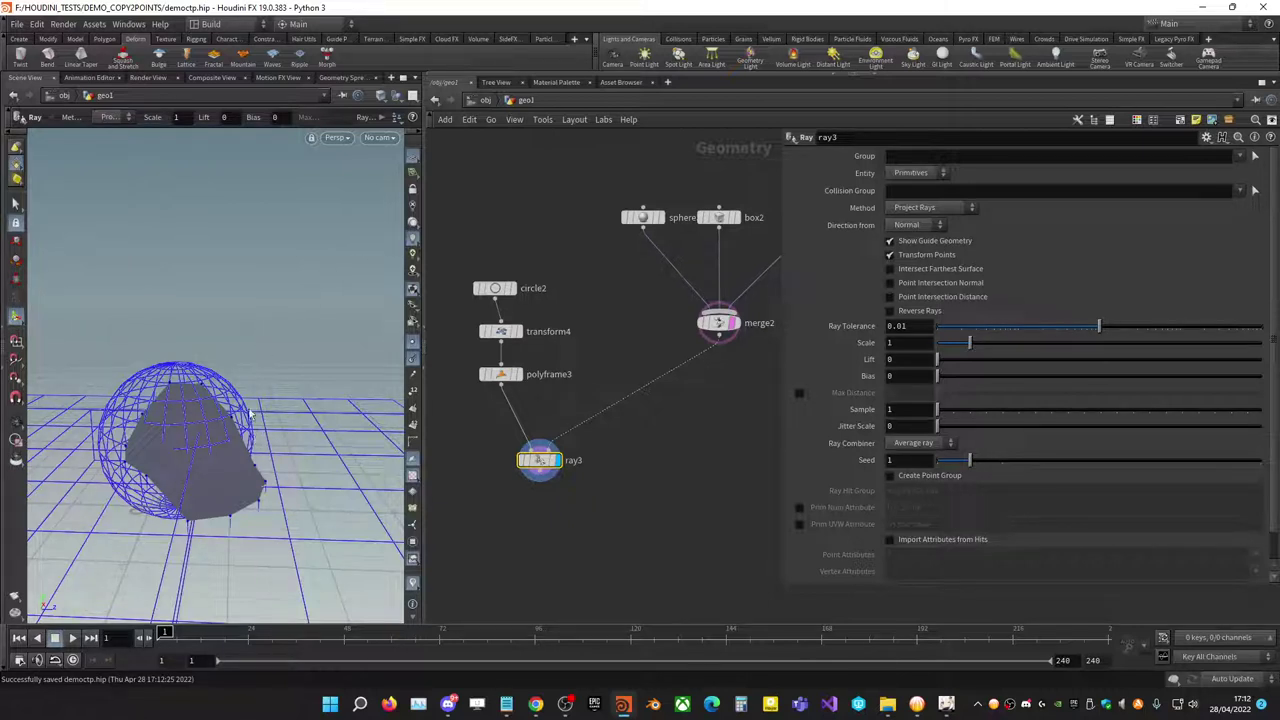
key("Escape")
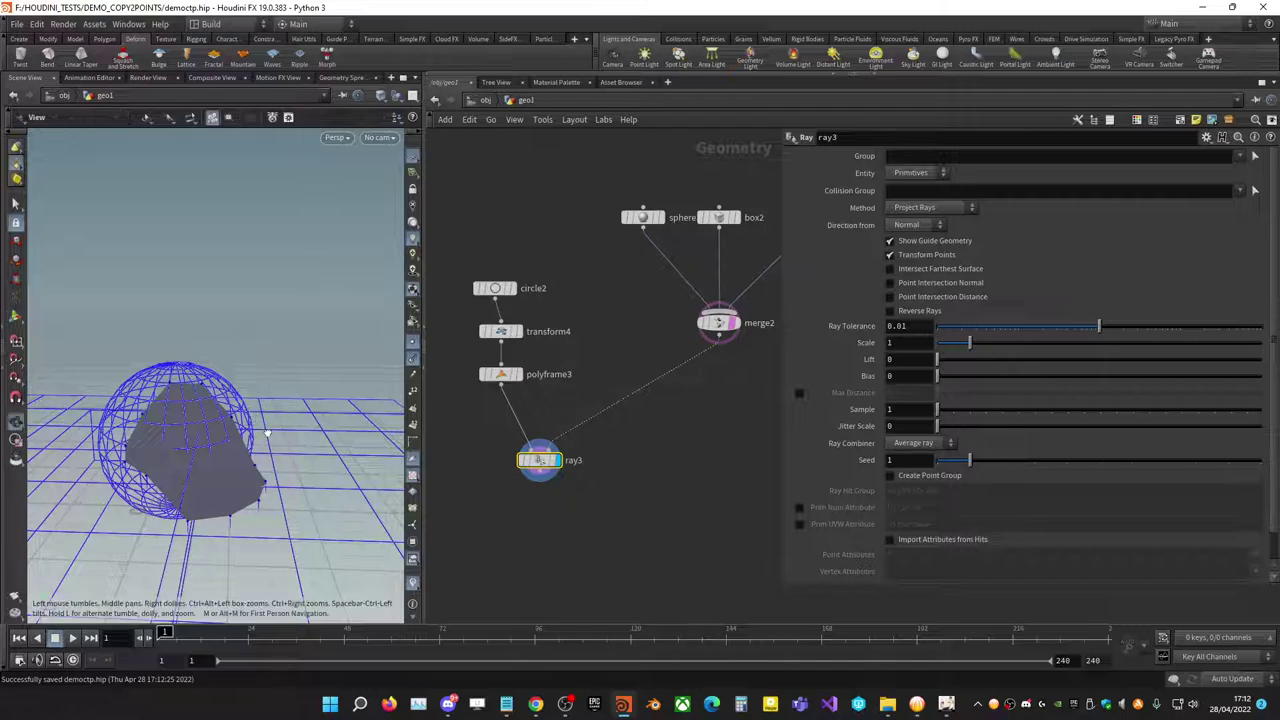
mouse_move(250, 414)
left_mouse_down()
mouse_move(251, 443)
mouse_move(300, 360)
left_mouse_up()
key("Return")
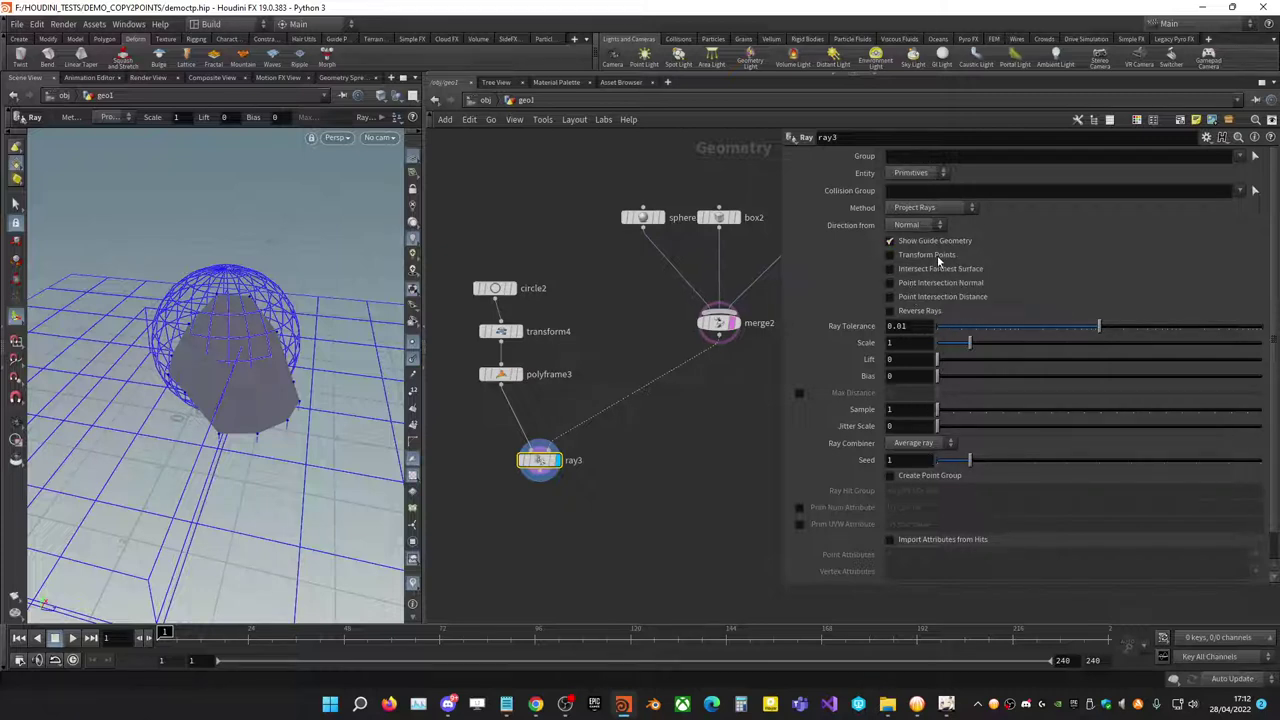
left_click(937, 255)
left_click(937, 255)
scroll(979, 485, "down", 1)
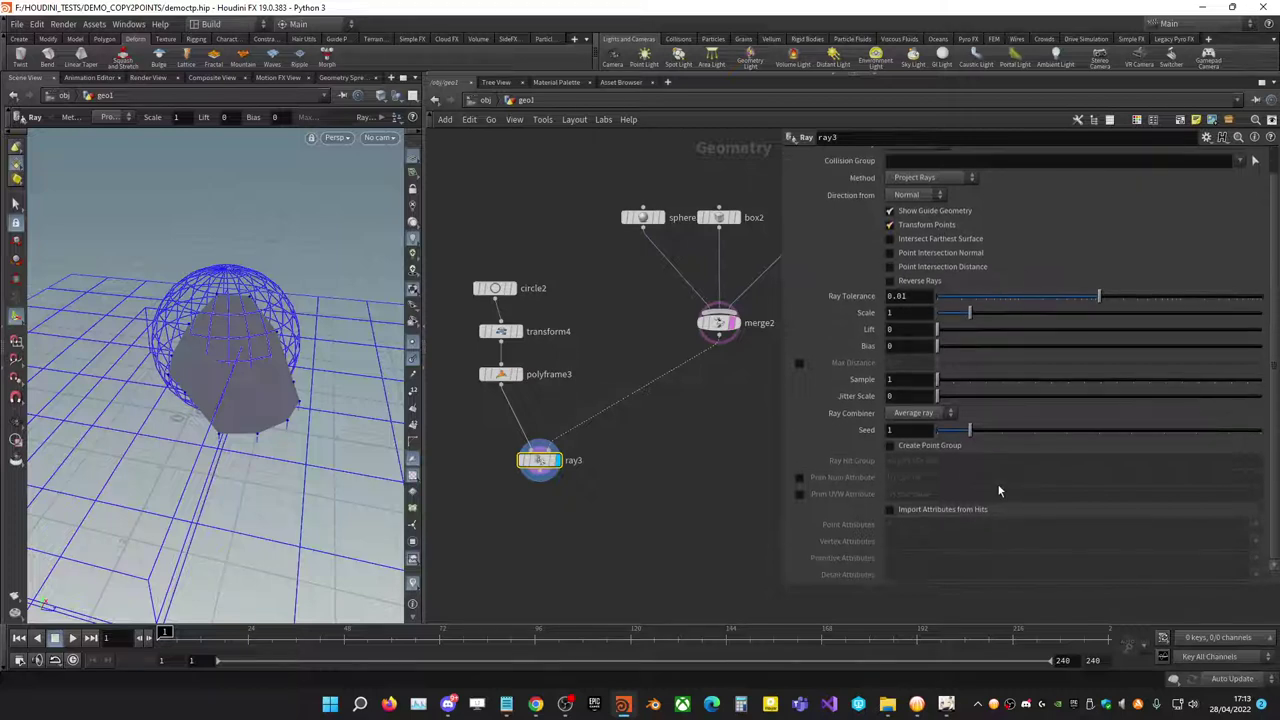
left_click(955, 511)
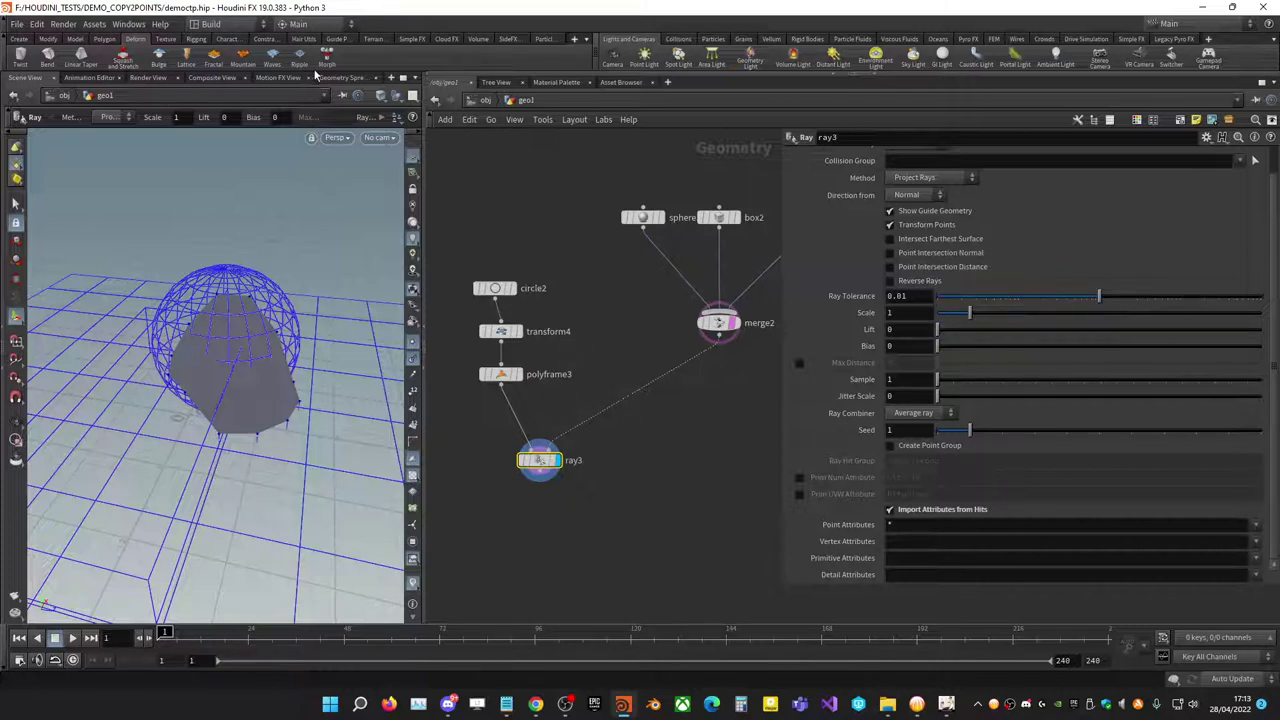
Switch to the Geometry Spreadsheet, turn off Transform Points, and widen the pane to see point attributes
left_click(328, 79)
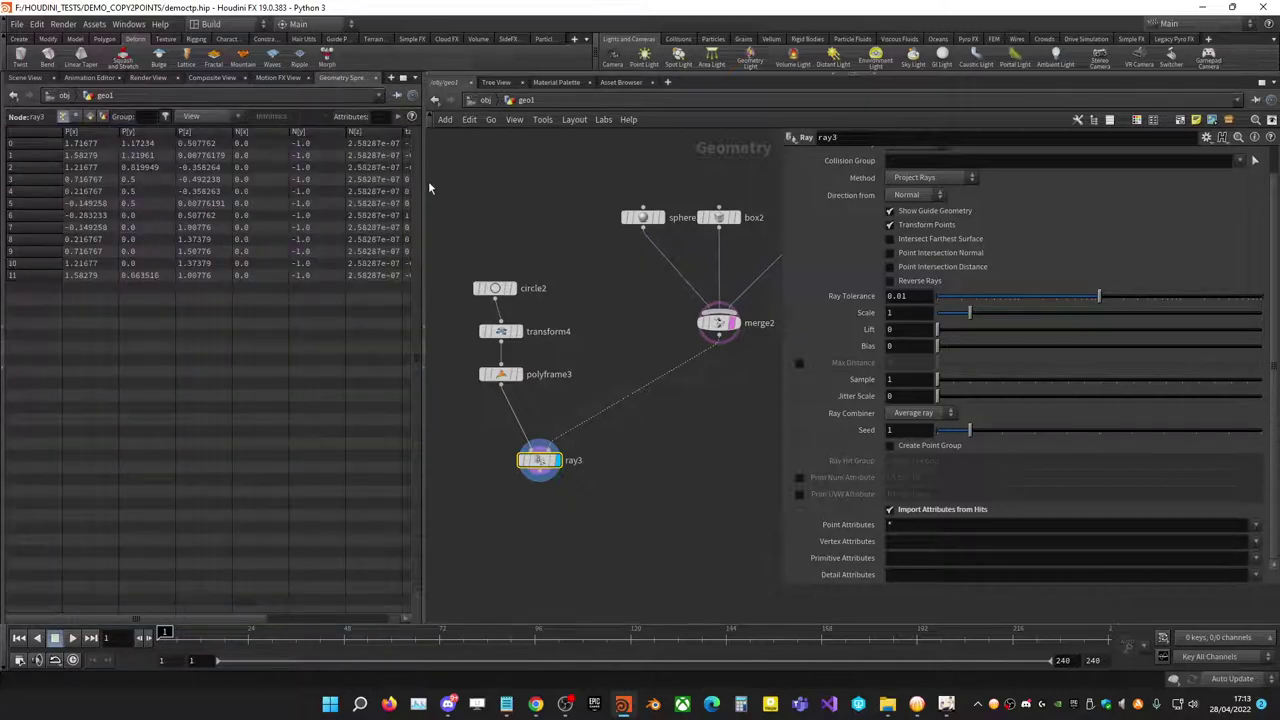
left_click_drag(424, 179, 627, 300)
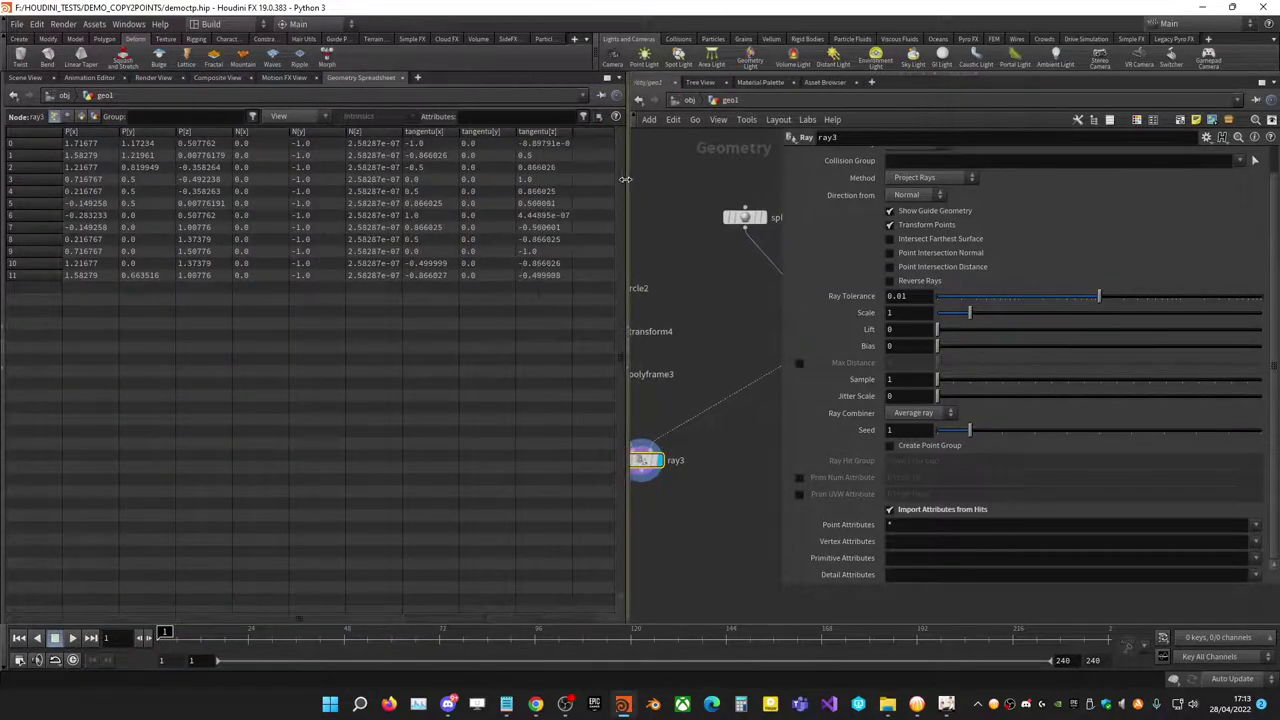
left_click(941, 226)
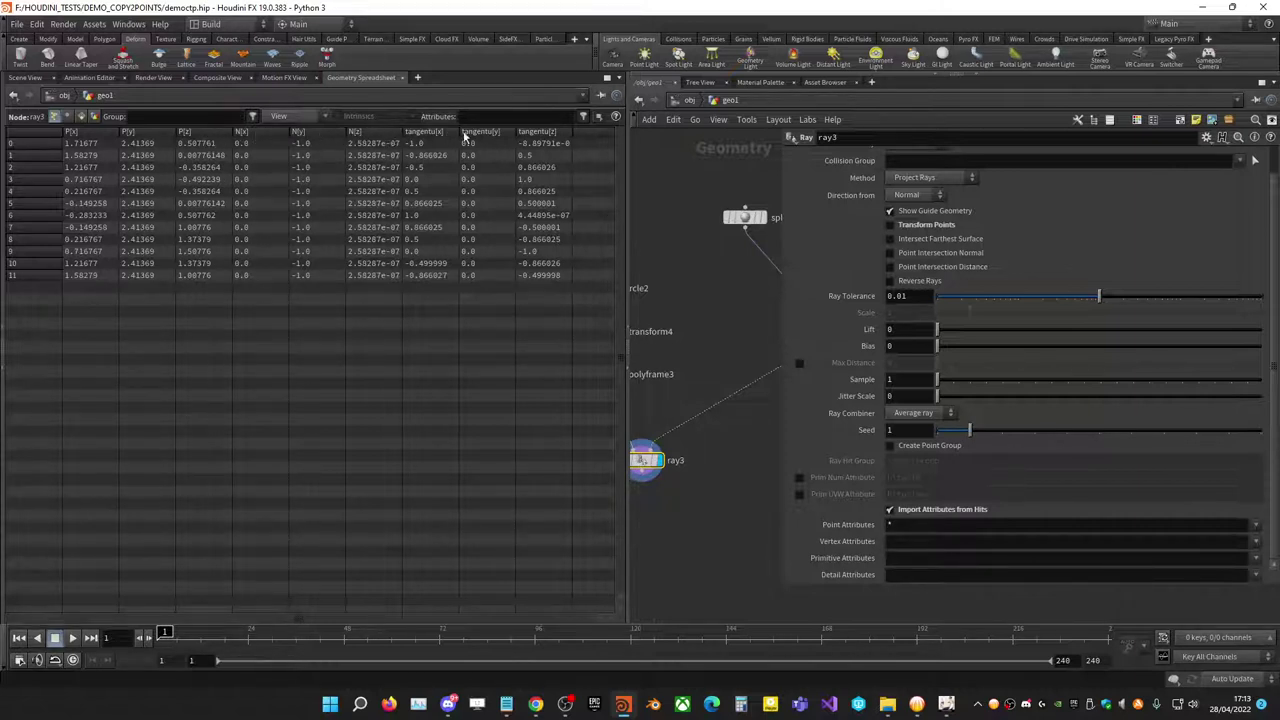
left_click_drag(627, 150, 631, 205)
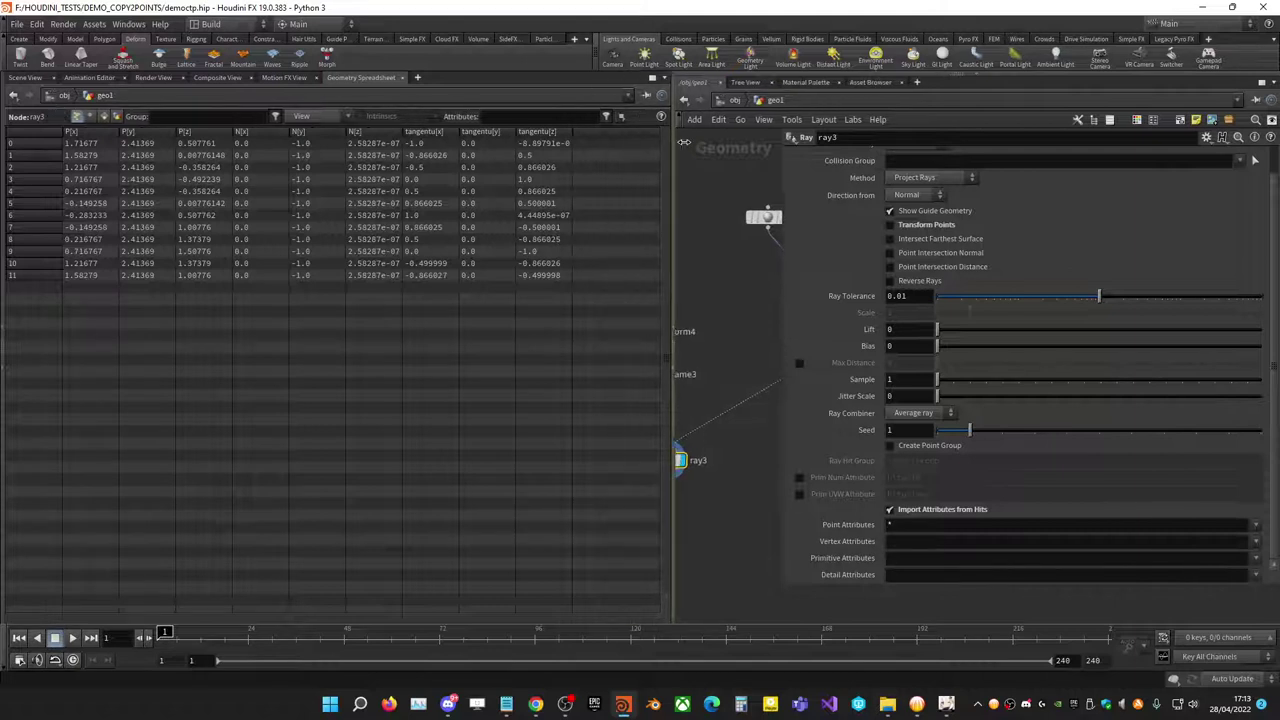
key("h")
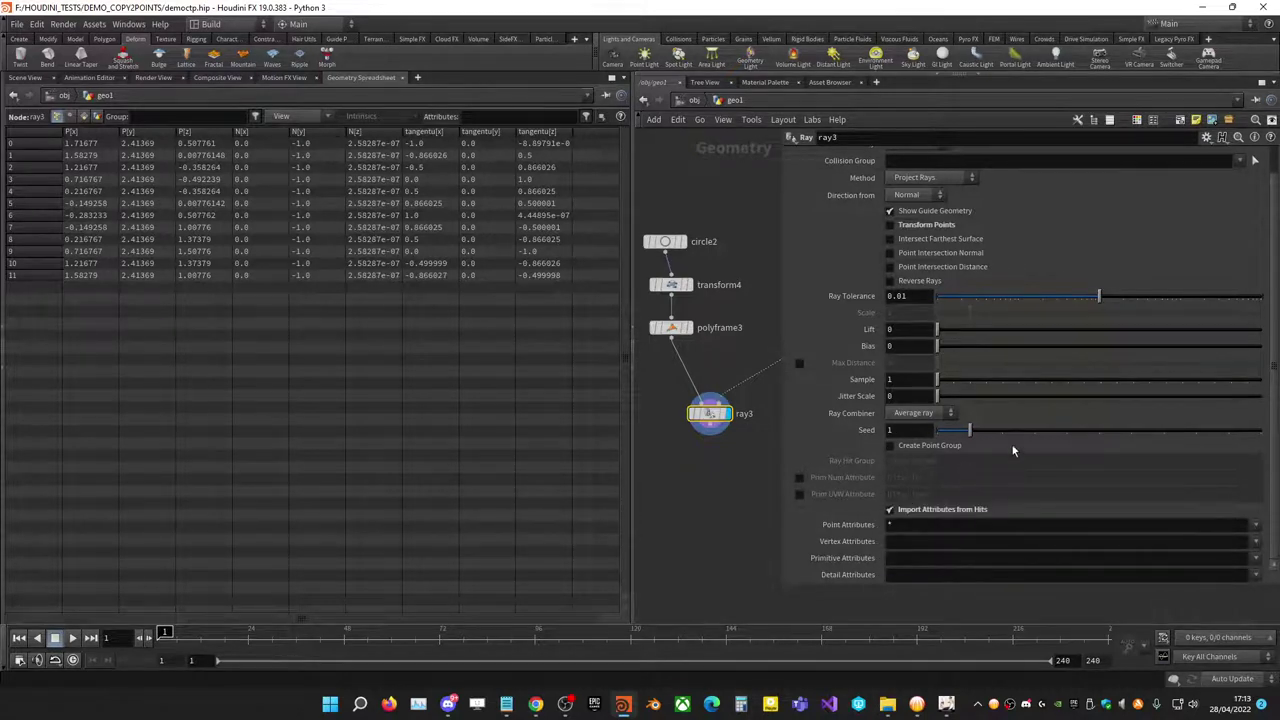
scroll(1011, 424, "up", 1)
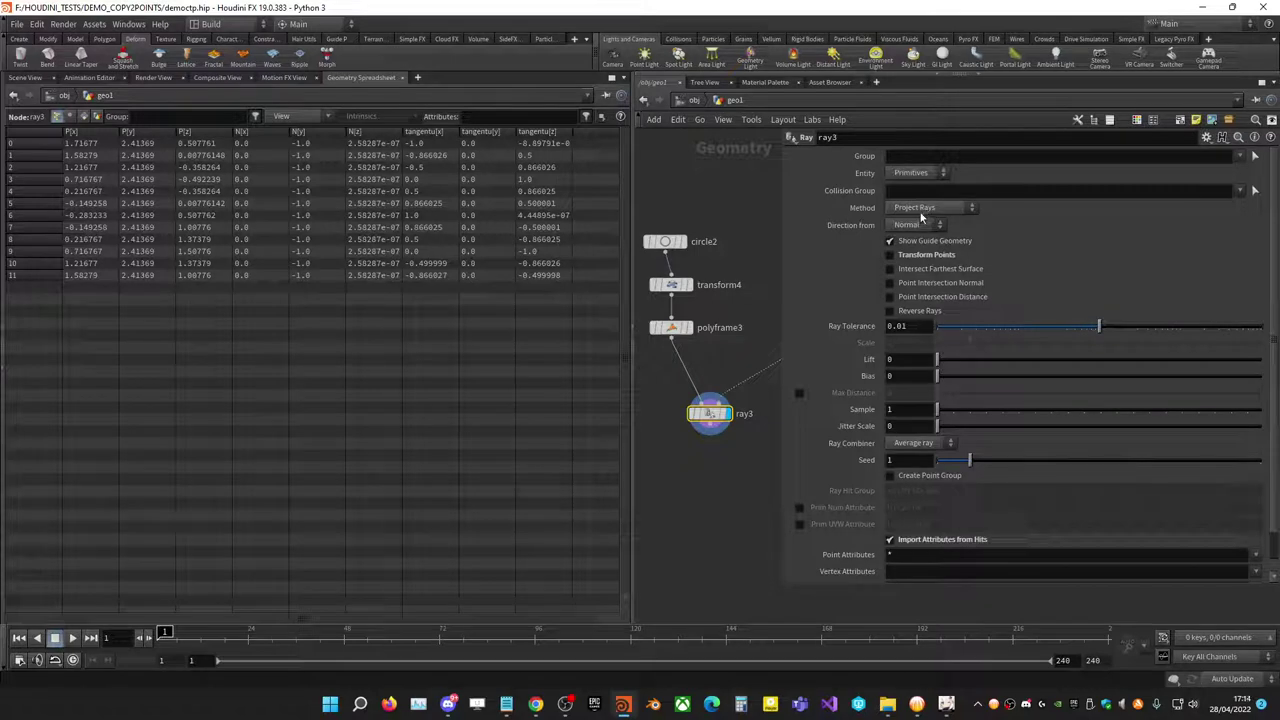
scroll(900, 360, "down", 1)
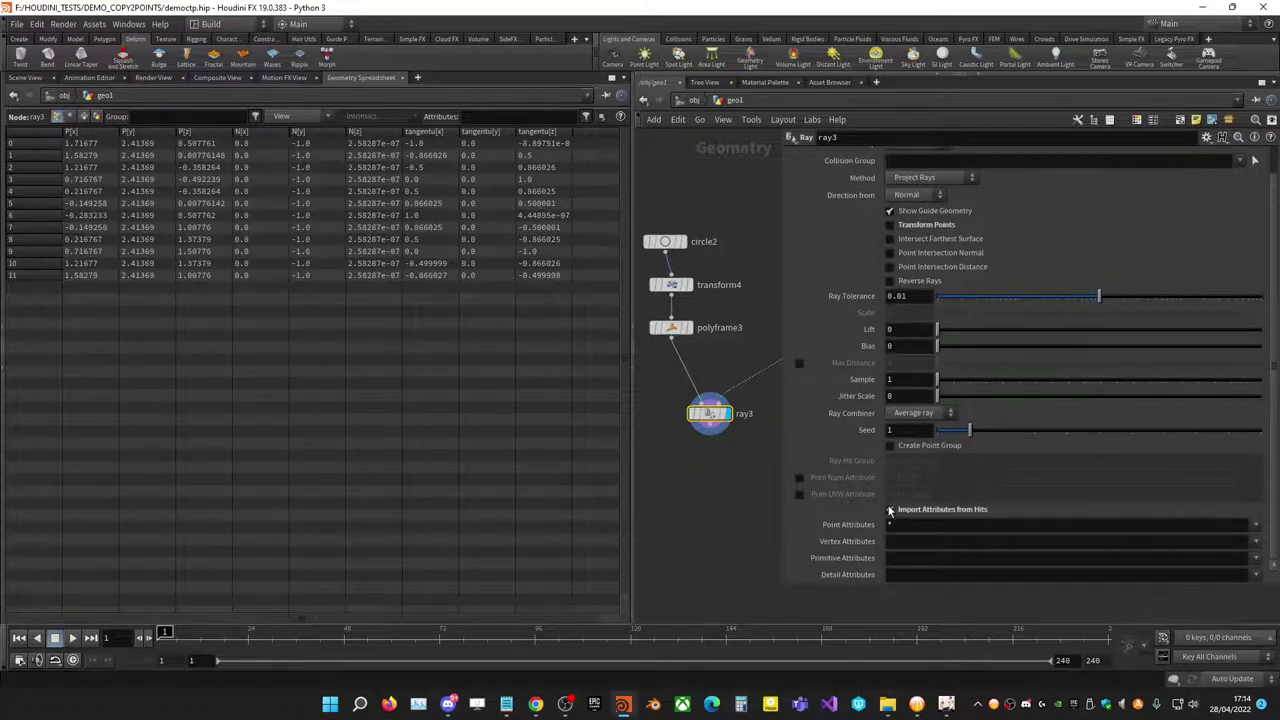
mouse_move(890, 511)
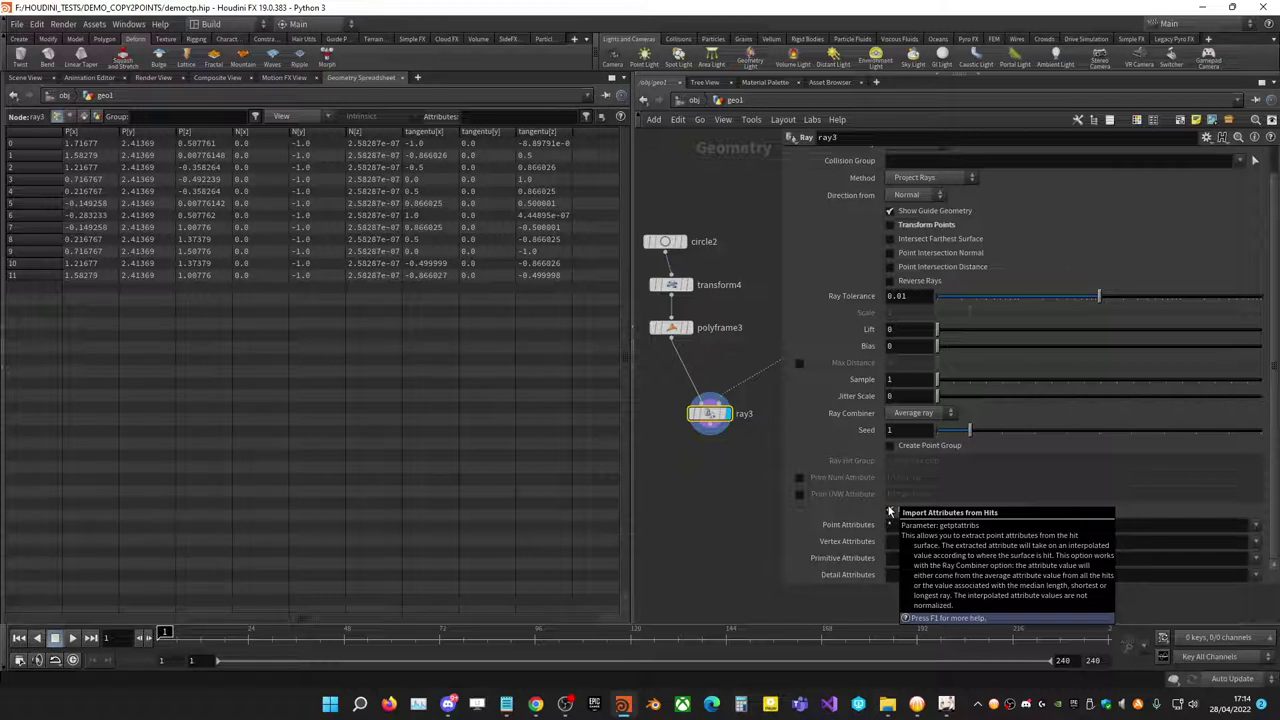
left_click(890, 511)
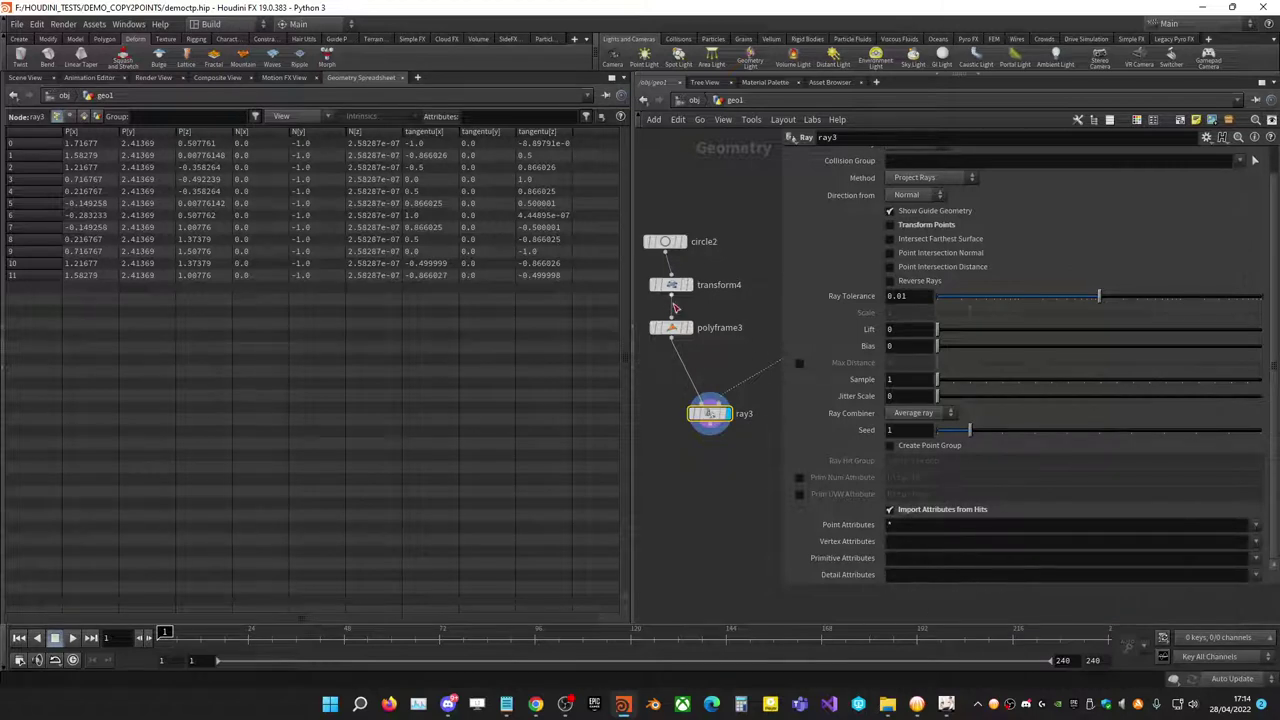
Insert attribcreate9 between polyframe3 and ray3 with the attribute name originalpos
left_click(672, 288)
left_click(671, 327)
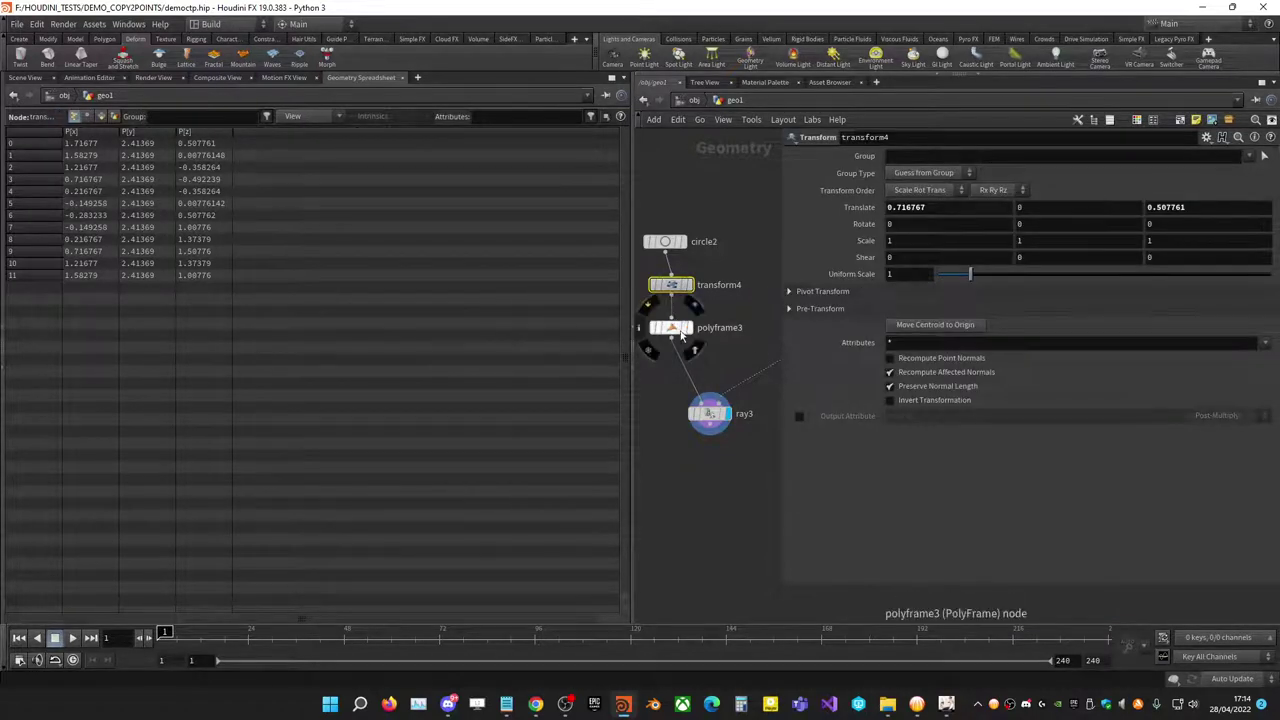
key("Tab")
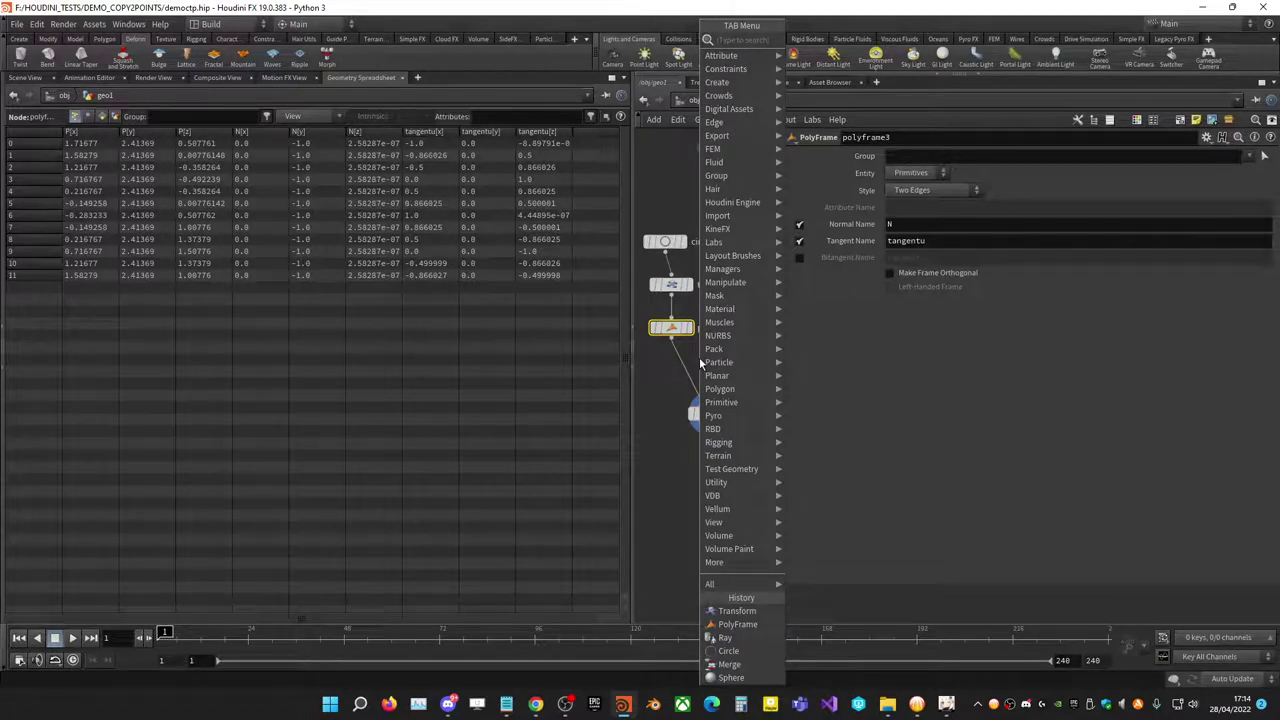
type("attr")
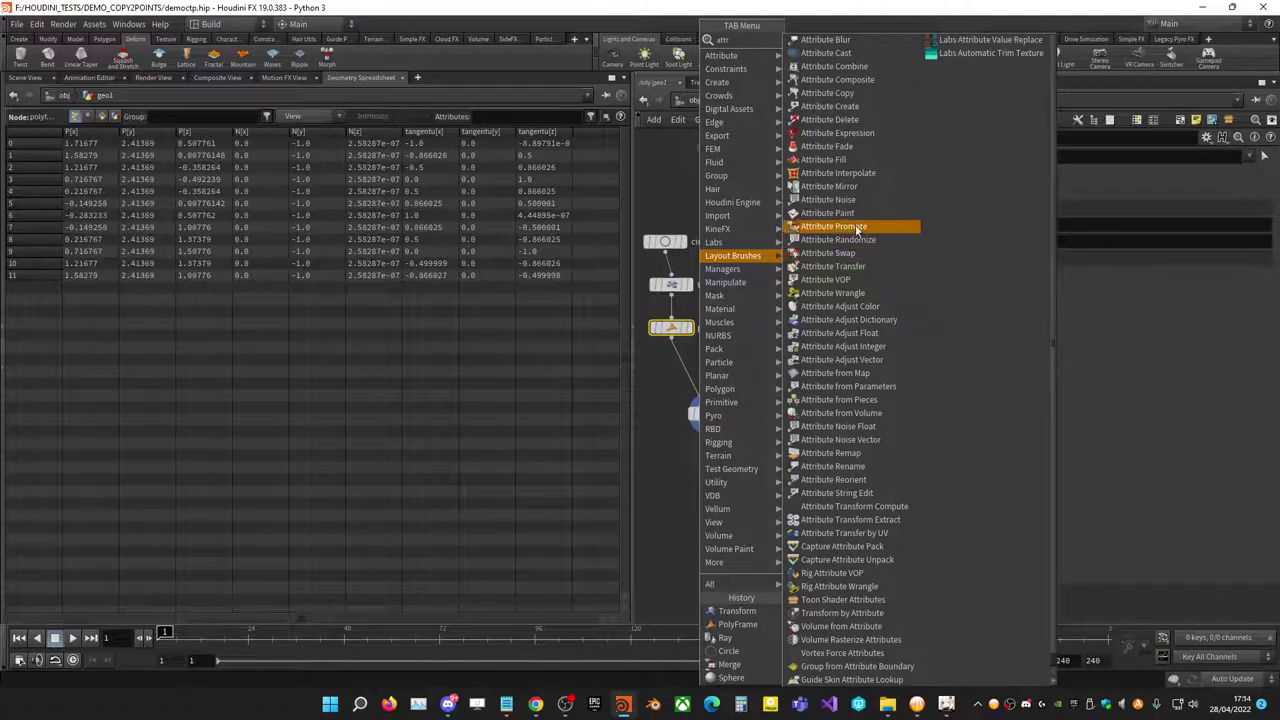
left_click(871, 105)
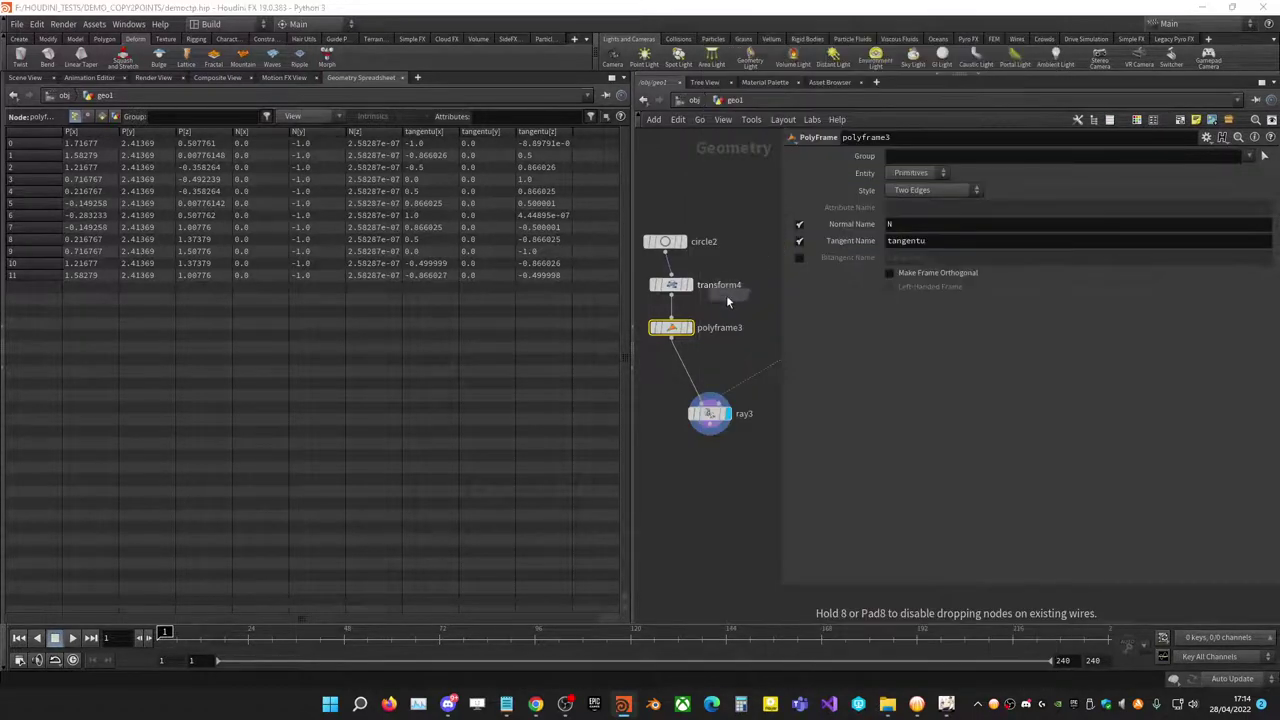
left_click(679, 368)
double_click(950, 224)
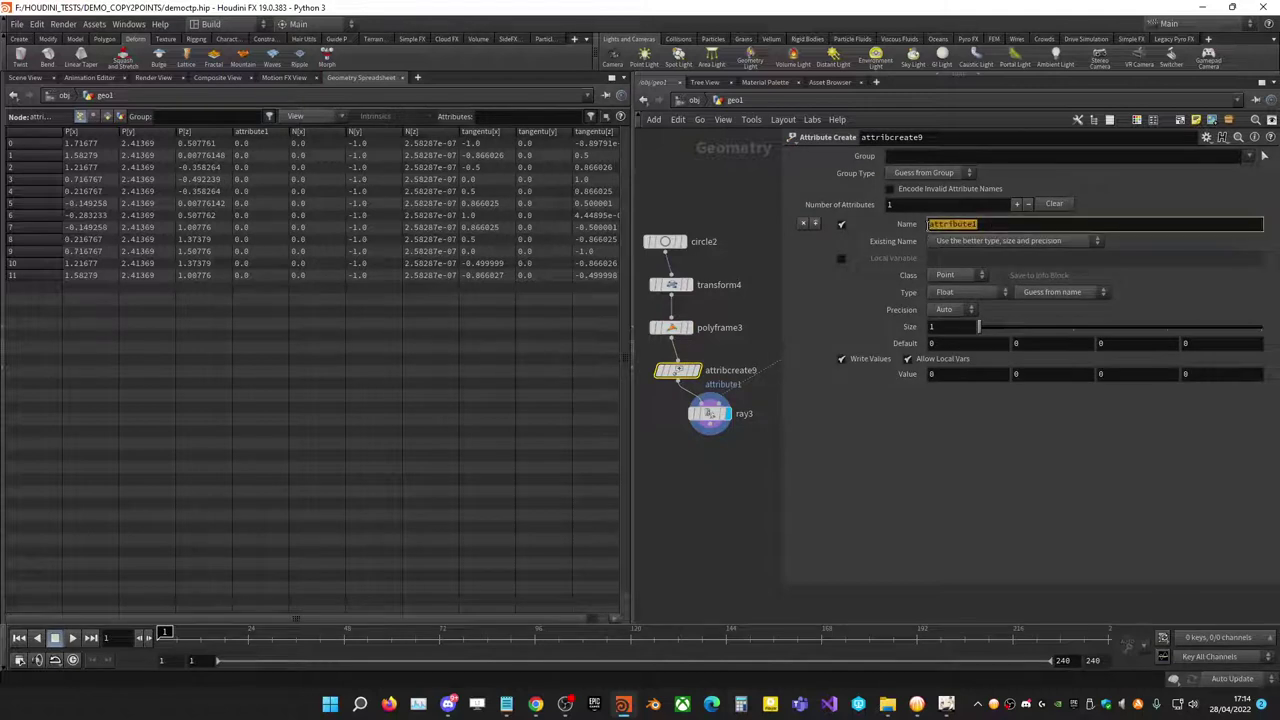
type("origina")
type("lpos")
key("Return")
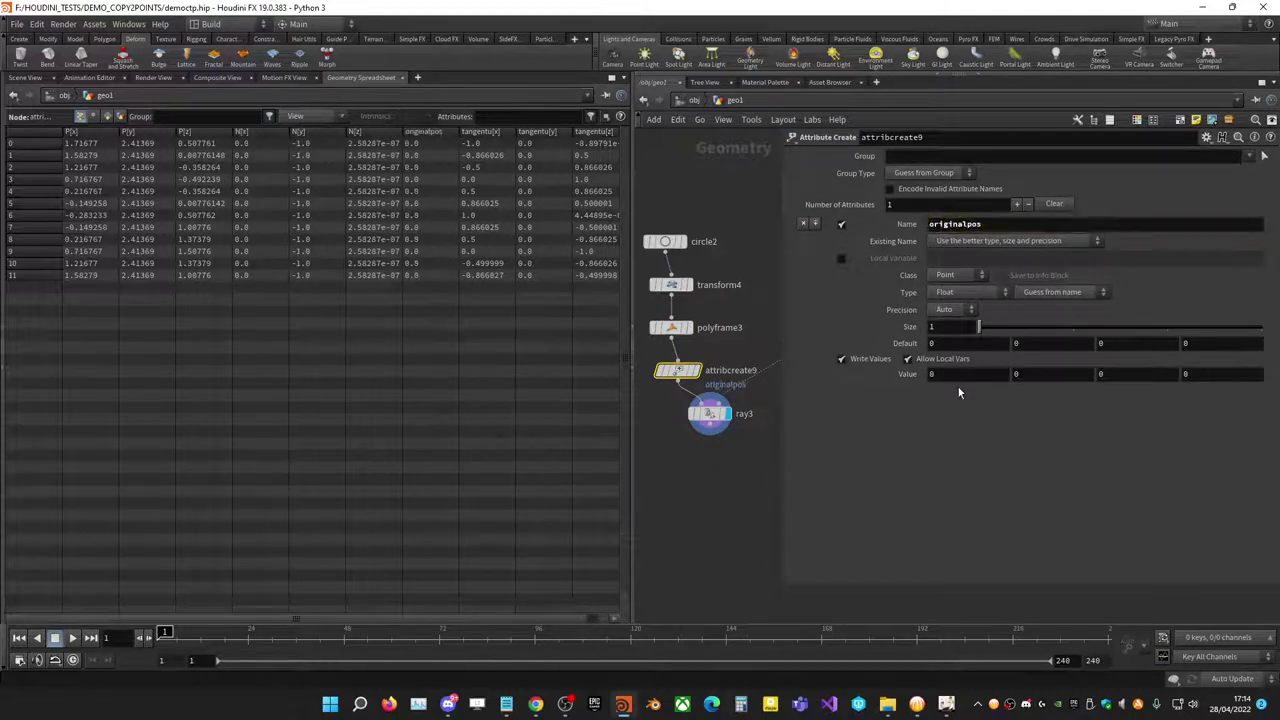
Make originalpos a three-component attribute with values @P.x, @P.y and @P.z
mouse_move(1005, 326)
left_mouse_down()
mouse_move(1150, 322)
mouse_move(1139, 319)
left_mouse_up()
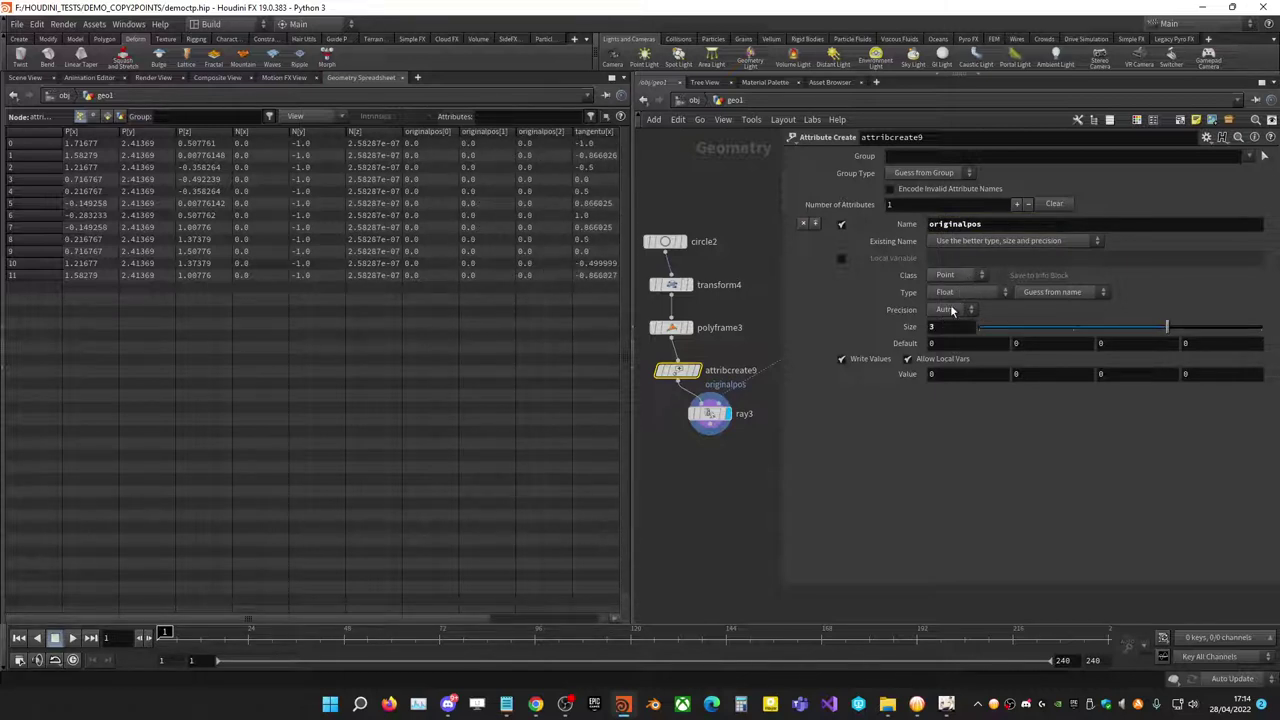
left_click(948, 373)
type("@P")
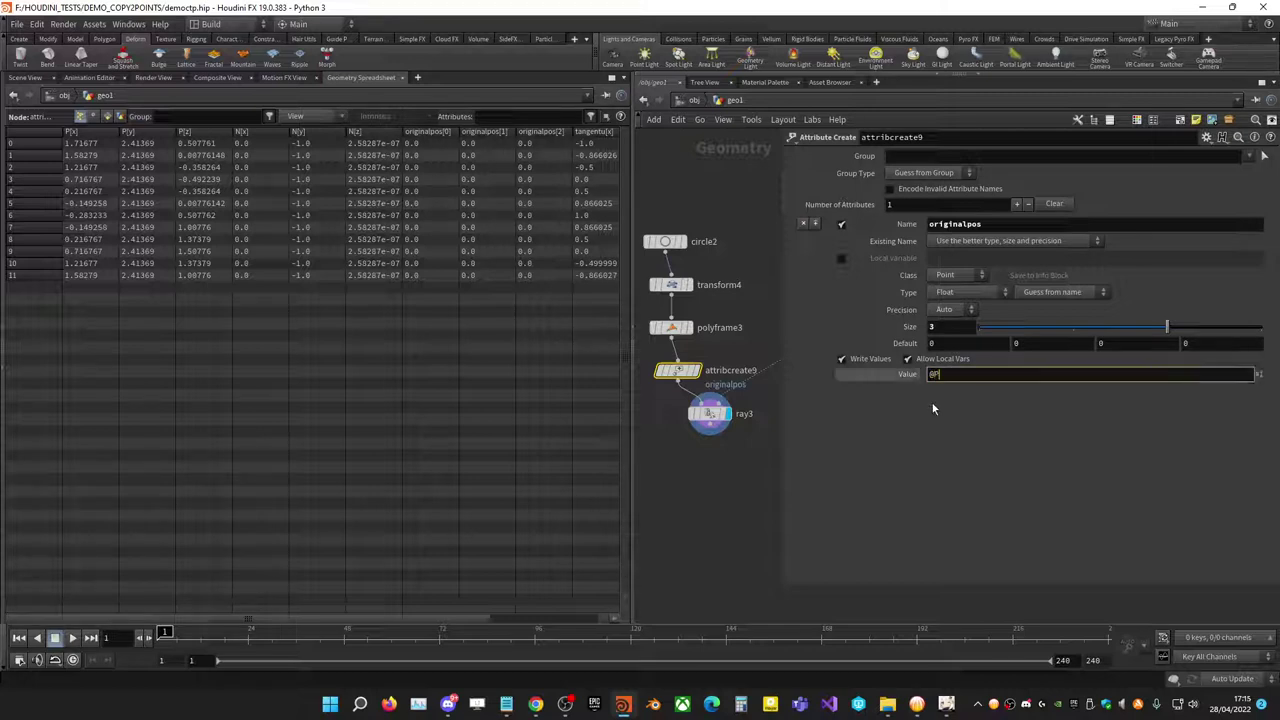
key("Return")
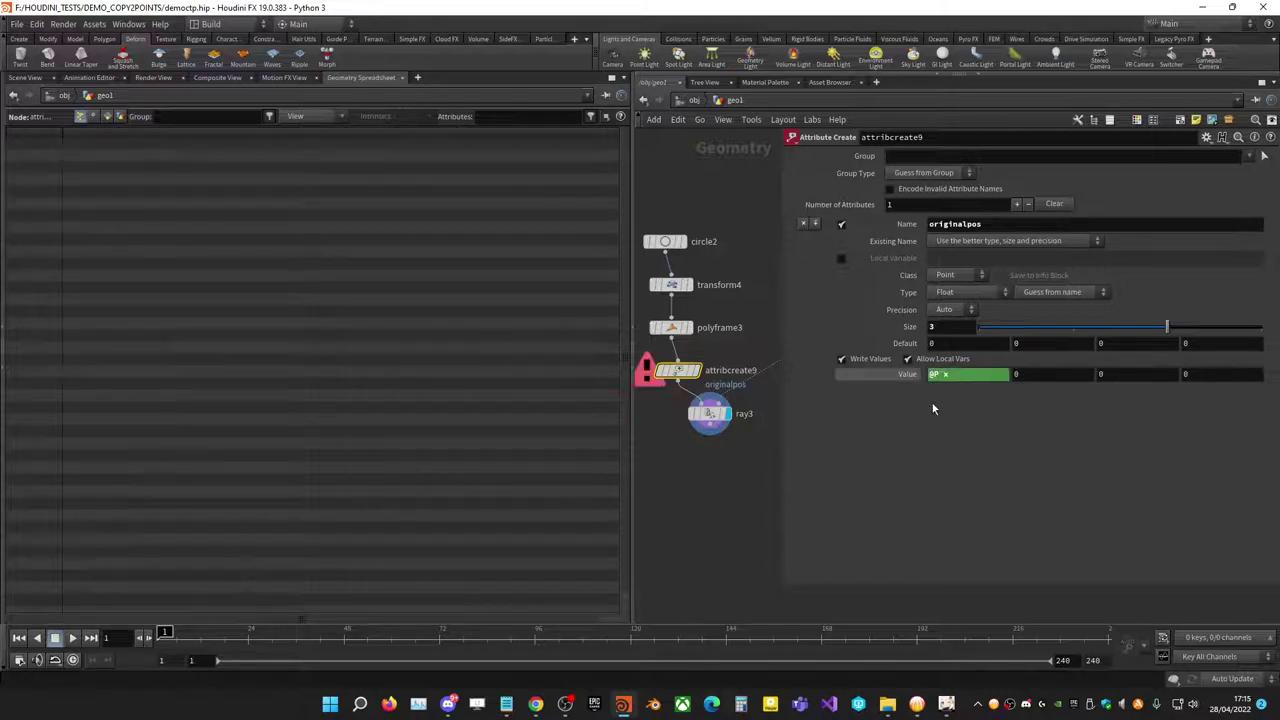
type("x")
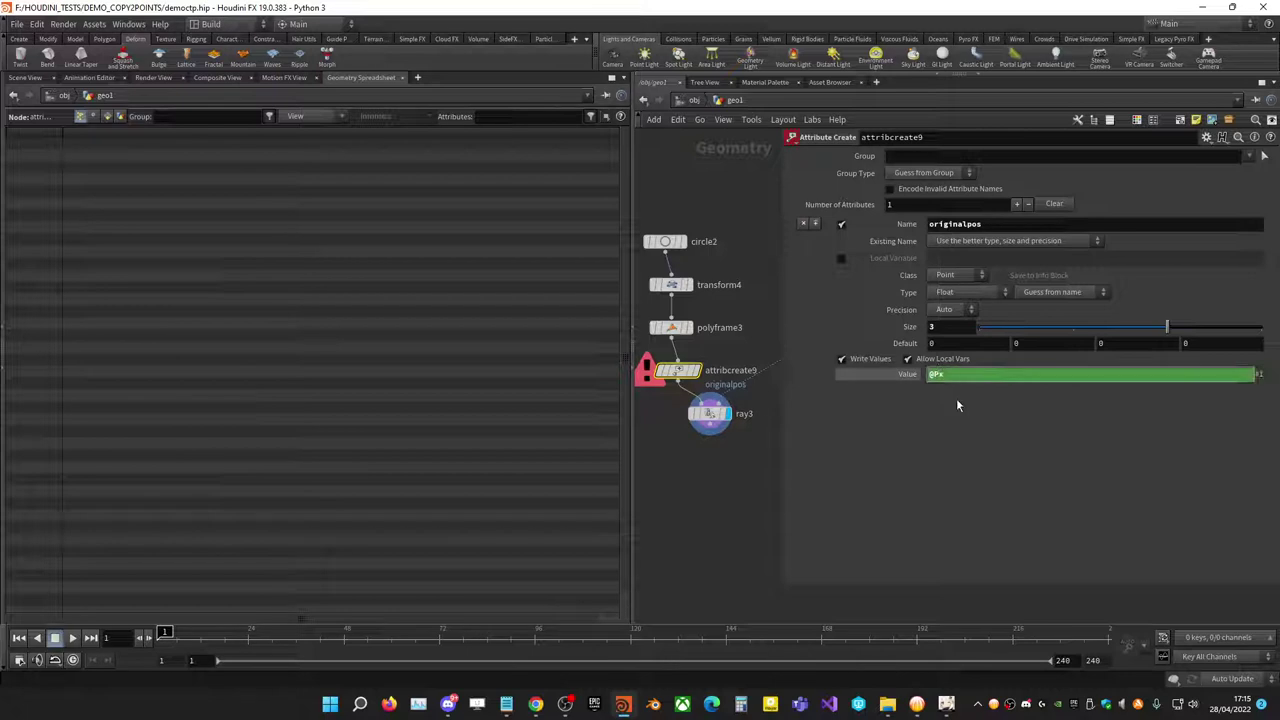
key("Return")
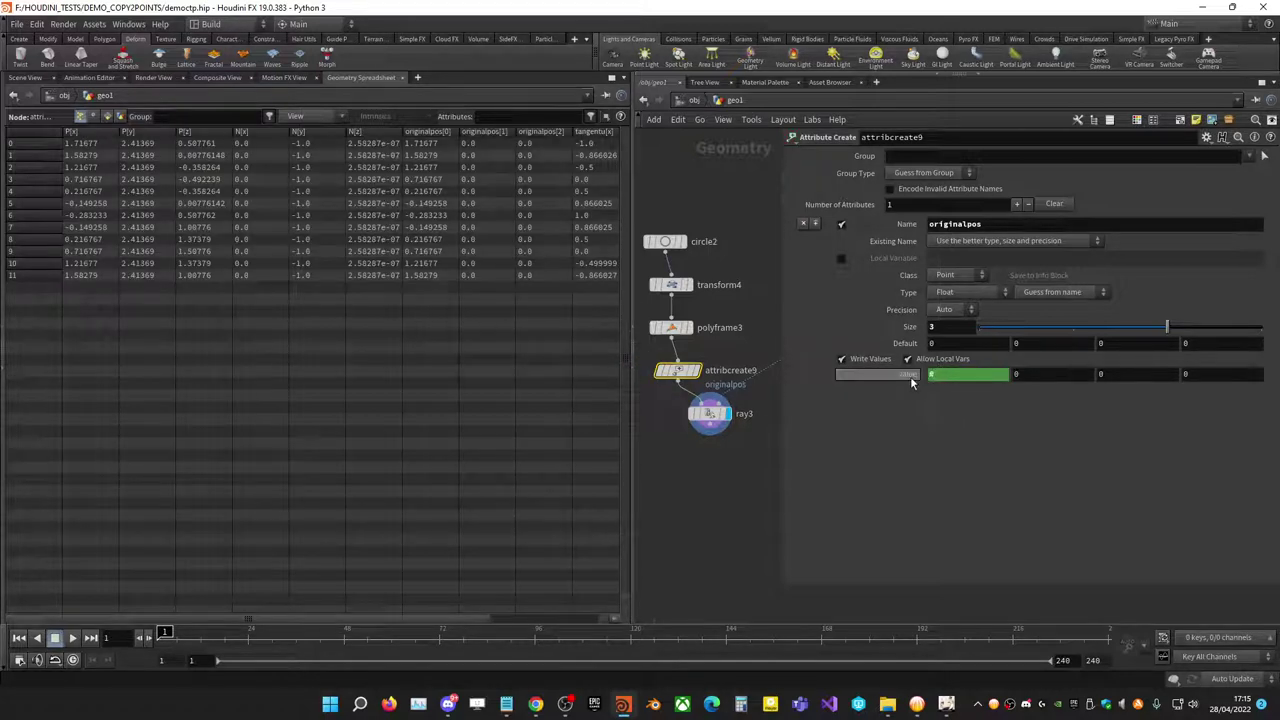
left_click(908, 376)
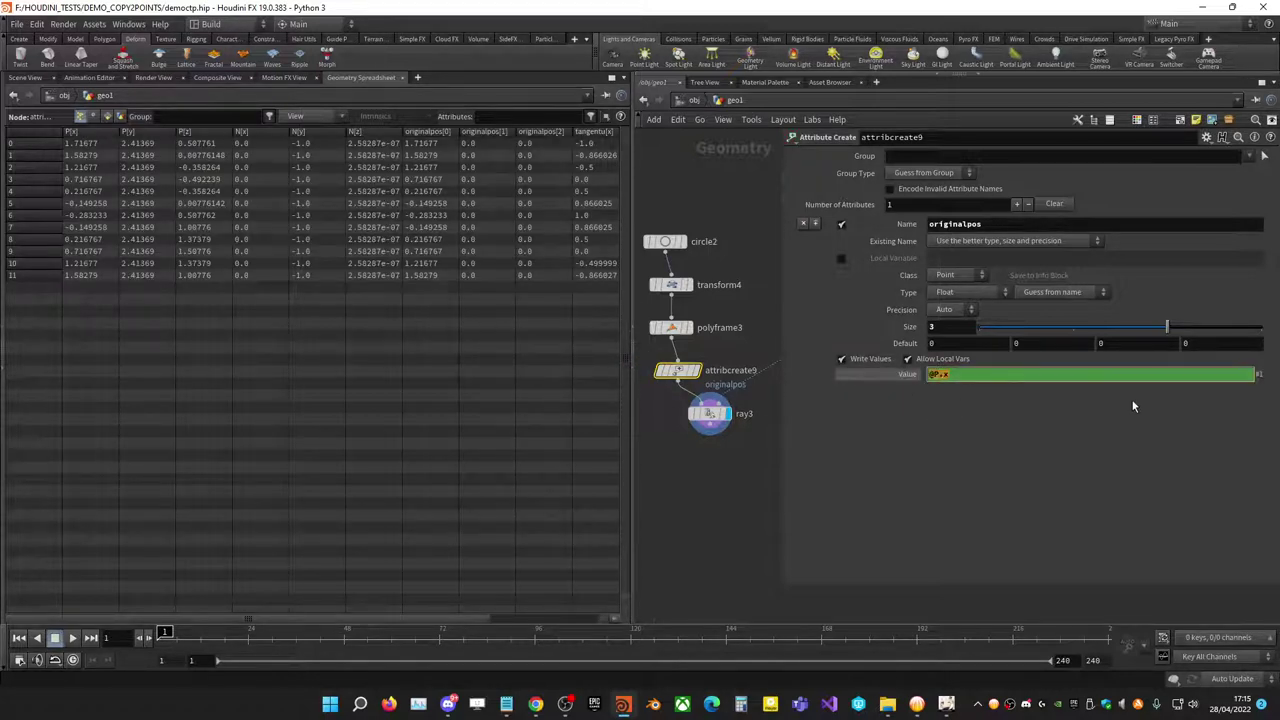
left_click(1014, 374)
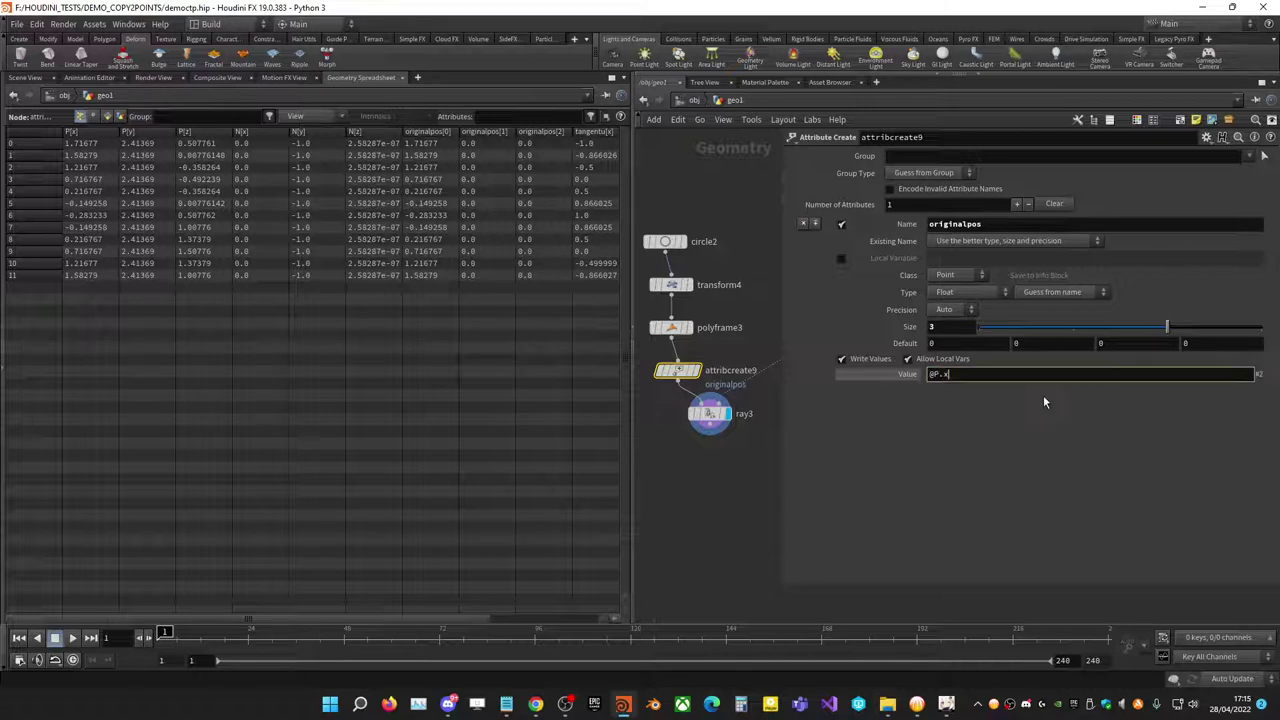
type("y")
type("@P.y")
key("Return")
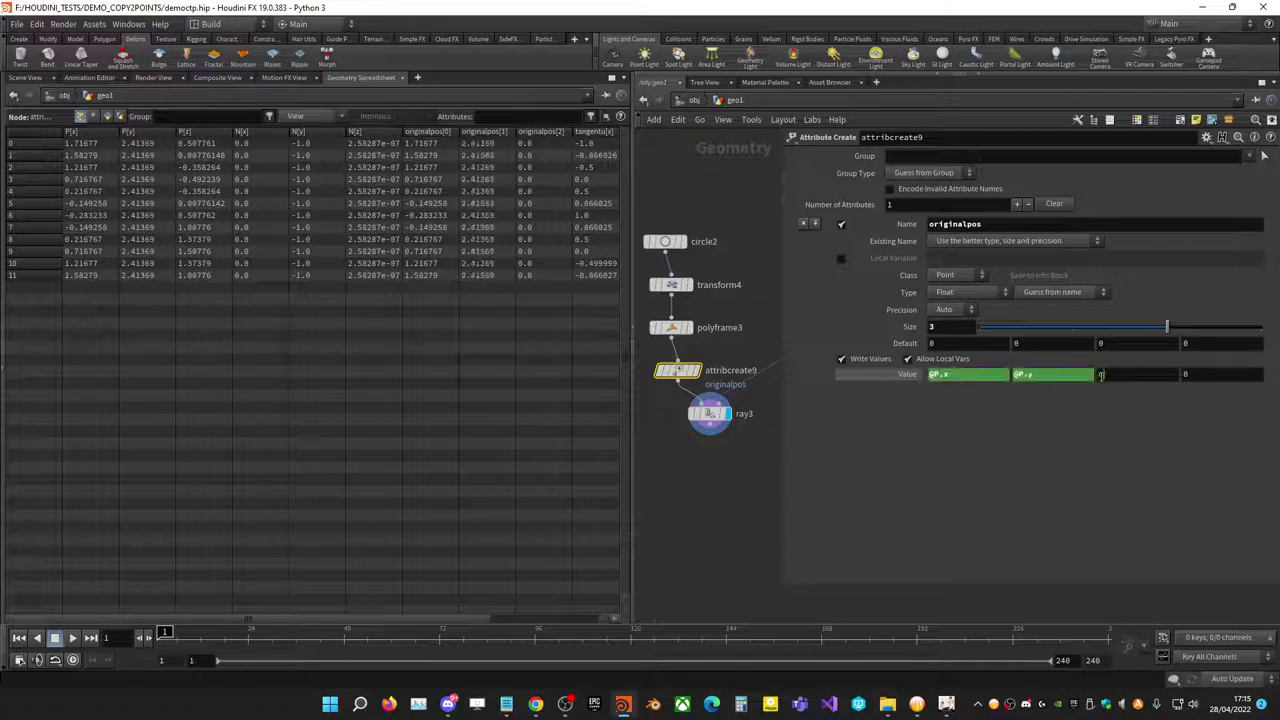
left_click(1100, 374)
type("@P")
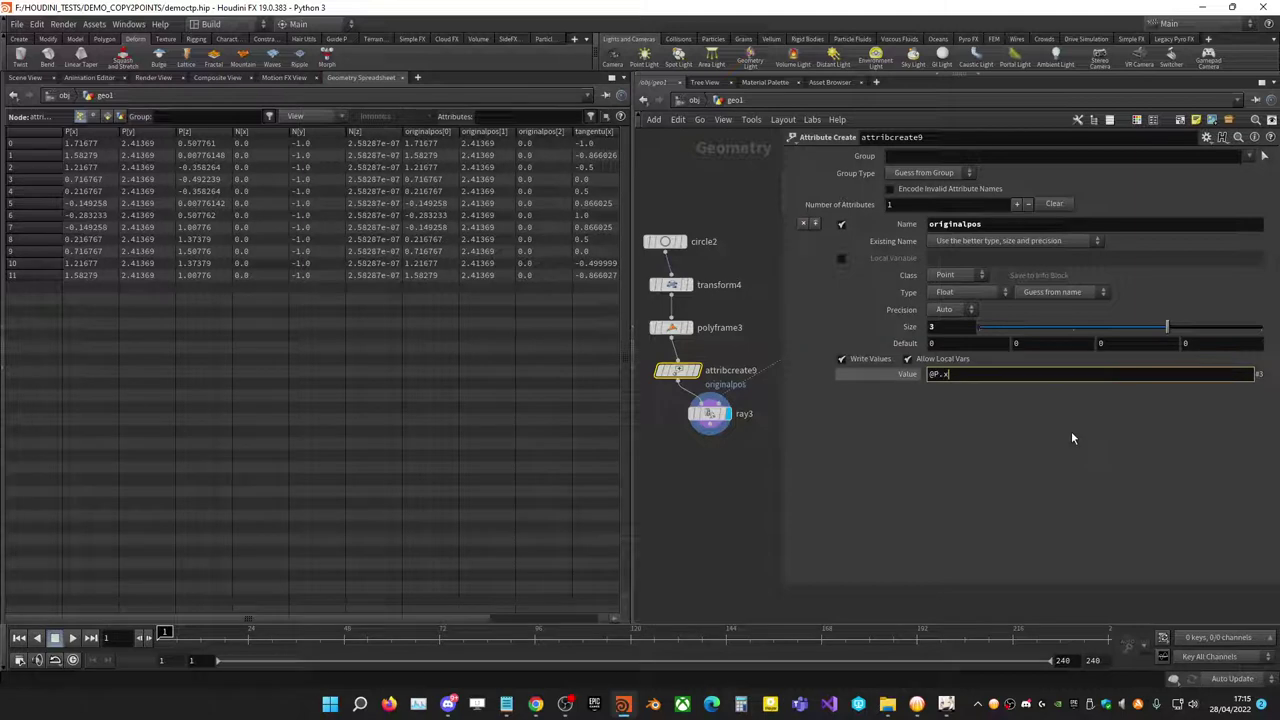
type(".")
type("x")
key("Return")
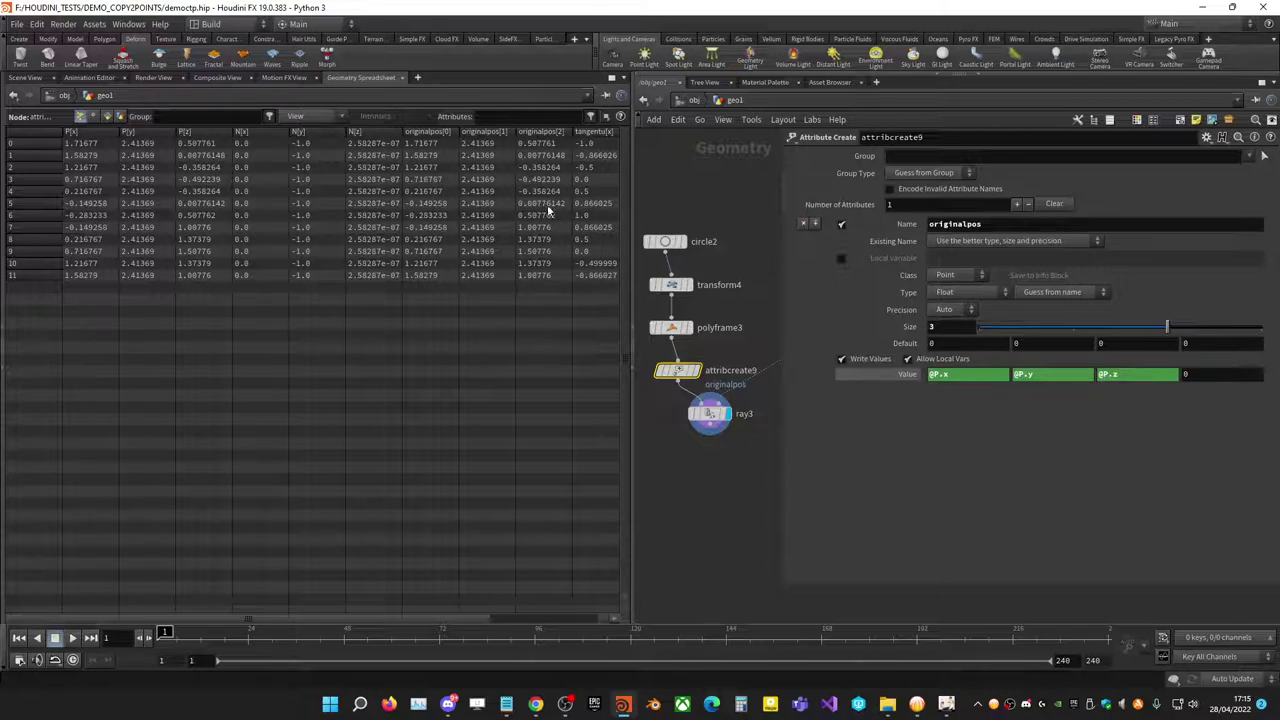
Add a For-Each Point loop (foreach_begin and foreach_end) below the ray3 node
left_click(26, 77)
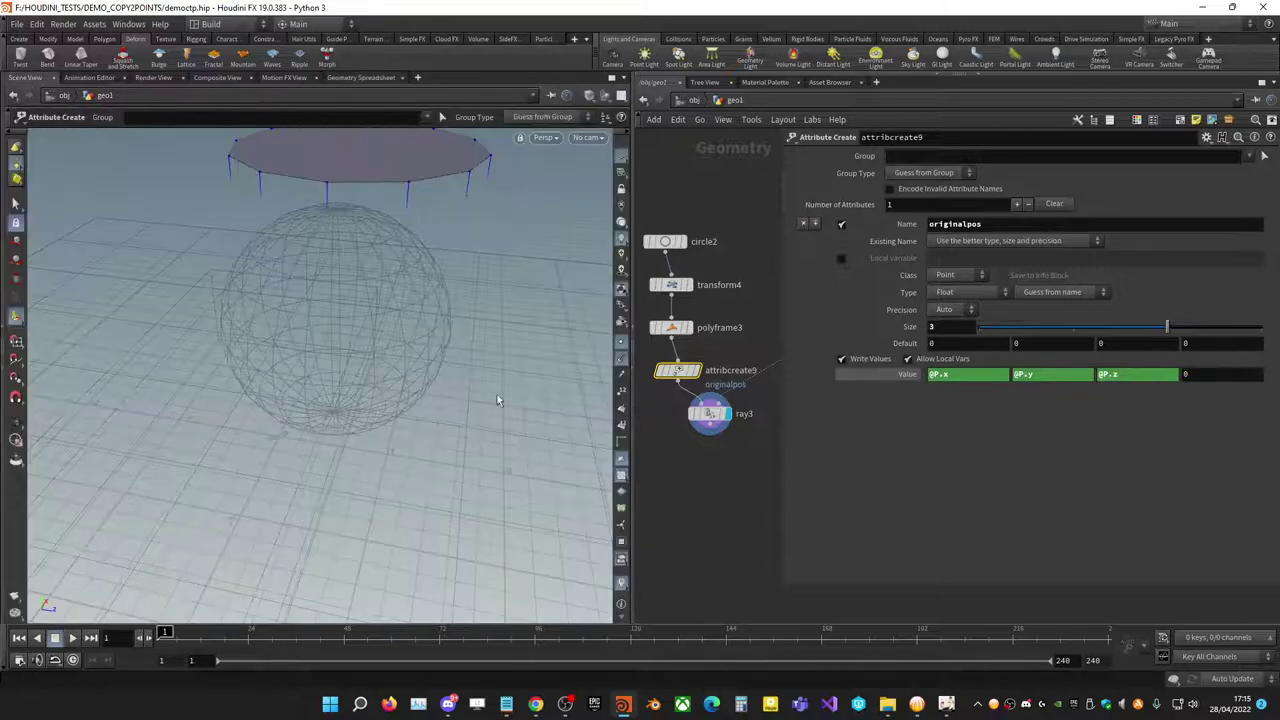
left_click(710, 416)
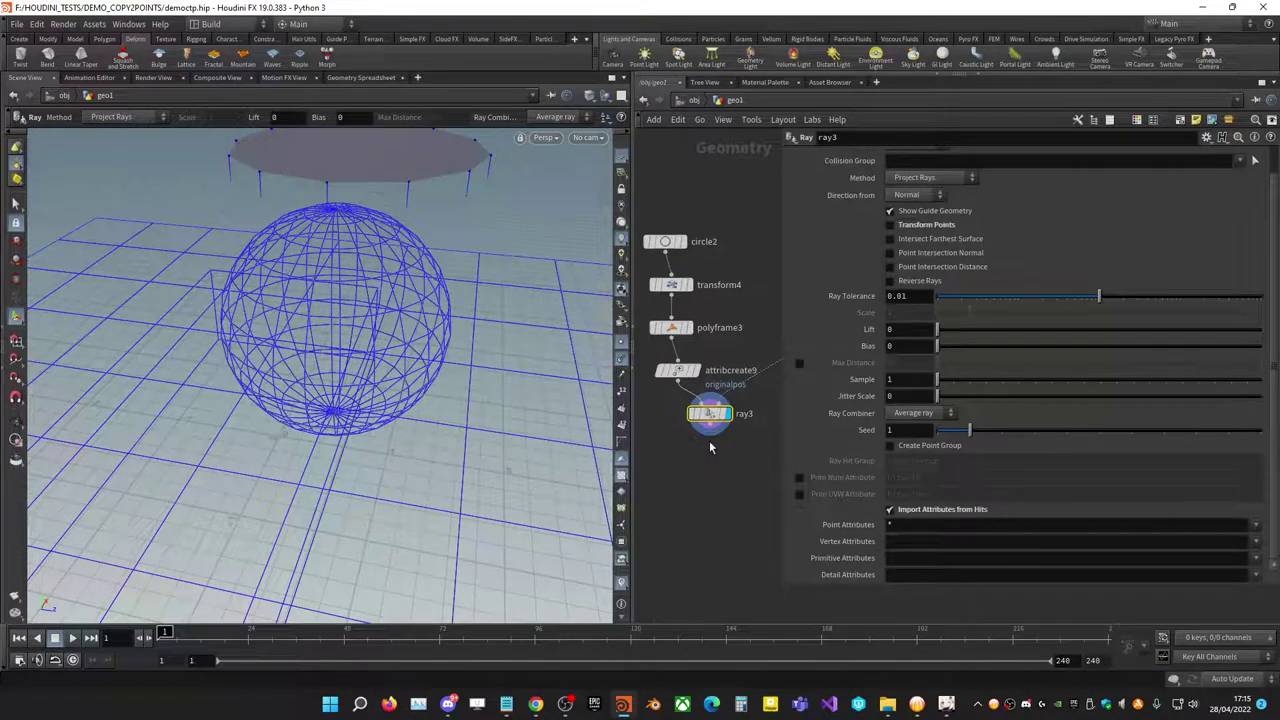
mouse_move(710, 447)
middle_mouse_down()
mouse_move(720, 429)
mouse_move(695, 386)
middle_mouse_up()
key("Tab")
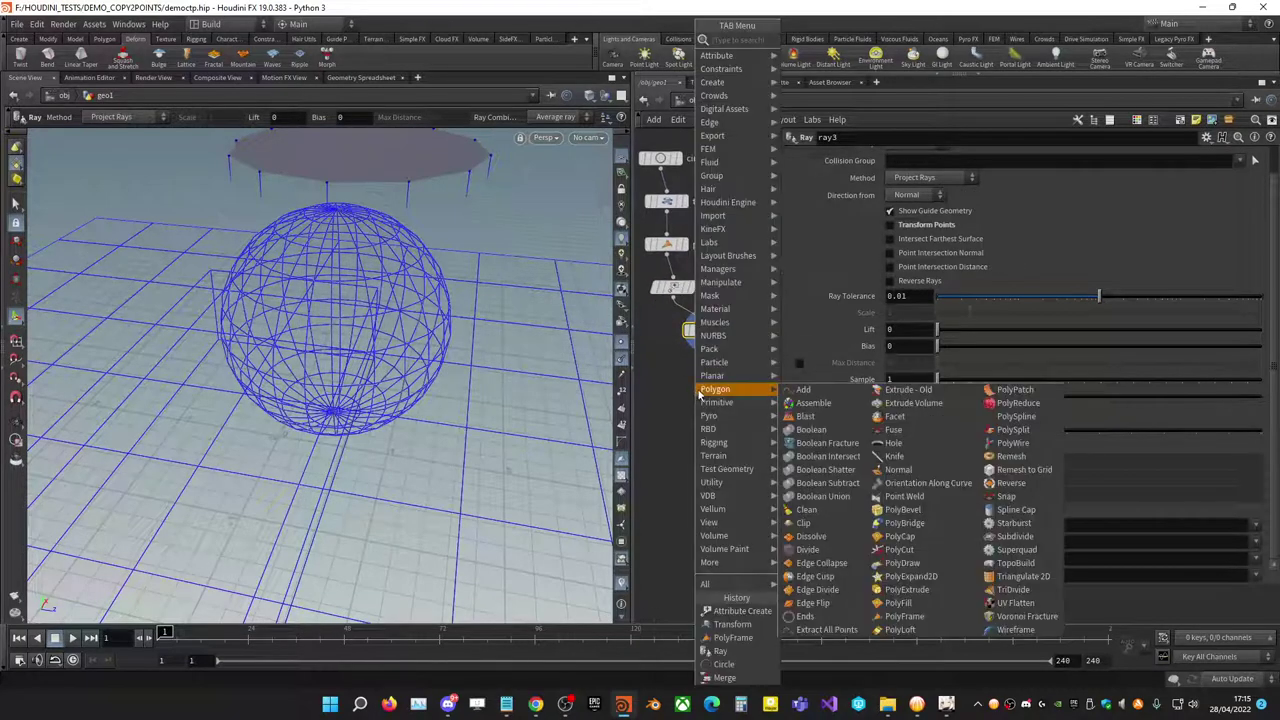
type("fo")
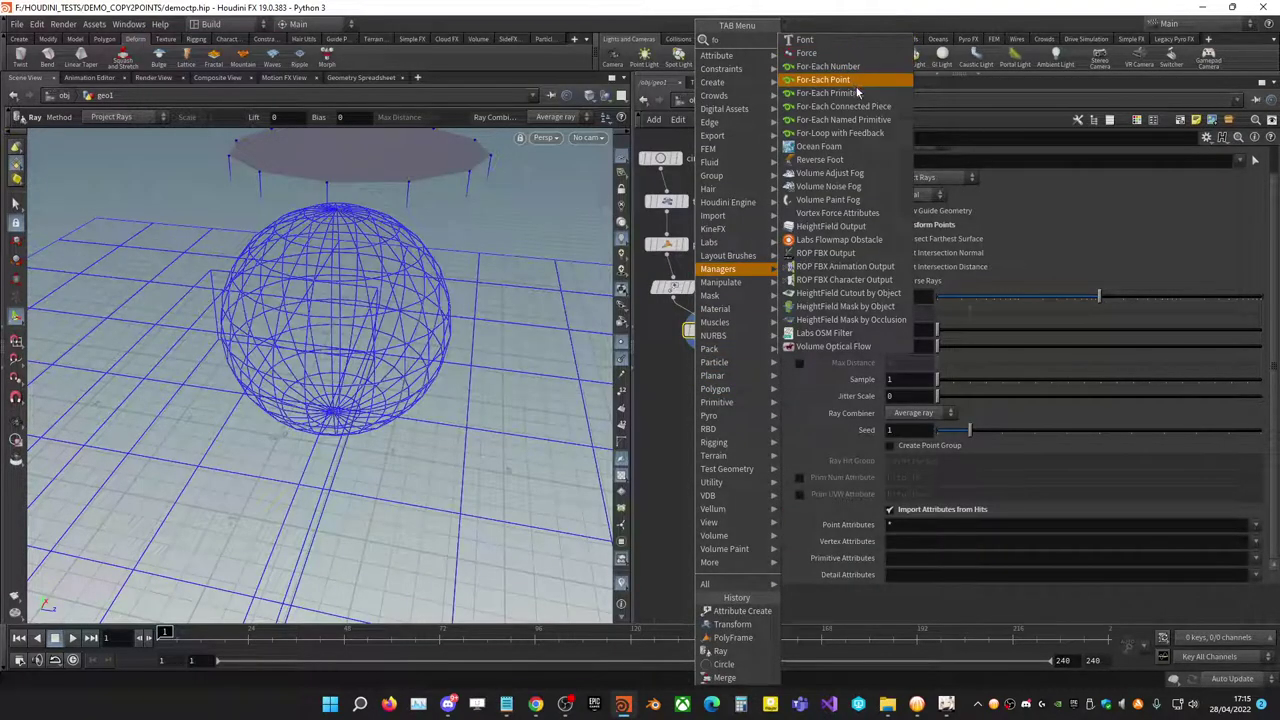
left_click(858, 94)
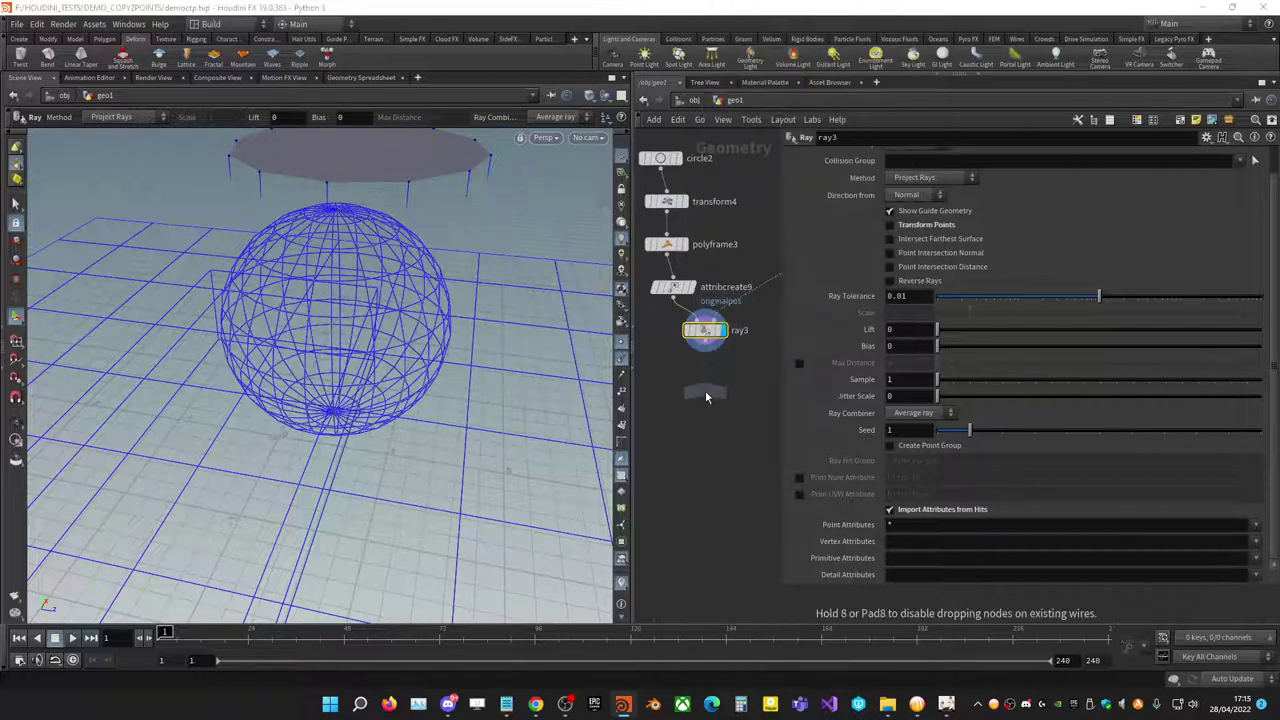
left_click(706, 397)
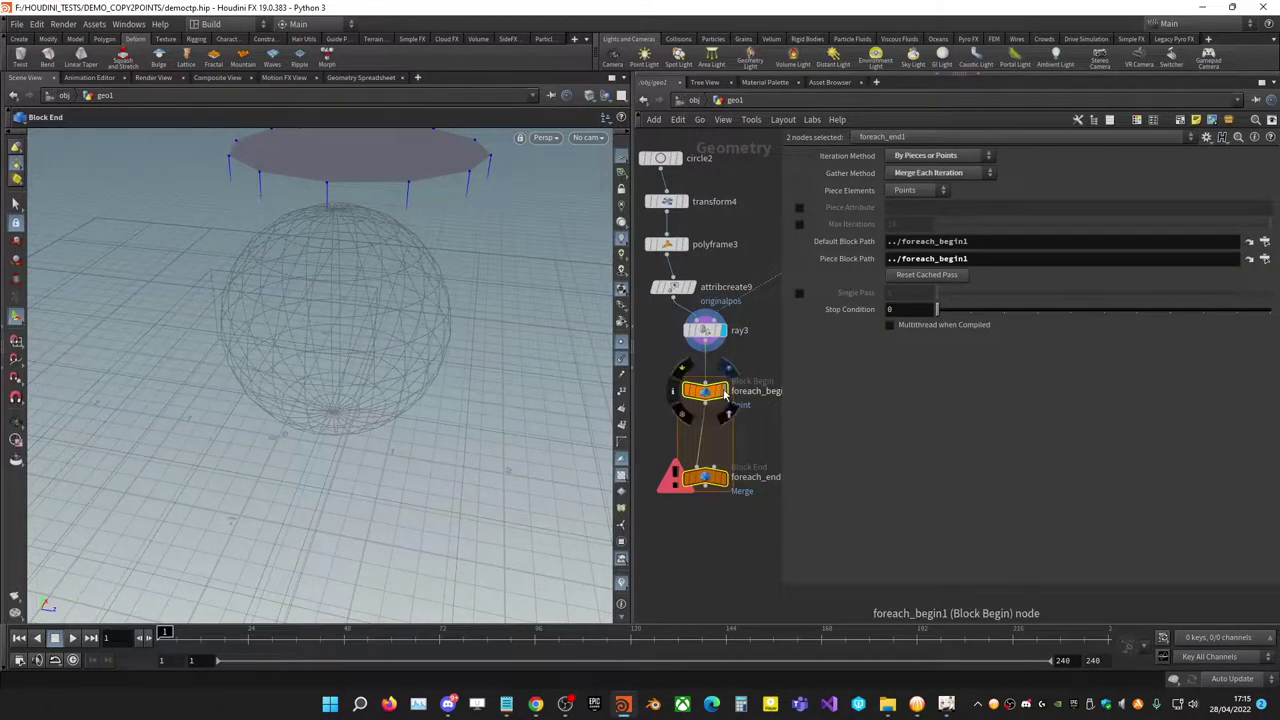
left_click(718, 390)
left_click_drag(475, 249, 490, 315)
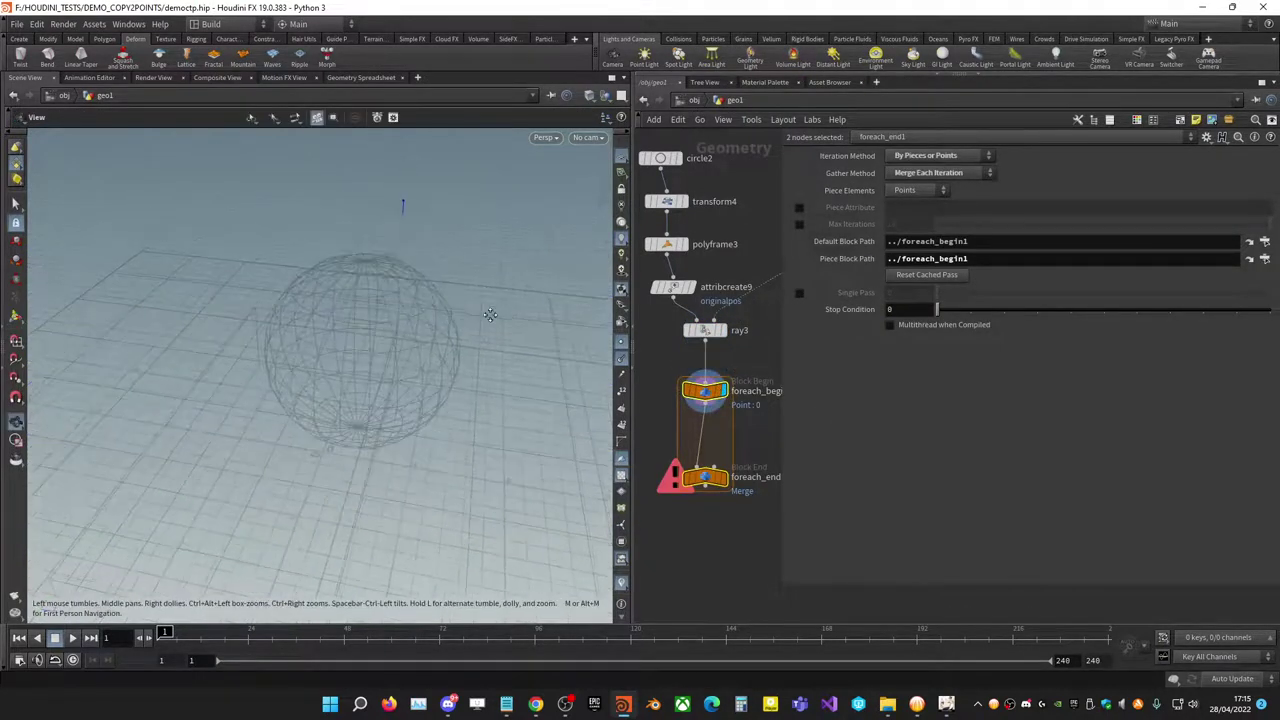
On ray3, enable Transform Points and turn off Show Guide Geometry to hide the sphere
left_click(728, 330)
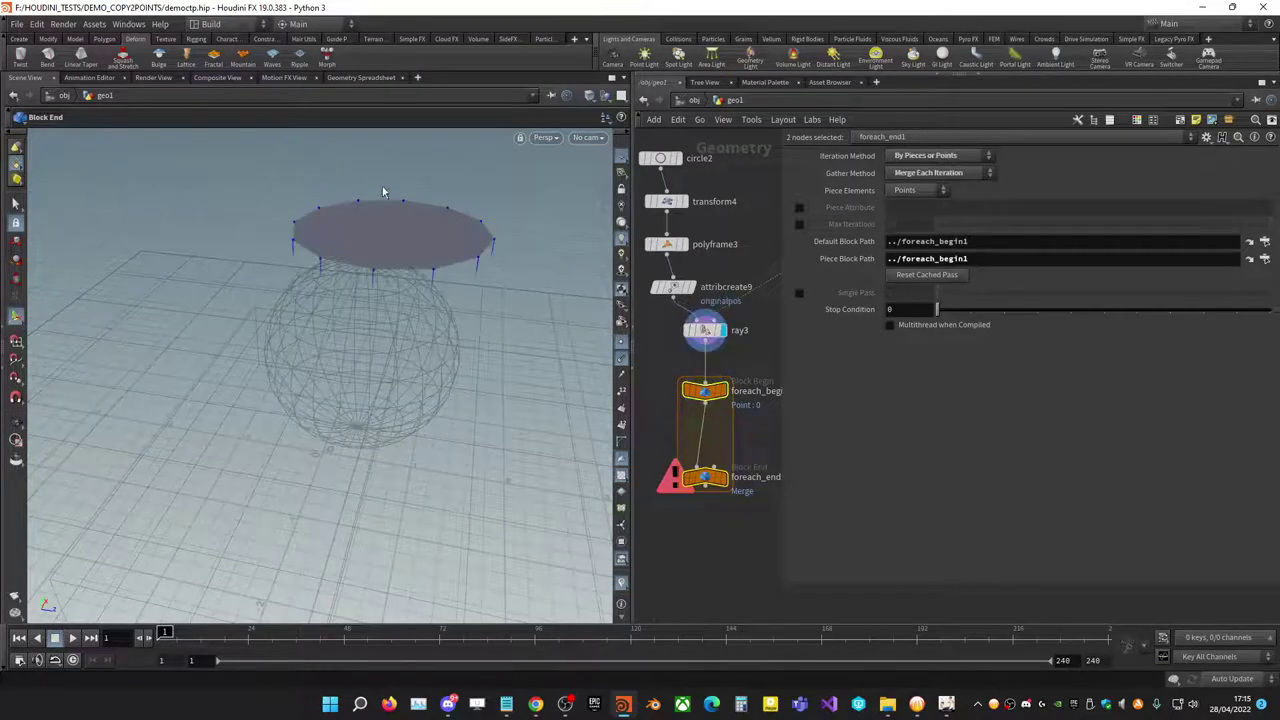
left_click(705, 331)
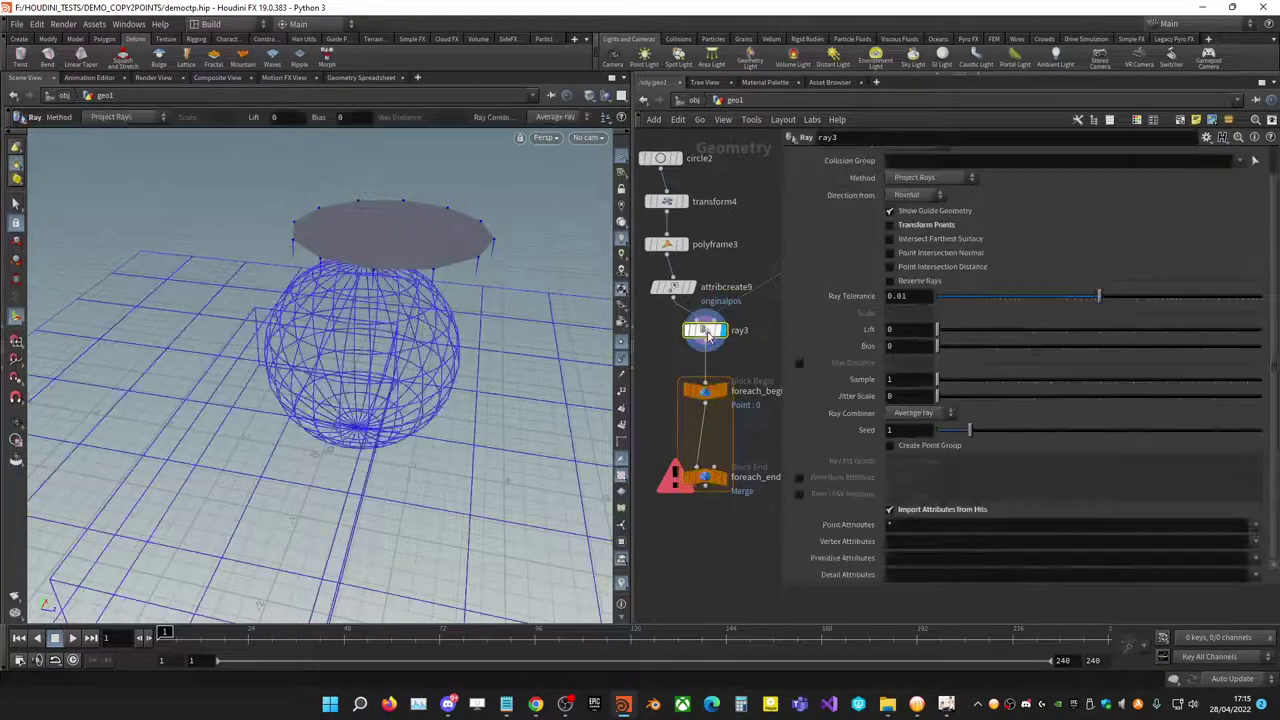
mouse_move(563, 343)
left_mouse_down()
mouse_move(521, 341)
mouse_move(520, 128)
left_mouse_up()
key("Return")
left_click(899, 226)
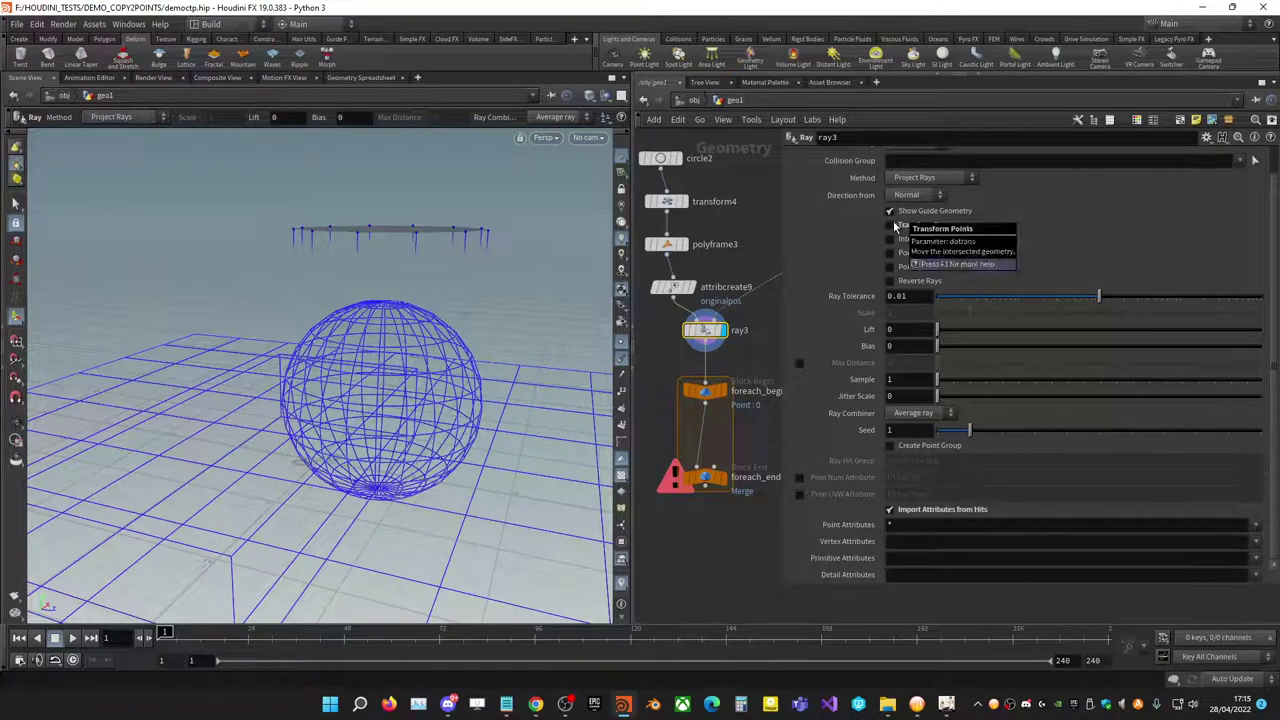
left_click_drag(560, 380, 670, 360)
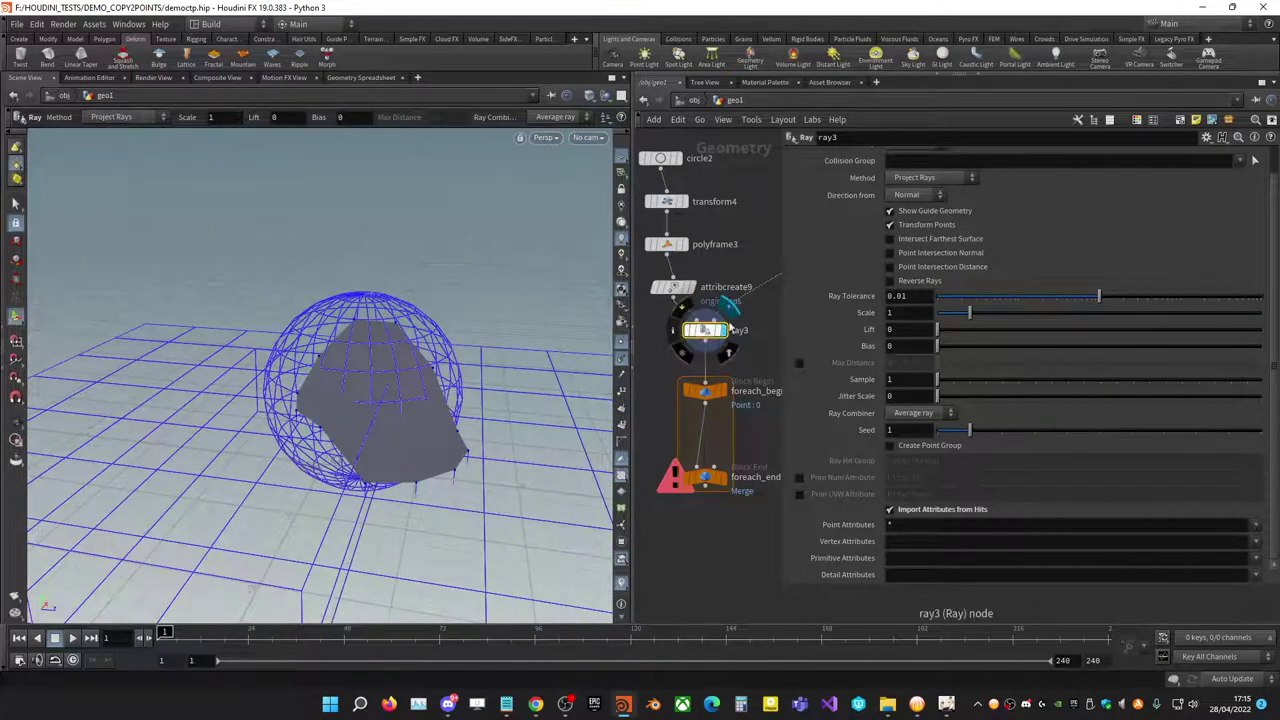
left_click(890, 211)
Orbit the viewport to inspect the circle points projected onto the sphere
key("Escape")
left_click_drag(443, 400, 431, 391)
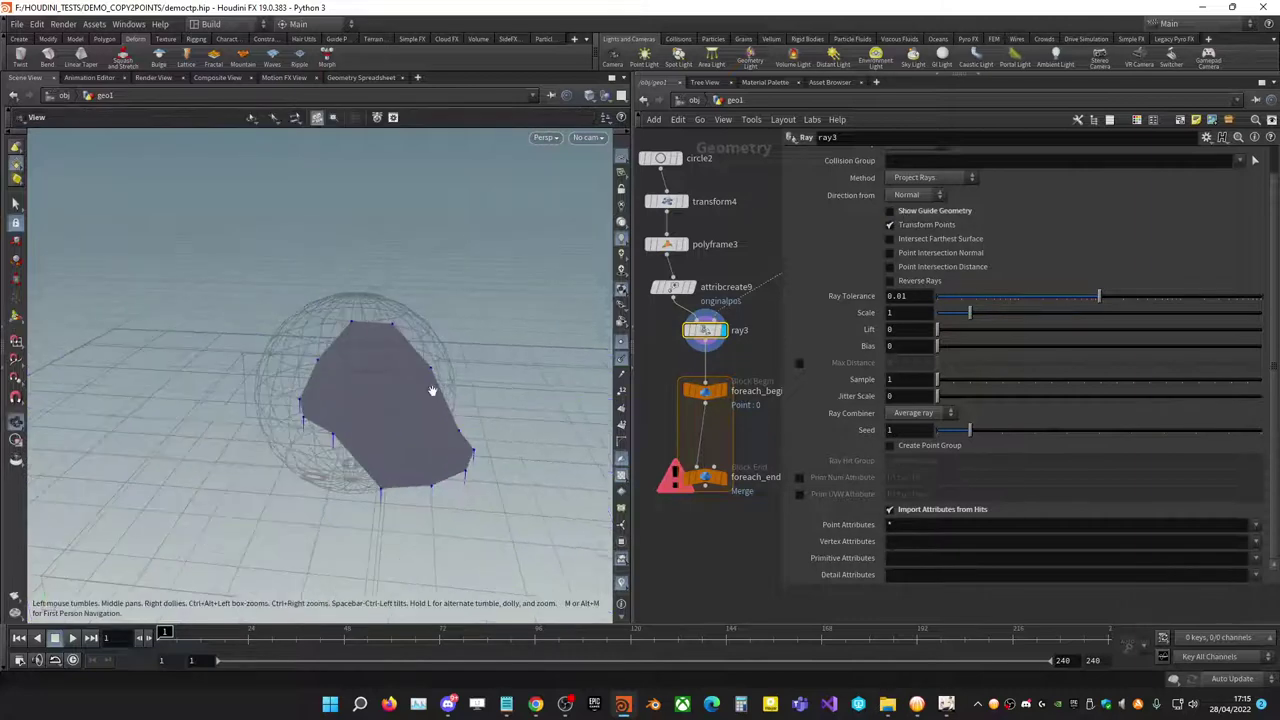
left_click_drag(337, 354, 334, 363)
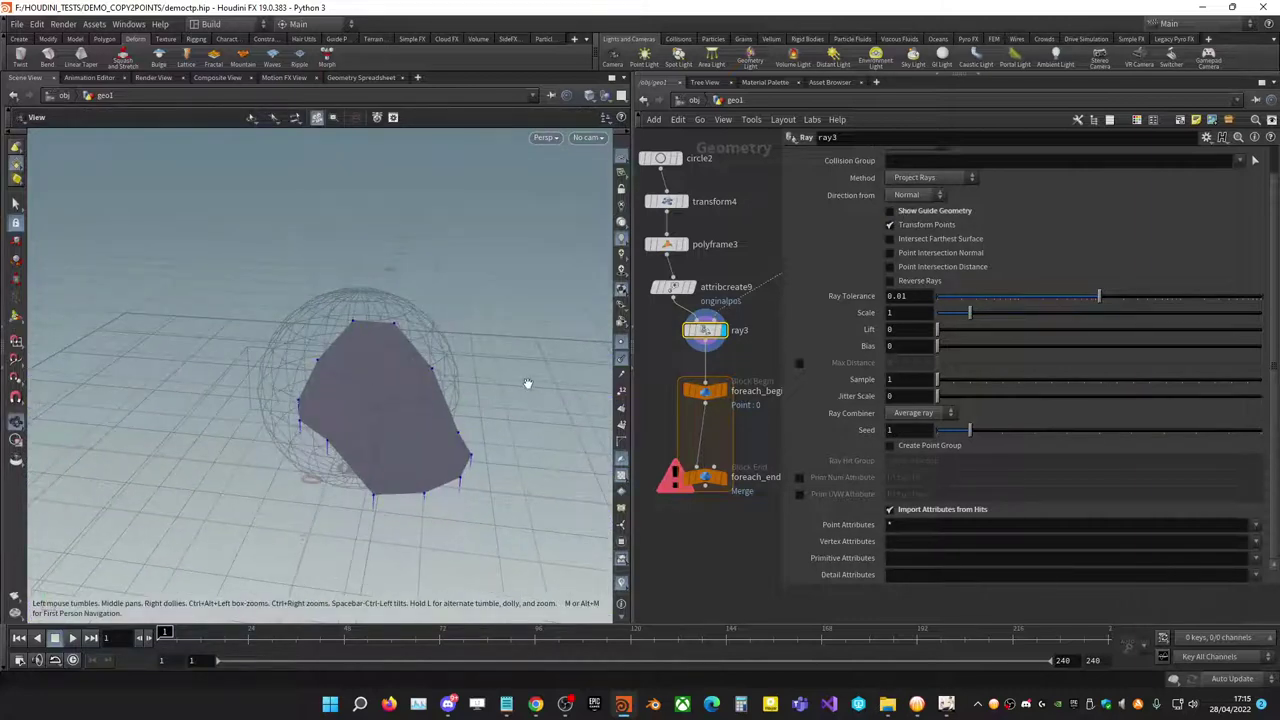
left_click(714, 335)
left_click_drag(420, 400, 476, 392)
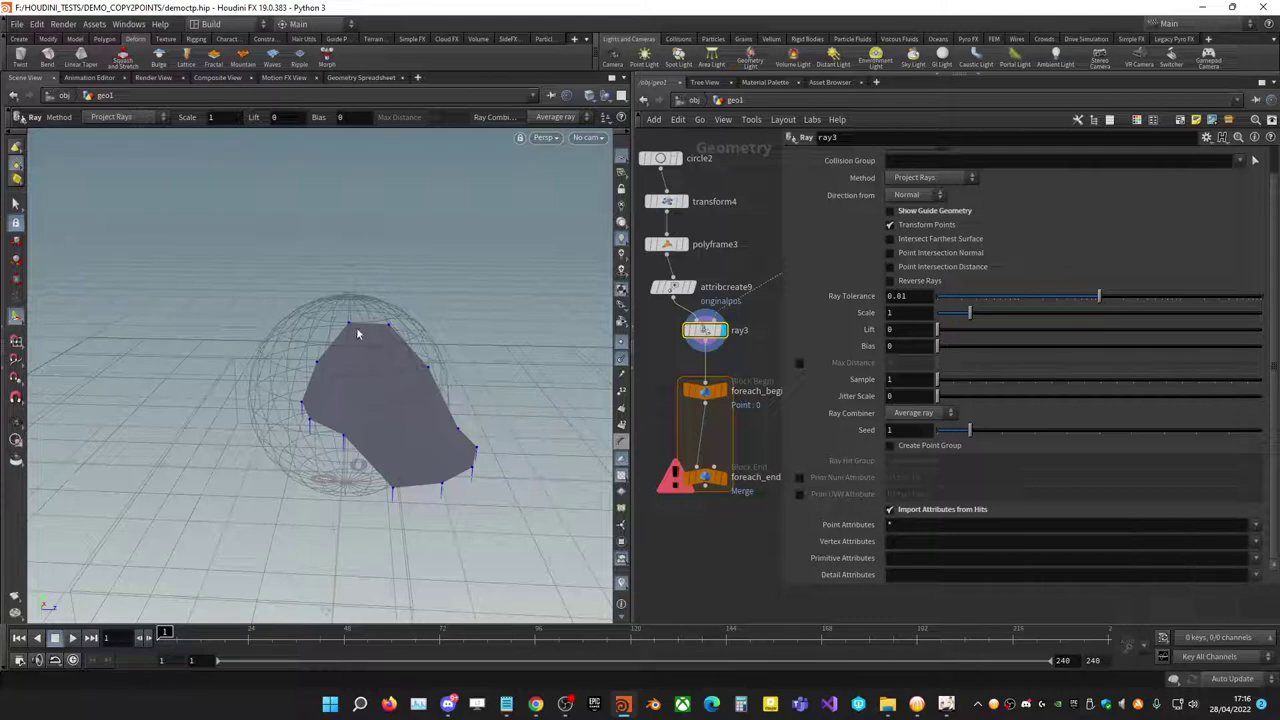
key("Escape")
left_click_drag(349, 328, 353, 323)
key("Return")
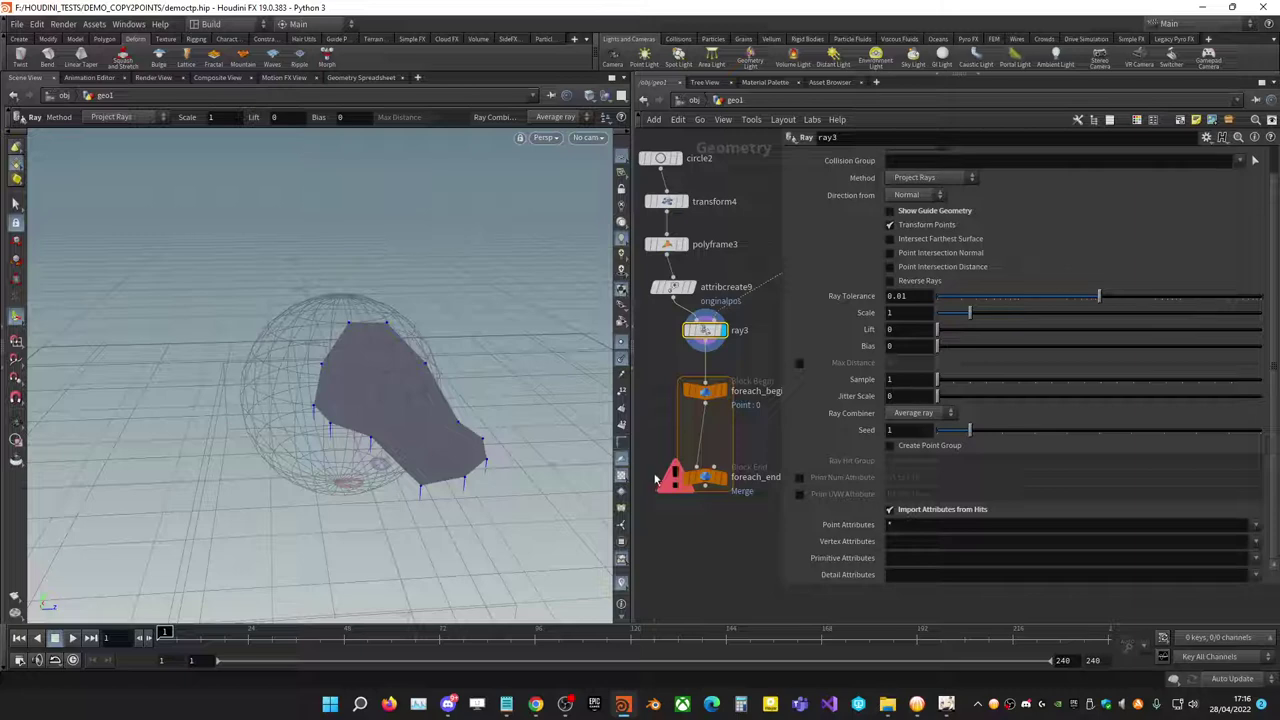
Insert an Add node inside the For-Each loop between foreach_begin1 and foreach_end1
left_click_drag(630, 373, 441, 373)
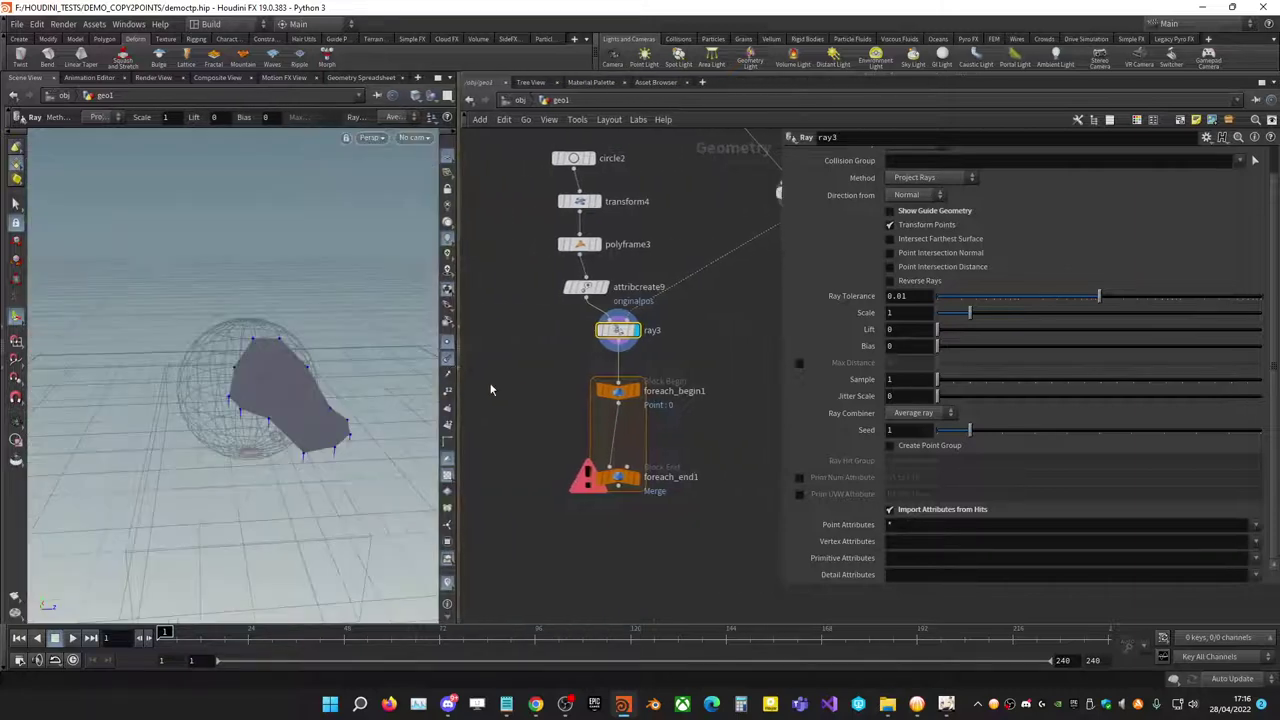
scroll(630, 425, "up", 3)
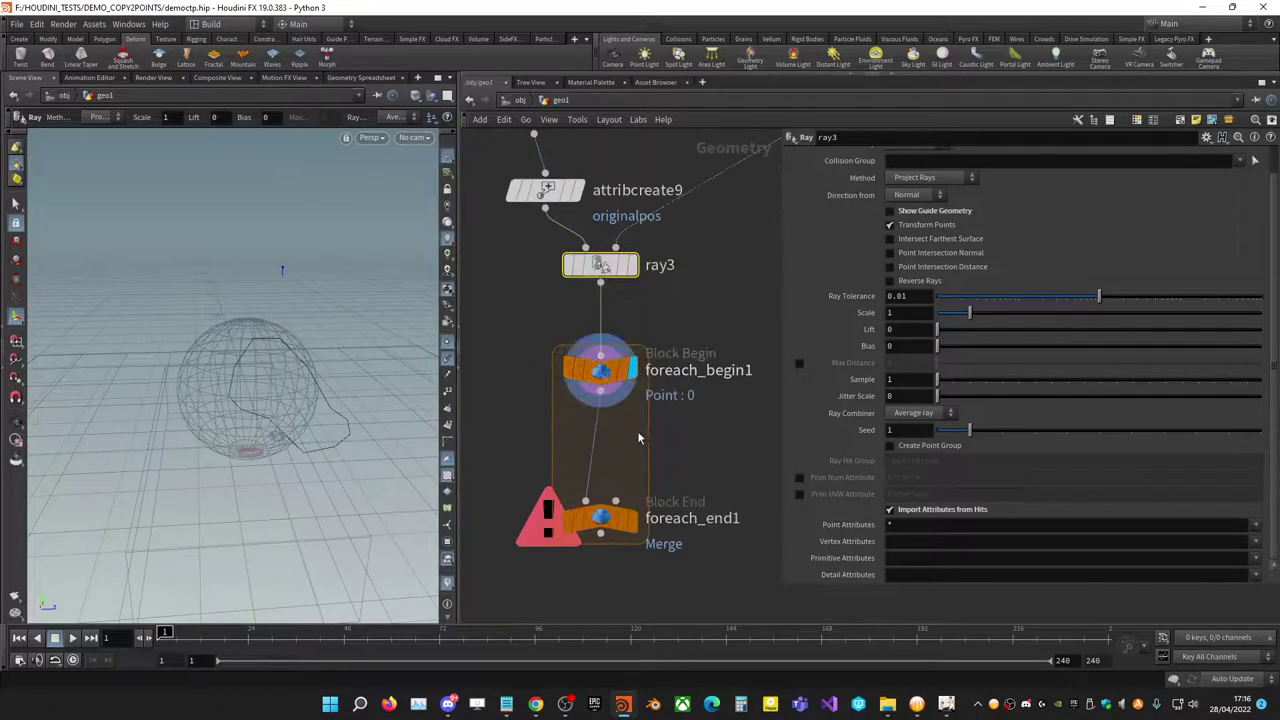
key("Tab")
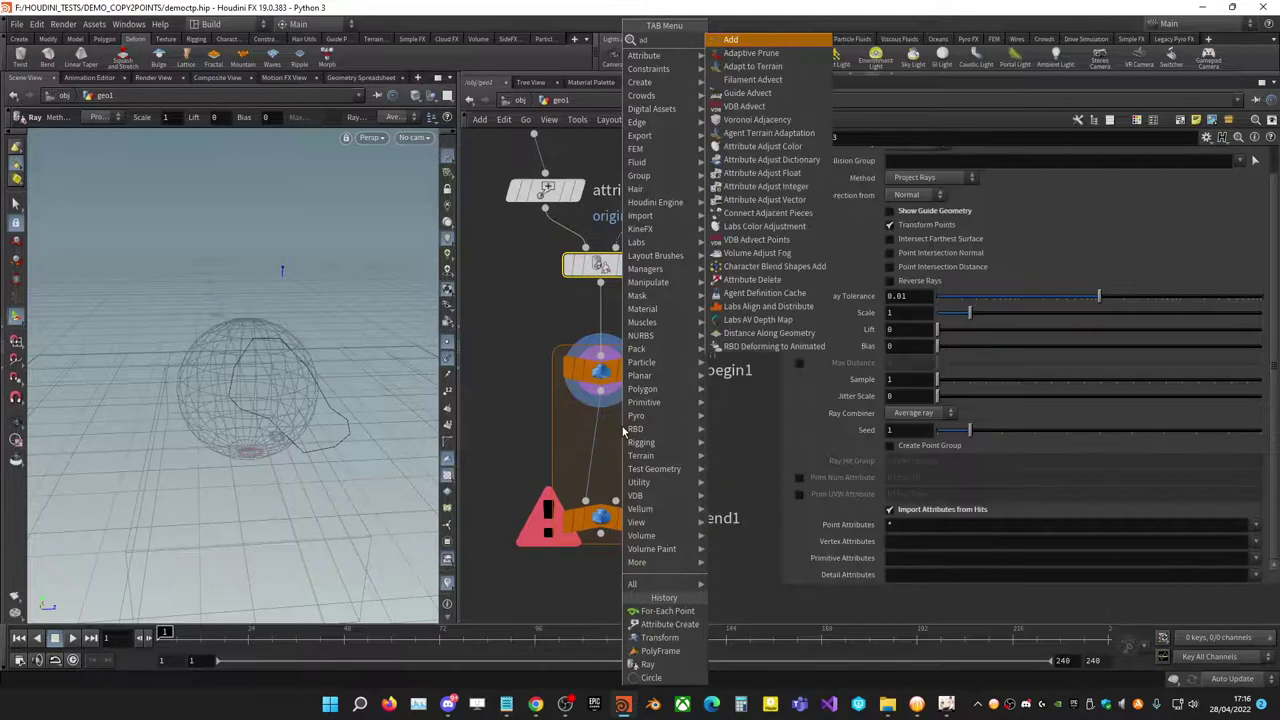
left_click(760, 50)
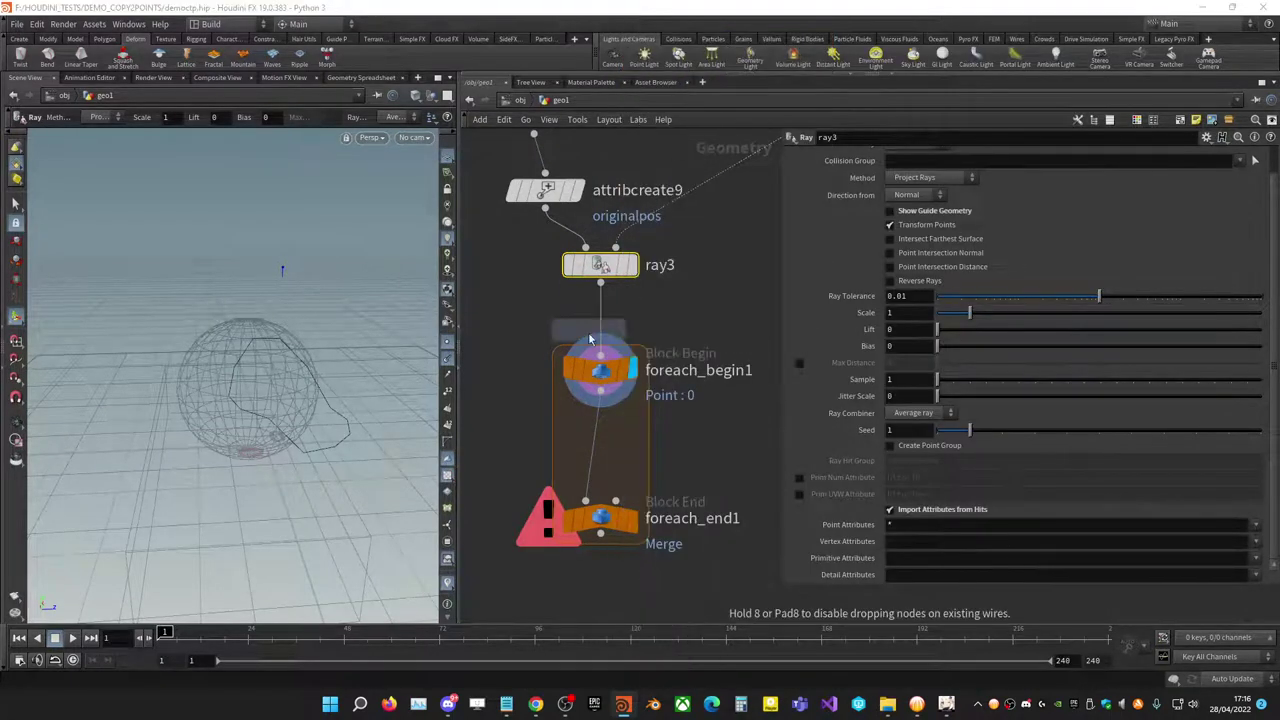
left_click(600, 440)
Select foreach_begin1 to review its Block Begin settings while orbiting the view
left_click(600, 370)
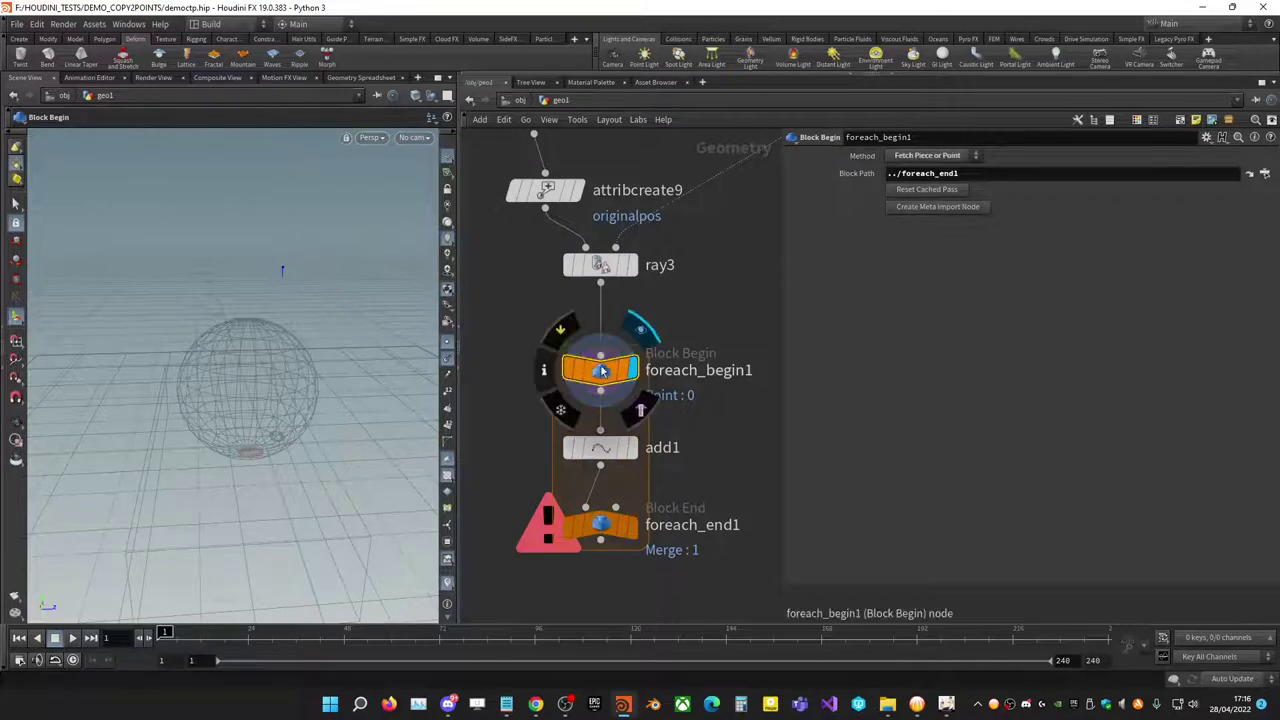
left_click(936, 197)
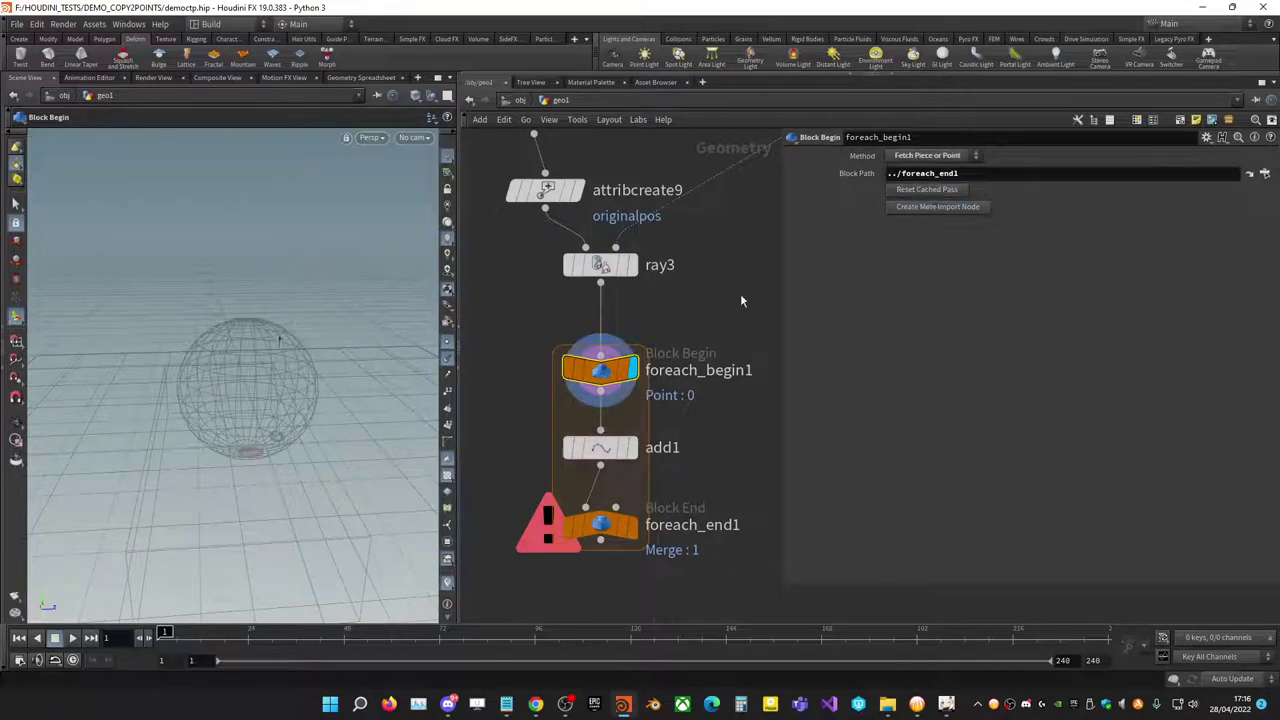
key("Escape")
mouse_move(286, 371)
left_mouse_down()
mouse_move(286, 386)
mouse_move(337, 371)
mouse_move(314, 380)
left_mouse_up()
key("Return")
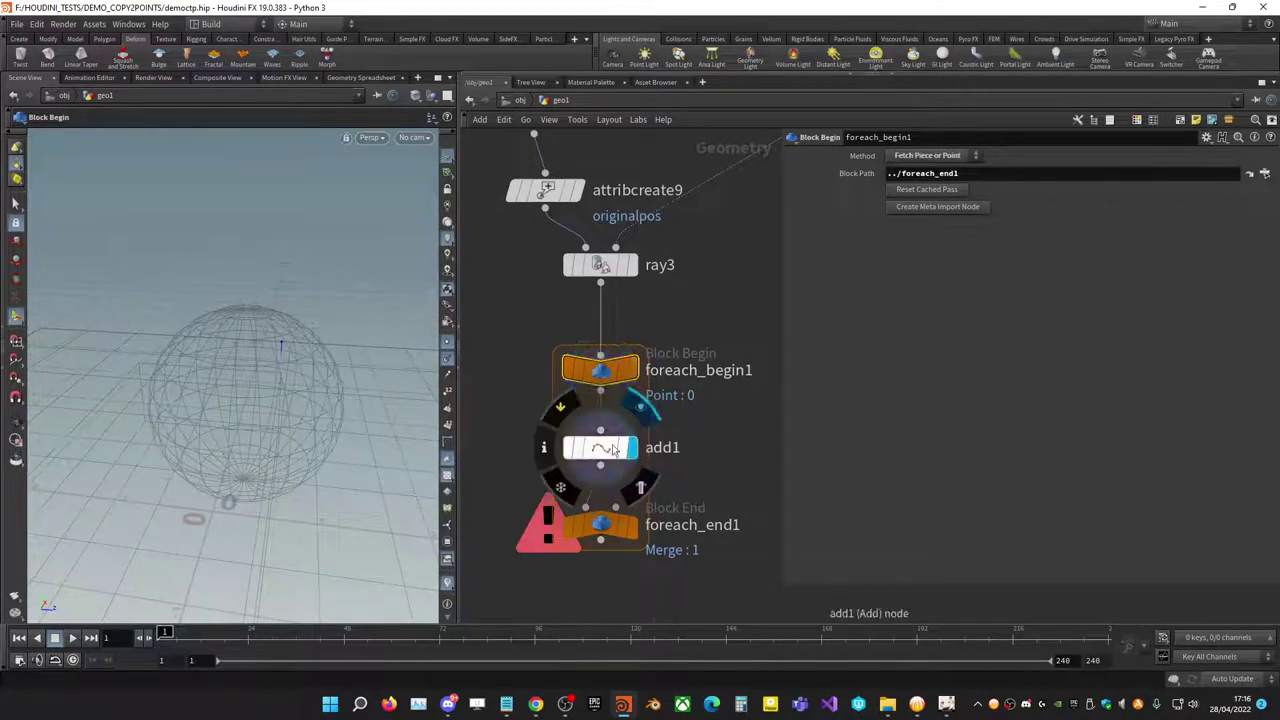
Display add1 with its first point enabled, then return to foreach_begin1's Fetch Piece or Point settings
left_click(604, 448)
left_click(841, 208)
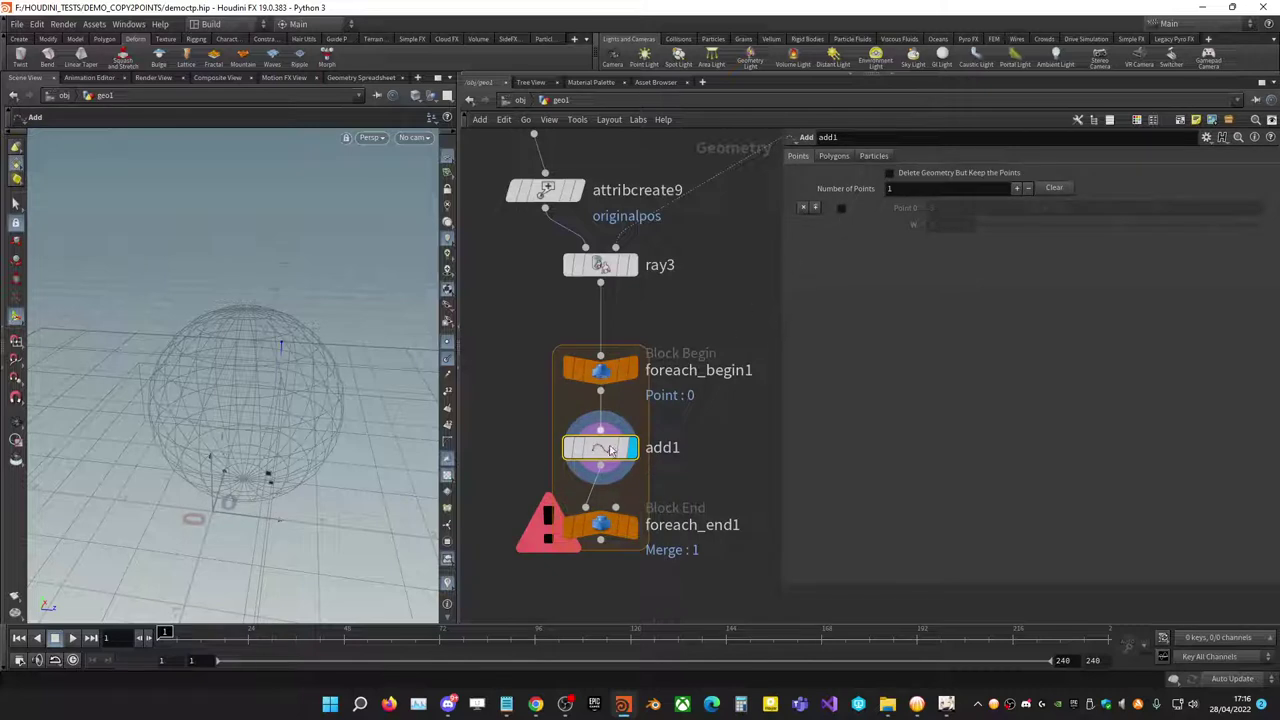
left_click(843, 208)
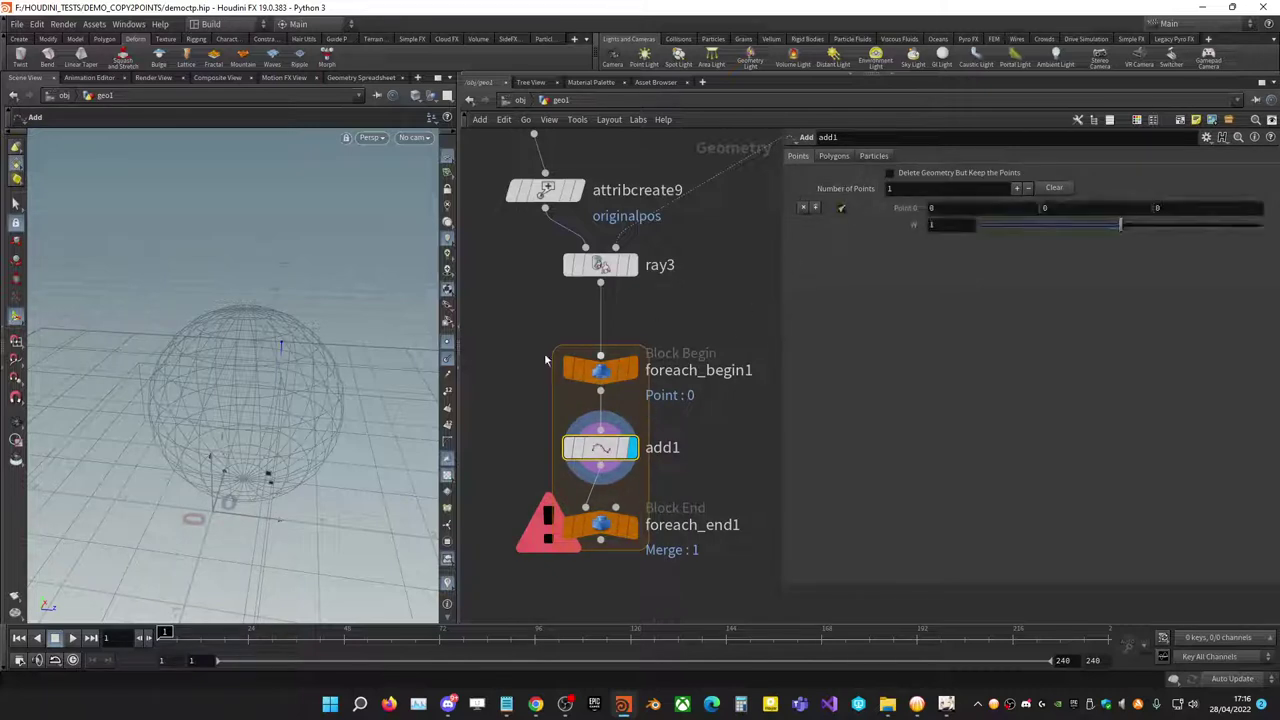
key("Escape")
mouse_move(266, 491)
left_mouse_down()
mouse_move(271, 508)
mouse_move(223, 540)
mouse_move(217, 406)
mouse_move(146, 489)
mouse_move(309, 471)
left_mouse_up()
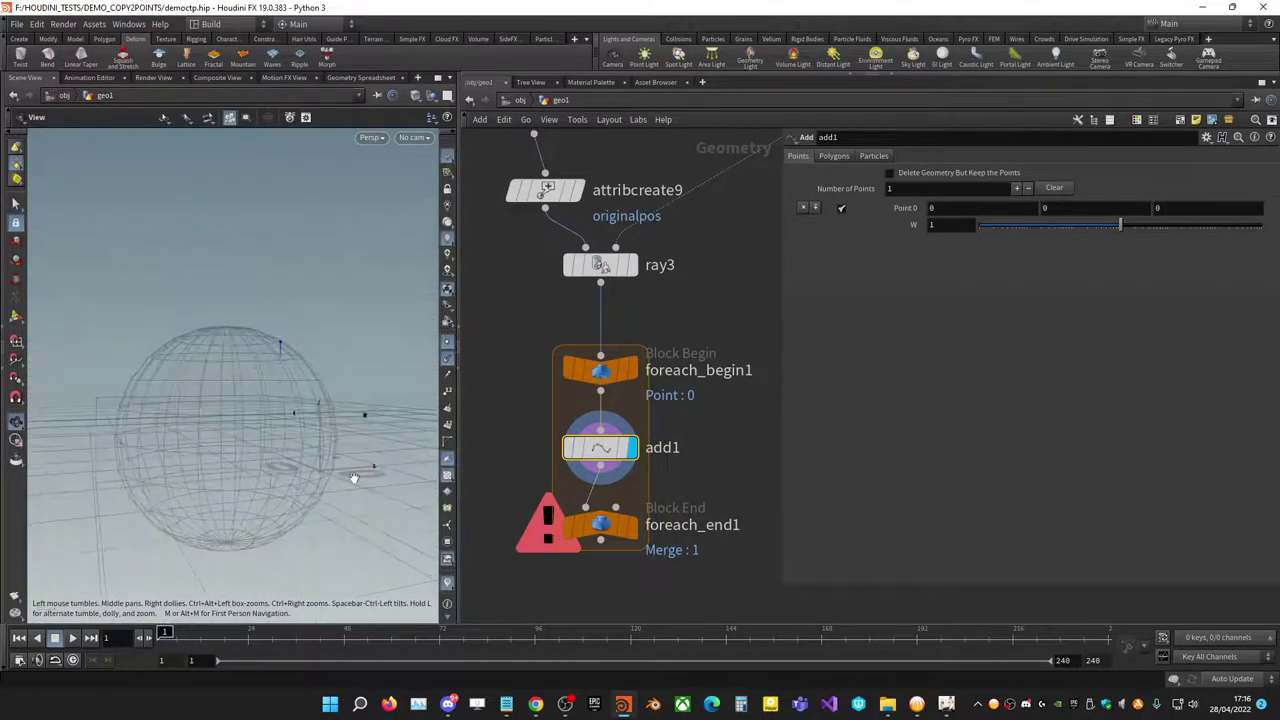
key("Return")
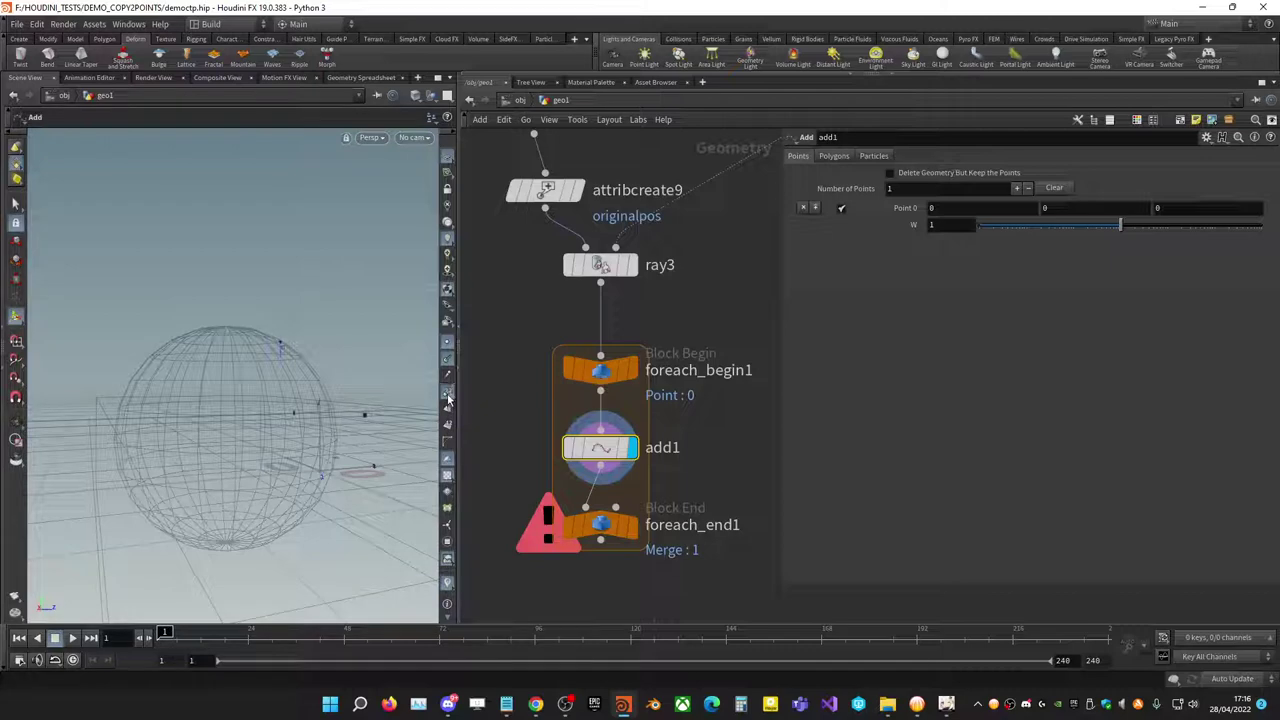
key("Escape")
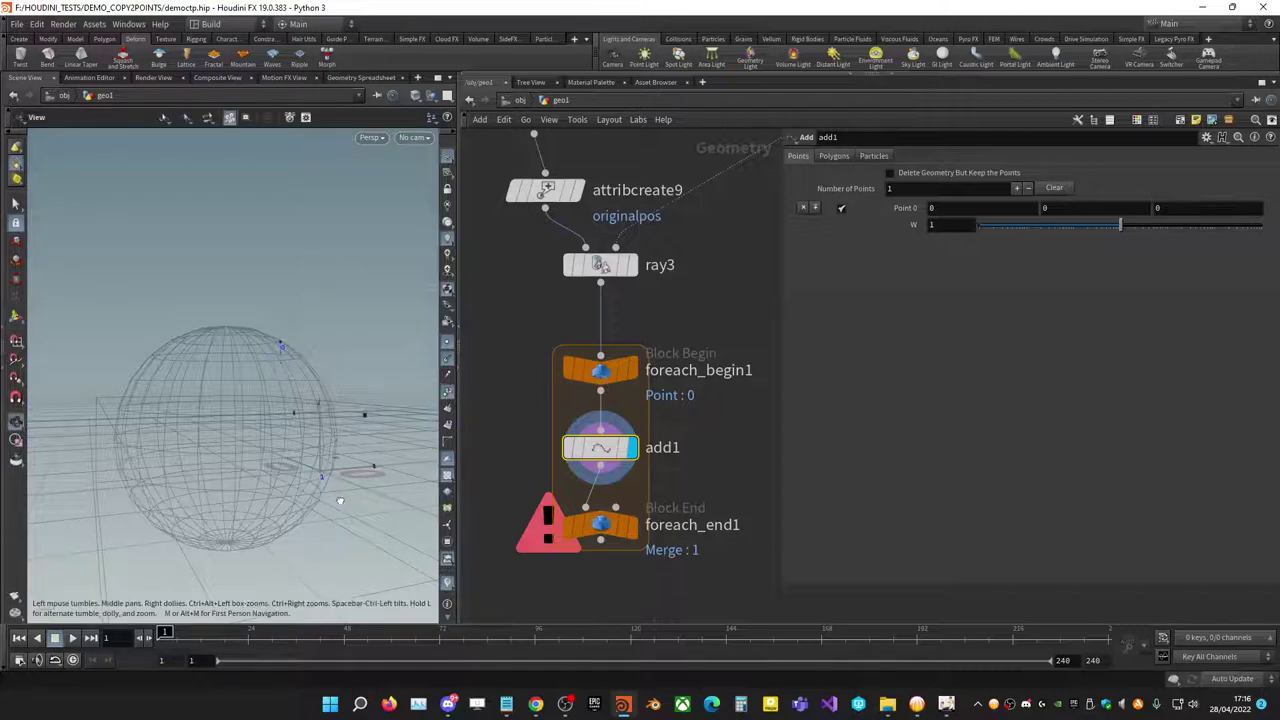
left_click_drag(306, 480, 263, 540)
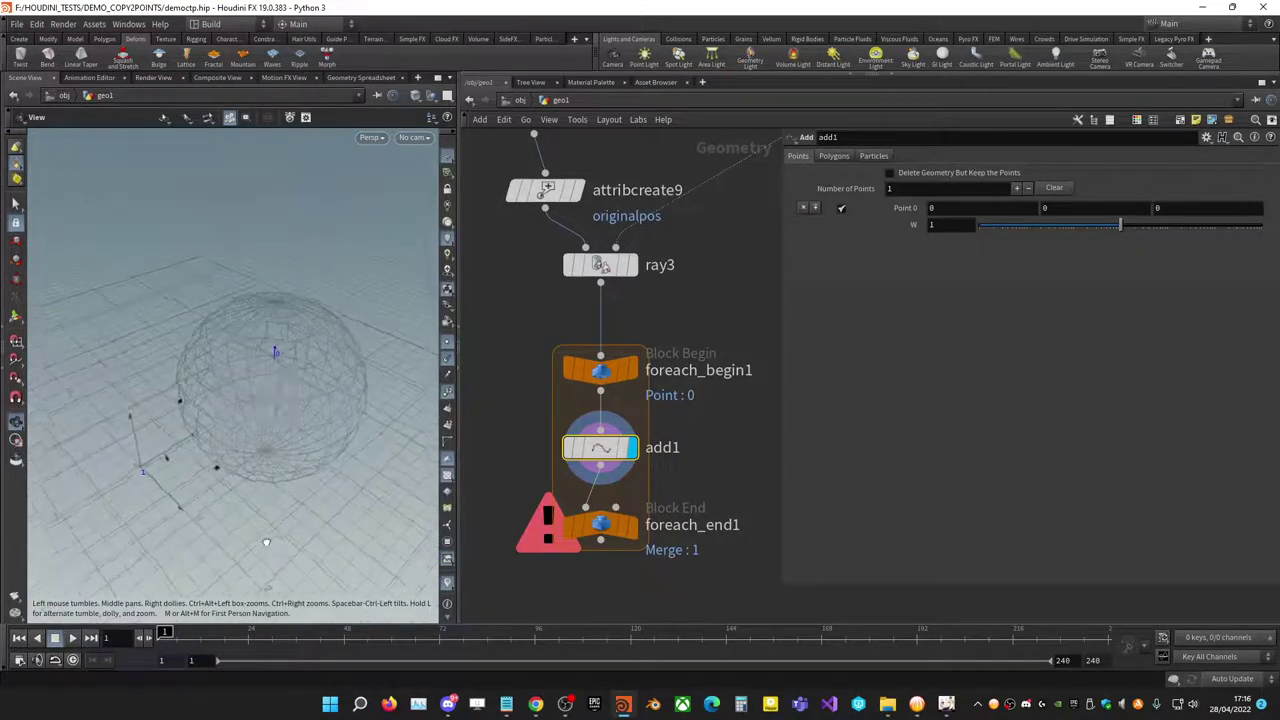
key("Return")
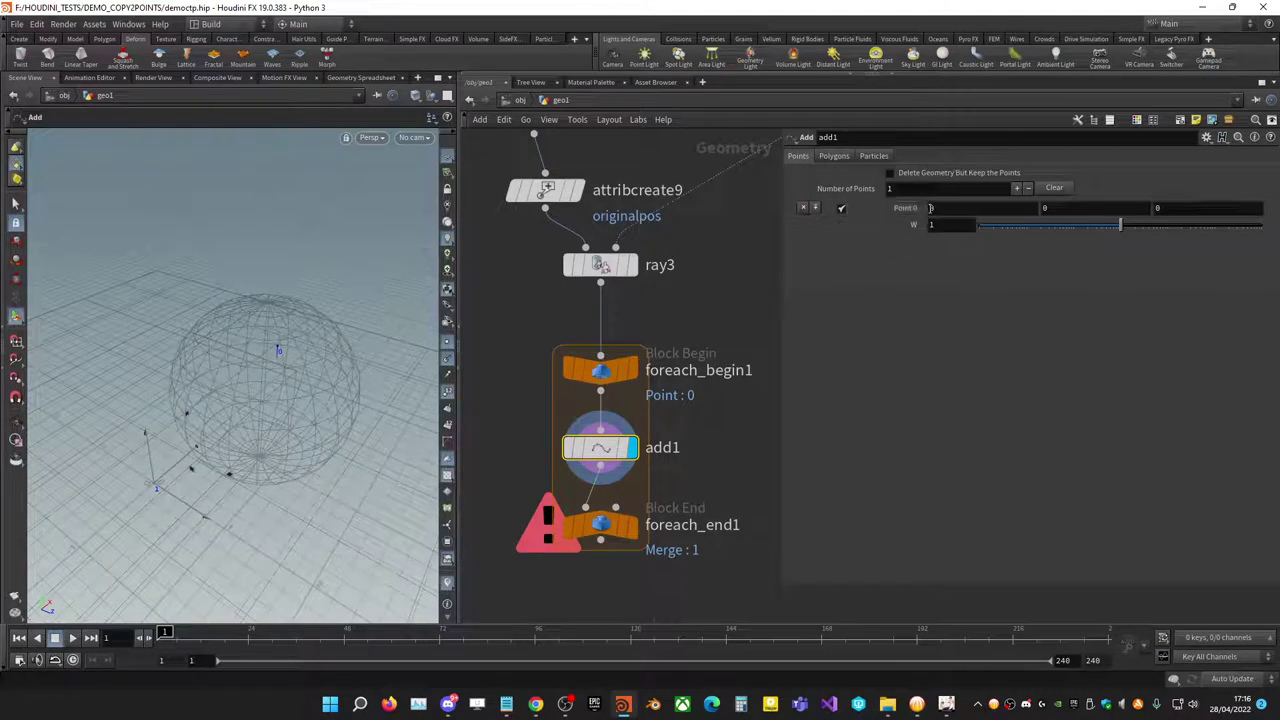
left_click(931, 209)
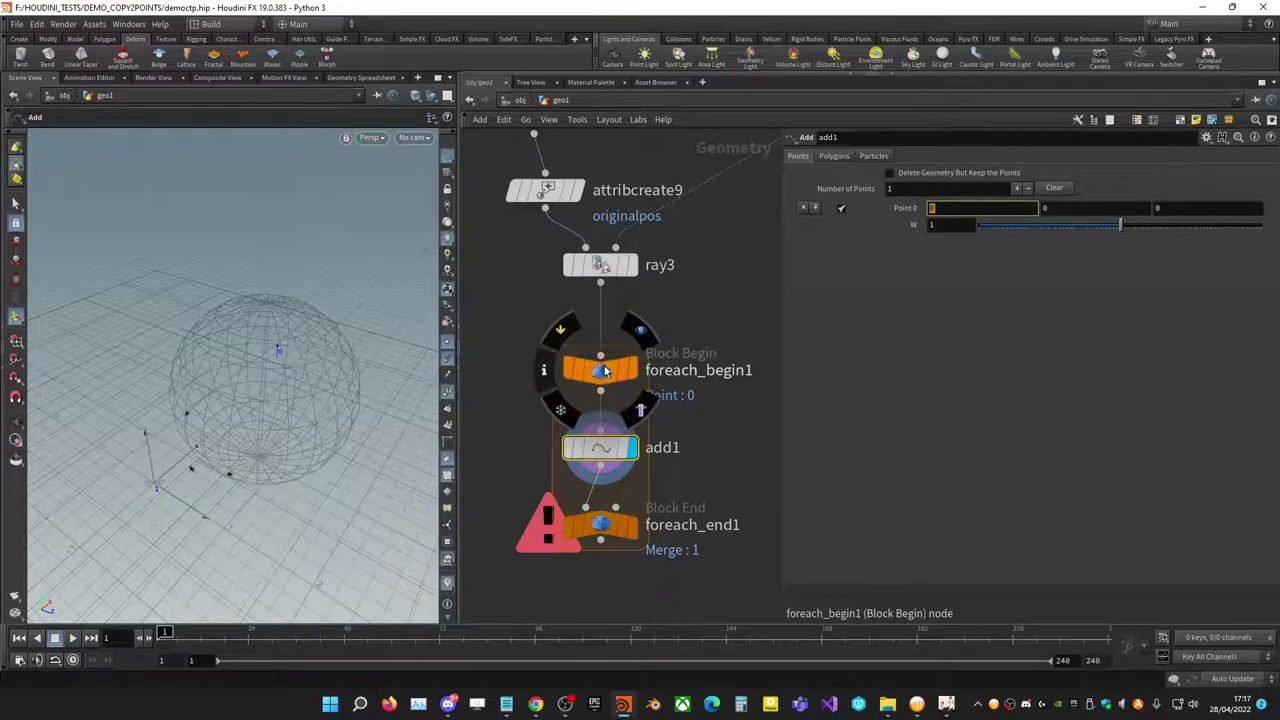
left_click(600, 370)
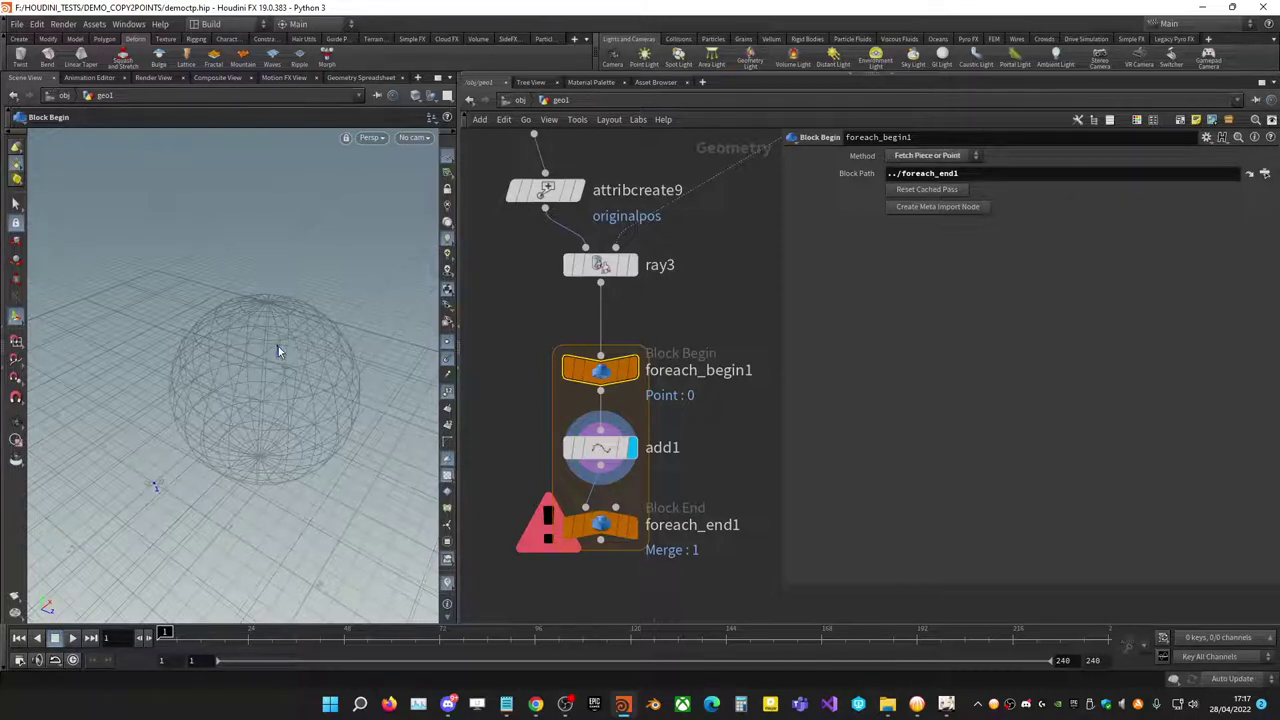
Orbit the view and reopen add1's parameters showing Point 0 at 0, 0, 0
key("Escape")
mouse_move(288, 366)
left_mouse_down()
mouse_move(323, 368)
mouse_move(280, 348)
mouse_move(329, 228)
left_mouse_up()
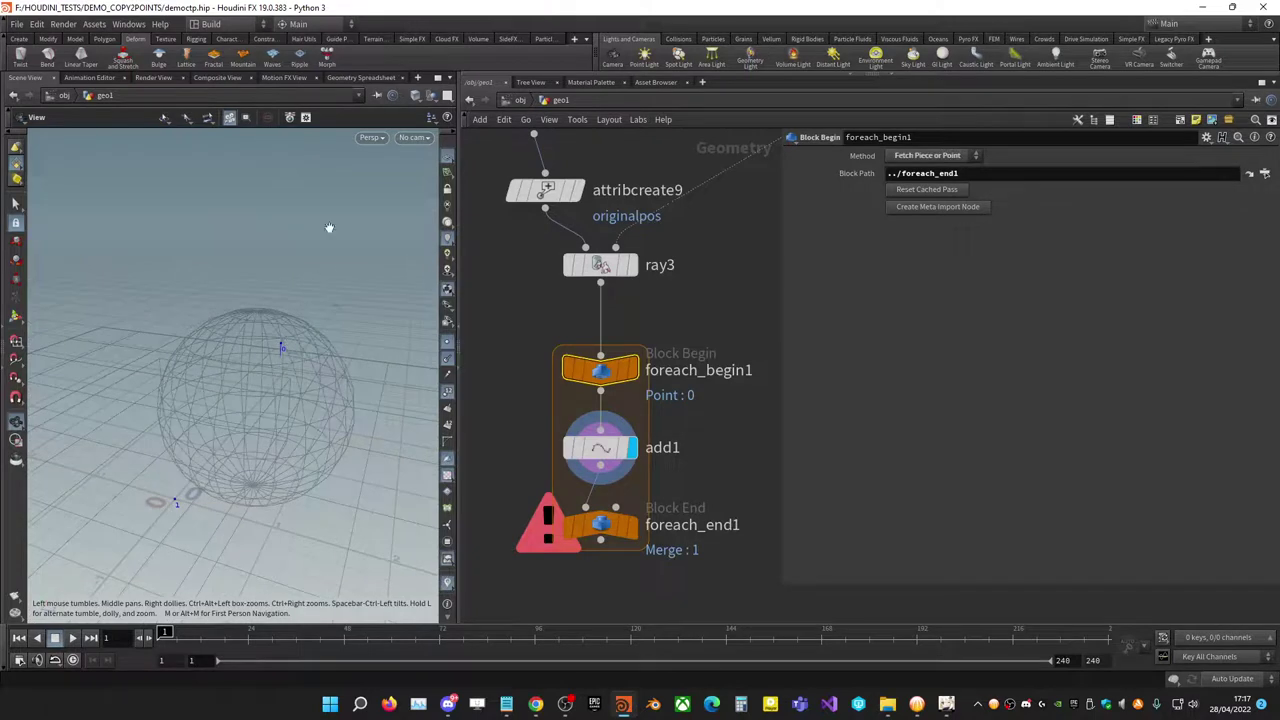
key("Return")
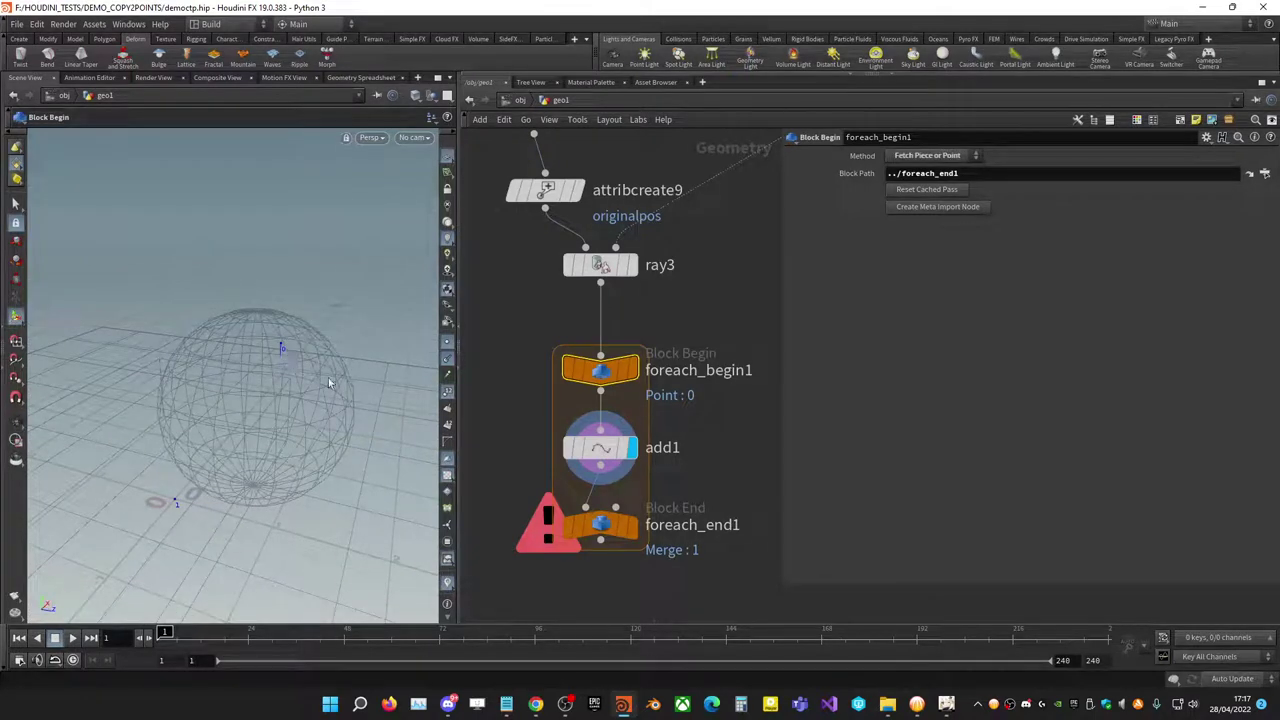
left_click(598, 450)
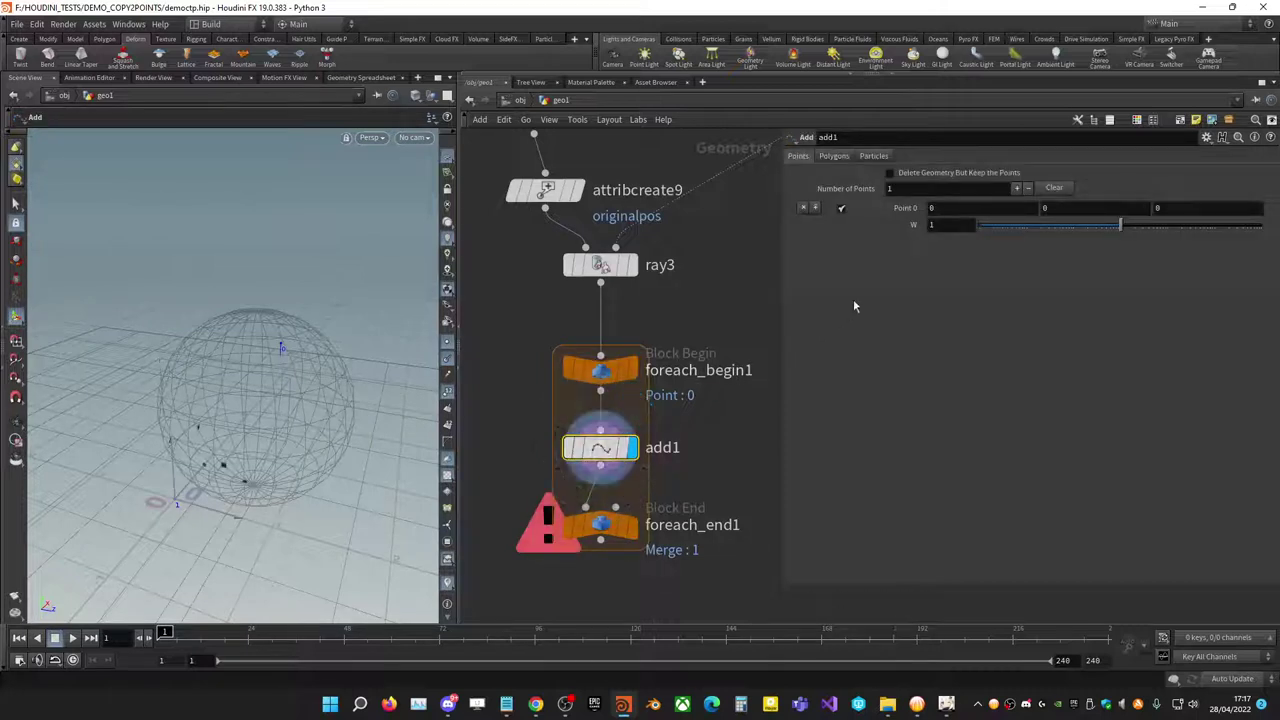
Start a point() expression in add1's Point 0 X field and commit 'point'
left_click(958, 209)
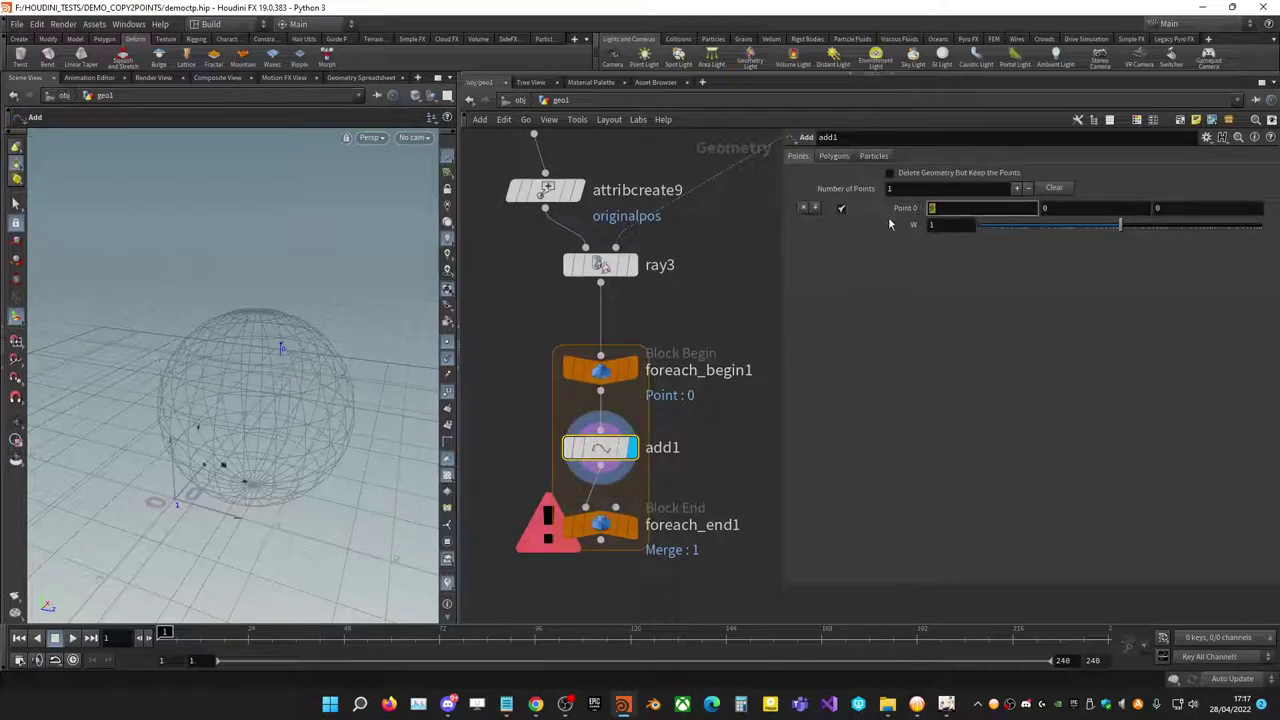
type("point")
key("Escape")
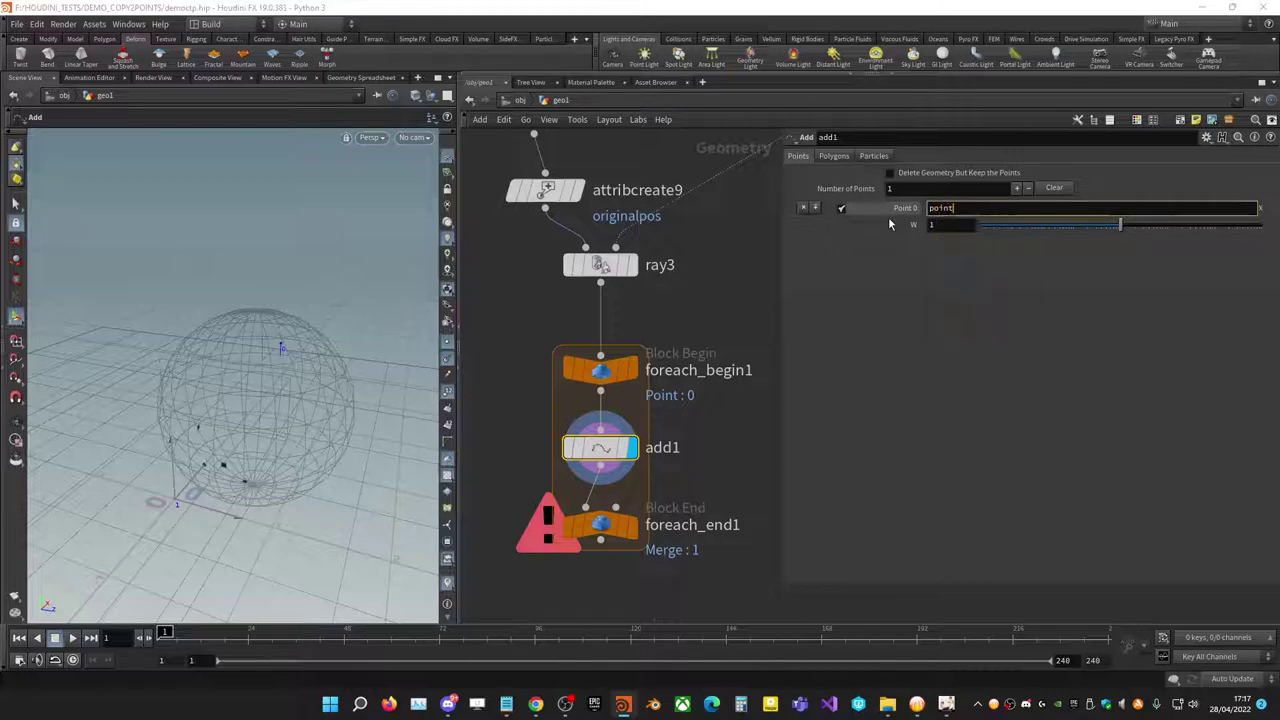
type("(")
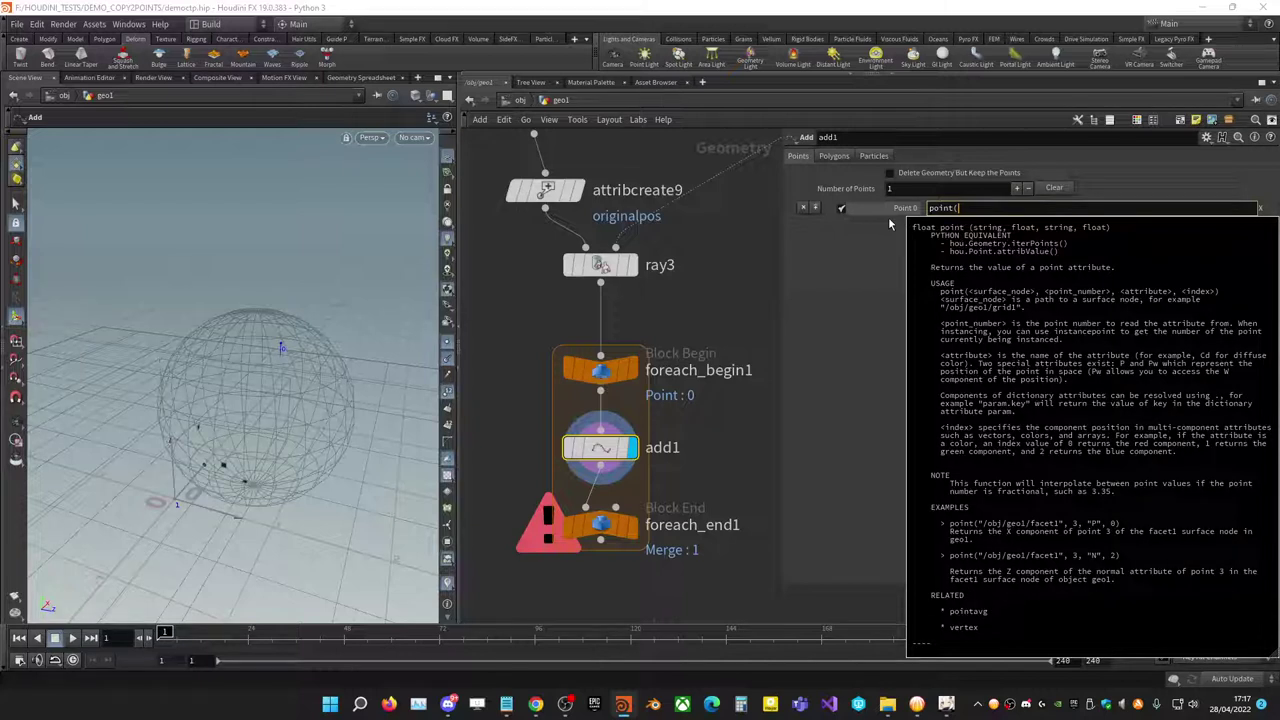
type("0")
type(",")
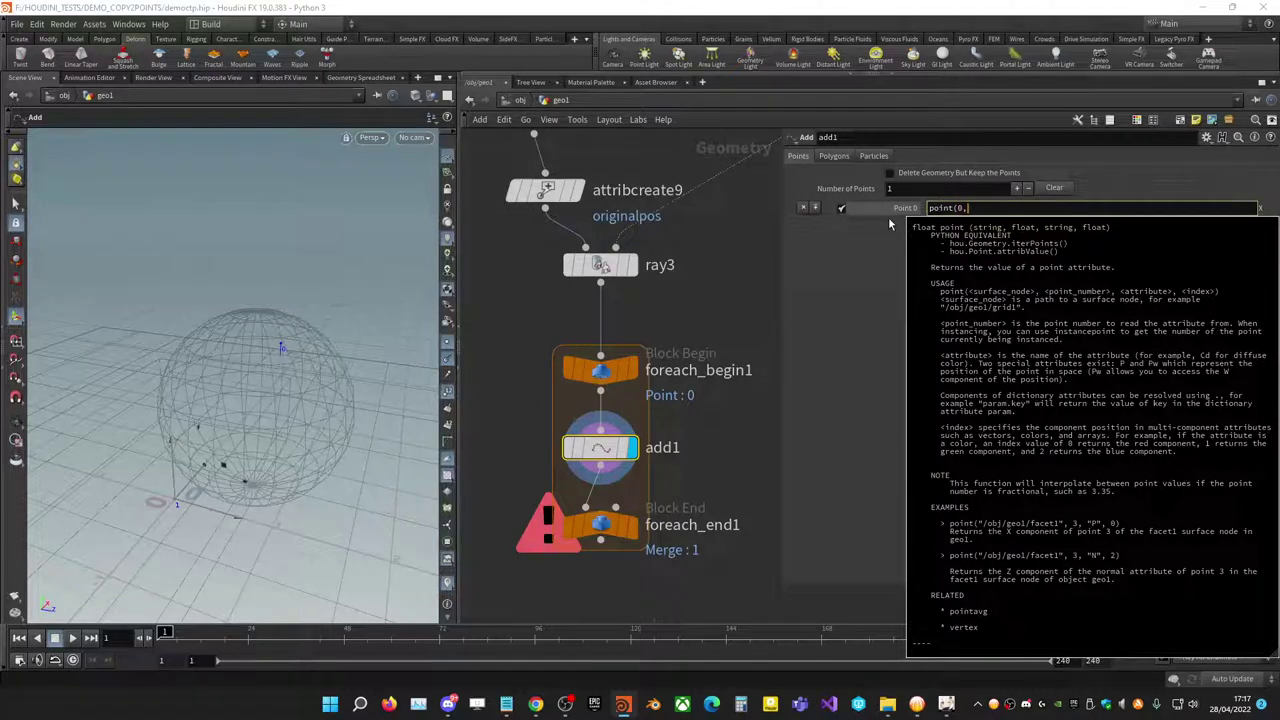
key("BackSpace")
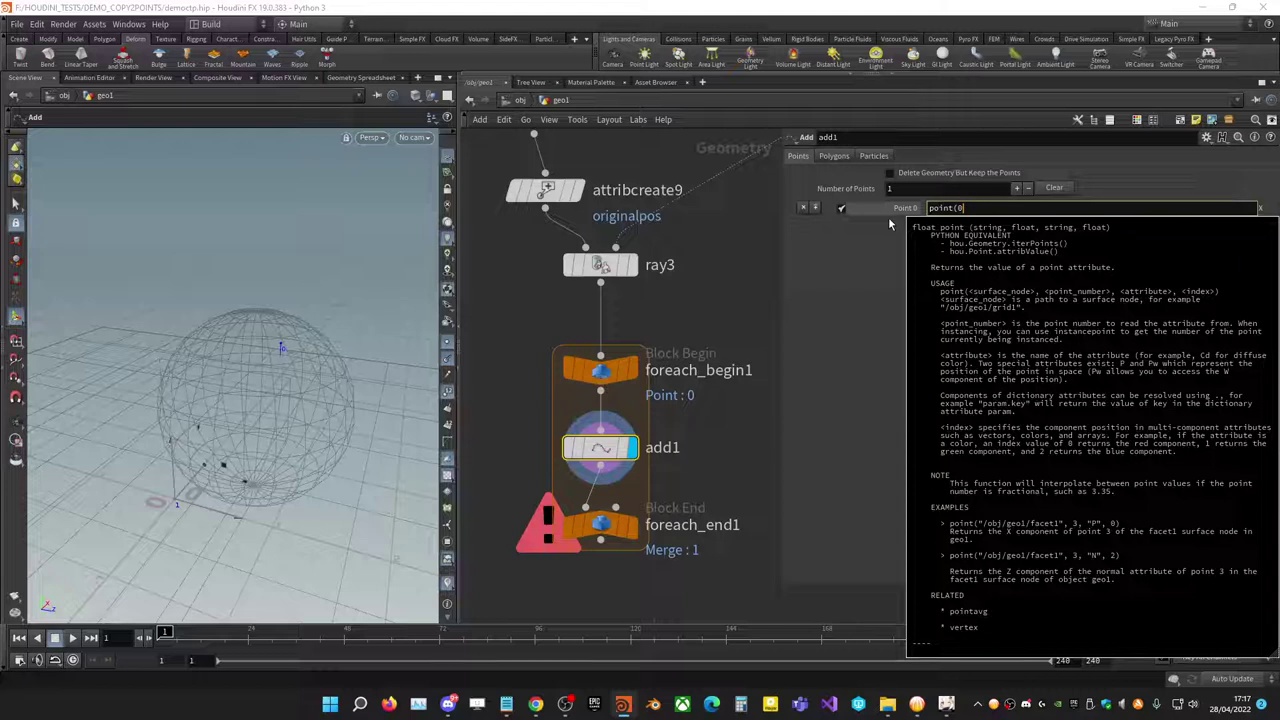
key("BackSpace")
key("BackSpace")
key("BackSpace")
key("BackSpace")
key("BackSpace")
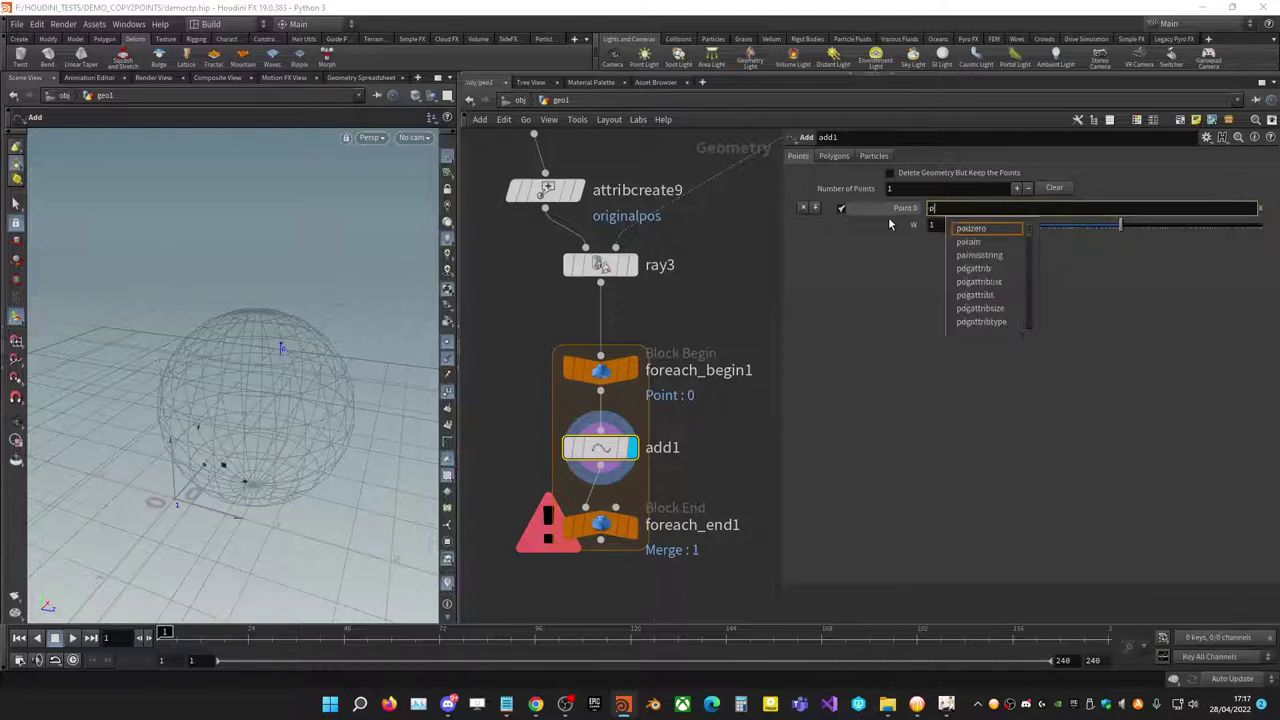
key("BackSpace")
key("BackSpace")
type("point")
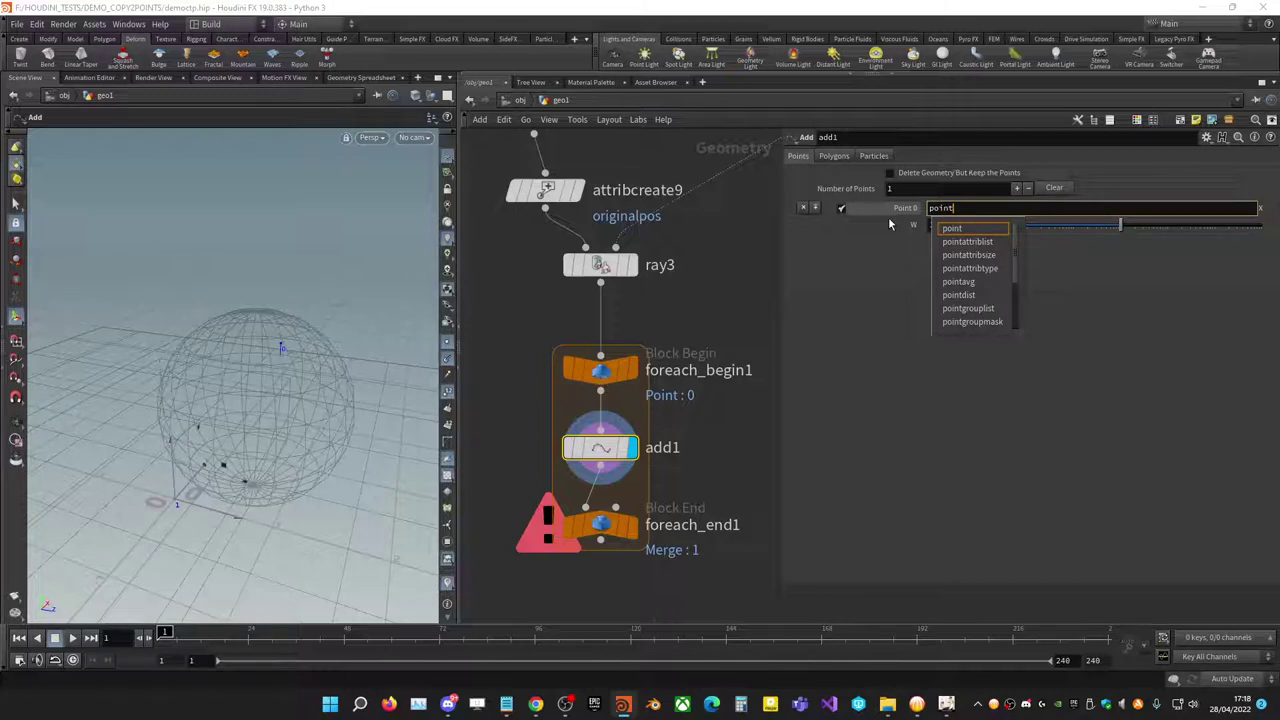
key("Return")
key("Return")
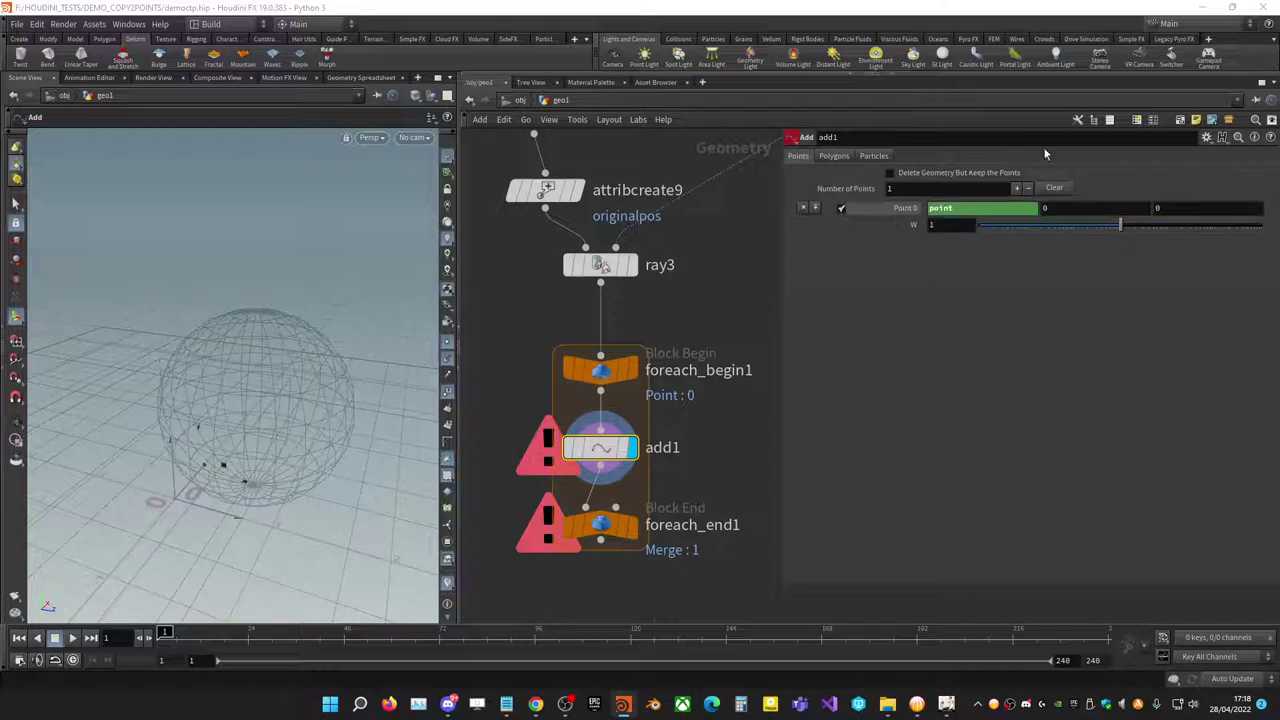
Try 'pointa' and 'attr' autocompletions in Point 0, then erase the text, leaving it empty
left_click(965, 208)
type("a")
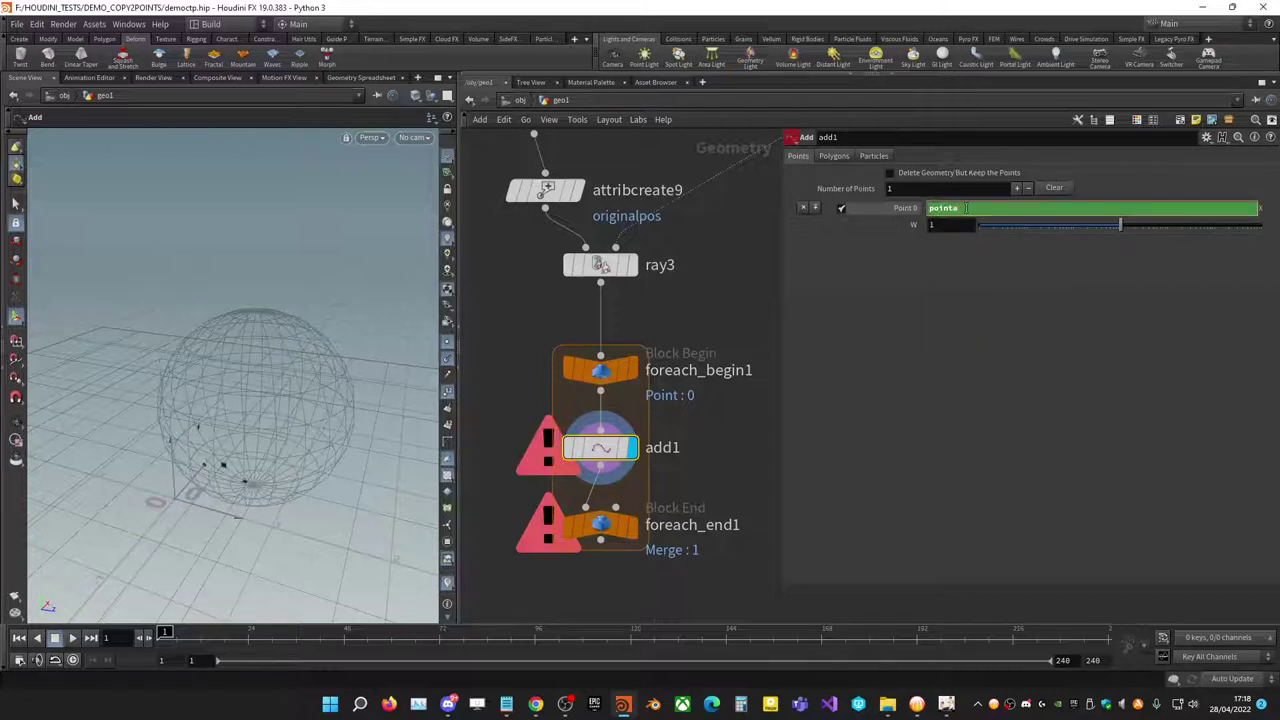
key("BackSpace")
key("BackSpace")
key("BackSpace")
key("BackSpace")
type("pointa")
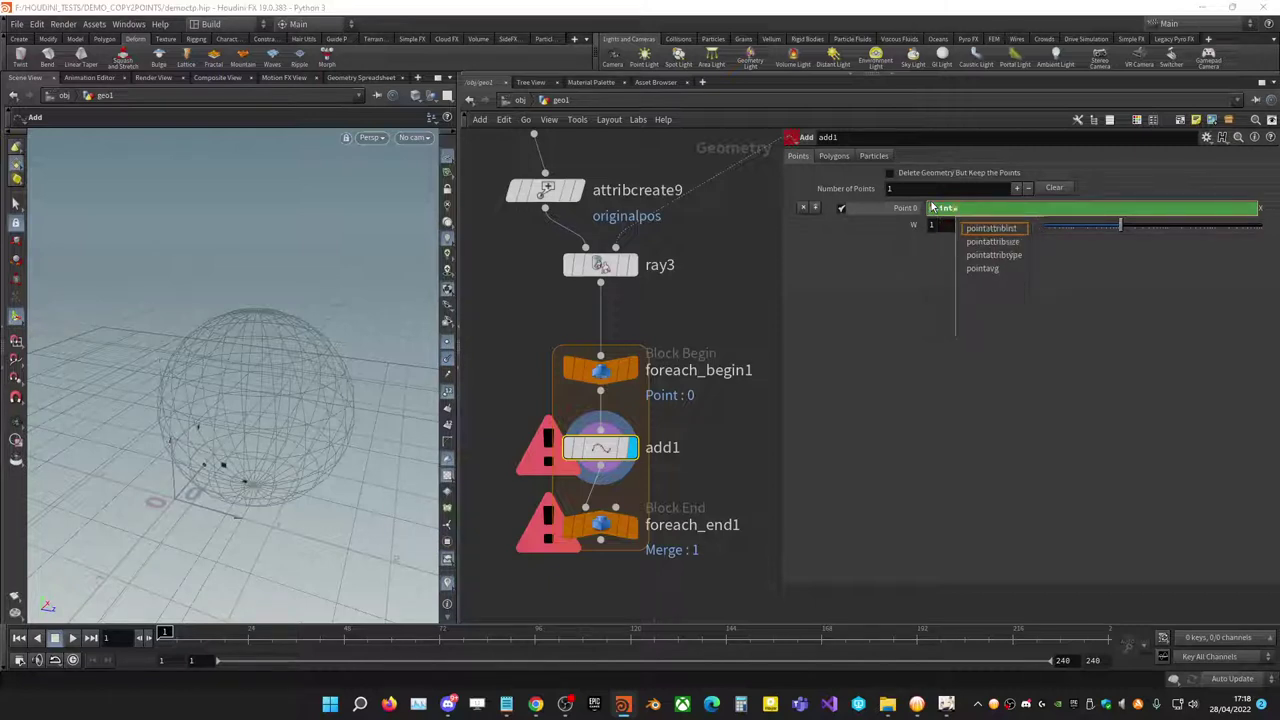
key("BackSpace")
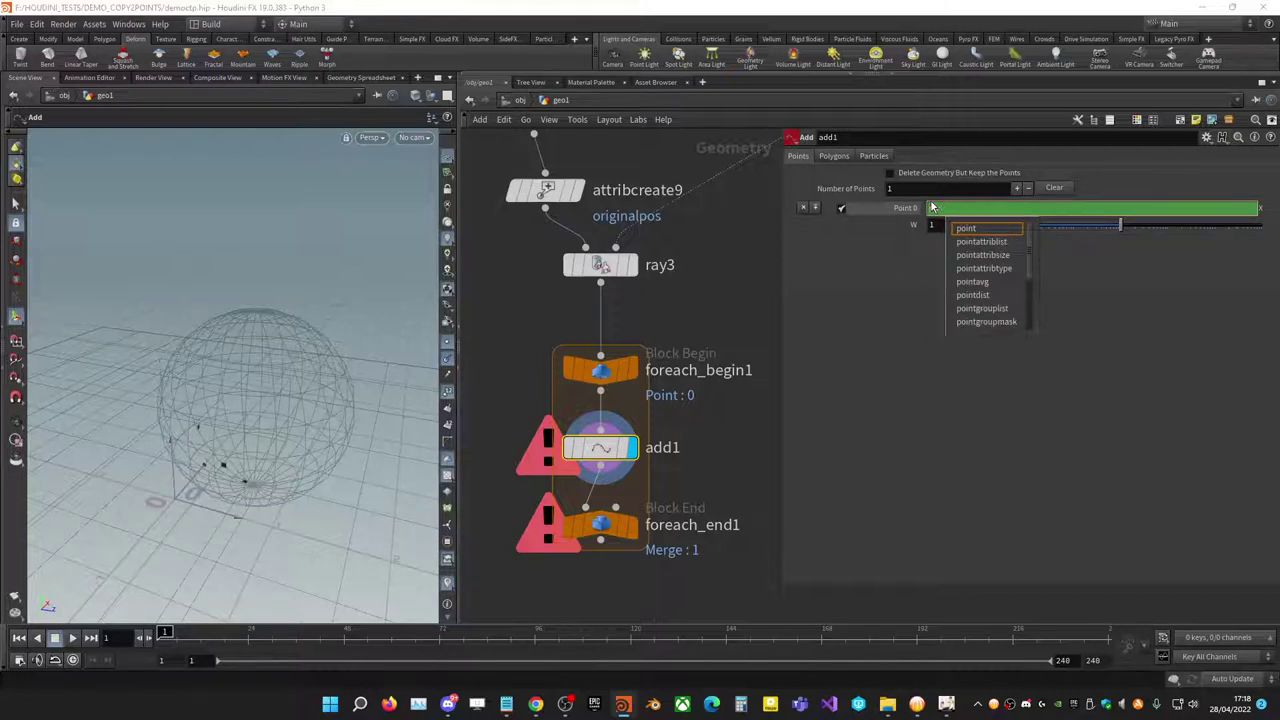
key("BackSpace")
key("BackSpace")
key("BackSpace")
type("at")
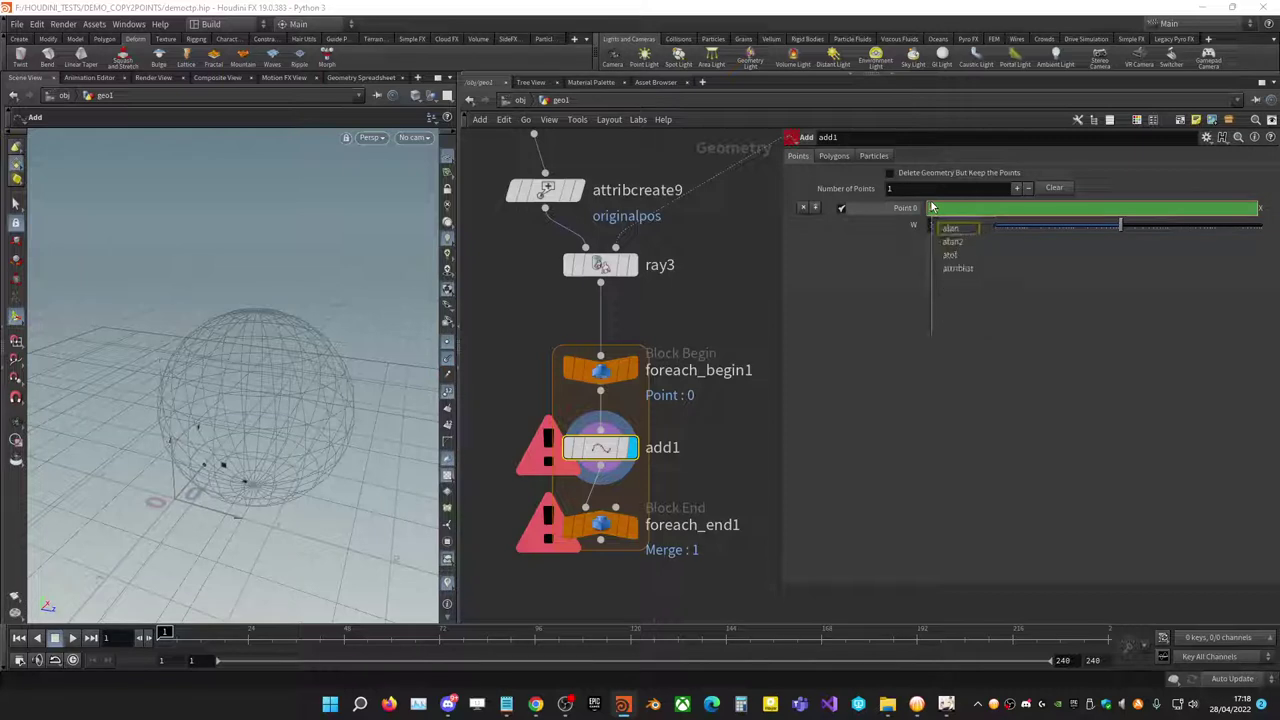
key("BackSpace")
key("BackSpace")
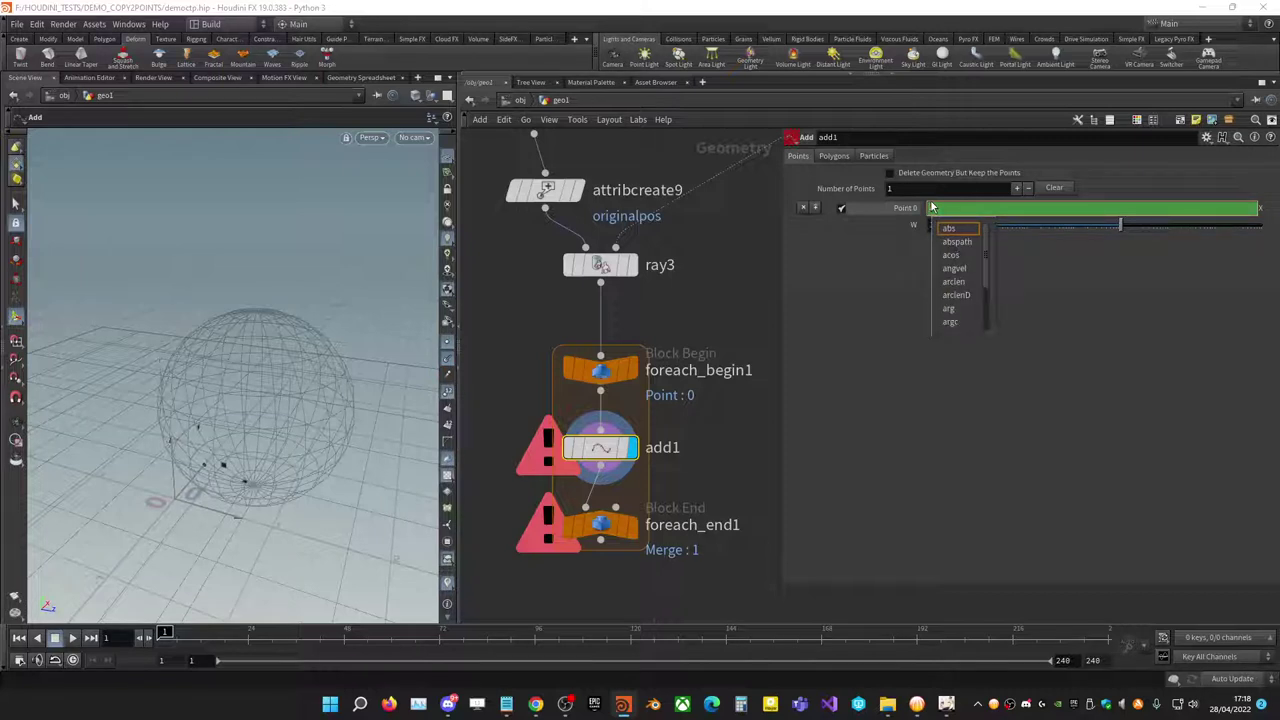
type("tr")
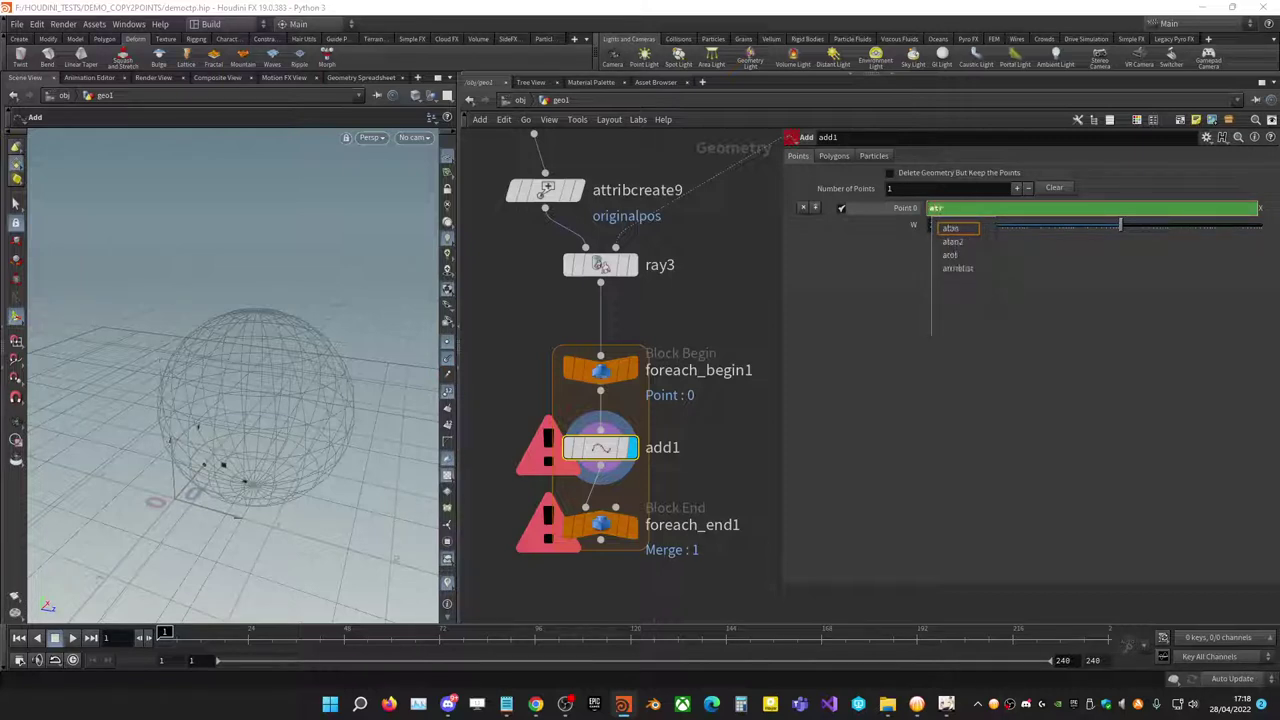
type("tr")
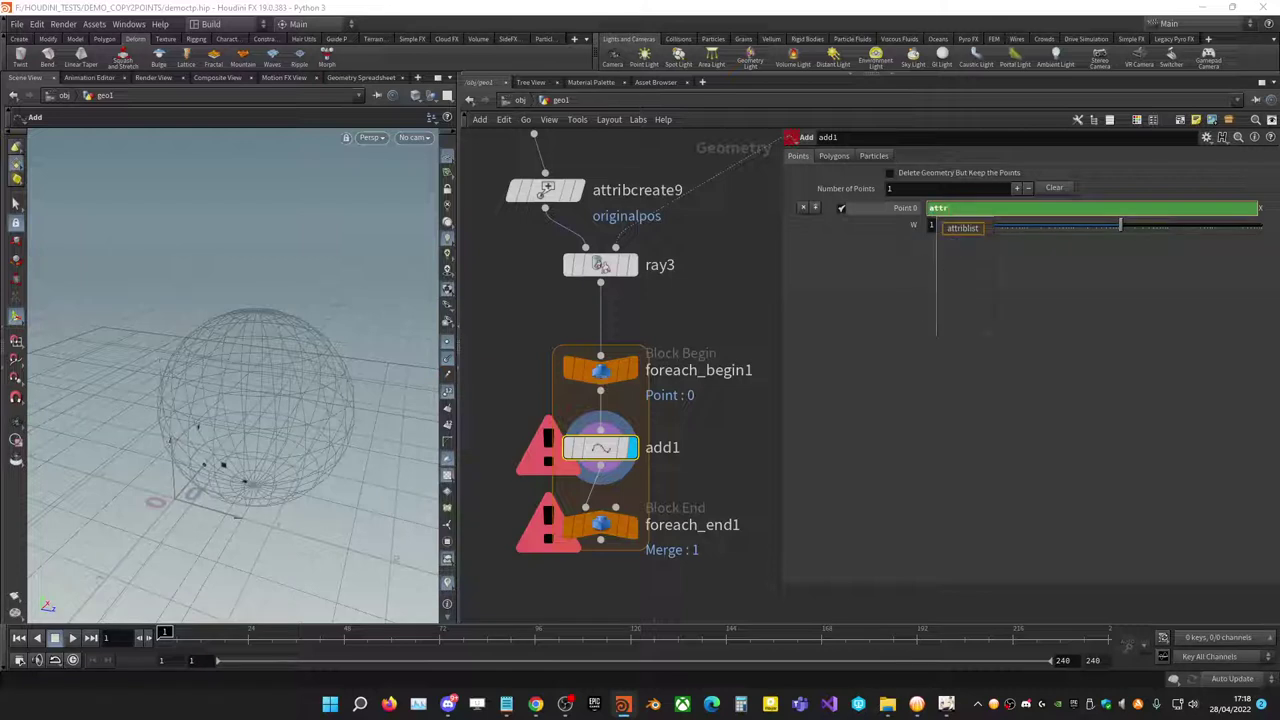
key("BackSpace")
key("BackSpace")
key("BackSpace")
key("BackSpace")
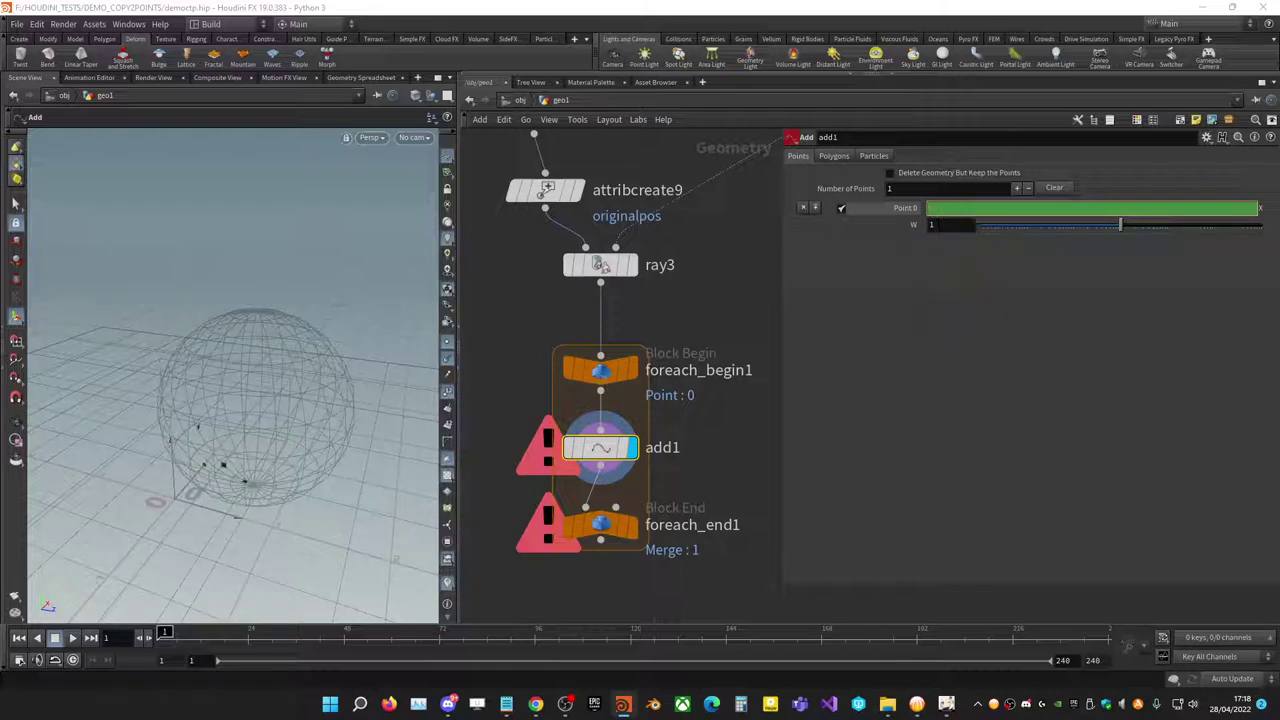
Enter point("../foreach_begin1/",0,"originalpos") in add1's Point 0 field and commit it
type("po")
type("in")
type("t()")
type("\"\"")
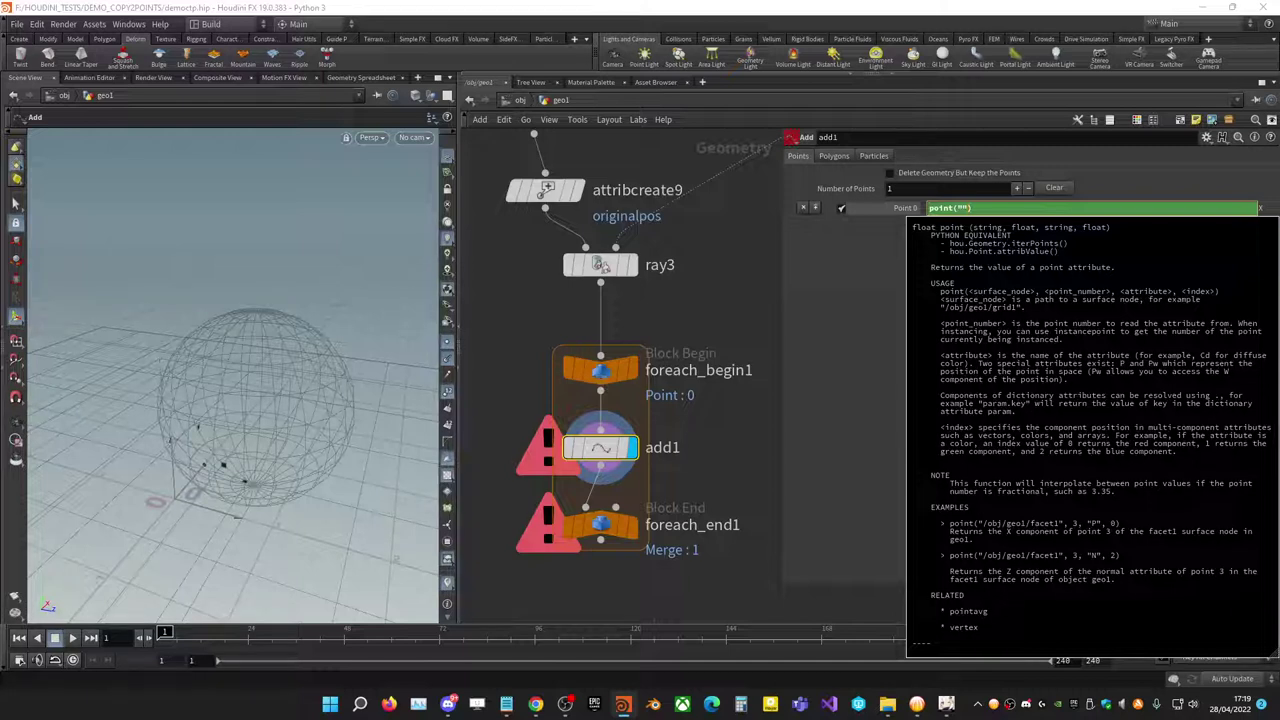
key("Escape")
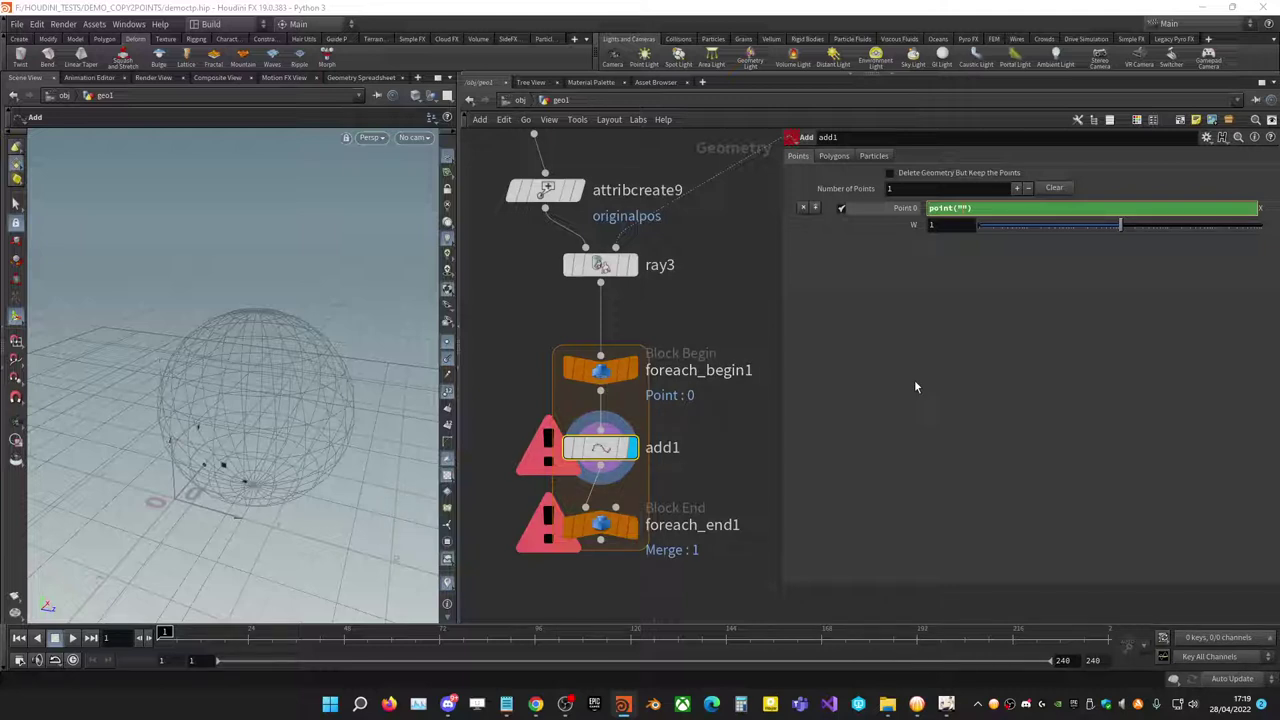
type("**")
key("BackSpace")
key("BackSpace")
type("../")
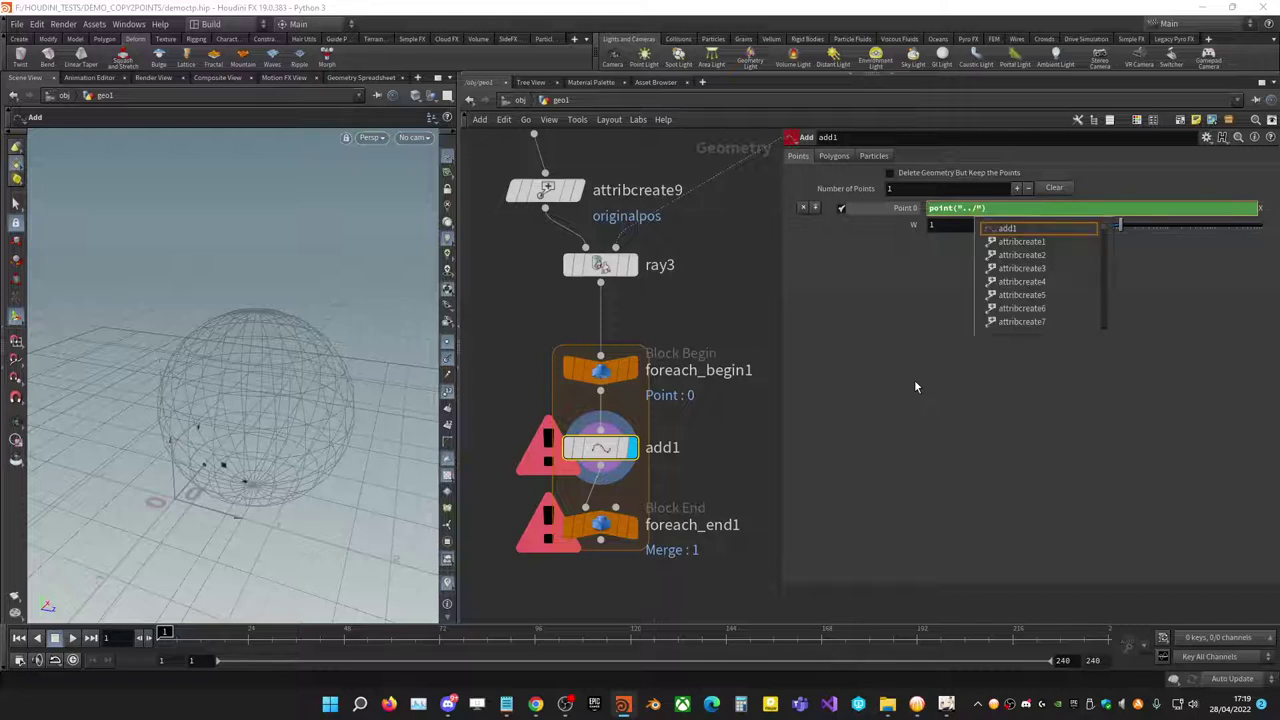
type("for")
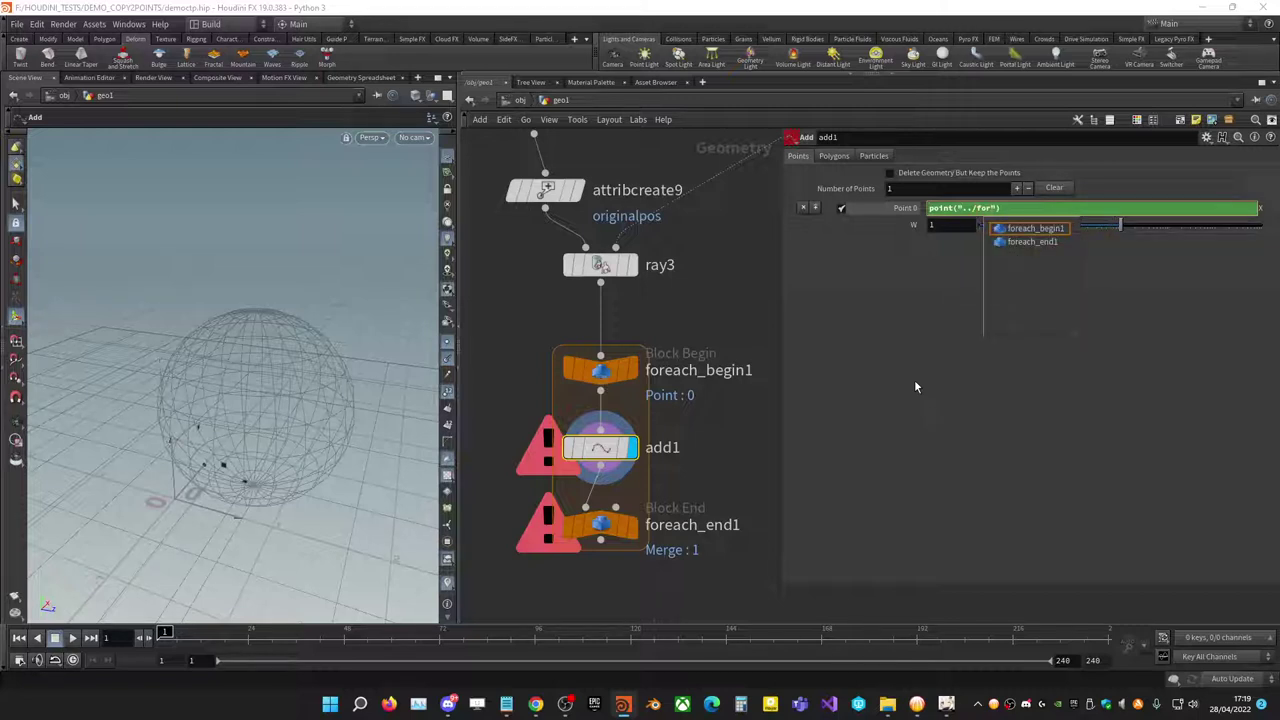
key("Tab")
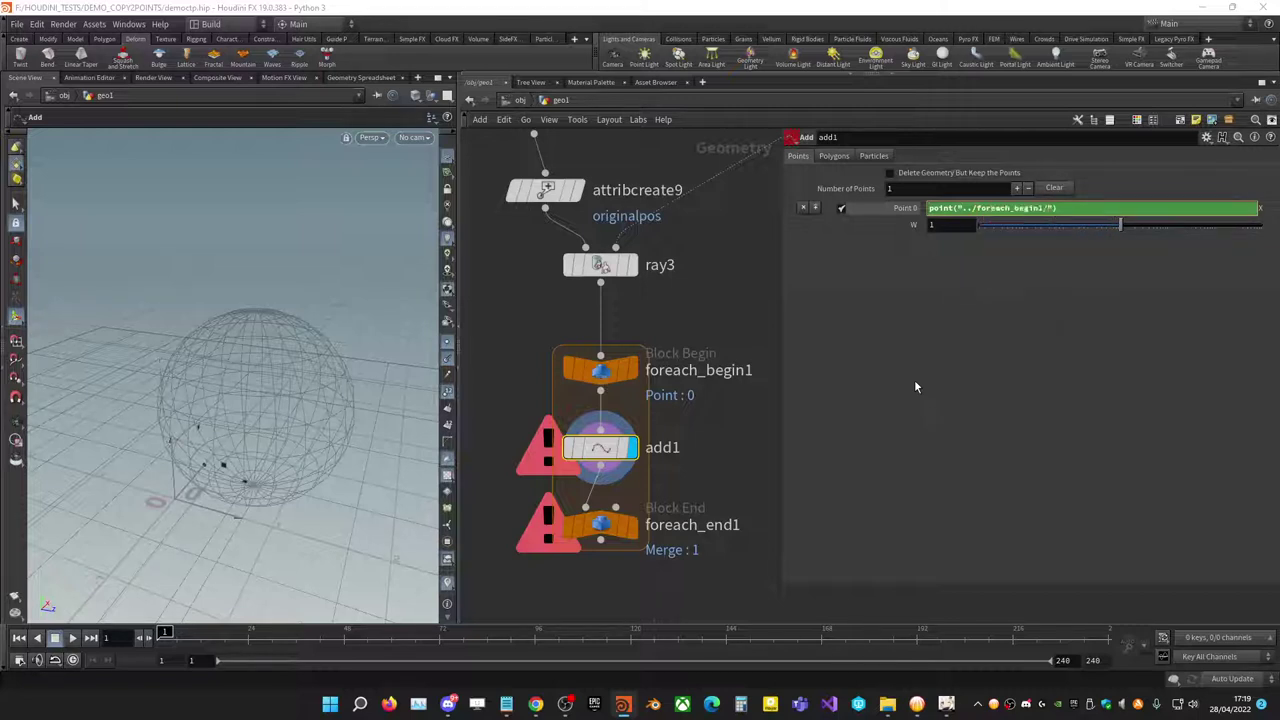
type("\",0,")
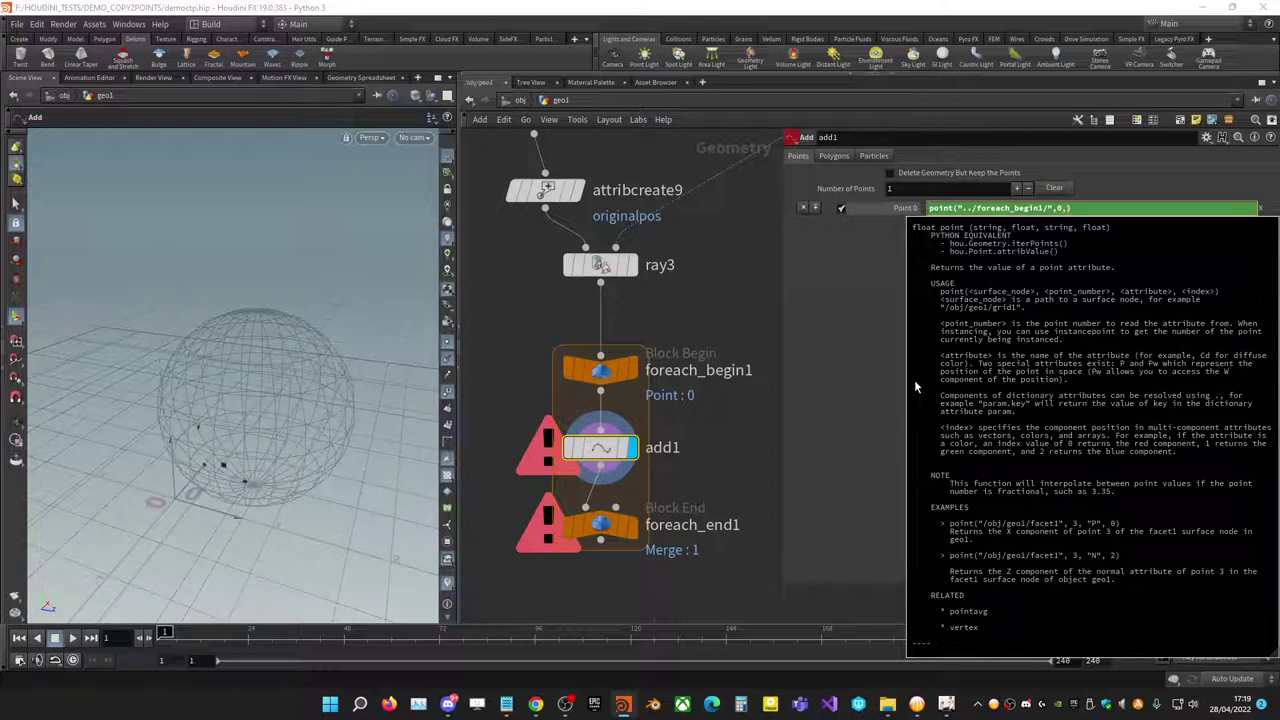
type("\"\"")
key("Return")
type("iginalpos")
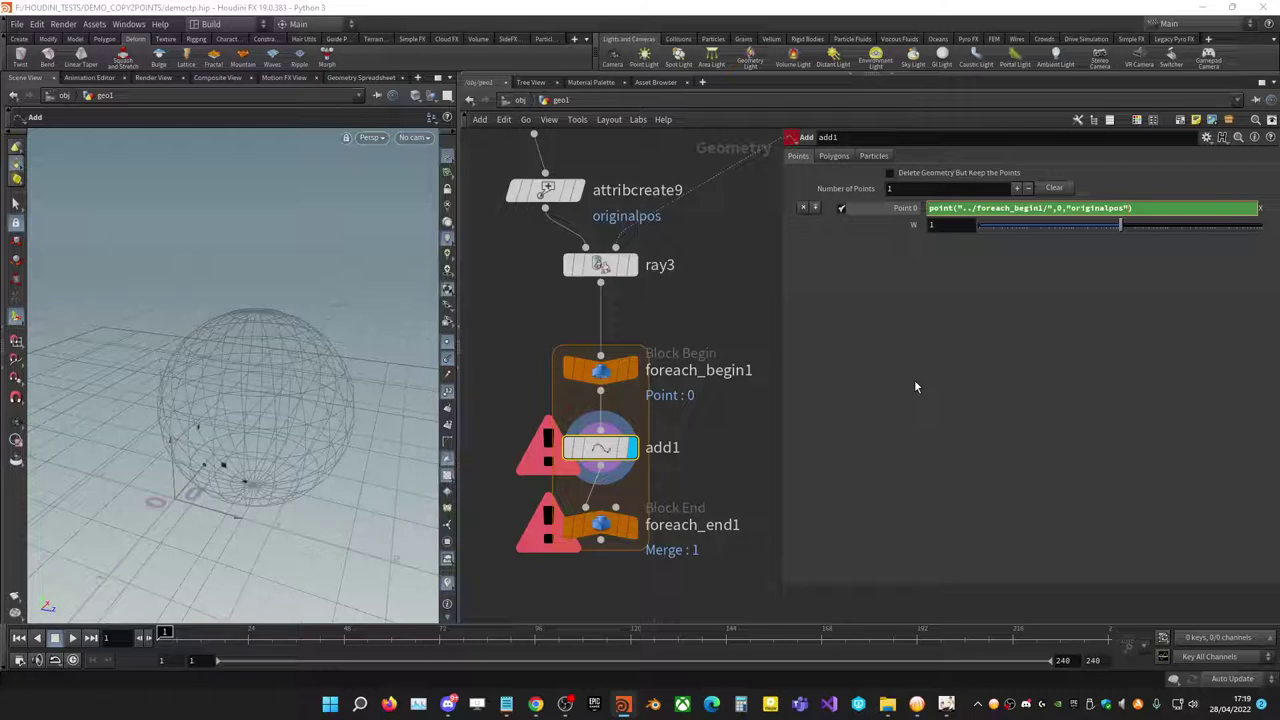
type(",")
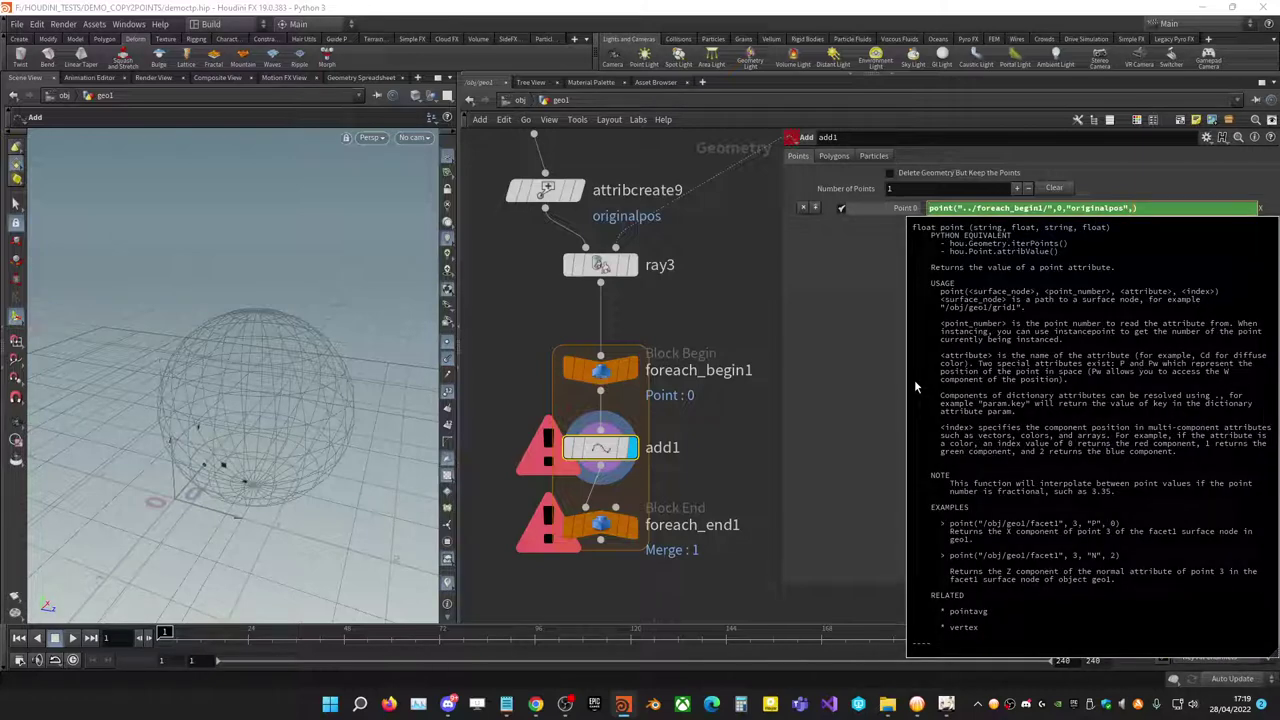
type("0")
key("Return")
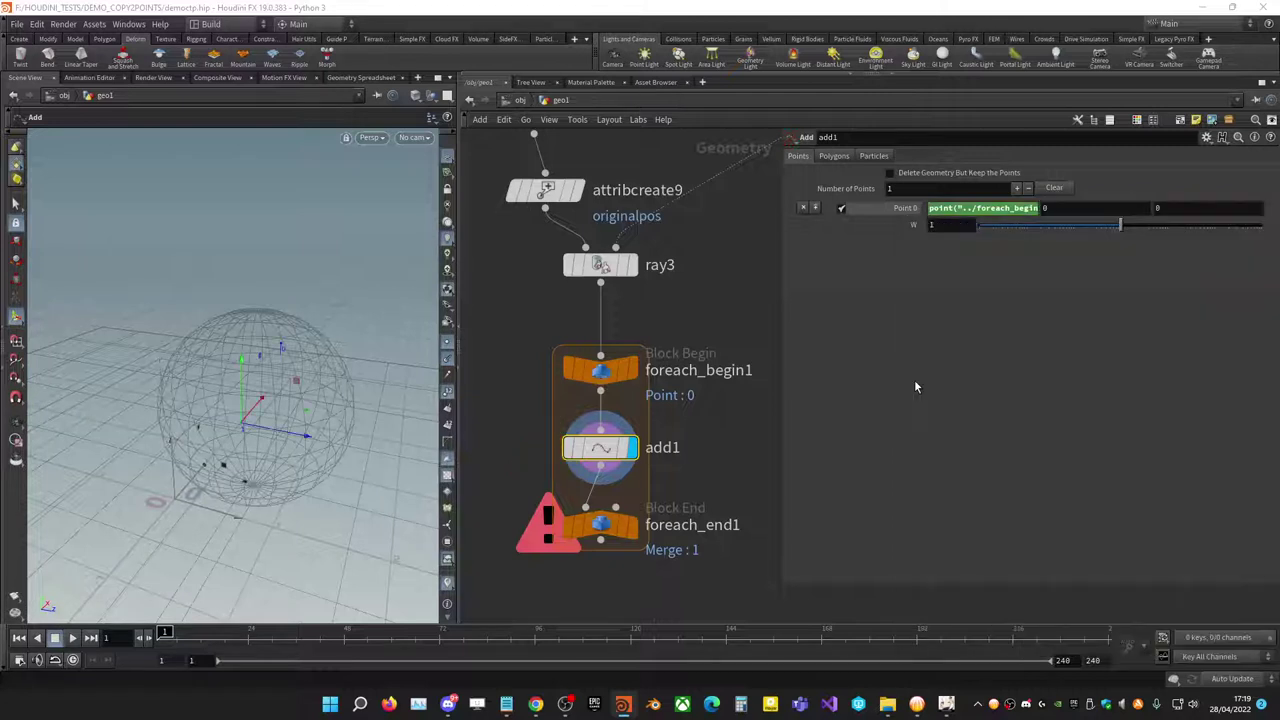
Adjust the final index in each Point 0 point() expression so X reads originalpos 0 and Y reads 1
left_click(896, 213)
left_click(950, 209)
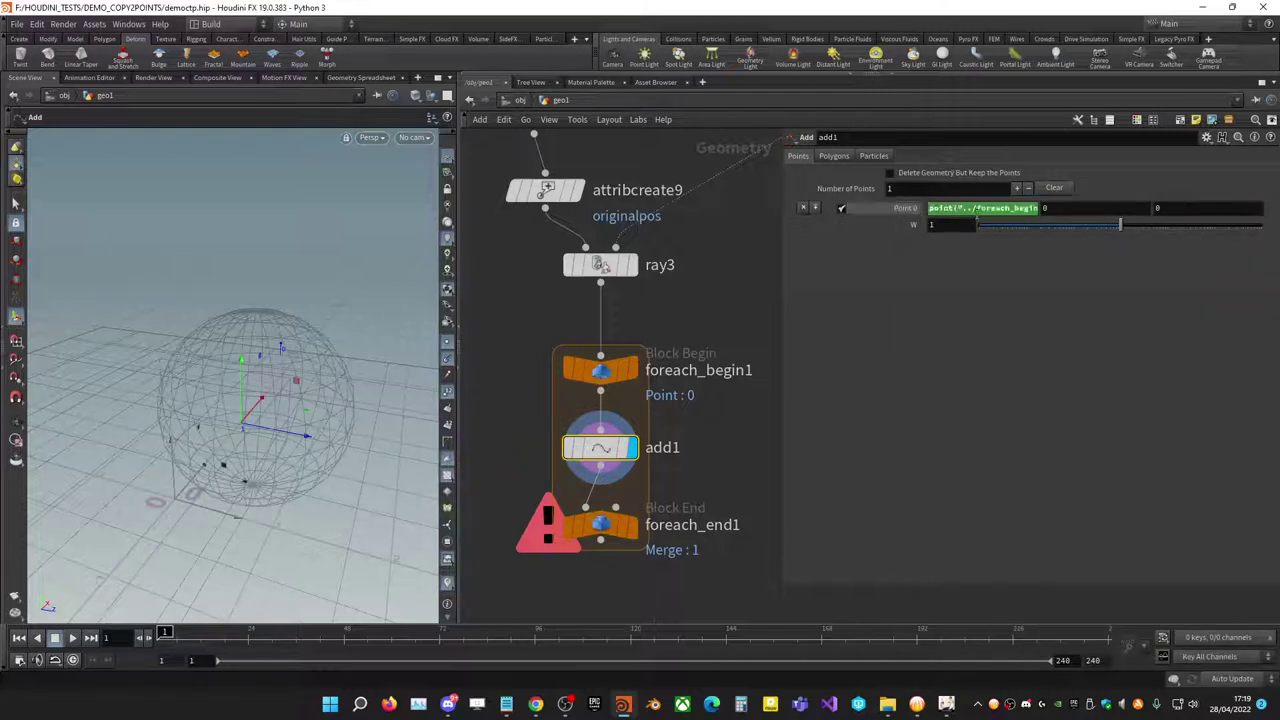
left_click(979, 212)
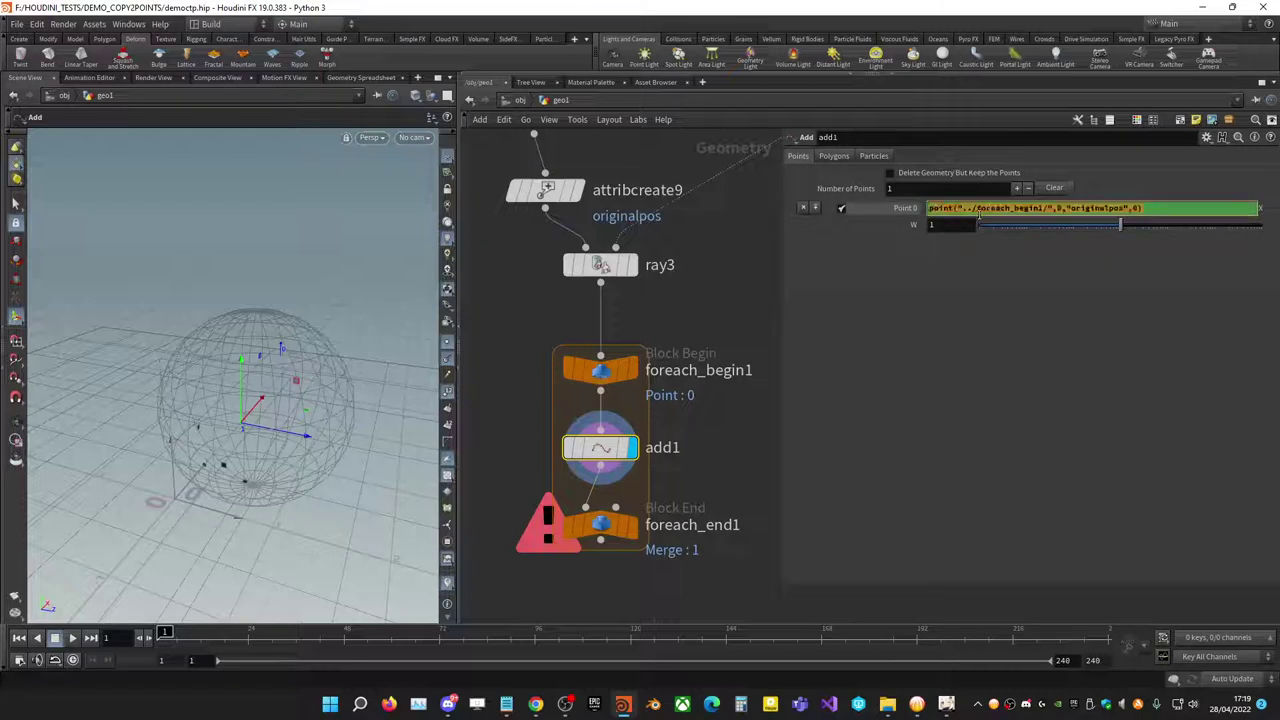
left_click(1052, 296)
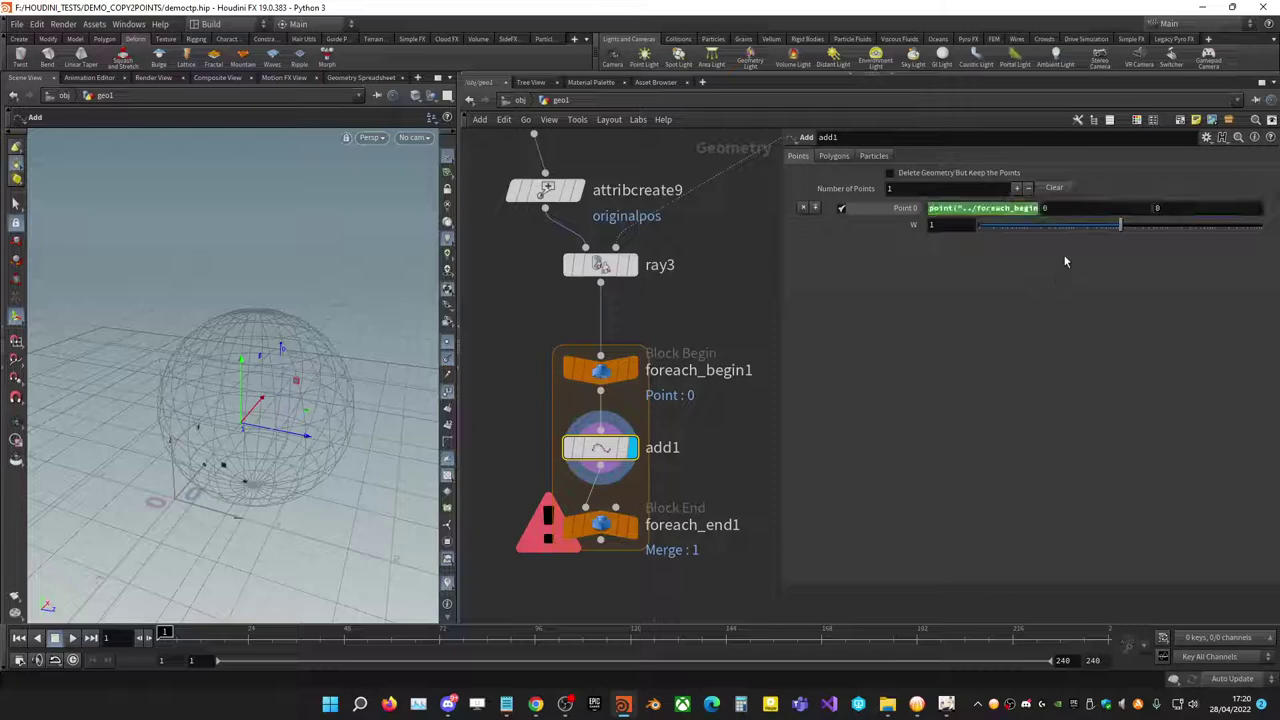
left_click(1063, 207)
left_click(1091, 259)
left_click(1013, 209)
key("Left")
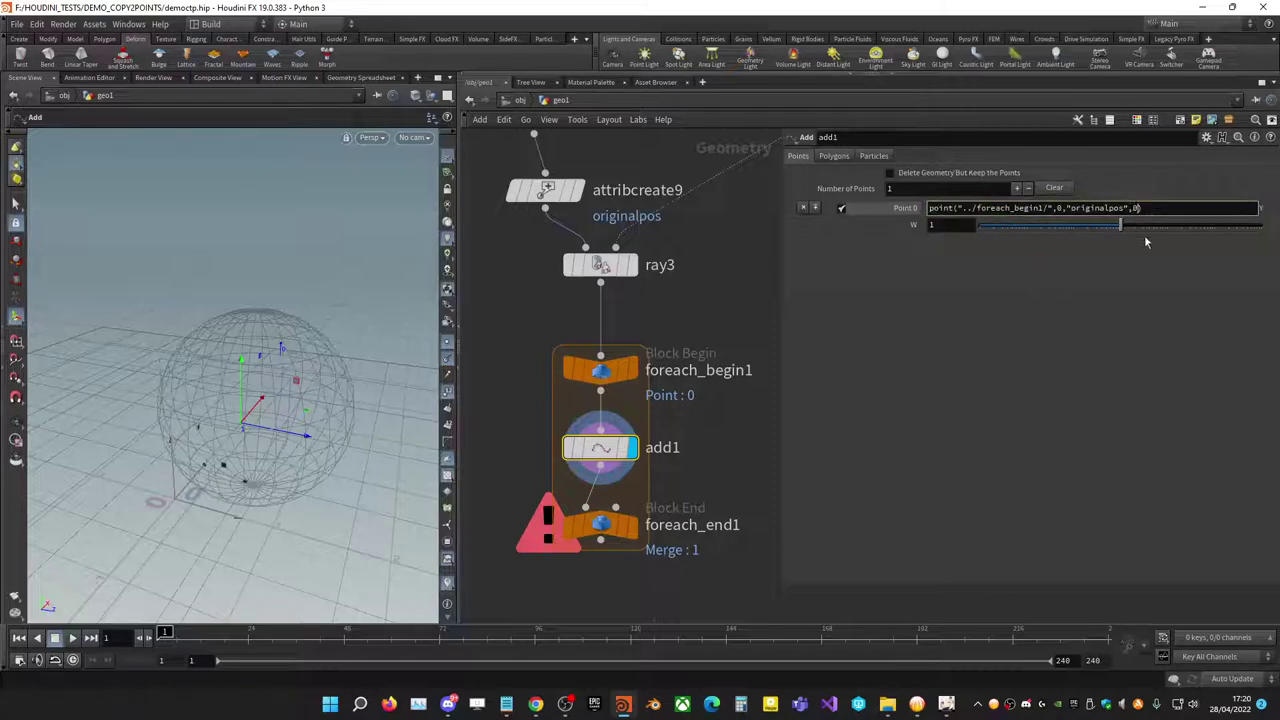
type("1")
key("BackSpace")
type("0")
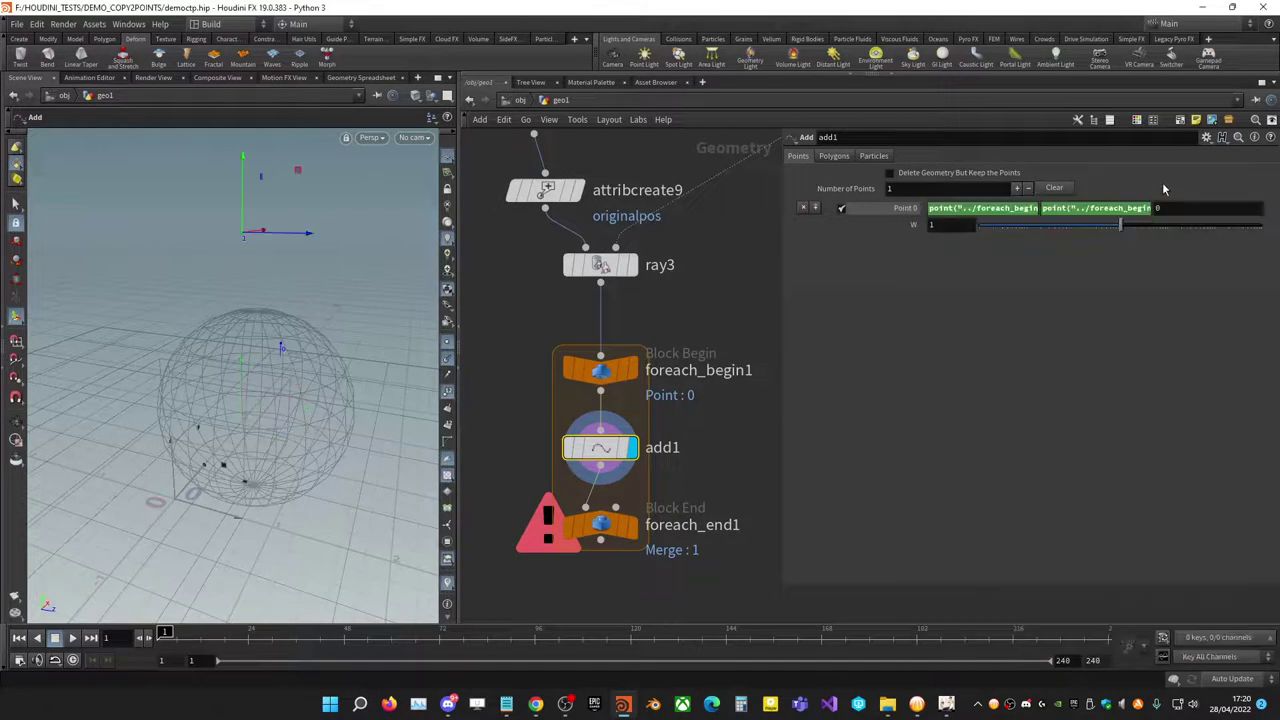
key("Return")
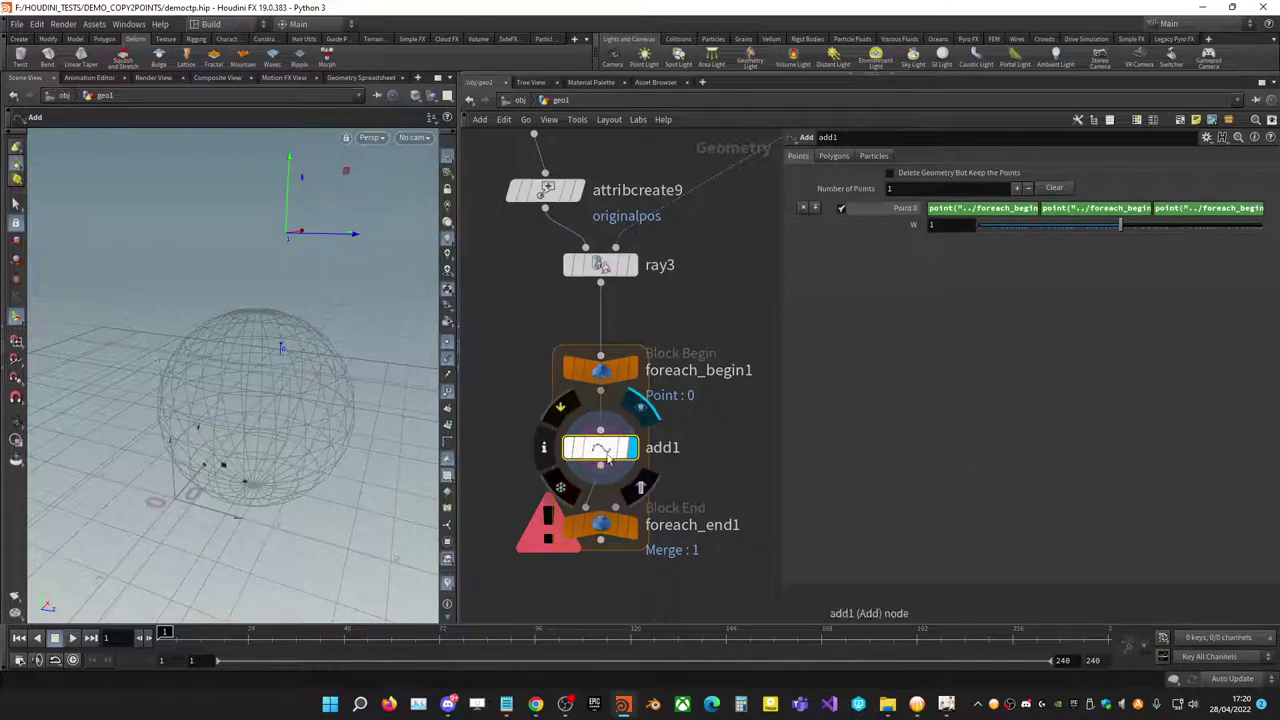
Frame the network and show attribcreate9's circle as a template in the viewport
key("Escape")
mouse_move(371, 349)
left_mouse_down()
mouse_move(354, 331)
mouse_move(368, 326)
left_mouse_up()
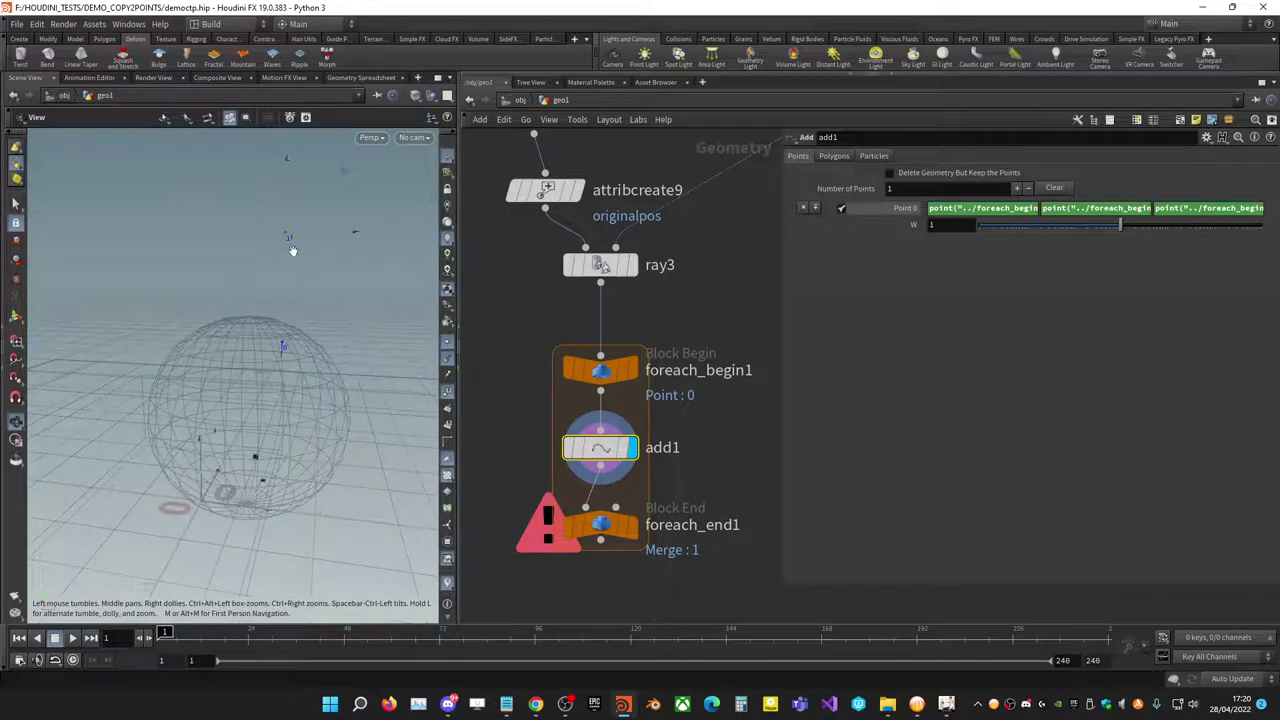
left_click_drag(304, 269, 330, 290)
key("Return")
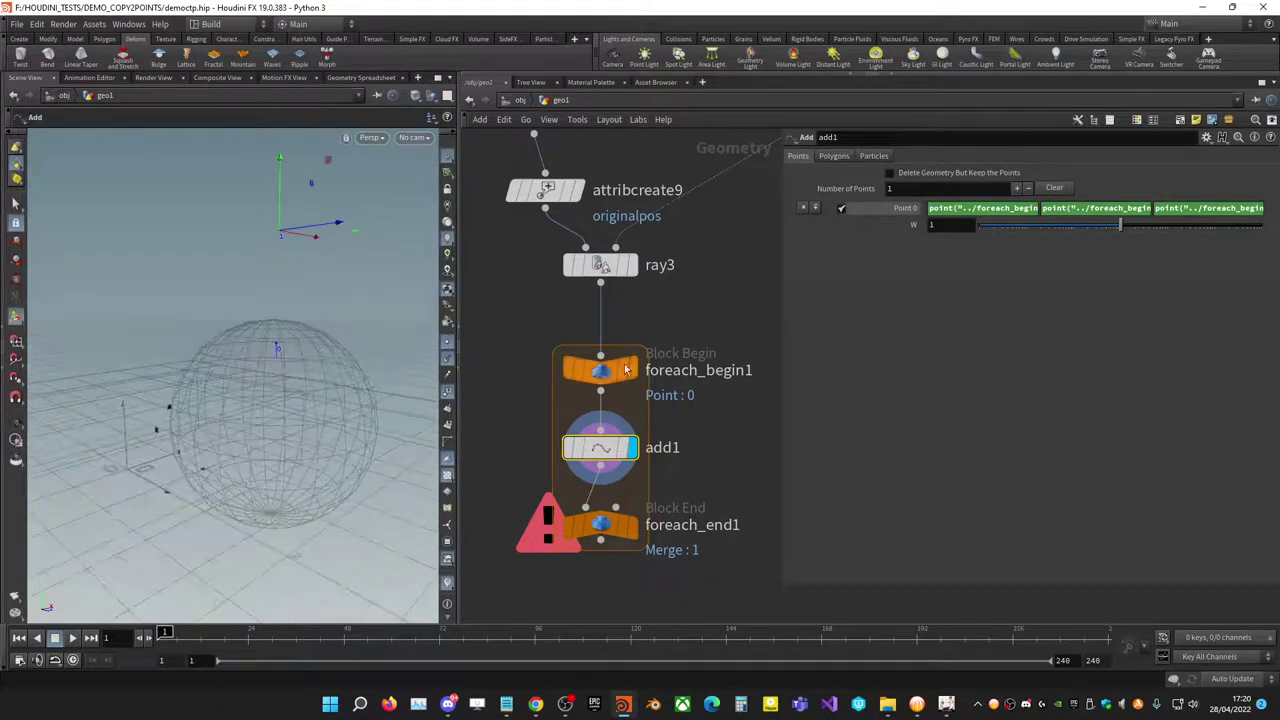
key("h")
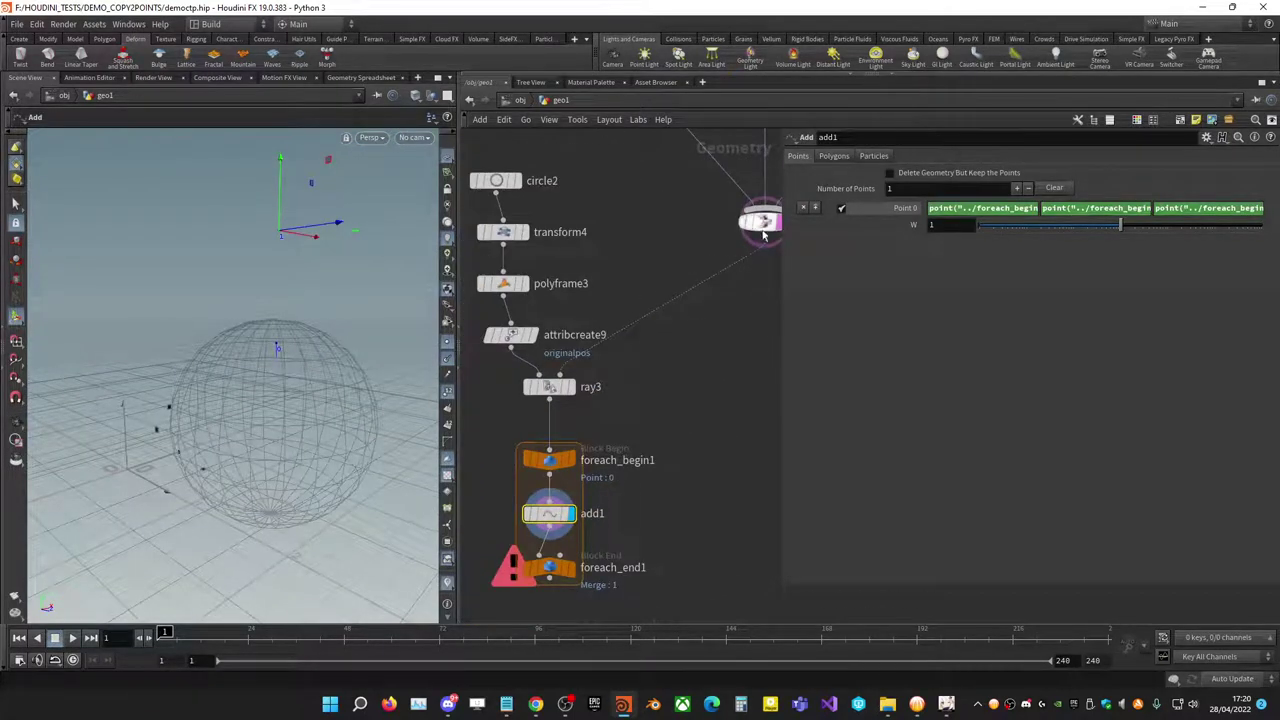
left_click_drag(334, 223, 360, 270)
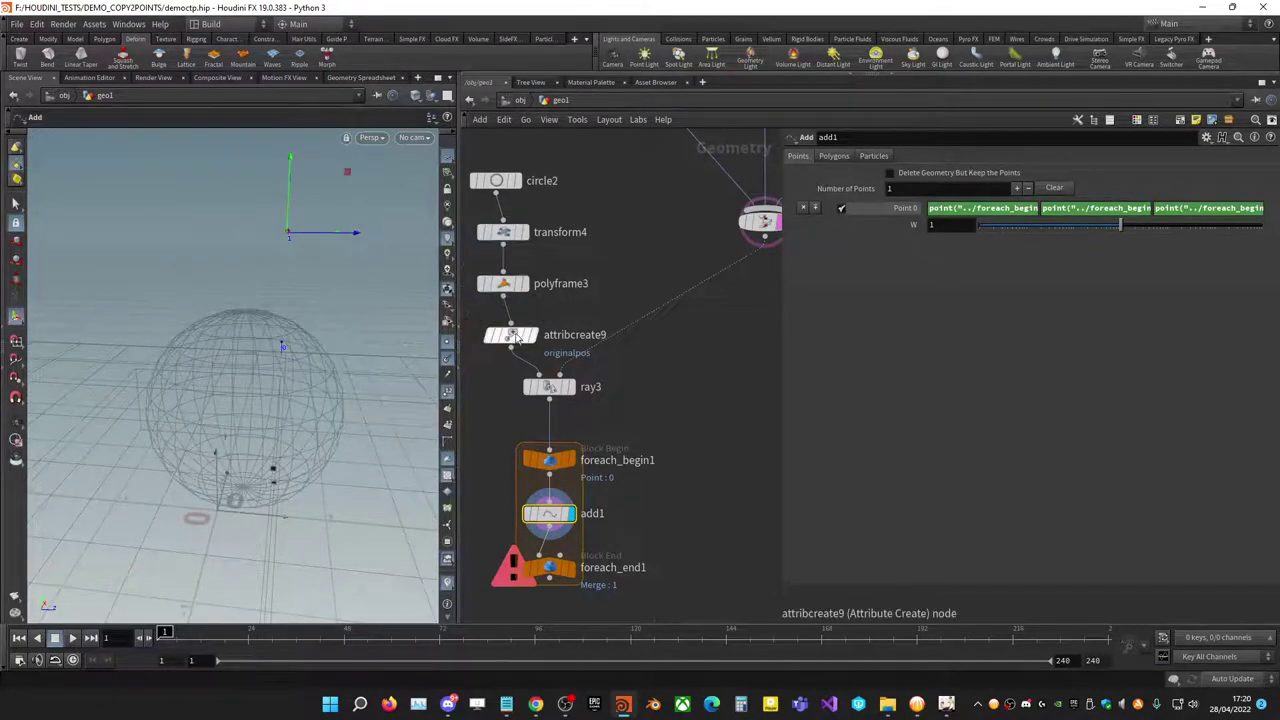
left_click(541, 364)
mouse_move(326, 283)
left_mouse_down()
mouse_move(293, 251)
mouse_move(286, 294)
mouse_move(374, 257)
left_mouse_up()
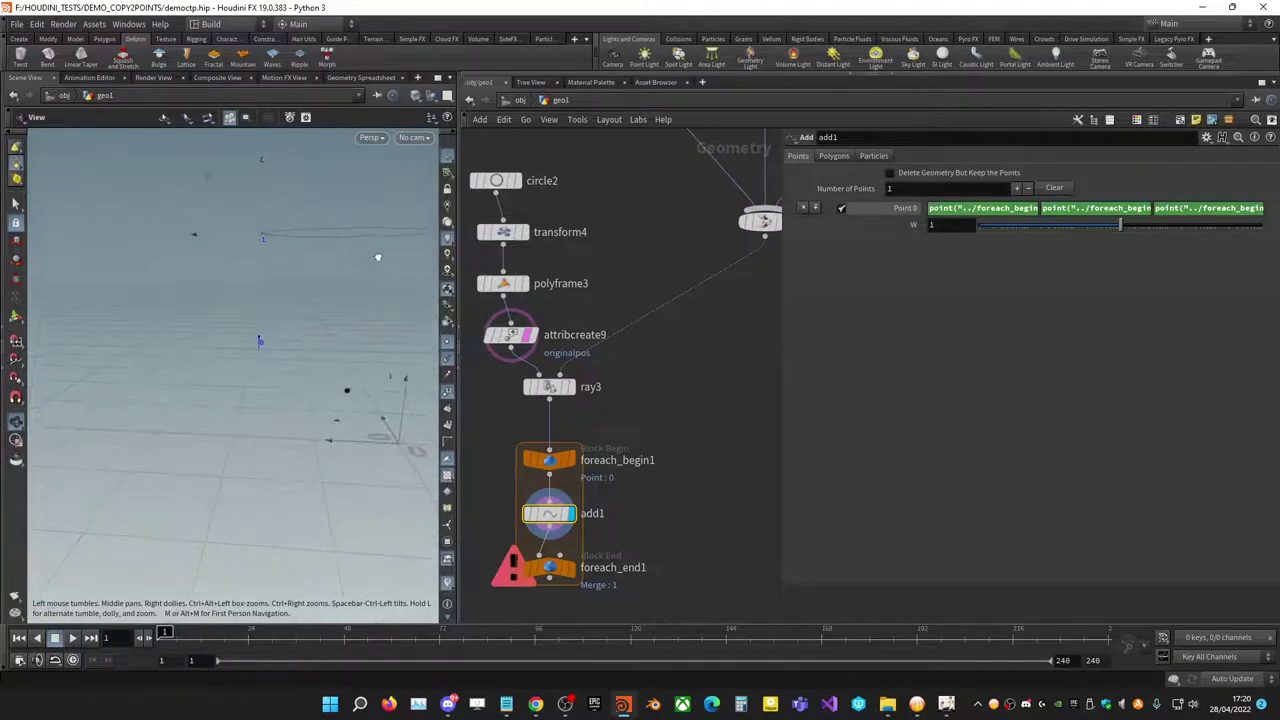
key("Return")
Move foreach_end1 lower to make room below add1 and bring up the node search
middle_click_drag(760, 509, 802, 291)
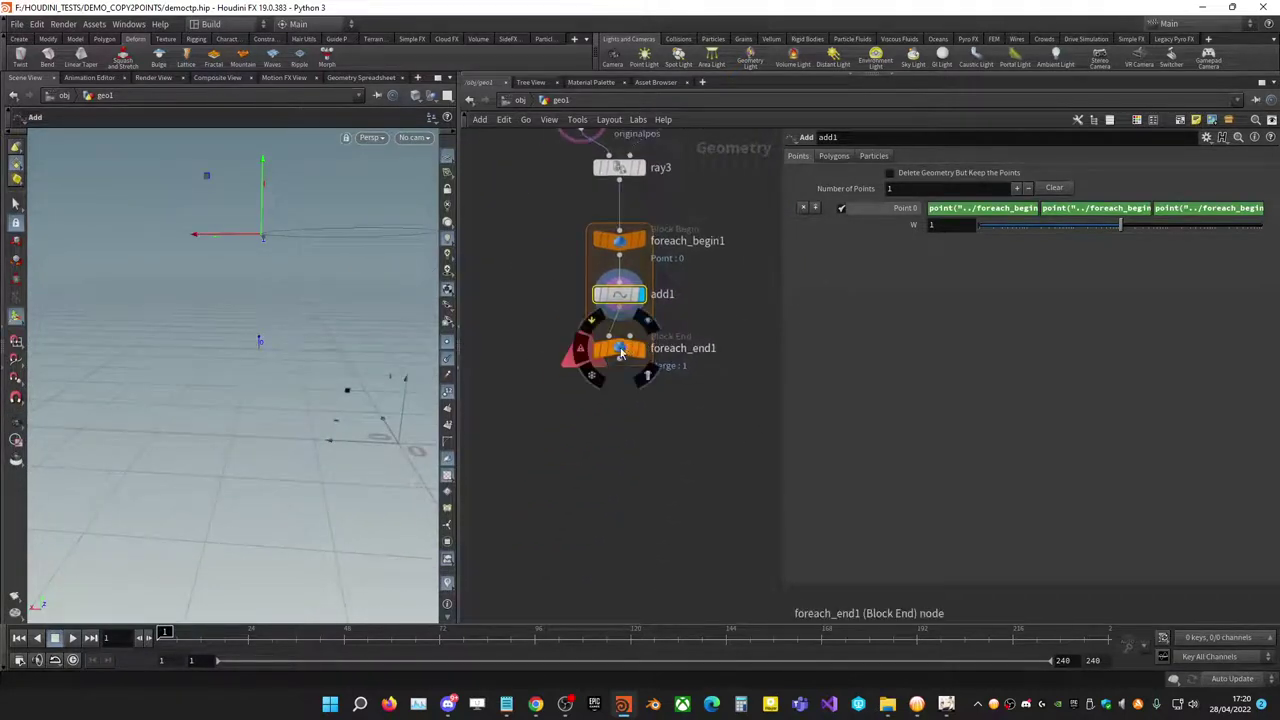
left_click_drag(628, 350, 628, 438)
key("Tab")
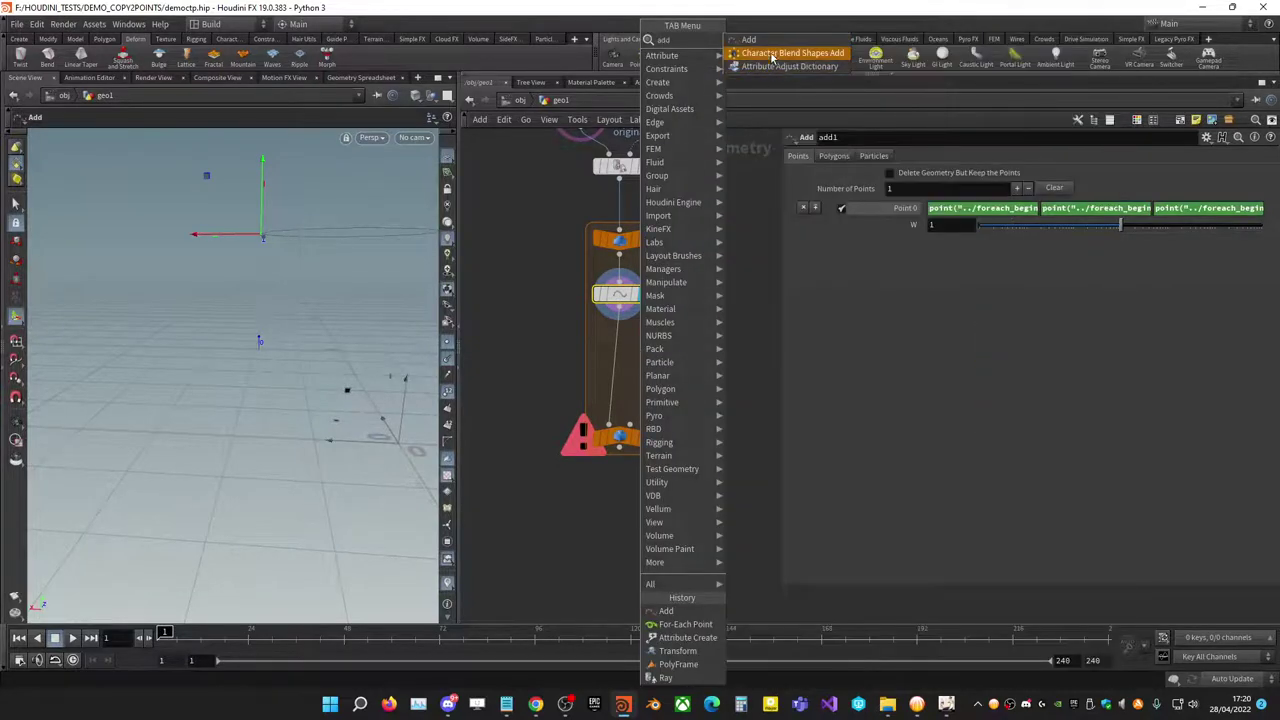
Add an add2 node below add1 that builds polygons By Group instead of by pattern
type("add")
key("Return")
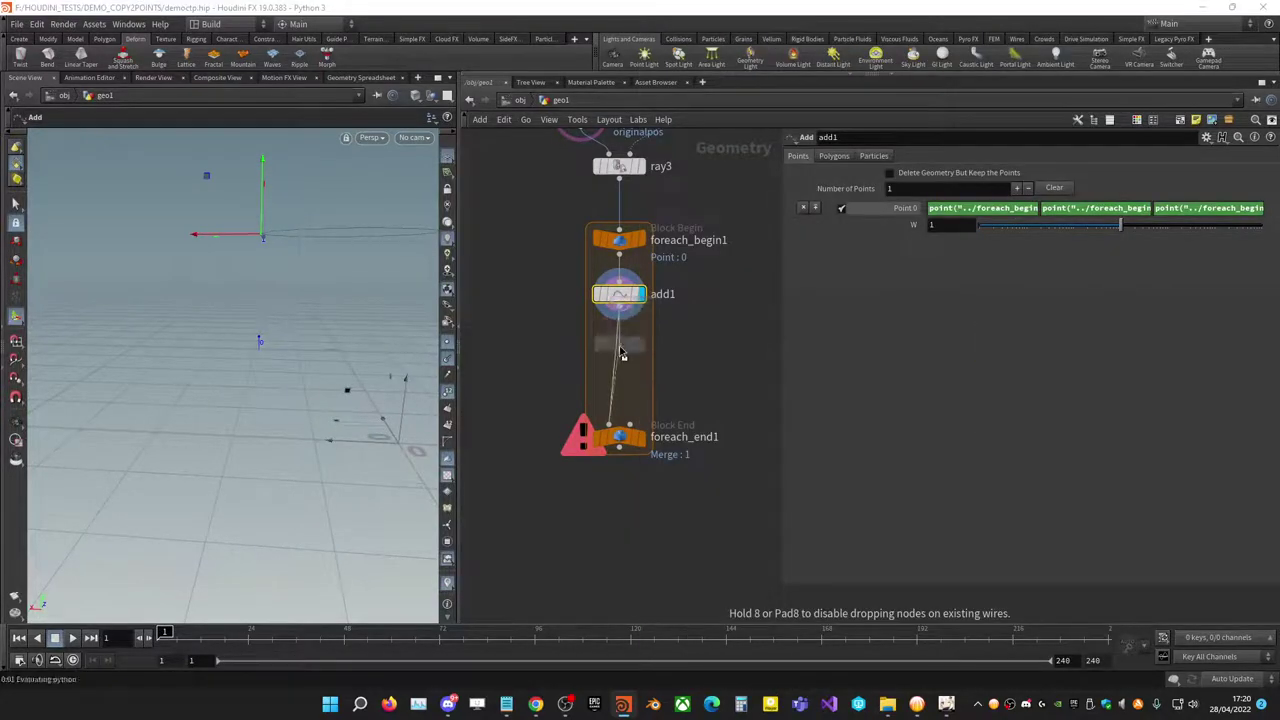
left_click(632, 346)
left_click(641, 347)
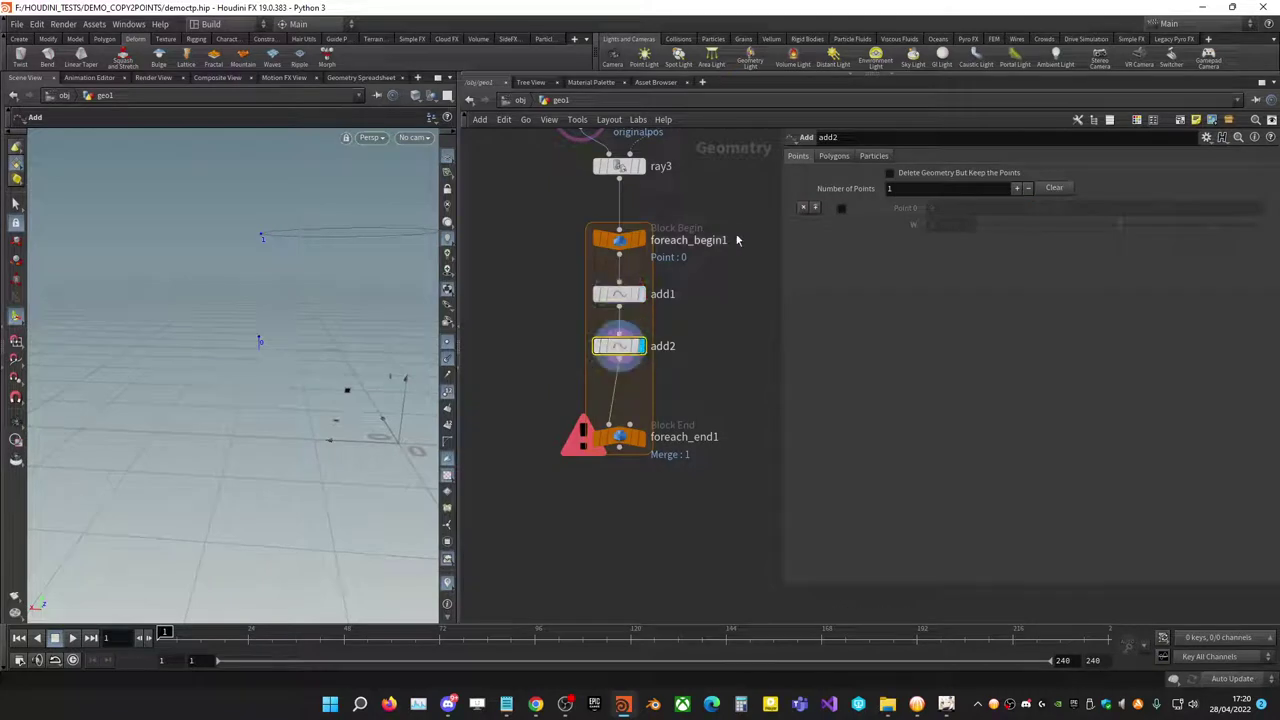
left_click(836, 158)
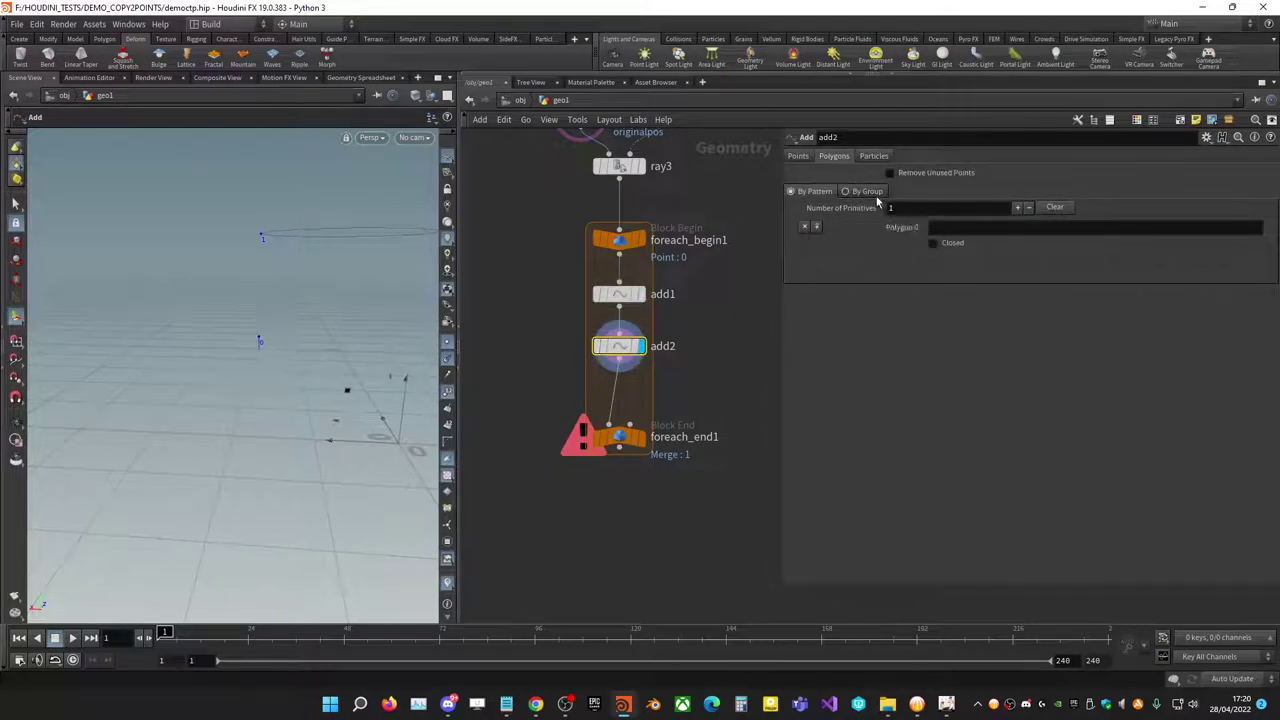
left_click(866, 191)
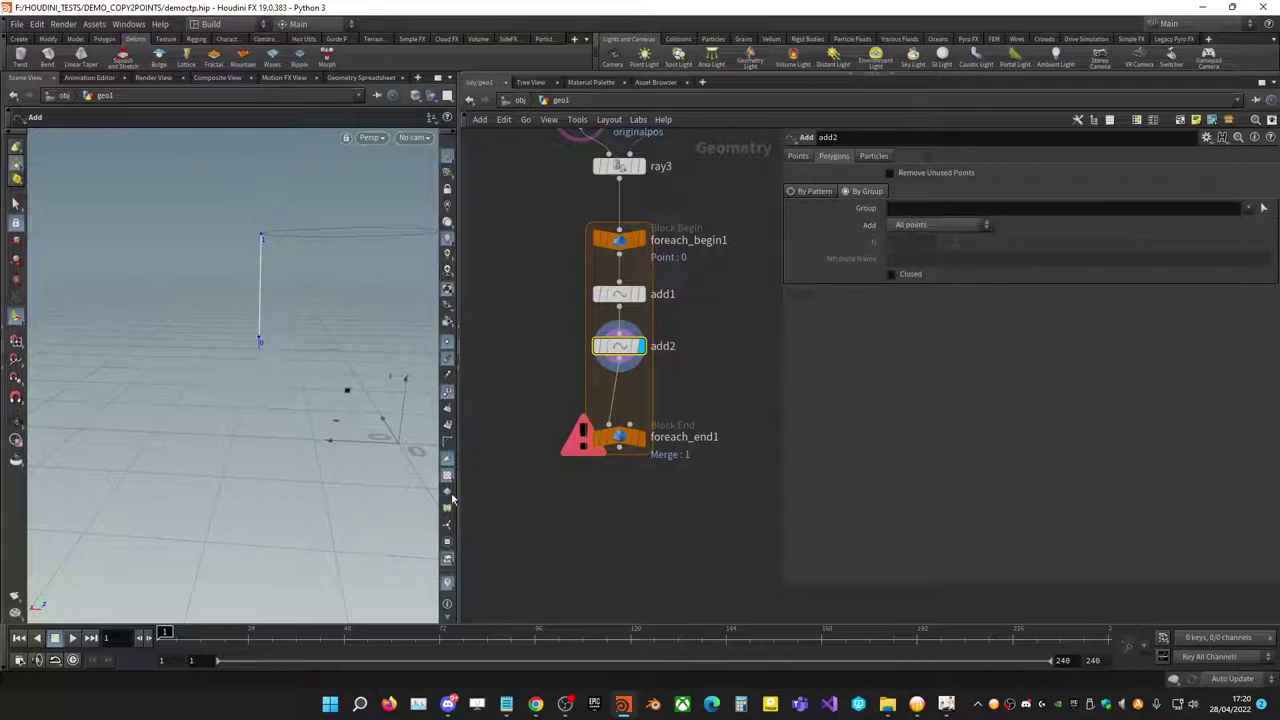
mouse_move(620, 437)
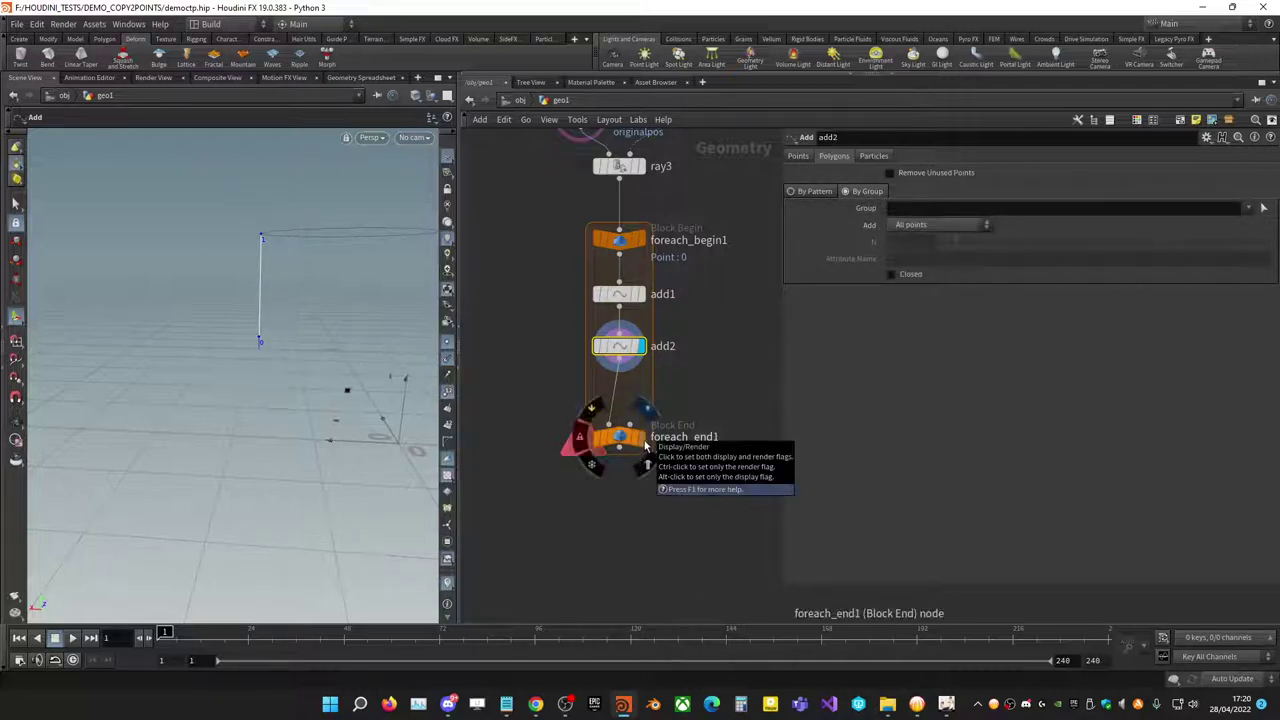
Display foreach_end1's 12 merged lines, orbit to inspect them, and save the scene
left_click(645, 447)
left_click(620, 437)
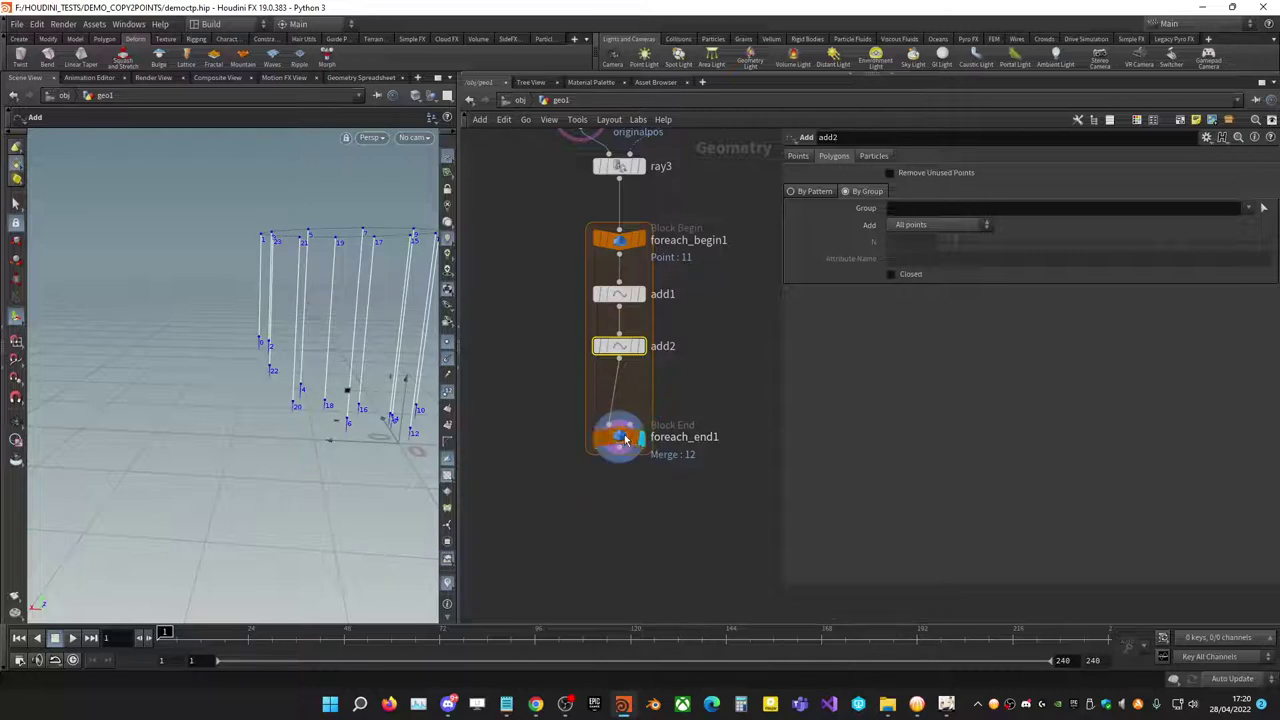
key("Escape")
mouse_move(383, 362)
left_mouse_down()
mouse_move(223, 363)
mouse_move(217, 389)
left_mouse_up()
key("Return")
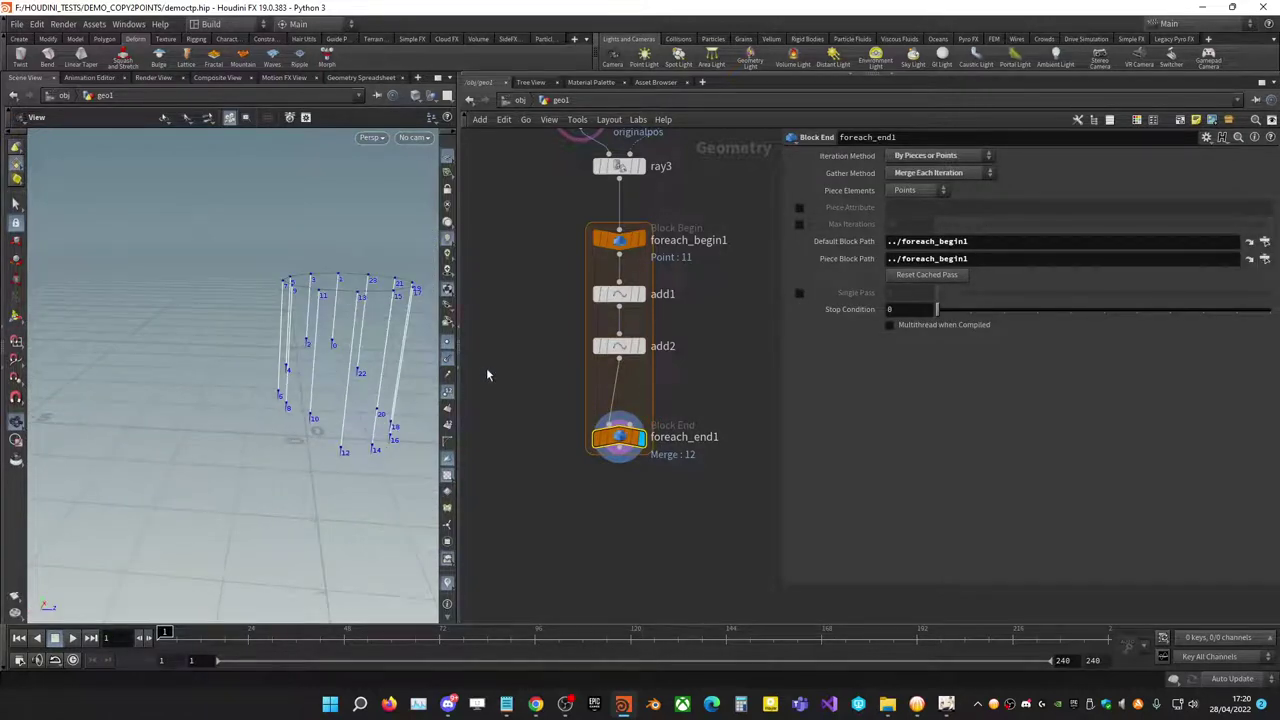
key("Escape")
mouse_move(315, 377)
left_mouse_down()
mouse_move(282, 402)
mouse_move(357, 357)
mouse_move(368, 412)
left_mouse_up()
key("Return")
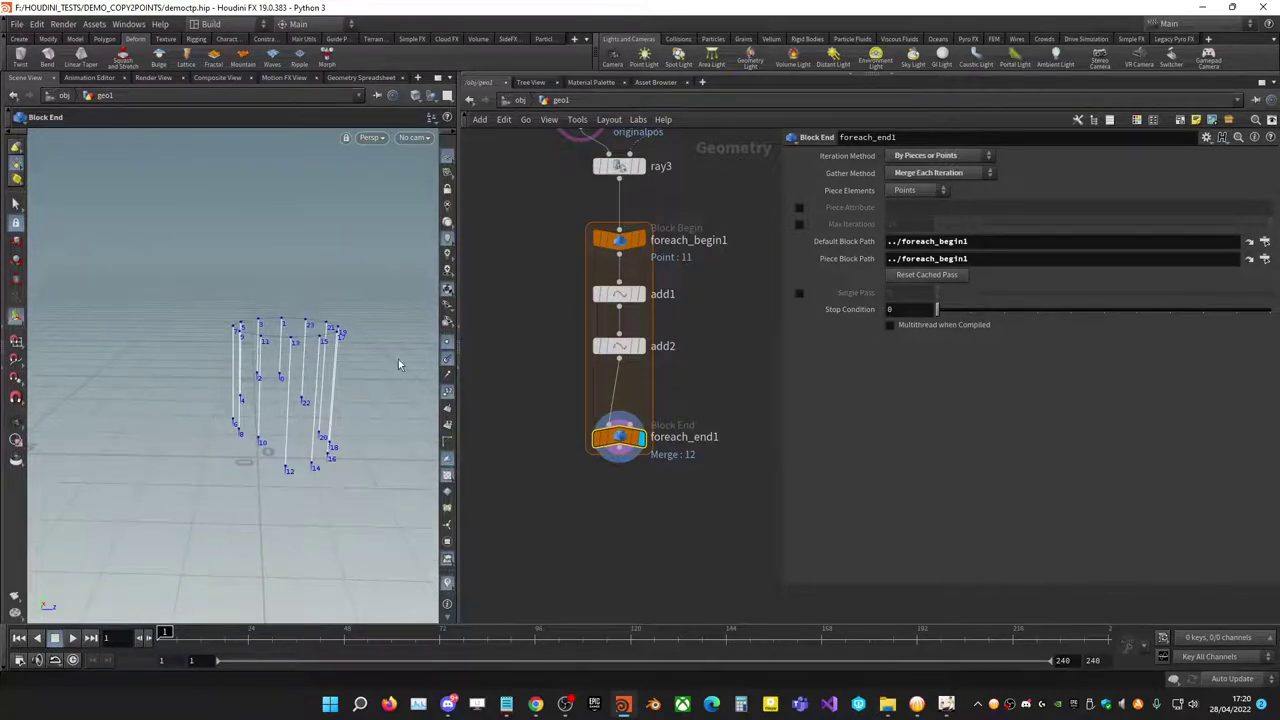
key("ctrl+s")
scroll(733, 185, "down", 3)
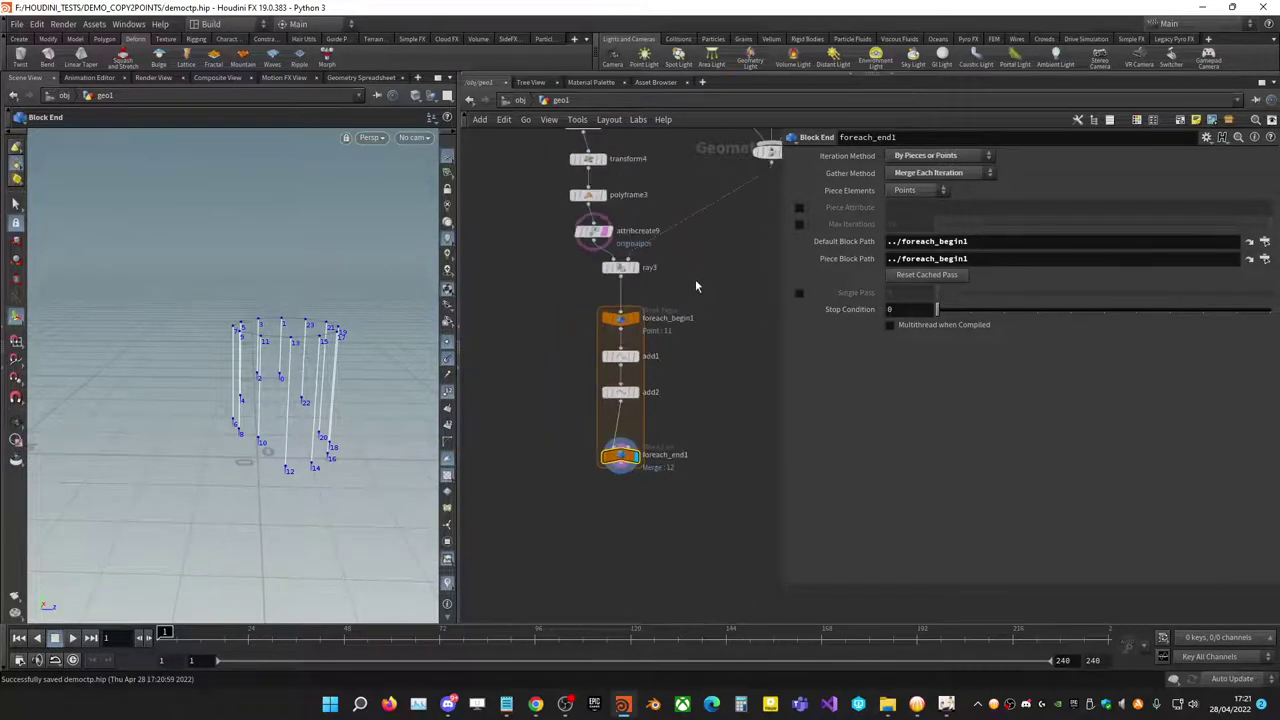
Move the circle with transform4 to 0.716767, 0, 0.527504 and template the sphere
mouse_move(697, 287)
middle_mouse_down()
mouse_move(643, 351)
mouse_move(679, 388)
middle_mouse_up()
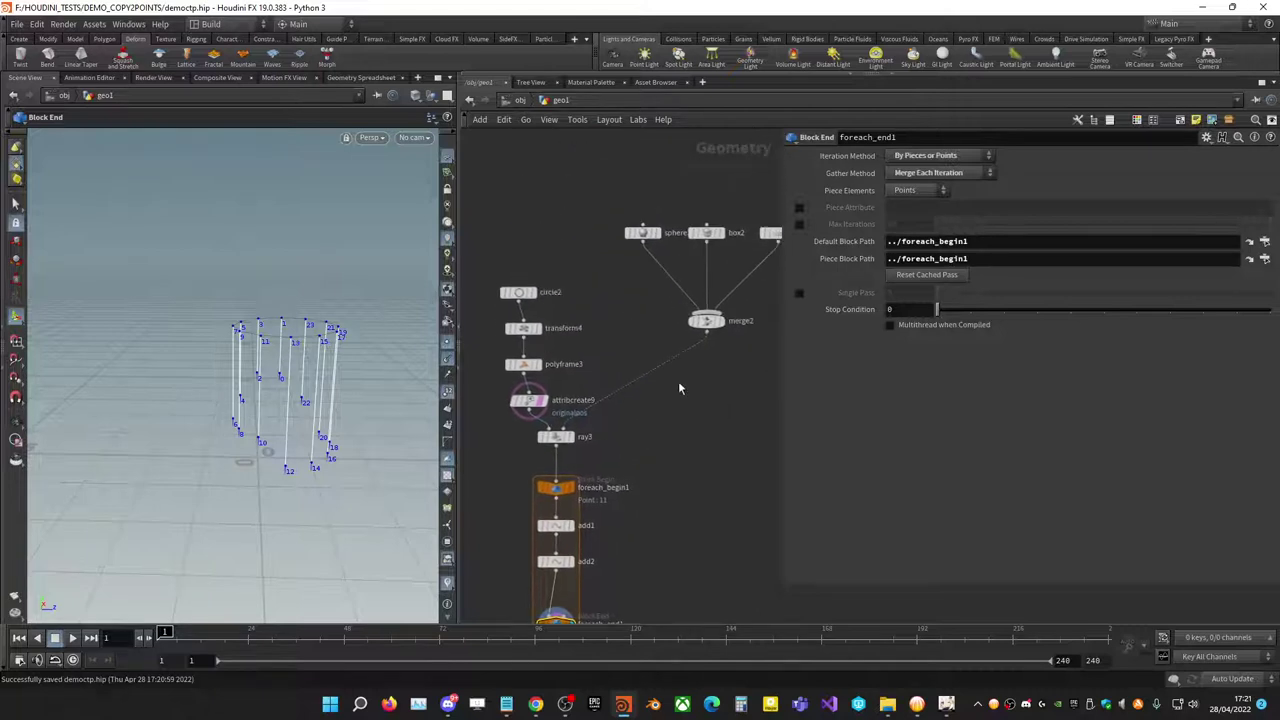
left_click(522, 328)
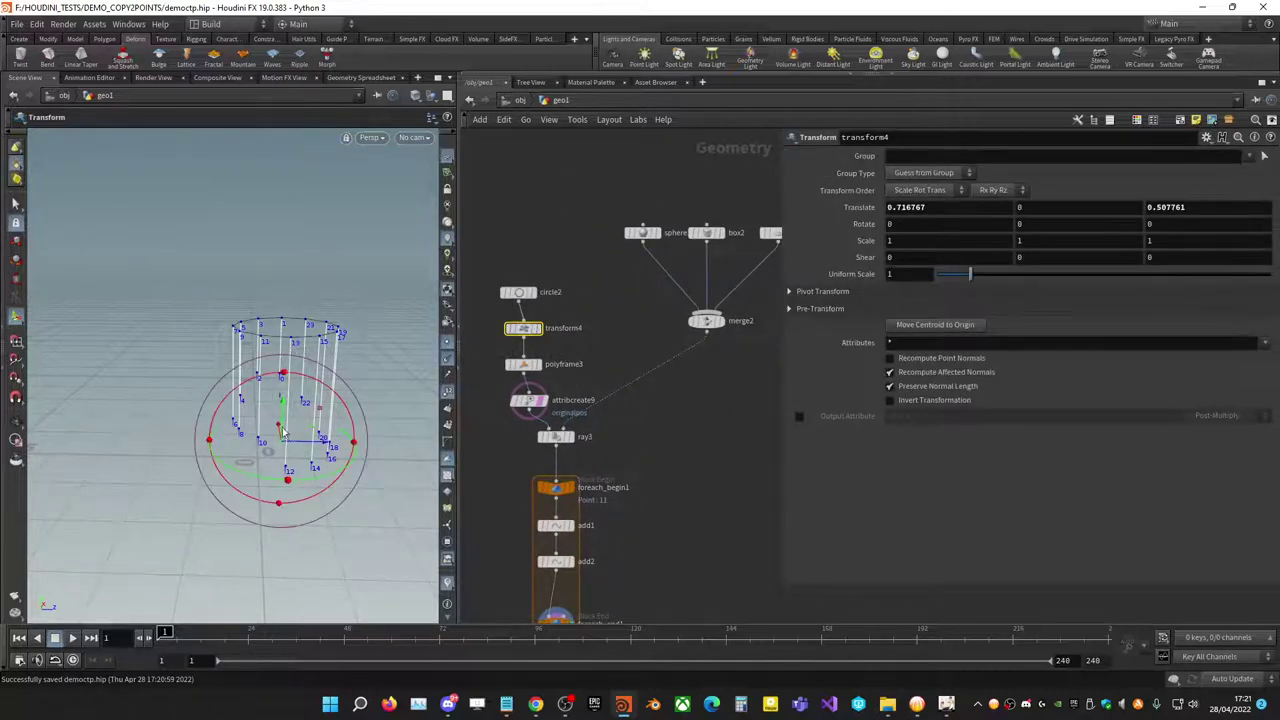
mouse_move(308, 446)
left_mouse_down()
mouse_move(414, 437)
mouse_move(91, 482)
mouse_move(350, 477)
mouse_move(292, 482)
left_mouse_up()
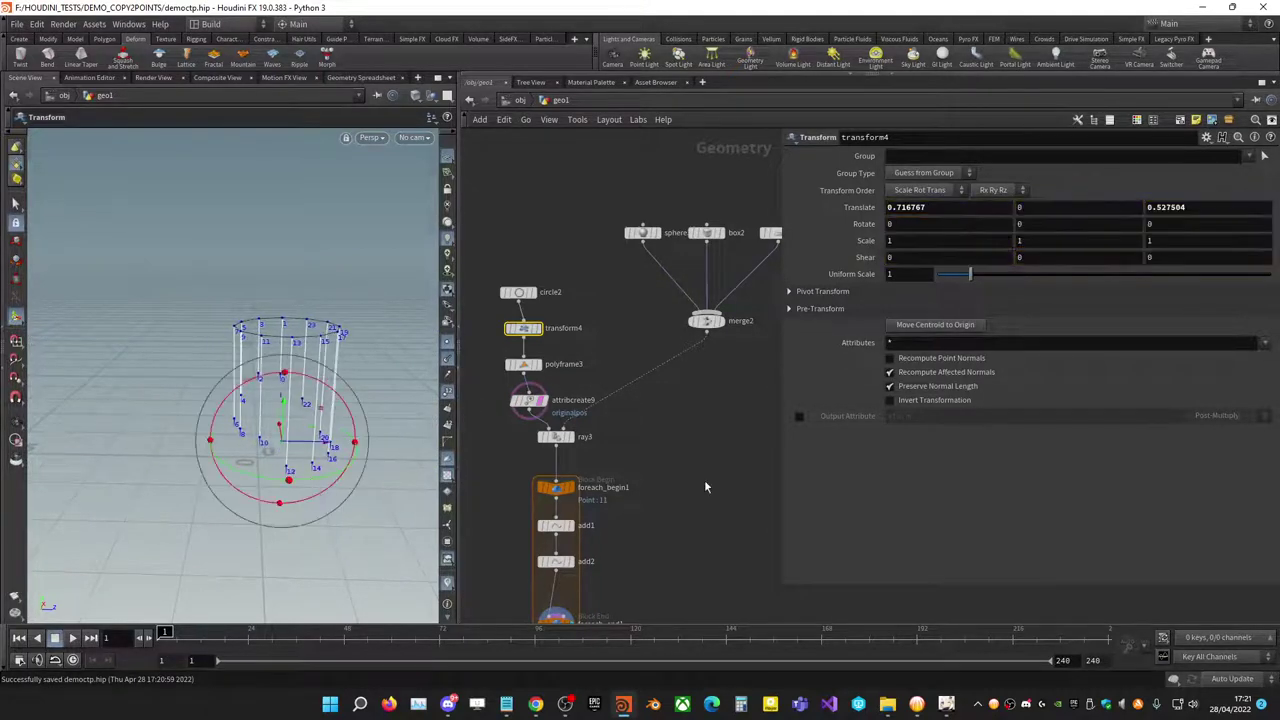
left_click(712, 328)
key("Escape")
mouse_move(362, 378)
left_mouse_down()
mouse_move(337, 418)
mouse_move(300, 418)
left_mouse_up()
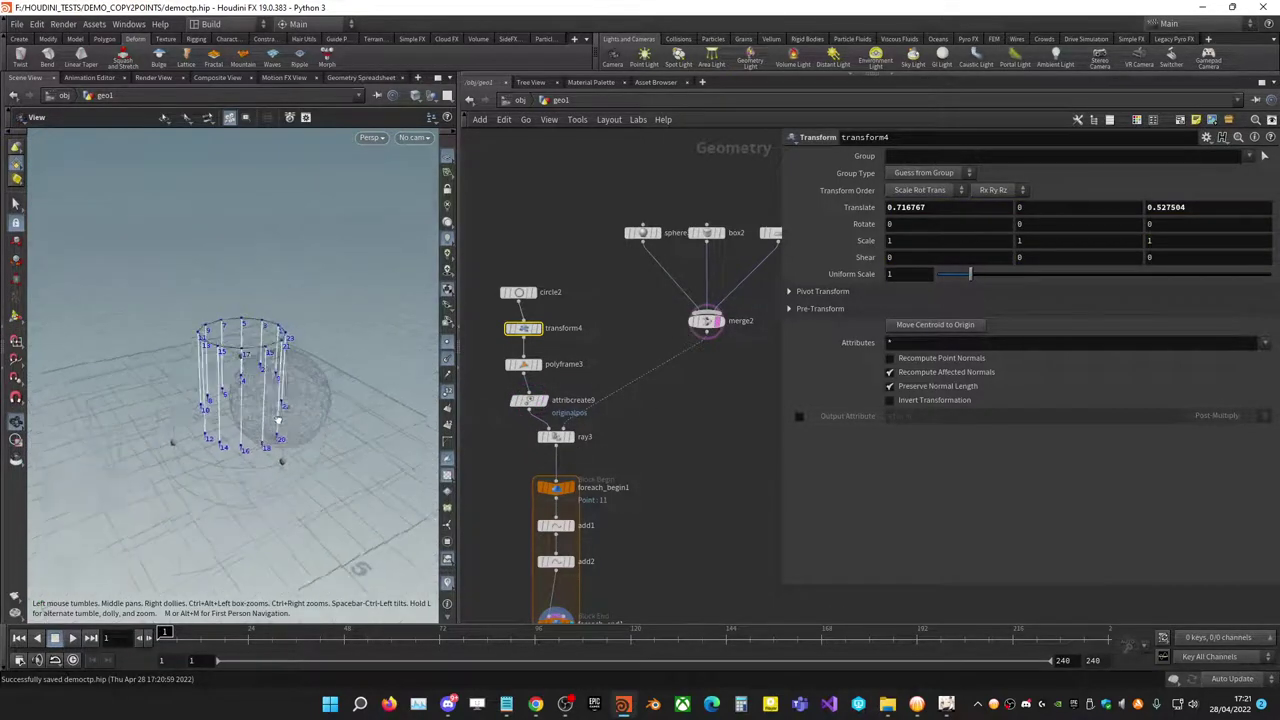
key("Return")
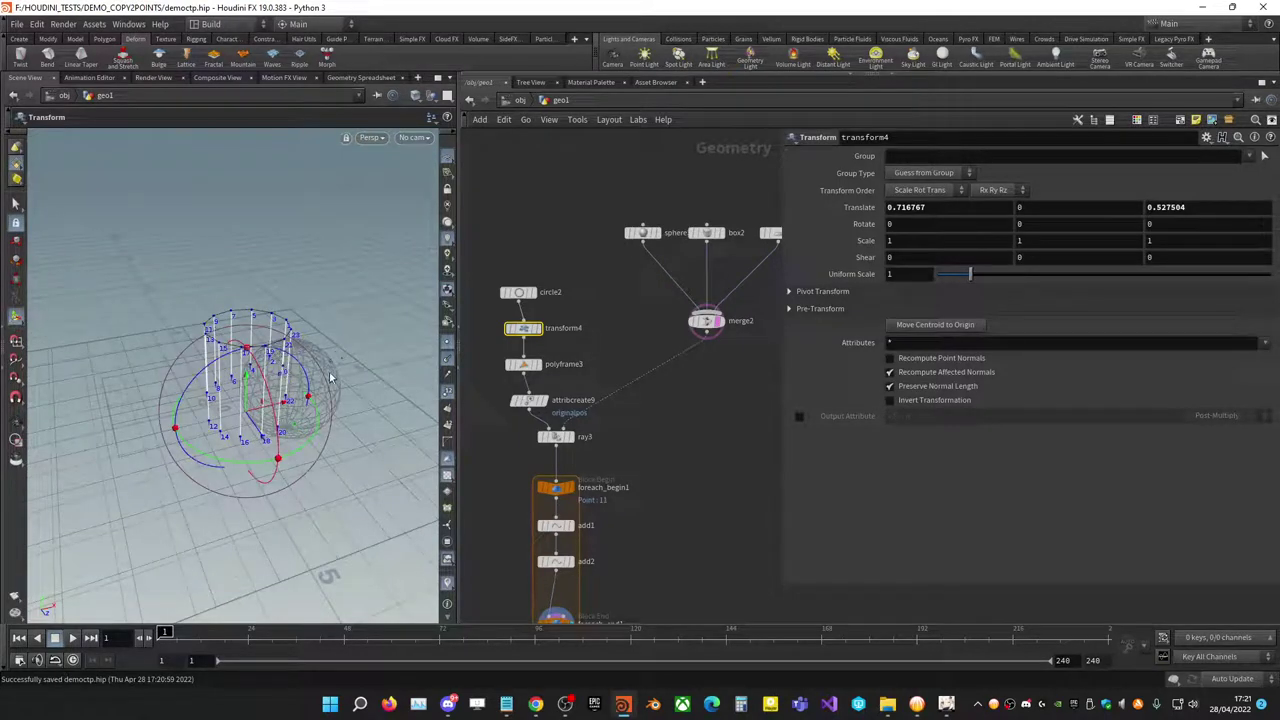
Inspect the lines side-on, then move circle2 through attribcreate9 up-left in the network
key("Escape")
mouse_move(250, 376)
left_mouse_down()
mouse_move(300, 425)
mouse_move(258, 337)
mouse_move(289, 314)
mouse_move(273, 330)
left_mouse_up()
scroll(308, 432, "up", 2)
scroll(308, 432, "up", 2)
key("t")
key("Escape")
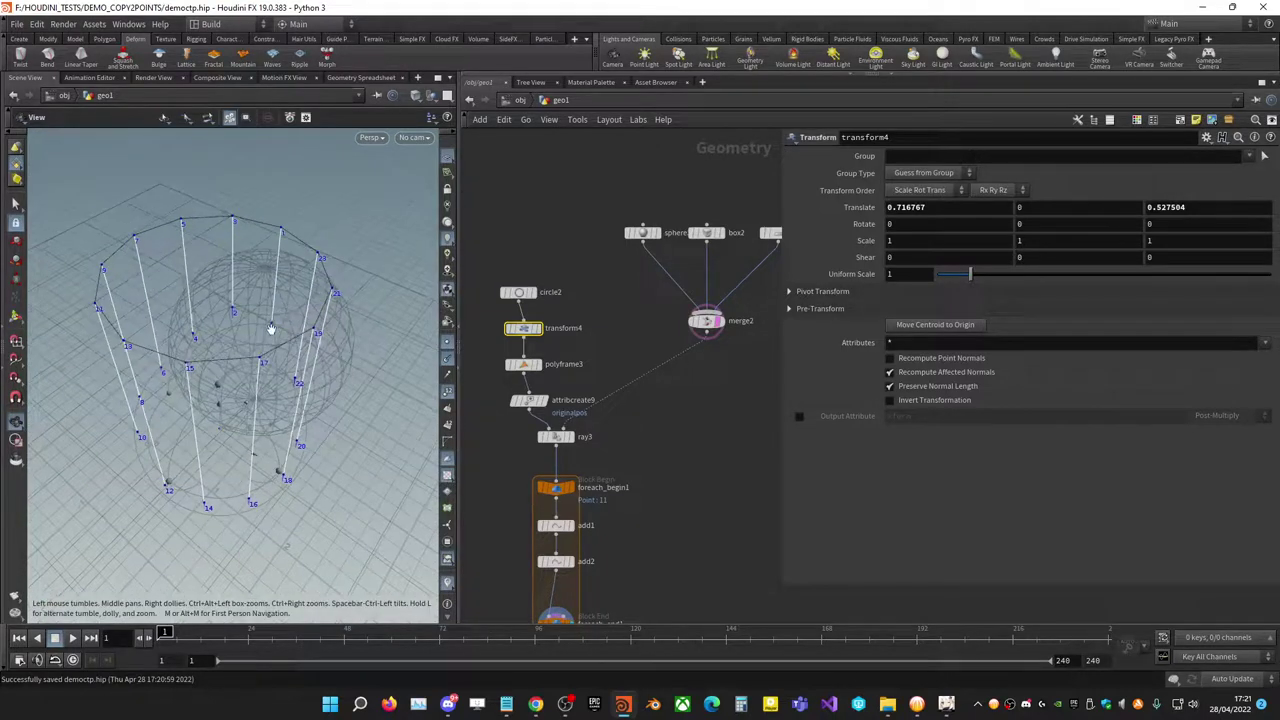
key("t")
key("Escape")
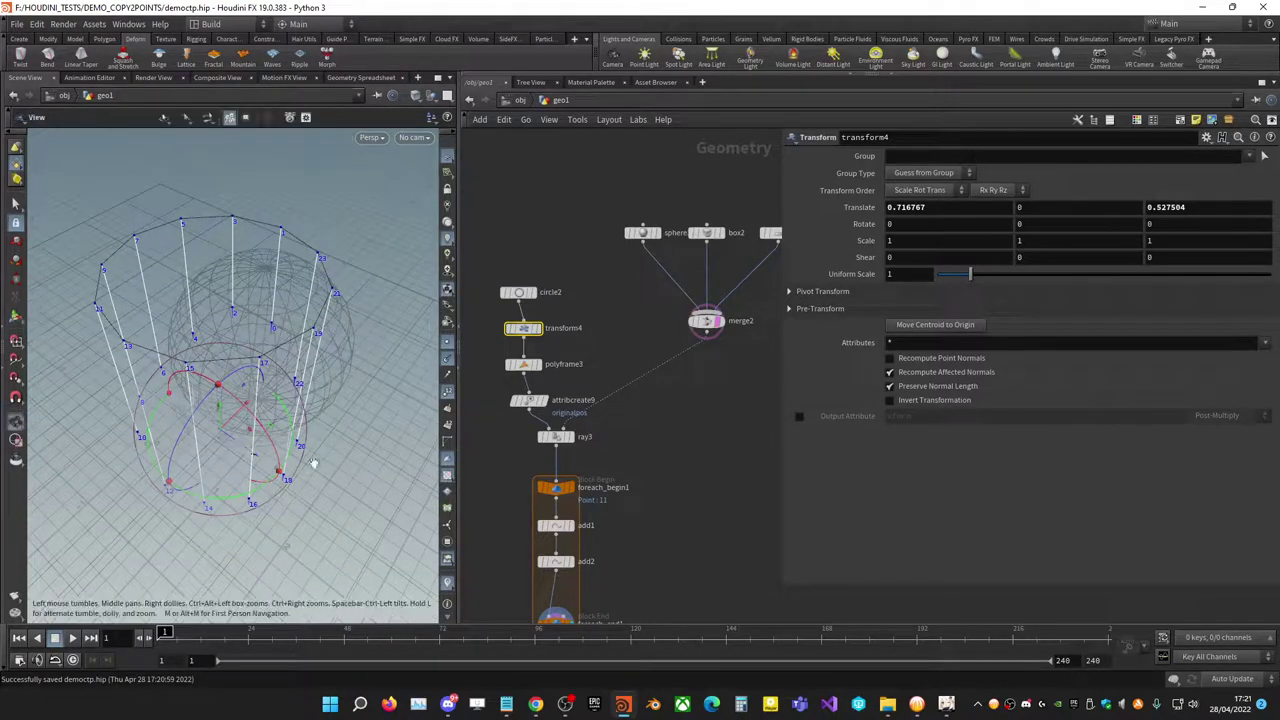
left_click_drag(311, 465, 301, 432)
key("t")
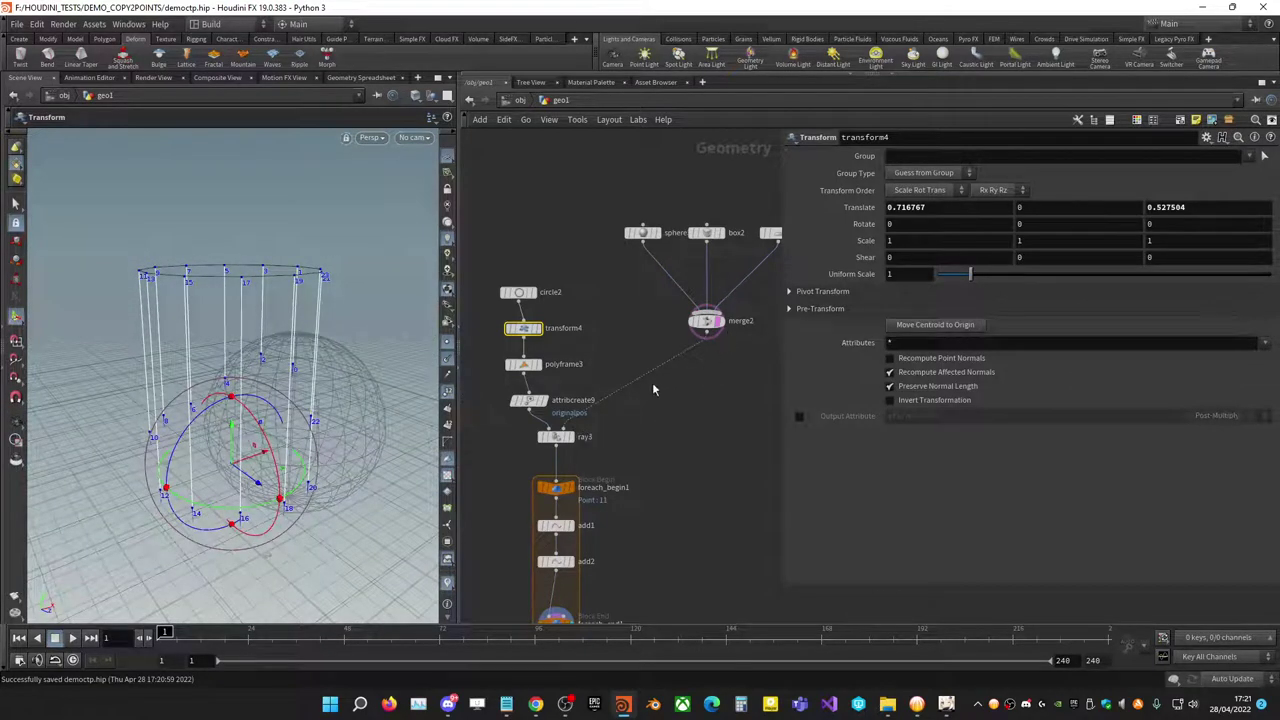
scroll(514, 261, "left", 1)
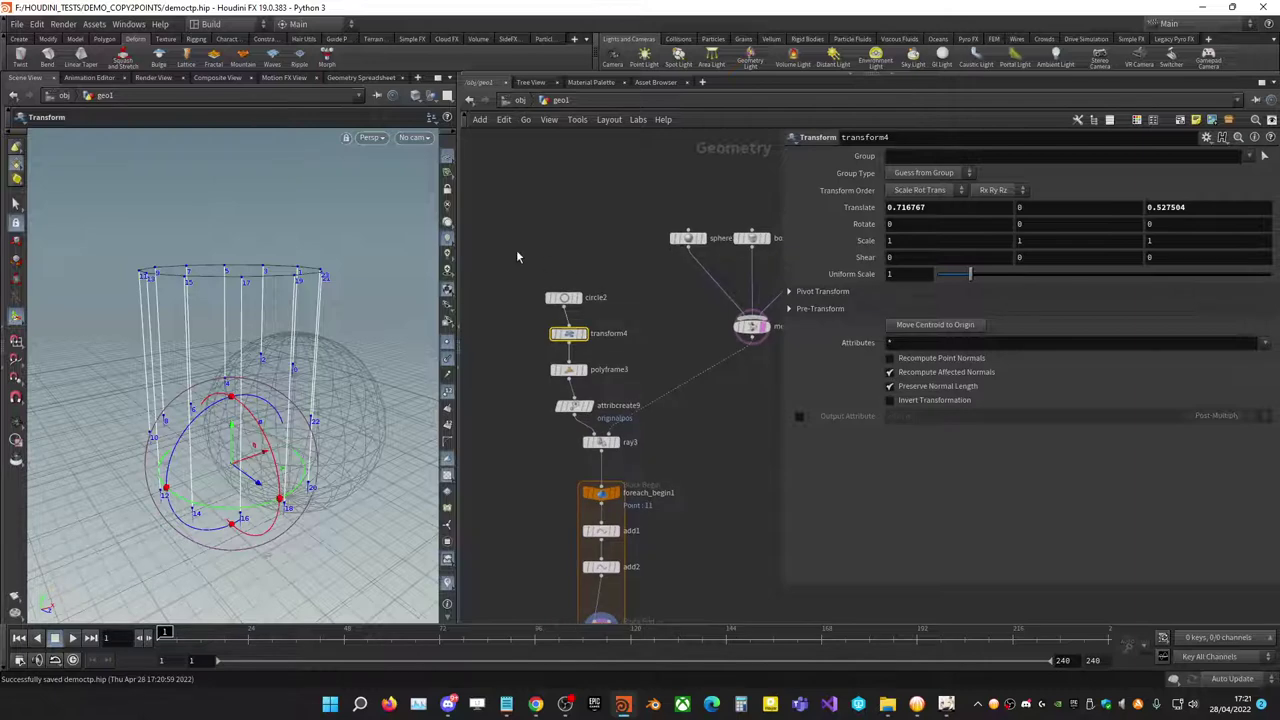
mouse_move(516, 257)
left_mouse_down()
mouse_move(595, 413)
mouse_move(538, 313)
left_mouse_up()
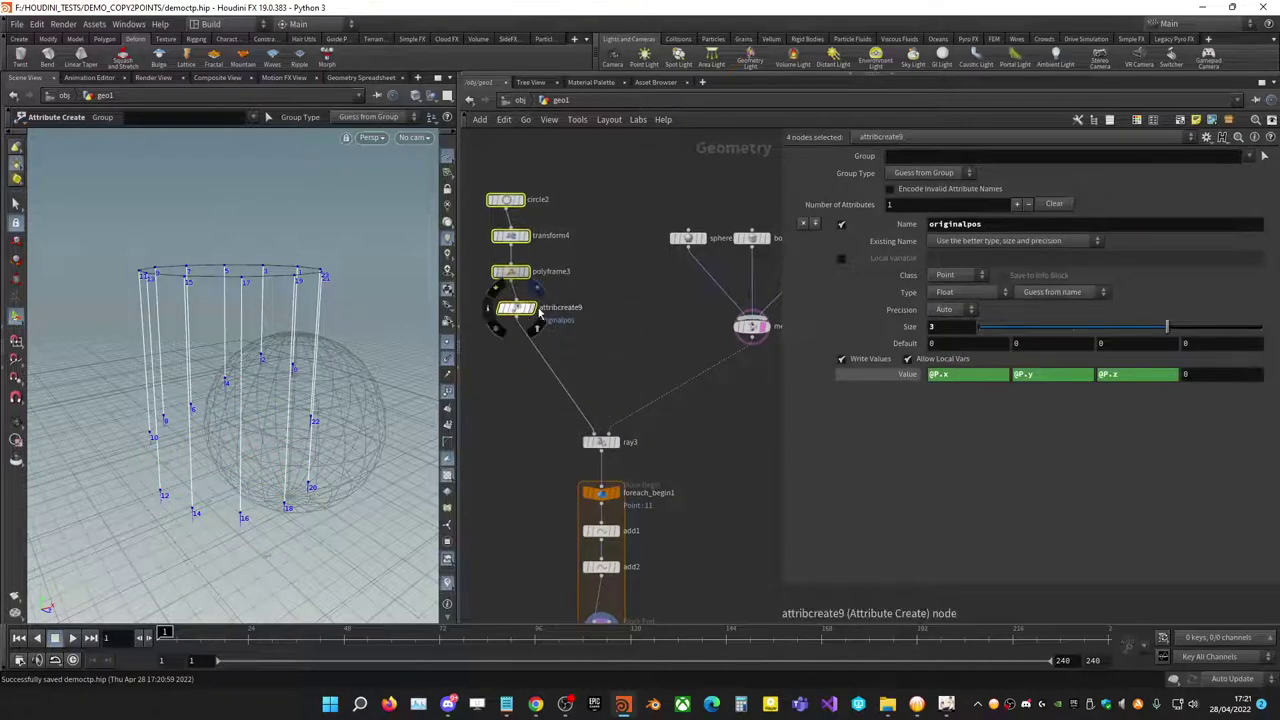
Display polyframe3's circle in the viewport and regroup the four circle-chain nodes in the network
left_click(533, 272)
left_click_drag(329, 287, 320, 320)
key("Return")
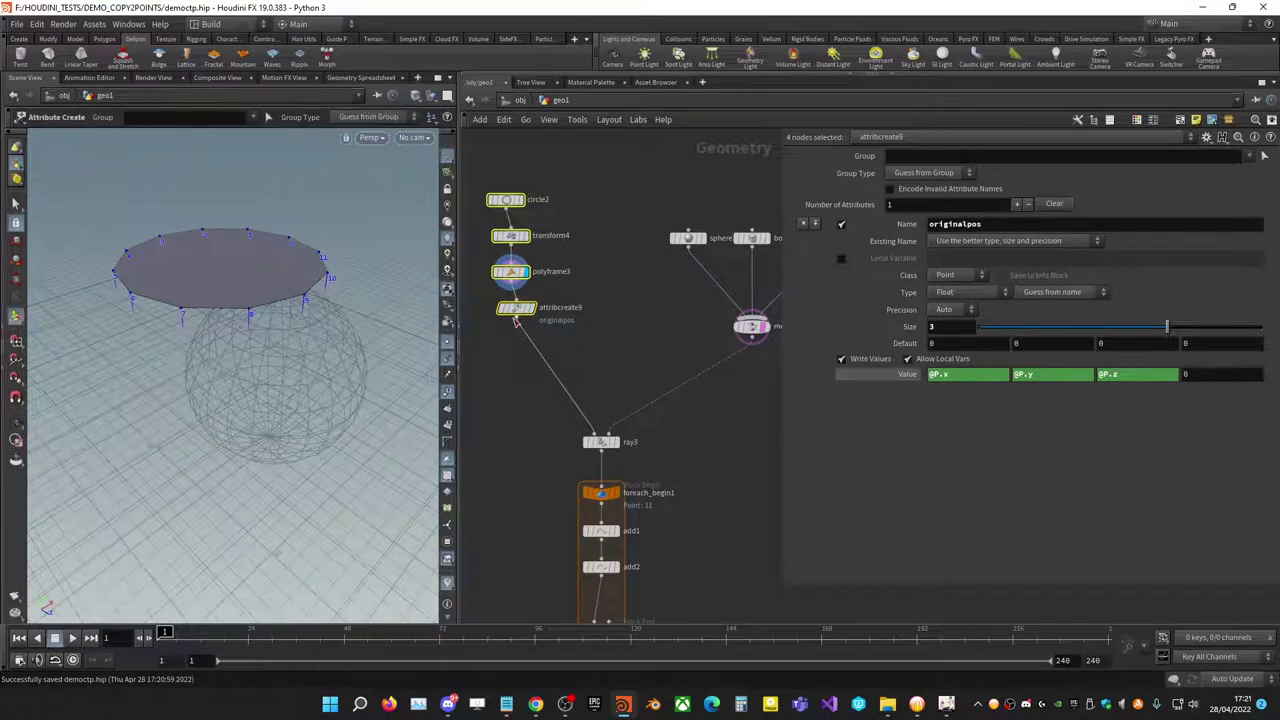
left_click_drag(516, 320, 495, 361)
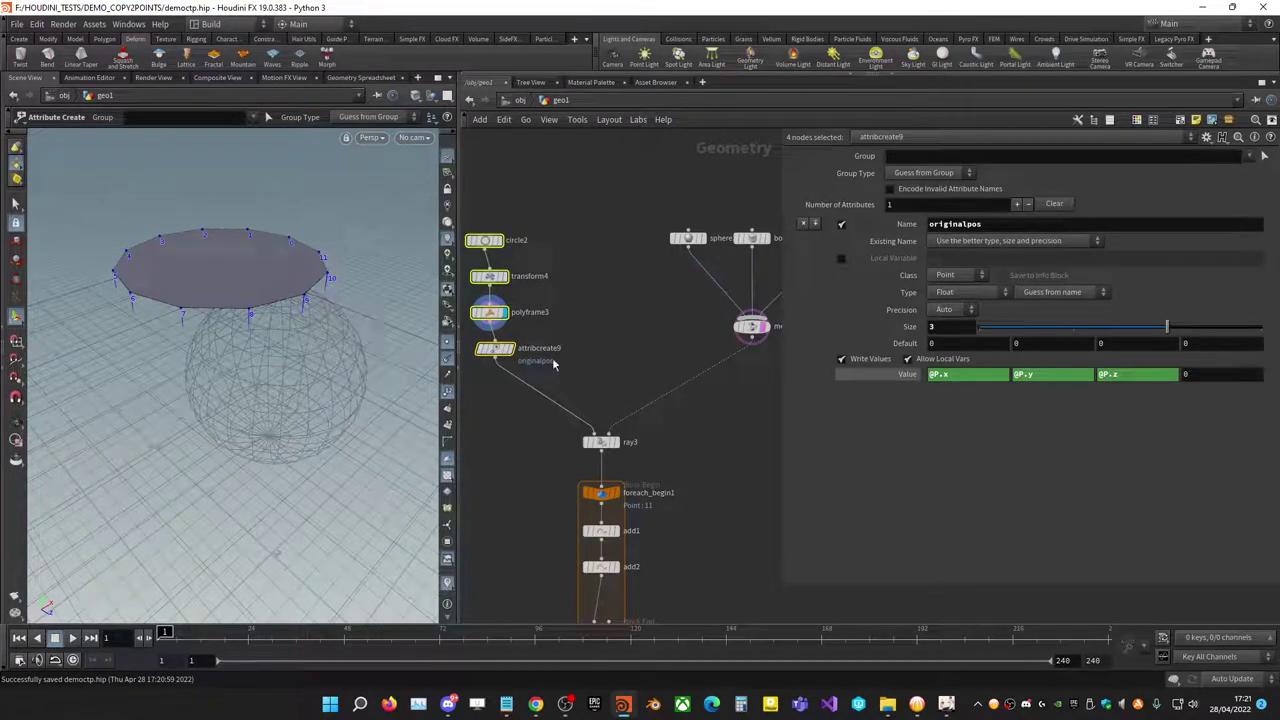
key("f")
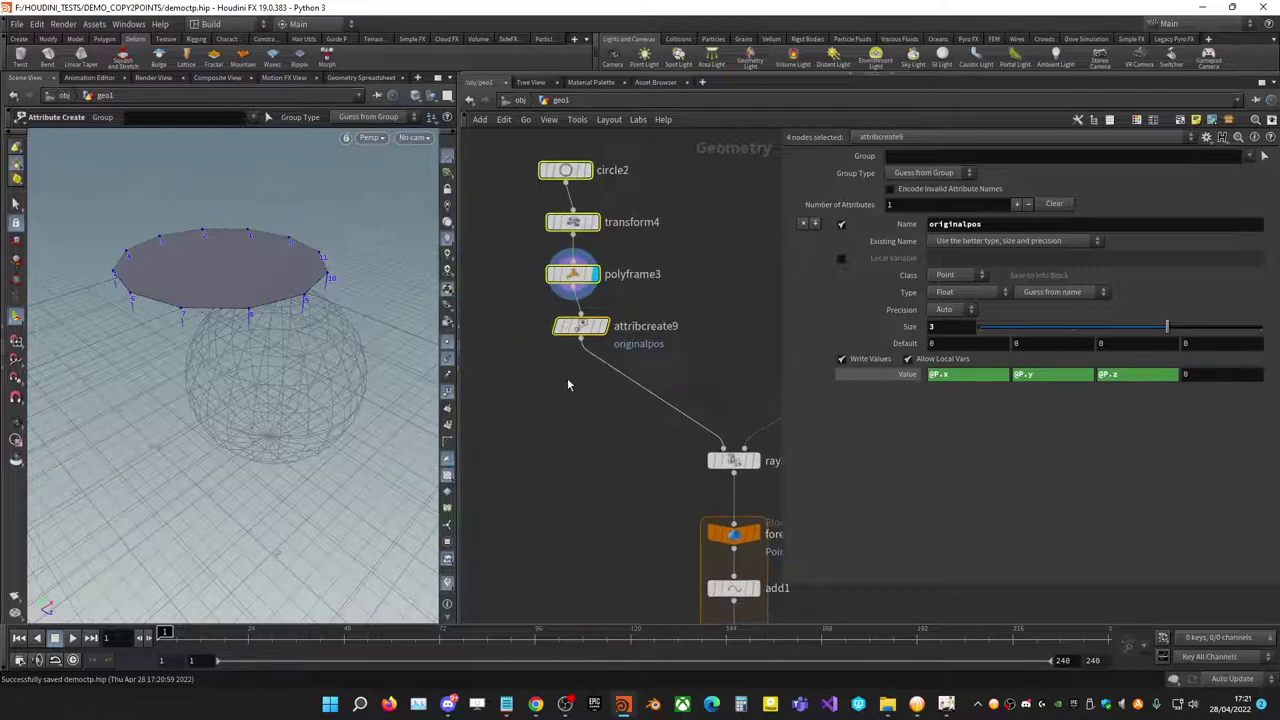
Add an Attribute Remap node to the network via the 'attr' search
key("Tab")
type("attr")
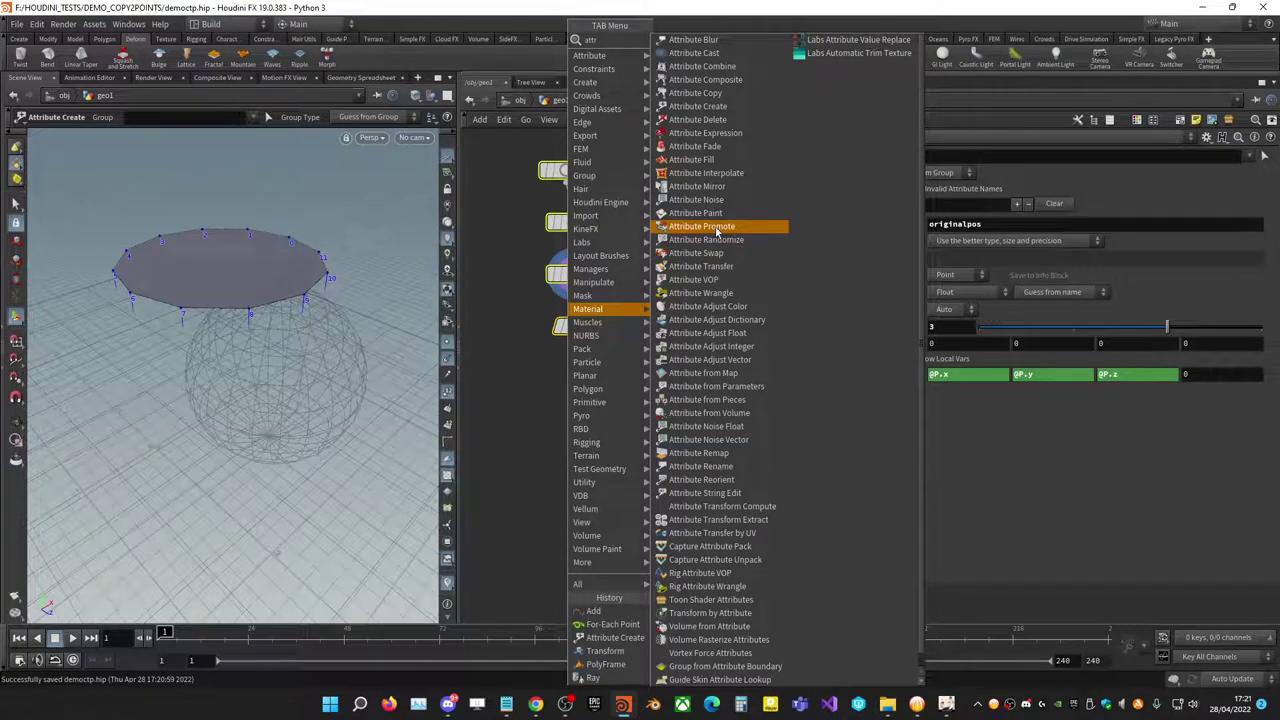
left_click(716, 458)
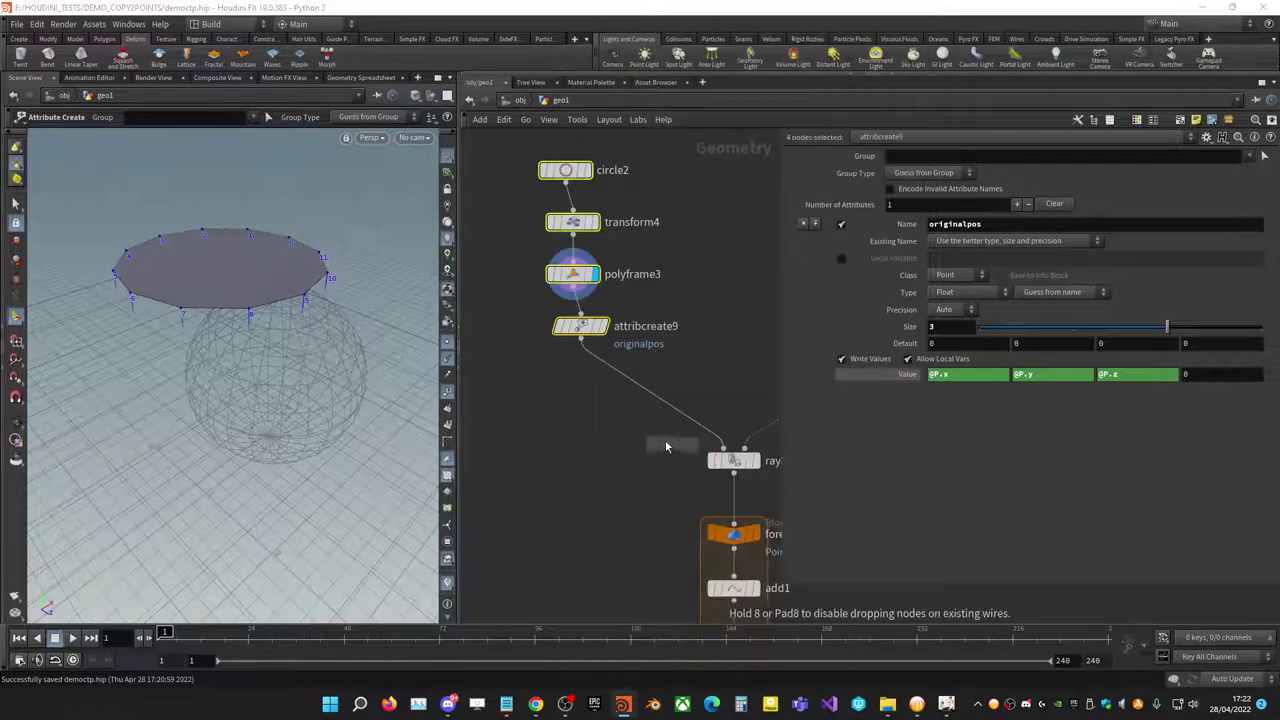
Place attribremap1 under attribcreate9, set Original Name to N and compute its input range
left_click(620, 388)
left_click_drag(620, 388, 574, 391)
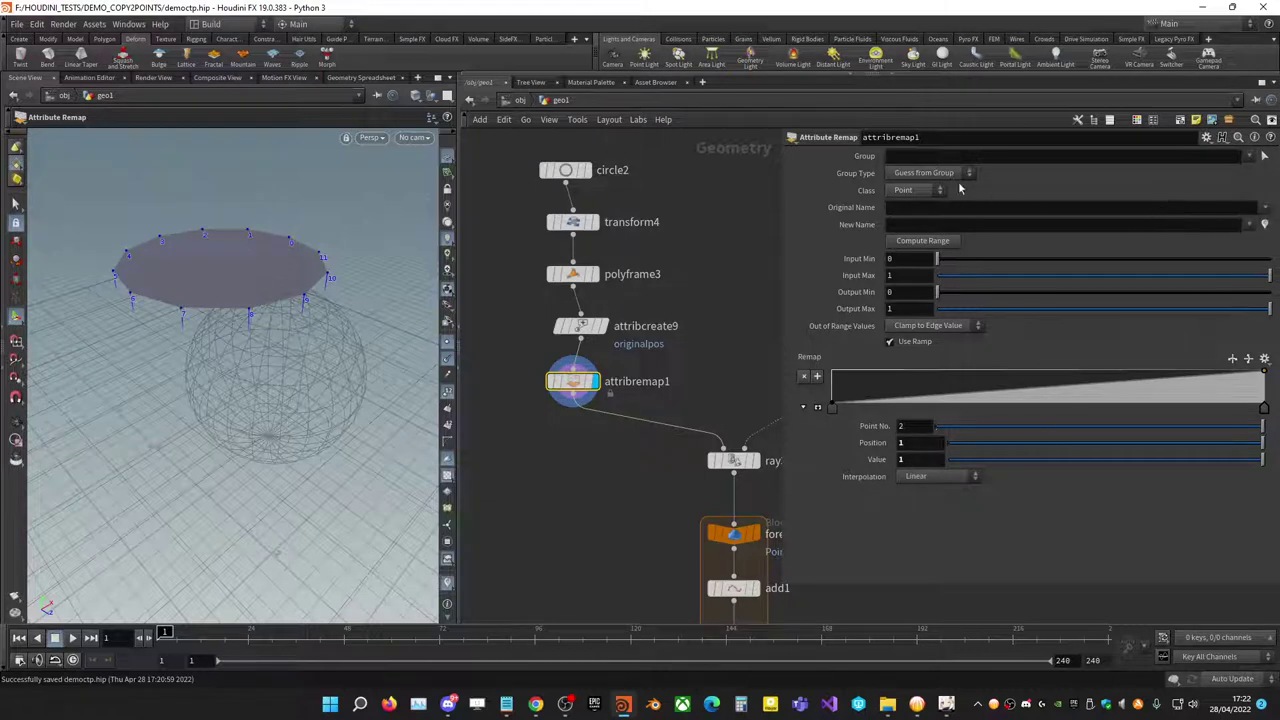
left_click(944, 208)
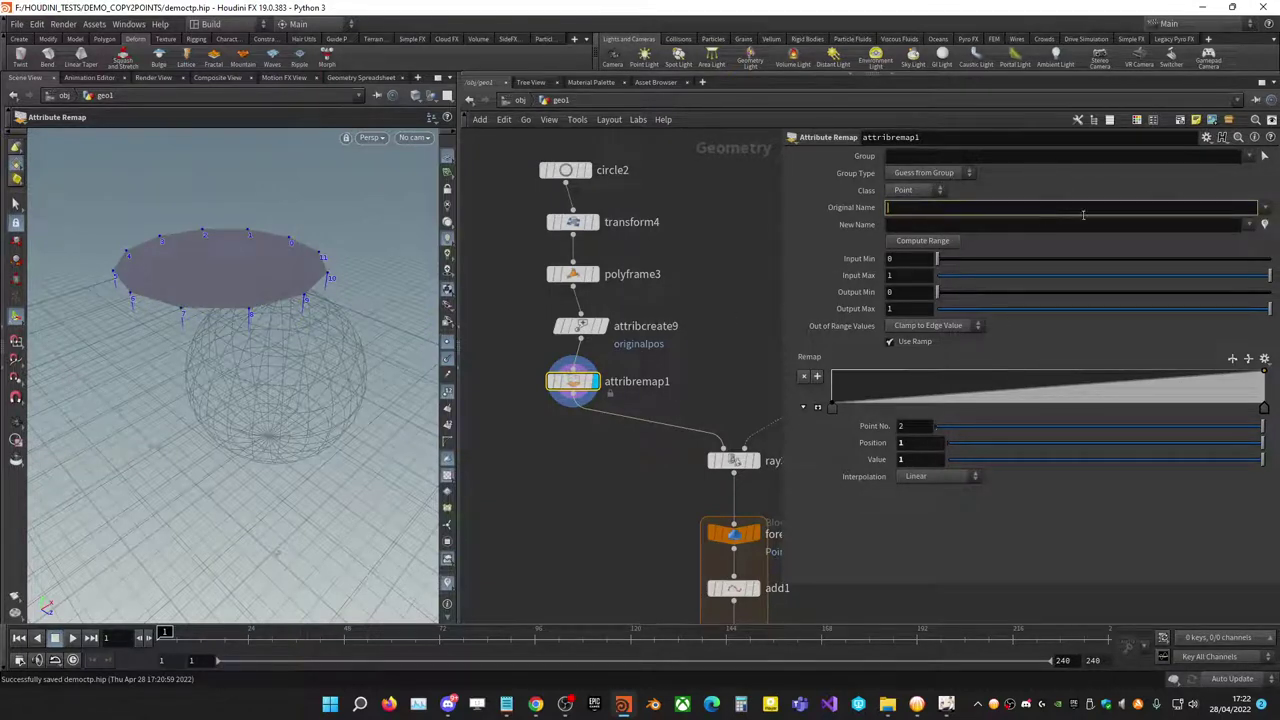
type("N")
key("Return")
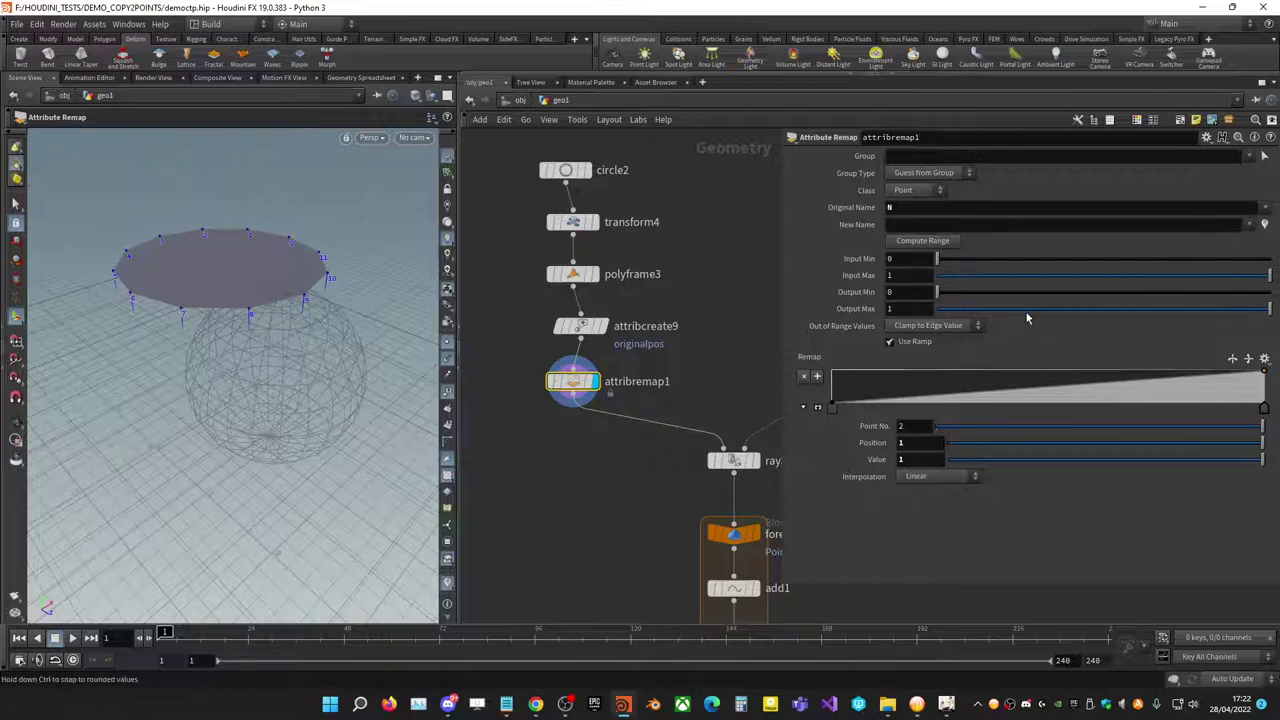
left_click(940, 243)
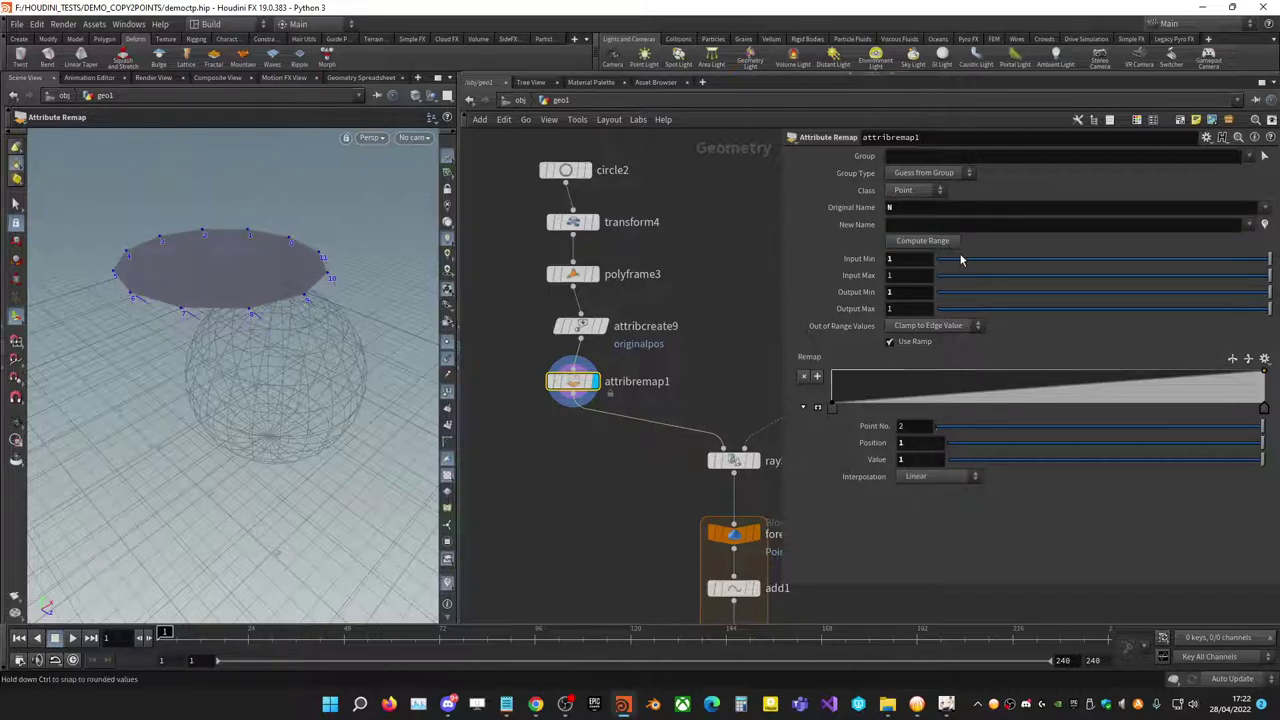
Add three points to the remap ramp, then disable Use Ramp and keep out-of-range values clamped
key("Escape")
left_click_drag(275, 345, 280, 303)
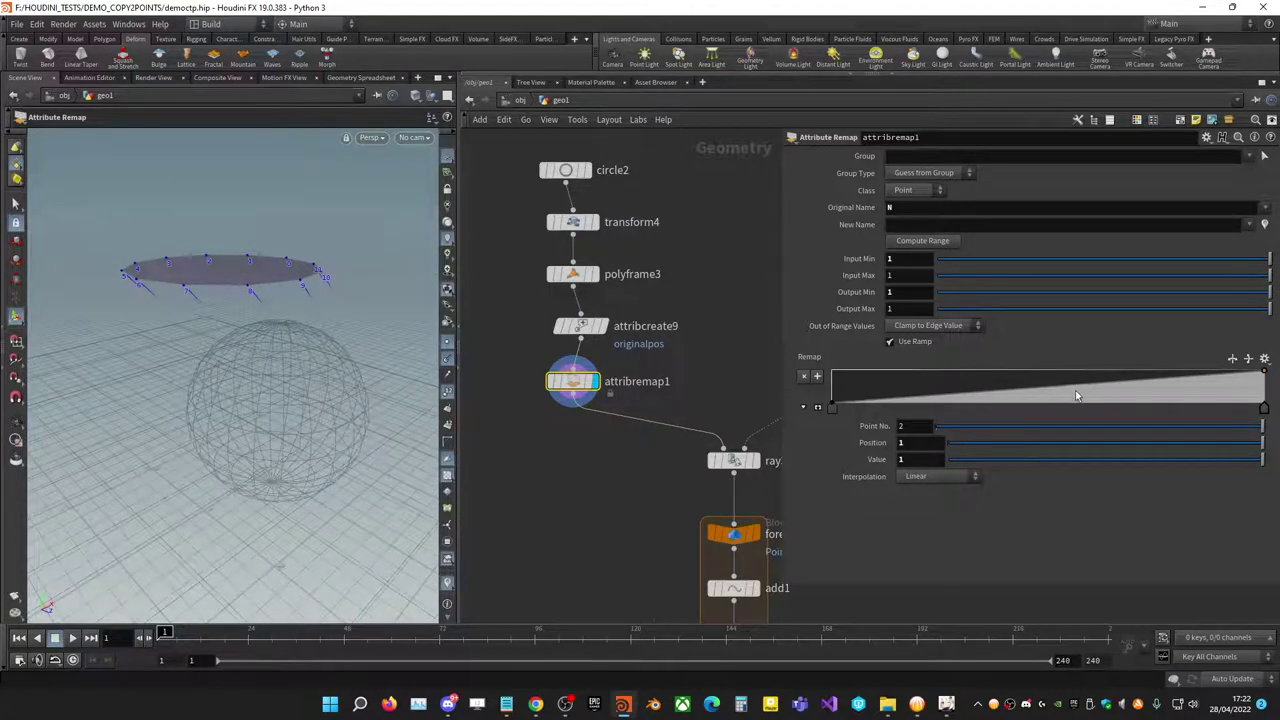
left_click_drag(1075, 390, 955, 373)
left_click(1036, 390)
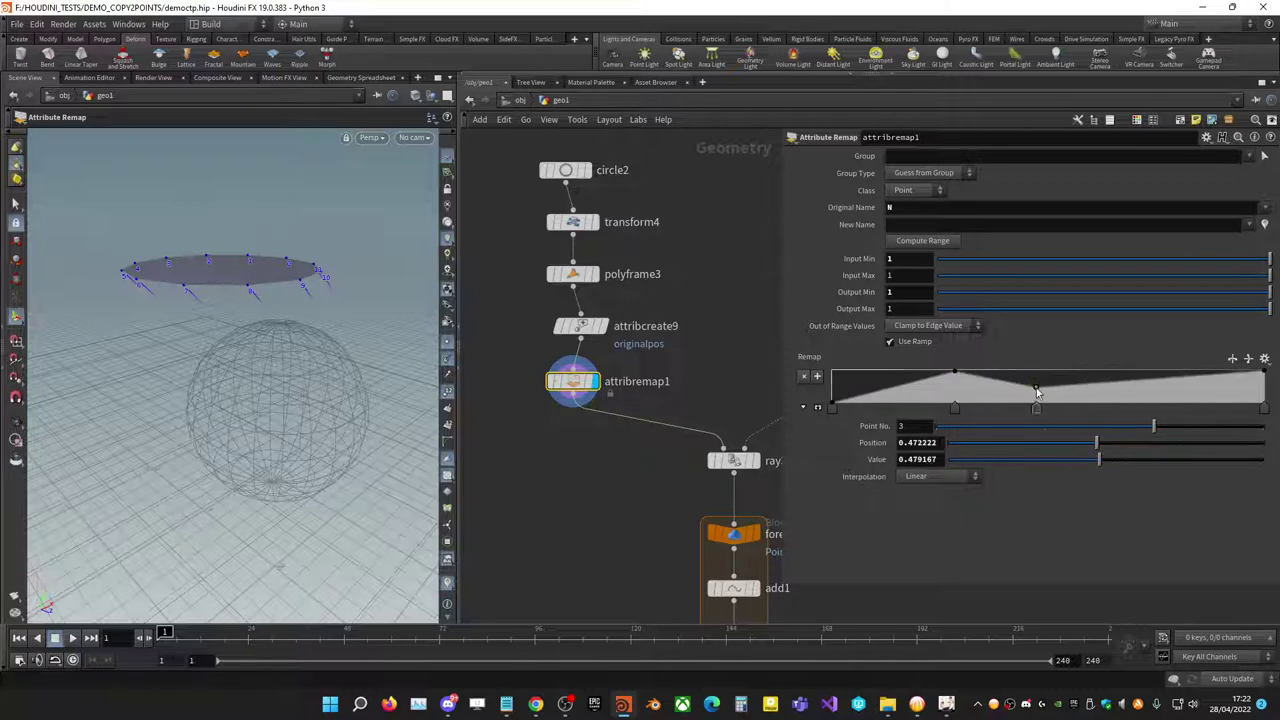
left_click(1126, 389)
left_click(921, 342)
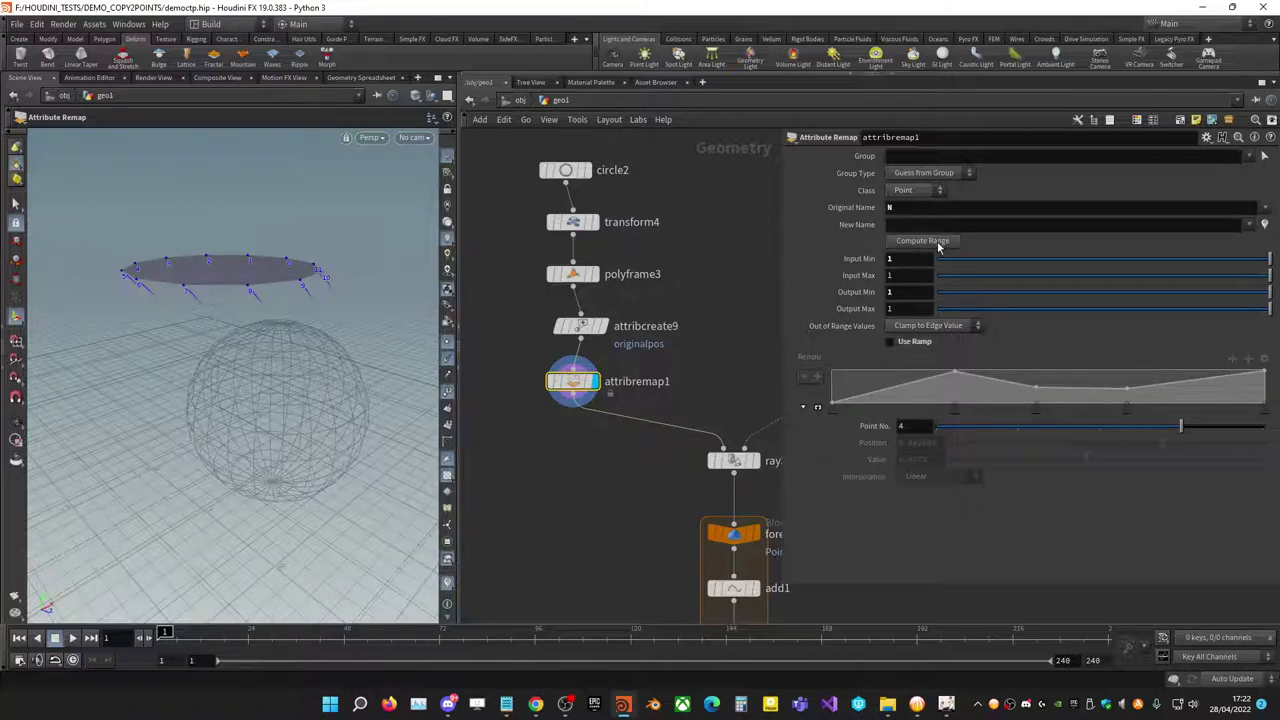
left_click(944, 330)
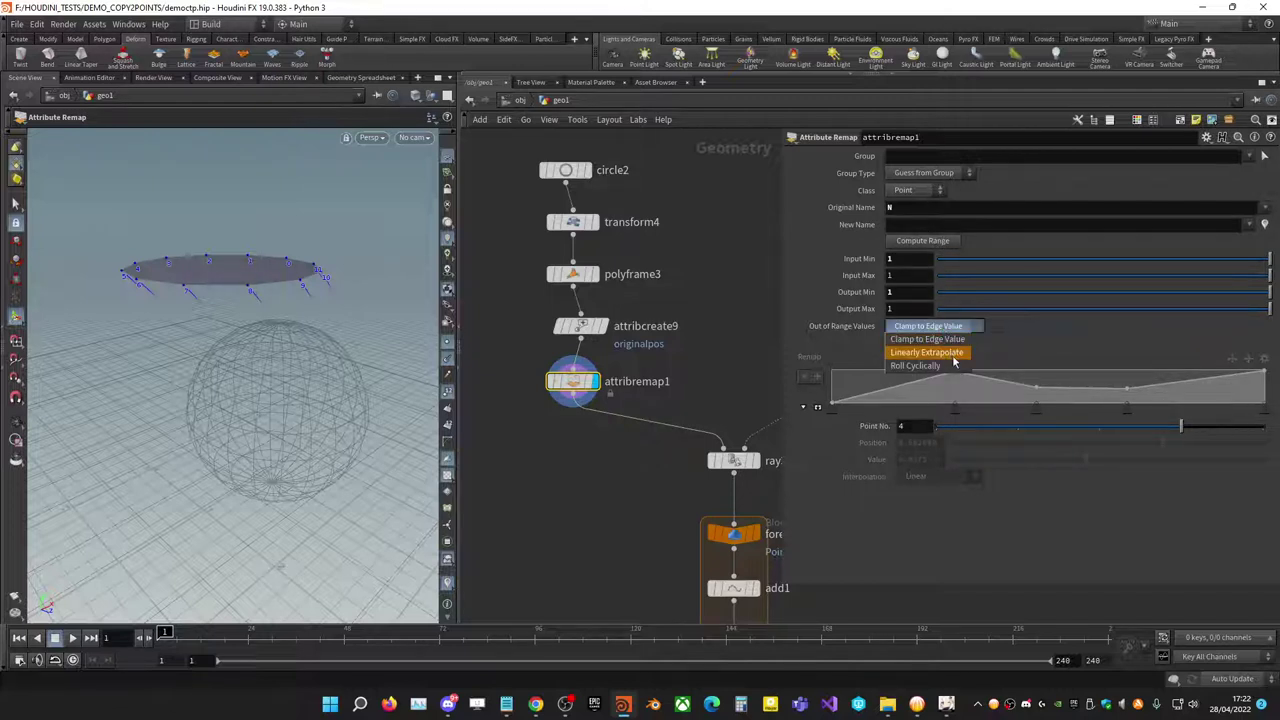
left_click(1007, 326)
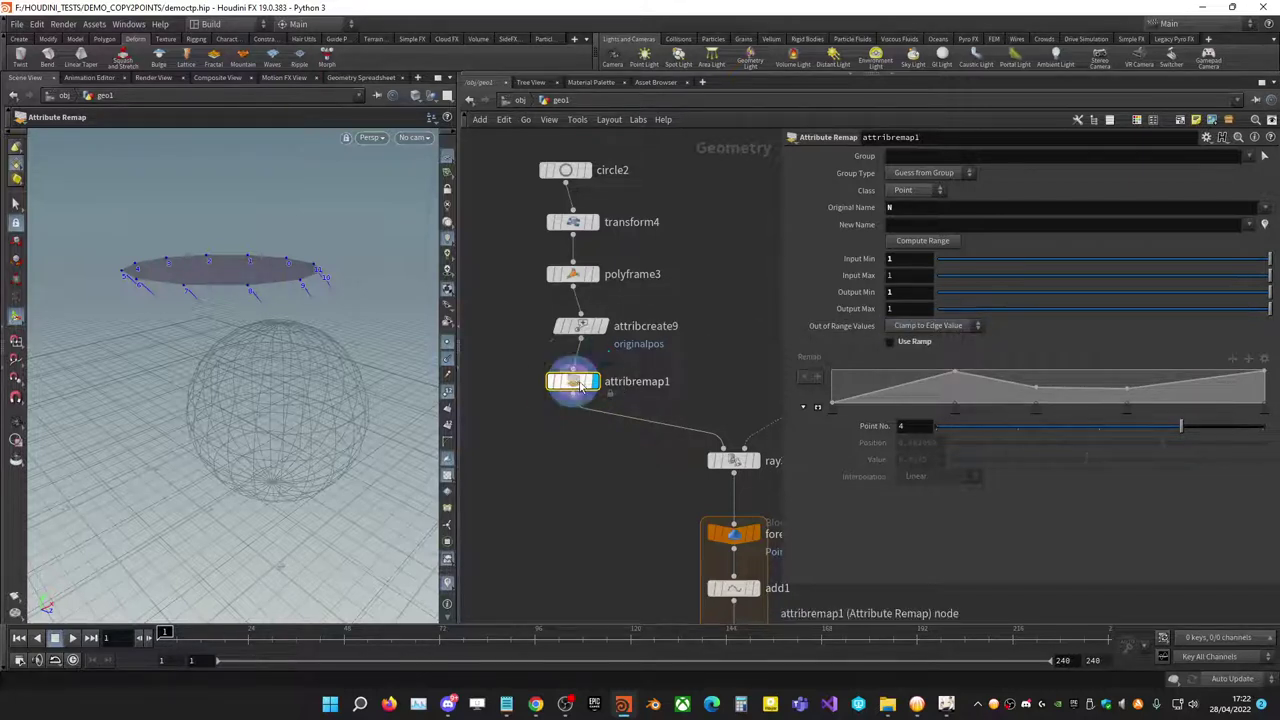
Delete attribremap1 and search 'attr' to list attribute nodes instead
key("Delete")
key("Tab")
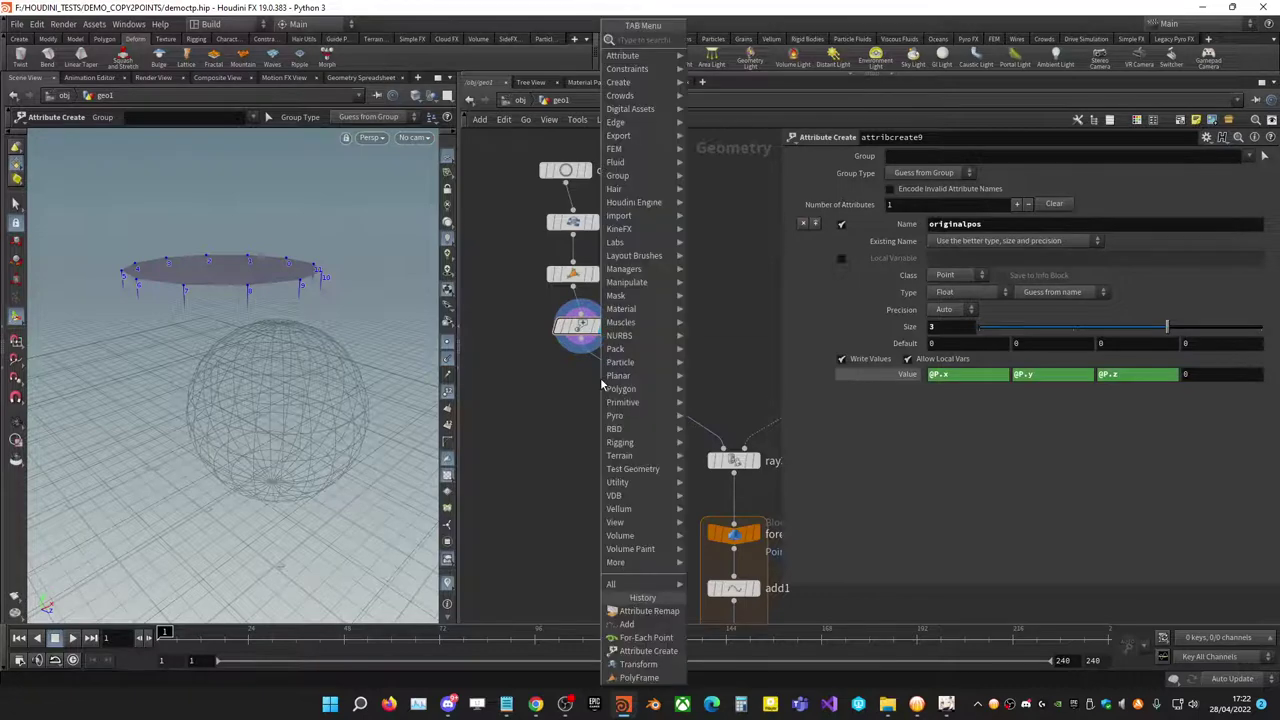
type("attr")
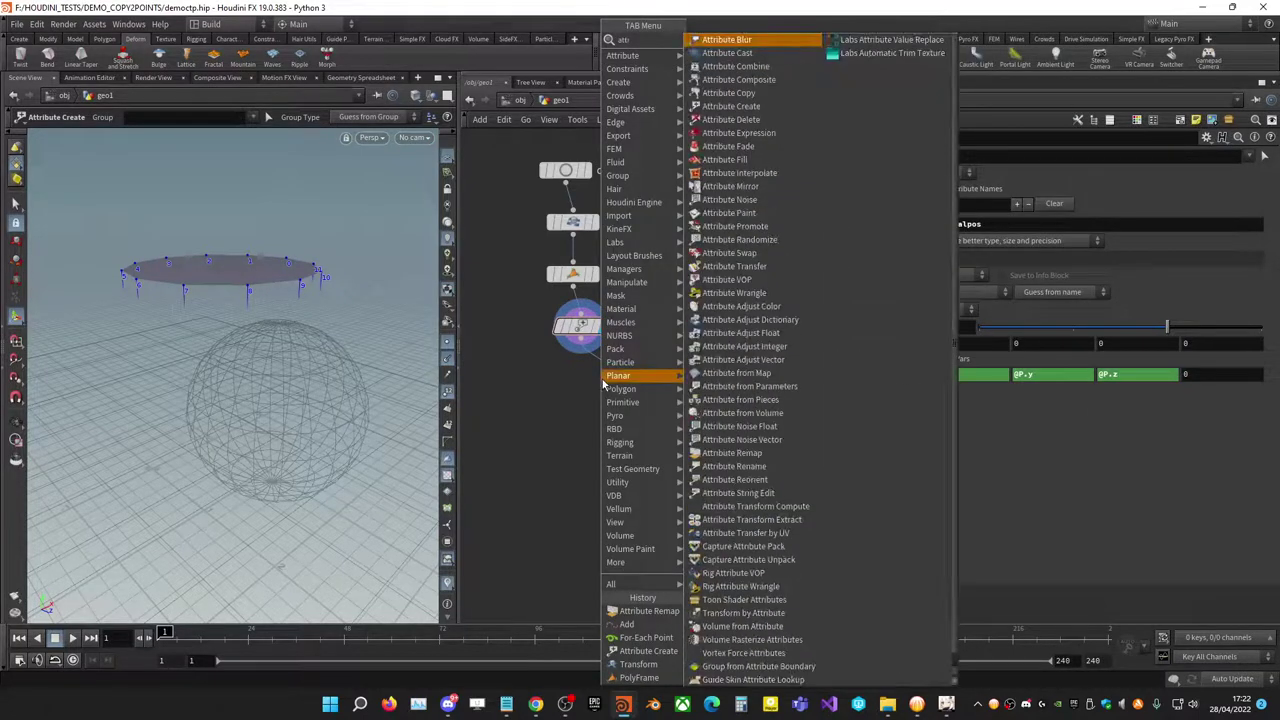
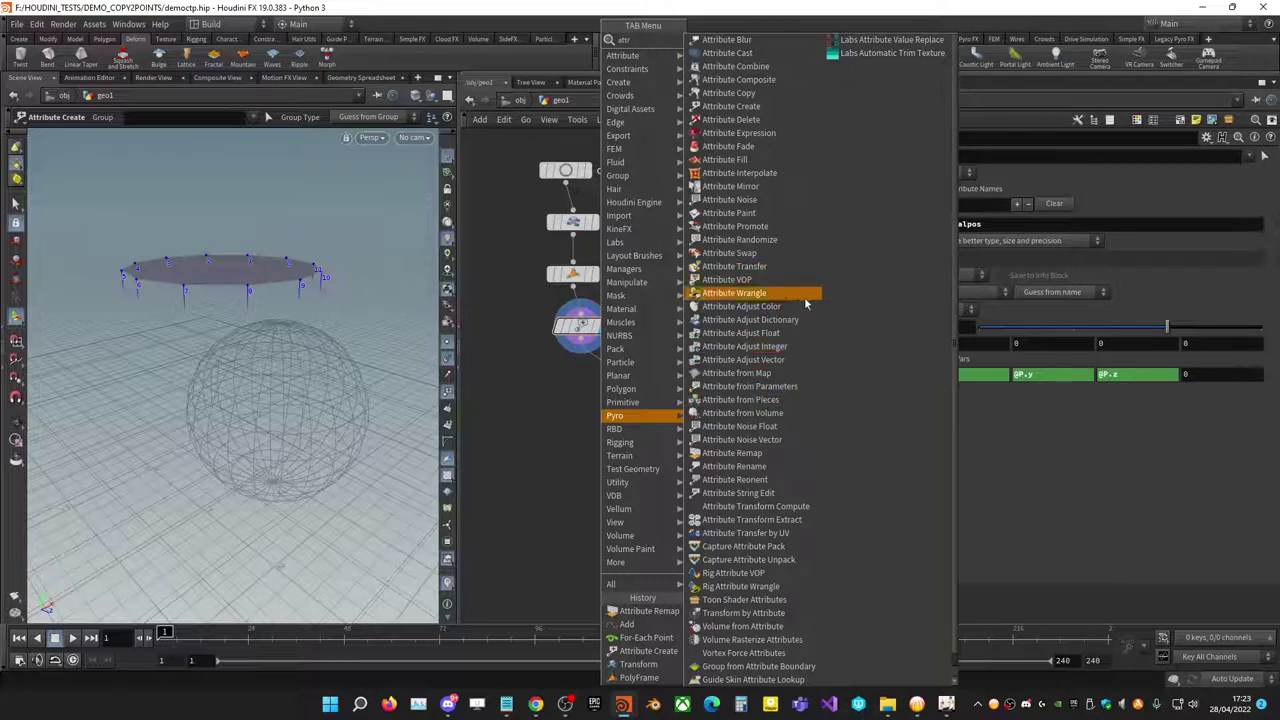
Insert an Attribute Adjust Vector below attribcreate9, adjusting attribute N with operation Add
left_click(783, 360)
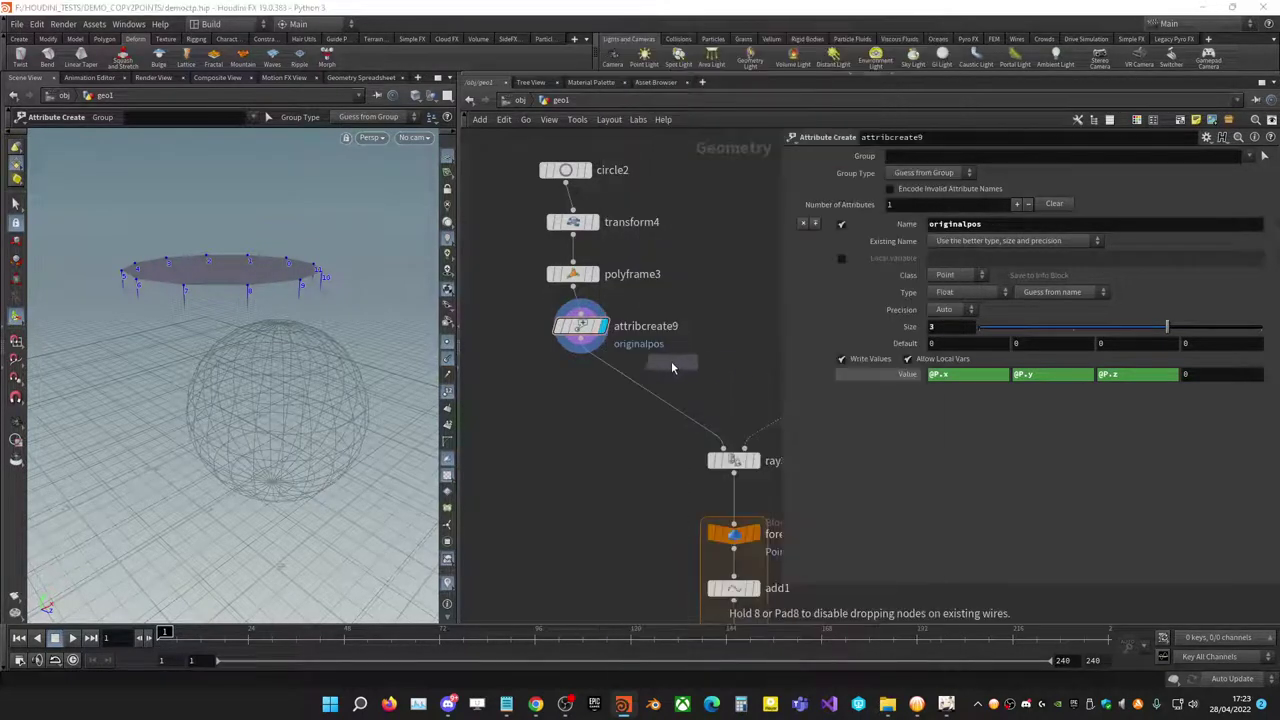
left_click(624, 380)
left_click_drag(624, 385, 573, 385)
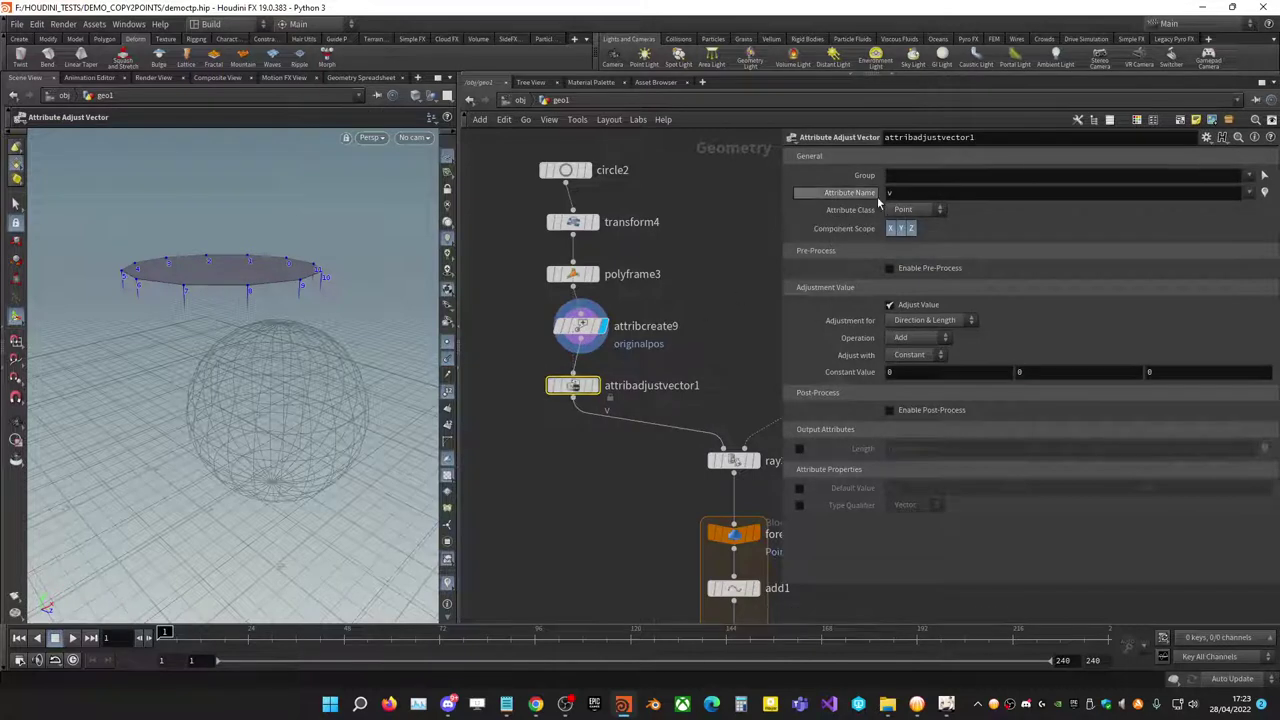
left_click(895, 190)
left_click(1249, 192)
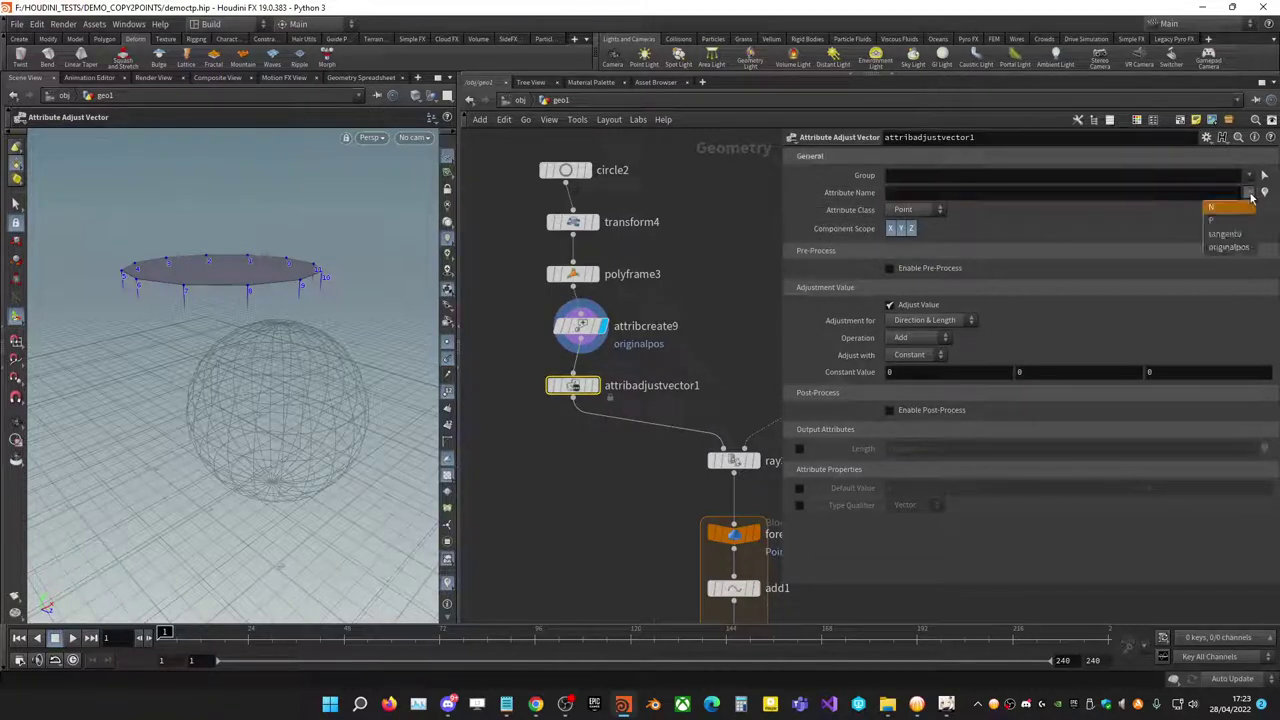
left_click(1246, 210)
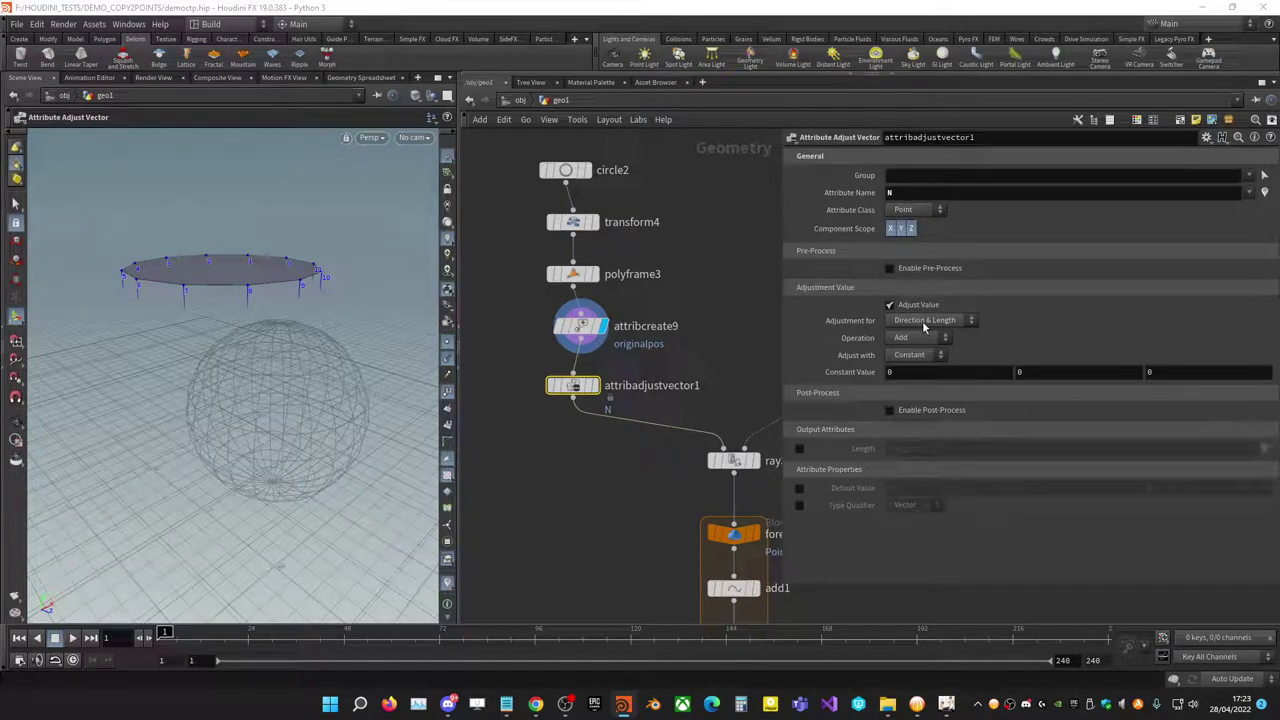
left_click(910, 338)
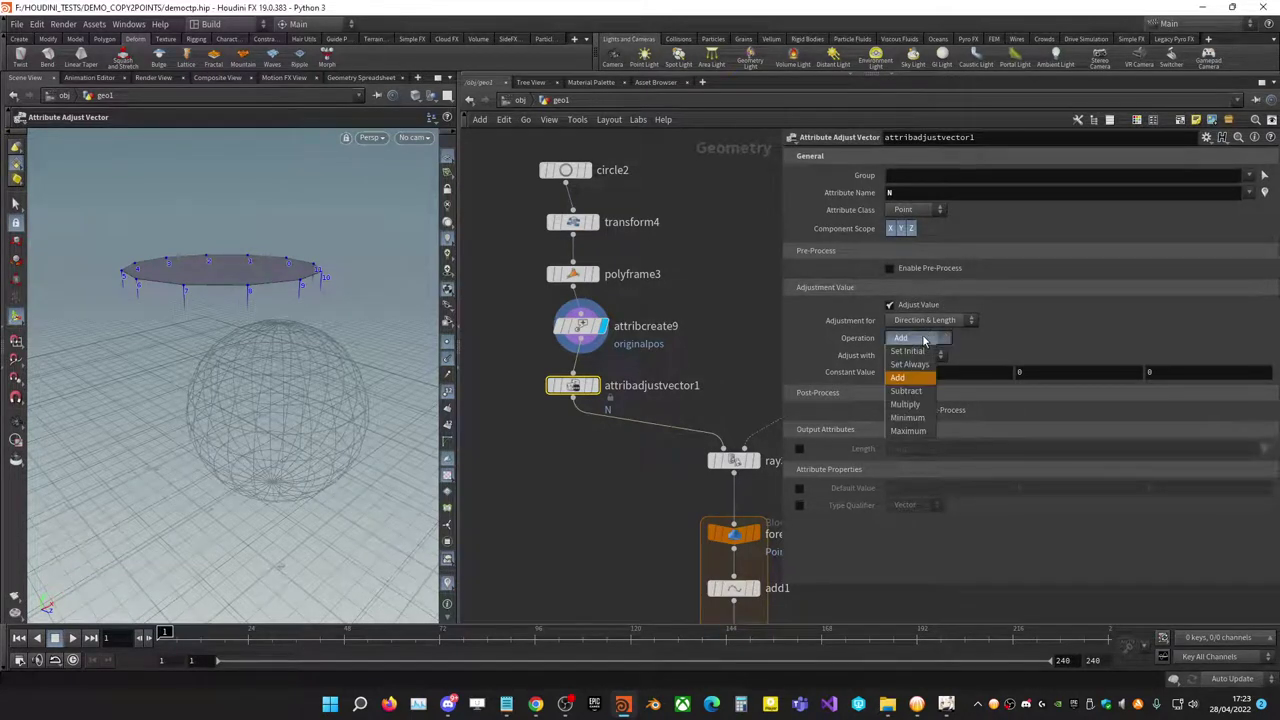
left_click(903, 343)
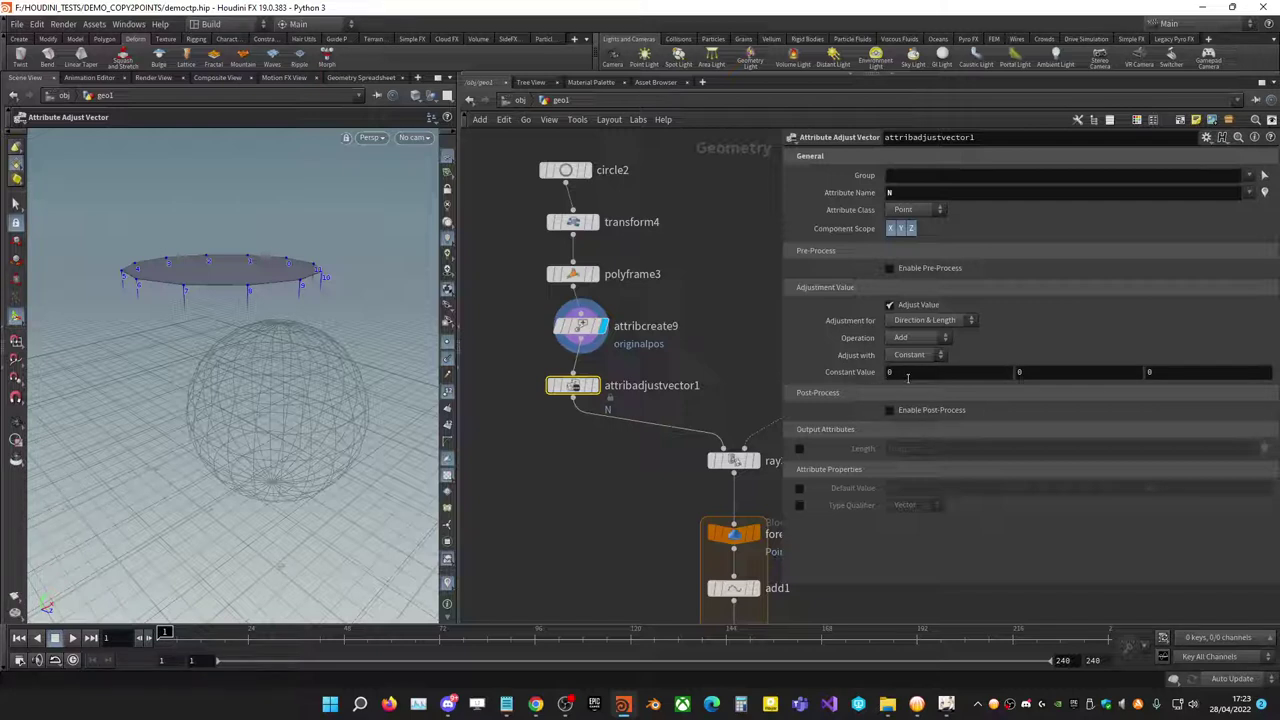
Set the node's constant value to @P.x, 0, @P.y
left_click(888, 372)
left_click(860, 375)
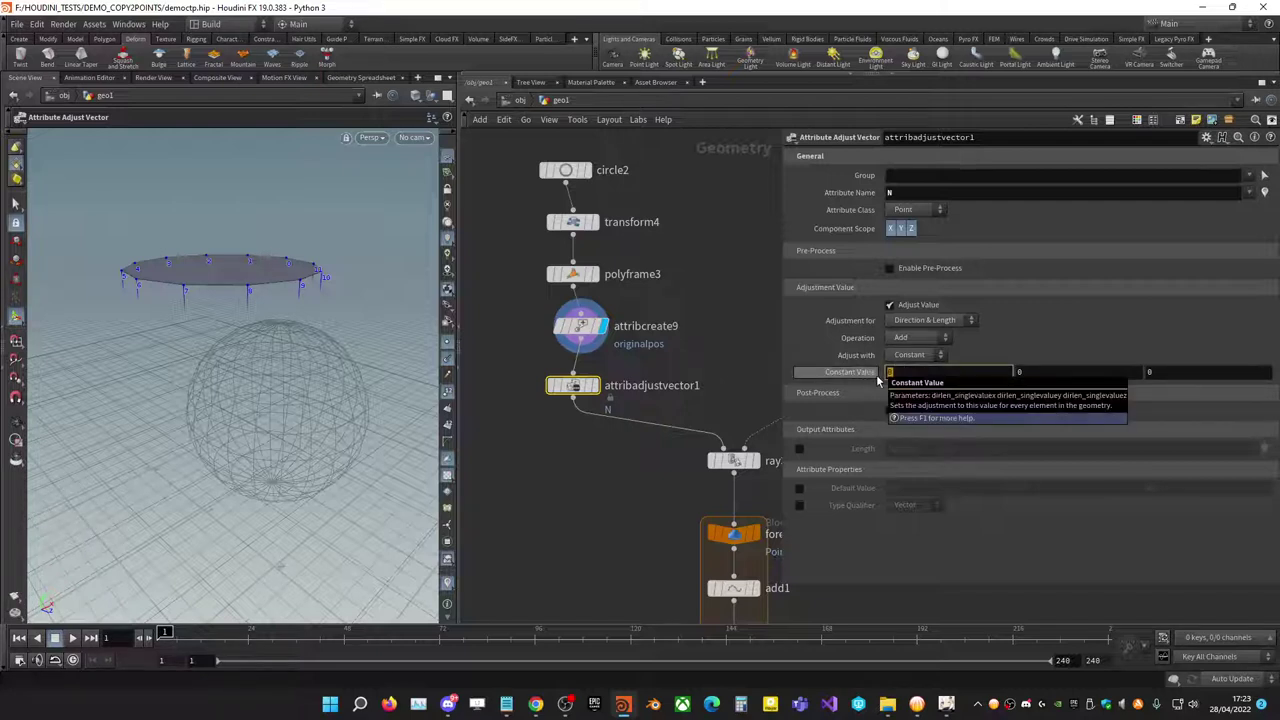
type("@P.")
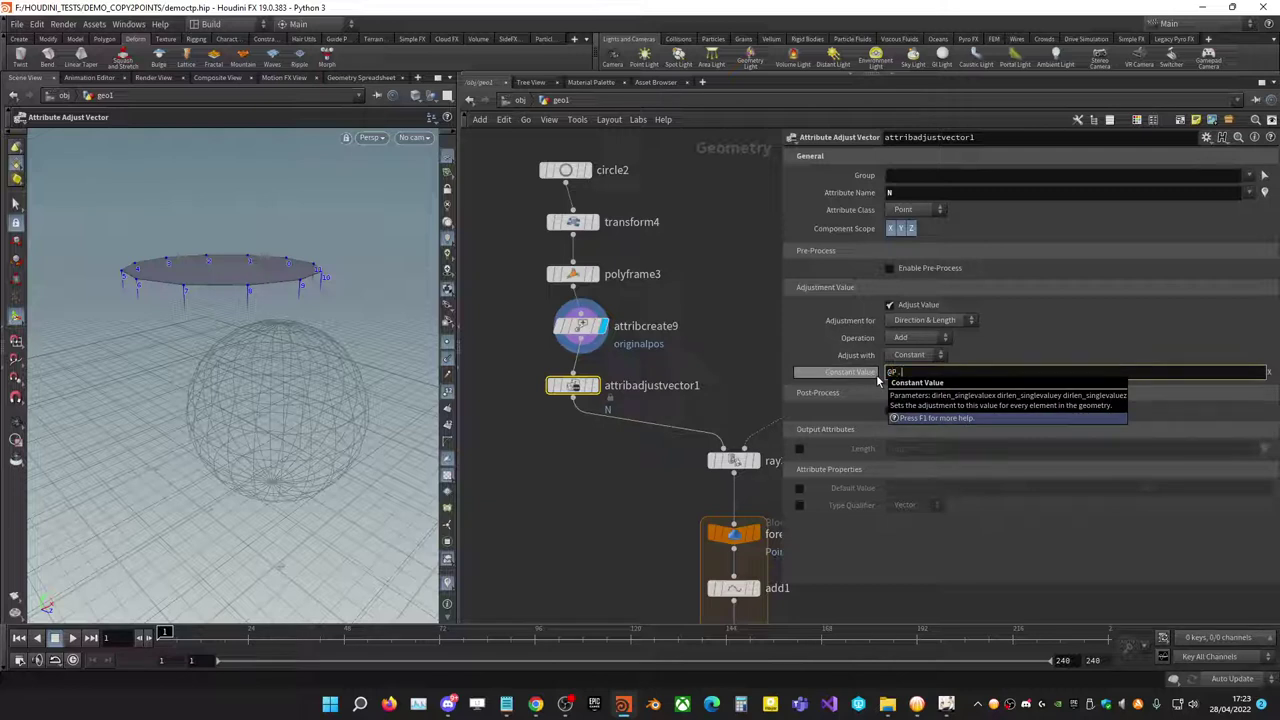
type("x")
key("Return")
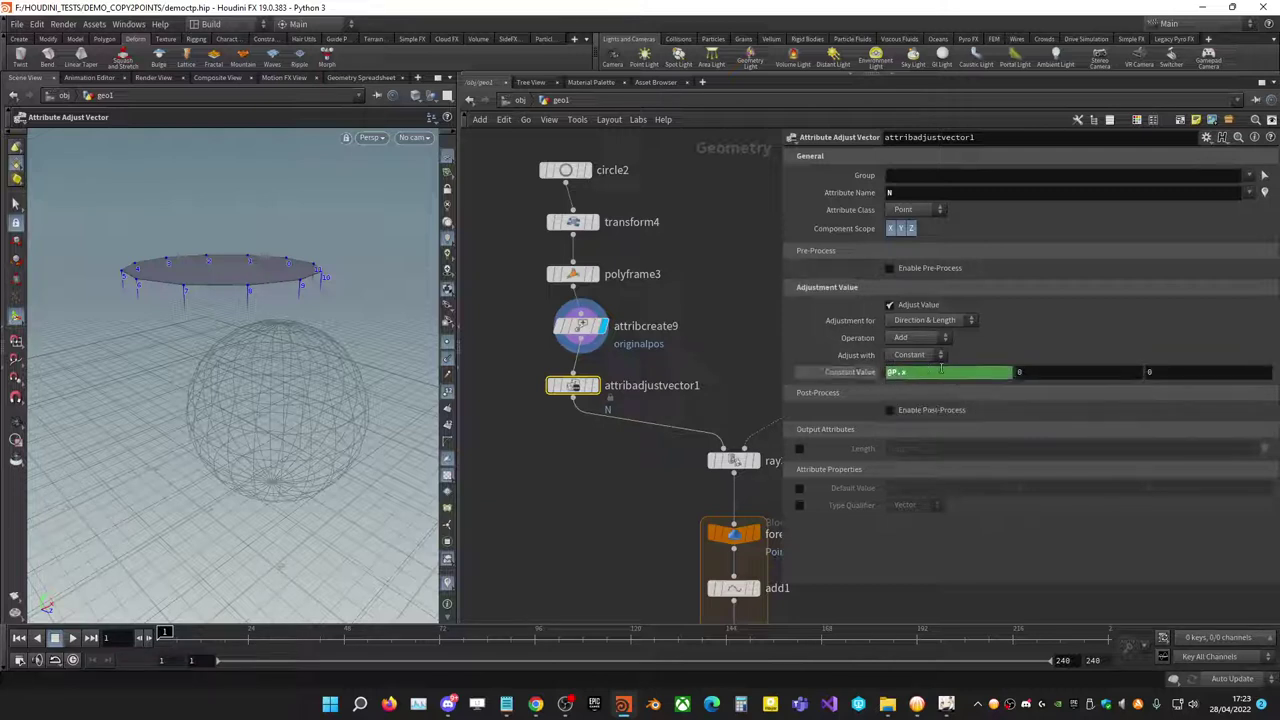
left_click(828, 375)
key("Return")
key("Return")
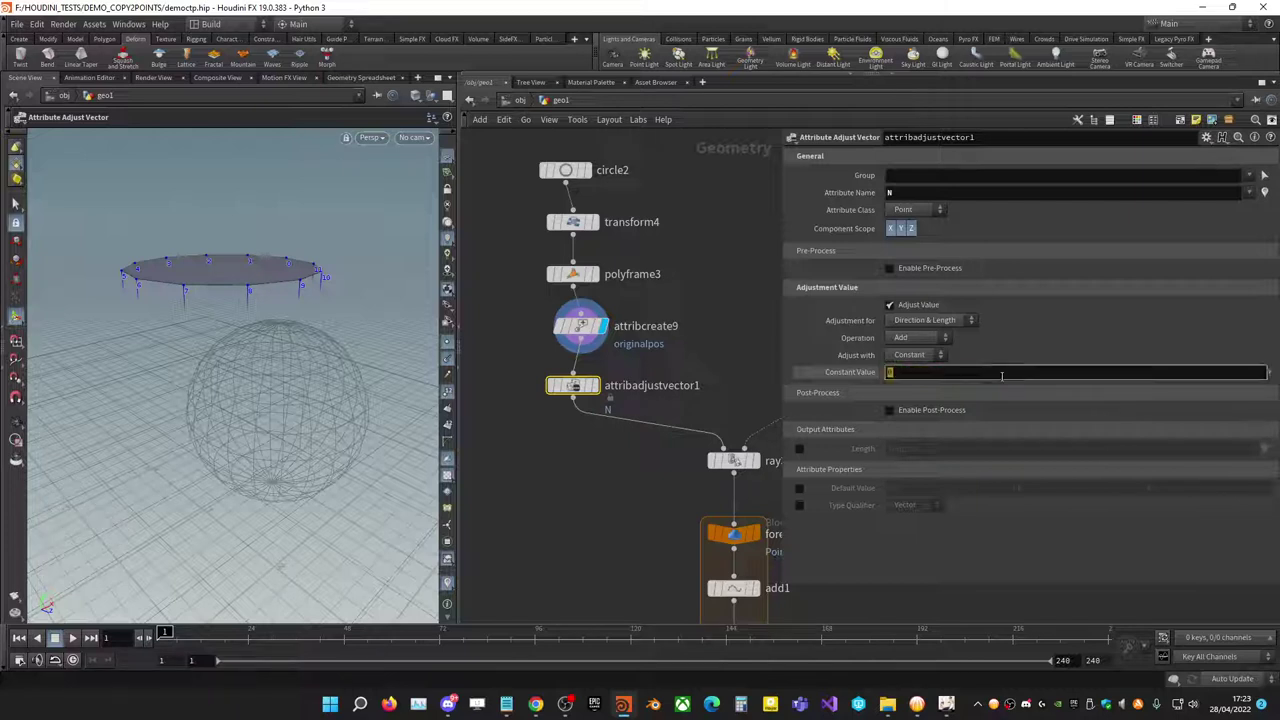
type("@P.x")
left_click(1150, 372)
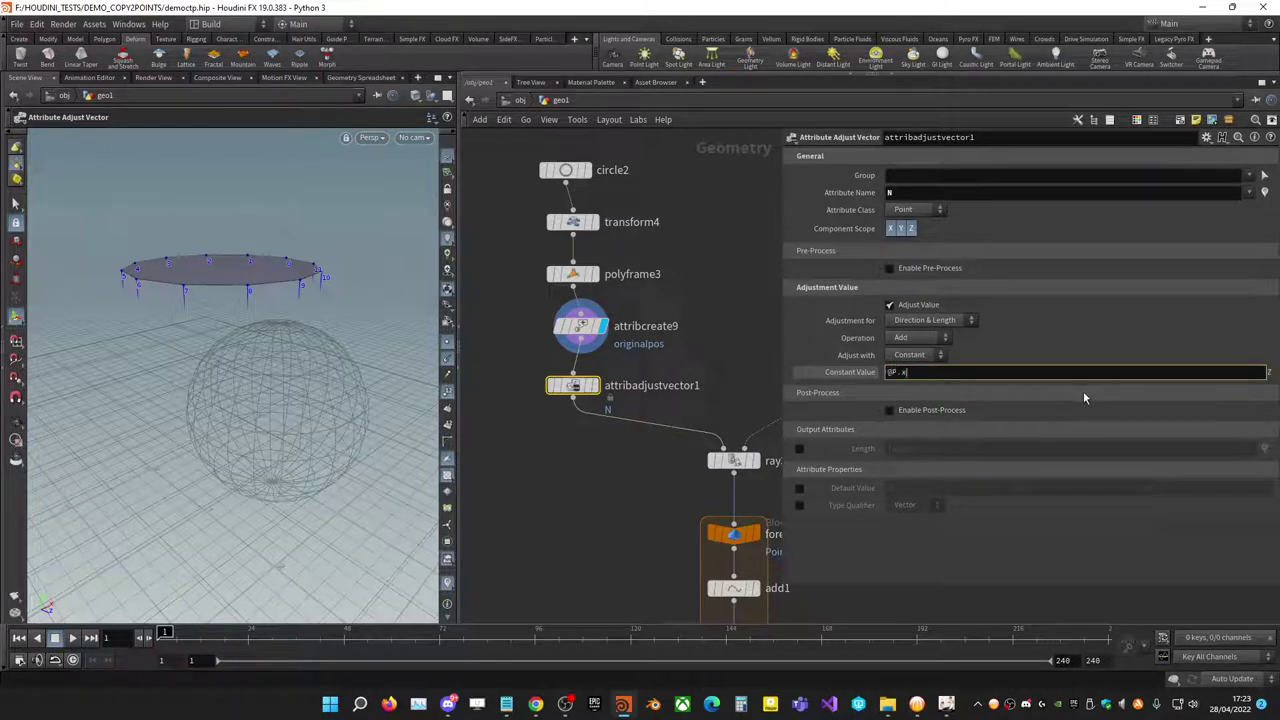
key("BackSpace")
key("Return")
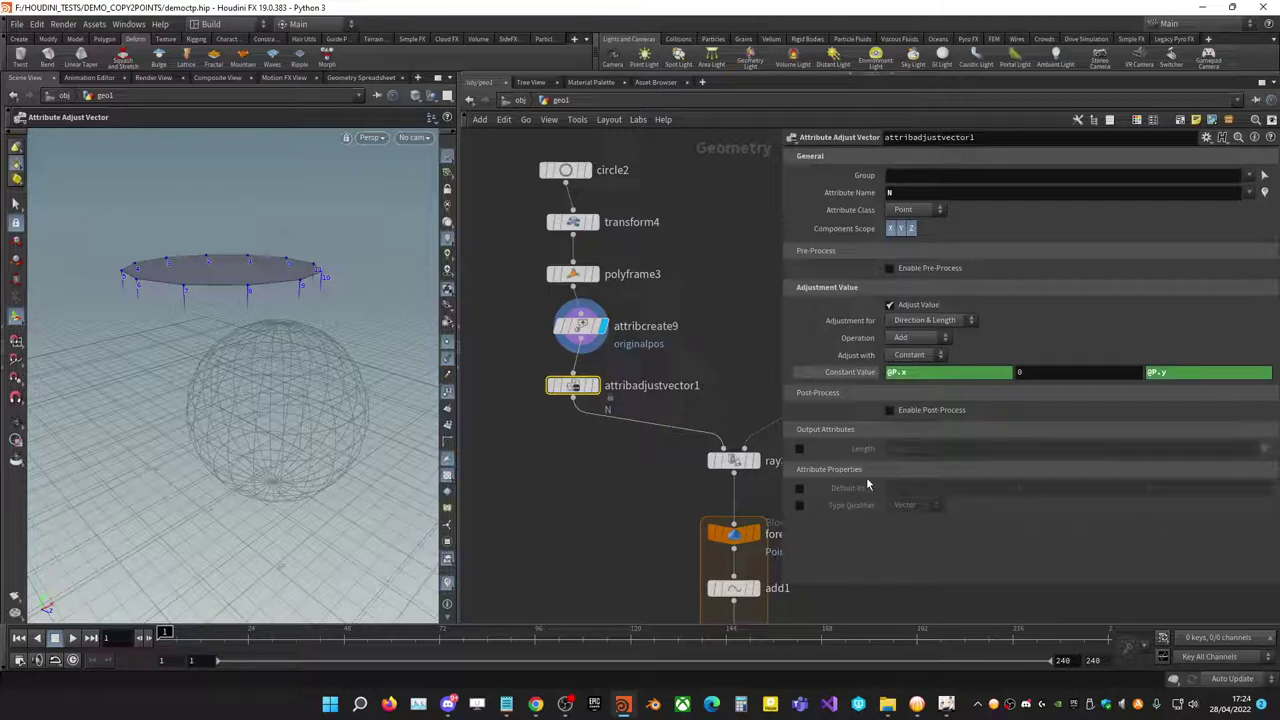
Try a Length output named N, then disable the length output again
left_click(799, 449)
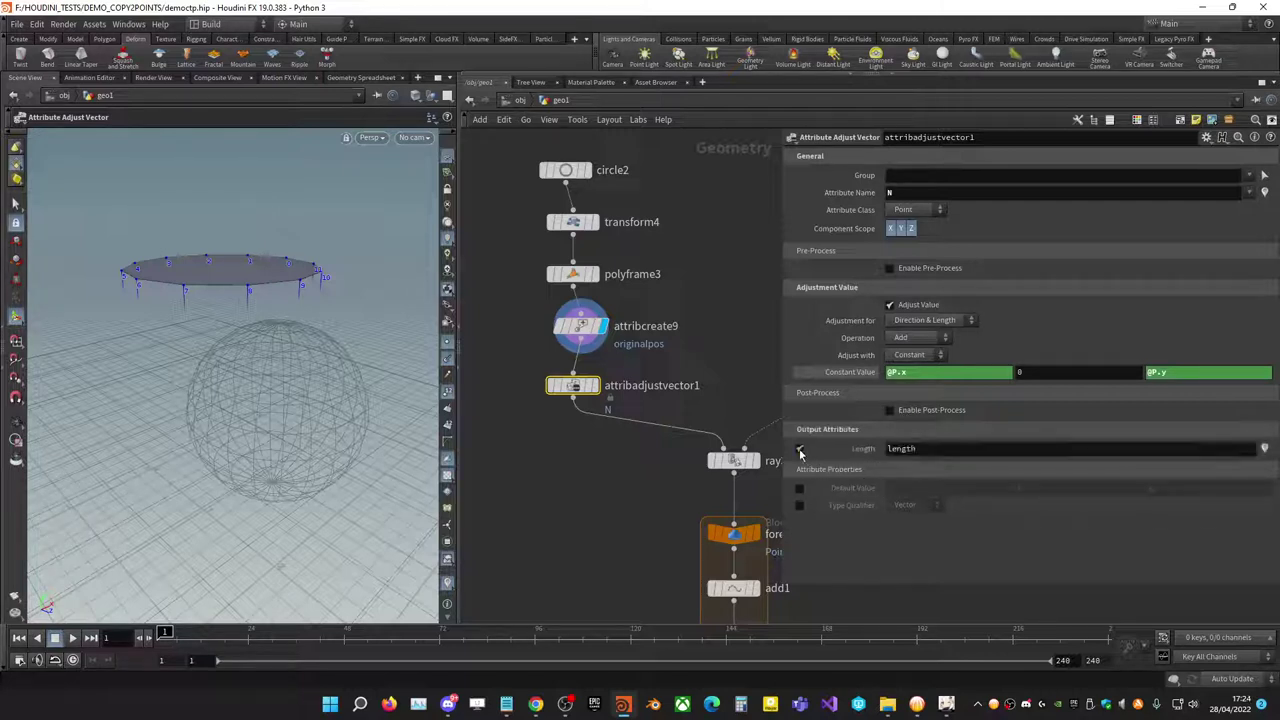
left_click(950, 448)
type("N")
key("Return")
left_click(799, 452)
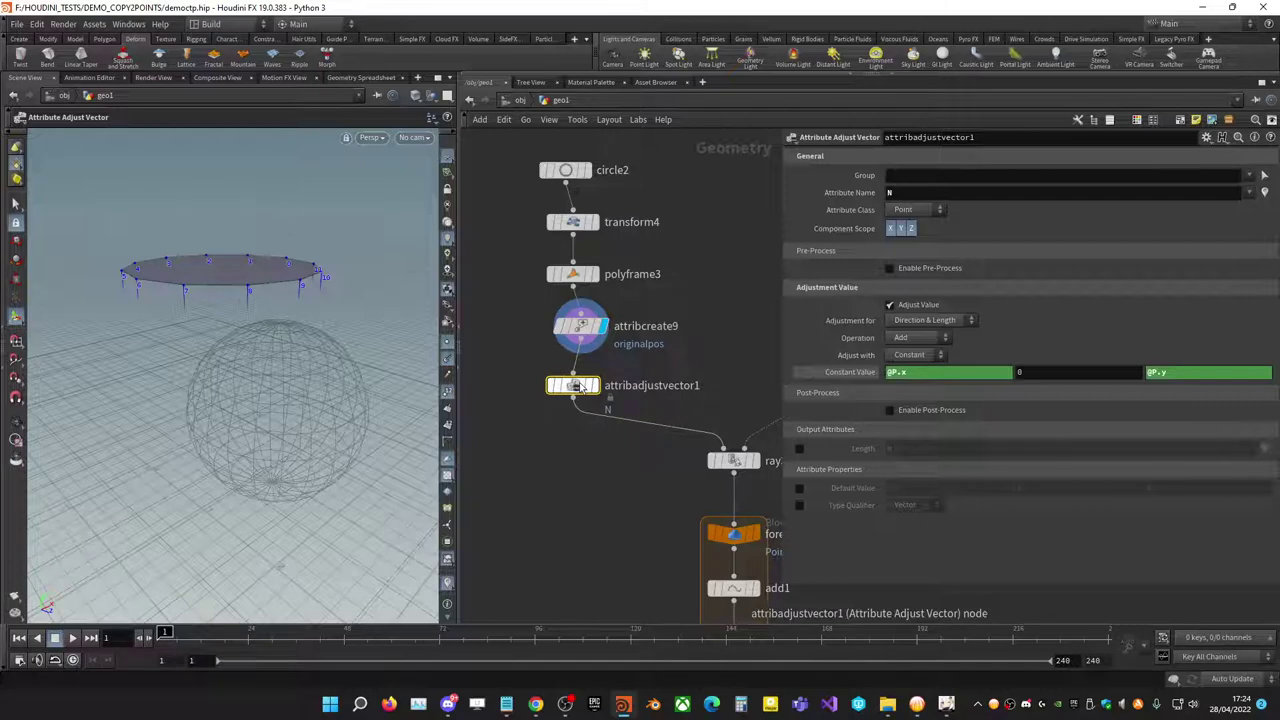
Delete attribadjustvector1 and cancel the node search menu
key("Delete")
key("Tab")
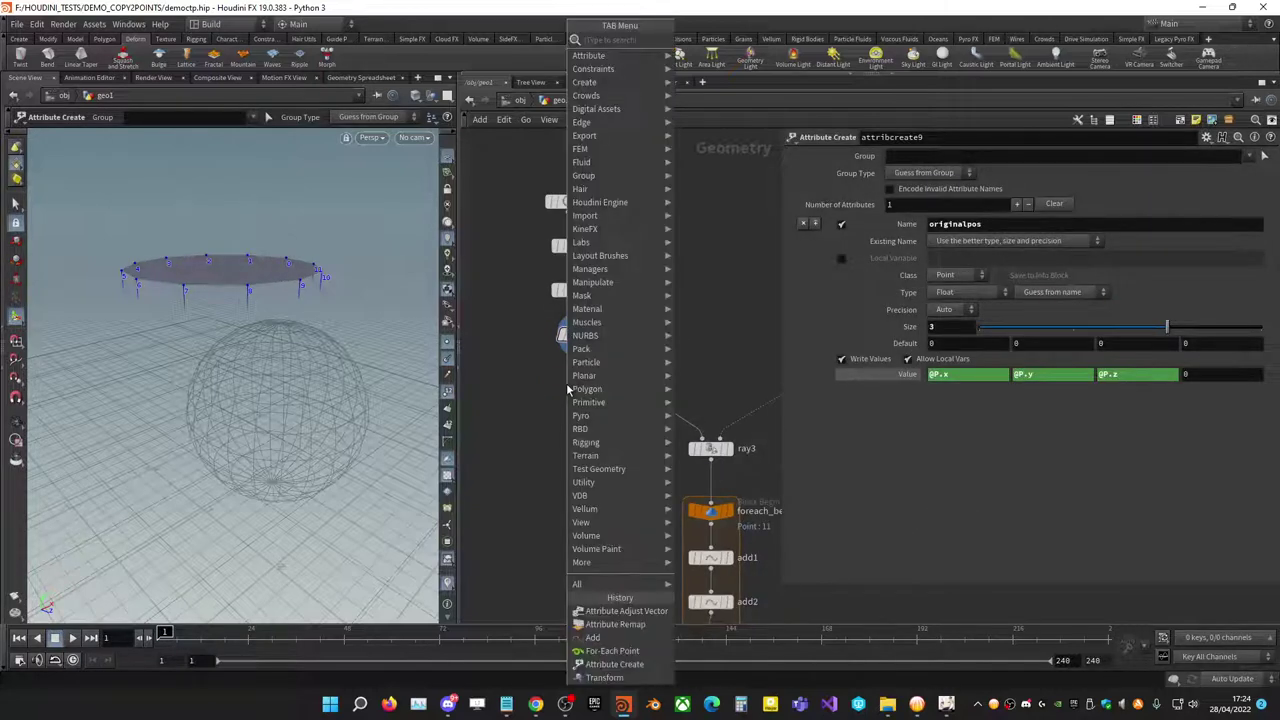
type("attr")
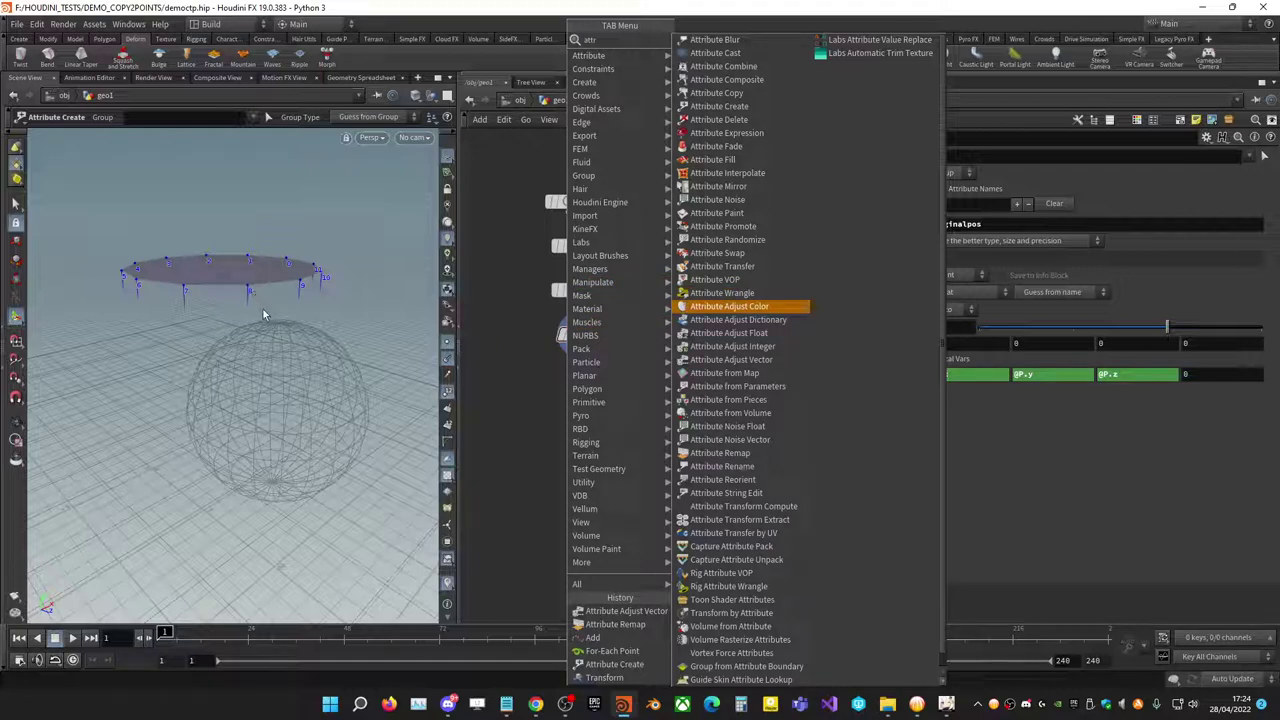
key("Escape")
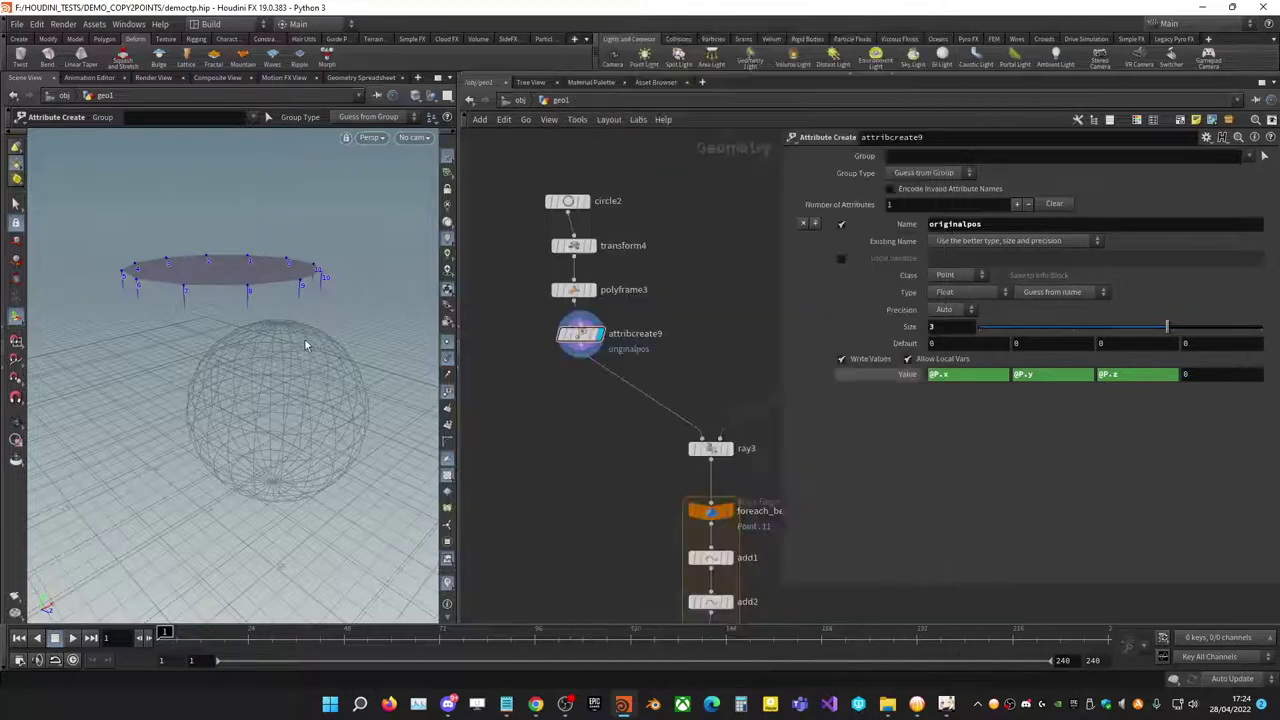
Tumble the viewport to a top-down view of the disc and select polyframe3
left_click_drag(304, 338, 220, 277)
key("Return")
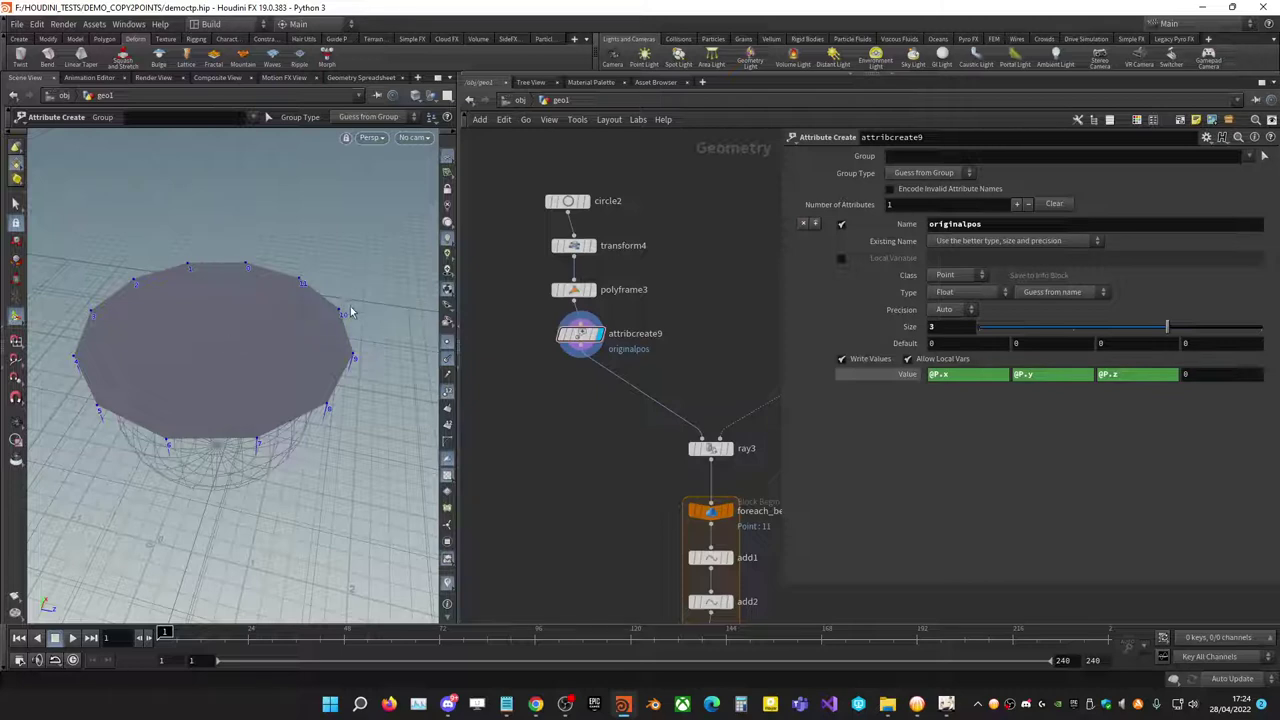
mouse_move(390, 309)
left_mouse_down("alt")
mouse_move(340, 285)
mouse_move(371, 289)
left_mouse_up("alt")
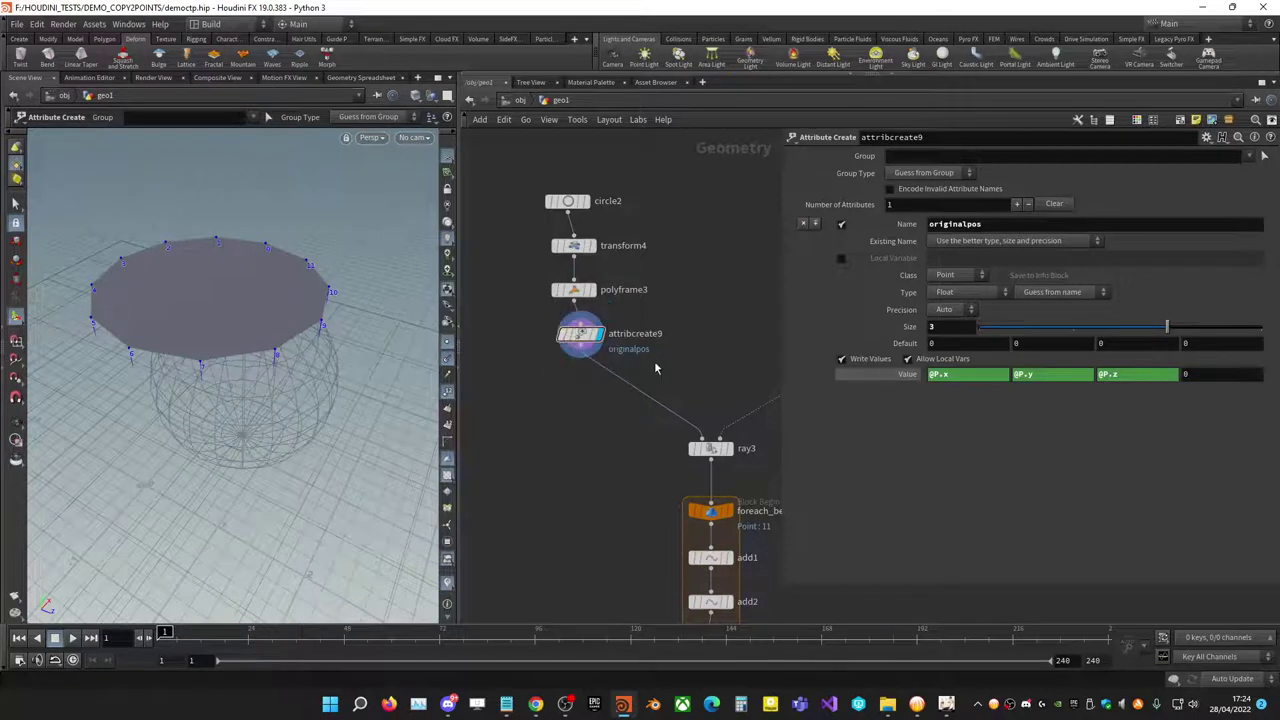
middle_click_drag(681, 369, 653, 383)
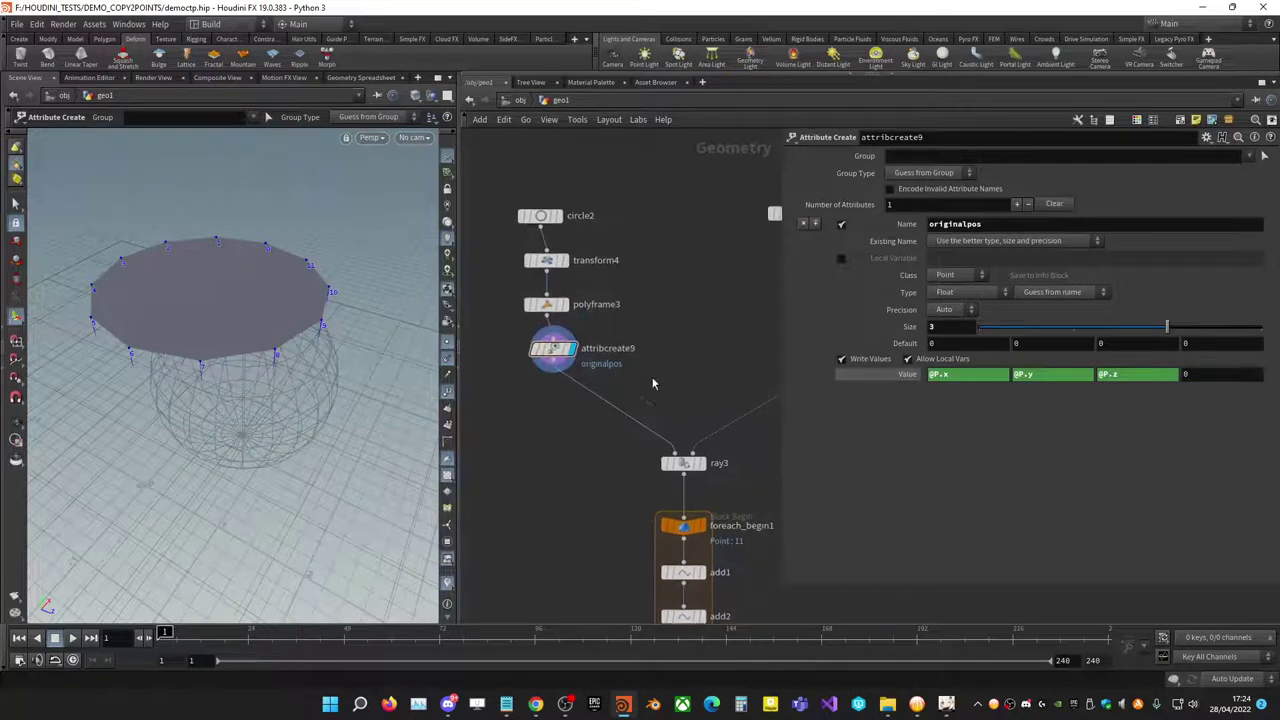
left_click(547, 305)
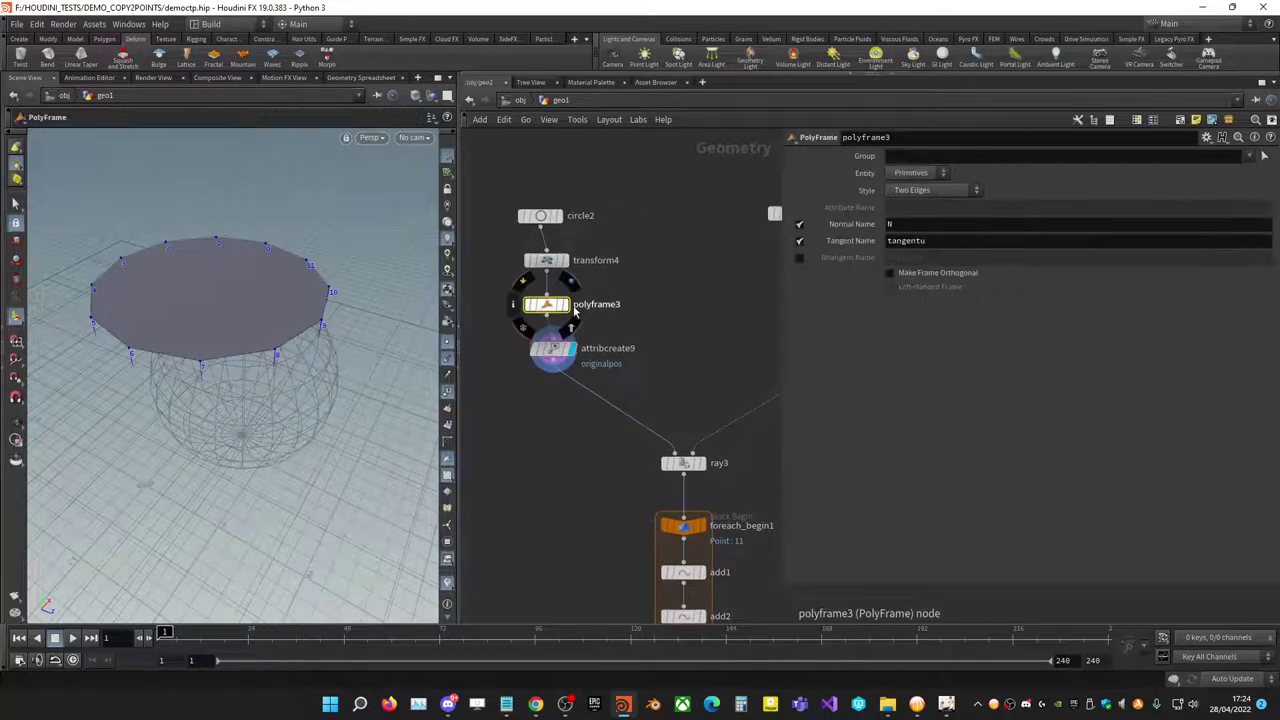
Try polyframe3 with Primitive Centroid style, tangent name N, and Normal Name off
left_click(941, 191)
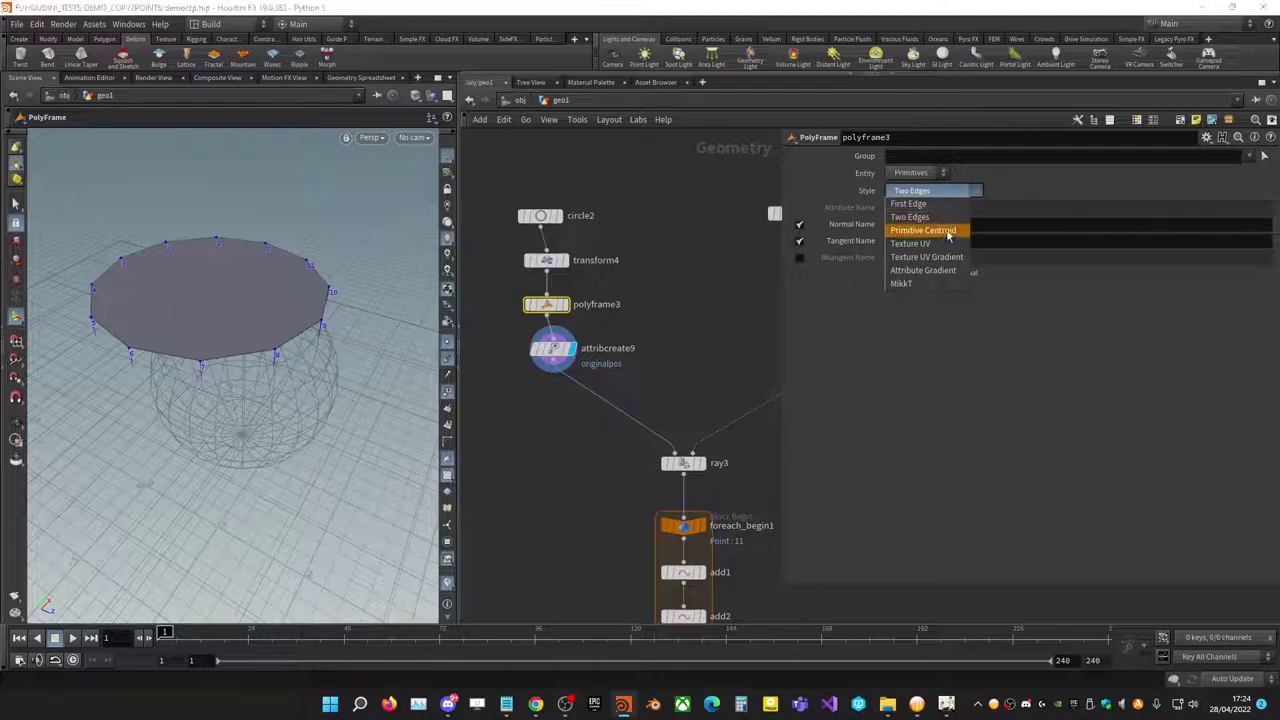
left_click(947, 231)
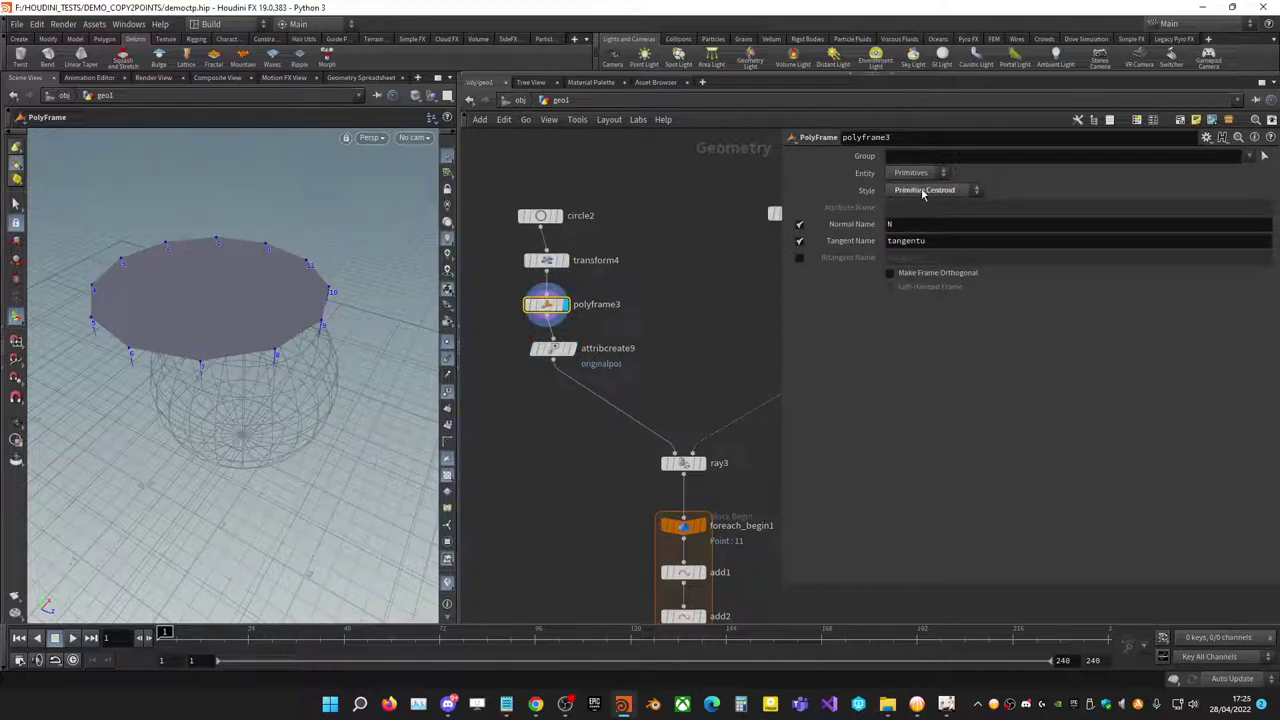
double_click(927, 240)
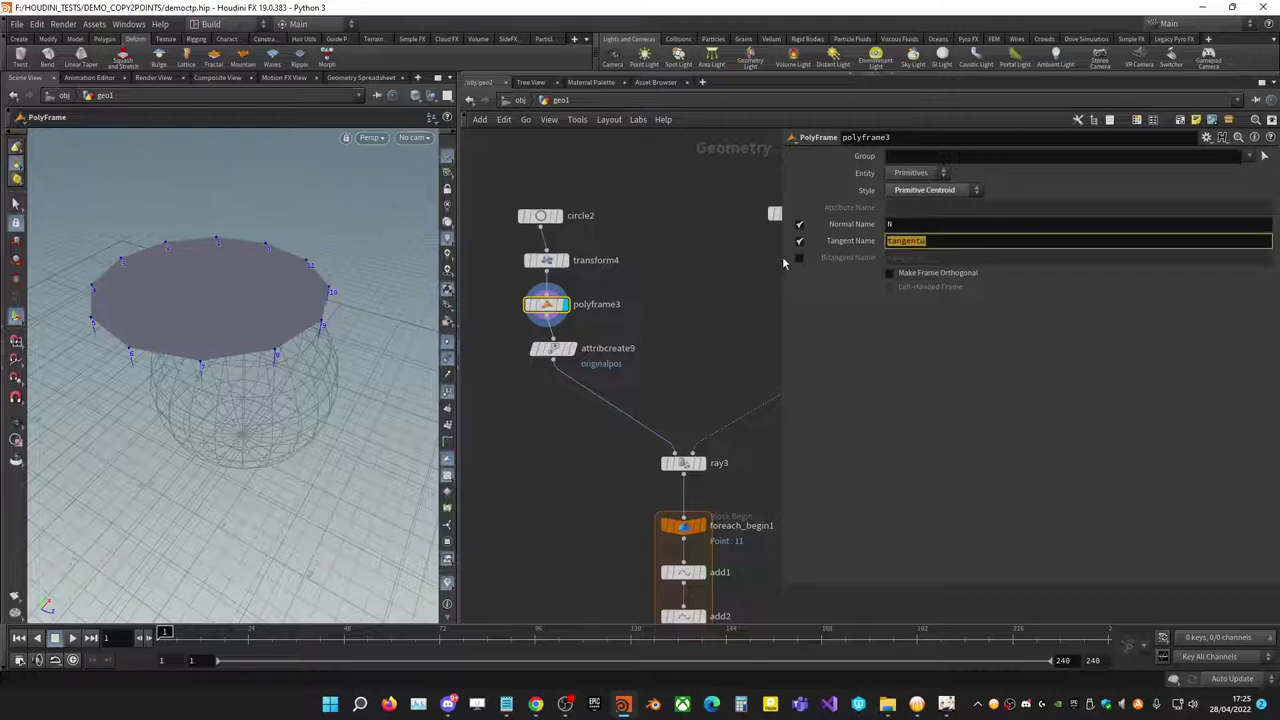
type("N")
key("Return")
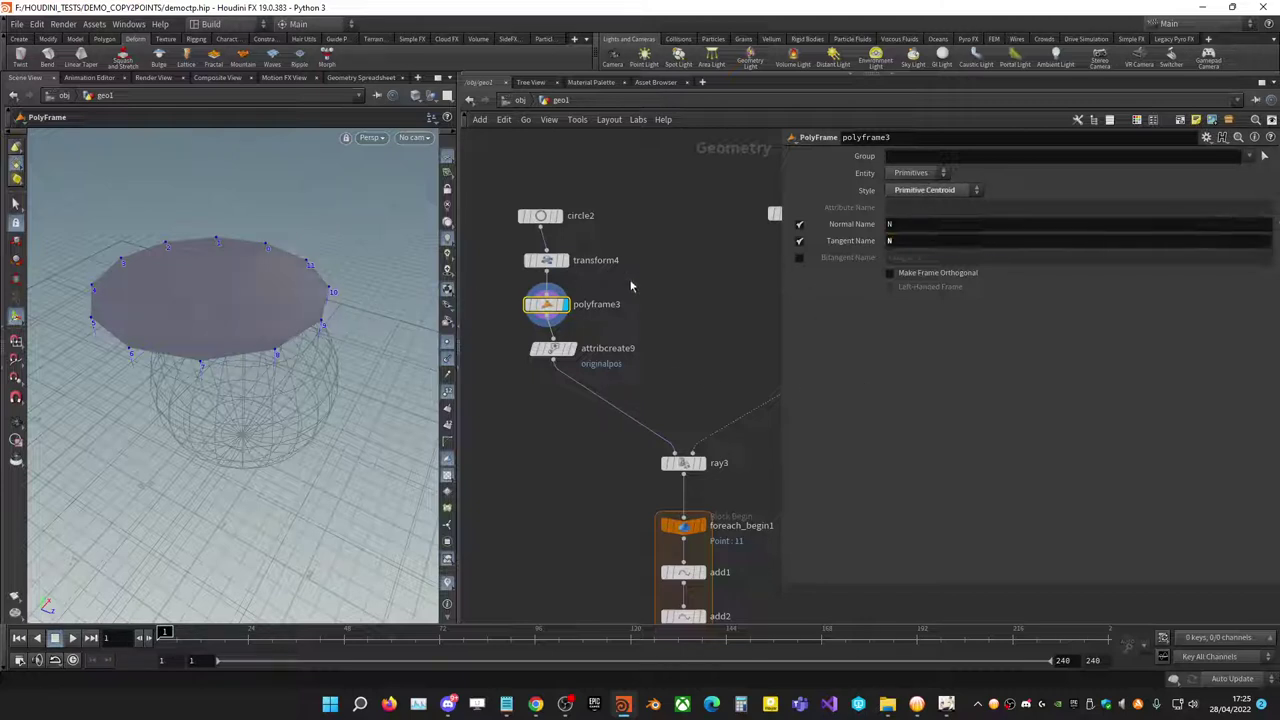
left_click(799, 224)
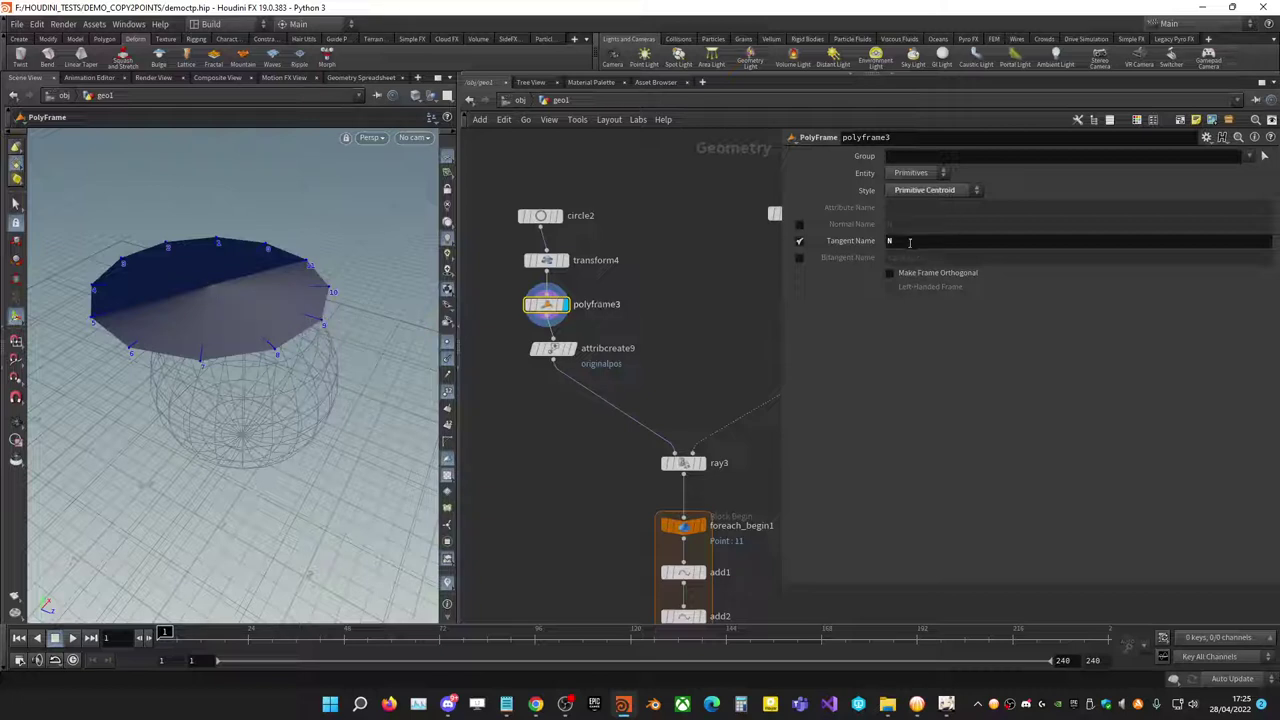
Undo back to Two Edges with N and tangentu, then select attribcreate9
key("ctrl+z")
key("ctrl+z")
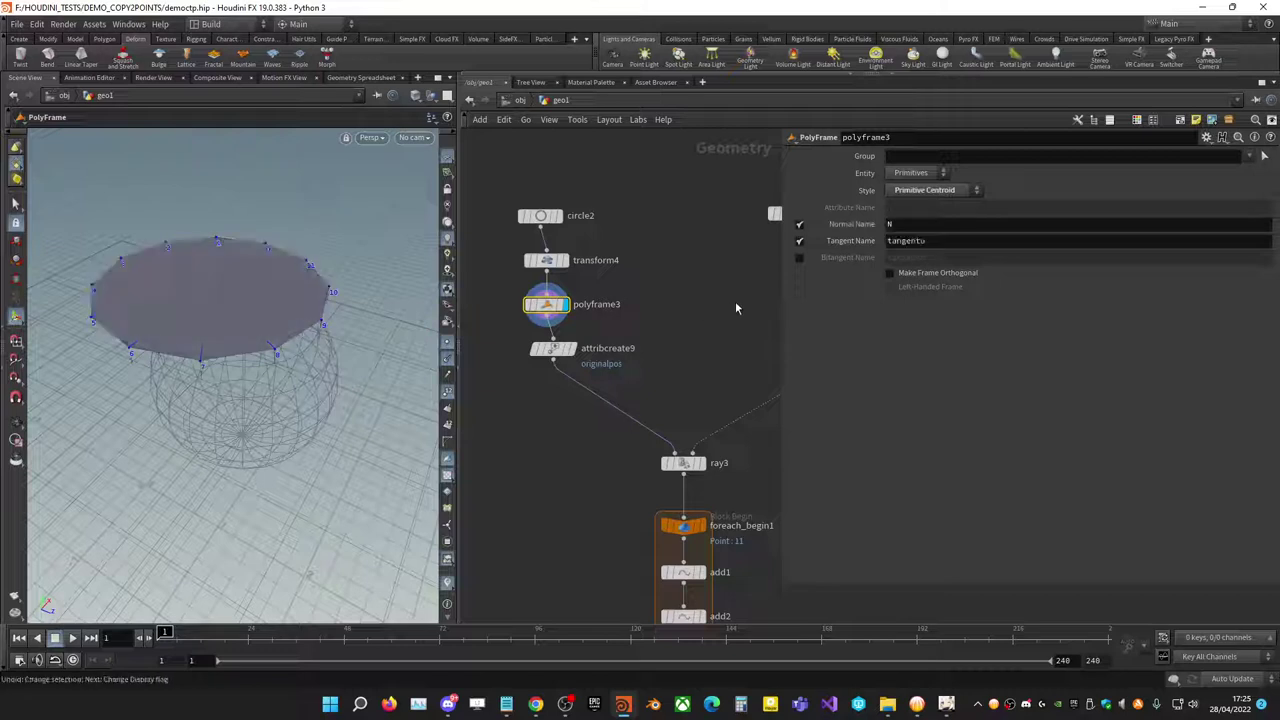
key("ctrl+z")
key("ctrl+z")
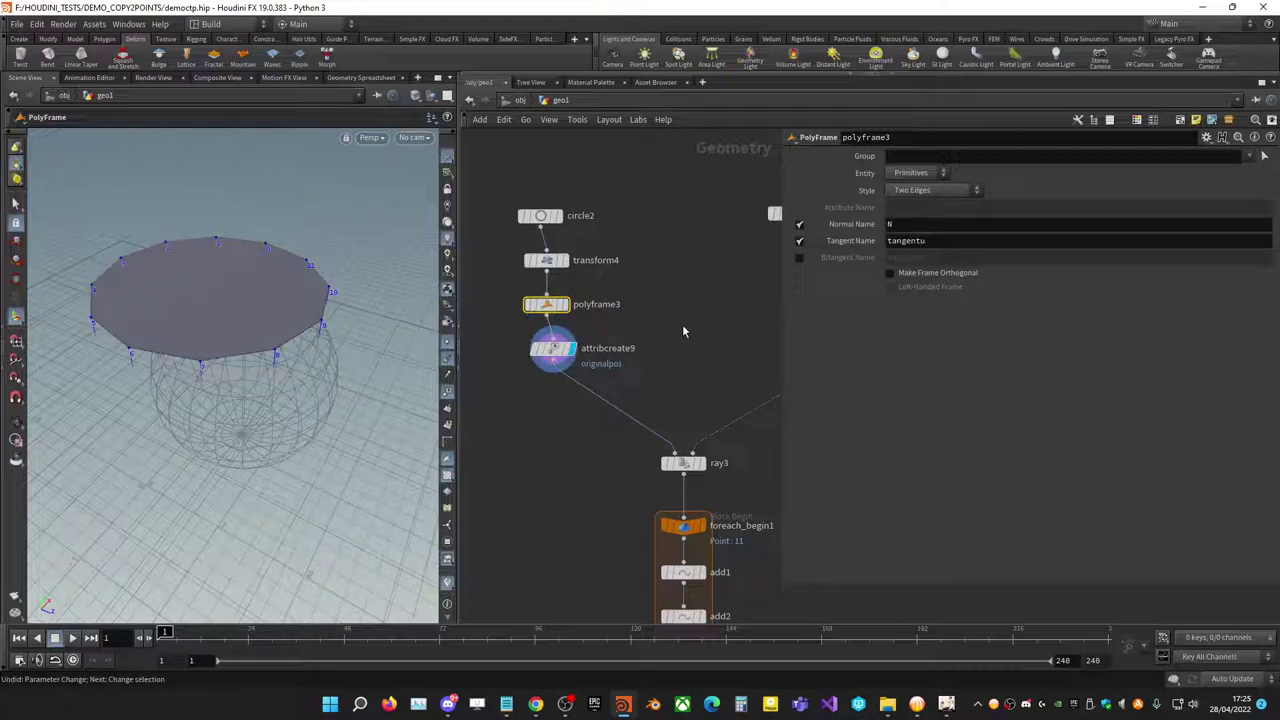
key("ctrl+z")
left_click(588, 354)
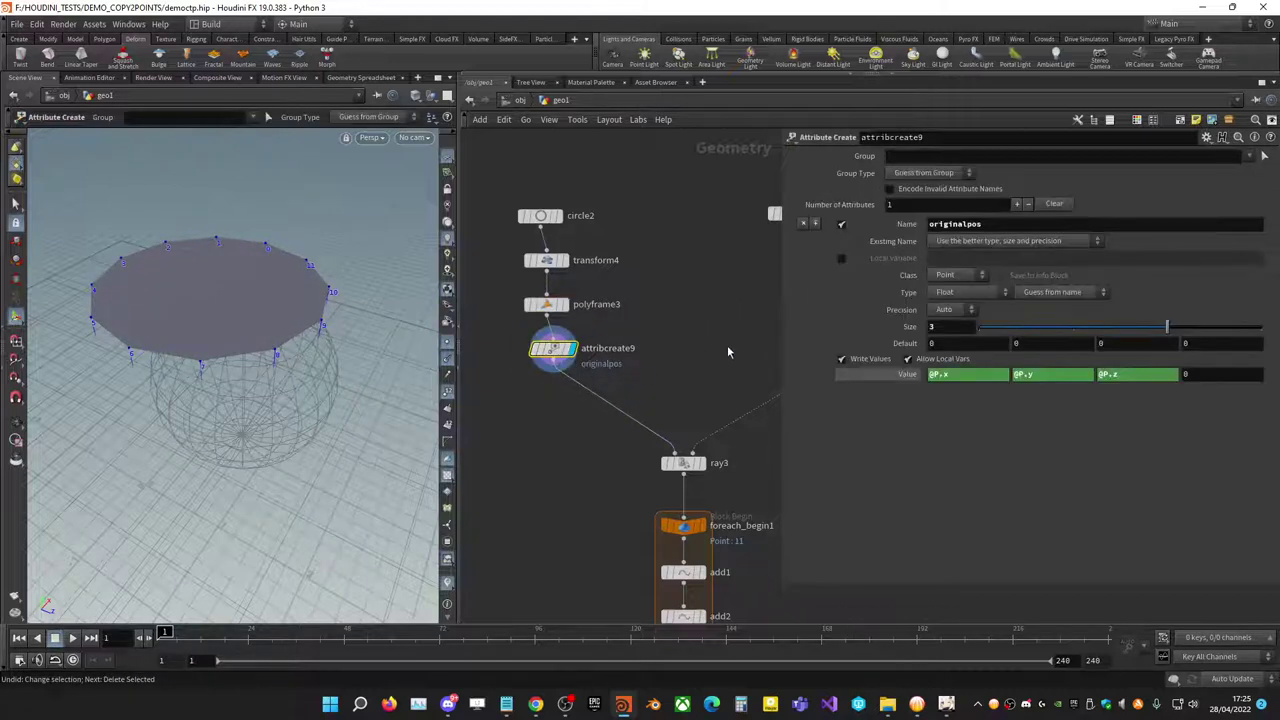
Add an Attribute Reorient node below attribcreate9, then delete it
middle_click_drag(655, 327, 648, 274)
key("Tab")
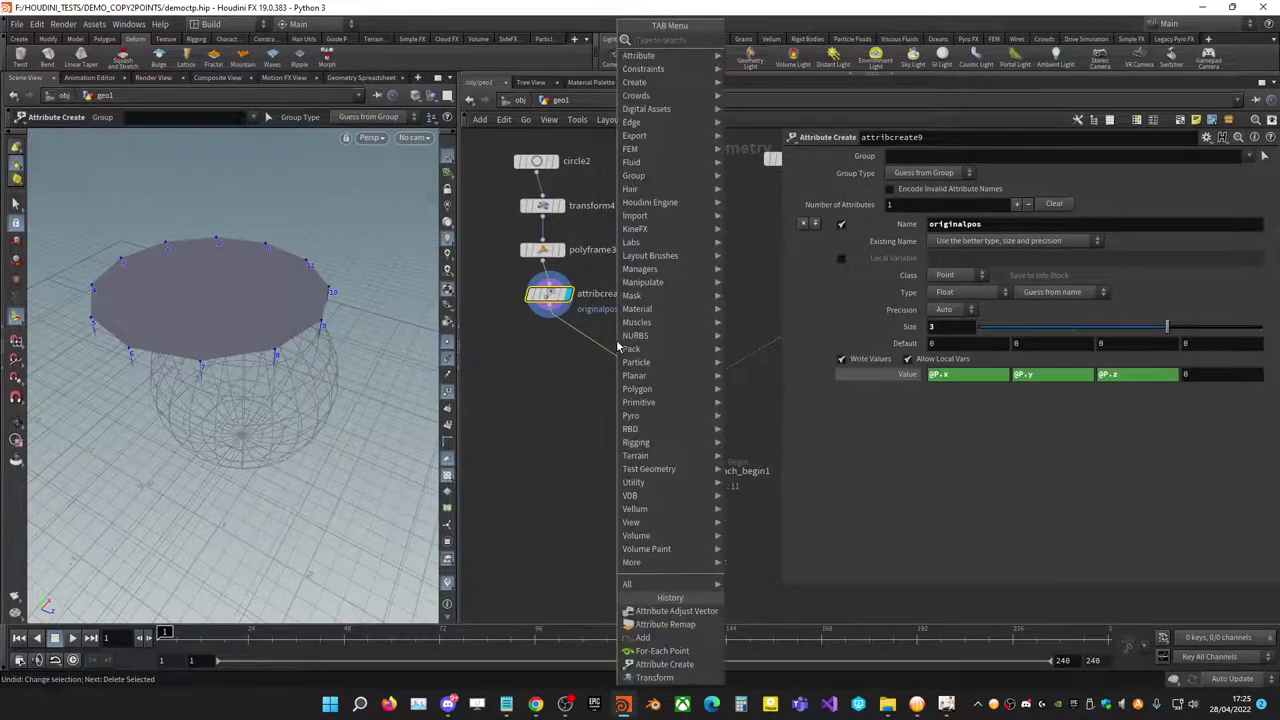
type("attr")
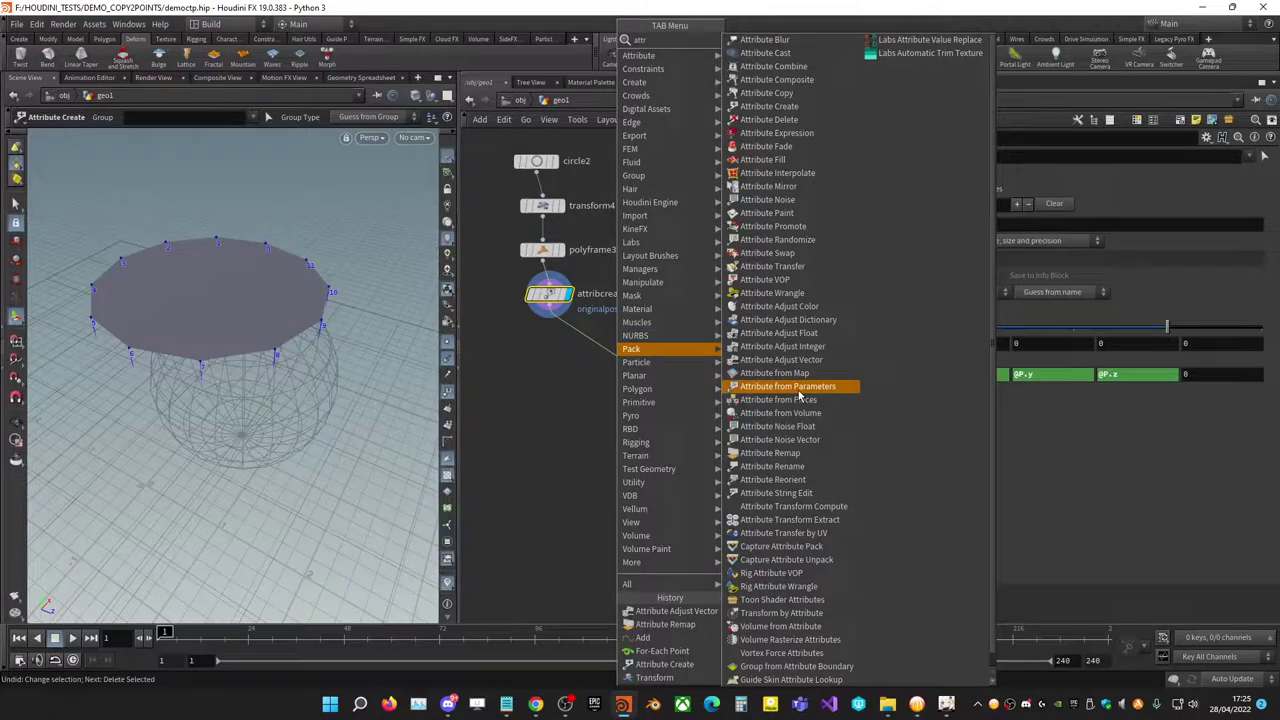
left_click(836, 480)
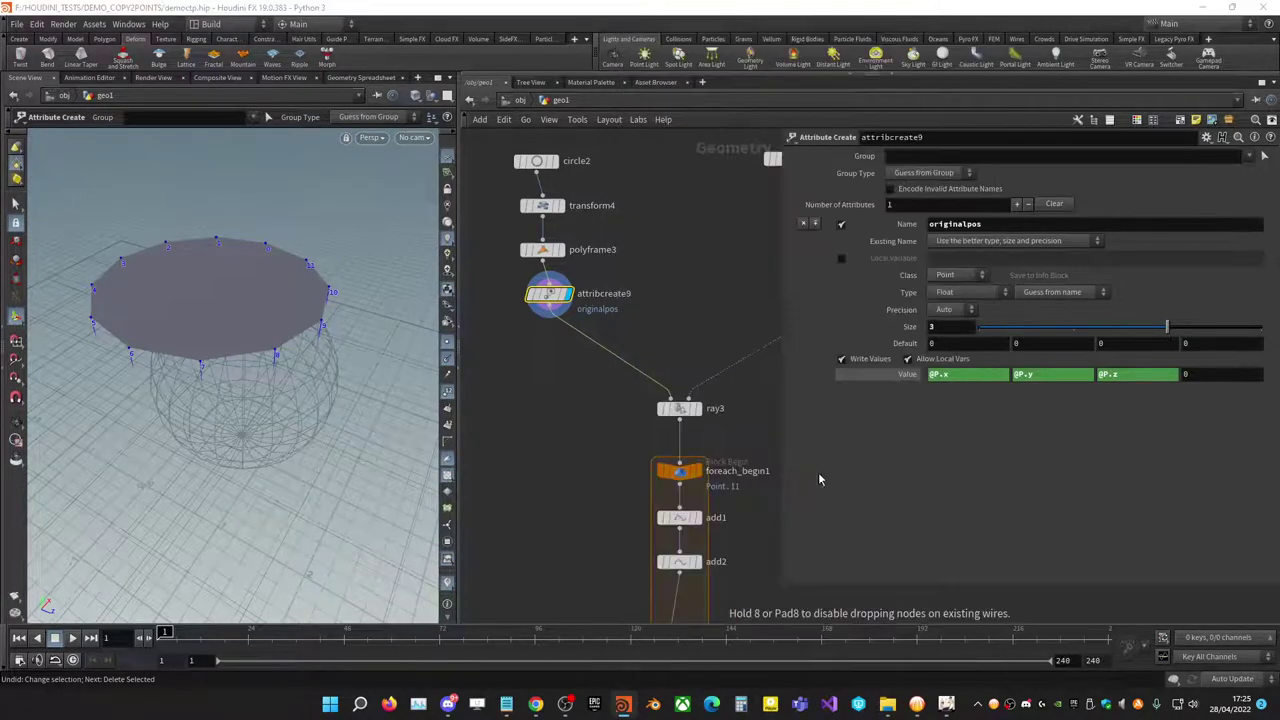
left_click(593, 345)
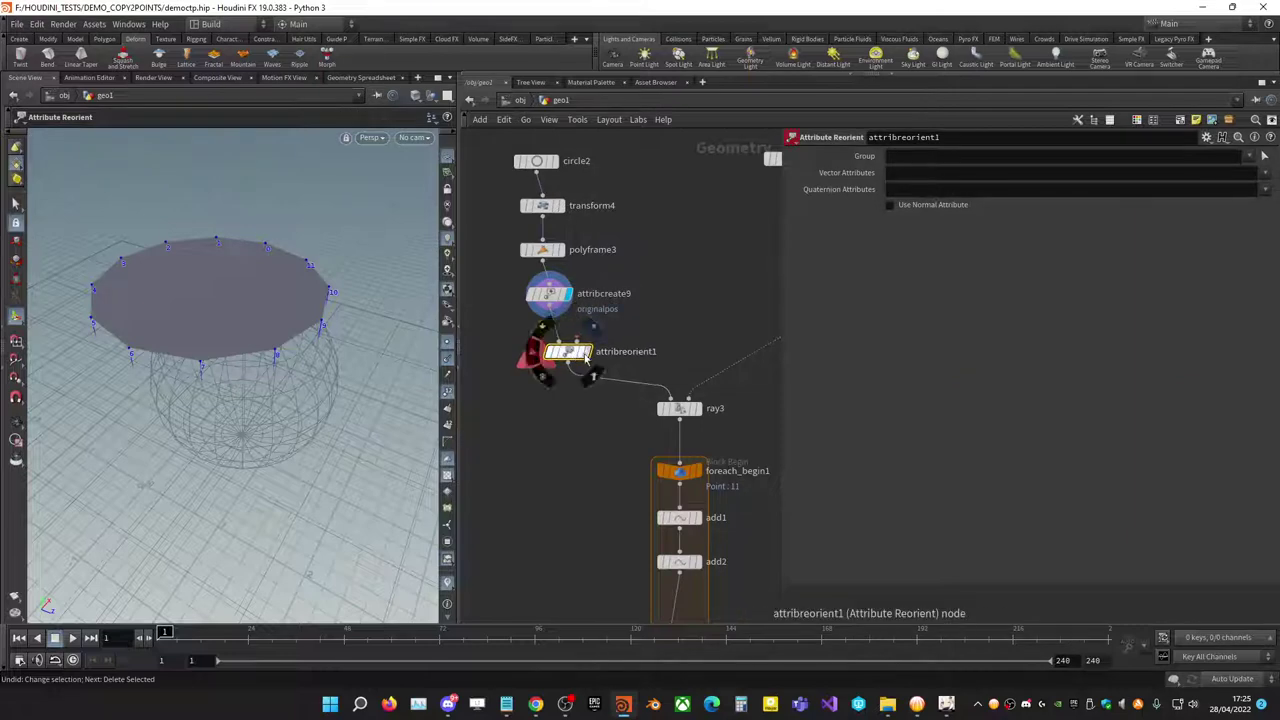
key("Delete")
Insert an Attribute Wrangle below attribcreate9 with code adding @P to @N
key("Tab")
type("attr")
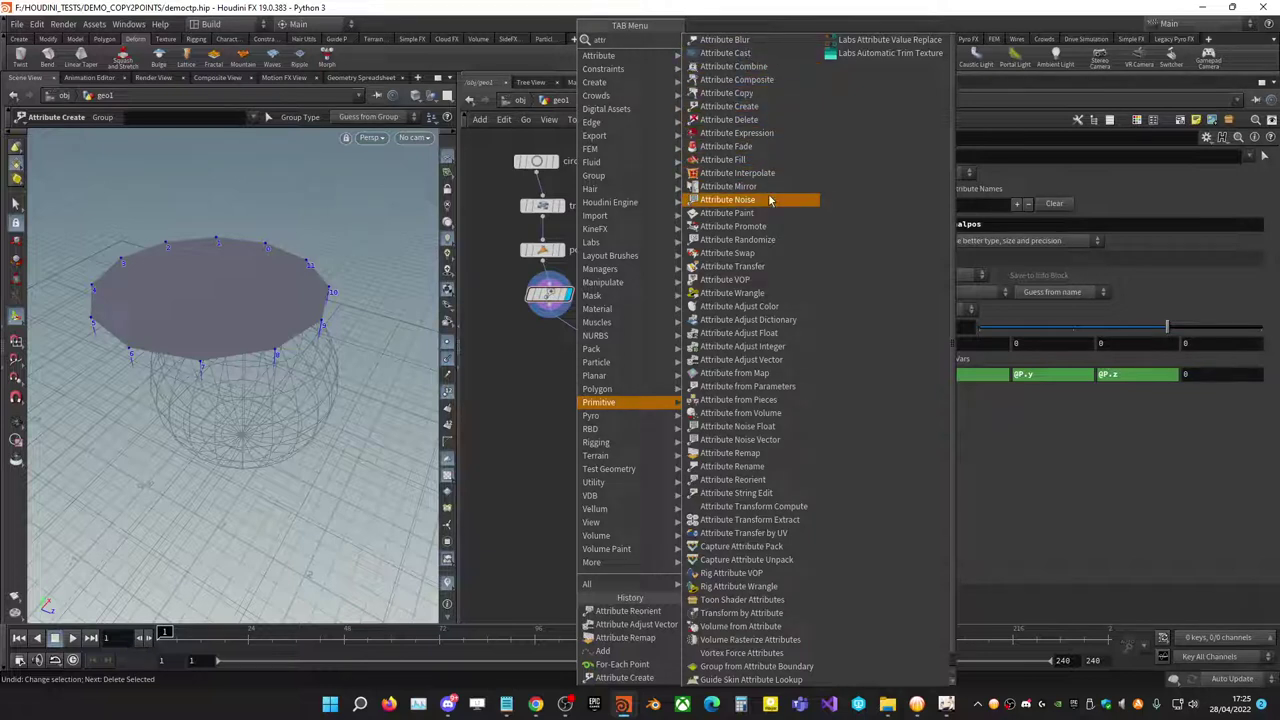
left_click(760, 293)
left_click(600, 352)
left_click_drag(598, 345, 551, 348)
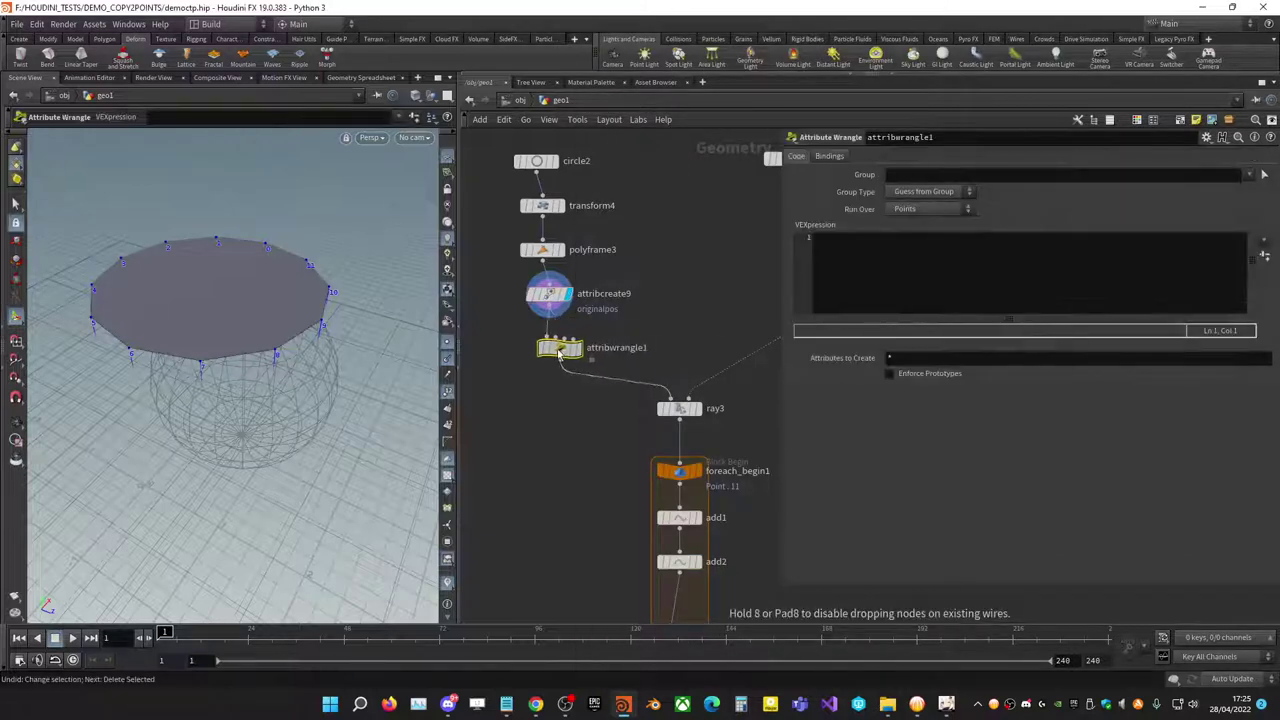
left_click(838, 283)
type("@N+=@P;")
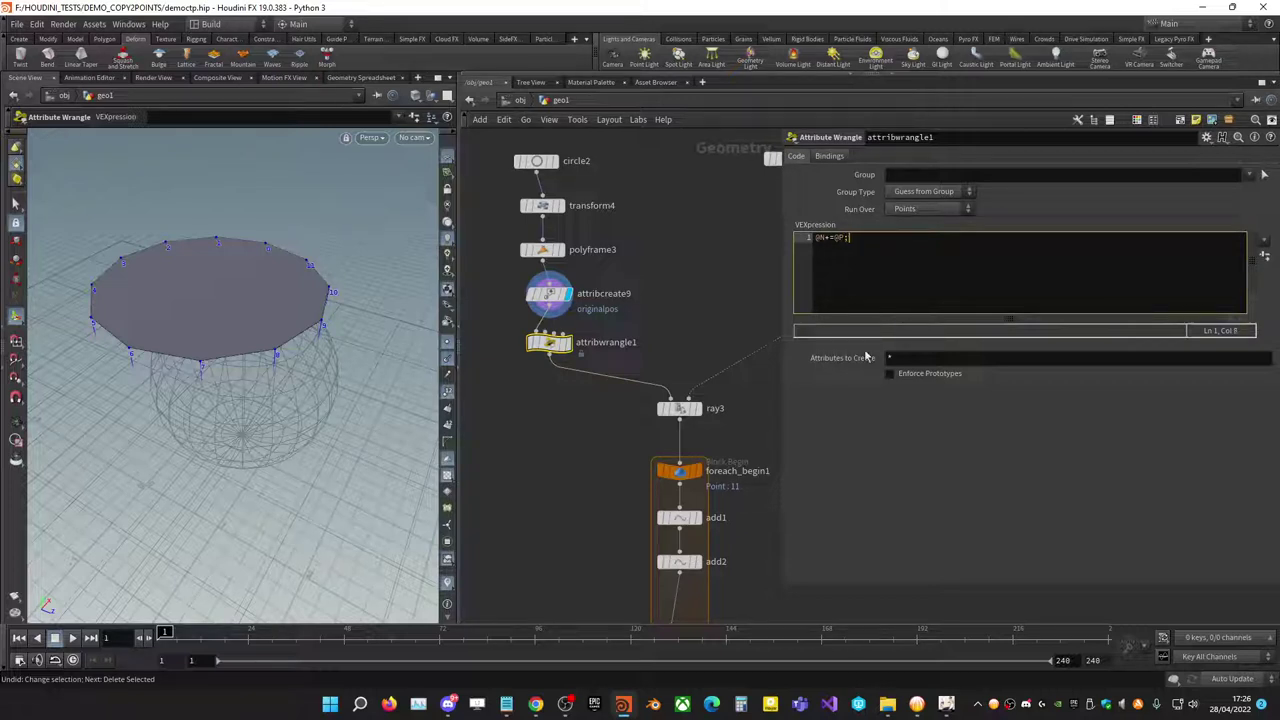
left_click(888, 390)
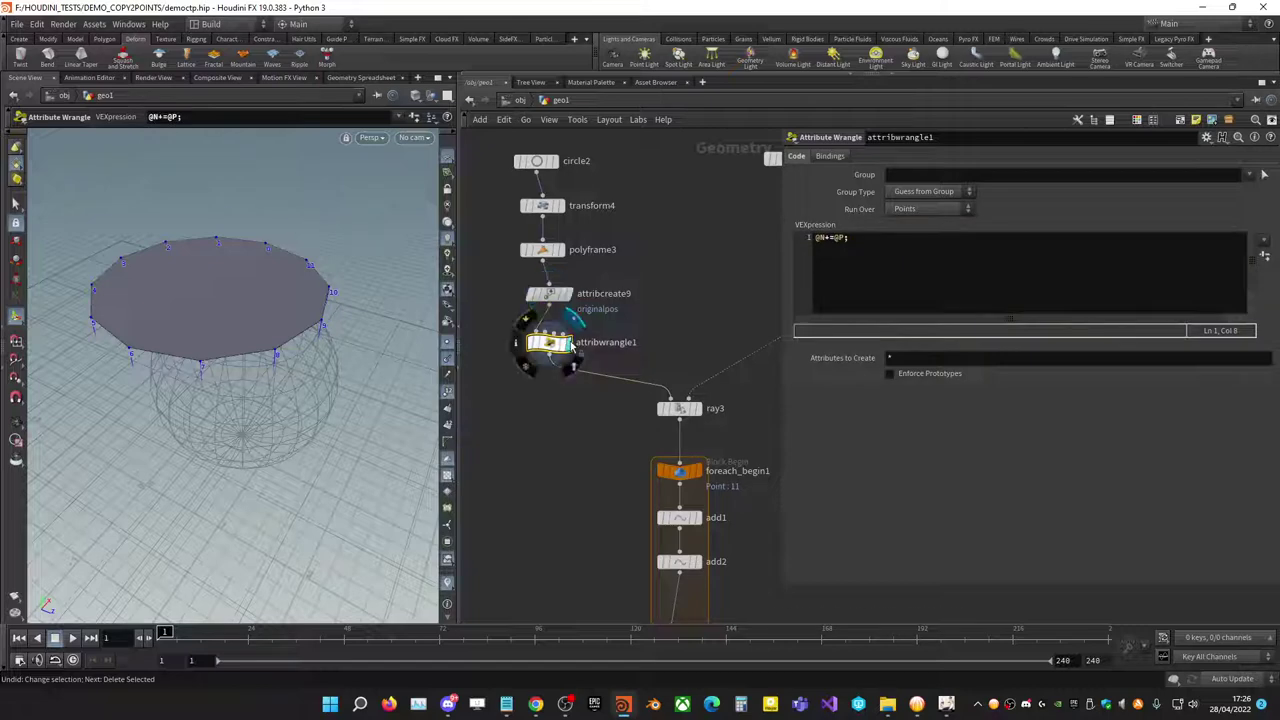
Display the wrangle's output and orbit to a top-down view of the disc
left_click(568, 343)
key("Escape")
mouse_move(234, 351)
left_mouse_down()
mouse_move(249, 386)
mouse_move(237, 373)
mouse_move(269, 263)
mouse_move(234, 266)
mouse_move(257, 349)
mouse_move(239, 309)
mouse_move(329, 306)
mouse_move(312, 326)
mouse_move(309, 289)
mouse_move(266, 297)
mouse_move(309, 277)
mouse_move(157, 307)
mouse_move(289, 289)
mouse_move(191, 340)
left_mouse_up()
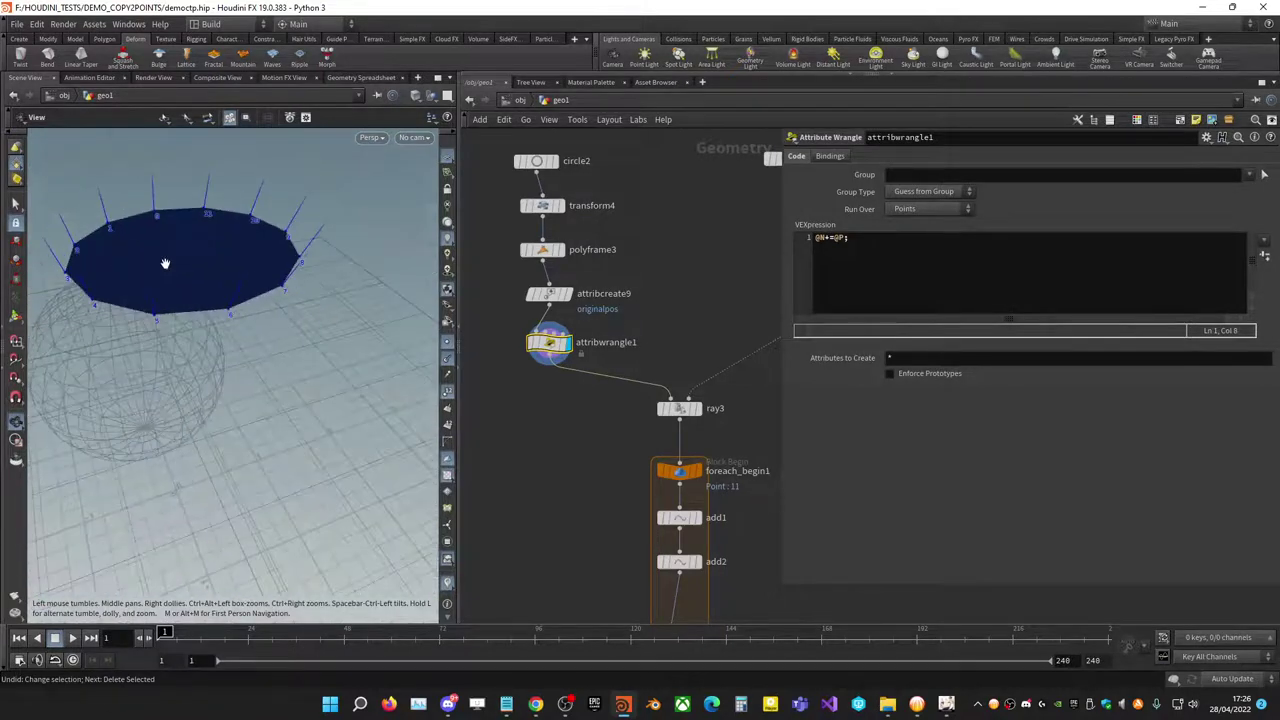
mouse_move(165, 263)
left_mouse_down()
mouse_move(206, 263)
mouse_move(137, 274)
mouse_move(131, 306)
mouse_move(137, 280)
mouse_move(150, 320)
mouse_move(143, 266)
mouse_move(194, 274)
left_mouse_up()
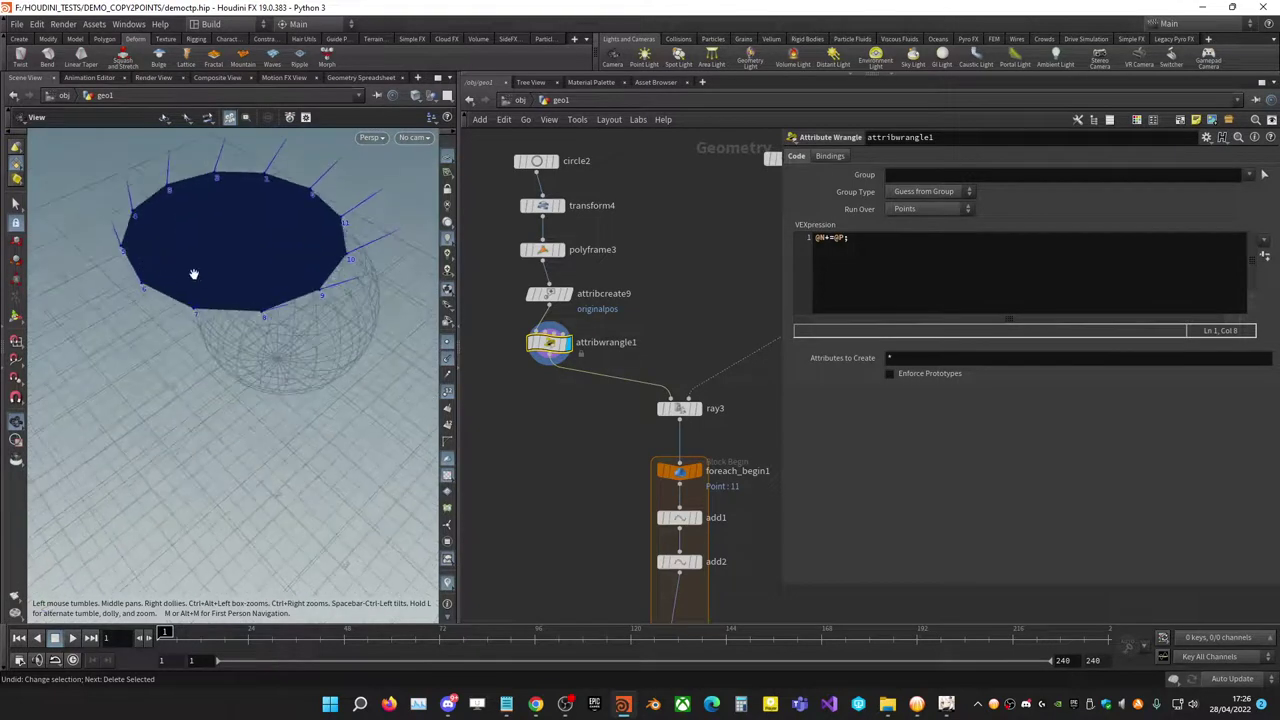
key("Return")
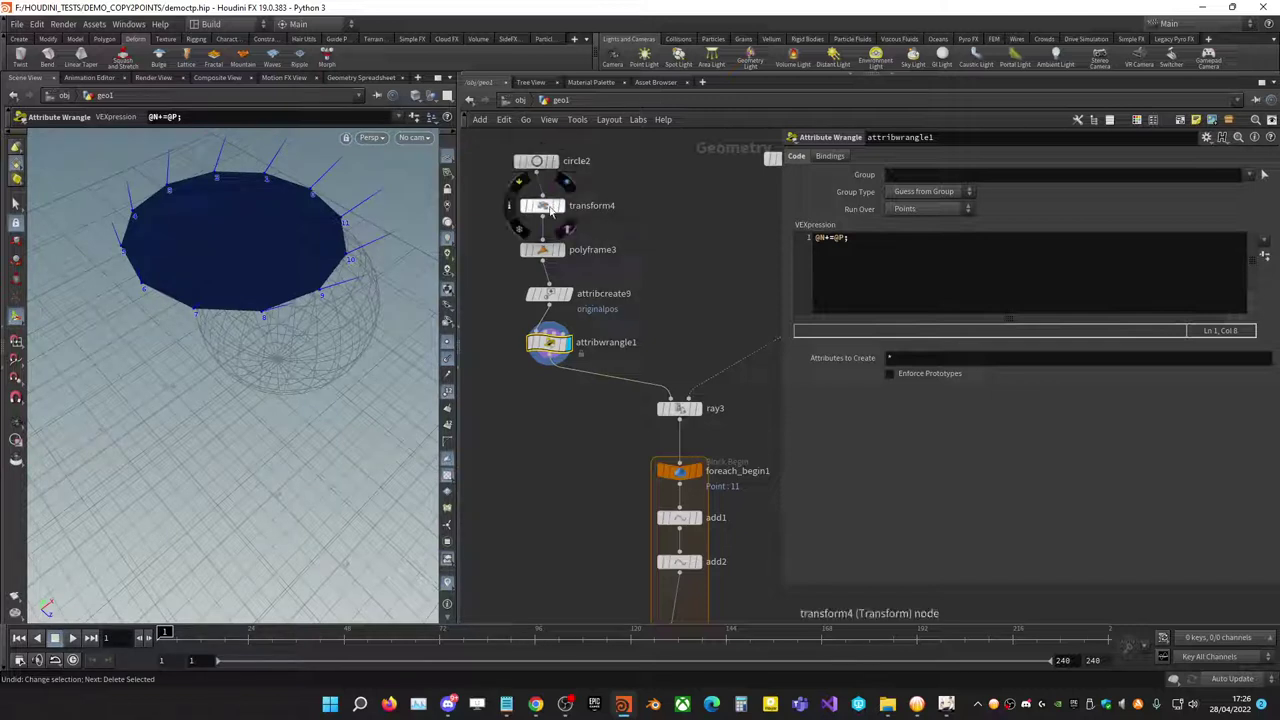
Move transform4 onto the wire above ray3, after attribwrangle1
mouse_move(545, 206)
left_click(546, 208)
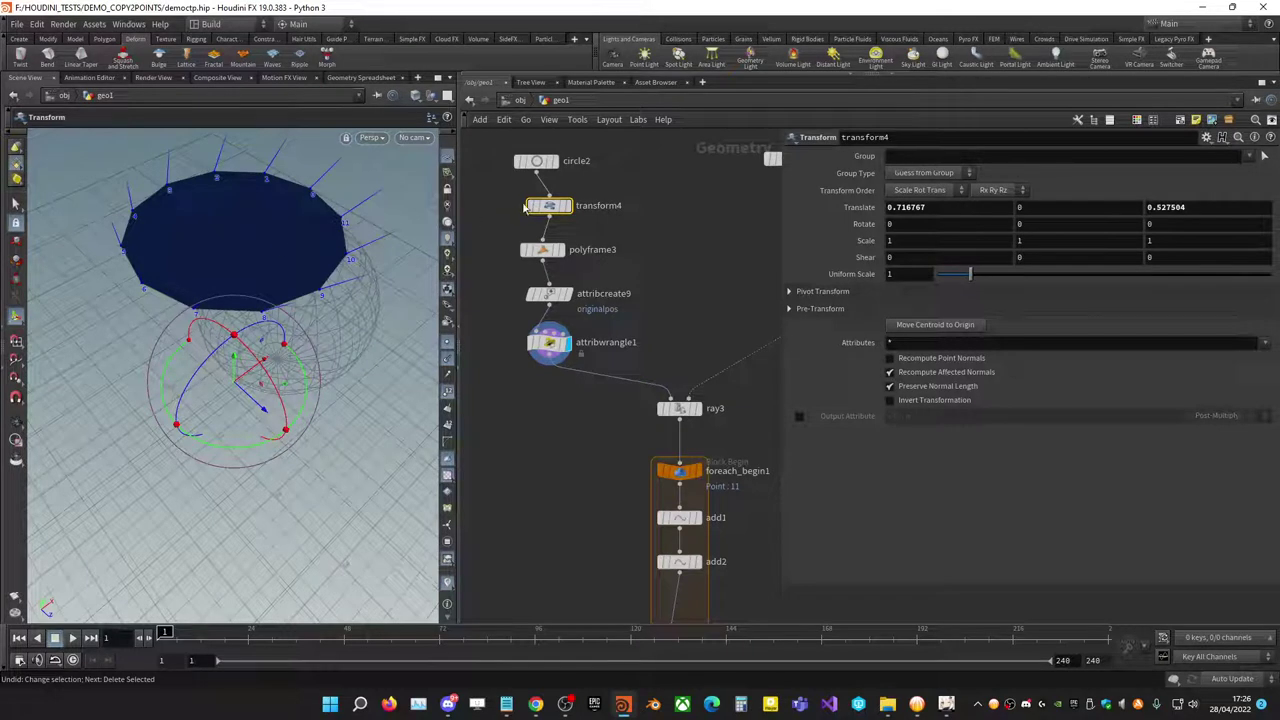
left_click_drag(527, 206, 603, 376)
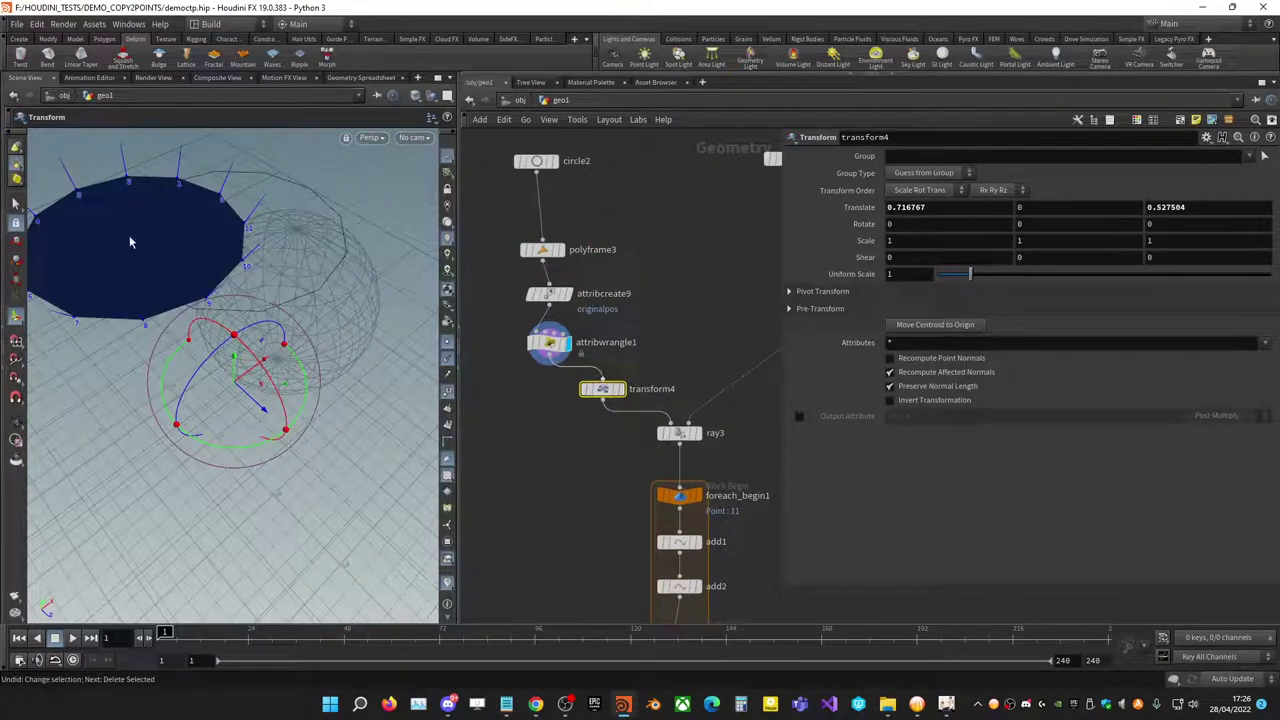
left_click(548, 343)
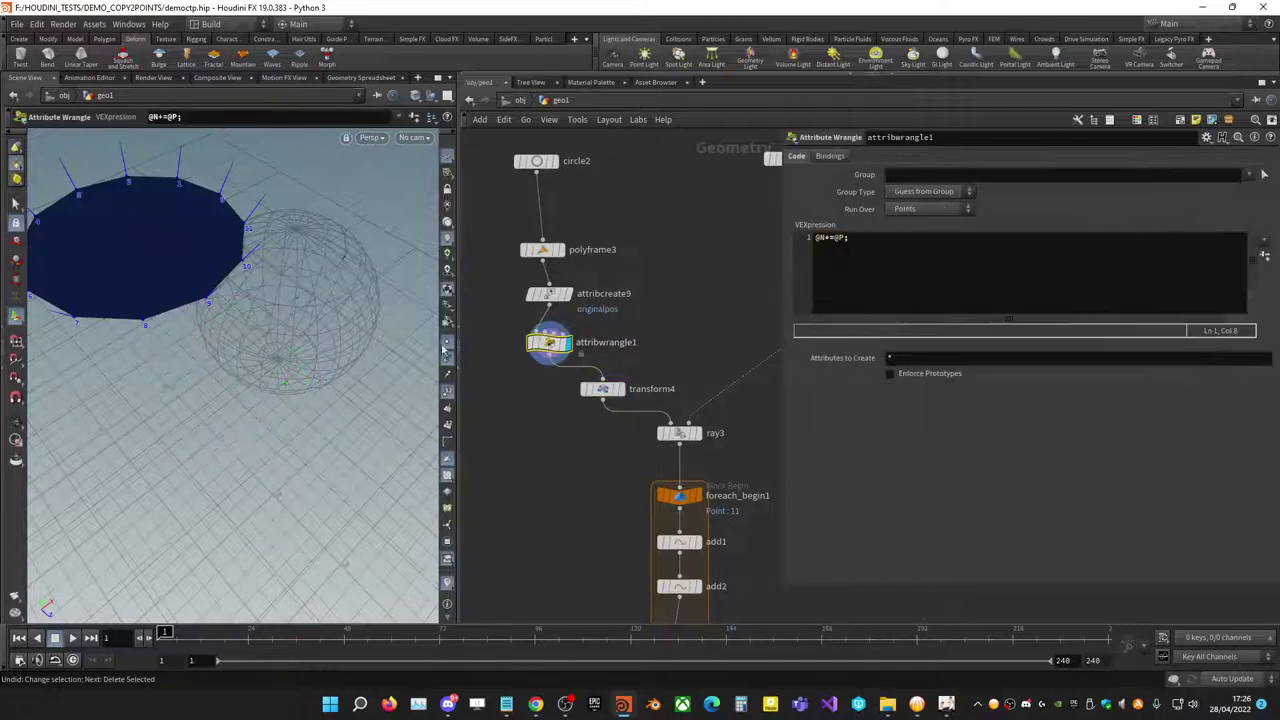
mouse_move(260, 284)
left_mouse_down()
mouse_move(194, 240)
mouse_move(251, 240)
left_mouse_up()
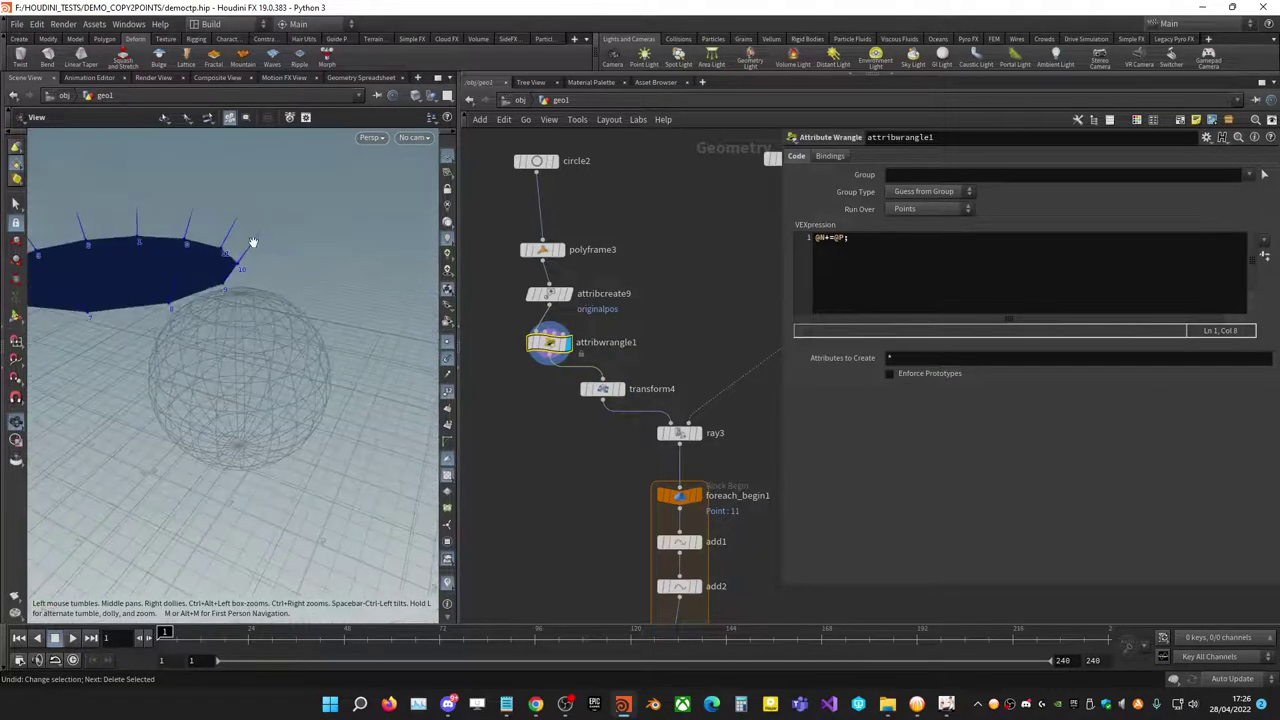
Reset circle2's Center Y to 0
left_click(540, 164)
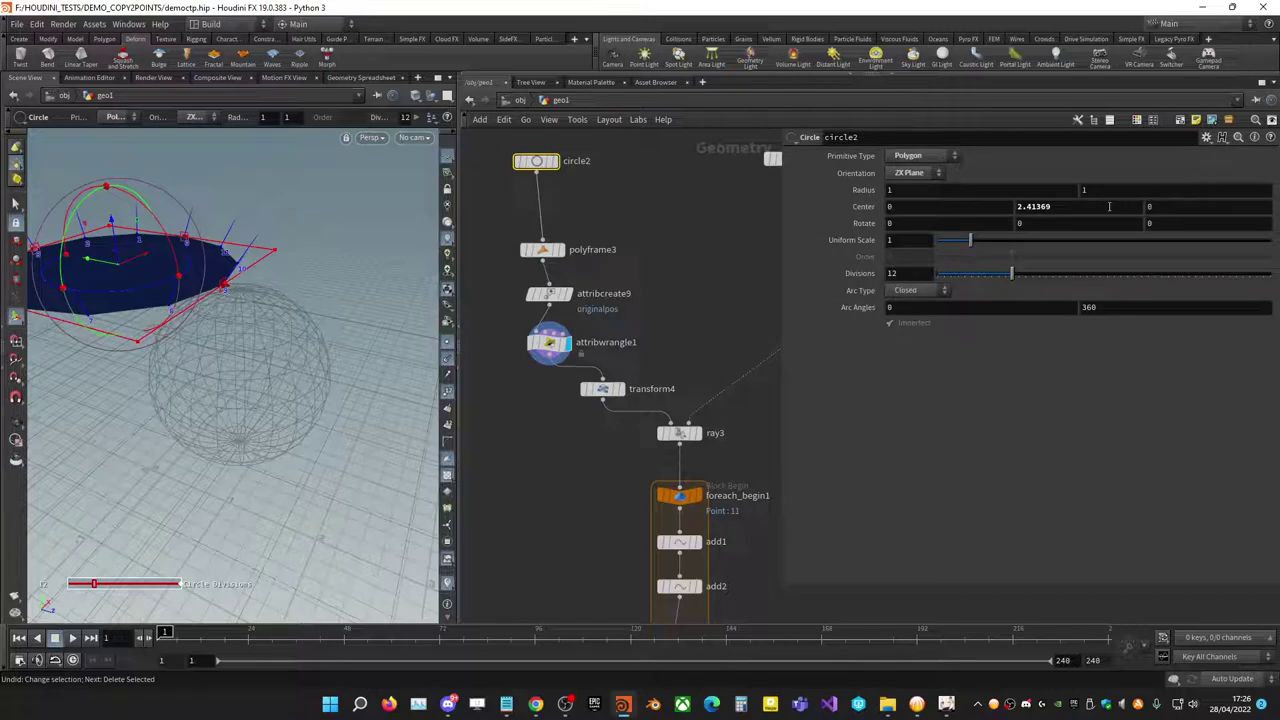
middle_click(1081, 213, "ctrl")
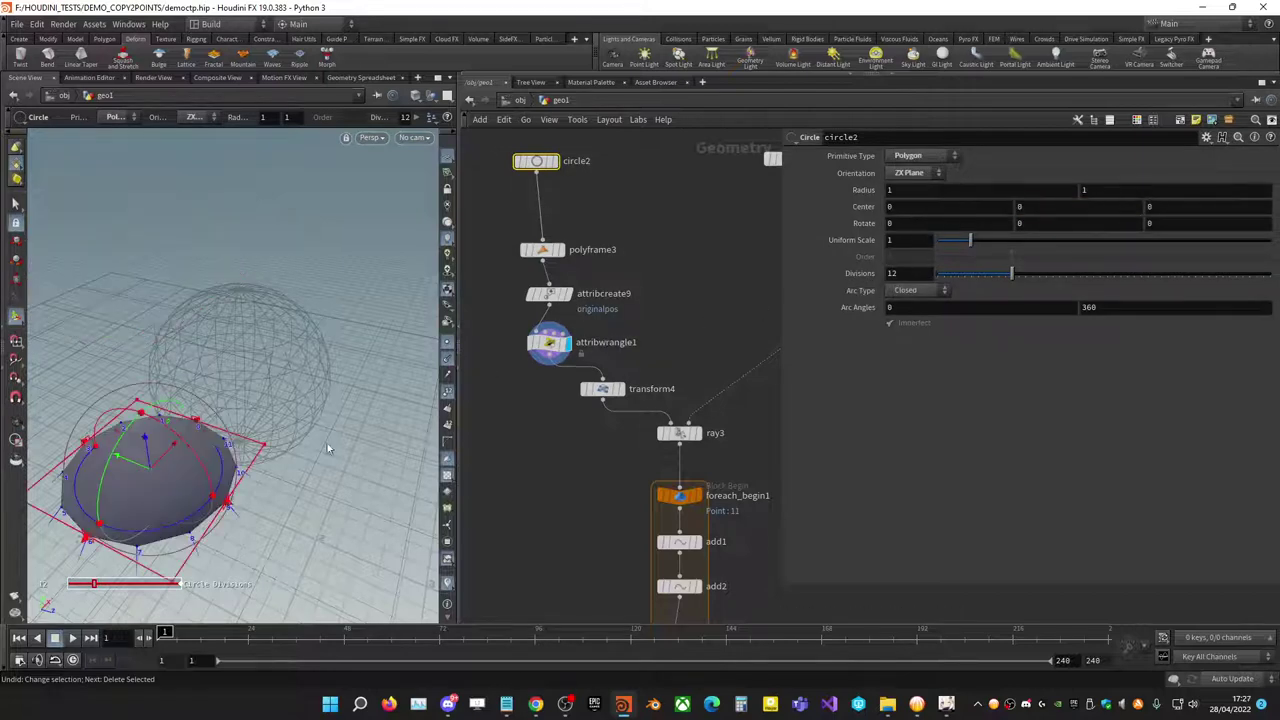
key("Escape")
mouse_move(327, 443)
left_mouse_down()
mouse_move(286, 414)
mouse_move(313, 336)
mouse_move(300, 360)
left_mouse_up()
key("Return")
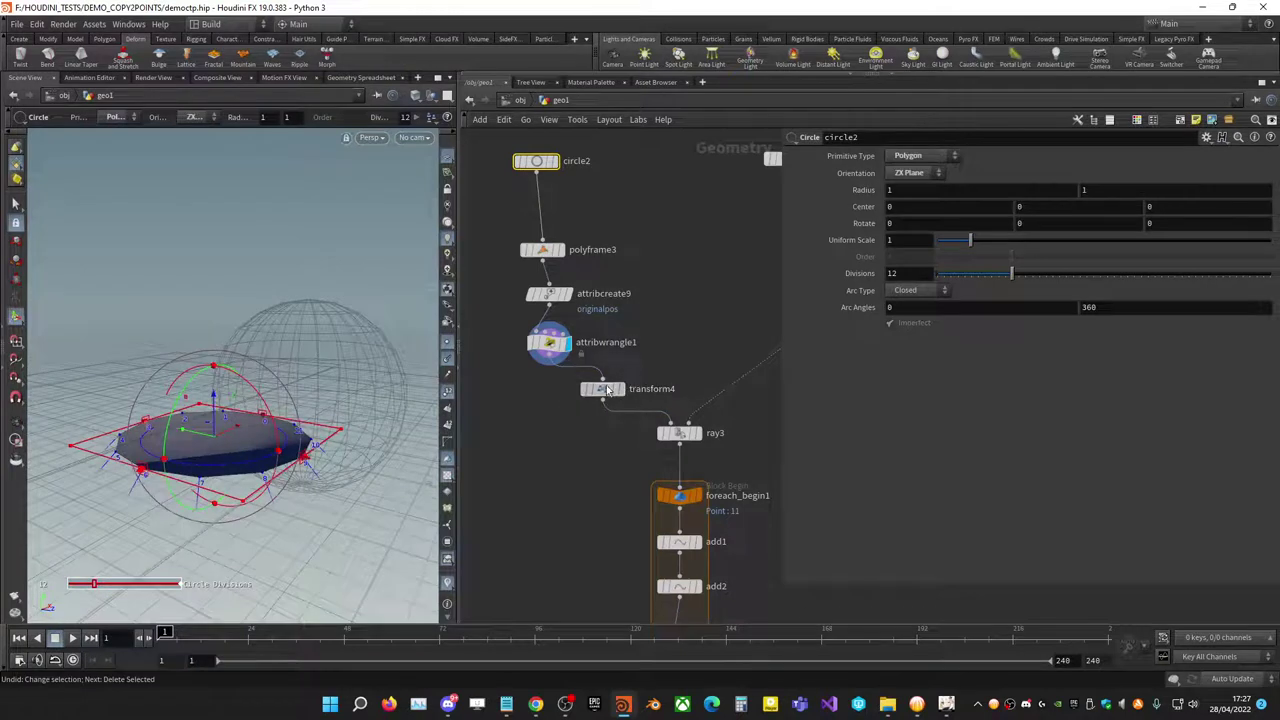
Raise the disc with transform4 to Translate Y about 1.72, then display polyframe3
left_click(607, 390)
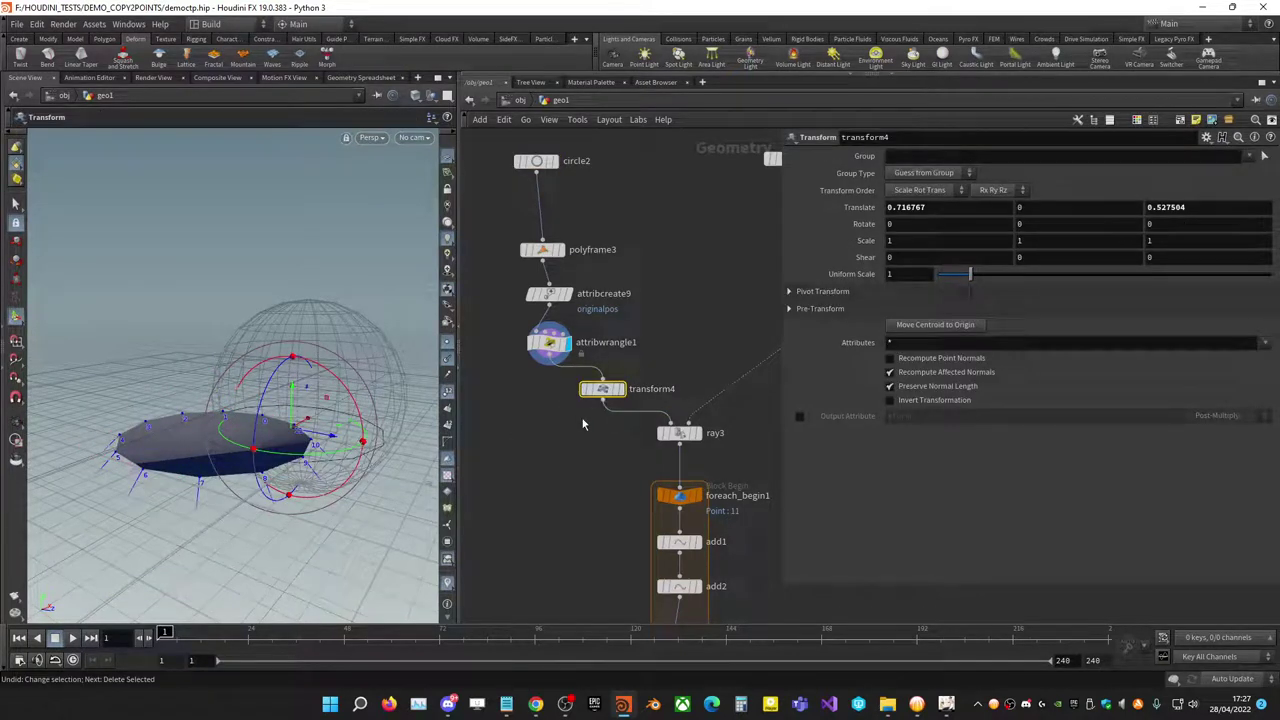
left_click_drag(296, 405, 297, 210)
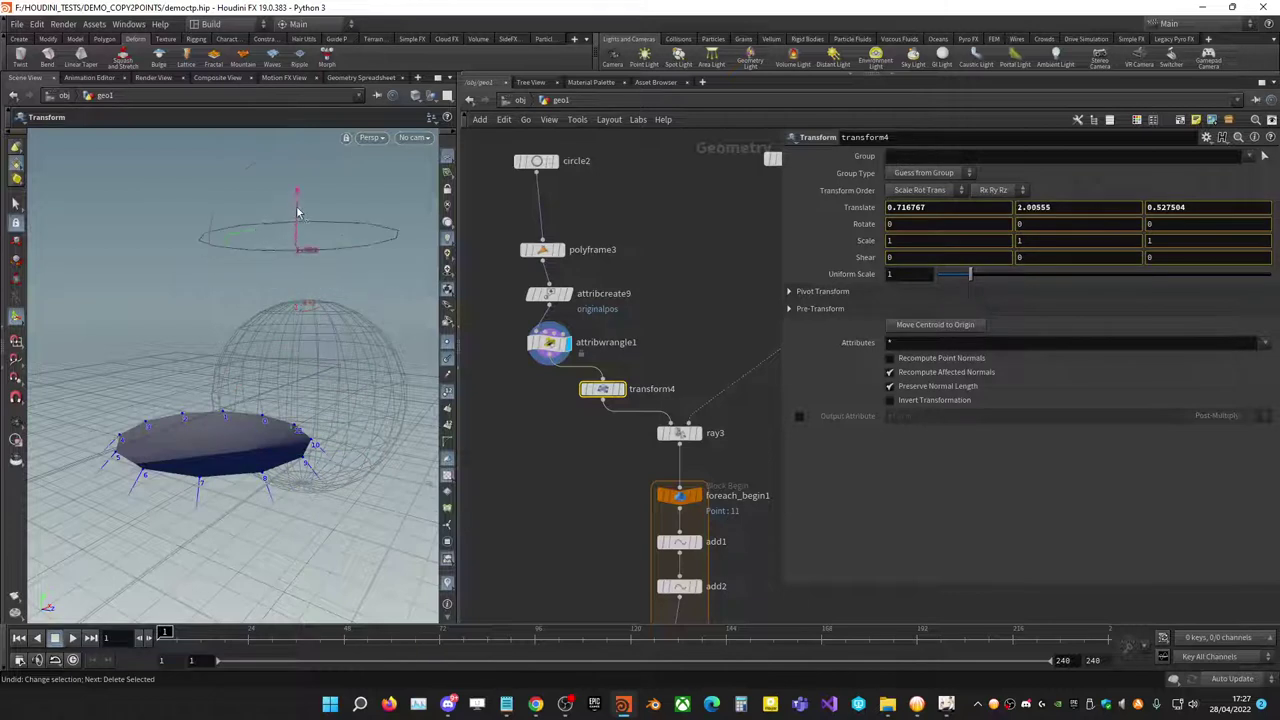
left_click(624, 397)
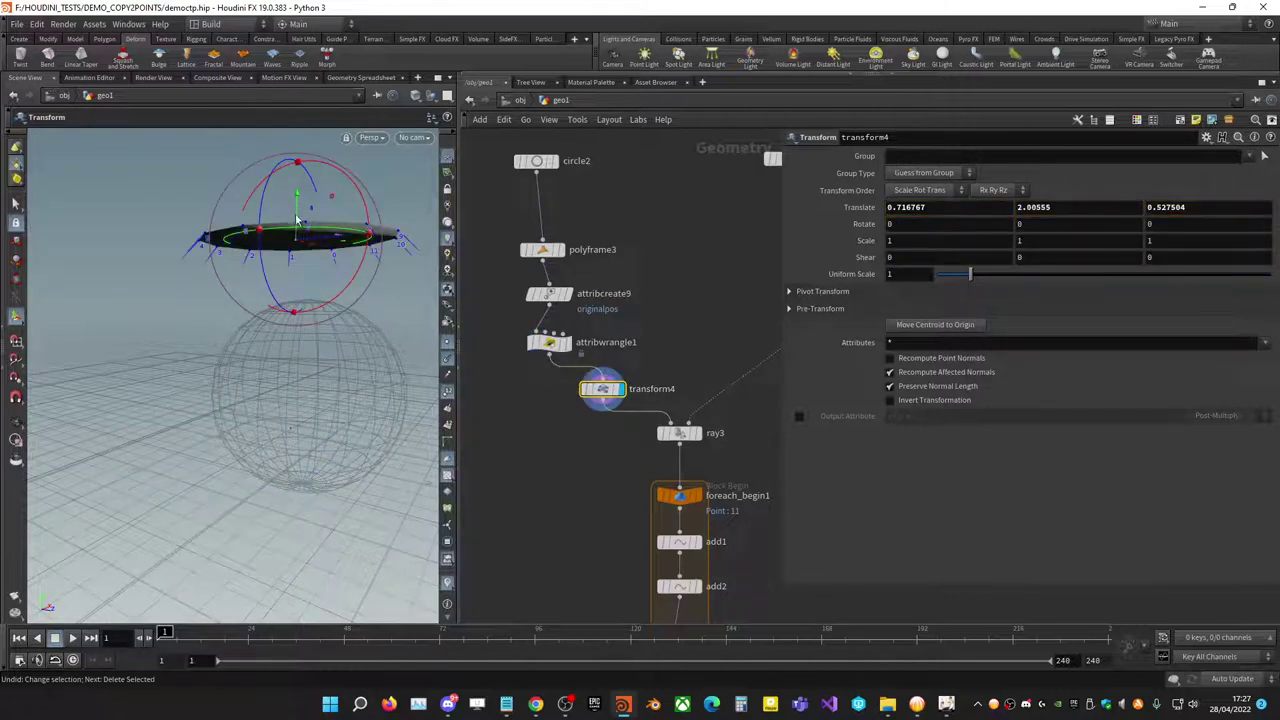
left_click_drag(295, 205, 296, 235)
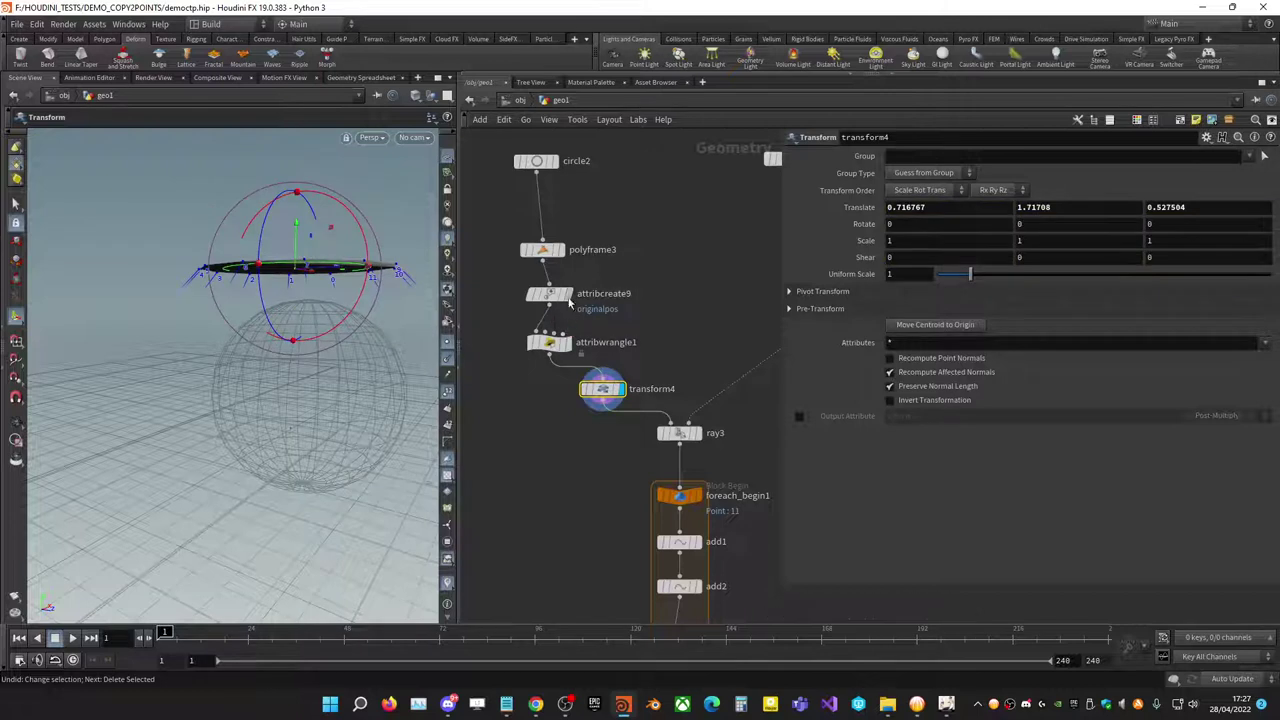
middle_click_drag(537, 161, 553, 217)
left_click(553, 217)
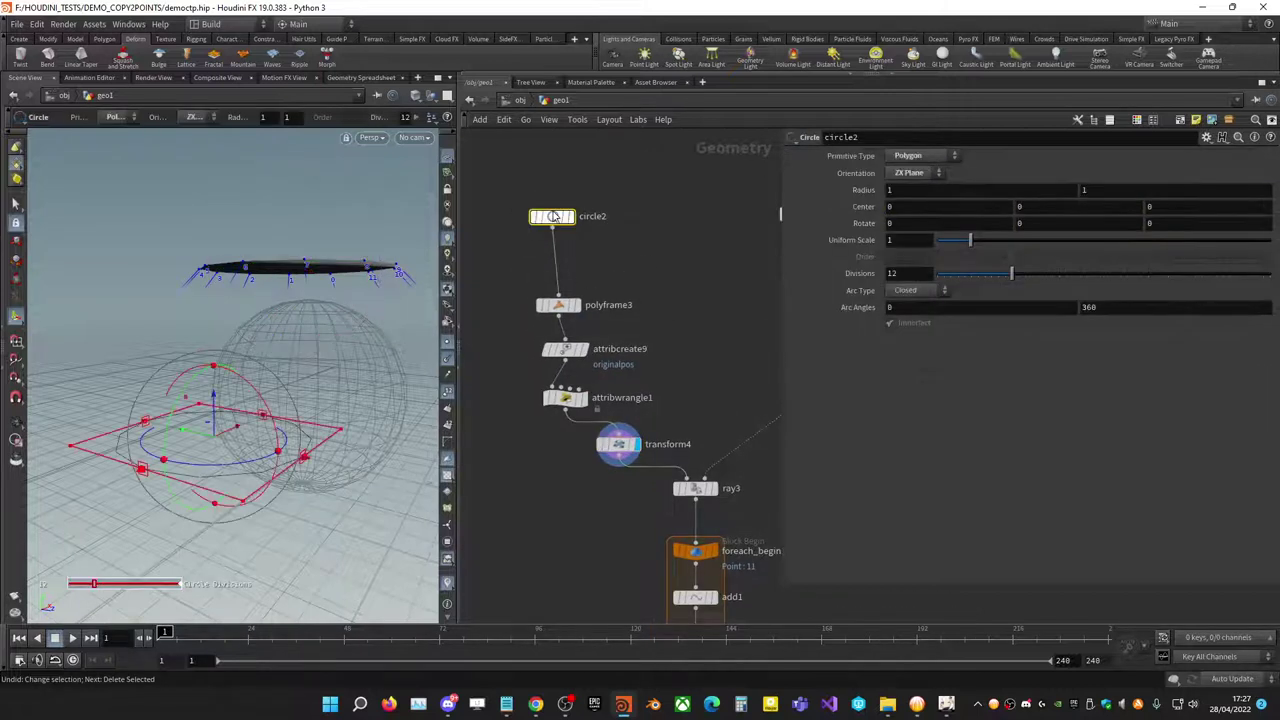
left_click(561, 306)
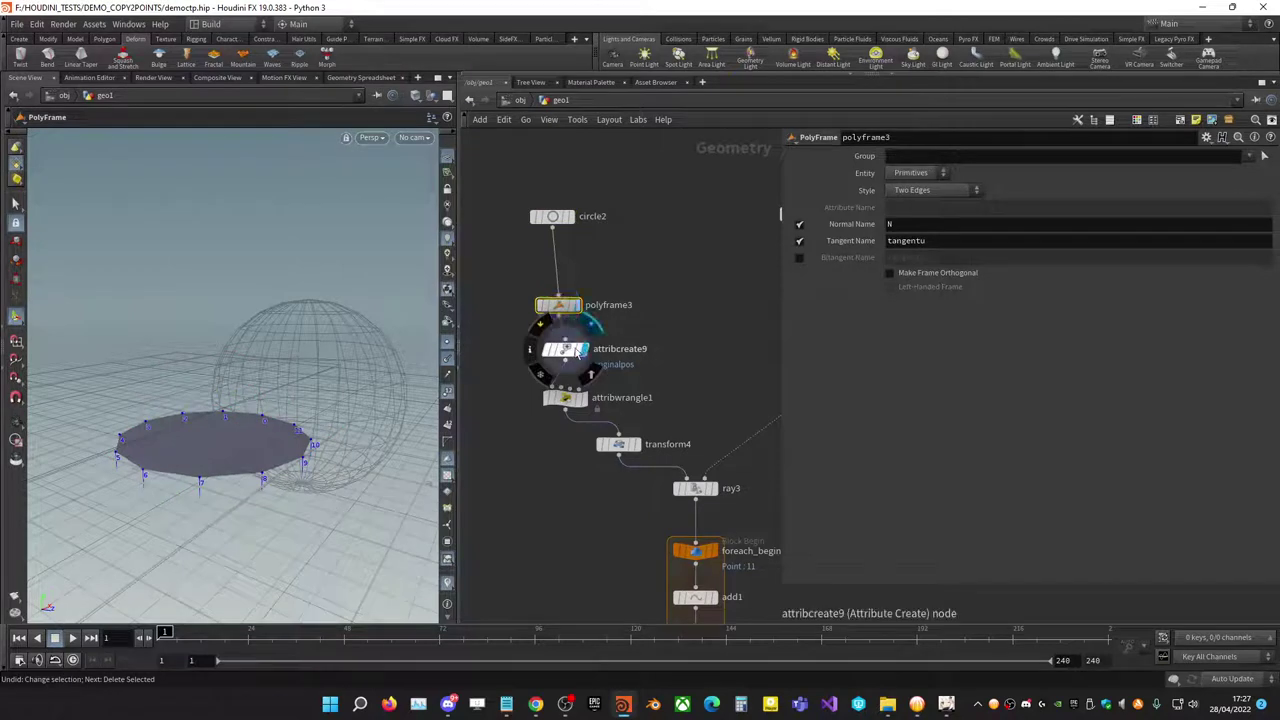
Drop attribcreate9 between transform4 and ray3, and rearrange polyframe3, attribwrangle1, ray3 and transform4
left_click(584, 350)
middle_click_drag(604, 353, 590, 300)
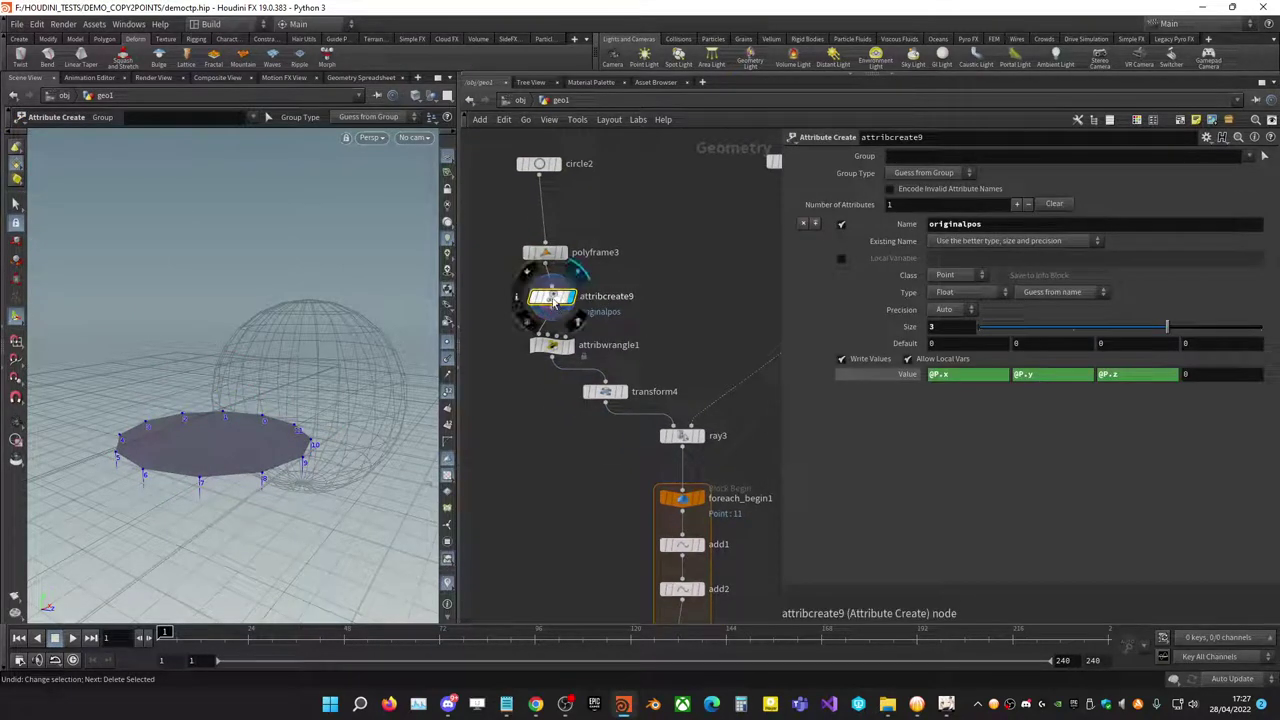
left_click_drag(590, 298, 636, 423)
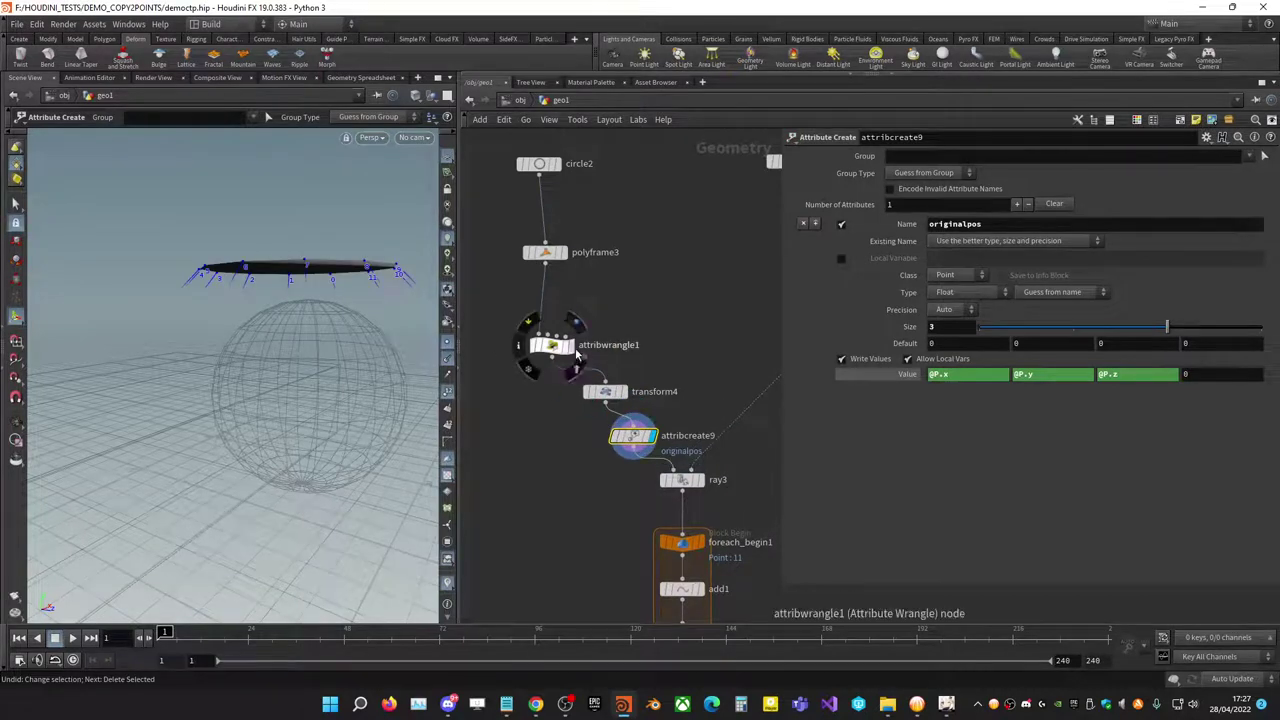
left_click_drag(552, 356, 527, 302)
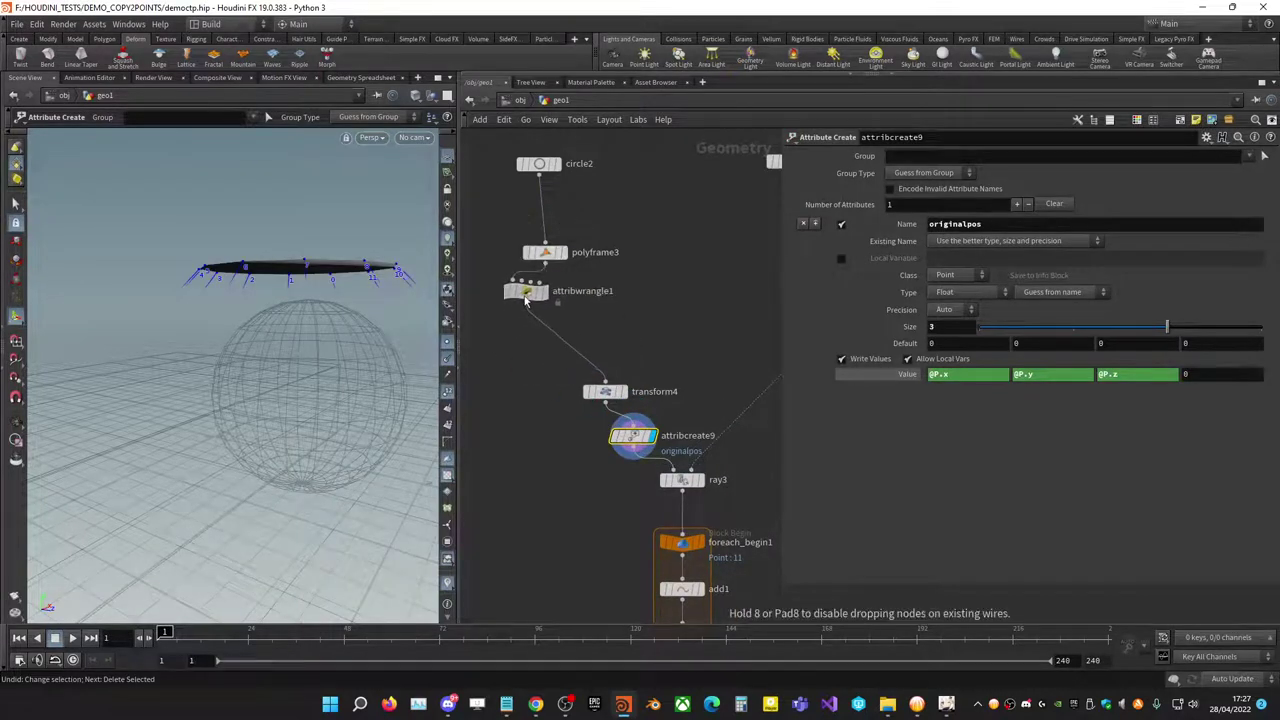
left_click_drag(545, 252, 520, 225)
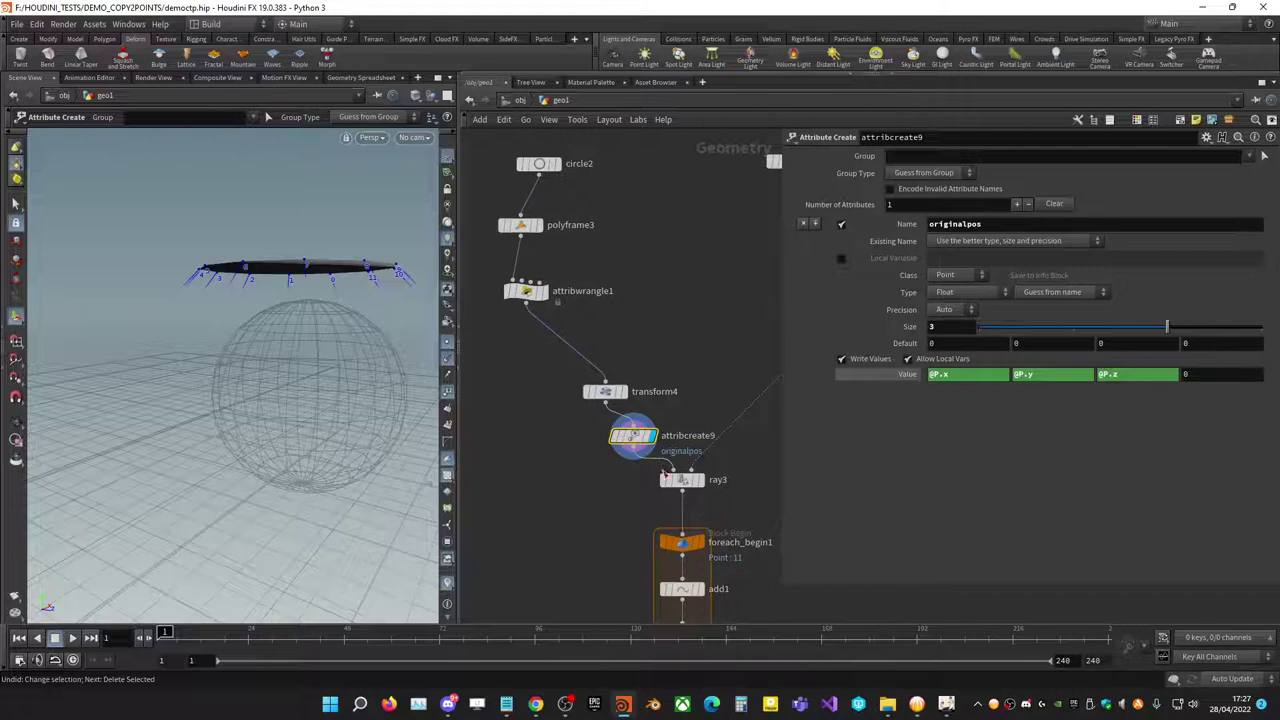
left_click_drag(663, 476, 672, 486)
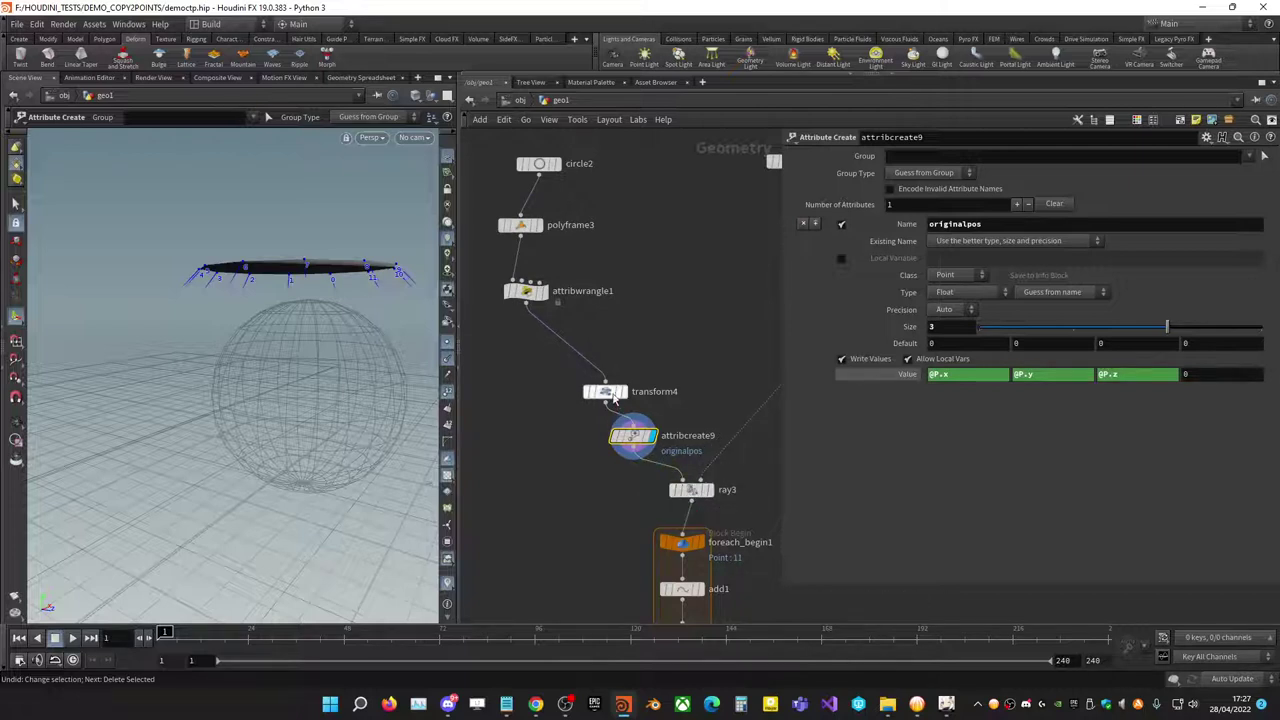
left_click_drag(615, 398, 562, 377)
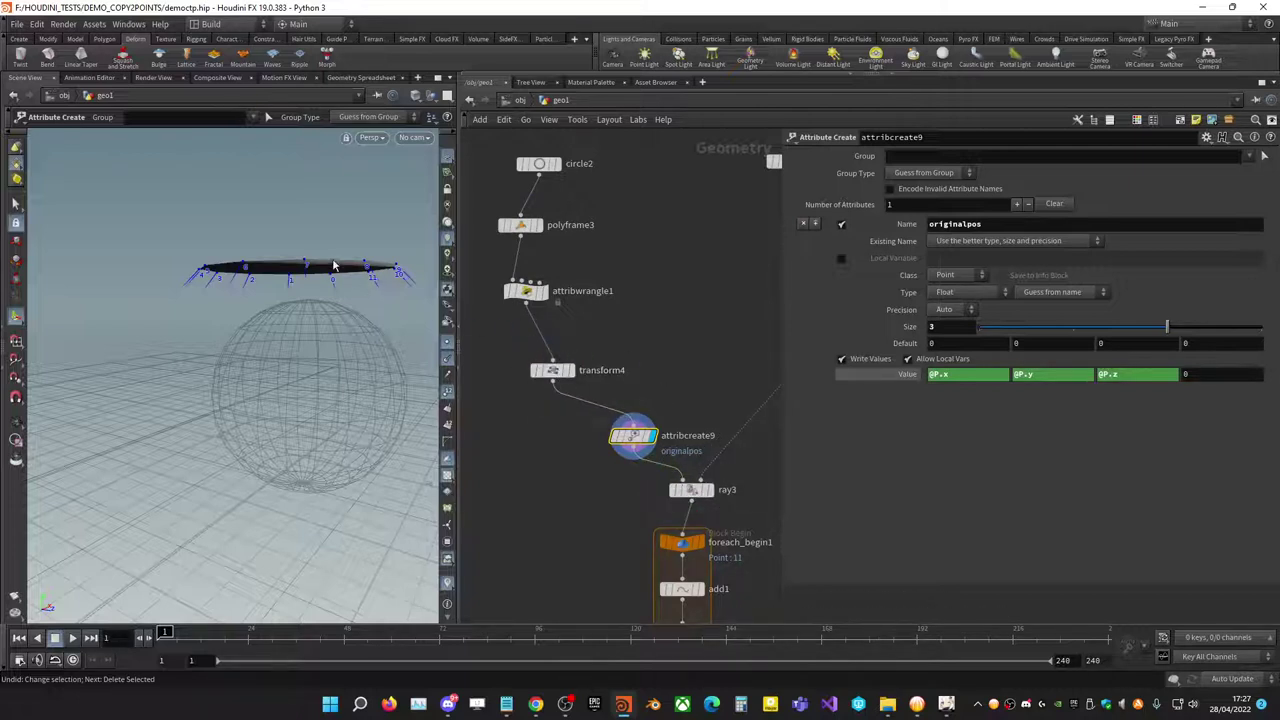
Multiply @P by chf("scalepush") in attribwrangle1's VEX code
left_click(527, 296)
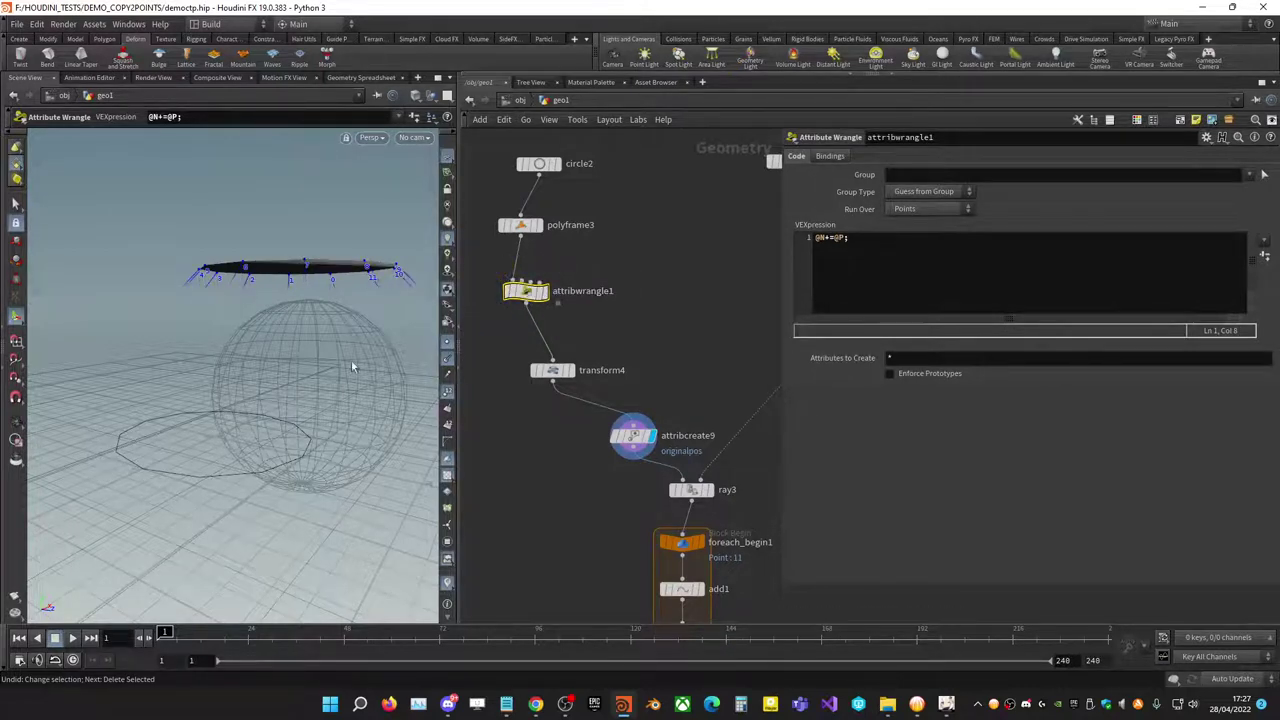
mouse_move(351, 367)
left_mouse_down("alt")
mouse_move(334, 363)
mouse_move(340, 330)
left_mouse_up("alt")
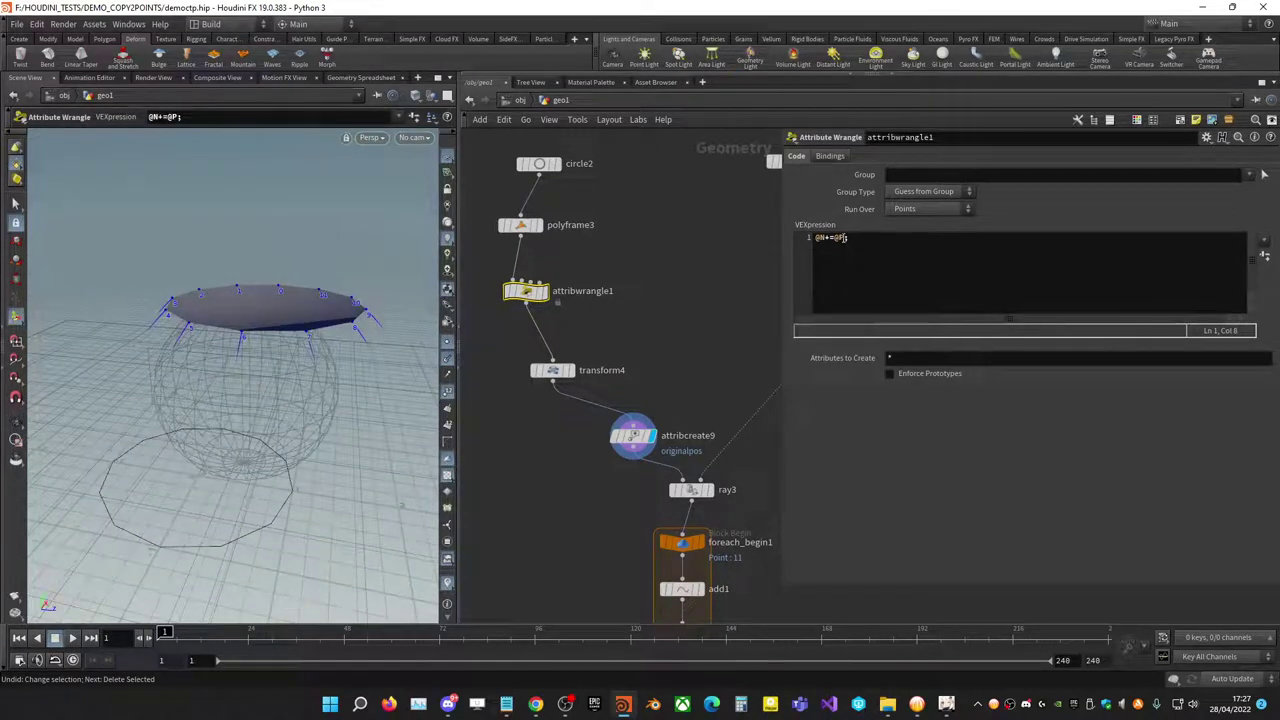
left_click(845, 237)
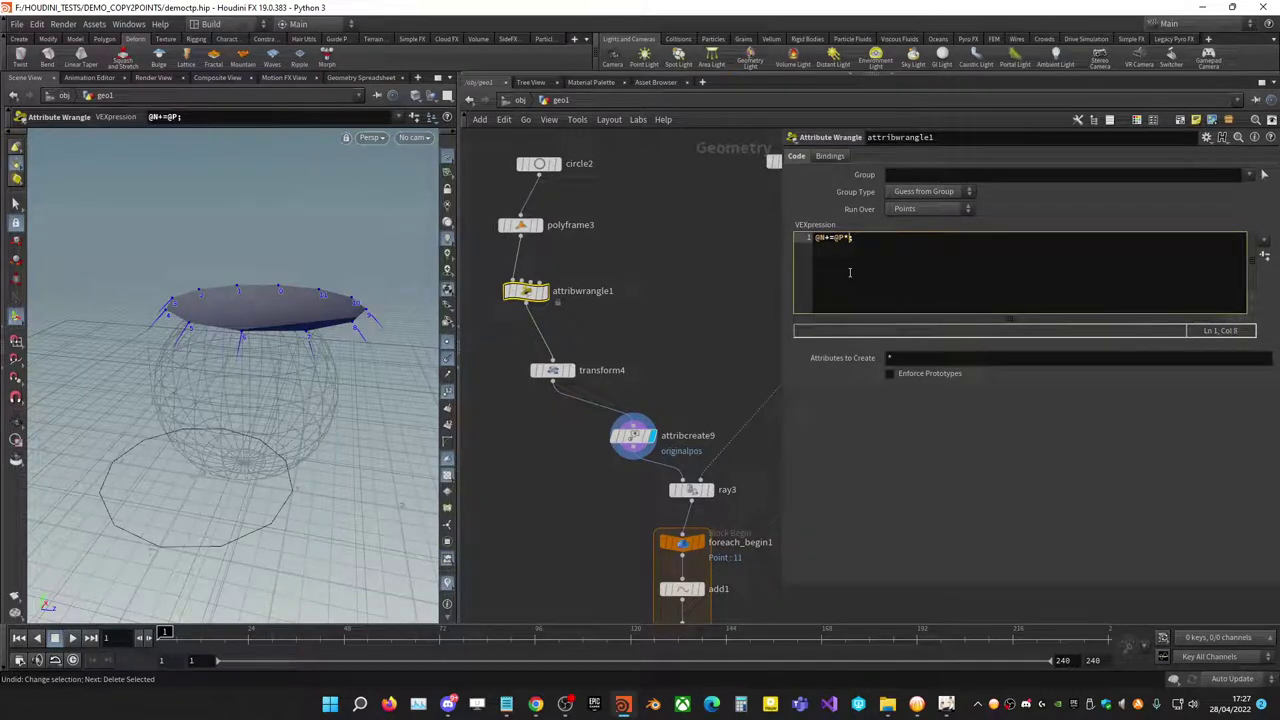
type("chf(\"")
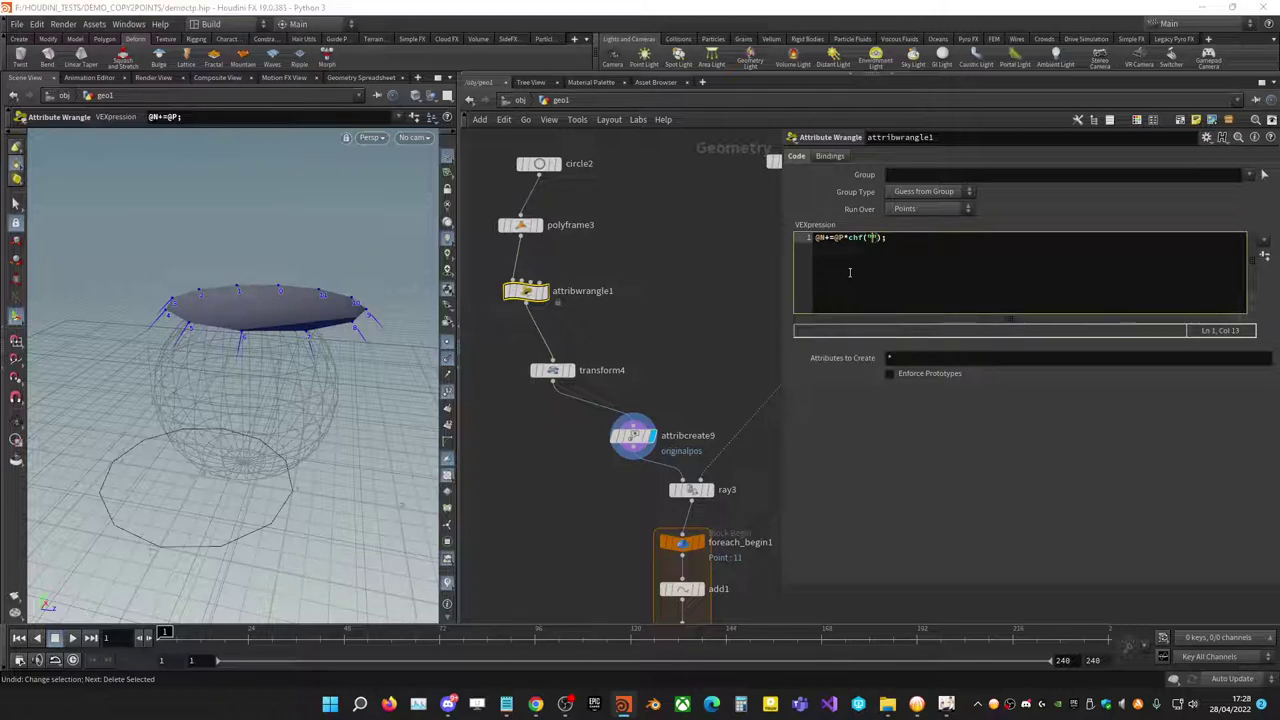
type("s")
type("calepush")
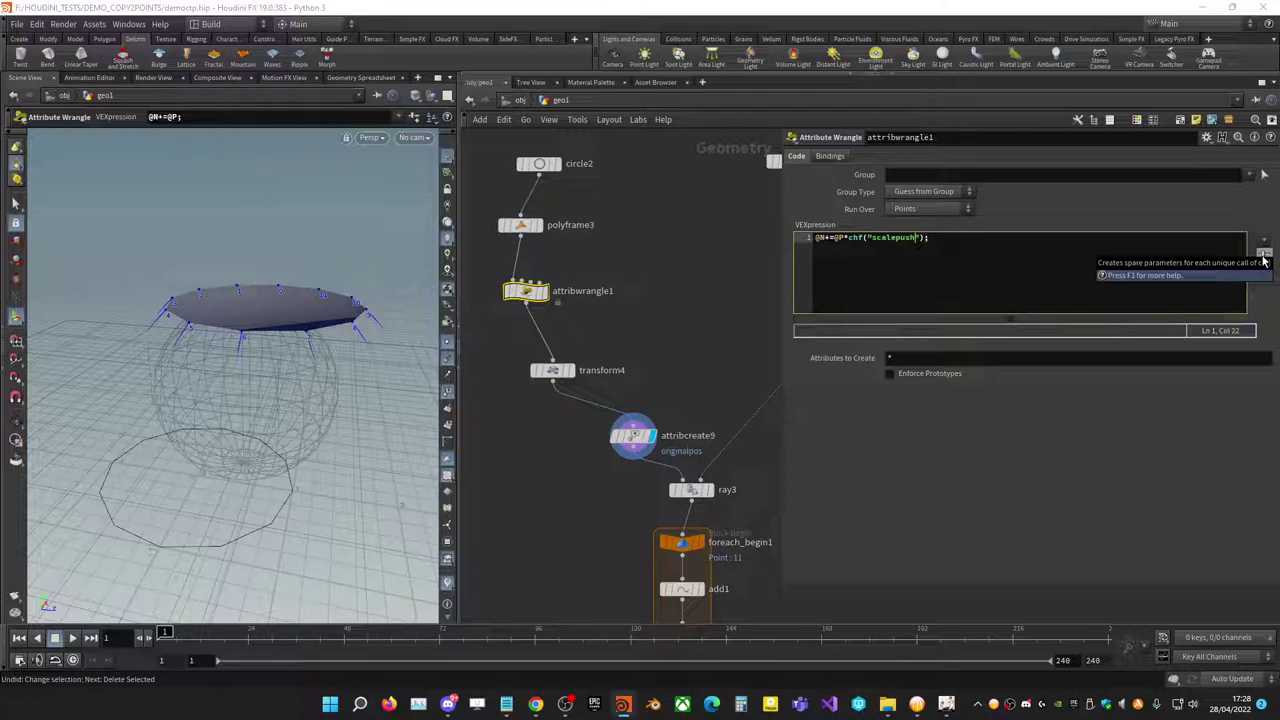
Create the Scalepush spare parameter, set it to 8, and begin a second code line
left_click(1265, 256)
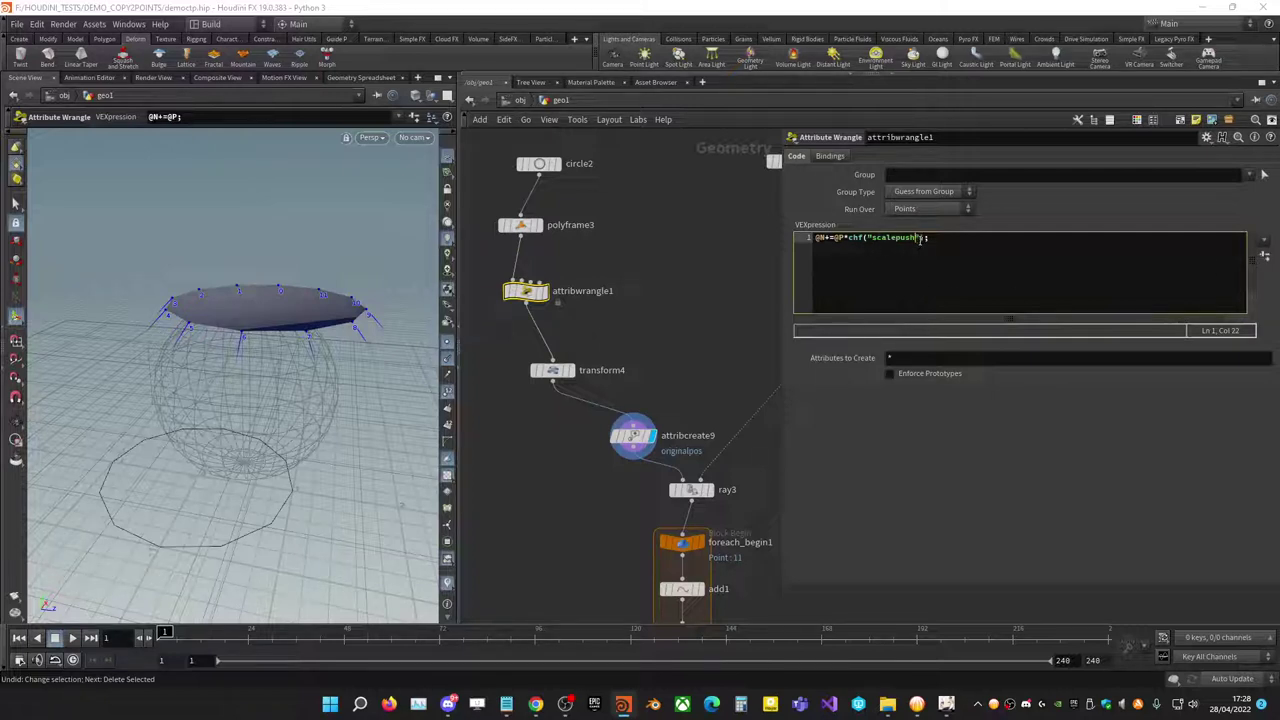
left_click(1264, 256)
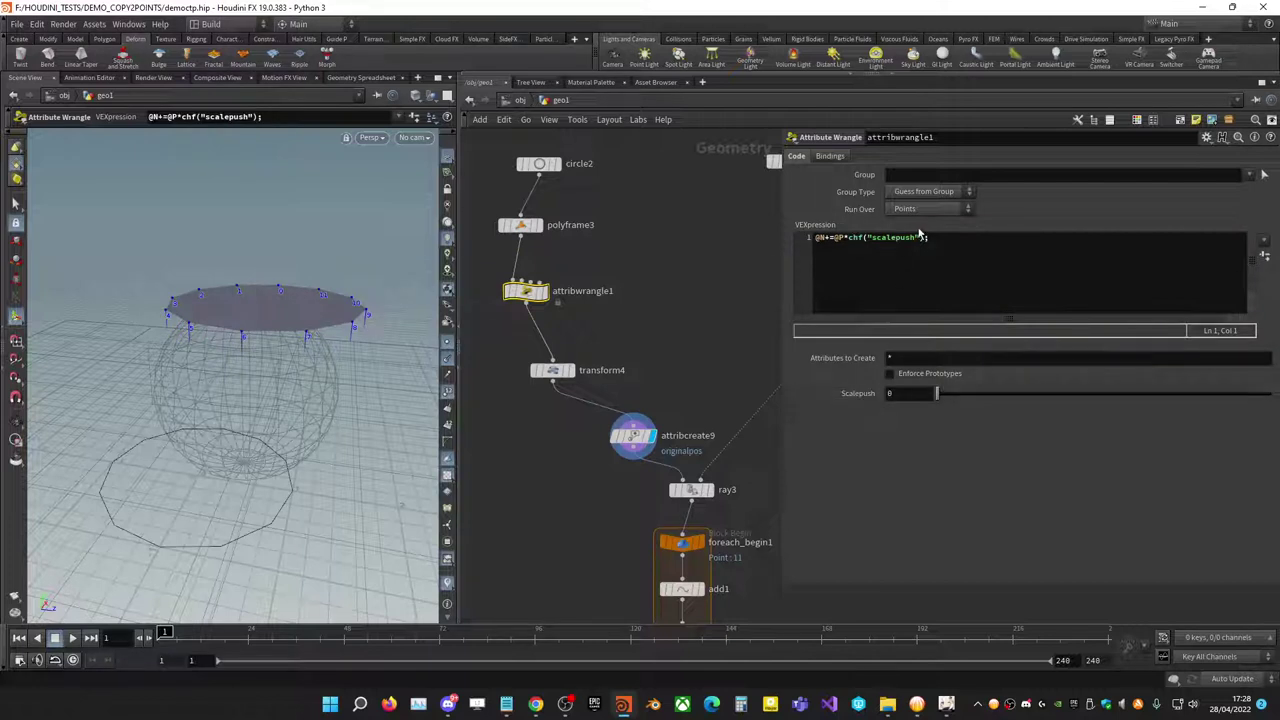
mouse_move(939, 393)
left_mouse_down()
mouse_move(1168, 411)
mouse_move(971, 426)
mouse_move(1240, 405)
left_mouse_up()
mouse_move(936, 401)
middle_mouse_down()
mouse_move(931, 380)
mouse_move(1017, 367)
mouse_move(996, 357)
mouse_move(1010, 339)
mouse_move(925, 256)
middle_mouse_up()
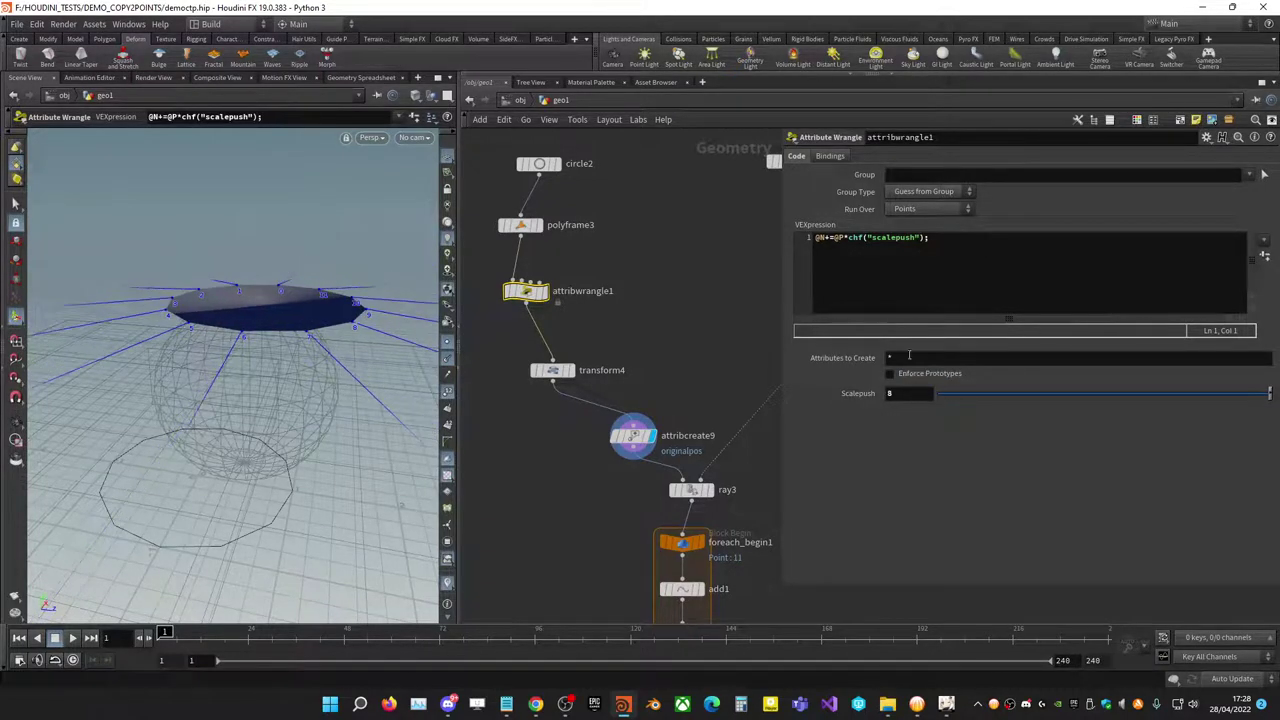
left_click(832, 237)
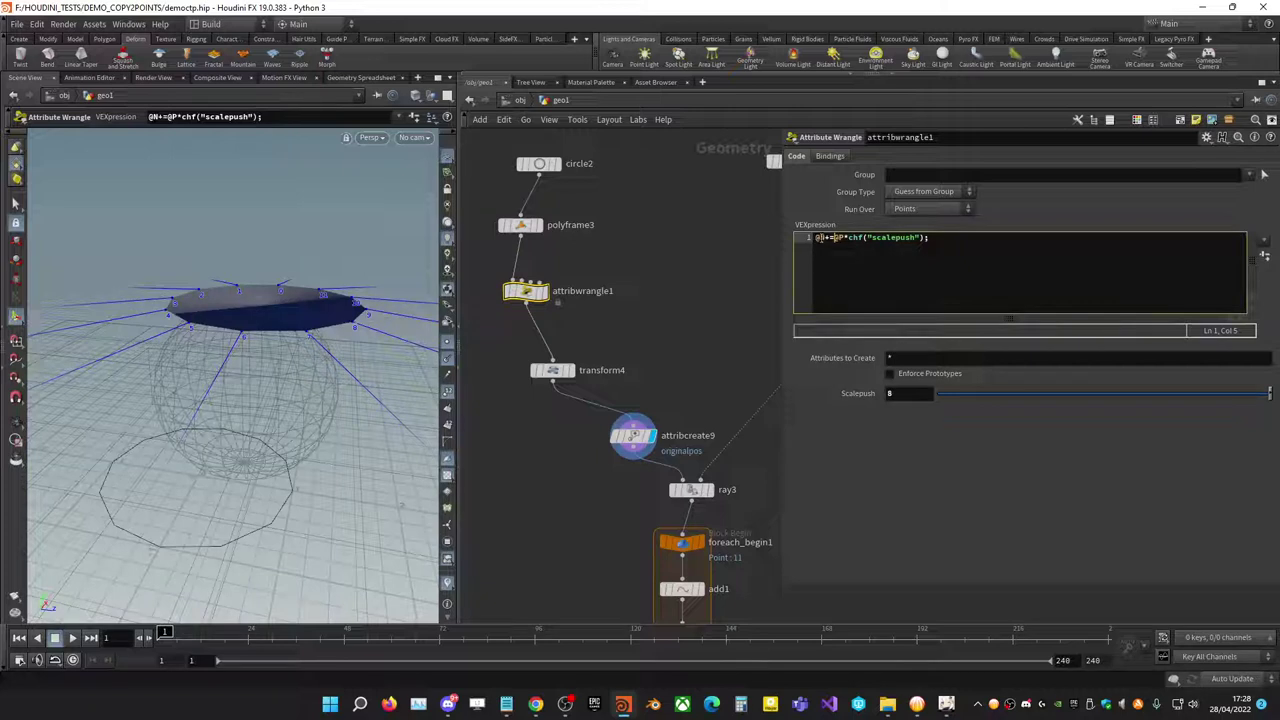
left_click(938, 237)
key("Return")
Add the line @N = normalize(@N); and lower Scalepush to 0.645
type("norm")
key("Down")
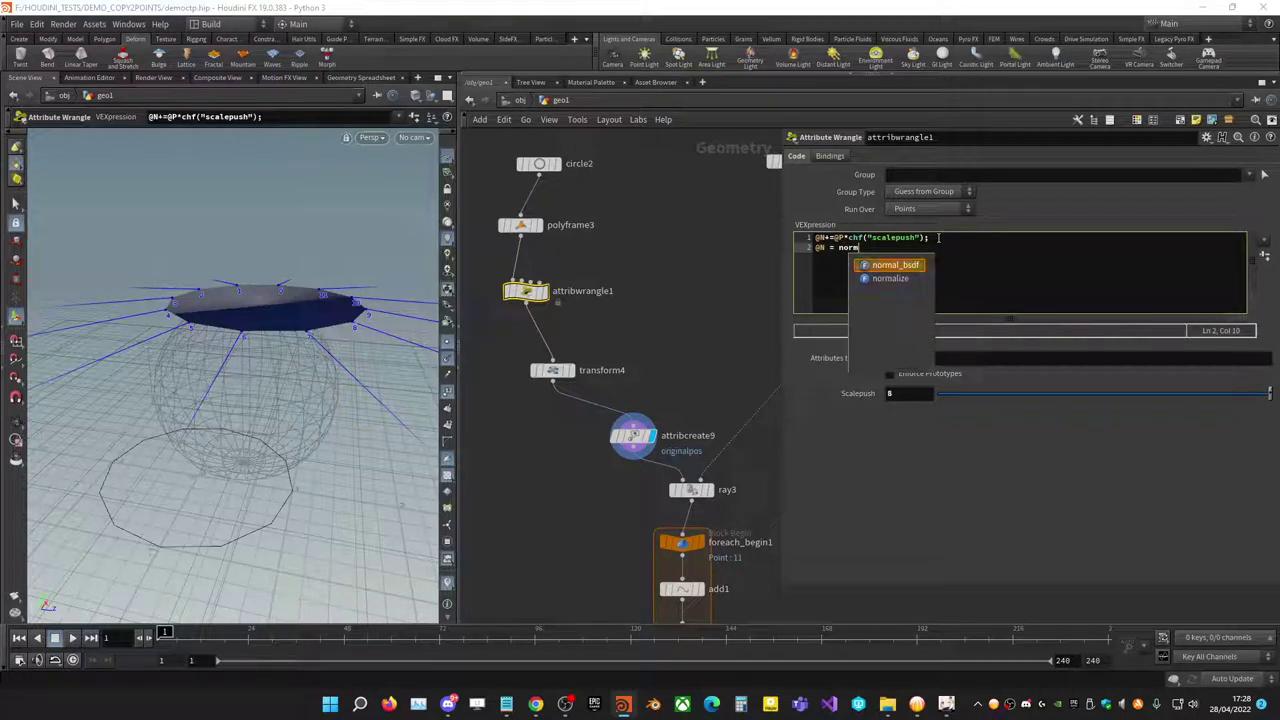
key("Return")
type("(@N)")
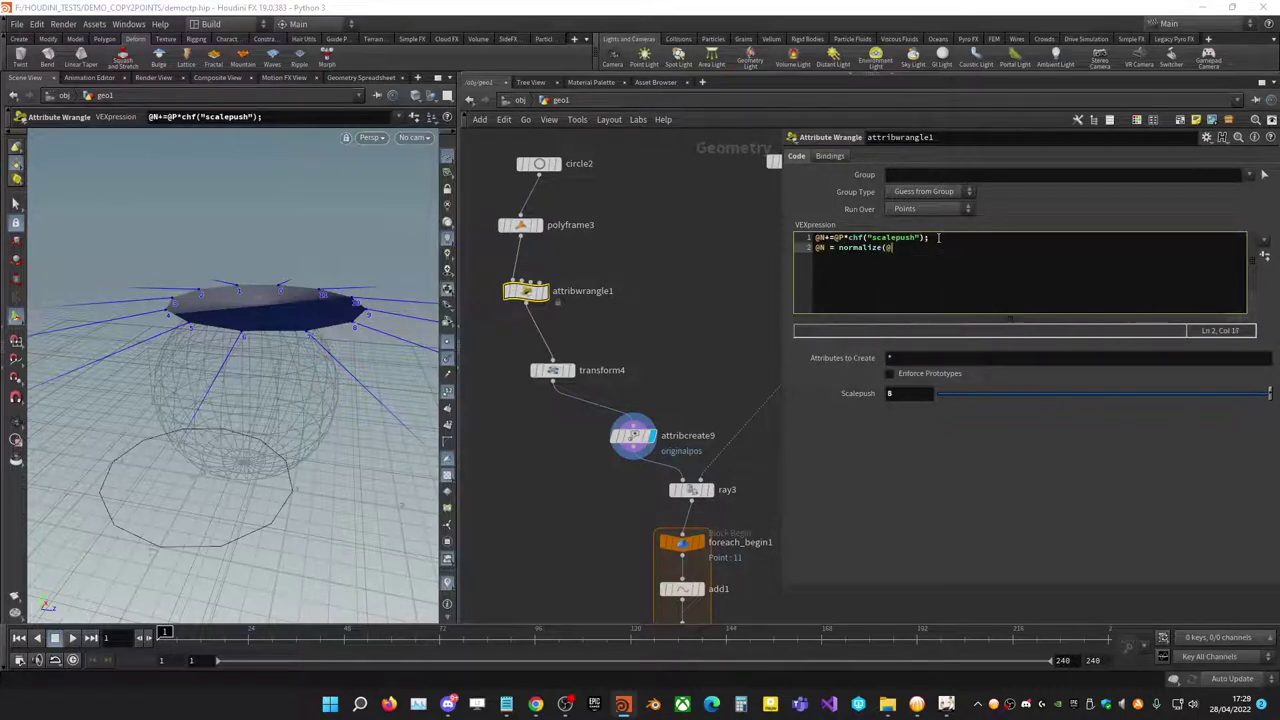
type(";")
left_click(1037, 208)
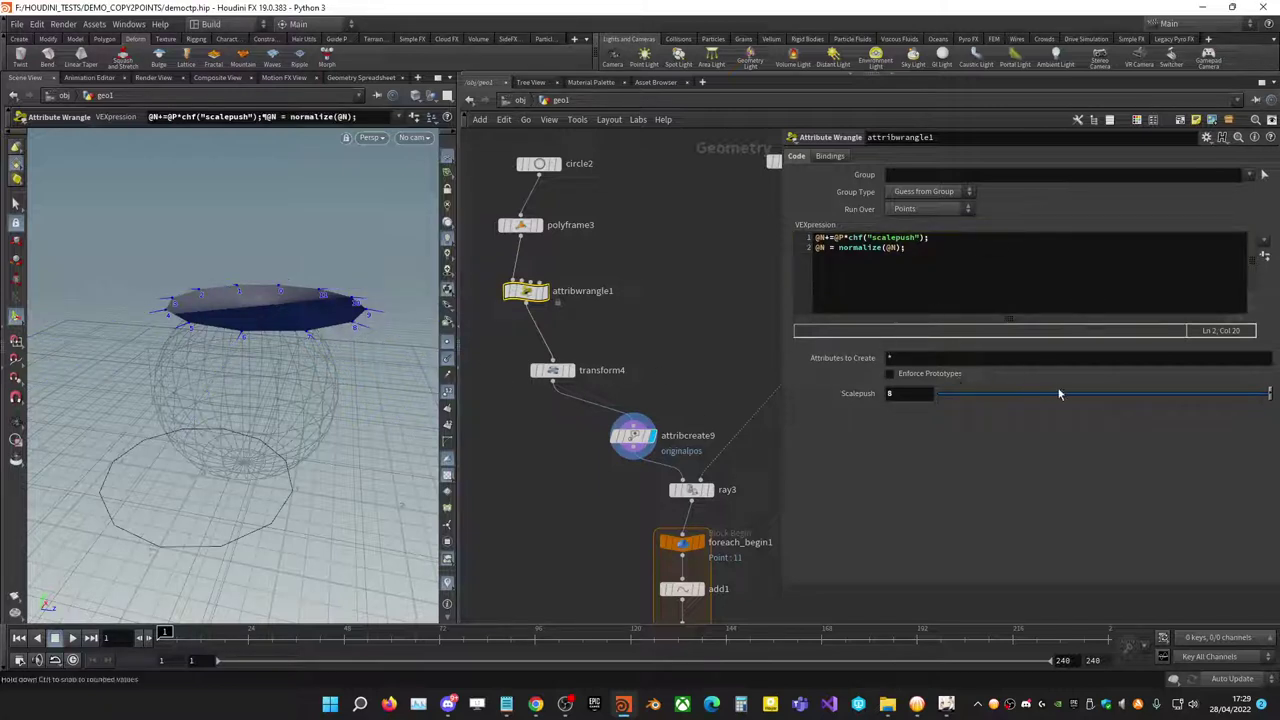
mouse_move(1057, 393)
left_mouse_down()
mouse_move(1171, 386)
mouse_move(983, 383)
mouse_move(1250, 390)
mouse_move(971, 392)
mouse_move(1151, 393)
left_mouse_up()
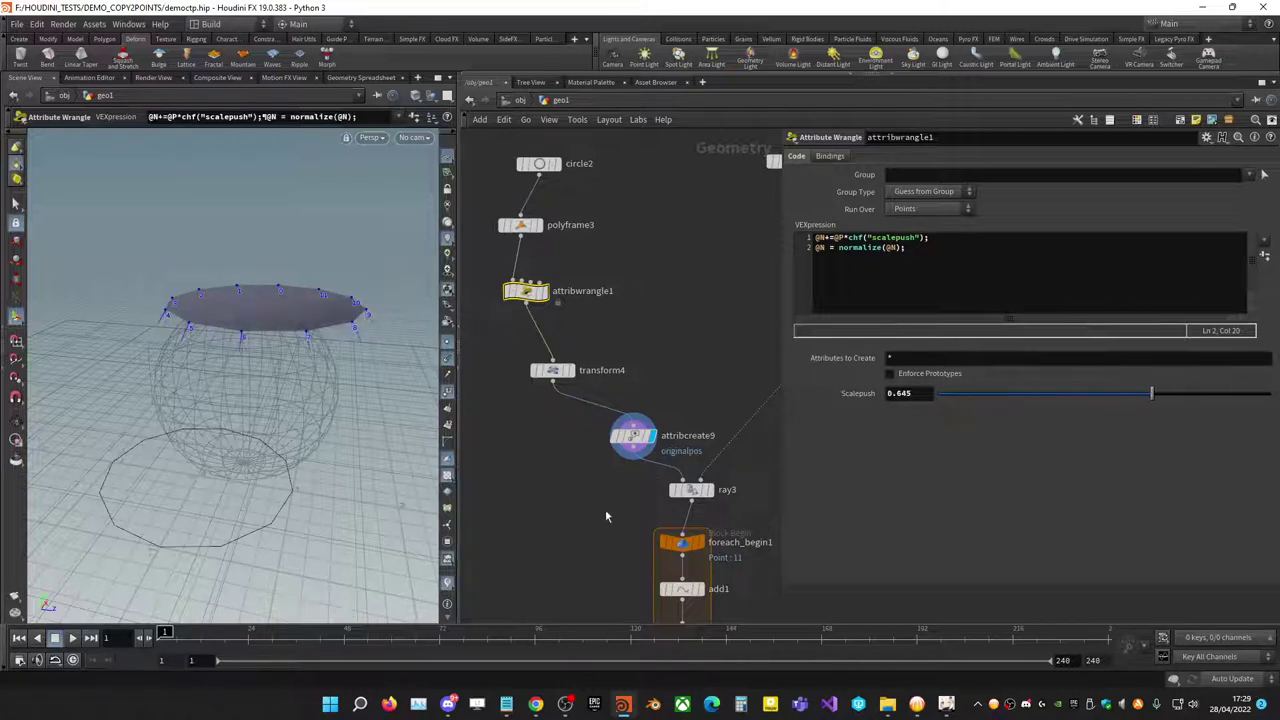
middle_click_drag(605, 516, 512, 359)
Display ray3, then foreach_end1's finished strands, and orbit to a front view
left_click(614, 332)
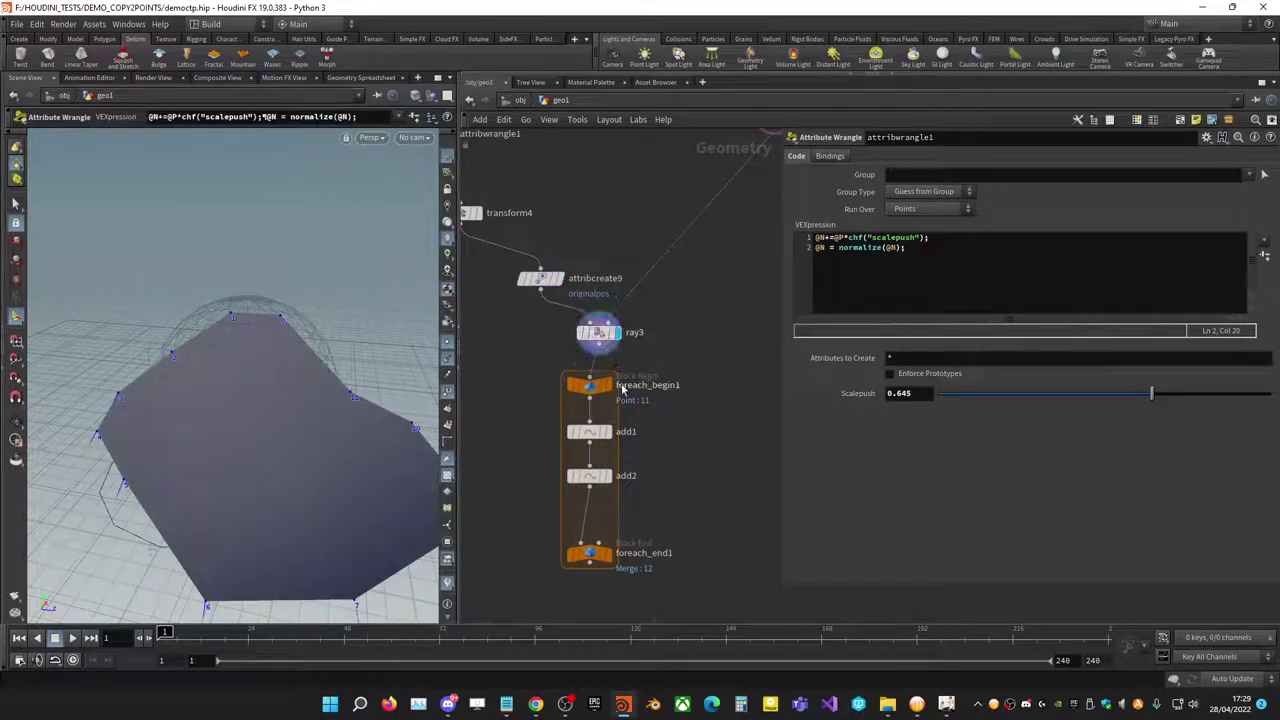
left_click(604, 553)
left_click(591, 553)
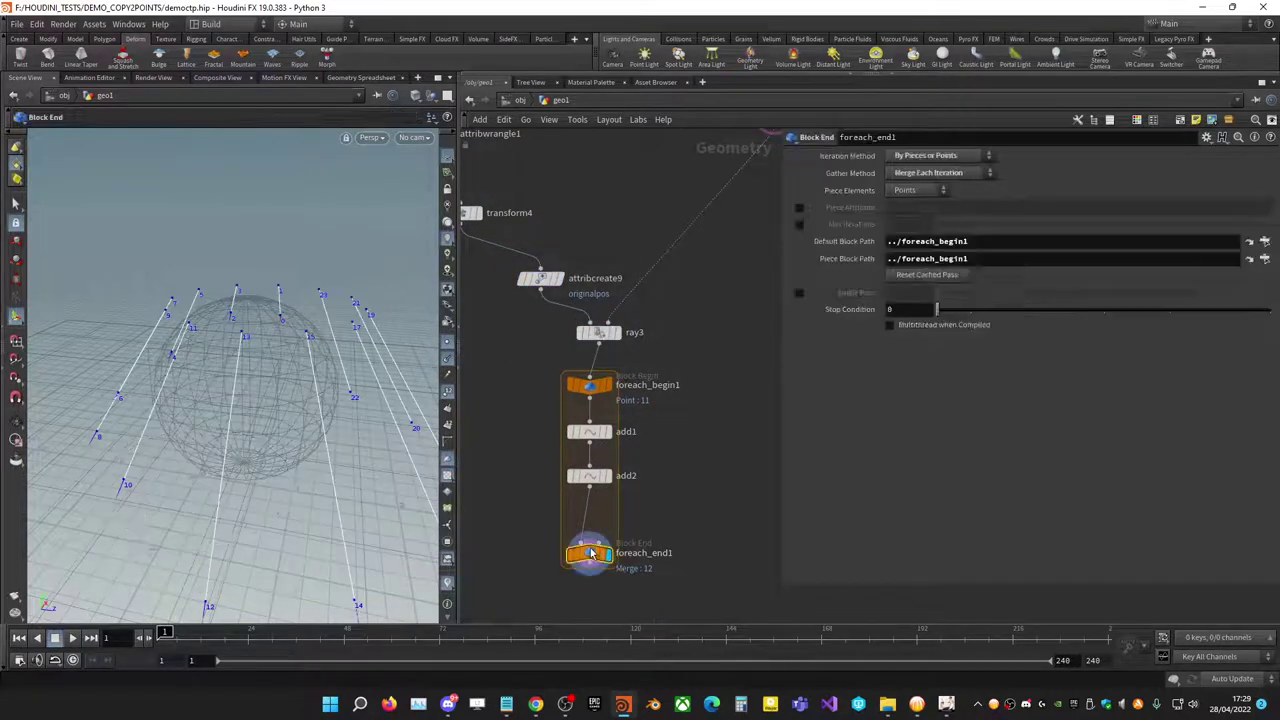
key("Escape")
mouse_move(254, 387)
left_mouse_down()
mouse_move(279, 460)
mouse_move(250, 420)
left_mouse_up()
mouse_move(565, 140)
middle_mouse_down()
mouse_move(670, 320)
mouse_move(615, 227)
middle_mouse_up()
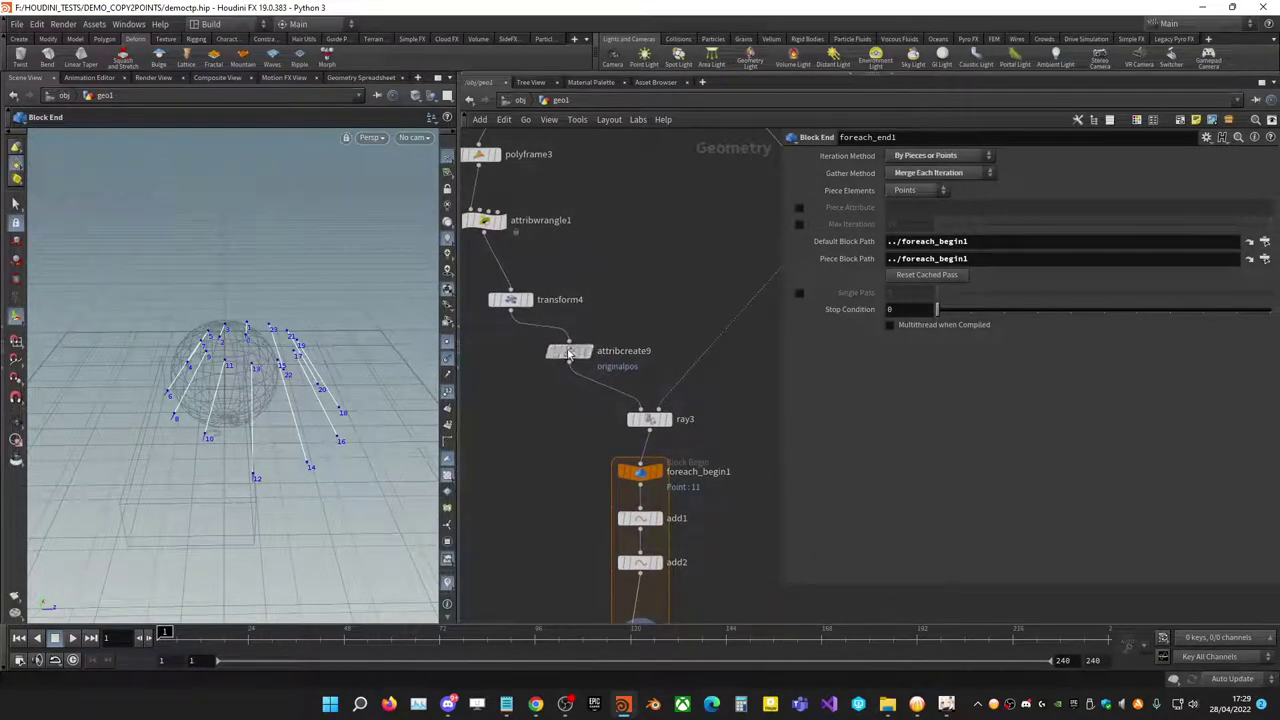
Colour the transform4 node red from the colour palette
left_click_drag(569, 354, 562, 350)
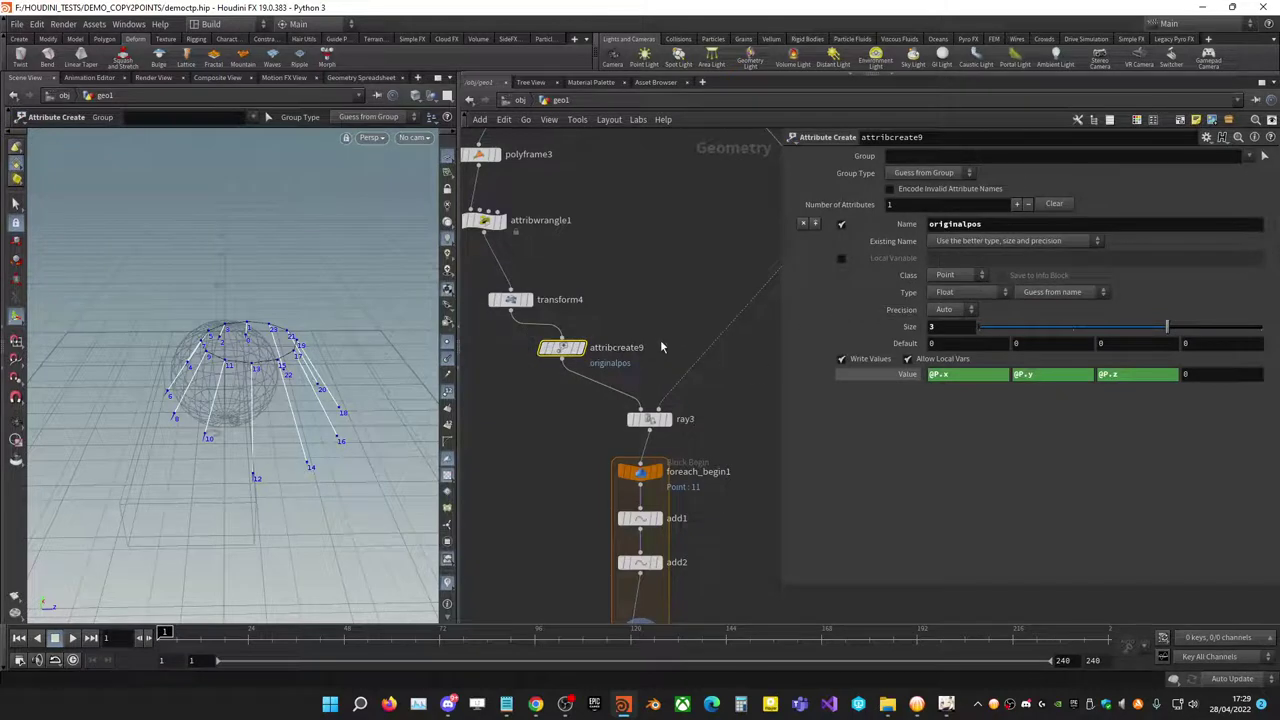
middle_click_drag(598, 305, 636, 357)
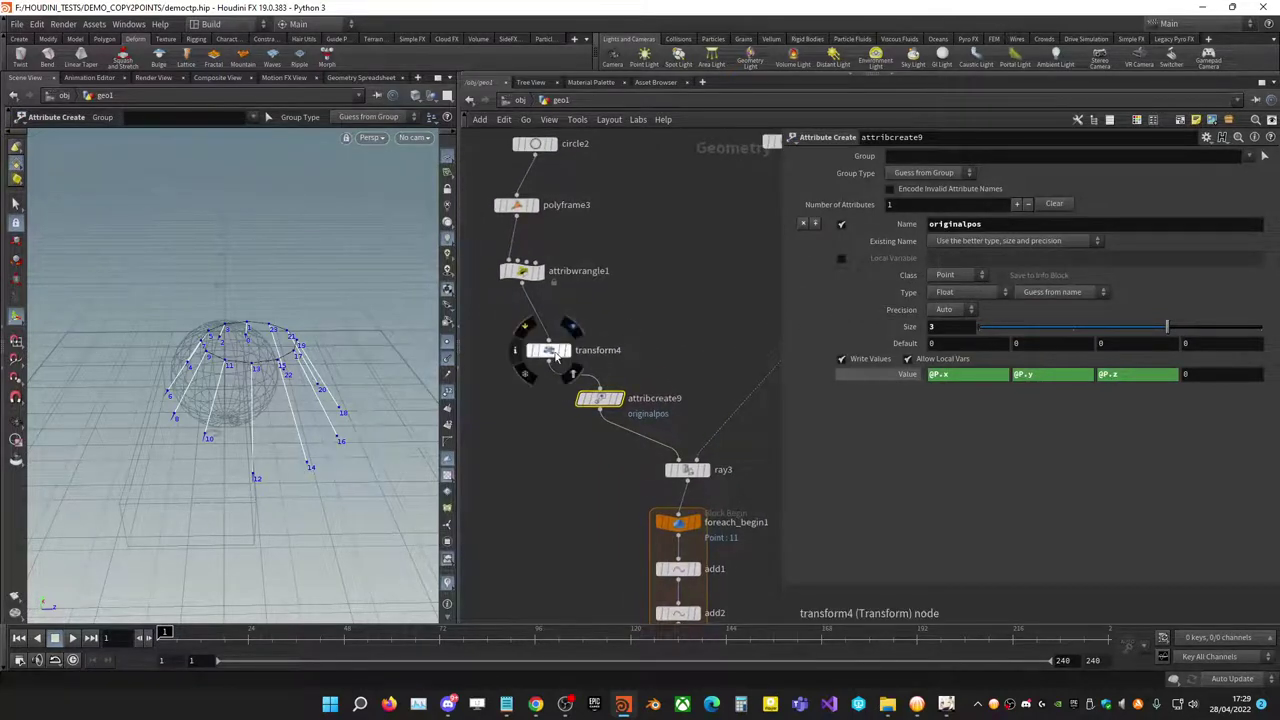
left_click(548, 352)
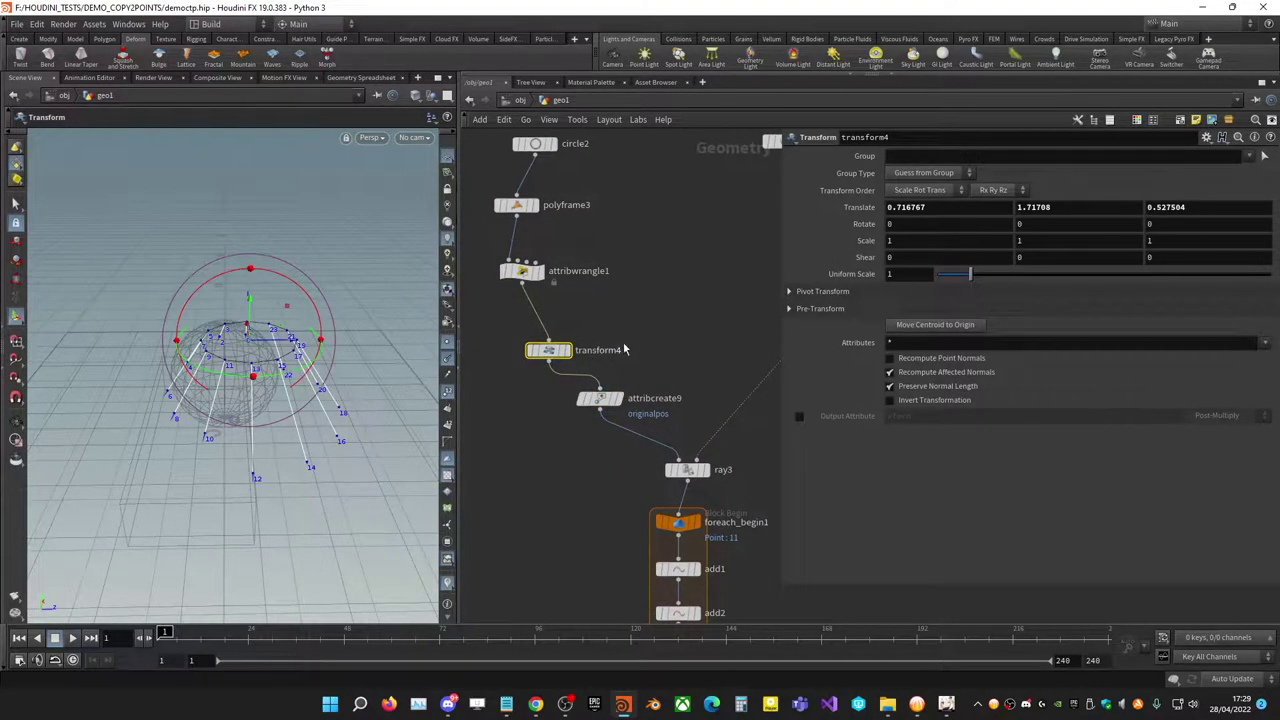
key("h")
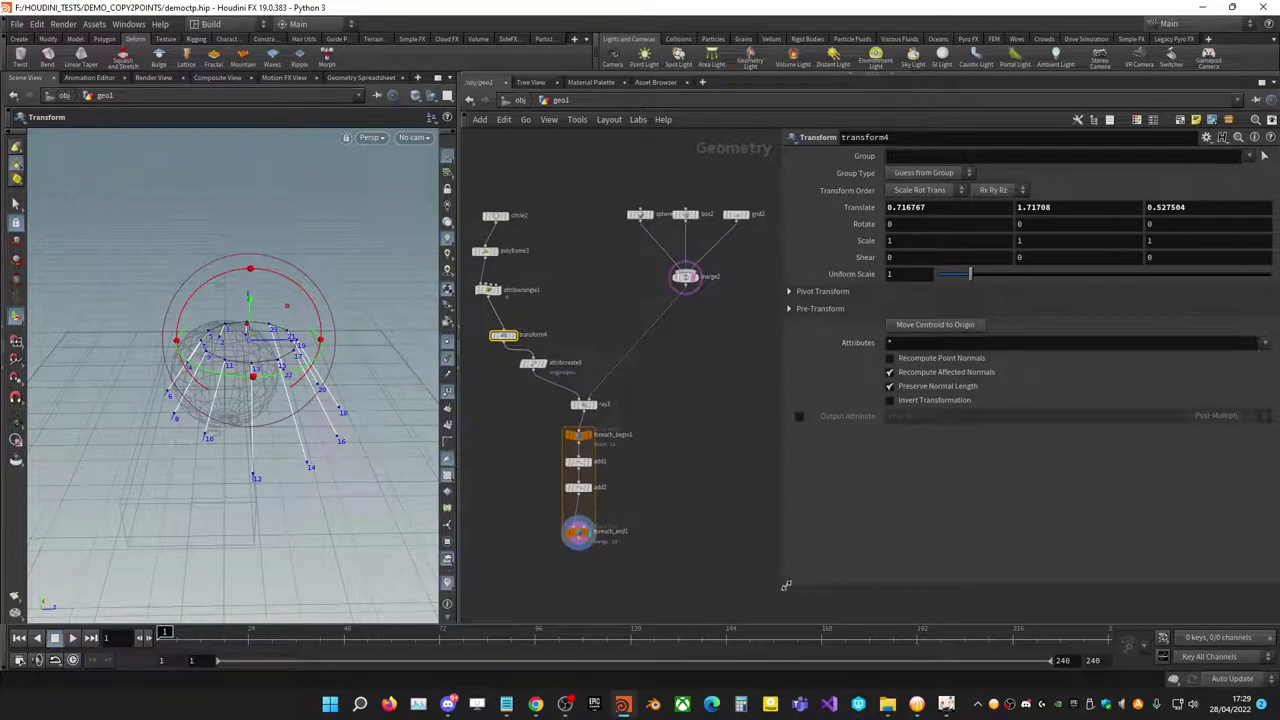
left_click_drag(786, 579, 872, 500)
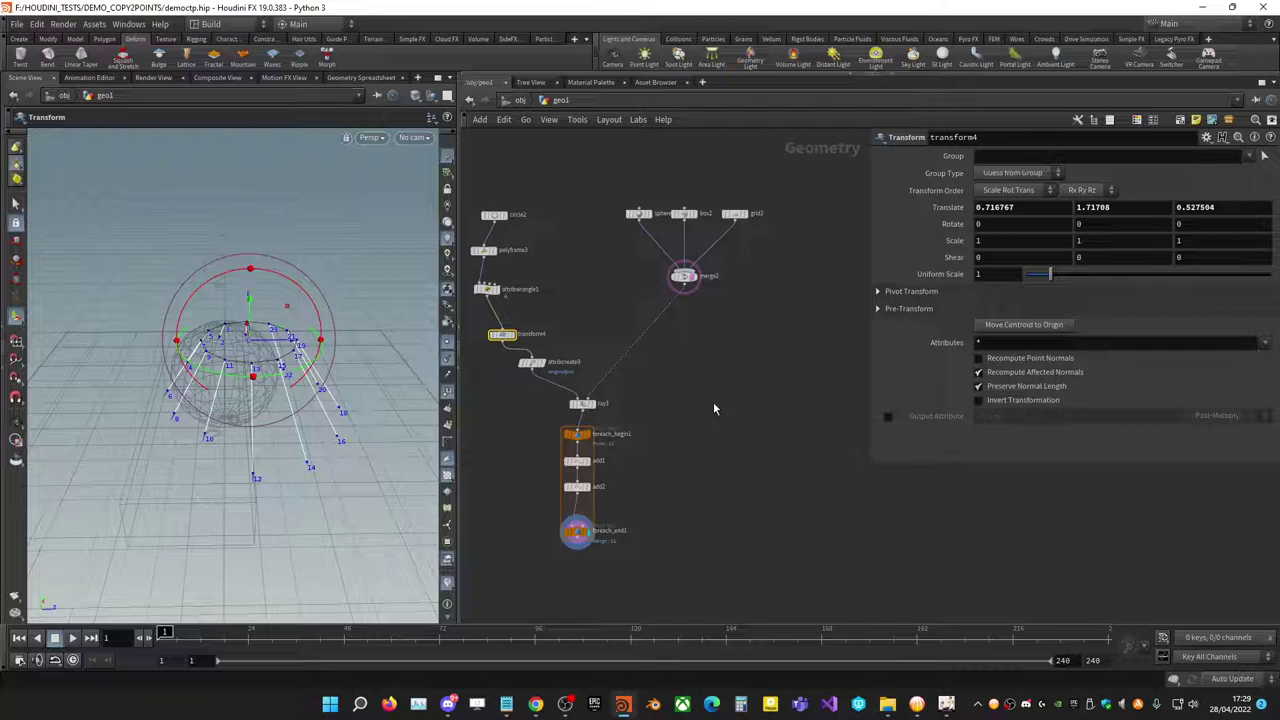
key("c")
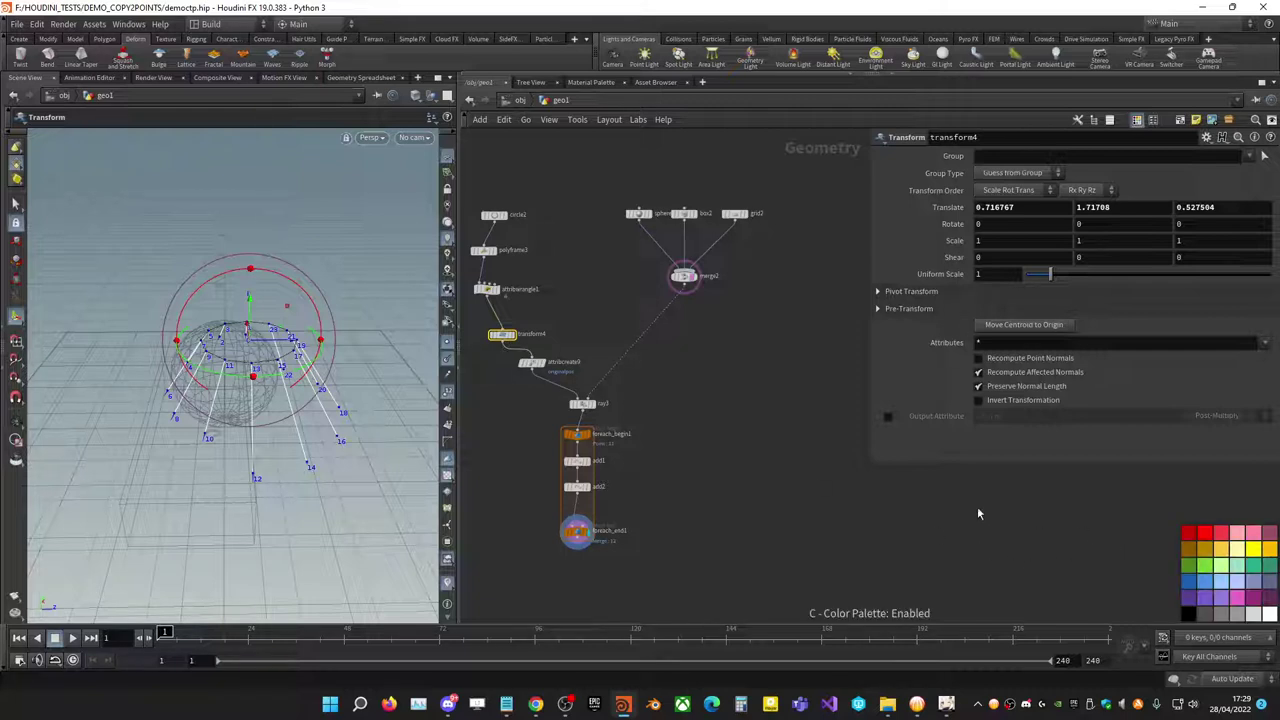
mouse_move(533, 316)
left_mouse_down()
mouse_move(503, 340)
mouse_move(528, 343)
left_mouse_up()
left_click(1188, 535)
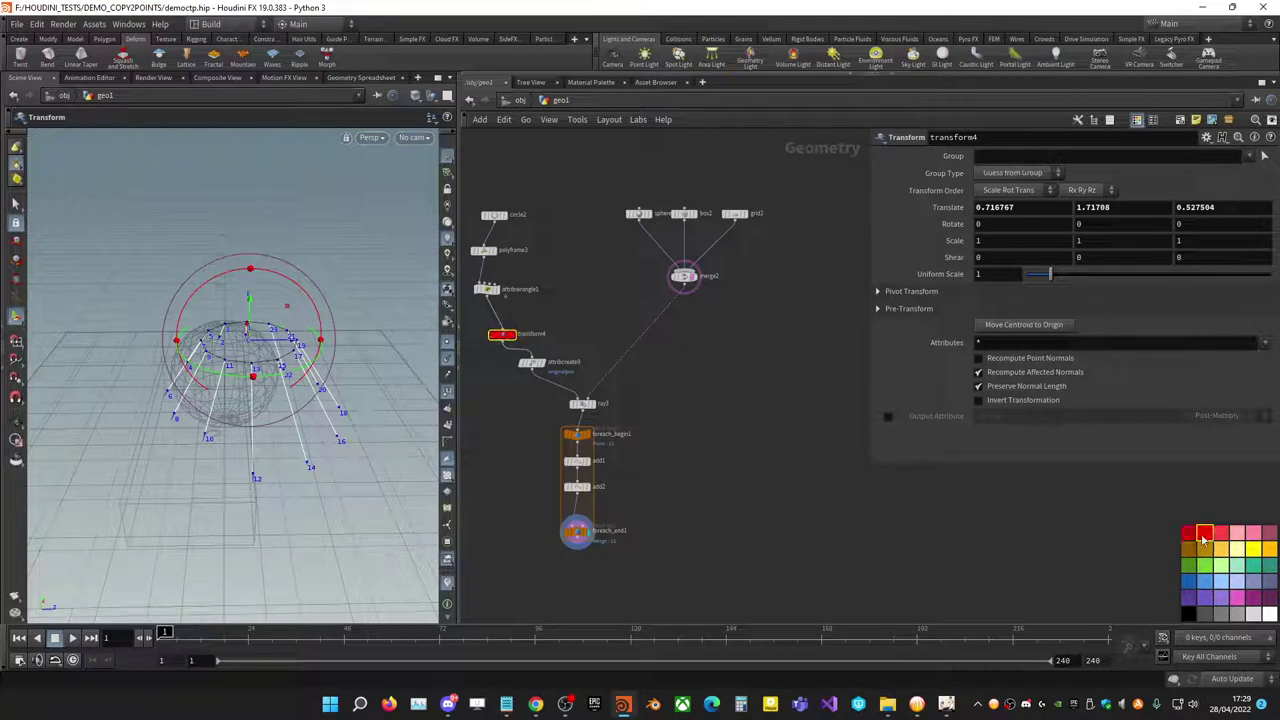
key("c")
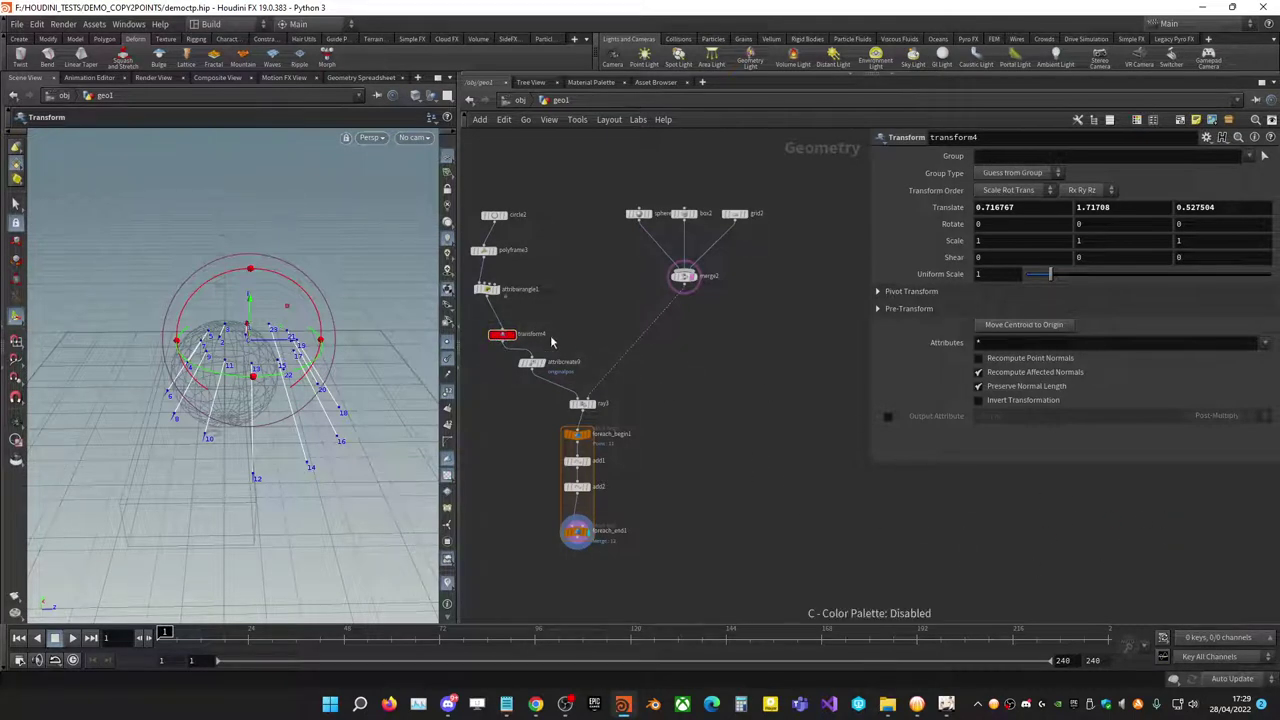
scroll(550, 342, "up", 3)
middle_click_drag(571, 329, 677, 246)
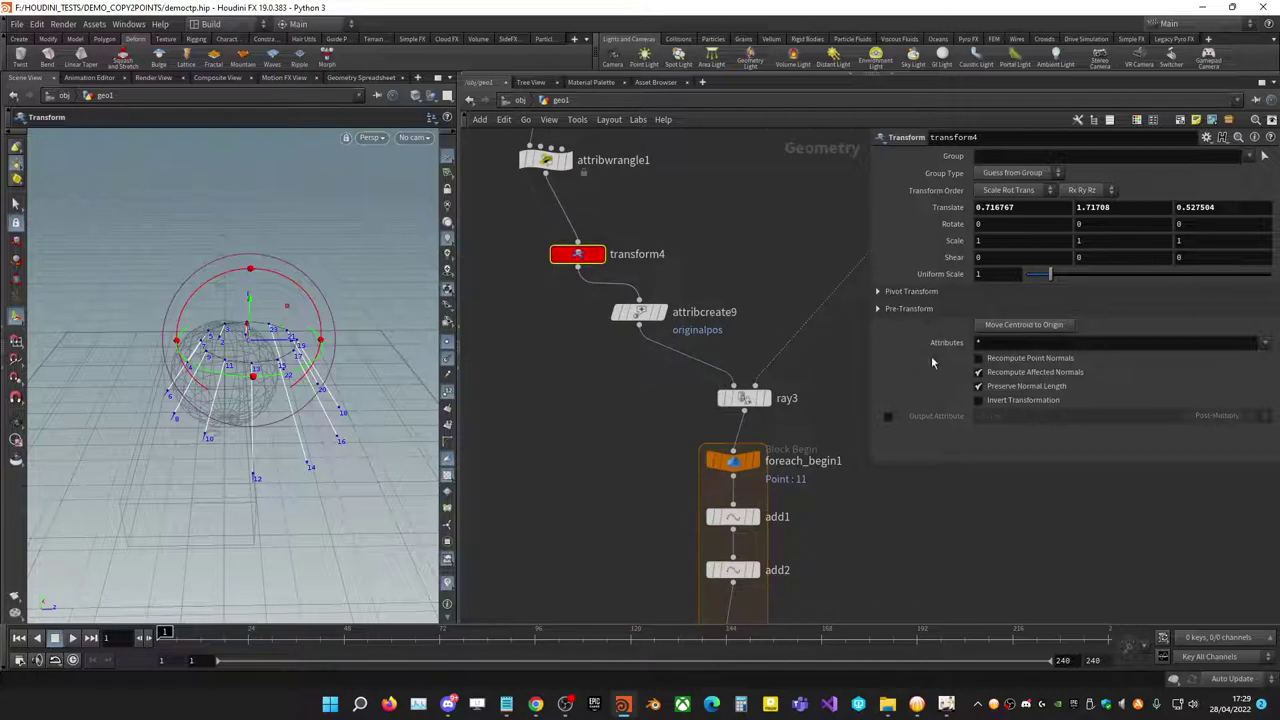
Shift transform4 to Translate Z 1.12672 and save democtp.hip
mouse_move(280, 350)
left_mouse_down()
mouse_move(322, 345)
mouse_move(110, 403)
mouse_move(403, 365)
mouse_move(288, 390)
mouse_move(380, 390)
mouse_move(130, 390)
mouse_move(320, 390)
left_mouse_up()
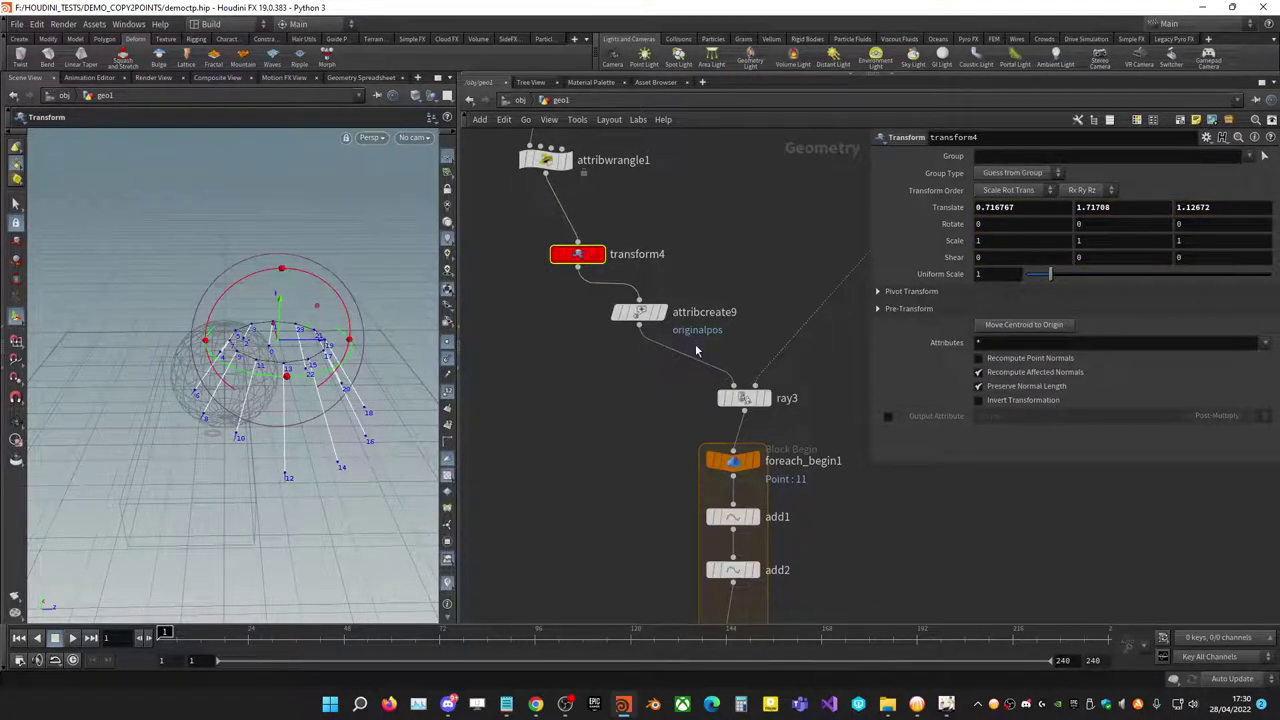
scroll(697, 350, "down", 2)
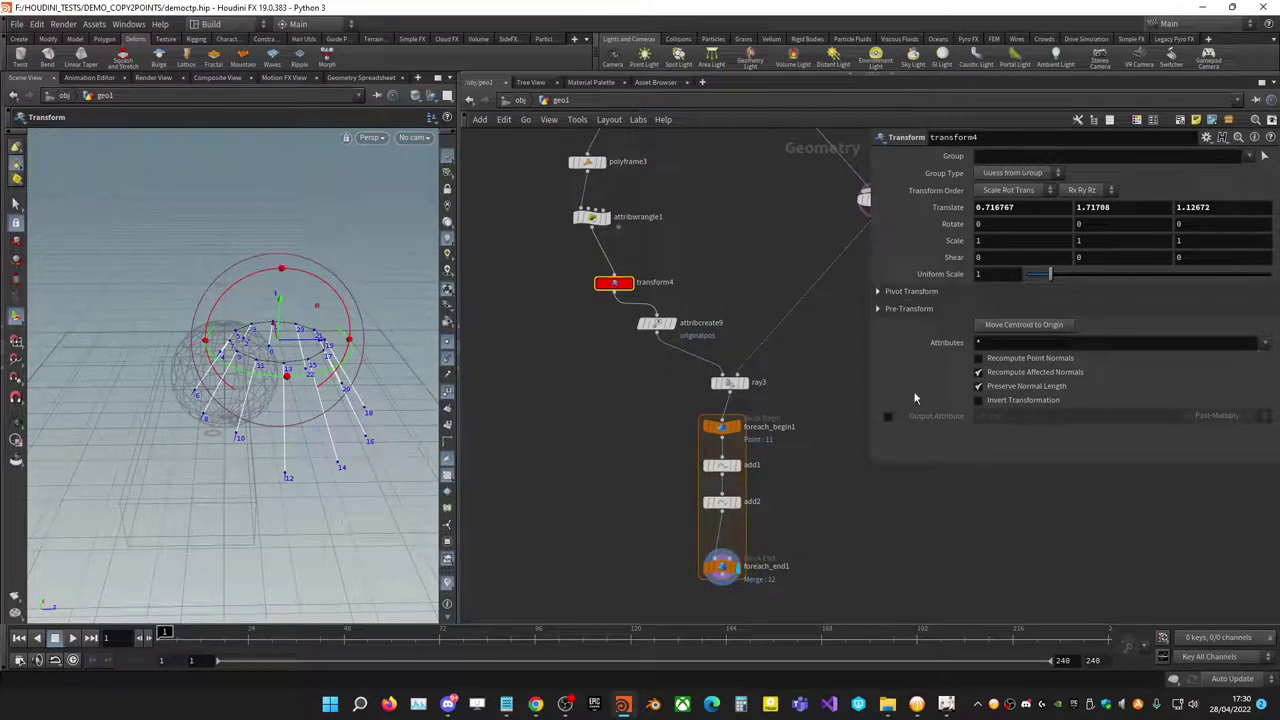
middle_click_drag(788, 275, 744, 278)
key("ctrl+s")
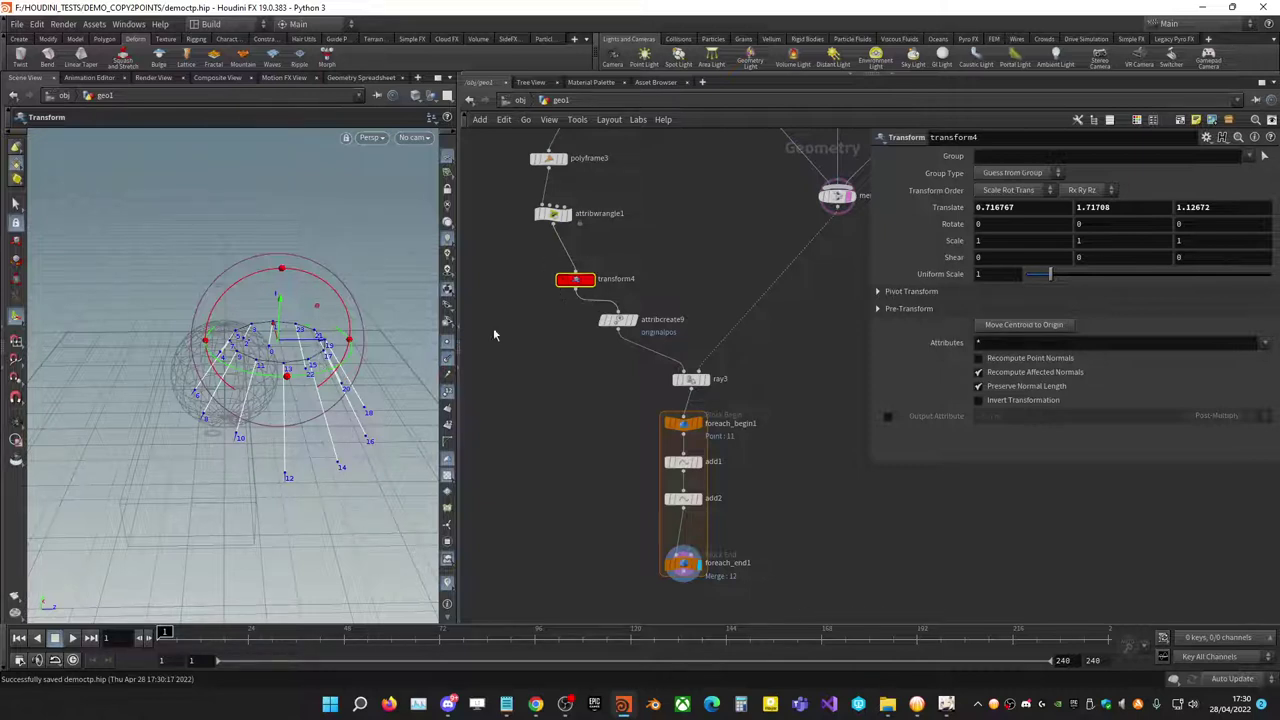
middle_click_drag(665, 190, 646, 367)
Insert a Resample node after add2 inside the for-each loop
scroll(712, 320, "down", 5)
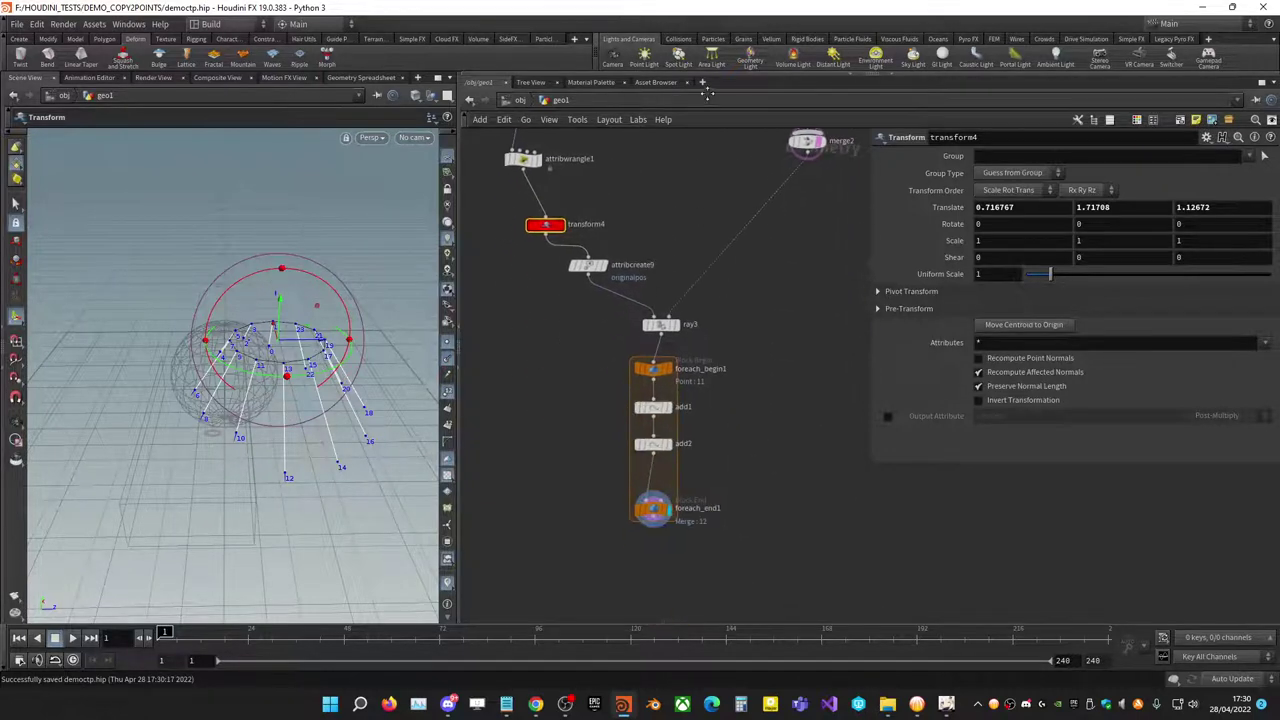
scroll(730, 250, "up", 3)
scroll(714, 460, "up", 1)
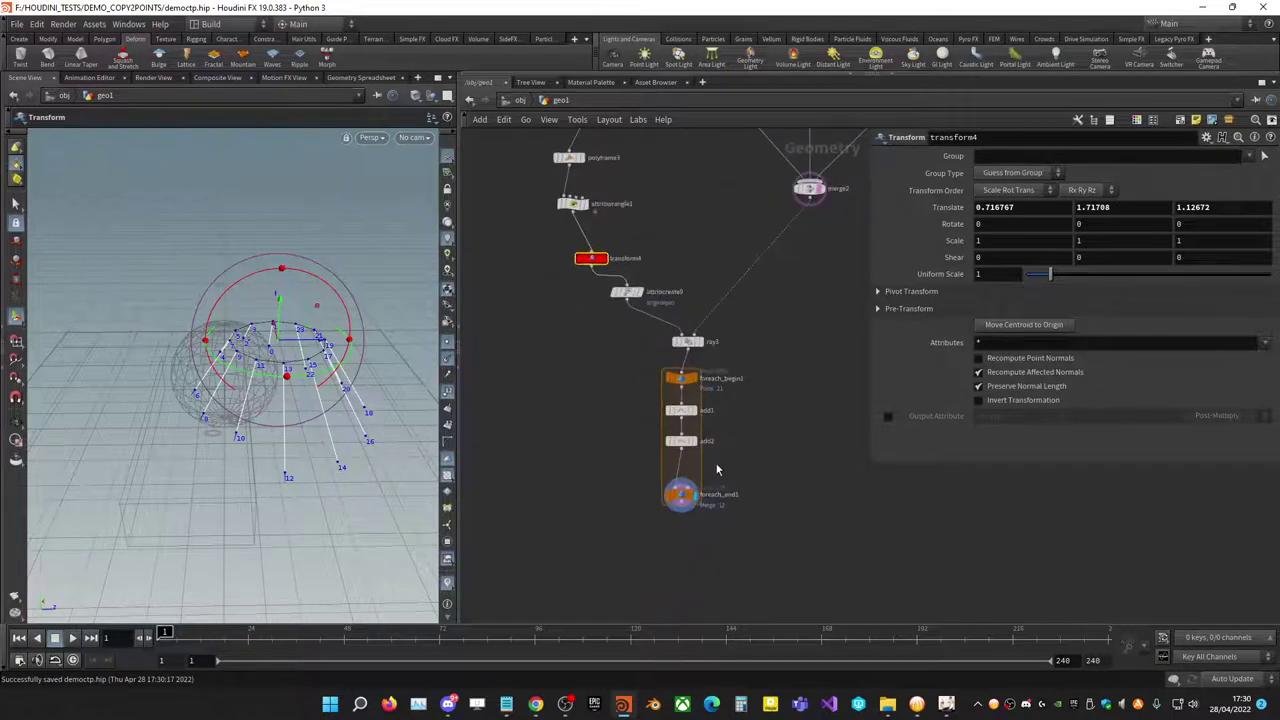
scroll(714, 460, "up", 3)
left_click(685, 398)
scroll(689, 411, "up", 2)
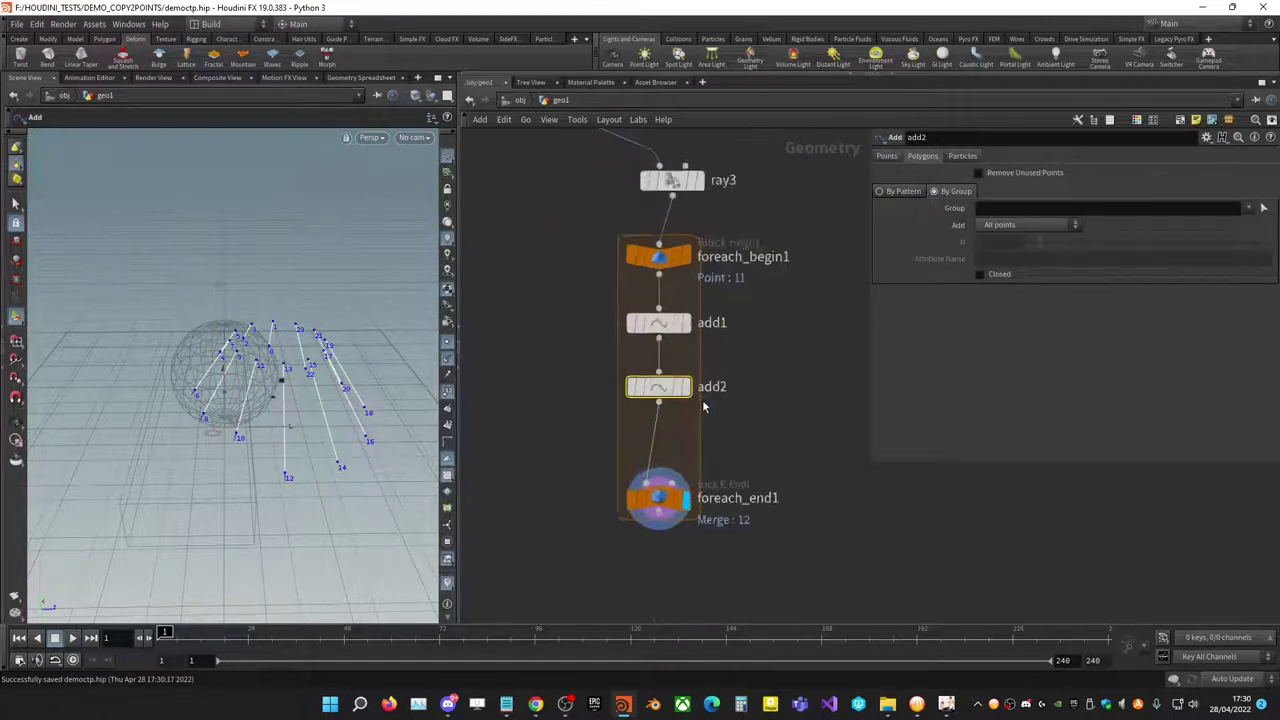
key("Tab")
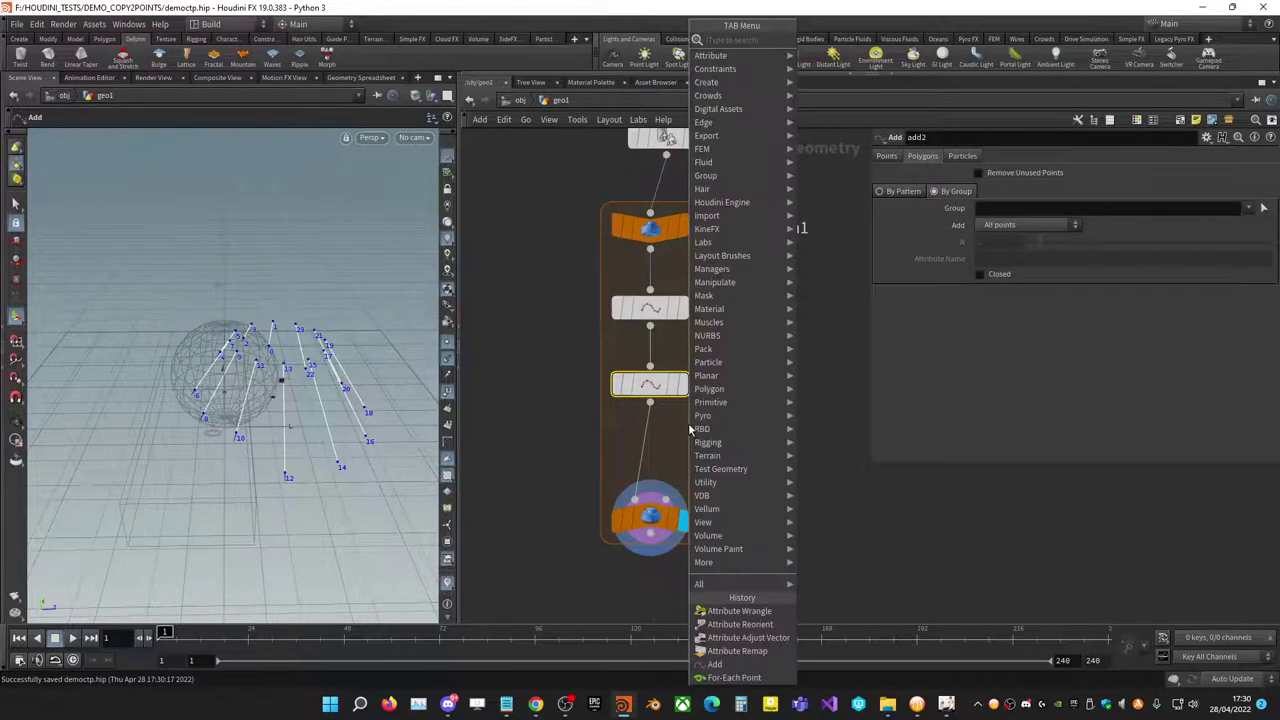
type("re")
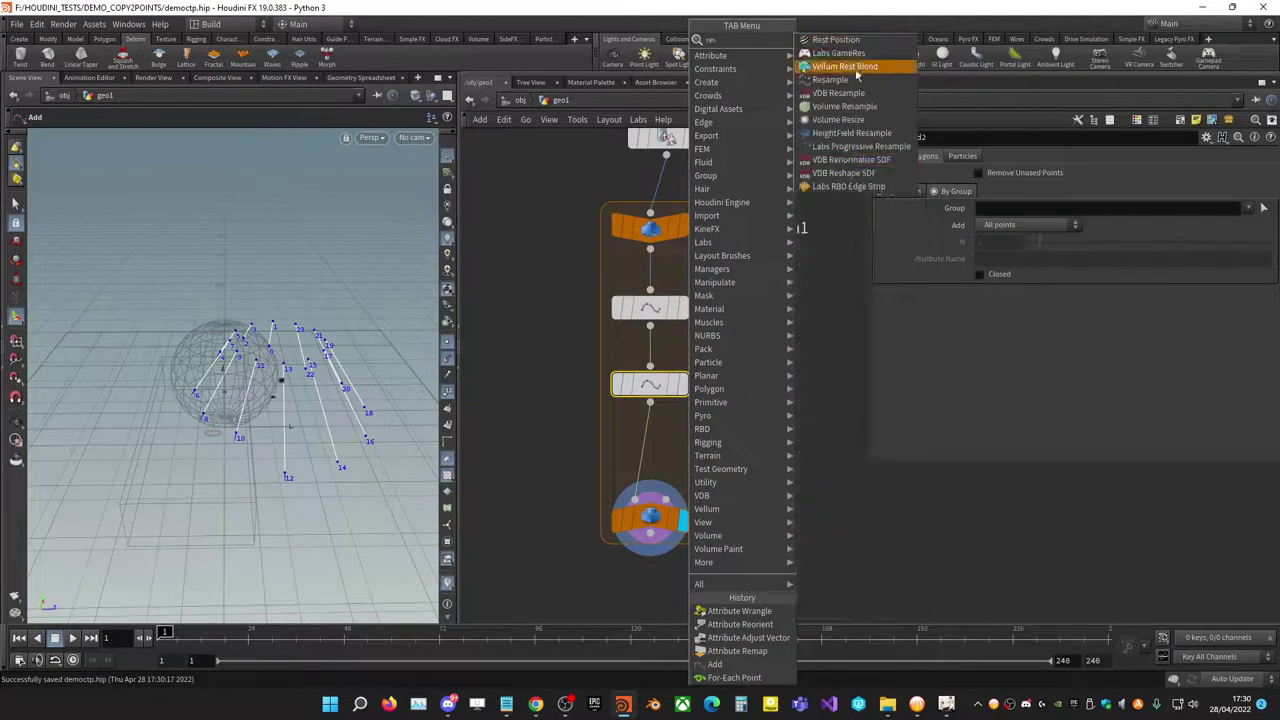
type("s")
key("Return")
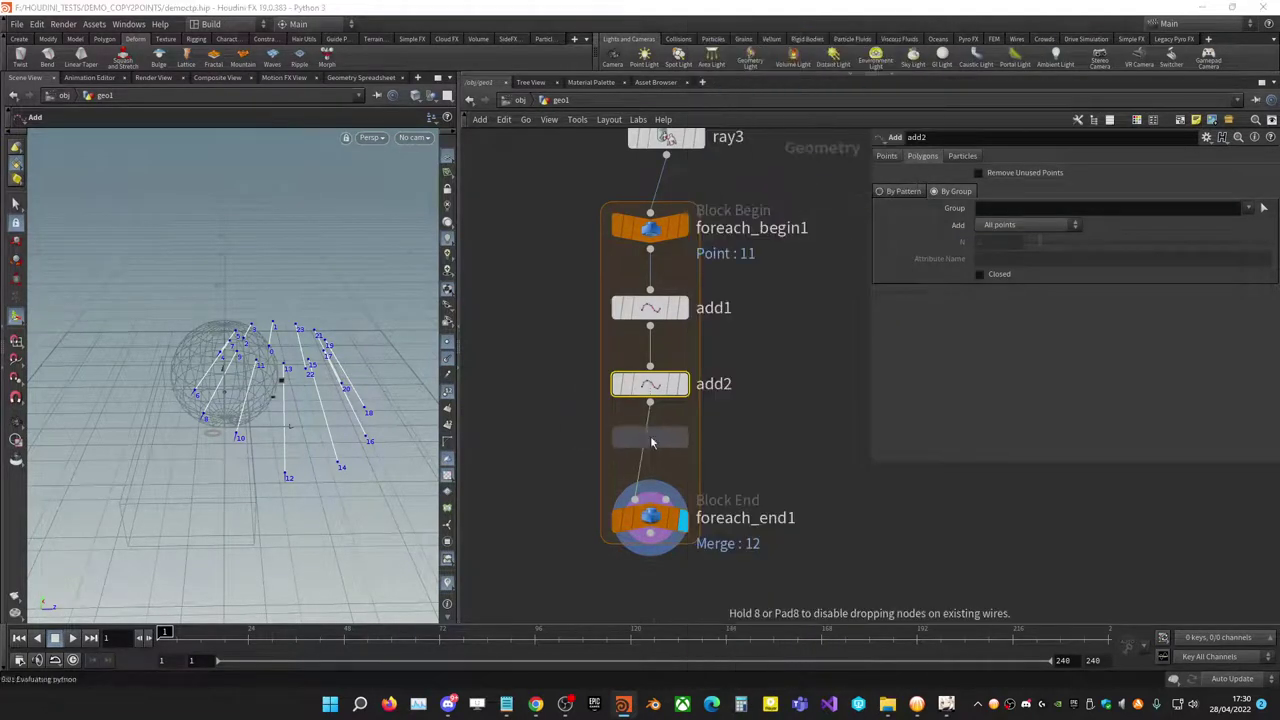
left_click(660, 440)
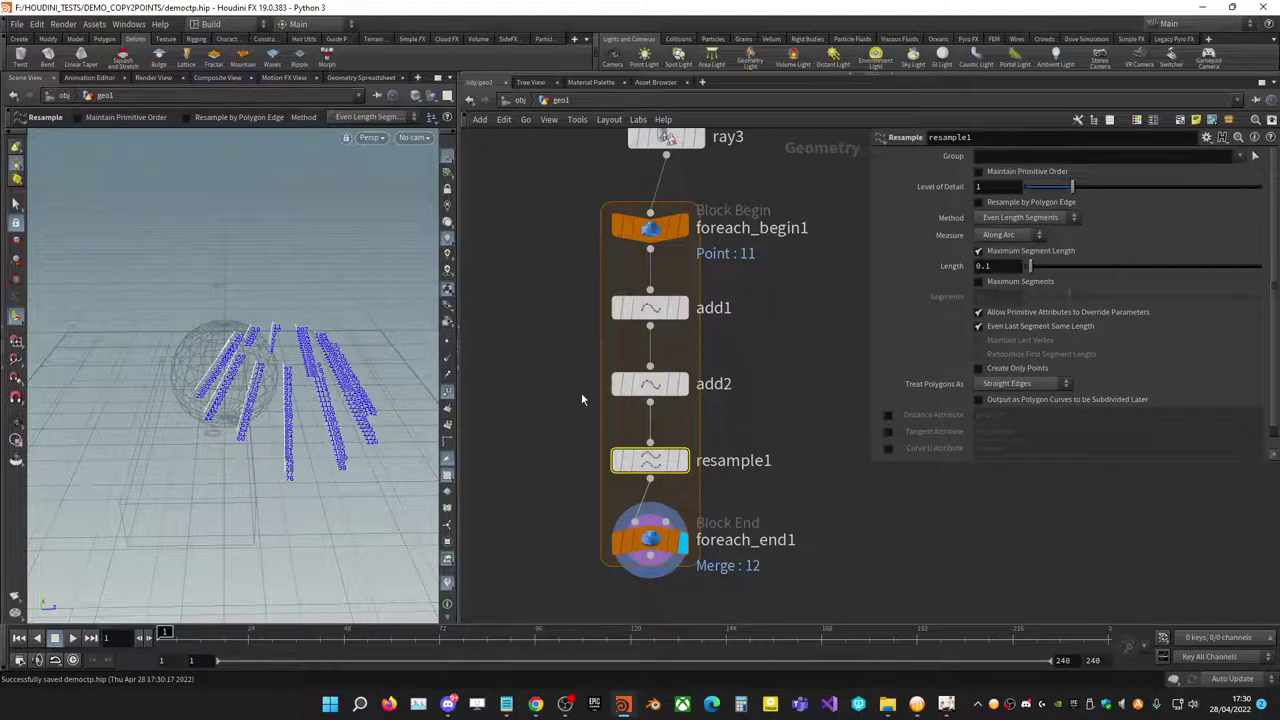
Show points as plain dots and resample strands with Maximum Segments set to 20
left_click(447, 341)
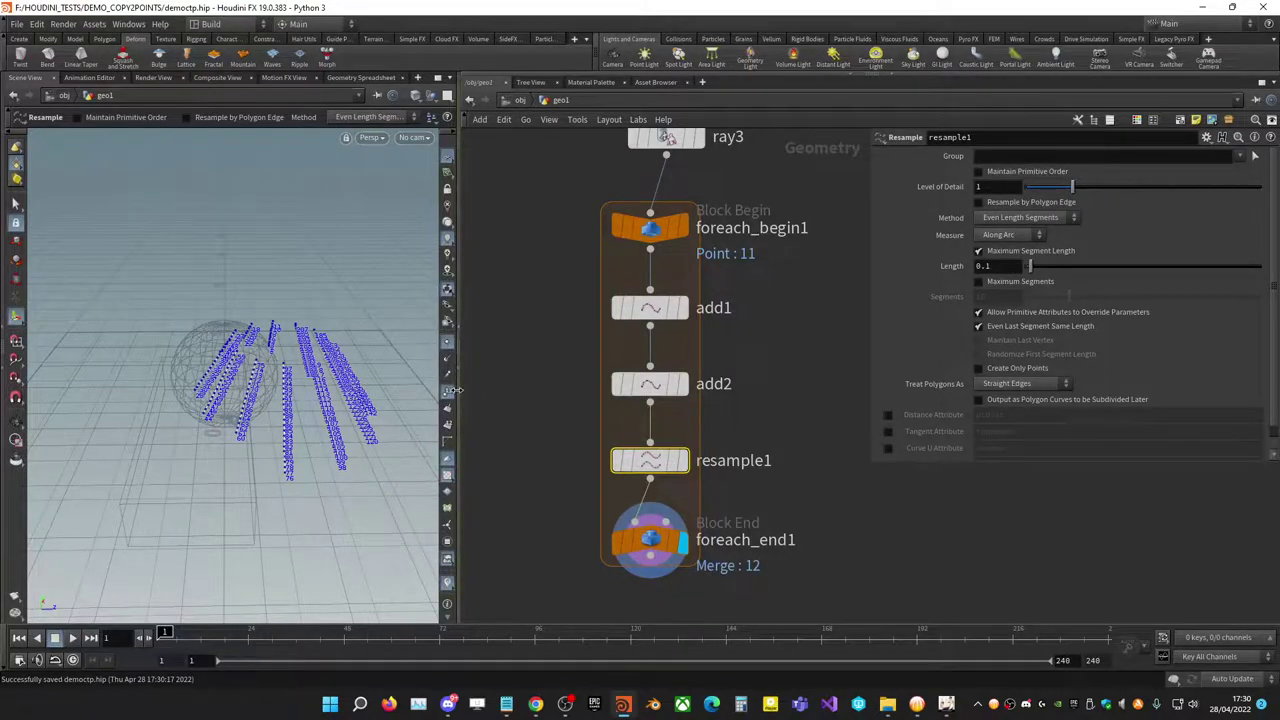
left_click(447, 391)
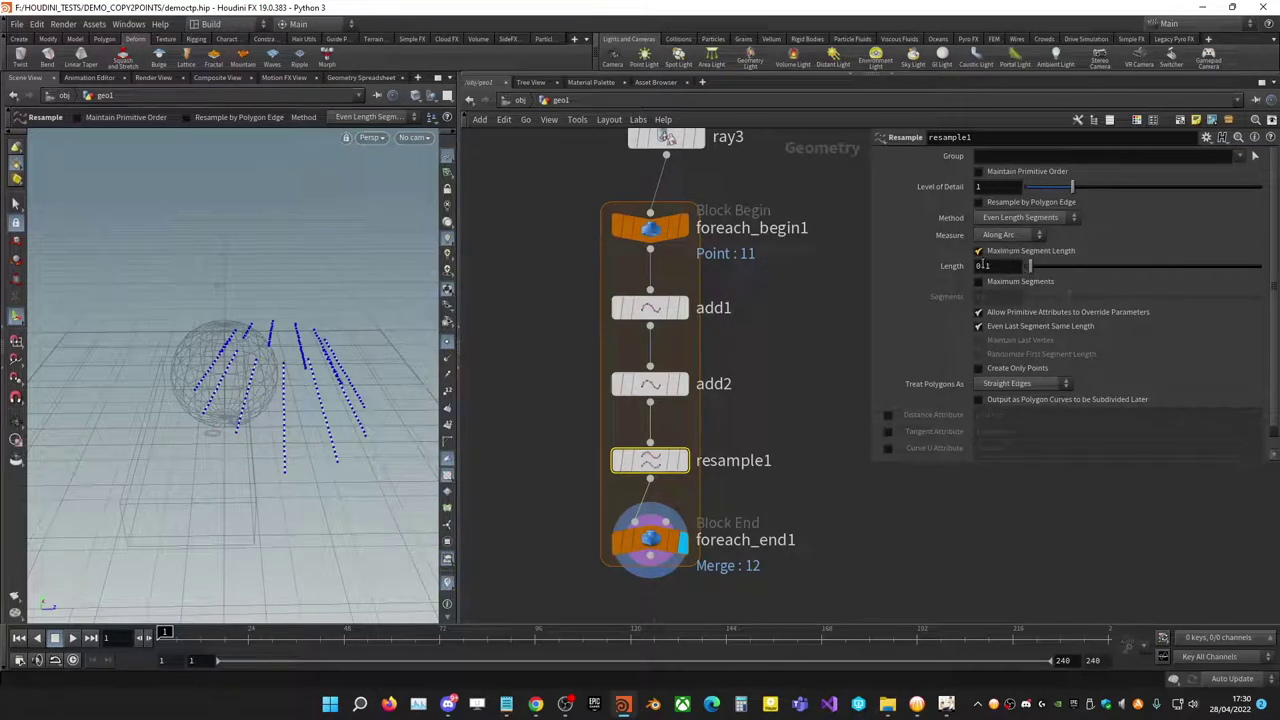
left_click(995, 252)
left_click(995, 282)
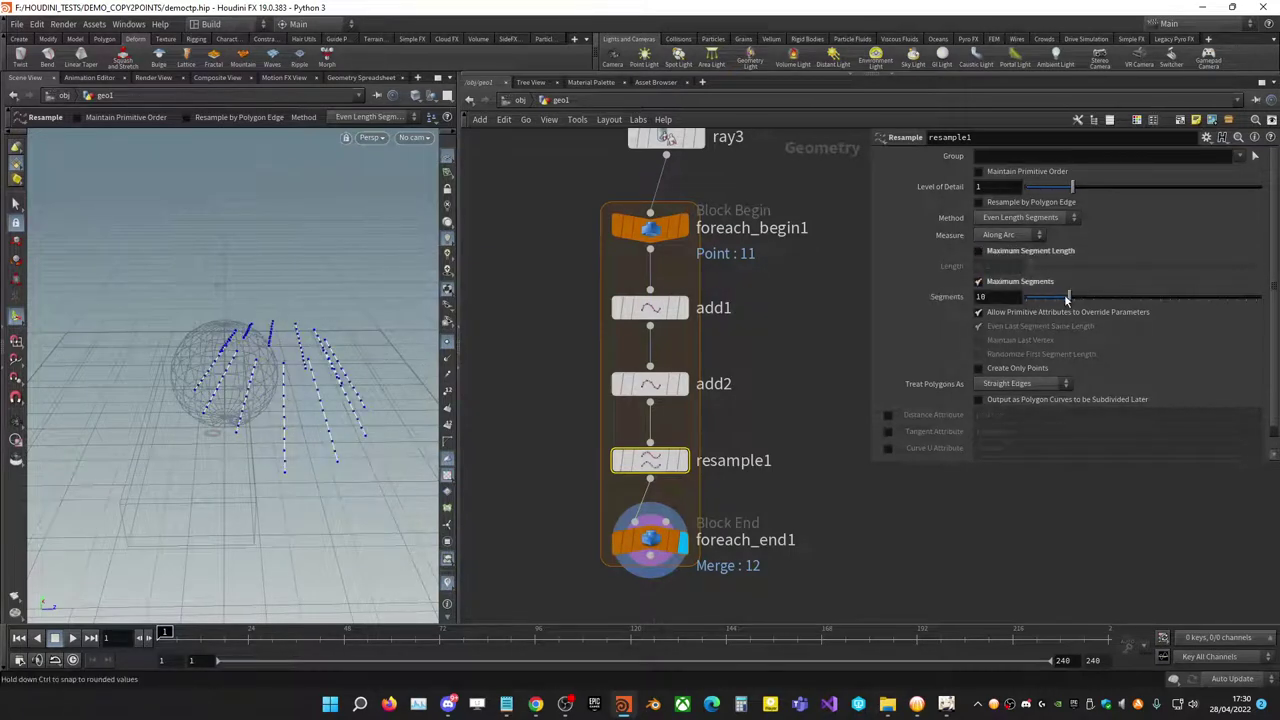
double_click(996, 300)
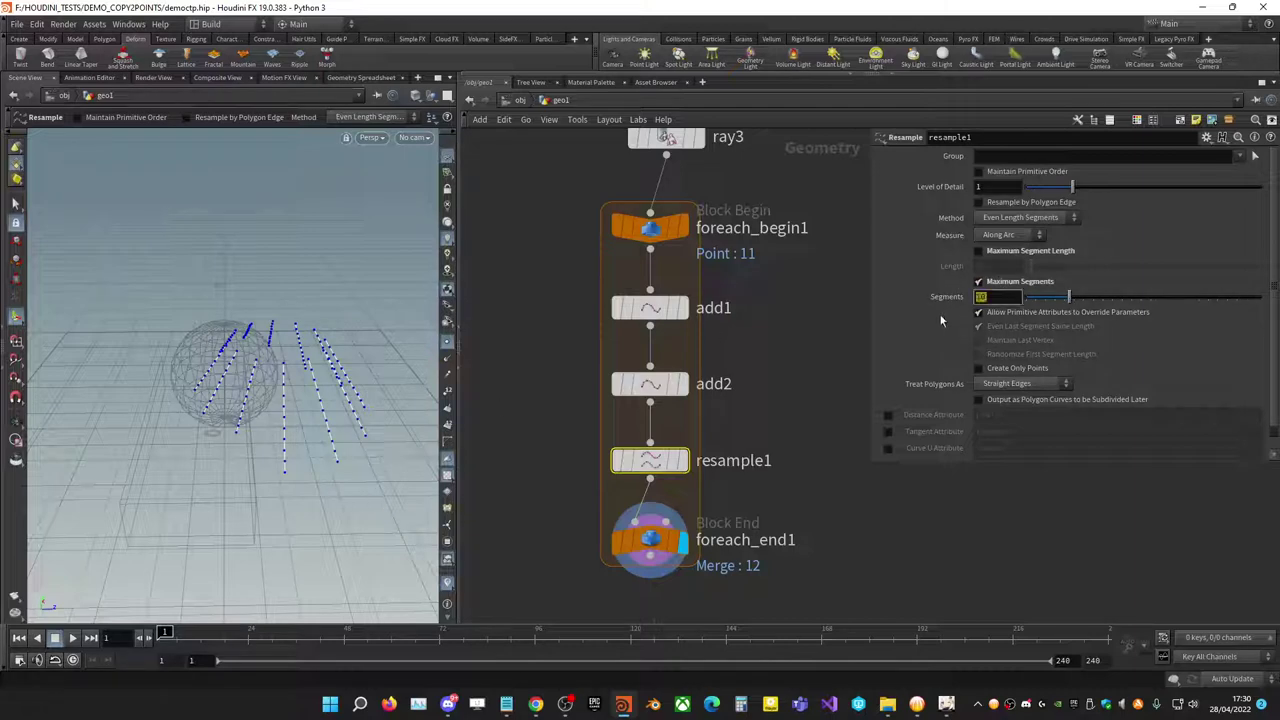
type("20")
key("Return")
Move foreach_end1 down below resample1 and orbit to check the denser strands
left_click_drag(377, 416, 312, 408)
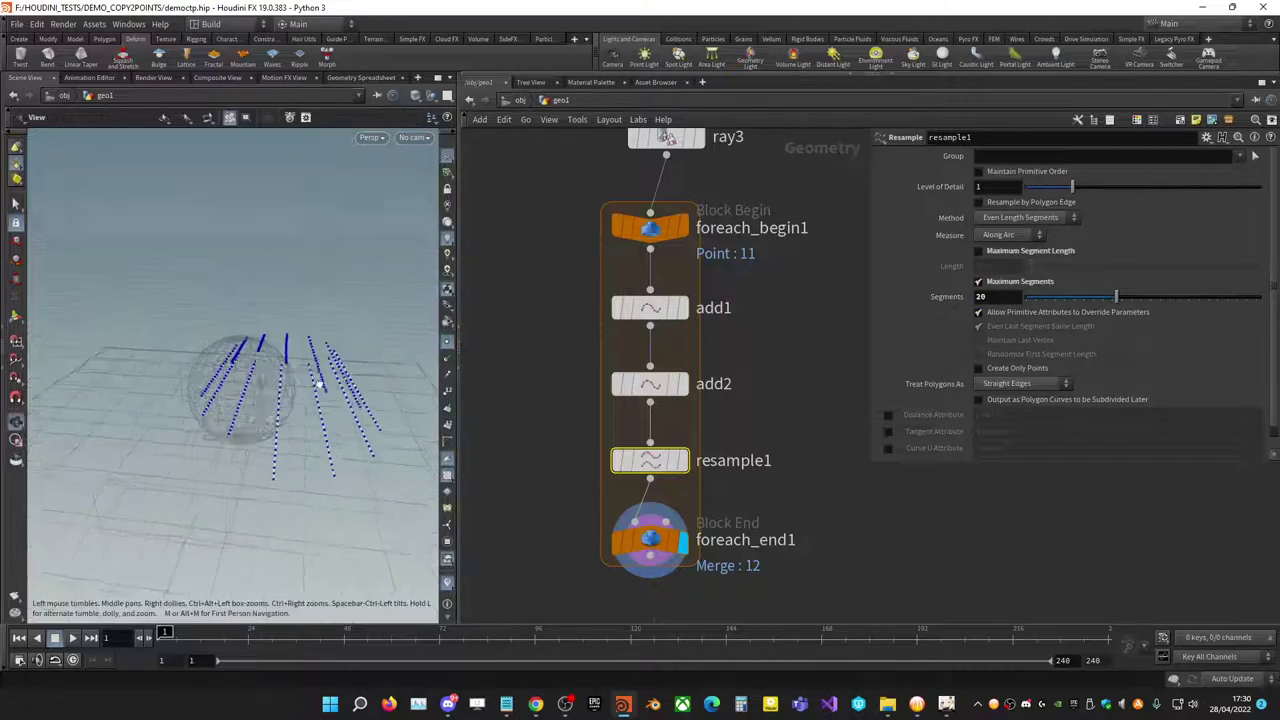
middle_click_drag(660, 550, 632, 347)
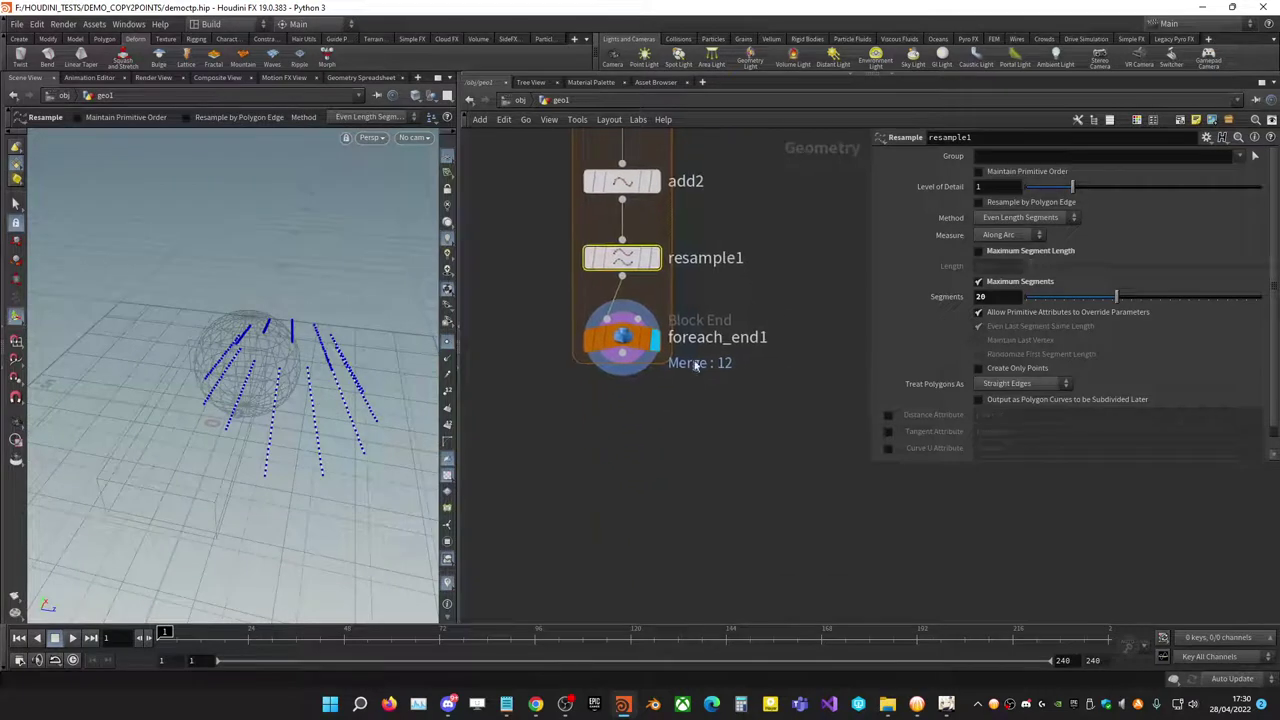
left_click_drag(632, 347, 640, 456)
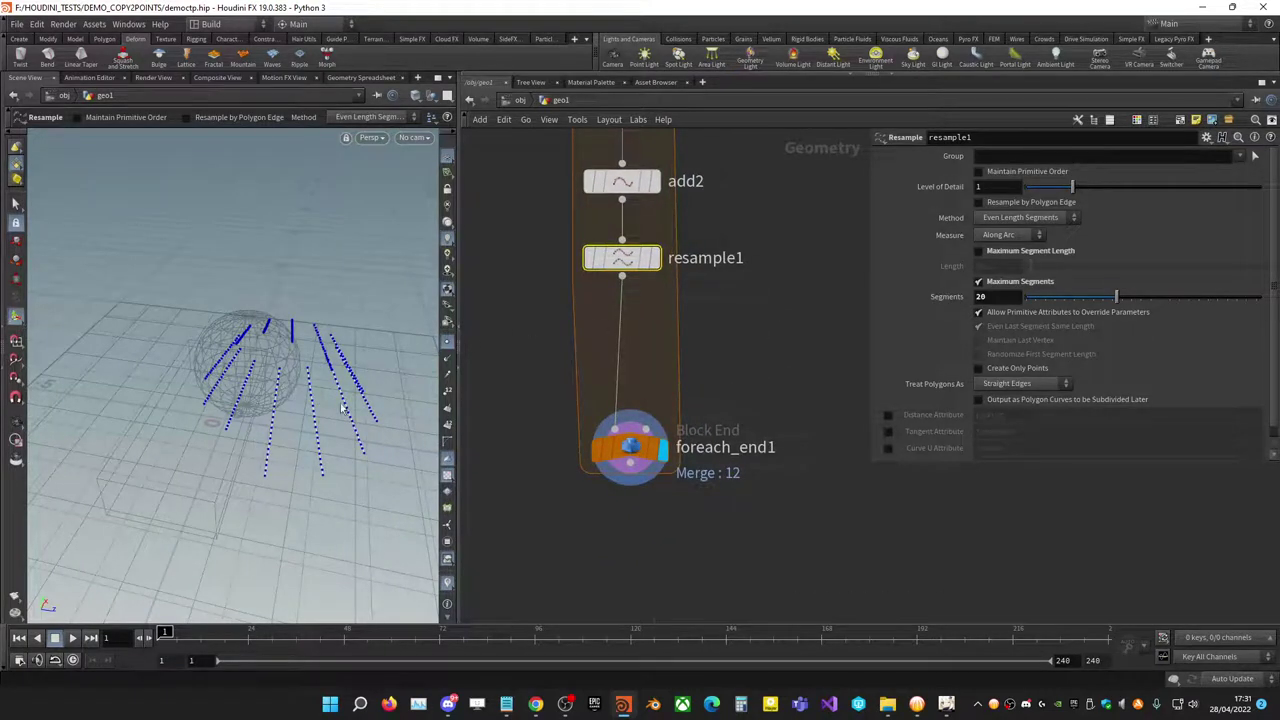
key("Escape")
left_click_drag(289, 380, 305, 362)
key("Return")
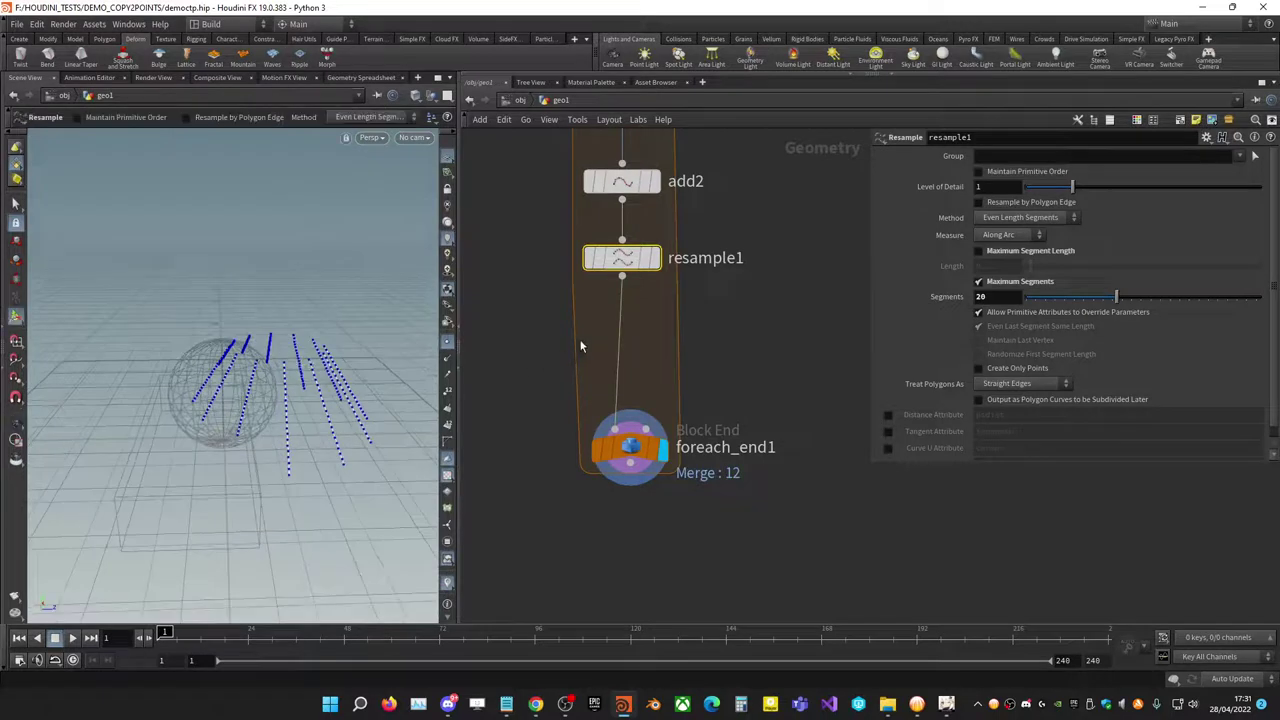
Display only resample1's output and frame the view on the resampled curve
key("Tab")
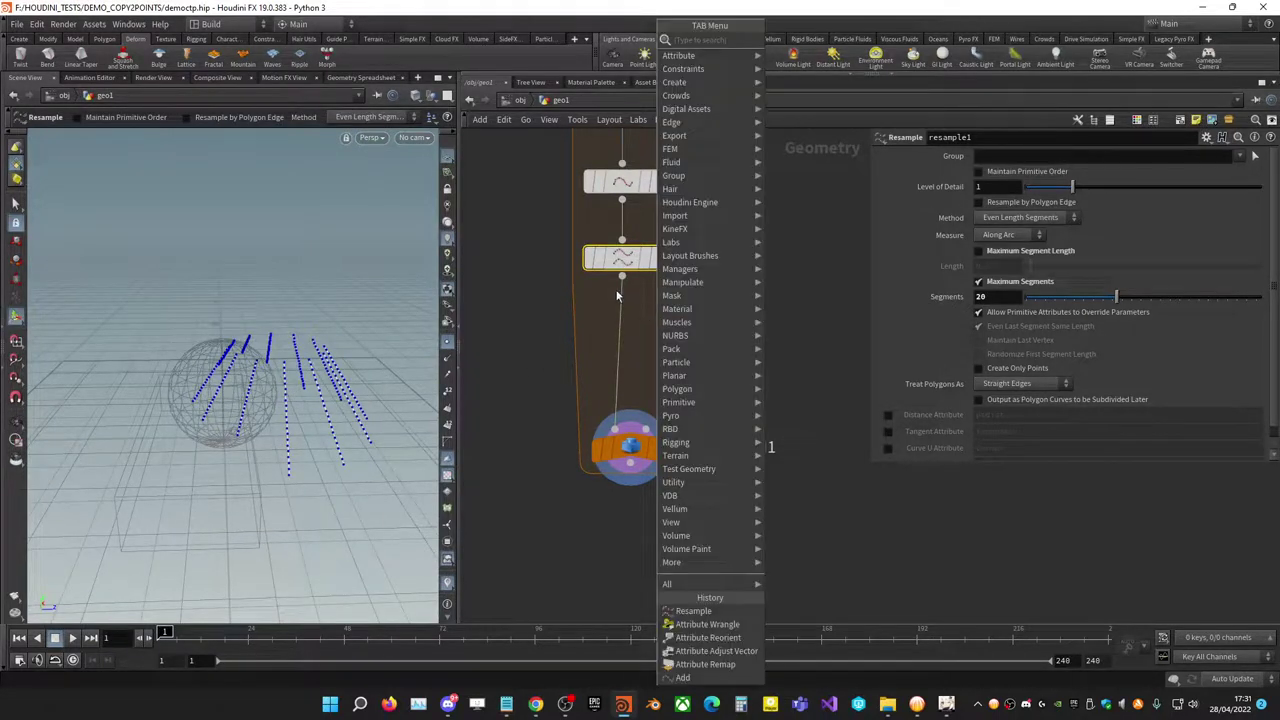
key("Escape")
left_click(655, 258)
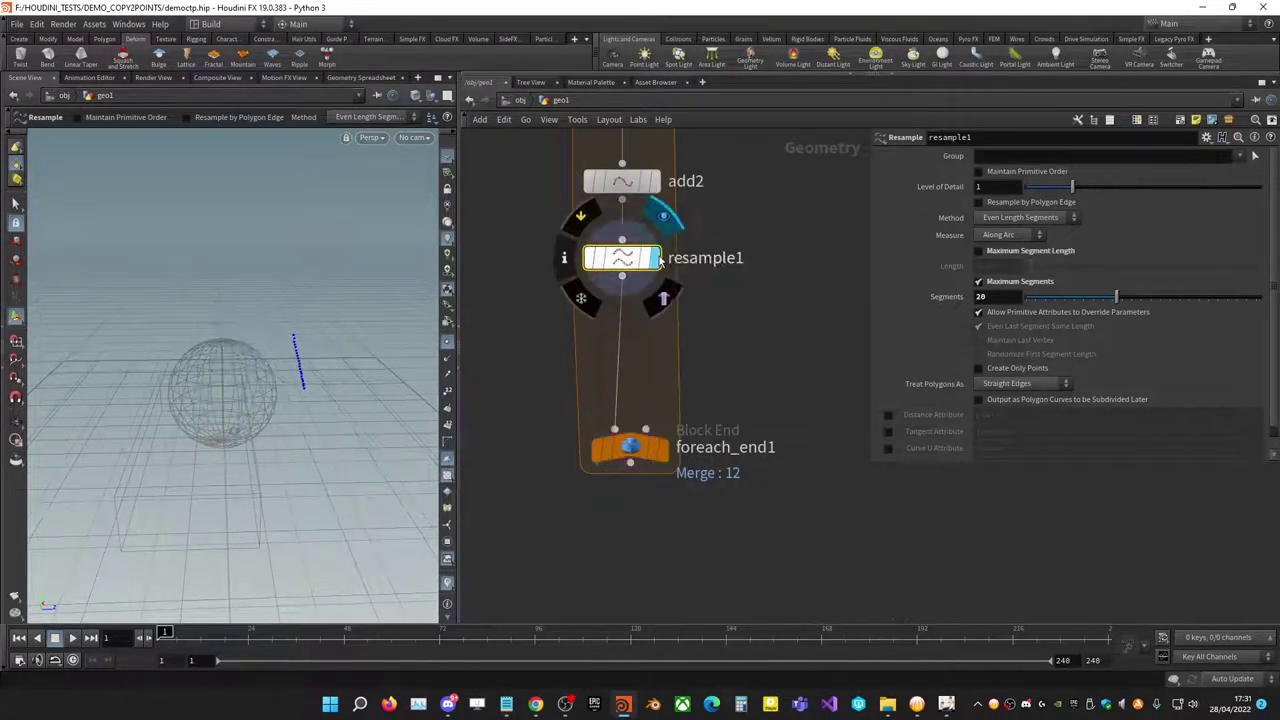
key("f")
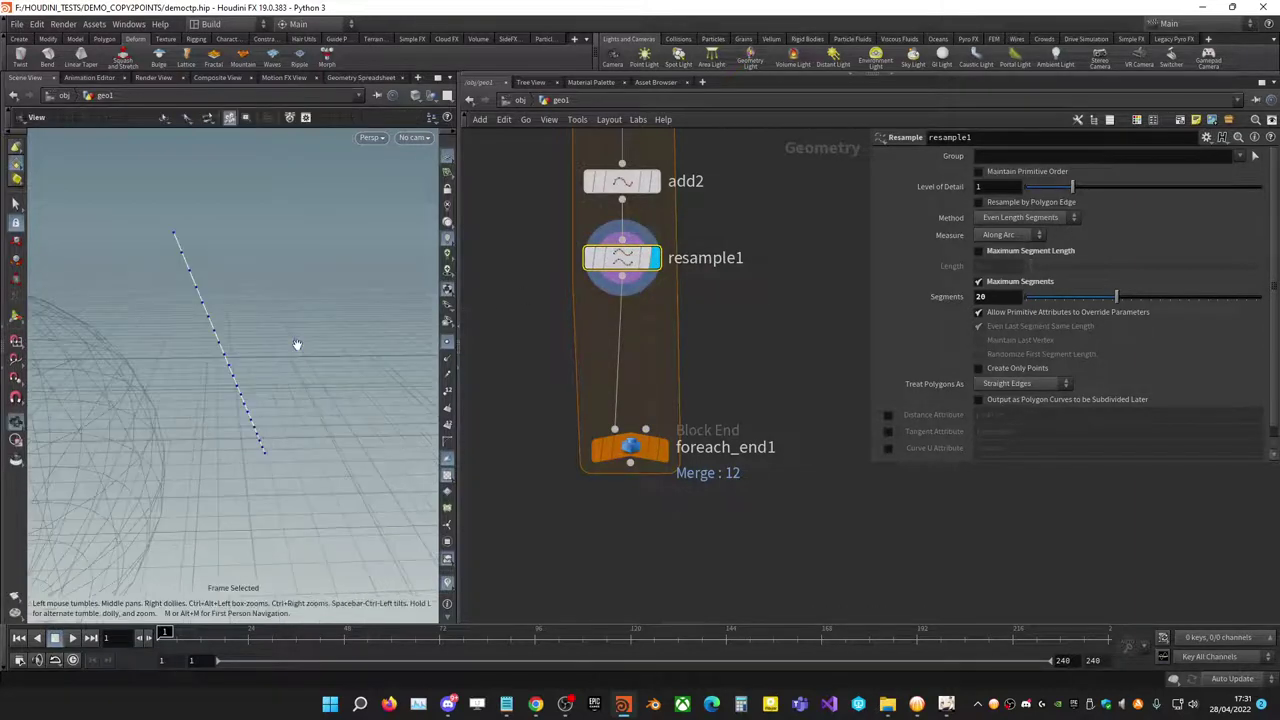
mouse_move(296, 344)
left_mouse_down()
mouse_move(214, 334)
mouse_move(251, 320)
left_mouse_up()
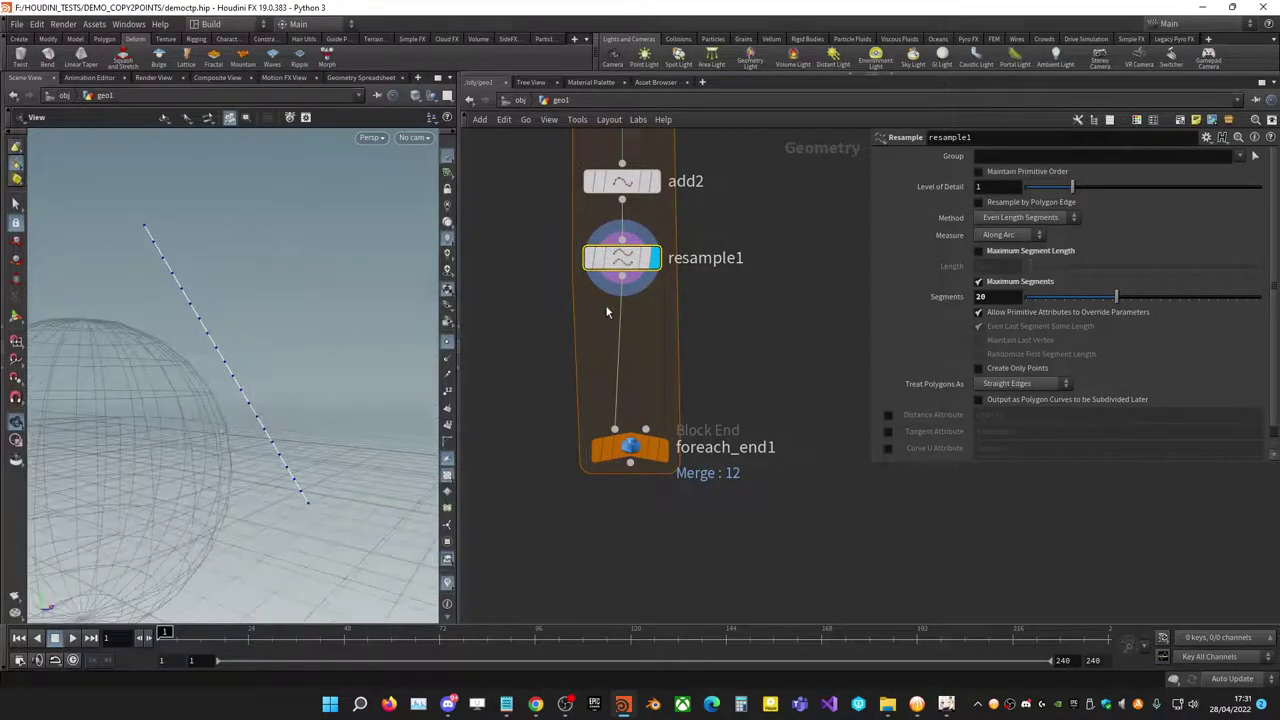
Add a Group node after resample1 that creates a points group from base group 0
key("Tab")
type("group")
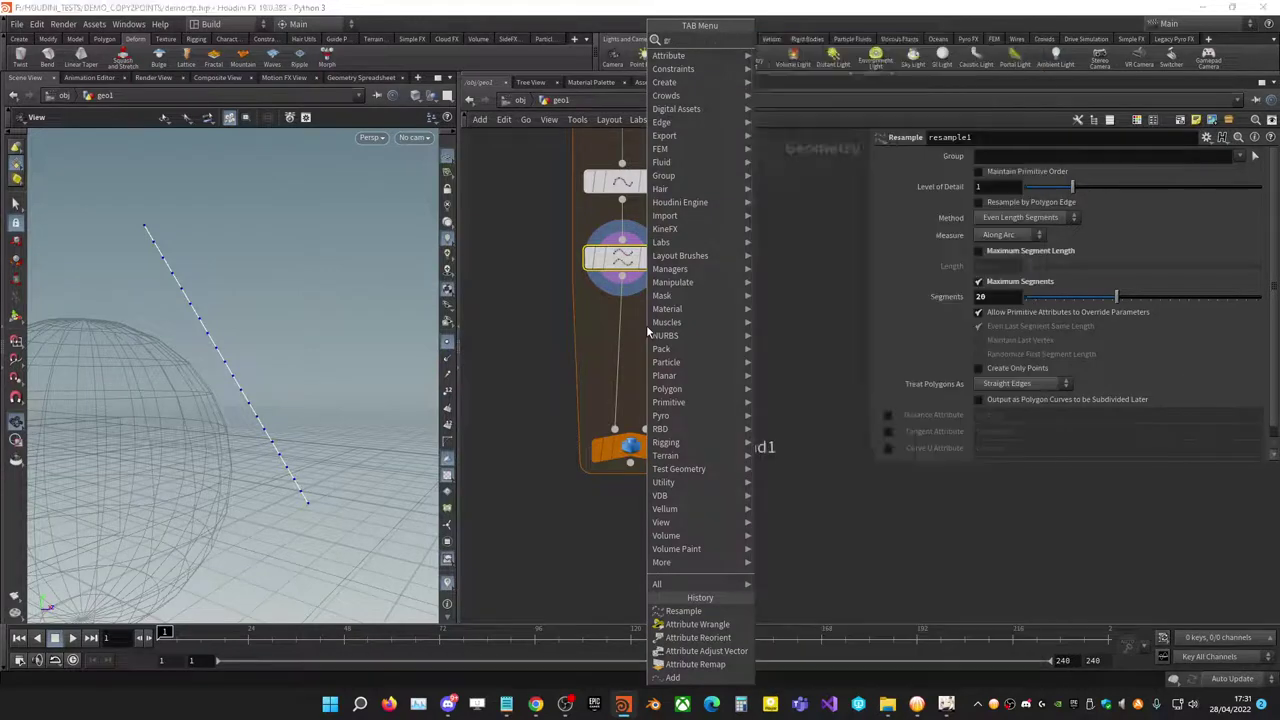
key("Return")
left_click(655, 338)
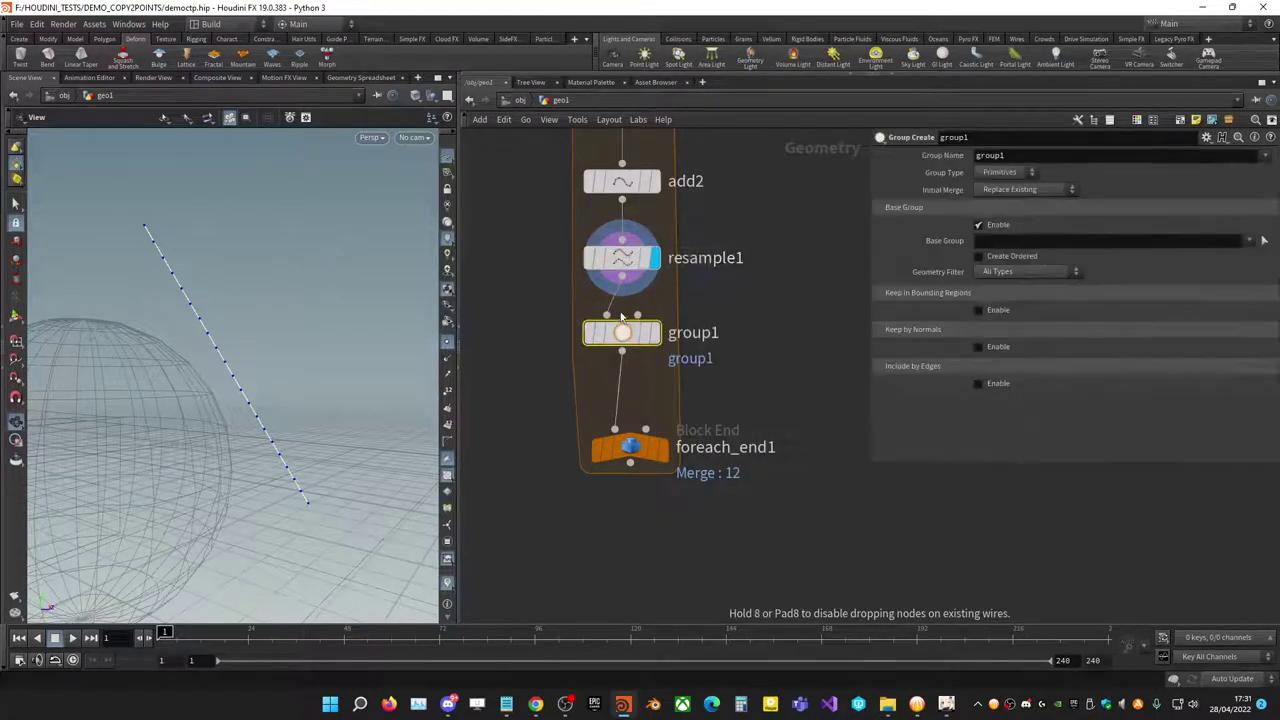
left_click(656, 336)
left_click(1005, 172)
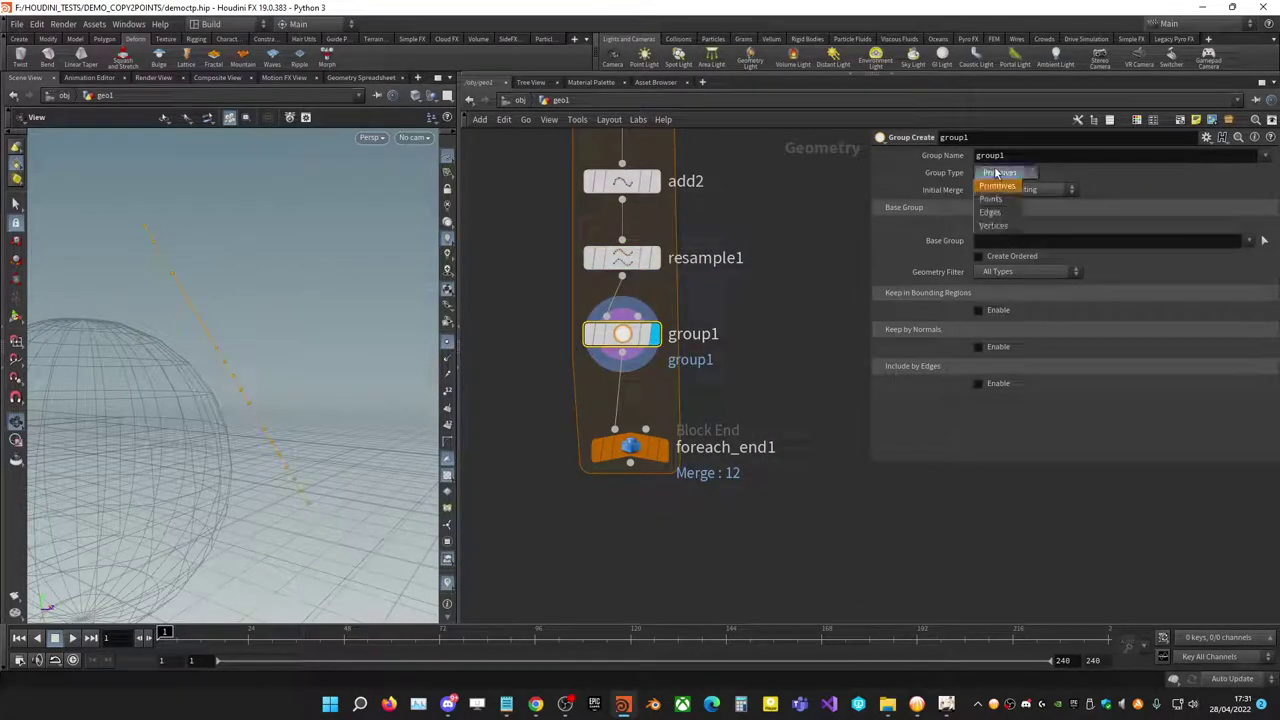
left_click(997, 189)
left_click(997, 242)
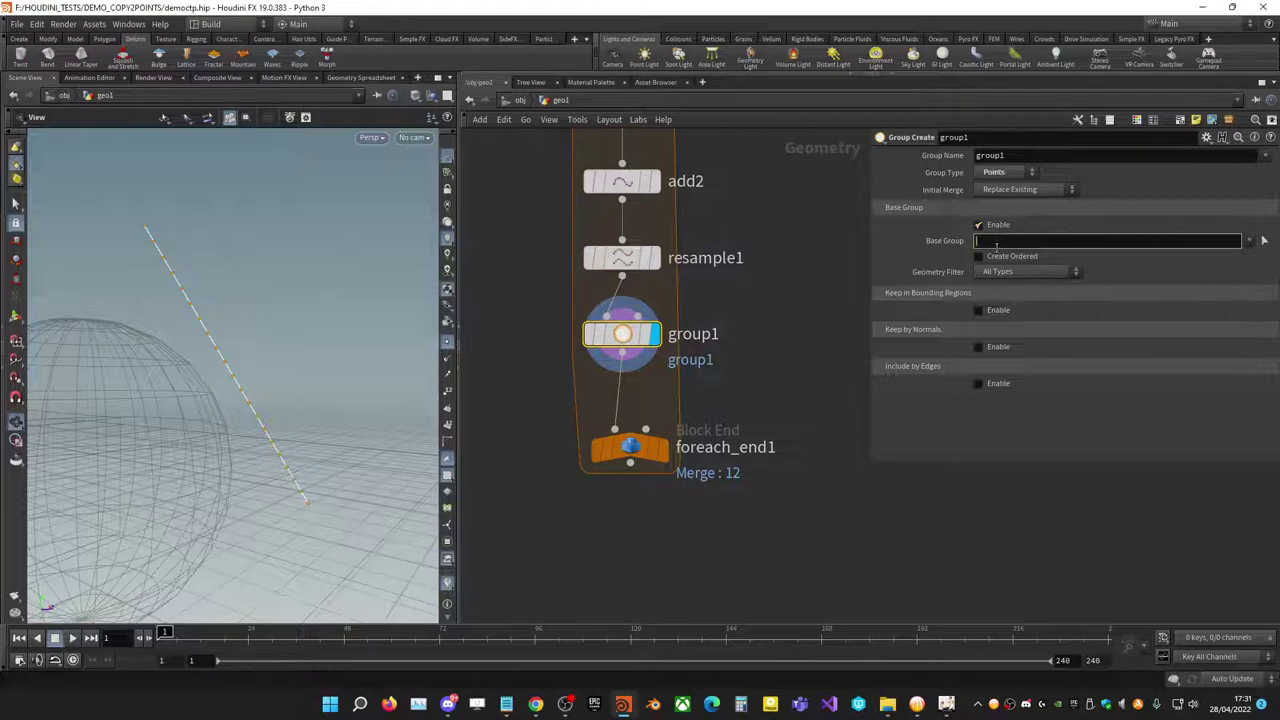
type("0")
key("Return")
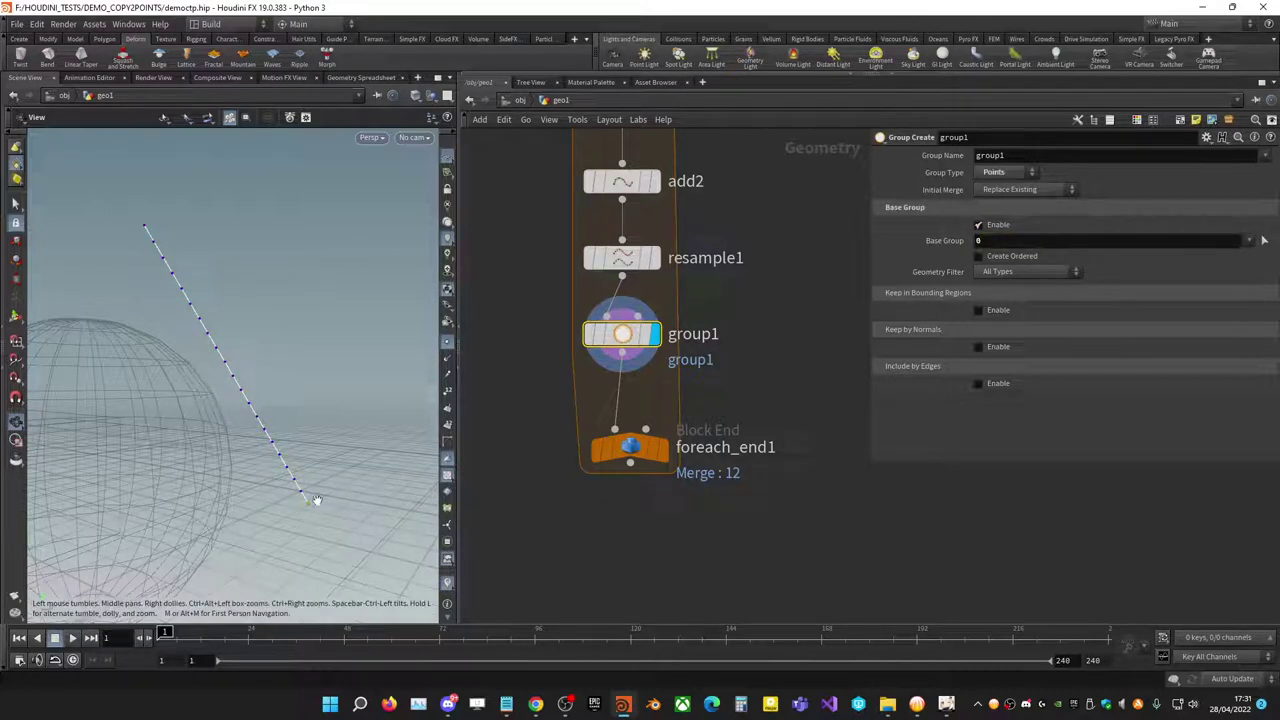
Name the new point group ptfixed
double_click(990, 156)
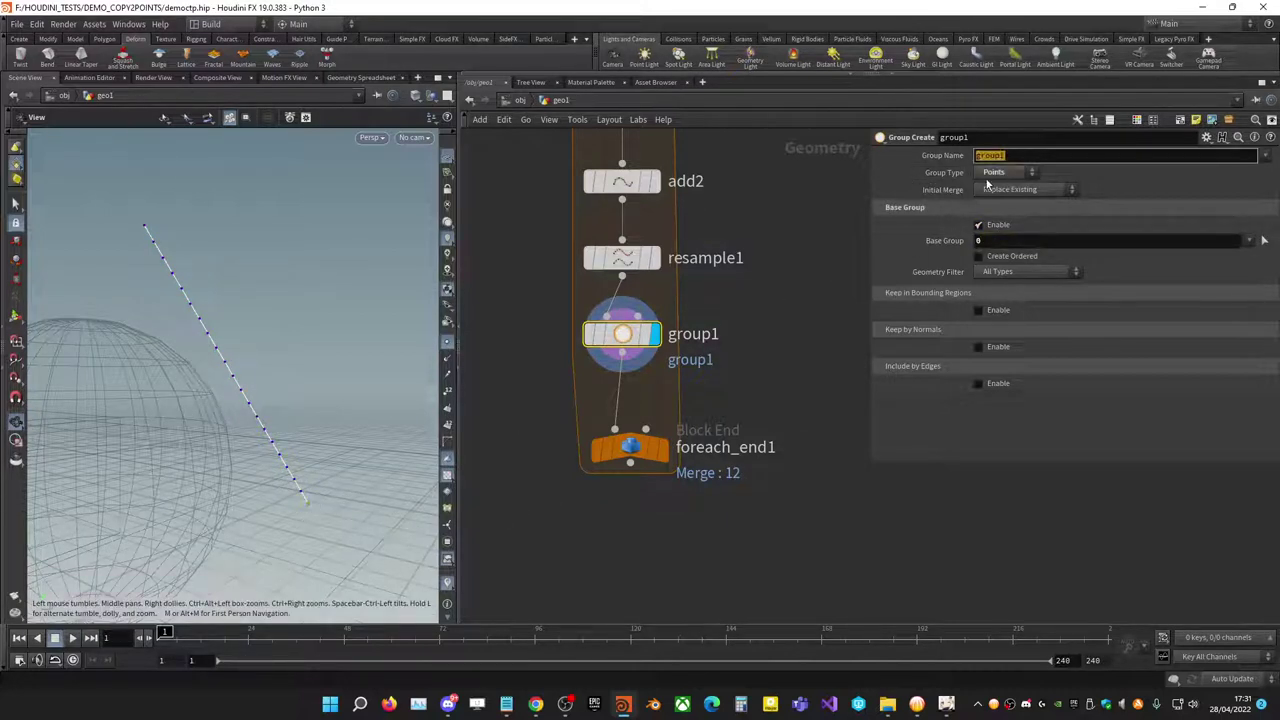
type("fixed")
key("Return")
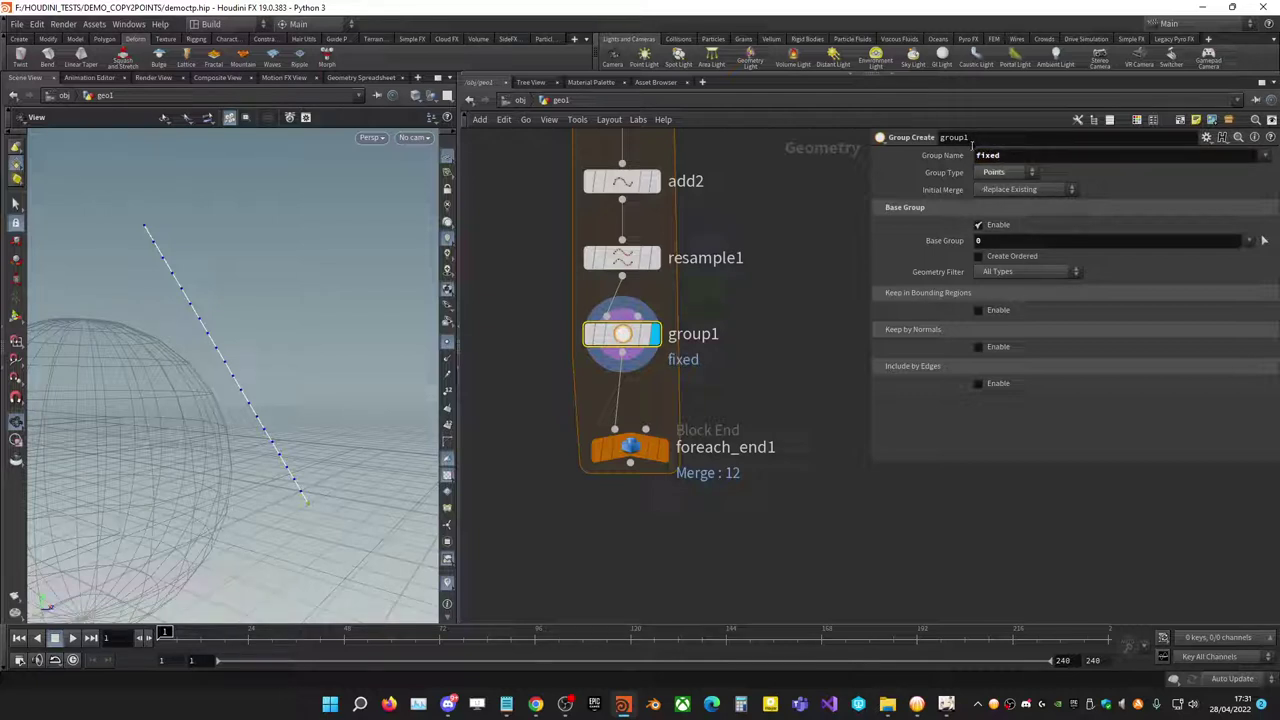
left_click(976, 155)
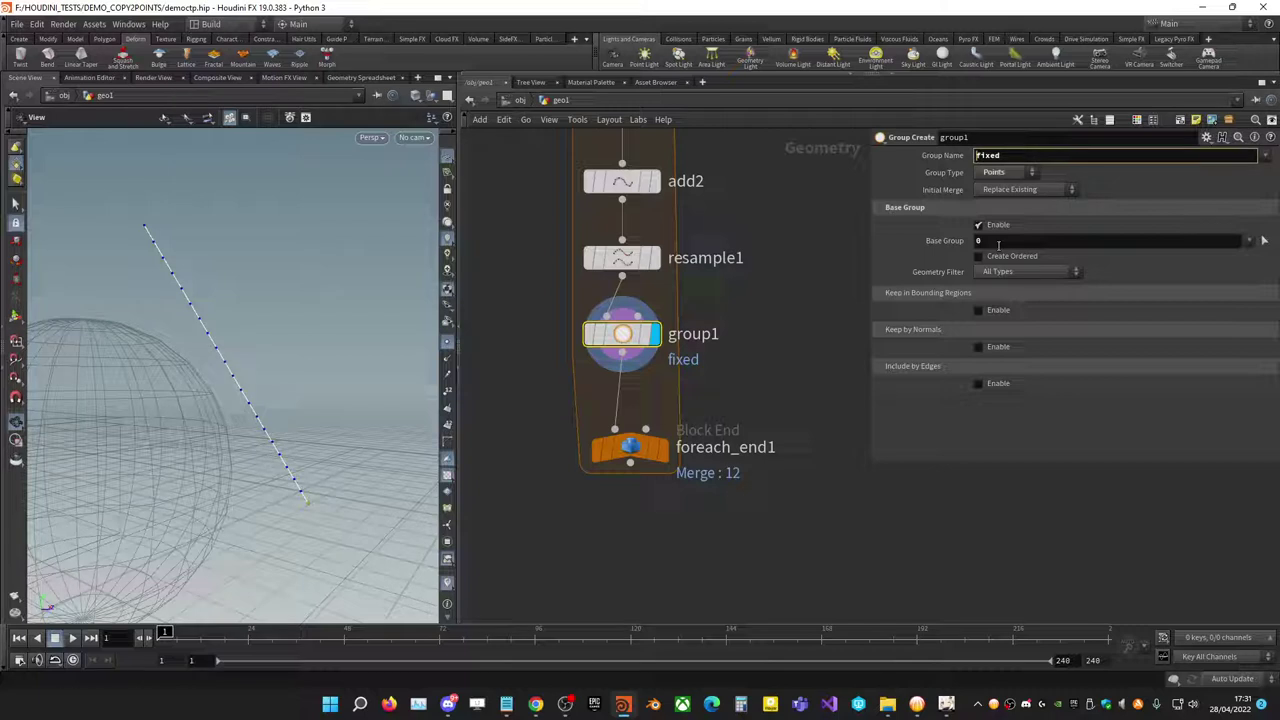
type("pt")
key("Return")
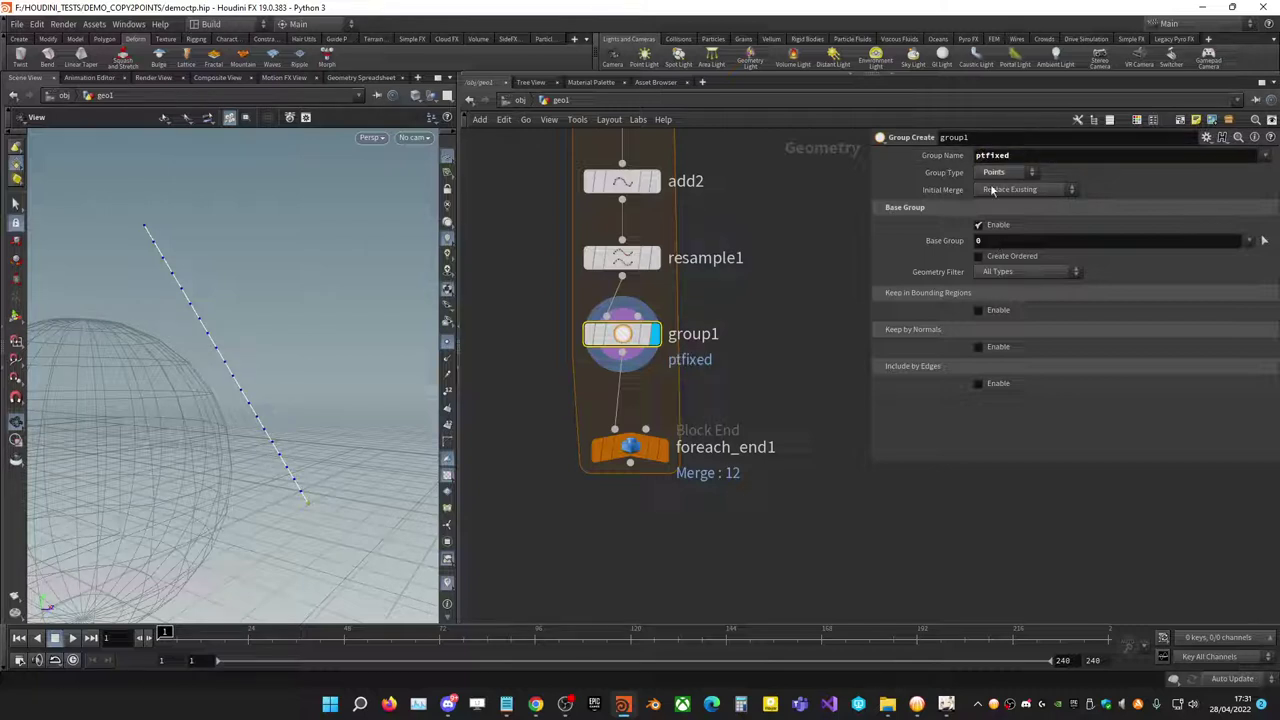
Move foreach_end1 down to make room and begin adding another group node
middle_click_drag(686, 511, 670, 459)
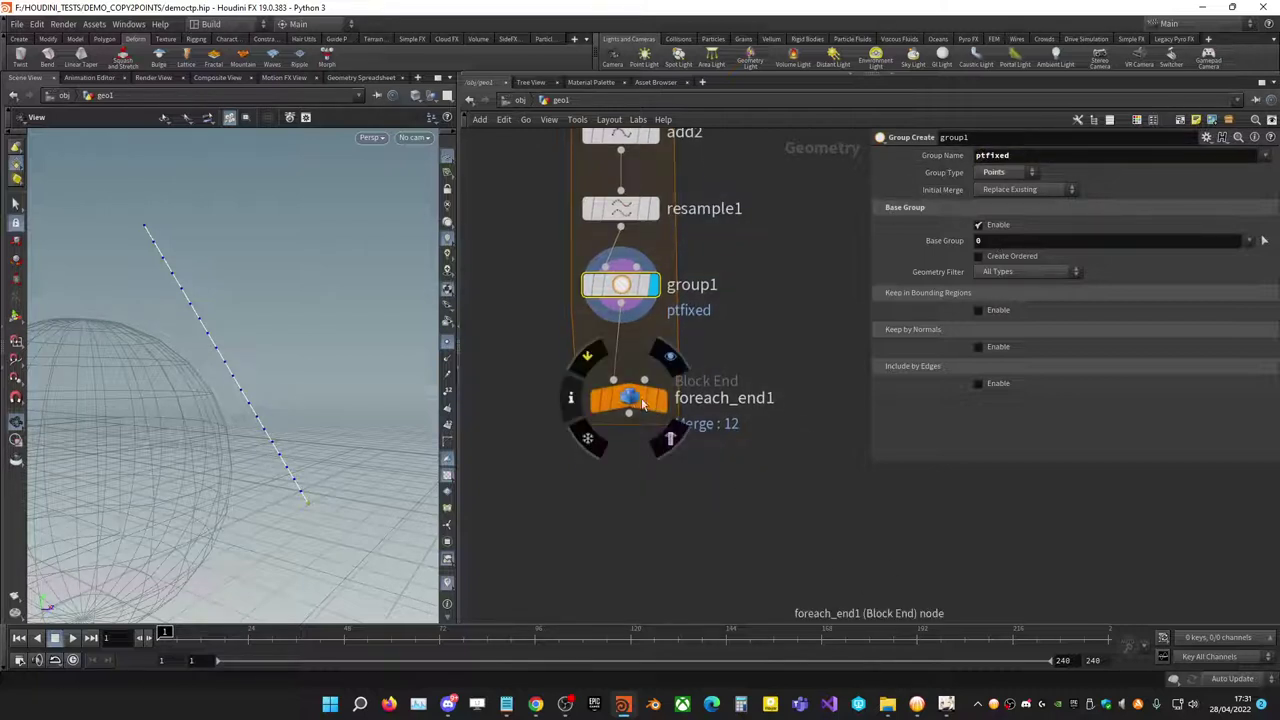
left_click_drag(634, 398, 627, 484)
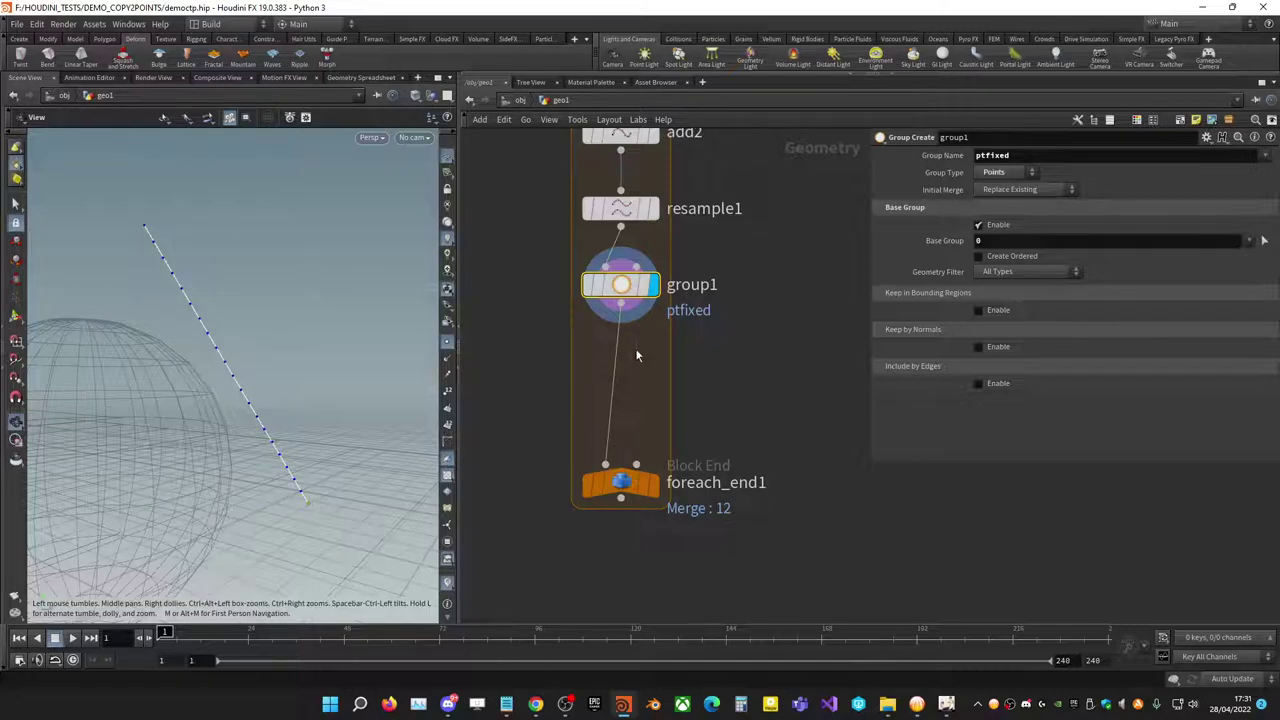
key("Tab")
type("oup")
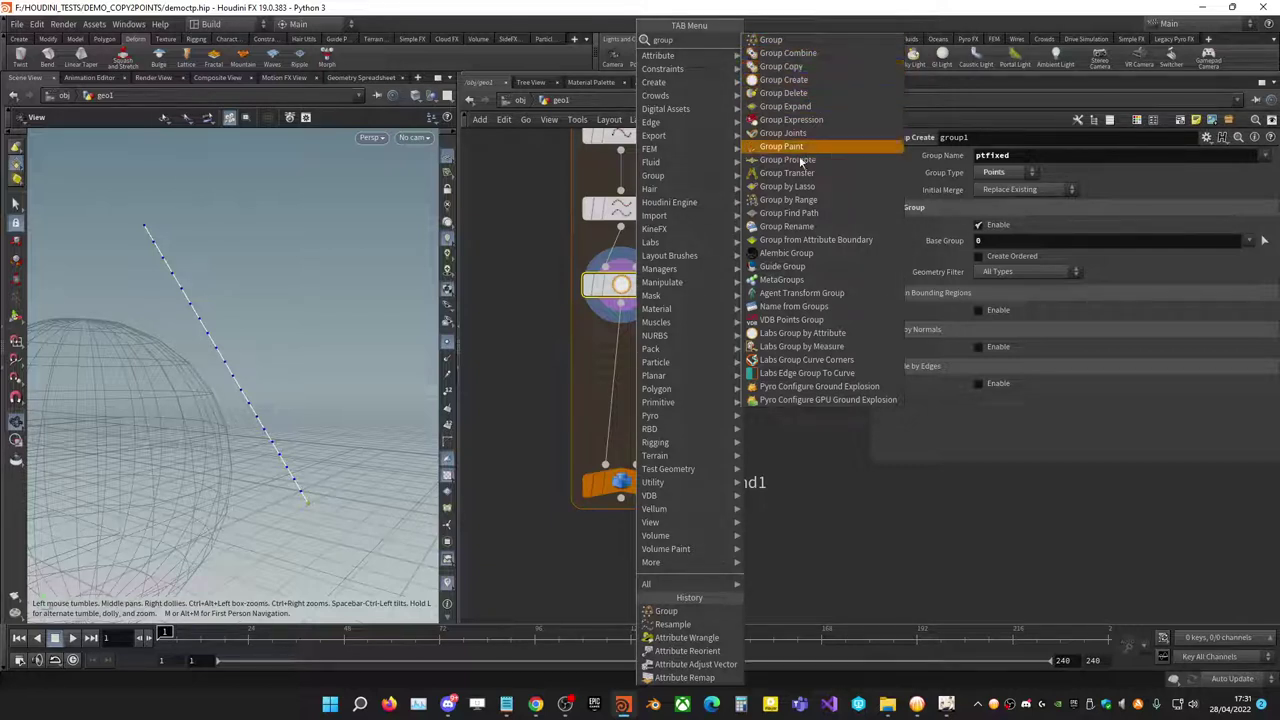
Insert a Group by Range node after group1 named ptfixed, merging as Union with Existing
left_click(788, 199)
left_click(668, 338)
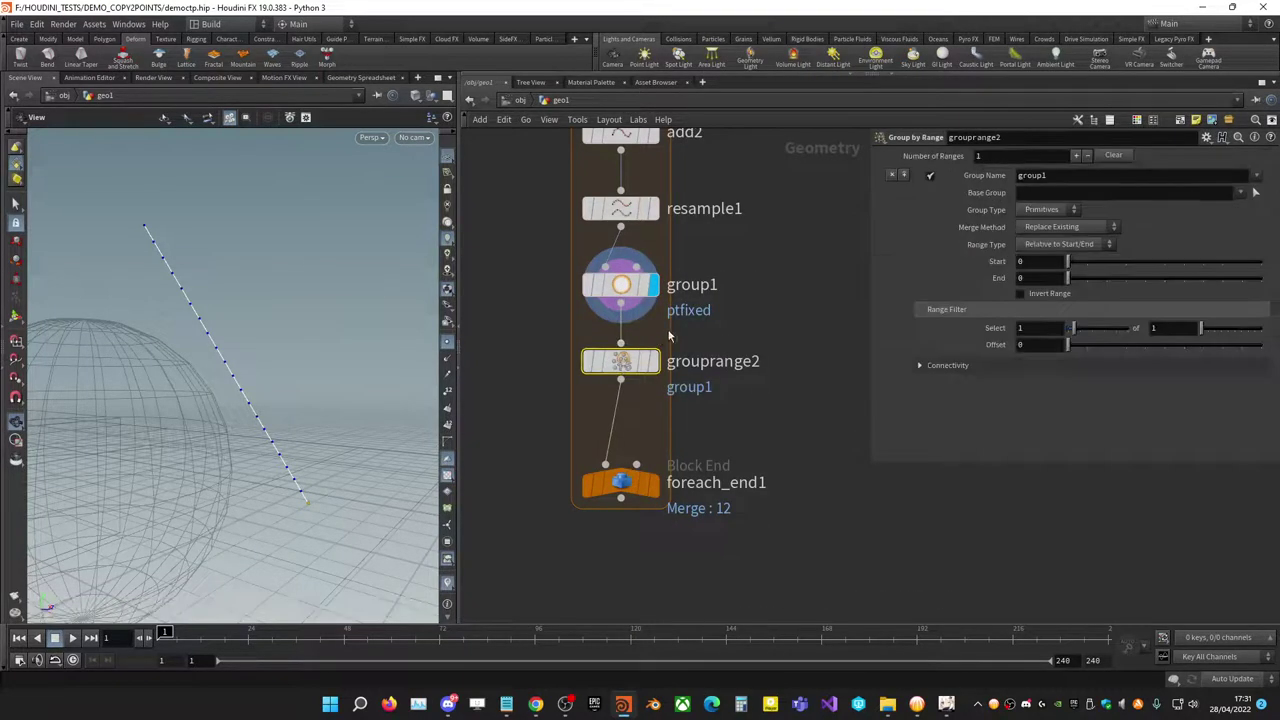
double_click(1060, 178)
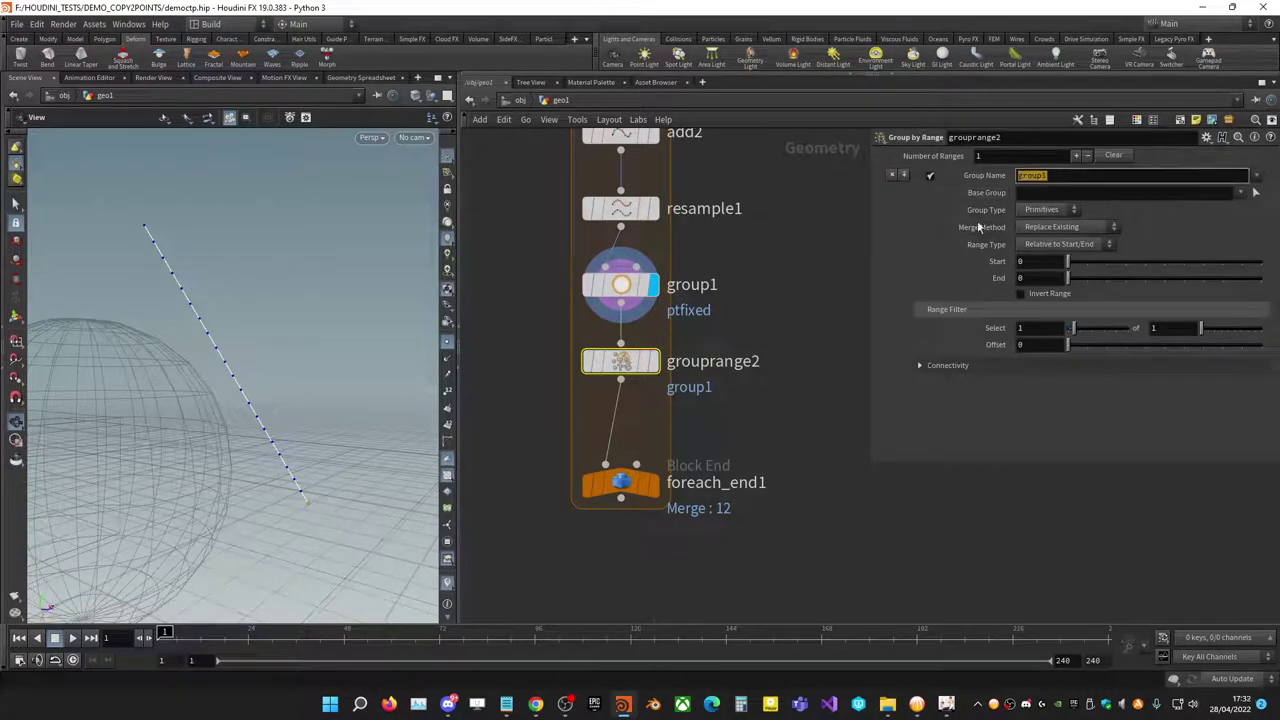
type("ptfi")
type("xed")
key("Return")
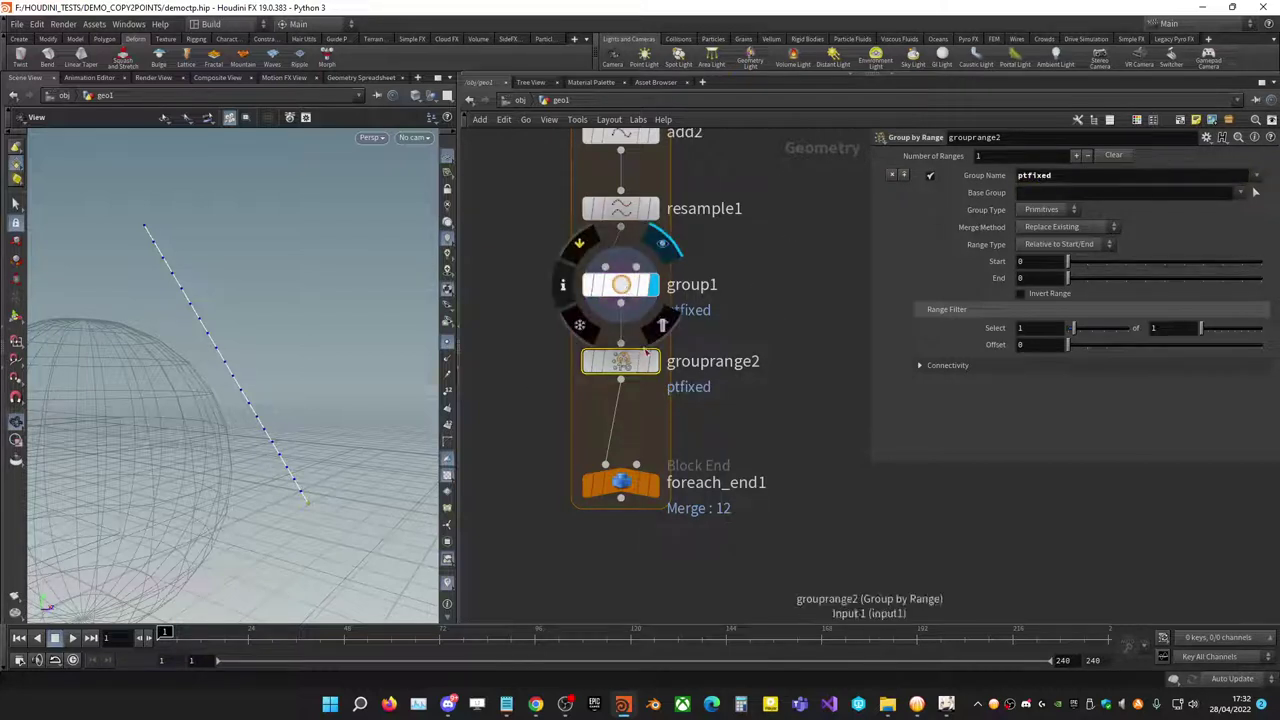
left_click(1048, 228)
left_click(1055, 253)
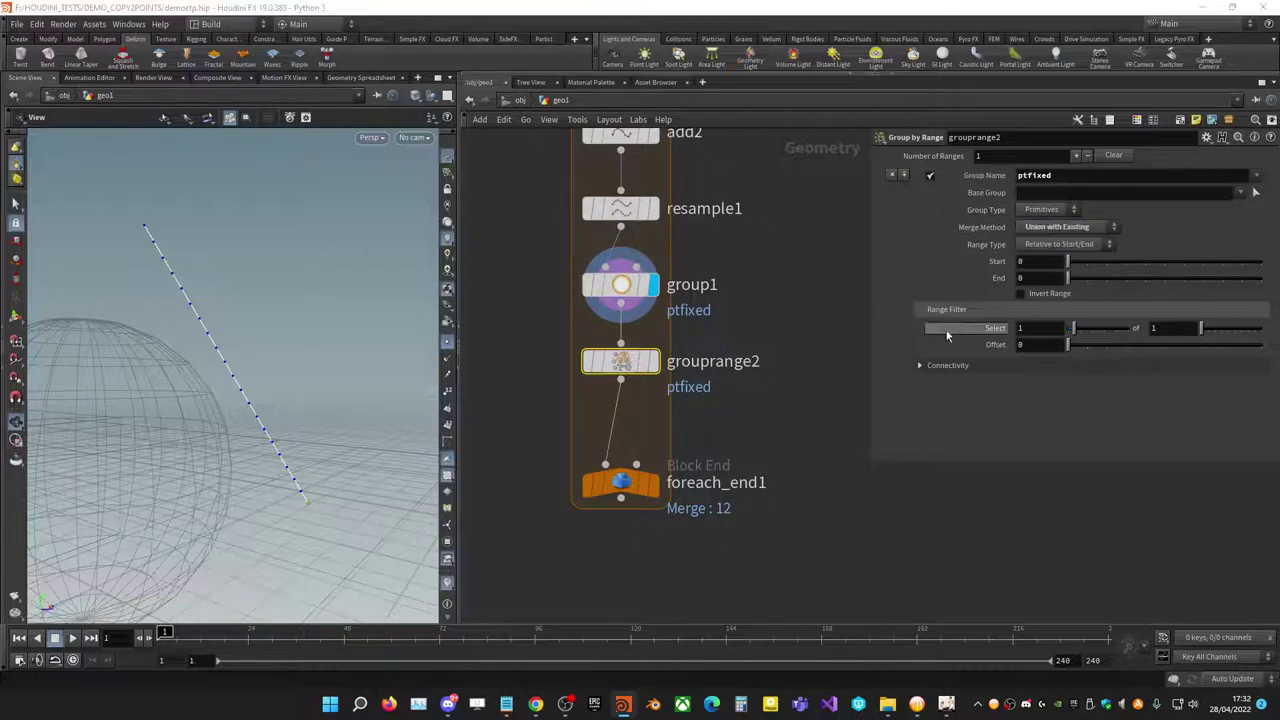
Set the range group to Points with End 1 and Invert Range enabled
left_click_drag(505, 268, 665, 365)
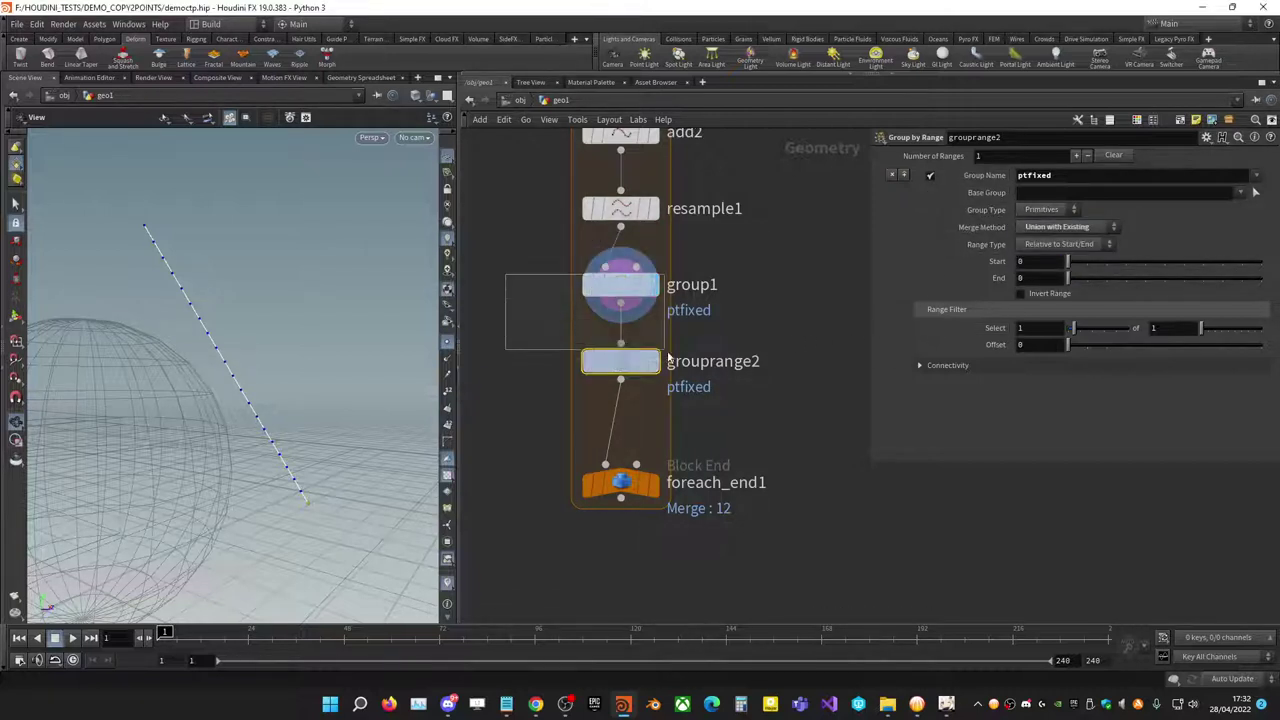
left_click(620, 362)
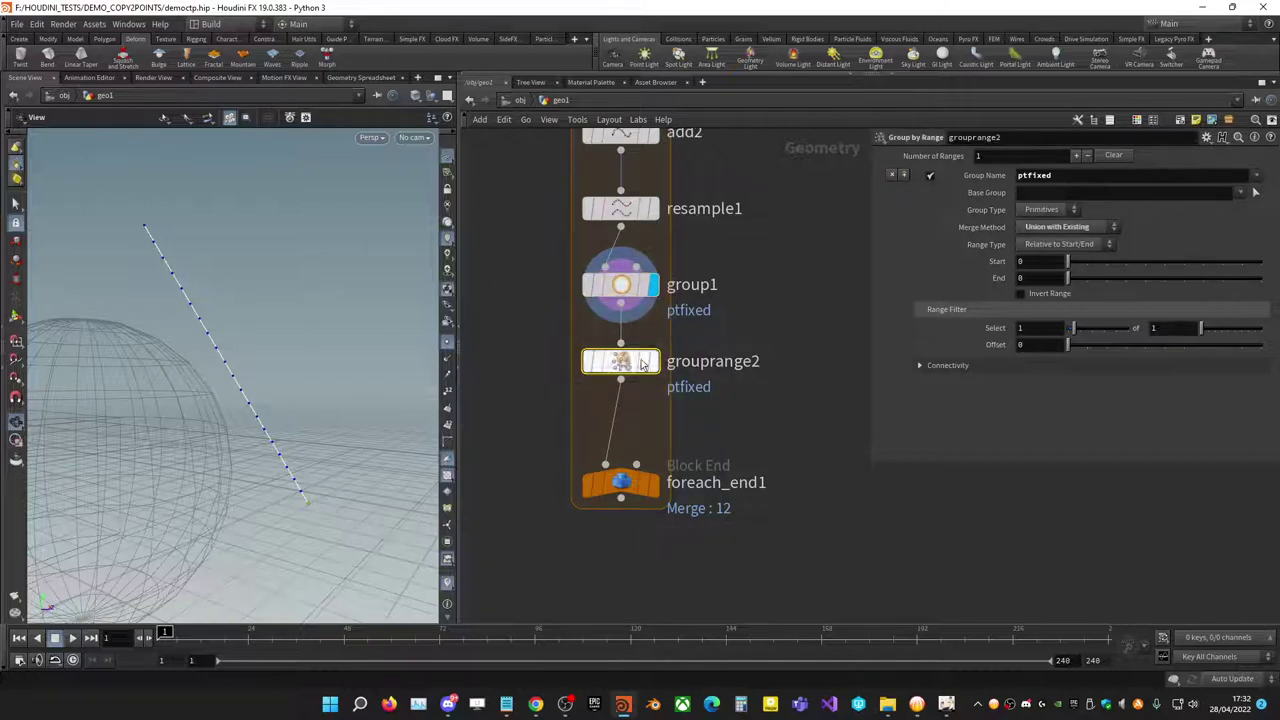
left_click(1050, 211)
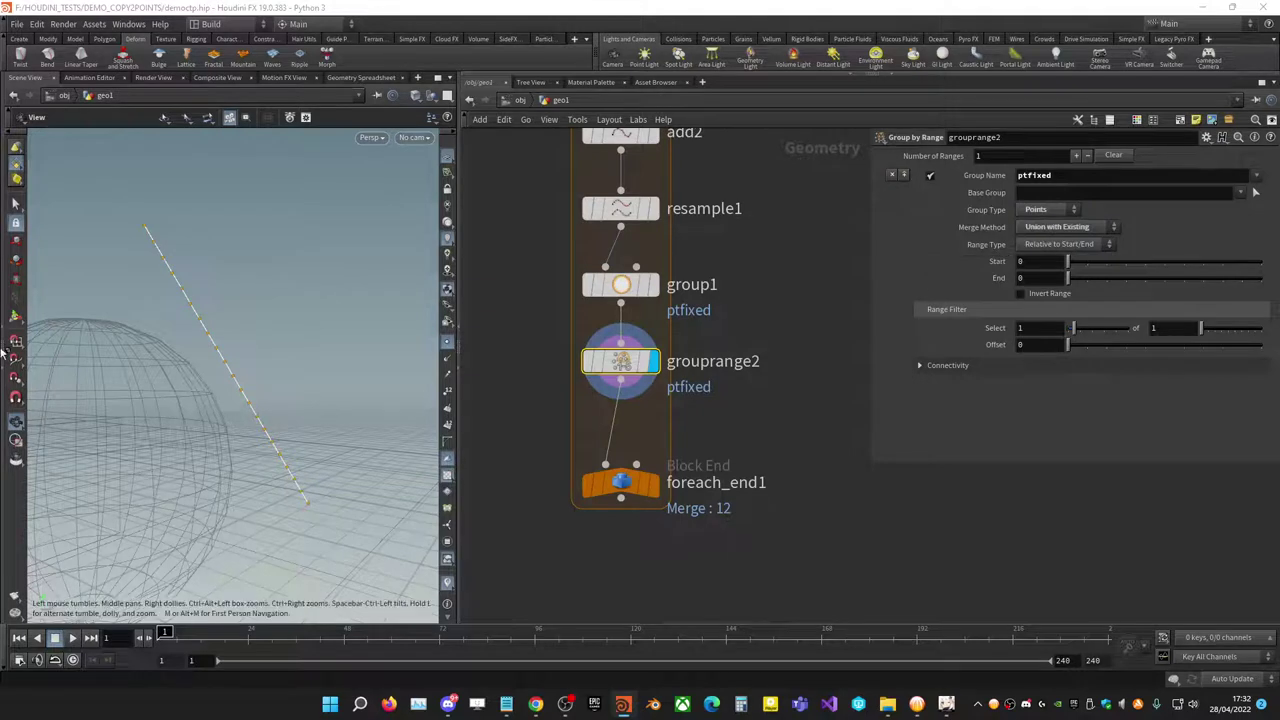
left_click(998, 280)
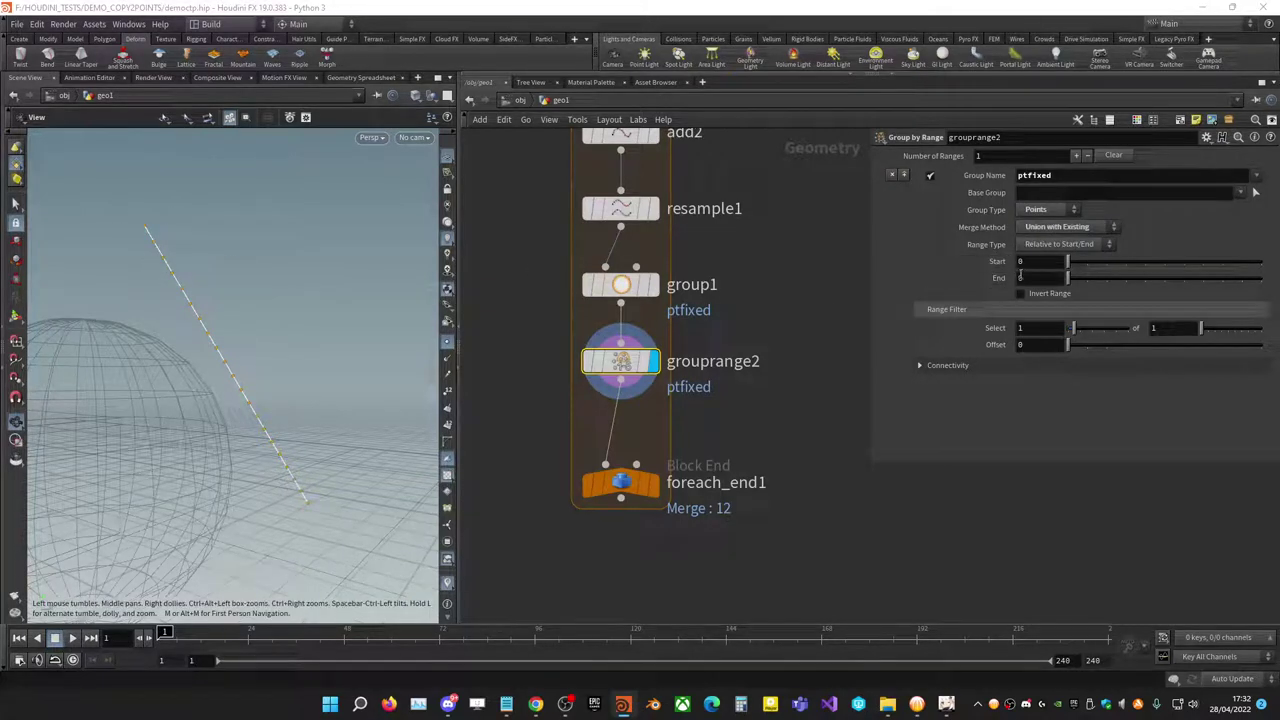
type("1")
key("Return")
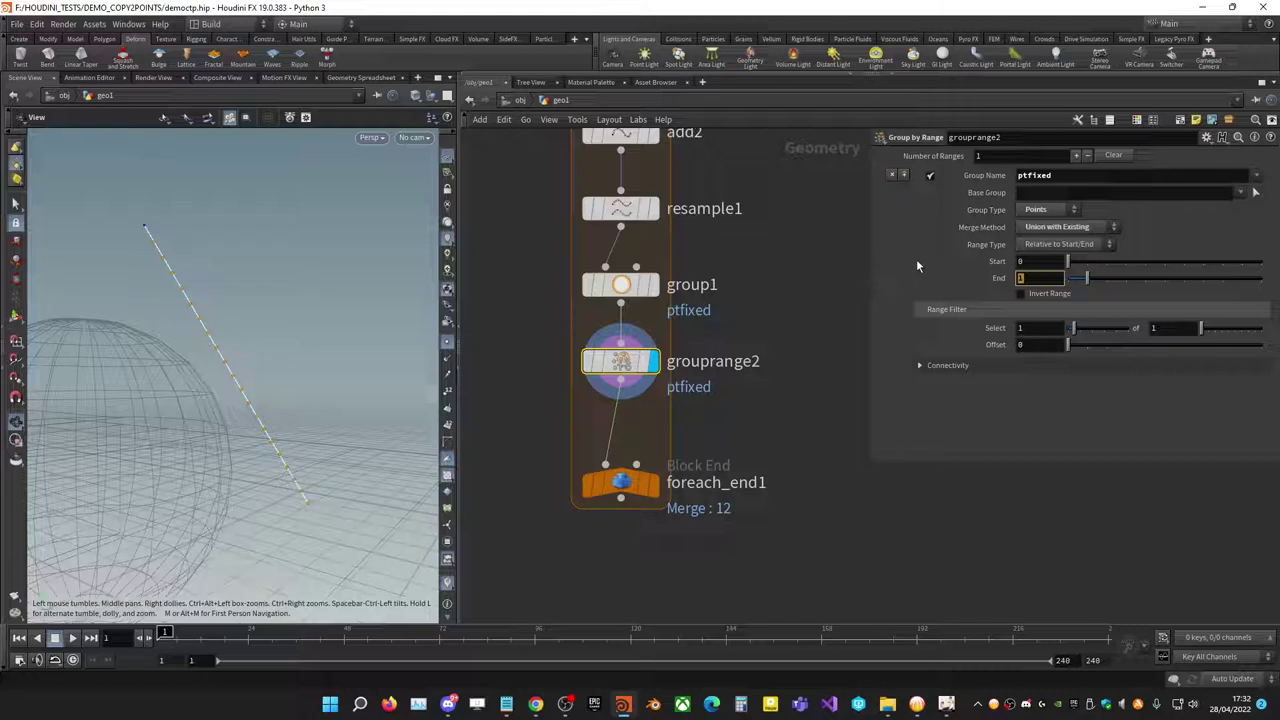
left_click(1049, 296)
Display foreach_end1's combined strands and add a Vellum Configure Hair node below it
middle_click_drag(714, 434, 726, 329)
left_click(657, 380)
left_click(655, 380)
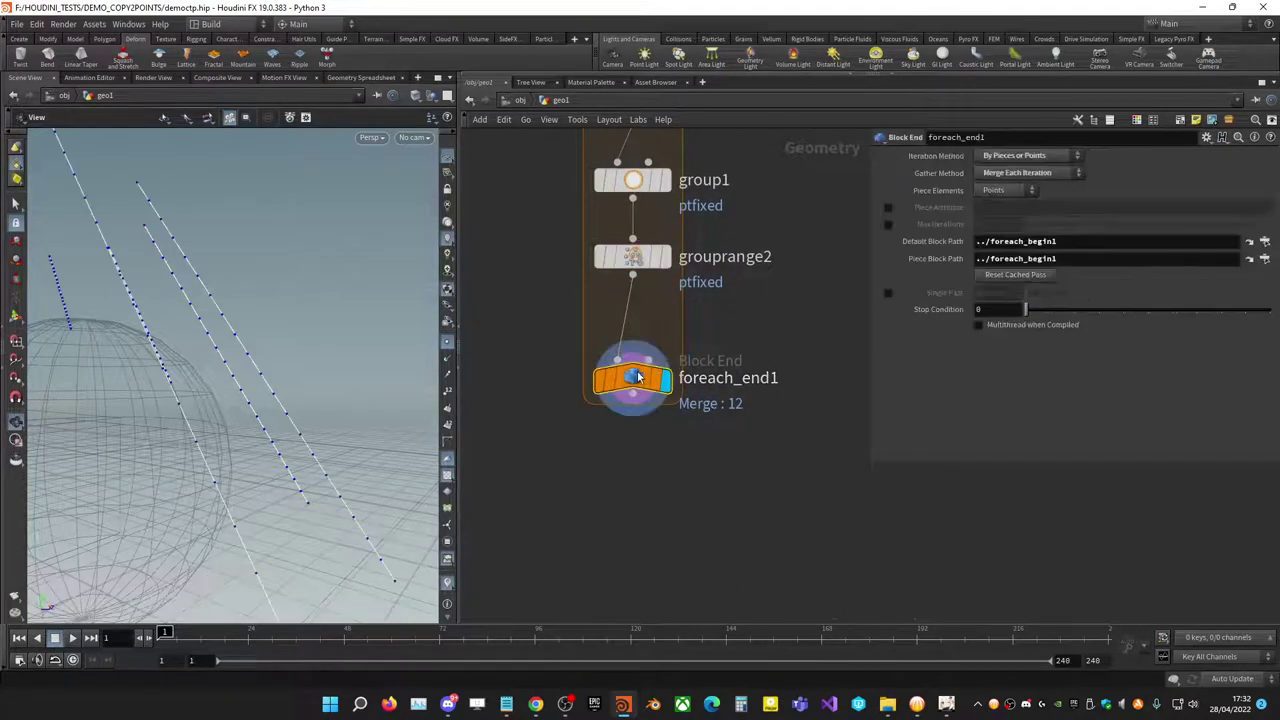
scroll(605, 440, "down", 3)
key("Tab")
type("v")
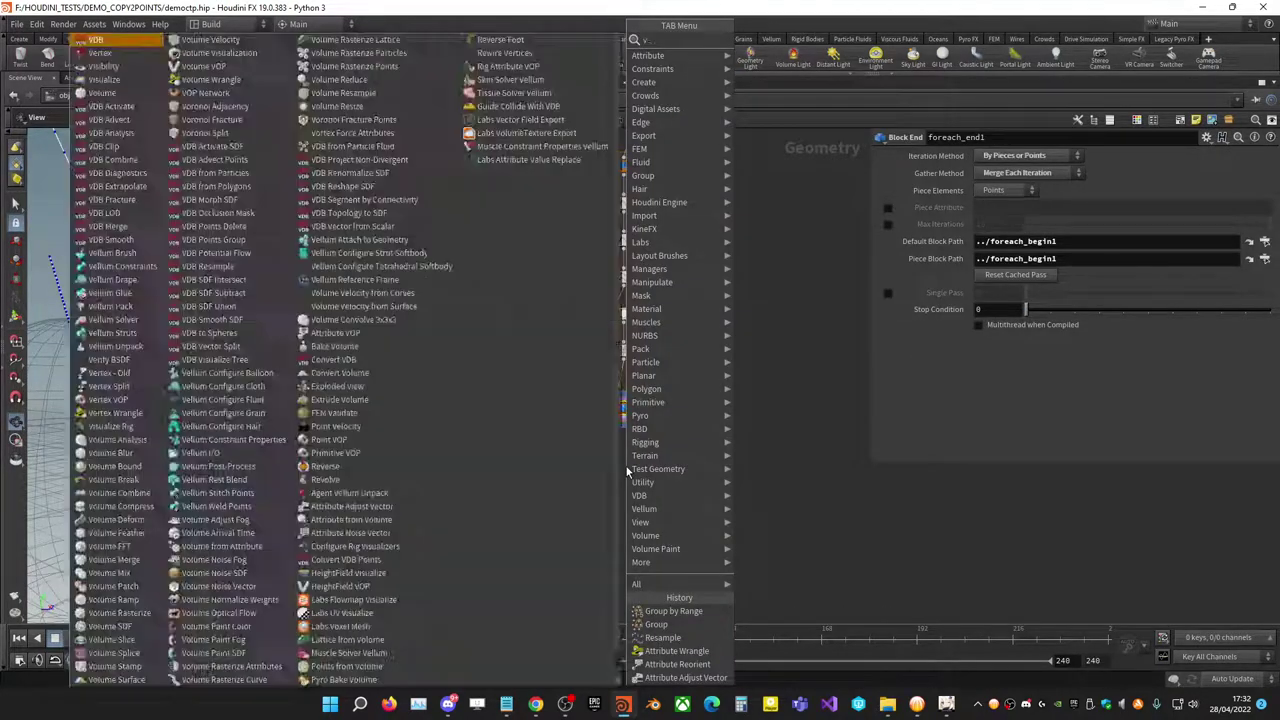
type("ell")
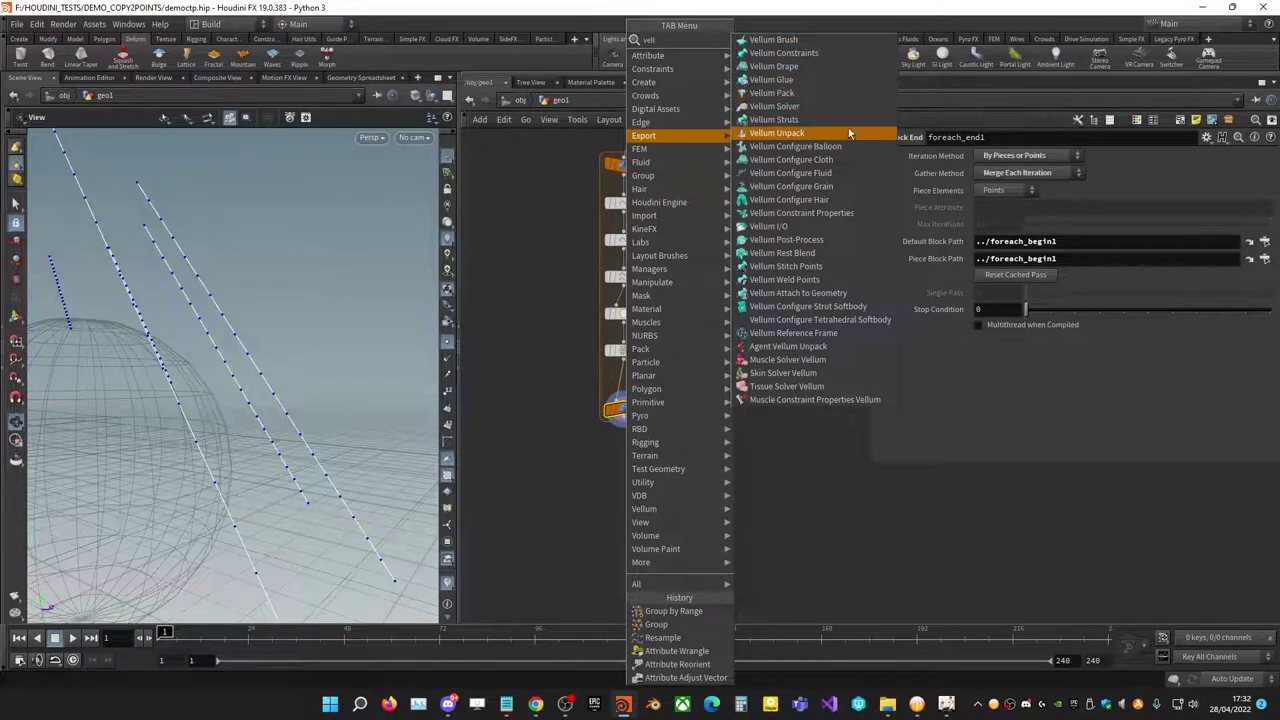
left_click(818, 201)
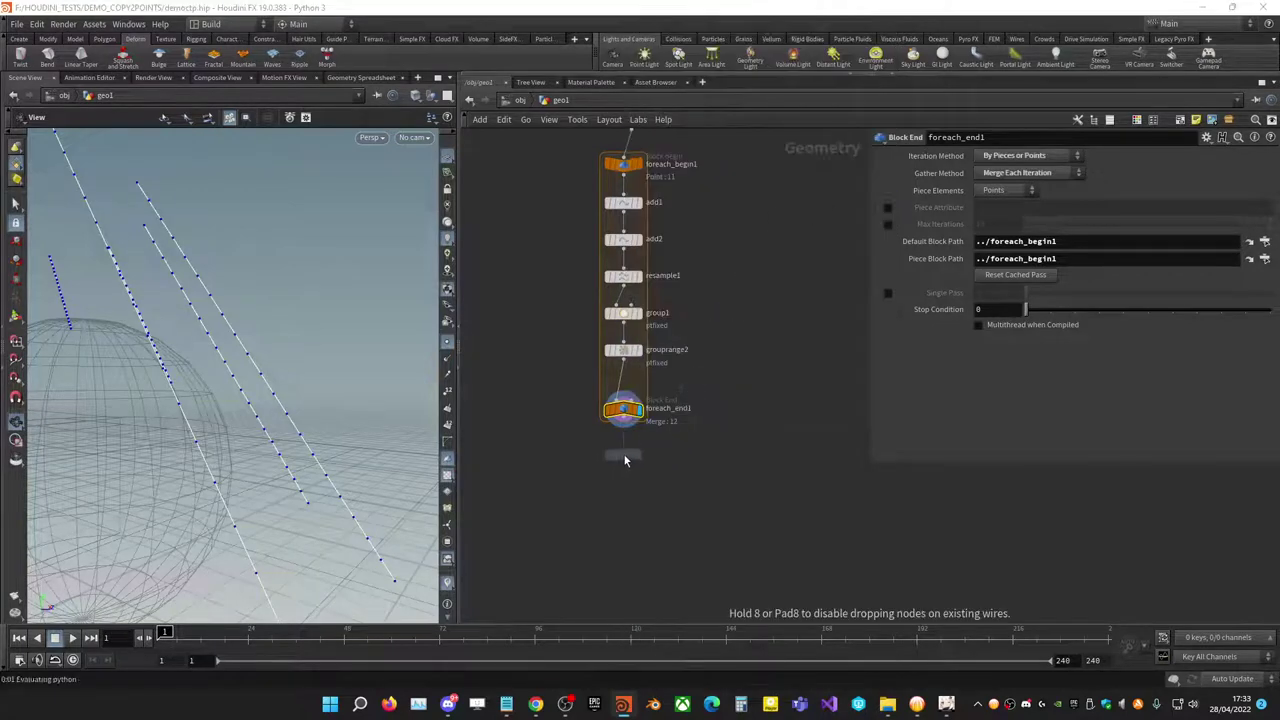
left_click(624, 460)
Set Pin Points to the ptfixed group and view the whole sphere
scroll(624, 458, "up", 3)
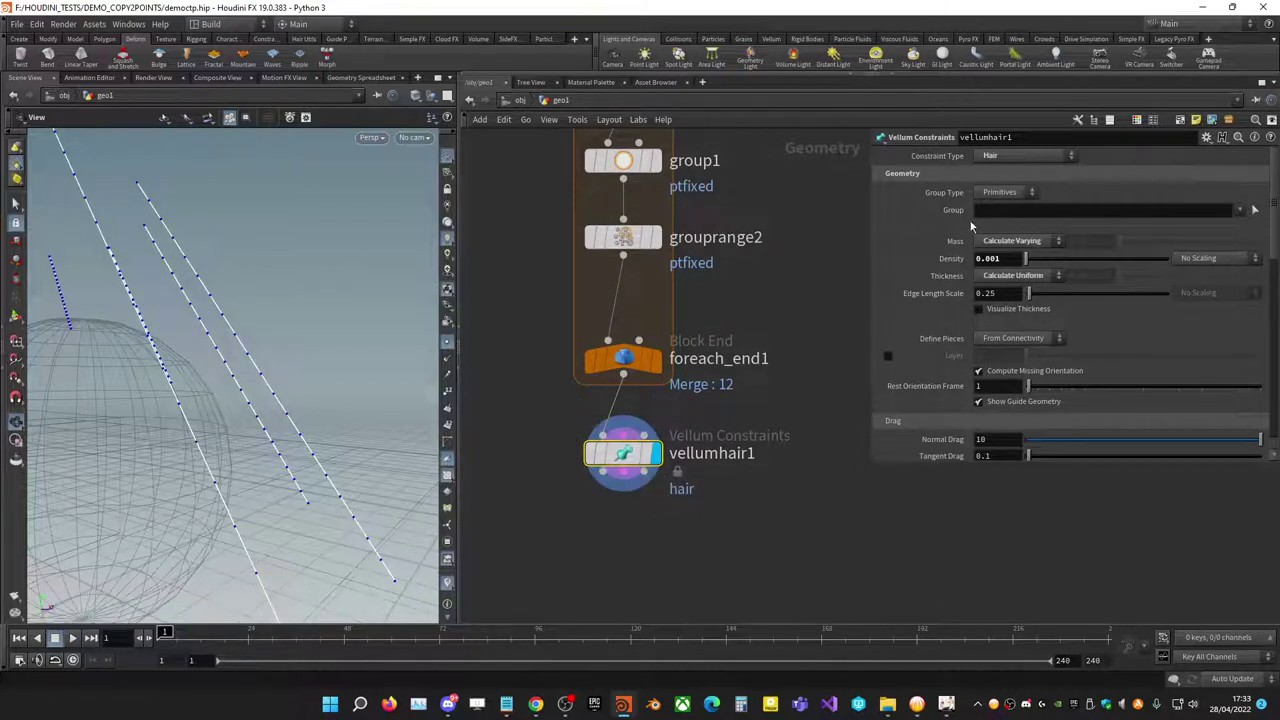
scroll(969, 227, "down", 3)
scroll(1020, 301, "down", 2)
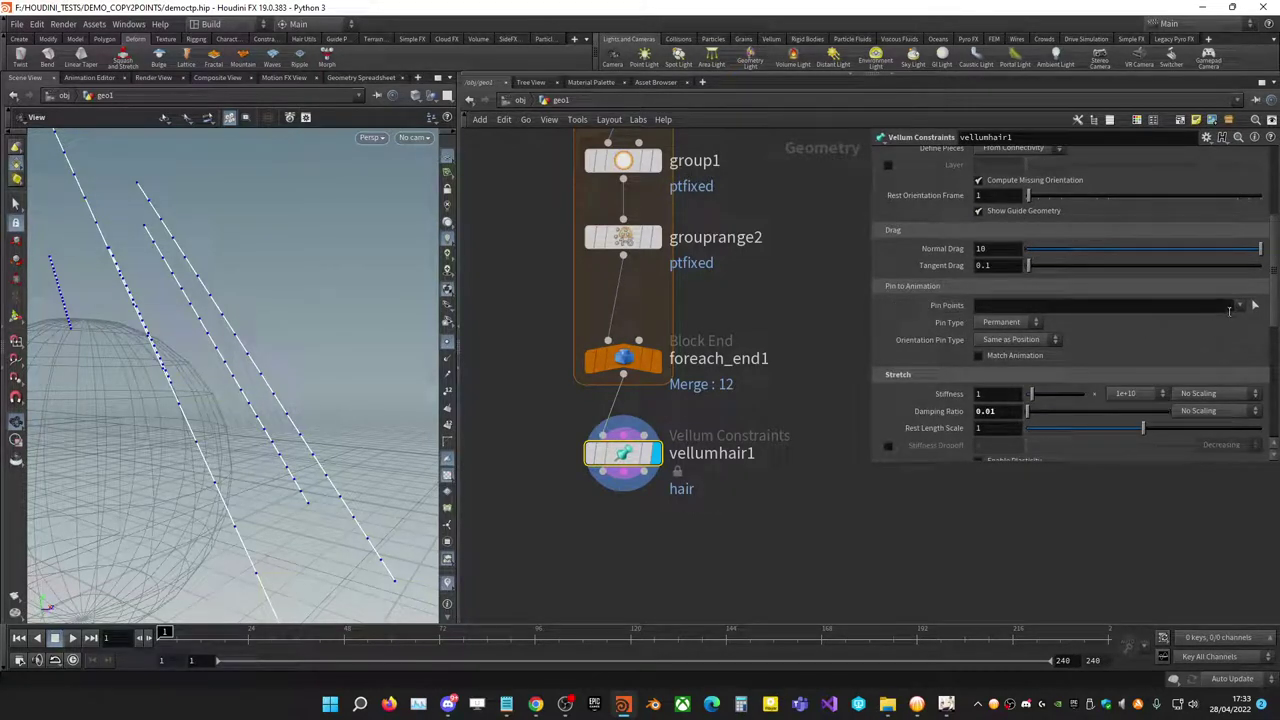
left_click(1239, 306)
left_click(1248, 320)
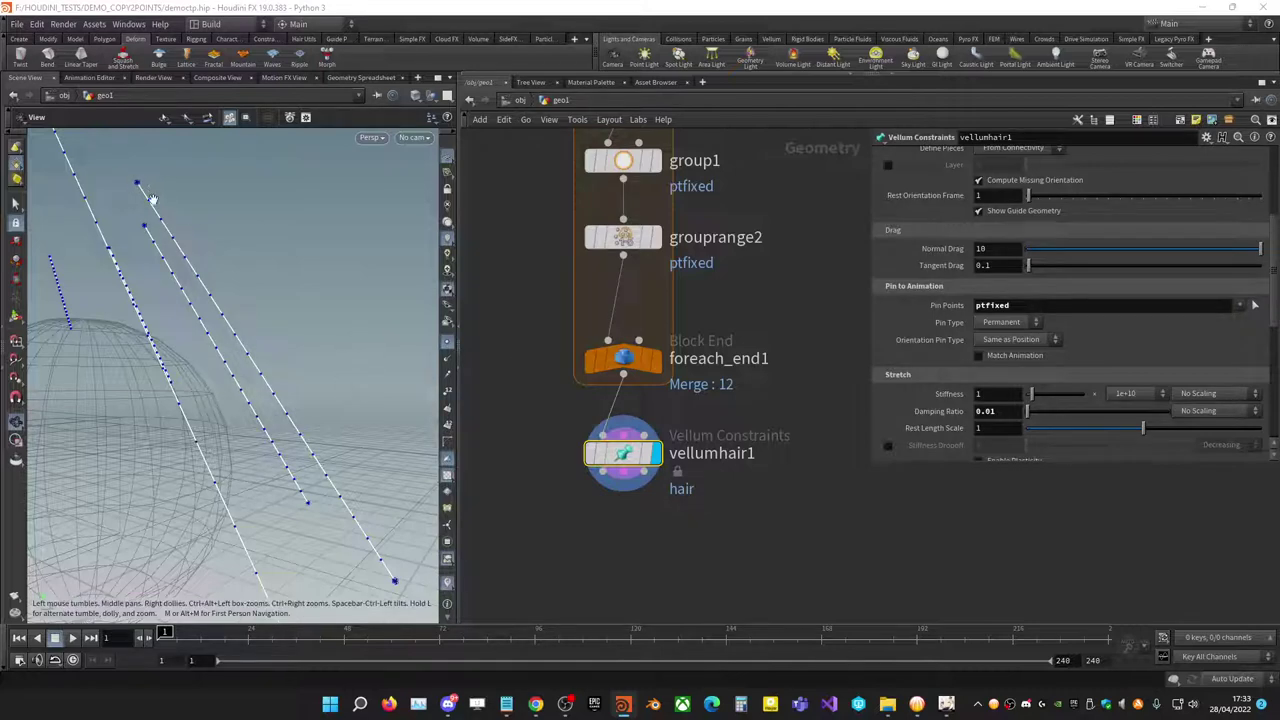
mouse_move(152, 197)
left_mouse_down()
mouse_move(322, 350)
mouse_move(474, 520)
left_mouse_up()
key("Tab")
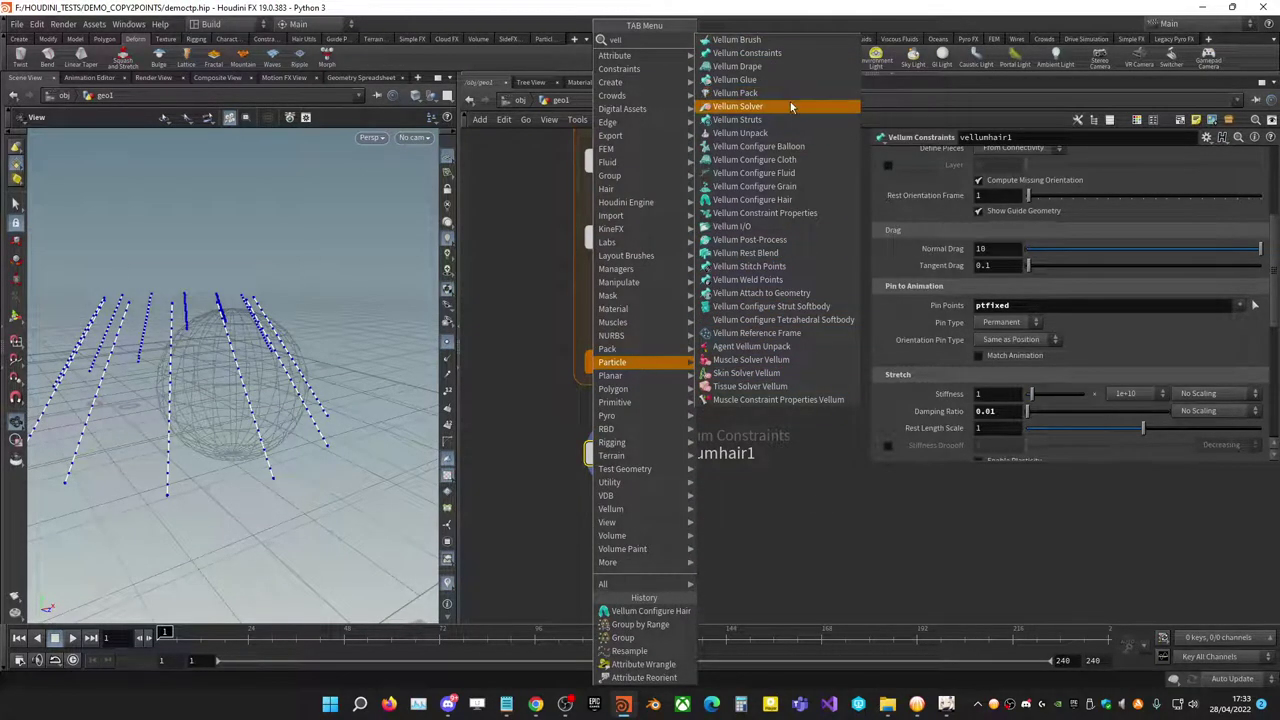
Add a Vellum Solver below vellumhair1 and wire the hair constraints into it
left_click(740, 106)
left_click(628, 543)
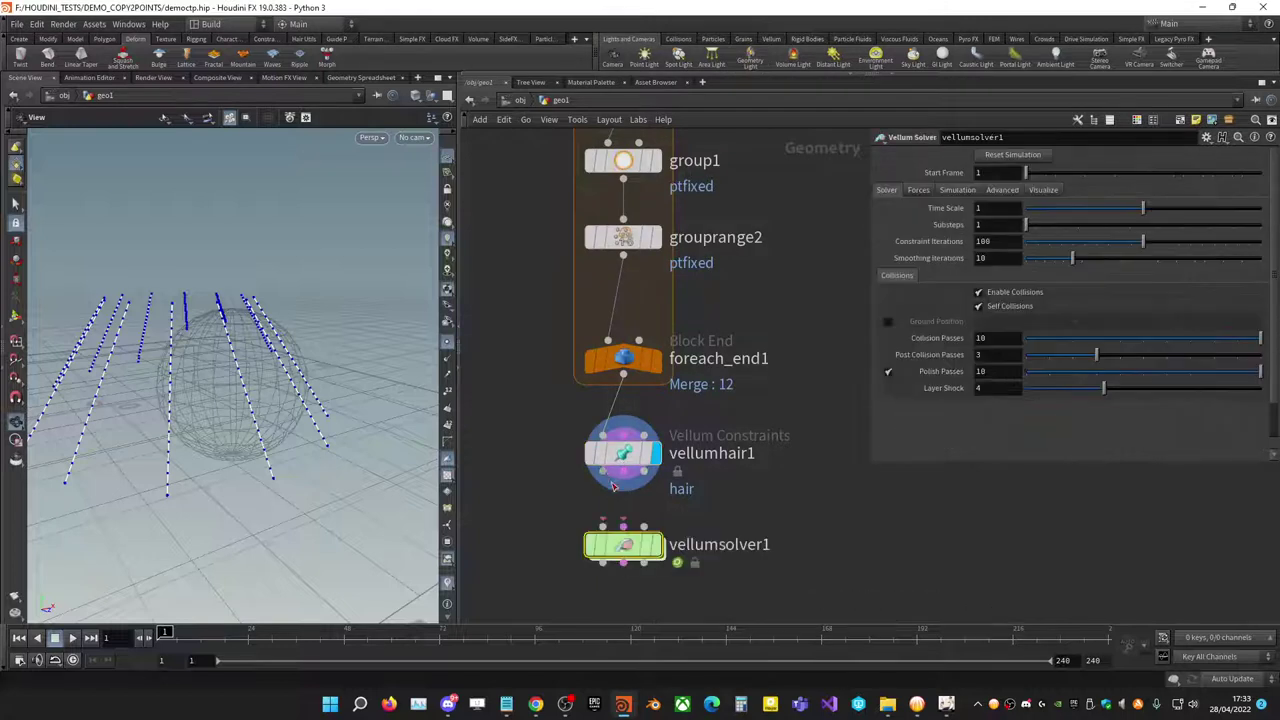
left_click_drag(623, 527, 612, 522)
left_click(625, 510)
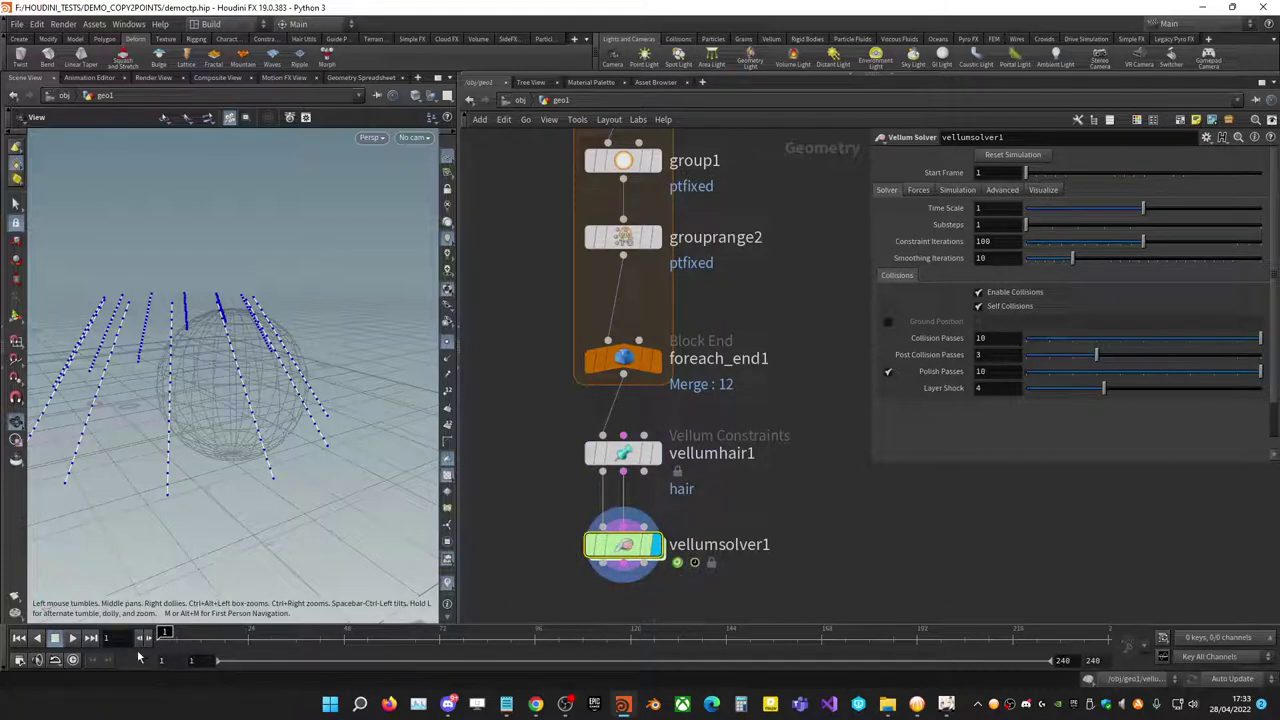
Play the simulation, stop at frame 53, and orbit around the draped strands
left_click(72, 638)
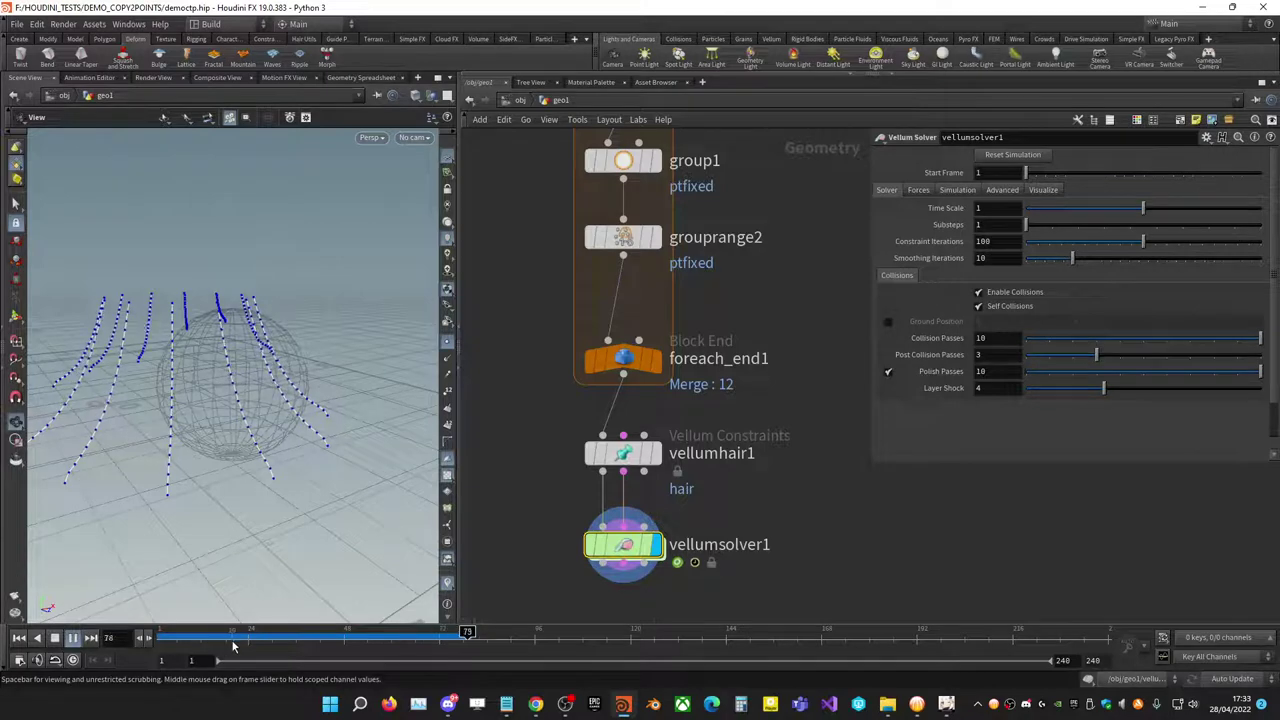
left_click(297, 638)
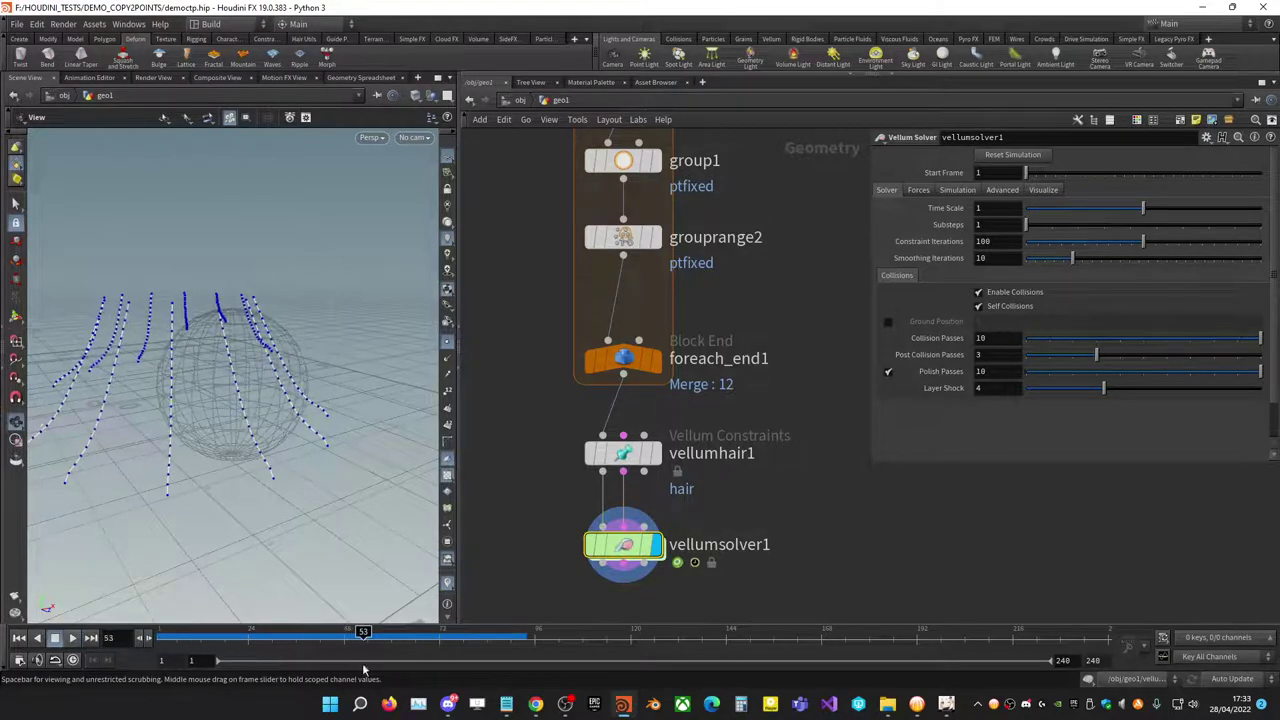
mouse_move(257, 423)
left_mouse_down()
mouse_move(391, 434)
mouse_move(341, 431)
left_mouse_up()
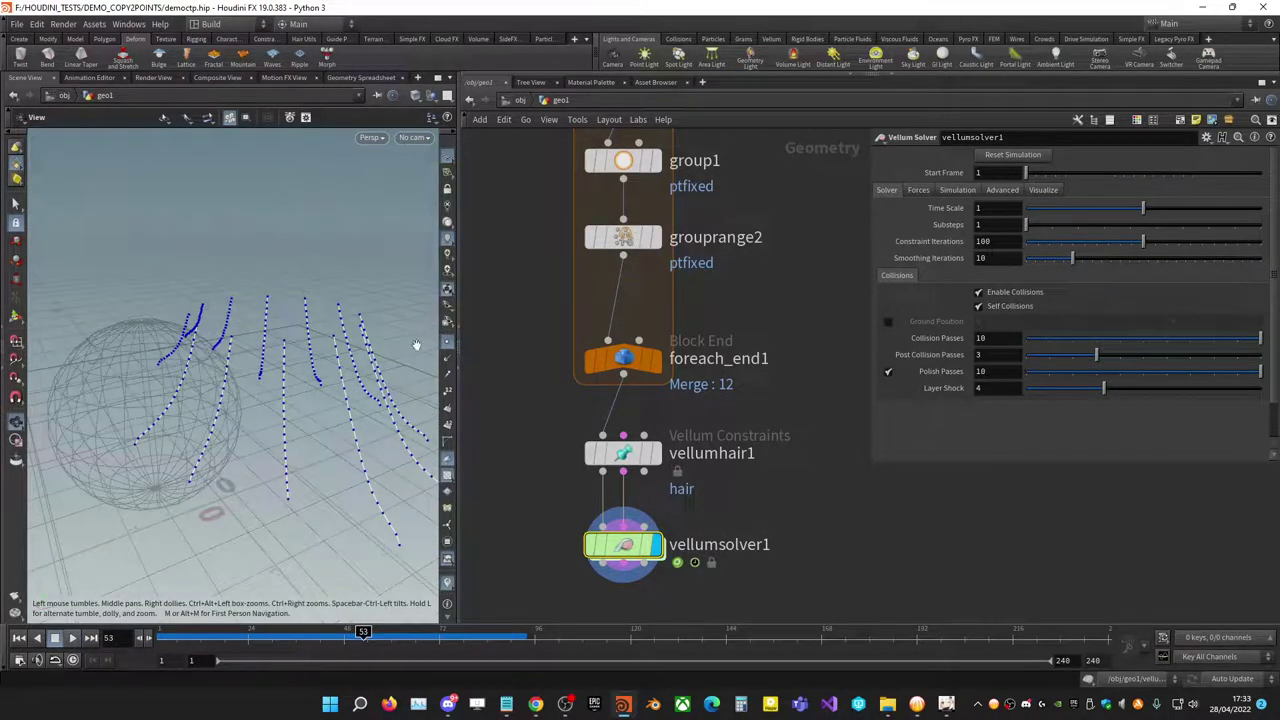
left_click_drag(366, 363, 348, 394)
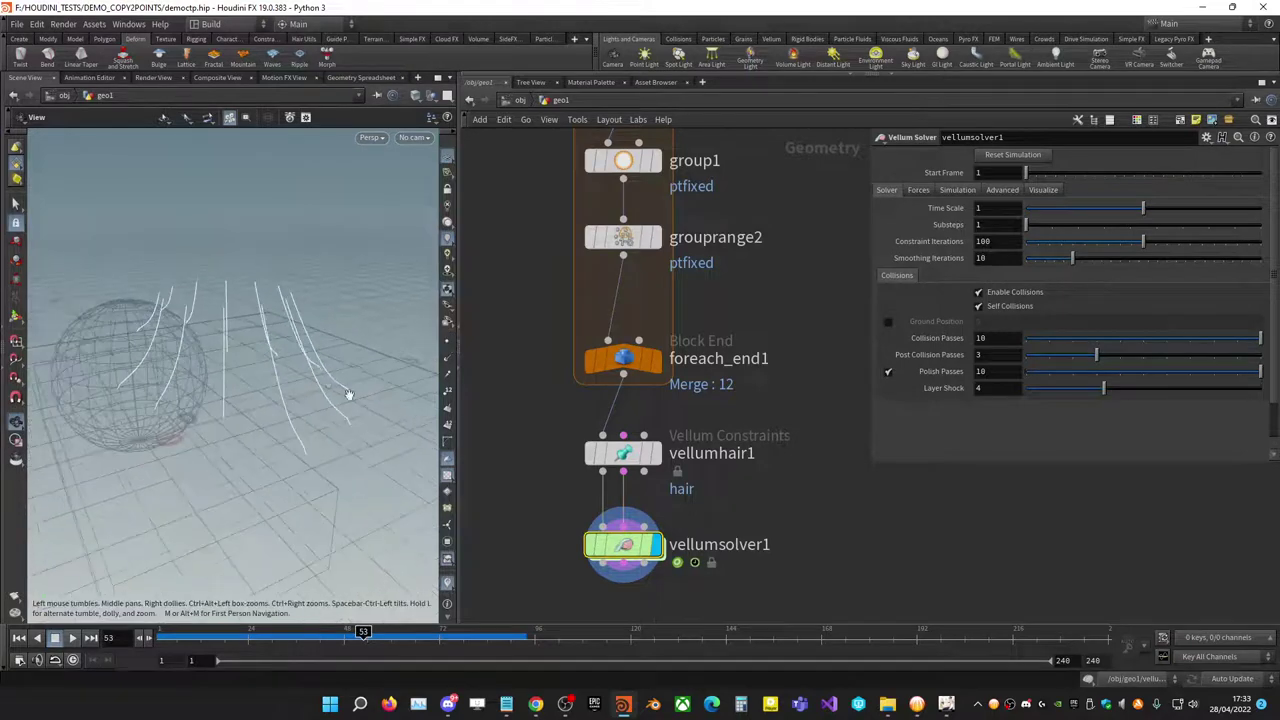
Add a Sweep node below vellumsolver1 with Round Tube surface shape
scroll(700, 480, "down", 3)
scroll(691, 501, "up", 2)
key("Tab")
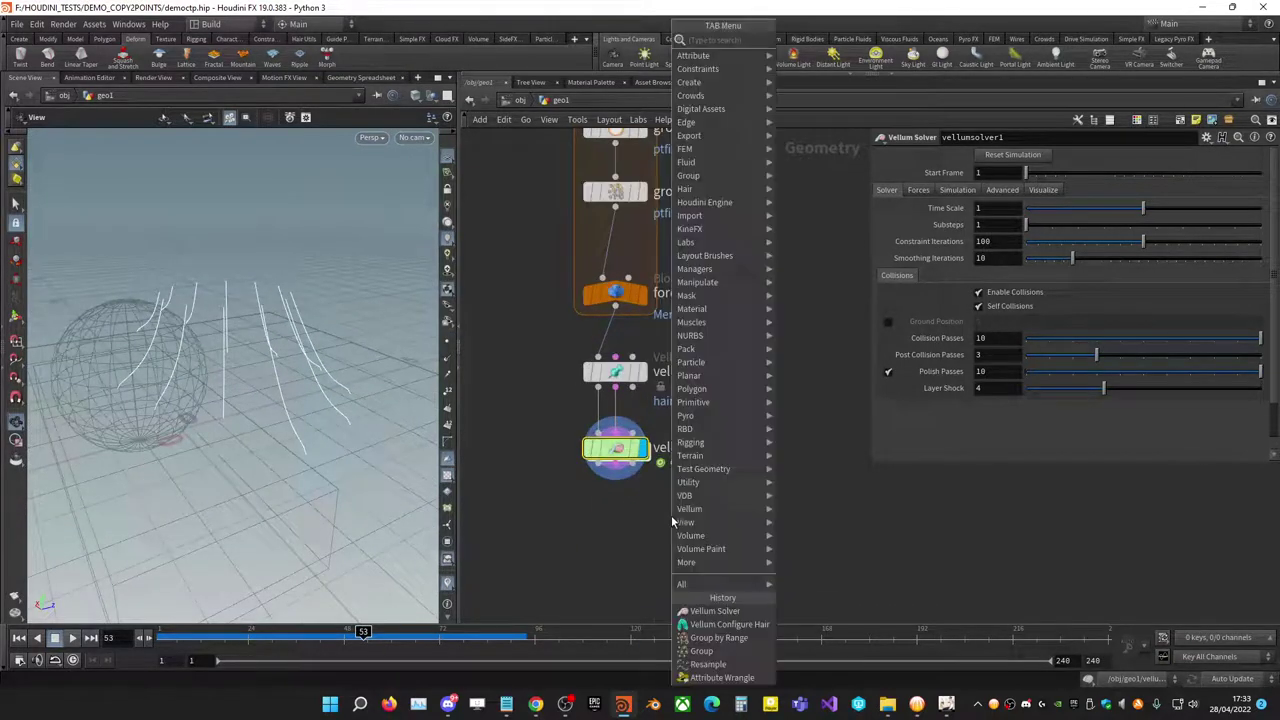
type("swee")
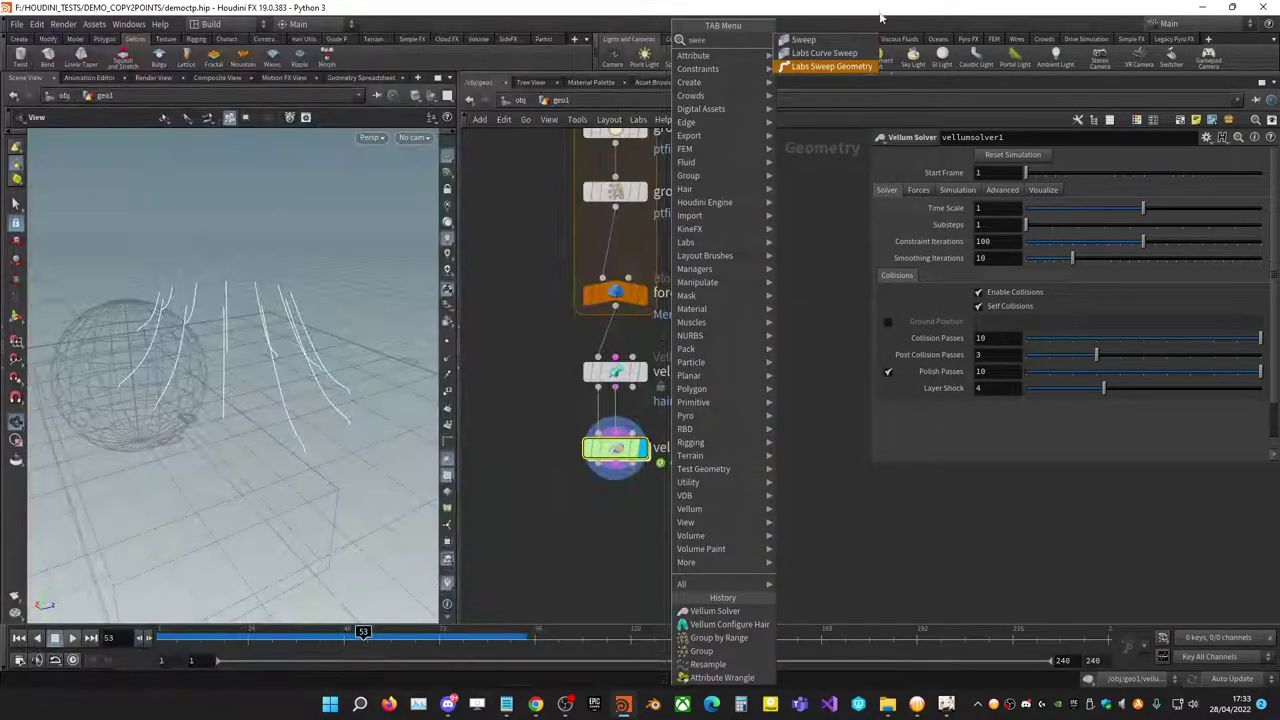
left_click(836, 42)
left_click(627, 546)
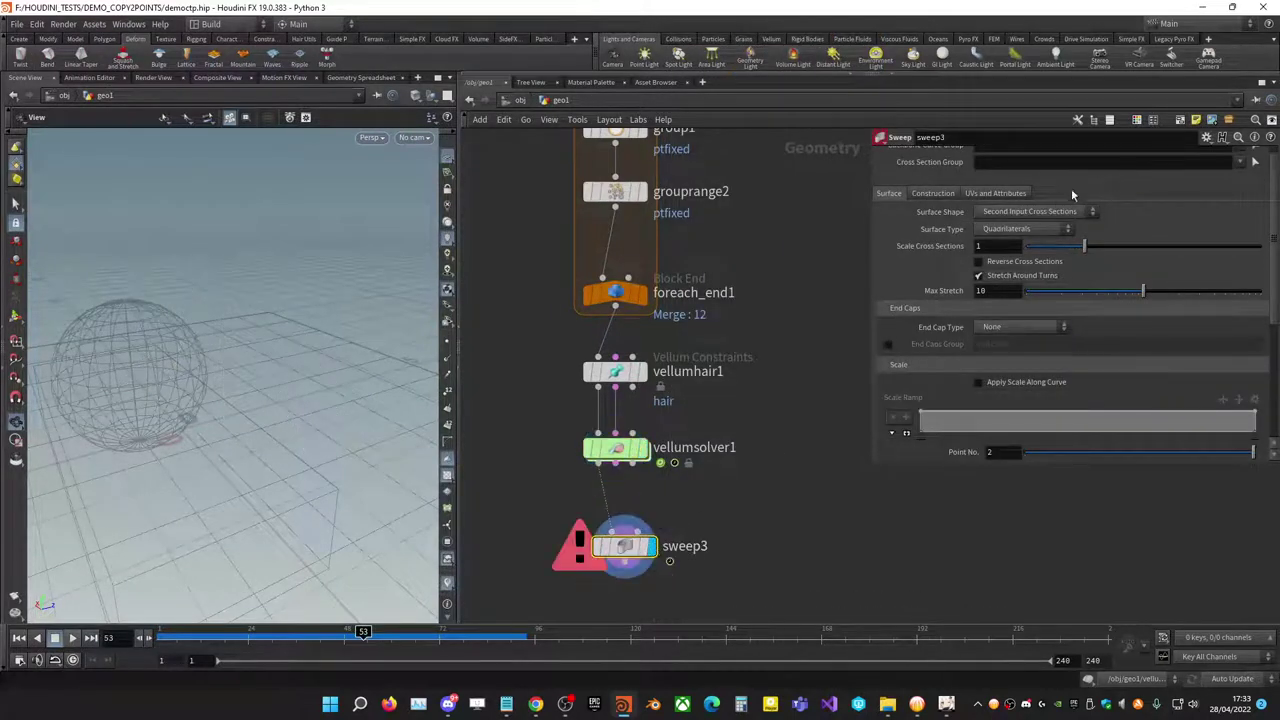
left_click(1030, 211)
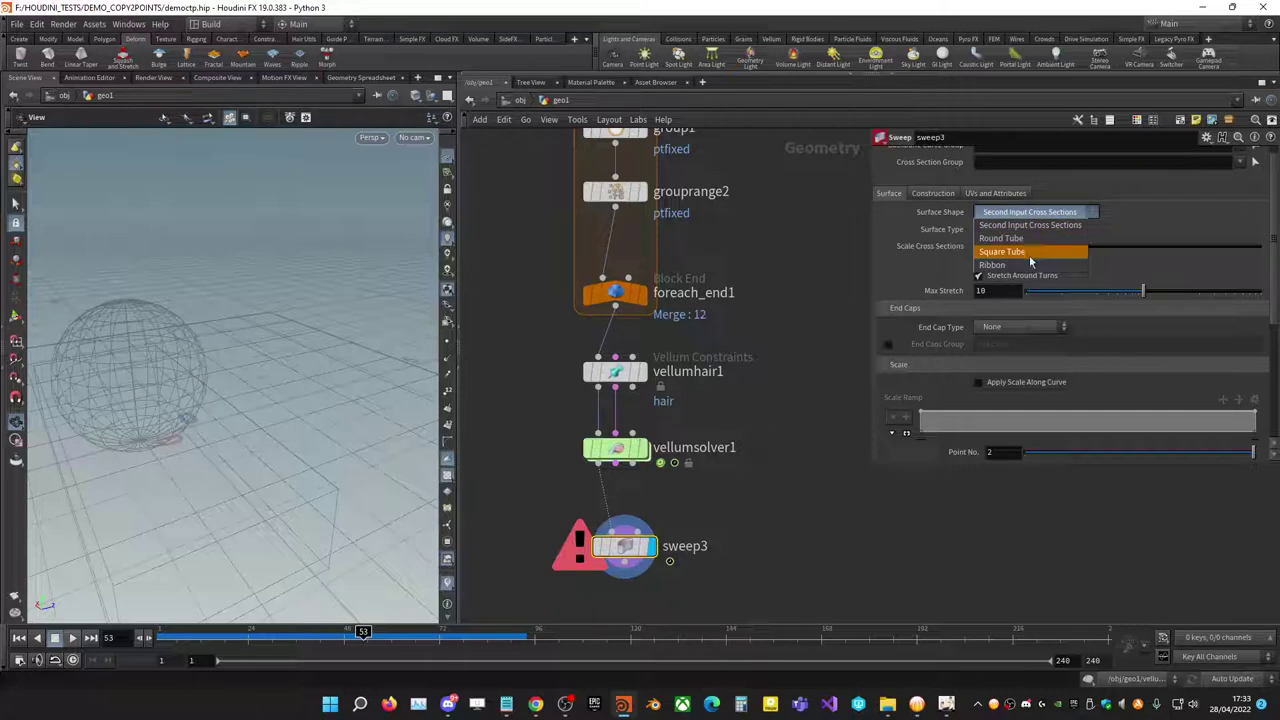
left_click(1010, 238)
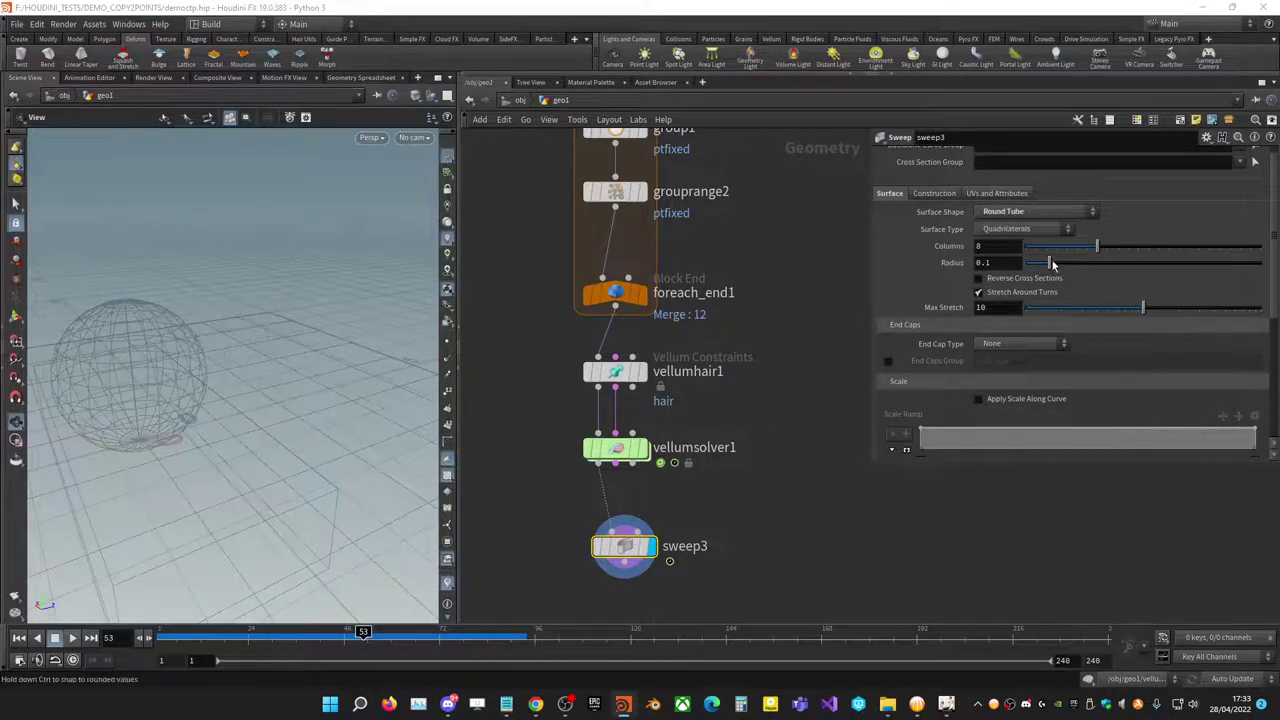
Set the tube radius to 3.6 with Grid end caps, and move the sweep node down
left_click_drag(1050, 262, 1260, 262)
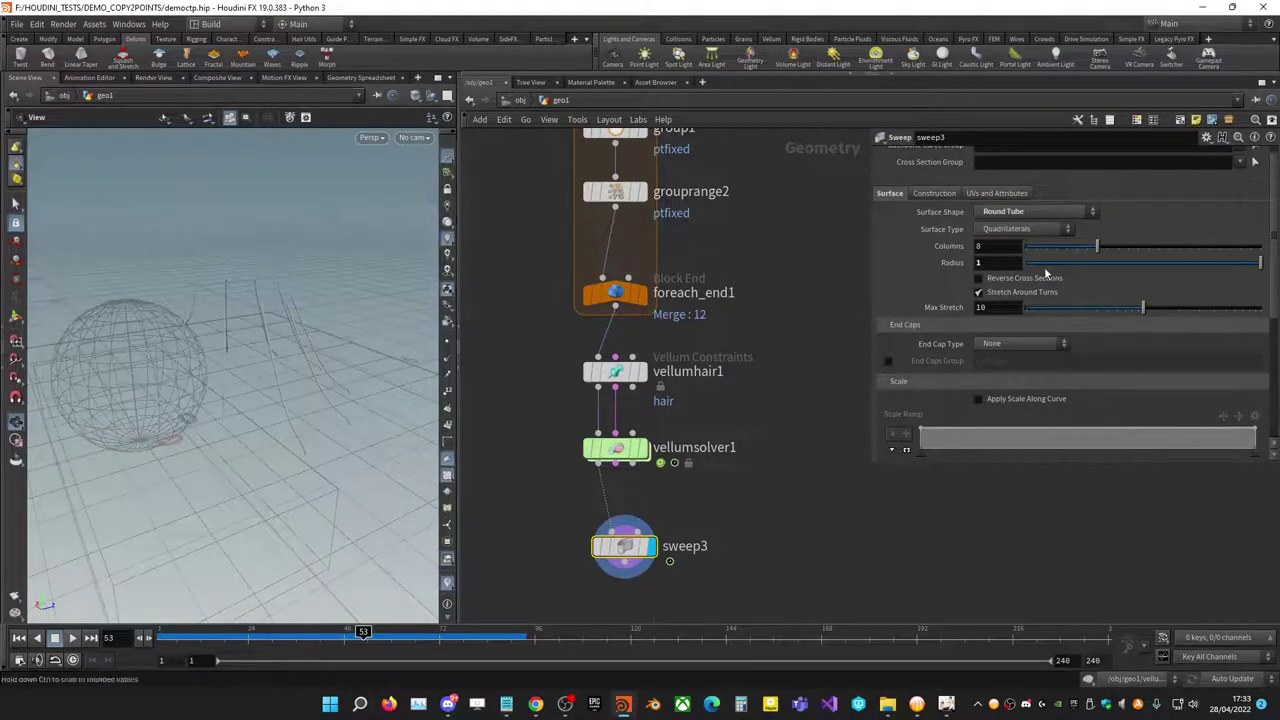
middle_click(1015, 263)
middle_click_drag(1015, 268, 1150, 310)
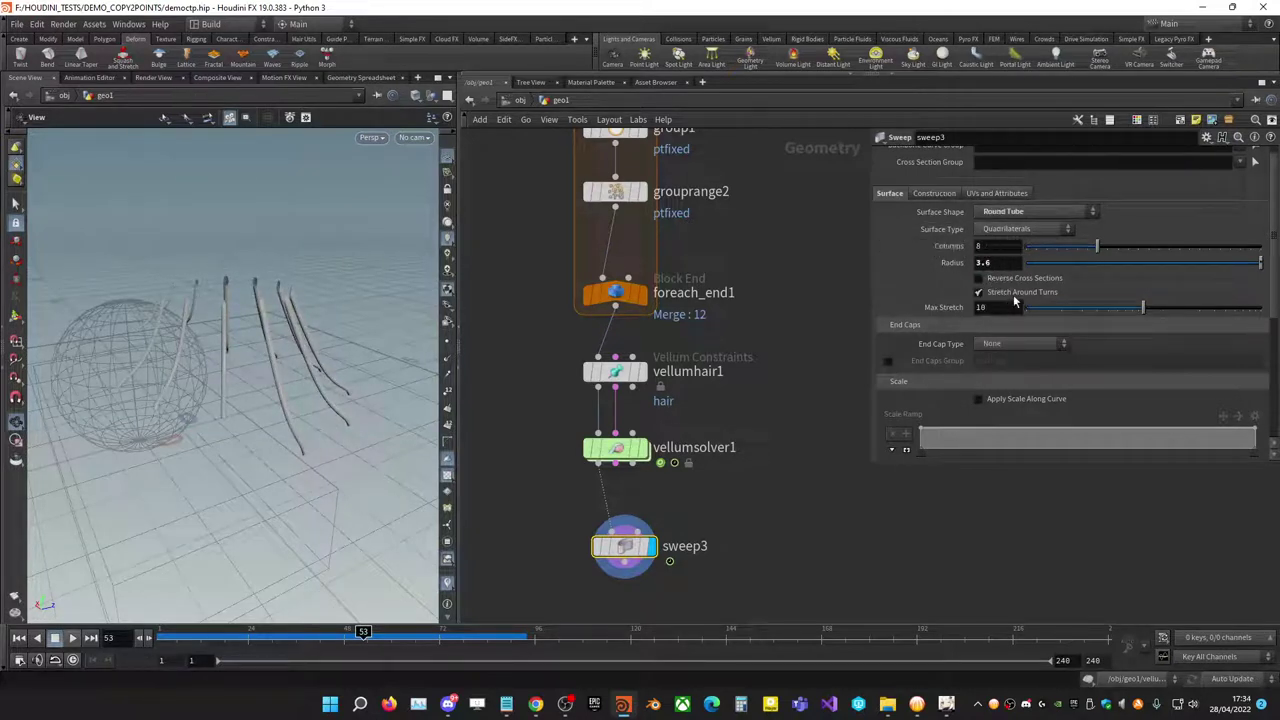
left_click(1016, 344)
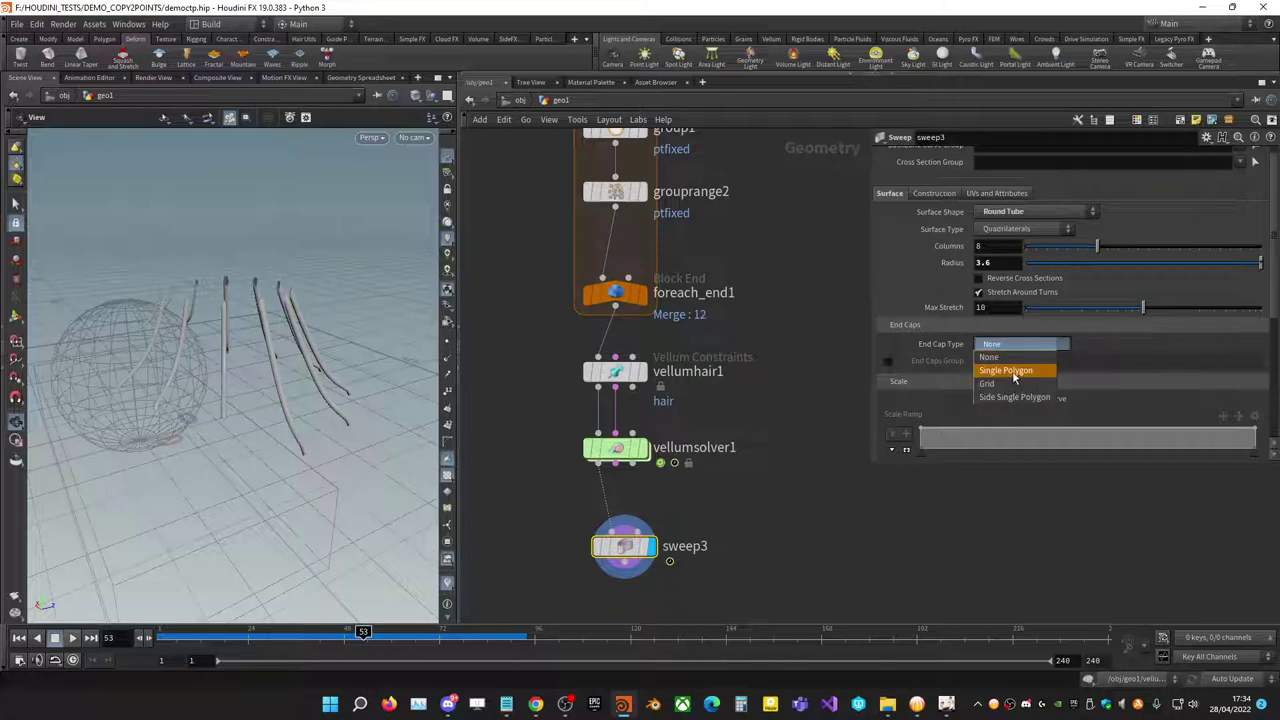
left_click(998, 384)
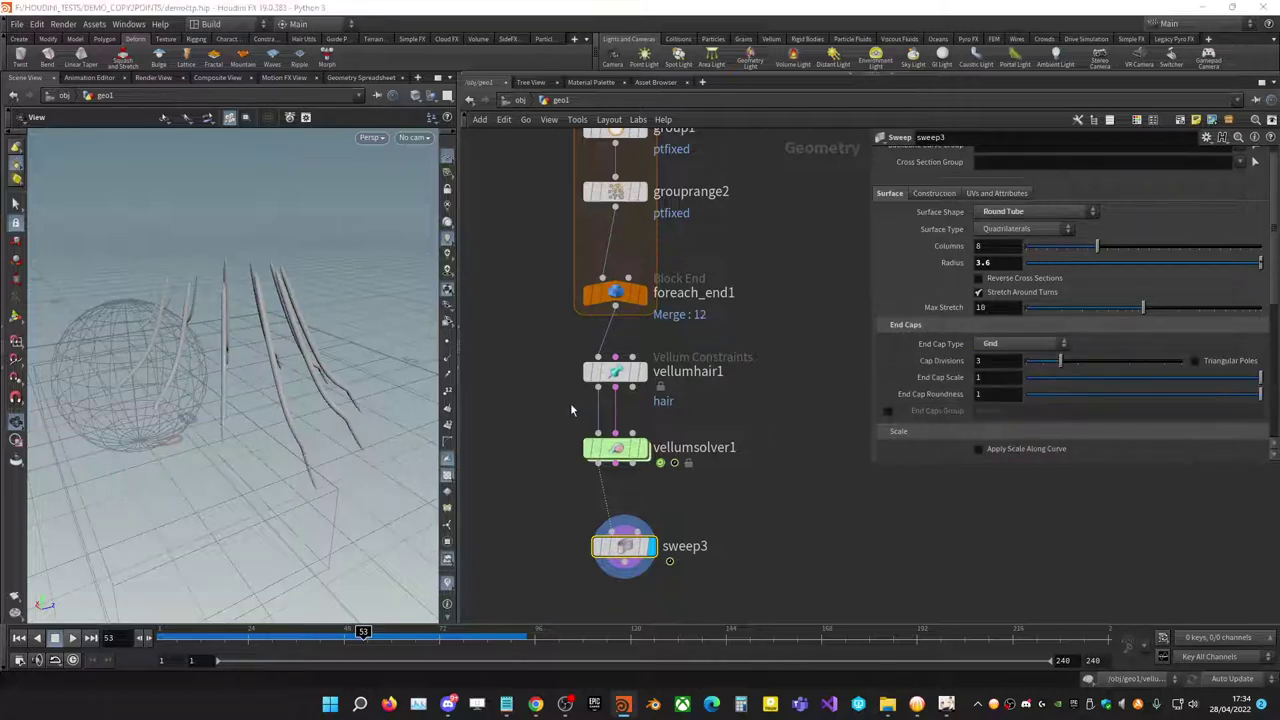
middle_click_drag(670, 512, 681, 427)
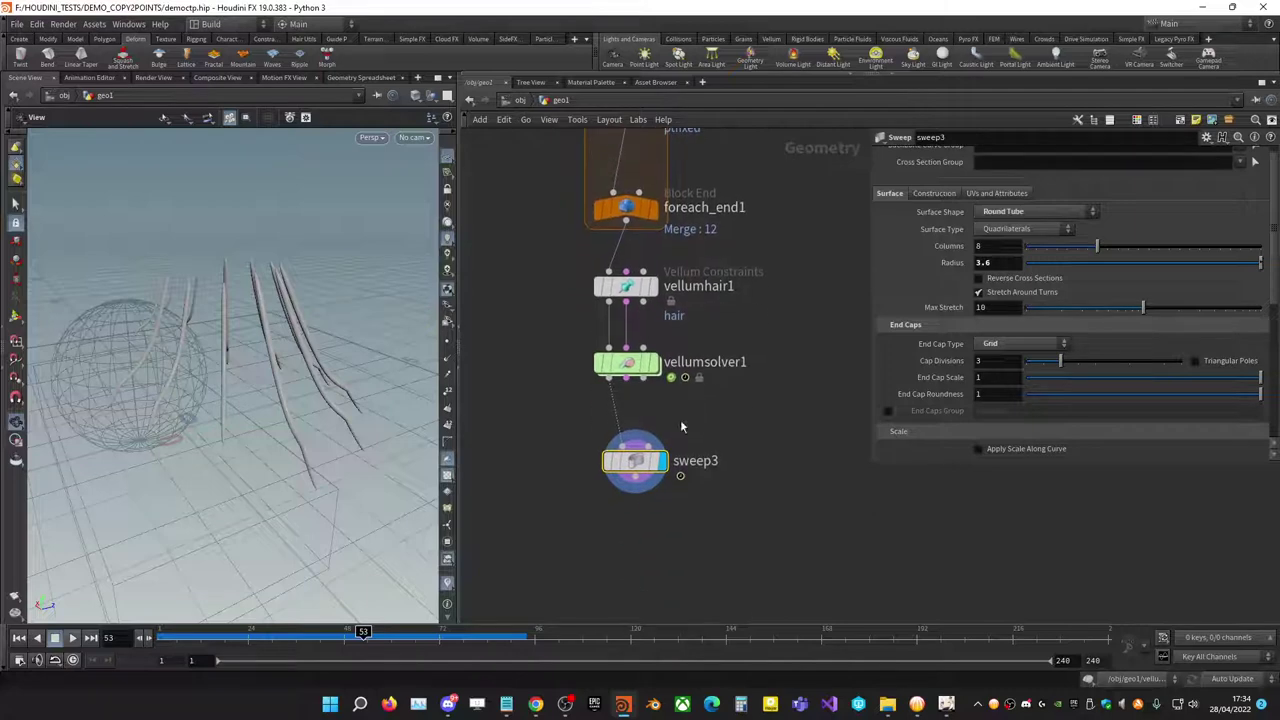
left_click_drag(628, 460, 609, 500)
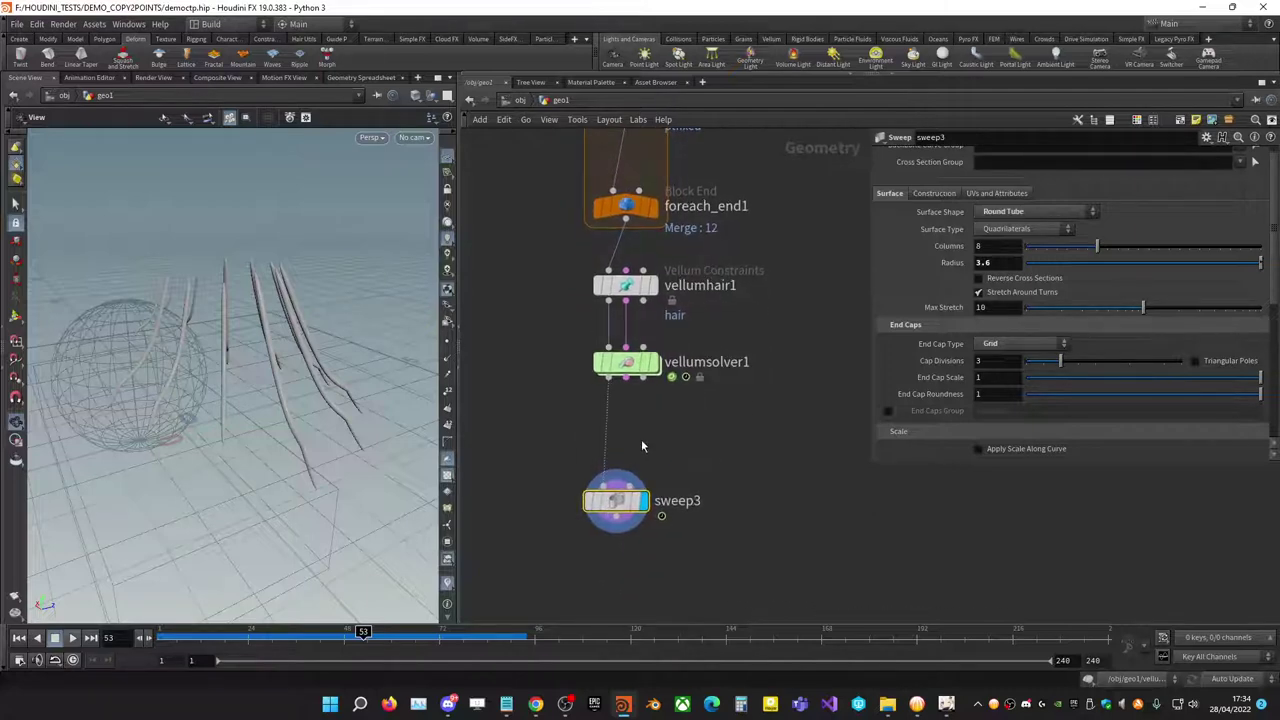
Insert an Attribute Create node between solver and sweep creating pscale with value 1
key("Tab")
type("attr")
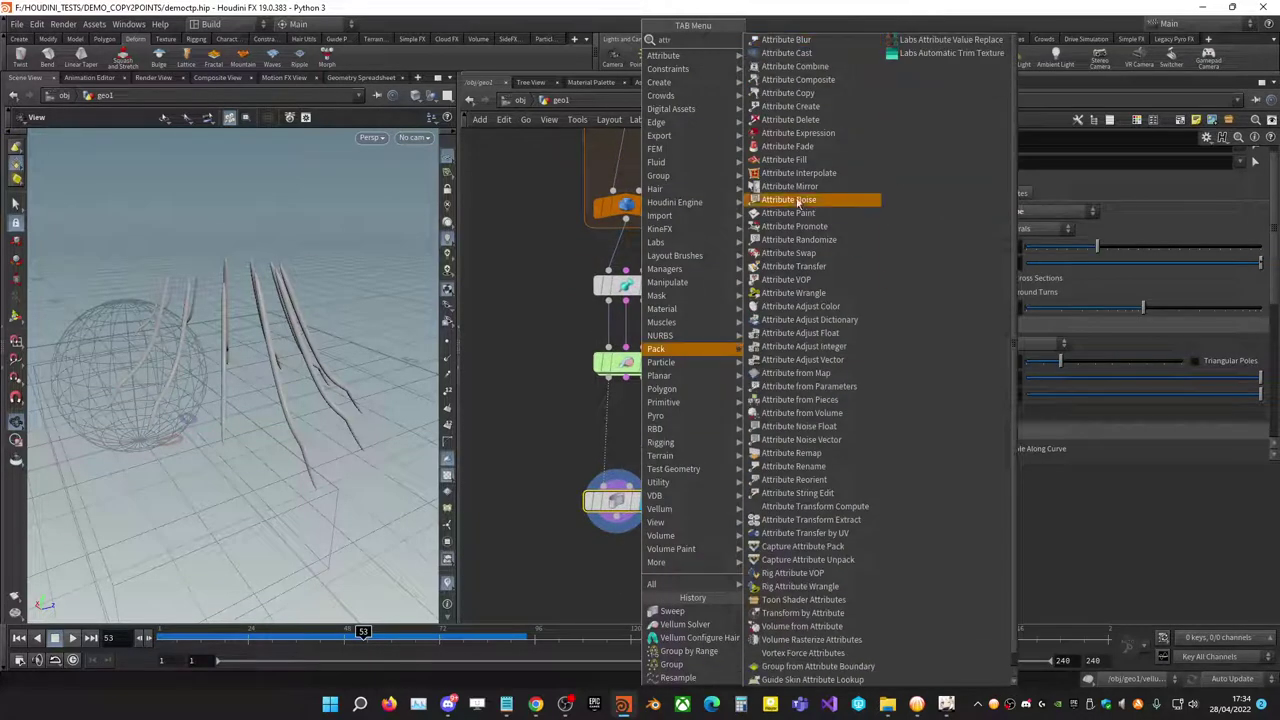
left_click(822, 105)
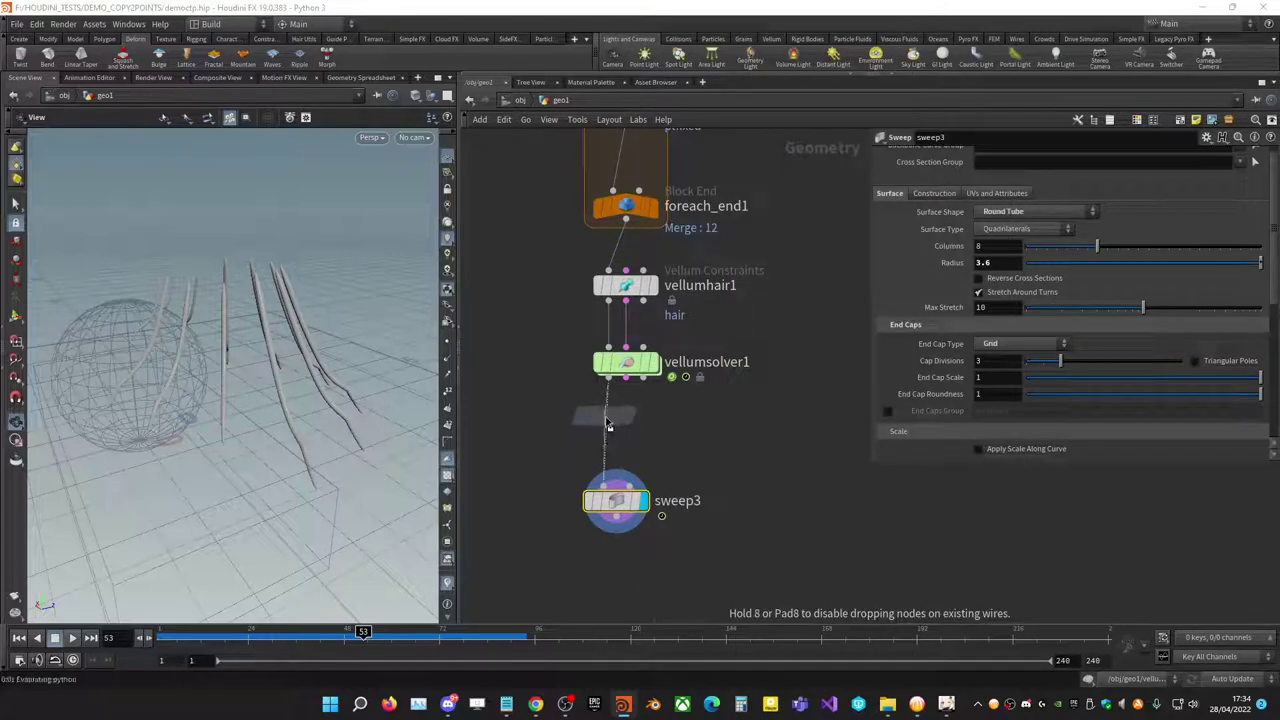
left_click(607, 423)
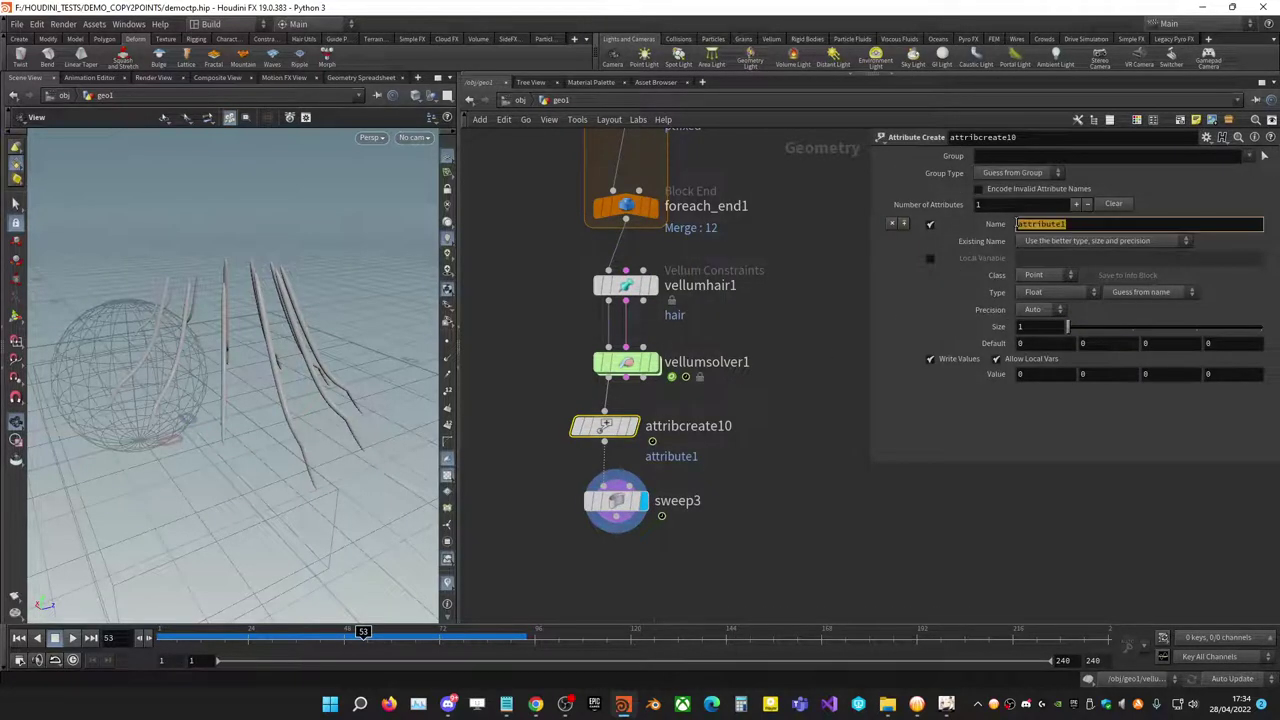
type("pscale")
key("Return")
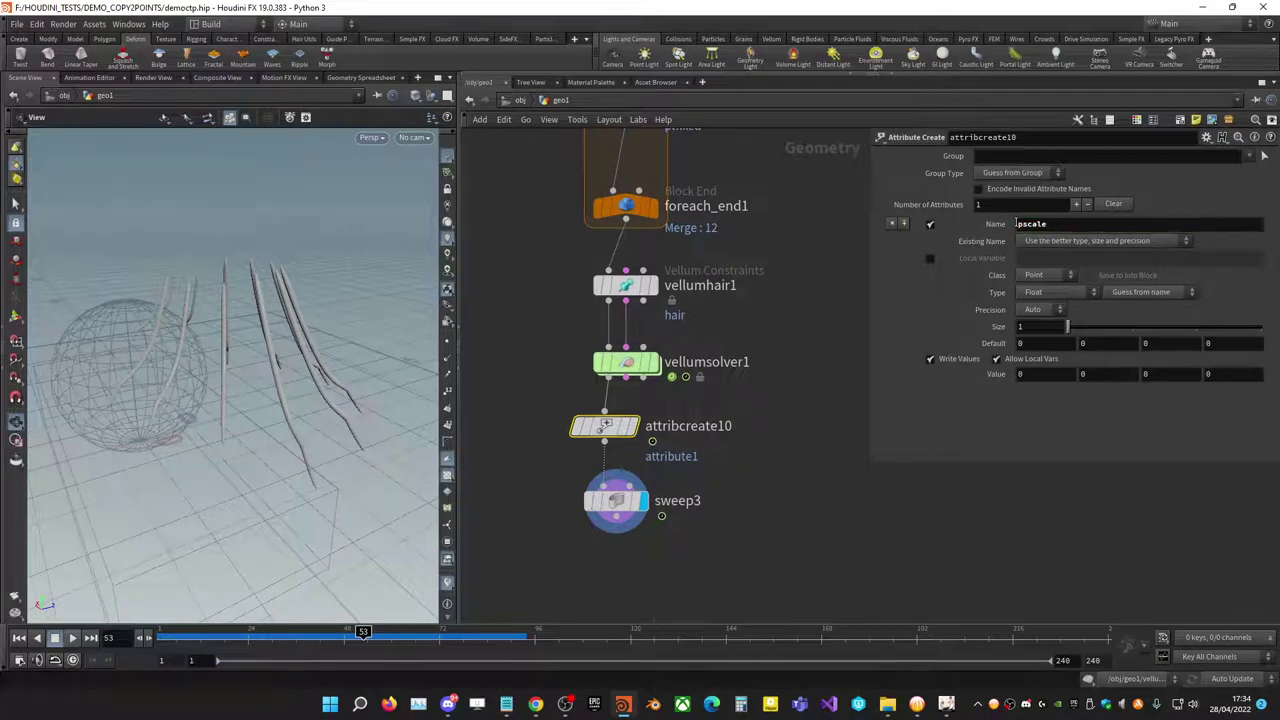
left_click(1048, 375)
type("1")
key("Return")
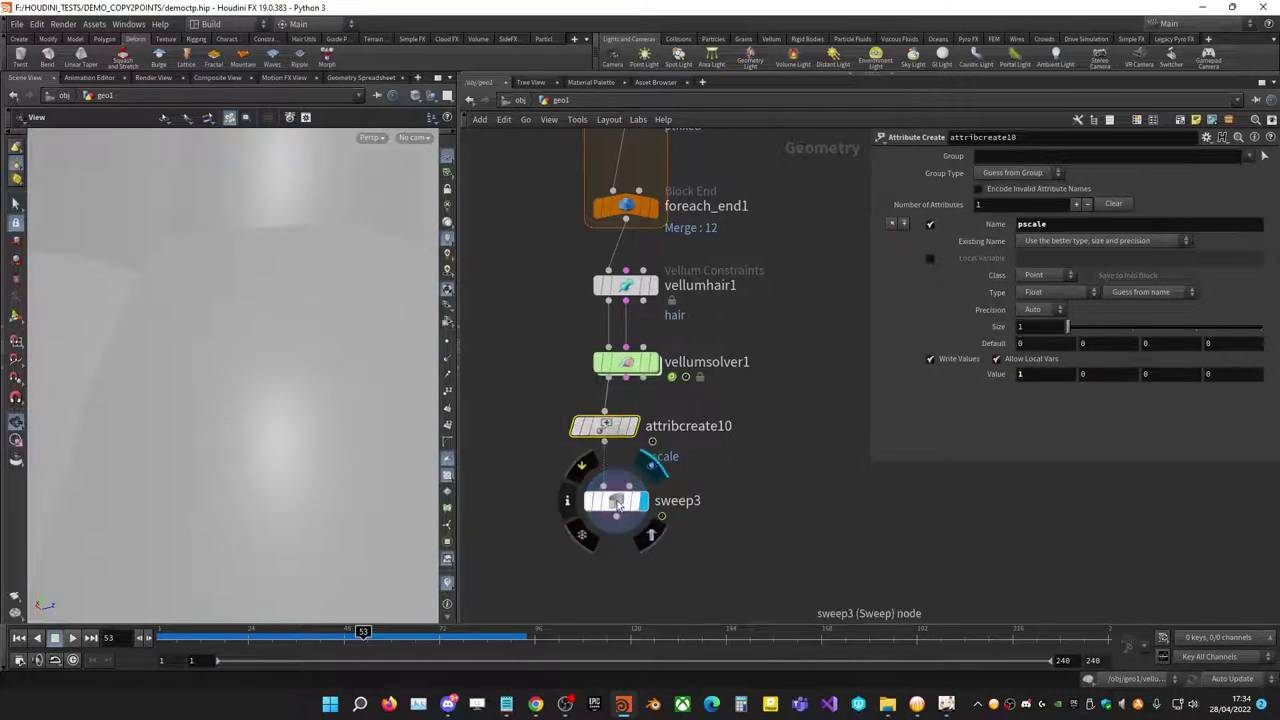
Shrink sweep3's tube radius to 0.037 and orbit to inspect the thin tubes
left_click(616, 500)
mouse_move(1043, 263)
left_mouse_down()
mouse_move(1025, 270)
mouse_move(1037, 278)
left_mouse_up()
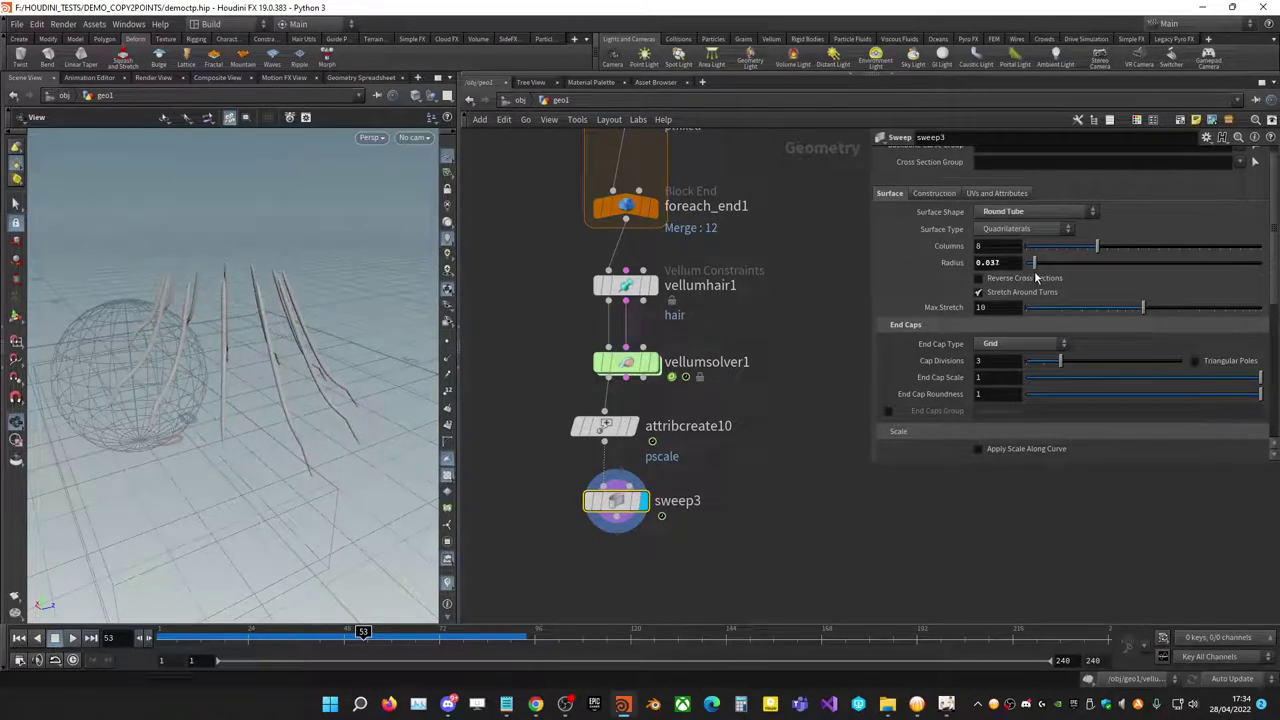
mouse_move(271, 286)
left_mouse_down()
mouse_move(234, 349)
mouse_move(279, 273)
mouse_move(351, 286)
mouse_move(291, 289)
mouse_move(329, 294)
mouse_move(302, 290)
left_mouse_up()
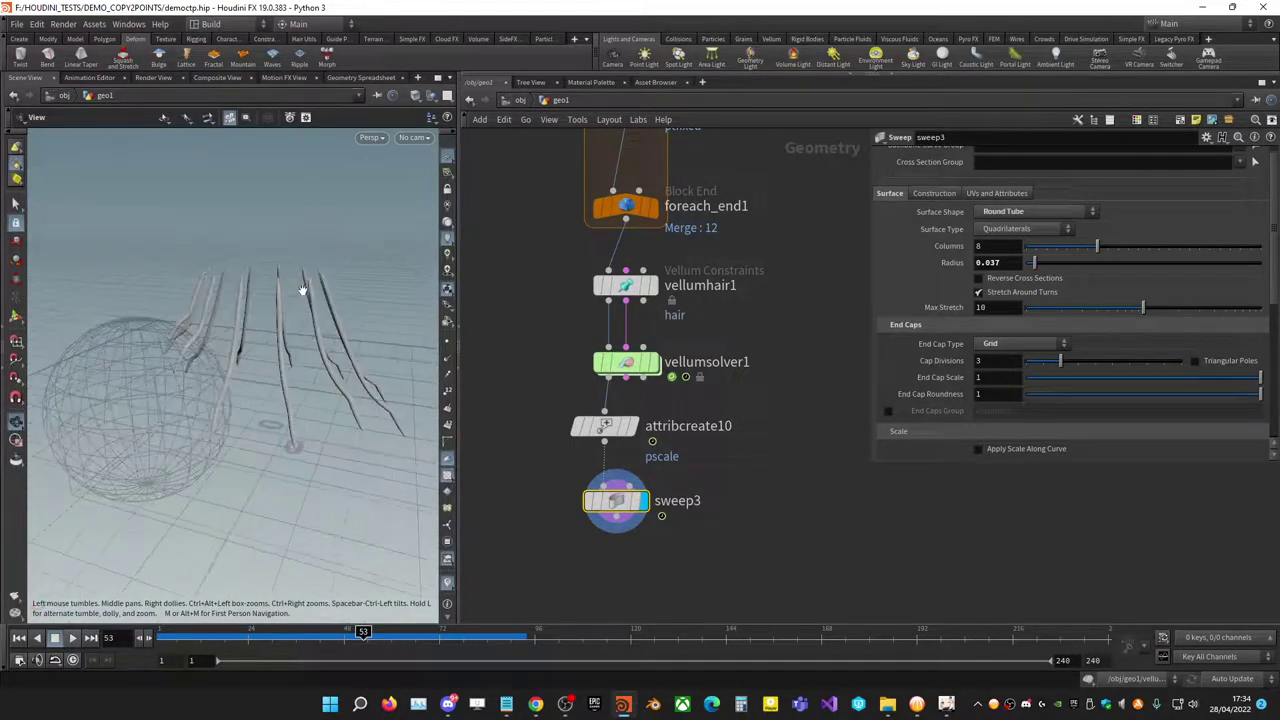
mouse_move(331, 370)
left_mouse_down()
mouse_move(300, 380)
mouse_move(337, 306)
mouse_move(231, 363)
mouse_move(596, 314)
left_mouse_up()
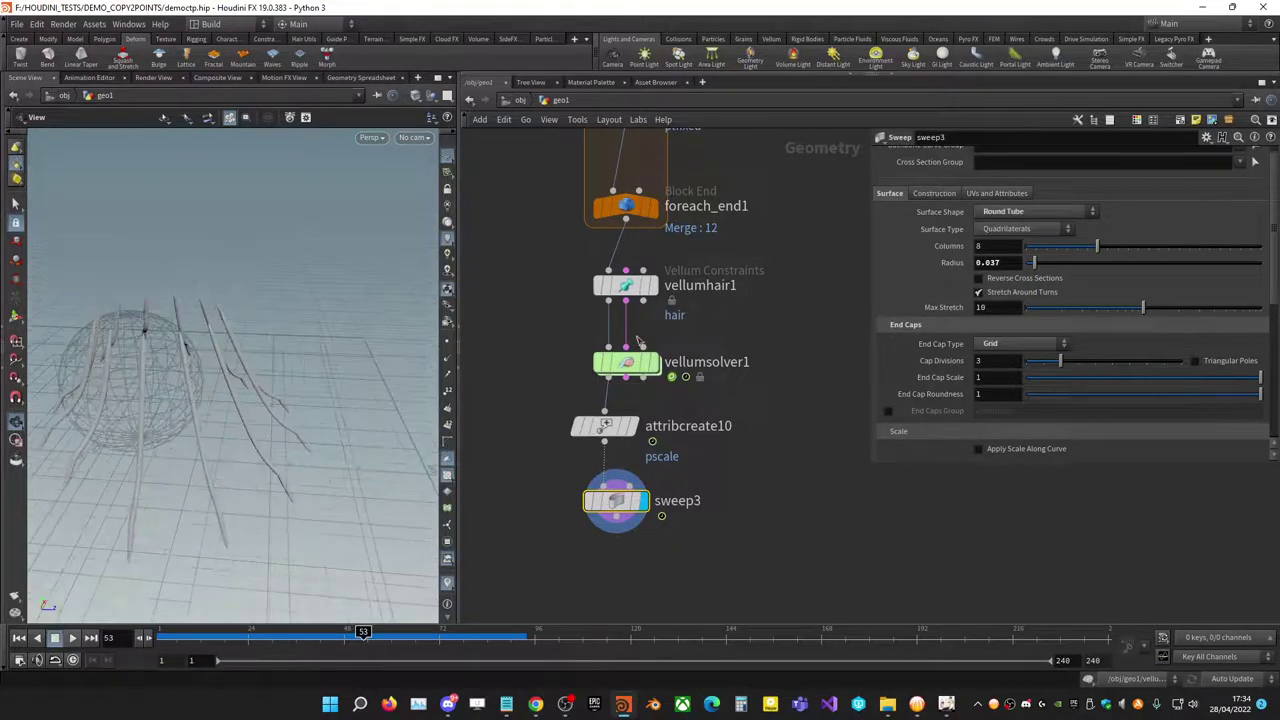
mouse_move(280, 371)
left_mouse_down()
mouse_move(134, 360)
mouse_move(180, 333)
mouse_move(223, 329)
mouse_move(368, 341)
mouse_move(335, 305)
left_mouse_up()
Insert a PolyFrame node between grouprange2 and foreach_end1 and display it
key("Tab")
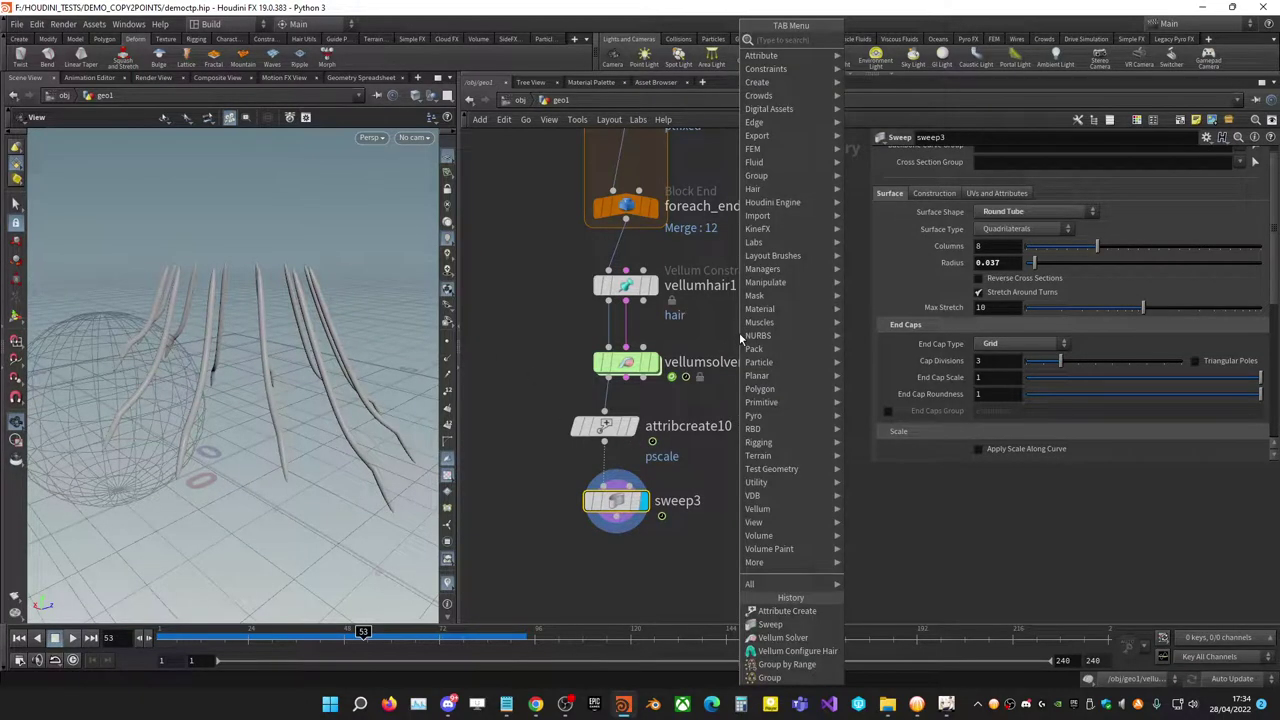
type("pol")
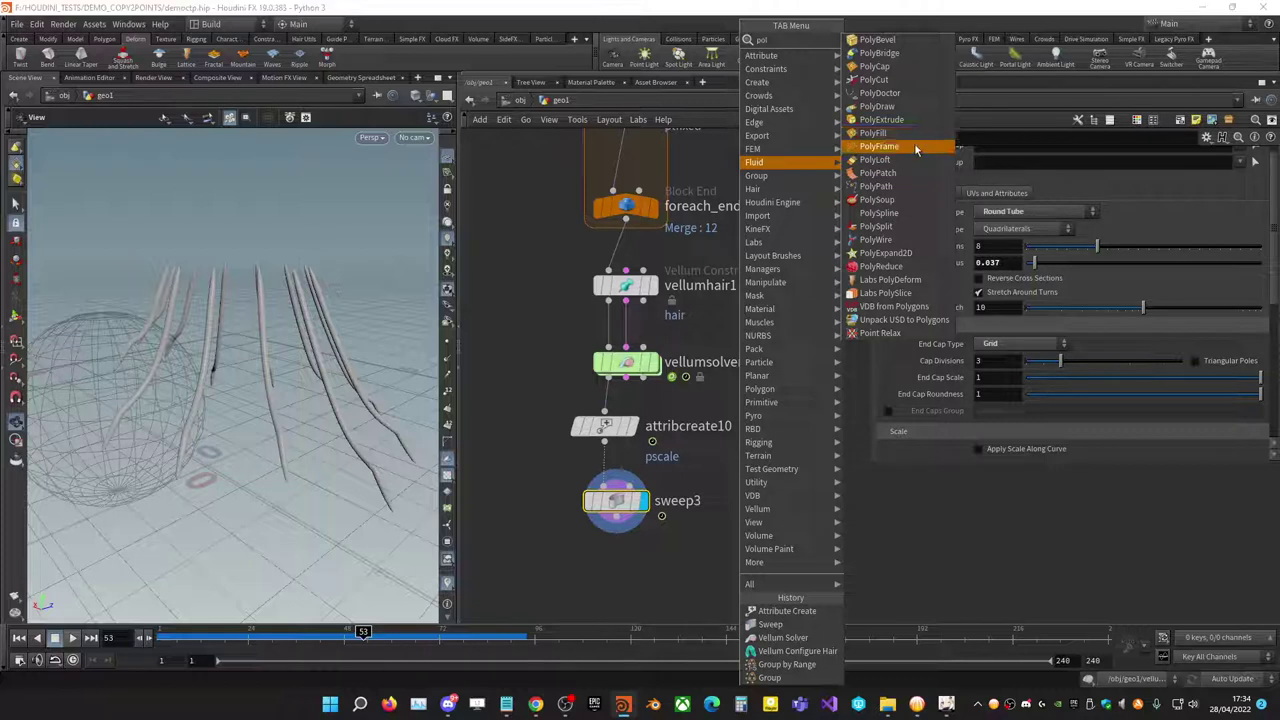
left_click(880, 146)
left_click(531, 285)
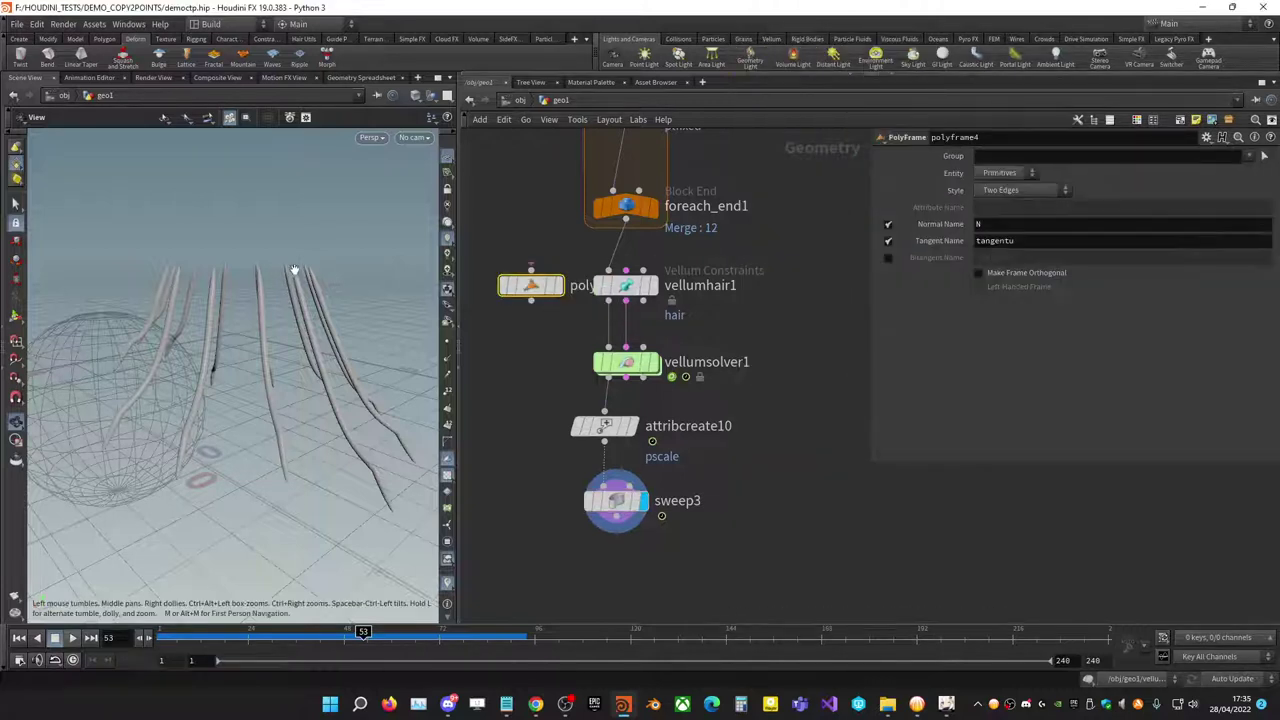
middle_click_drag(627, 323, 627, 439)
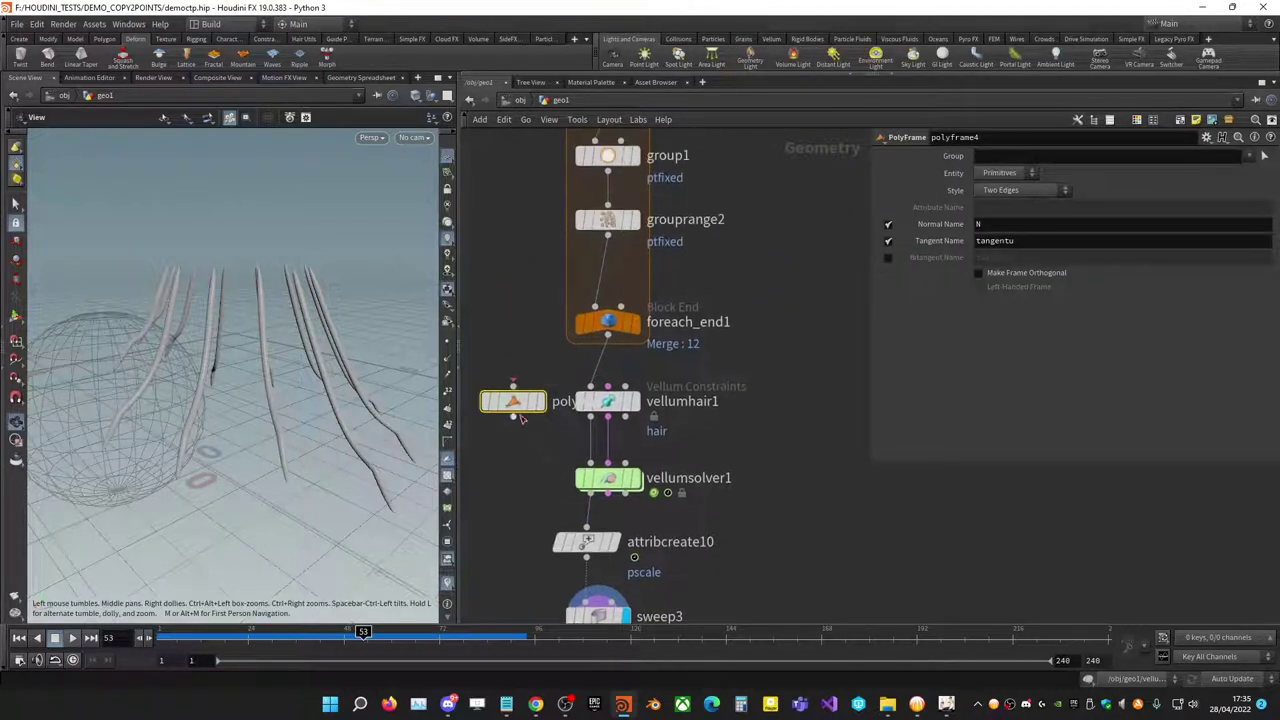
mouse_move(531, 401)
left_mouse_down()
mouse_move(604, 272)
mouse_move(604, 288)
left_mouse_up()
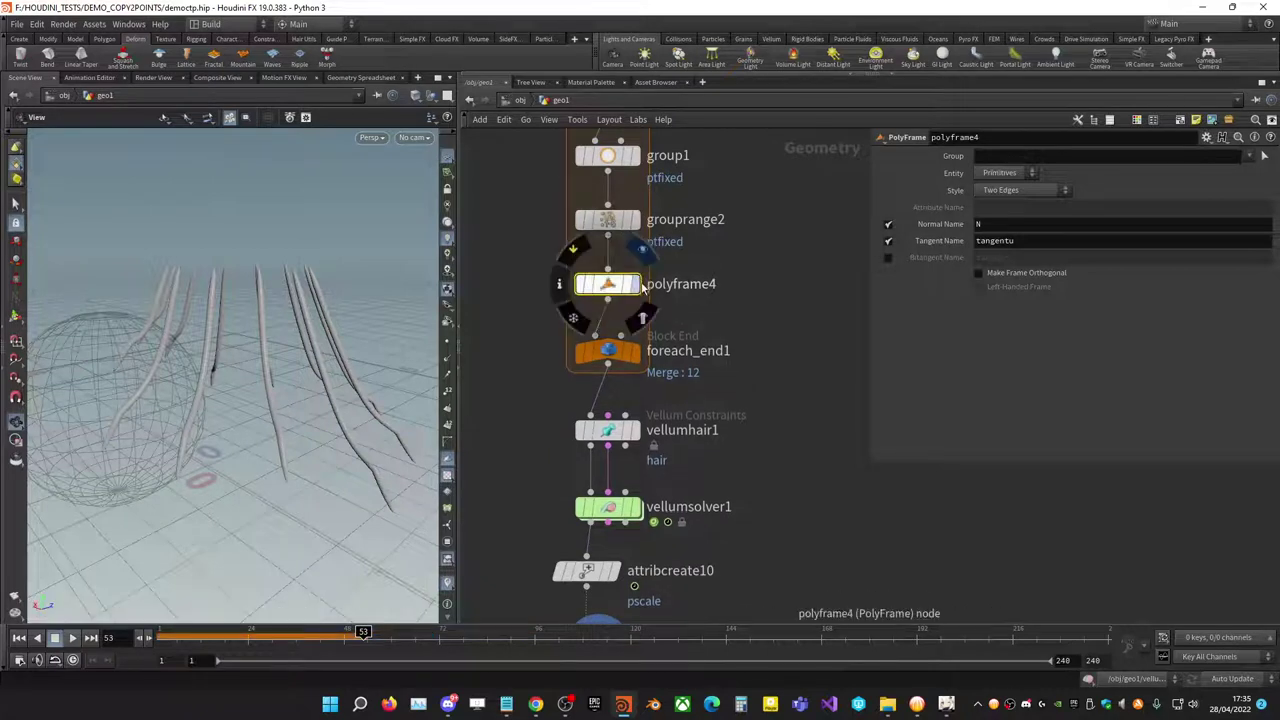
left_click(638, 285)
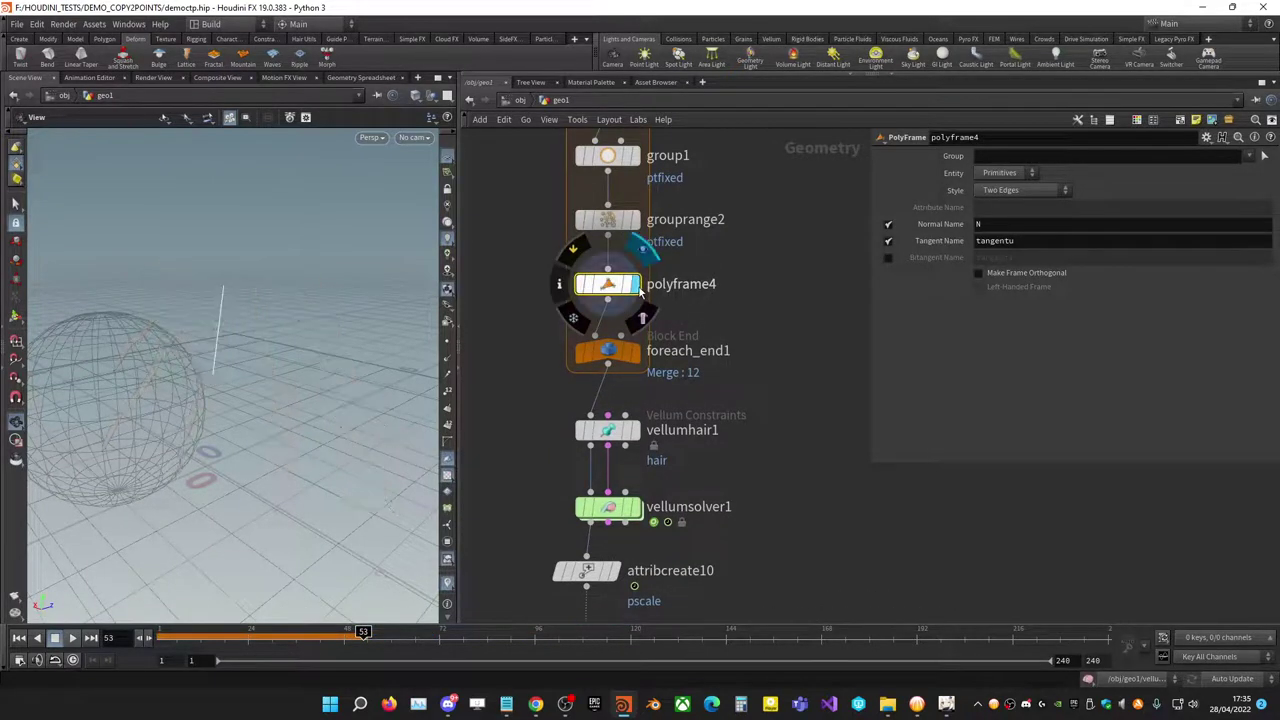
Set PolyFrame's Tangent Name to N and turn off Normal Name
left_click(1036, 240)
type("N")
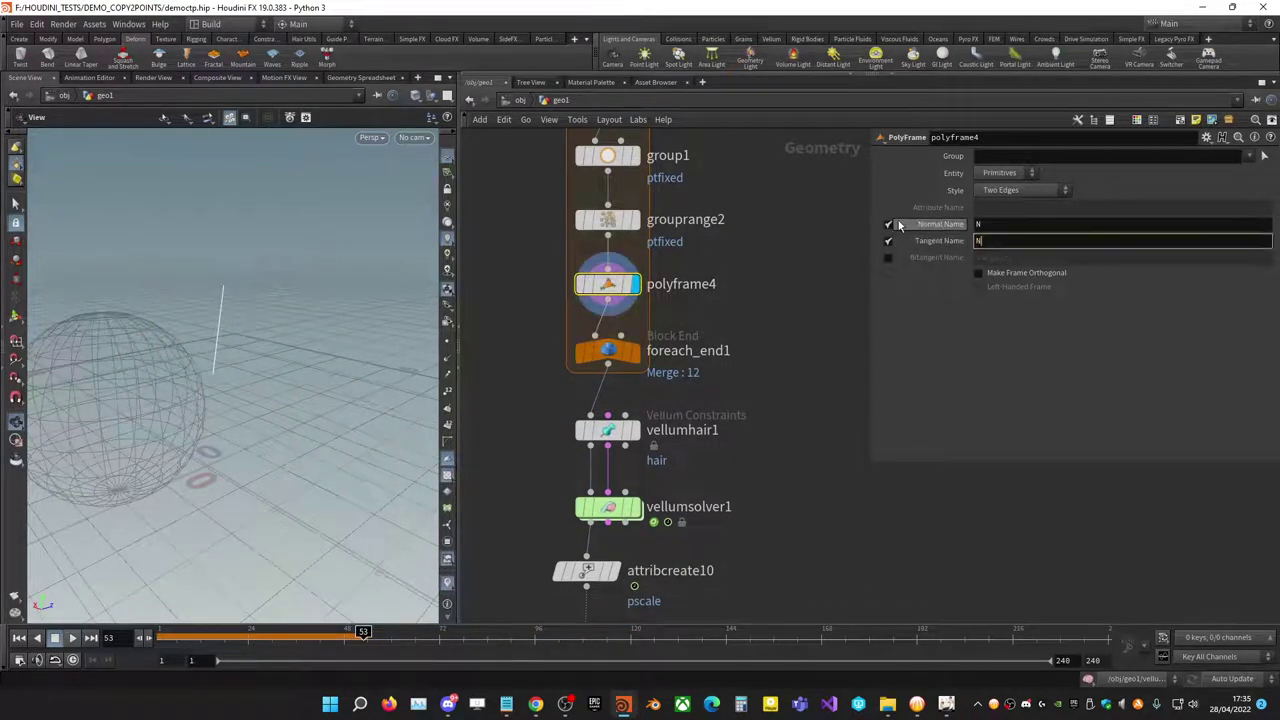
left_click(888, 224)
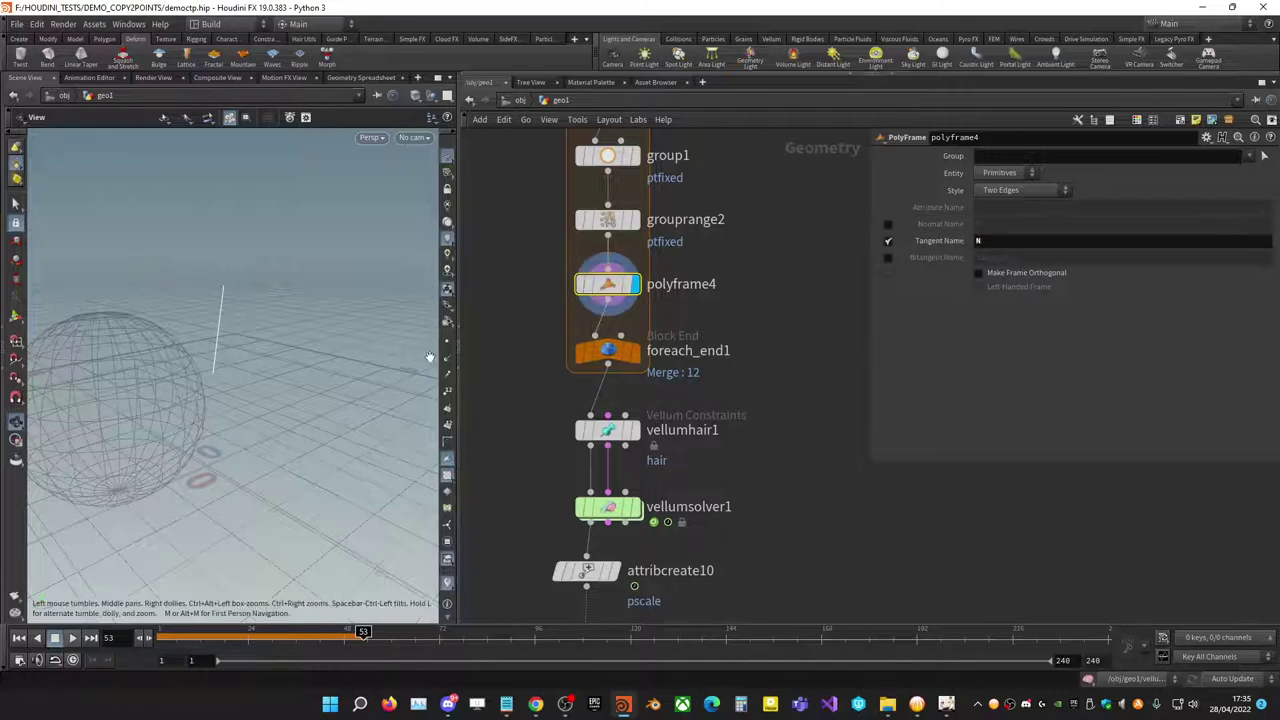
scroll(190, 324, "up", 5)
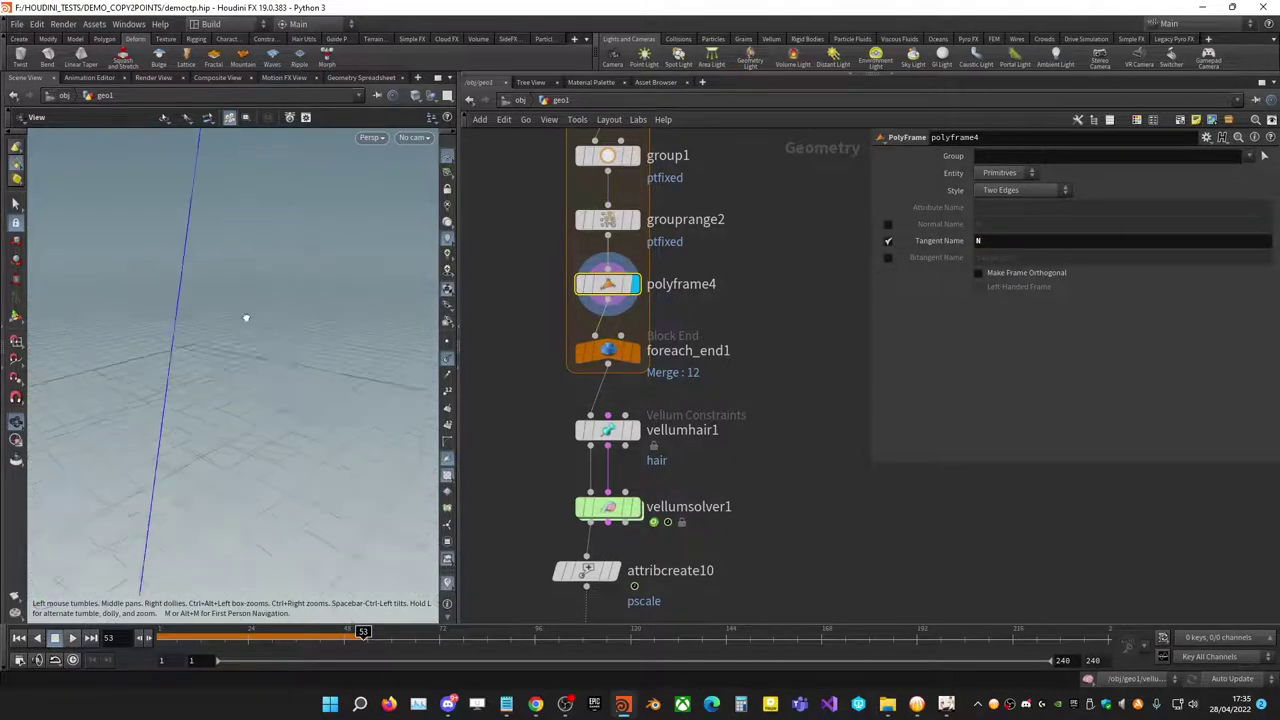
mouse_move(246, 297)
left_mouse_down()
mouse_move(209, 332)
mouse_move(230, 330)
left_mouse_up()
View vellumsolver1's simulated curves with points shown around the sphere
left_click(610, 507)
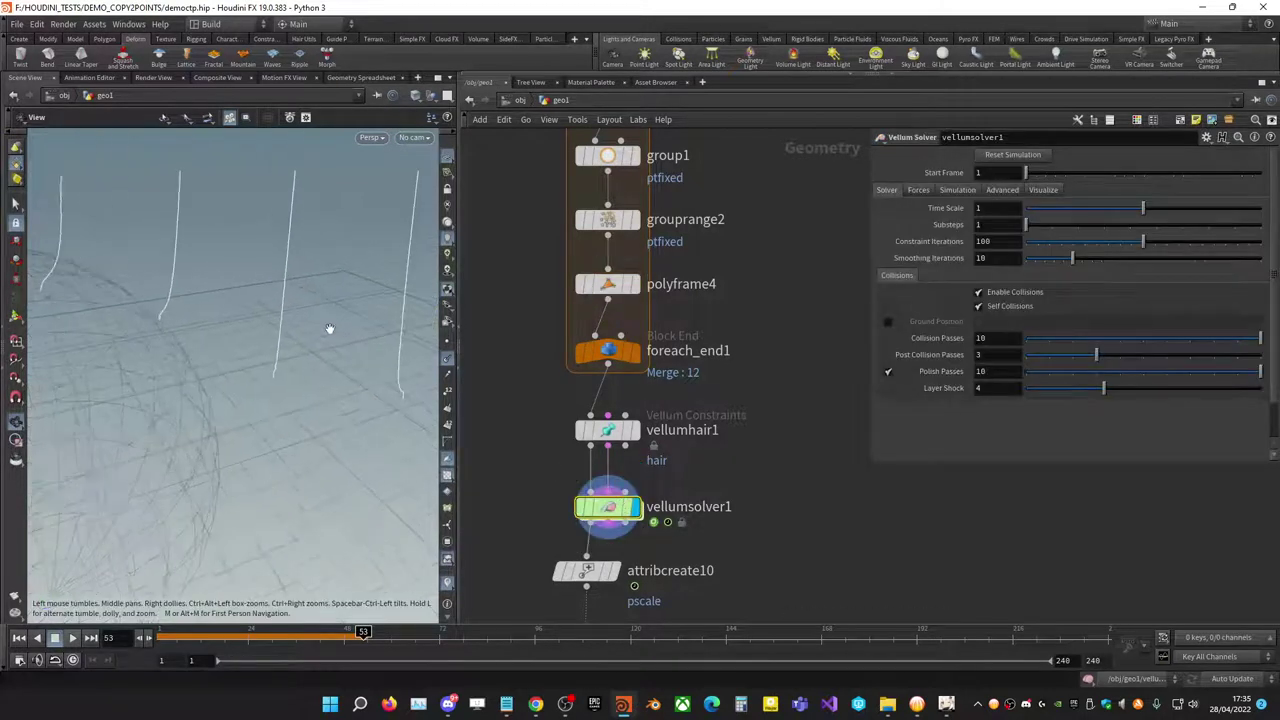
scroll(329, 329, "down", 5)
mouse_move(329, 329)
left_mouse_down()
mouse_move(329, 371)
mouse_move(358, 403)
mouse_move(371, 346)
left_mouse_up()
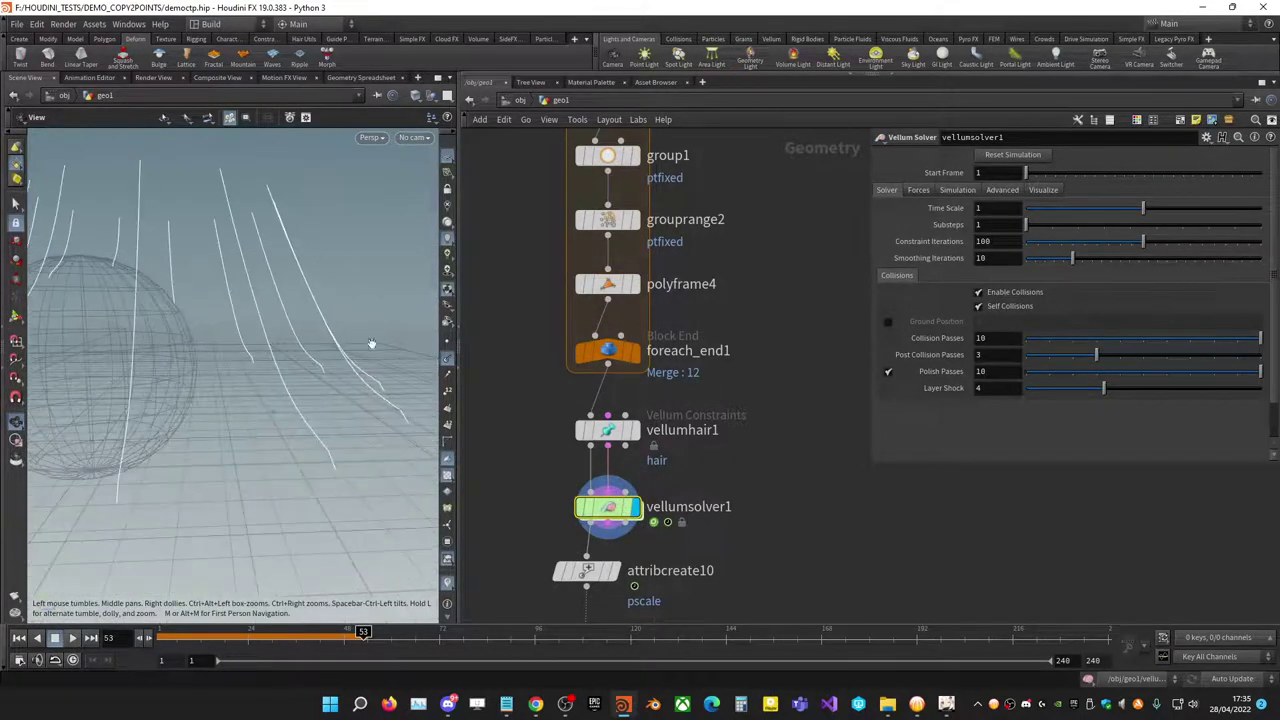
left_click(447, 341)
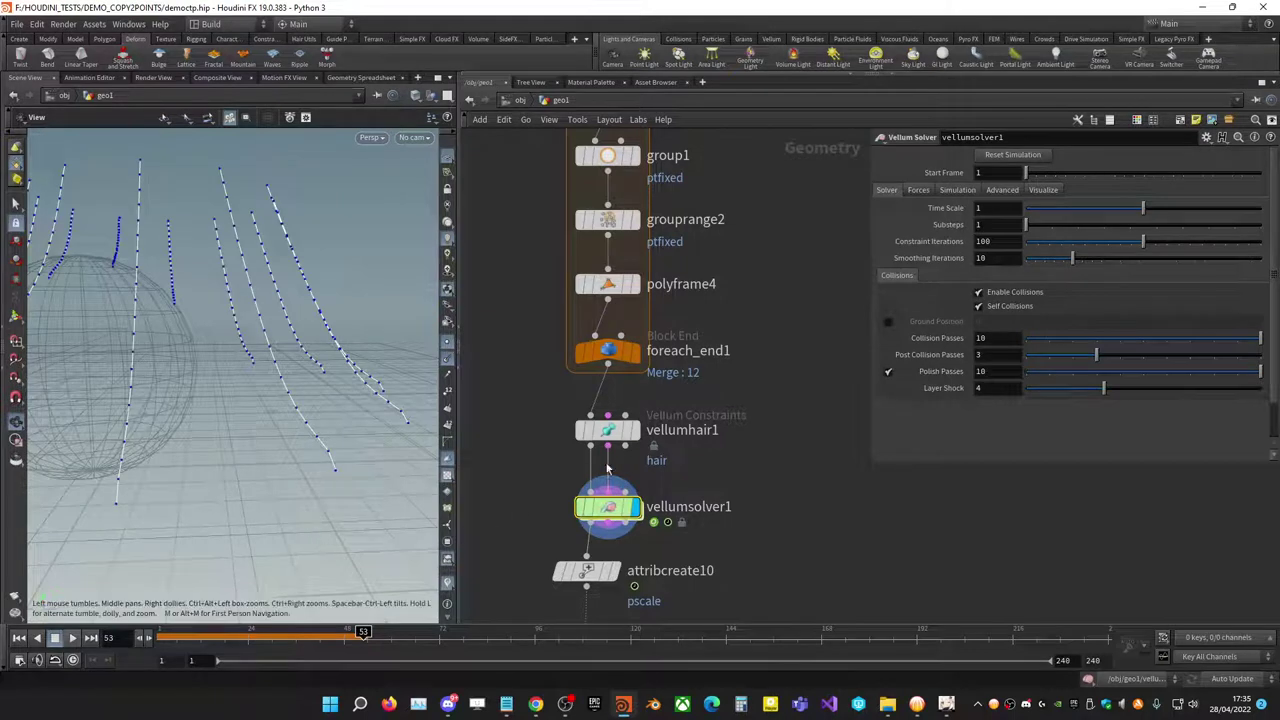
middle_click_drag(691, 510, 691, 474)
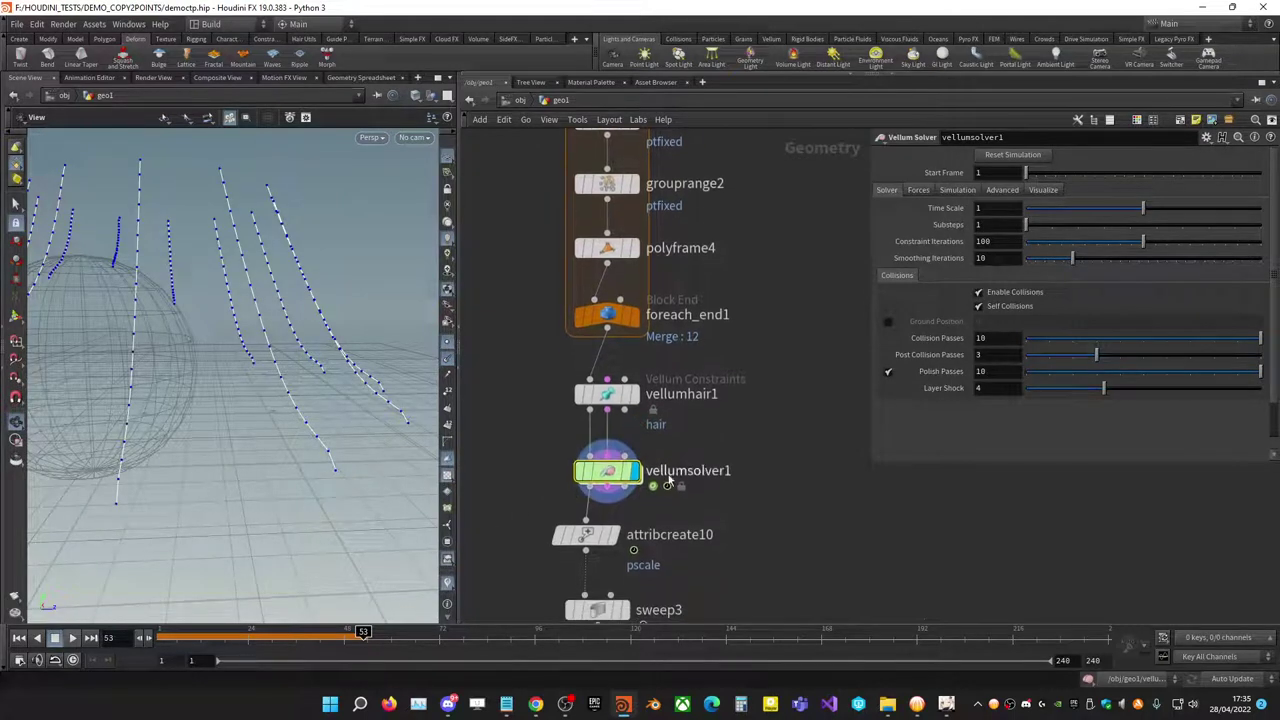
left_click(19, 637)
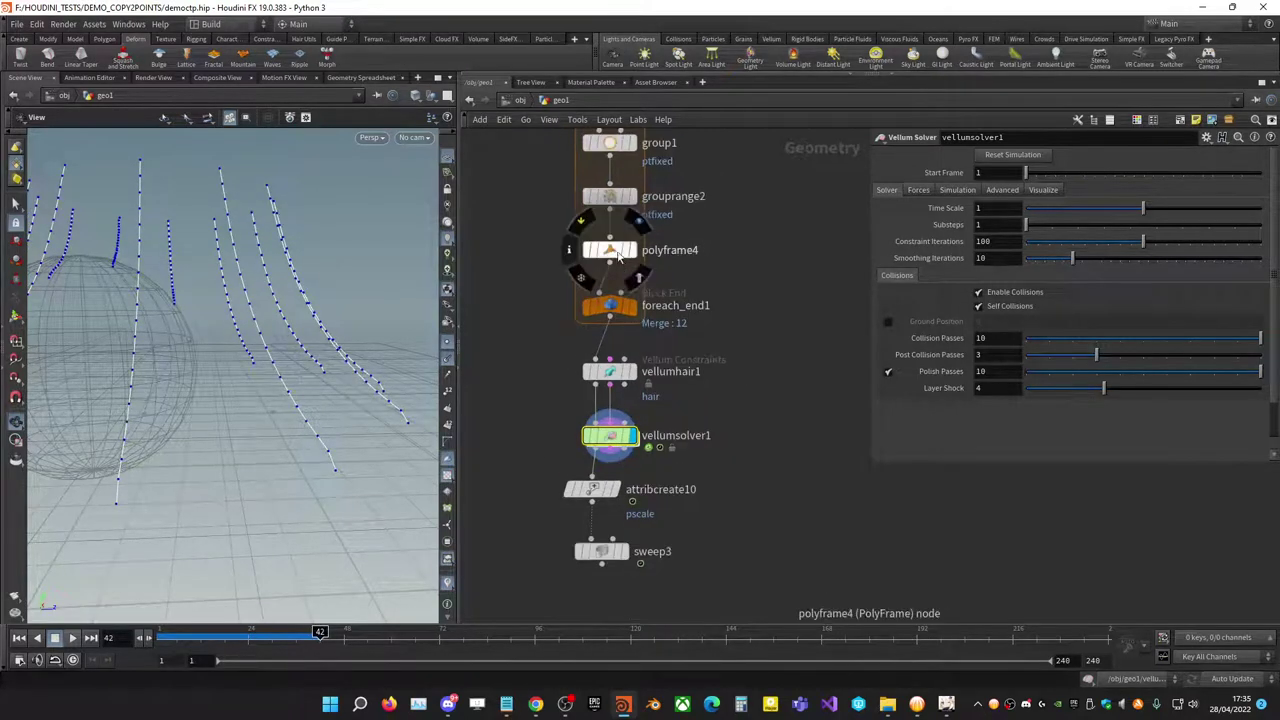
Place polyframe4 between vellumsolver1 and attribcreate10, then display sweep3's thin tubes and orbit around them
mouse_move(610, 250)
left_mouse_down()
mouse_move(757, 320)
mouse_move(630, 489)
left_mouse_up()
left_click(627, 489)
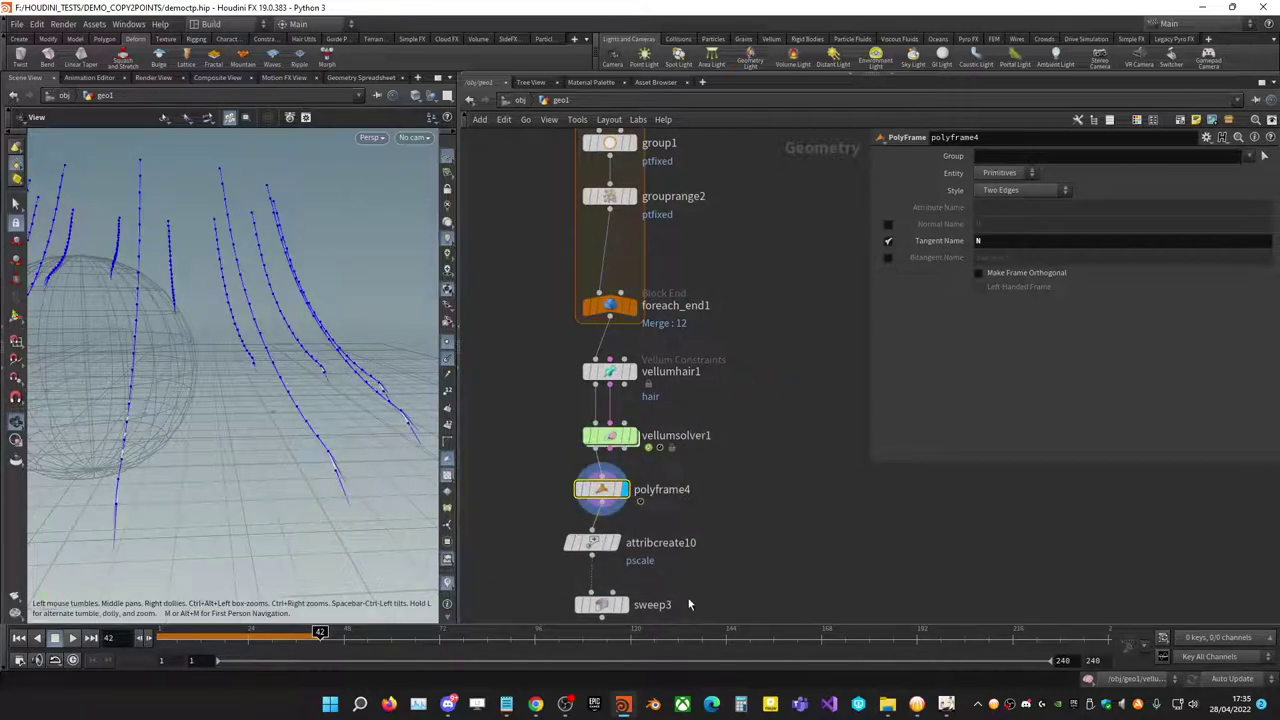
middle_click_drag(677, 589, 653, 444)
left_click(598, 460)
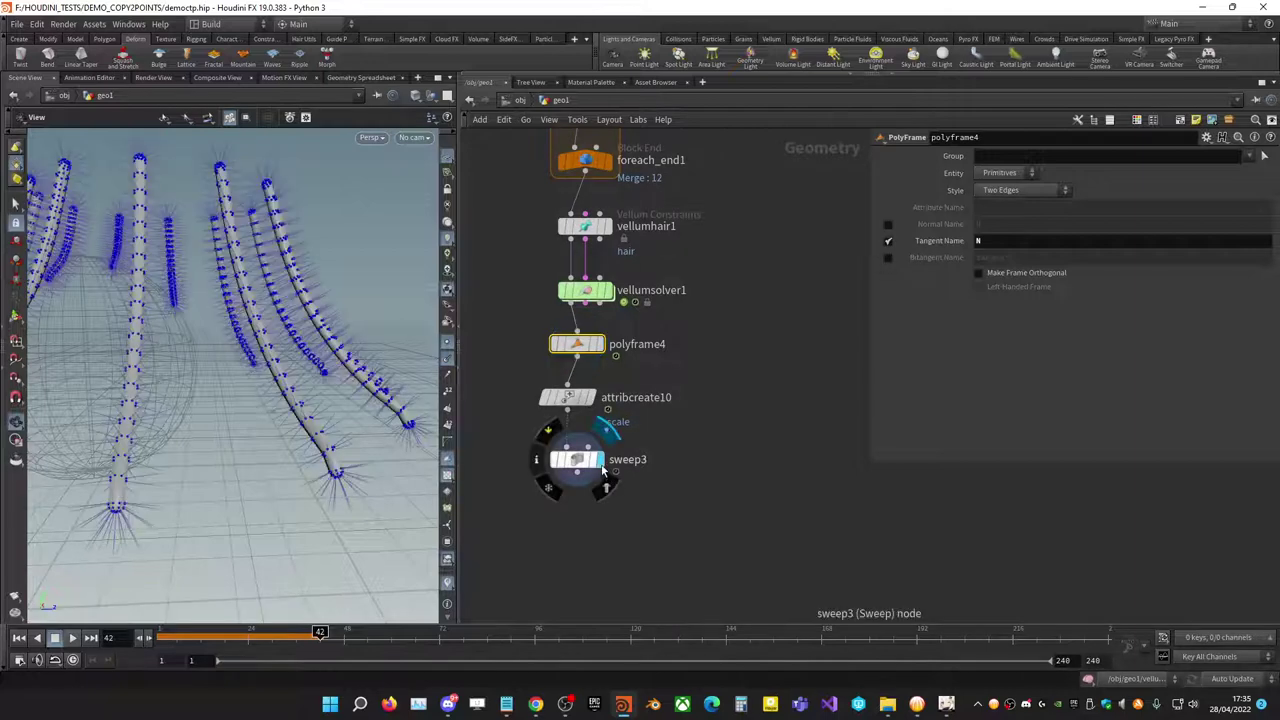
left_click_drag(402, 438, 402, 316)
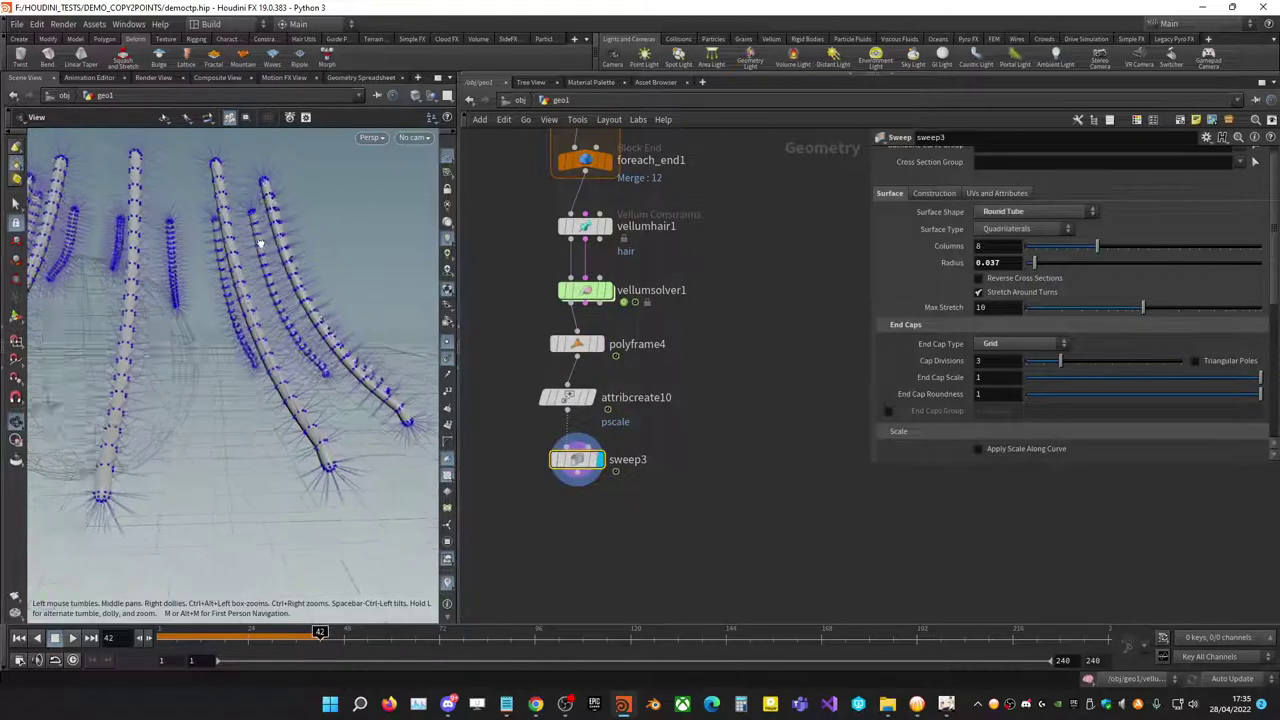
left_click(446, 342)
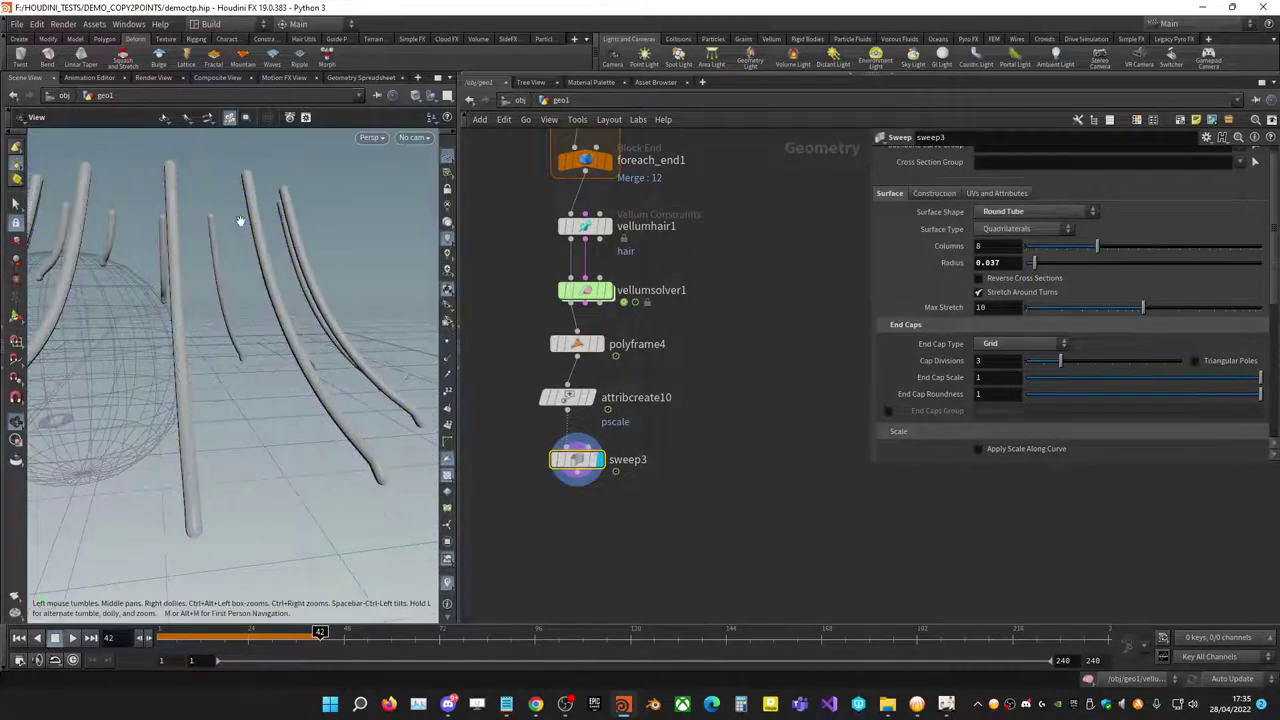
mouse_move(240, 220)
left_mouse_down()
mouse_move(251, 277)
mouse_move(229, 286)
mouse_move(306, 294)
mouse_move(257, 294)
mouse_move(320, 290)
mouse_move(332, 272)
mouse_move(329, 287)
mouse_move(474, 407)
left_mouse_up()
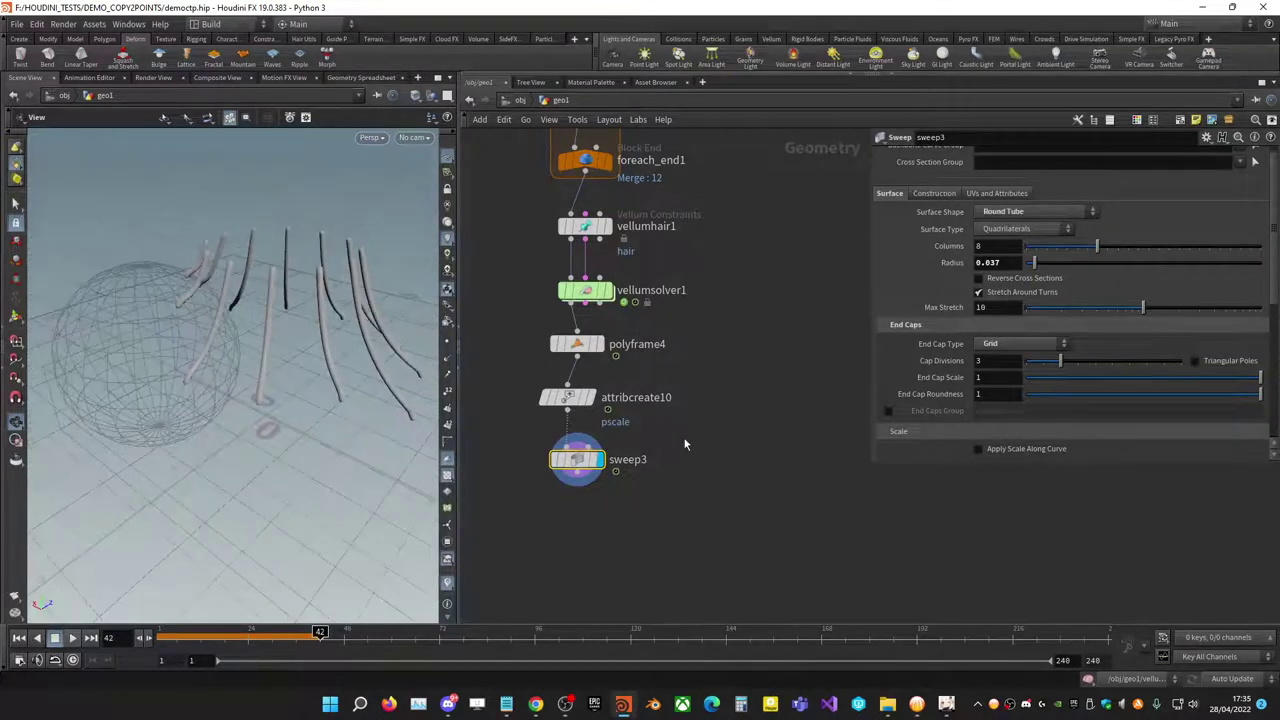
scroll(685, 444, "down", 3)
Create a merge3 node below sweep3 and wire sweep3 into it
scroll(657, 523, "down", 2)
key("Tab")
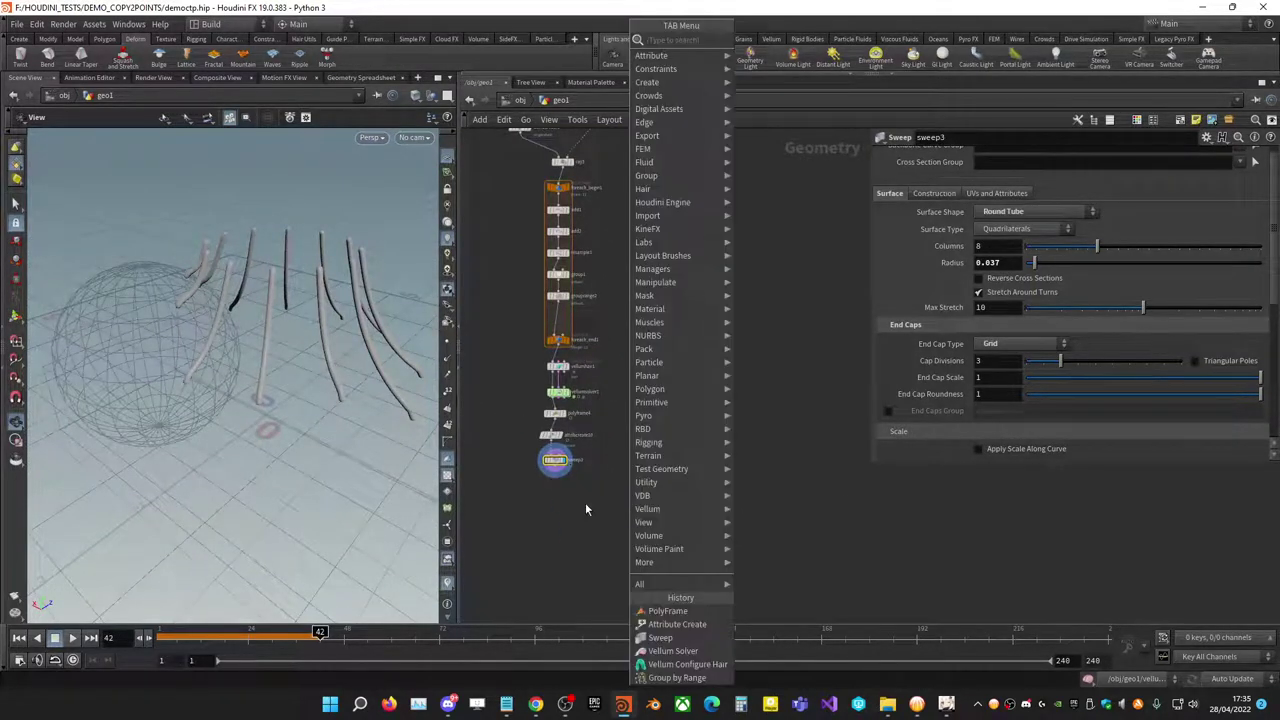
type("copy")
key("Return")
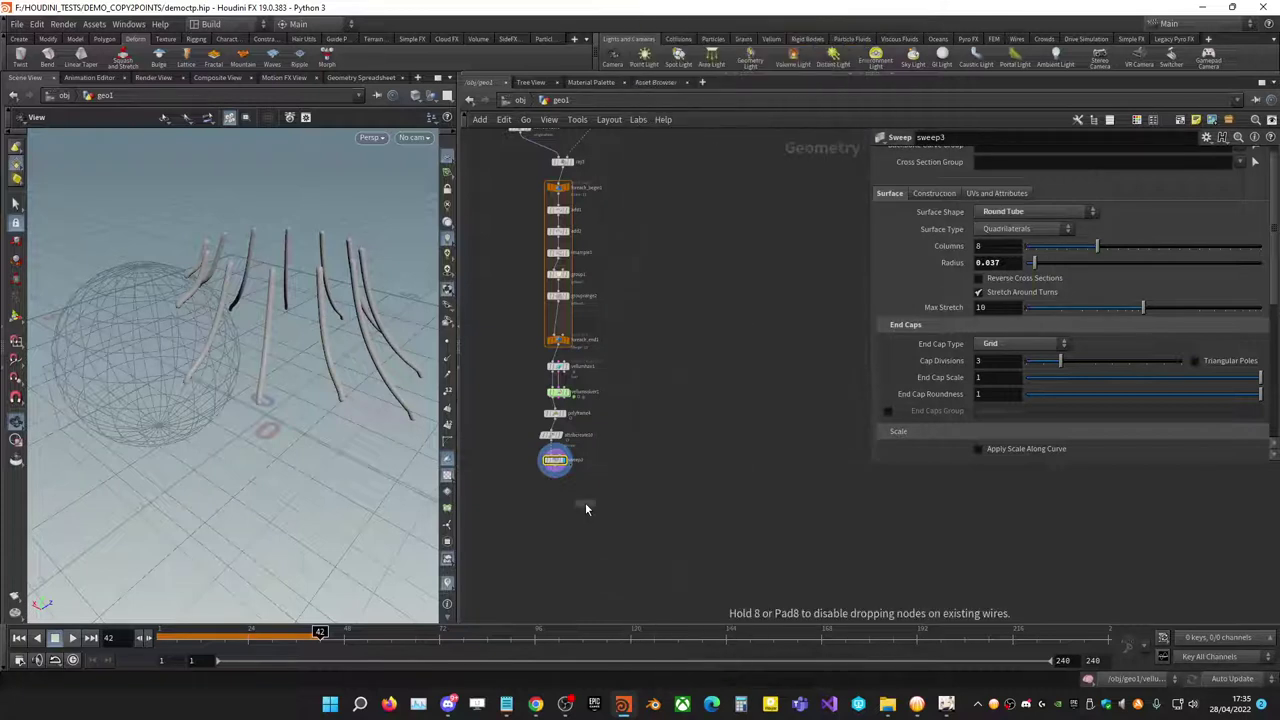
left_click(585, 502)
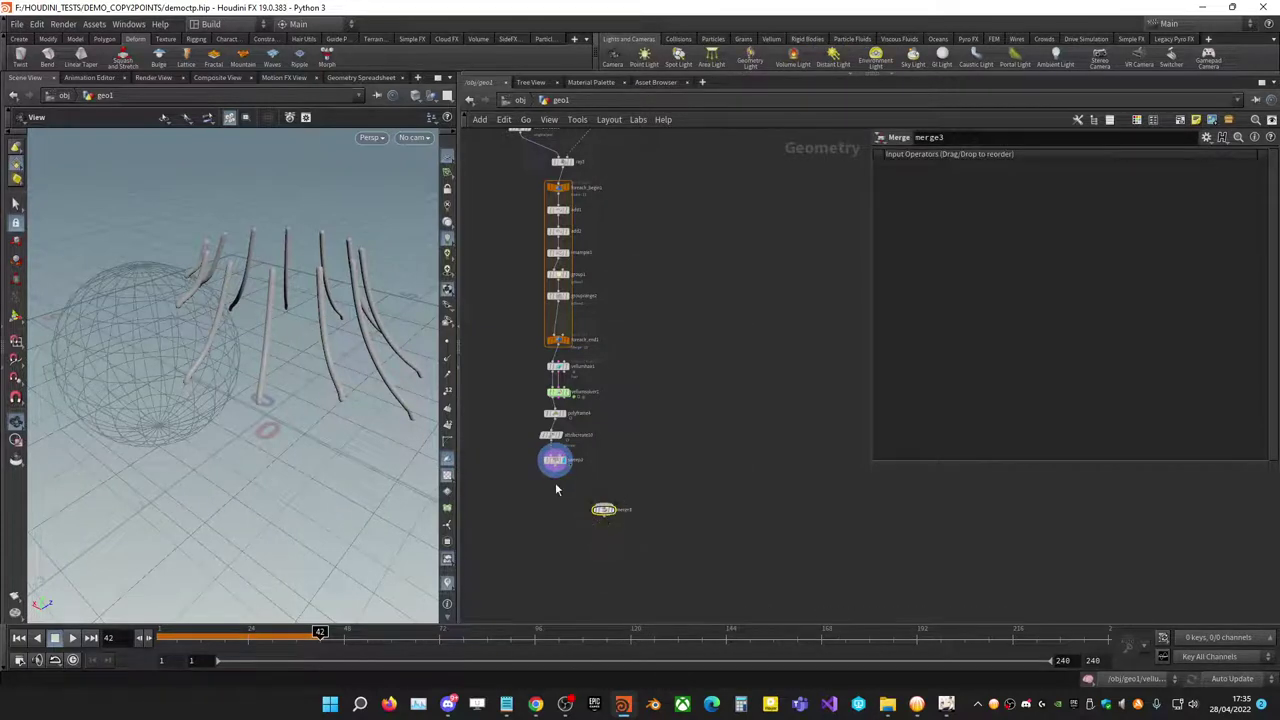
scroll(555, 482, "up", 3)
left_click_drag(554, 455, 652, 532)
Wire merge2's output into merge3 through a routing dot
scroll(729, 400, "down", 2)
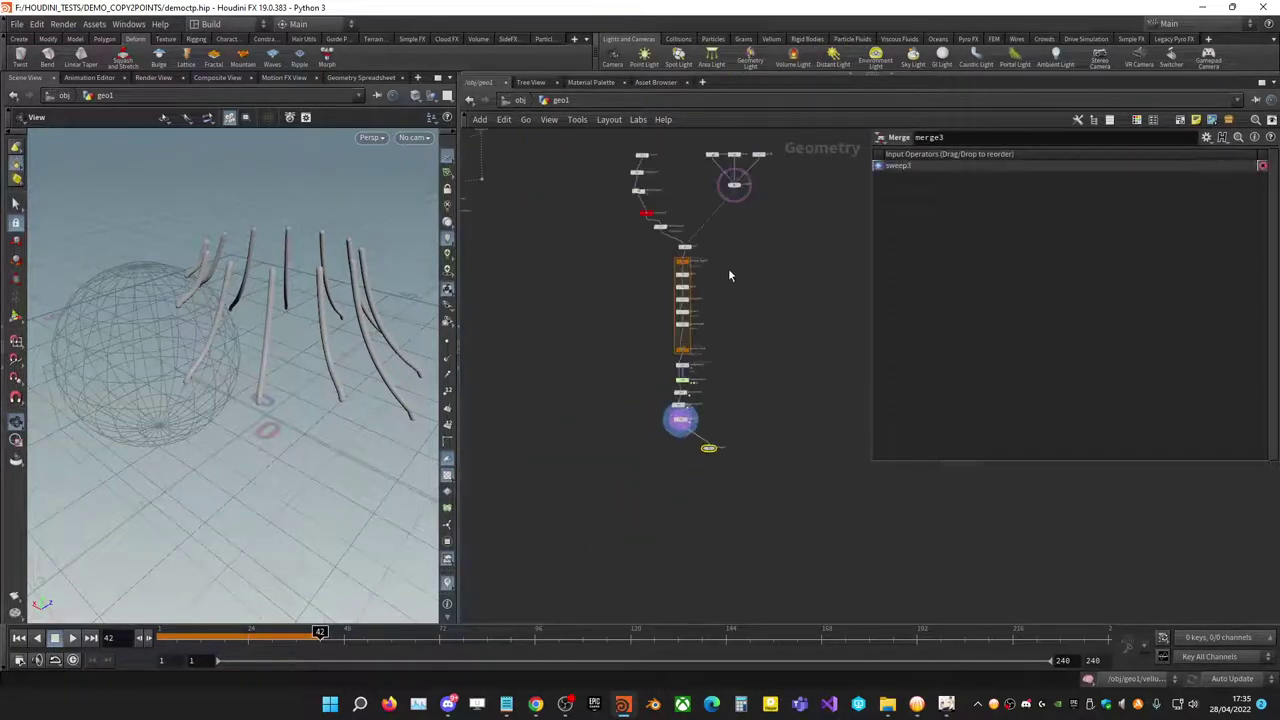
scroll(728, 210, "down", 2)
left_click(743, 170)
scroll(756, 423, "down", 1)
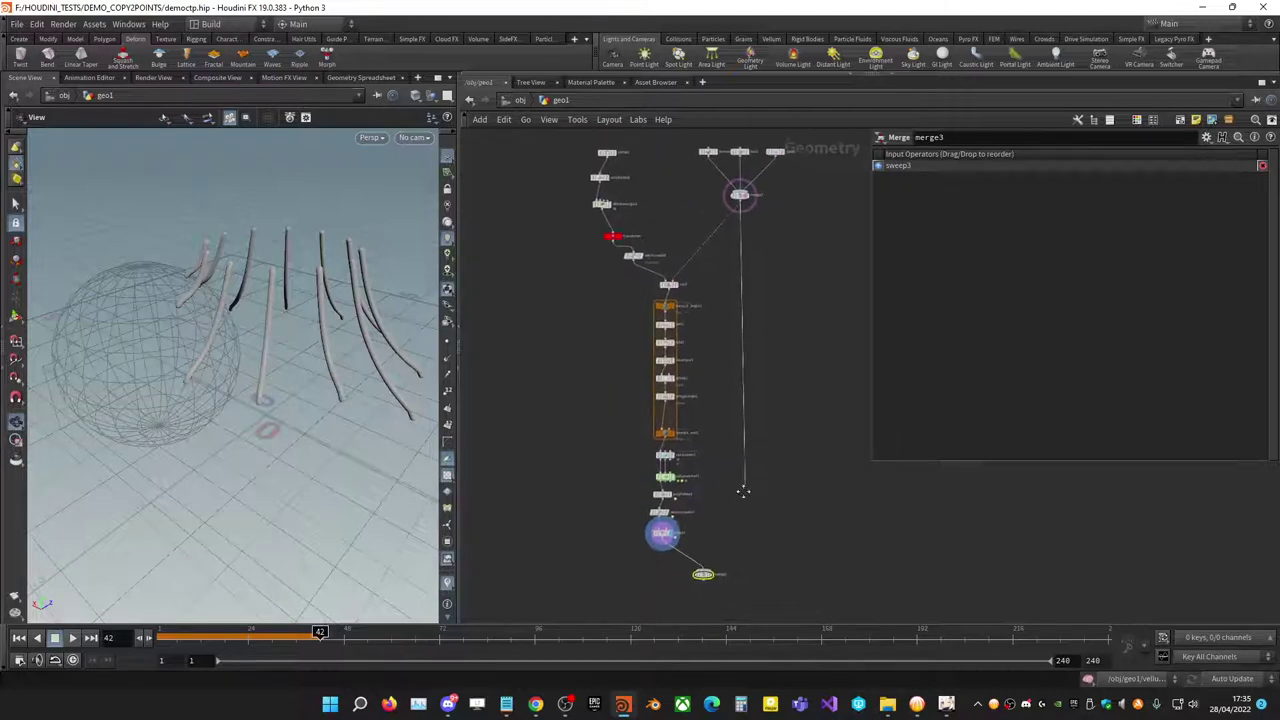
scroll(709, 443, "up", 3)
left_click(706, 455, "alt")
left_click(662, 508)
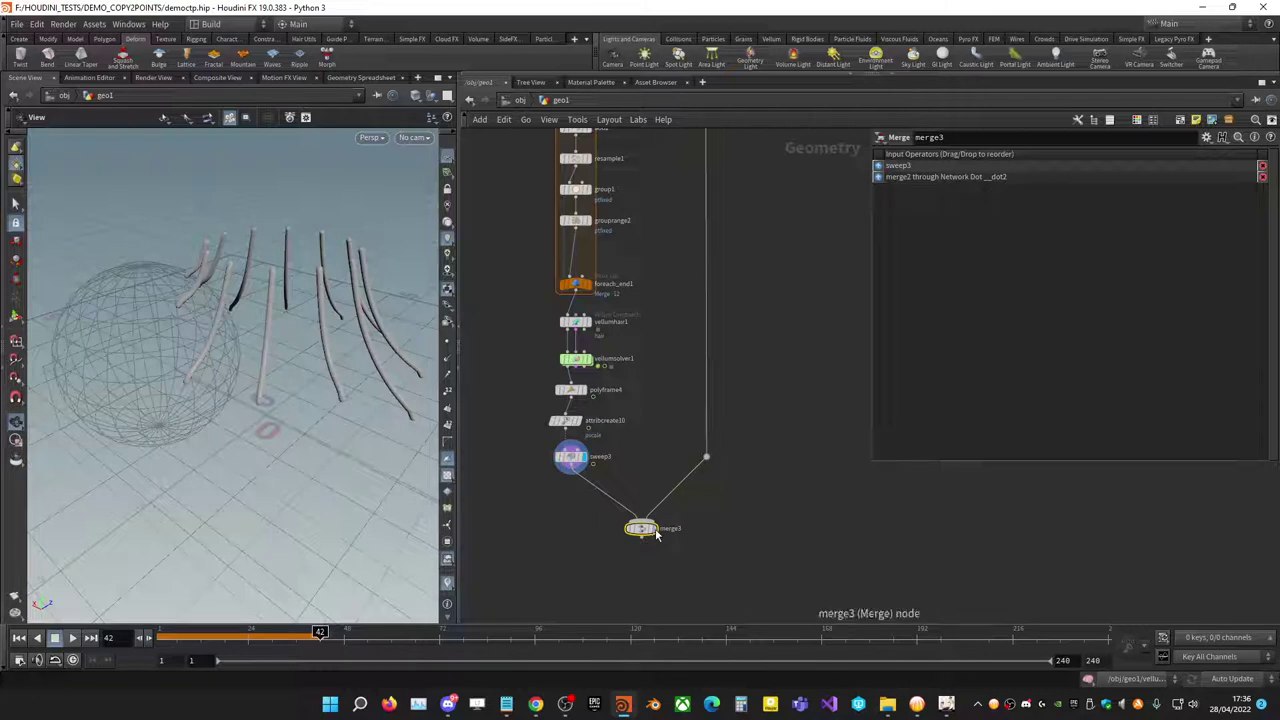
Display merge3, view the dome from above, save democtp.hip and return to frame 1
left_click(656, 530)
mouse_move(80, 323)
left_mouse_down()
mouse_move(243, 380)
mouse_move(229, 354)
mouse_move(283, 334)
mouse_move(245, 340)
left_mouse_up()
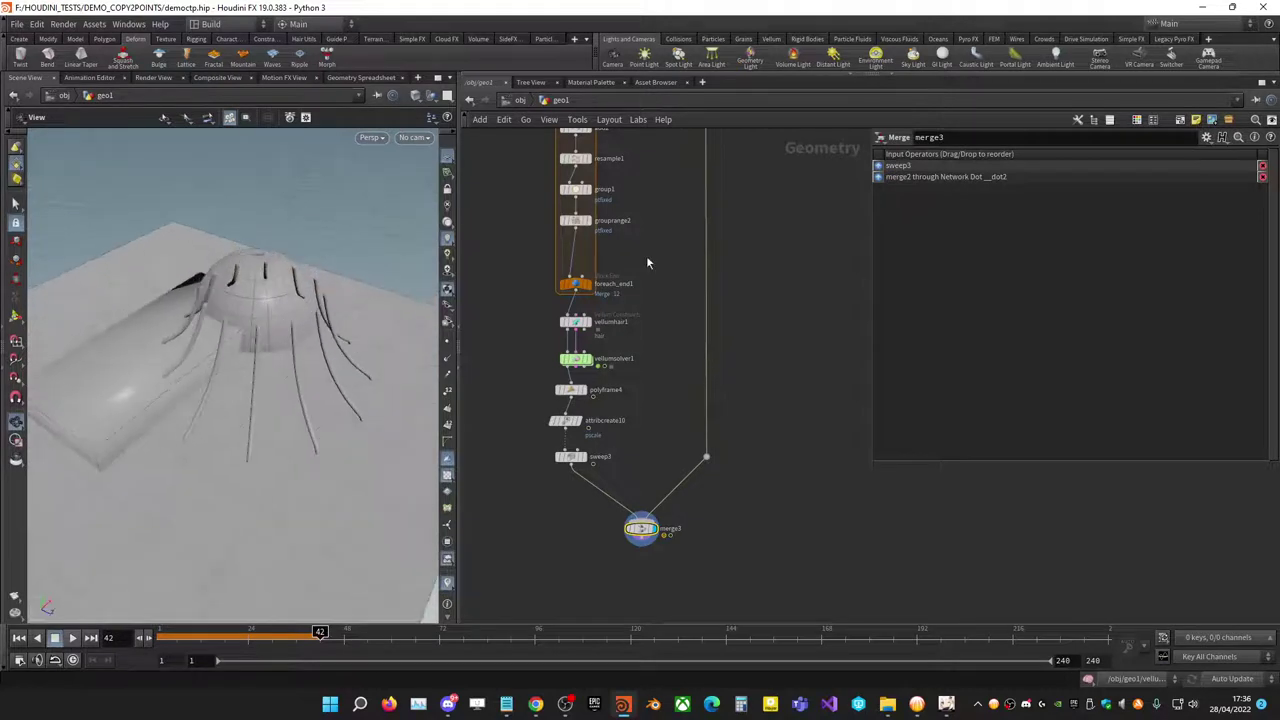
middle_click_drag(688, 229, 732, 357)
key("ctrl+s")
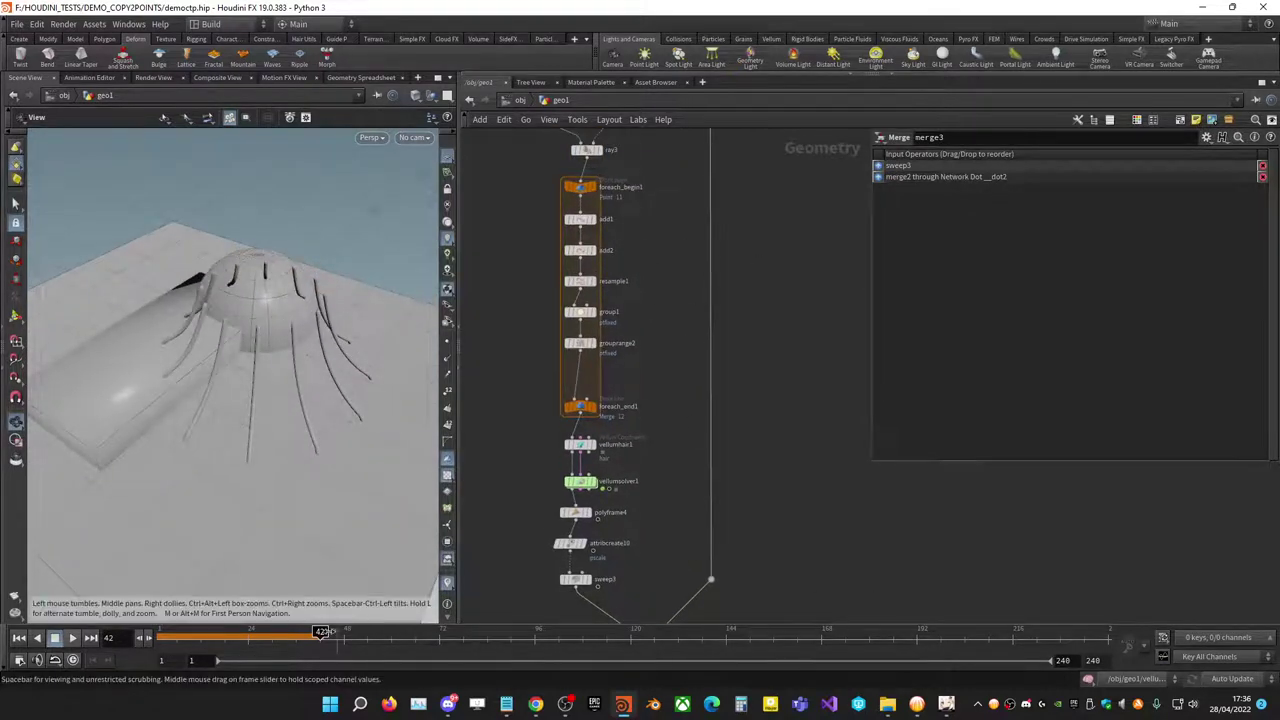
left_click(19, 637)
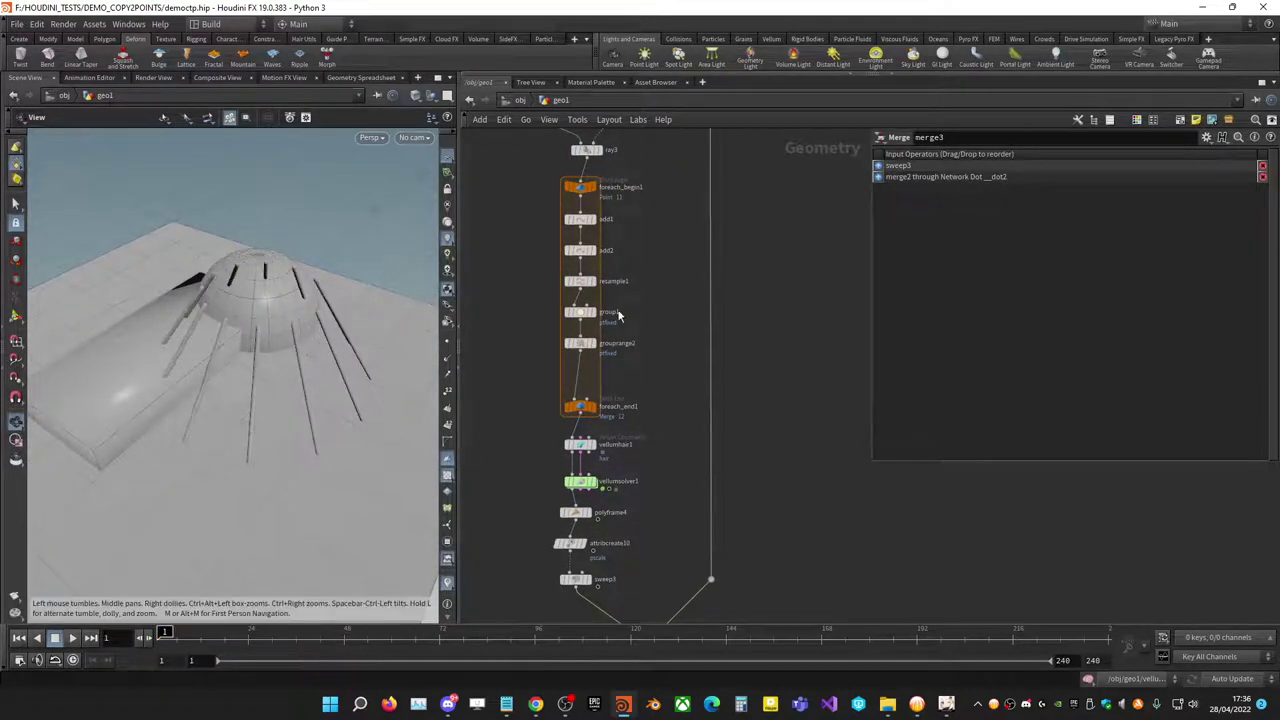
Move transform4's ring of strand roots to 1.13137, 1.71708, -1.38422 across the dome
middle_click_drag(674, 180, 716, 540)
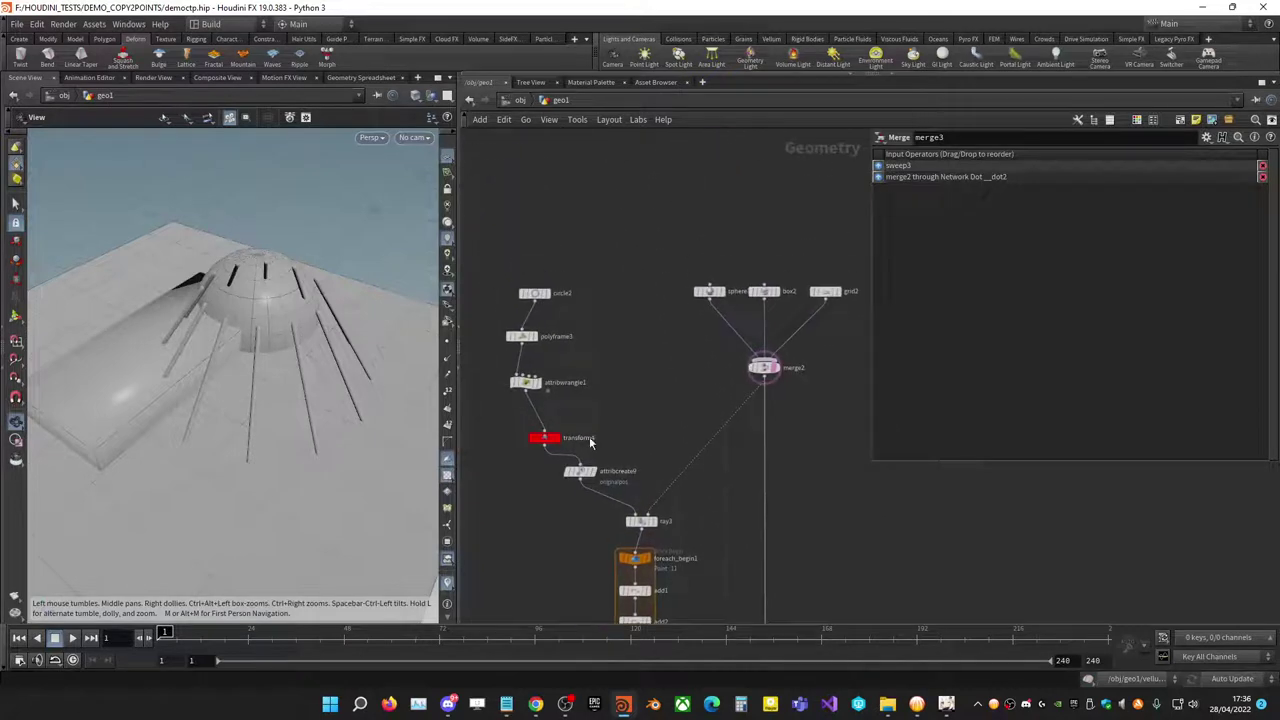
scroll(570, 440, "up", 3)
left_click(545, 436)
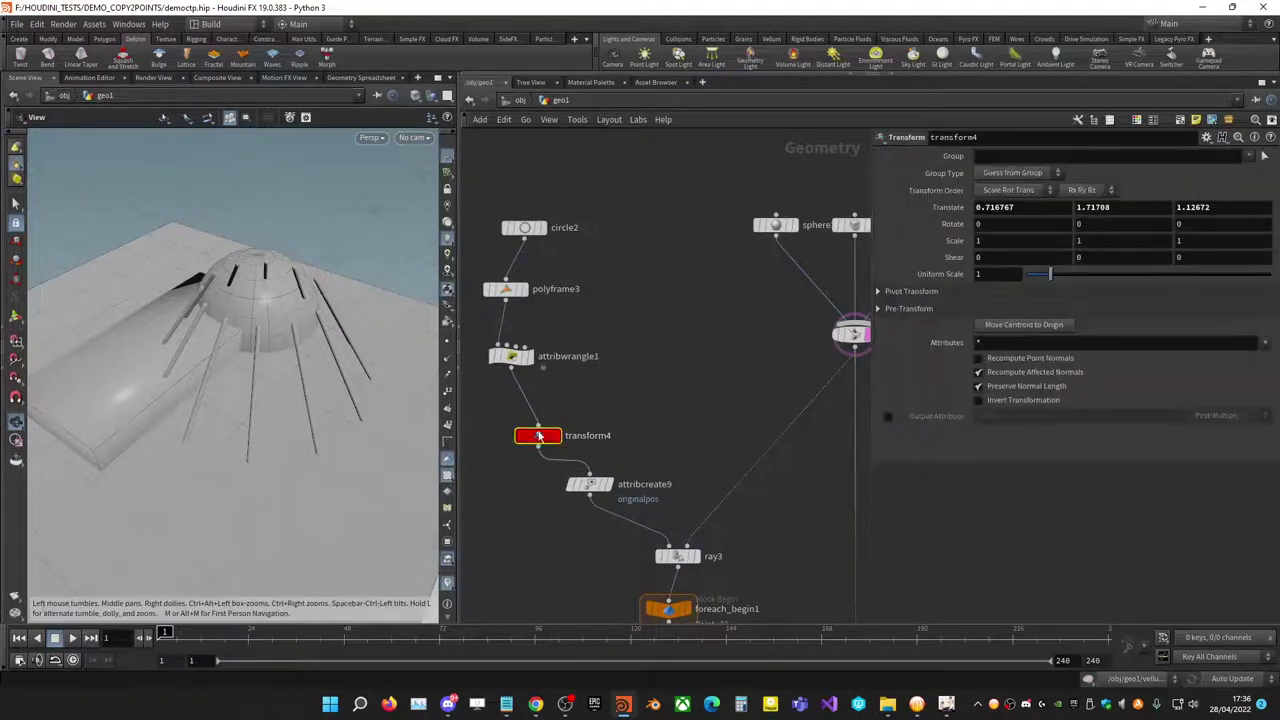
left_click(15, 316)
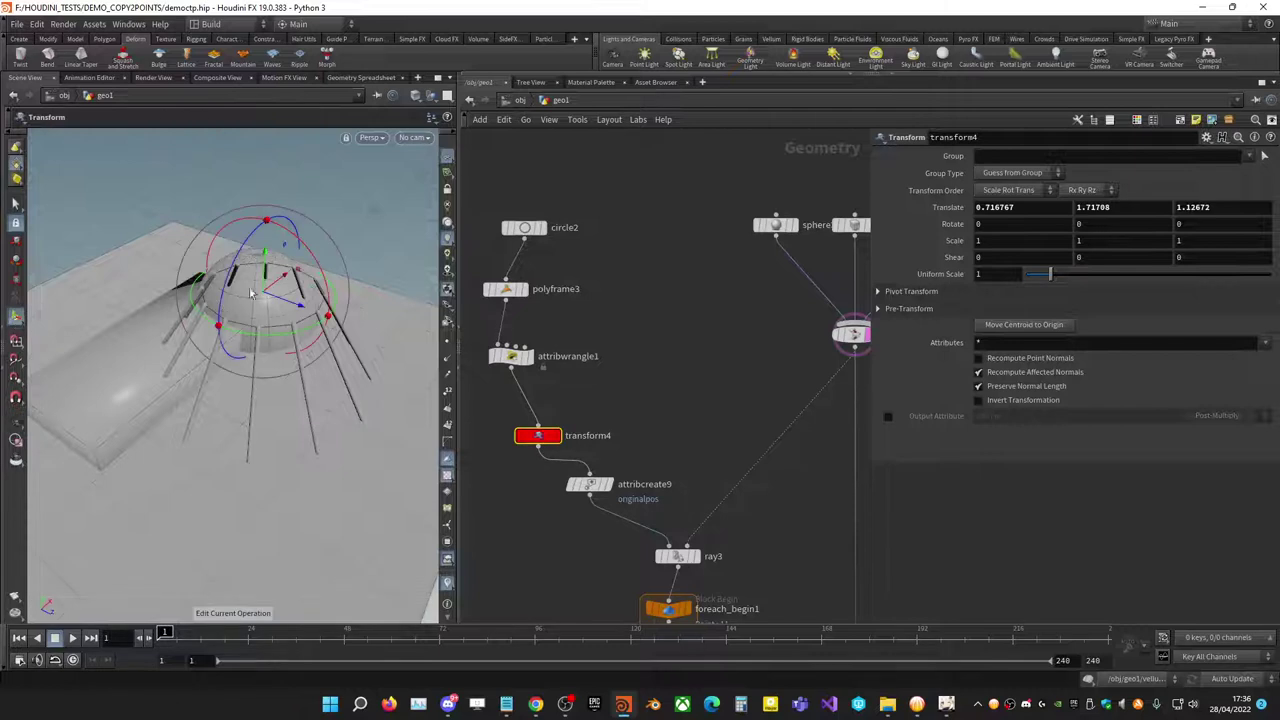
mouse_move(302, 297)
left_mouse_down()
mouse_move(228, 300)
mouse_move(212, 247)
mouse_move(220, 257)
left_mouse_up()
key("Escape")
mouse_move(220, 343)
left_mouse_down()
mouse_move(320, 347)
mouse_move(349, 323)
left_mouse_up()
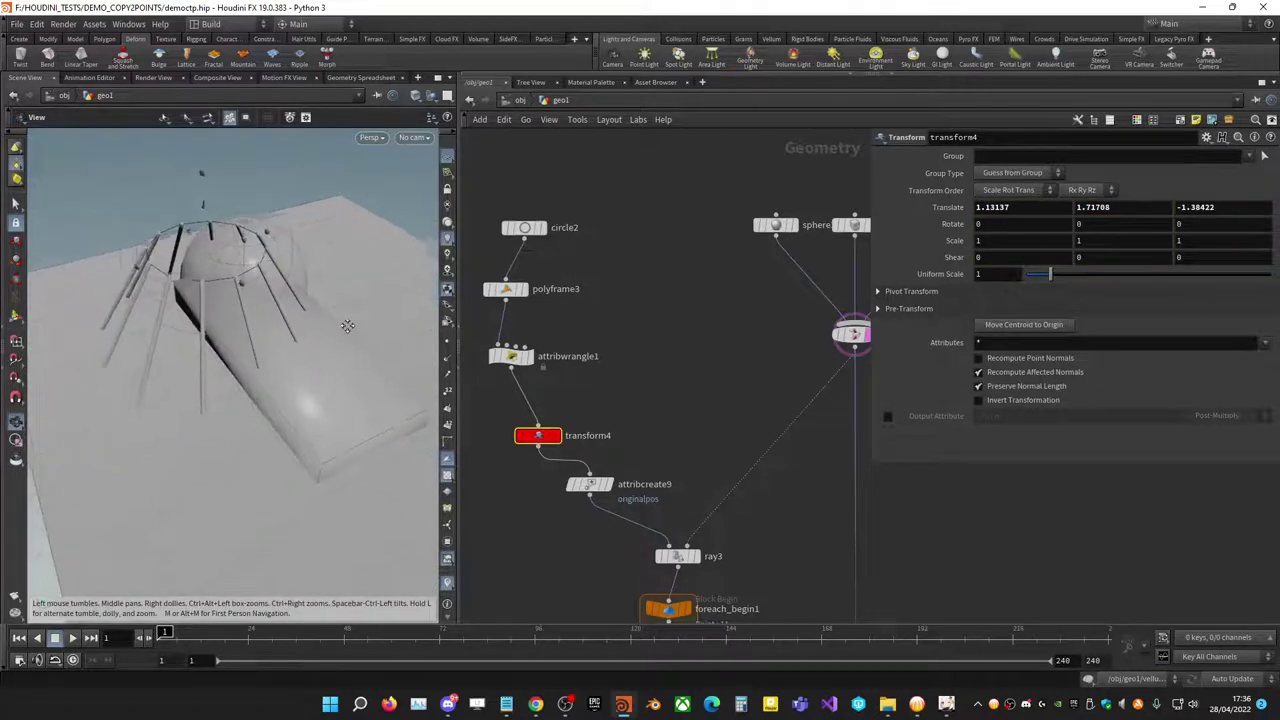
Bring vellumhair1 and vellumsolver1 into view, play the hair simulation and scrub it back
middle_click_drag(546, 534, 505, 117)
middle_click_drag(663, 606, 557, 440)
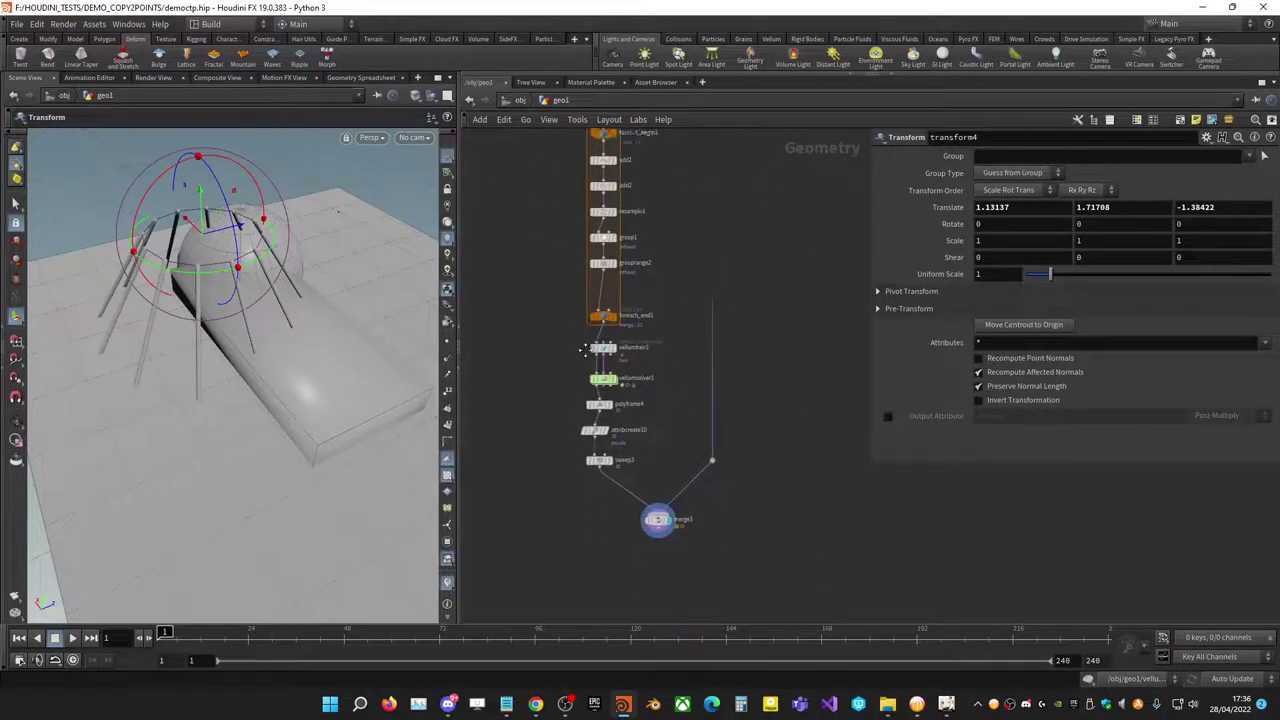
left_click(73, 638)
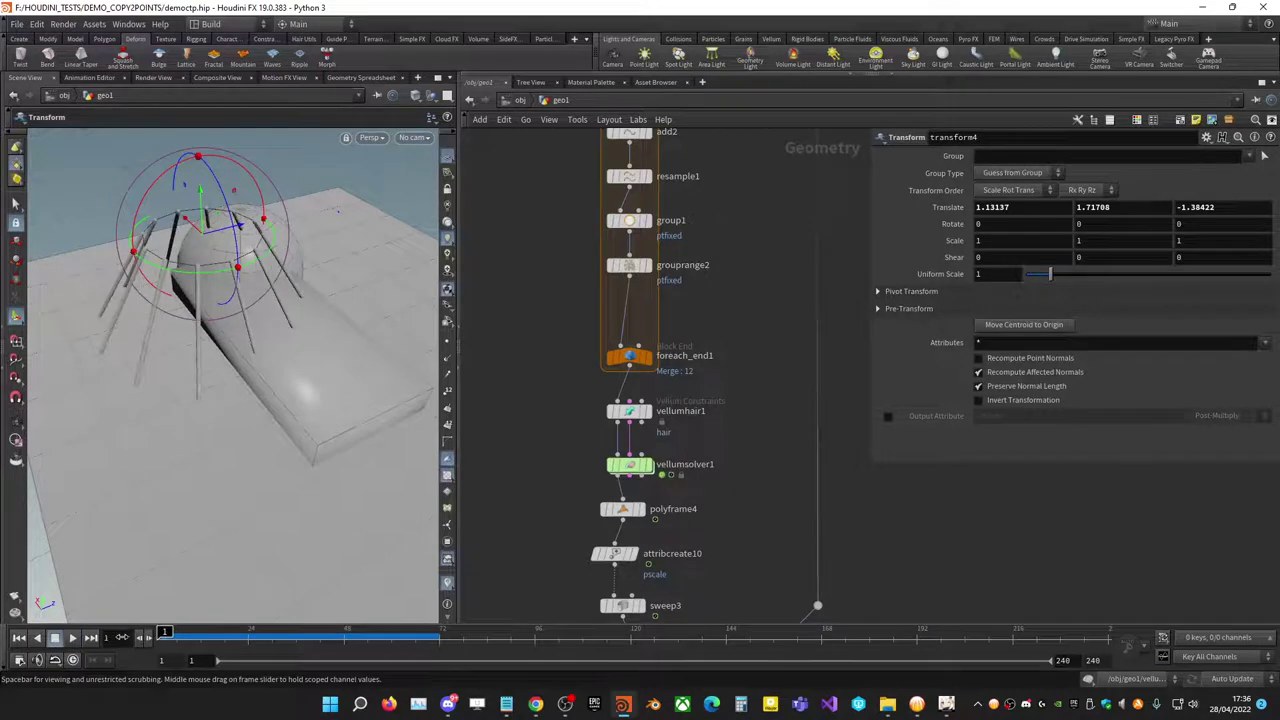
mouse_move(240, 633)
left_mouse_down()
mouse_move(276, 633)
mouse_move(165, 633)
left_mouse_up()
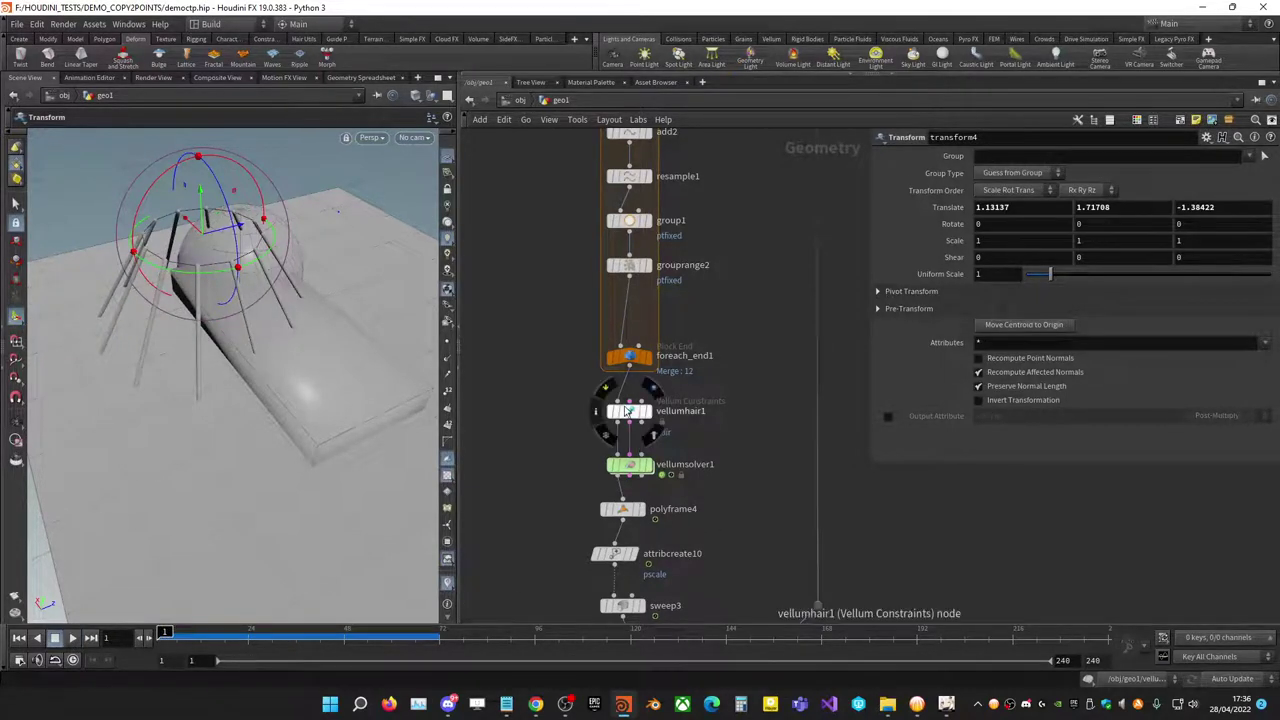
Review vellumhair1's pin, stretch stiffness 1e+10, damping 0.01 and bend stiffness 0.001 settings
left_click(630, 411)
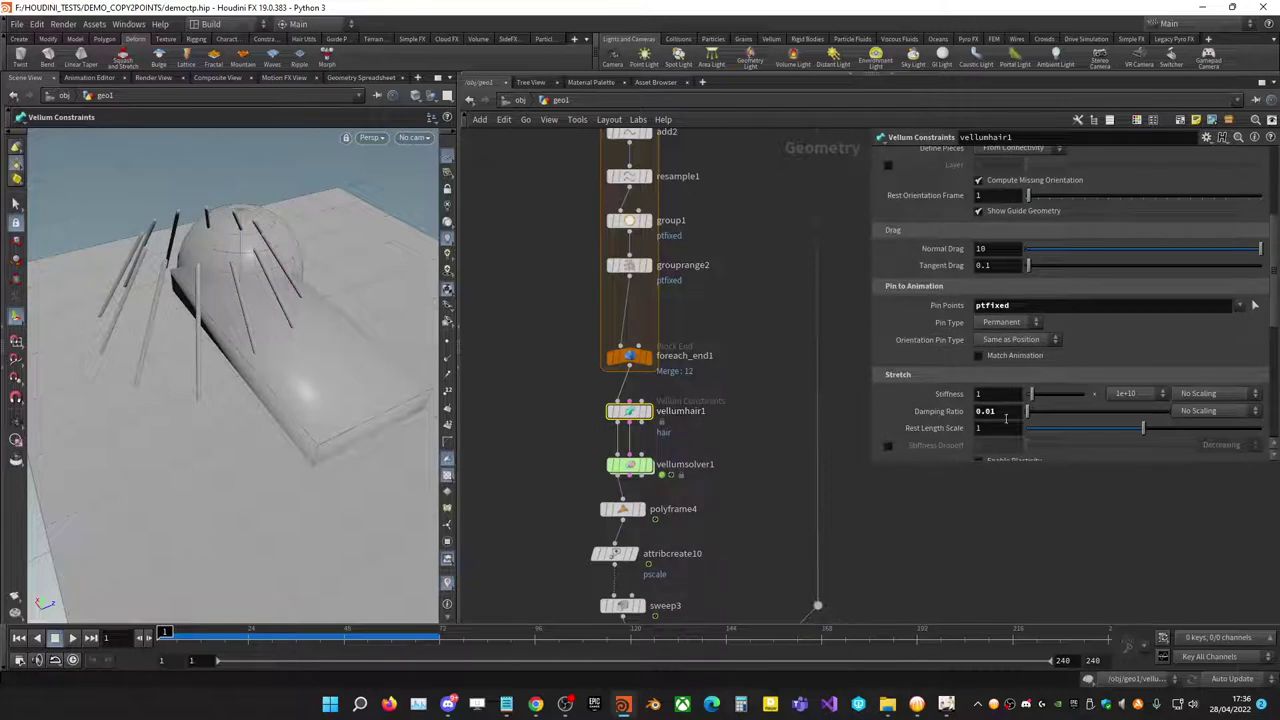
scroll(980, 280, "down", 1)
scroll(930, 330, "down", 2)
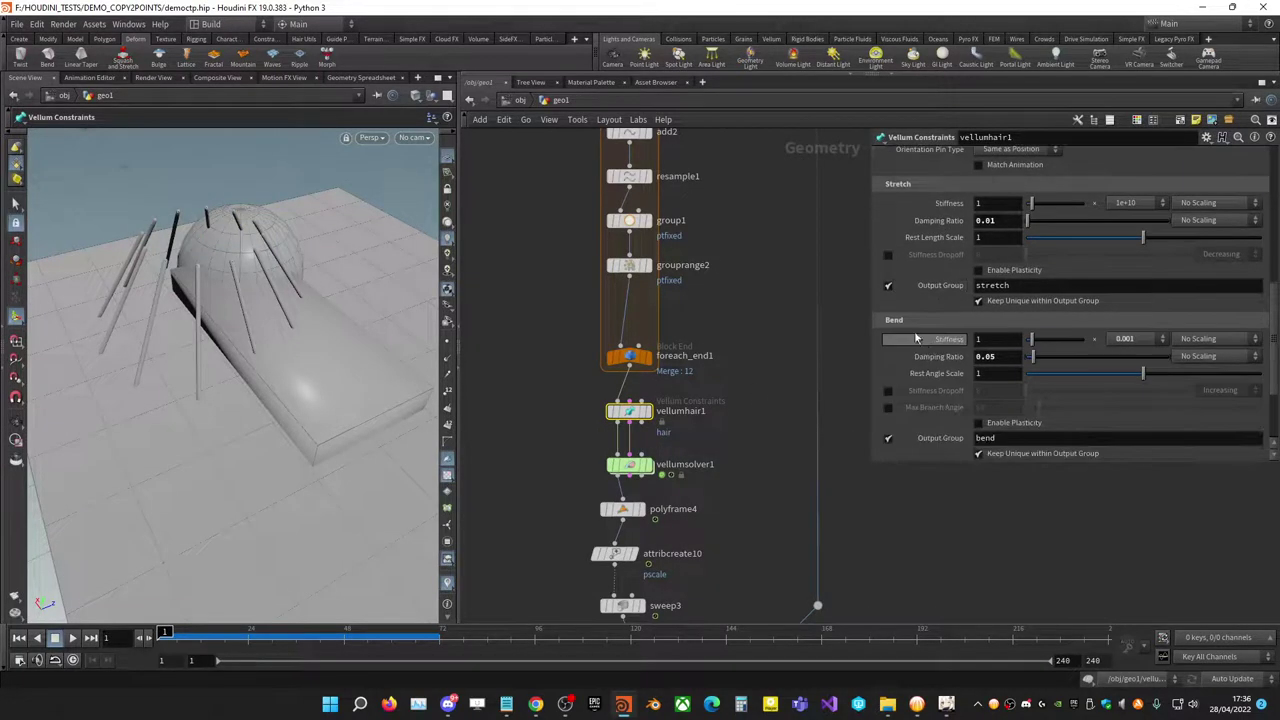
scroll(912, 325, "down", 1)
scroll(915, 305, "up", 1)
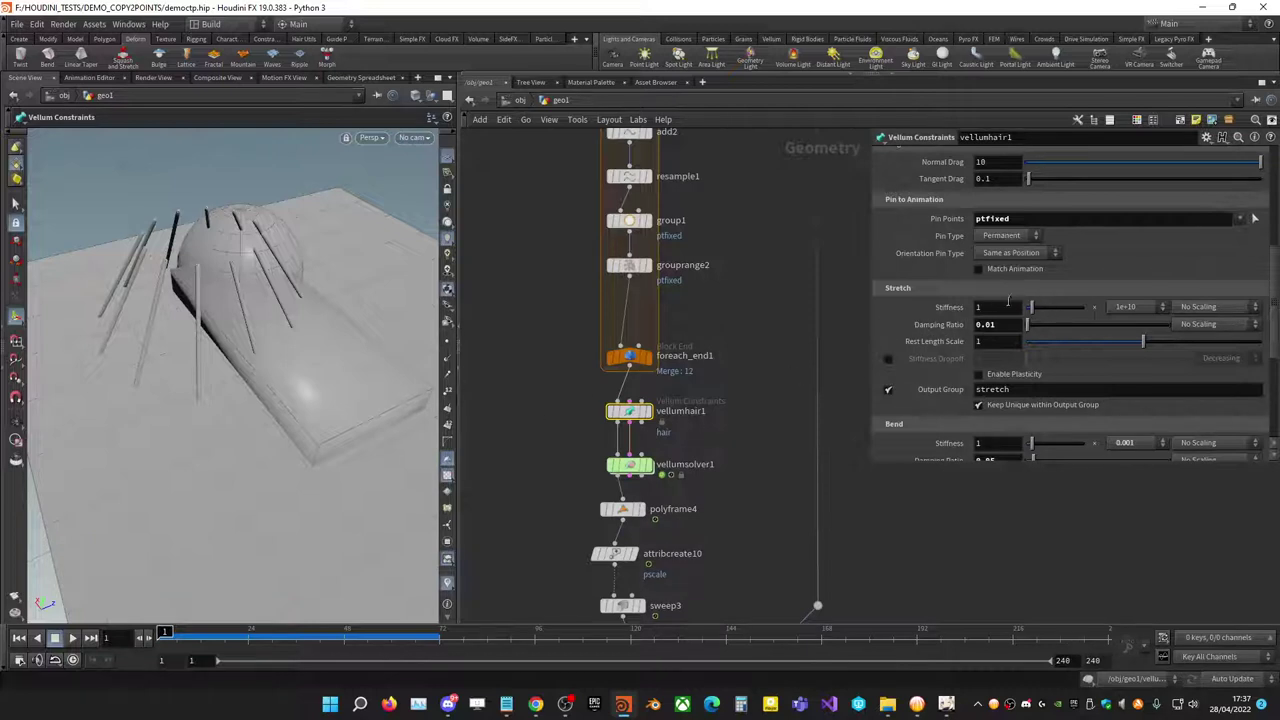
Change vellumhair1's stretch stiffness multiplier from 1e+10 to 1e-10
key("Escape")
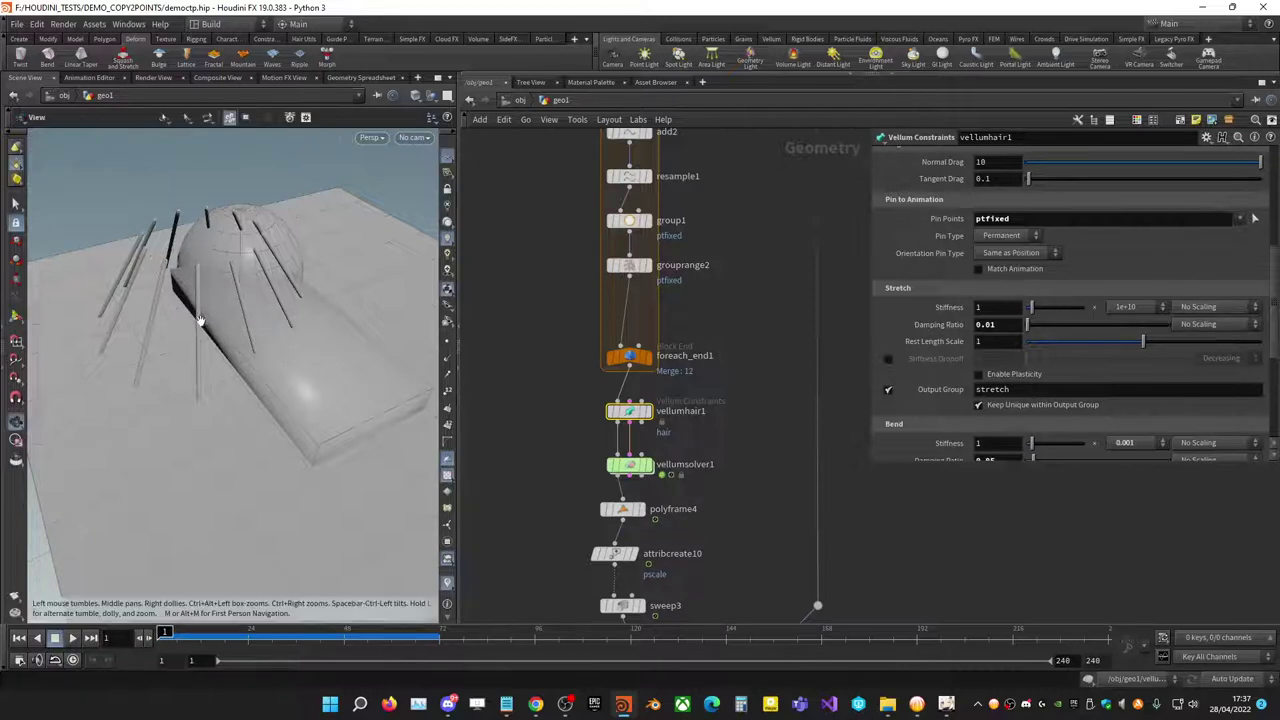
mouse_move(200, 320)
left_mouse_down()
mouse_move(320, 280)
mouse_move(358, 311)
mouse_move(223, 300)
mouse_move(301, 321)
left_mouse_up()
key("Return")
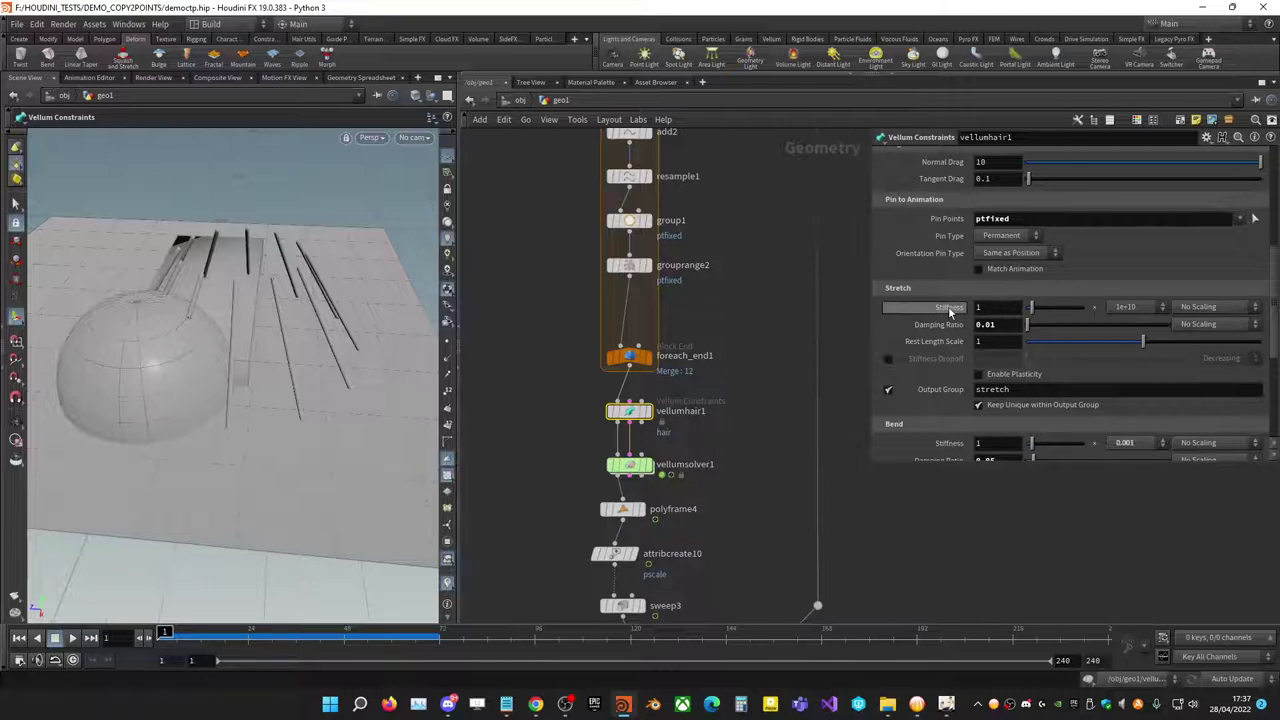
mouse_move(948, 307)
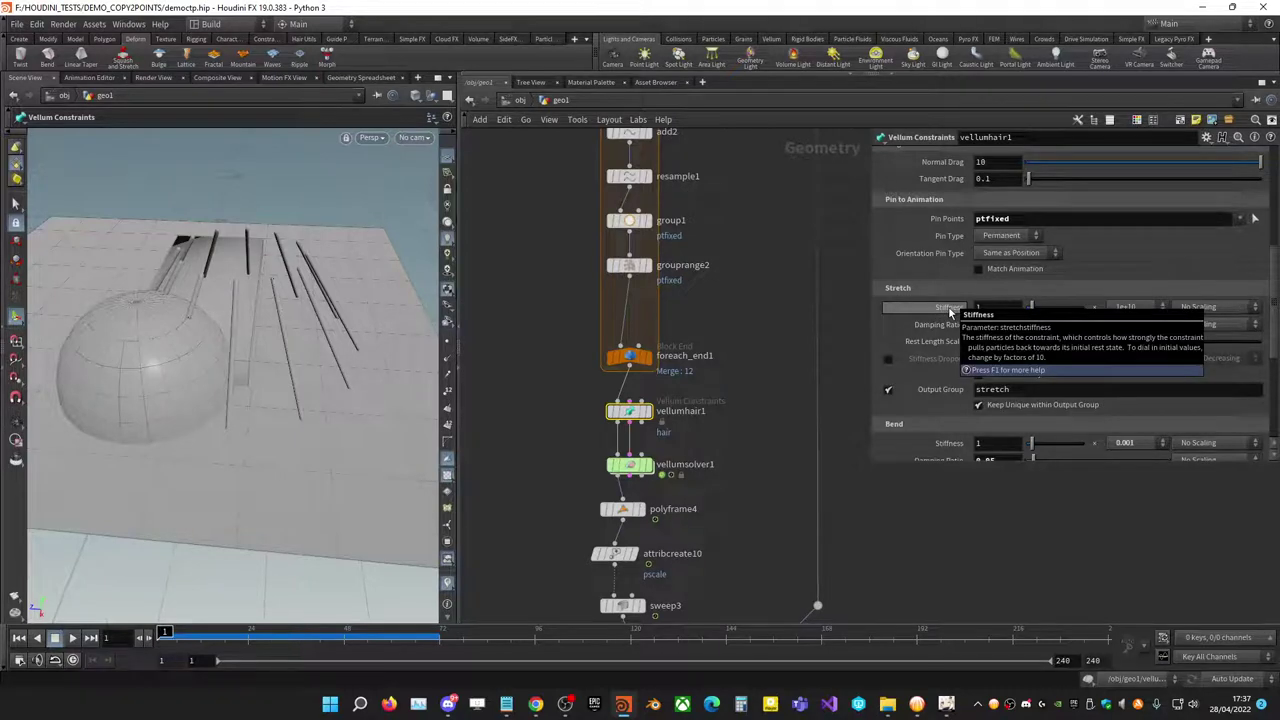
left_click(995, 307)
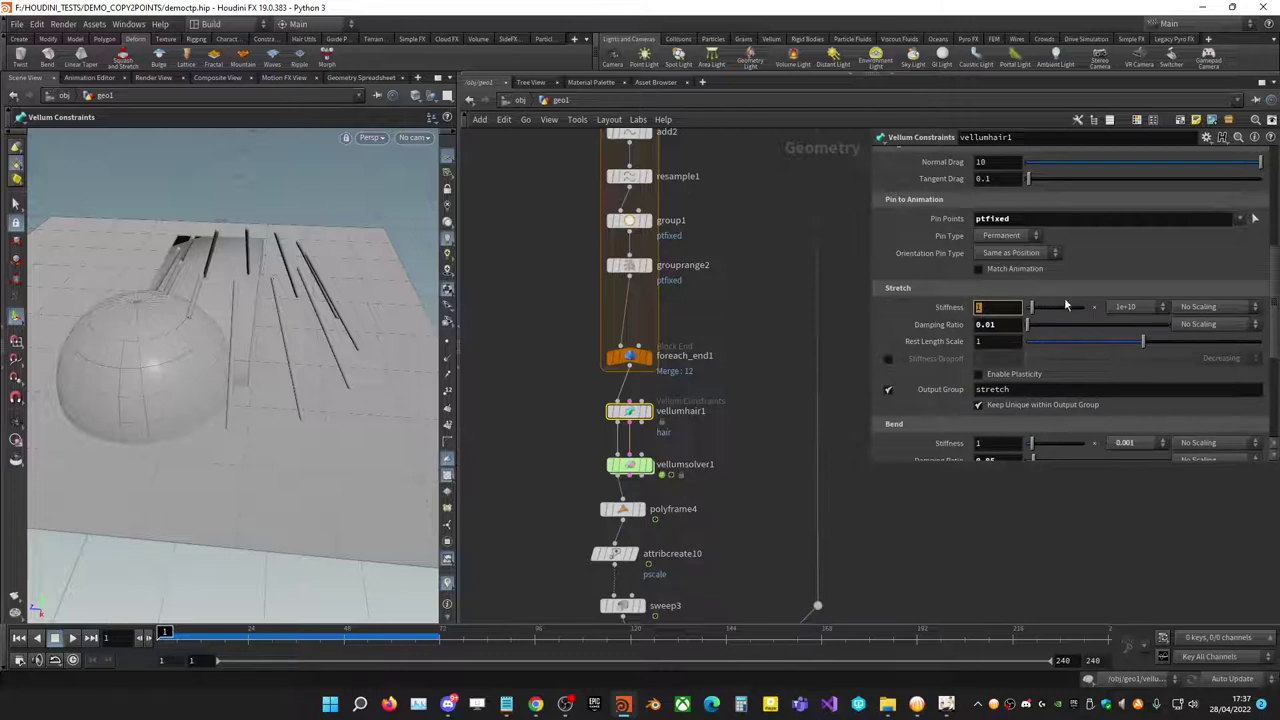
left_click(1130, 308)
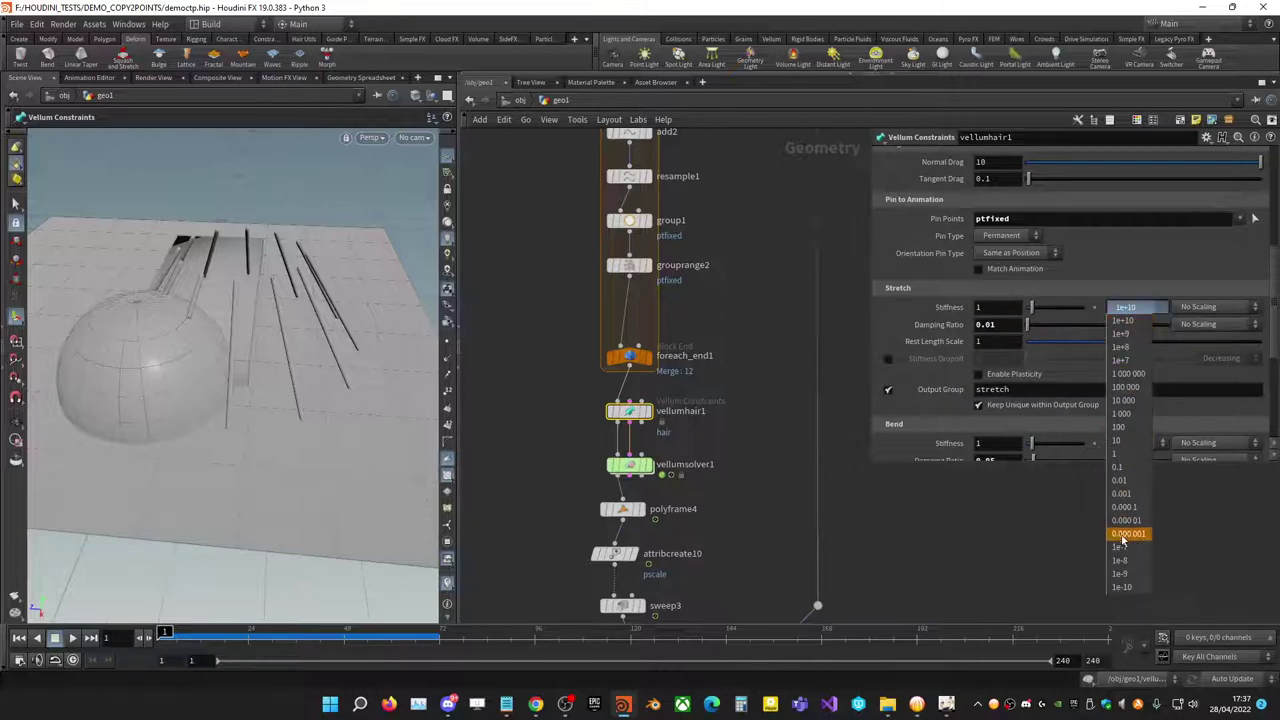
left_click(1141, 588)
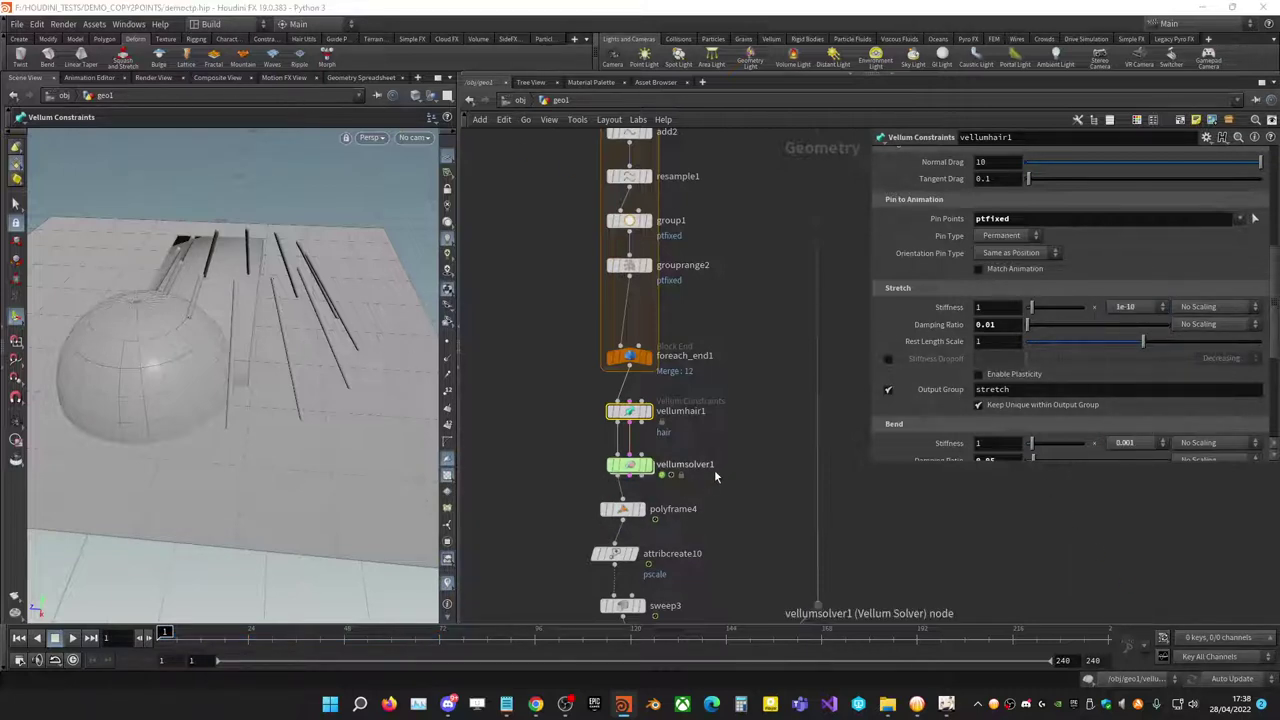
scroll(677, 373, "down", 2)
Play the 1e-10 stiffness simulation, stop at frame 27, view the whole hair and scrub back to frame 2
left_click(73, 638)
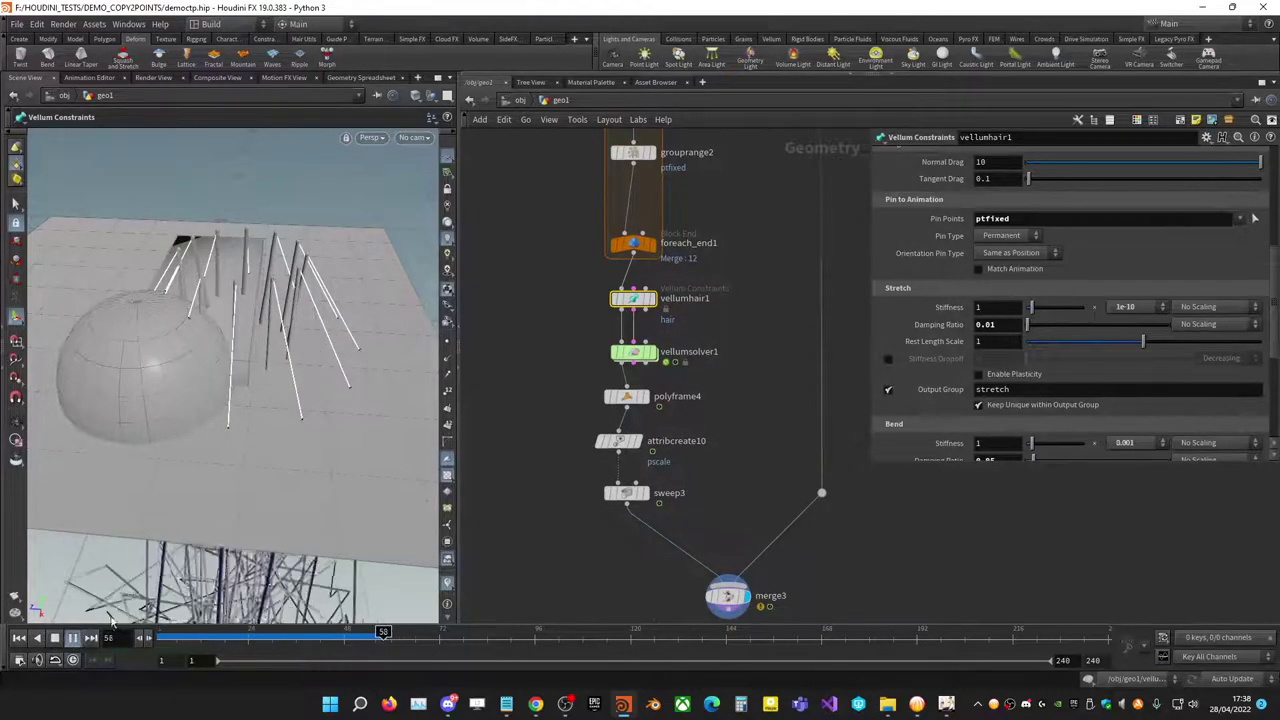
left_click(259, 634)
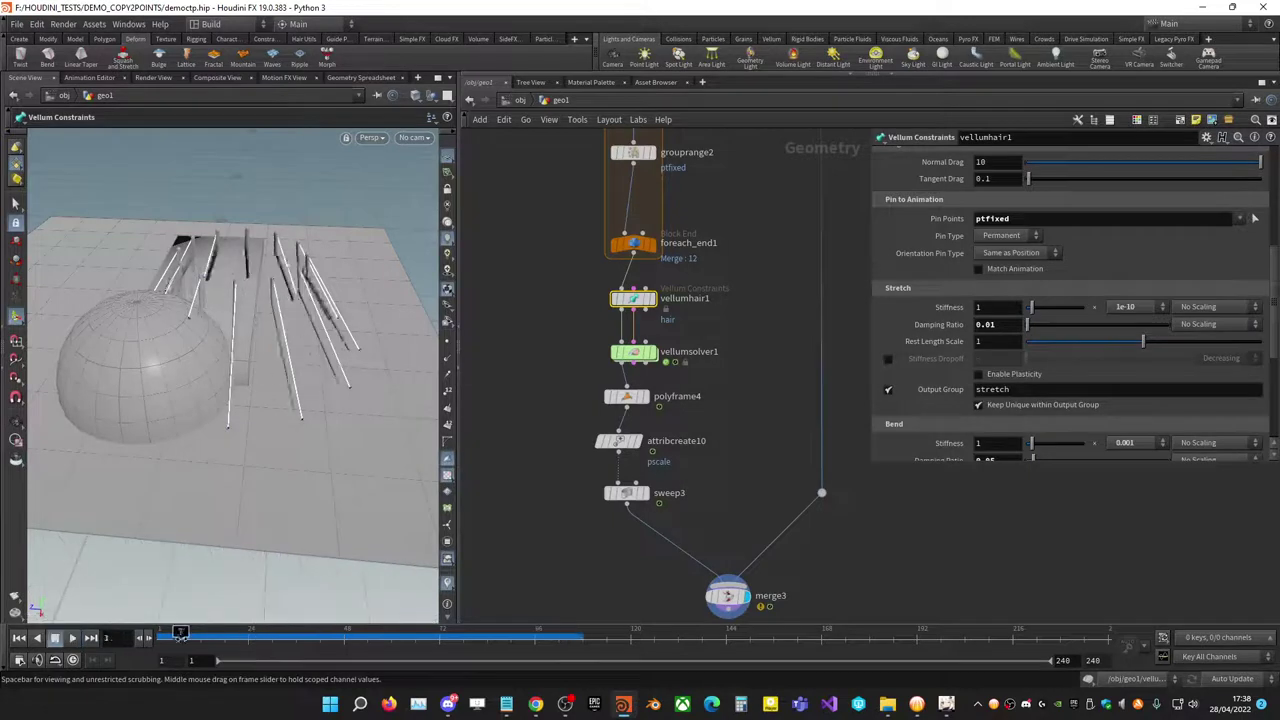
mouse_move(280, 580)
left_mouse_down()
mouse_move(263, 540)
mouse_move(250, 612)
left_mouse_up()
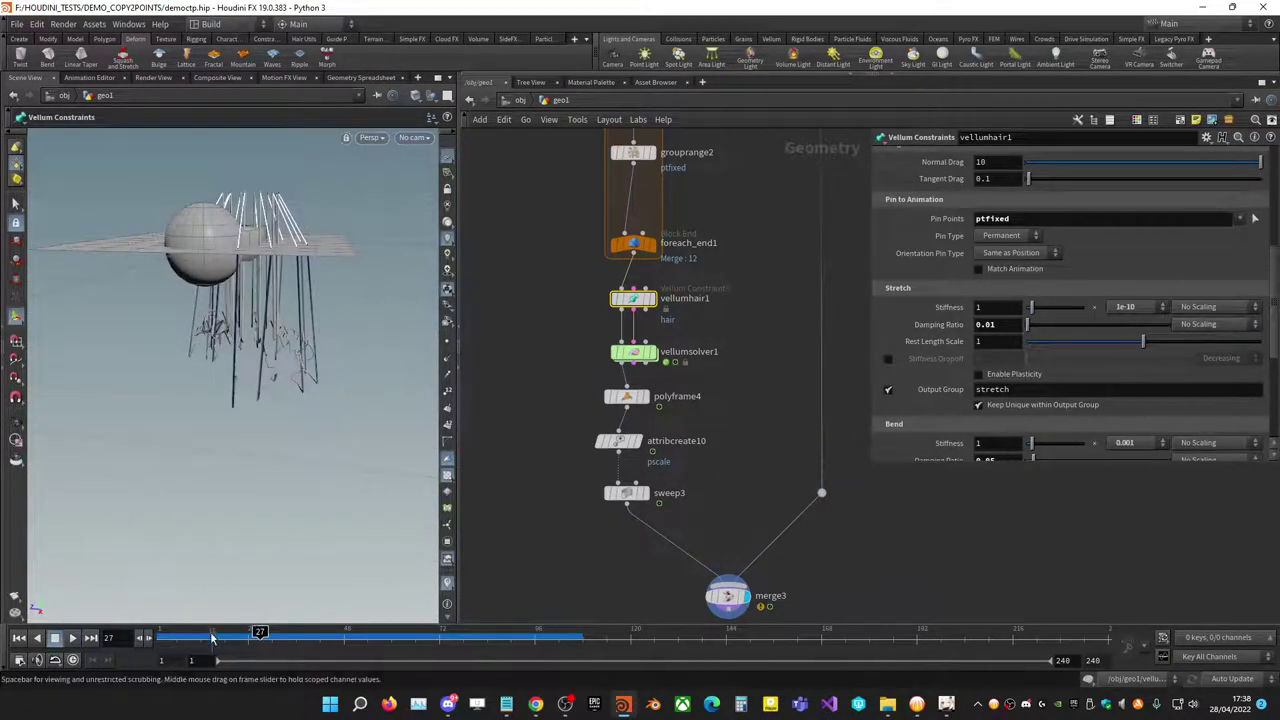
mouse_move(165, 636)
left_mouse_down()
mouse_move(240, 640)
mouse_move(163, 633)
left_mouse_up()
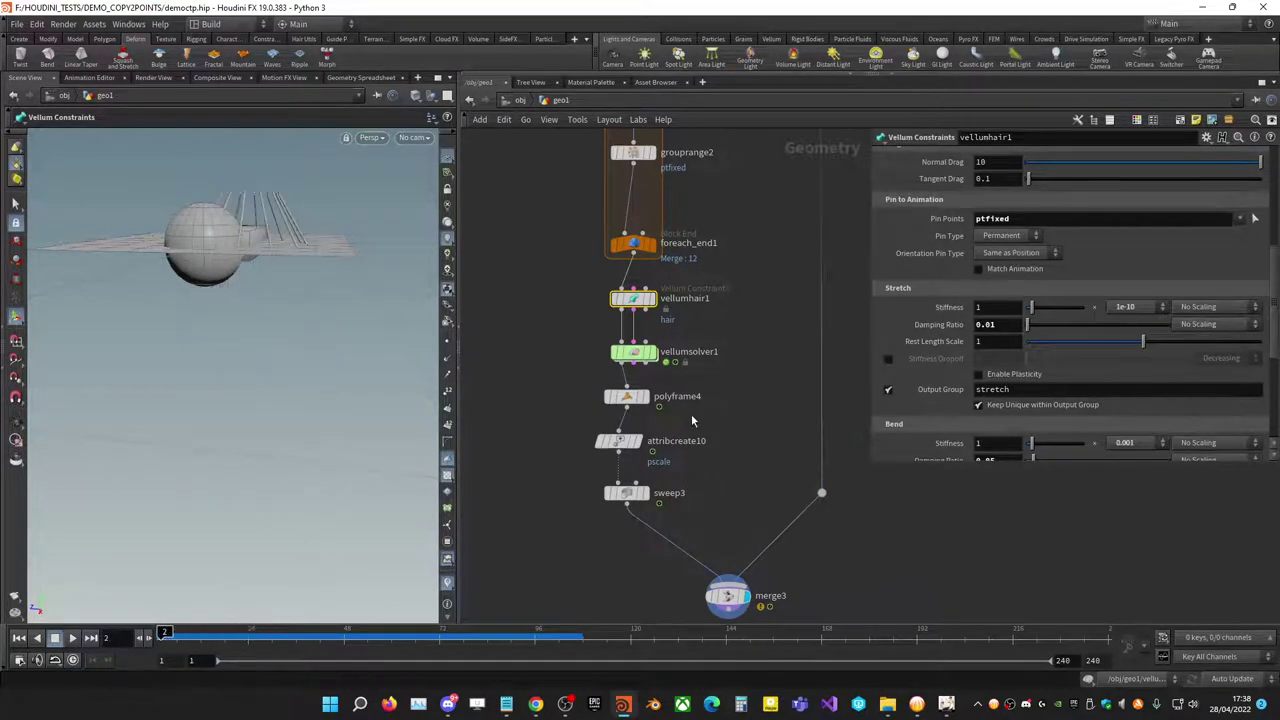
scroll(675, 345, "up", 2)
scroll(675, 345, "down", 2)
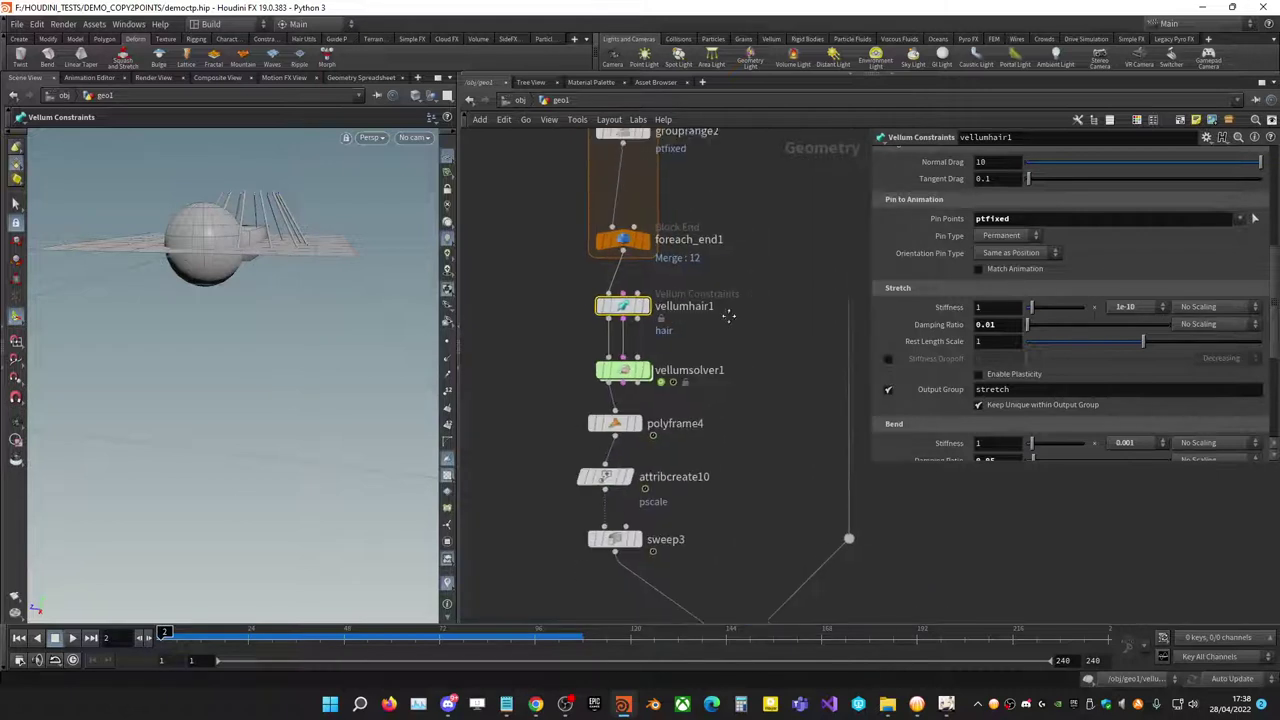
middle_click_drag(680, 317, 680, 432)
scroll(690, 420, "down", 4)
scroll(722, 440, "up", 3)
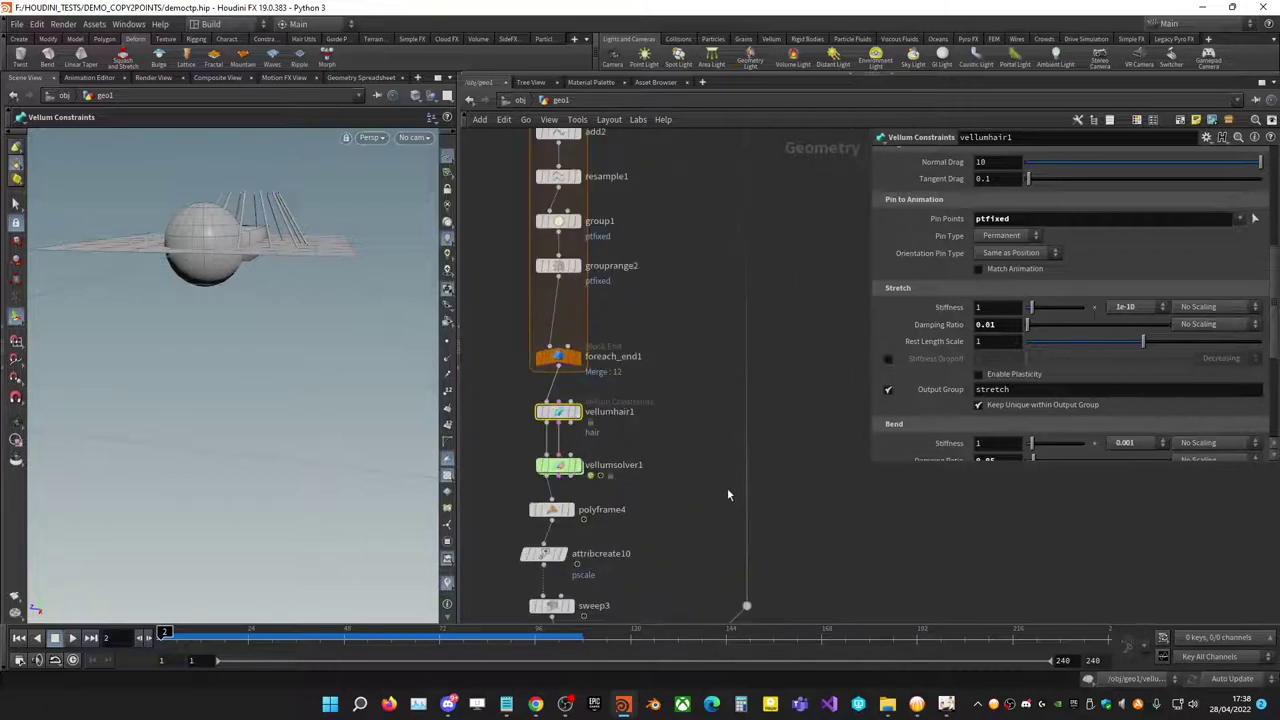
Route the collider geometry wire through a dot into vellumhair1's collision input
left_click(743, 343, "alt")
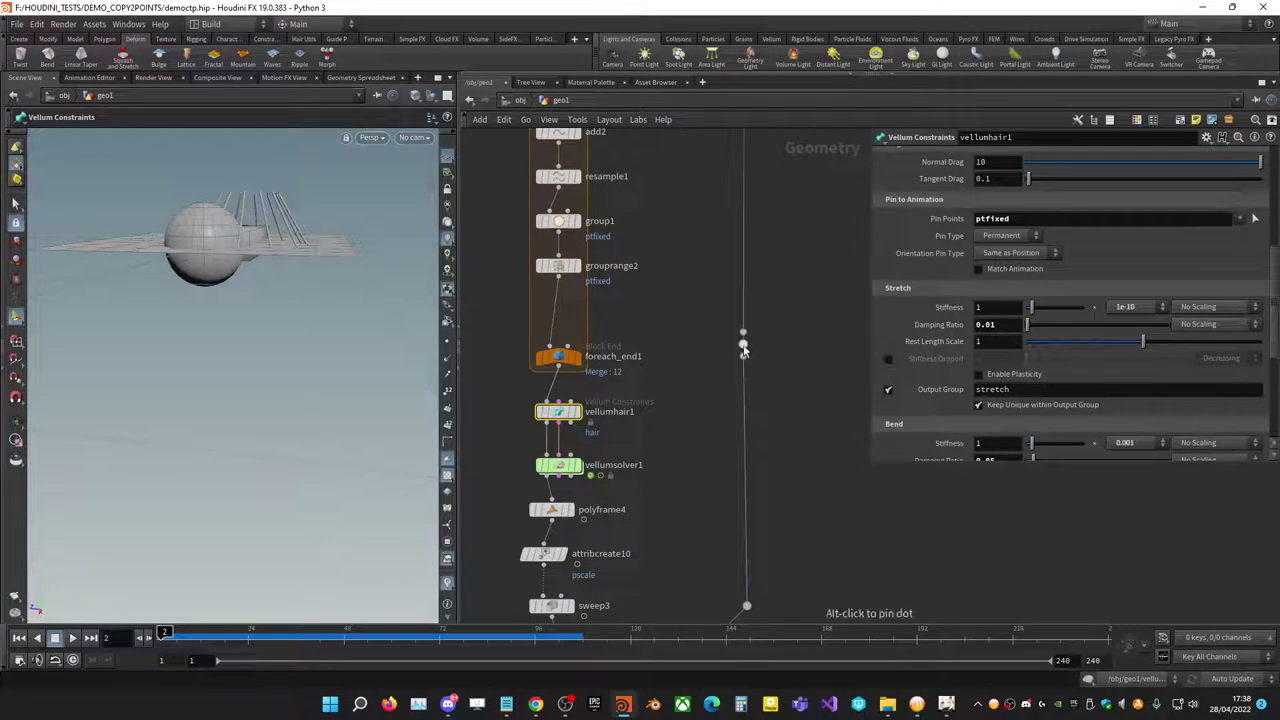
scroll(593, 413, "up", 3)
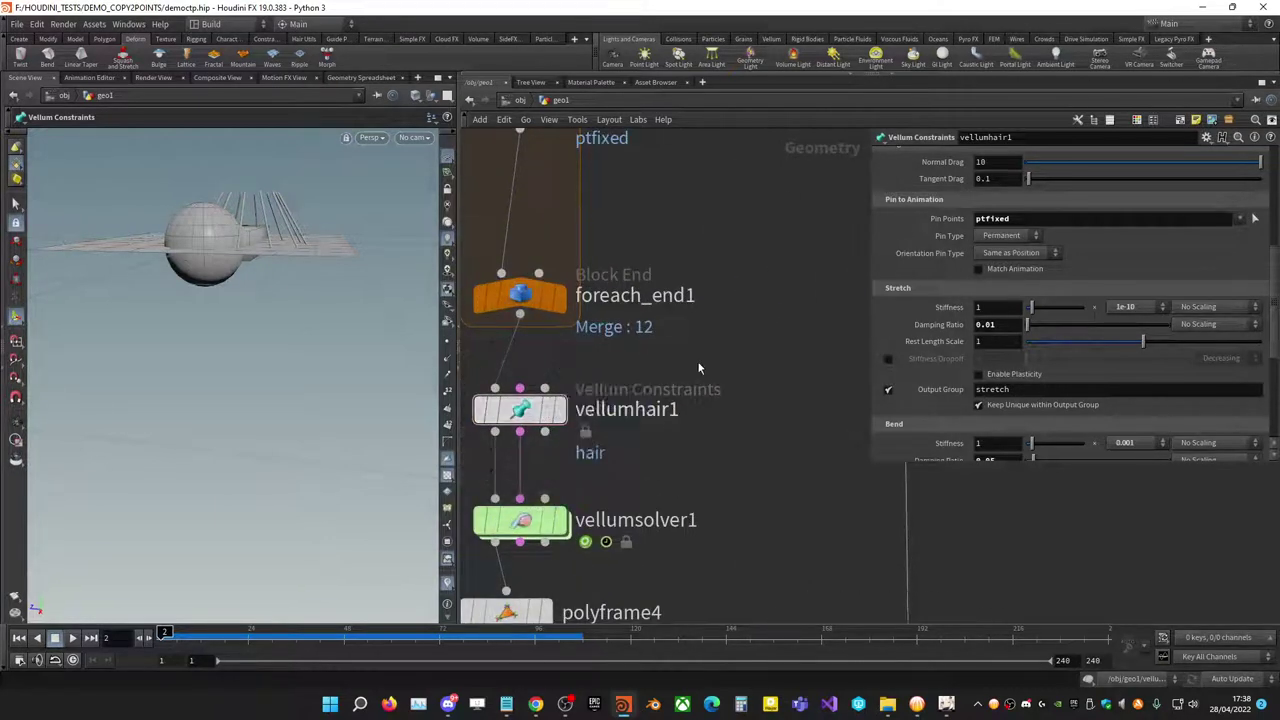
scroll(699, 369, "down", 3)
mouse_move(817, 309)
left_mouse_down()
mouse_move(650, 381)
mouse_move(611, 378)
mouse_move(616, 444)
left_mouse_up()
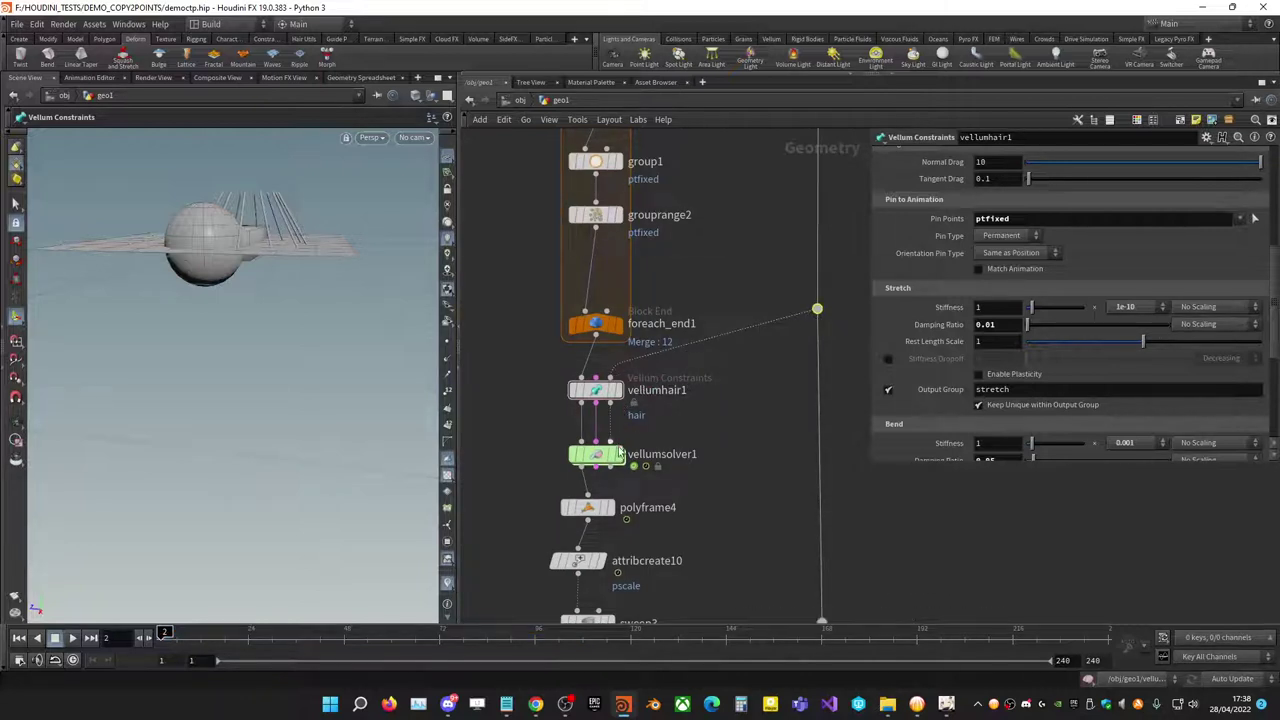
Test the collision simulation, reset it to frame 1 and orbit around the dome and hair
left_click(72, 640)
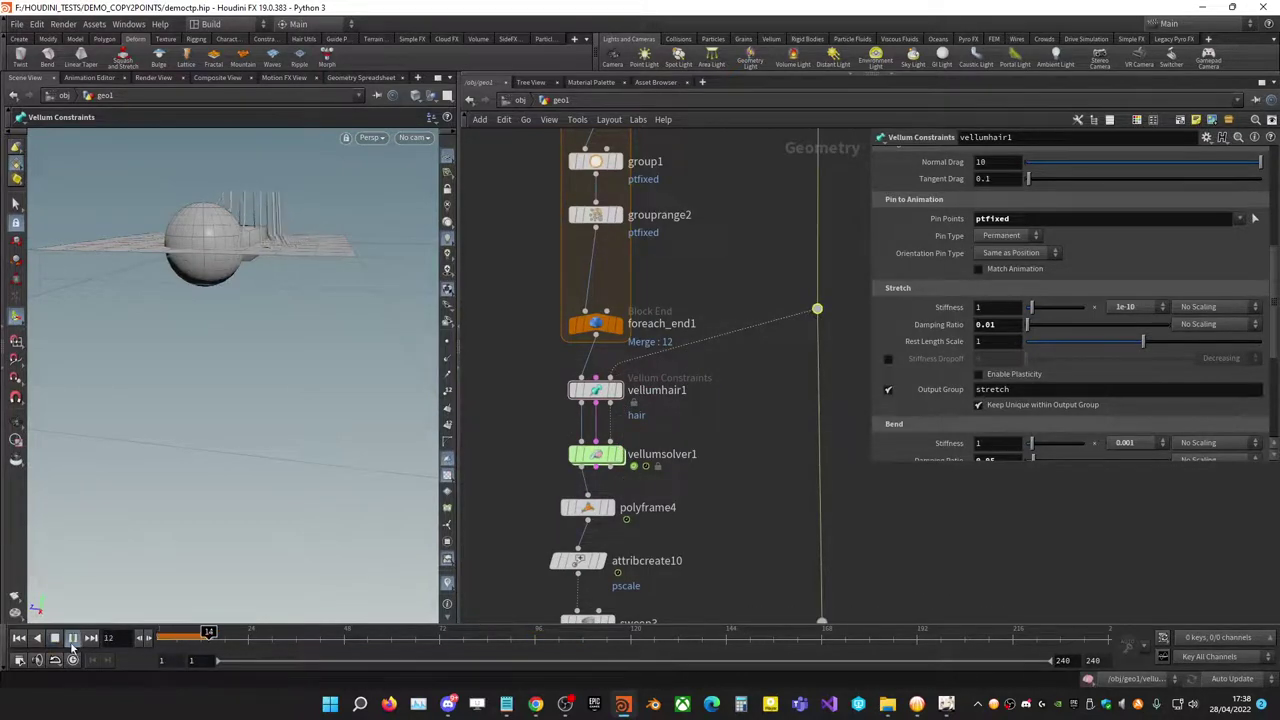
left_click(135, 636)
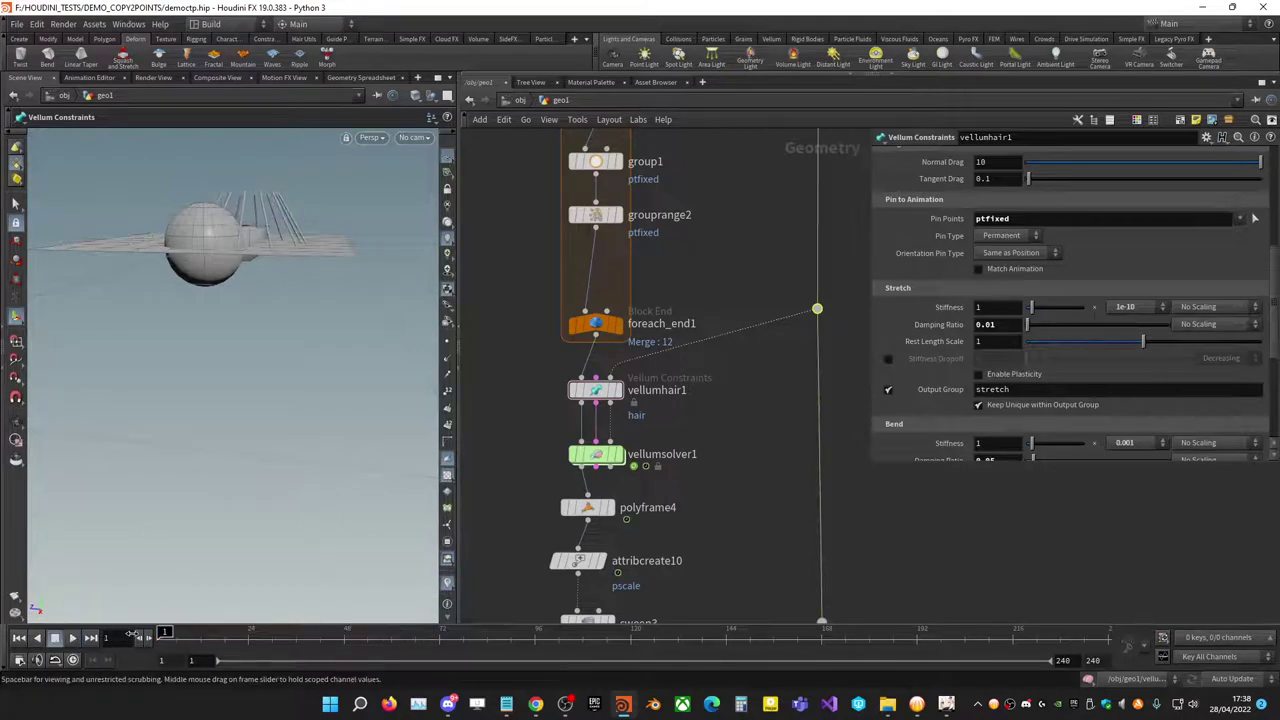
key("Escape")
scroll(251, 277, "up", 5)
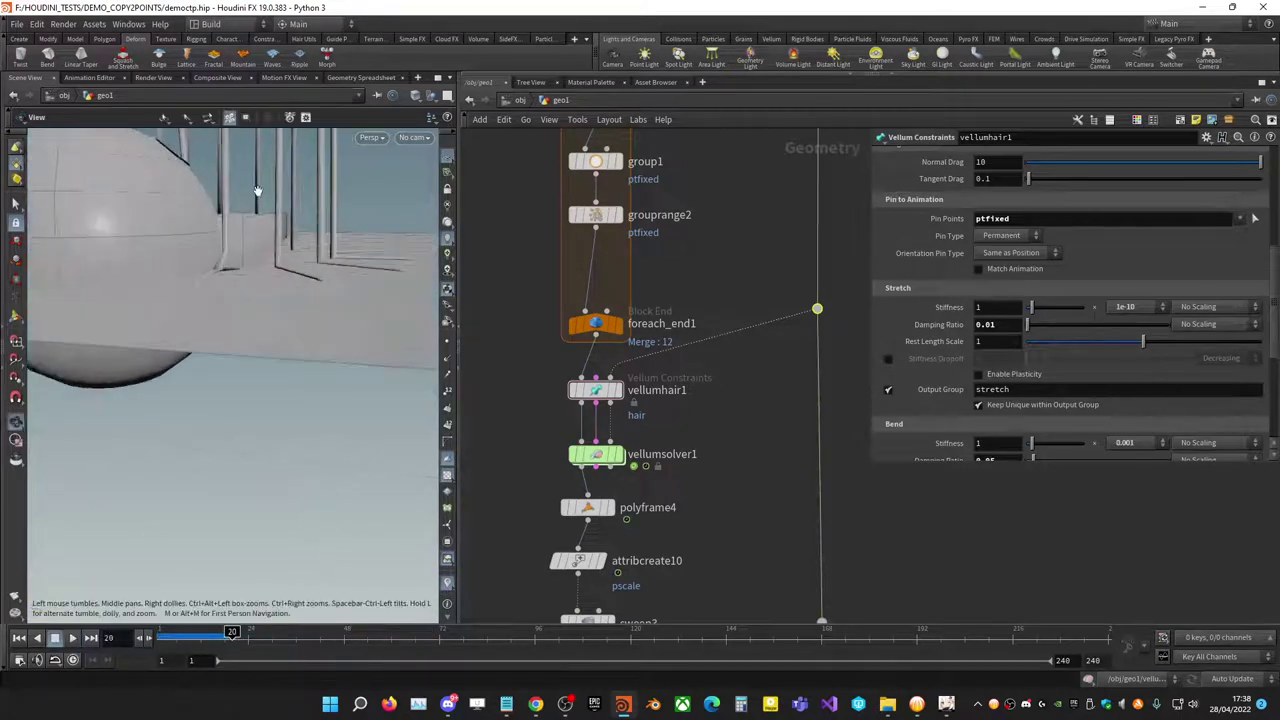
scroll(257, 190, "down", 3)
left_click_drag(279, 245, 363, 353)
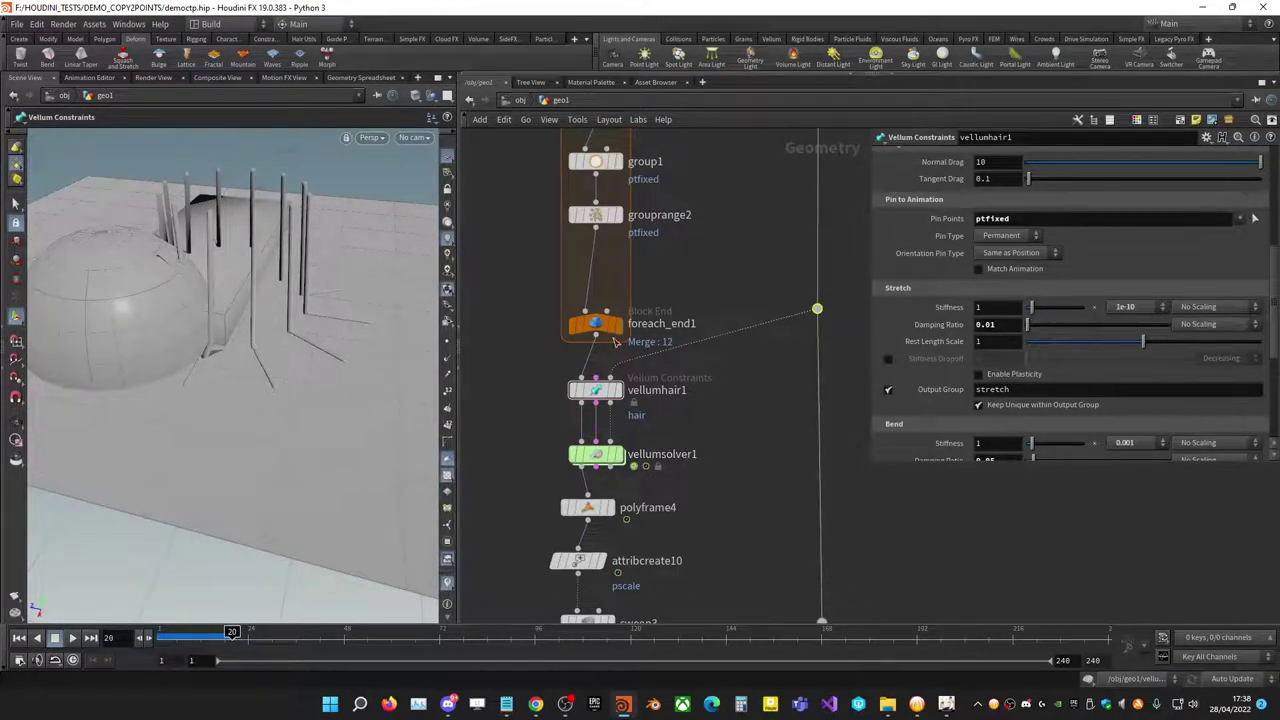
mouse_move(596, 455)
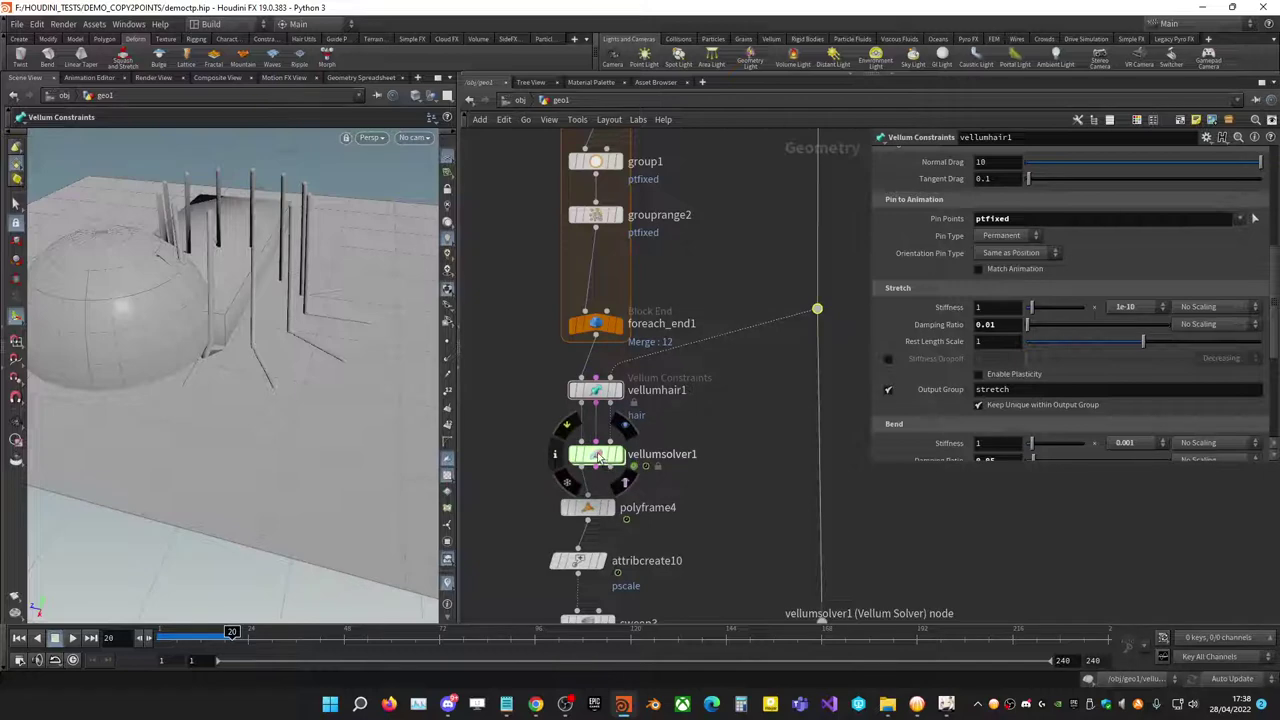
Try stretch stiffness multipliers of 1,000,000 and then 100 on vellumhair1, replaying the simulation
left_click(597, 456)
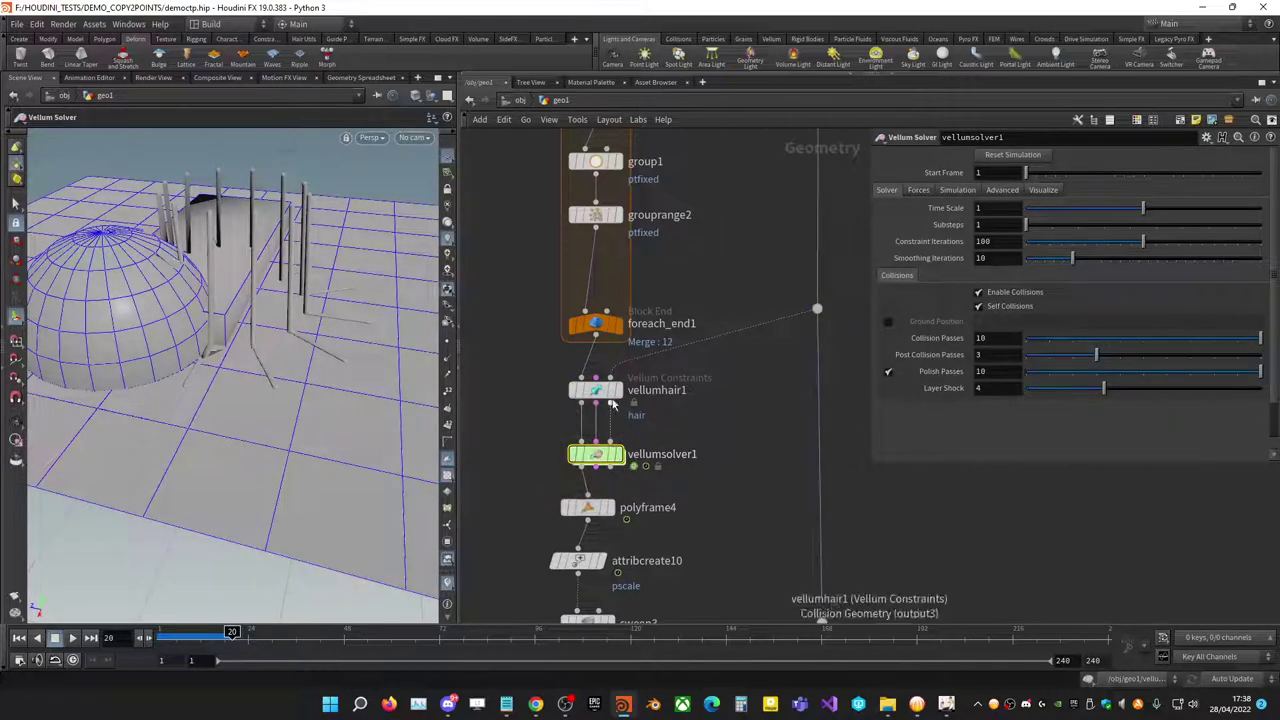
left_click(597, 392)
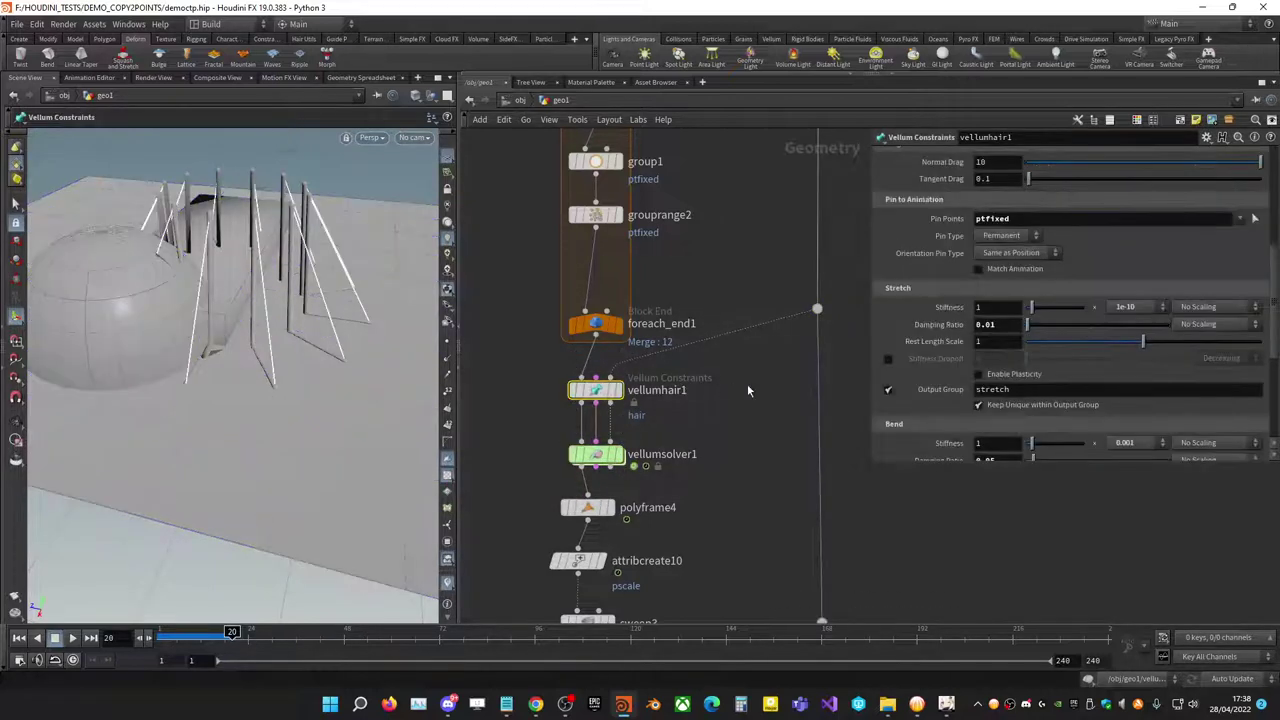
left_click(1123, 312)
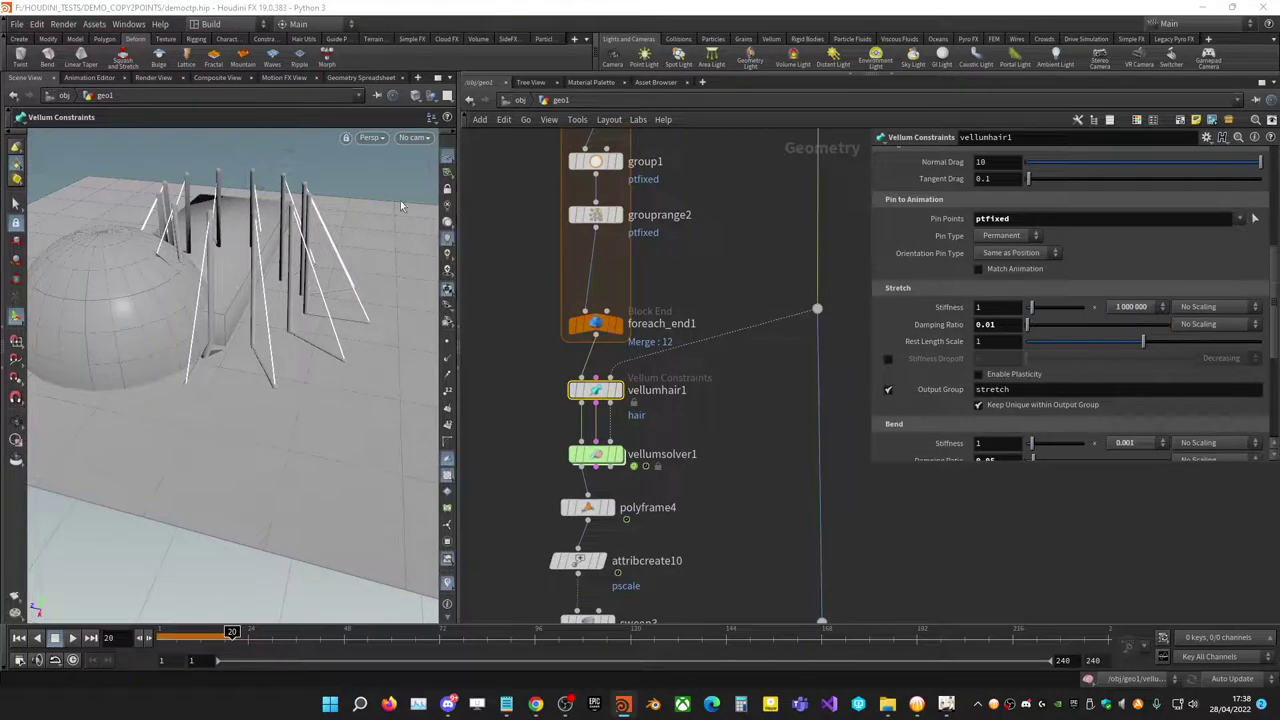
left_click(24, 640)
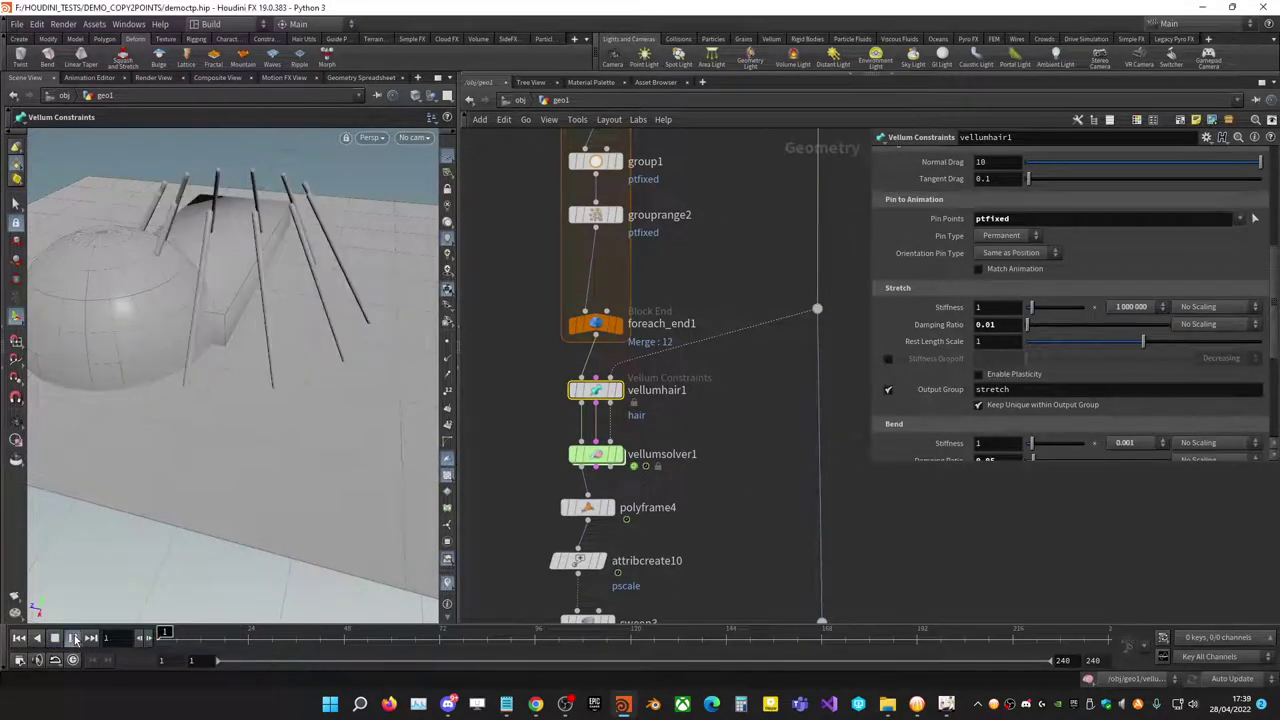
left_click(22, 640)
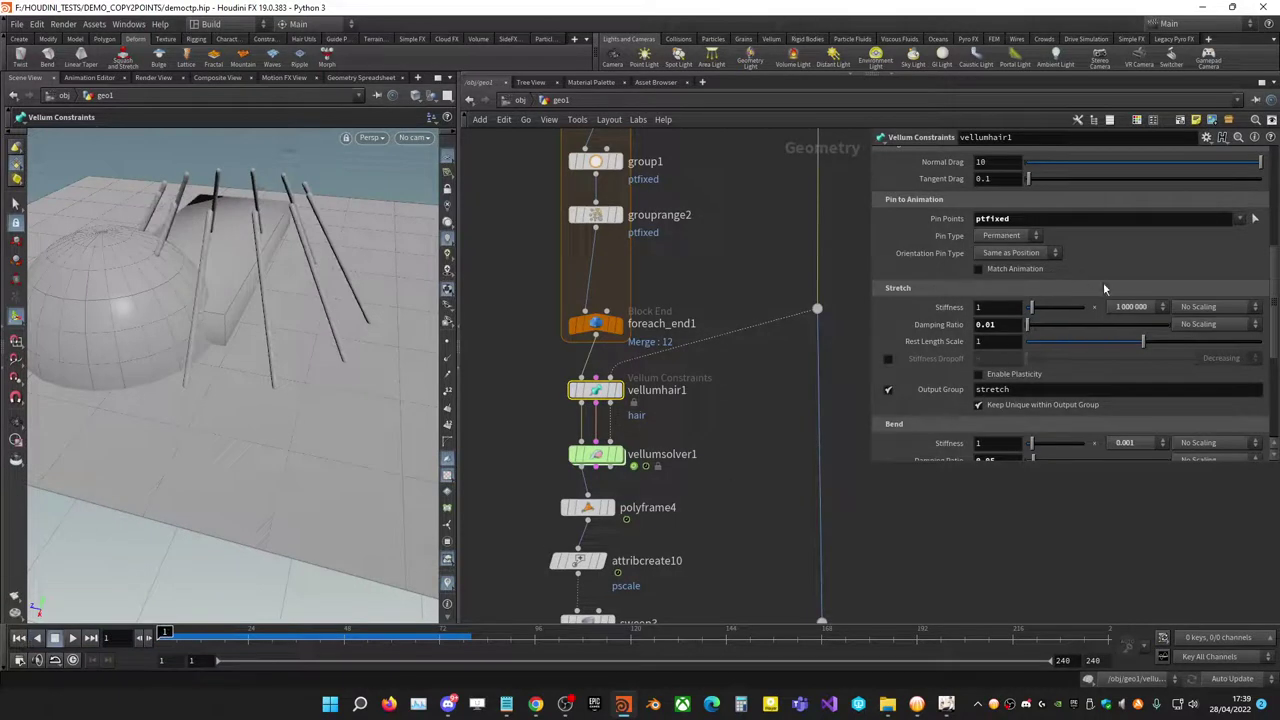
left_click(1162, 306)
left_click(1128, 425)
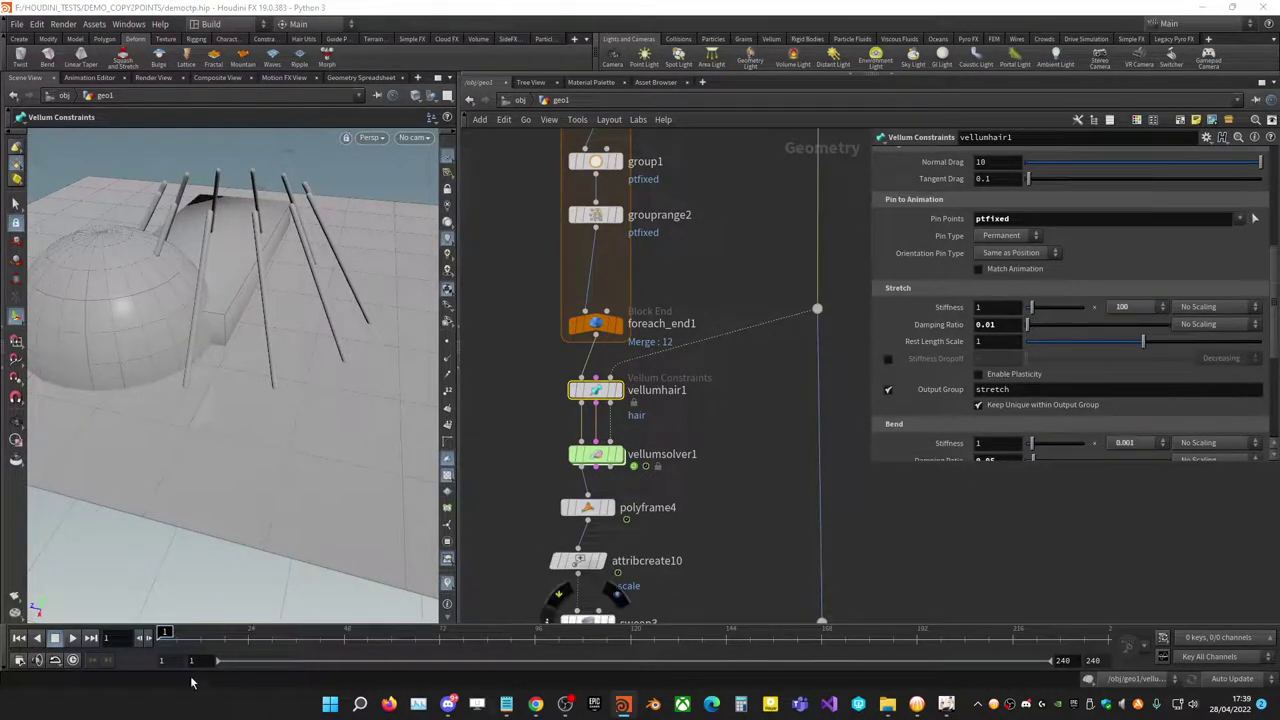
left_click(72, 638)
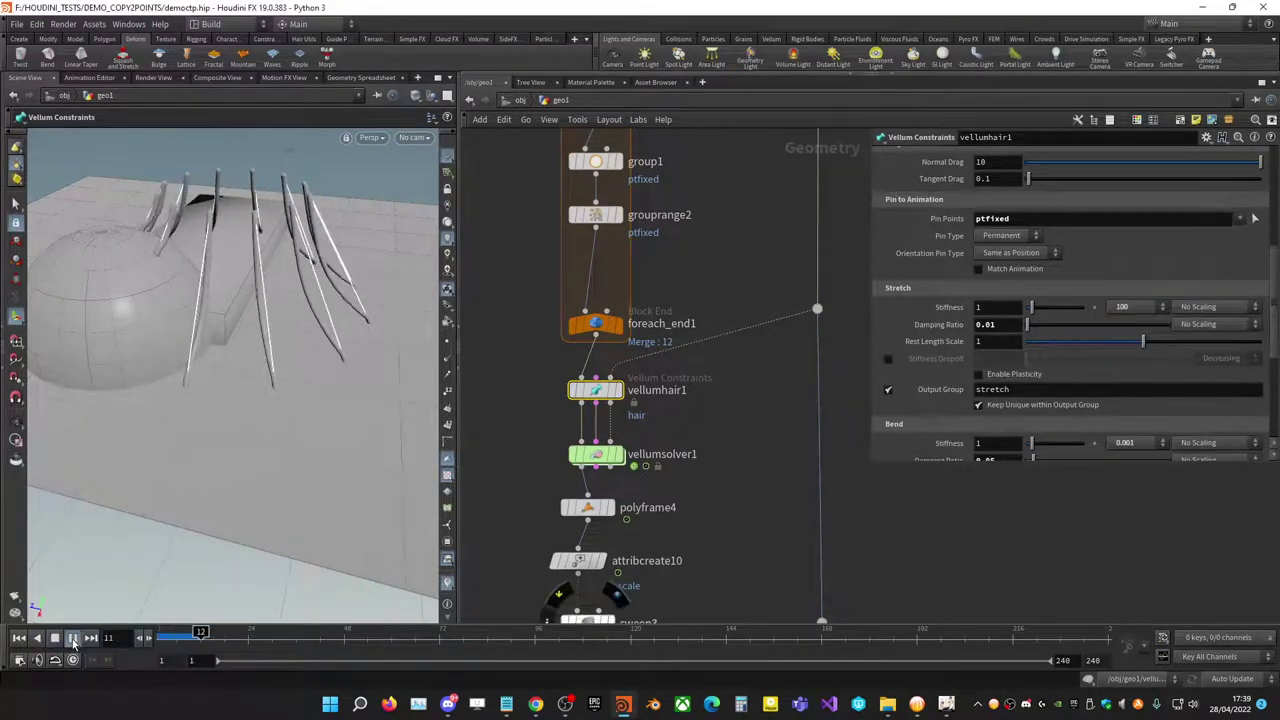
Lower the stretch stiffness multiplier to 1, then 0.01, replaying and scrubbing the draping strands
left_click(1160, 306)
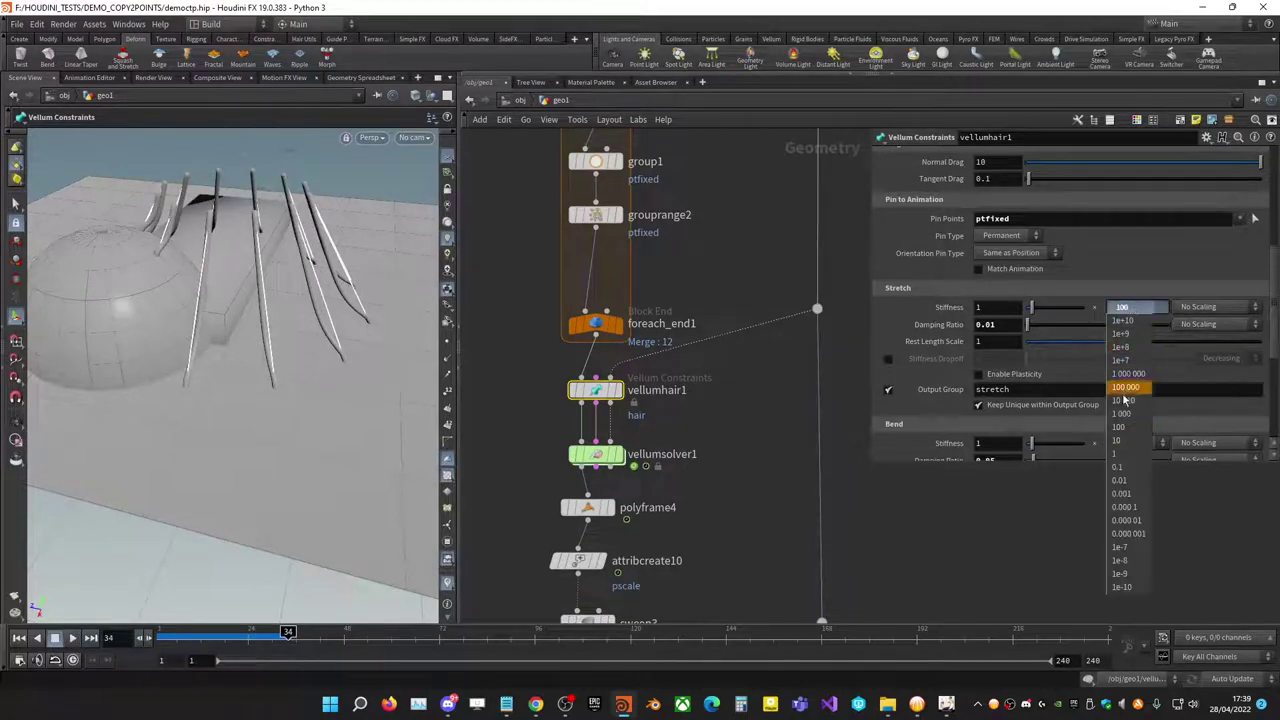
left_click(1128, 452)
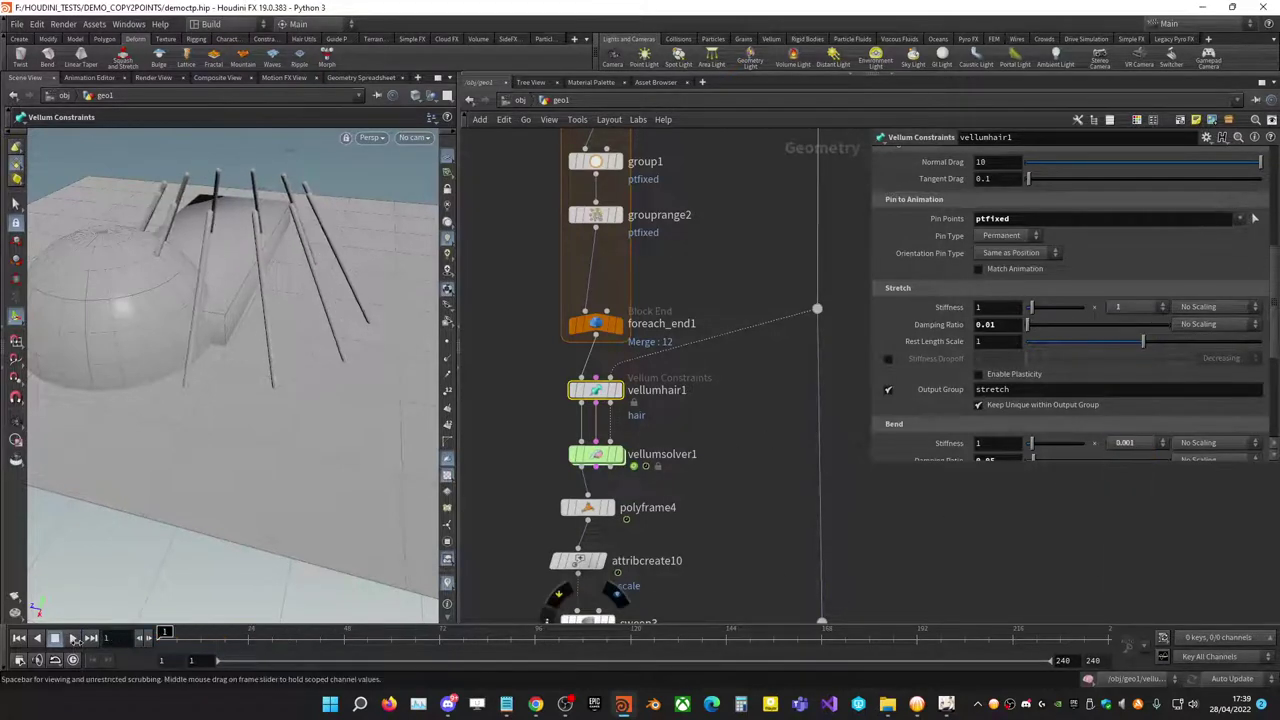
left_click(72, 638)
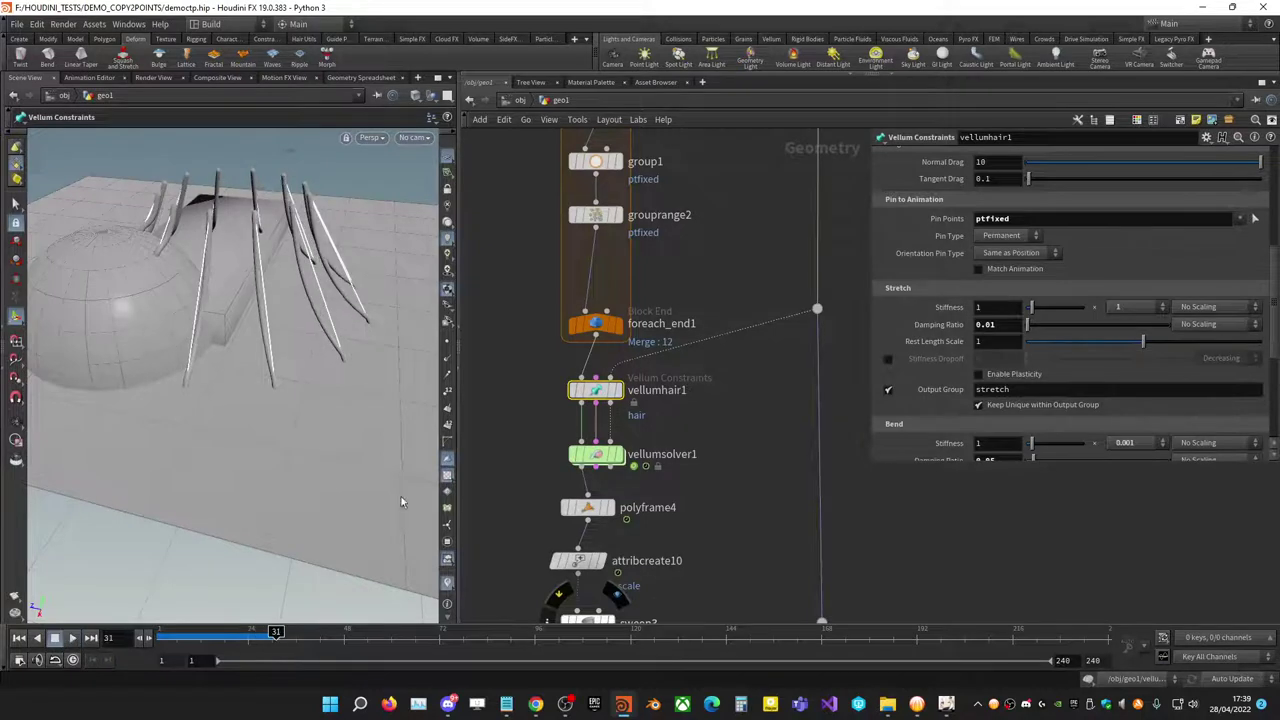
left_click(1120, 307)
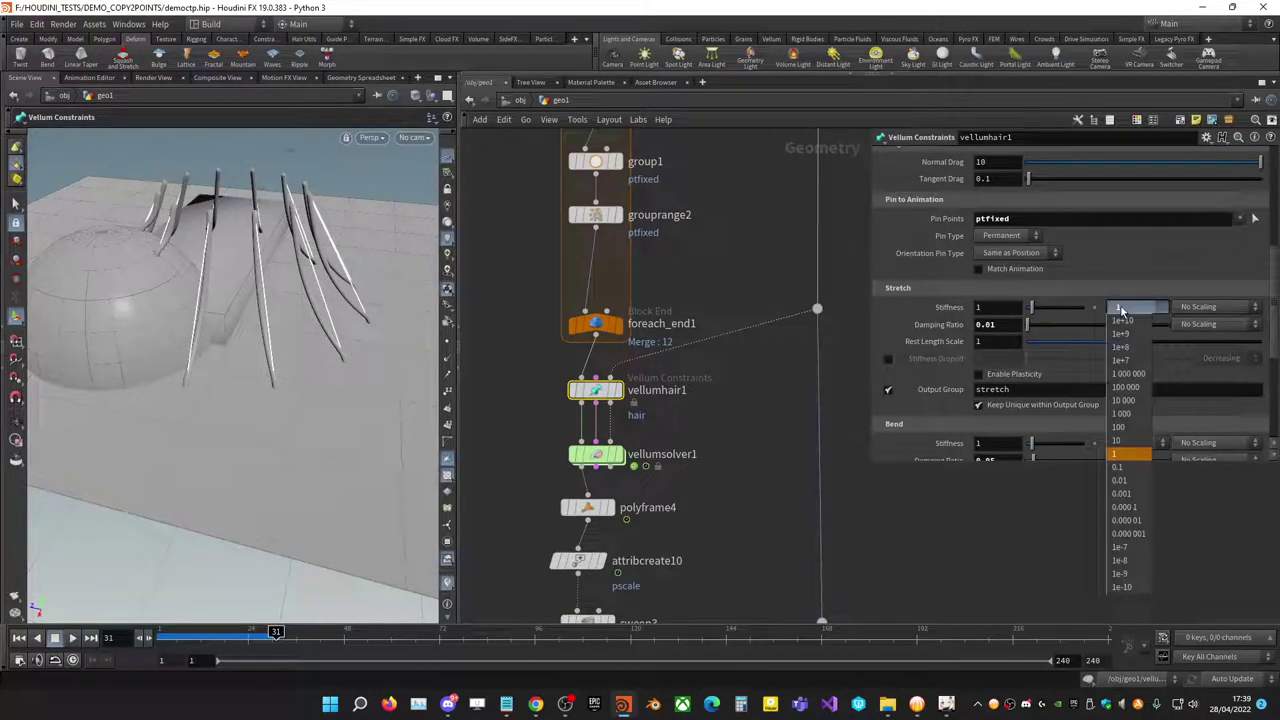
left_click(1133, 487)
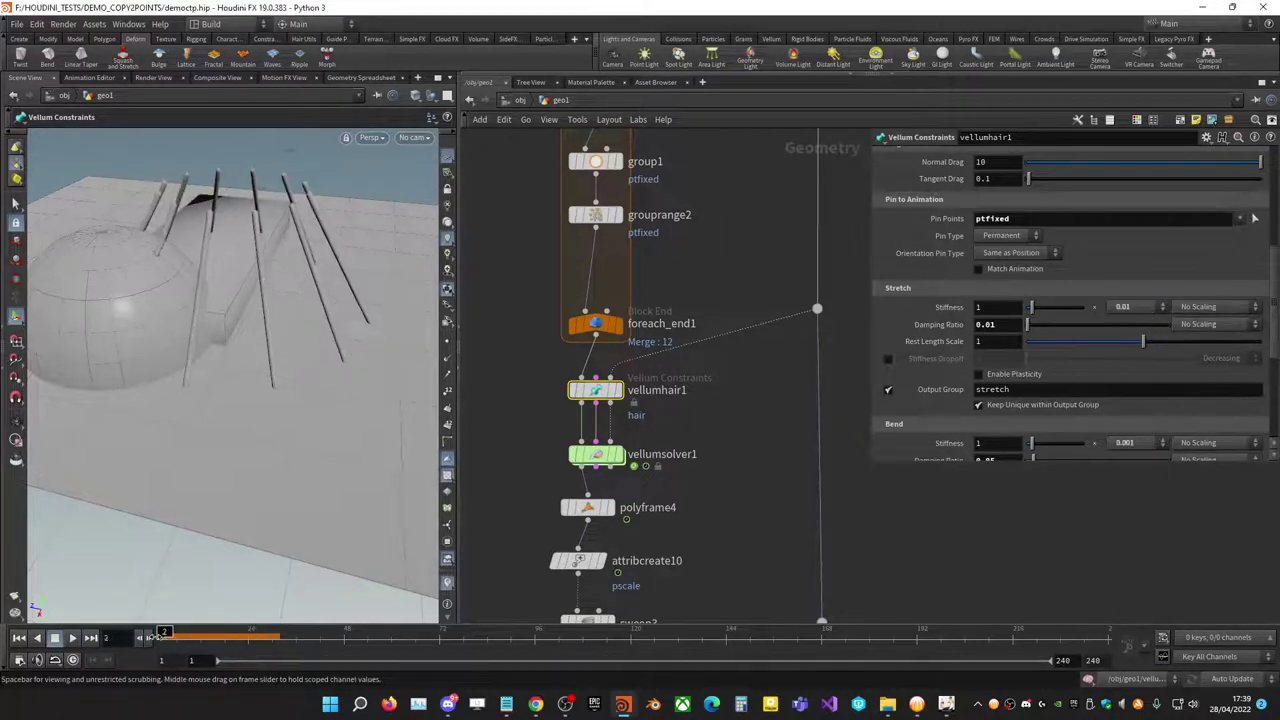
left_click(181, 638)
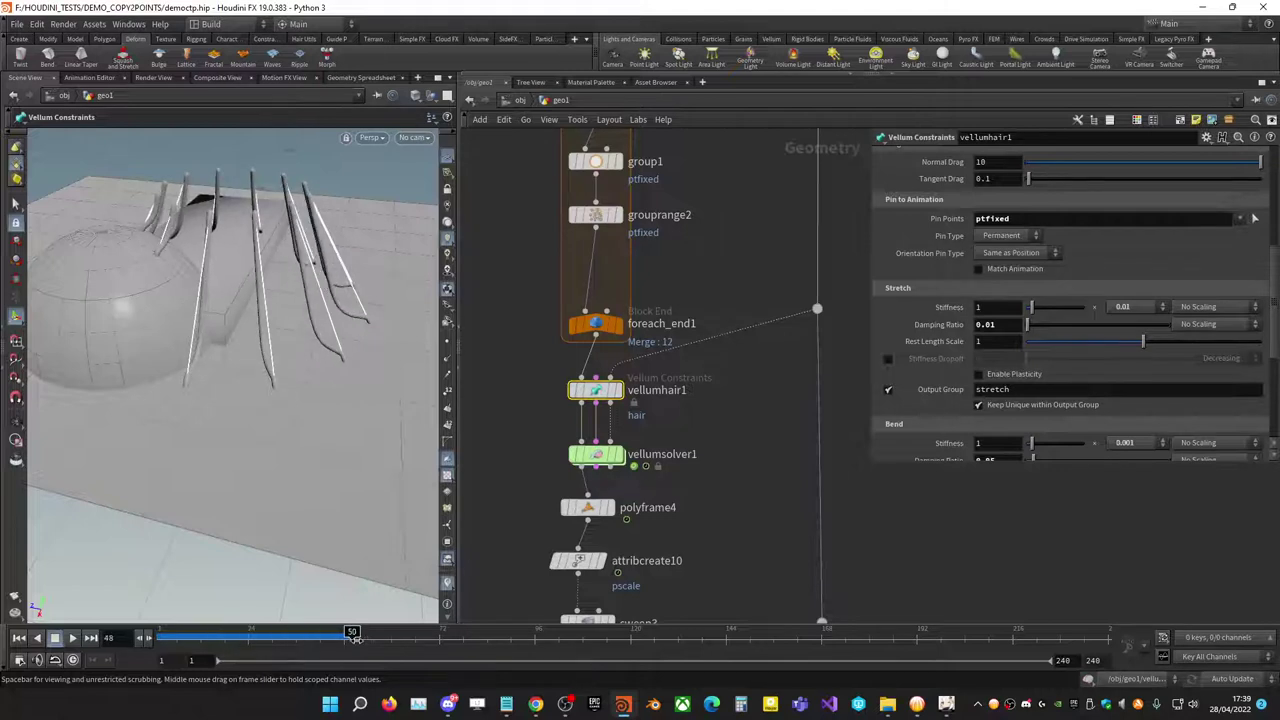
left_click_drag(391, 636, 331, 663)
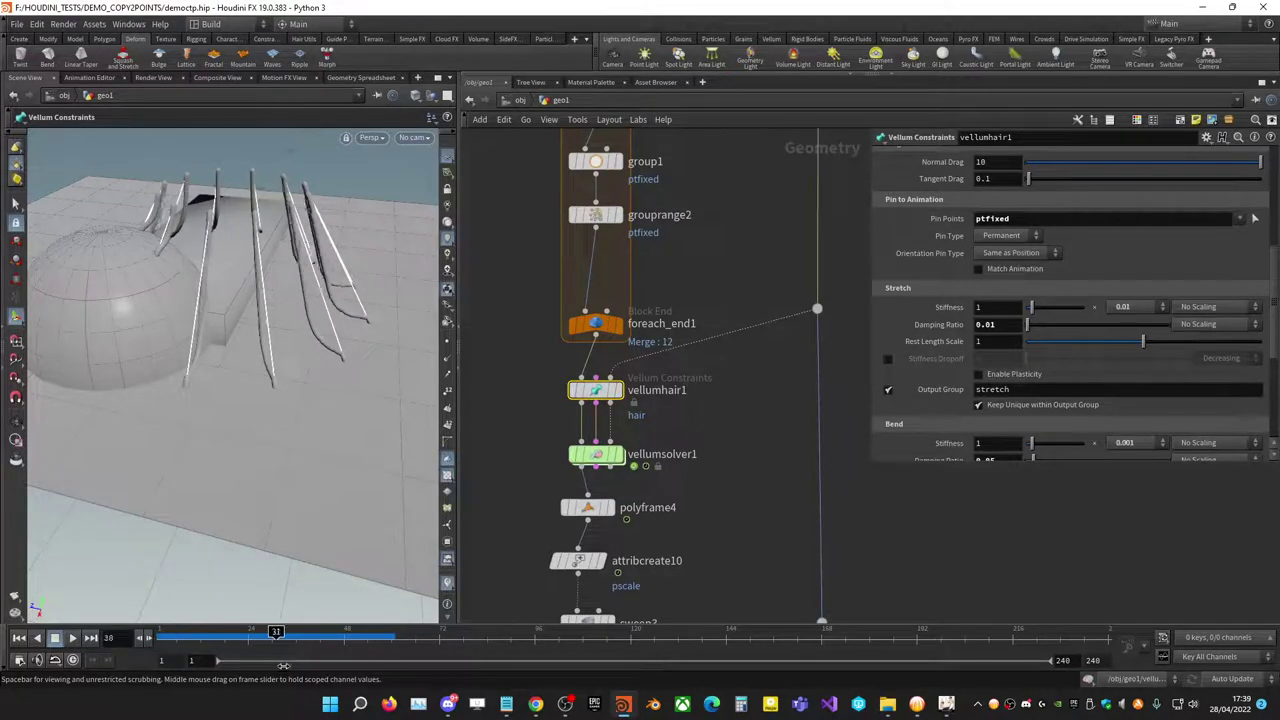
key("Escape")
View the dome from above, rewind to frame 1 and pan the network to the circle2 chain
mouse_move(300, 300)
left_mouse_down()
mouse_move(218, 266)
mouse_move(240, 338)
mouse_move(317, 370)
mouse_move(300, 356)
left_mouse_up()
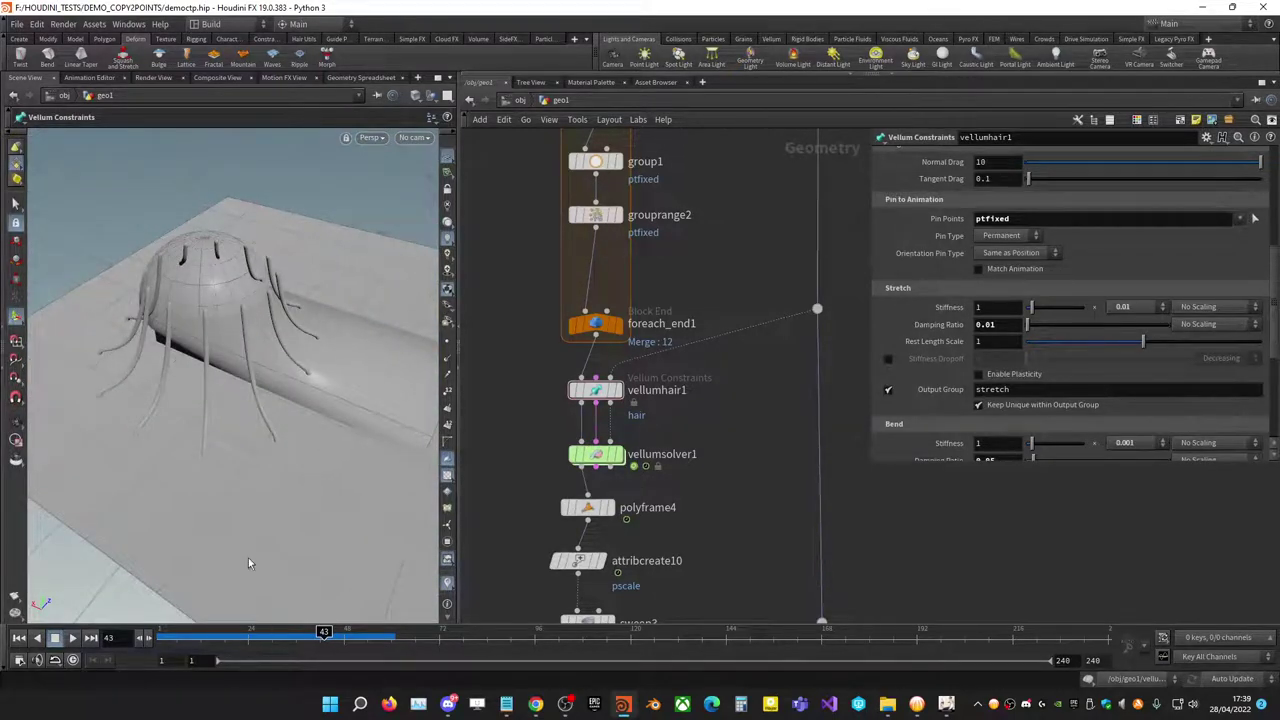
left_click_drag(197, 641, 164, 641)
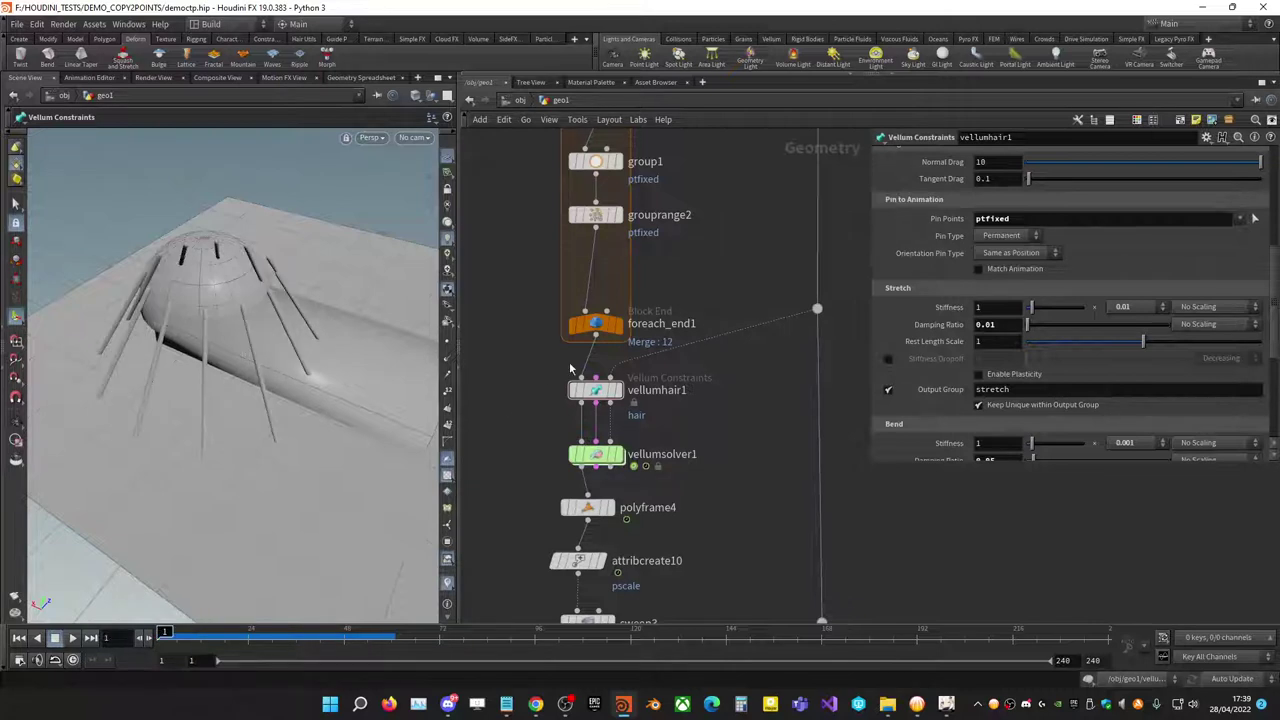
scroll(620, 316, "down", 3)
middle_click_drag(710, 197, 724, 537)
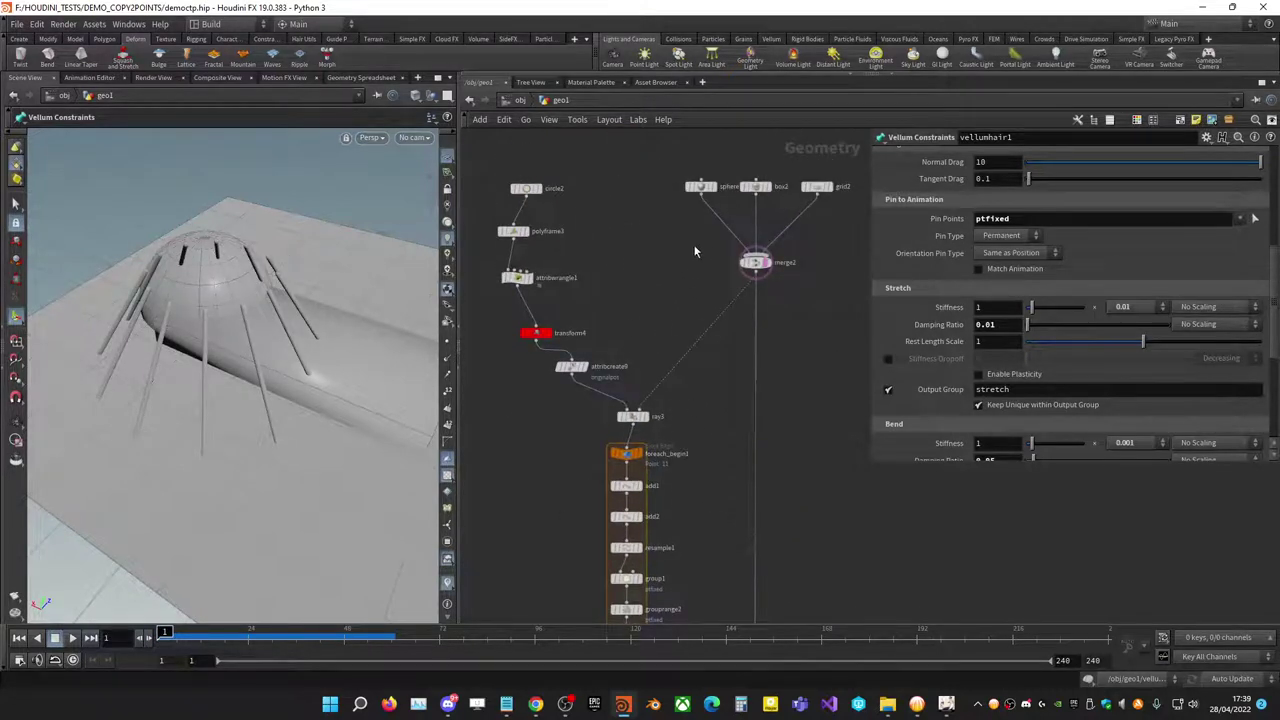
scroll(548, 180, "up", 3)
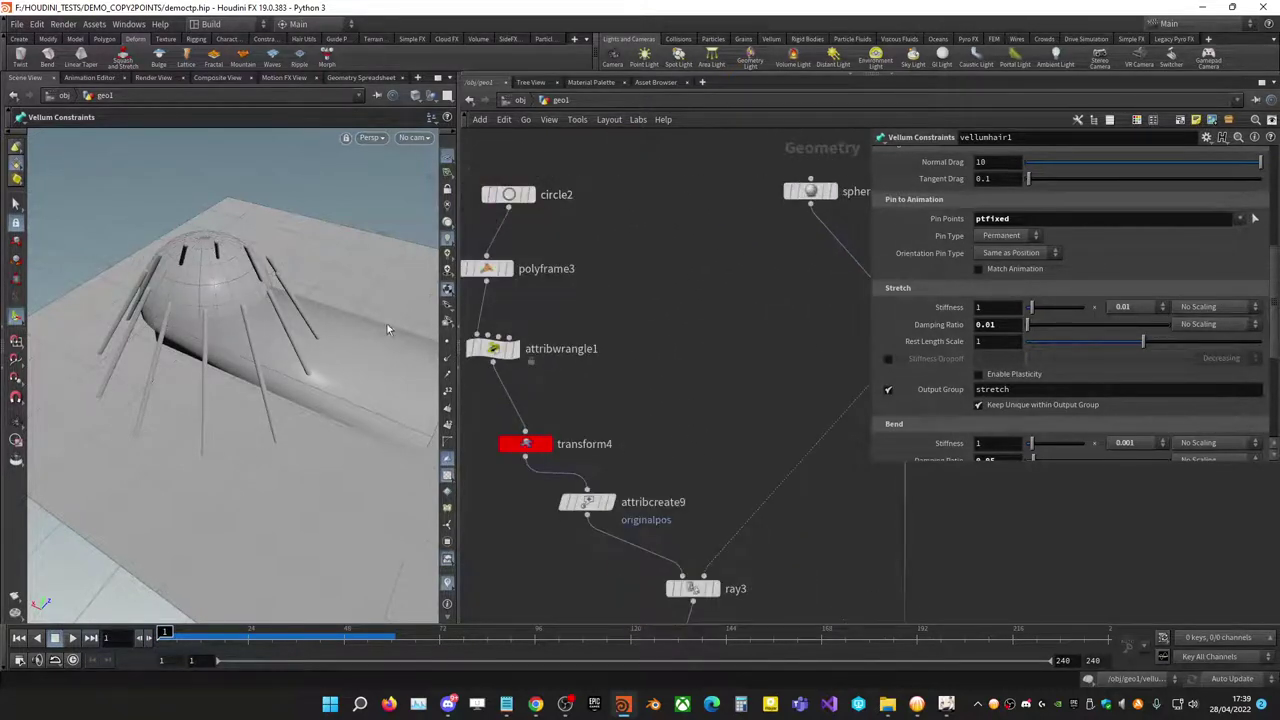
middle_click_drag(619, 238, 687, 216)
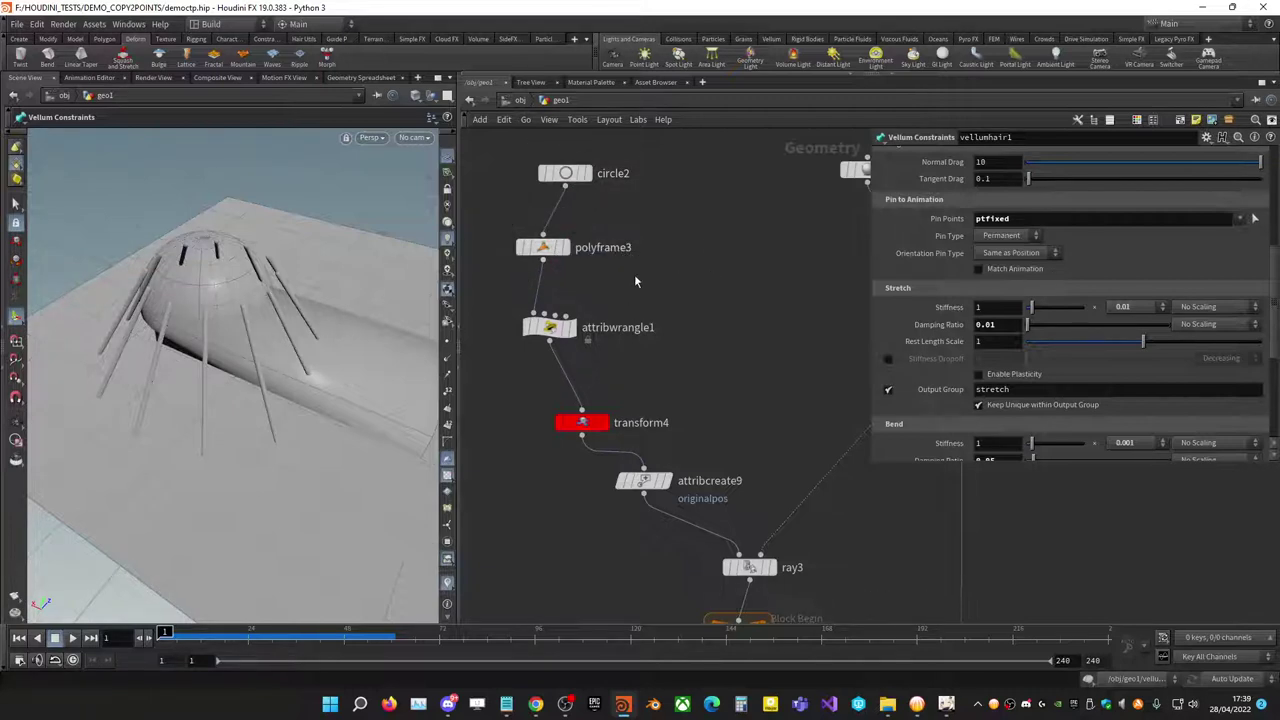
Raise circle2's Divisions to 24, then 50, for a dense ring of strands
left_click(565, 173)
double_click(999, 272)
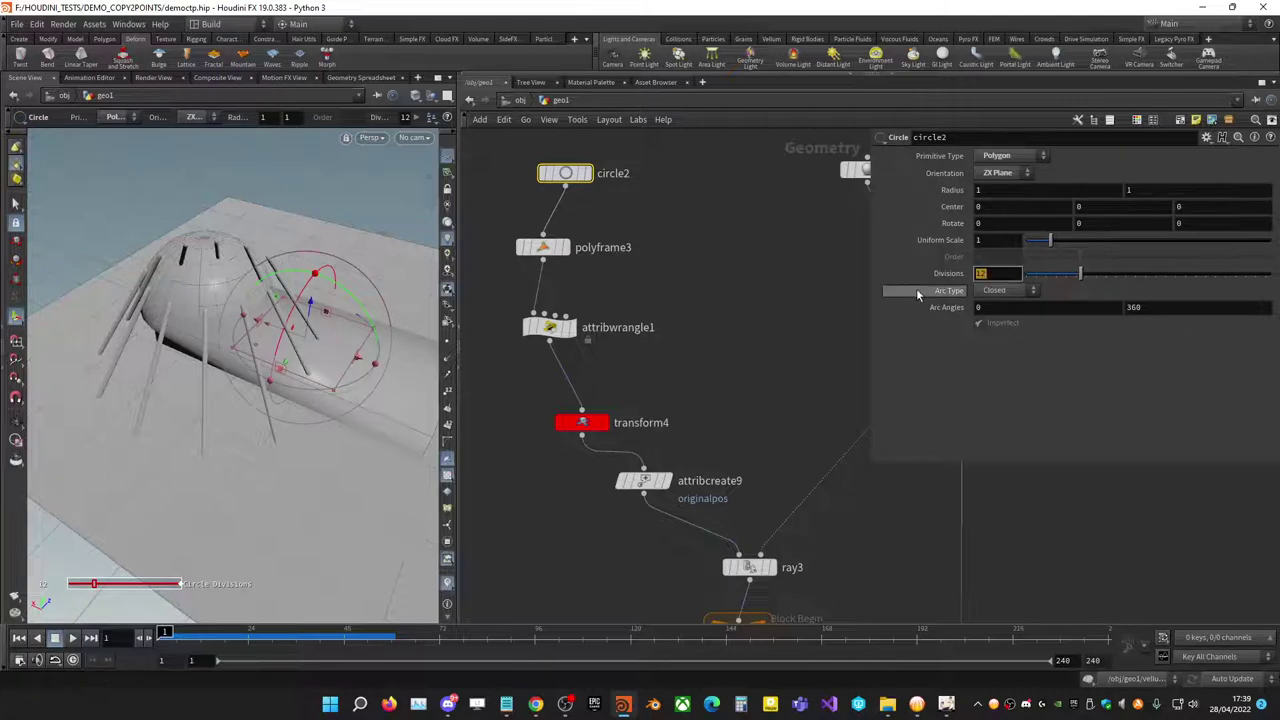
type("24")
key("Return")
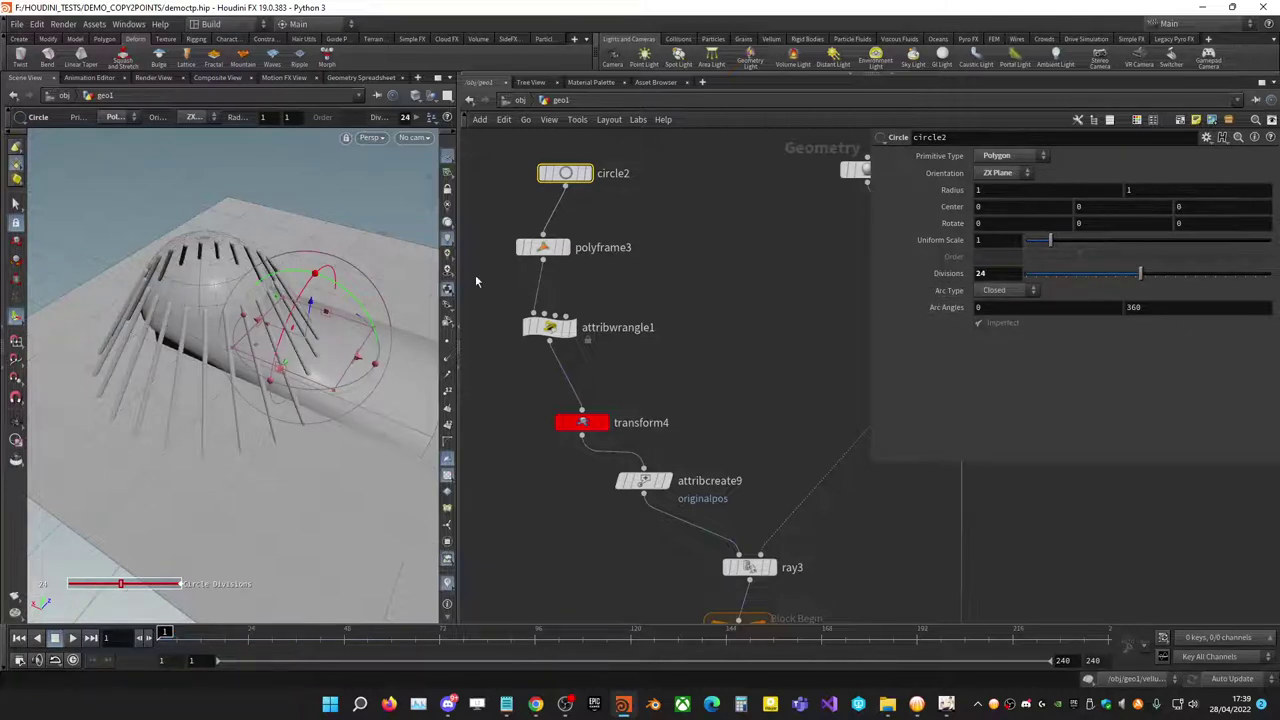
key("Return")
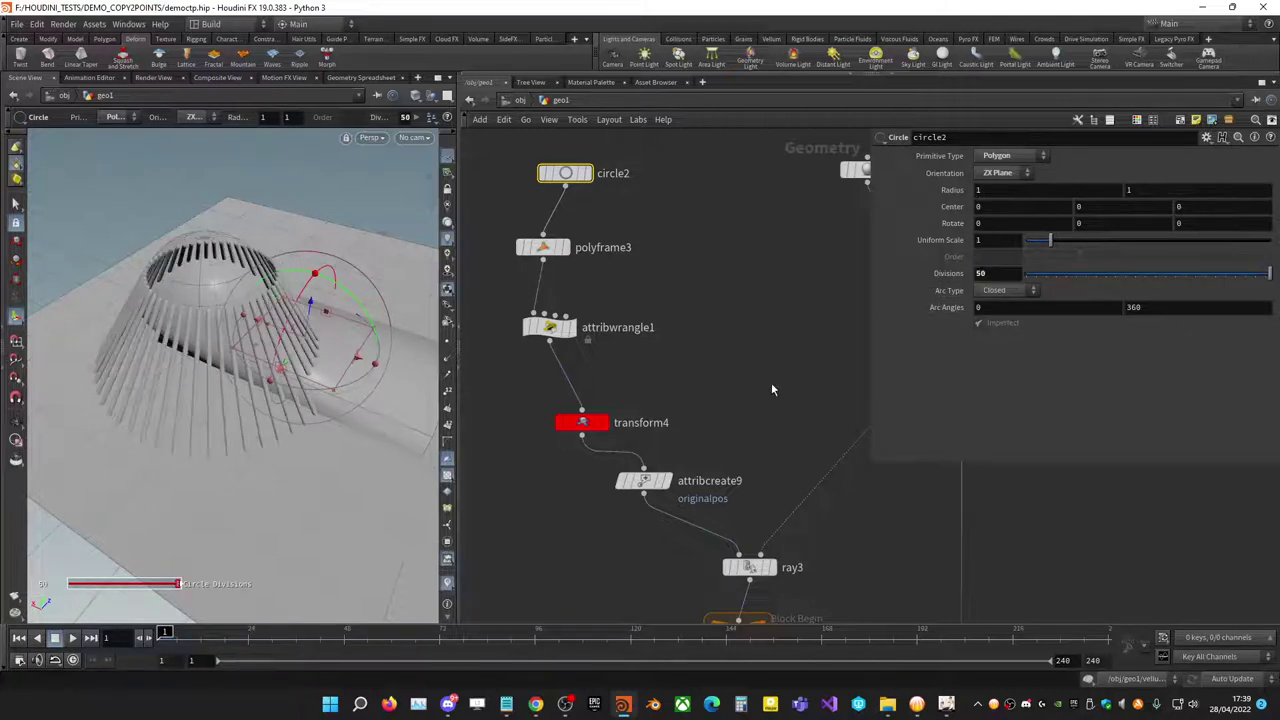
middle_click_drag(708, 450, 636, 261)
middle_click_drag(675, 140, 766, 387)
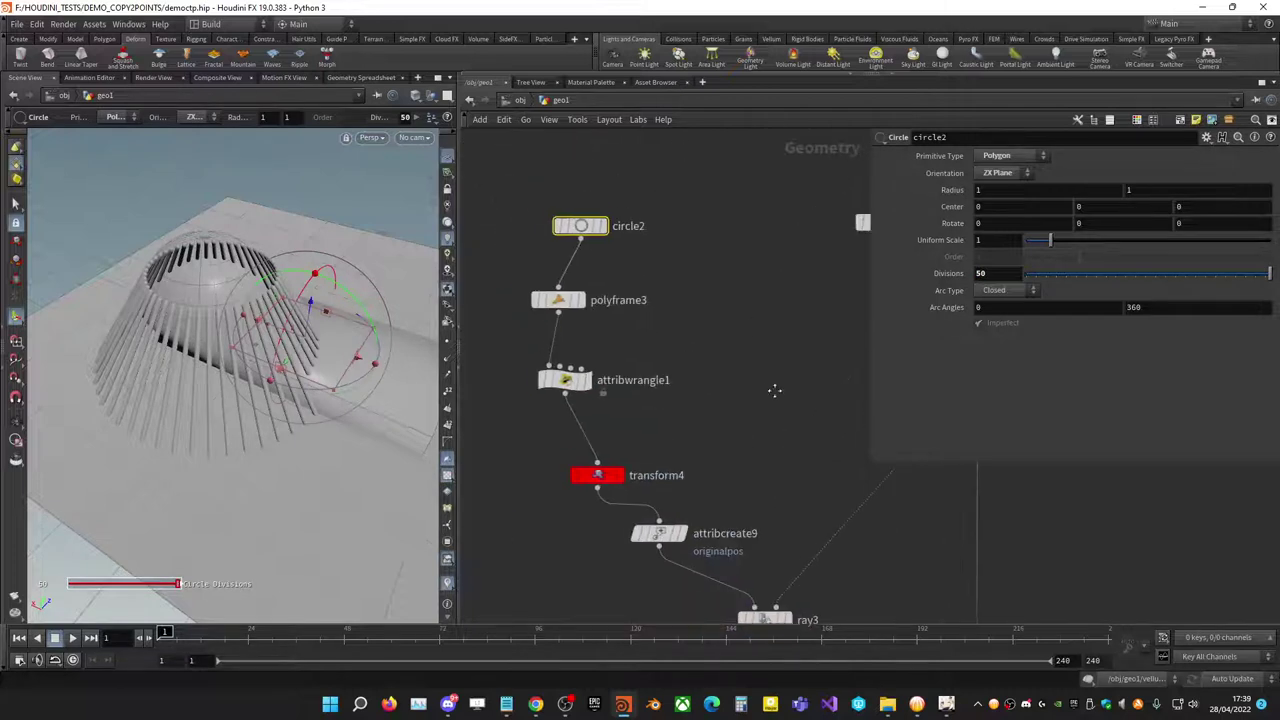
Position transform4's strand ring at 0.534589, 1.71708, 0.492244 over the dome top
left_click(605, 478)
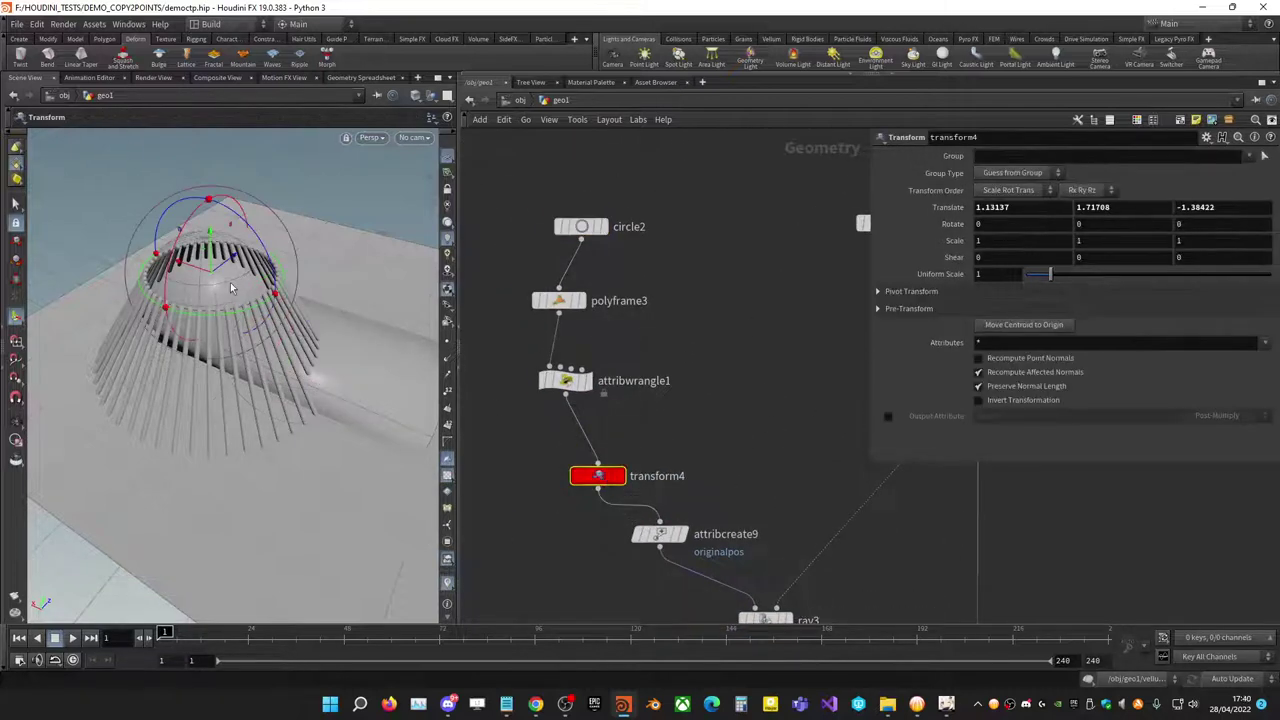
mouse_move(278, 279)
left_mouse_down()
mouse_move(250, 385)
mouse_move(303, 318)
mouse_move(220, 310)
mouse_move(365, 522)
mouse_move(320, 300)
mouse_move(331, 431)
mouse_move(240, 380)
left_mouse_up()
key("Escape")
key("Return")
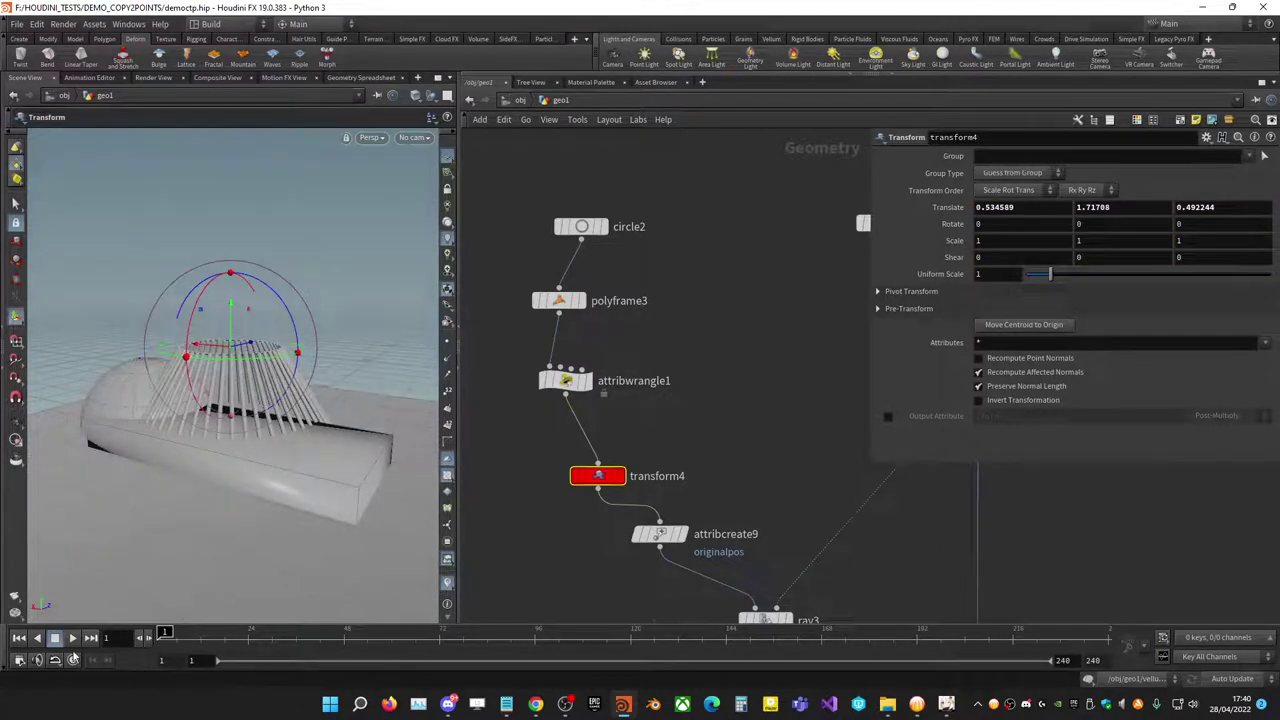
Play the hair simulation and inspect the dense strands draping down the dome from several angles
left_click(73, 638)
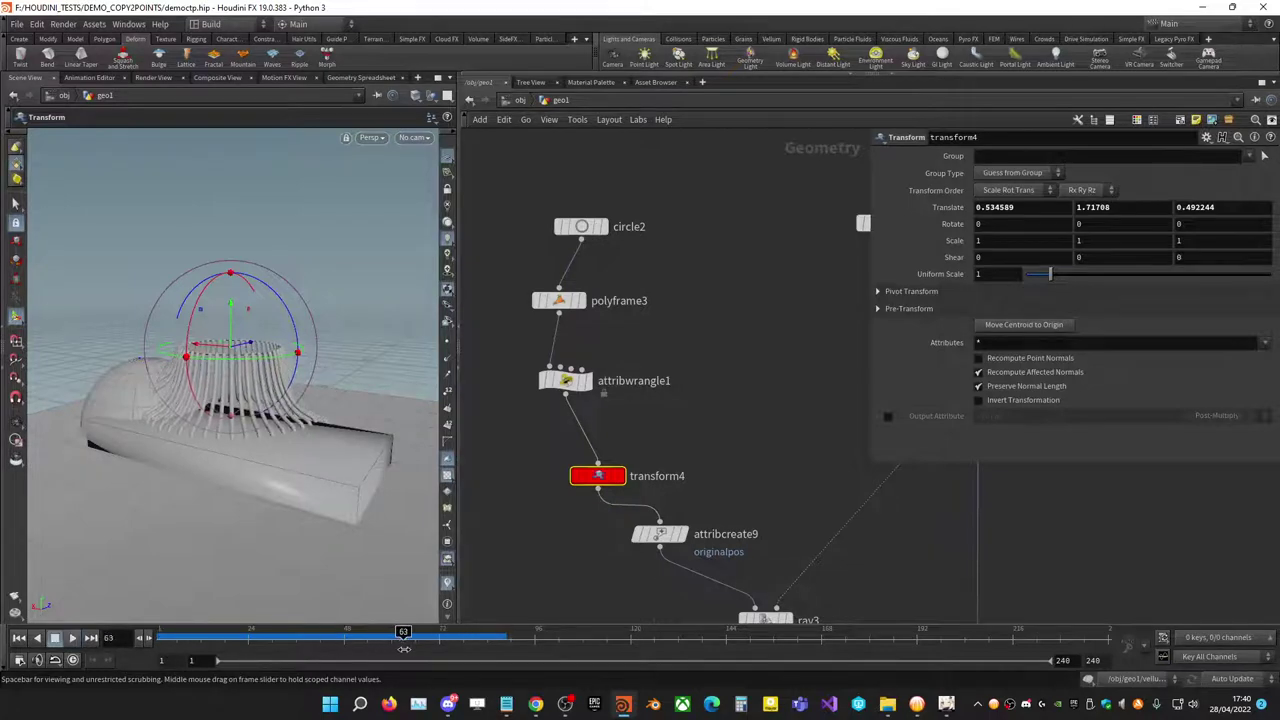
key("Escape")
mouse_move(253, 420)
left_mouse_down()
mouse_move(253, 446)
mouse_move(200, 421)
mouse_move(306, 397)
mouse_move(270, 410)
left_mouse_up()
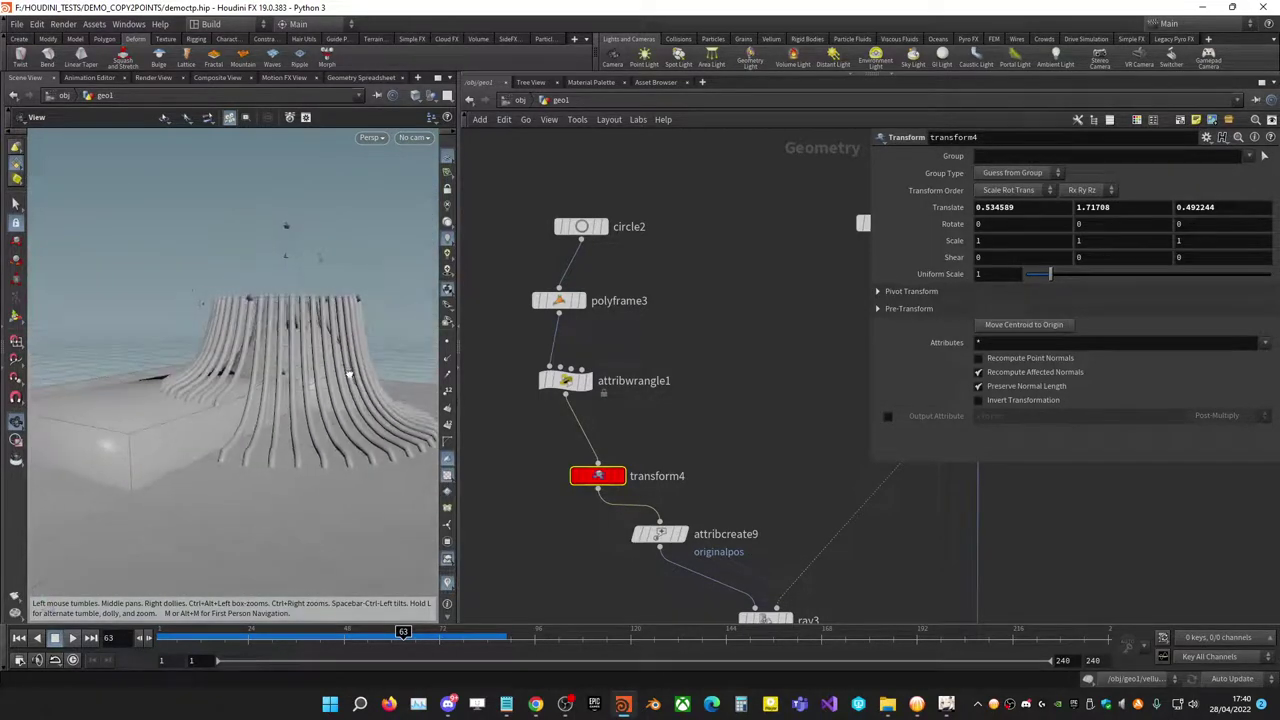
key("Return")
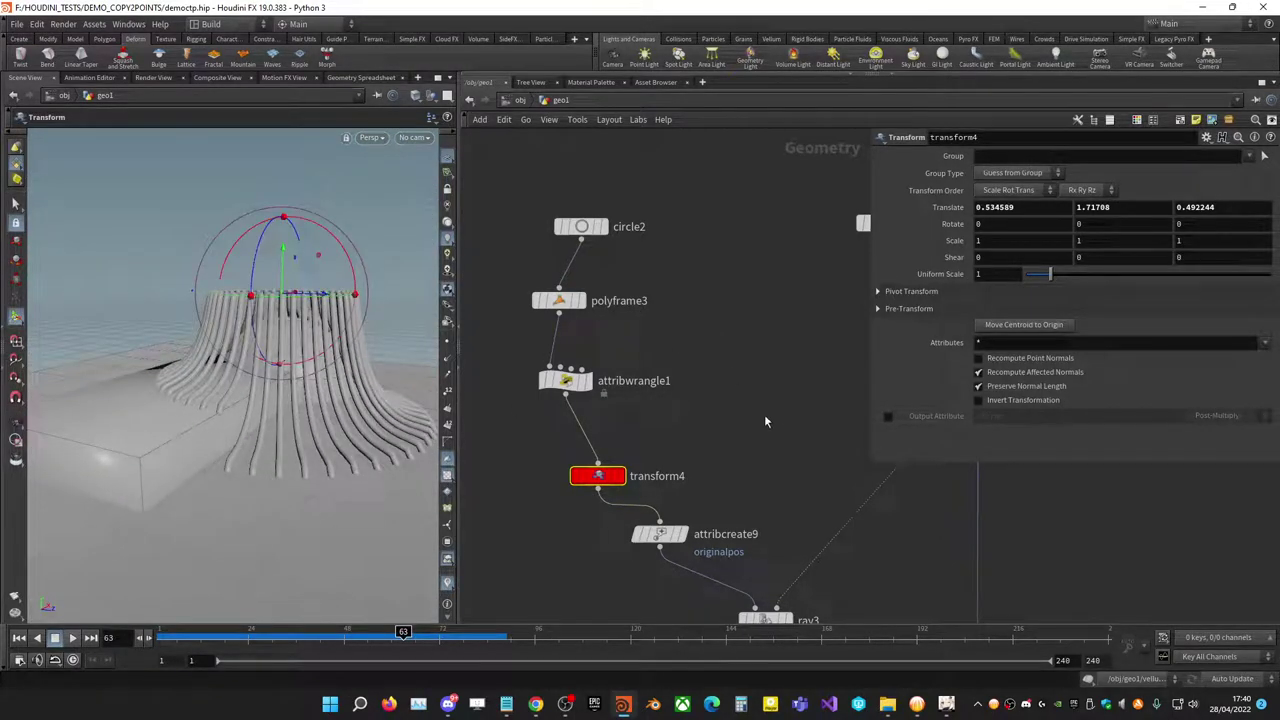
mouse_move(764, 414)
middle_mouse_down()
mouse_move(752, 287)
mouse_move(781, 370)
middle_mouse_up()
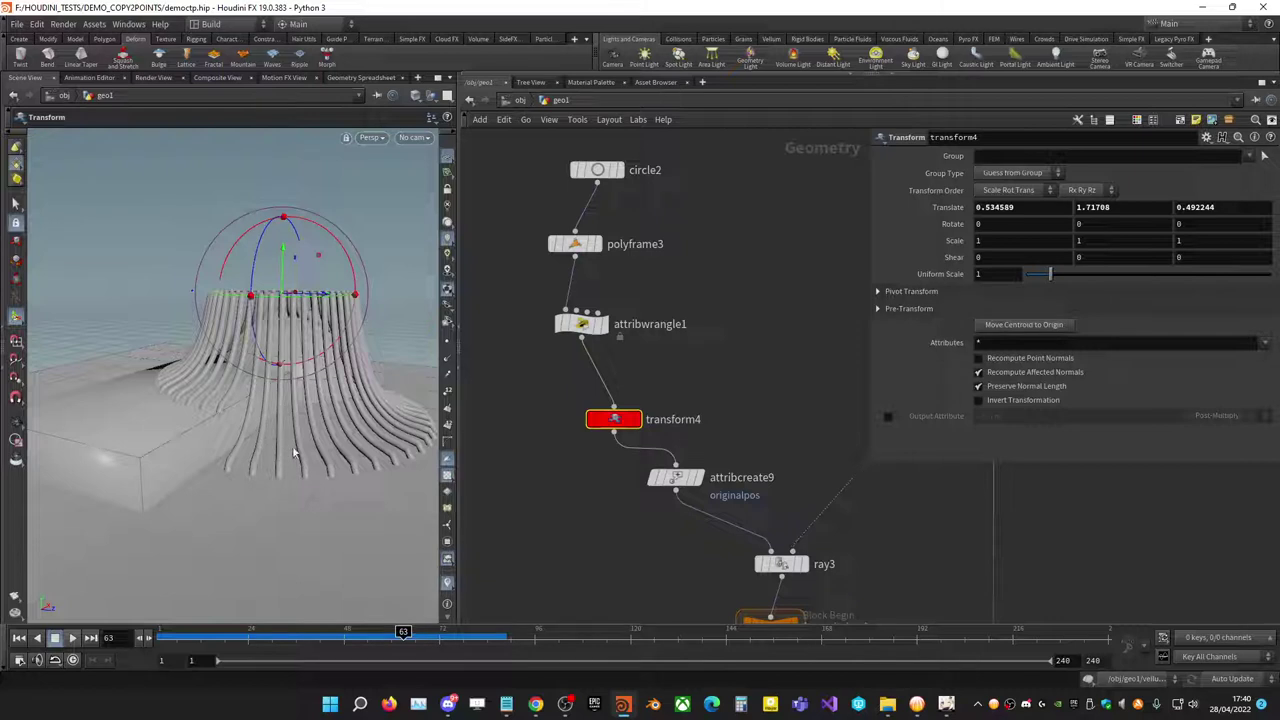
key("Escape")
mouse_move(397, 306)
left_mouse_down()
mouse_move(243, 237)
mouse_move(297, 366)
mouse_move(306, 296)
left_mouse_up()
key("Return")
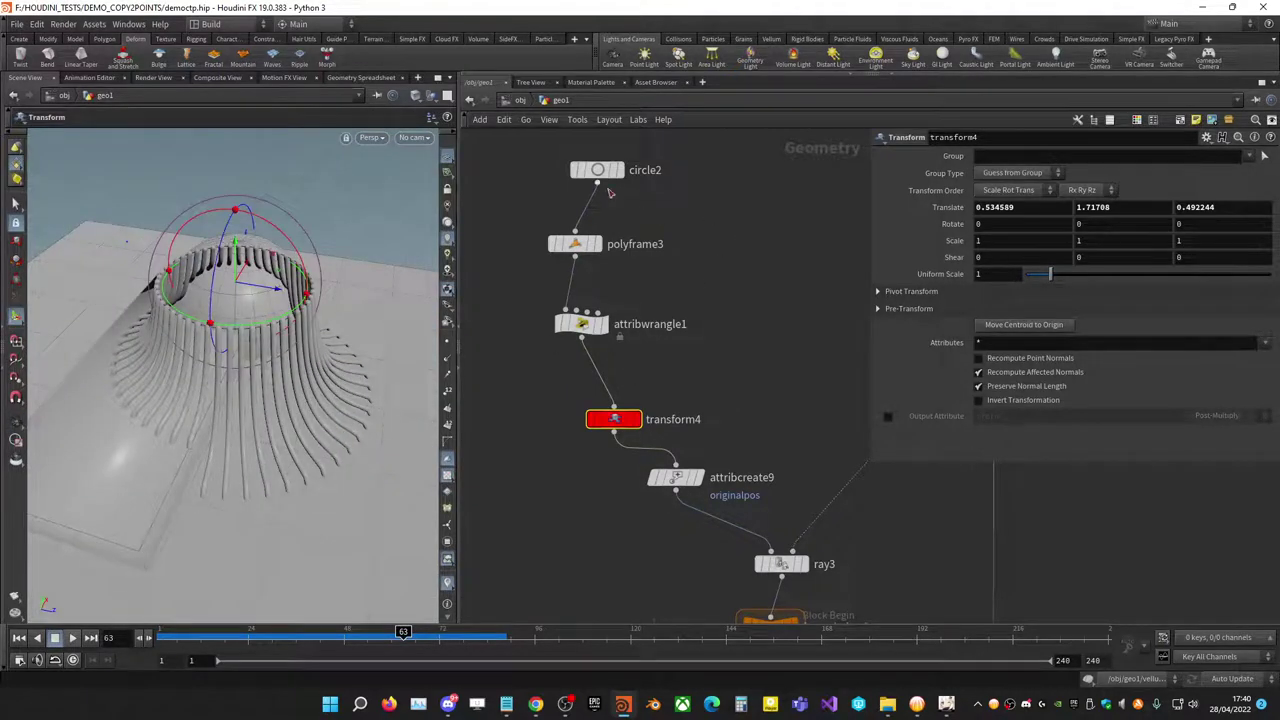
Set circle2's radius to 0.1 and rewind the simulation to frame 1
left_click(598, 172)
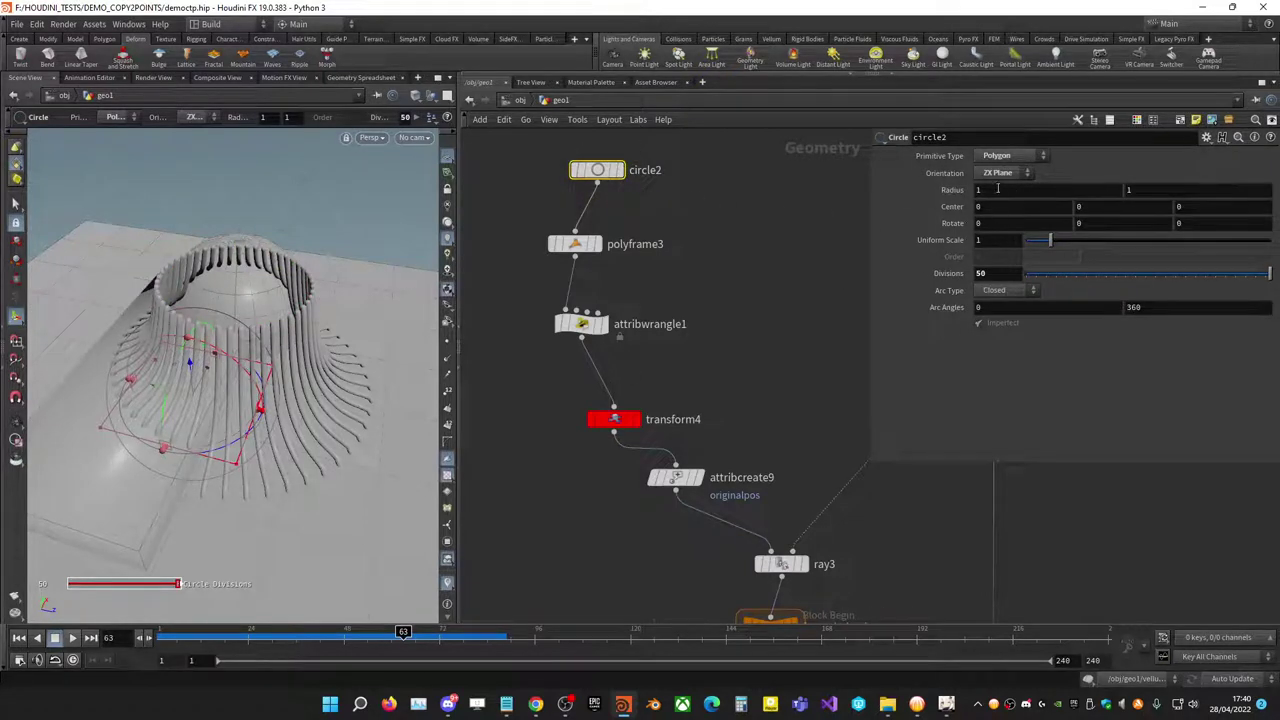
type(".1")
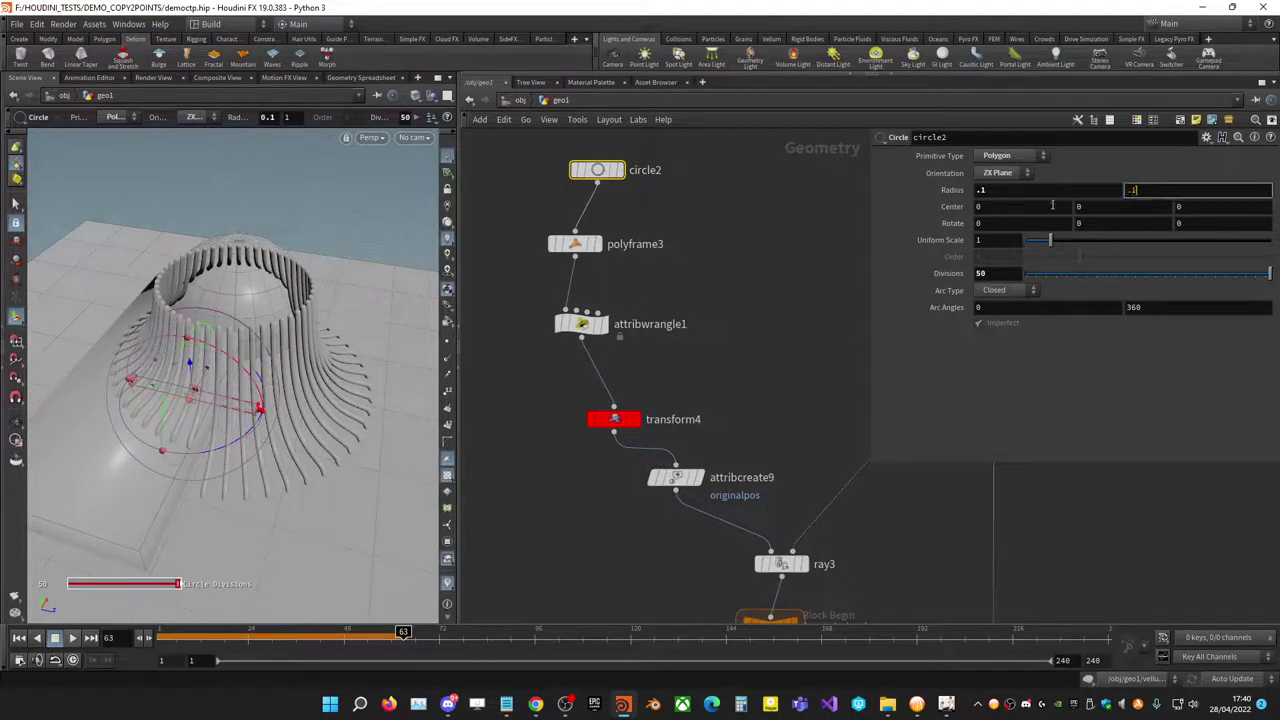
key("Return")
left_click_drag(186, 630, 131, 636)
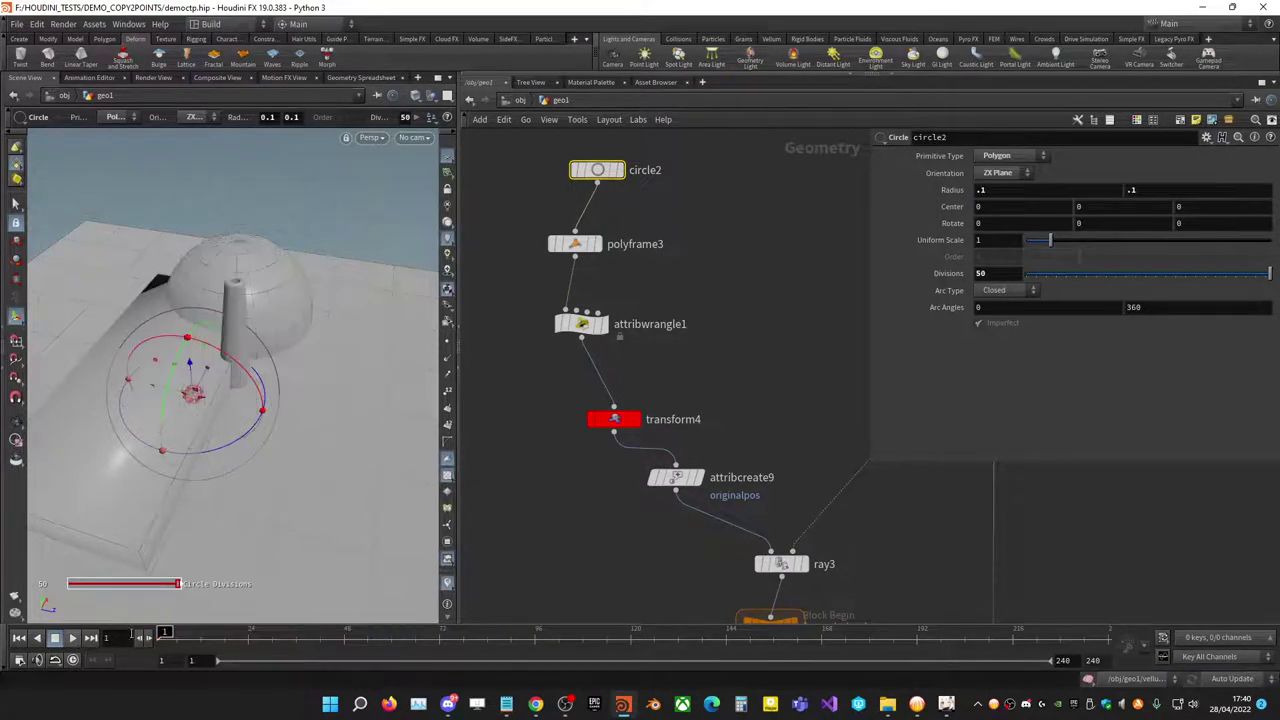
Select attribcreate9 and nudge it slightly left in the network
middle_click_drag(612, 318, 565, 270)
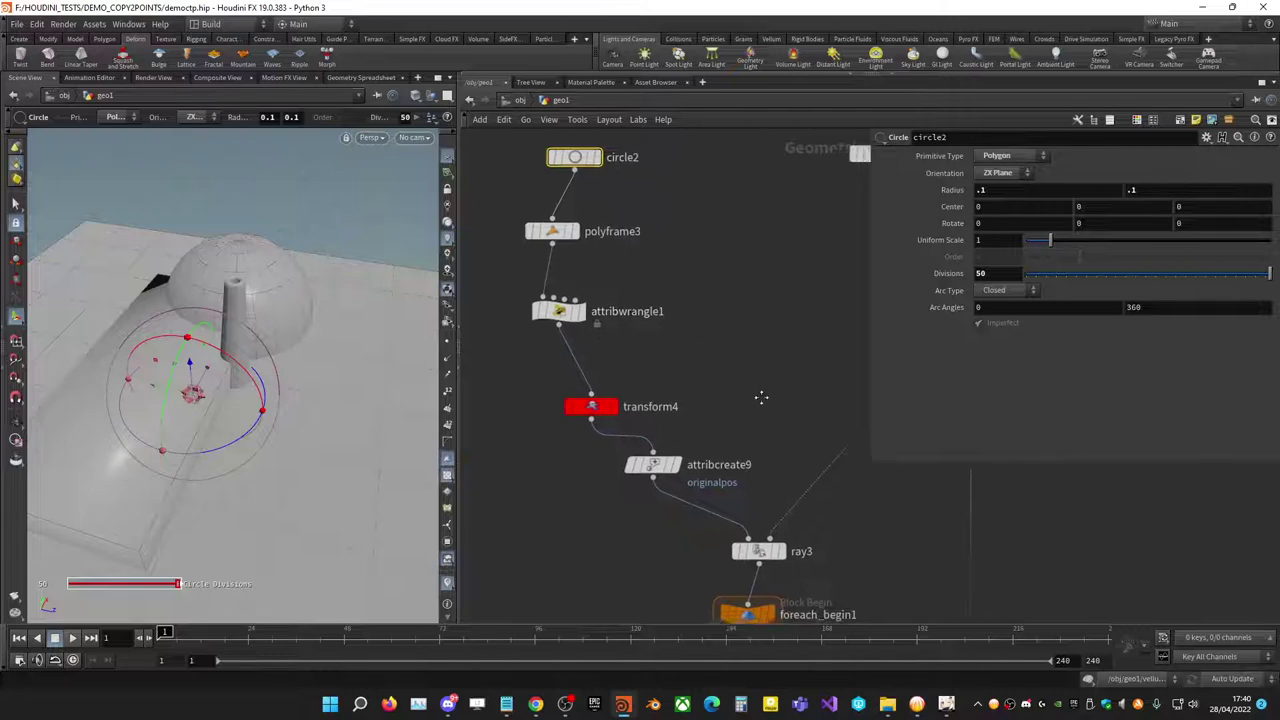
left_click(627, 428)
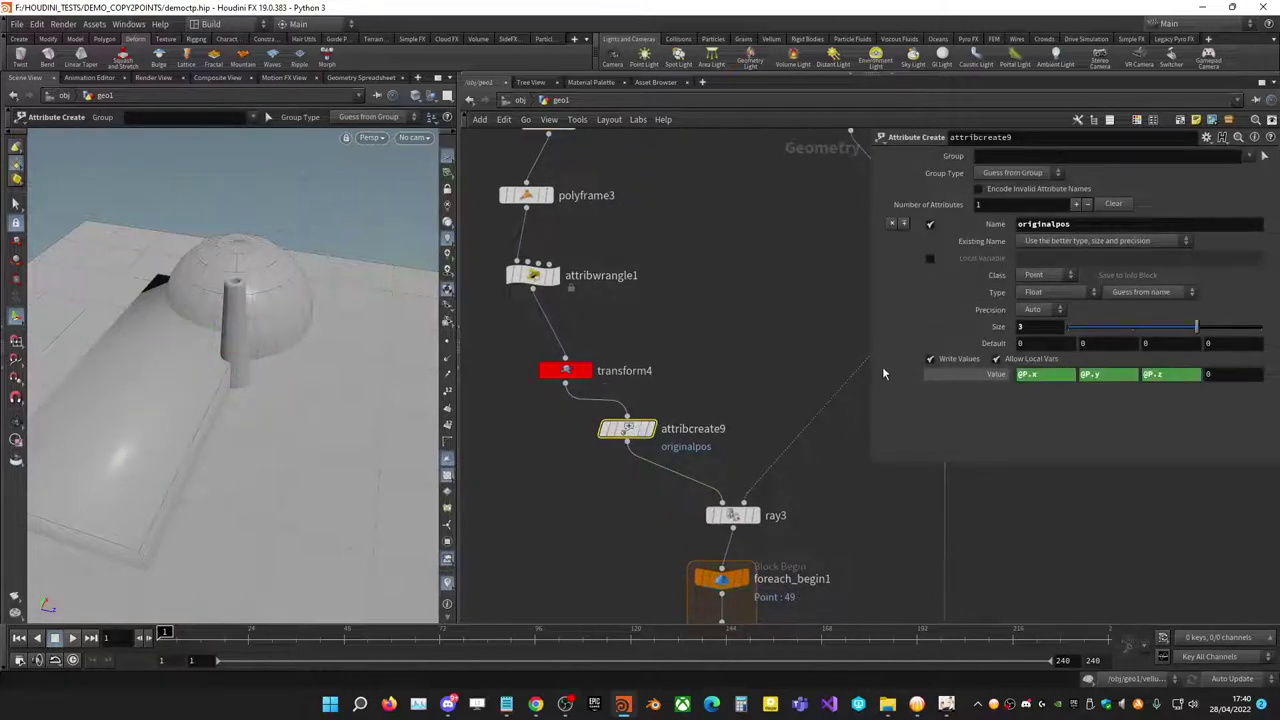
middle_click_drag(759, 377, 794, 314)
left_click_drag(664, 370, 609, 371)
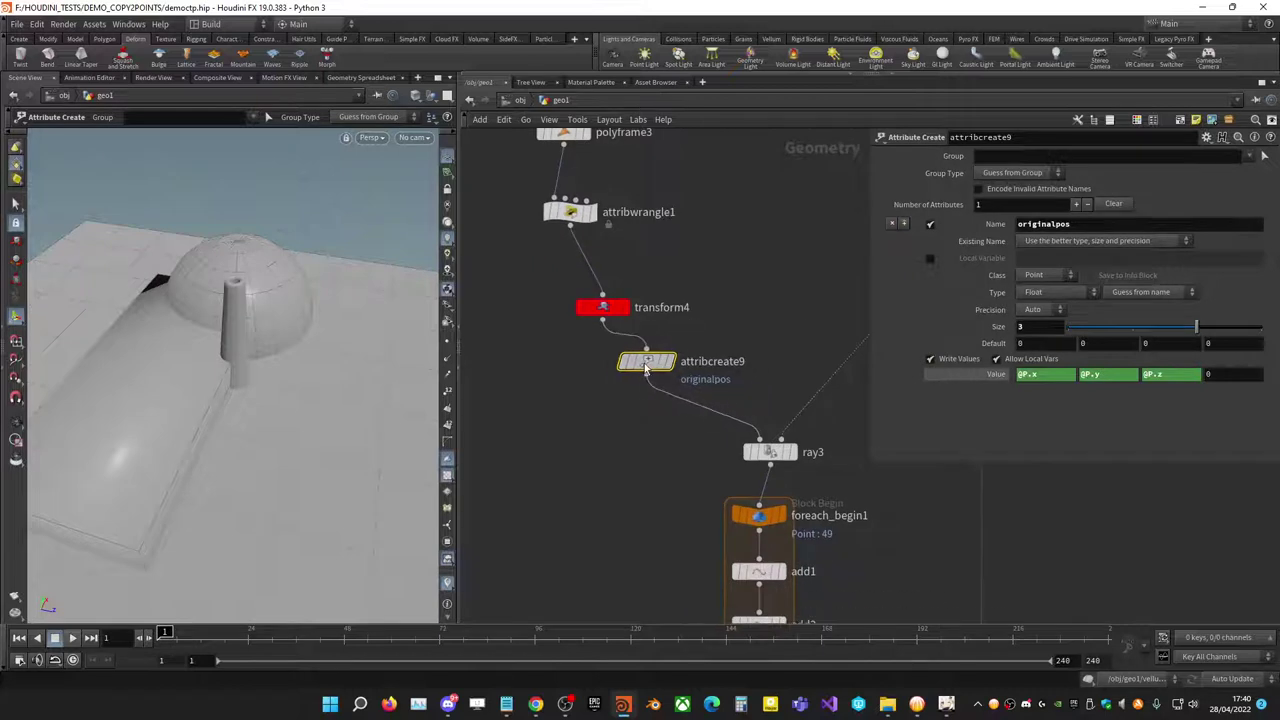
mouse_move(663, 478)
middle_mouse_down()
mouse_move(657, 120)
mouse_move(710, 595)
middle_mouse_up()
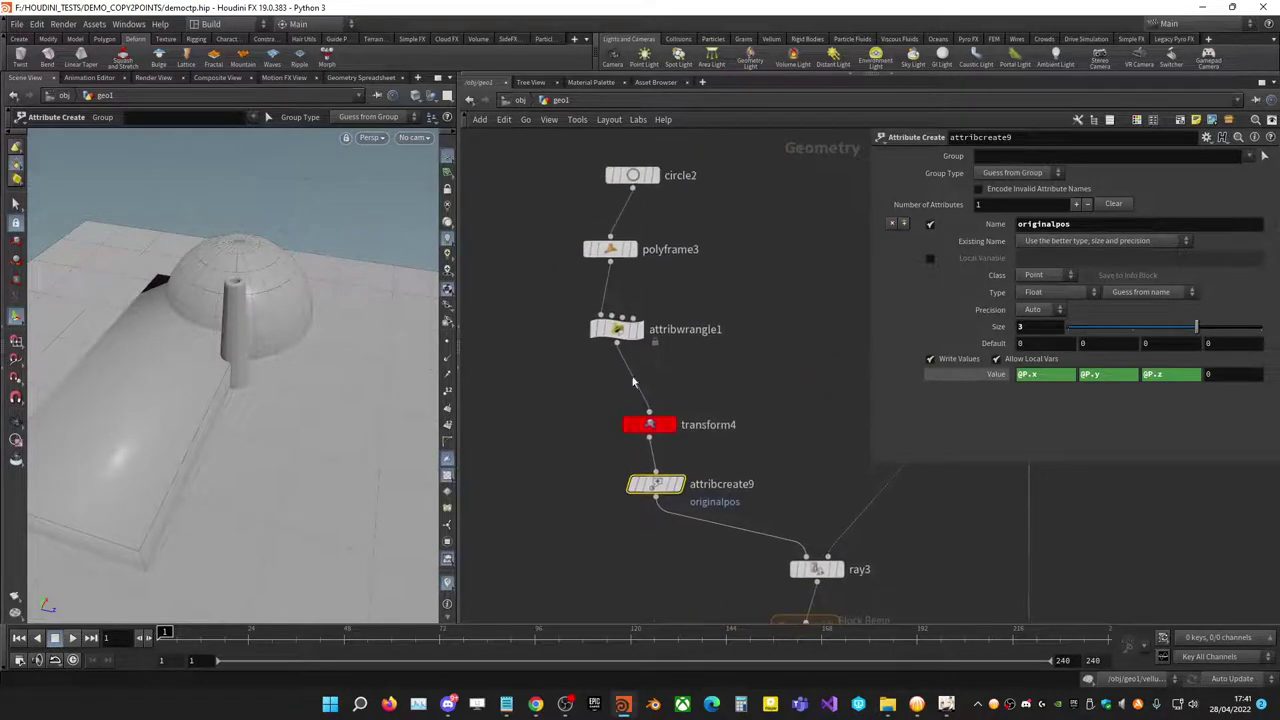
Set attribwrangle1's Scalepush to 10 to spread the strands into a wide cone
left_click(622, 340)
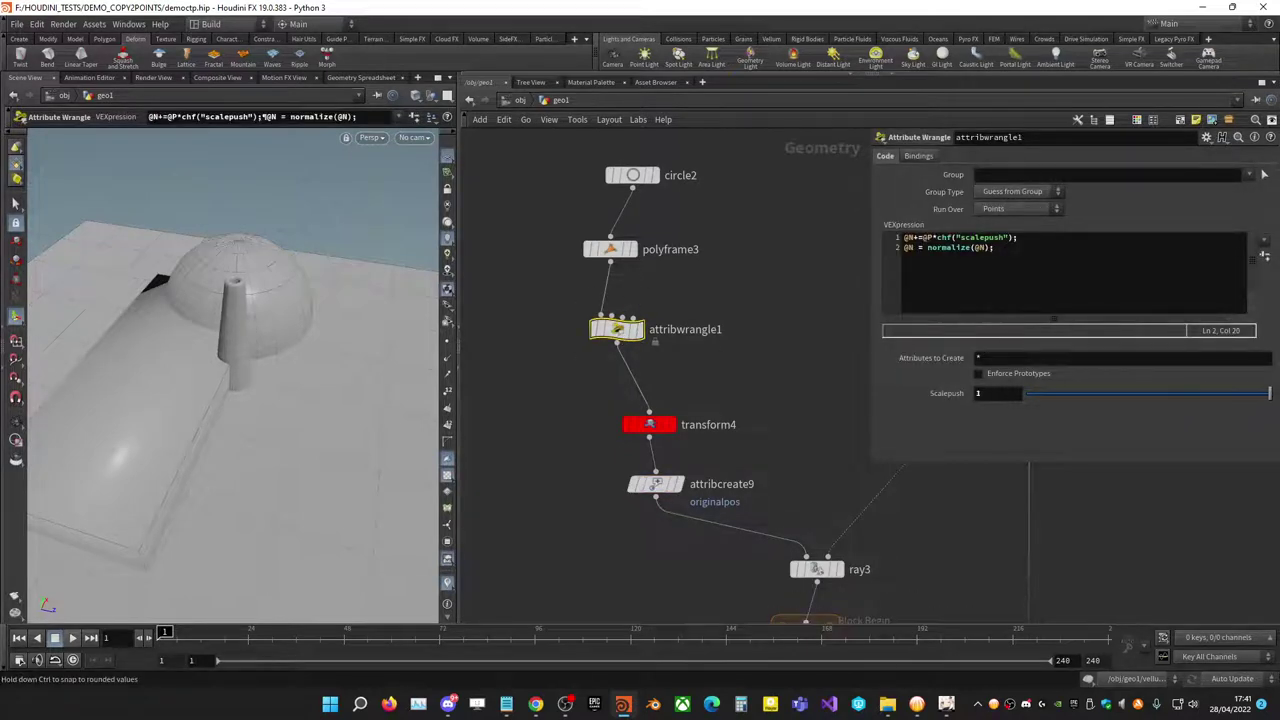
type("0")
key("Return")
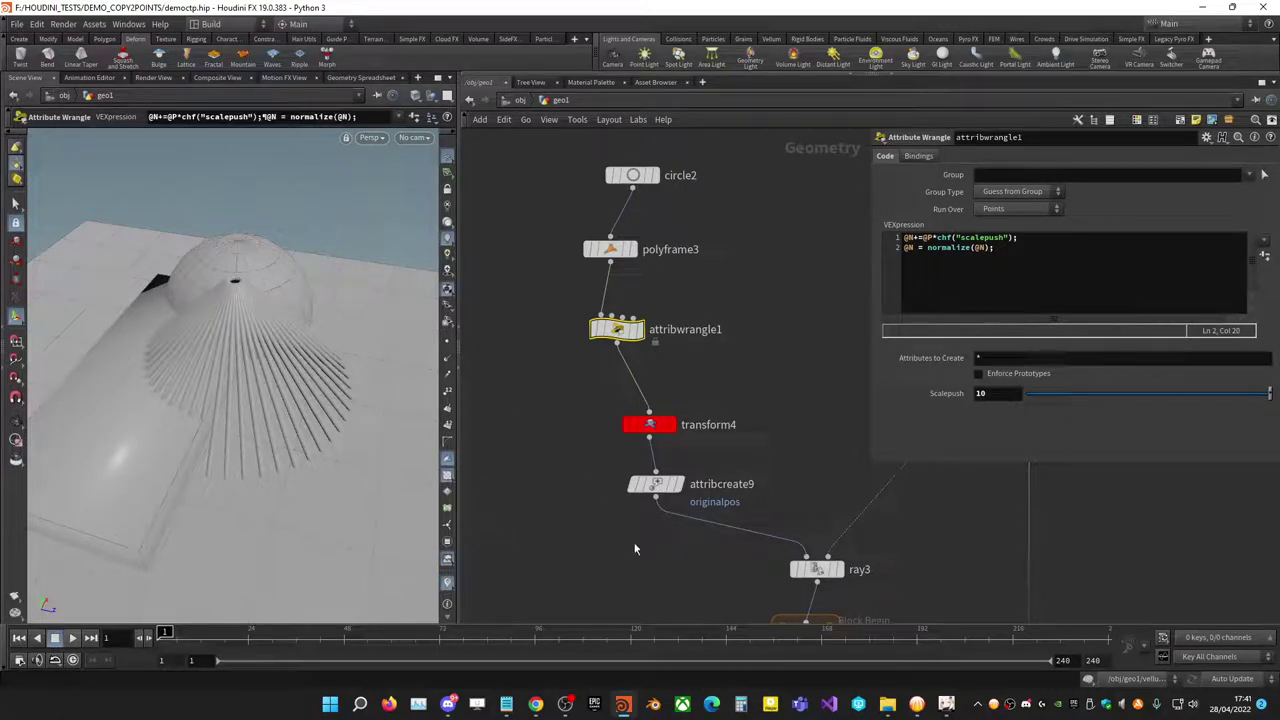
Play the strand animation, orbit around the spiky cone, and scrub back to frame 1
middle_click_drag(634, 548, 619, 354)
left_click(72, 638)
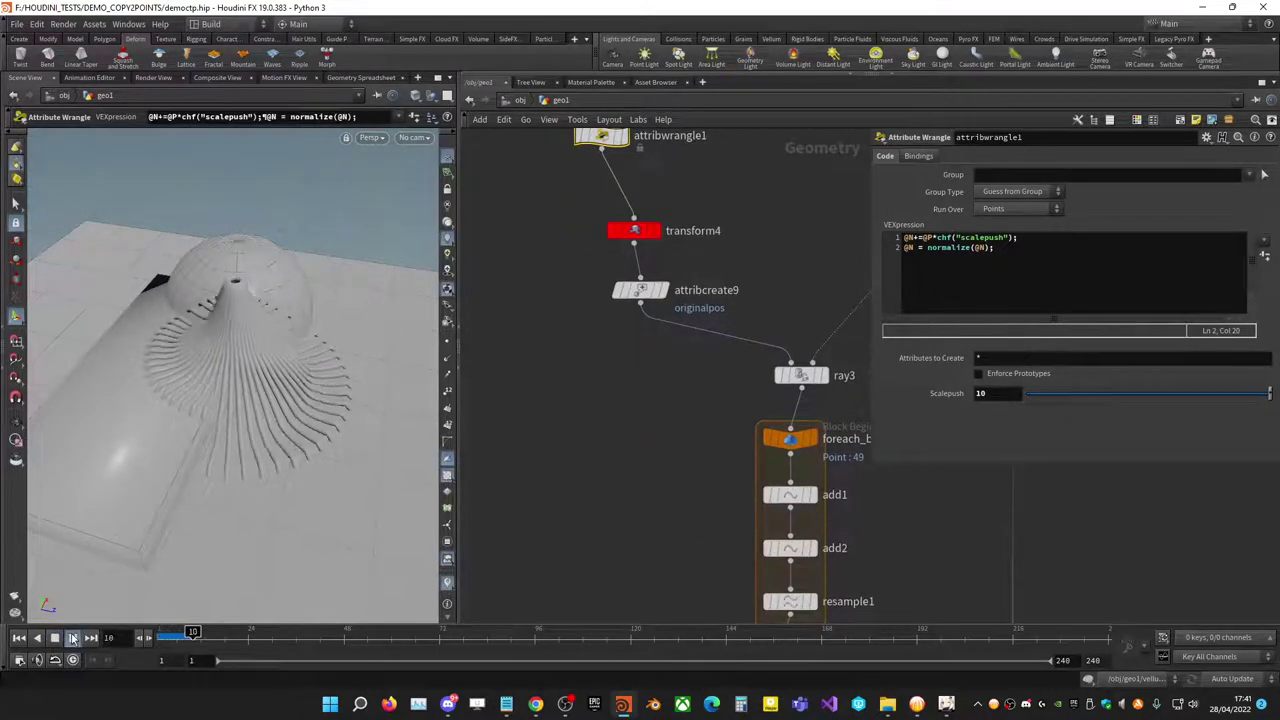
mouse_move(127, 465)
left_mouse_down()
mouse_move(266, 363)
mouse_move(329, 371)
mouse_move(294, 406)
mouse_move(249, 403)
mouse_move(263, 390)
left_mouse_up()
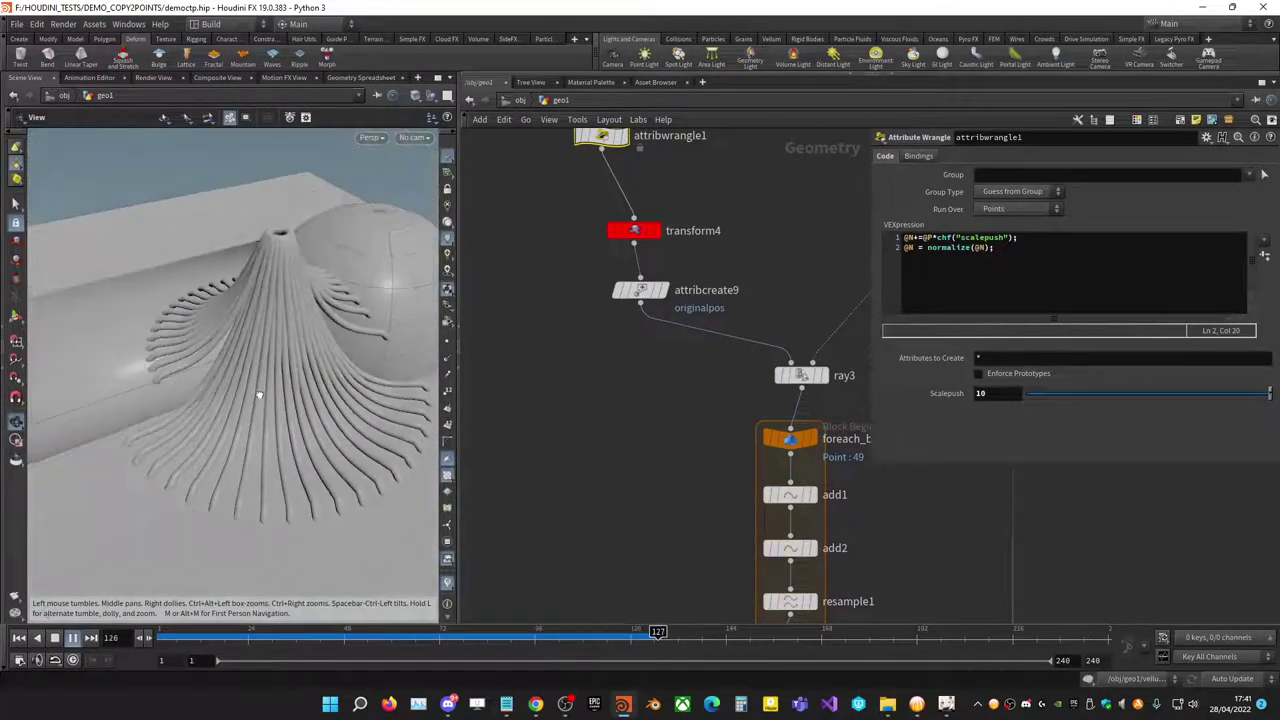
key("Return")
mouse_move(270, 640)
left_mouse_down()
mouse_move(170, 640)
mouse_move(526, 634)
mouse_move(155, 634)
mouse_move(285, 634)
mouse_move(335, 657)
mouse_move(489, 654)
mouse_move(165, 634)
mouse_move(369, 631)
mouse_move(165, 632)
left_mouse_up()
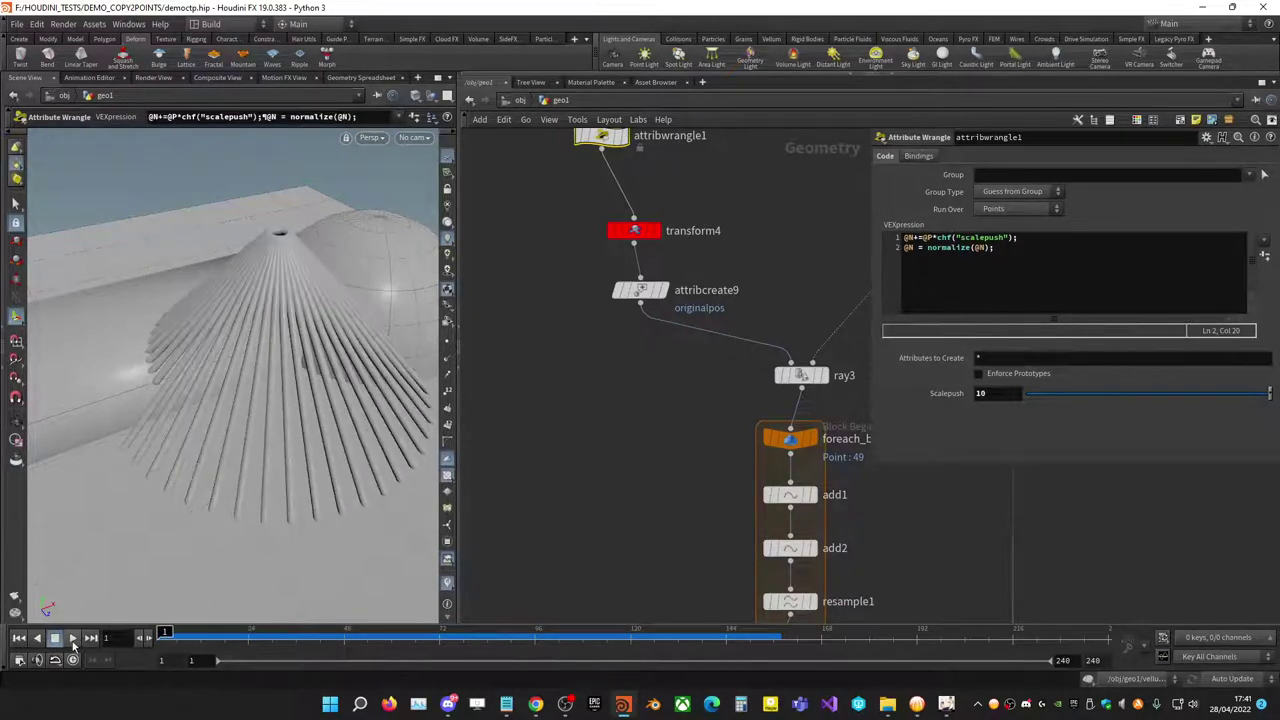
scroll(624, 421, "down", 4)
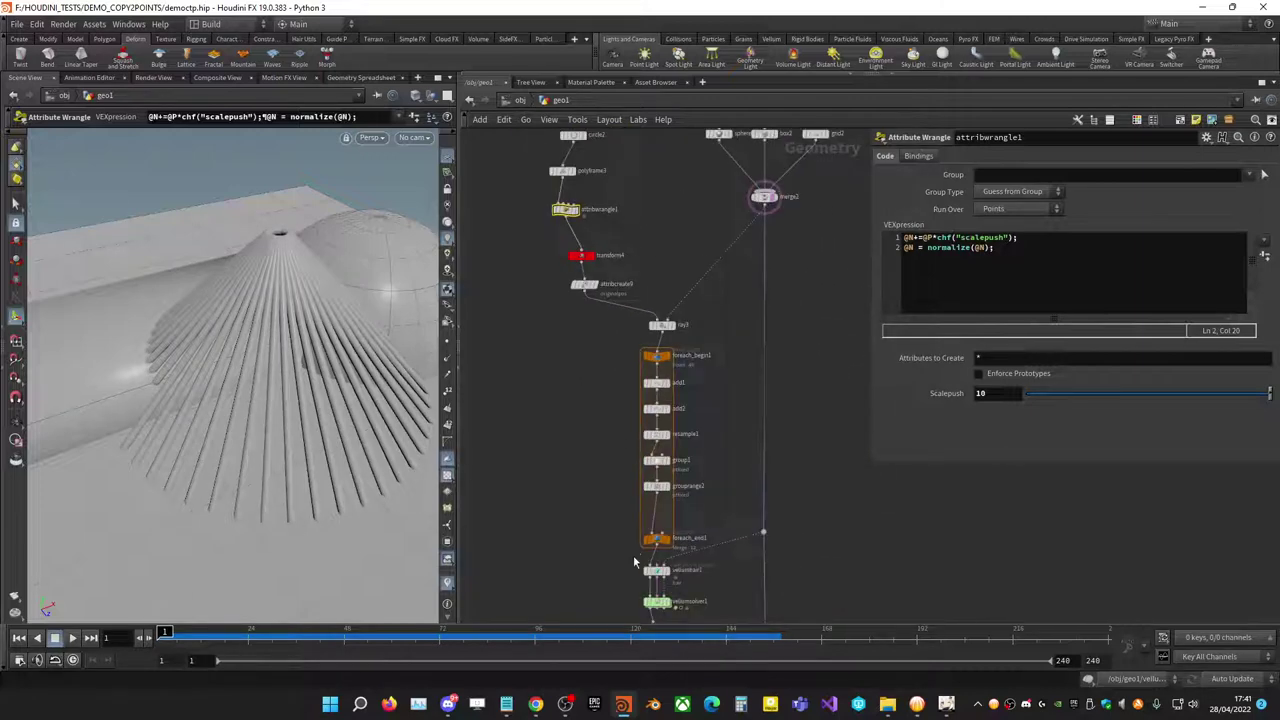
Select vellumsolver1 and orbit the viewport out to see the cone and sphere
scroll(686, 604, "up", 3)
left_click(637, 462)
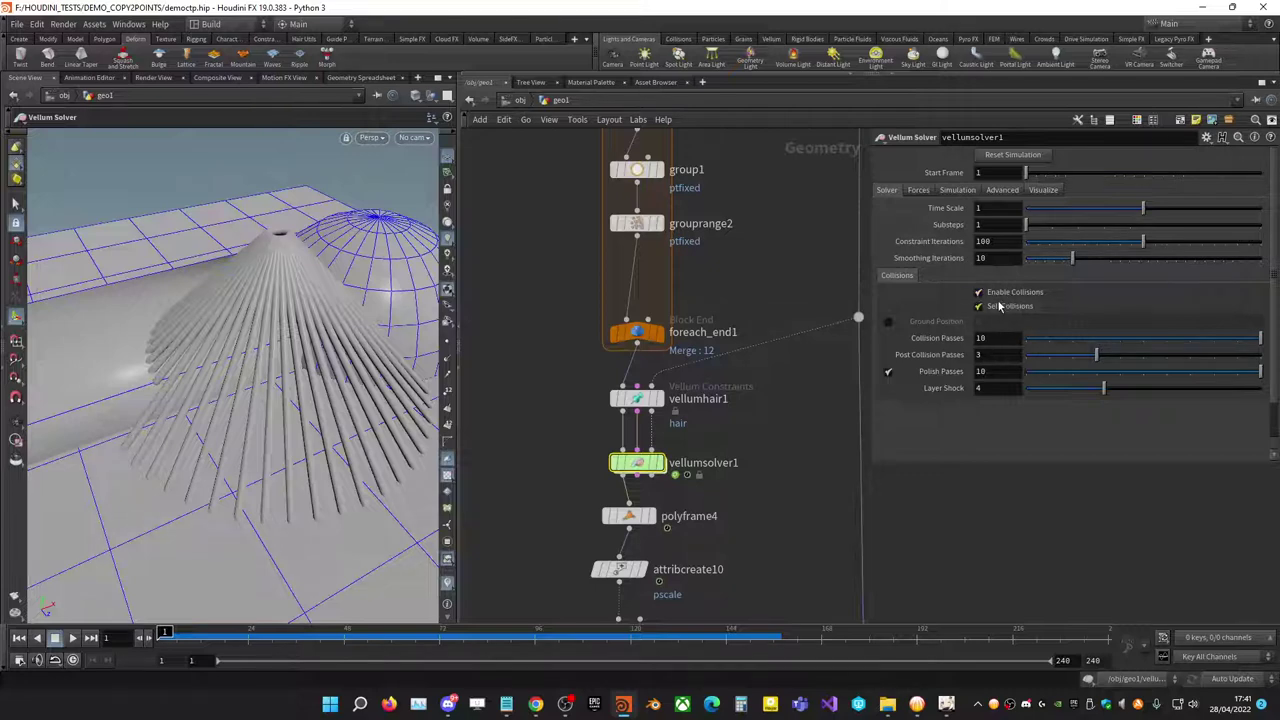
key("Escape")
scroll(277, 365, "up", 3)
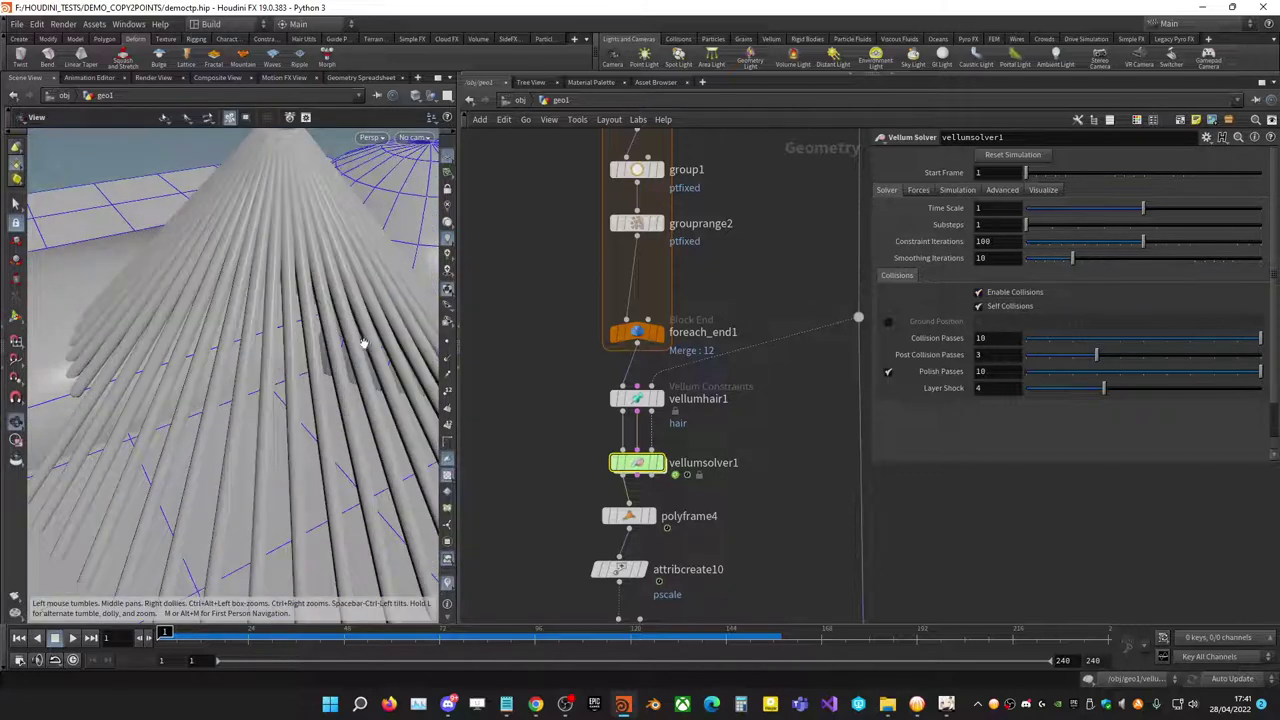
left_click_drag(346, 362, 322, 355)
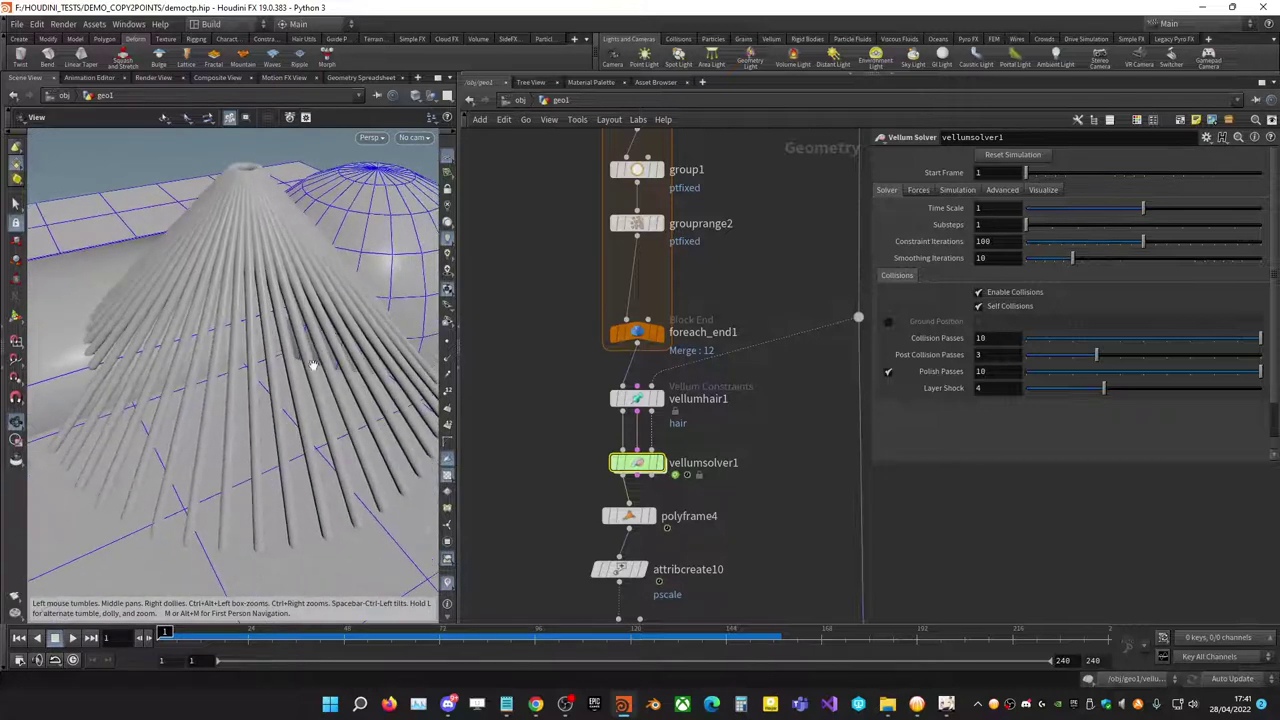
key("Return")
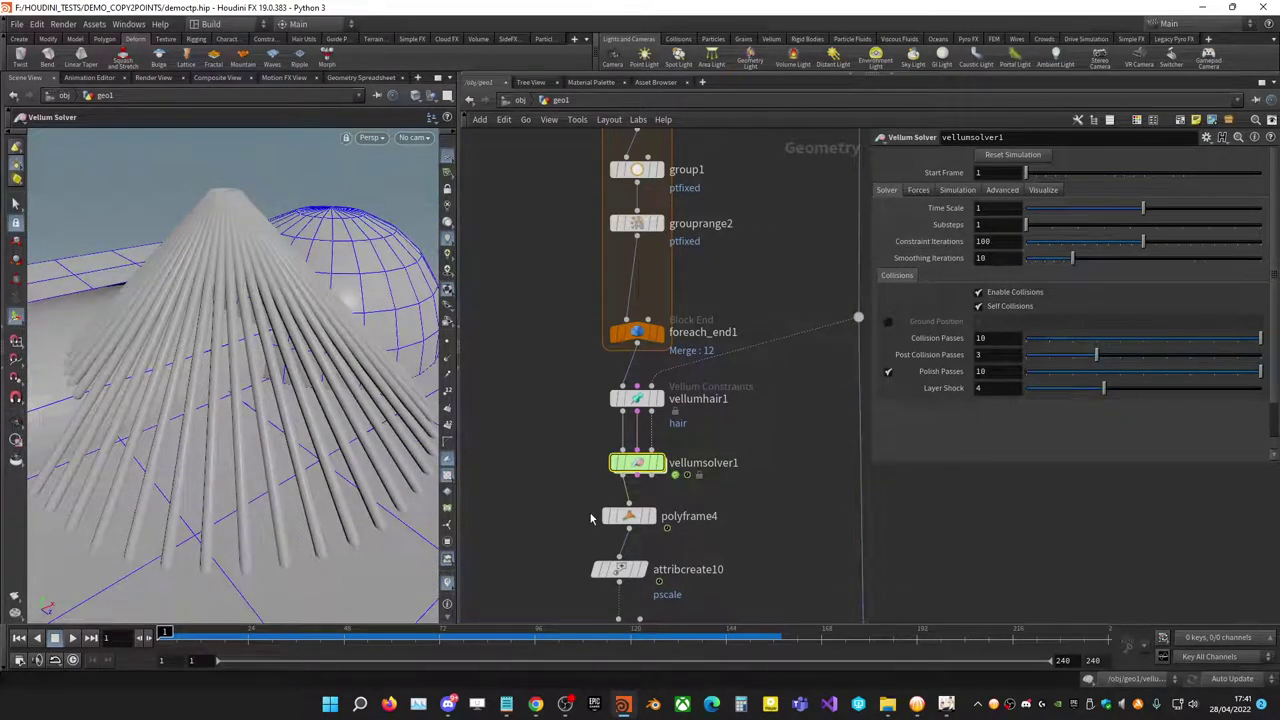
Review vellumhair1's constraint parameters, then return to vellumsolver1's substep and collision settings
left_click(638, 400)
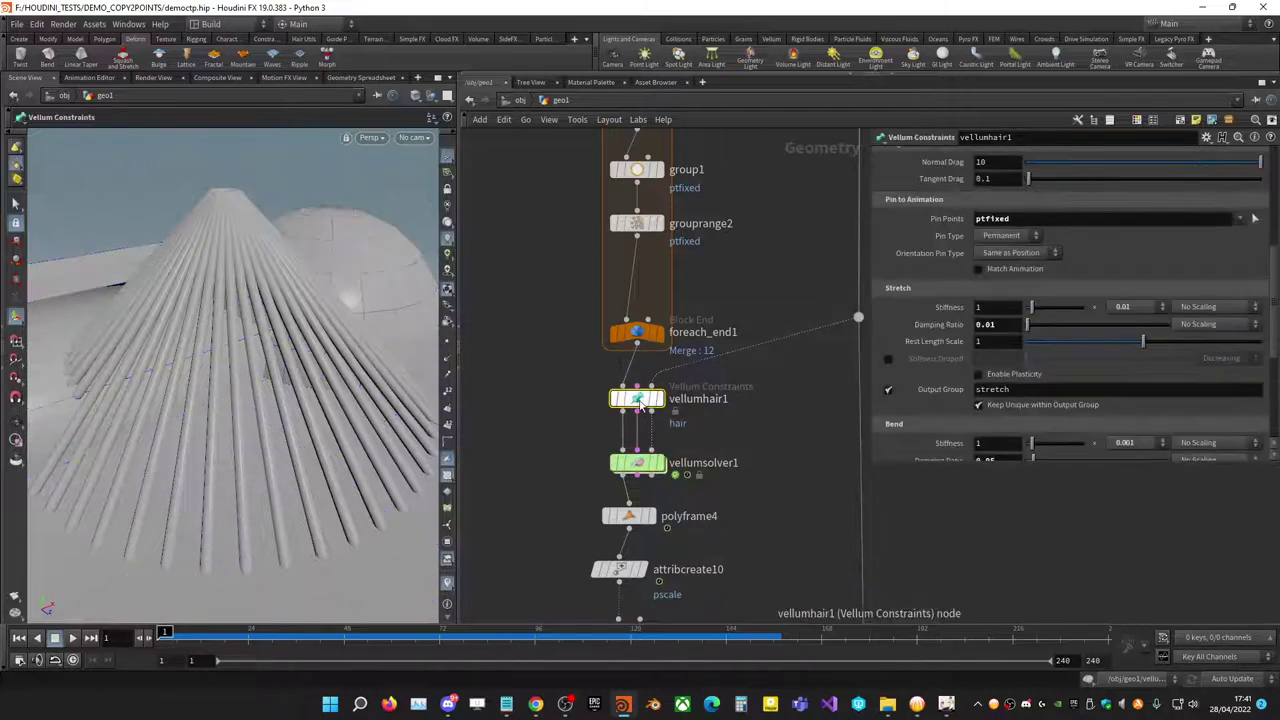
scroll(1018, 200, "up", 2)
scroll(1022, 205, "up", 2)
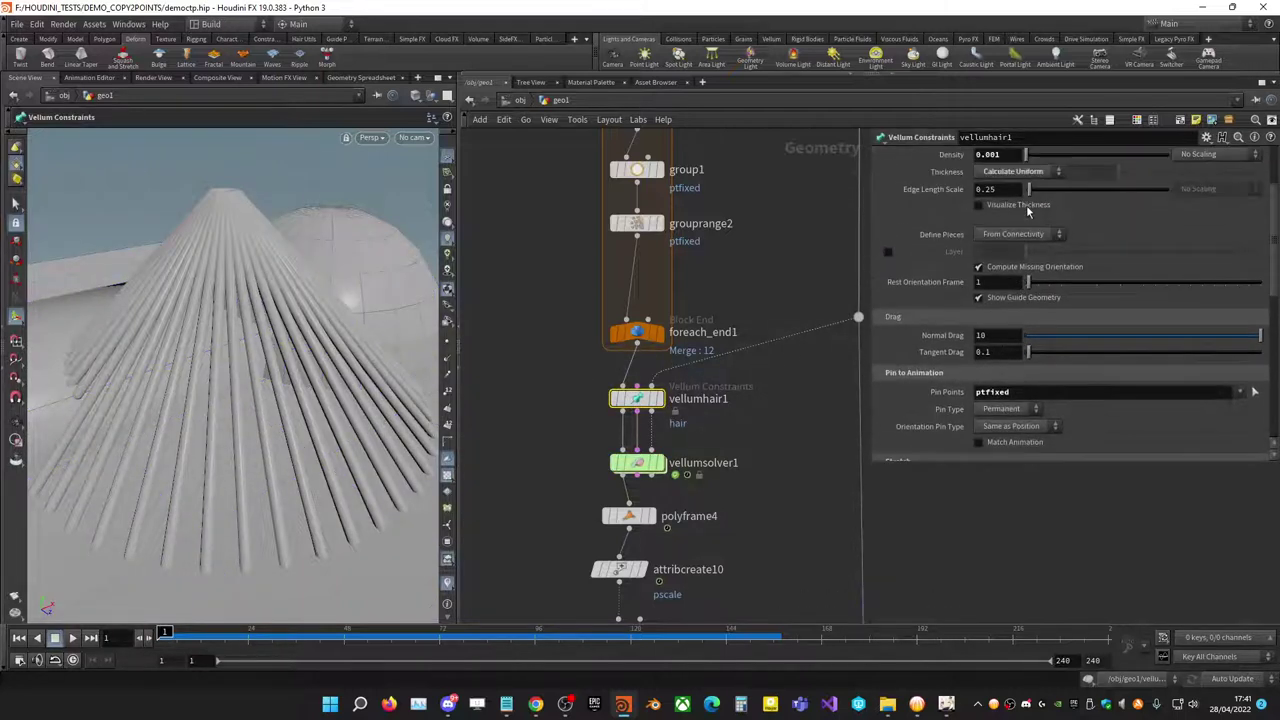
scroll(1022, 205, "up", 3)
scroll(1020, 207, "up", 2)
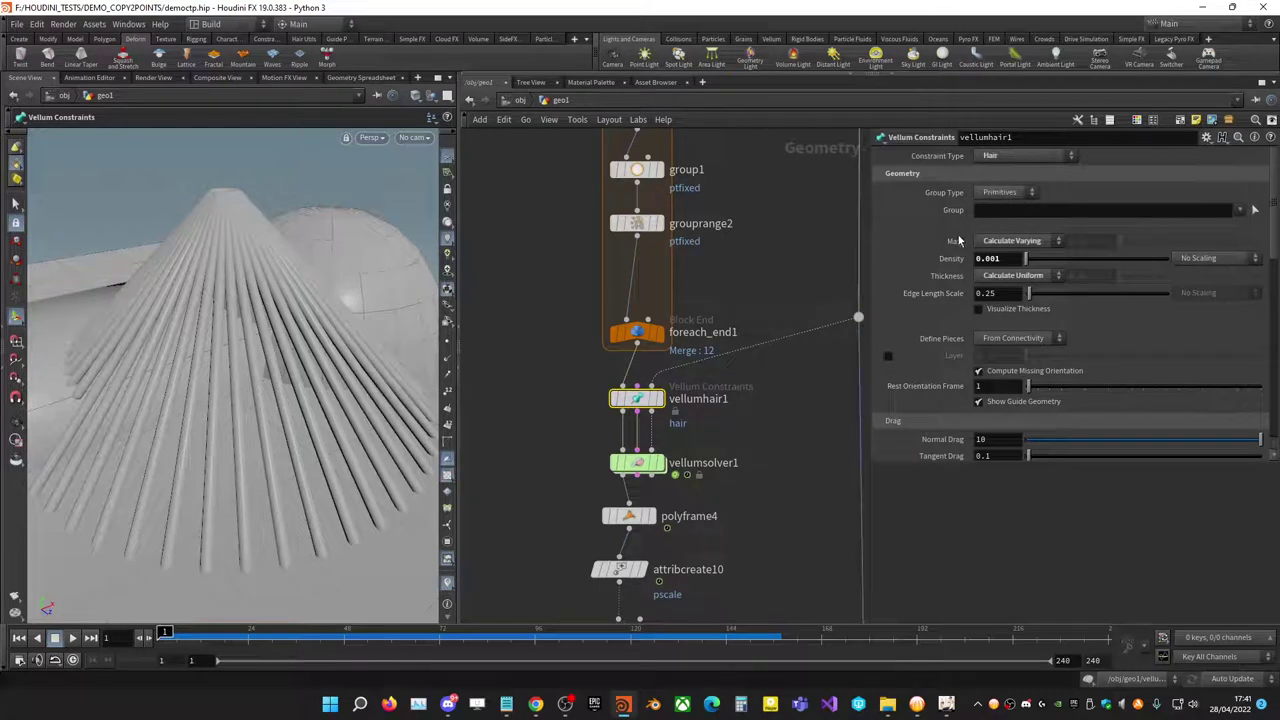
scroll(903, 290, "down", 2)
scroll(903, 300, "down", 2)
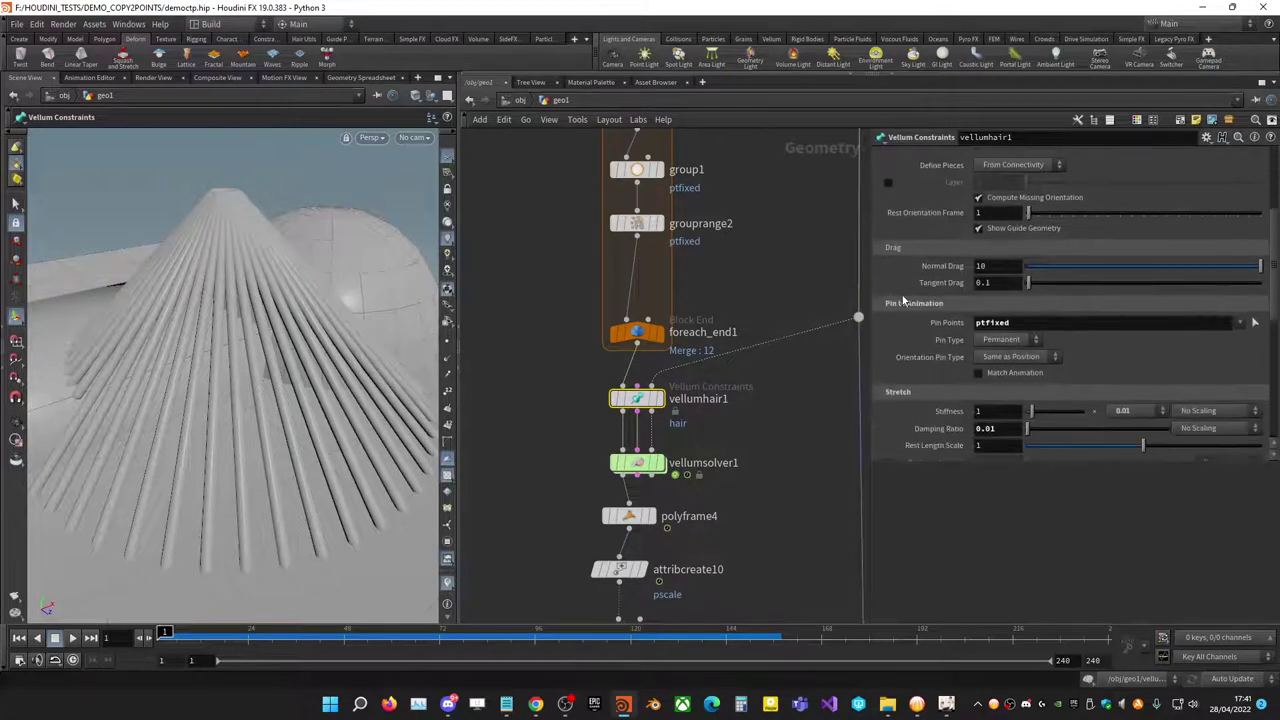
scroll(903, 300, "down", 2)
scroll(903, 300, "down", 2)
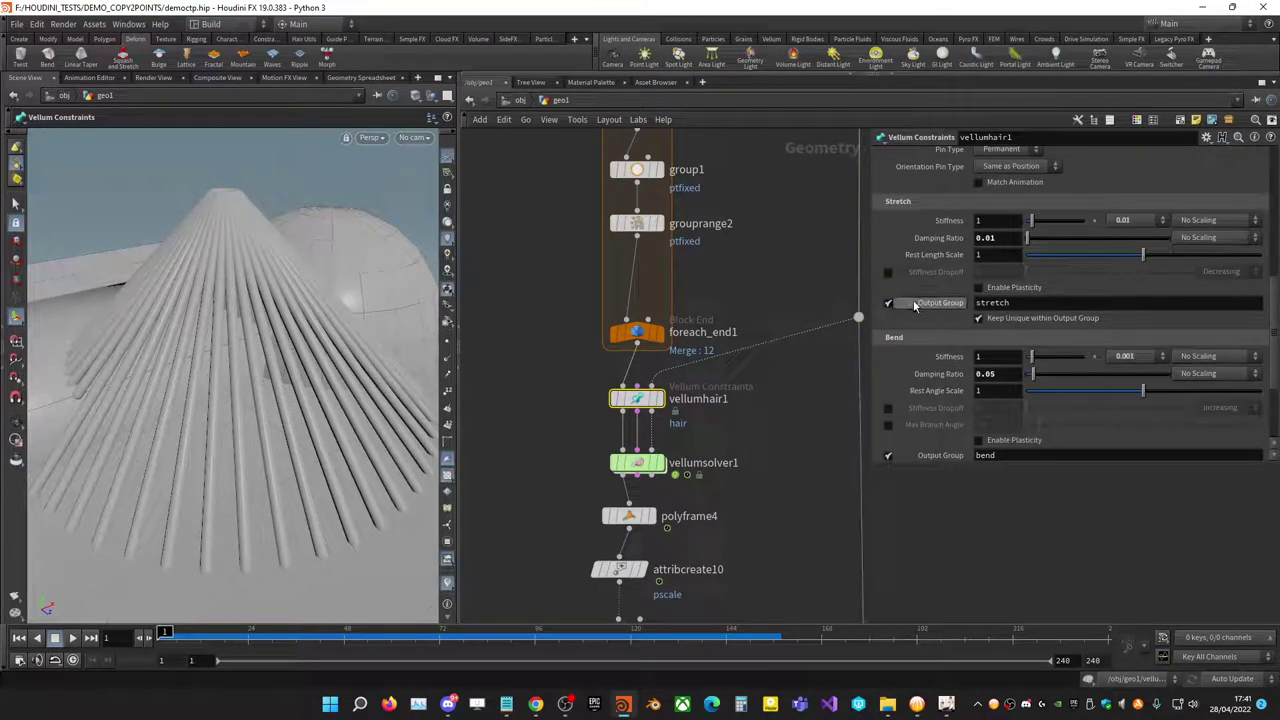
scroll(913, 300, "down", 2)
scroll(915, 310, "down", 1)
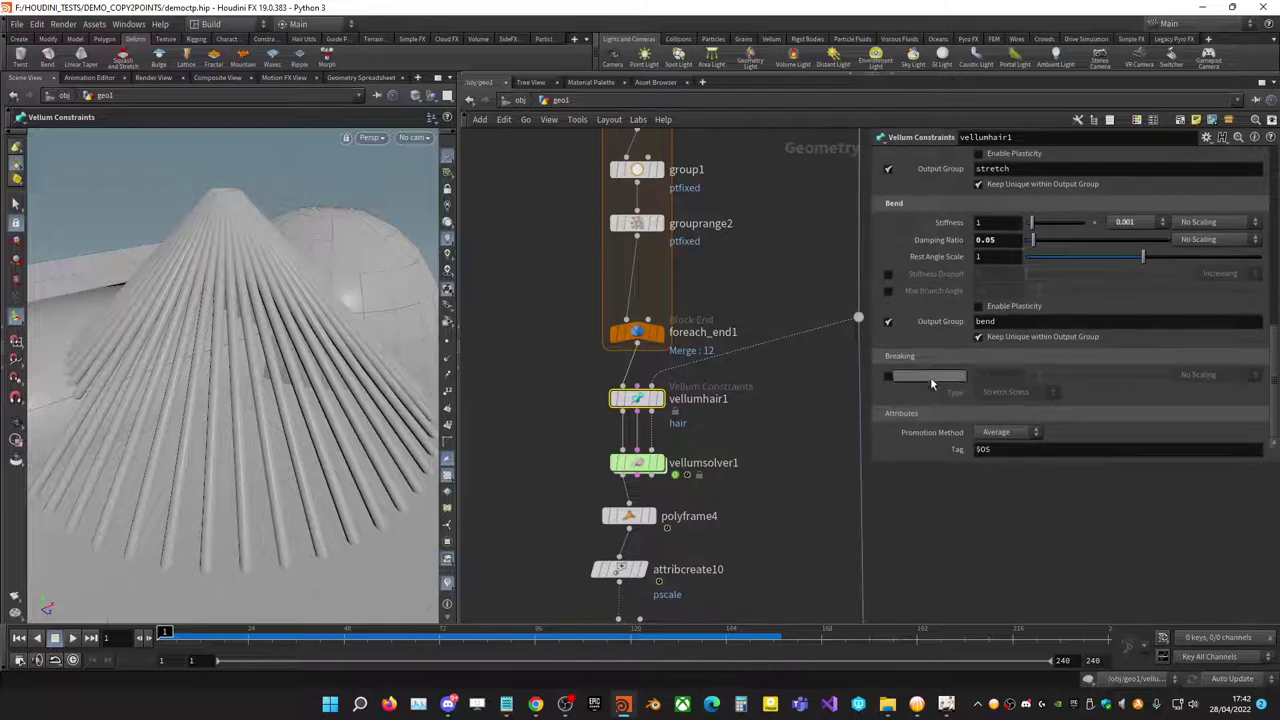
left_click(640, 463)
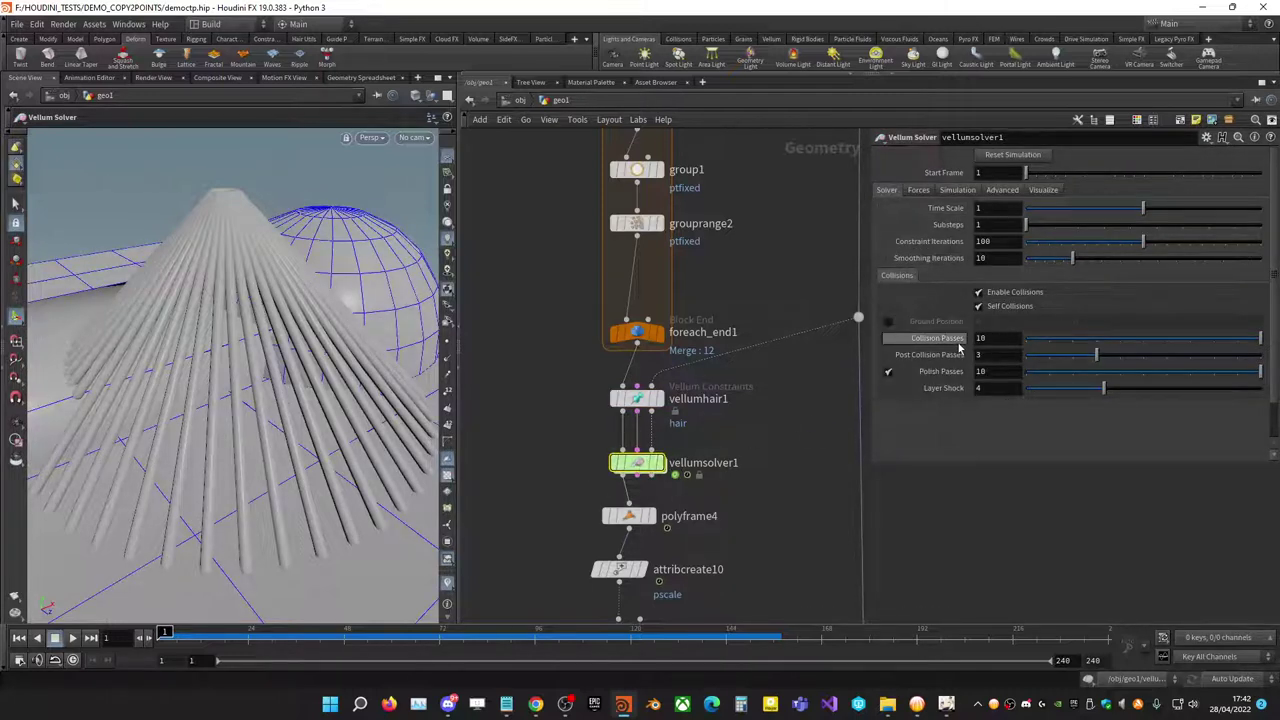
left_click(919, 190)
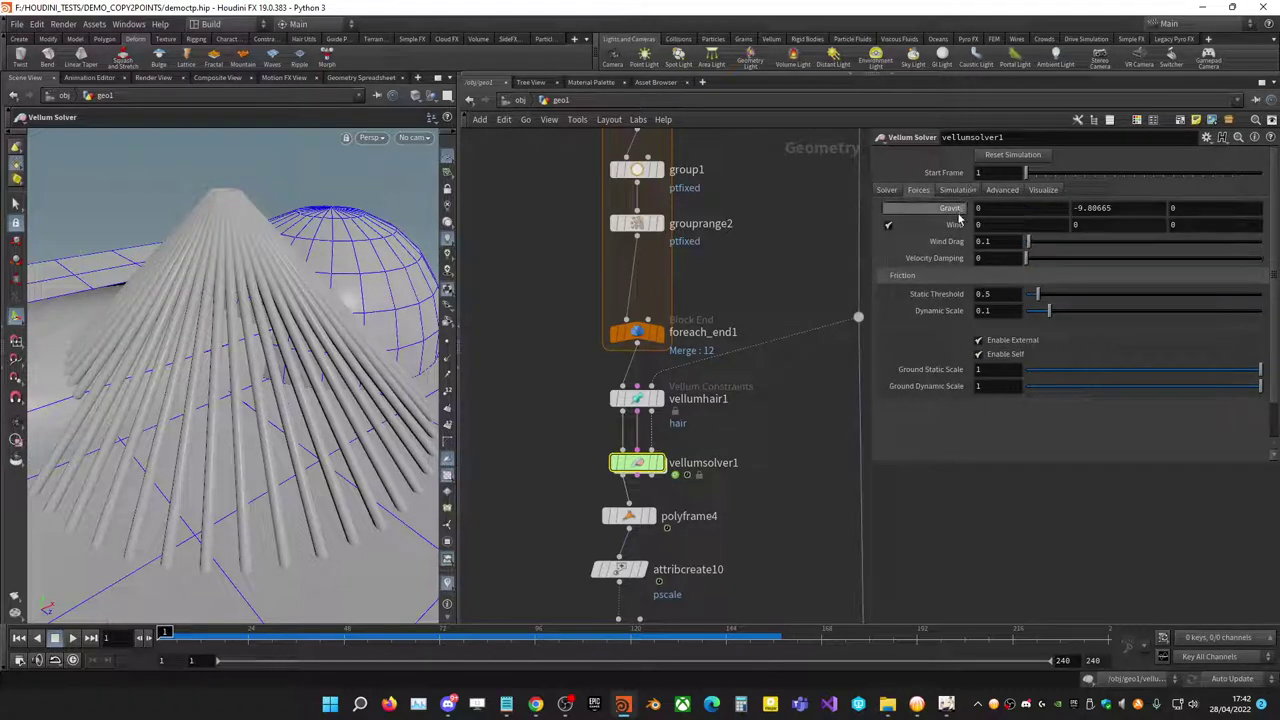
left_click(957, 191)
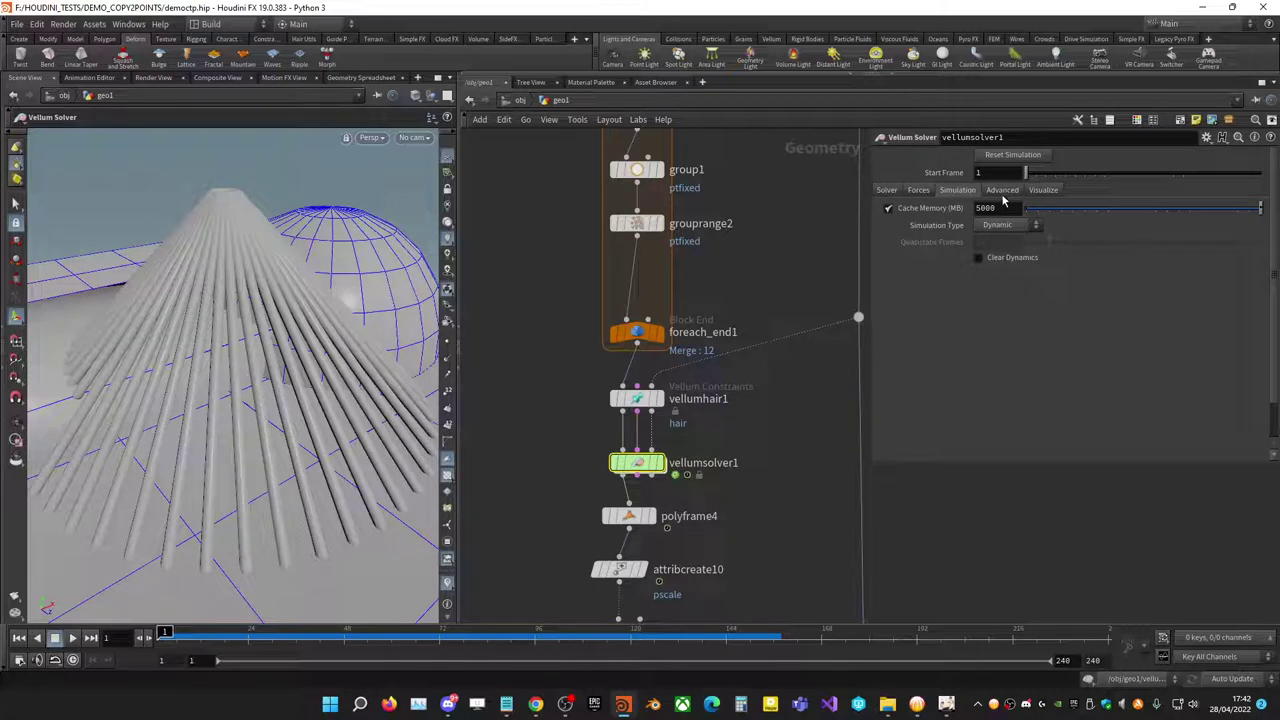
left_click(1002, 192)
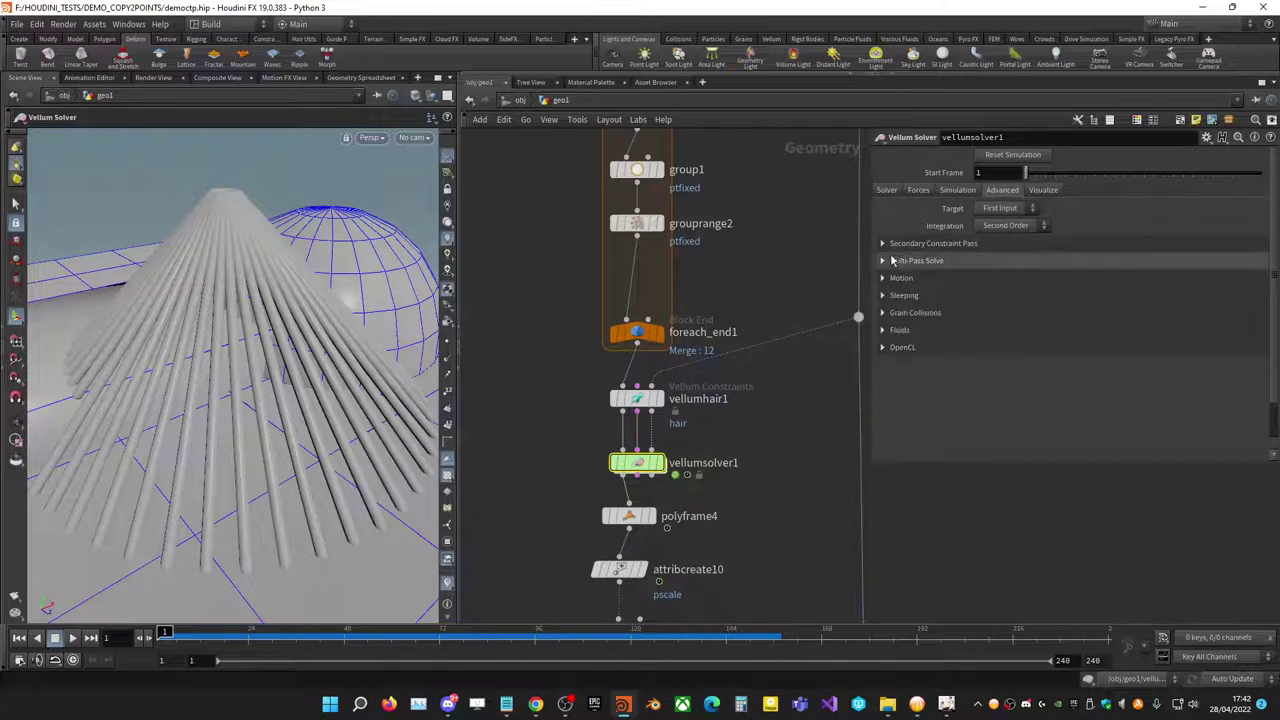
left_click(882, 313)
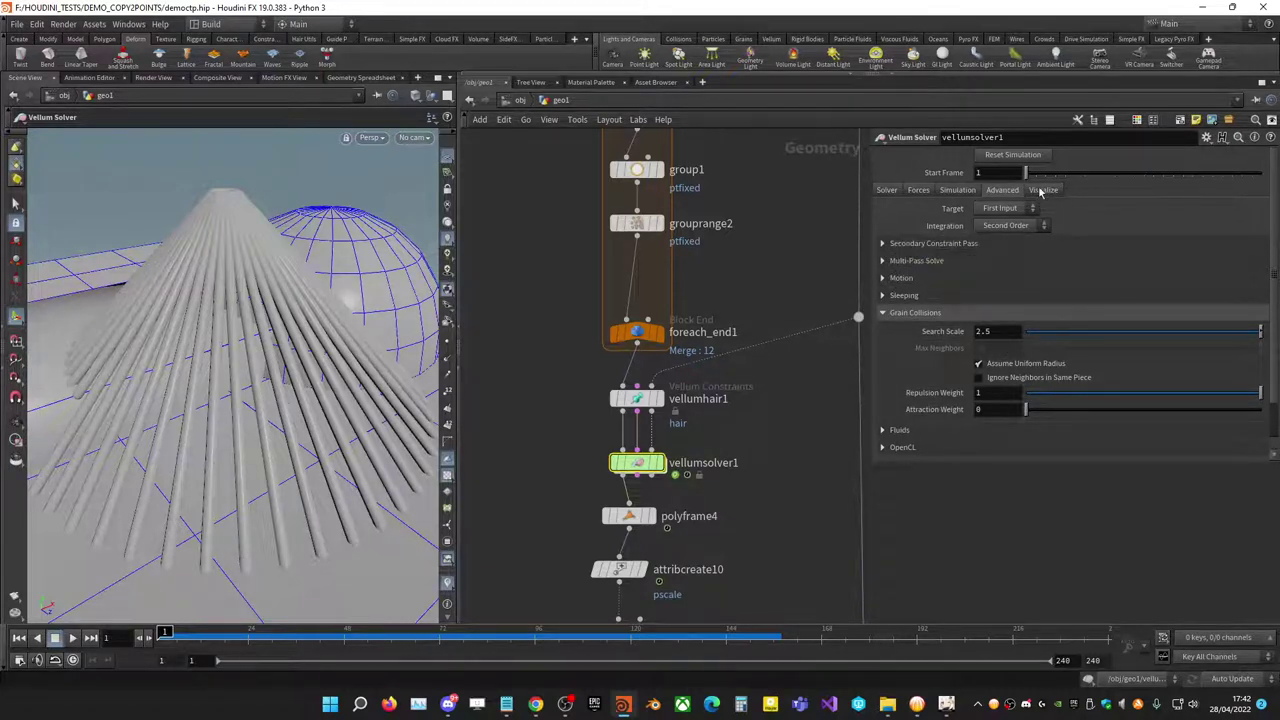
left_click(885, 245)
left_click(886, 244)
left_click(884, 261)
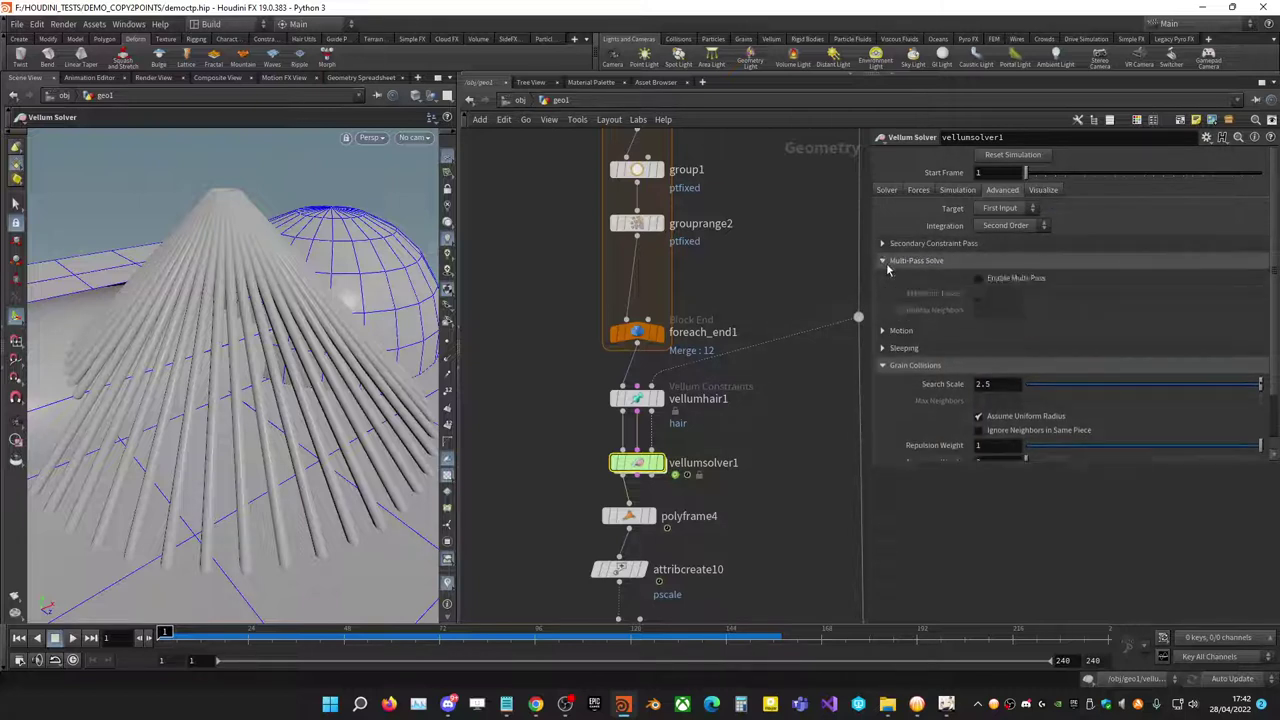
left_click(884, 261)
left_click(884, 278)
left_click(884, 279)
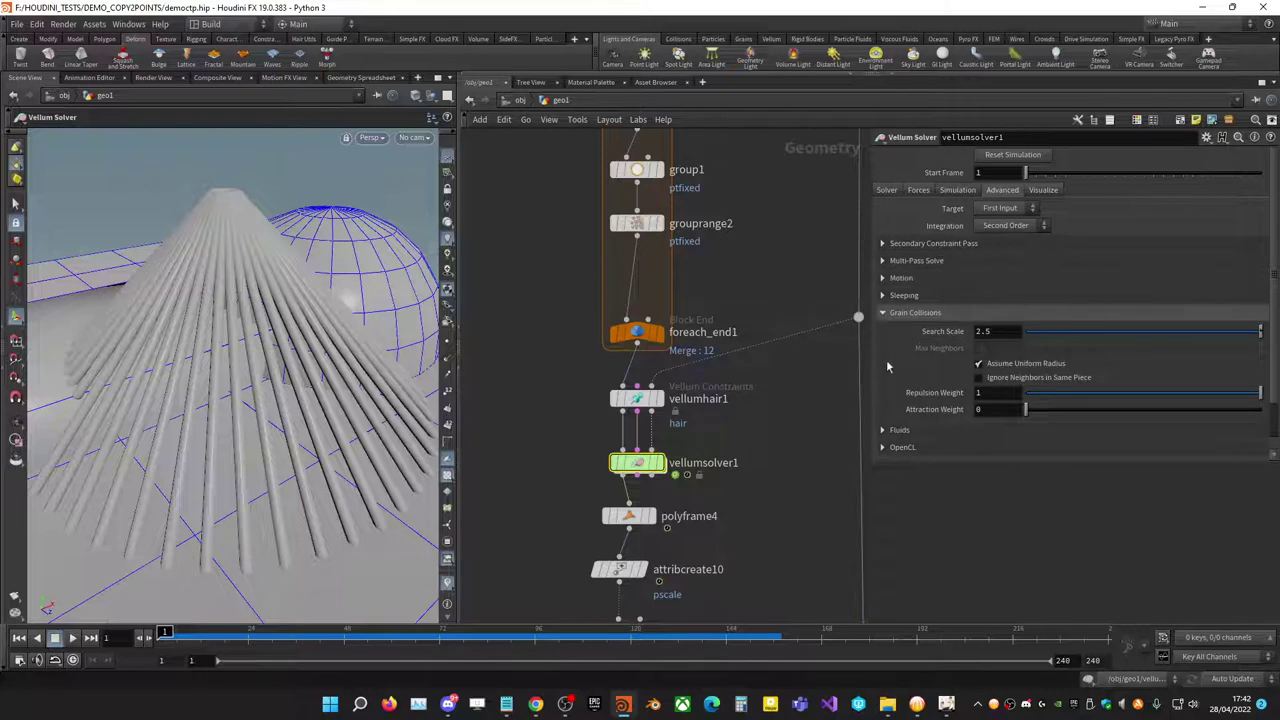
scroll(886, 365, "down", 1)
left_click(884, 389)
left_click(884, 389)
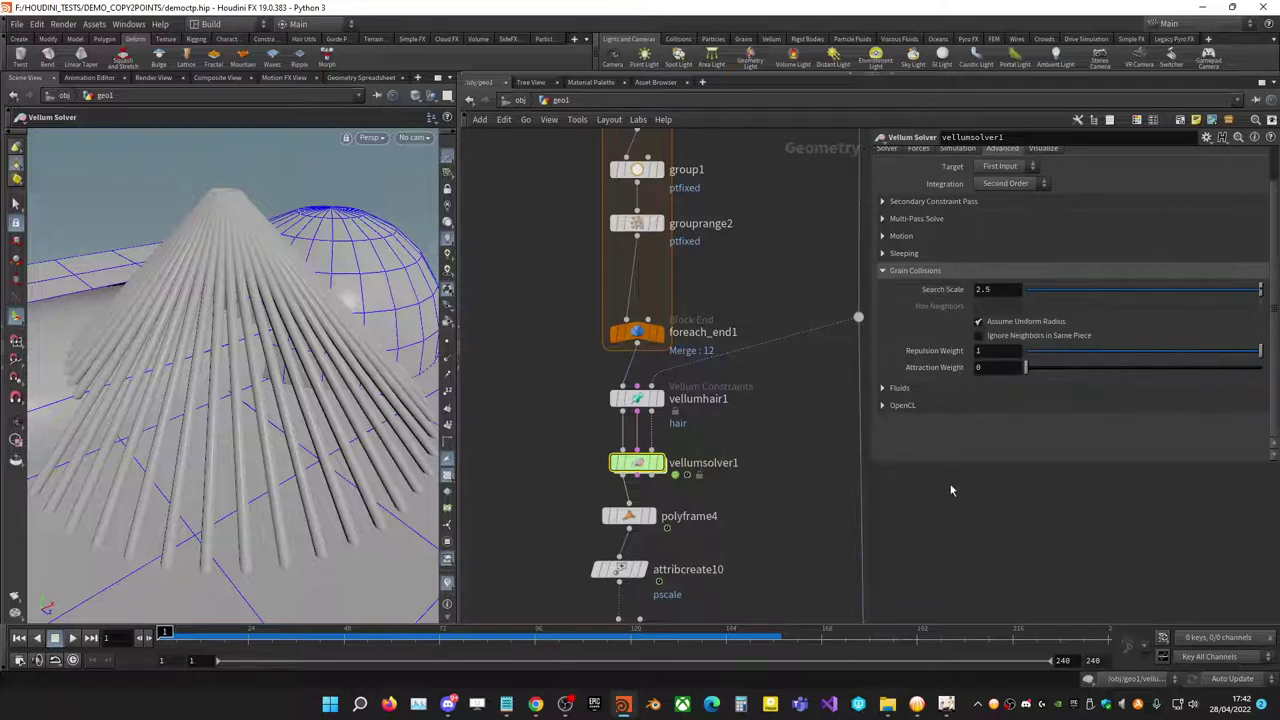
scroll(1047, 201, "up", 2)
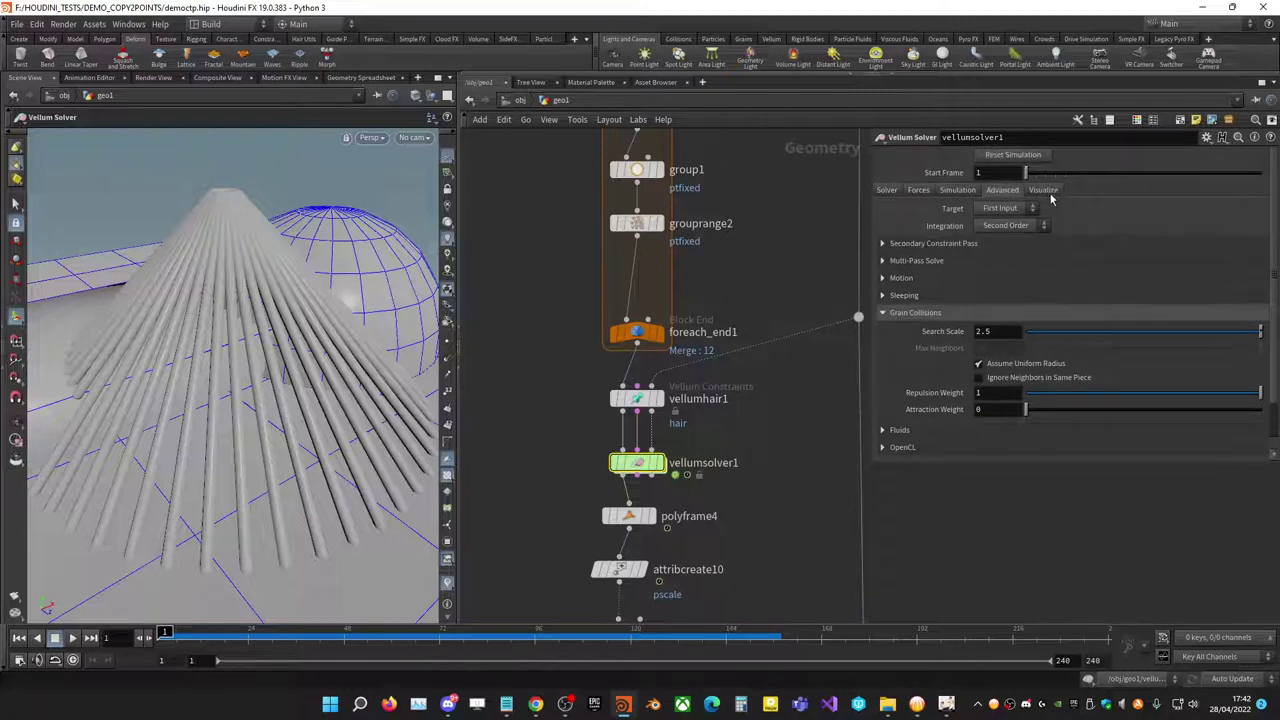
left_click(886, 191)
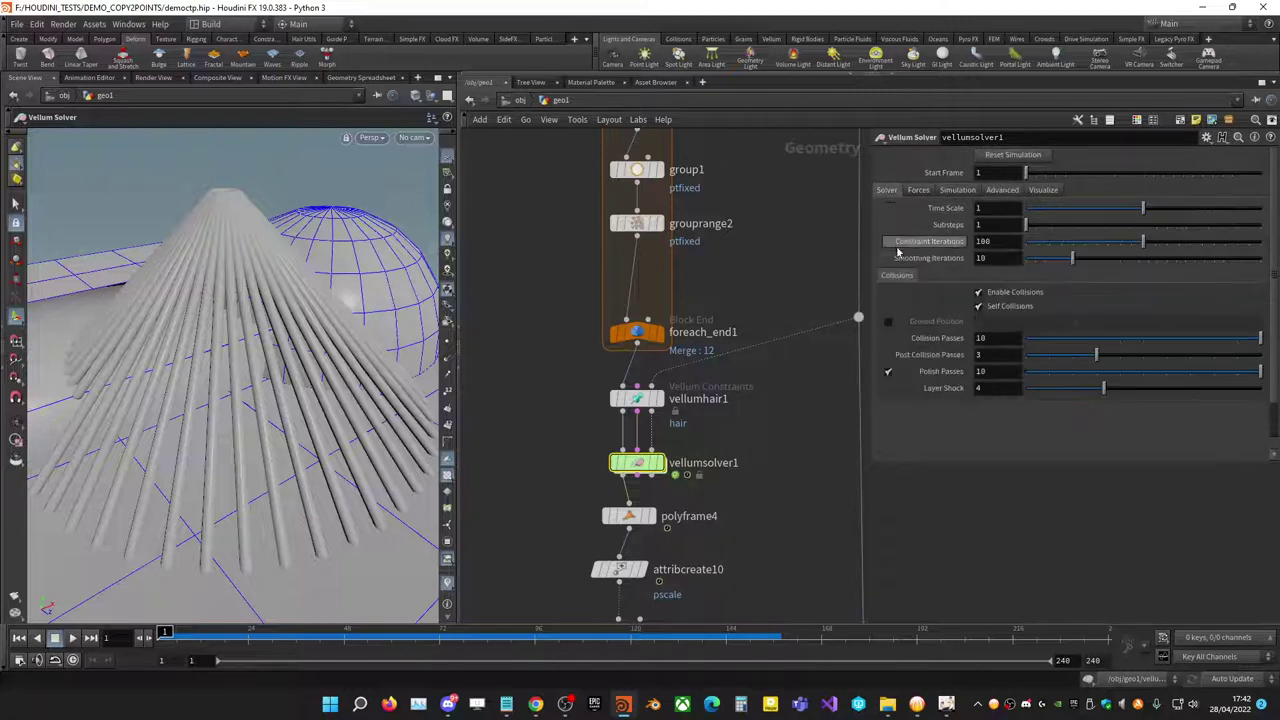
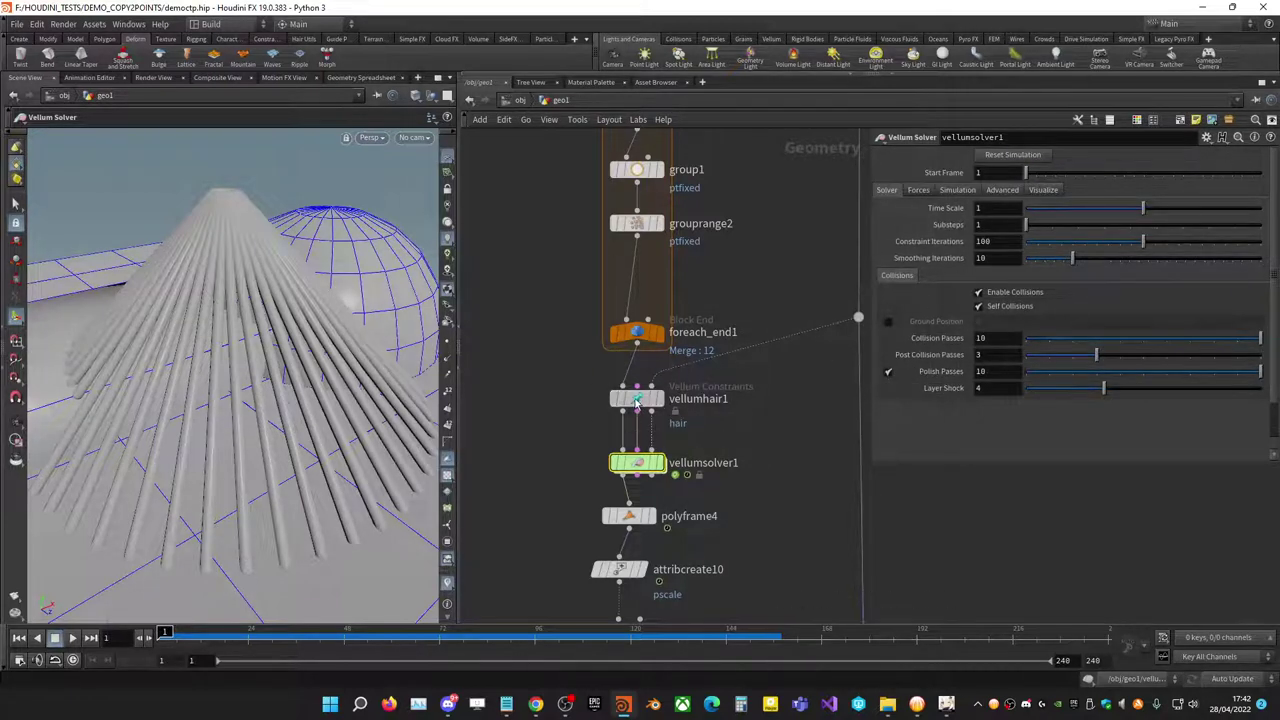
Select vellumhair1 and review its parameters from the Bend options up to Constraint Type
left_click(637, 400)
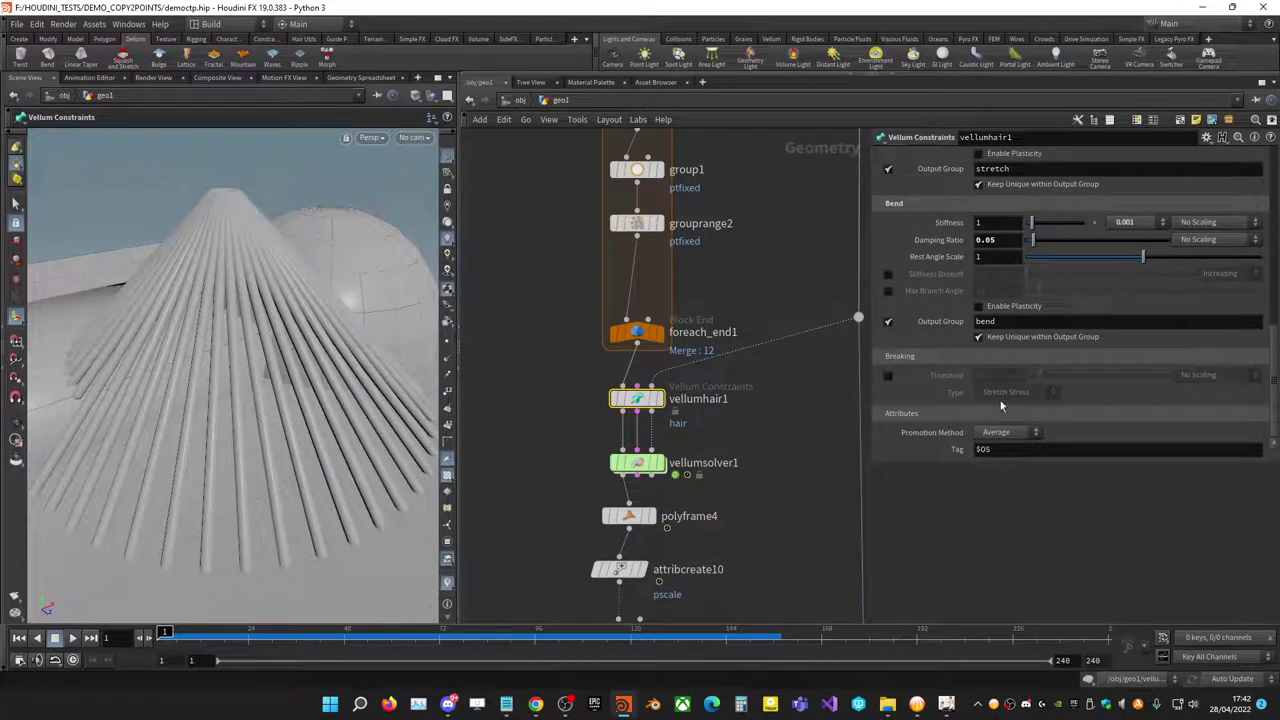
scroll(1000, 400, "up", 1)
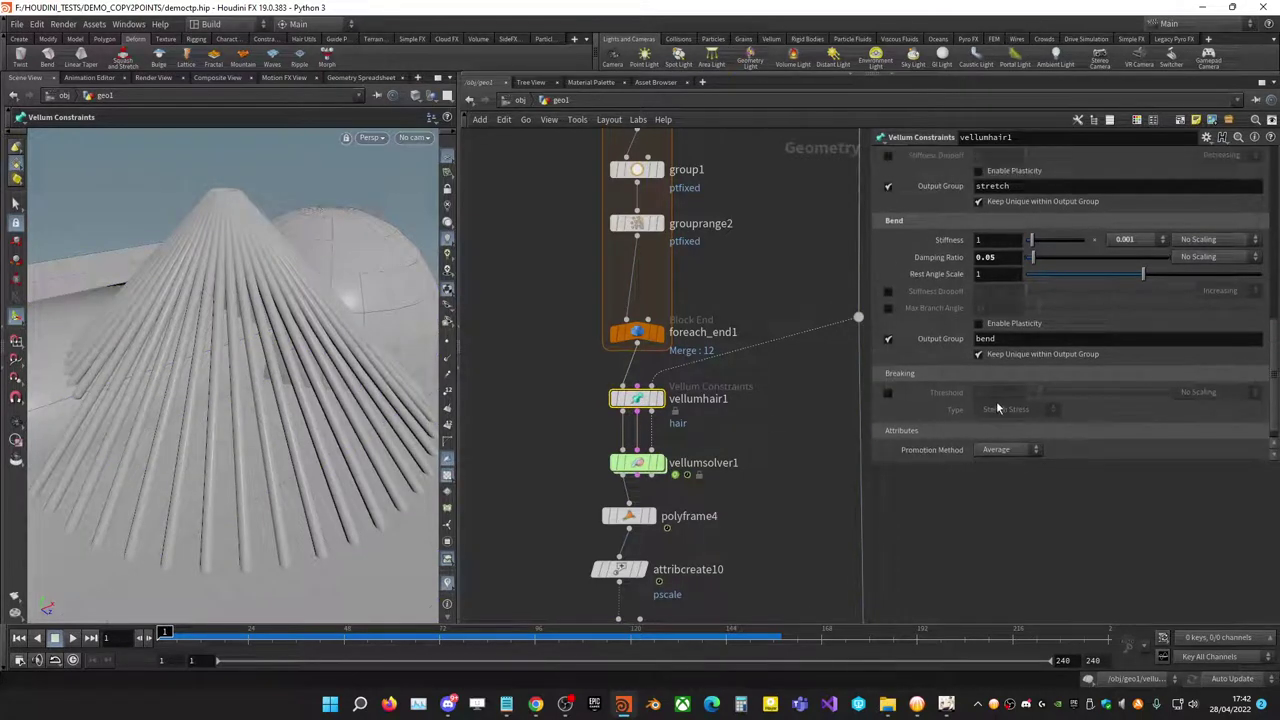
scroll(998, 402, "up", 1)
scroll(997, 405, "up", 1)
scroll(996, 408, "up", 1)
scroll(996, 405, "up", 1)
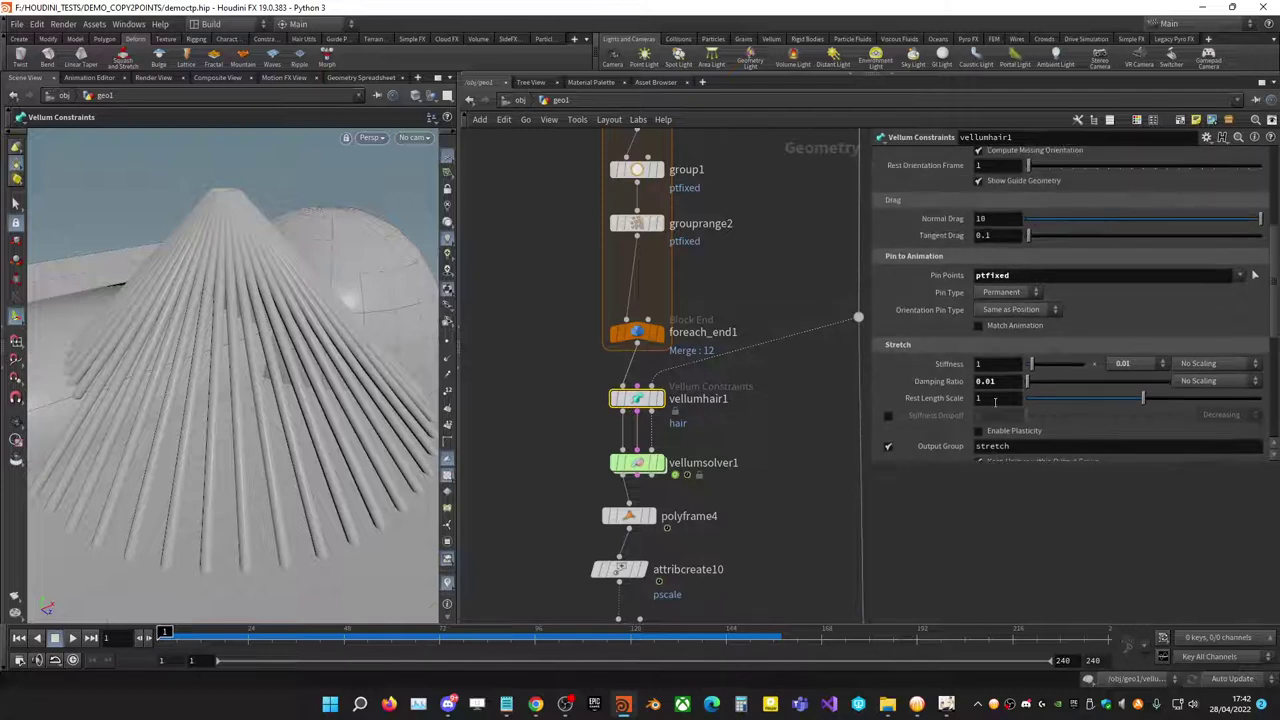
scroll(995, 402, "up", 1)
scroll(997, 406, "up", 1)
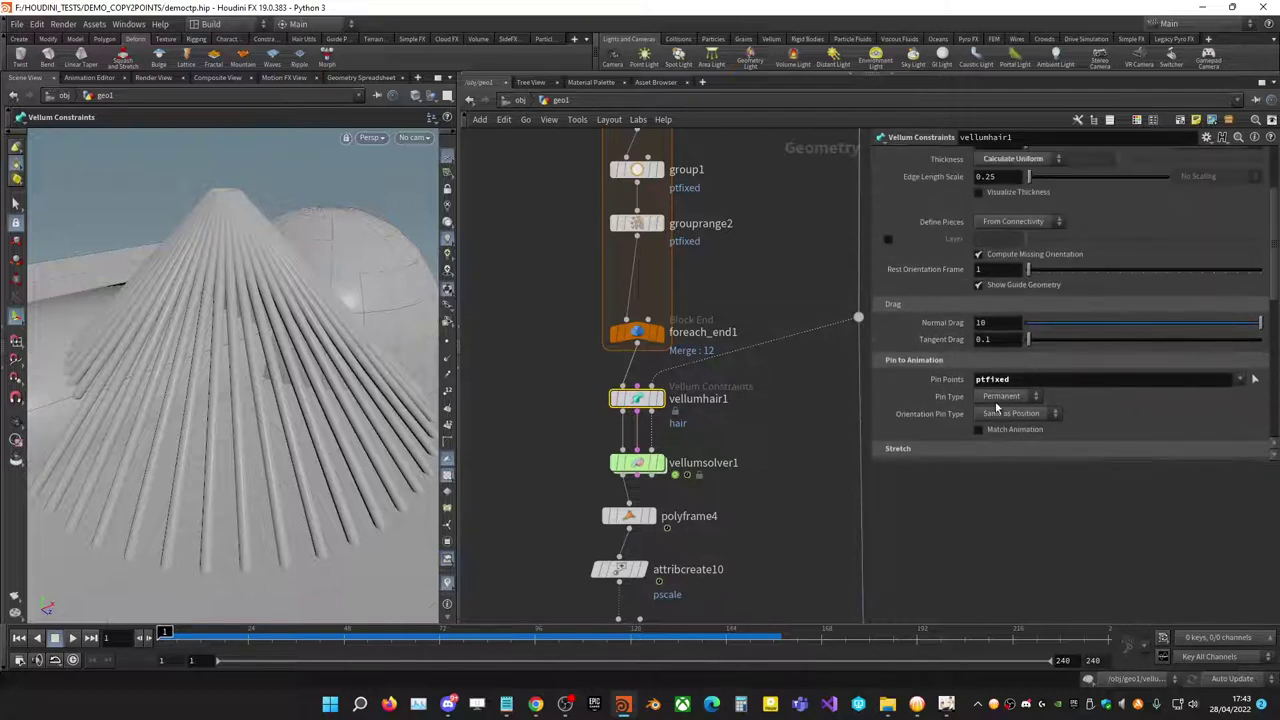
scroll(996, 405, "up", 1)
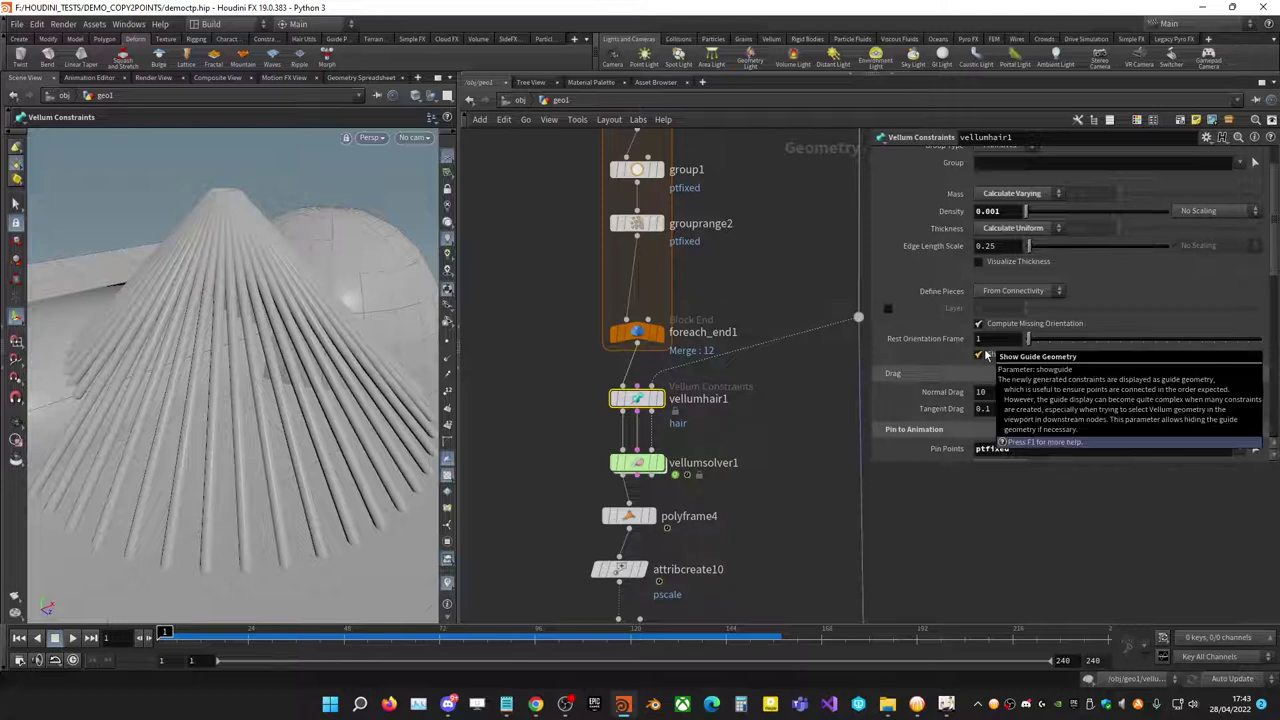
scroll(985, 354, "up", 1)
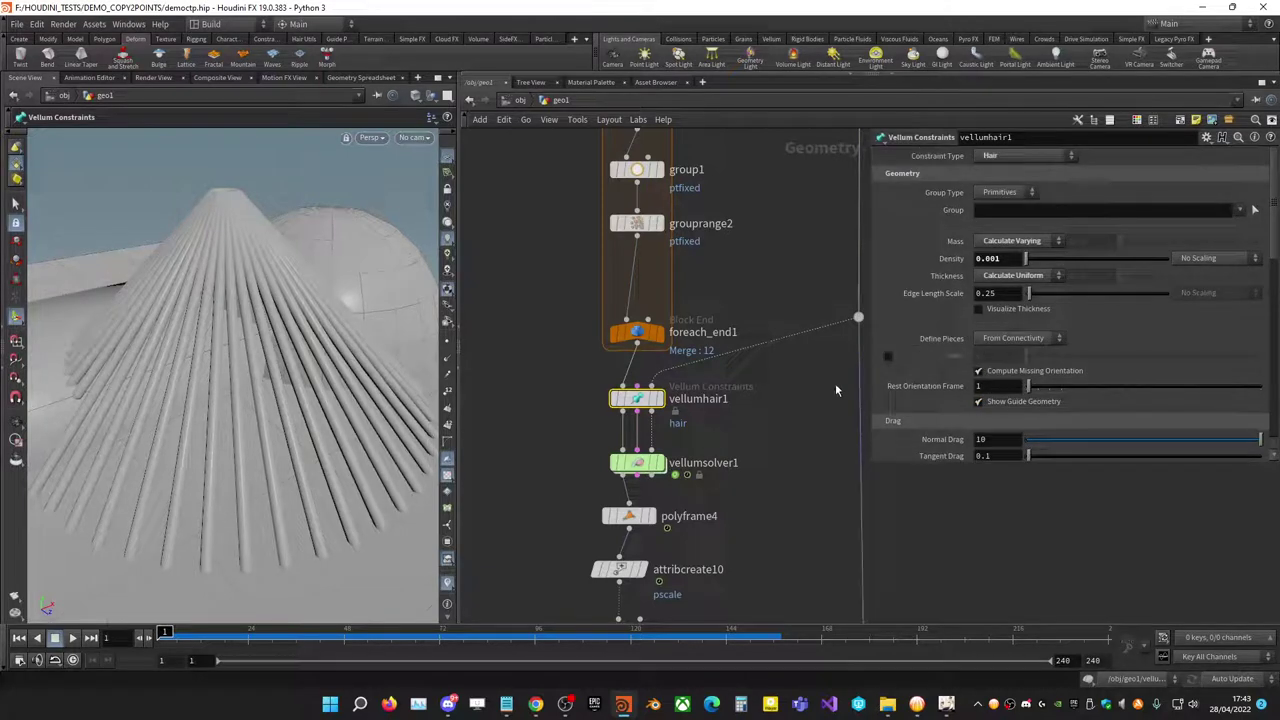
mouse_move(829, 389)
middle_mouse_down()
mouse_move(783, 390)
mouse_move(779, 360)
middle_mouse_up()
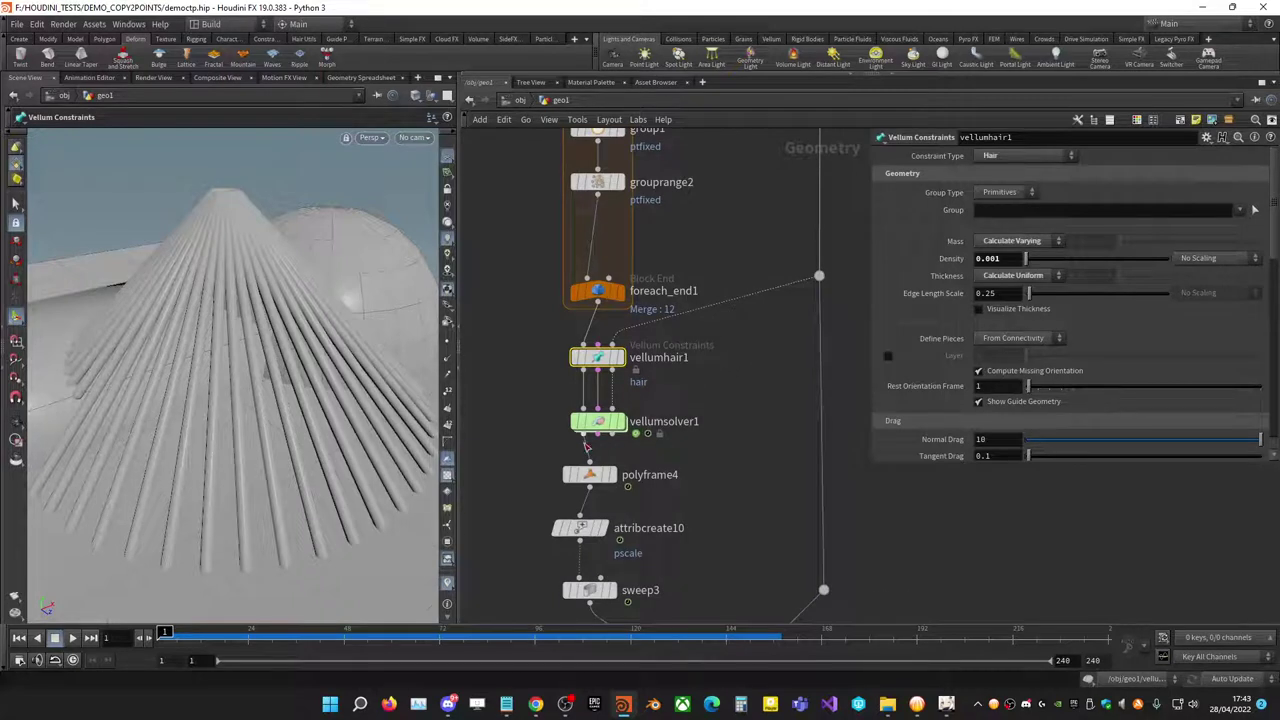
Check the vellumsolver1 settings, then reselect vellumhair1 to reach its Thickness options
left_click(618, 421)
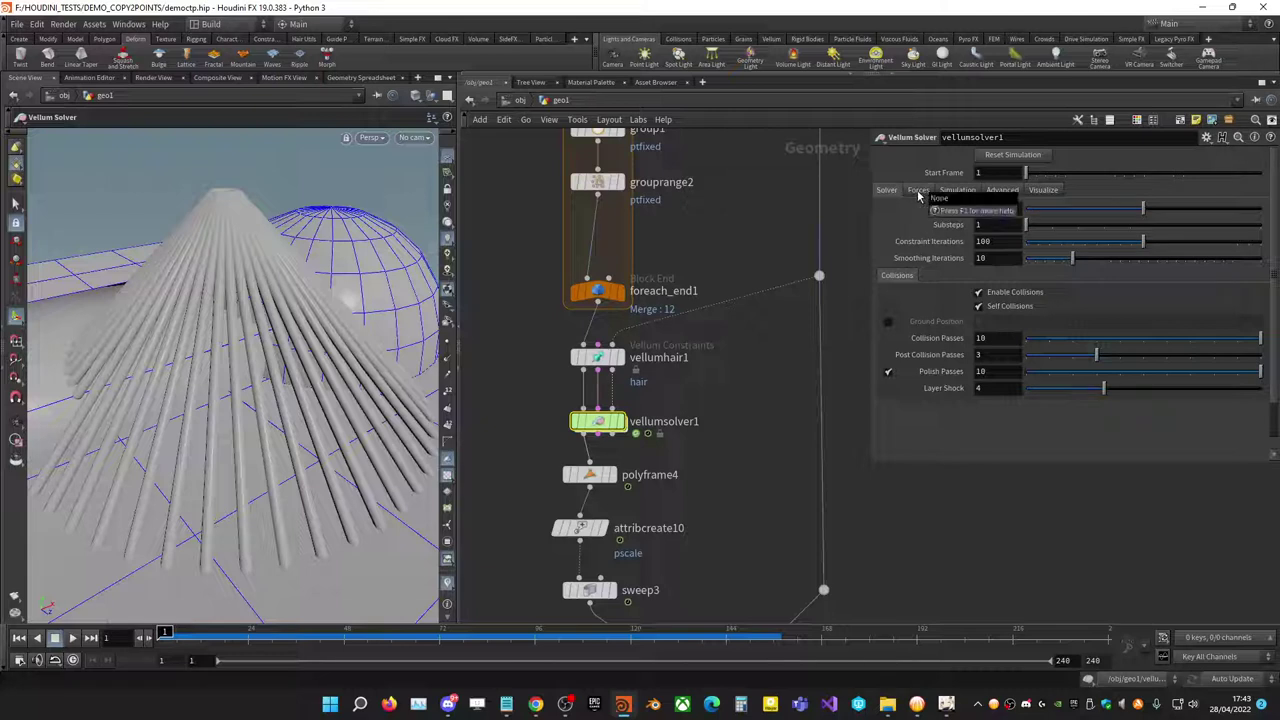
left_click(597, 357)
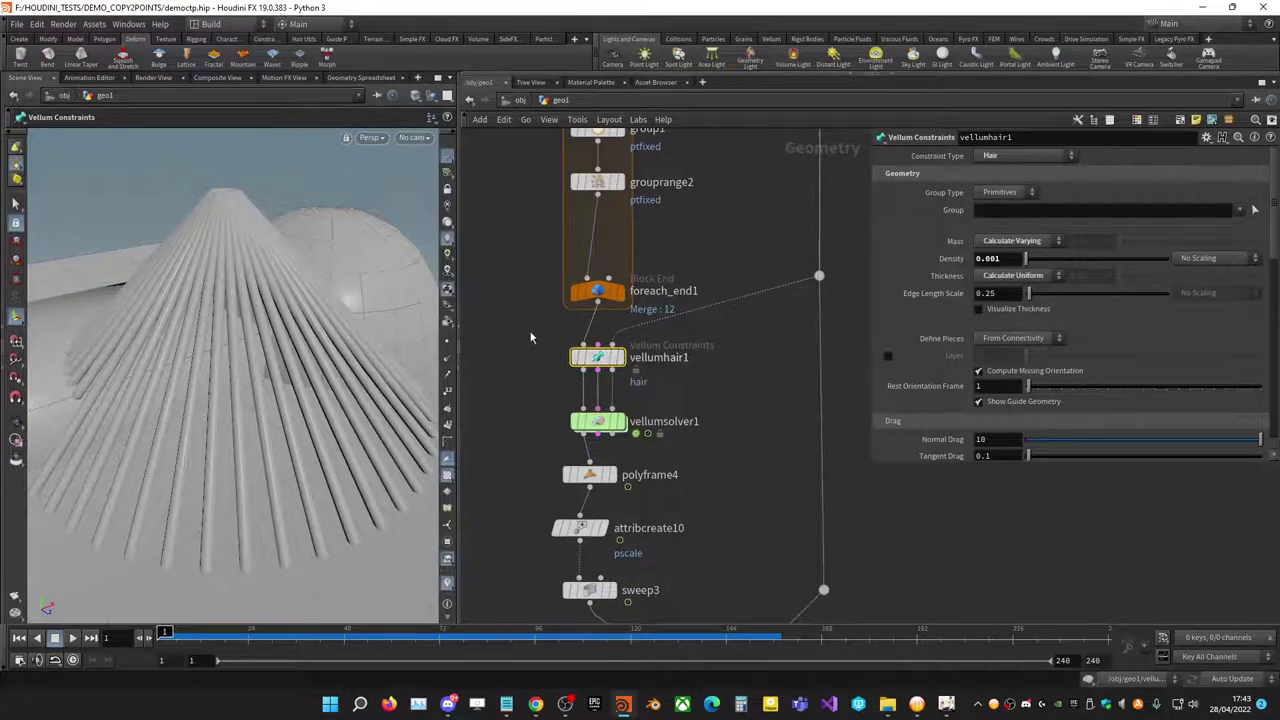
left_click_drag(530, 331, 681, 392)
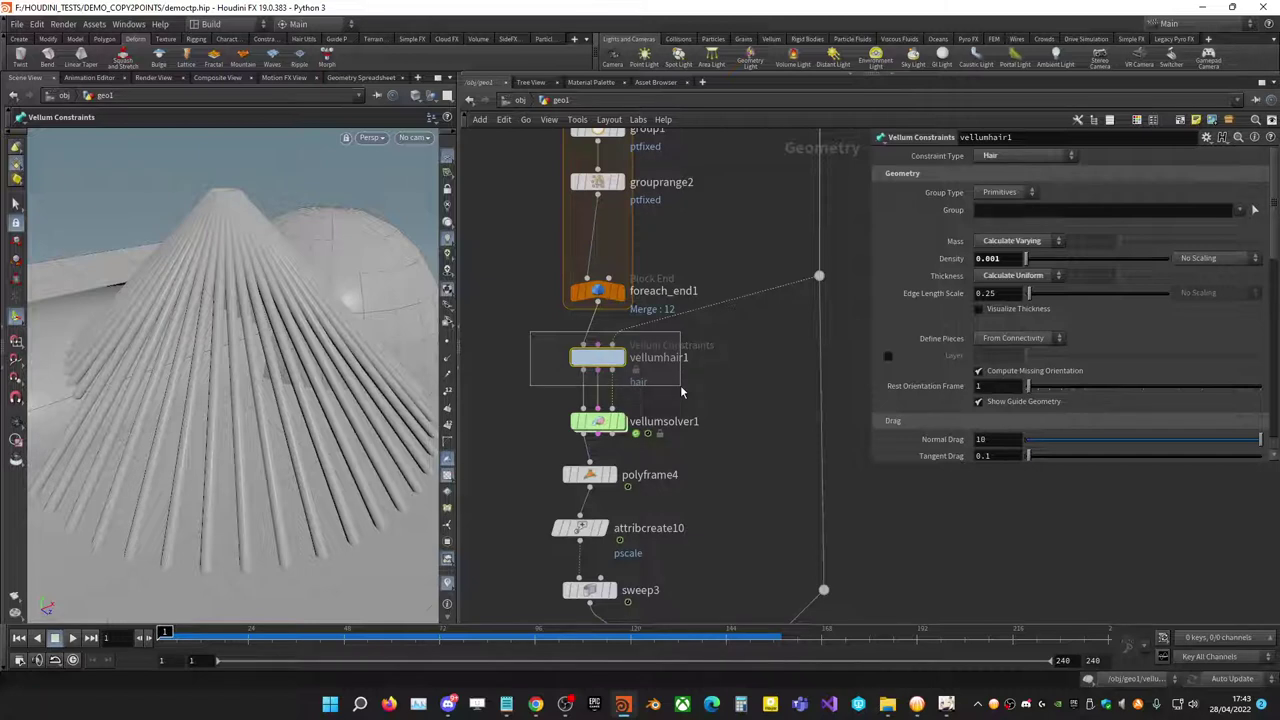
left_click_drag(681, 392, 682, 393)
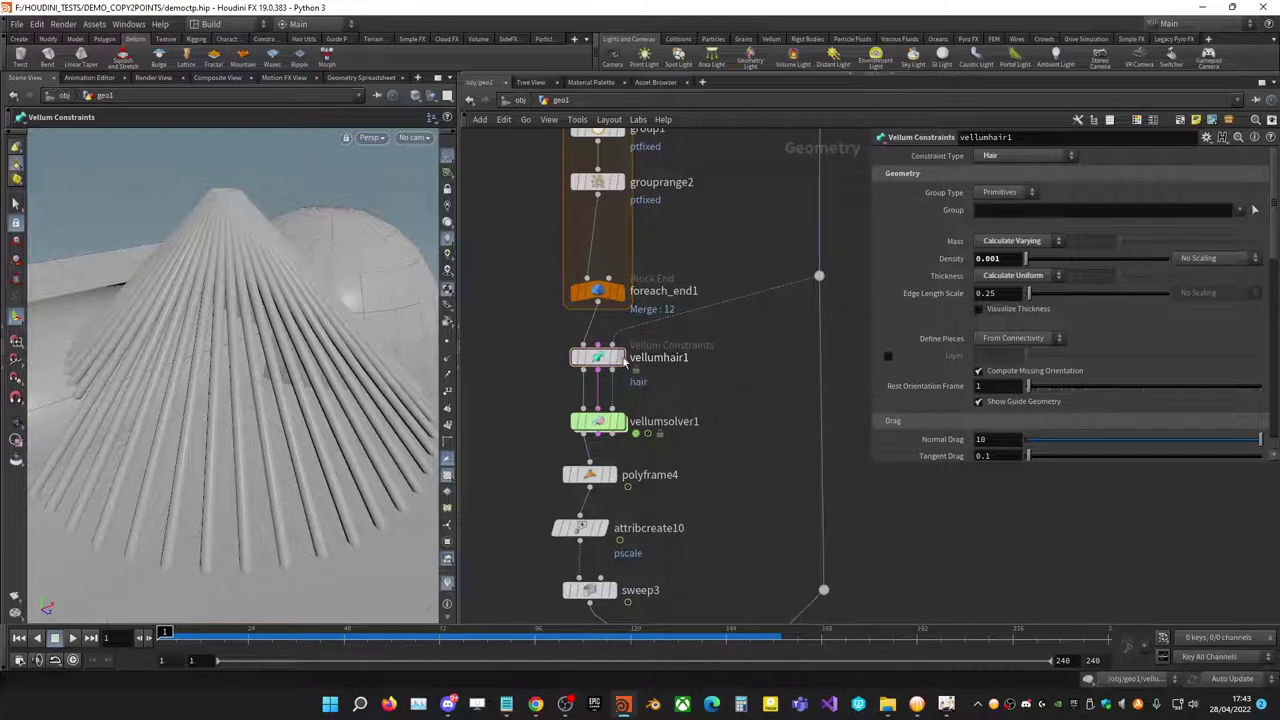
left_click_drag(517, 327, 701, 396)
Switch the vellumhair1 thickness method to a uniform value and select the 0.01 value
left_click(1016, 281)
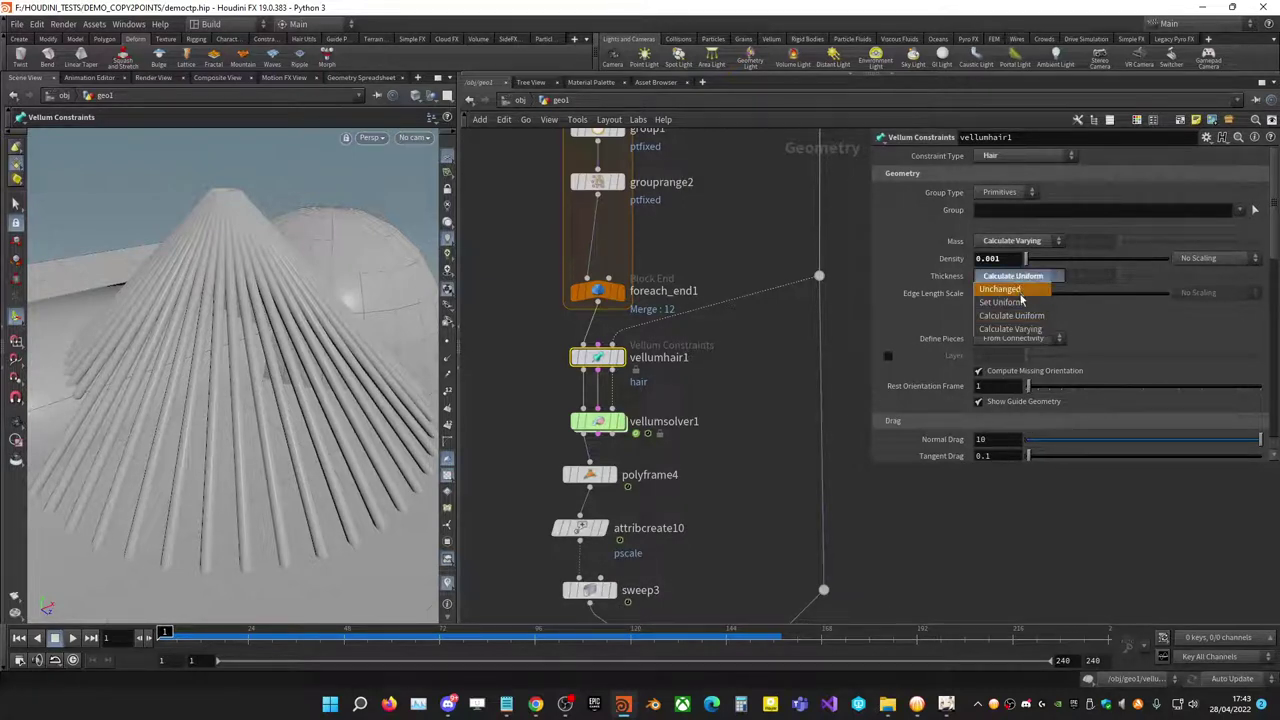
left_click(1025, 303)
left_click(1083, 276)
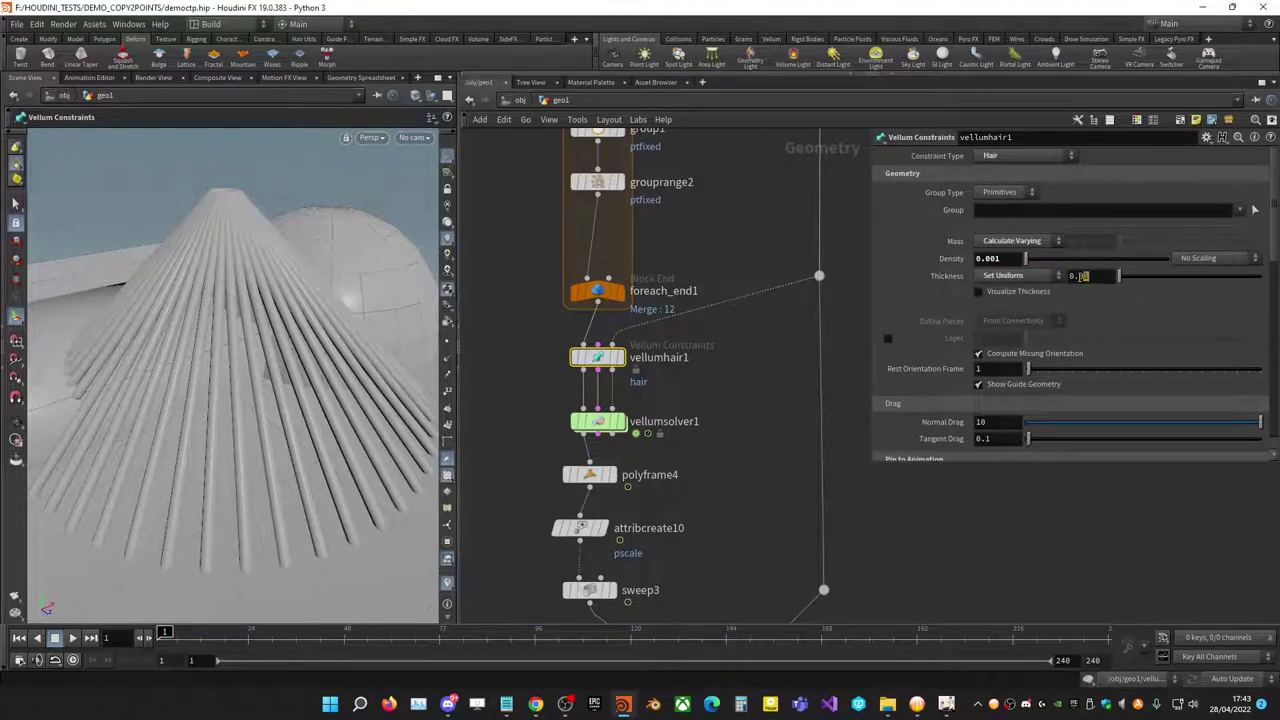
double_click(1083, 276)
Copy the sweep3 Radius parameter (0.037) for linking
left_click(590, 590)
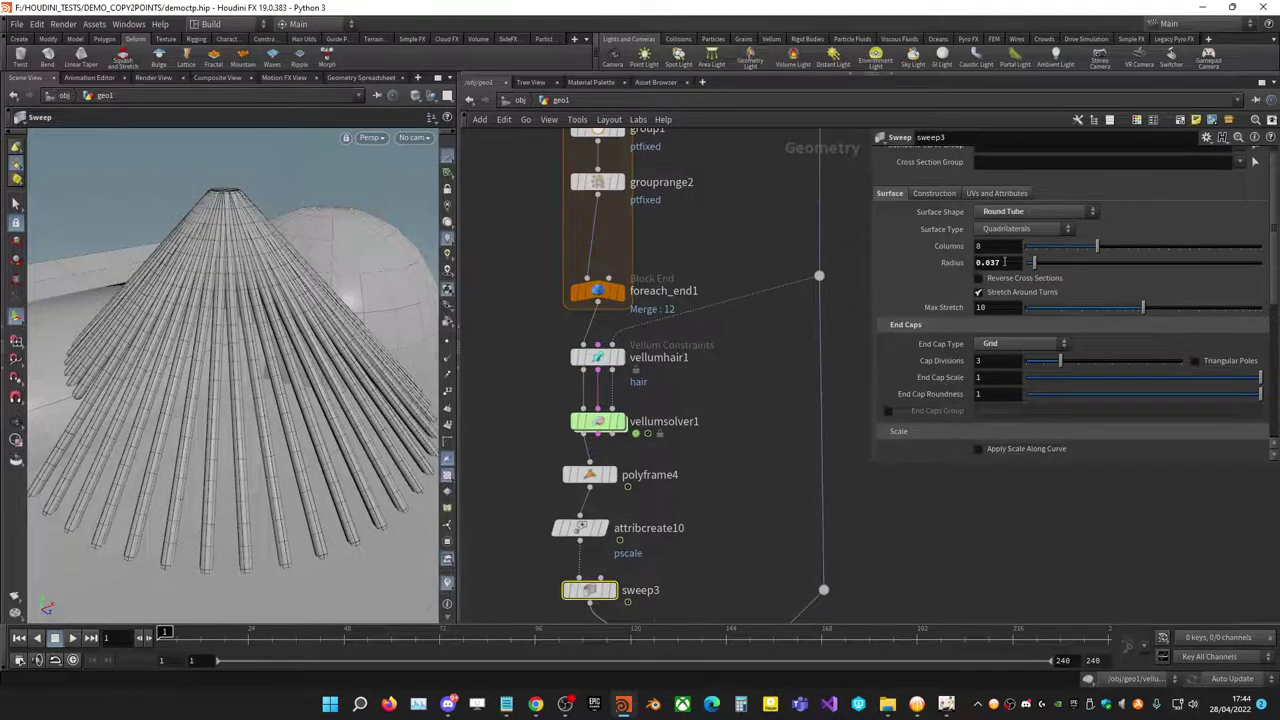
double_click(982, 262)
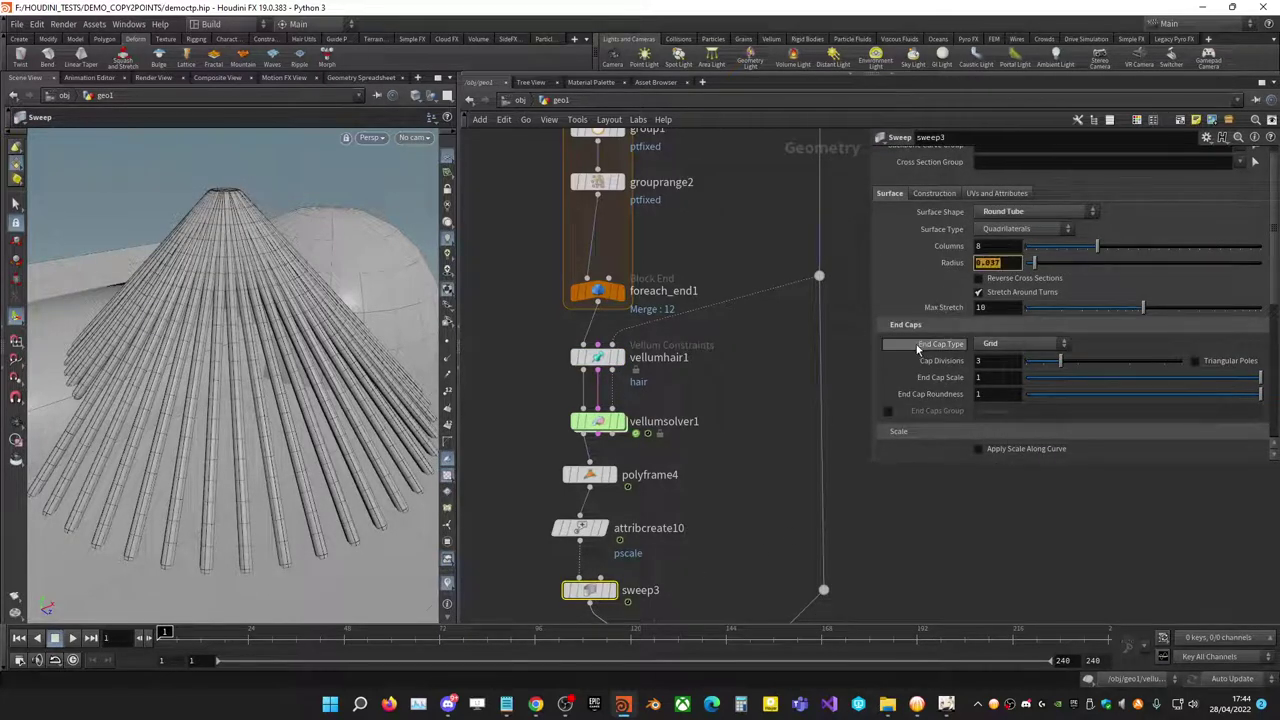
right_click(955, 265)
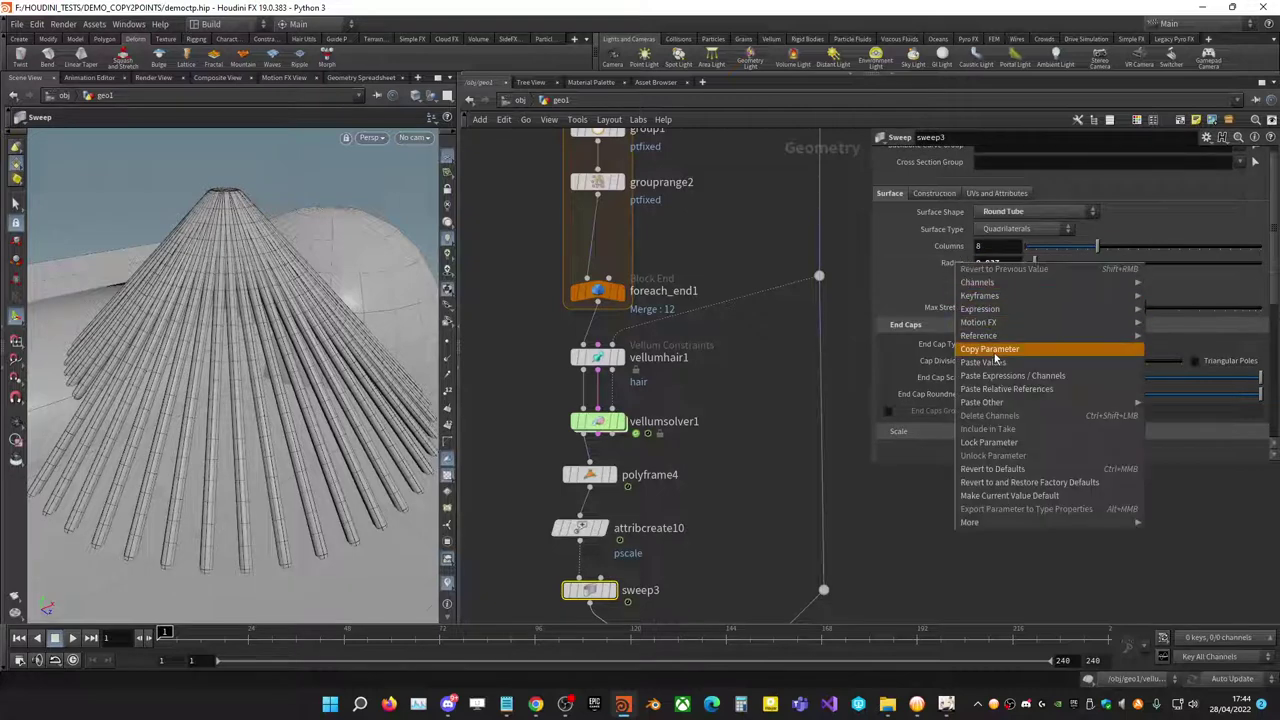
left_click(989, 349)
Paste it into vellumhair1 thickness as ch("../sweep3/radius") and play the simulation
left_click(598, 421)
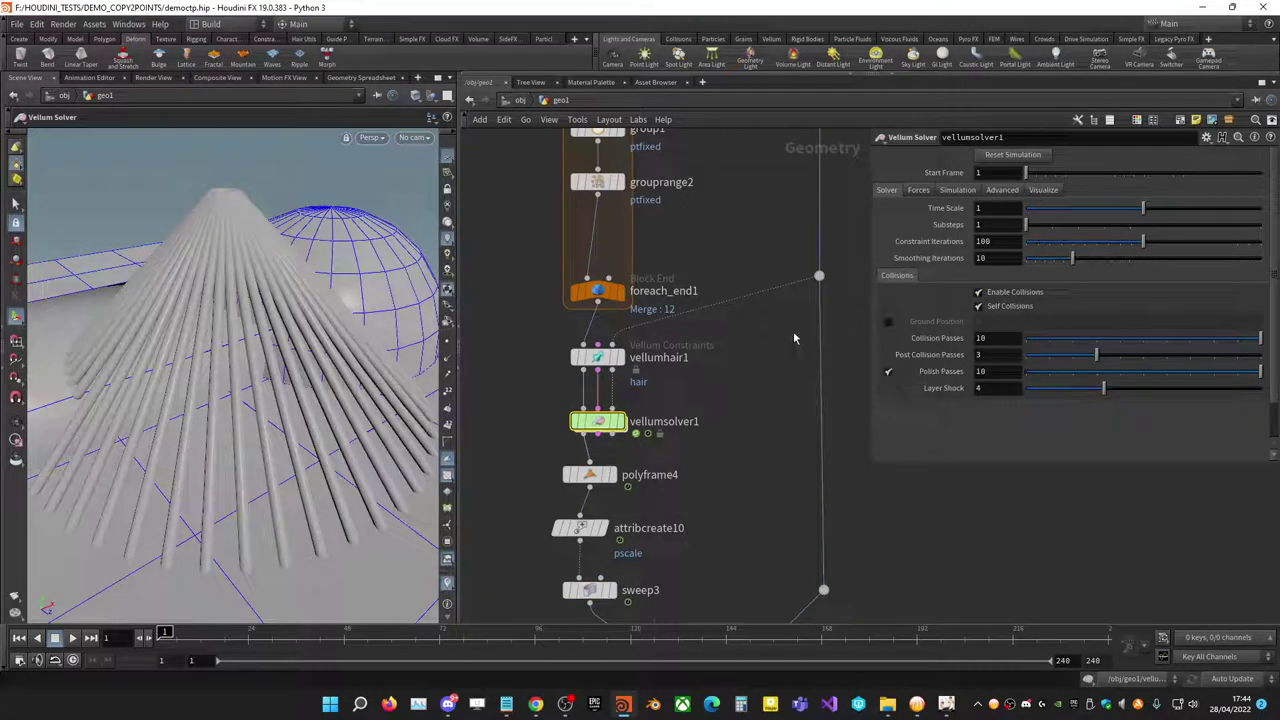
left_click(598, 357)
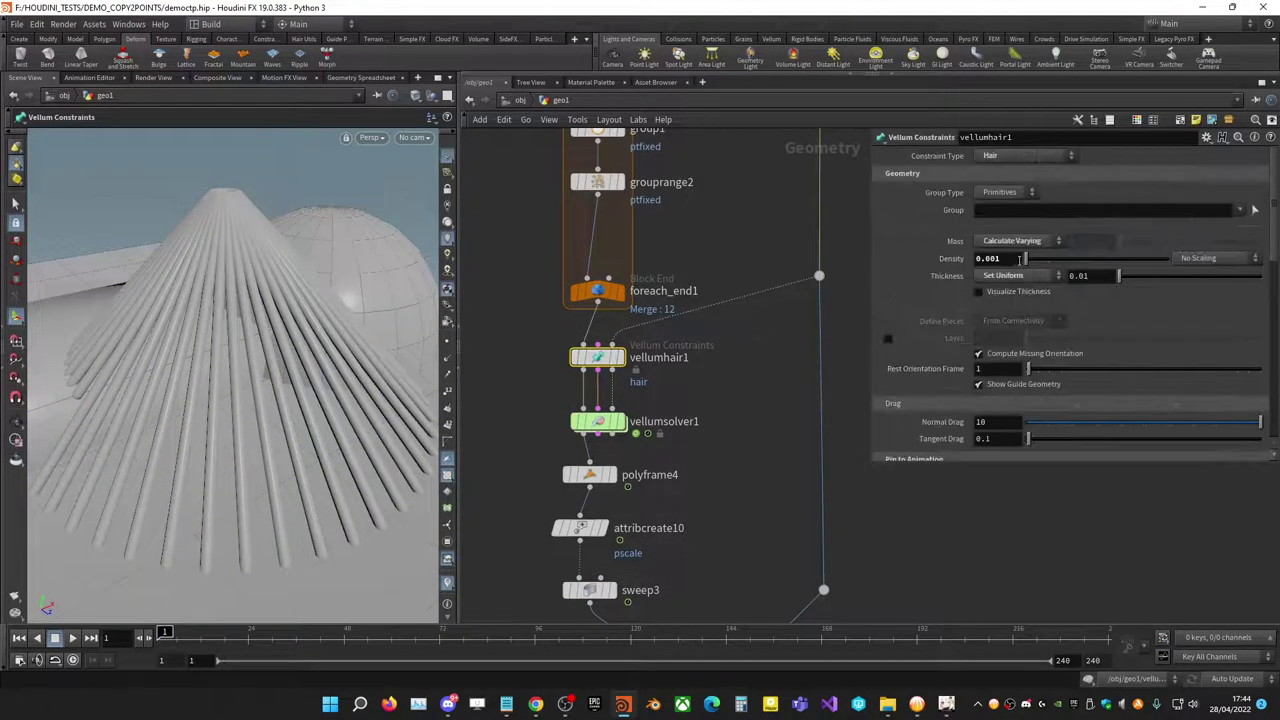
right_click(1083, 278)
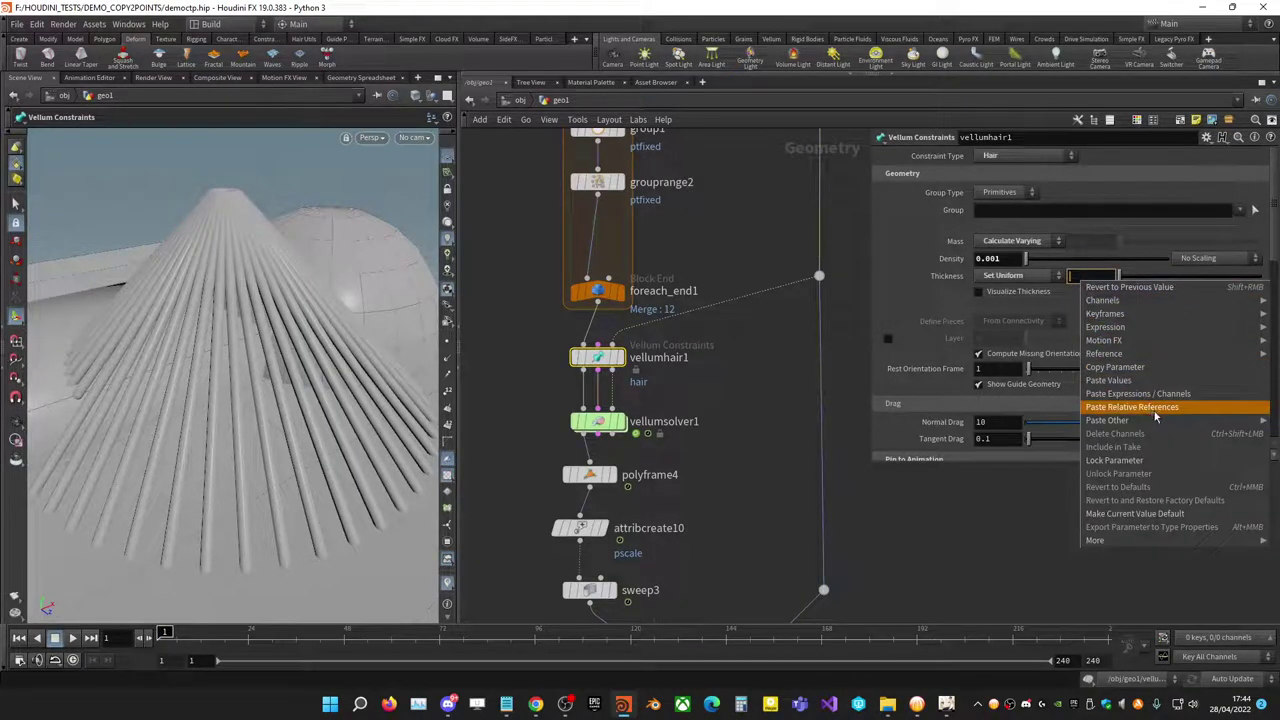
left_click(1131, 407)
left_click(1092, 484)
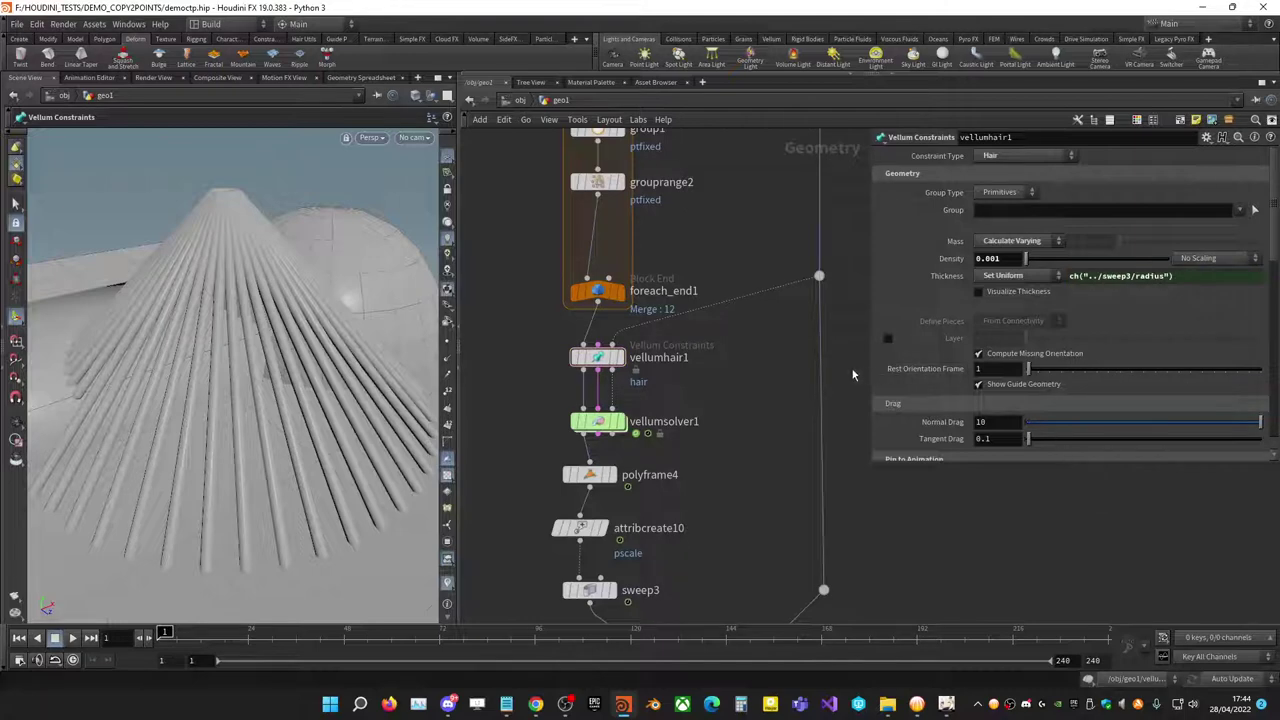
left_click(73, 638)
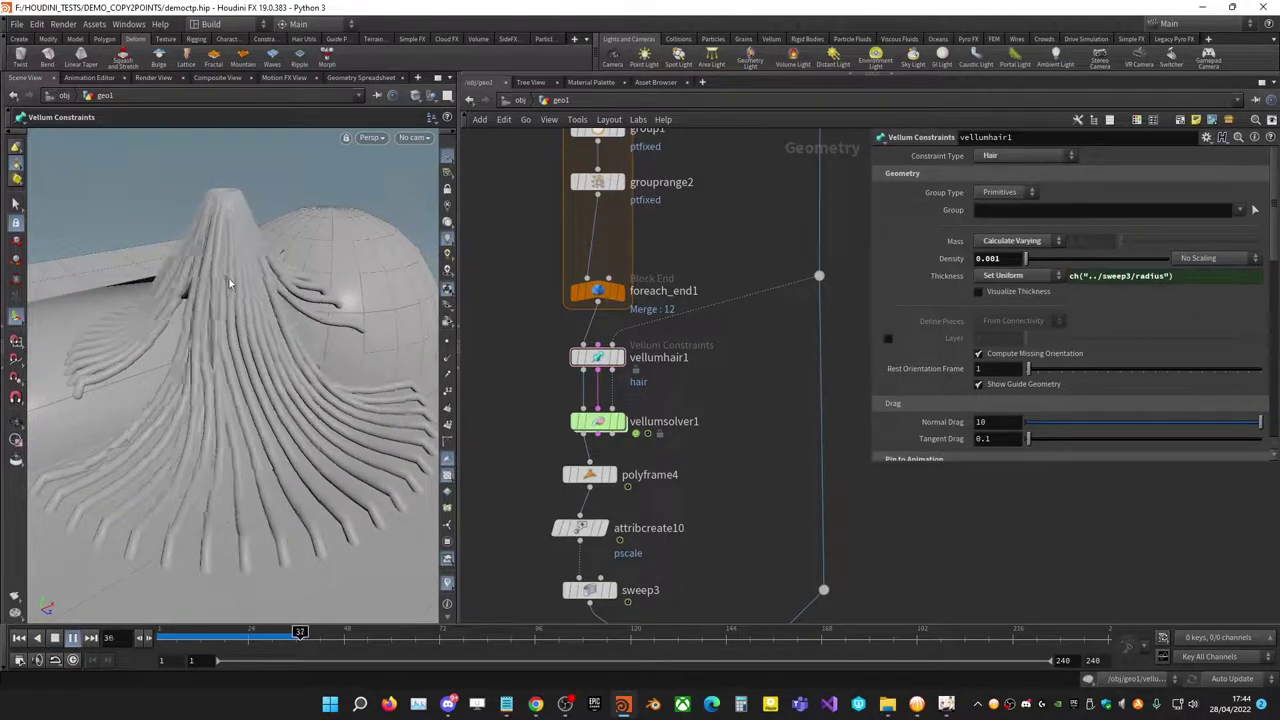
Scrub to frame 59, orbit around the draped hair, then display foreach_end1's 50 strands
left_click(165, 633)
mouse_move(165, 633)
left_mouse_down()
mouse_move(455, 633)
mouse_move(95, 671)
mouse_move(371, 633)
mouse_move(210, 660)
mouse_move(200, 633)
mouse_move(362, 633)
mouse_move(193, 633)
mouse_move(387, 633)
left_mouse_up()
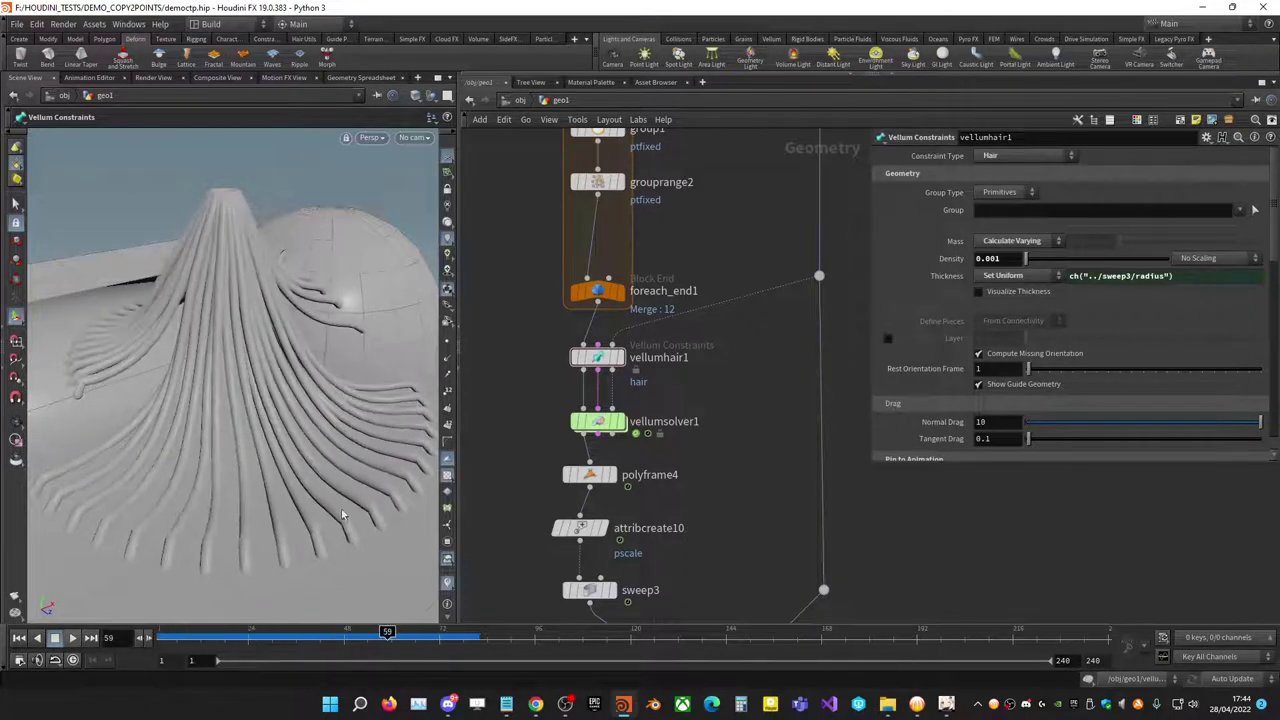
key("Escape")
mouse_move(230, 300)
left_mouse_down()
mouse_move(287, 206)
mouse_move(277, 286)
left_mouse_up()
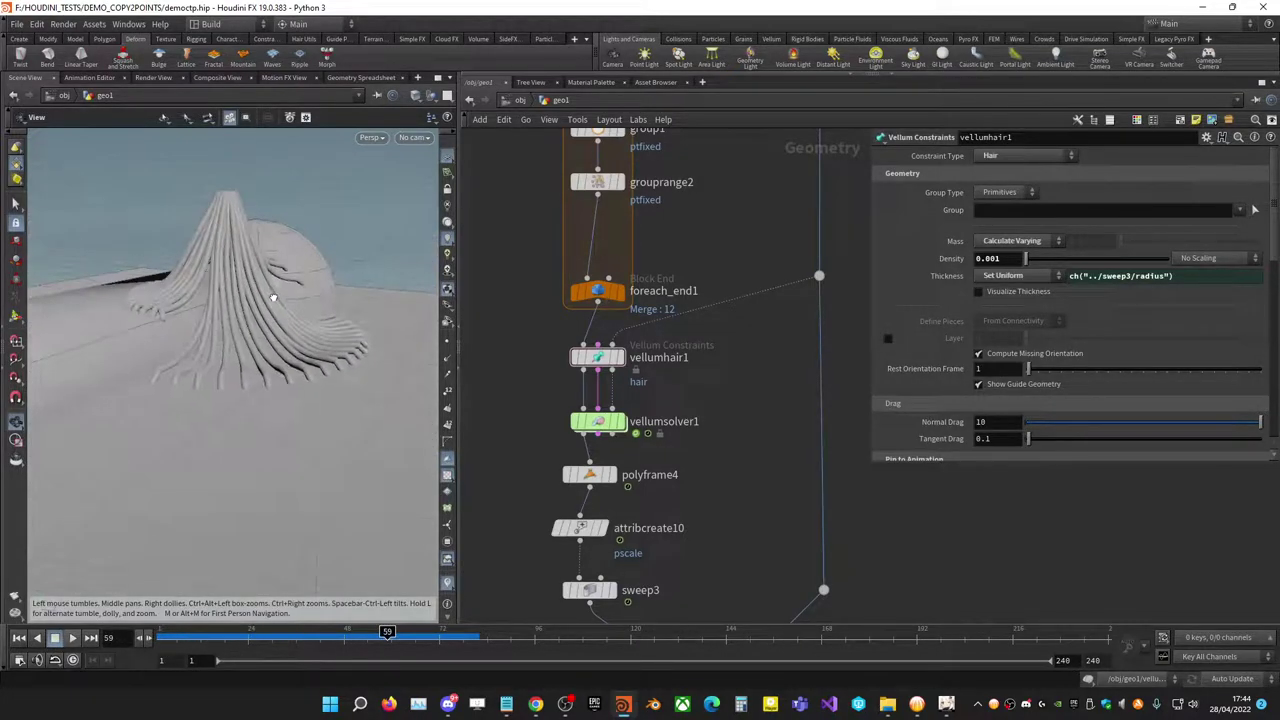
key("Return")
left_click(618, 290)
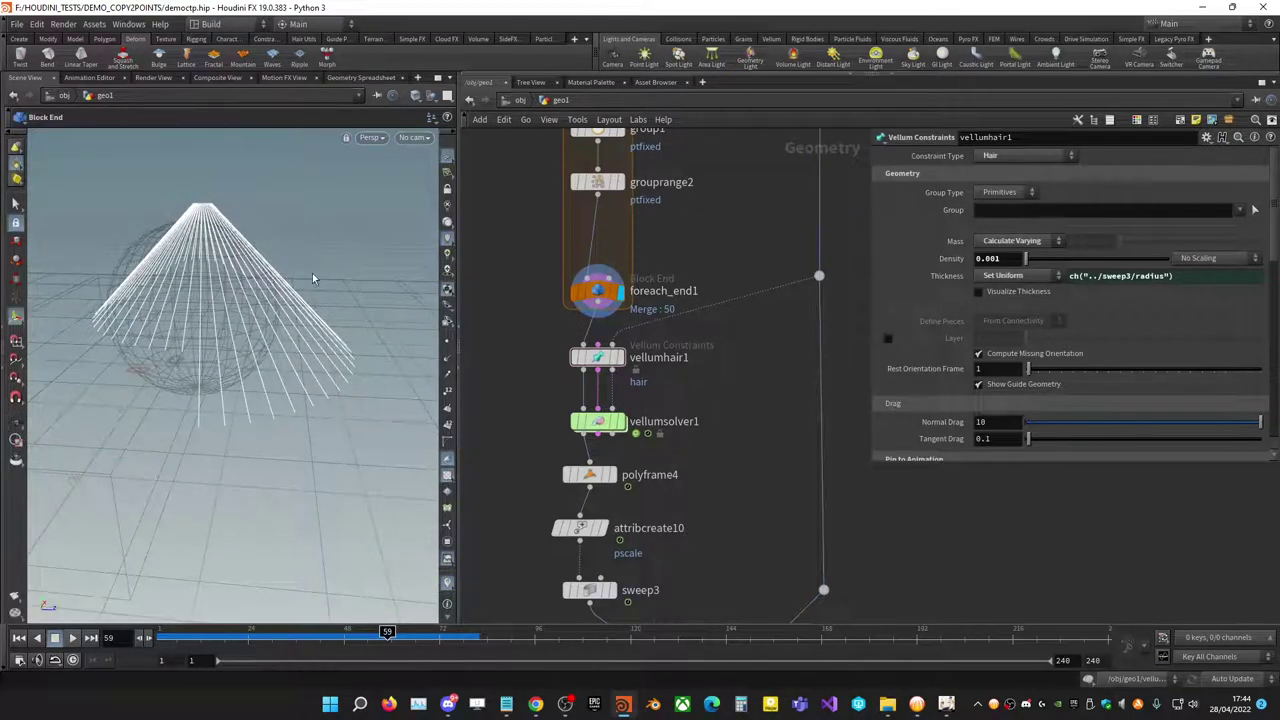
Show the strand points while orbiting around the hair cone, then hide them again
left_click_drag(300, 259, 270, 240)
left_click(610, 295)
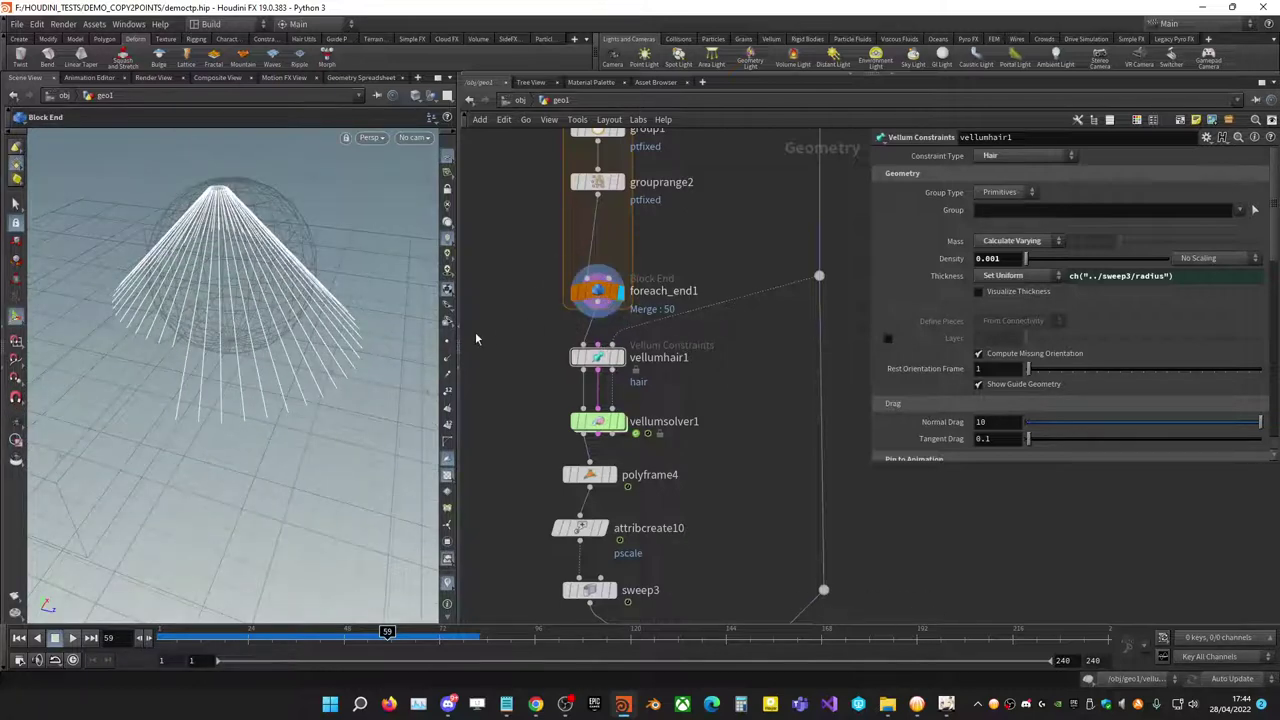
left_click(447, 341)
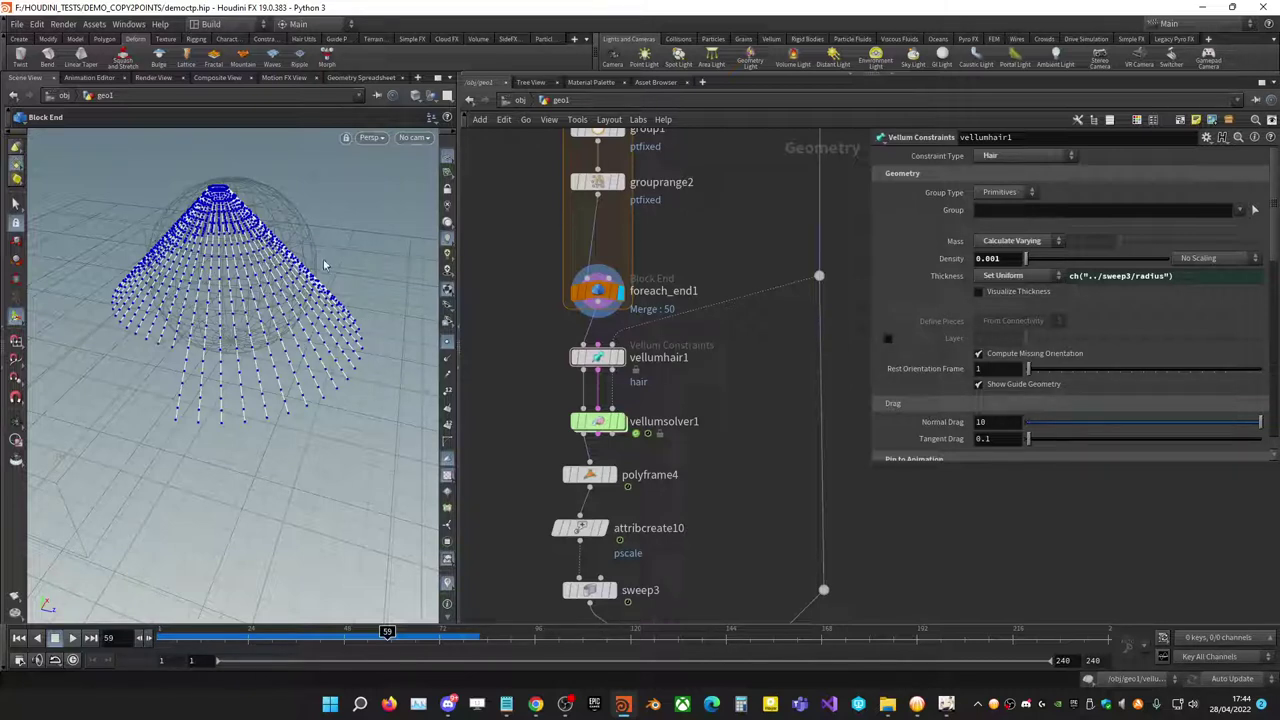
key("Escape")
mouse_move(349, 289)
left_mouse_down()
mouse_move(232, 319)
mouse_move(278, 304)
mouse_move(349, 314)
mouse_move(329, 350)
mouse_move(220, 283)
left_mouse_up()
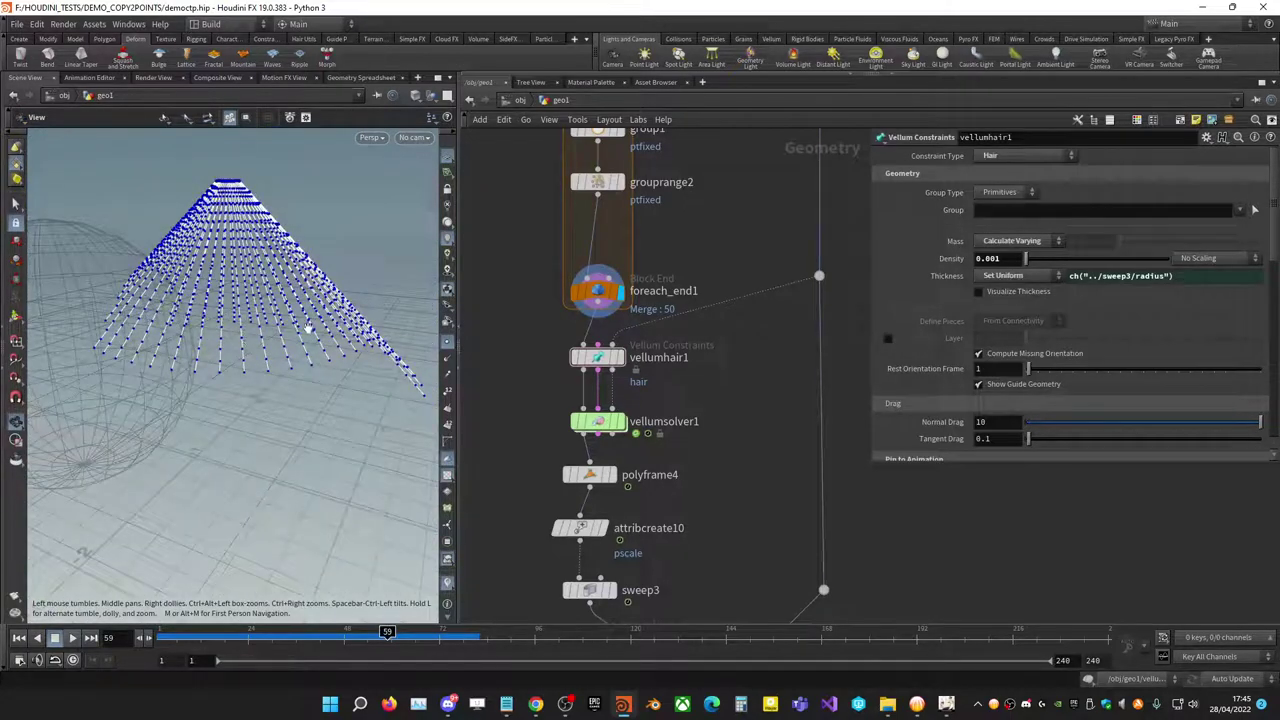
mouse_move(342, 294)
left_mouse_down()
mouse_move(320, 320)
mouse_move(343, 314)
mouse_move(276, 302)
mouse_move(286, 291)
mouse_move(314, 380)
mouse_move(314, 363)
mouse_move(365, 367)
mouse_move(371, 351)
mouse_move(300, 378)
mouse_move(306, 366)
left_mouse_up()
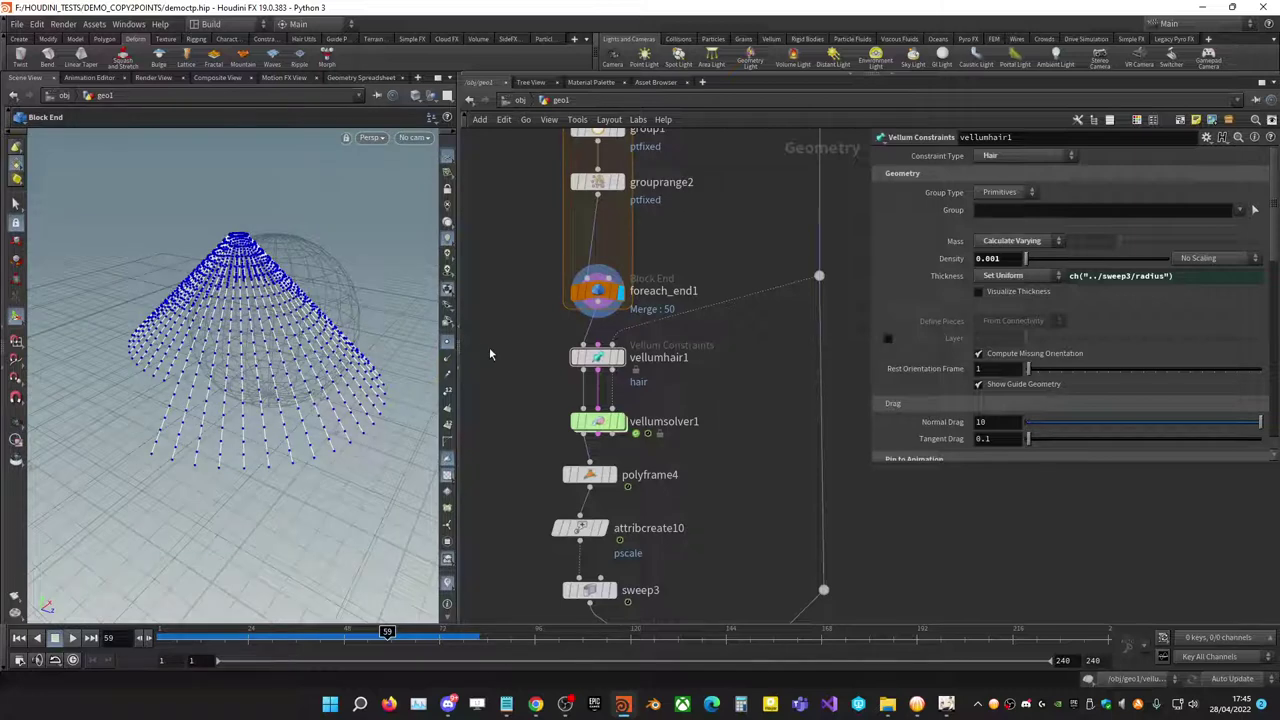
left_click(447, 342)
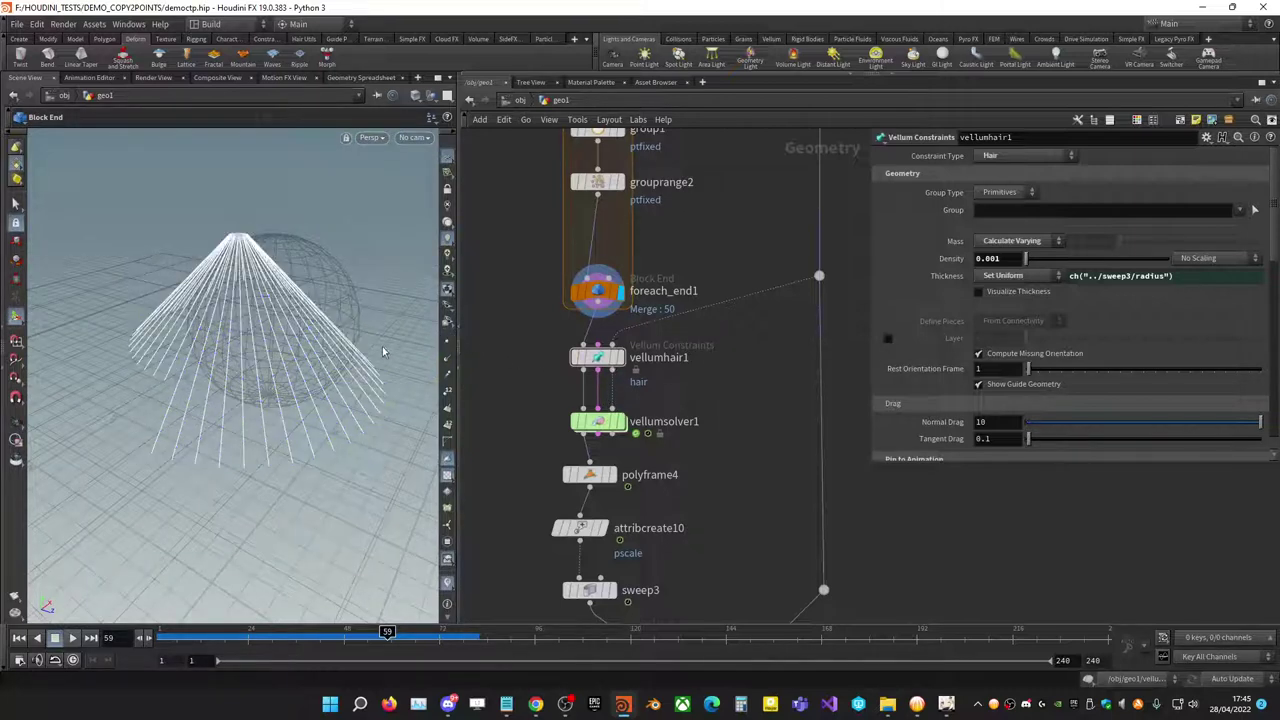
mouse_move(300, 360)
left_mouse_down()
mouse_move(343, 346)
mouse_move(330, 360)
left_mouse_up()
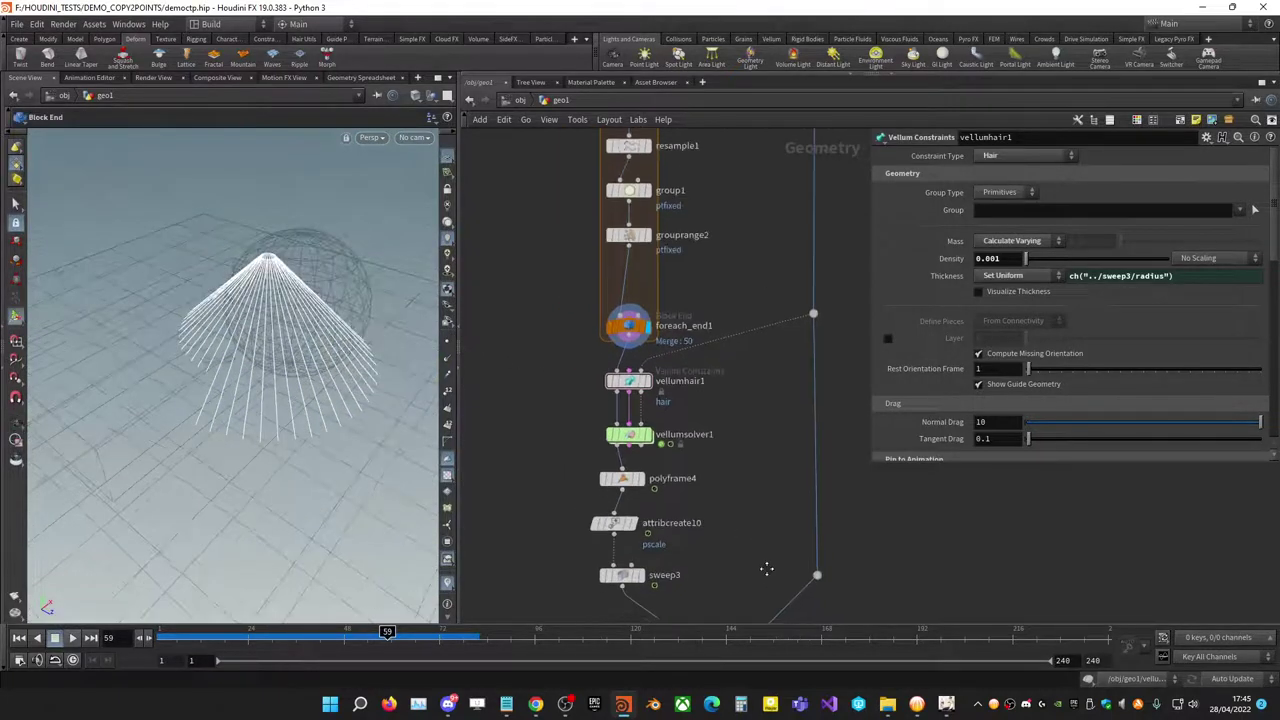
Display merge3 to see the draped strands combined with the sphere collider scene
middle_click_drag(766, 566, 714, 362)
scroll(690, 420, "up", 3)
left_click(663, 460)
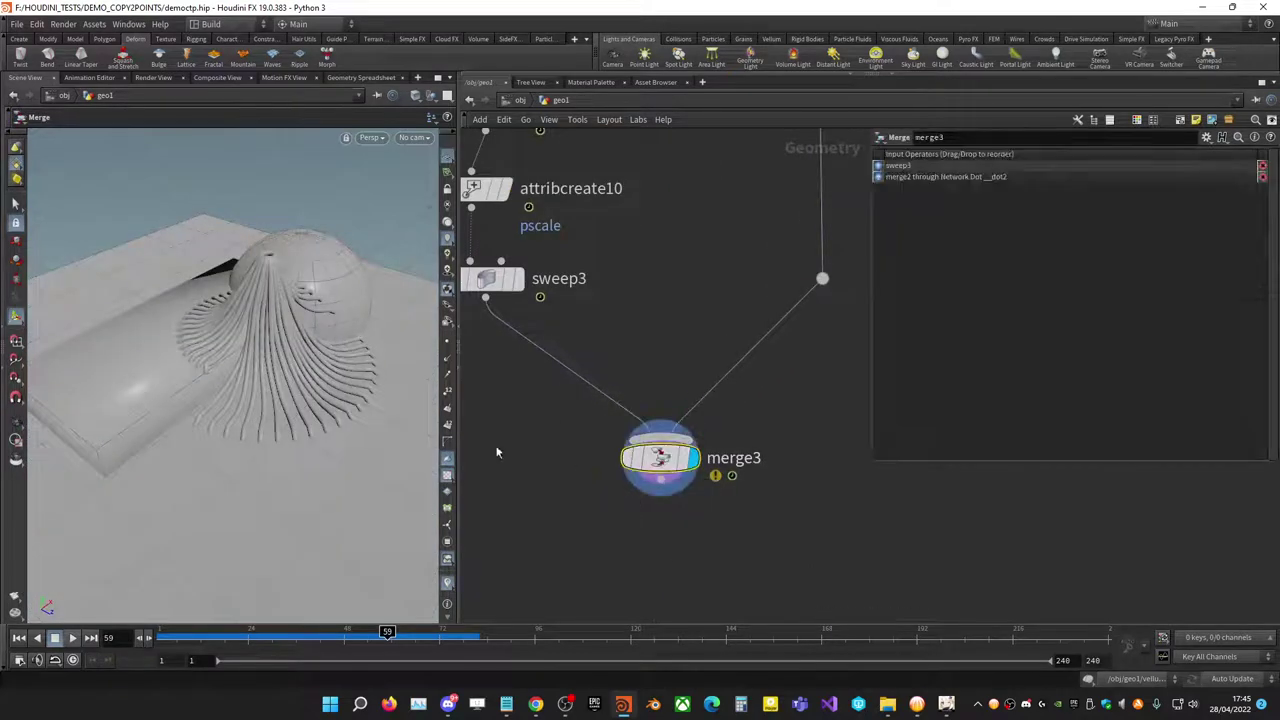
key("Escape")
mouse_move(210, 360)
left_mouse_down()
mouse_move(257, 386)
mouse_move(306, 381)
mouse_move(314, 323)
mouse_move(231, 350)
mouse_move(280, 371)
mouse_move(314, 366)
mouse_move(324, 333)
left_mouse_up()
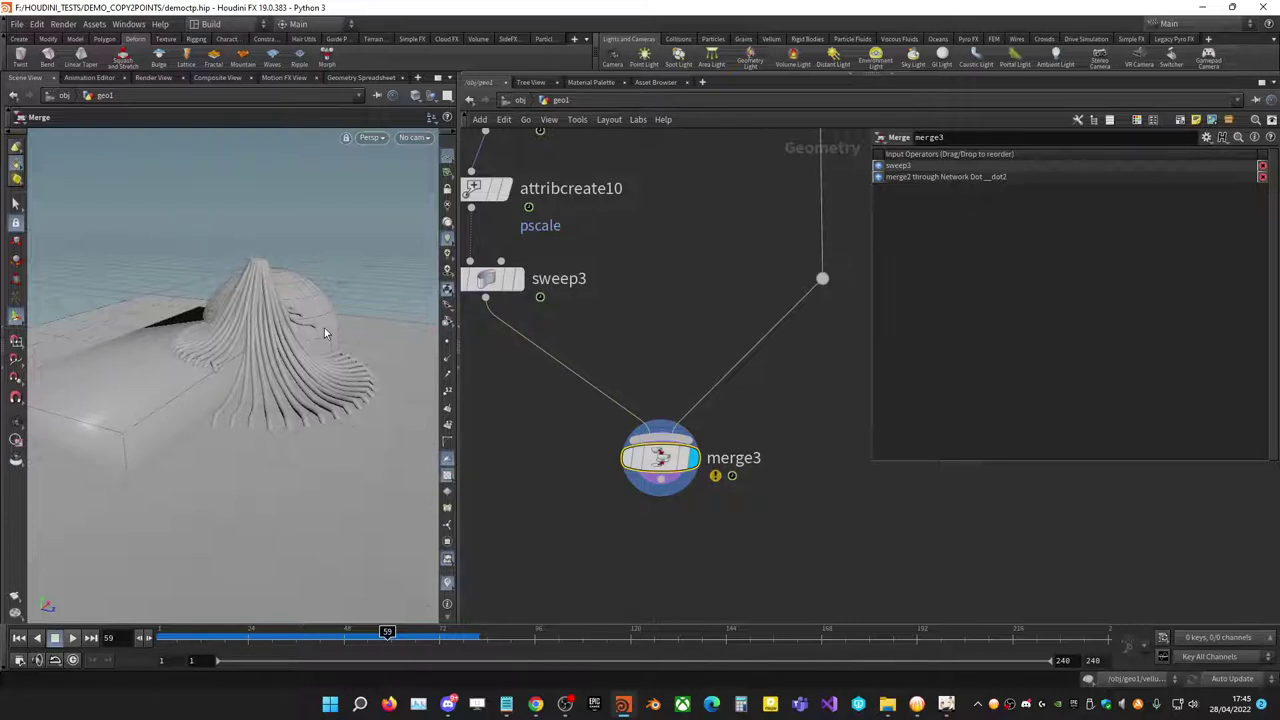
key("Escape")
mouse_move(317, 368)
left_mouse_down()
mouse_move(334, 314)
mouse_move(300, 334)
mouse_move(340, 326)
left_mouse_up()
left_click_drag(340, 336, 352, 340)
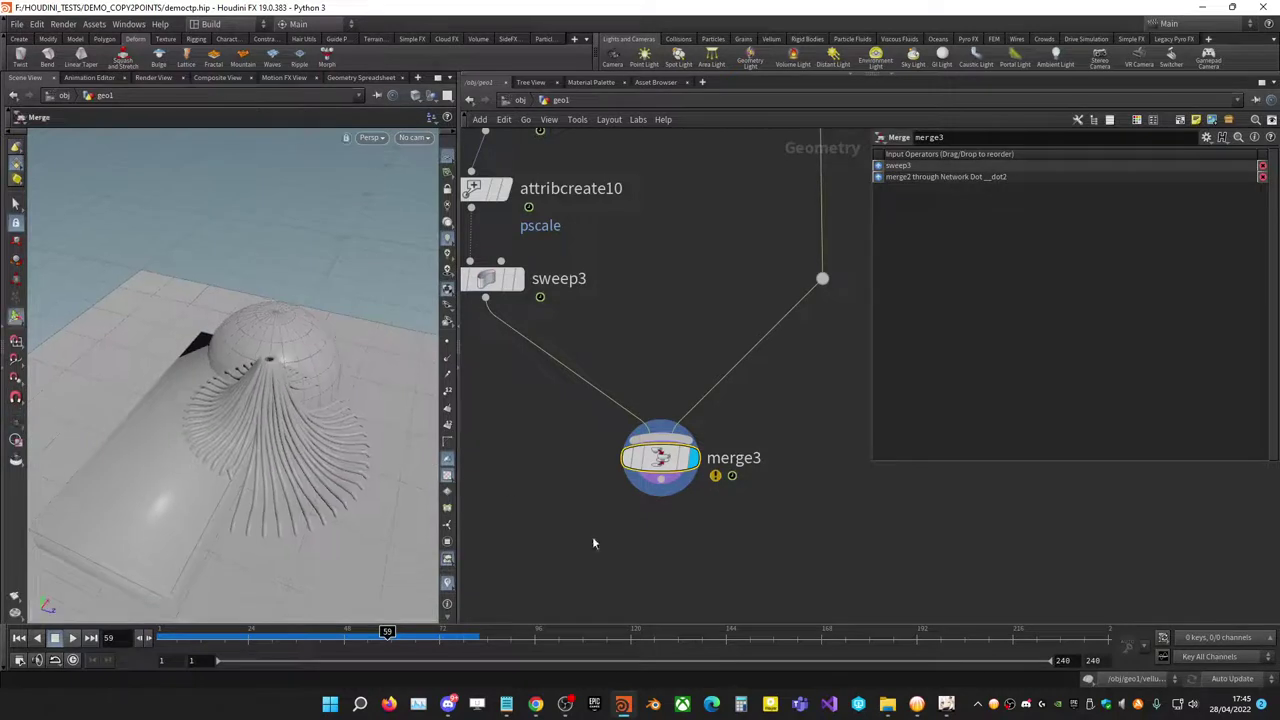